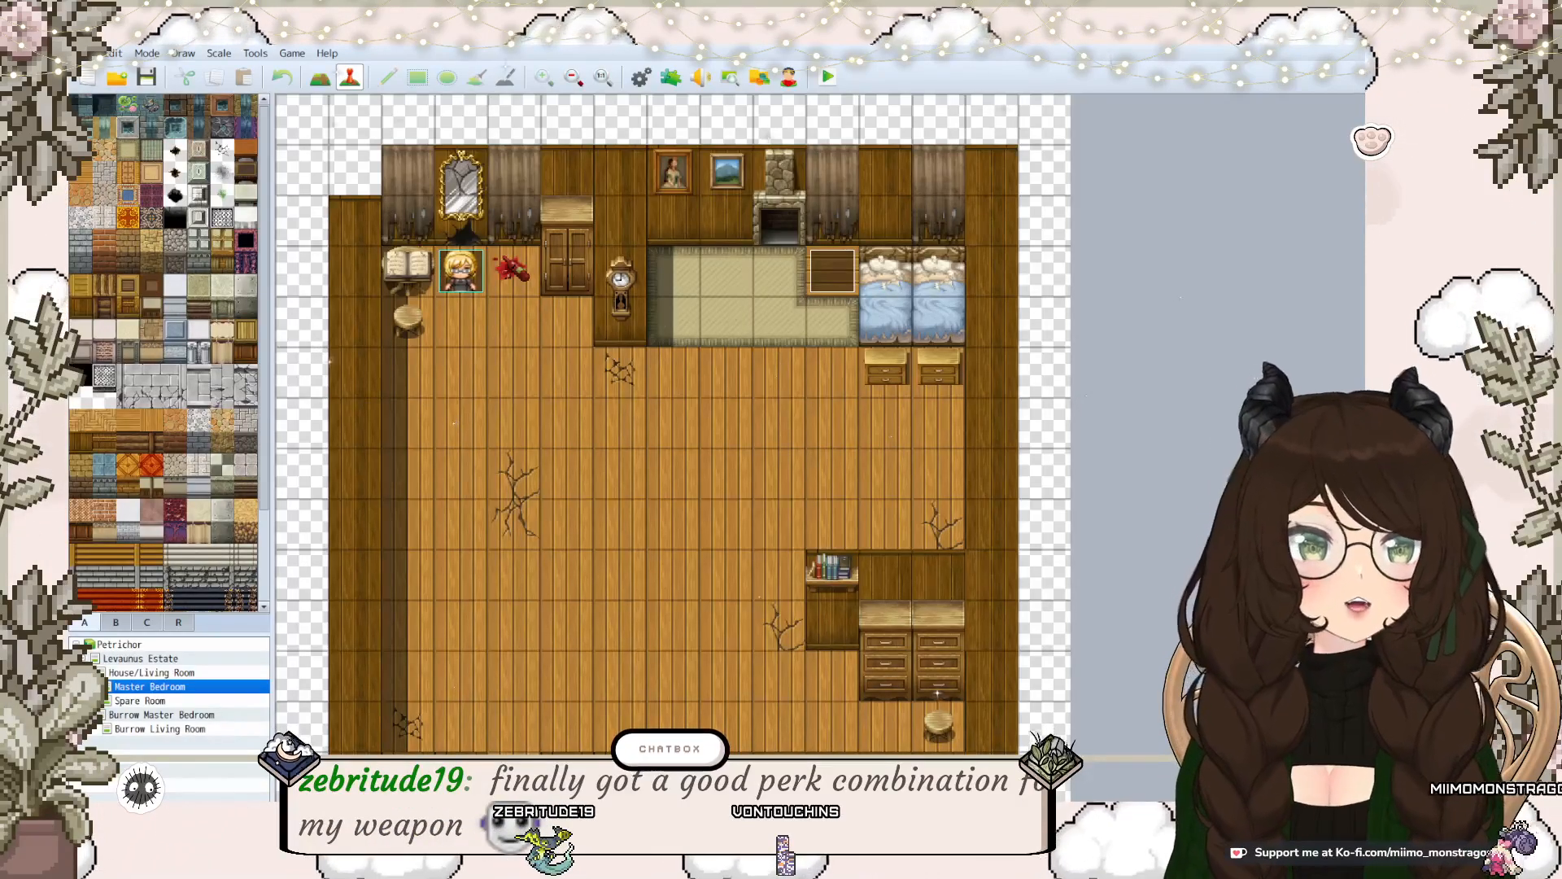
Step: Look over the Spare Room, House/Living Room, Levaunus Estate and Master Bedroom maps of the Petrichor project
{"action": "left_click", "coordinate": [197, 701]}
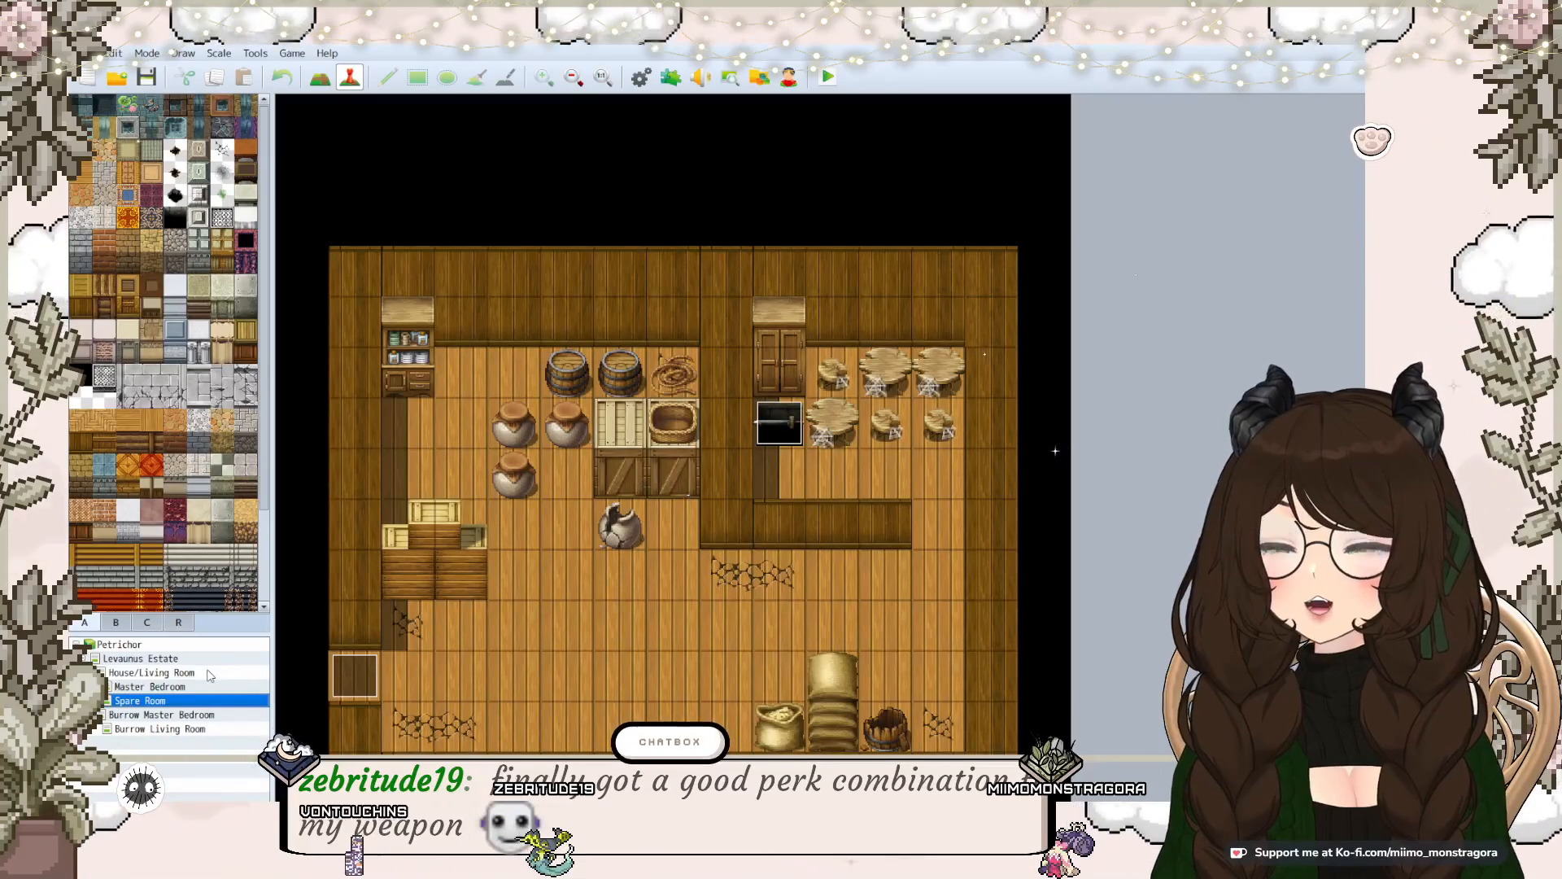
{"action": "left_click", "coordinate": [210, 675]}
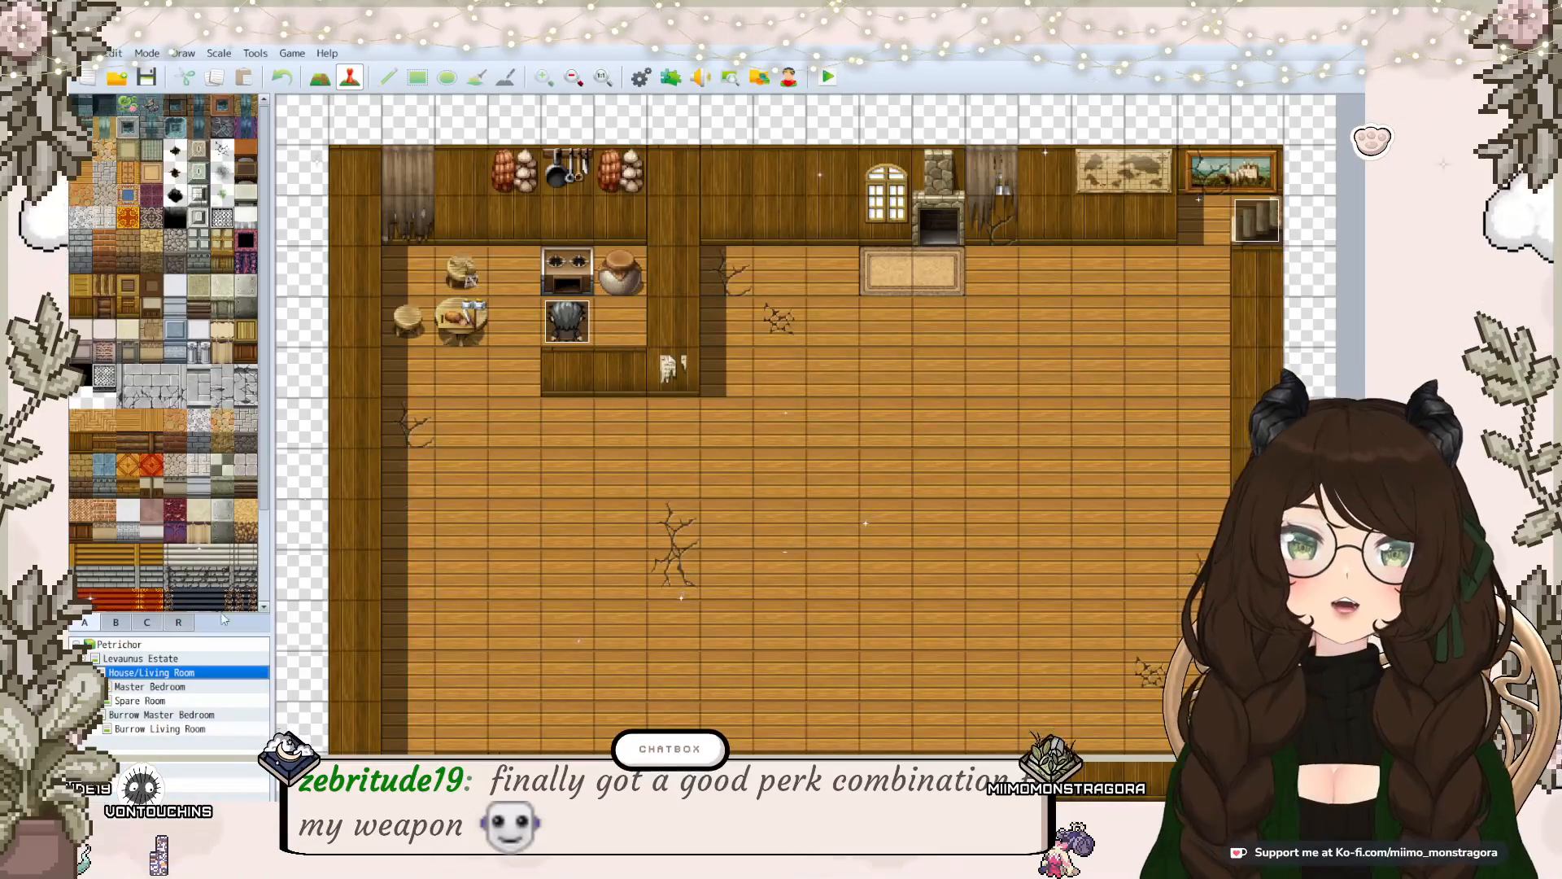
{"action": "left_click", "coordinate": [215, 660]}
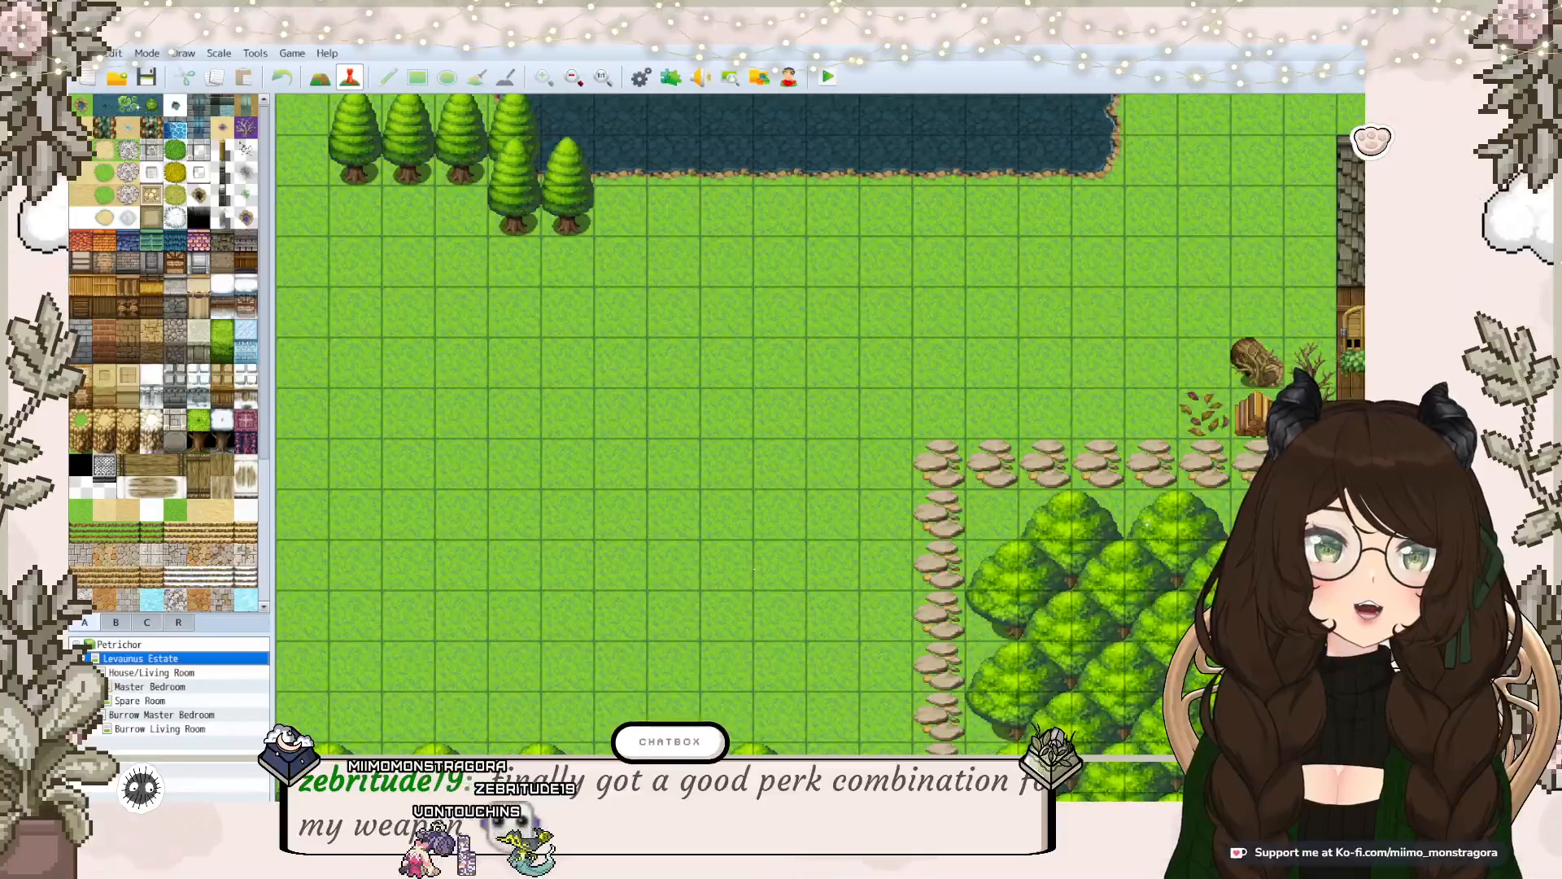
{"action": "scroll", "coordinate": [813, 423], "scroll_direction": "up", "scroll_amount": 1}
{"action": "scroll", "coordinate": [814, 423], "scroll_direction": "up", "scroll_amount": 3}
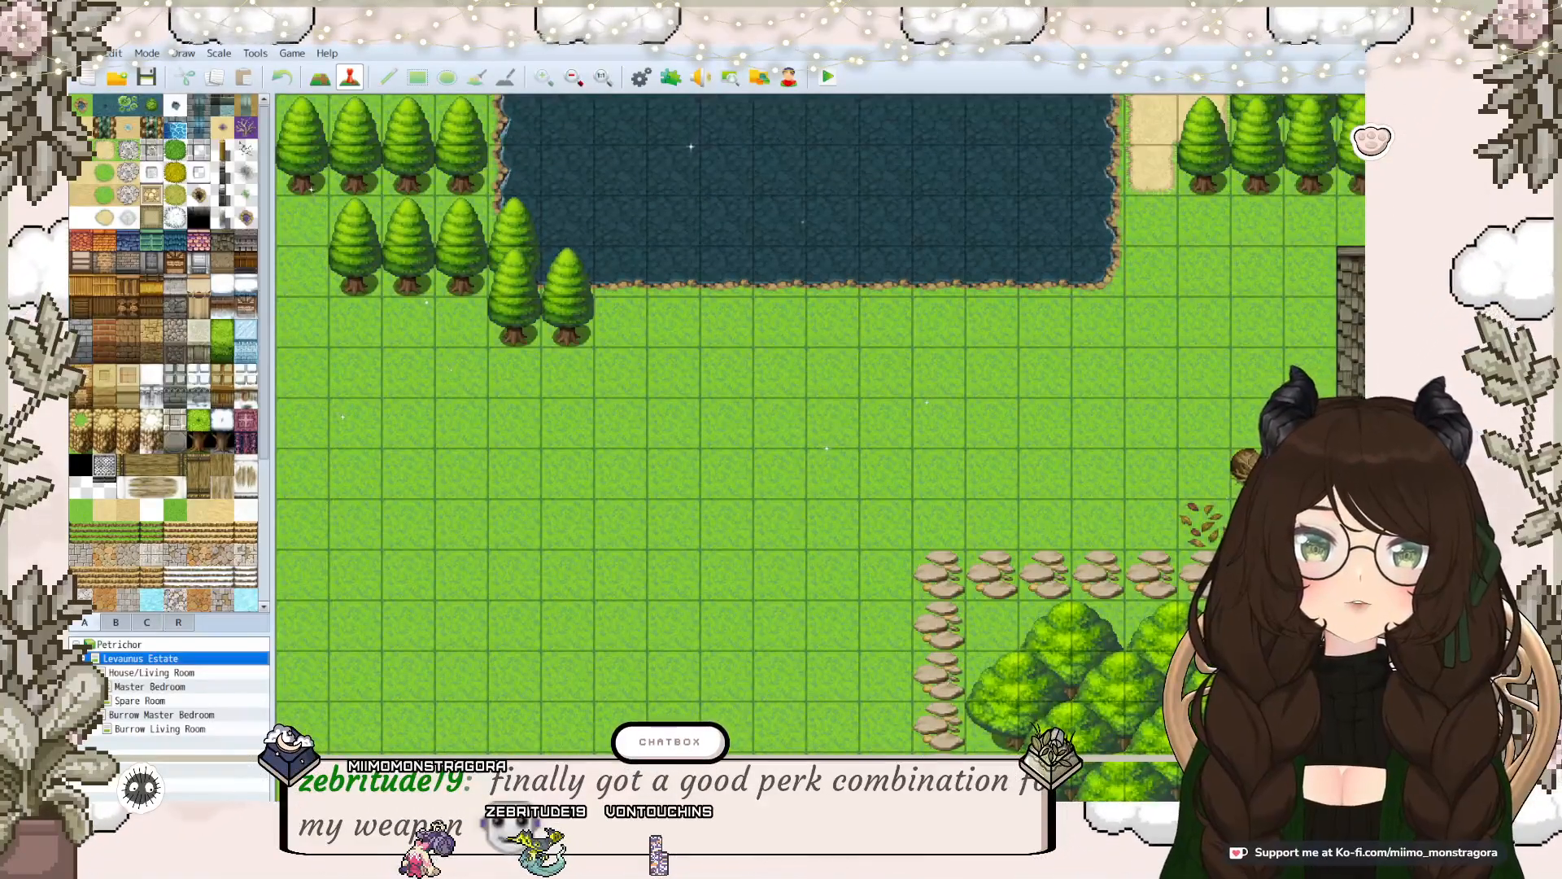
{"action": "scroll", "coordinate": [814, 423], "scroll_direction": "down", "scroll_amount": 4}
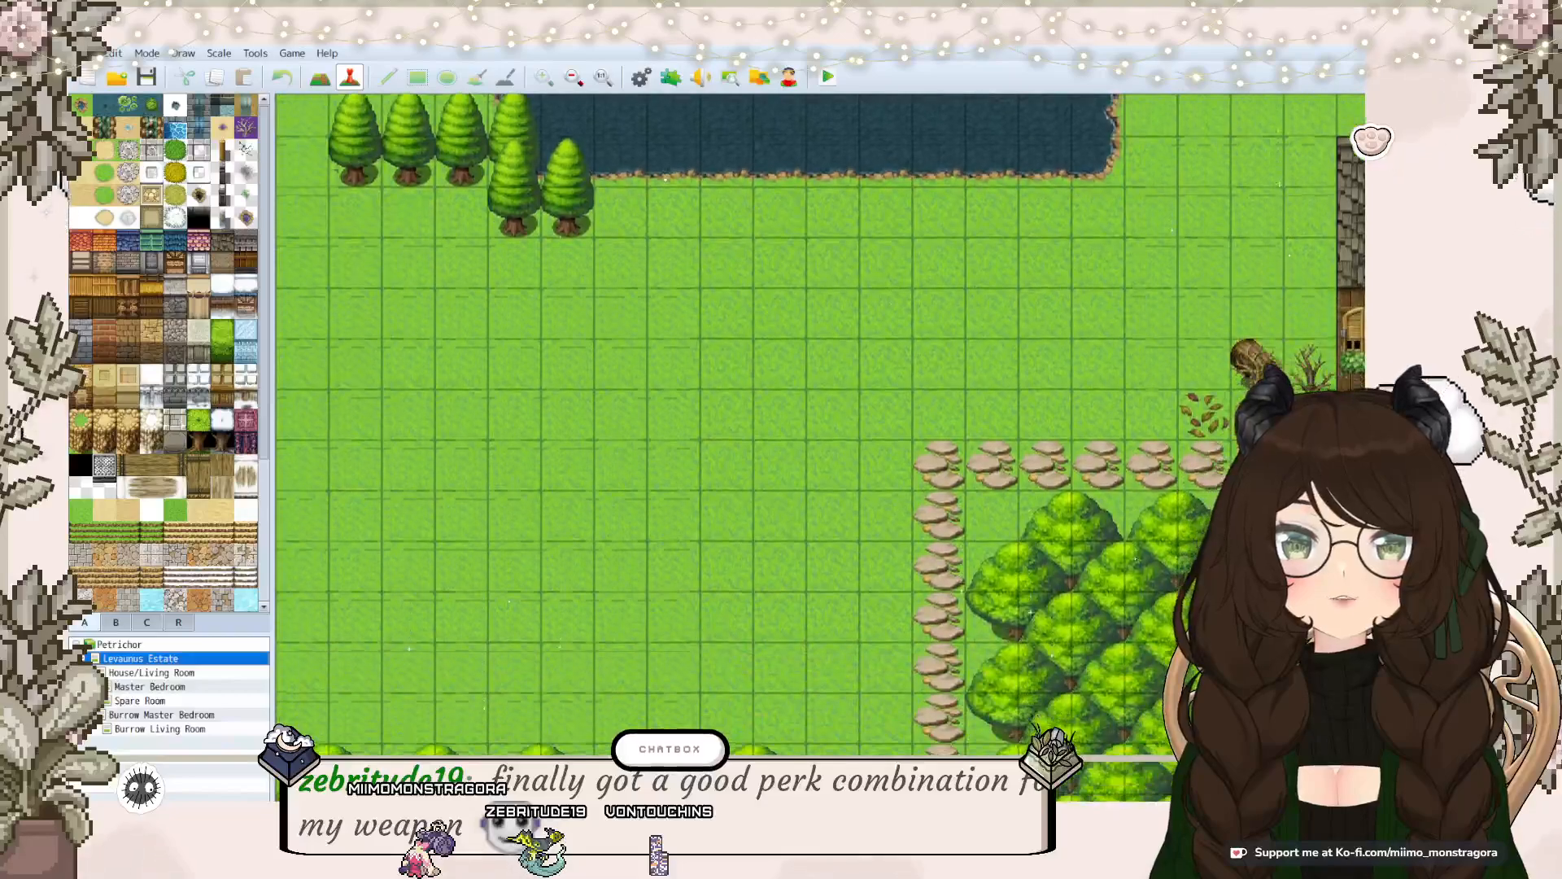
{"action": "left_click", "coordinate": [236, 673]}
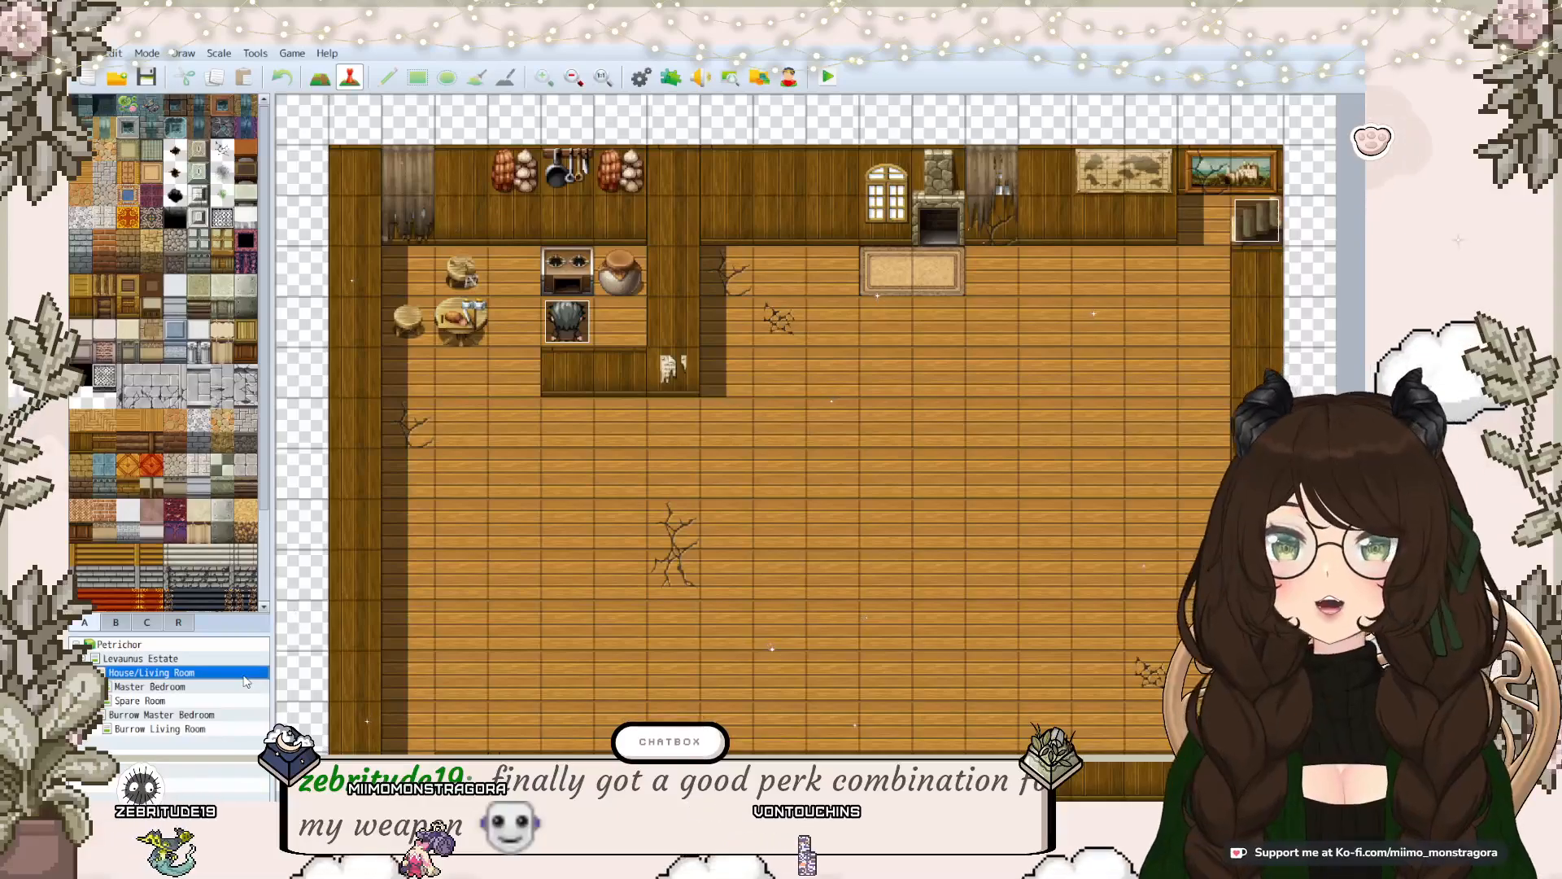
{"action": "left_click", "coordinate": [243, 686]}
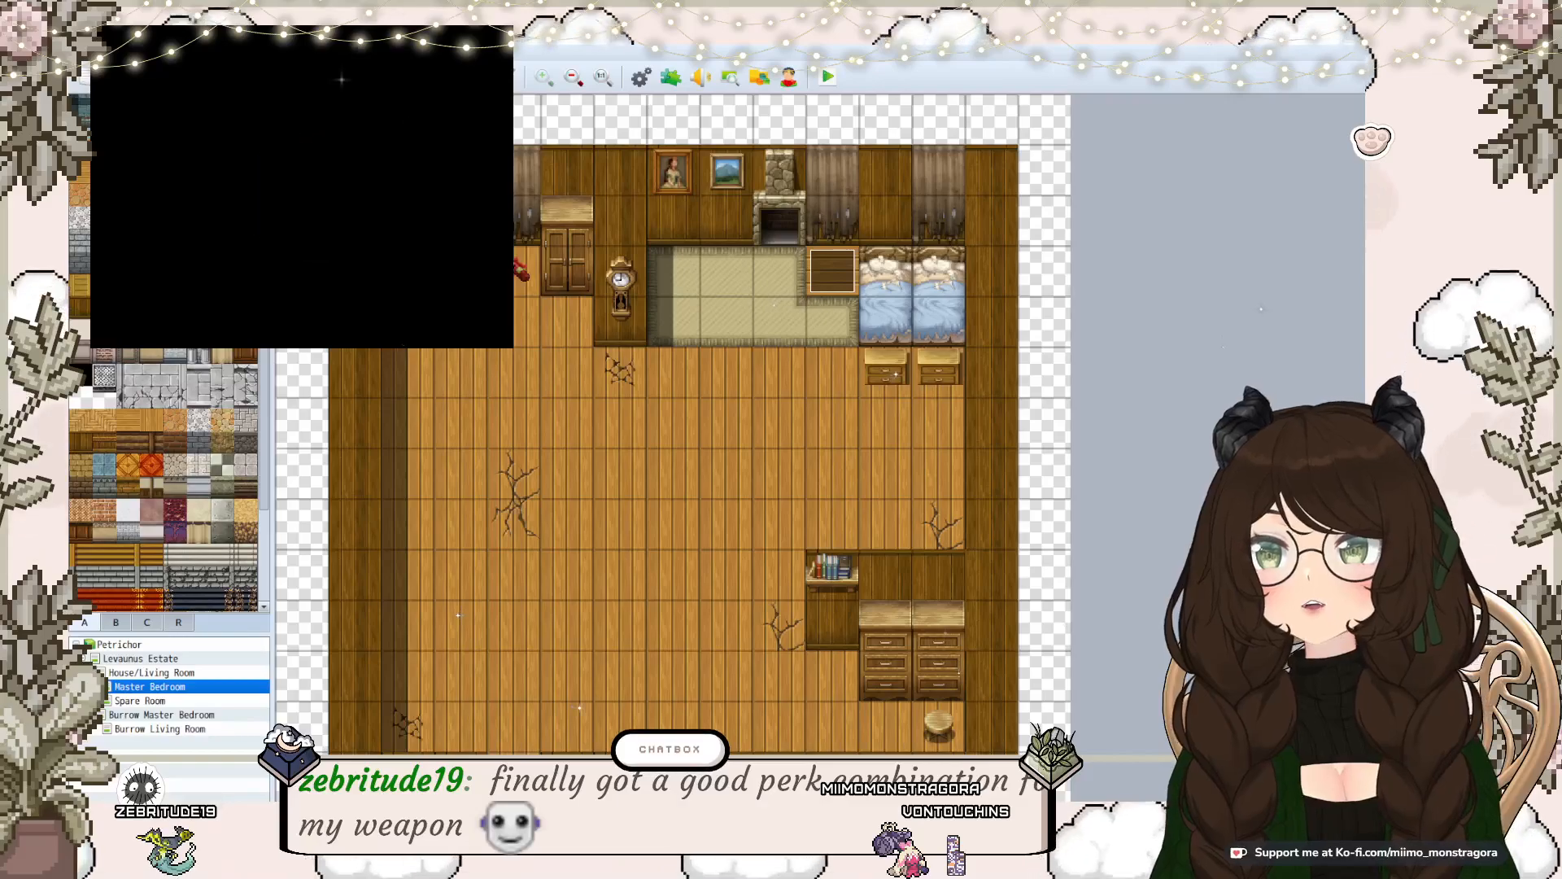
Step: Enlarge and reposition the Petrichor playtest window so it covers the editor, and start a new game
{"action": "left_click_drag", "start_coordinate": [512, 347], "coordinate": [1123, 662]}
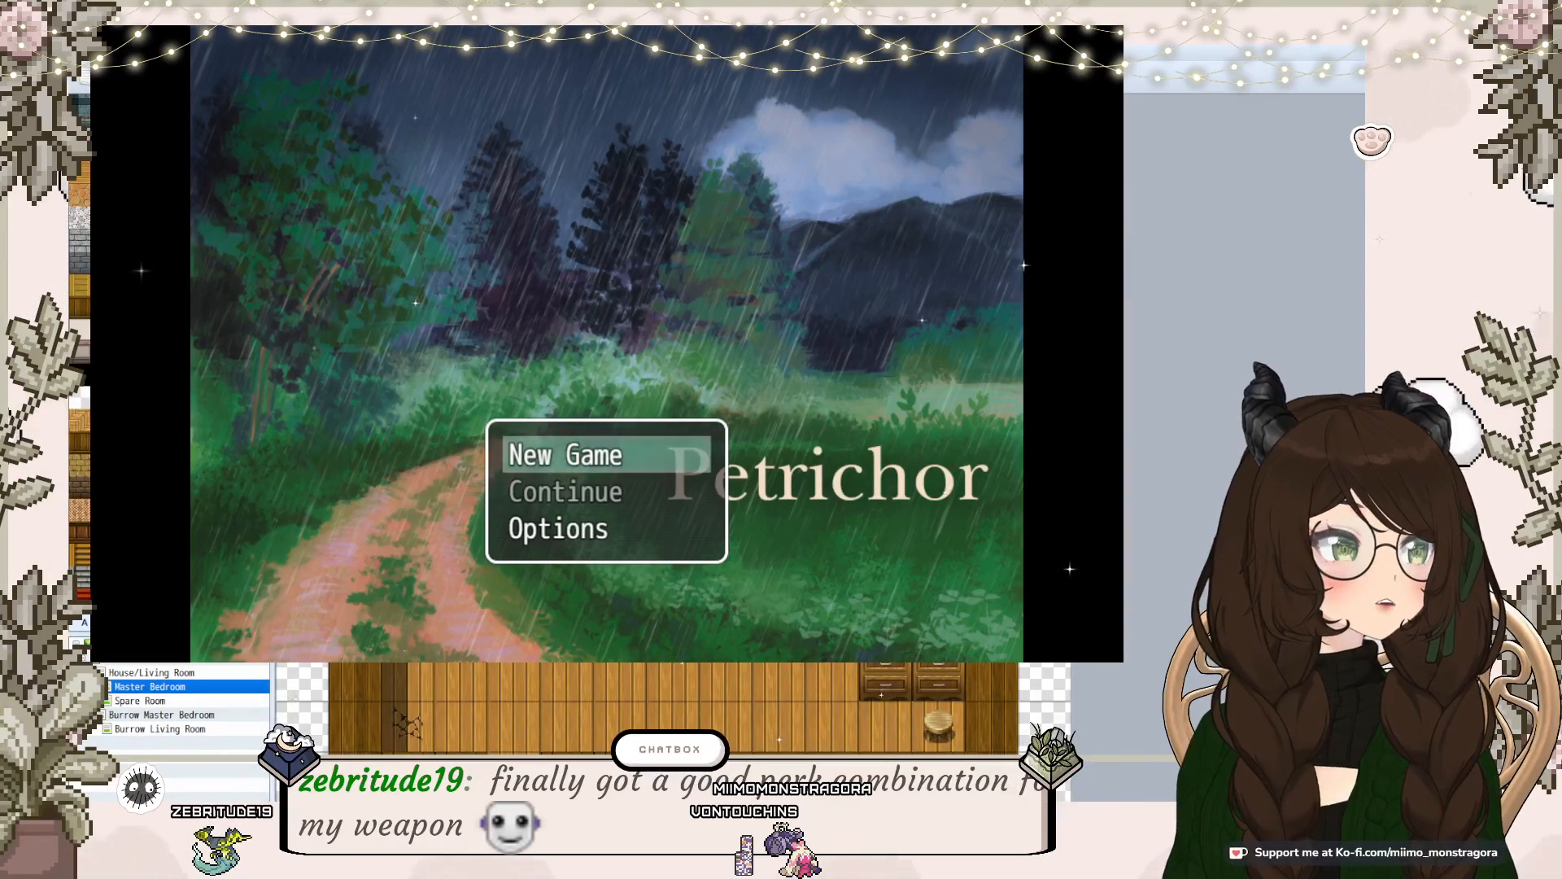
{"action": "left_click_drag", "start_coordinate": [606, 13], "coordinate": [791, 109]}
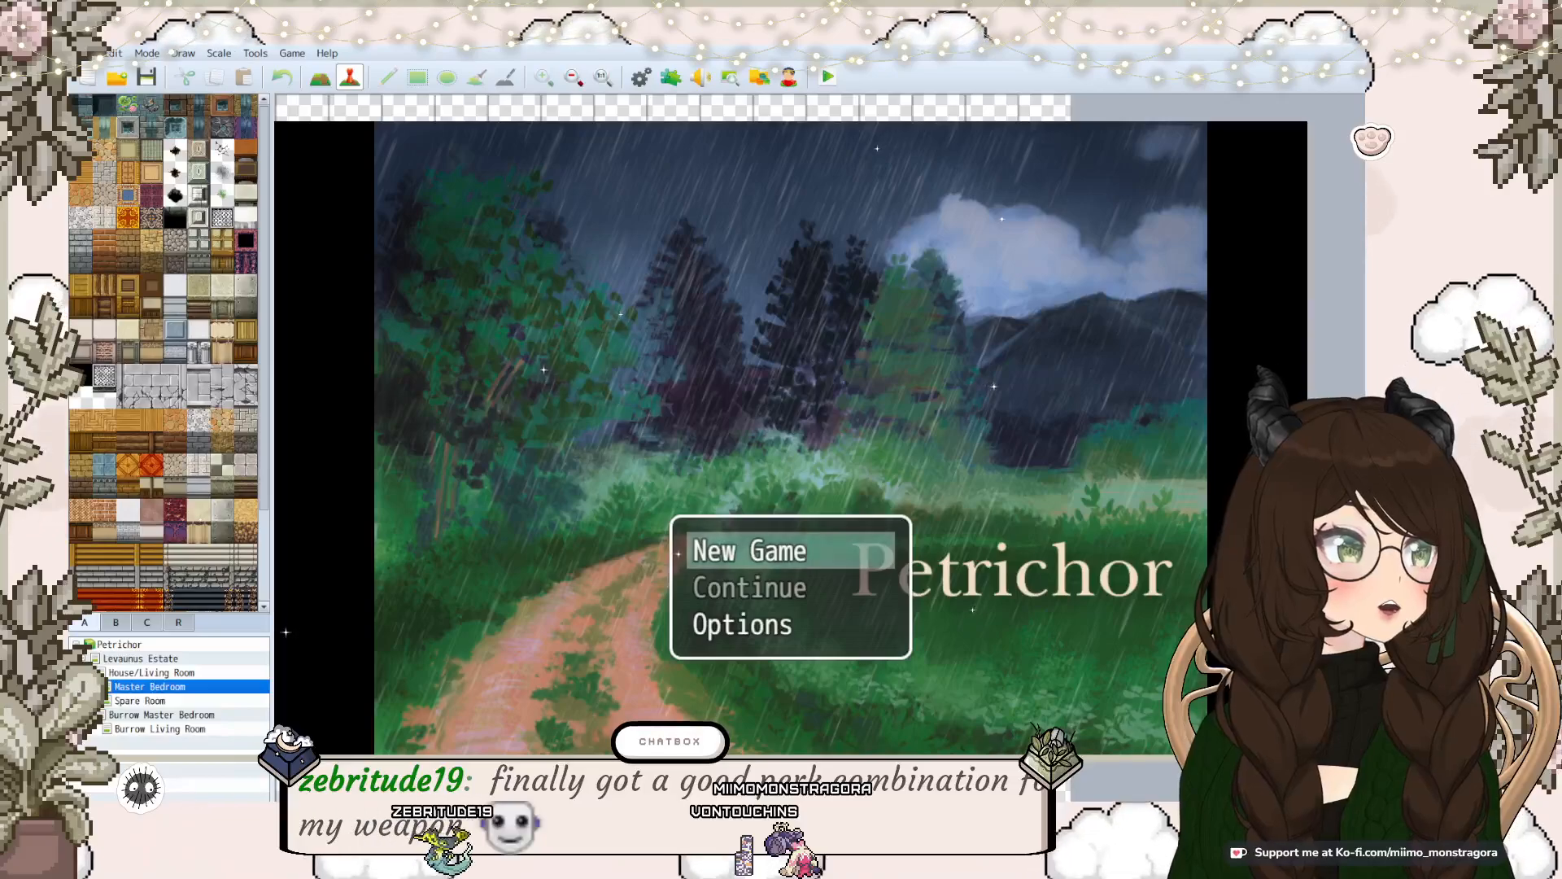
{"action": "left_click_drag", "start_coordinate": [274, 120], "coordinate": [103, 15]}
{"action": "mouse_move", "coordinate": [569, 5]}
{"action": "left_mouse_down"}
{"action": "mouse_move", "coordinate": [591, 0]}
{"action": "mouse_move", "coordinate": [592, 21]}
{"action": "left_mouse_up"}
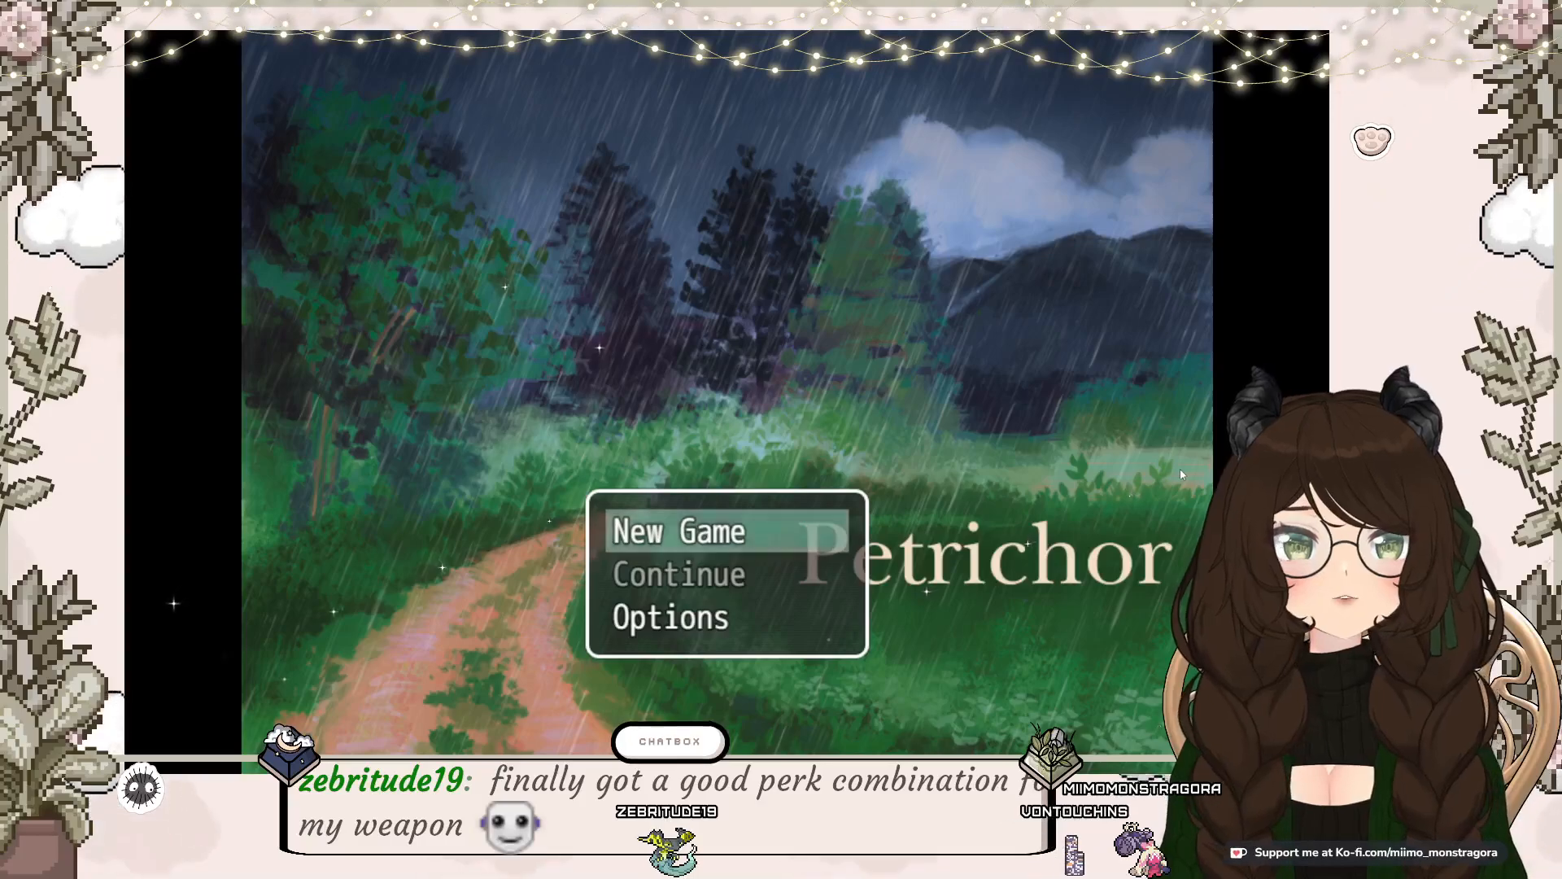
{"action": "key", "text": "Return"}
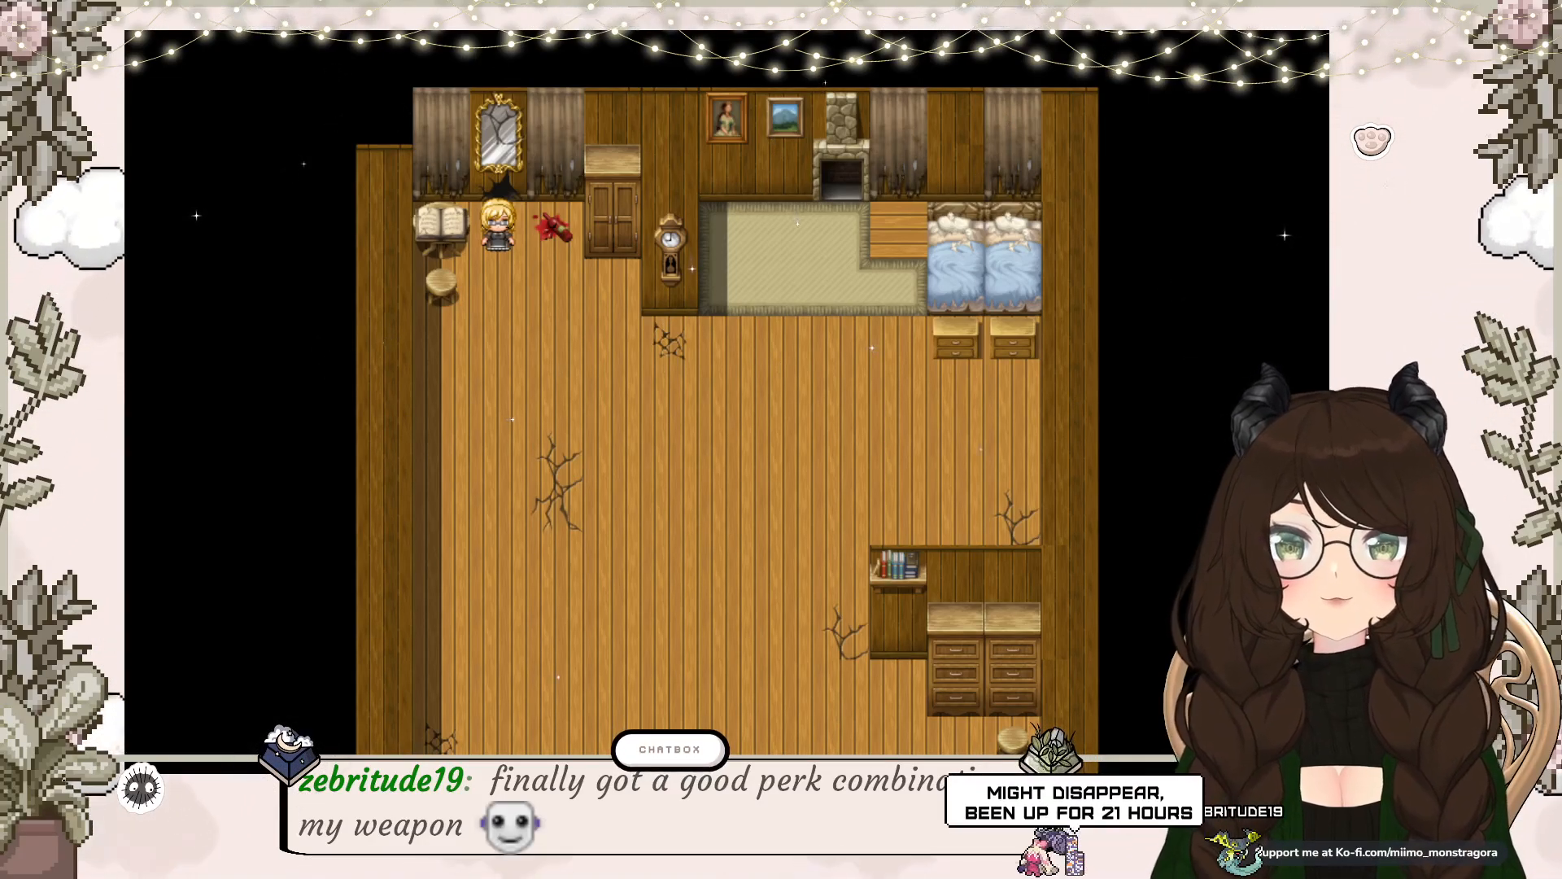
Step: Walk the character from the mirror around the master bedroom, passing the clock and the red stain
{"action": "left_click", "coordinate": [1193, 282]}
{"action": "left_click", "coordinate": [703, 397]}
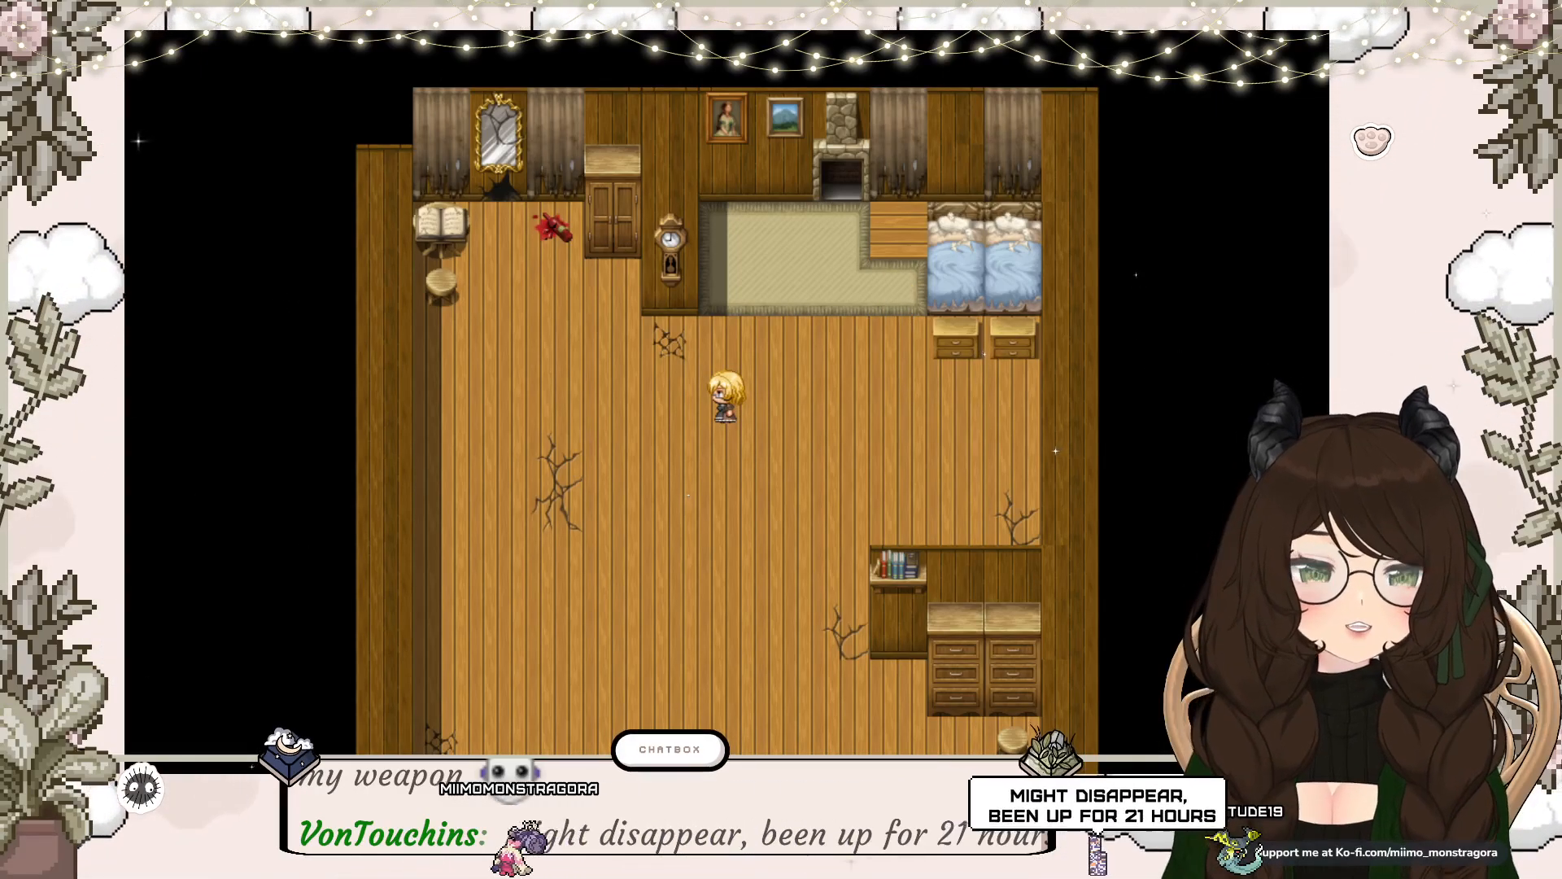
{"action": "key", "text": "Down"}
{"action": "key", "text": "Up"}
{"action": "key", "text": "Left"}
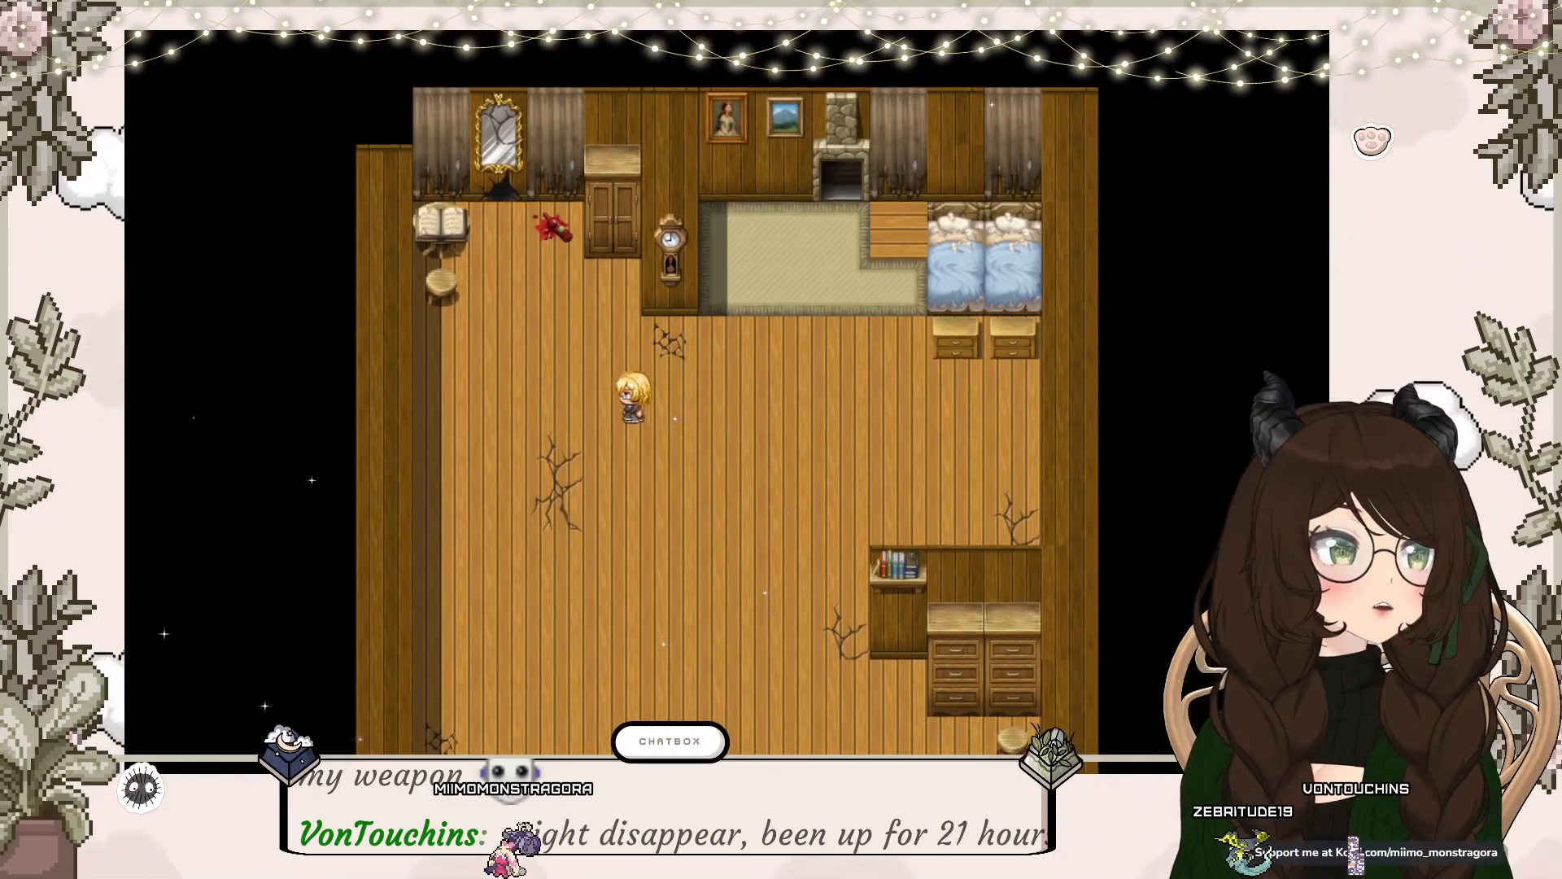
{"action": "key", "text": "Down"}
{"action": "key", "text": "Left"}
{"action": "key", "text": "Down"}
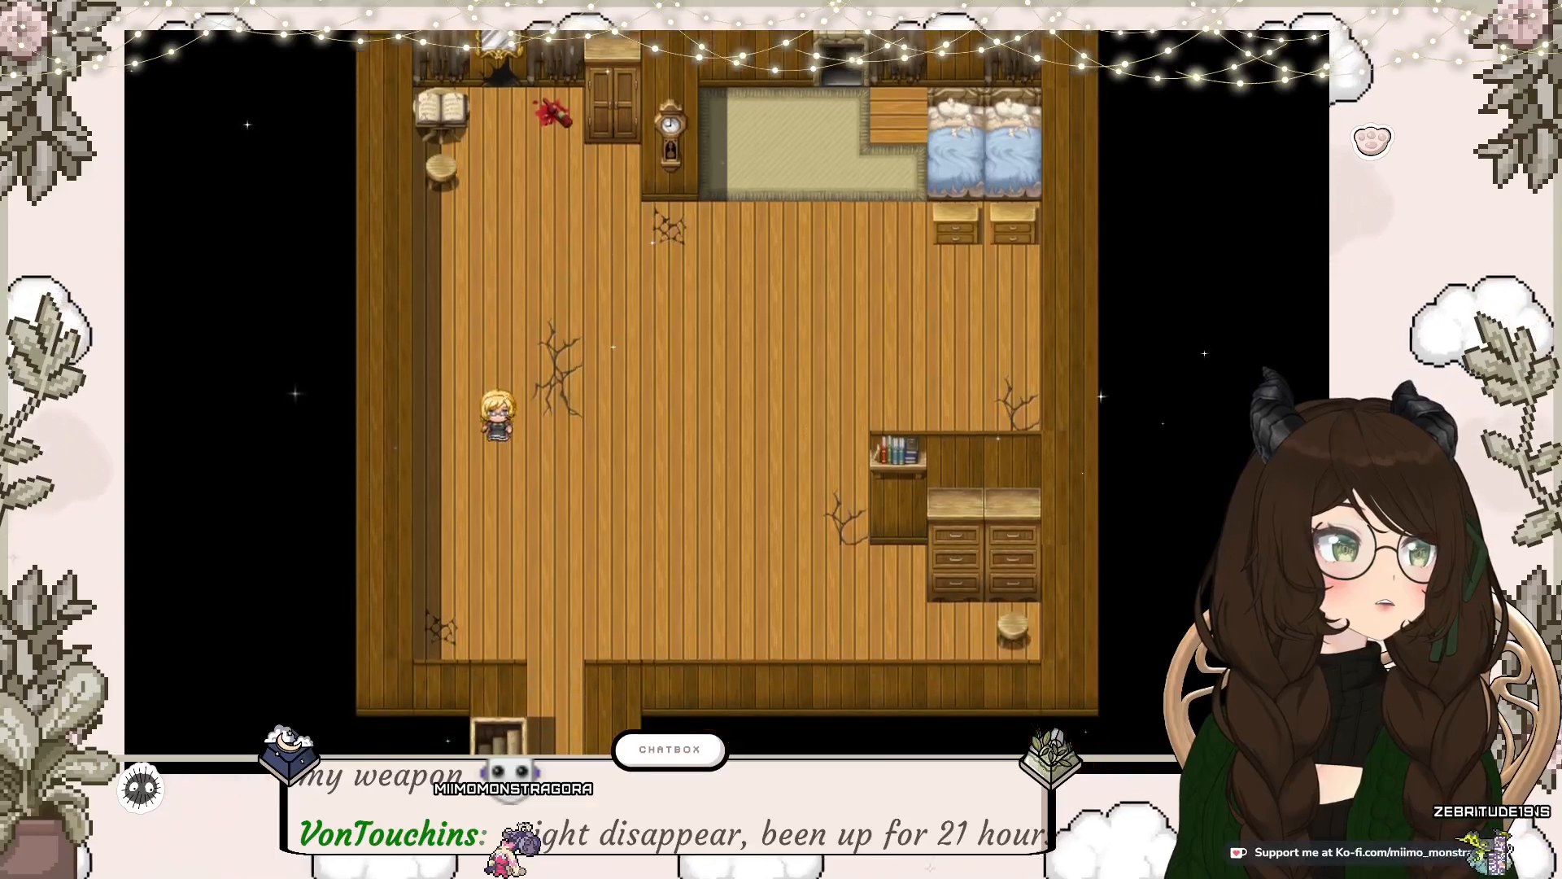
{"action": "key", "text": "Right"}
{"action": "key", "text": "Left"}
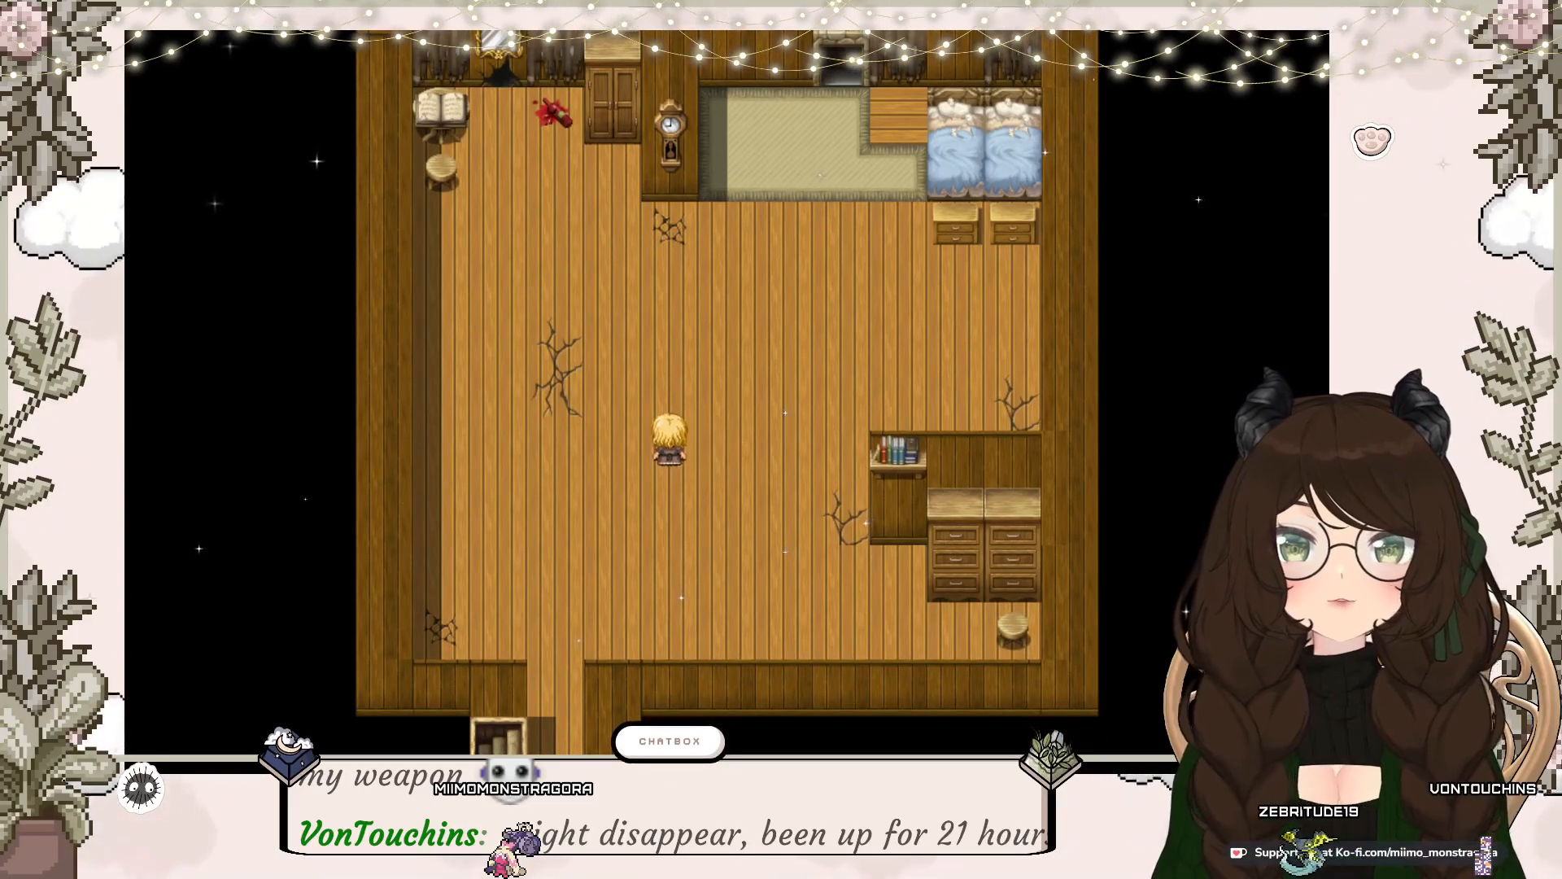
{"action": "key", "text": "Up"}
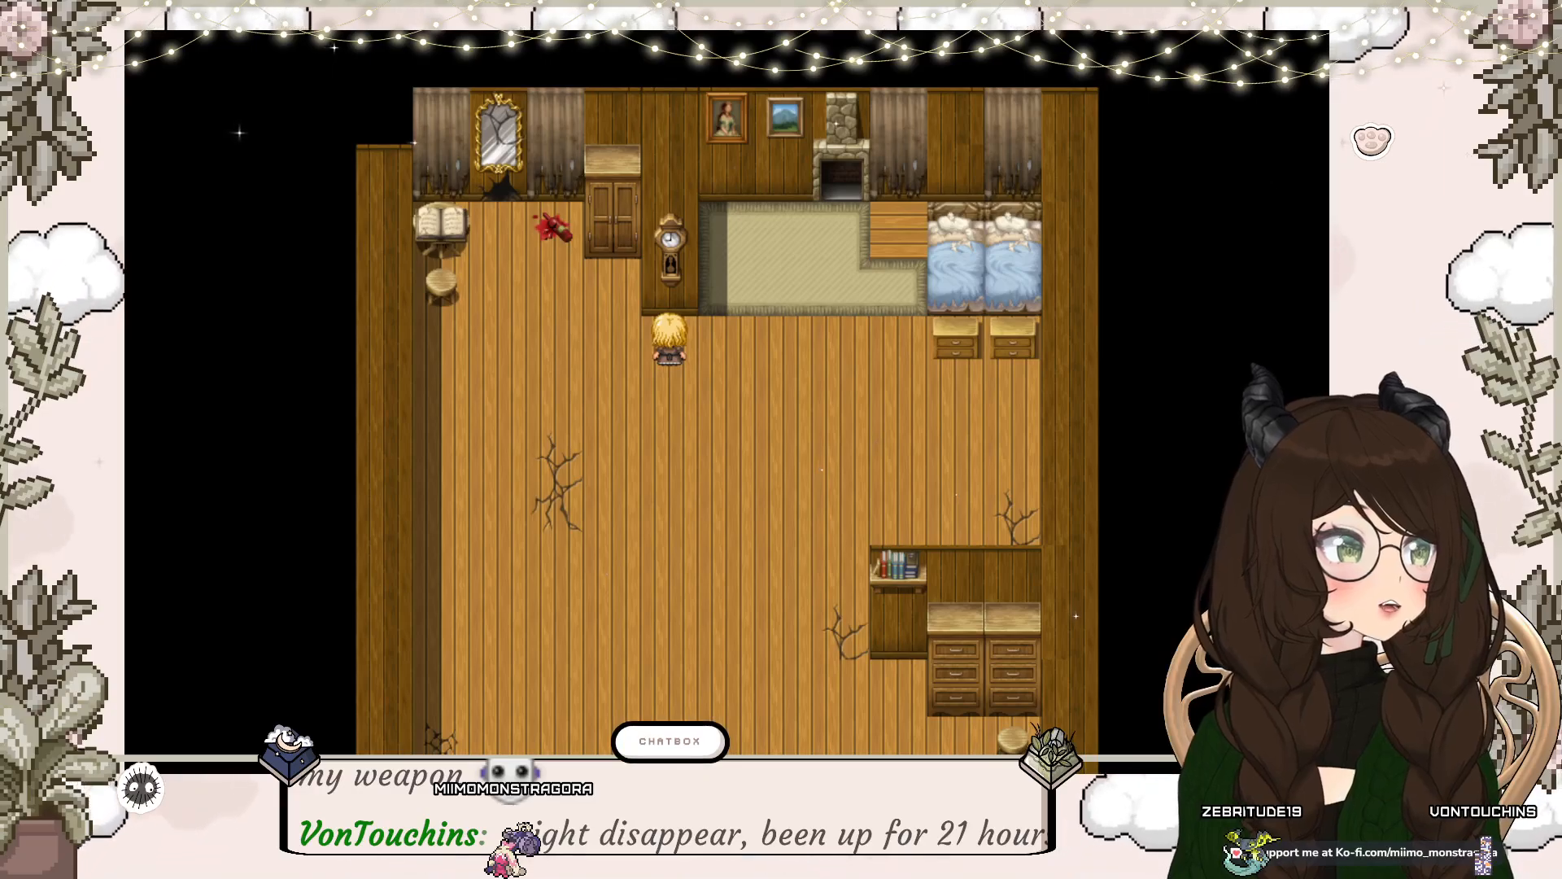
{"action": "key", "text": "Down"}
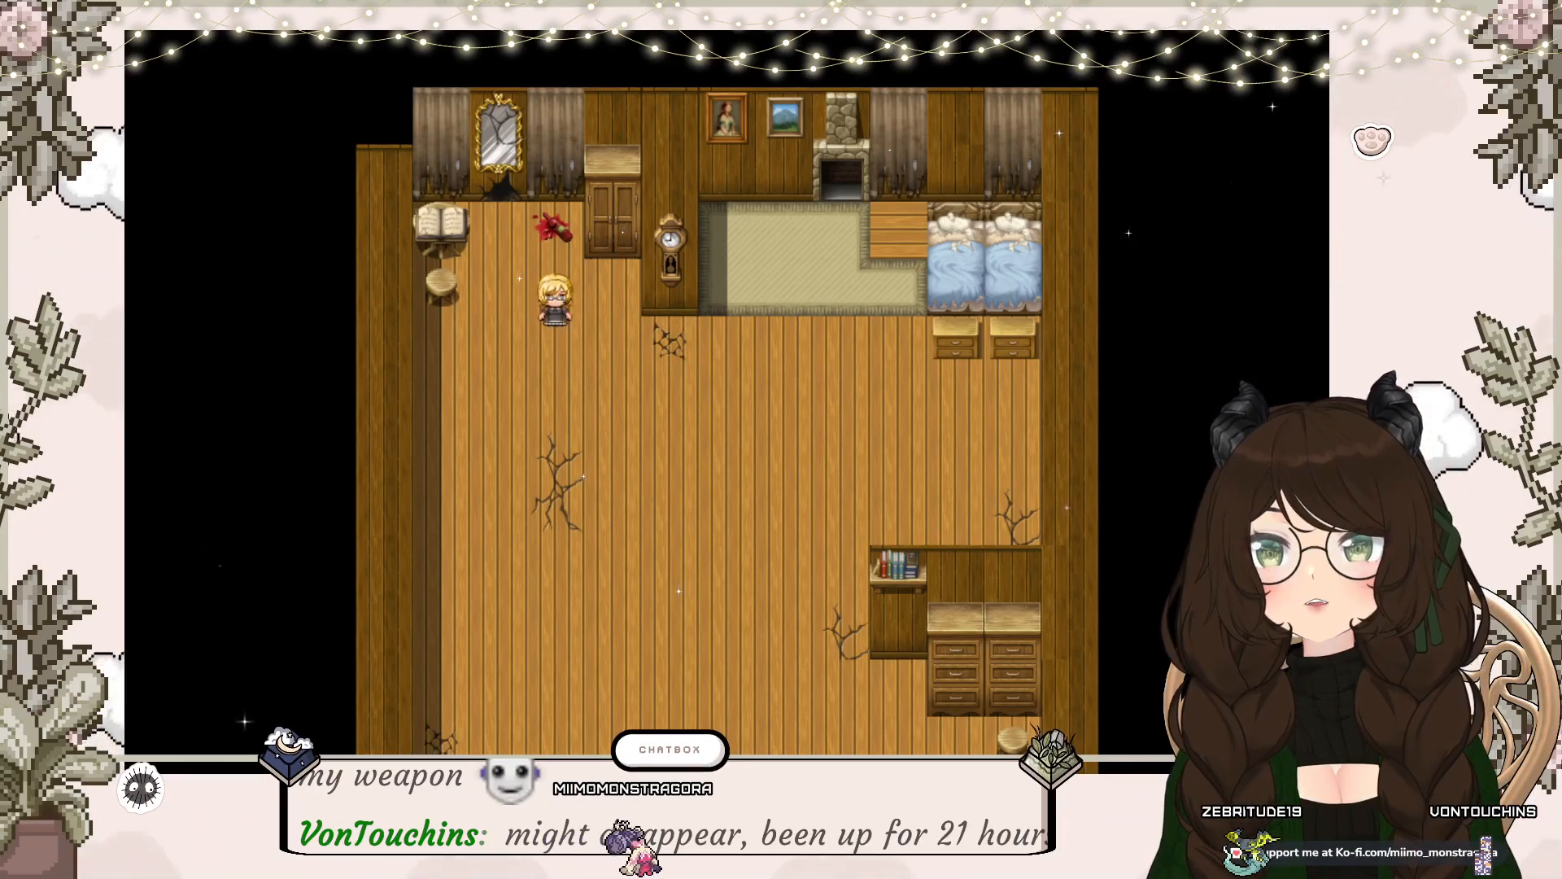
{"action": "key", "text": "Right"}
{"action": "key", "text": "Up"}
{"action": "key", "text": "Down"}
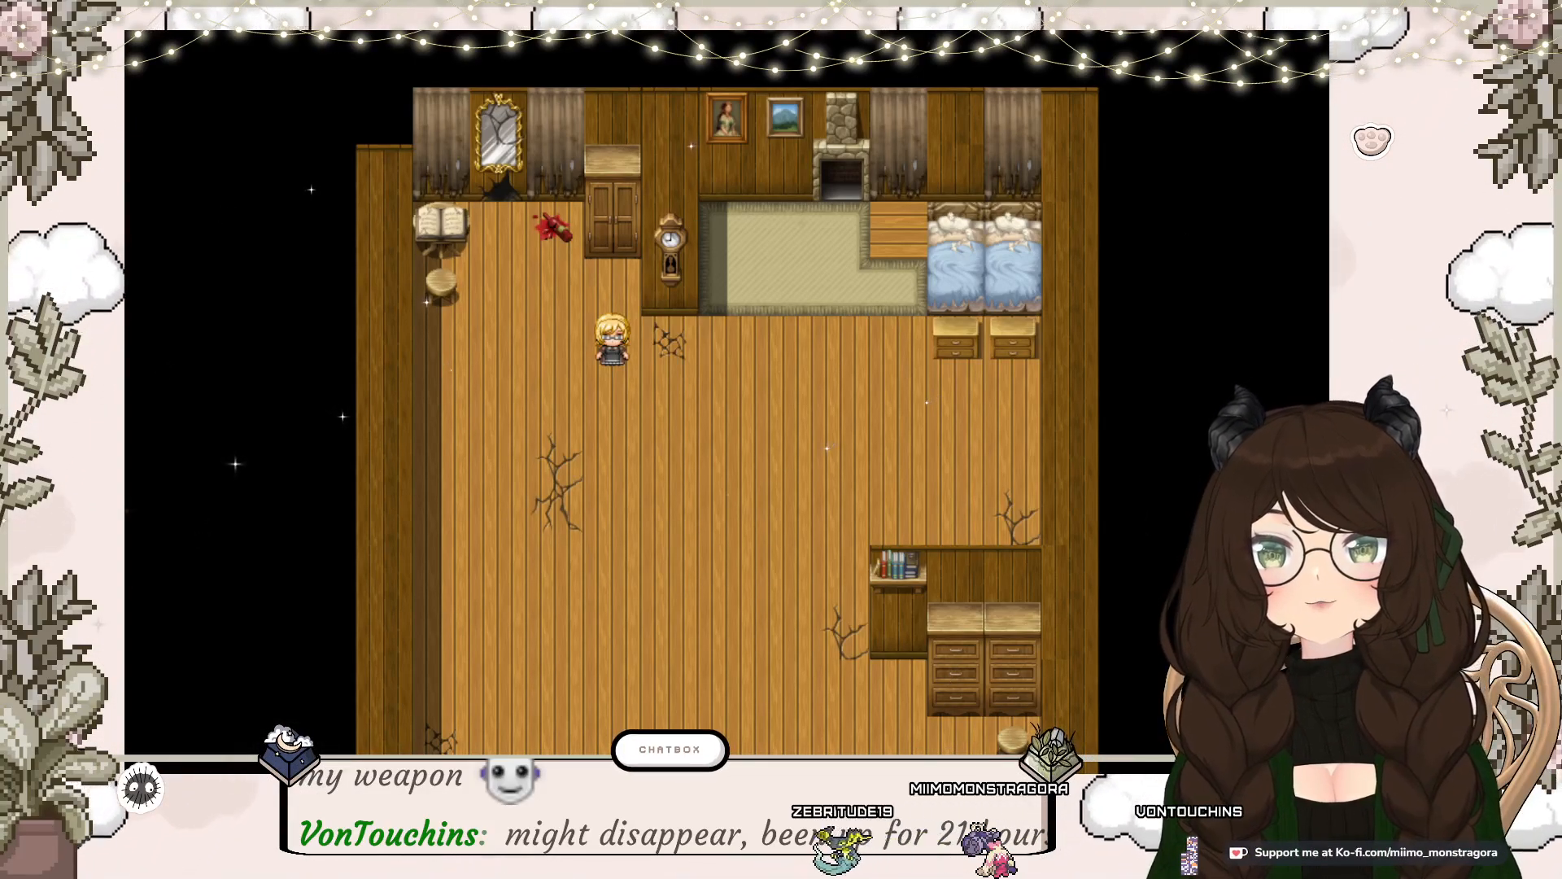
Step: Test free movement by walking the character in loops across the cracked open floor of the master bedroom
{"action": "key", "text": "Down"}
{"action": "key", "text": "Down"}
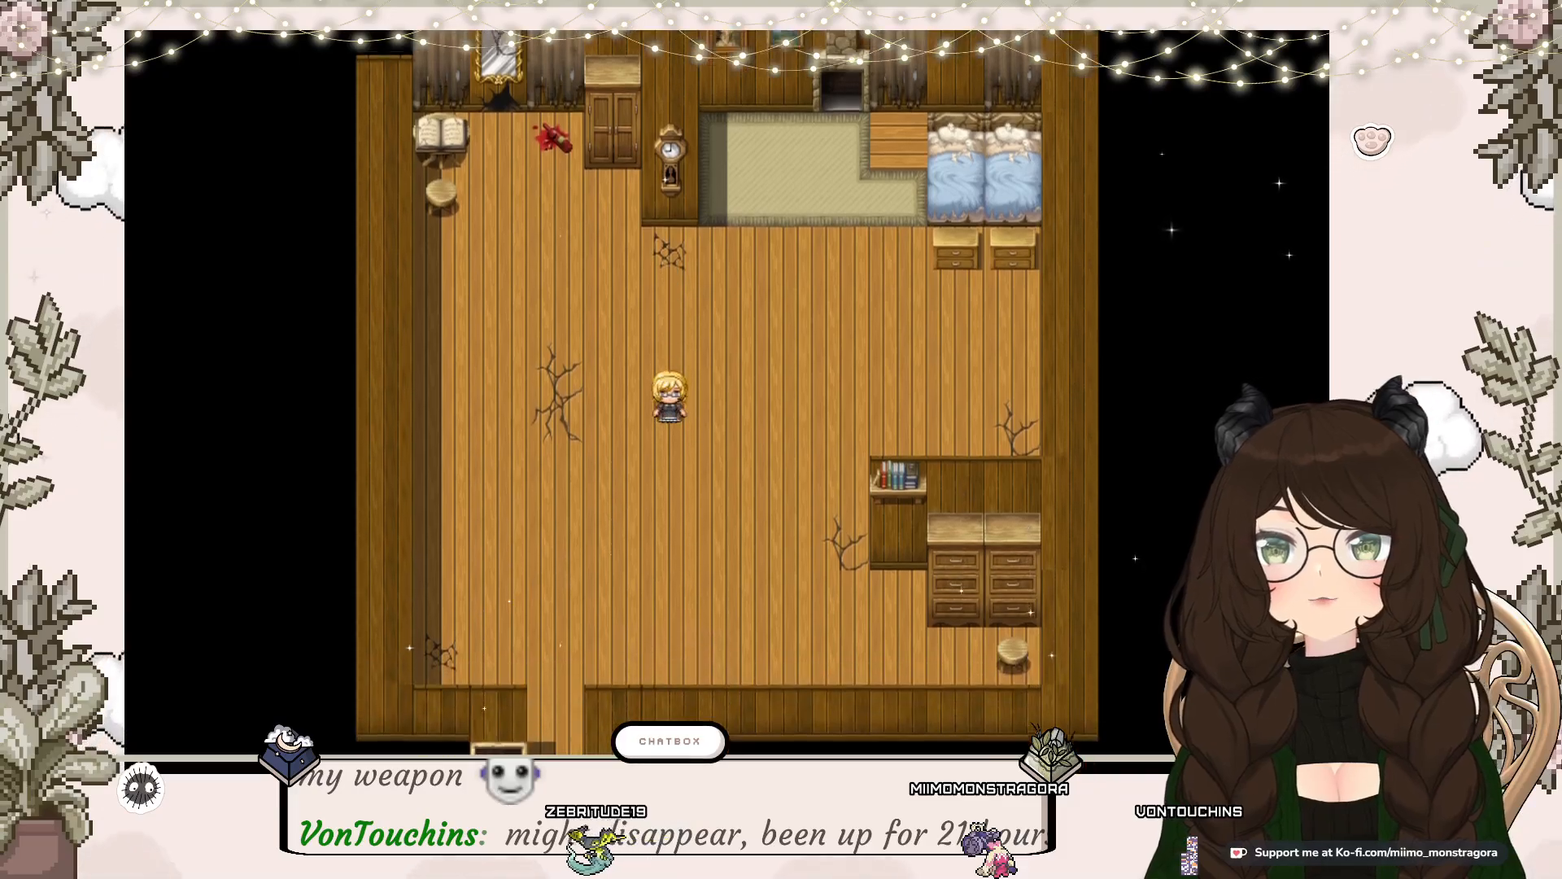
{"action": "key", "text": "Left"}
{"action": "key", "text": "Down"}
{"action": "key", "text": "Down"}
{"action": "key", "text": "Right"}
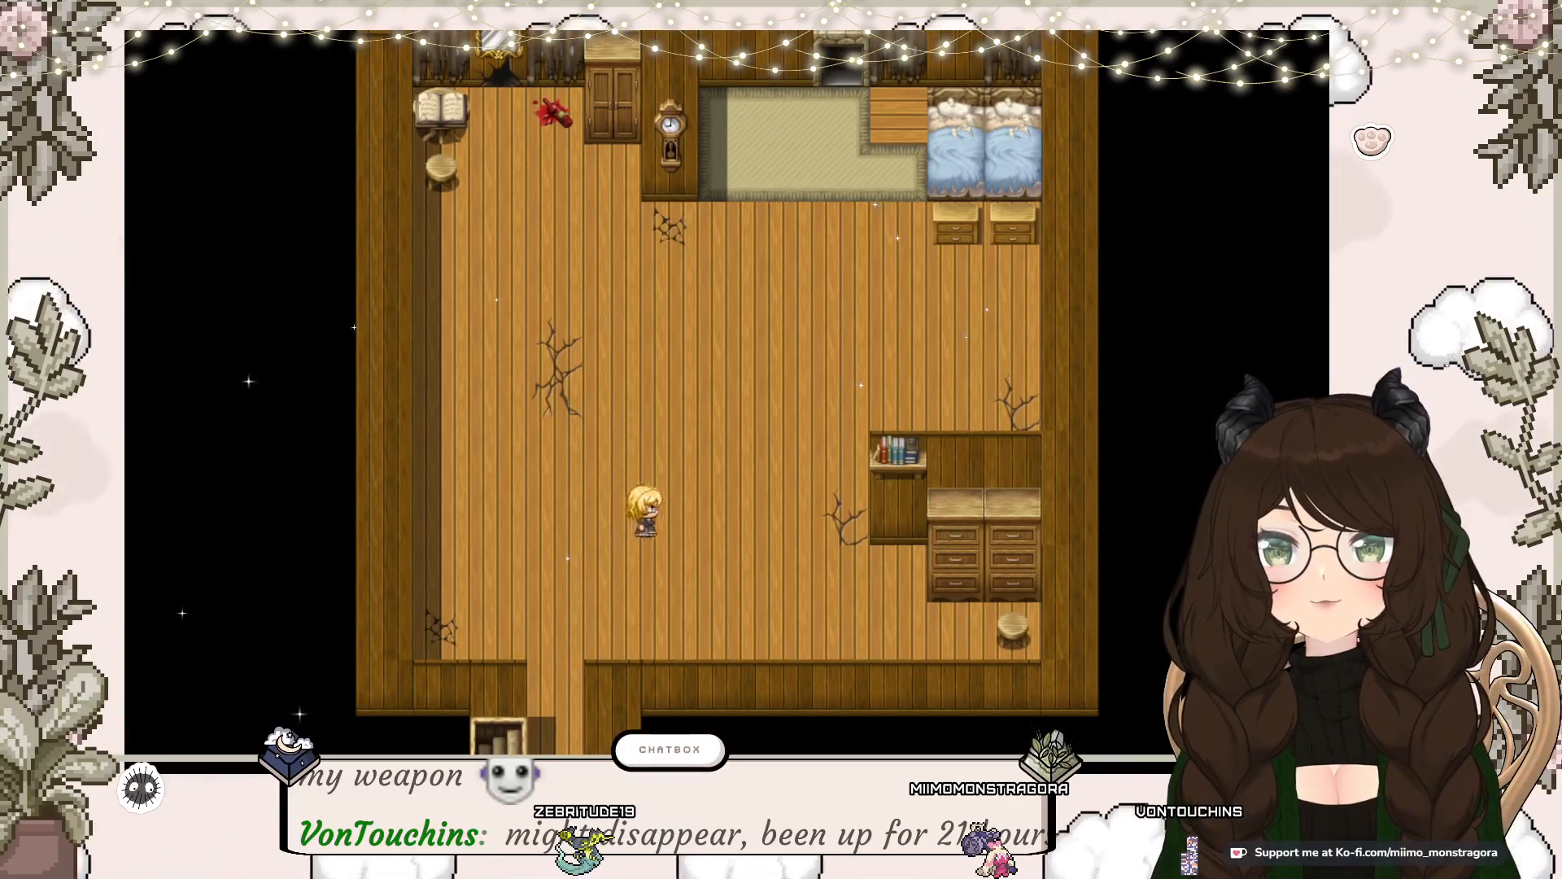
{"action": "key", "text": "Up"}
{"action": "key", "text": "Up"}
{"action": "key", "text": "Up"}
{"action": "key", "text": "Left"}
{"action": "key", "text": "Left"}
{"action": "key", "text": "Left"}
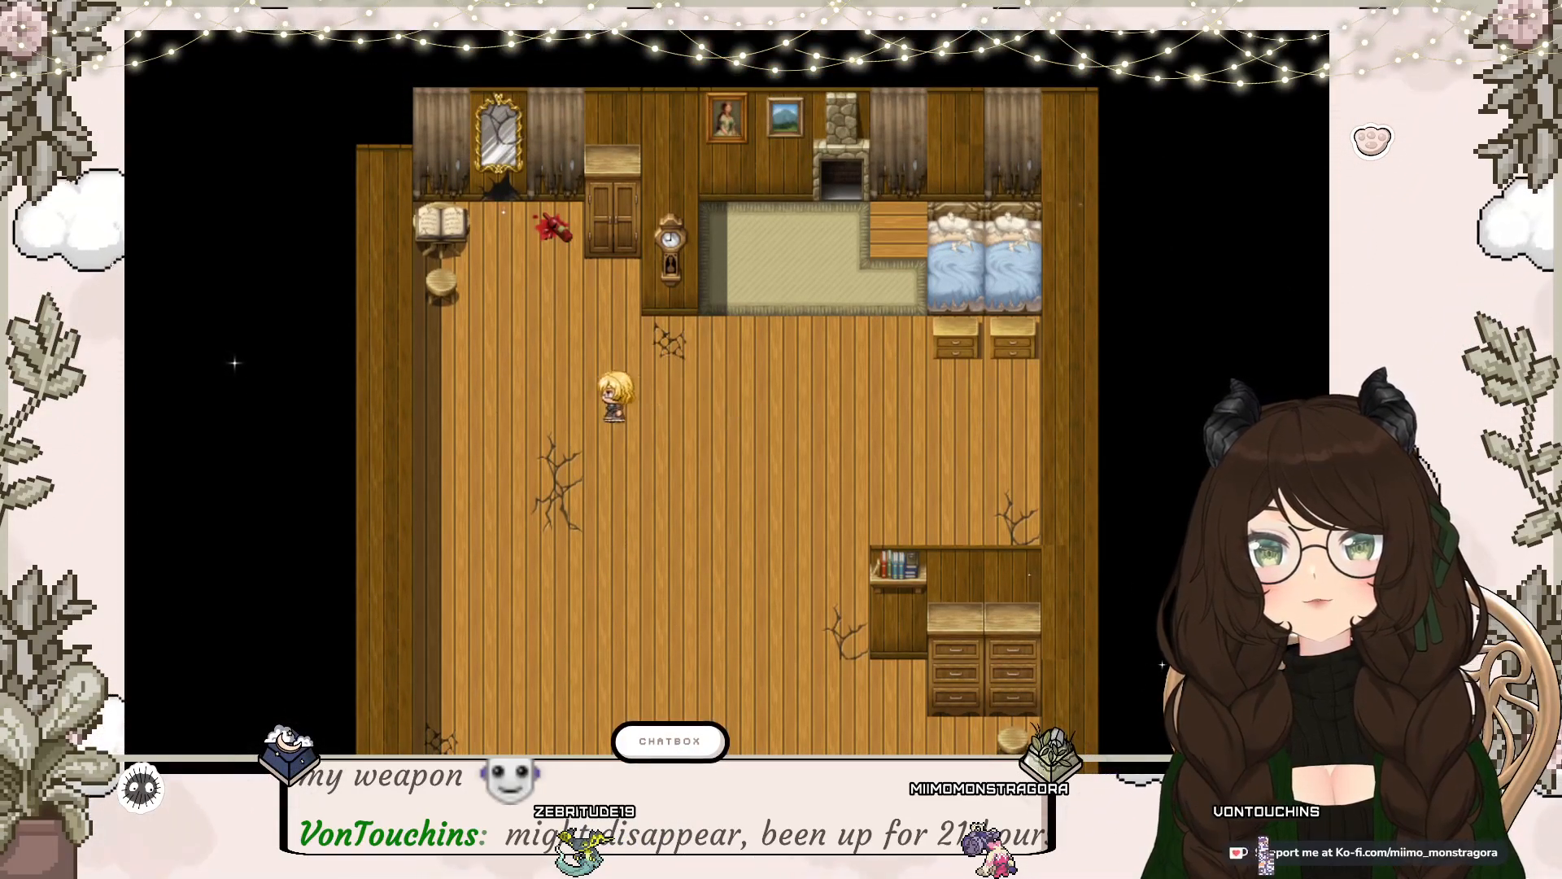
{"action": "key", "text": "Down"}
{"action": "key", "text": "Down"}
{"action": "key", "text": "Right"}
{"action": "key", "text": "Right"}
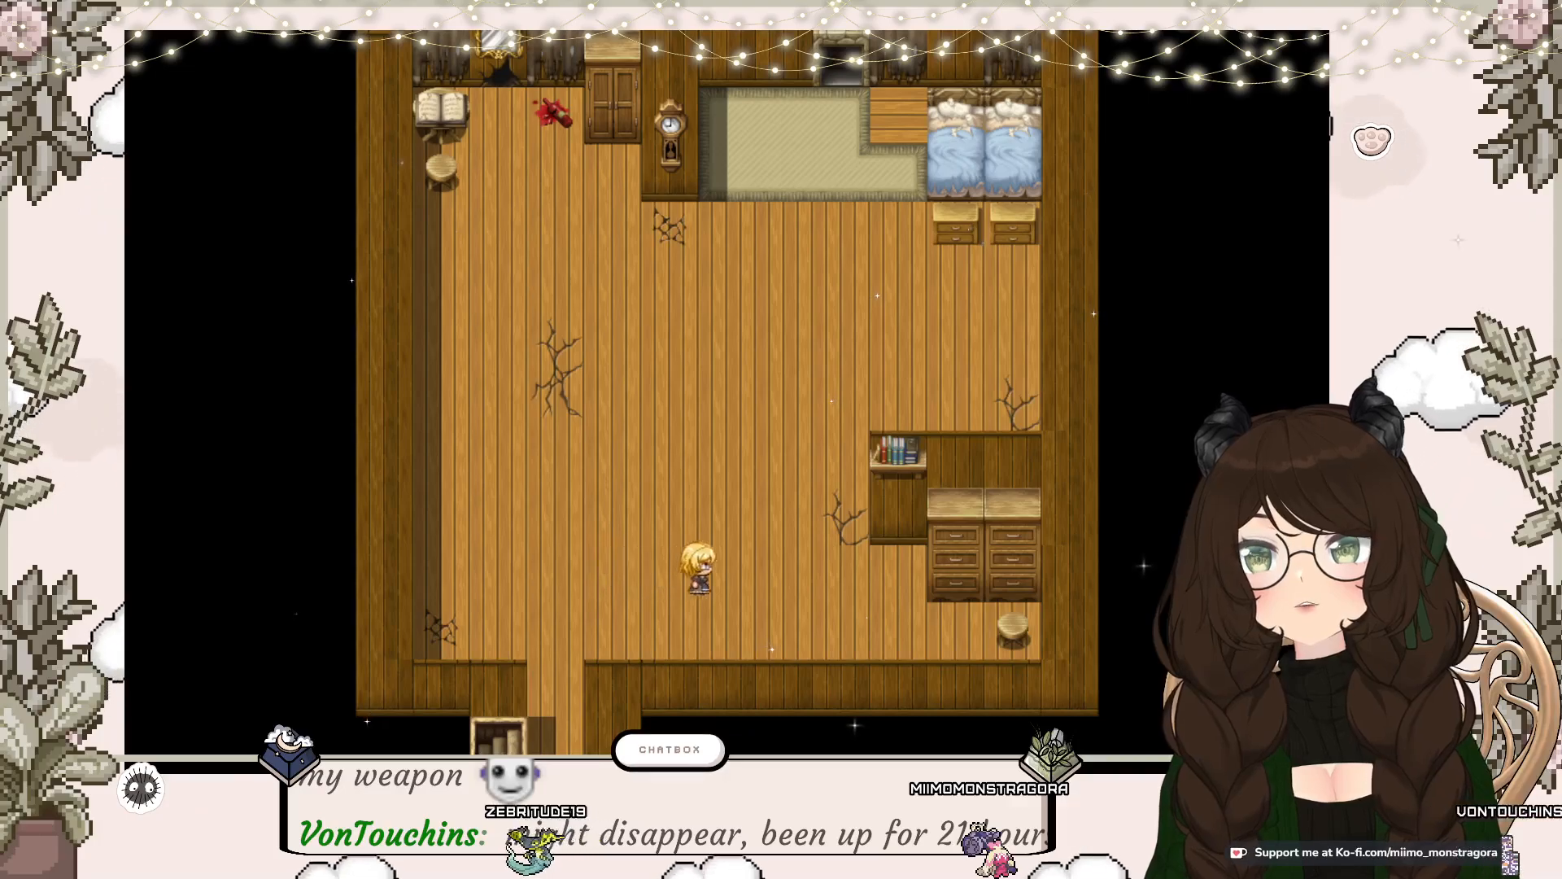
{"action": "key", "text": "Left"}
{"action": "key", "text": "Left"}
{"action": "key", "text": "Left"}
{"action": "key", "text": "Up"}
{"action": "key", "text": "Up"}
{"action": "key", "text": "Left"}
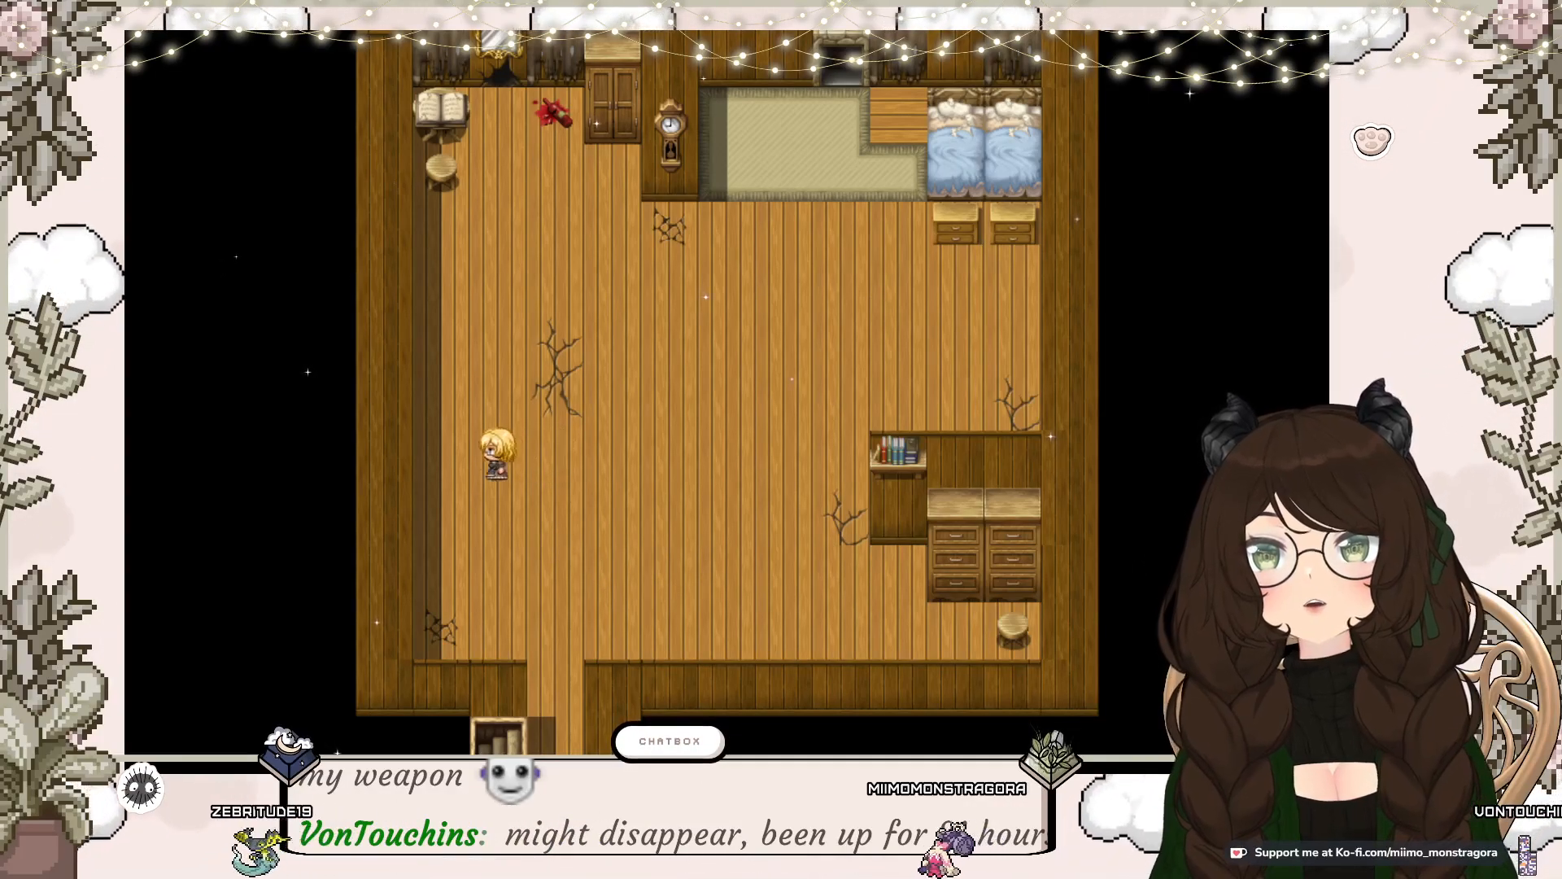
{"action": "key", "text": "Up"}
{"action": "key", "text": "Up"}
{"action": "key", "text": "Up"}
{"action": "key", "text": "Right"}
{"action": "key", "text": "Down"}
{"action": "key", "text": "Right"}
Step: Walk the character down to the master bedroom's exit and go through it into the Living Room
{"action": "key", "text": "Down"}
{"action": "key", "text": "Down"}
{"action": "key", "text": "Down"}
{"action": "key", "text": "Down"}
{"action": "key", "text": "Down"}
{"action": "key", "text": "Down"}
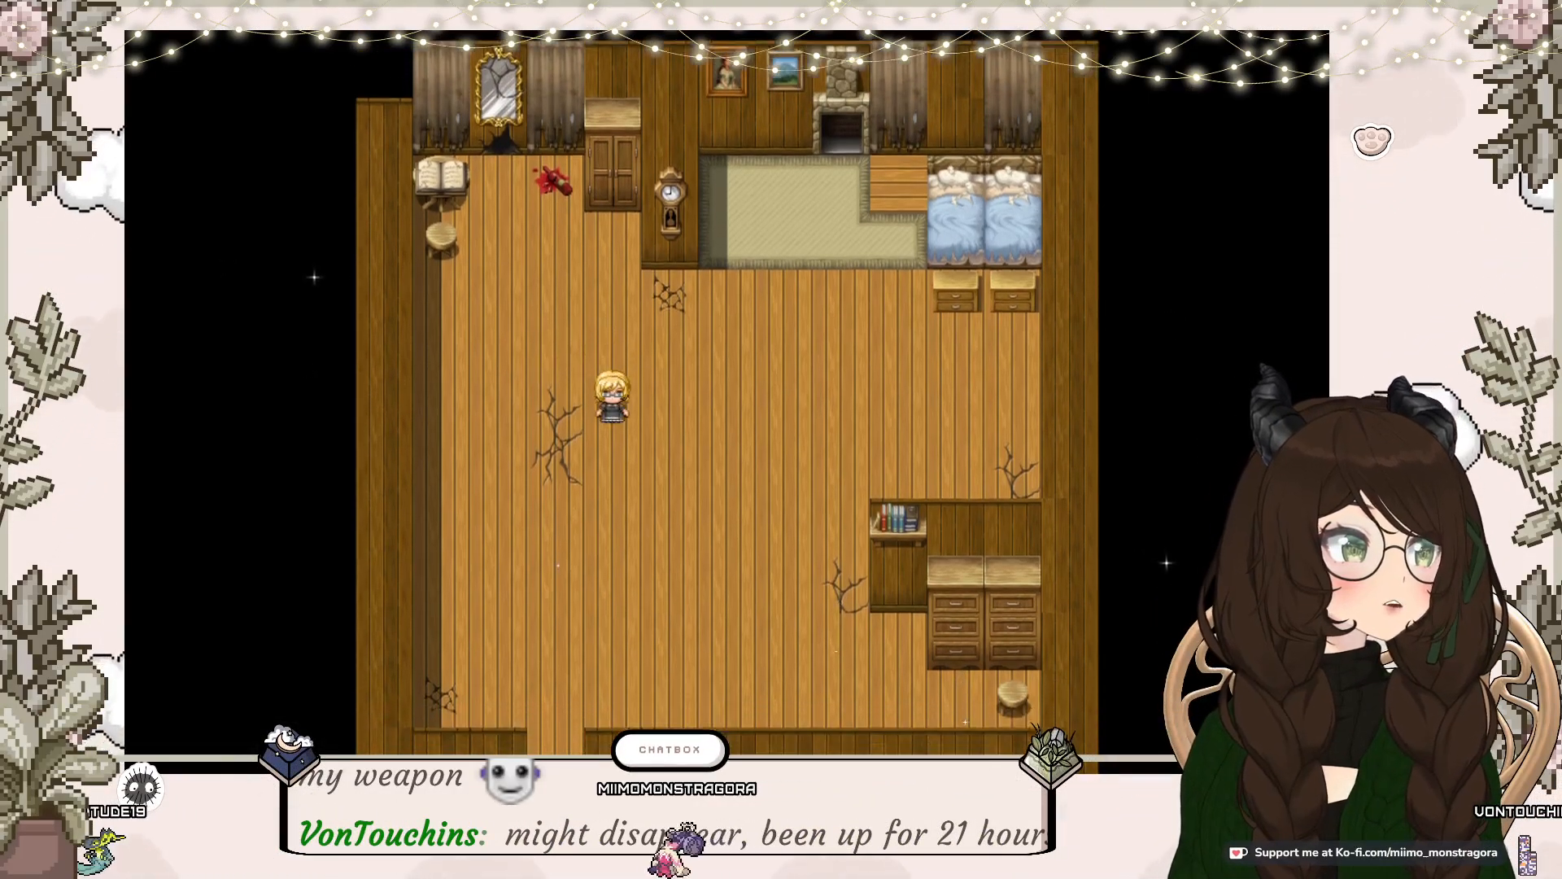
{"action": "key", "text": "Left"}
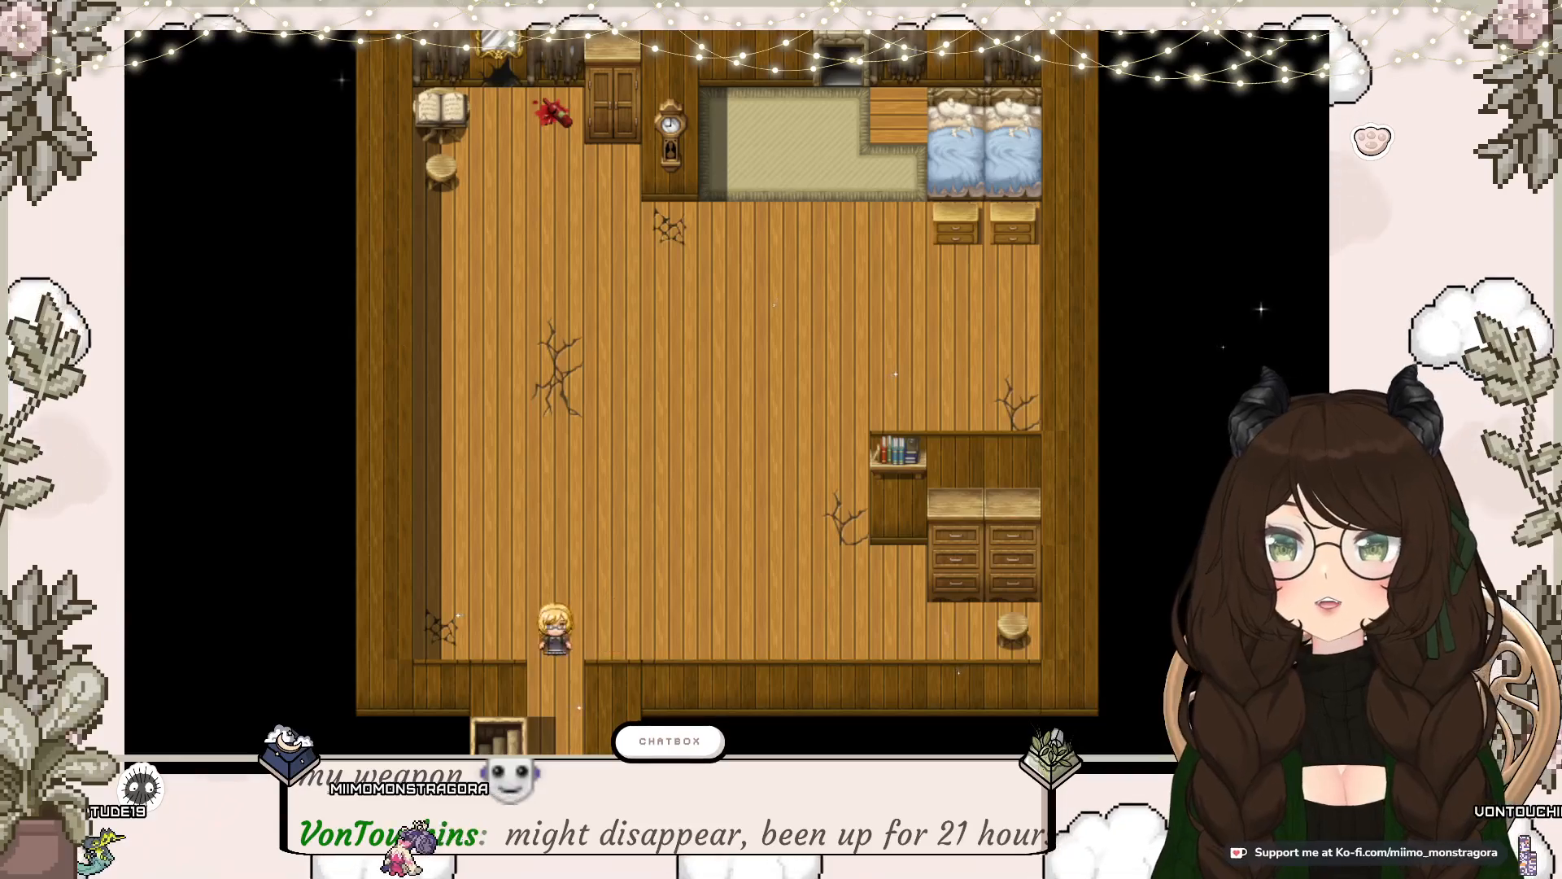
{"action": "key", "text": "Down"}
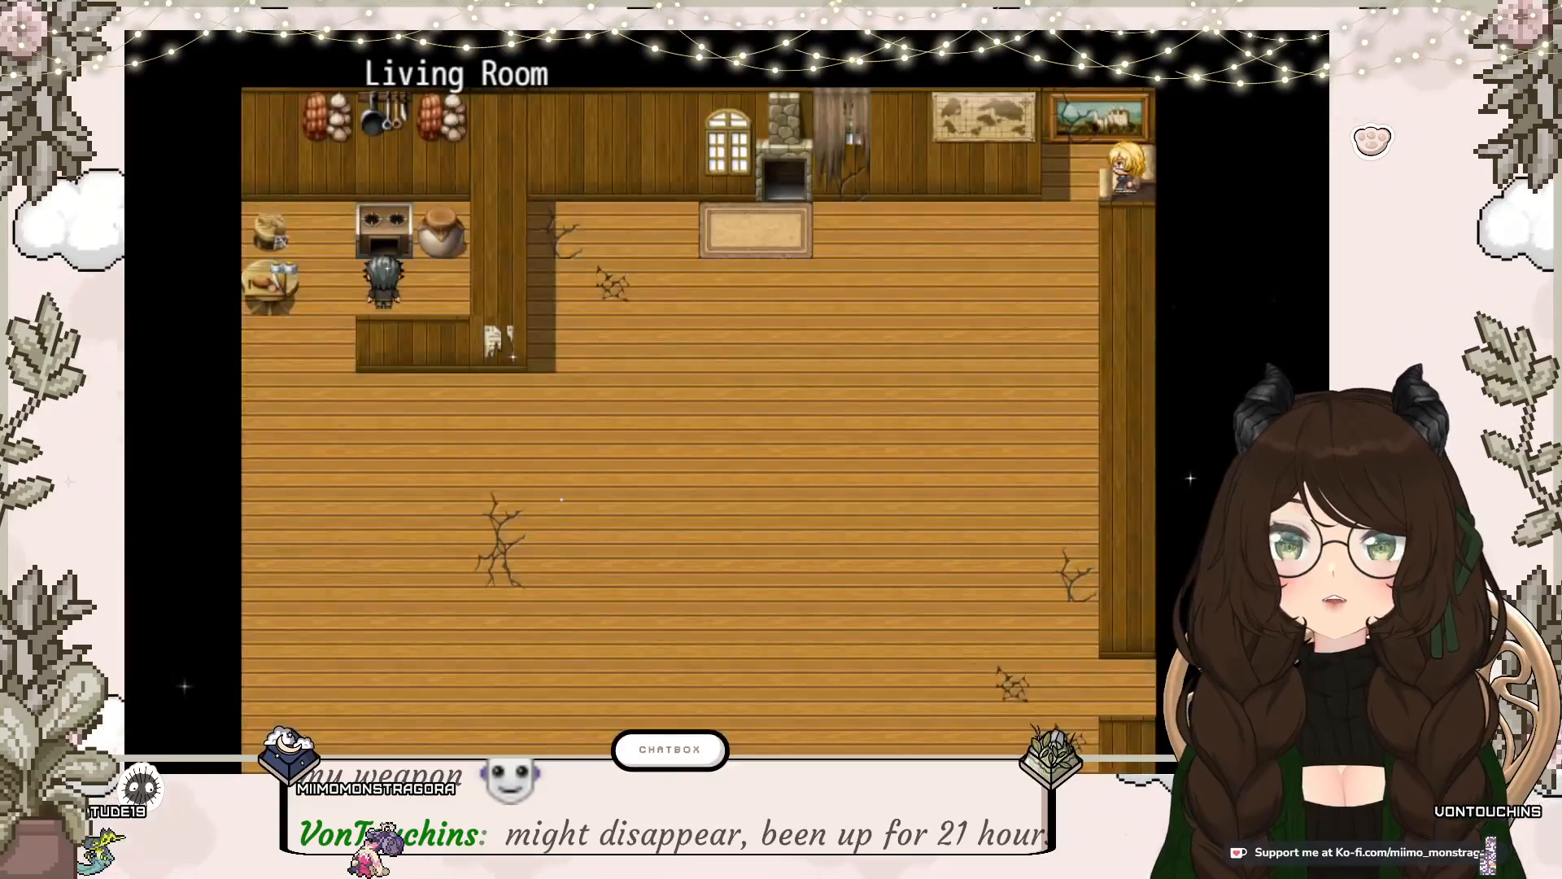
Step: Walk the character along the Living Room's east wall and through the doorway into the Spare Room
{"action": "key", "text": "Down"}
{"action": "key", "text": "Down"}
{"action": "key", "text": "Down"}
{"action": "key", "text": "Down"}
{"action": "key", "text": "Down"}
{"action": "key", "text": "Down"}
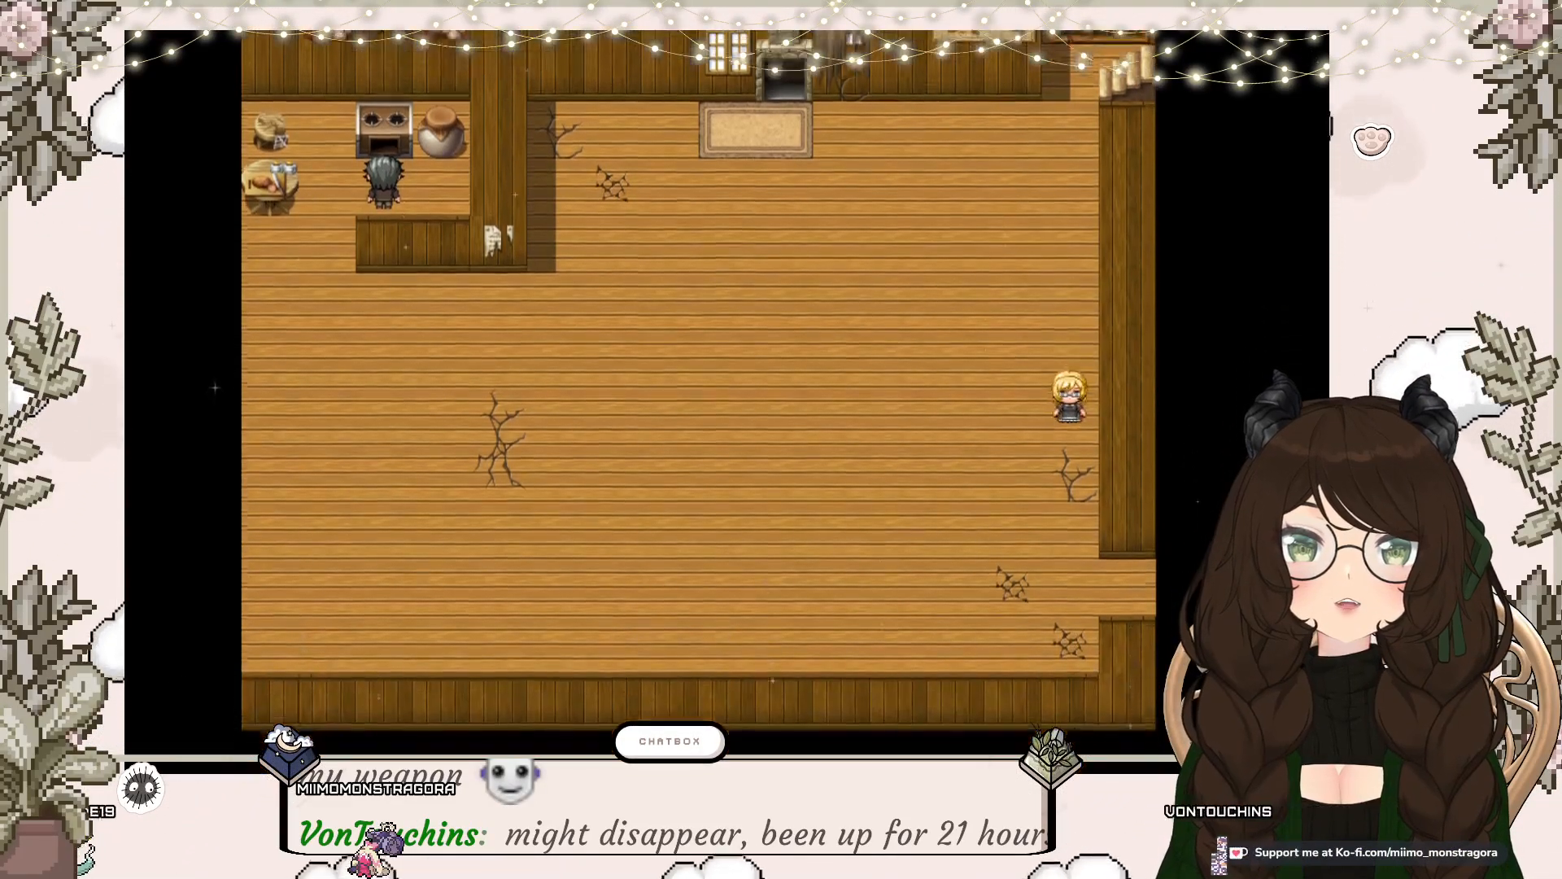
{"action": "key", "text": "Left"}
{"action": "key", "text": "Down"}
{"action": "key", "text": "Down"}
{"action": "key", "text": "Down"}
{"action": "key", "text": "Down"}
{"action": "key", "text": "Right"}
{"action": "key", "text": "Right"}
{"action": "key", "text": "Right"}
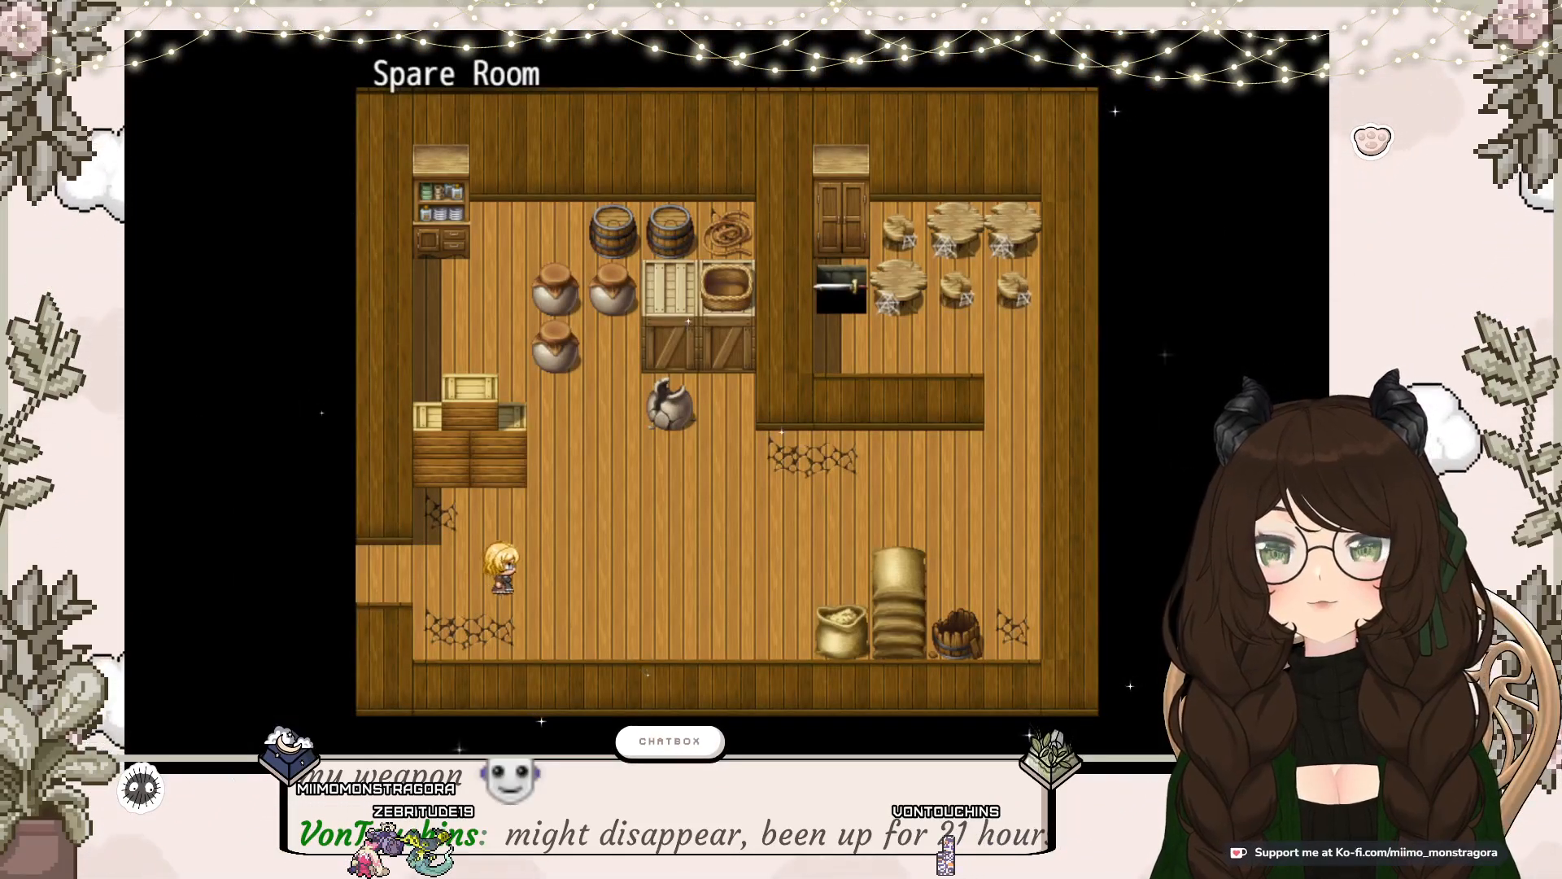
Step: Walk the character from the Spare Room's entrance up to the broken pot near the crates
{"action": "key", "text": "Right"}
{"action": "key", "text": "Up"}
{"action": "key", "text": "Up"}
{"action": "key", "text": "Up"}
{"action": "key", "text": "Right"}
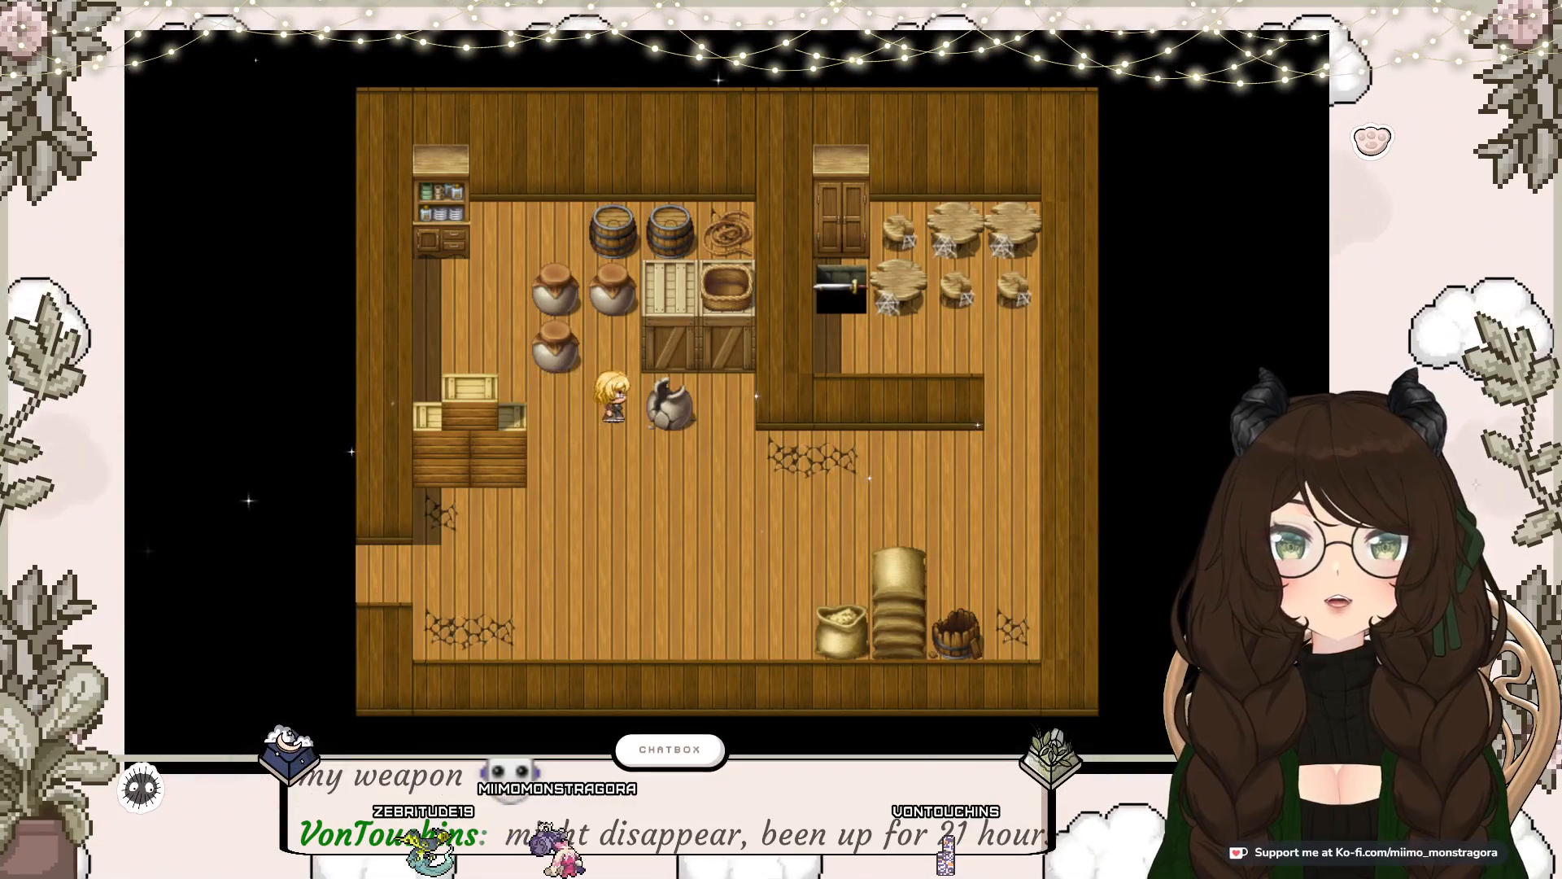
Step: Walk the character around the inner wall and into the alcove up to the sword below the cabinet
{"action": "key", "text": "Down"}
{"action": "key", "text": "Down"}
{"action": "key", "text": "Right"}
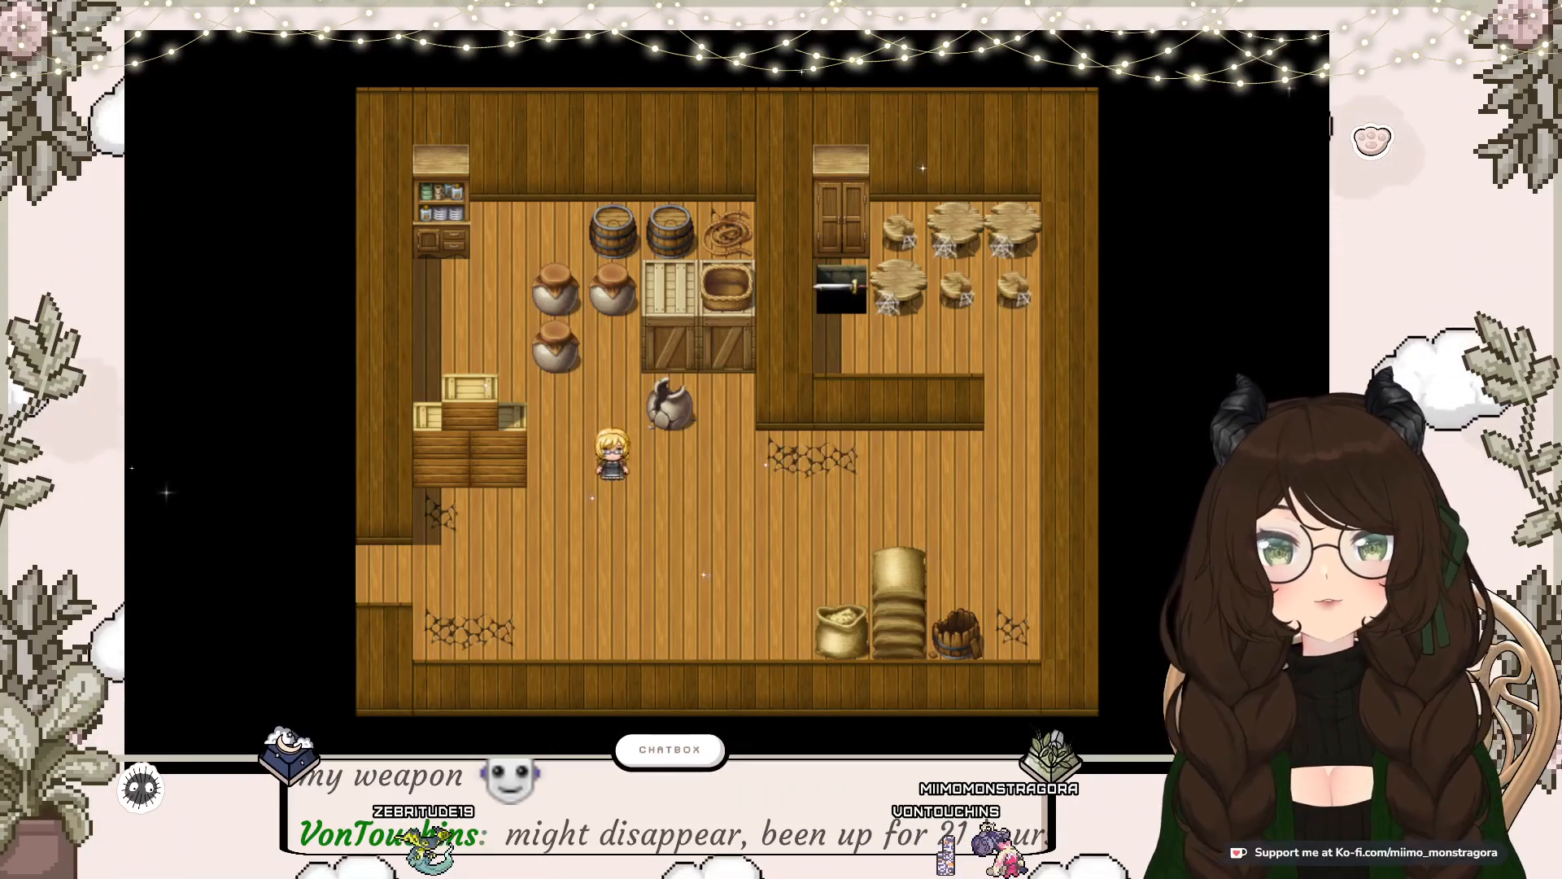
{"action": "key", "text": "Right"}
{"action": "key", "text": "Right"}
{"action": "key", "text": "Right"}
{"action": "key", "text": "Right"}
{"action": "key", "text": "Right"}
{"action": "key", "text": "Right"}
{"action": "key", "text": "Right"}
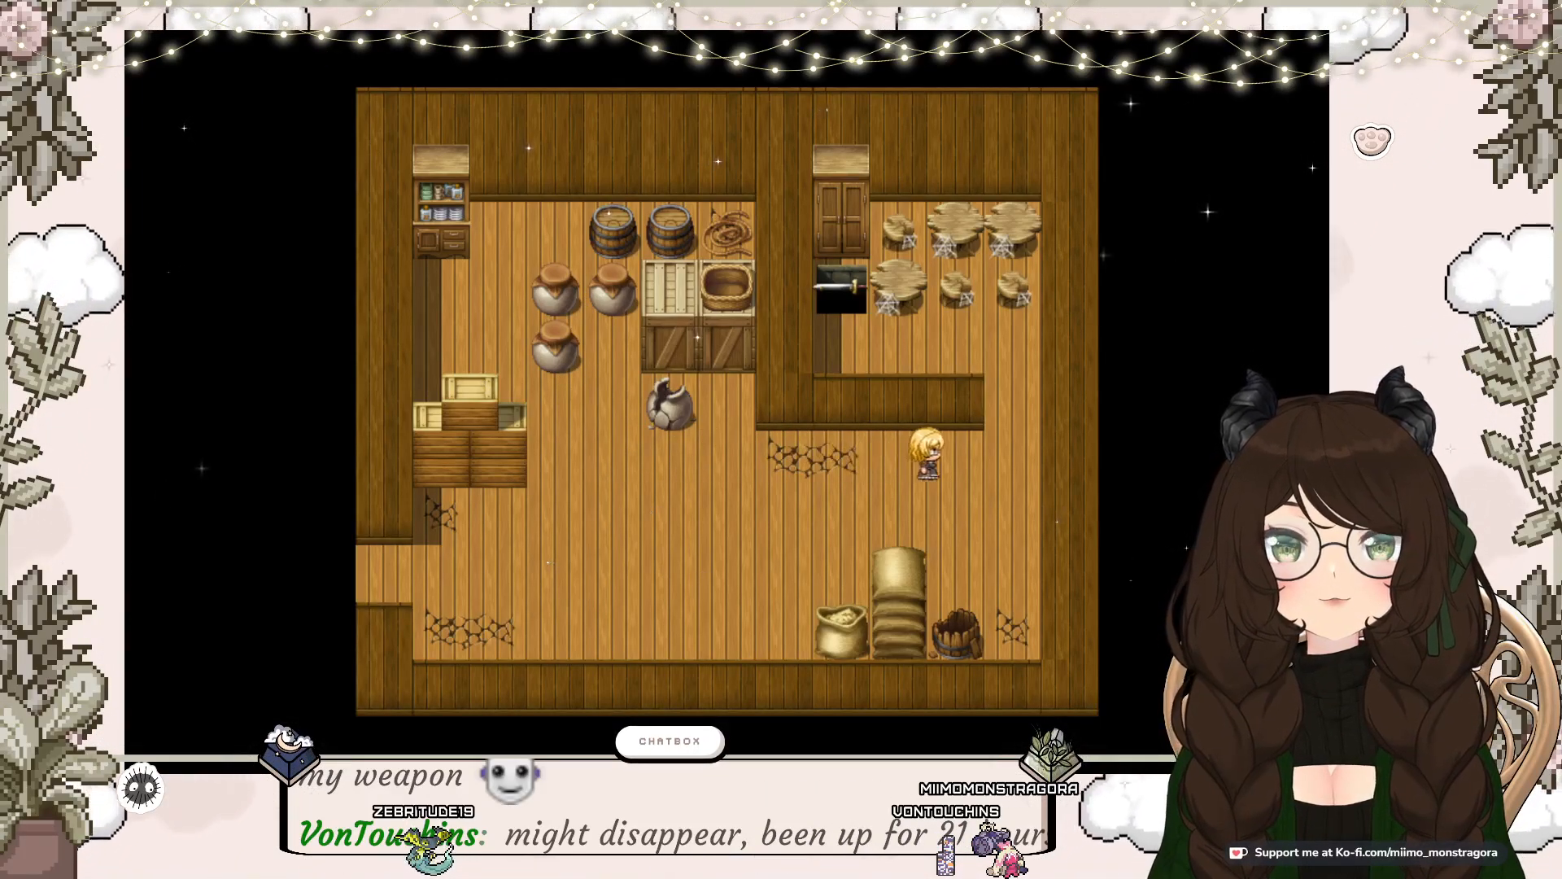
{"action": "key", "text": "Up"}
{"action": "key", "text": "Up"}
{"action": "key", "text": "Left"}
{"action": "key", "text": "Left"}
{"action": "key", "text": "Left"}
{"action": "key", "text": "Up"}
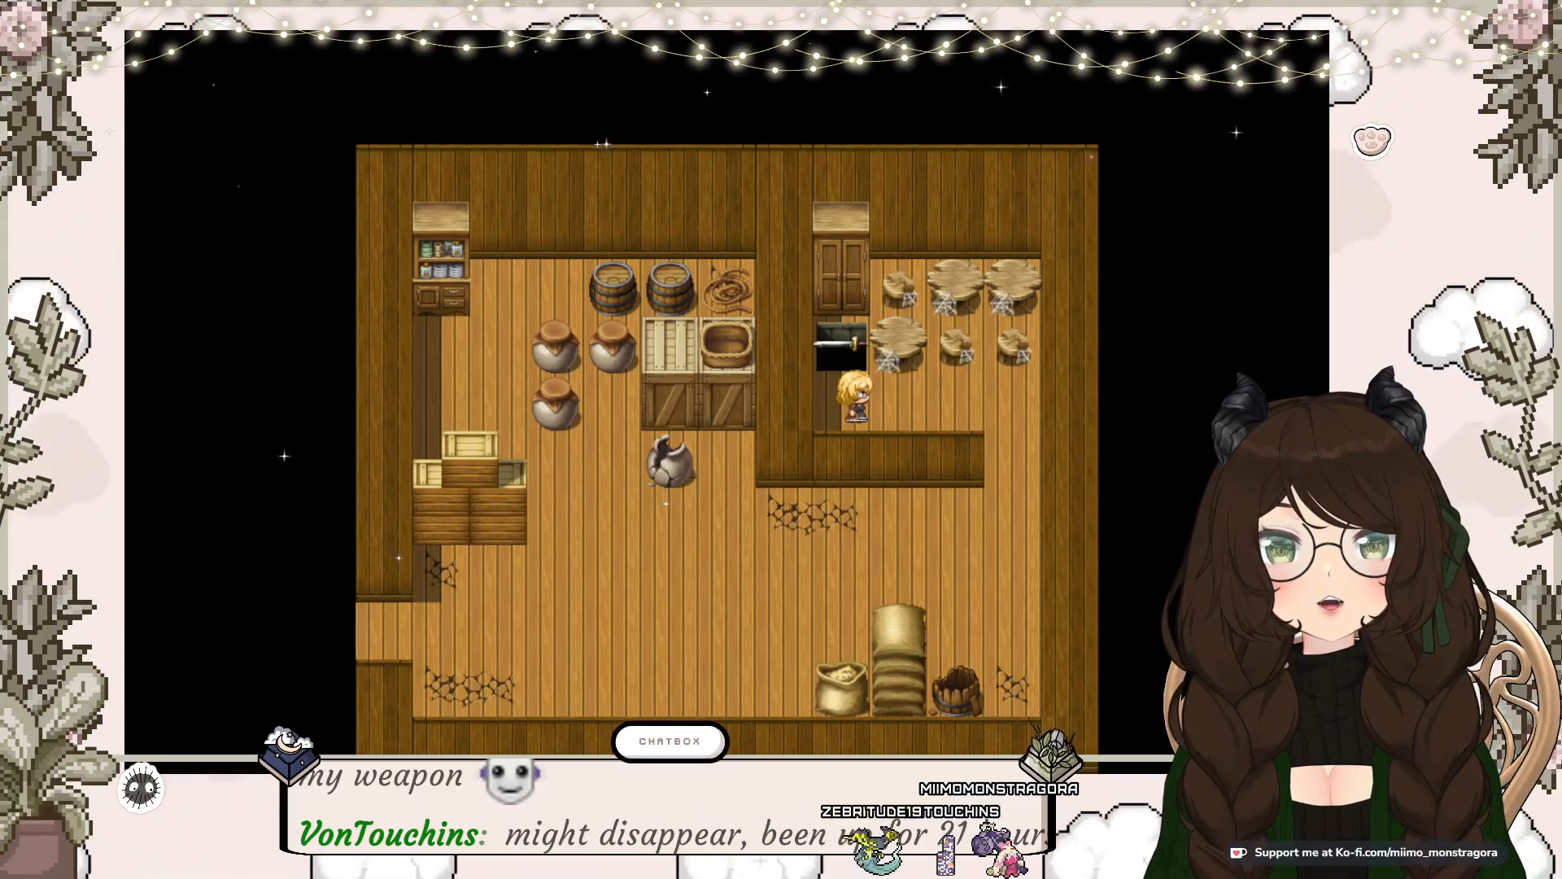
Step: Walk the character past the cobwebbed tables and out to the alcove's passage along the east wall
{"action": "key", "text": "Right"}
{"action": "key", "text": "Left"}
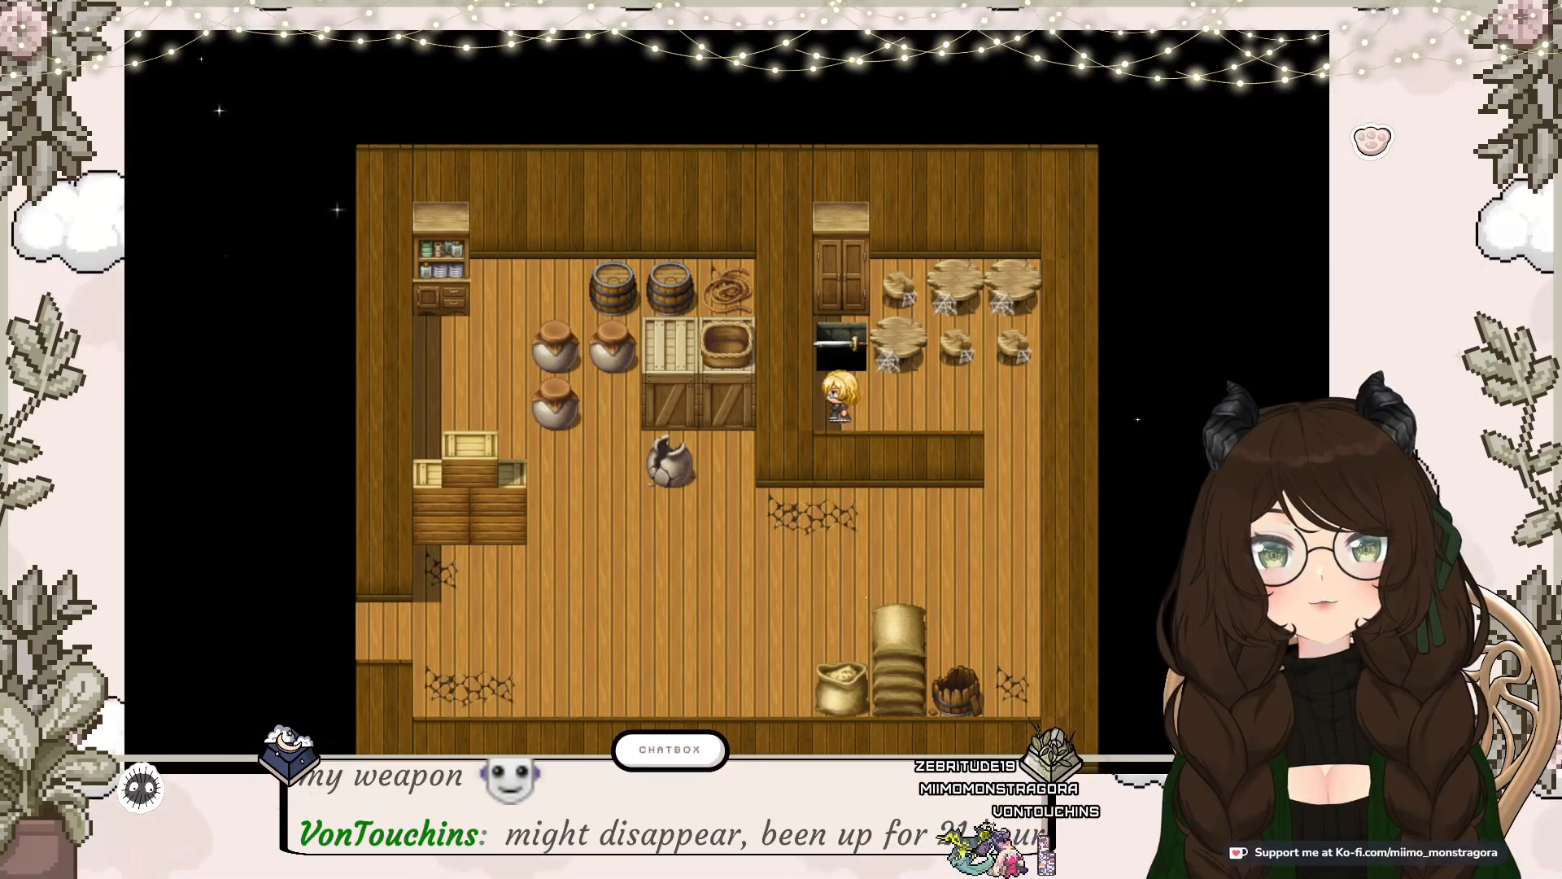
{"action": "key", "text": "Right"}
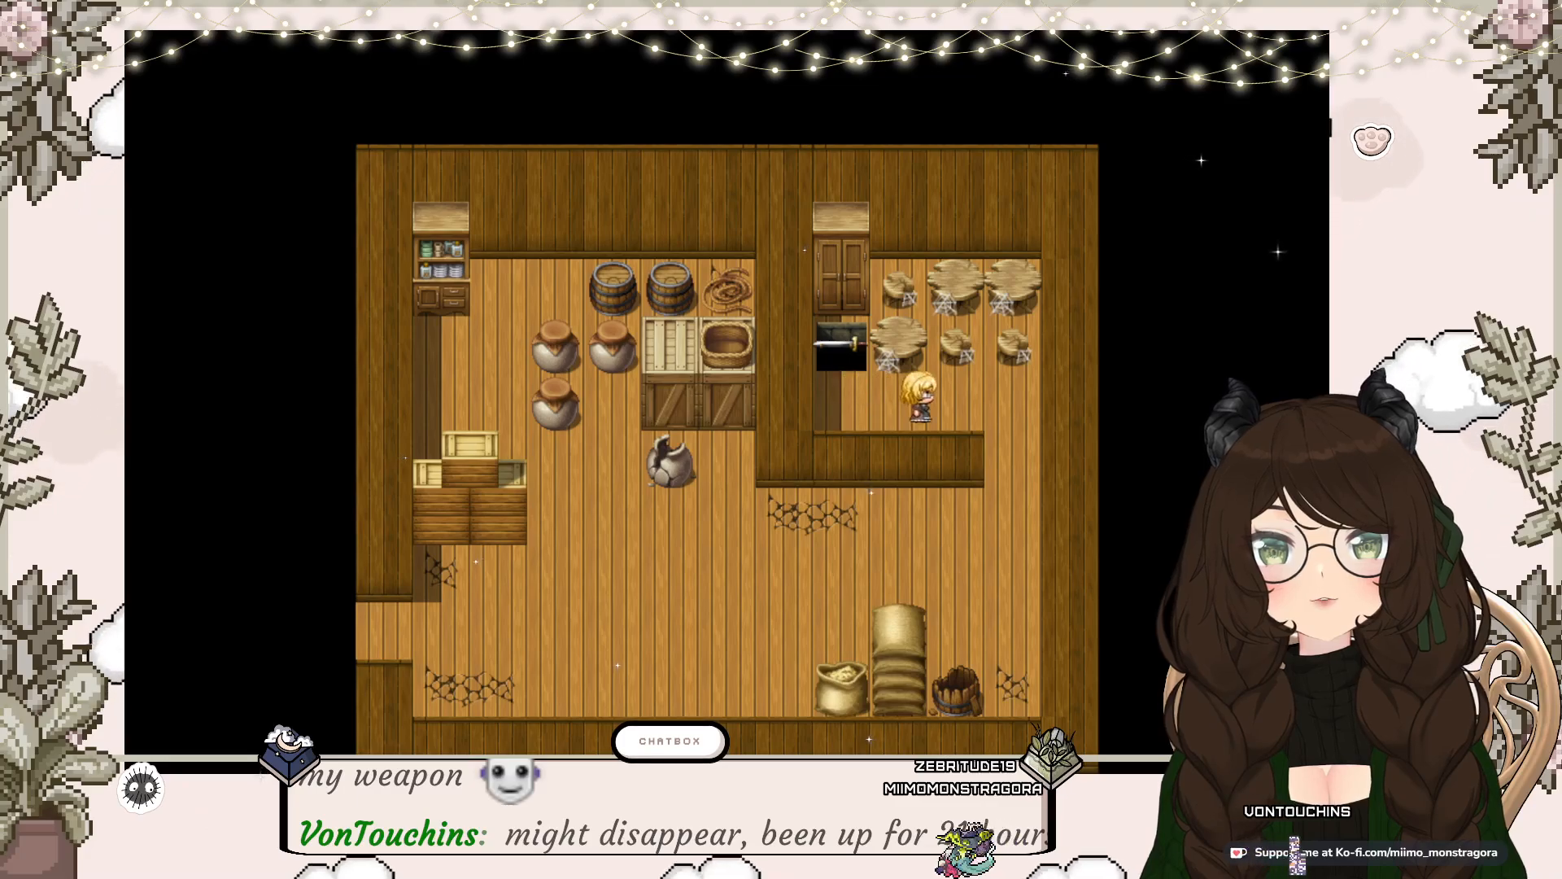
{"action": "key", "text": "Down"}
{"action": "key", "text": "Up"}
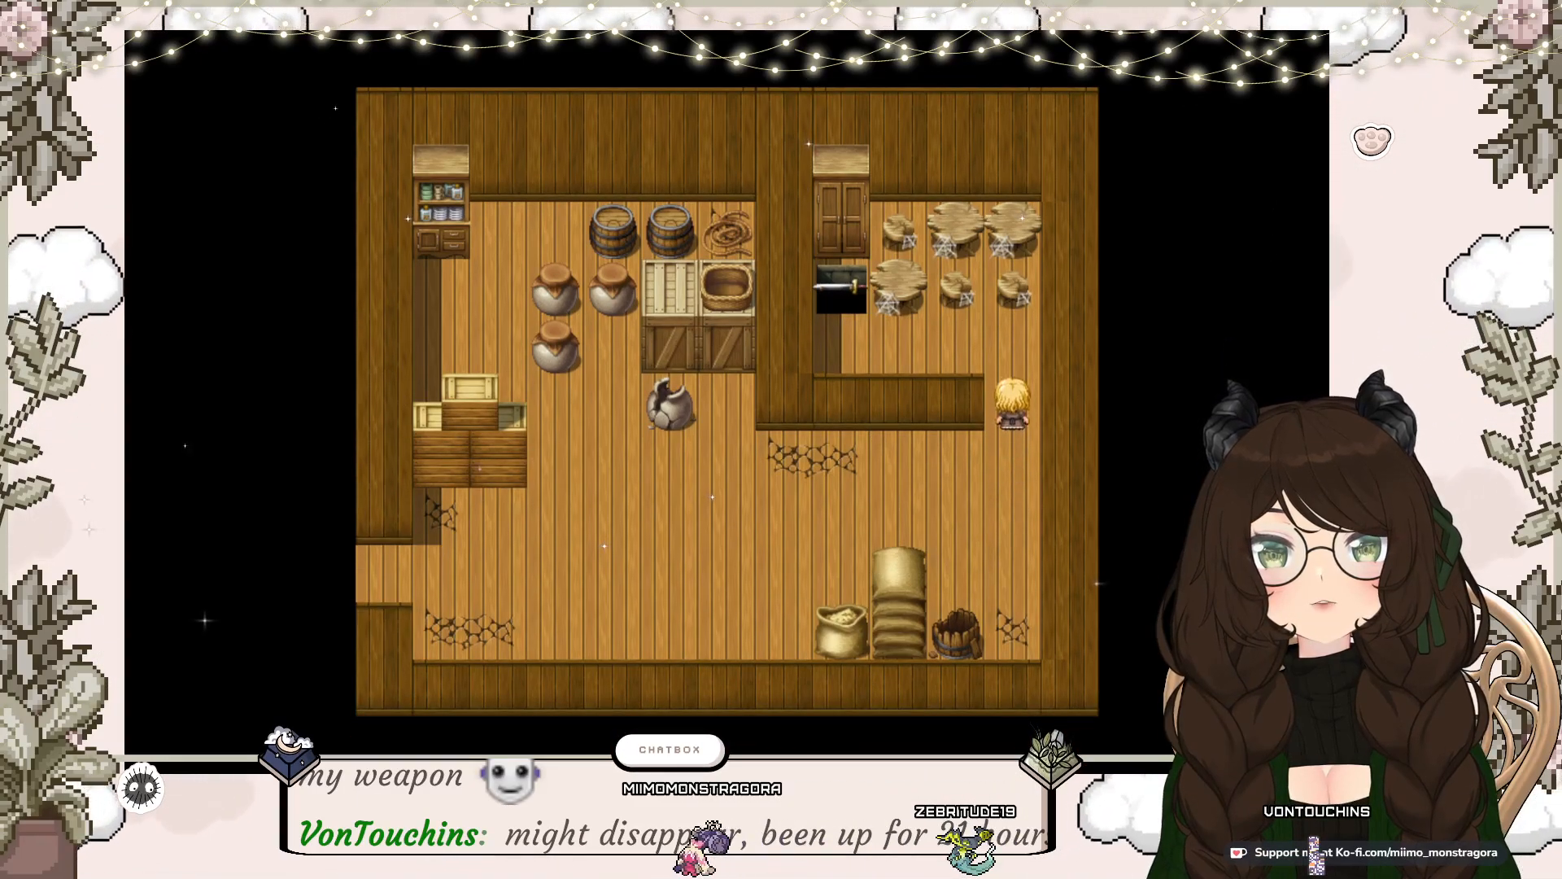
Step: Walk the character from the alcove's passage across the Spare Room and out its west doorway into the Living Room
{"action": "key", "text": "Left"}
{"action": "key", "text": "Up"}
{"action": "key", "text": "Right"}
{"action": "key", "text": "Down"}
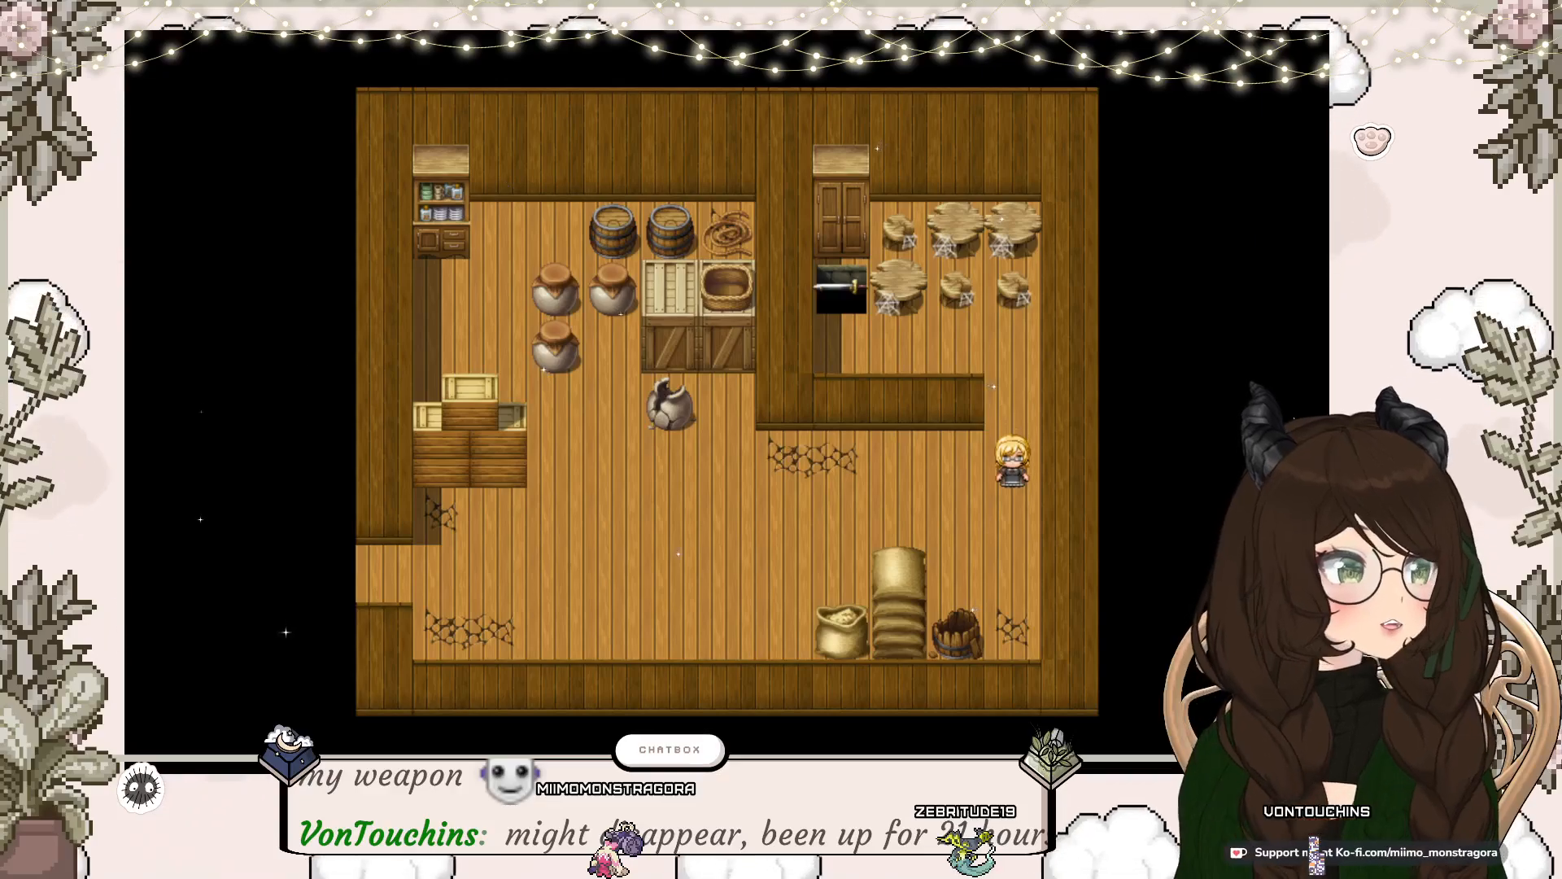
{"action": "key", "text": "Down"}
{"action": "key", "text": "Left"}
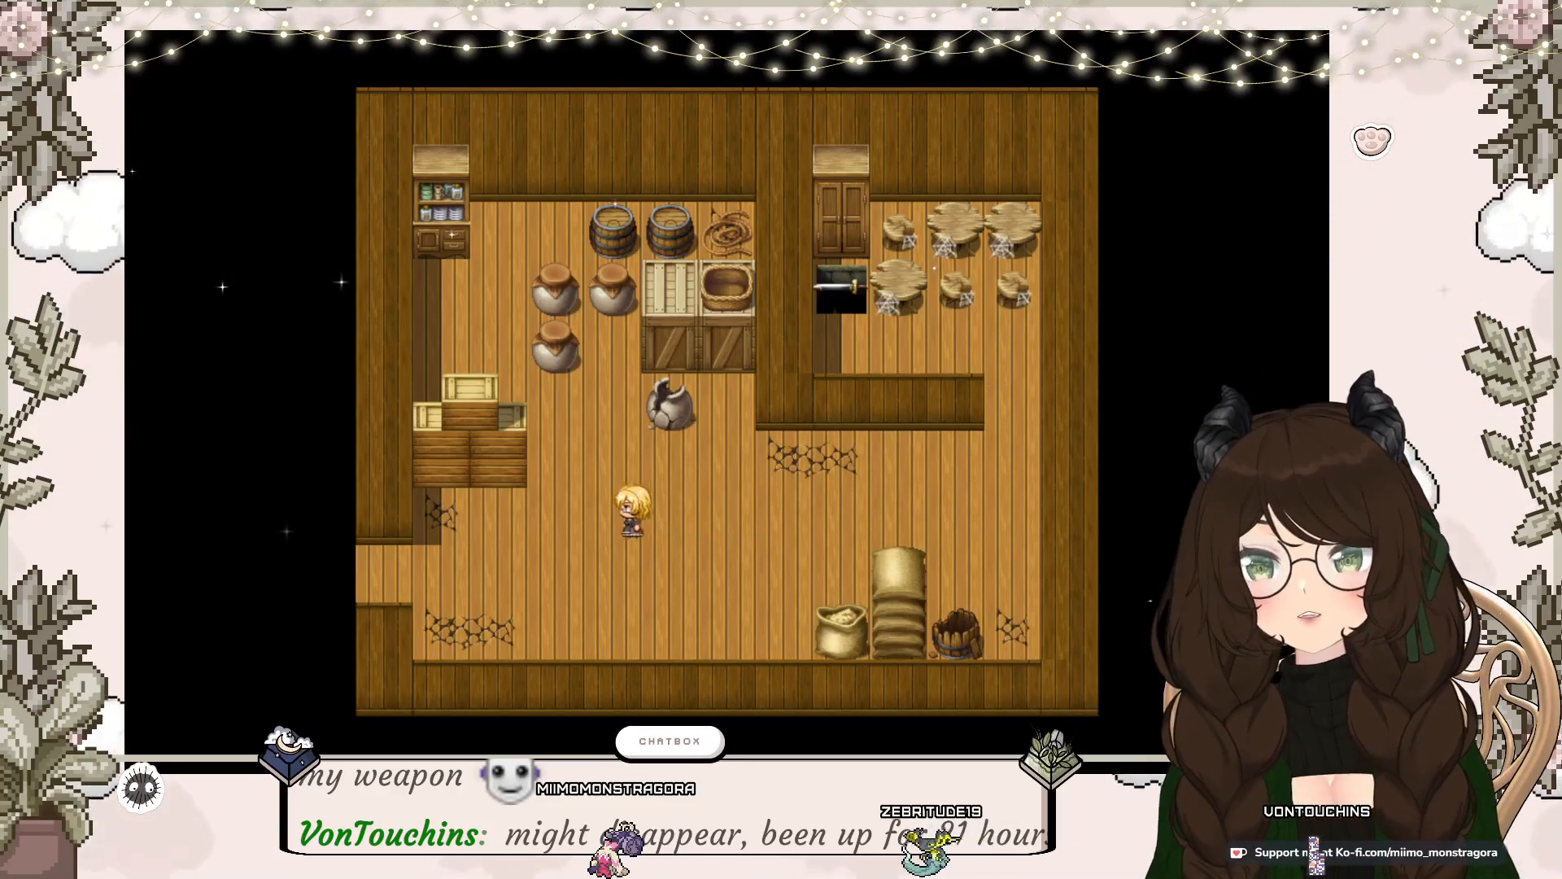
{"action": "key", "text": "Left"}
{"action": "key", "text": "Down"}
{"action": "key", "text": "Left"}
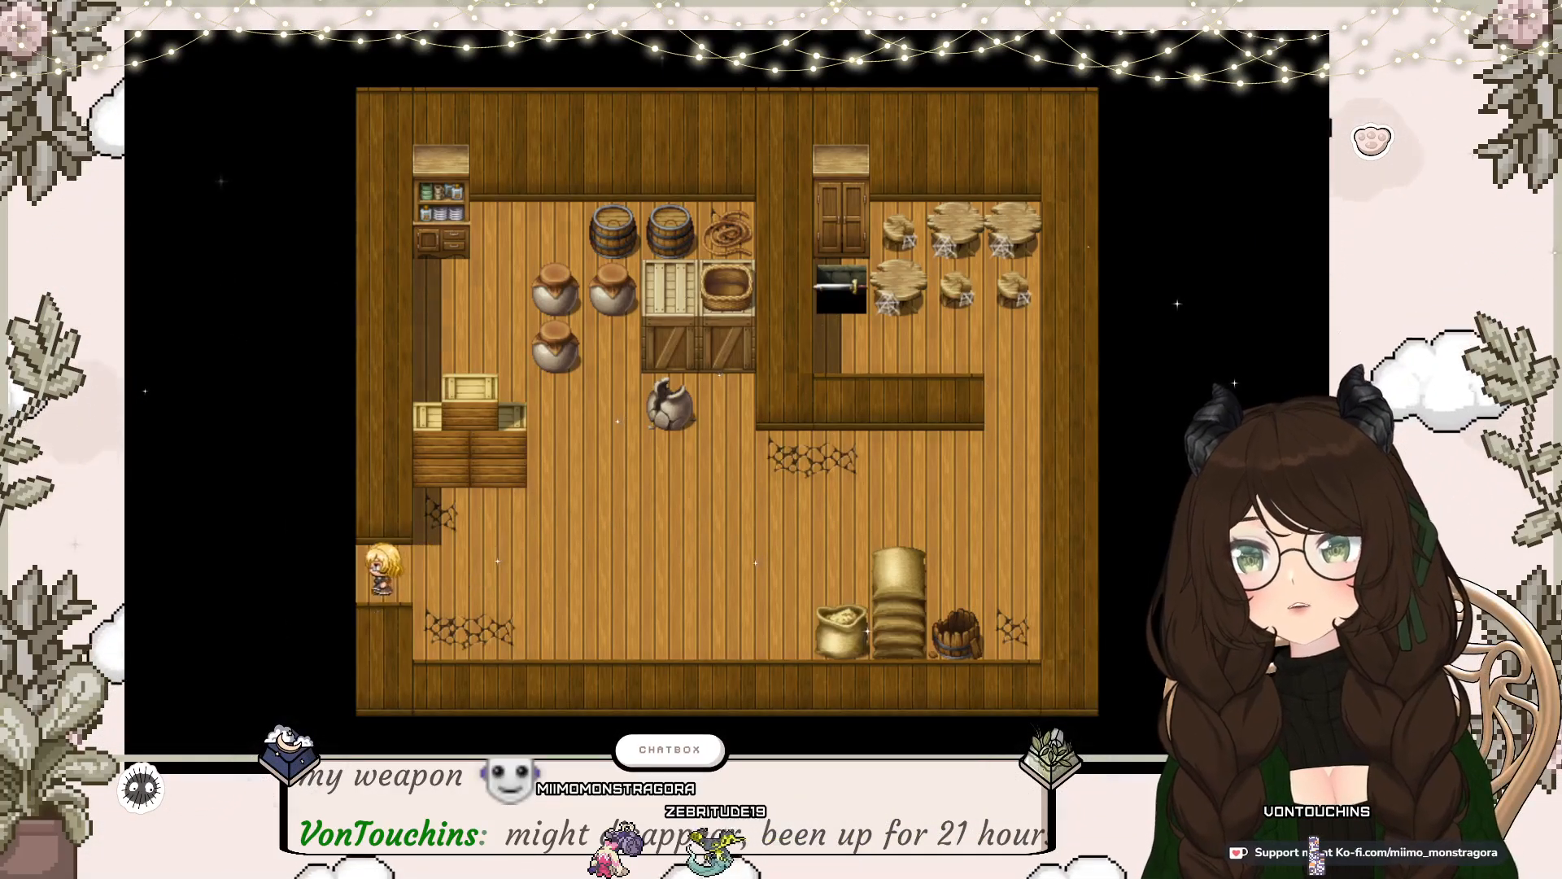
{"action": "key", "text": "Left"}
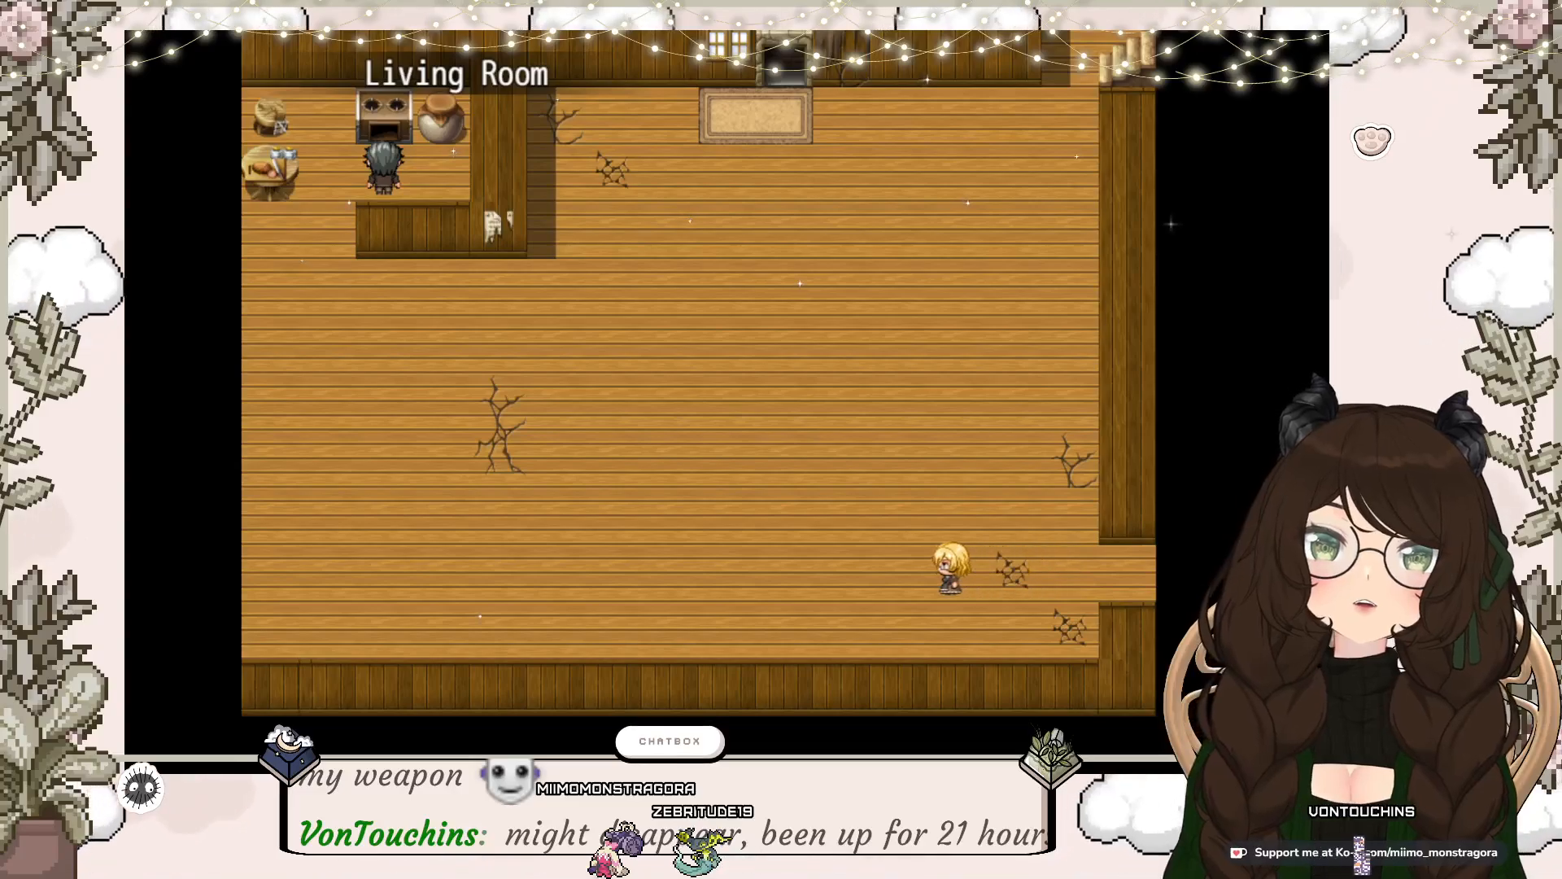
Step: Walk the character across the Living Room and up to the fireplace rug on the north wall
{"action": "key", "text": "Left"}
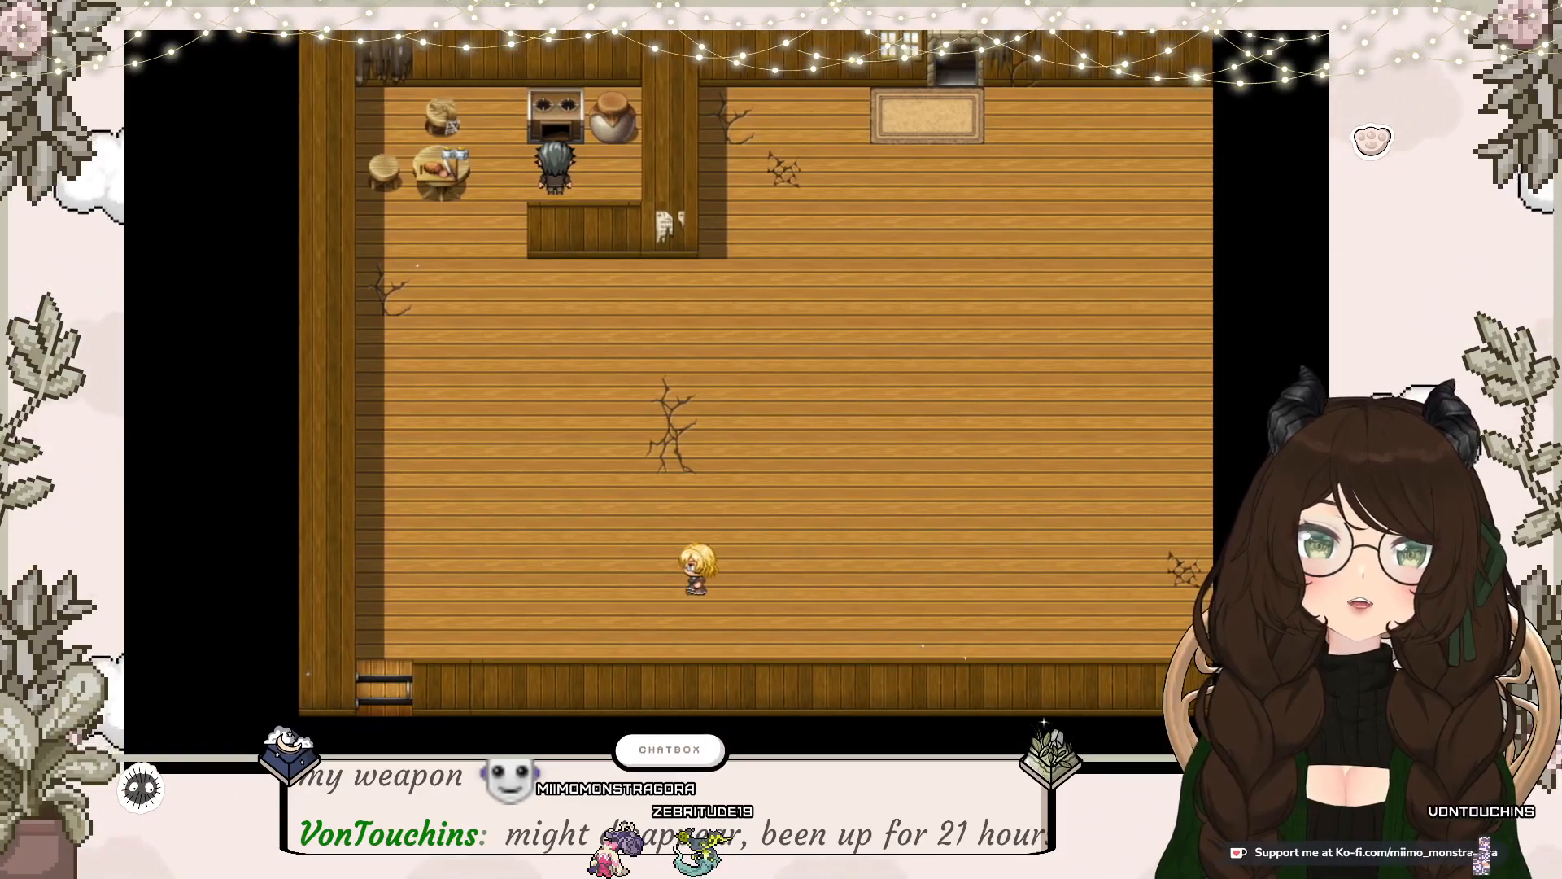
{"action": "key", "text": "Left"}
{"action": "key", "text": "Up"}
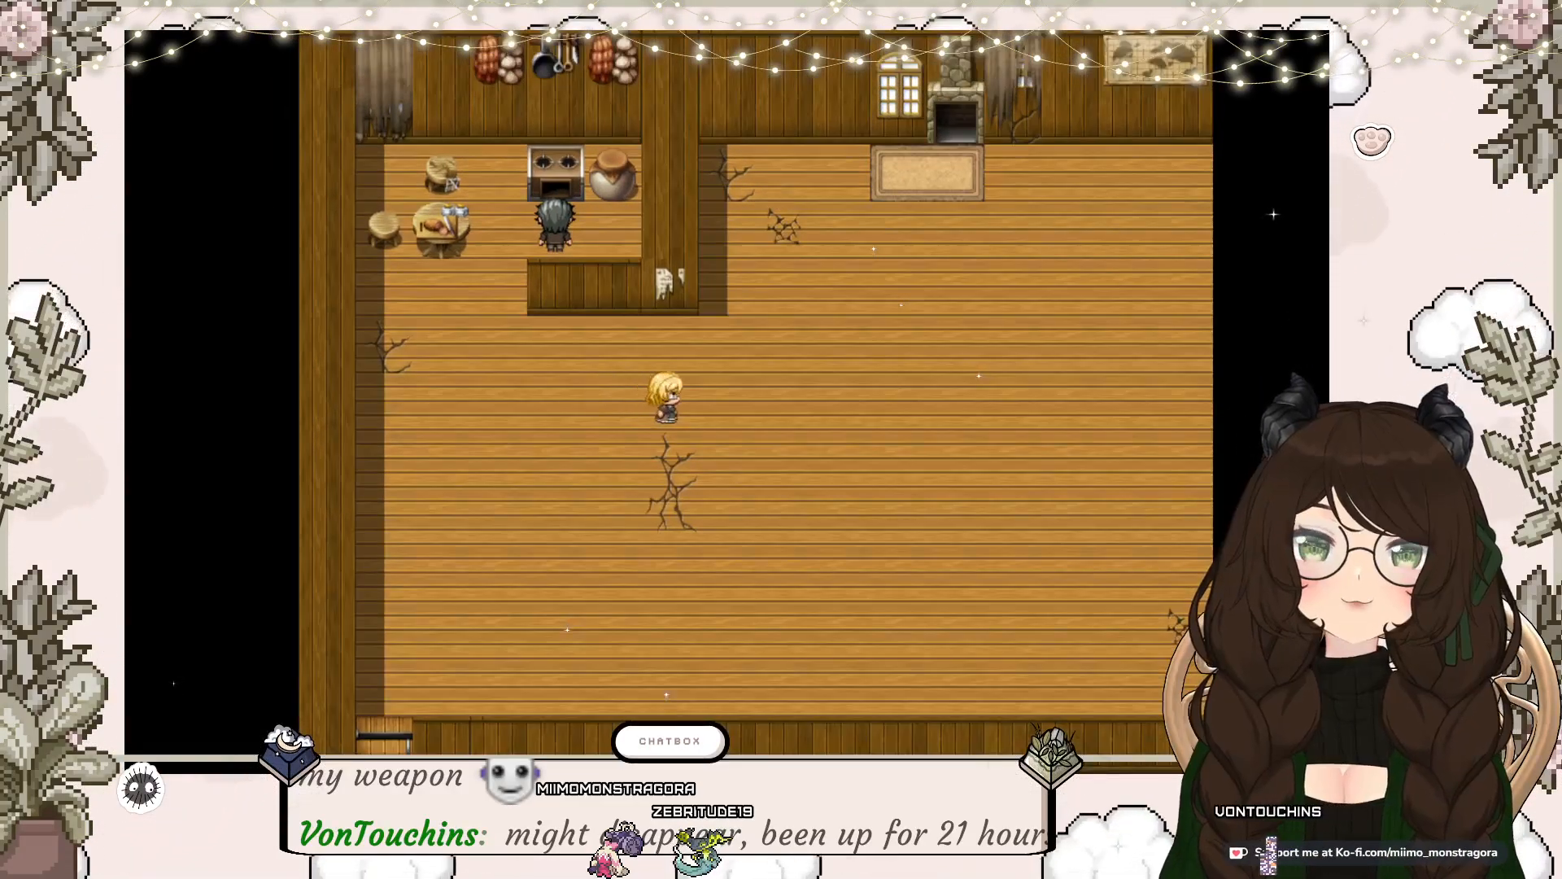
{"action": "key", "text": "Right"}
{"action": "key", "text": "Up"}
{"action": "key", "text": "Up"}
{"action": "key", "text": "Right"}
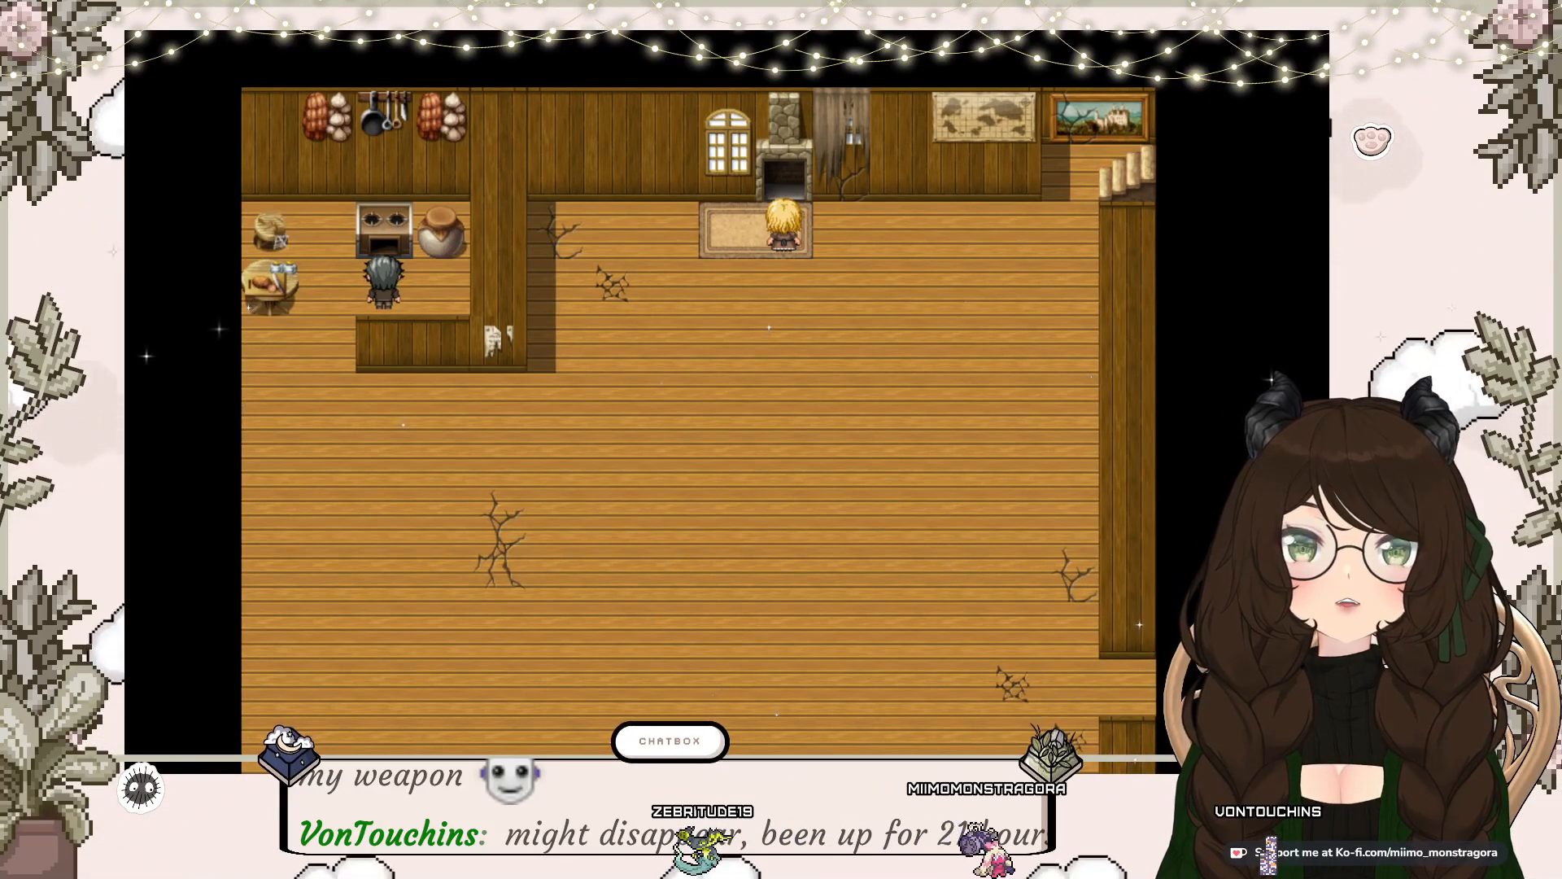
Step: Walk the character around the partition wall into the kitchen corner, up to the pot beside the stove
{"action": "key", "text": "Left"}
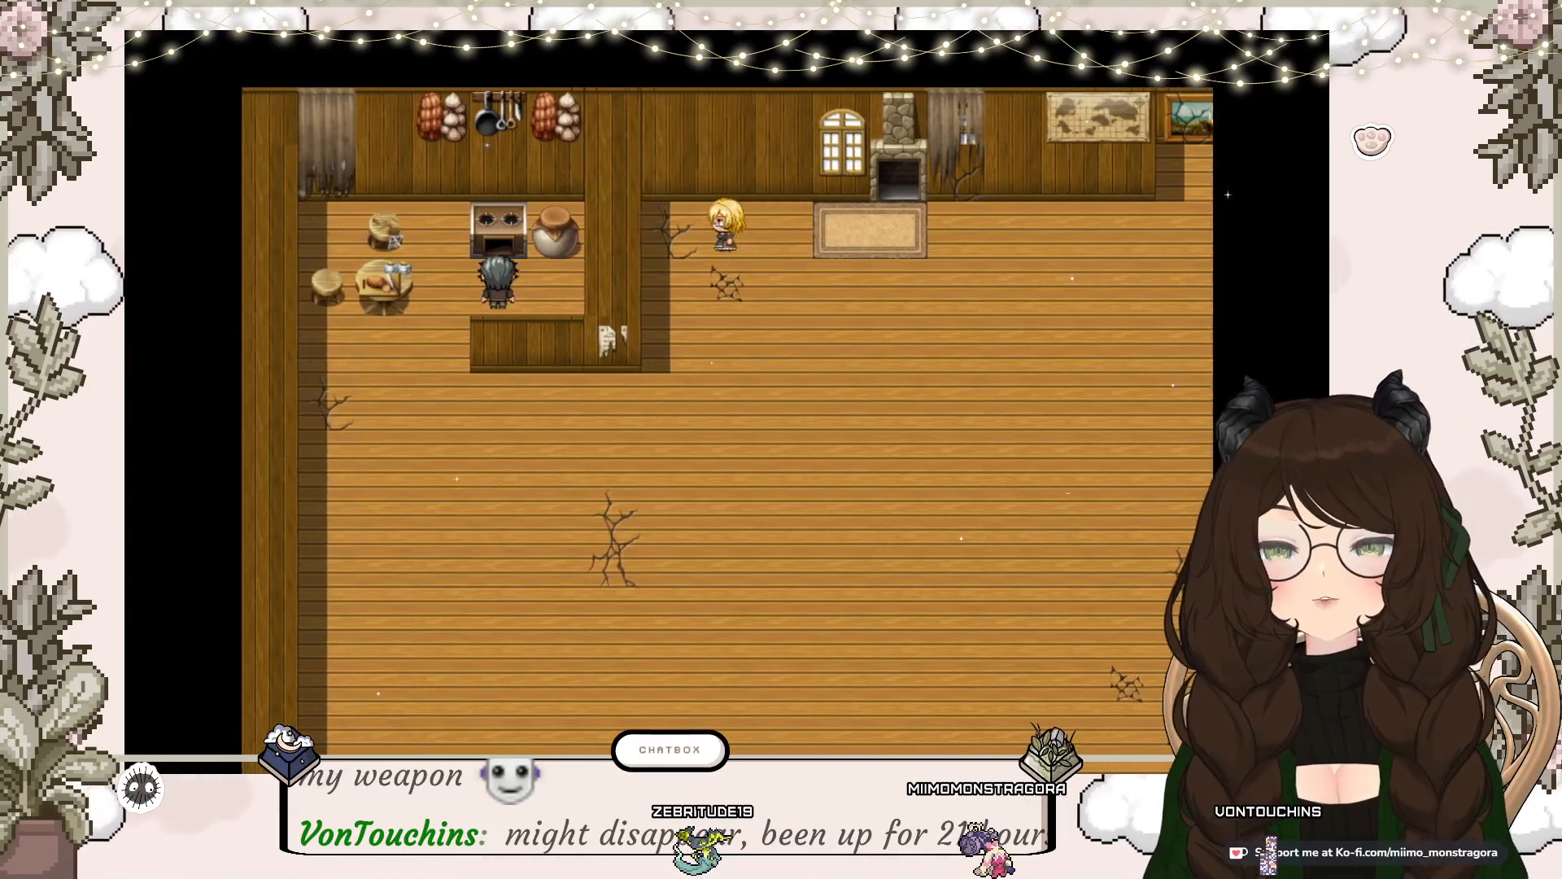
{"action": "key", "text": "Down"}
{"action": "key", "text": "Left"}
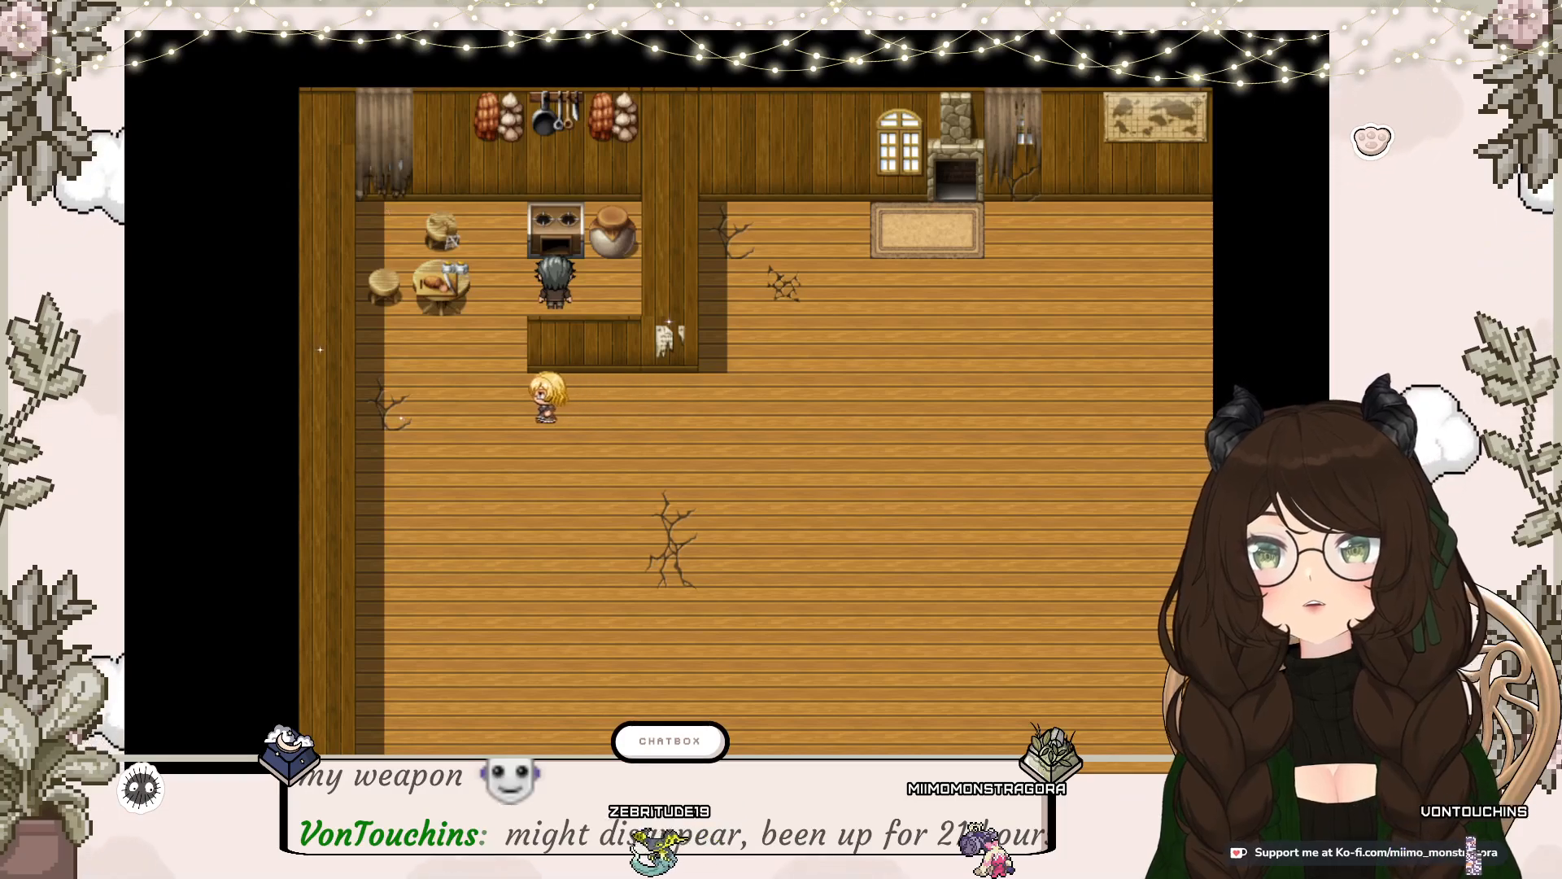
{"action": "key", "text": "Left"}
{"action": "key", "text": "Up"}
{"action": "key", "text": "Right"}
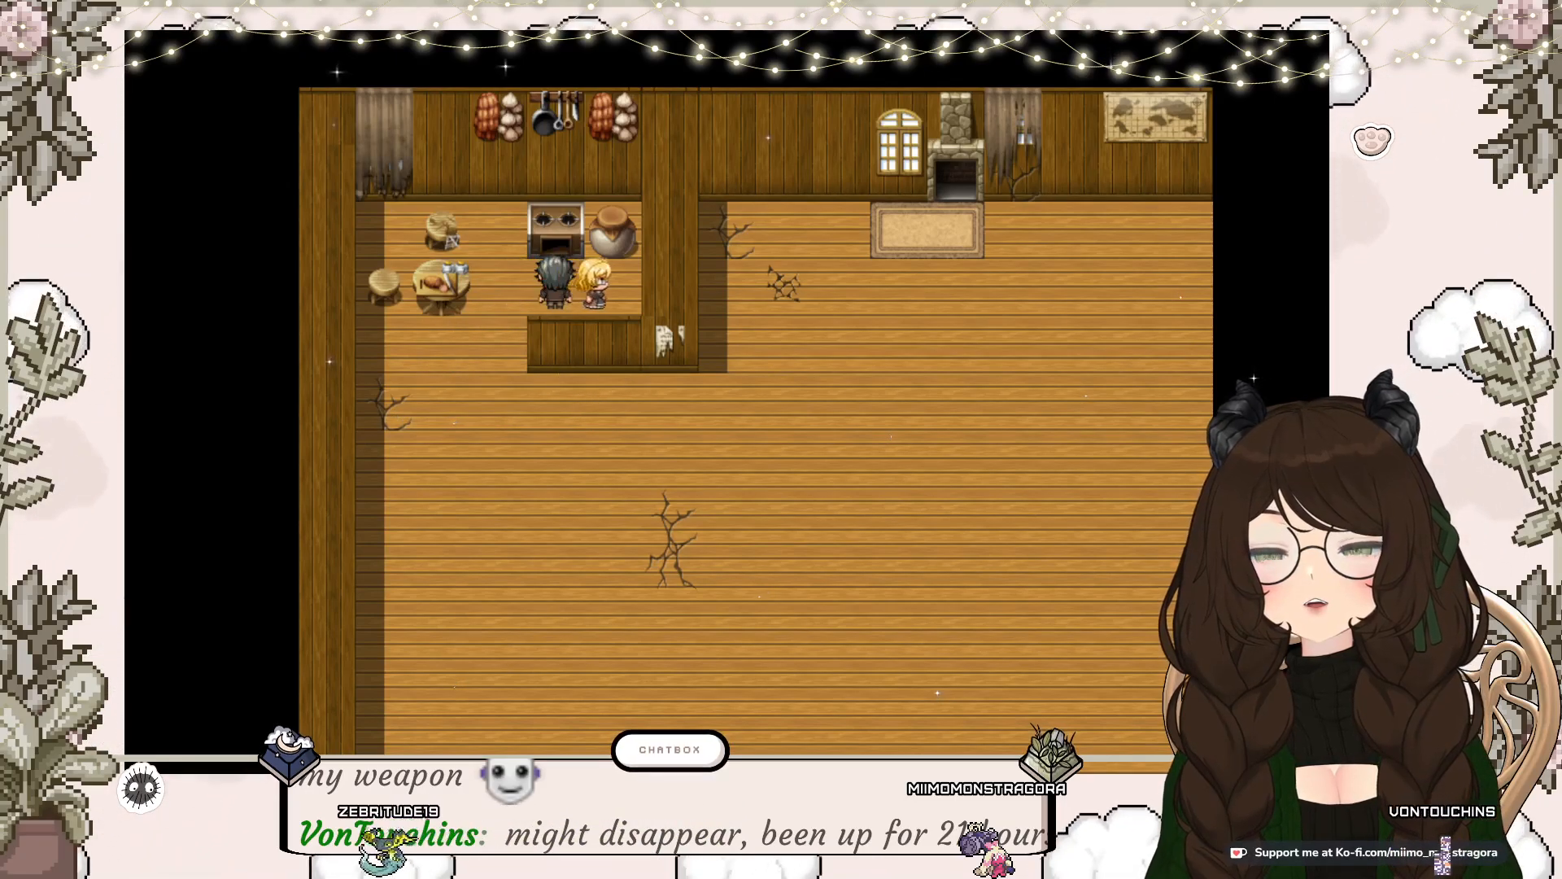
Step: Move the character to and fro past the dark-haired figure at the stove and back out of the kitchen corner
{"action": "key", "text": "Left"}
{"action": "key", "text": "Right"}
{"action": "key", "text": "Left"}
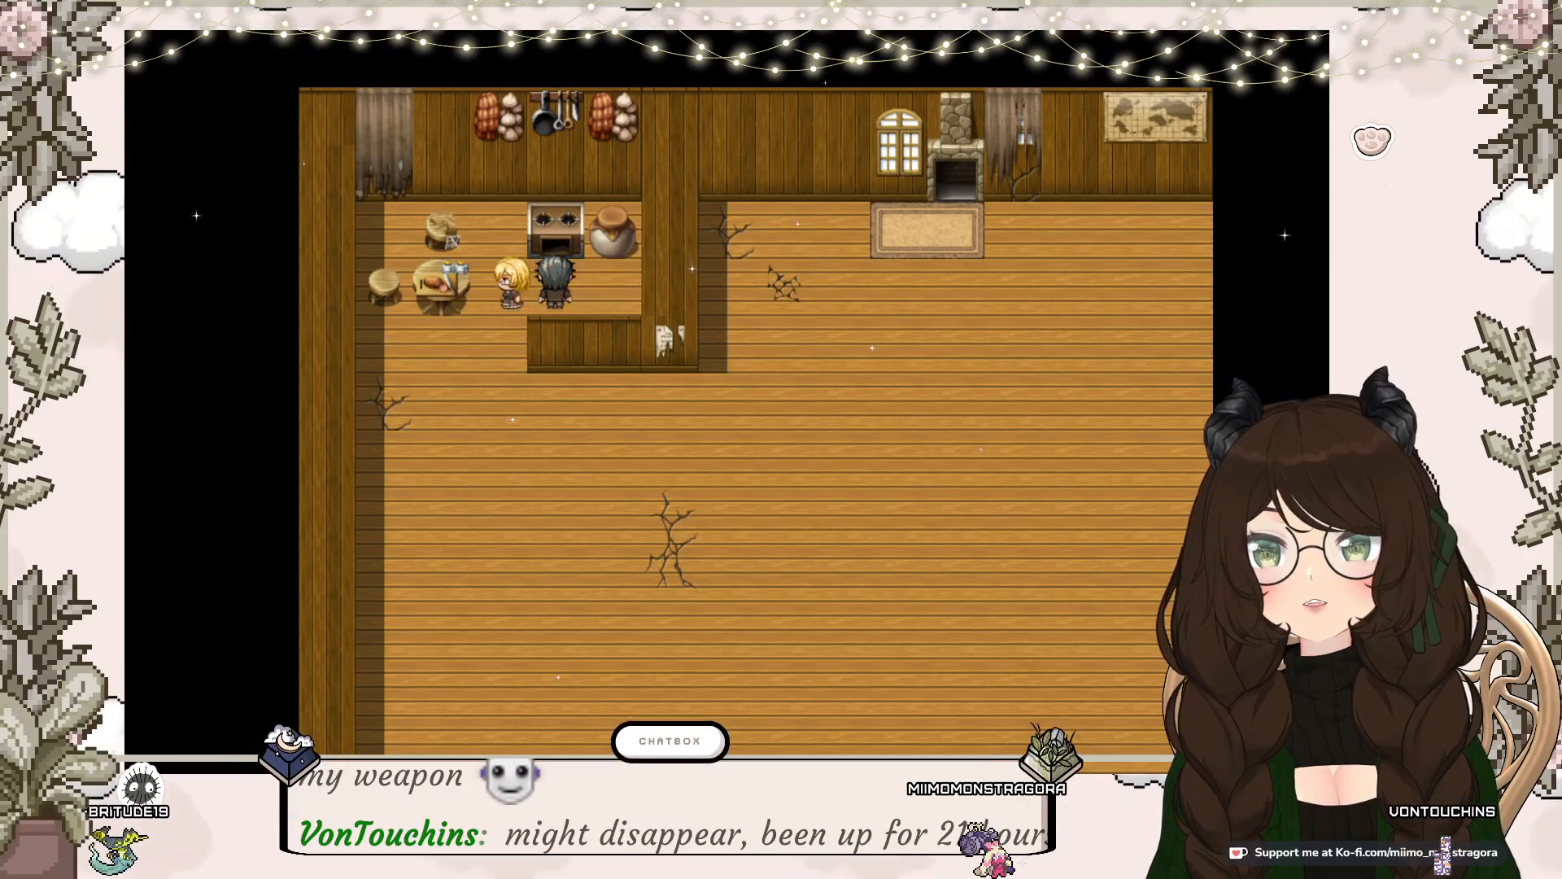
{"action": "key", "text": "Right"}
{"action": "key", "text": "Left"}
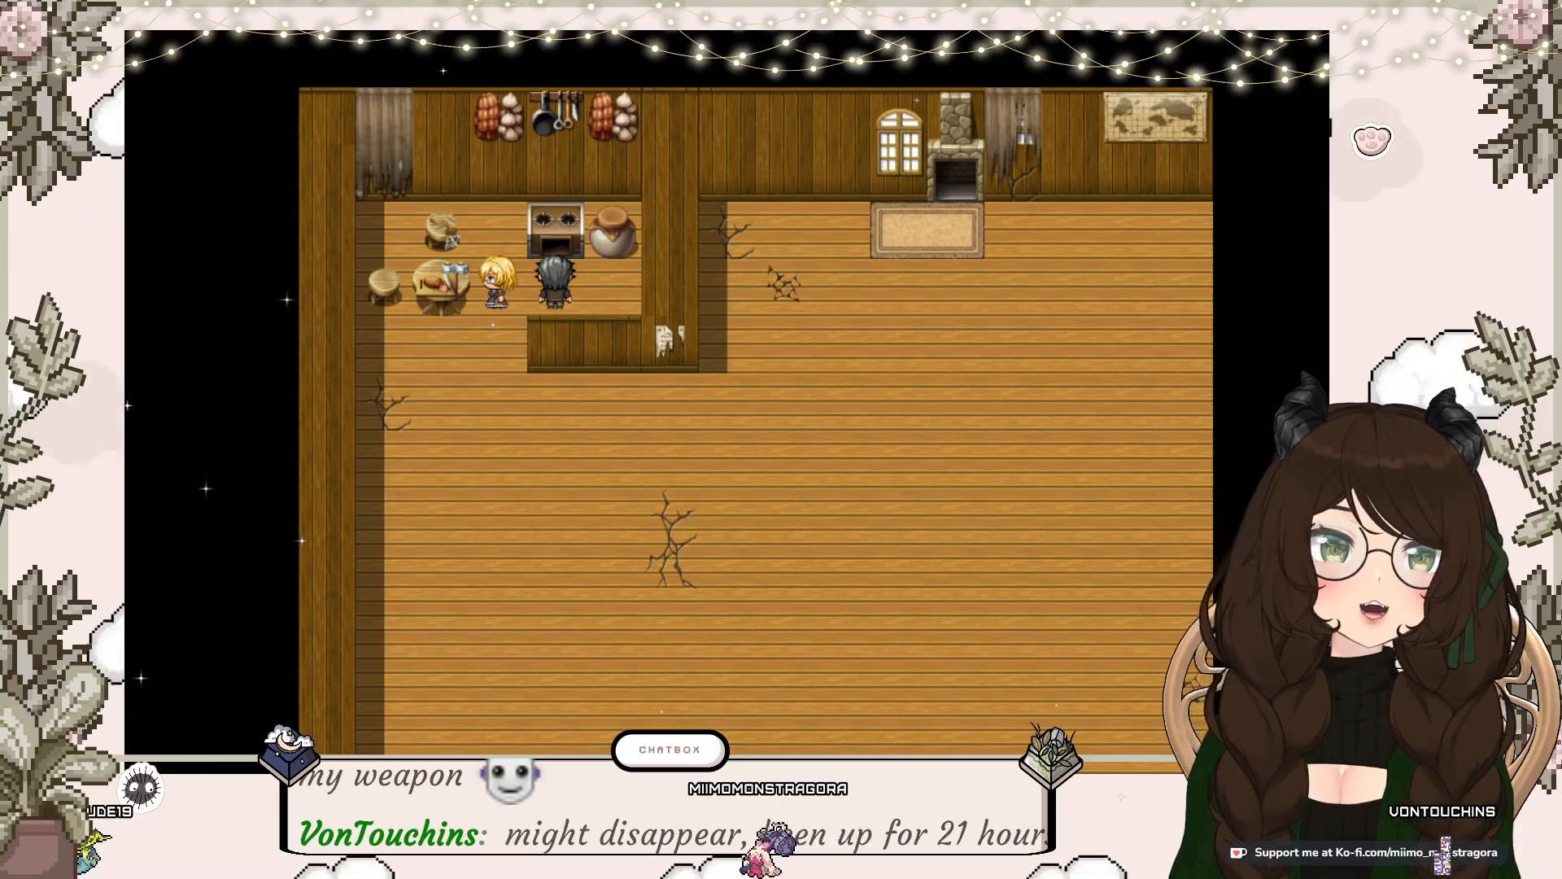
{"action": "key", "text": "Up"}
{"action": "key", "text": "Down"}
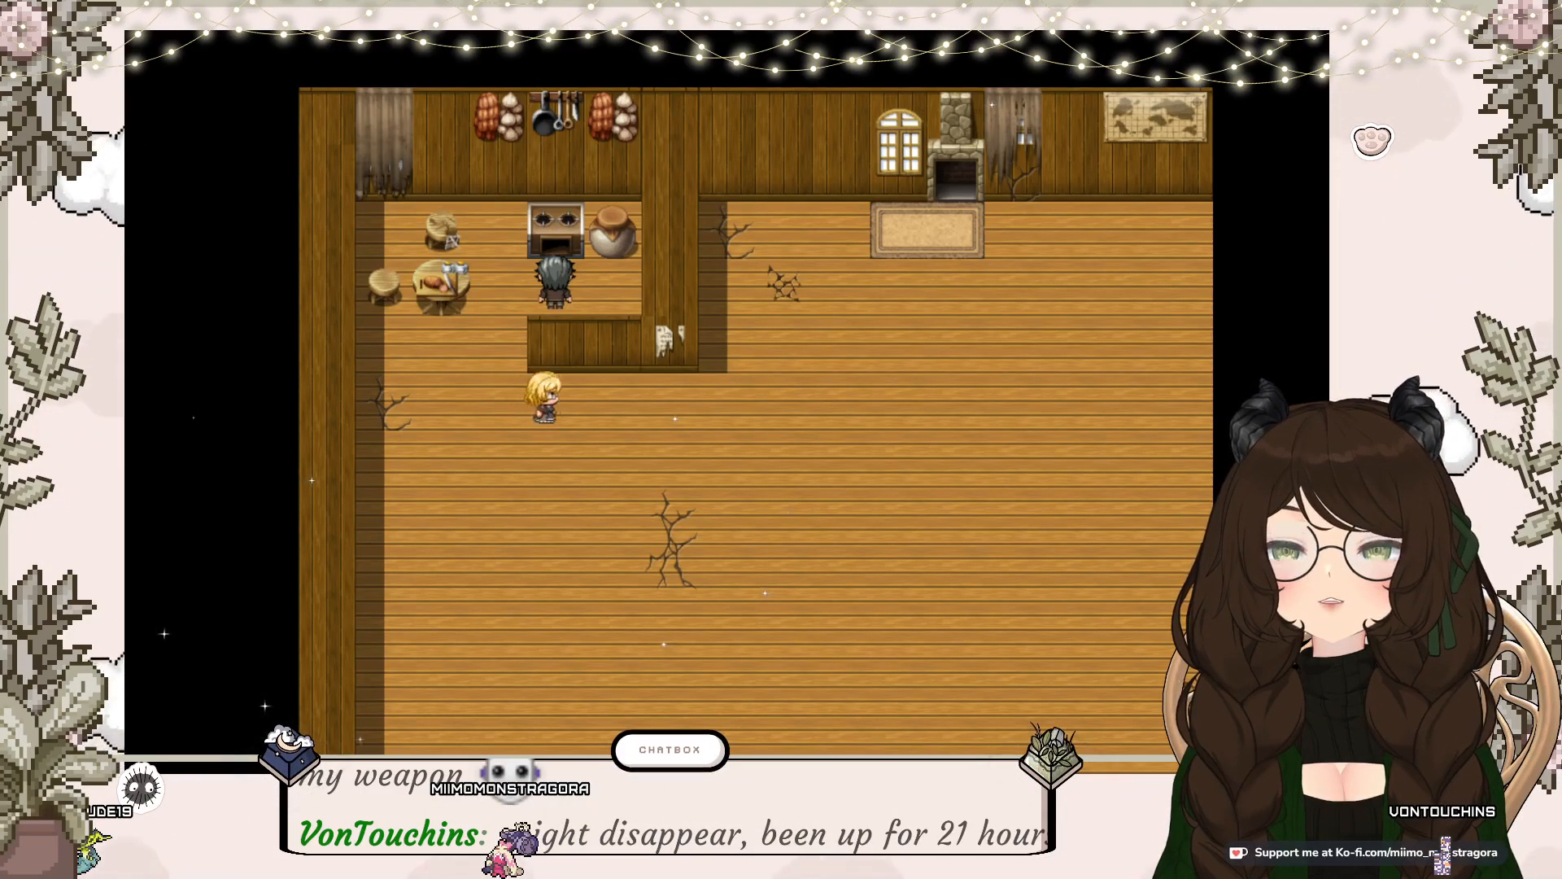
{"action": "key", "text": "Right"}
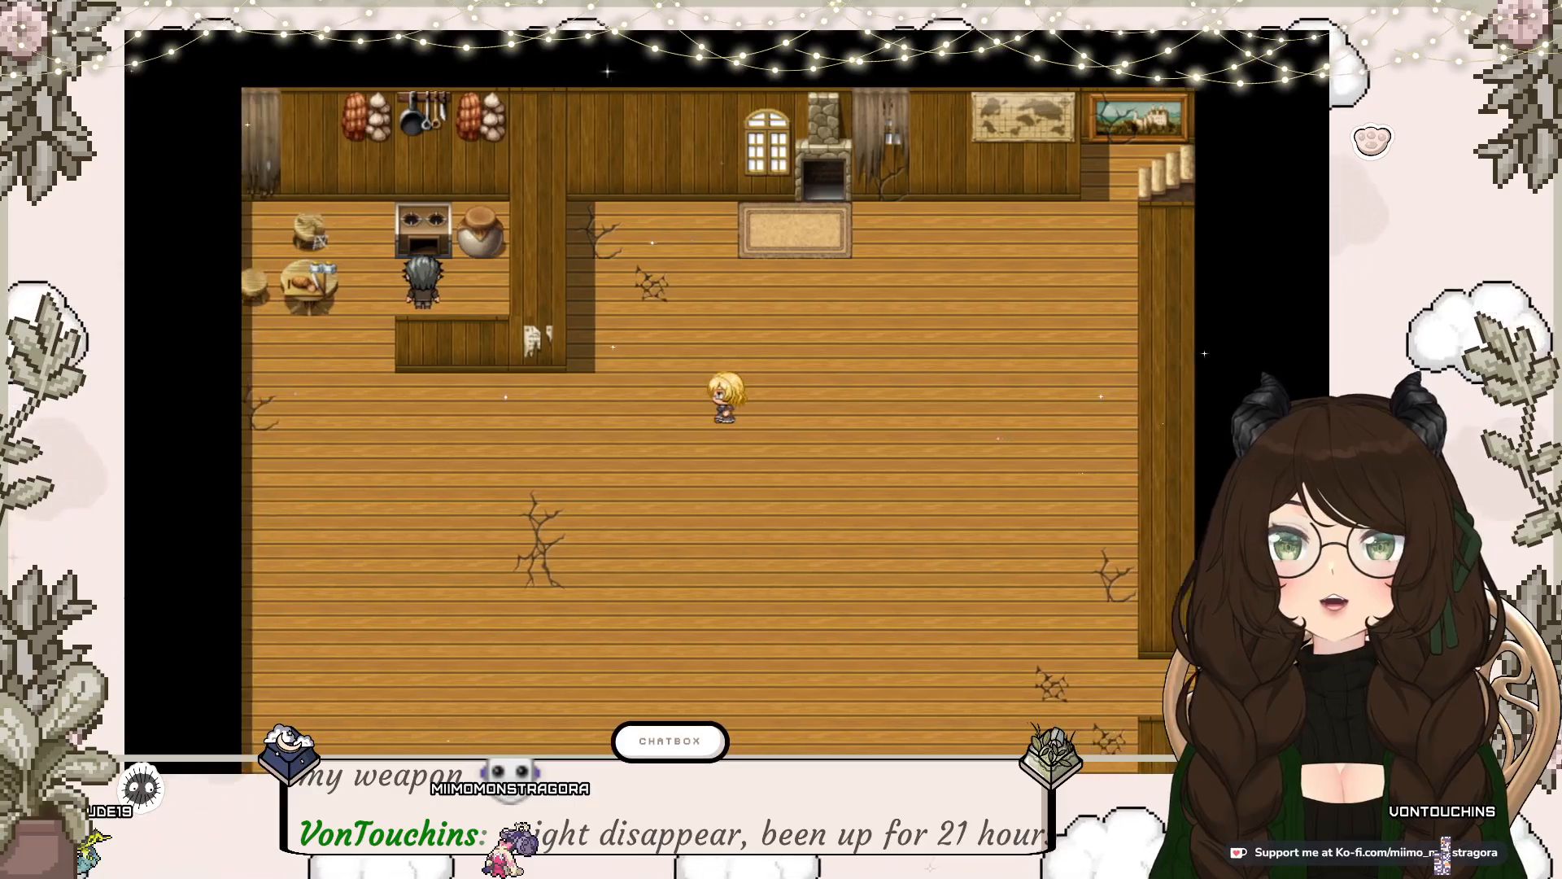
{"action": "key", "text": "Left"}
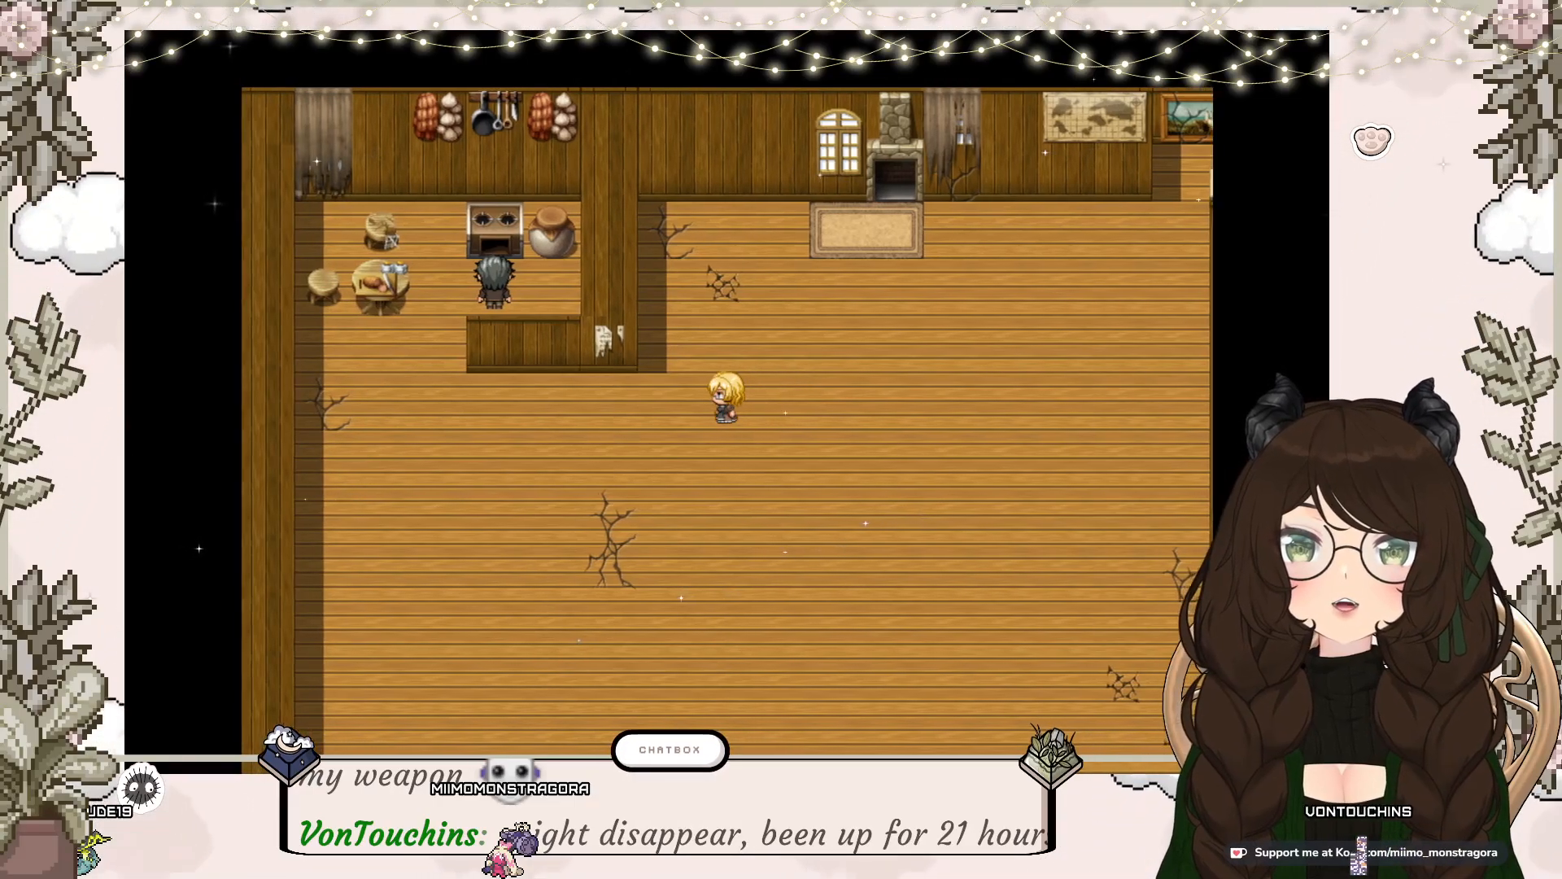
{"action": "key", "text": "Up"}
{"action": "key", "text": "Right"}
{"action": "key", "text": "Down"}
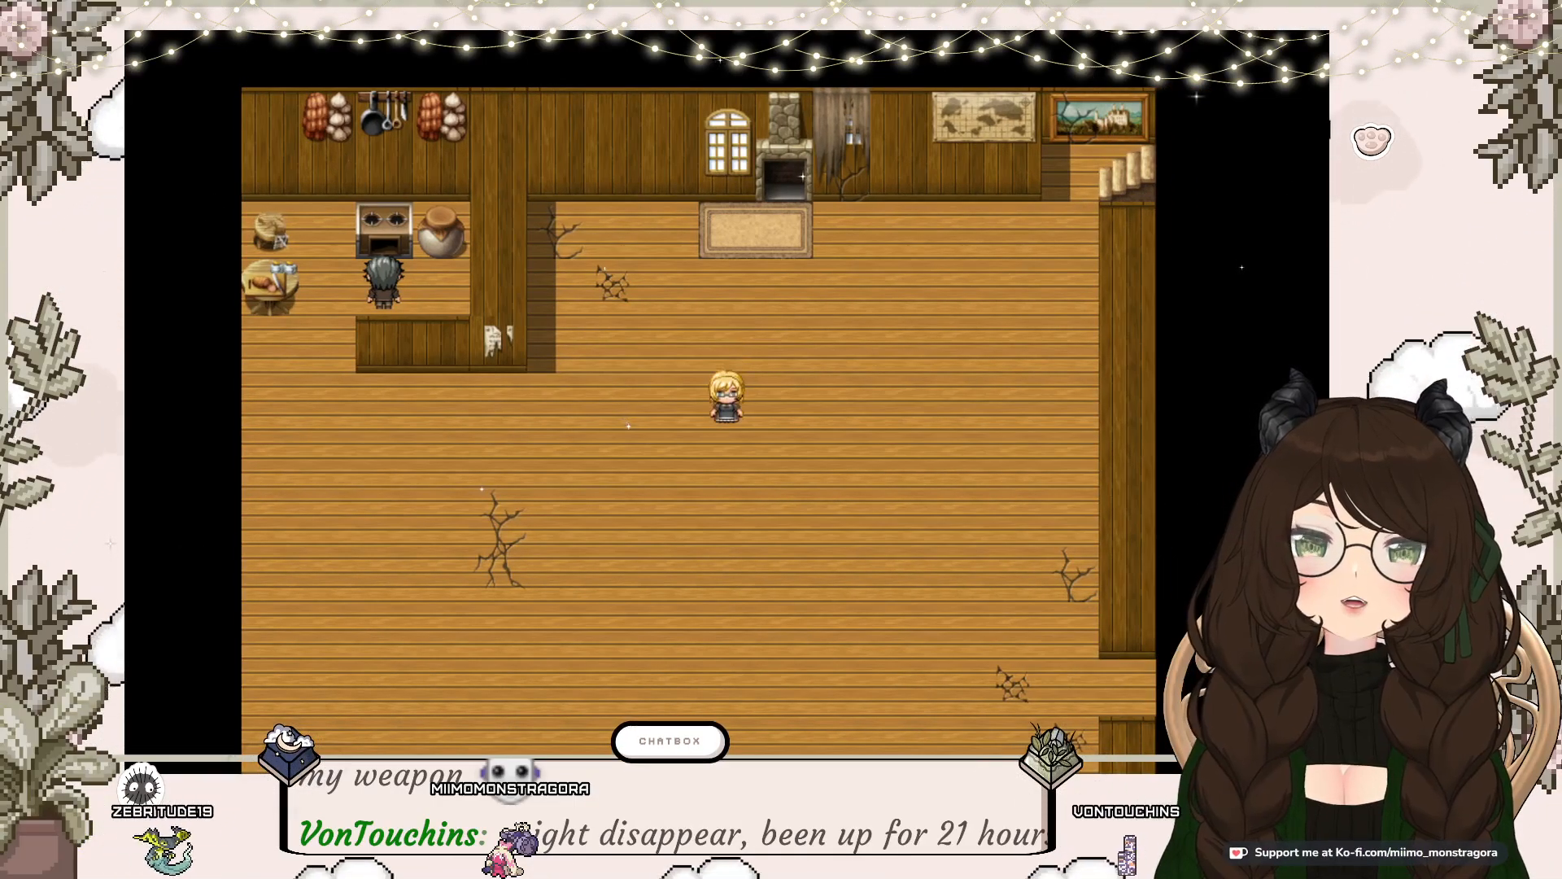
{"action": "key", "text": "Left"}
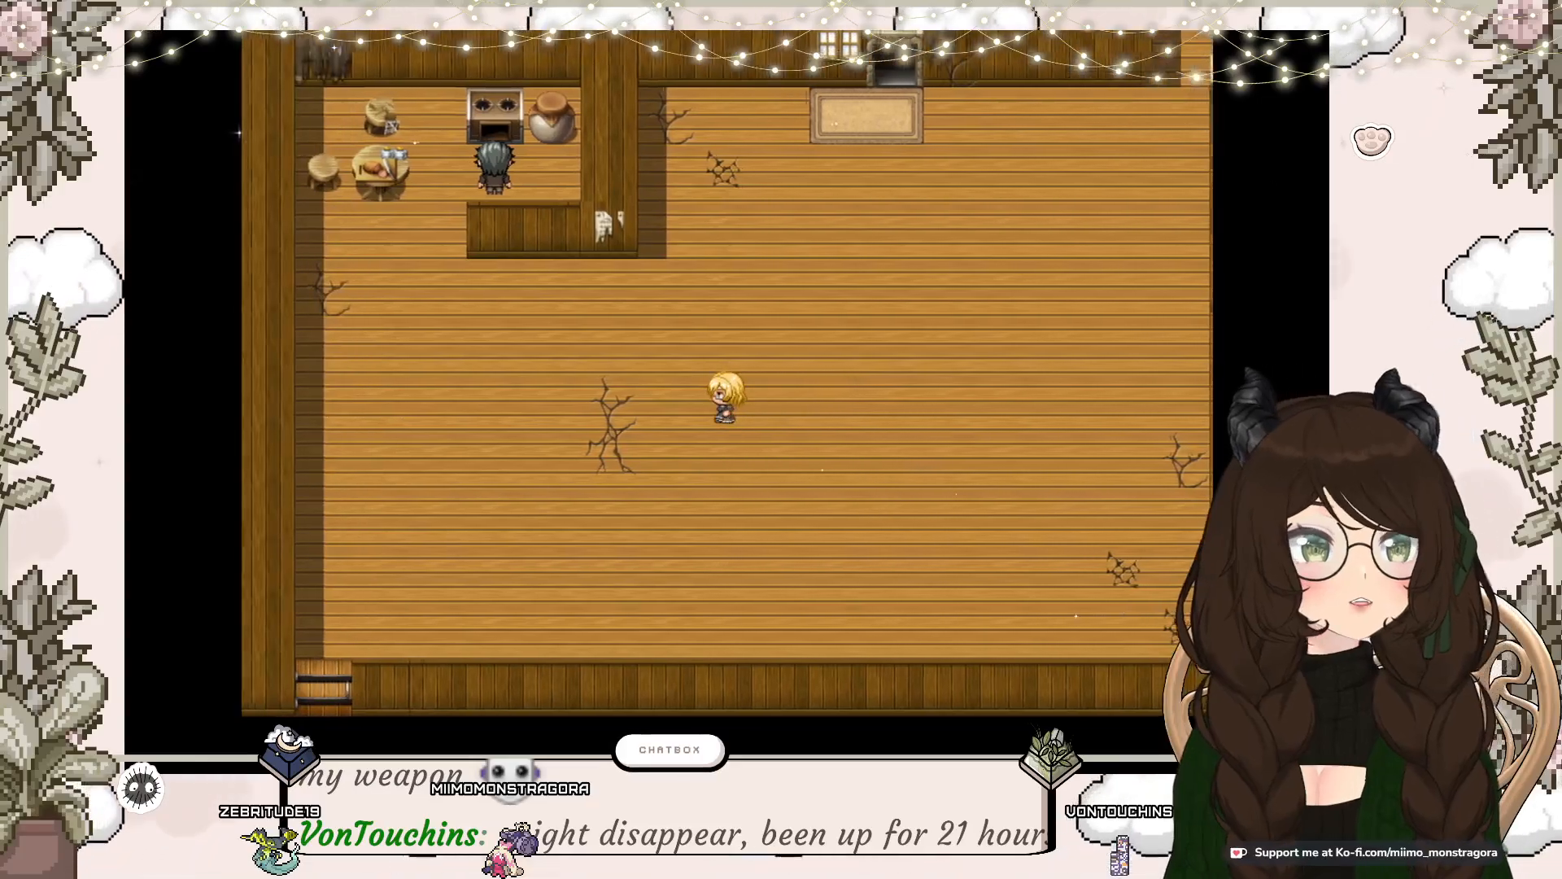
{"action": "key", "text": "Up"}
{"action": "key", "text": "Left"}
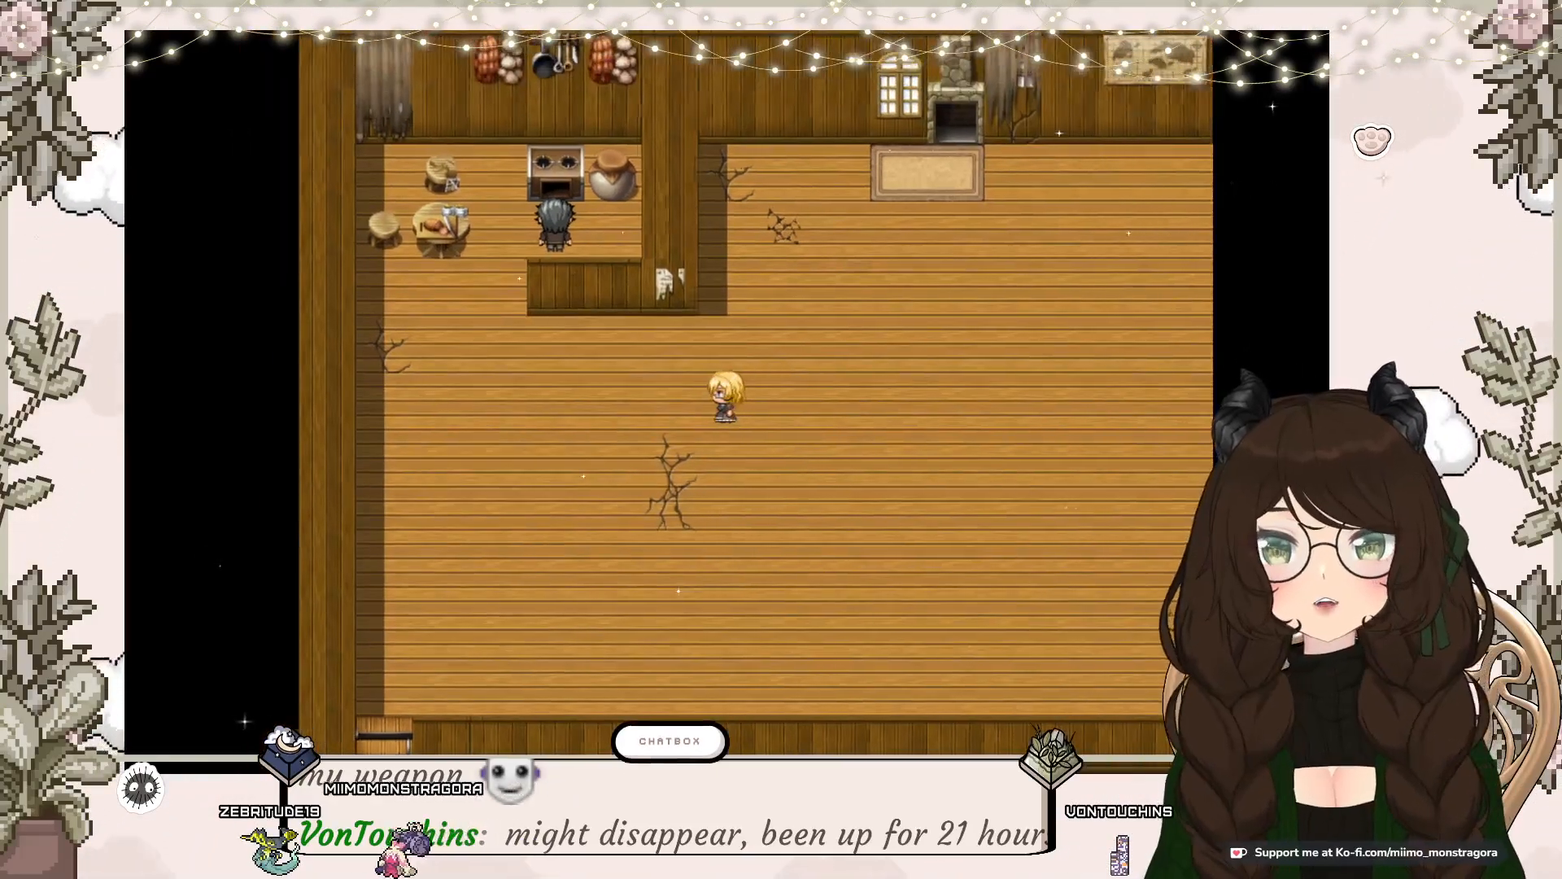
Step: Walk the character to the Living Room's southwest corner and through the front door out to the Estate
{"action": "key", "text": "Left"}
{"action": "key", "text": "Down"}
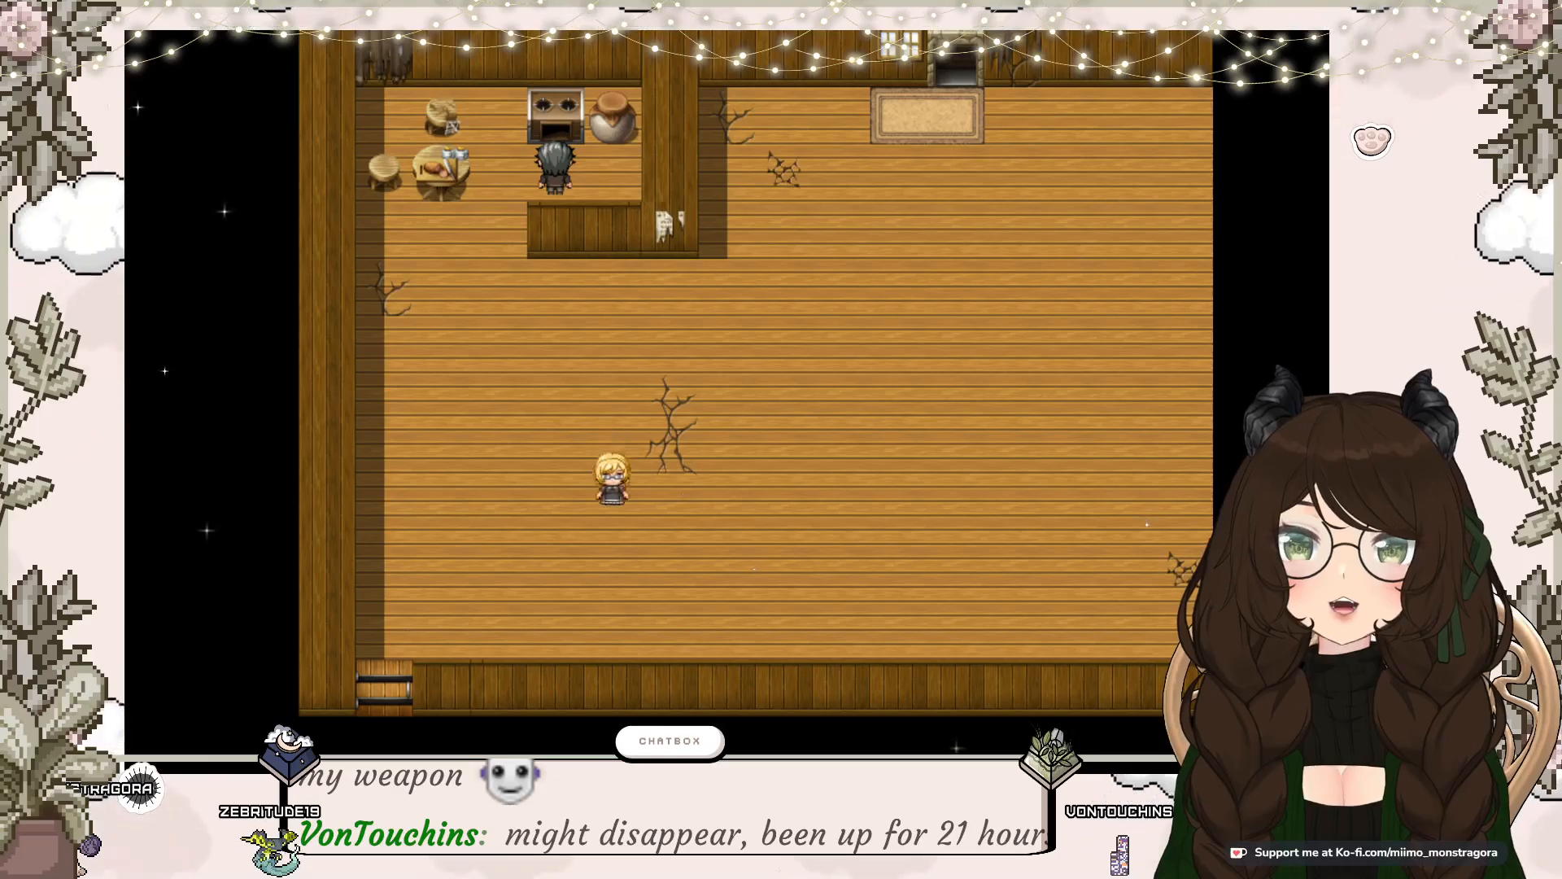
{"action": "key", "text": "Down"}
{"action": "key", "text": "Left"}
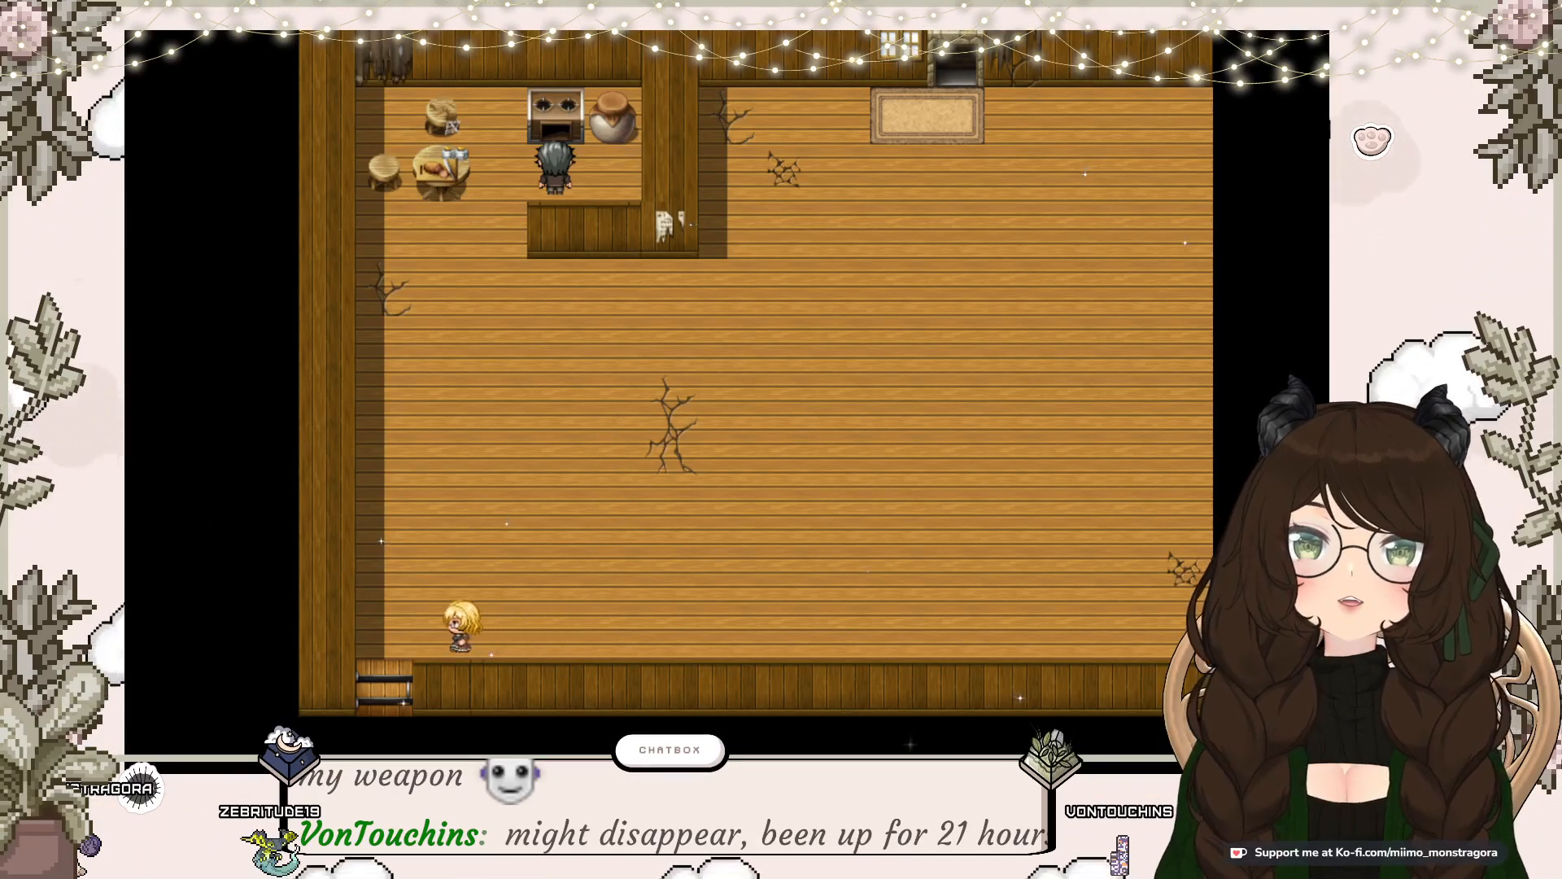
{"action": "key", "text": "Down"}
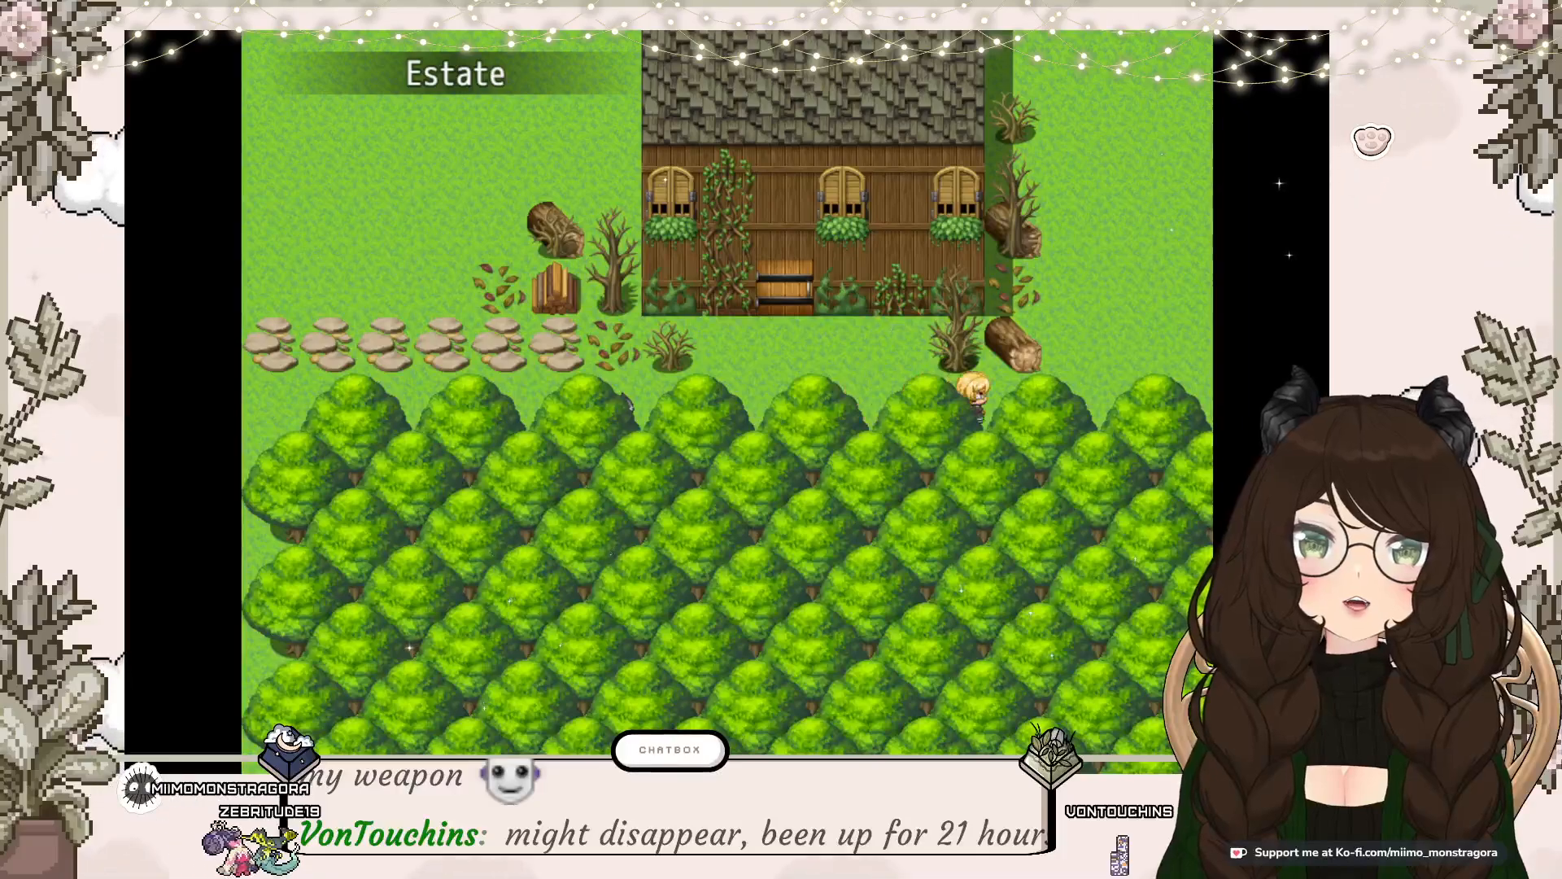
Step: Walk the character around the house's east side and back west along the trees, and dismiss the cat cutscene note
{"action": "key", "text": "Right"}
{"action": "key", "text": "Up"}
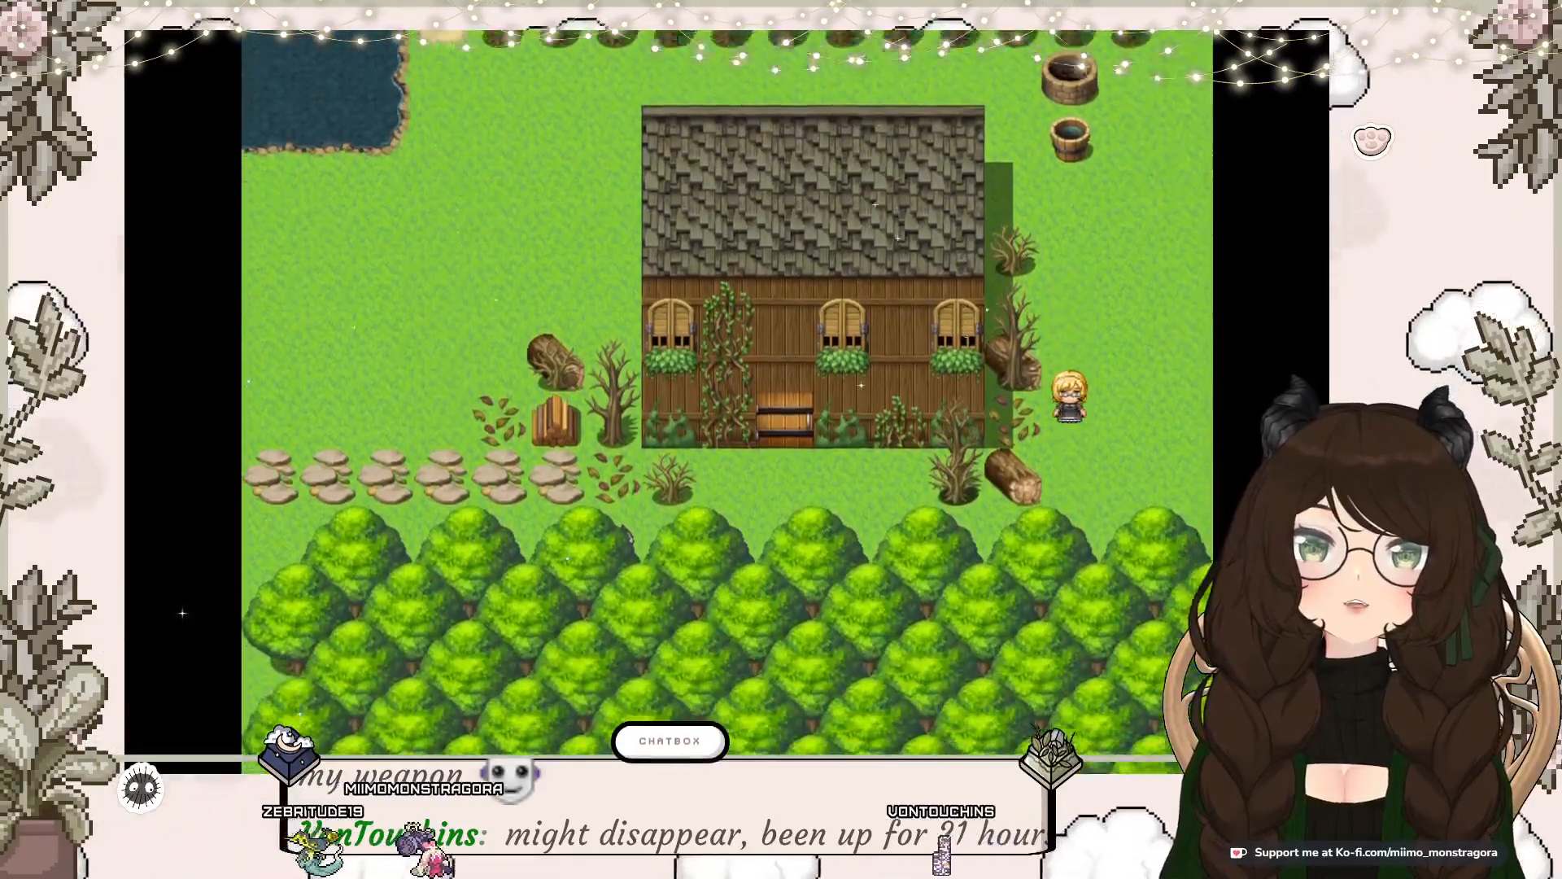
{"action": "key", "text": "Down"}
{"action": "key", "text": "Left"}
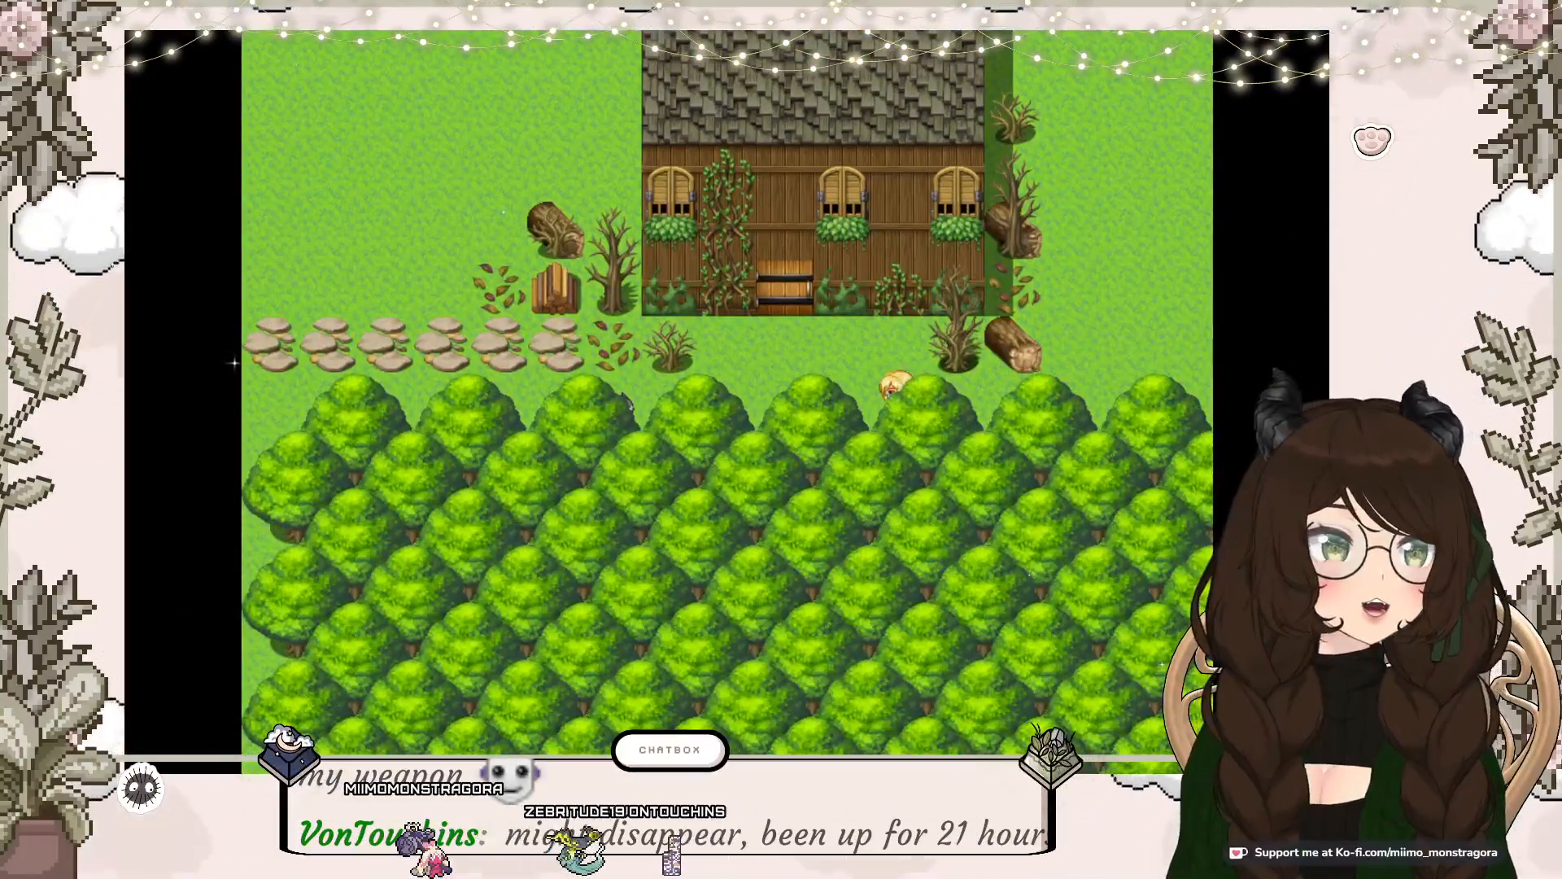
{"action": "key", "text": "Up"}
{"action": "key", "text": "Down"}
{"action": "key", "text": "Left"}
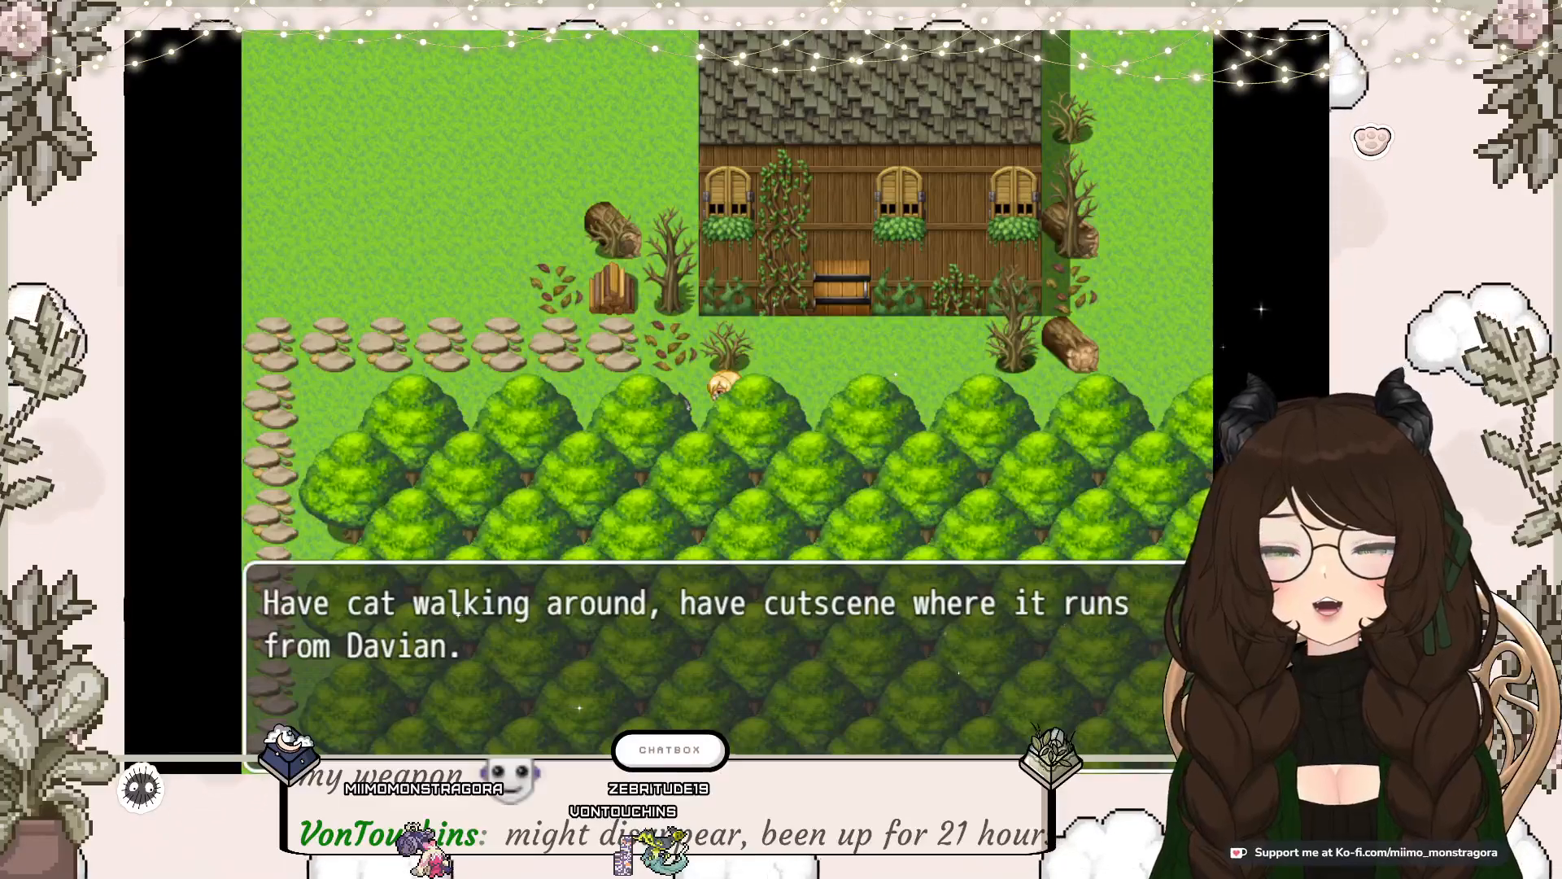
{"action": "key", "text": "Return"}
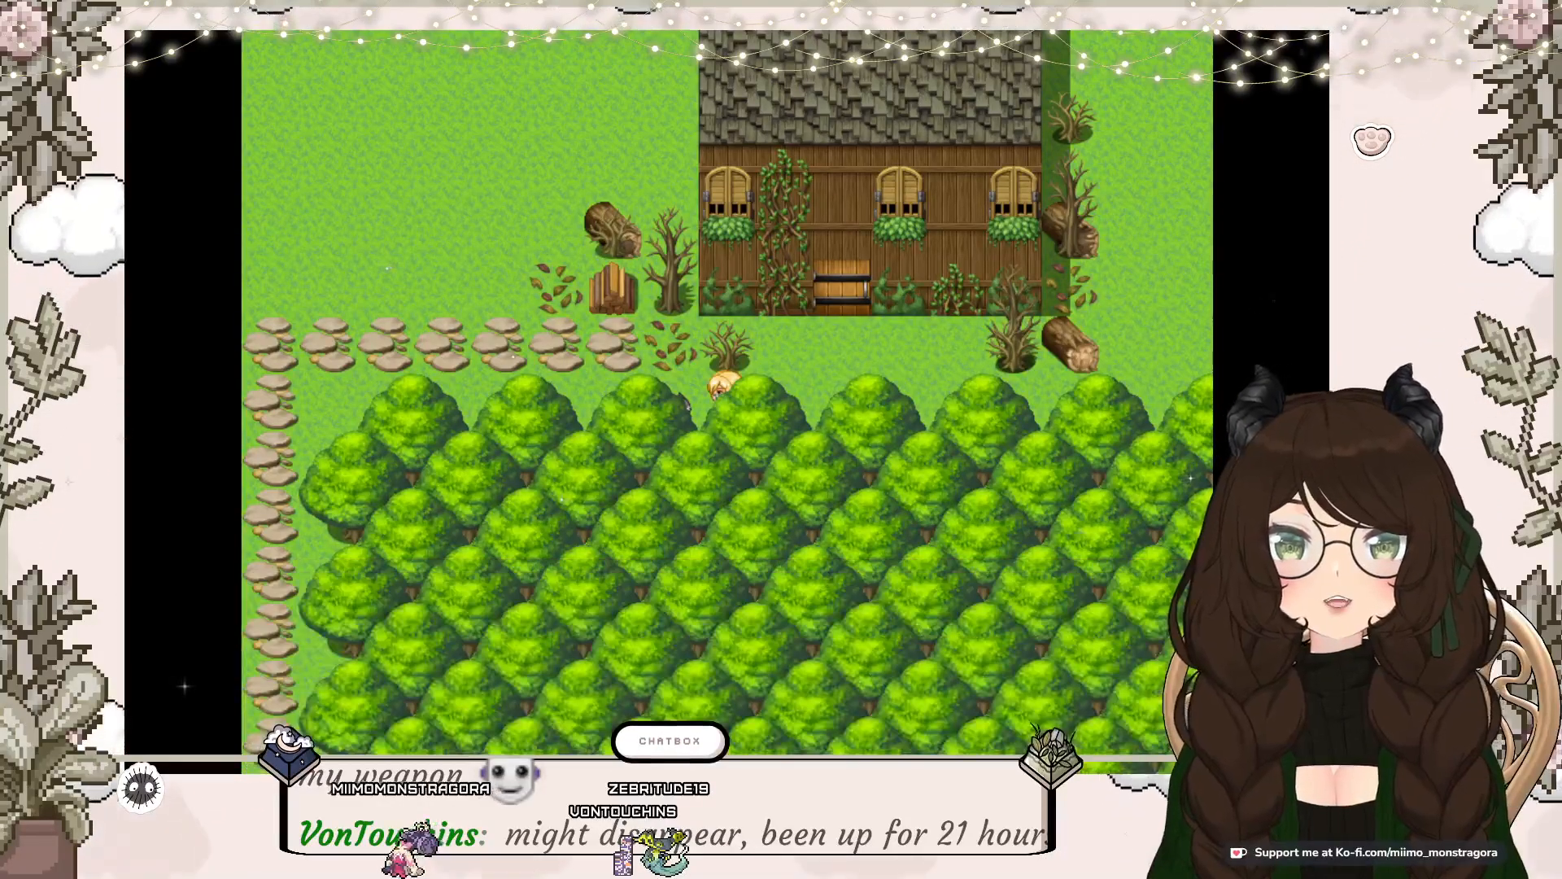
Step: Walk the character to the house's front door and enter the Living Room
{"action": "key", "text": "Right"}
{"action": "key", "text": "Up"}
{"action": "key", "text": "Left"}
{"action": "key", "text": "Up"}
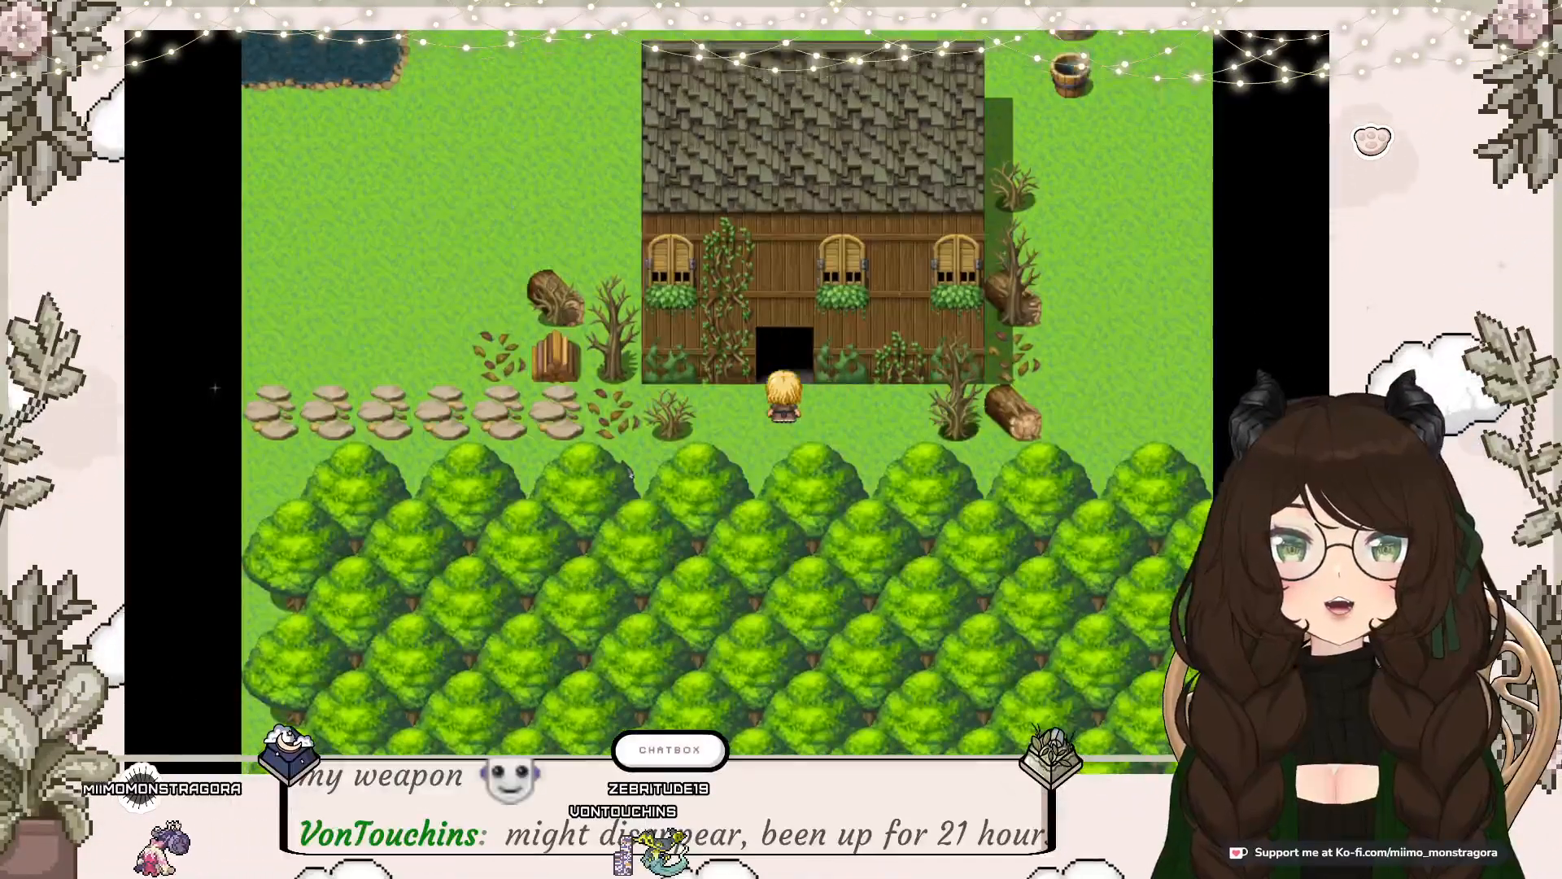
{"action": "key", "text": "Up"}
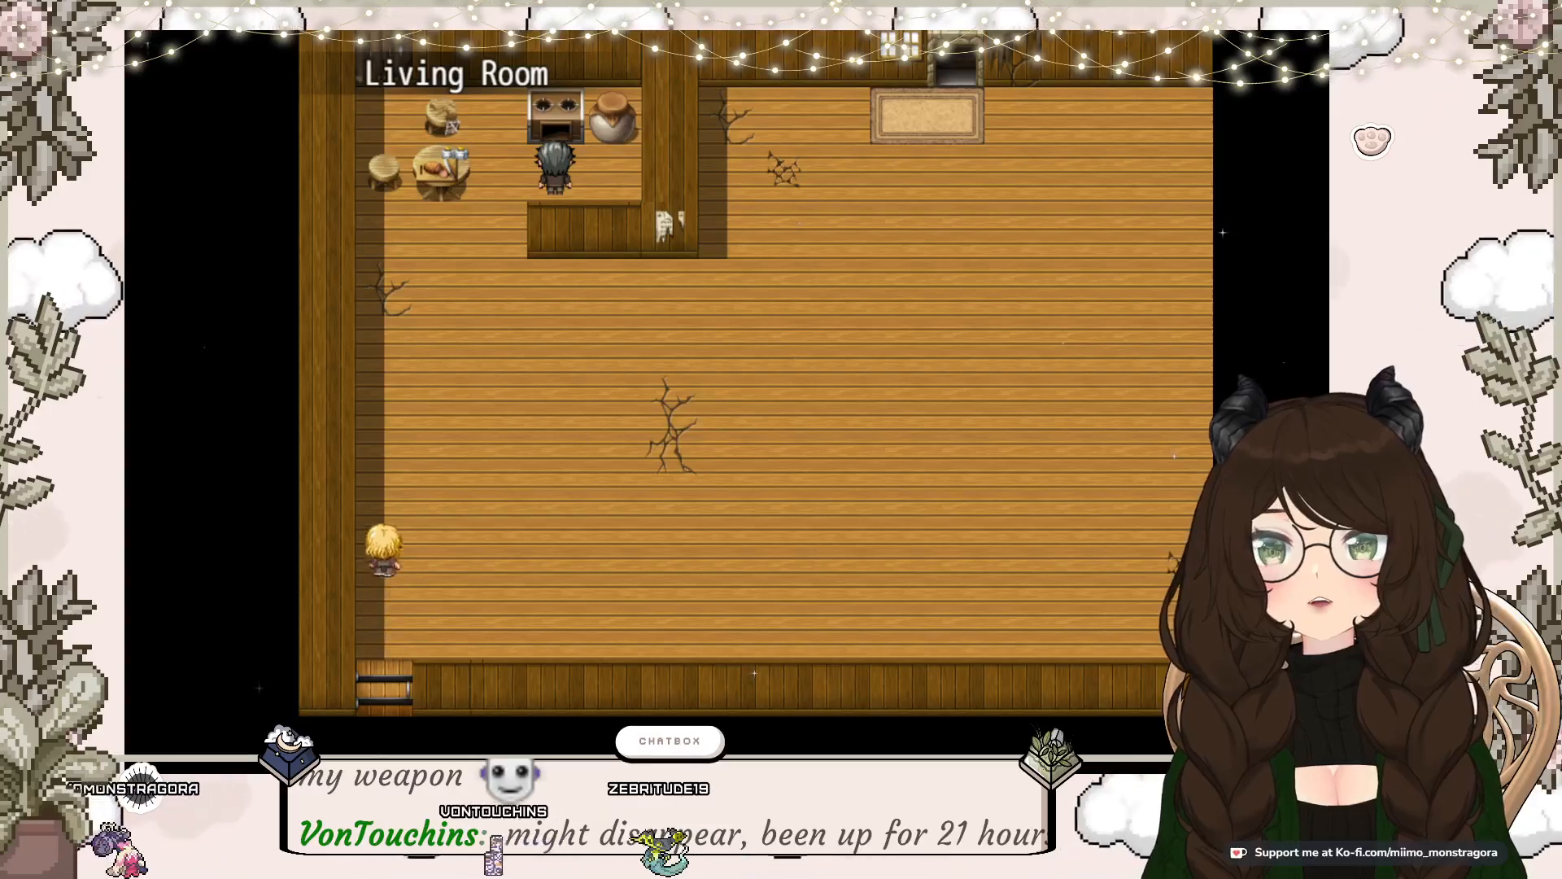
Step: Walk the character across the Living Room to the northeast corner and onto the staircase below the painting
{"action": "key", "text": "Right"}
{"action": "key", "text": "Right"}
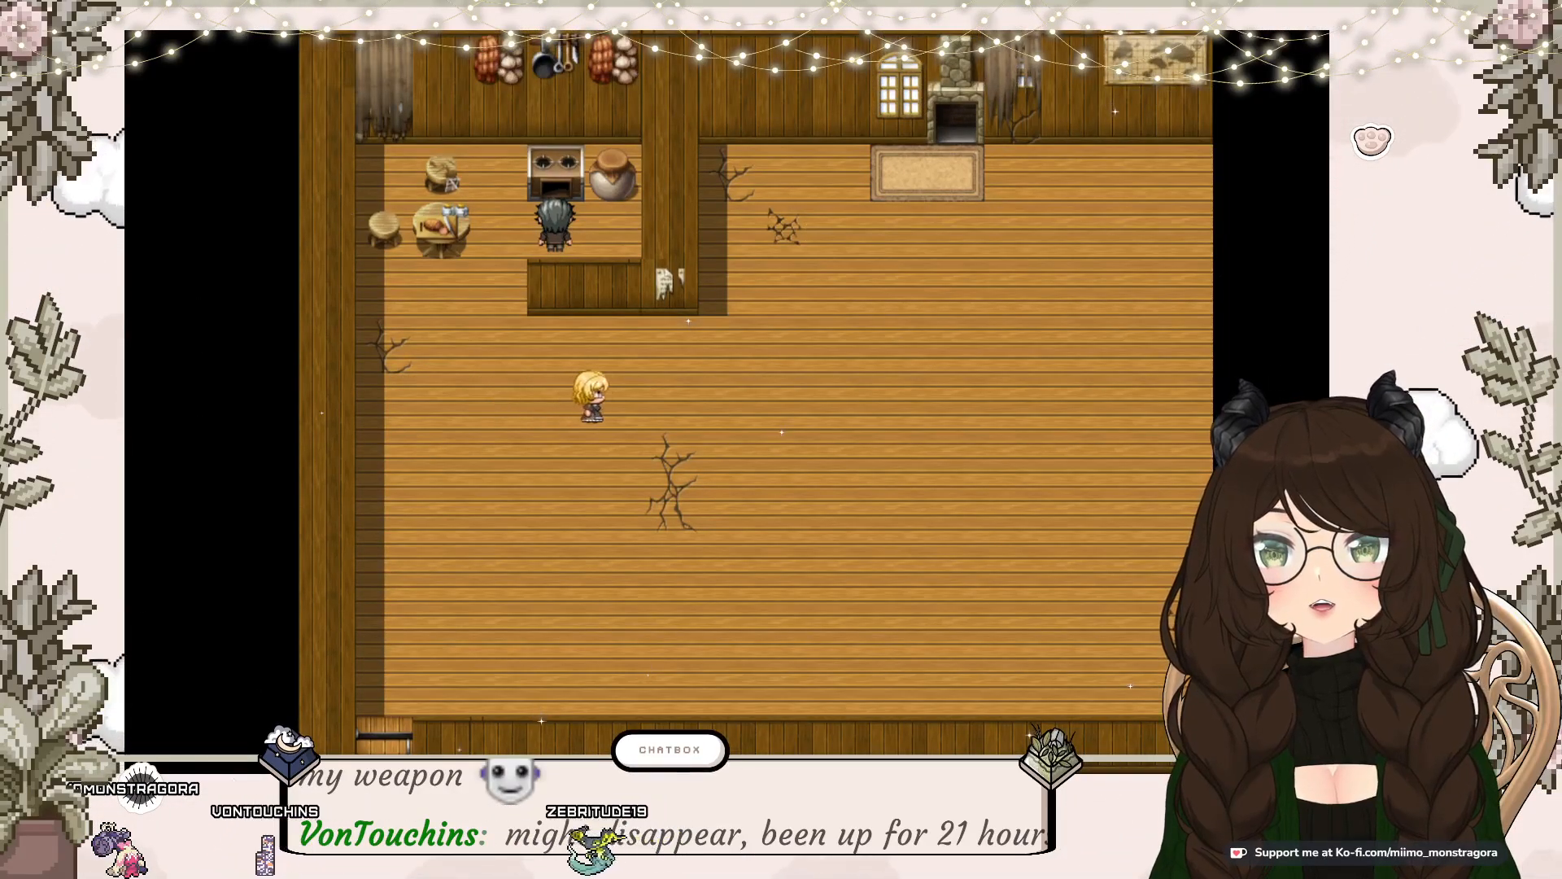
{"action": "key", "text": "Right"}
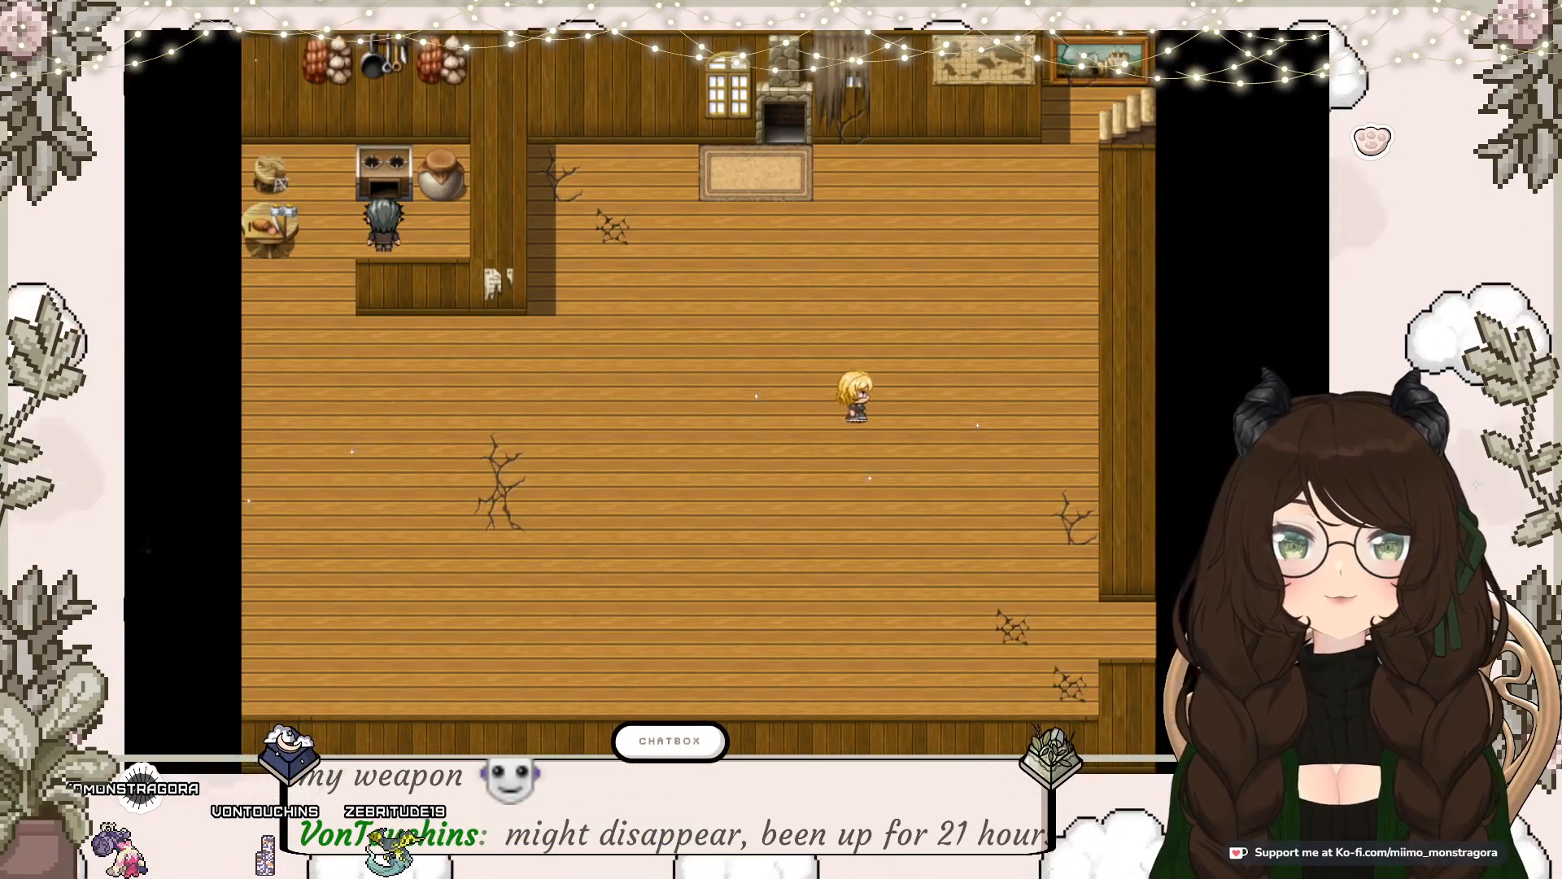
{"action": "key", "text": "Up"}
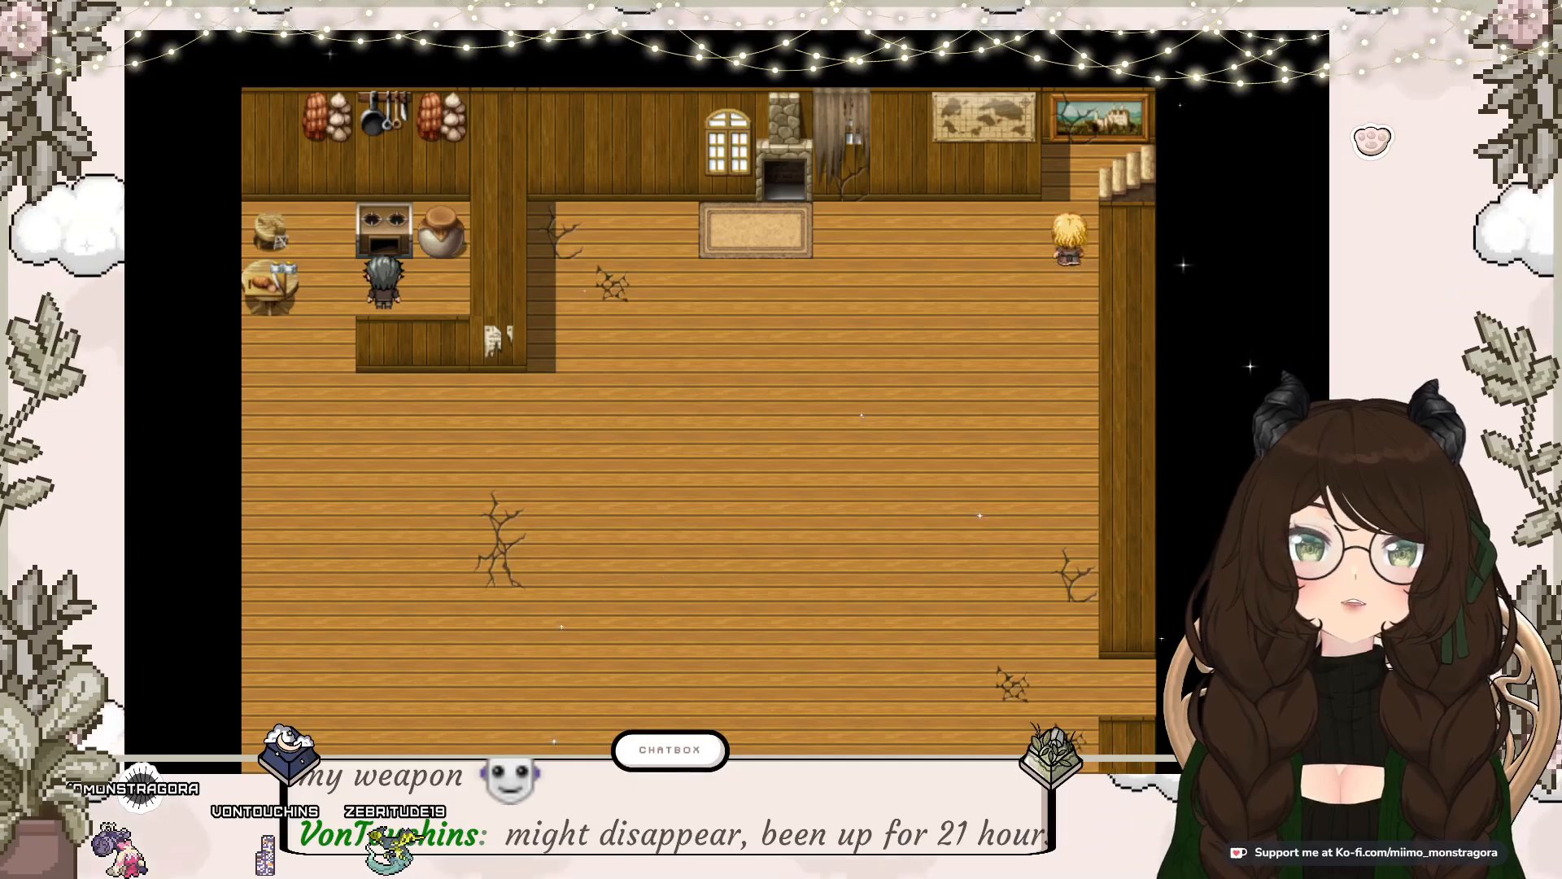
{"action": "key", "text": "Right"}
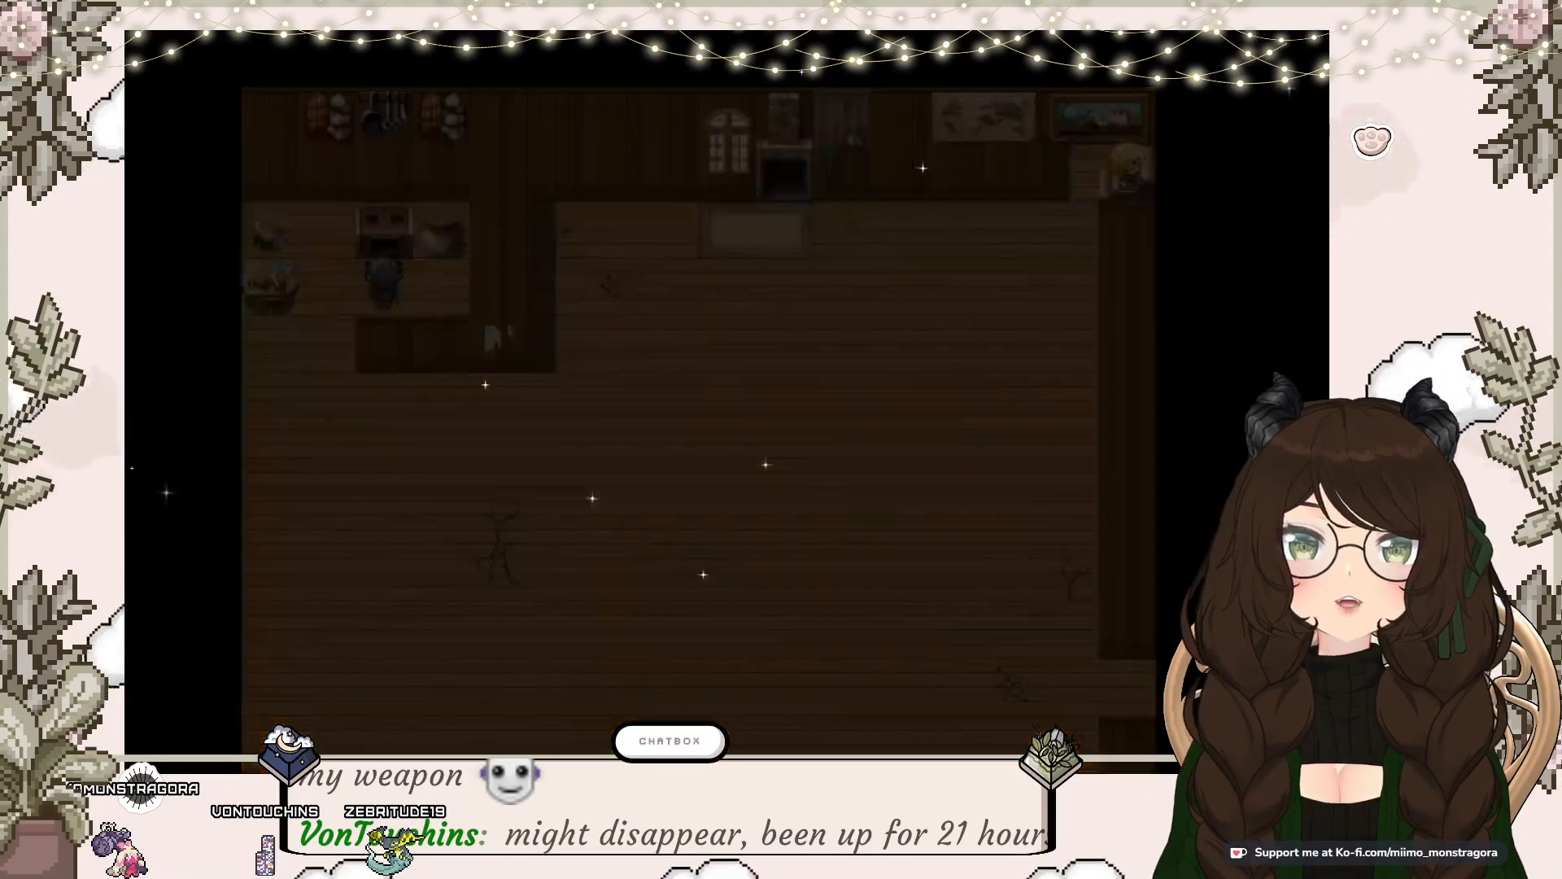
Step: Walk the character into the master bedroom, past the grandfather clock and onto the rug by the fireplace, facing south
{"action": "key", "text": "Up"}
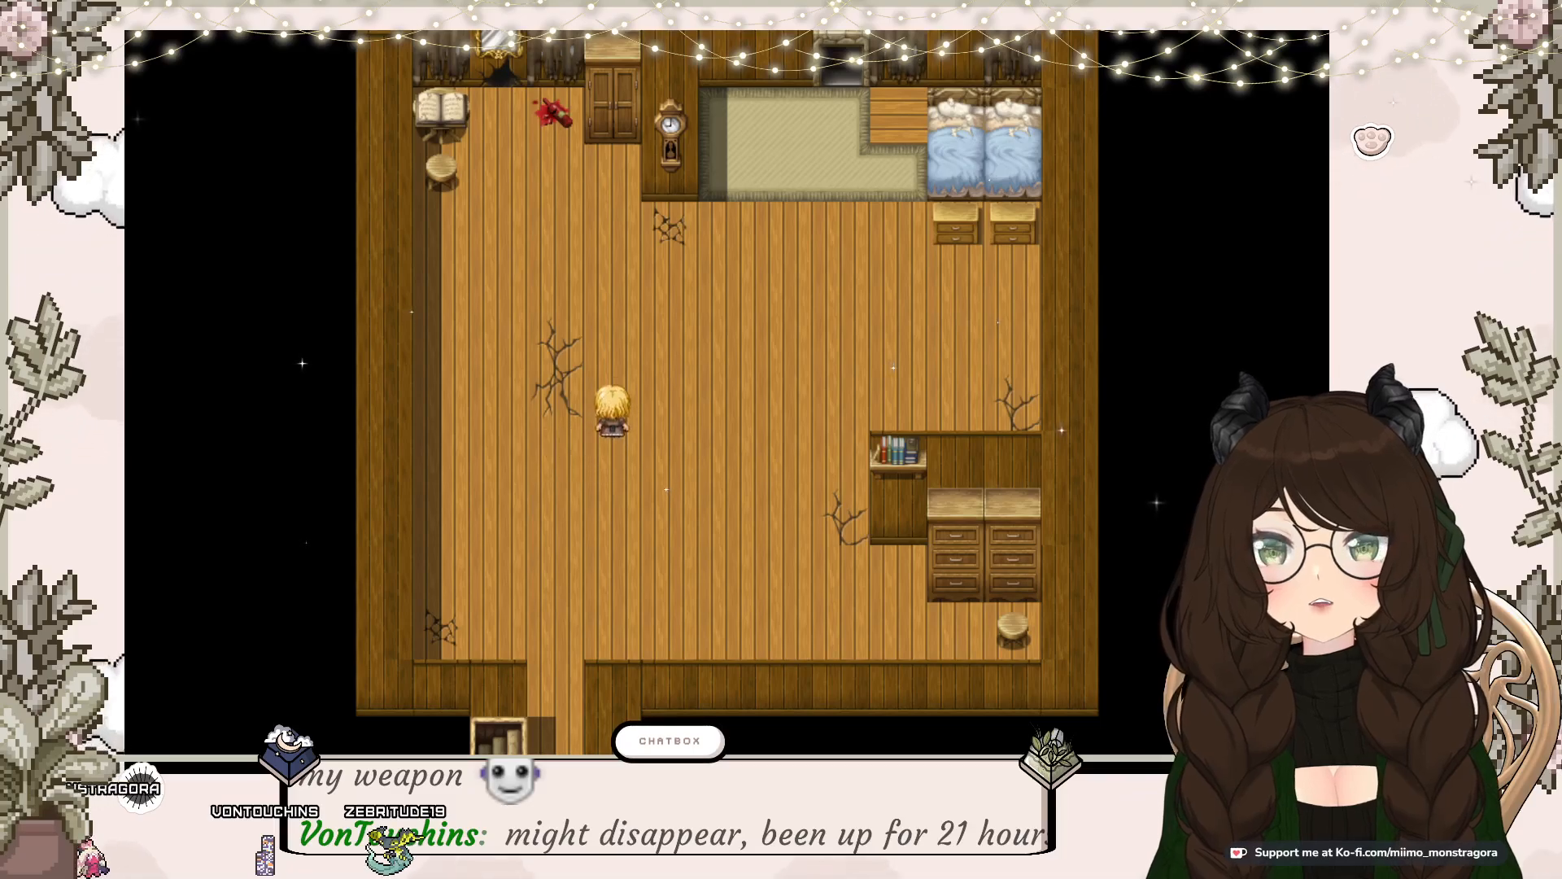
{"action": "key", "text": "Up"}
{"action": "key", "text": "Left"}
{"action": "key", "text": "Right"}
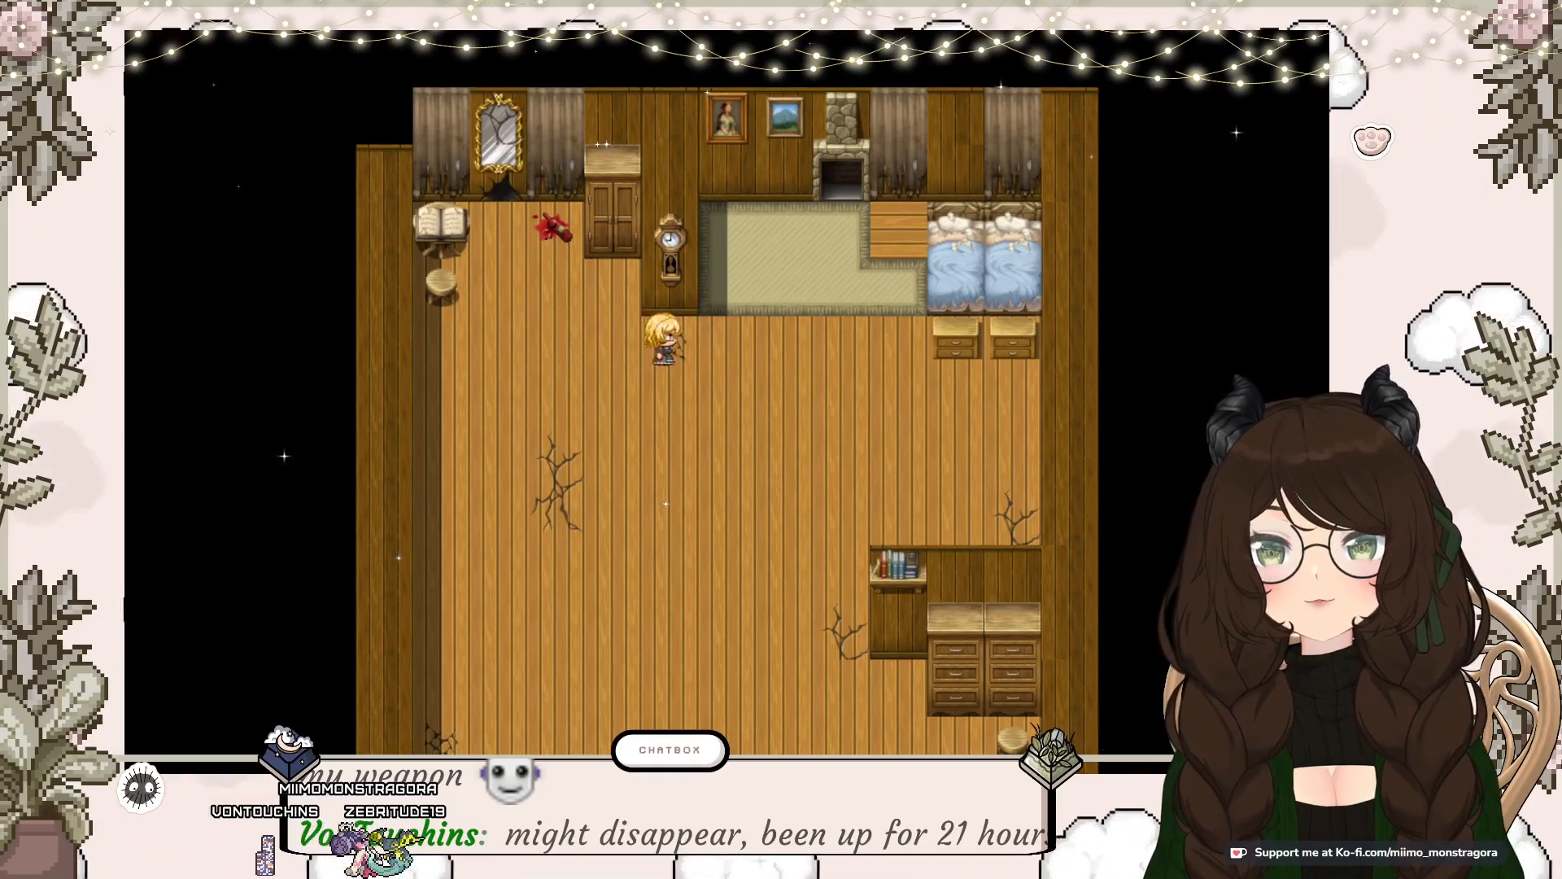
{"action": "key", "text": "Right"}
{"action": "key", "text": "Up"}
{"action": "key", "text": "Right"}
{"action": "key", "text": "Up"}
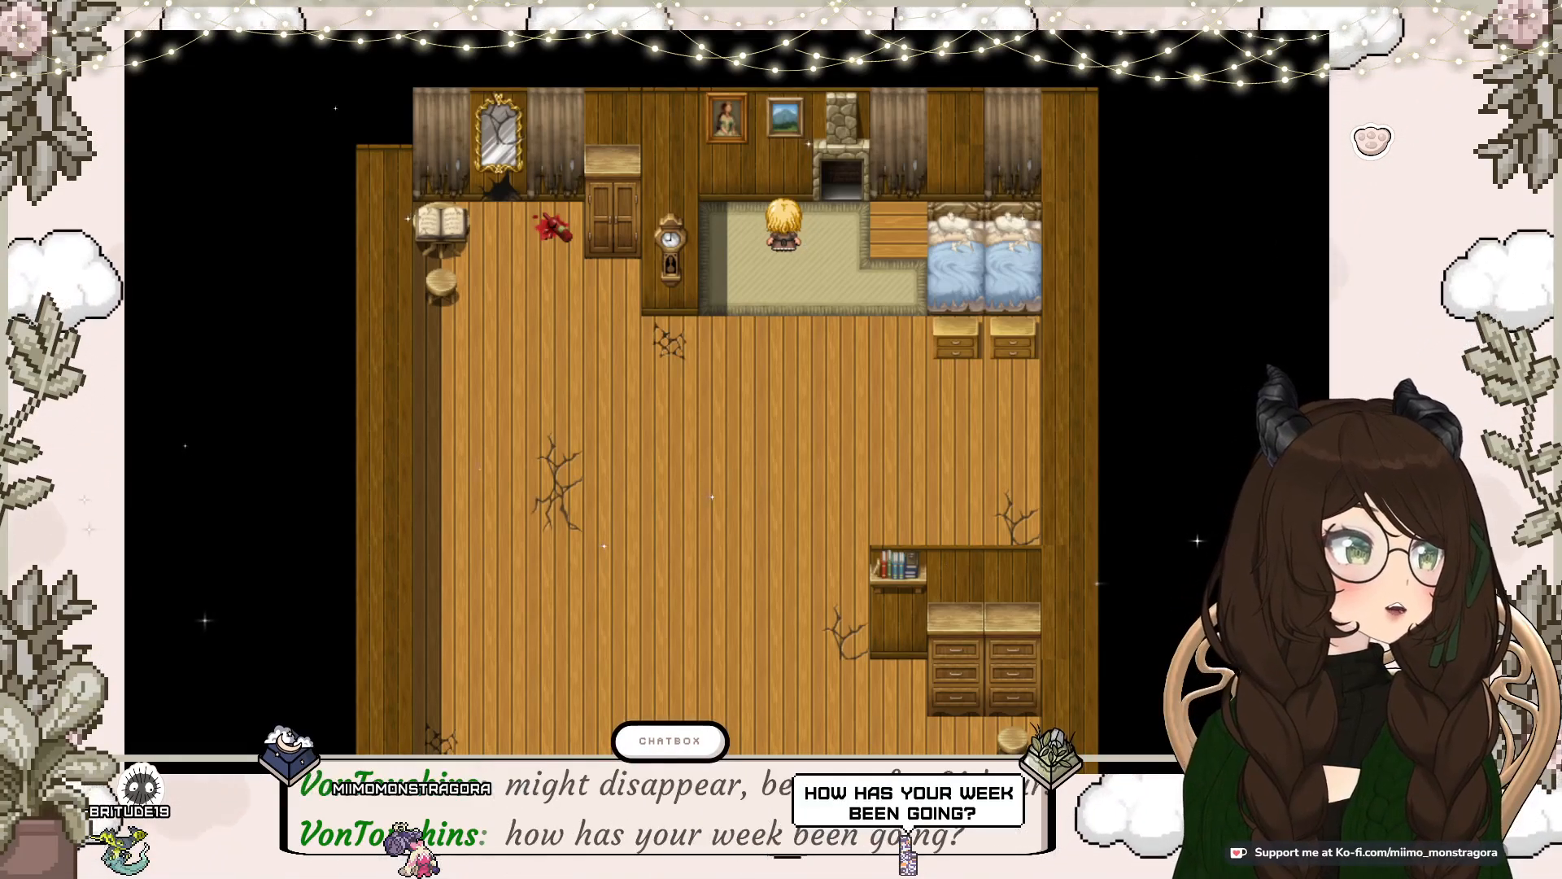
{"action": "key", "text": "Down"}
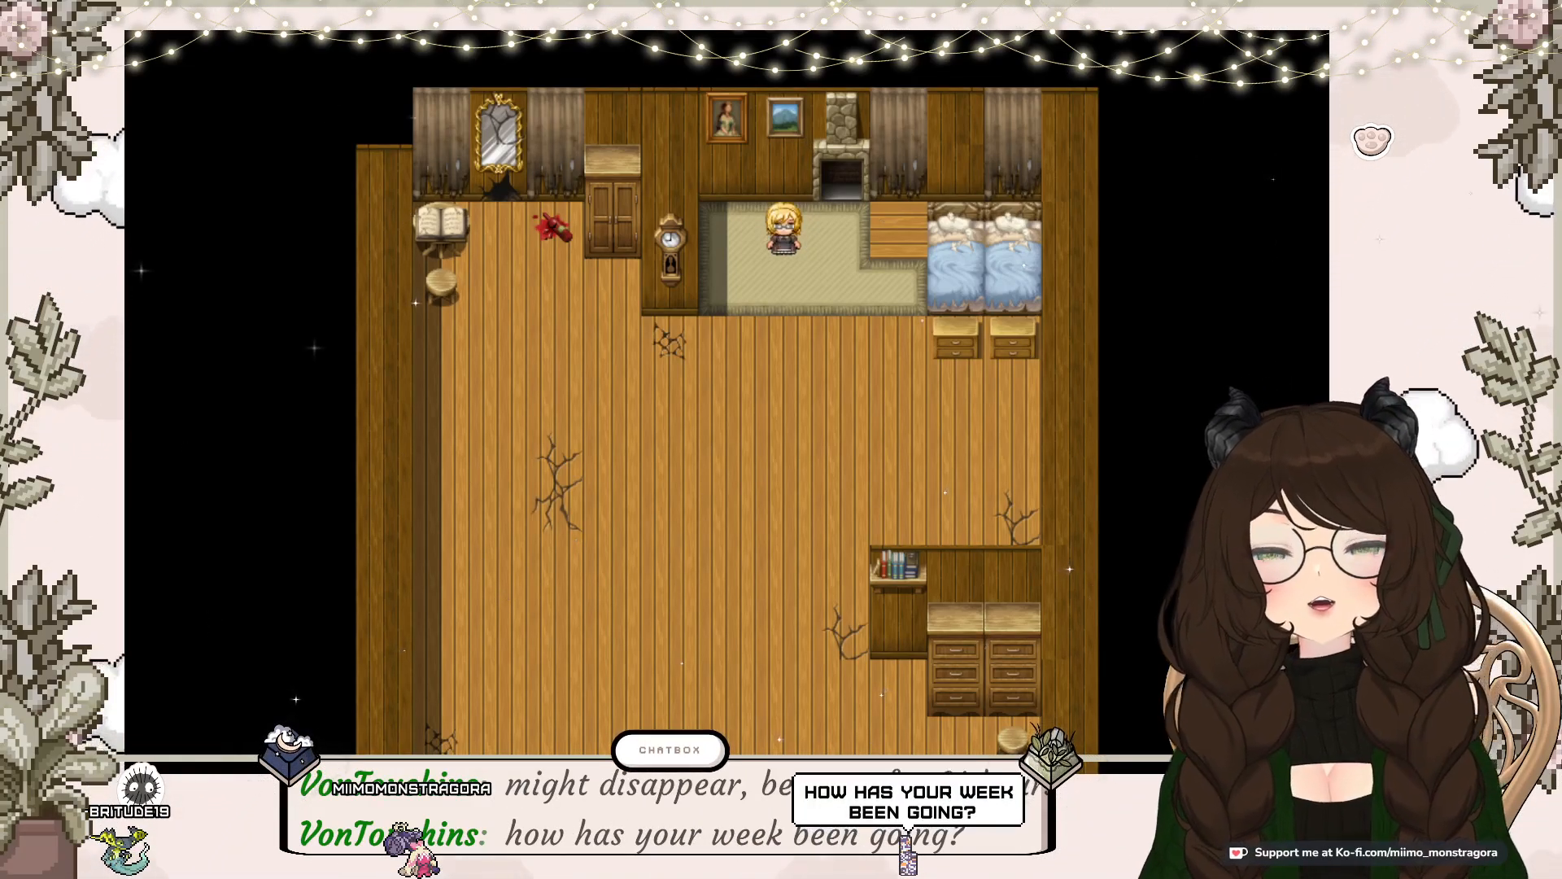
Step: Move the character off the fireplace rug, enter the moonlit version of the master bedroom and walk south toward its centre
{"action": "key", "text": "Down"}
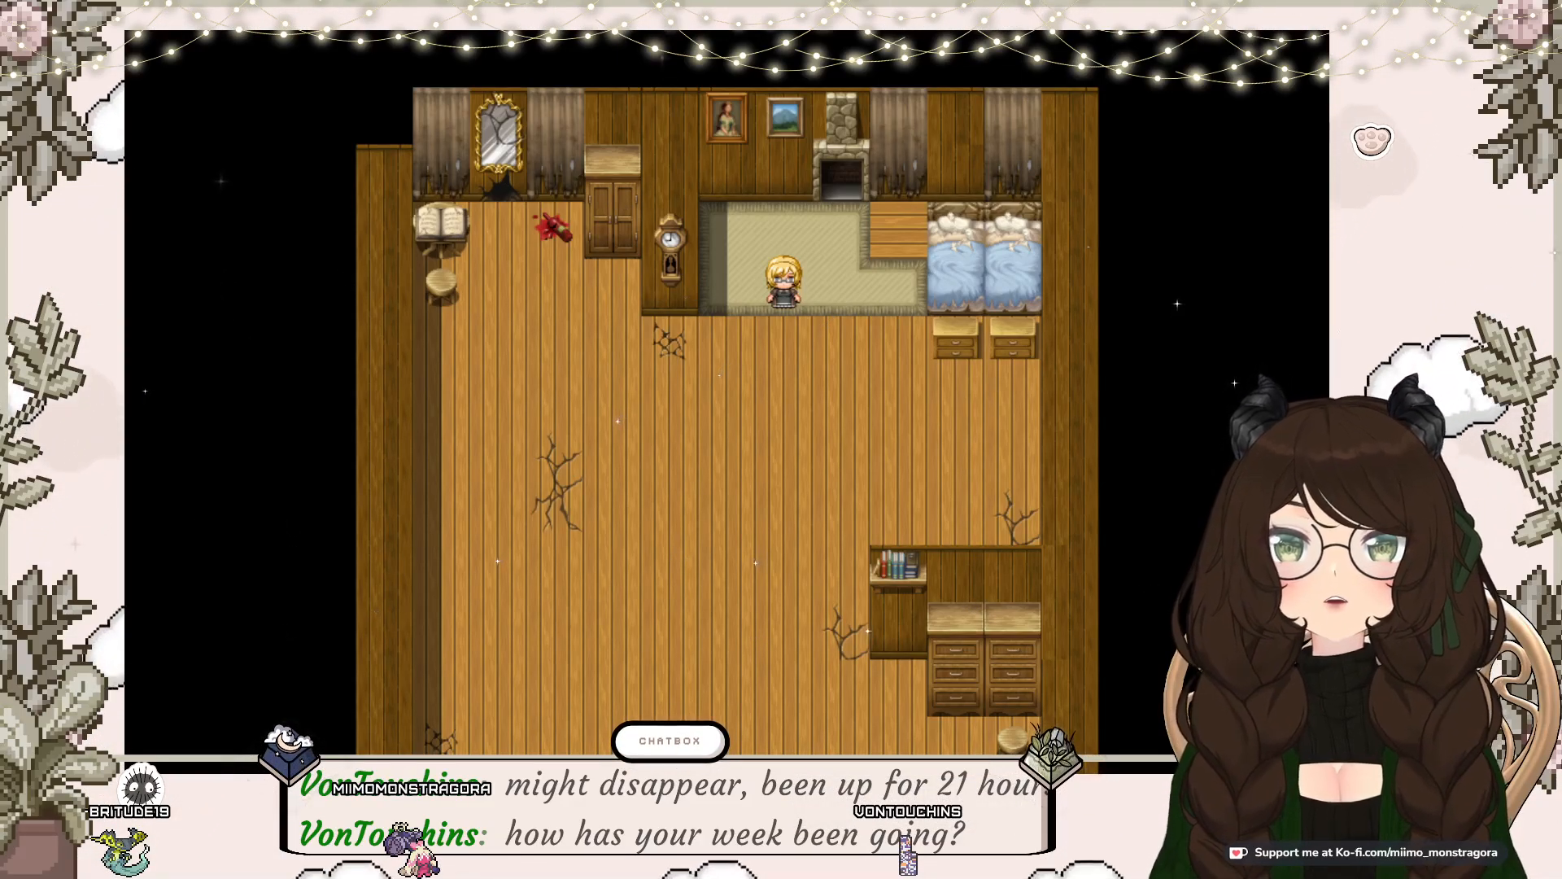
{"action": "key", "text": "Up"}
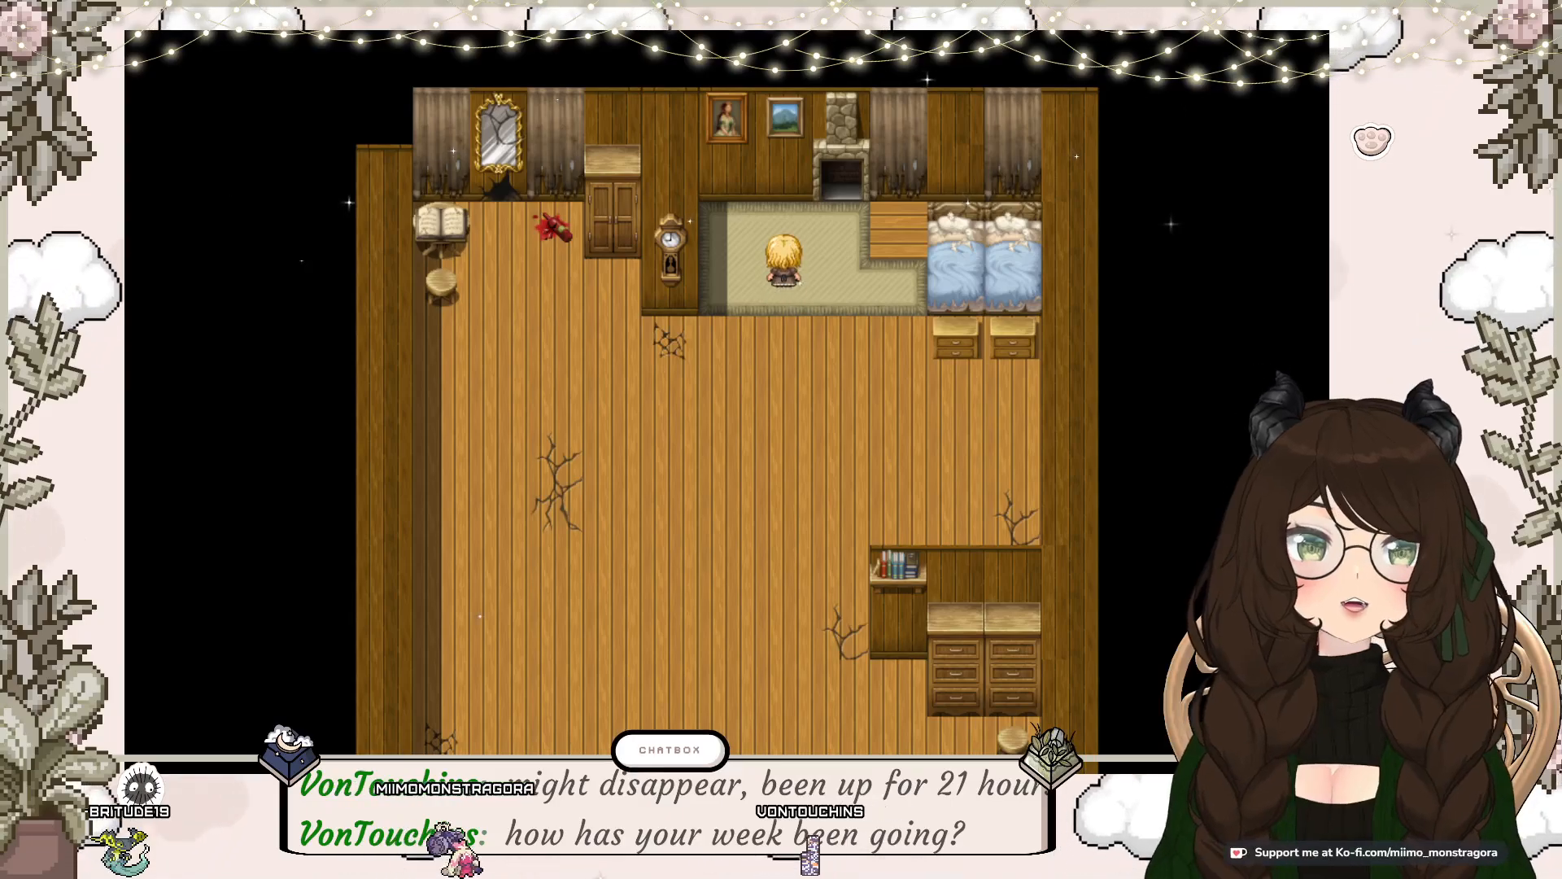
{"action": "key", "text": "Right"}
{"action": "key", "text": "Right"}
{"action": "key", "text": "Right"}
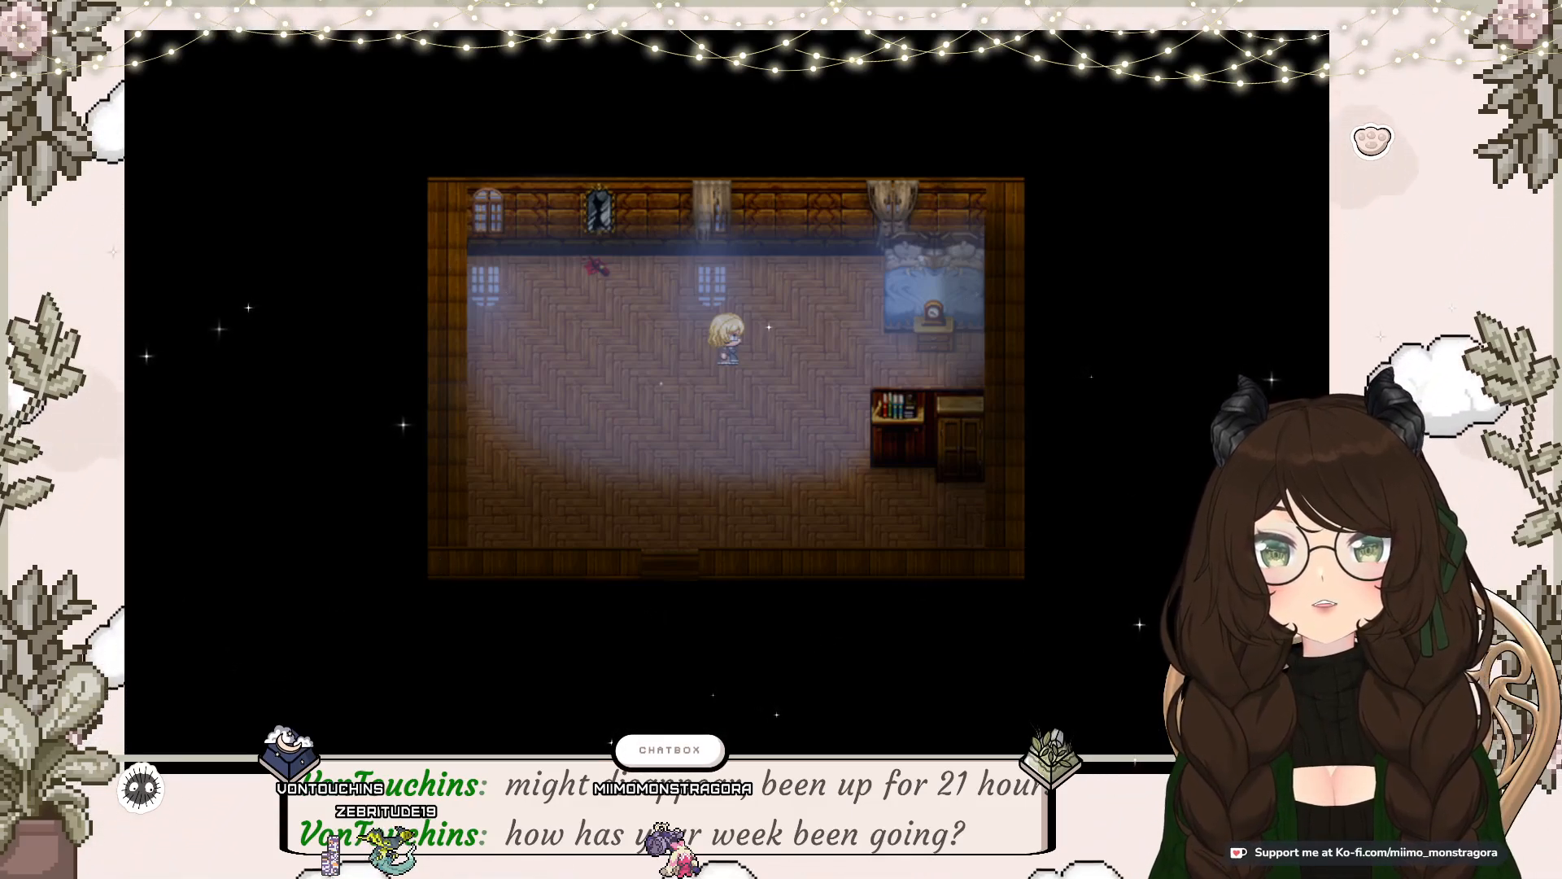
{"action": "key", "text": "Down"}
{"action": "key", "text": "Down"}
{"action": "key", "text": "Down"}
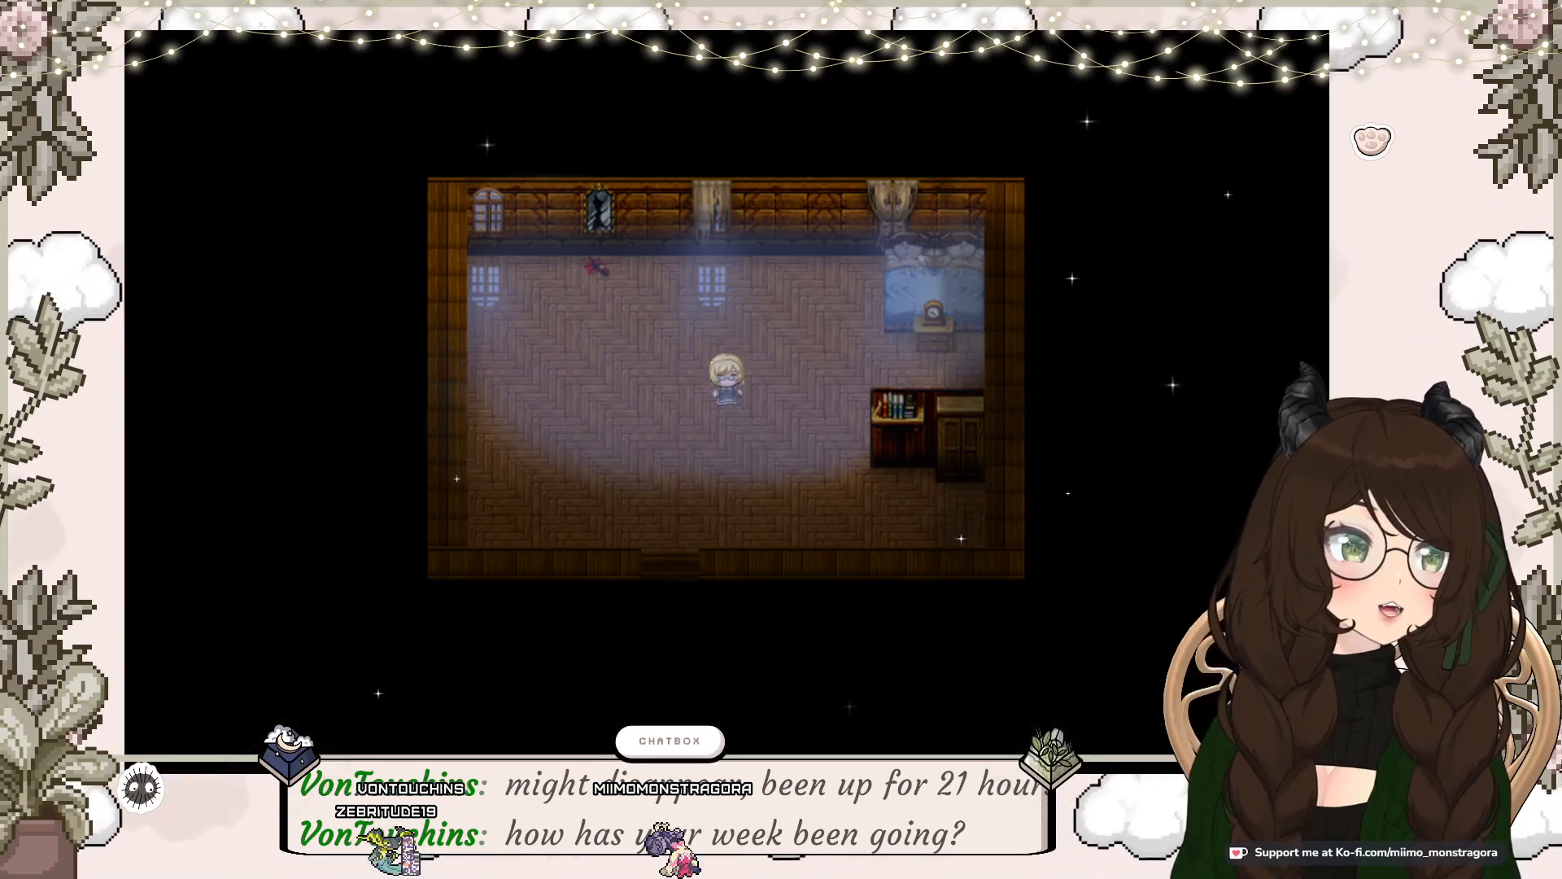
Step: Walk the character west and down into the southwest corner of the moonlit bedroom
{"action": "key", "text": "Left"}
{"action": "key", "text": "Left"}
{"action": "key", "text": "Left"}
{"action": "key", "text": "Left"}
{"action": "key", "text": "Left"}
{"action": "key", "text": "Left"}
{"action": "key", "text": "Down"}
{"action": "key", "text": "Down"}
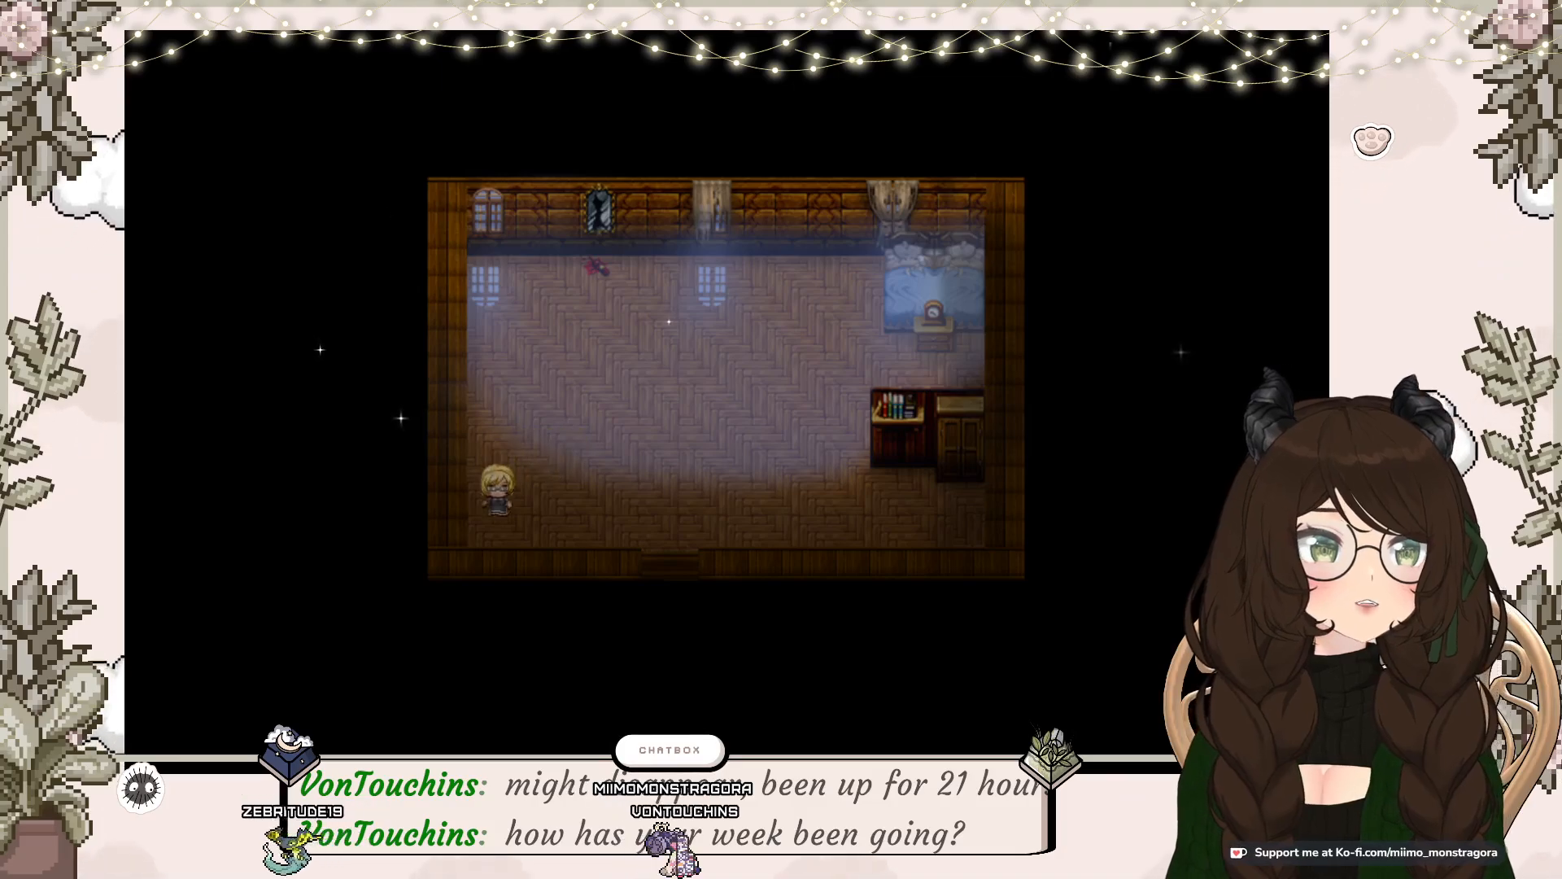
Step: Walk the character east along the south wall to the spot below the wardrobe, facing it
{"action": "key", "text": "Right"}
{"action": "key", "text": "Right"}
{"action": "key", "text": "Right"}
{"action": "key", "text": "Right"}
{"action": "key", "text": "Right"}
{"action": "key", "text": "Right"}
{"action": "key", "text": "Right"}
{"action": "key", "text": "Right"}
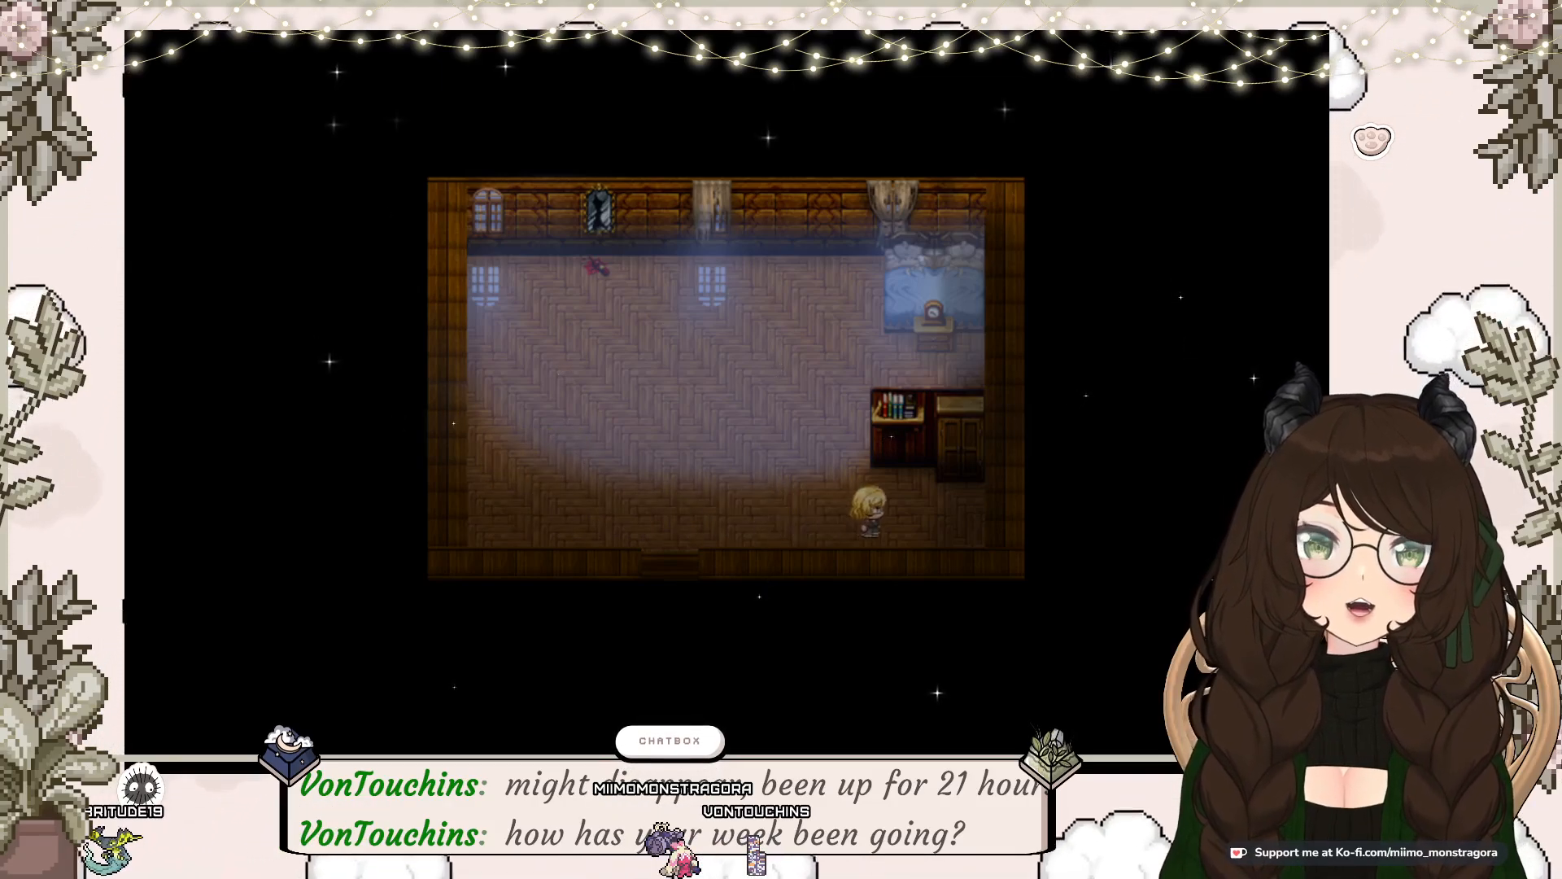
{"action": "key", "text": "Up"}
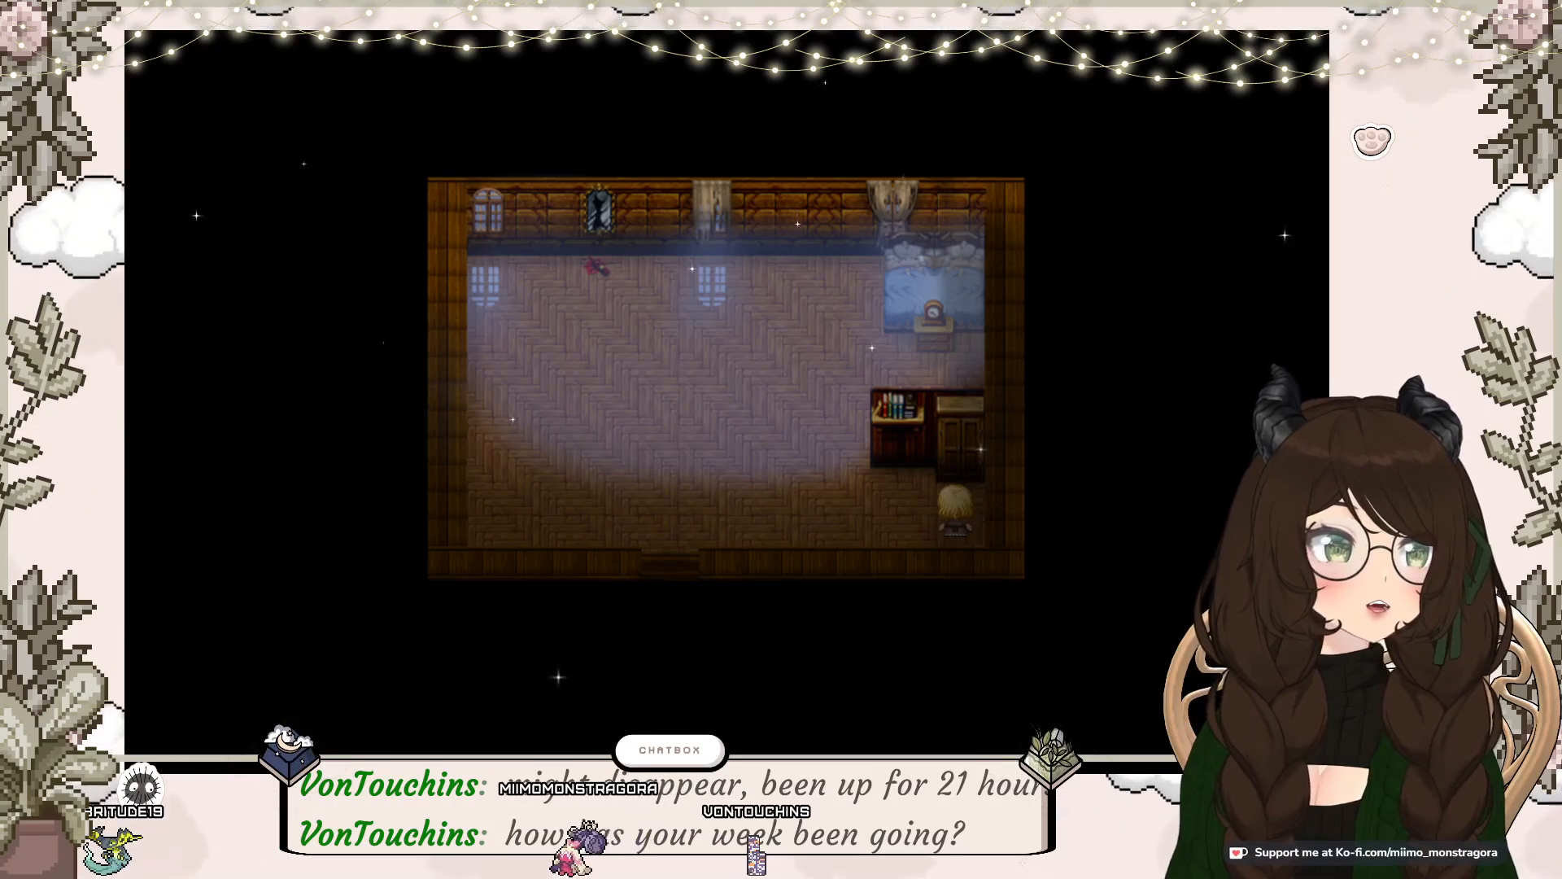
Step: Walk the character around the bookcase to the bed's west side and pace up and down beside it
{"action": "key", "text": "Left"}
{"action": "key", "text": "Left"}
{"action": "key", "text": "Left"}
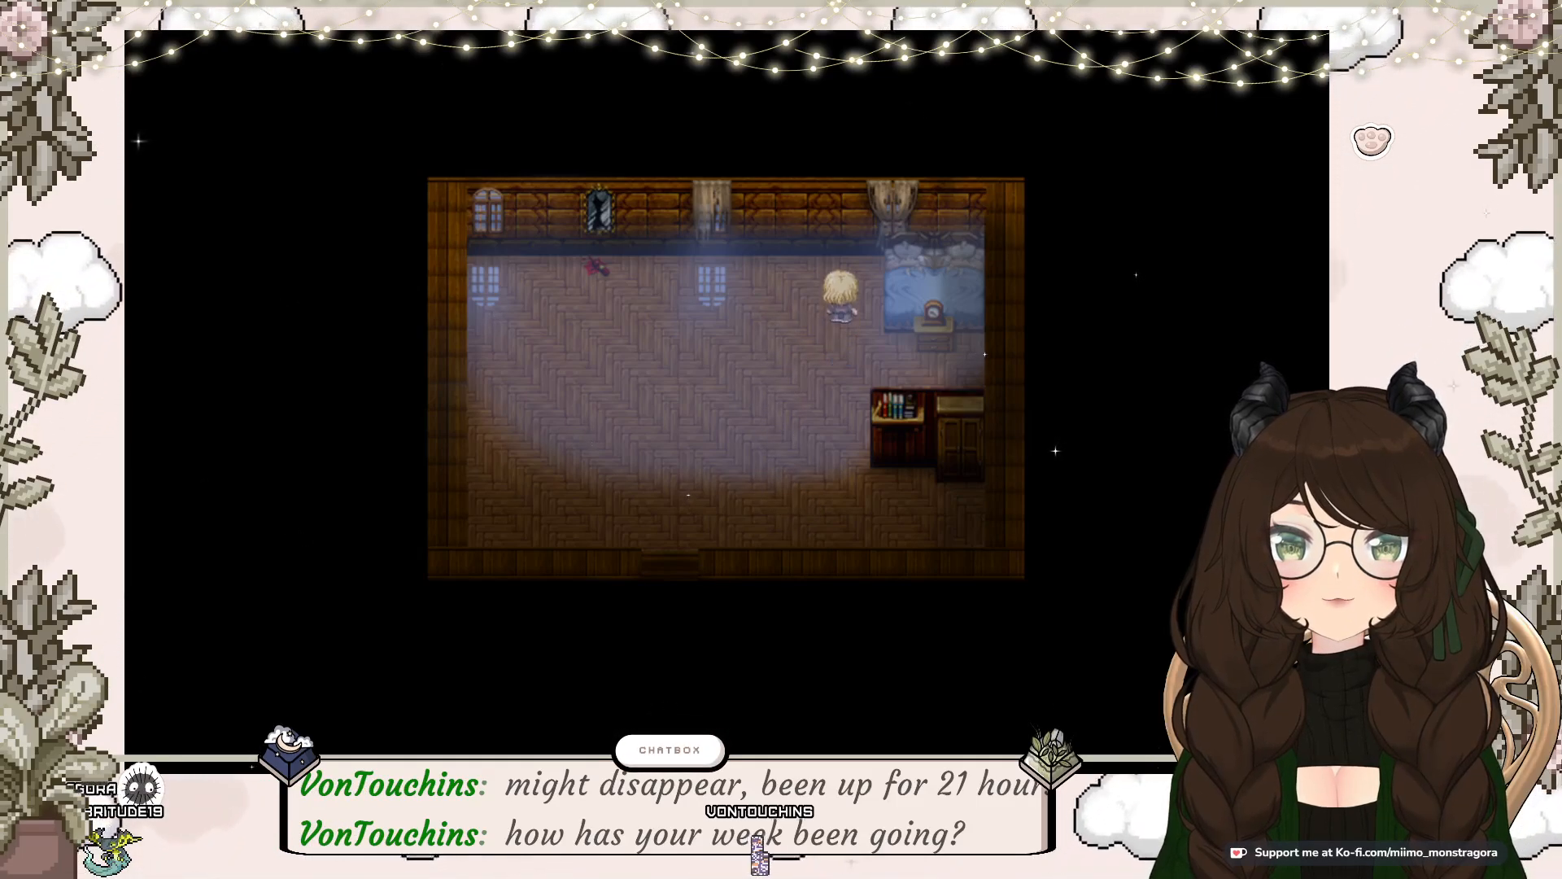
{"action": "key", "text": "Down"}
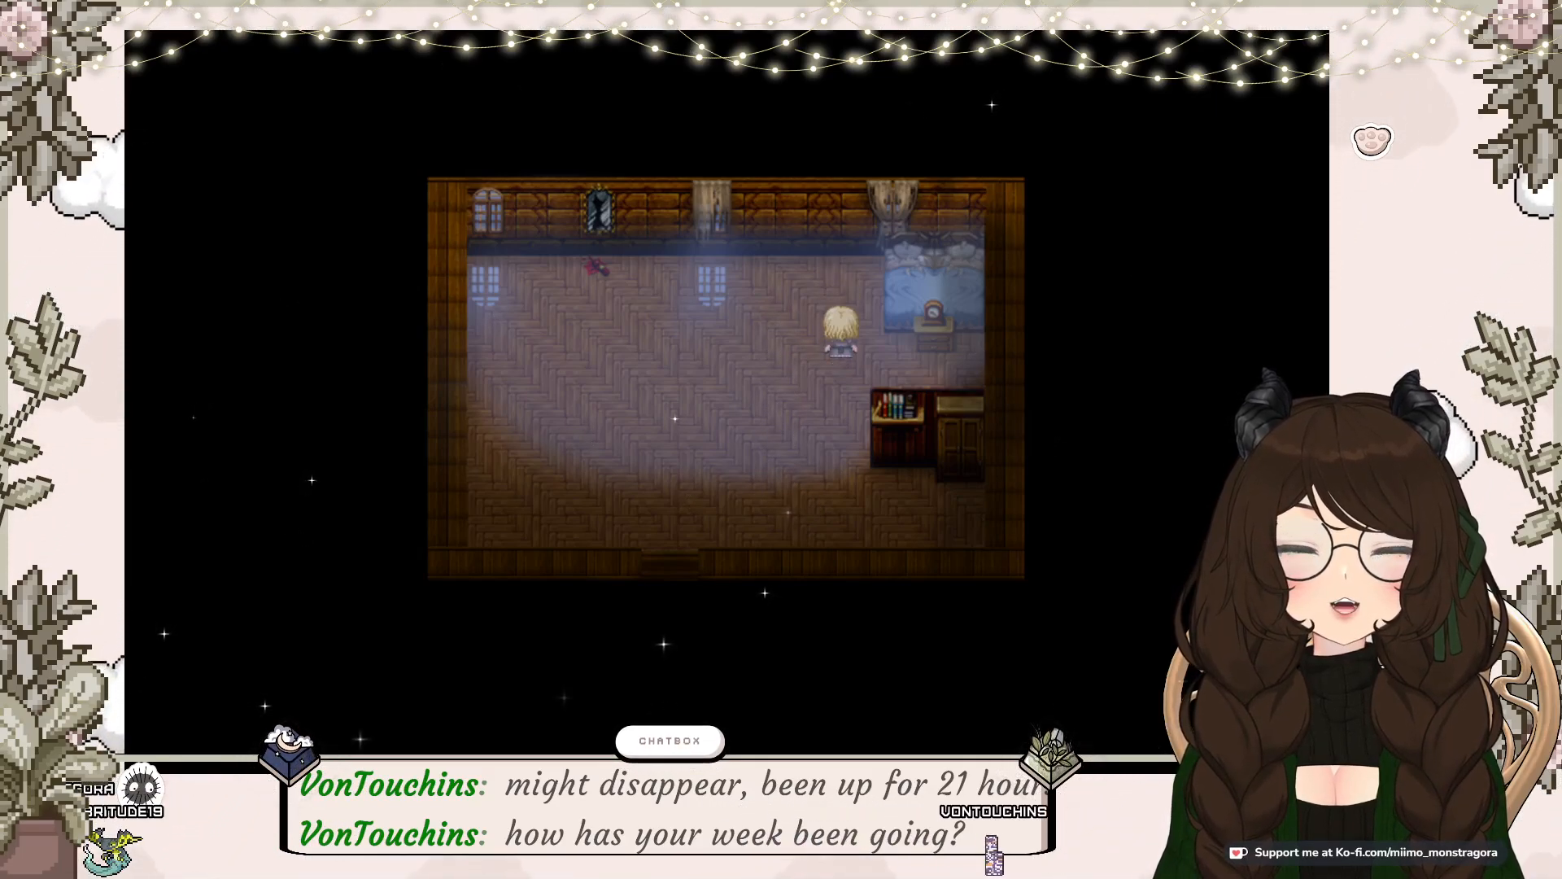
{"action": "key", "text": "Up"}
{"action": "key", "text": "Up"}
{"action": "key", "text": "Down"}
{"action": "key", "text": "Down"}
{"action": "key", "text": "Down"}
{"action": "key", "text": "Up"}
{"action": "key", "text": "Up"}
{"action": "key", "text": "Up"}
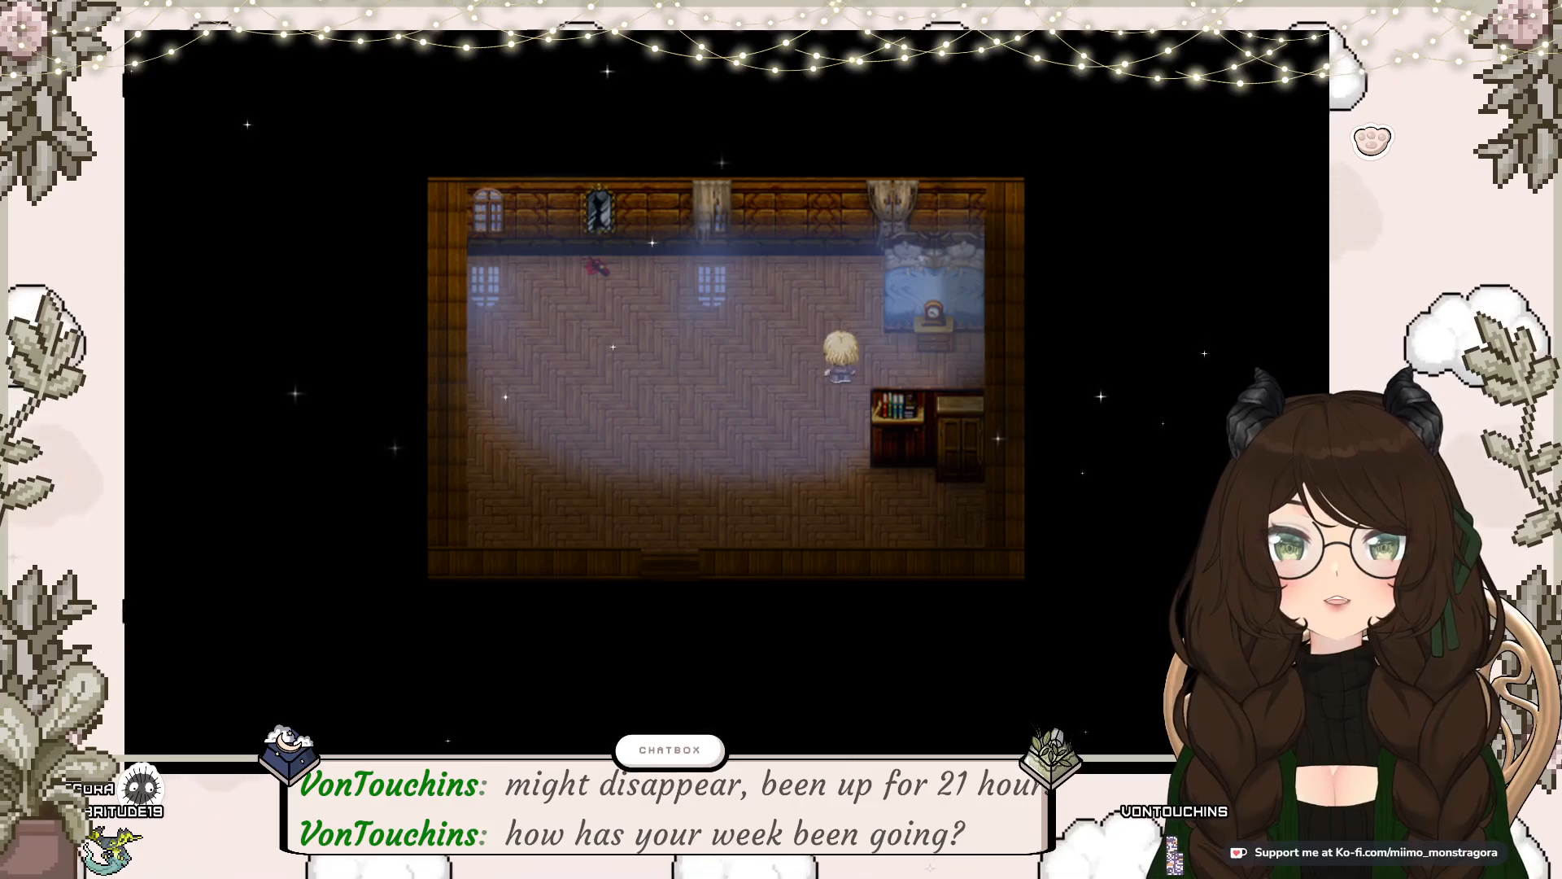
Step: Walk the character west along the north wall, through the window light to the area below the broken mirror
{"action": "key", "text": "Left"}
{"action": "key", "text": "Left"}
{"action": "key", "text": "Left"}
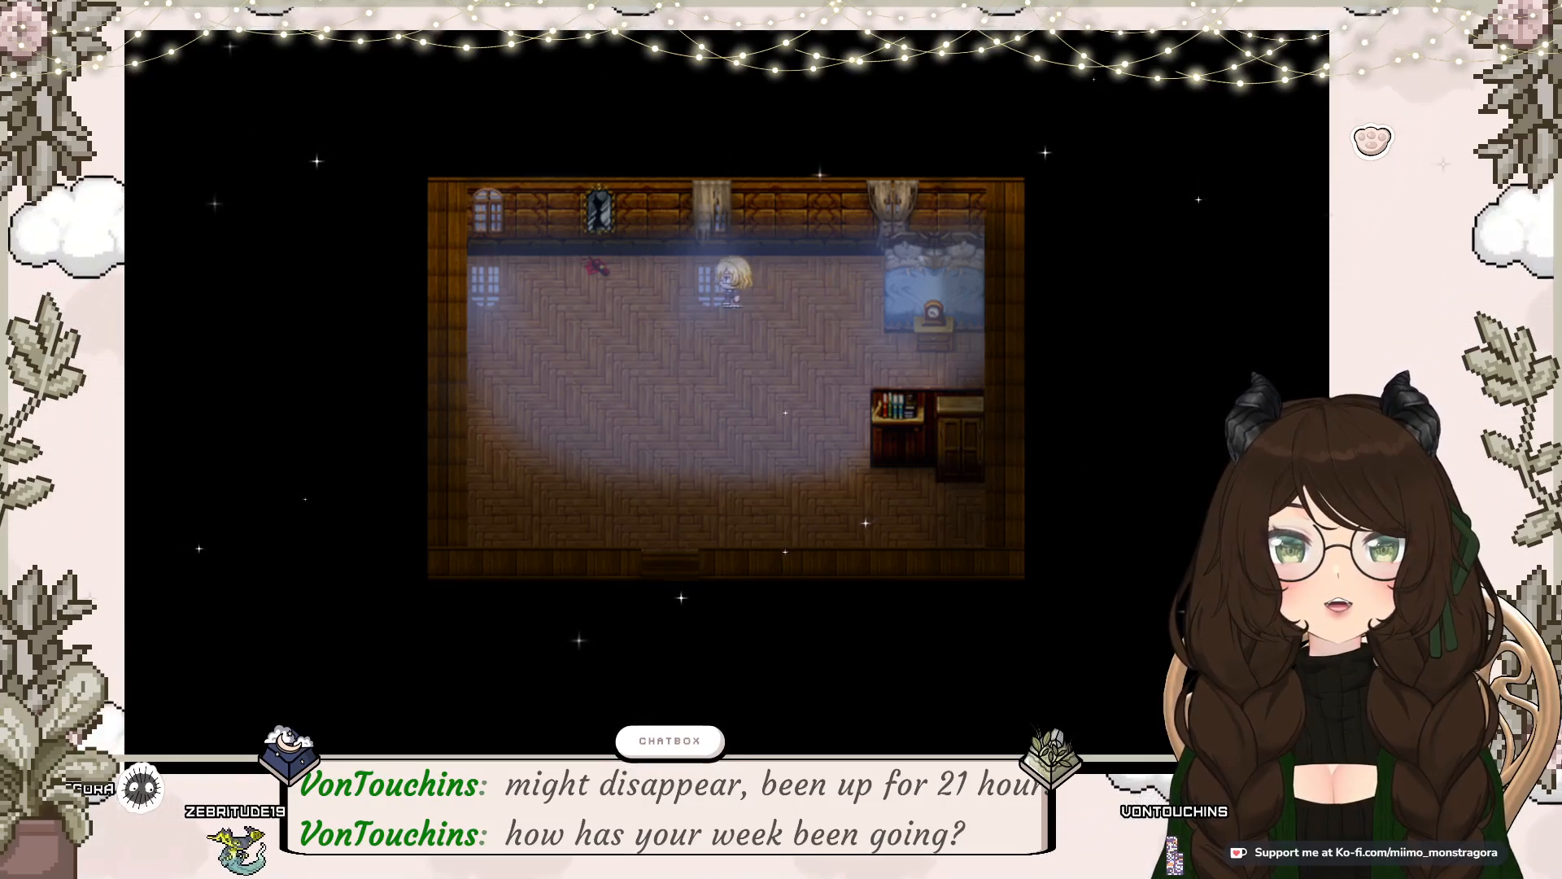
{"action": "key", "text": "Left"}
{"action": "key", "text": "Left"}
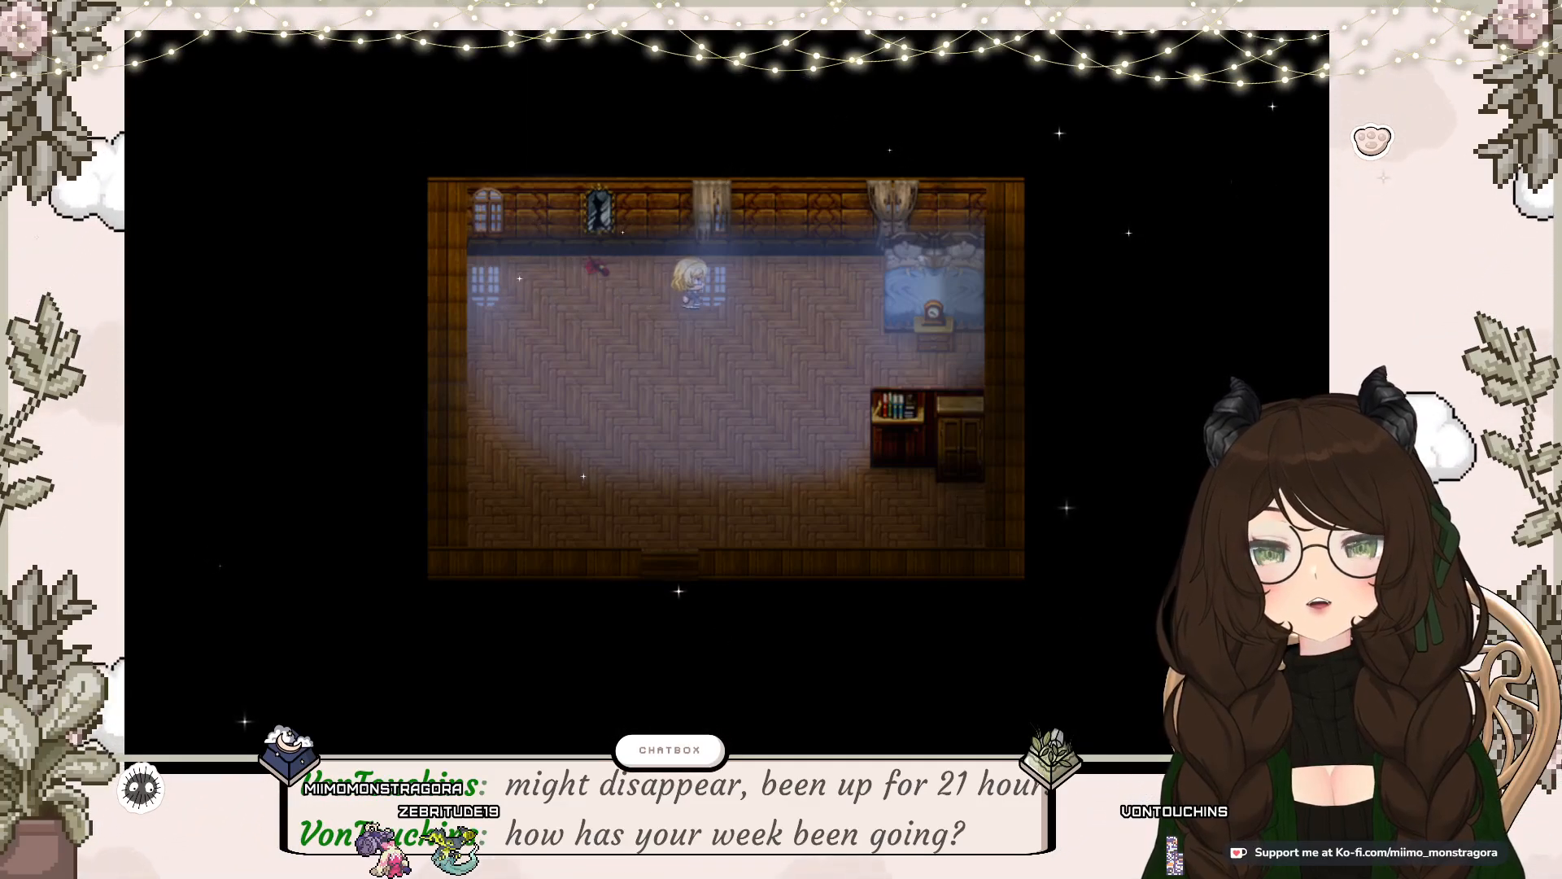
{"action": "key", "text": "Left"}
{"action": "key", "text": "Left"}
{"action": "key", "text": "Left"}
{"action": "key", "text": "Left"}
{"action": "key", "text": "Left"}
{"action": "key", "text": "Right"}
{"action": "key", "text": "Right"}
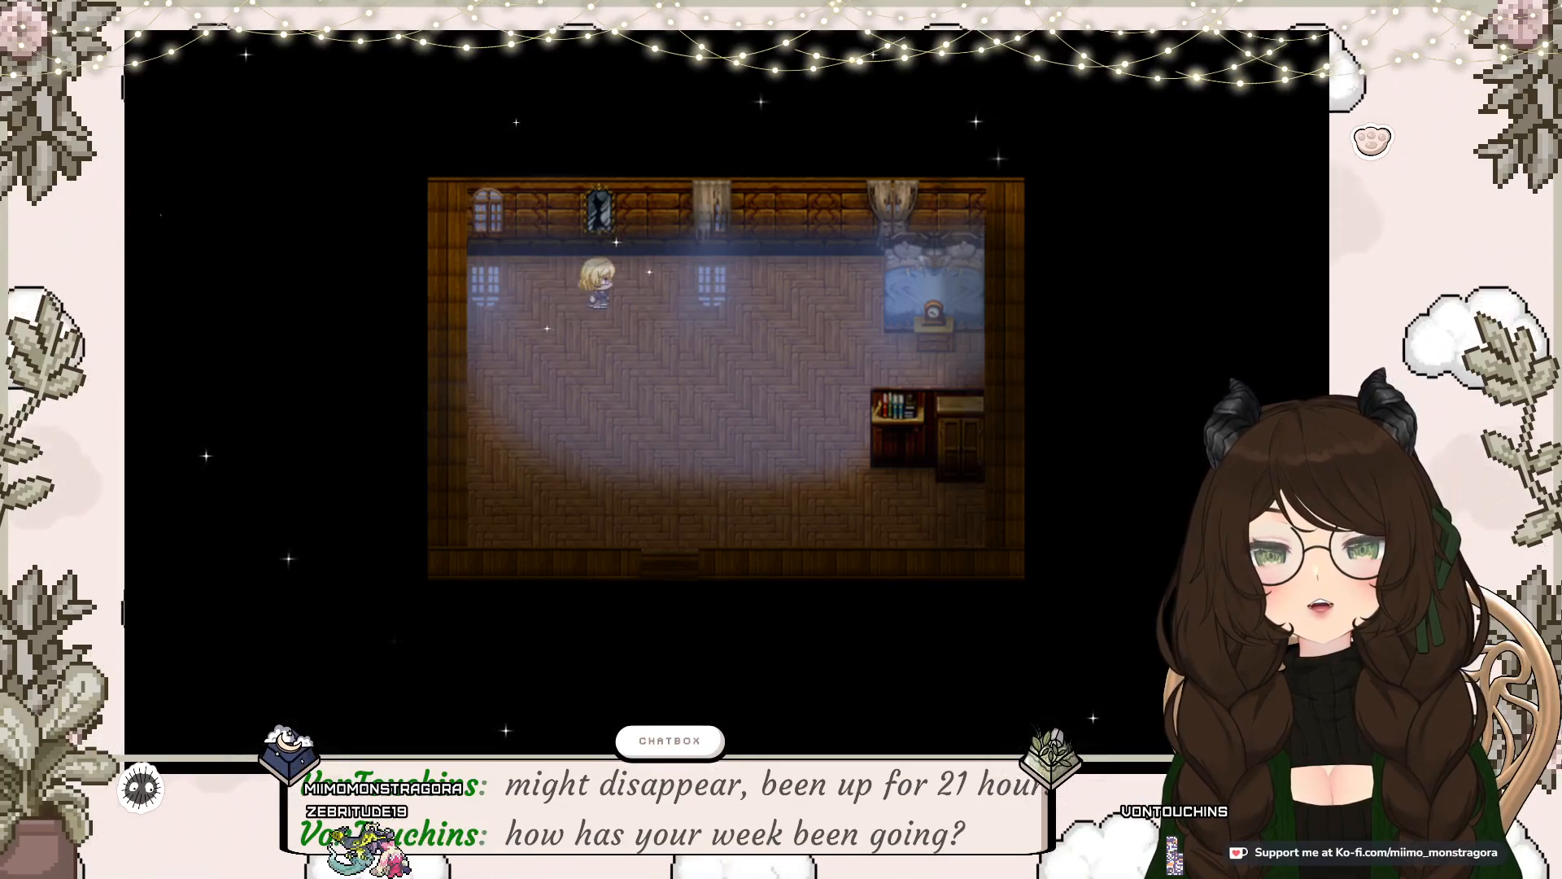
Step: Walk the character east along the north wall to the bed and south toward the bookcase
{"action": "key", "text": "Up"}
{"action": "key", "text": "Right"}
{"action": "key", "text": "Right"}
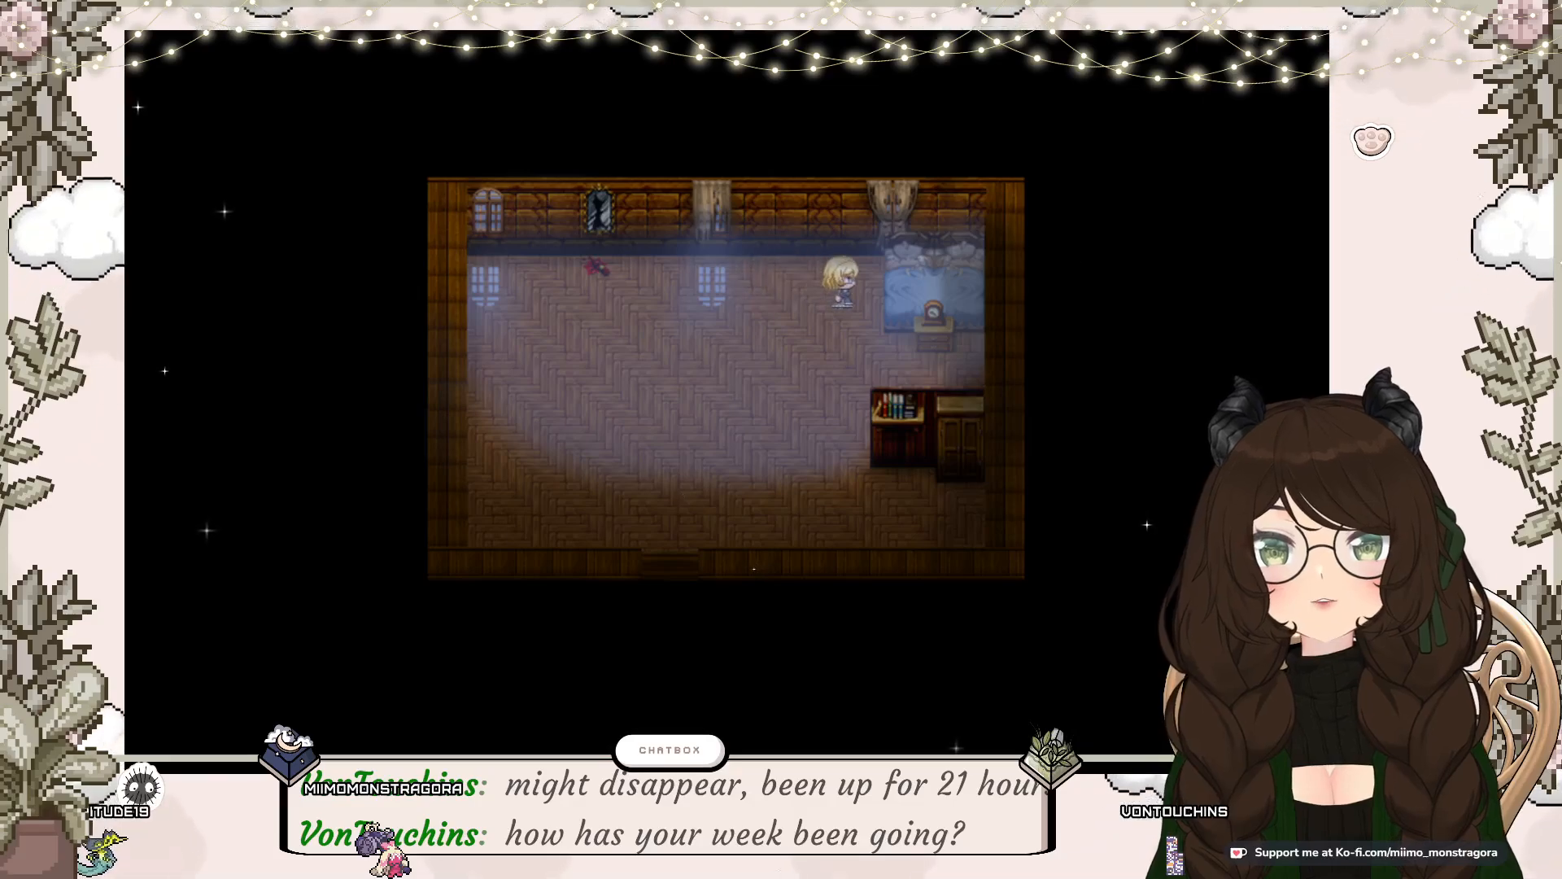
{"action": "key", "text": "Left"}
{"action": "key", "text": "Up"}
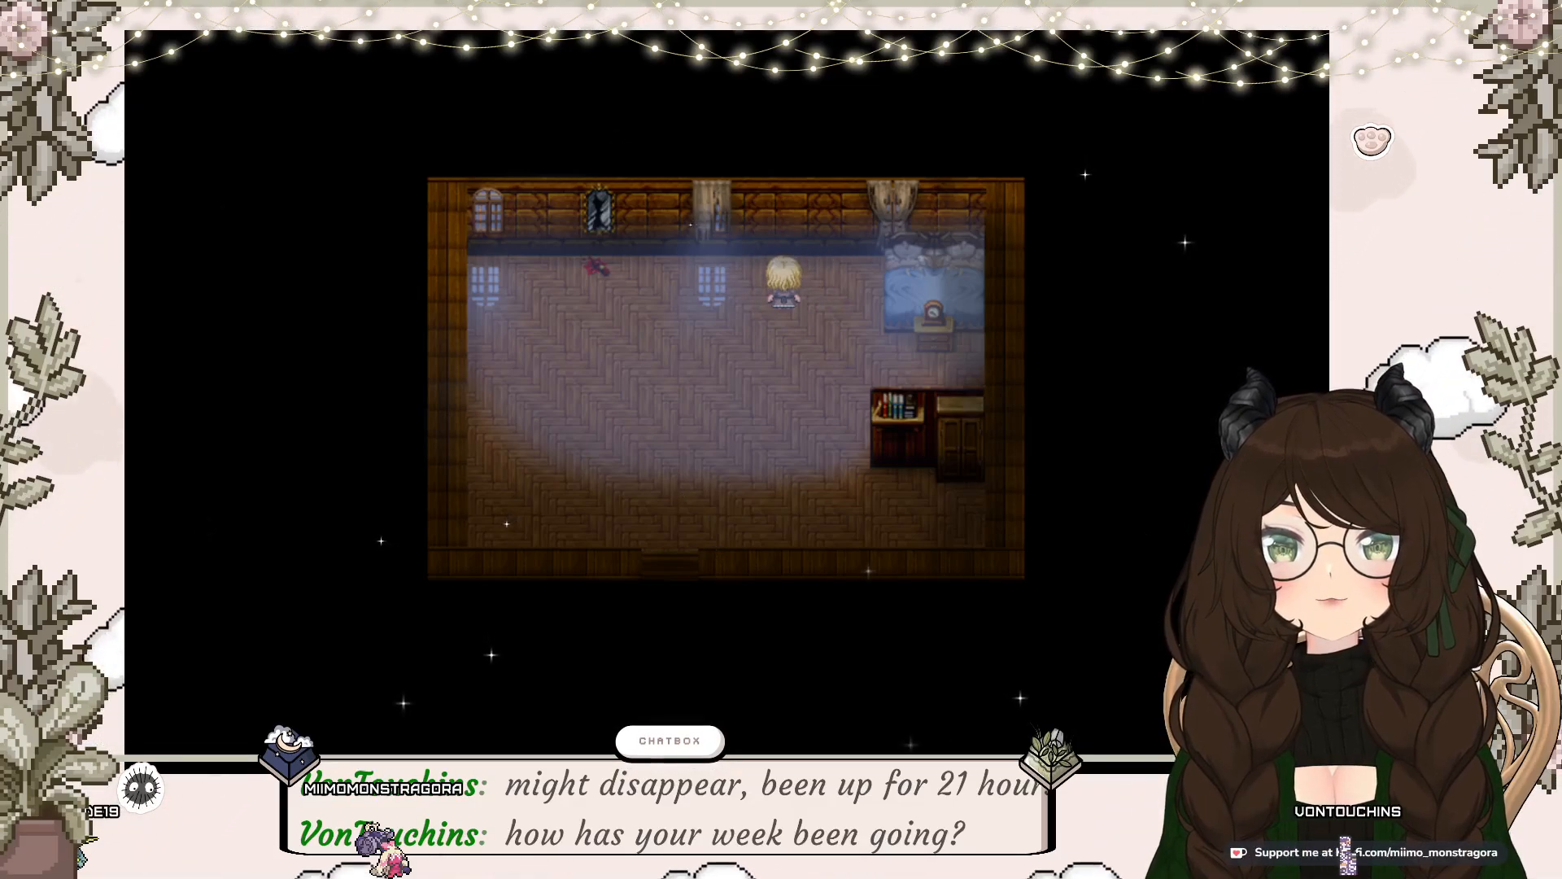
{"action": "key", "text": "Down"}
{"action": "key", "text": "Right"}
{"action": "key", "text": "Up"}
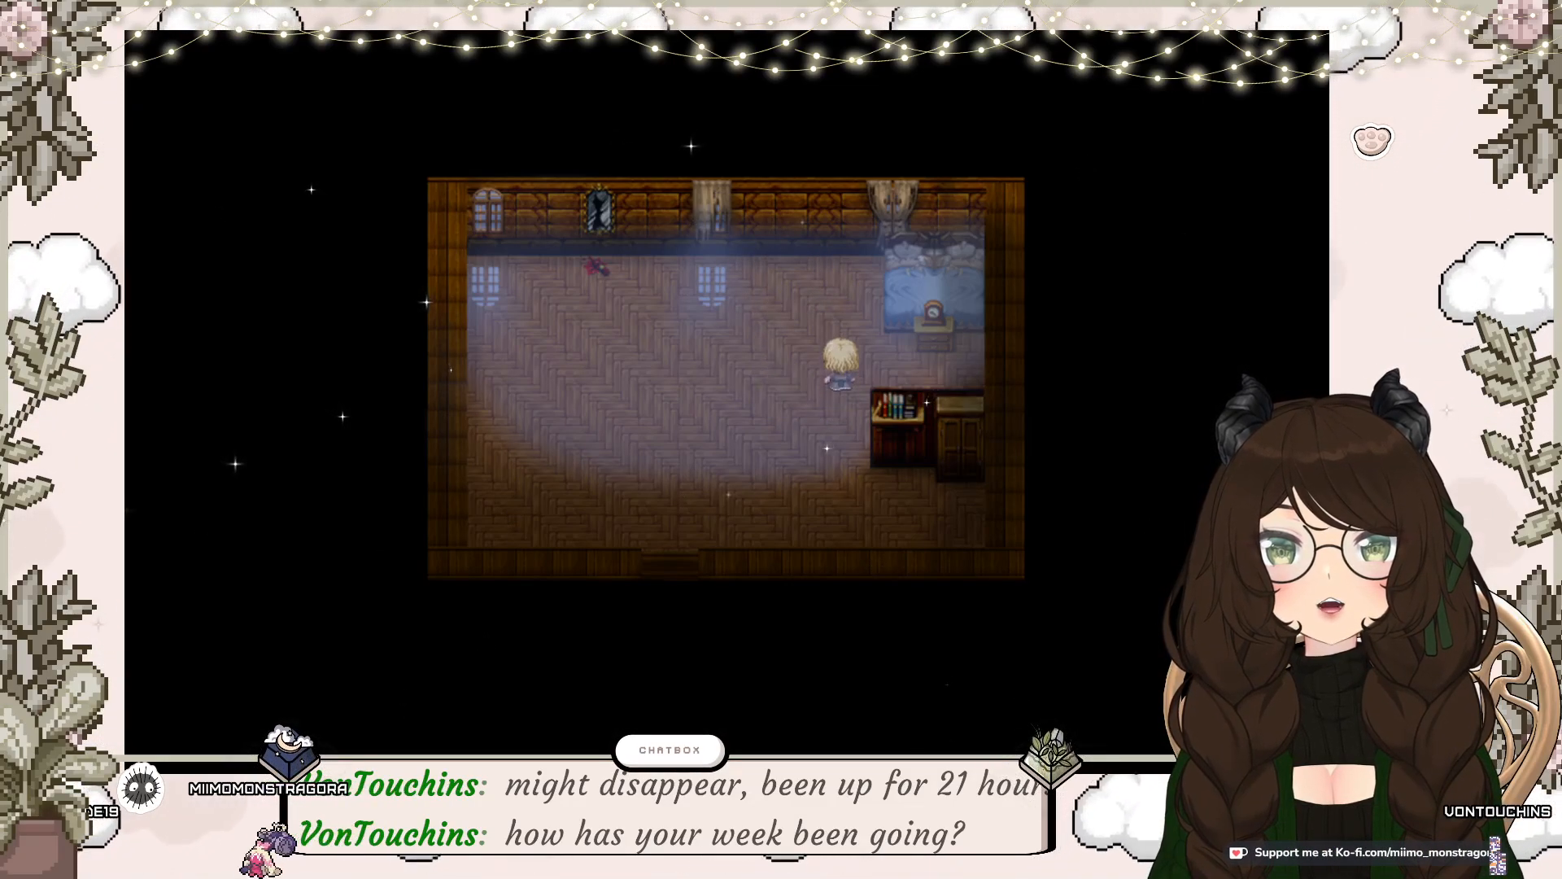
Step: Walk the character to the south doorway and back up to the middle of the room
{"action": "key", "text": "Left"}
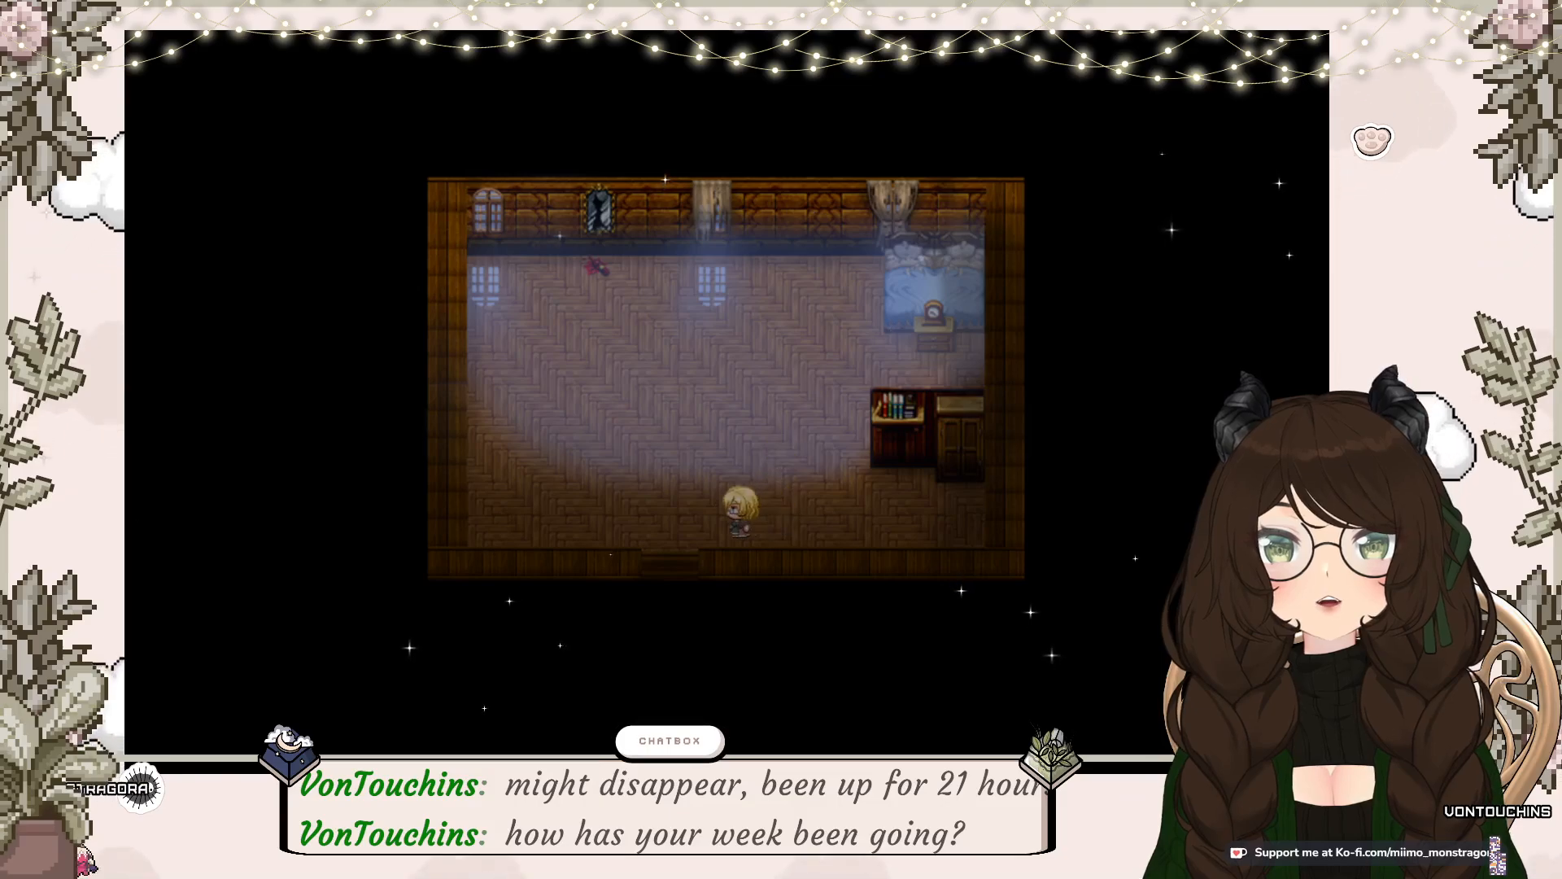
{"action": "key", "text": "Down"}
{"action": "key", "text": "Up"}
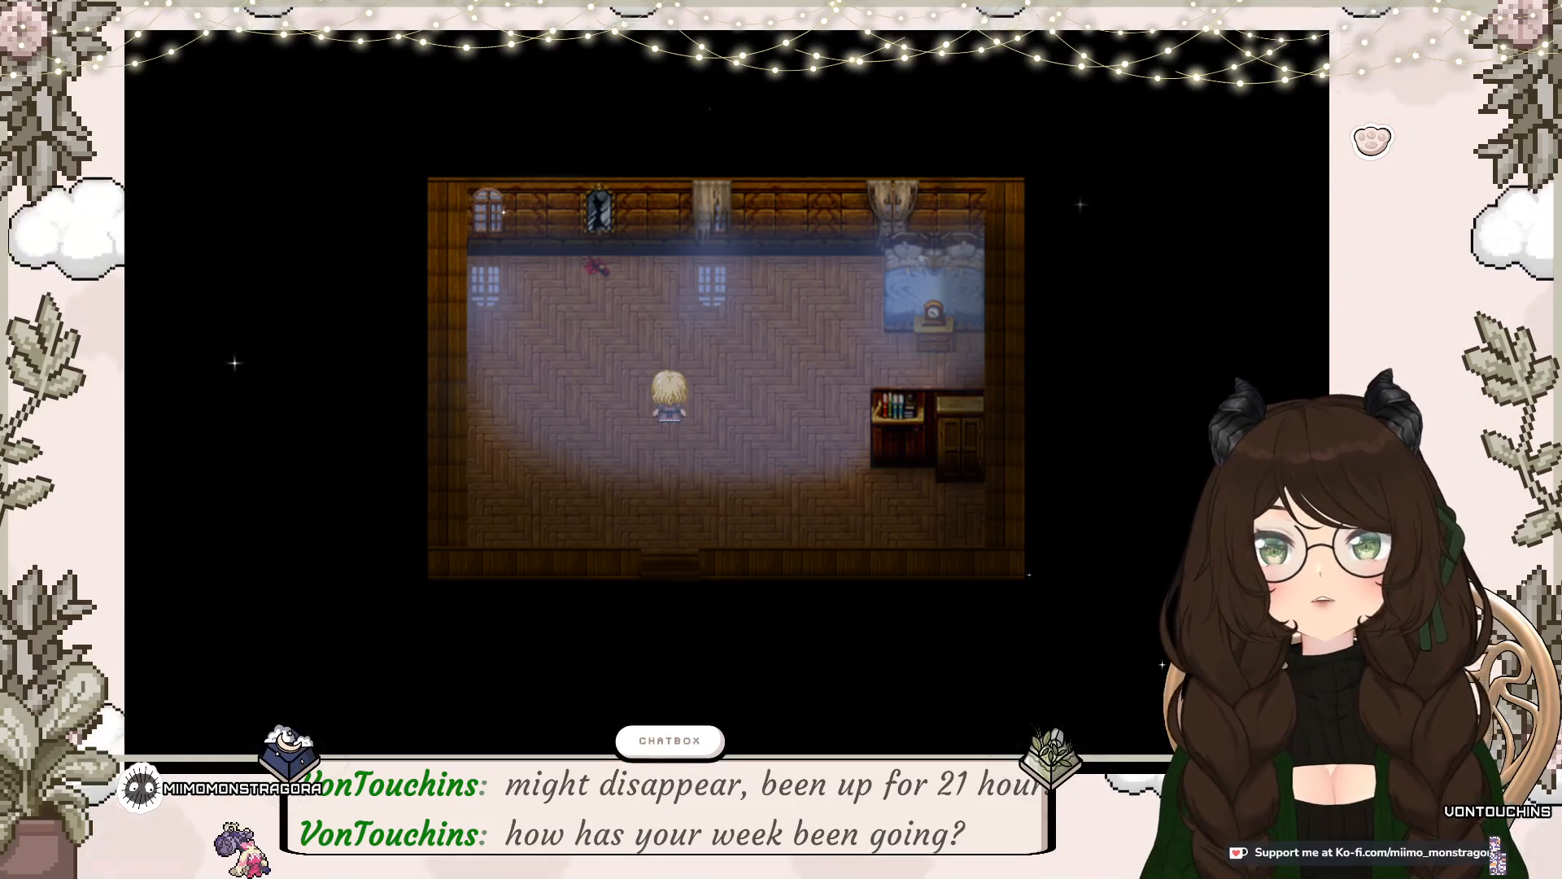
Step: Switch to Clip Studio Paint, hide the original Master Bedroom layer and show the redrawn room's ground and furniture
{"action": "key", "text": "alt+Tab"}
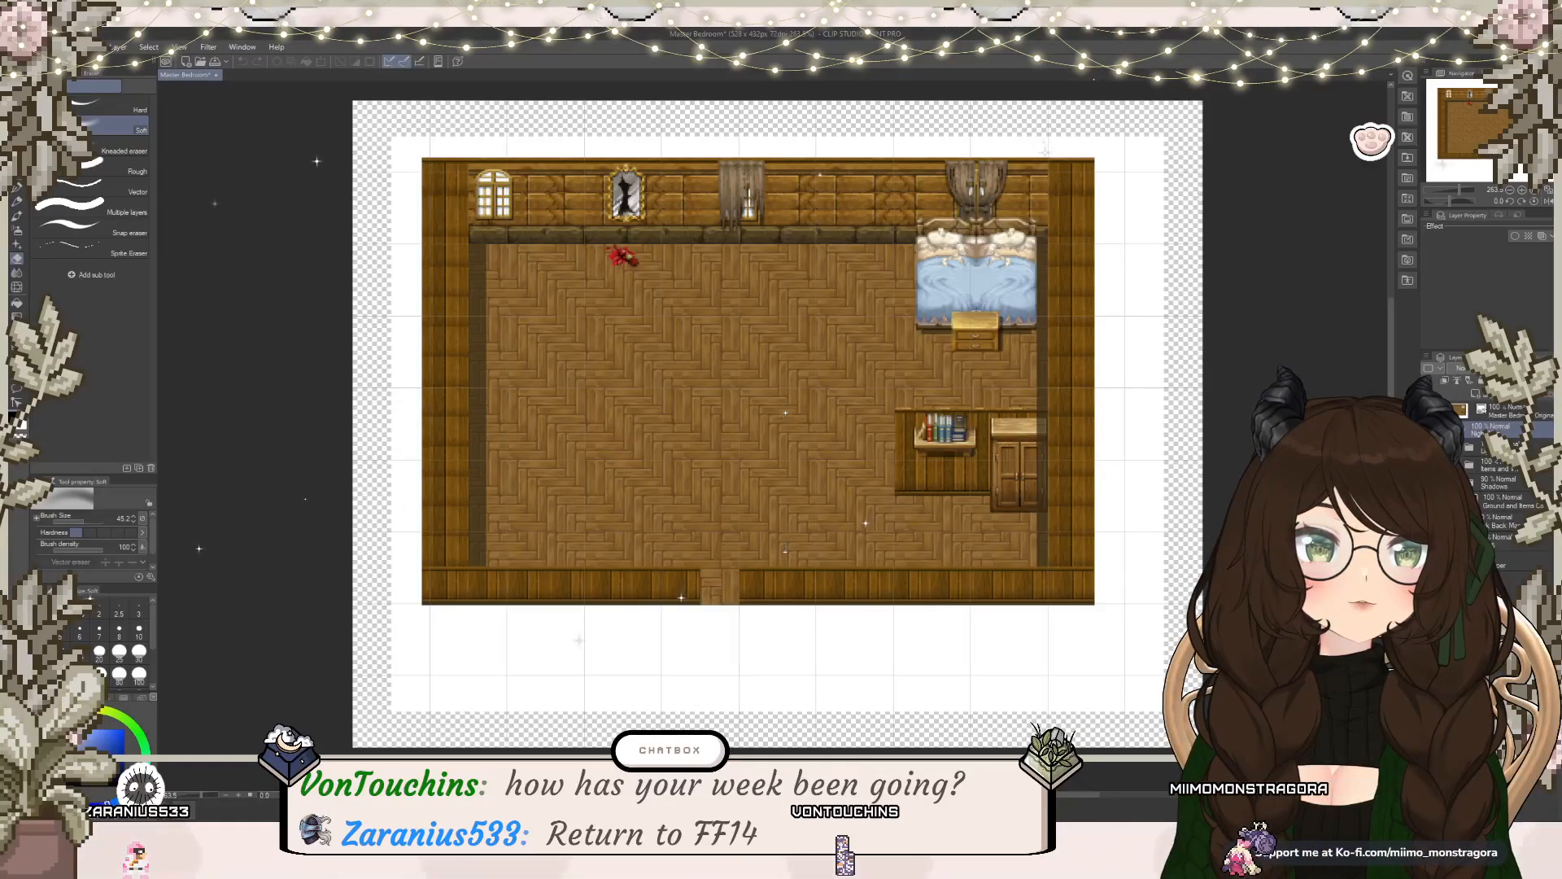
{"action": "left_click", "coordinate": [1430, 411]}
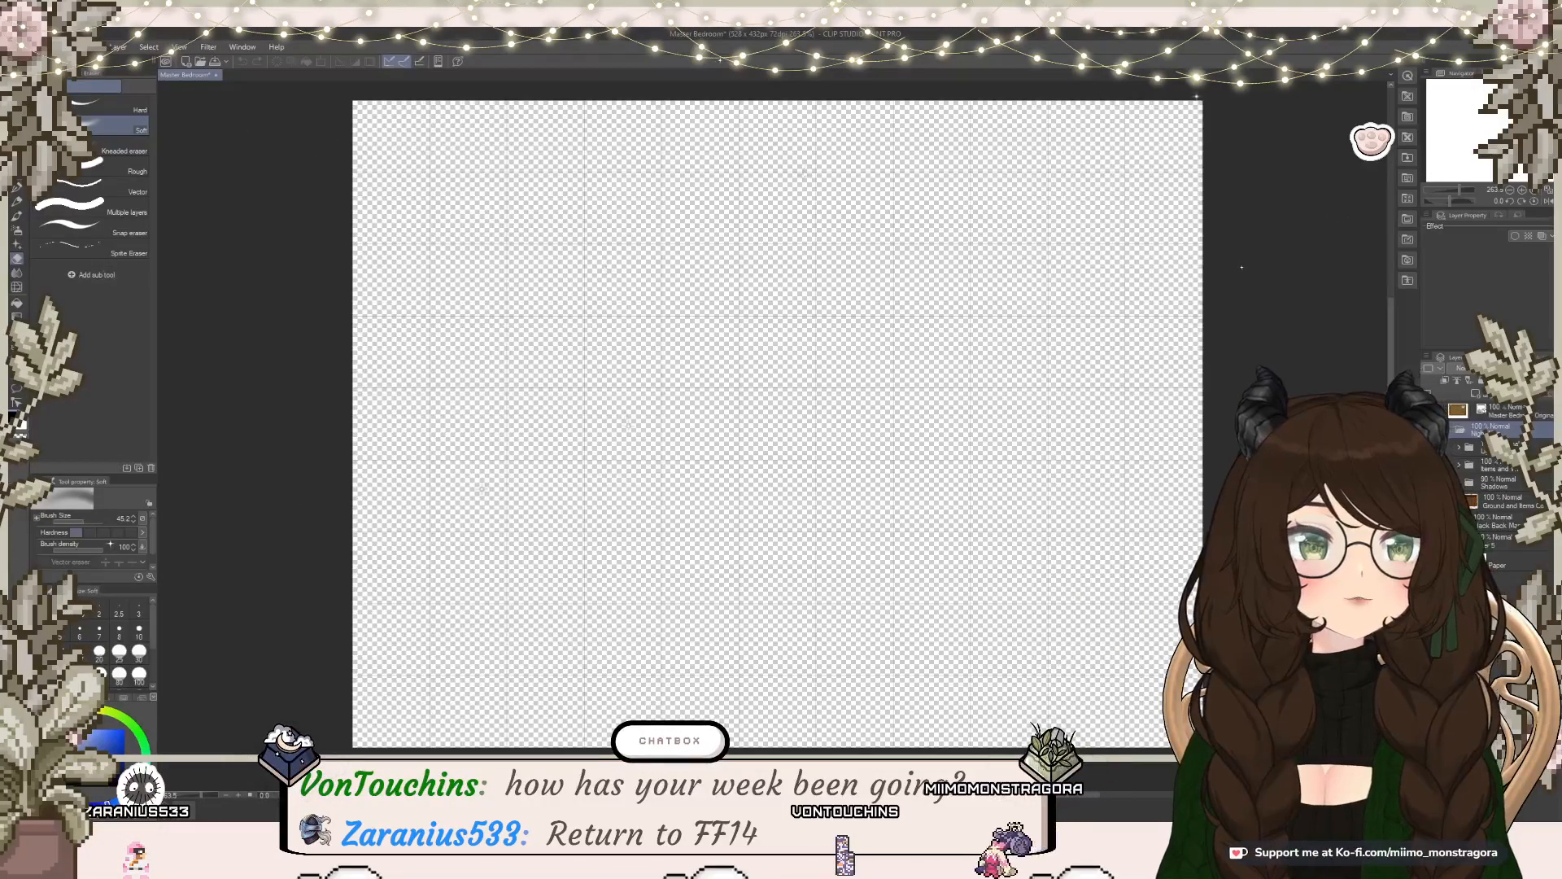
{"action": "left_click", "coordinate": [1430, 429]}
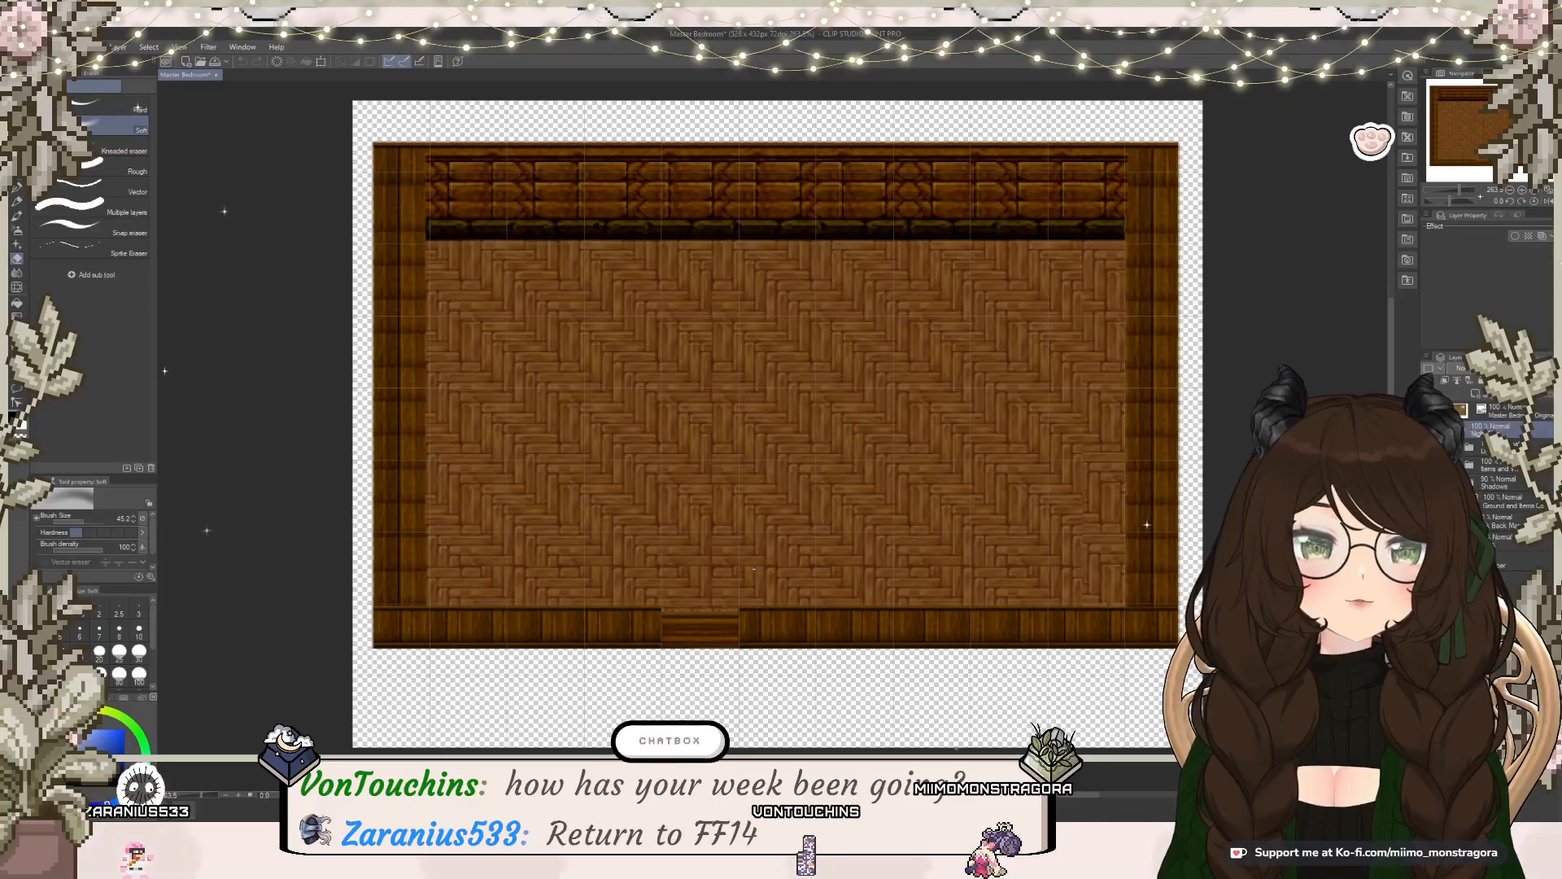
{"action": "left_click", "coordinate": [1430, 466]}
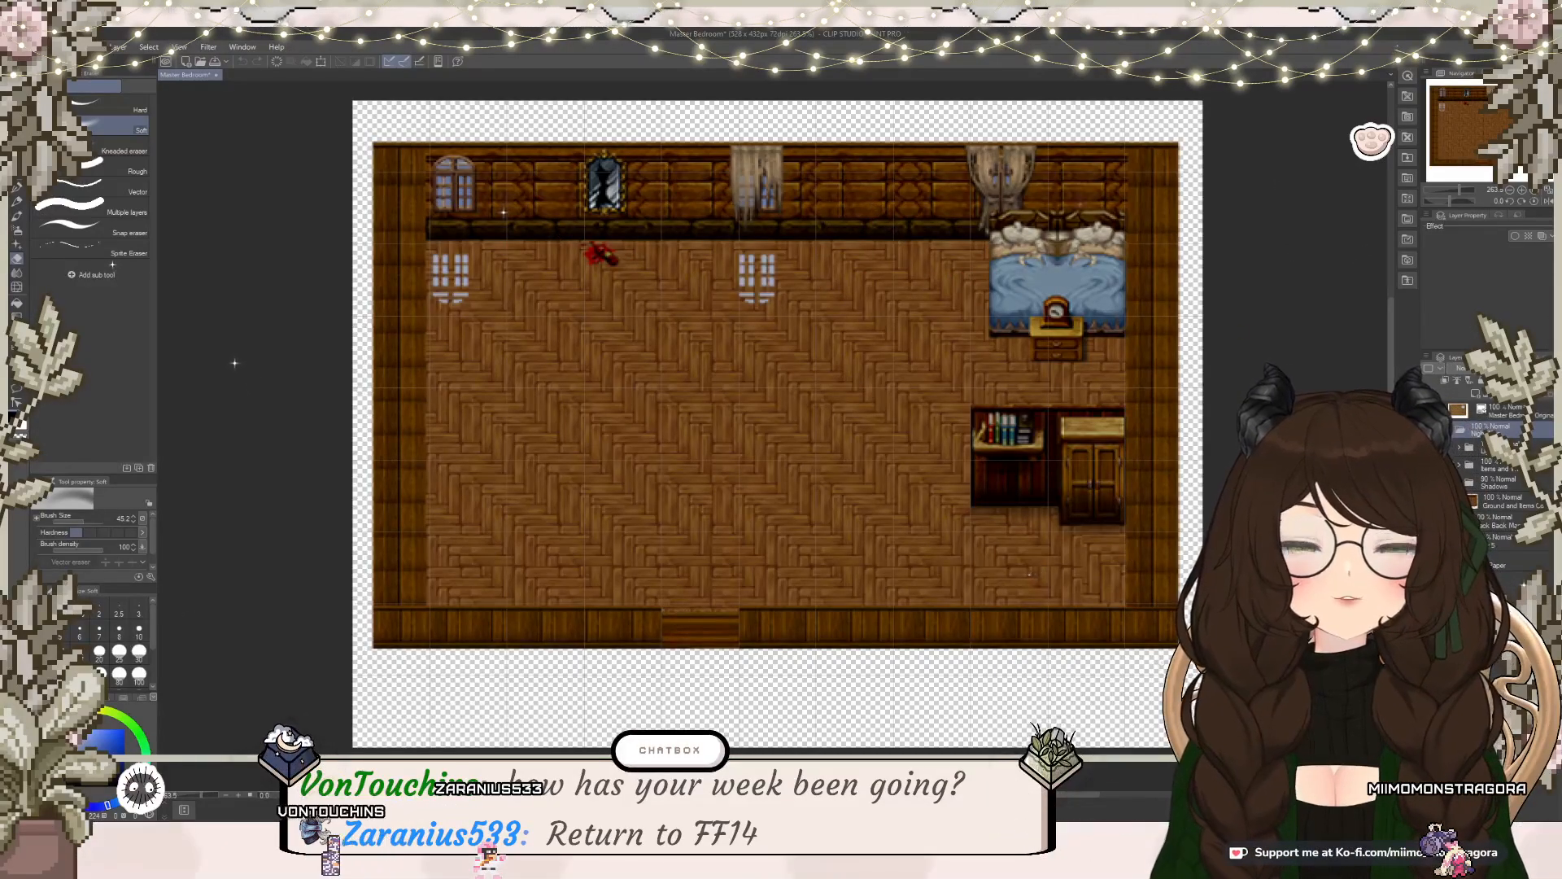
Step: Show the lighting and the shadows separately over the bare room, and turn the furniture and lighting back on
{"action": "left_click", "coordinate": [1429, 411]}
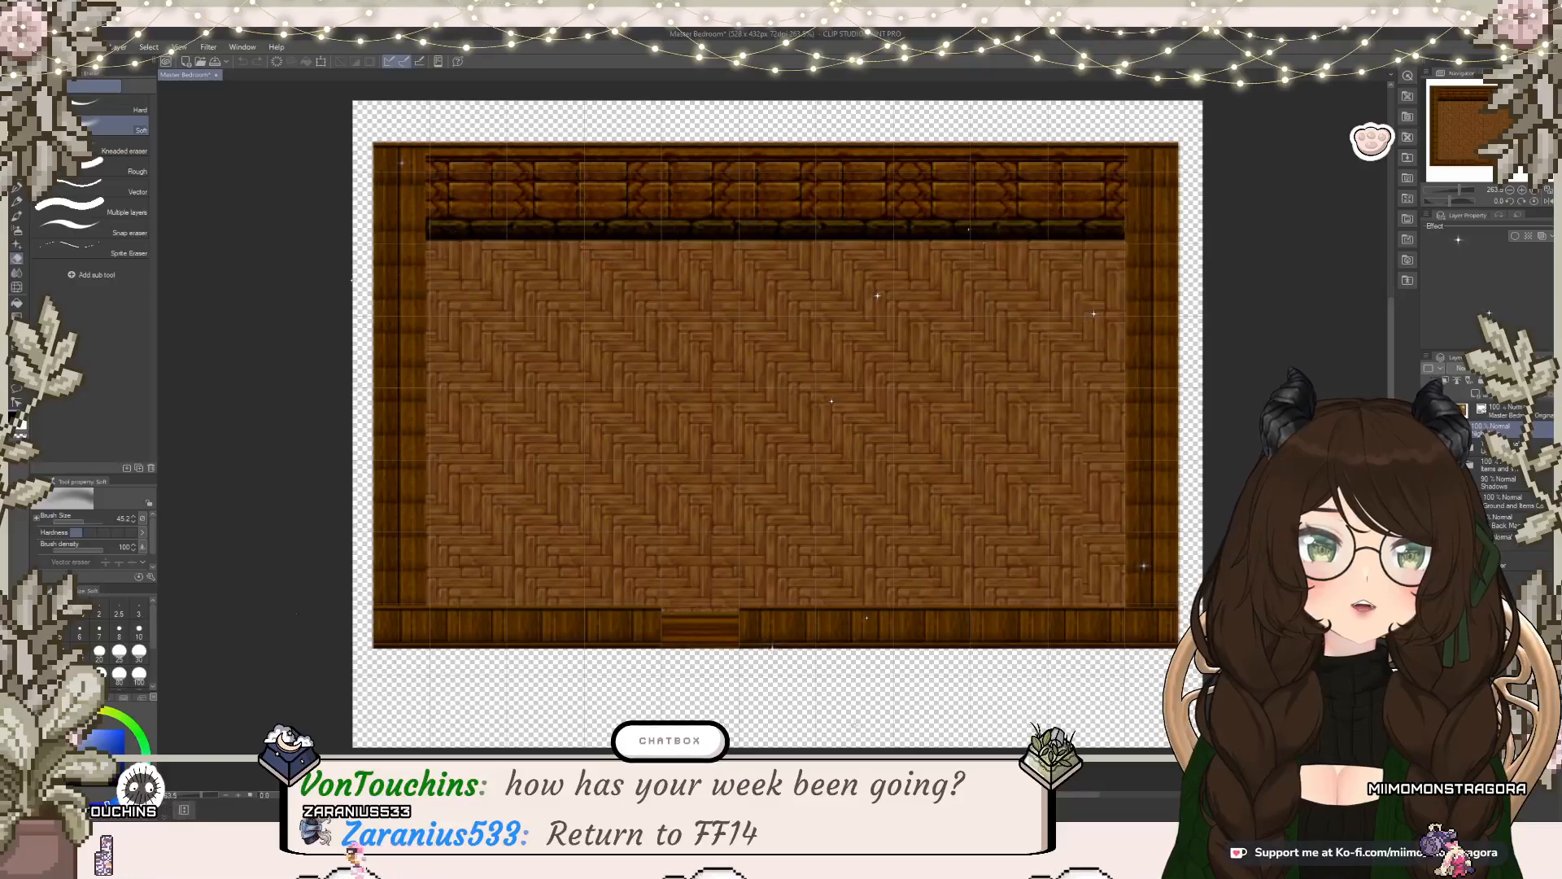
{"action": "left_click", "coordinate": [1428, 430]}
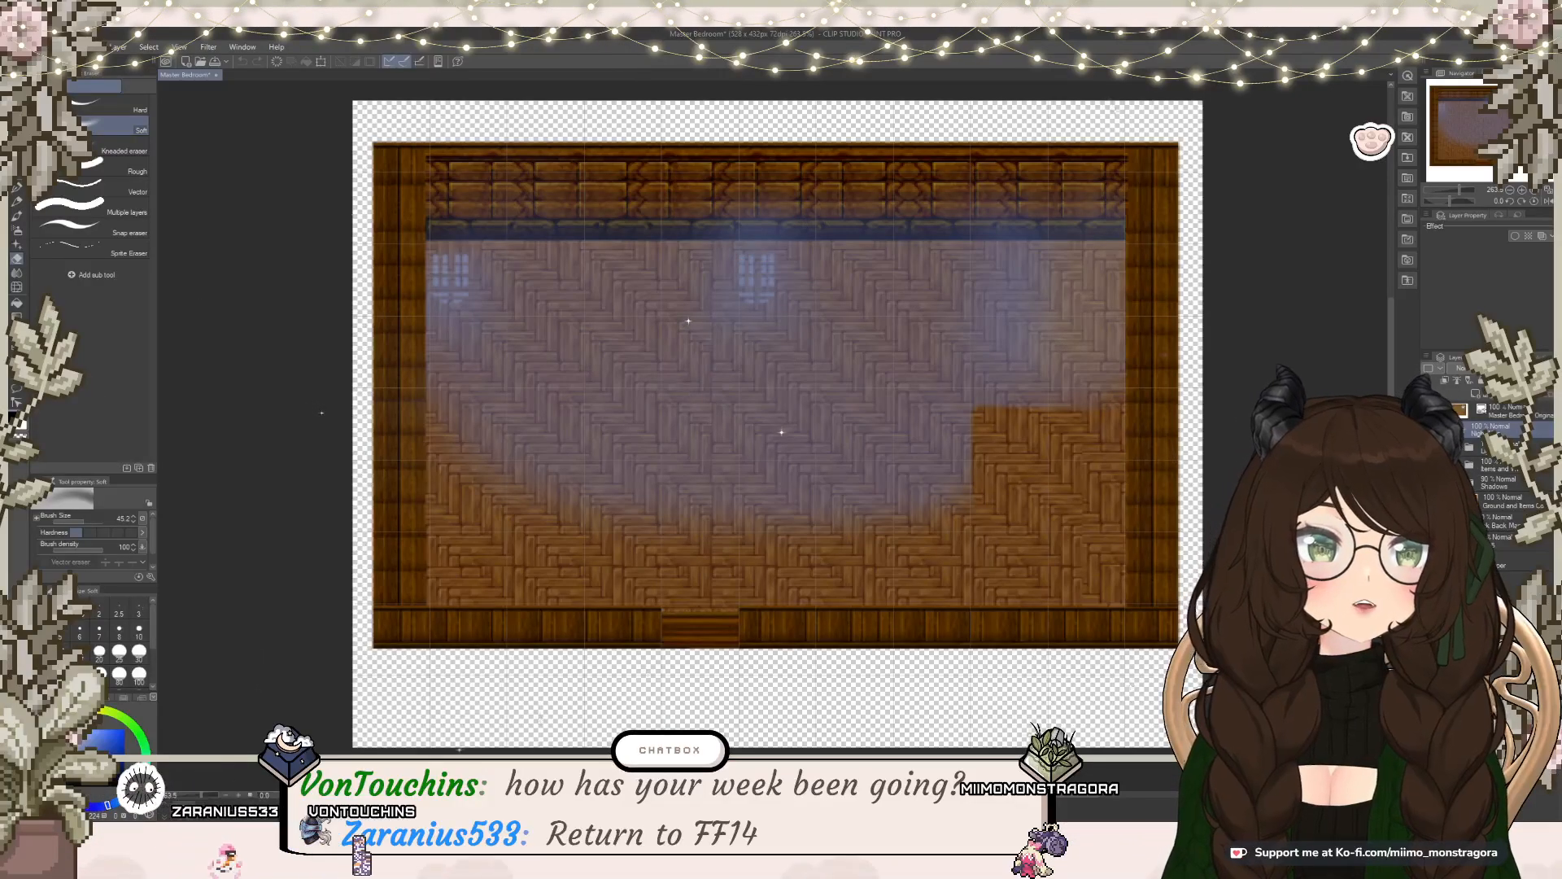
{"action": "left_click", "coordinate": [1430, 429]}
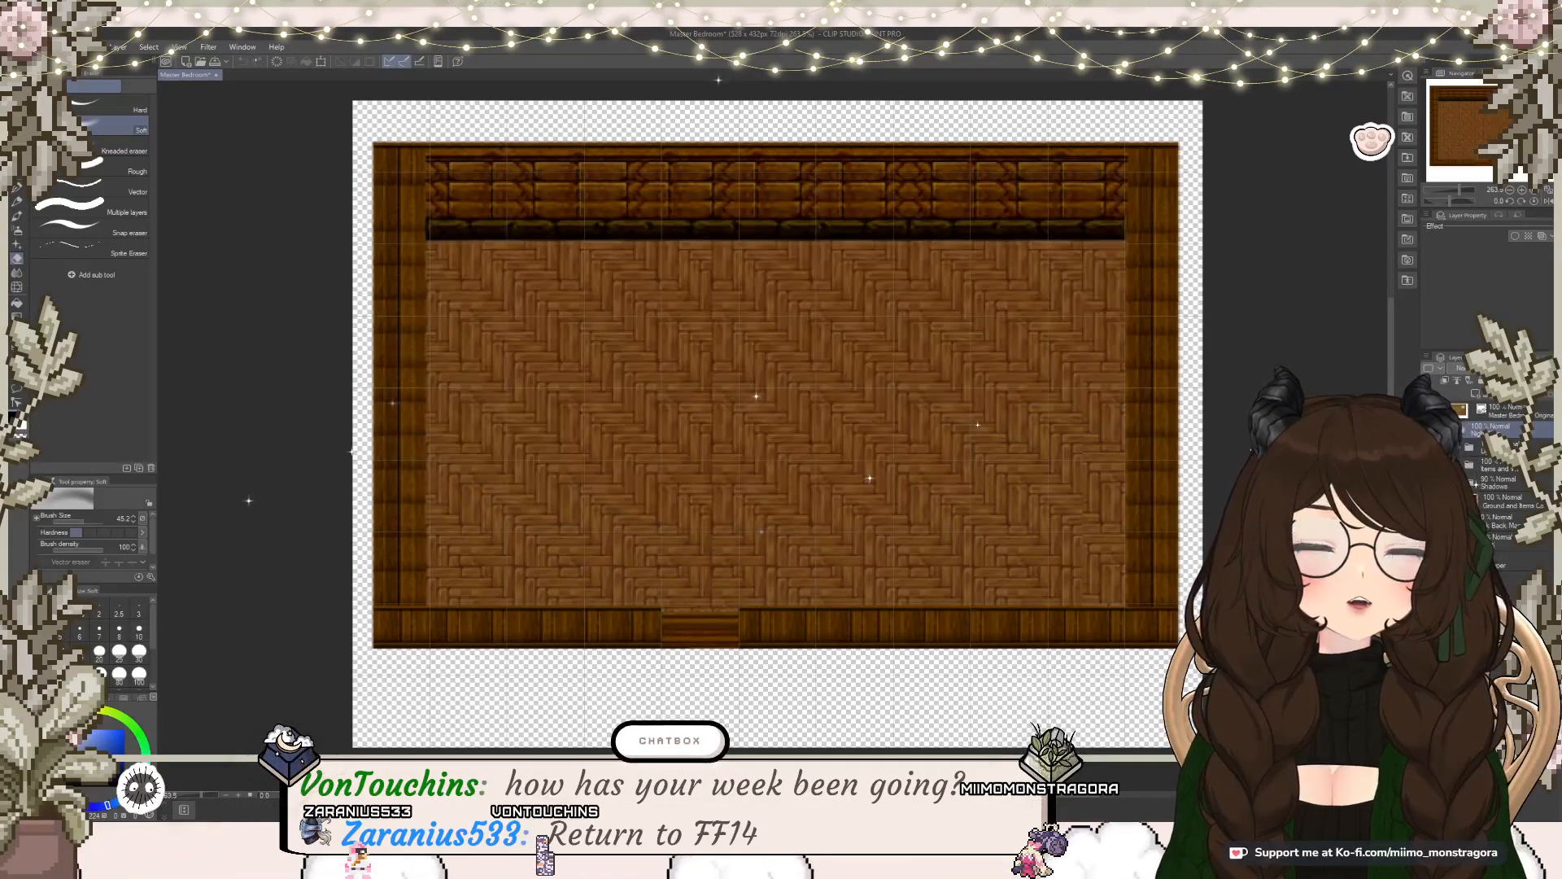
{"action": "left_click", "coordinate": [1430, 482]}
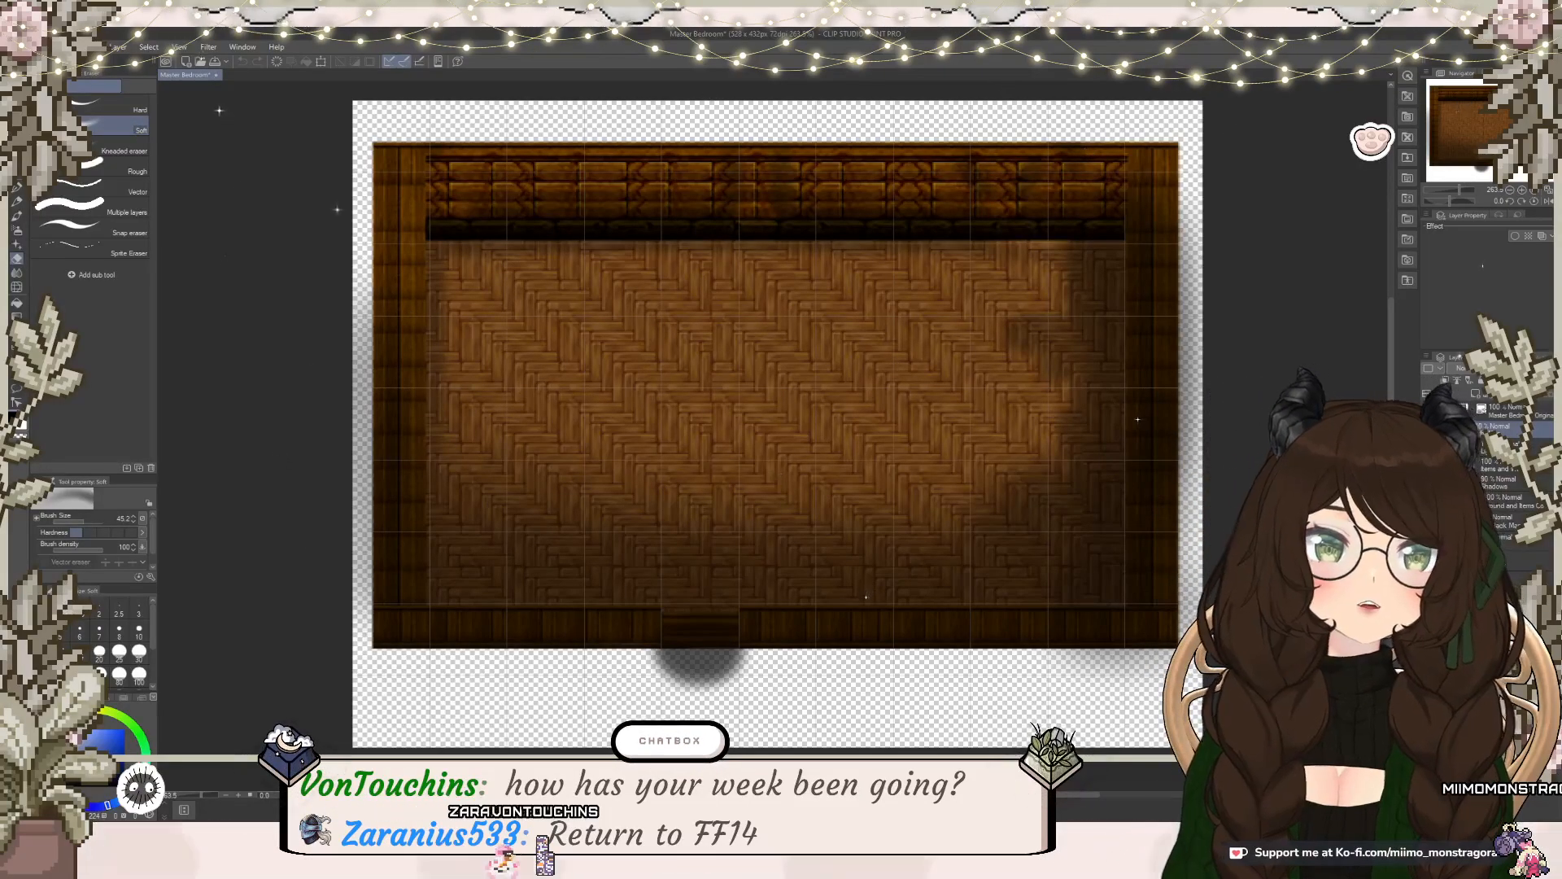
{"action": "left_click", "coordinate": [1430, 464]}
{"action": "left_click", "coordinate": [1429, 428]}
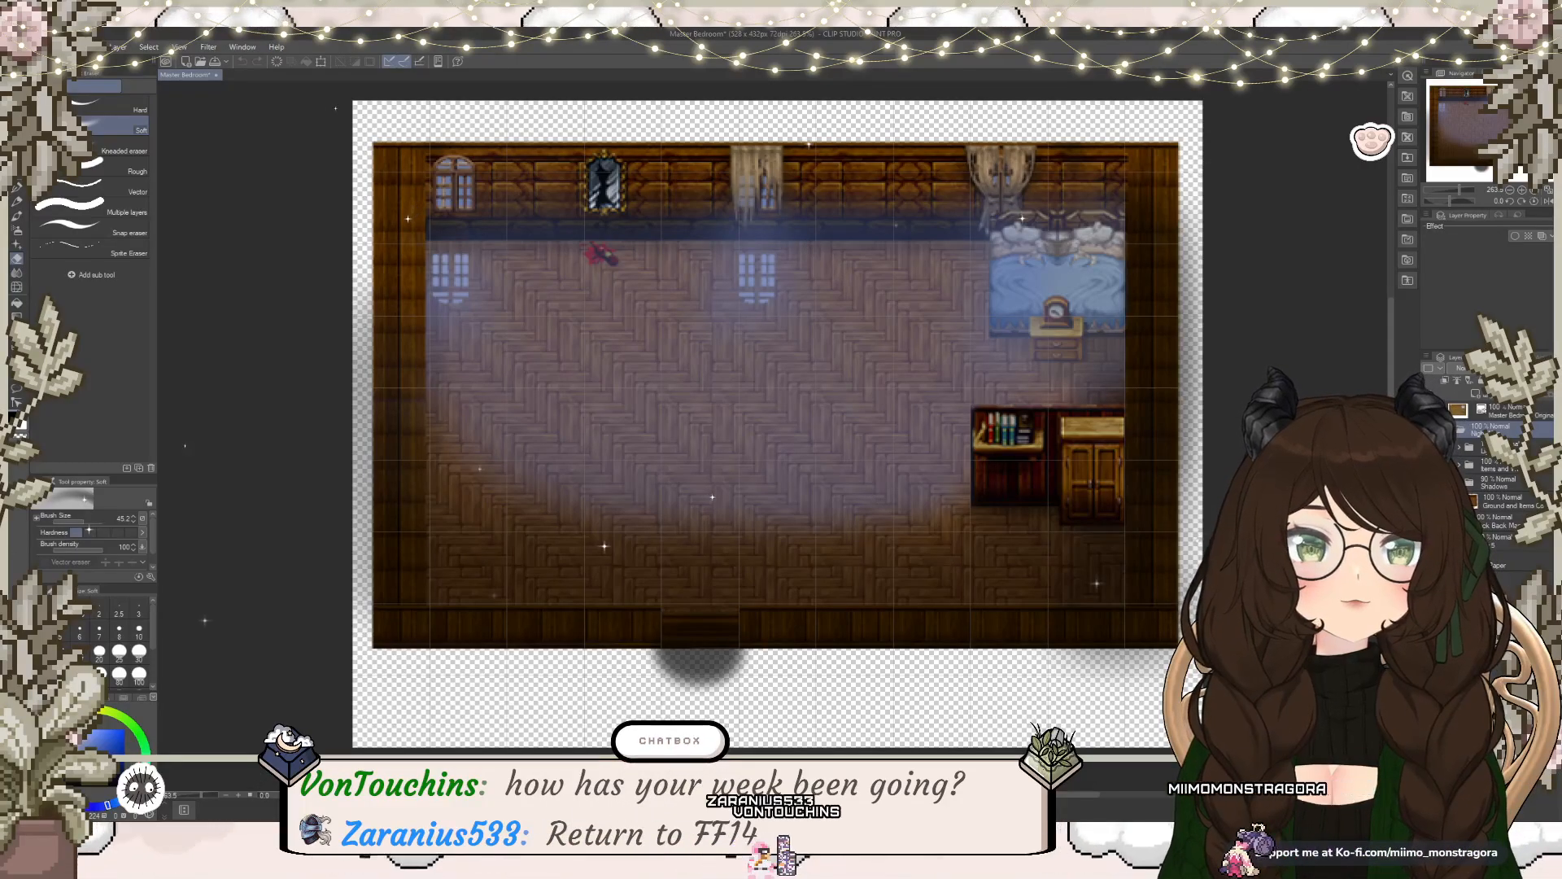
Step: Compare the original Master Bedroom layer with the redrawn room, hide it again and leave the transform
{"action": "left_click", "coordinate": [1430, 410]}
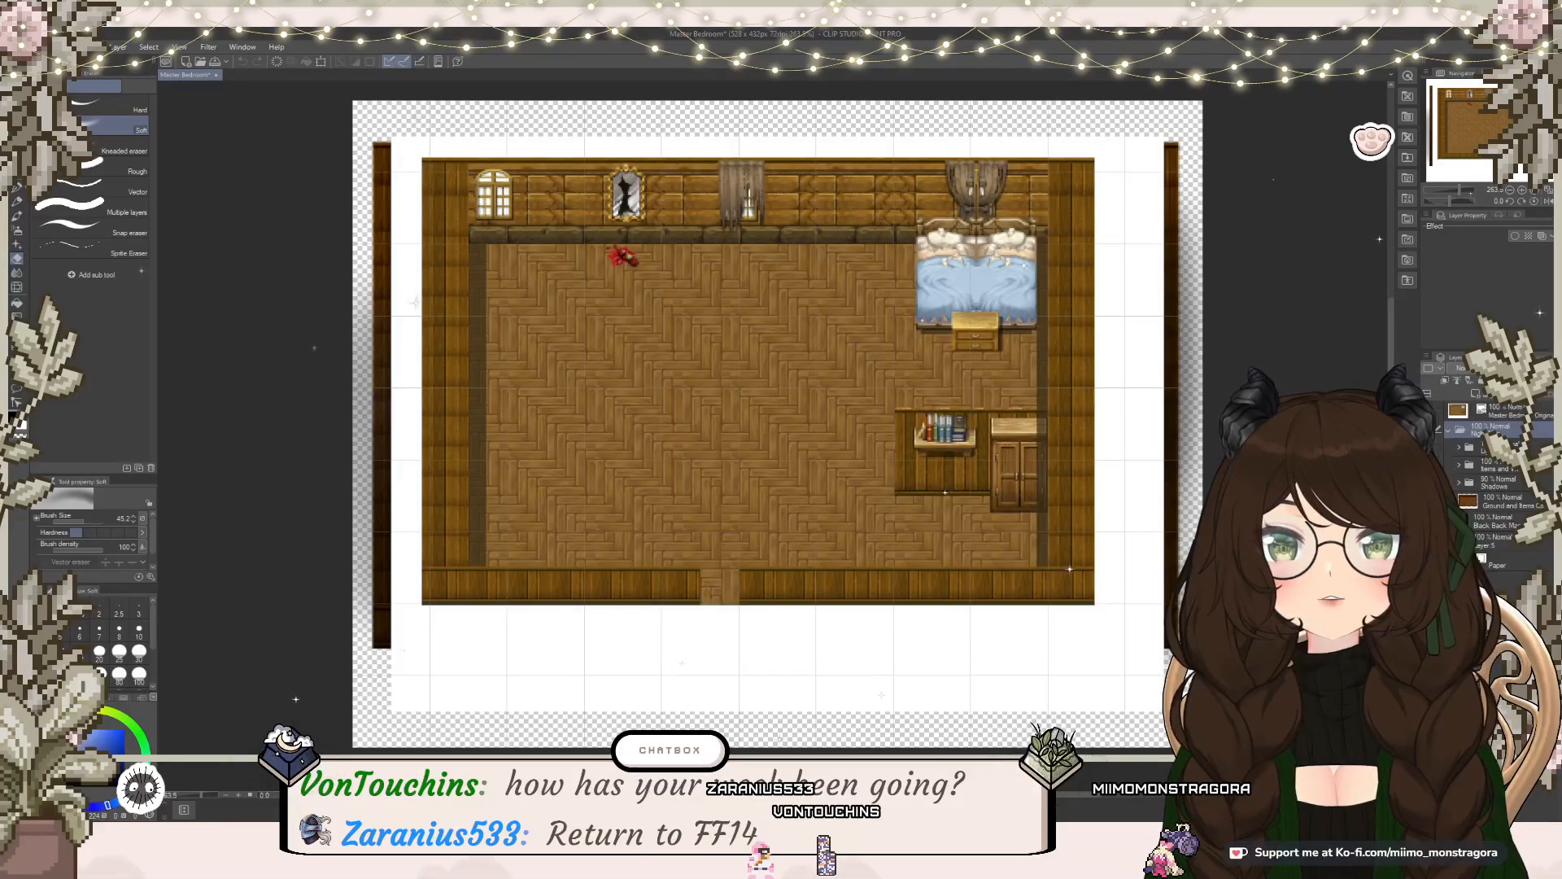
{"action": "left_click", "coordinate": [1429, 410]}
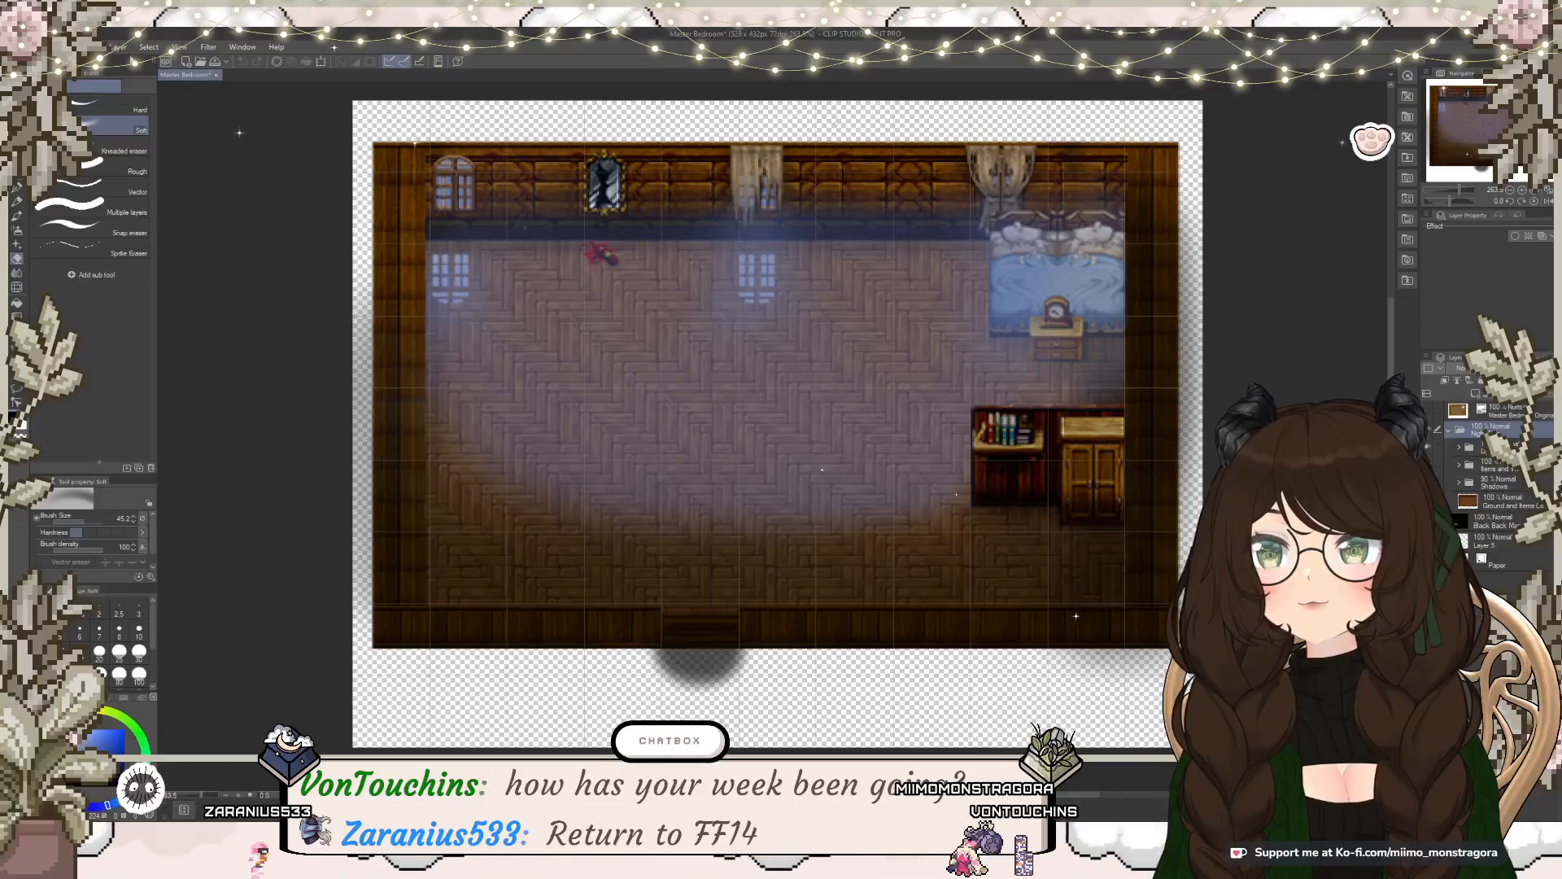
{"action": "key", "text": "ctrl+t"}
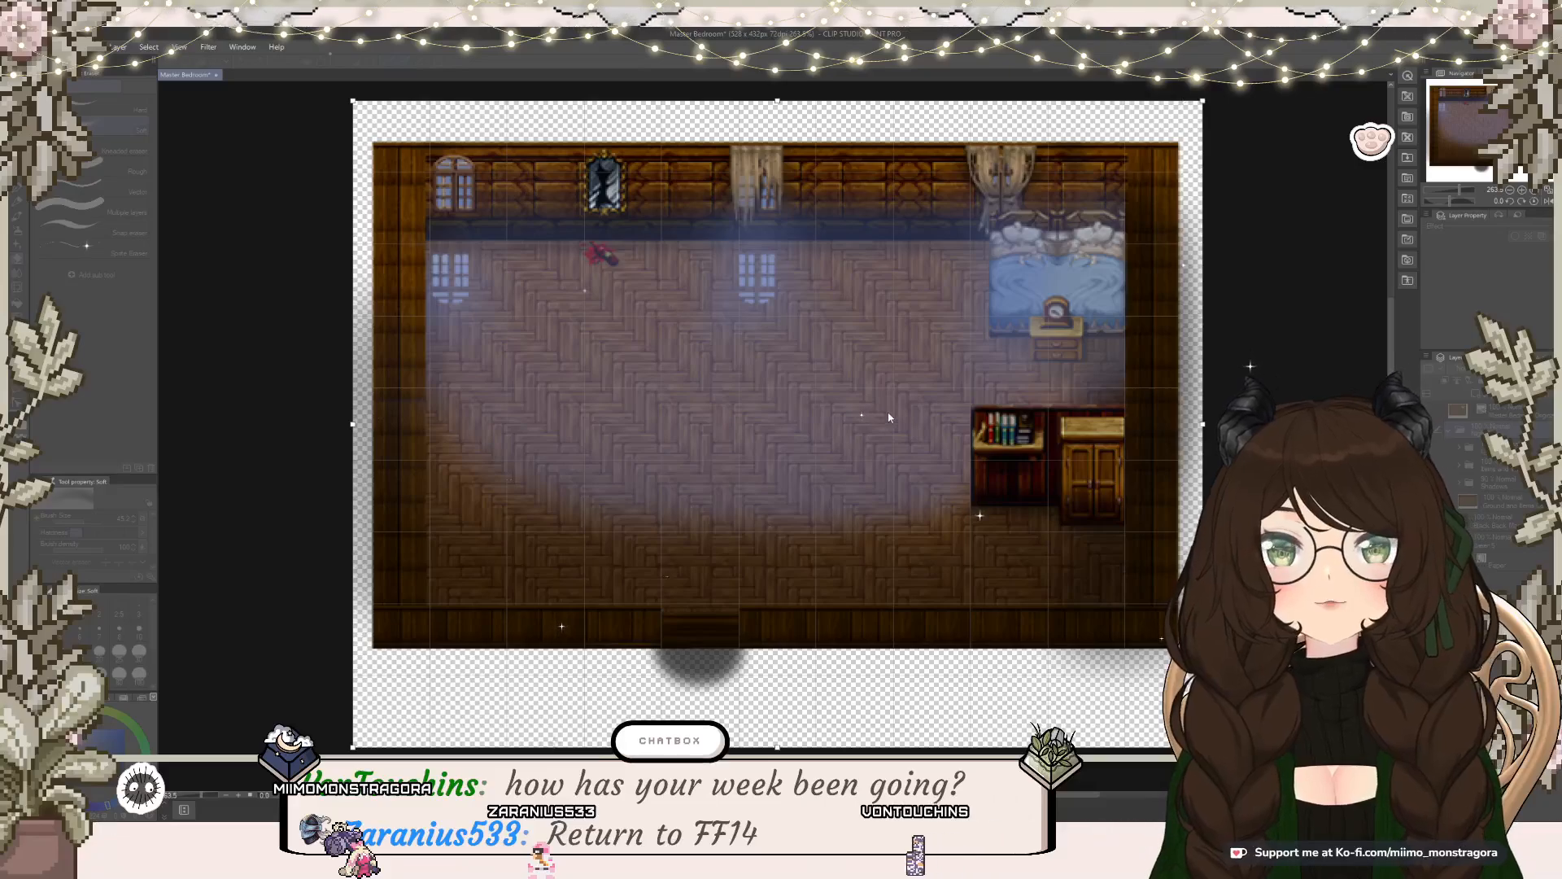
{"action": "key", "text": "Escape"}
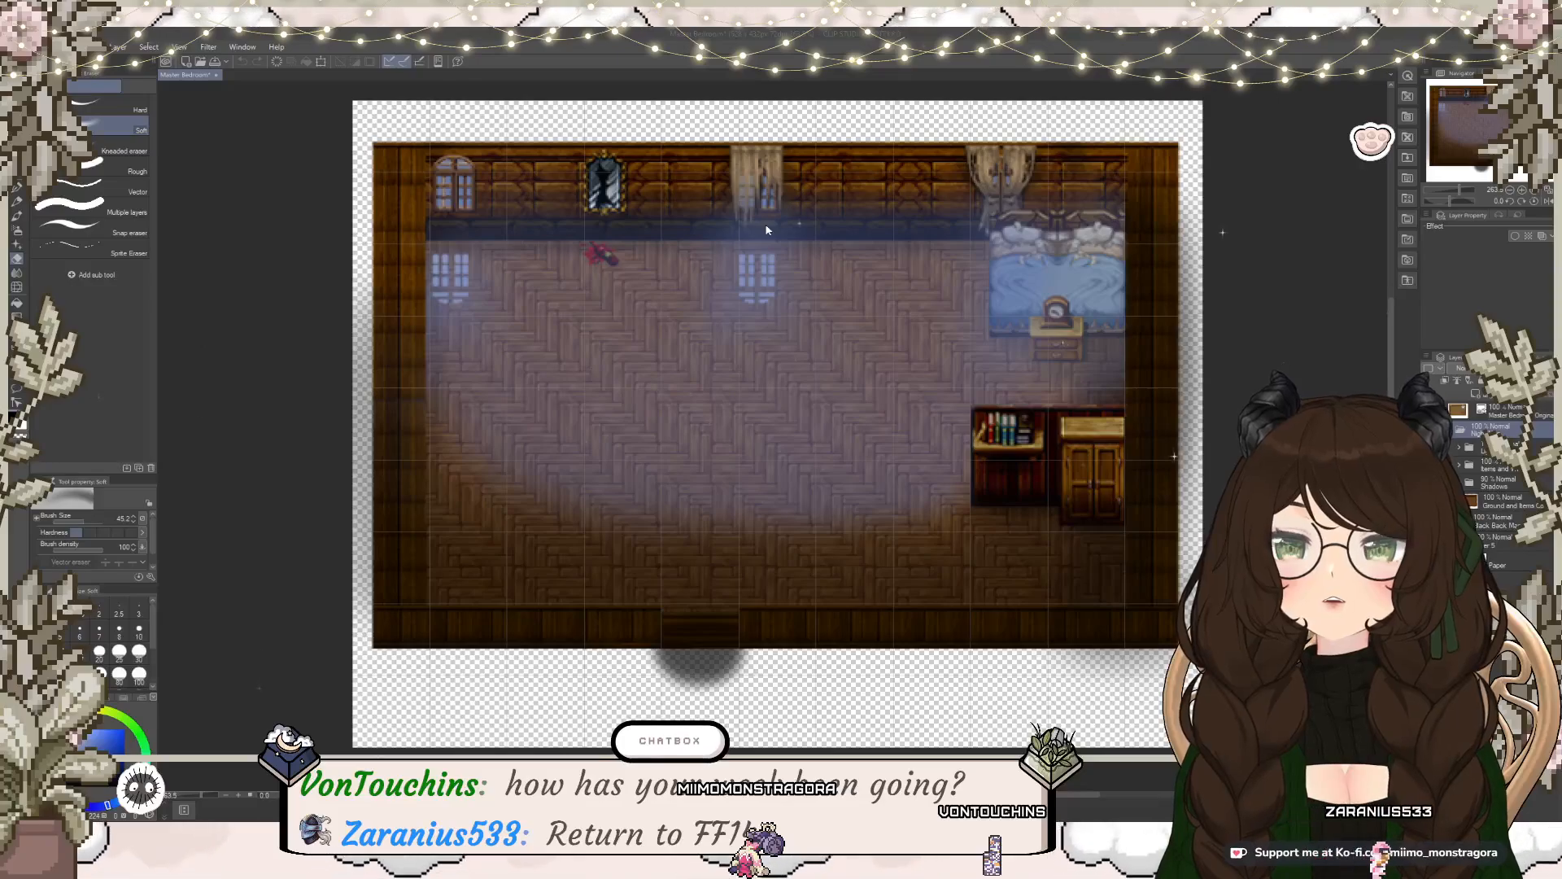
Step: Create a blank canvas named Living Room Kitchen and fit it to the work area
{"action": "key", "text": "Return"}
{"action": "scroll", "coordinate": [972, 432], "scroll_direction": "up", "scroll_amount": 5}
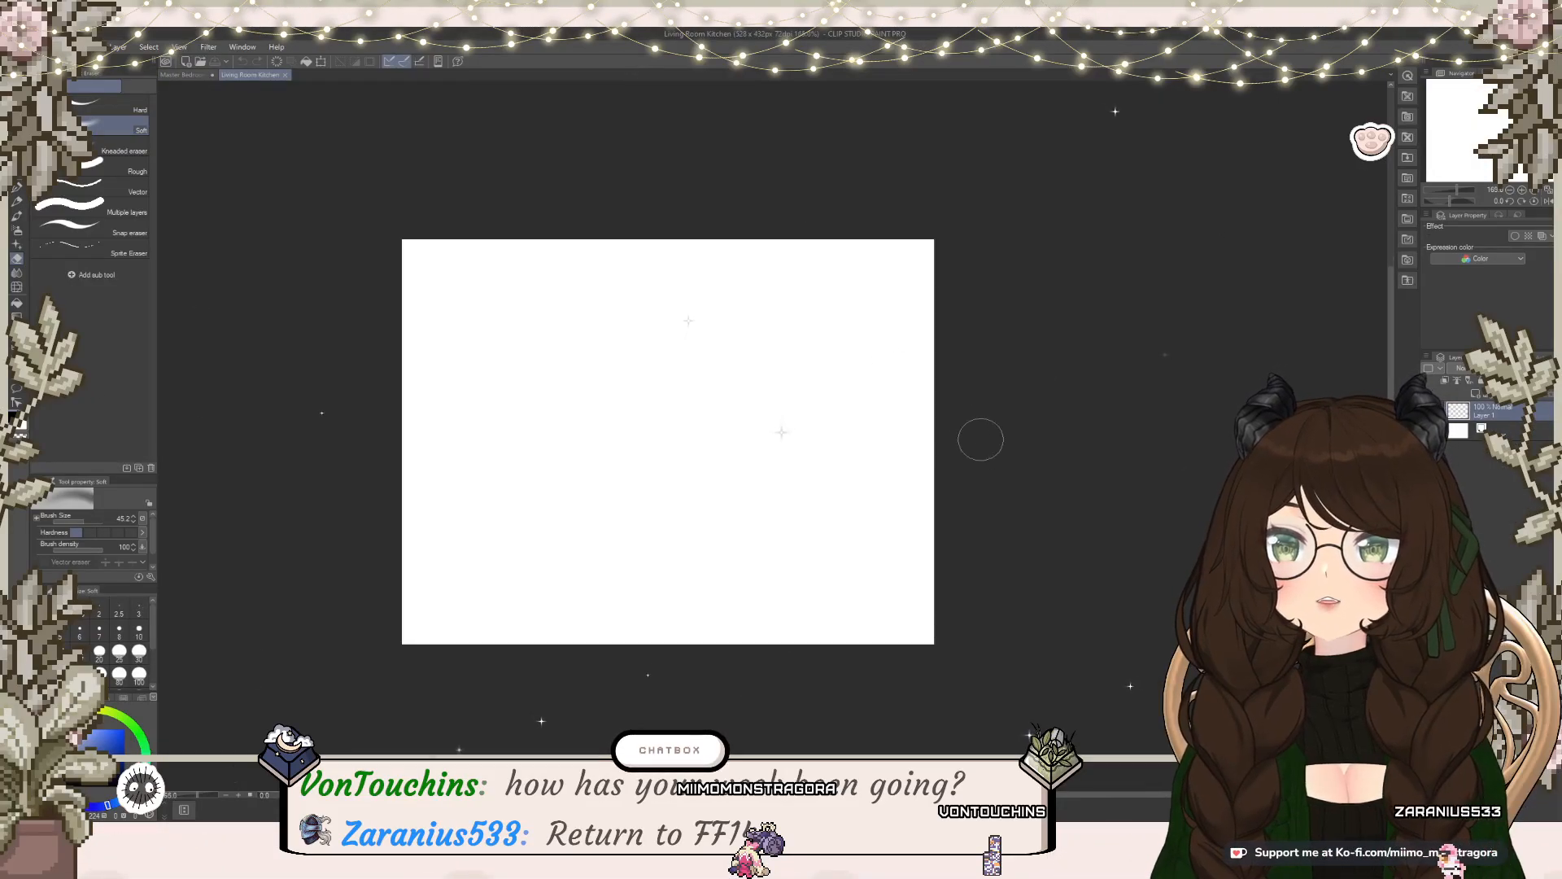
{"action": "left_click_drag", "start_coordinate": [977, 492], "coordinate": [1247, 490]}
{"action": "scroll", "coordinate": [1221, 493], "scroll_direction": "up", "scroll_amount": 2}
{"action": "scroll", "coordinate": [1277, 489], "scroll_direction": "down", "scroll_amount": 1}
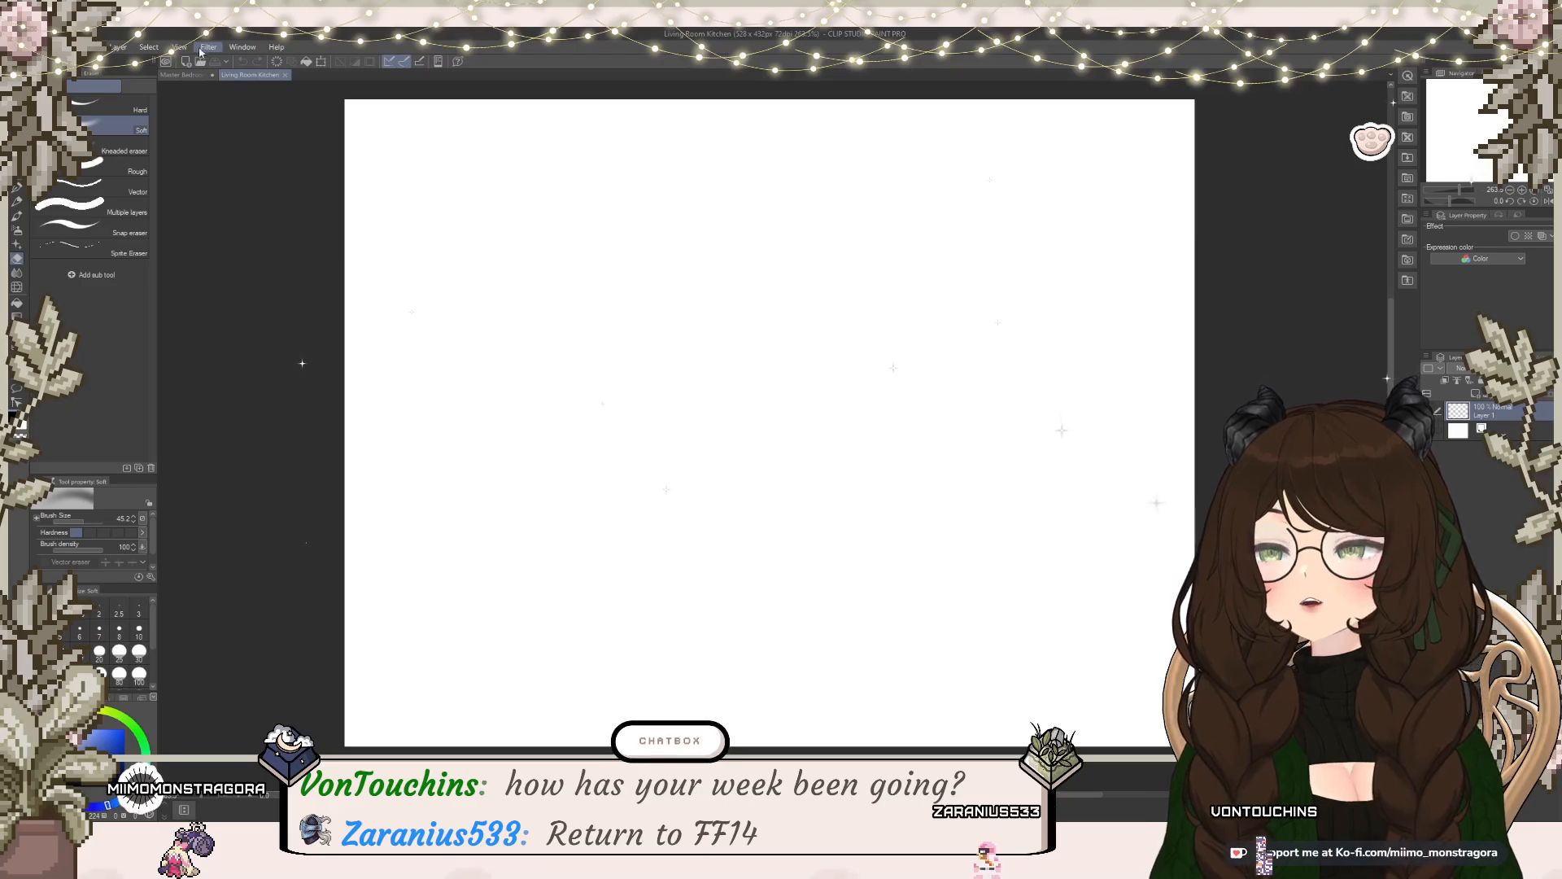
Step: Show the grid on the Living Room Kitchen canvas and set its spacing to 48 with 1 division
{"action": "left_click", "coordinate": [258, 284]}
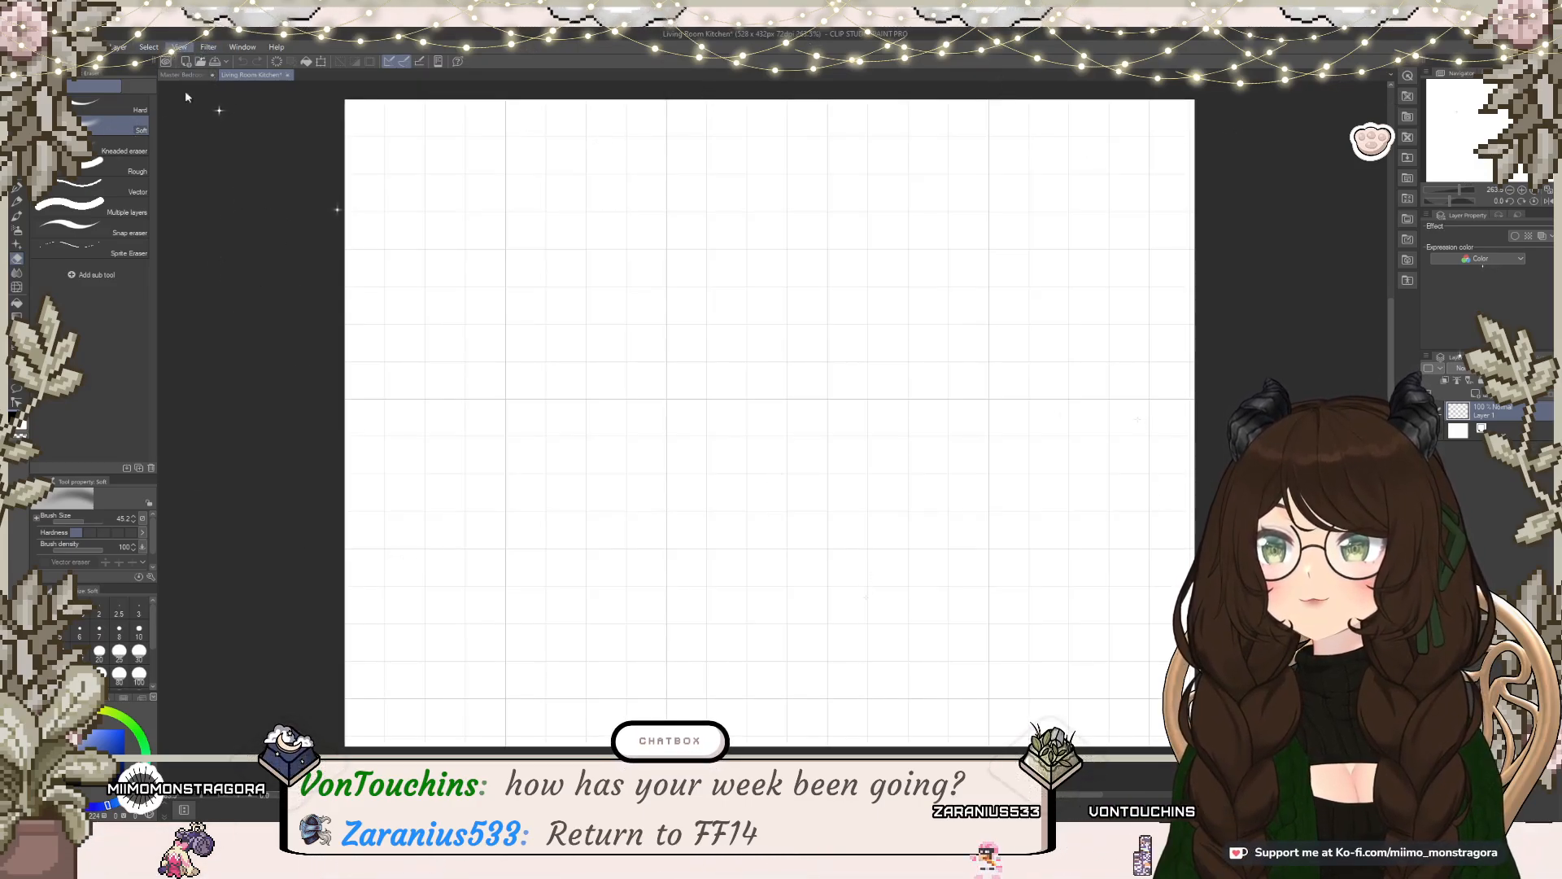
{"action": "left_click", "coordinate": [262, 318]}
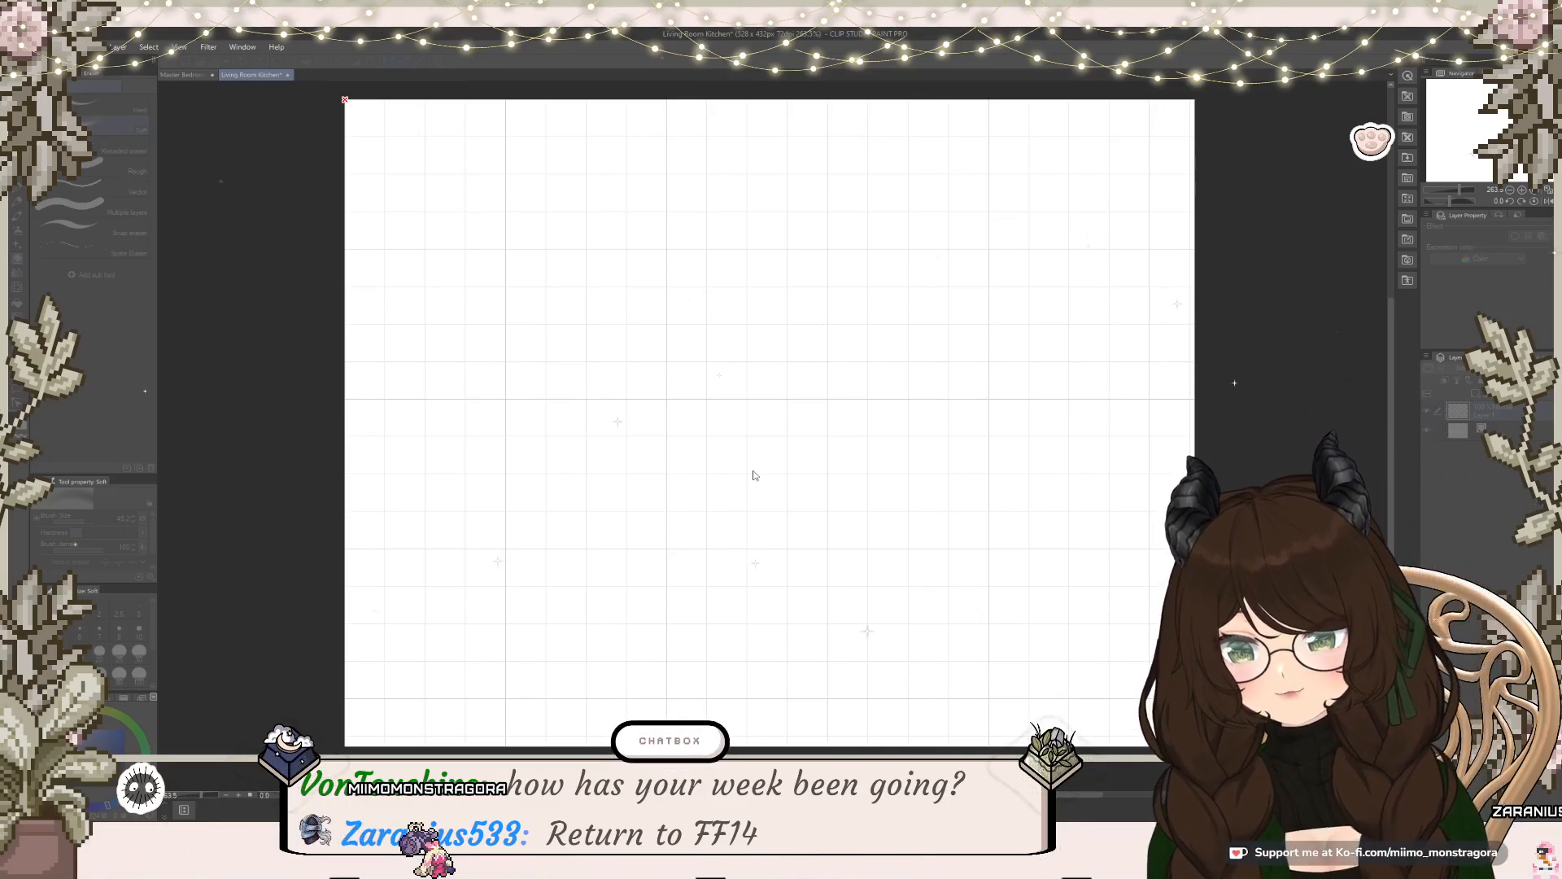
{"action": "type", "text": "48"}
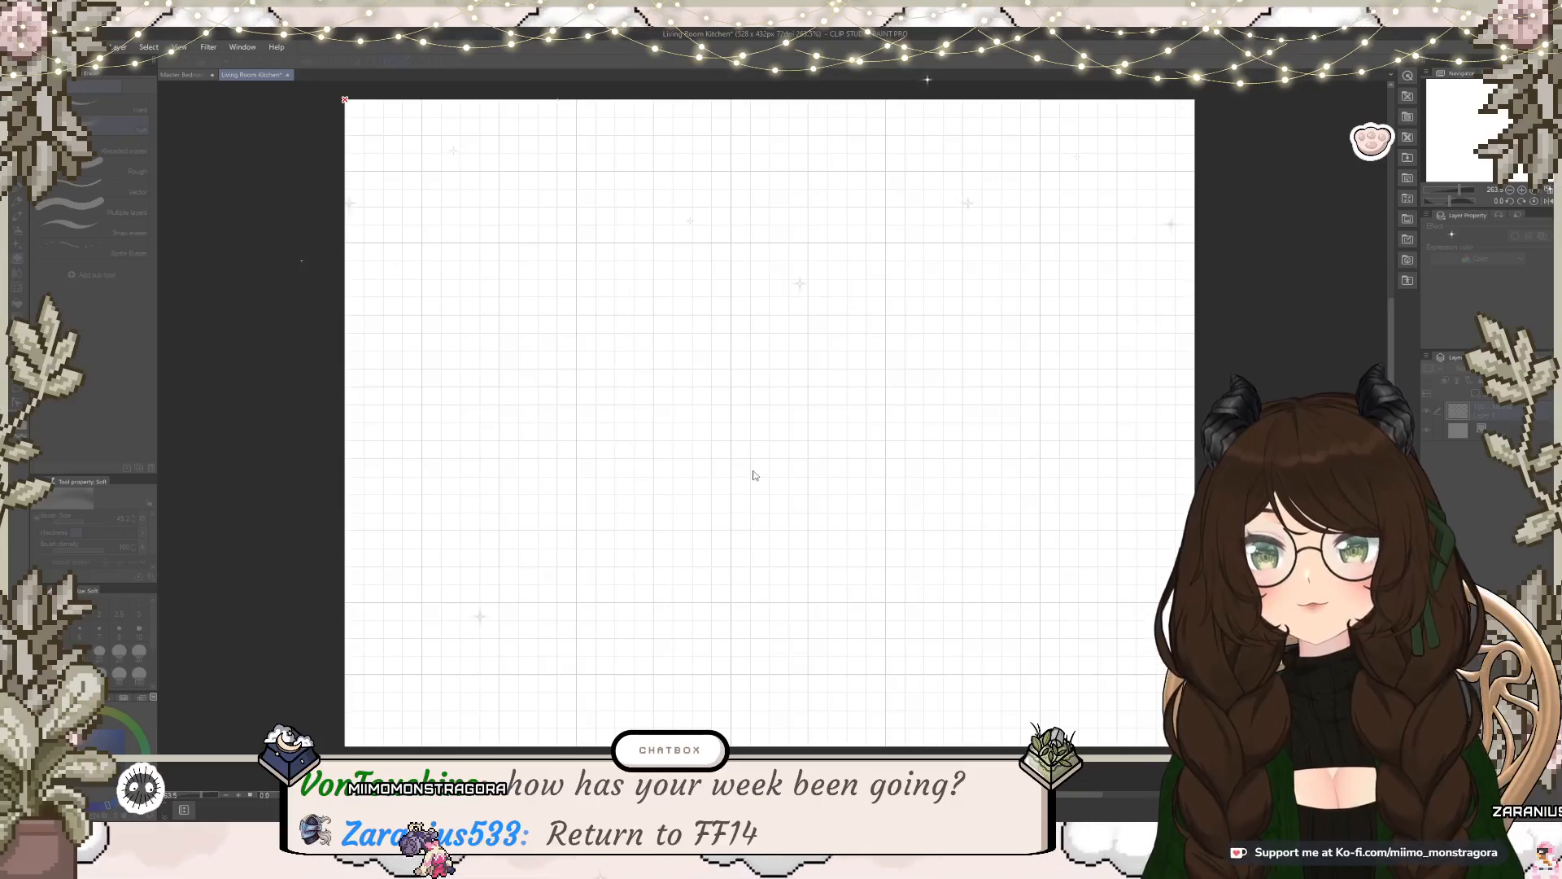
{"action": "type", "text": "1"}
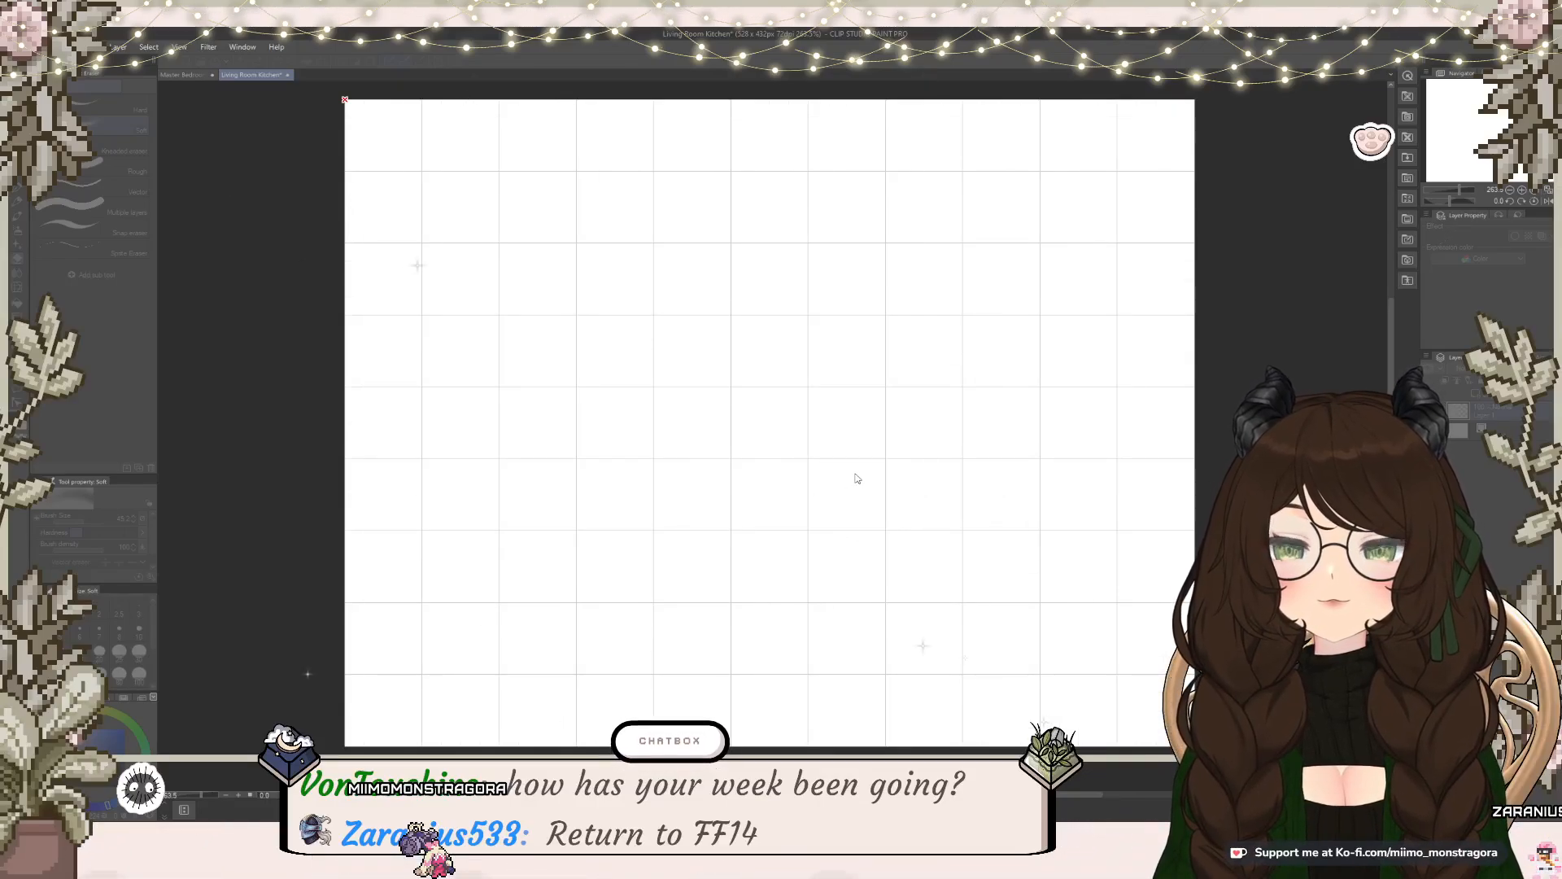
{"action": "left_click", "coordinate": [870, 367]}
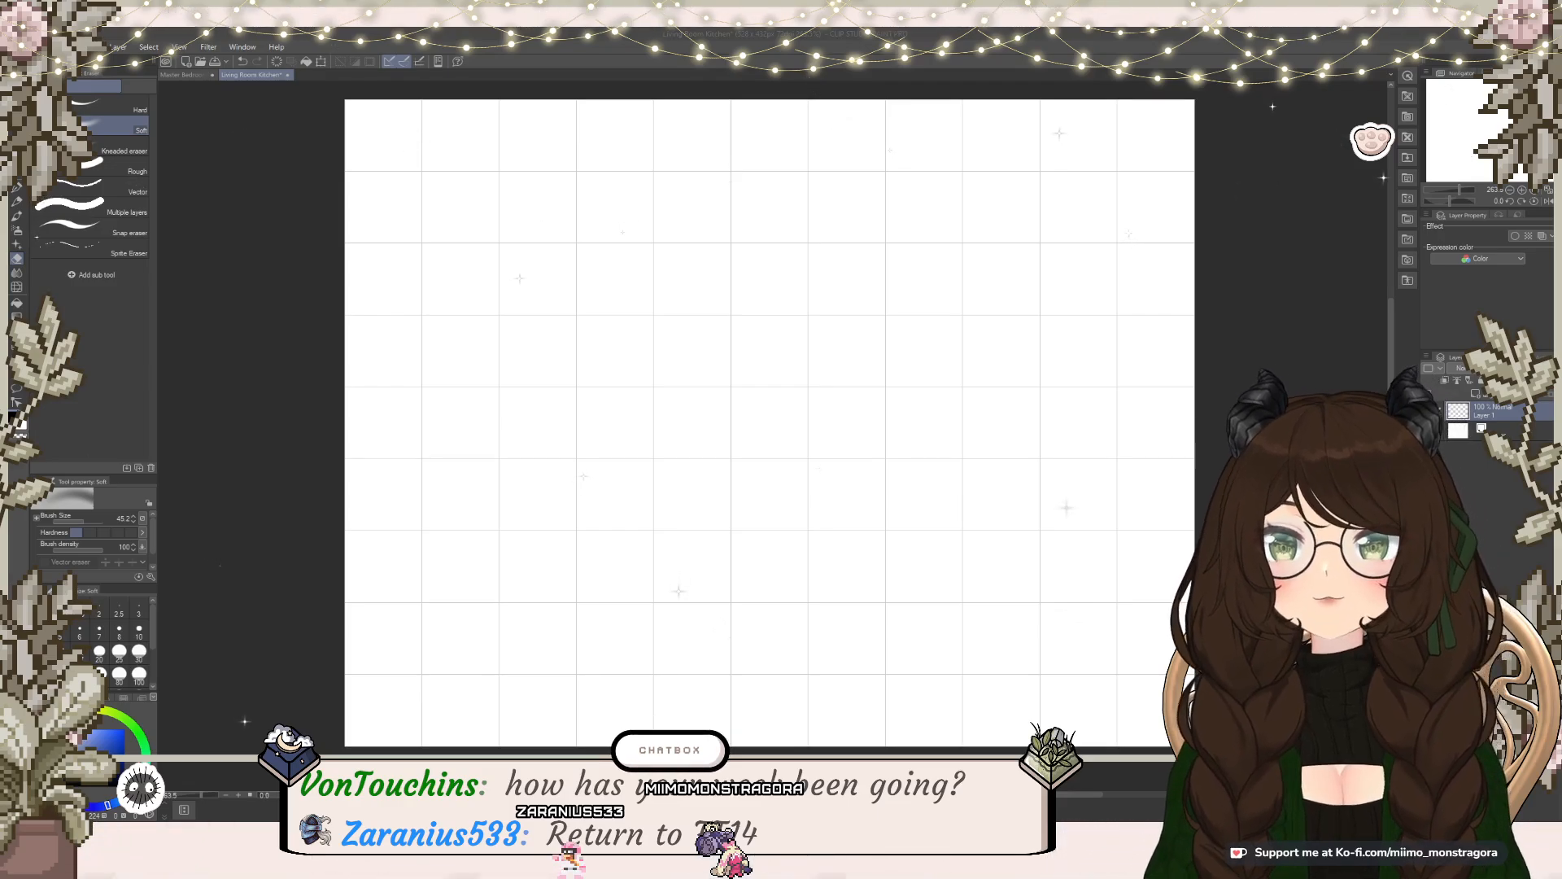
Step: Switch to File Explorer and check Petrichor's parallaxed maps folder and its 0. Clip Studio Files folder
{"action": "key", "text": "alt+Tab"}
{"action": "double_click", "coordinate": [306, 175]}
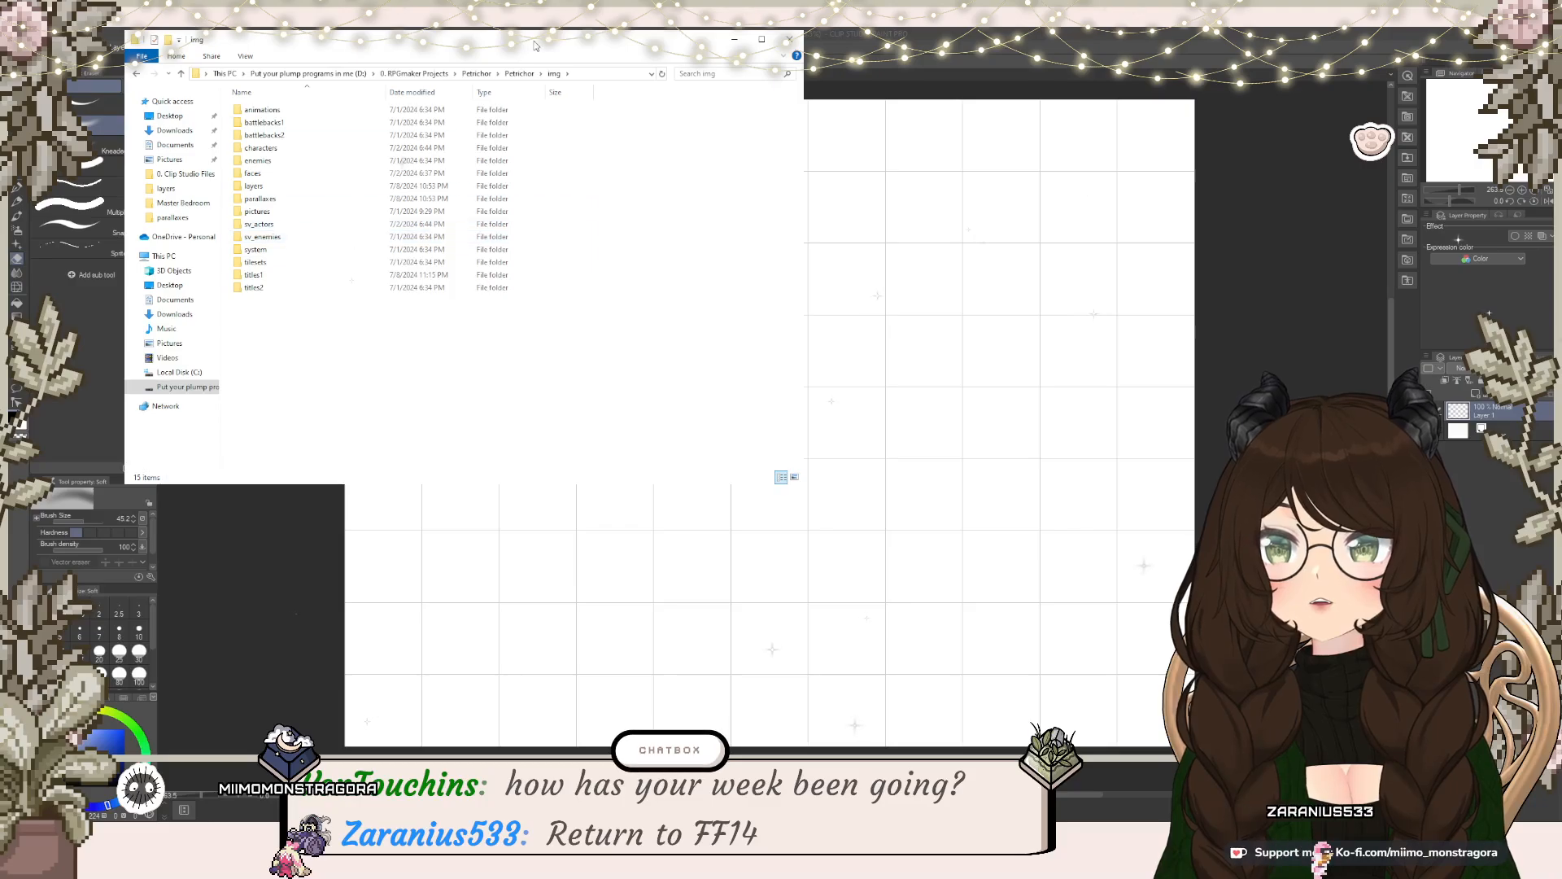
{"action": "left_click", "coordinate": [489, 75]}
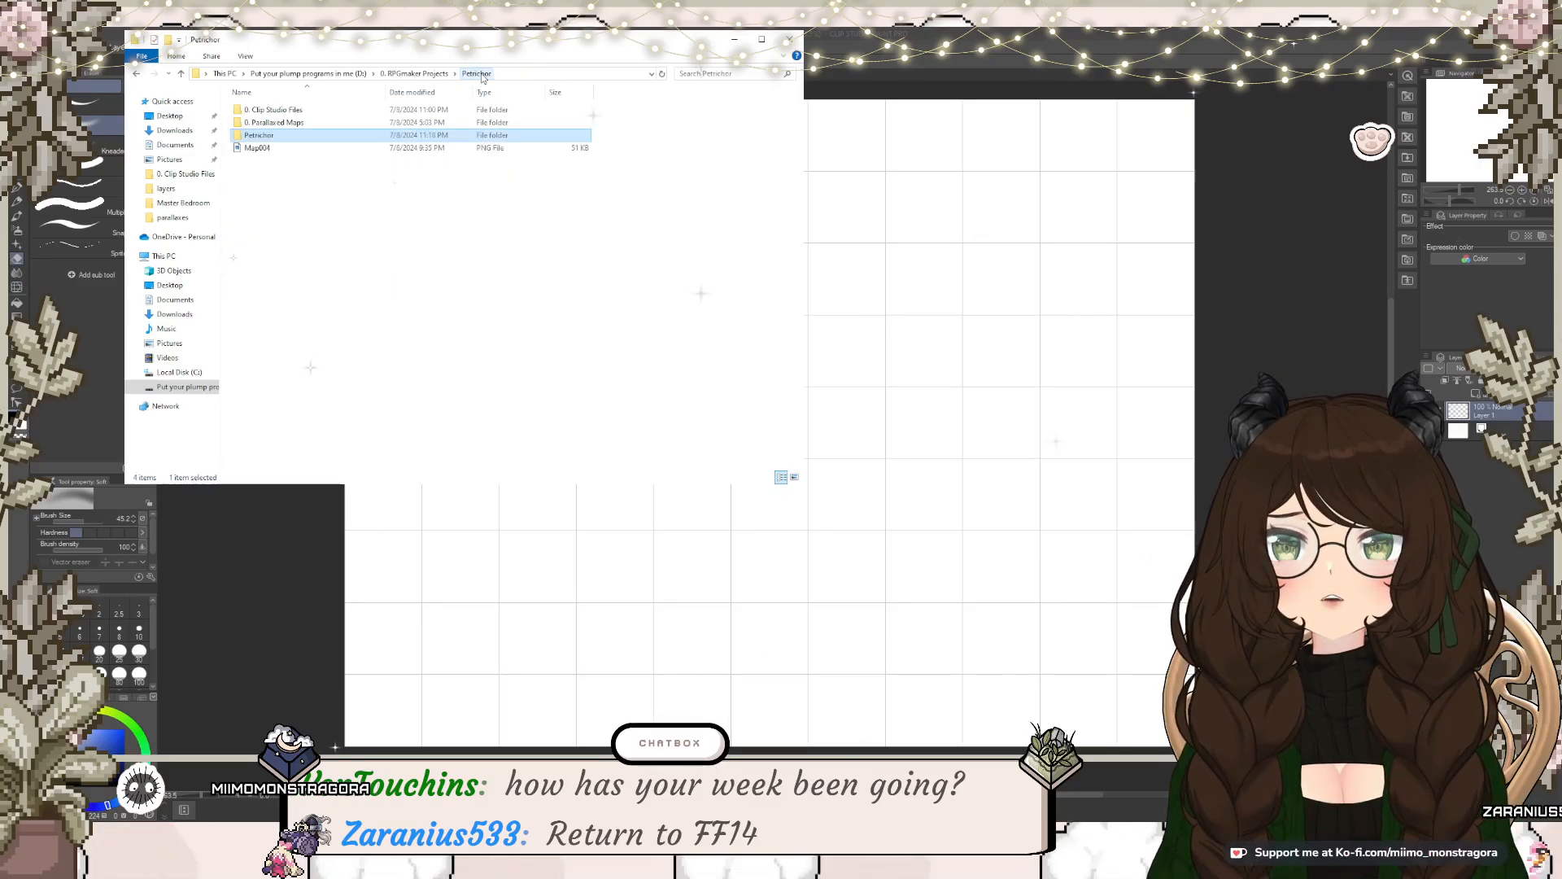
{"action": "double_click", "coordinate": [310, 123]}
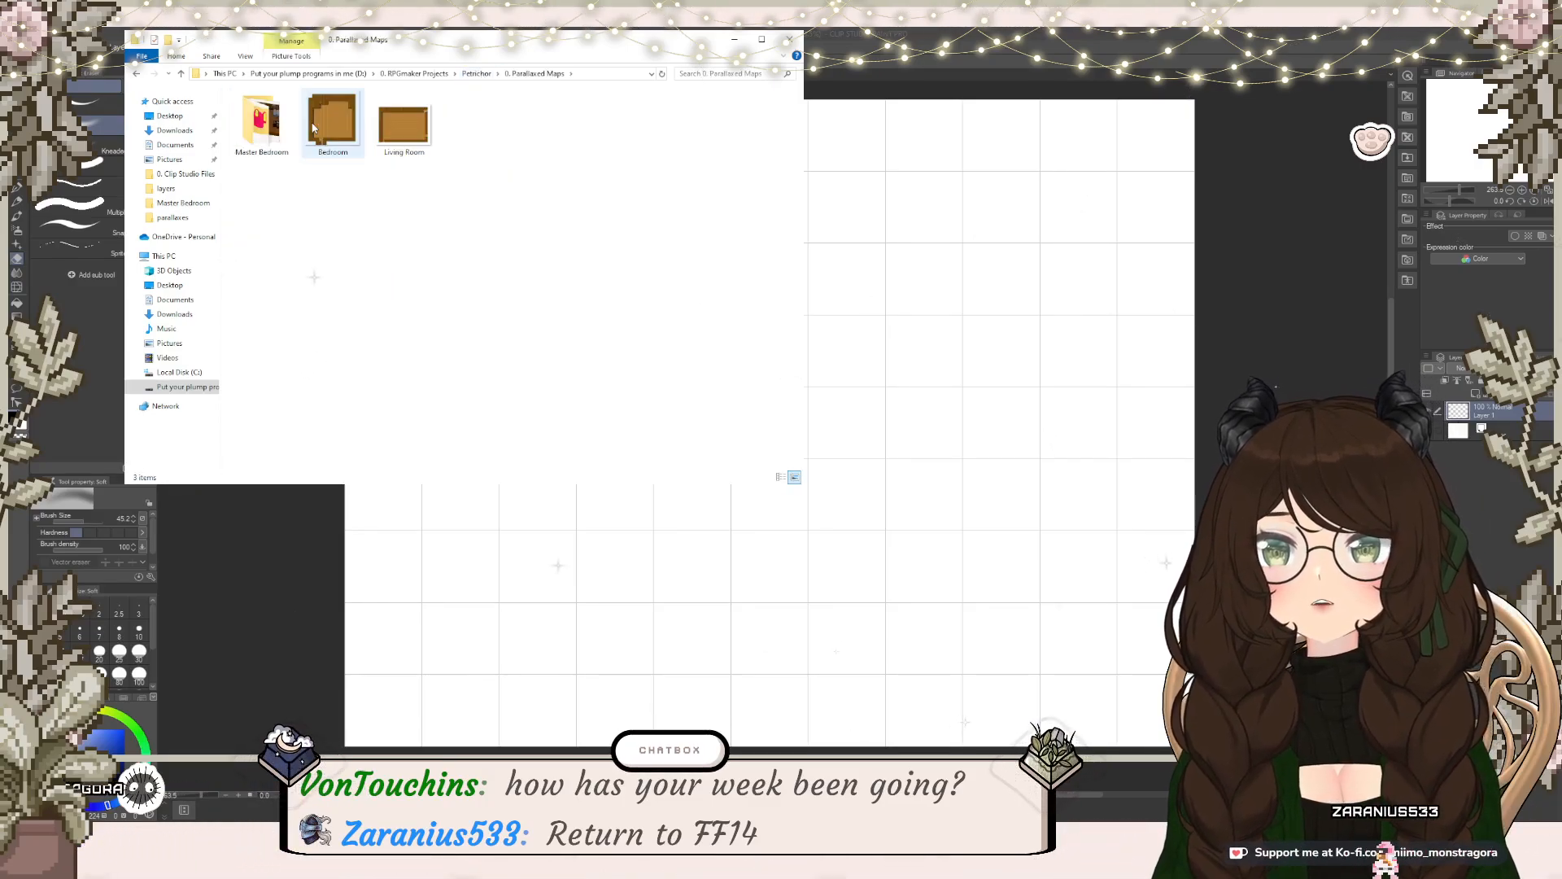
{"action": "left_click", "coordinate": [183, 76]}
{"action": "double_click", "coordinate": [316, 110]}
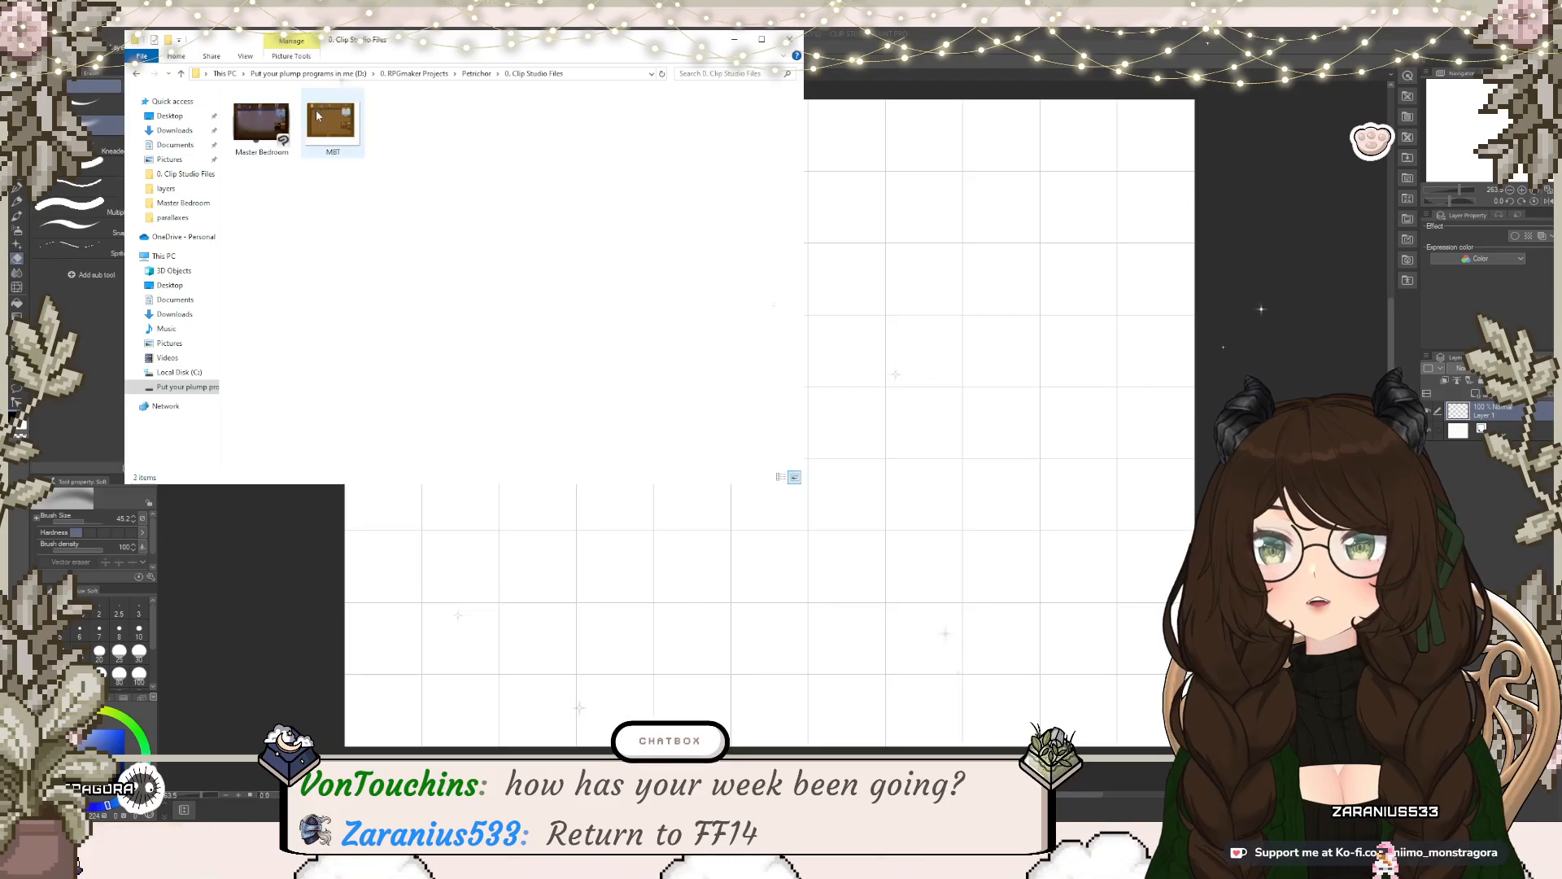
Step: Open the Basic RPGmaker Assets folder inside 0. Tilesets of the 0. RPGmaker Projects folder
{"action": "left_click", "coordinate": [181, 75]}
{"action": "left_click", "coordinate": [181, 75]}
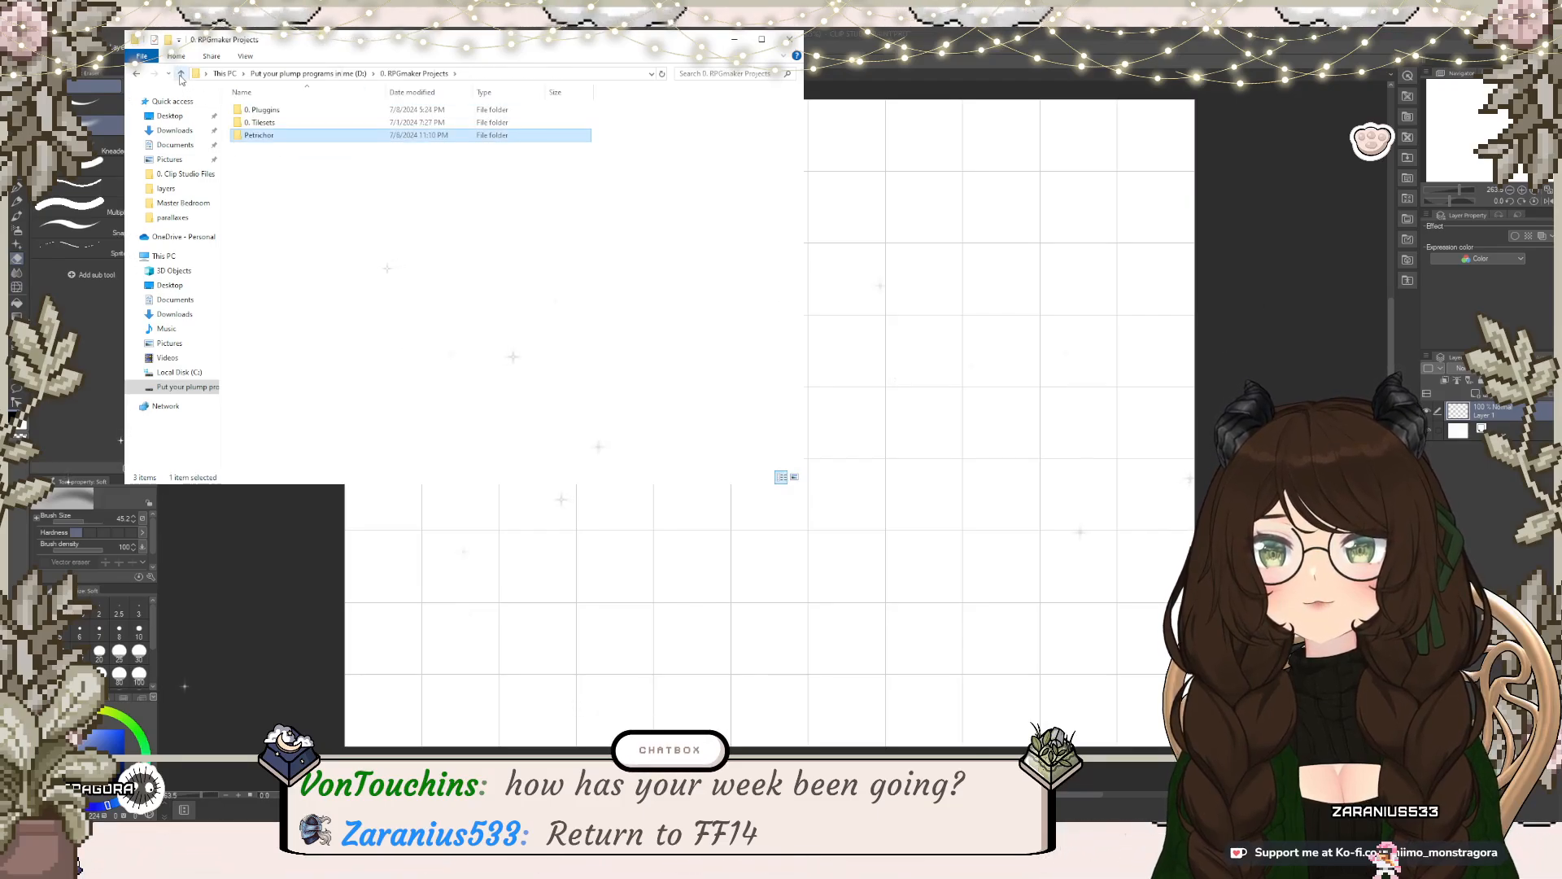
{"action": "double_click", "coordinate": [261, 122]}
{"action": "double_click", "coordinate": [281, 110]}
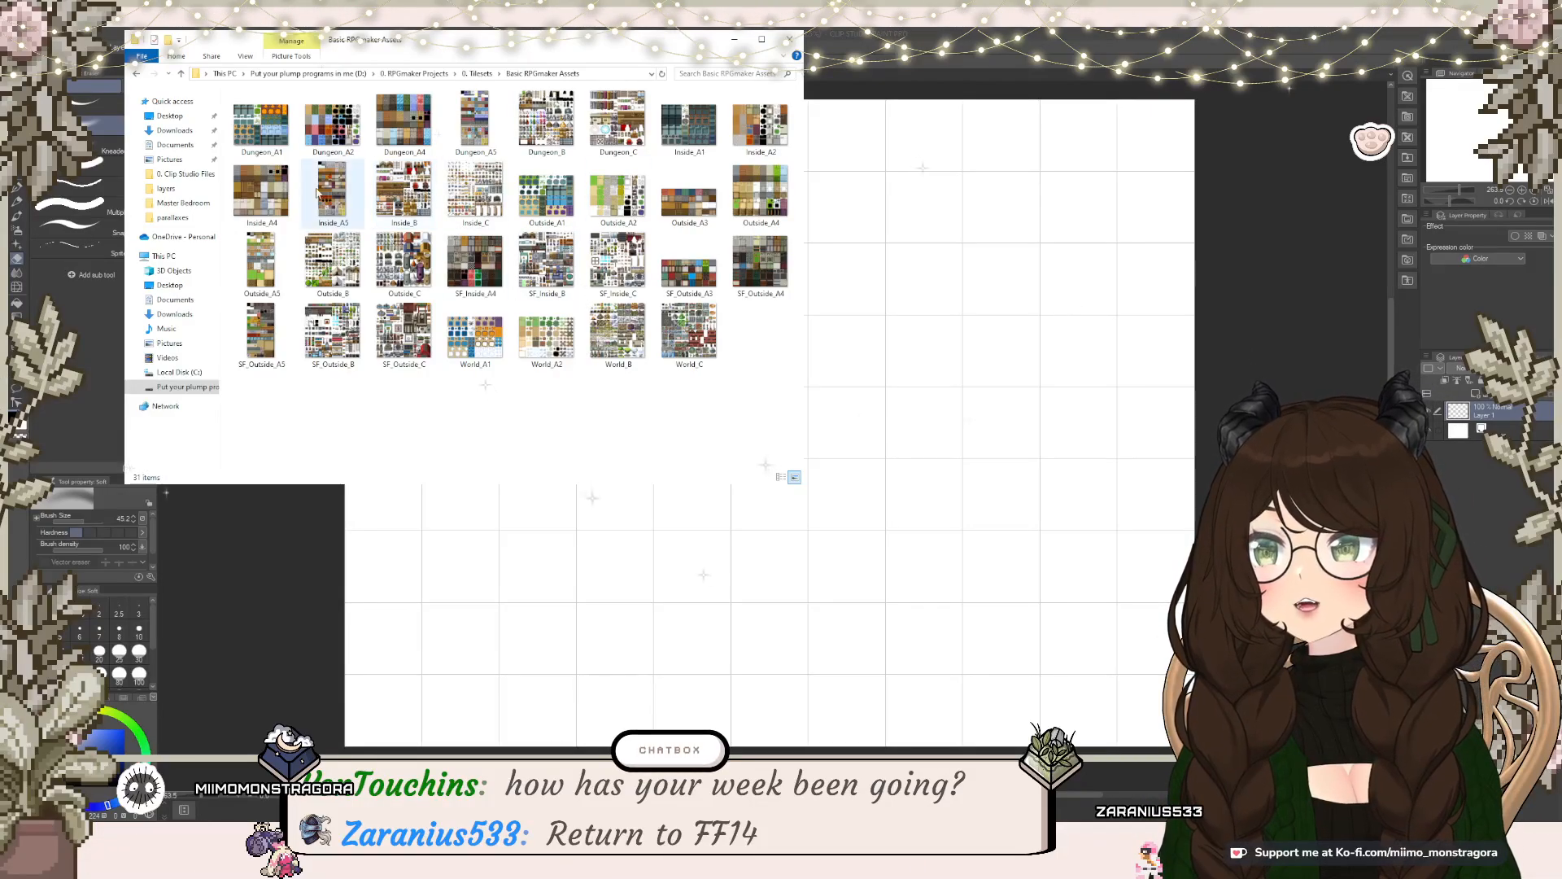
Step: Open the Inside_A4, Inside_A5, Inside_B, Inside_C, SF_Inside_B and SF_Inside_C tilesets in Clip Studio Paint and close File Explorer
{"action": "left_click", "coordinate": [273, 185]}
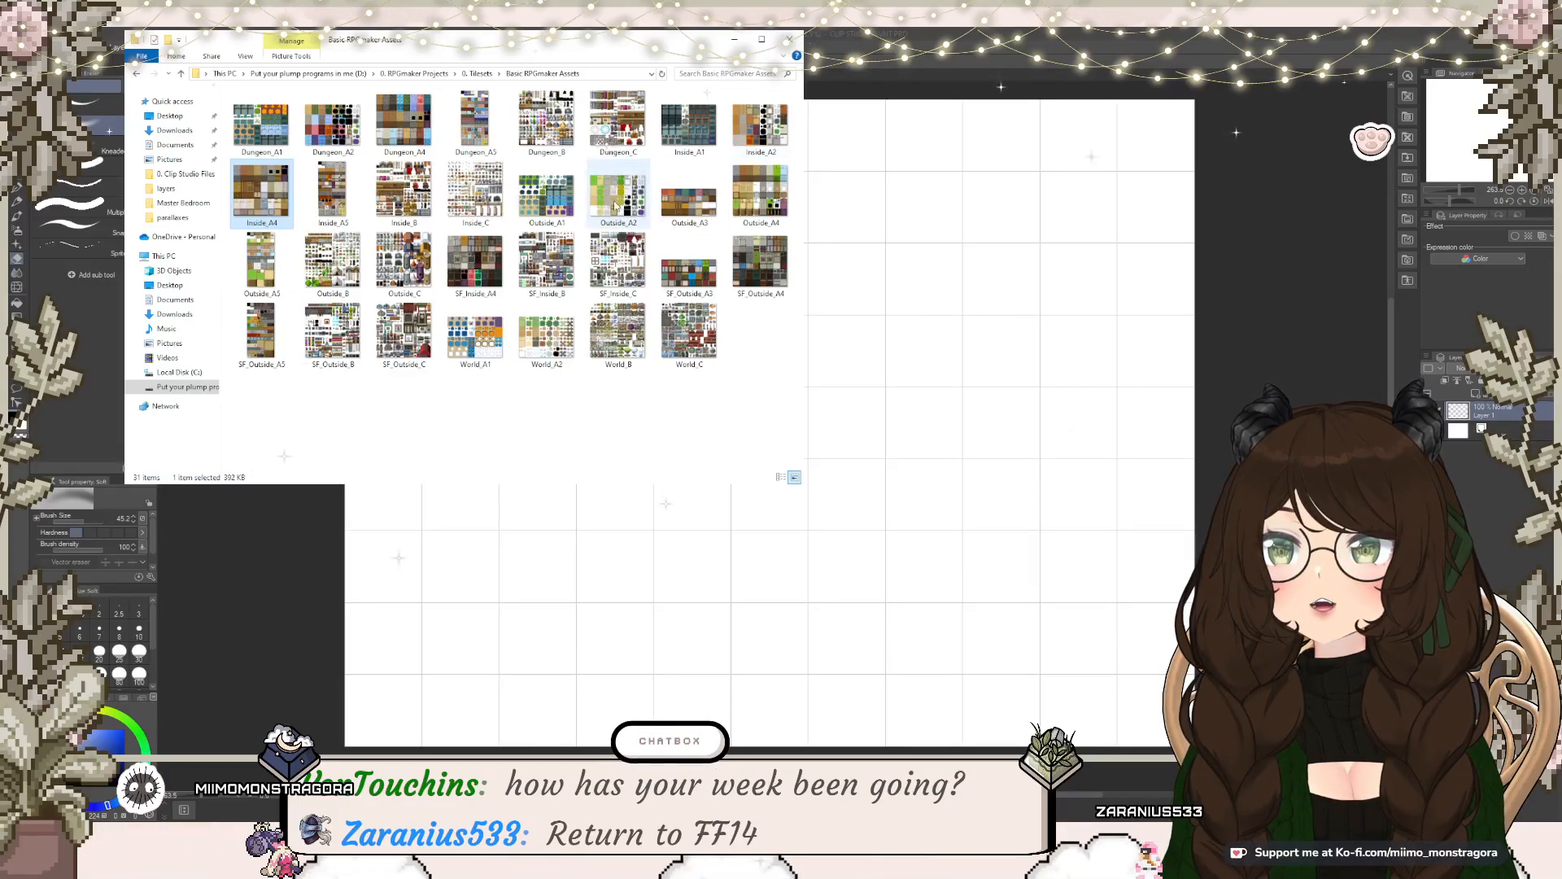
{"action": "left_click", "coordinate": [325, 196], "text": "ctrl"}
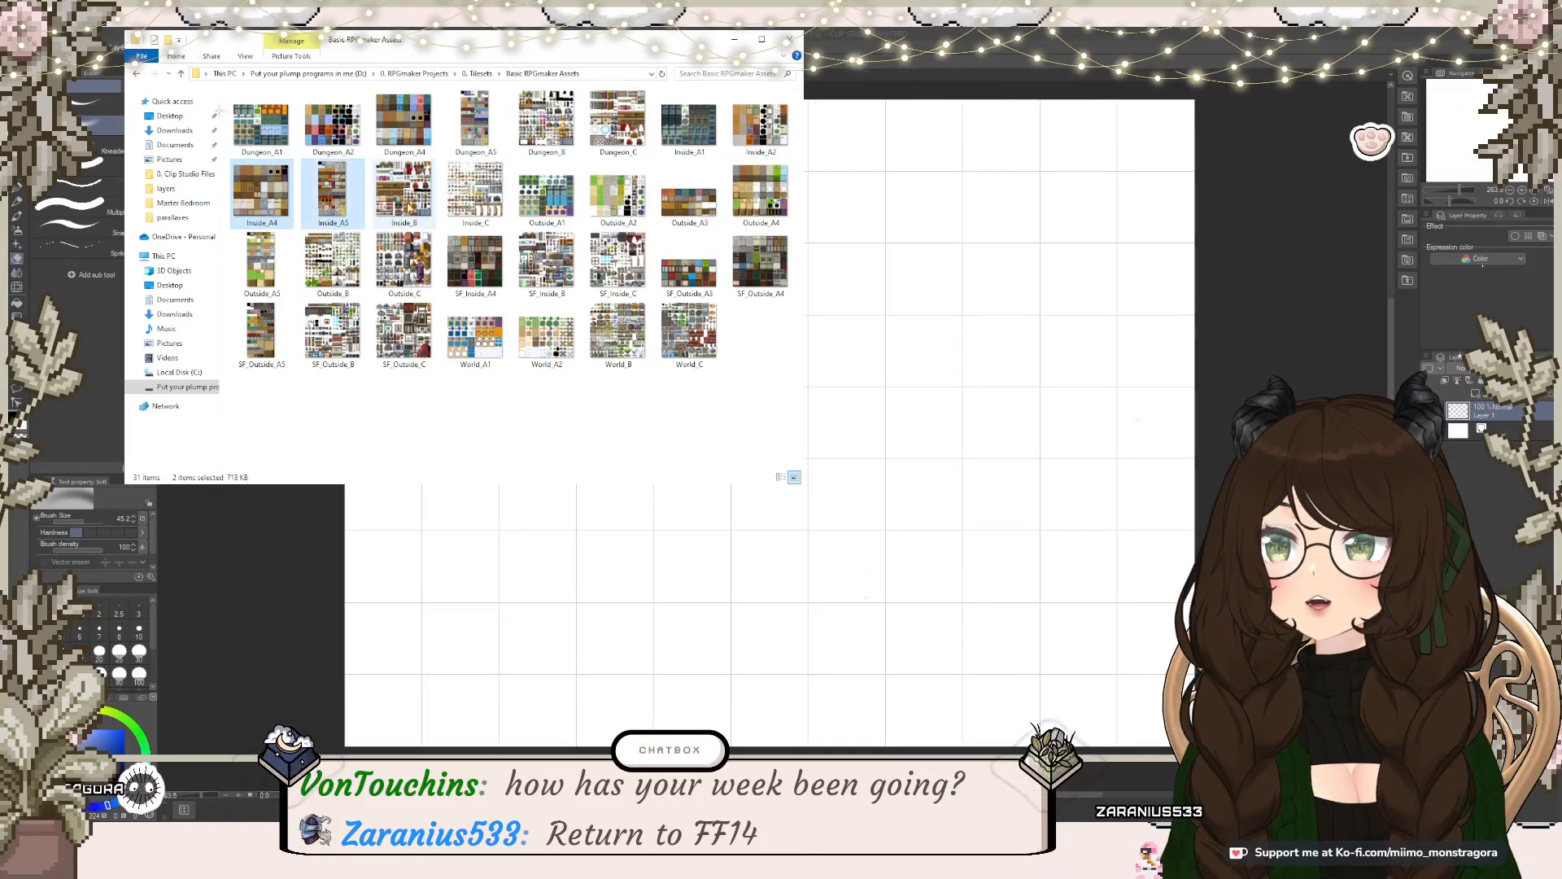
{"action": "left_click", "coordinate": [422, 208], "text": "ctrl"}
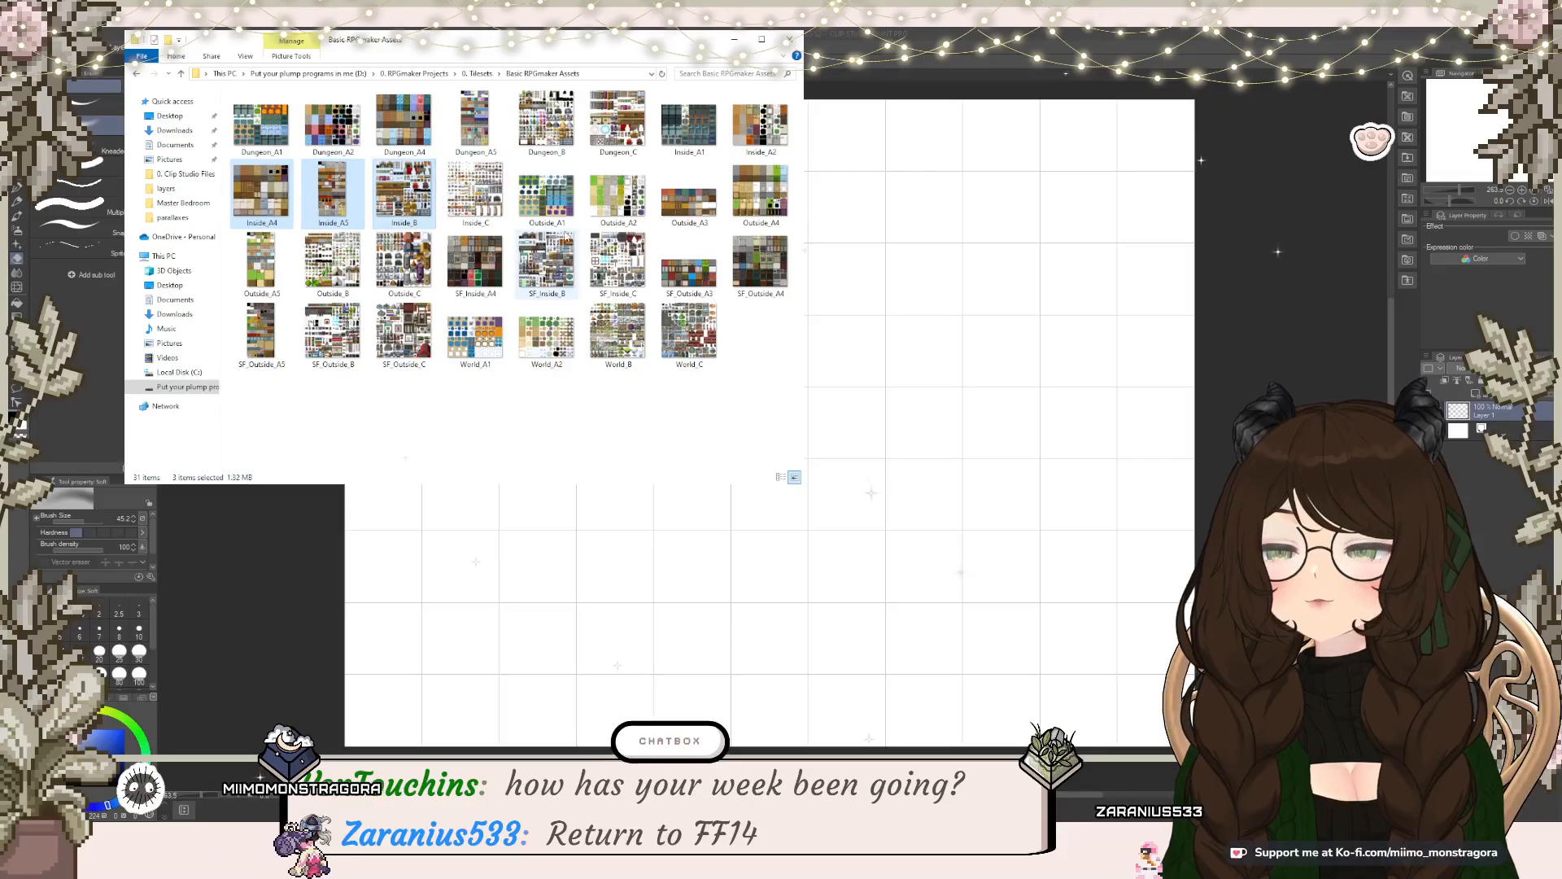
{"action": "left_click", "coordinate": [479, 202], "text": "ctrl"}
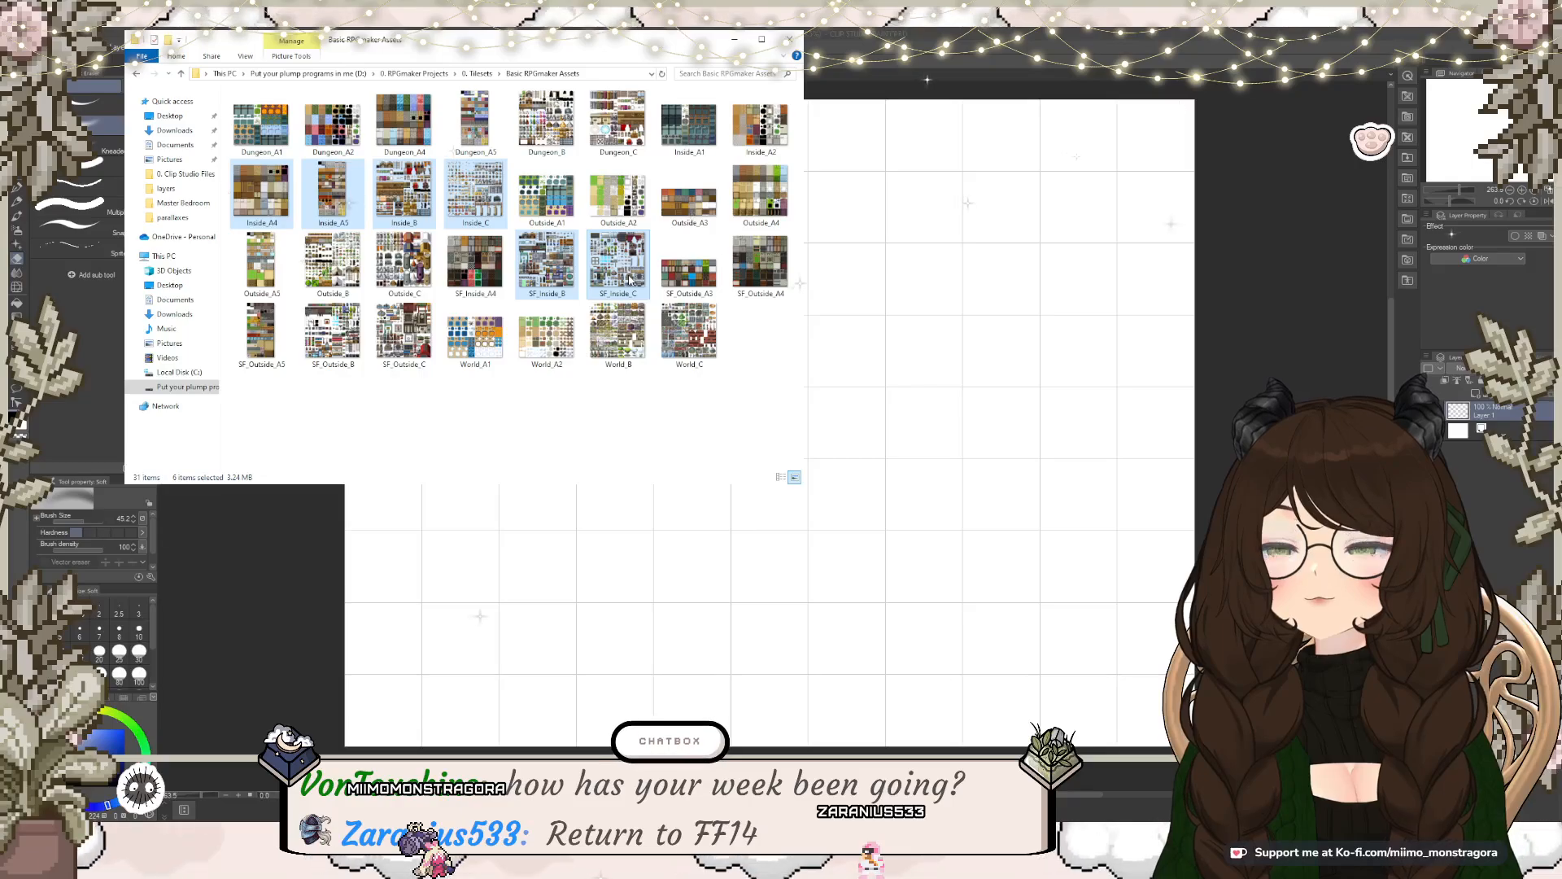
{"action": "left_click_drag", "start_coordinate": [260, 194], "coordinate": [961, 65]}
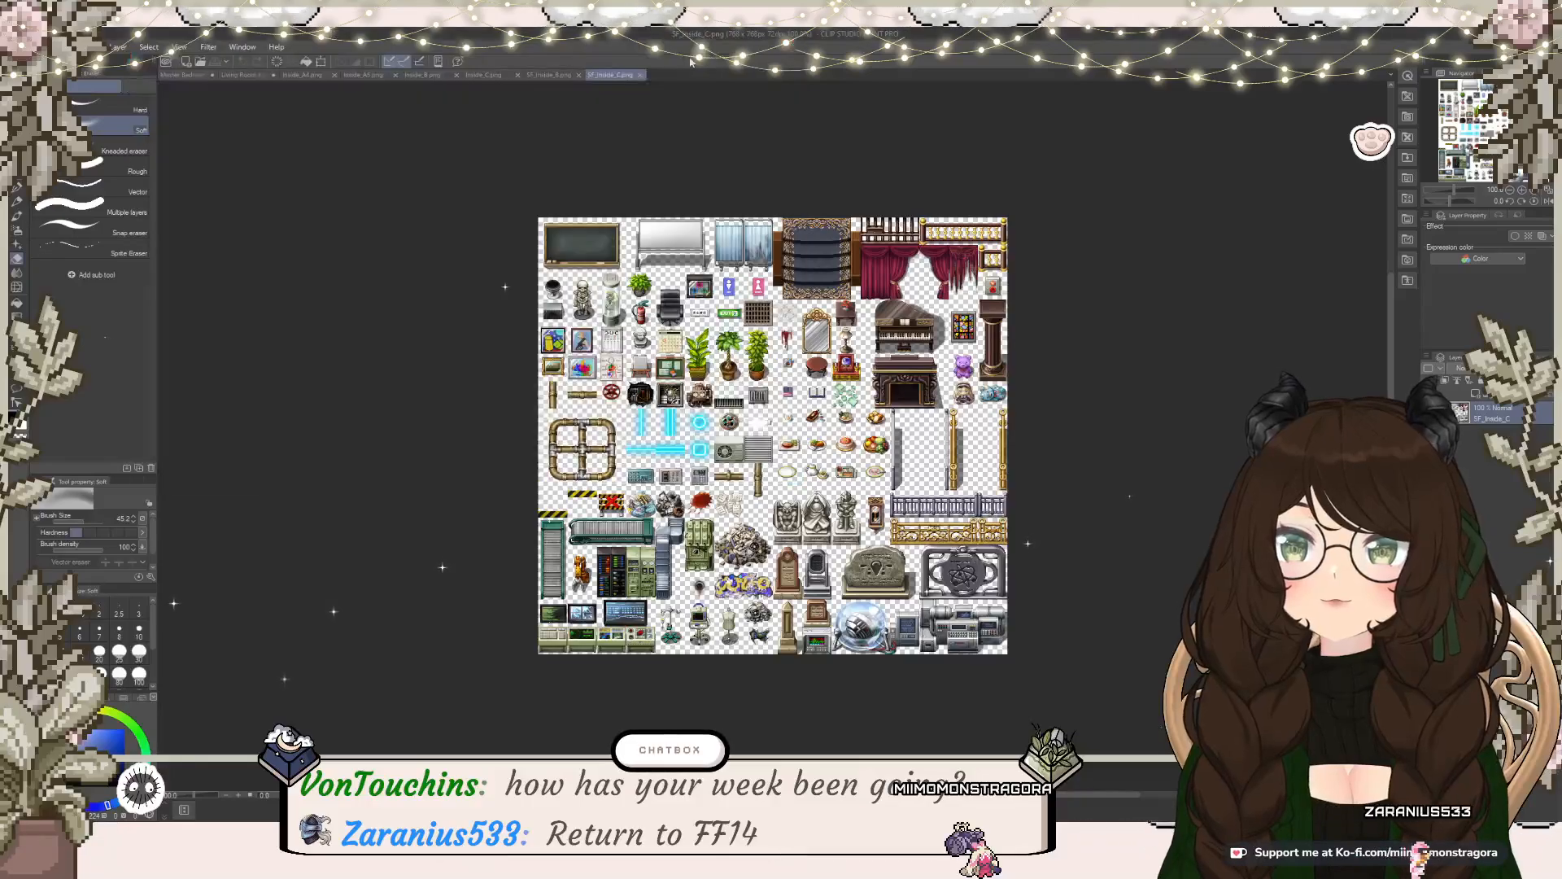
{"action": "left_click", "coordinate": [788, 40]}
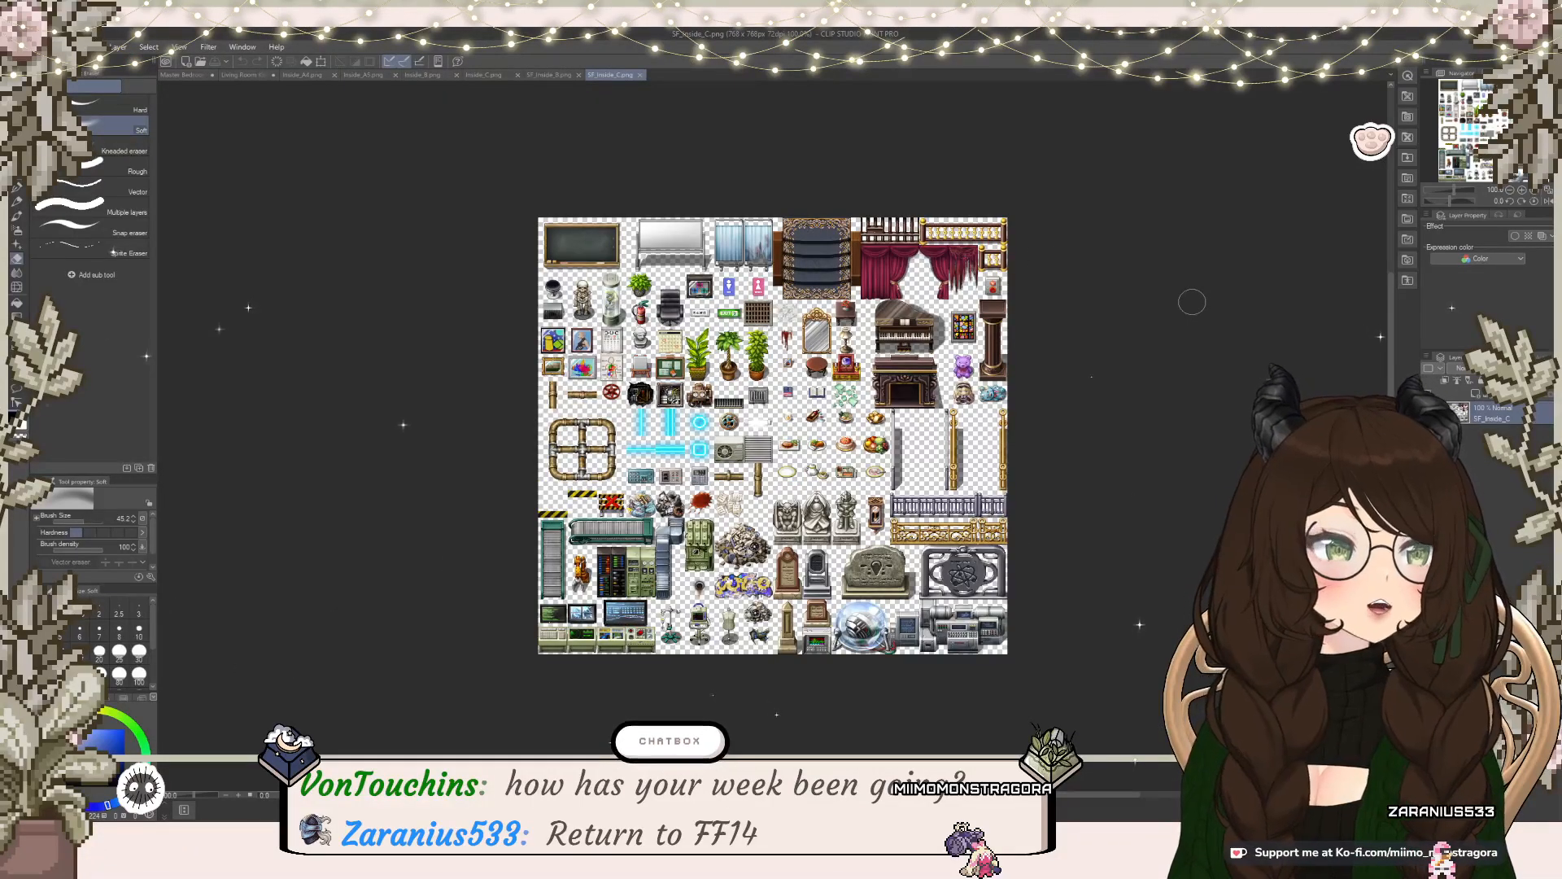
Step: Enlarge the SF_Inside_C tileset to fill the work area and choose the Rectangle selection tool
{"action": "scroll", "coordinate": [1102, 361], "scroll_direction": "up", "scroll_amount": 4}
{"action": "left_click_drag", "start_coordinate": [1107, 422], "coordinate": [1223, 388]}
{"action": "scroll", "coordinate": [1223, 388], "scroll_direction": "up", "scroll_amount": 1}
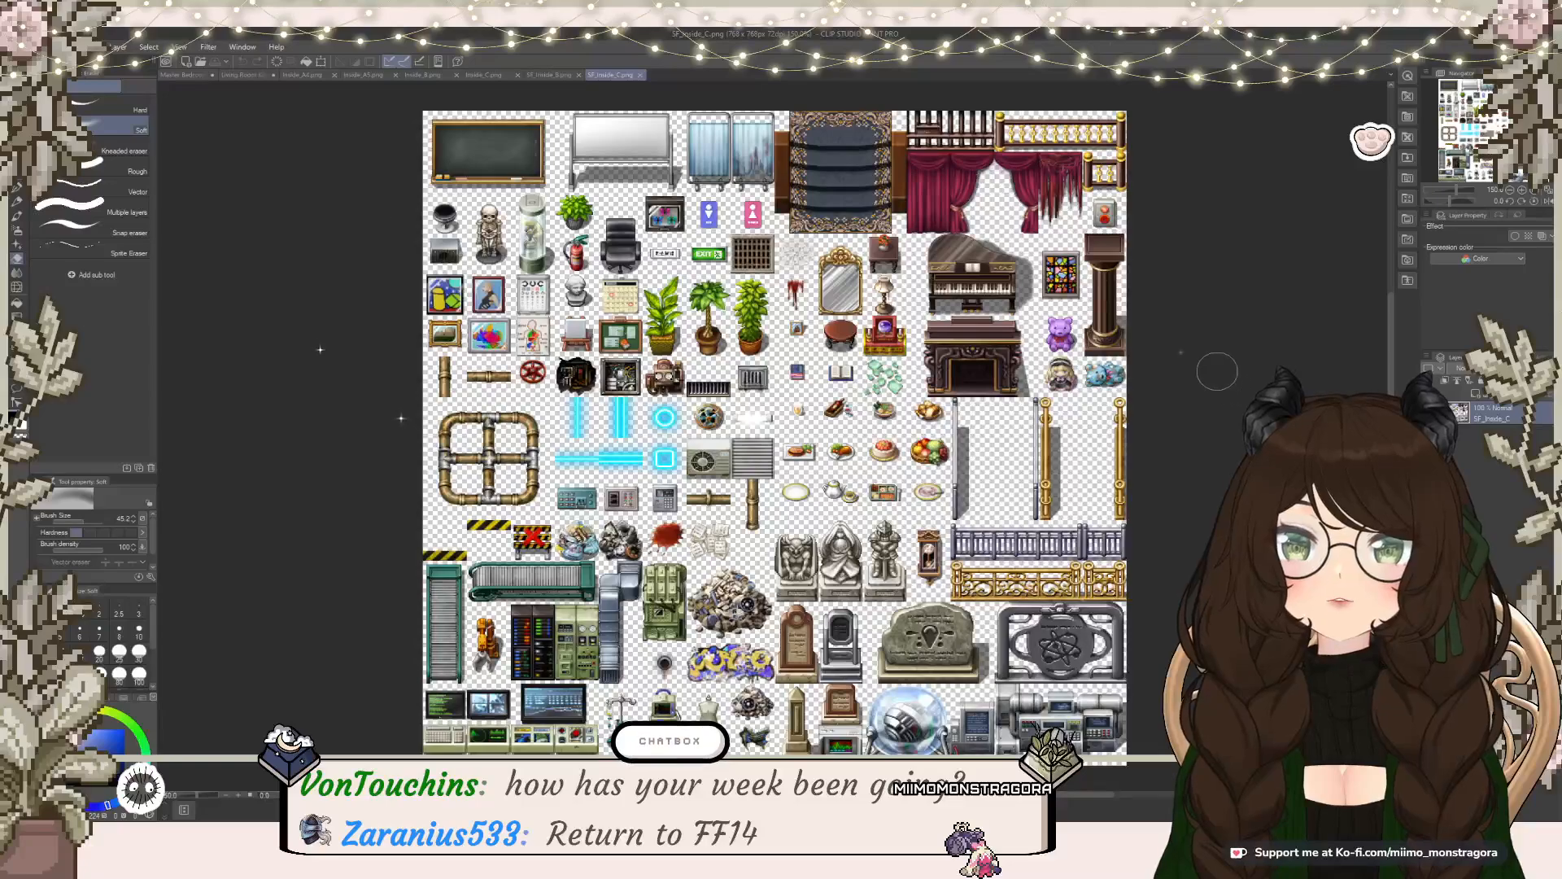
{"action": "scroll", "coordinate": [1216, 368], "scroll_direction": "up", "scroll_amount": 1}
{"action": "scroll", "coordinate": [1211, 366], "scroll_direction": "down", "scroll_amount": 1}
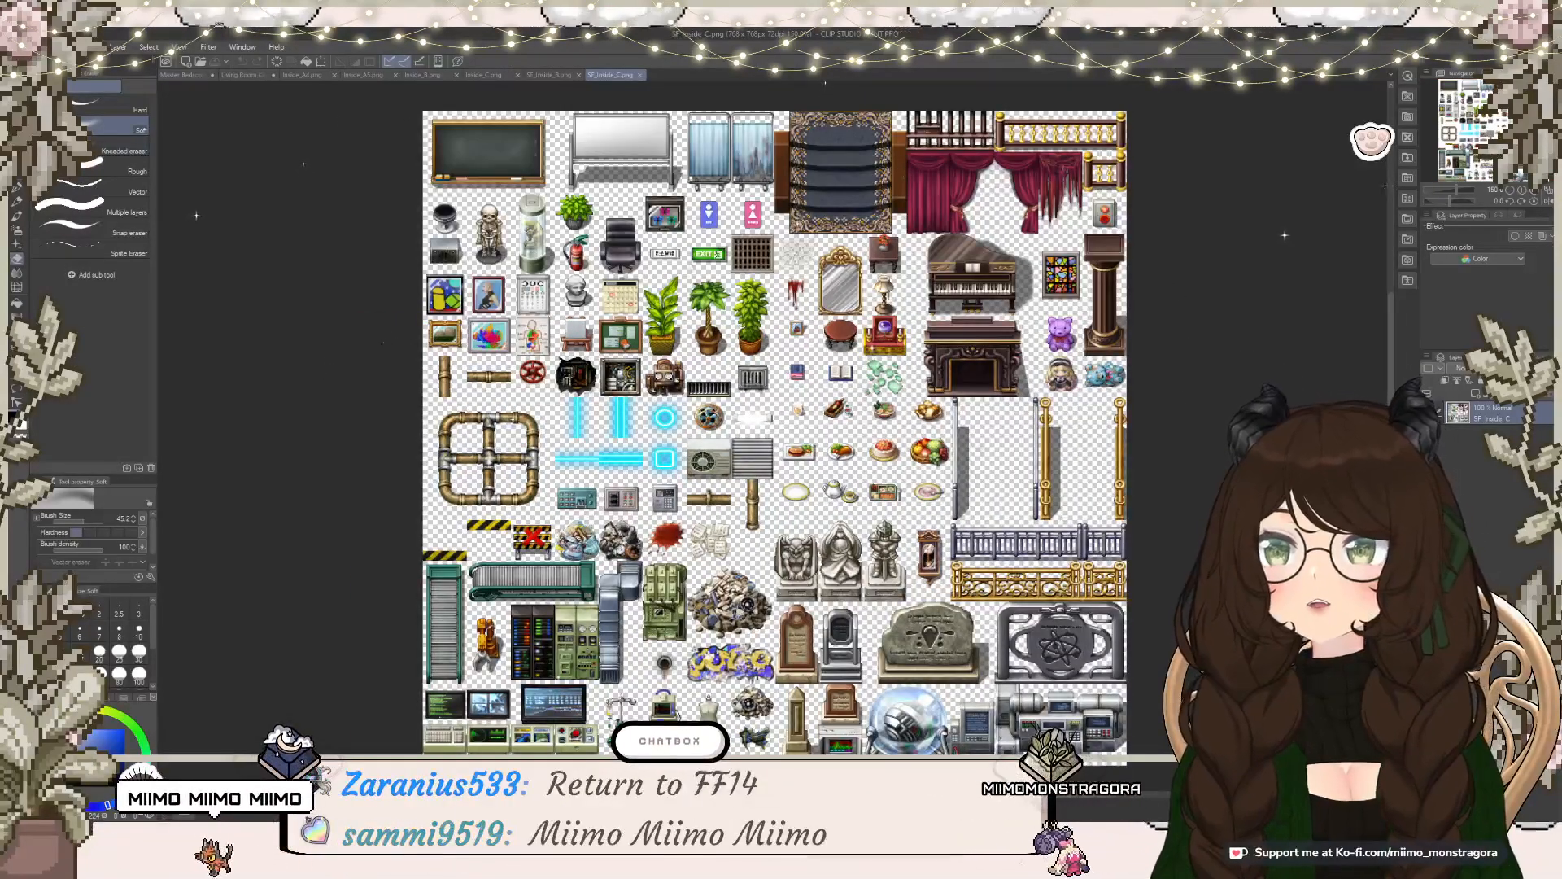
{"action": "key", "text": "m"}
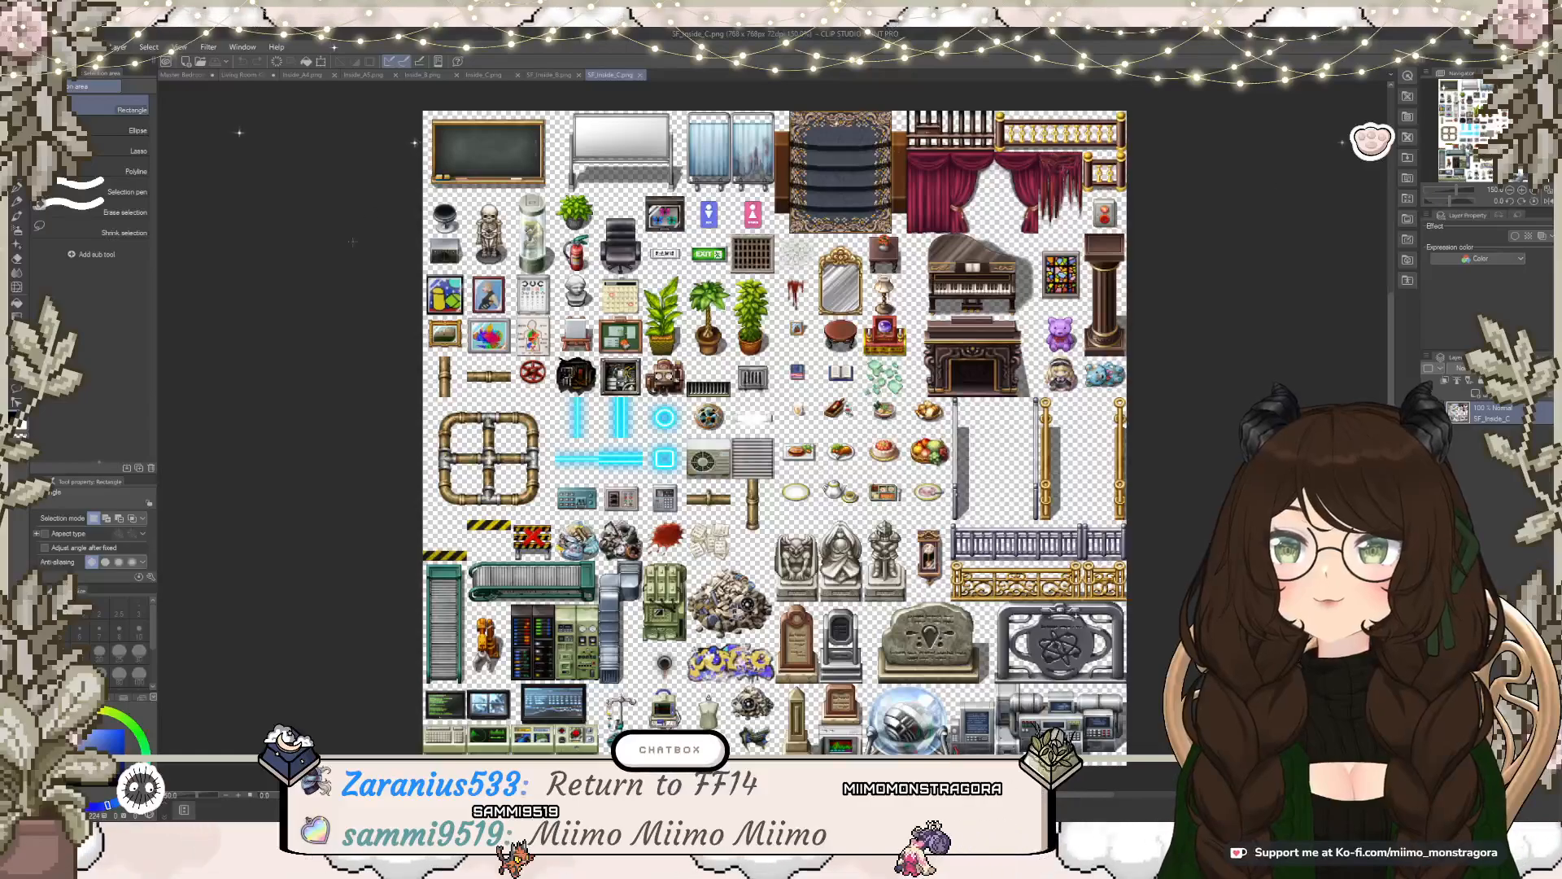
Step: Bring up the SF_Inside_B tileset and enlarge it to examine its modern furniture and fixtures
{"action": "left_click", "coordinate": [561, 76]}
{"action": "scroll", "coordinate": [727, 219], "scroll_direction": "up", "scroll_amount": 4}
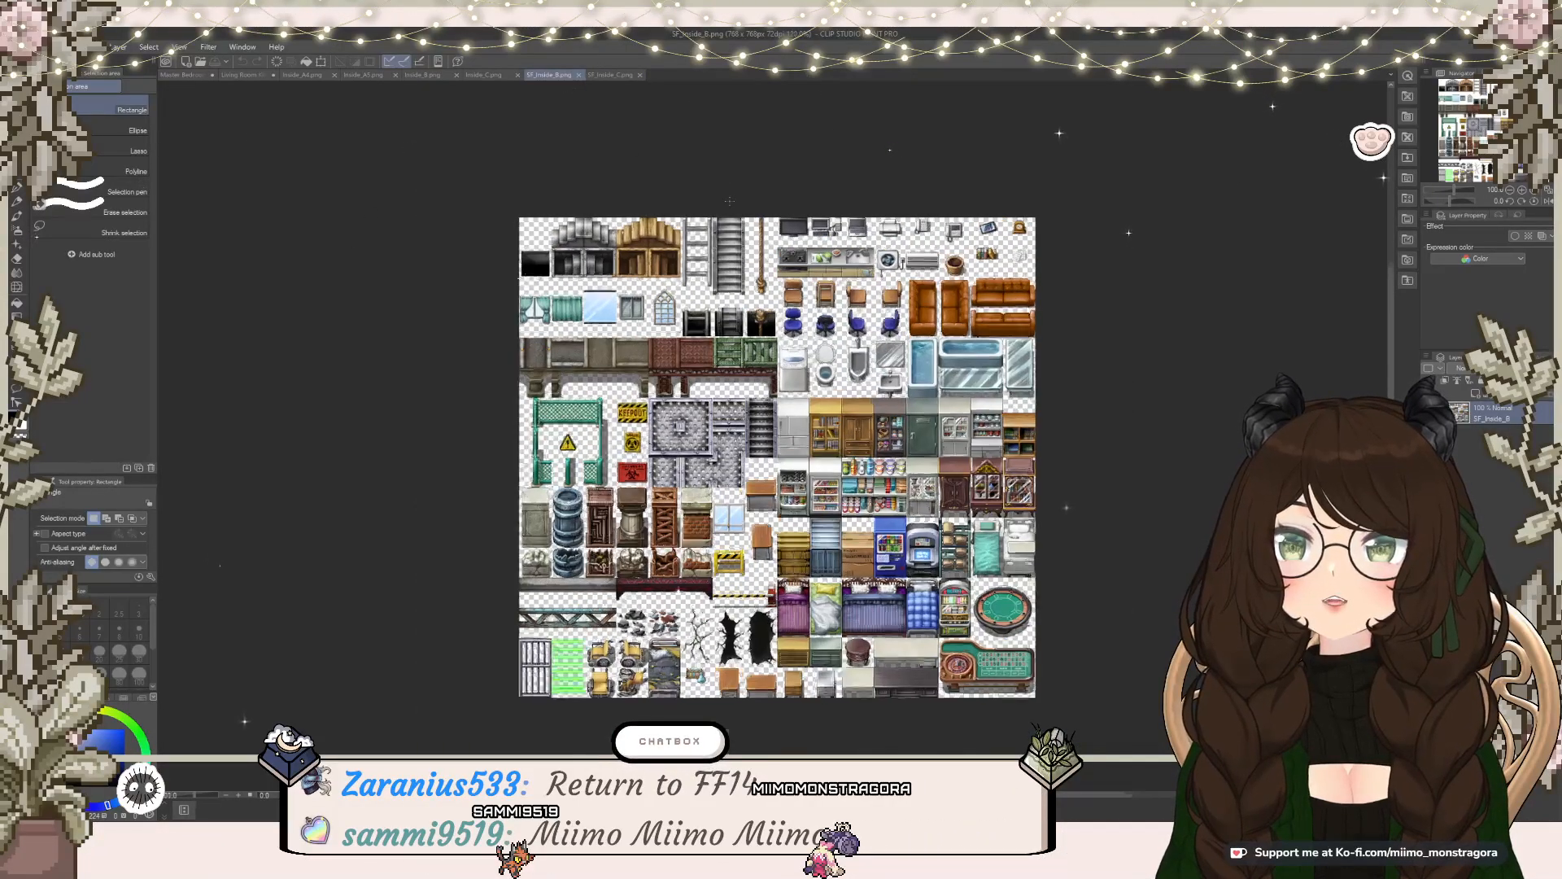
{"action": "left_click_drag", "start_coordinate": [1055, 462], "coordinate": [1060, 349]}
{"action": "scroll", "coordinate": [1060, 348], "scroll_direction": "up", "scroll_amount": 3}
{"action": "scroll", "coordinate": [1094, 418], "scroll_direction": "down", "scroll_amount": 2}
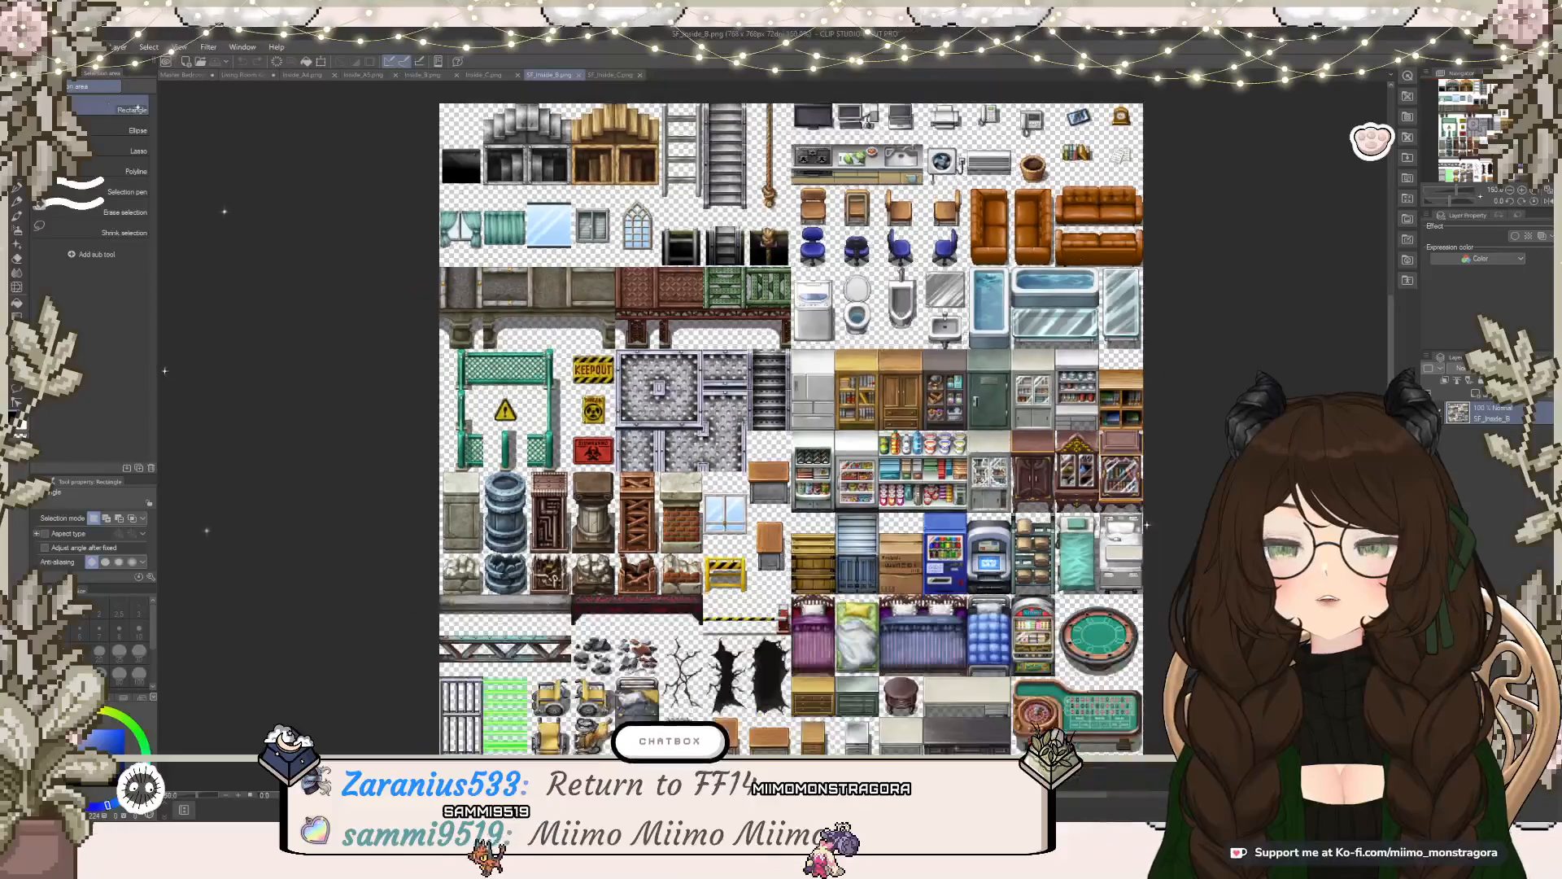
{"action": "scroll", "coordinate": [1052, 399], "scroll_direction": "up", "scroll_amount": 1}
{"action": "scroll", "coordinate": [1052, 399], "scroll_direction": "down", "scroll_amount": 1}
{"action": "scroll", "coordinate": [1052, 400], "scroll_direction": "up", "scroll_amount": 1}
{"action": "scroll", "coordinate": [1053, 400], "scroll_direction": "down", "scroll_amount": 1}
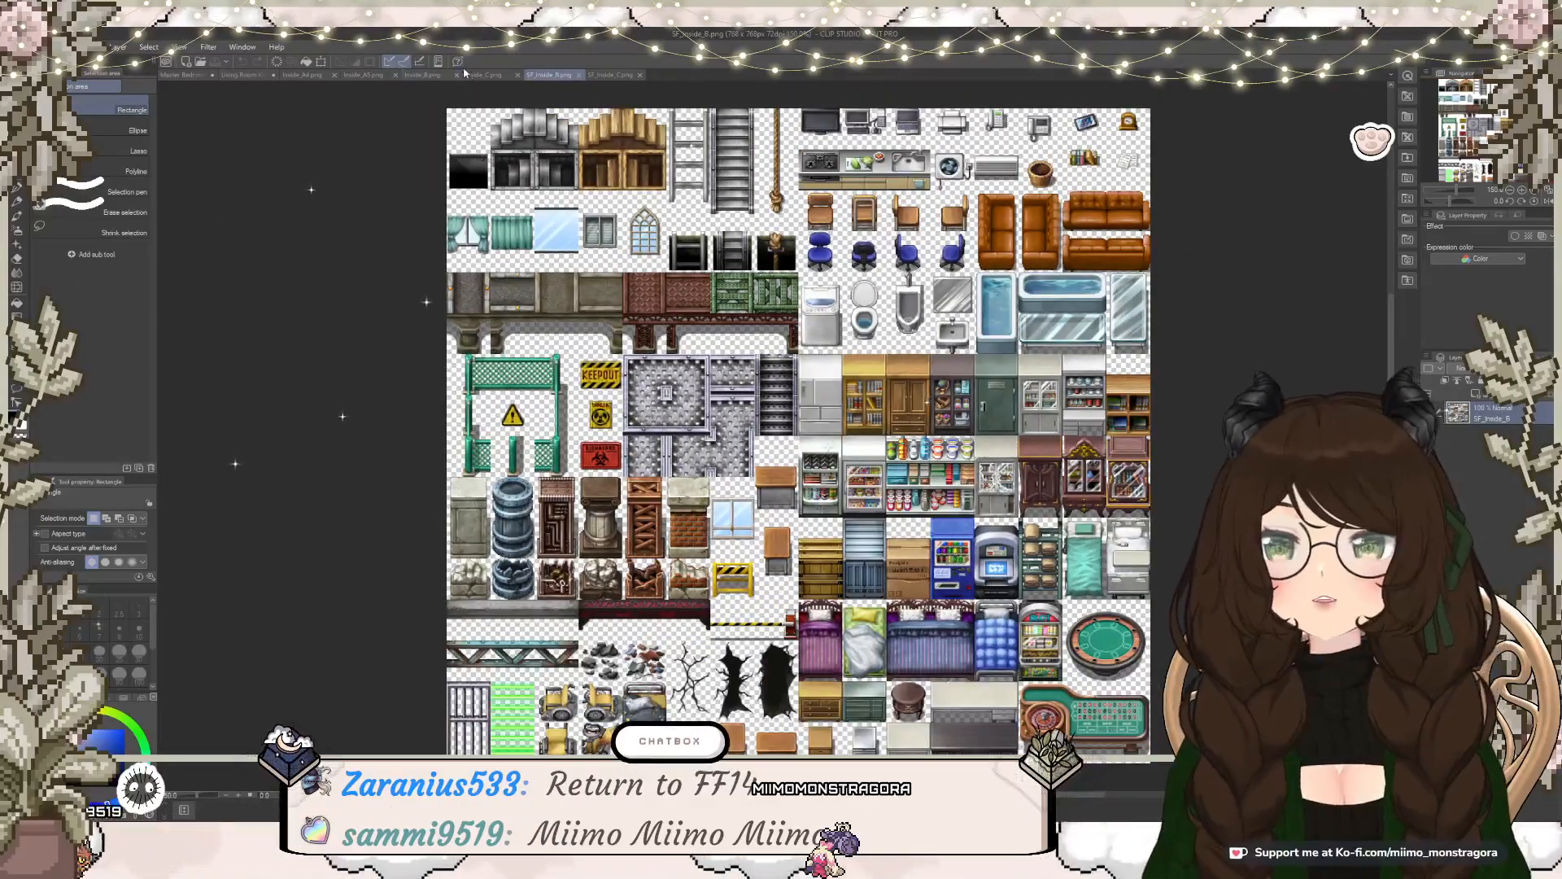
Step: Bring up the Inside_C tileset and enlarge it to examine its food, books and decorations
{"action": "left_click", "coordinate": [489, 75]}
{"action": "scroll", "coordinate": [896, 274], "scroll_direction": "up", "scroll_amount": 2}
{"action": "scroll", "coordinate": [884, 539], "scroll_direction": "up", "scroll_amount": 4}
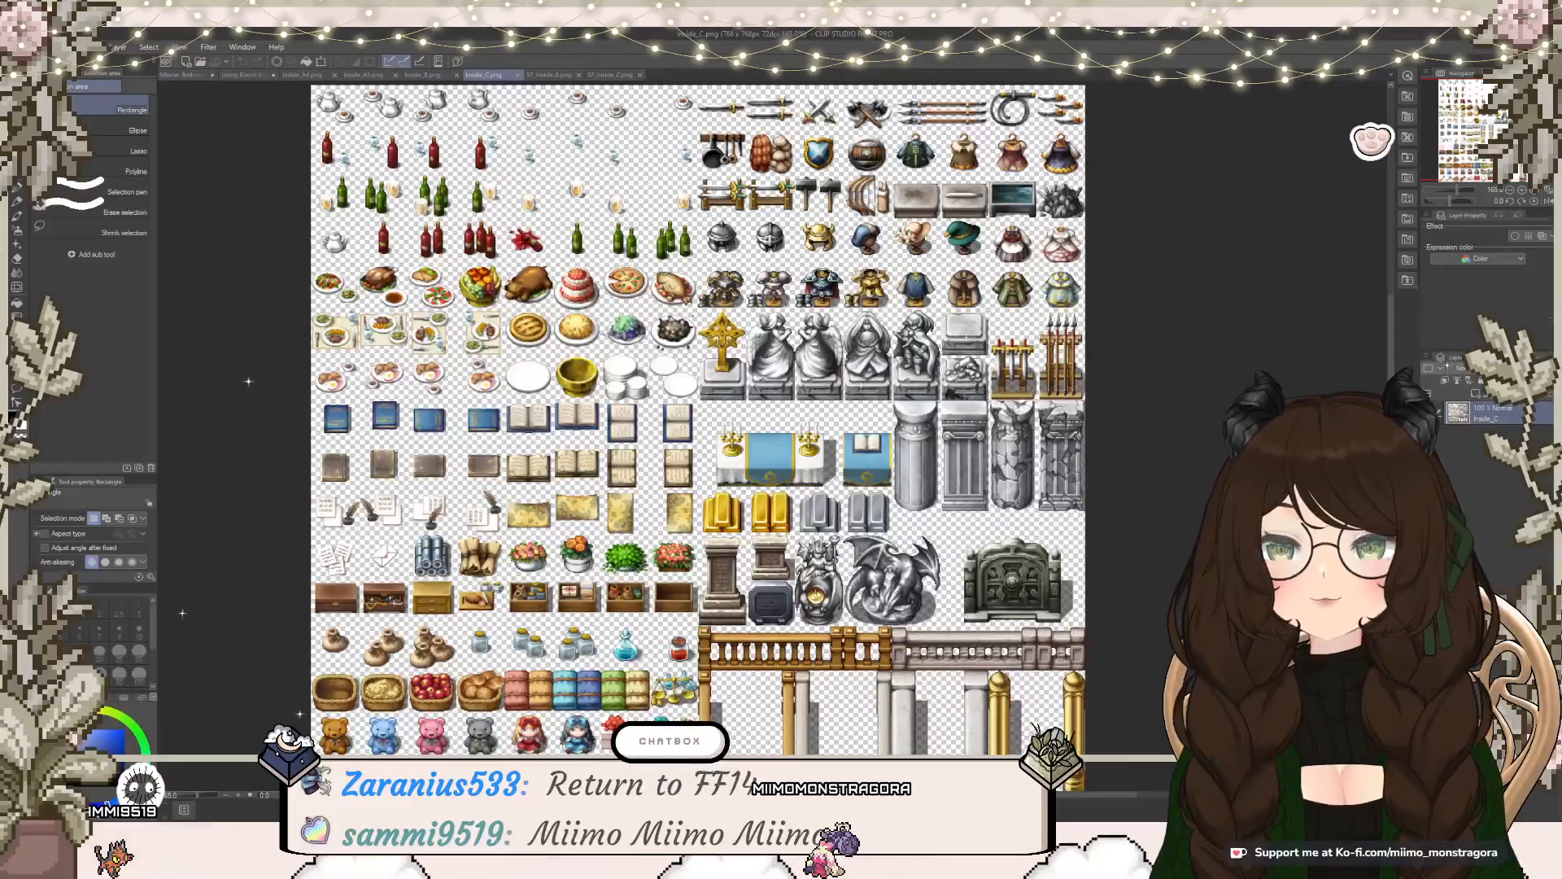
{"action": "scroll", "coordinate": [1012, 339], "scroll_direction": "down", "scroll_amount": 1}
{"action": "left_click_drag", "start_coordinate": [228, 359], "coordinate": [257, 361]}
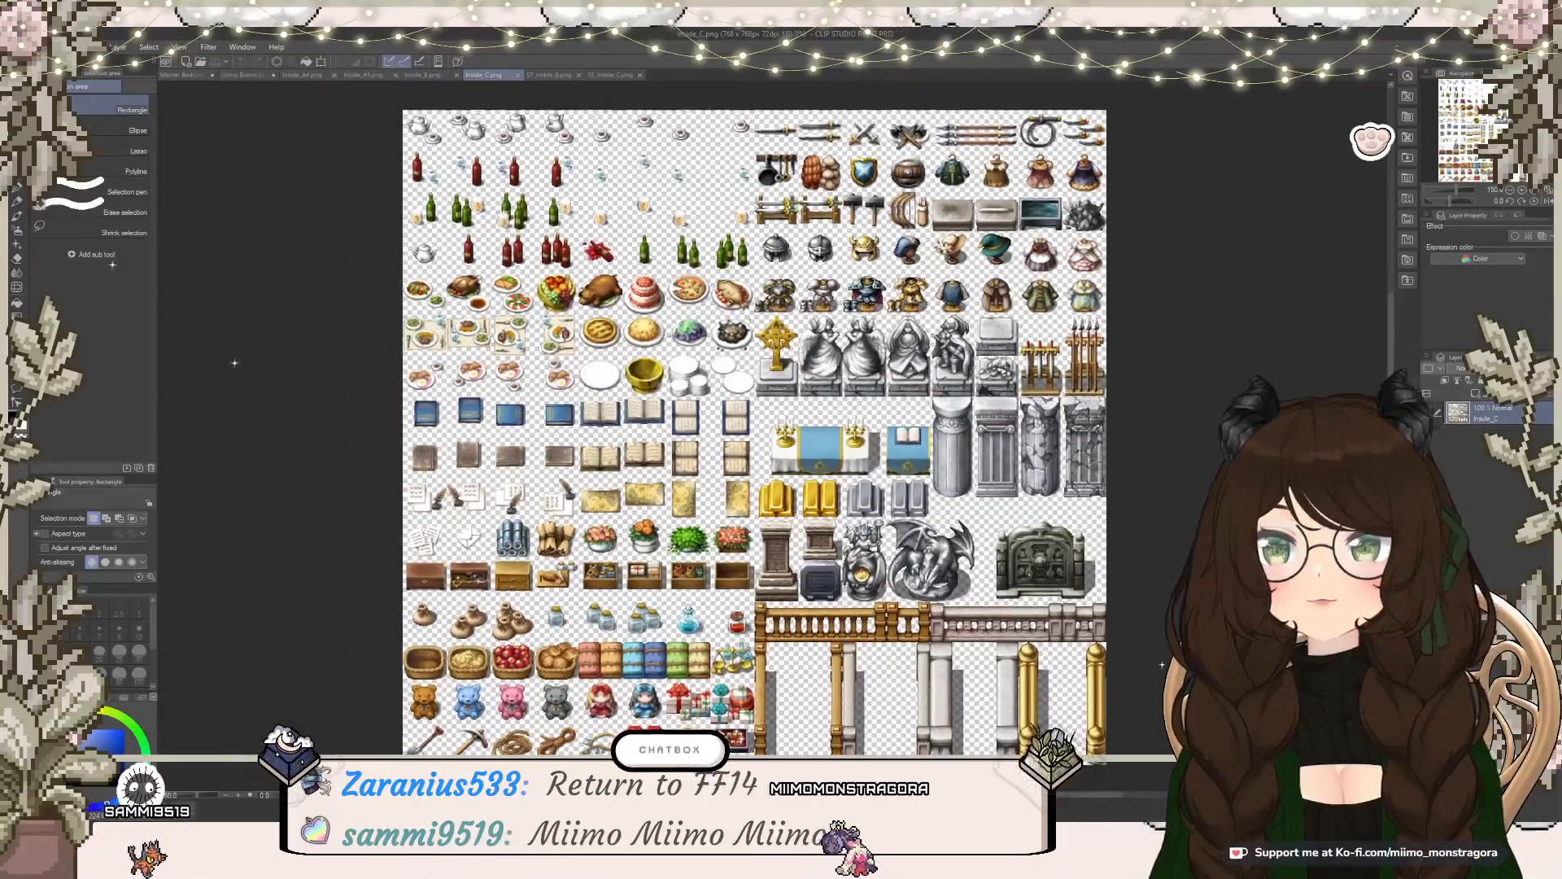
Step: Bring up the Inside_B tileset and fit the whole sheet in view to examine its furniture and kitchen pieces
{"action": "left_click", "coordinate": [420, 75]}
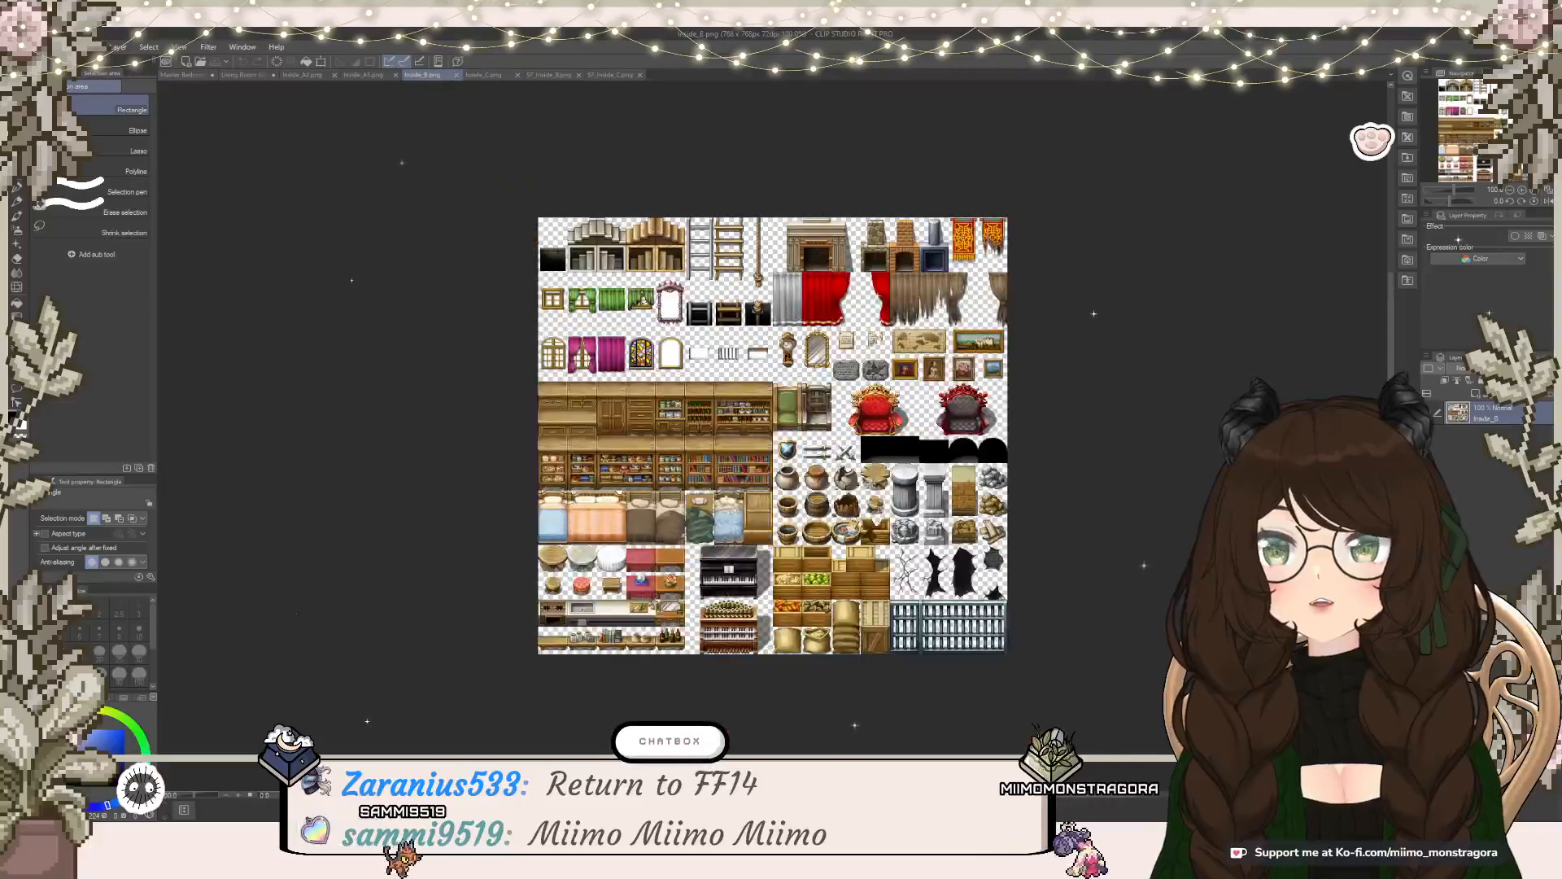
{"action": "scroll", "coordinate": [717, 428], "scroll_direction": "up", "scroll_amount": 3}
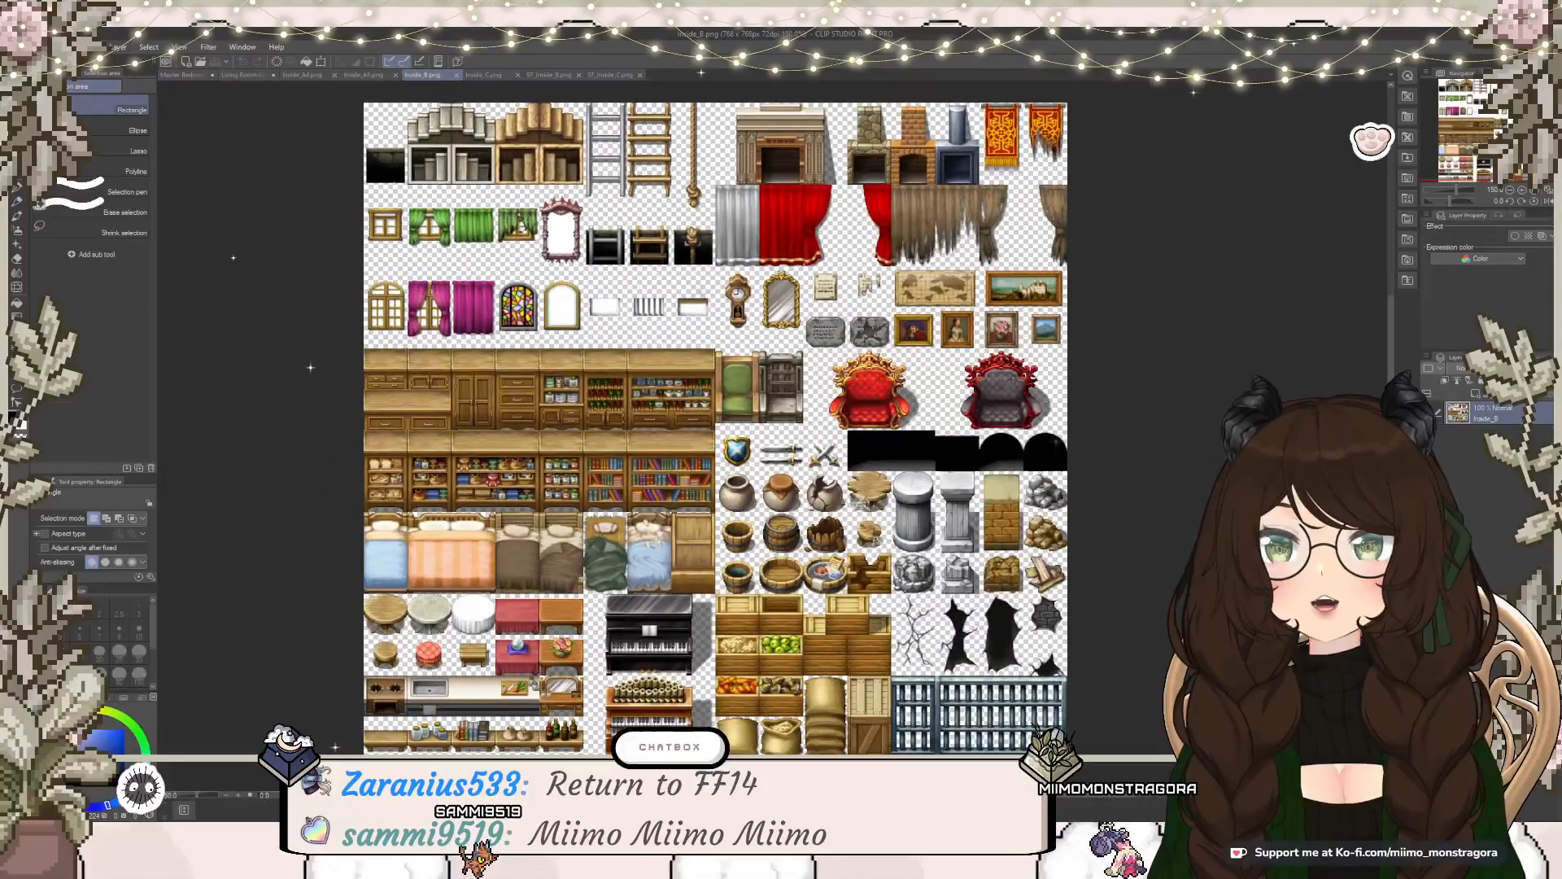
{"action": "scroll", "coordinate": [985, 382], "scroll_direction": "up", "scroll_amount": 1}
{"action": "left_click_drag", "start_coordinate": [984, 382], "coordinate": [1016, 390]}
{"action": "scroll", "coordinate": [1017, 389], "scroll_direction": "down", "scroll_amount": 1}
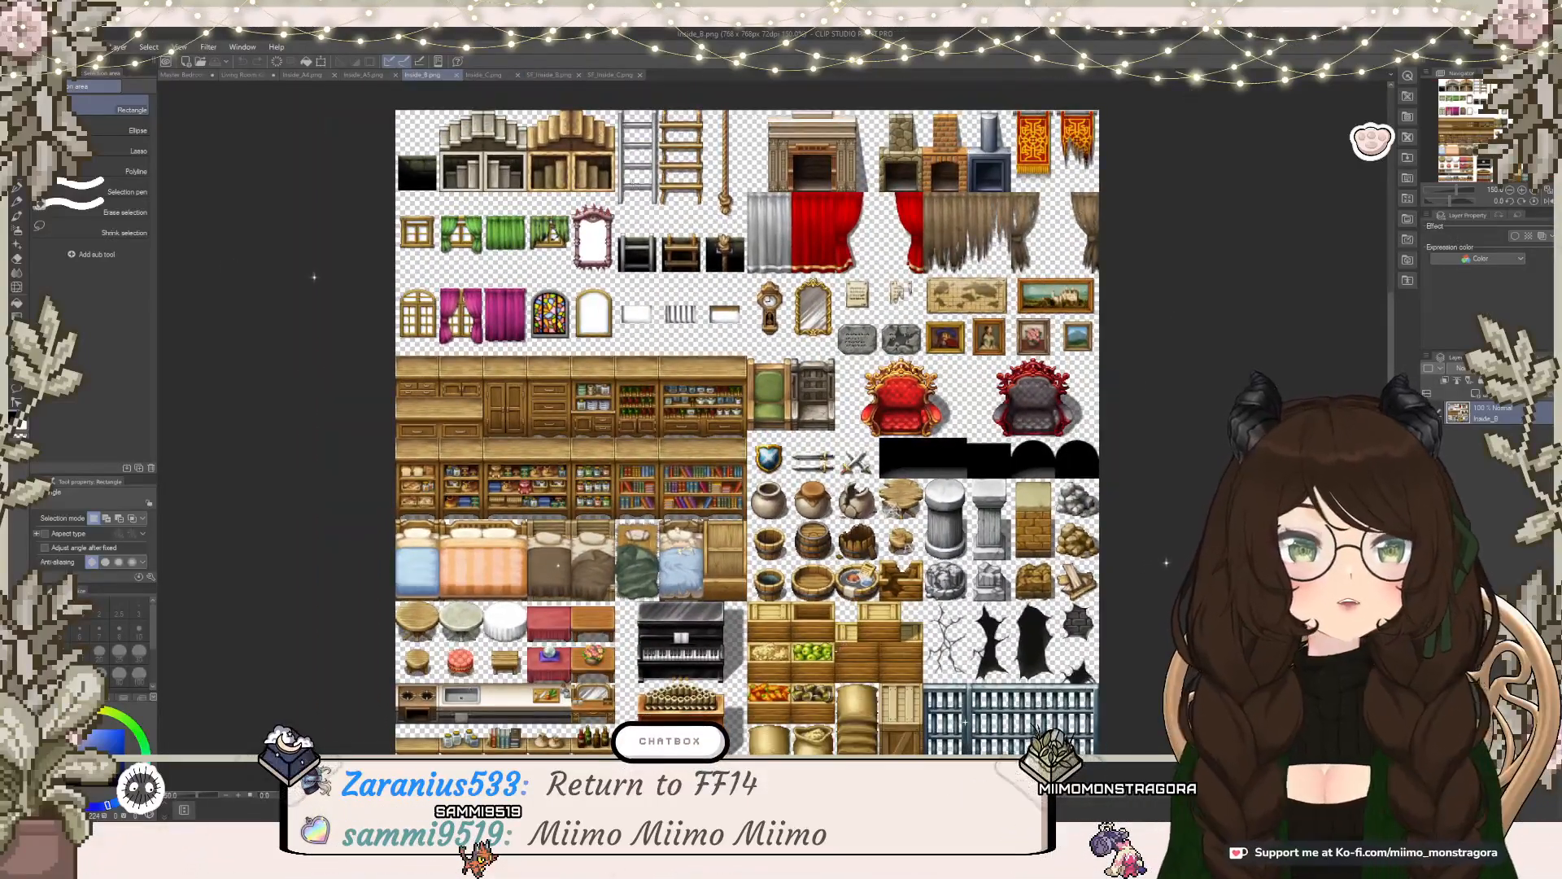
{"action": "scroll", "coordinate": [561, 562], "scroll_direction": "down", "scroll_amount": 1}
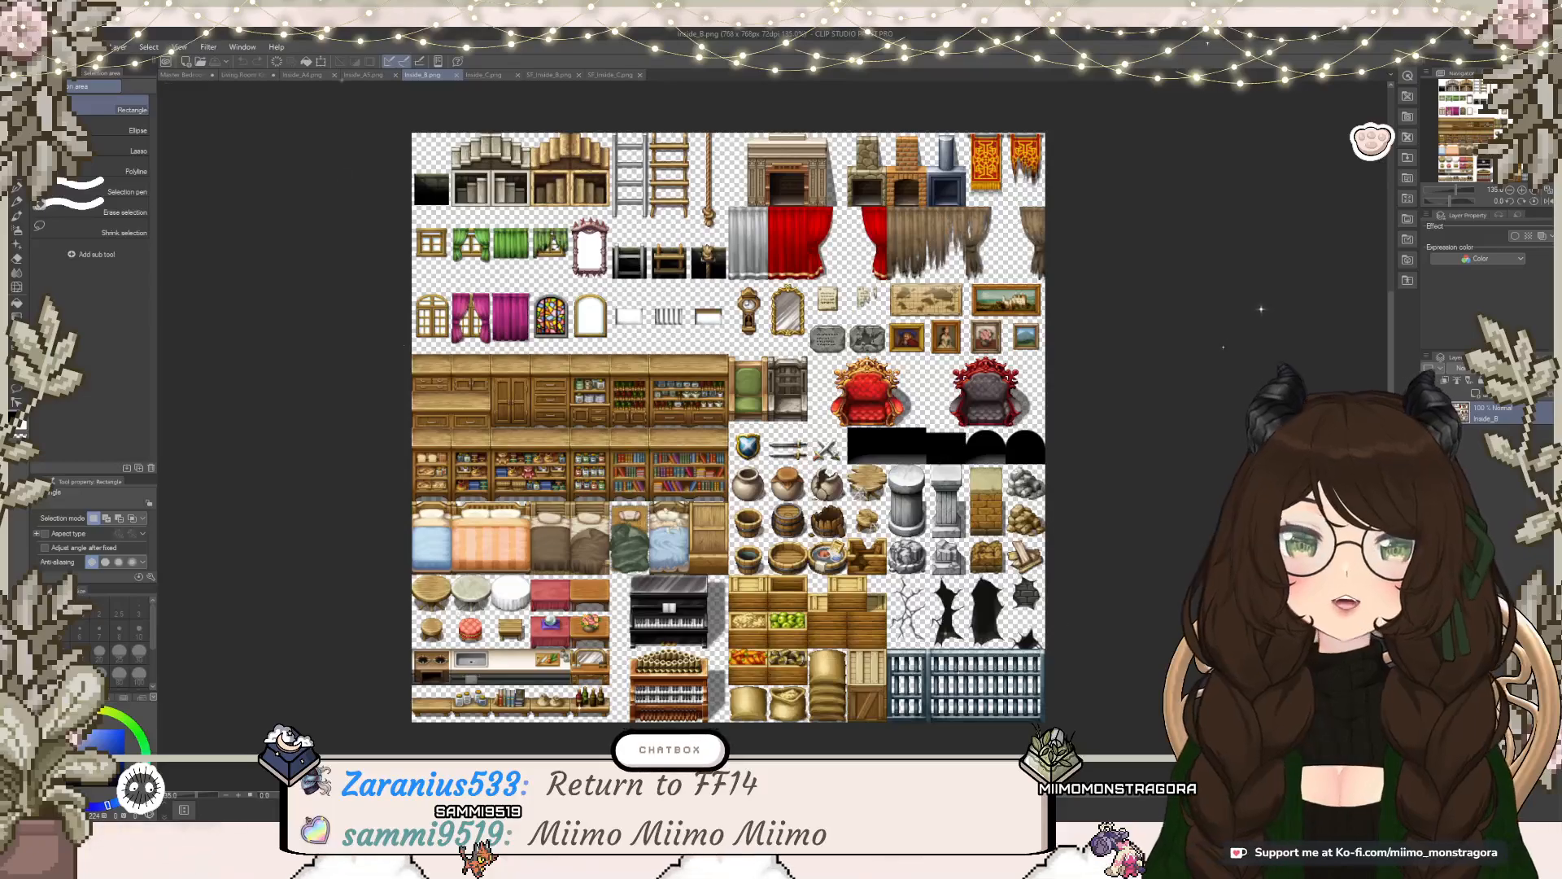
Step: Bring up the Inside_A5 tileset and enlarge it to examine its floor and stair tiles
{"action": "left_click", "coordinate": [363, 75]}
{"action": "scroll", "coordinate": [949, 481], "scroll_direction": "up", "scroll_amount": 3}
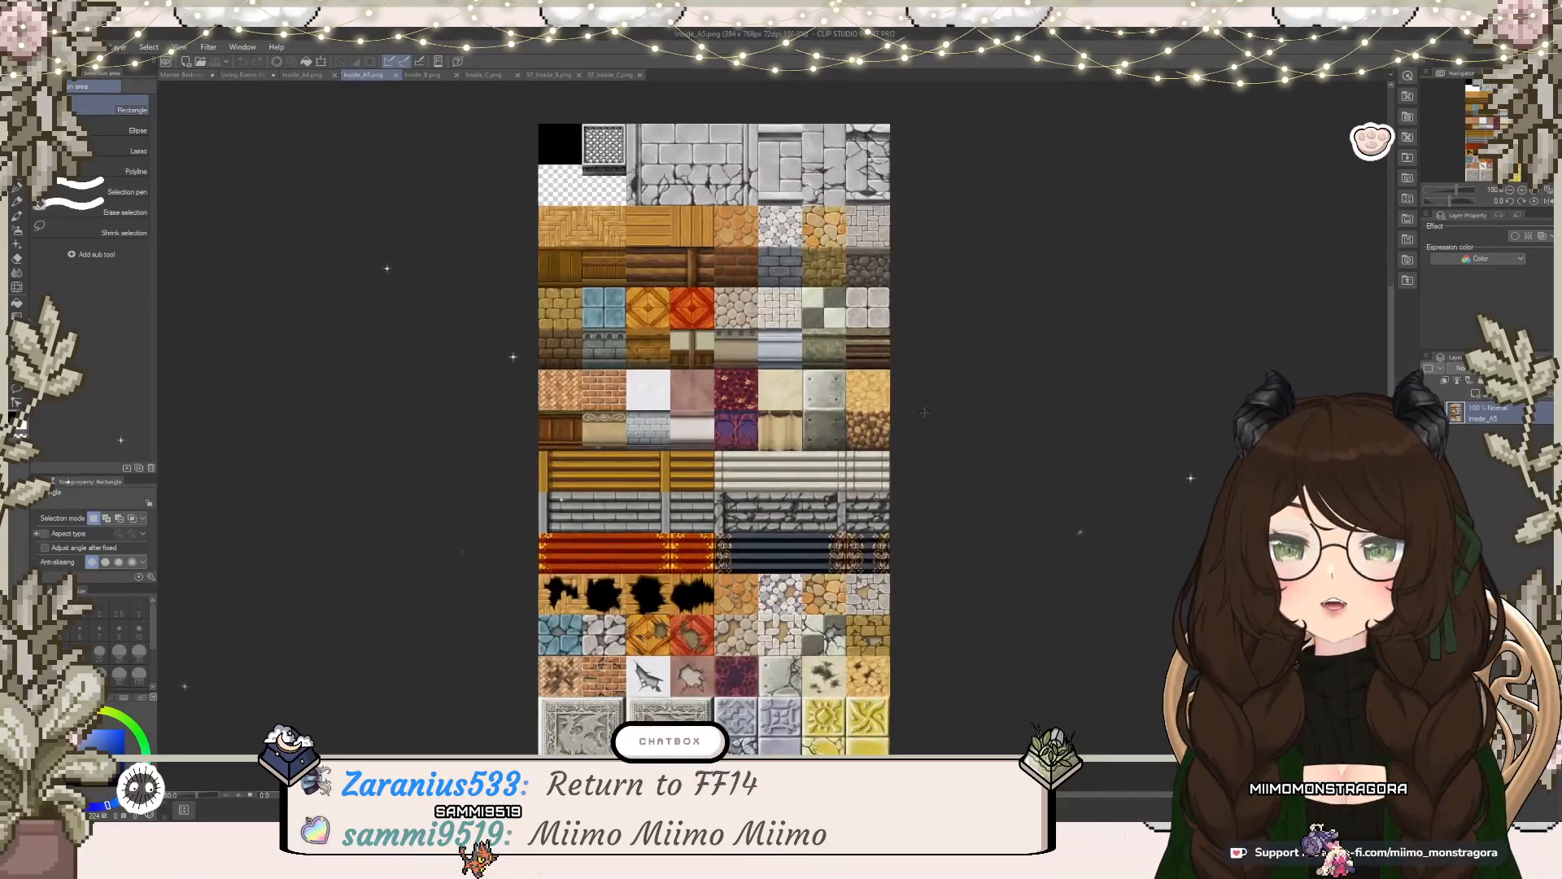
{"action": "scroll", "coordinate": [949, 481], "scroll_direction": "up", "scroll_amount": 1}
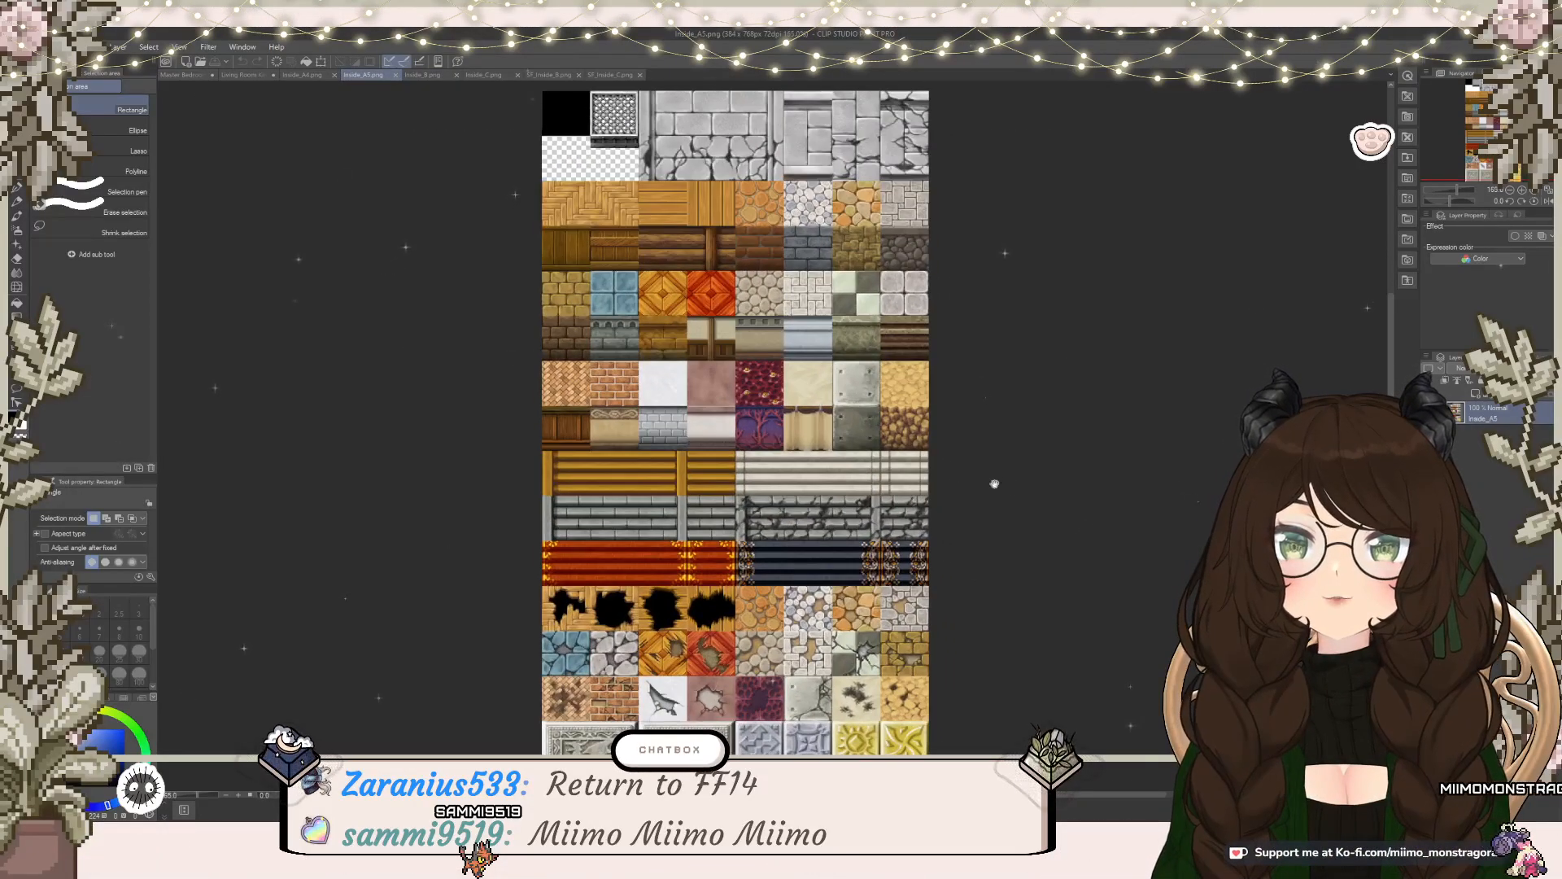
{"action": "scroll", "coordinate": [995, 483], "scroll_direction": "down", "scroll_amount": 1}
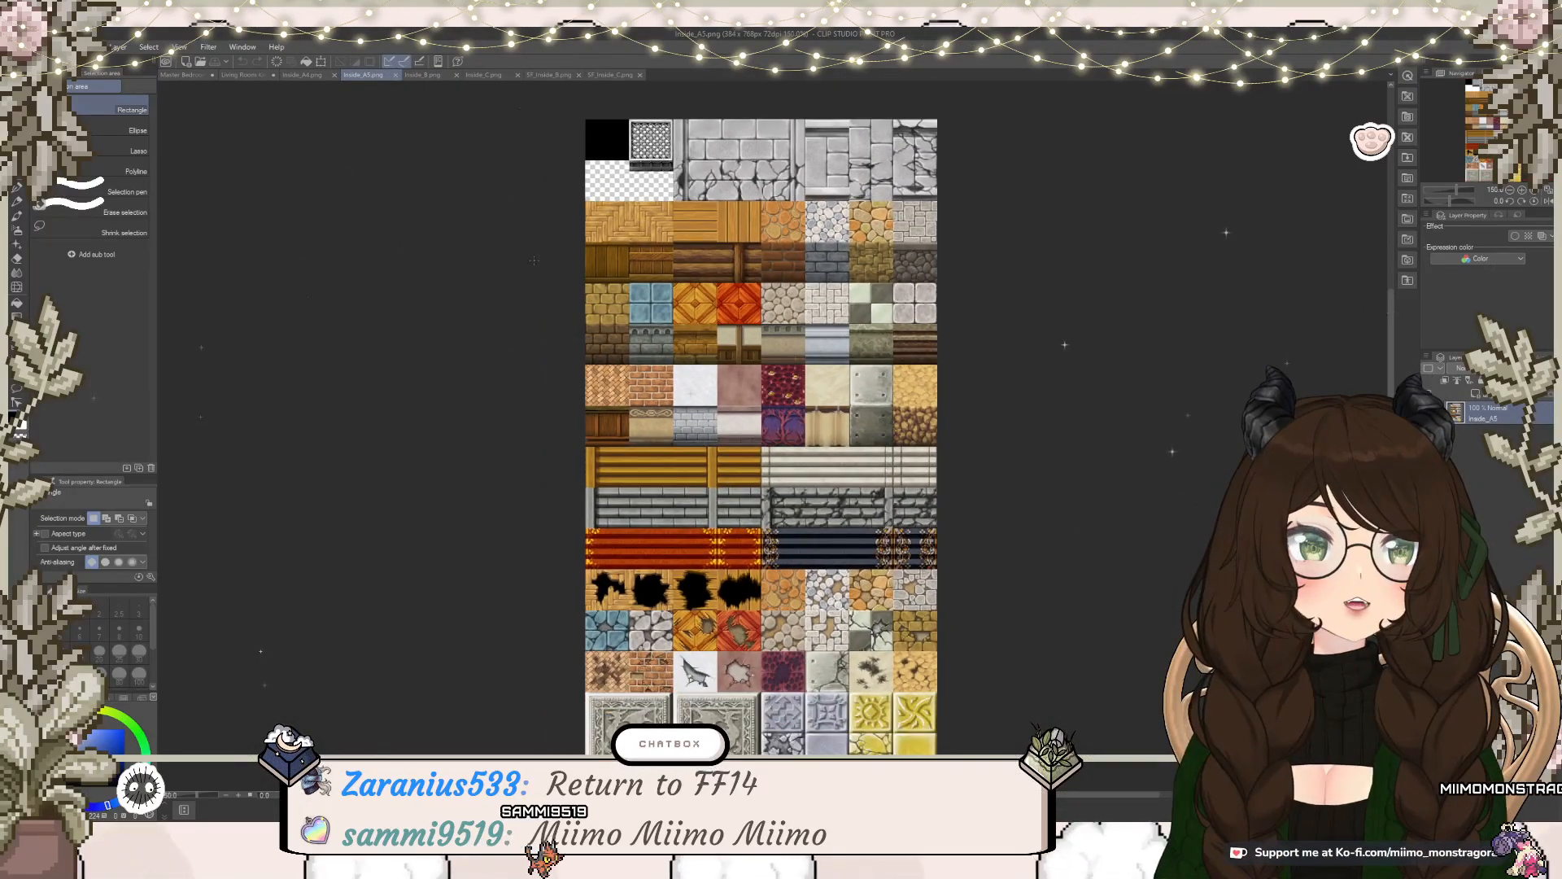
Step: Bring up the Inside_A4 tileset enlarged to examine its wall tiles, checking briefly against the Living Room Kitchen canvas
{"action": "left_click", "coordinate": [304, 75]}
{"action": "scroll", "coordinate": [936, 397], "scroll_direction": "up", "scroll_amount": 4}
{"action": "left_click_drag", "start_coordinate": [973, 444], "coordinate": [1055, 428]}
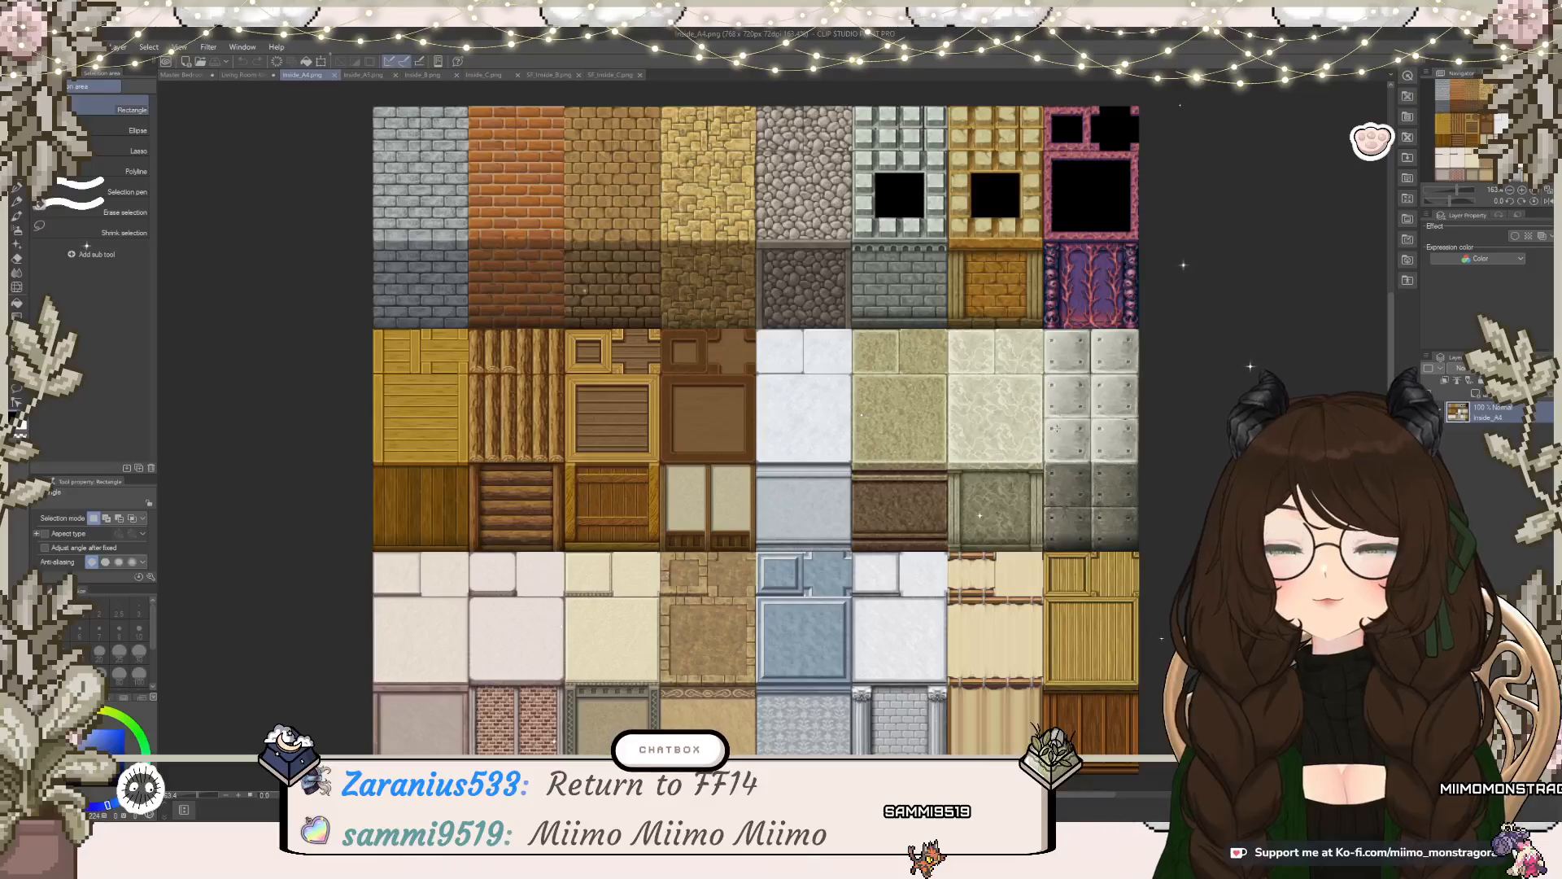
{"action": "scroll", "coordinate": [1057, 428], "scroll_direction": "up", "scroll_amount": 1}
{"action": "scroll", "coordinate": [1057, 428], "scroll_direction": "down", "scroll_amount": 1}
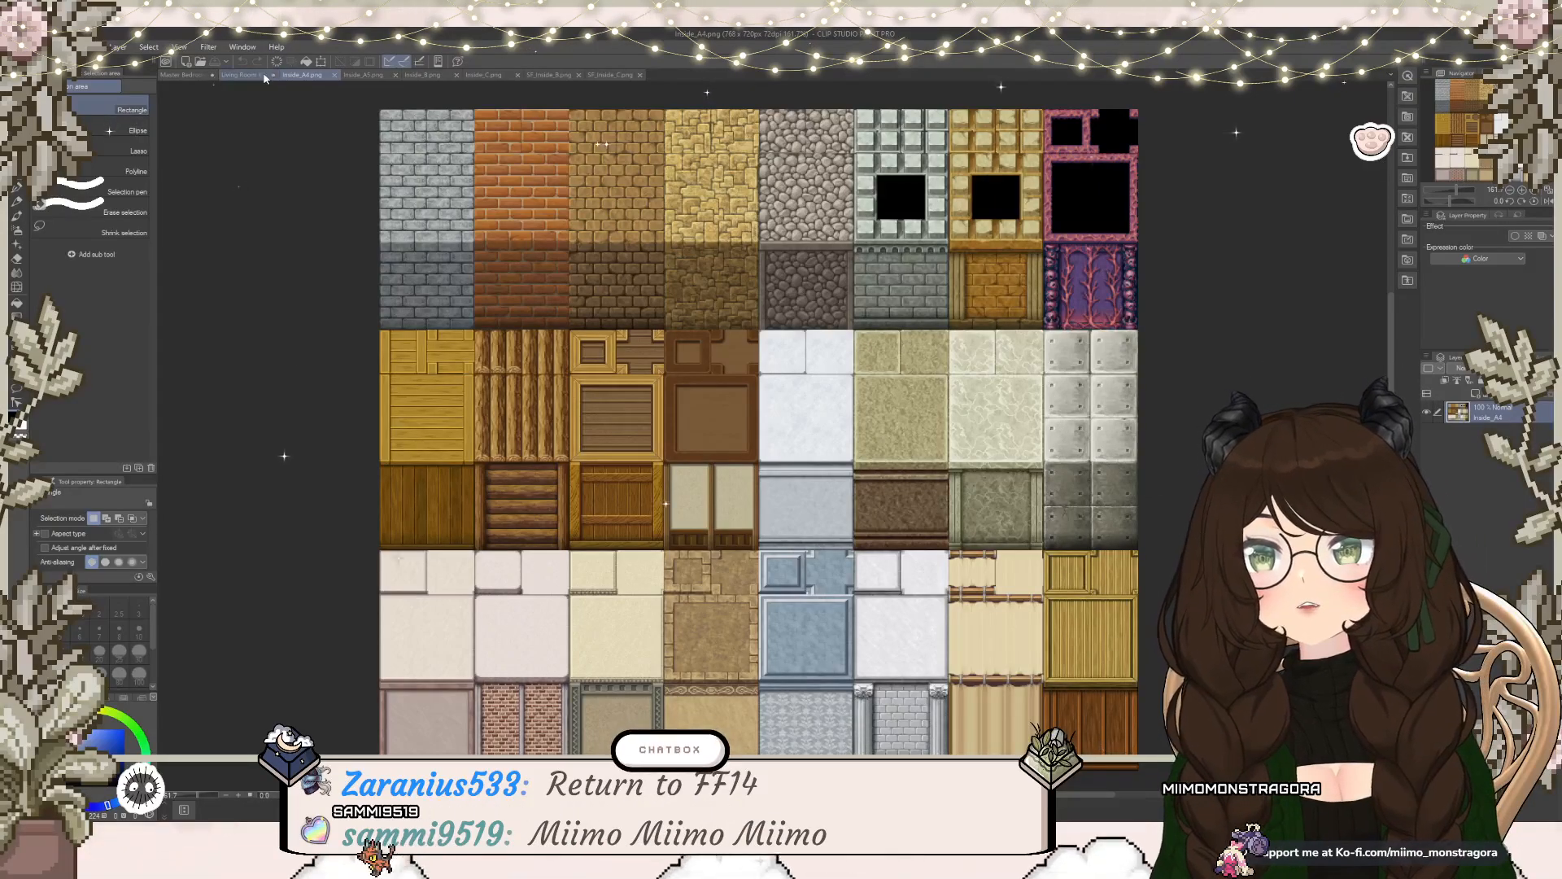
{"action": "left_click", "coordinate": [242, 75]}
{"action": "left_click", "coordinate": [333, 76]}
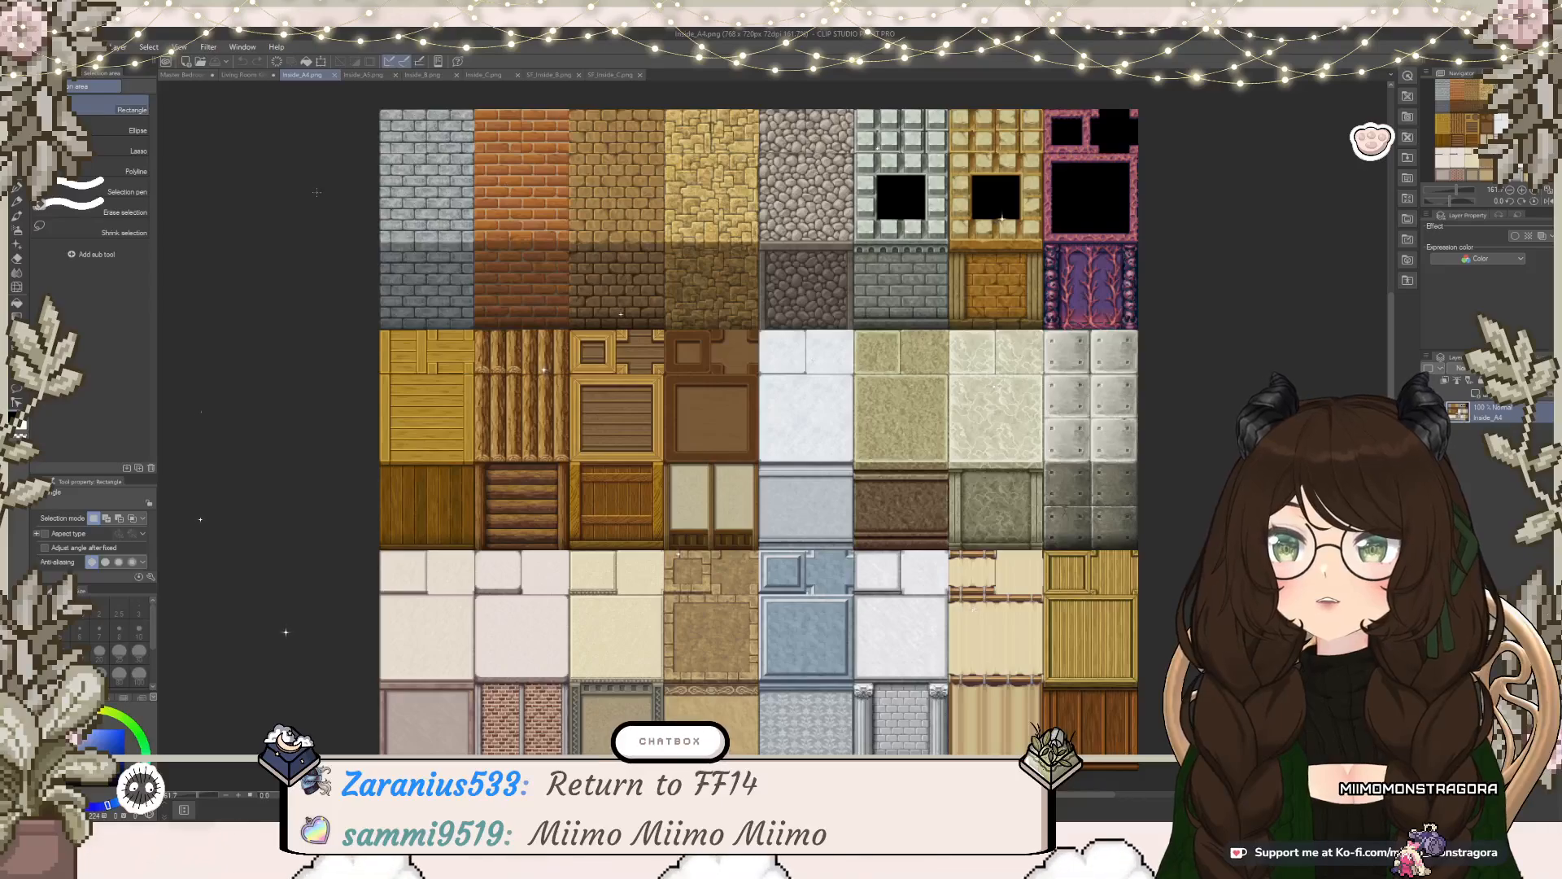
Step: Review the finished Master Bedroom map and the Living Room Kitchen canvas, and return to the Inside_A4 tileset
{"action": "left_click", "coordinate": [184, 75]}
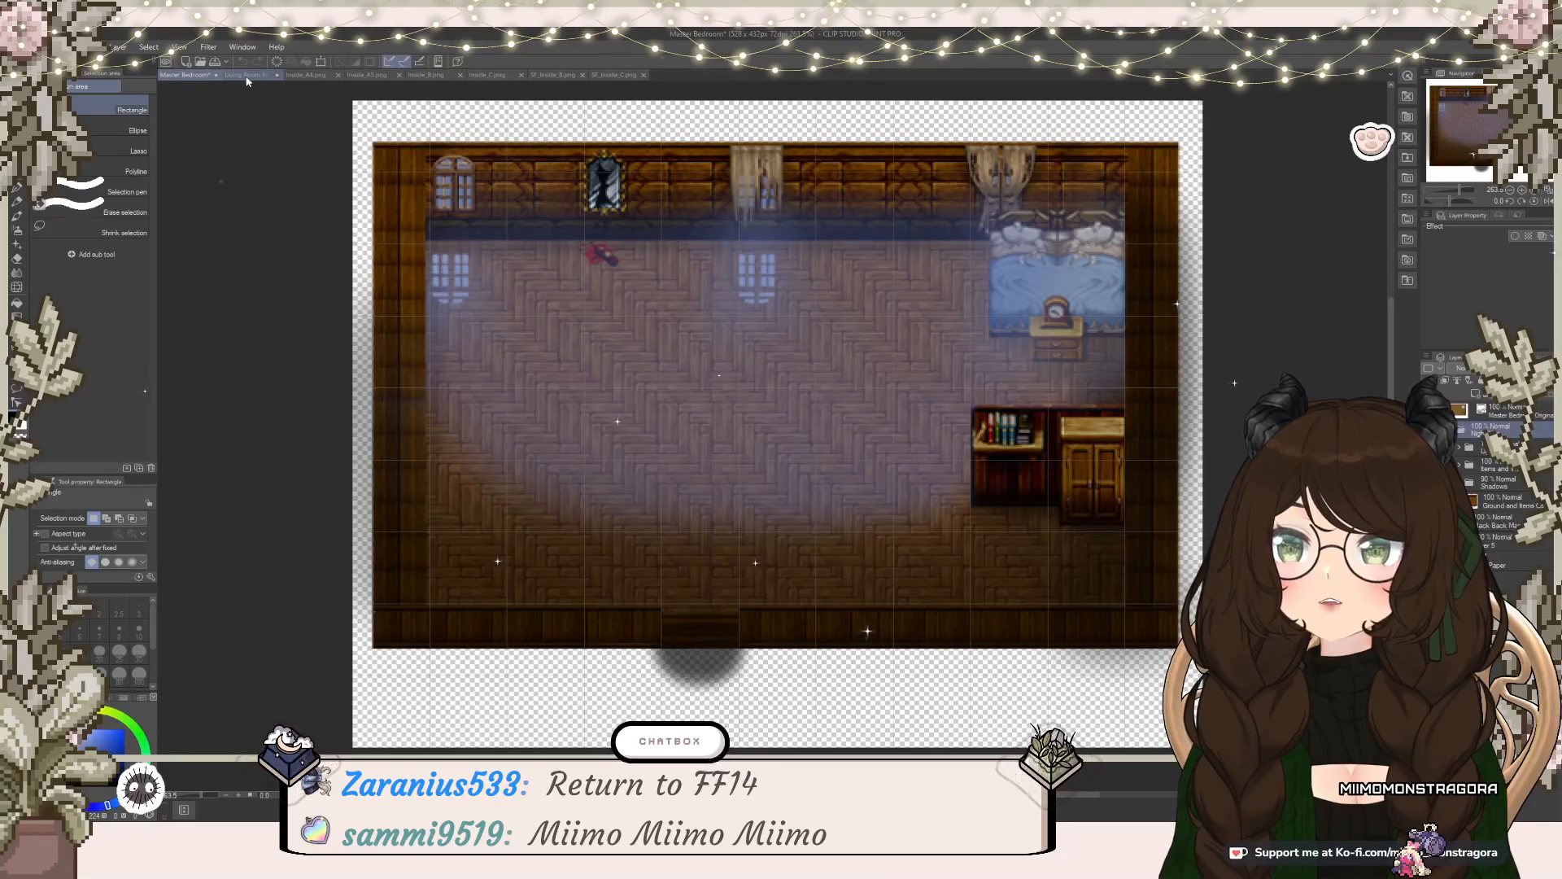
{"action": "left_click", "coordinate": [247, 75]}
{"action": "left_click", "coordinate": [319, 76]}
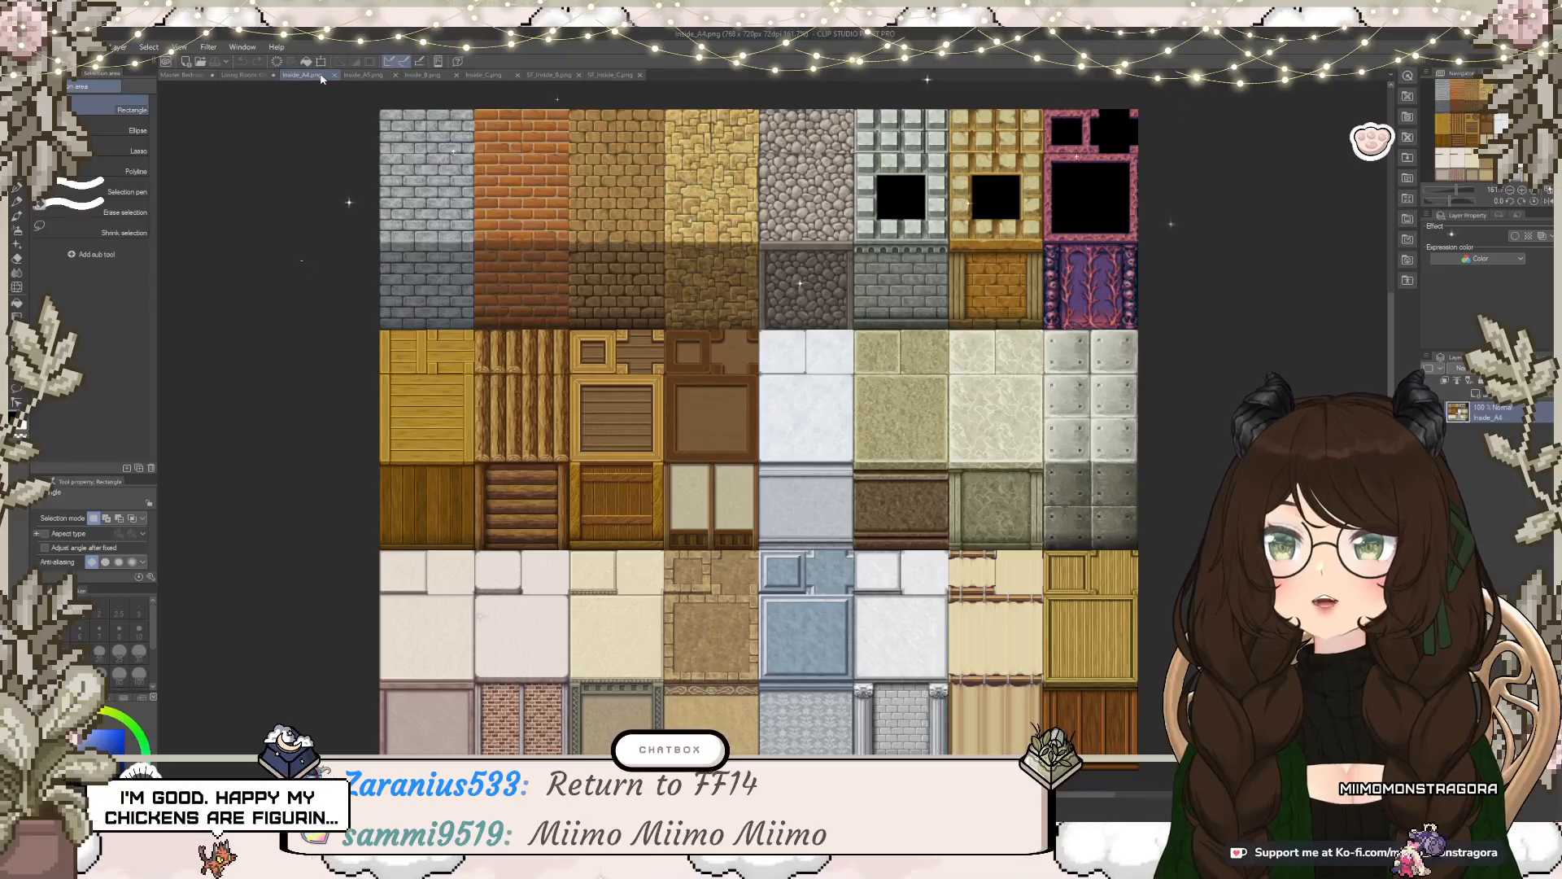
Step: Copy the second herringbone floor tile from Inside_A5 into the Living Room Kitchen canvas and select the area around the pasted tile
{"action": "left_click", "coordinate": [368, 75]}
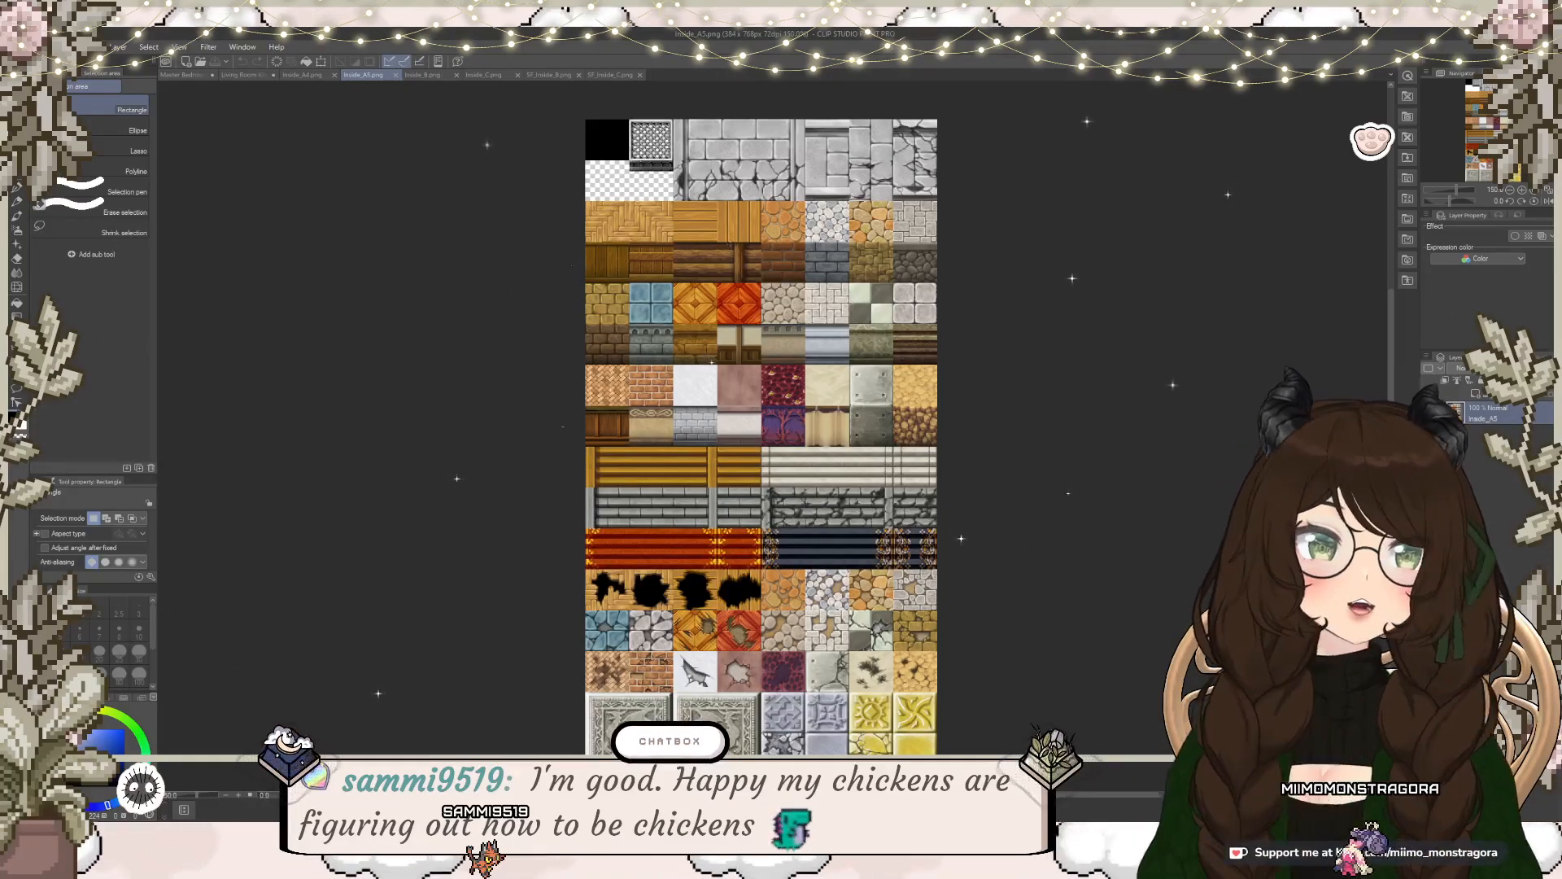
{"action": "scroll", "coordinate": [674, 238], "scroll_direction": "up", "scroll_amount": 5}
{"action": "scroll", "coordinate": [673, 238], "scroll_direction": "up", "scroll_amount": 2}
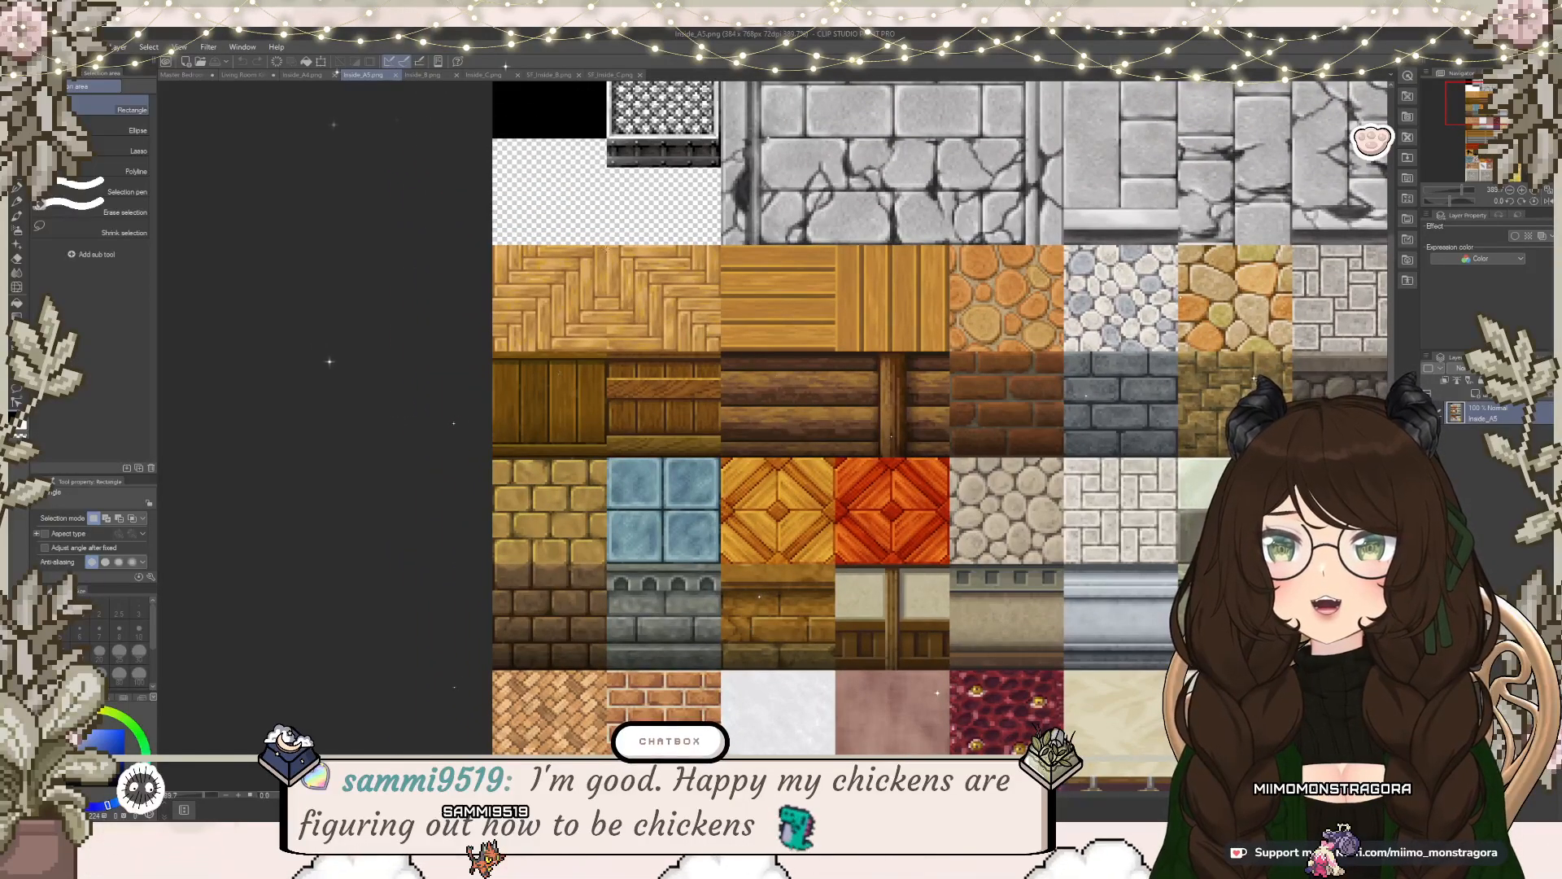
{"action": "scroll", "coordinate": [628, 237], "scroll_direction": "up", "scroll_amount": 3}
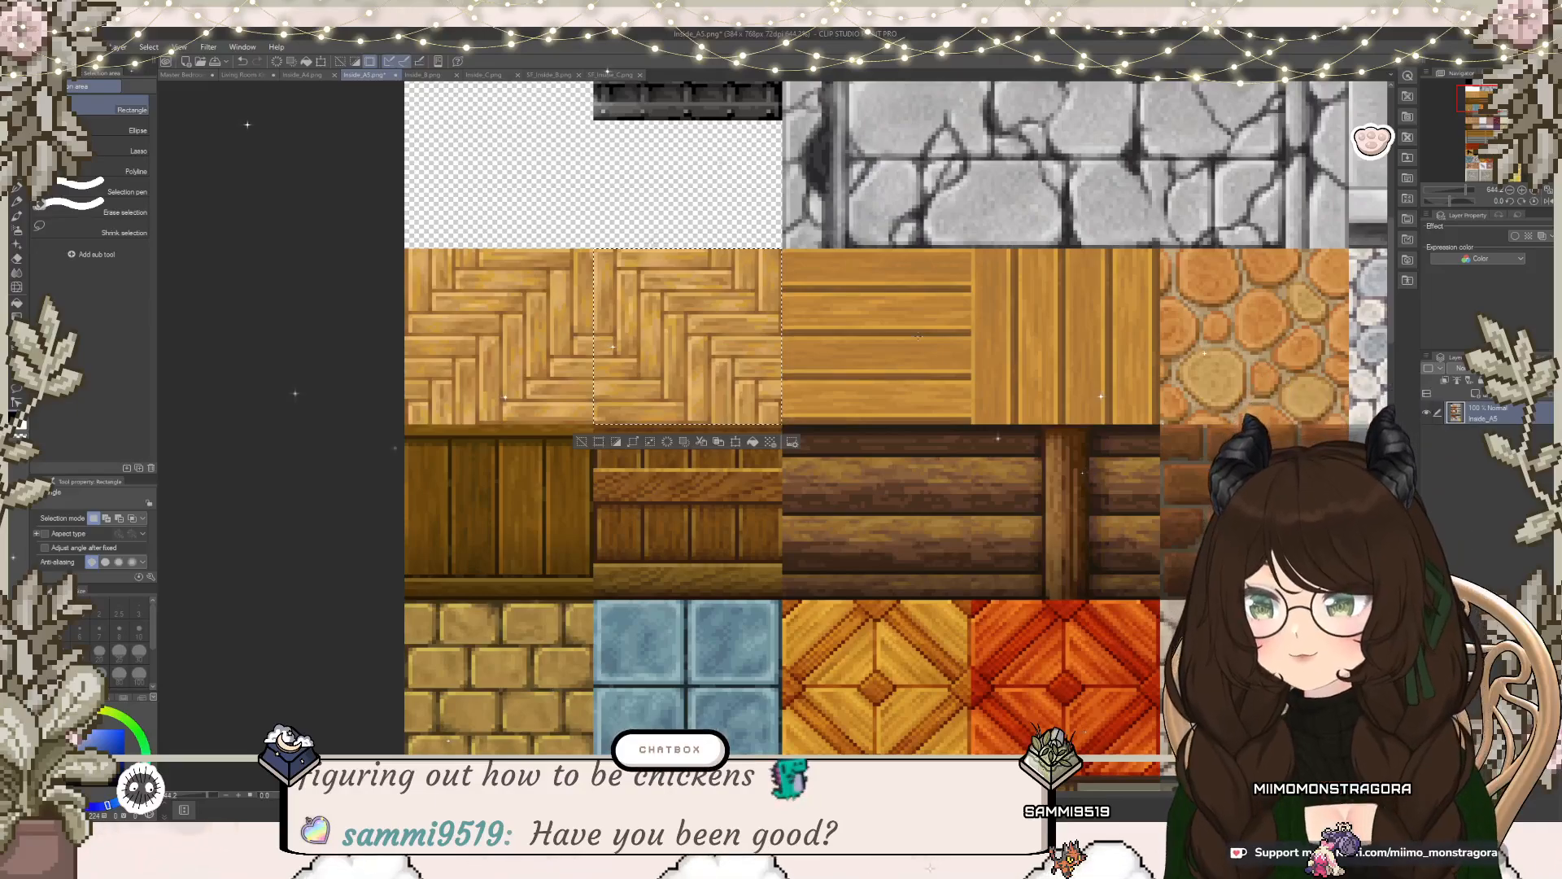
{"action": "left_click", "coordinate": [247, 80]}
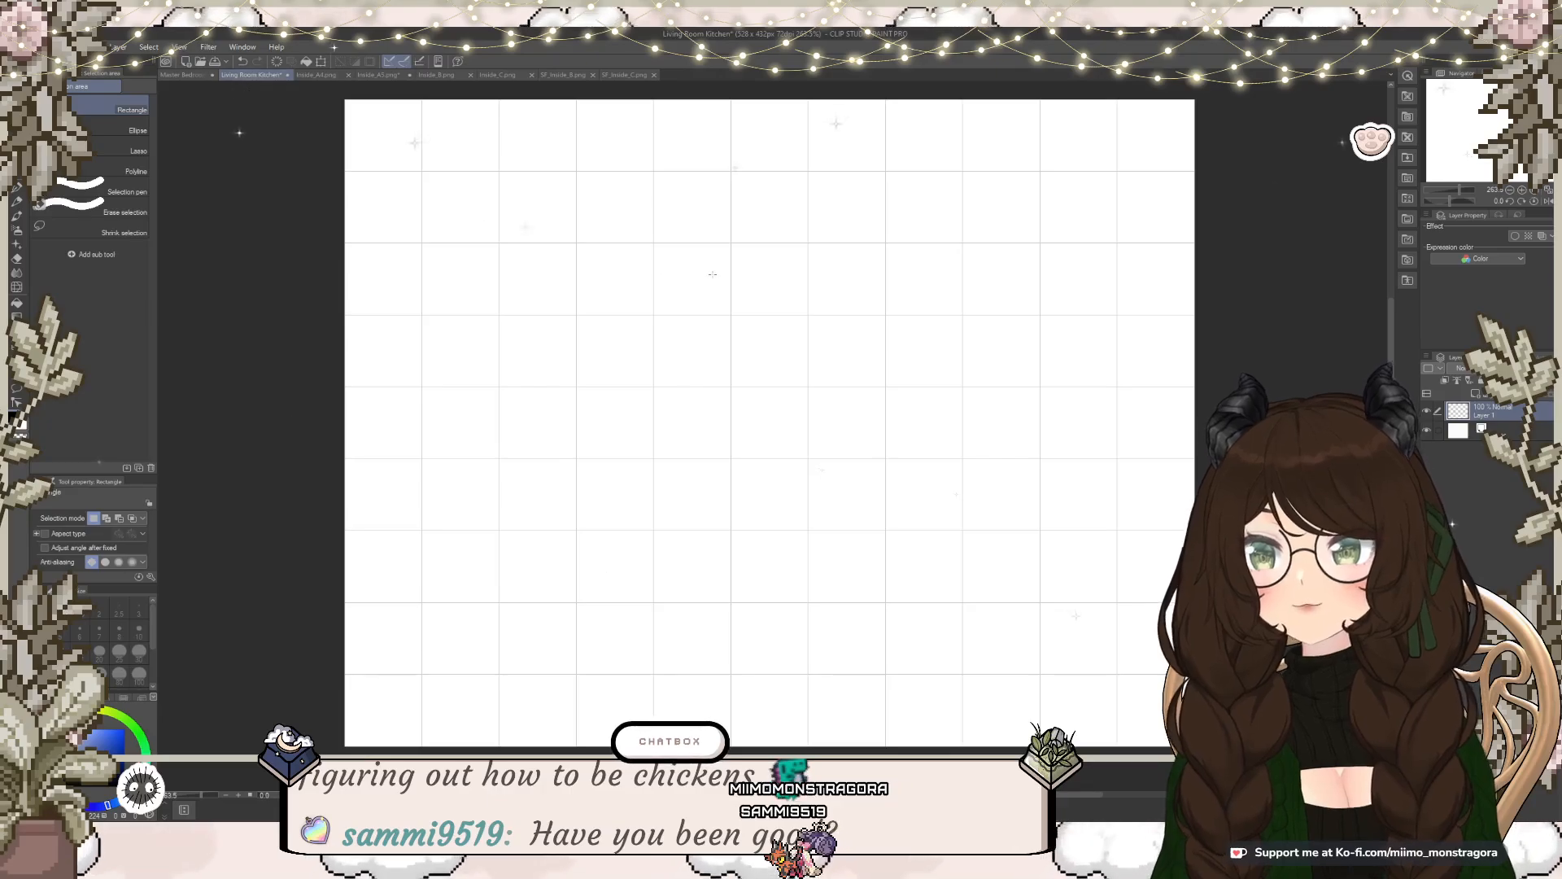
{"action": "key", "text": "ctrl+v"}
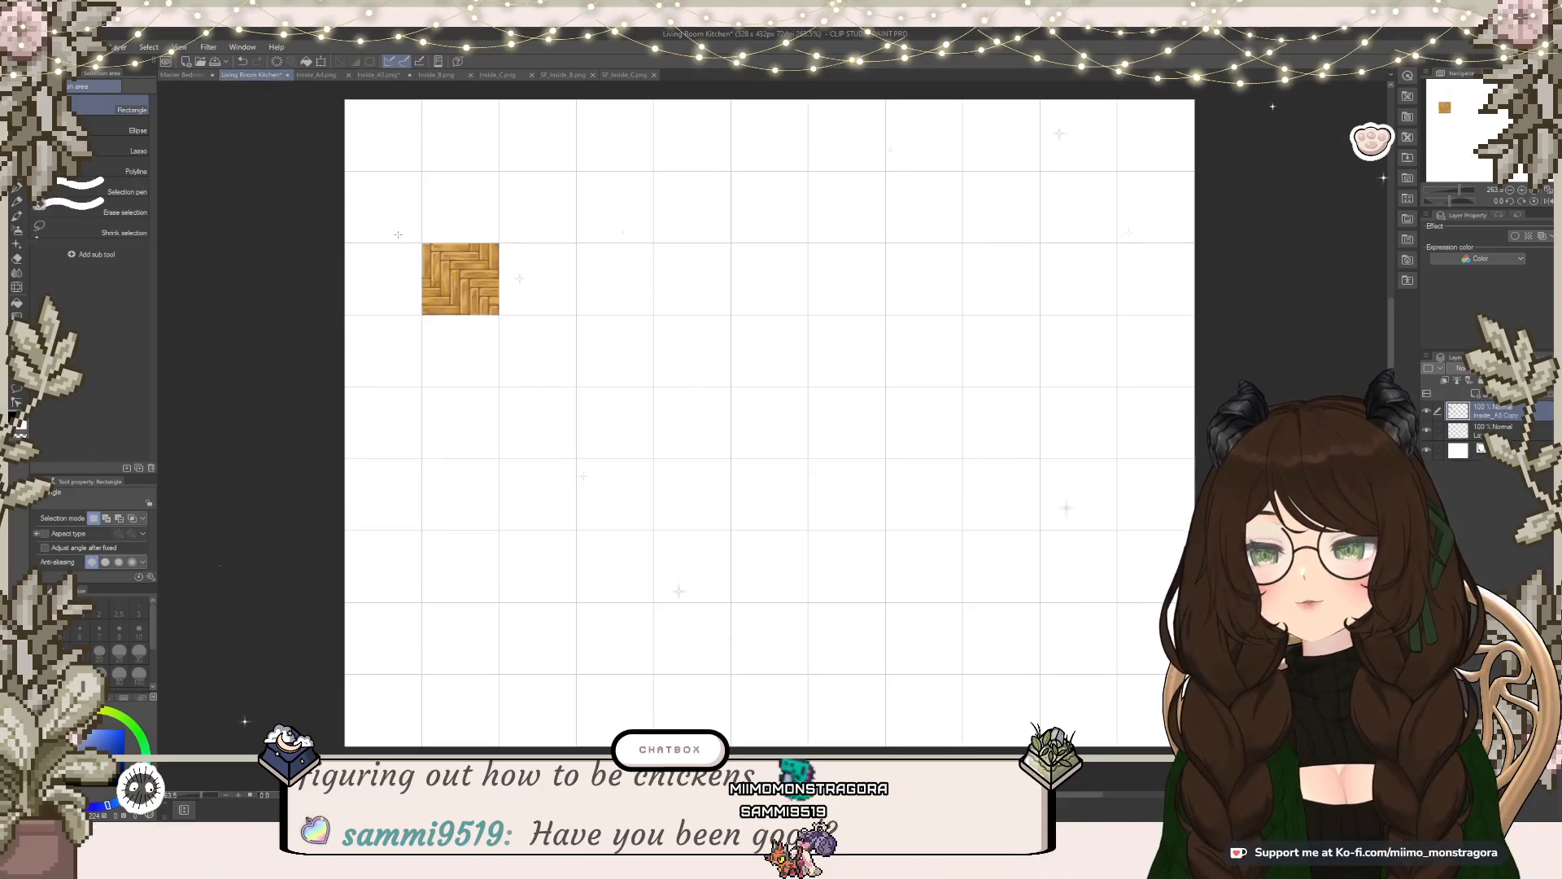
{"action": "left_click_drag", "start_coordinate": [419, 276], "coordinate": [529, 341]}
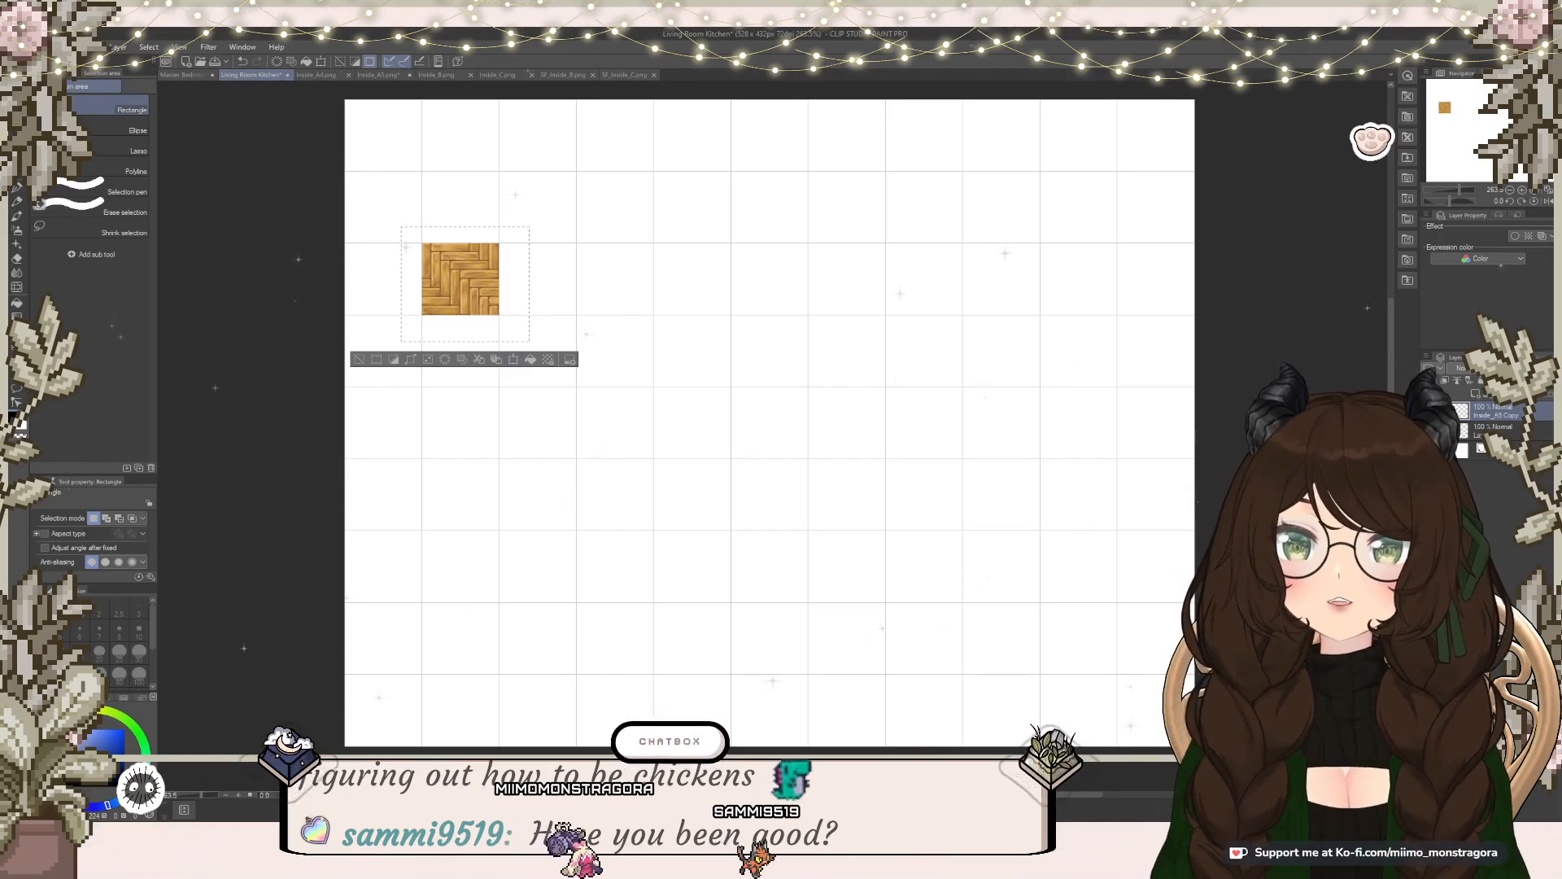
Step: Switch to RPG Maker, playtest Petrichor in an enlarged window and start a new game
{"action": "key", "text": "alt+Tab"}
{"action": "left_click", "coordinate": [827, 76]}
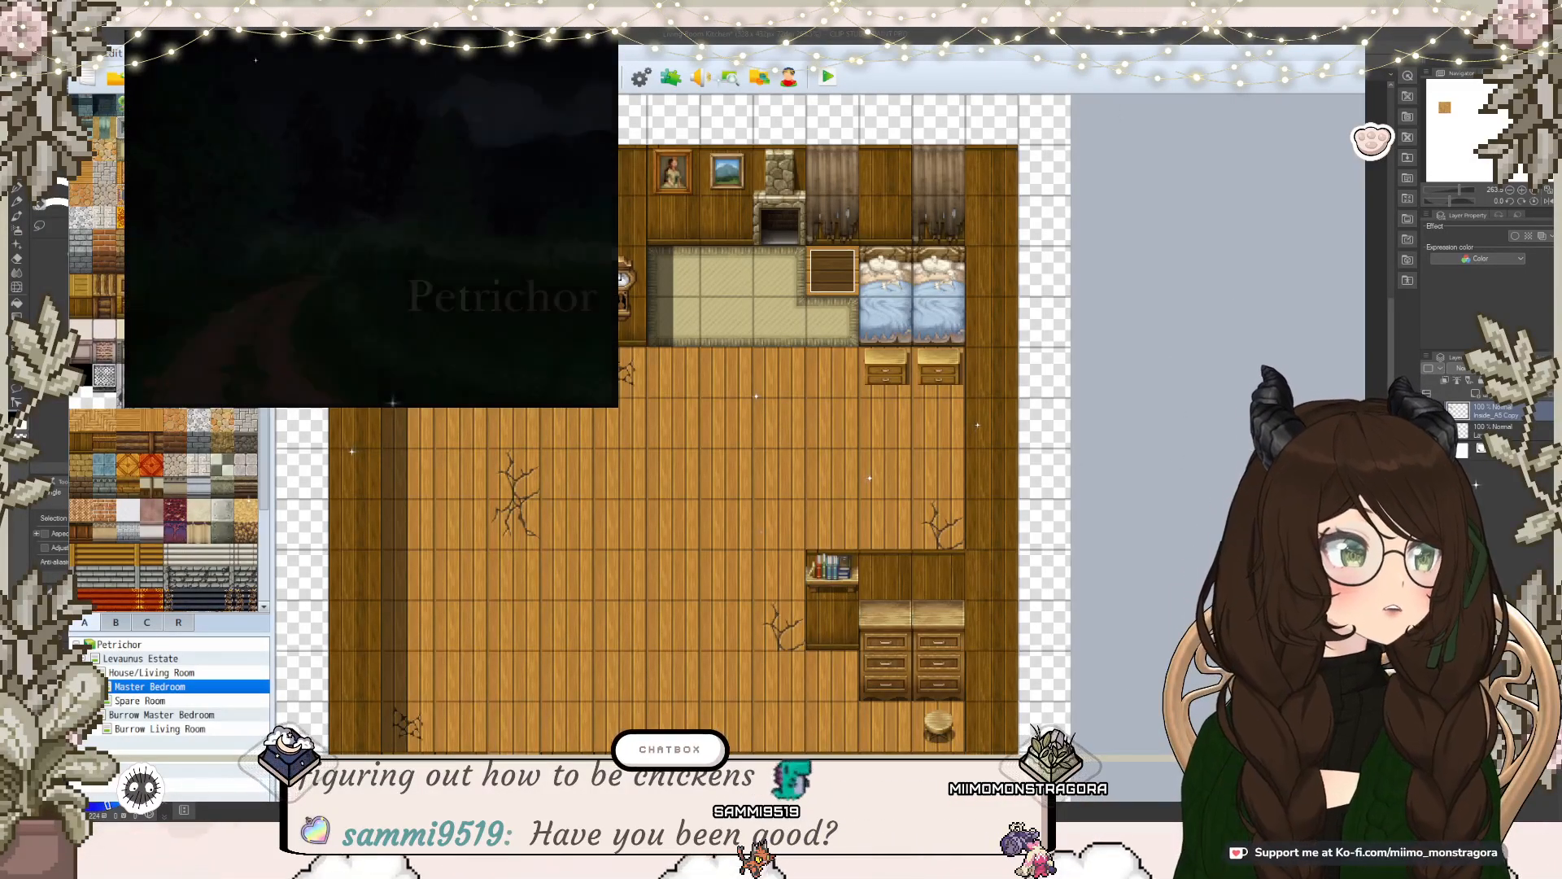
{"action": "left_click_drag", "start_coordinate": [619, 409], "coordinate": [1052, 740]}
{"action": "left_click_drag", "start_coordinate": [700, 18], "coordinate": [842, 37]}
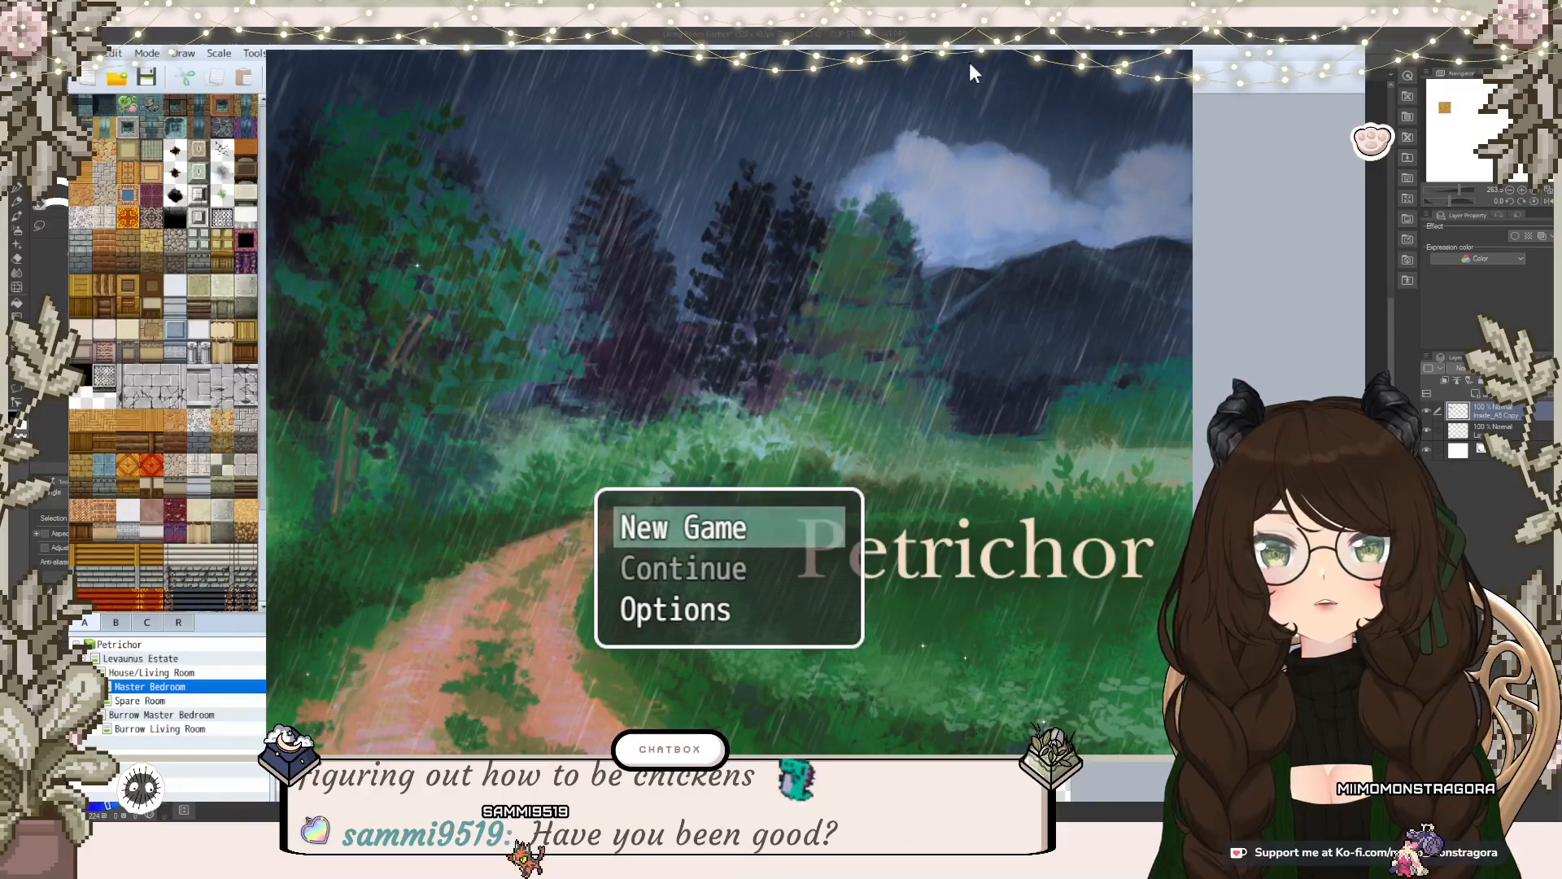
{"action": "left_click", "coordinate": [694, 531]}
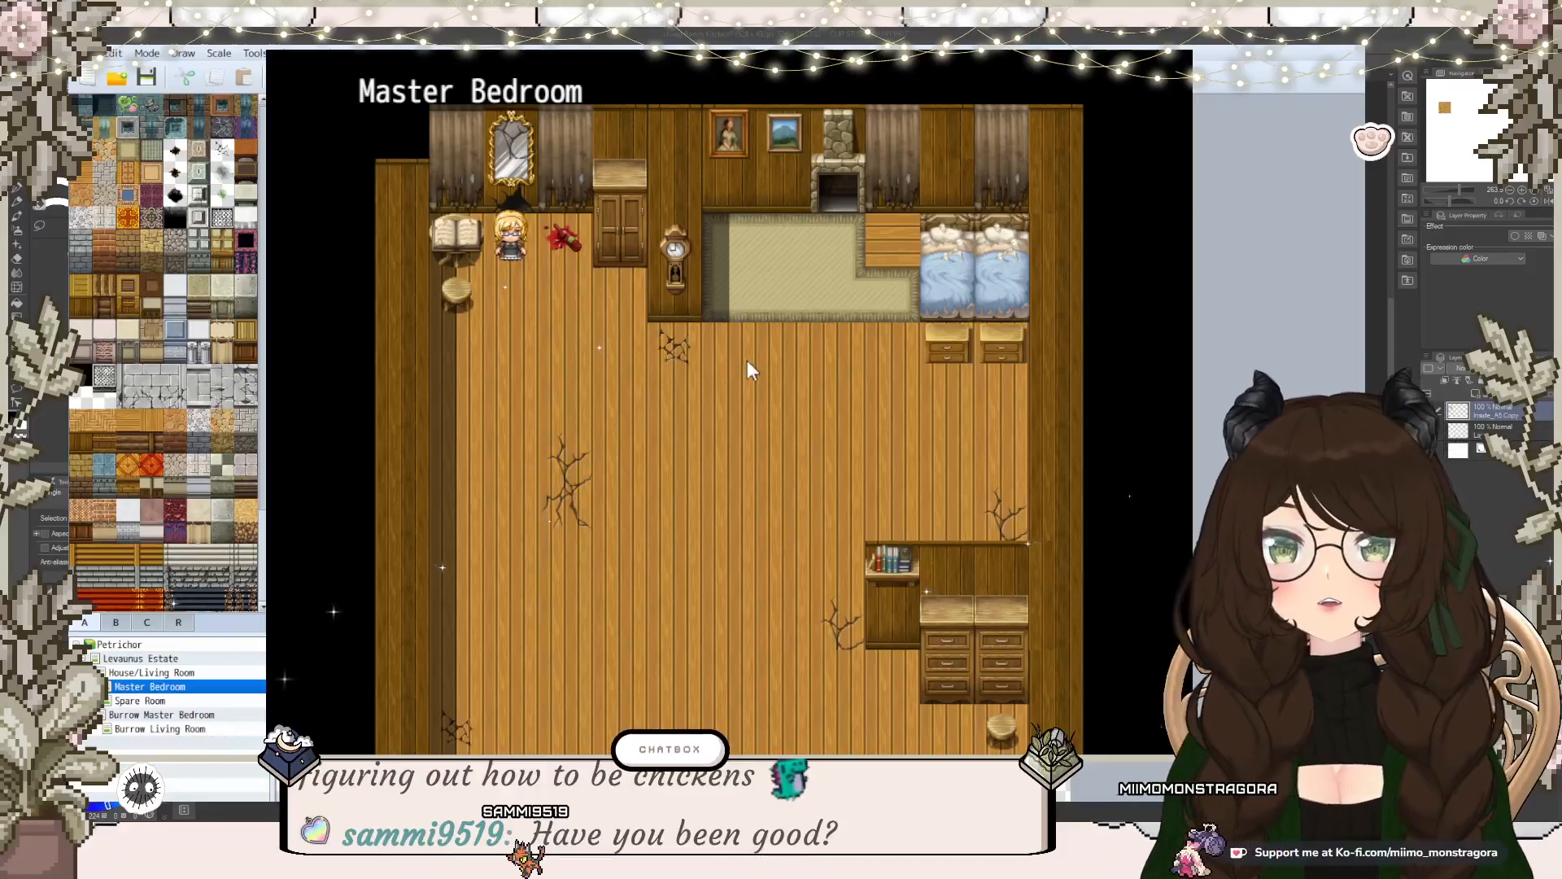
Step: Walk the character from the mirror in the Master Bedroom down to the room's south exit
{"action": "key", "text": "Down"}
{"action": "key", "text": "Right"}
{"action": "key", "text": "Down"}
{"action": "key", "text": "Right"}
{"action": "key", "text": "Left"}
{"action": "key", "text": "Down"}
{"action": "key", "text": "Left"}
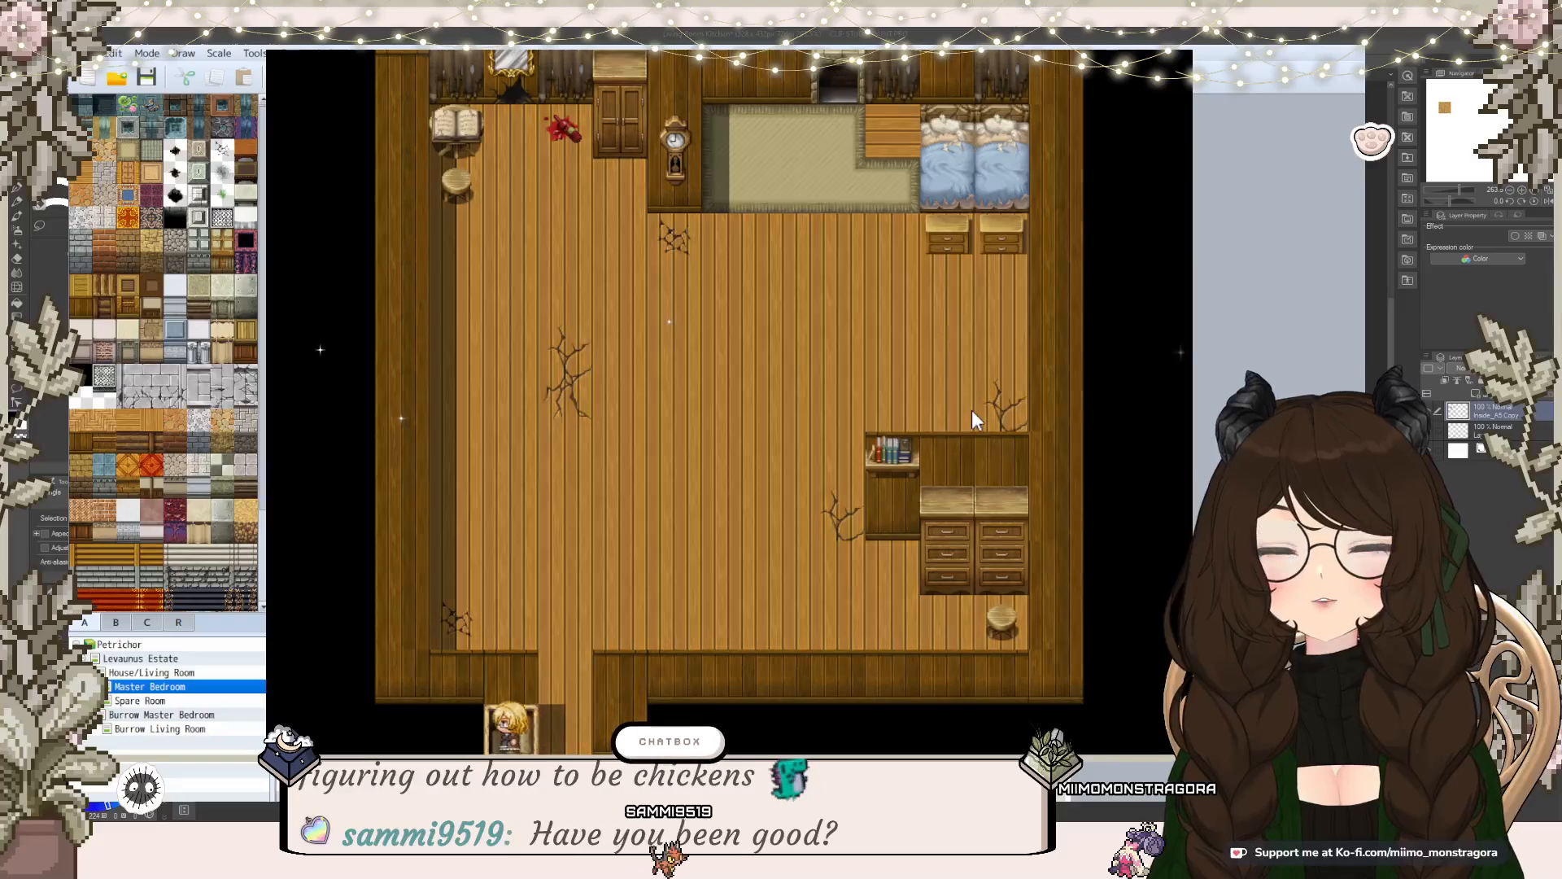
Step: Walk the character across the Living Room, out through its east doorway and back in again
{"action": "key", "text": "Left"}
{"action": "key", "text": "Down"}
{"action": "key", "text": "Left"}
{"action": "key", "text": "Left"}
{"action": "key", "text": "Down"}
{"action": "key", "text": "Right"}
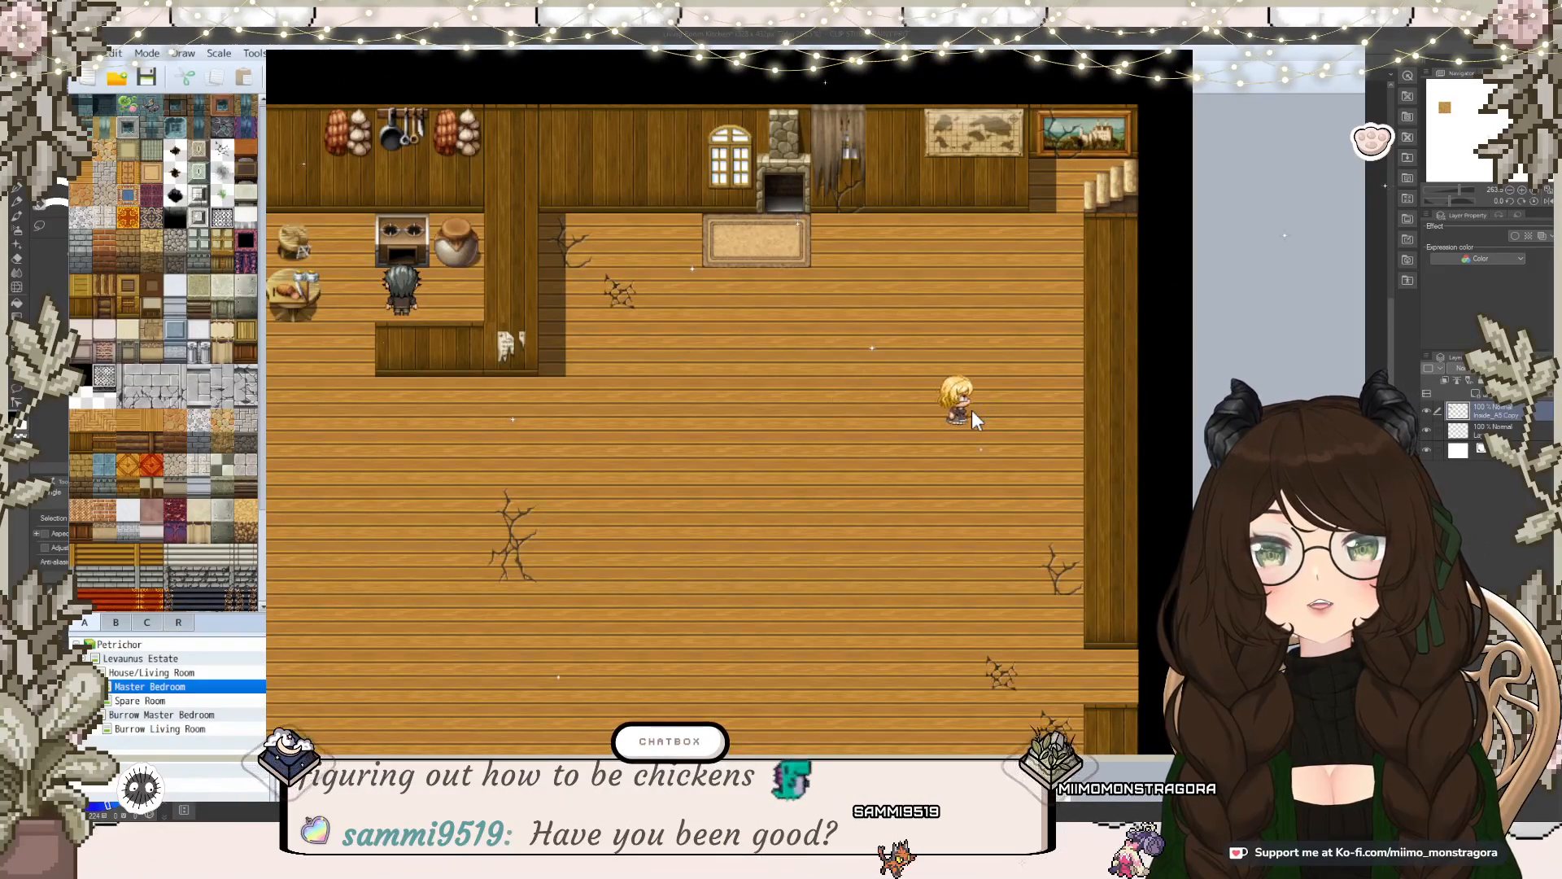
{"action": "key", "text": "Down"}
{"action": "key", "text": "Right"}
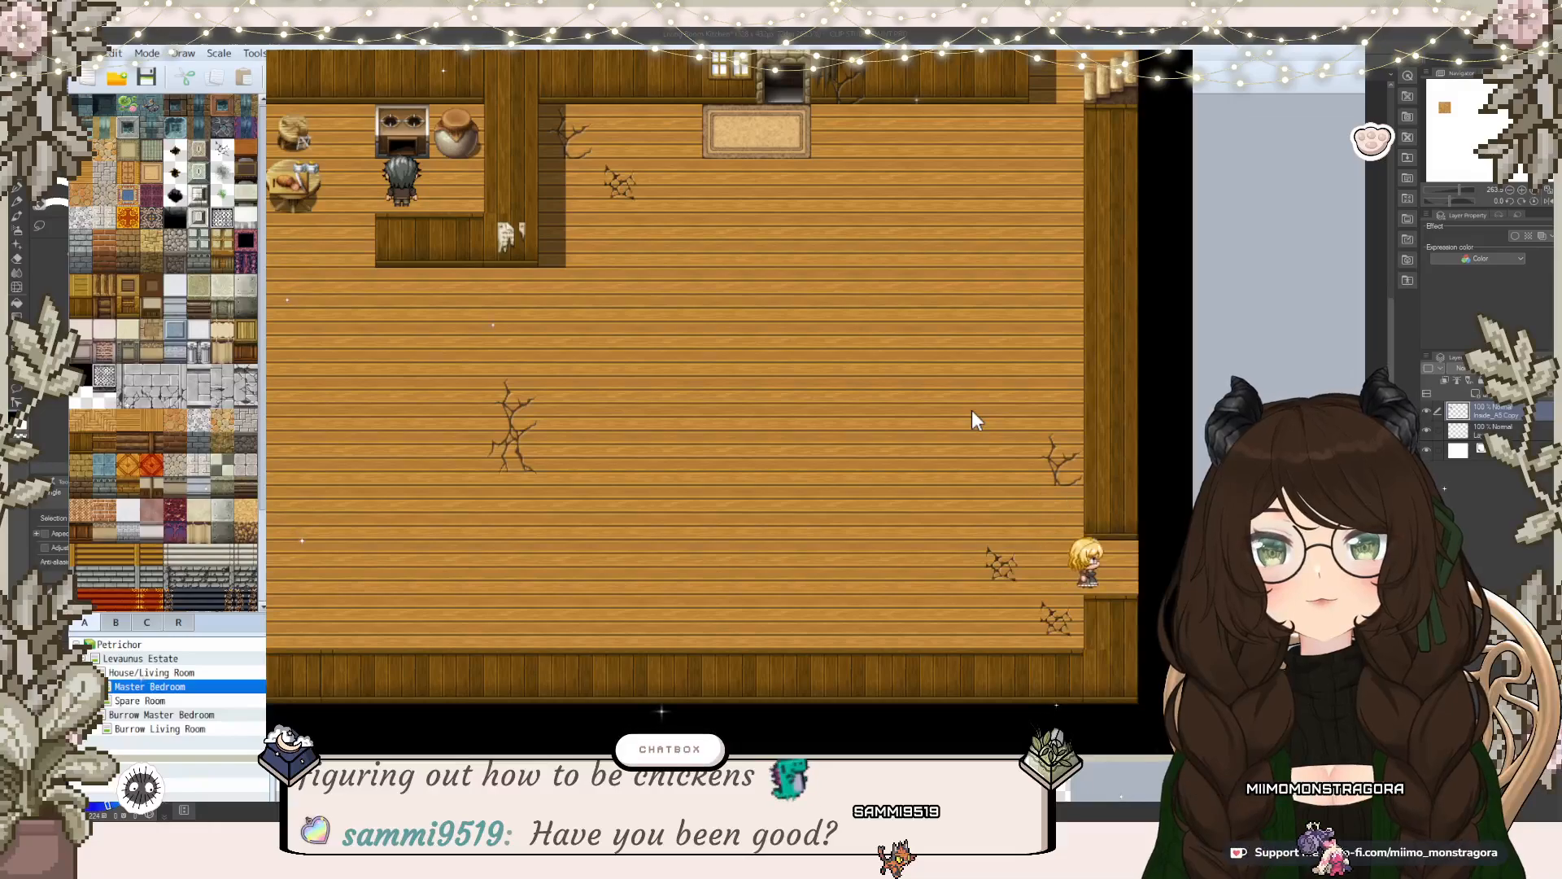
{"action": "key", "text": "Right"}
{"action": "key", "text": "Right"}
{"action": "key", "text": "Left"}
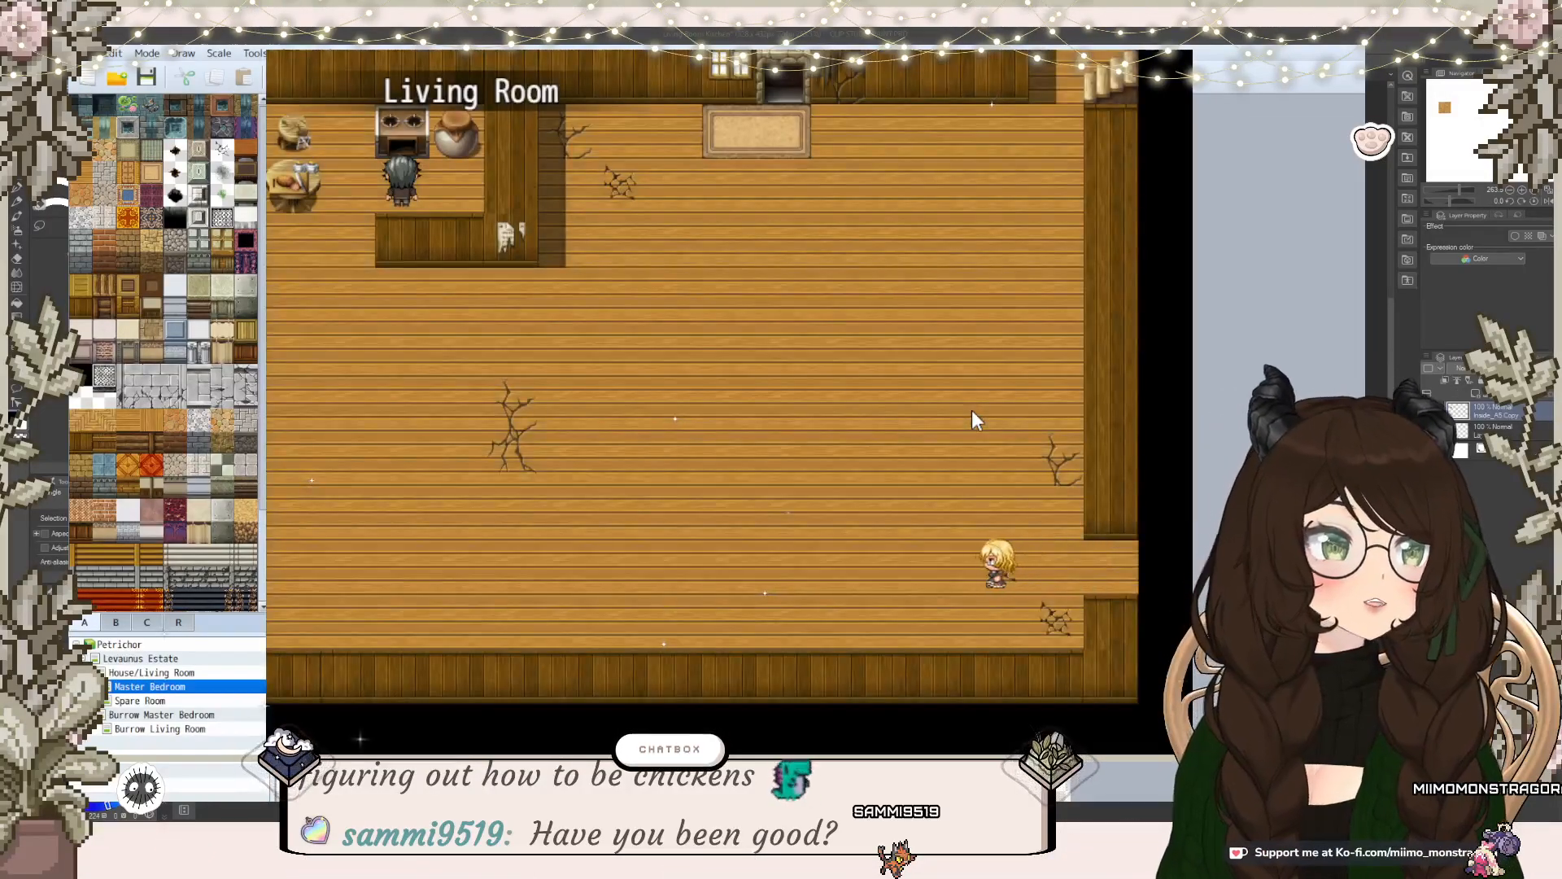
Step: Take the character west through the Living Room and out the front door to view the Estate exterior
{"action": "key", "text": "Left"}
{"action": "key", "text": "Left"}
{"action": "key", "text": "Down"}
{"action": "key", "text": "Down"}
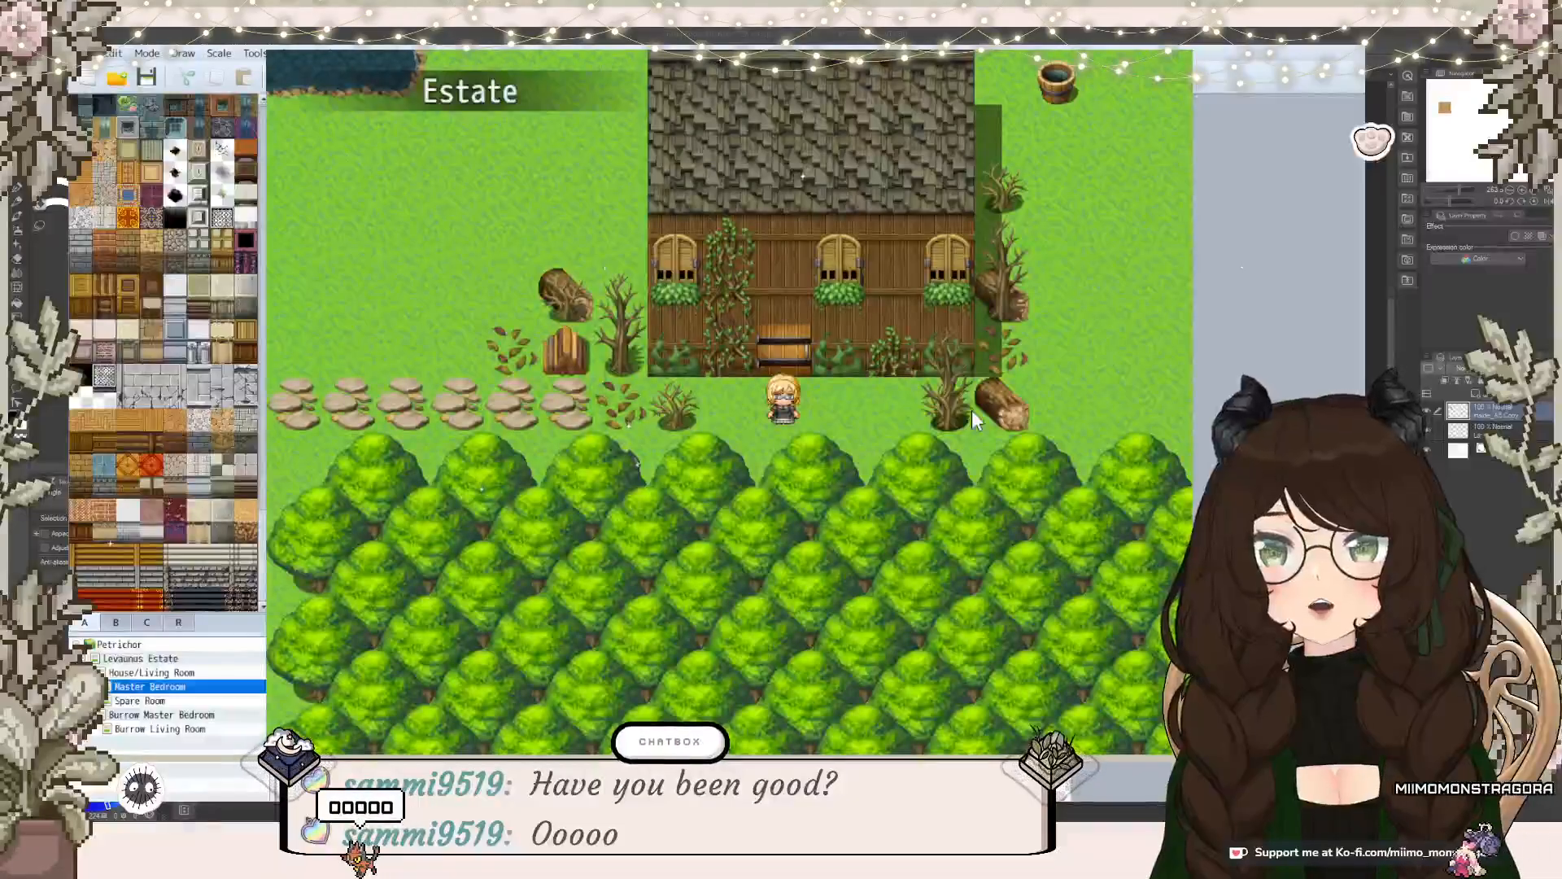
{"action": "key", "text": "Down"}
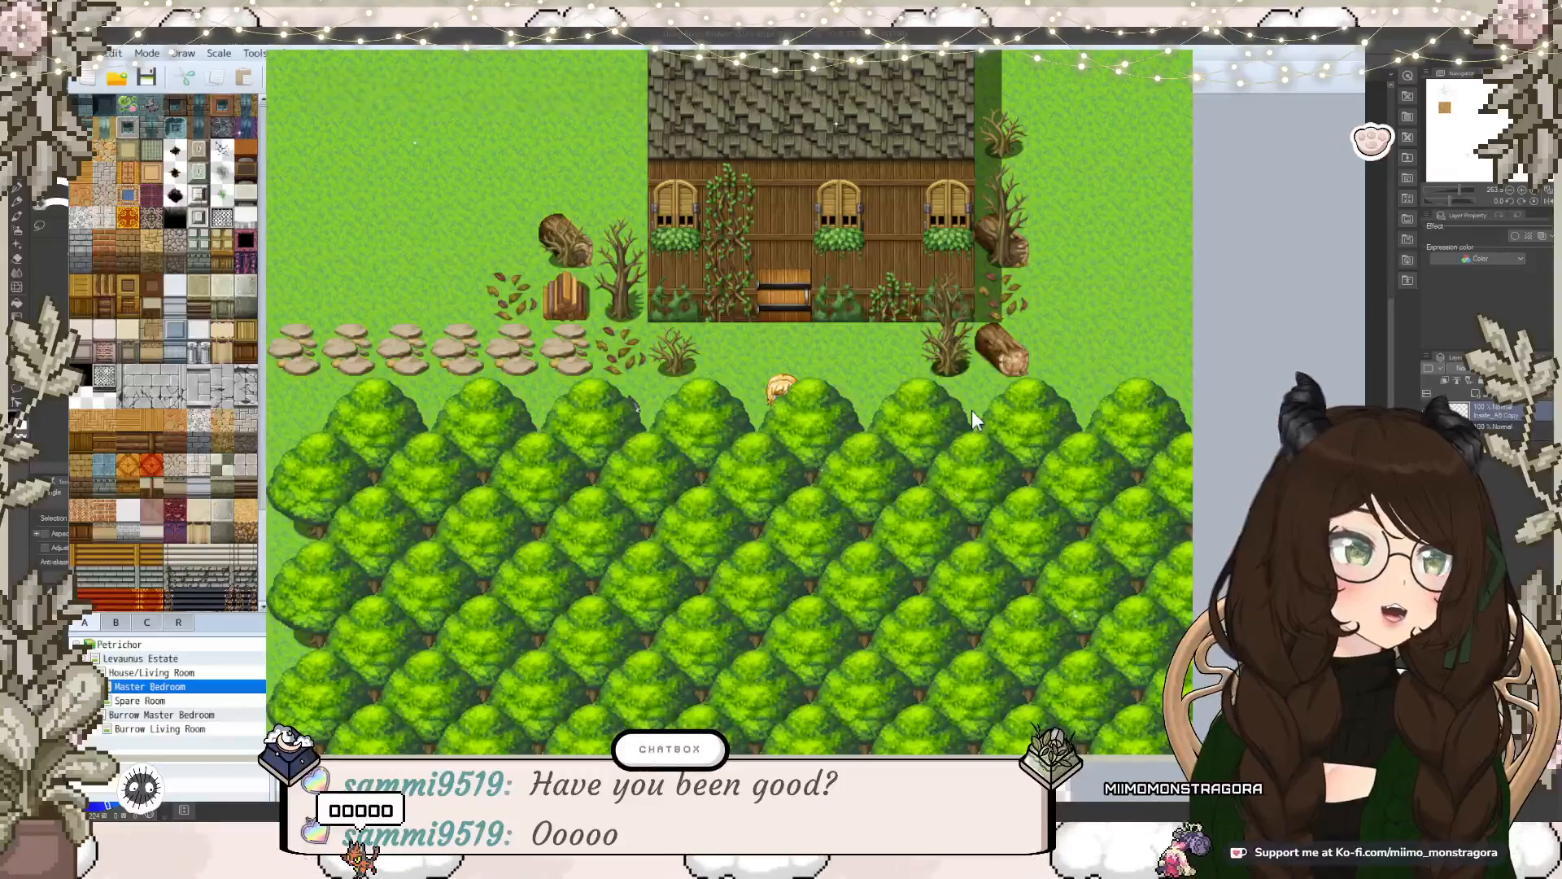
Step: Bring the character back into the house and across the Living Room to the Master Bedroom
{"action": "key", "text": "Up"}
{"action": "key", "text": "Up"}
{"action": "key", "text": "Right"}
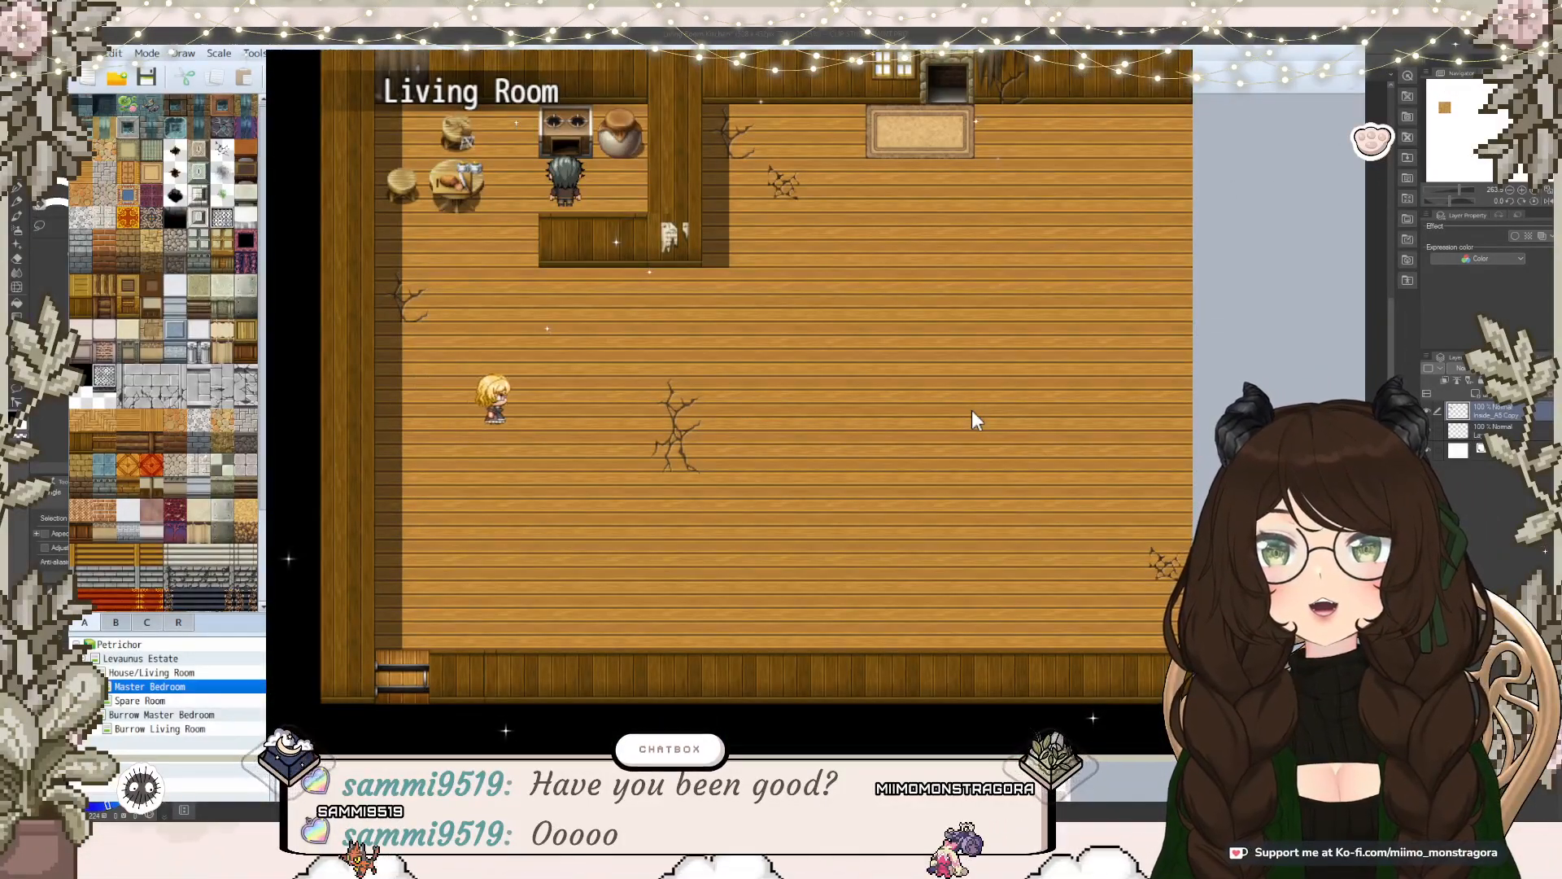
{"action": "key", "text": "Up"}
{"action": "key", "text": "Right"}
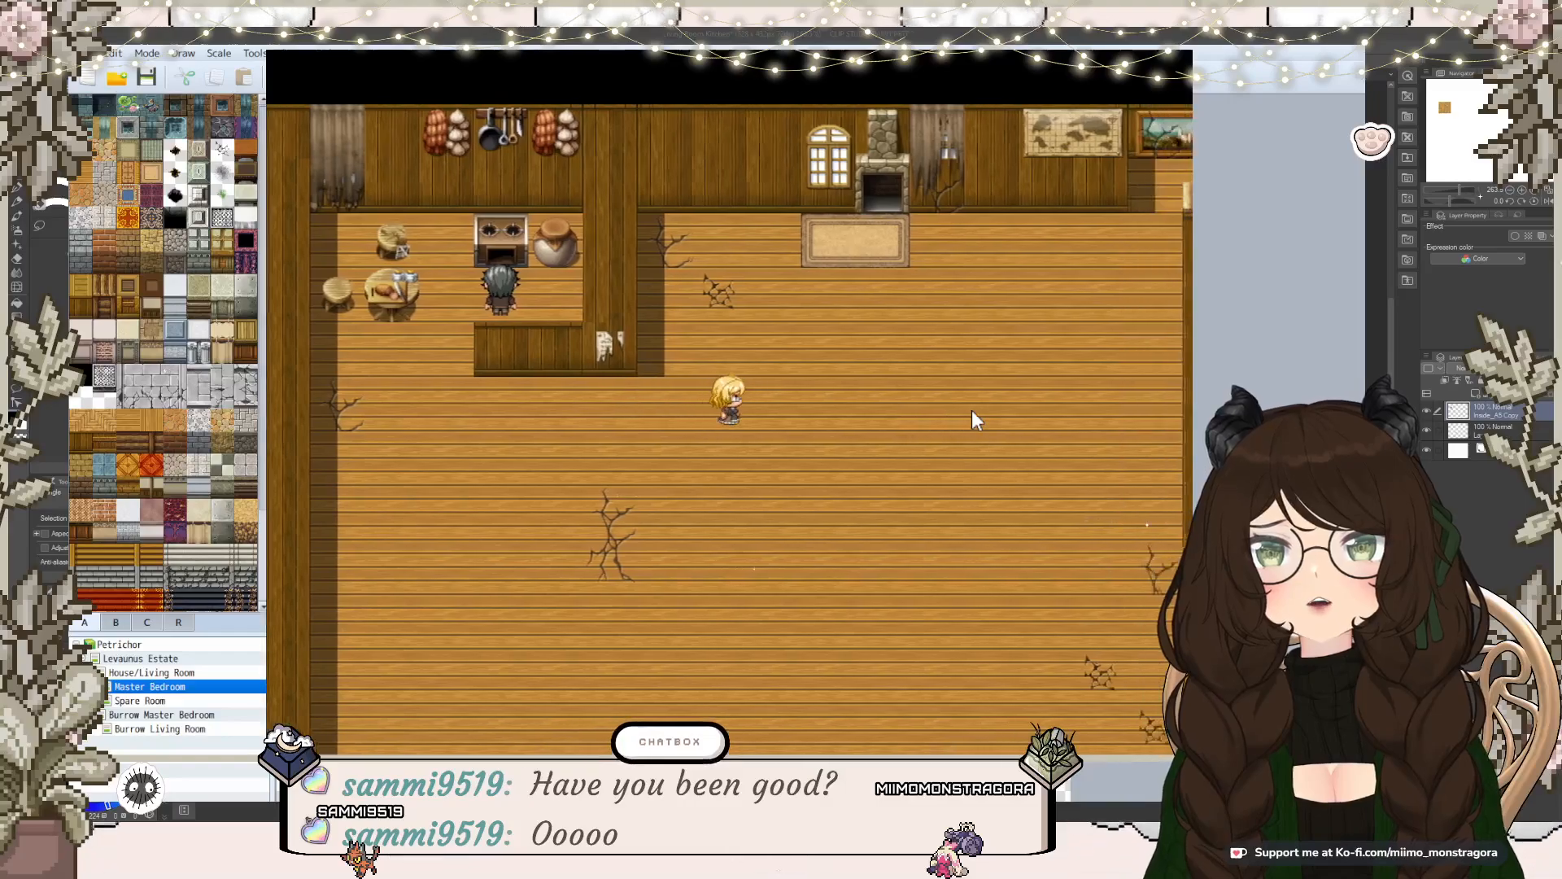
{"action": "key", "text": "Right"}
{"action": "key", "text": "Up"}
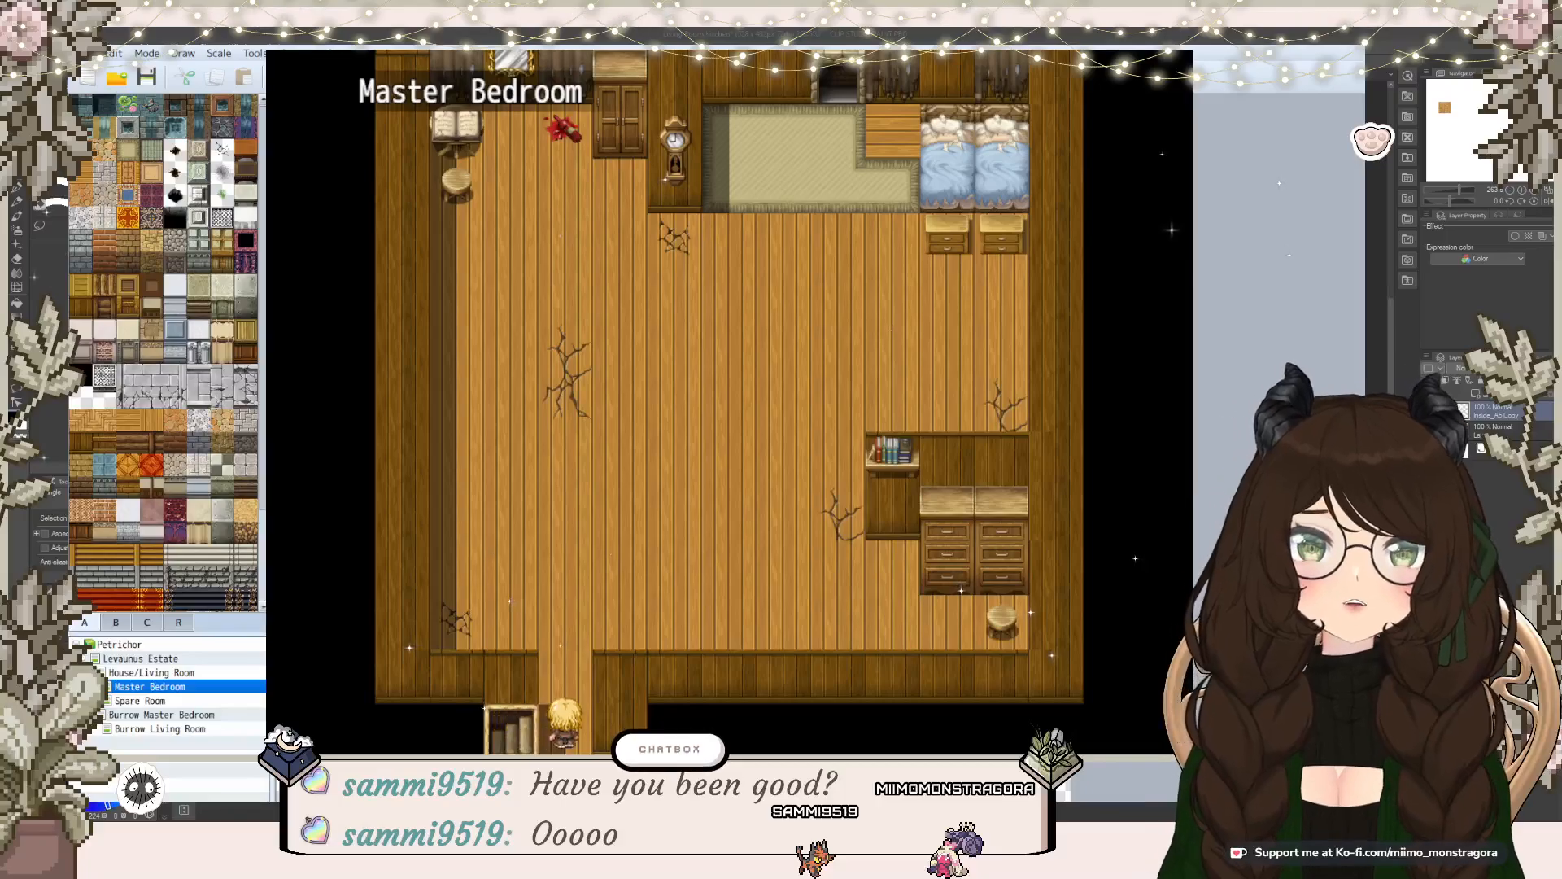
Step: Walk the character over the Master Bedroom rug and through the passage beside the beds into the parallax-mapped bedroom
{"action": "key", "text": "Up"}
{"action": "key", "text": "Right"}
{"action": "key", "text": "Up"}
{"action": "key", "text": "Up"}
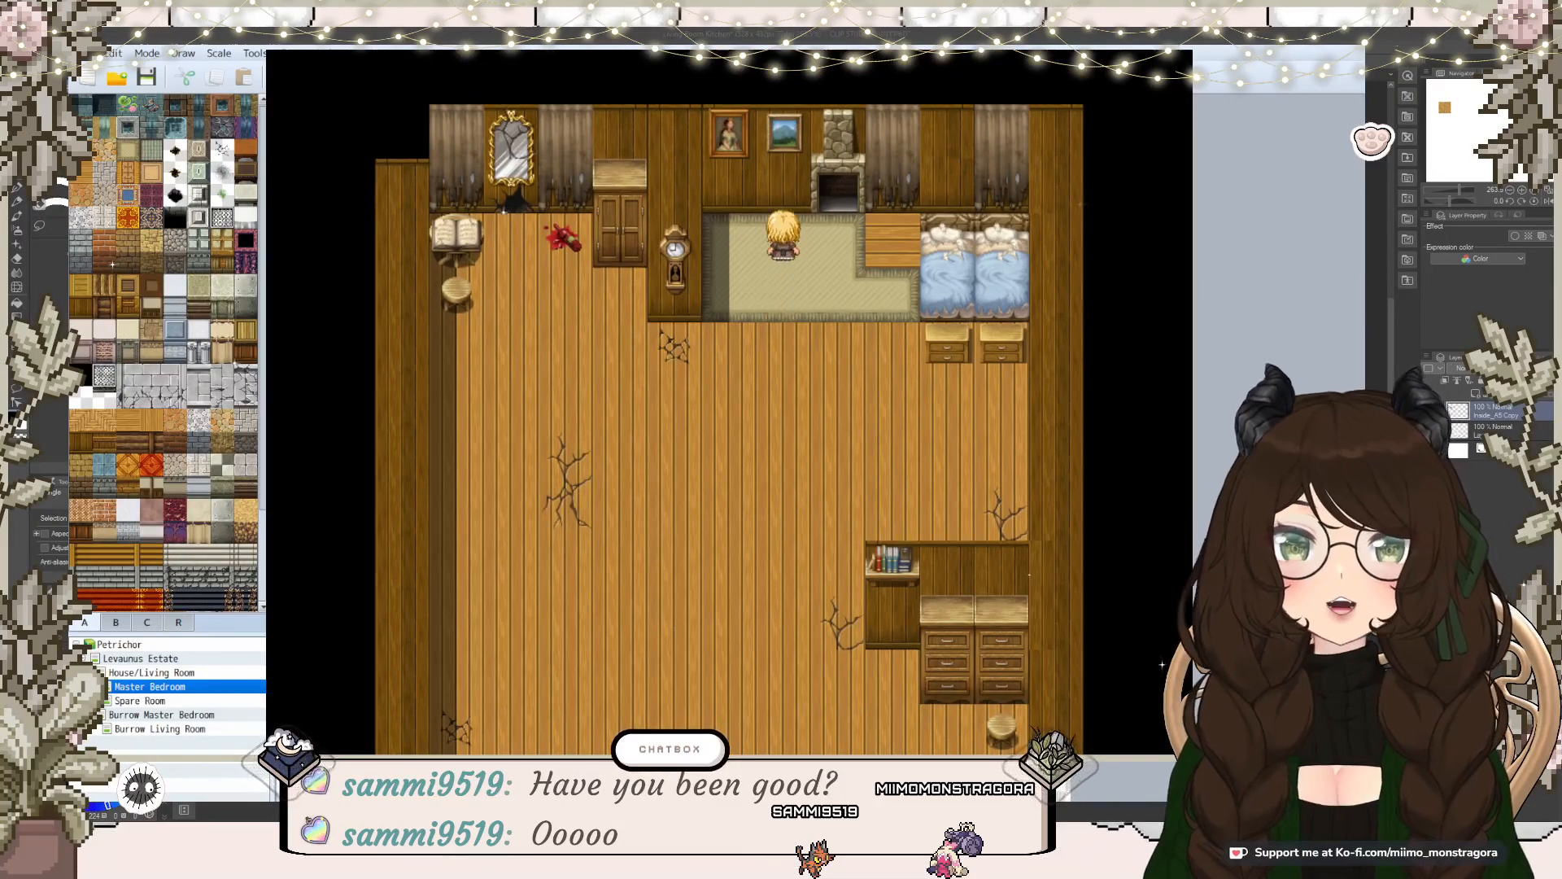
{"action": "key", "text": "Right"}
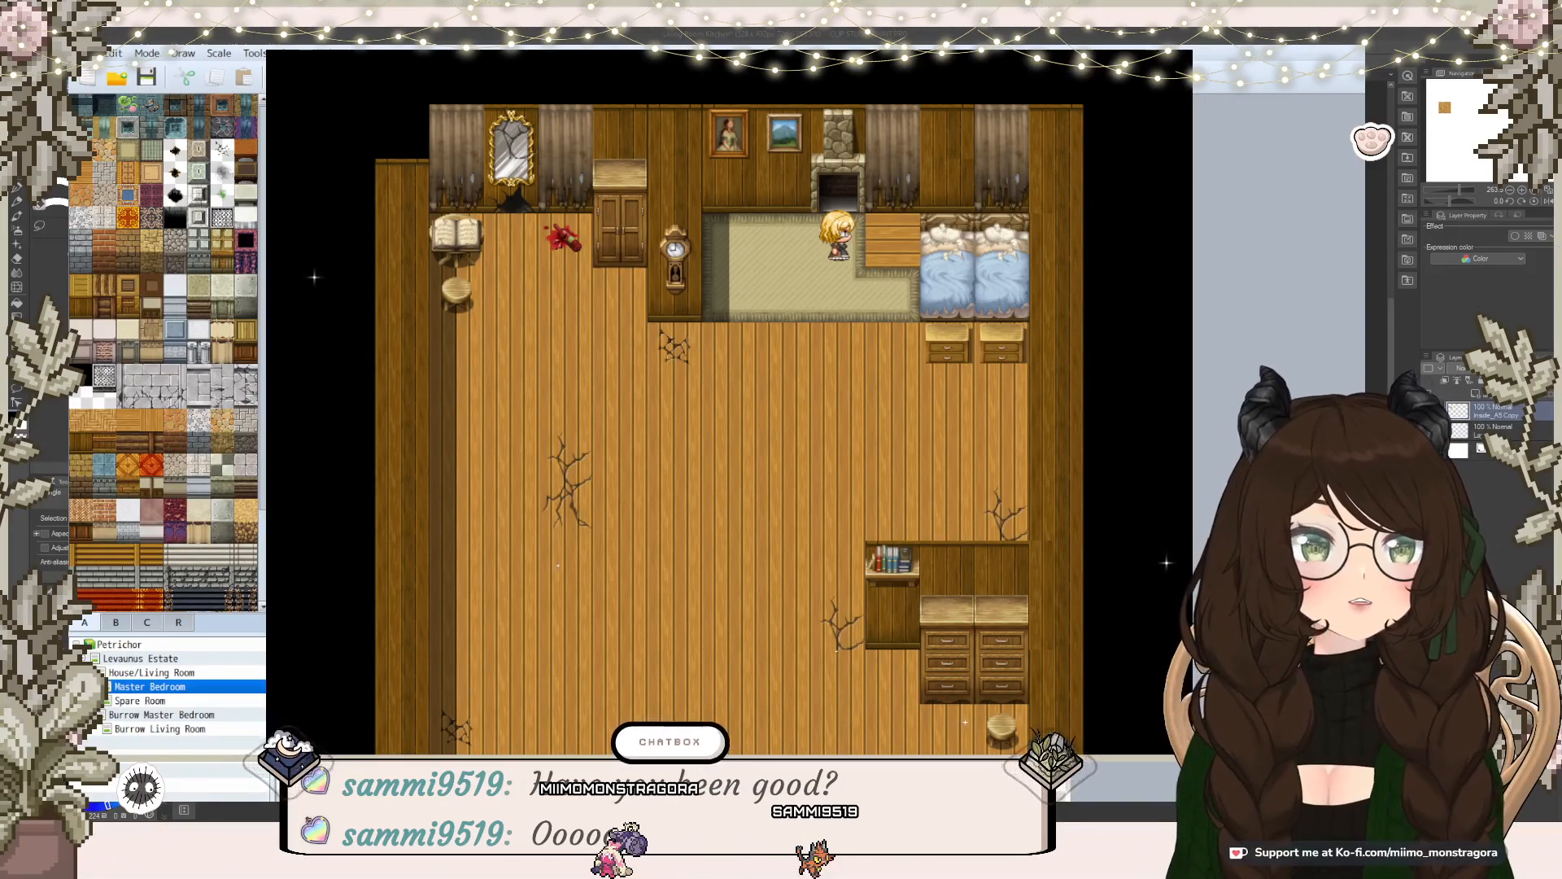
{"action": "key", "text": "Right"}
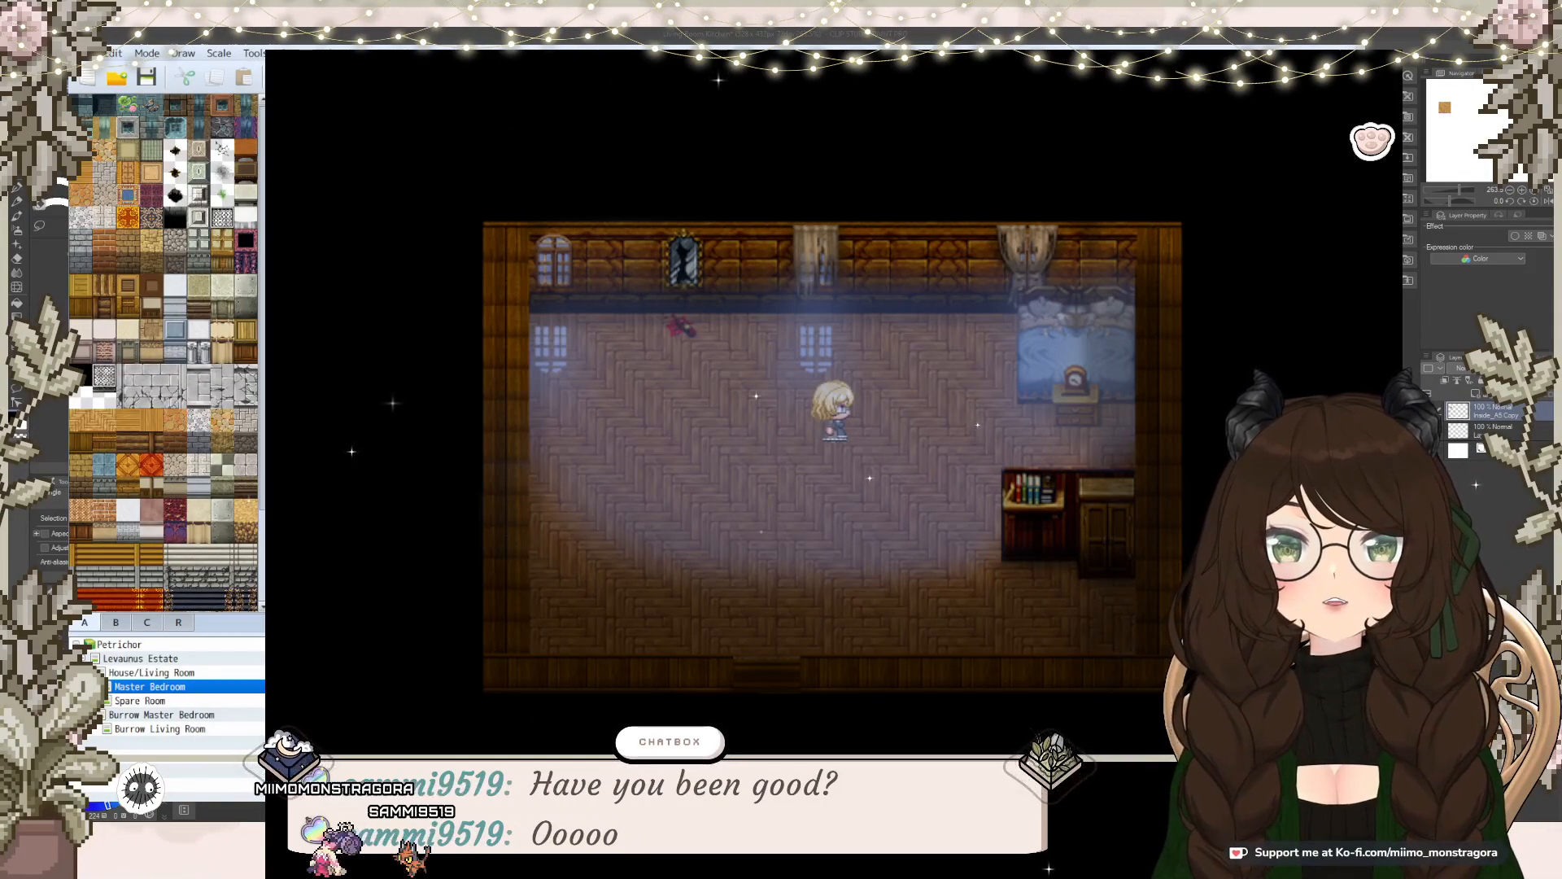
Step: Walk the character around the parallax bedroom, past the windows, down the west side and along the south wall to the cabinet
{"action": "left_click", "coordinate": [1239, 304]}
{"action": "key", "text": "Left"}
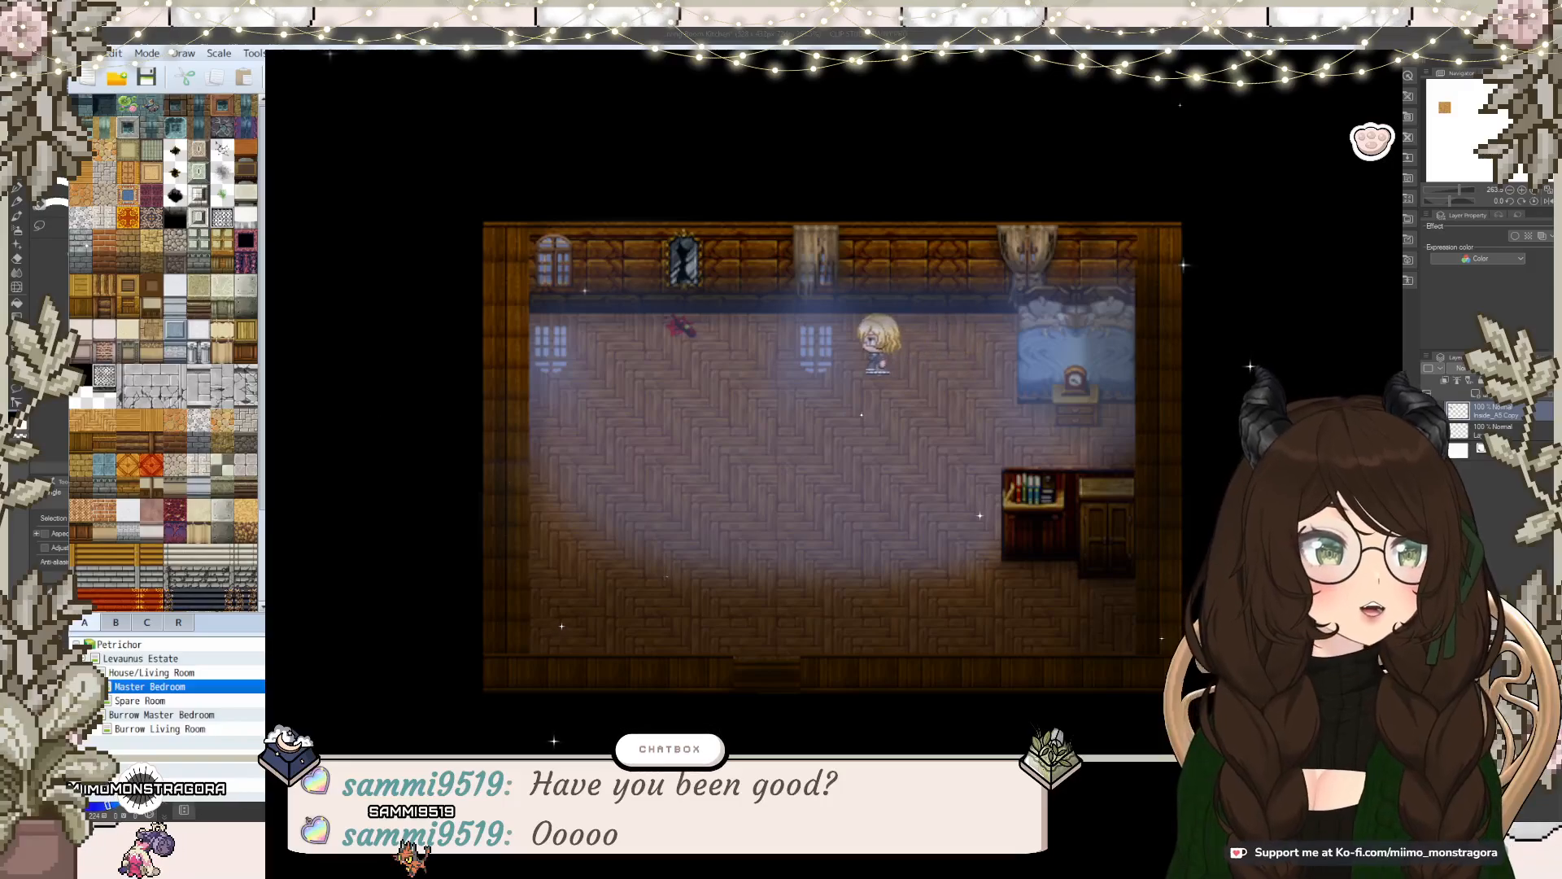
{"action": "key", "text": "Right"}
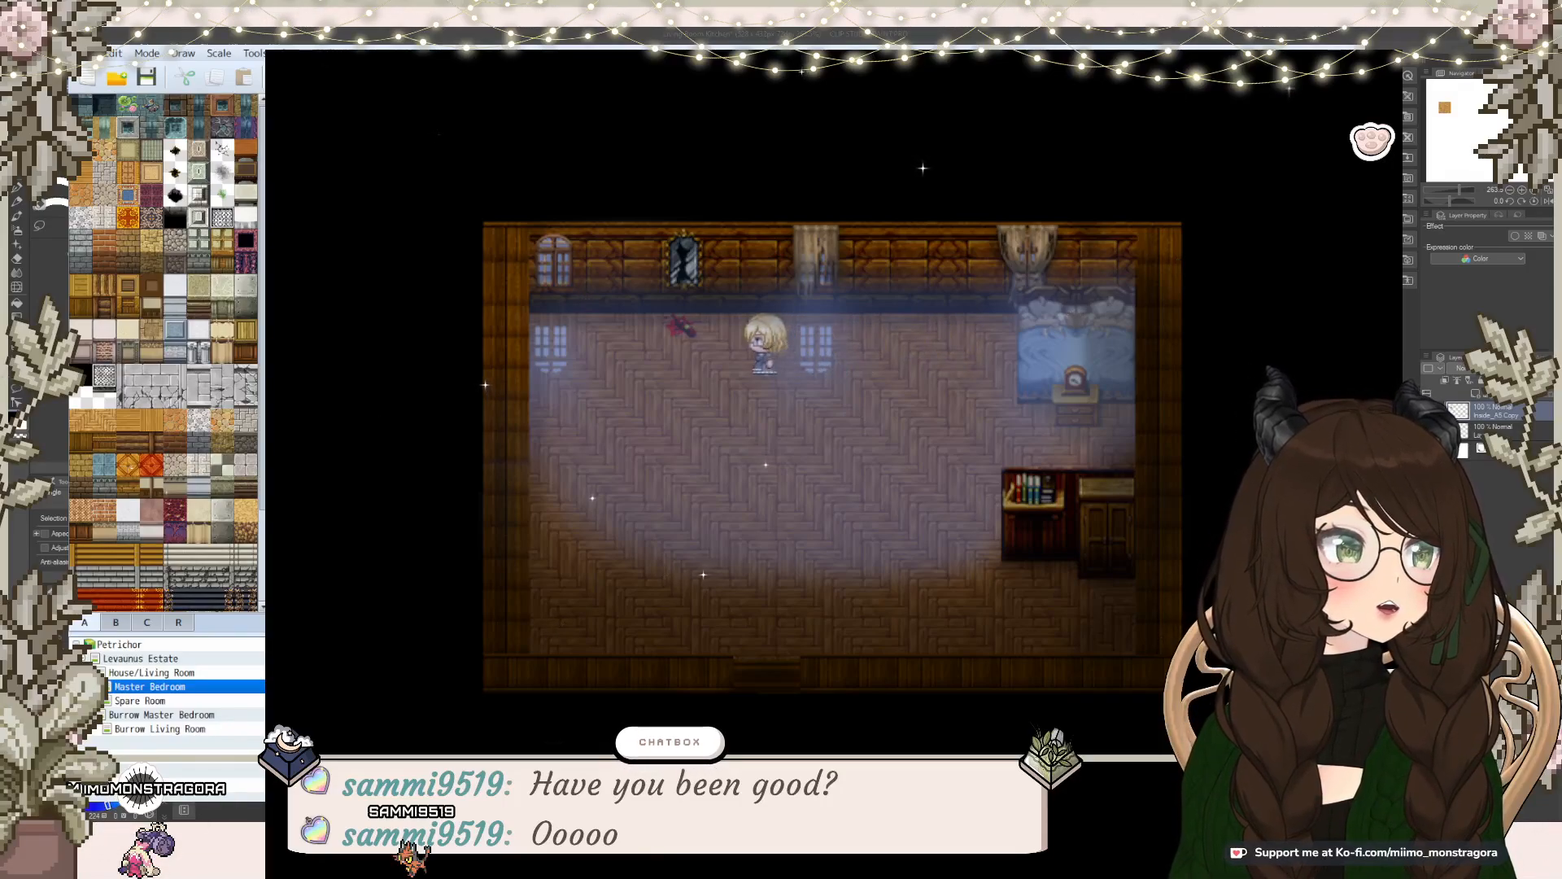
{"action": "key", "text": "Left"}
{"action": "key", "text": "Down"}
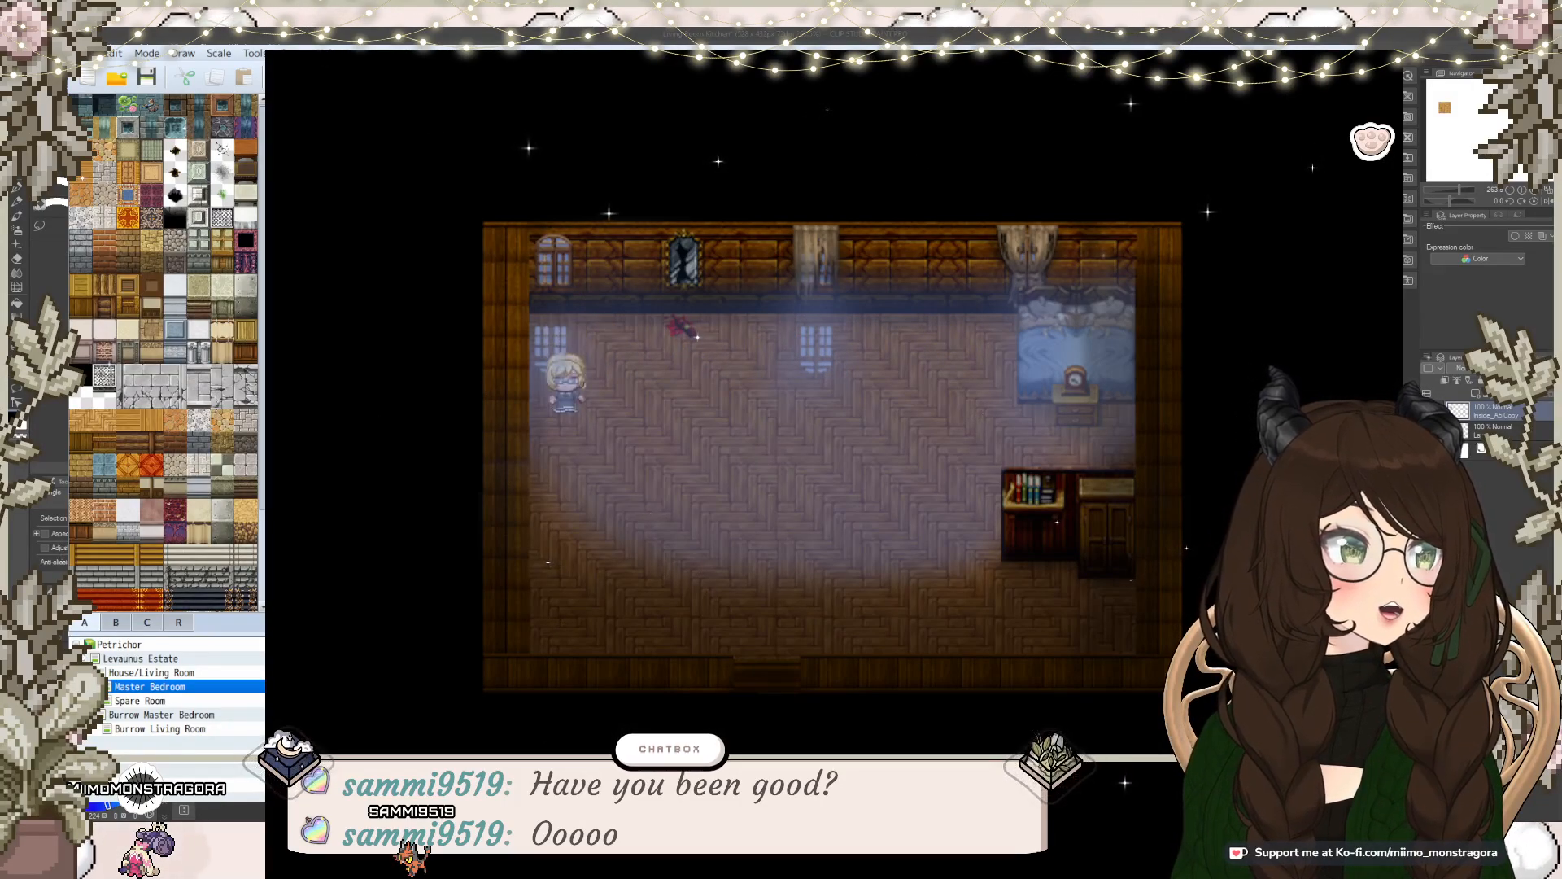
{"action": "key", "text": "Right"}
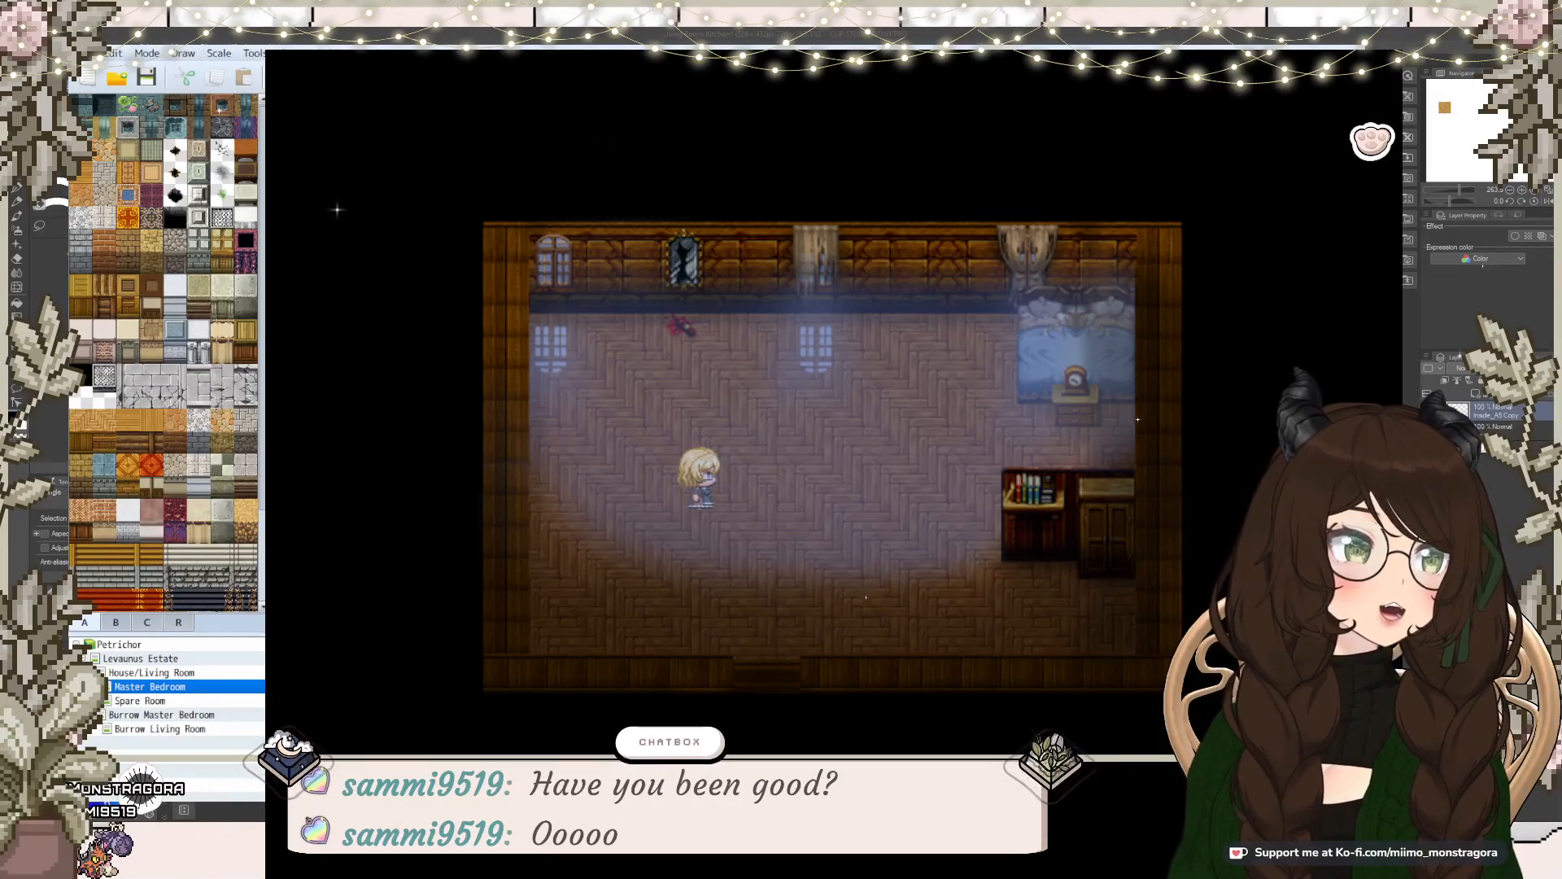
{"action": "key", "text": "Down"}
{"action": "key", "text": "Up"}
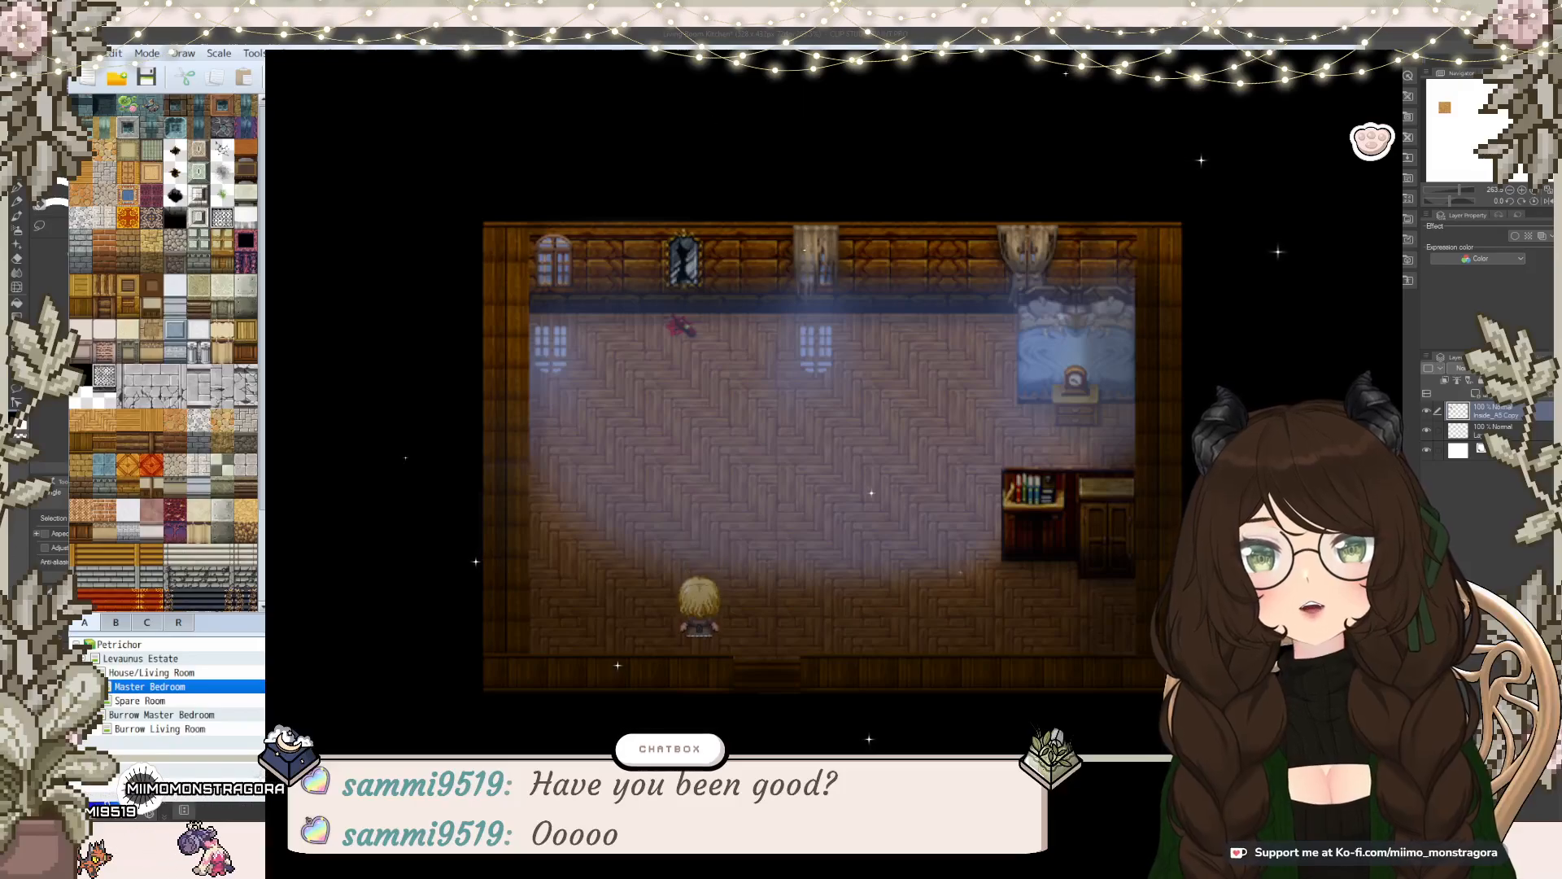
{"action": "key", "text": "Right"}
{"action": "key", "text": "Right"}
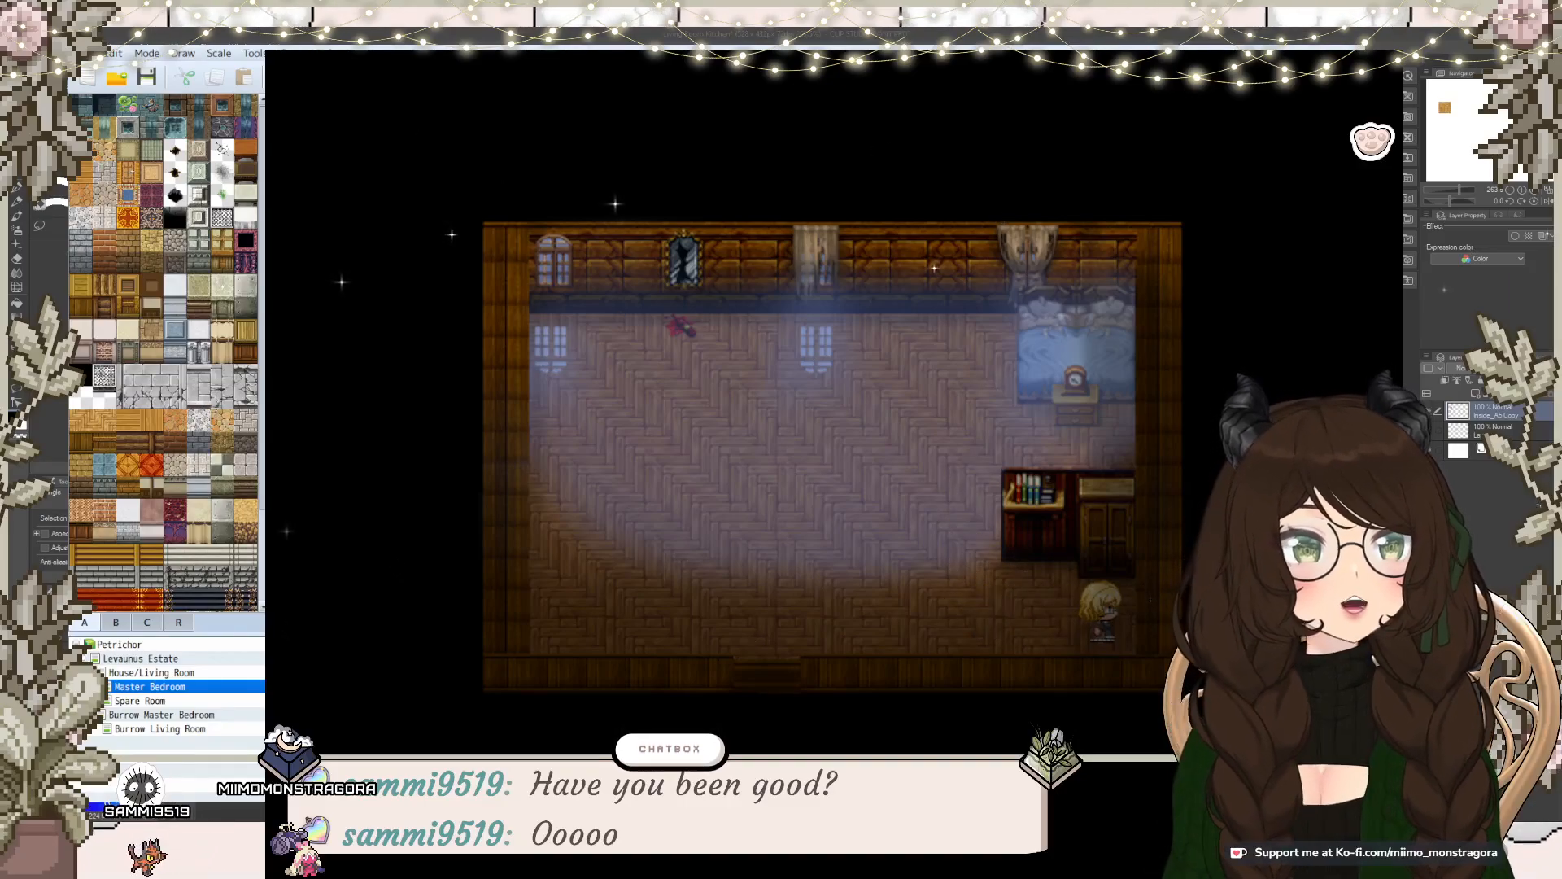
Step: Check the parallax bedroom's south doorway and the floor near the bed with the character, and close the playtest
{"action": "key", "text": "Left"}
{"action": "key", "text": "Left"}
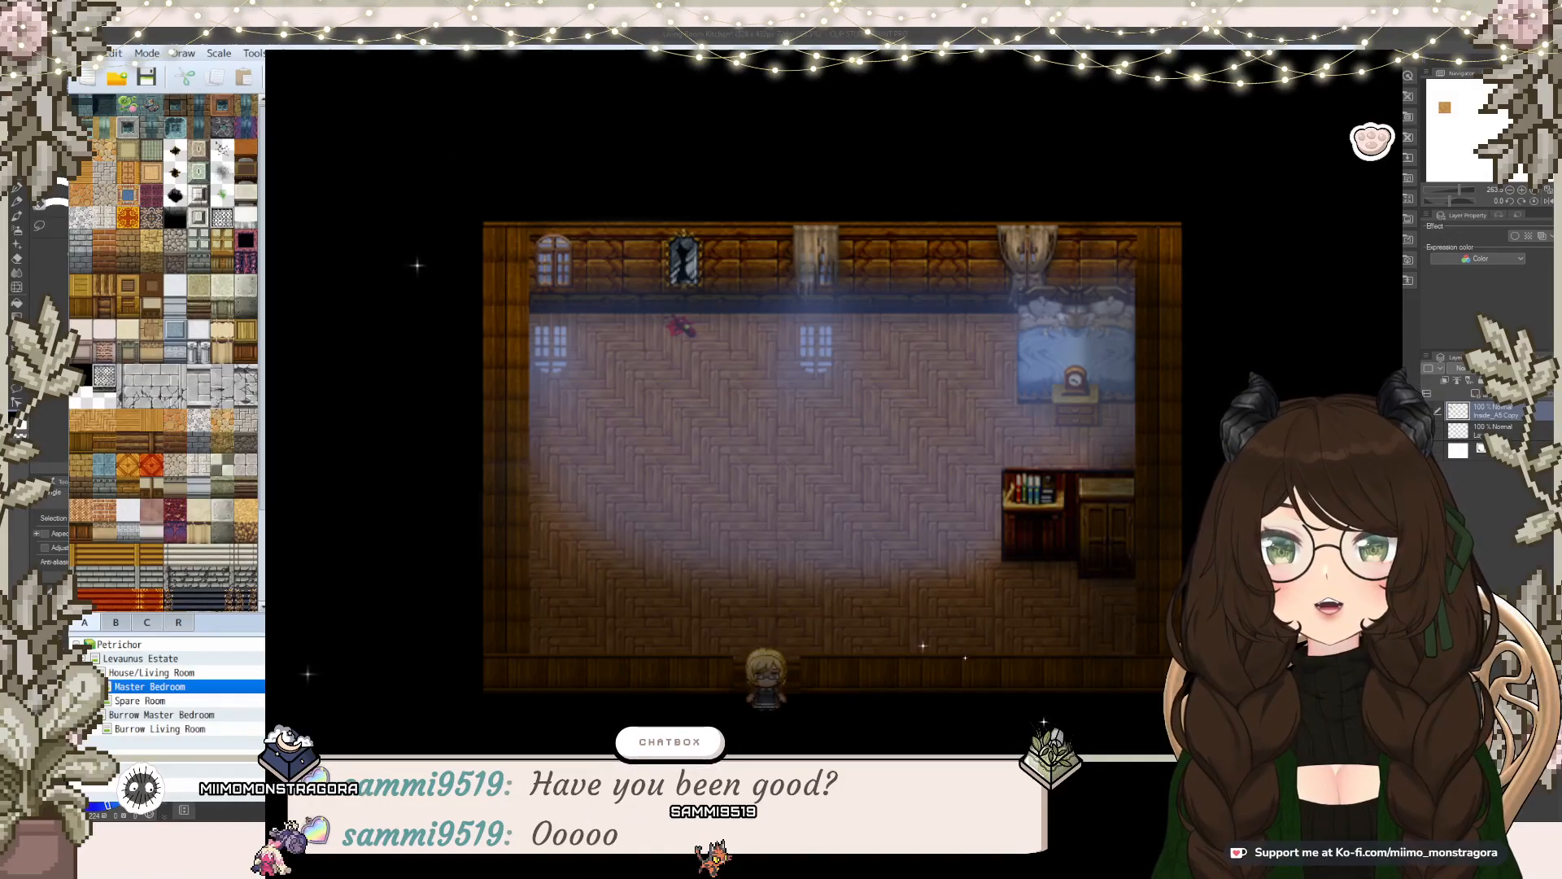
{"action": "key", "text": "Up"}
{"action": "key", "text": "Left"}
{"action": "key", "text": "Down"}
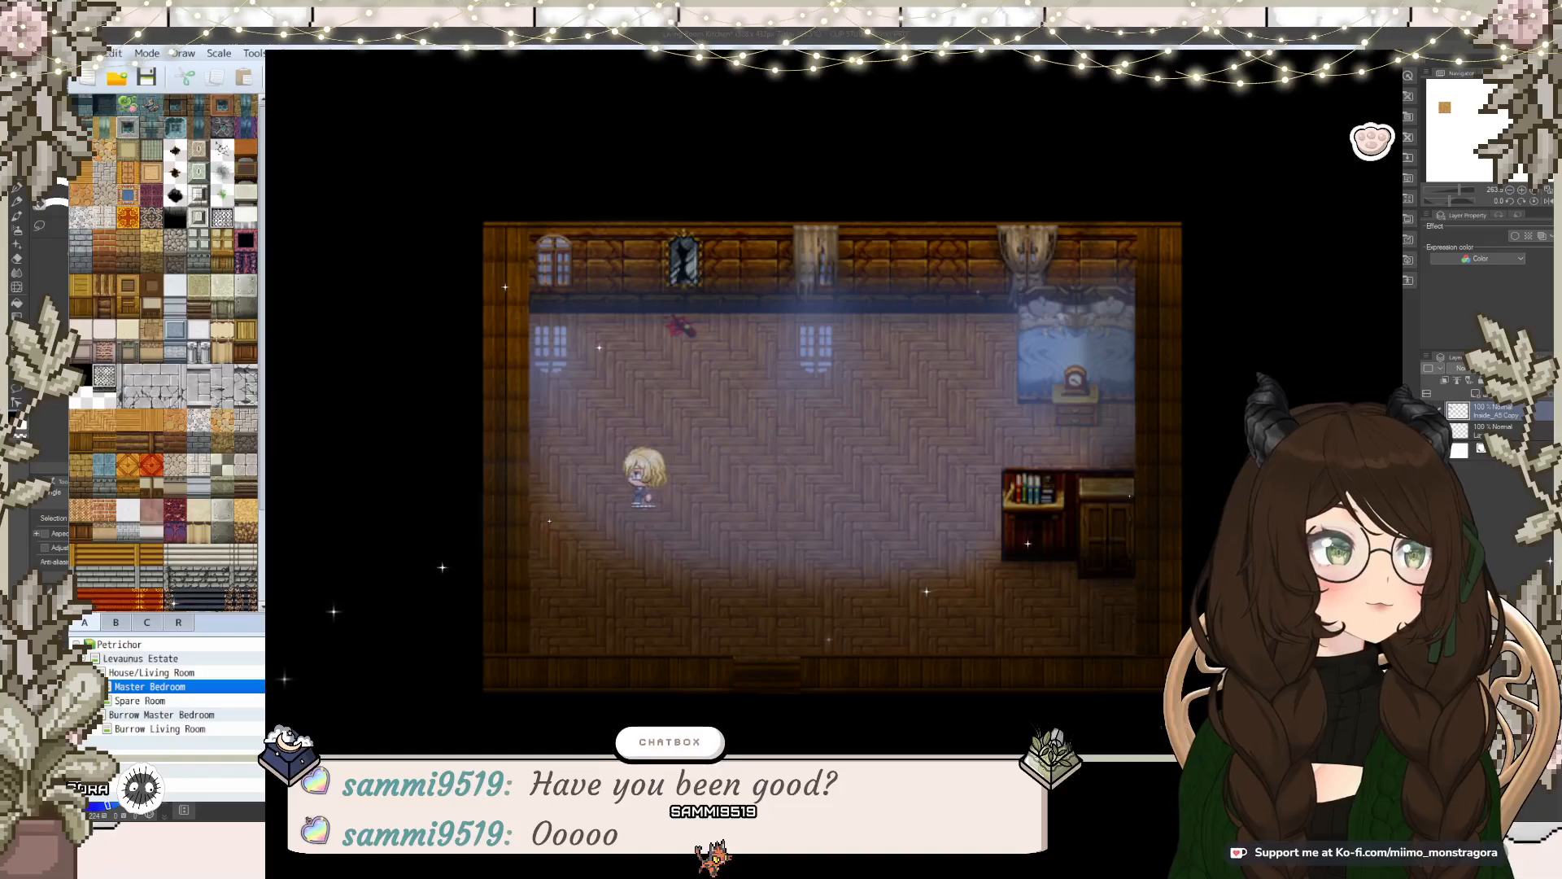
{"action": "key", "text": "Right"}
{"action": "key", "text": "Up"}
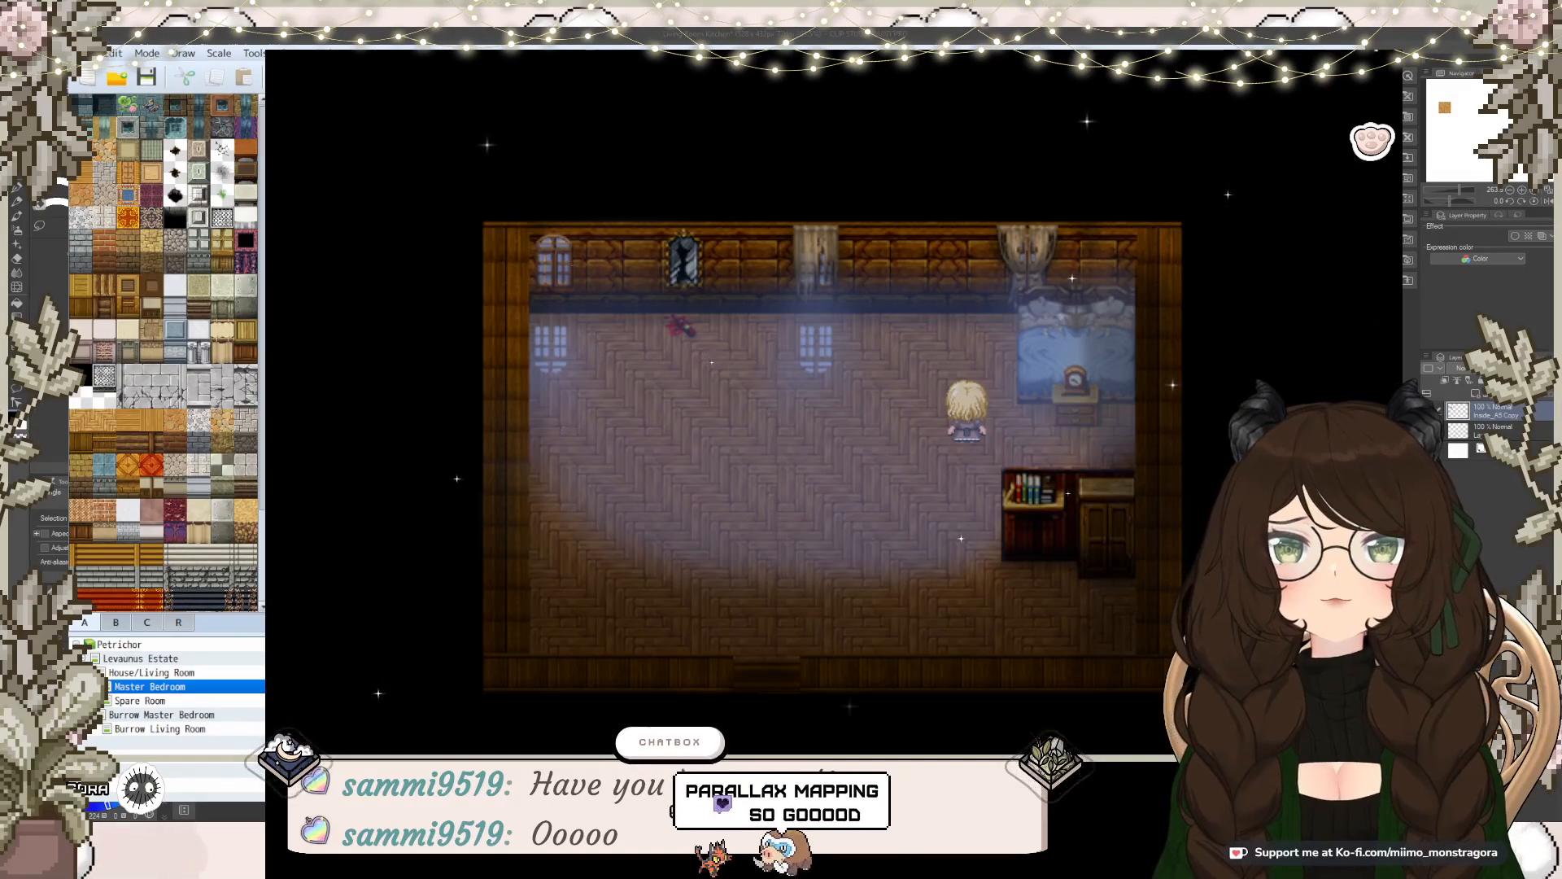
{"action": "key", "text": "alt+F4"}
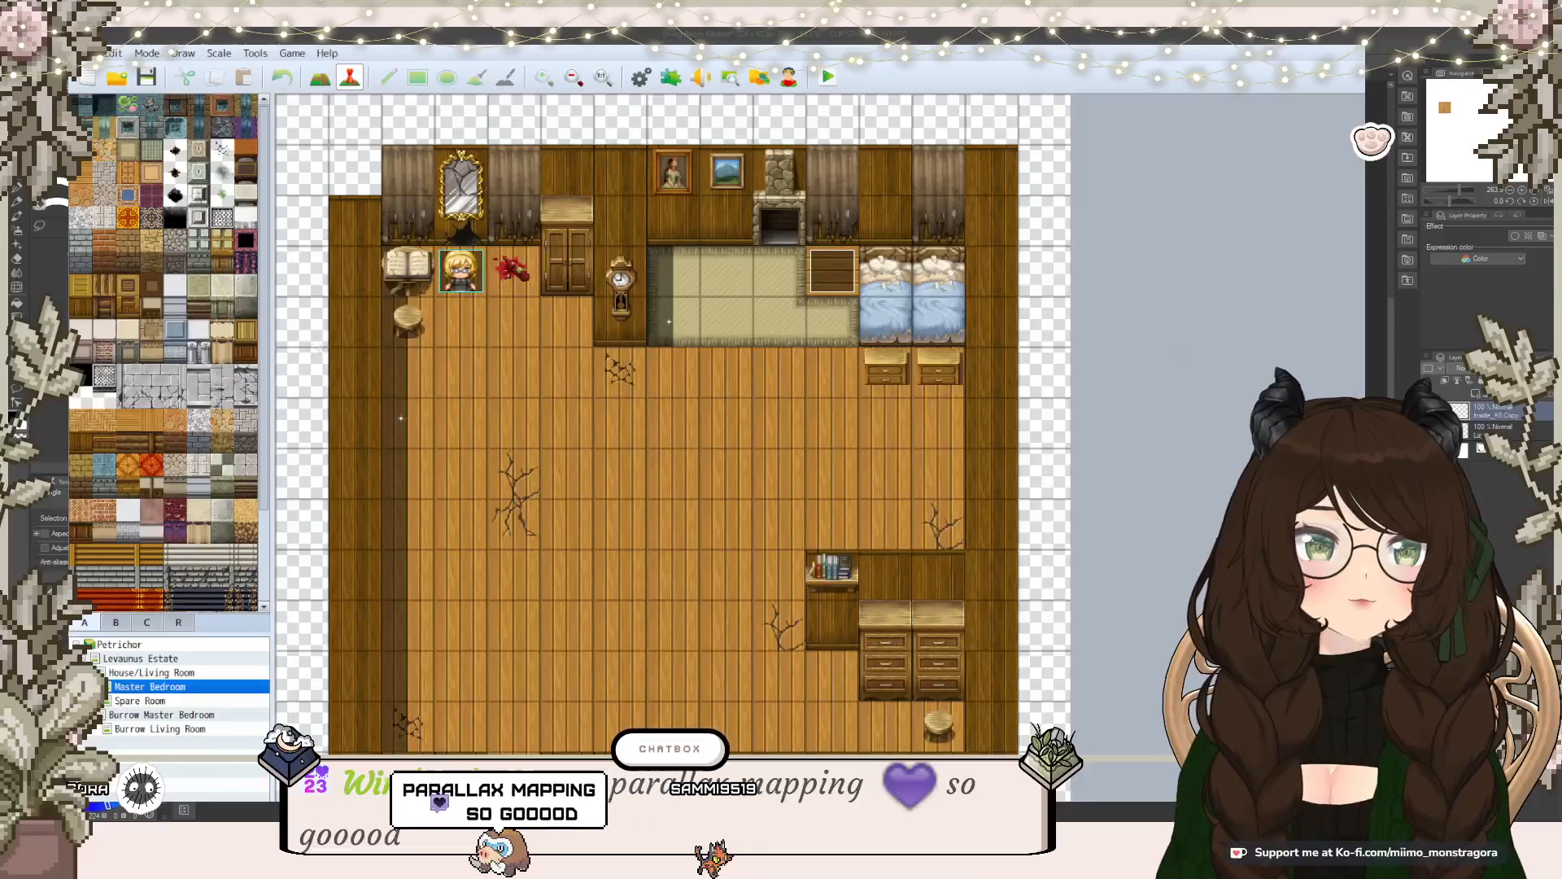
Step: Switch to Clip Studio Paint and fit the herringbone tile into its grid cell on the Living Room Kitchen canvas
{"action": "key", "text": "alt+Tab"}
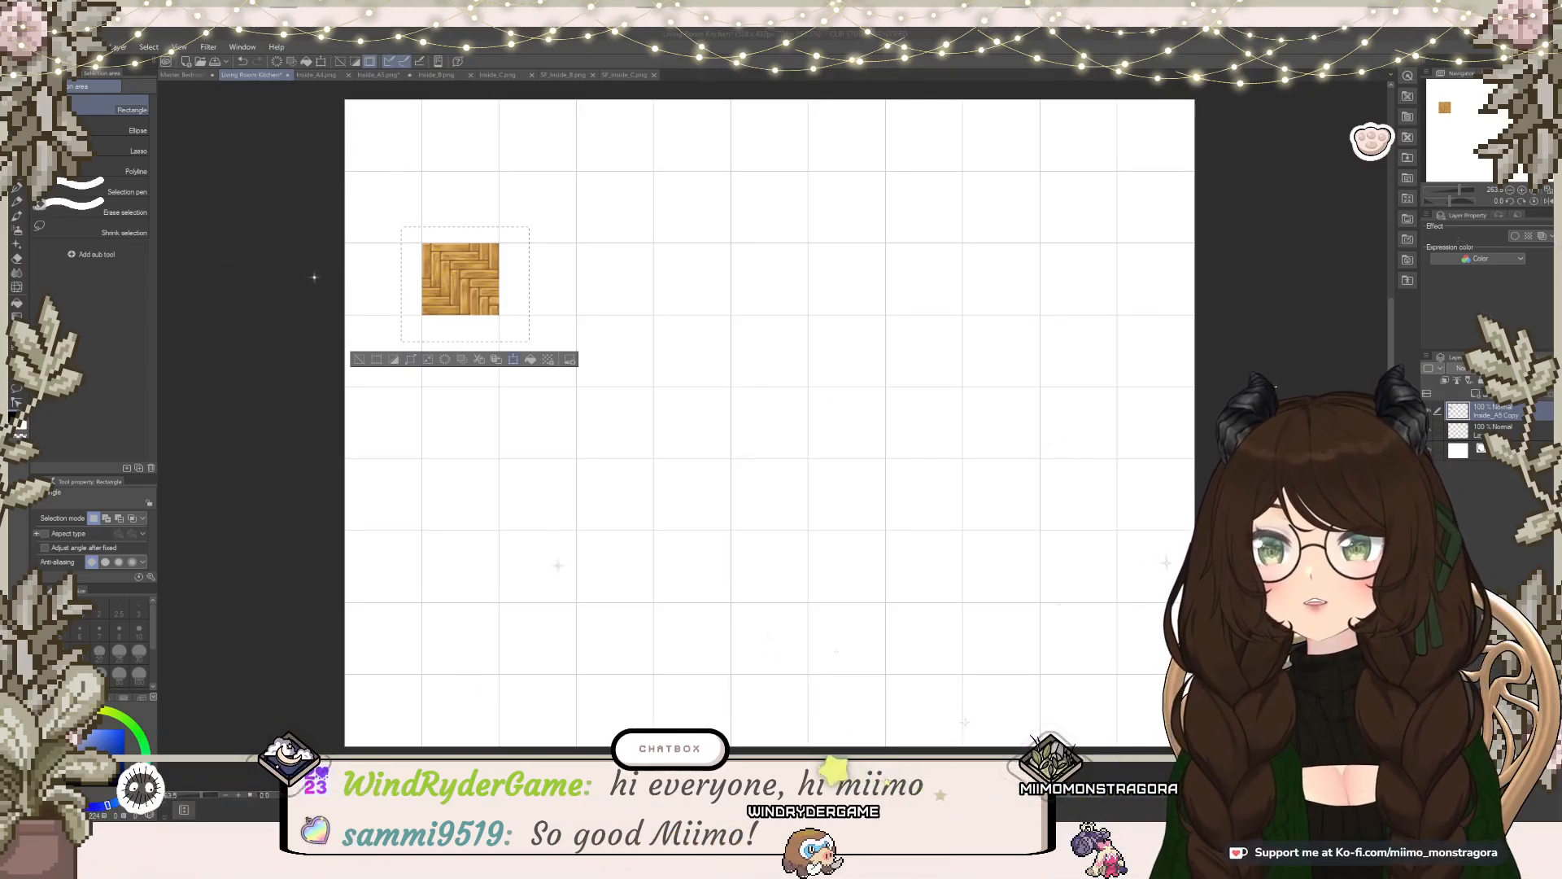
{"action": "left_click", "coordinate": [513, 360]}
{"action": "mouse_move", "coordinate": [469, 300]}
{"action": "left_mouse_down"}
{"action": "mouse_move", "coordinate": [546, 300]}
{"action": "mouse_move", "coordinate": [471, 298]}
{"action": "left_mouse_up"}
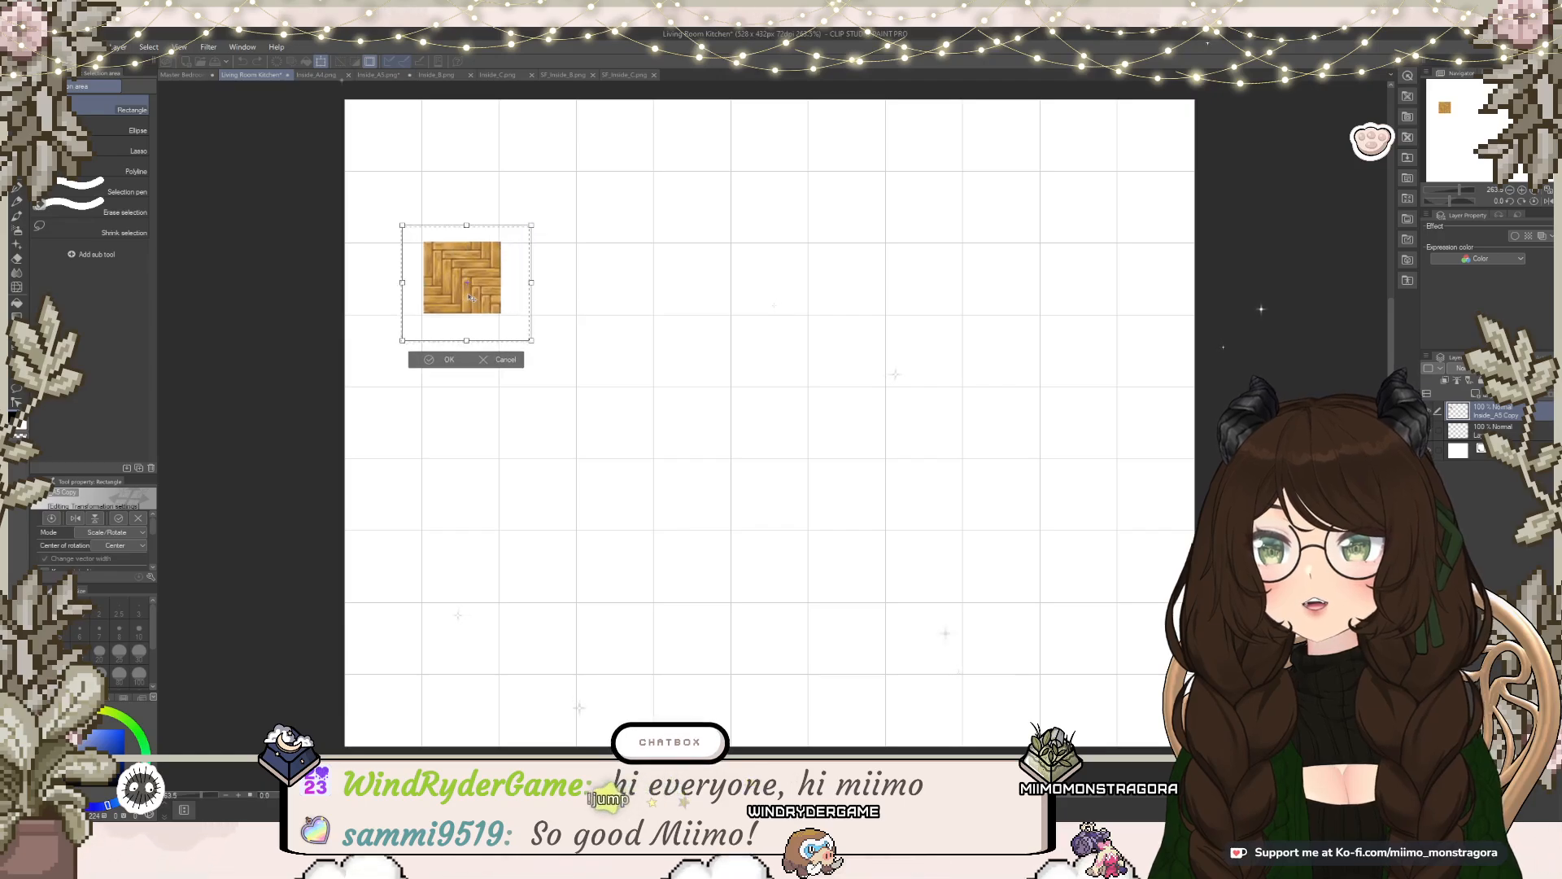
{"action": "left_click", "coordinate": [437, 361]}
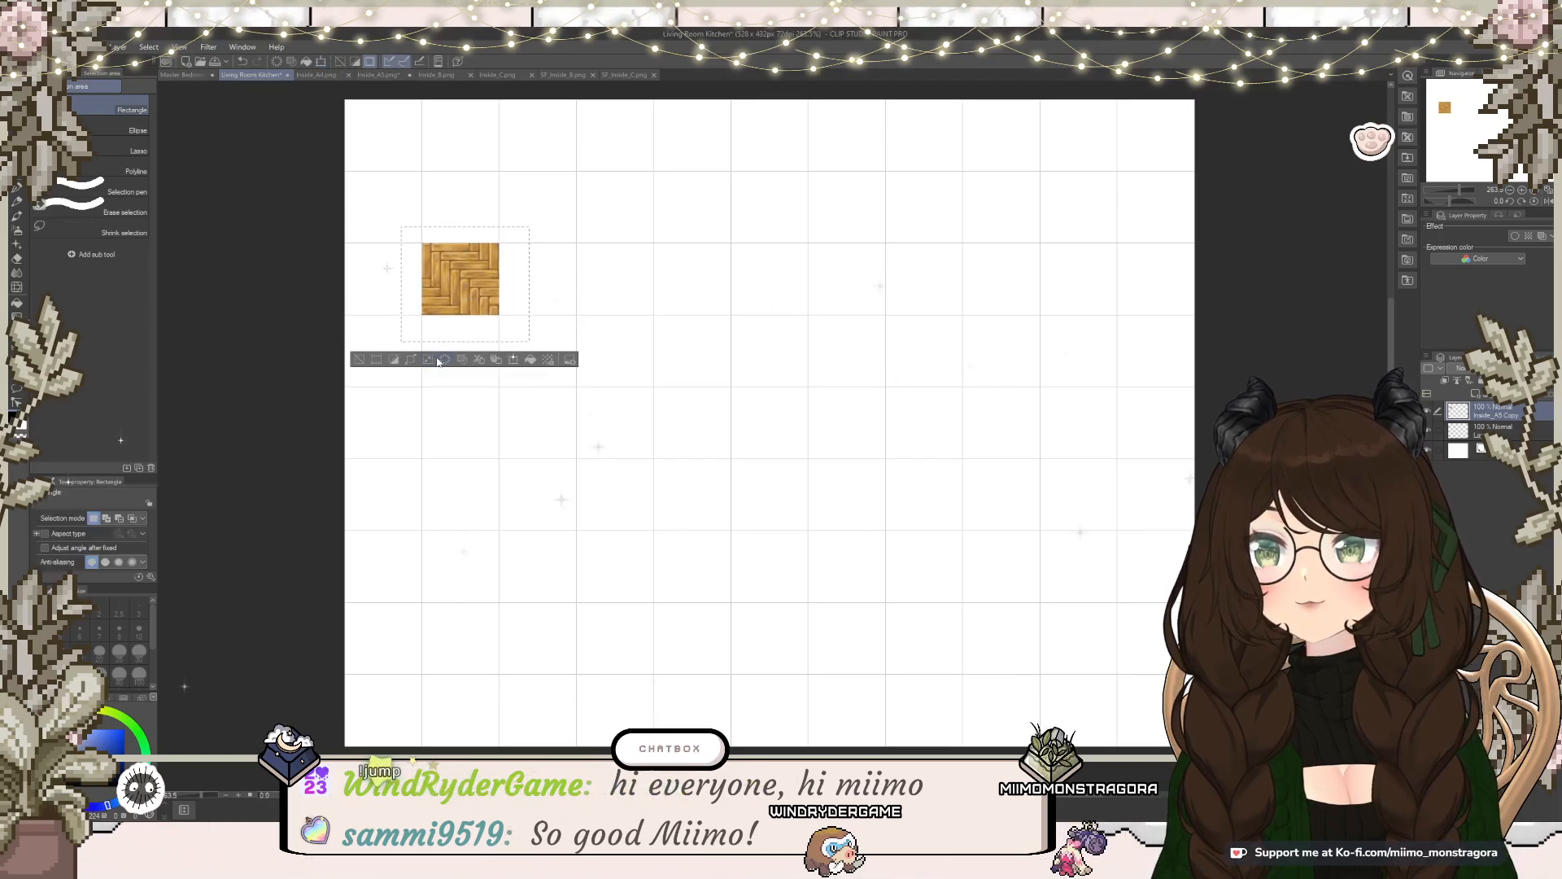
Step: Duplicate the herringbone tile into the adjacent cell to its right, making a two-tile strip
{"action": "key", "text": "ctrl+c"}
{"action": "key", "text": "ctrl+v"}
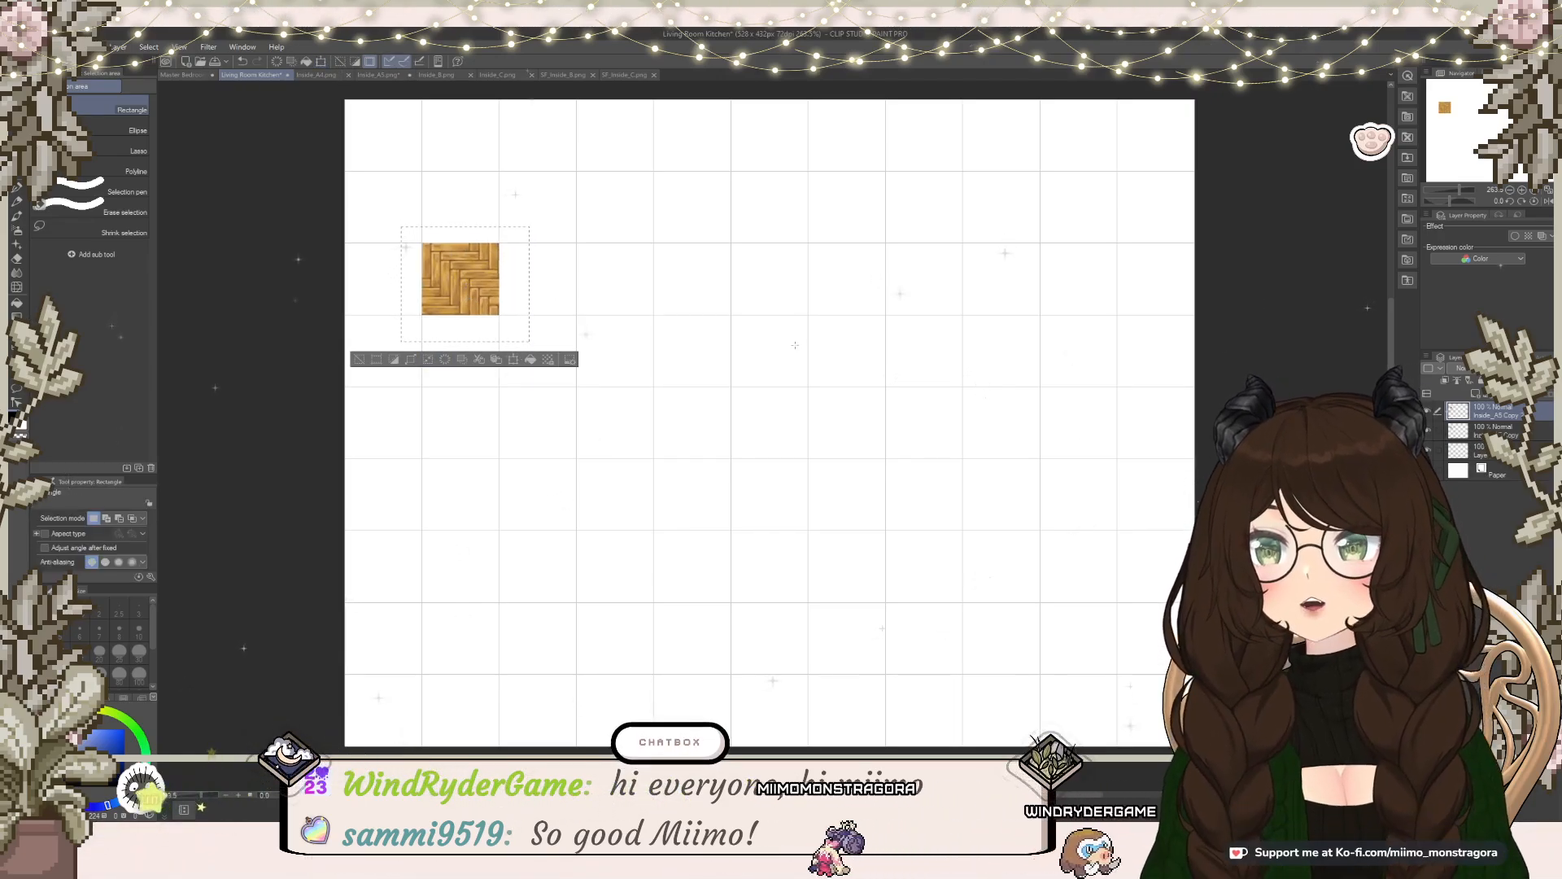
{"action": "left_click", "coordinate": [514, 361]}
{"action": "left_click_drag", "start_coordinate": [468, 298], "coordinate": [546, 298]}
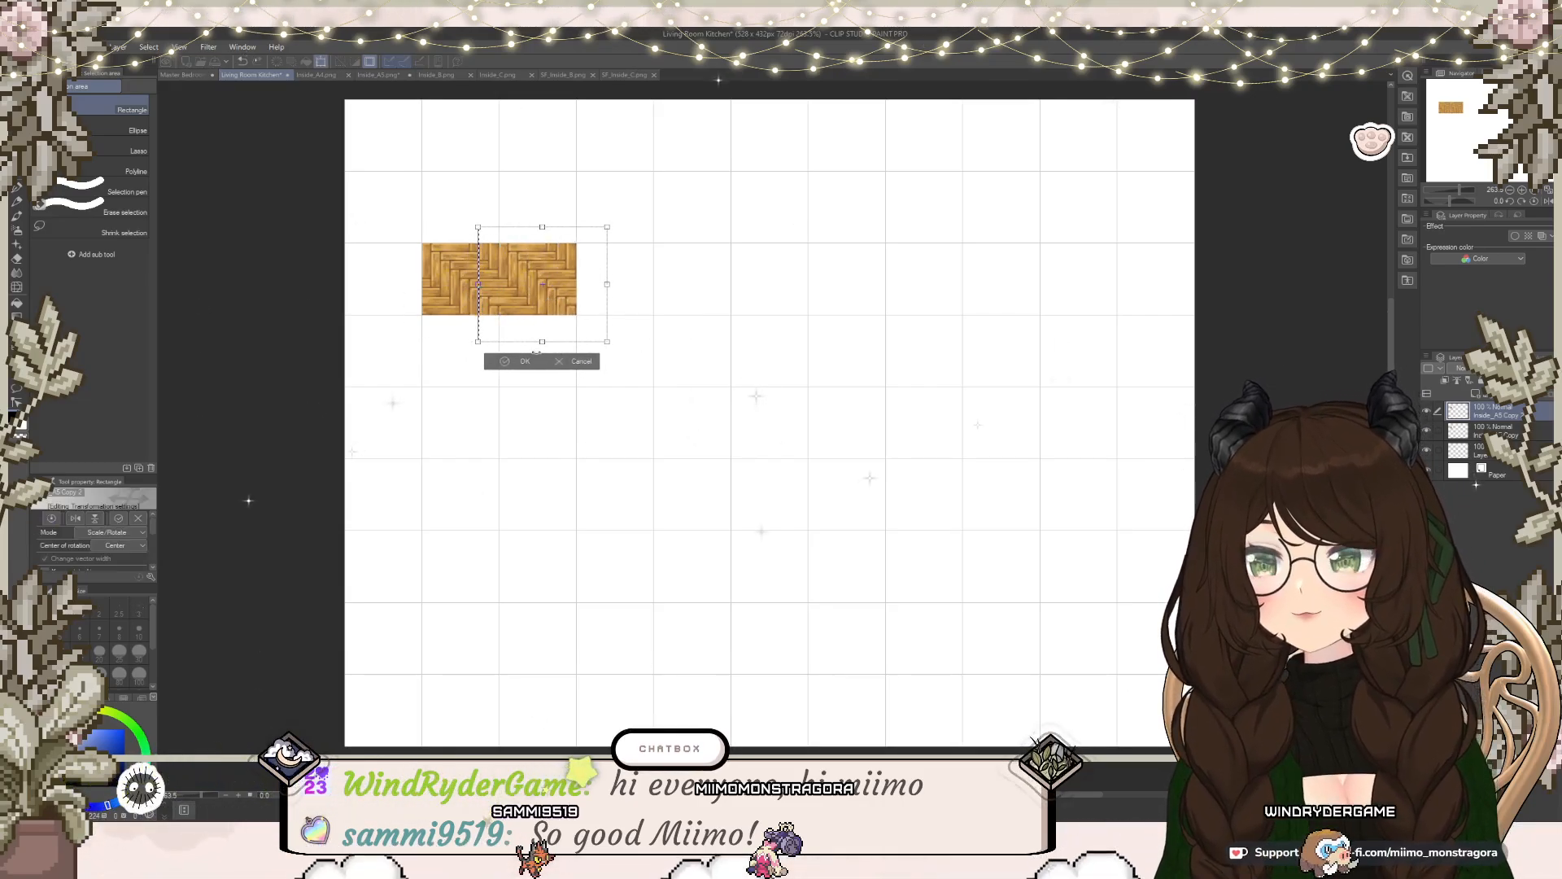
{"action": "left_click", "coordinate": [524, 362]}
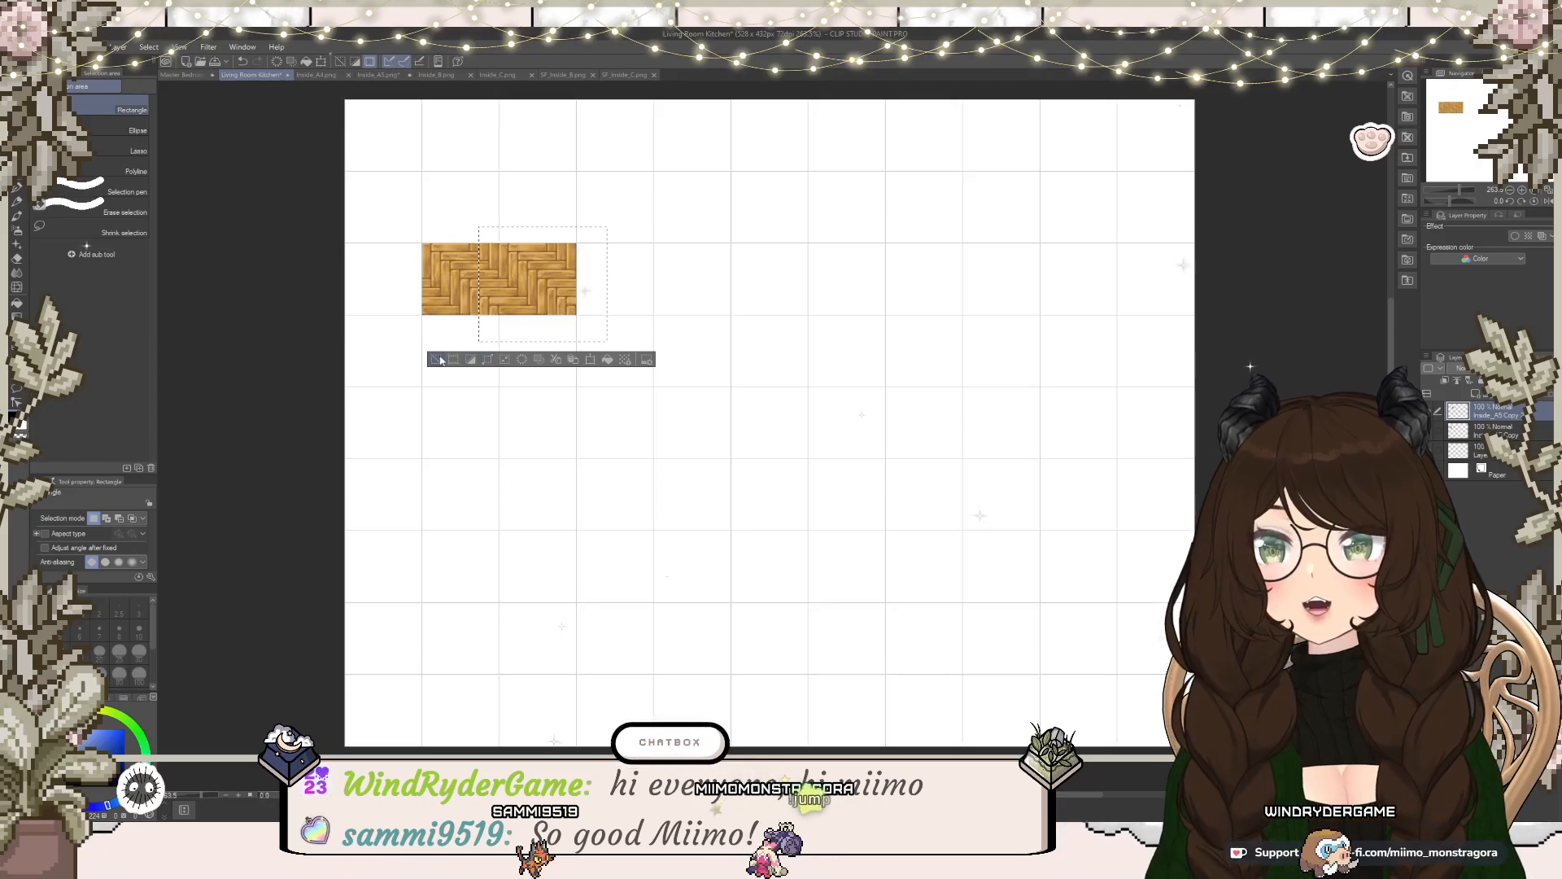
{"action": "left_click", "coordinate": [437, 360]}
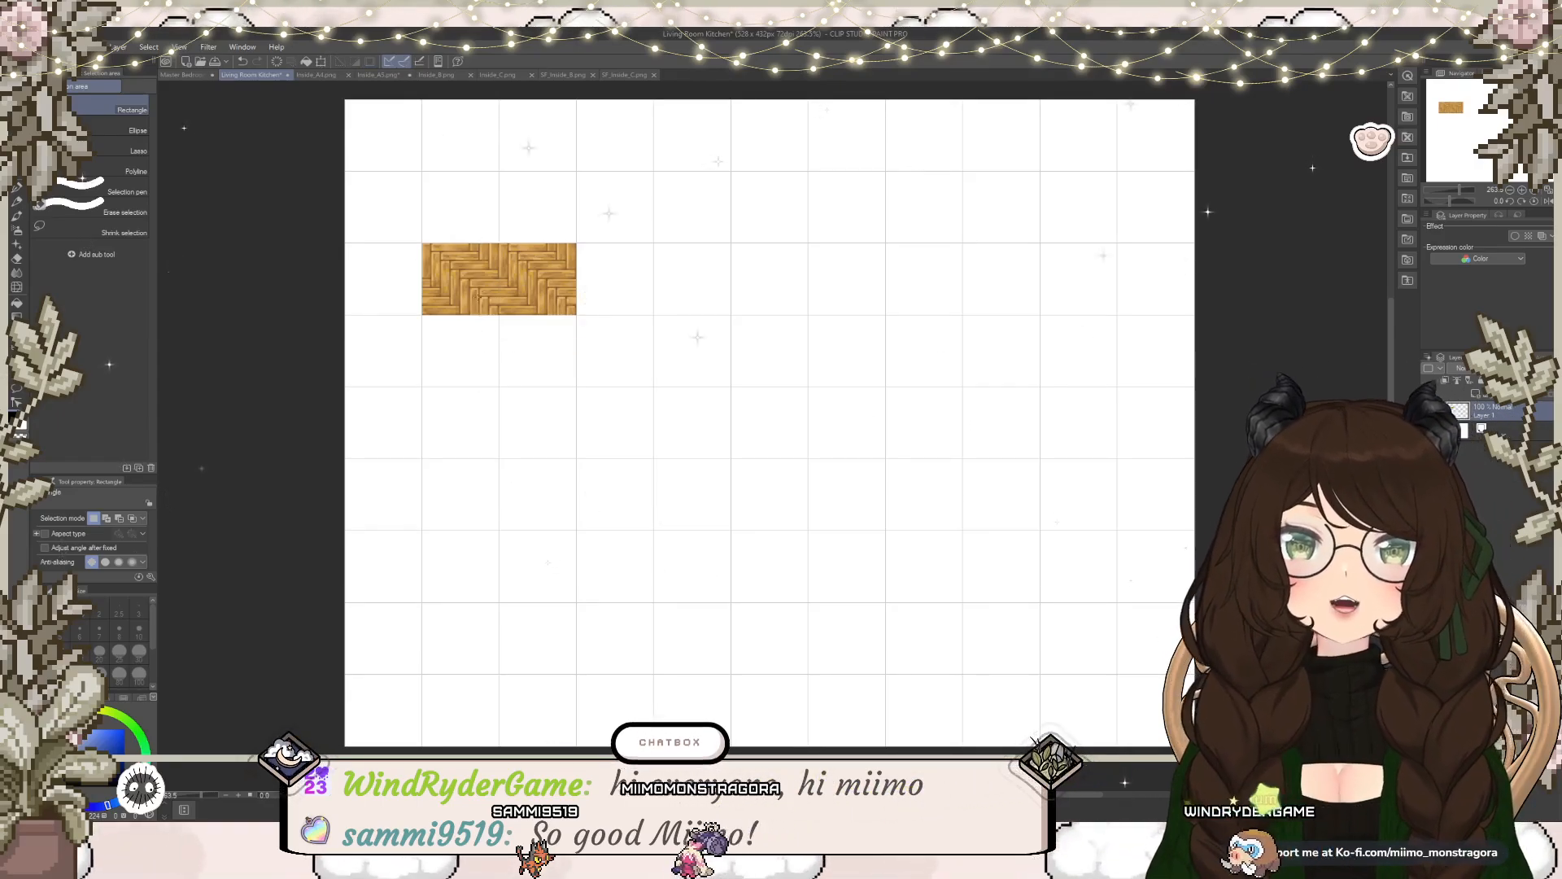
Step: Duplicate the two-tile herringbone strip and place the copy directly to its right, making four tiles
{"action": "left_click_drag", "start_coordinate": [404, 230], "coordinate": [604, 331]}
{"action": "key", "text": "ctrl+c"}
{"action": "key", "text": "ctrl+v"}
{"action": "left_click", "coordinate": [554, 350]}
{"action": "left_click_drag", "start_coordinate": [528, 297], "coordinate": [681, 298]}
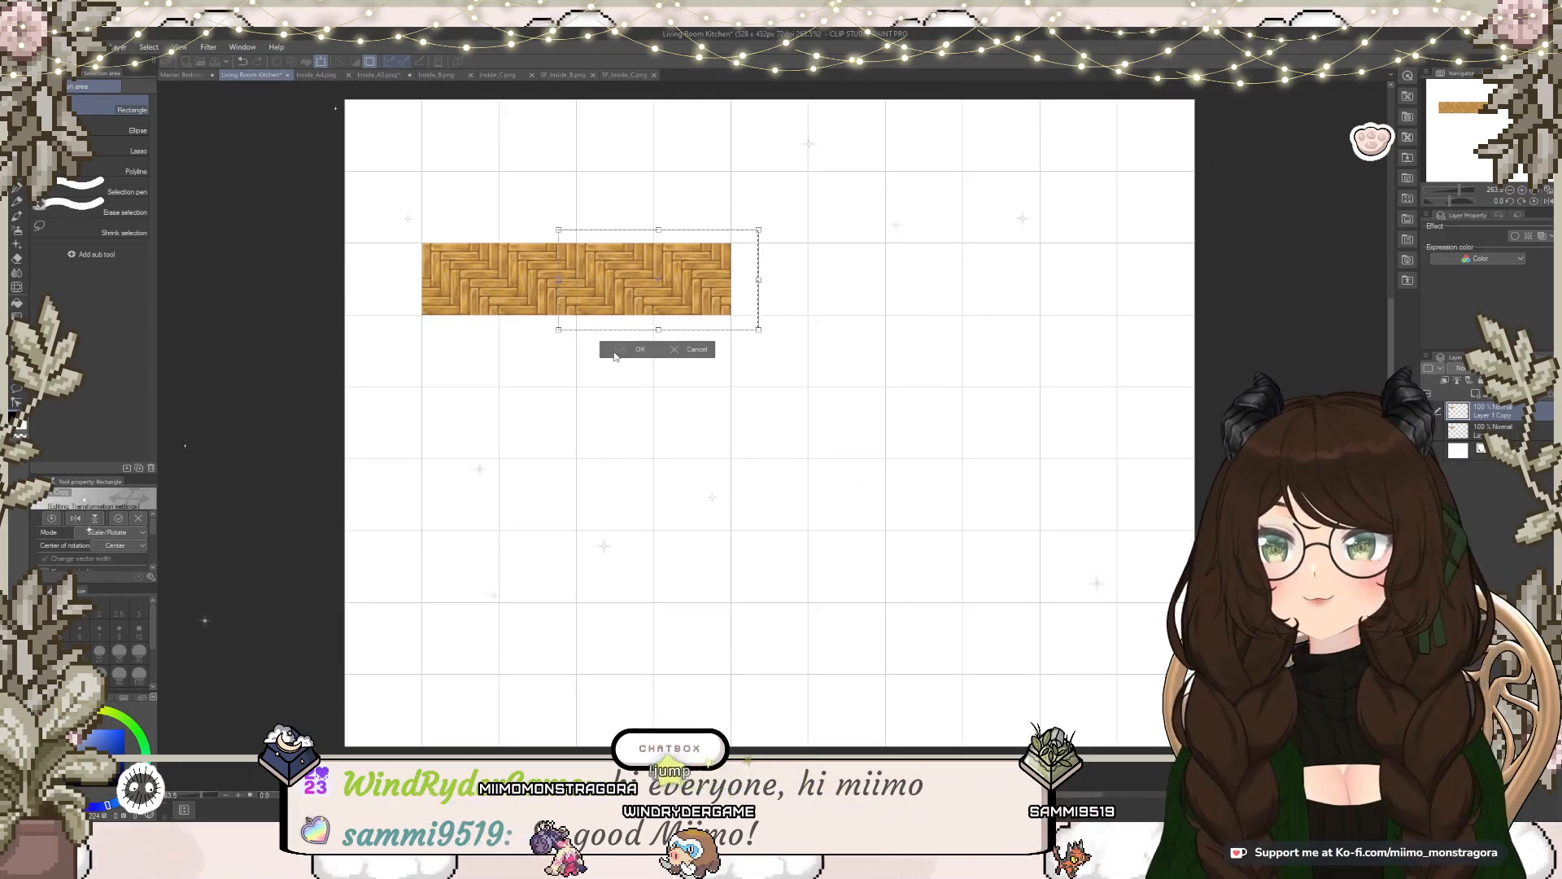
{"action": "left_click", "coordinate": [615, 355]}
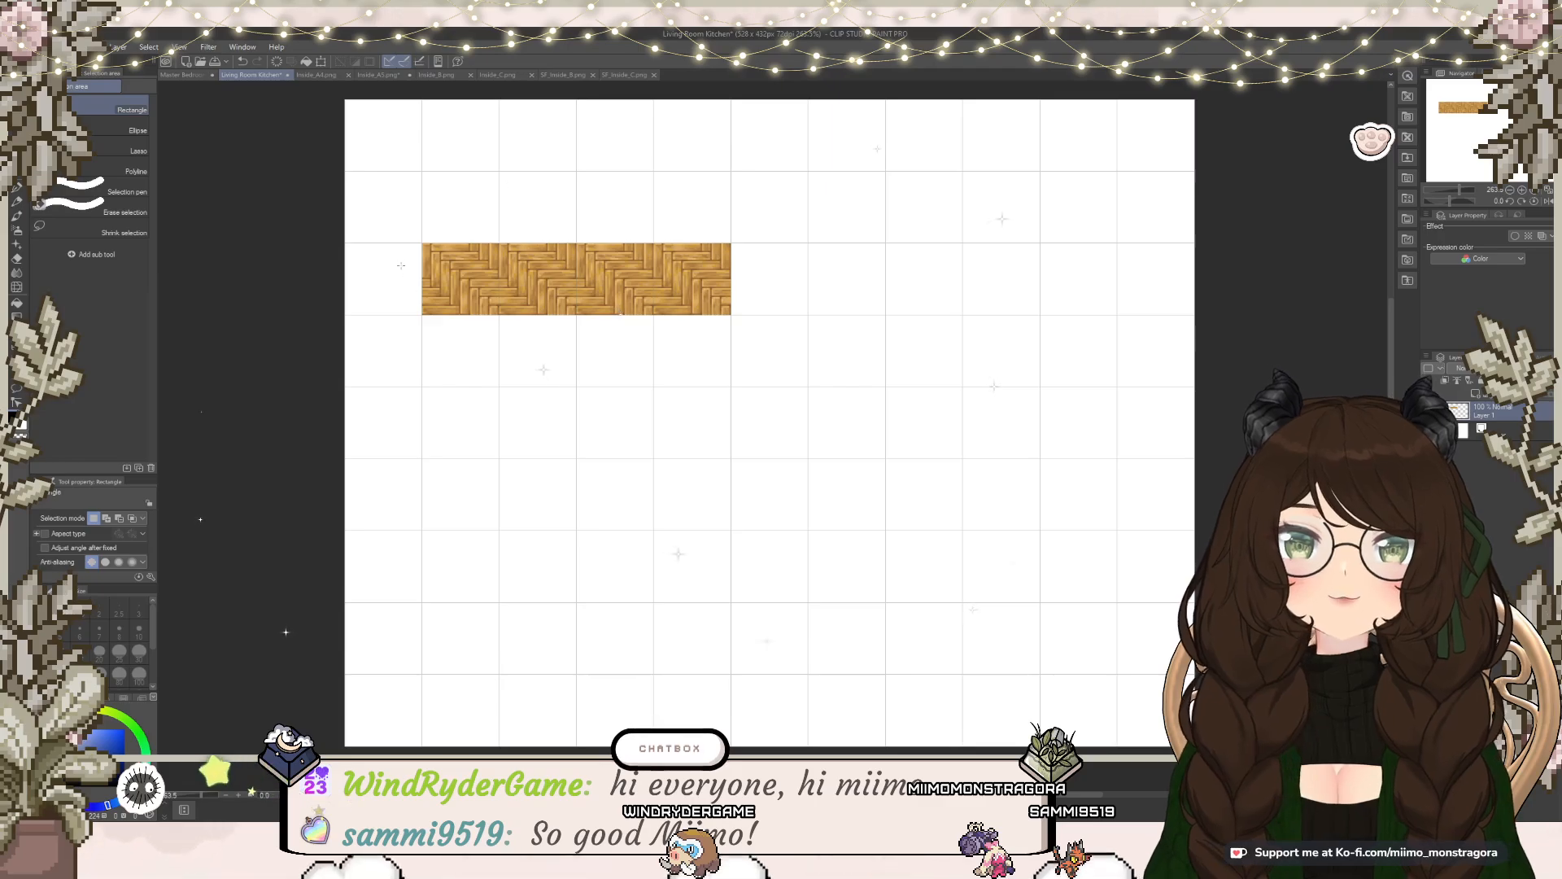
Step: Duplicate the four-tile strip and place the copy directly to its right, making eight tiles
{"action": "left_click_drag", "start_coordinate": [760, 350], "coordinate": [764, 348]}
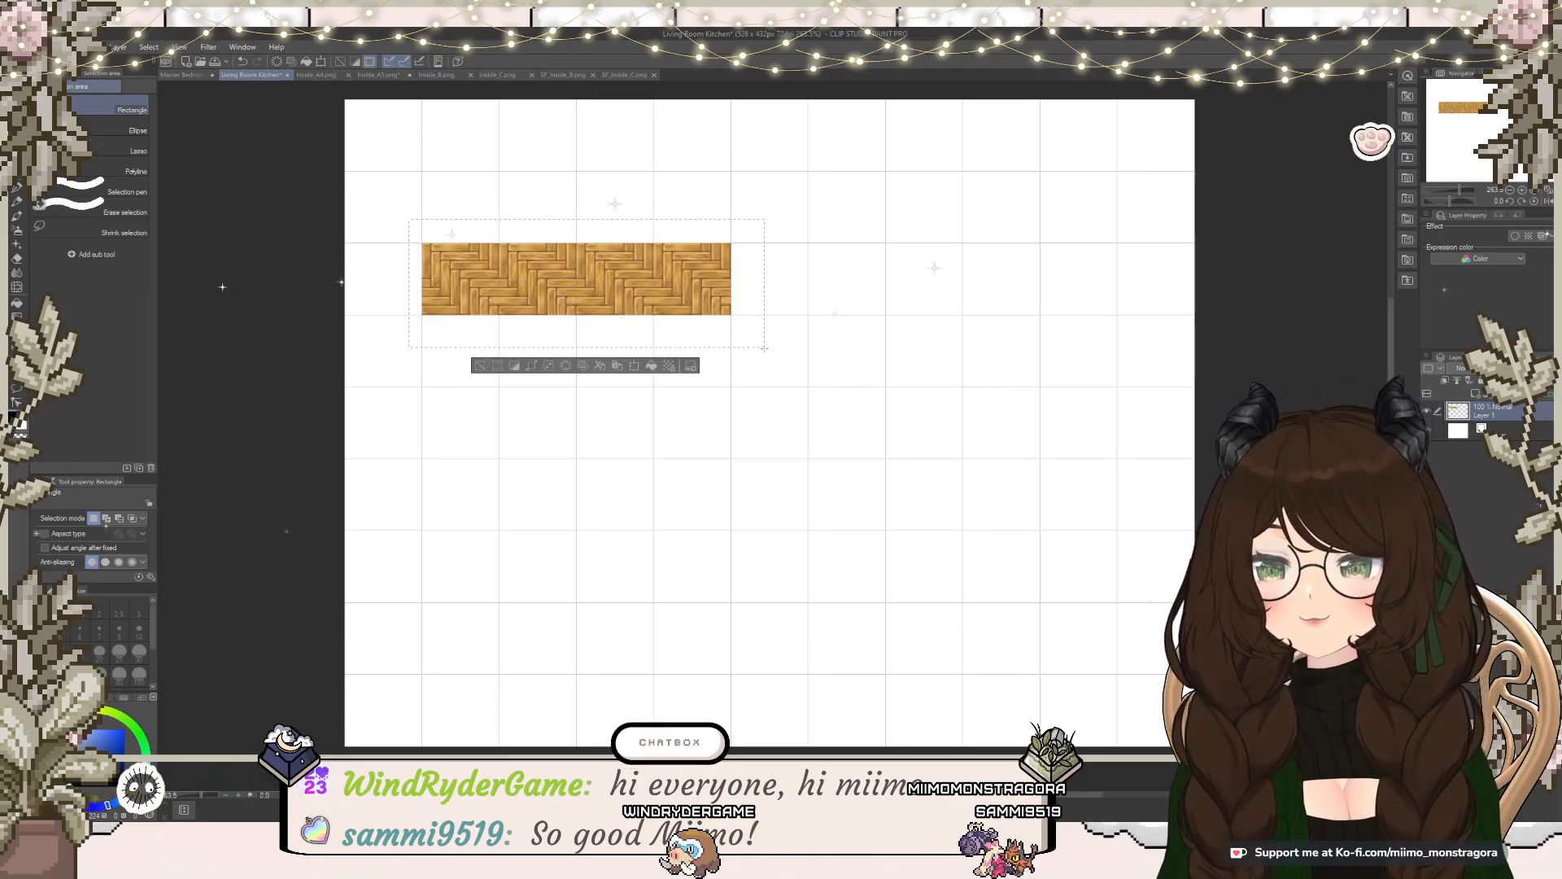
{"action": "left_click", "coordinate": [617, 366]}
{"action": "left_click", "coordinate": [633, 366]}
{"action": "left_click_drag", "start_coordinate": [544, 292], "coordinate": [851, 291]}
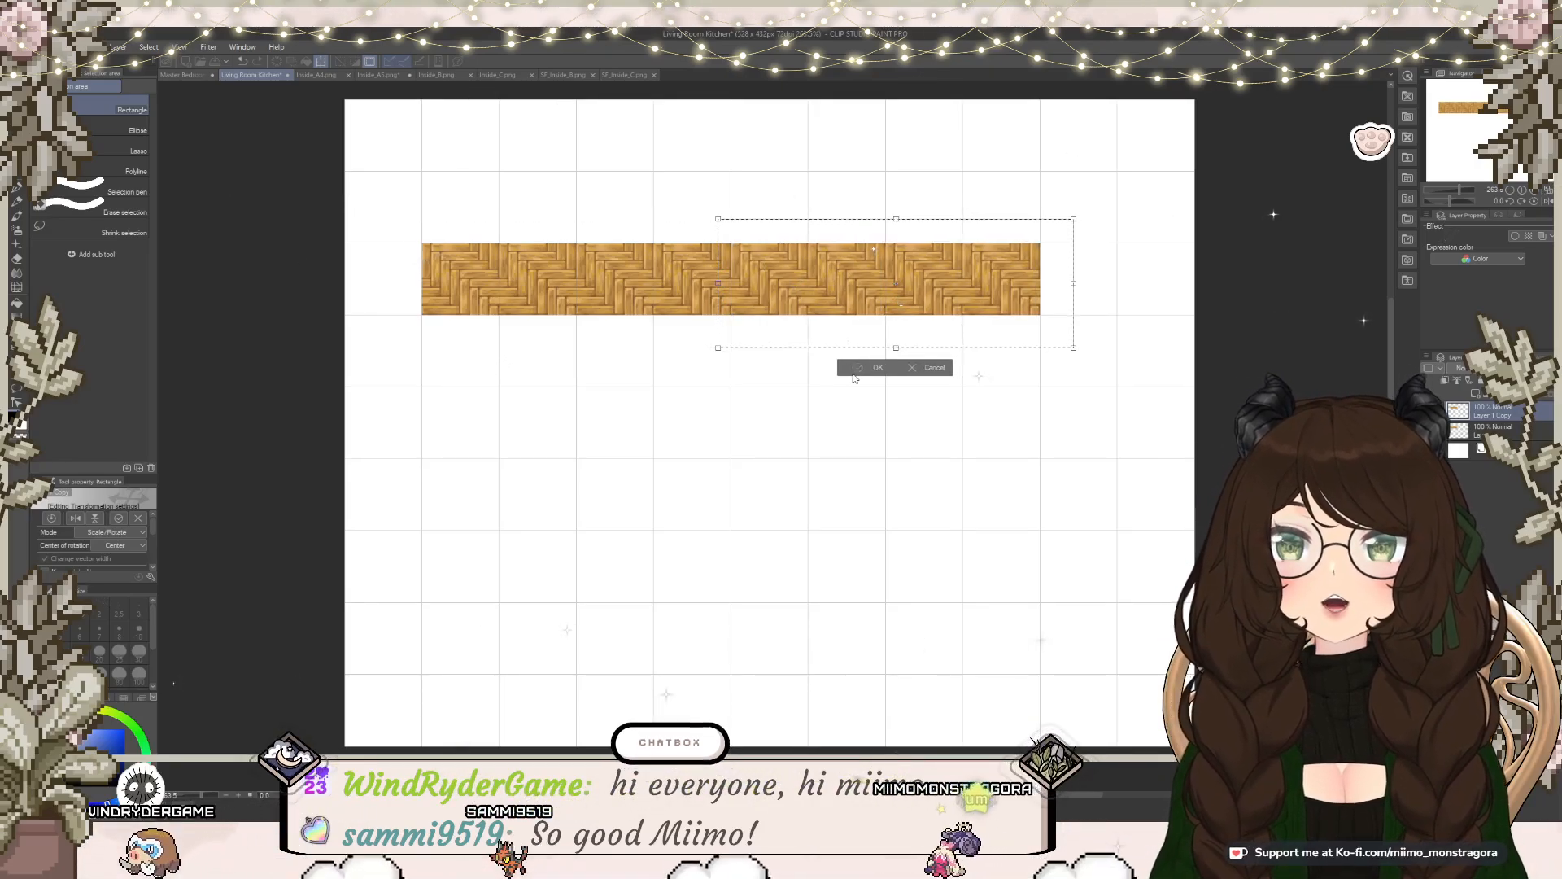
{"action": "left_click", "coordinate": [860, 368]}
{"action": "left_click", "coordinate": [792, 364]}
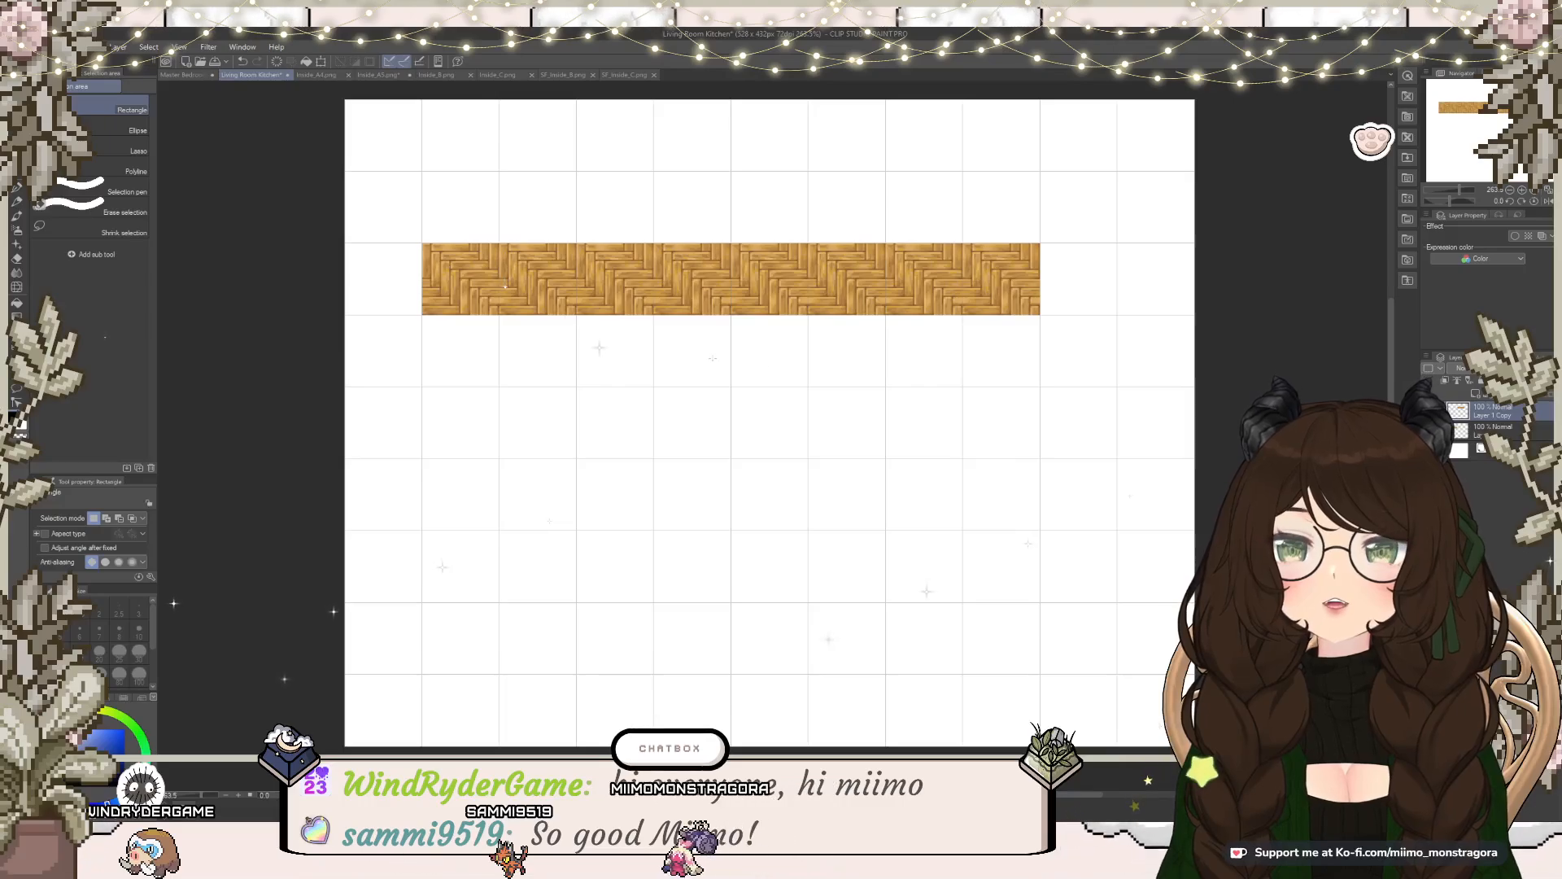
Step: Extend the row to nine tiles with a copy of the strip shifted one cell right, and merge the copy down
{"action": "left_click_drag", "start_coordinate": [409, 225], "coordinate": [1063, 346]}
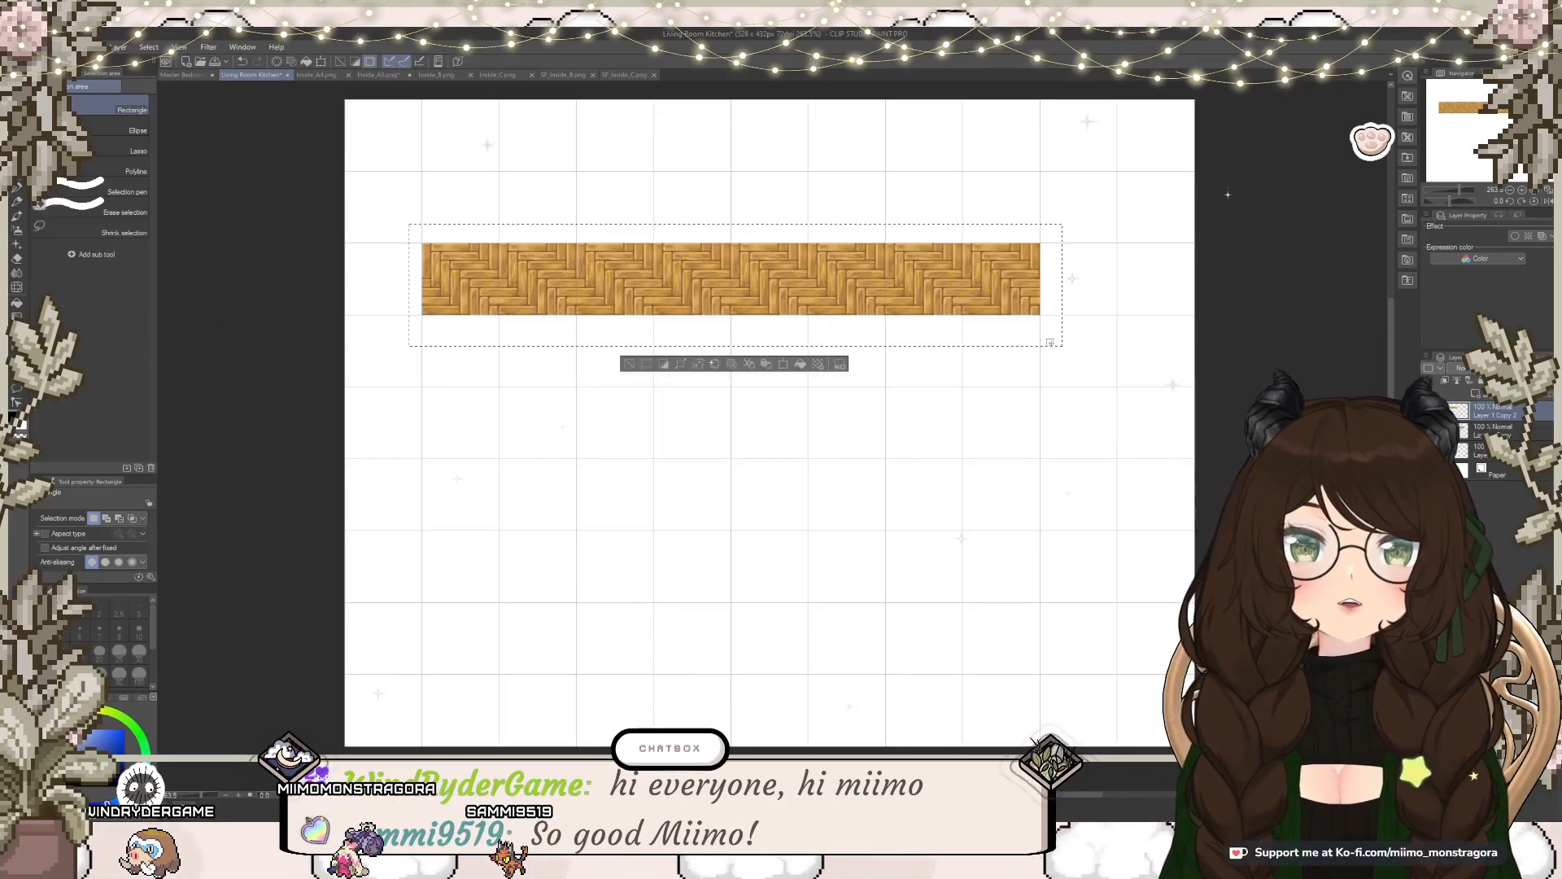
{"action": "left_click", "coordinate": [784, 364]}
{"action": "left_click_drag", "start_coordinate": [790, 303], "coordinate": [774, 349]}
{"action": "left_click_drag", "start_coordinate": [1129, 329], "coordinate": [1176, 302]}
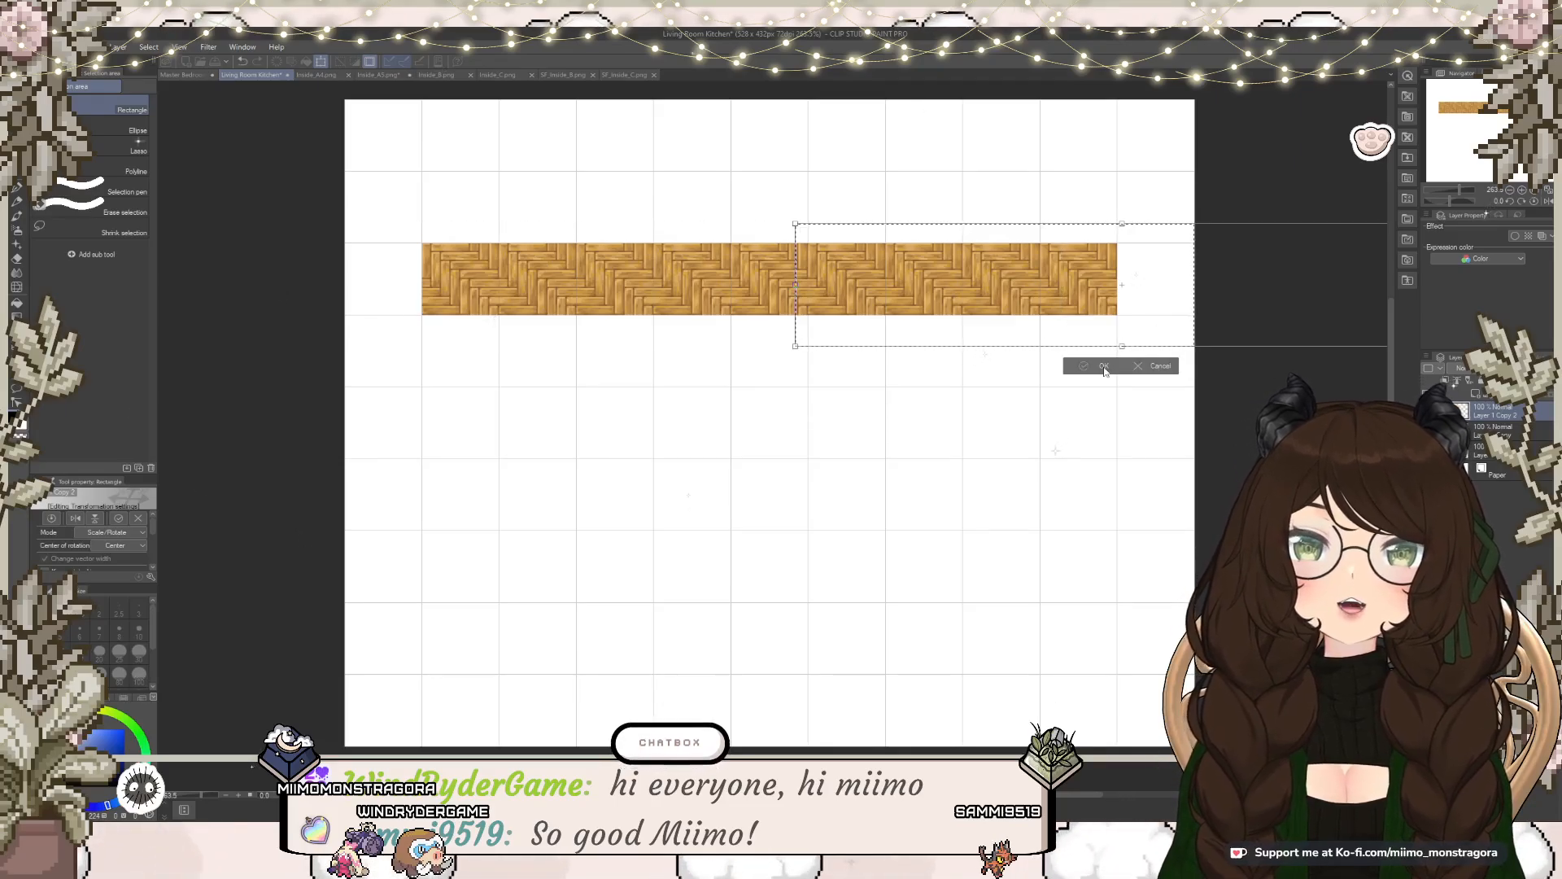
{"action": "left_click", "coordinate": [1104, 367]}
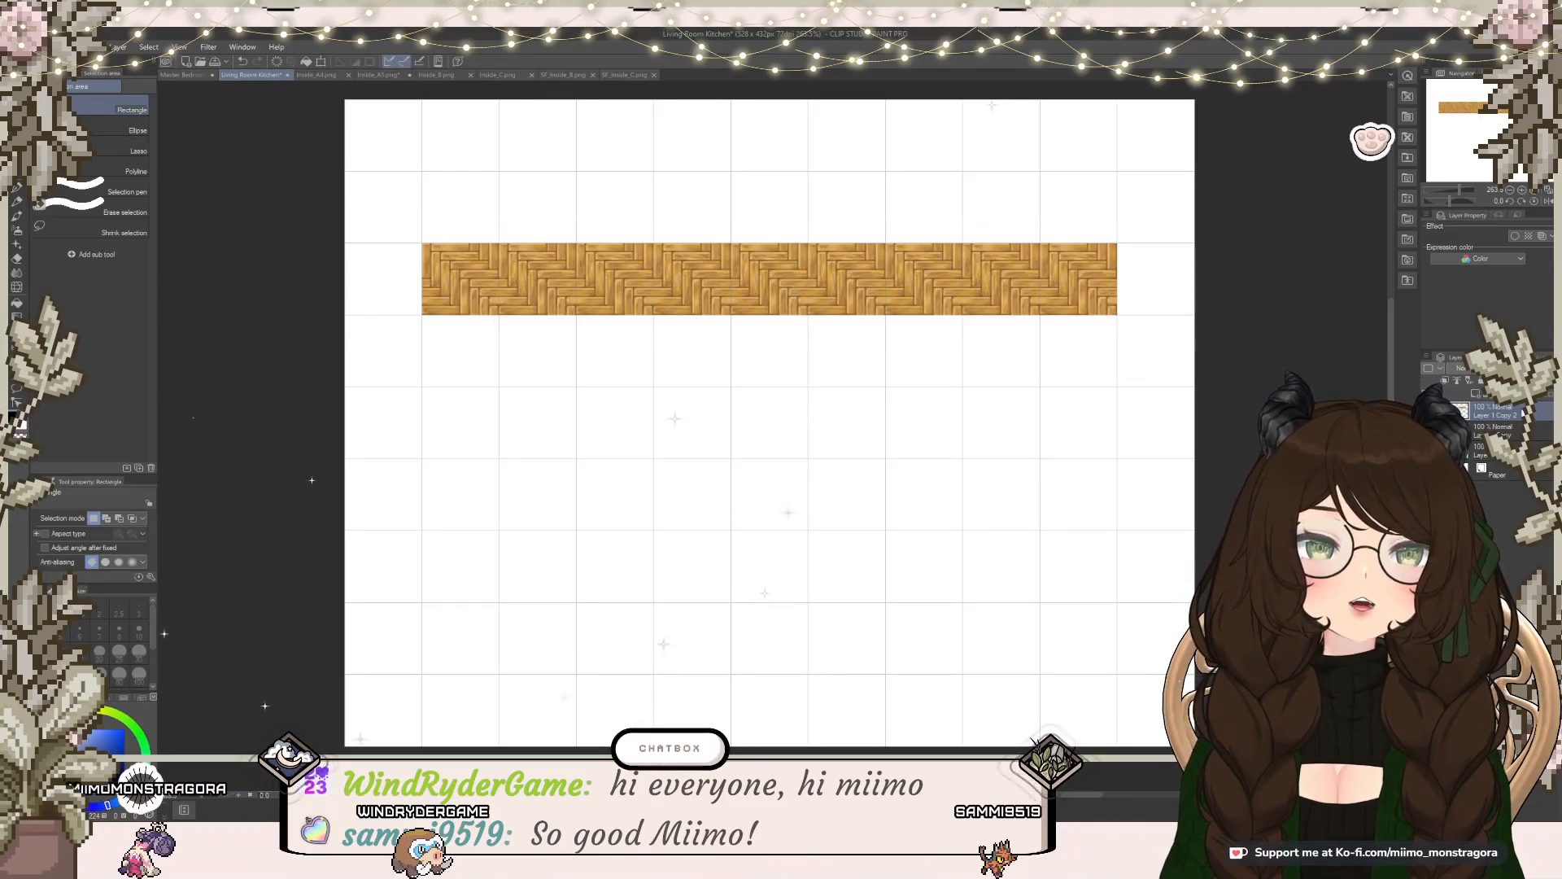
{"action": "key", "text": "ctrl+e"}
Step: Duplicate the nine-tile row one cell down to make two floor rows, and clear the selection
{"action": "left_click_drag", "start_coordinate": [1158, 218], "coordinate": [385, 358]}
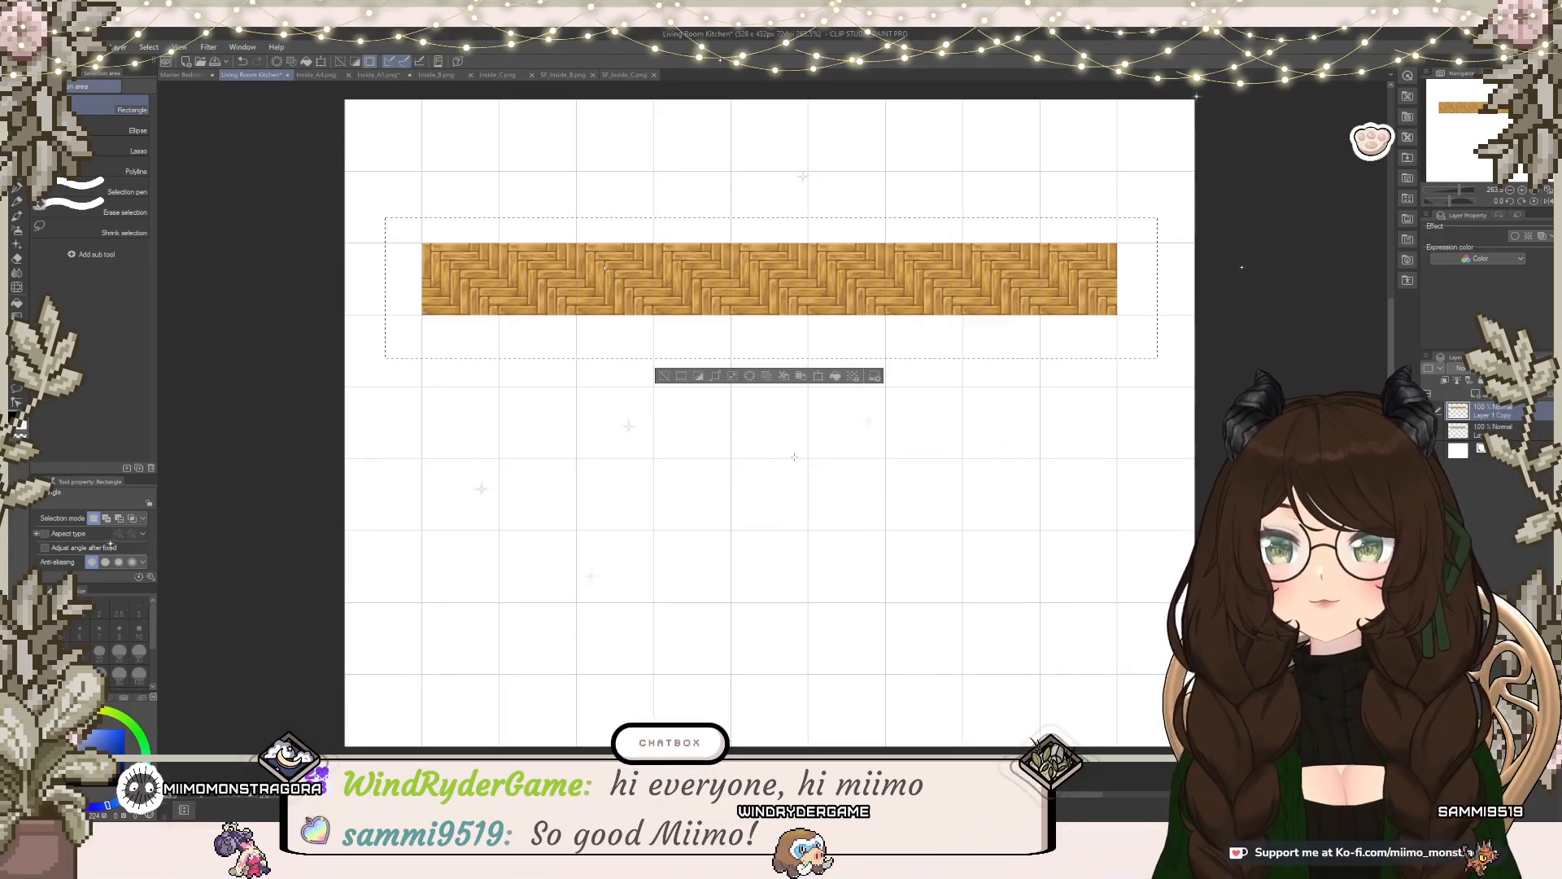
{"action": "left_click", "coordinate": [822, 379]}
{"action": "left_click_drag", "start_coordinate": [965, 286], "coordinate": [966, 358]}
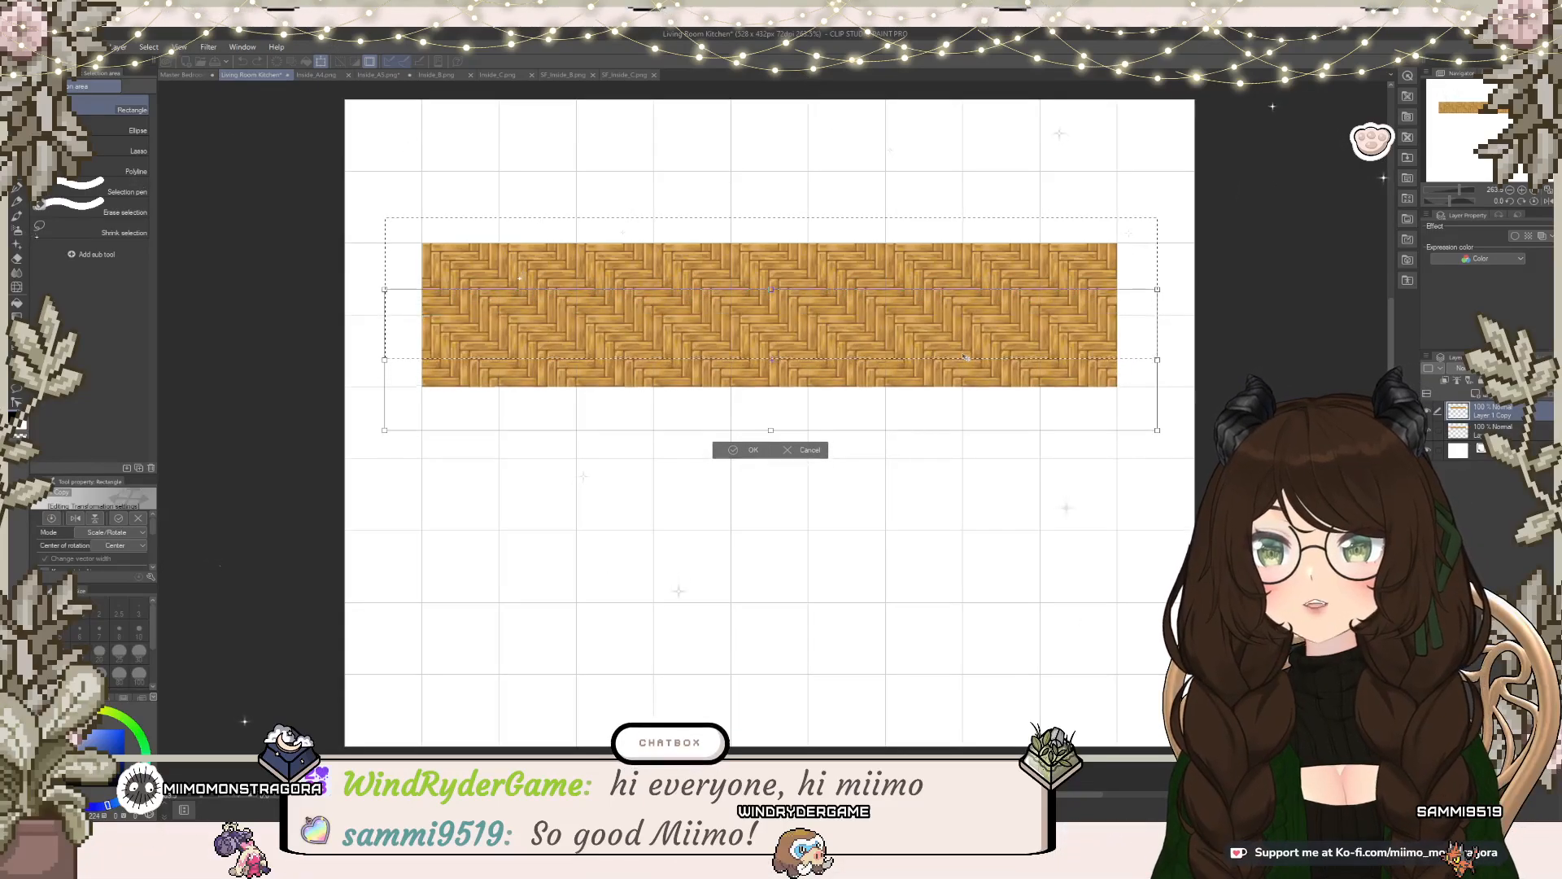
{"action": "key", "text": "Return"}
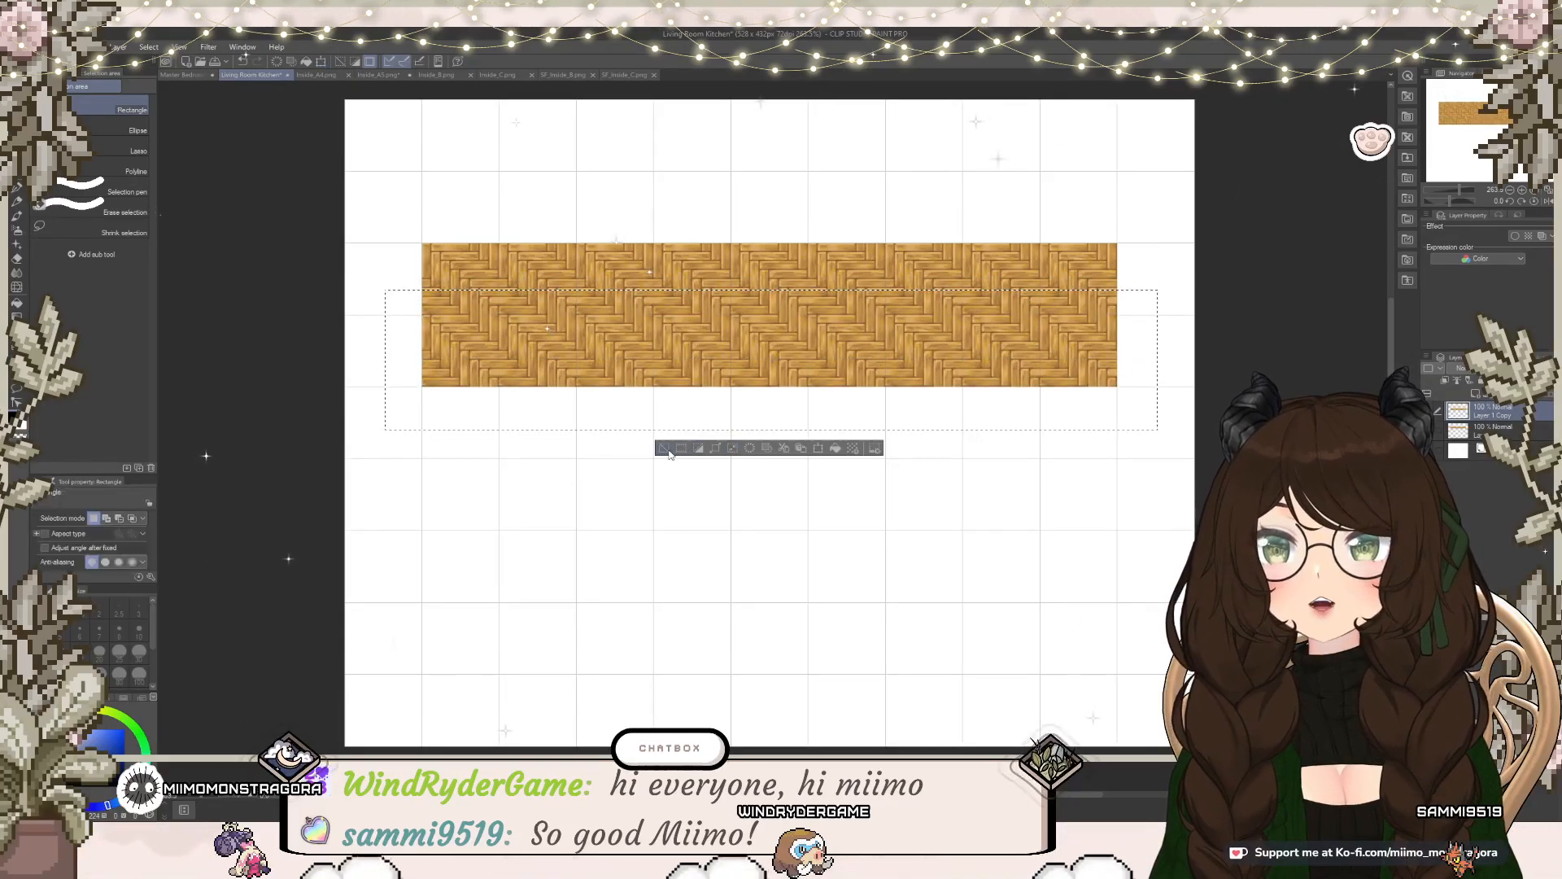
{"action": "key", "text": "ctrl+d"}
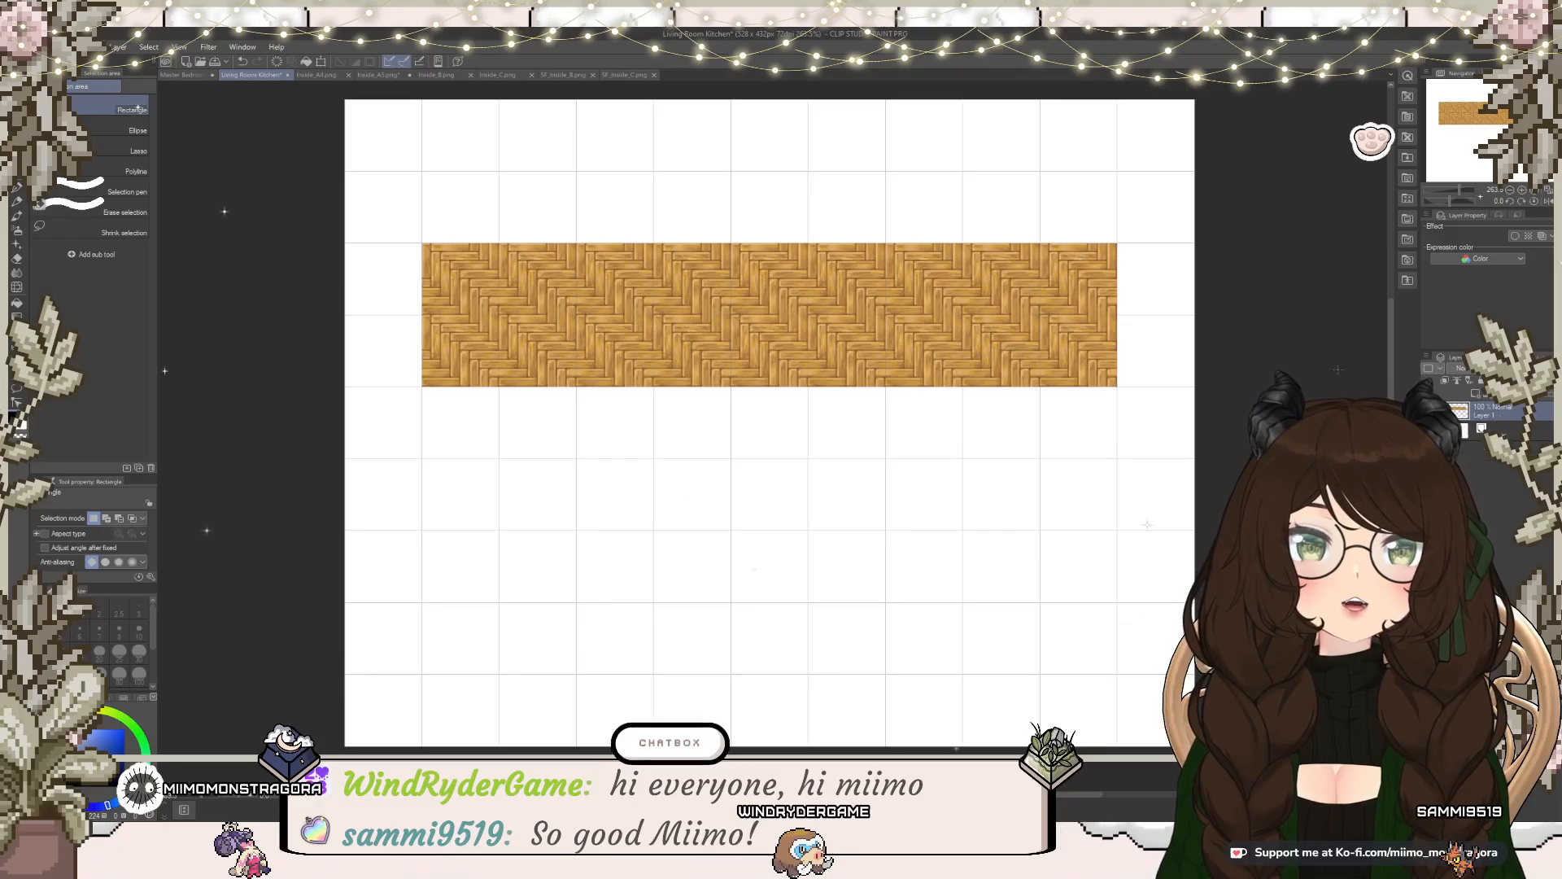
Step: Duplicate the two-row floor block and place the copy directly below it, making four rows
{"action": "left_click_drag", "start_coordinate": [397, 209], "coordinate": [1144, 403]}
{"action": "left_click", "coordinate": [817, 422]}
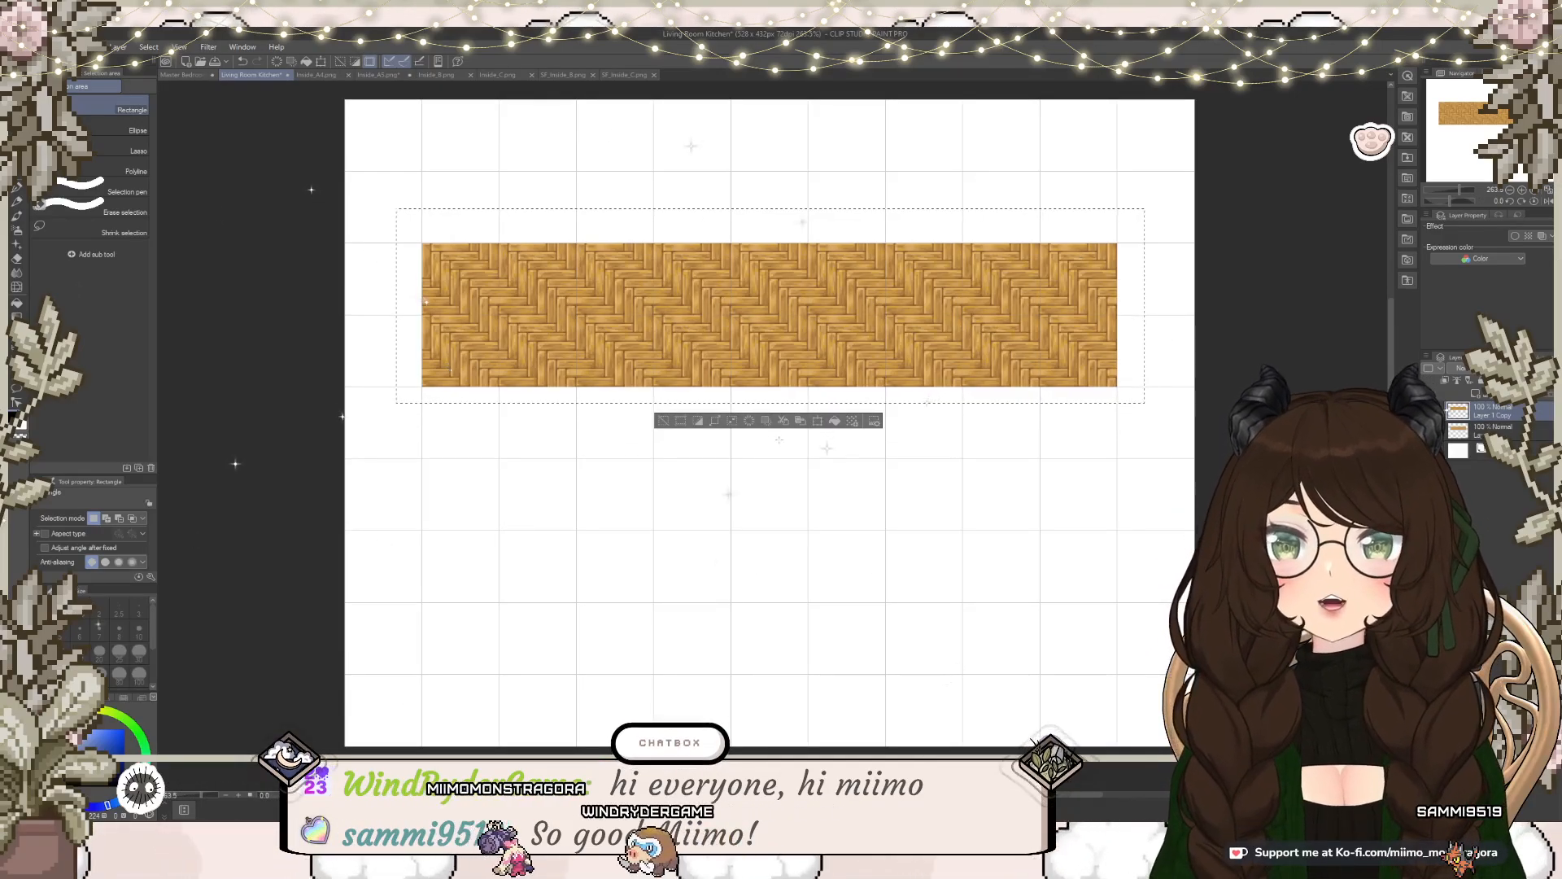
{"action": "left_click", "coordinate": [817, 421]}
{"action": "left_click_drag", "start_coordinate": [864, 339], "coordinate": [864, 485]}
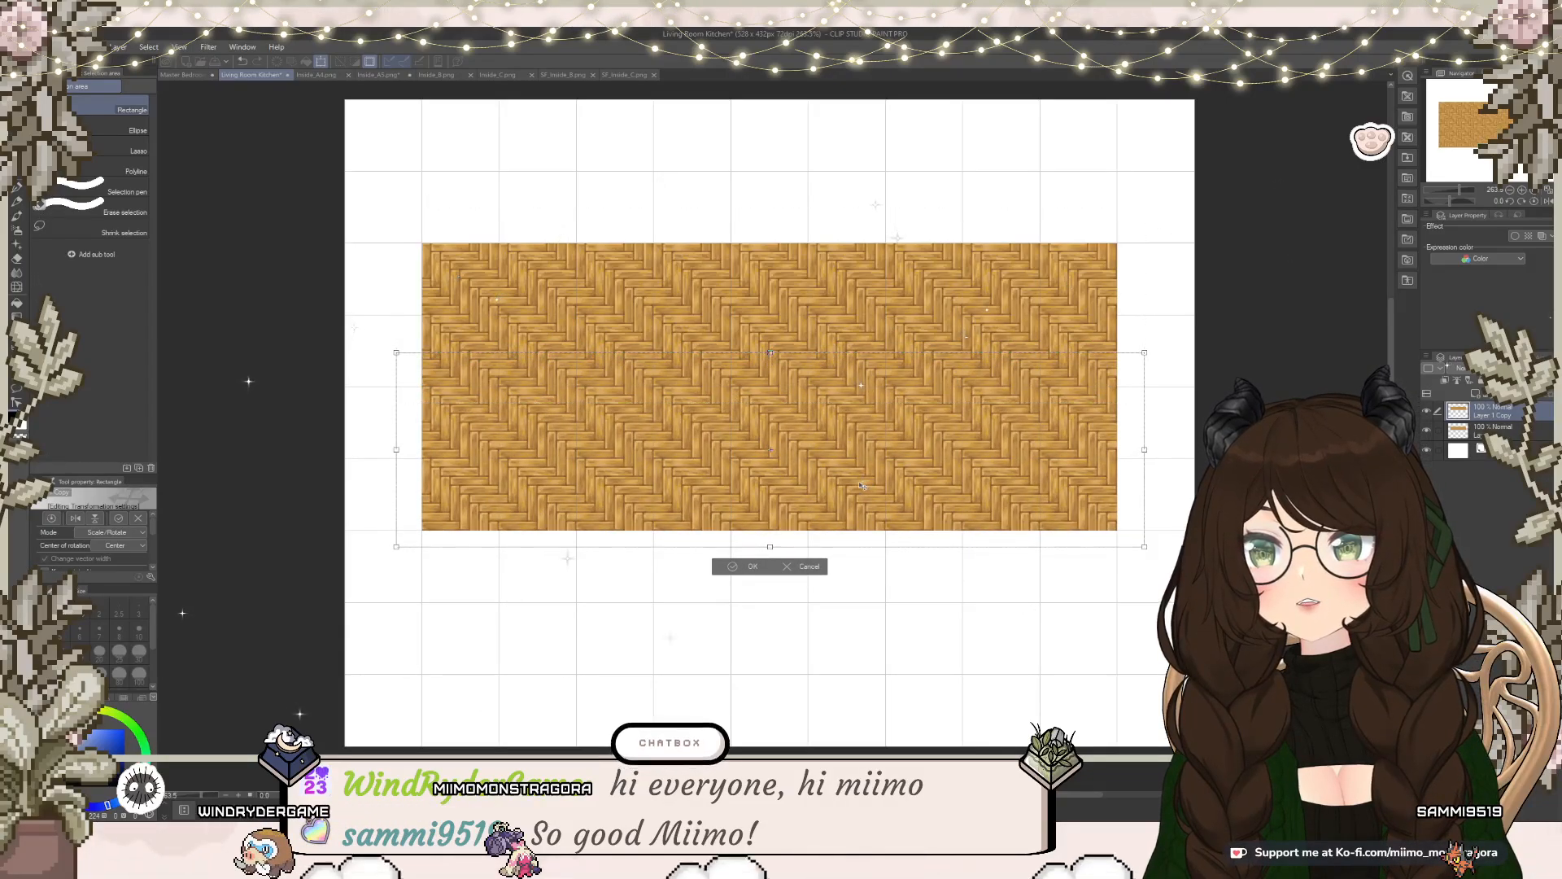
{"action": "left_click", "coordinate": [753, 563]}
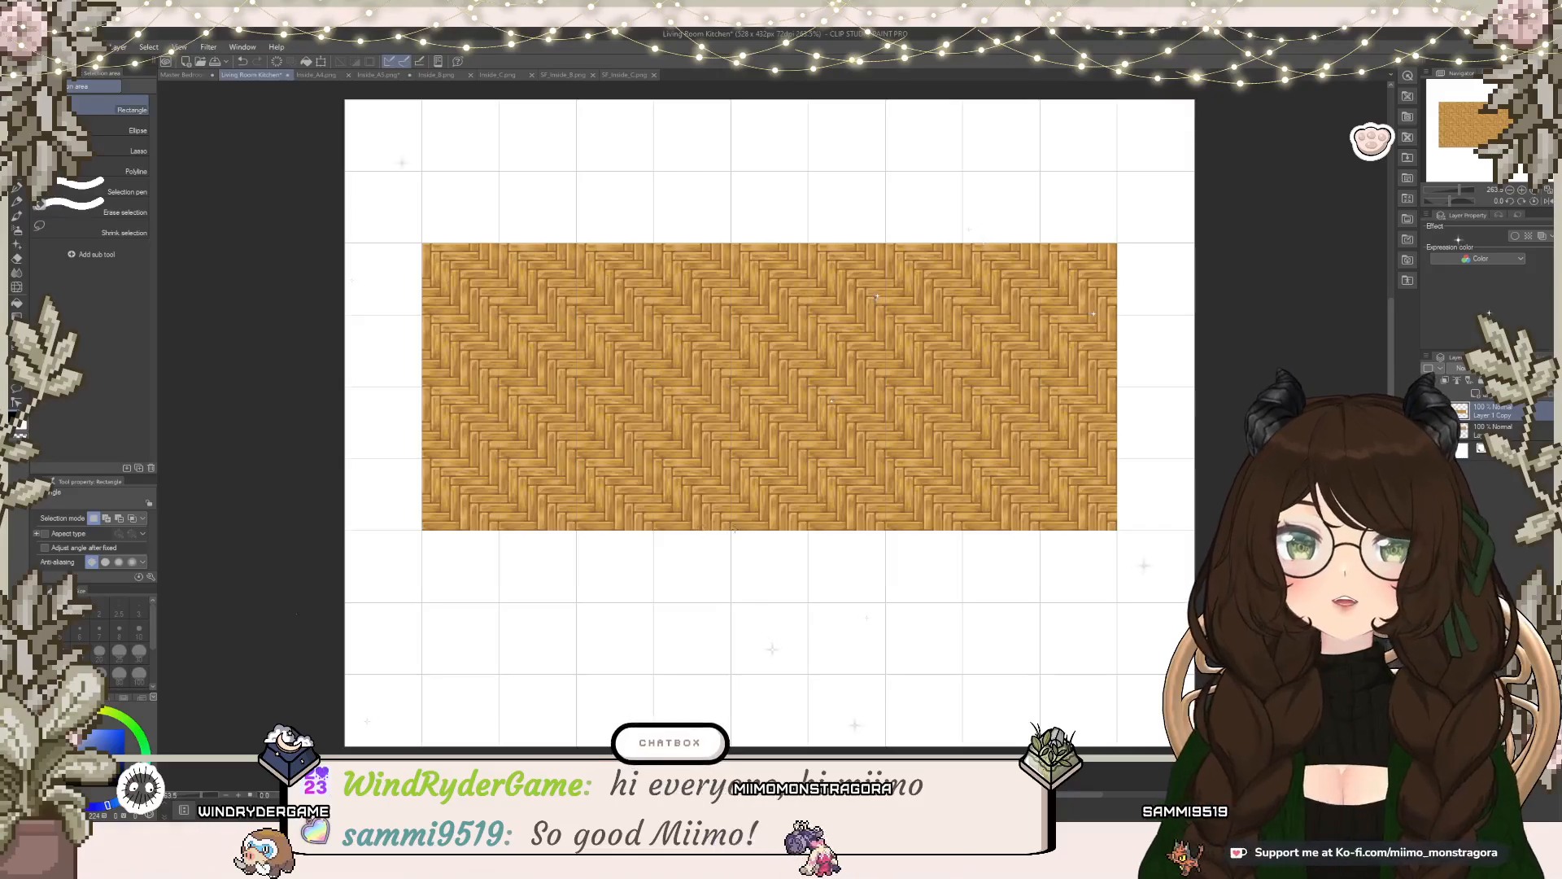
Step: Duplicate the four-row floor area and shift the copy two cells down, extending the floor to six rows
{"action": "left_click_drag", "start_coordinate": [393, 214], "coordinate": [1143, 556]}
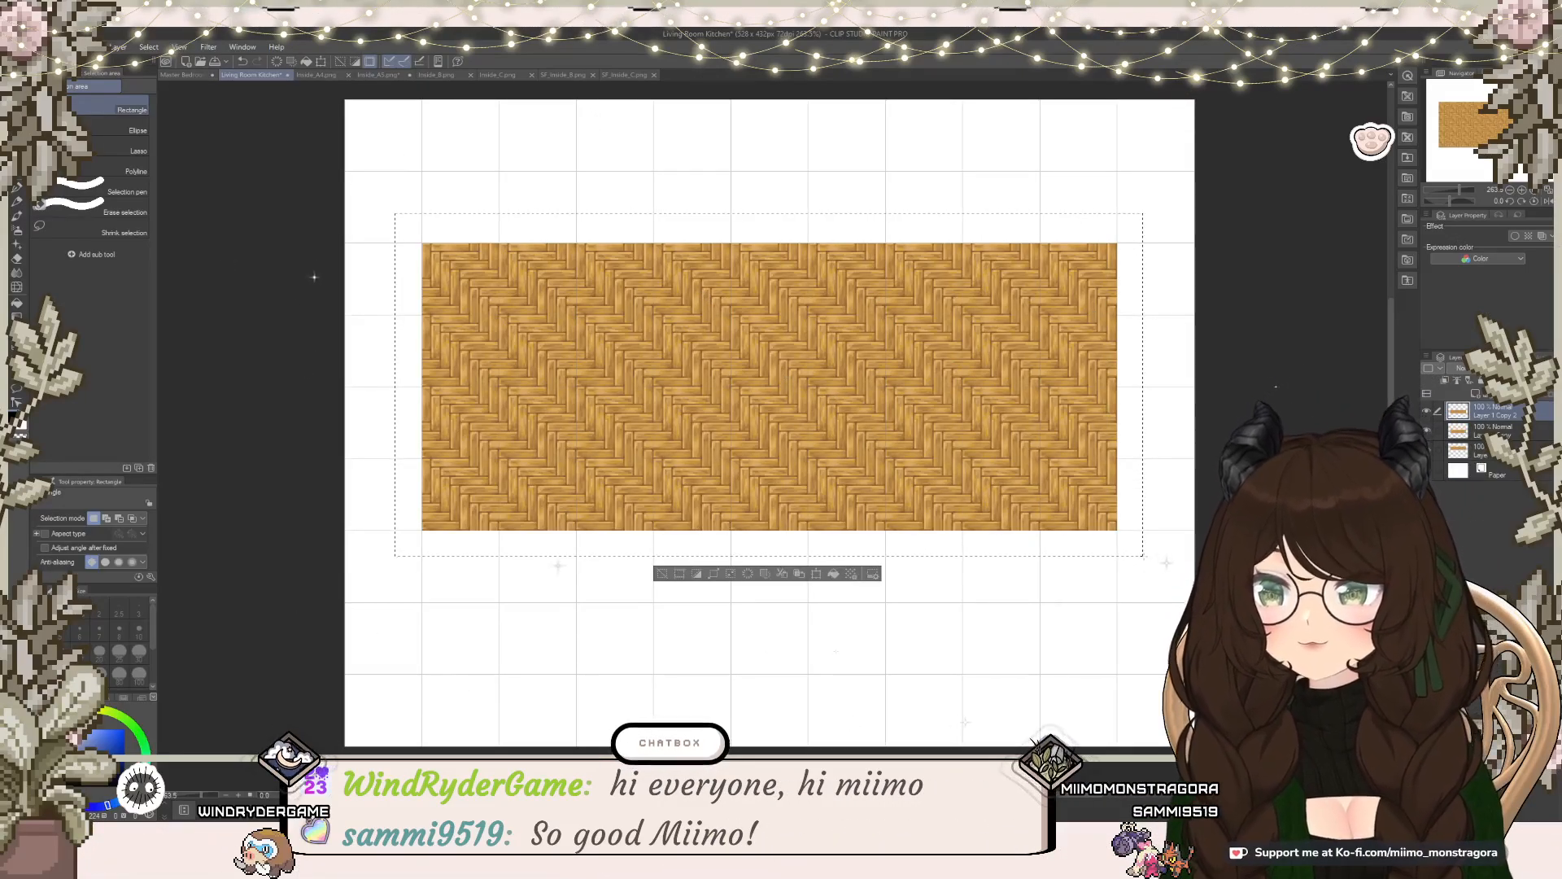
{"action": "left_click", "coordinate": [817, 575]}
{"action": "left_click_drag", "start_coordinate": [863, 378], "coordinate": [864, 523]}
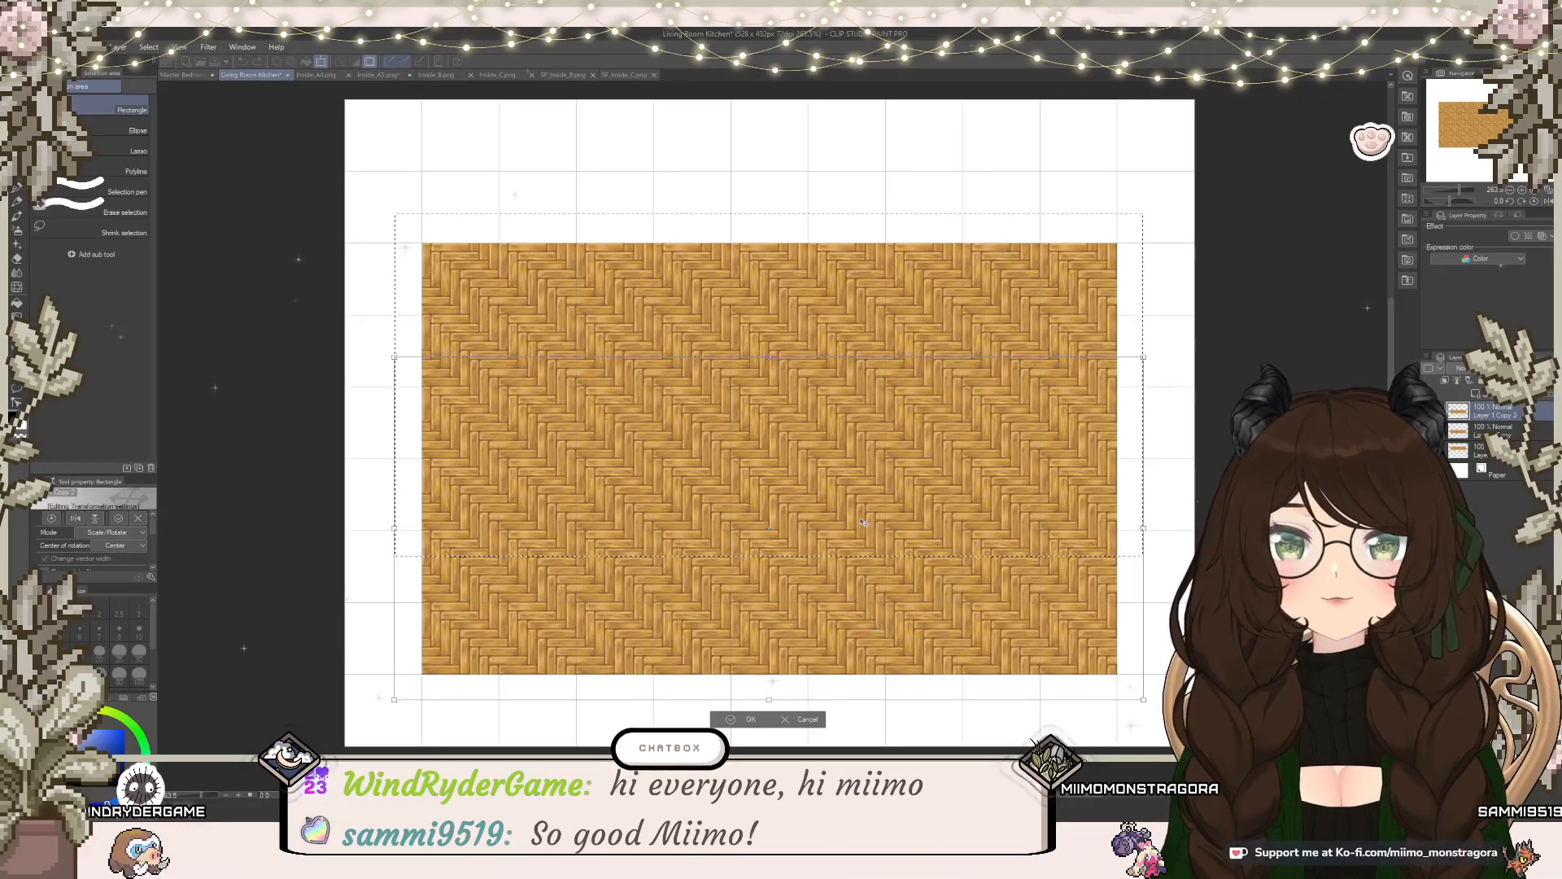
{"action": "left_click", "coordinate": [731, 721]}
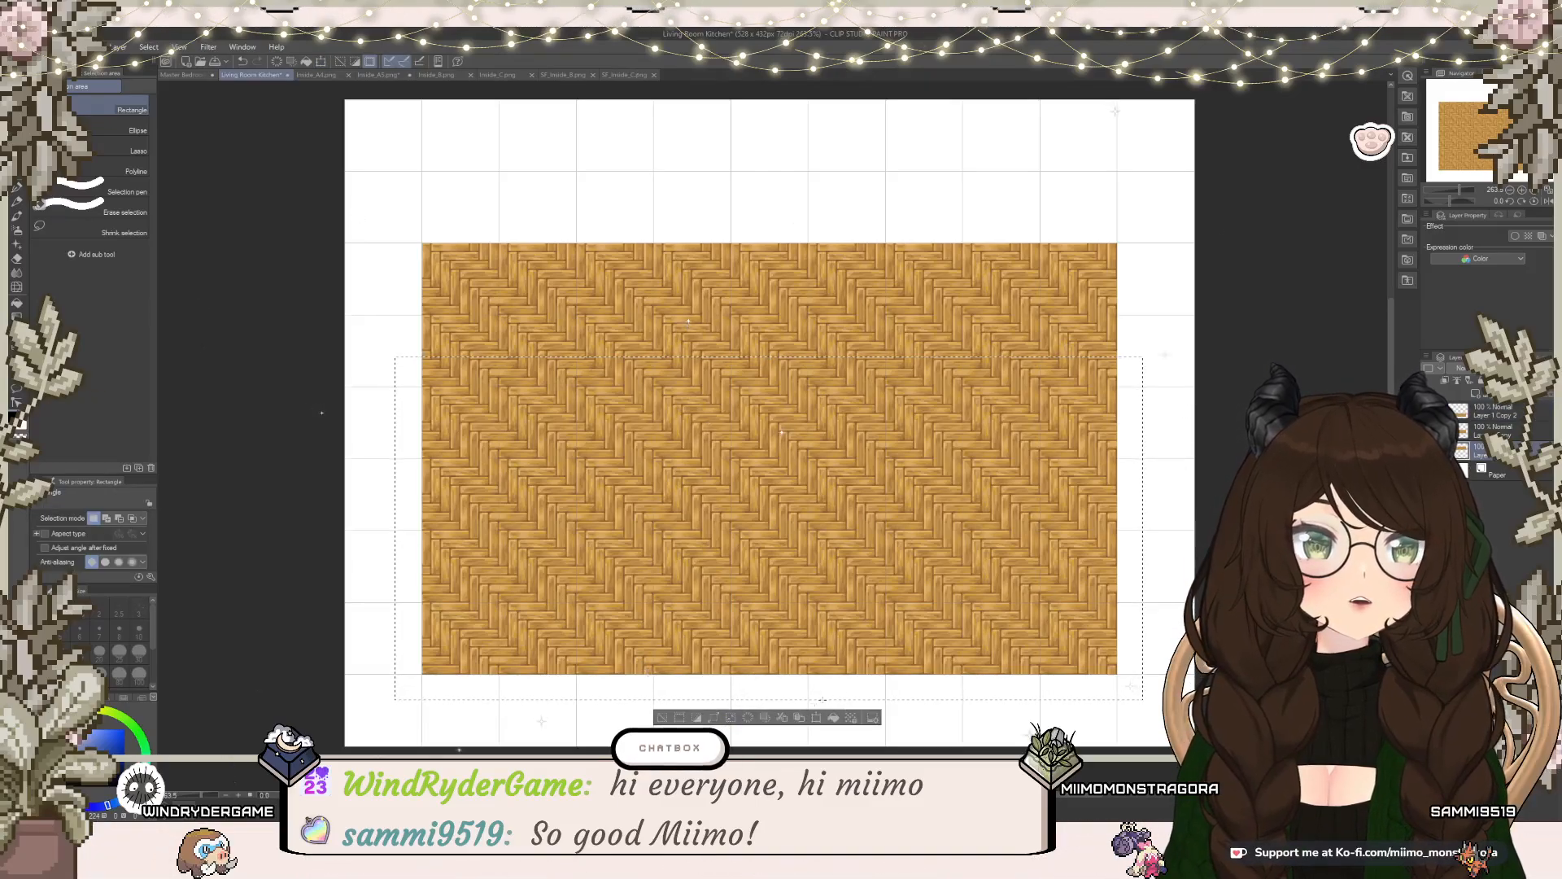
Step: Copy the upper part of the floor one cell upward to make seven rows, and merge all floor layers into one
{"action": "left_click_drag", "start_coordinate": [402, 196], "coordinate": [1143, 468]}
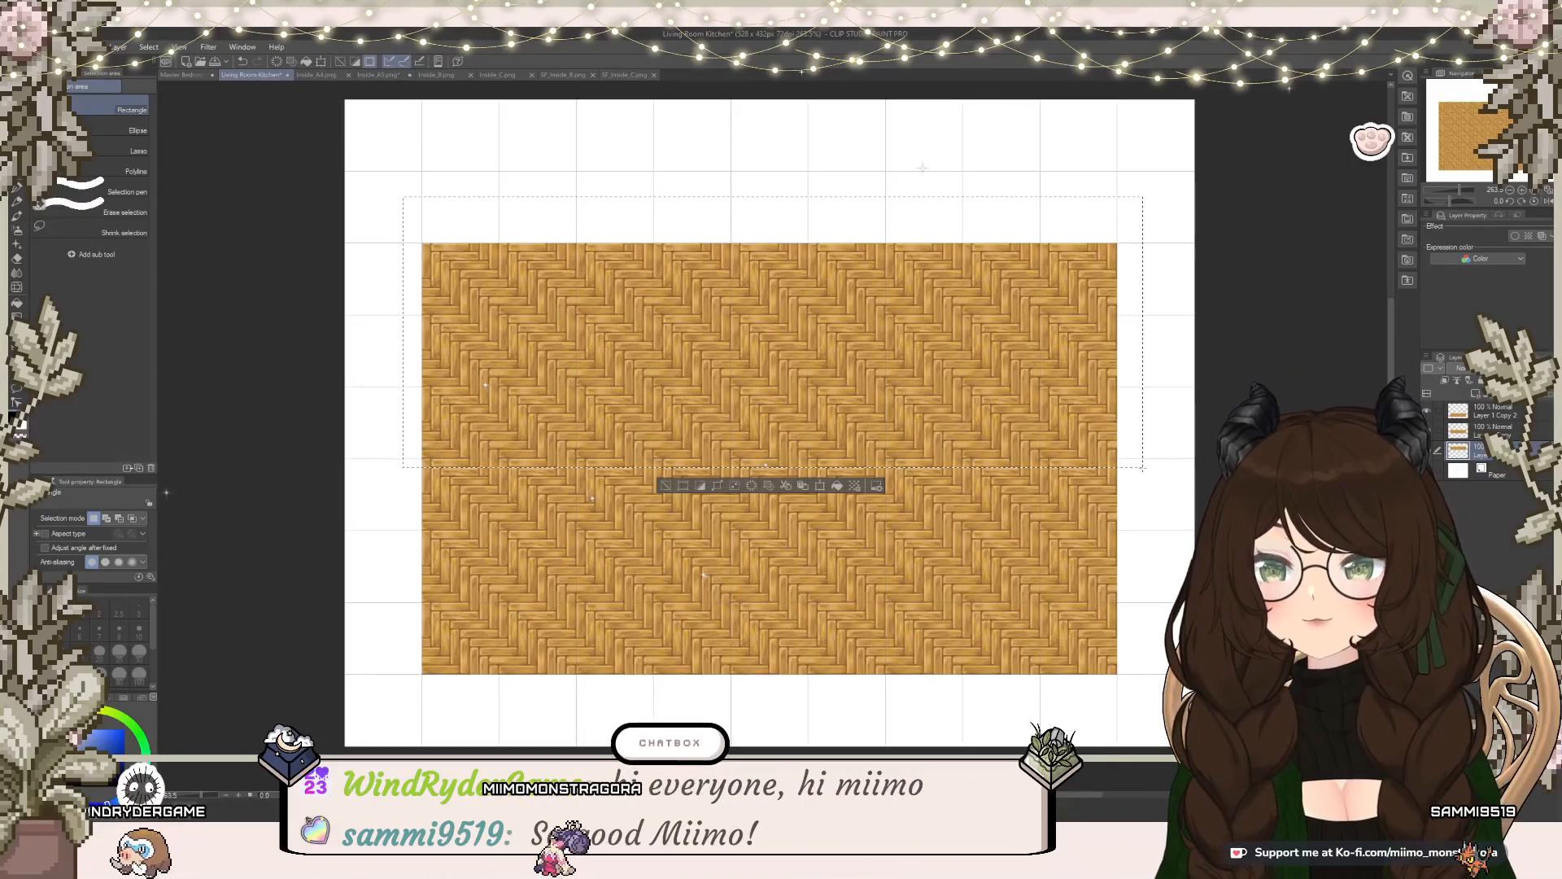
{"action": "key", "text": "ctrl+v"}
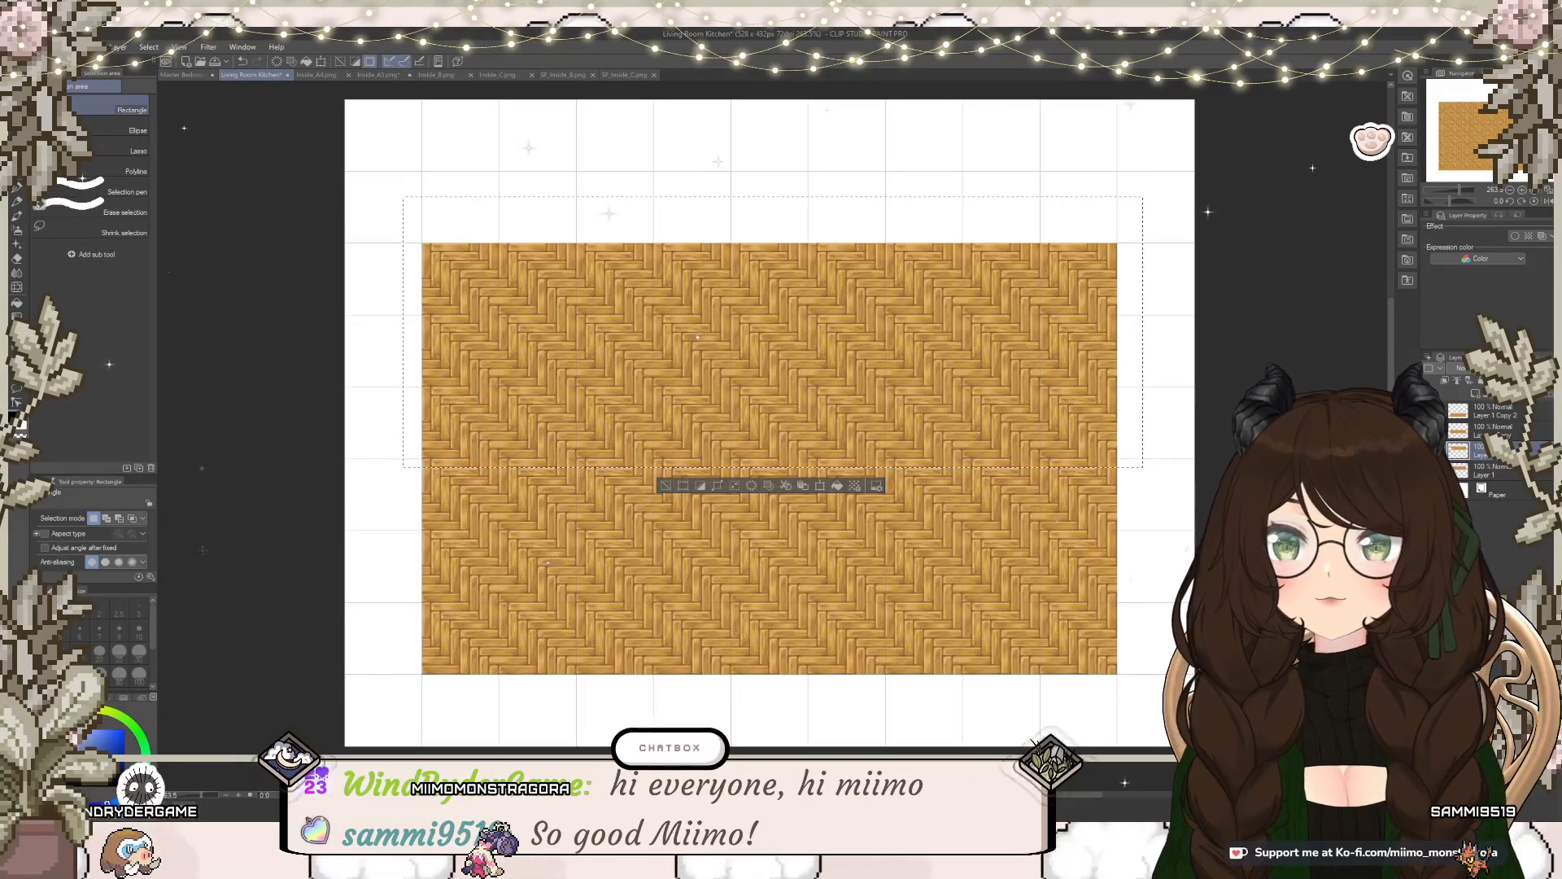
{"action": "left_click", "coordinate": [821, 486]}
{"action": "left_click_drag", "start_coordinate": [846, 404], "coordinate": [848, 333]}
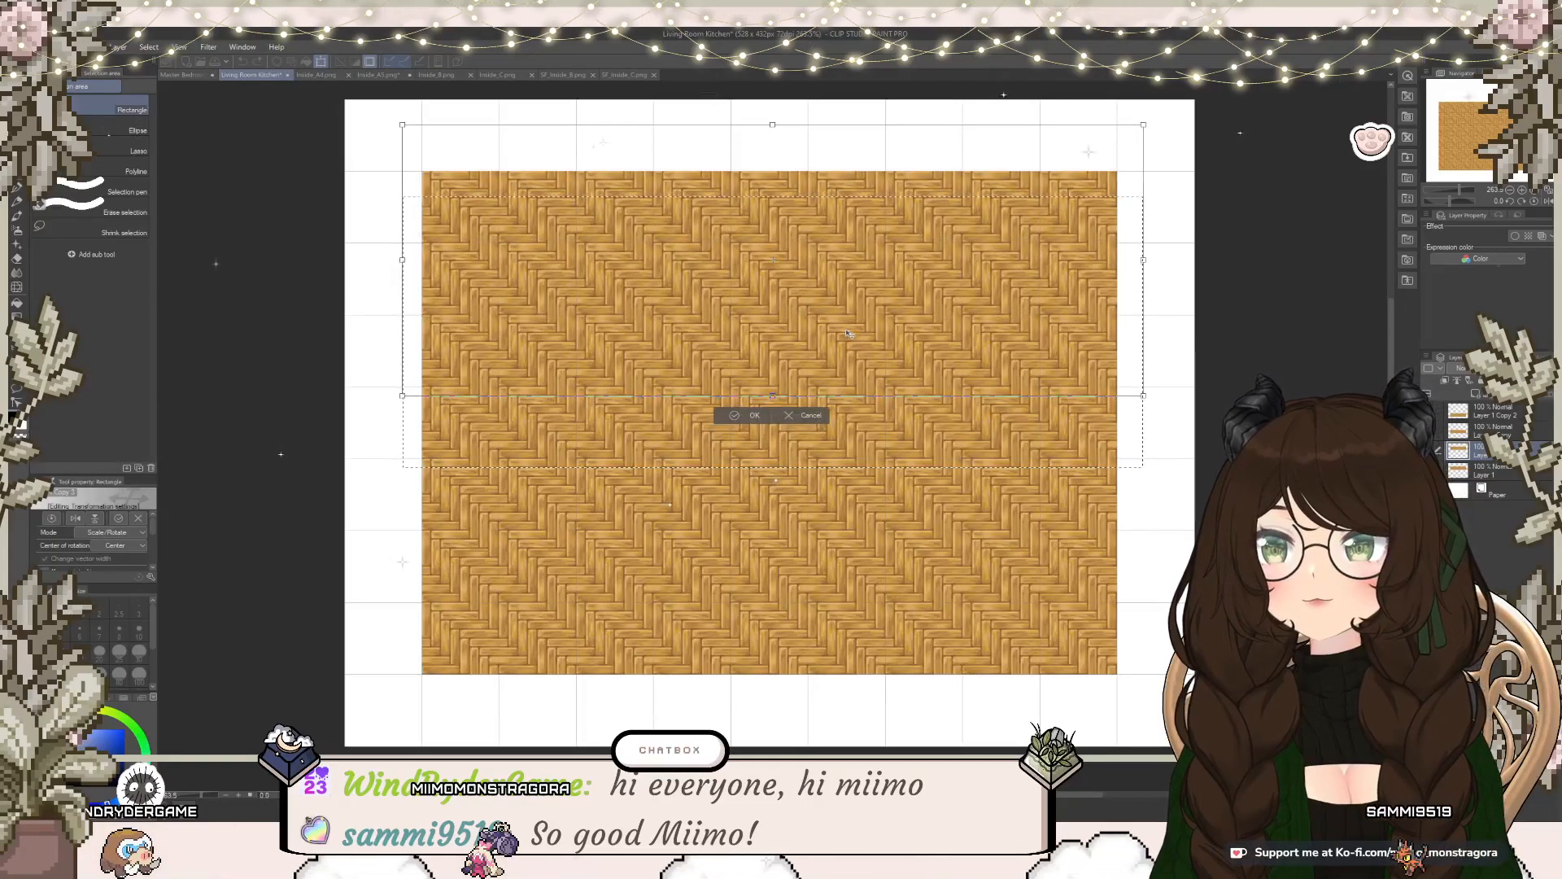
{"action": "left_click", "coordinate": [754, 416]}
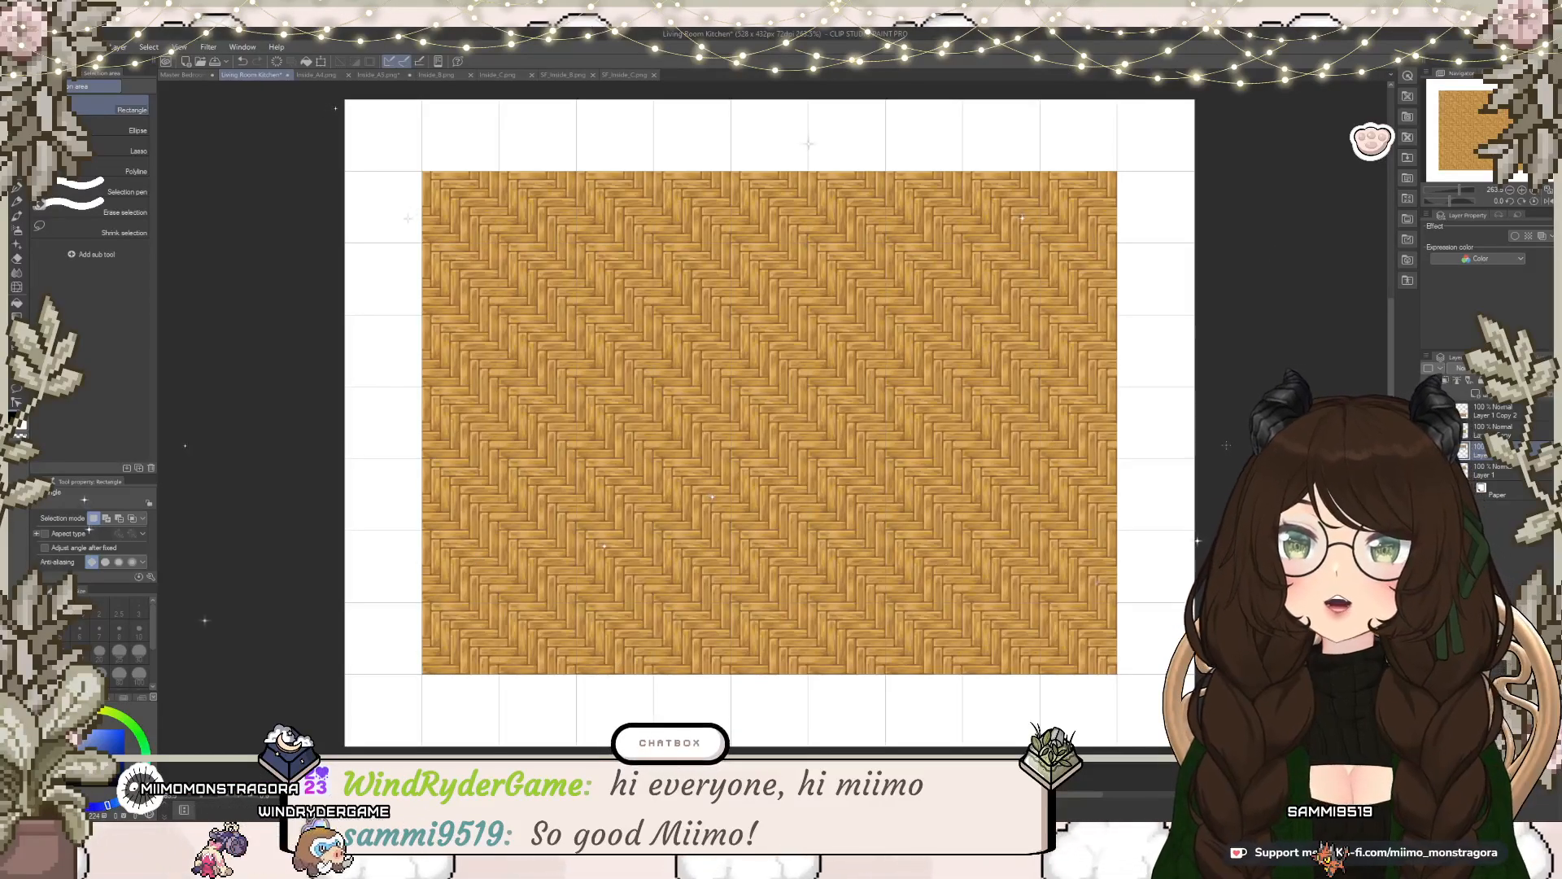
{"action": "left_click", "coordinate": [1494, 413]}
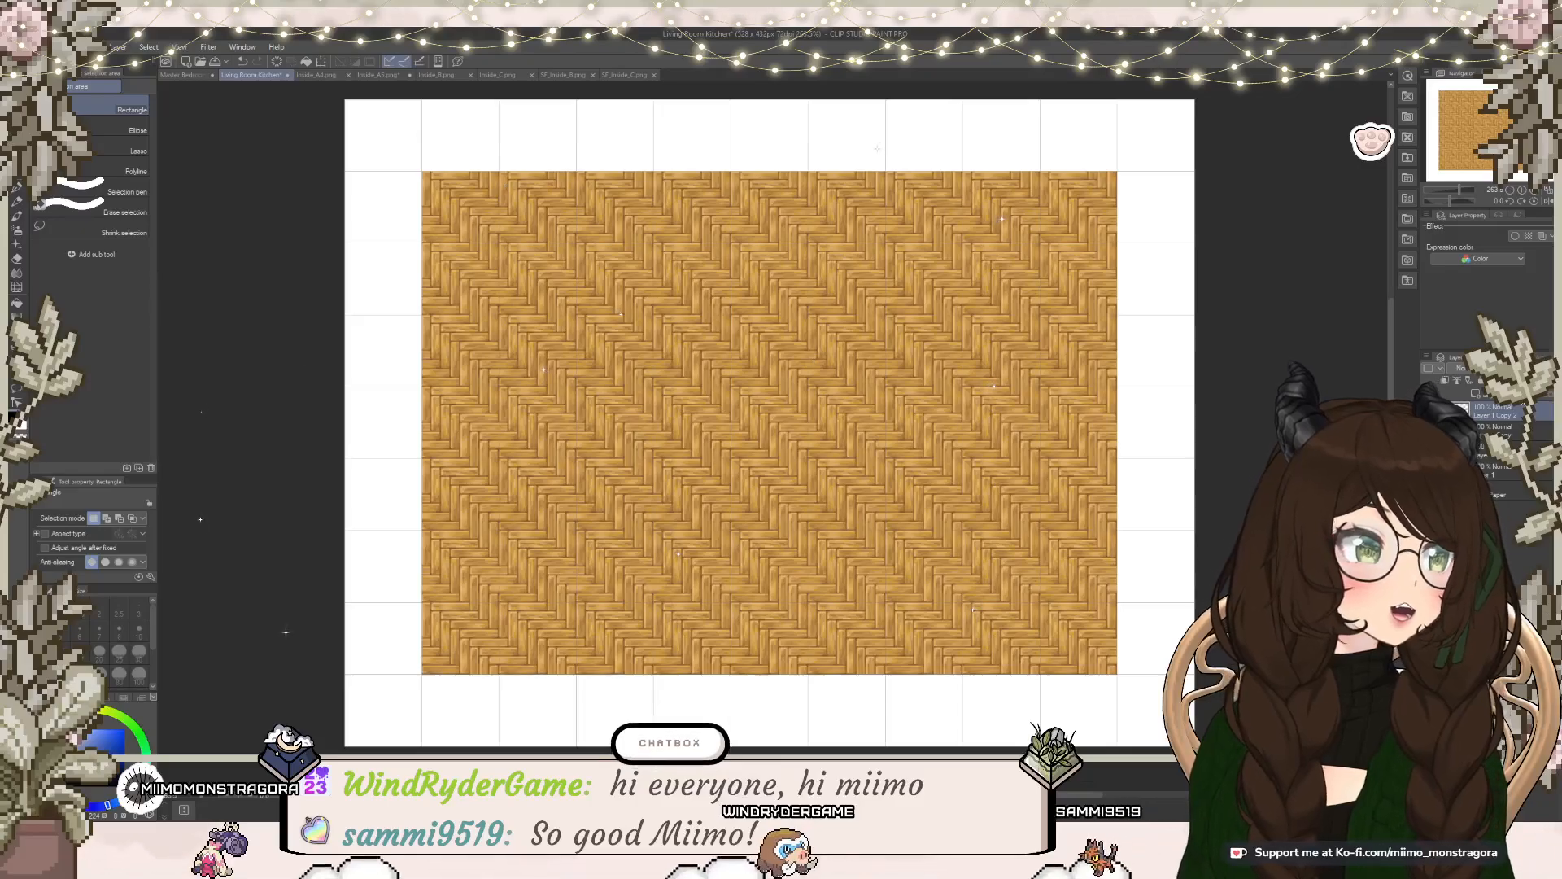
{"action": "key", "text": "ctrl+e"}
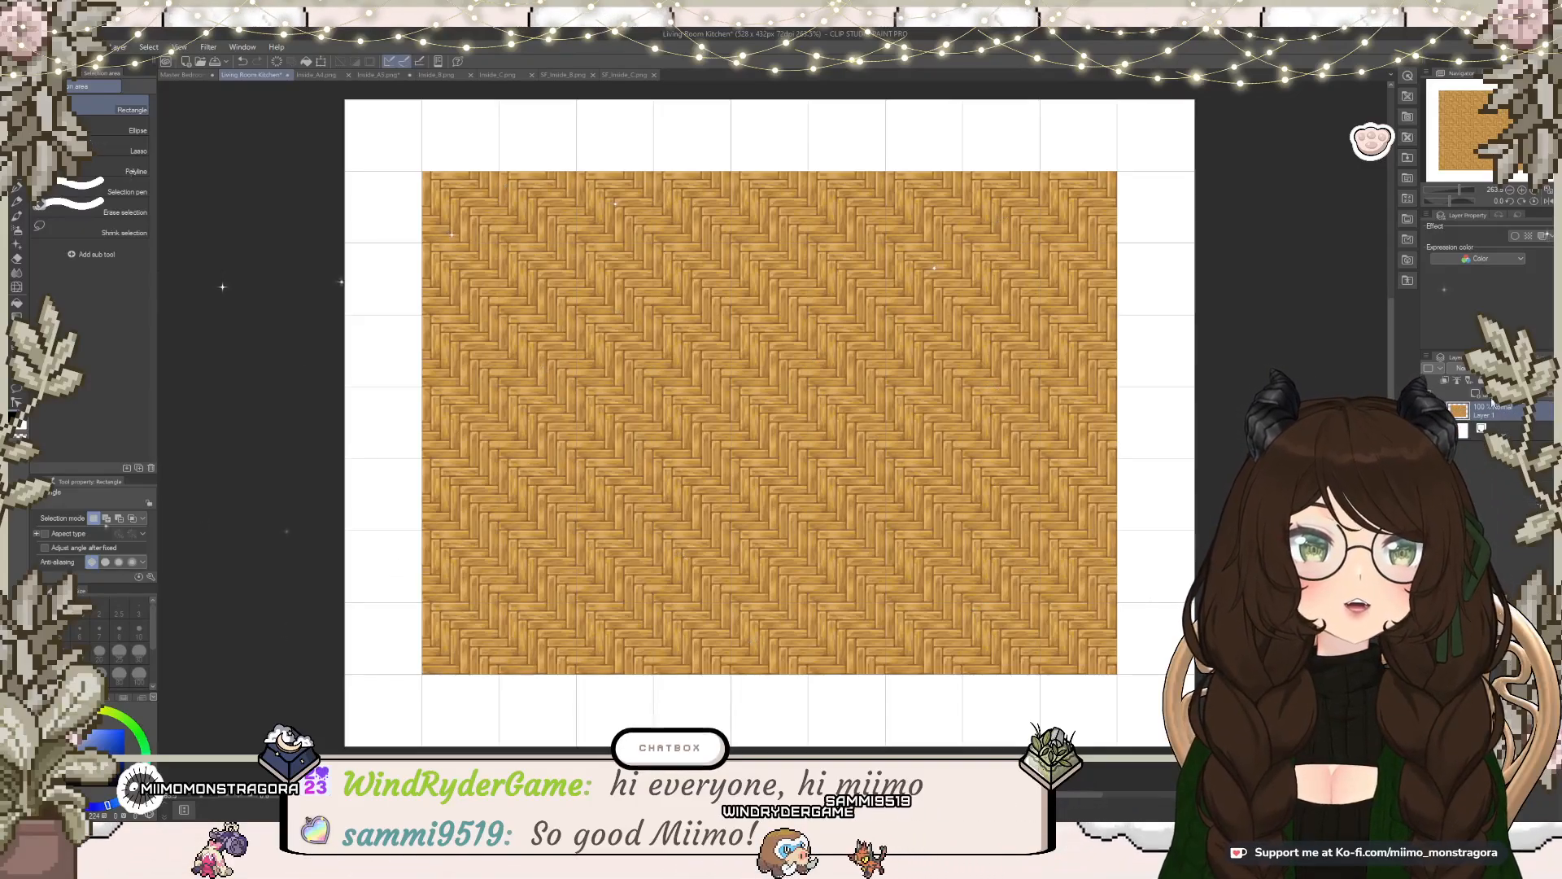
Step: Fill the empty layer beneath the herringbone floor with black, and name the floor layer Floor Tiles
{"action": "left_click", "coordinate": [1431, 411]}
{"action": "left_click", "coordinate": [1506, 430]}
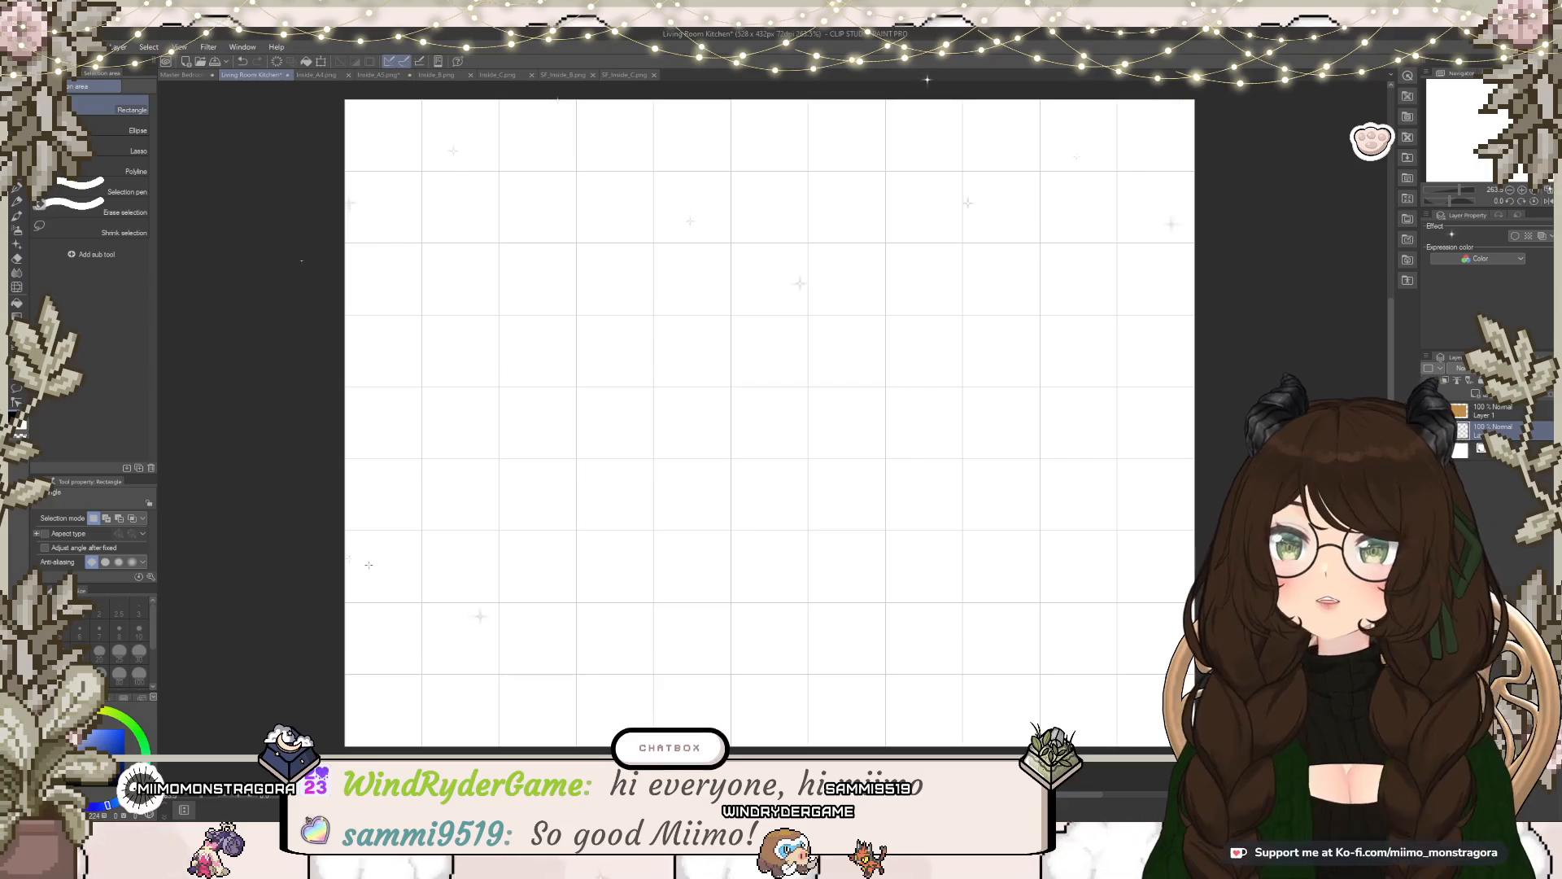
{"action": "key", "text": "g"}
{"action": "left_click", "coordinate": [618, 462]}
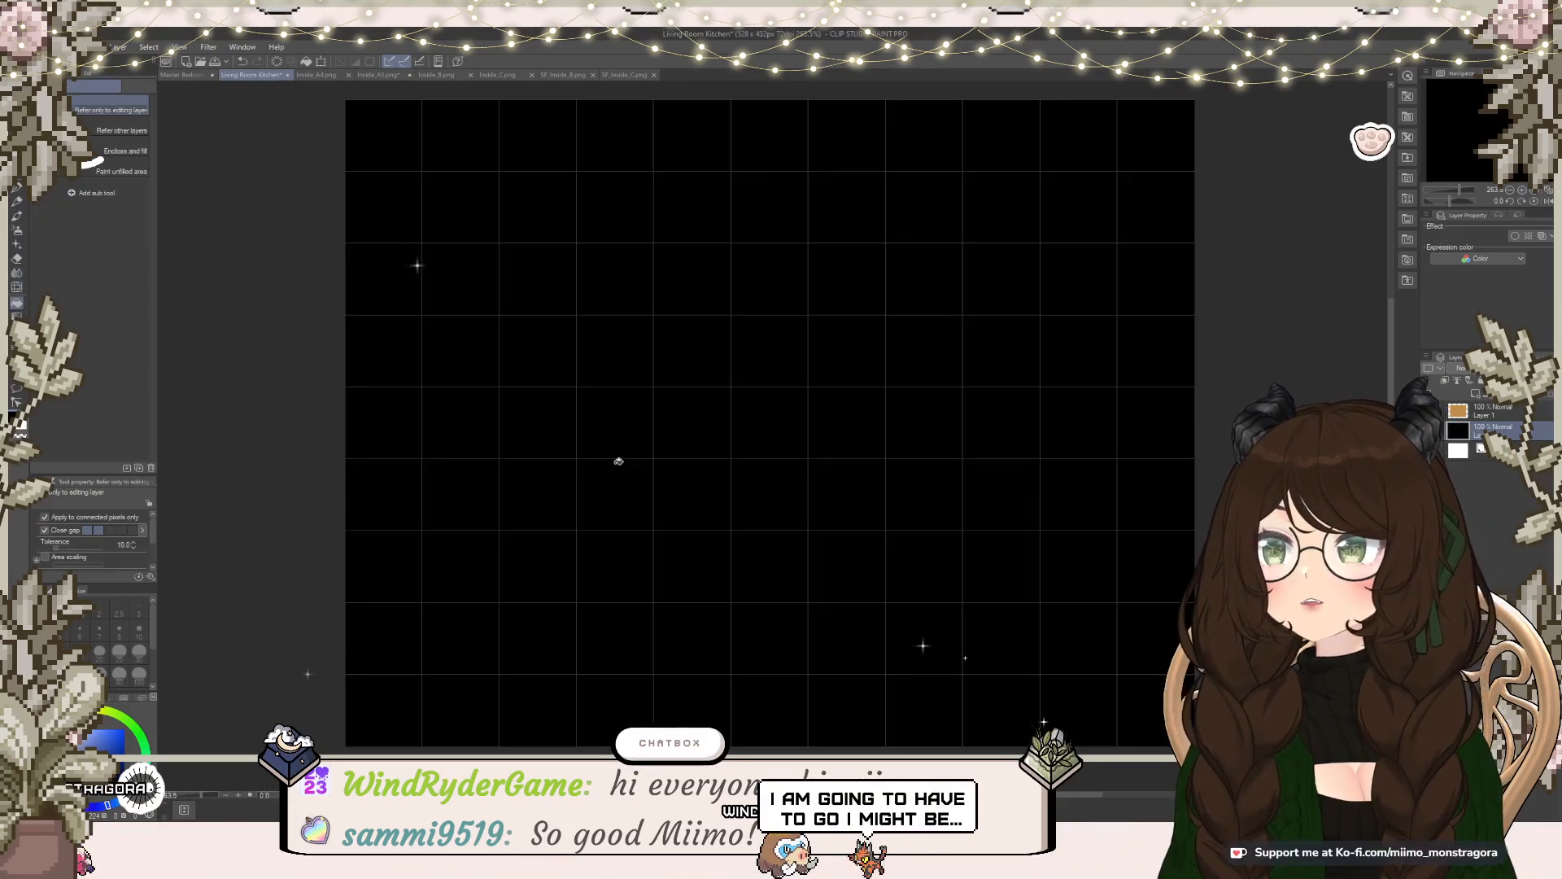
{"action": "left_click", "coordinate": [1431, 411]}
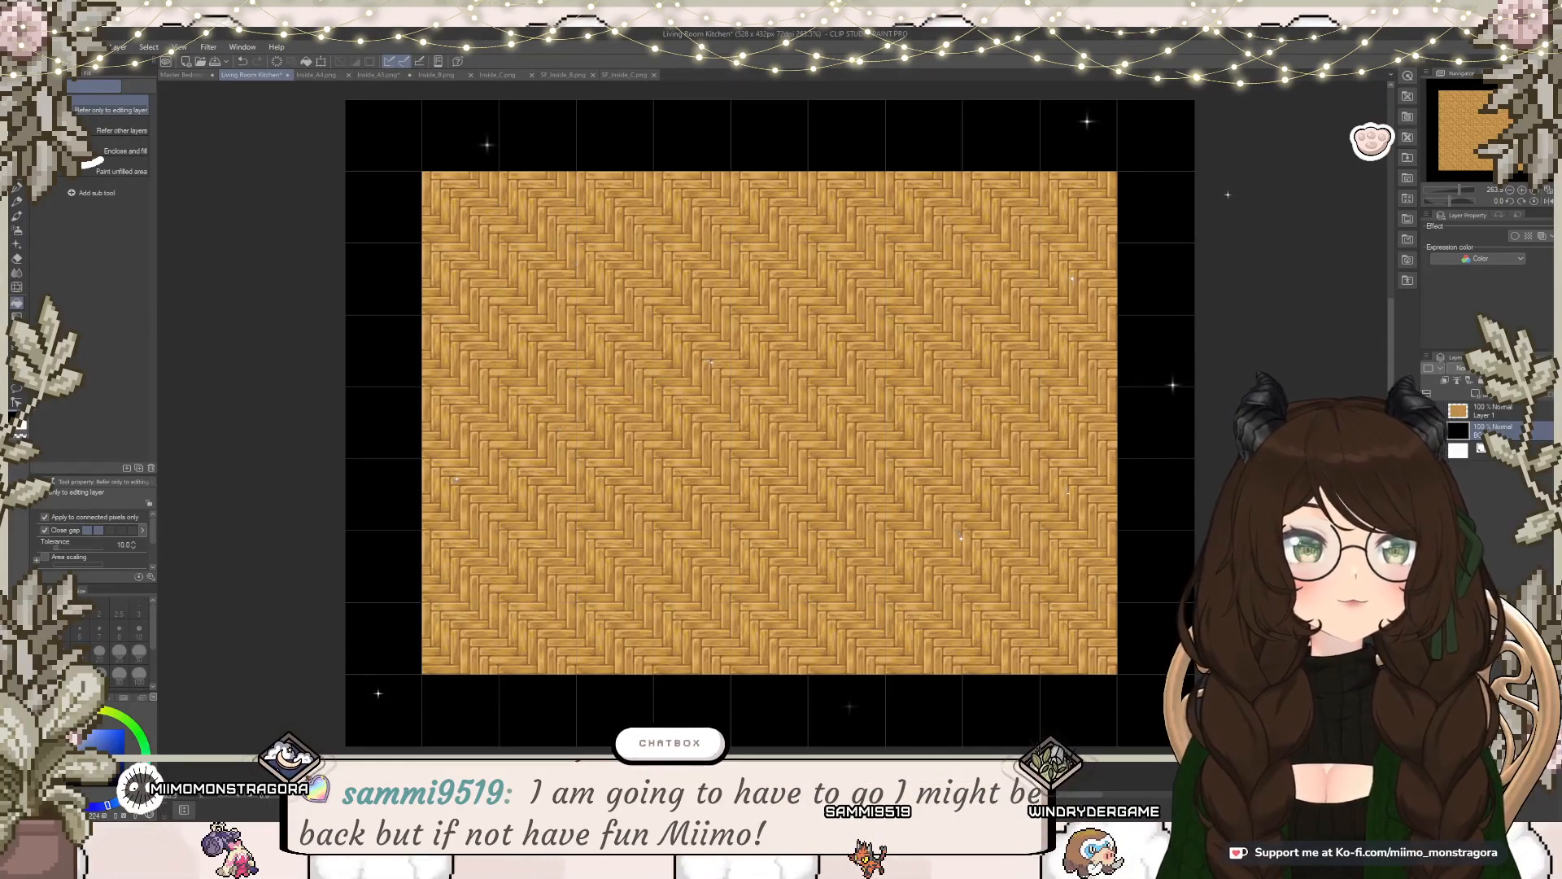
{"action": "left_click", "coordinate": [1501, 415]}
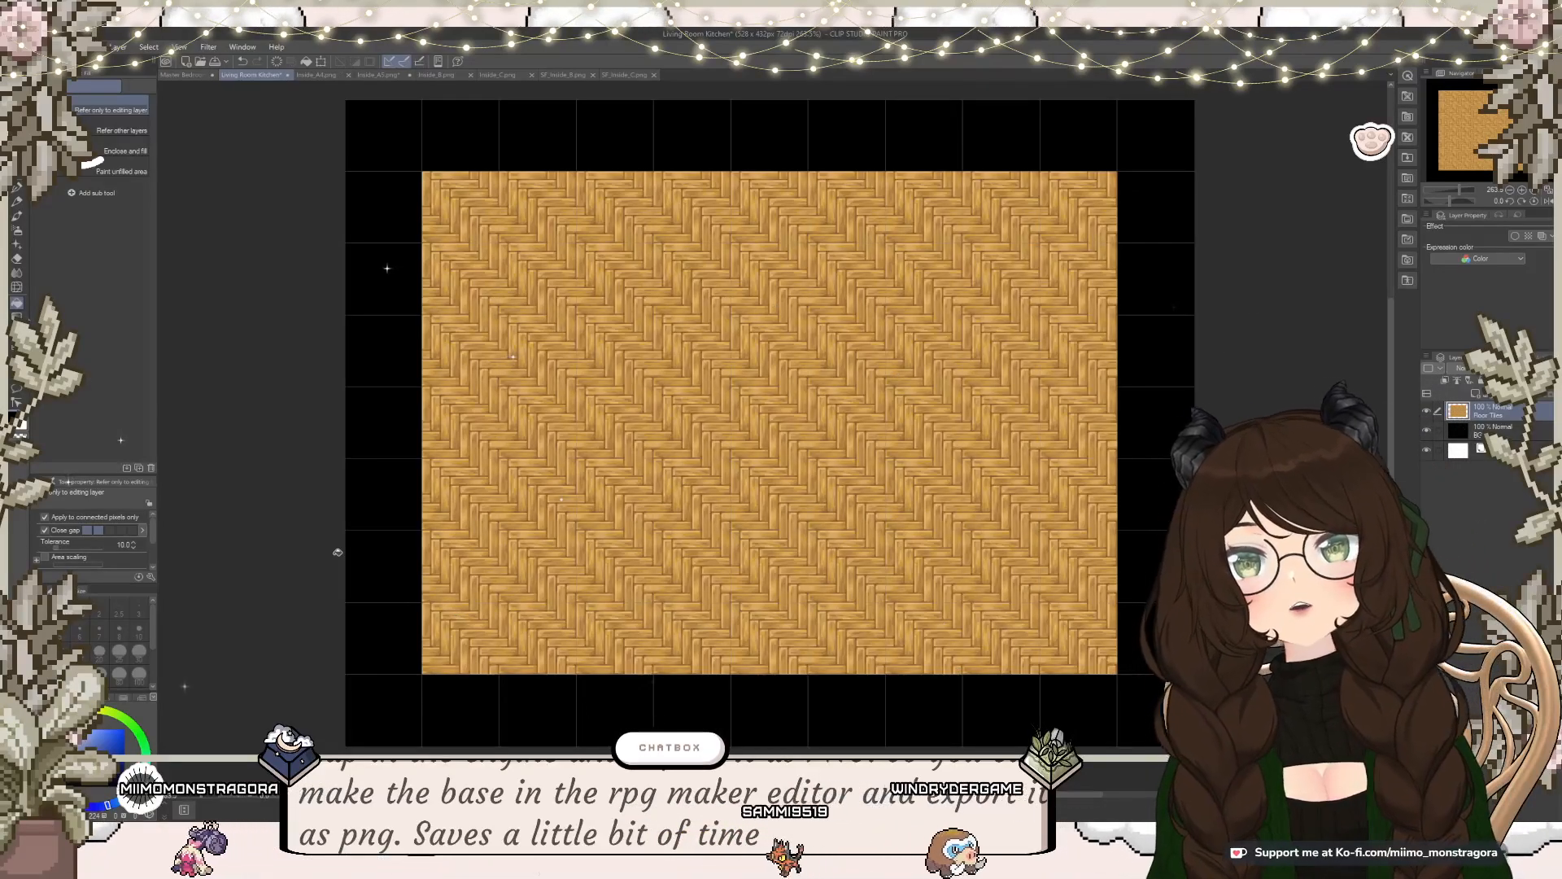
Step: Examine the wall tiles in the Inside_A4 and Inside_A5 tilesets, and compare with the finished Master Bedroom map
{"action": "left_click", "coordinate": [320, 75]}
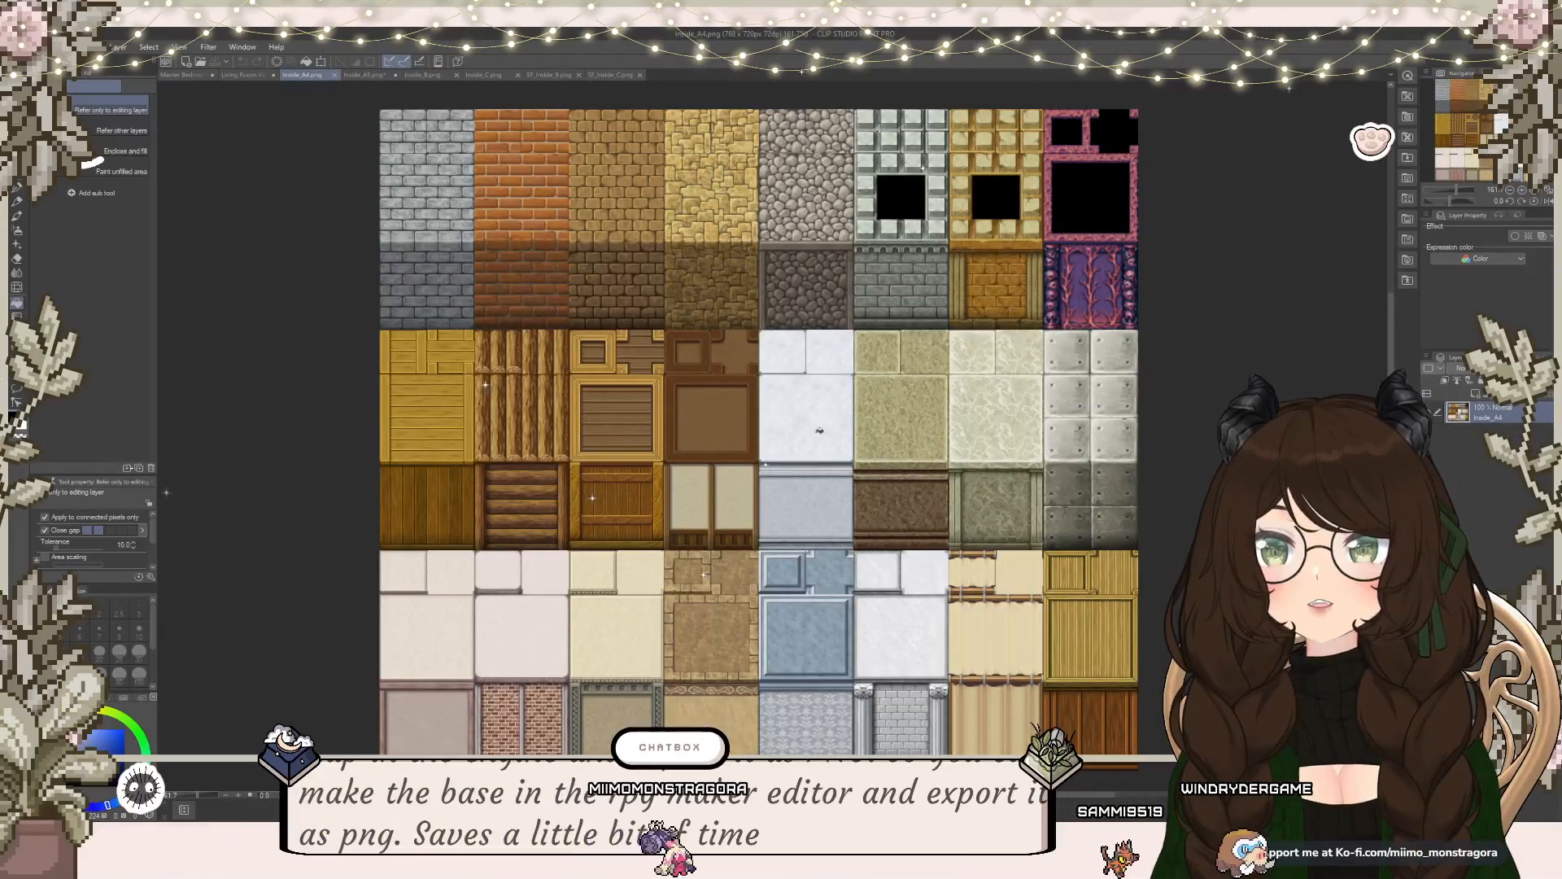
{"action": "key", "text": "m"}
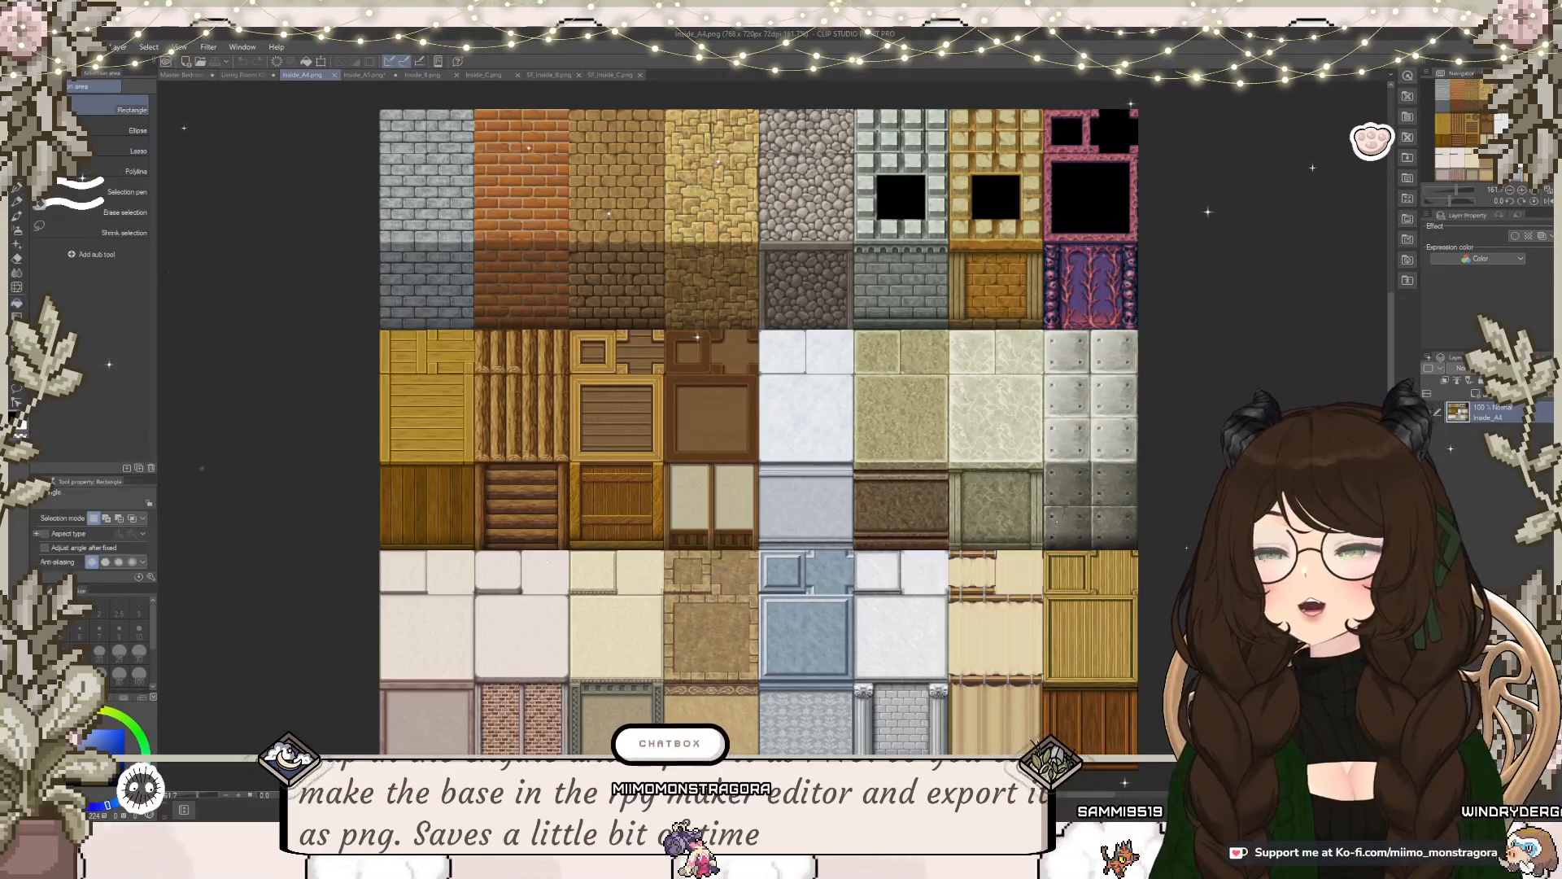
{"action": "left_click", "coordinate": [364, 75]}
{"action": "scroll", "coordinate": [1099, 413], "scroll_direction": "down", "scroll_amount": 2}
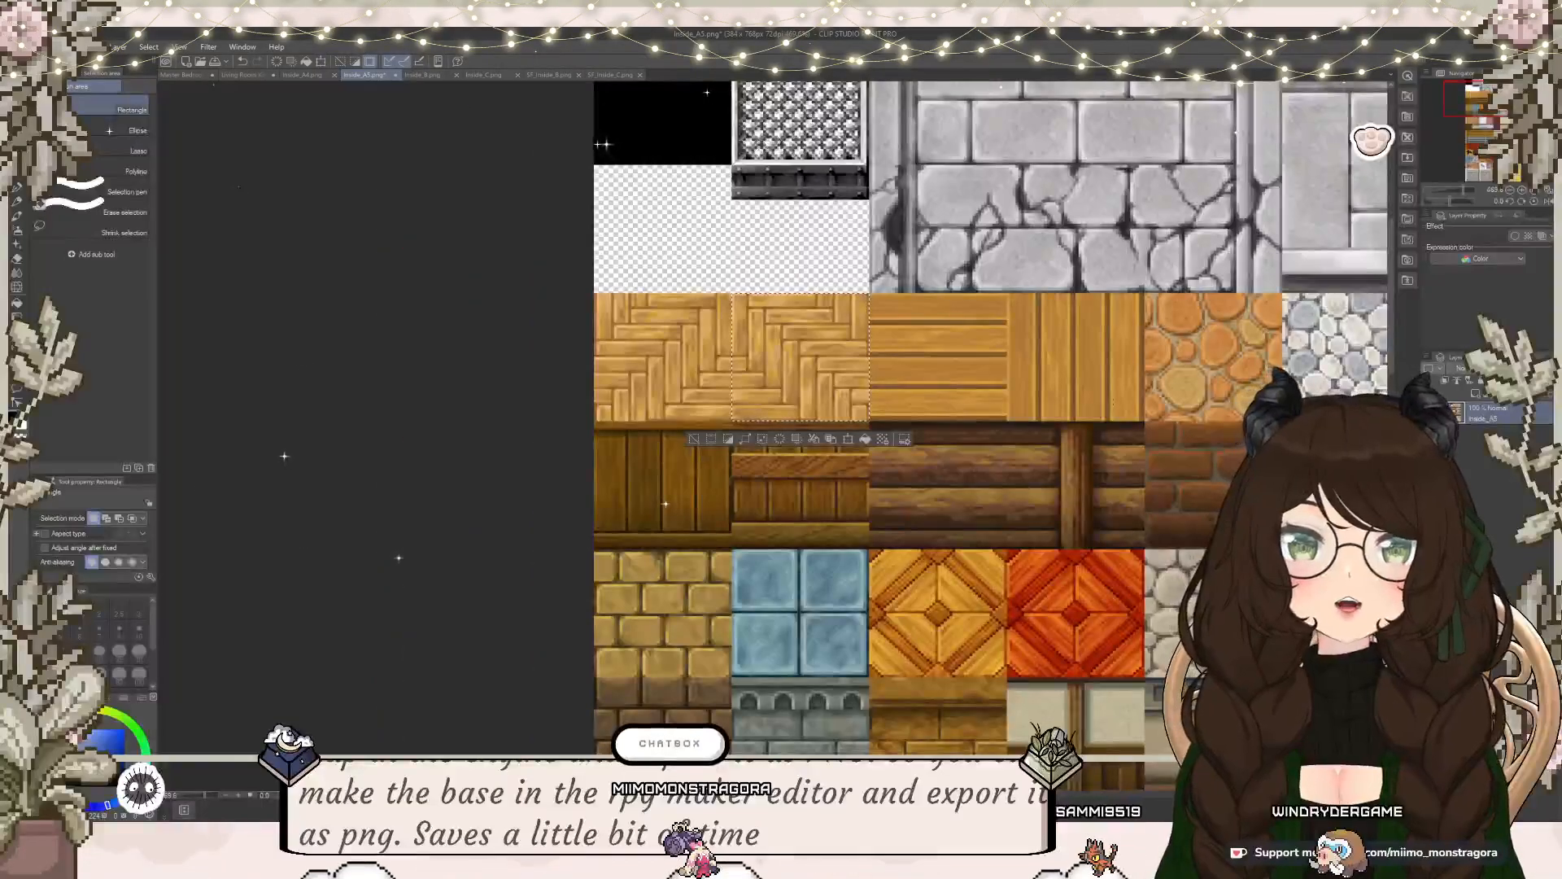
{"action": "scroll", "coordinate": [1111, 402], "scroll_direction": "down", "scroll_amount": 3}
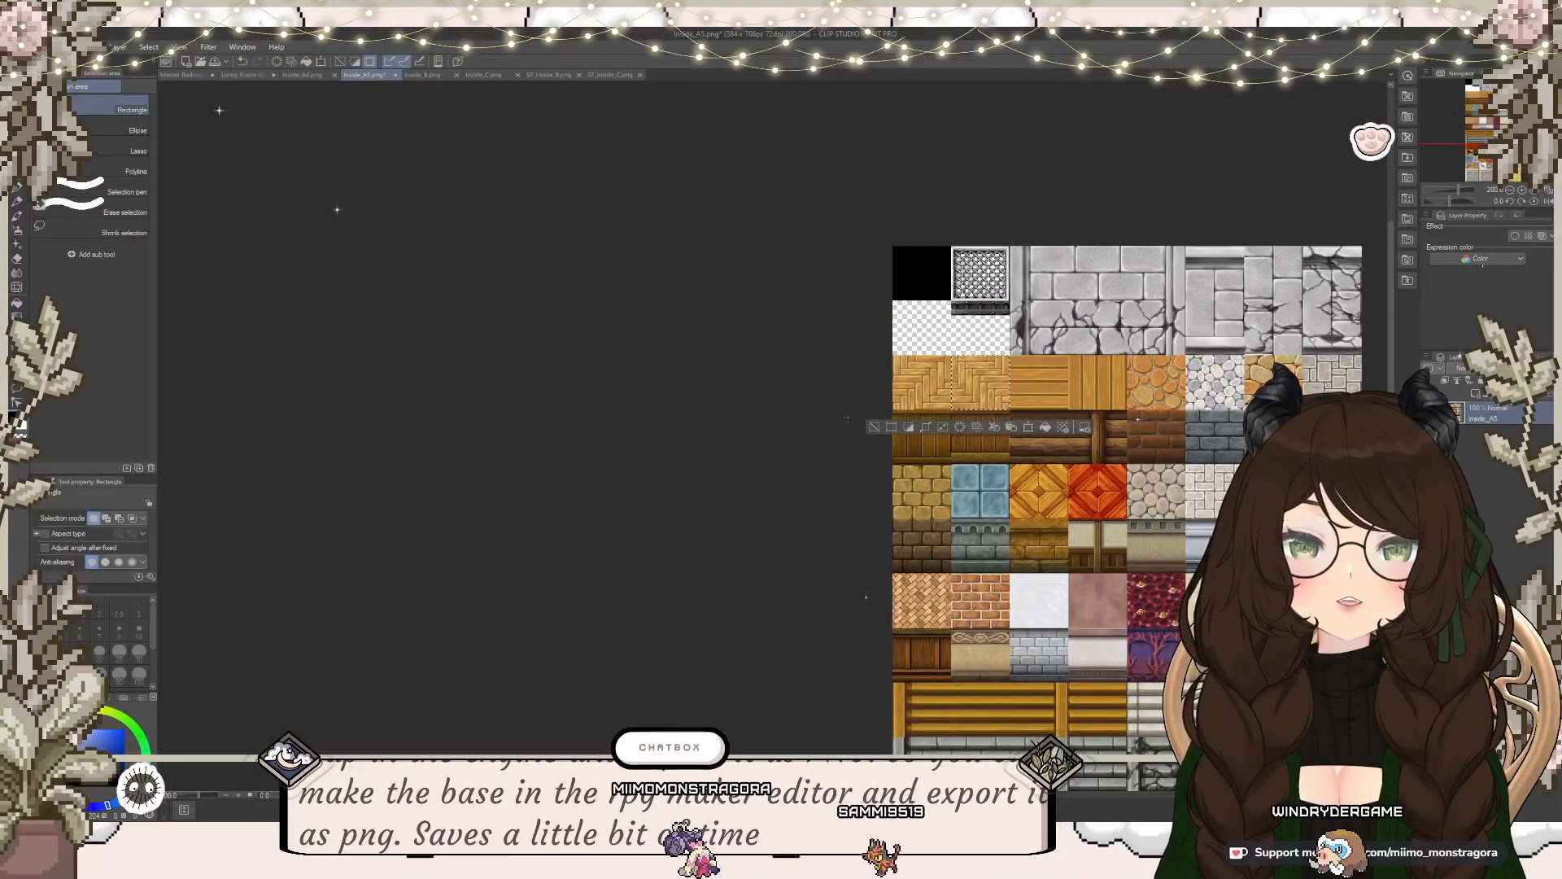
{"action": "left_click_drag", "start_coordinate": [1185, 551], "coordinate": [929, 346]}
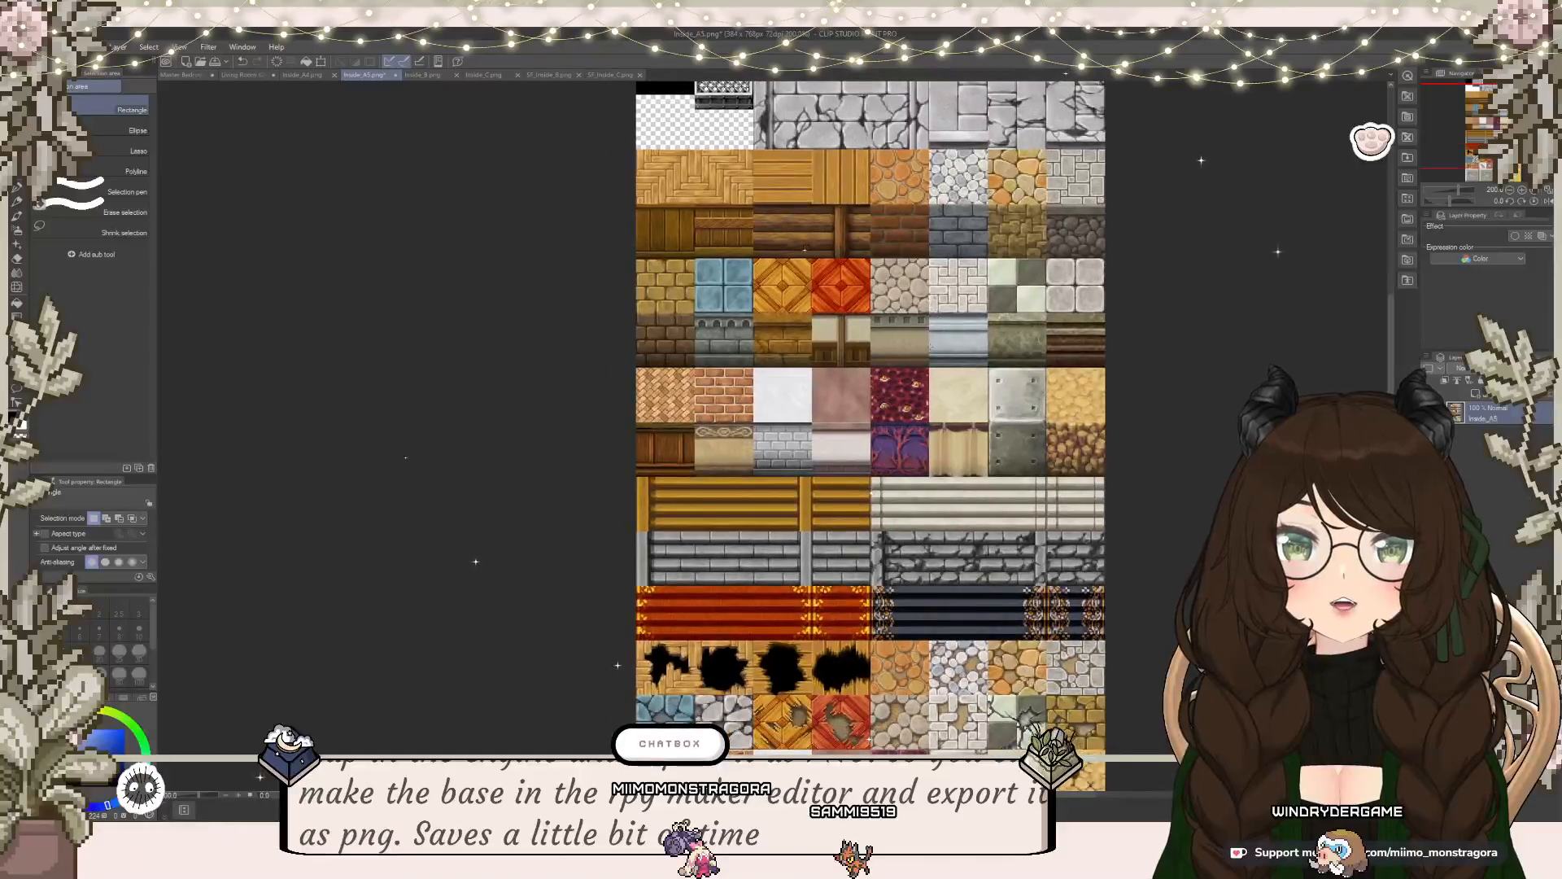
{"action": "scroll", "coordinate": [929, 346], "scroll_direction": "up", "scroll_amount": 1}
{"action": "scroll", "coordinate": [928, 346], "scroll_direction": "up", "scroll_amount": 1}
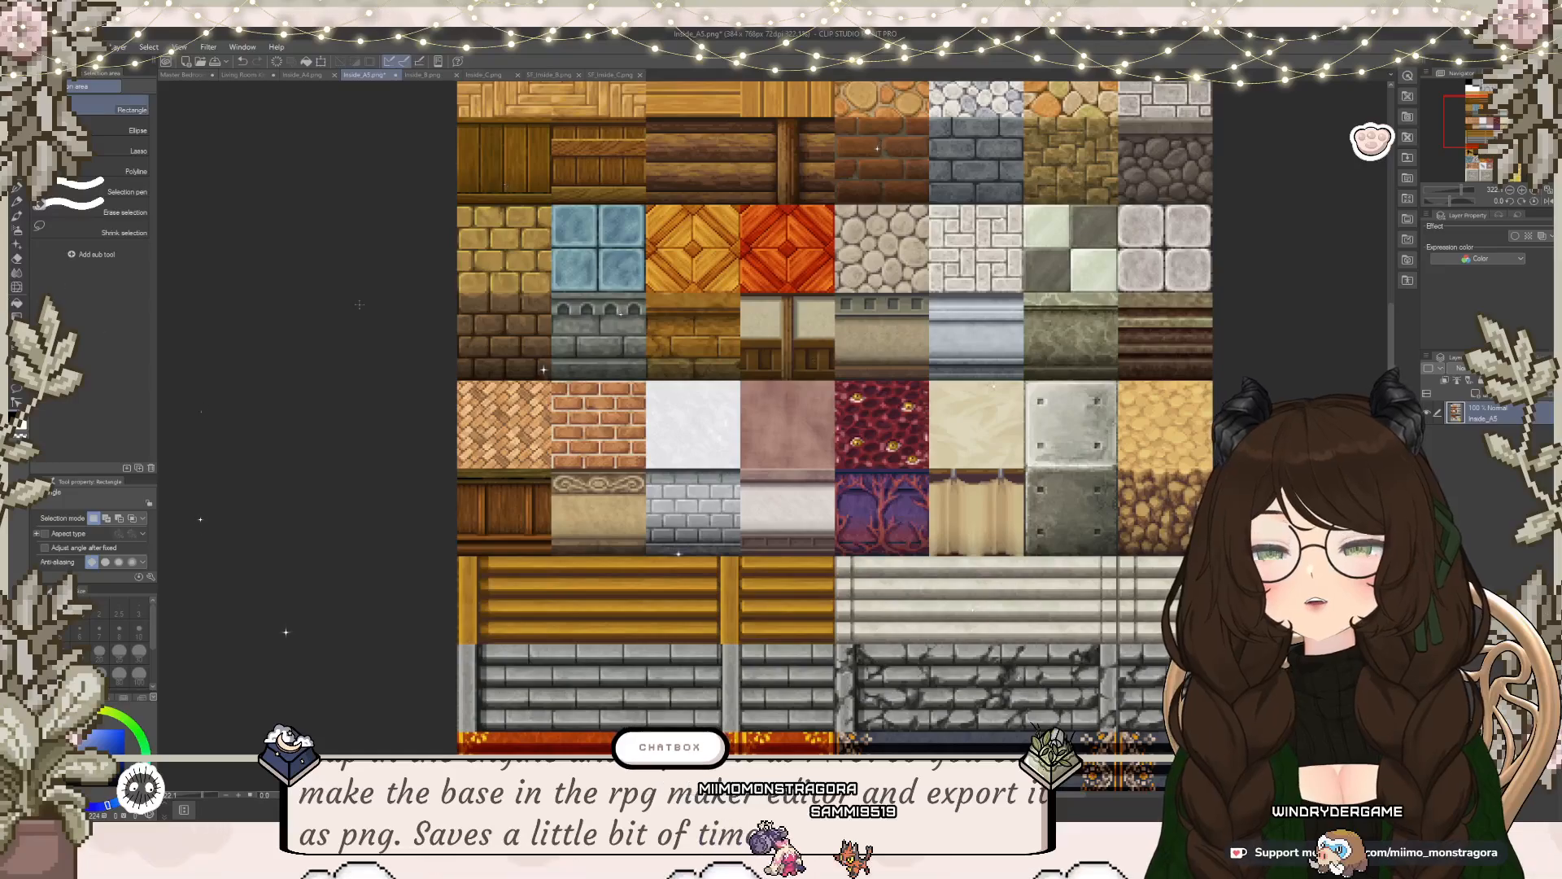
{"action": "scroll", "coordinate": [689, 352], "scroll_direction": "down", "scroll_amount": 2}
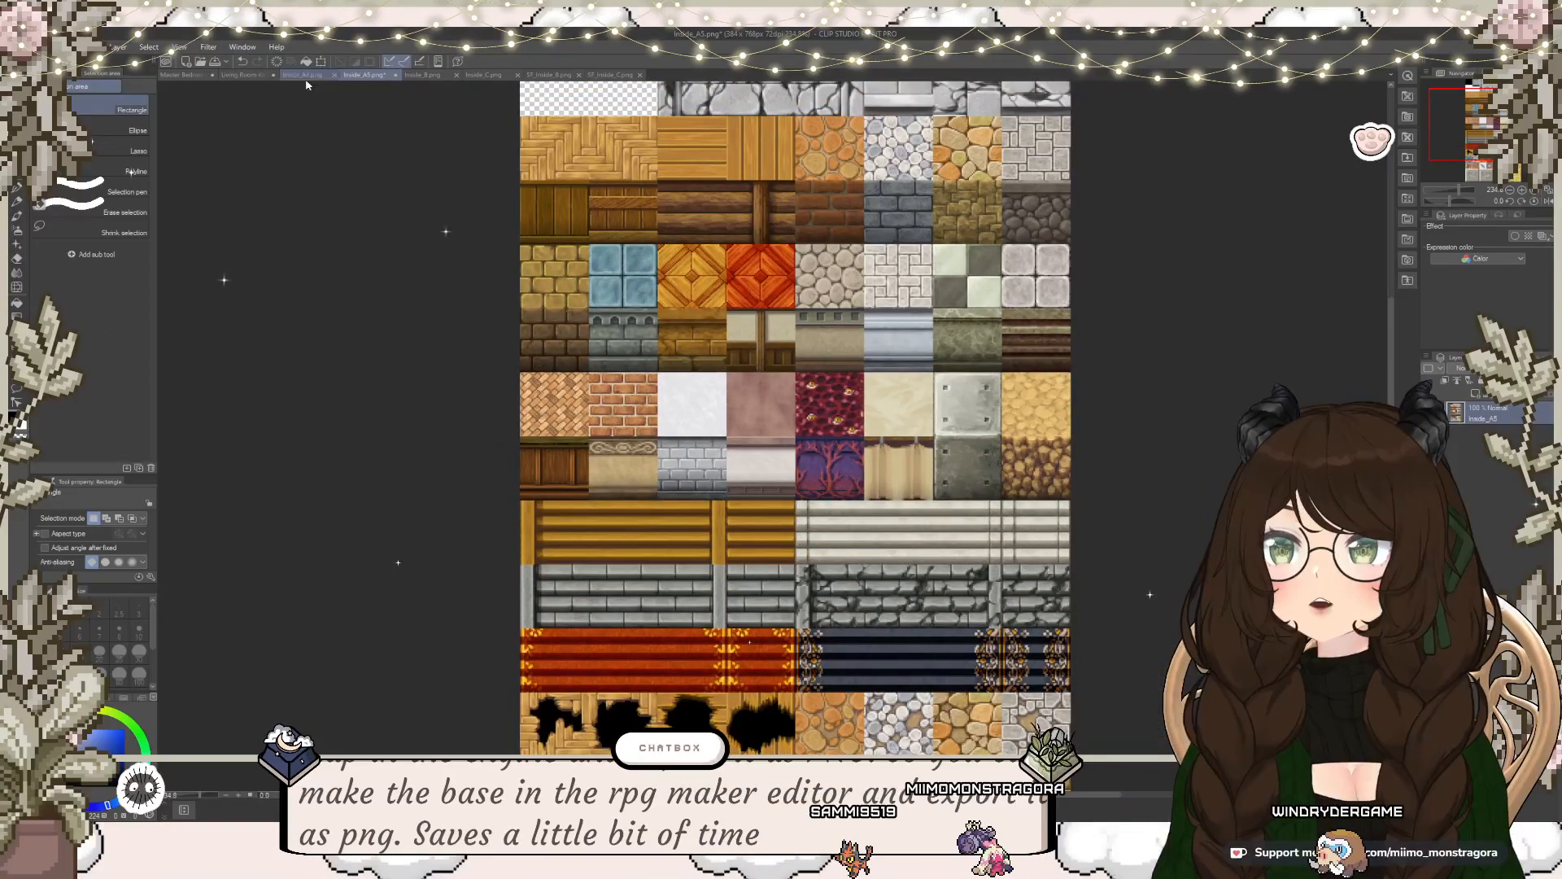
{"action": "left_click", "coordinate": [198, 77]}
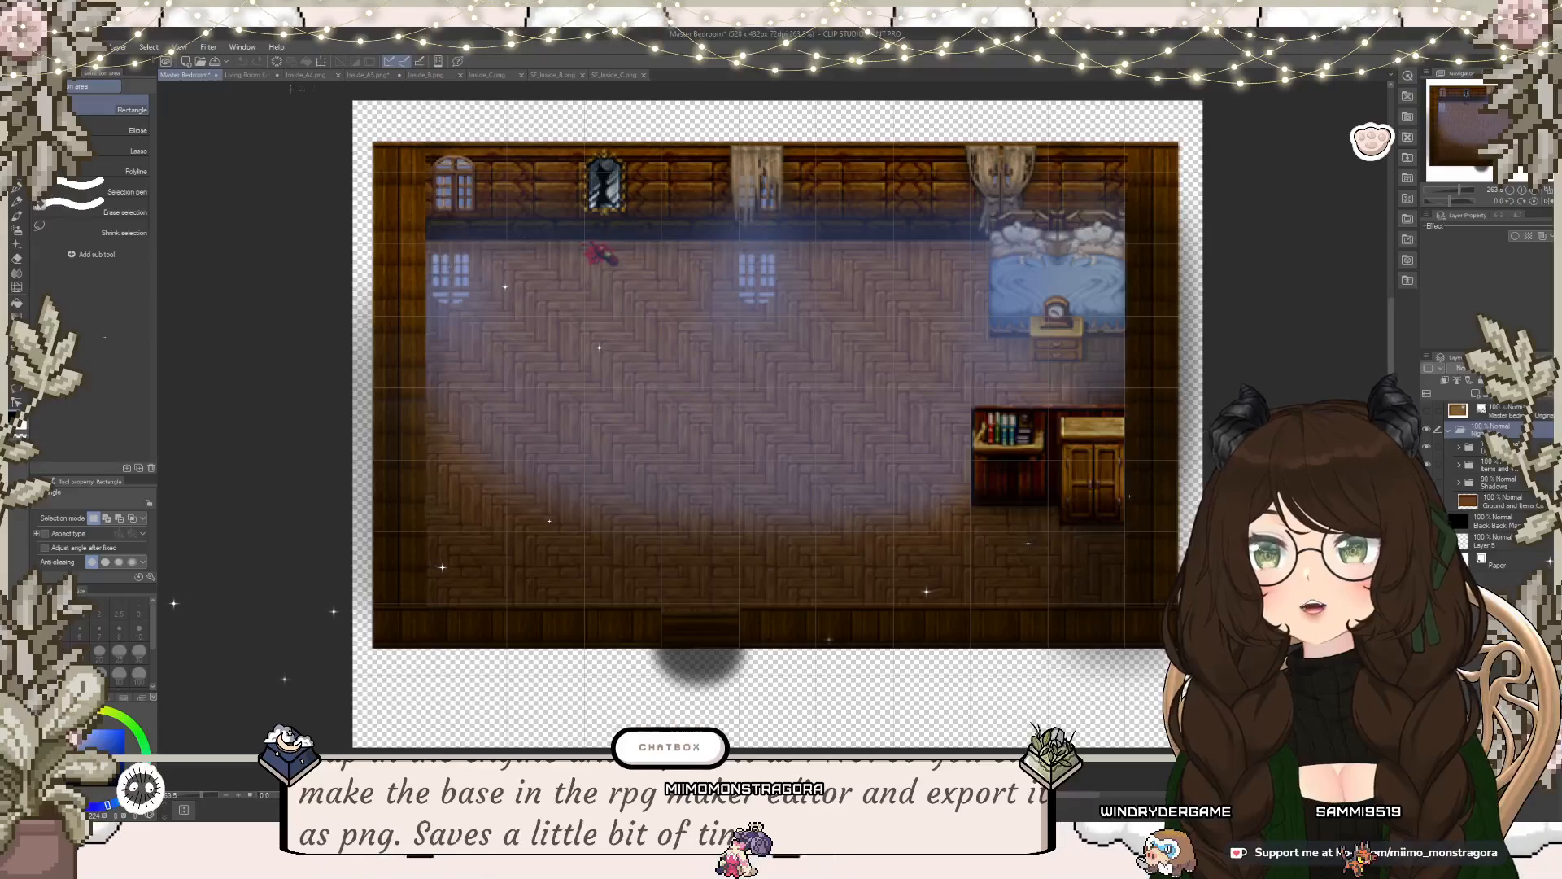
{"action": "left_click", "coordinate": [253, 74]}
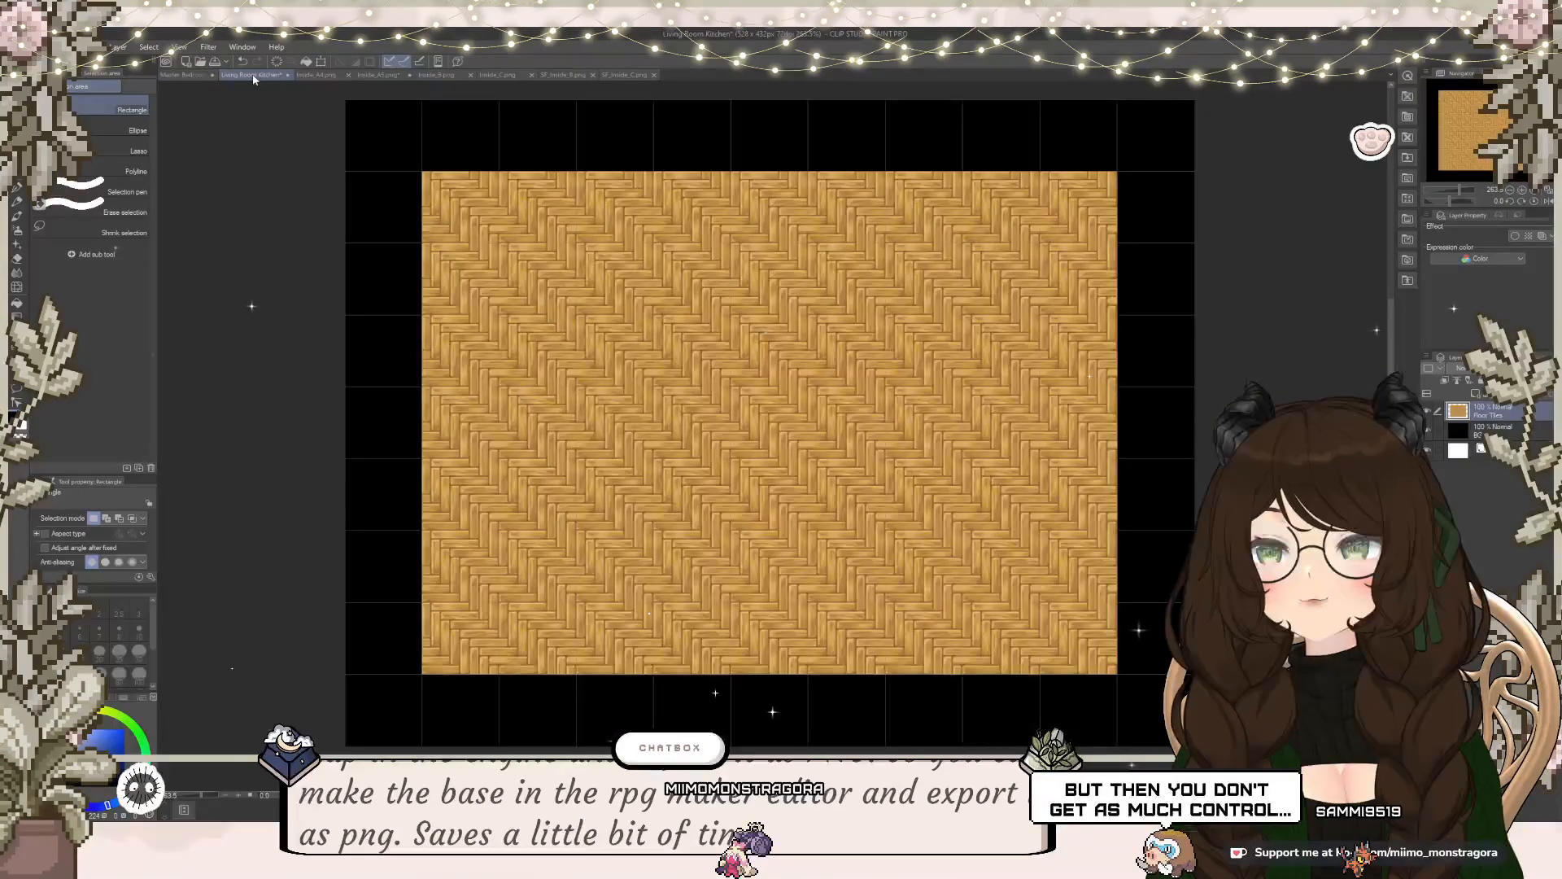
Step: Look over the whole Inside_A4 tileset once more and close that file
{"action": "left_click", "coordinate": [310, 76]}
{"action": "scroll", "coordinate": [686, 437], "scroll_direction": "down", "scroll_amount": 2}
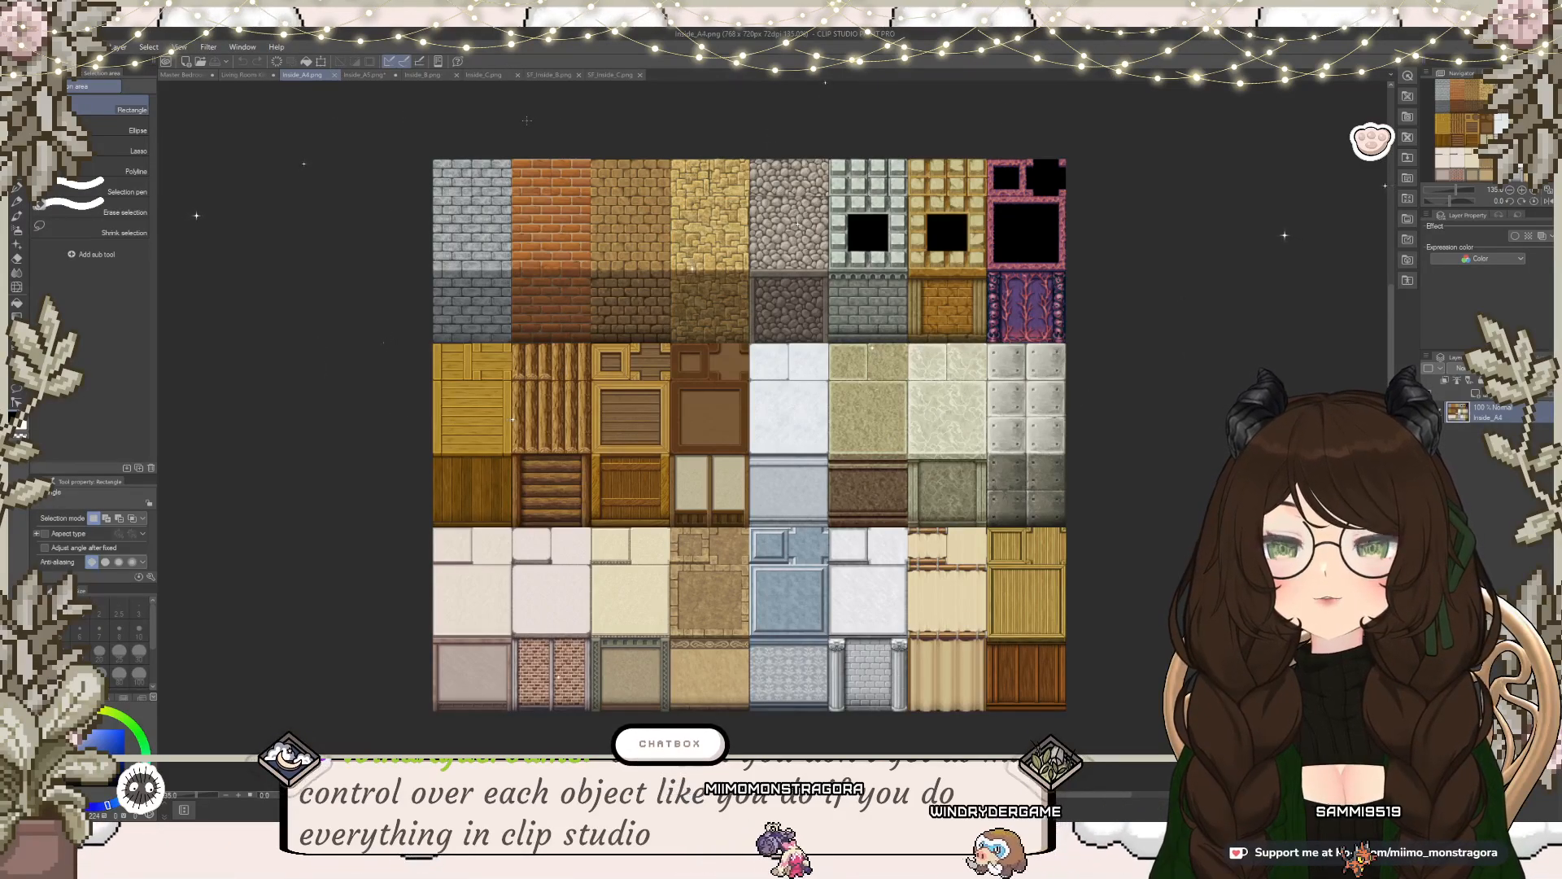
{"action": "left_click", "coordinate": [334, 75]}
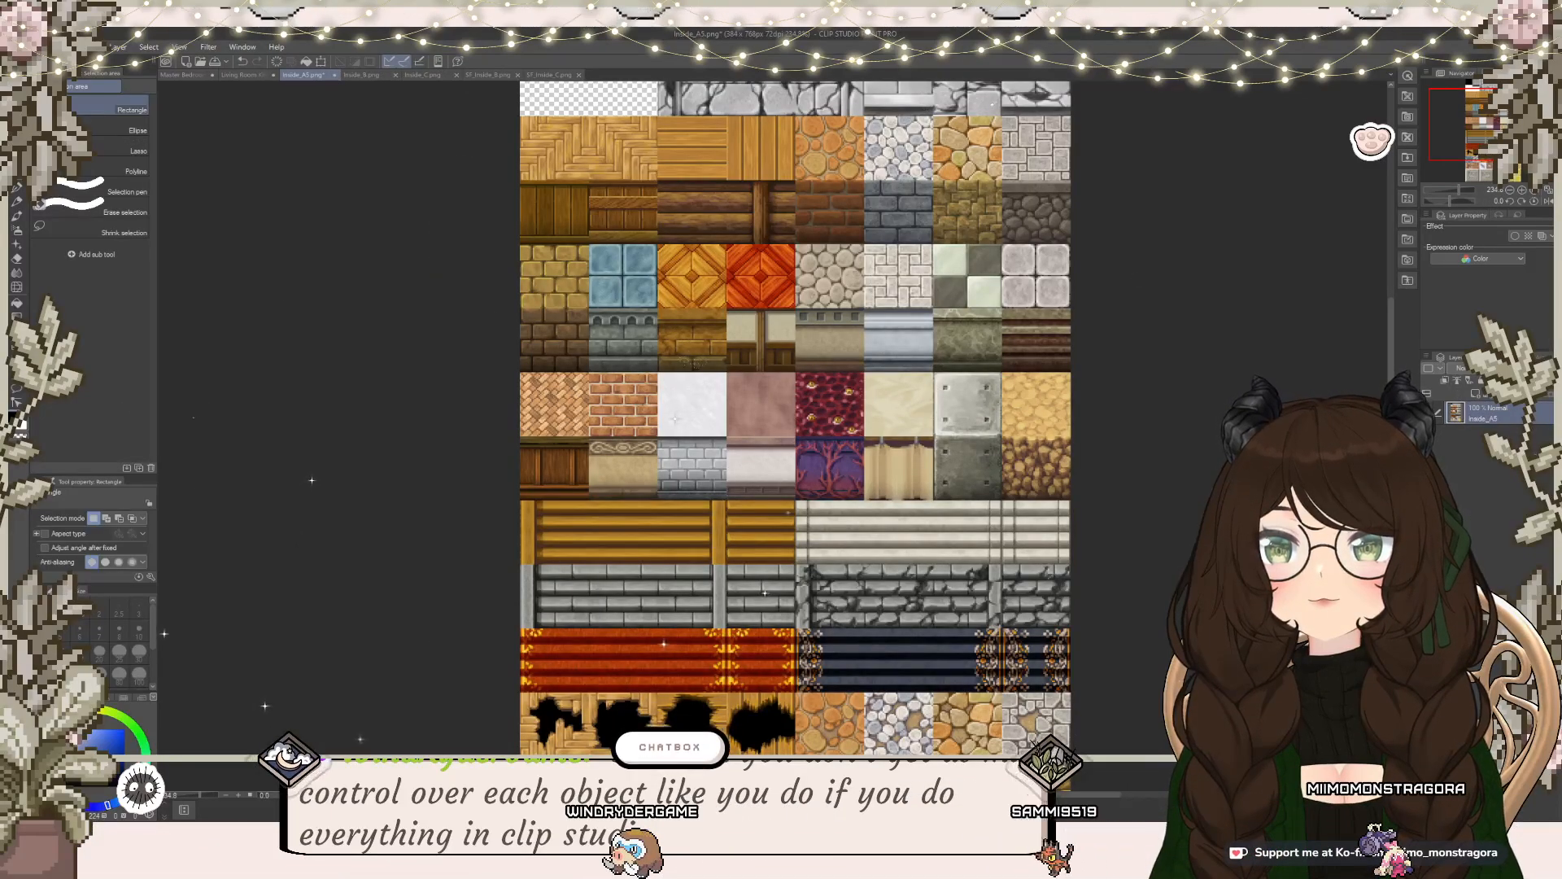
Step: Copy the brown brick wall tile beneath the golden diamond floor tile in Inside_A5 and paste it into the Living Room Kitchen map
{"action": "scroll", "coordinate": [685, 330], "scroll_direction": "up", "scroll_amount": 3}
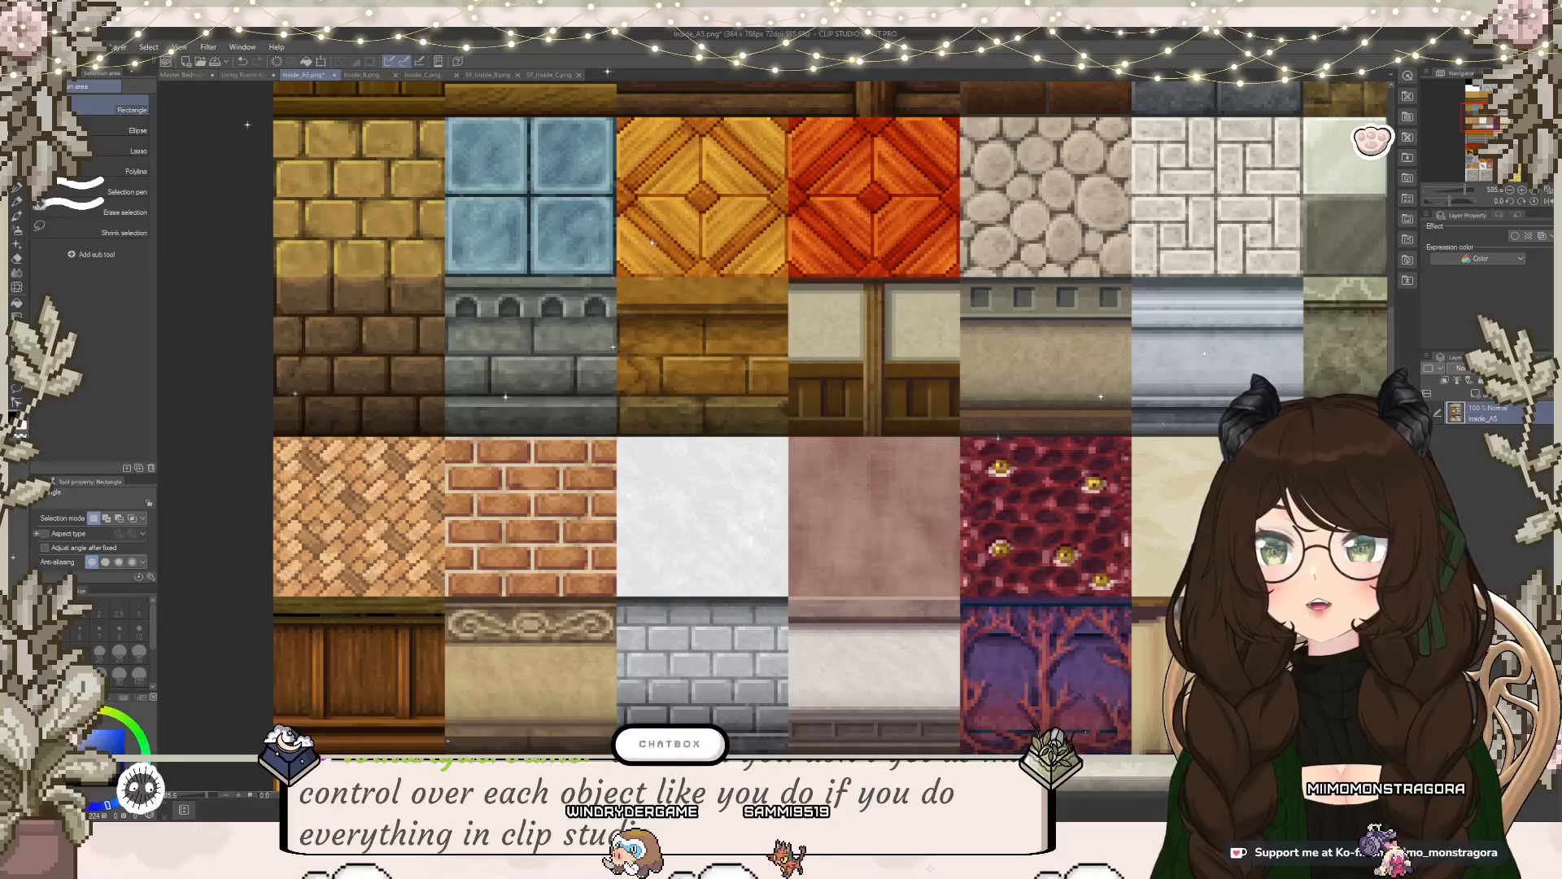
{"action": "left_click_drag", "start_coordinate": [652, 372], "coordinate": [788, 437]}
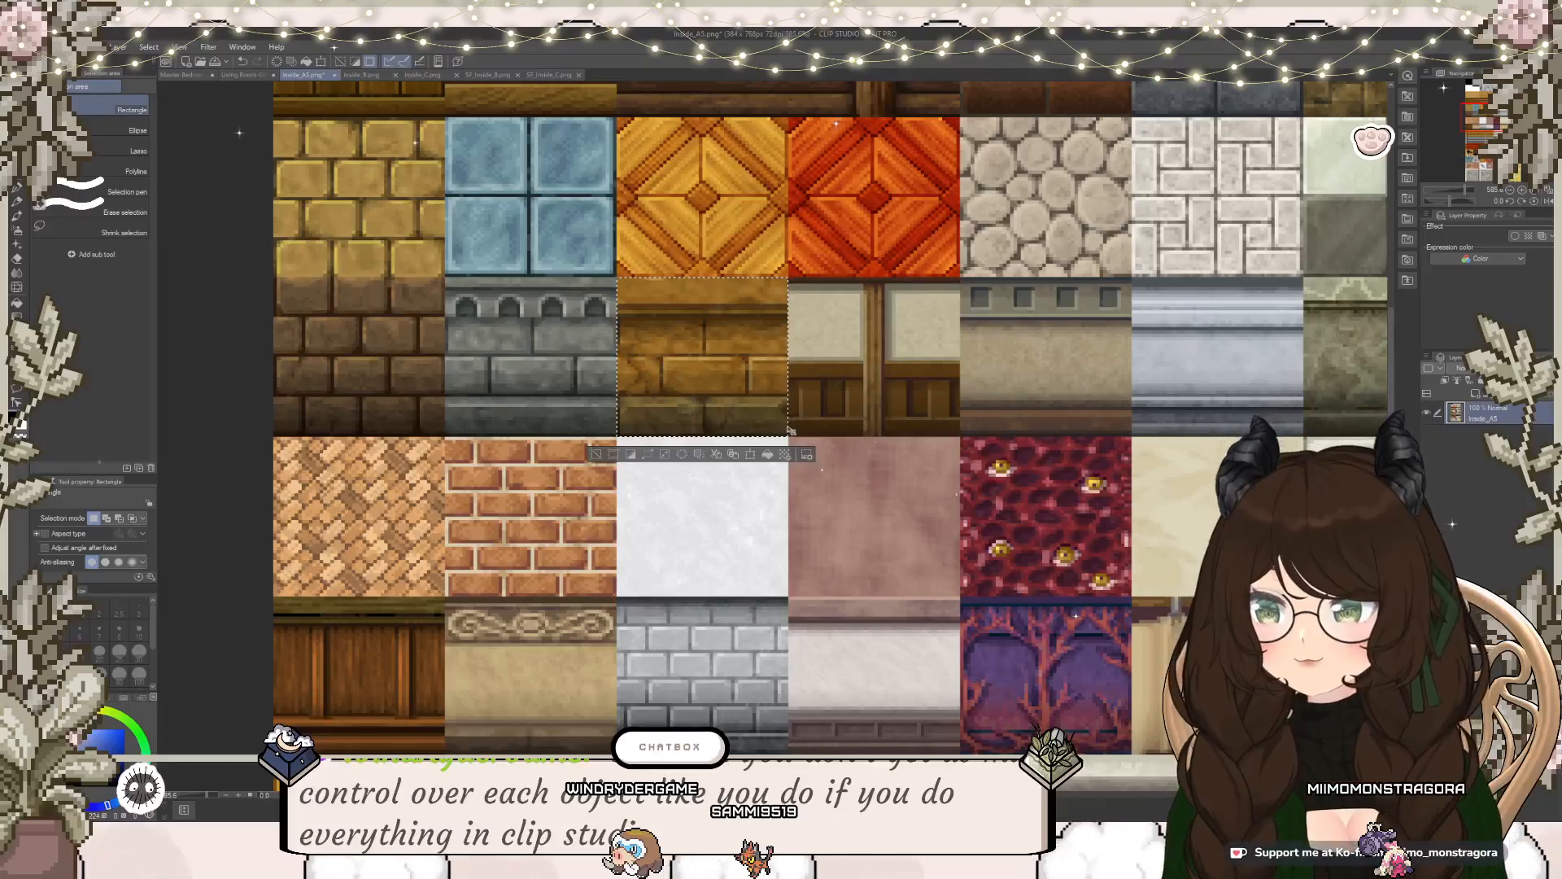
{"action": "left_click", "coordinate": [183, 74]}
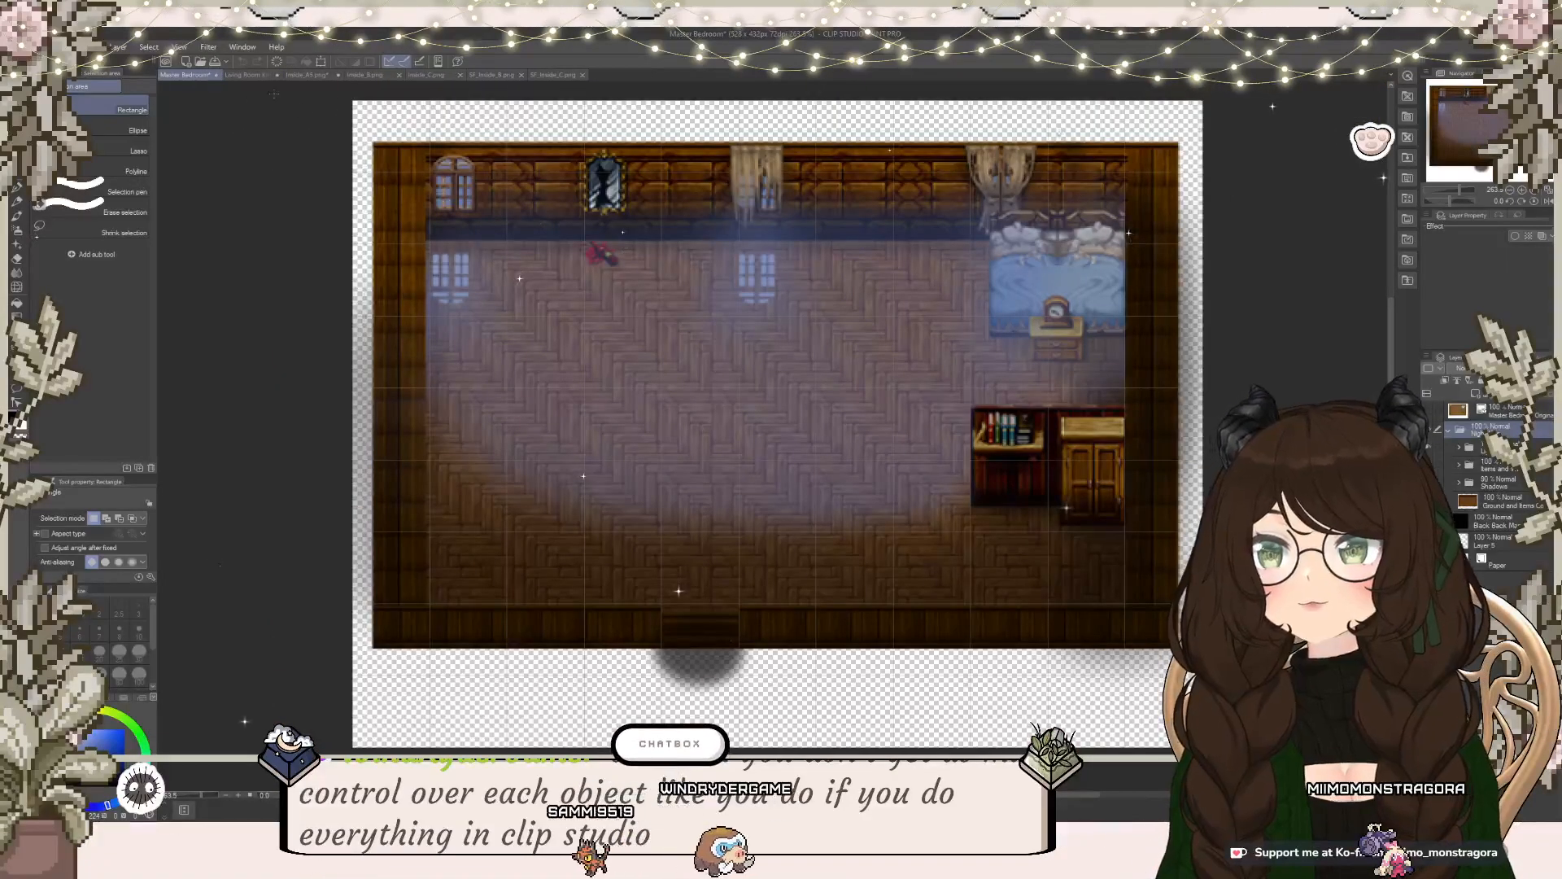
{"action": "left_click", "coordinate": [248, 74]}
{"action": "key", "text": "ctrl+v"}
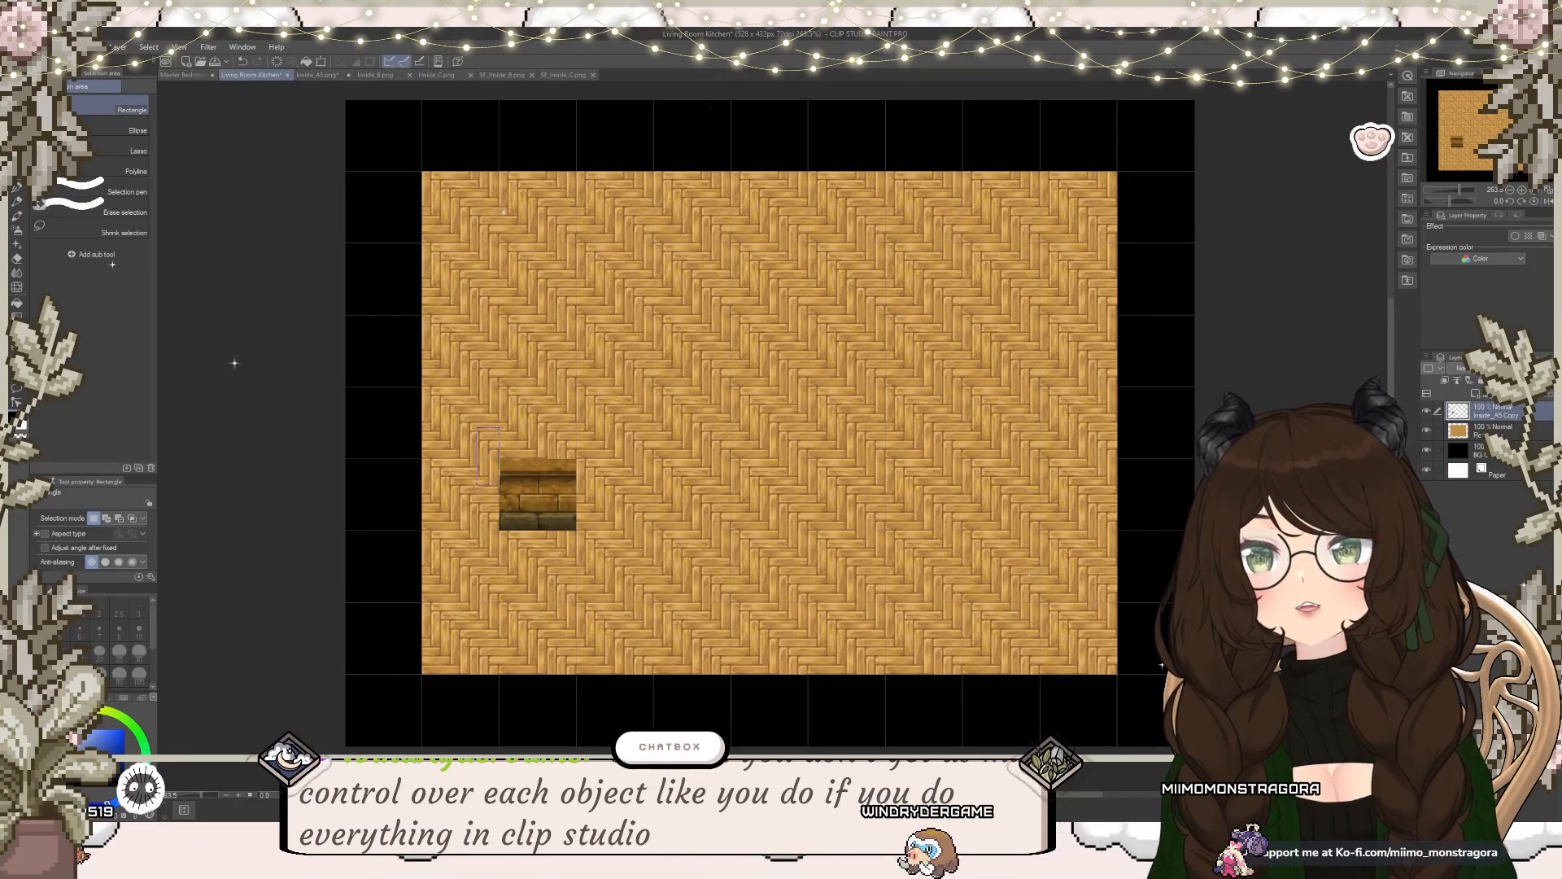
Step: Move the pasted wall tile into the upper-left corner cell of the herringbone floor
{"action": "left_click_drag", "start_coordinate": [485, 429], "coordinate": [499, 533]}
{"action": "left_click", "coordinate": [394, 552]}
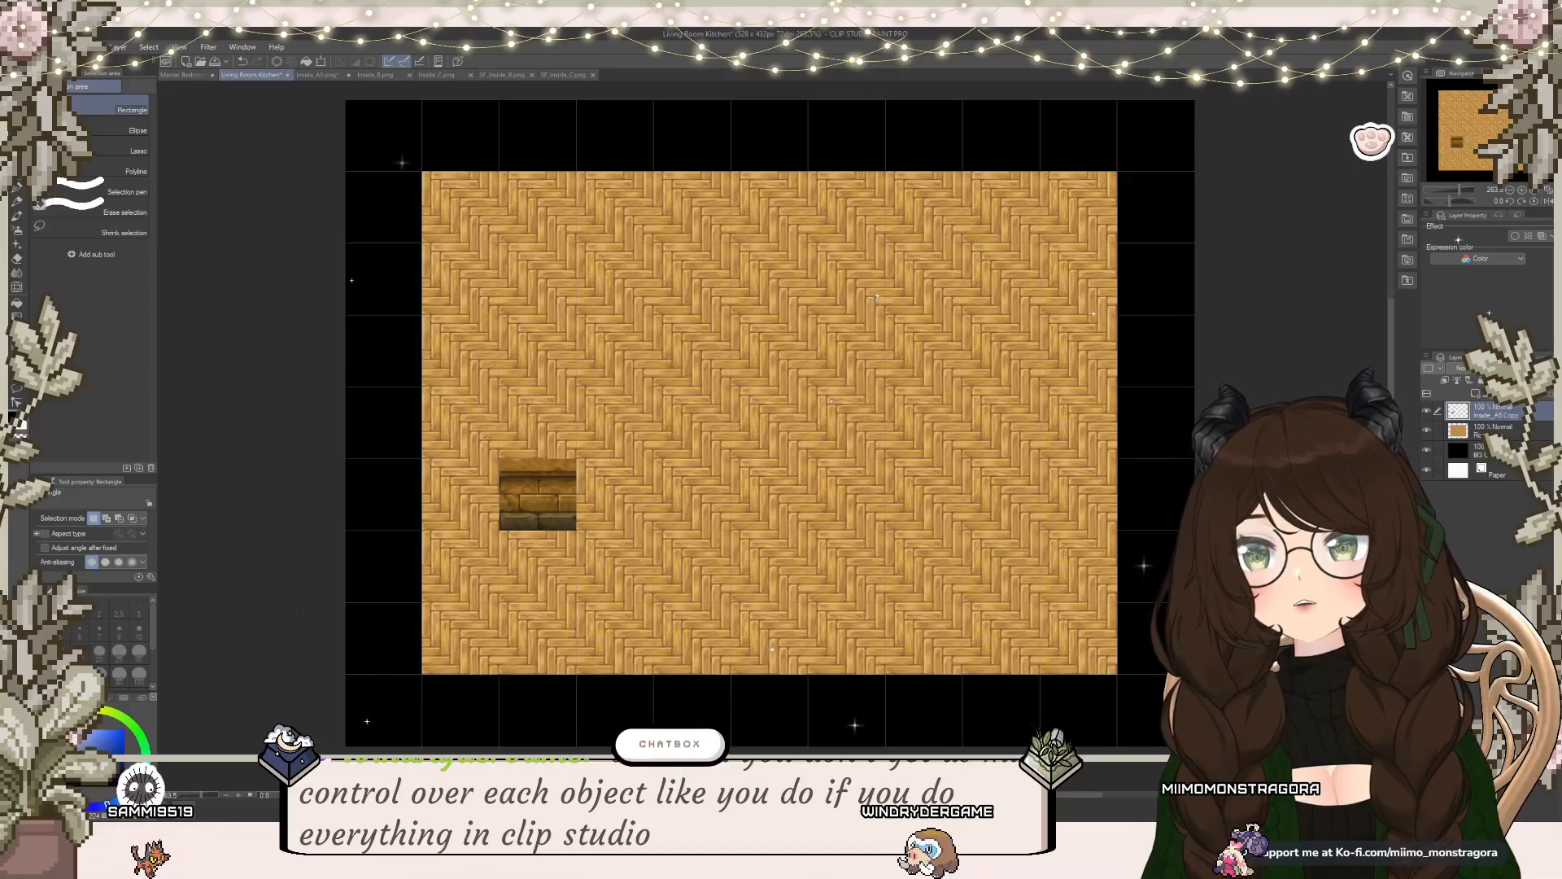
{"action": "left_click", "coordinate": [440, 574]}
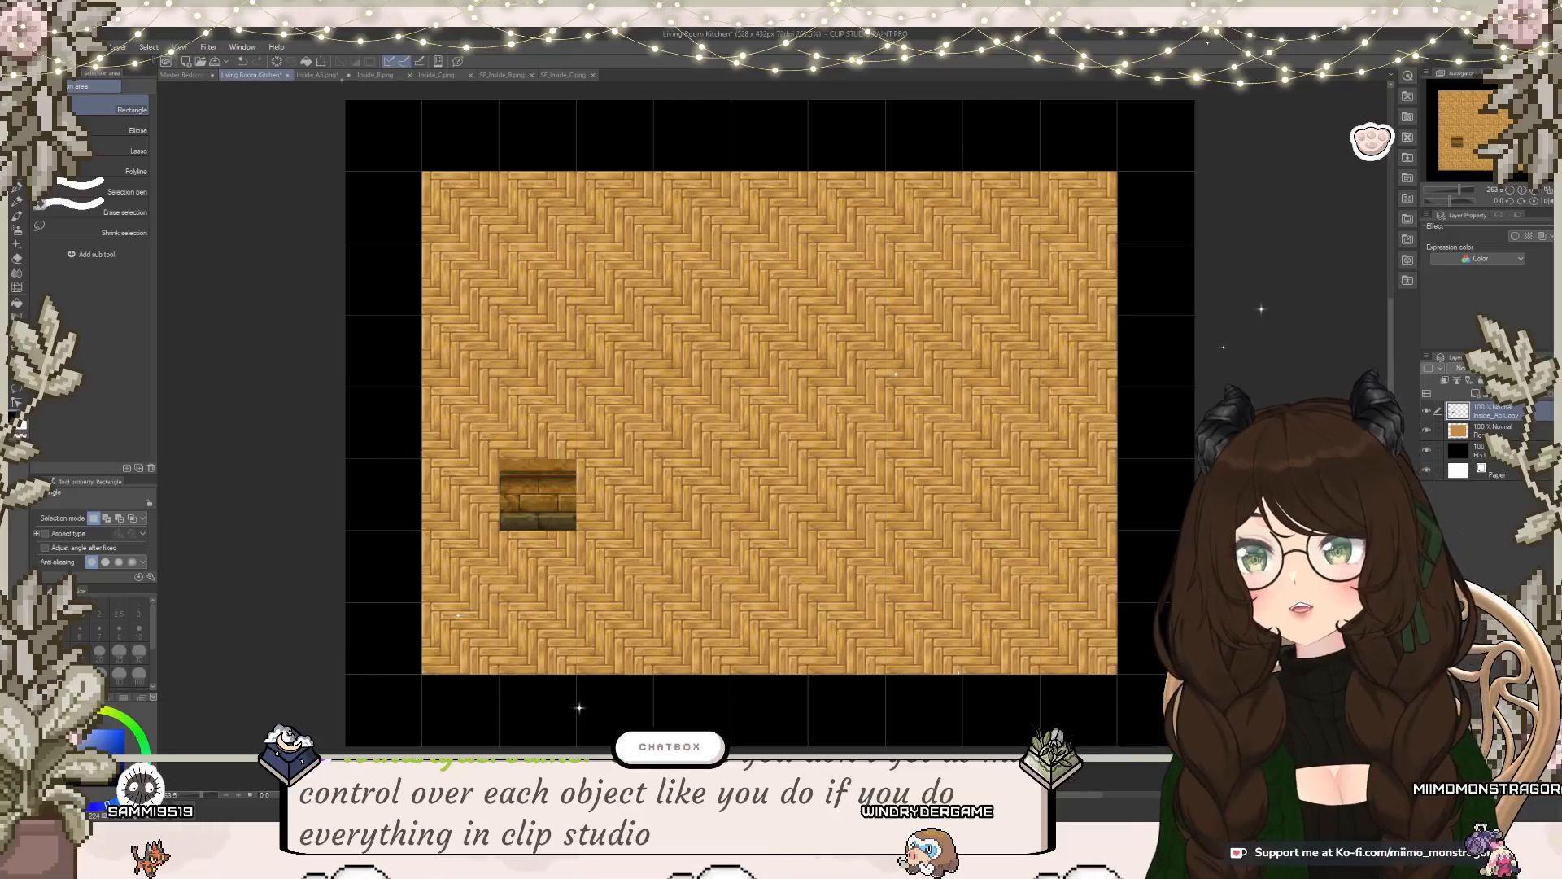
{"action": "left_click_drag", "start_coordinate": [593, 556], "coordinate": [479, 242]}
{"action": "left_click", "coordinate": [599, 564]}
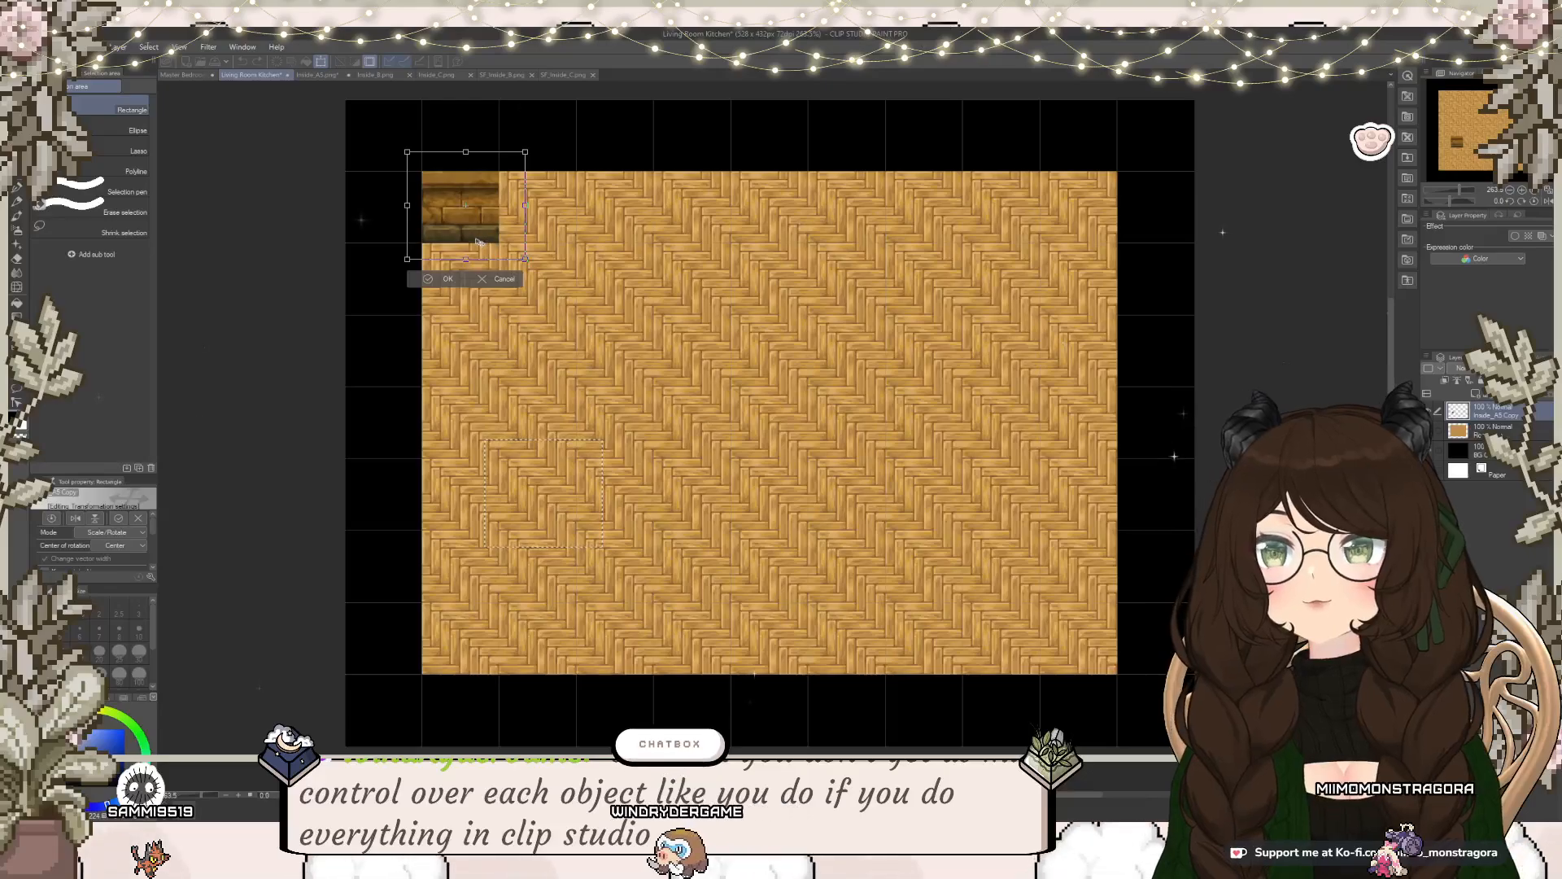
{"action": "left_click", "coordinate": [429, 279]}
{"action": "left_click", "coordinate": [356, 280]}
Step: Duplicate the corner wall tile and place the copy in the next cell to its right
{"action": "scroll", "coordinate": [715, 284], "scroll_direction": "up", "scroll_amount": 3}
{"action": "left_click_drag", "start_coordinate": [715, 284], "coordinate": [834, 401]}
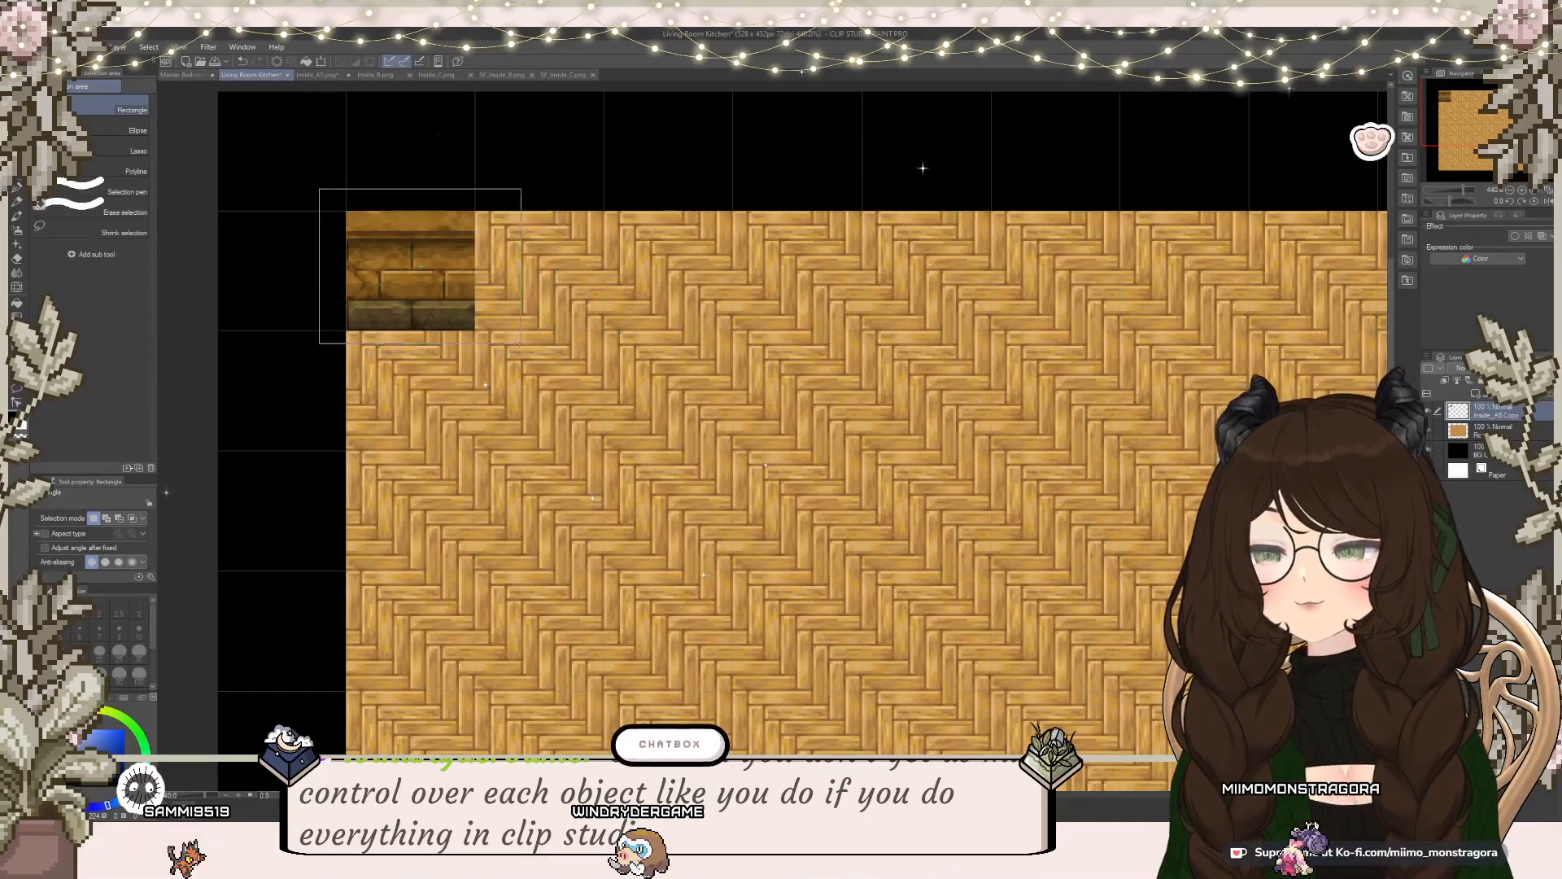
{"action": "left_click", "coordinate": [441, 366]}
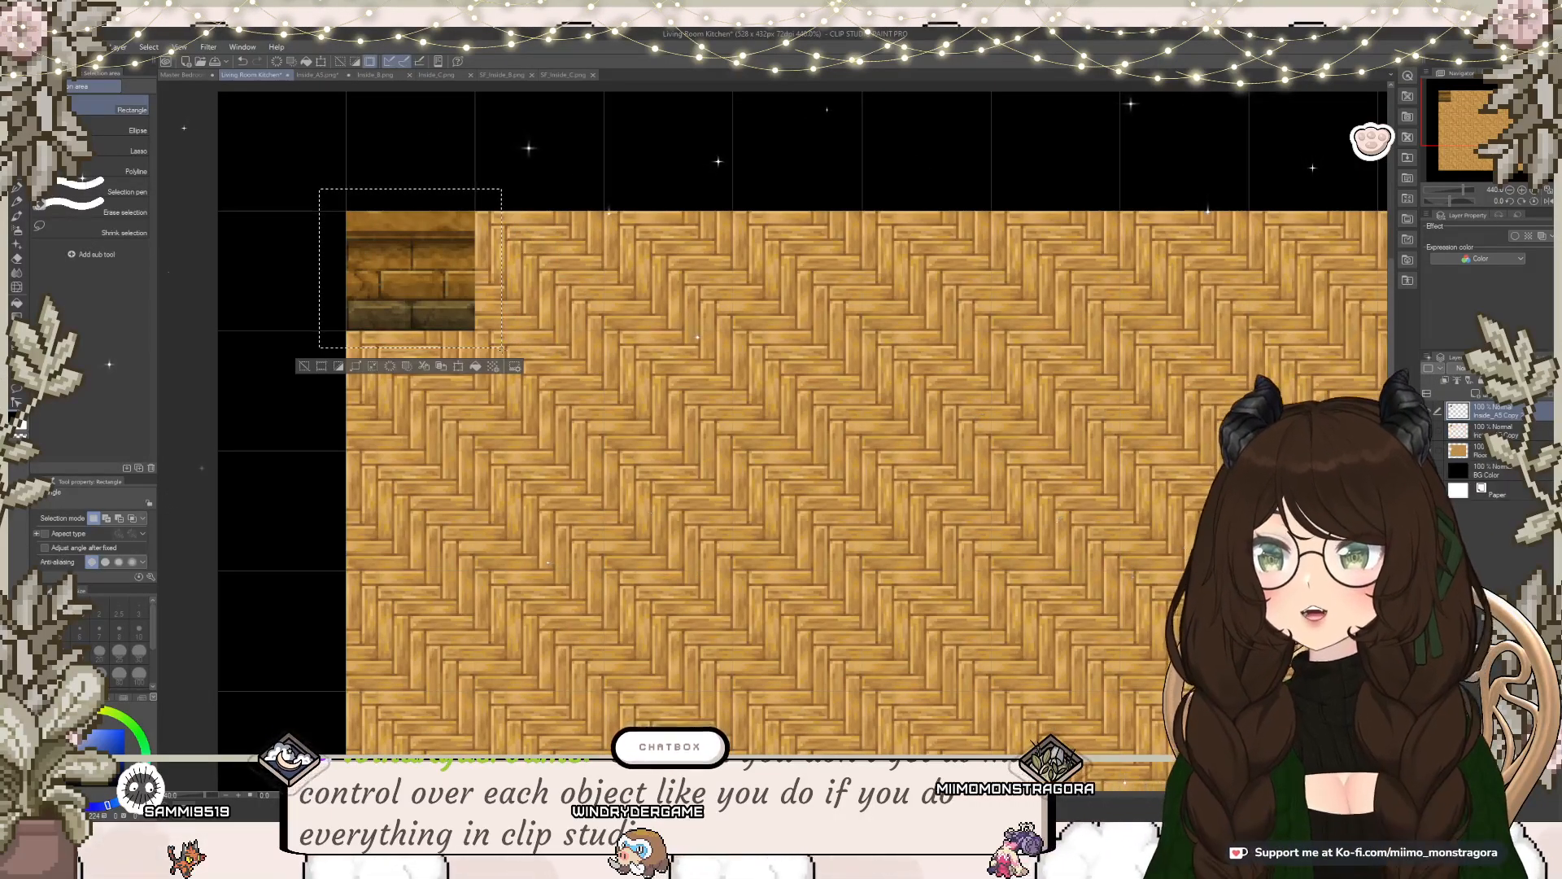
{"action": "left_click", "coordinate": [459, 368]}
{"action": "left_click_drag", "start_coordinate": [402, 311], "coordinate": [531, 310]}
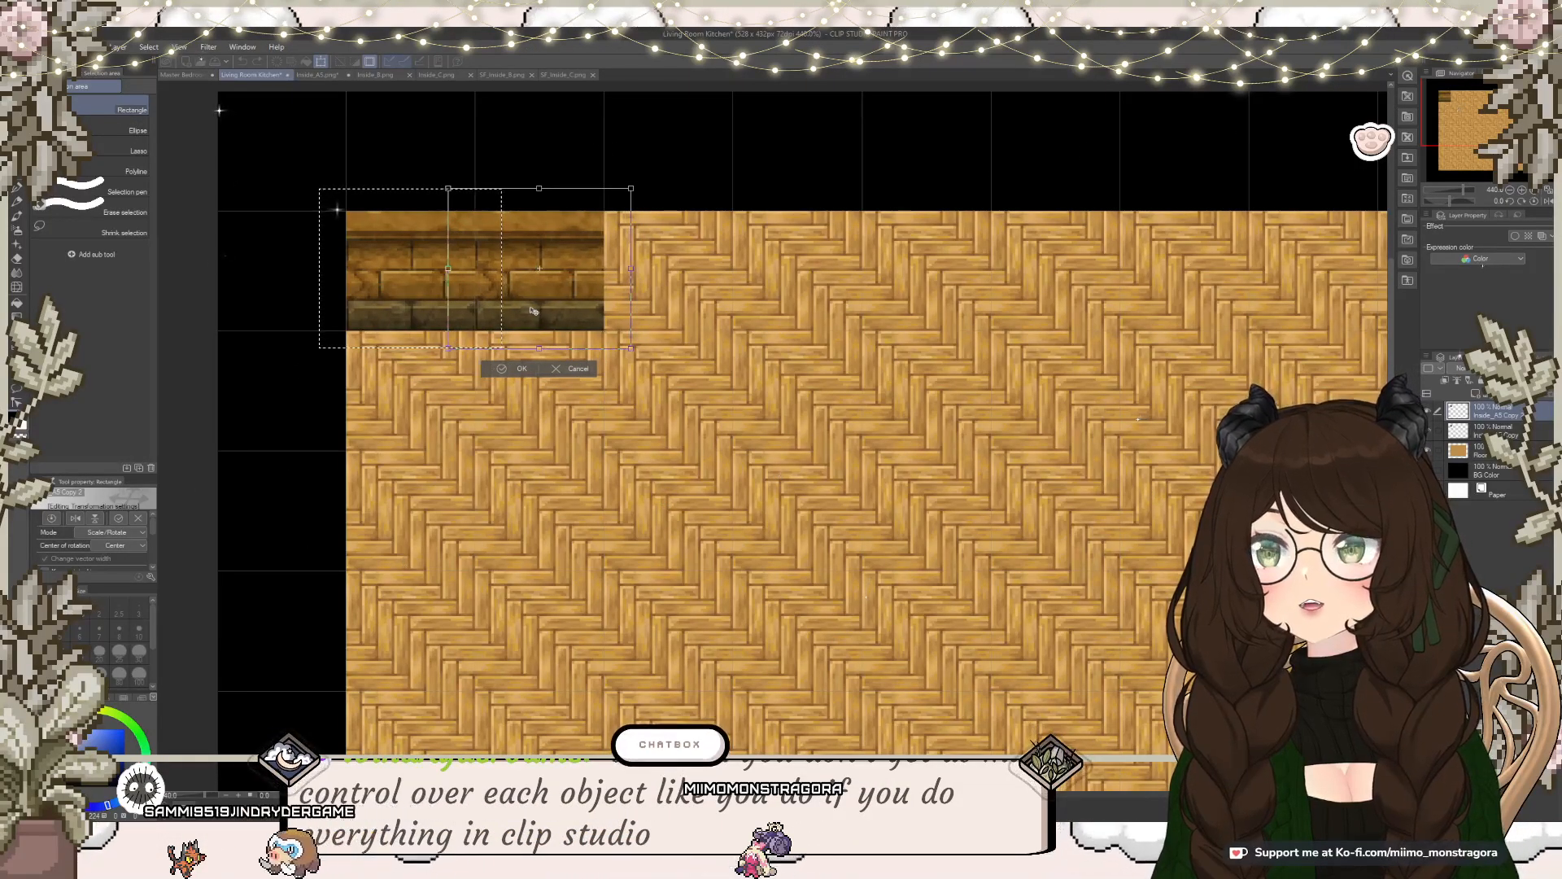
{"action": "left_click_drag", "start_coordinate": [531, 311], "coordinate": [534, 311]}
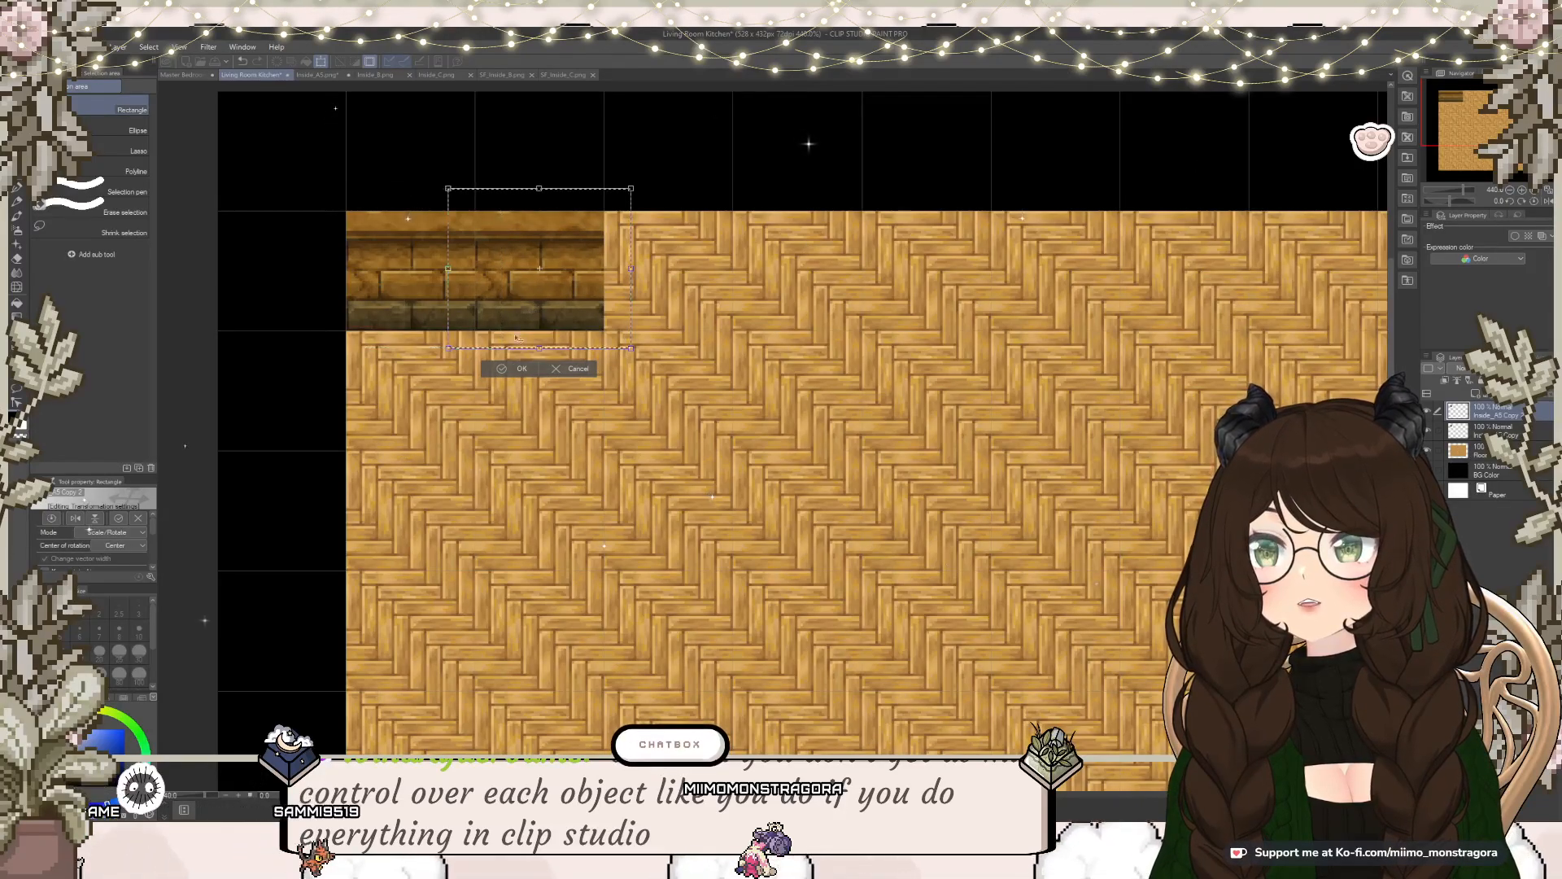
{"action": "left_click", "coordinate": [523, 369]}
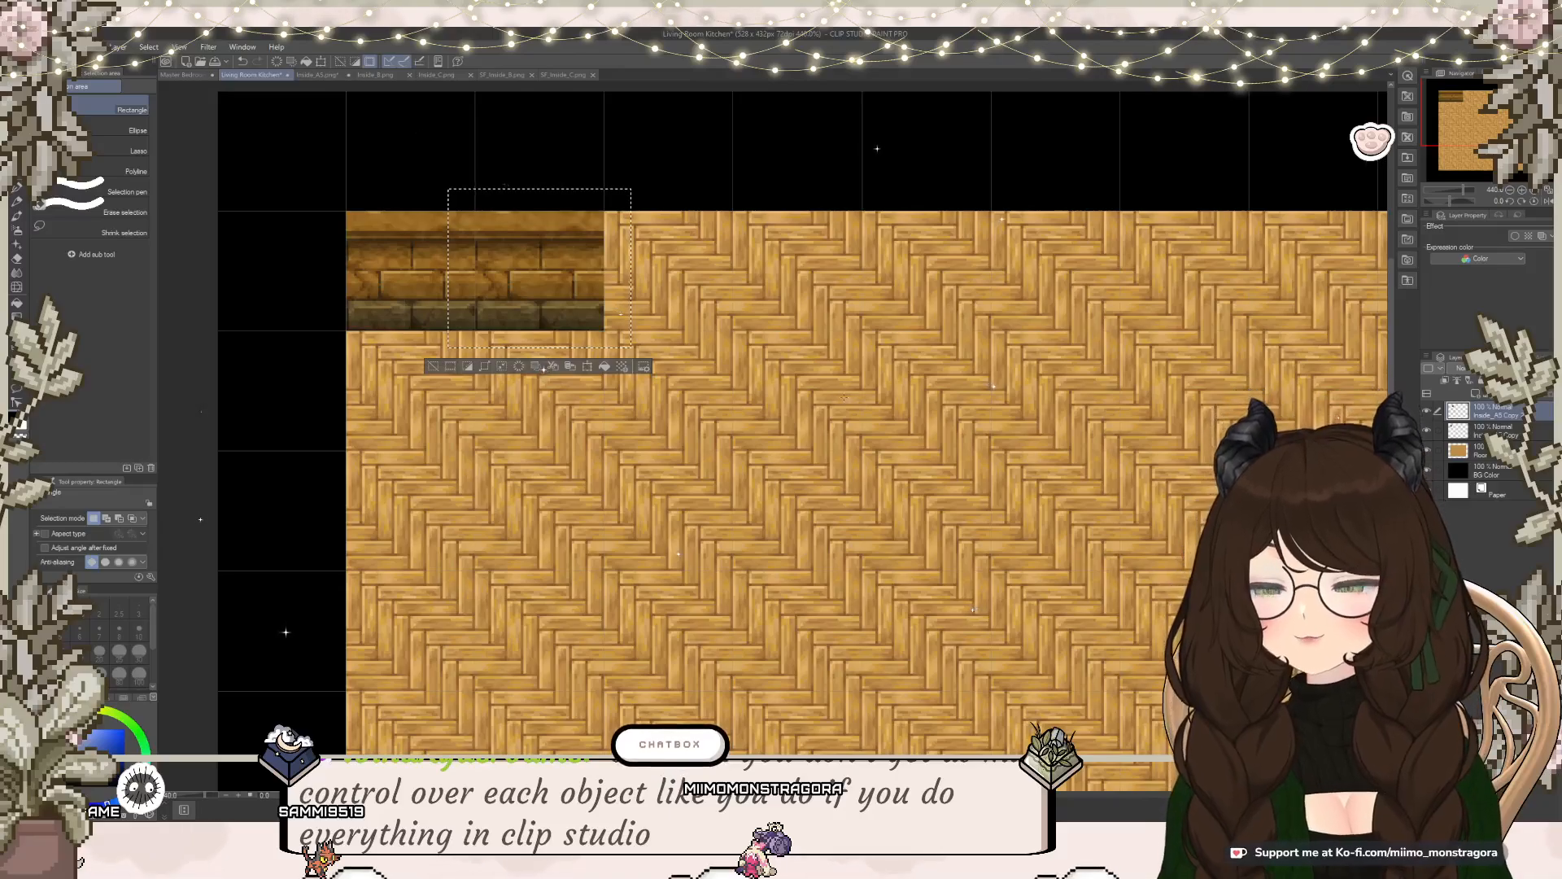
Step: Duplicate the second wall tile one cell to the right, making a three-tile wall, and clear the selection
{"action": "left_click", "coordinate": [570, 367]}
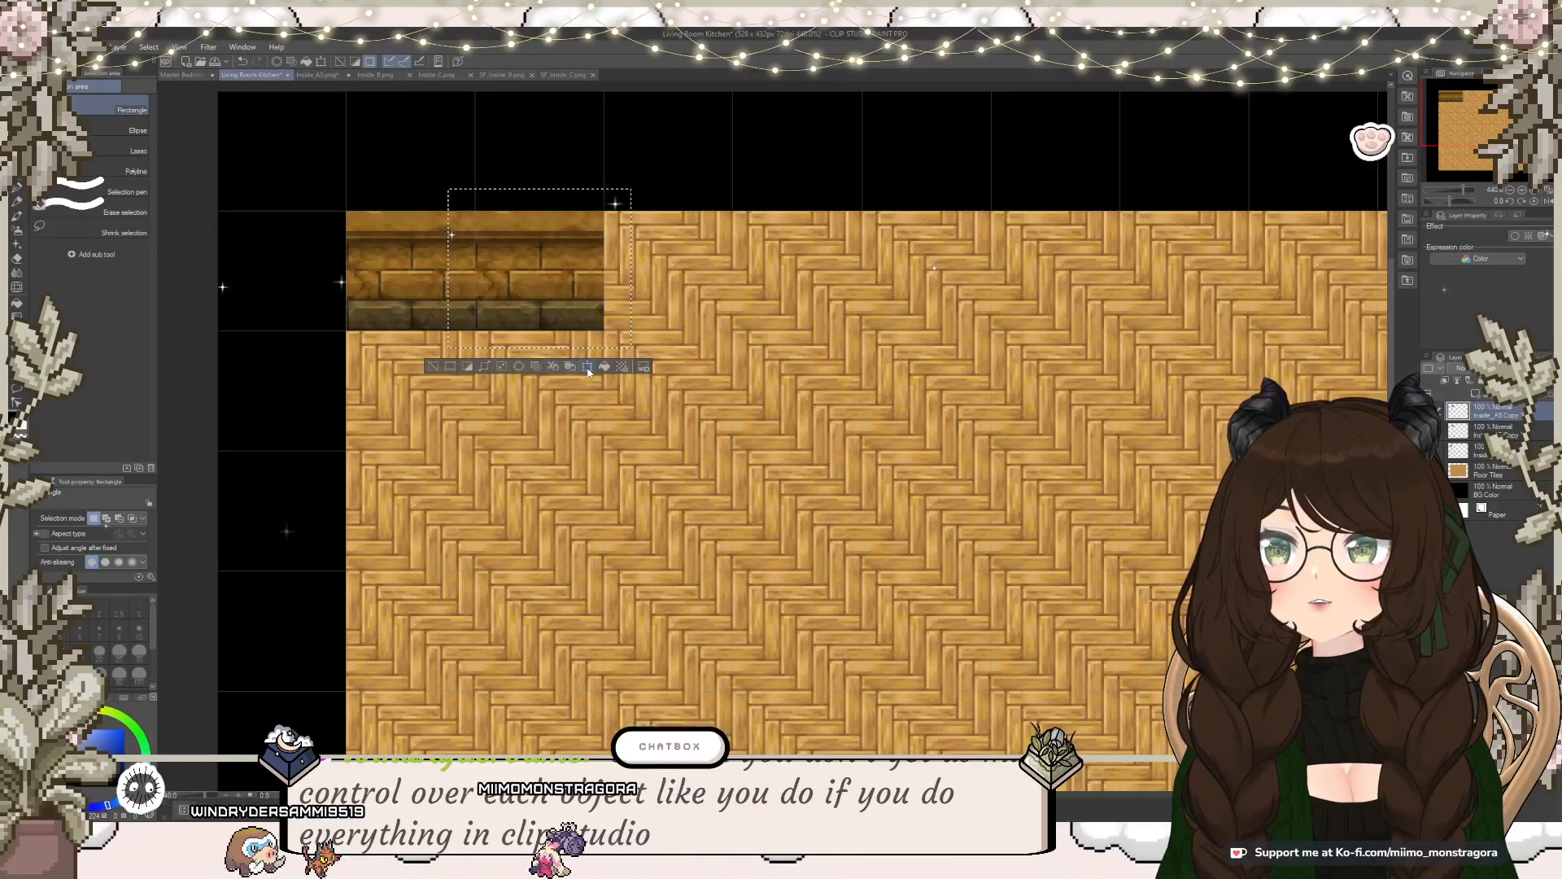
{"action": "left_click", "coordinate": [587, 367]}
{"action": "left_click_drag", "start_coordinate": [521, 297], "coordinate": [650, 298]}
{"action": "left_click", "coordinate": [645, 369]}
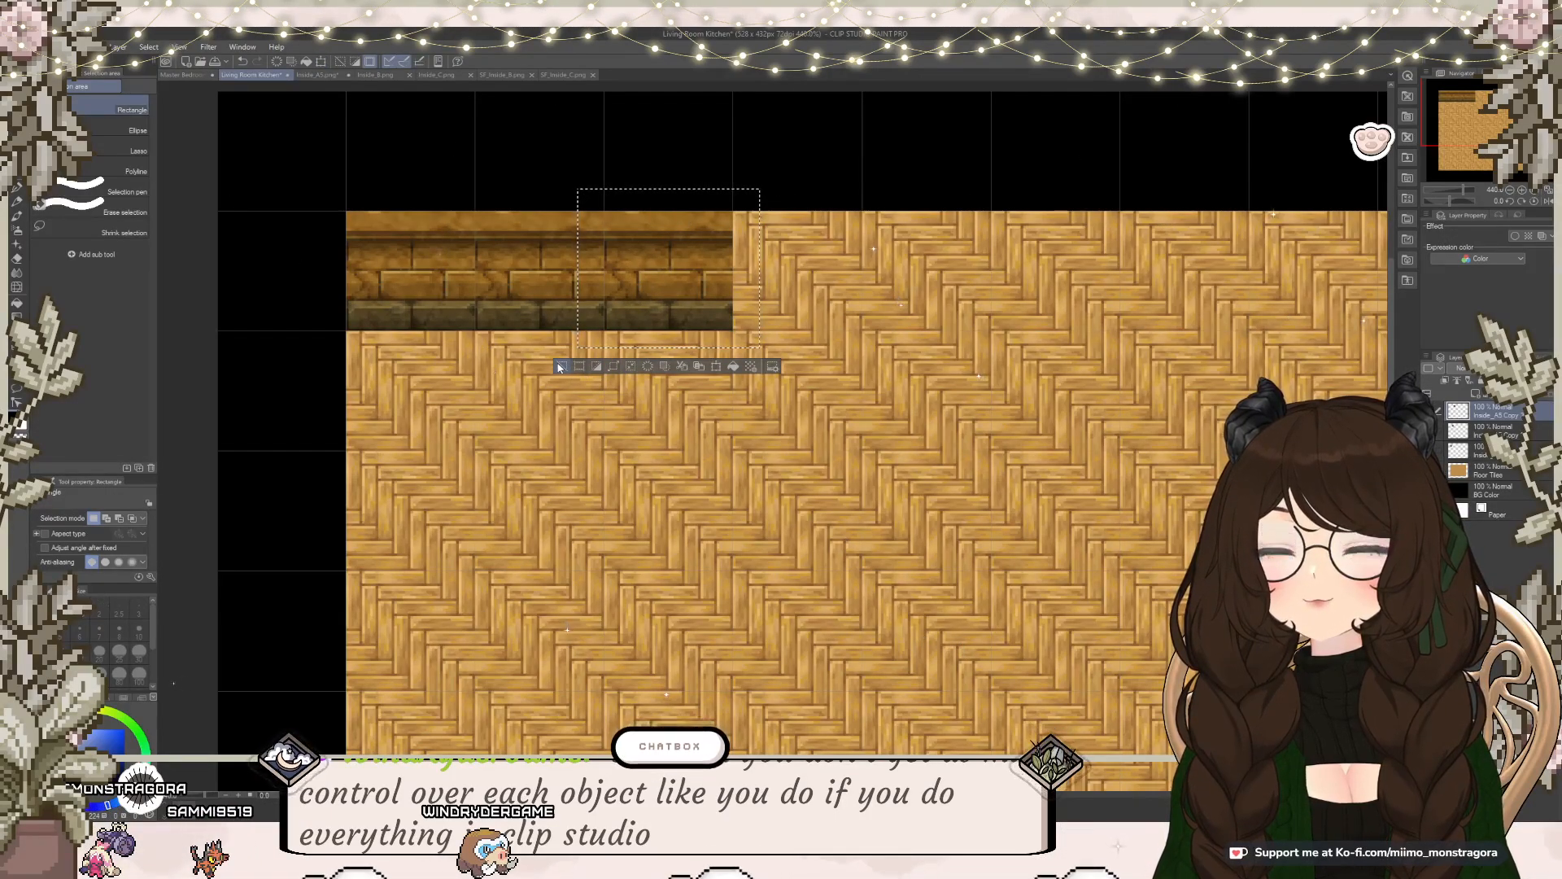
{"action": "left_click", "coordinate": [560, 367]}
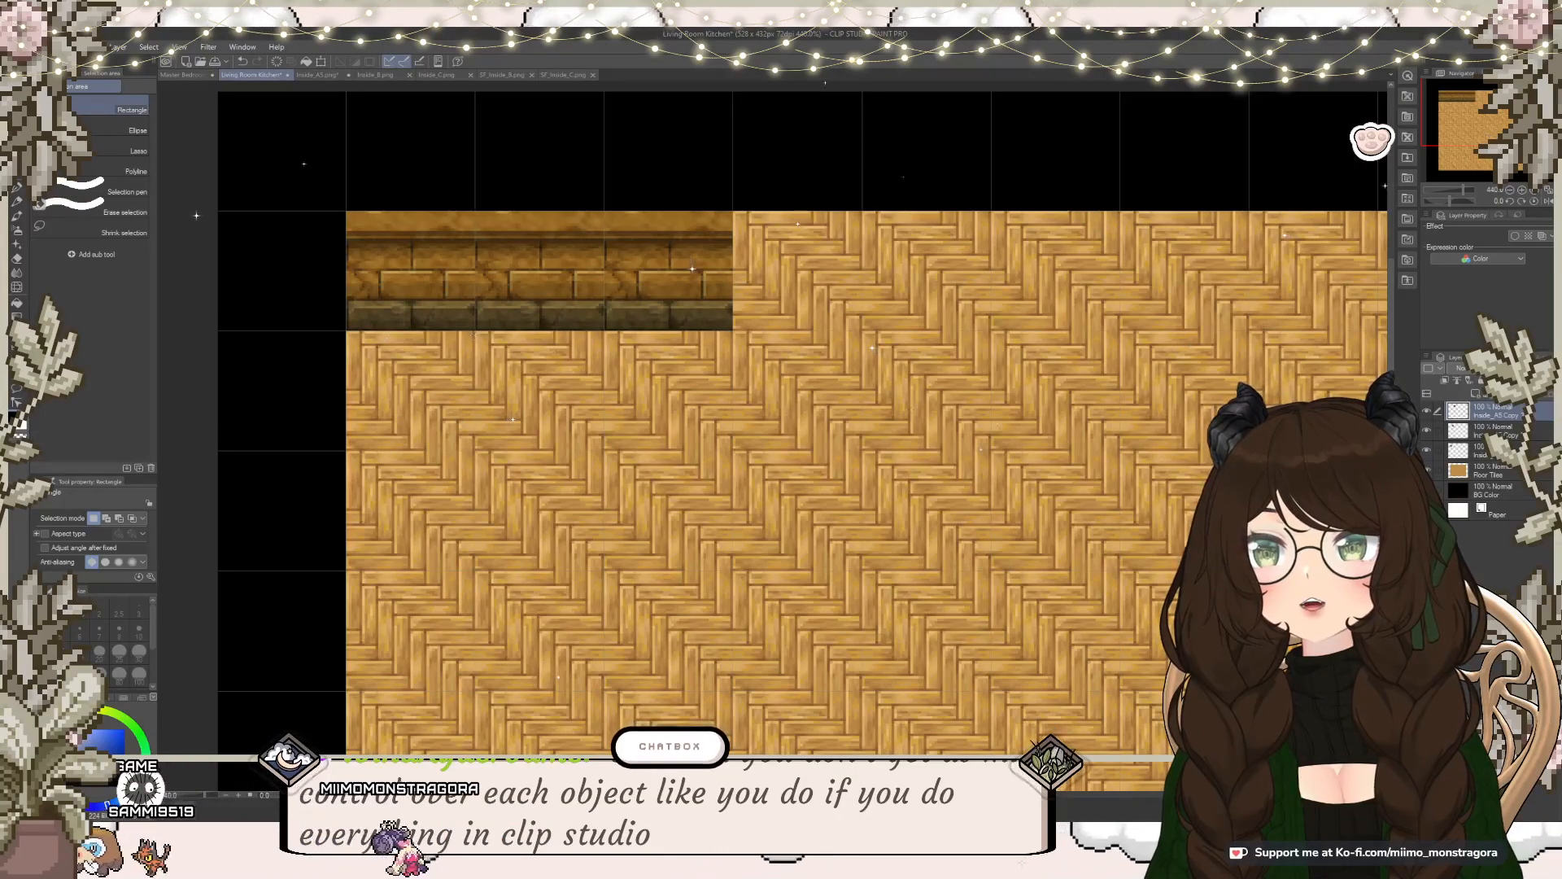
Step: Flip the middle wall tile horizontally and shift it slightly left to close the gap between the tiles
{"action": "left_click", "coordinate": [1491, 451]}
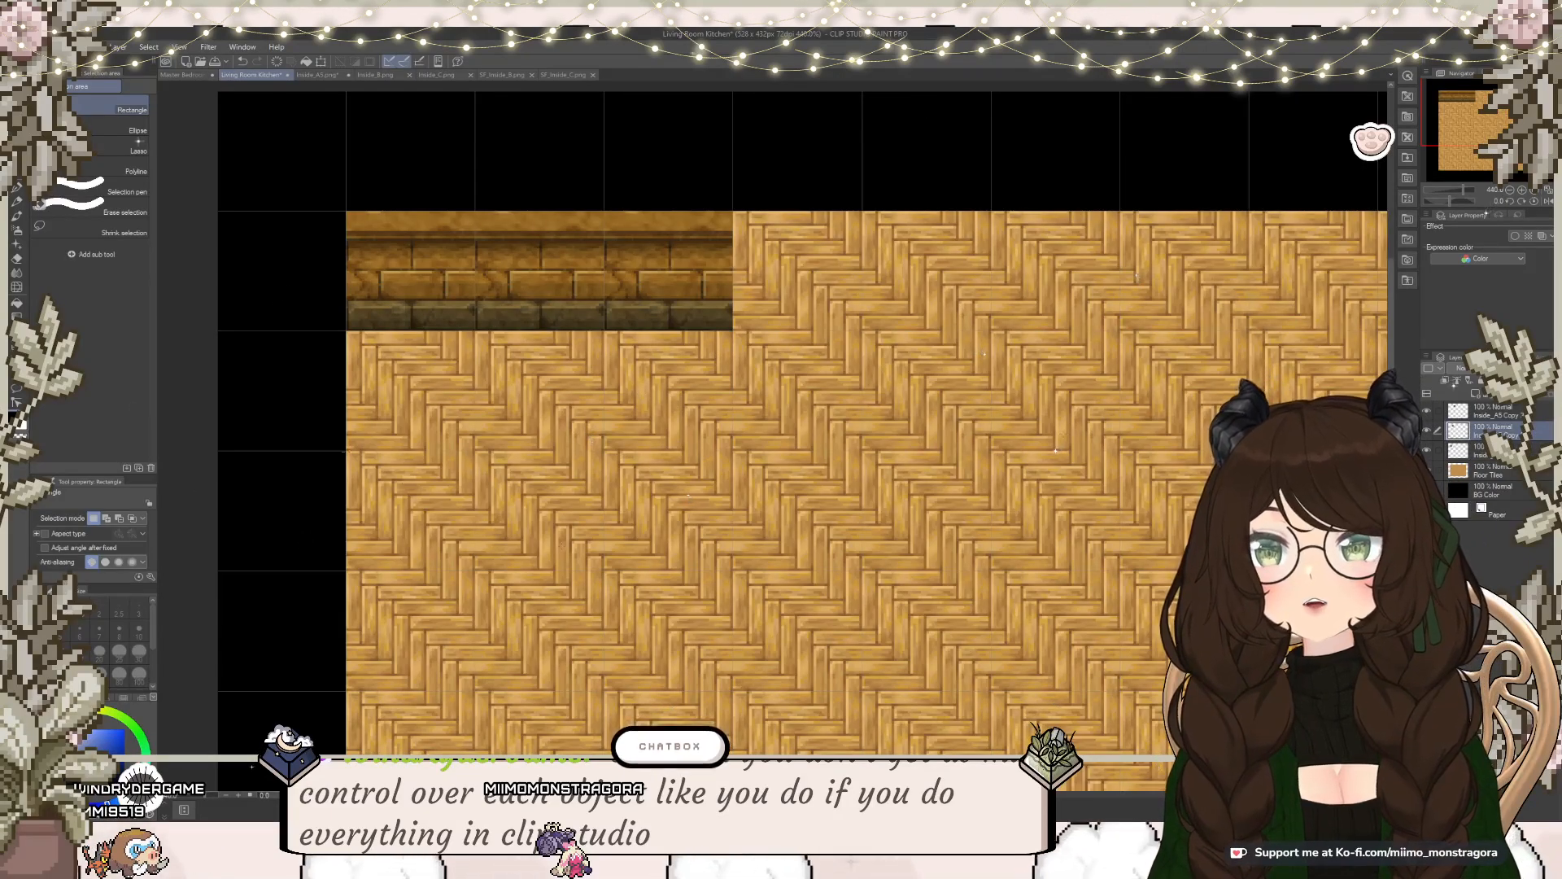
{"action": "left_click_drag", "start_coordinate": [459, 341], "coordinate": [629, 188]}
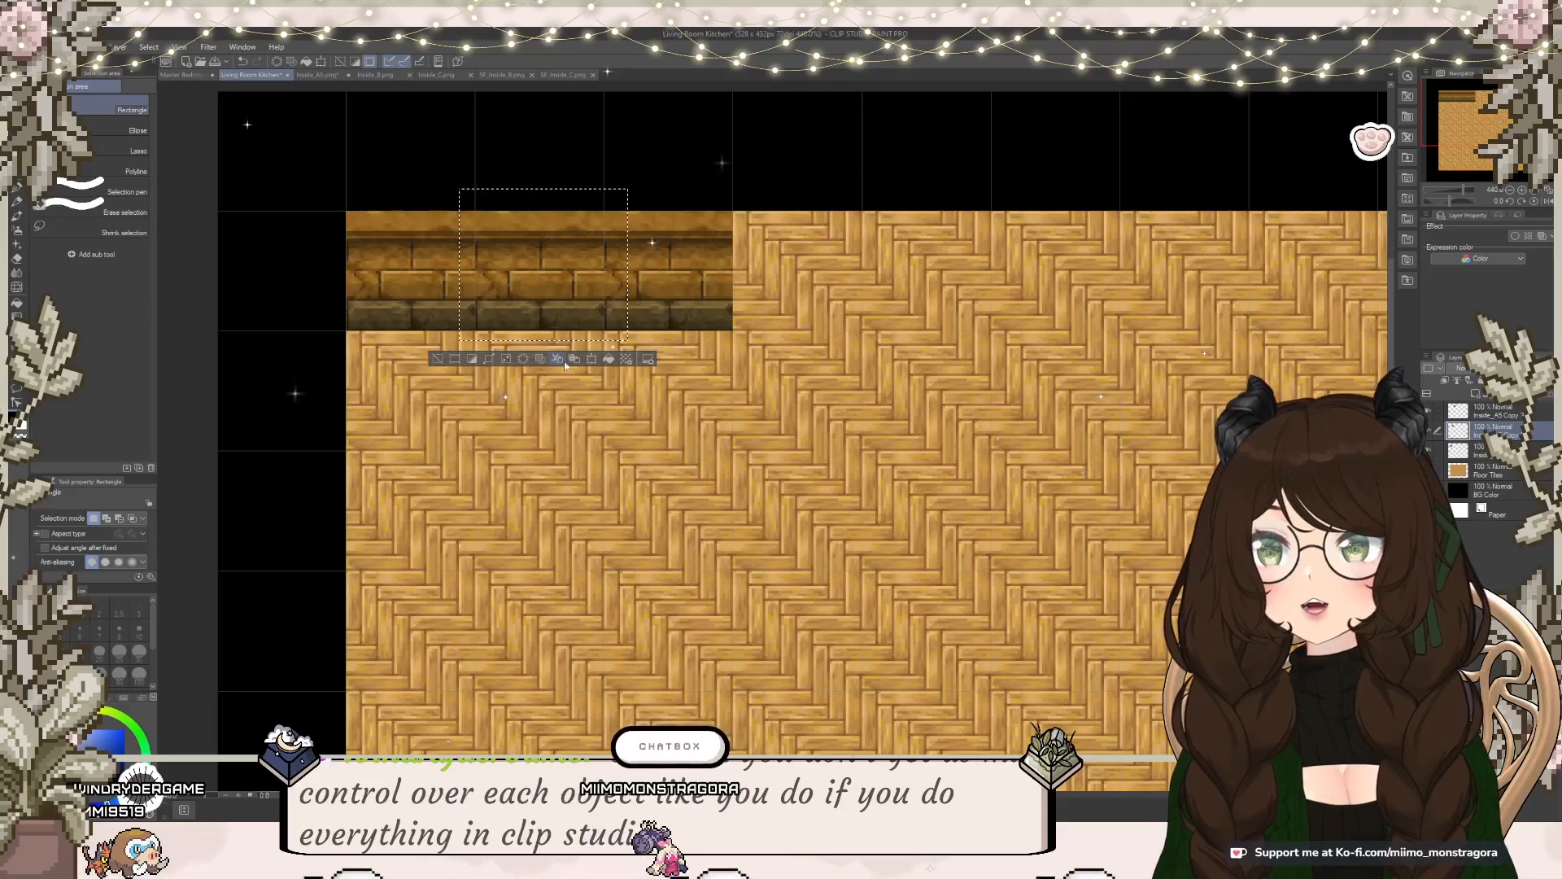
{"action": "key", "text": "ctrl+t"}
{"action": "left_click", "coordinate": [76, 525]}
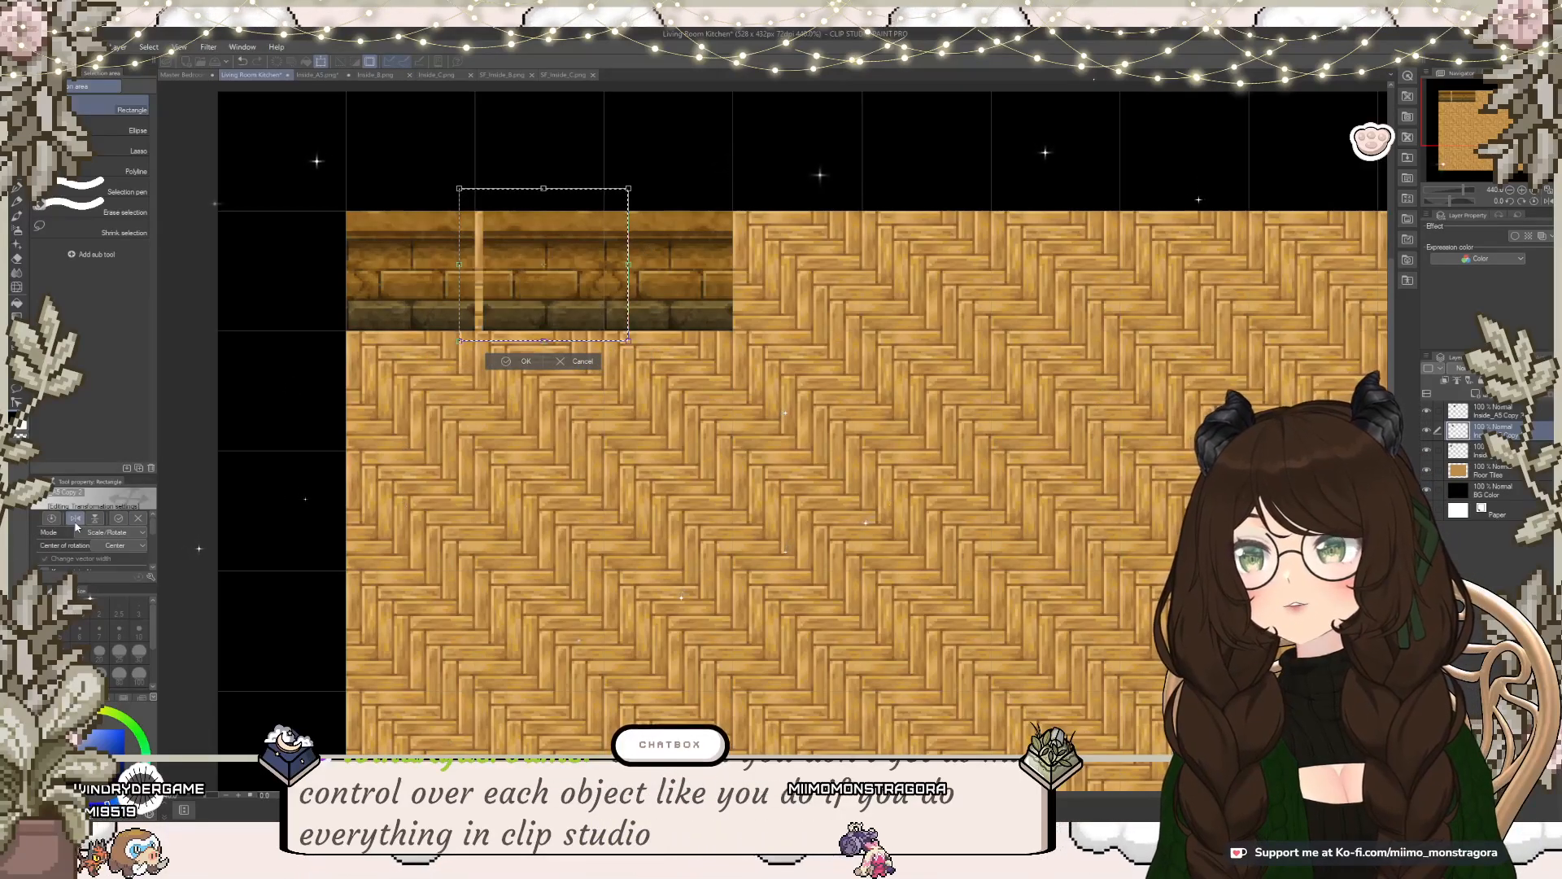
{"action": "left_click_drag", "start_coordinate": [581, 305], "coordinate": [572, 305]}
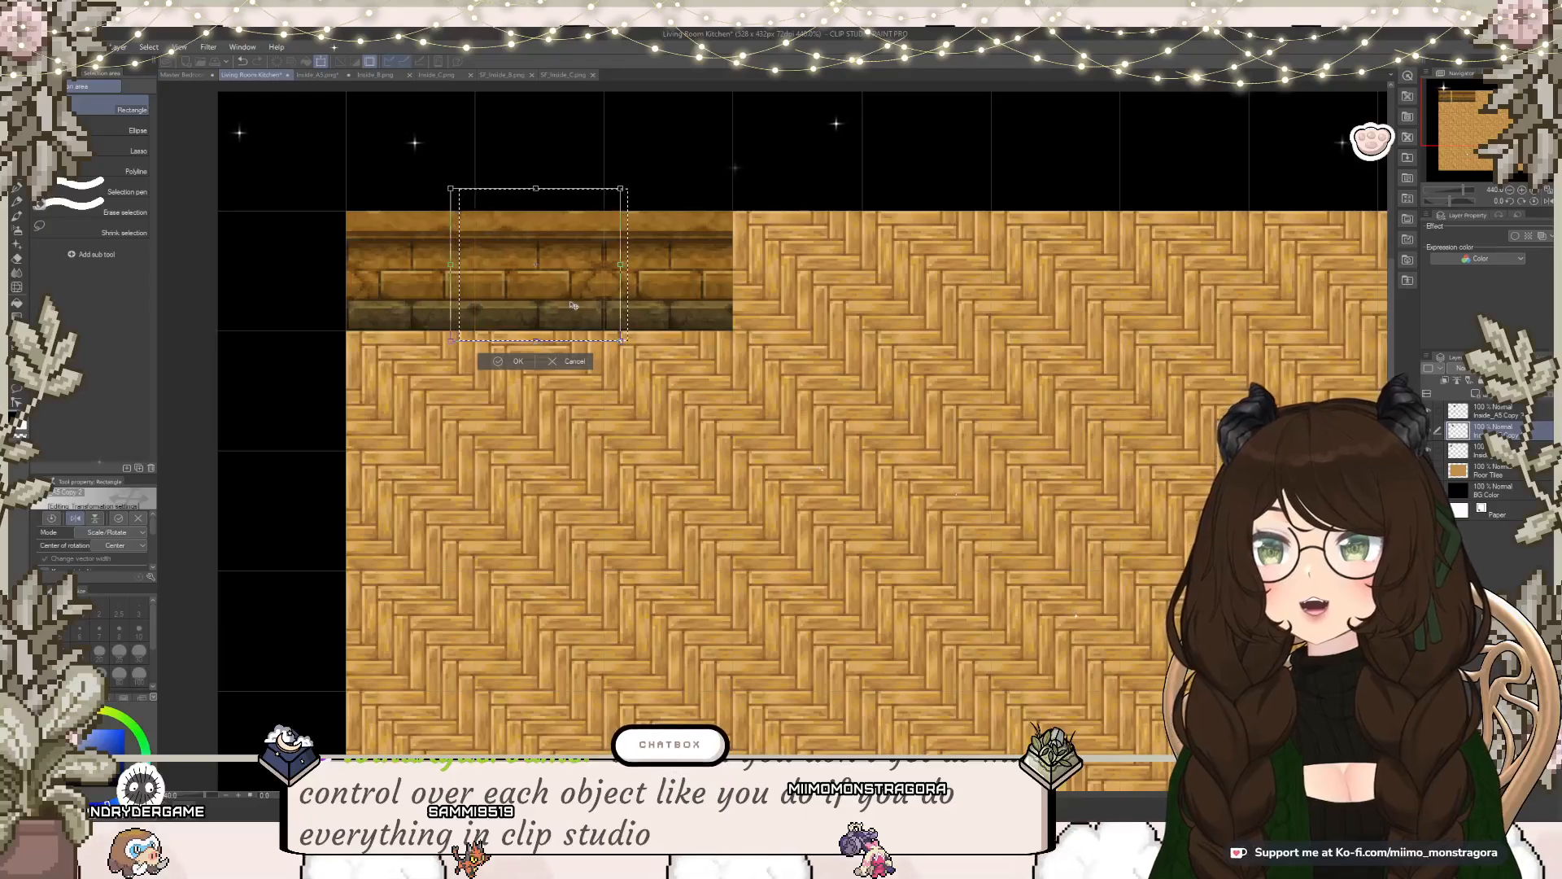
{"action": "left_click", "coordinate": [517, 362]}
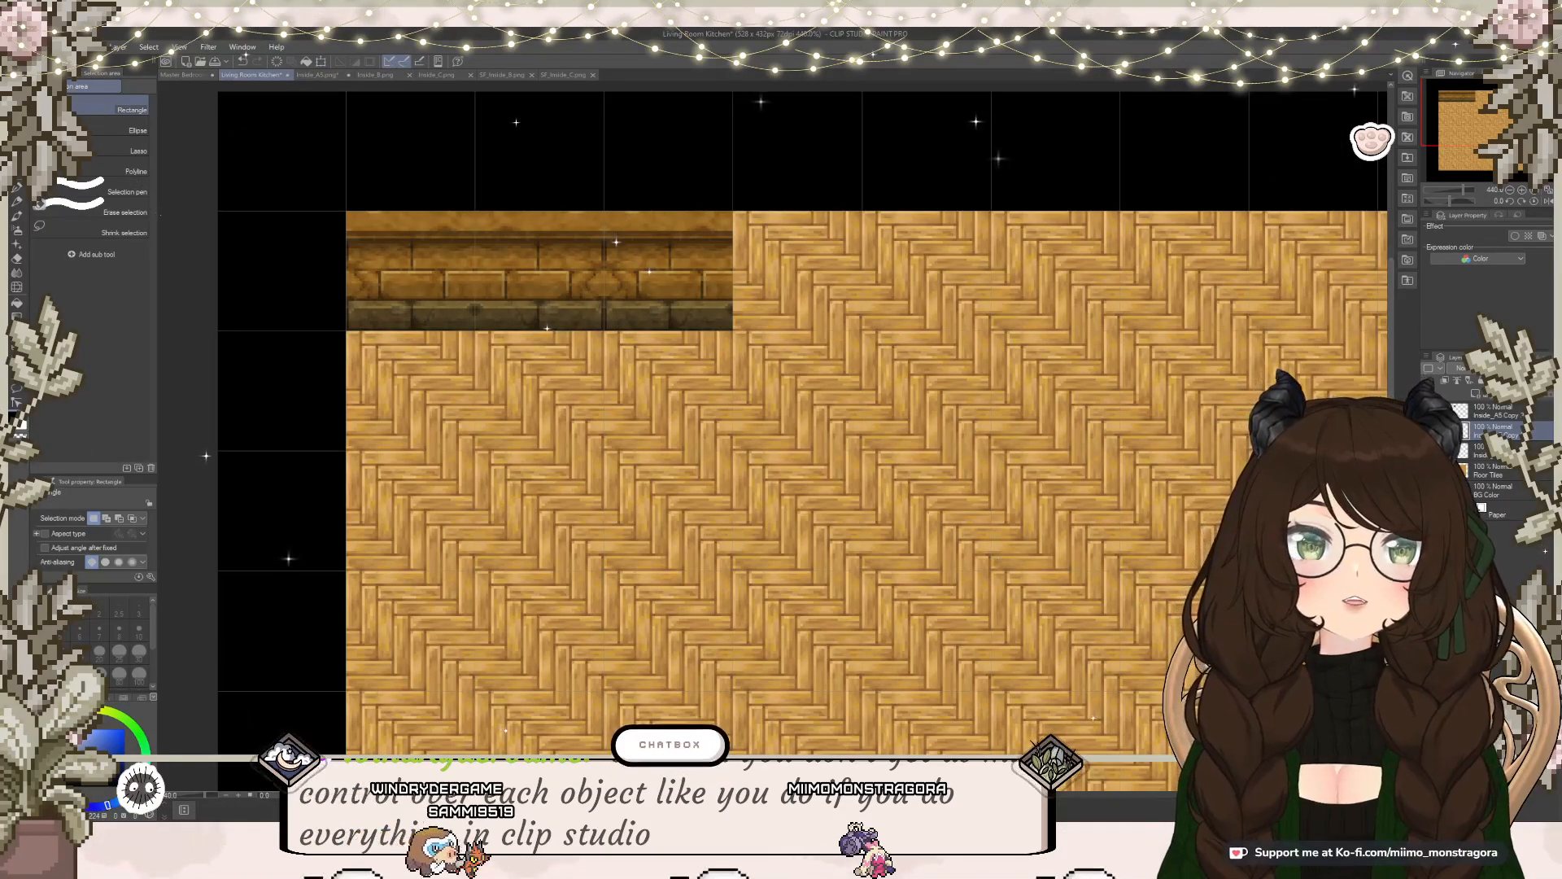
Step: Merge the three wall tile layers into a single layer above the floor
{"action": "left_click", "coordinate": [1495, 411]}
{"action": "key", "text": "ctrl+e"}
{"action": "key", "text": "ctrl+e"}
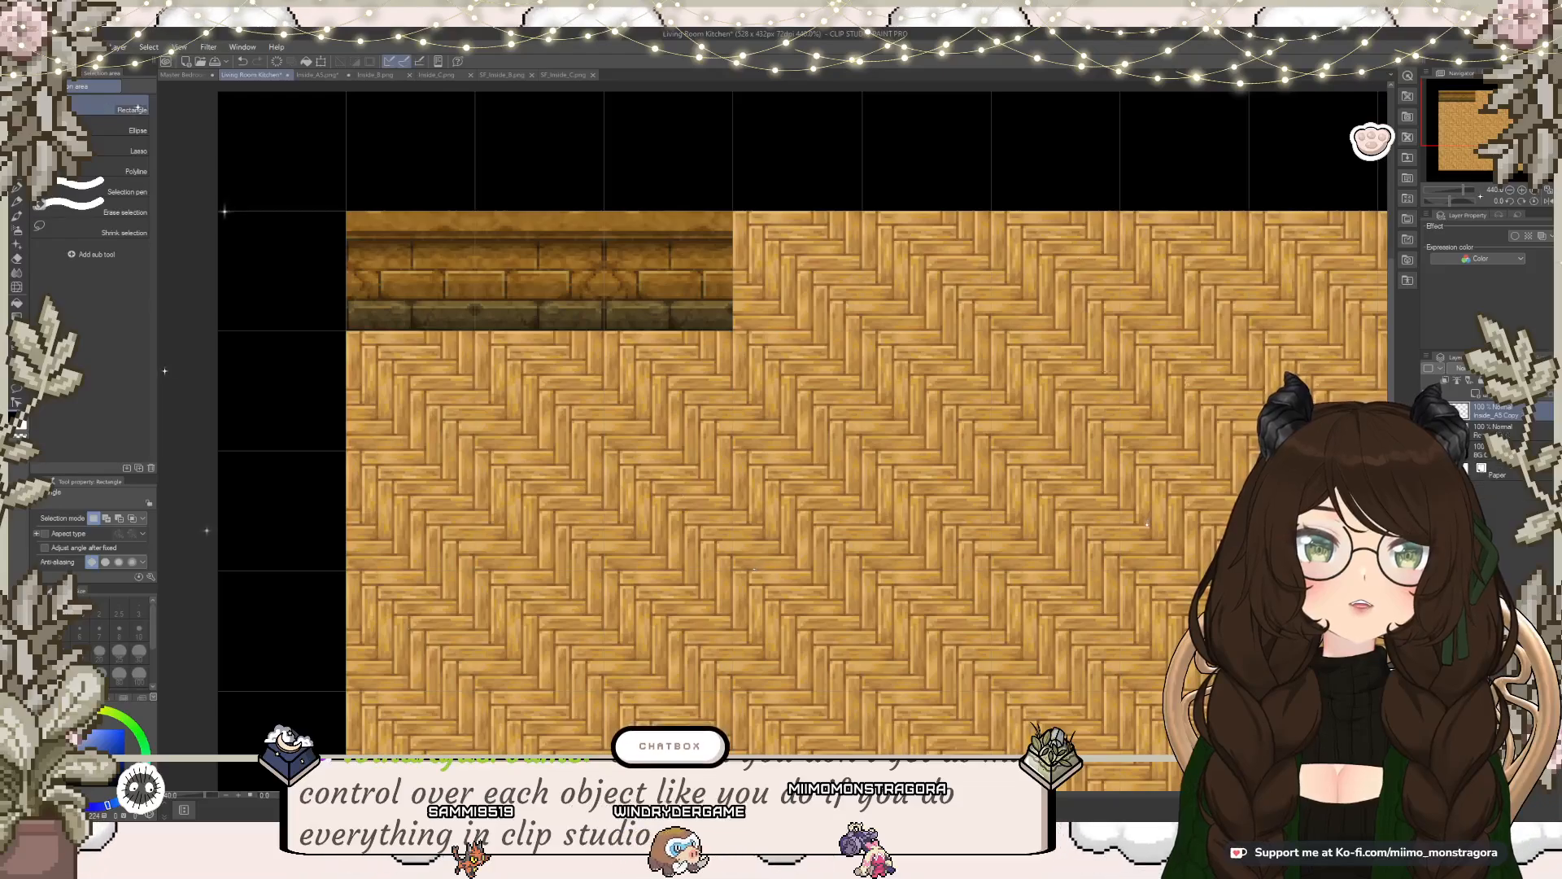
Step: Duplicate the three-tile wall section, flip the copy horizontally and align it flush with the section's right end, then clear the selection
{"action": "left_click_drag", "start_coordinate": [860, 407], "coordinate": [327, 174]}
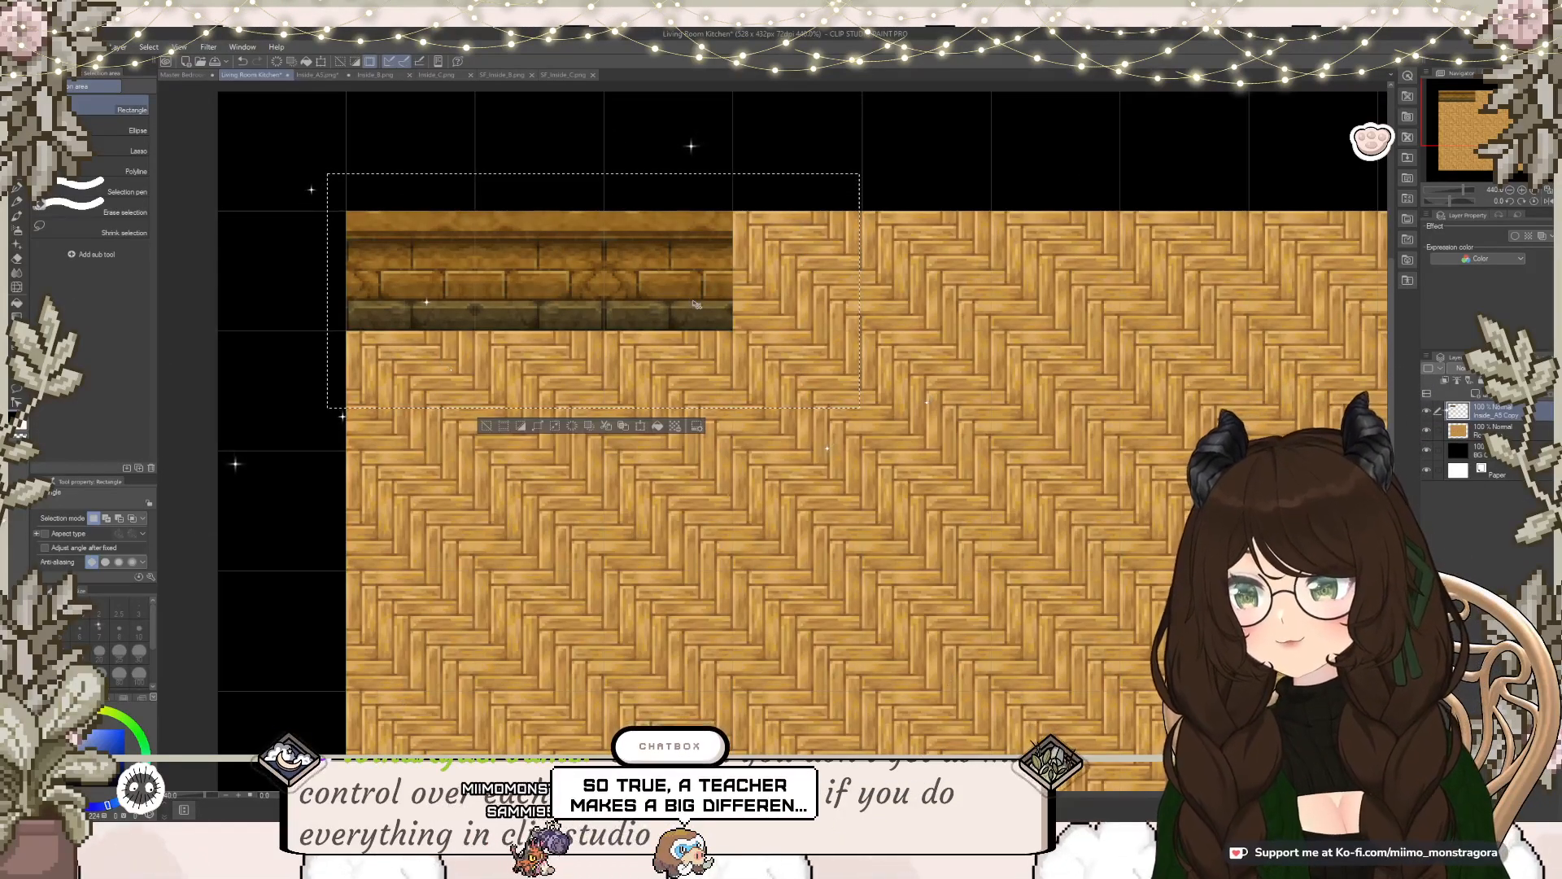
{"action": "key", "text": "ctrl+c"}
{"action": "key", "text": "ctrl+v"}
{"action": "key", "text": "ctrl+t"}
{"action": "left_click_drag", "start_coordinate": [538, 311], "coordinate": [928, 311]}
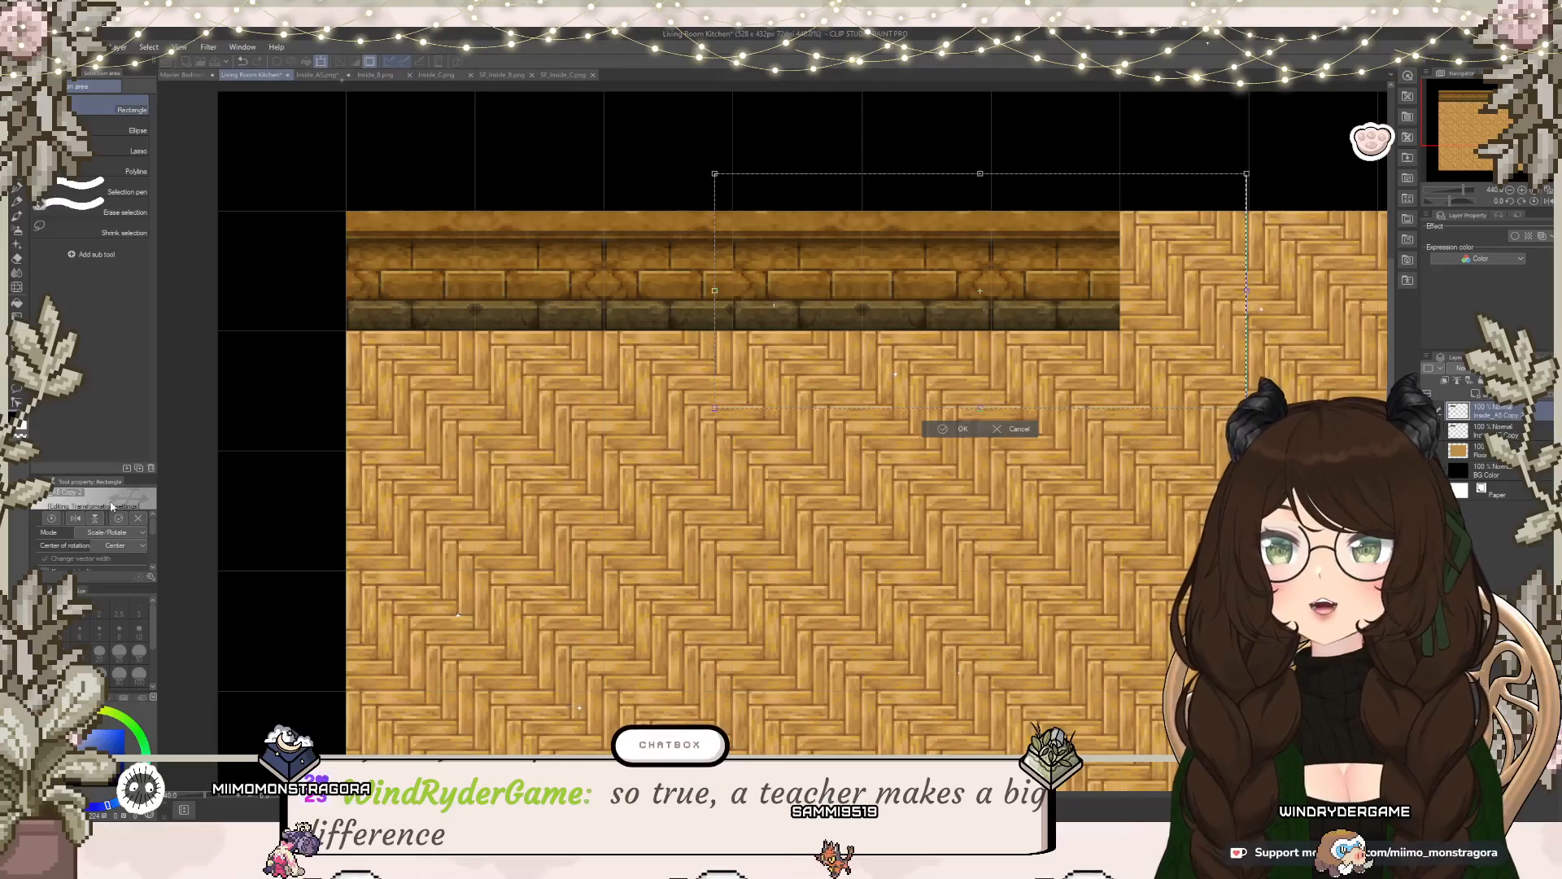
{"action": "left_click_drag", "start_coordinate": [994, 278], "coordinate": [891, 269]}
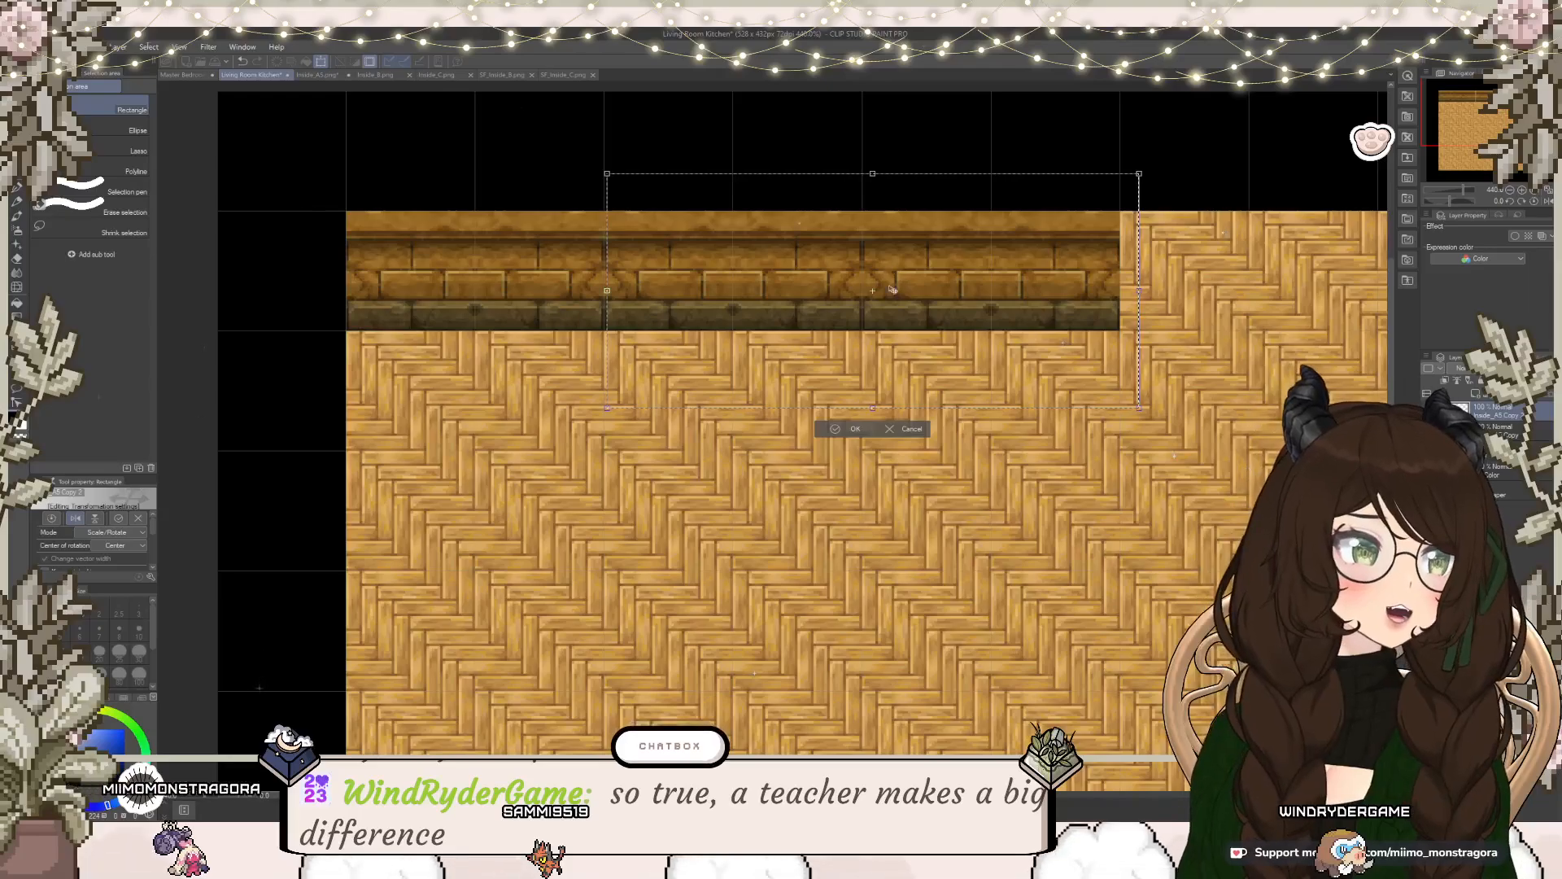
{"action": "left_click", "coordinate": [840, 429]}
{"action": "left_click", "coordinate": [767, 423]}
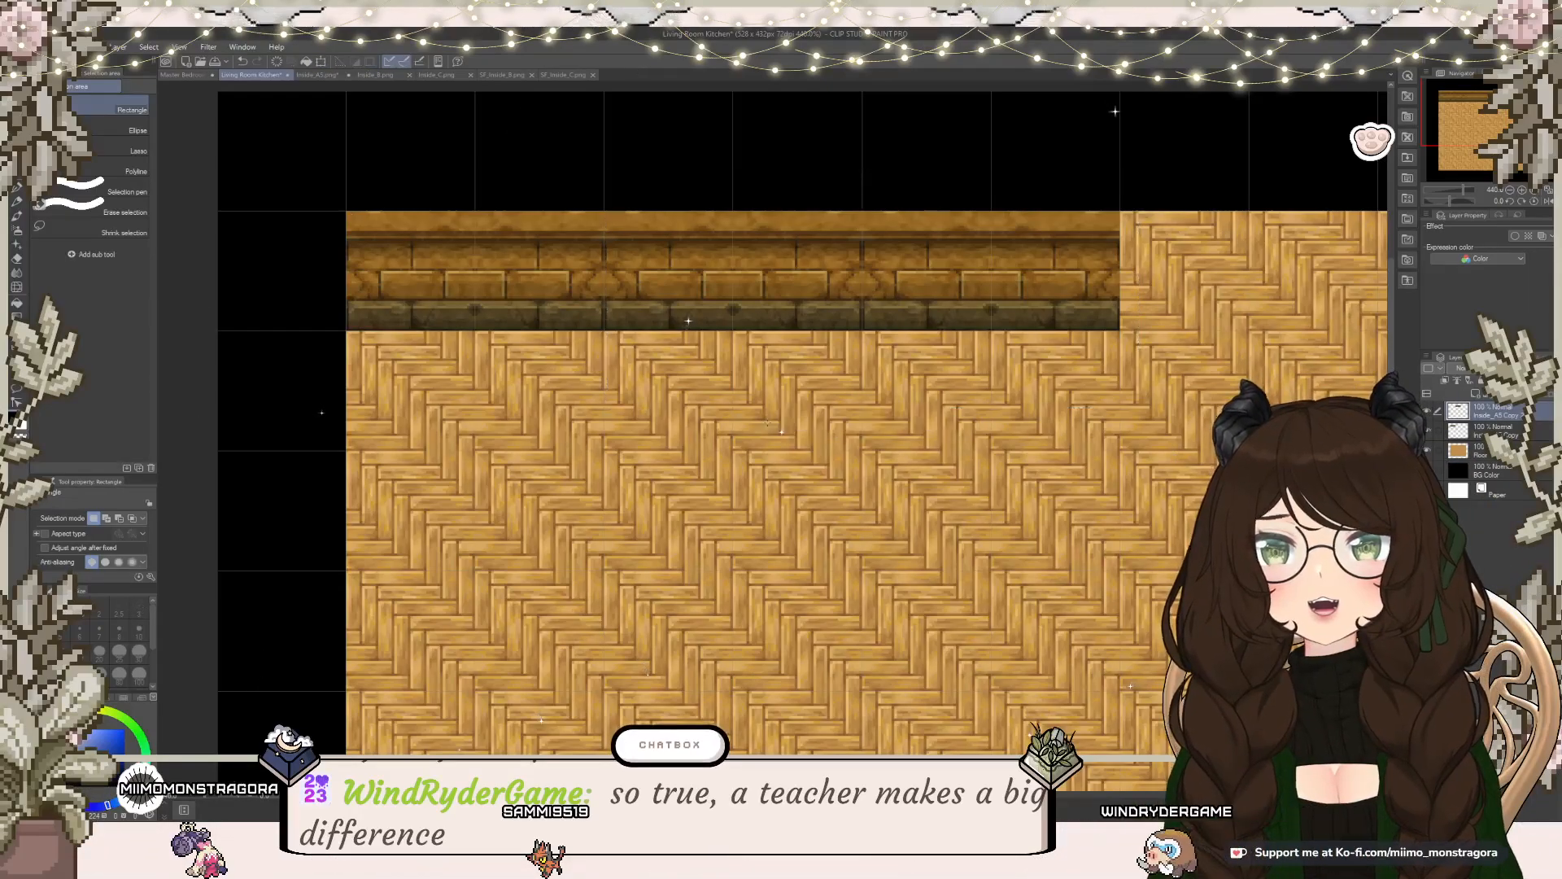
Step: Copy the leftmost two and a half wall tiles and attach the copy to the wall's right end, then clear the selection
{"action": "scroll", "coordinate": [288, 601], "scroll_direction": "down", "scroll_amount": 2}
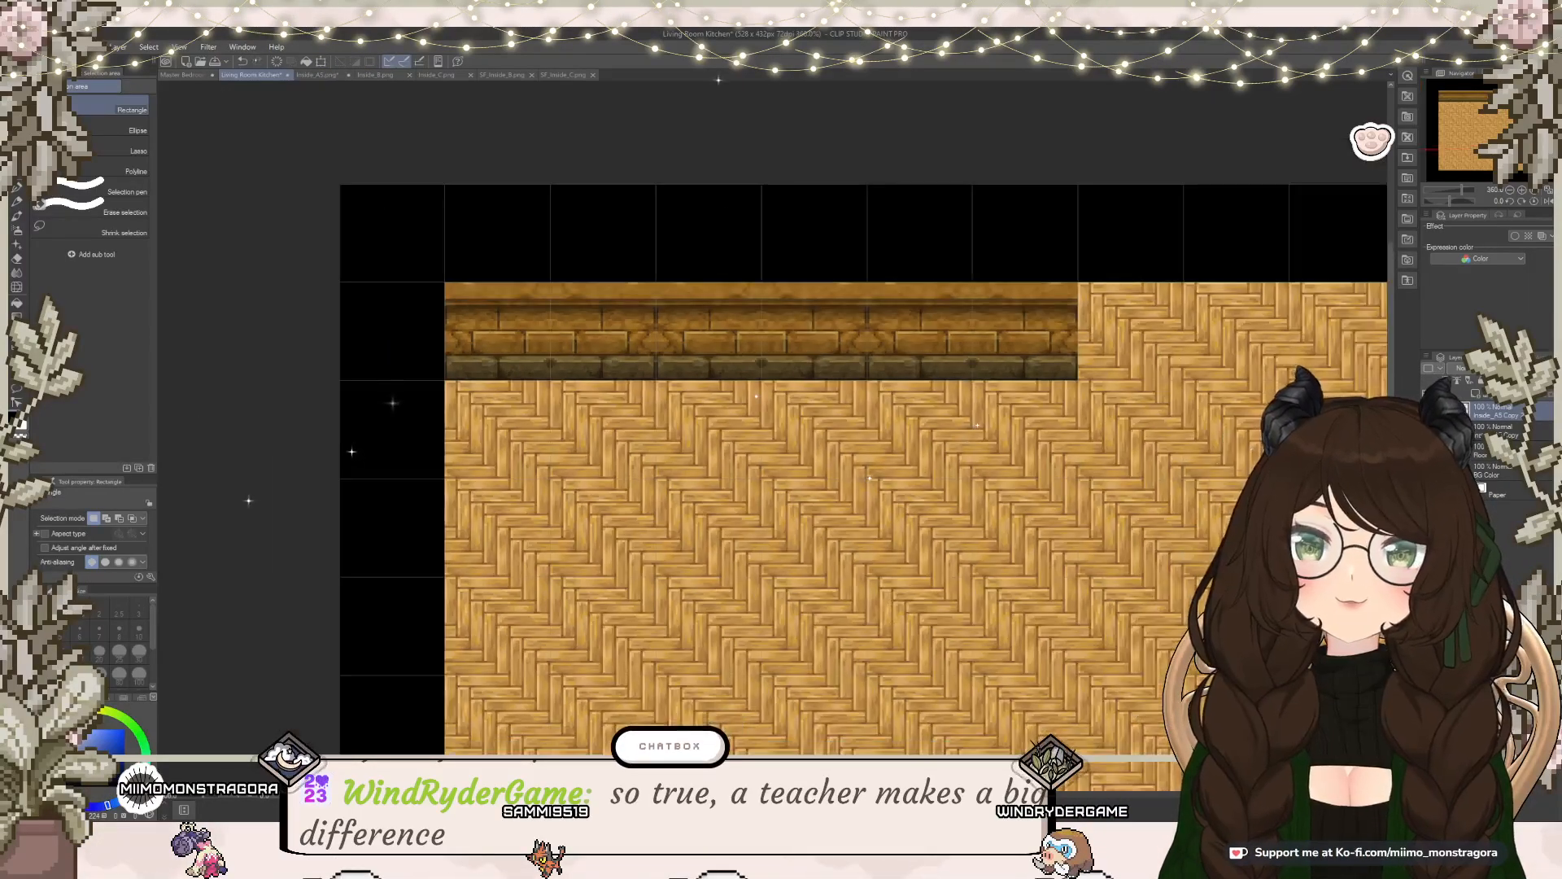
{"action": "scroll", "coordinate": [767, 471], "scroll_direction": "right", "scroll_amount": 1}
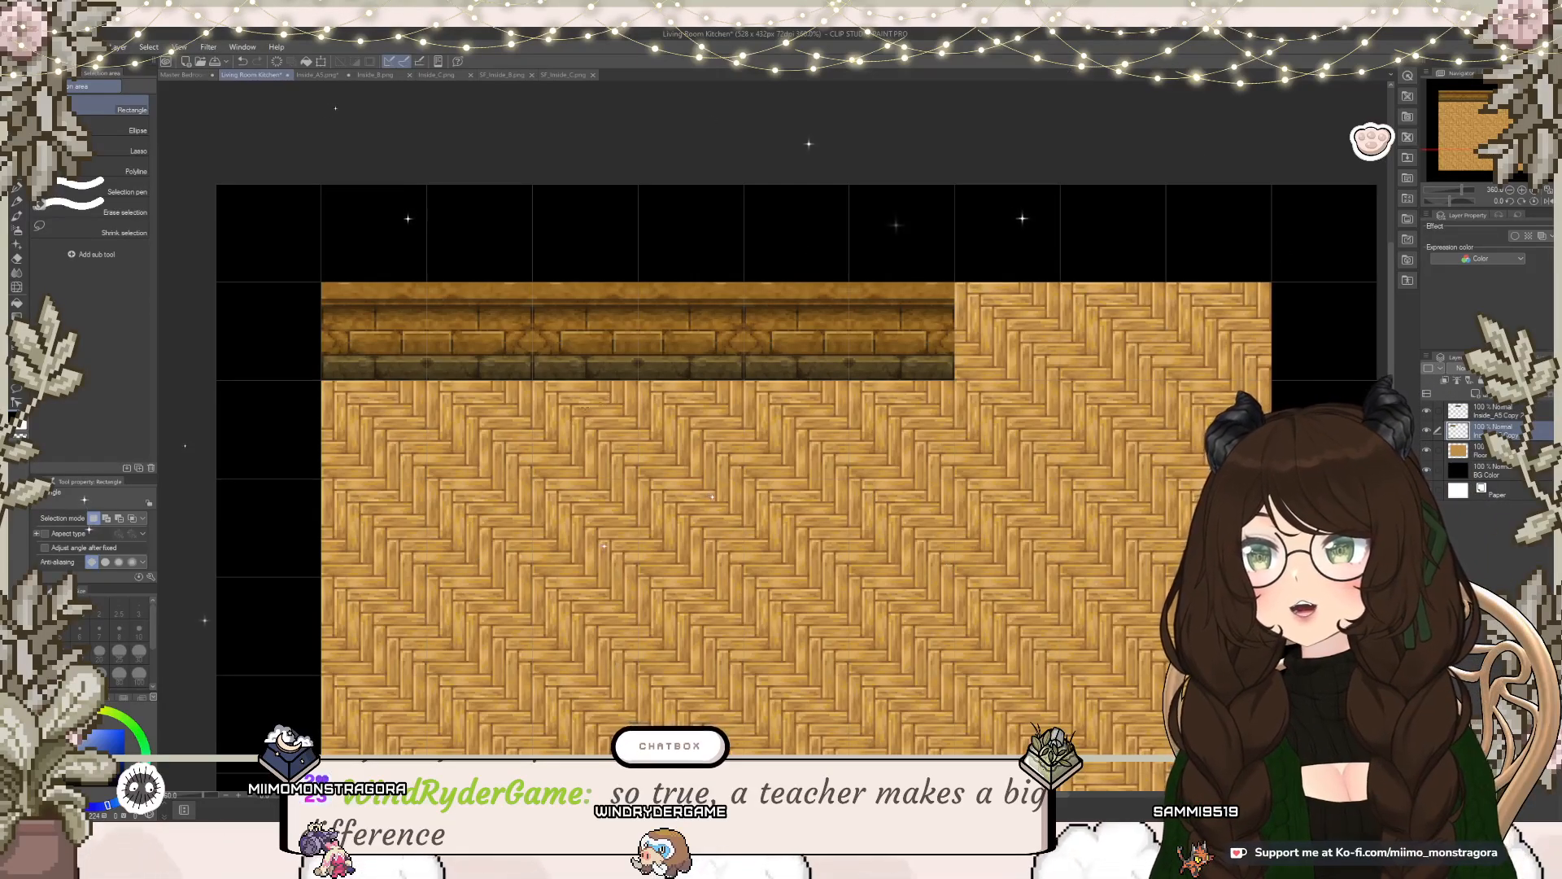
{"action": "left_click_drag", "start_coordinate": [596, 412], "coordinate": [292, 237]}
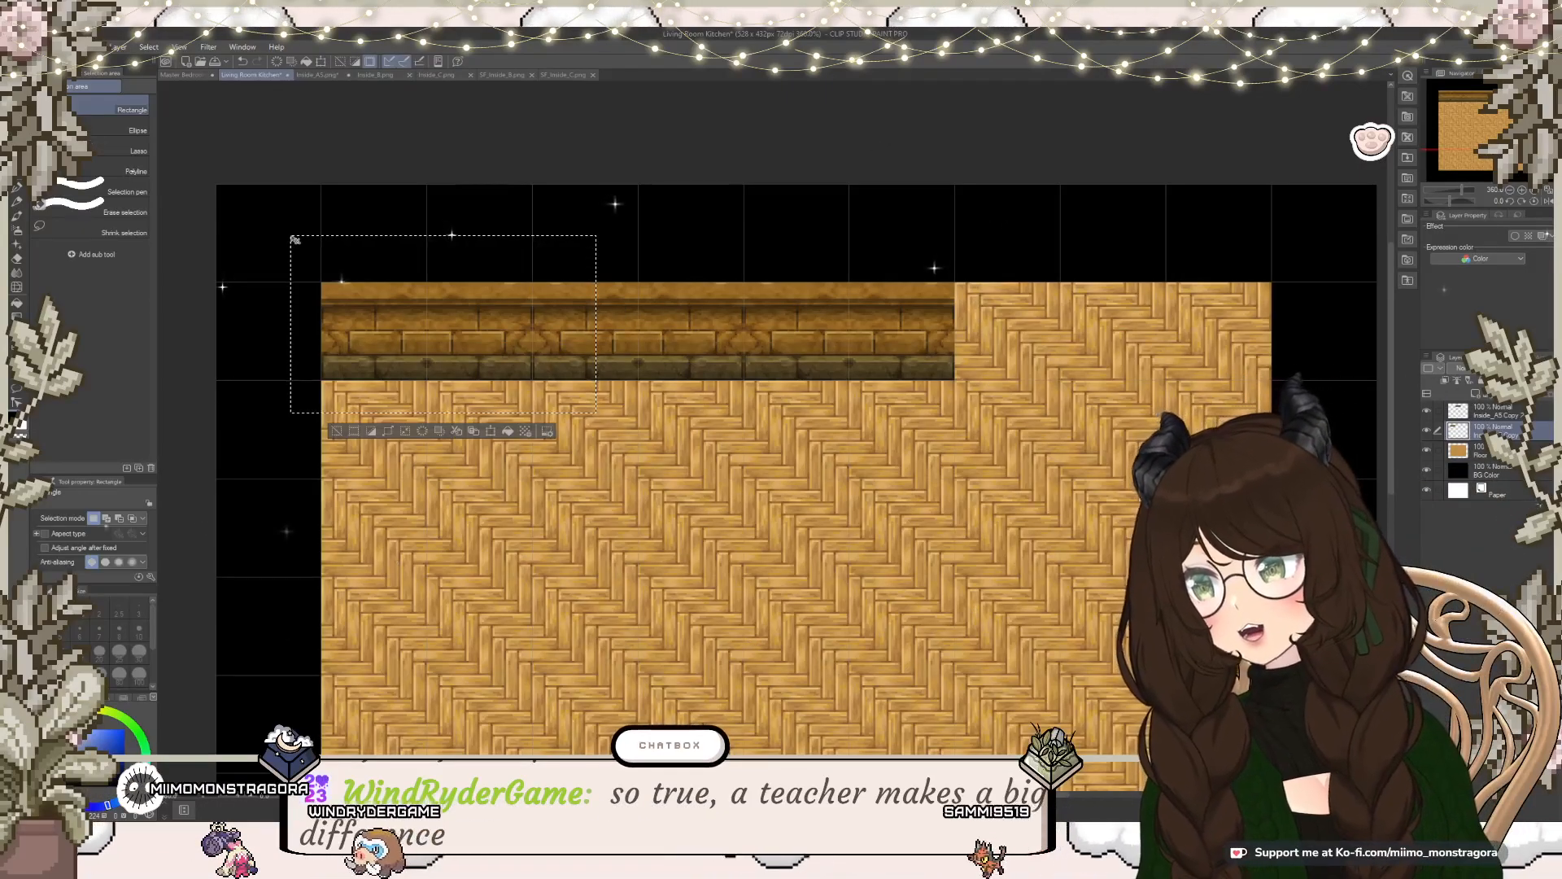
{"action": "key", "text": "ctrl+c"}
{"action": "key", "text": "ctrl+v"}
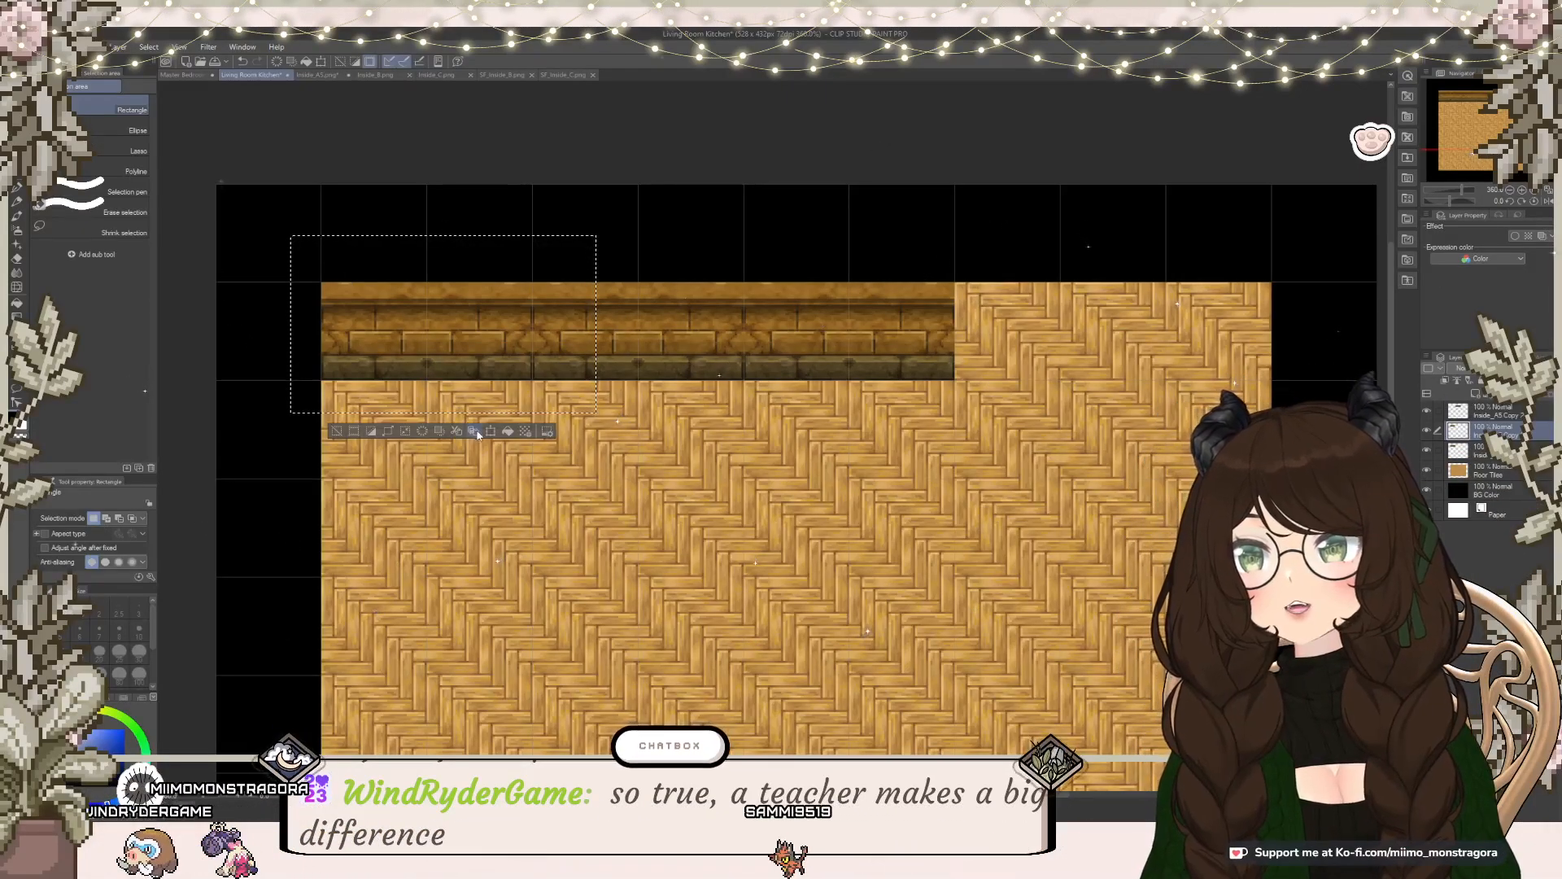
{"action": "key", "text": "ctrl+t"}
{"action": "left_click_drag", "start_coordinate": [427, 353], "coordinate": [1060, 351]}
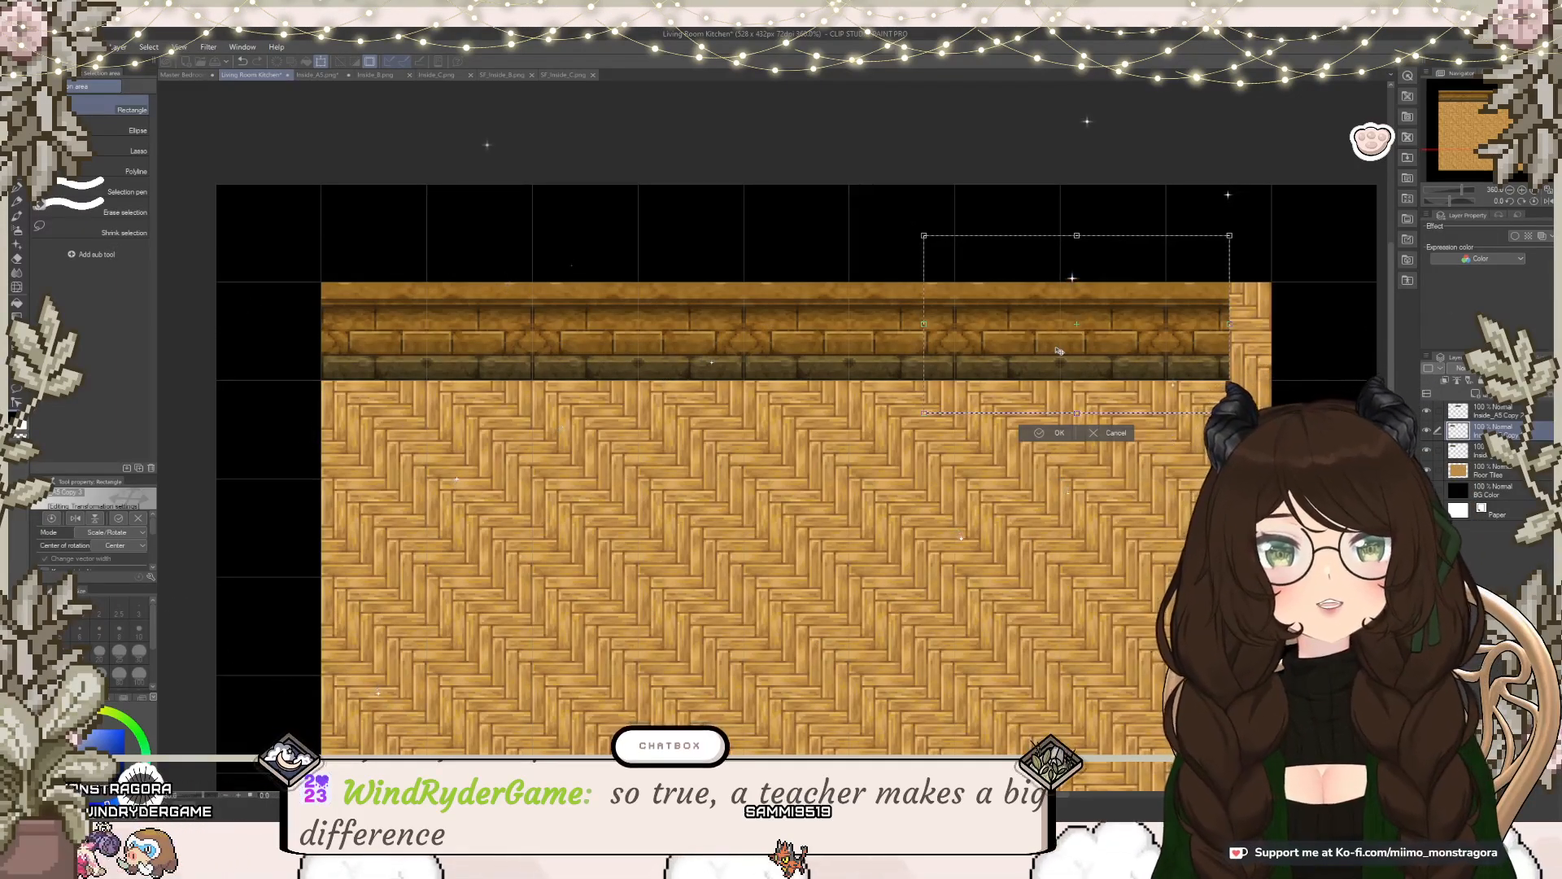
{"action": "mouse_move", "coordinate": [1058, 351]}
{"action": "left_mouse_down"}
{"action": "mouse_move", "coordinate": [1076, 348]}
{"action": "mouse_move", "coordinate": [1056, 351]}
{"action": "left_mouse_up"}
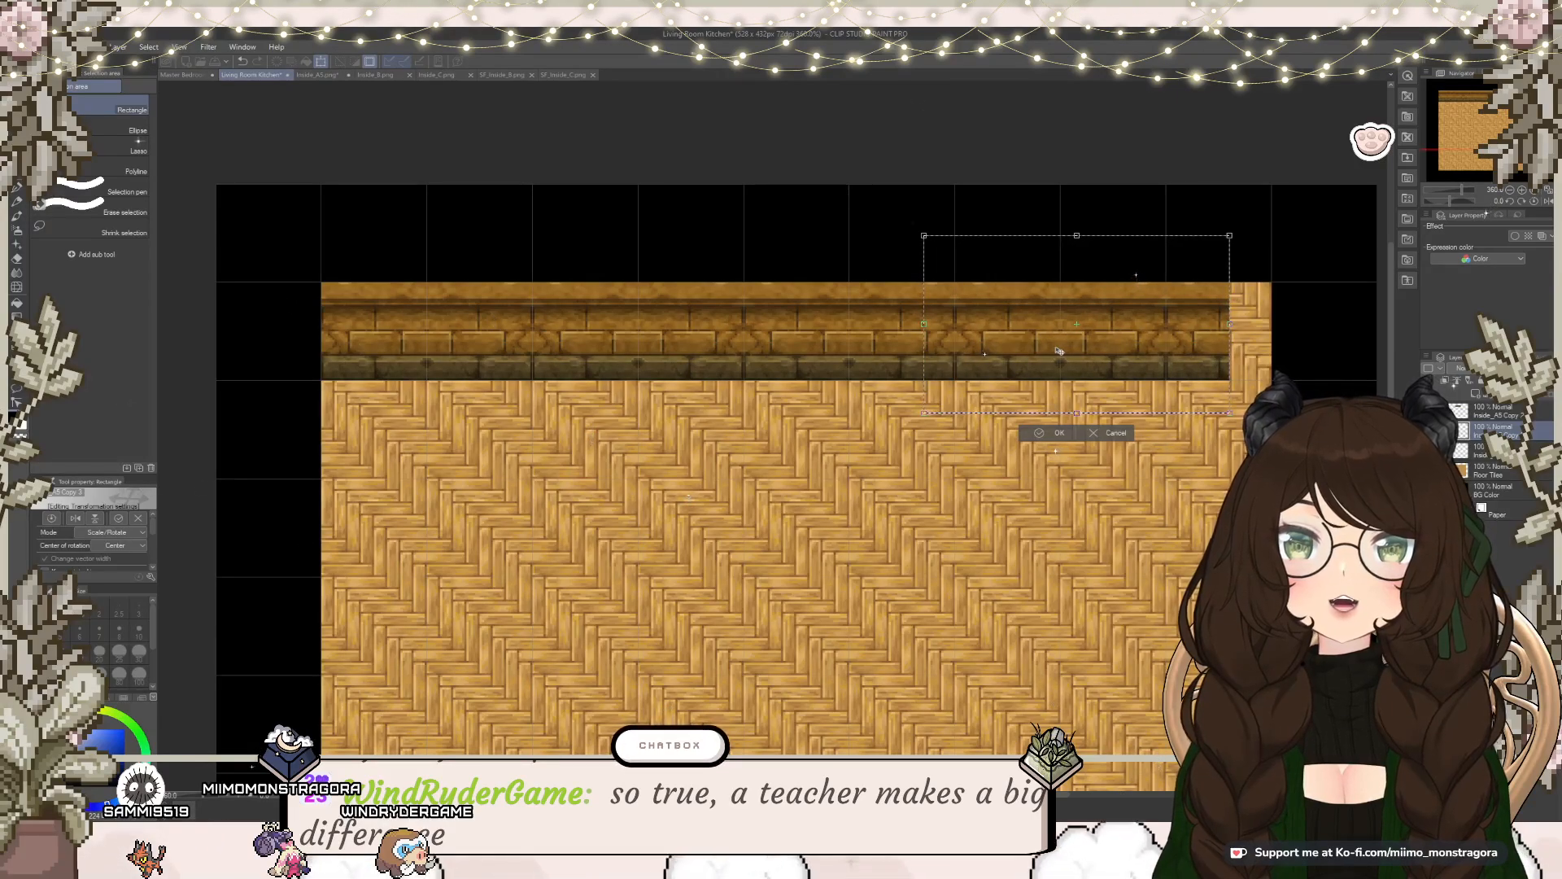
{"action": "key", "text": "Return"}
{"action": "key", "text": "ctrl+d"}
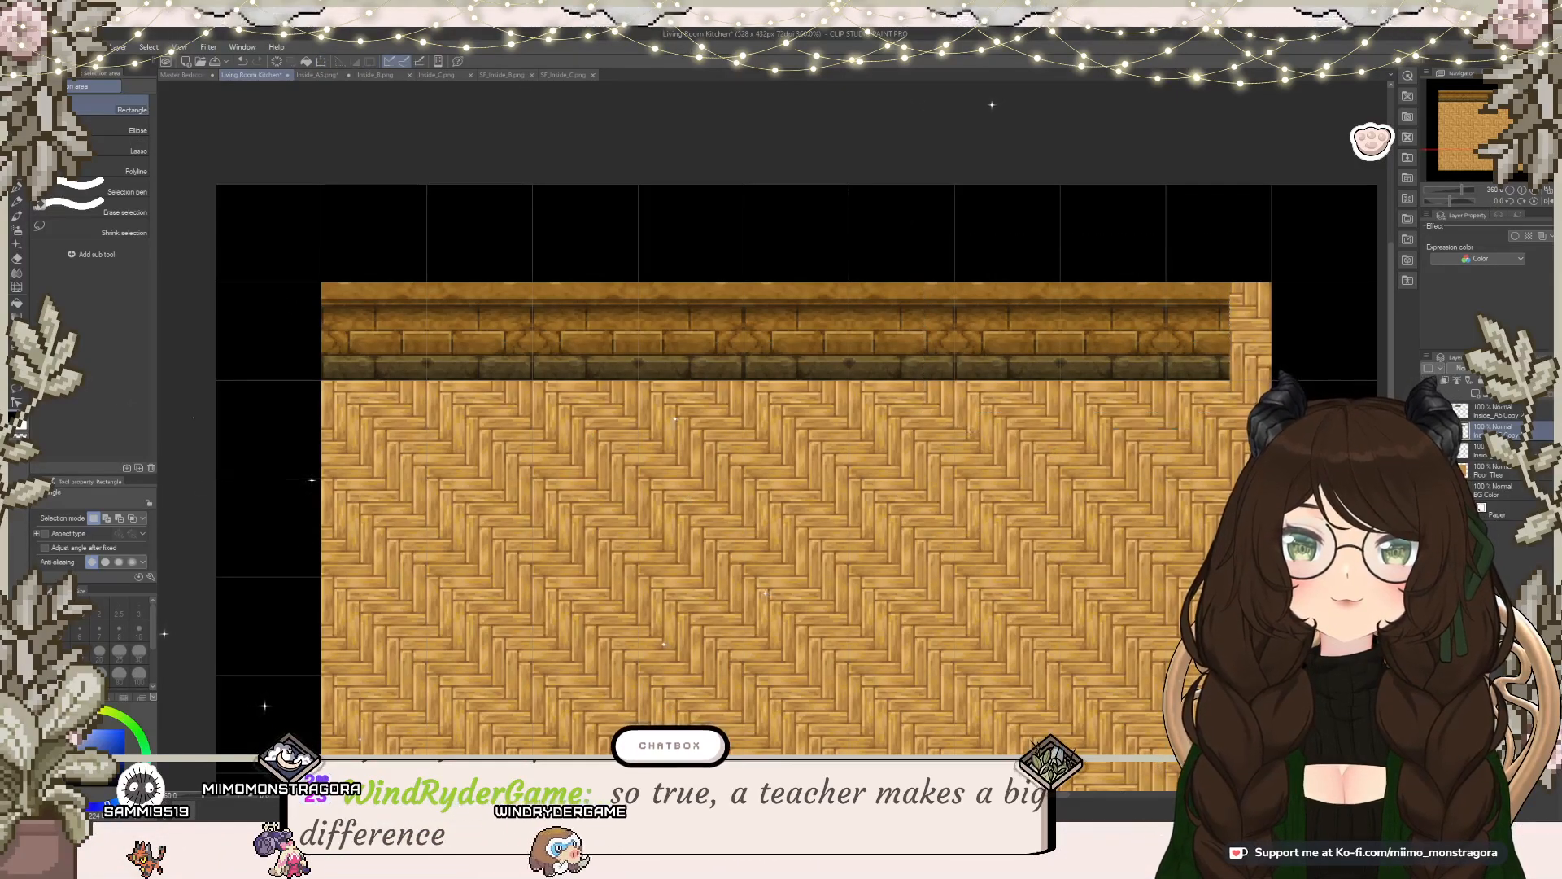
Step: Duplicate the wall's right-end section, flip it horizontally and extend the wall past the floor's right edge, undoing the accidental canvas crop
{"action": "left_click_drag", "start_coordinate": [1256, 401], "coordinate": [891, 209]}
{"action": "key", "text": "ctrl+c"}
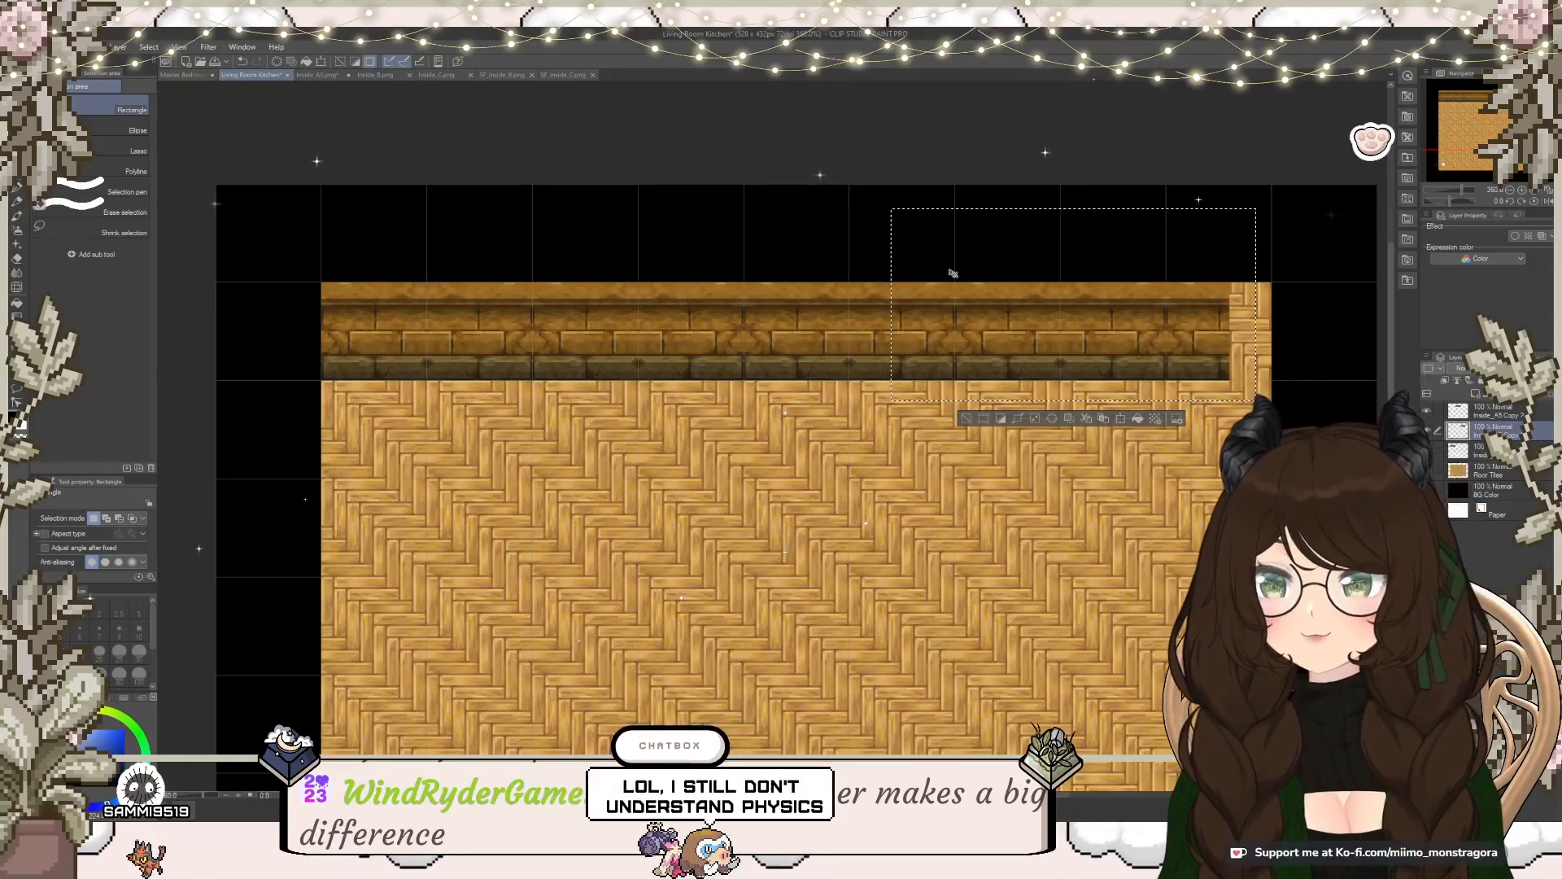
{"action": "key", "text": "ctrl+v"}
{"action": "left_click_drag", "start_coordinate": [1009, 333], "coordinate": [1032, 335]}
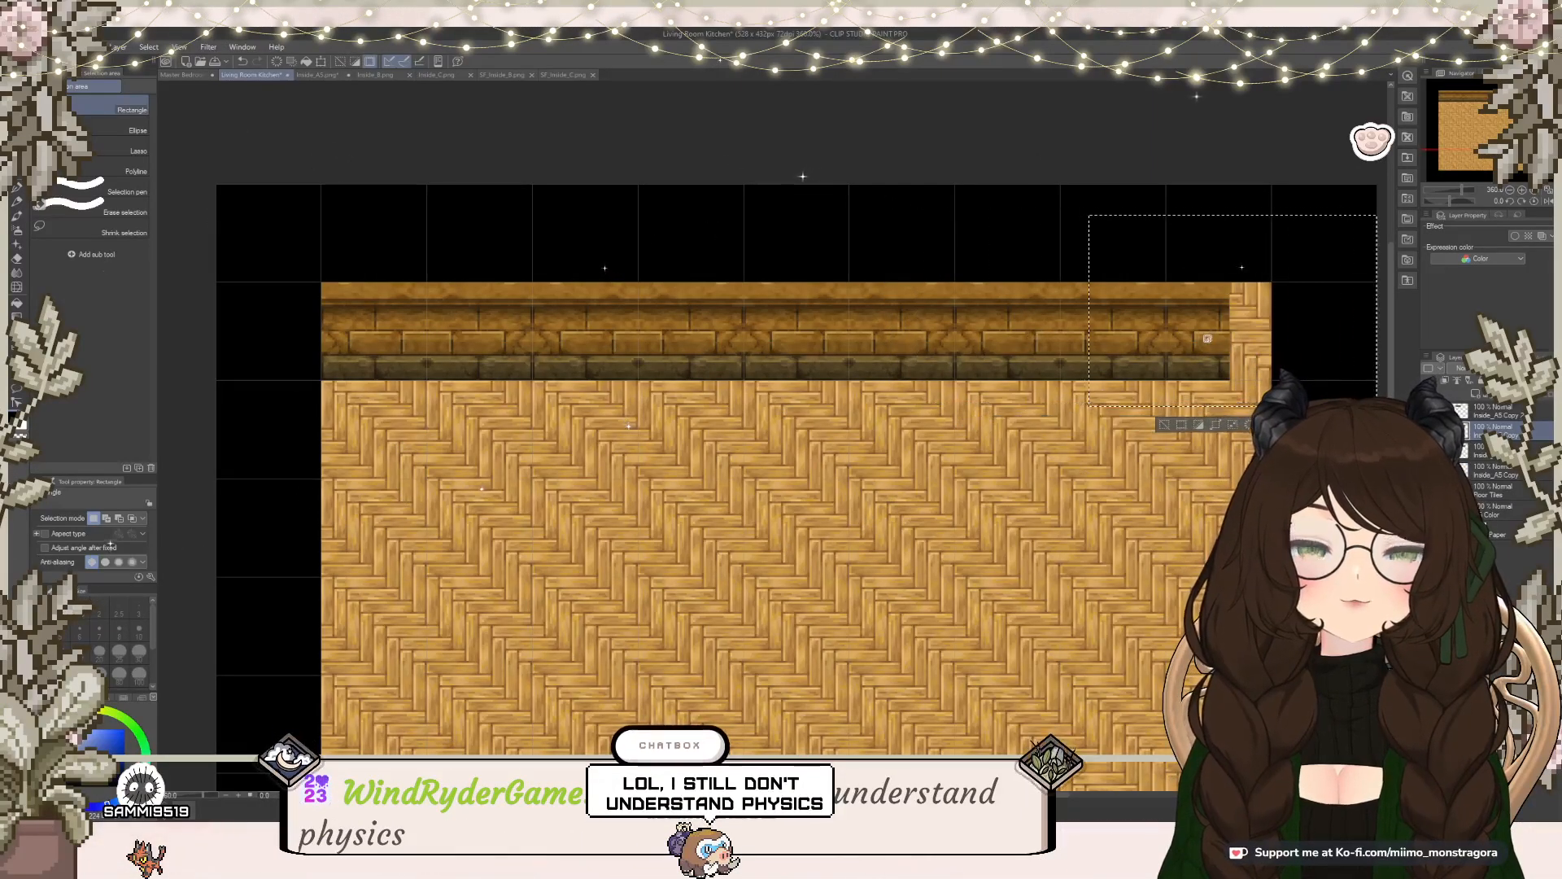
{"action": "mouse_move", "coordinate": [1205, 338]}
{"action": "left_mouse_down"}
{"action": "mouse_move", "coordinate": [1022, 339]}
{"action": "mouse_move", "coordinate": [1274, 349]}
{"action": "mouse_move", "coordinate": [1227, 347]}
{"action": "left_mouse_up"}
{"action": "left_click", "coordinate": [1116, 428]}
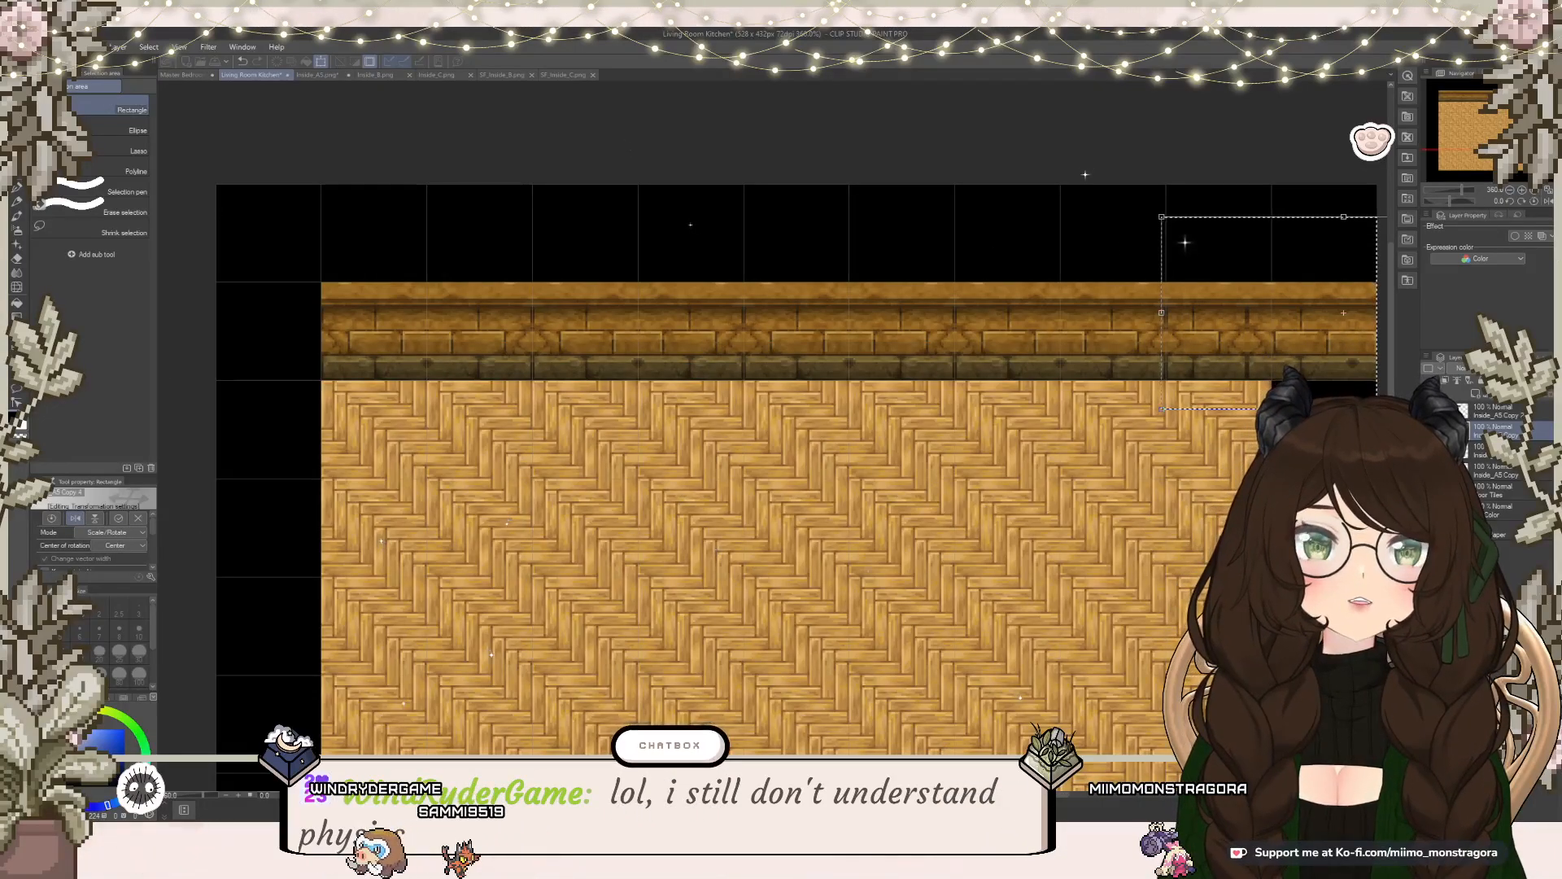
{"action": "key", "text": "Return"}
{"action": "left_click", "coordinate": [1177, 429]}
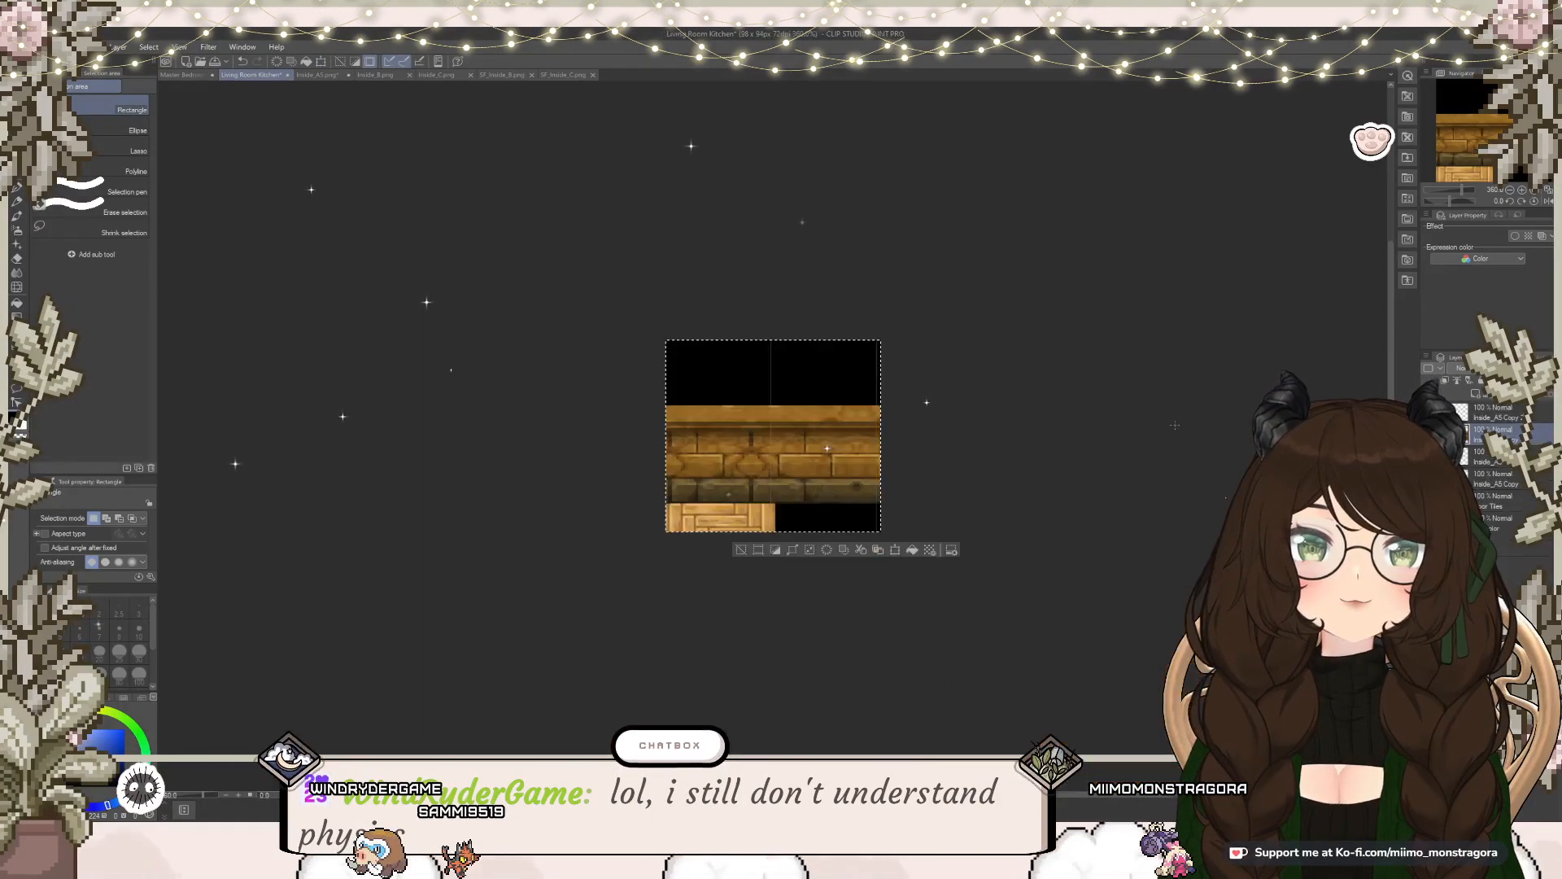
{"action": "key", "text": "ctrl+z"}
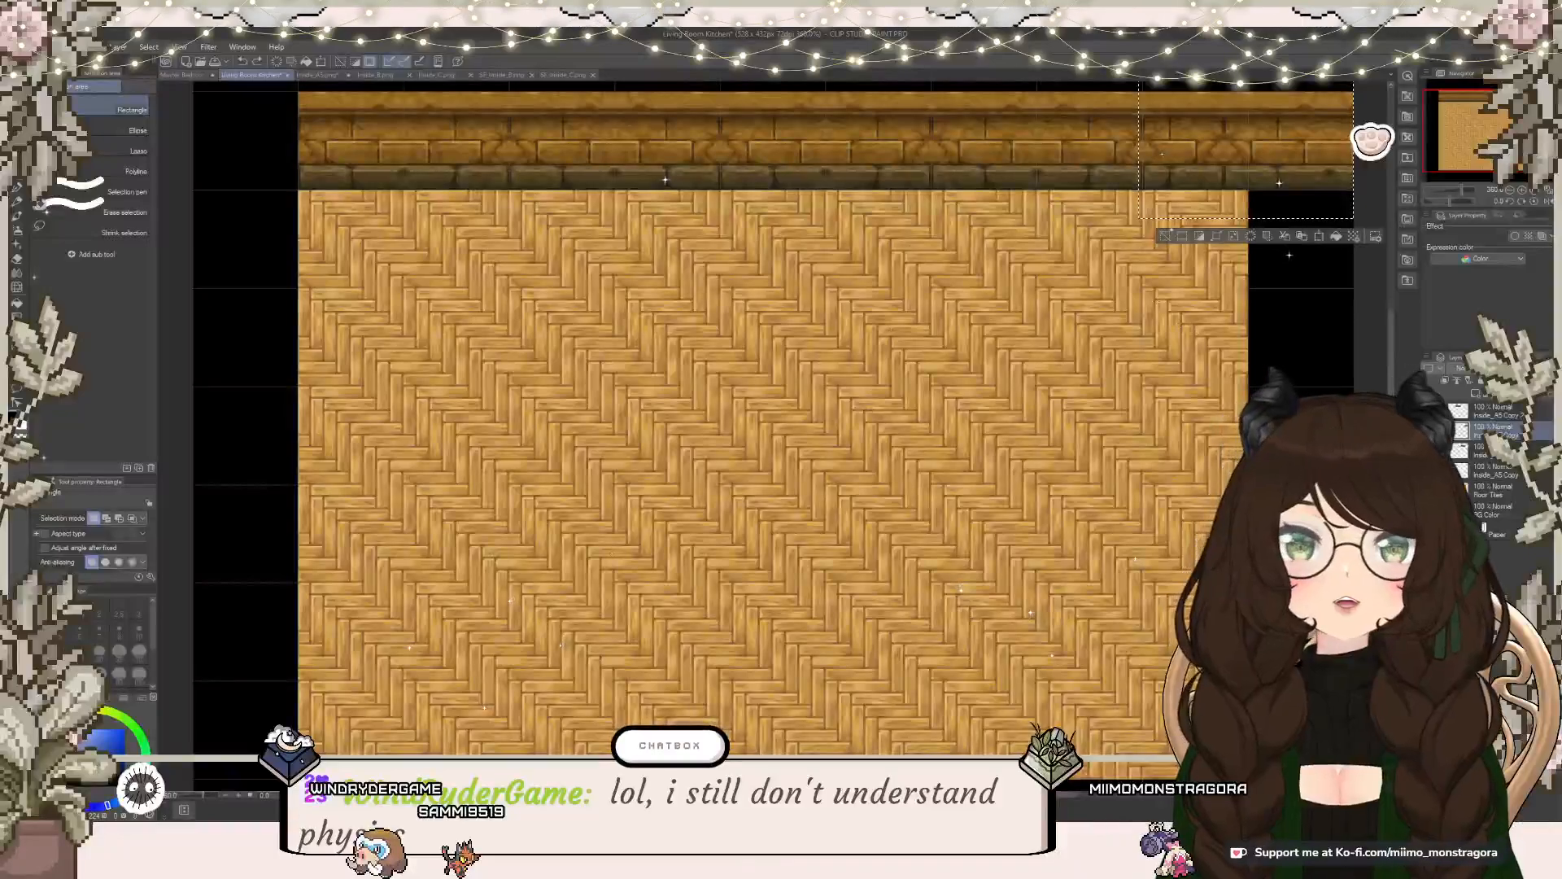
{"action": "key", "text": "ctrl+d"}
Step: Delete the part of the wall that overhangs the floor's right edge and clear the selection
{"action": "scroll", "coordinate": [1254, 325], "scroll_direction": "up", "scroll_amount": 4}
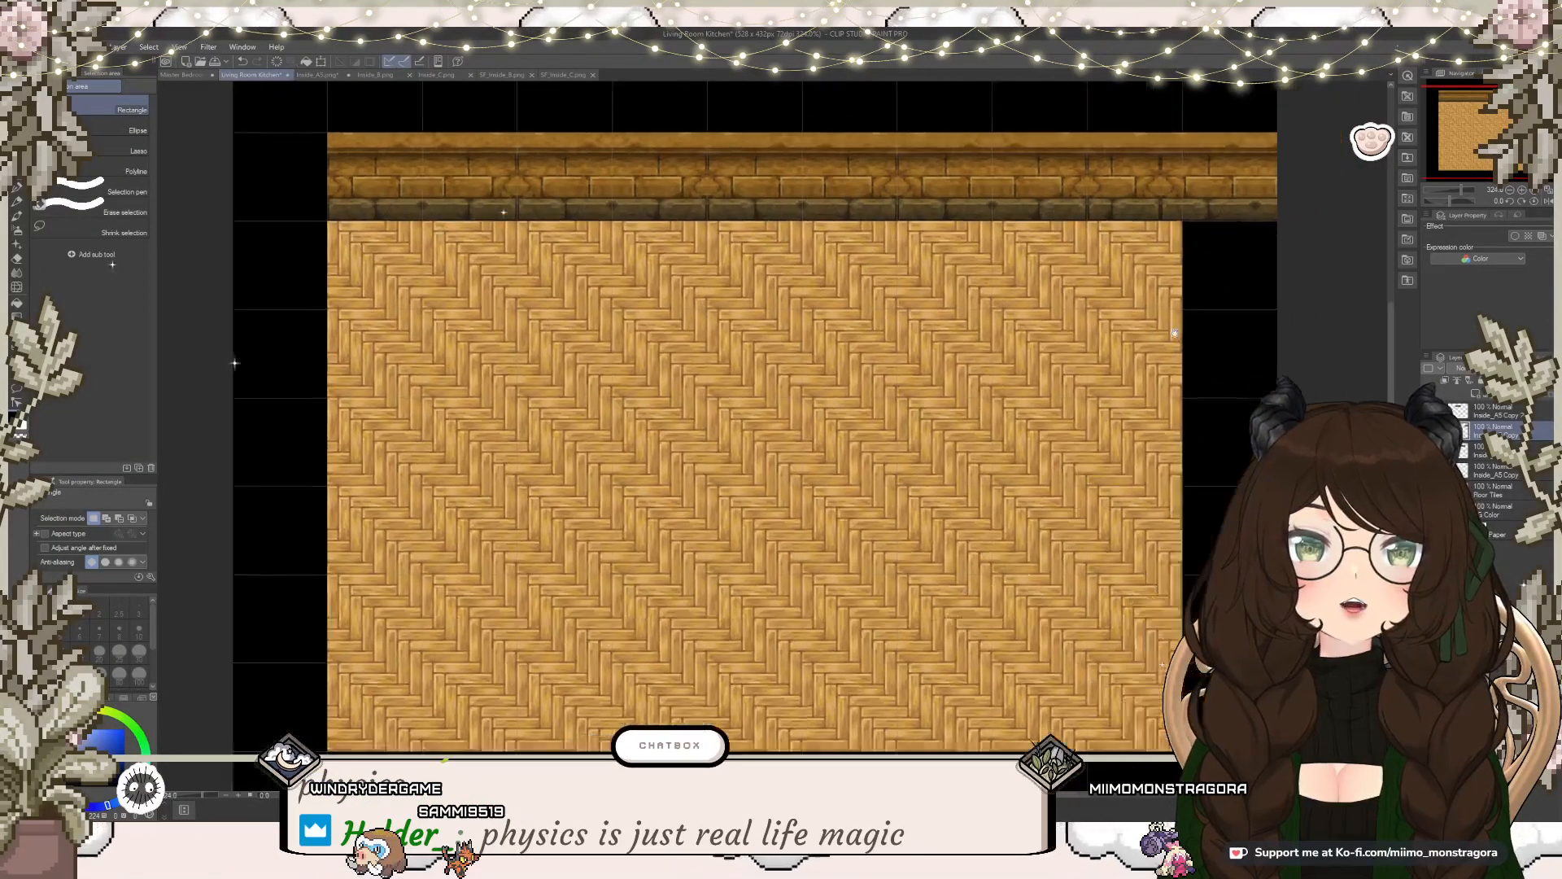
{"action": "scroll", "coordinate": [961, 372], "scroll_direction": "up", "scroll_amount": 2}
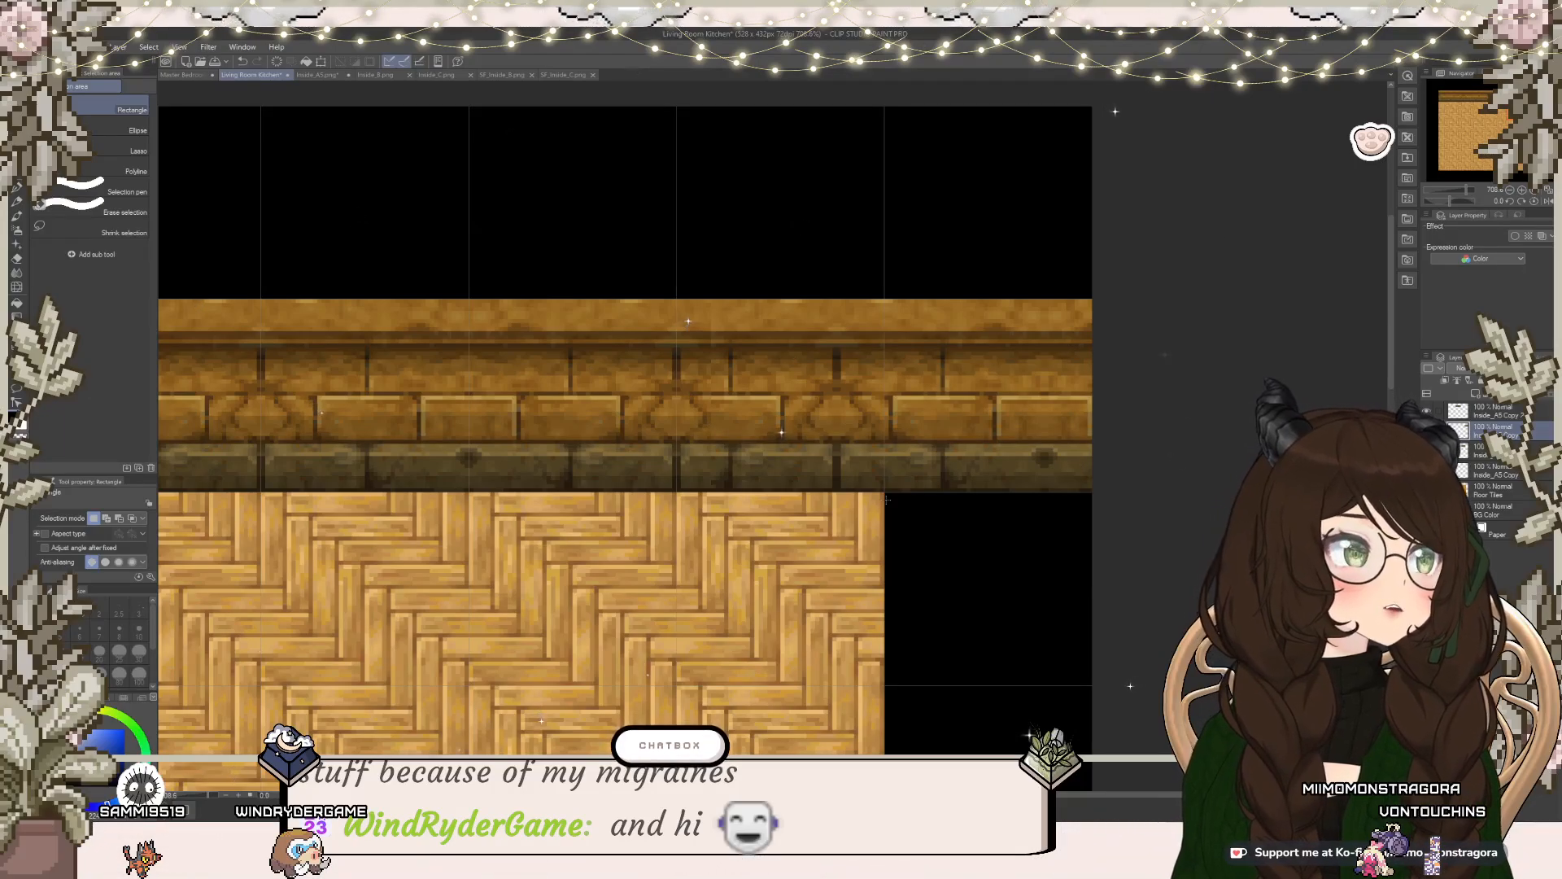
{"action": "left_click_drag", "start_coordinate": [885, 495], "coordinate": [1121, 281]}
{"action": "key", "text": "Delete"}
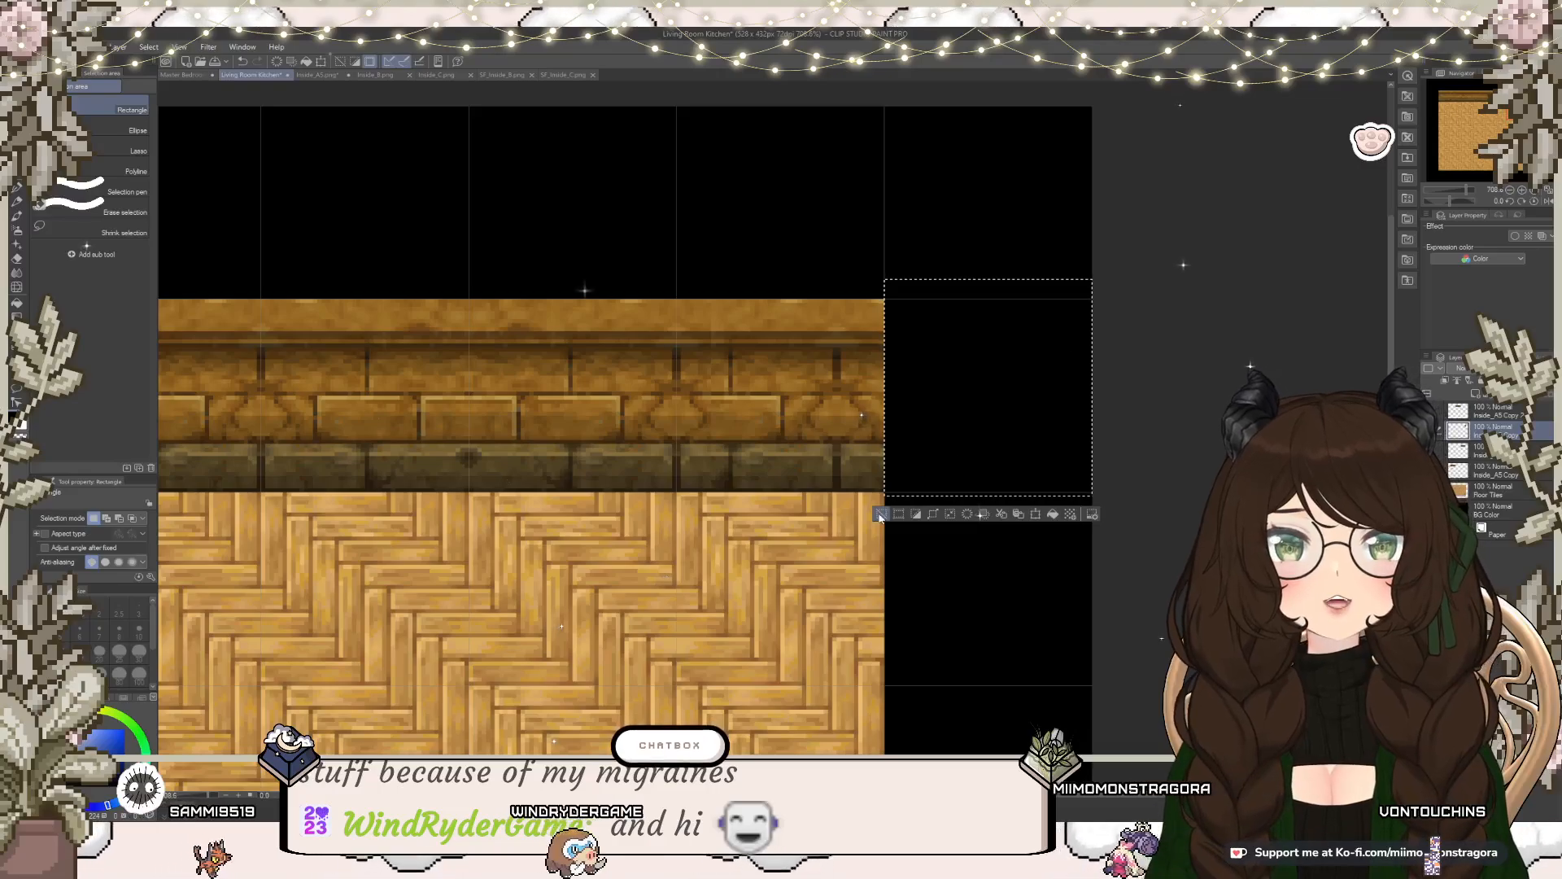
{"action": "key", "text": "ctrl+d"}
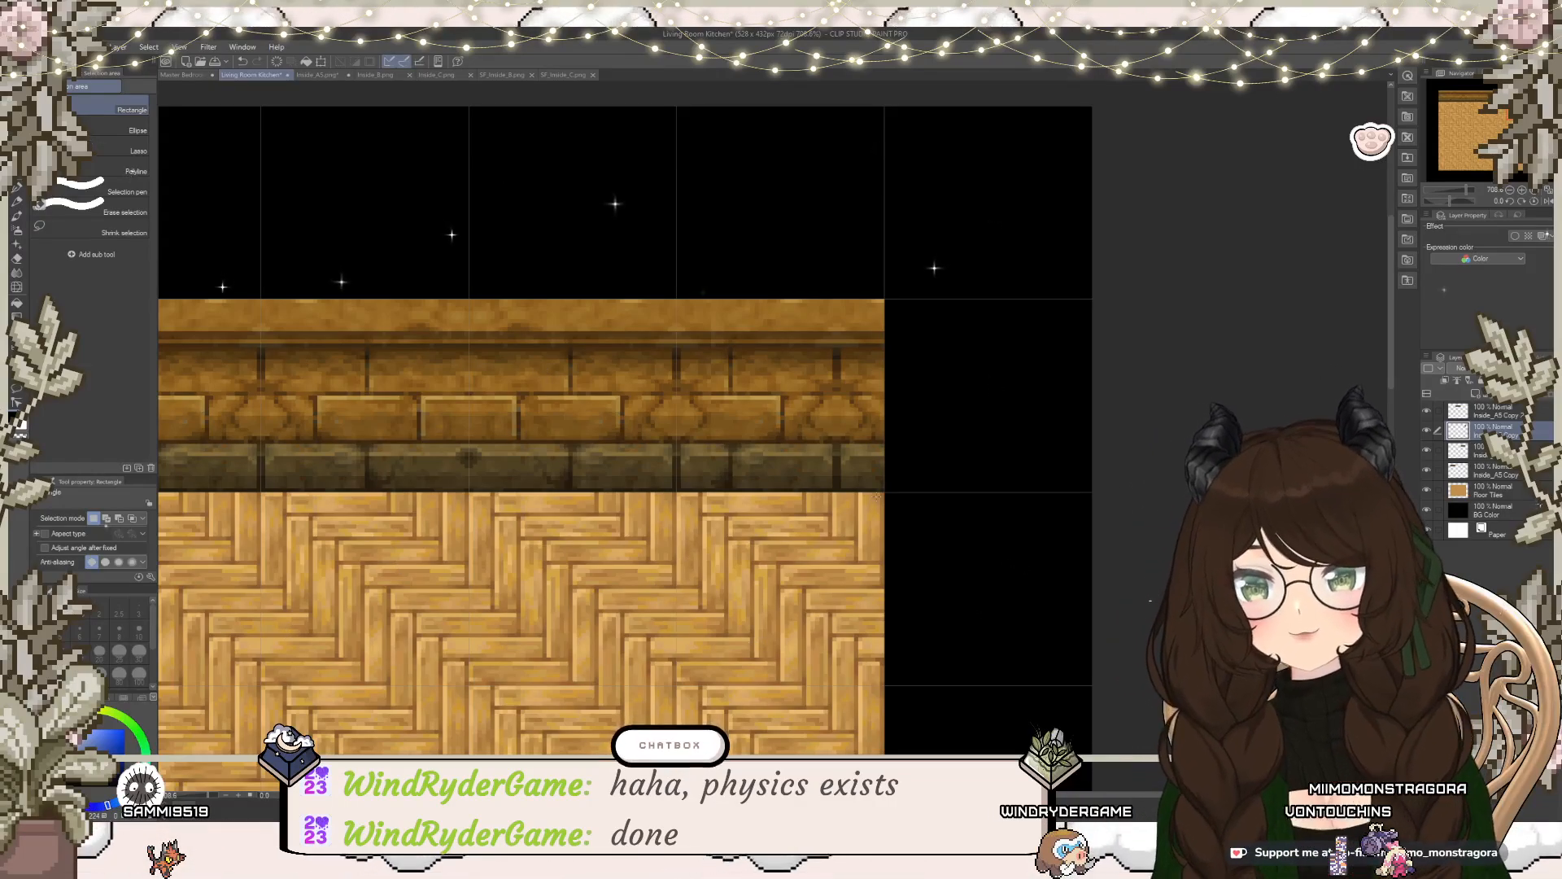
Step: Merge all the wall section layers into a single wall layer above the floor tiles
{"action": "scroll", "coordinate": [830, 574], "scroll_direction": "down", "scroll_amount": 3}
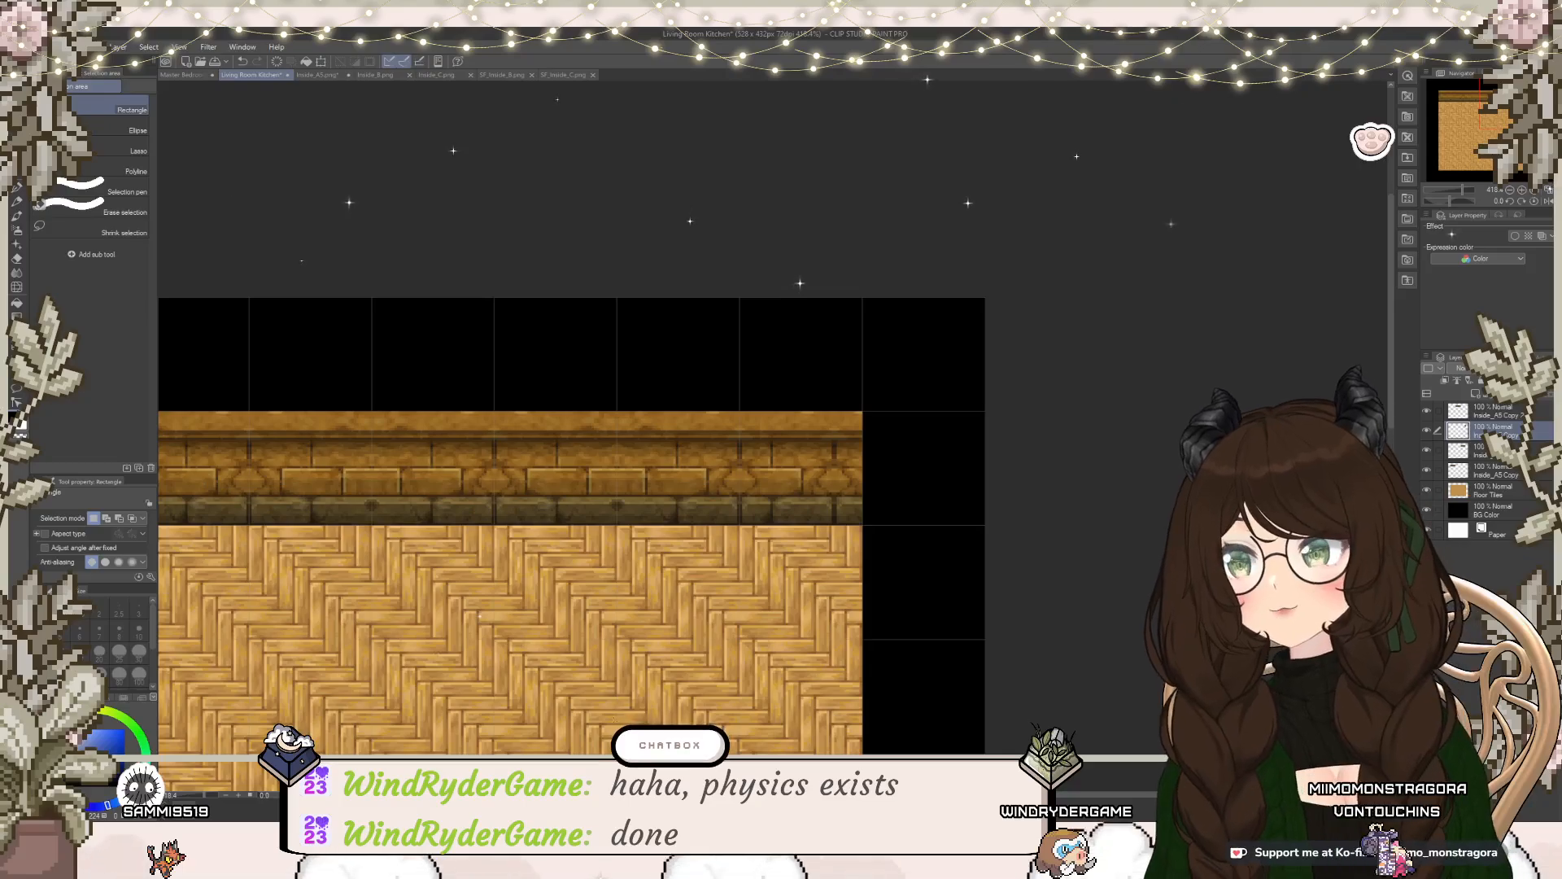
{"action": "scroll", "coordinate": [824, 429], "scroll_direction": "down", "scroll_amount": 2}
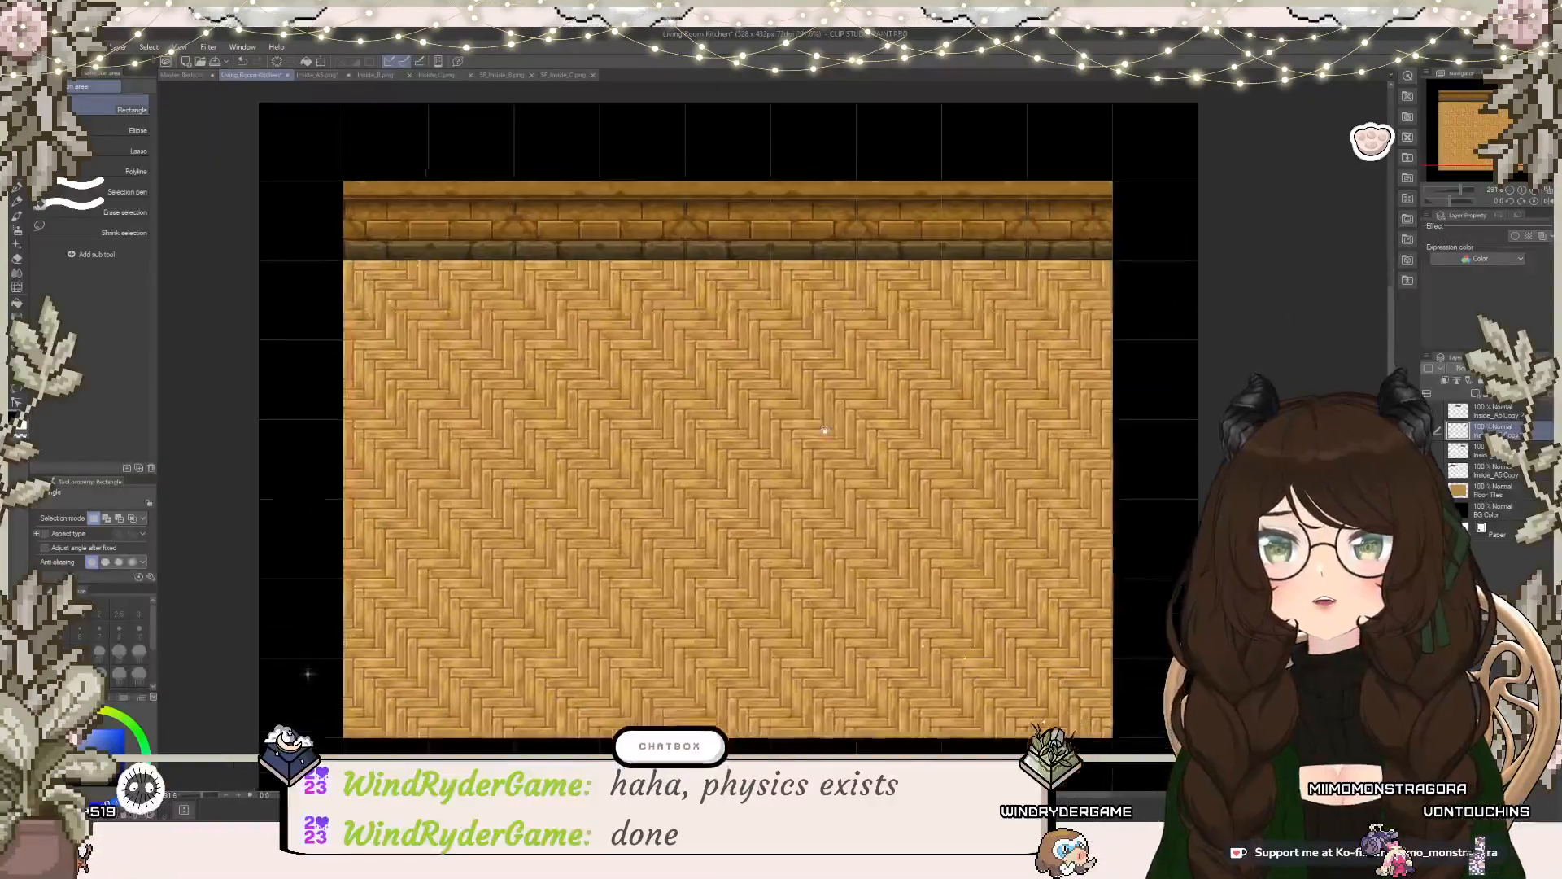
{"action": "left_click_drag", "start_coordinate": [824, 429], "coordinate": [839, 402]}
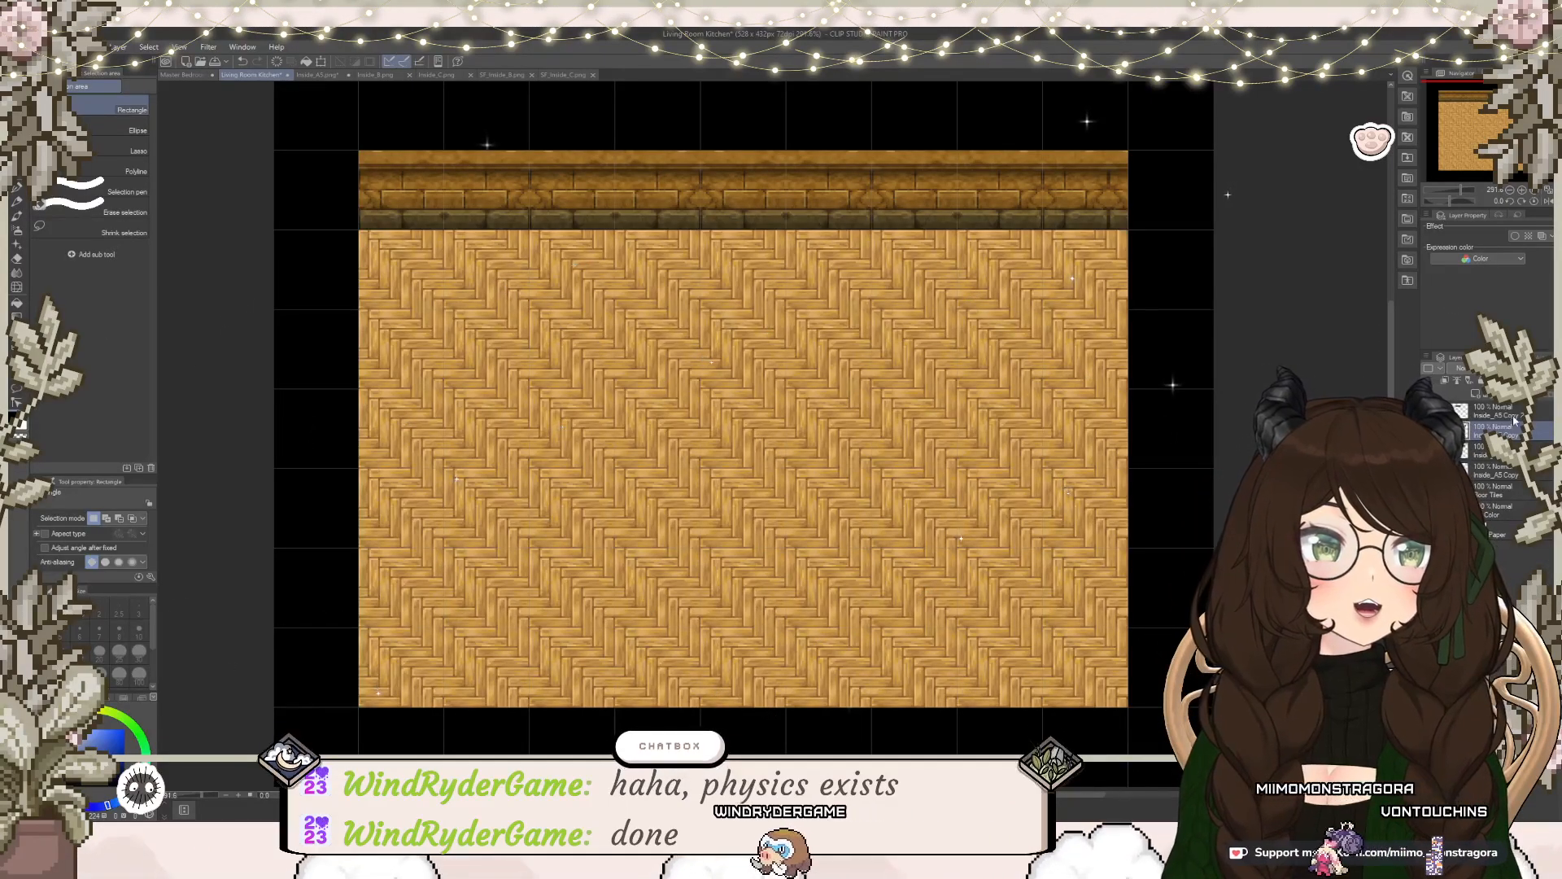
{"action": "key", "text": "ctrl+e"}
{"action": "key", "text": "ctrl+e"}
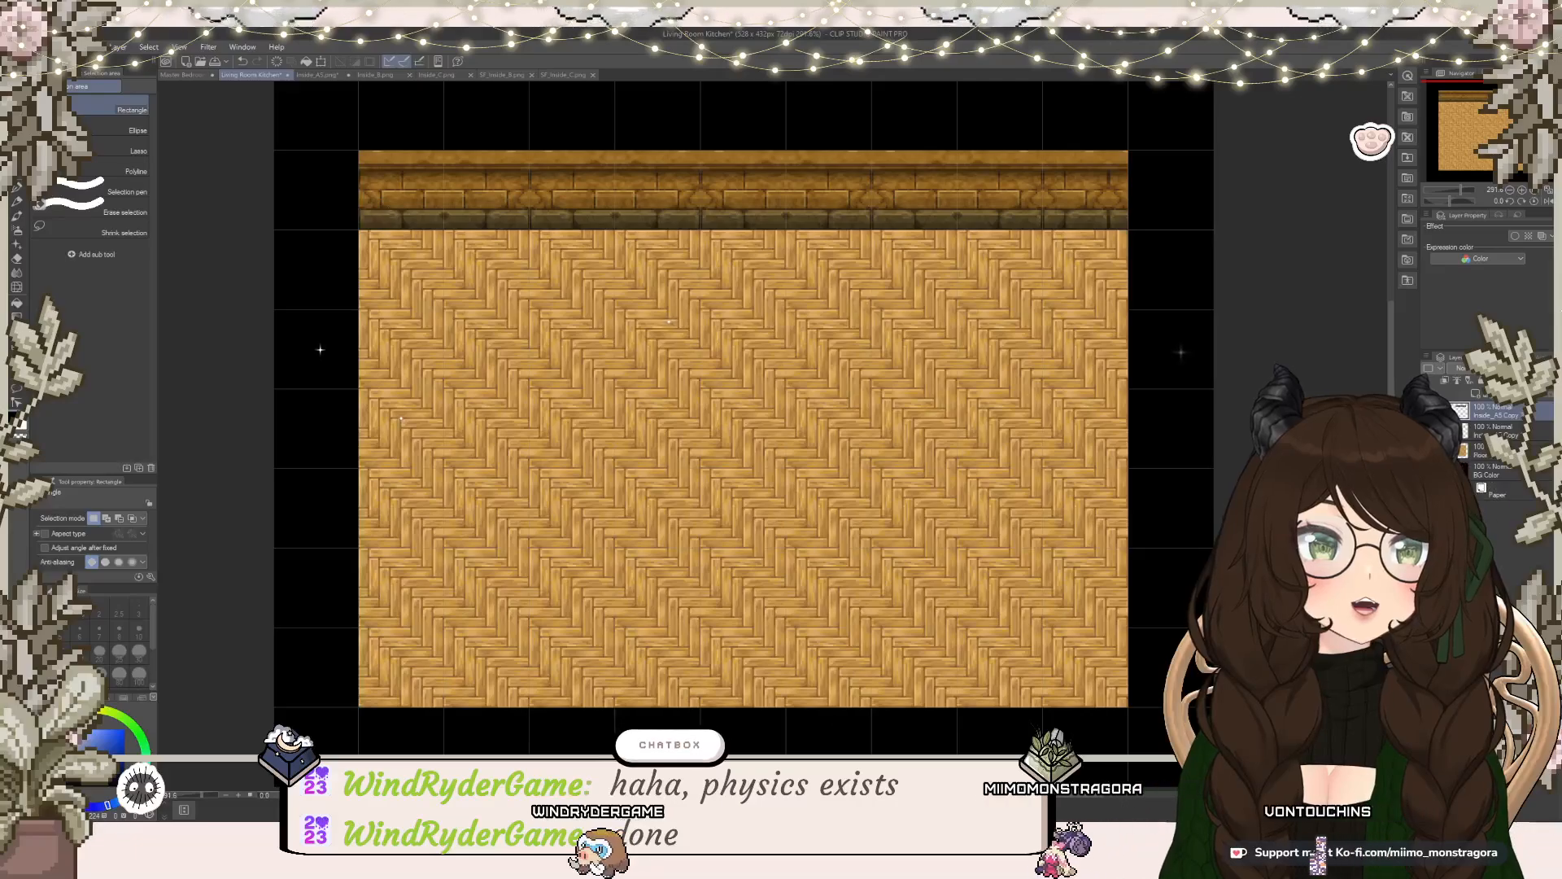
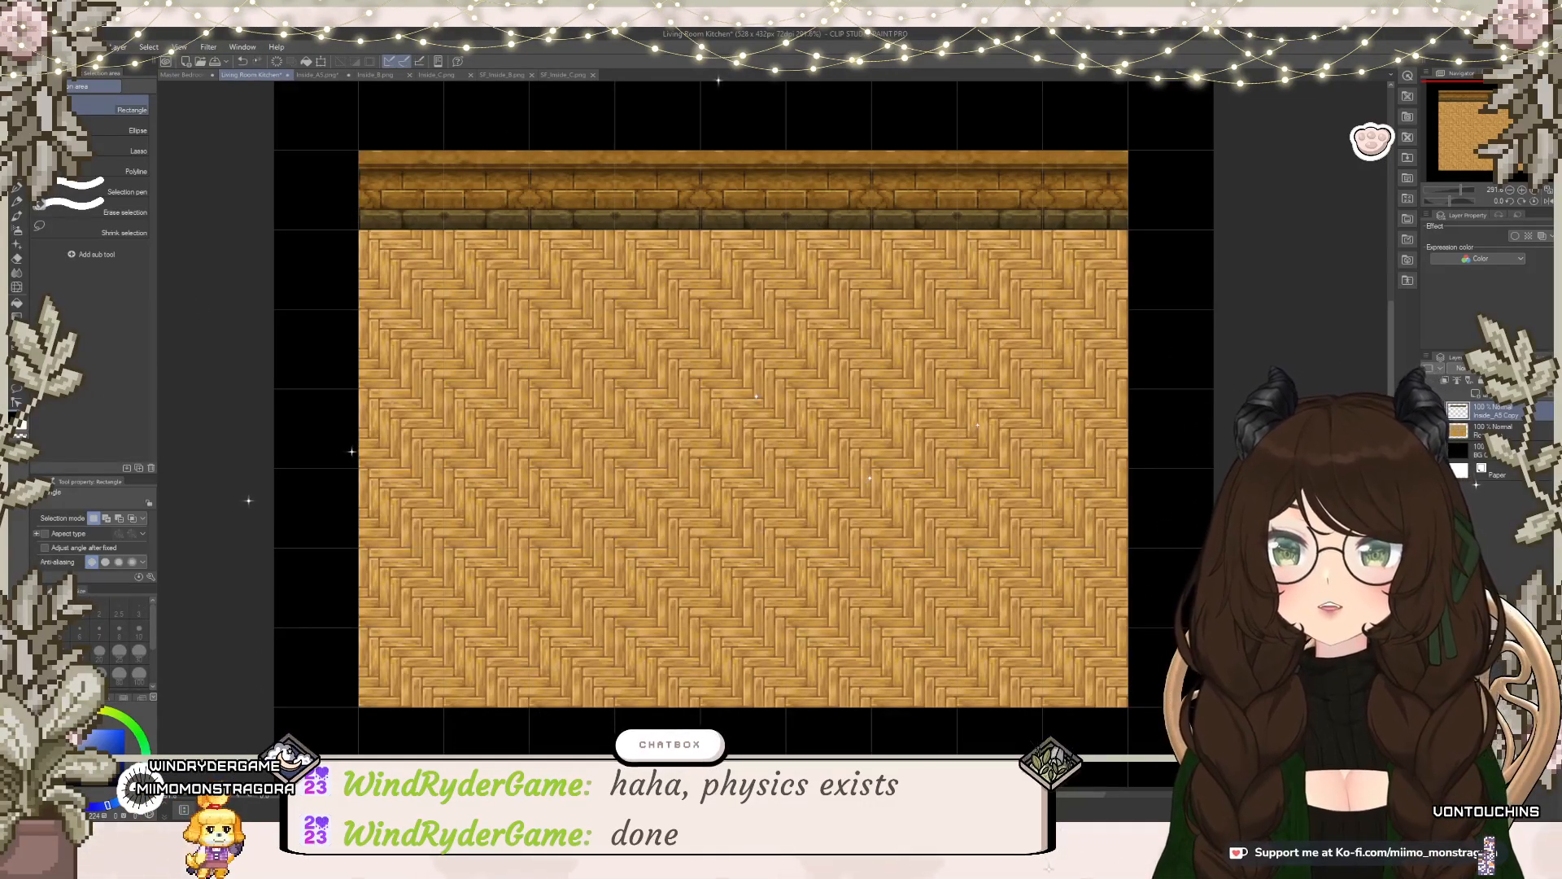
Step: Compare the Living Room Kitchen map with the finished Master Bedroom map
{"action": "left_click", "coordinate": [199, 75]}
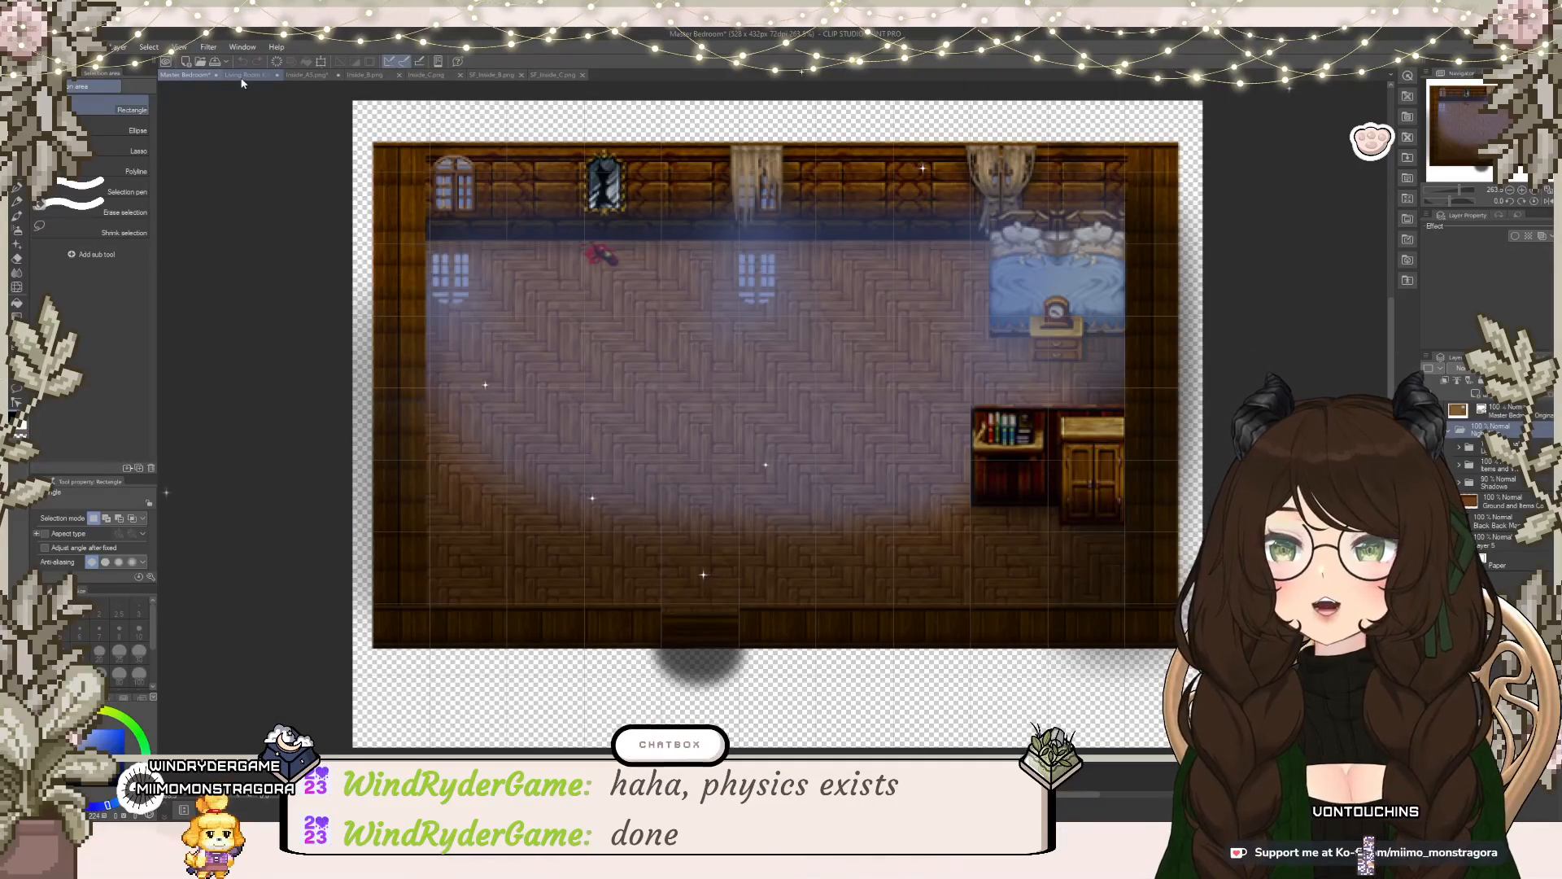
{"action": "left_click", "coordinate": [242, 78]}
{"action": "left_click", "coordinate": [186, 78]}
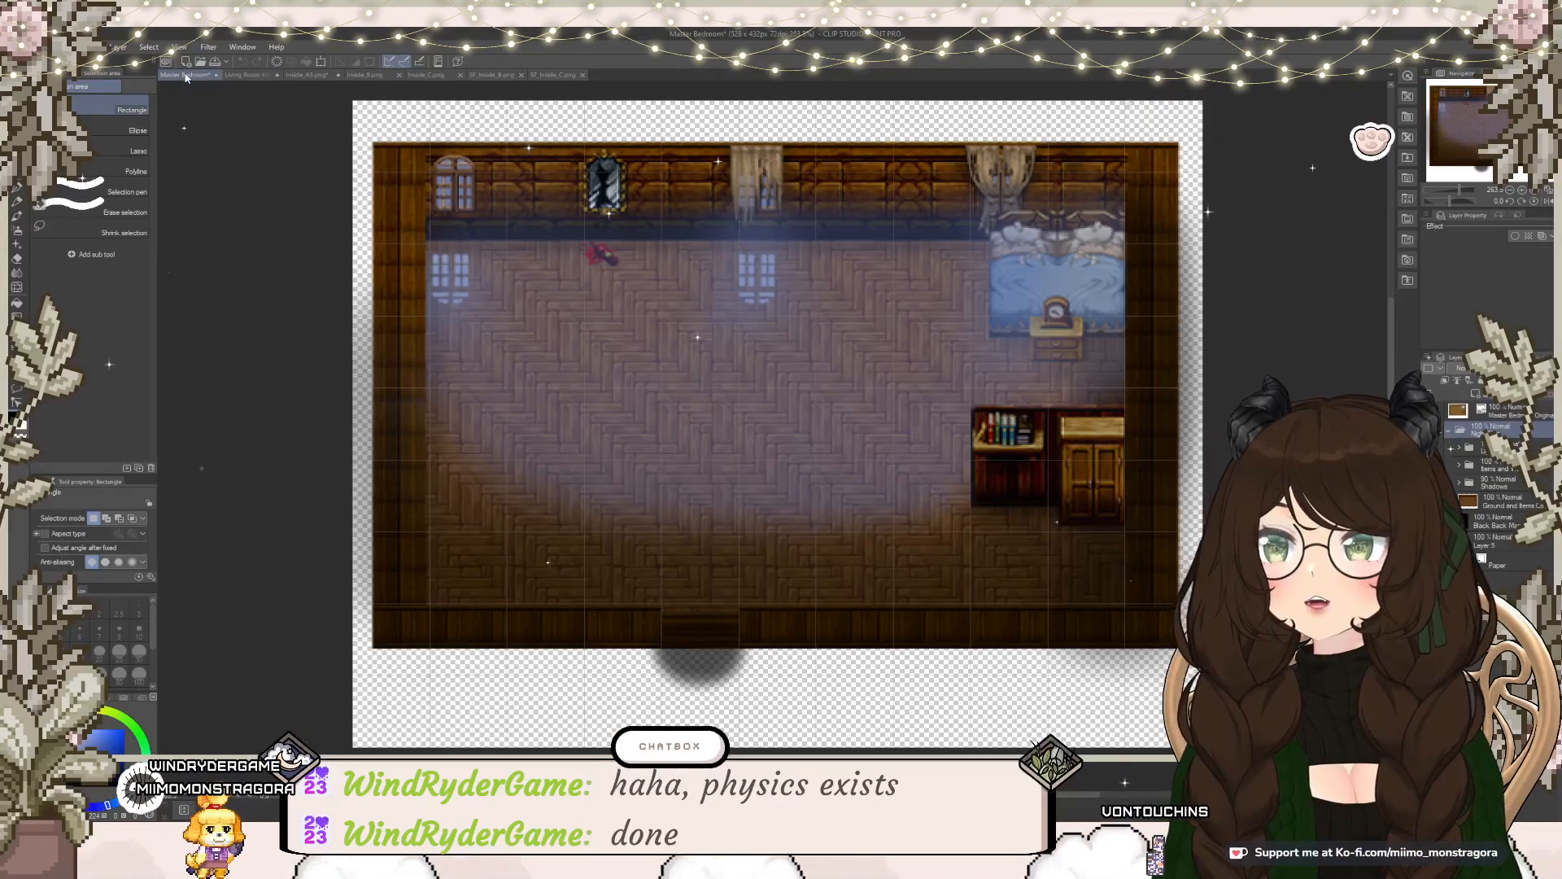
{"action": "left_click", "coordinate": [244, 77]}
Step: Clear the selection around the brick wall tile in the Inside_A5 tileset and look over the whole sheet
{"action": "left_click", "coordinate": [313, 76]}
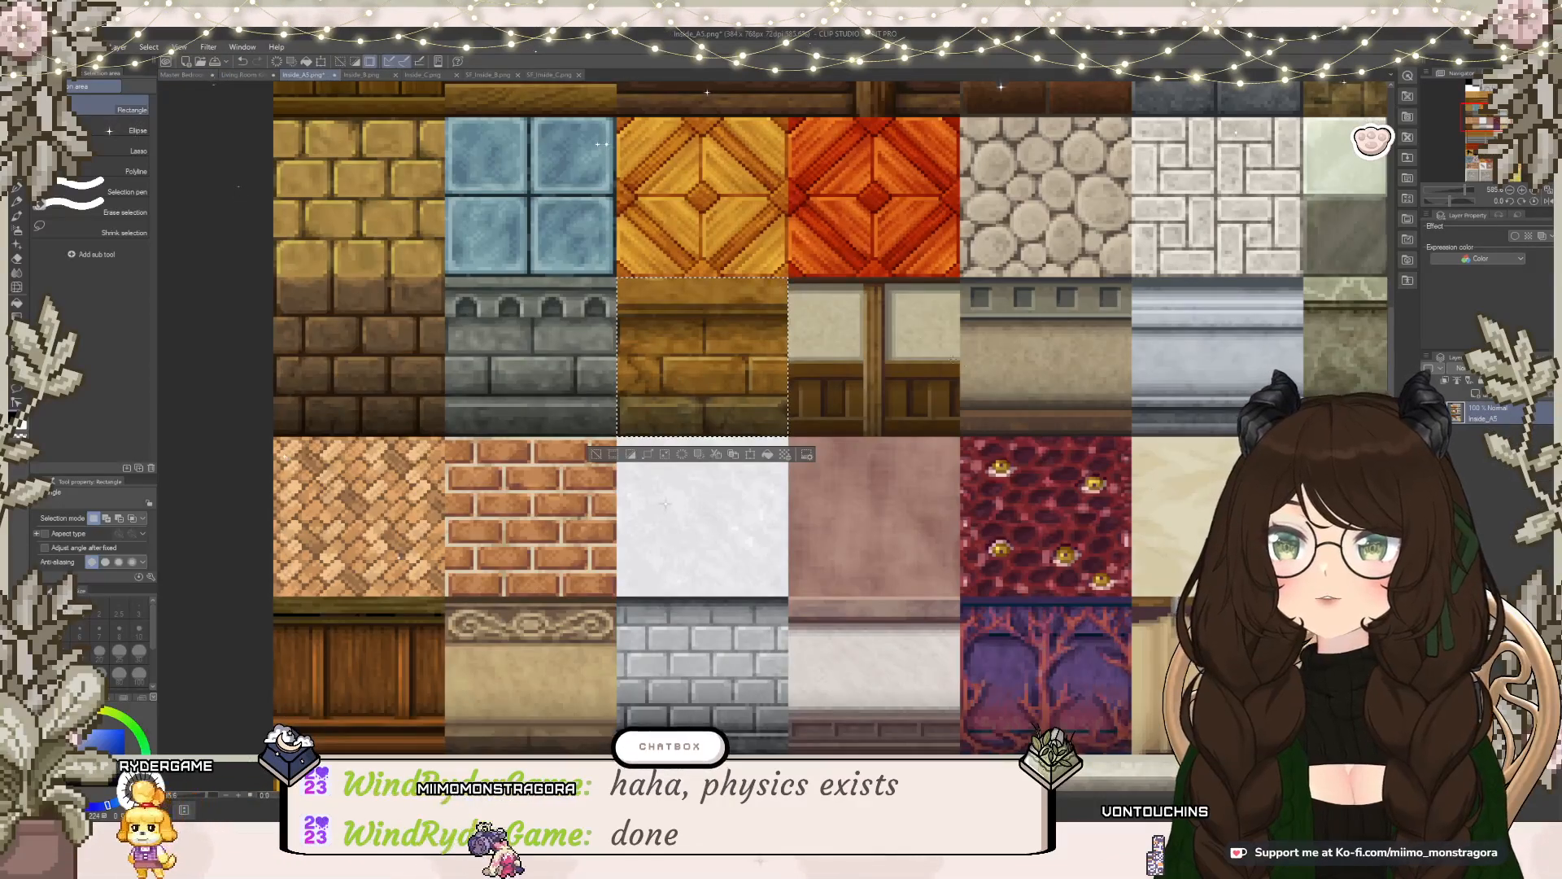
{"action": "scroll", "coordinate": [953, 359], "scroll_direction": "down", "scroll_amount": 5}
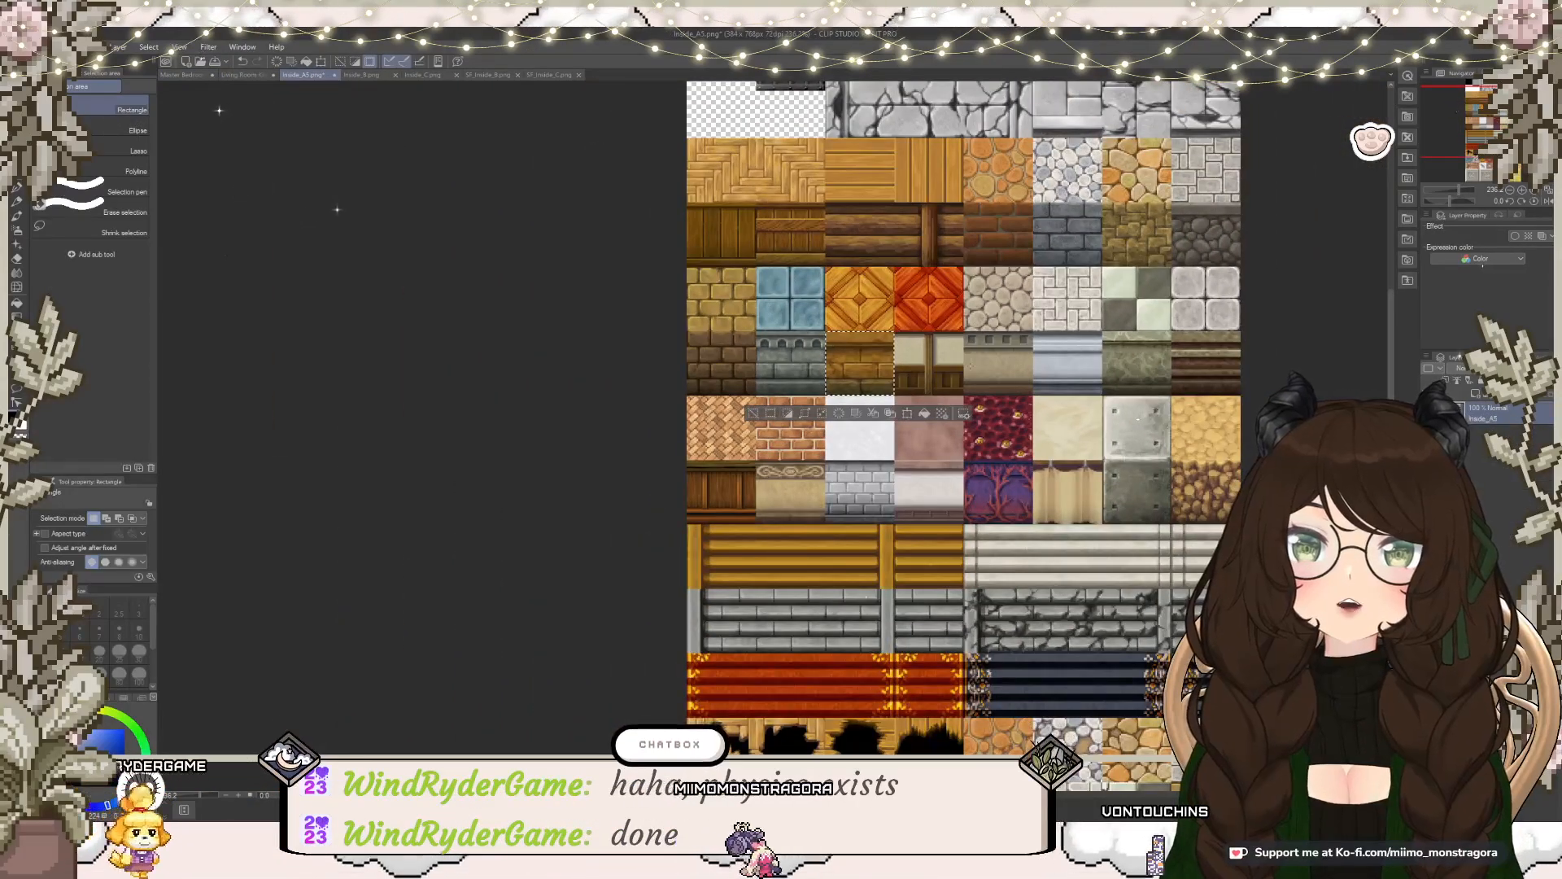
{"action": "scroll", "coordinate": [967, 365], "scroll_direction": "down", "scroll_amount": 3}
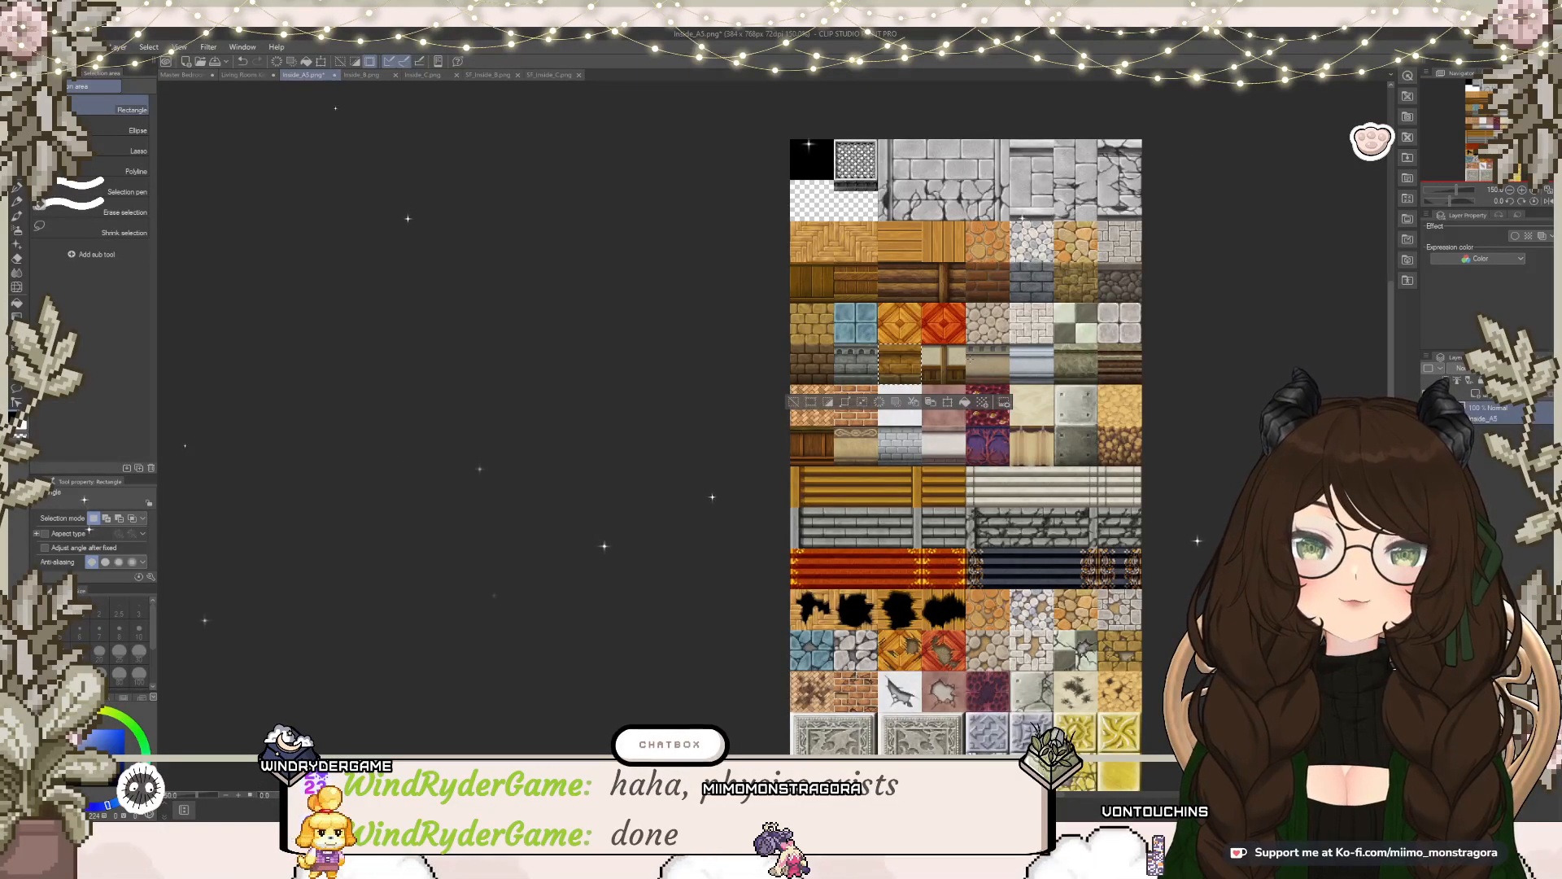
{"action": "scroll", "coordinate": [970, 359], "scroll_direction": "down", "scroll_amount": 2}
{"action": "scroll", "coordinate": [974, 363], "scroll_direction": "up", "scroll_amount": 2}
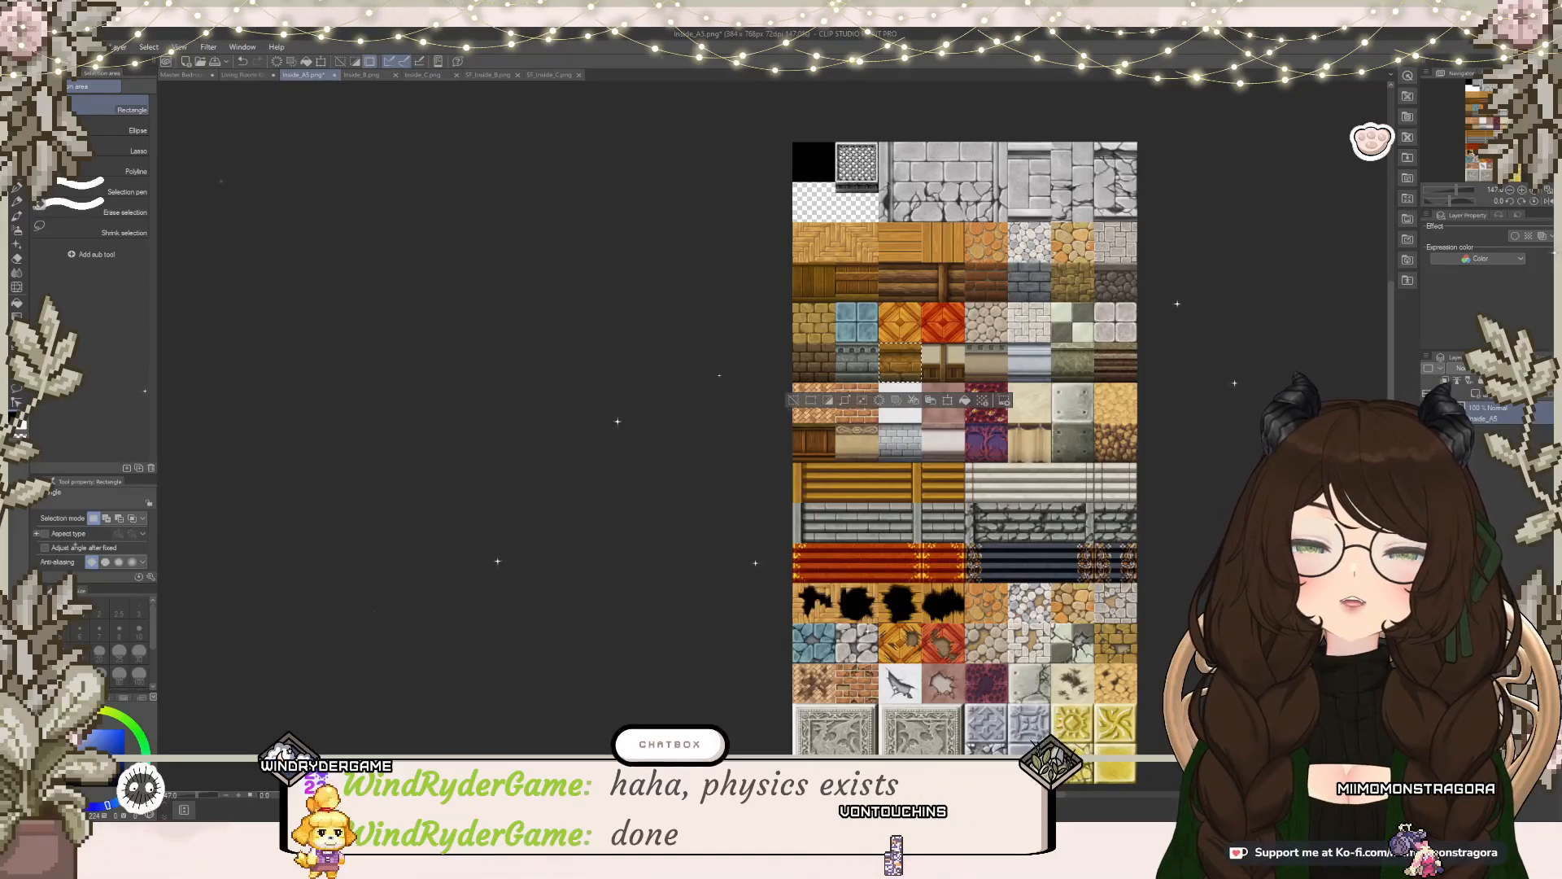
{"action": "left_click", "coordinate": [795, 401]}
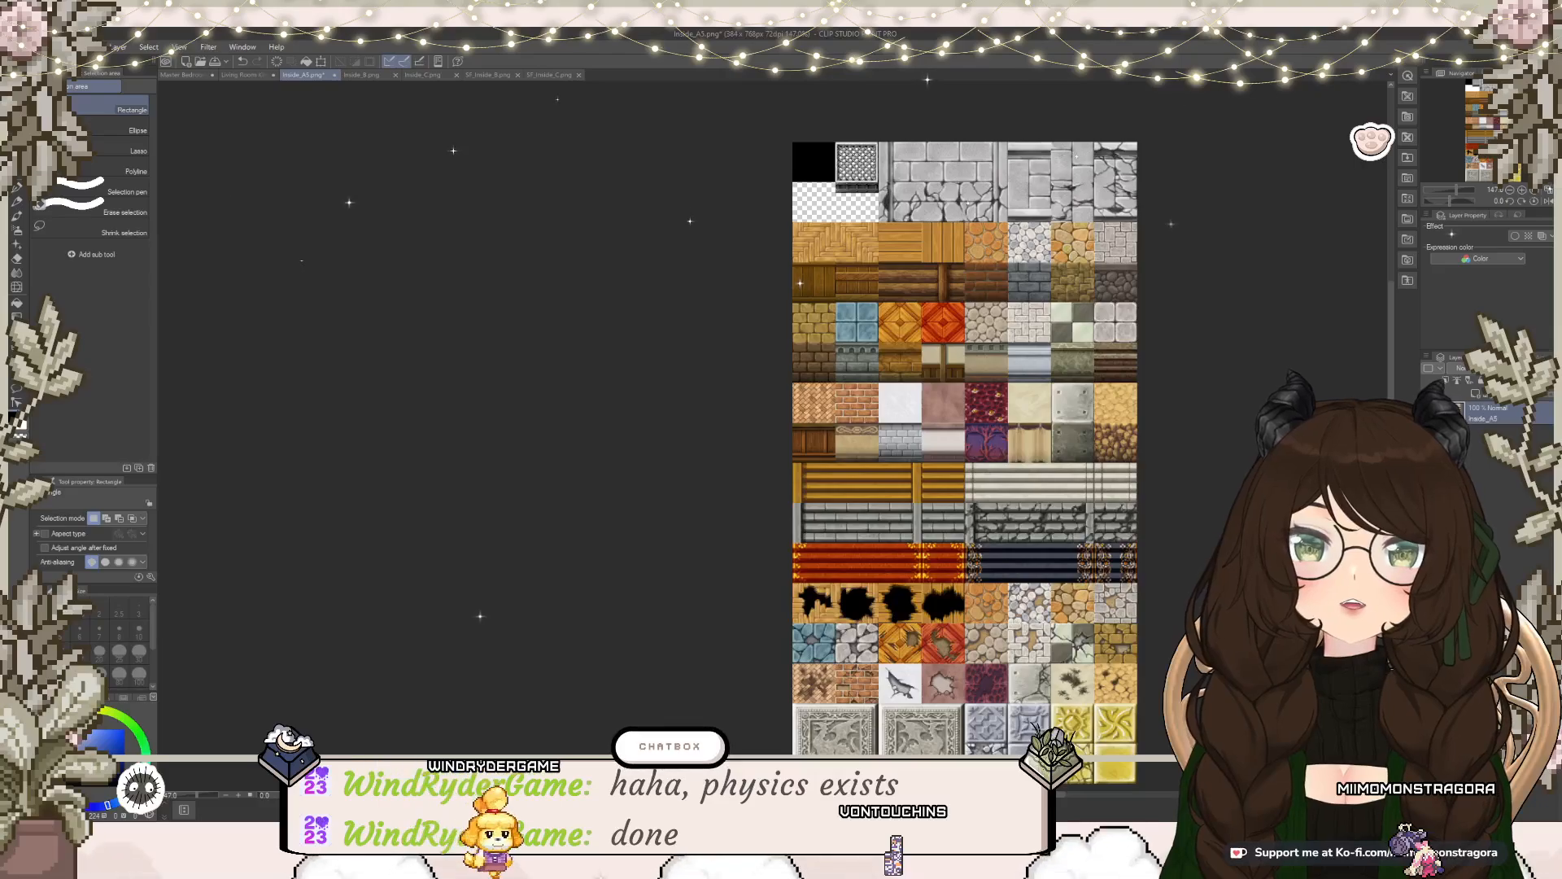
{"action": "scroll", "coordinate": [1137, 442], "scroll_direction": "down", "scroll_amount": 1}
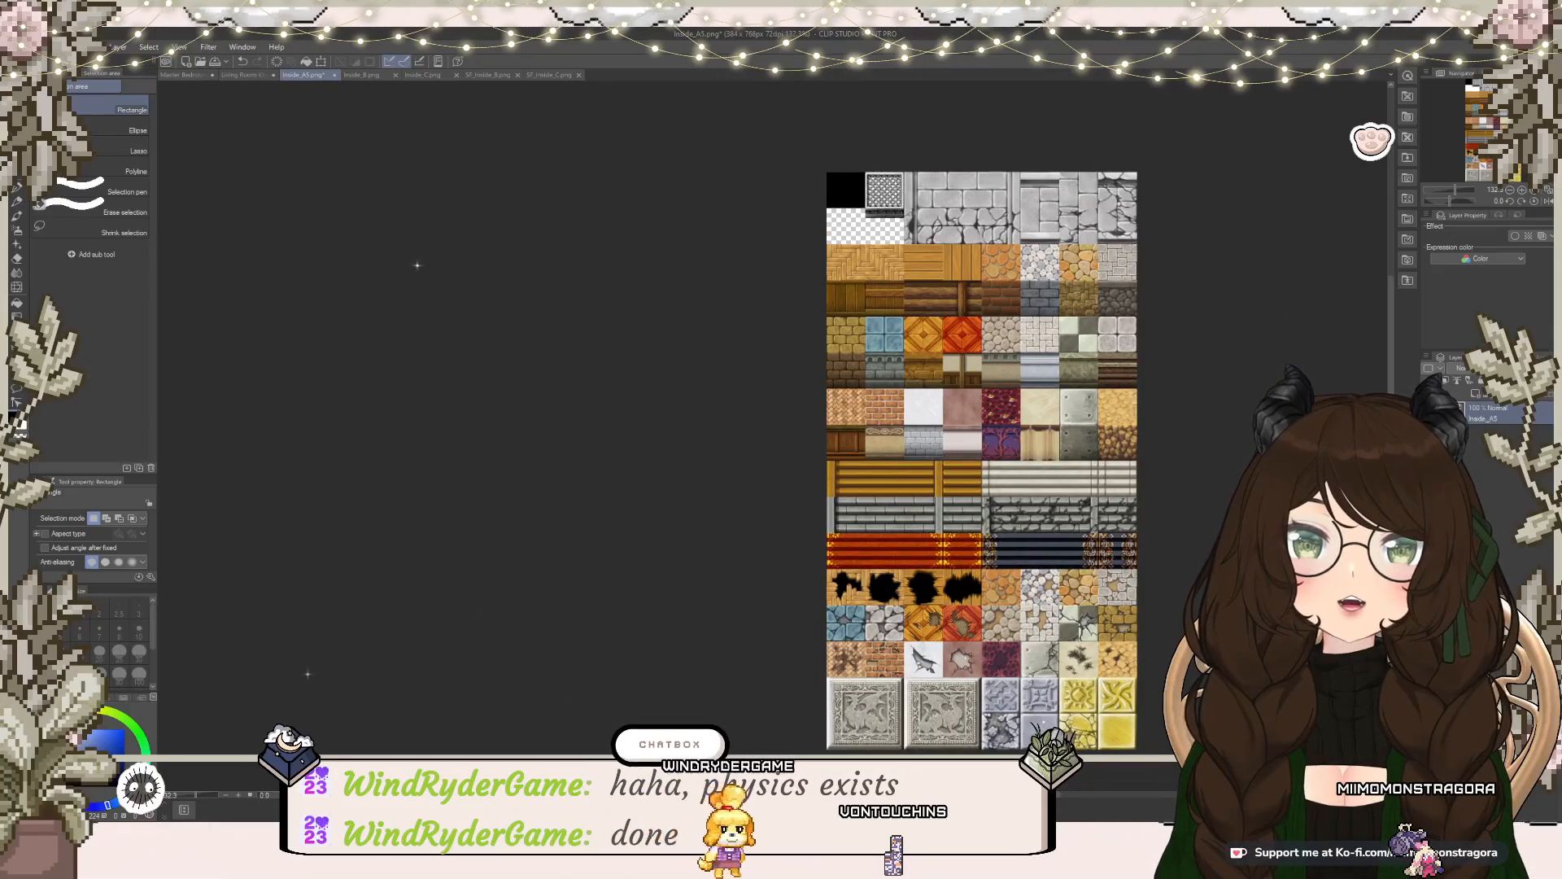
Step: Look through the Inside_B, Inside_C, SF_Inside_B and SF_Inside_C tilesets, then compare the Master Bedroom map with the Inside_A5 tiles
{"action": "left_click", "coordinate": [391, 75]}
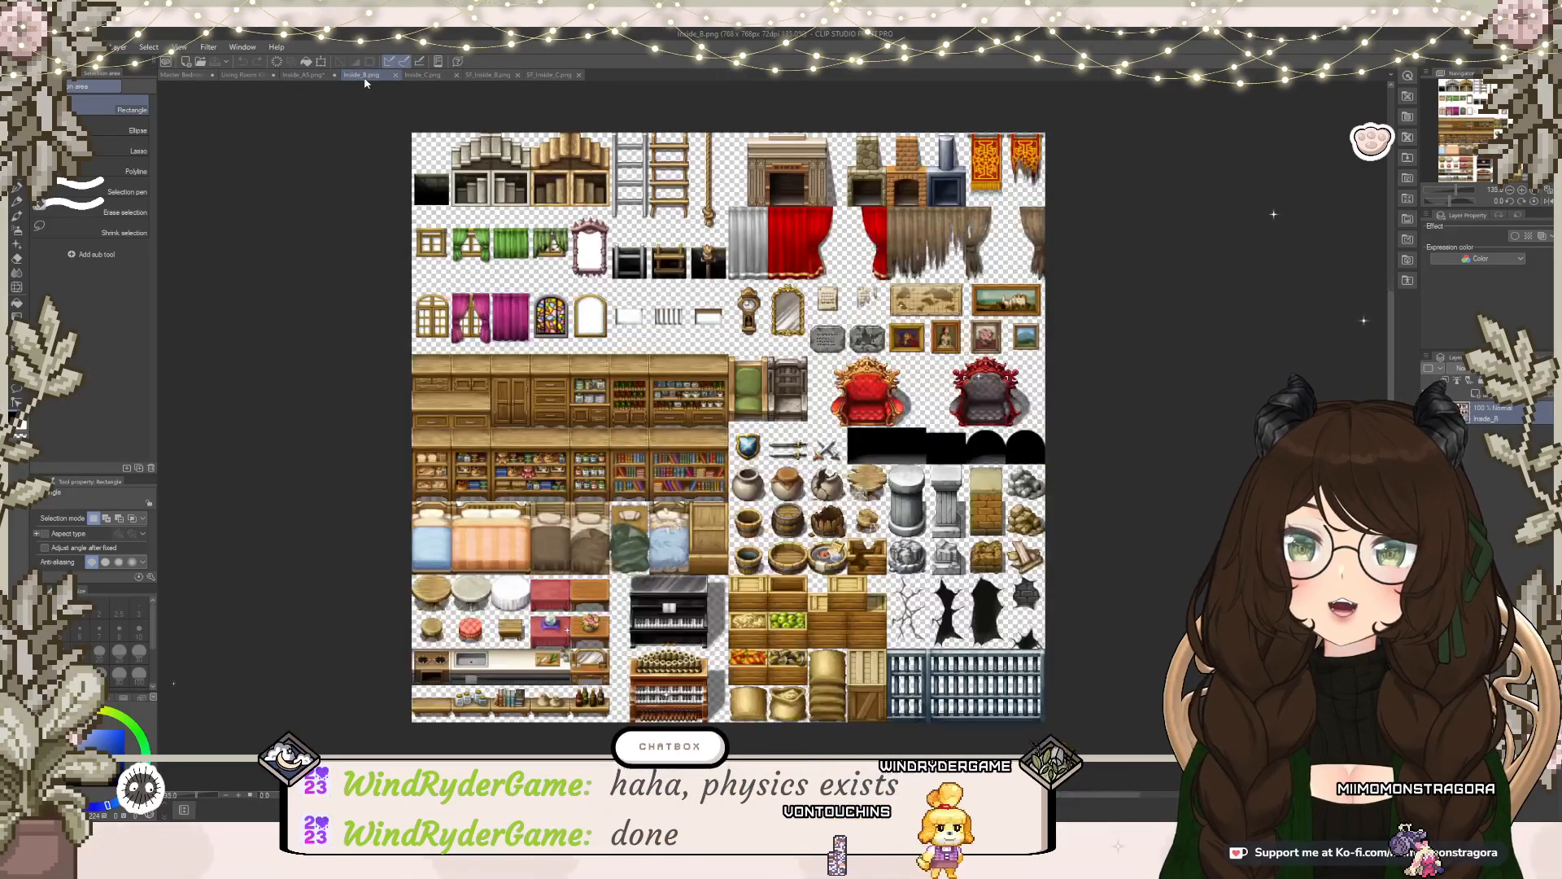
{"action": "left_click", "coordinate": [423, 75]}
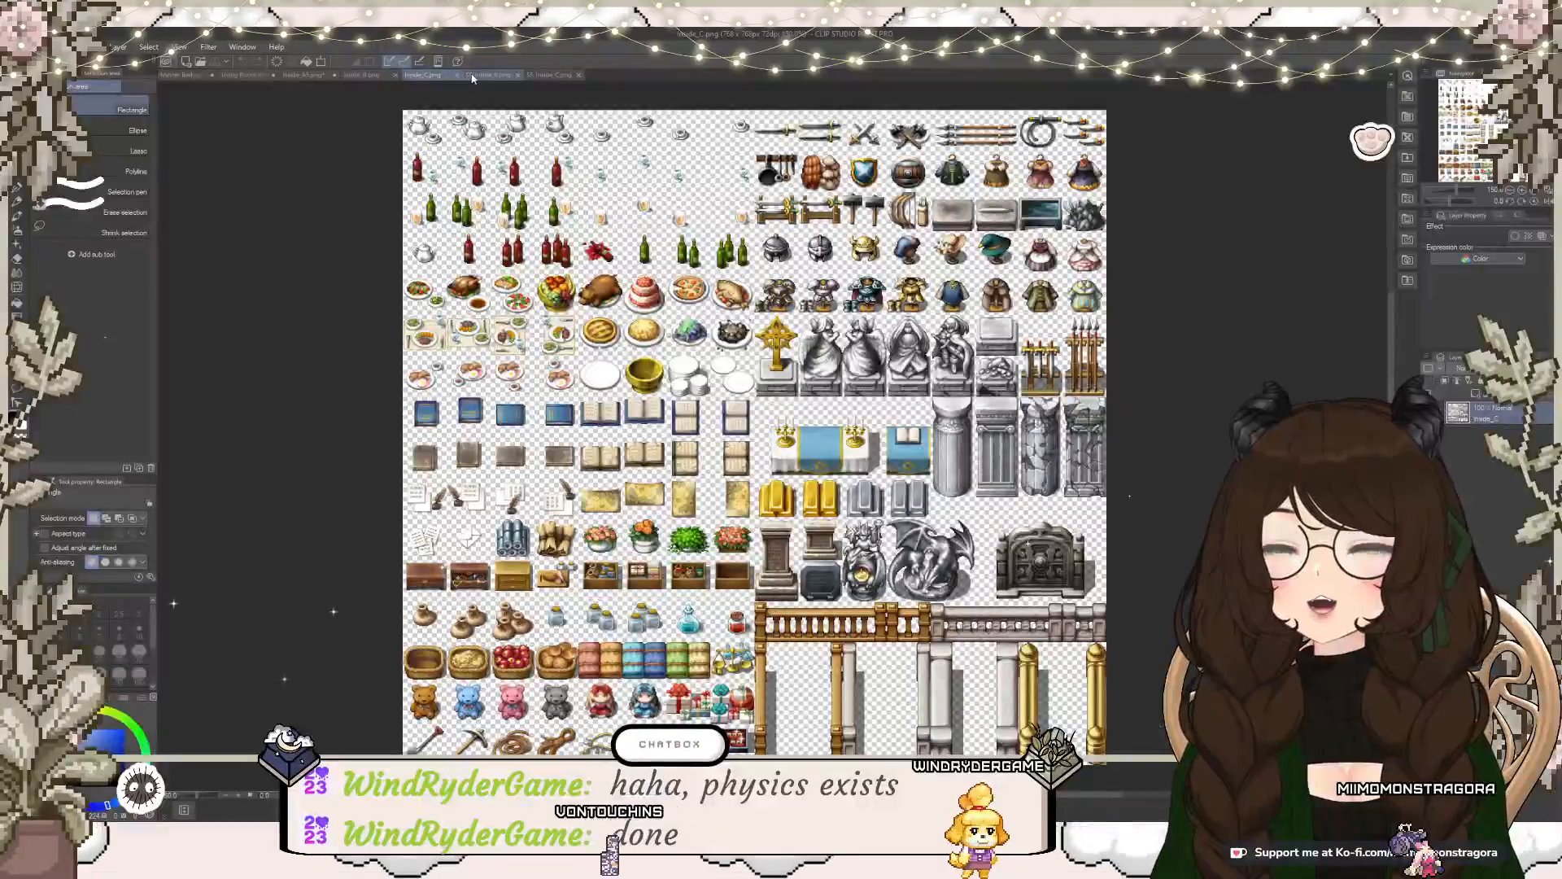
{"action": "left_click", "coordinate": [489, 75]}
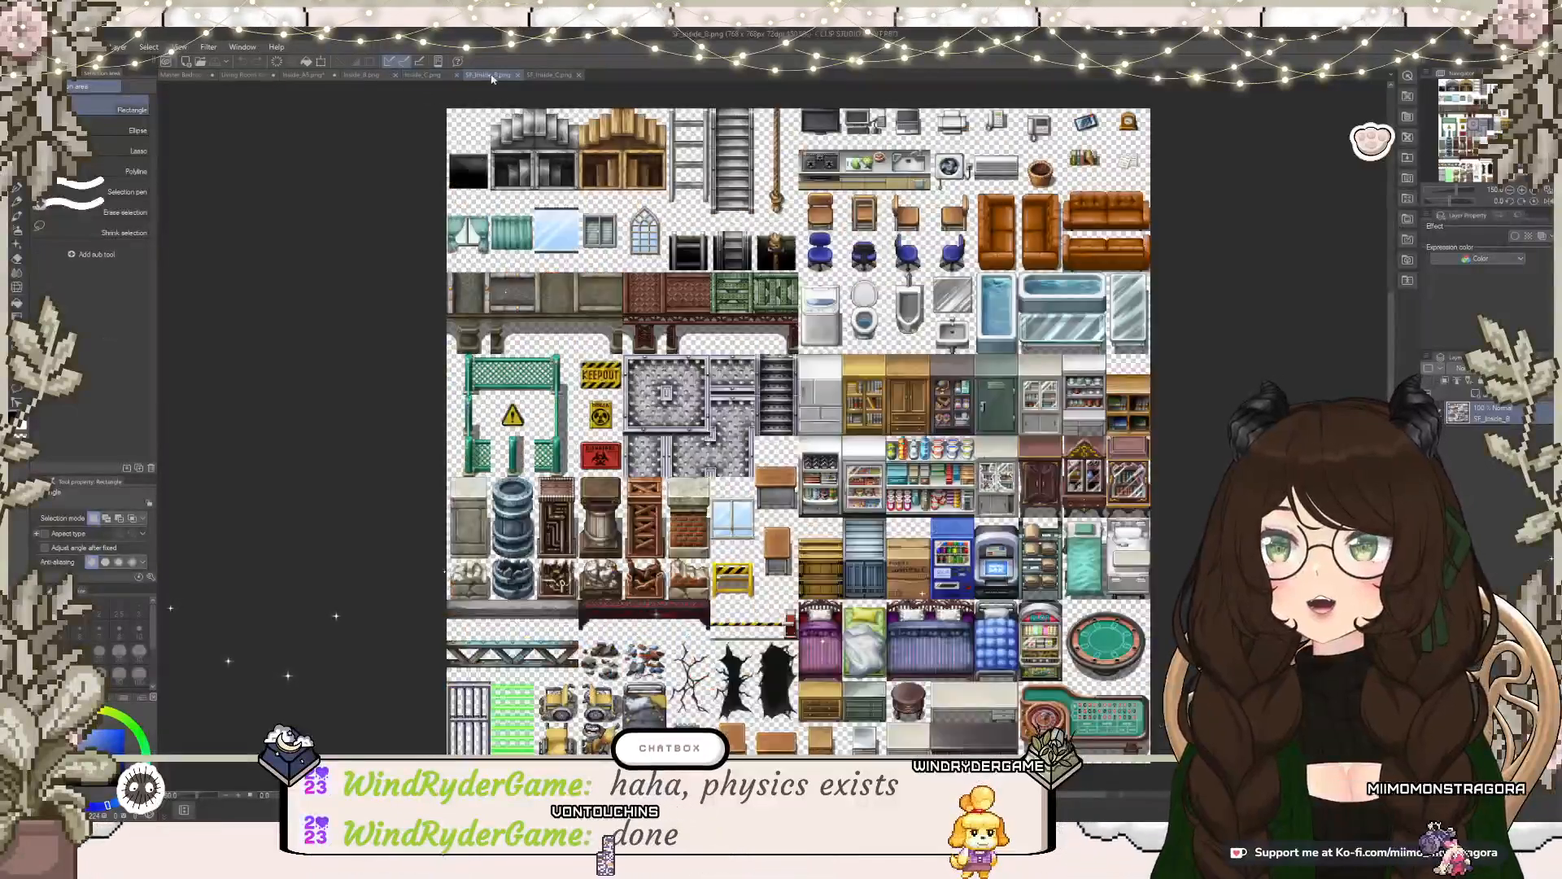
{"action": "left_click", "coordinate": [540, 77]}
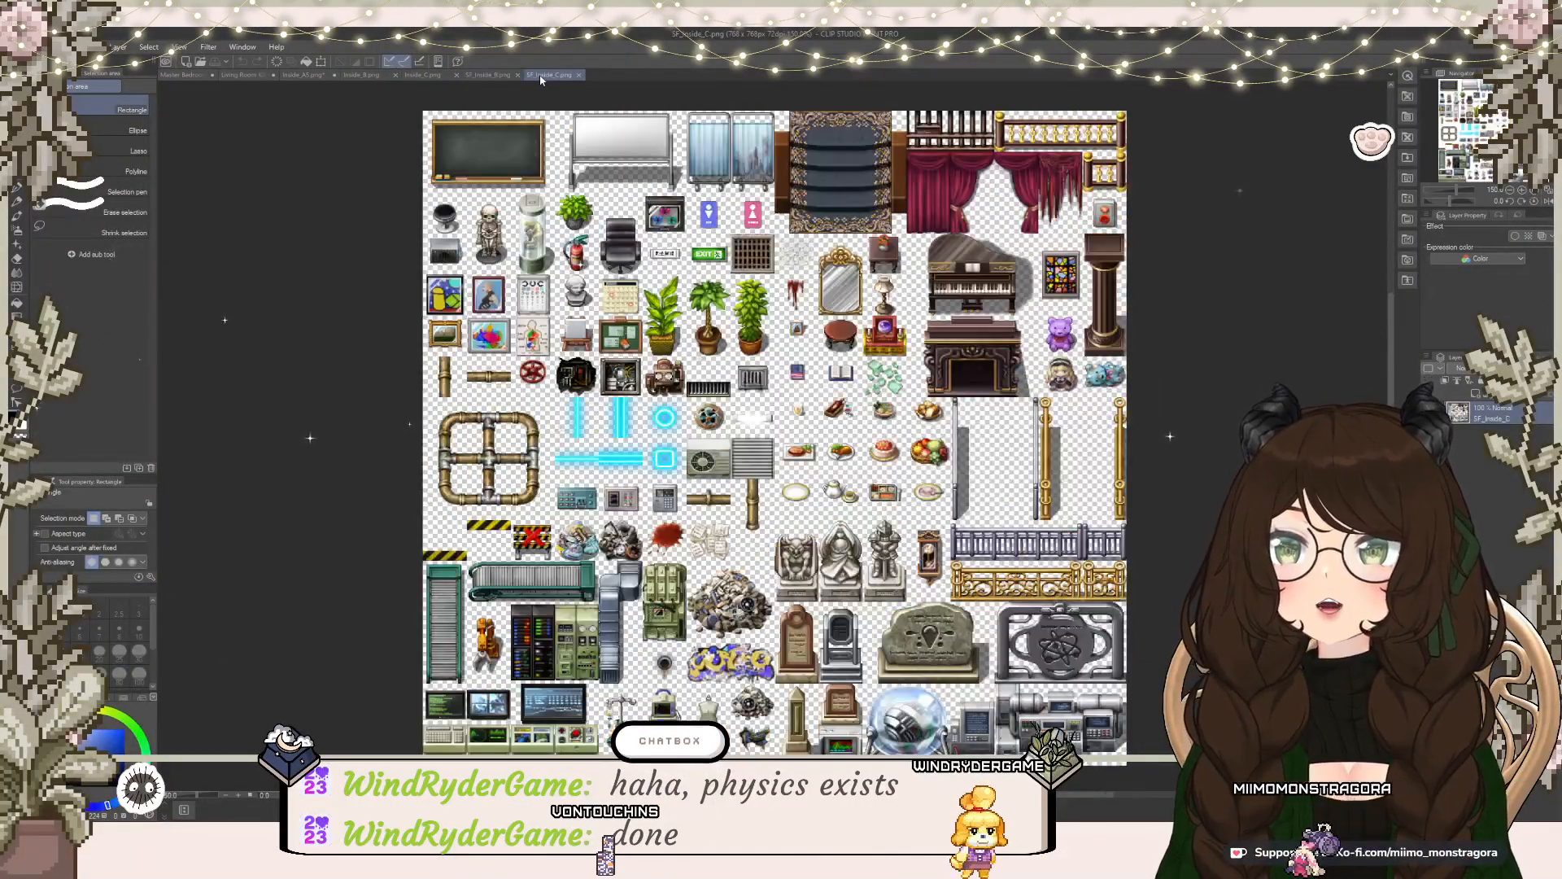
{"action": "left_click", "coordinate": [231, 75]}
{"action": "left_click", "coordinate": [318, 75]}
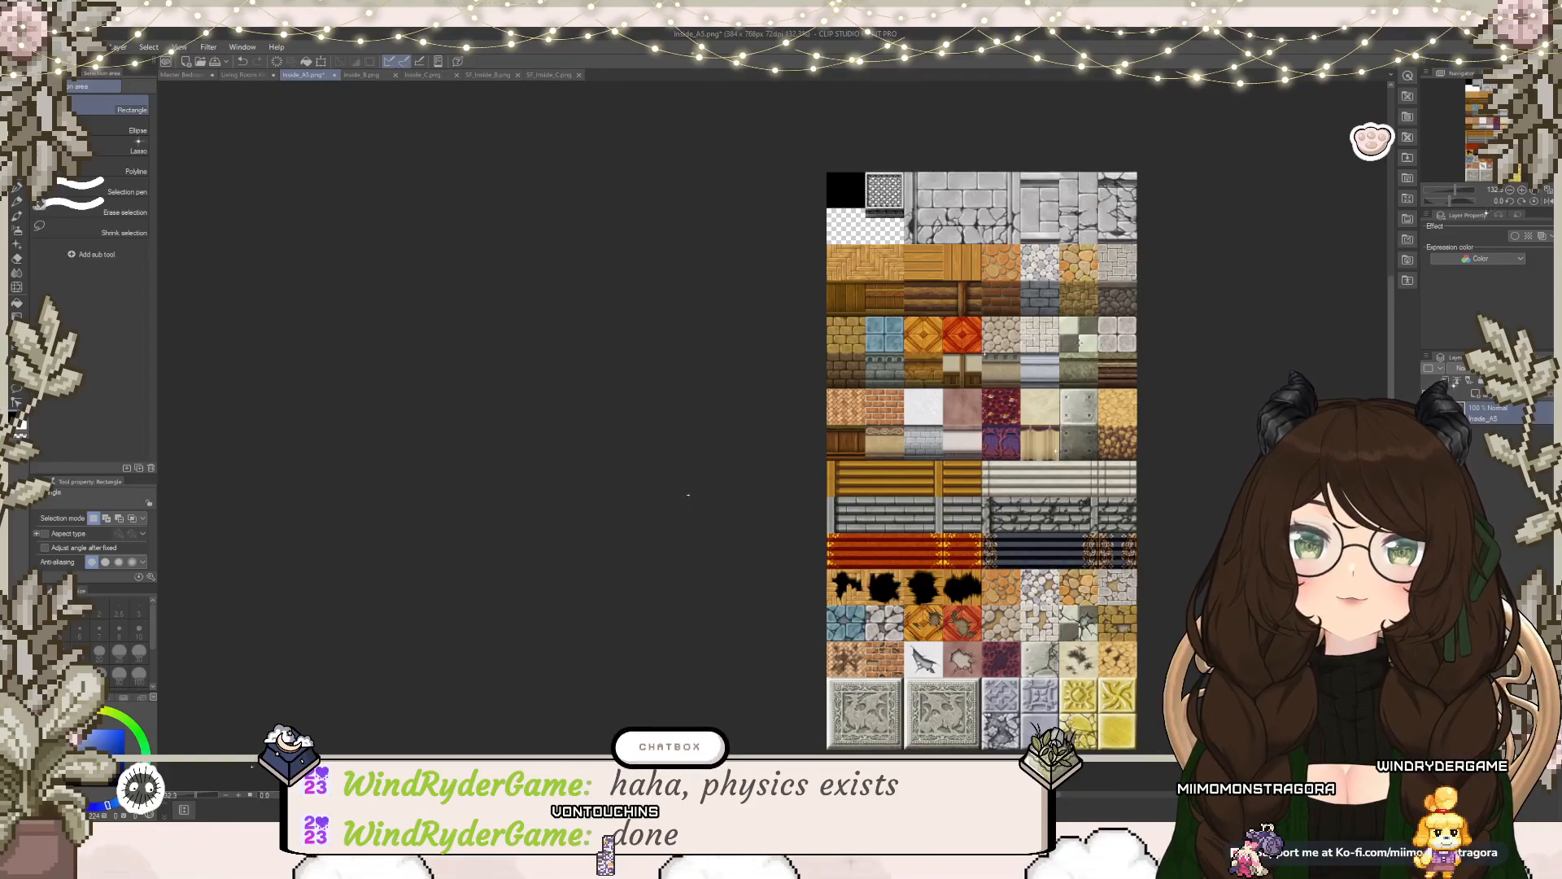
{"action": "left_click", "coordinate": [180, 76]}
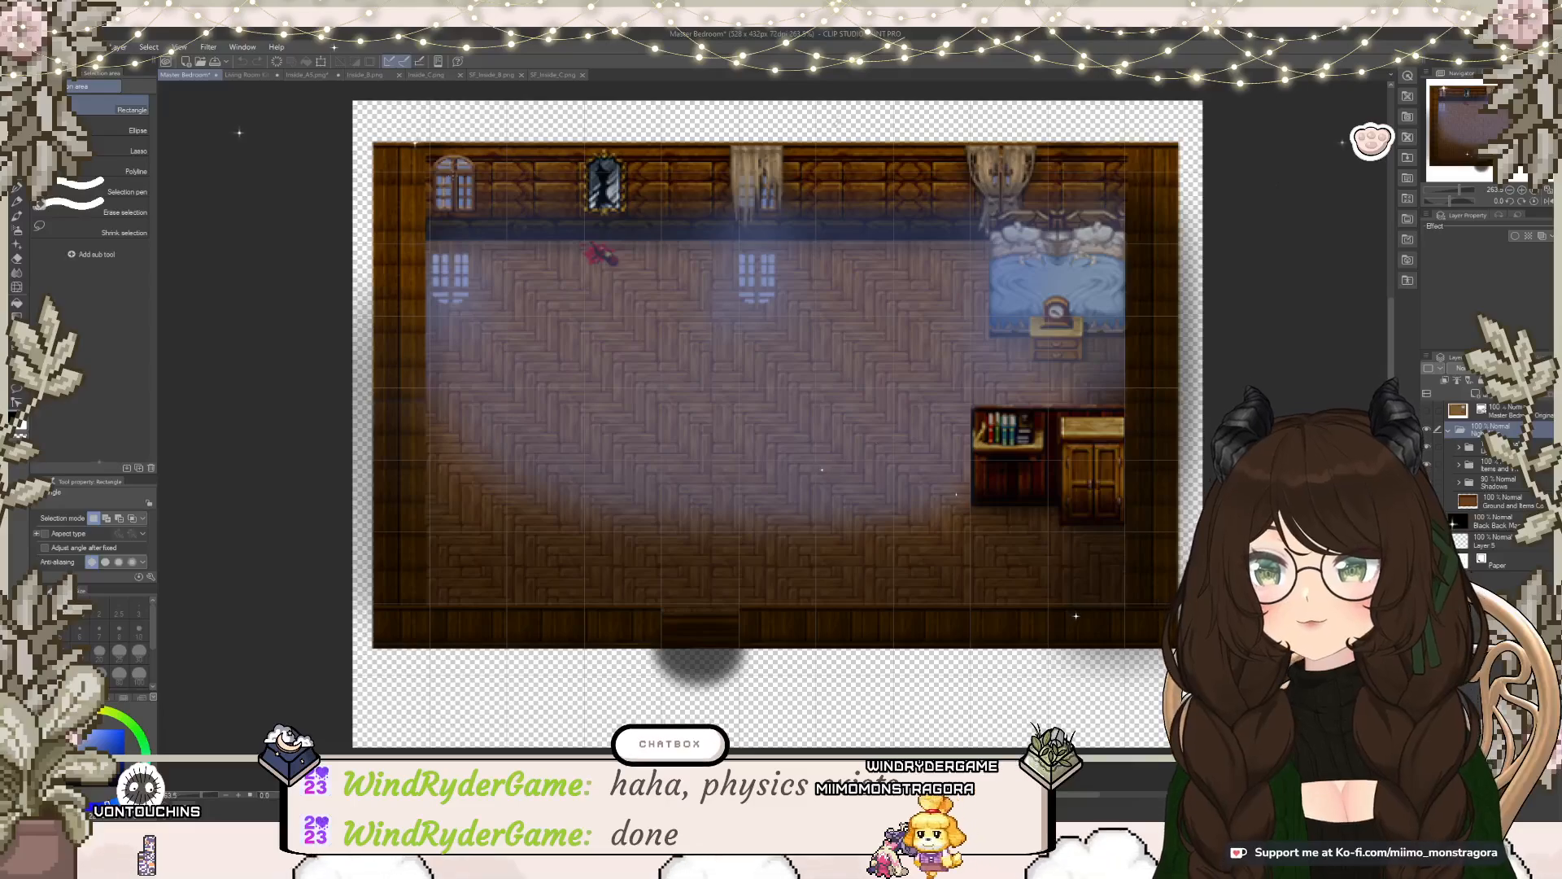
{"action": "left_click", "coordinate": [239, 76]}
{"action": "left_click", "coordinate": [304, 75]}
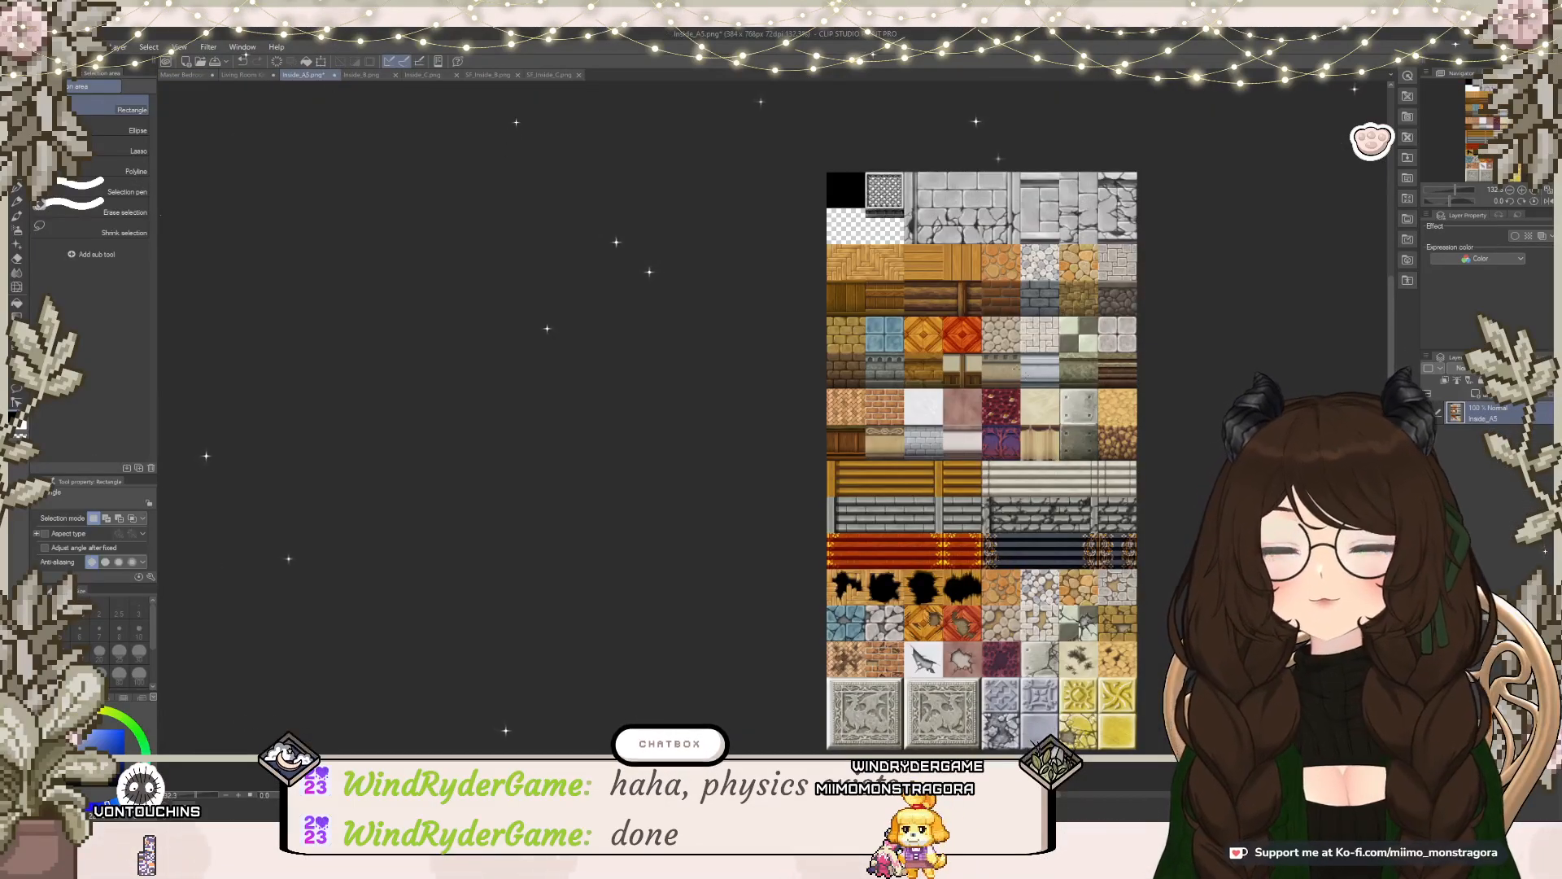
Step: Copy the dark vertical-plank wall tile from the Inside_A5 tileset and paste it into the Living Room Kitchen map
{"action": "scroll", "coordinate": [876, 303], "scroll_direction": "up", "scroll_amount": 5}
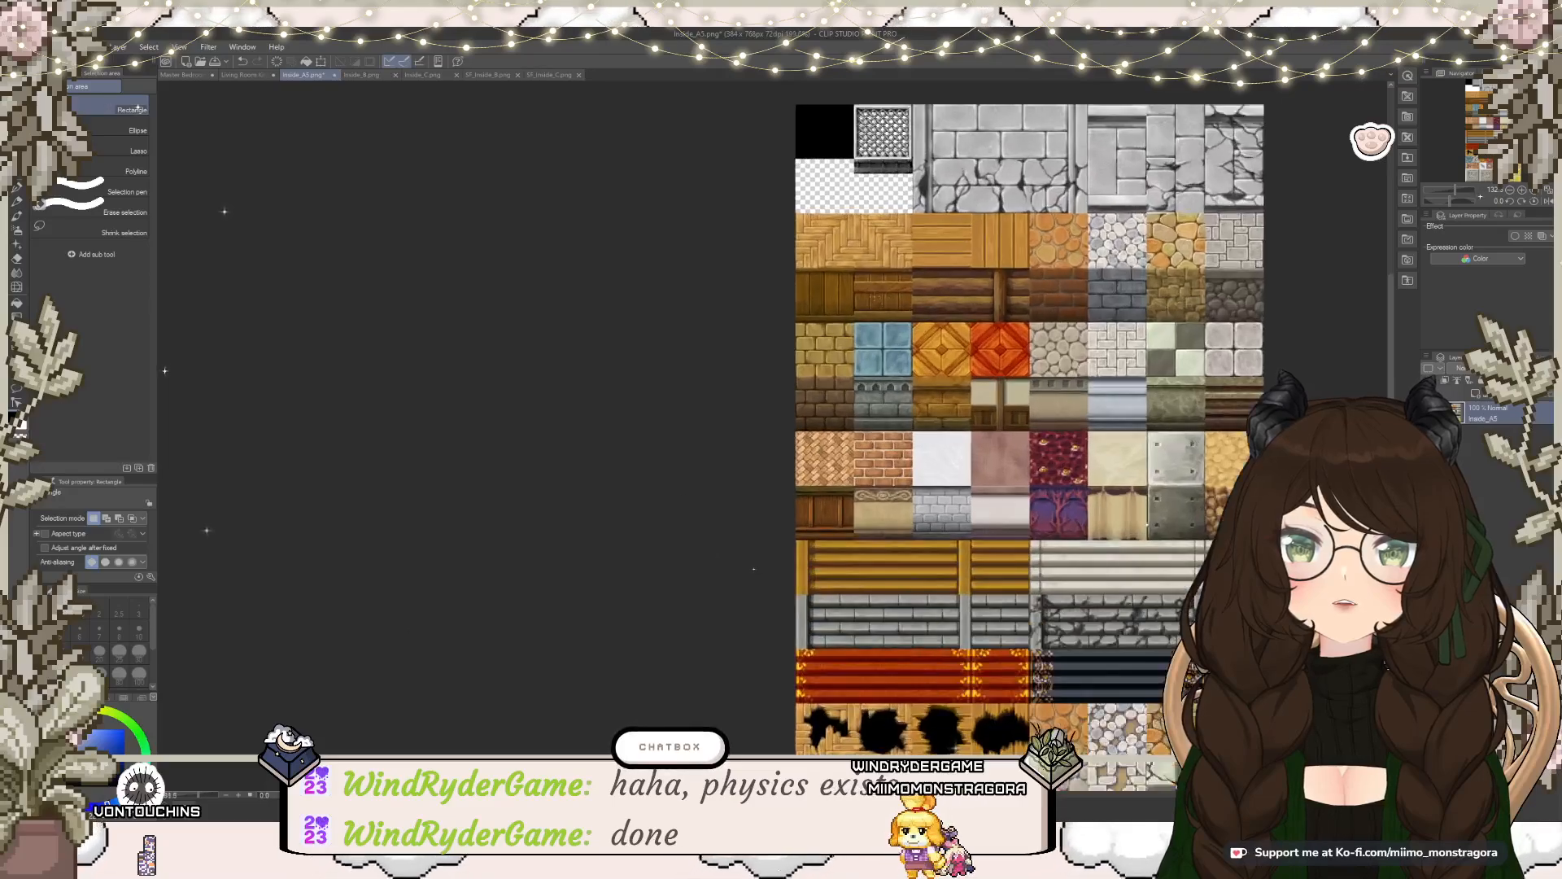
{"action": "scroll", "coordinate": [813, 302], "scroll_direction": "up", "scroll_amount": 1}
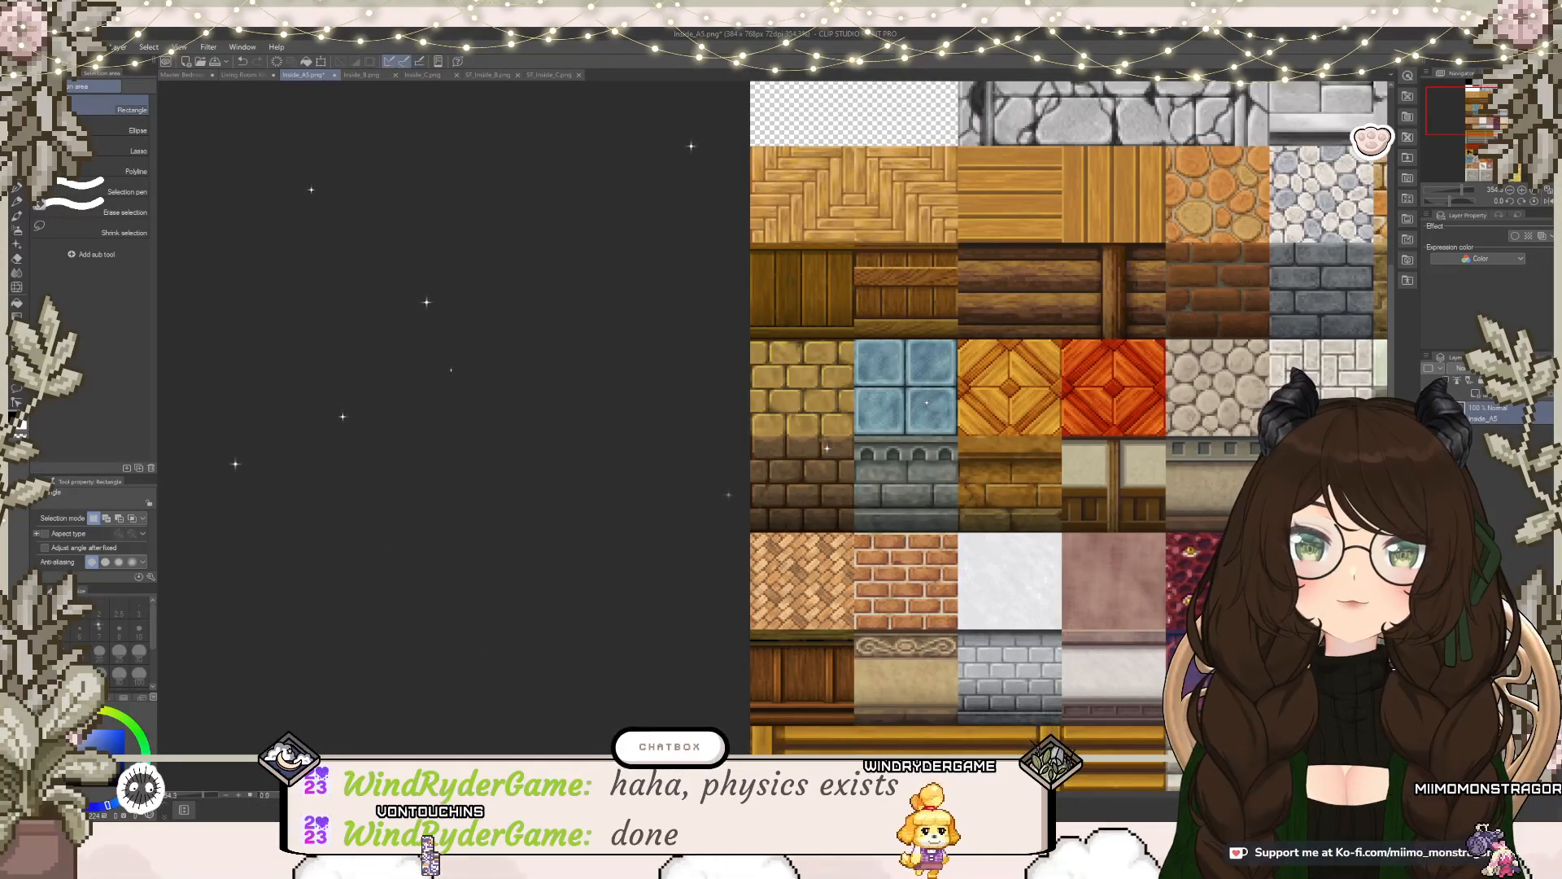
{"action": "left_click_drag", "start_coordinate": [1030, 658], "coordinate": [766, 536]}
{"action": "scroll", "coordinate": [766, 535], "scroll_direction": "down", "scroll_amount": 2}
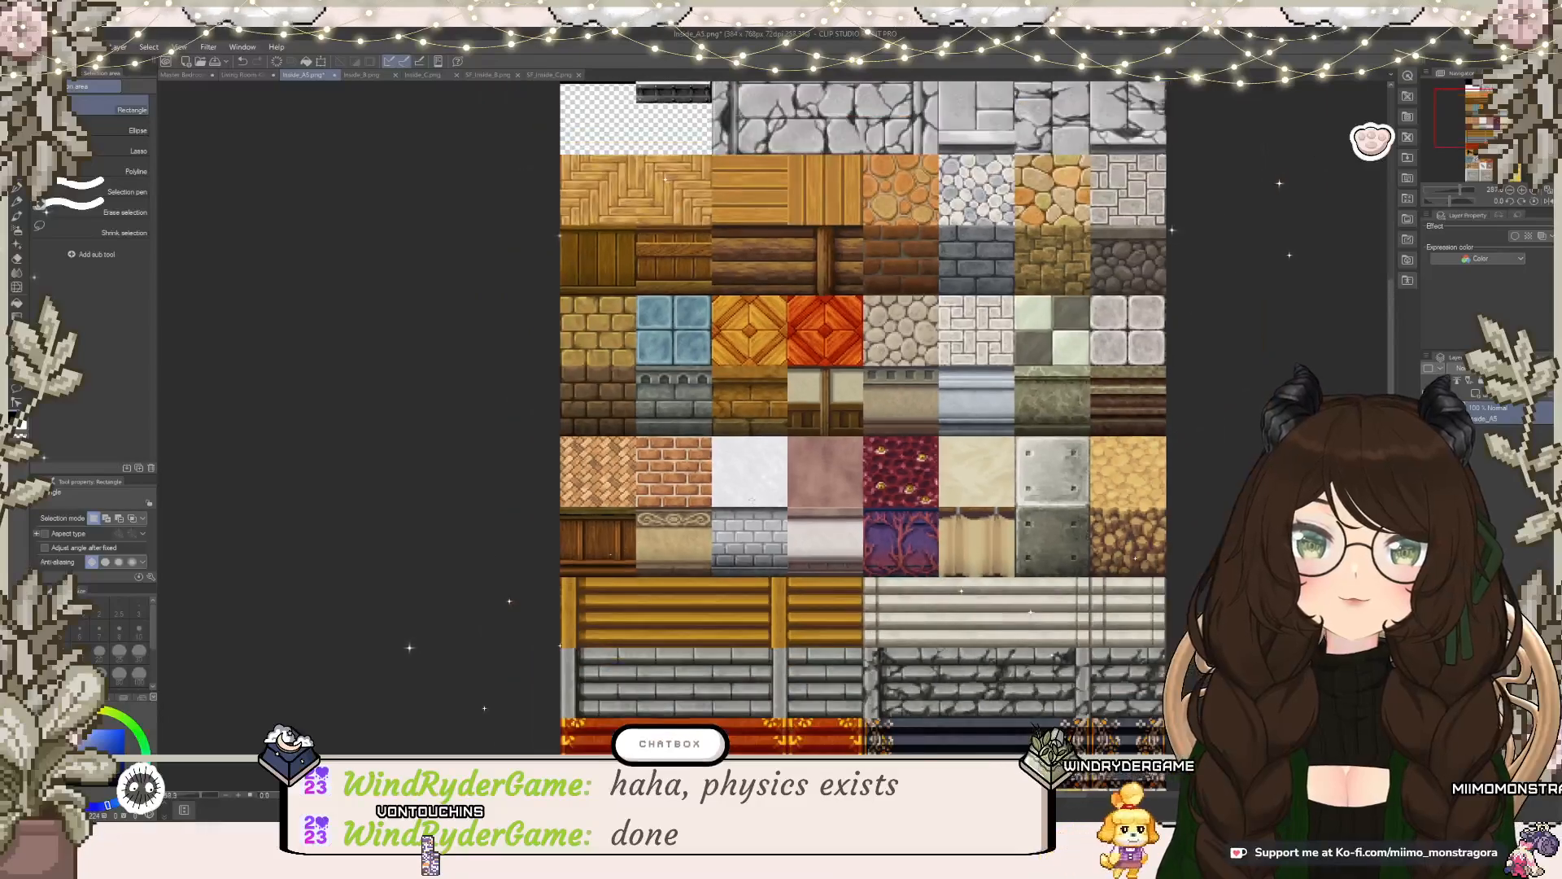
{"action": "scroll", "coordinate": [661, 333], "scroll_direction": "up", "scroll_amount": 5}
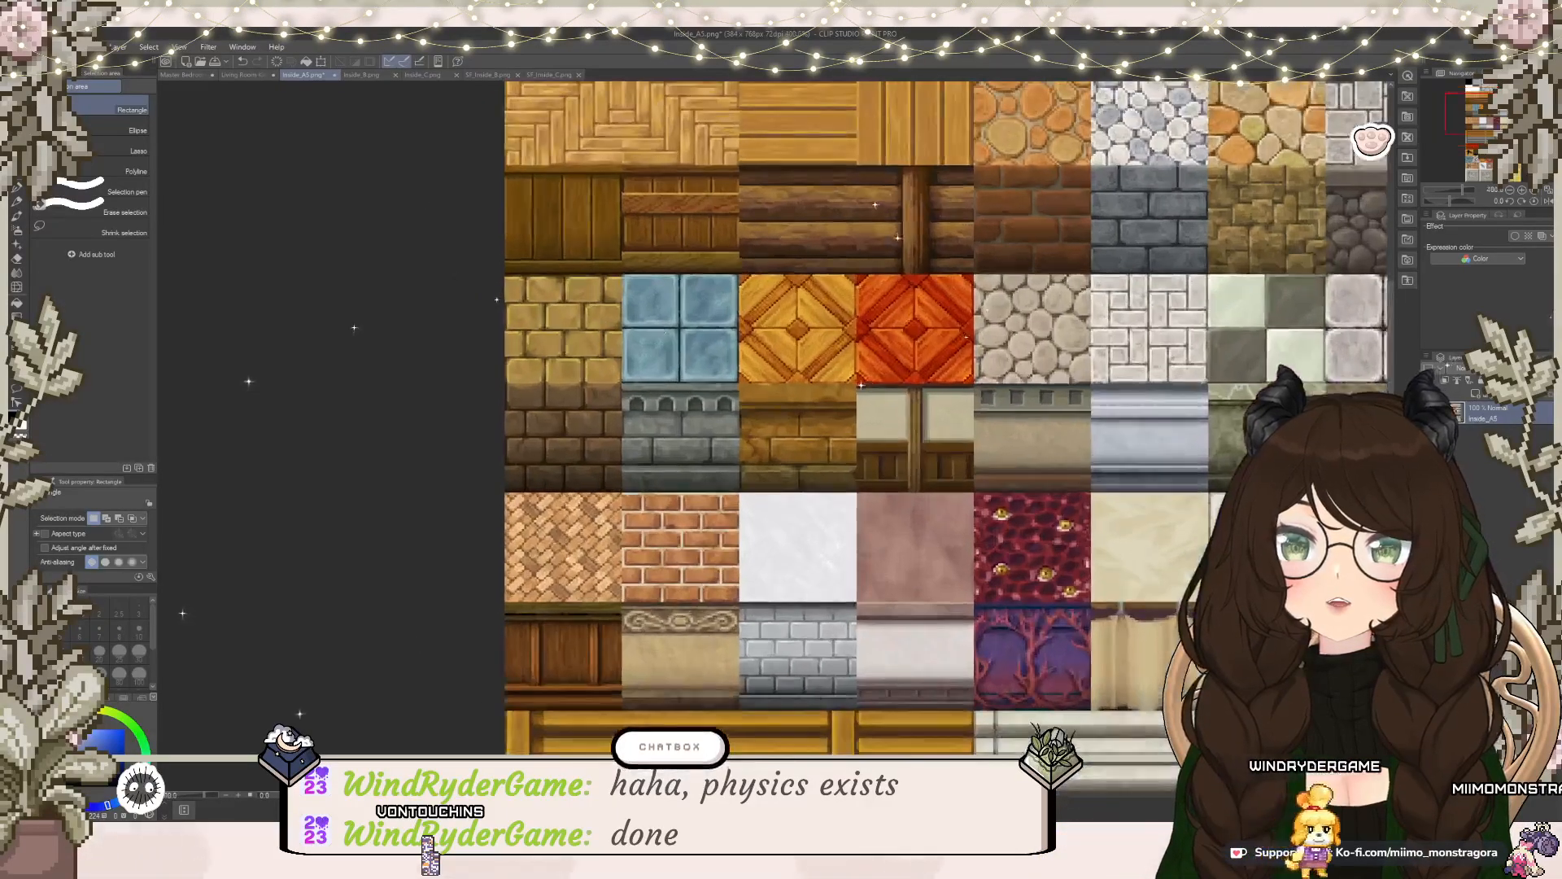
{"action": "scroll", "coordinate": [561, 323], "scroll_direction": "up", "scroll_amount": 1}
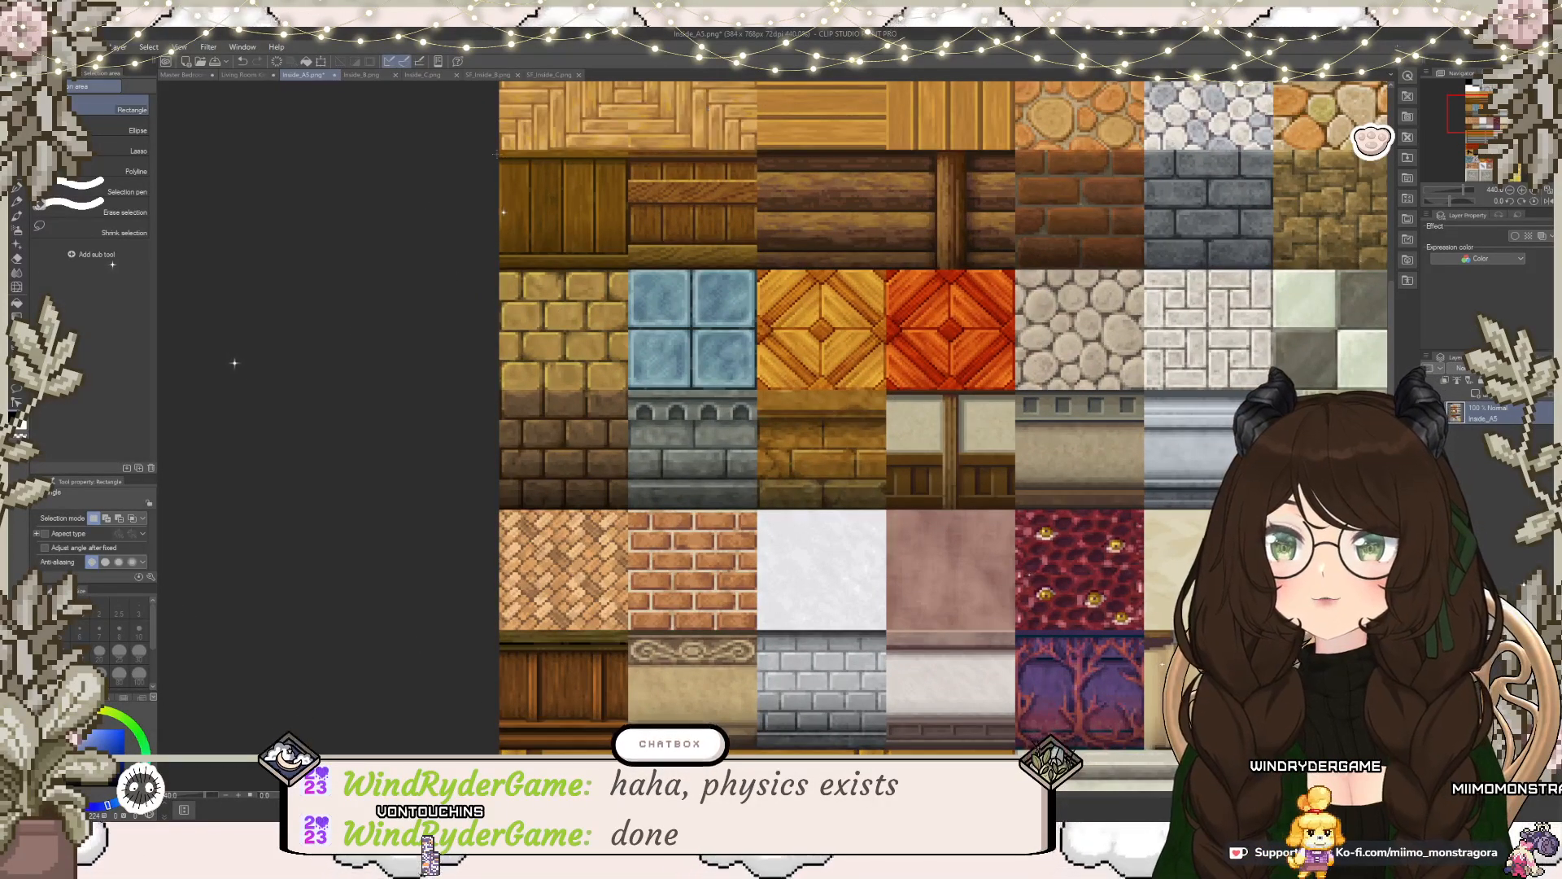
{"action": "left_click_drag", "start_coordinate": [497, 150], "coordinate": [628, 205]}
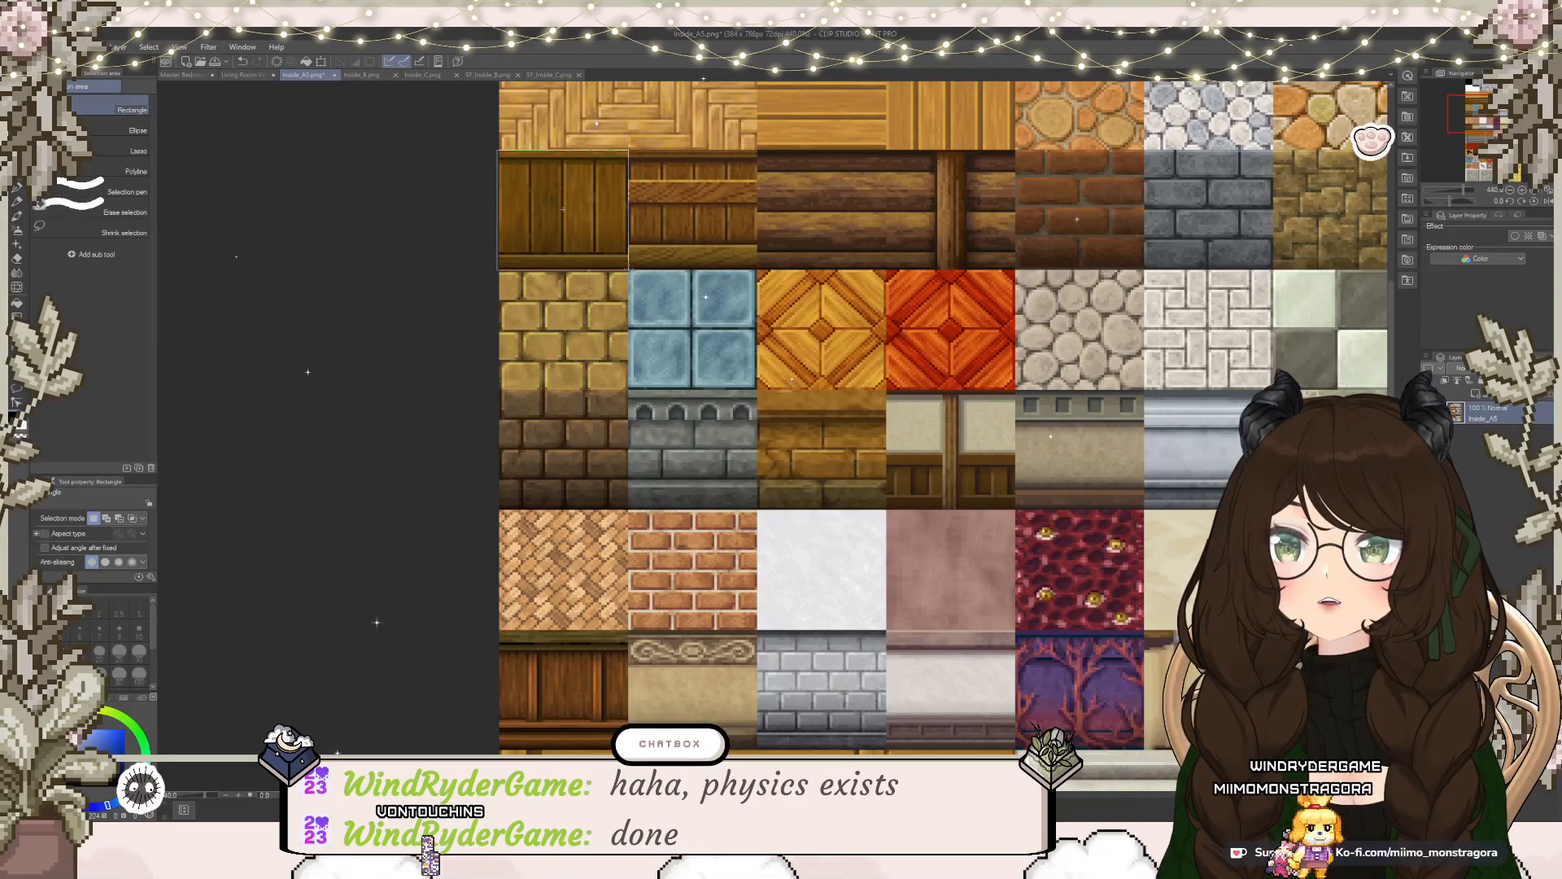
{"action": "left_click_drag", "start_coordinate": [628, 269], "coordinate": [628, 269]}
{"action": "left_click", "coordinate": [458, 289]}
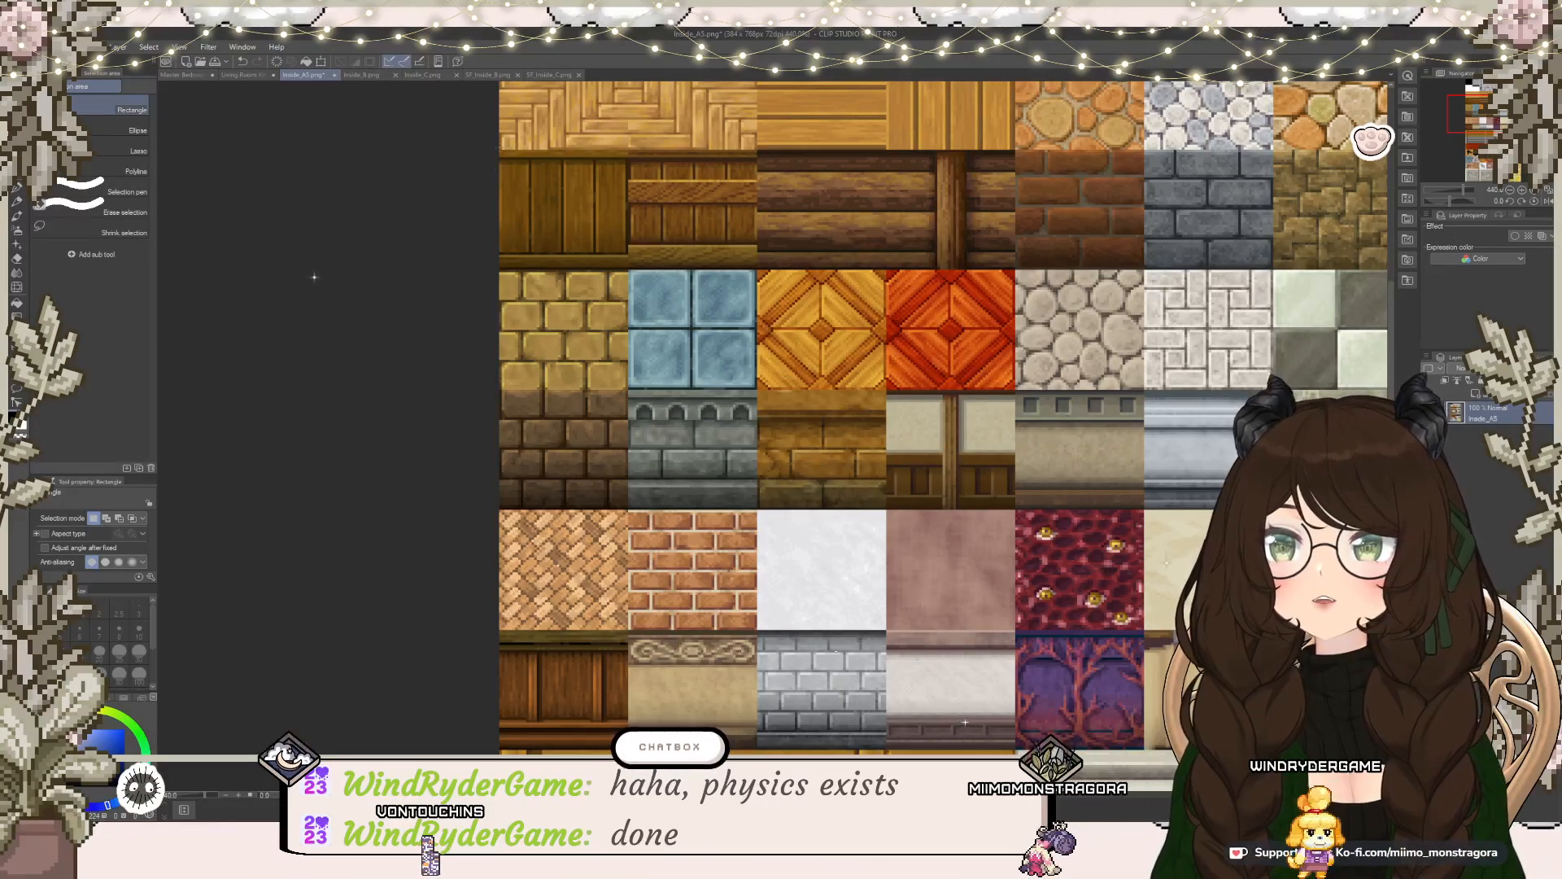
{"action": "left_click_drag", "start_coordinate": [628, 219], "coordinate": [628, 269]}
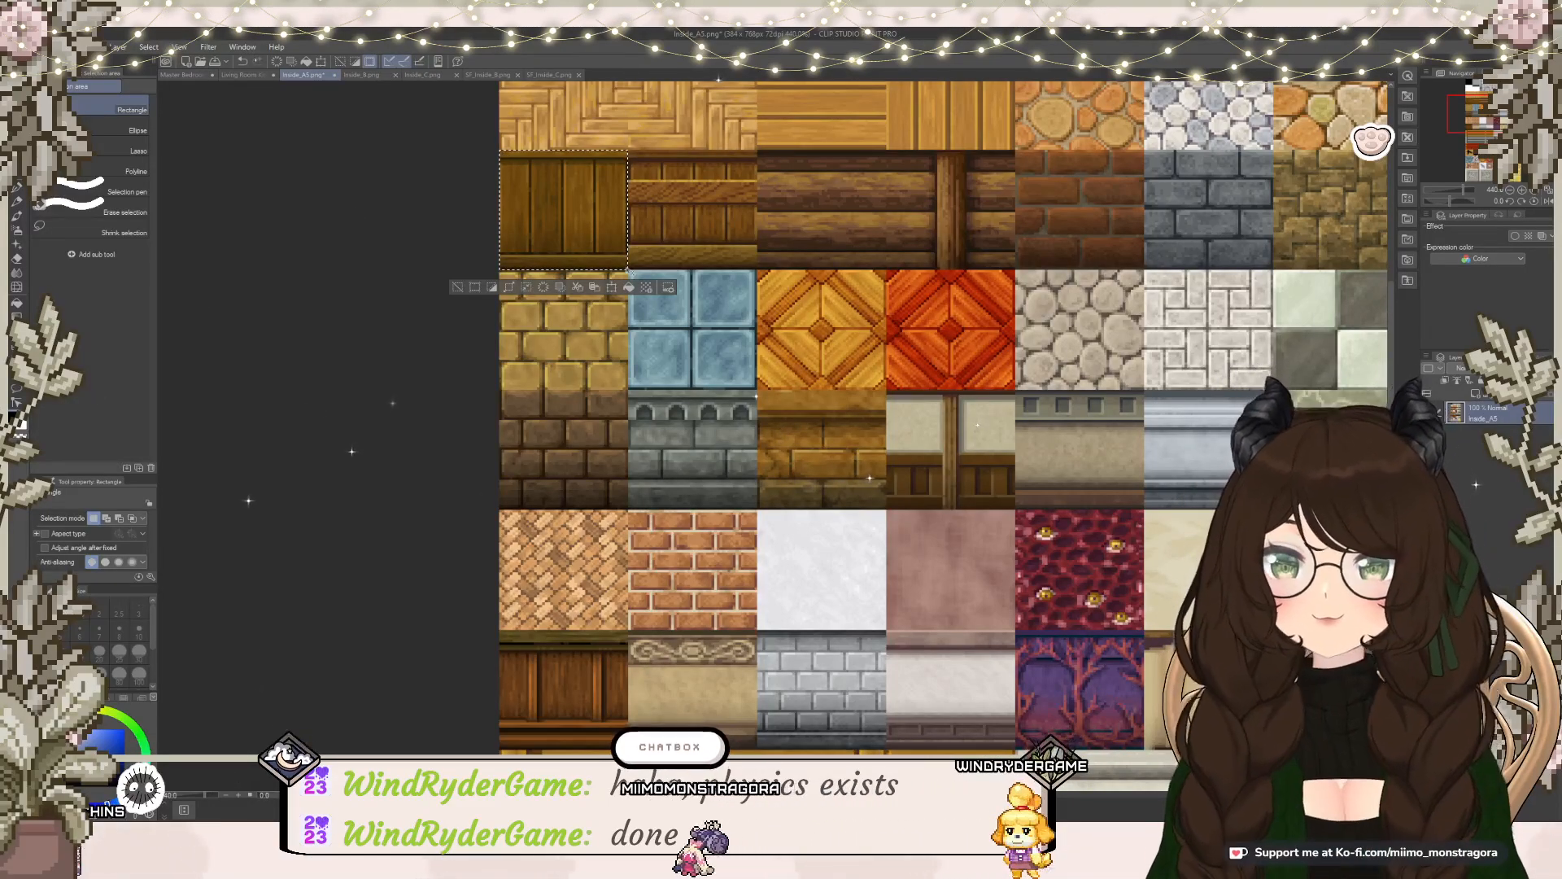
{"action": "left_click", "coordinate": [244, 74]}
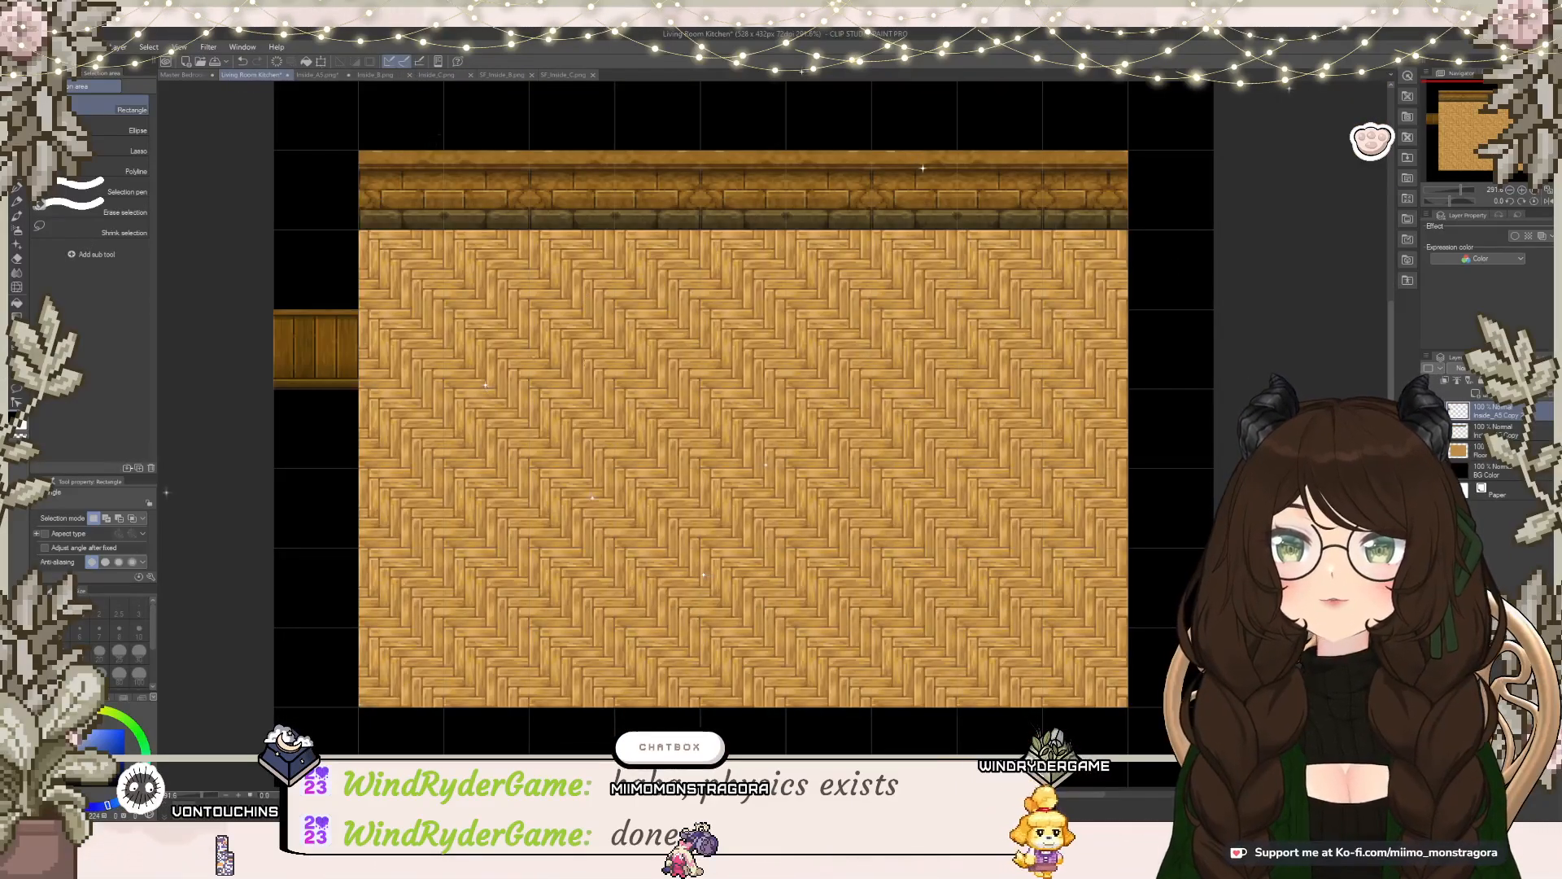
Step: Using the Master Bedroom map as reference, move the pasted plank tile into the floor's bottom-left corner and clear the selection
{"action": "left_click", "coordinate": [186, 75]}
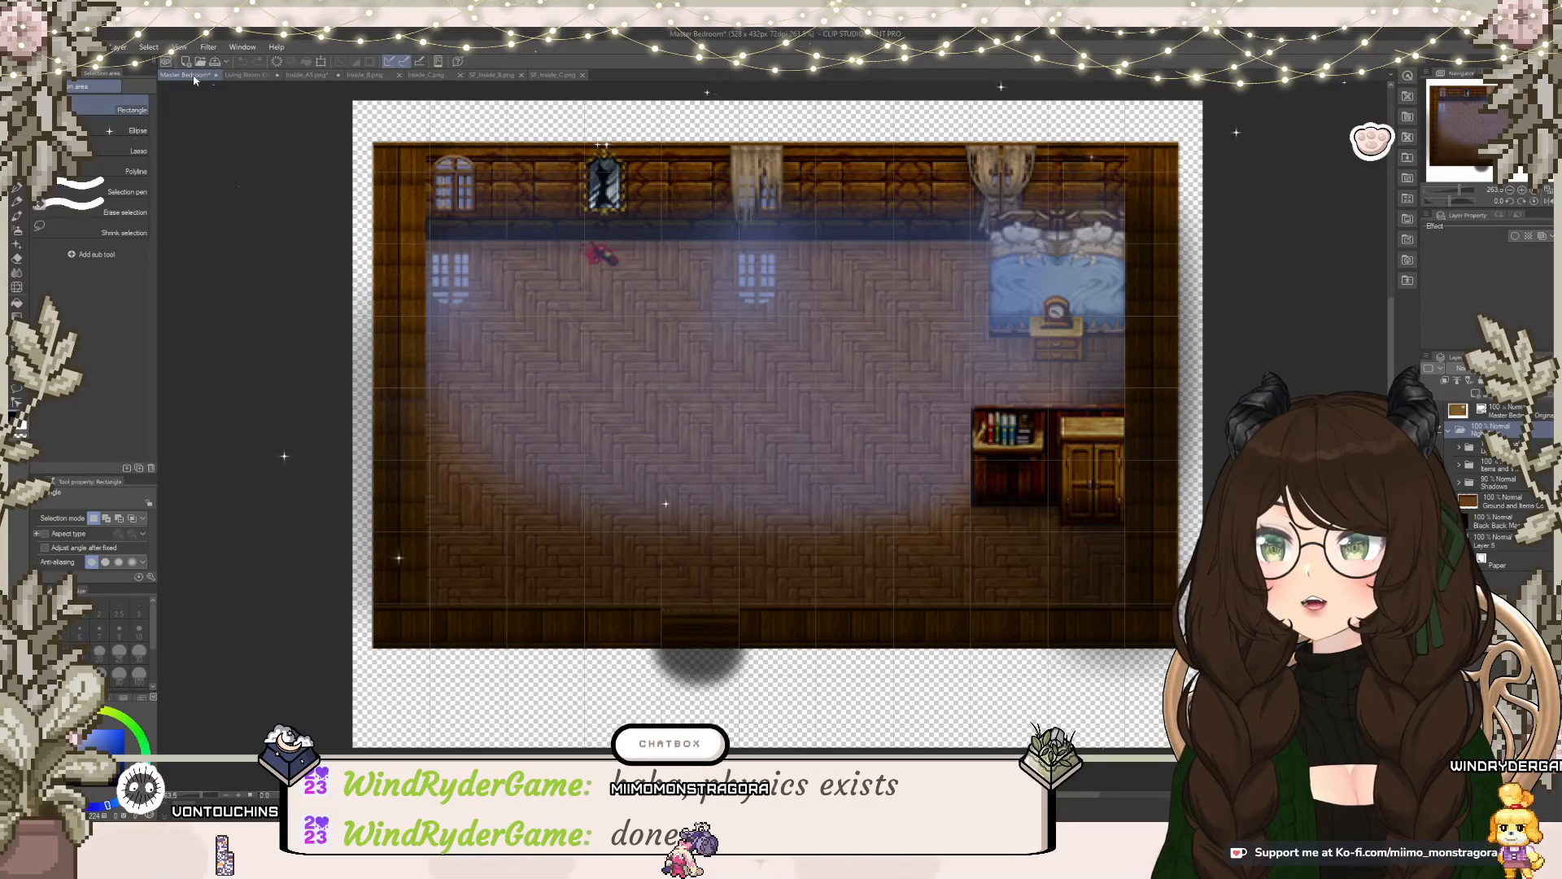
{"action": "left_click", "coordinate": [246, 76]}
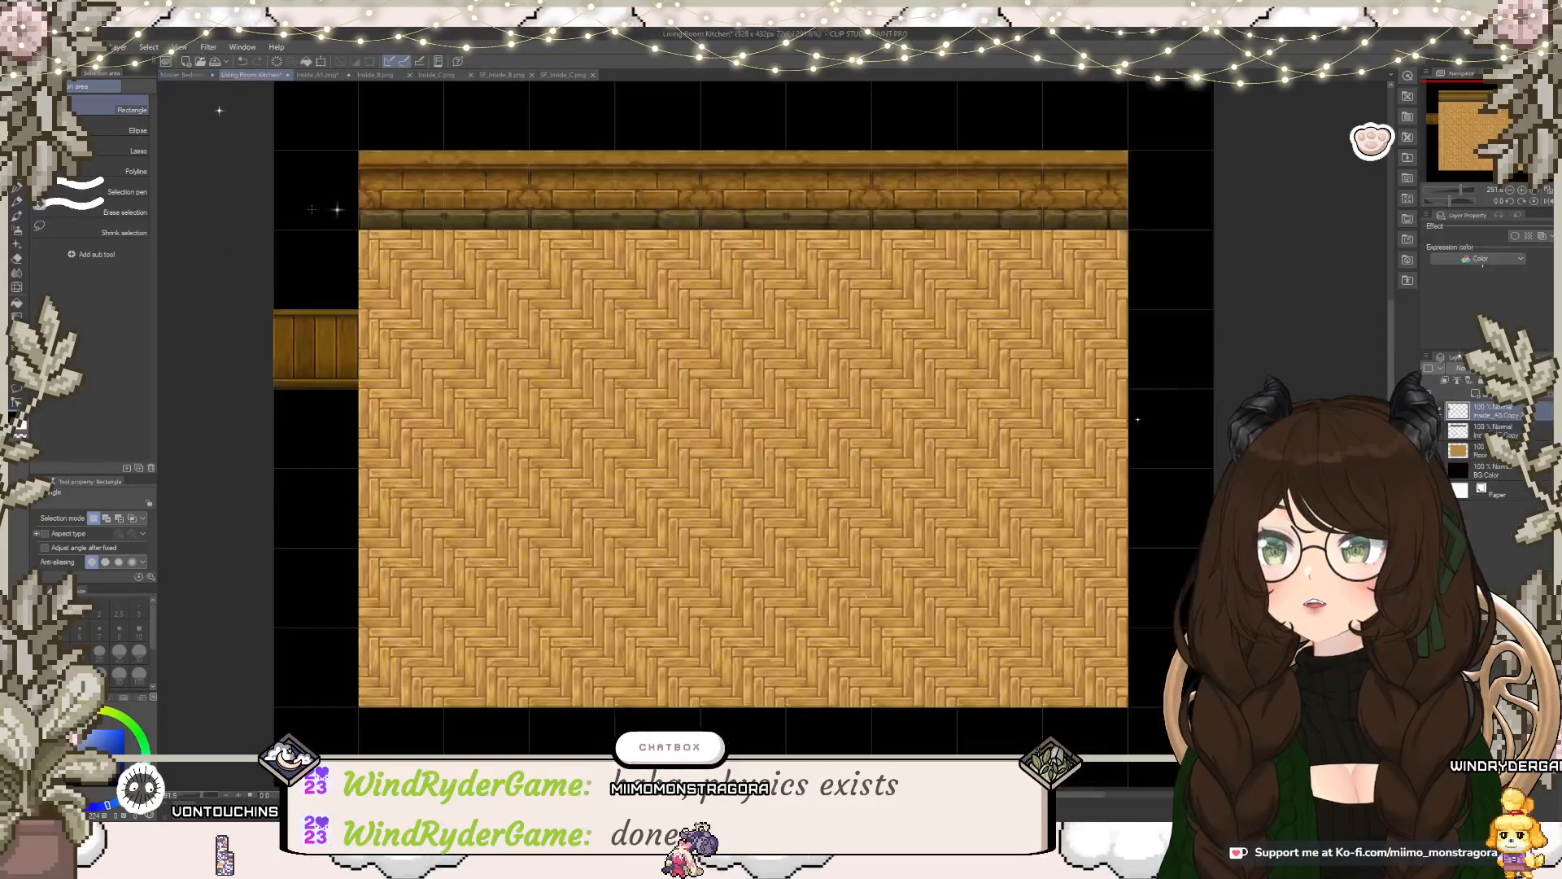
{"action": "left_click_drag", "start_coordinate": [273, 263], "coordinate": [378, 404]}
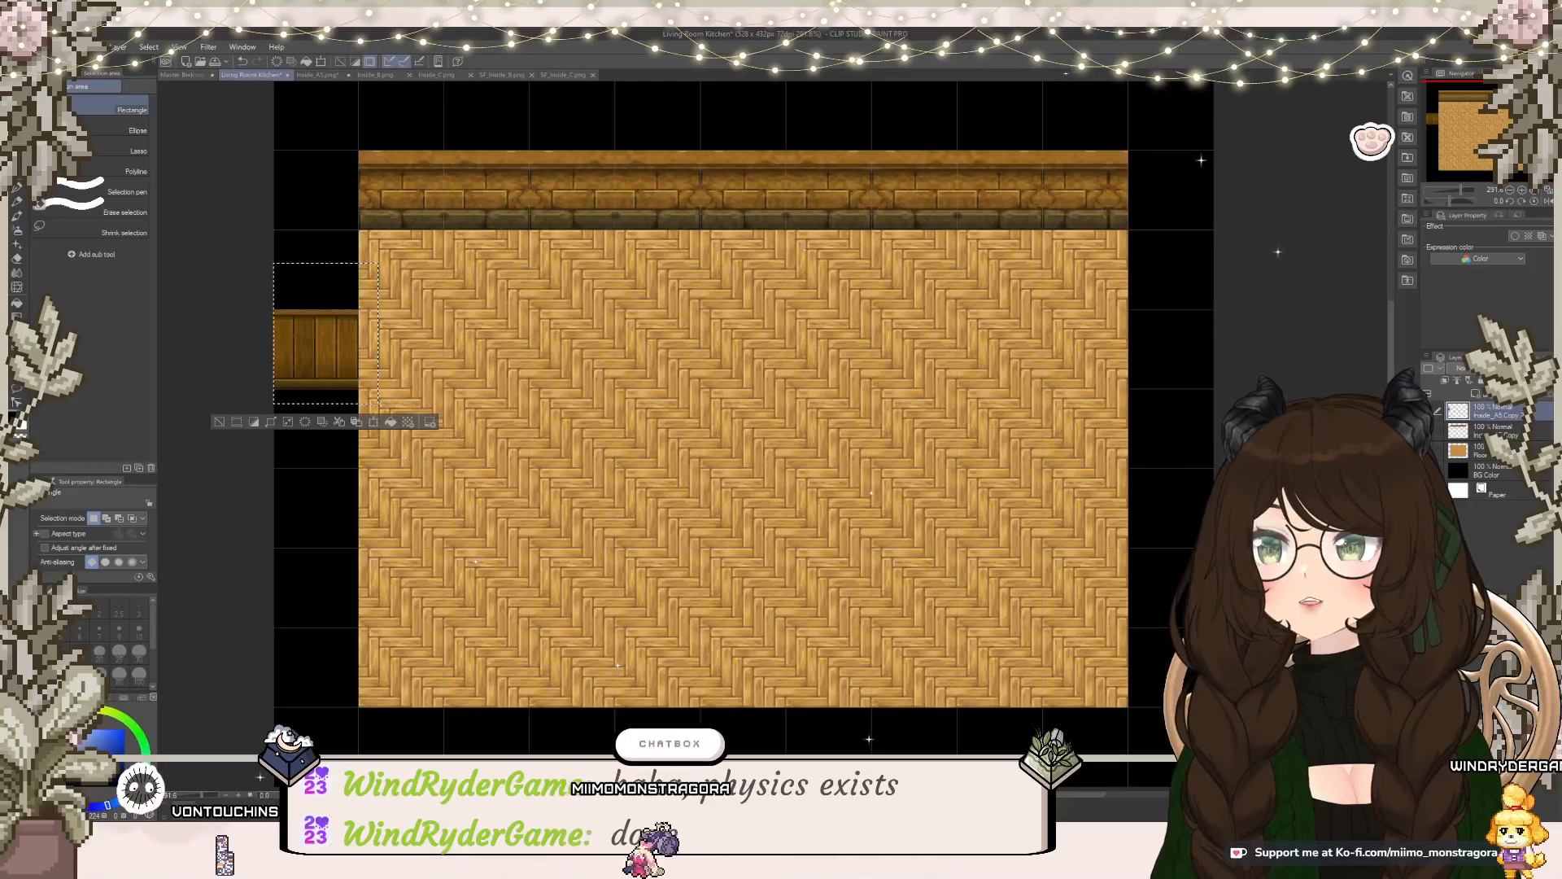
{"action": "mouse_move", "coordinate": [327, 350]}
{"action": "left_mouse_down"}
{"action": "mouse_move", "coordinate": [325, 424]}
{"action": "mouse_move", "coordinate": [305, 352]}
{"action": "left_mouse_up"}
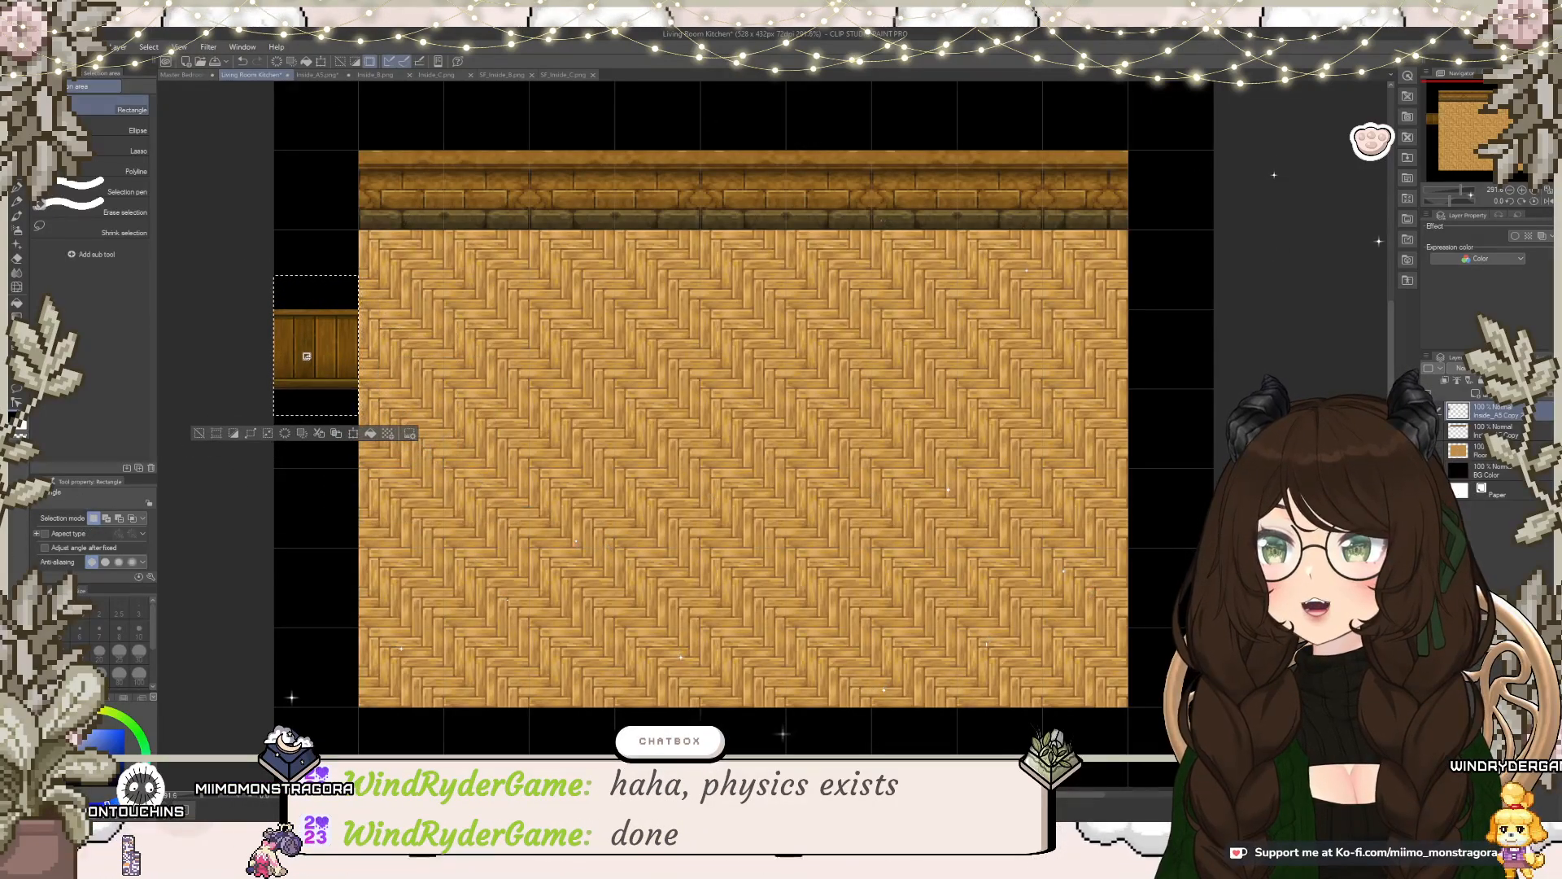
{"action": "left_click", "coordinate": [204, 427]}
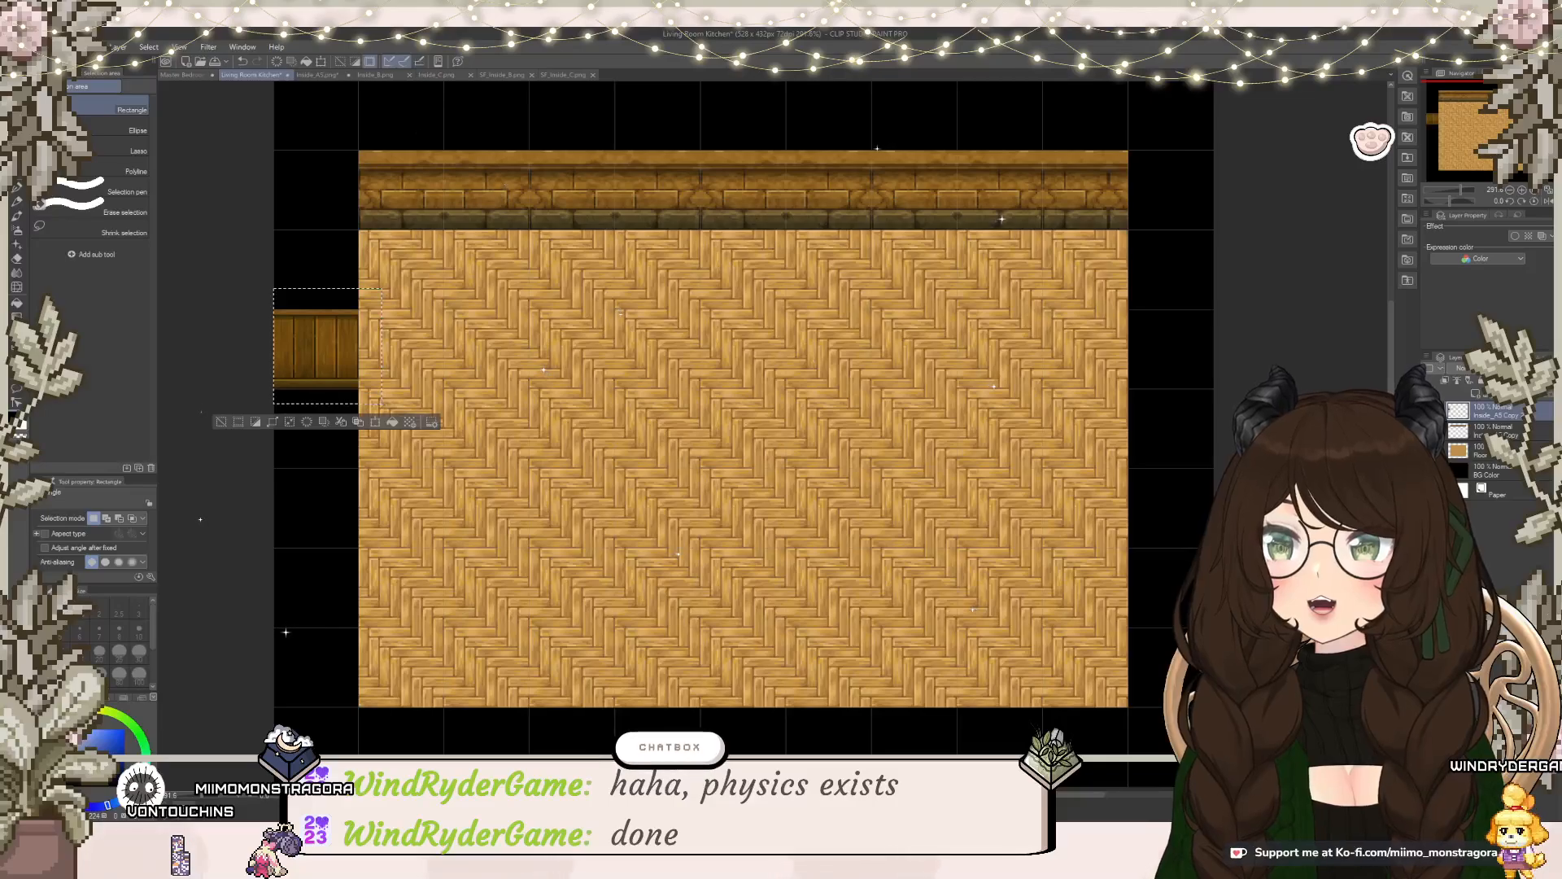
{"action": "left_click", "coordinate": [379, 425]}
{"action": "left_click_drag", "start_coordinate": [300, 367], "coordinate": [394, 668]}
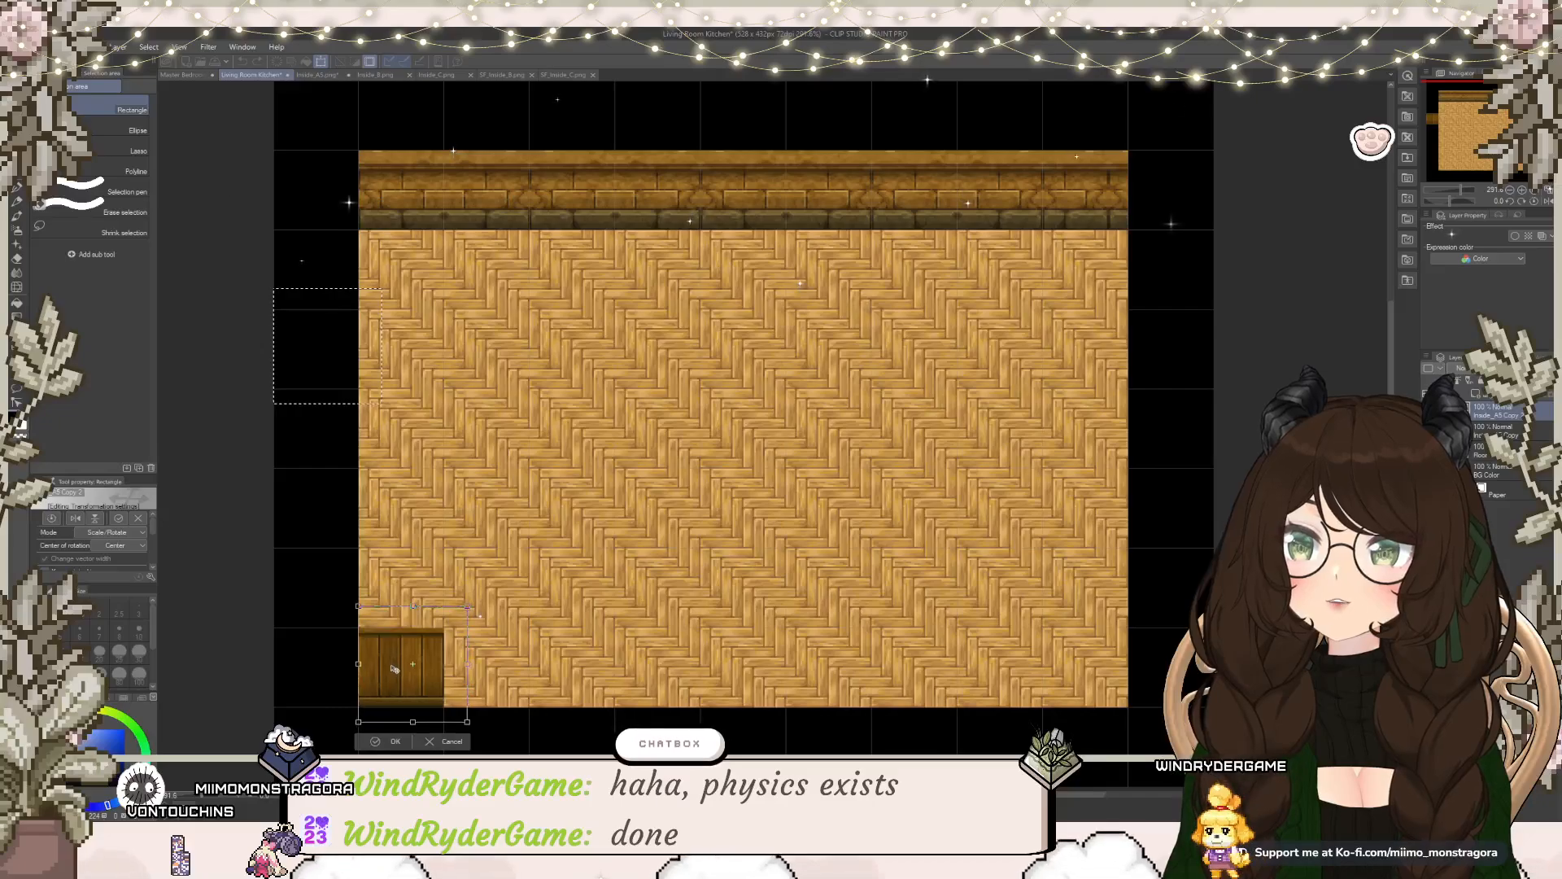
{"action": "left_click", "coordinate": [390, 740]}
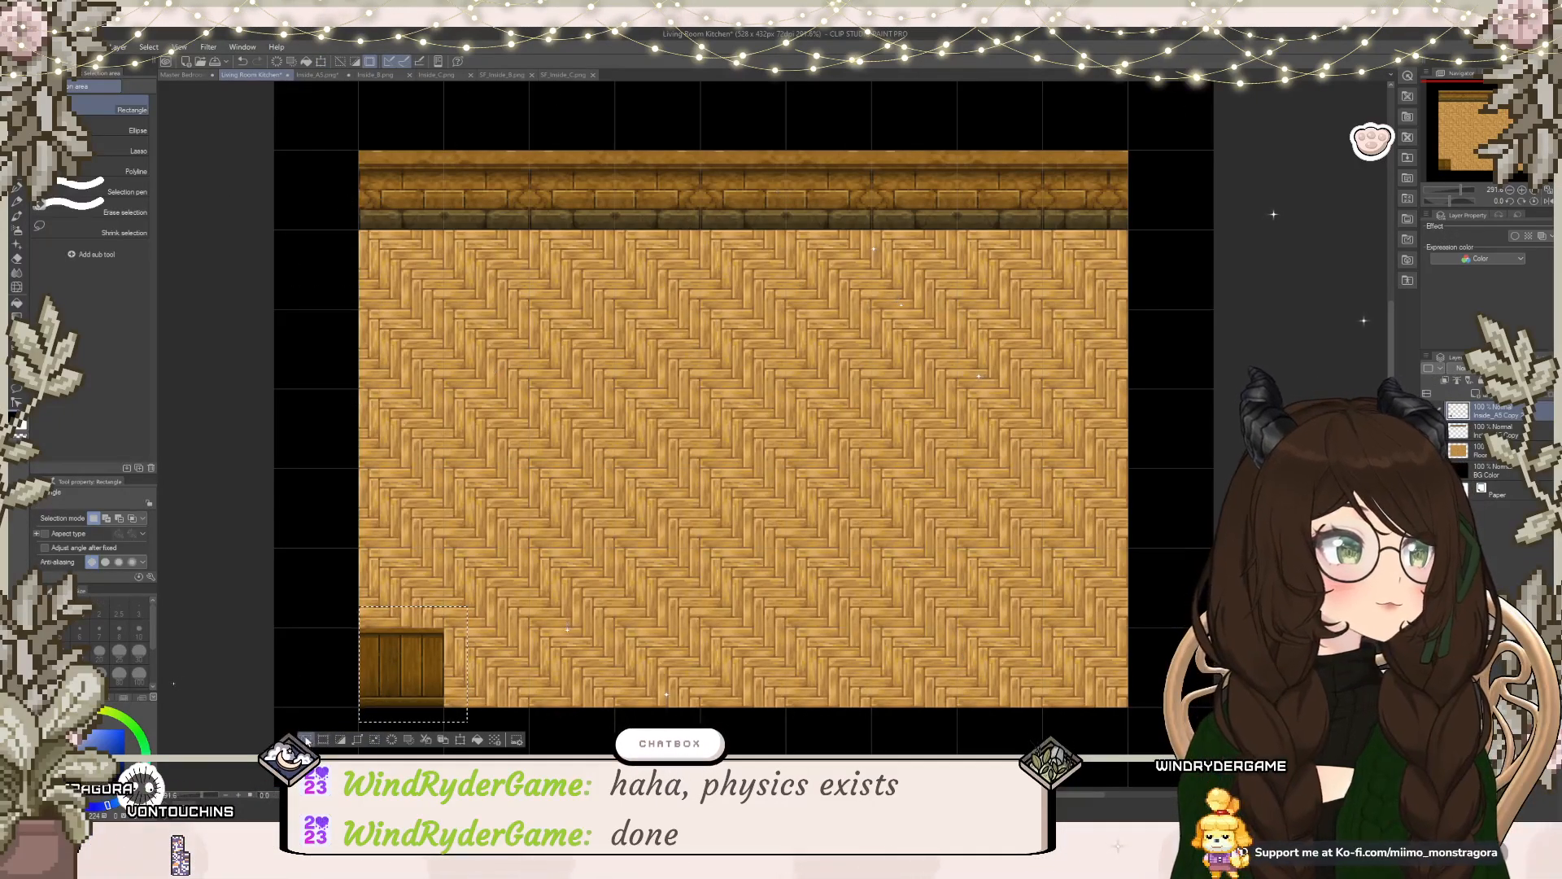
{"action": "key", "text": "ctrl+d"}
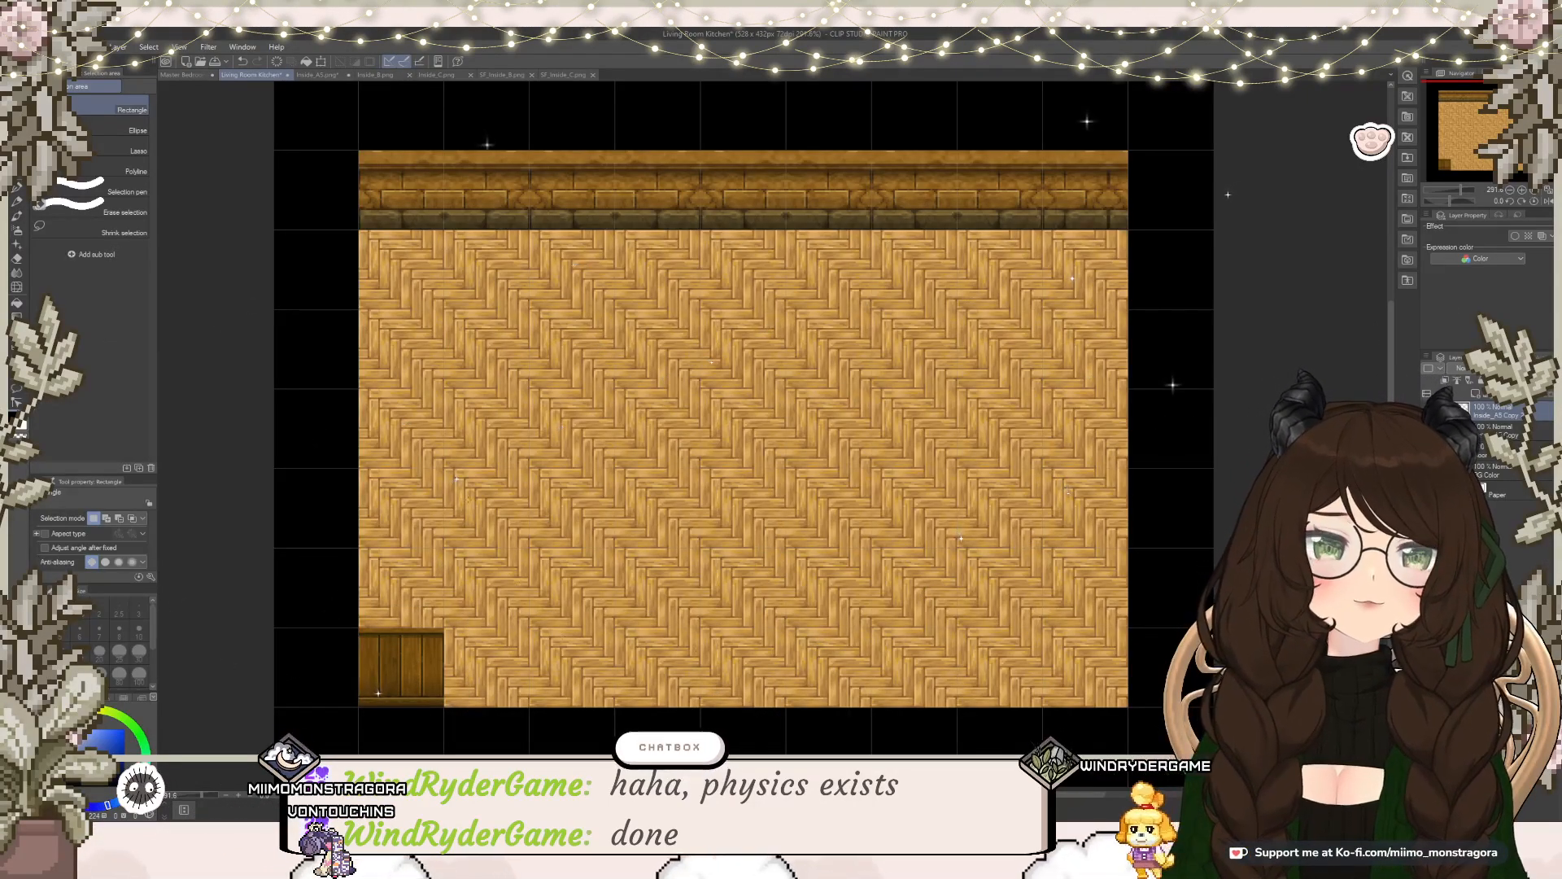
Step: Compare with the Master Bedroom map, then place a copy of the corner plank tile directly to its right in the Living Room Kitchen map
{"action": "left_click", "coordinate": [190, 75]}
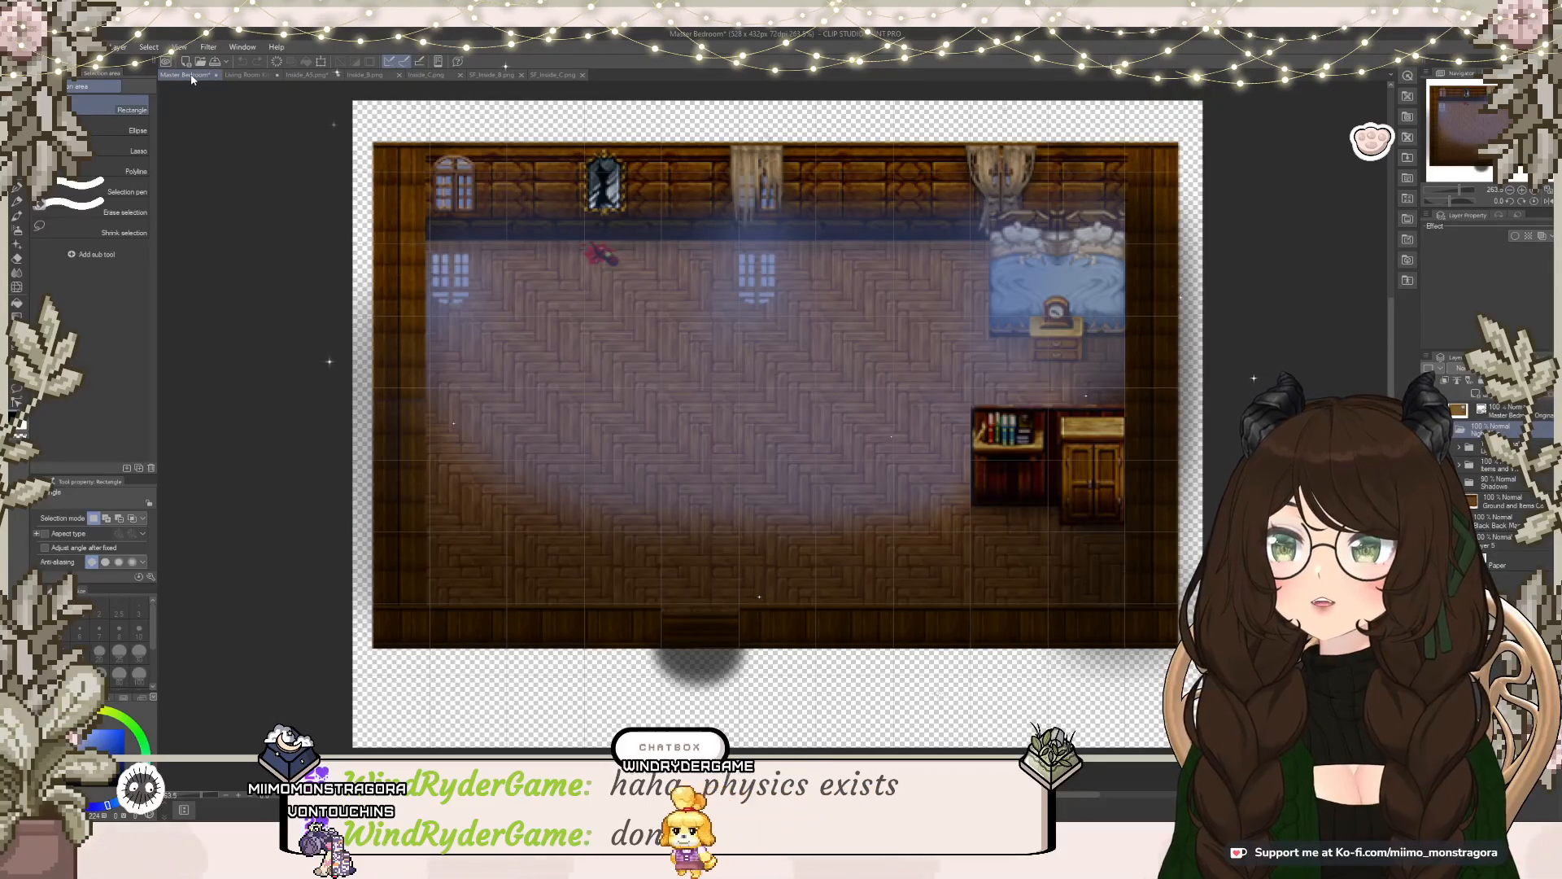
{"action": "left_click", "coordinate": [228, 75]}
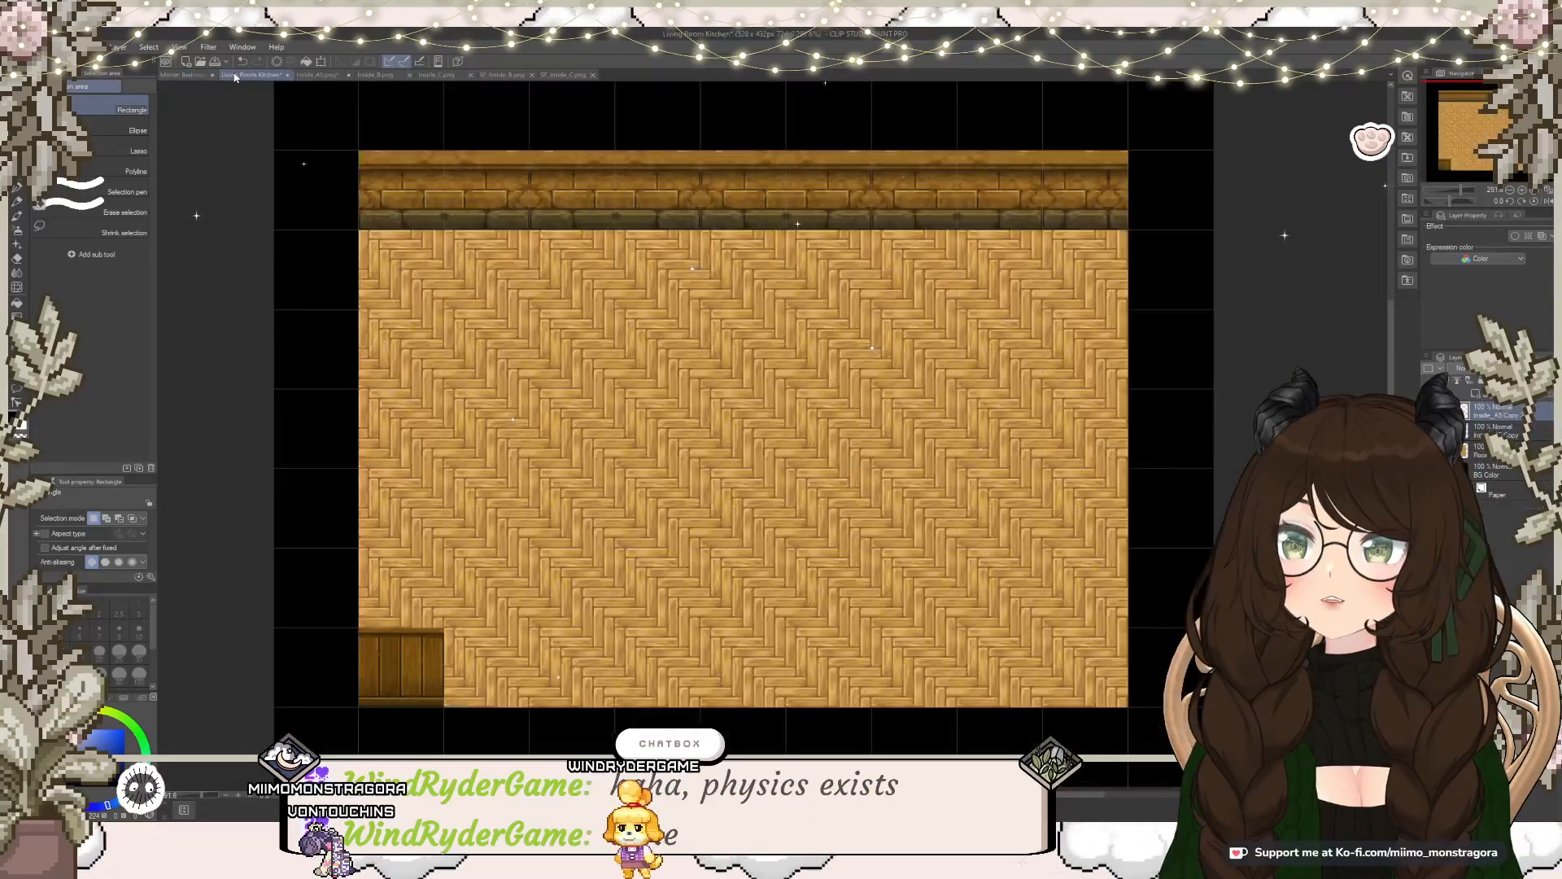
{"action": "left_click", "coordinate": [191, 75]}
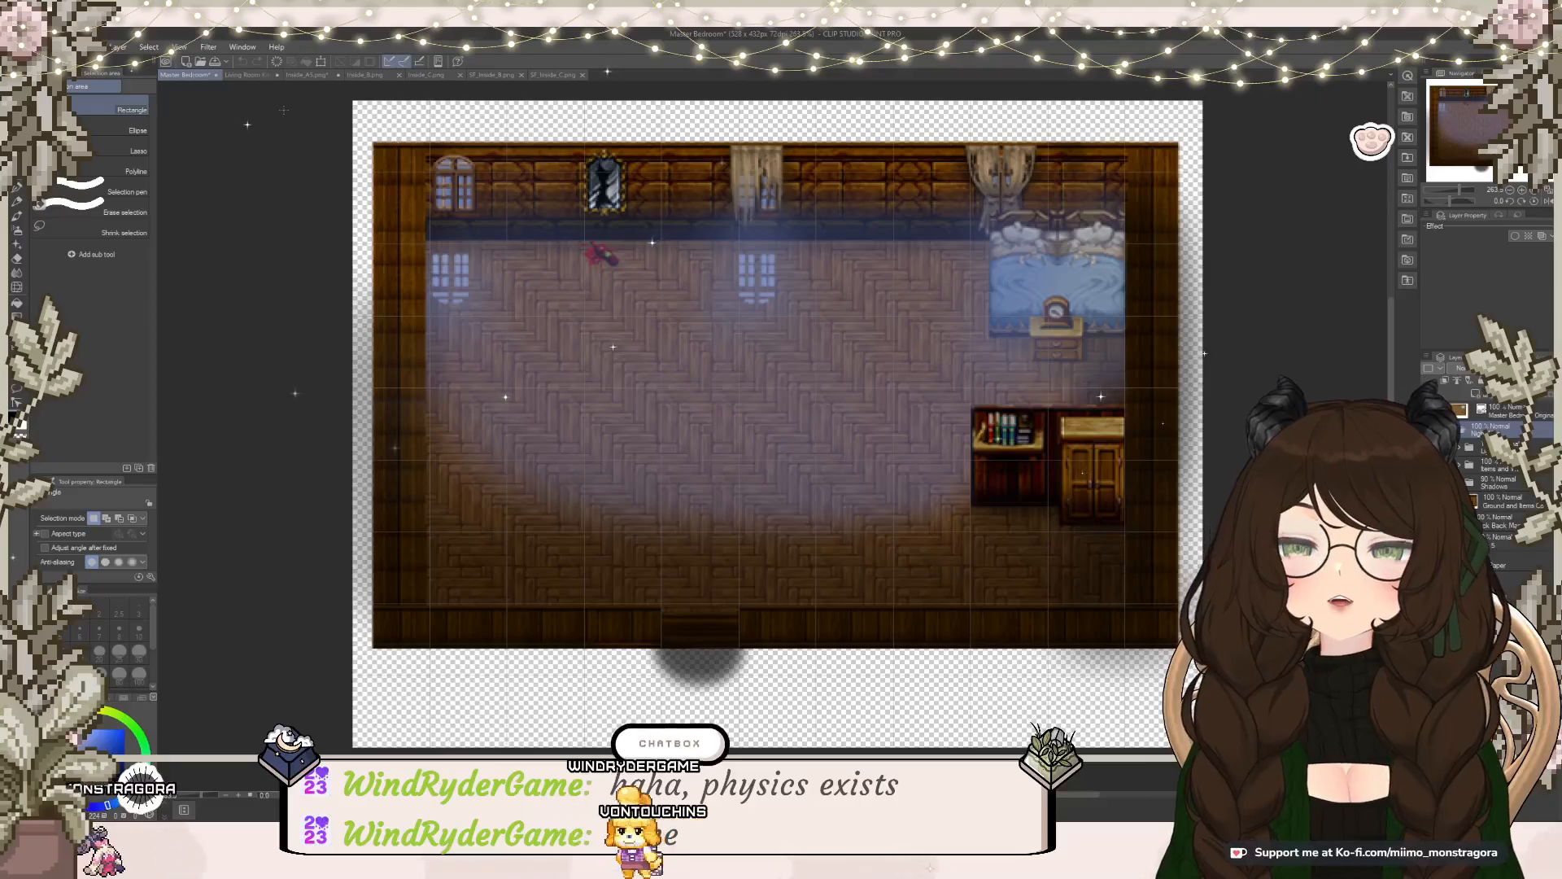
{"action": "left_click", "coordinate": [238, 75]}
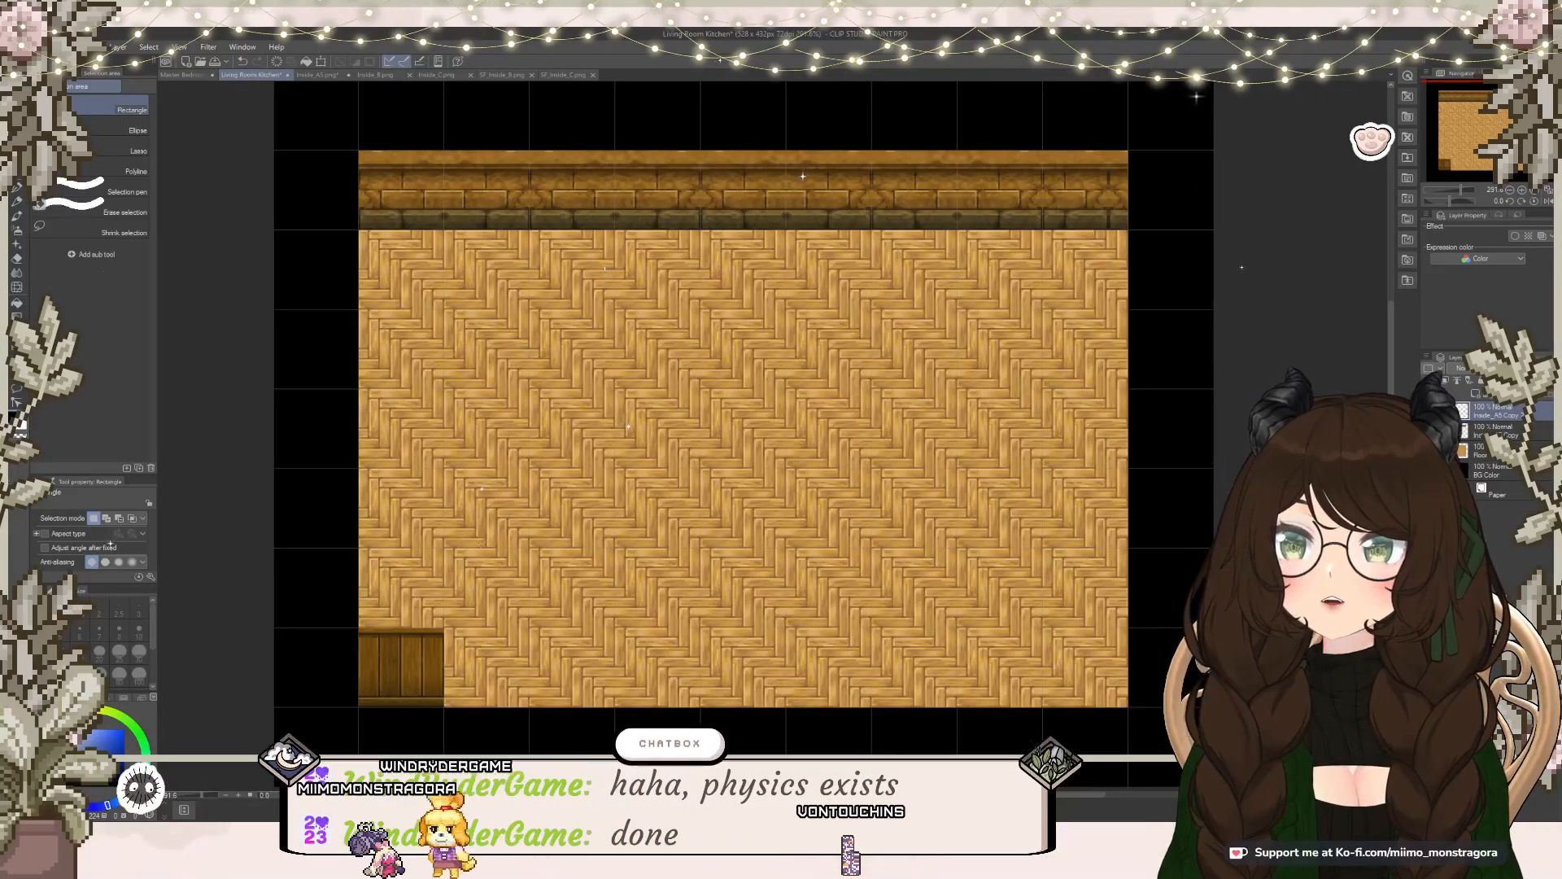
{"action": "left_click_drag", "start_coordinate": [348, 605], "coordinate": [458, 718]}
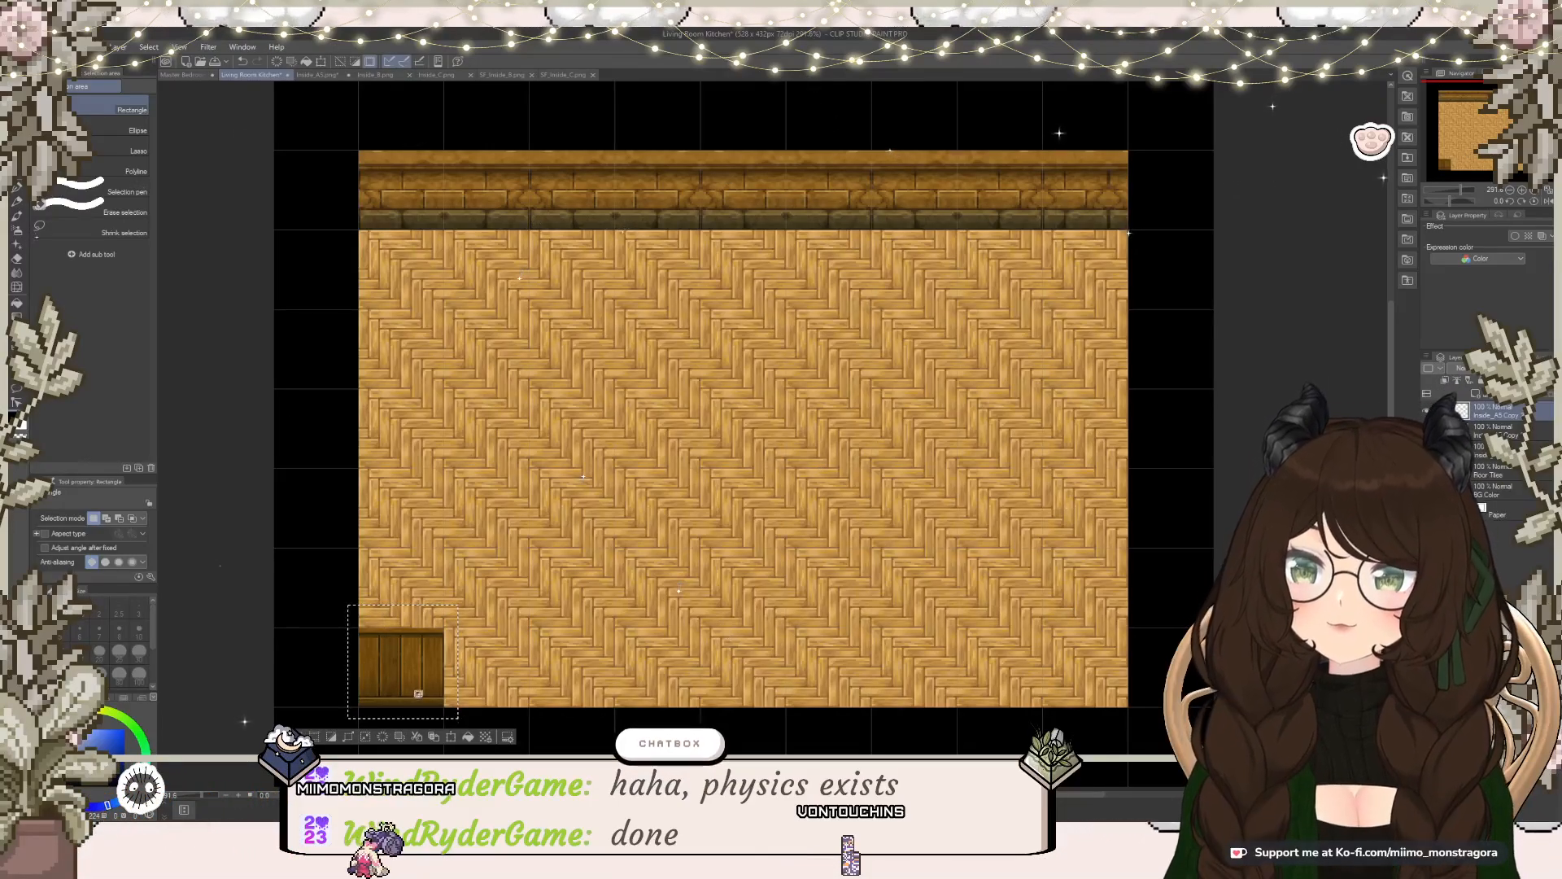
{"action": "key", "text": "ctrl+t"}
{"action": "left_click_drag", "start_coordinate": [403, 690], "coordinate": [488, 689]}
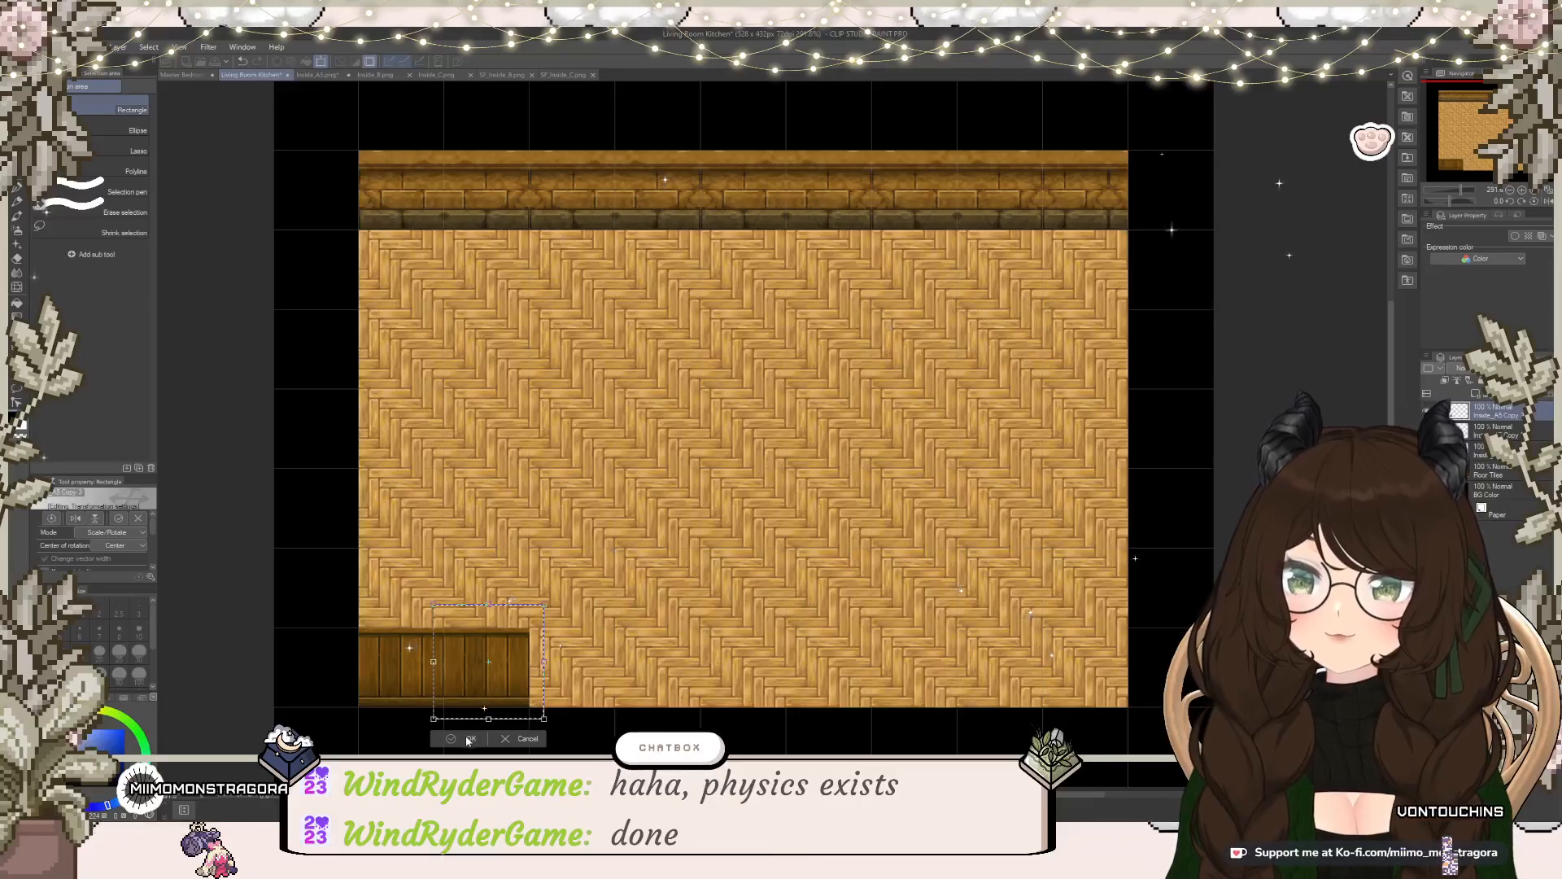
{"action": "key", "text": "Return"}
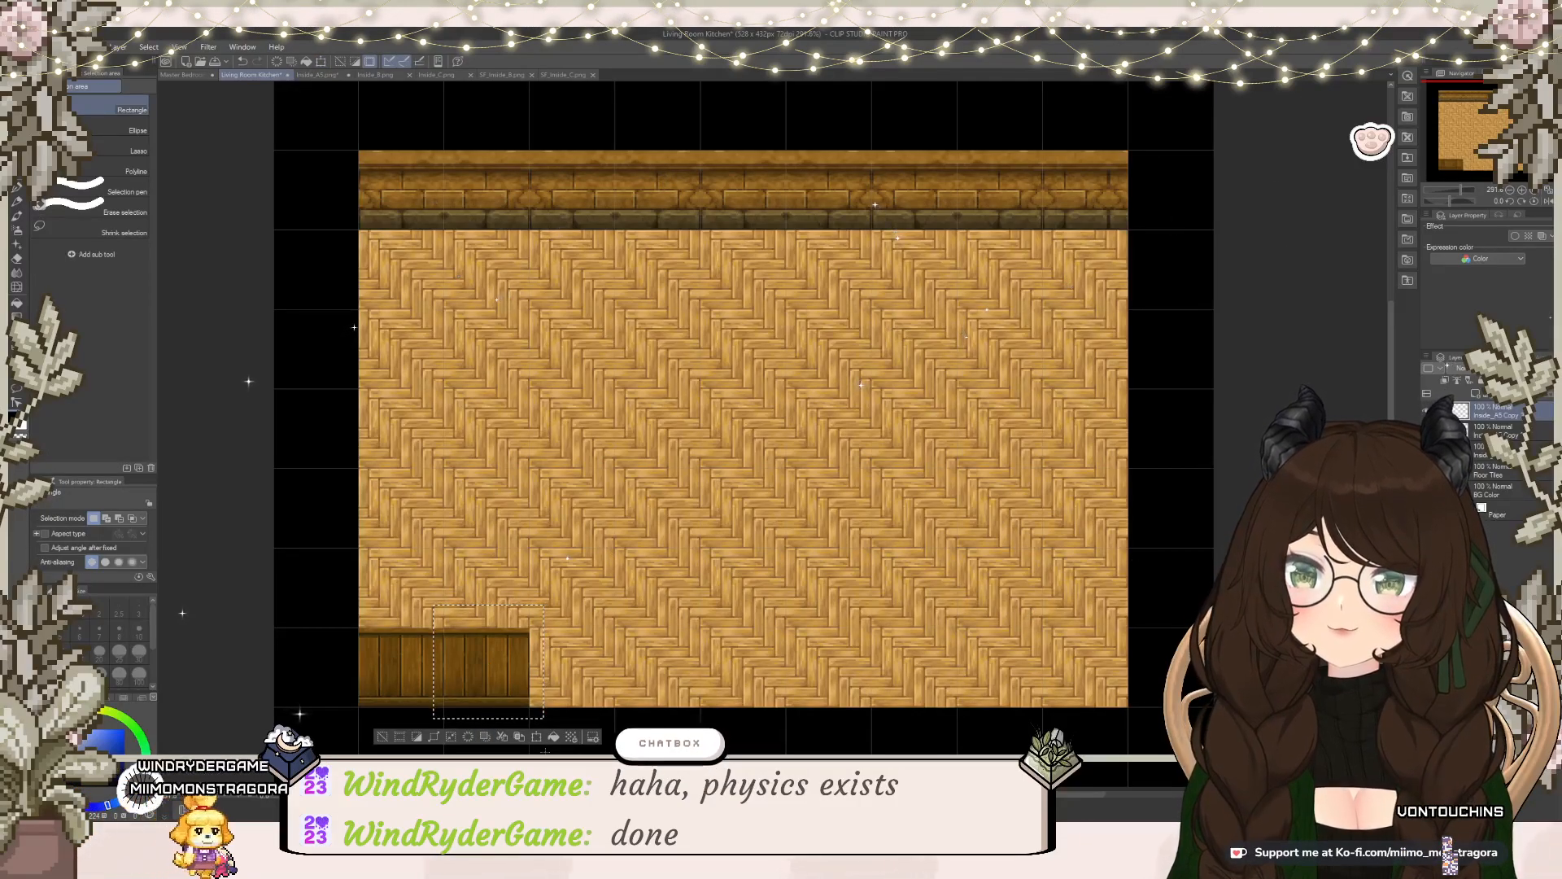
Step: Add two more plank tile copies in a row so the bottom wall spans four tiles, and clear the selection
{"action": "key", "text": "ctrl+t"}
{"action": "left_click_drag", "start_coordinate": [459, 676], "coordinate": [545, 677]}
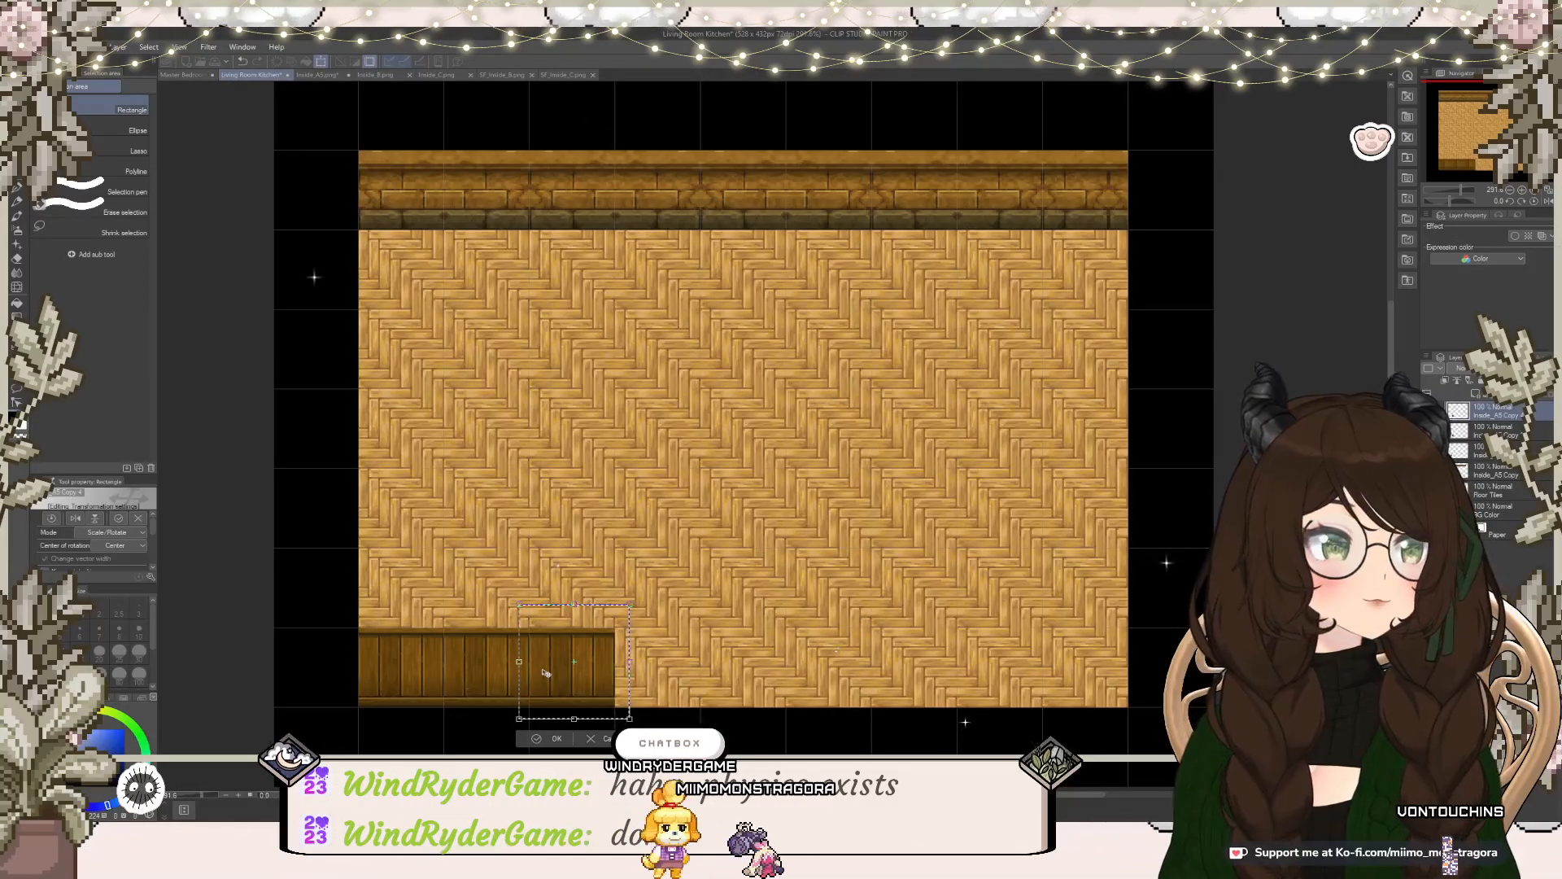
{"action": "key", "text": "Return"}
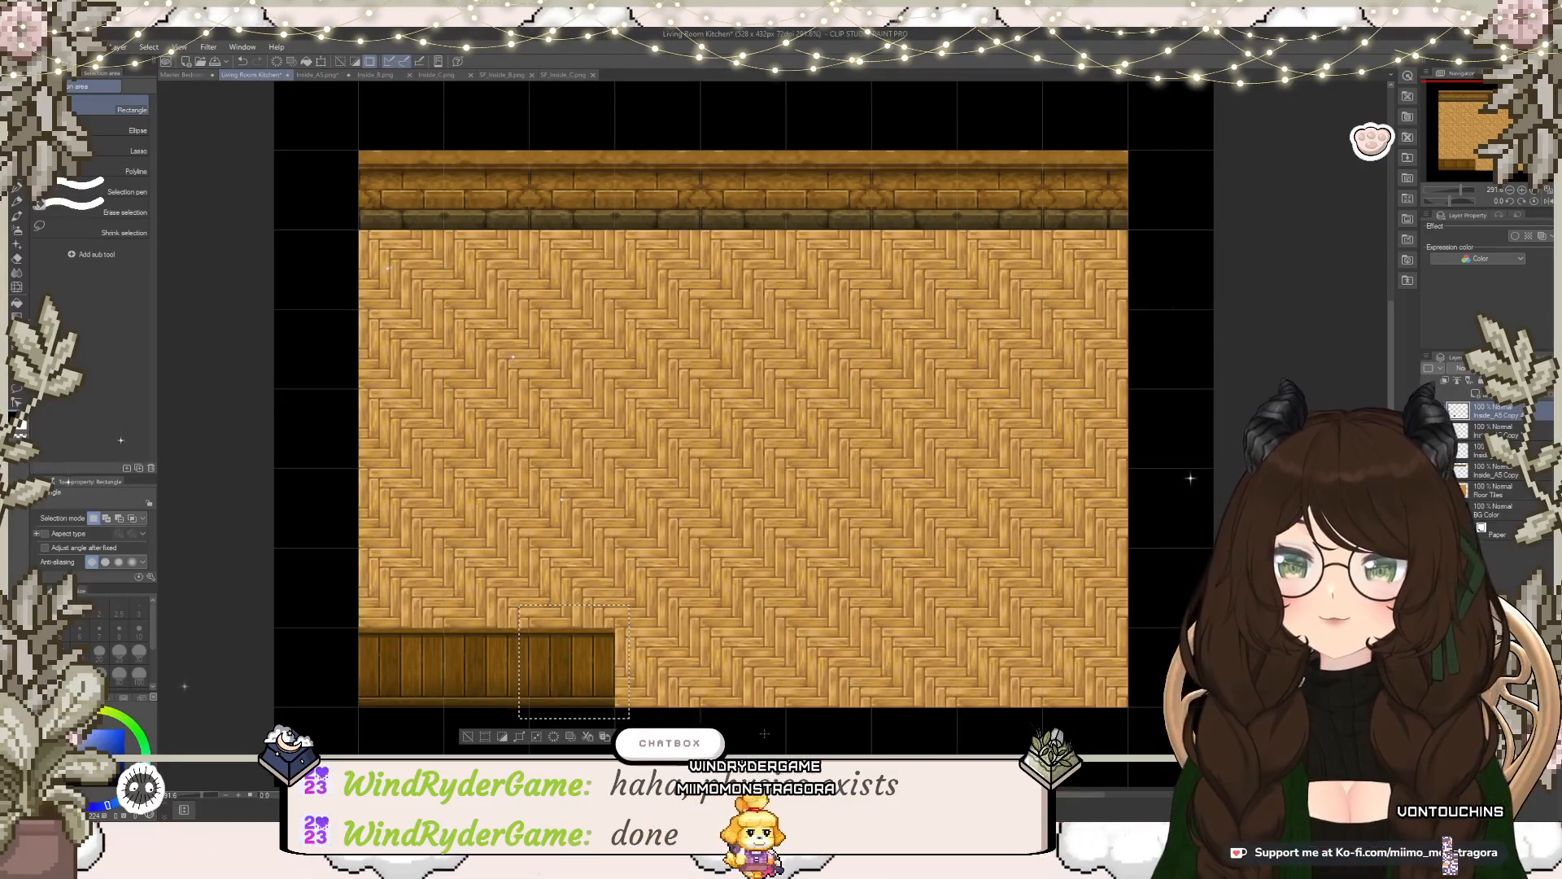
{"action": "left_click", "coordinate": [605, 736]}
{"action": "left_click", "coordinate": [622, 736]}
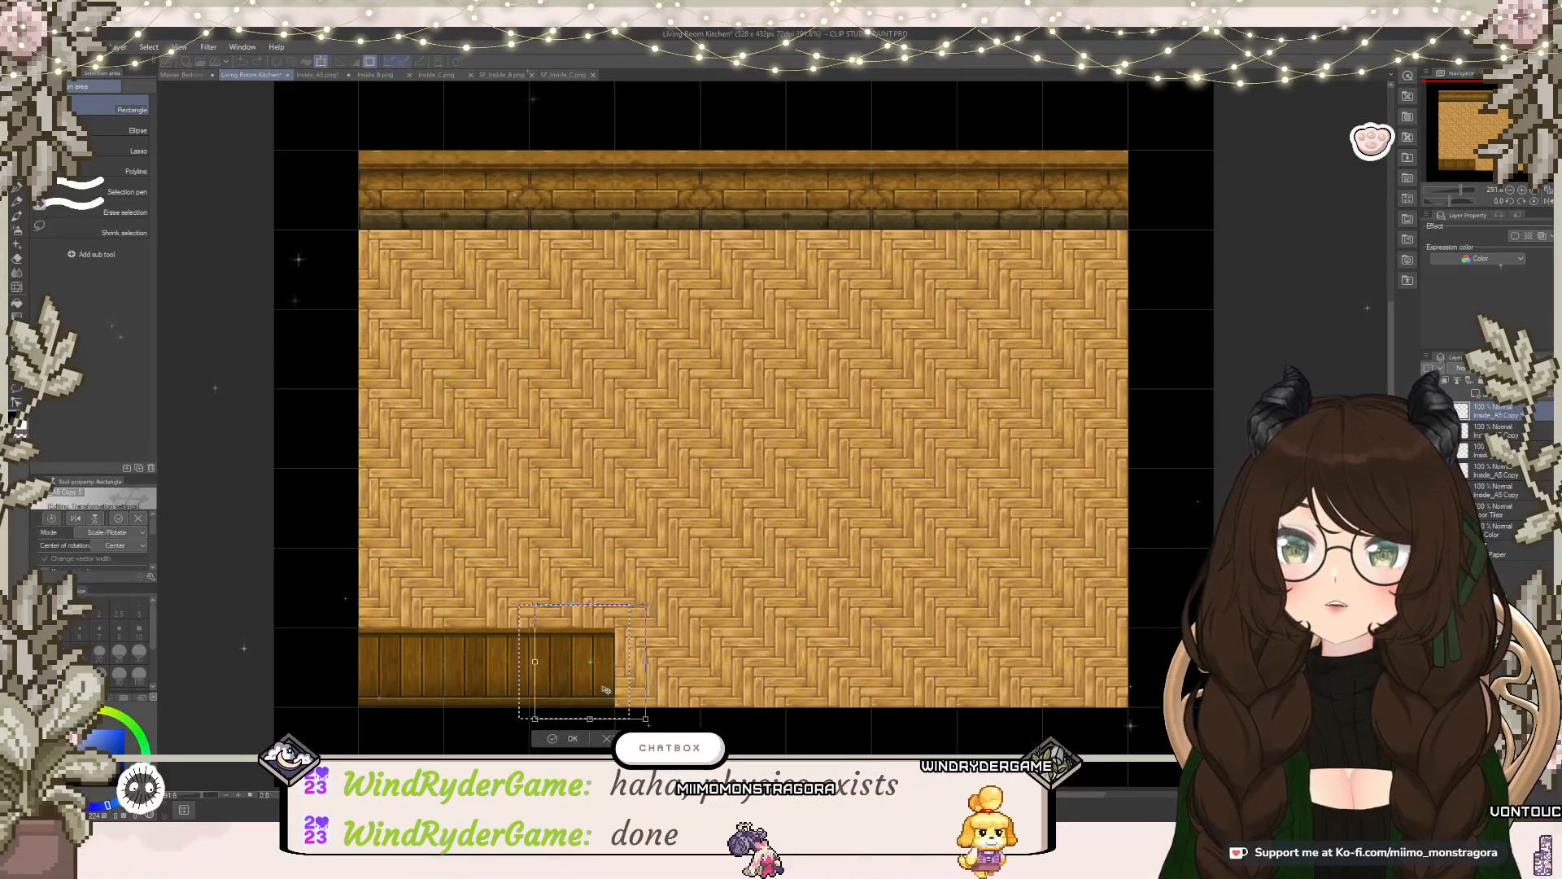
{"action": "left_click_drag", "start_coordinate": [588, 690], "coordinate": [678, 691]}
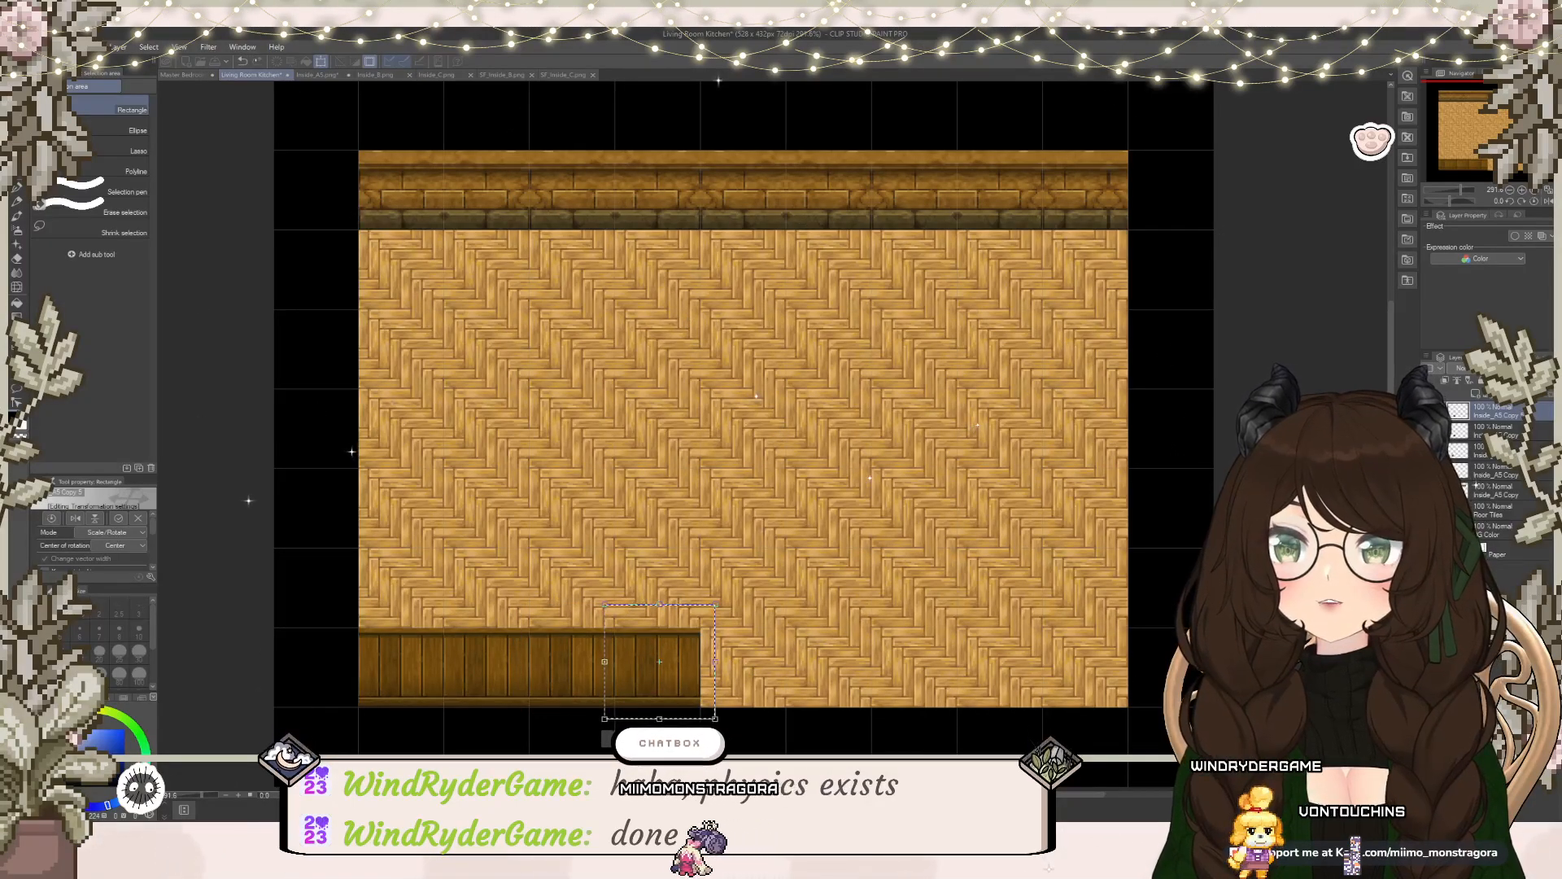
{"action": "key", "text": "Return"}
{"action": "key", "text": "ctrl+d"}
Step: Merge the plank tile copies into a single layer, keeping it separate from the brick wall layer
{"action": "key", "text": "ctrl+e"}
{"action": "key", "text": "ctrl+e"}
{"action": "key", "text": "ctrl+e"}
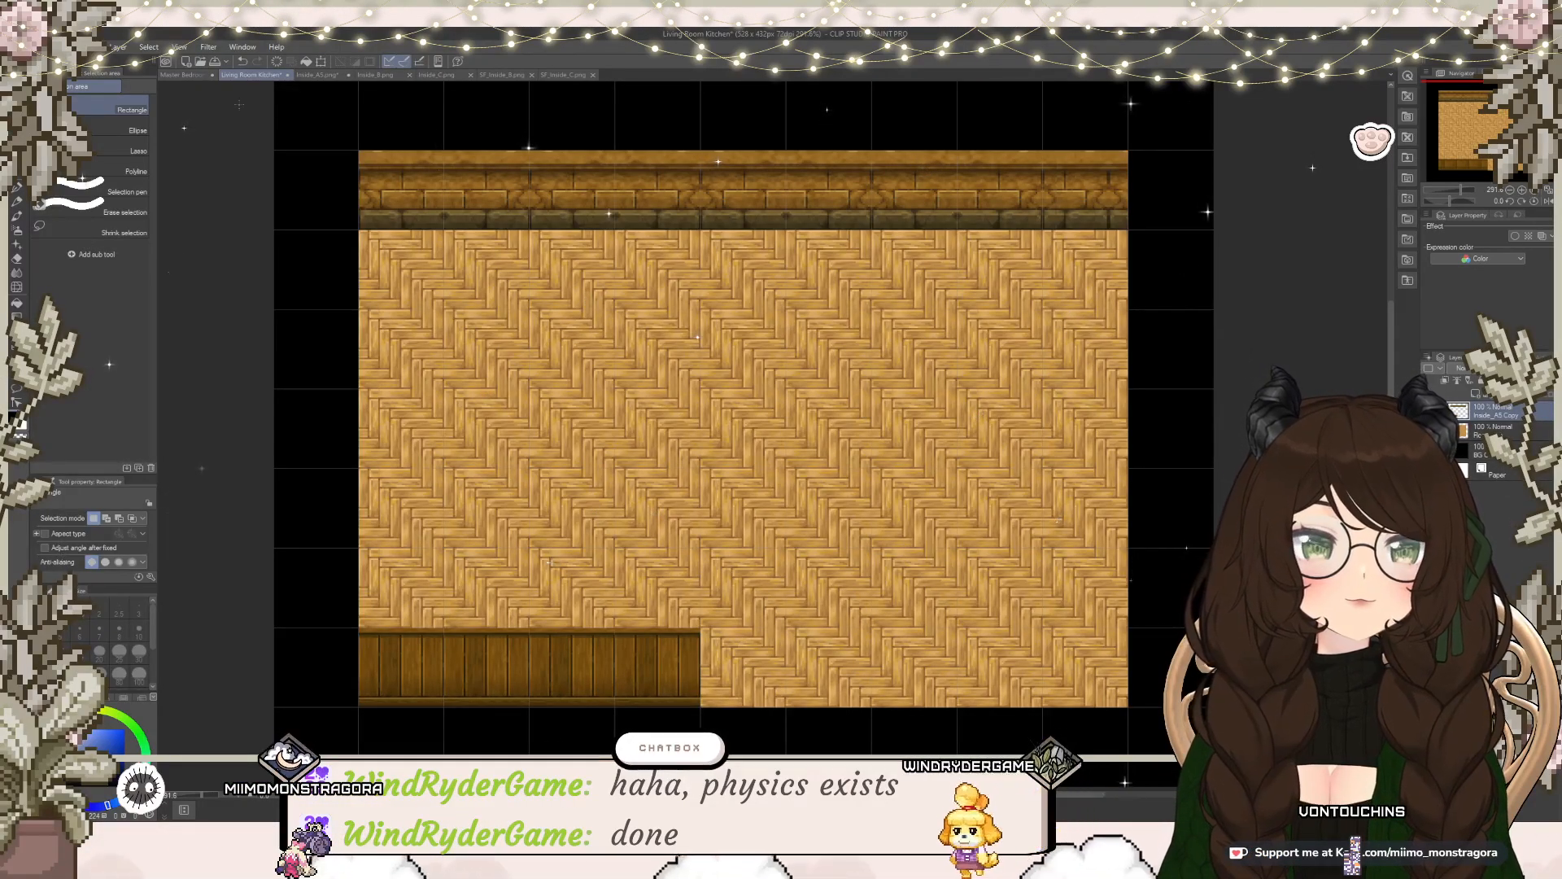
{"action": "key", "text": "ctrl+z"}
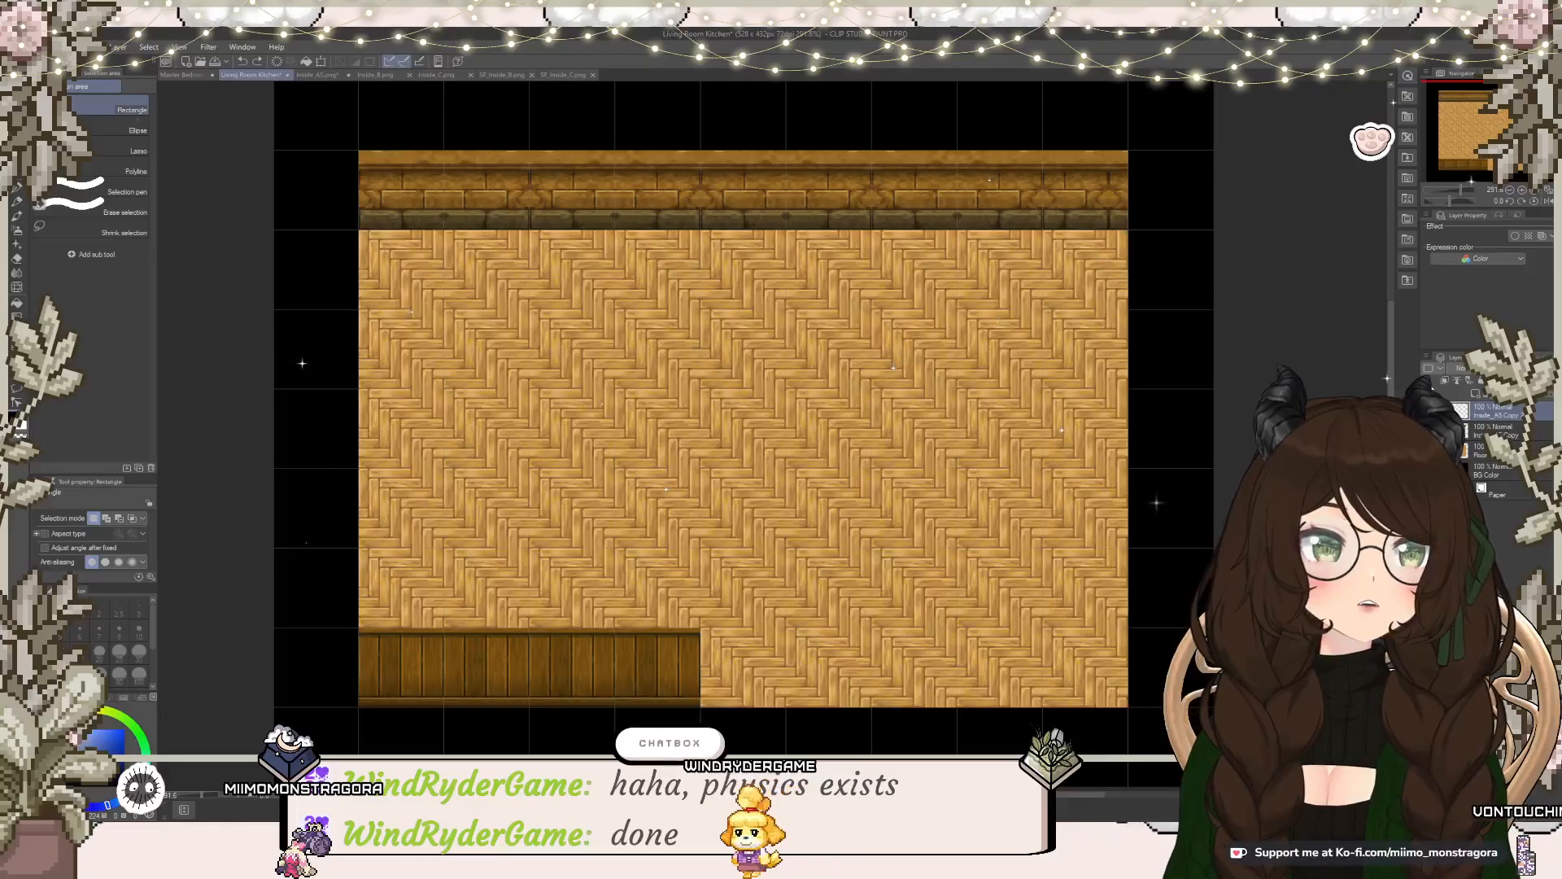
{"action": "left_click", "coordinate": [1429, 411]}
{"action": "left_click", "coordinate": [1430, 410]}
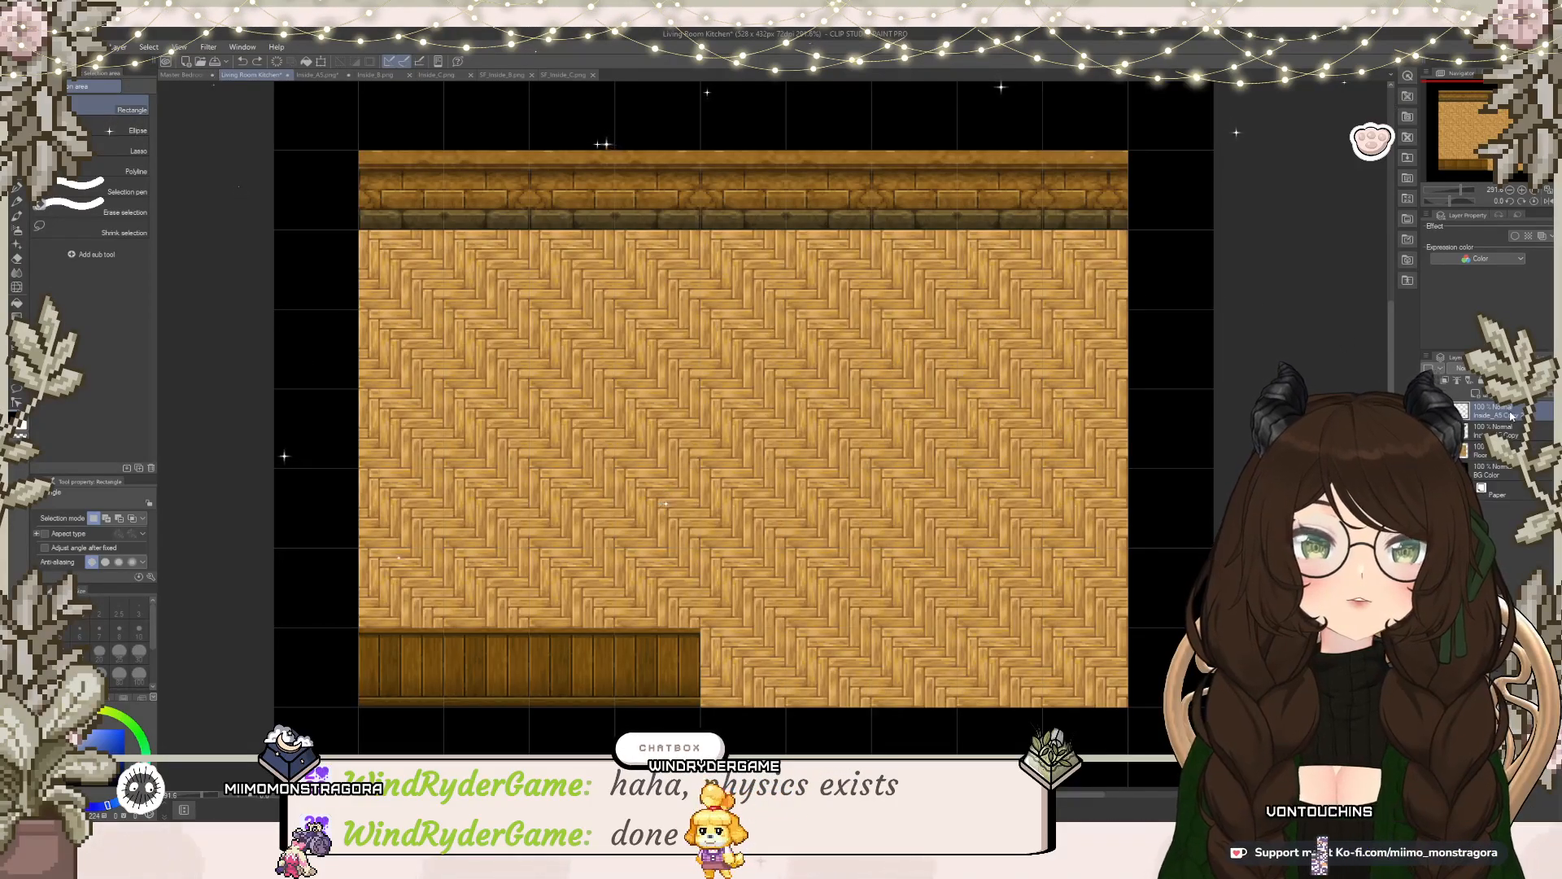
Step: Duplicate the four-tile plank wall to the floor's bottom-right corner, leaving a one-tile doorway gap, and merge the copy into the plank layer
{"action": "left_click_drag", "start_coordinate": [412, 589], "coordinate": [350, 585]}
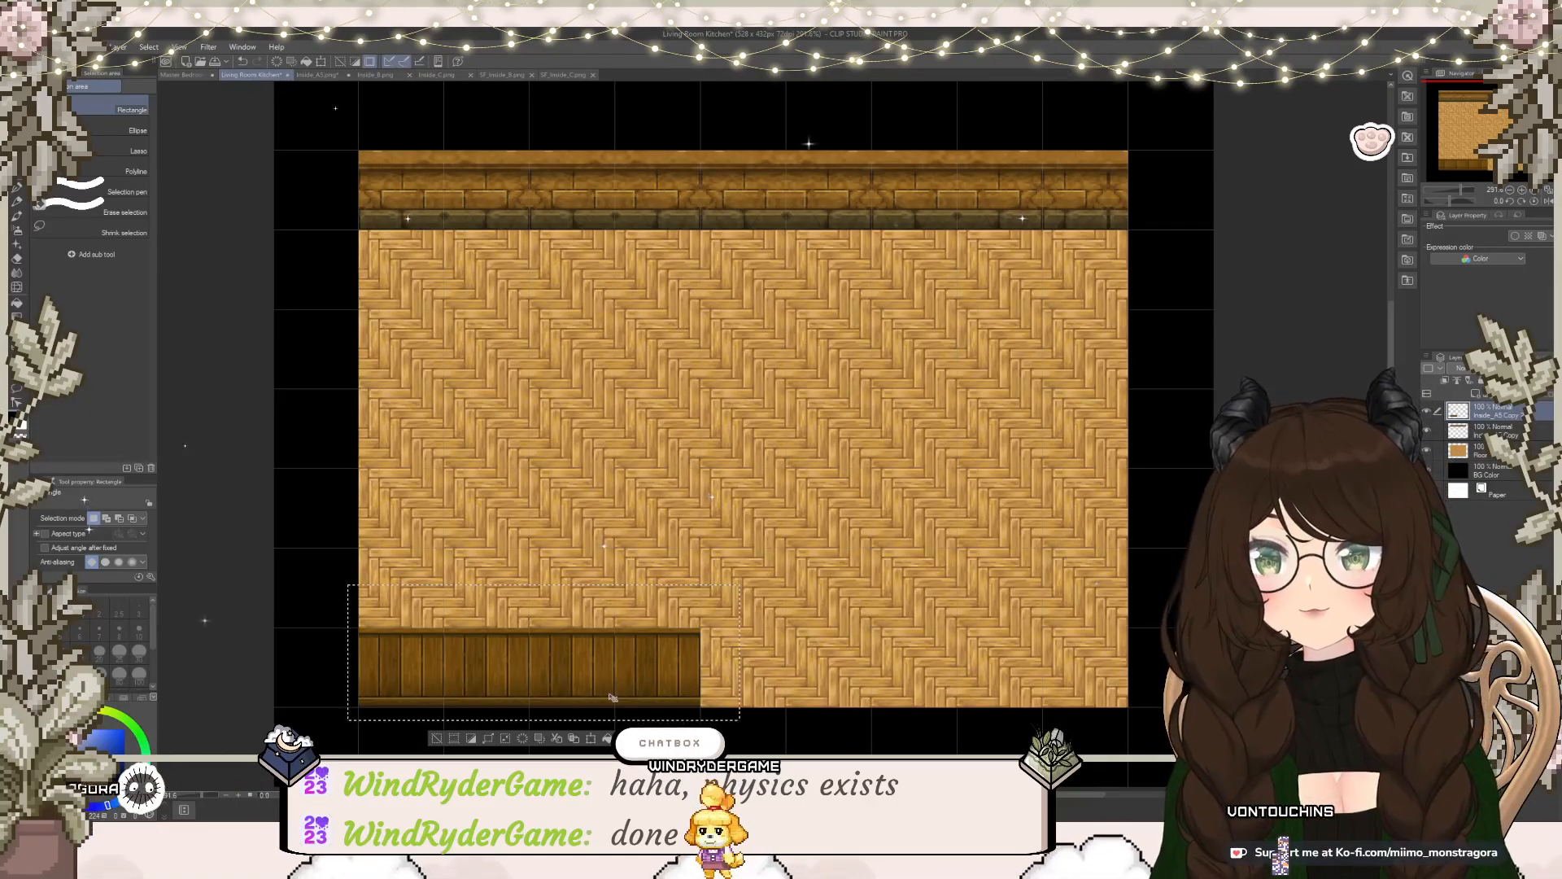
{"action": "left_click", "coordinate": [596, 739]}
{"action": "left_click_drag", "start_coordinate": [522, 670], "coordinate": [949, 669]}
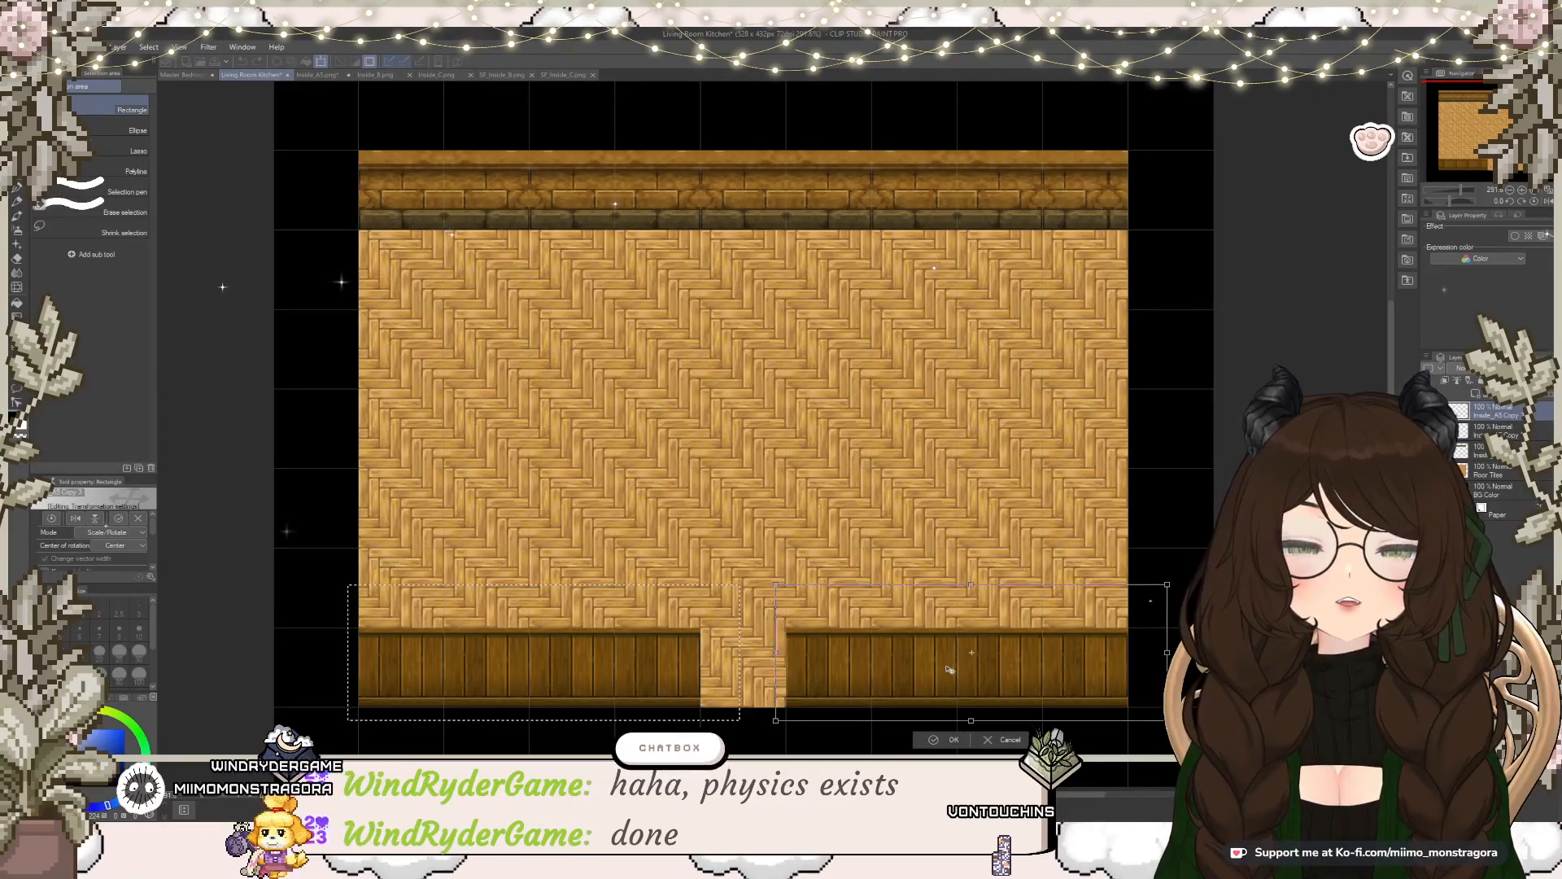
{"action": "left_click_drag", "start_coordinate": [950, 670], "coordinate": [949, 669]}
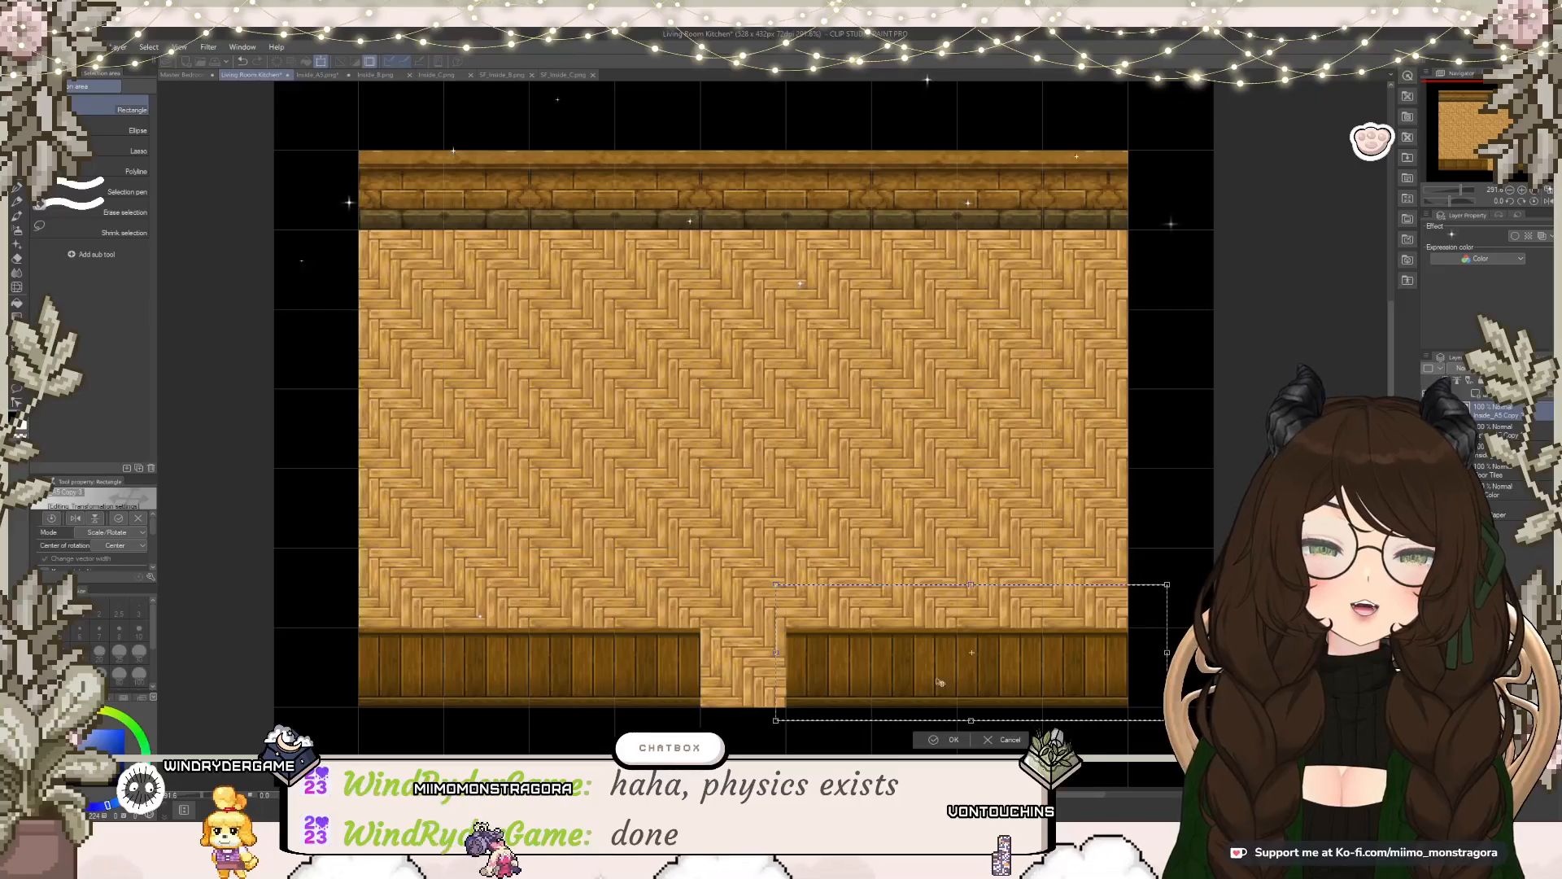
{"action": "left_click", "coordinate": [933, 742]}
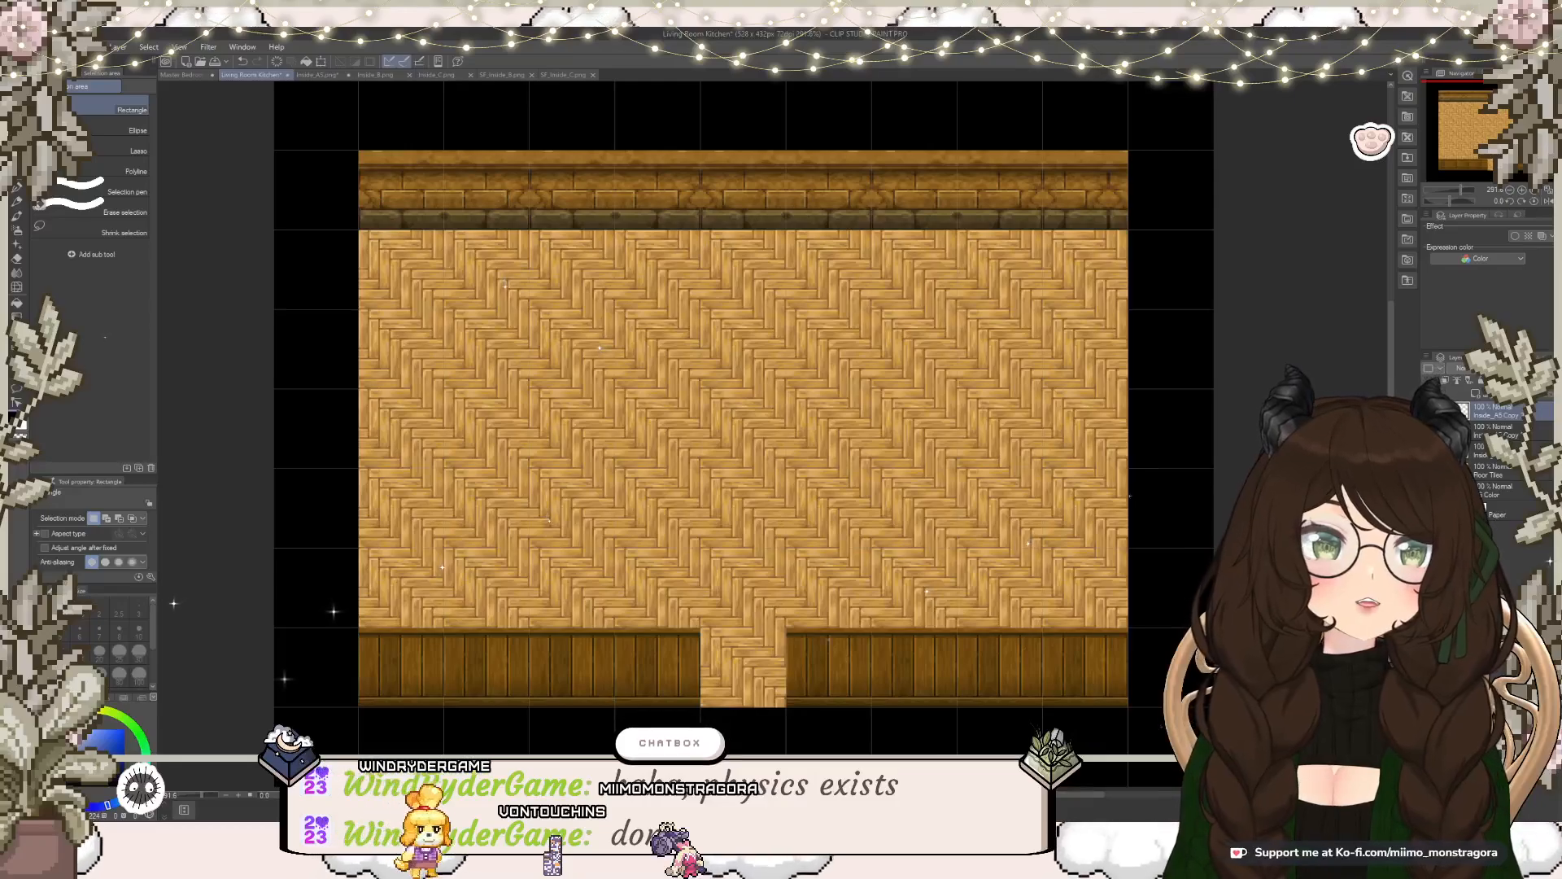
{"action": "key", "text": "ctrl+e"}
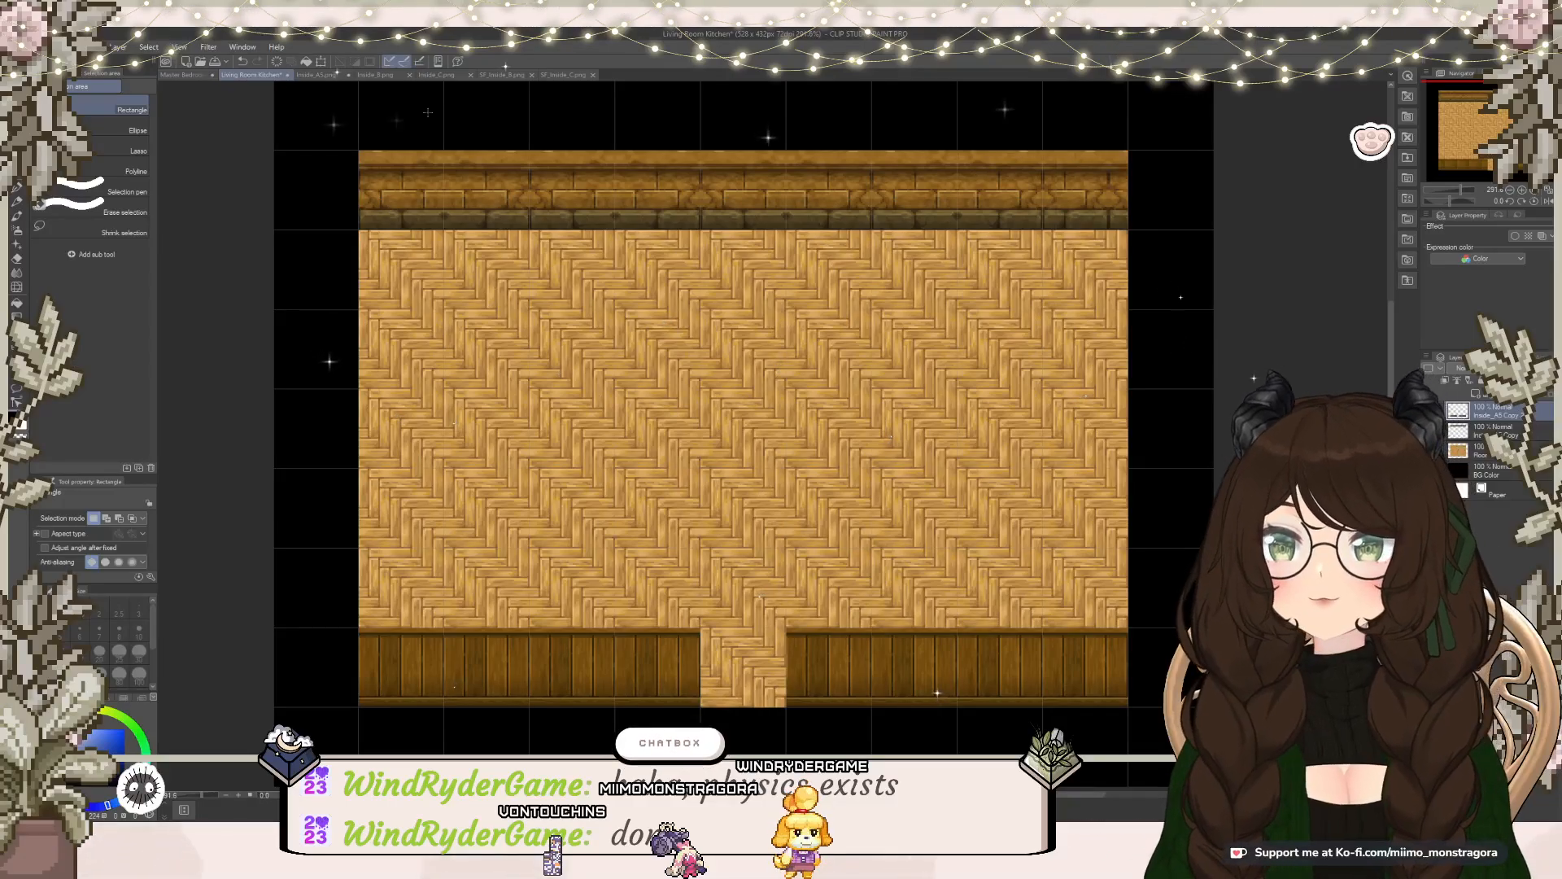
Step: Paste another plank tile from the Inside_A5 tileset into the Living Room Kitchen map and move it onto the open floor
{"action": "left_click", "coordinate": [331, 76]}
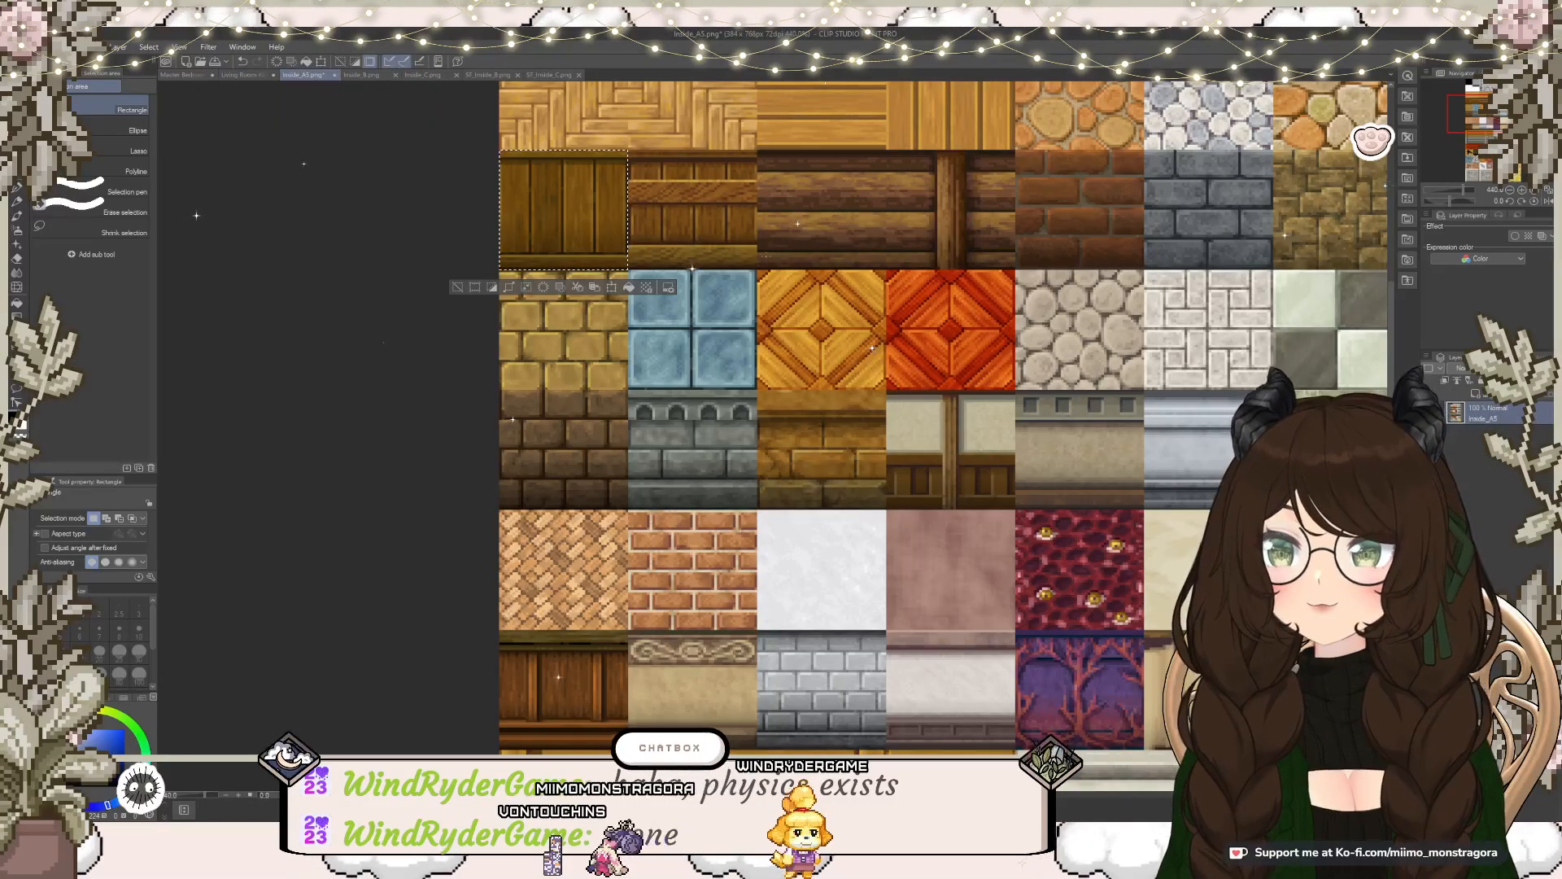
{"action": "left_click", "coordinate": [256, 76]}
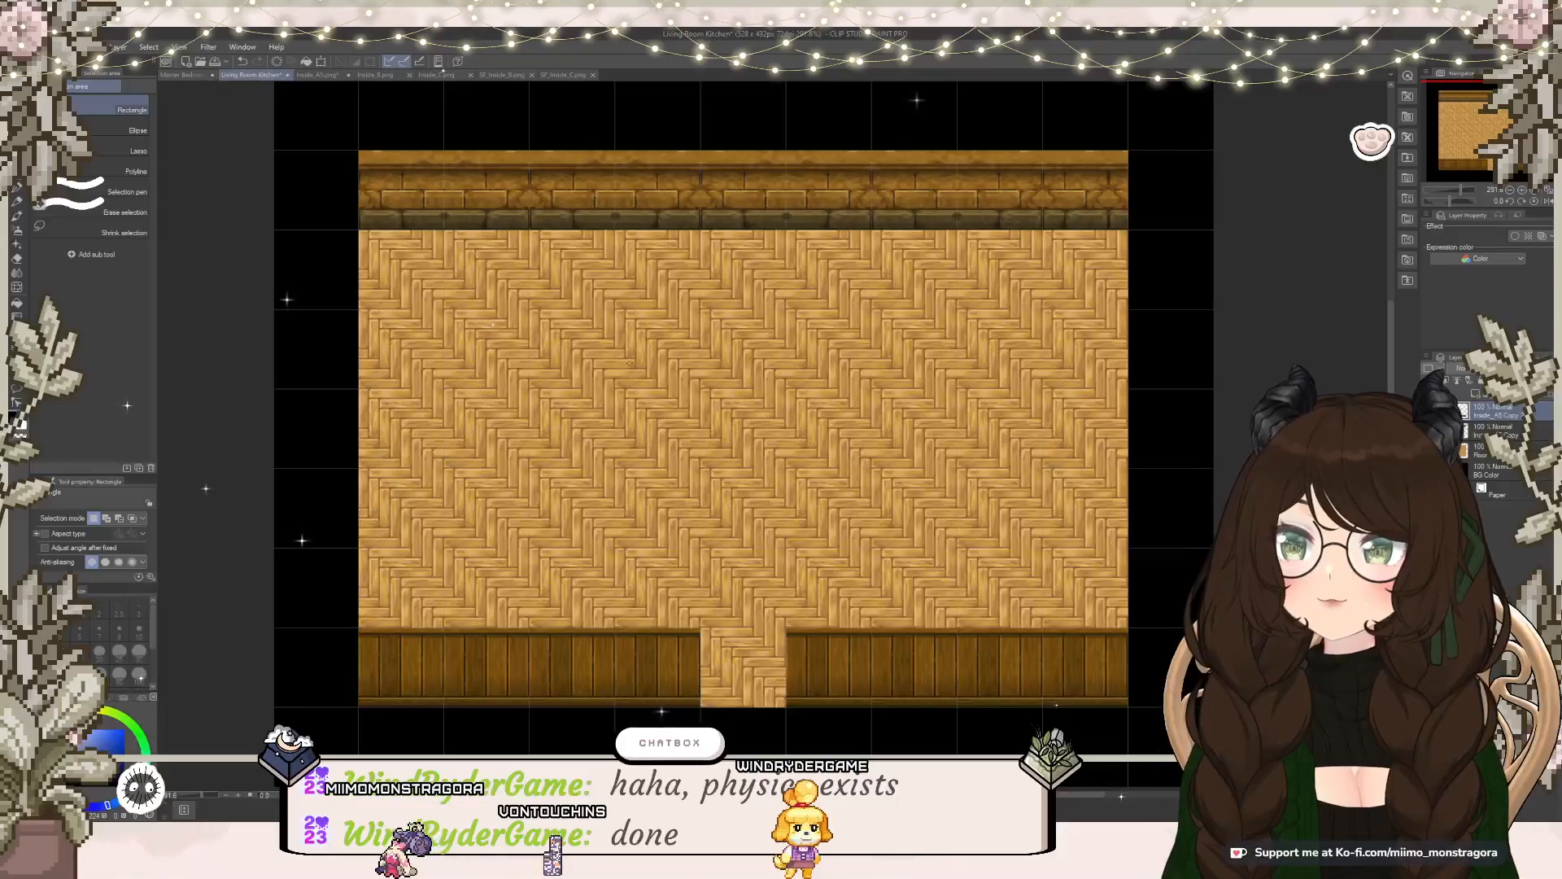
{"action": "key", "text": "ctrl+v"}
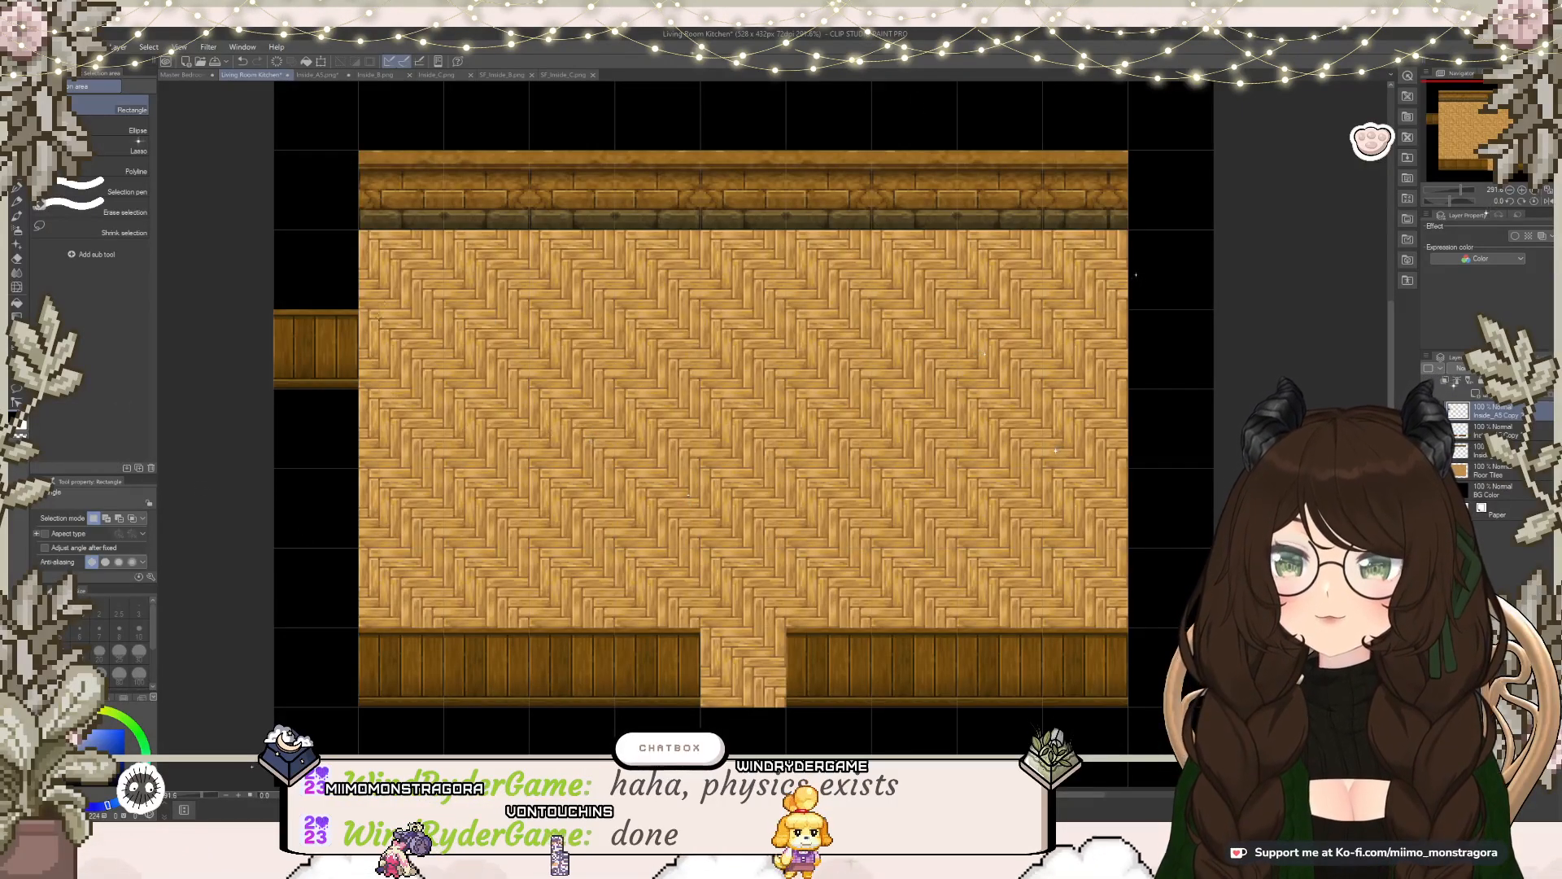
{"action": "left_click_drag", "start_coordinate": [258, 285], "coordinate": [390, 413]}
{"action": "key", "text": "ctrl+t"}
{"action": "left_click_drag", "start_coordinate": [335, 358], "coordinate": [525, 366]}
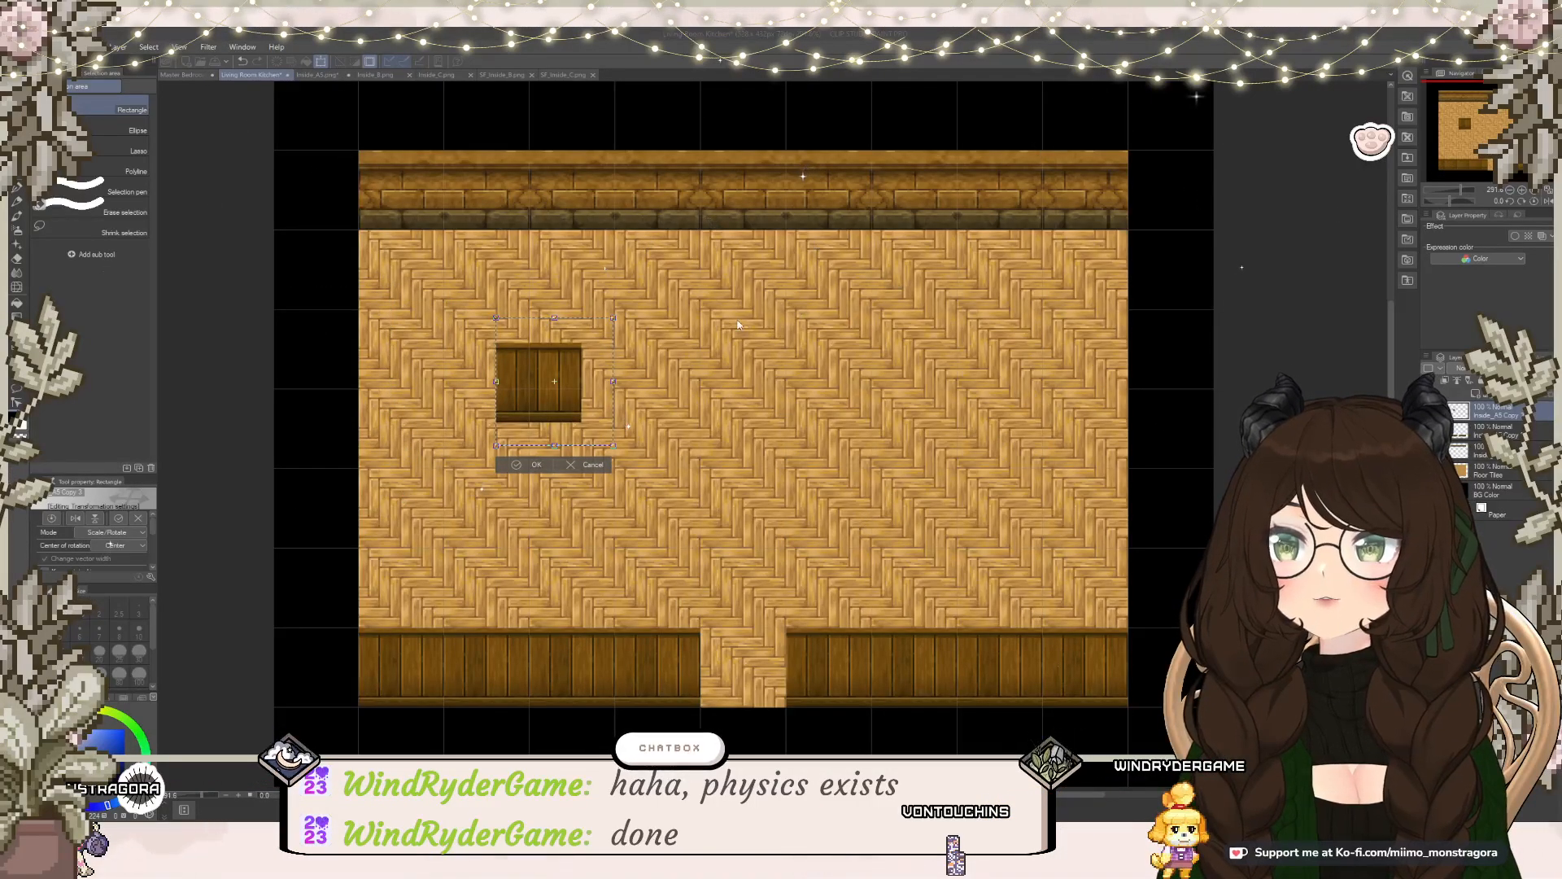
{"action": "key", "text": "Return"}
Step: Using the Master Bedroom map's side walls as reference, rotate the pasted plank tile 90 degrees so its planks run horizontally
{"action": "left_click", "coordinate": [183, 74]}
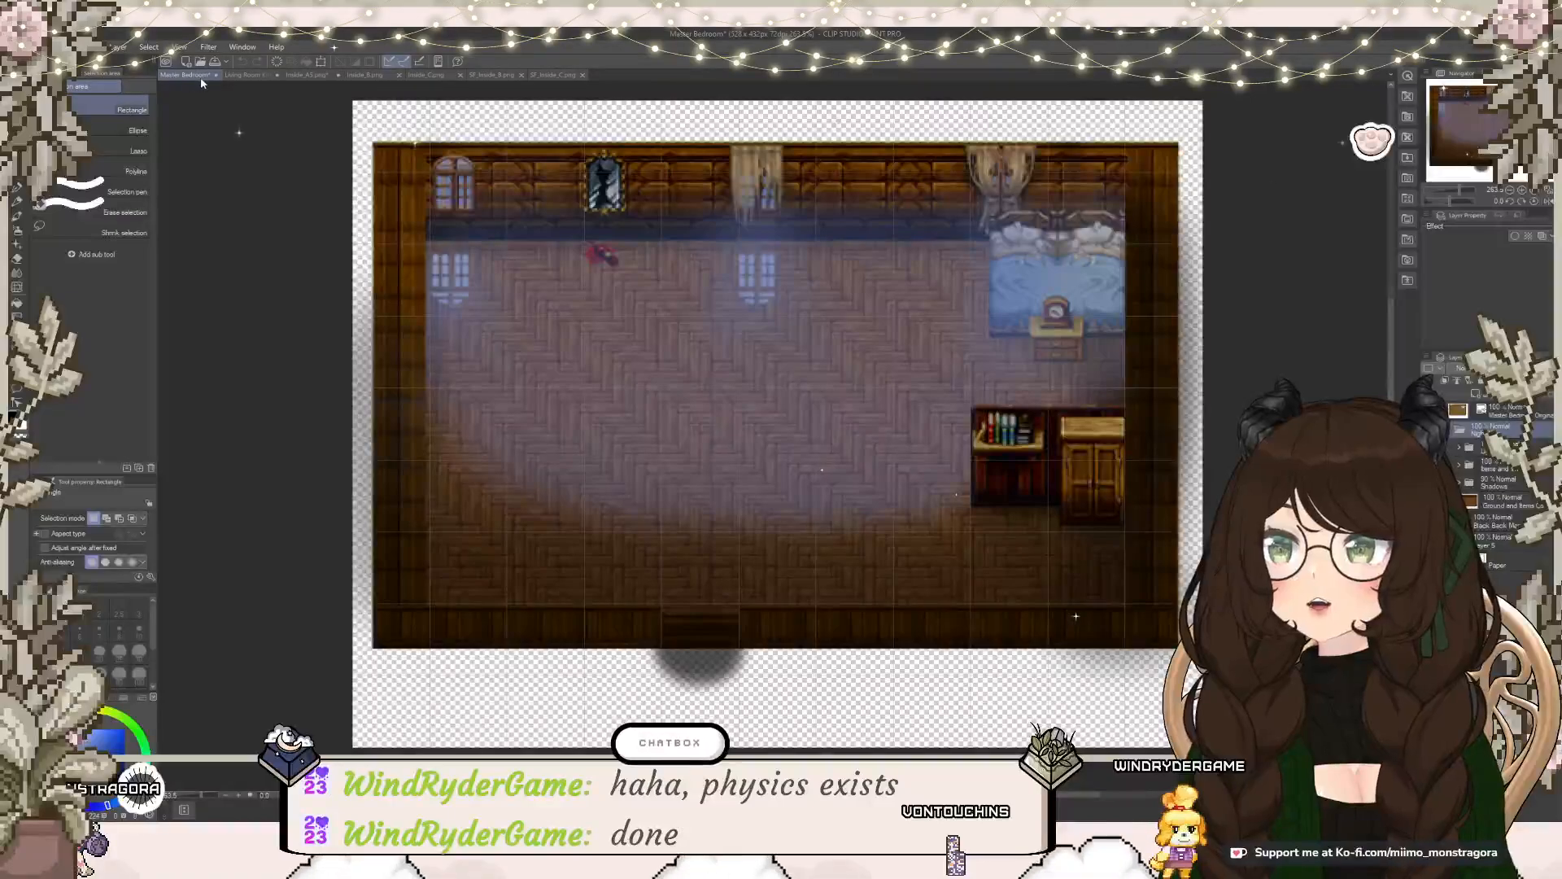
{"action": "left_click", "coordinate": [236, 75]}
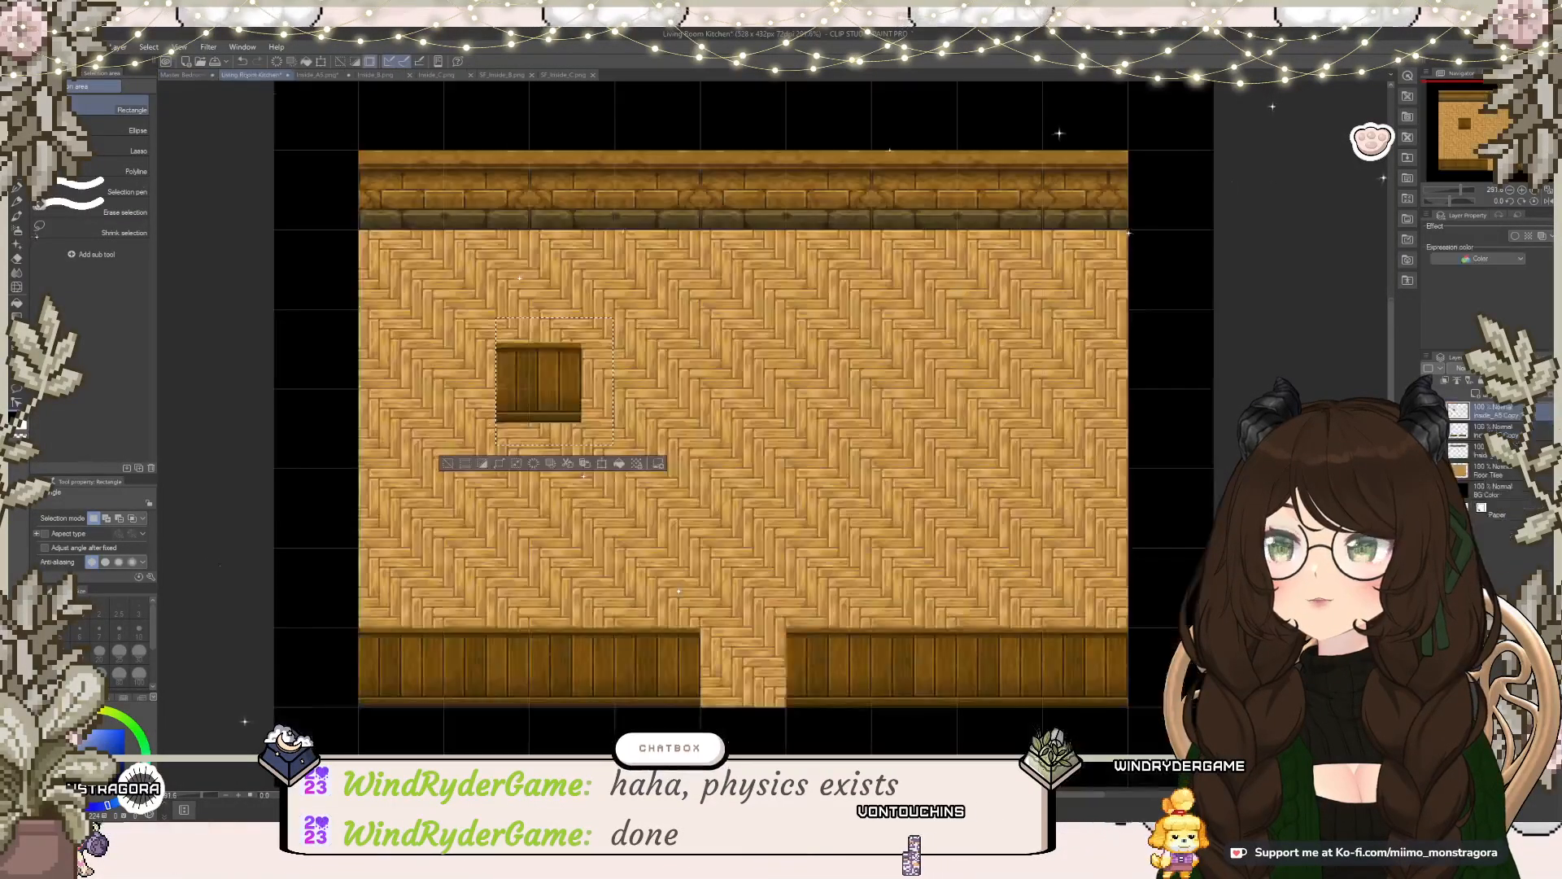
{"action": "left_click", "coordinate": [603, 463]}
{"action": "left_click_drag", "start_coordinate": [628, 301], "coordinate": [622, 302]}
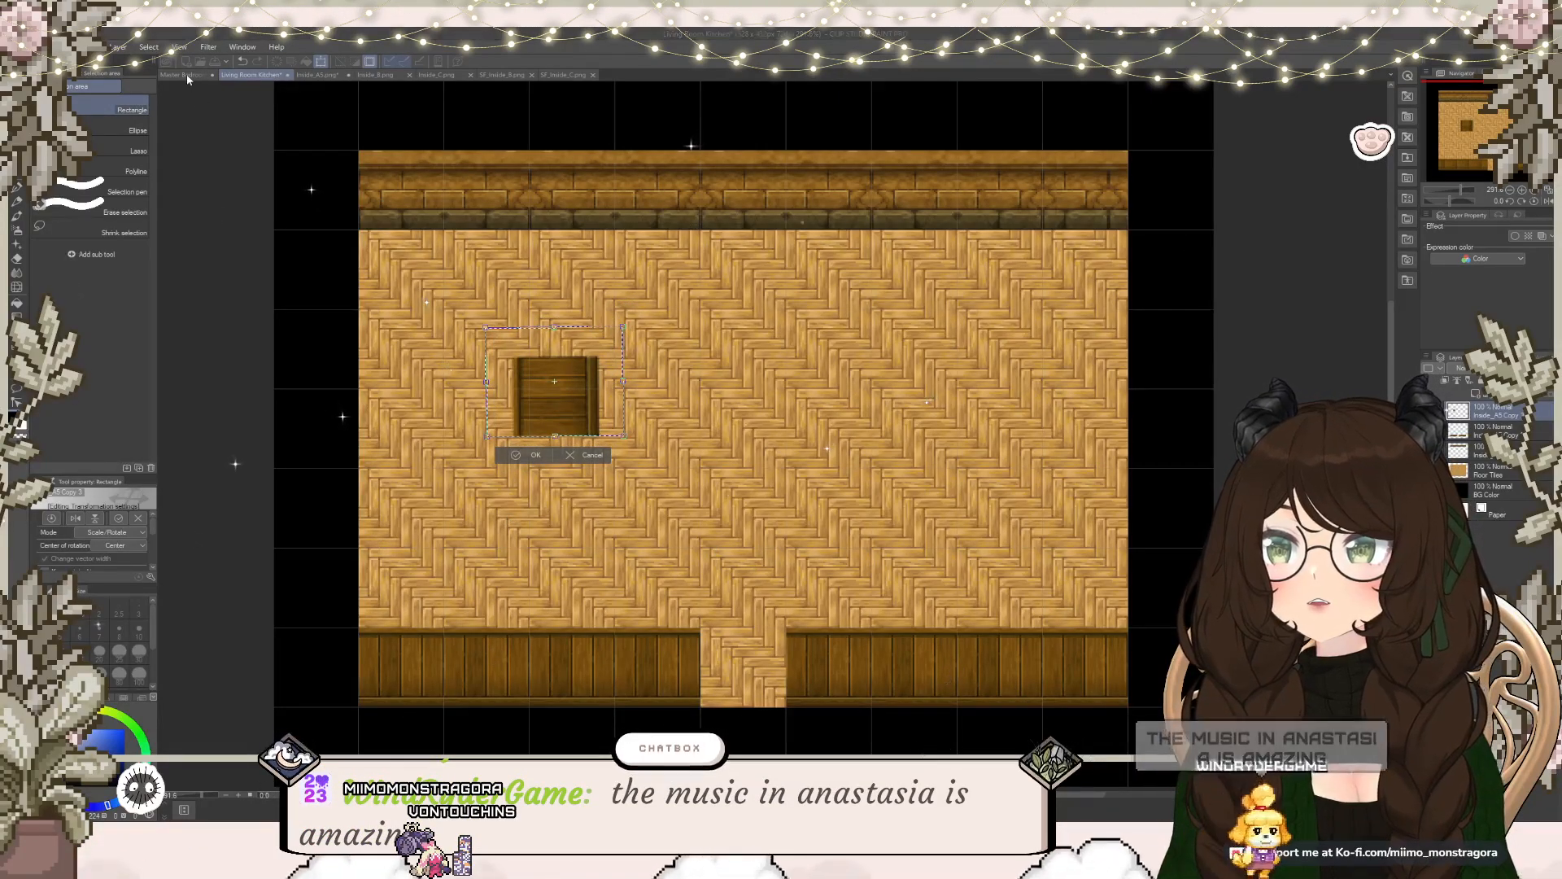
{"action": "key", "text": "Return"}
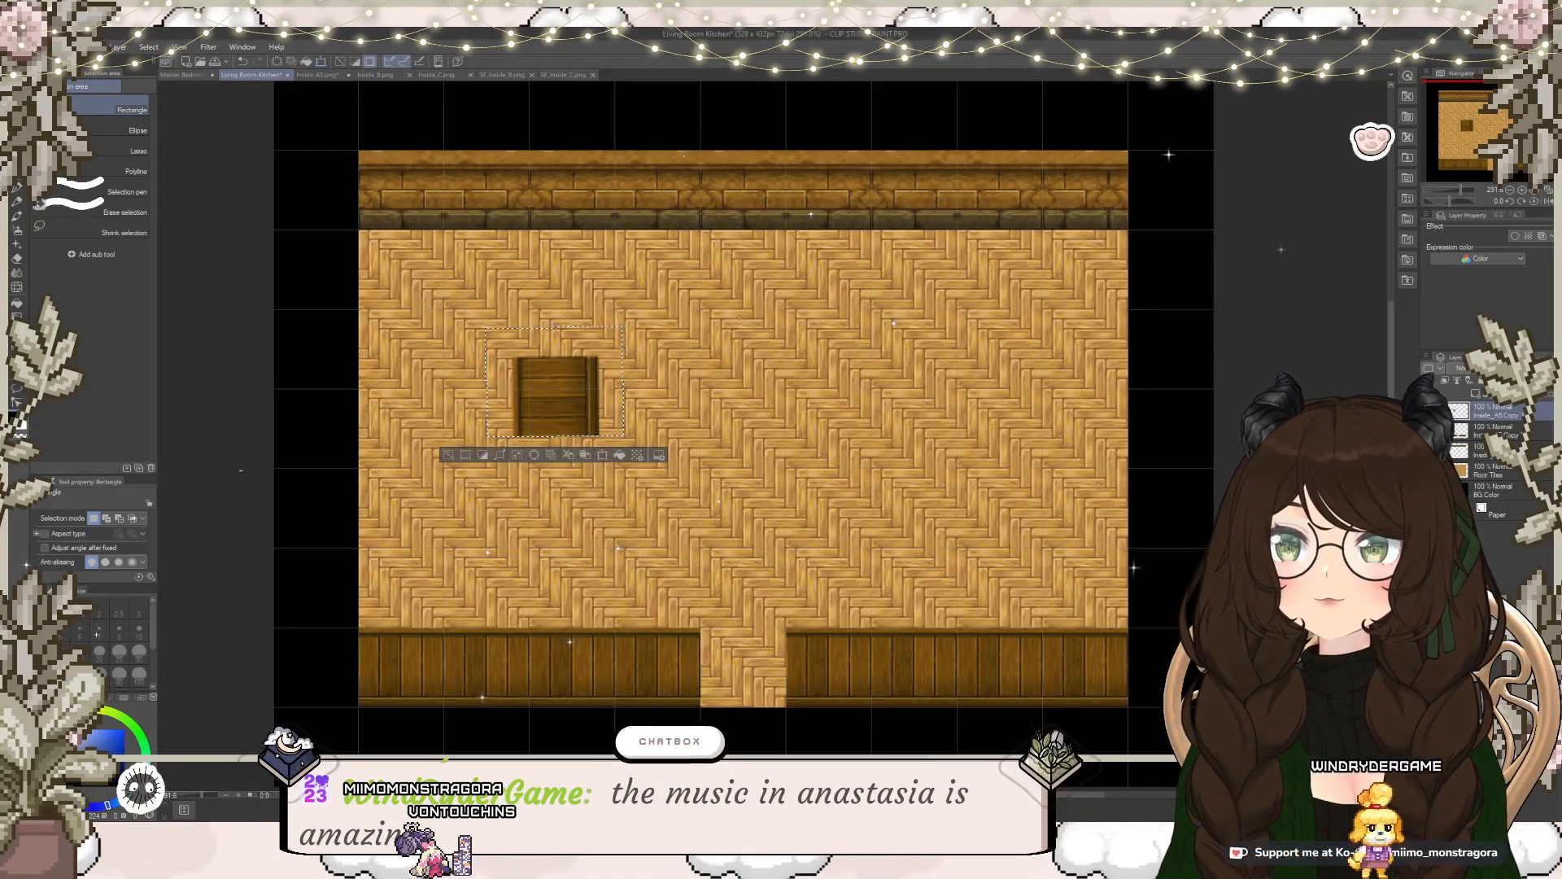
{"action": "left_click", "coordinate": [183, 75]}
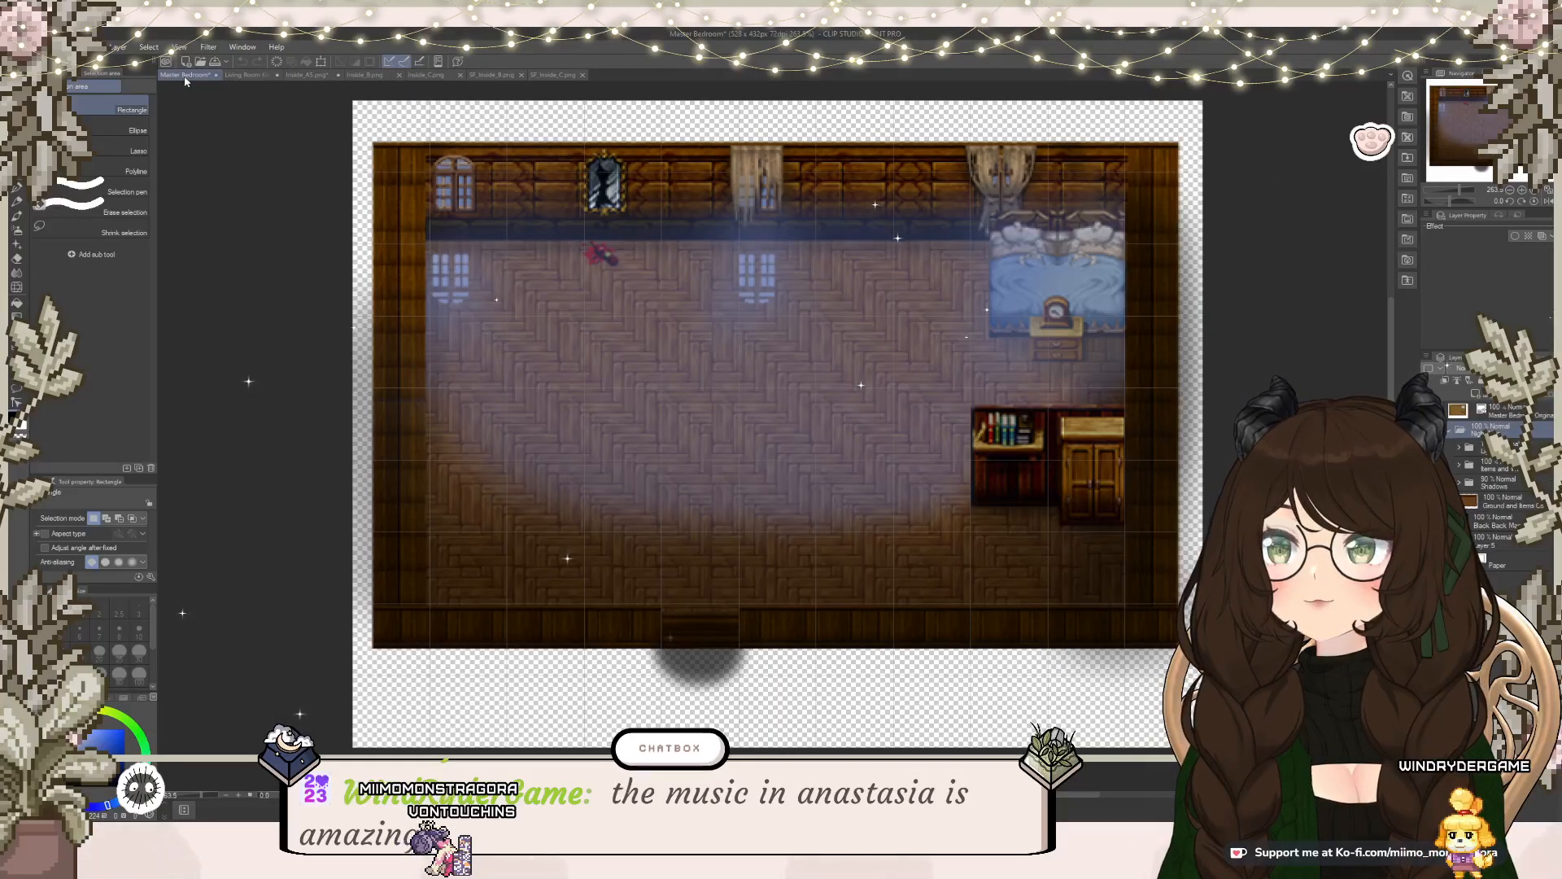
Step: Switch to the Living Room Kitchen document, clear its selection, and check the loose plank tile against the Master Bedroom map
{"action": "left_click", "coordinate": [244, 75]}
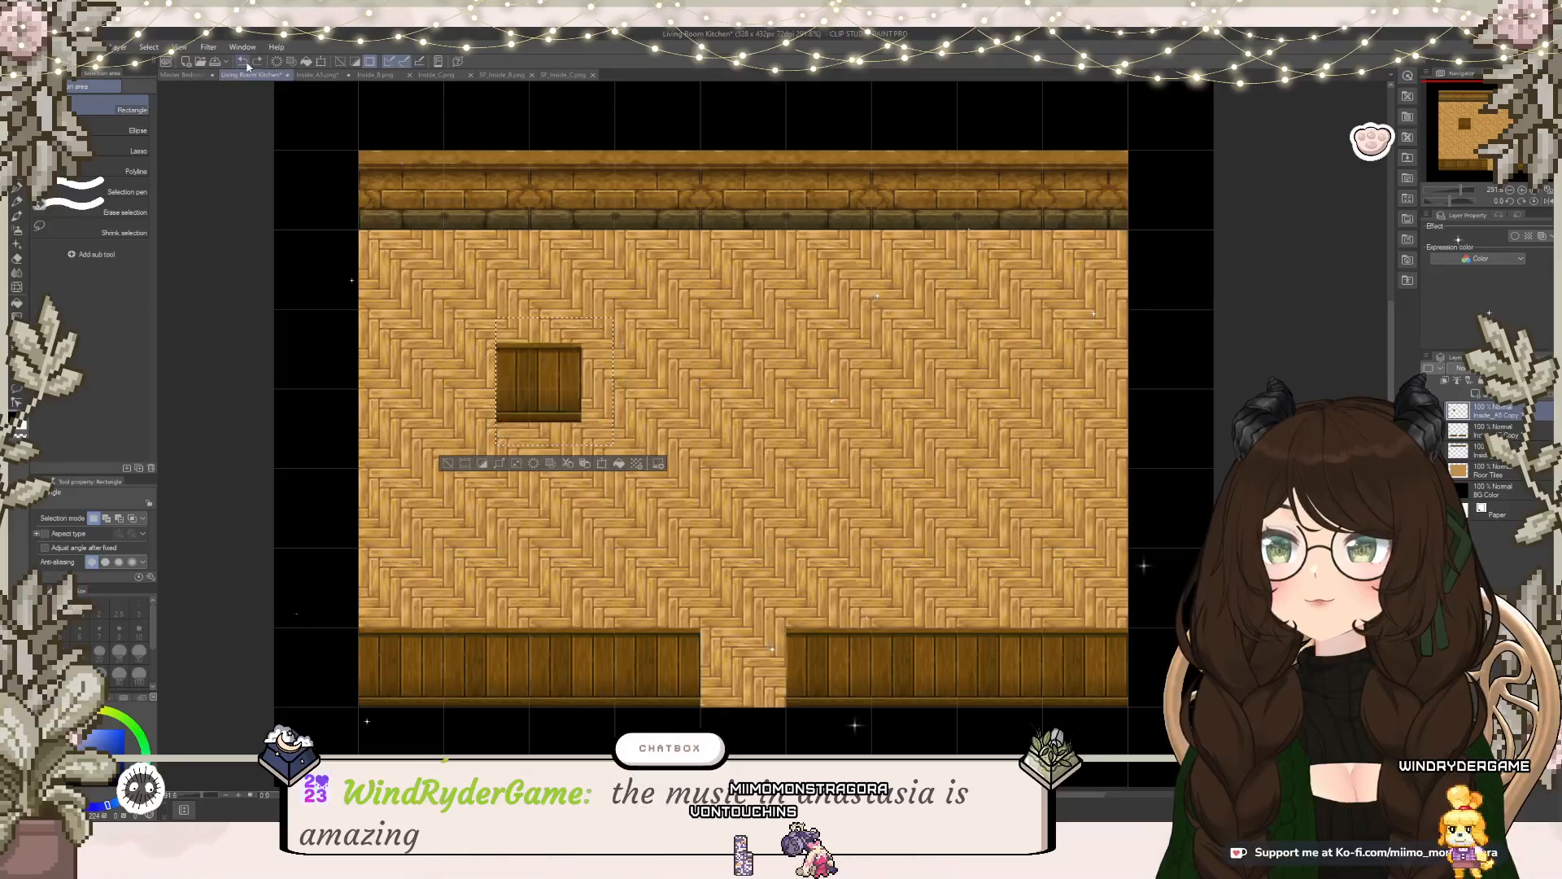
{"action": "key", "text": "ctrl+d"}
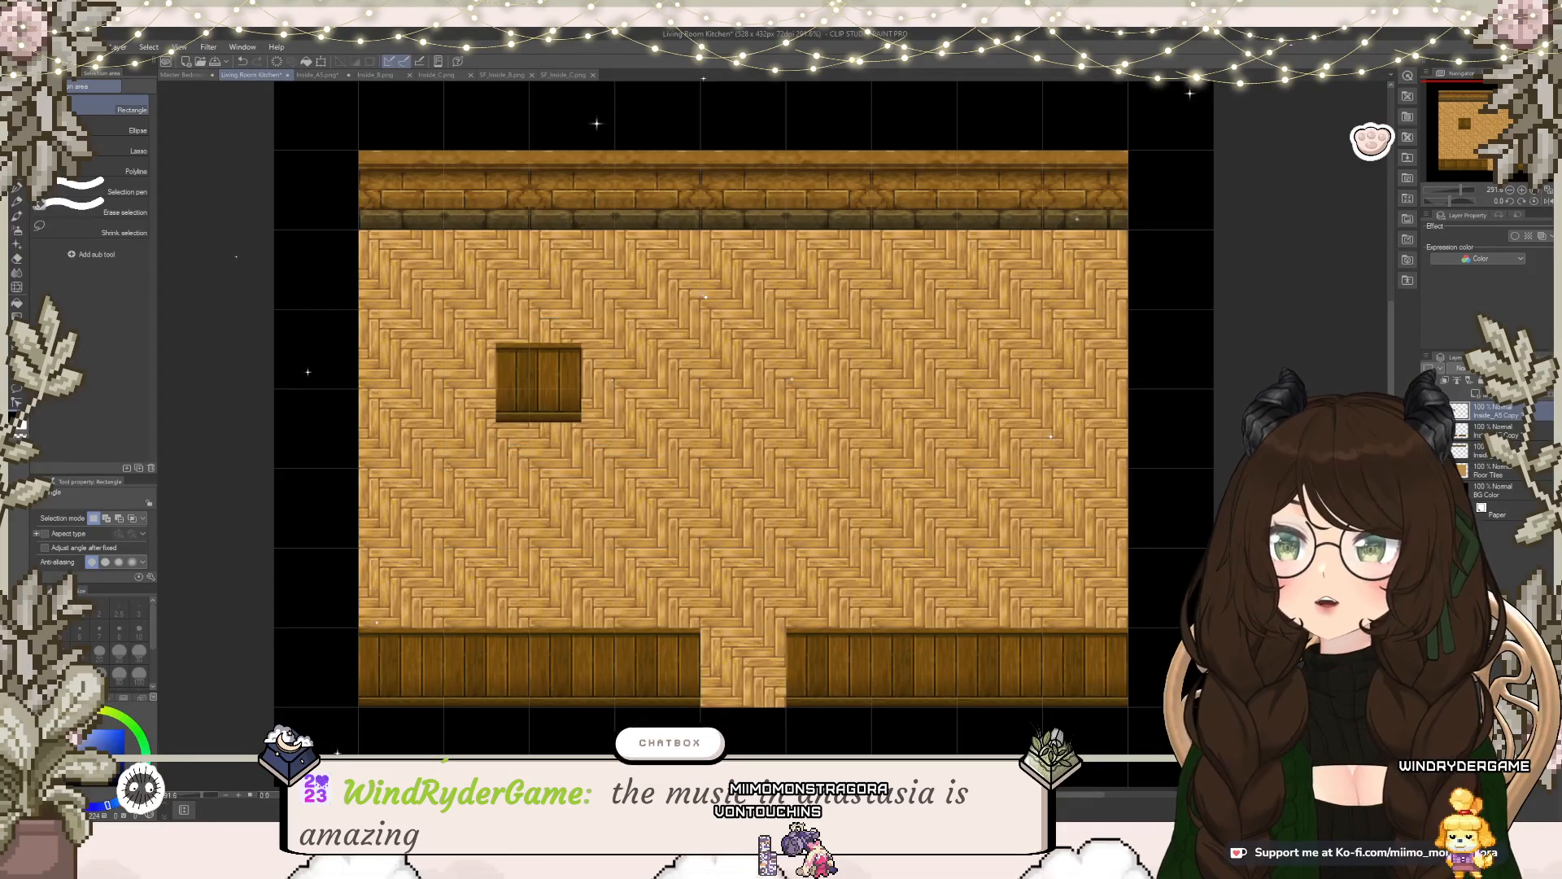
{"action": "scroll", "coordinate": [564, 346], "scroll_direction": "up", "scroll_amount": 8}
{"action": "scroll", "coordinate": [570, 347], "scroll_direction": "up", "scroll_amount": 1}
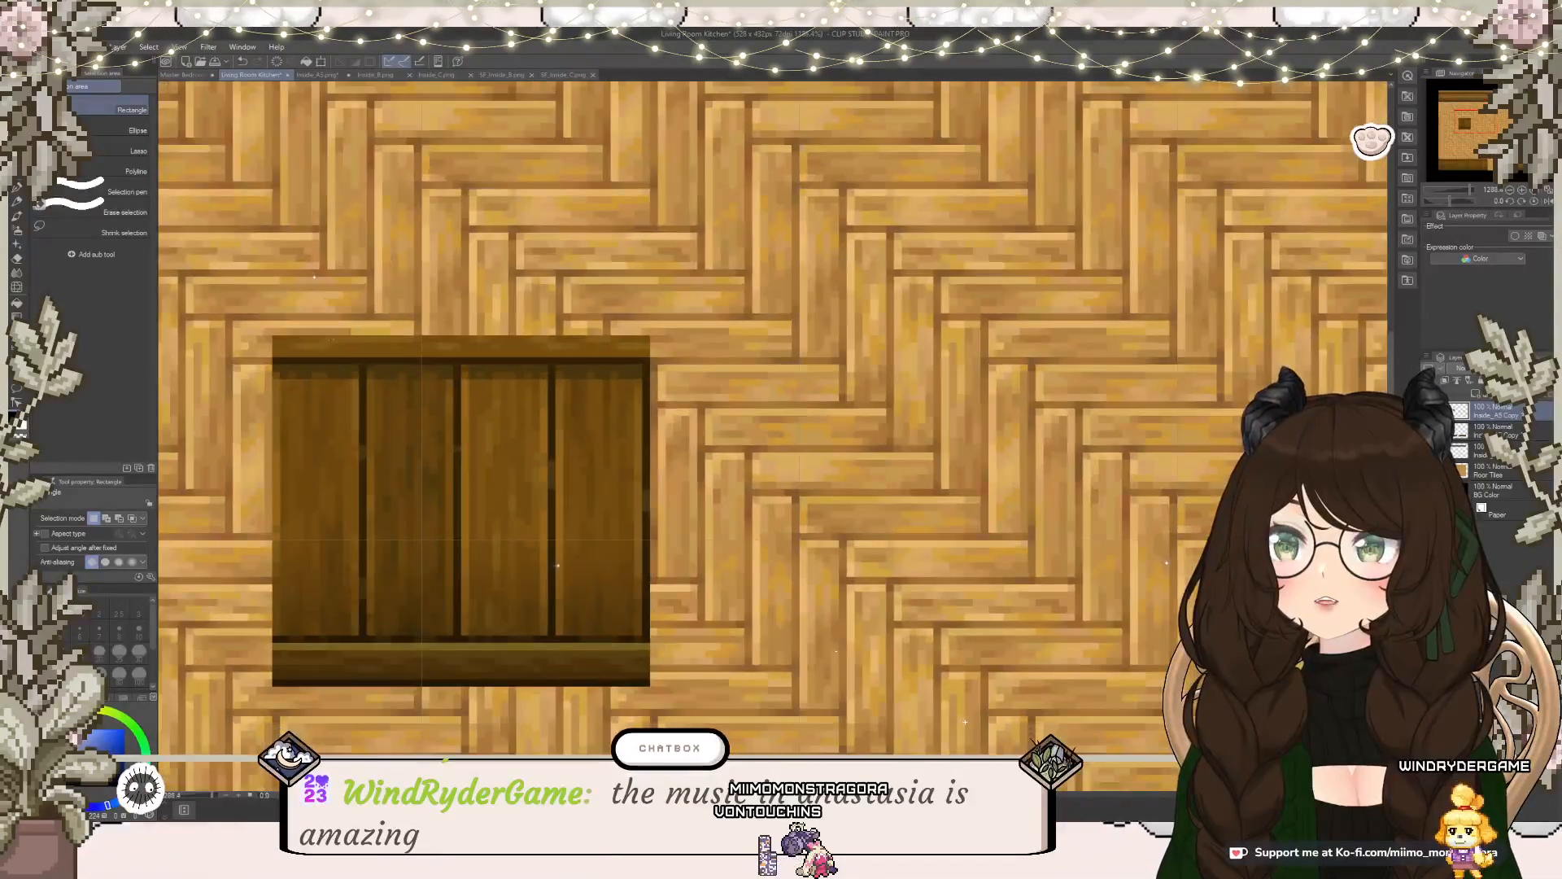
{"action": "left_click", "coordinate": [191, 77]}
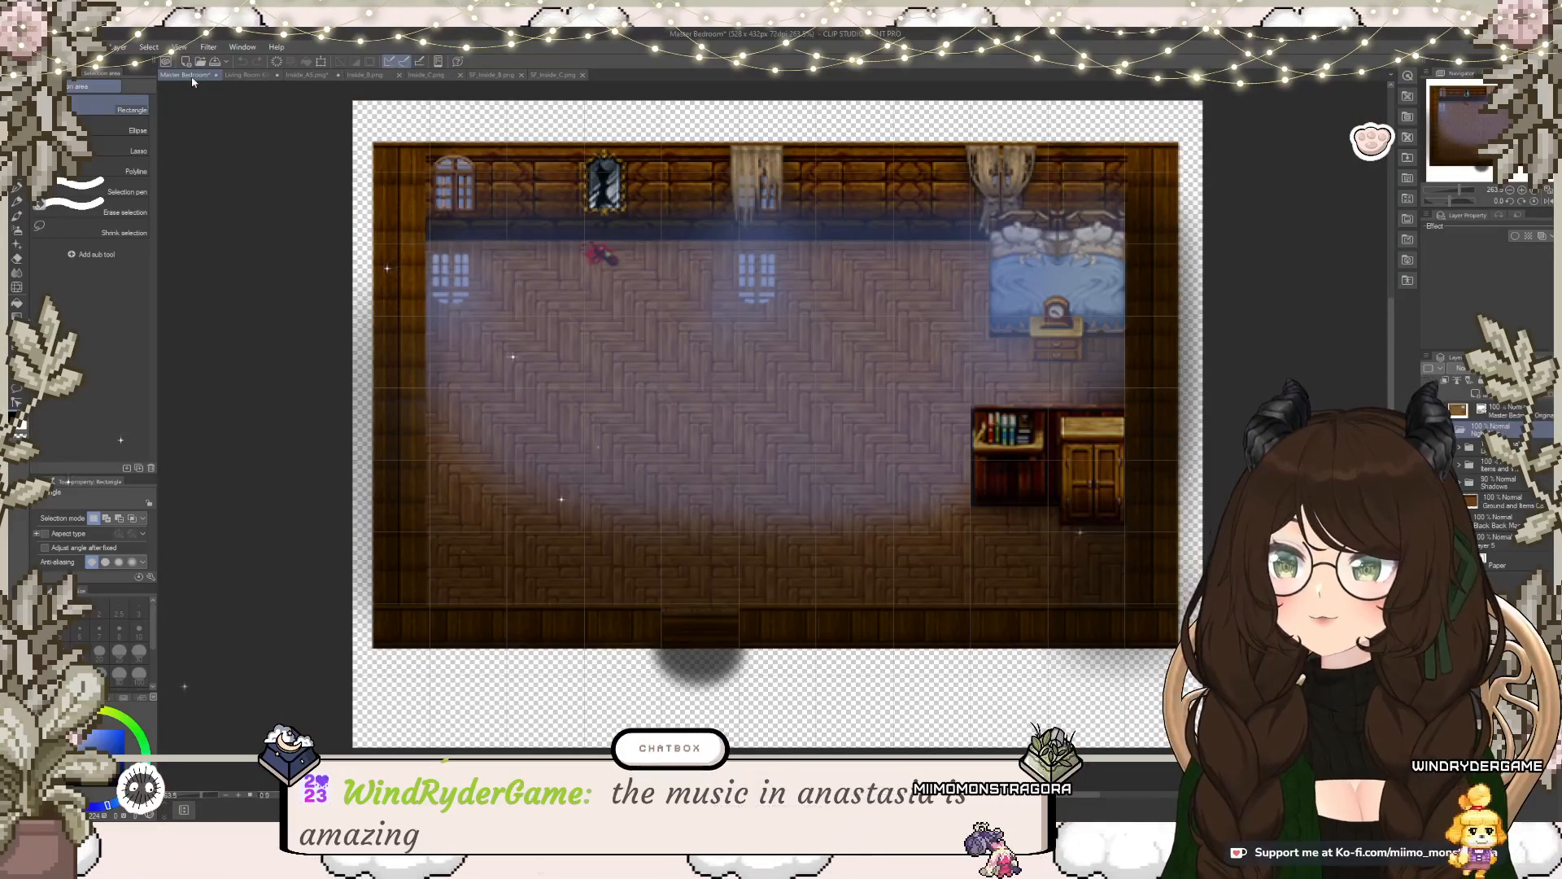
{"action": "left_click", "coordinate": [244, 75]}
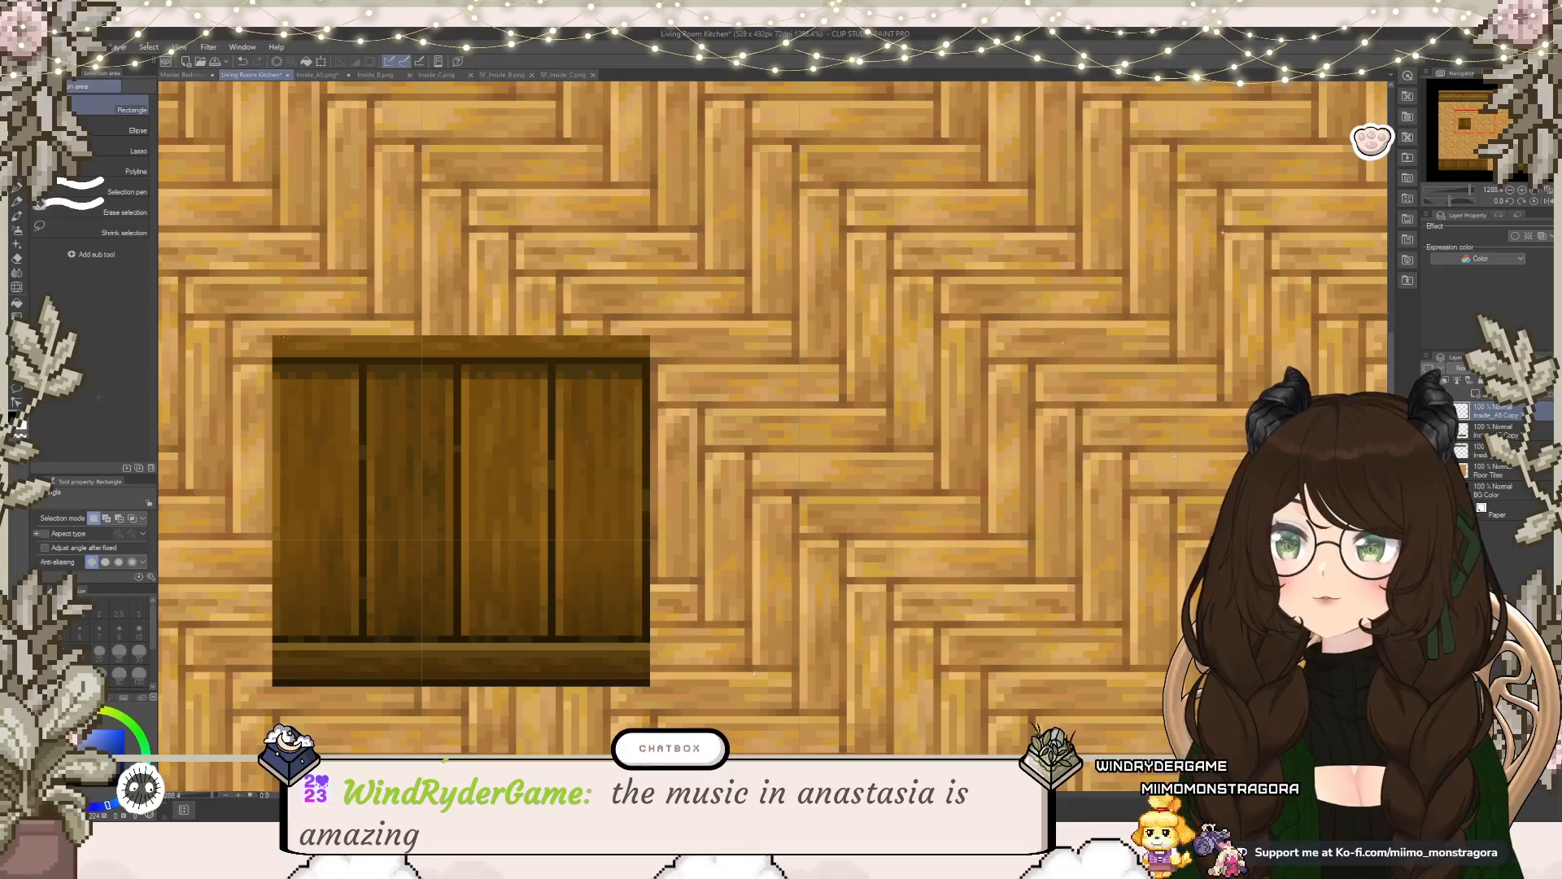
Step: Delete the horizontal trim strips along the top and bottom edges of the loose wood plank tile
{"action": "left_click_drag", "start_coordinate": [271, 330], "coordinate": [350, 365]}
{"action": "left_click_drag", "start_coordinate": [469, 363], "coordinate": [658, 364]}
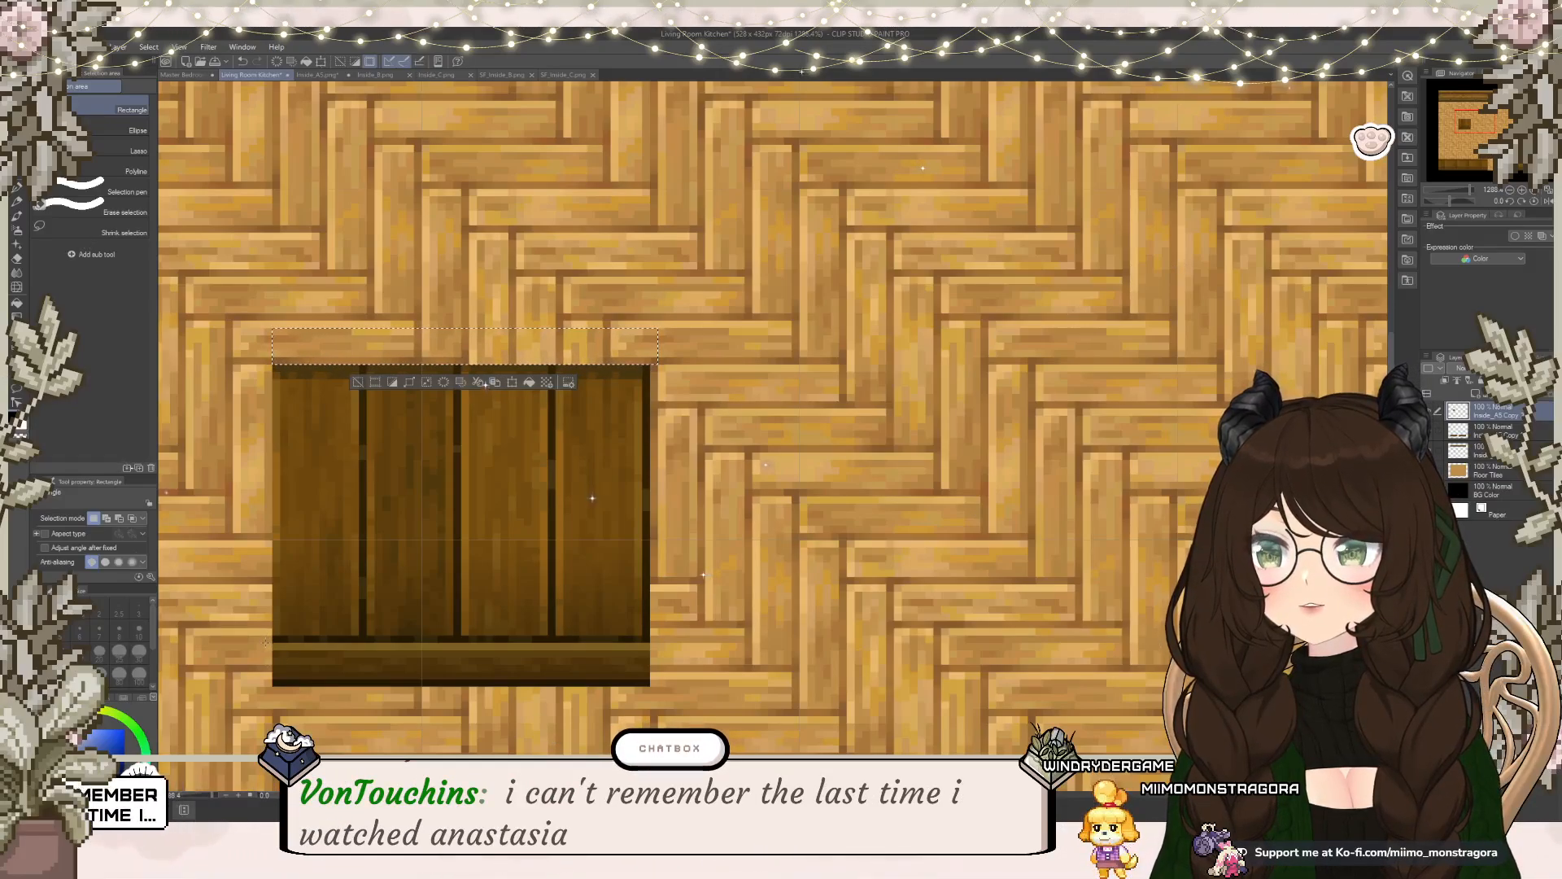
{"action": "left_click_drag", "start_coordinate": [265, 642], "coordinate": [658, 695]}
{"action": "key", "text": "Delete"}
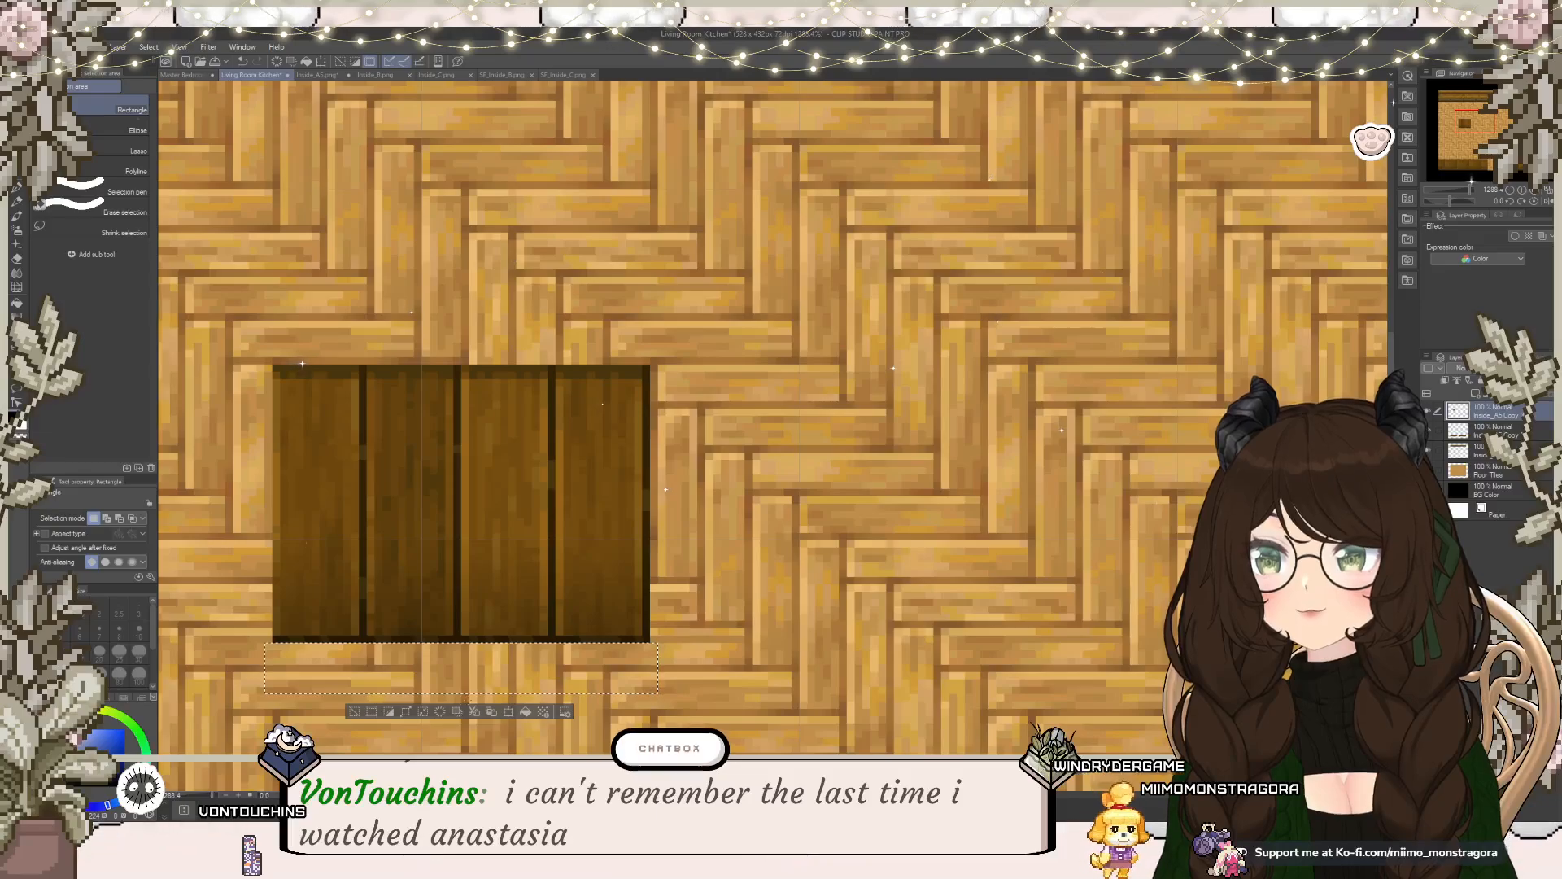
{"action": "scroll", "coordinate": [477, 584], "scroll_direction": "down", "scroll_amount": 10}
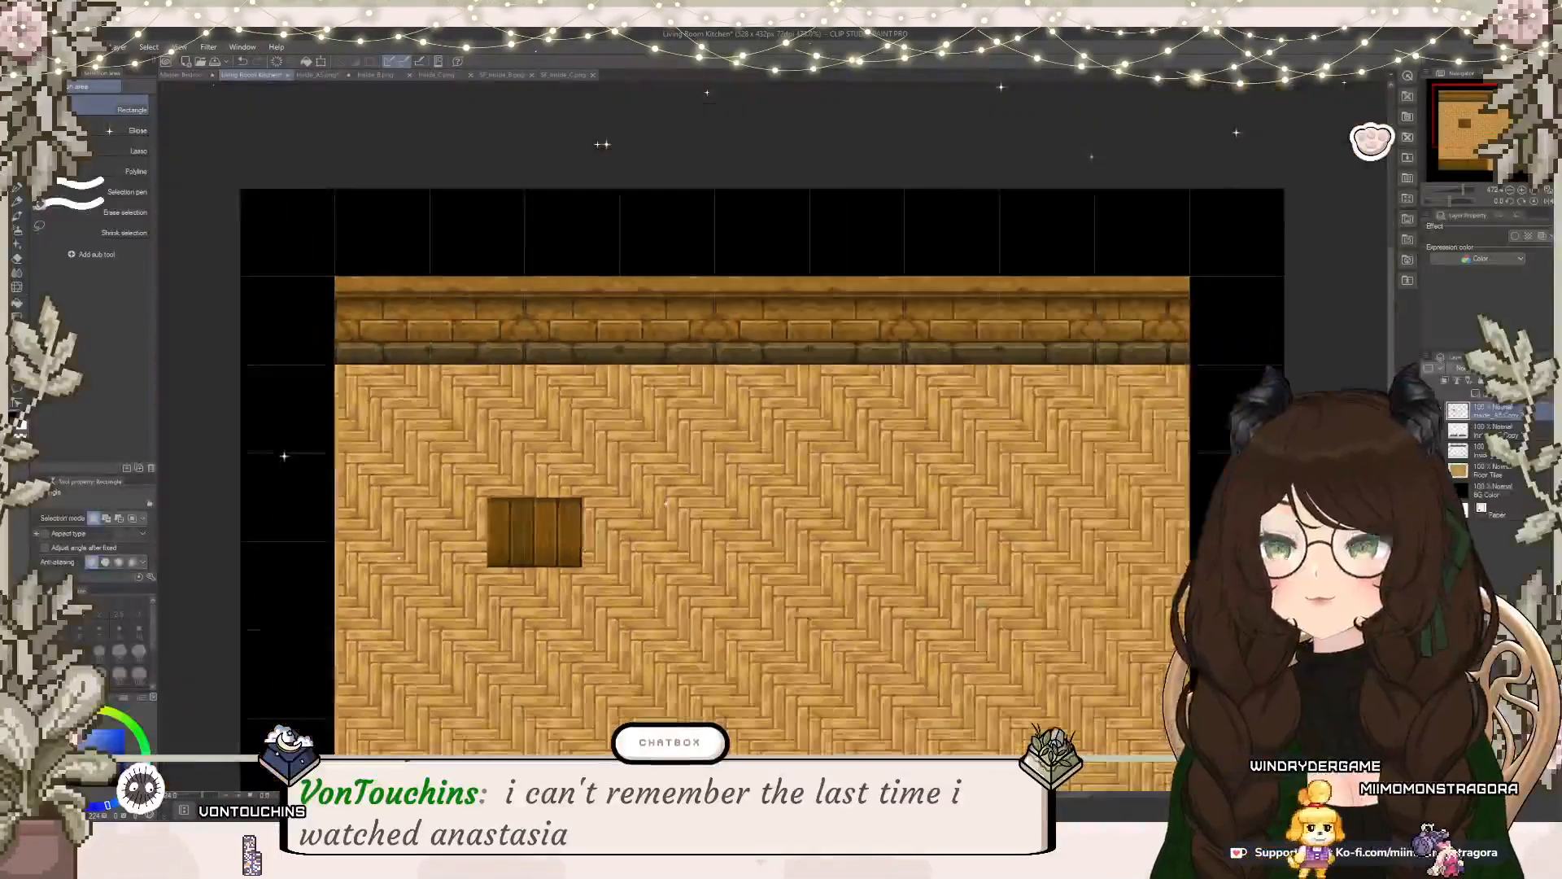
Step: Select the trimmed plank tile and move it to the room's lower-left corner, just above the front wall
{"action": "scroll", "coordinate": [622, 577], "scroll_direction": "up", "scroll_amount": 5}
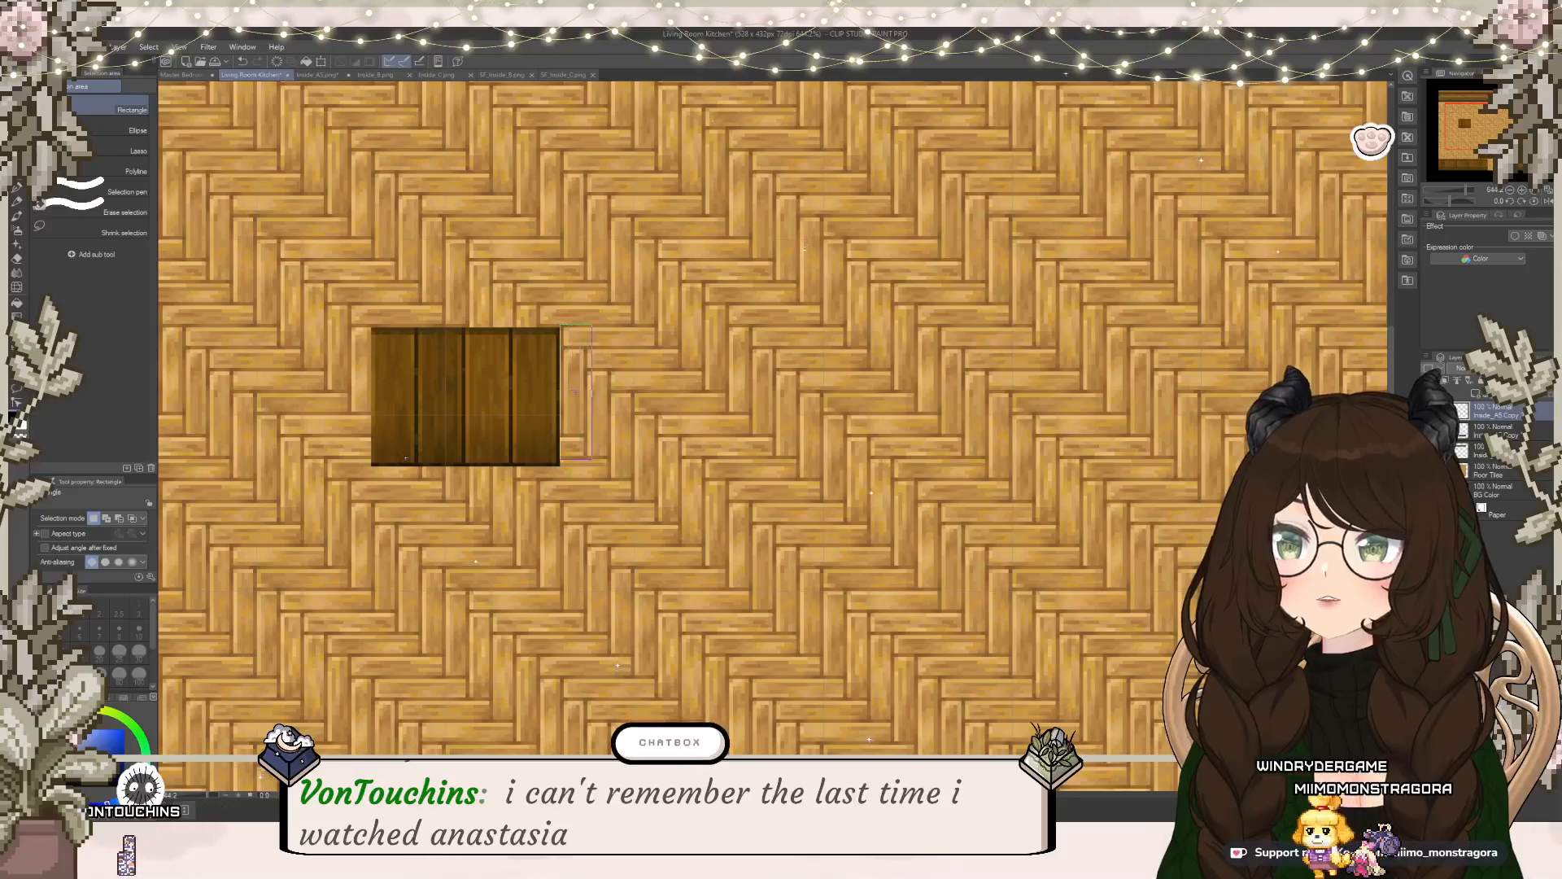
{"action": "left_click_drag", "start_coordinate": [605, 461], "coordinate": [611, 473]}
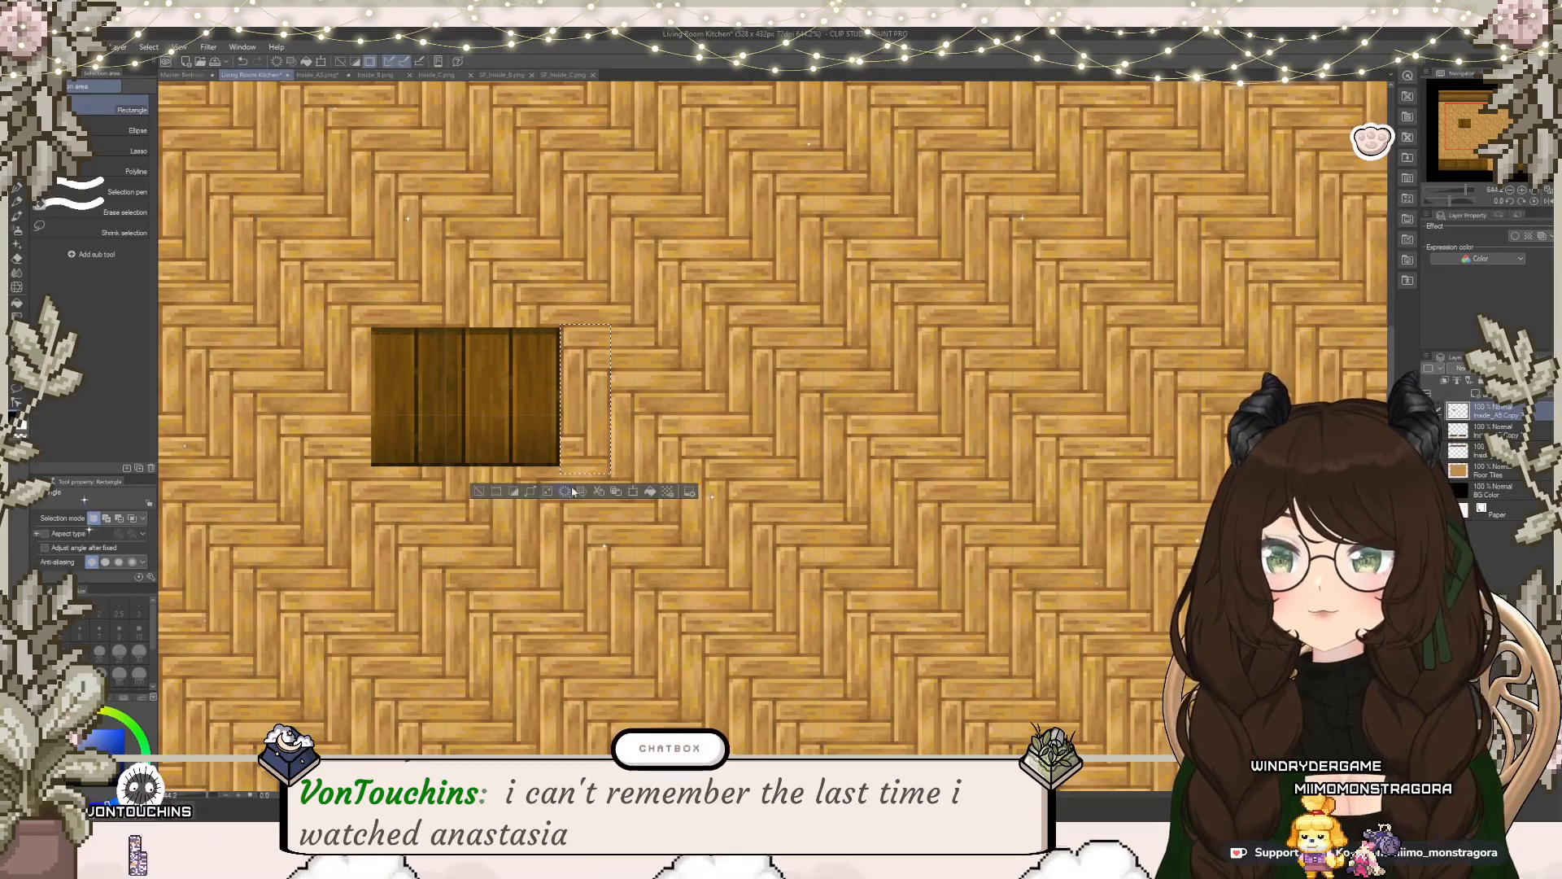
{"action": "scroll", "coordinate": [476, 493], "scroll_direction": "down", "scroll_amount": 5}
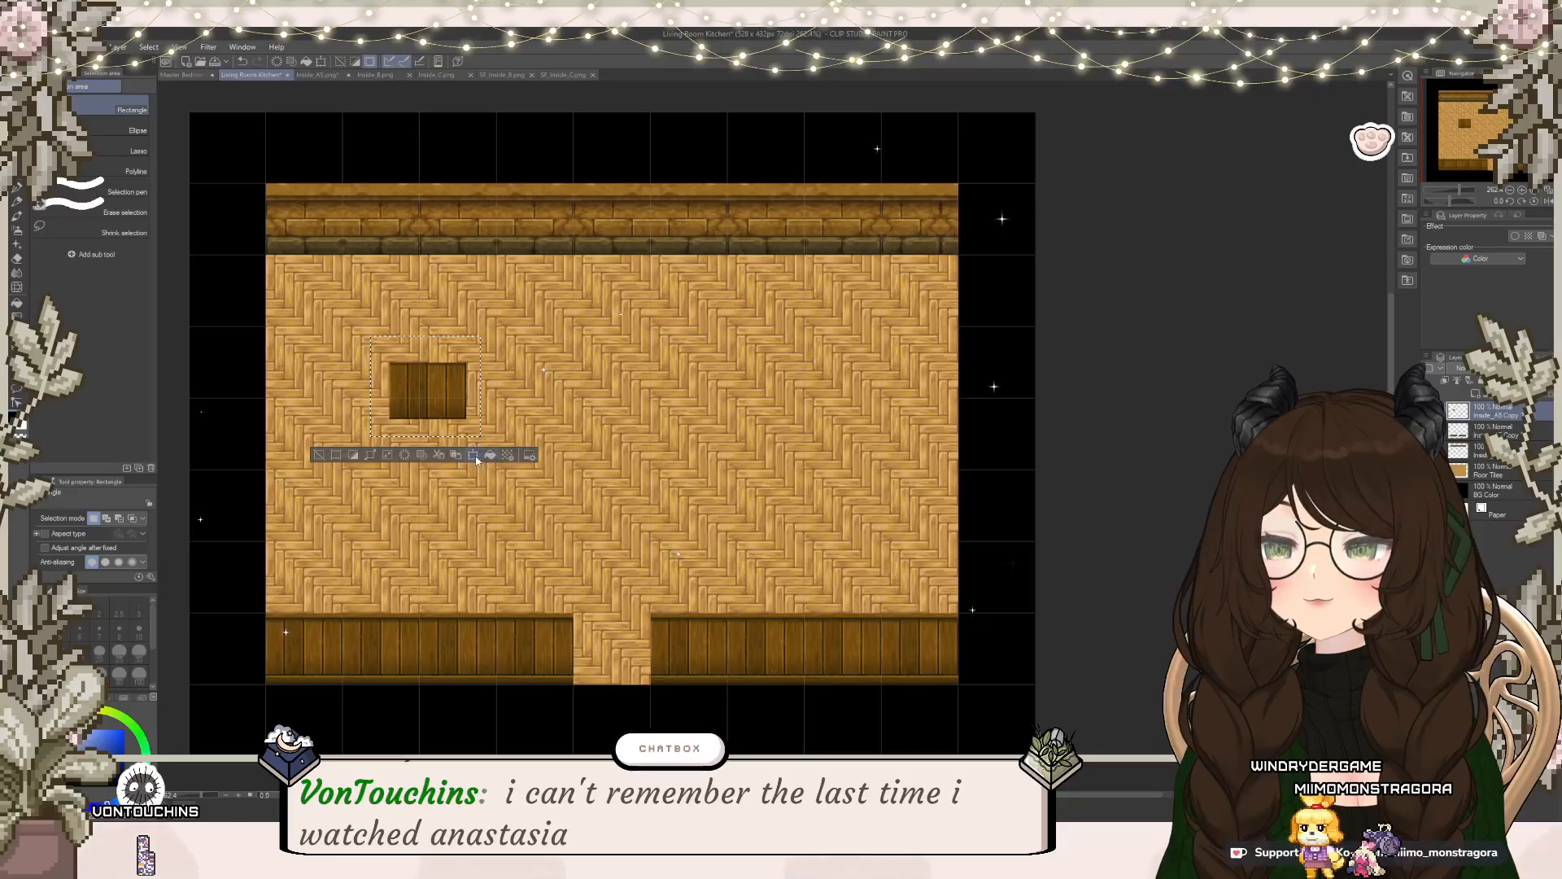
{"action": "left_click", "coordinate": [474, 457]}
{"action": "left_click_drag", "start_coordinate": [514, 411], "coordinate": [551, 397]}
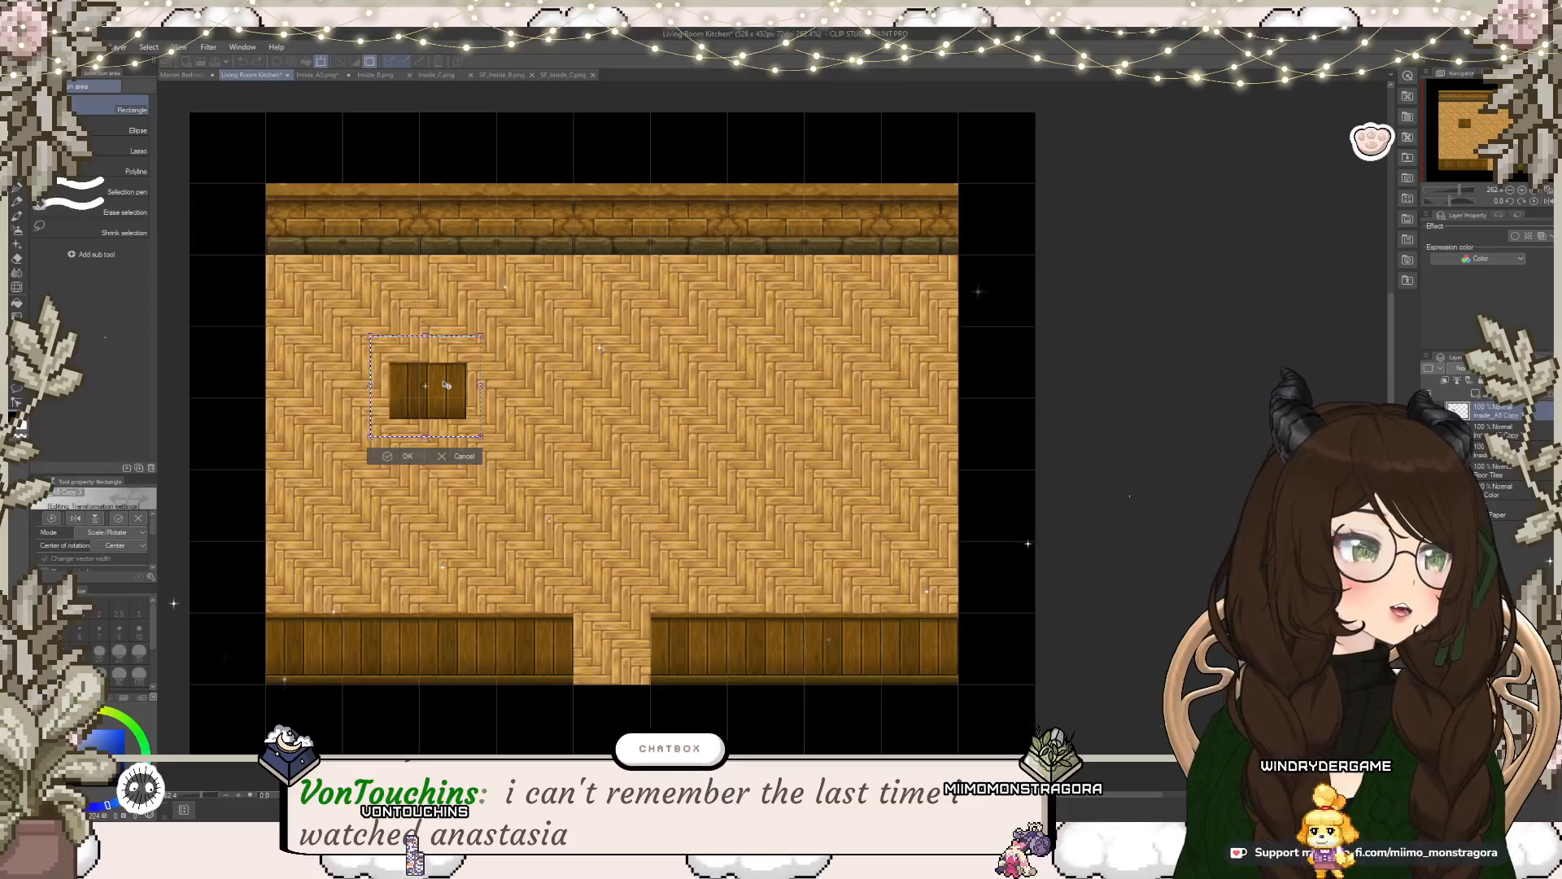
{"action": "left_click_drag", "start_coordinate": [446, 384], "coordinate": [329, 573]}
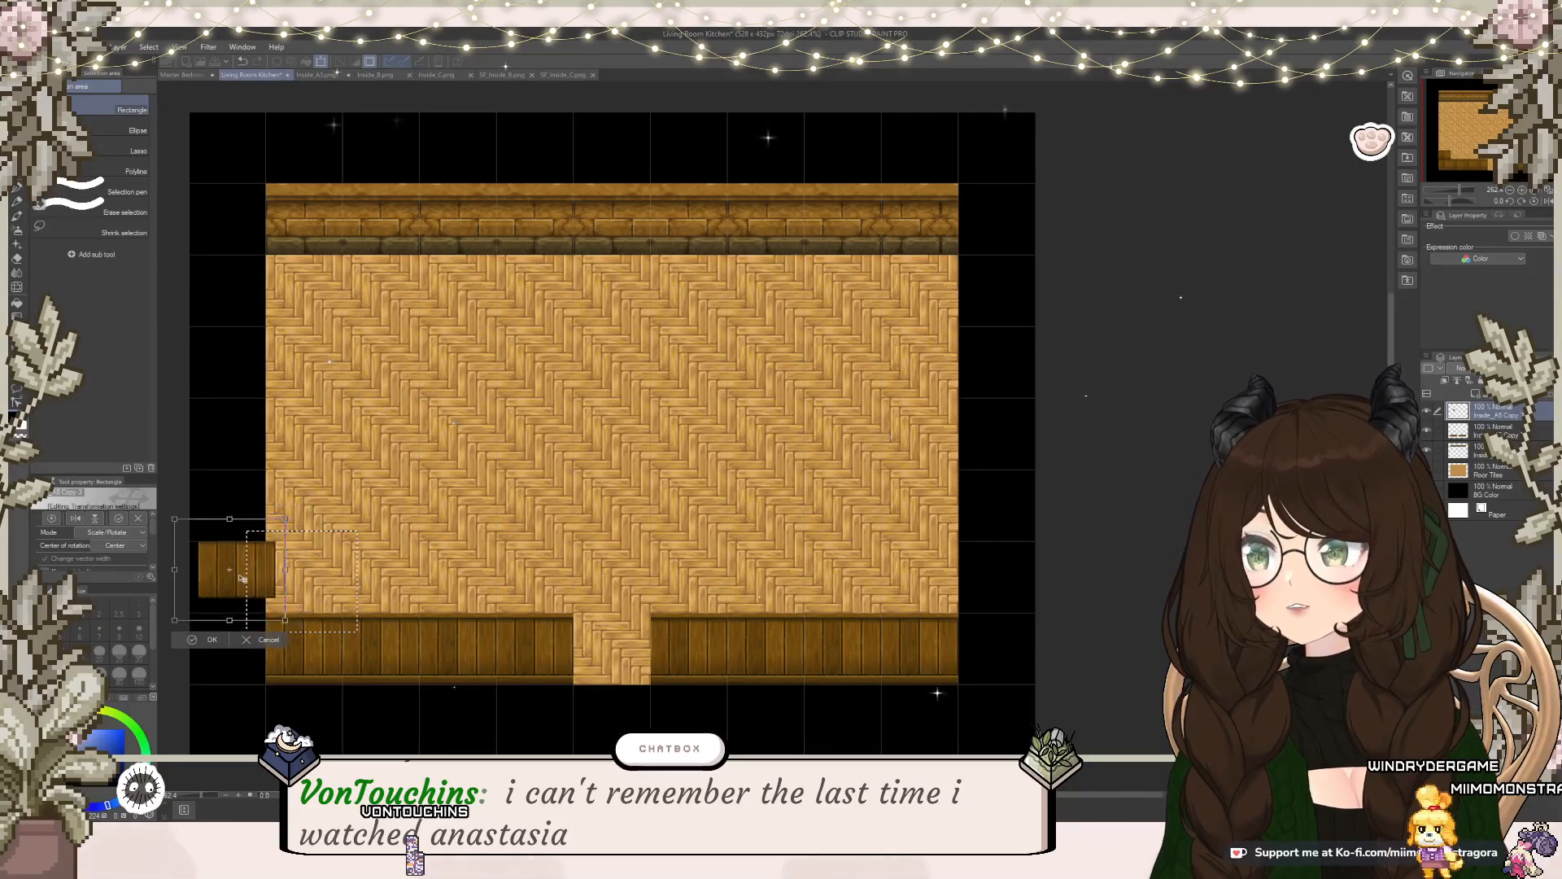
{"action": "left_click_drag", "start_coordinate": [242, 578], "coordinate": [315, 589]}
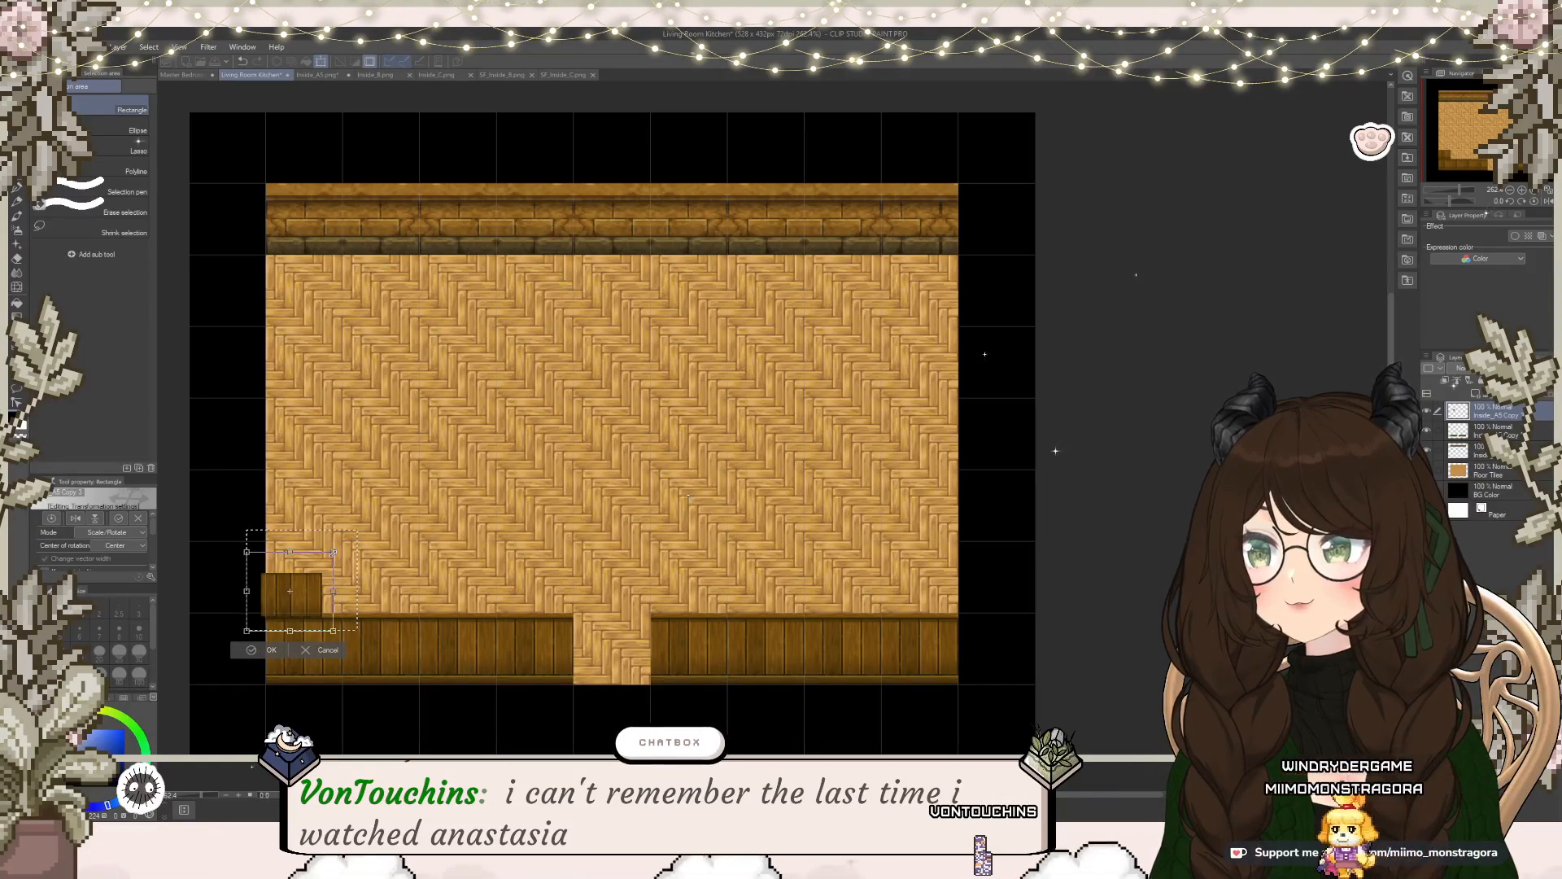
Step: Scale the plank tile to one grid cell wide, align it with the floor's left edge above the front wall, and apply the transform
{"action": "left_click_drag", "start_coordinate": [344, 543], "coordinate": [340, 554]}
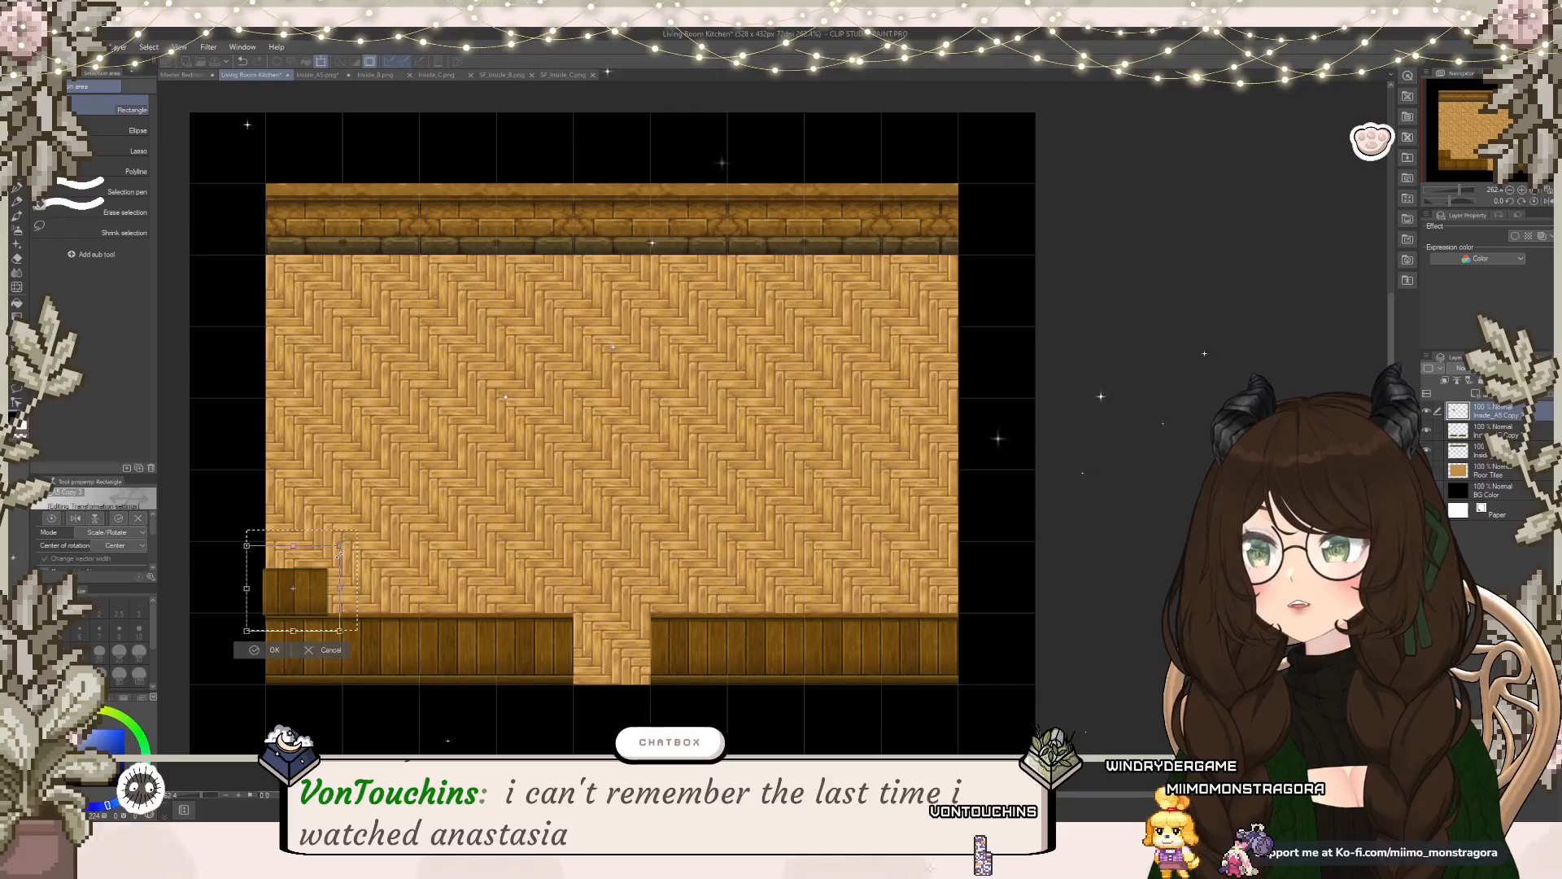
{"action": "left_click_drag", "start_coordinate": [340, 554], "coordinate": [258, 587]}
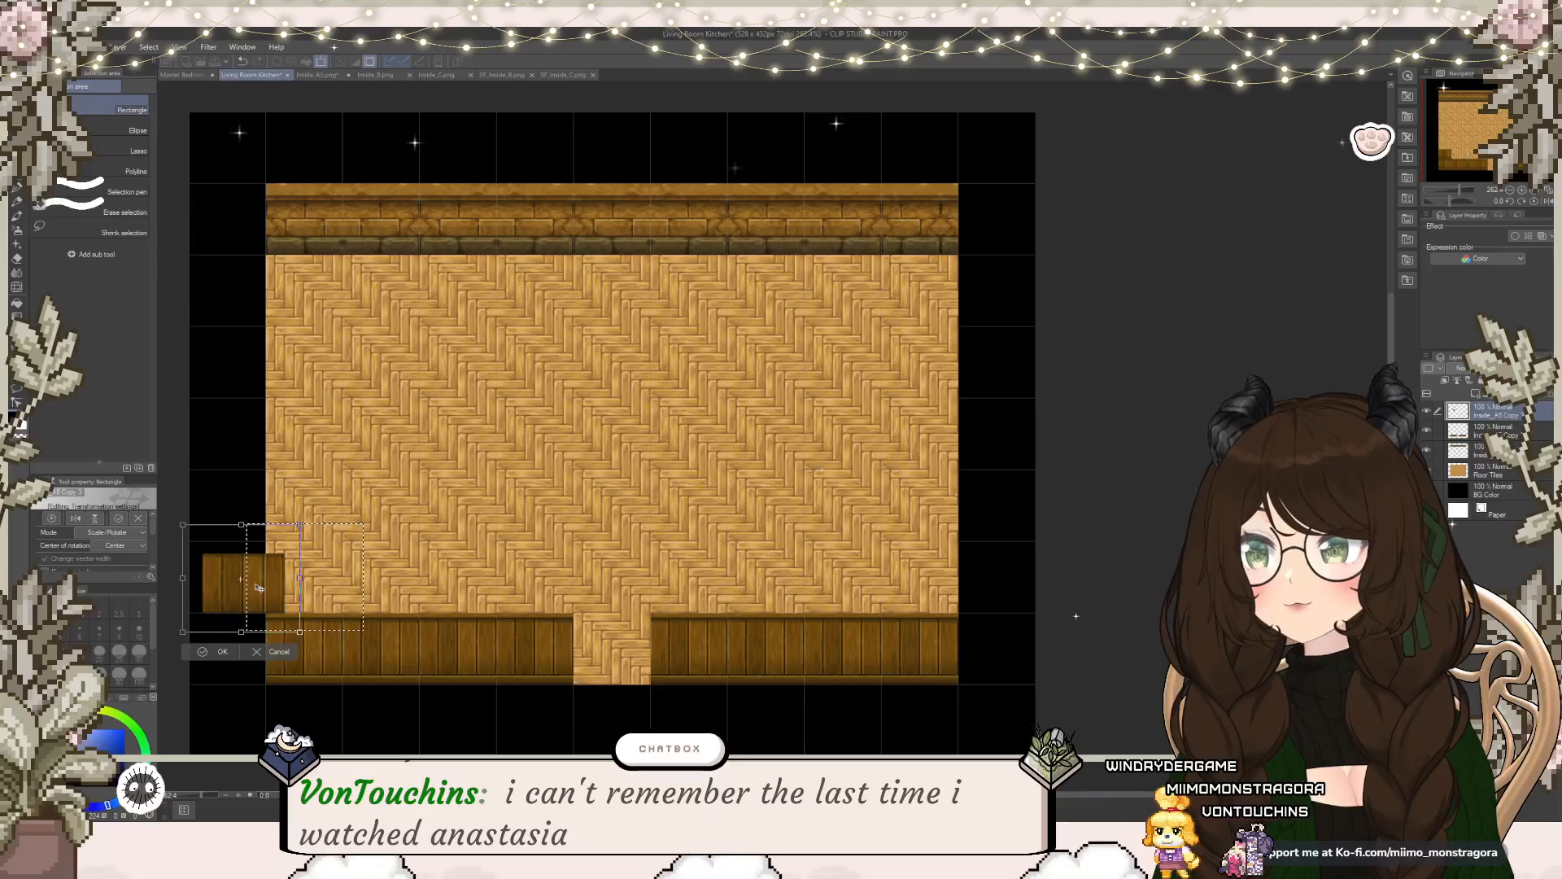
{"action": "left_click_drag", "start_coordinate": [250, 581], "coordinate": [255, 588]}
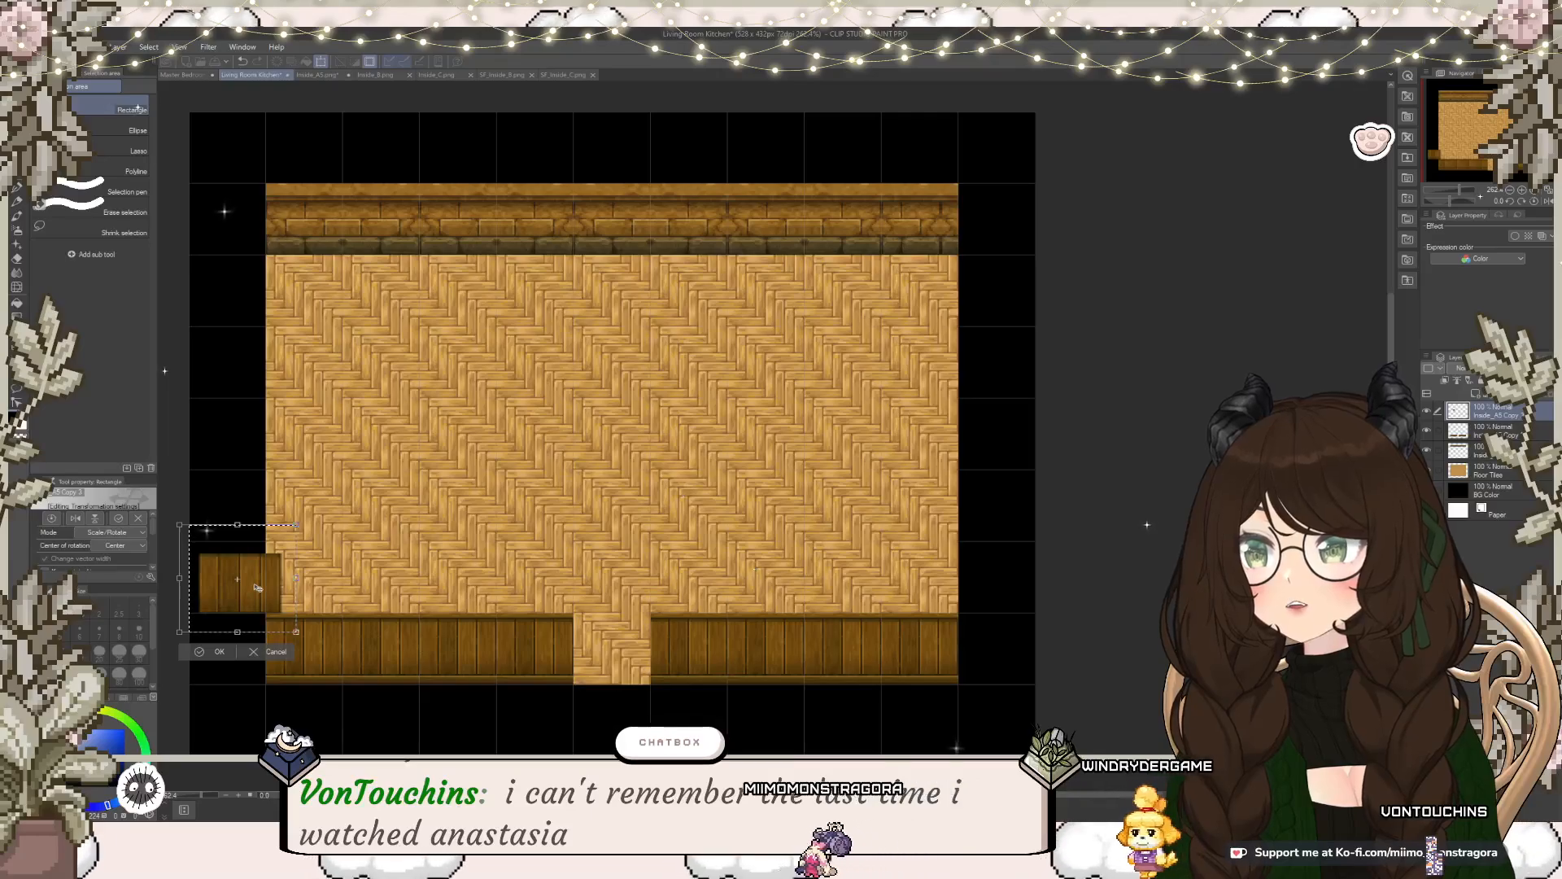
{"action": "left_click_drag", "start_coordinate": [262, 585], "coordinate": [259, 584]}
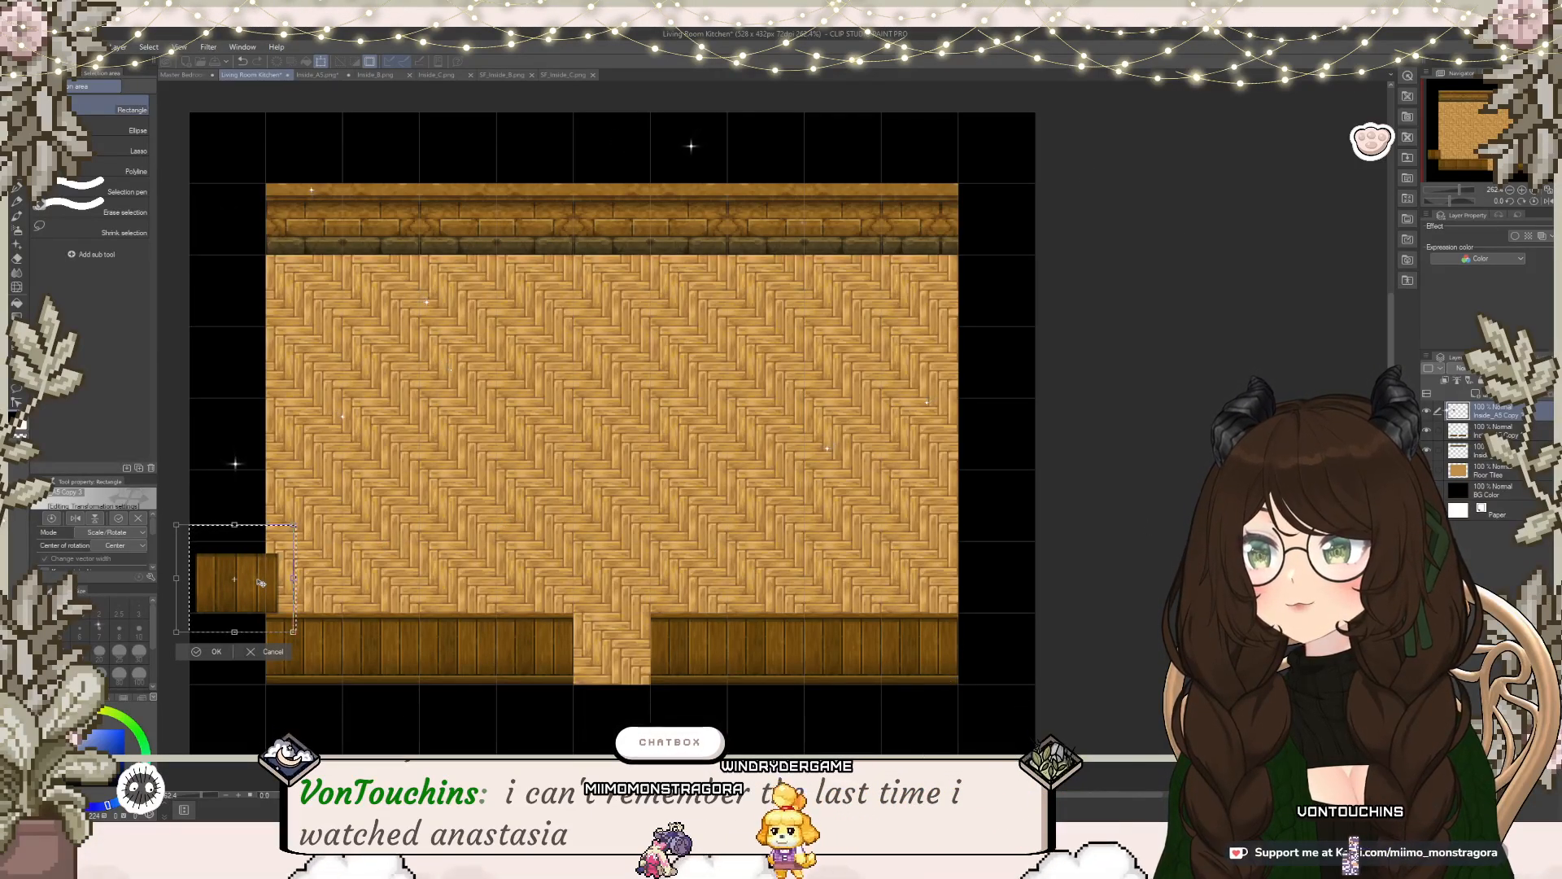
{"action": "left_click_drag", "start_coordinate": [260, 583], "coordinate": [320, 577]}
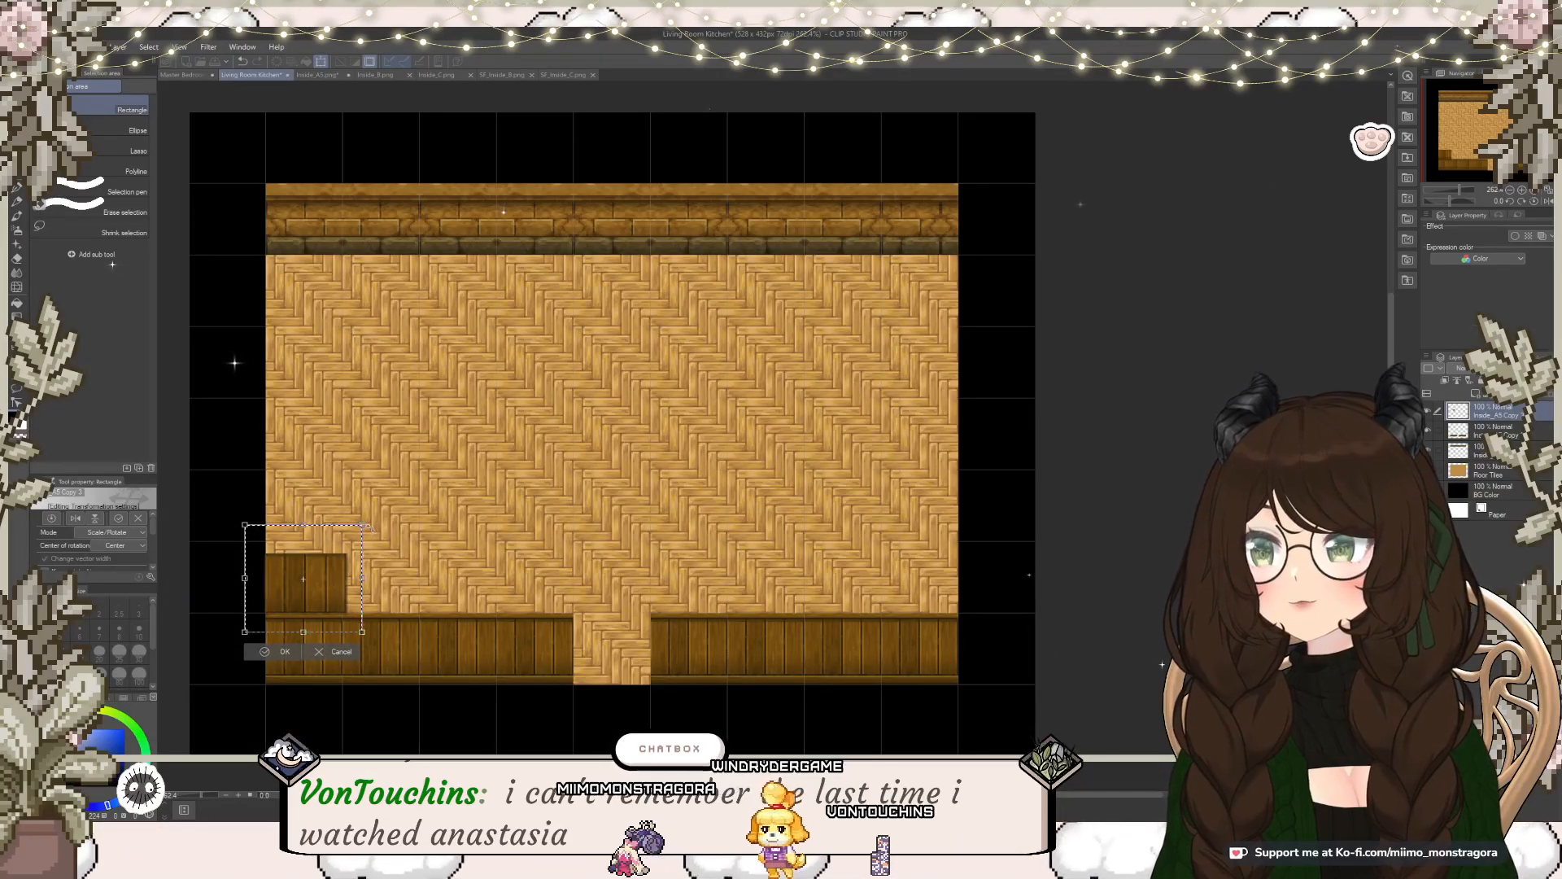
{"action": "left_click_drag", "start_coordinate": [362, 525], "coordinate": [358, 528]}
{"action": "scroll", "coordinate": [603, 521], "scroll_direction": "up", "scroll_amount": 3}
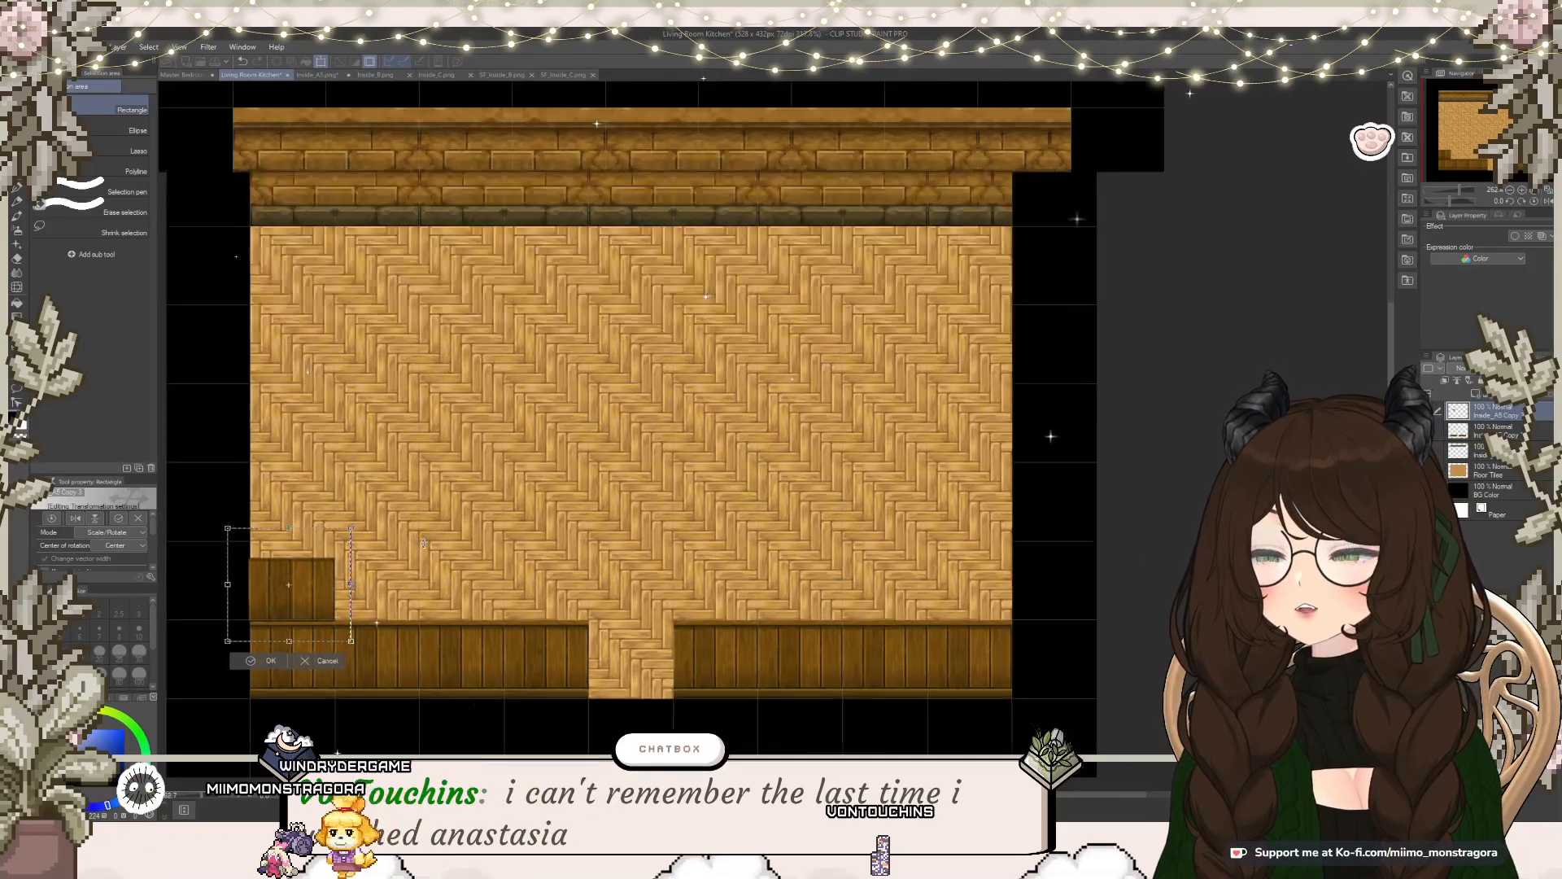
{"action": "scroll", "coordinate": [603, 521], "scroll_direction": "up", "scroll_amount": 1}
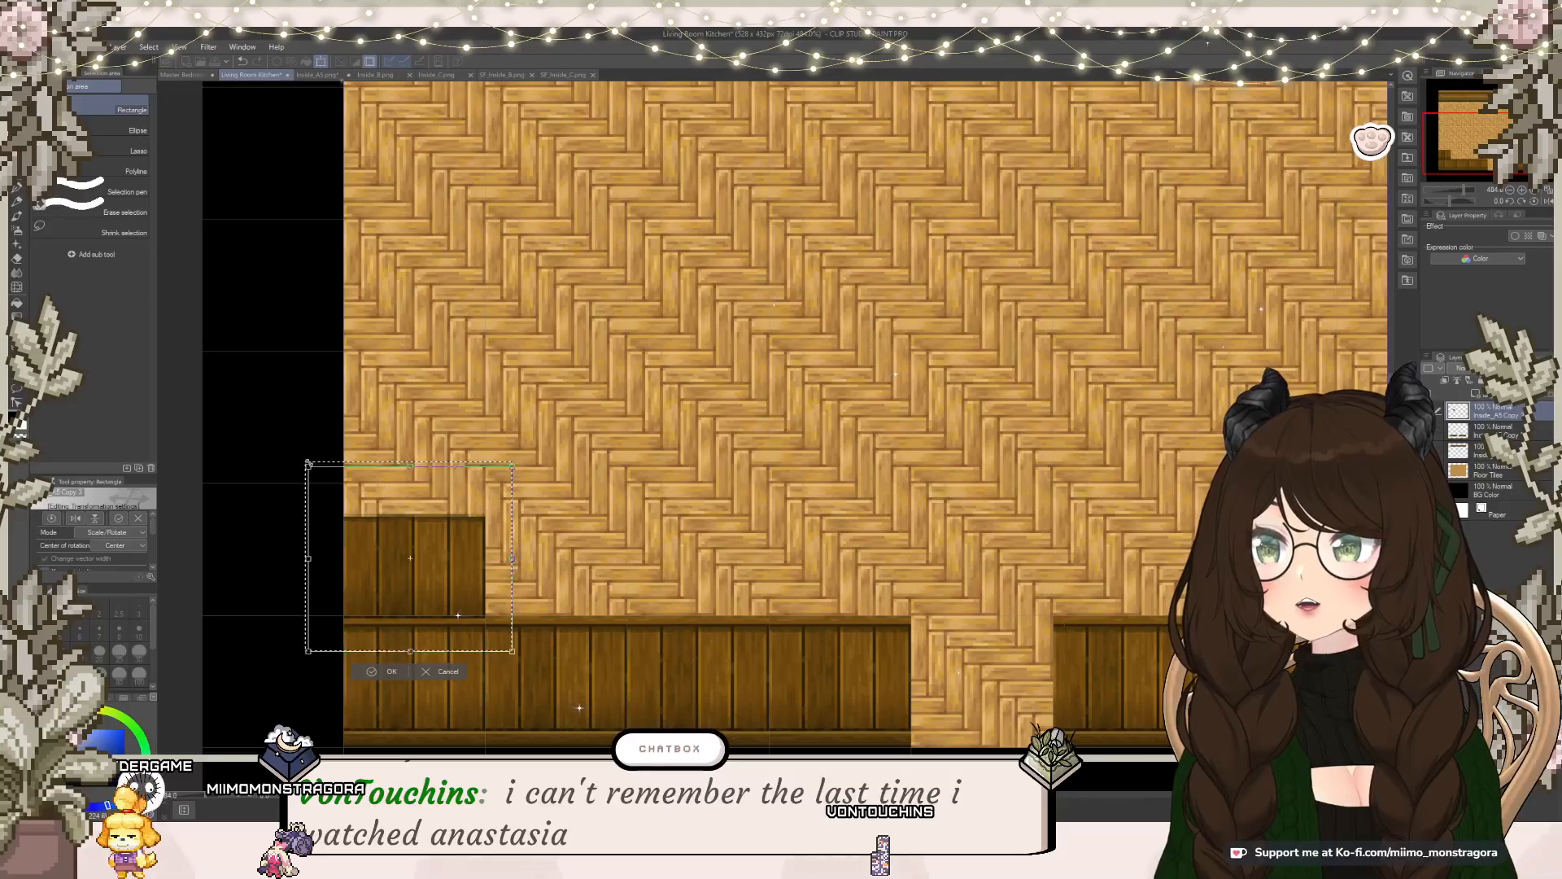
{"action": "left_click_drag", "start_coordinate": [308, 464], "coordinate": [308, 466]}
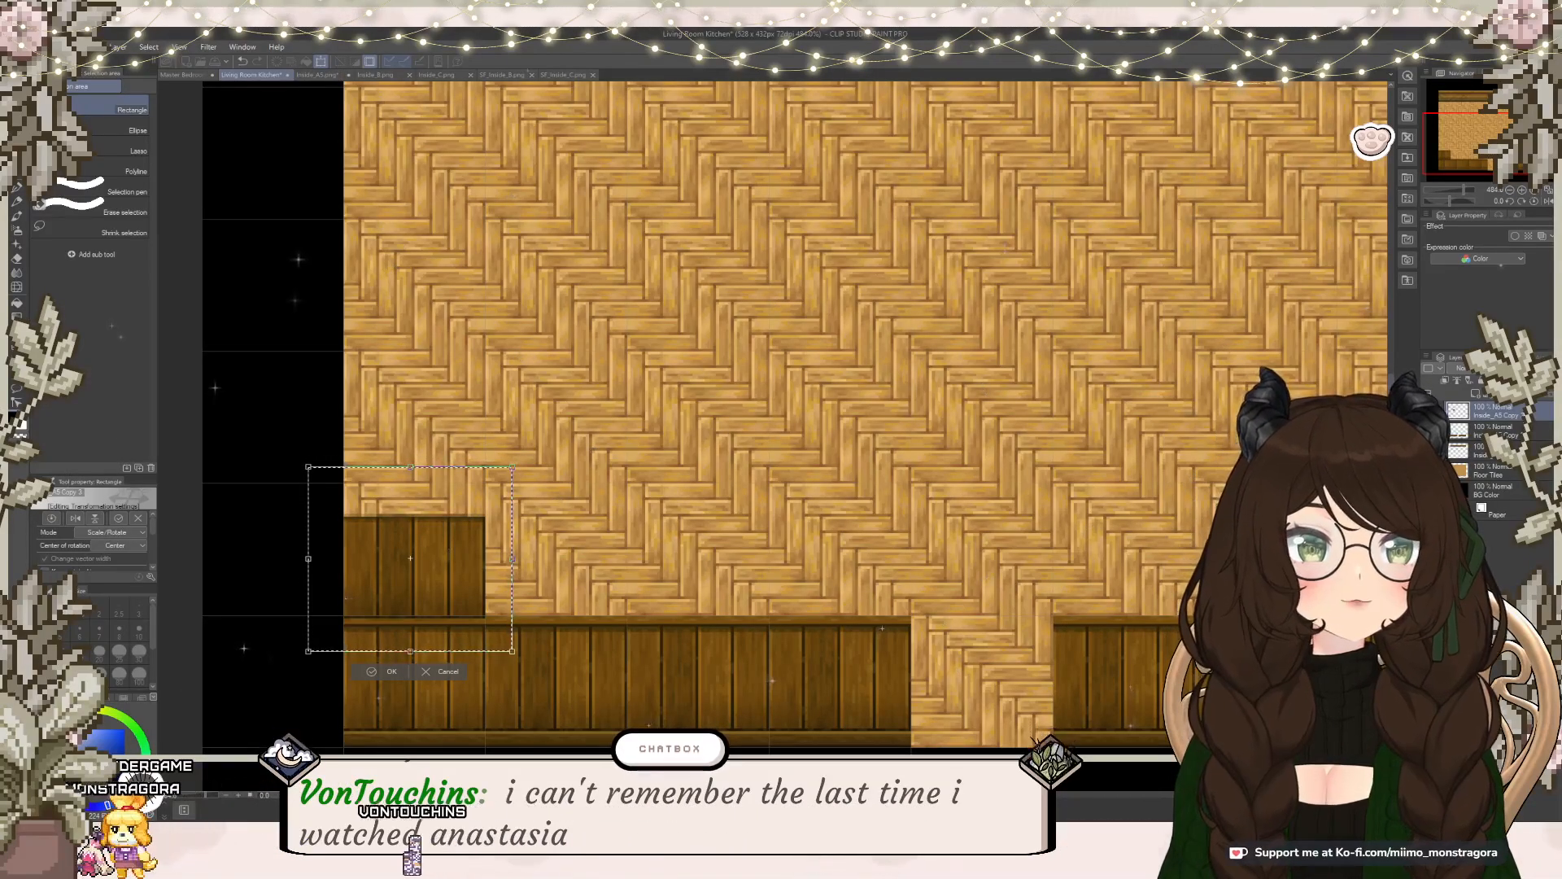
{"action": "key", "text": "Return"}
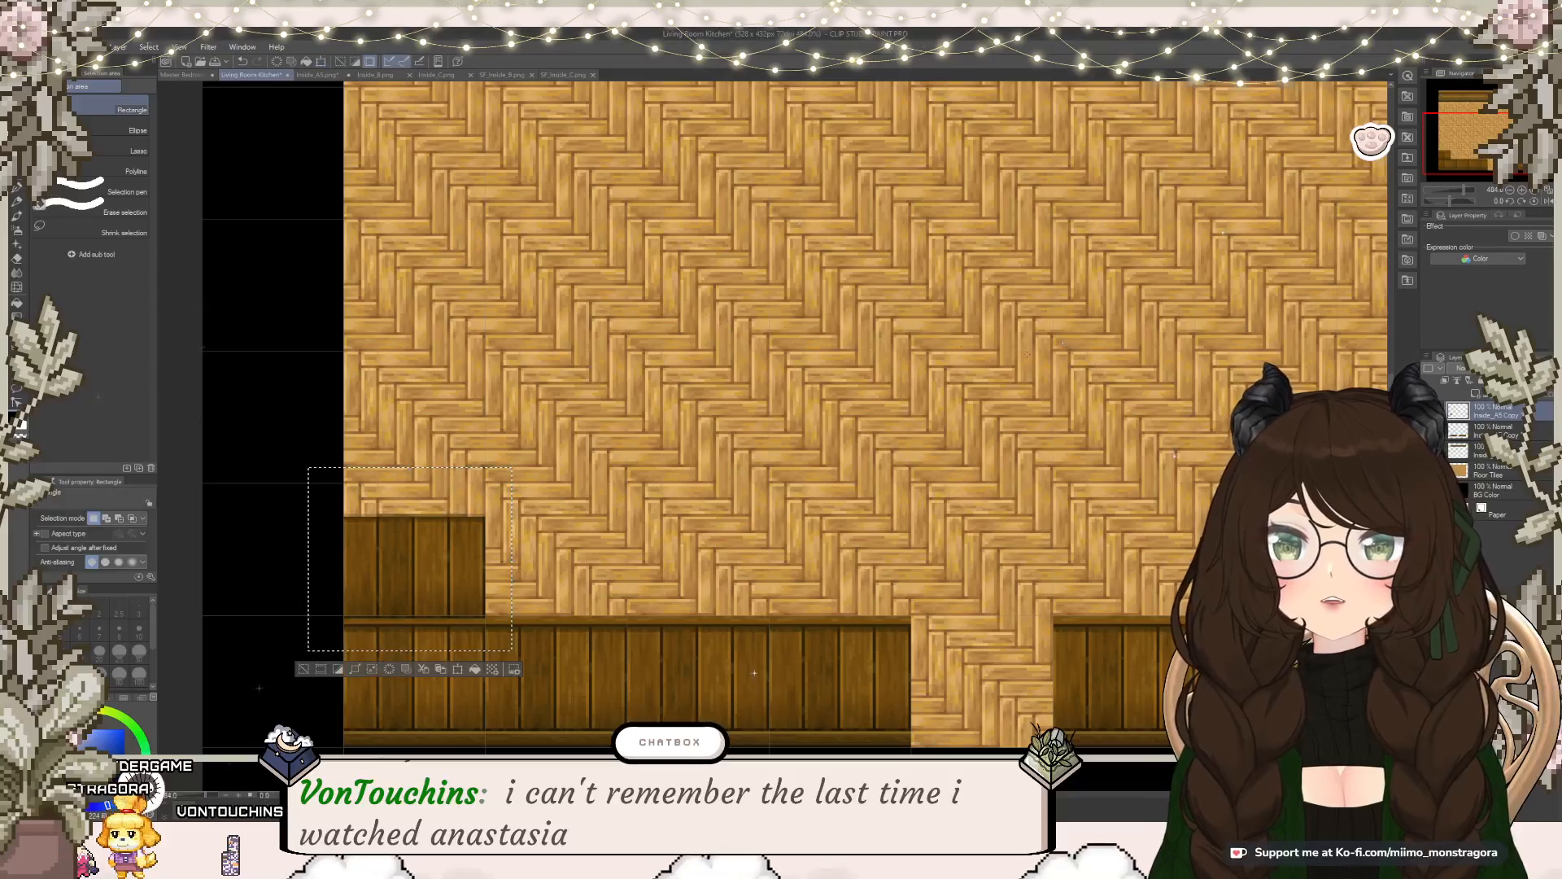
Step: Move the plank tile's layer beneath the front wall layer and stack a merged copy of the tile directly above the original
{"action": "left_click_drag", "start_coordinate": [1535, 414], "coordinate": [1535, 440]}
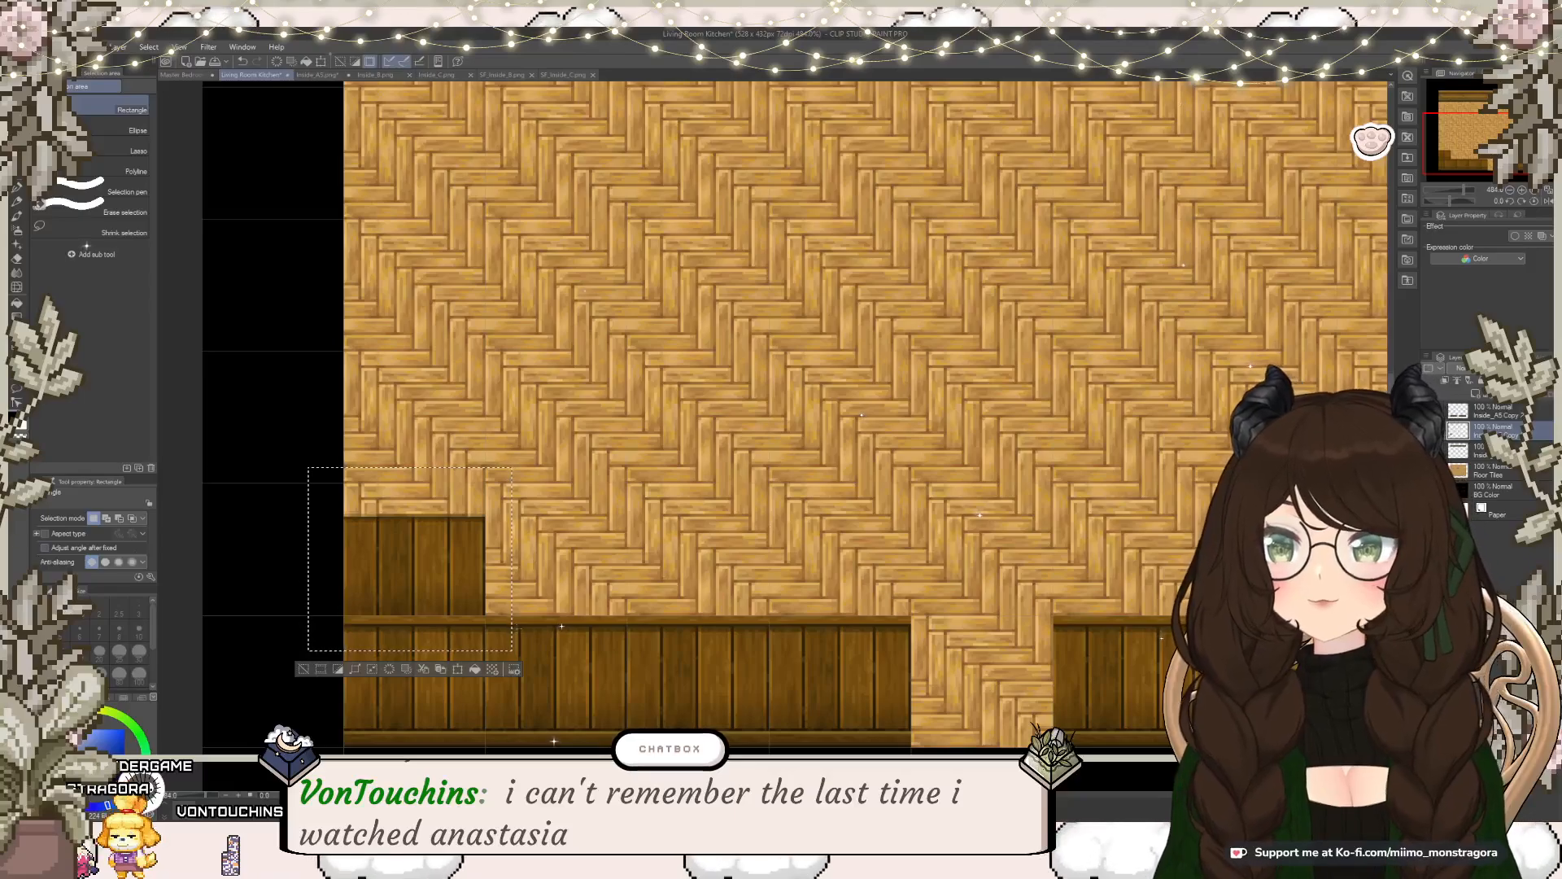
{"action": "left_click", "coordinate": [459, 669]}
{"action": "left_click_drag", "start_coordinate": [446, 468], "coordinate": [445, 475]}
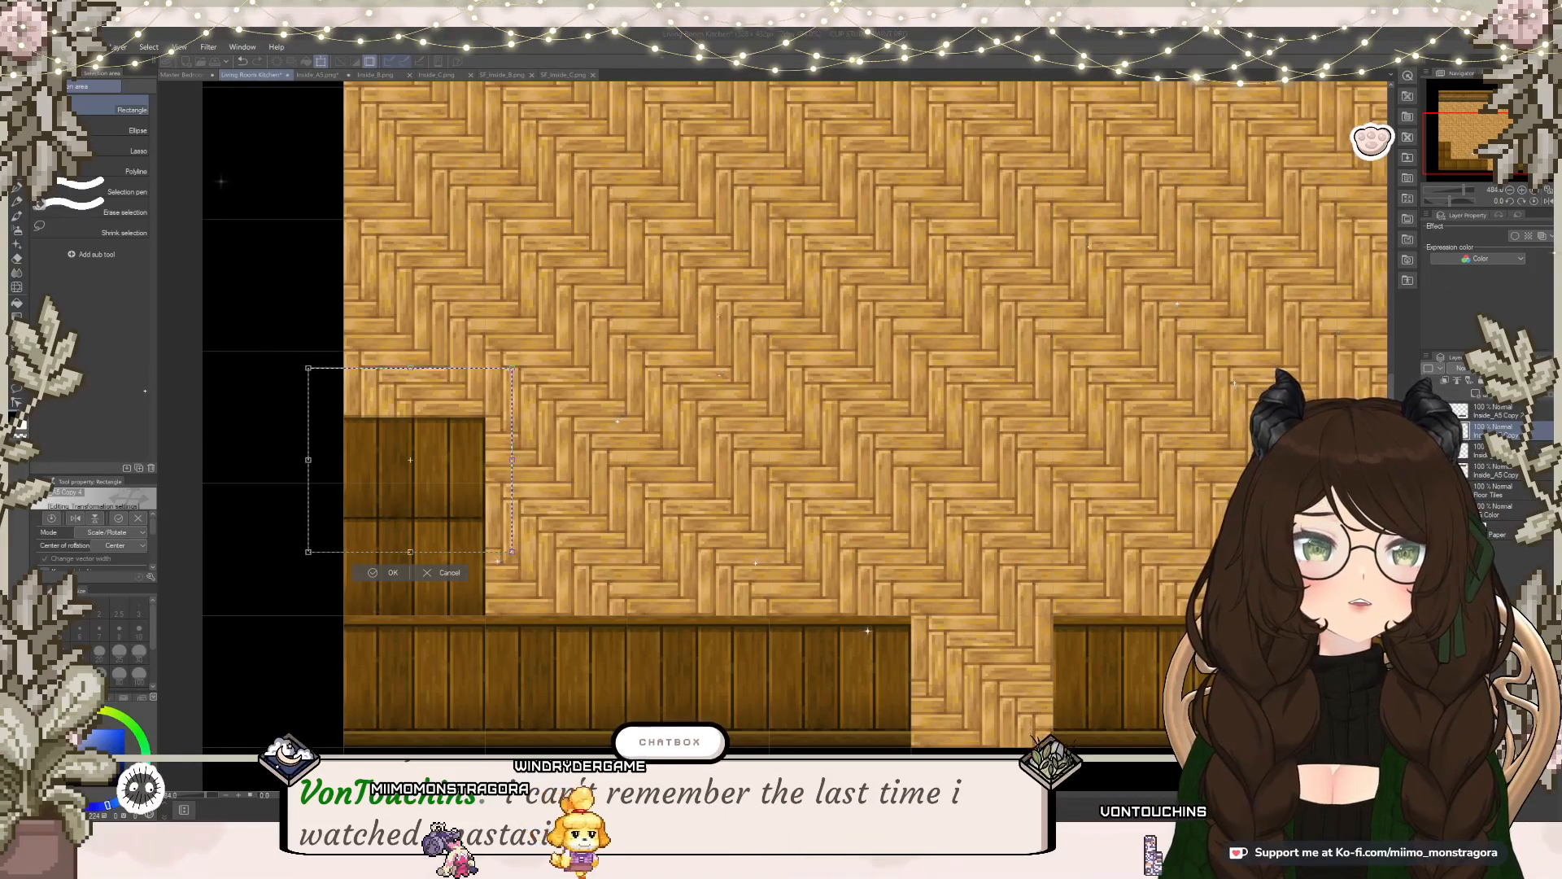
{"action": "key", "text": "Return"}
{"action": "key", "text": "ctrl+e"}
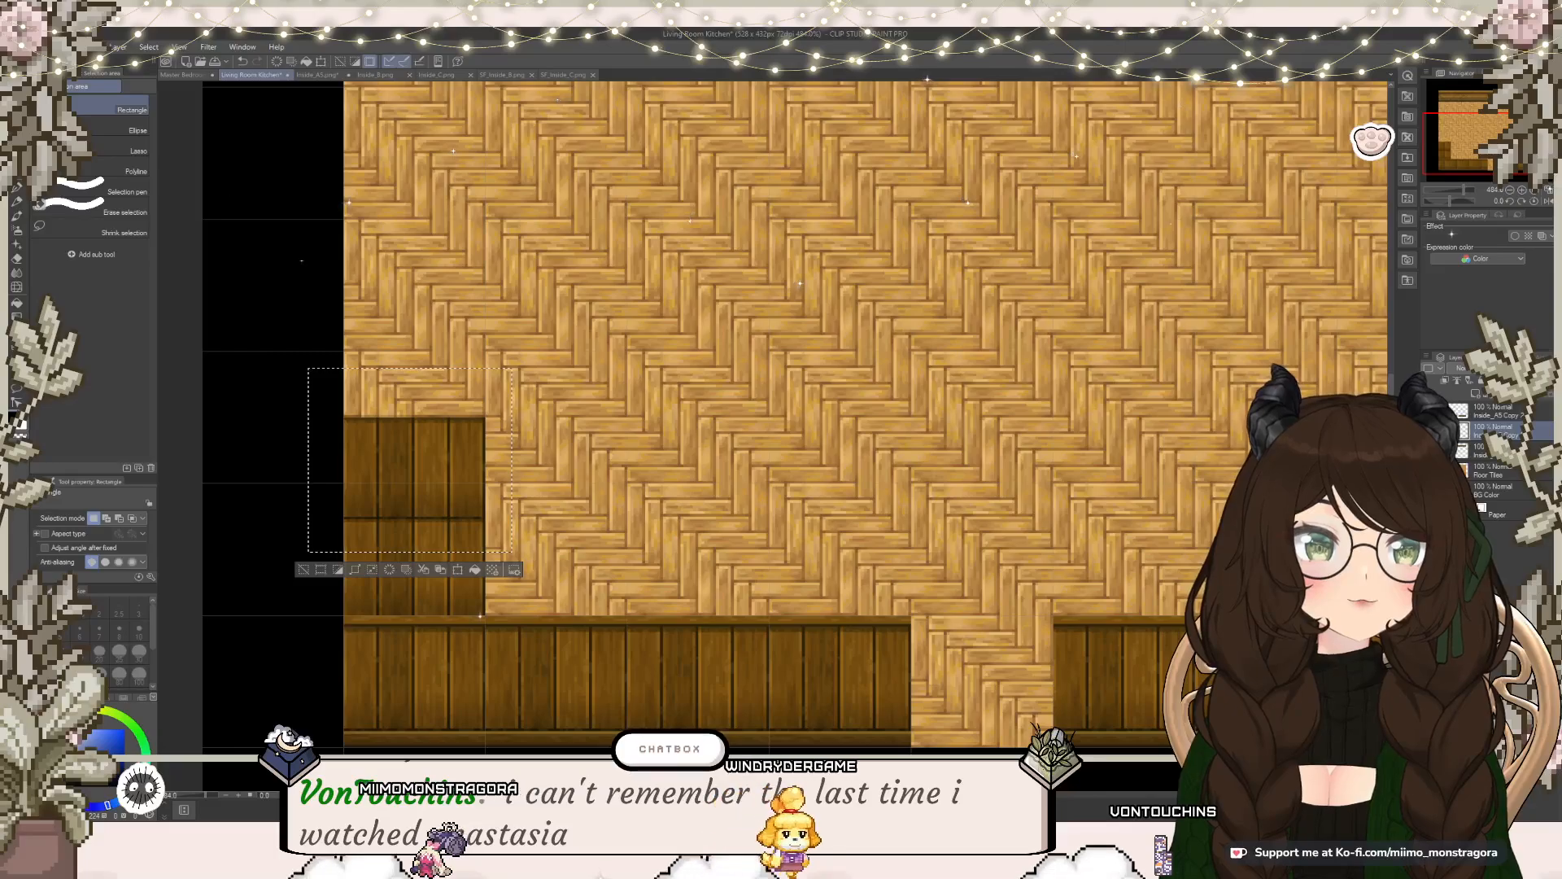
Step: Rename the wall layers Back Wall, Side Walls and Front Walls
{"action": "left_click", "coordinate": [1497, 450]}
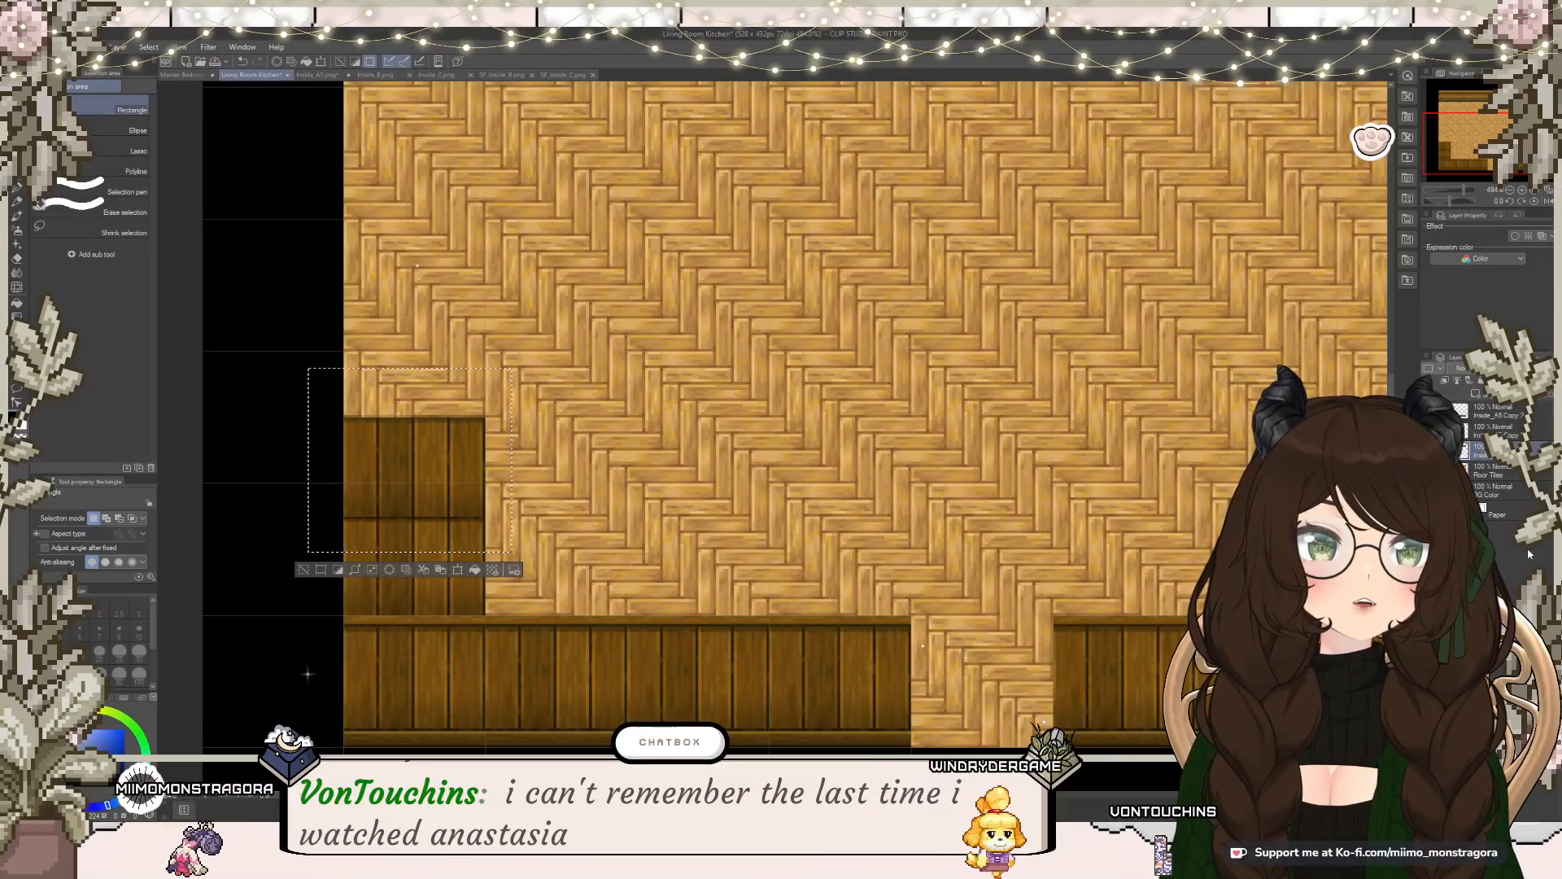
{"action": "scroll", "coordinate": [1220, 476], "scroll_direction": "down", "scroll_amount": 2}
{"action": "scroll", "coordinate": [1224, 464], "scroll_direction": "down", "scroll_amount": 2}
{"action": "left_click", "coordinate": [1430, 451]}
{"action": "left_click", "coordinate": [1430, 451]}
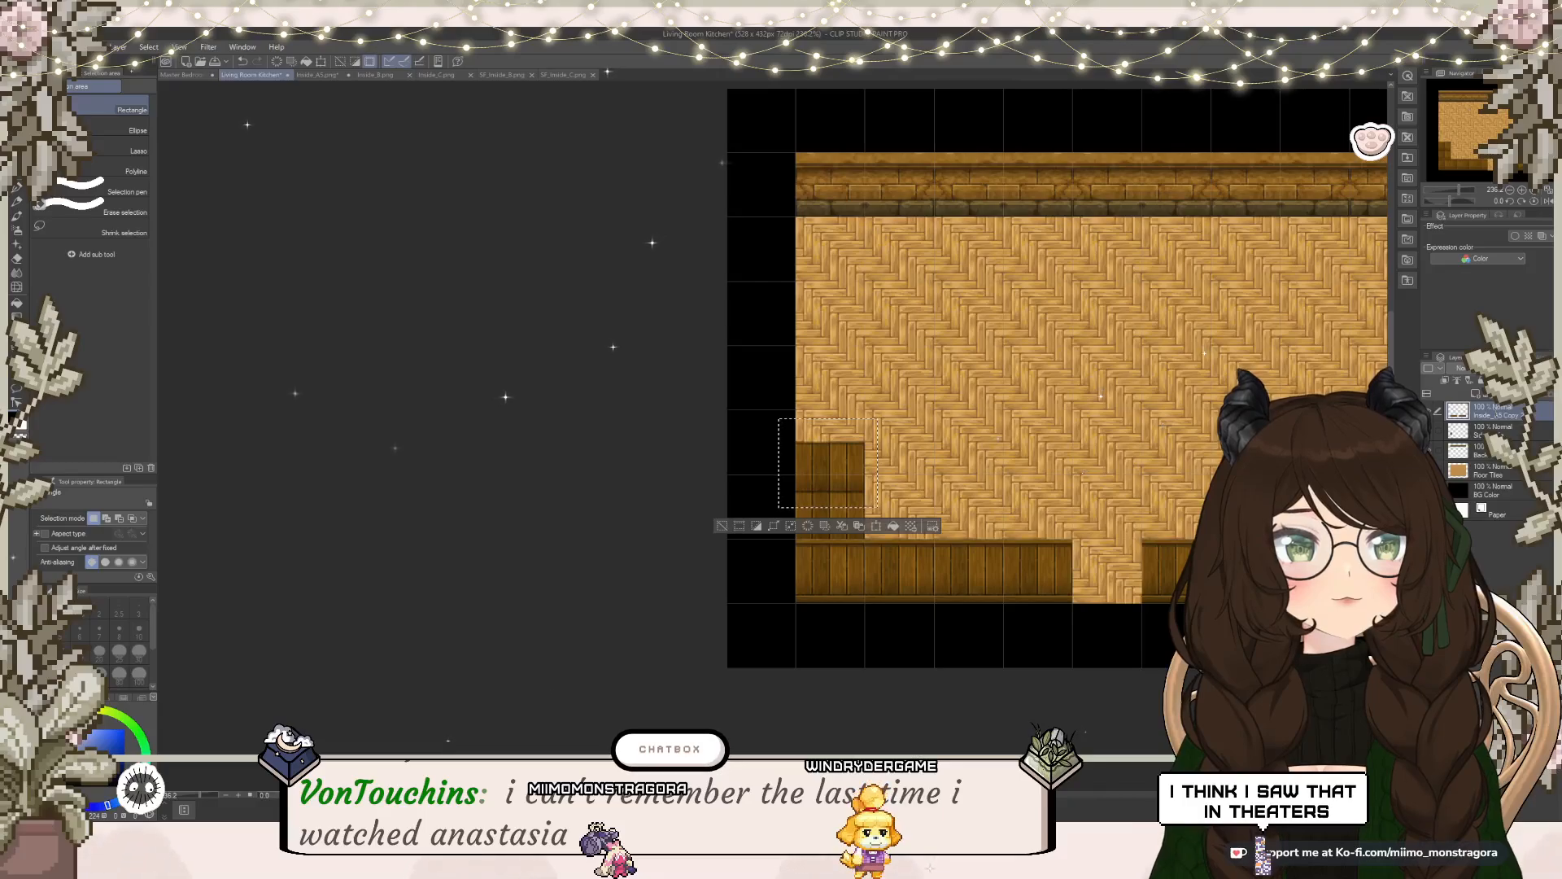
{"action": "type", "text": "Front Walls"}
{"action": "key", "text": "Return"}
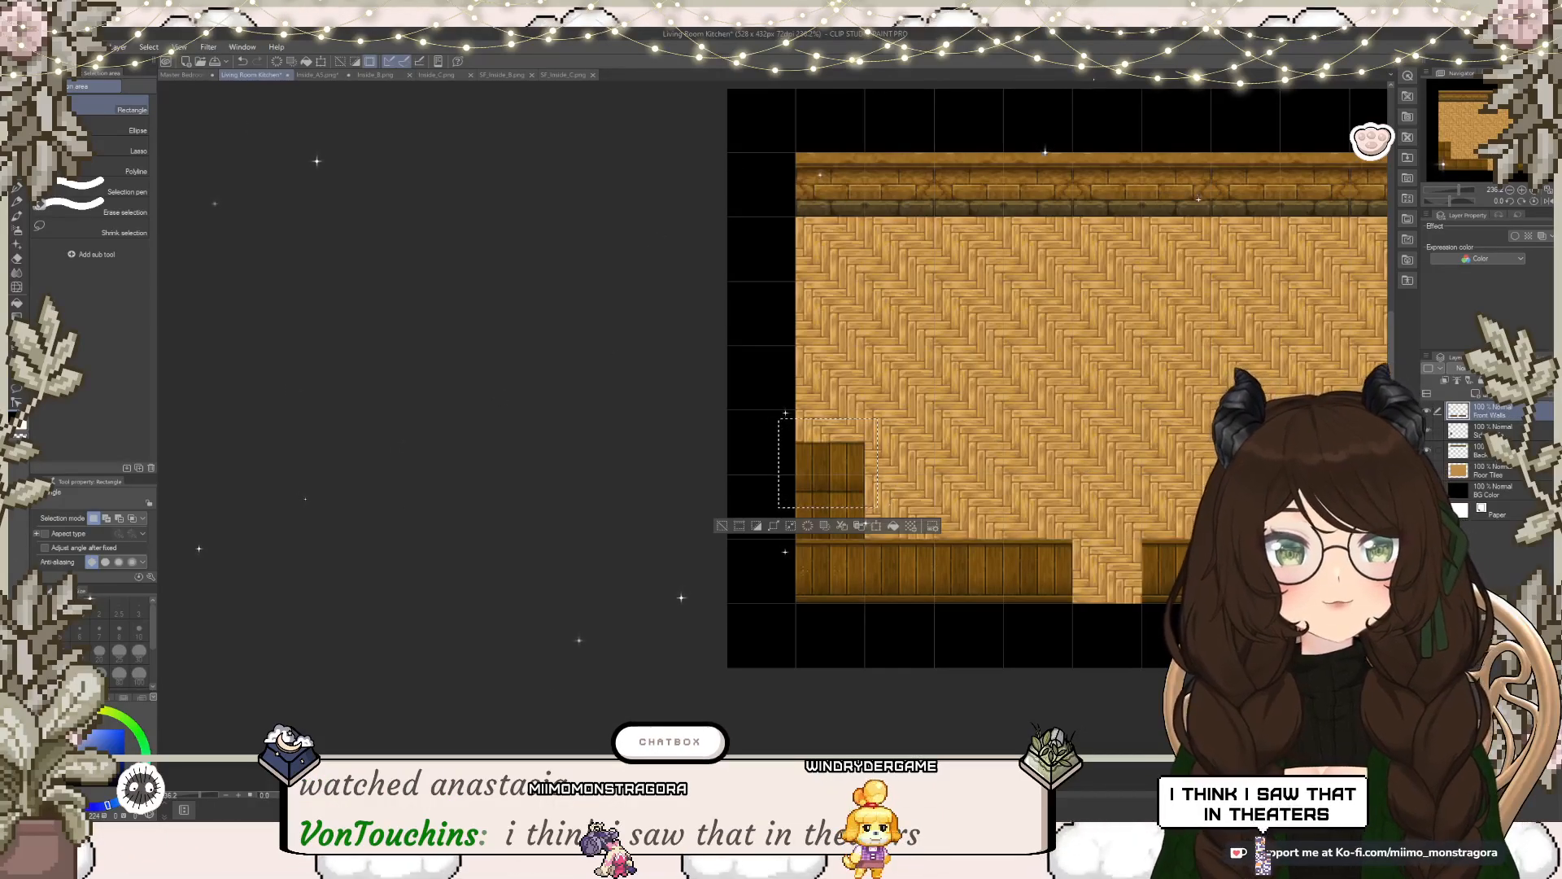
Step: Duplicate the two stacked plank tiles on the Side Walls layer and place the copy directly above them along the left wall
{"action": "left_click", "coordinate": [722, 527]}
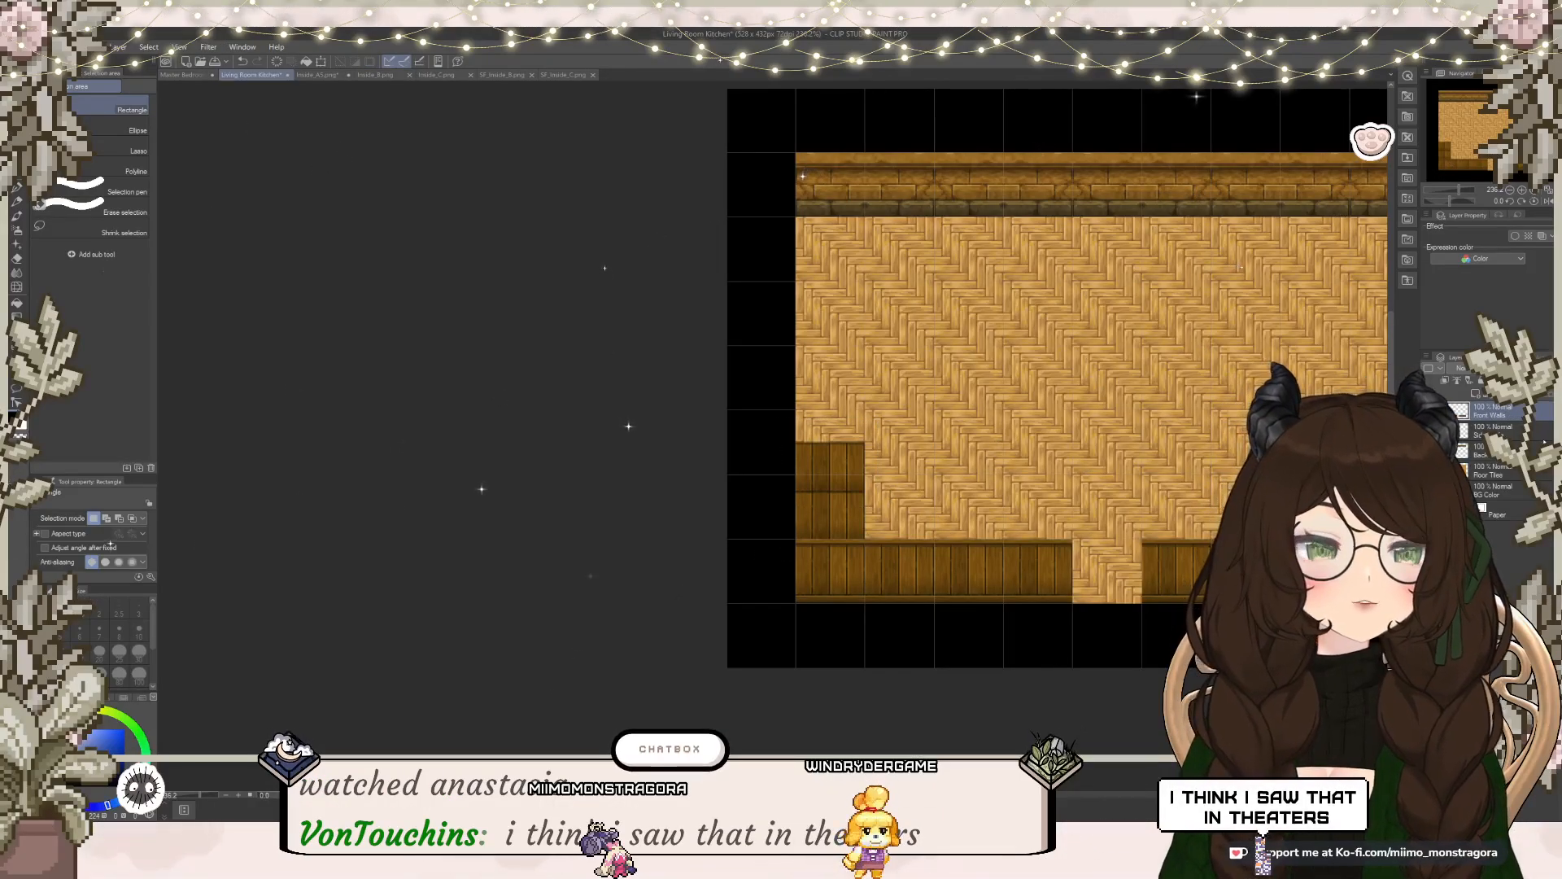
{"action": "left_click", "coordinate": [1496, 430]}
{"action": "left_click_drag", "start_coordinate": [768, 420], "coordinate": [883, 555]}
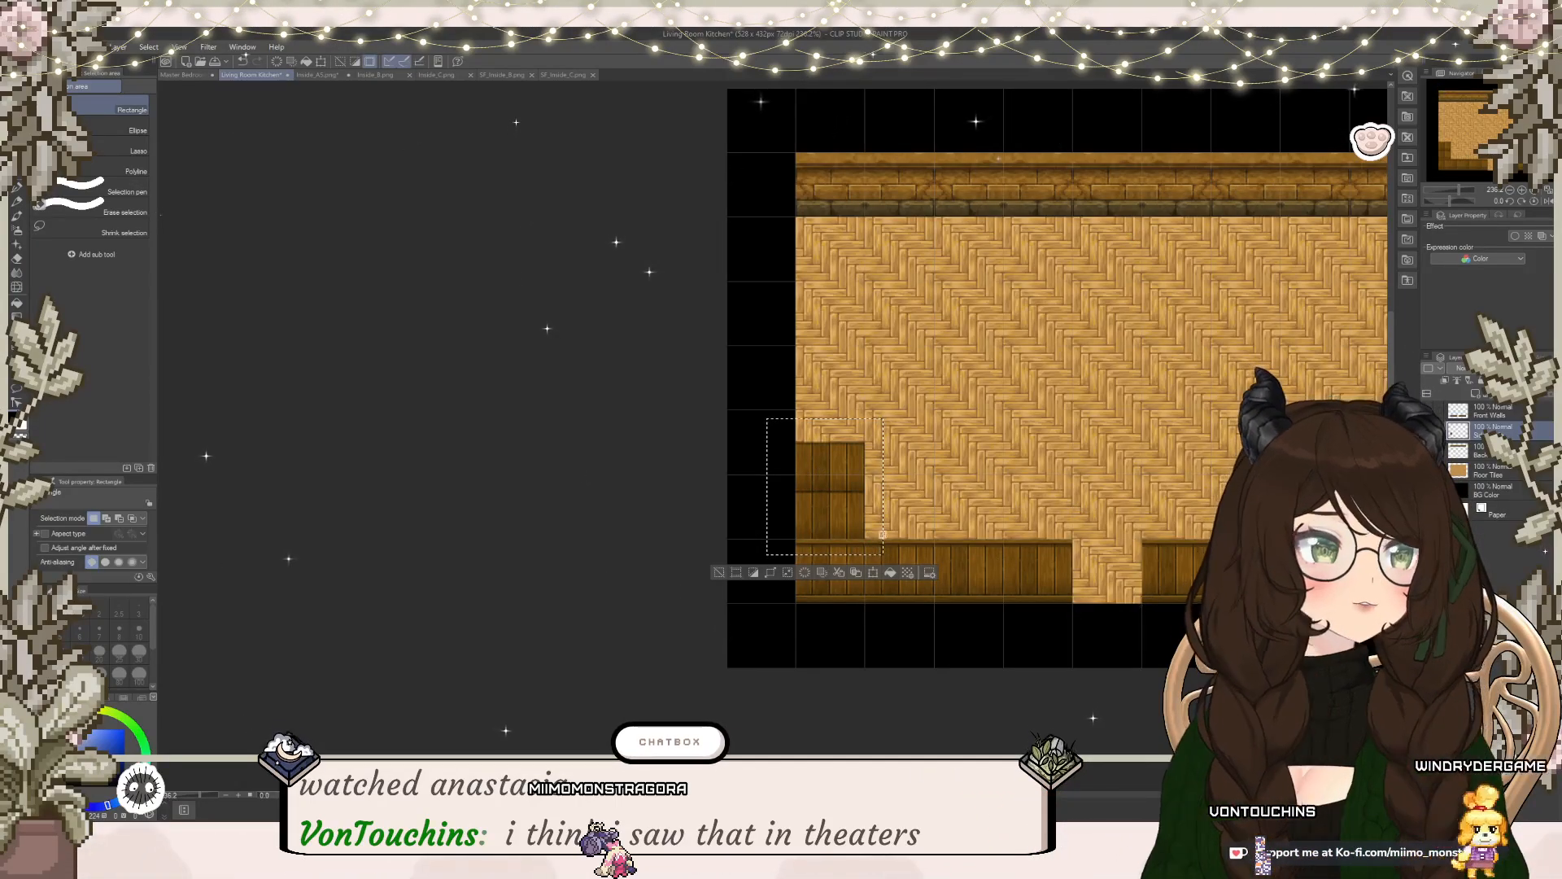
{"action": "scroll", "coordinate": [879, 537], "scroll_direction": "up", "scroll_amount": 2}
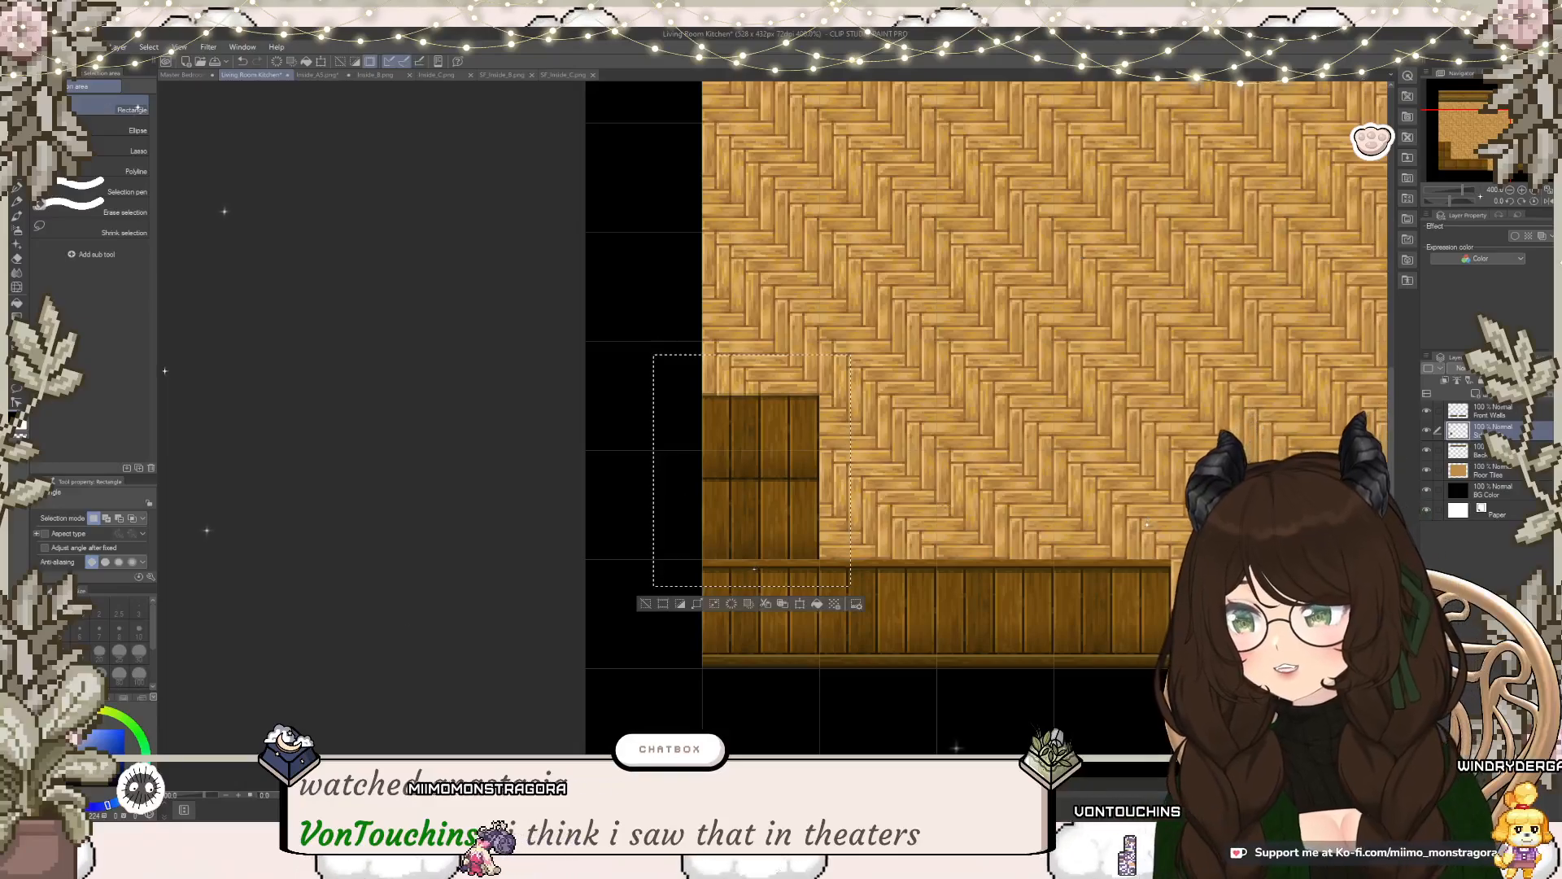
{"action": "left_click_drag", "start_coordinate": [774, 495], "coordinate": [783, 342]}
{"action": "left_click", "coordinate": [809, 605]}
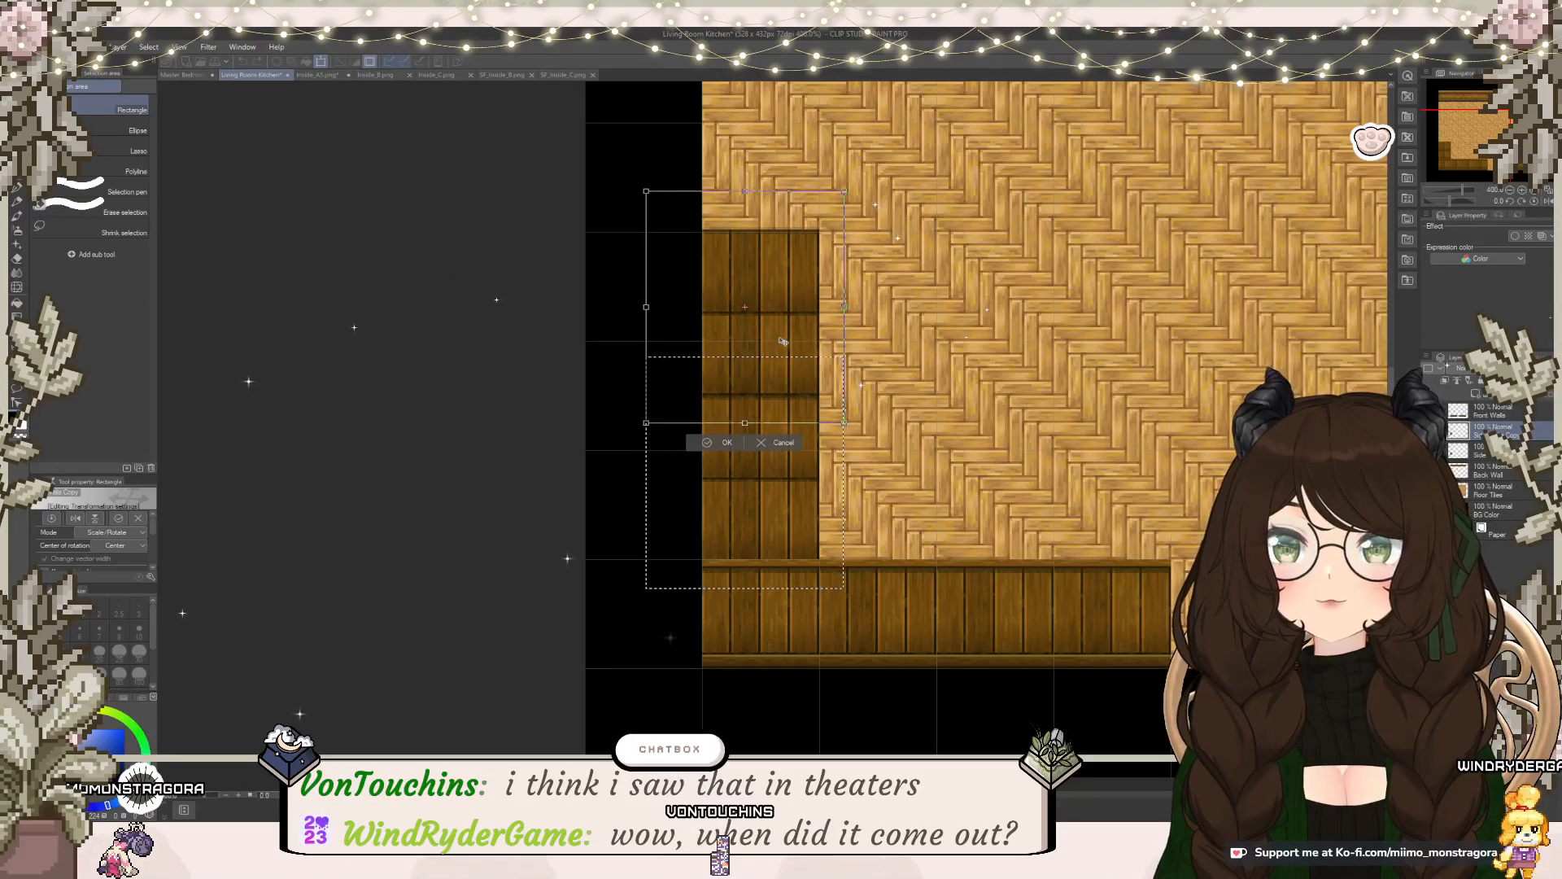
{"action": "left_click", "coordinate": [710, 447]}
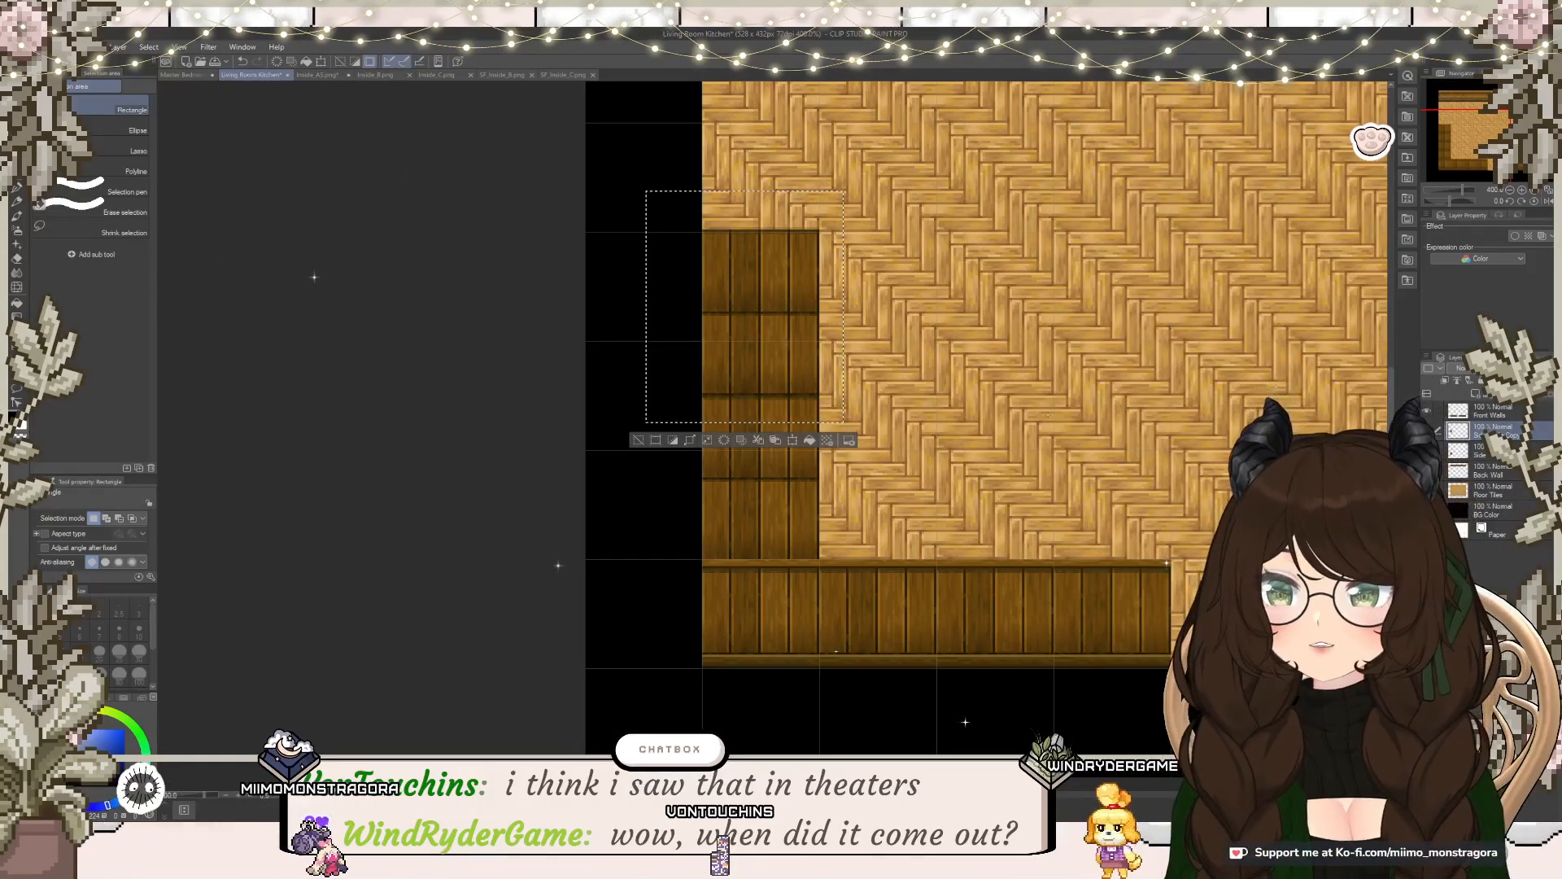
{"action": "scroll", "coordinate": [1083, 339], "scroll_direction": "down", "scroll_amount": 3}
{"action": "left_click_drag", "start_coordinate": [1082, 339], "coordinate": [1054, 459]}
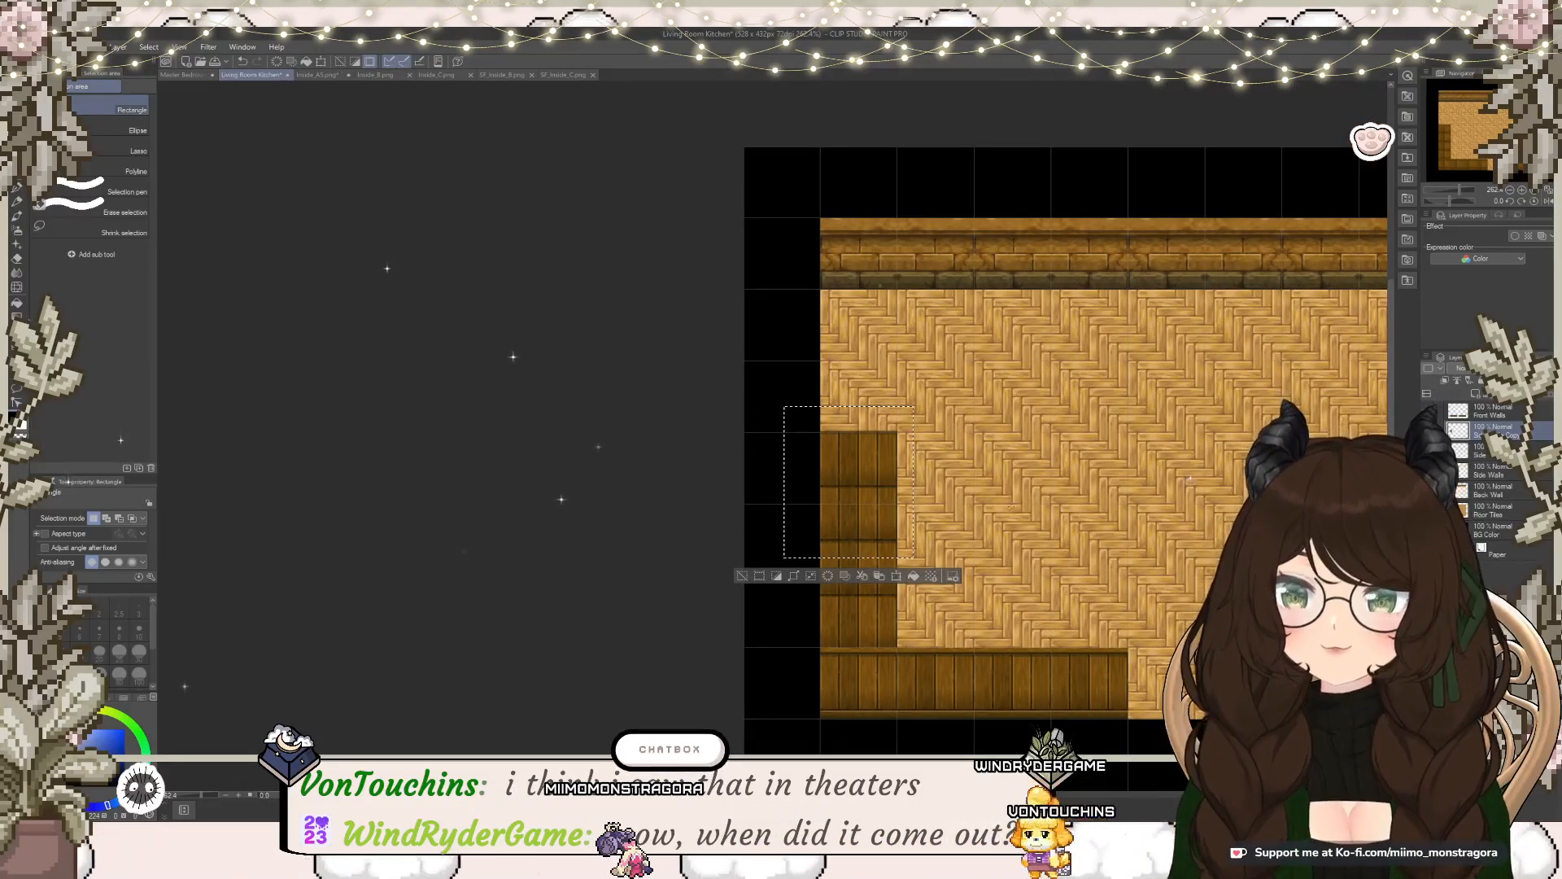
Step: Move the newest copy of the stacked plank tiles up the left wall, directly above the tiles already placed, and apply the transform
{"action": "left_click", "coordinate": [895, 576]}
{"action": "left_click_drag", "start_coordinate": [891, 505], "coordinate": [892, 396]}
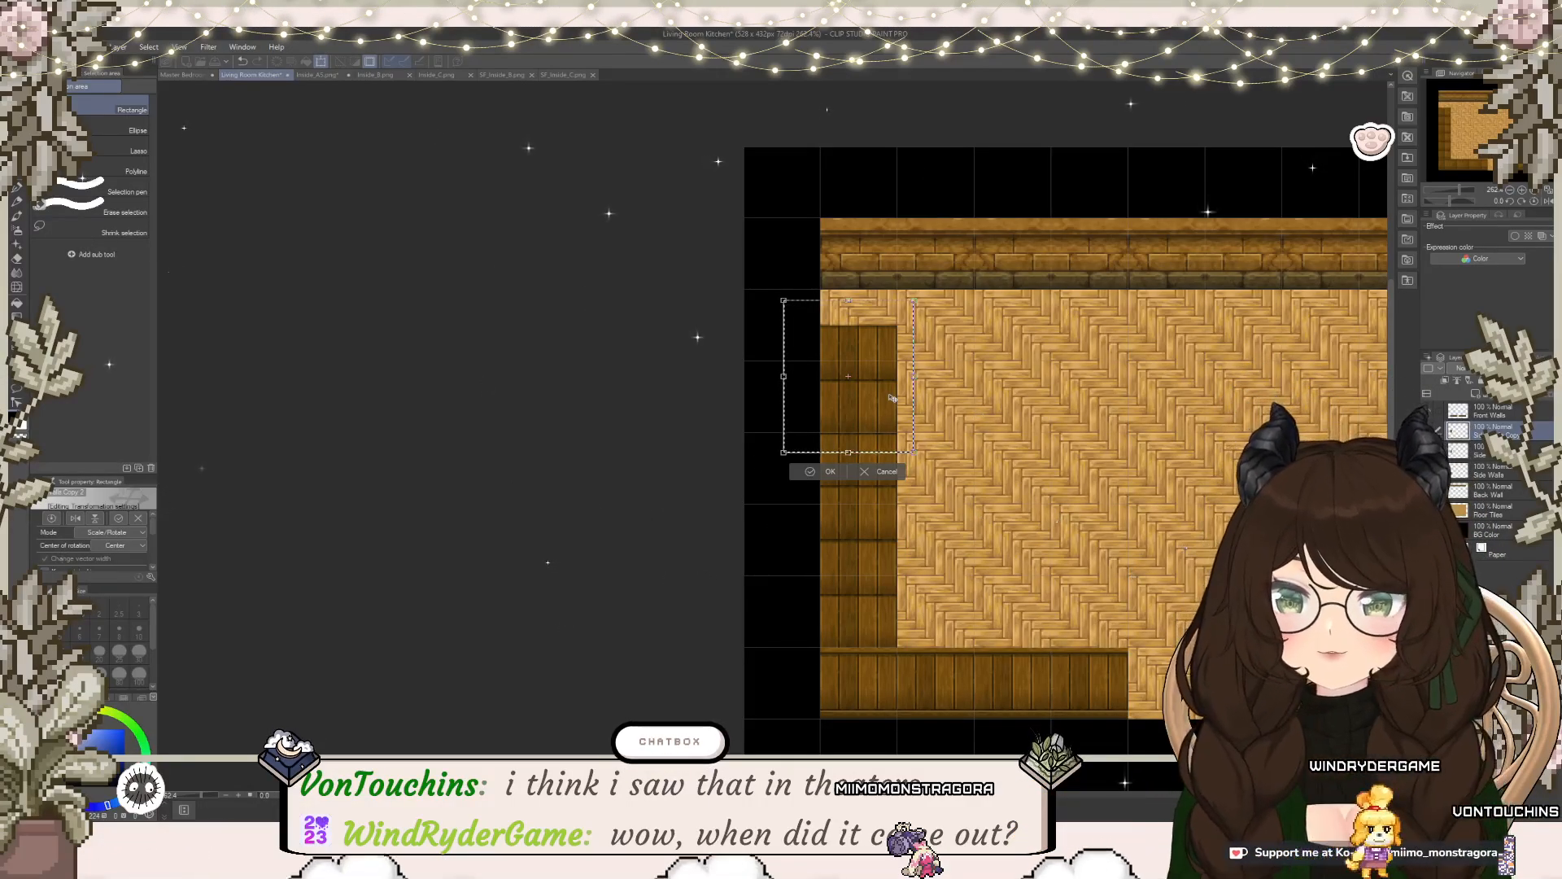
{"action": "left_click", "coordinate": [829, 474]}
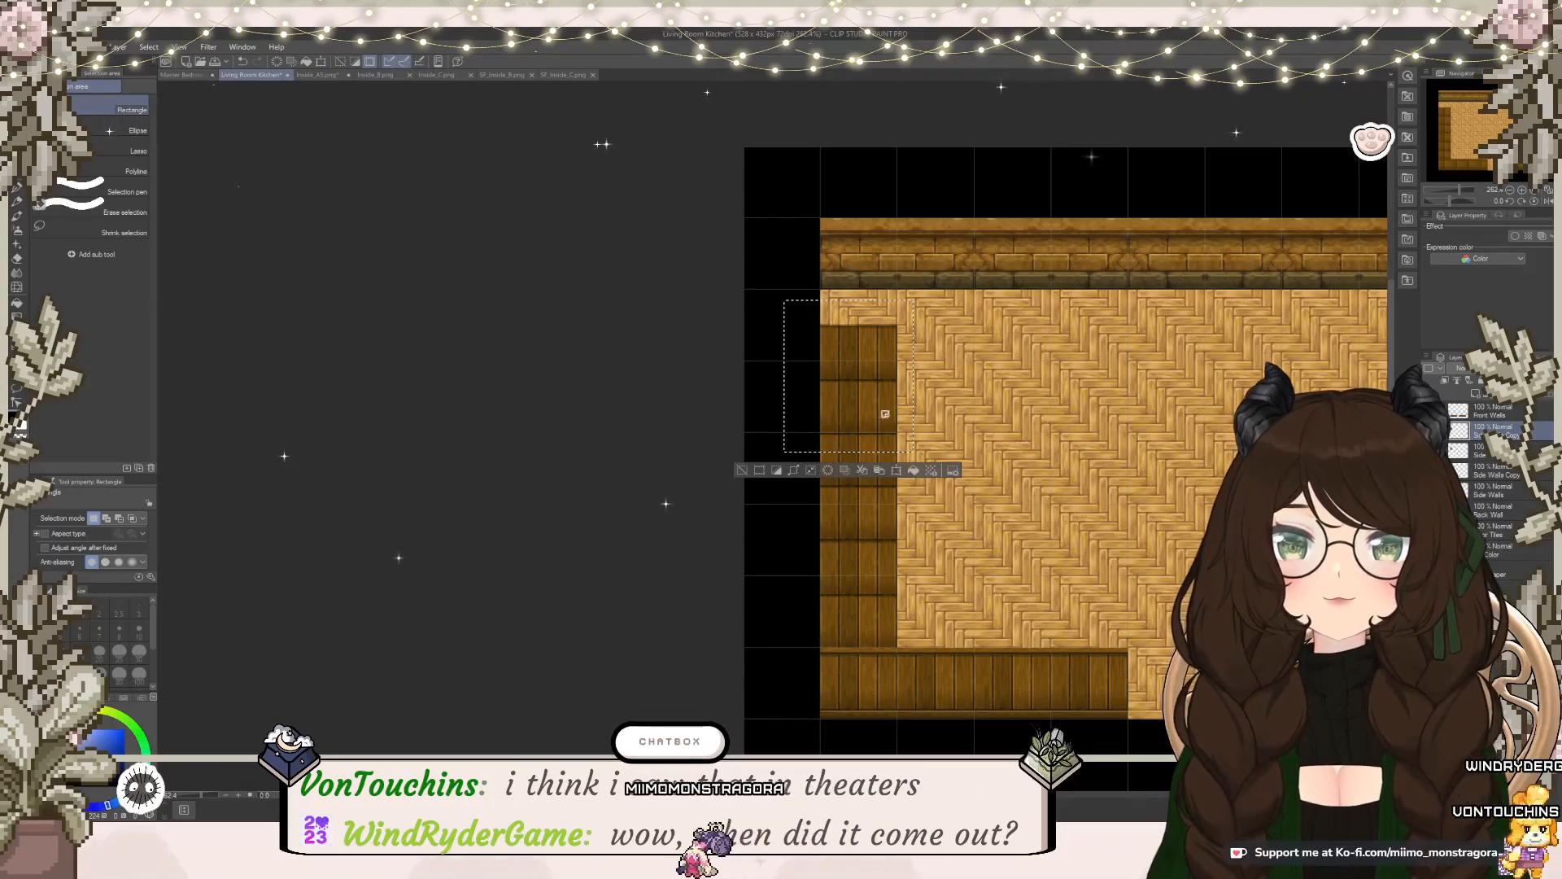
Step: Raise another copy of the stacked plank tiles to the back wall's top edge, checking the Master Bedroom map for reference
{"action": "key", "text": "ctrl+t"}
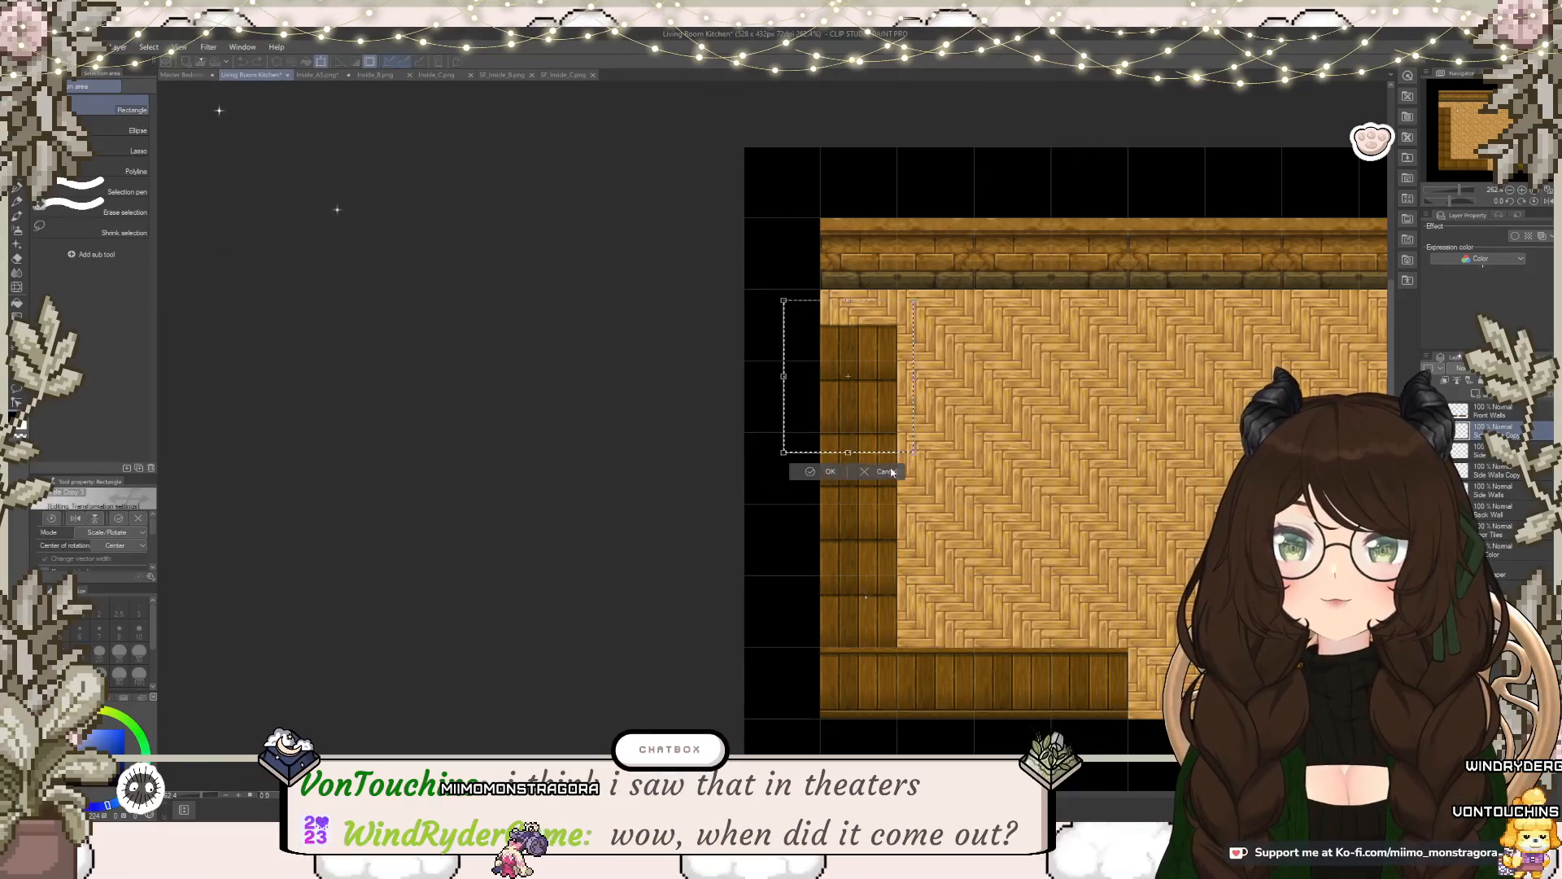
{"action": "left_click_drag", "start_coordinate": [868, 405], "coordinate": [869, 387]}
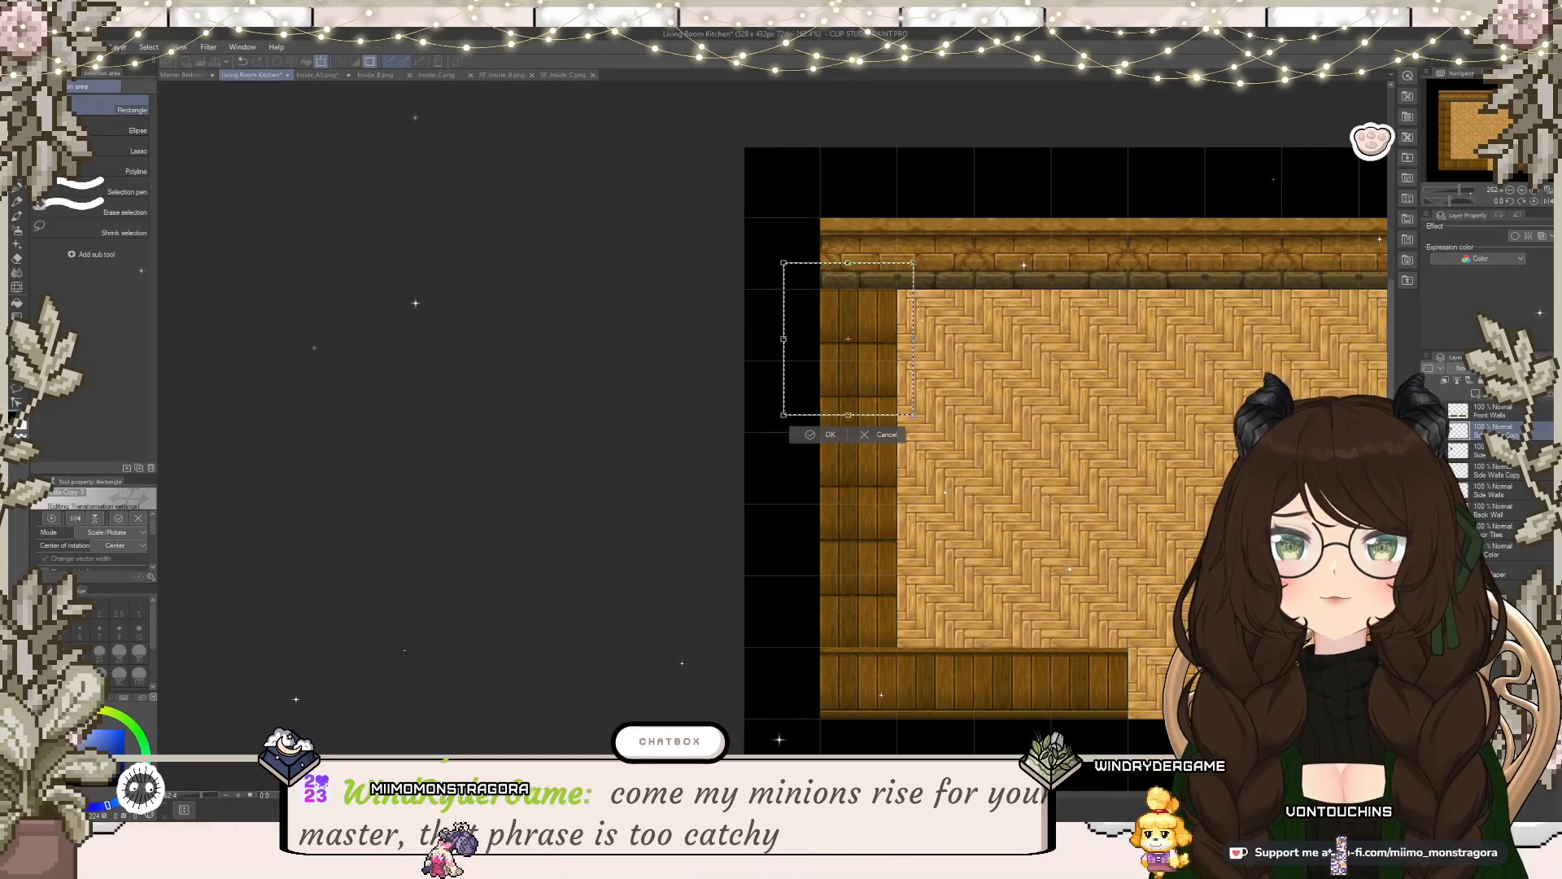
{"action": "key", "text": "alt+Tab"}
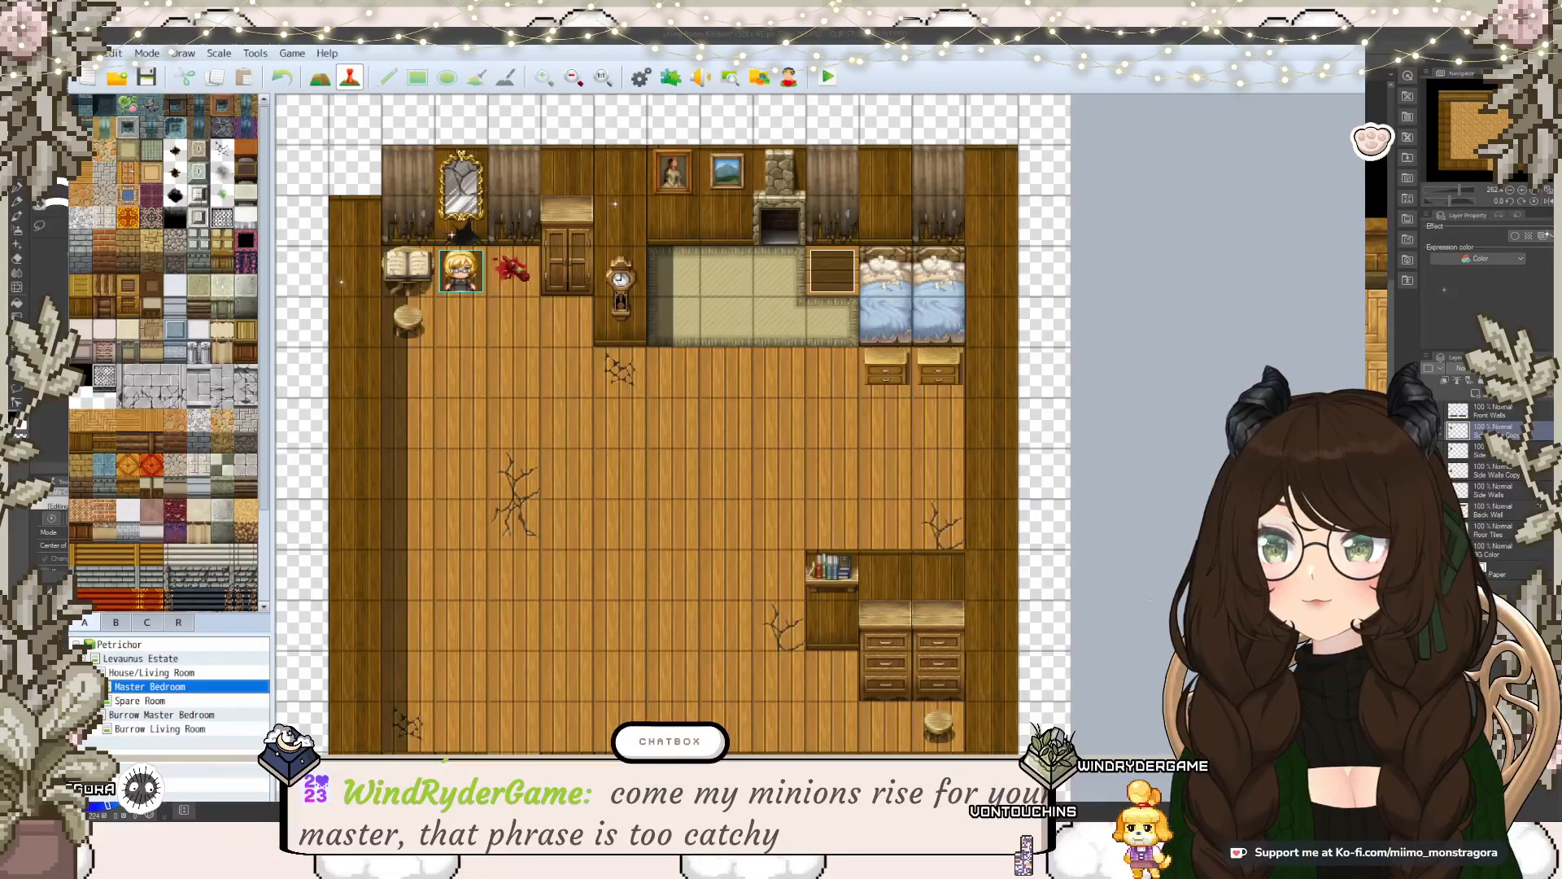
{"action": "key", "text": "alt+Tab"}
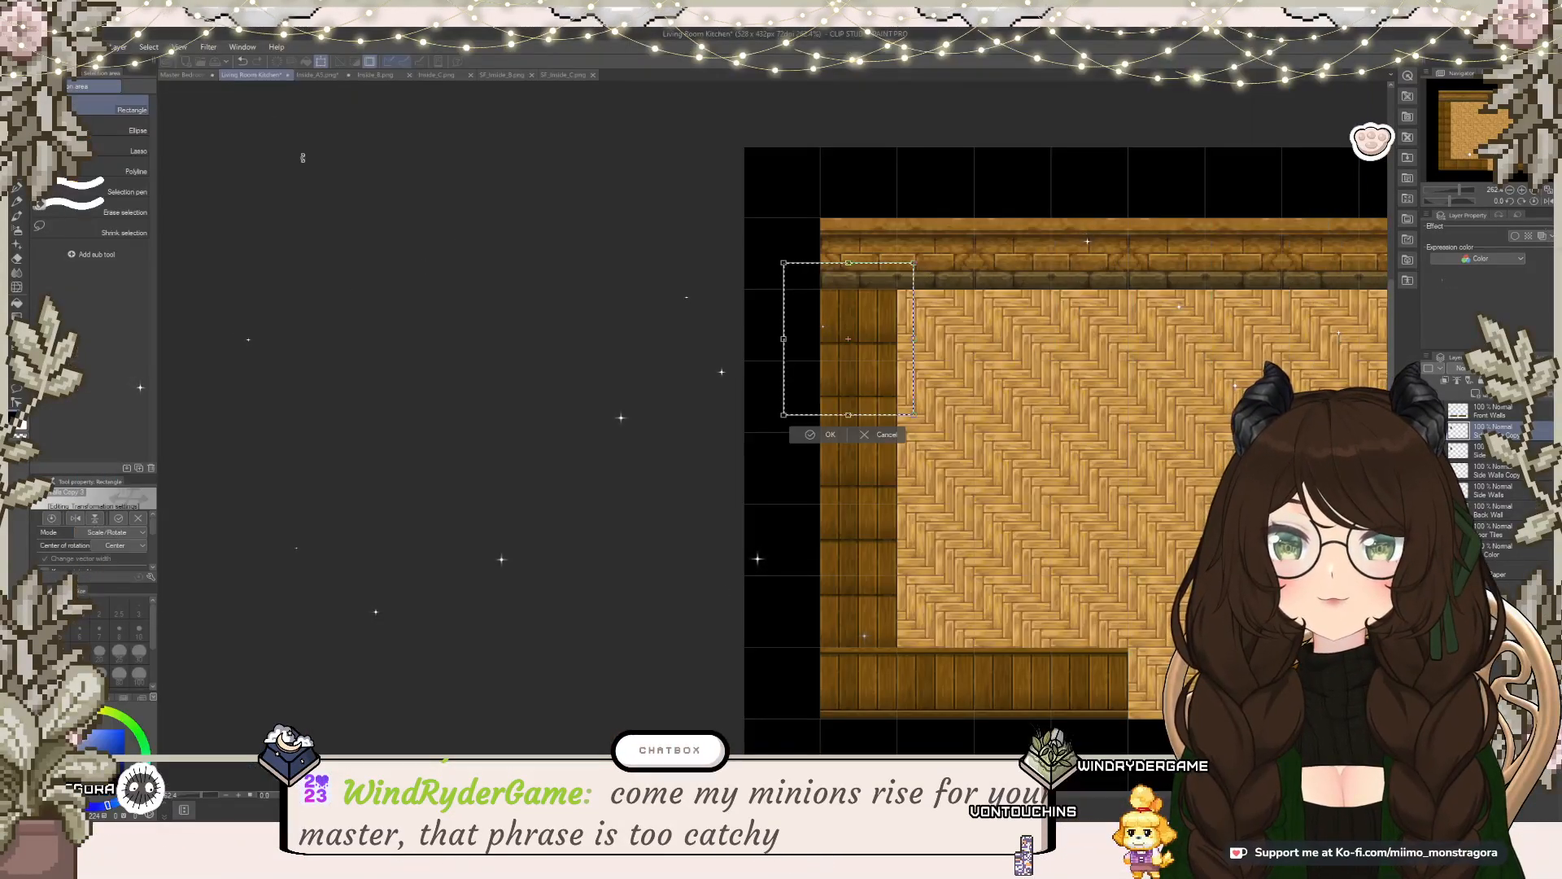
{"action": "key", "text": "Return"}
{"action": "left_click", "coordinate": [194, 75]}
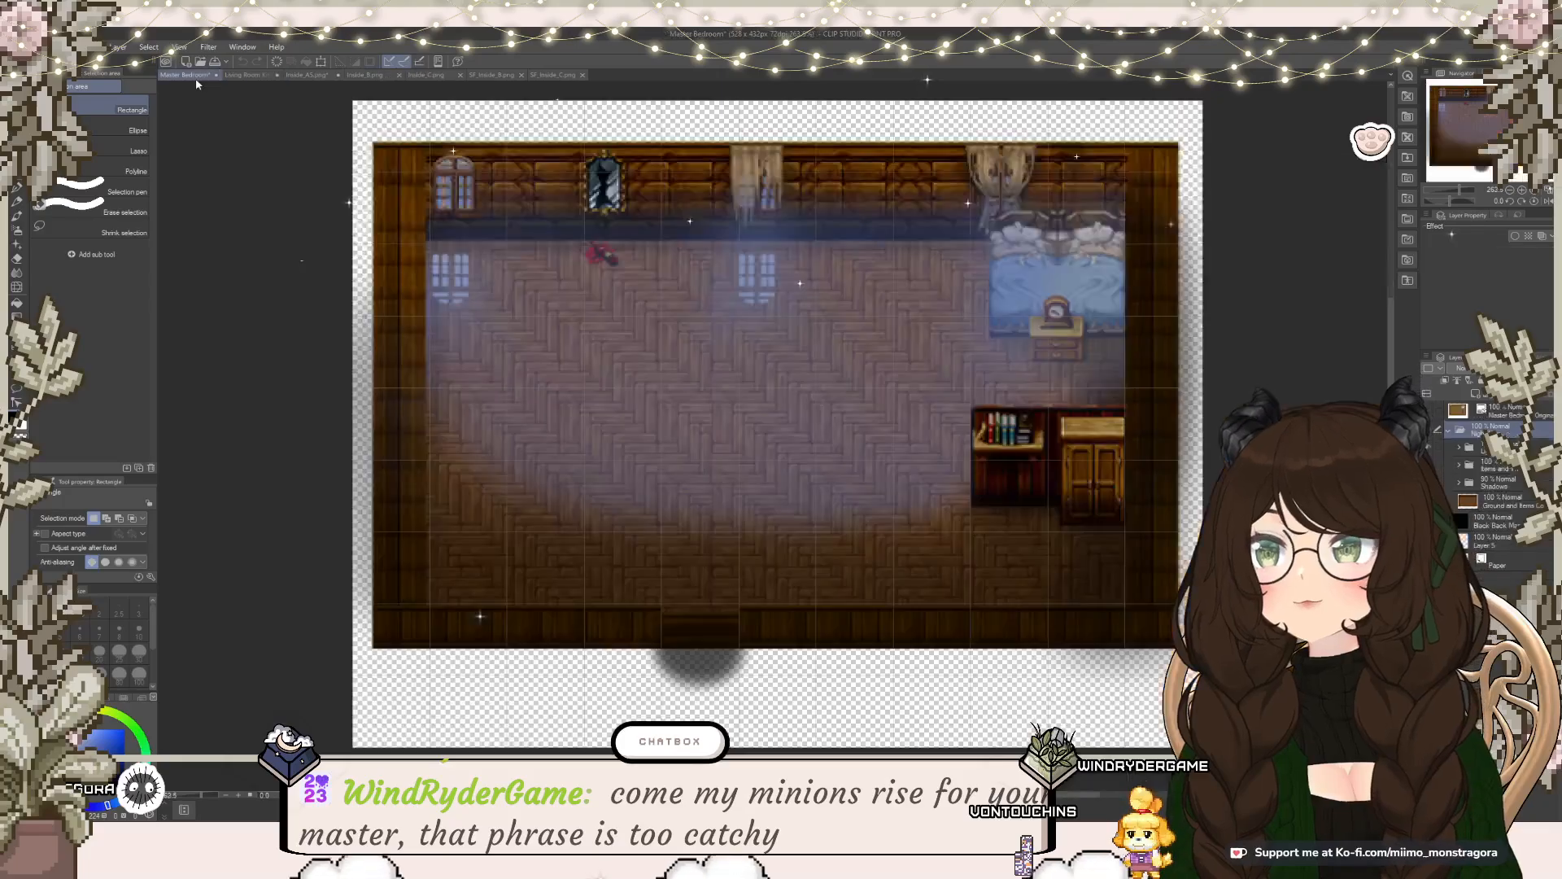
{"action": "left_click", "coordinate": [248, 77]}
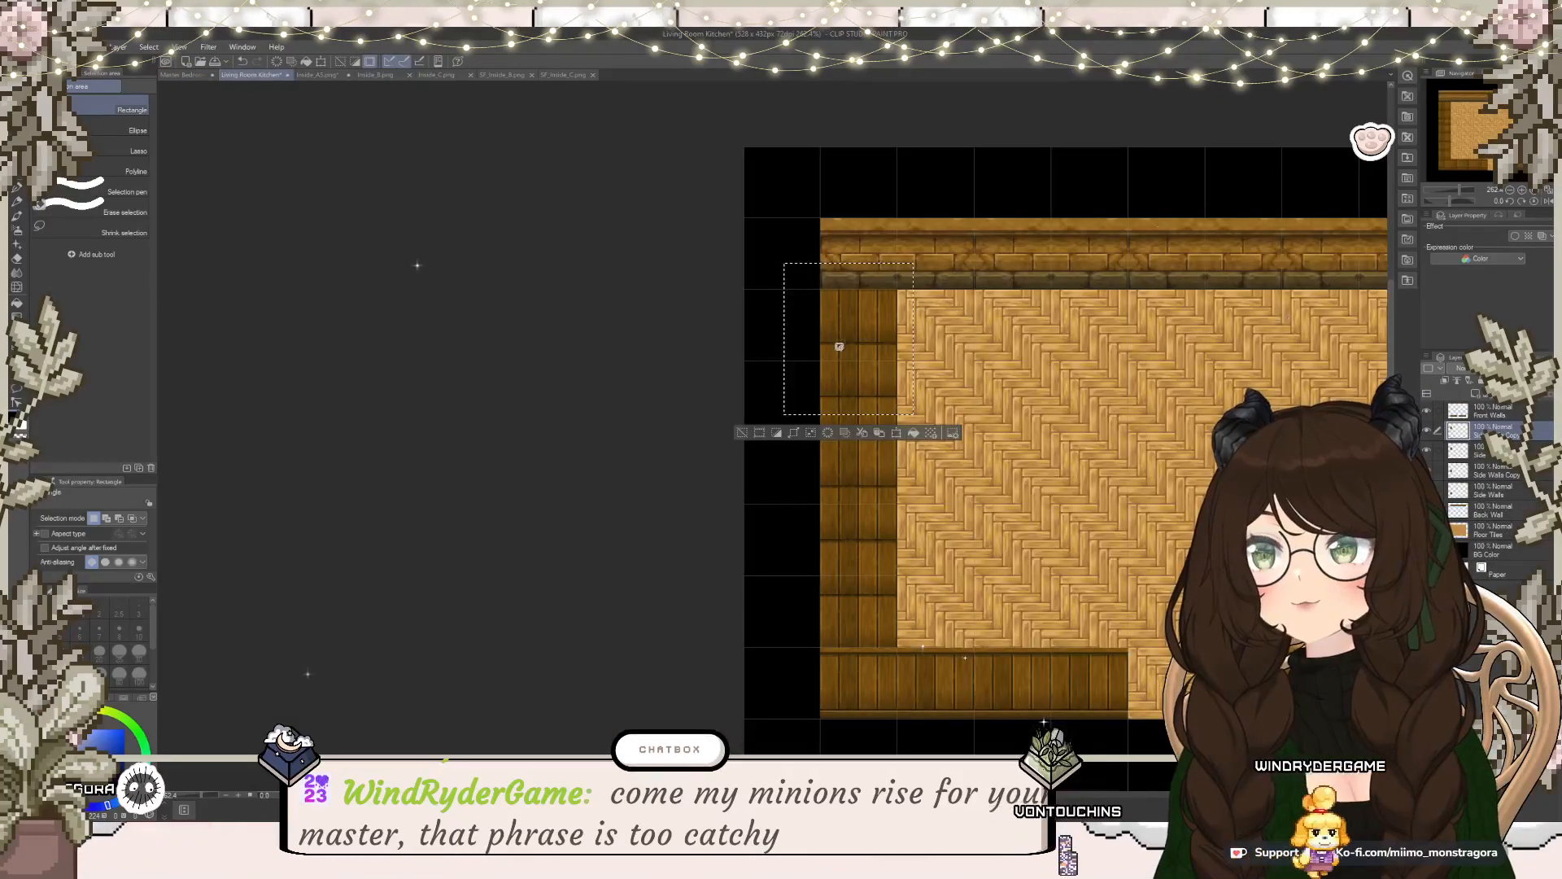
{"action": "left_click", "coordinate": [896, 432]}
{"action": "left_click_drag", "start_coordinate": [871, 368], "coordinate": [869, 296]}
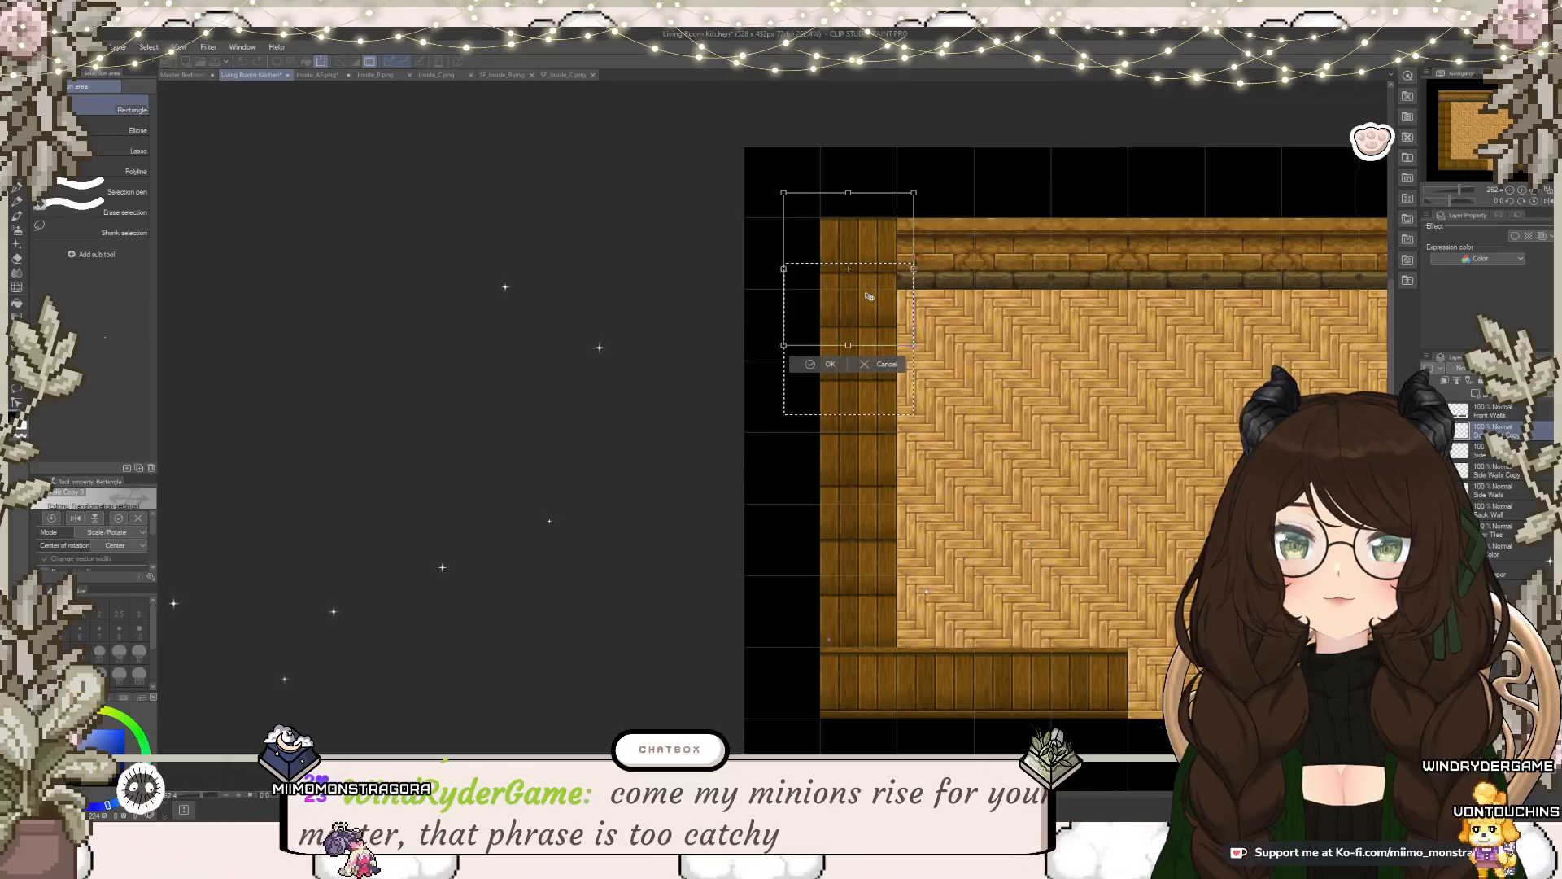
{"action": "left_click", "coordinate": [818, 365]}
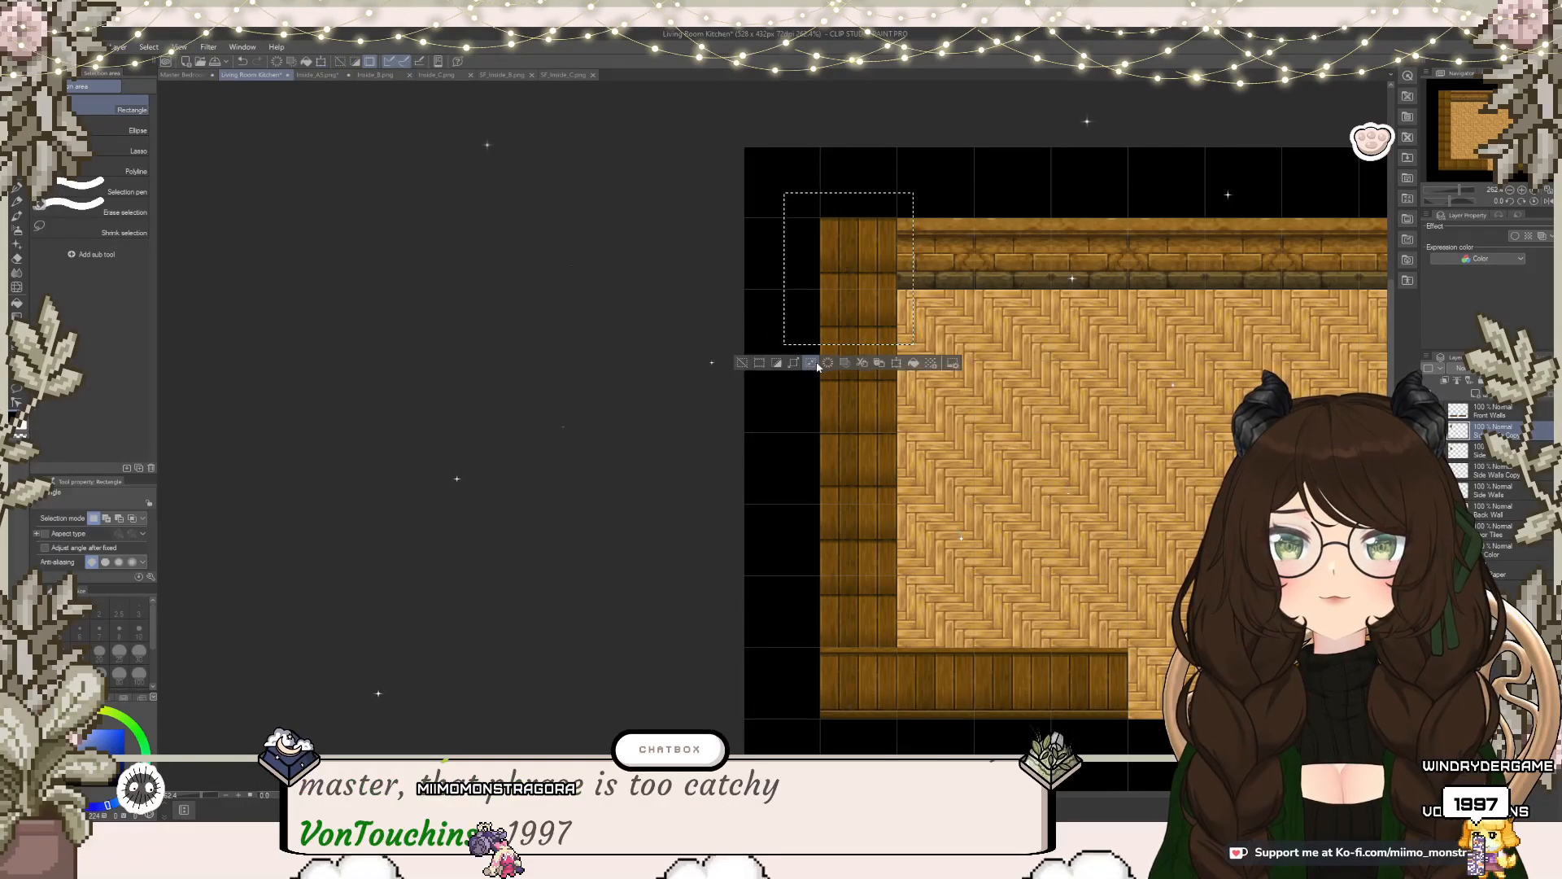
Step: Merge the plank tile copy layers down into a single Side Walls layer
{"action": "scroll", "coordinate": [1095, 445], "scroll_direction": "down", "scroll_amount": 3}
{"action": "left_click_drag", "start_coordinate": [1095, 445], "coordinate": [873, 411]}
{"action": "scroll", "coordinate": [898, 412], "scroll_direction": "up", "scroll_amount": 2}
{"action": "scroll", "coordinate": [900, 411], "scroll_direction": "up", "scroll_amount": 1}
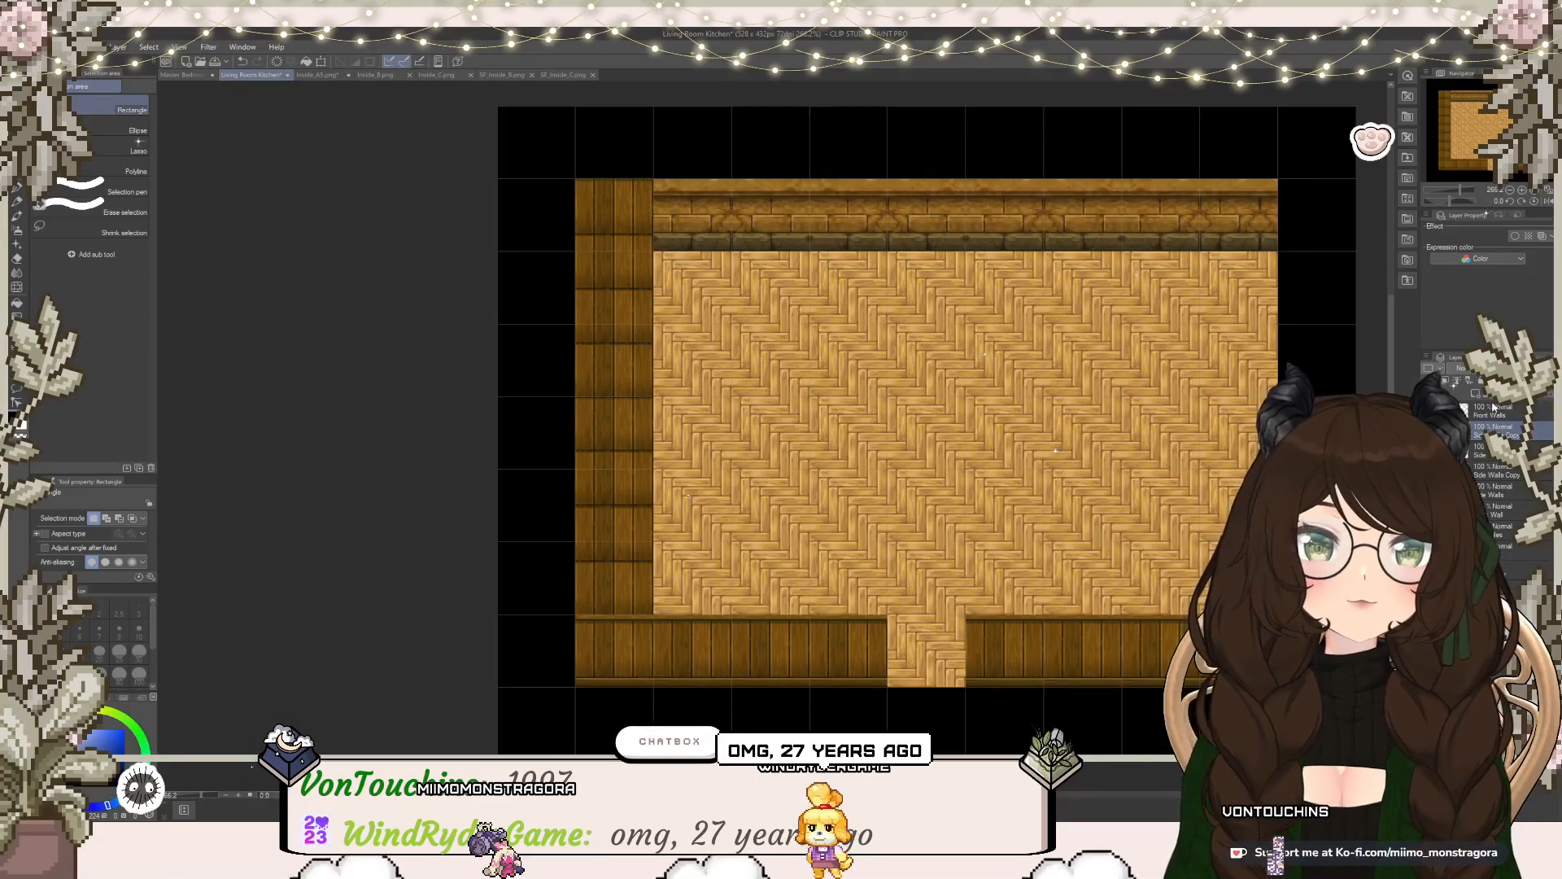
{"action": "key", "text": "ctrl+e"}
{"action": "key", "text": "ctrl+e"}
{"action": "key", "text": "ctrl+e"}
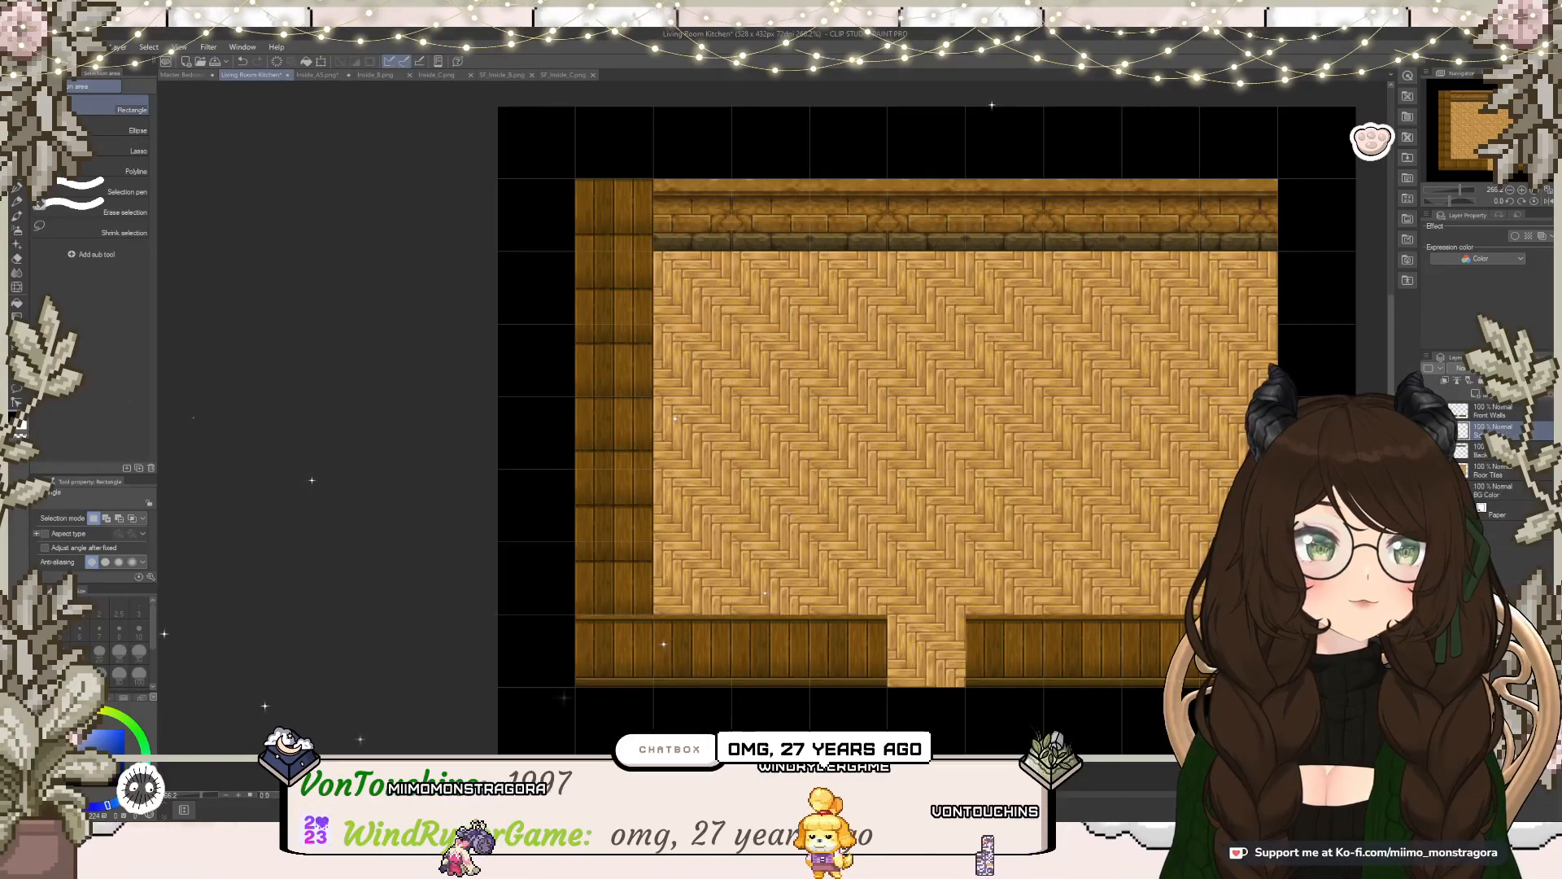
Step: Duplicate the full left plank wall, place the copy along the floor's right edge, and clear the selection
{"action": "left_click_drag", "start_coordinate": [550, 163], "coordinate": [737, 634]}
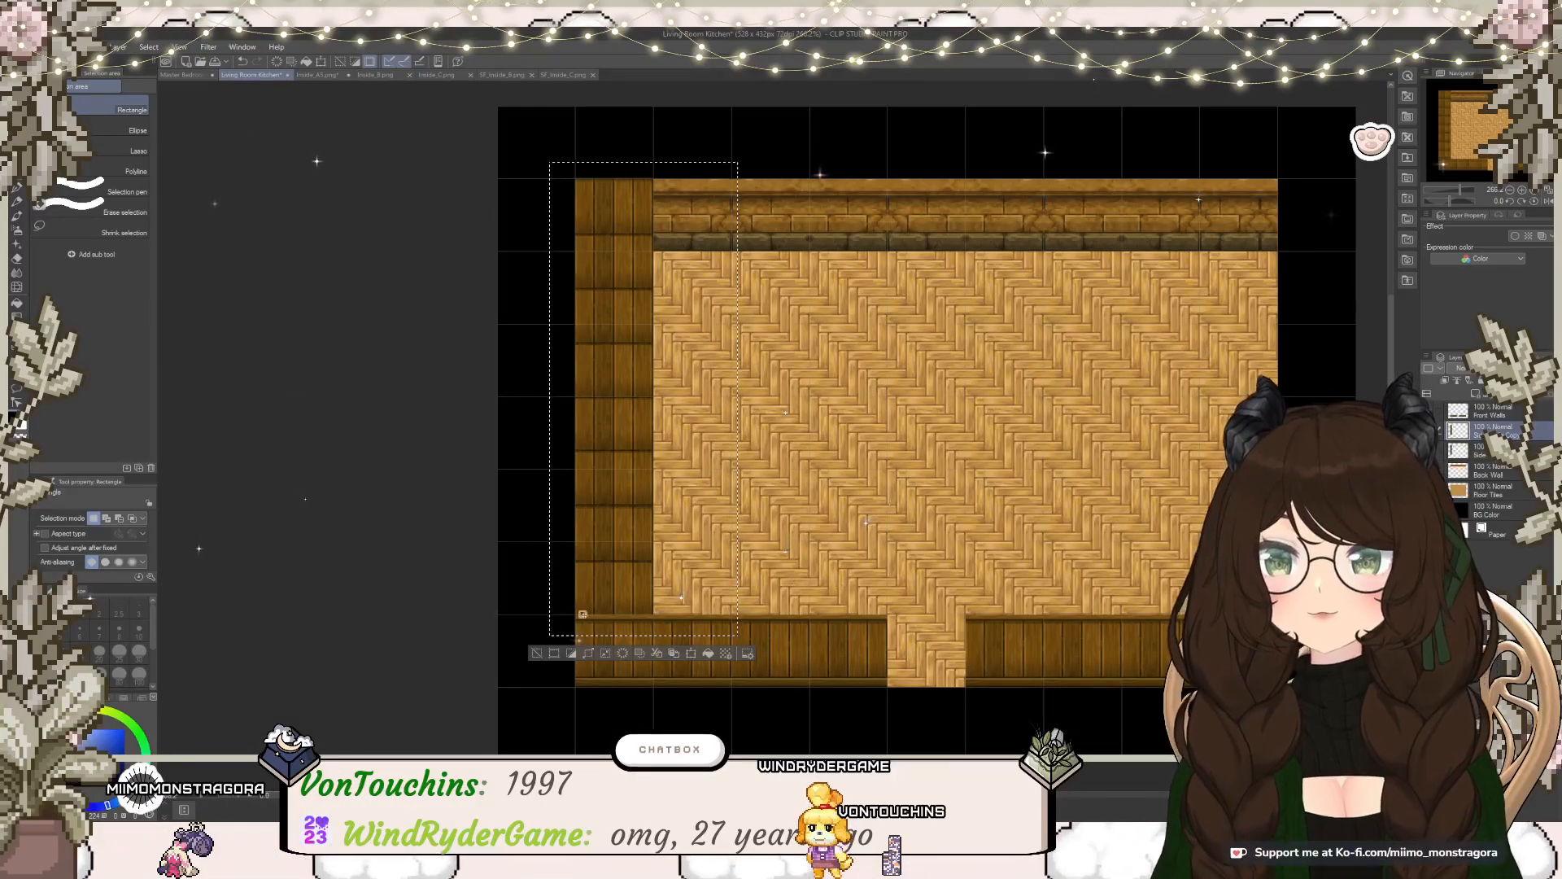
{"action": "left_click", "coordinate": [693, 655]}
{"action": "left_click_drag", "start_coordinate": [664, 529], "coordinate": [1288, 526]}
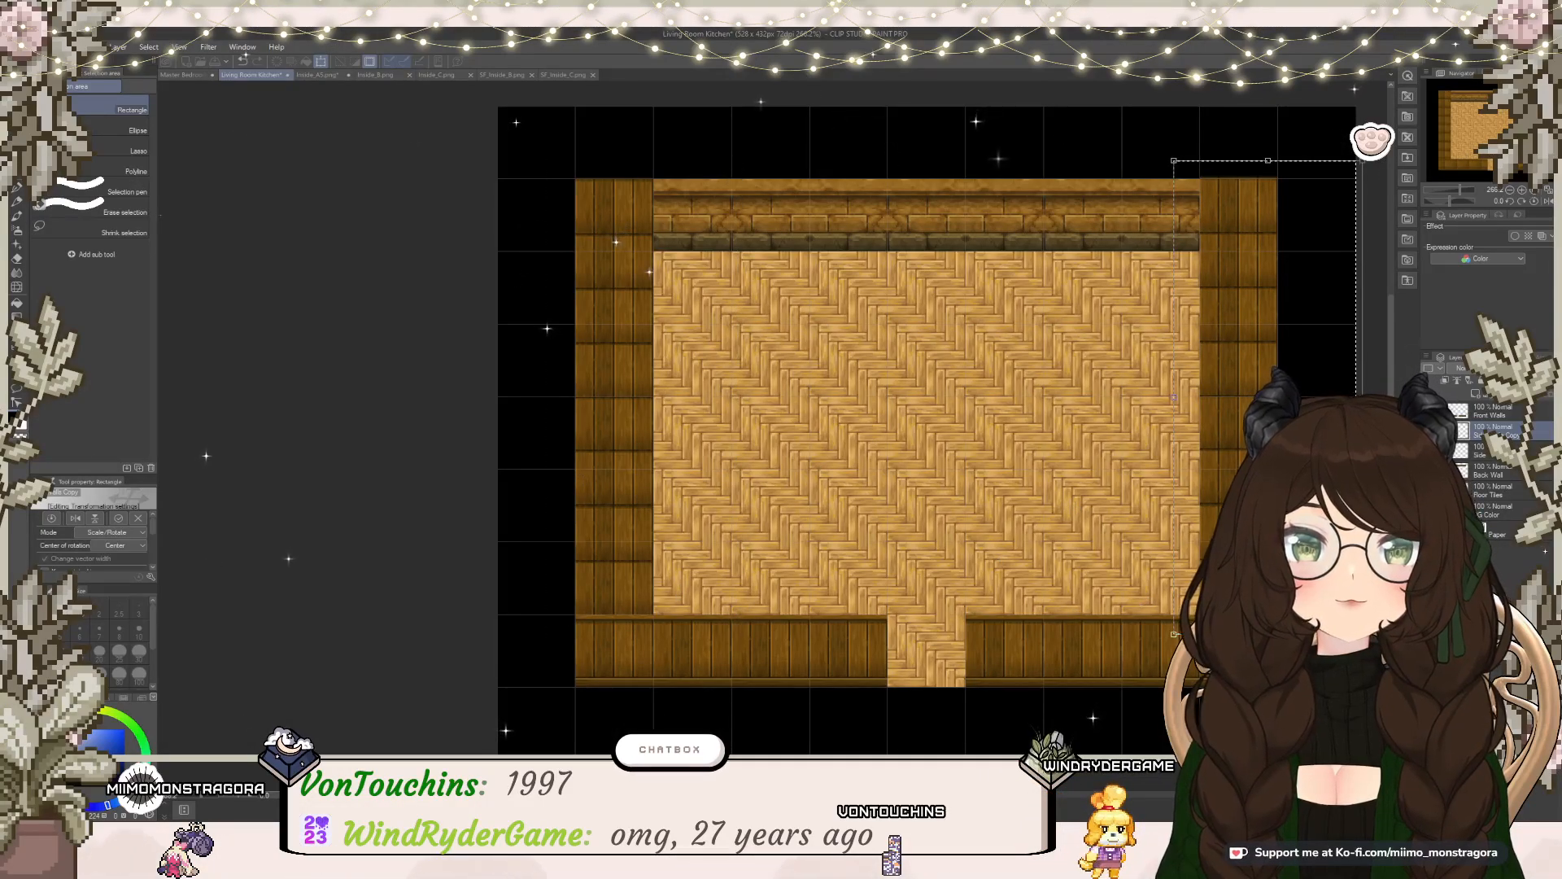
{"action": "key", "text": "Return"}
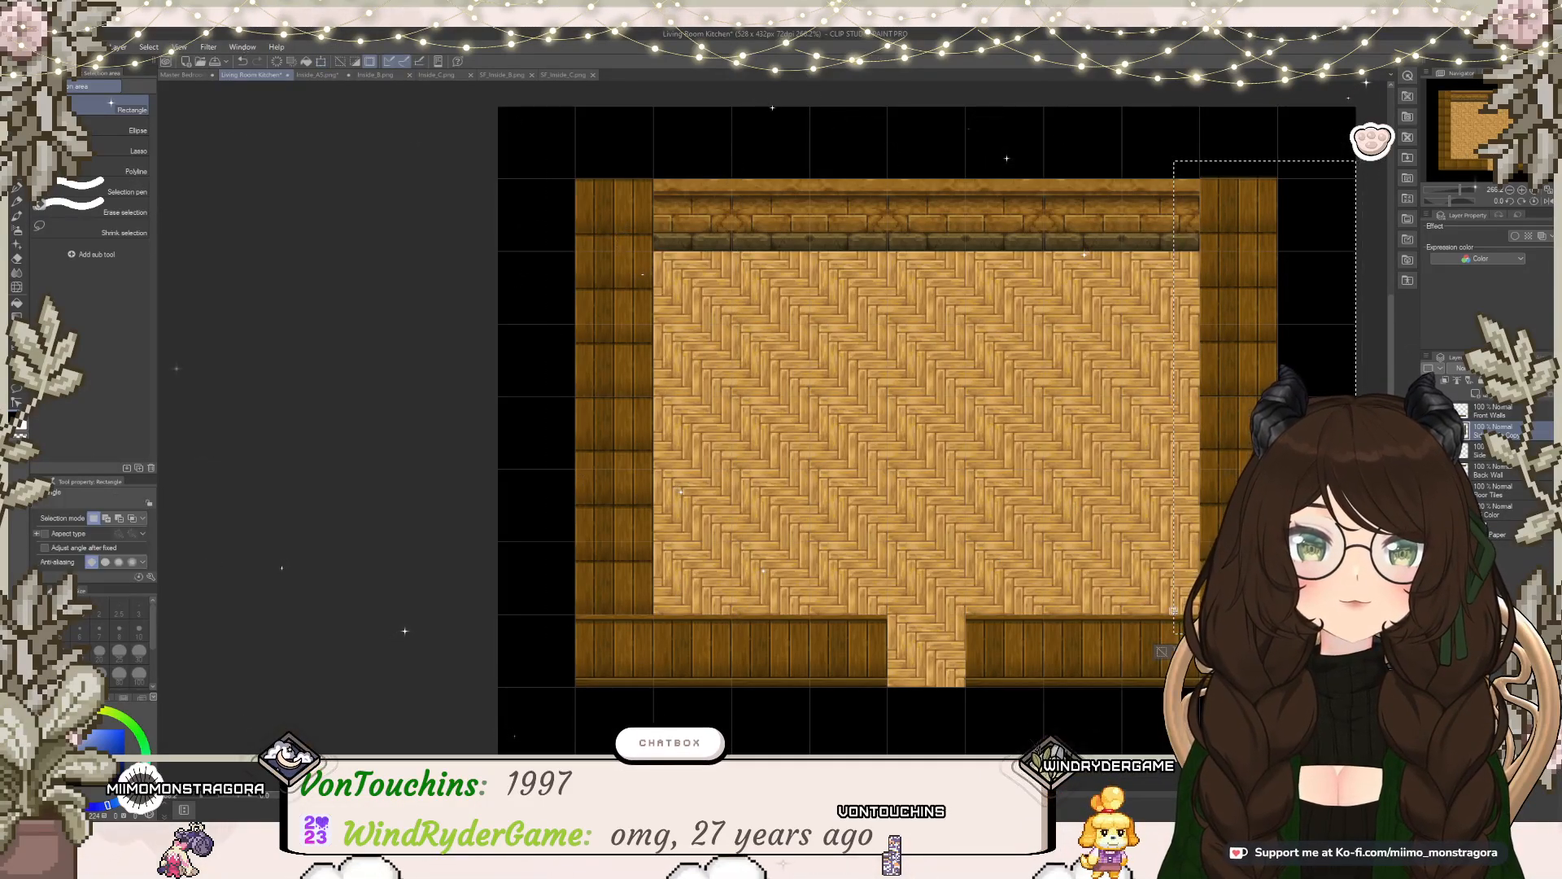
{"action": "left_click", "coordinate": [1161, 654]}
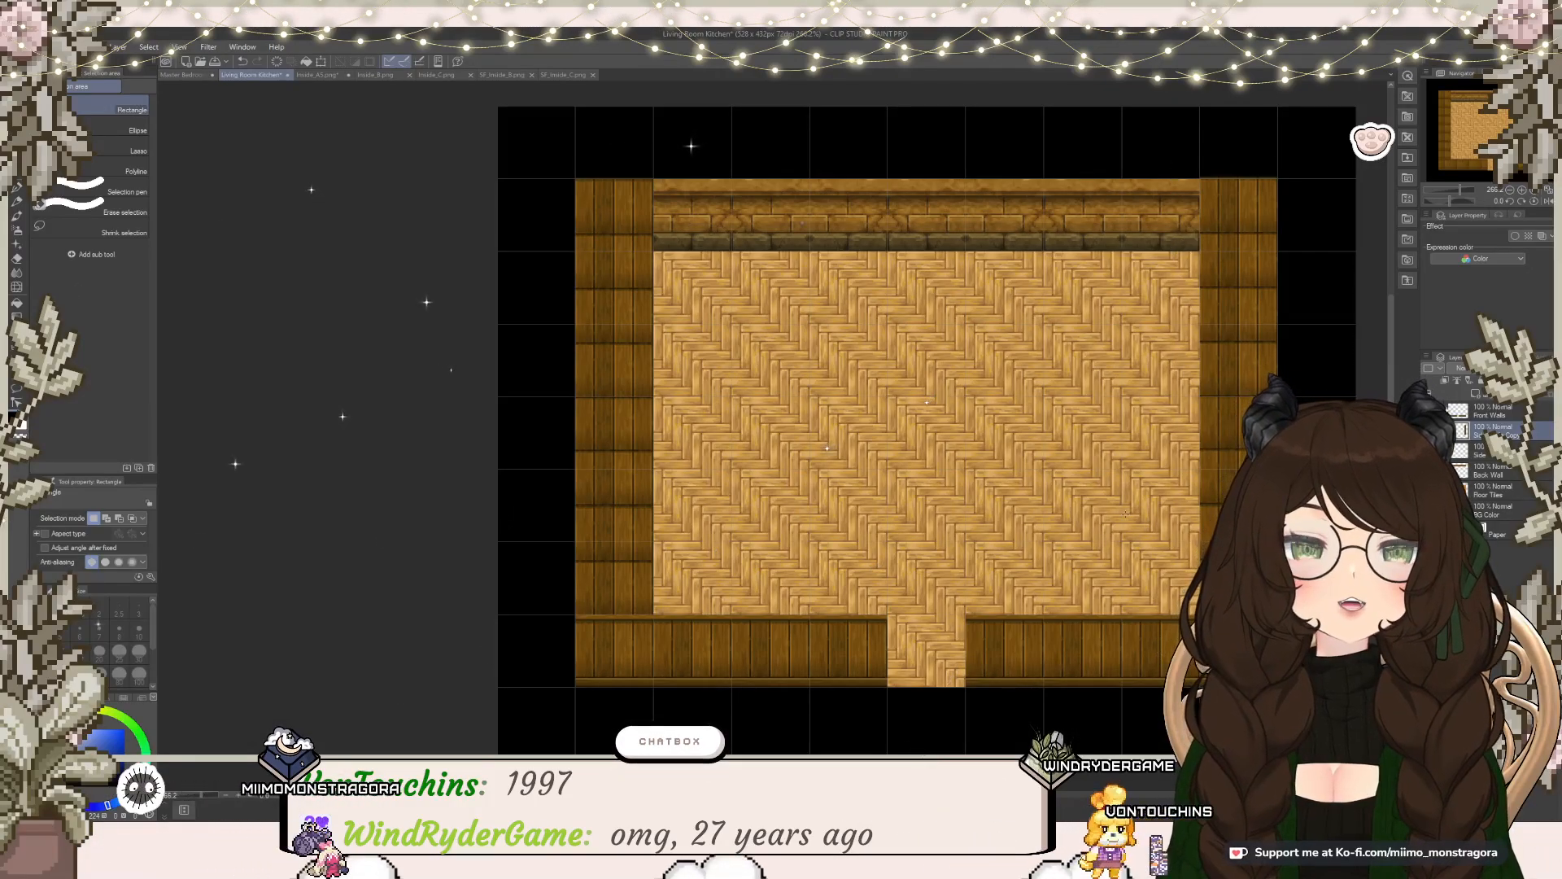
{"action": "scroll", "coordinate": [1126, 512], "scroll_direction": "down", "scroll_amount": 2}
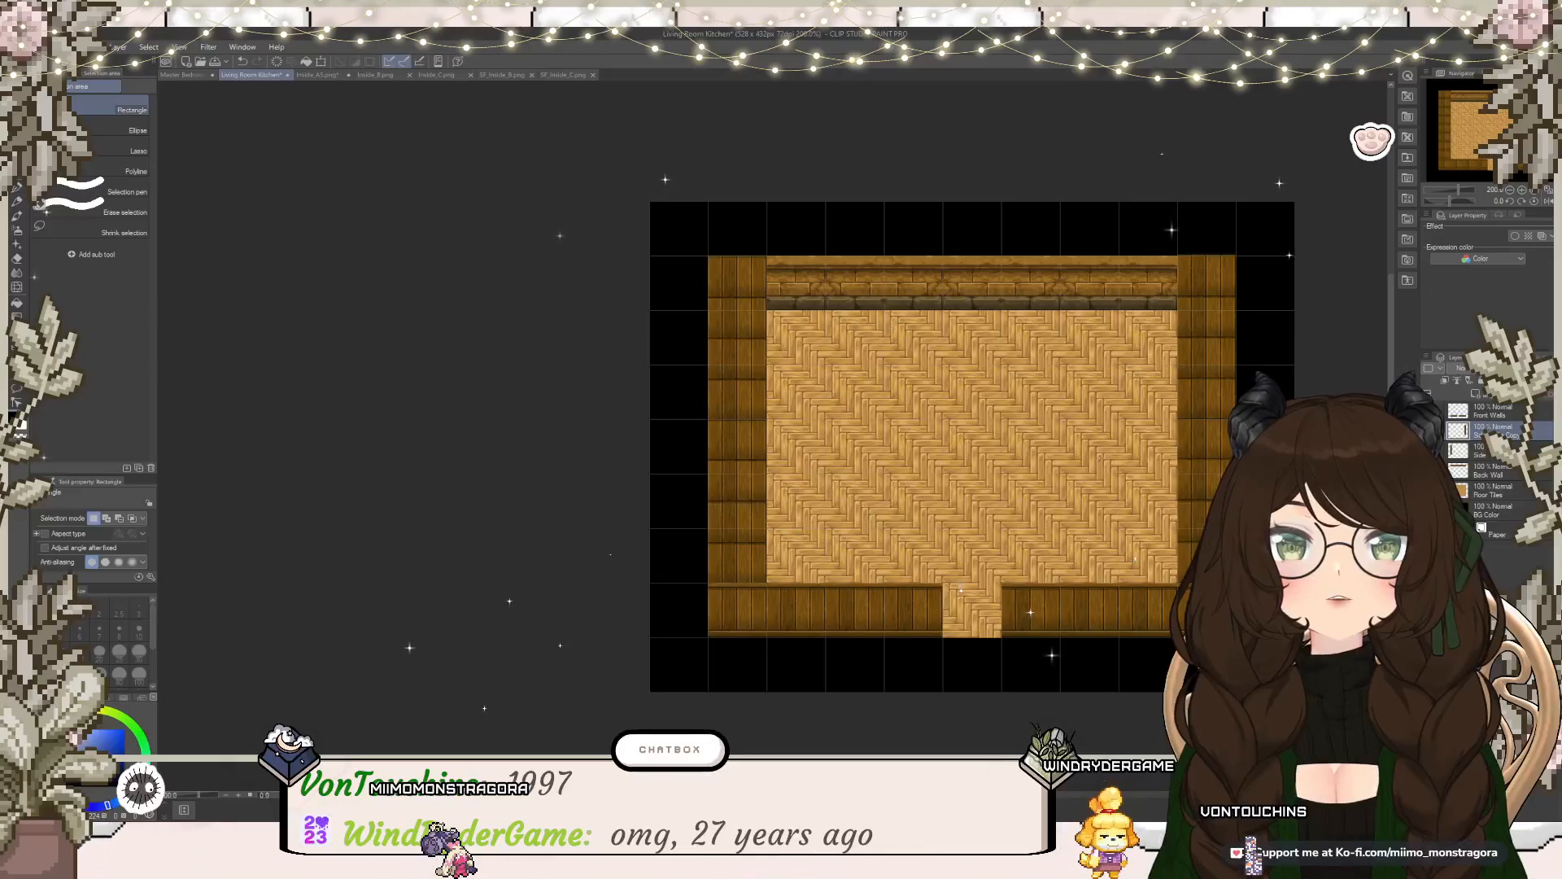
Step: Compare the room's side walls with the Master Bedroom map and the Inside_A5 tileset
{"action": "left_click", "coordinate": [184, 75]}
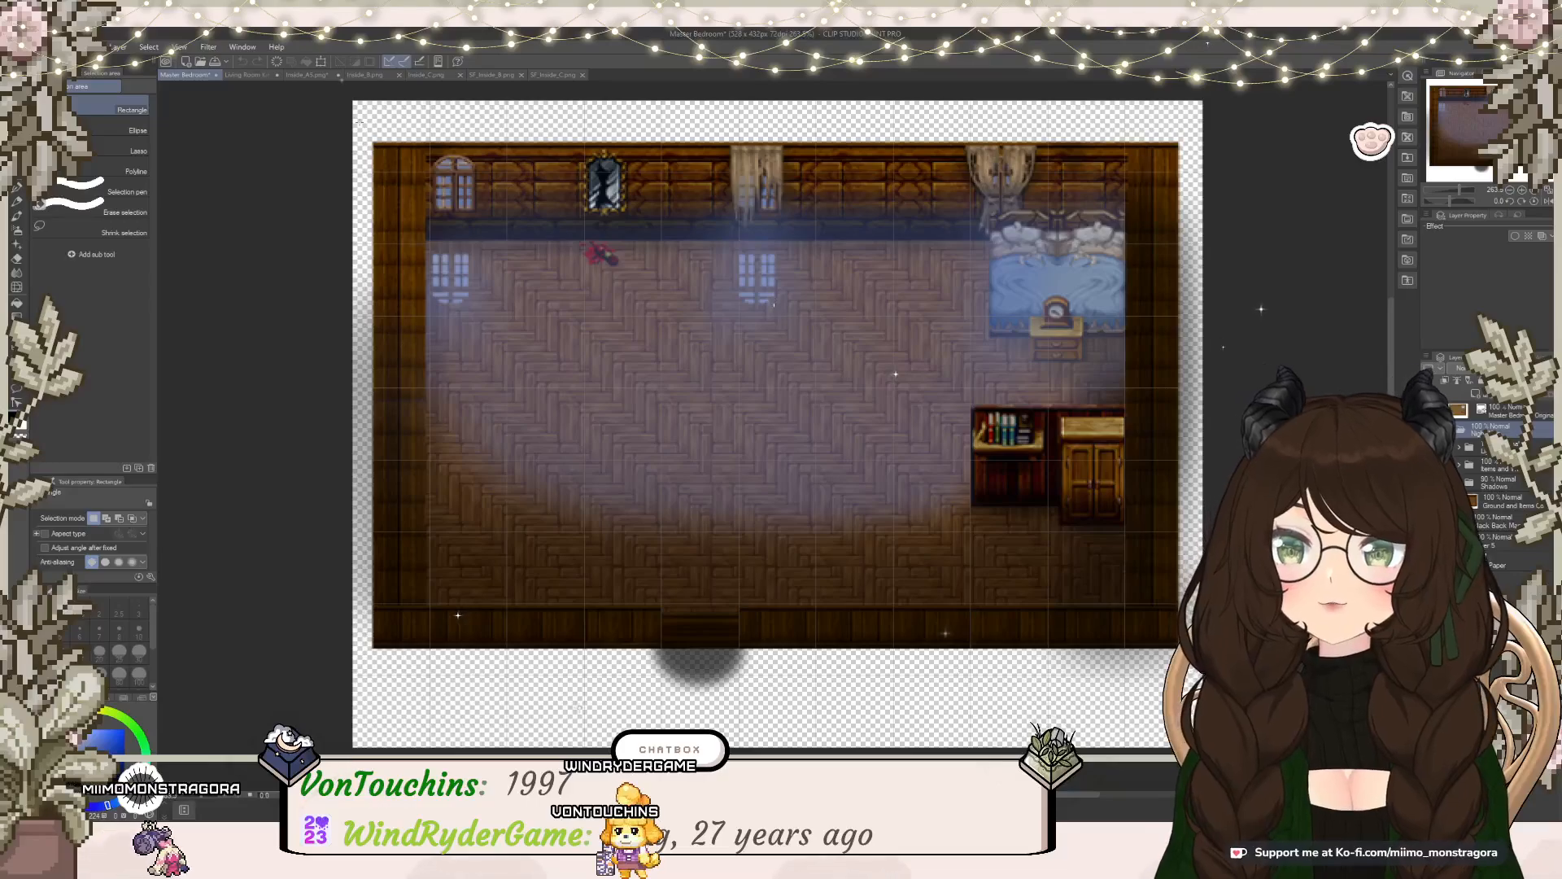
{"action": "left_click", "coordinate": [240, 79]}
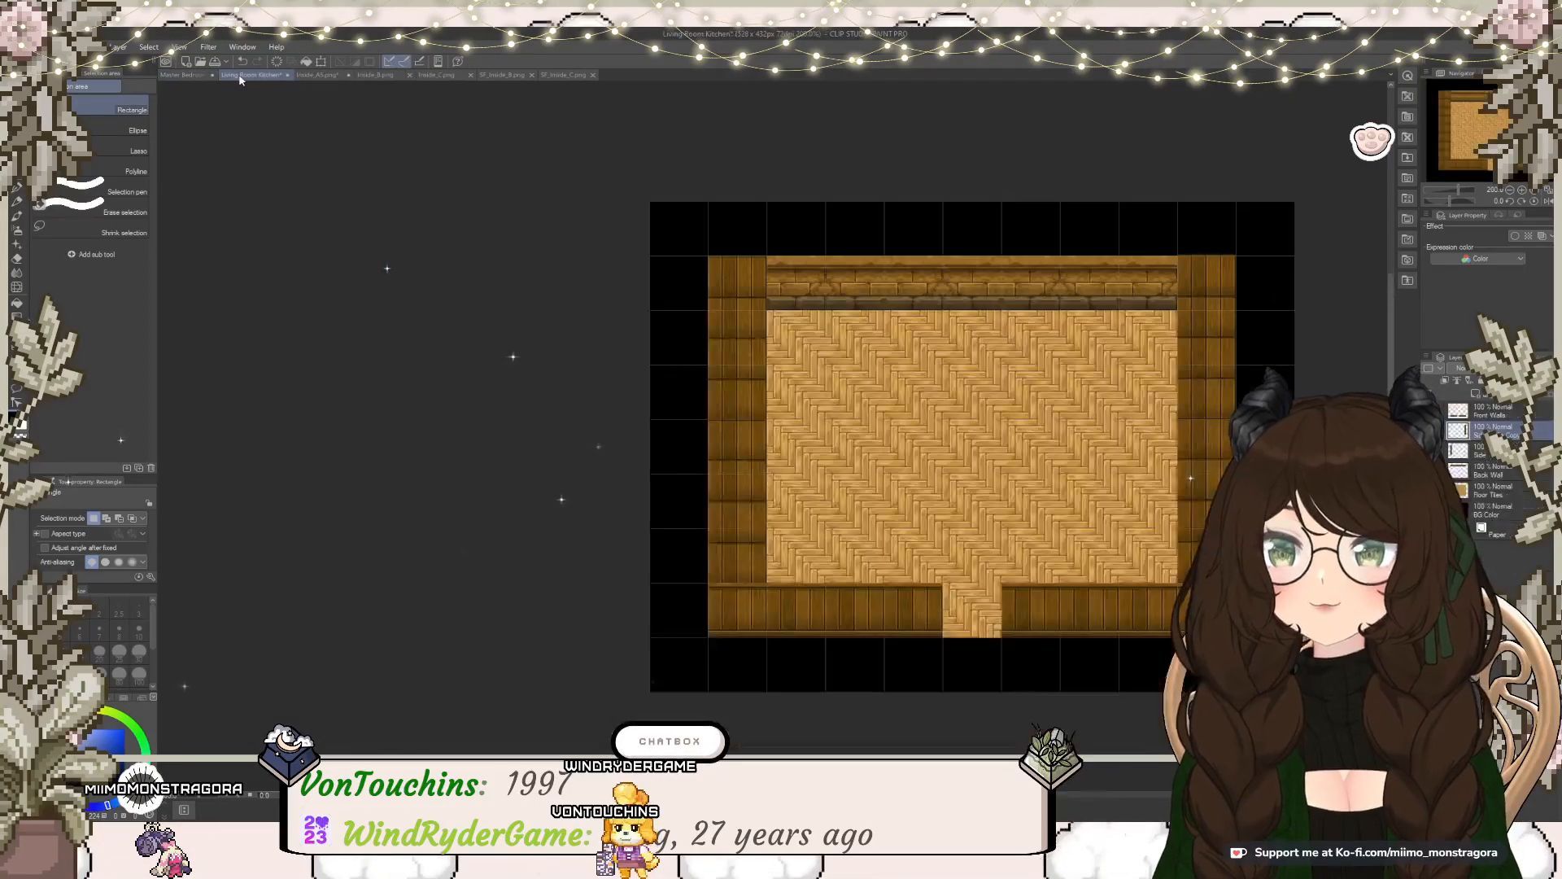
{"action": "scroll", "coordinate": [822, 420], "scroll_direction": "up", "scroll_amount": 5}
{"action": "scroll", "coordinate": [803, 445], "scroll_direction": "down", "scroll_amount": 2}
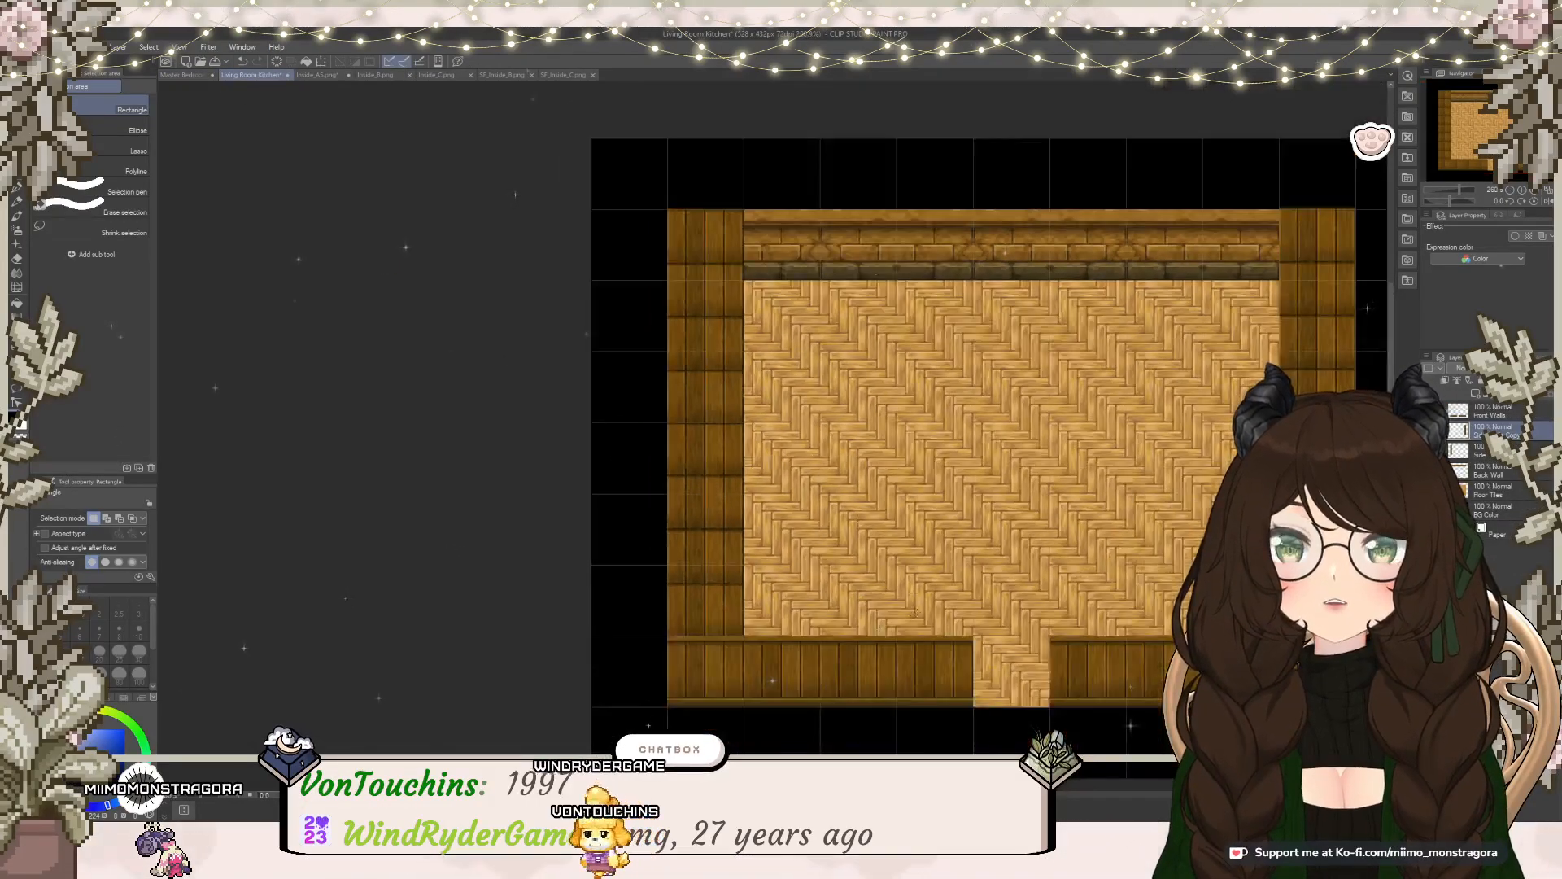
{"action": "scroll", "coordinate": [733, 561], "scroll_direction": "down", "scroll_amount": 2}
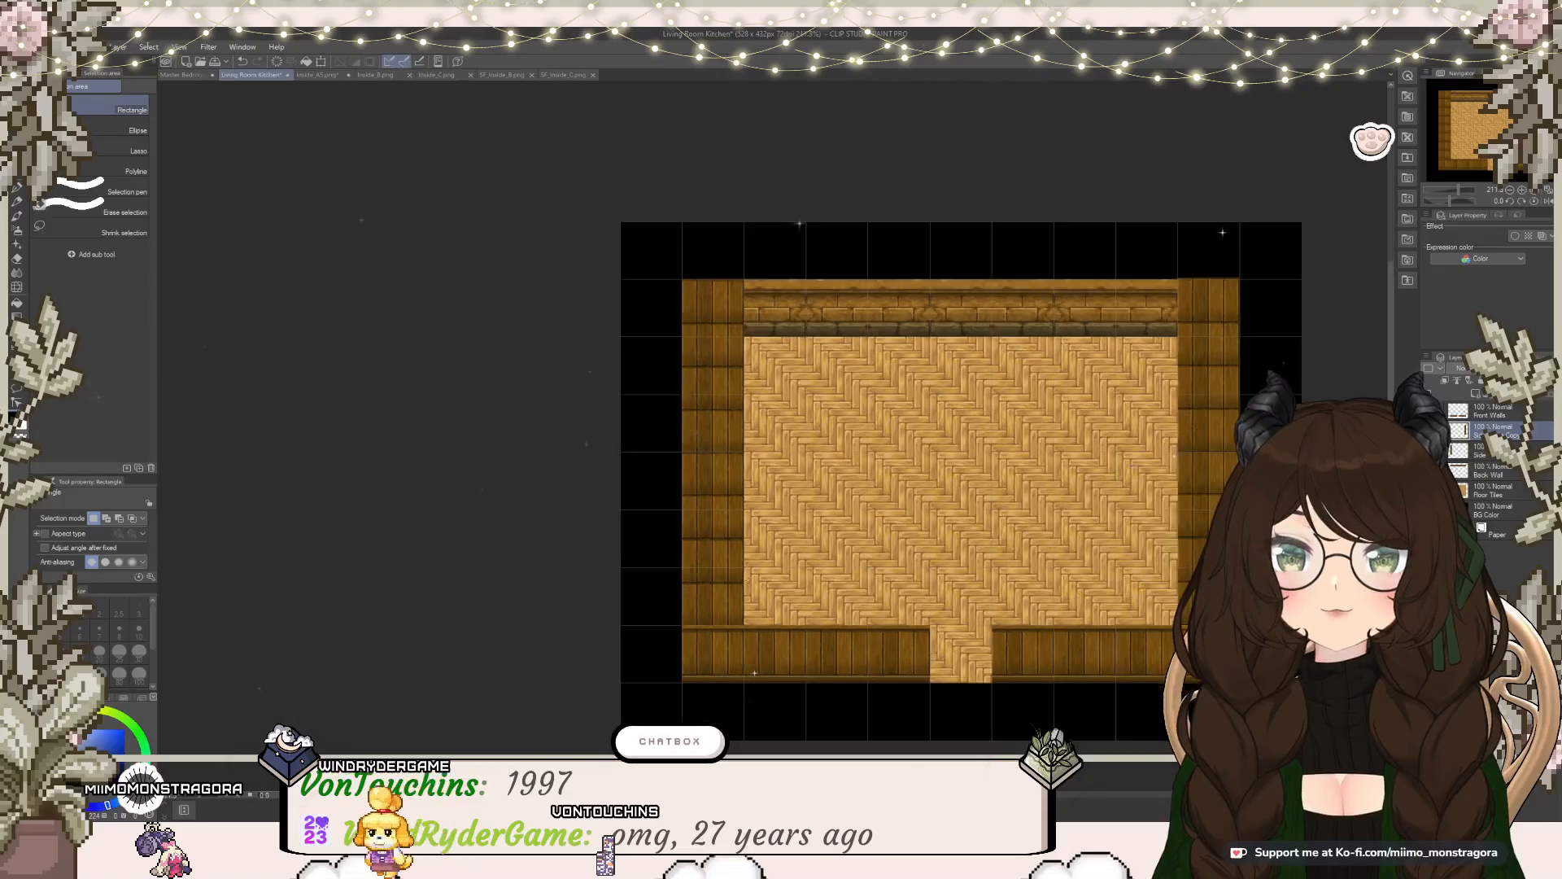
{"action": "scroll", "coordinate": [732, 562], "scroll_direction": "up", "scroll_amount": 1}
{"action": "left_click", "coordinate": [317, 75]}
{"action": "scroll", "coordinate": [956, 455], "scroll_direction": "down", "scroll_amount": 3}
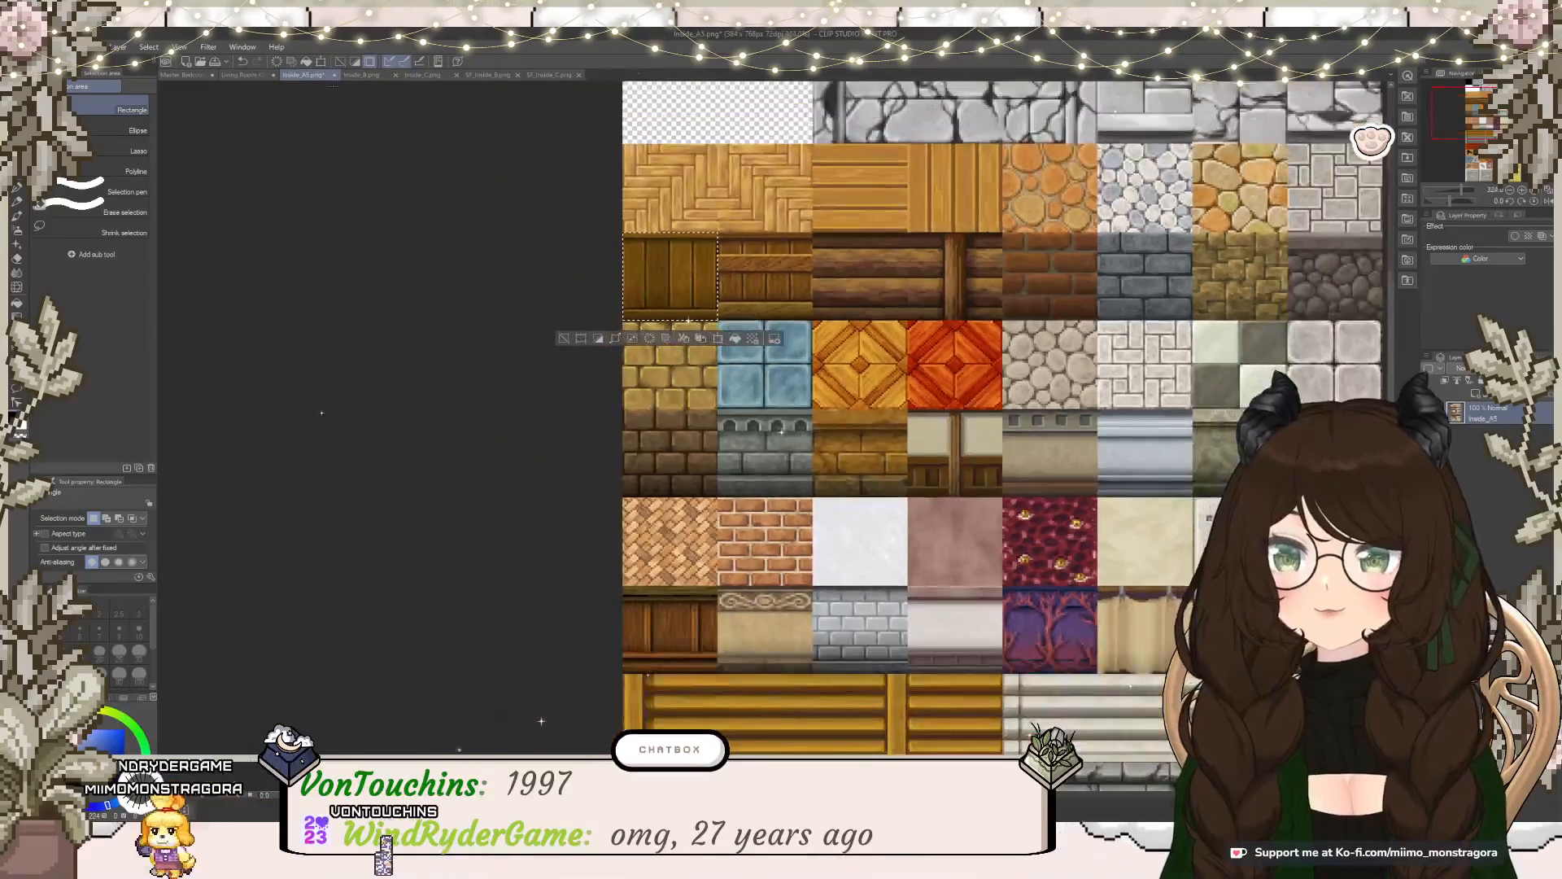
{"action": "left_click", "coordinate": [187, 75]}
{"action": "scroll", "coordinate": [786, 356], "scroll_direction": "down", "scroll_amount": 1}
{"action": "scroll", "coordinate": [786, 357], "scroll_direction": "up", "scroll_amount": 1}
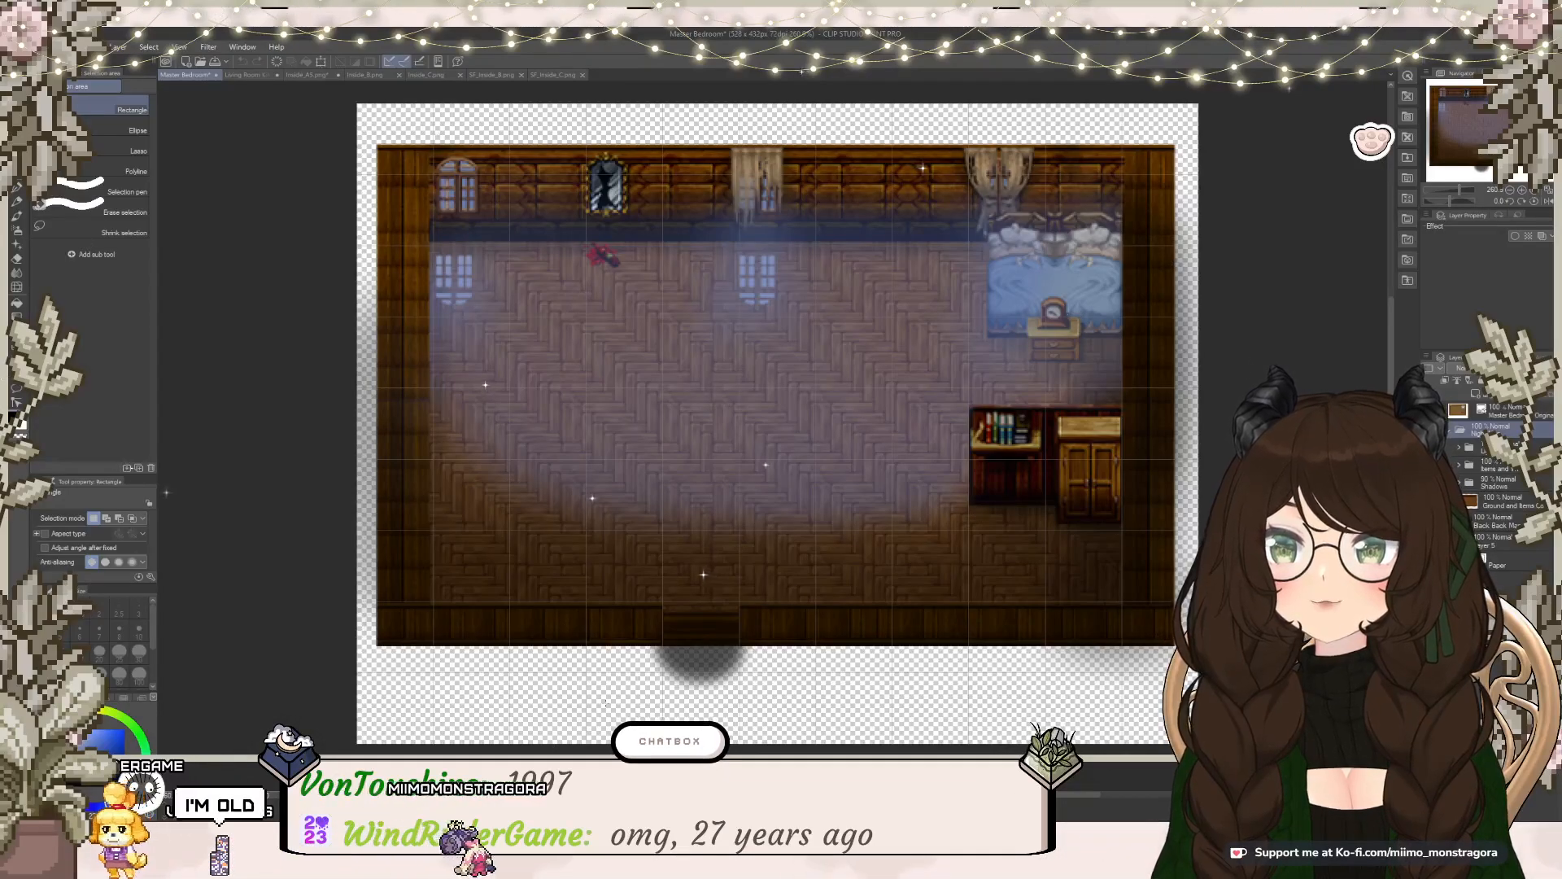
{"action": "left_click", "coordinate": [241, 77]}
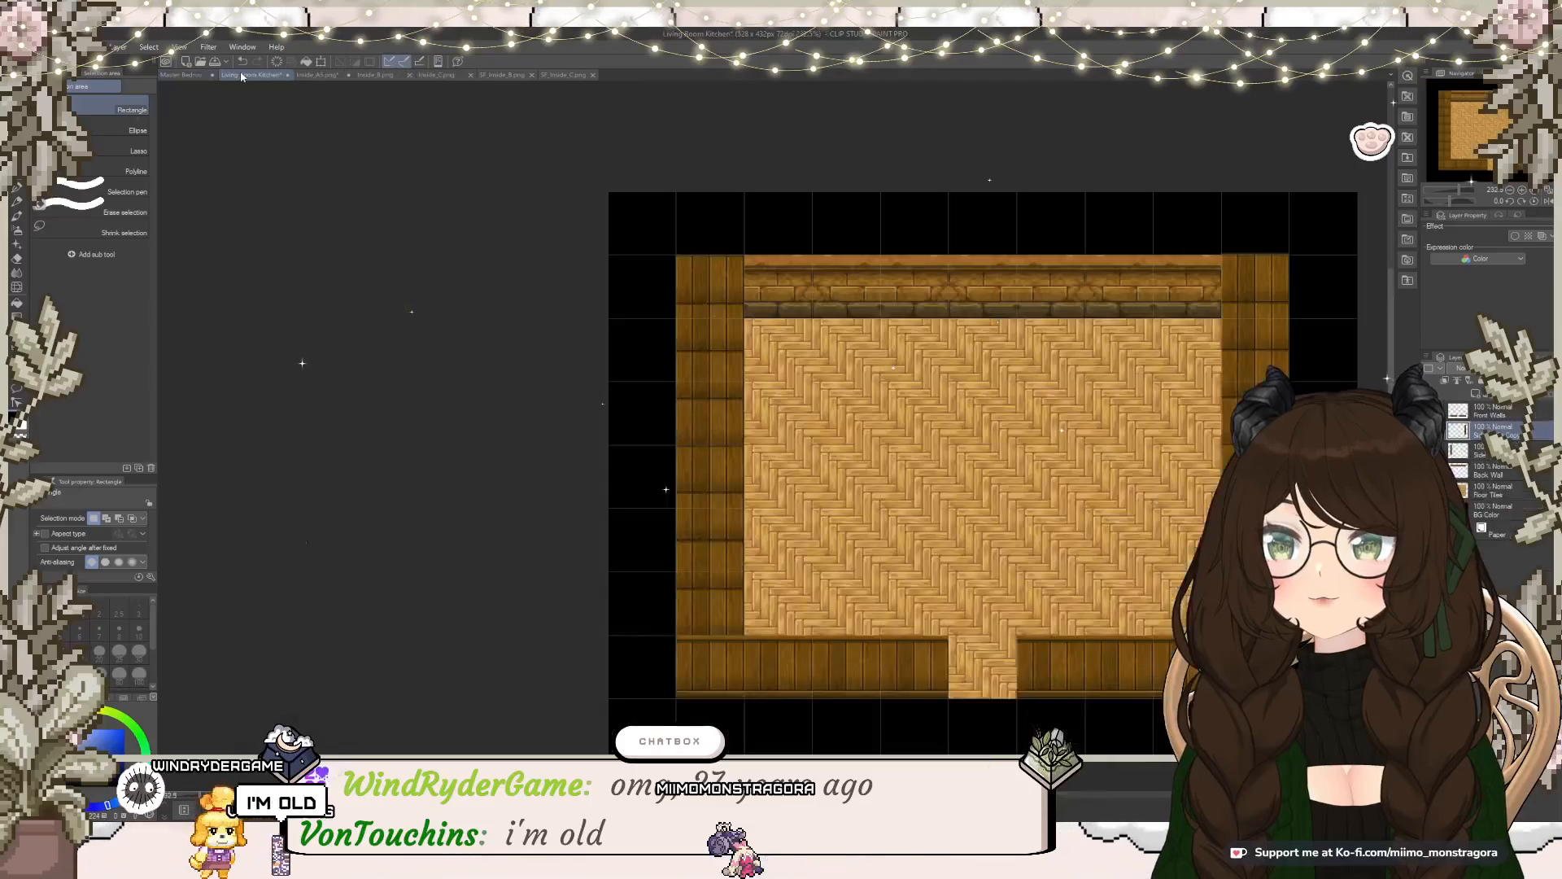
{"action": "left_click_drag", "start_coordinate": [633, 228], "coordinate": [788, 718]}
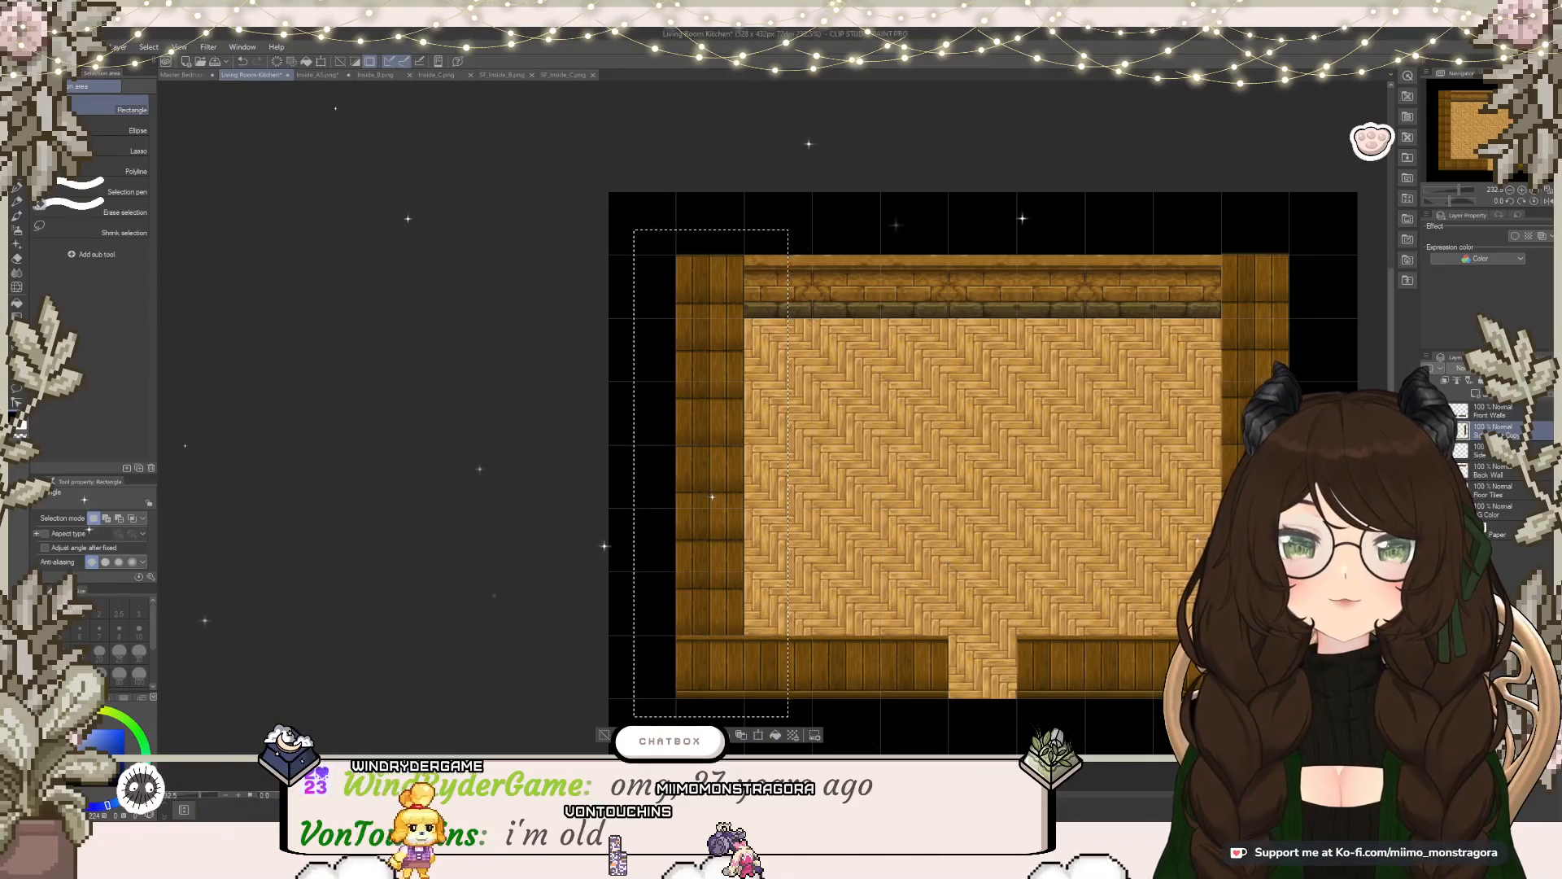
{"action": "left_click", "coordinate": [603, 734]}
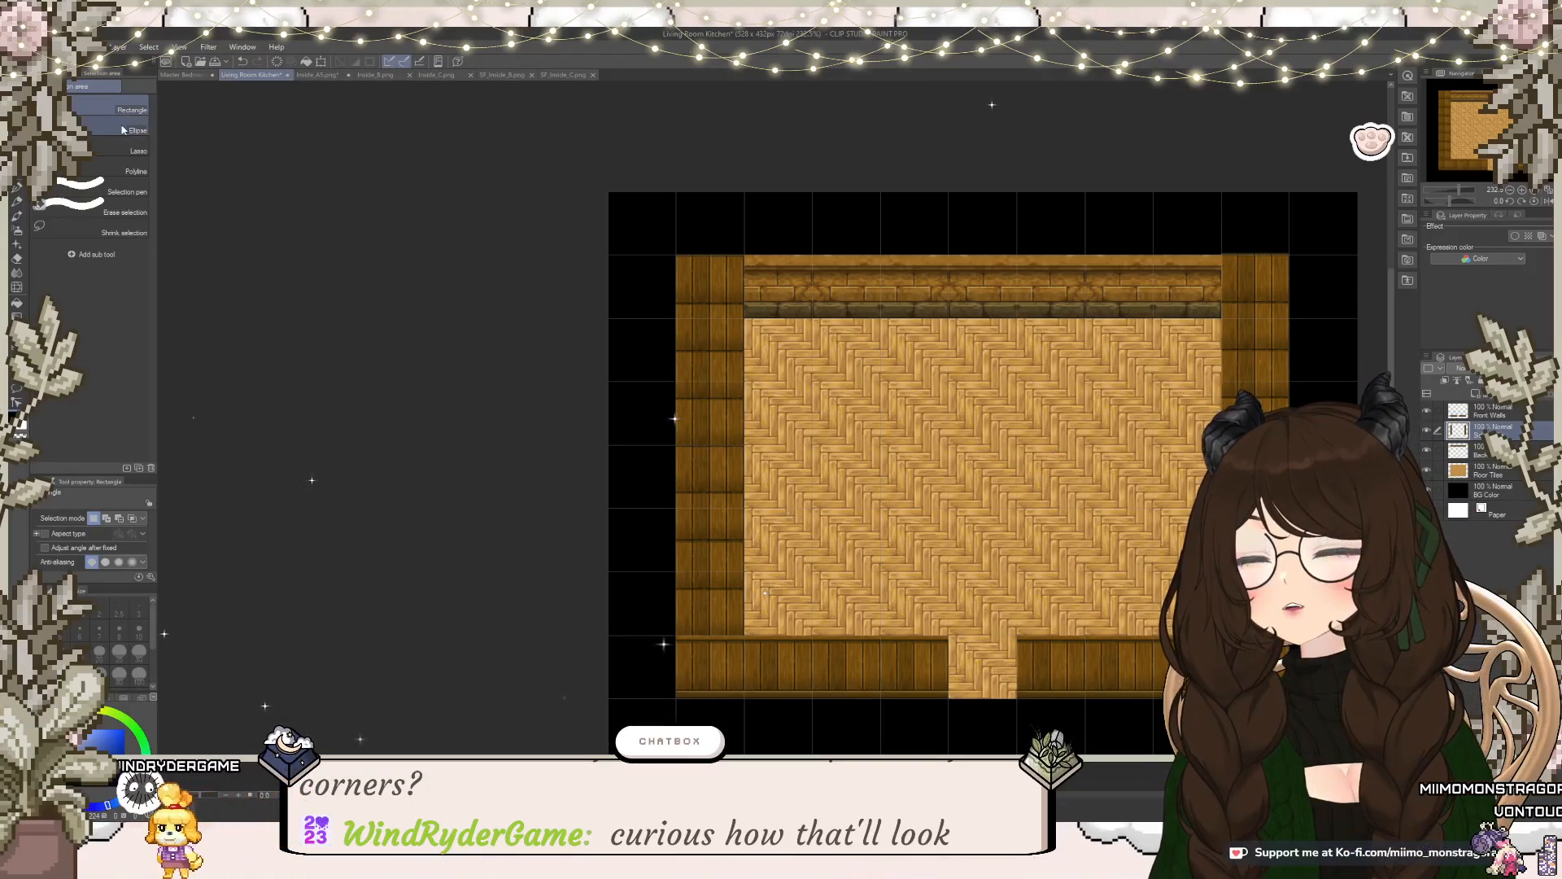
Step: Try to cut the room's top-left corner diagonally with a polyline selection, deleting it from the Side Walls, Back Wall and Floor Tiles layers
{"action": "left_click", "coordinate": [131, 150]}
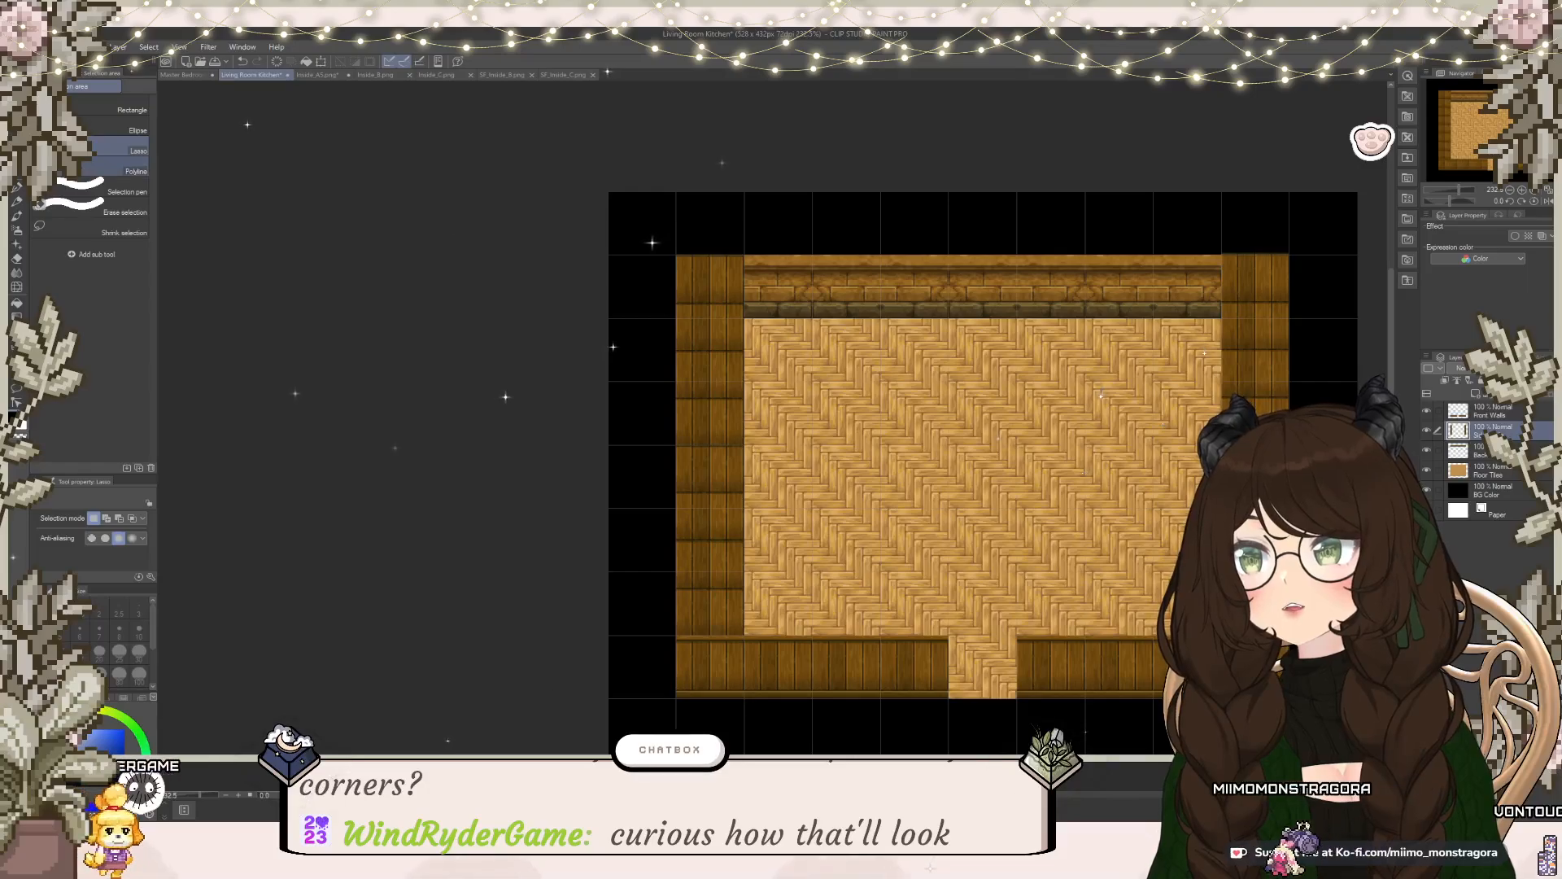
{"action": "left_click", "coordinate": [130, 170]}
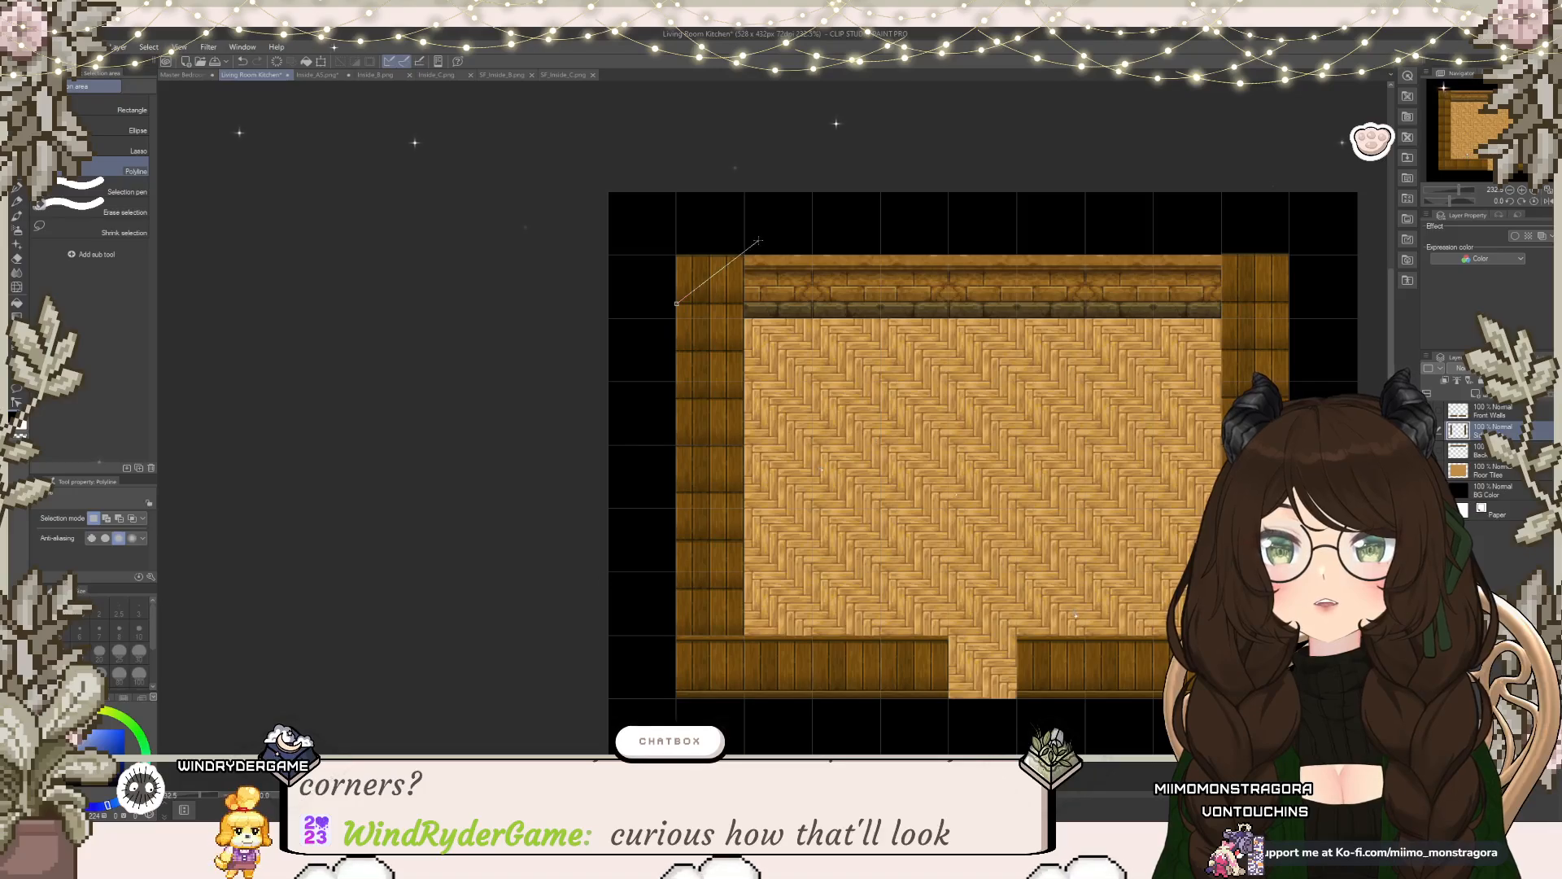
{"action": "left_click", "coordinate": [742, 255]}
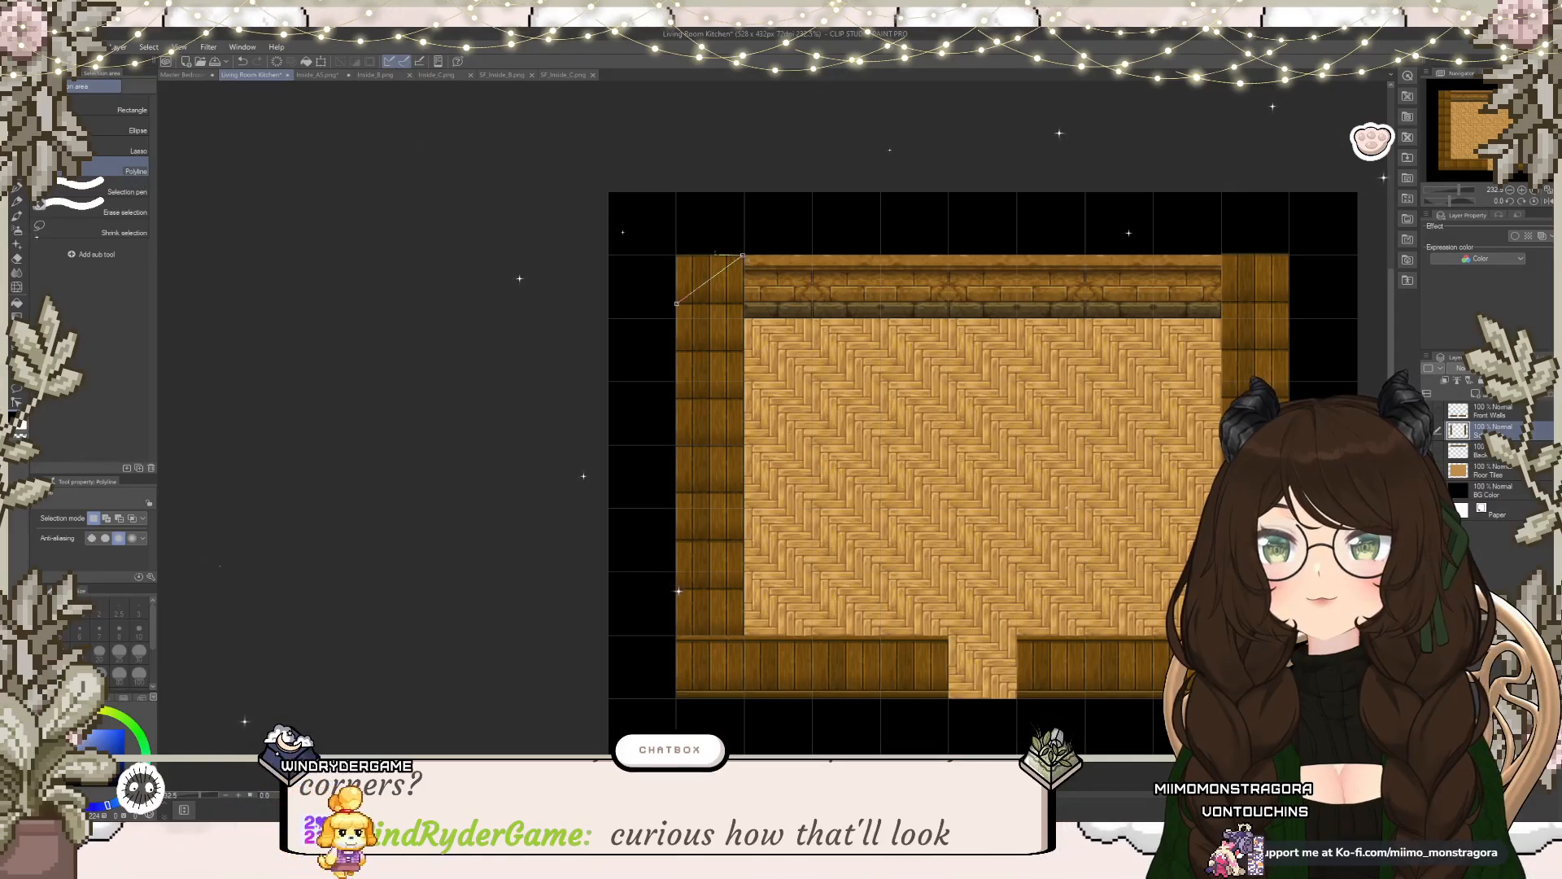
{"action": "left_click", "coordinate": [676, 256]}
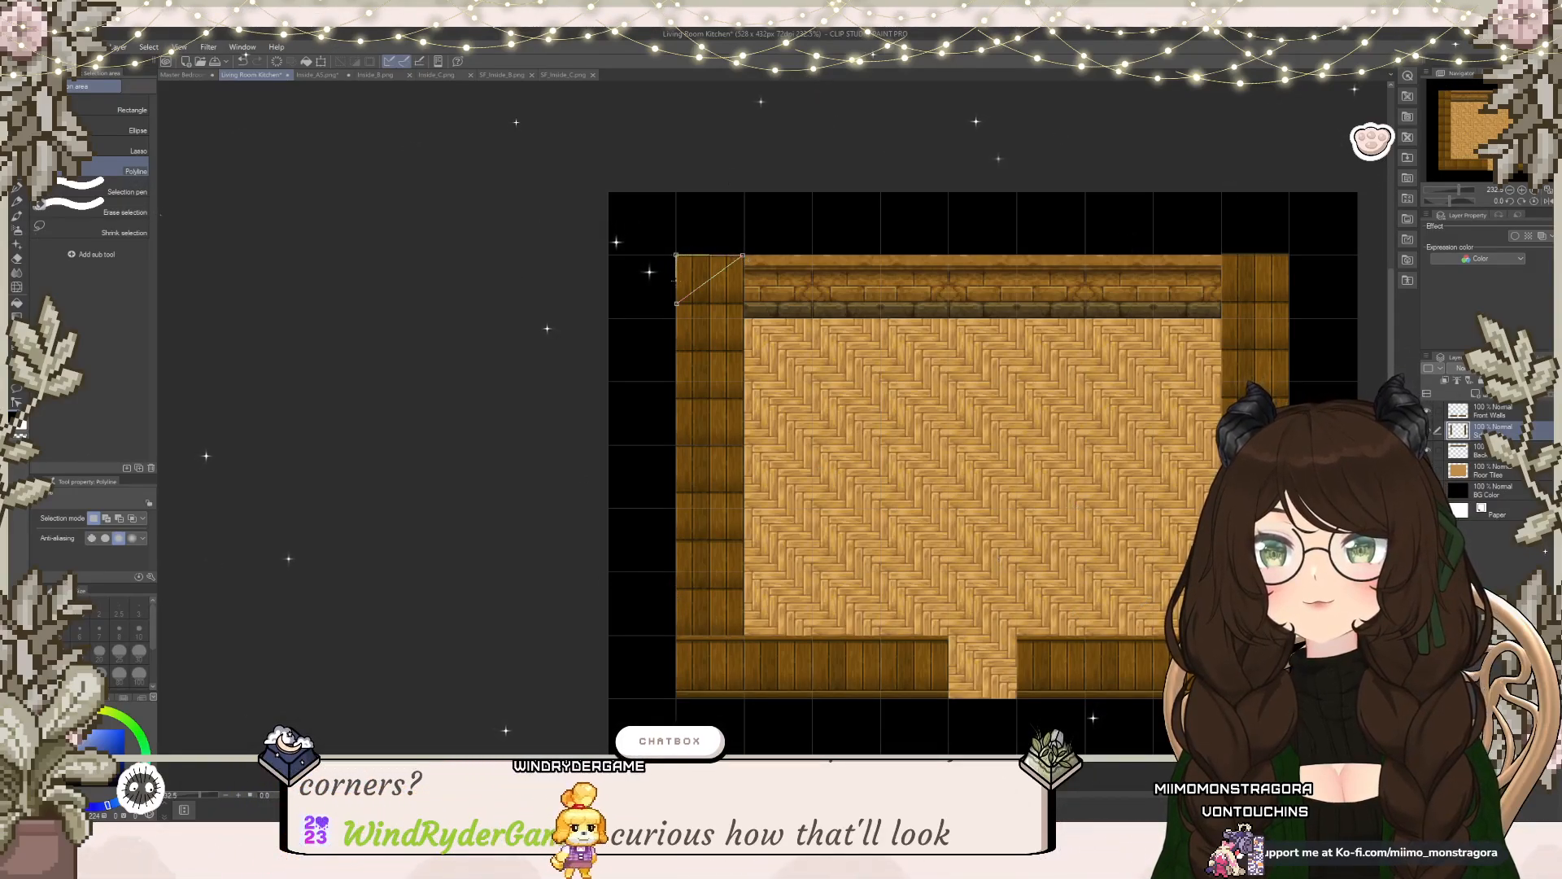
{"action": "left_click", "coordinate": [677, 306]}
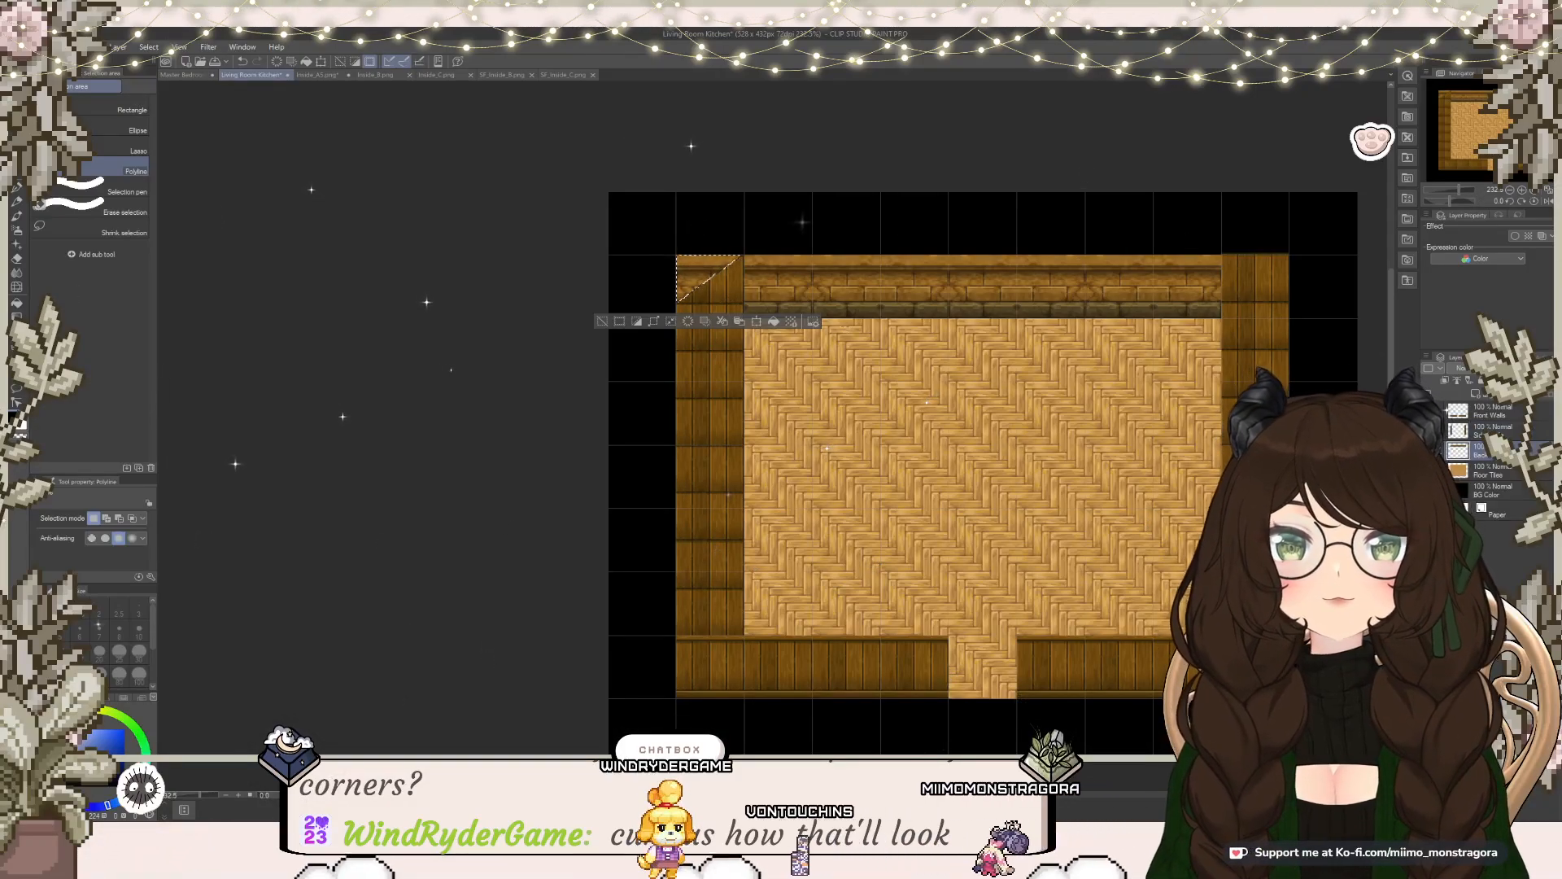
{"action": "key", "text": "Delete"}
{"action": "left_click", "coordinate": [1493, 475]}
{"action": "key", "text": "Delete"}
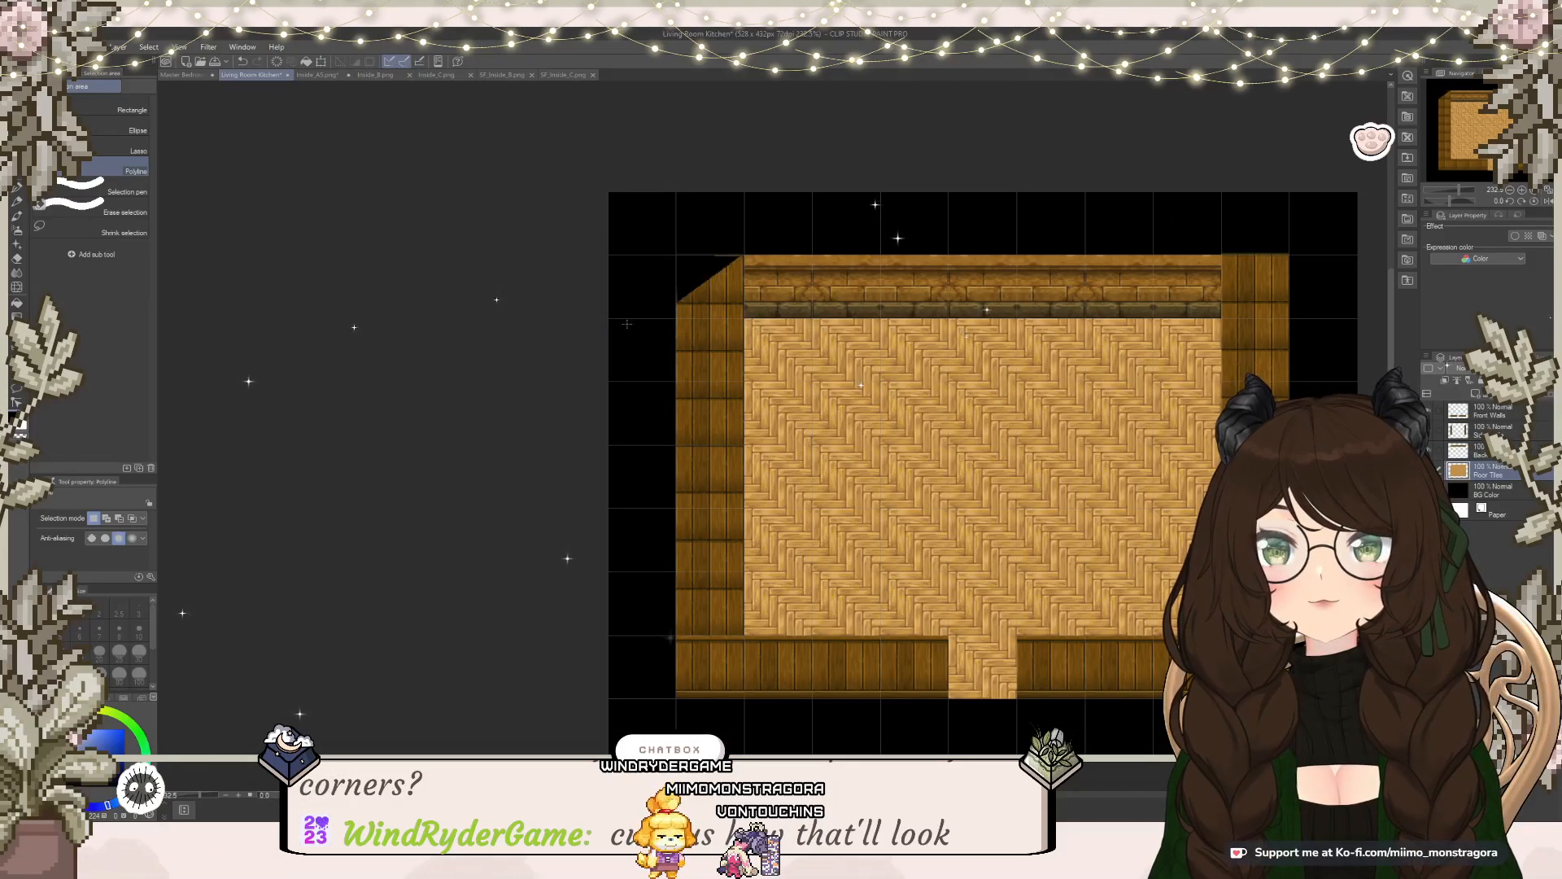
{"action": "scroll", "coordinate": [984, 307], "scroll_direction": "down", "scroll_amount": 2}
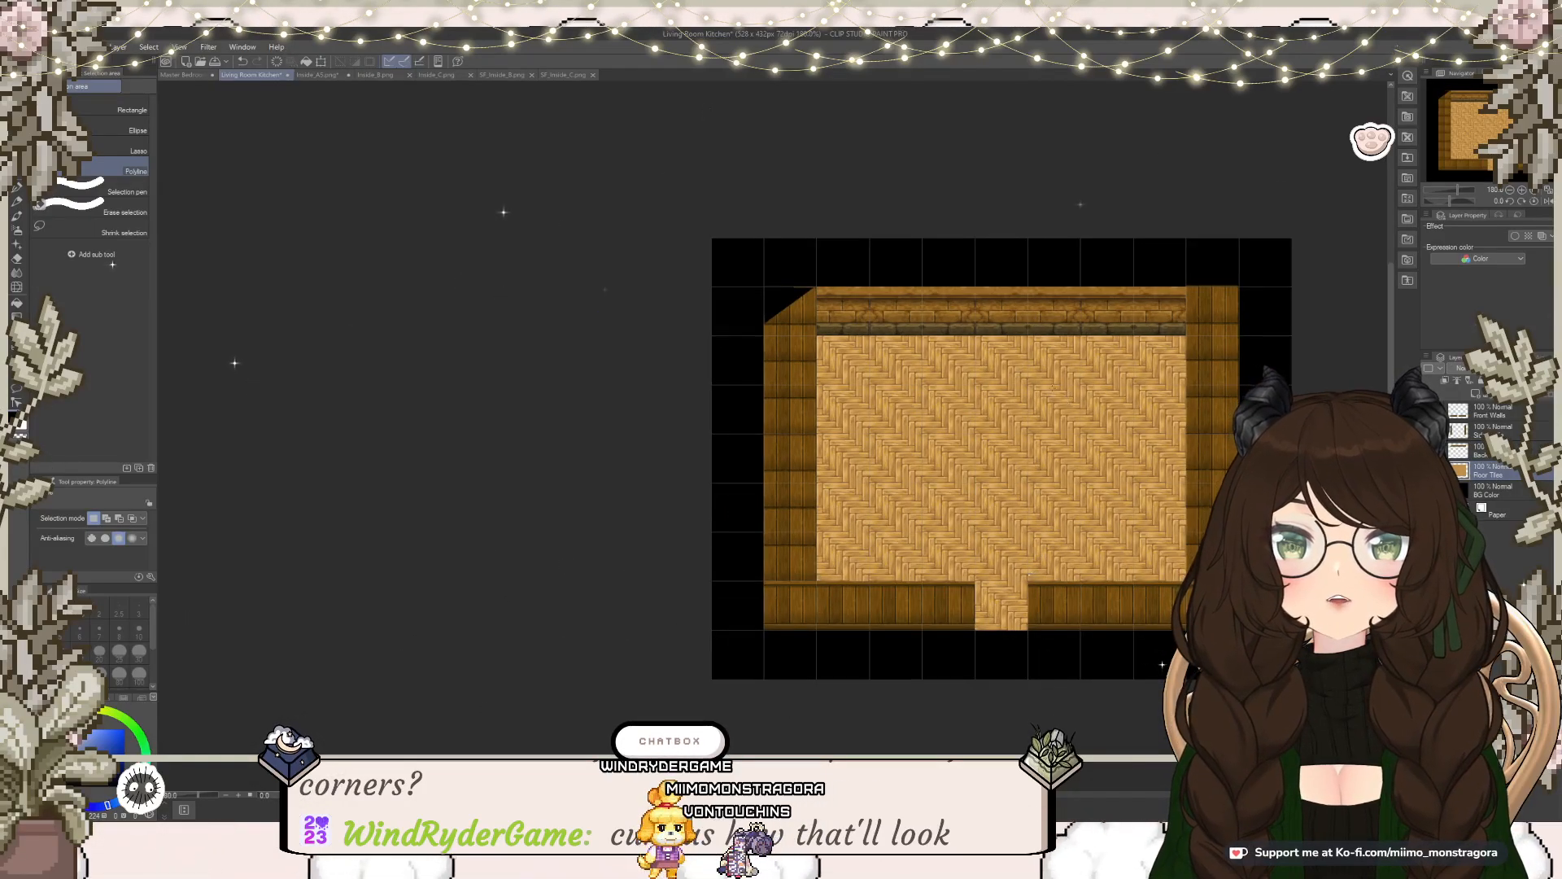
{"action": "scroll", "coordinate": [1212, 448], "scroll_direction": "up", "scroll_amount": 2}
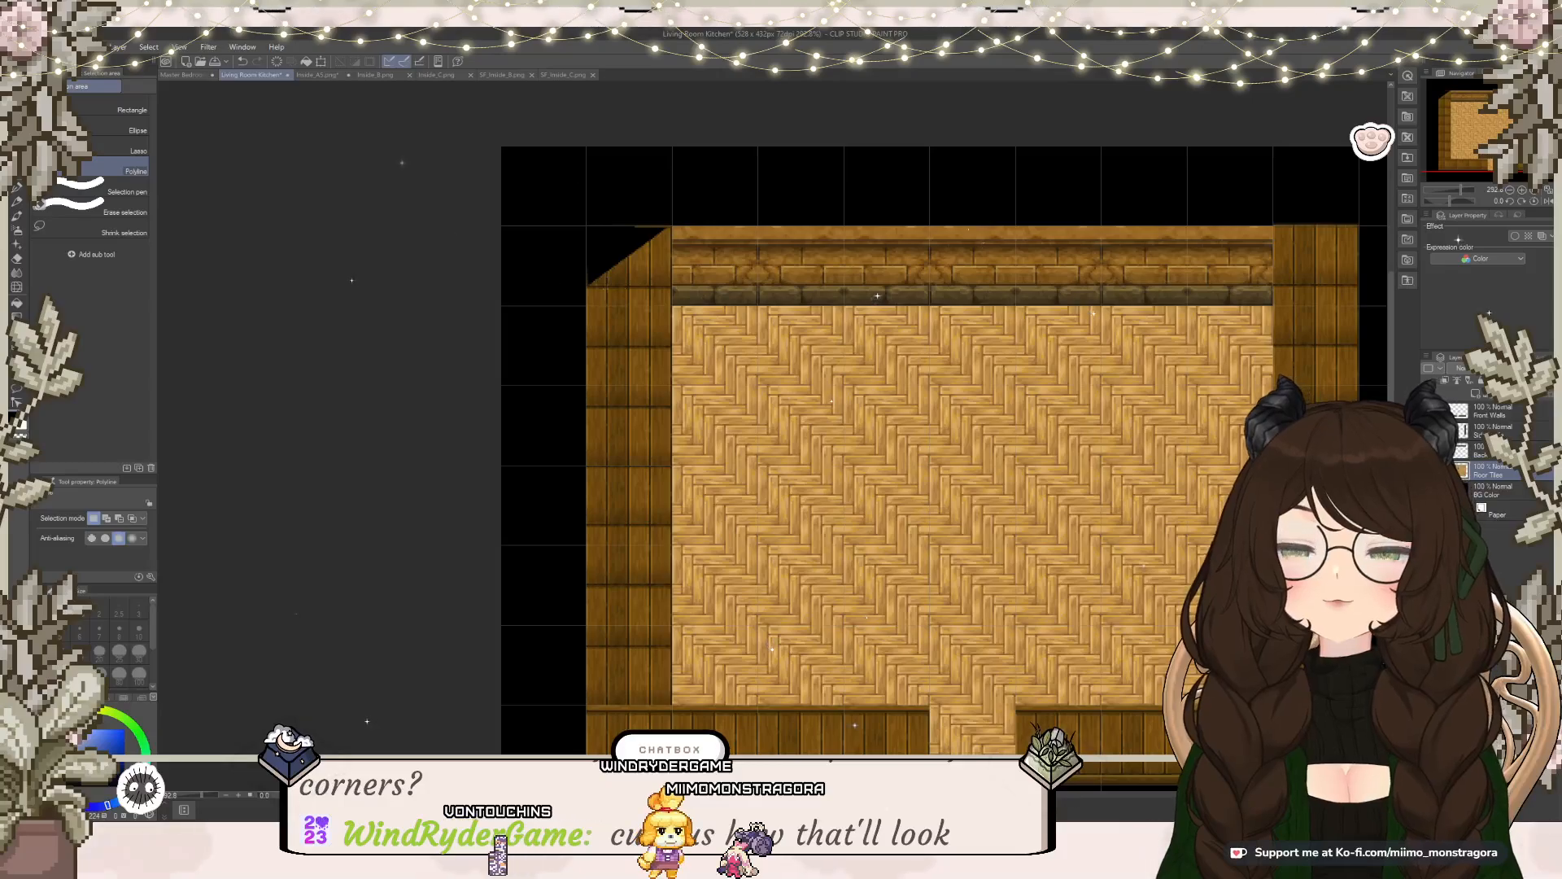
{"action": "scroll", "coordinate": [873, 382], "scroll_direction": "down", "scroll_amount": 1}
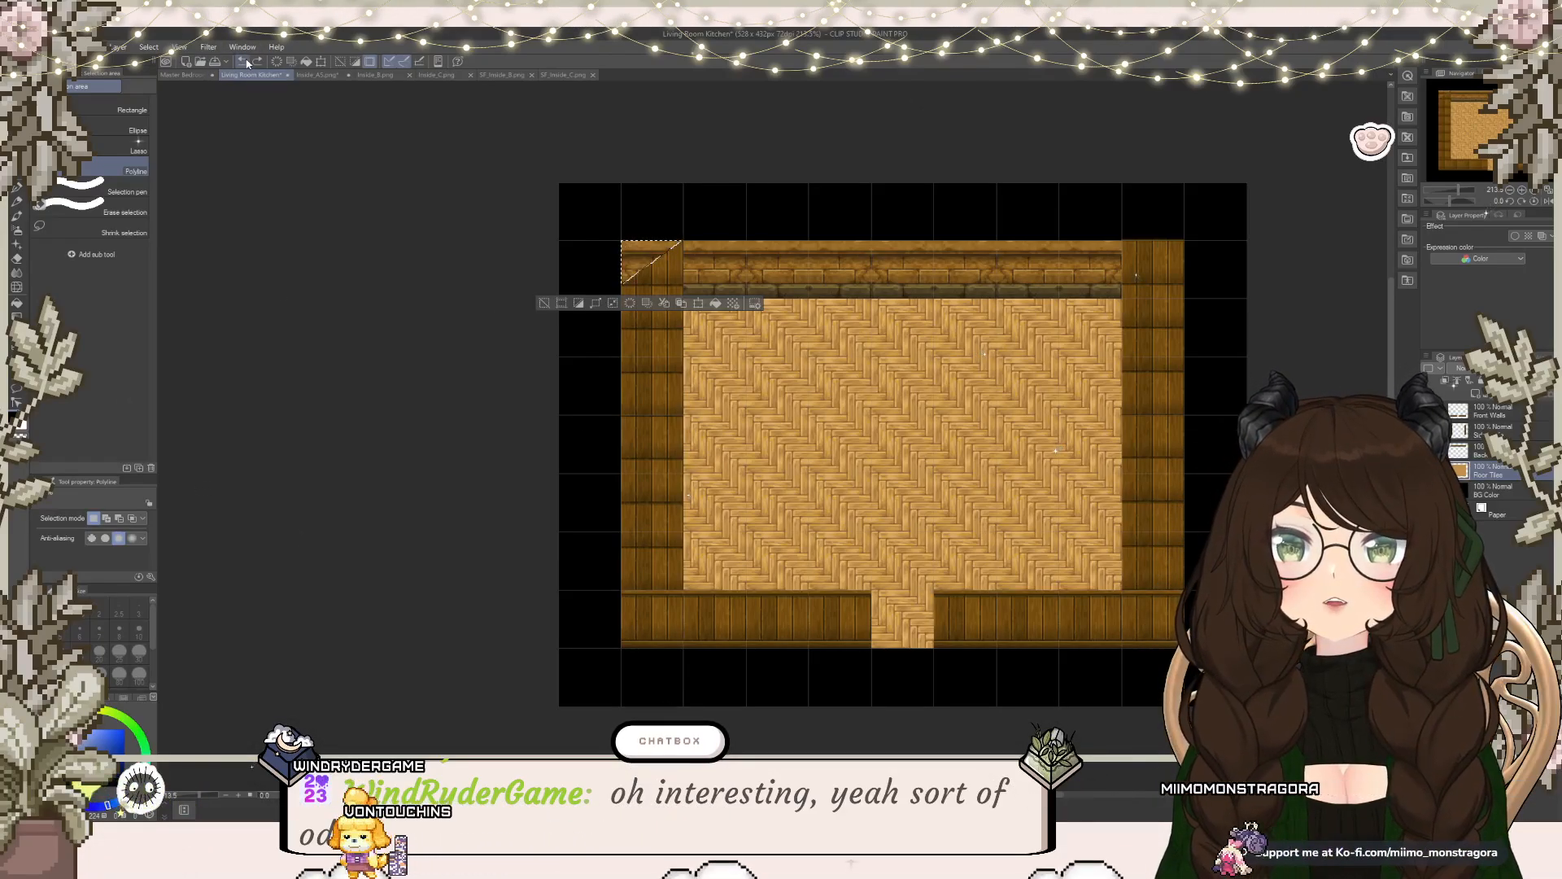
{"action": "key", "text": "ctrl+d"}
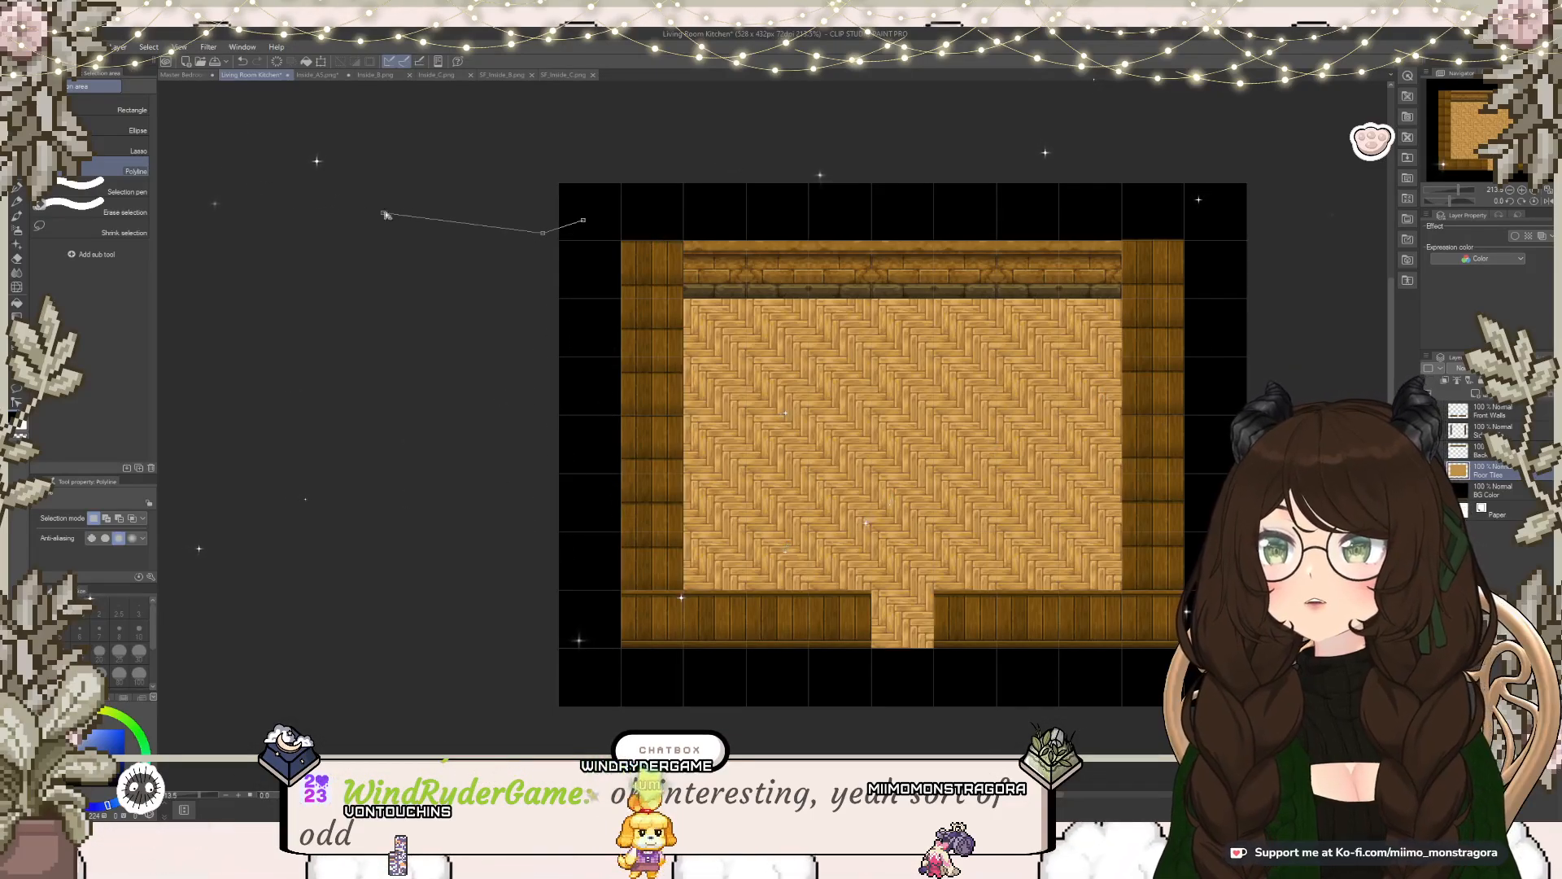
{"action": "double_click", "coordinate": [583, 220]}
{"action": "left_click", "coordinate": [466, 247]}
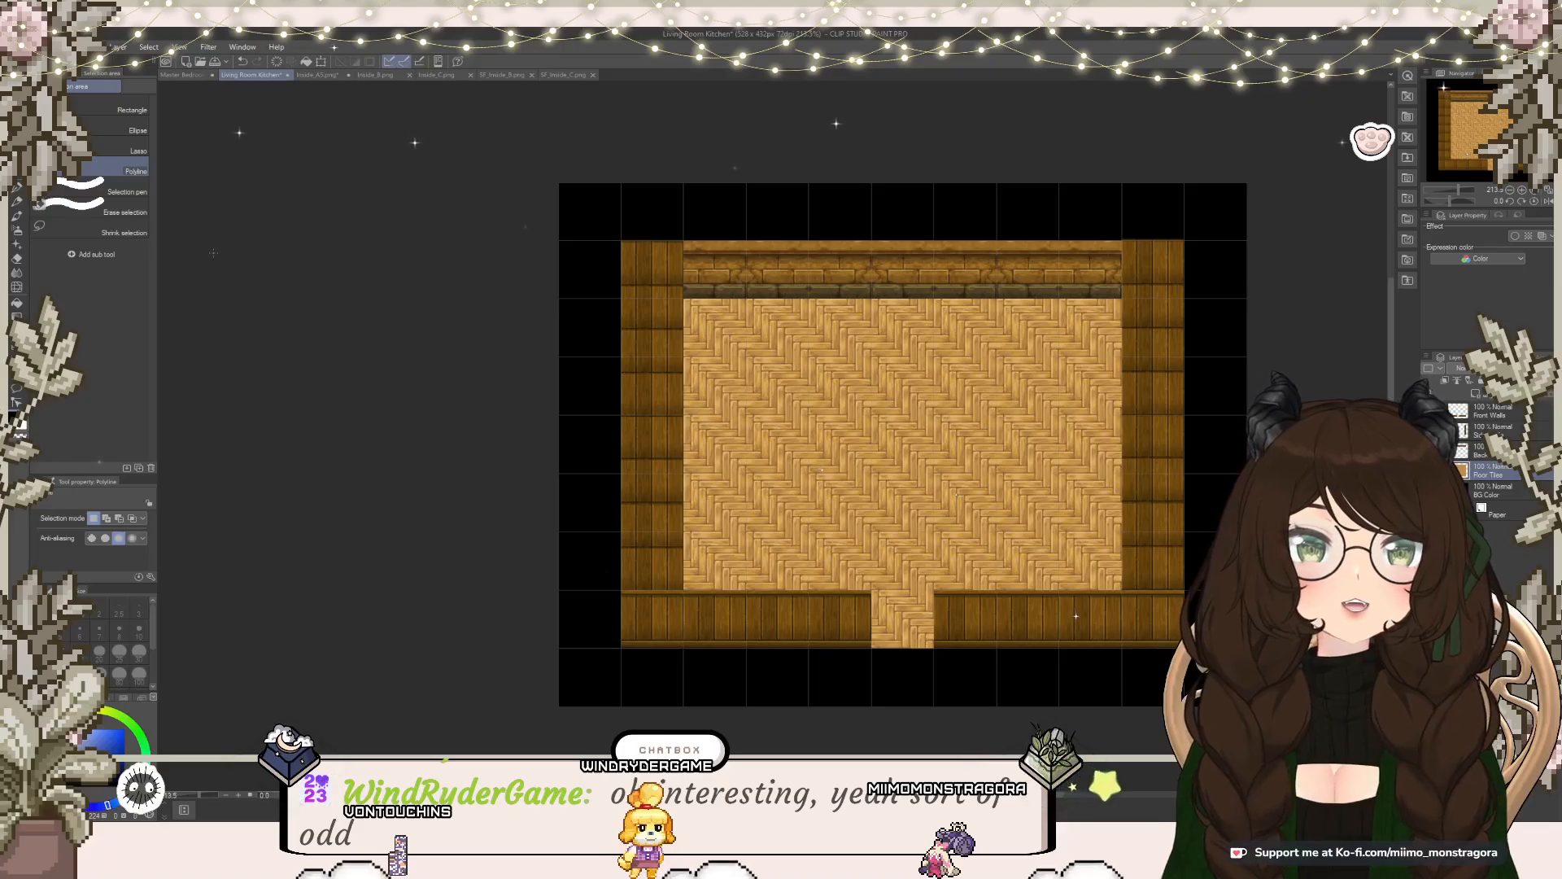
Step: Select the left plank wall with a rectangular selection on the Side Walls layer and move it one tile outward, clear of the floor
{"action": "left_click", "coordinate": [114, 107]}
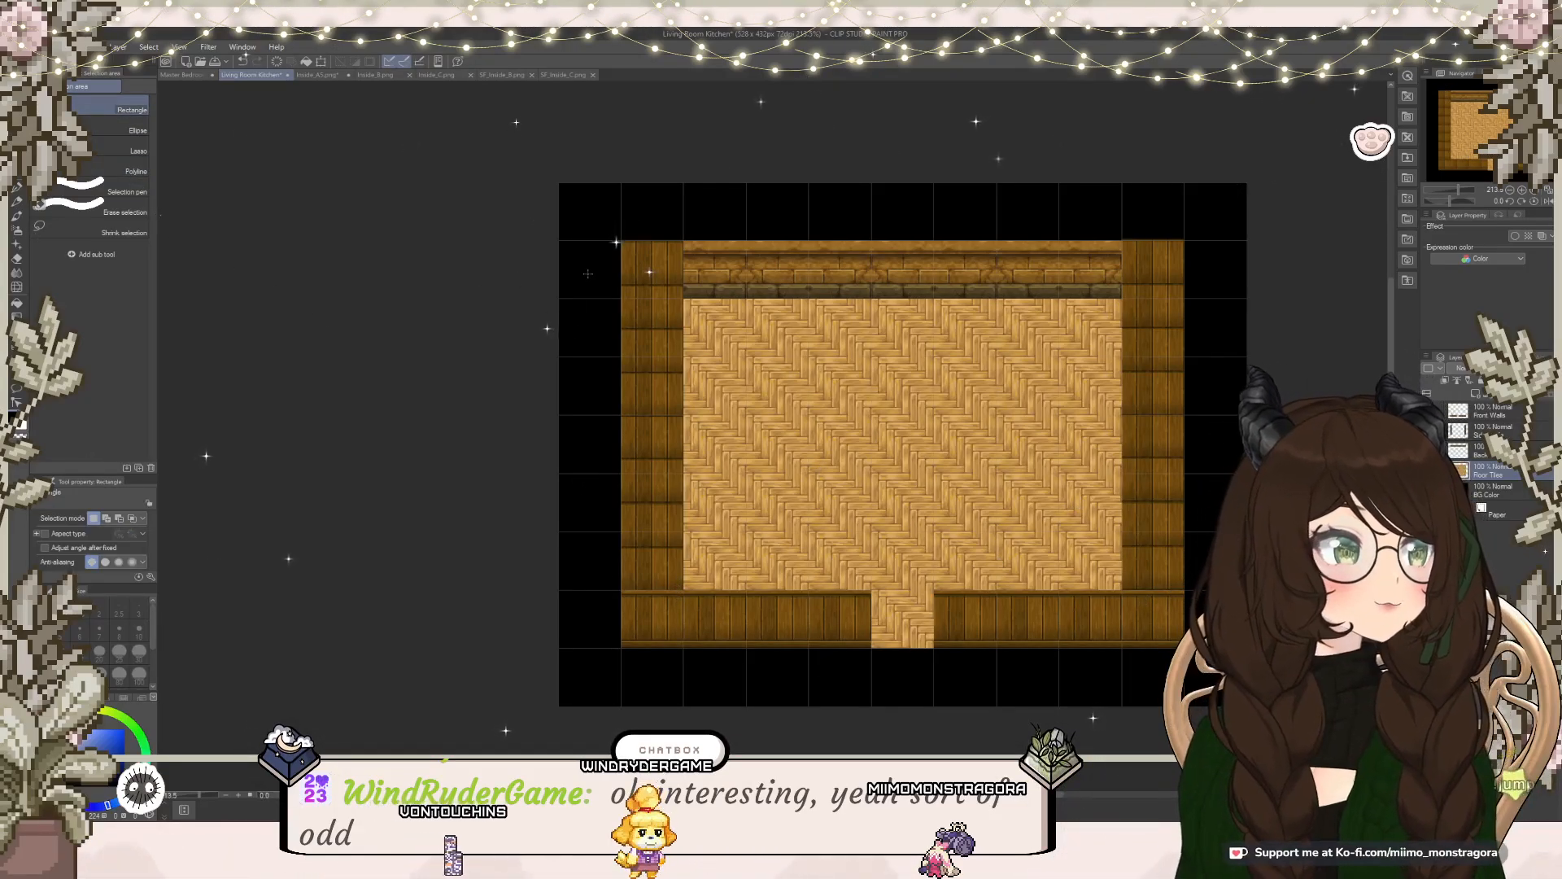
{"action": "left_click_drag", "start_coordinate": [584, 220], "coordinate": [720, 665]}
{"action": "left_click", "coordinate": [596, 238]}
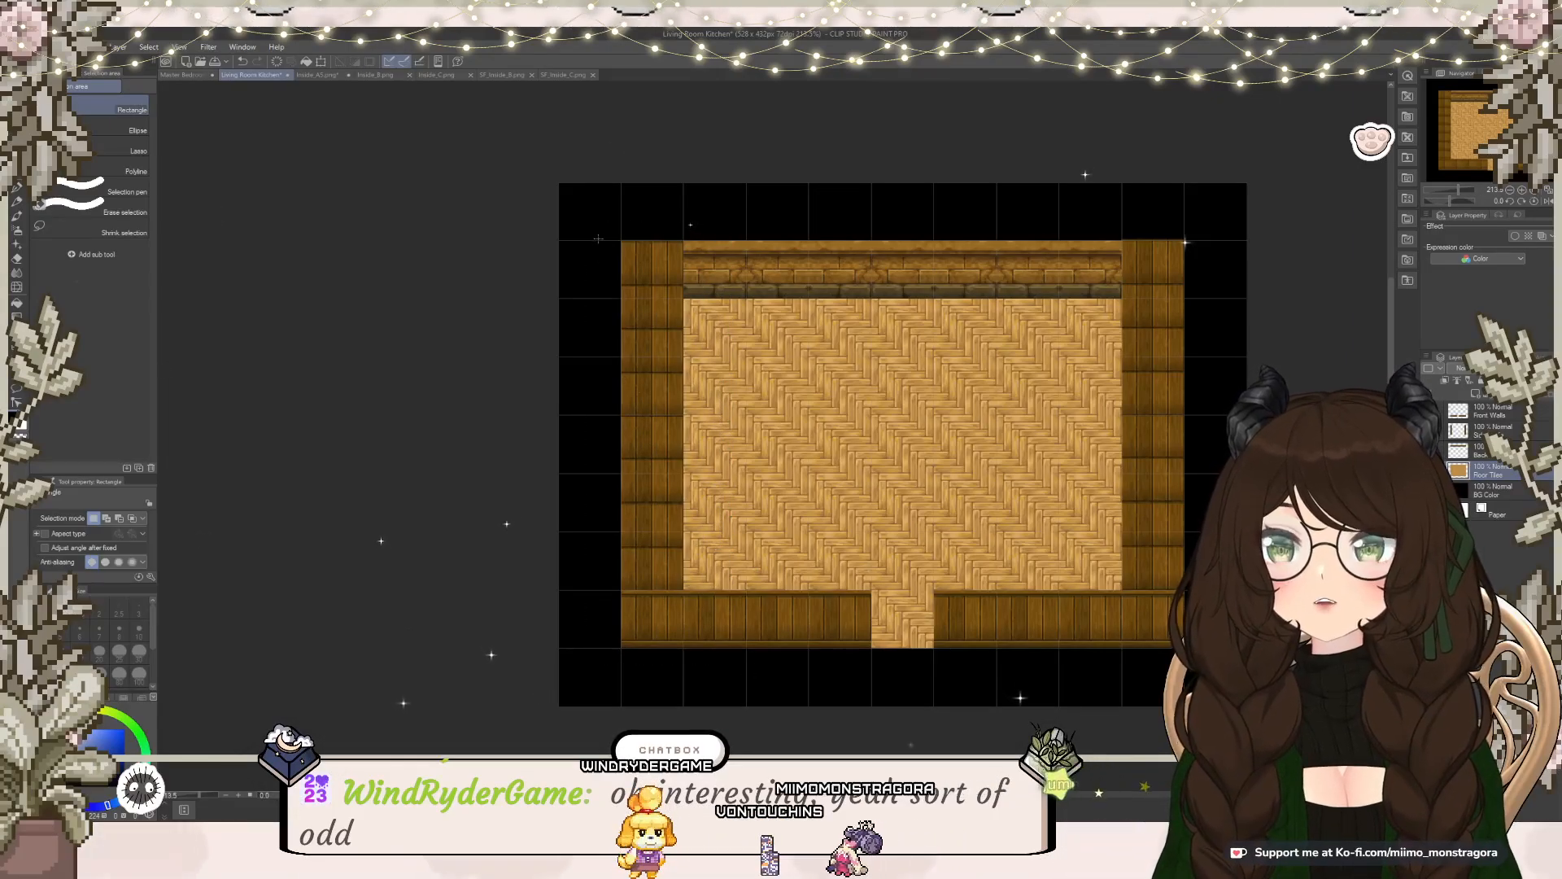
{"action": "left_click_drag", "start_coordinate": [613, 384], "coordinate": [650, 613]}
{"action": "key", "text": "ctrl+t"}
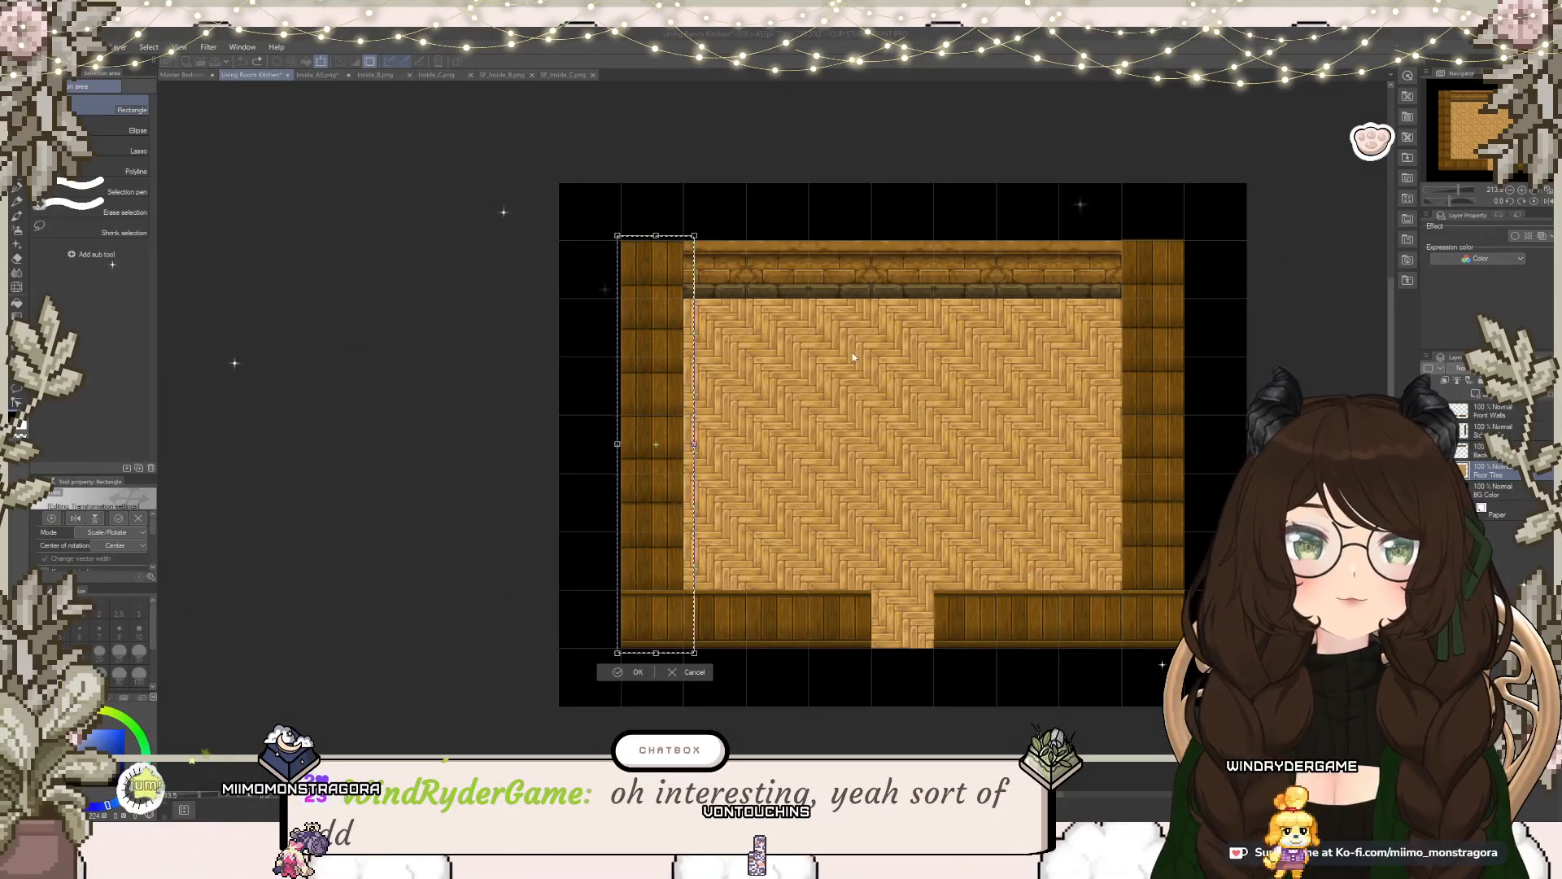
{"action": "key", "text": "Return"}
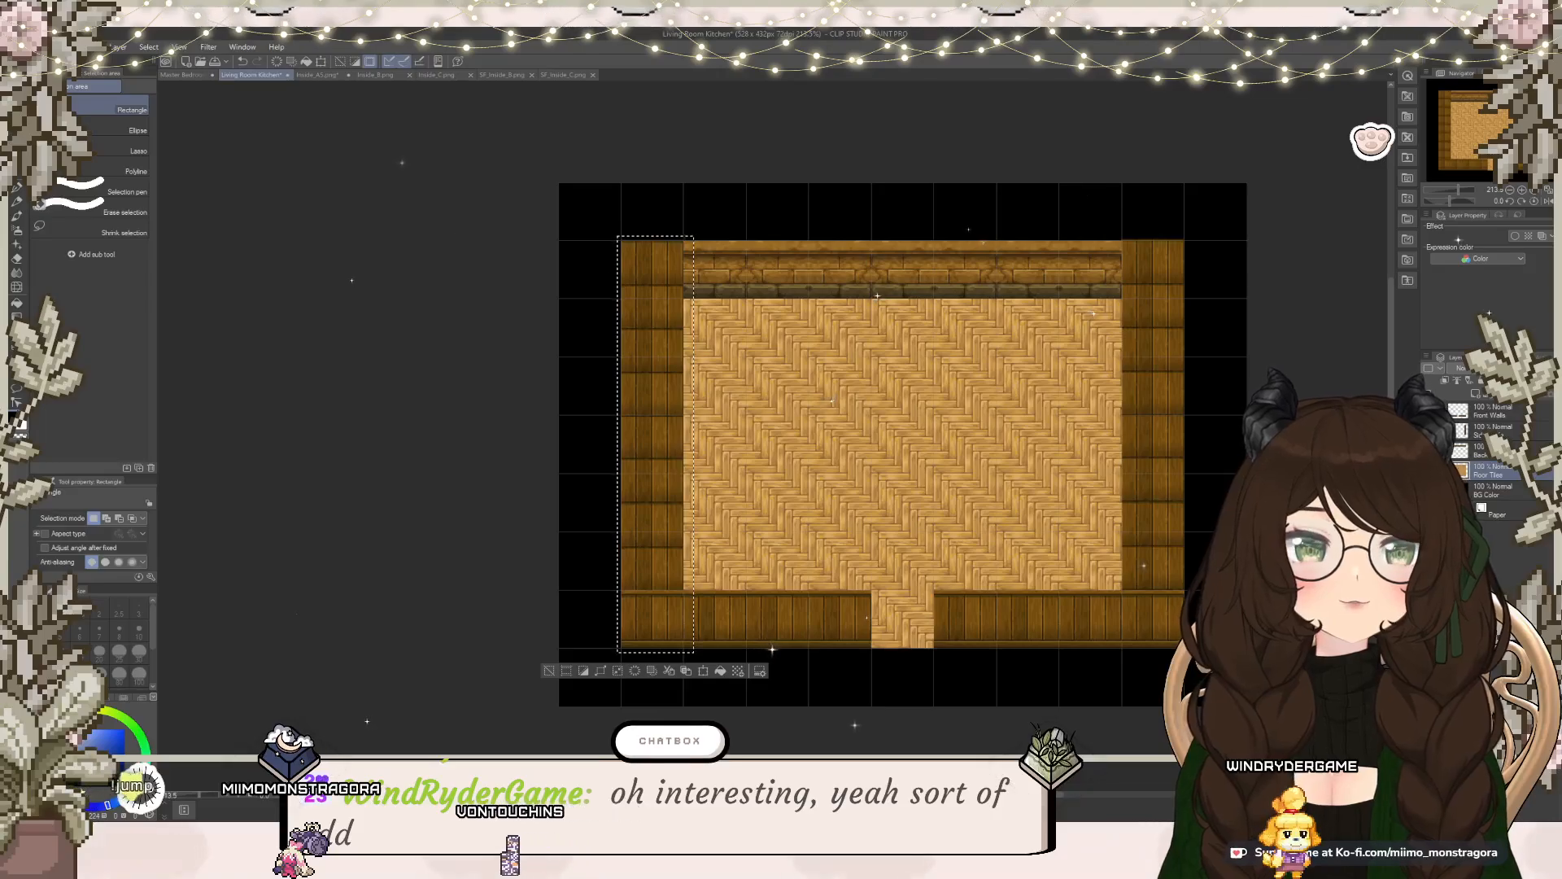
{"action": "left_click", "coordinate": [1494, 430]}
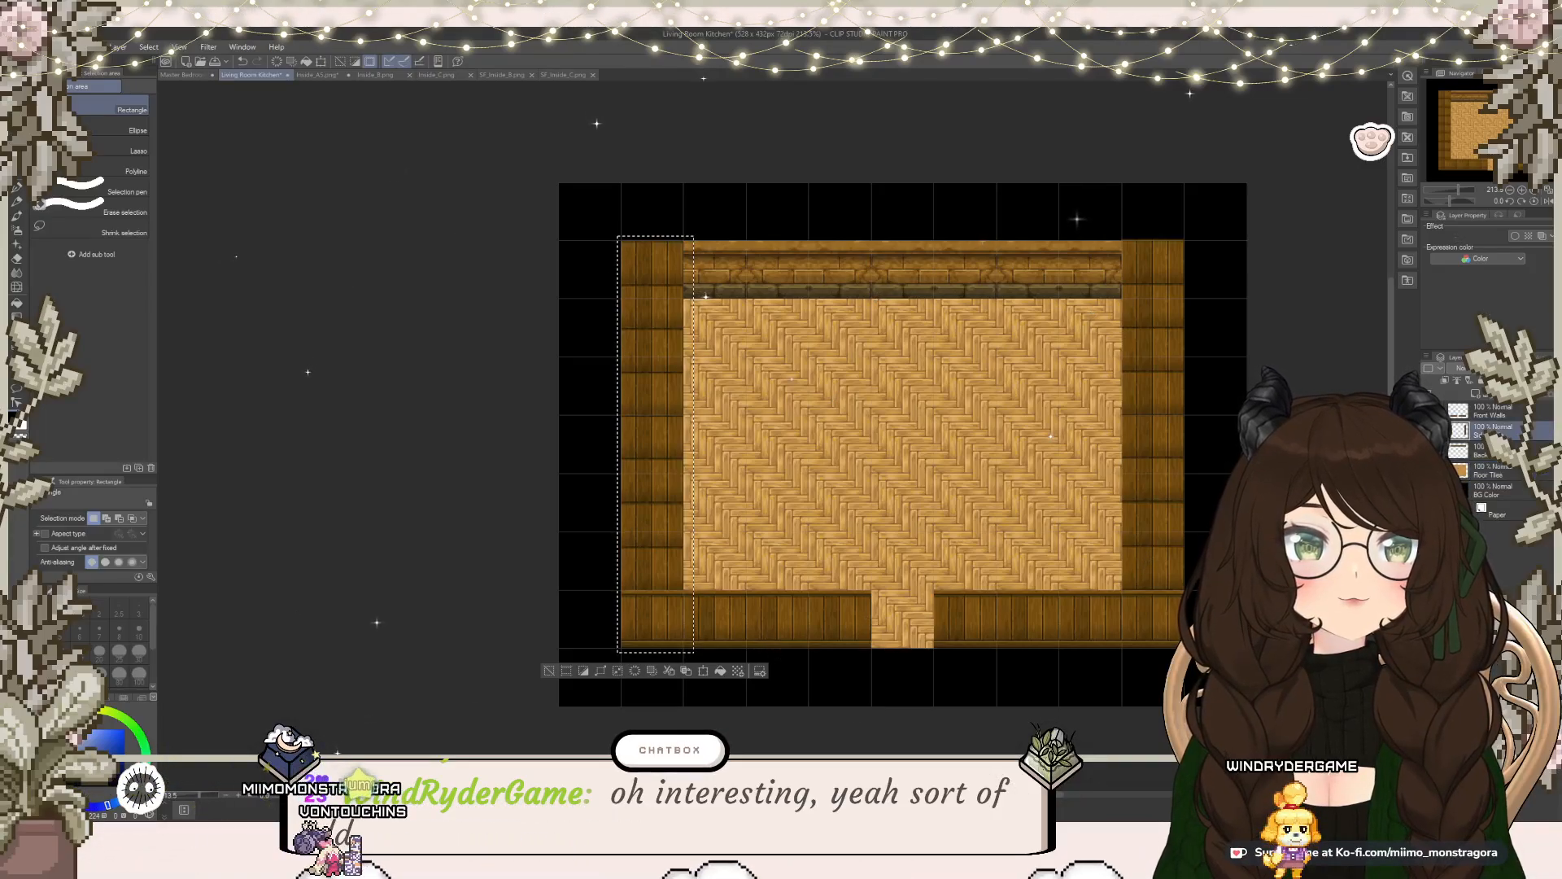
{"action": "left_click", "coordinate": [703, 670]}
{"action": "left_click_drag", "start_coordinate": [655, 563], "coordinate": [592, 562]}
{"action": "scroll", "coordinate": [592, 563], "scroll_direction": "up", "scroll_amount": 3}
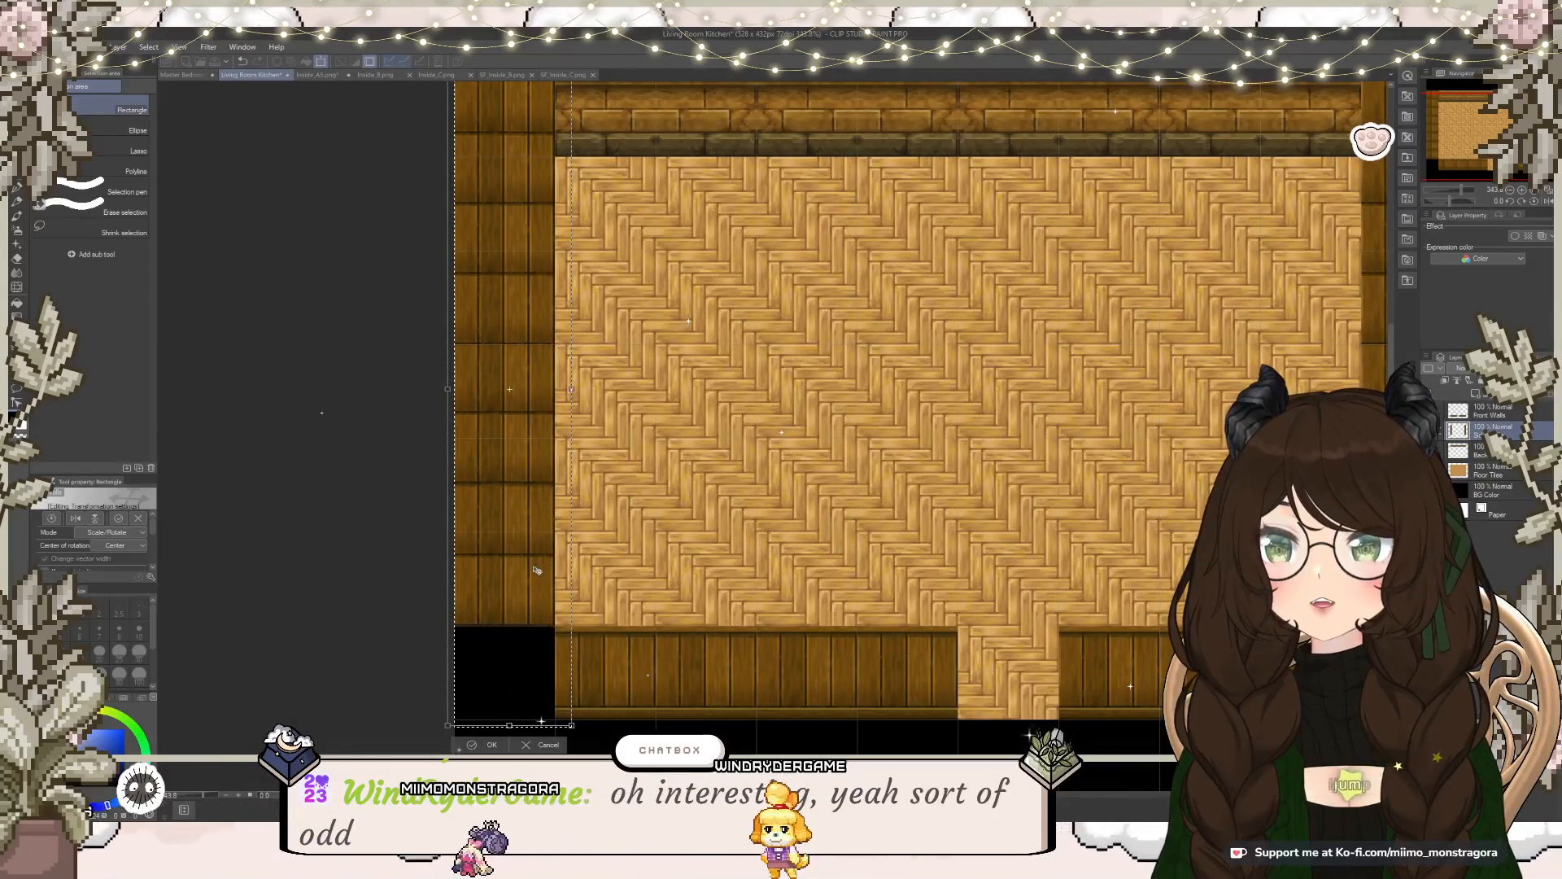
{"action": "scroll", "coordinate": [582, 507], "scroll_direction": "down", "scroll_amount": 2}
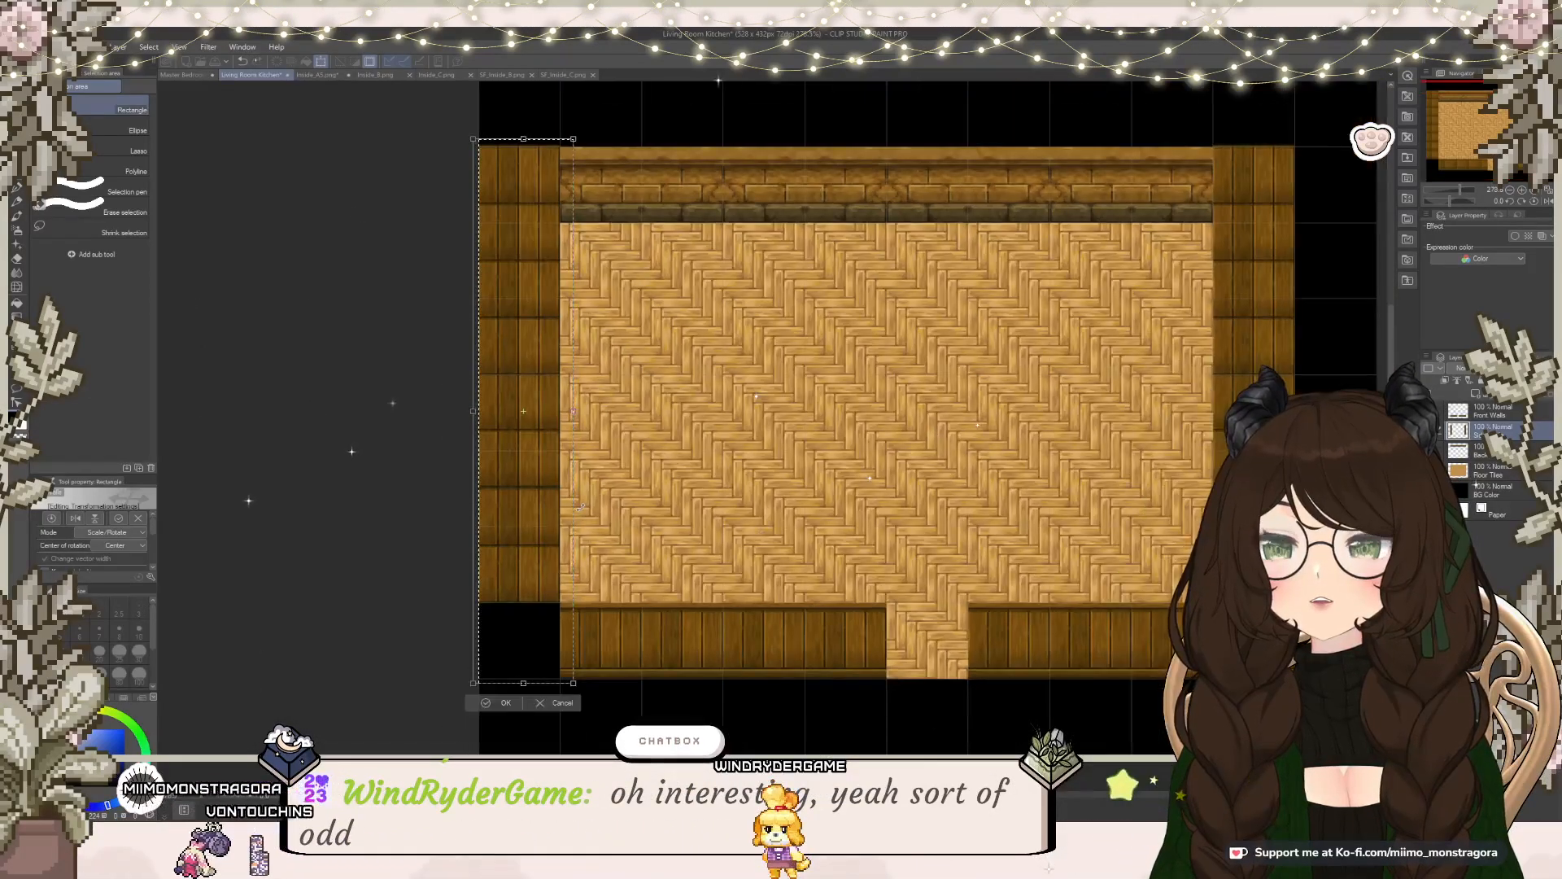
{"action": "key", "text": "Return"}
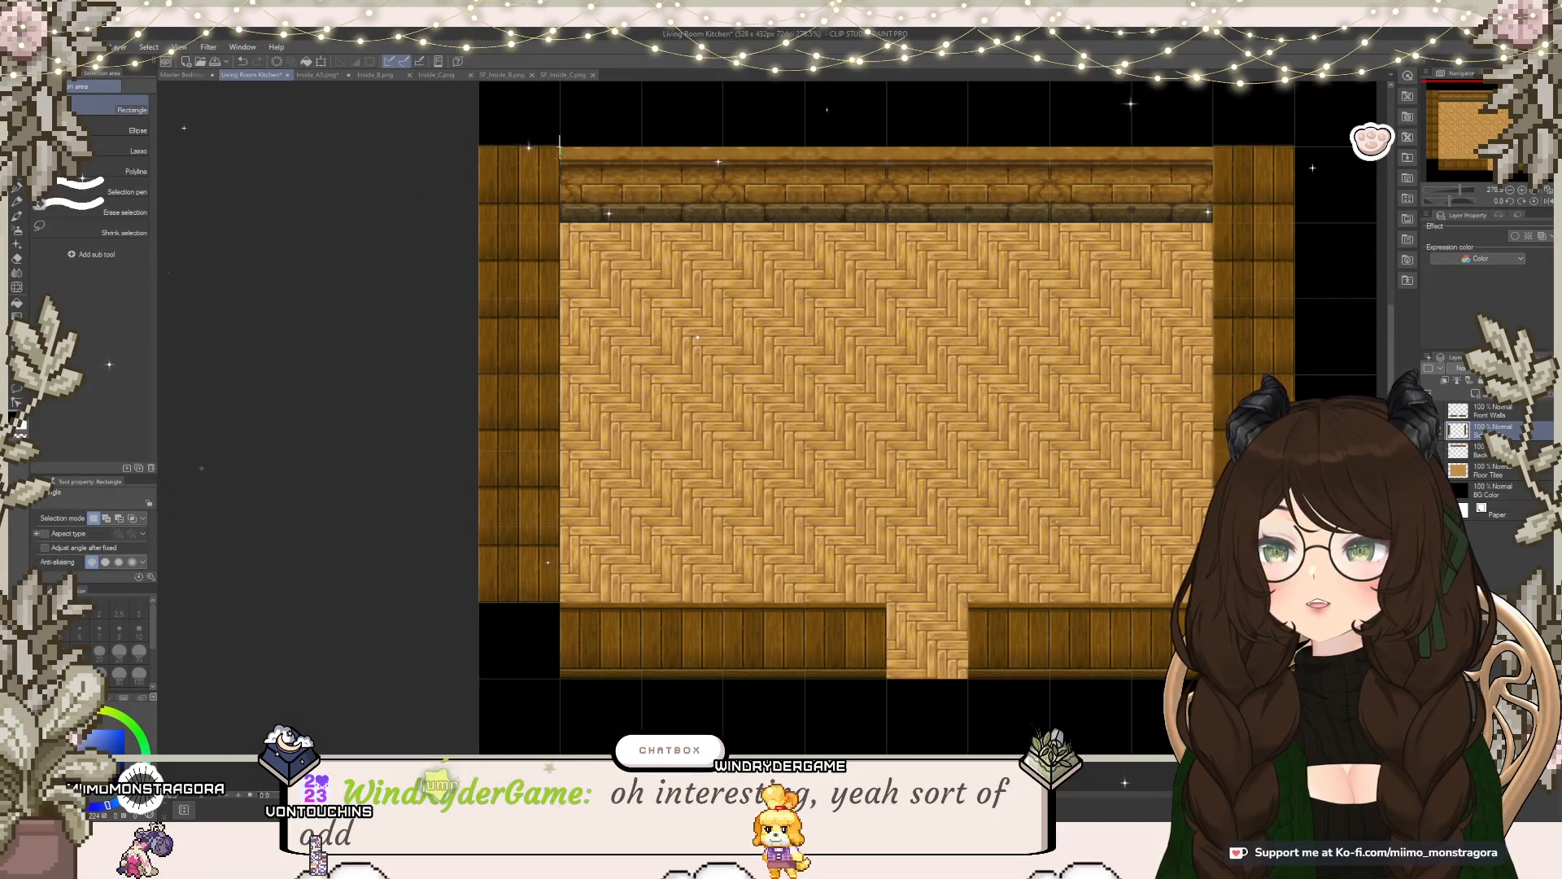
Step: Scale the left plank wall to about half its size and place it against the floor's left edge beside the back wall
{"action": "left_click_drag", "start_coordinate": [559, 142], "coordinate": [478, 620]}
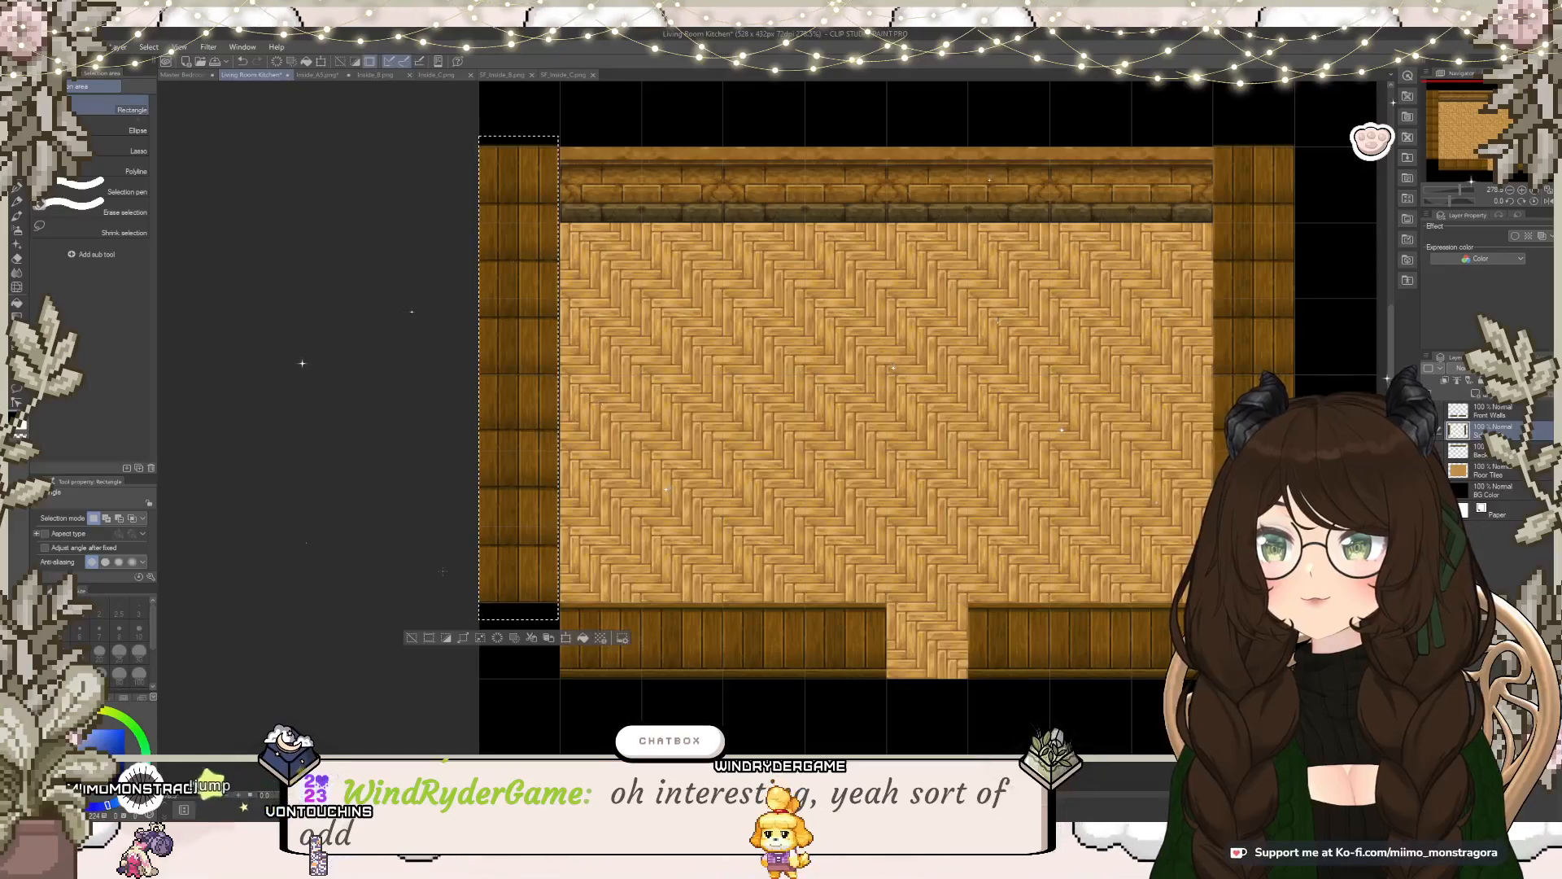
{"action": "left_click", "coordinate": [564, 639]}
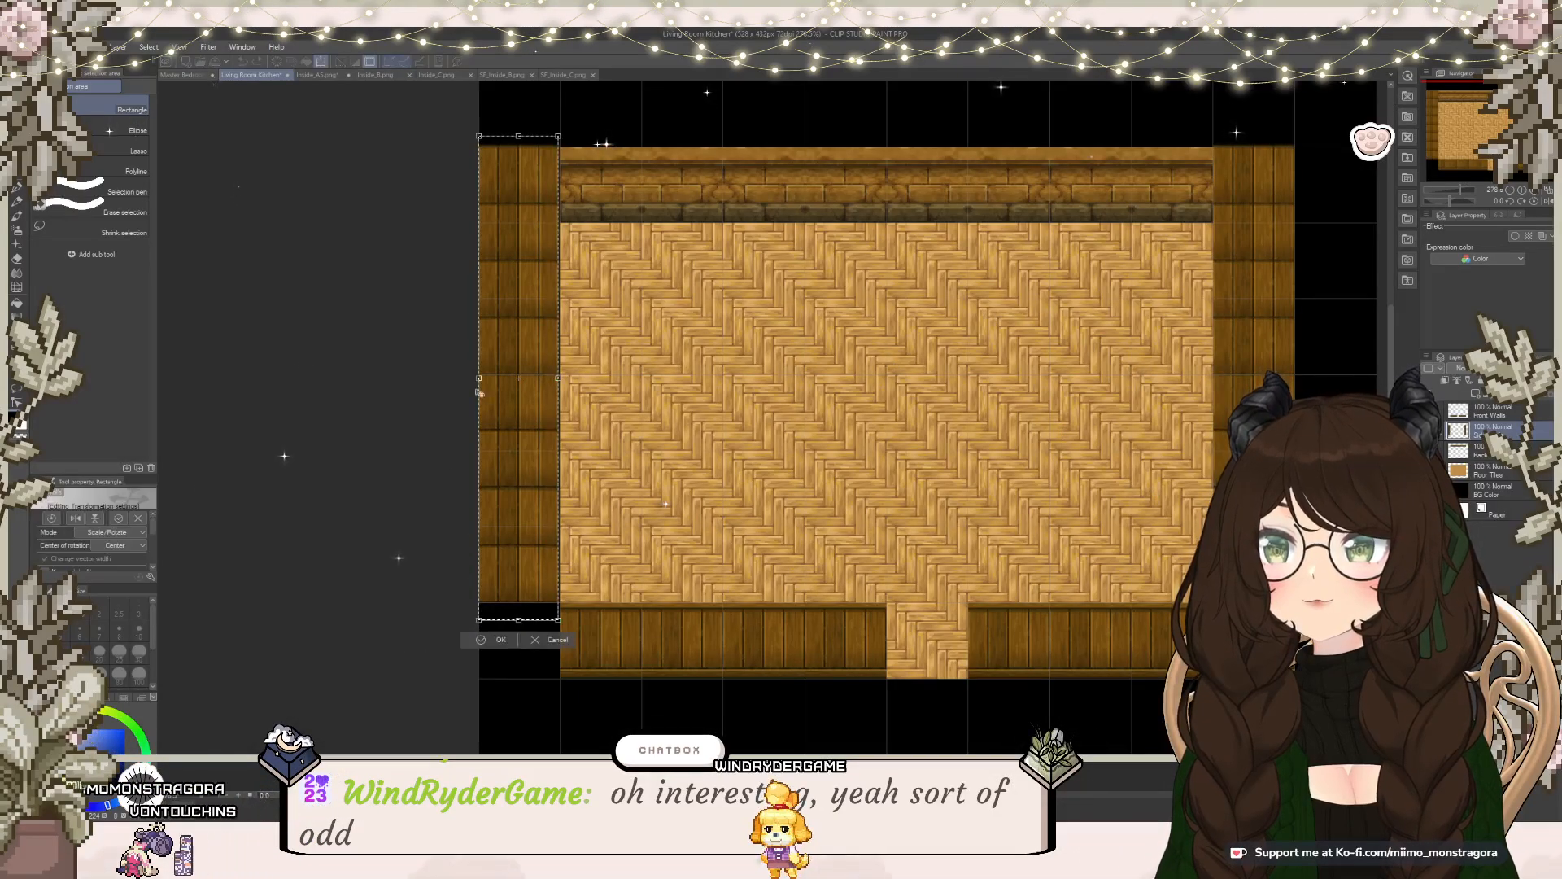
{"action": "left_click_drag", "start_coordinate": [477, 378], "coordinate": [516, 378]}
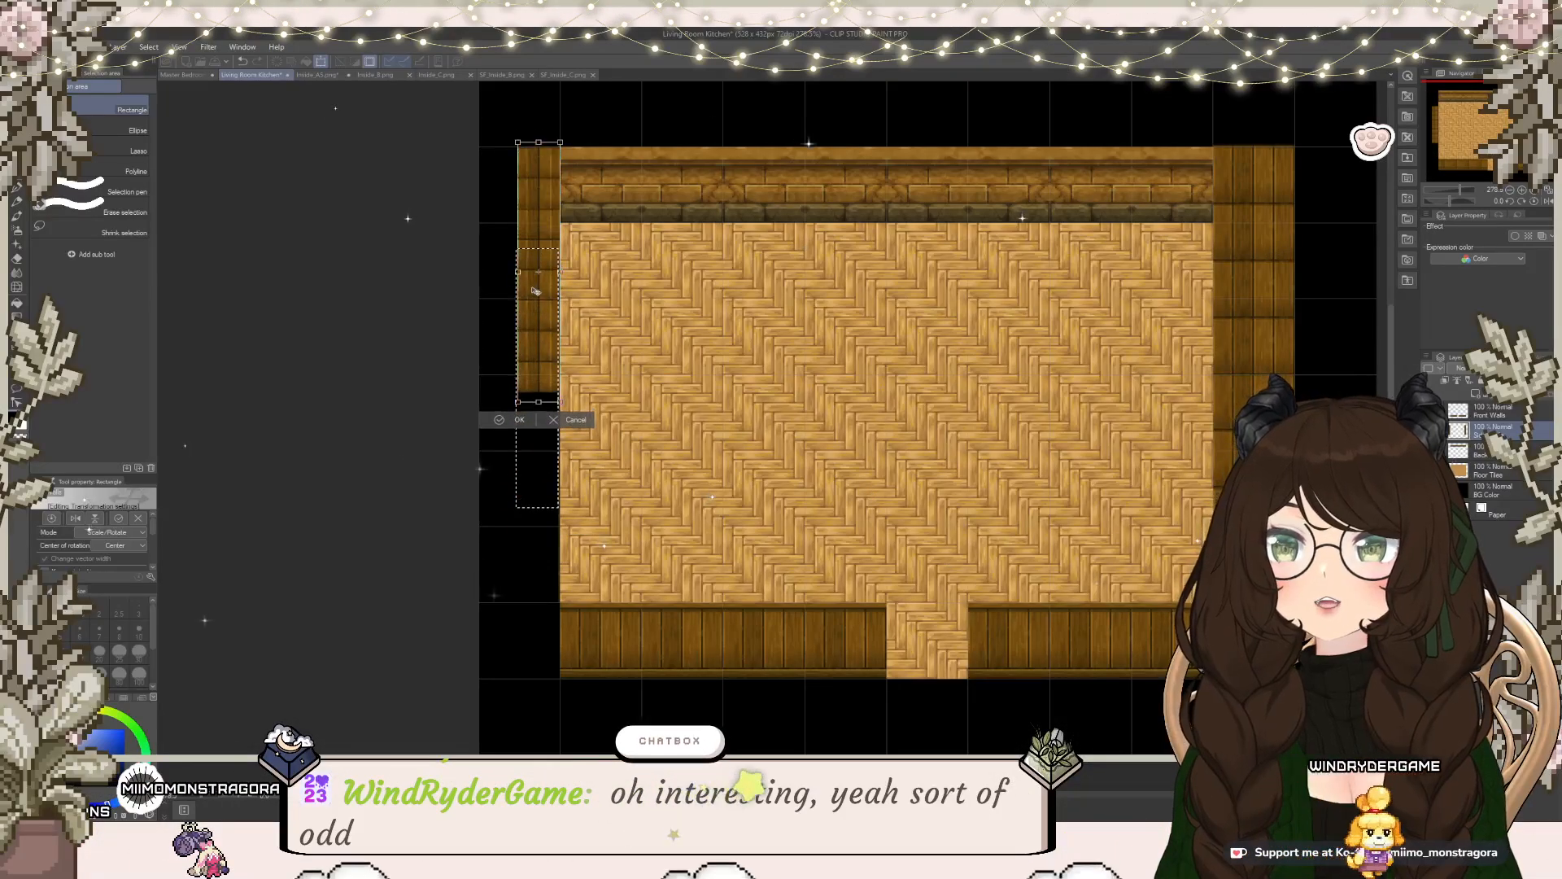
{"action": "left_click_drag", "start_coordinate": [537, 291], "coordinate": [536, 290]}
{"action": "scroll", "coordinate": [588, 358], "scroll_direction": "up", "scroll_amount": 1}
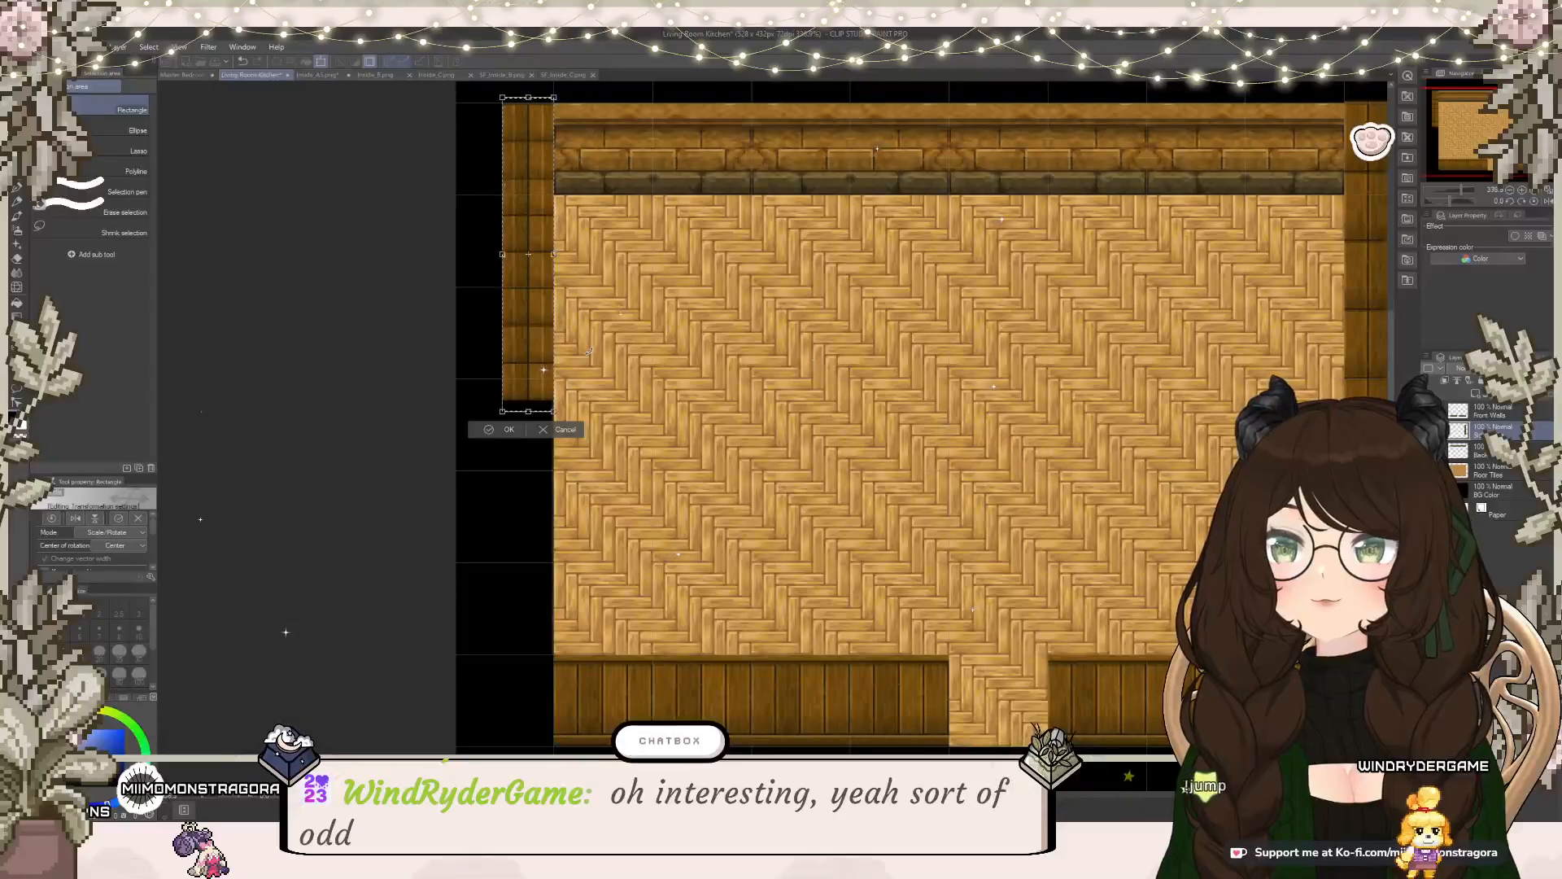
{"action": "scroll", "coordinate": [594, 292], "scroll_direction": "up", "scroll_amount": 2}
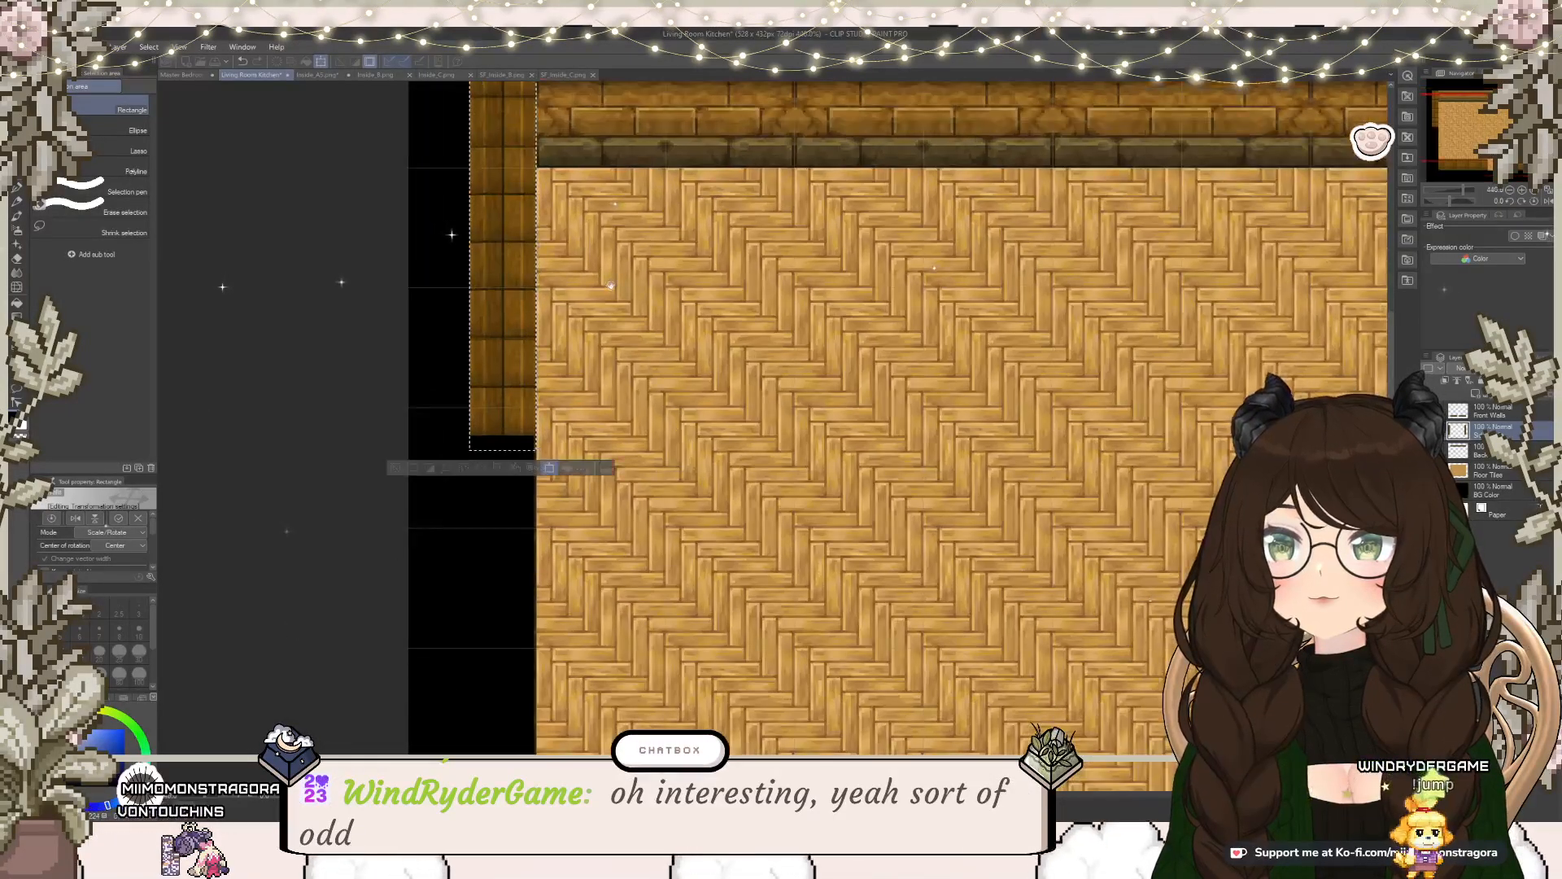
{"action": "left_click_drag", "start_coordinate": [570, 268], "coordinate": [586, 518]}
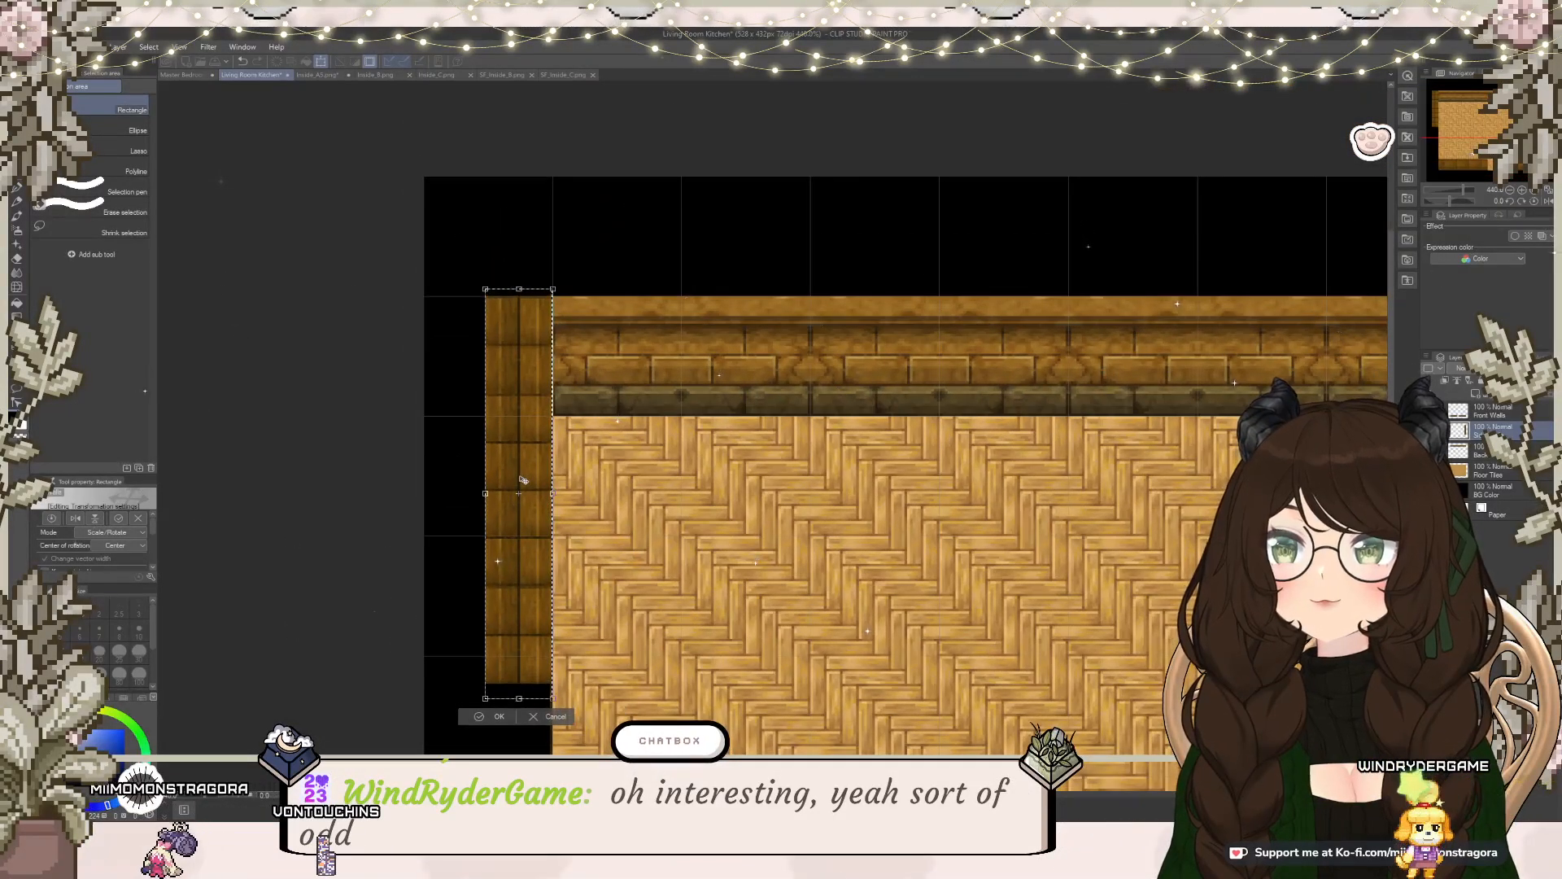
{"action": "left_click", "coordinate": [488, 718]}
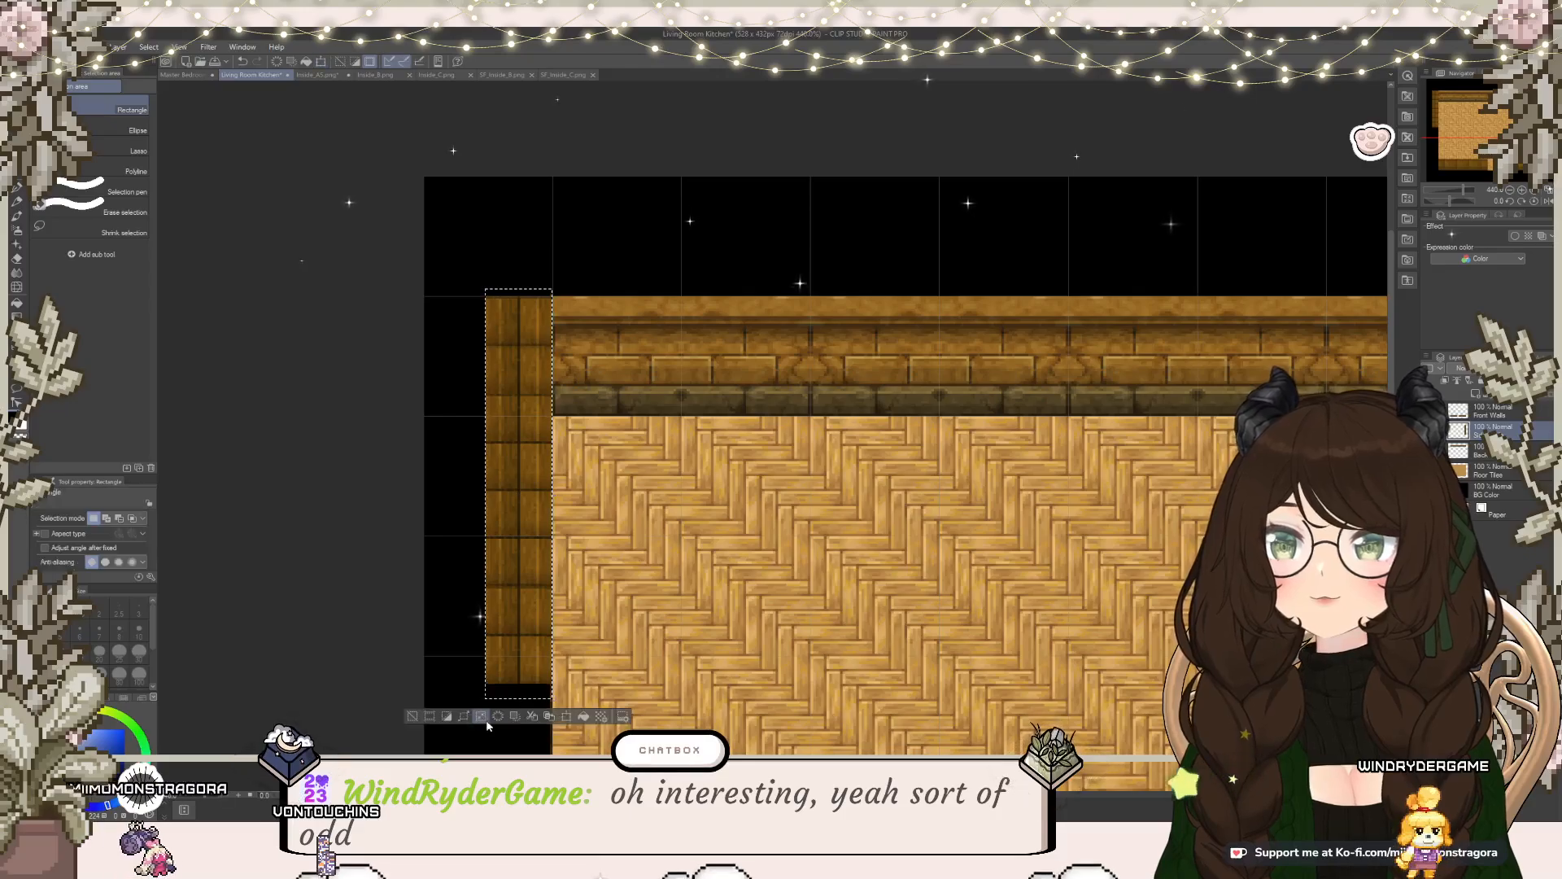
Step: Nudge the scaled left wall slightly upward along the back wall's end and clear the selection
{"action": "left_click_drag", "start_coordinate": [475, 294], "coordinate": [570, 711]}
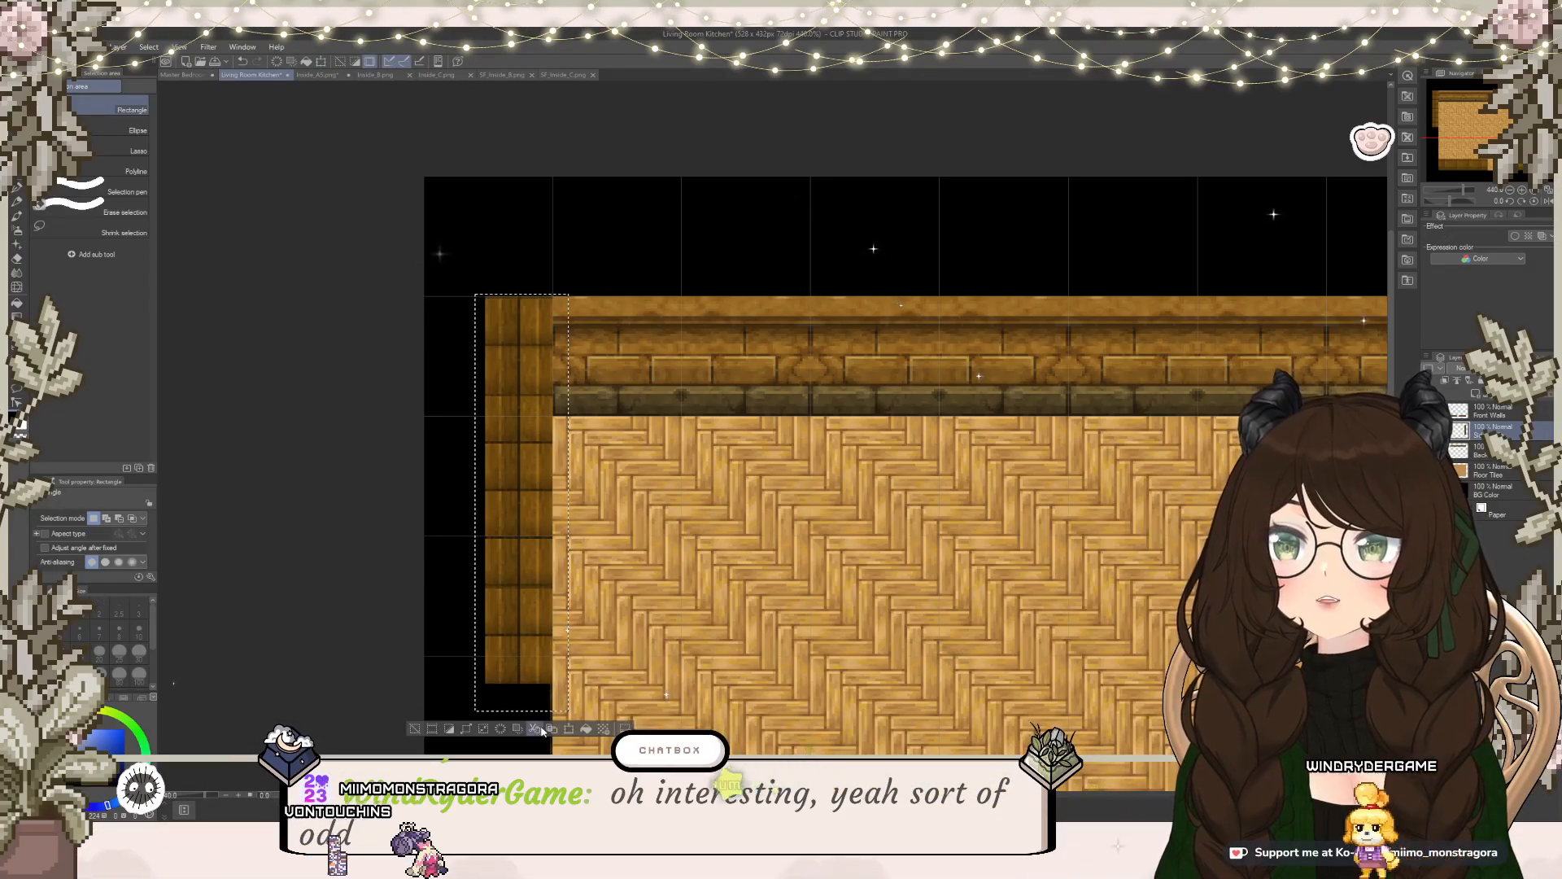
{"action": "left_click", "coordinate": [541, 730]}
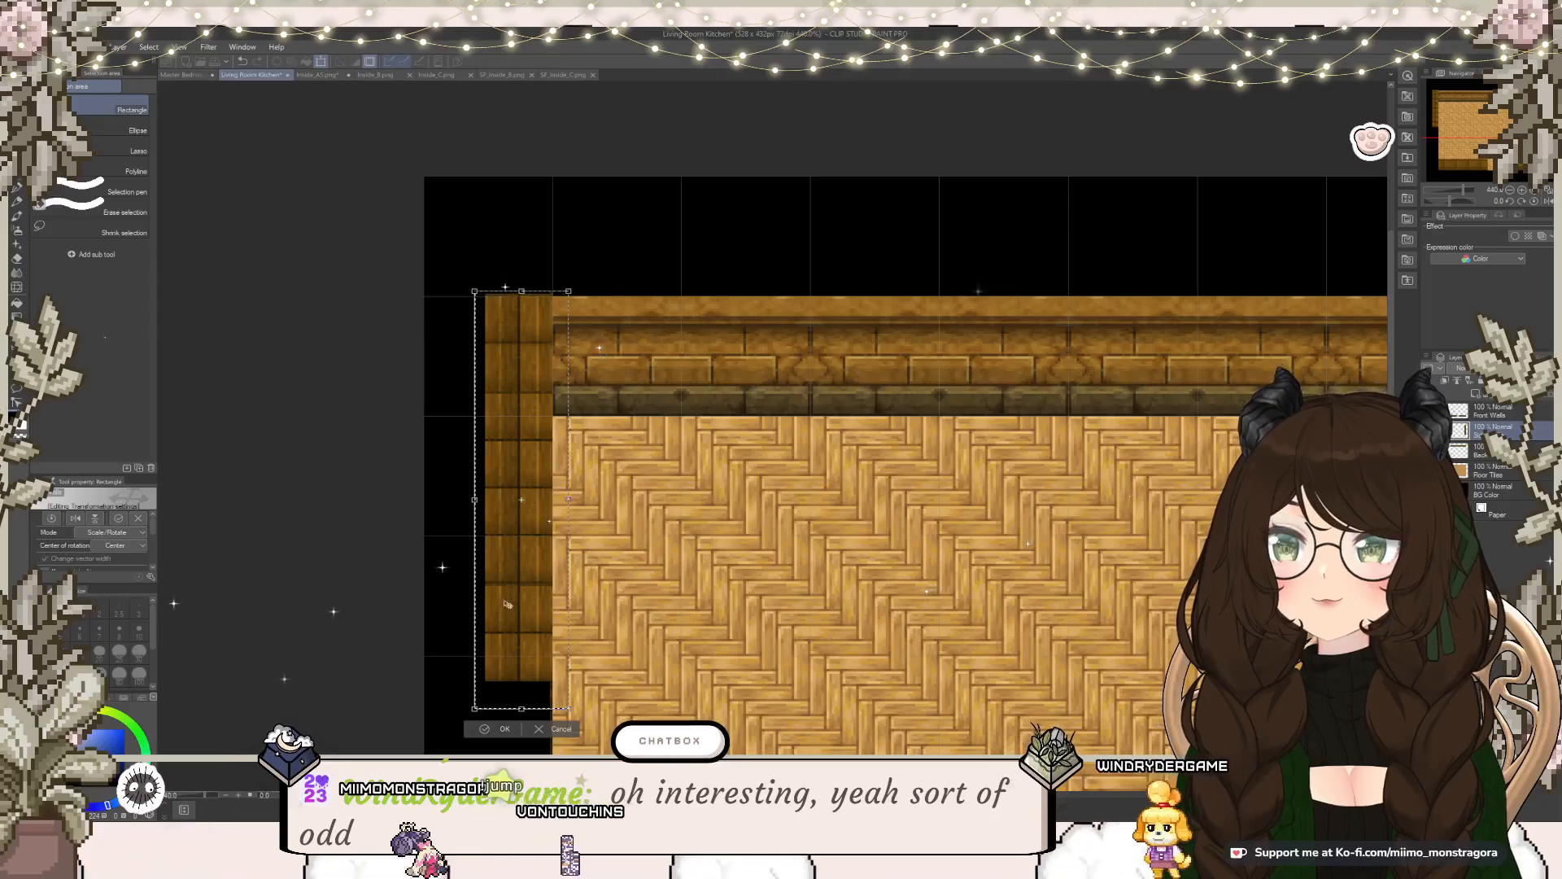
{"action": "left_click", "coordinate": [488, 730]}
{"action": "left_click", "coordinate": [418, 726]}
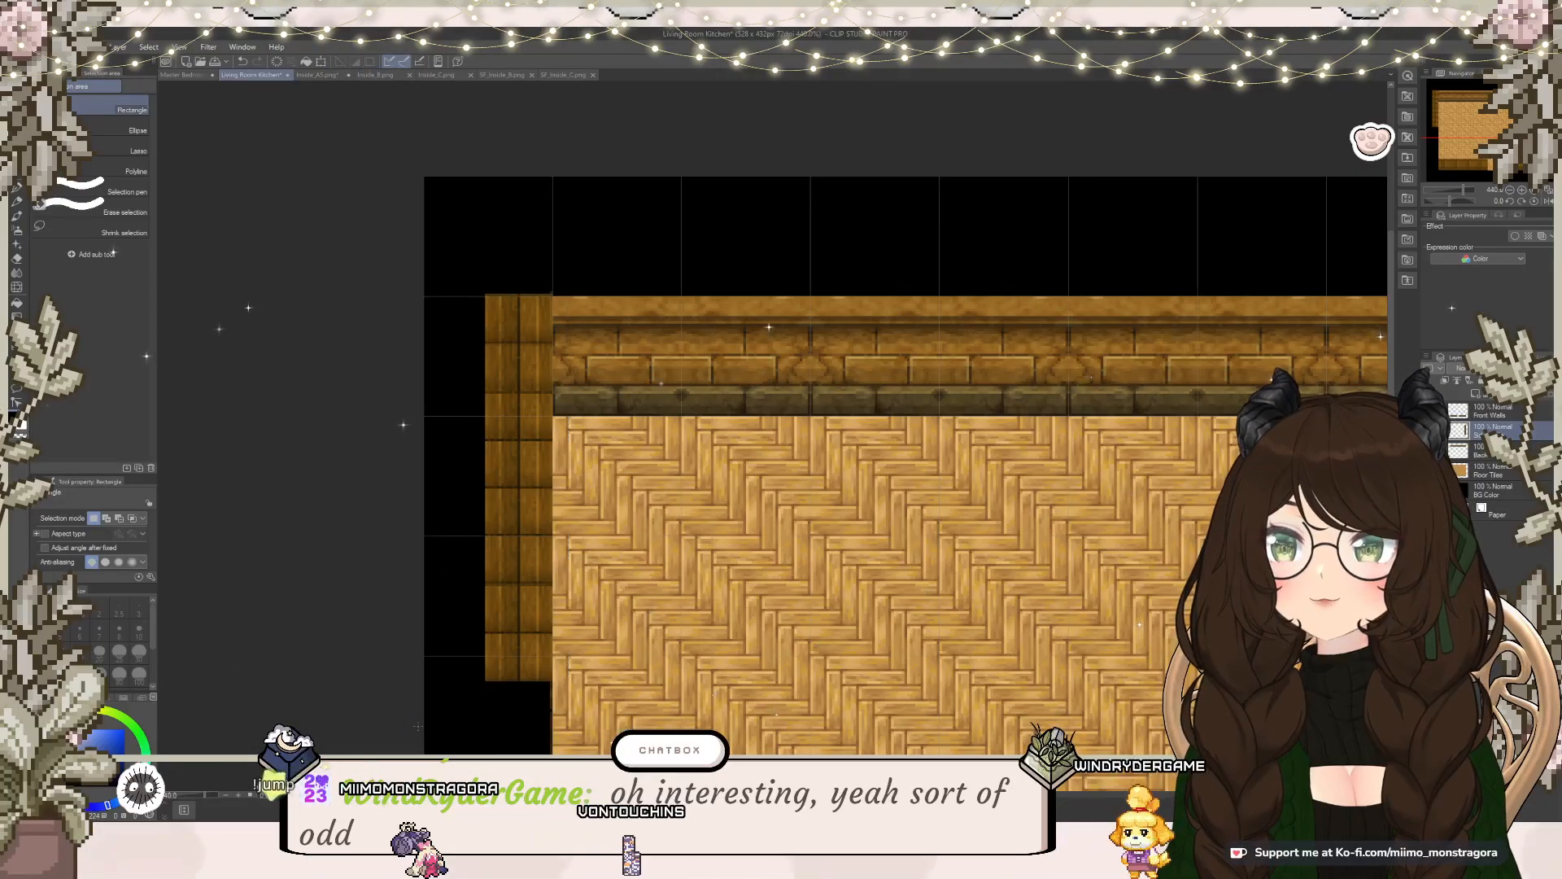
Step: Duplicate the narrow left wall piece, place the copy directly below it to extend the wall to the front wall, and clear the selection
{"action": "scroll", "coordinate": [651, 602], "scroll_direction": "down", "scroll_amount": 5}
{"action": "scroll", "coordinate": [645, 610], "scroll_direction": "up", "scroll_amount": 3}
{"action": "left_click_drag", "start_coordinate": [646, 646], "coordinate": [663, 455]}
{"action": "scroll", "coordinate": [662, 455], "scroll_direction": "down", "scroll_amount": 1}
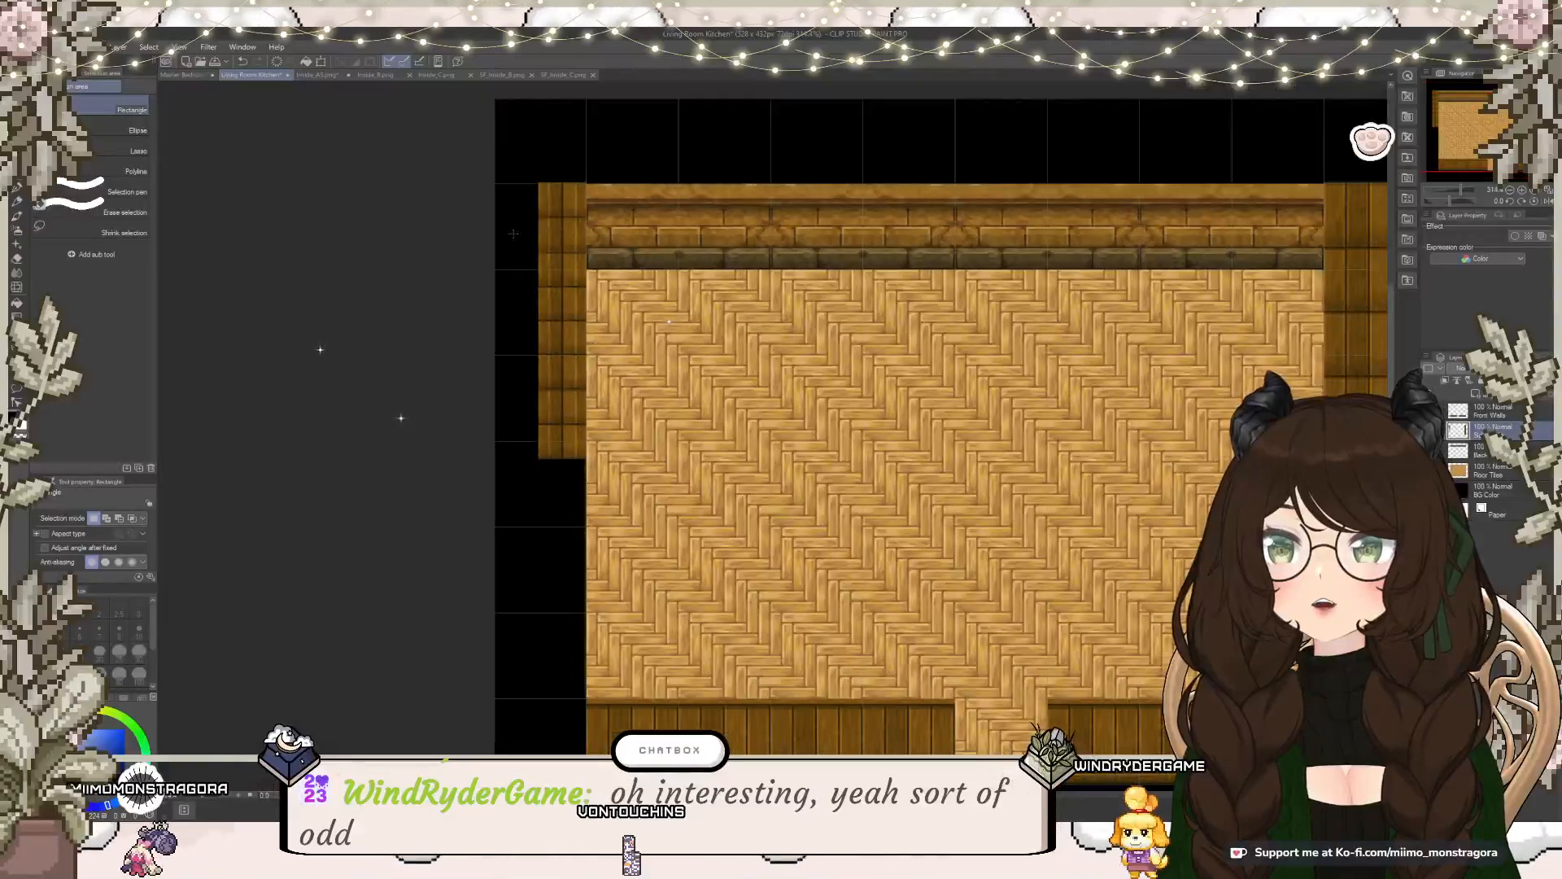
{"action": "left_click_drag", "start_coordinate": [529, 163], "coordinate": [568, 552]}
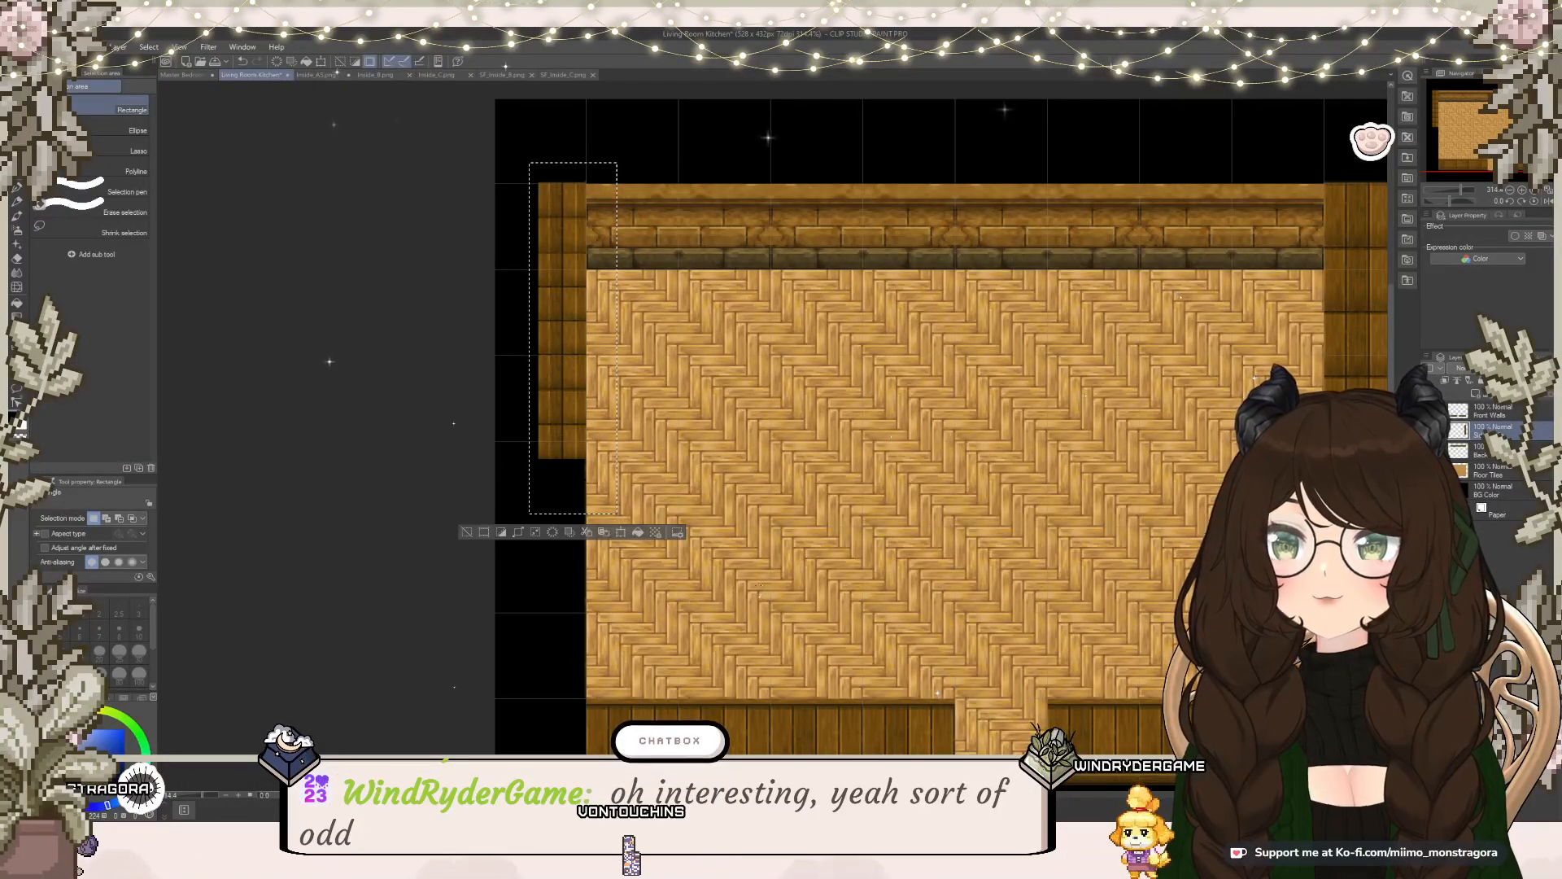
{"action": "key", "text": "ctrl+c"}
{"action": "key", "text": "ctrl+v"}
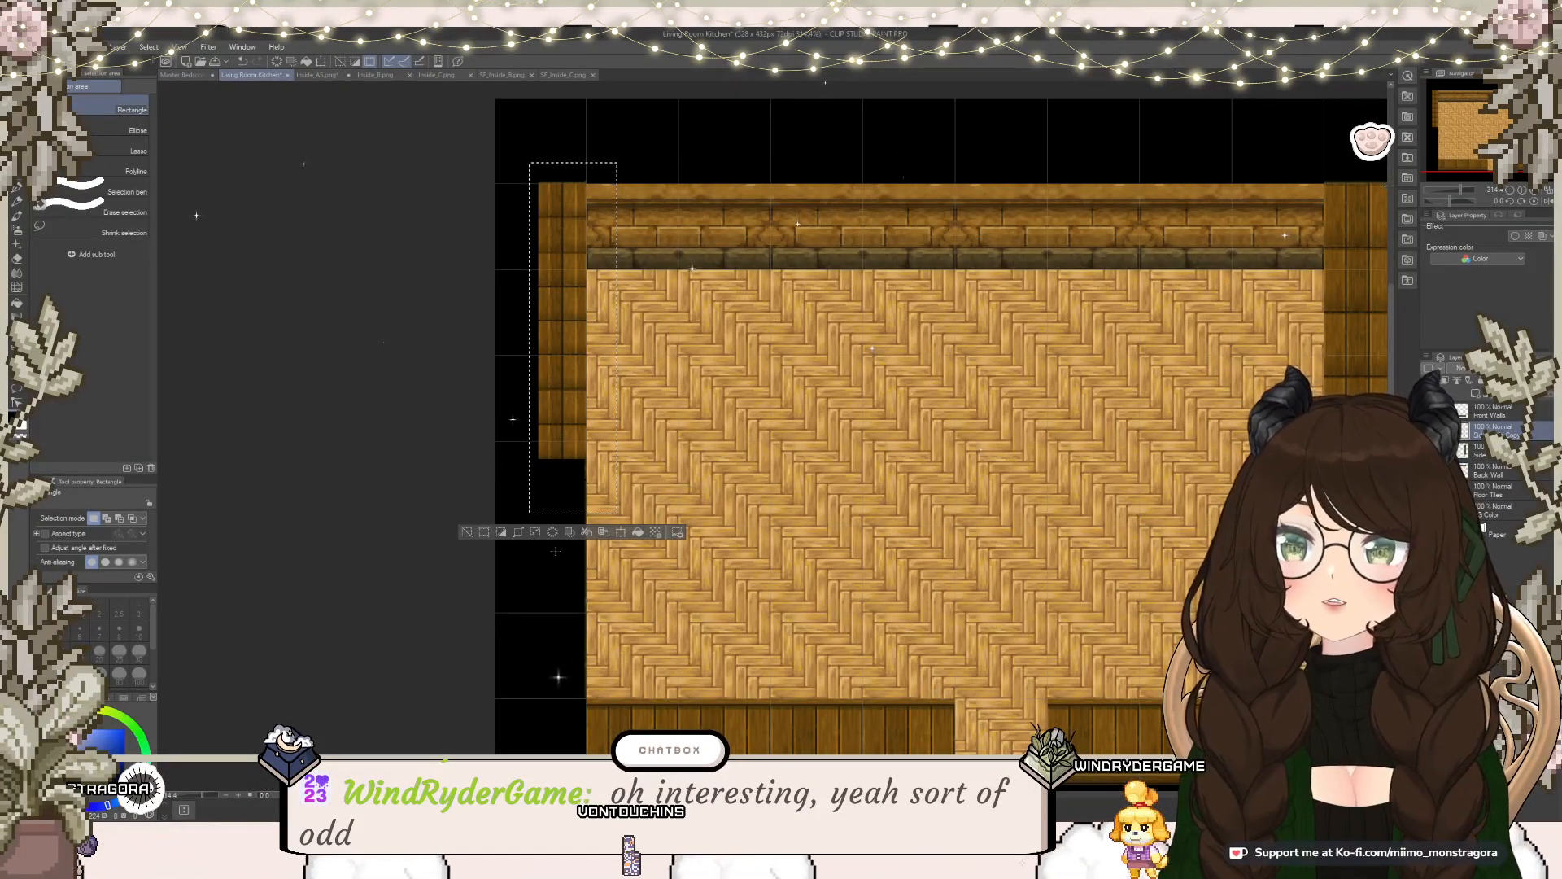
{"action": "key", "text": "ctrl+t"}
{"action": "left_click_drag", "start_coordinate": [574, 328], "coordinate": [580, 606]}
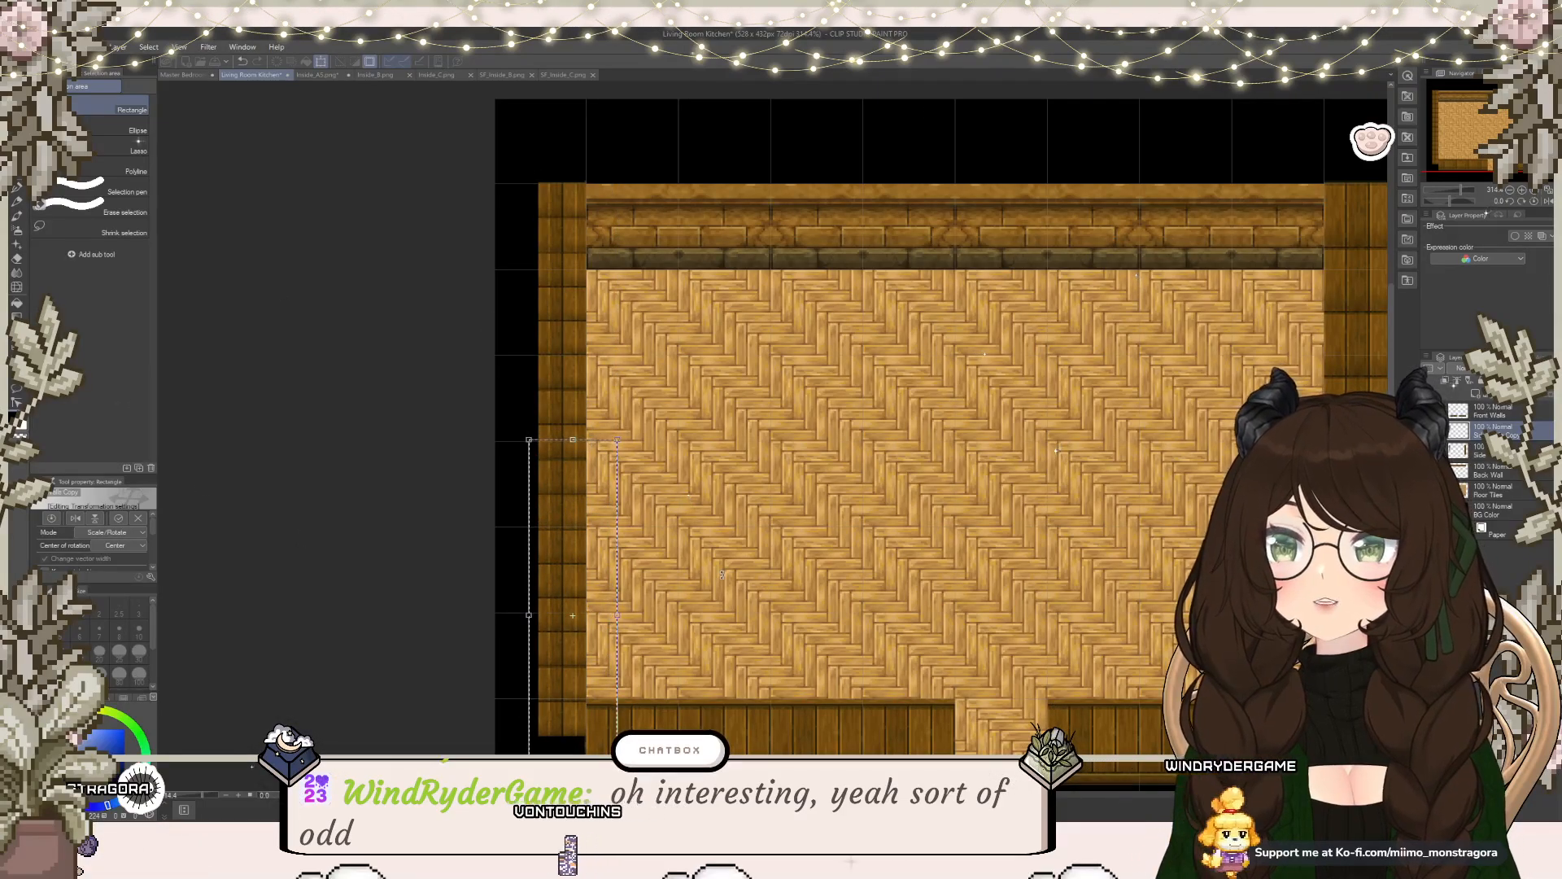
{"action": "scroll", "coordinate": [722, 575], "scroll_direction": "down", "scroll_amount": 2}
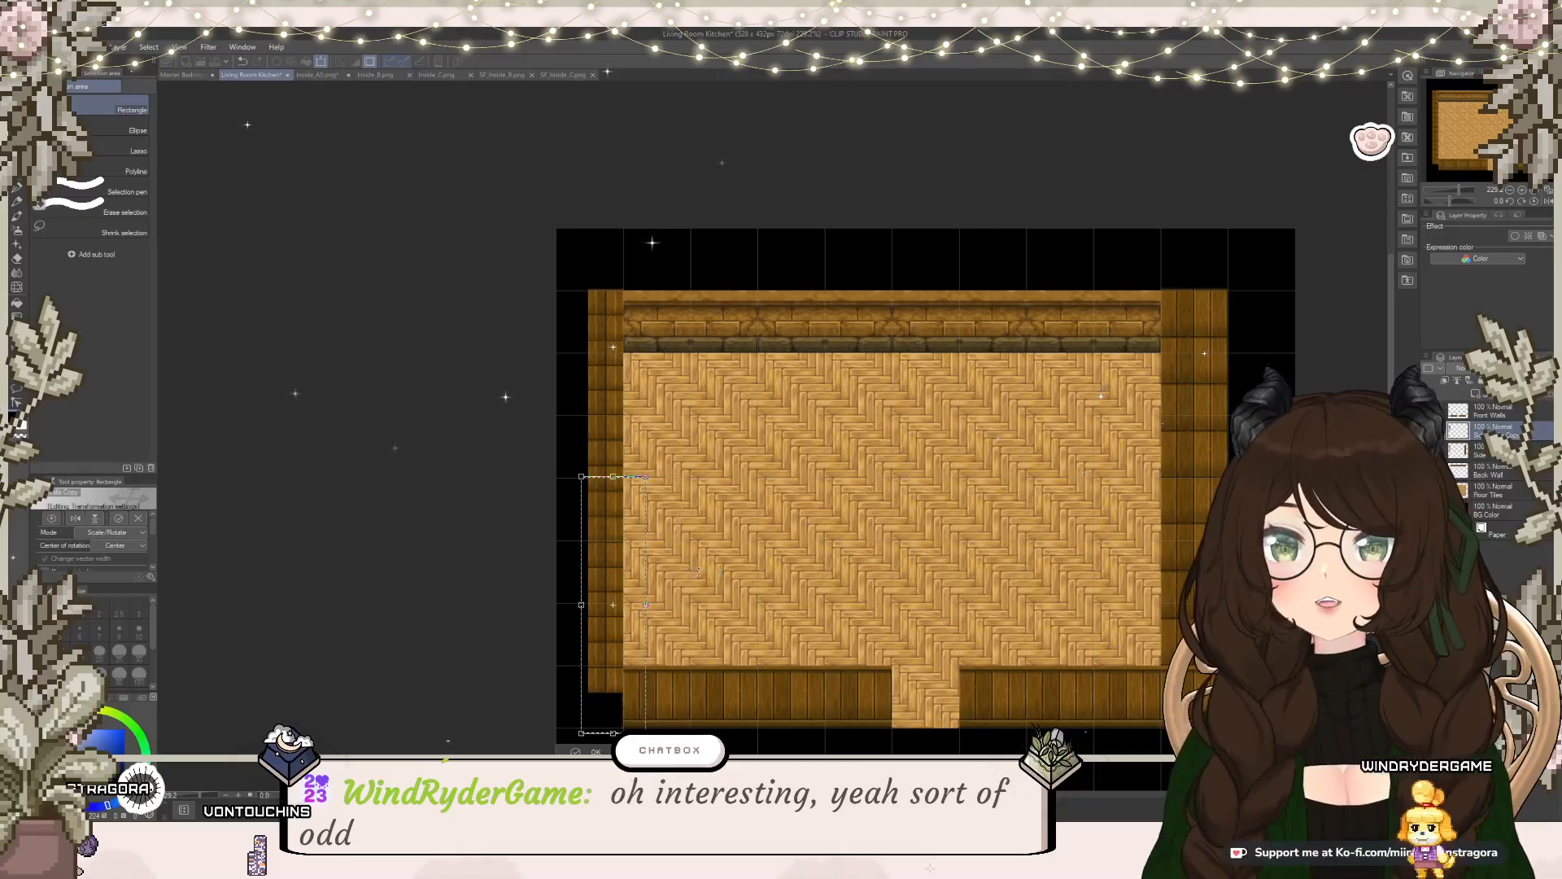
{"action": "left_click", "coordinate": [574, 751]}
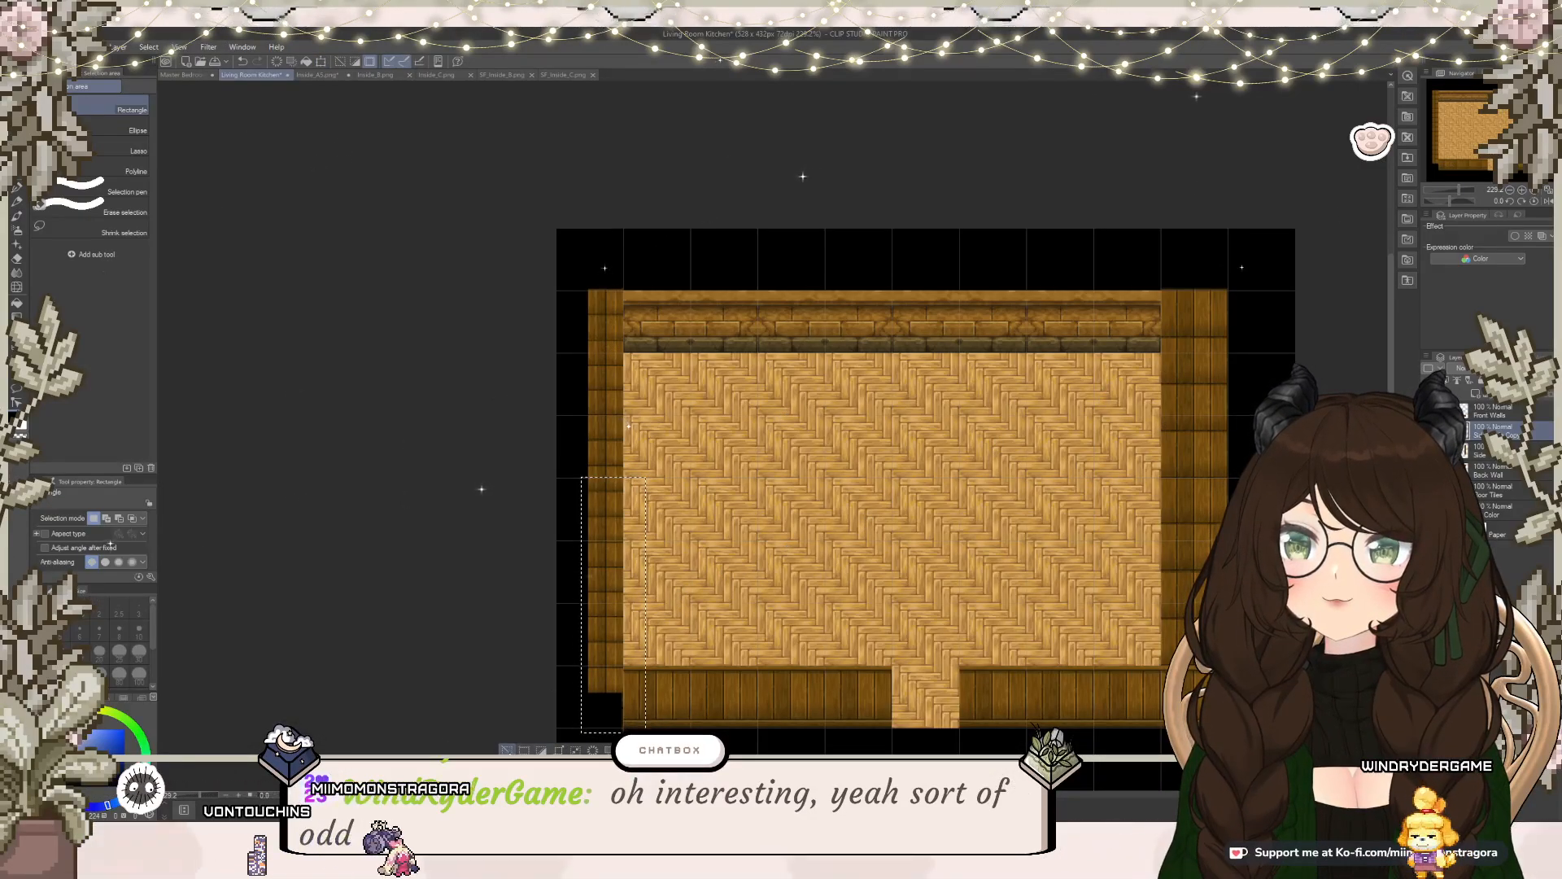
{"action": "key", "text": "ctrl+d"}
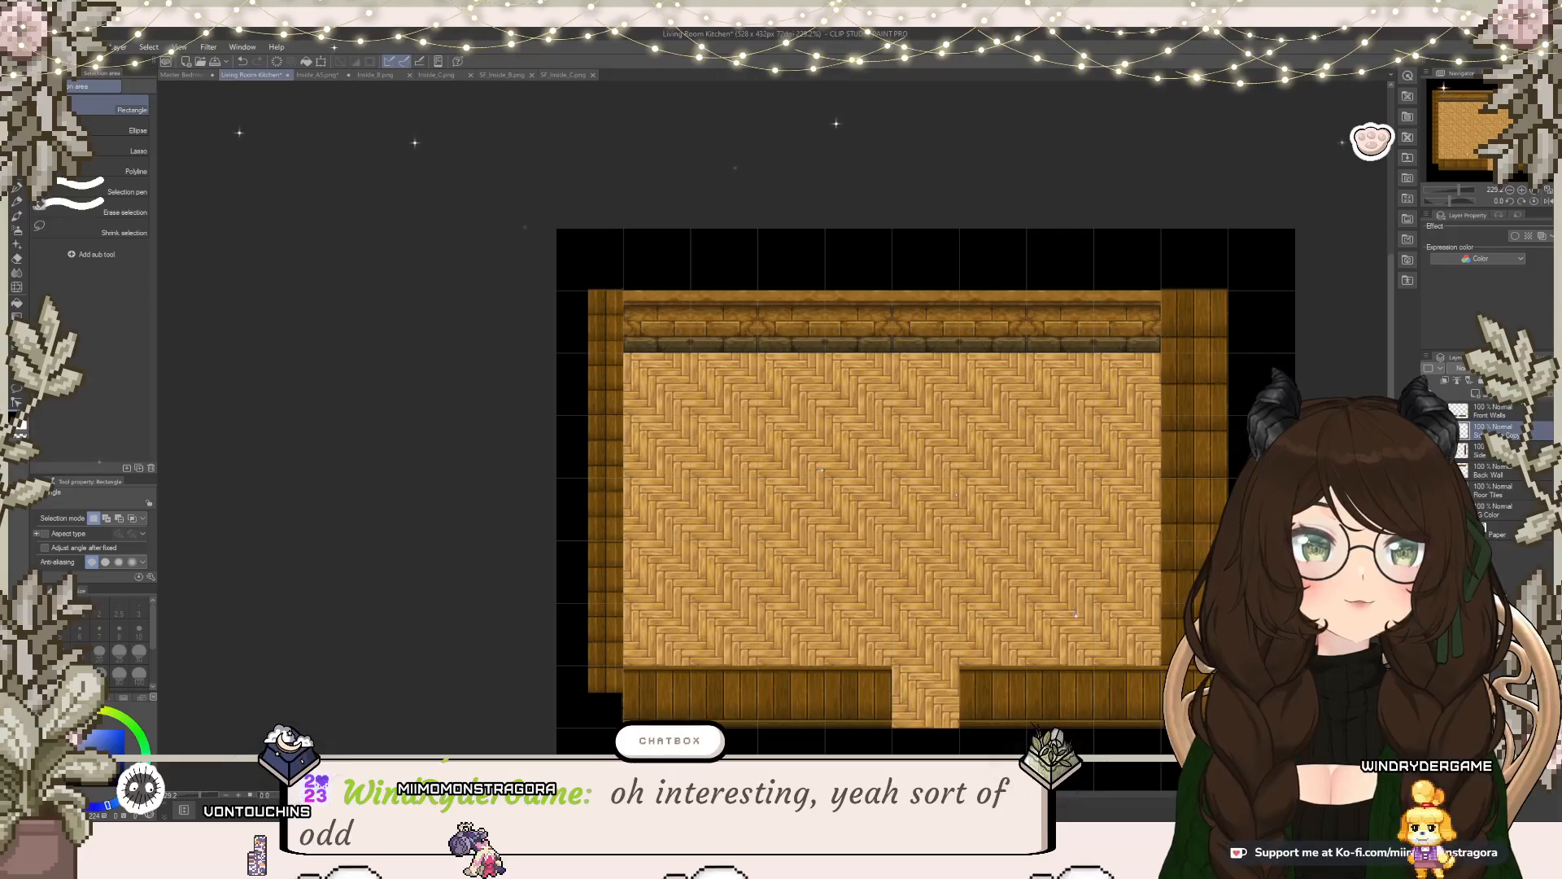
Step: Delete the wide plank wall along the room's right edge and clear the selection
{"action": "mouse_move", "coordinate": [1143, 268]}
{"action": "left_mouse_down"}
{"action": "mouse_move", "coordinate": [1196, 346]}
{"action": "mouse_move", "coordinate": [1251, 758]}
{"action": "left_mouse_up"}
{"action": "key", "text": "Delete"}
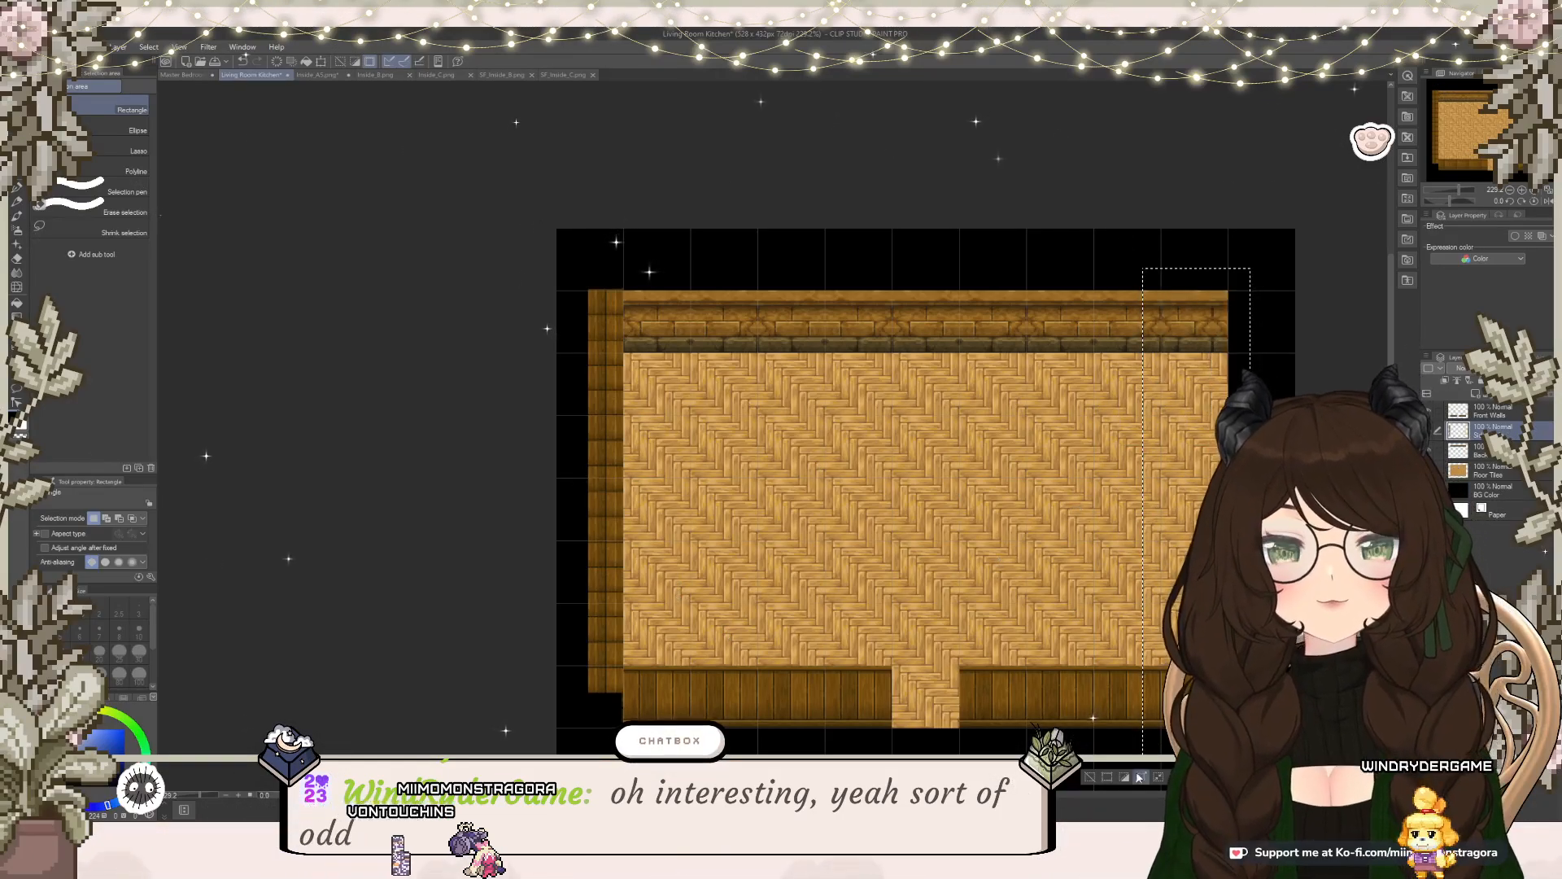
{"action": "key", "text": "ctrl+d"}
Step: Duplicate the full narrow left wall, place the copy against the floor's right edge level with the original, and clear the selection
{"action": "left_click_drag", "start_coordinate": [570, 264], "coordinate": [648, 711]}
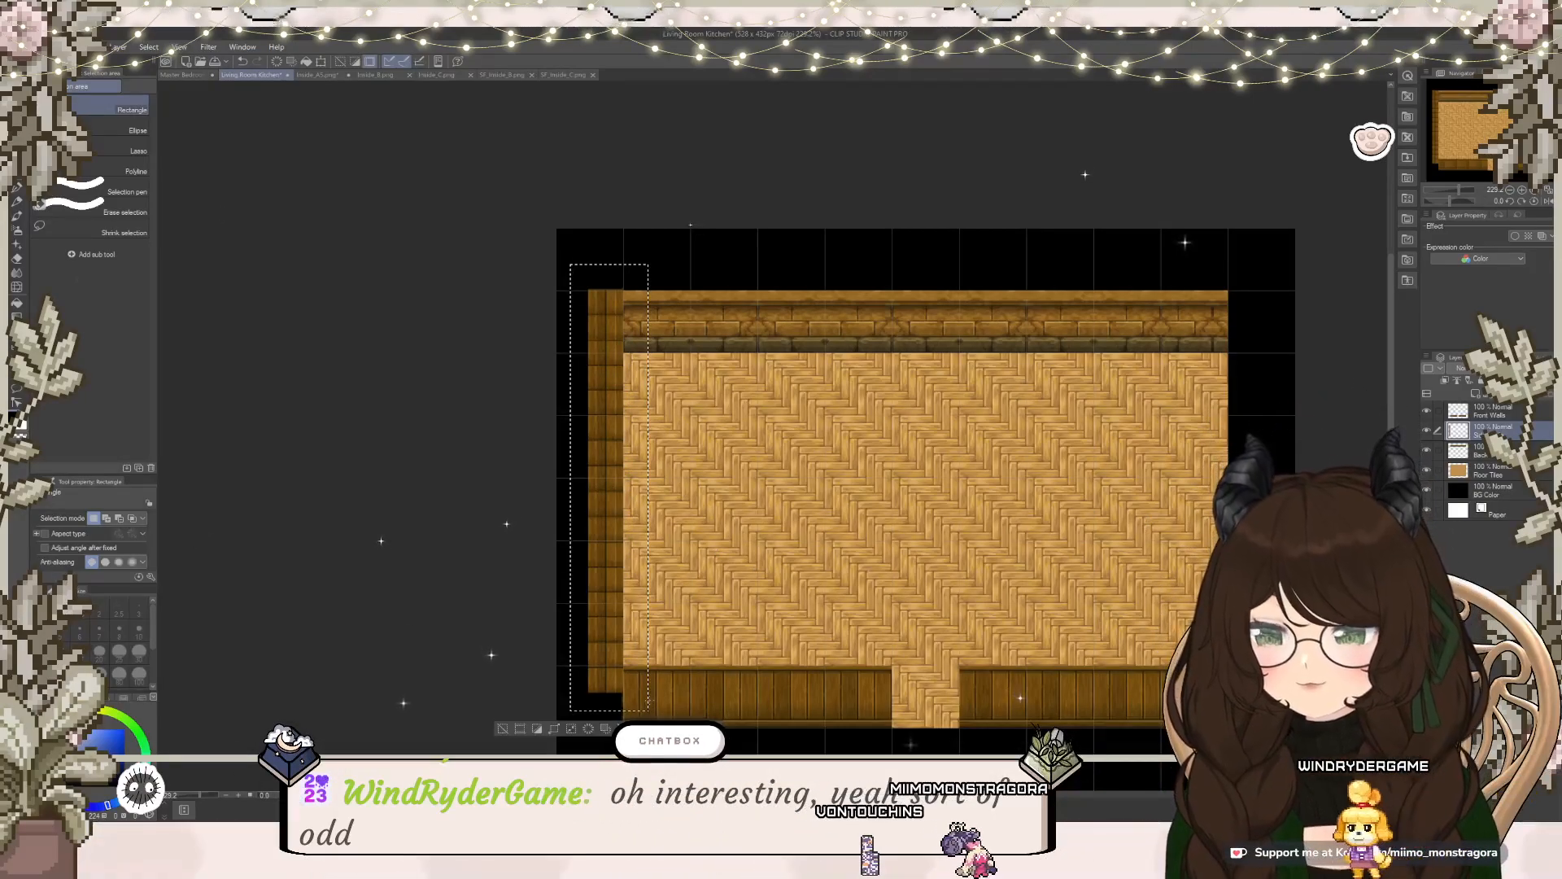
{"action": "left_click", "coordinate": [657, 728]}
{"action": "left_click_drag", "start_coordinate": [610, 625], "coordinate": [1251, 629]}
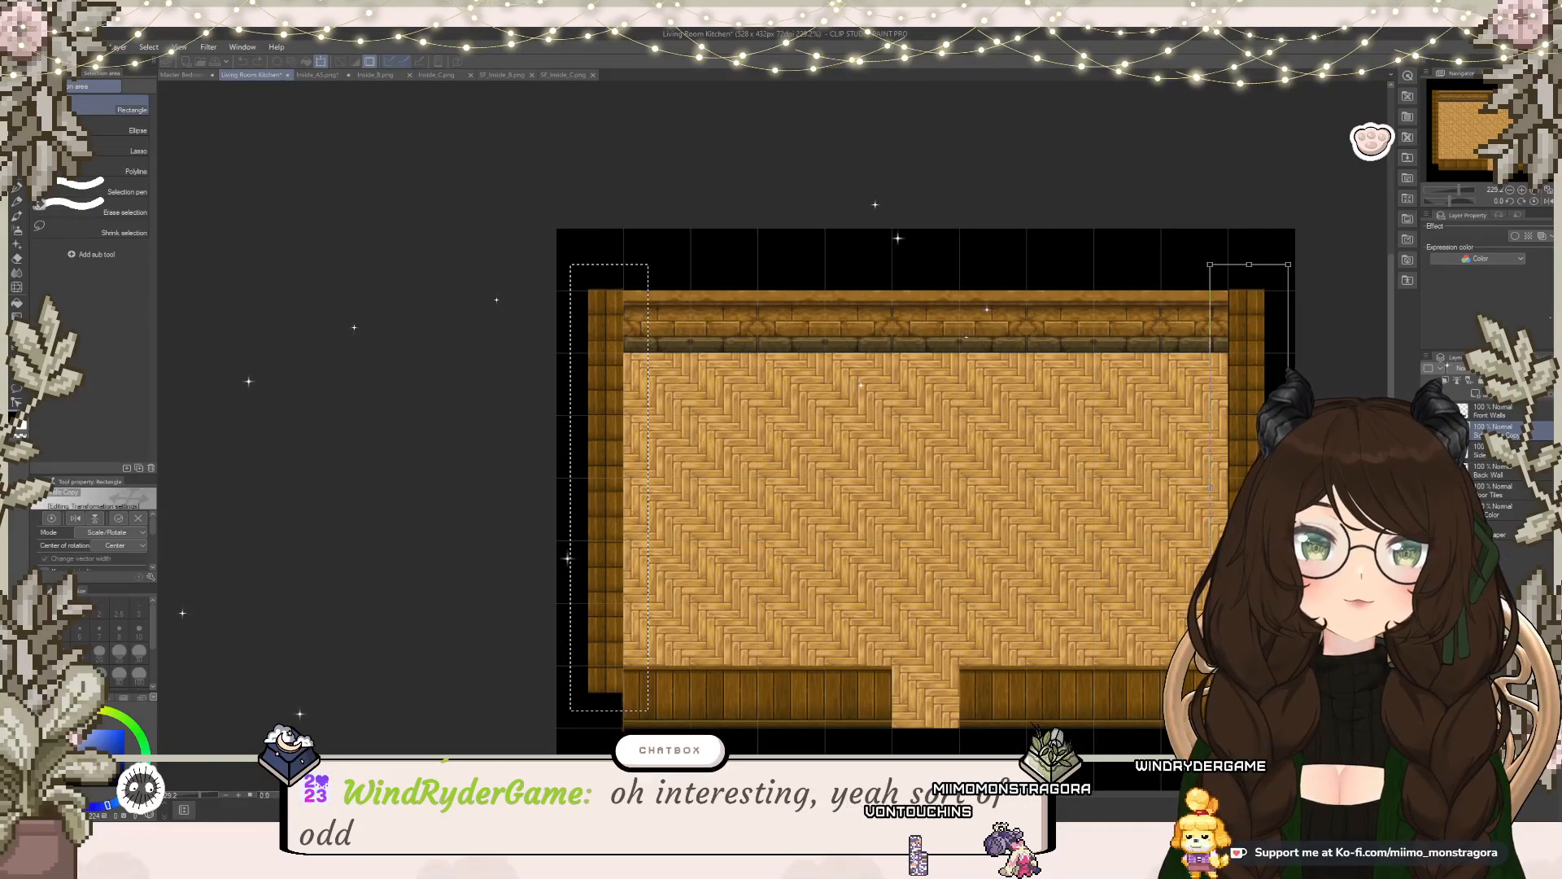
{"action": "scroll", "coordinate": [1225, 577], "scroll_direction": "up", "scroll_amount": 7}
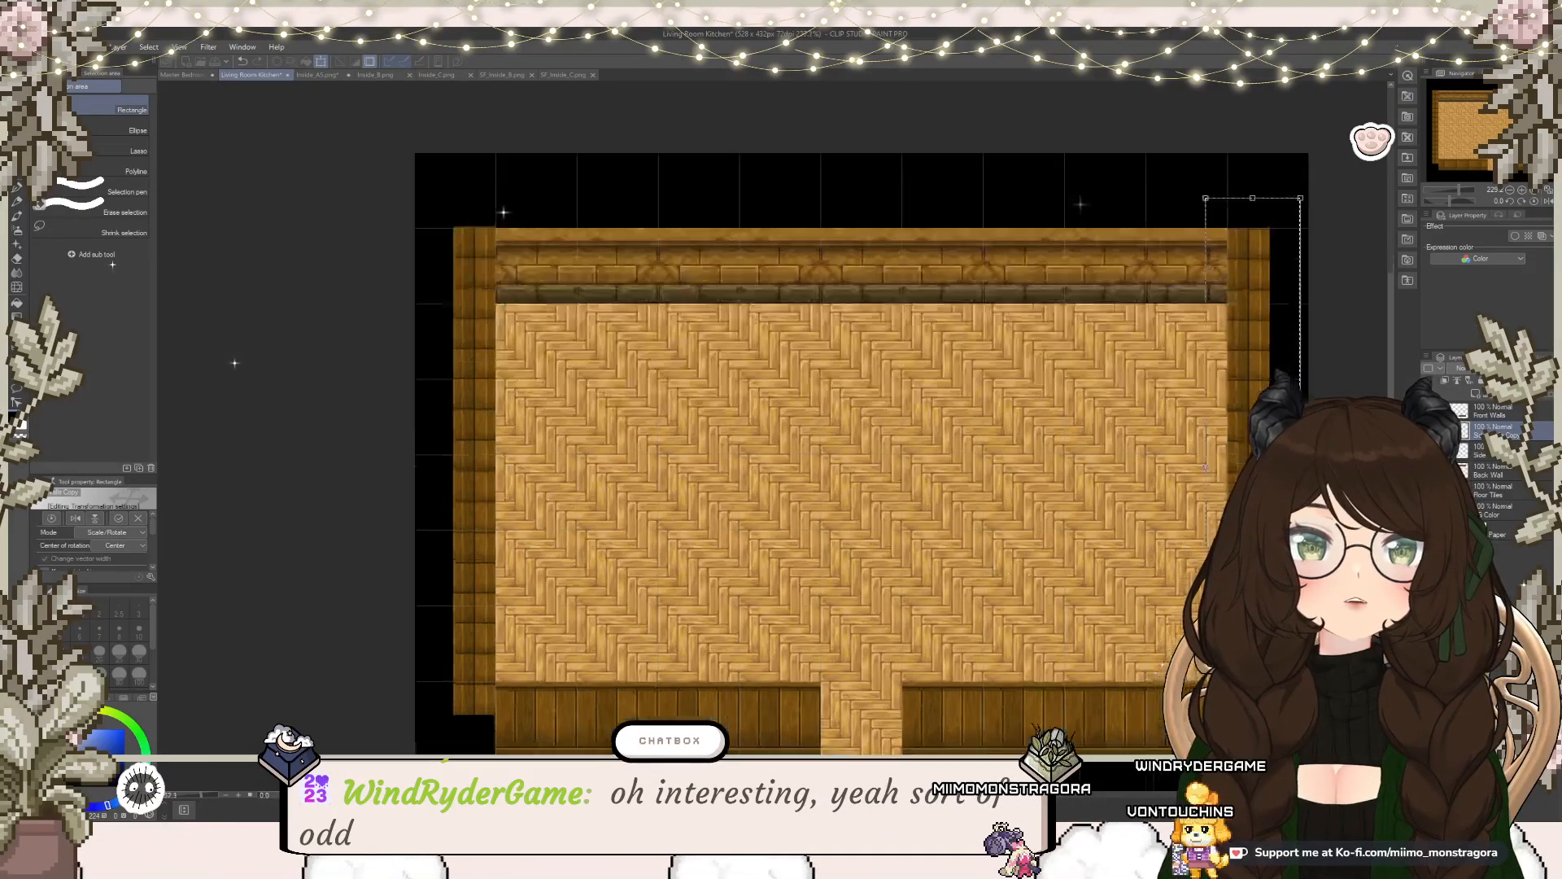
{"action": "key", "text": "Return"}
{"action": "left_click_drag", "start_coordinate": [1119, 453], "coordinate": [946, 616]}
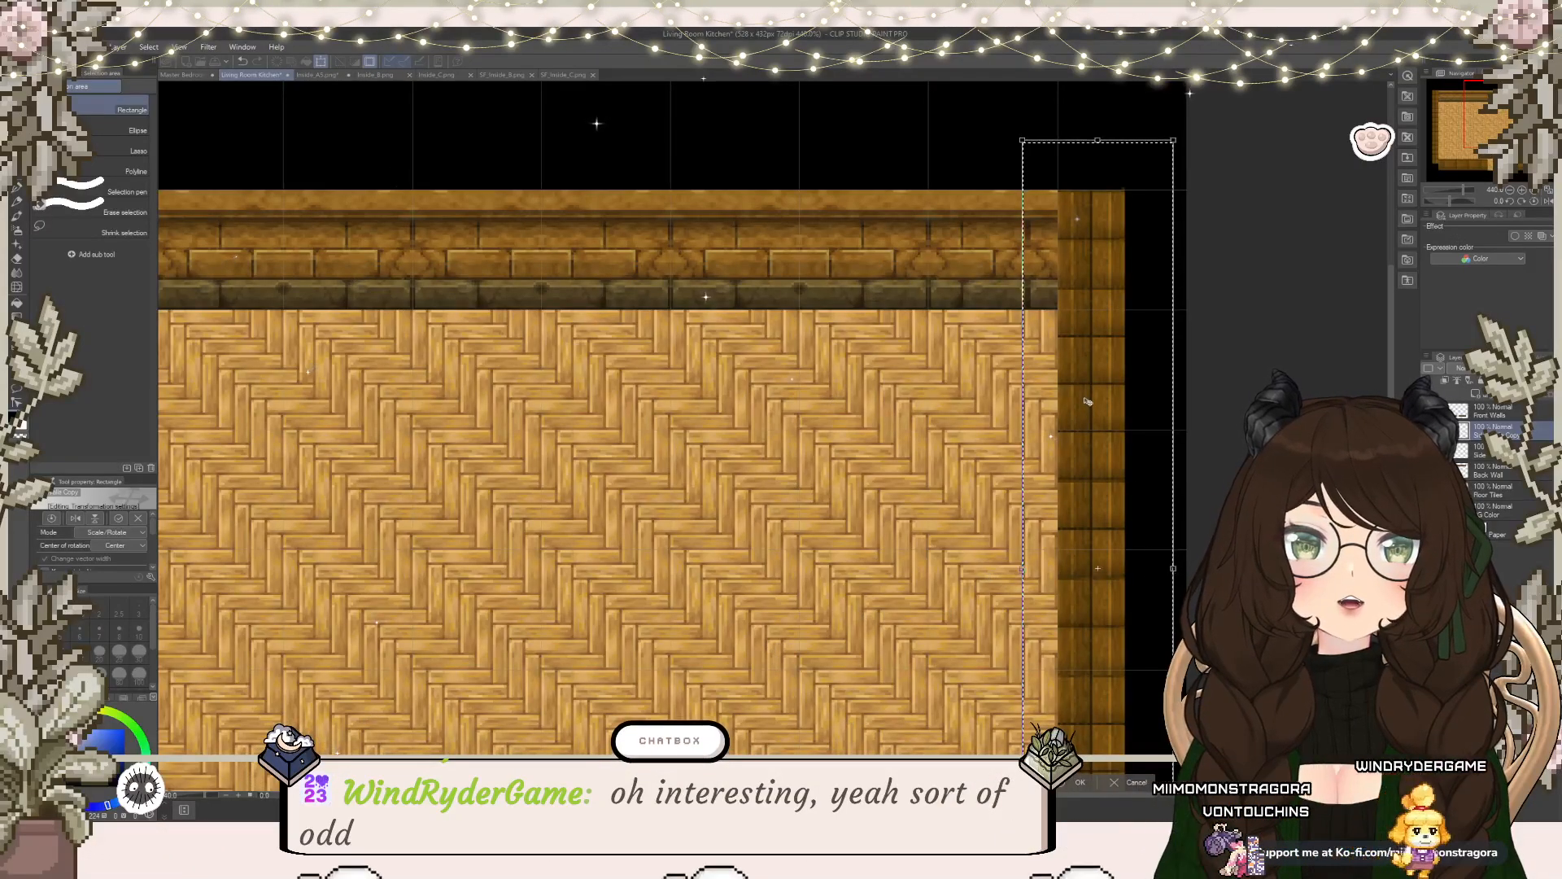
{"action": "scroll", "coordinate": [1087, 400], "scroll_direction": "down", "scroll_amount": 5}
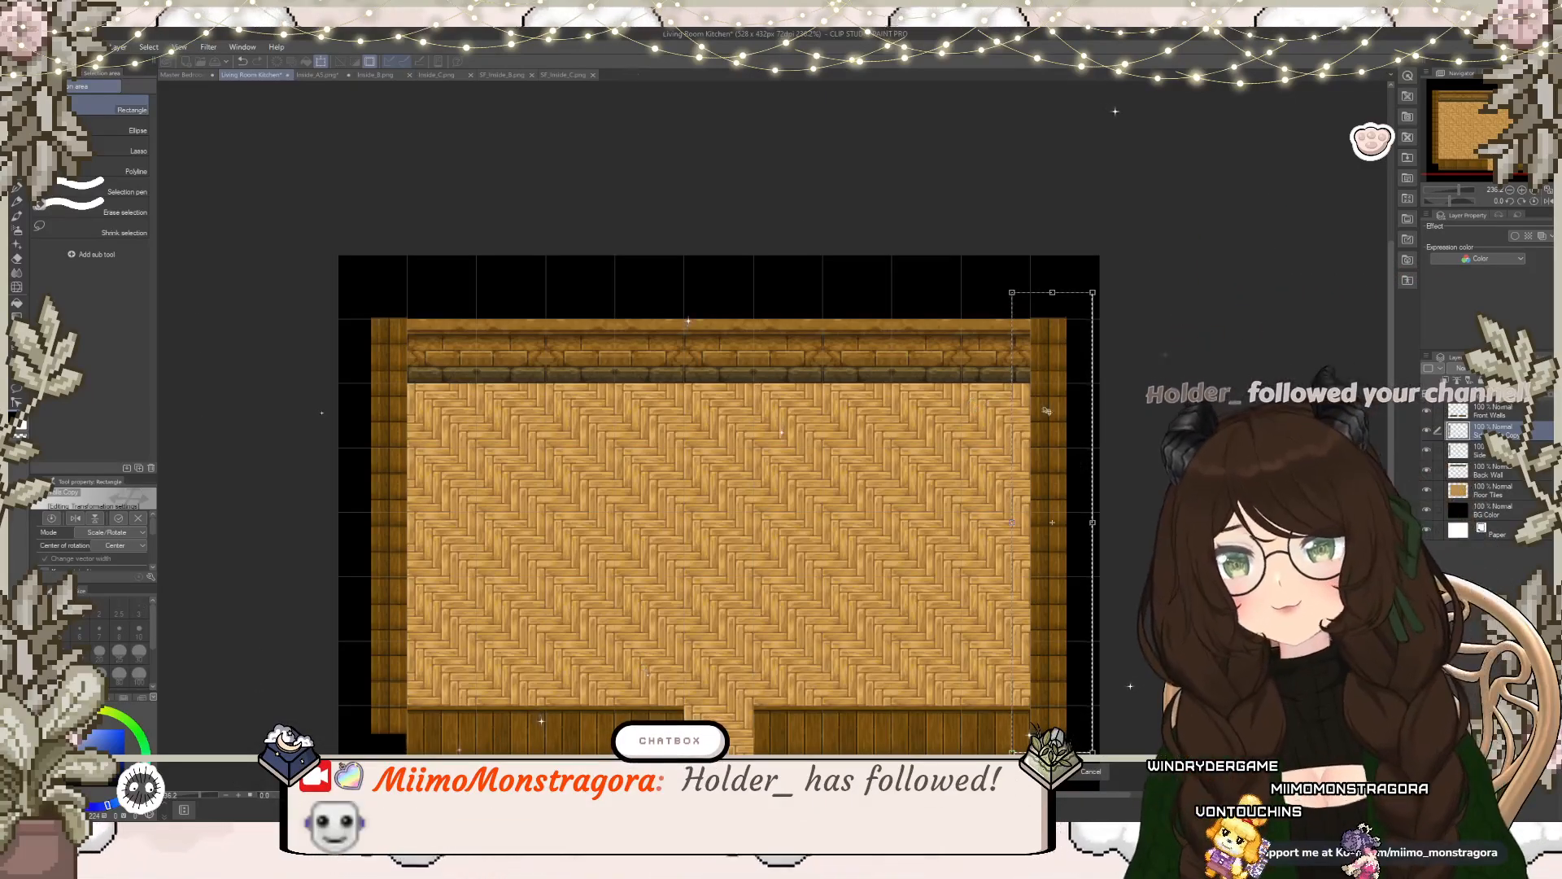
{"action": "key", "text": "Return"}
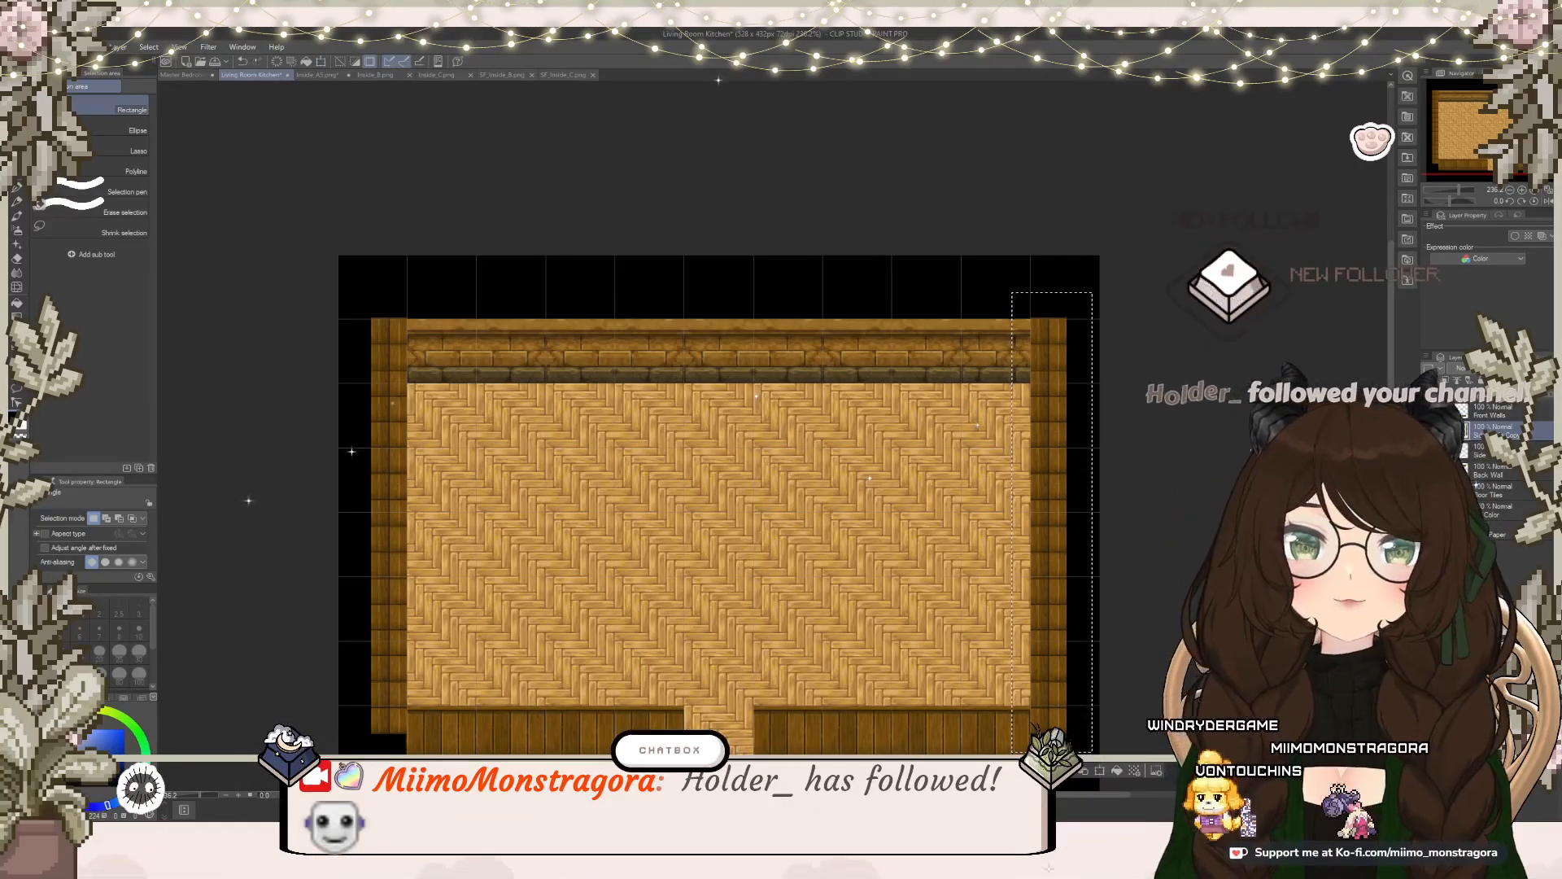
{"action": "key", "text": "ctrl+d"}
{"action": "scroll", "coordinate": [1072, 488], "scroll_direction": "down", "scroll_amount": 1}
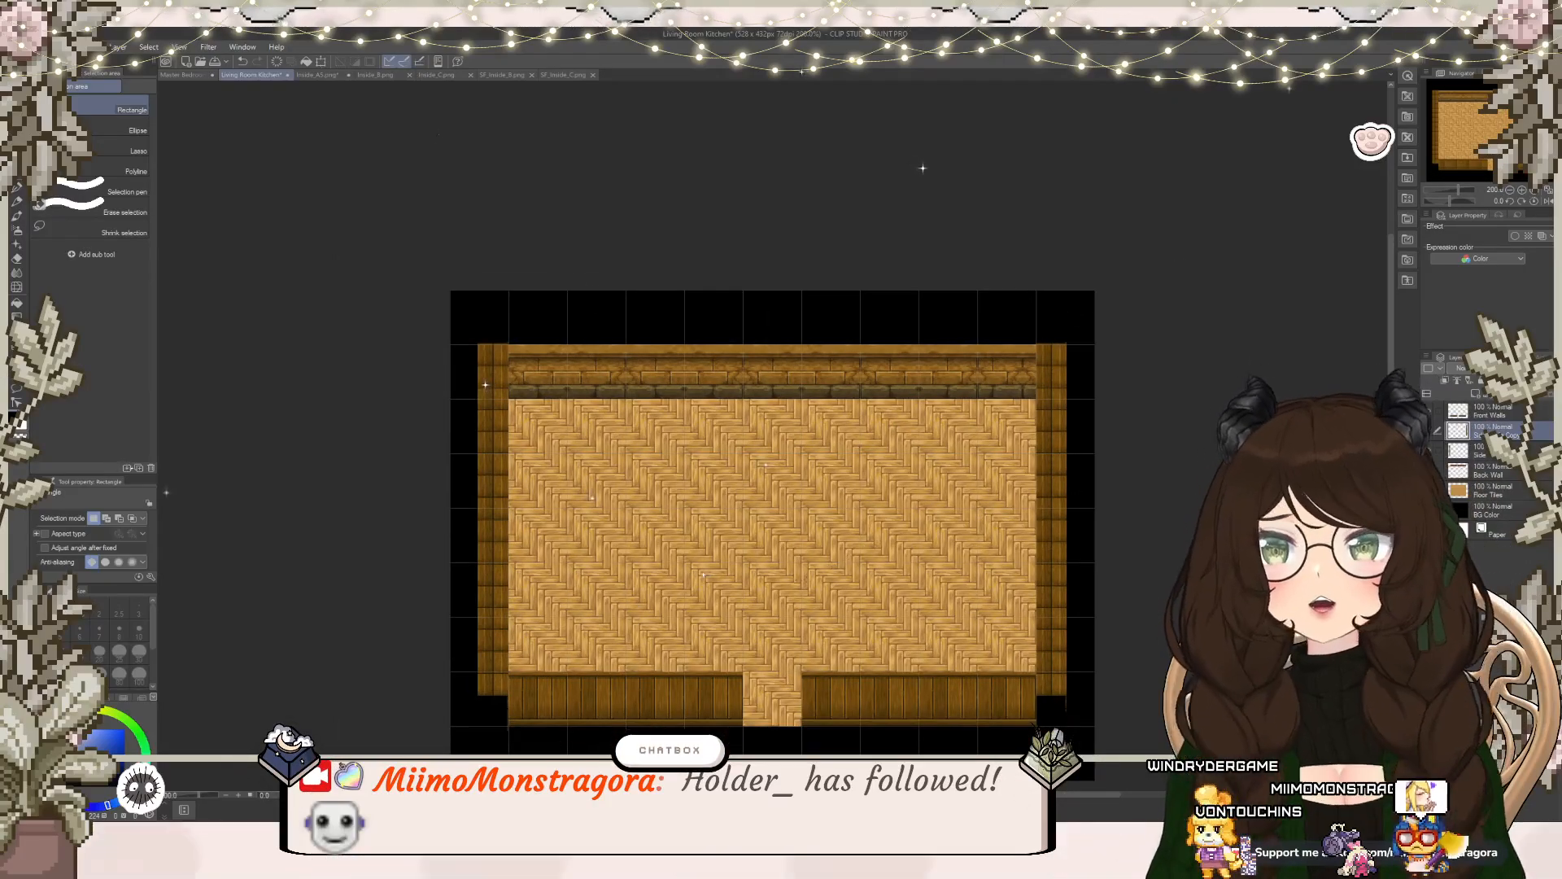
Step: Scale down the front wall section left of the doorway proportionally, using the Master Bedroom map's front wall as the reference
{"action": "scroll", "coordinate": [832, 564], "scroll_direction": "up", "scroll_amount": 1}
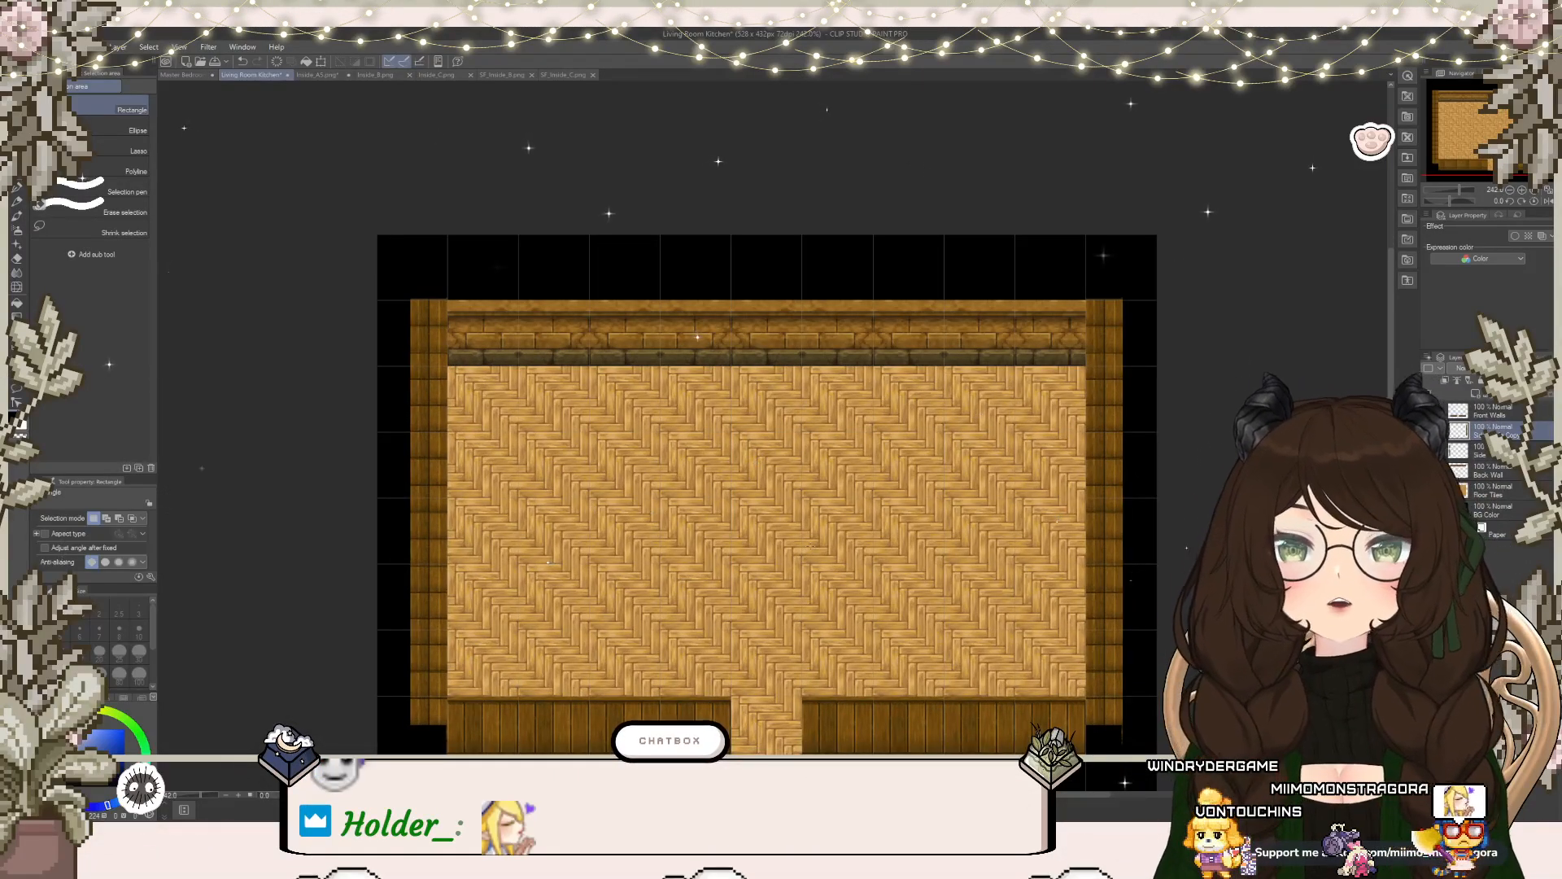
{"action": "left_click_drag", "start_coordinate": [787, 549], "coordinate": [821, 340]}
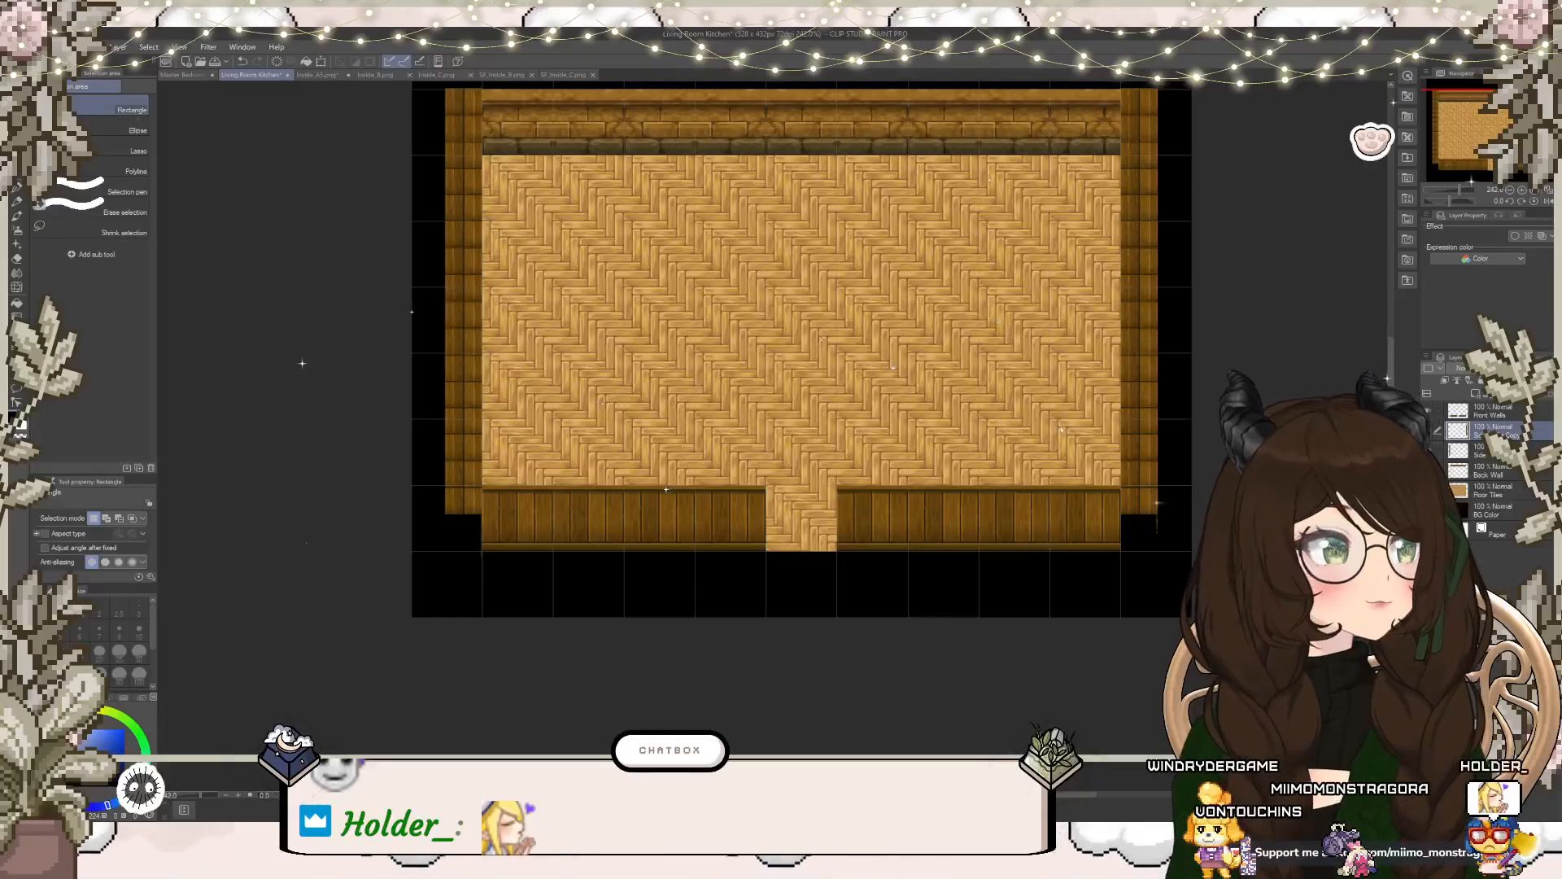
{"action": "scroll", "coordinate": [821, 339], "scroll_direction": "up", "scroll_amount": 2}
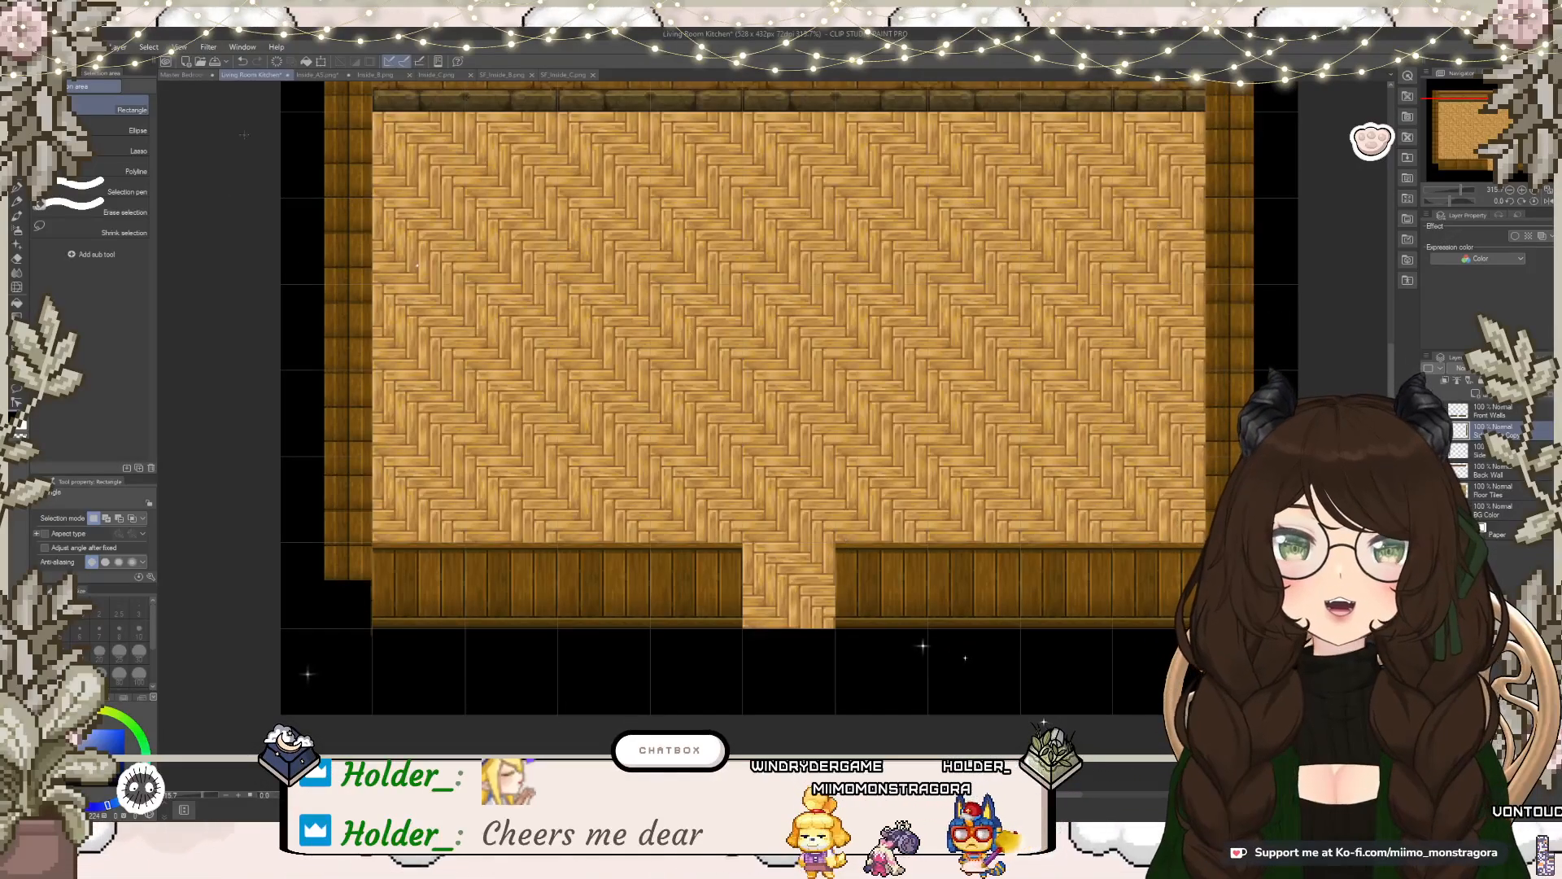
{"action": "left_click", "coordinate": [179, 78]}
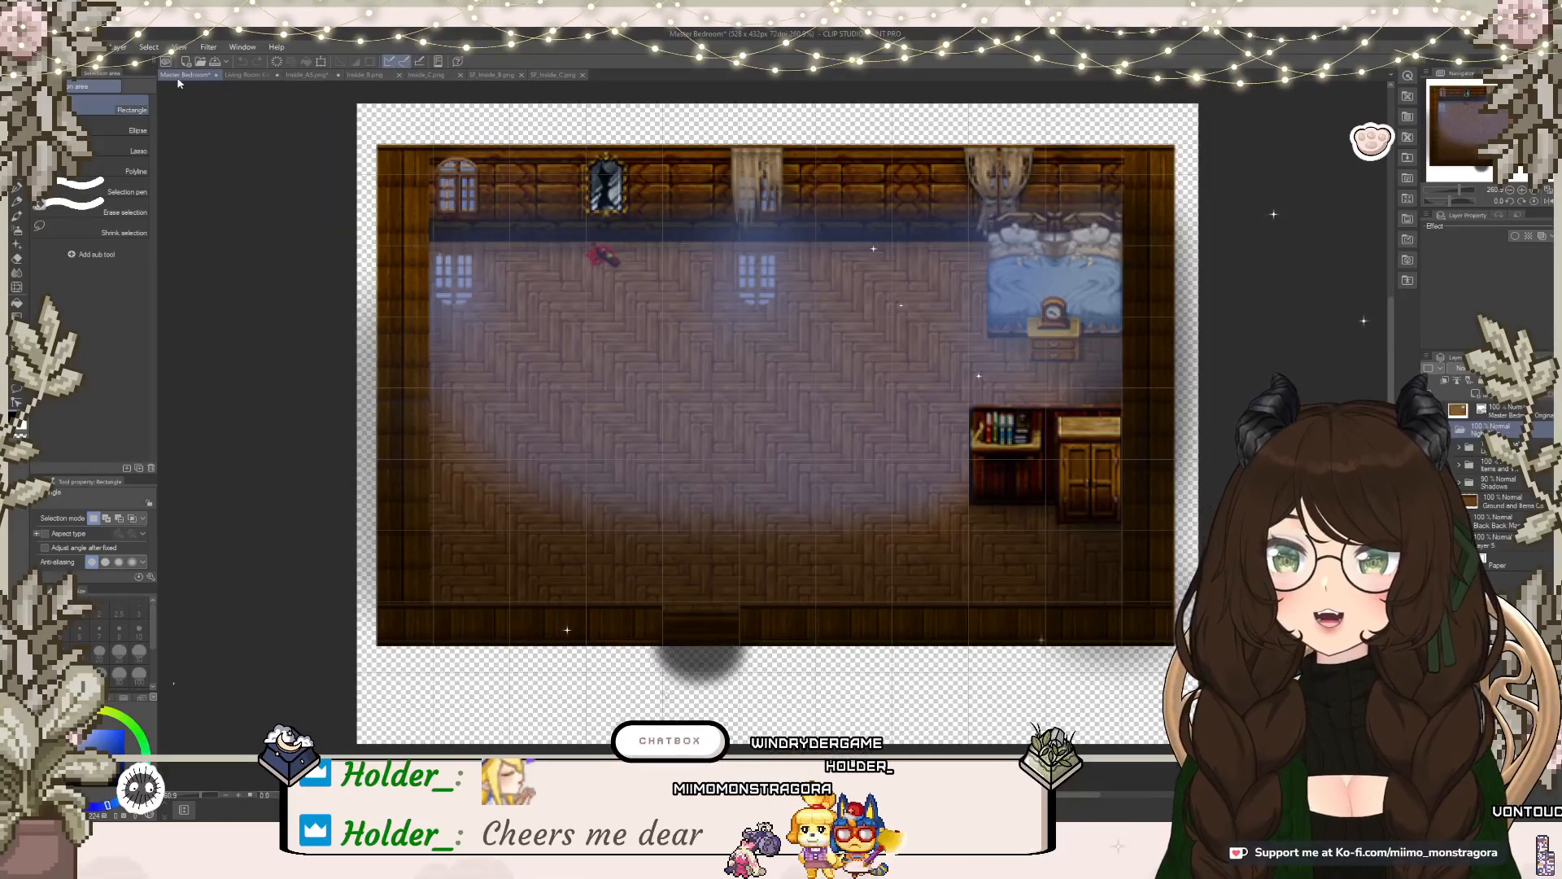
{"action": "left_click", "coordinate": [245, 76]}
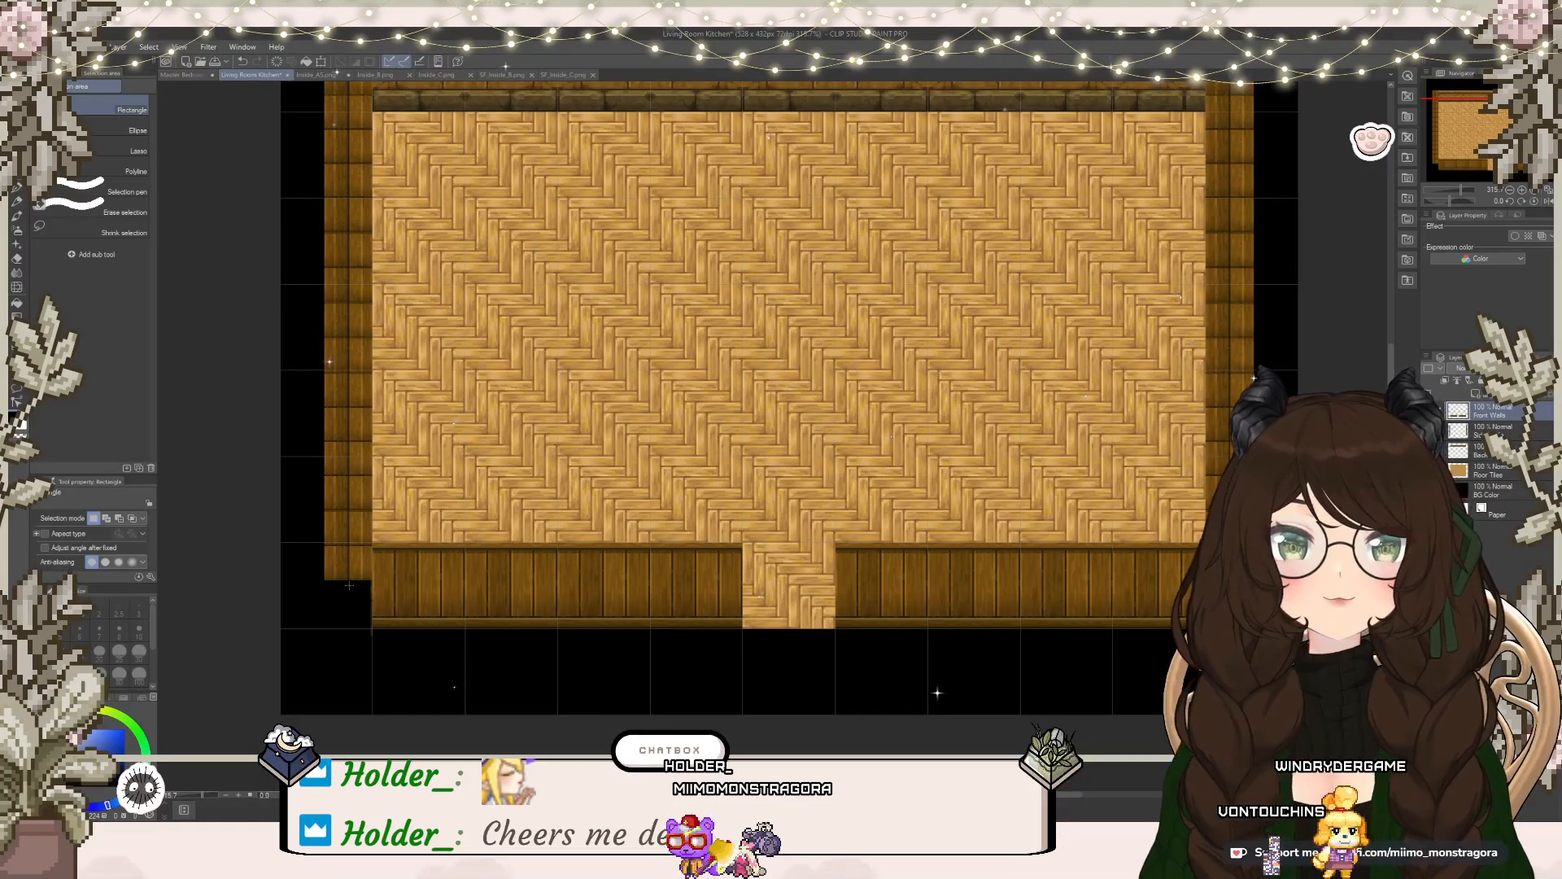
{"action": "left_click_drag", "start_coordinate": [427, 684], "coordinate": [773, 633]}
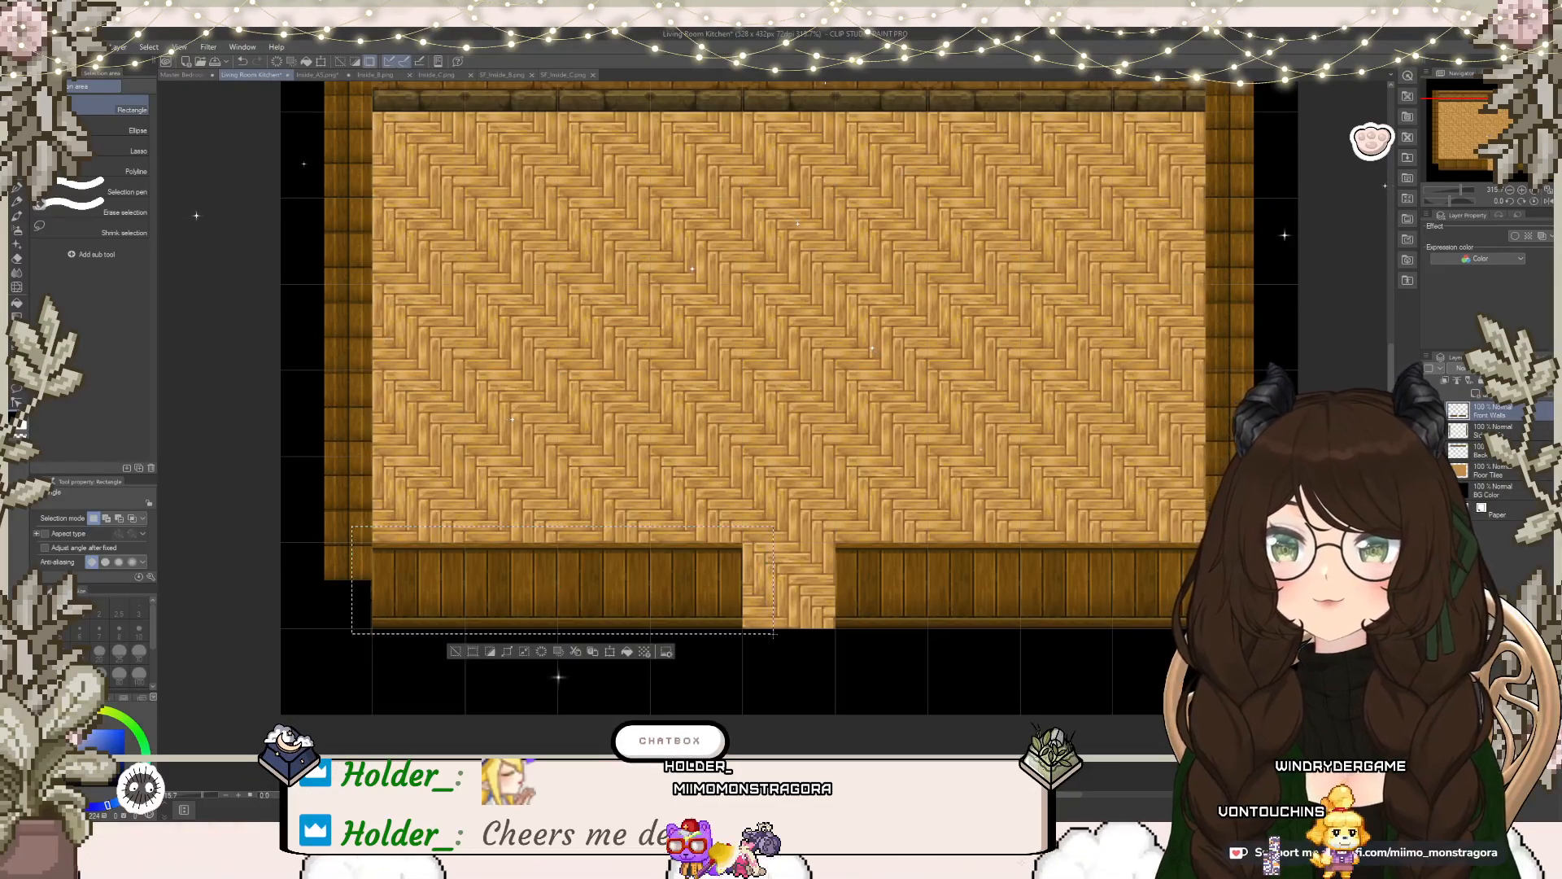
{"action": "key", "text": "ctrl+t"}
{"action": "left_click_drag", "start_coordinate": [774, 526], "coordinate": [649, 616]}
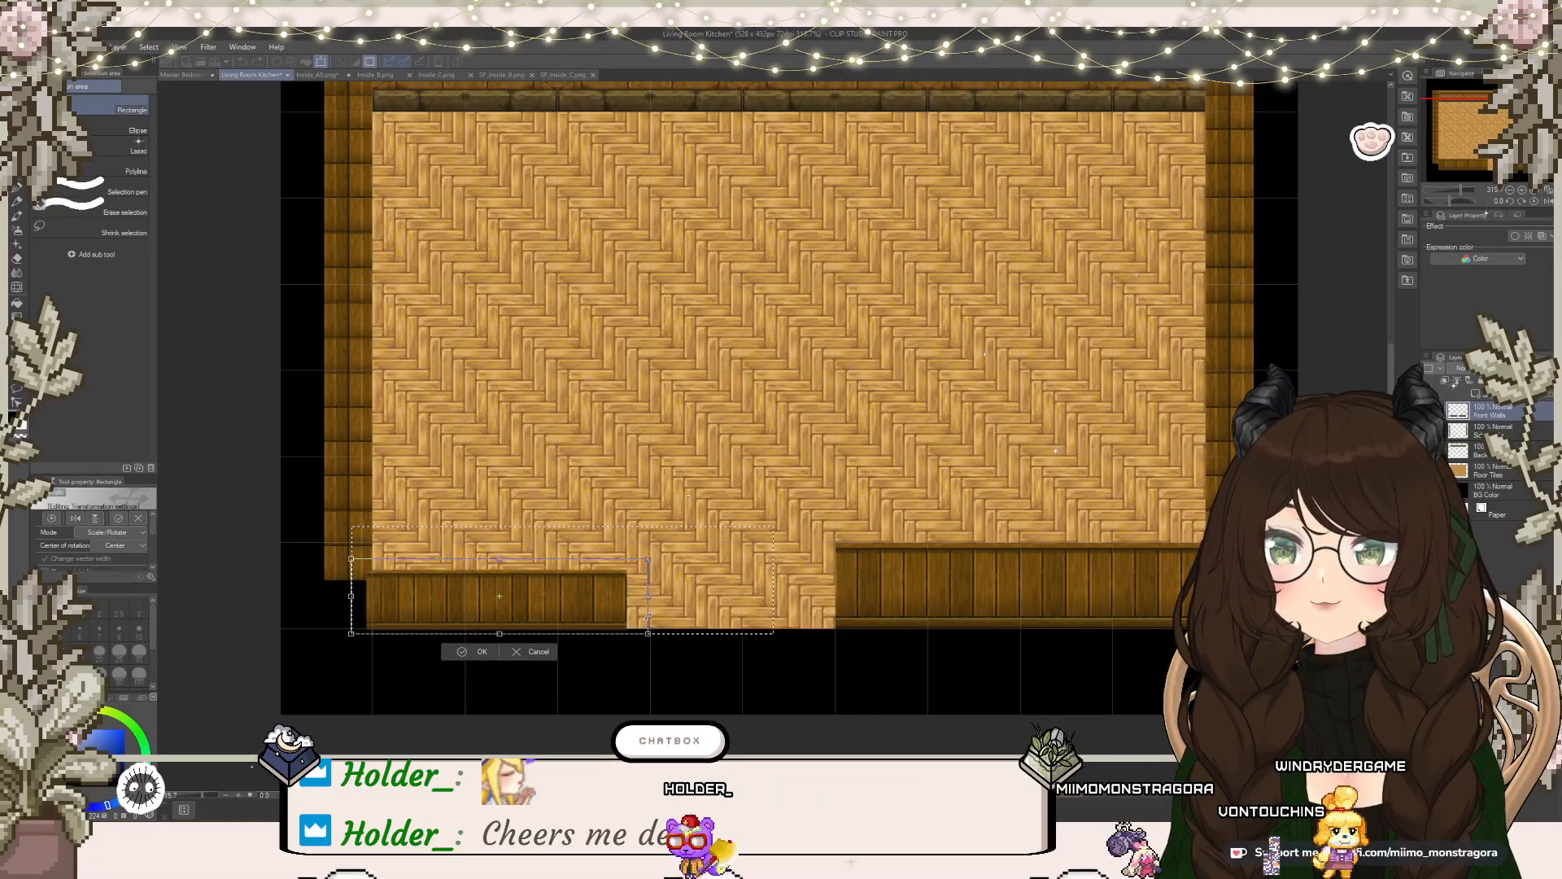
{"action": "left_click", "coordinate": [184, 75]}
{"action": "left_click", "coordinate": [254, 75]}
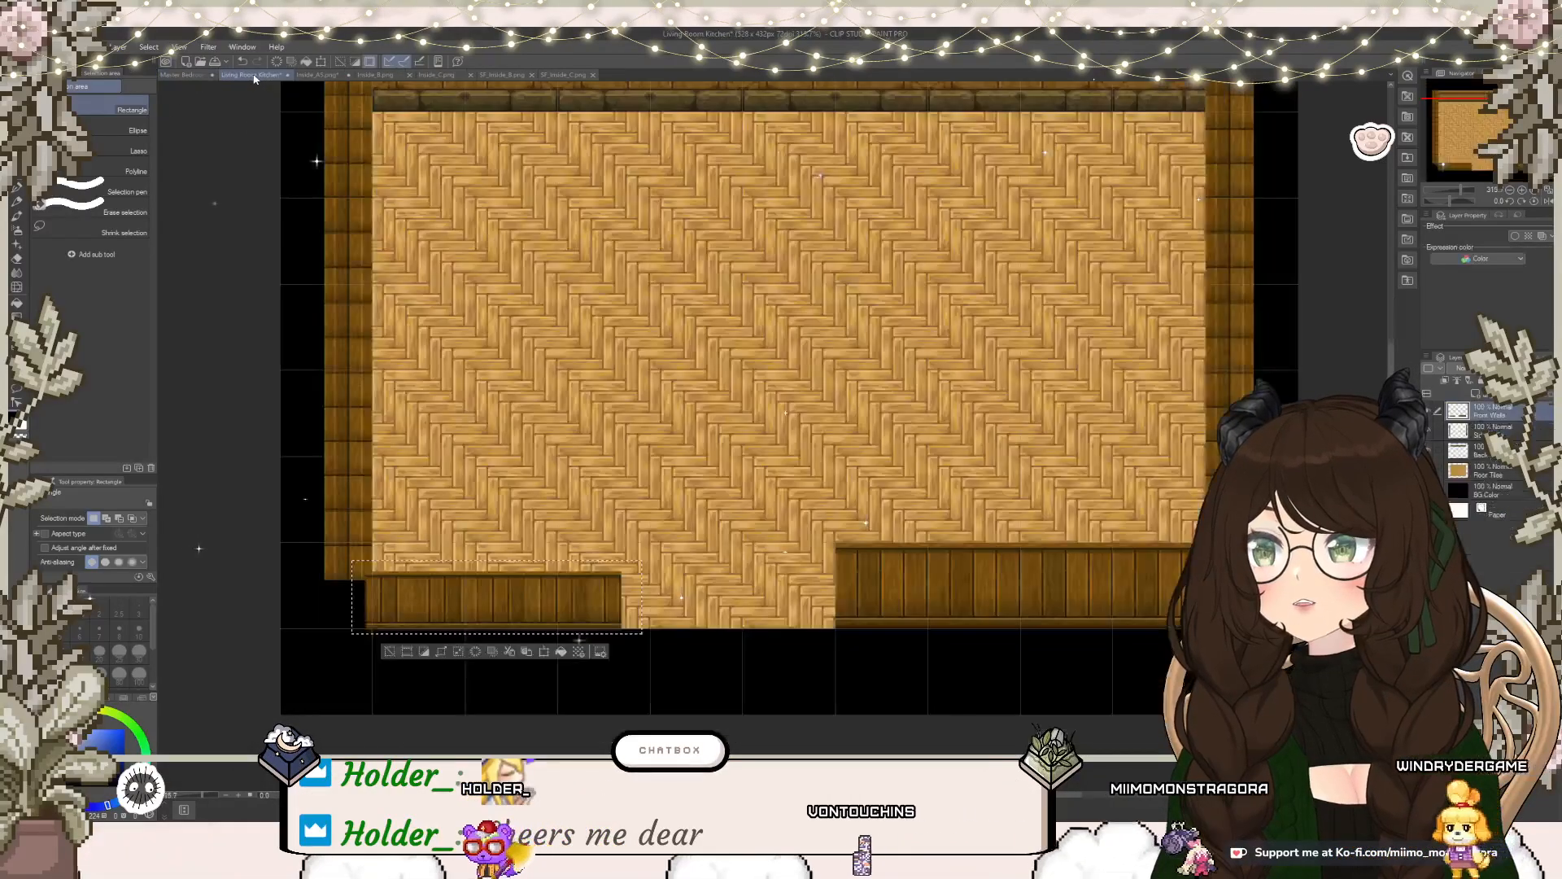
Step: Move the scaled front wall section just below the floor, with its left end at the left side wall's outer edge
{"action": "left_click_drag", "start_coordinate": [475, 605], "coordinate": [522, 613]}
{"action": "left_click", "coordinate": [545, 656]}
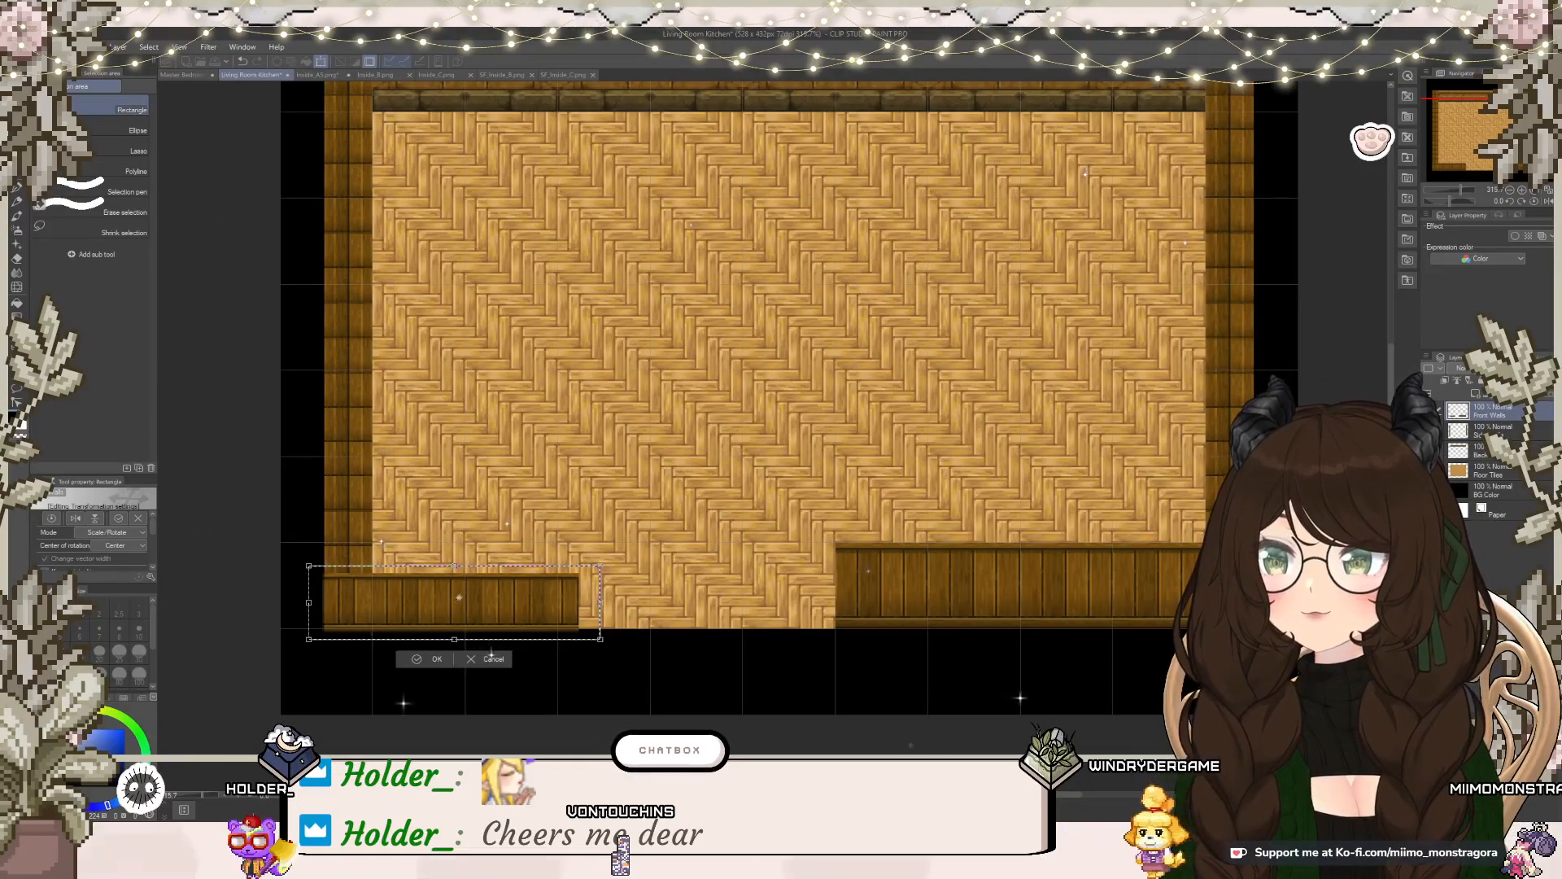
{"action": "left_click_drag", "start_coordinate": [460, 613], "coordinate": [456, 651]}
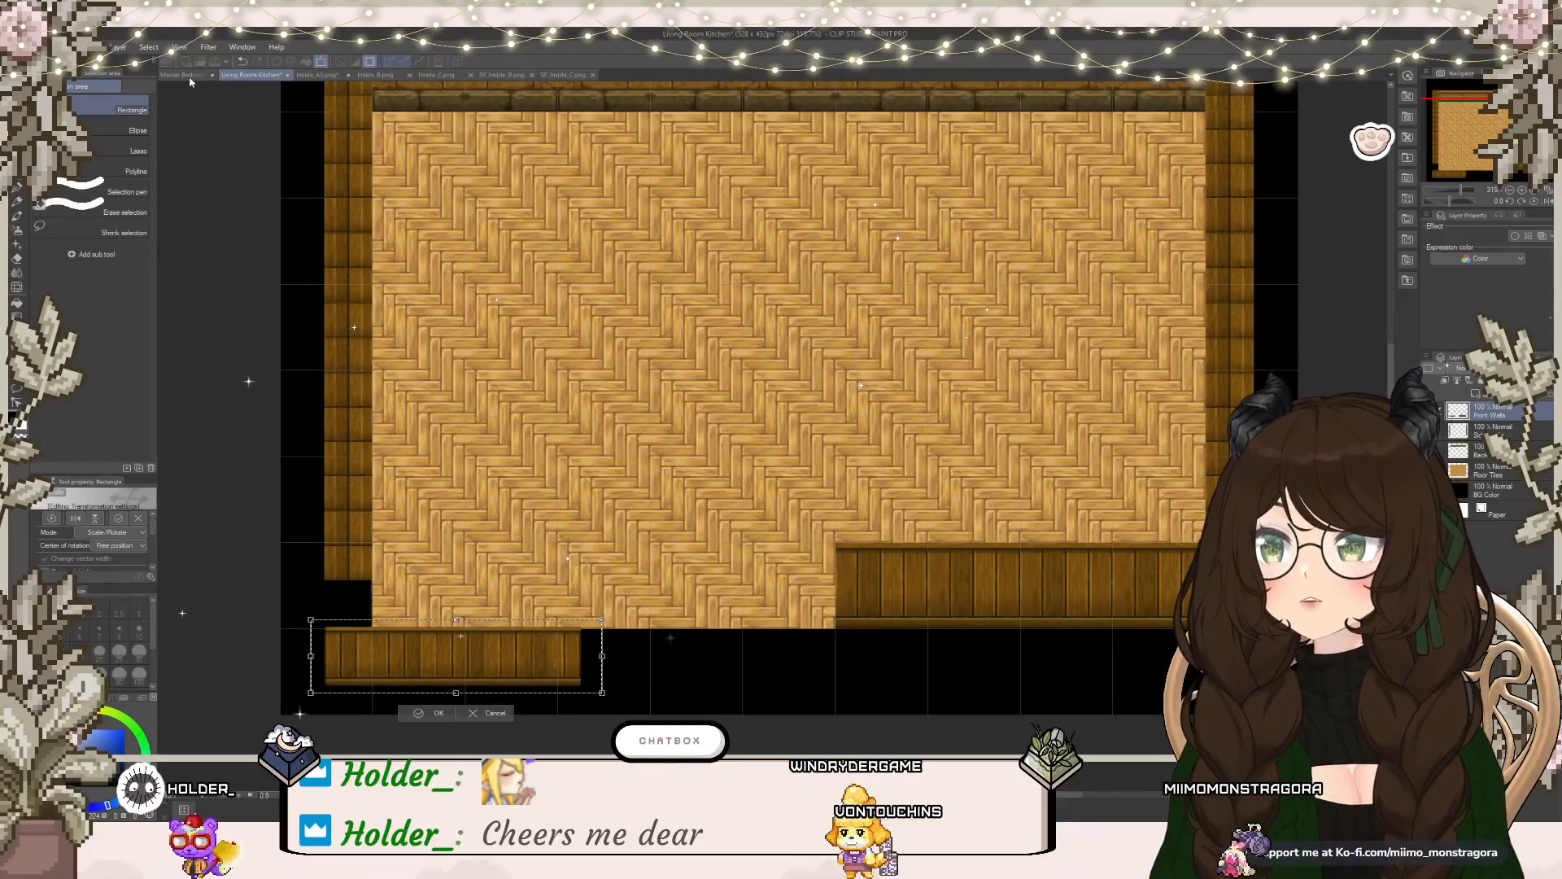
{"action": "key", "text": "Return"}
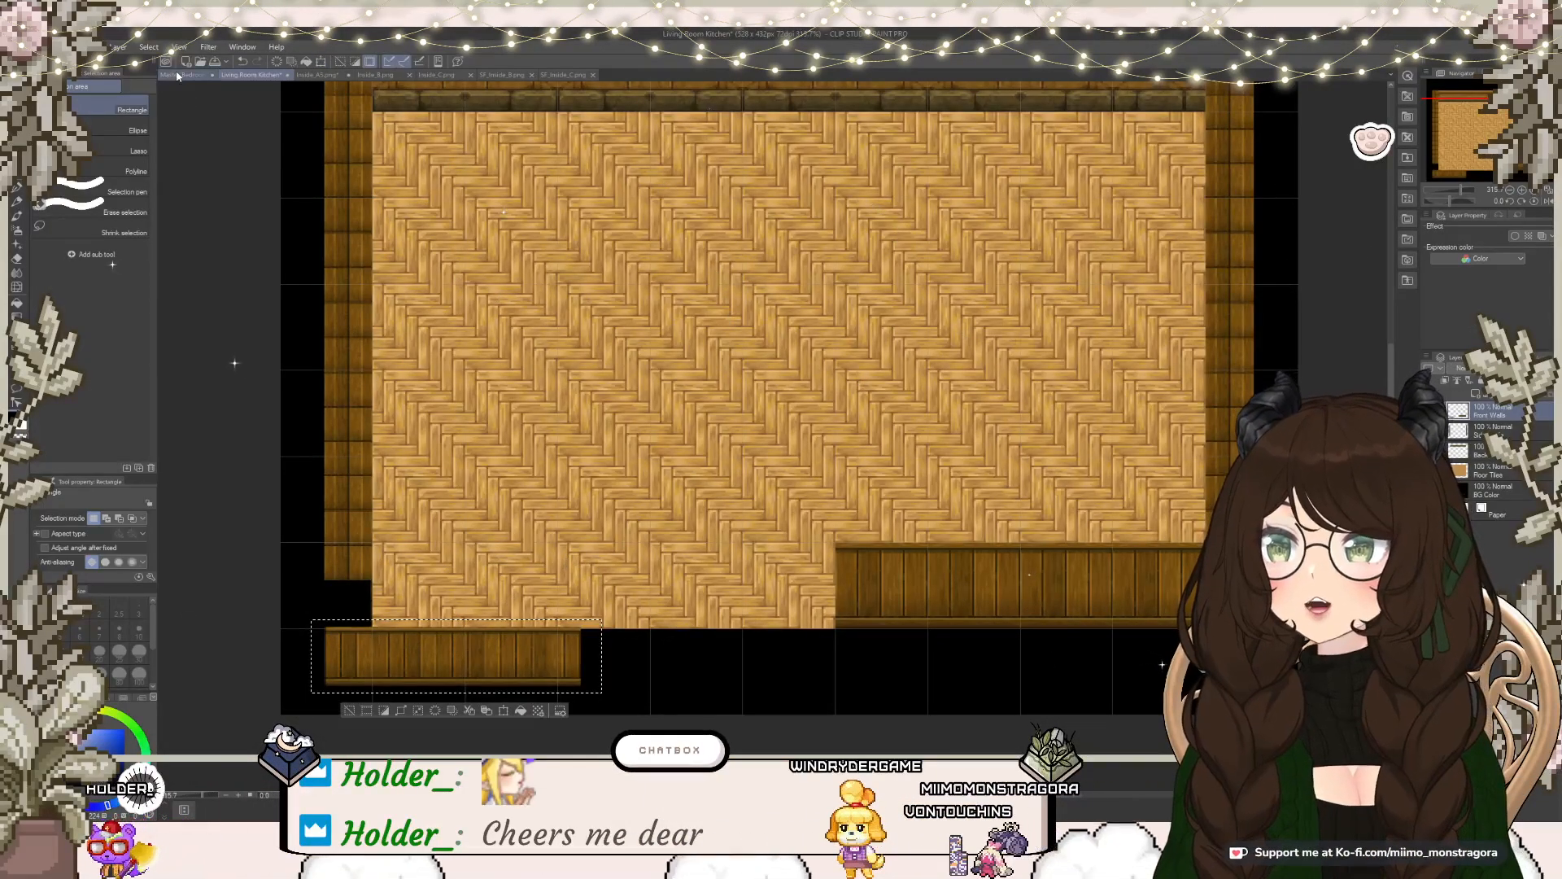
Step: Compare with the Master Bedroom map, scale the front wall section down further, align its left end with the floor's left edge, and clear the selection
{"action": "left_click", "coordinate": [177, 75]}
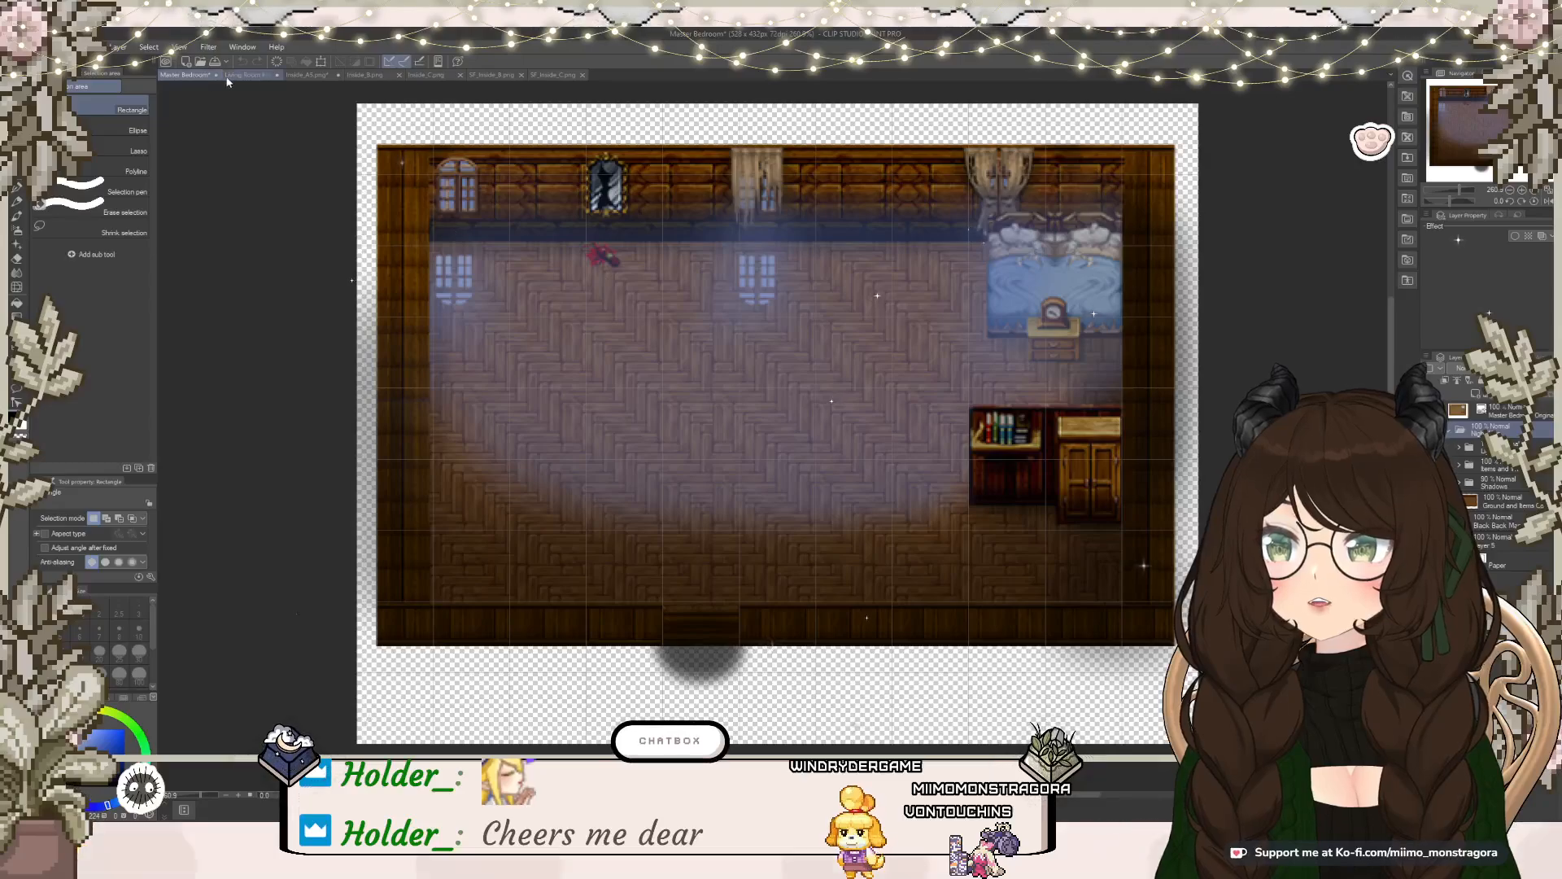
{"action": "left_click", "coordinate": [242, 75]}
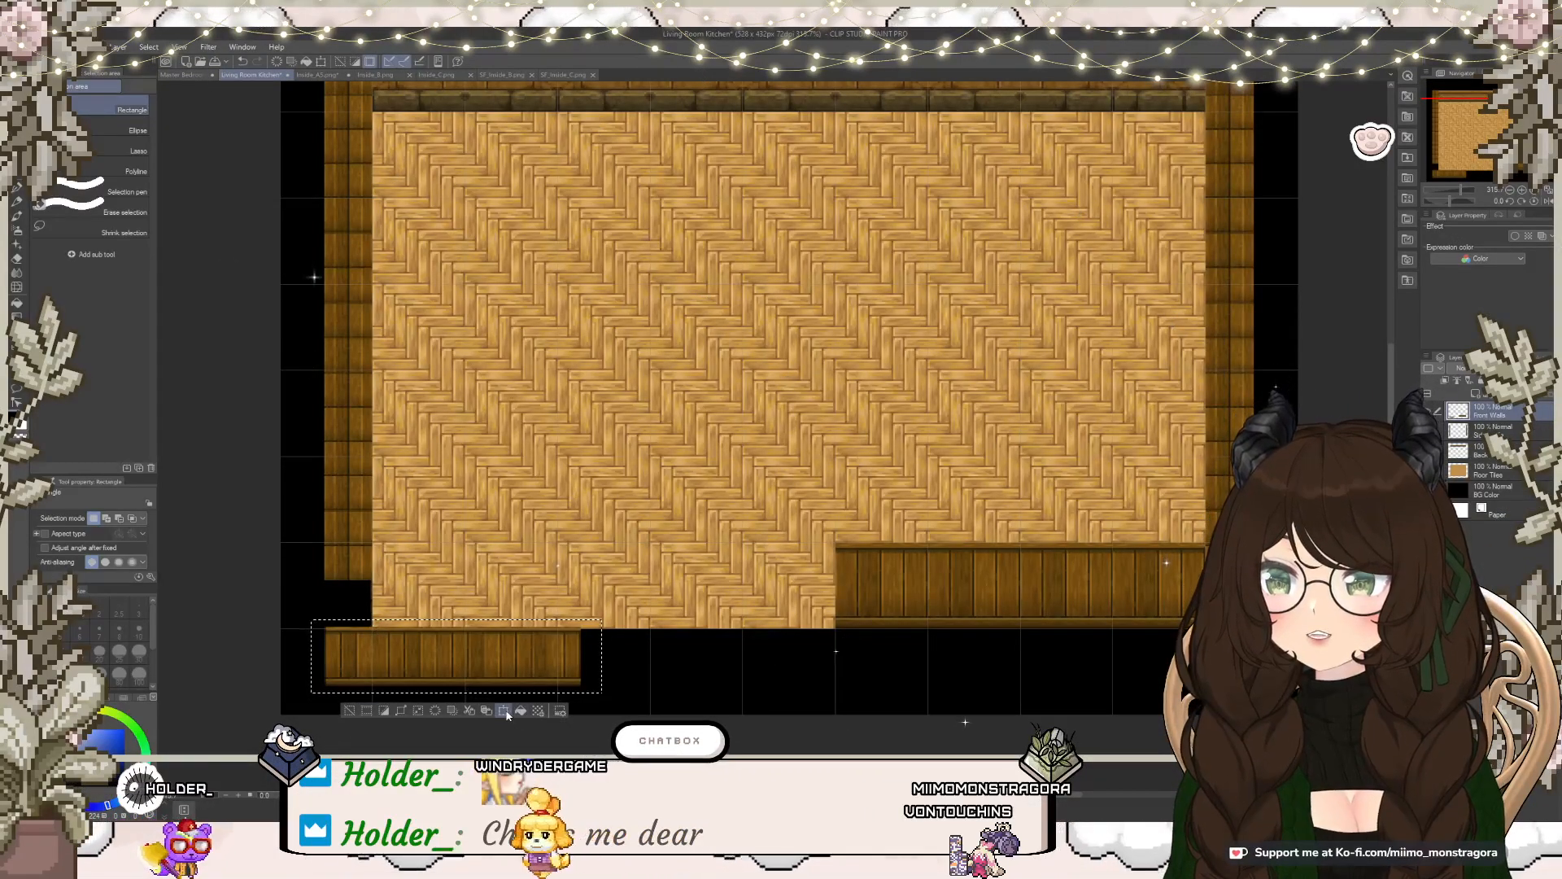
{"action": "key", "text": "ctrl+t"}
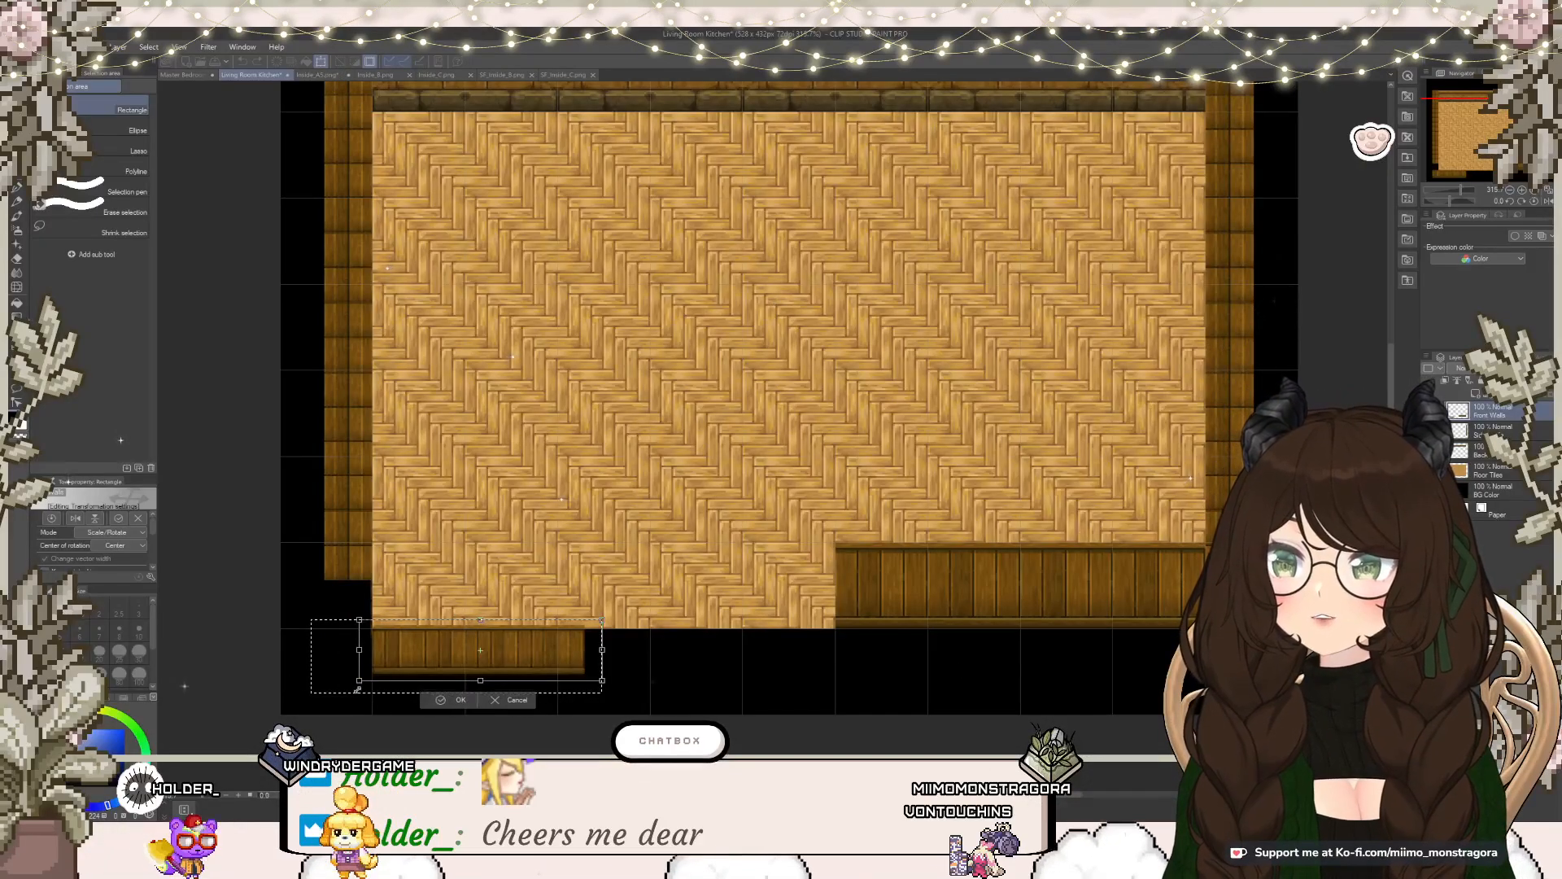
{"action": "left_click_drag", "start_coordinate": [448, 660], "coordinate": [452, 663]}
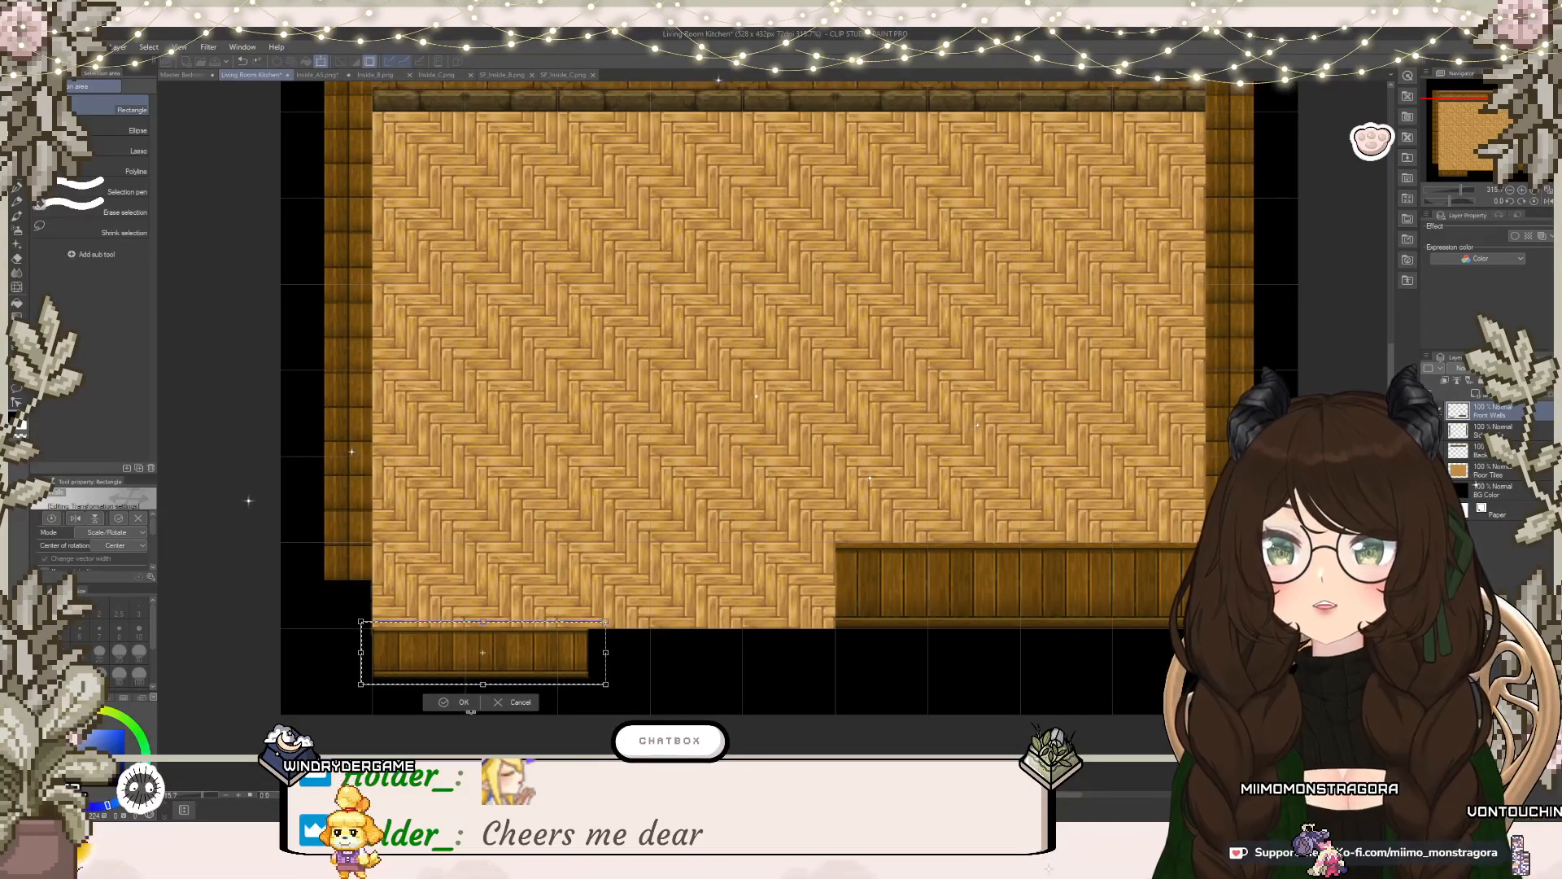
{"action": "left_click", "coordinate": [460, 703]}
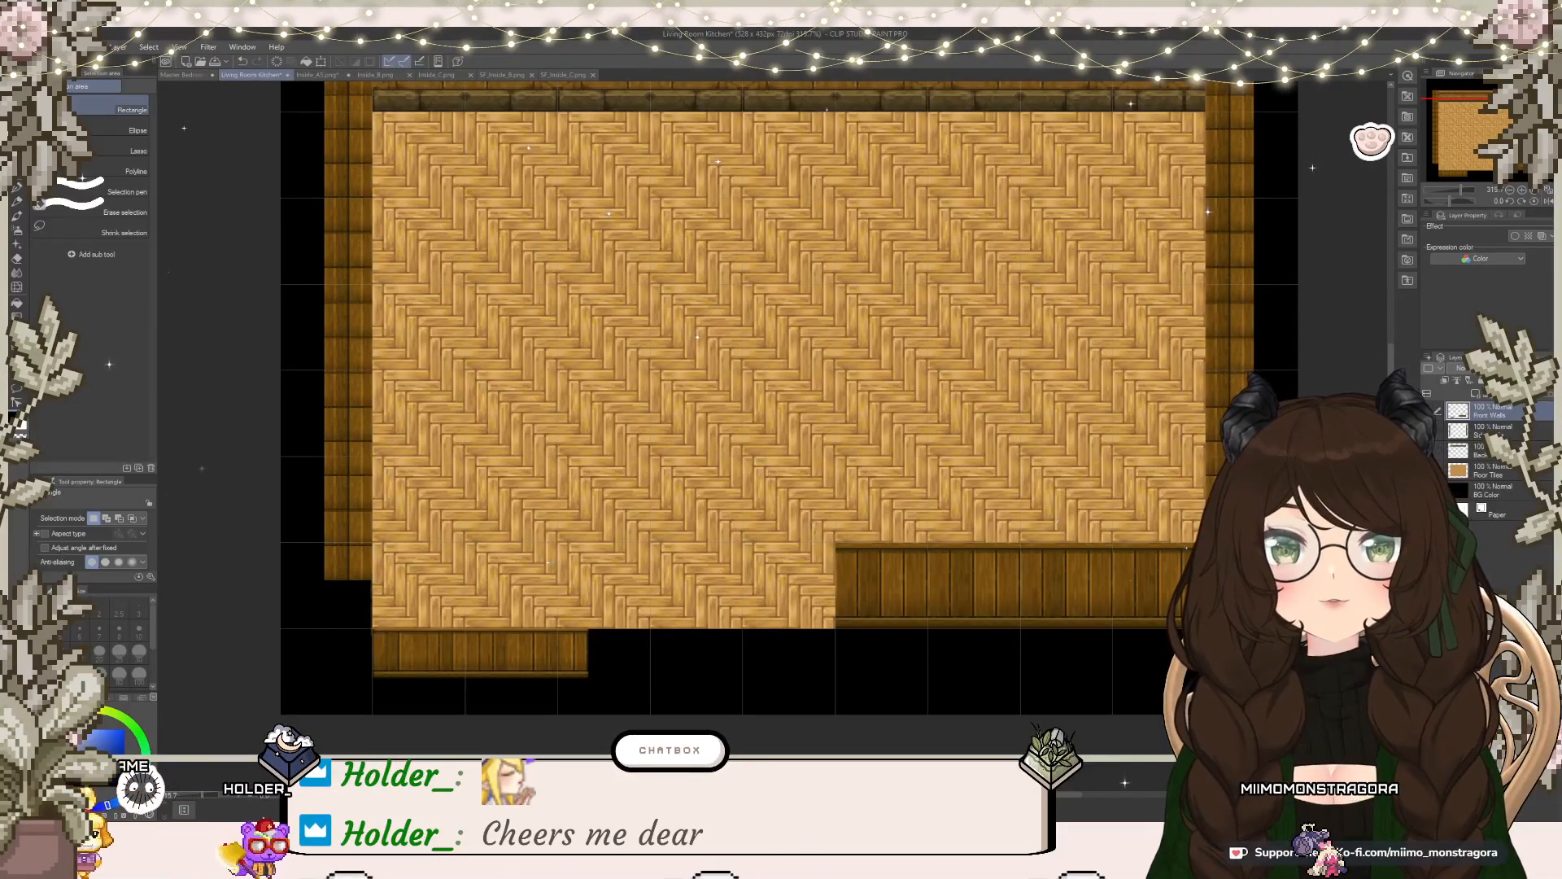
Step: Delete the tall front wall section right of the doorway and clear the selection
{"action": "left_click_drag", "start_coordinate": [1143, 683], "coordinate": [1232, 662]}
{"action": "key", "text": "Delete"}
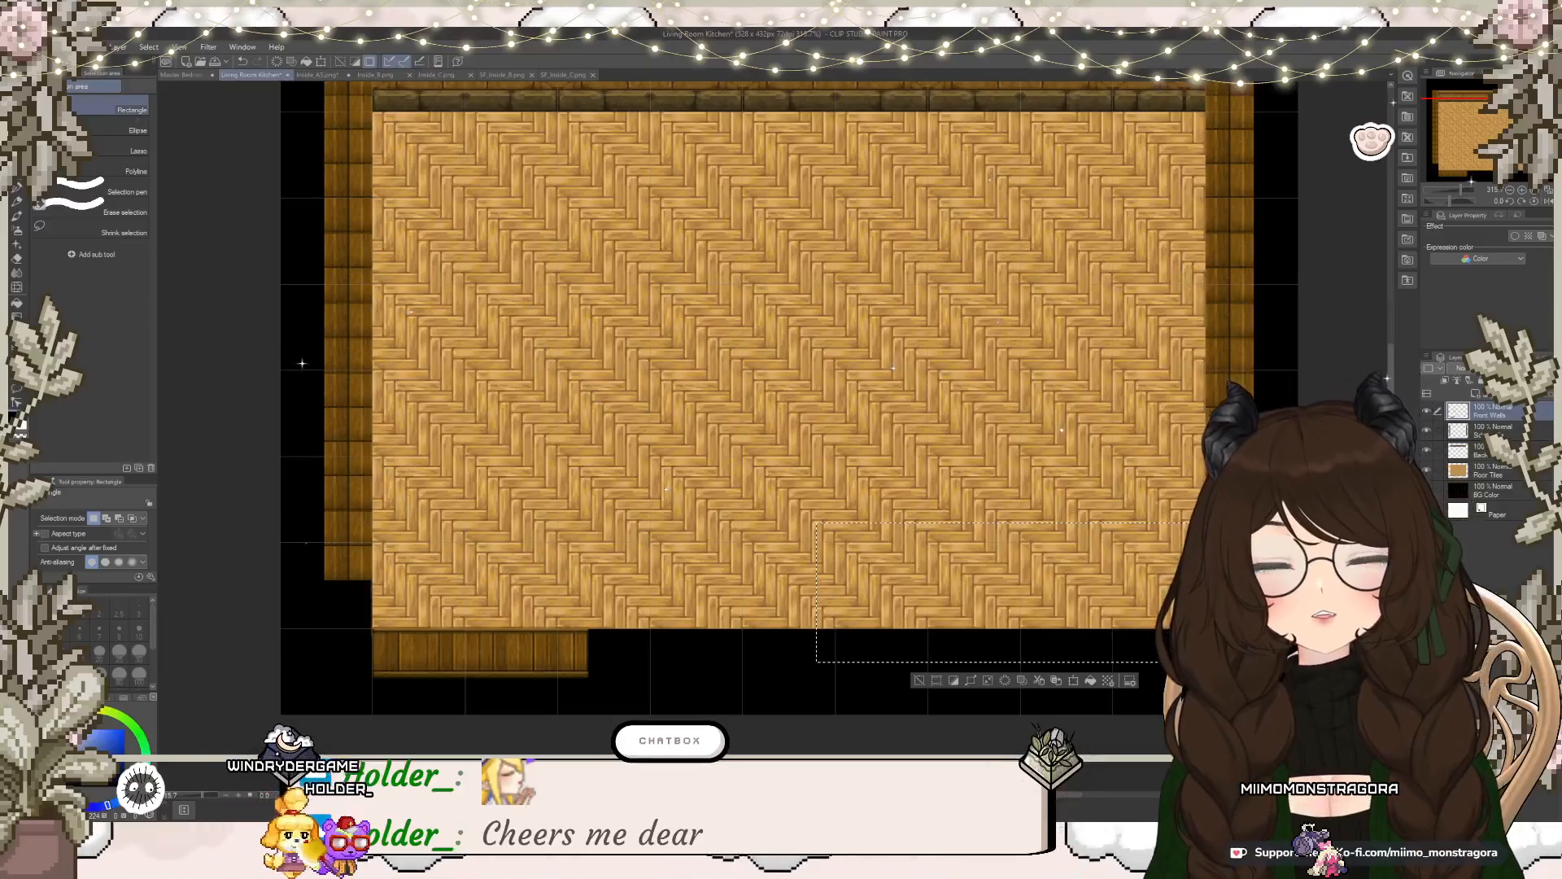
{"action": "left_click", "coordinate": [927, 681]}
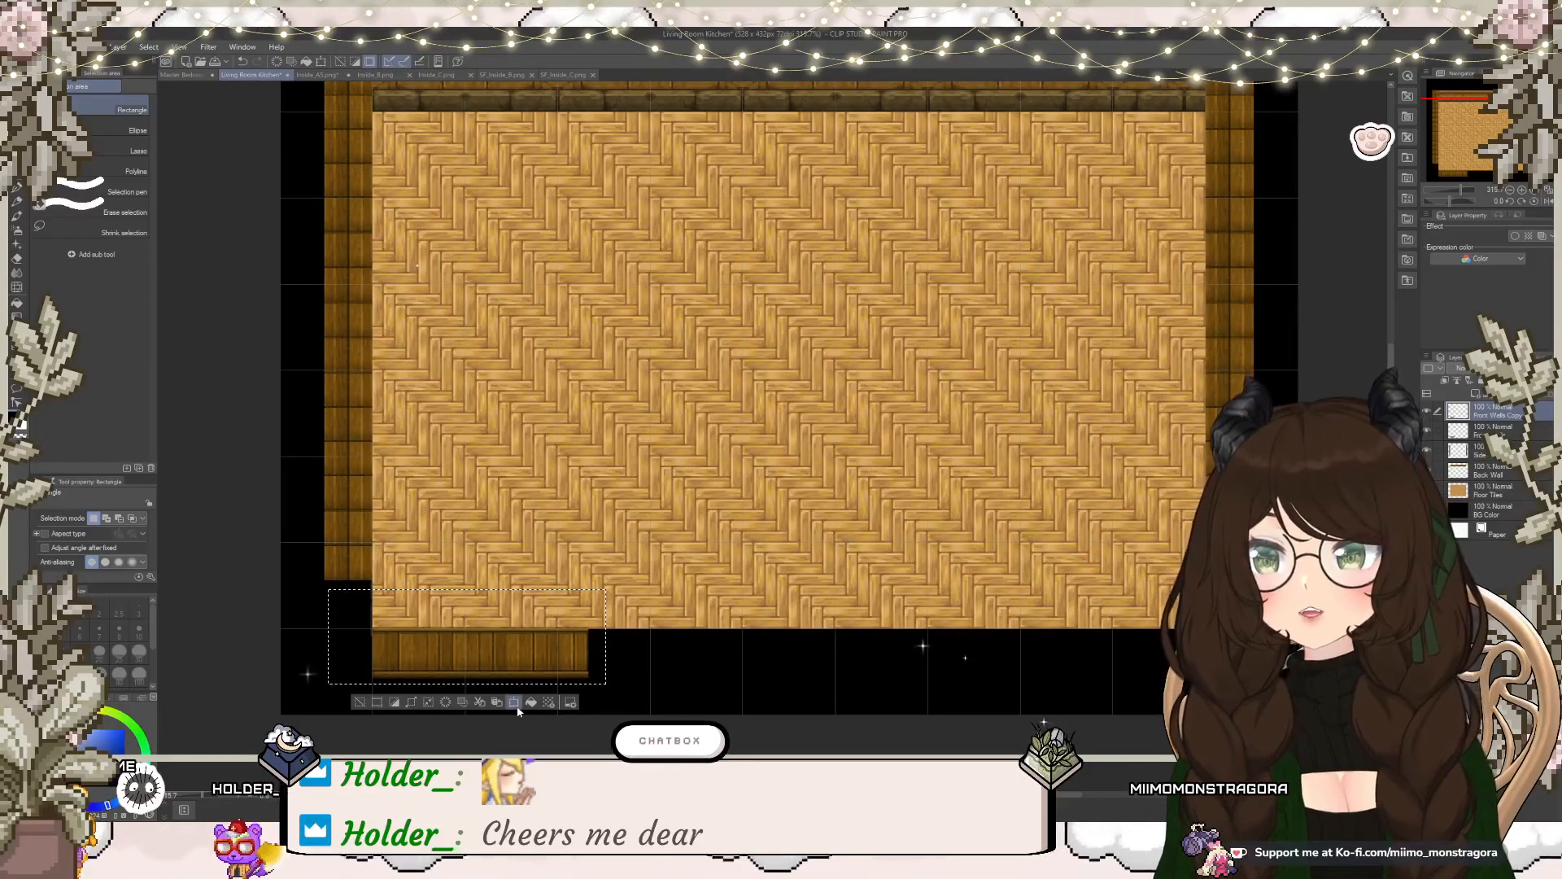
Step: Duplicate the scaled front wall piece and place the copy flush against its right end, checking the room in the RPG map editor
{"action": "key", "text": "ctrl+t"}
{"action": "left_click_drag", "start_coordinate": [486, 656], "coordinate": [677, 654]}
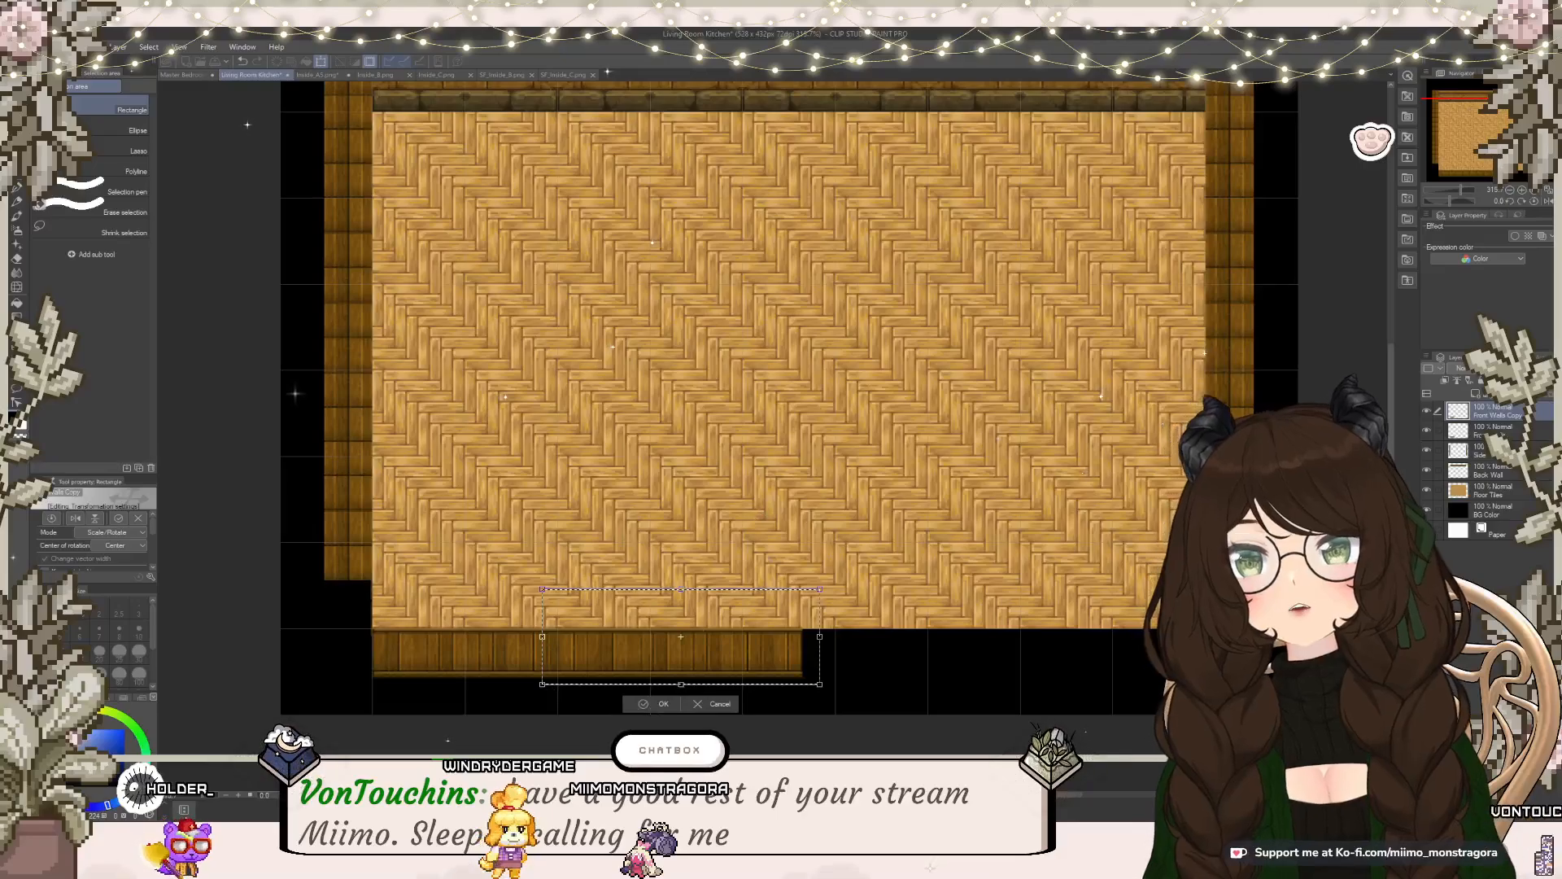
{"action": "key", "text": "alt+Tab"}
{"action": "left_click", "coordinate": [178, 622]}
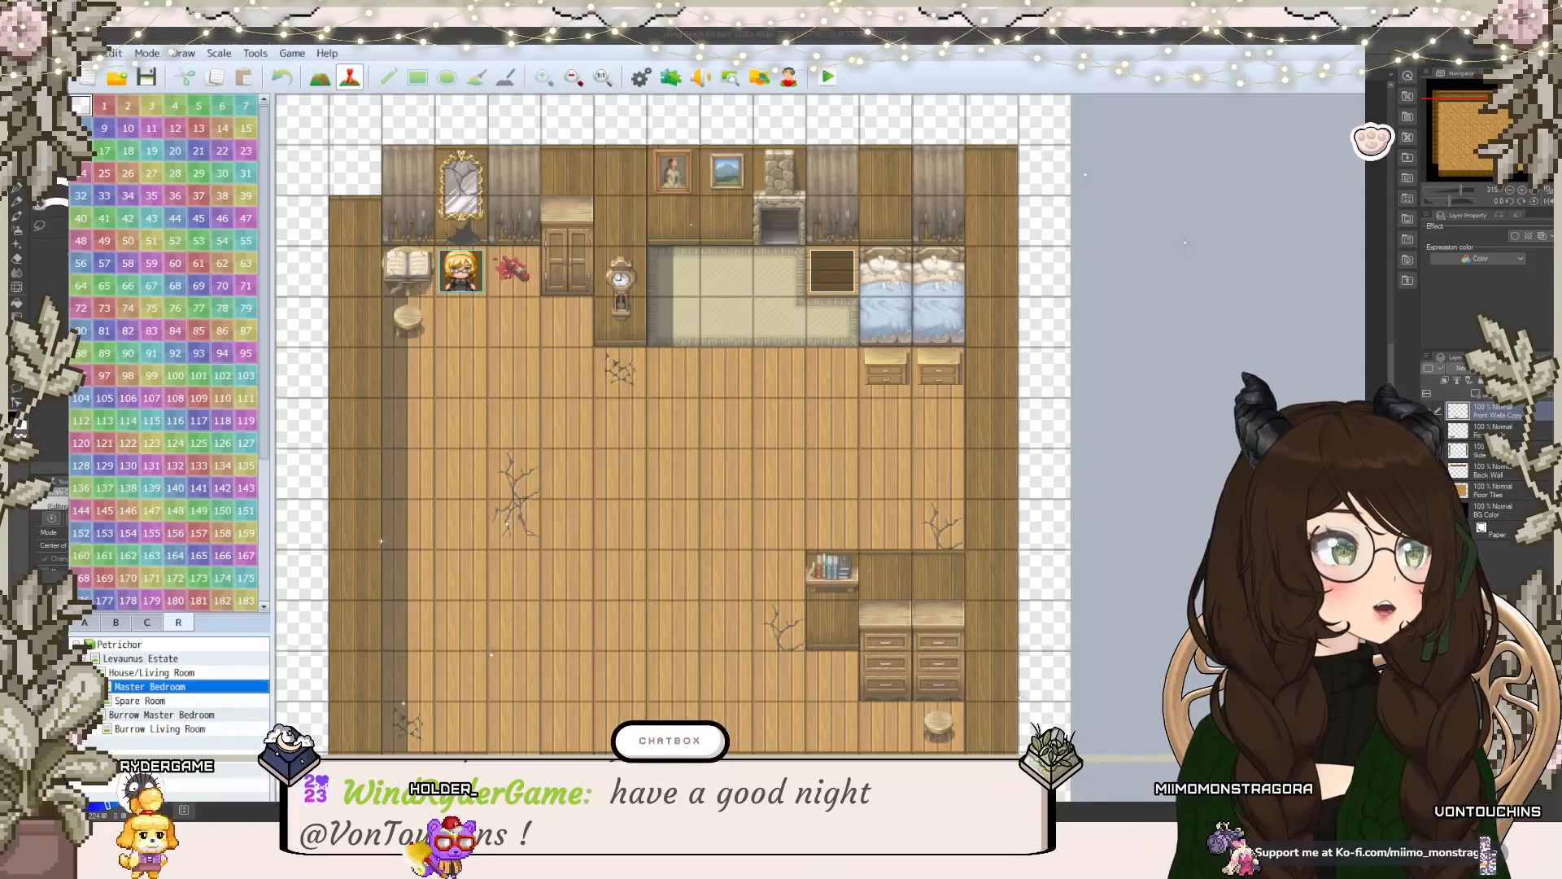
{"action": "key", "text": "alt+Tab"}
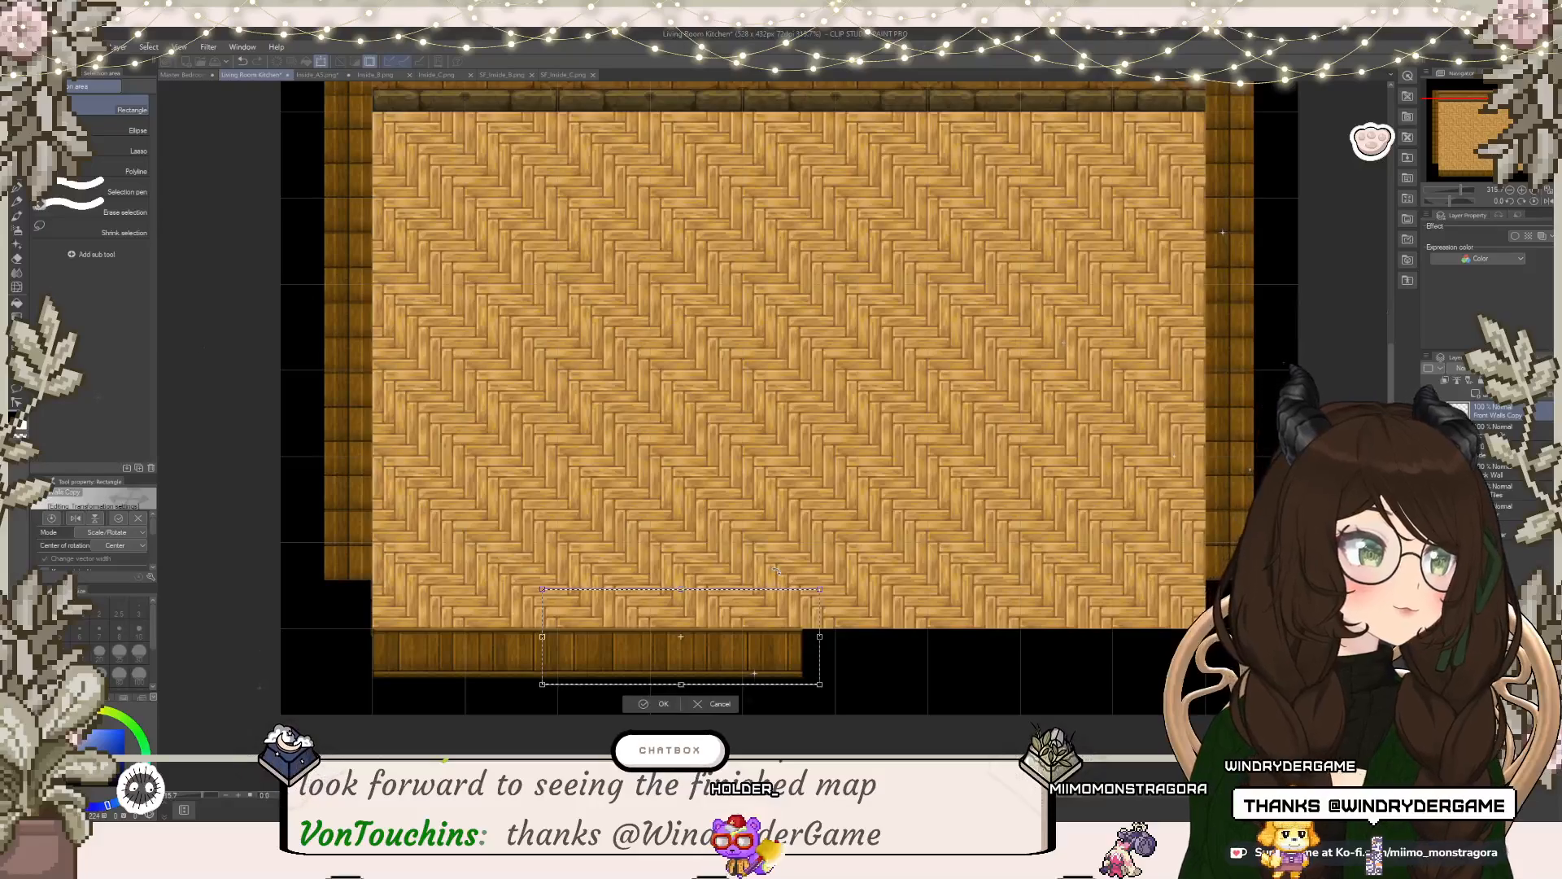
{"action": "left_click", "coordinate": [655, 703]}
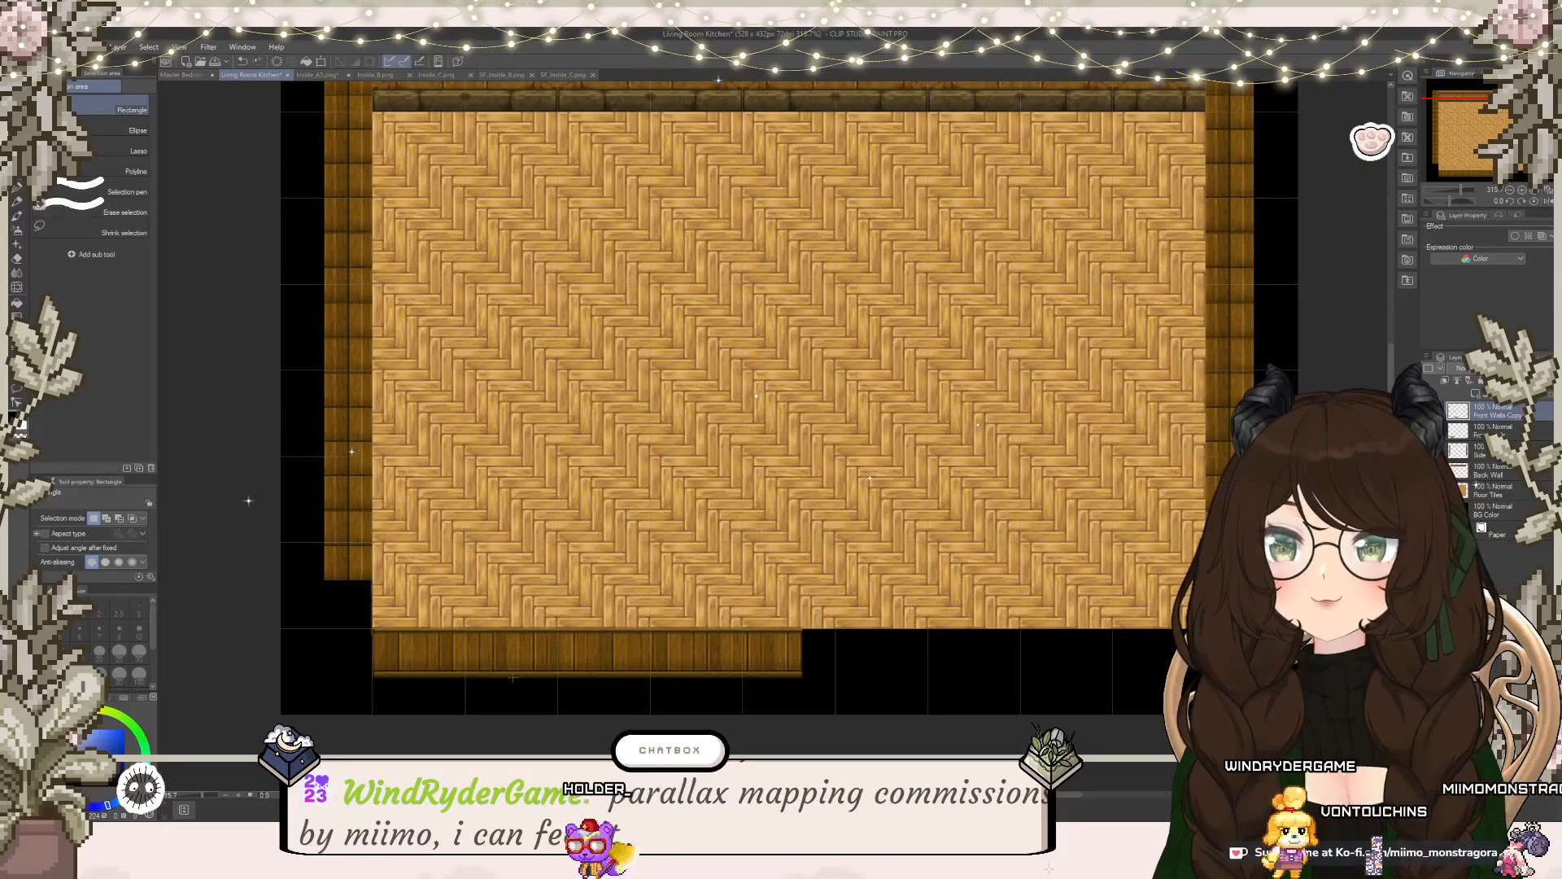
Step: Try to duplicate the extended front wall section and place the copy farther right, leaving a doorway gap between the two
{"action": "left_click_drag", "start_coordinate": [352, 611], "coordinate": [845, 692]}
{"action": "key", "text": "ctrl+c"}
{"action": "key", "text": "ctrl+v"}
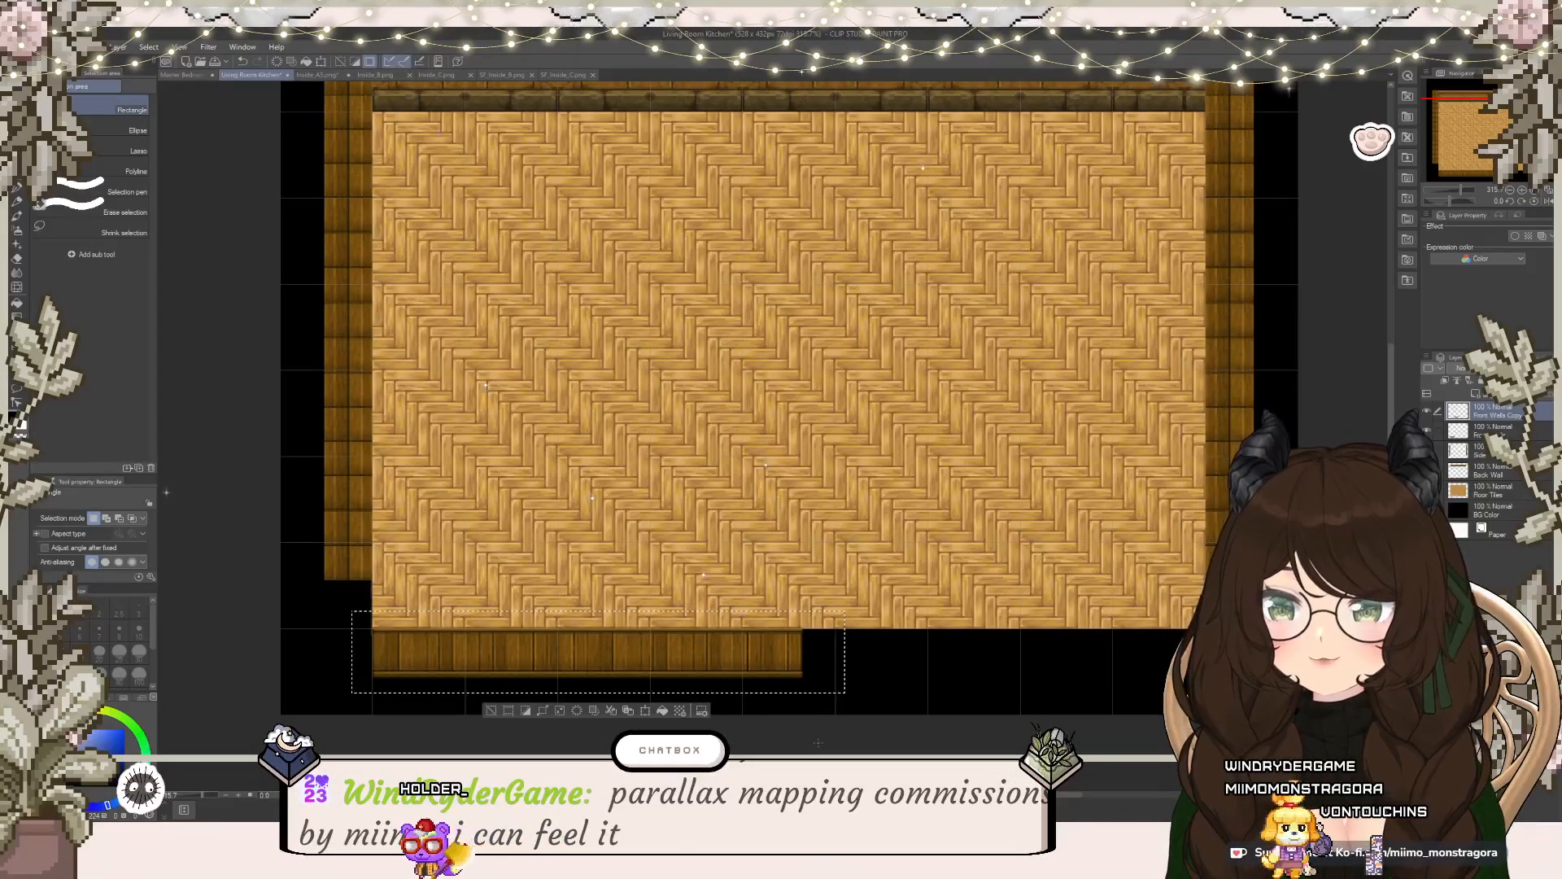
{"action": "left_click", "coordinate": [645, 710]}
{"action": "left_click_drag", "start_coordinate": [550, 642], "coordinate": [954, 656]}
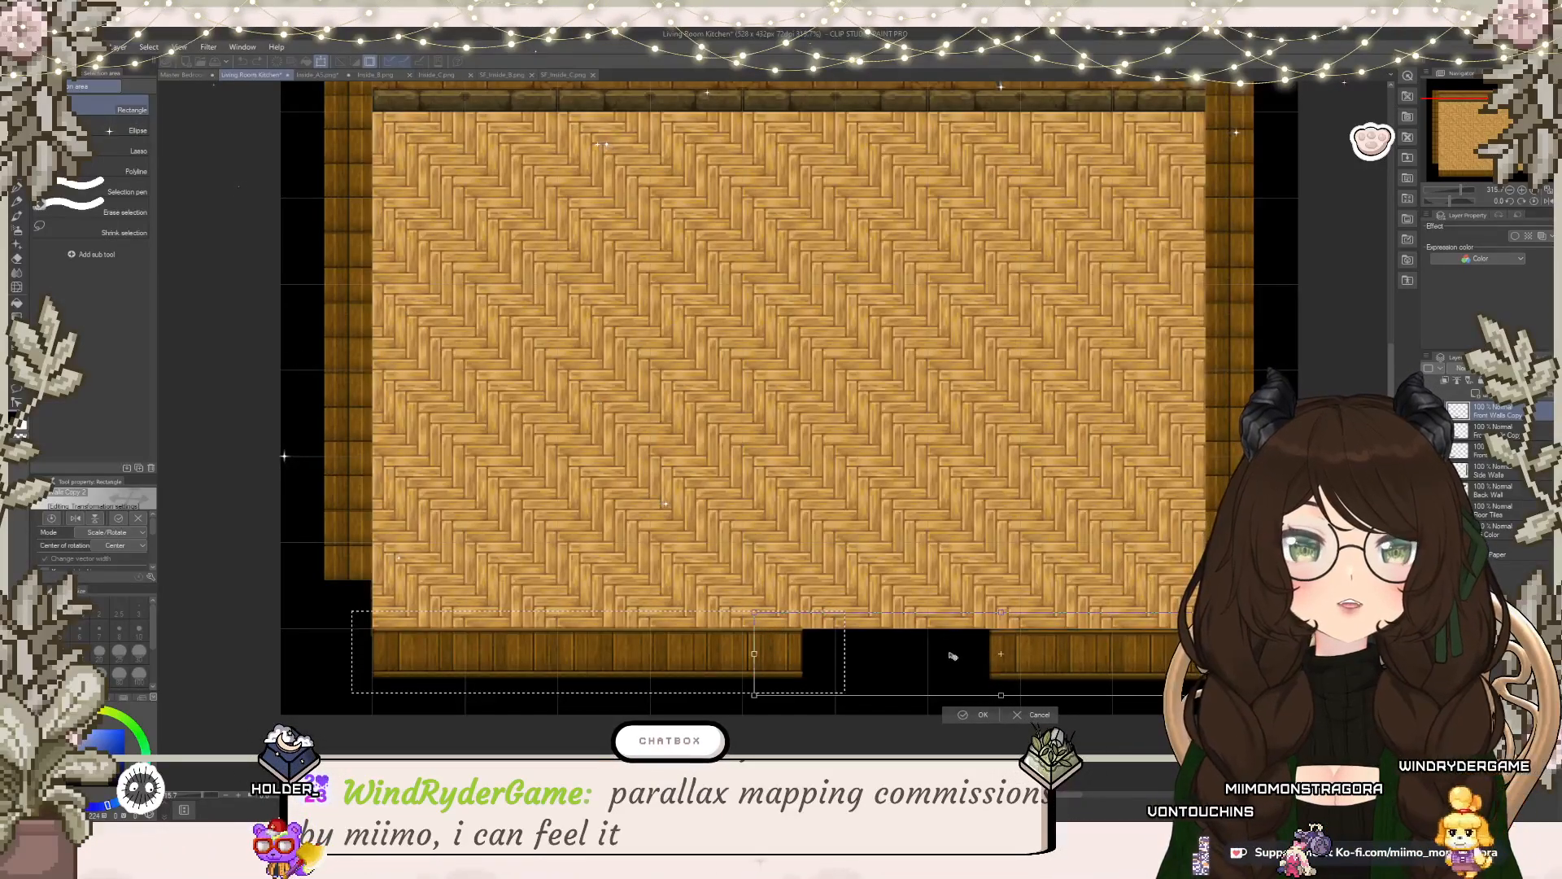
{"action": "left_click_drag", "start_coordinate": [952, 655], "coordinate": [953, 654]}
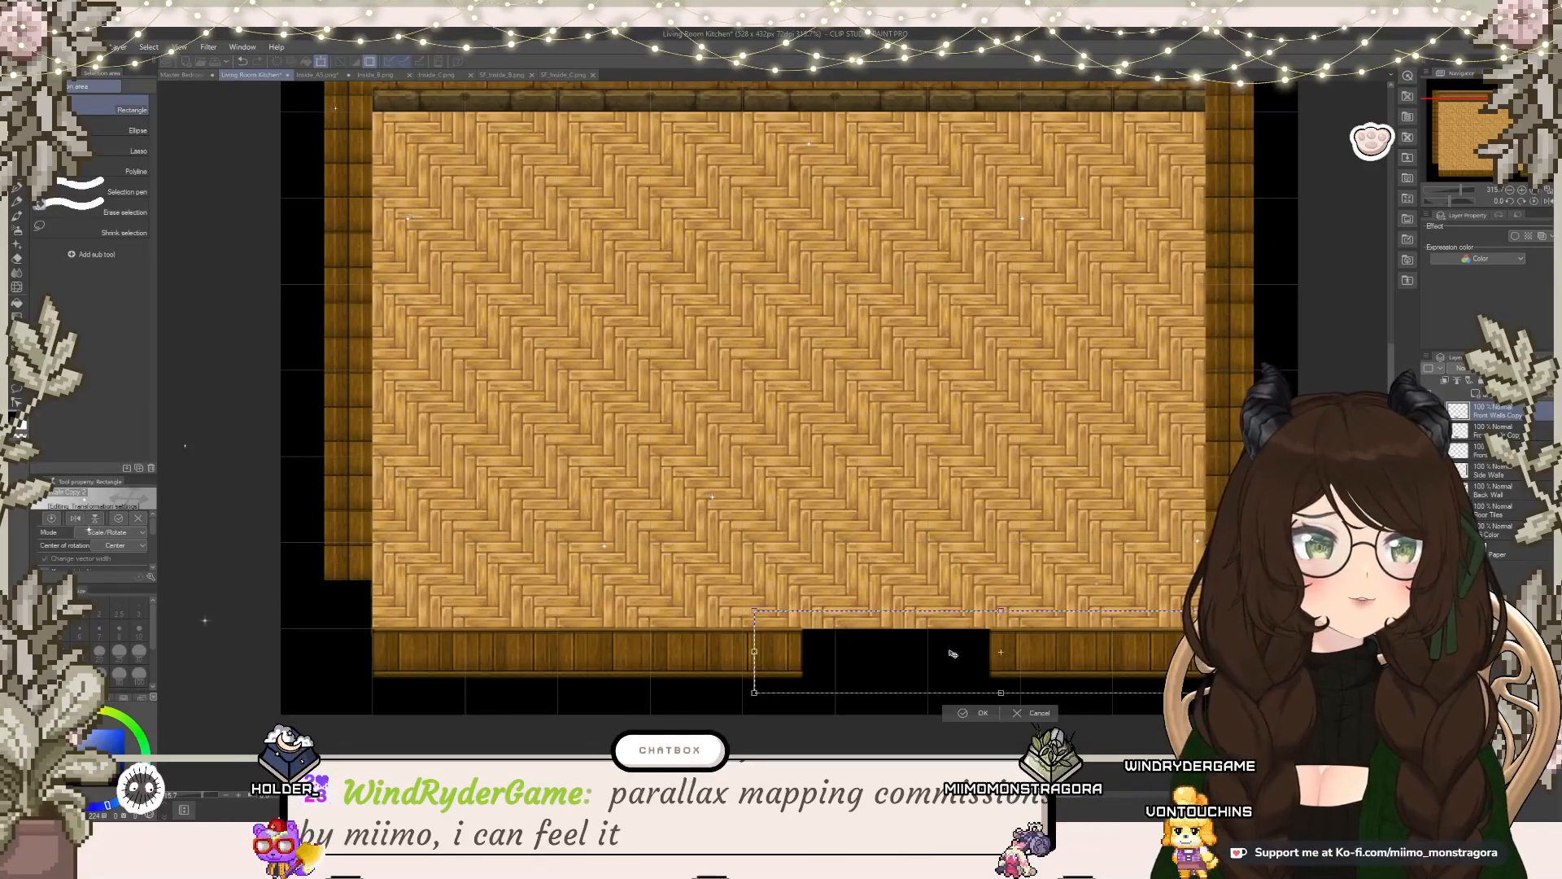
{"action": "left_click", "coordinate": [1034, 713]}
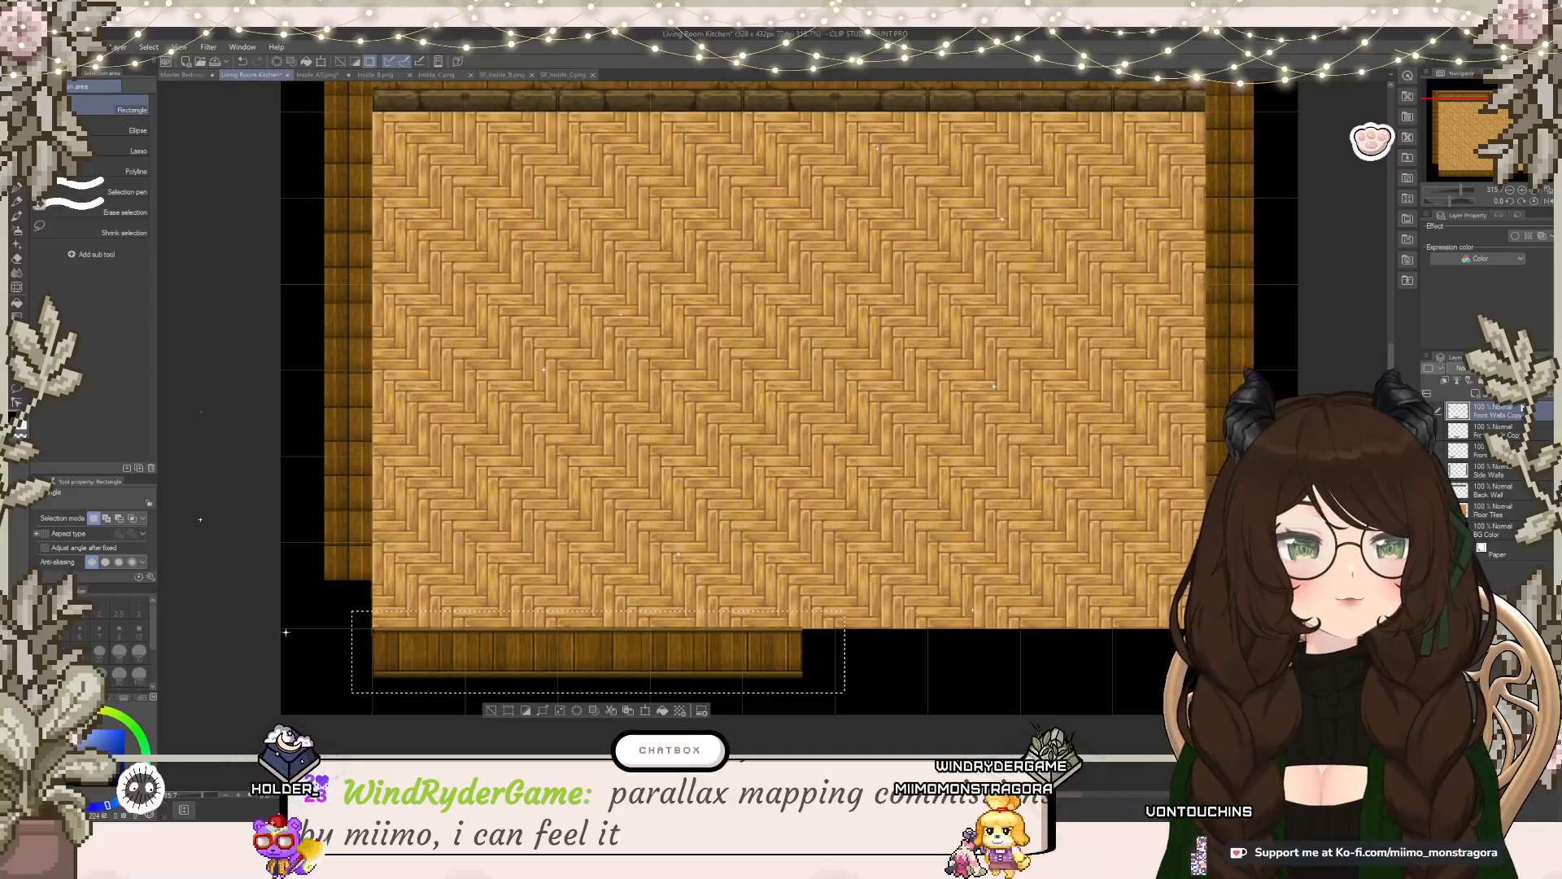
{"action": "key", "text": "ctrl+z"}
{"action": "key", "text": "ctrl+z"}
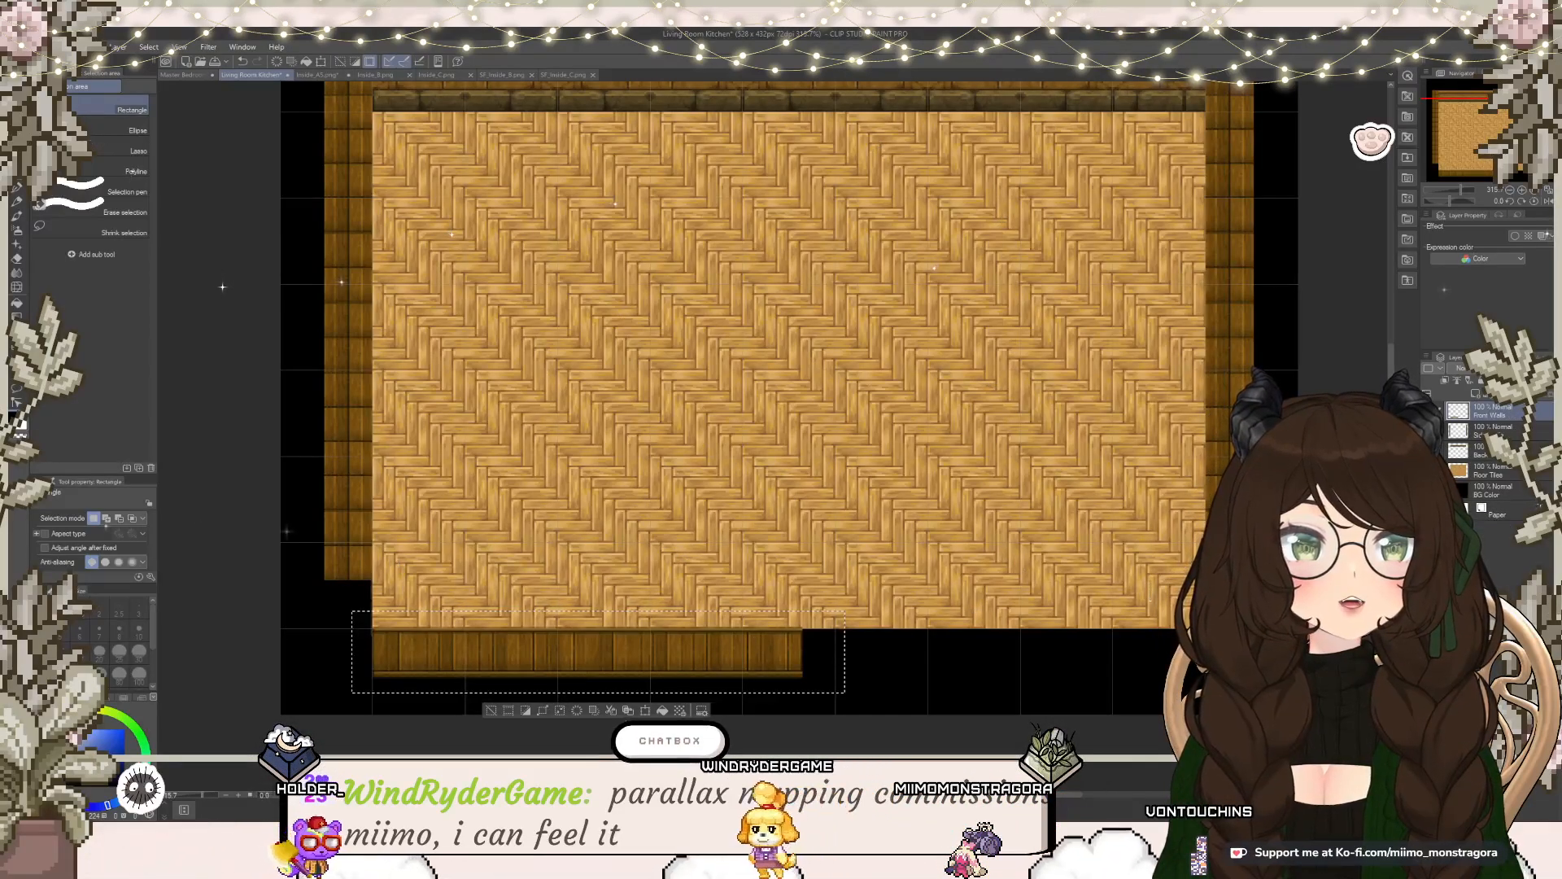
{"action": "left_click", "coordinate": [629, 710]}
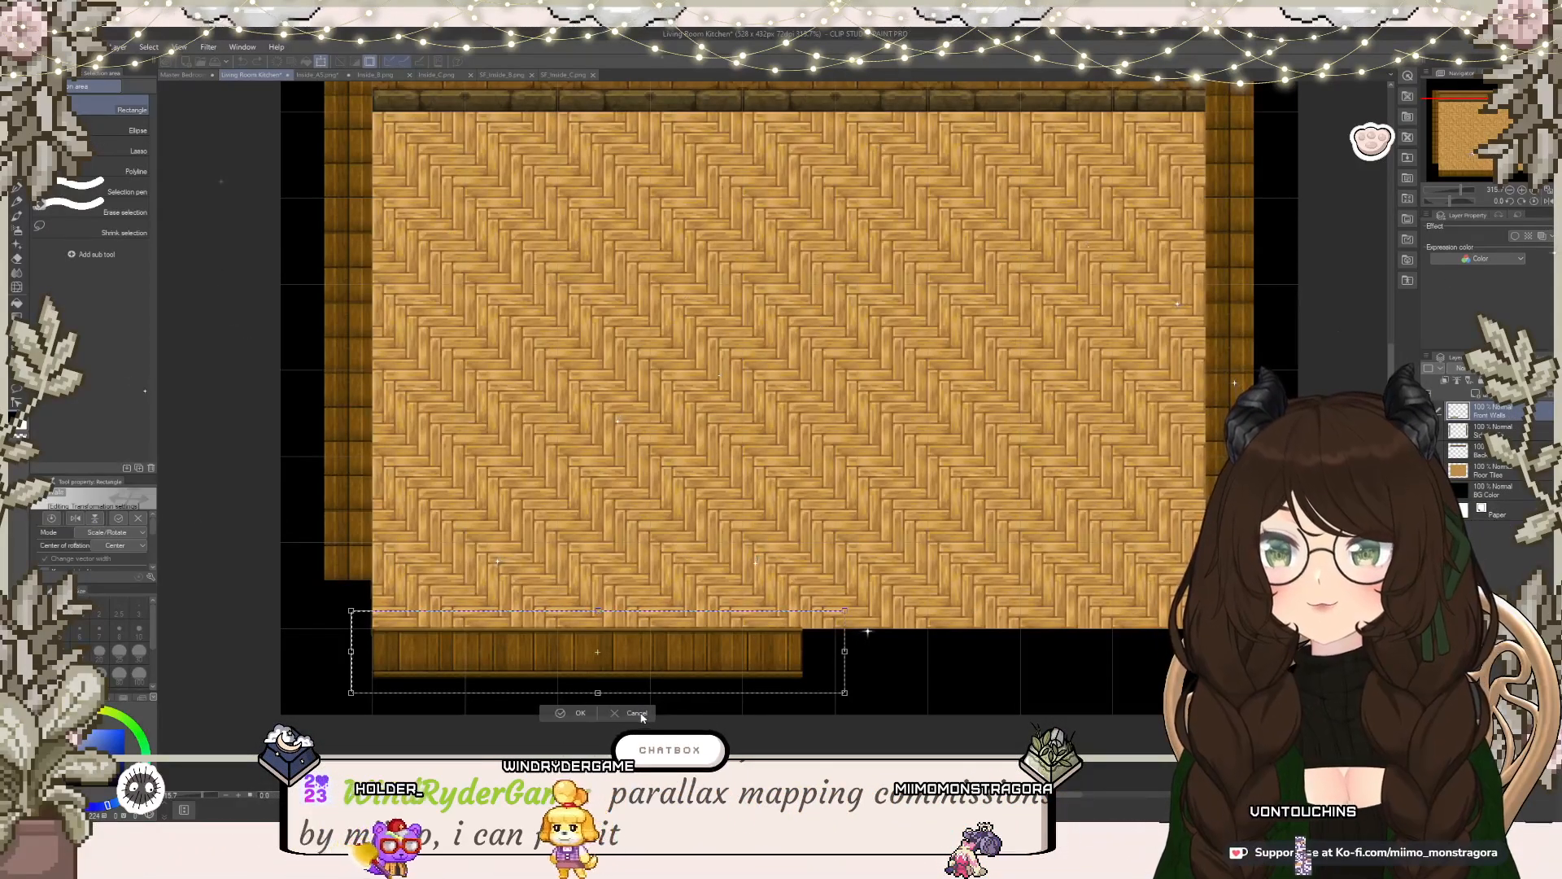
{"action": "left_click", "coordinate": [637, 713]}
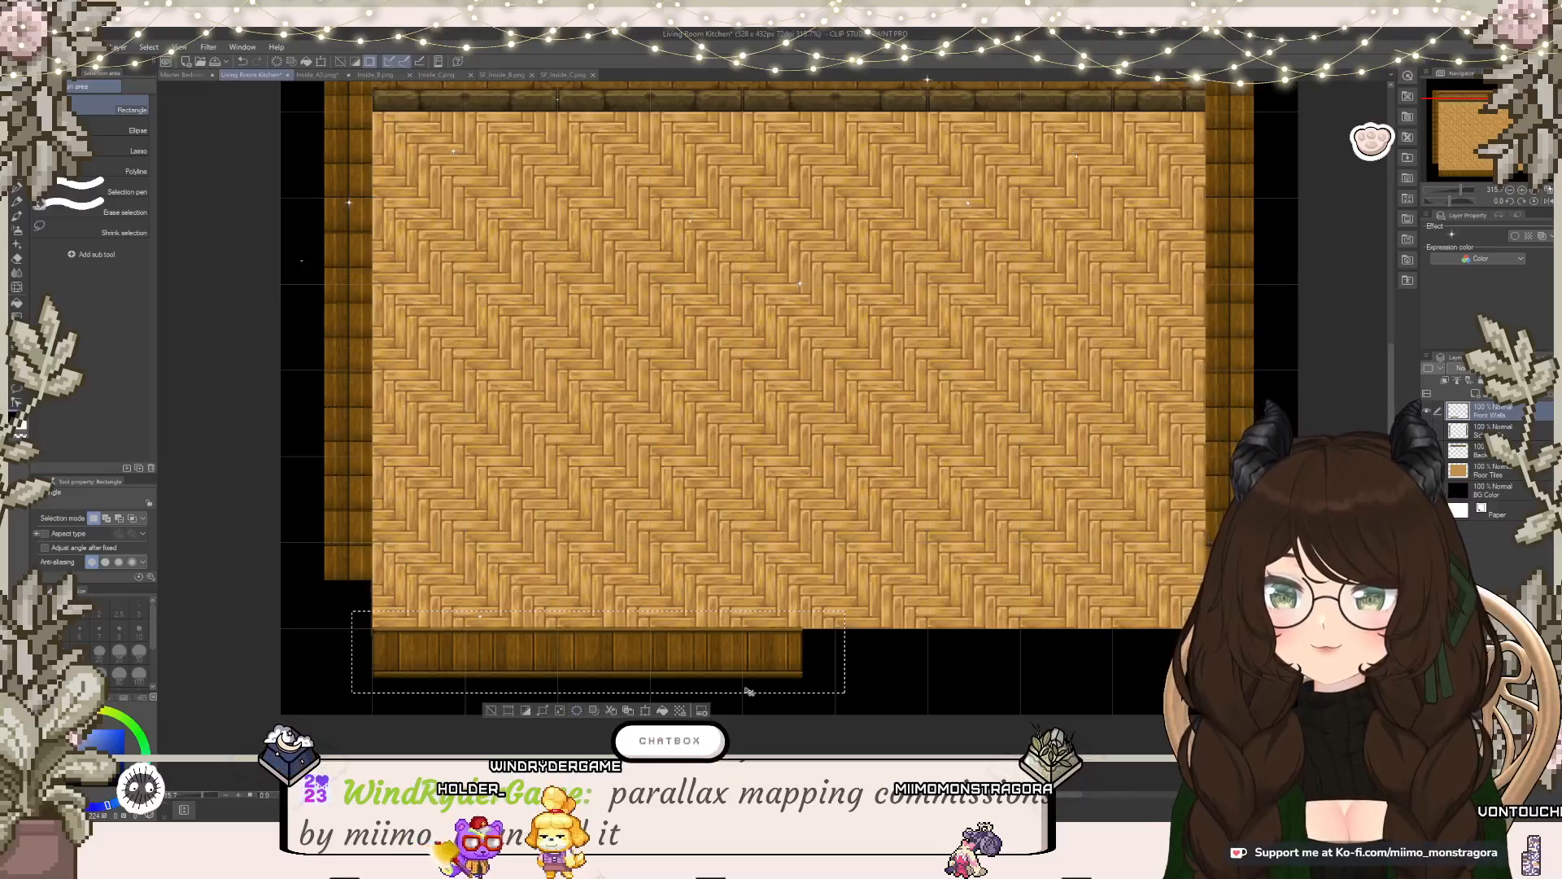
Step: Duplicate the extended front wall section, place the copy flush against its right end below the floor, and clear the selection
{"action": "left_click", "coordinate": [629, 710]}
{"action": "left_click", "coordinate": [645, 710]}
{"action": "left_click_drag", "start_coordinate": [587, 676], "coordinate": [1015, 676]}
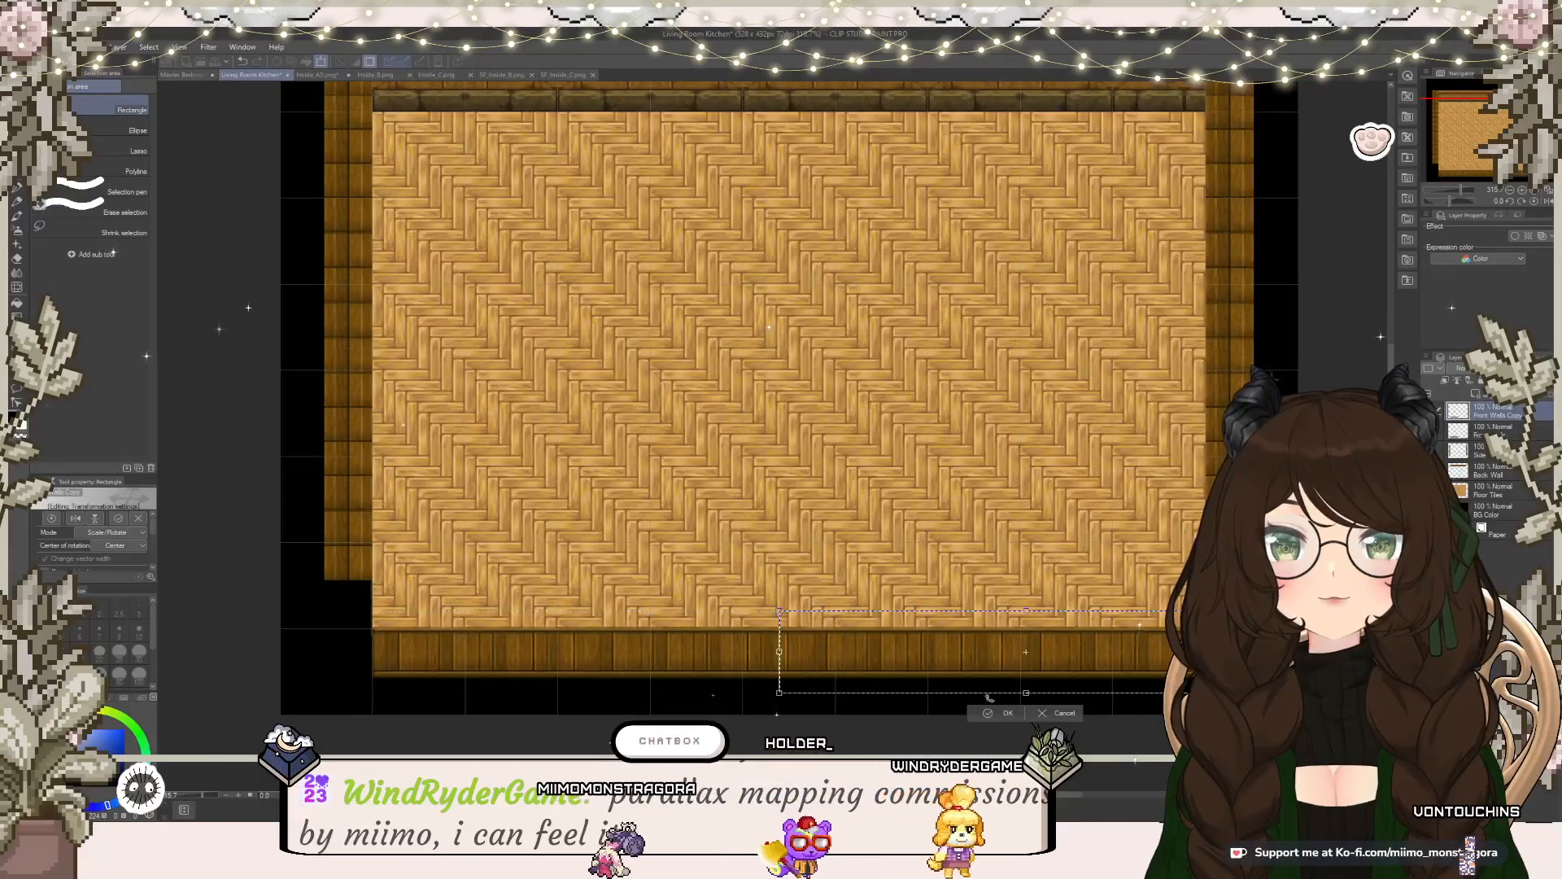
{"action": "left_click", "coordinate": [990, 713]}
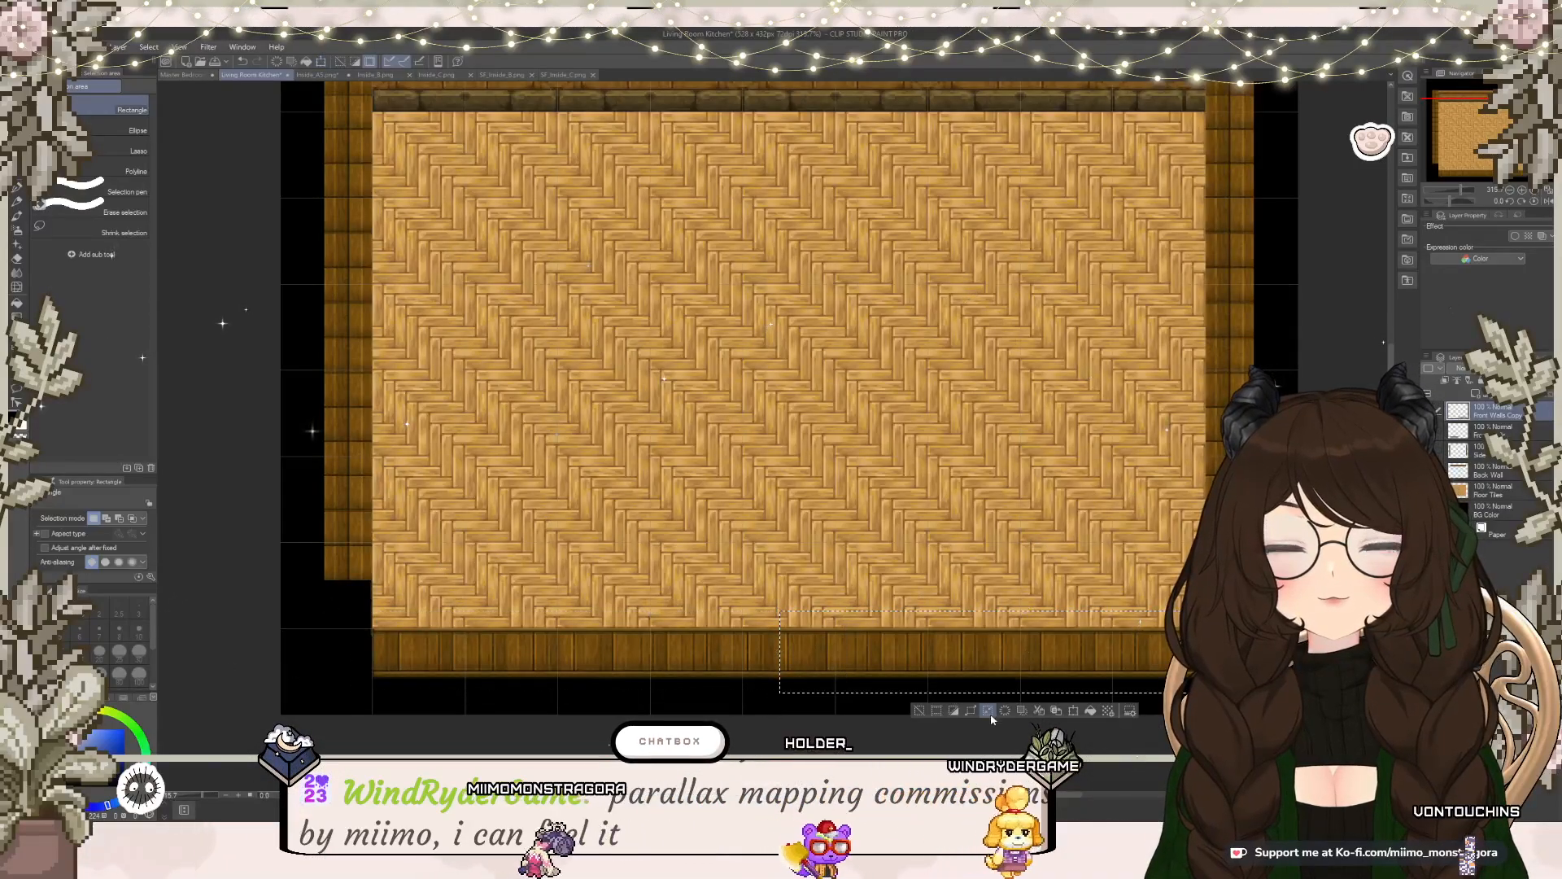
{"action": "left_click", "coordinate": [921, 711]}
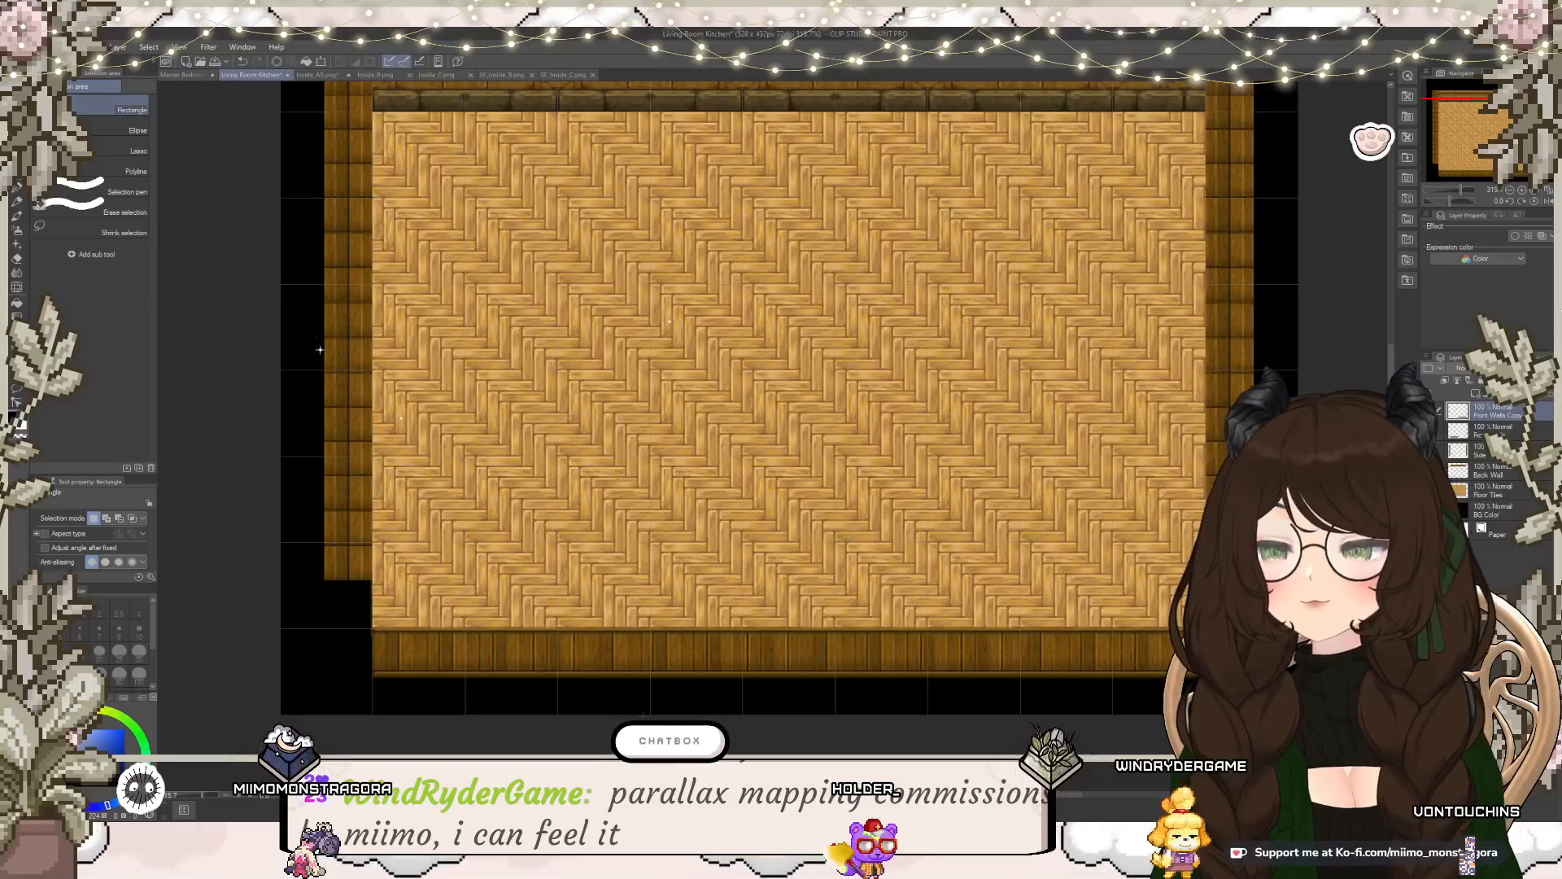
Step: Compare the whole room's new front wall with the one in the Master Bedroom map
{"action": "left_click", "coordinate": [190, 74]}
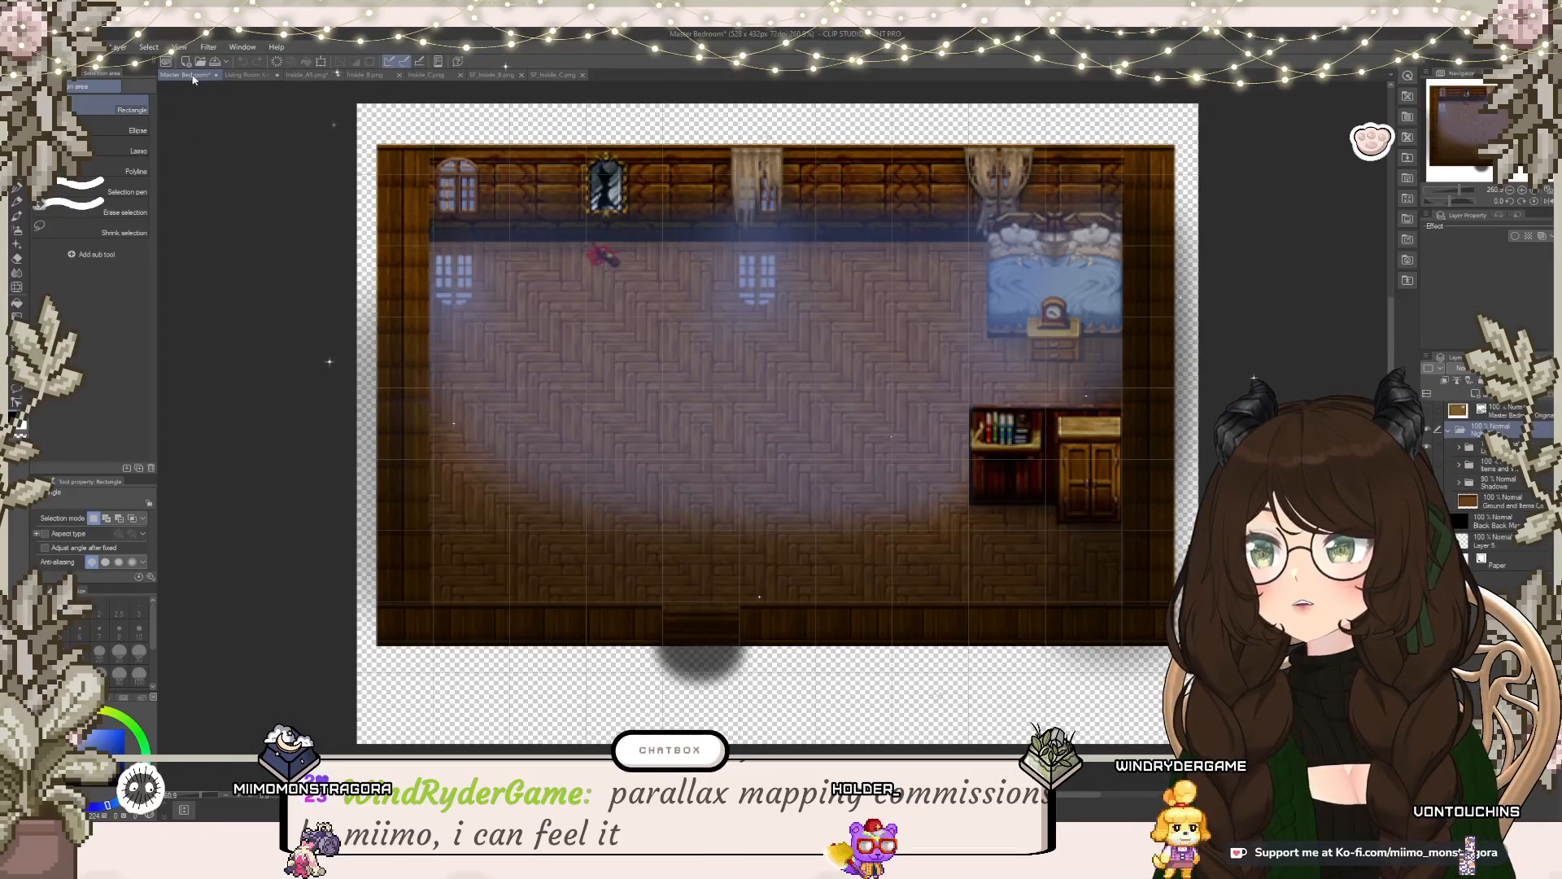
{"action": "left_click", "coordinate": [250, 75]}
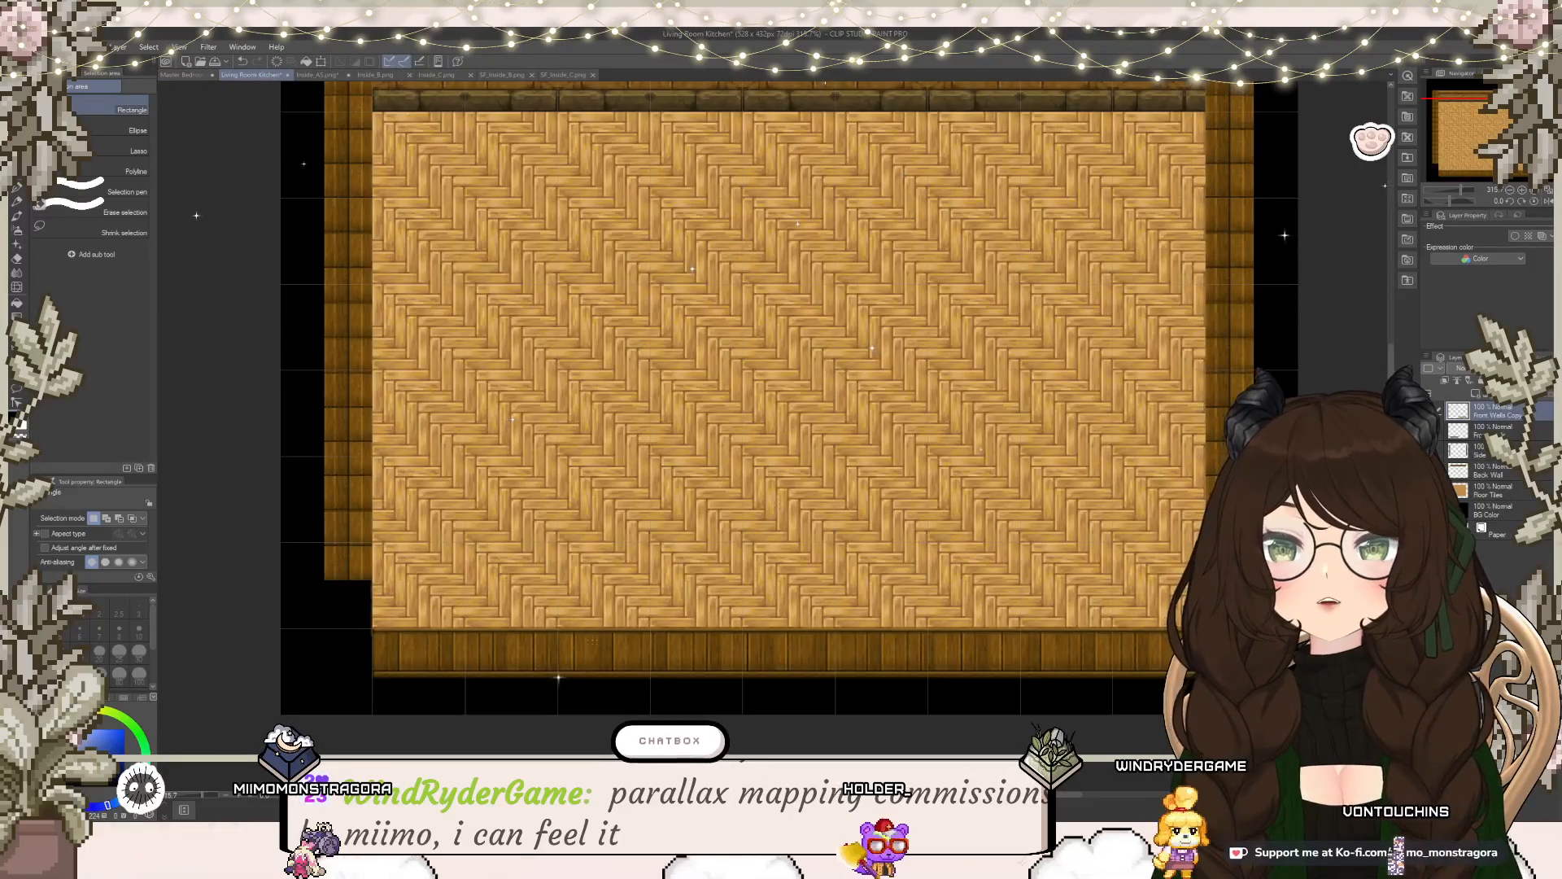
{"action": "scroll", "coordinate": [297, 547], "scroll_direction": "down", "scroll_amount": 1}
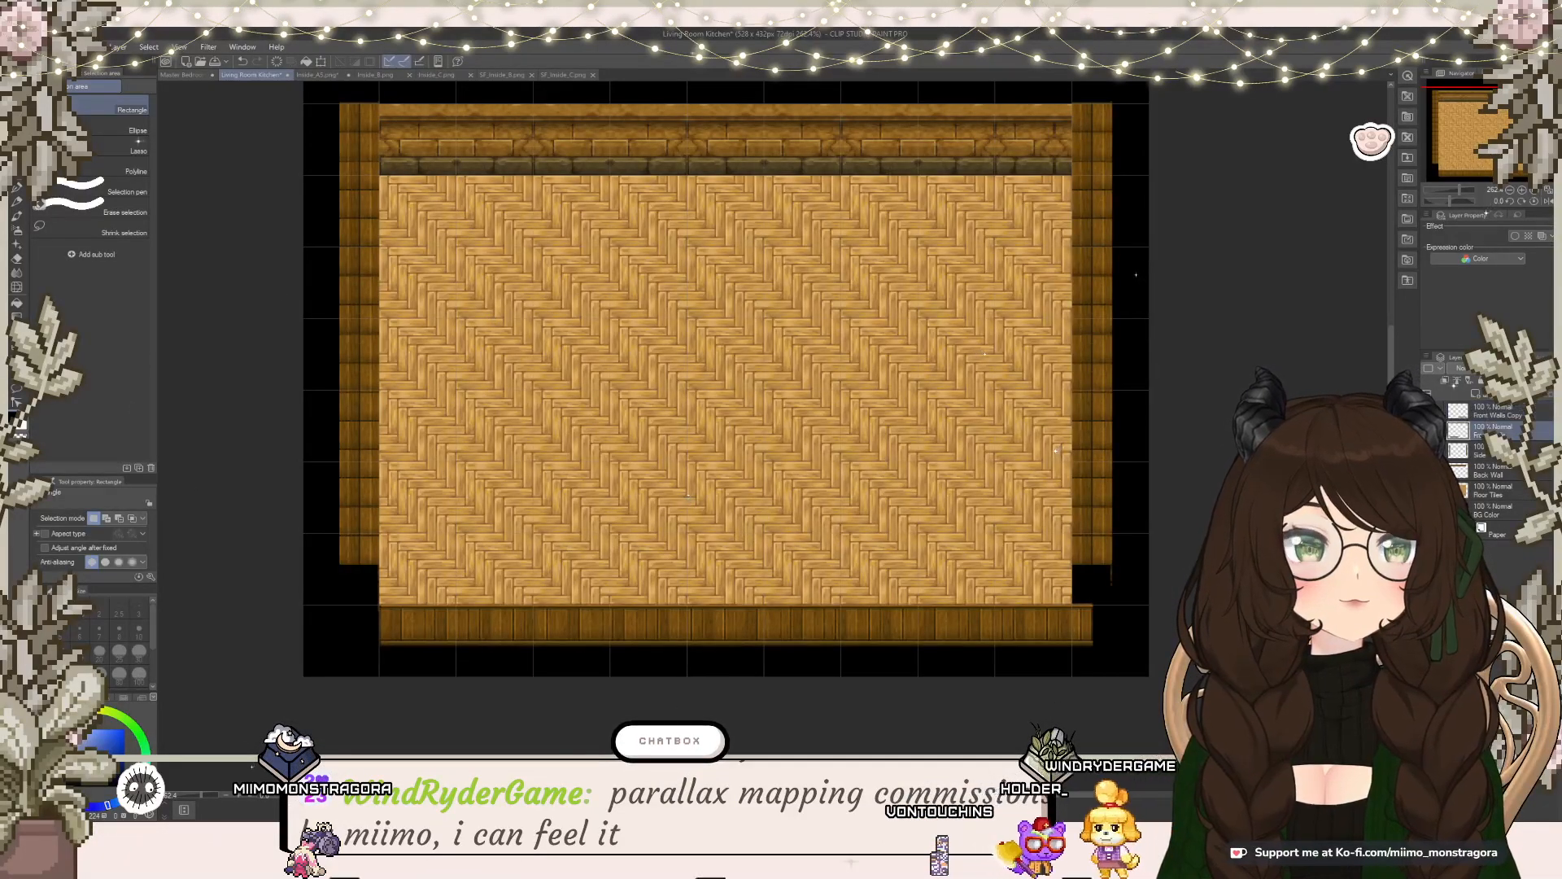
Step: Merge the copied front wall pieces into the Front Walls layer and make the side walls layer active
{"action": "left_click", "coordinate": [1497, 411]}
{"action": "key", "text": "ctrl+e"}
{"action": "left_click", "coordinate": [1497, 431]}
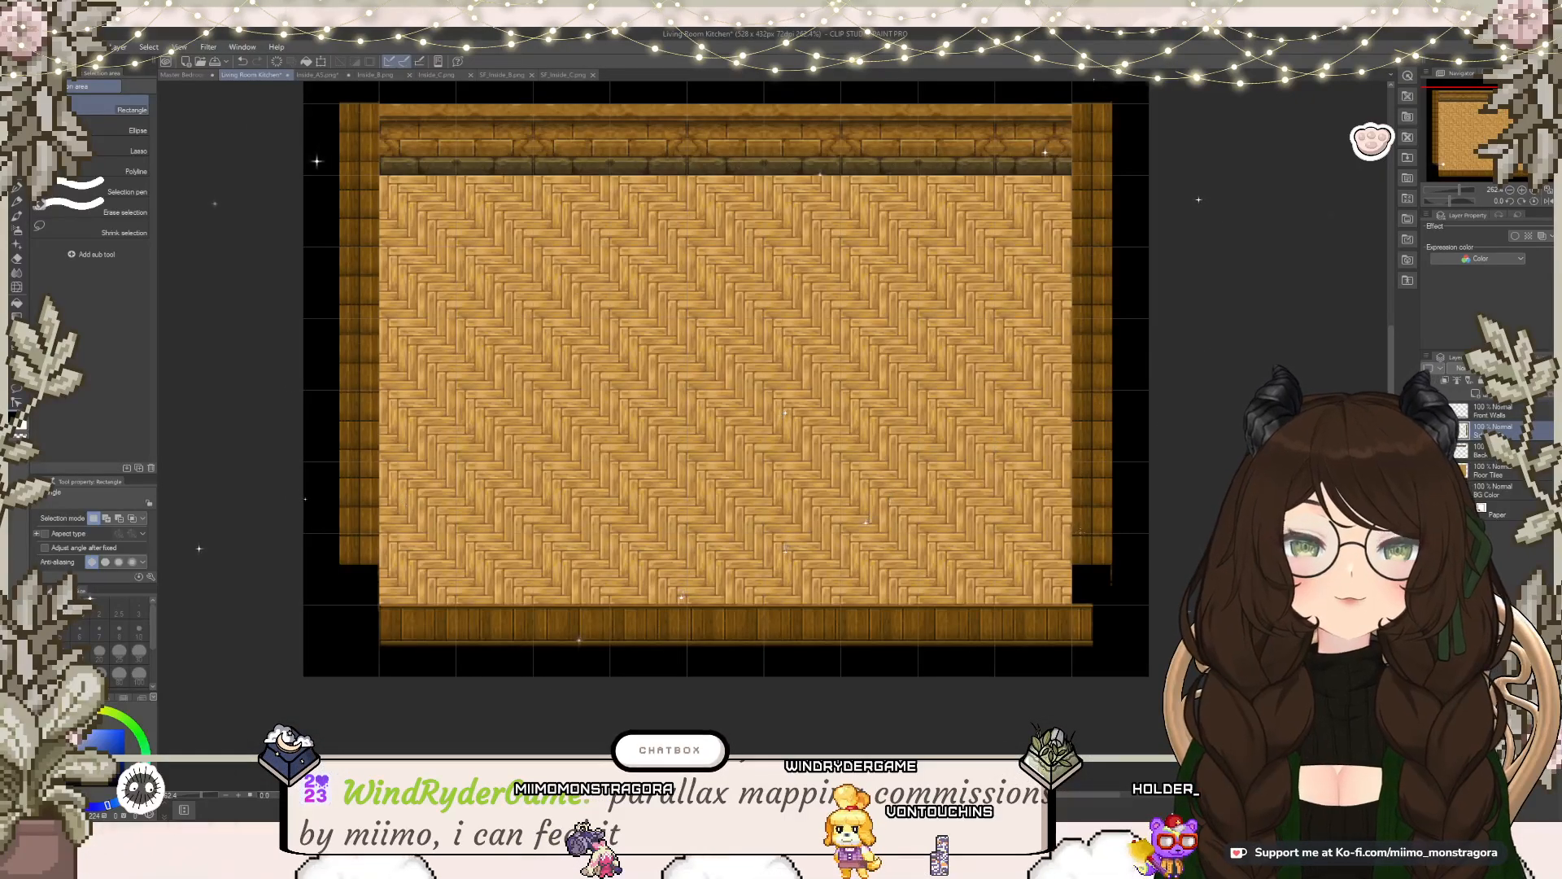
Step: Duplicate the lower section of the right side wall and place the copy flush beneath it, extending past the front wall's lower edge
{"action": "scroll", "coordinate": [957, 476], "scroll_direction": "up", "scroll_amount": 4}
{"action": "scroll", "coordinate": [957, 476], "scroll_direction": "up", "scroll_amount": 3}
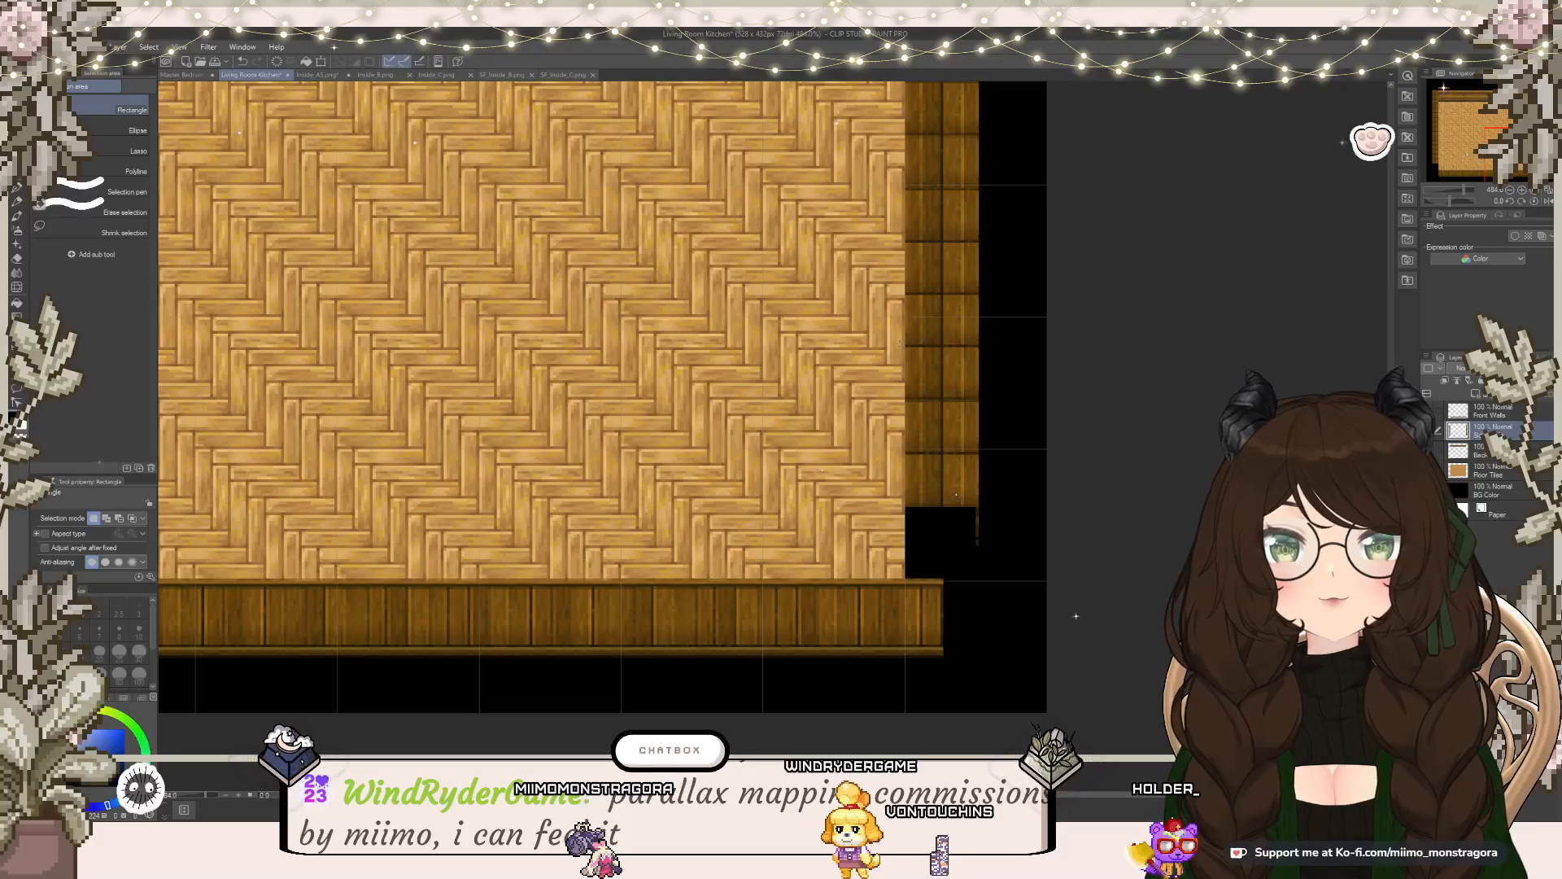
{"action": "left_click_drag", "start_coordinate": [998, 468], "coordinate": [992, 509]}
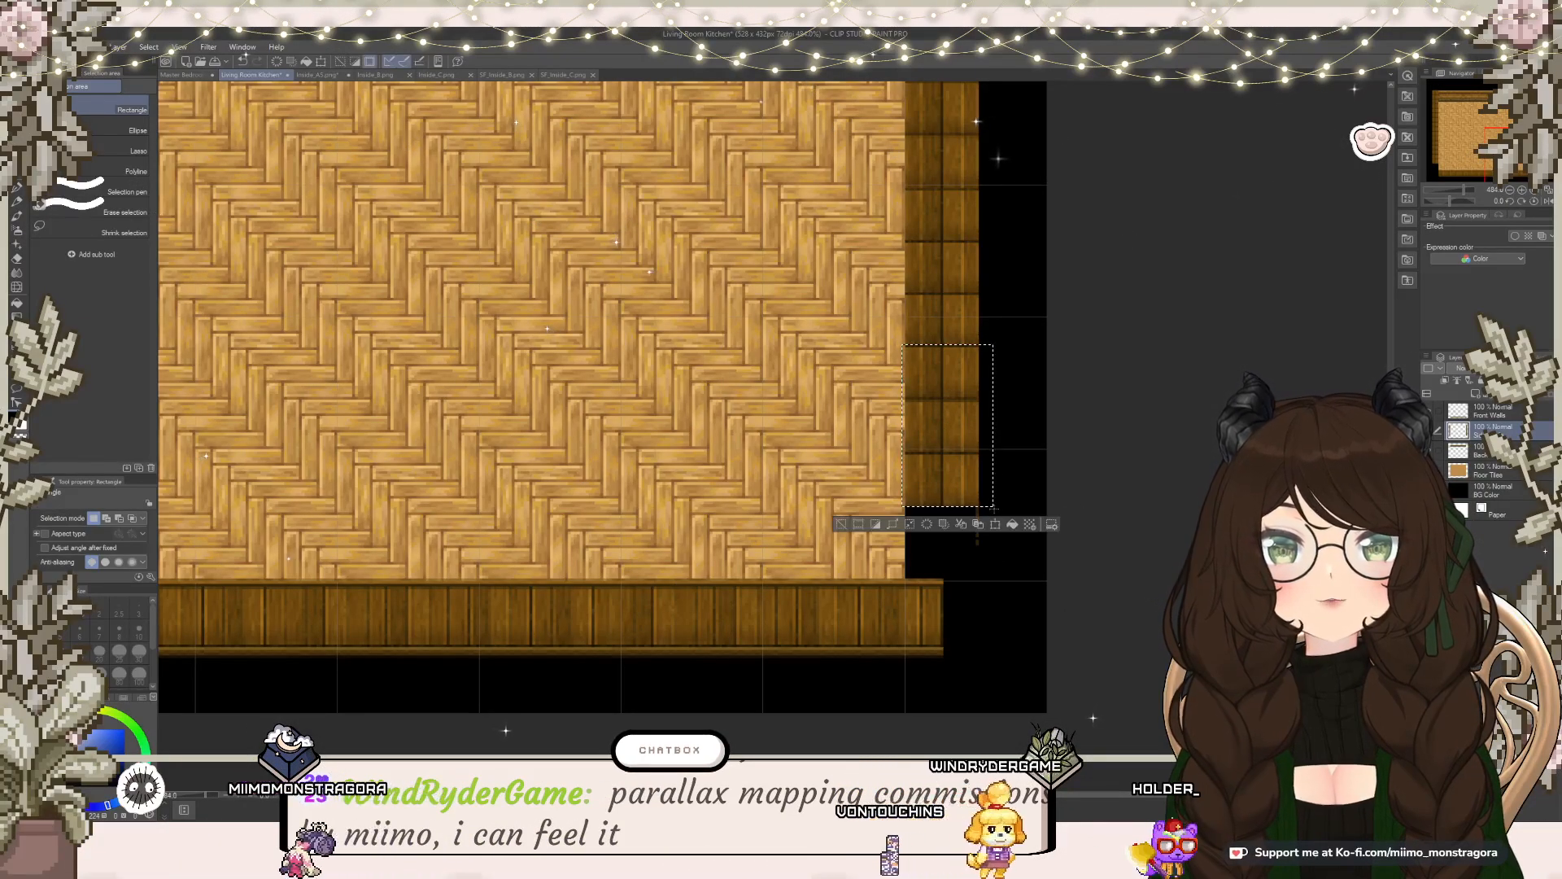
{"action": "left_click", "coordinate": [997, 527]}
{"action": "left_click_drag", "start_coordinate": [958, 417], "coordinate": [963, 523]}
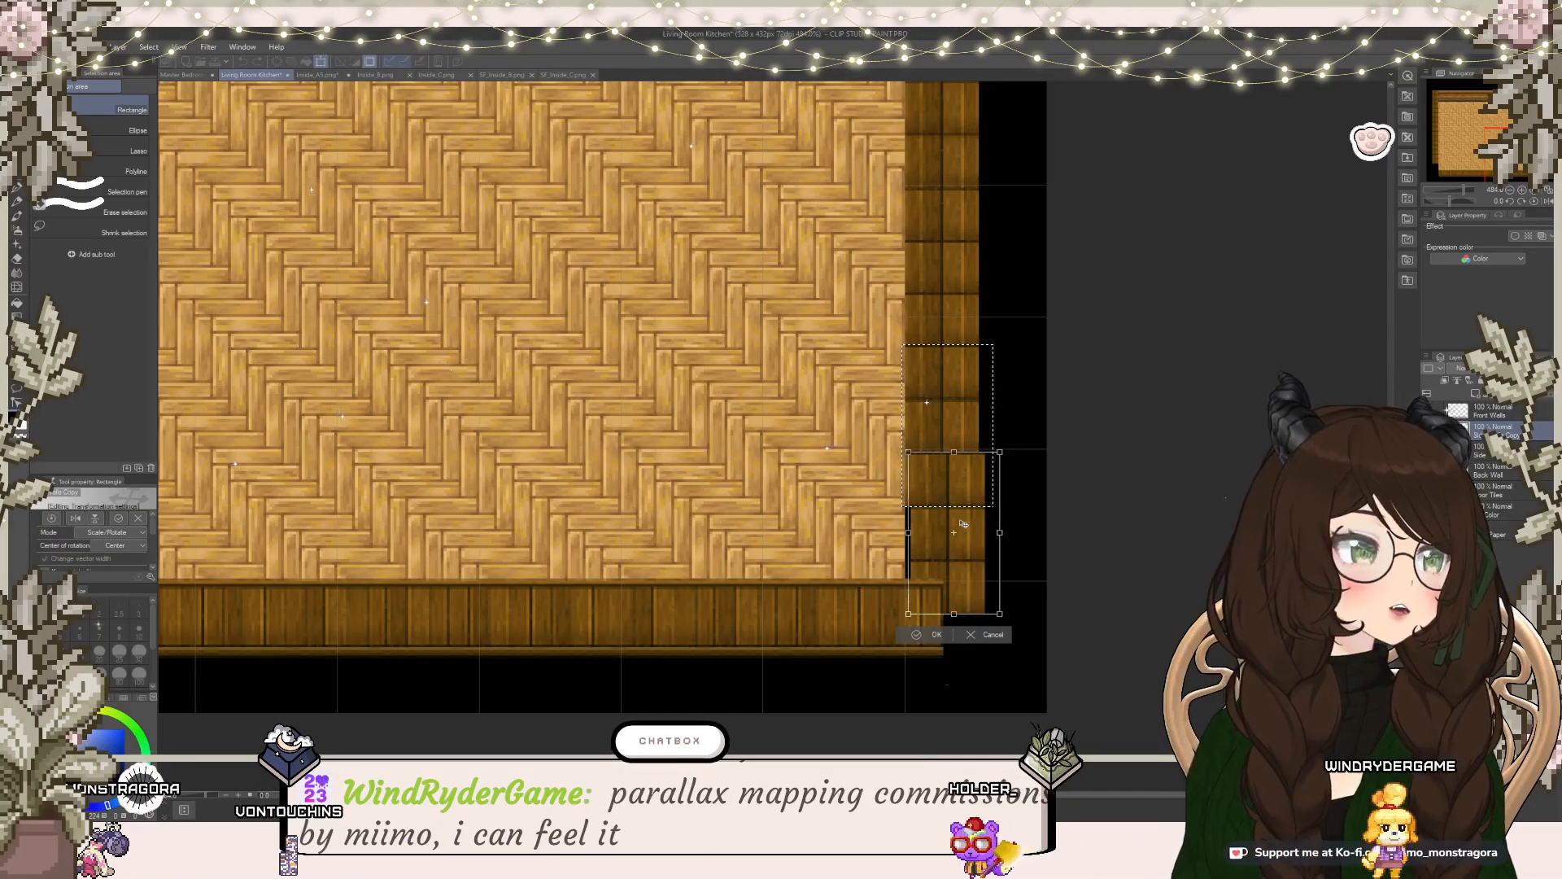
{"action": "left_click_drag", "start_coordinate": [963, 524], "coordinate": [957, 576]}
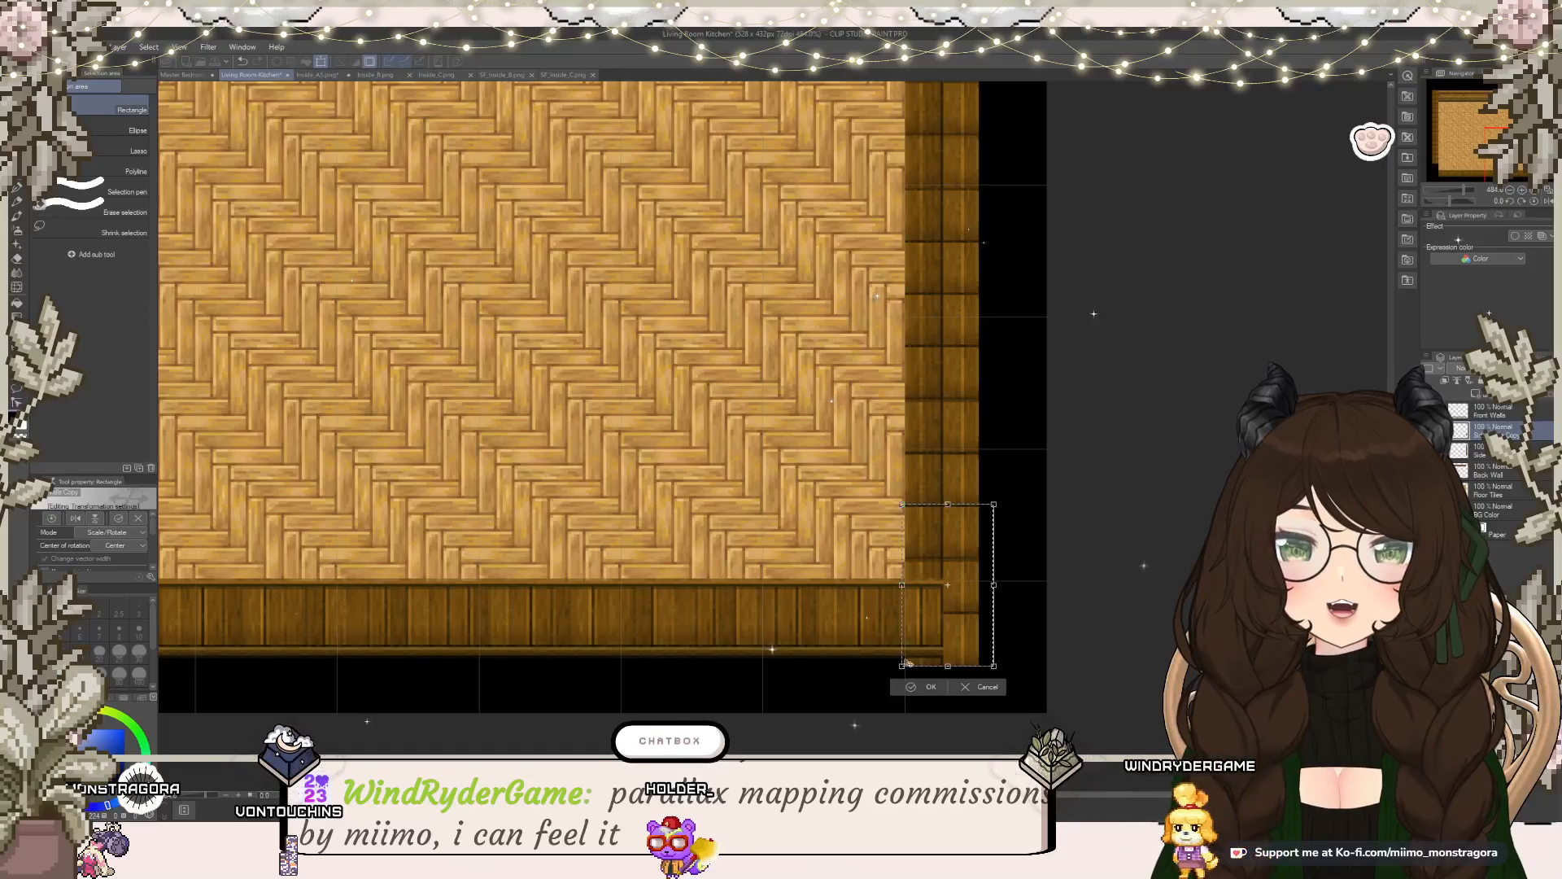
{"action": "left_click", "coordinate": [915, 689]}
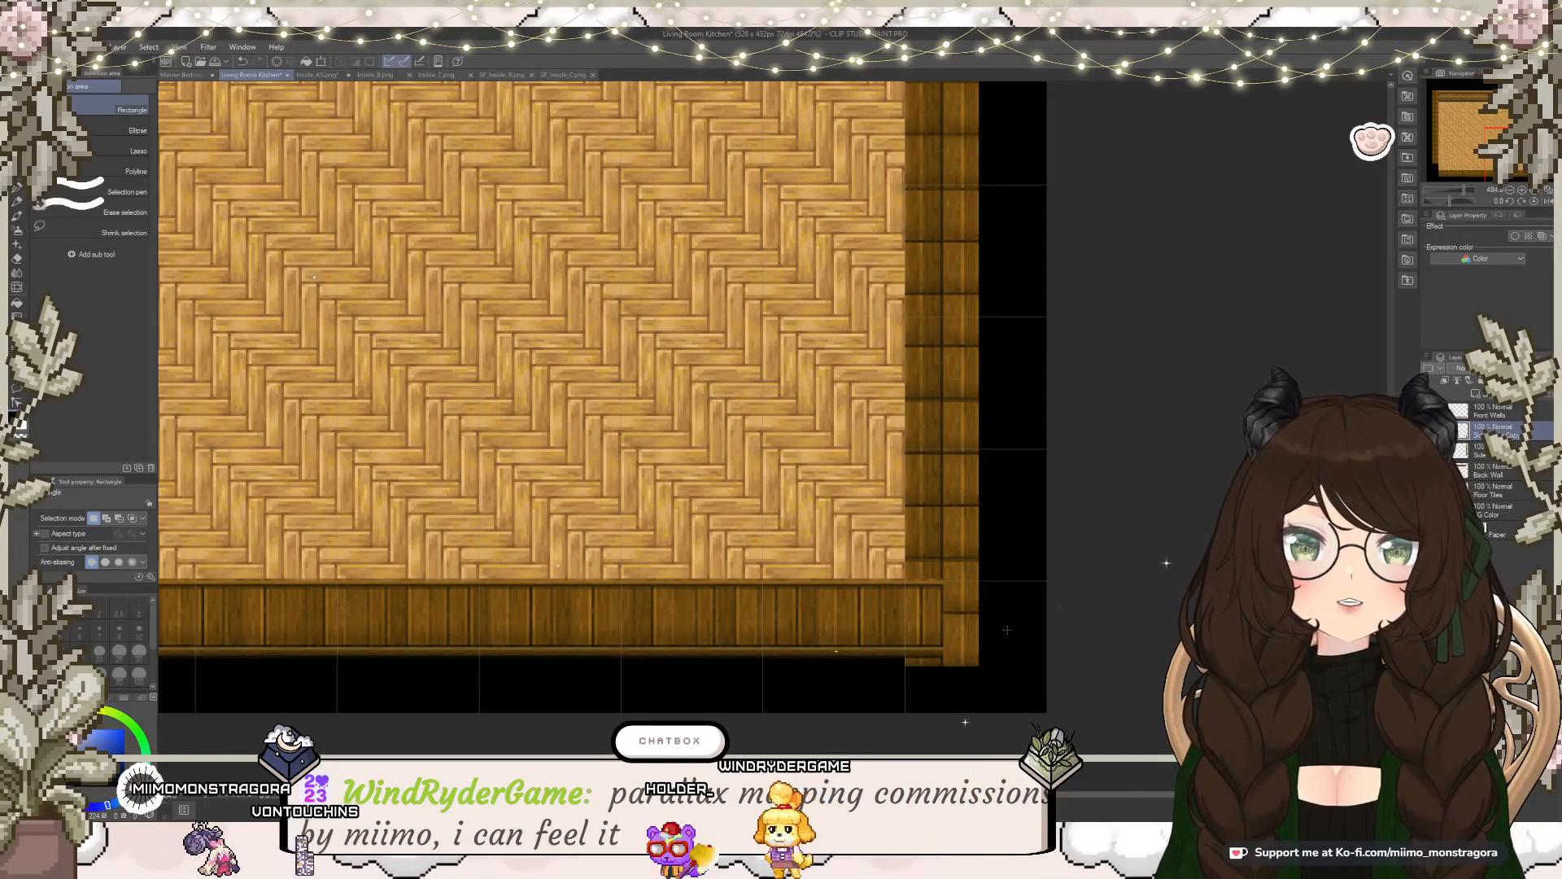
{"action": "scroll", "coordinate": [1003, 629], "scroll_direction": "down", "scroll_amount": 5}
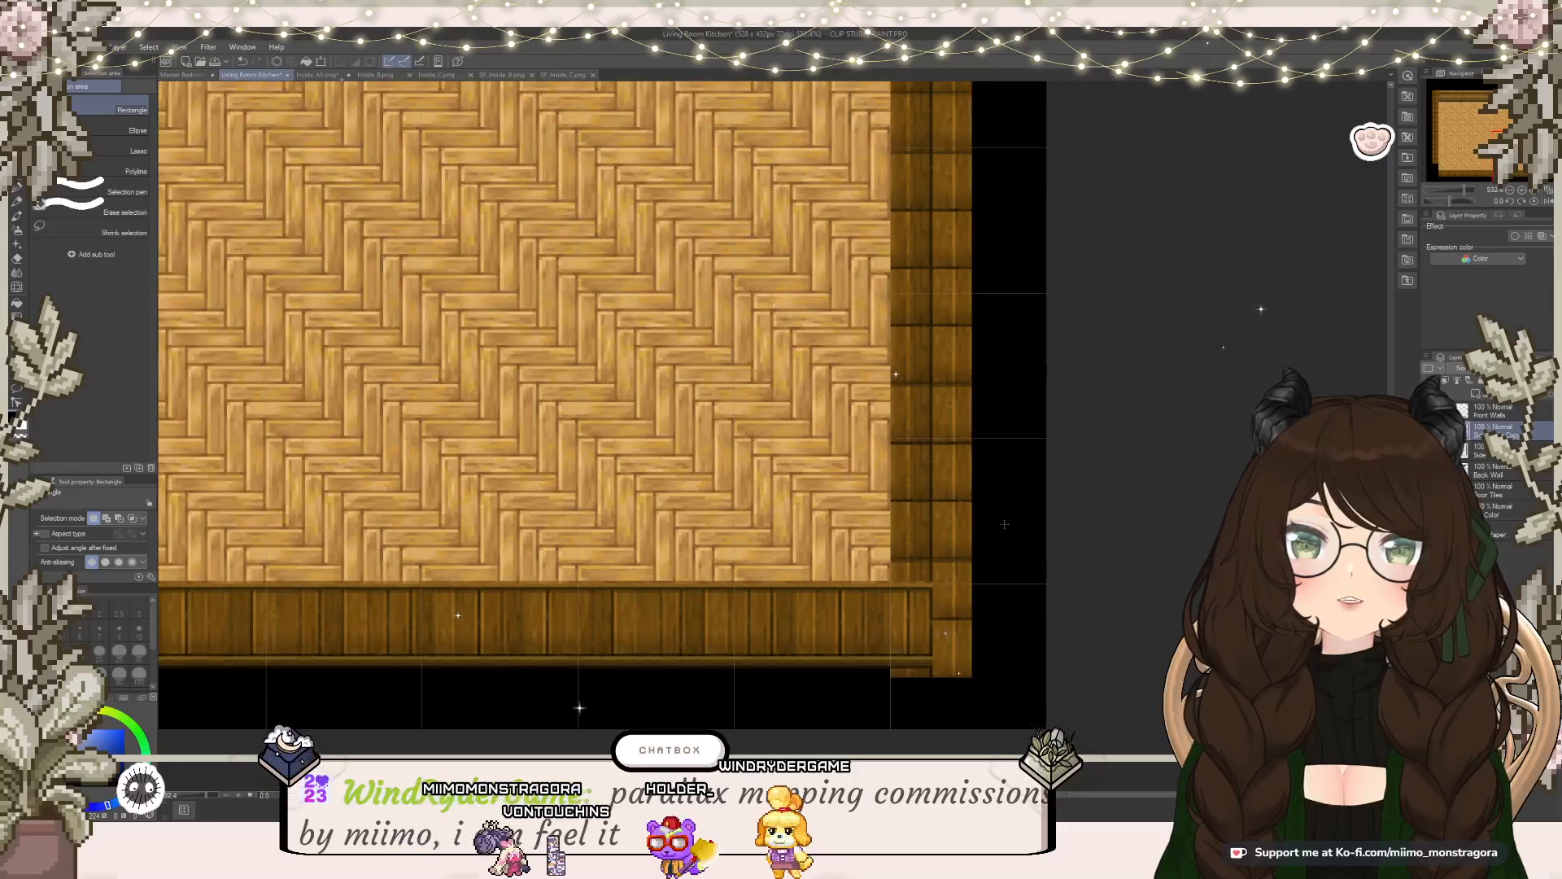
{"action": "scroll", "coordinate": [1003, 522], "scroll_direction": "up", "scroll_amount": 1}
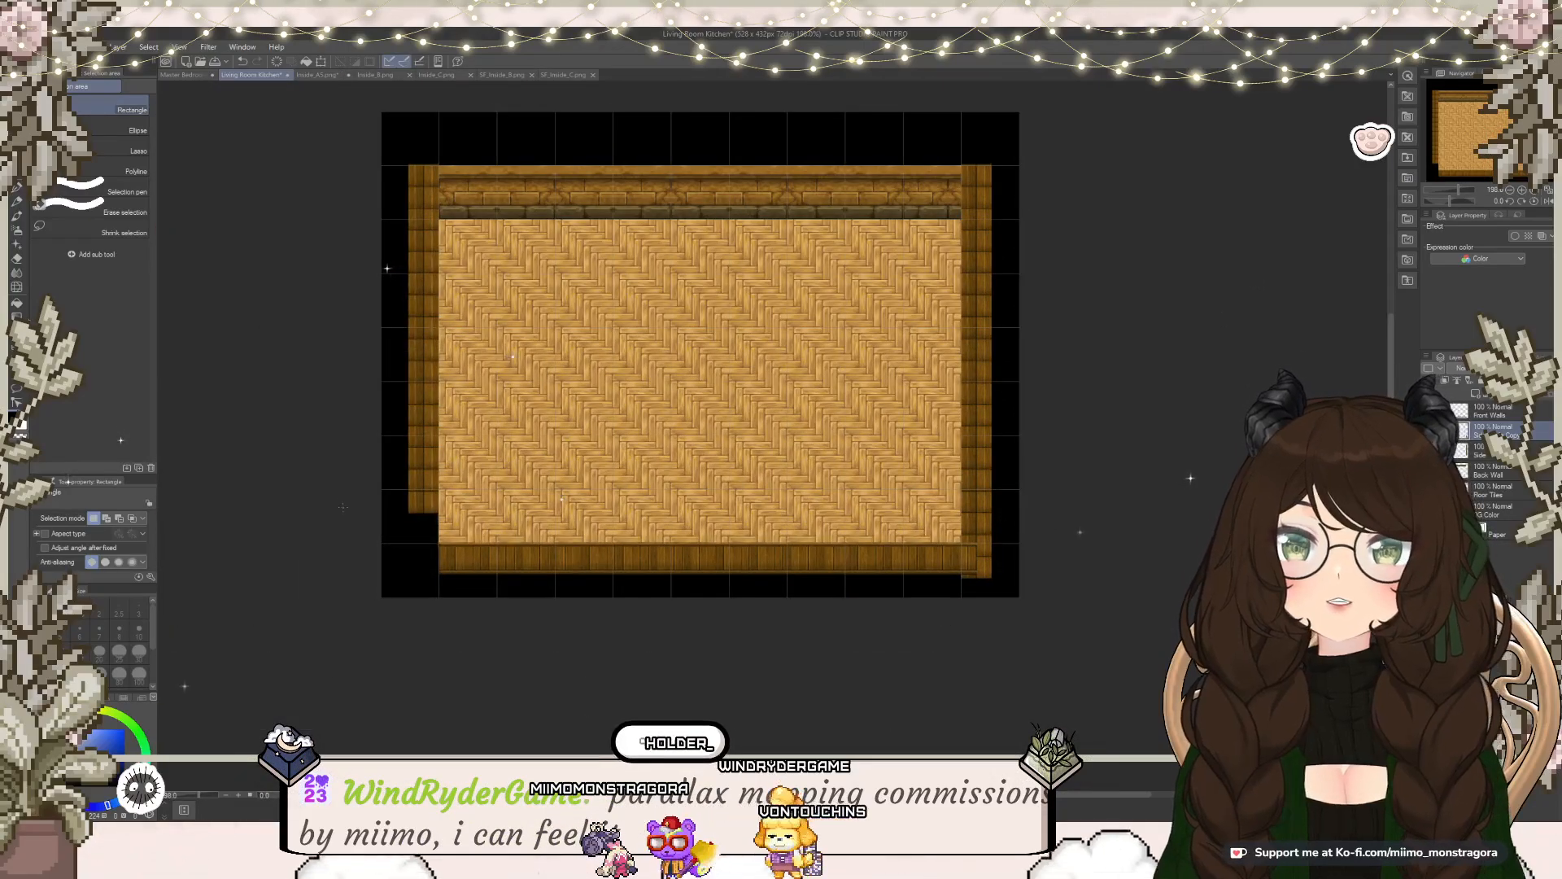
Step: Delete the short left side wall and clear the selection
{"action": "left_click_drag", "start_coordinate": [388, 178], "coordinate": [470, 535]}
{"action": "left_click_drag", "start_coordinate": [376, 152], "coordinate": [378, 153]}
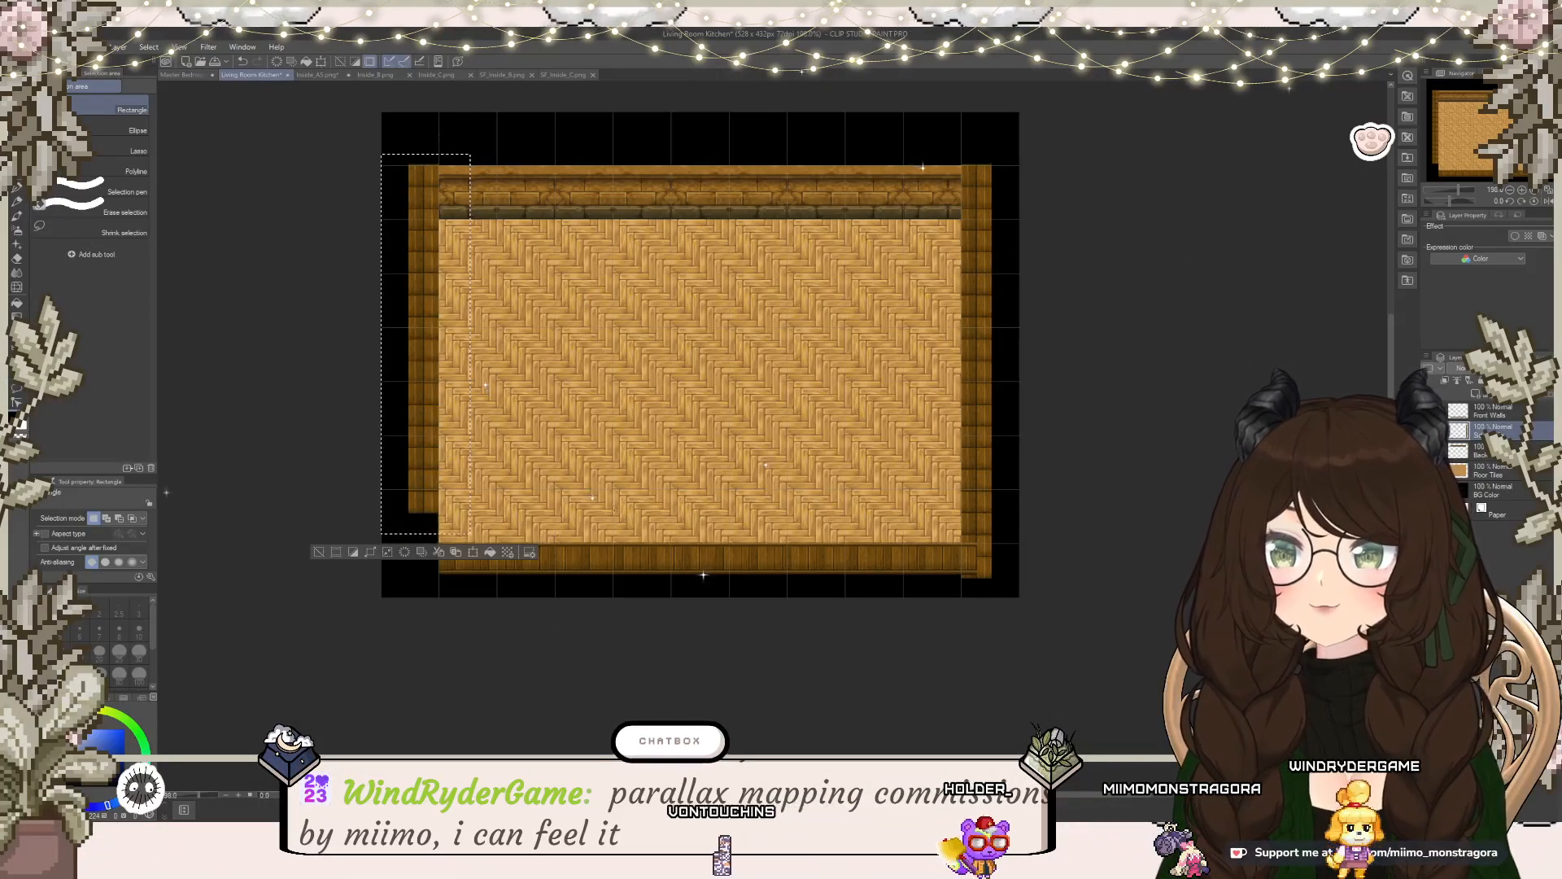
{"action": "key", "text": "Delete"}
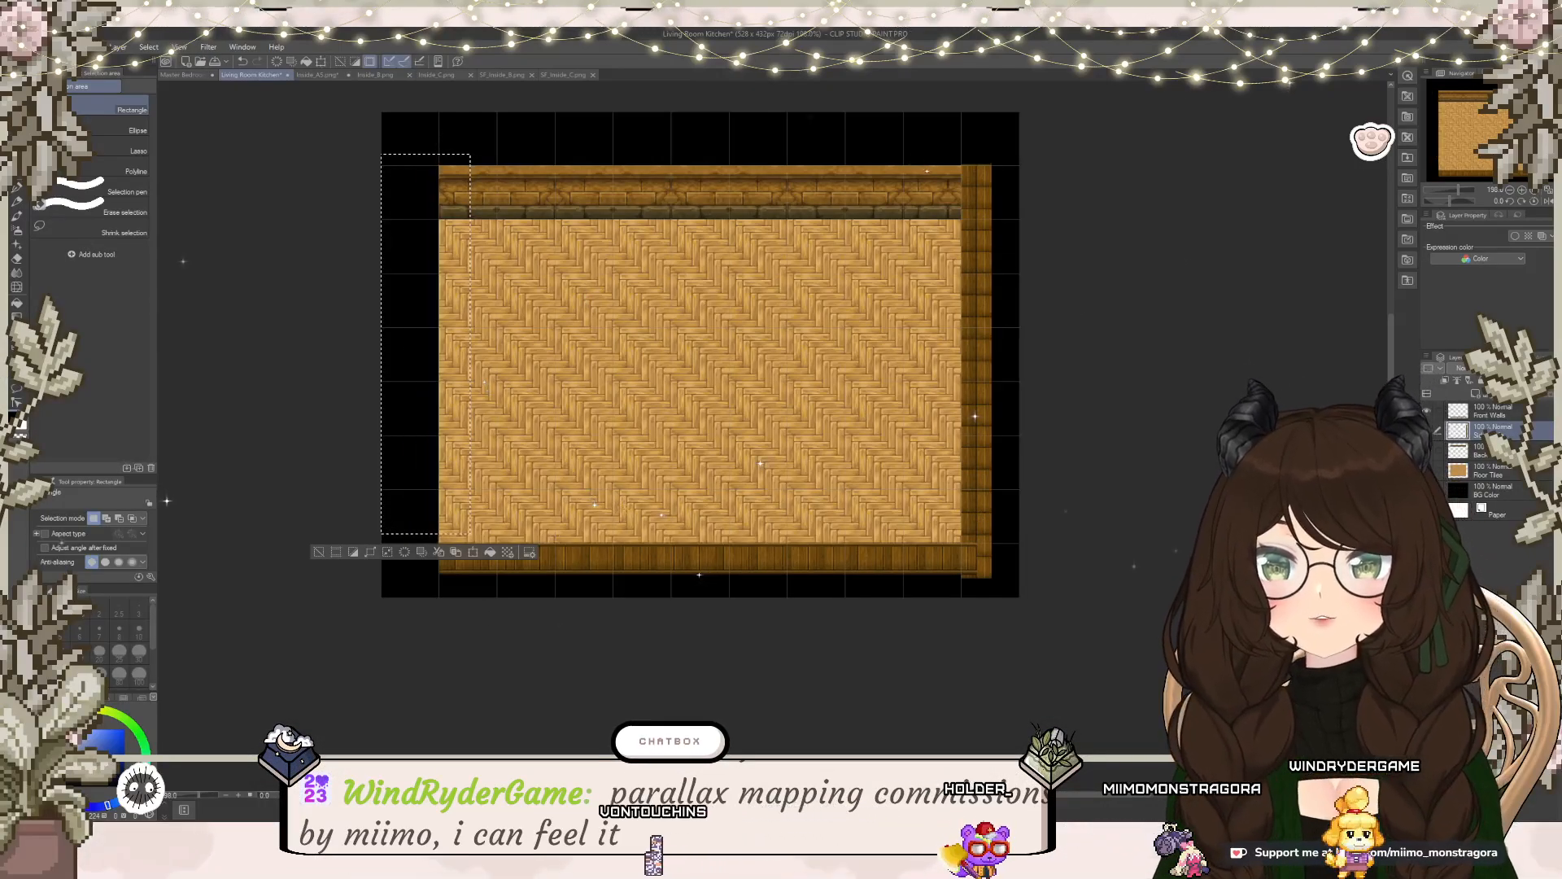
{"action": "left_click", "coordinate": [319, 553]}
Step: Duplicate the extended right side wall and place the copy flush against the floor's left edge
{"action": "left_click_drag", "start_coordinate": [943, 160], "coordinate": [1004, 585]}
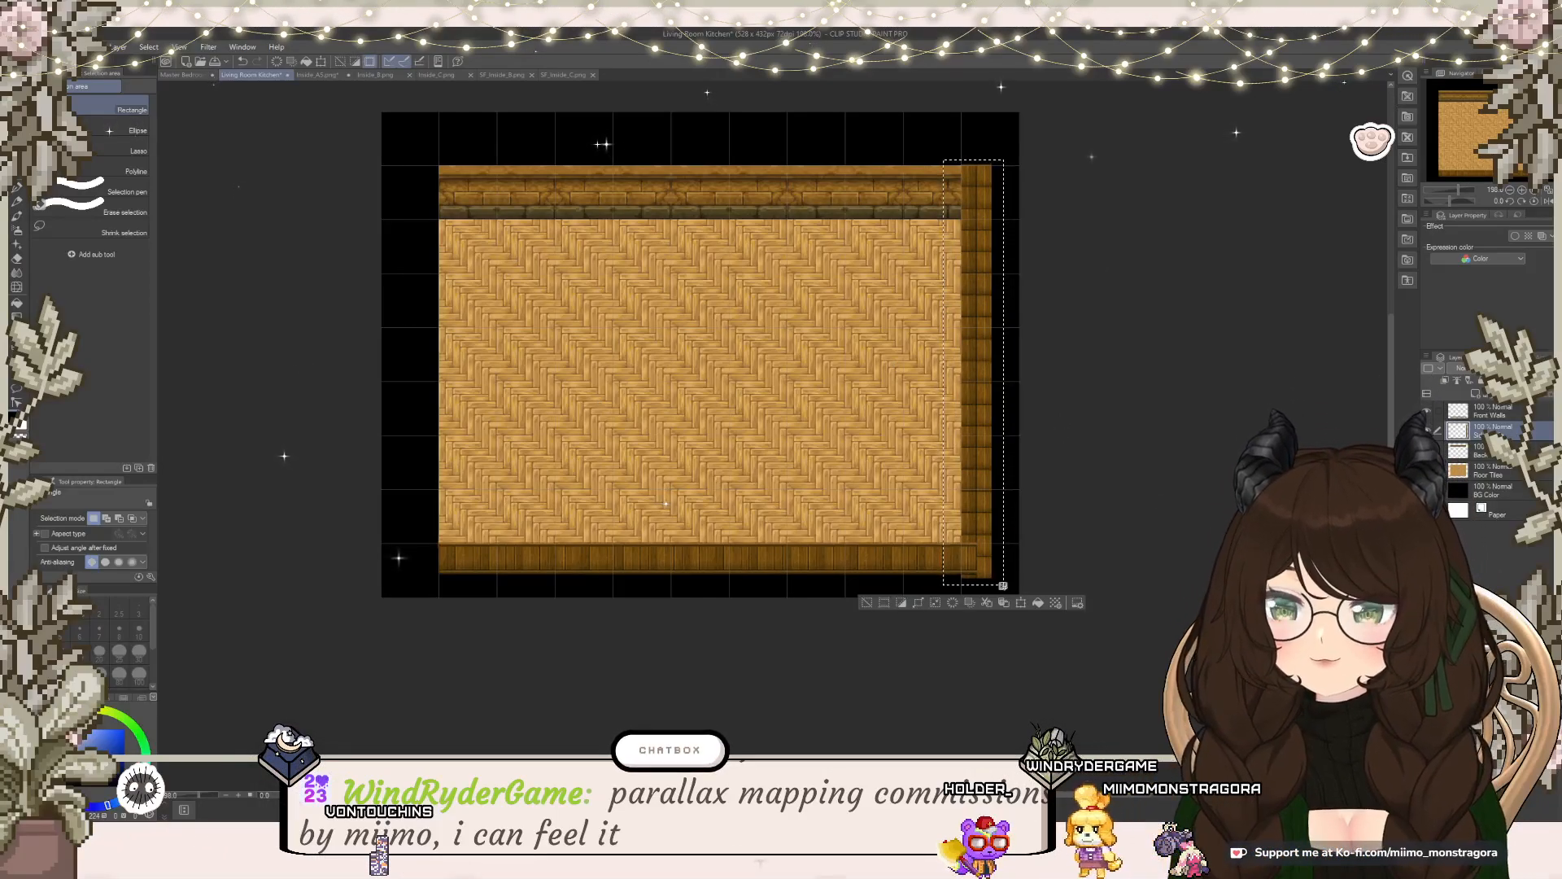
{"action": "left_click", "coordinate": [1021, 605]}
{"action": "left_click_drag", "start_coordinate": [990, 475], "coordinate": [440, 474]}
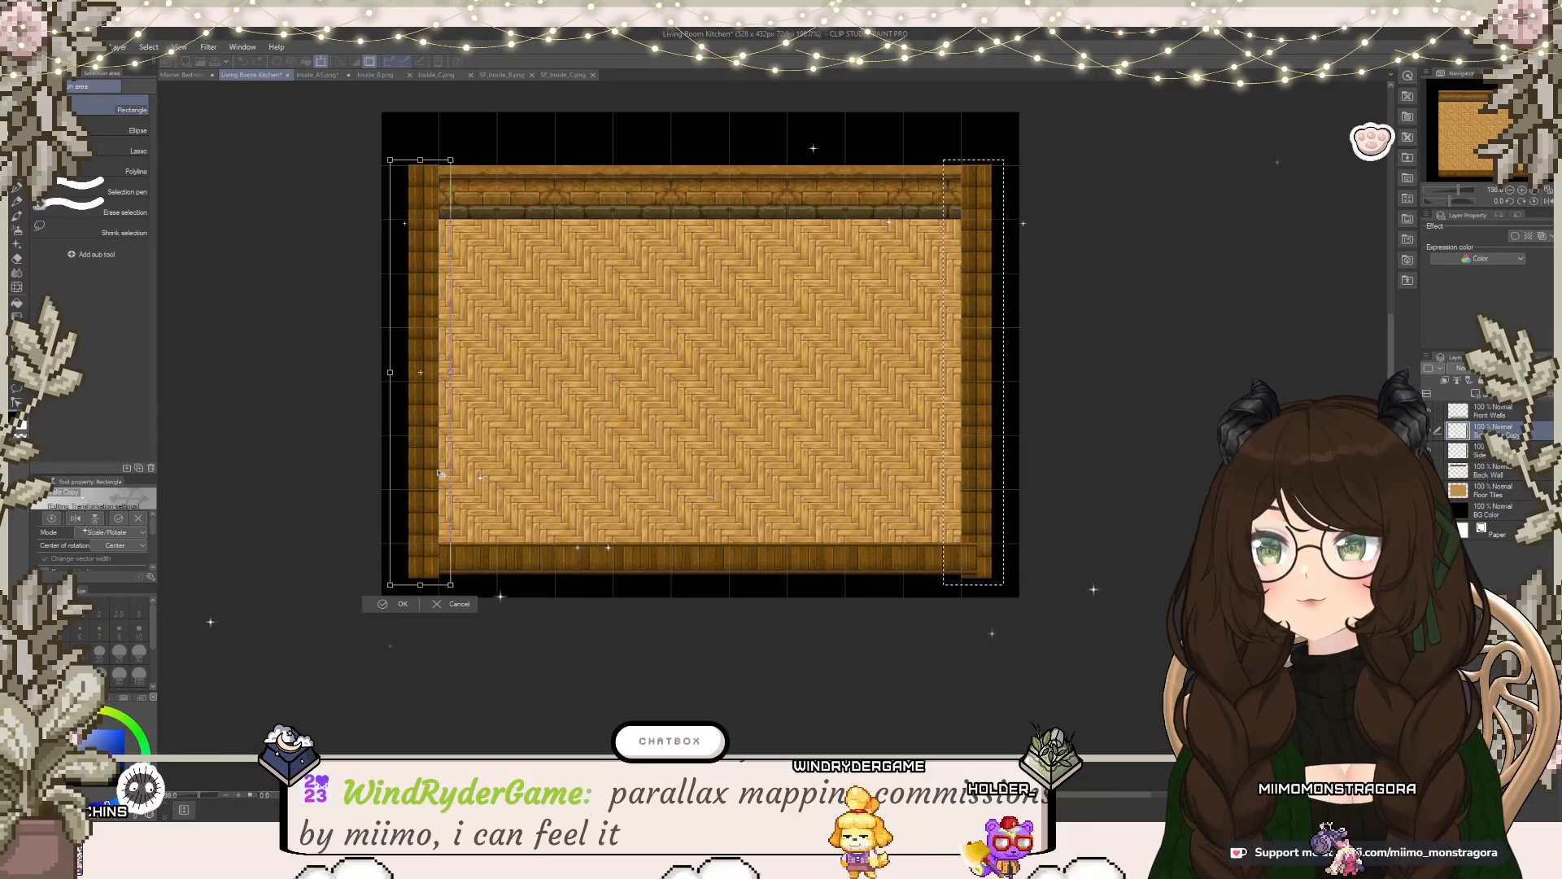
{"action": "left_click", "coordinate": [381, 604]}
{"action": "left_click", "coordinate": [316, 601]}
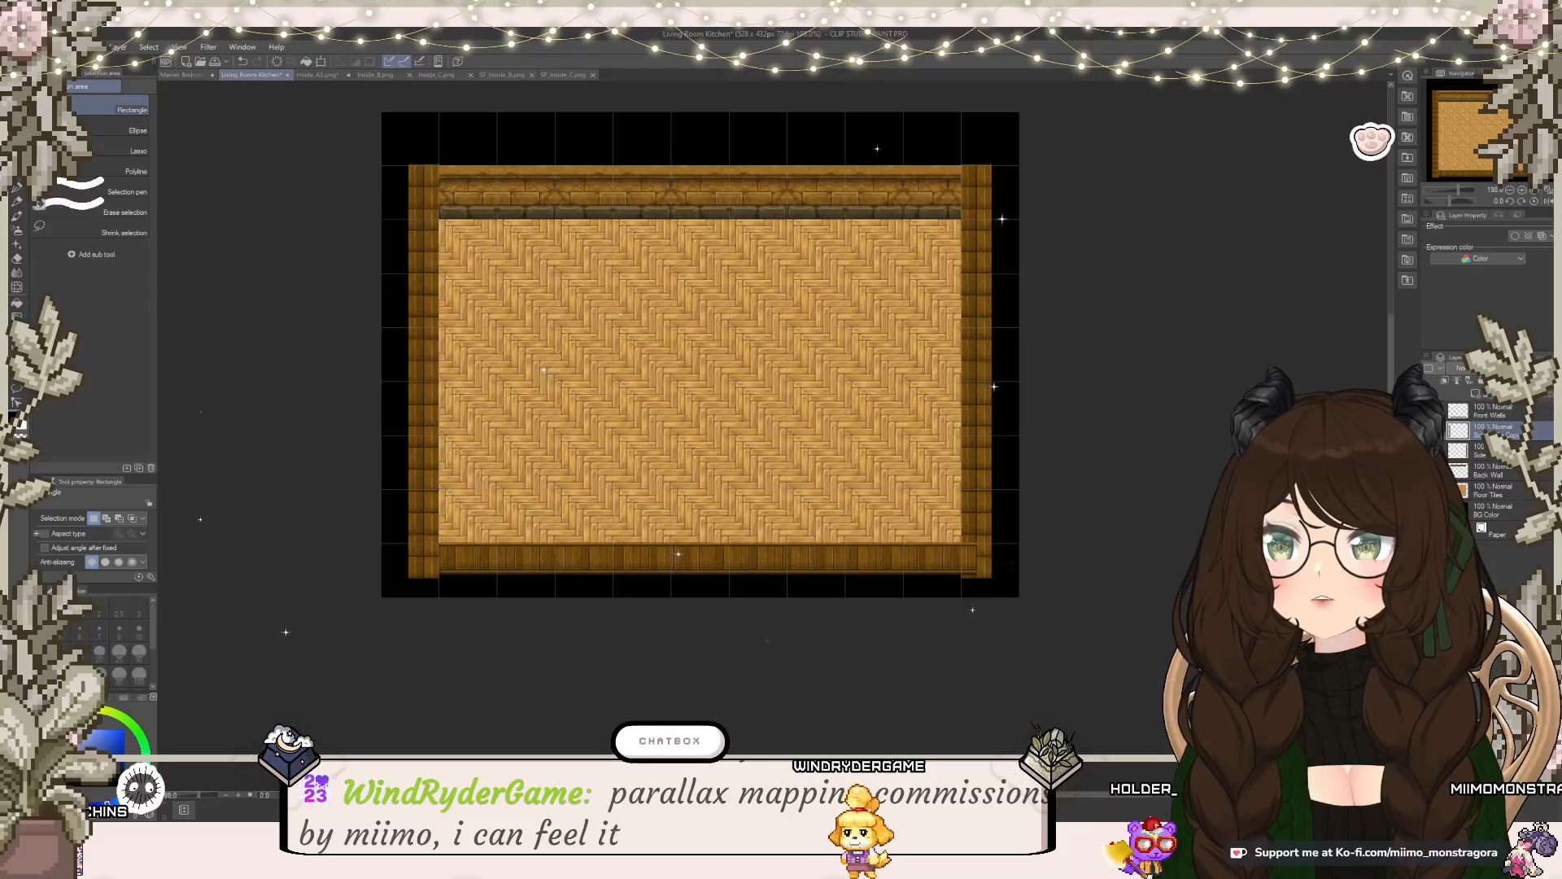
Step: Compare the room's extended side walls with those in the Master Bedroom map
{"action": "scroll", "coordinate": [960, 409], "scroll_direction": "up", "scroll_amount": 2}
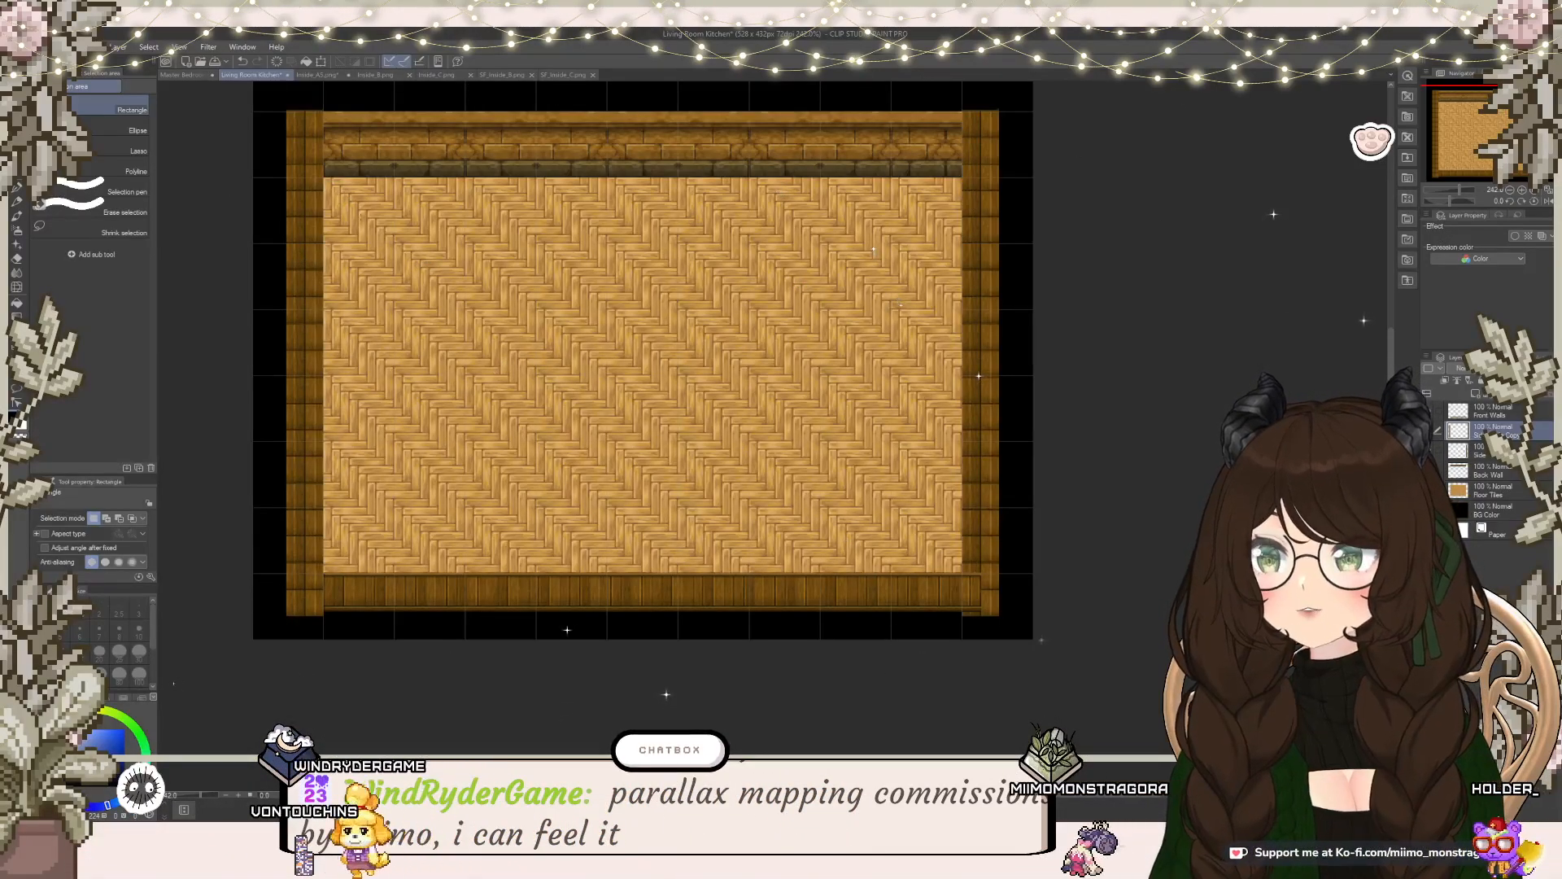
{"action": "left_click", "coordinate": [177, 77]}
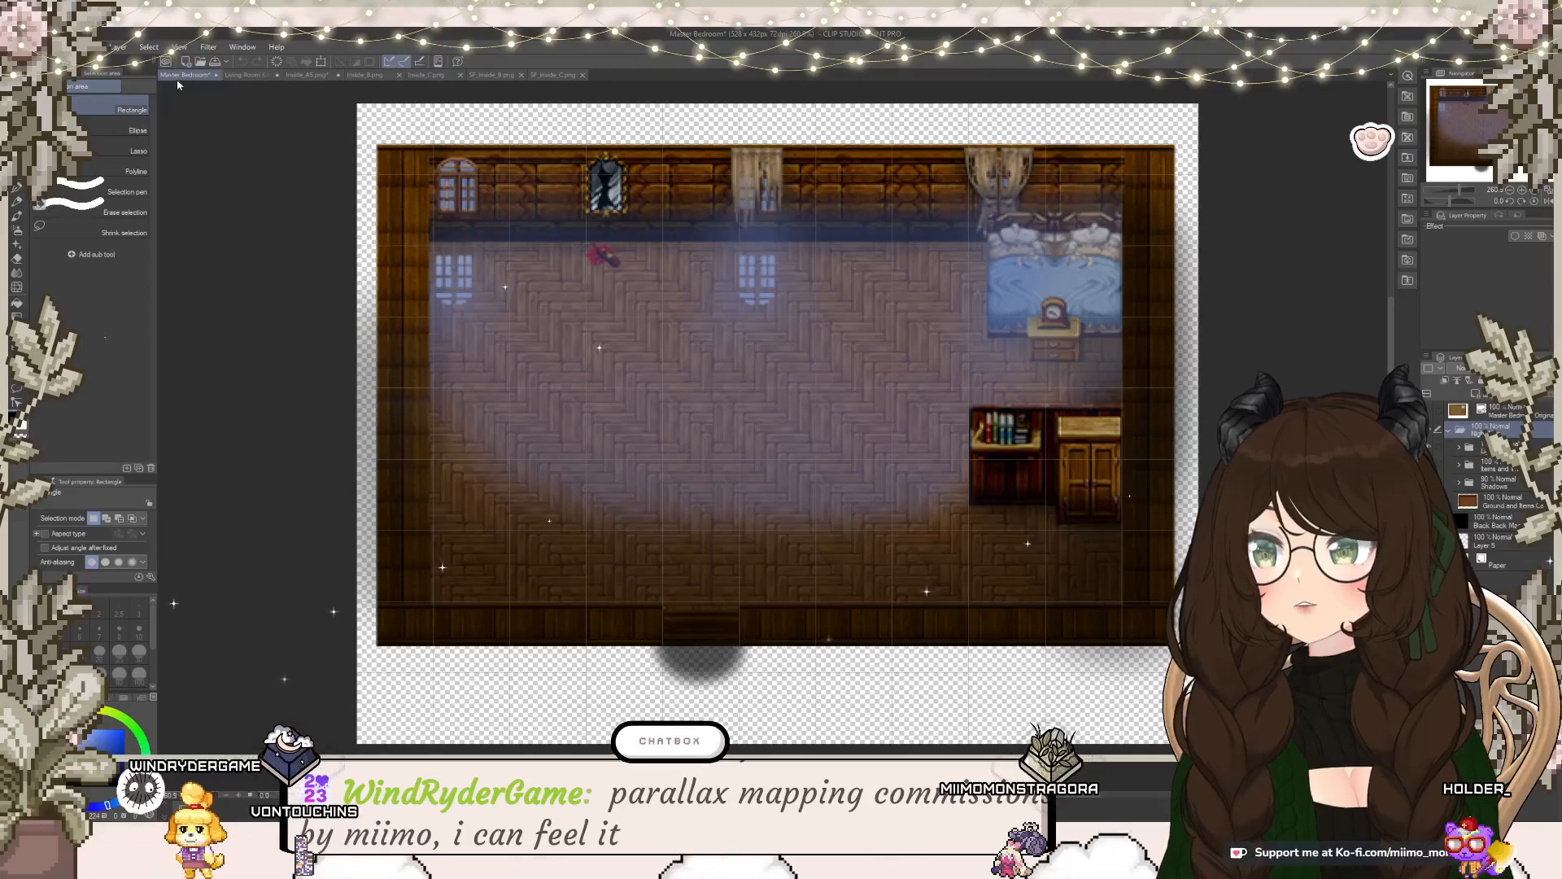
{"action": "left_click", "coordinate": [247, 75]}
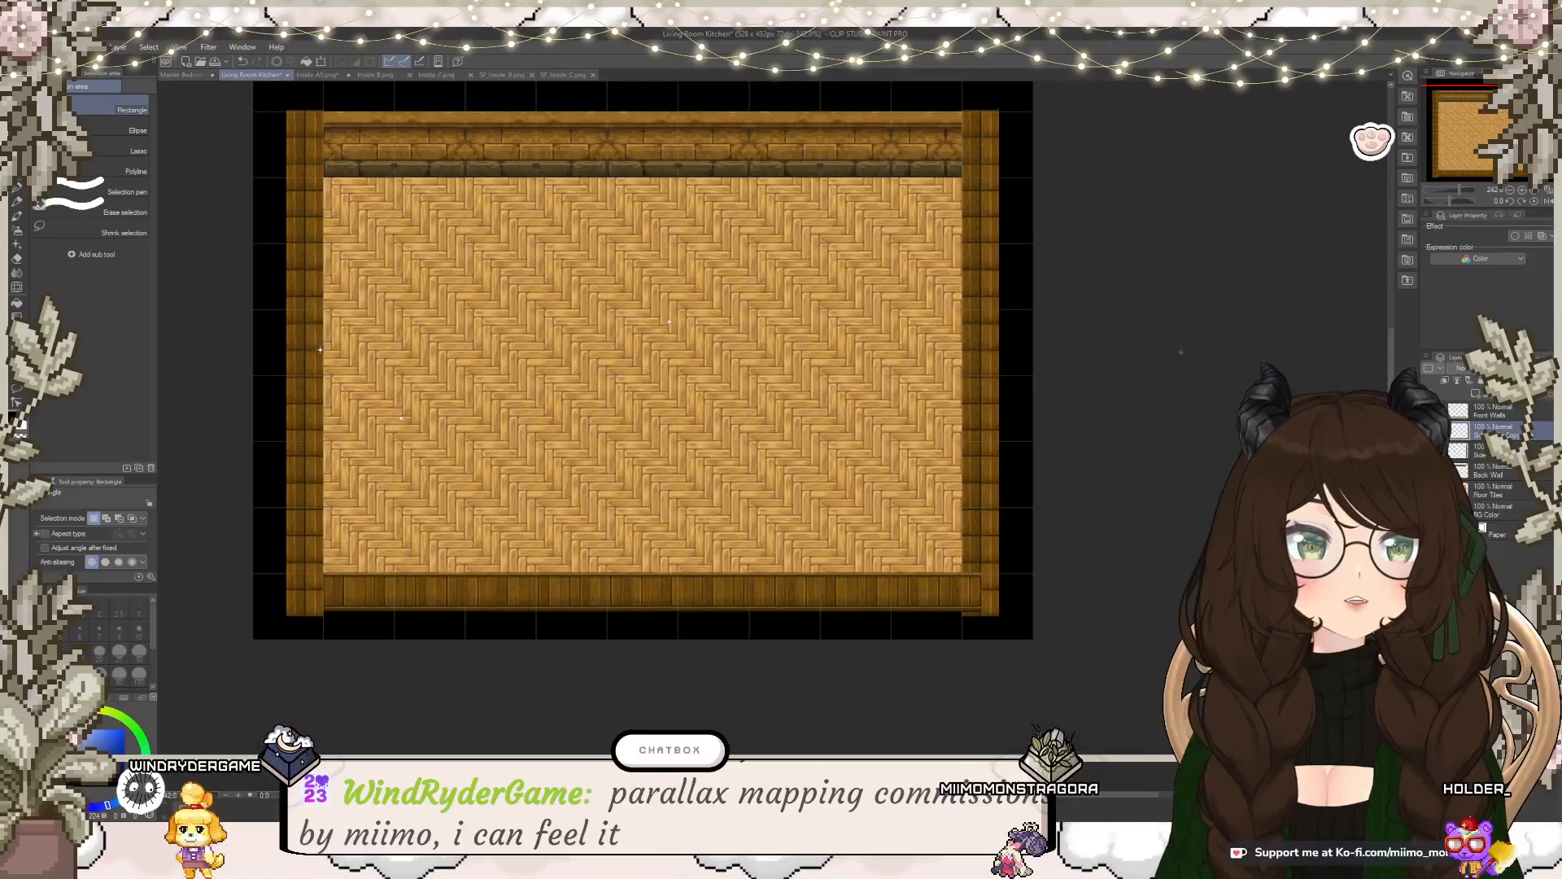
Step: Merge the side wall pieces into one layer and make the Front Walls layer active
{"action": "key", "text": "ctrl+e"}
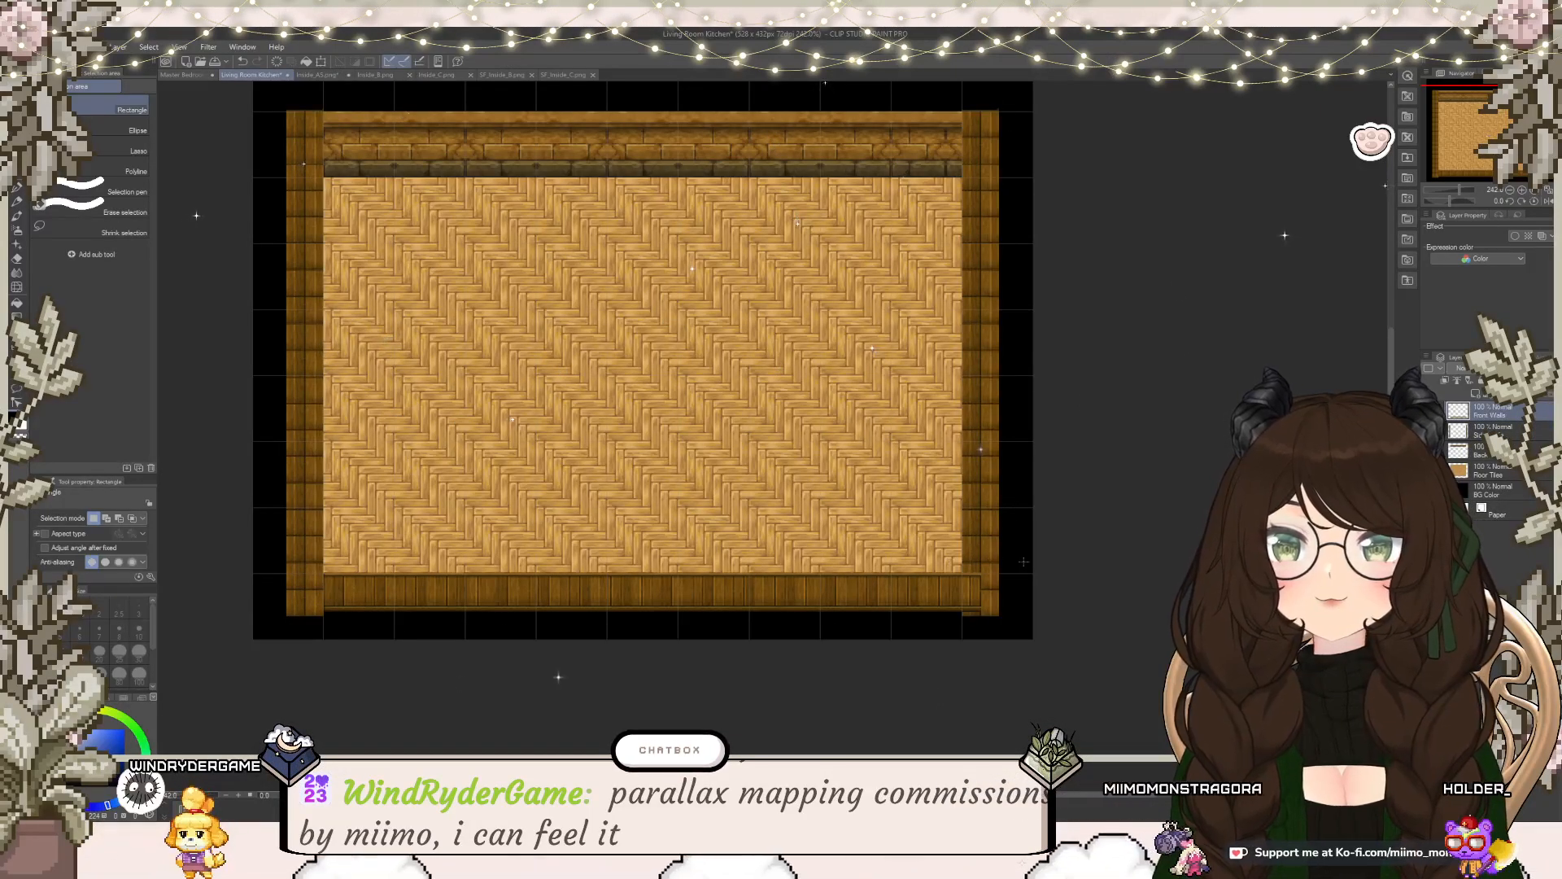
{"action": "left_click_drag", "start_coordinate": [397, 577], "coordinate": [313, 621]}
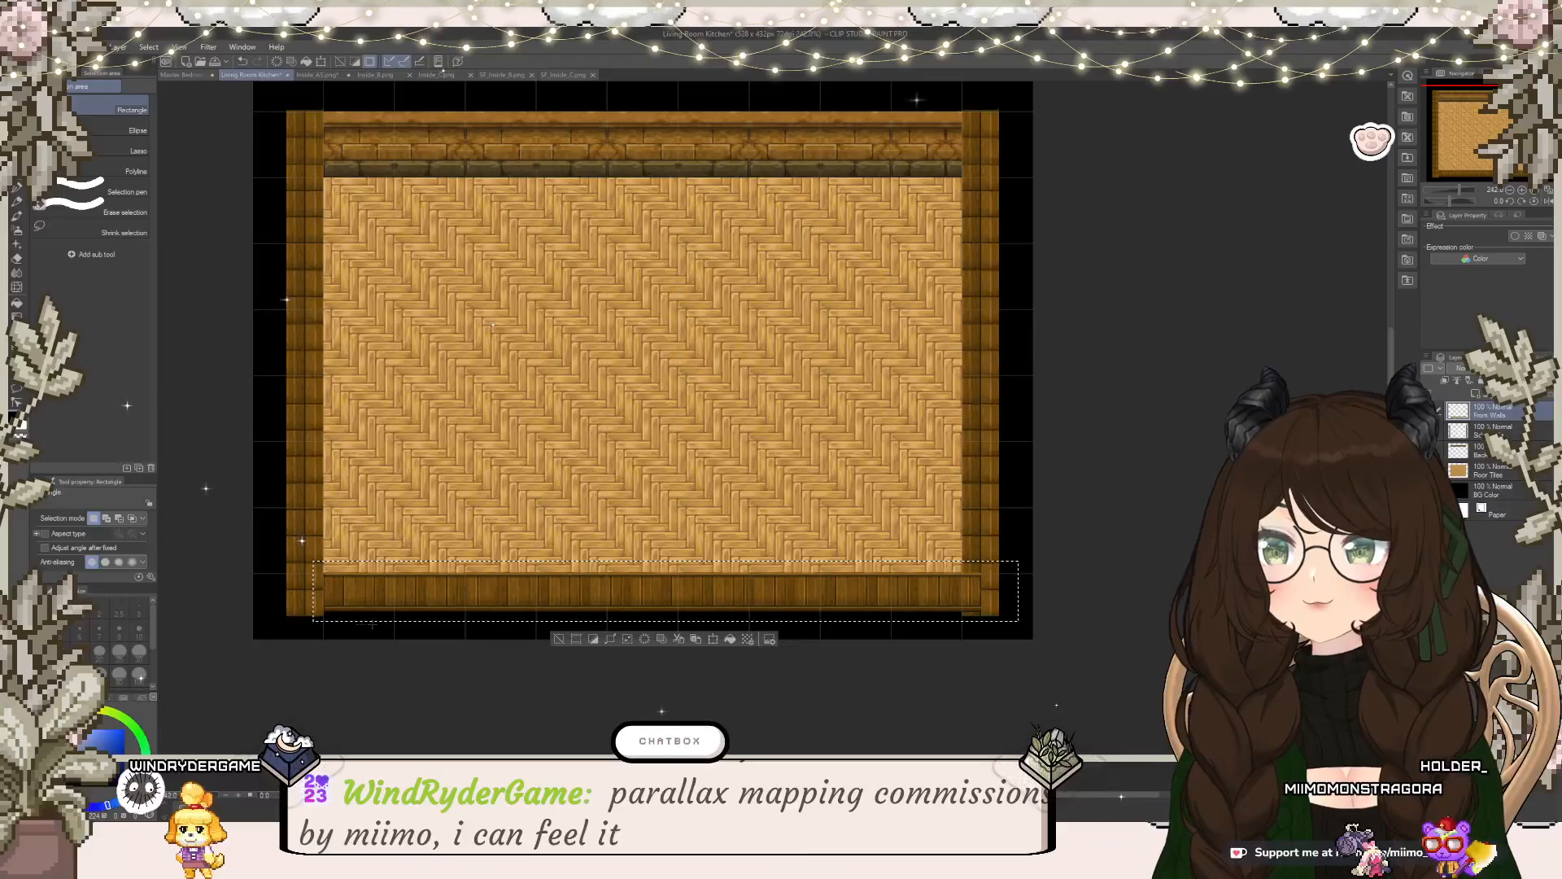
{"action": "key", "text": "ctrl+d"}
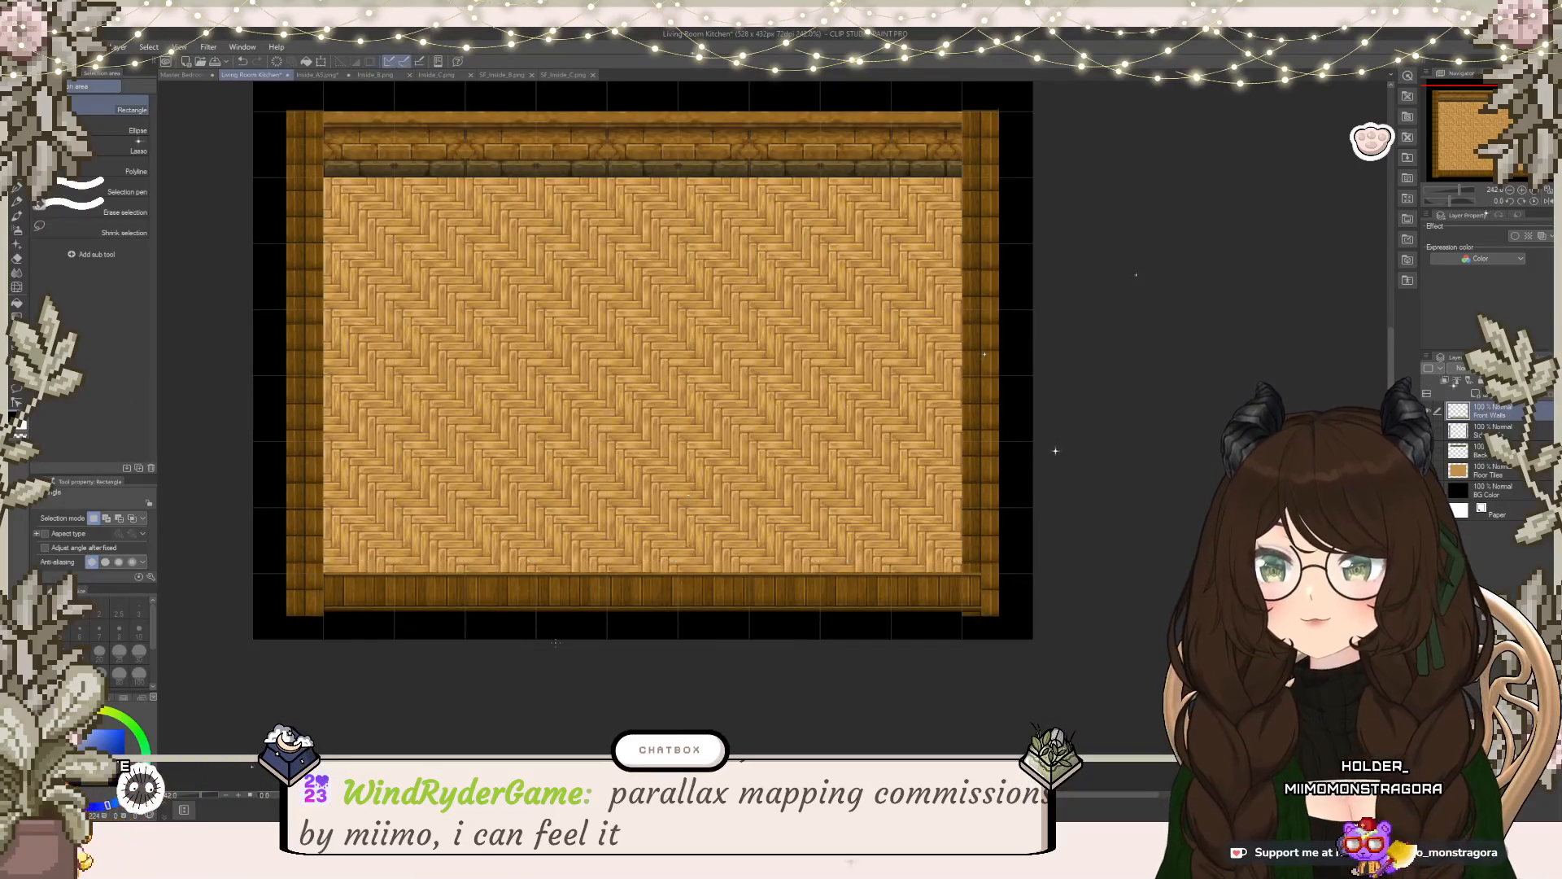
Step: Duplicate the front wall's leftmost section and shift the copy left until it aligns with the left side wall's outer edge
{"action": "scroll", "coordinate": [509, 595], "scroll_direction": "up", "scroll_amount": 6}
{"action": "left_click_drag", "start_coordinate": [411, 621], "coordinate": [821, 658]}
{"action": "scroll", "coordinate": [732, 636], "scroll_direction": "up", "scroll_amount": 5}
{"action": "scroll", "coordinate": [732, 636], "scroll_direction": "up", "scroll_amount": 2}
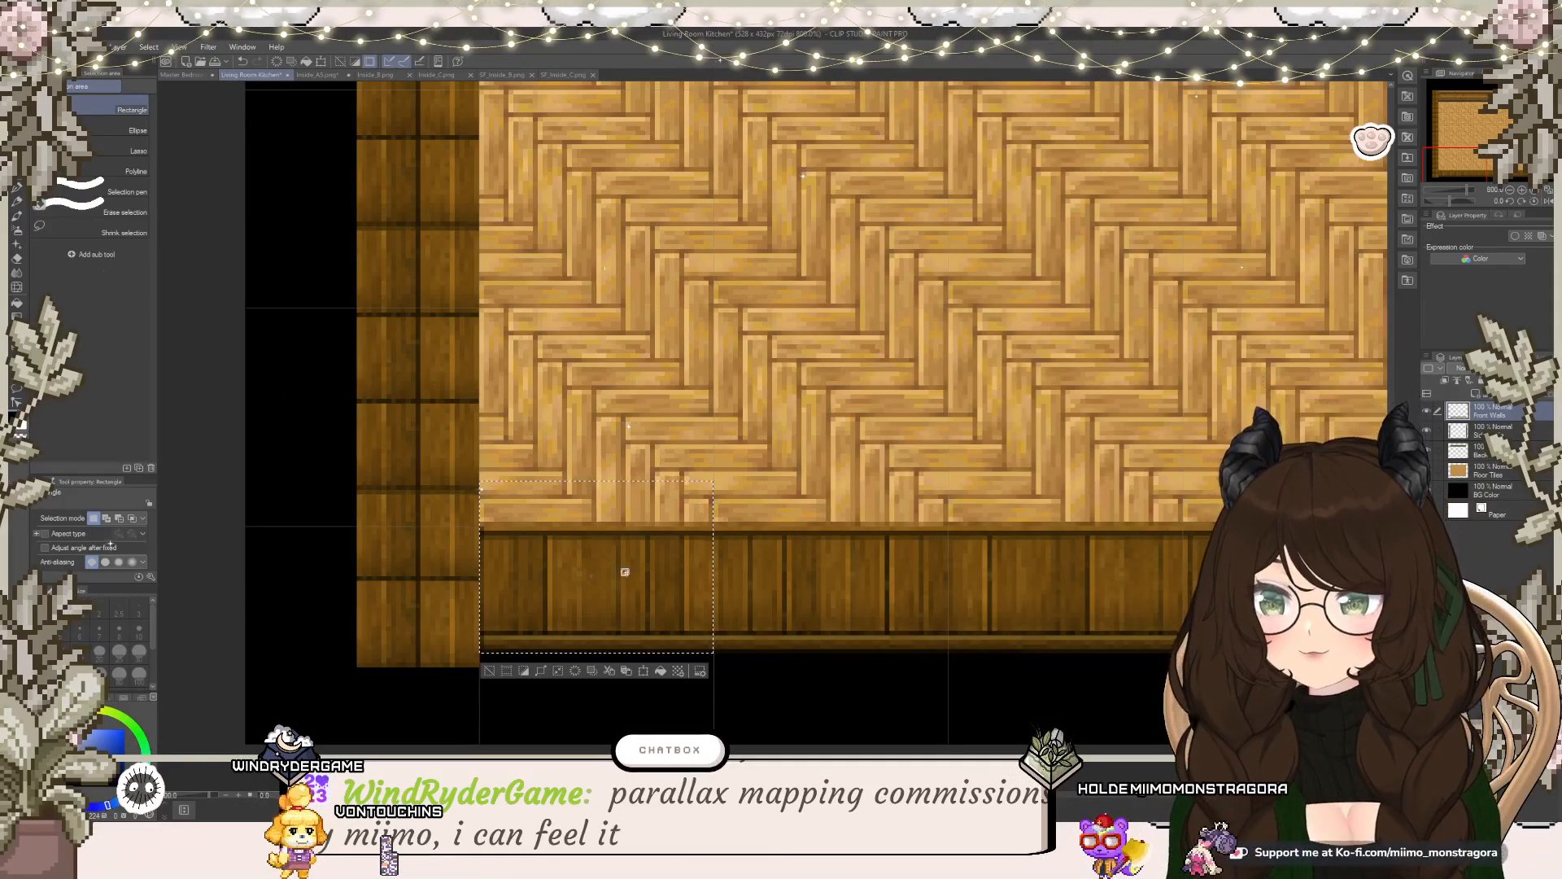
{"action": "left_click", "coordinate": [642, 673]}
{"action": "left_click_drag", "start_coordinate": [662, 626], "coordinate": [542, 625]}
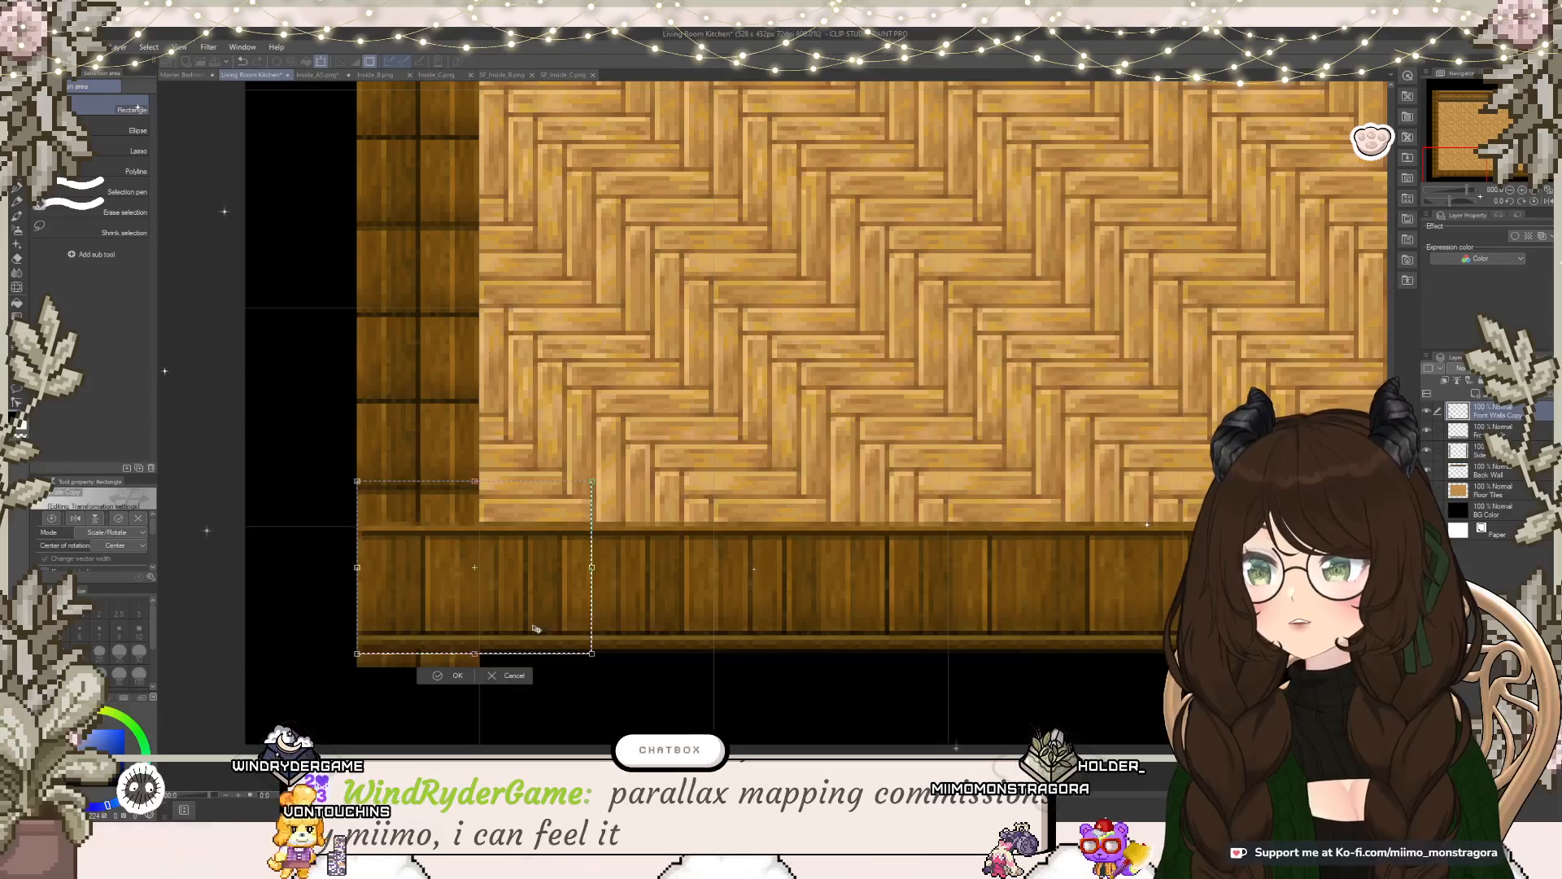
{"action": "left_click", "coordinate": [441, 676]}
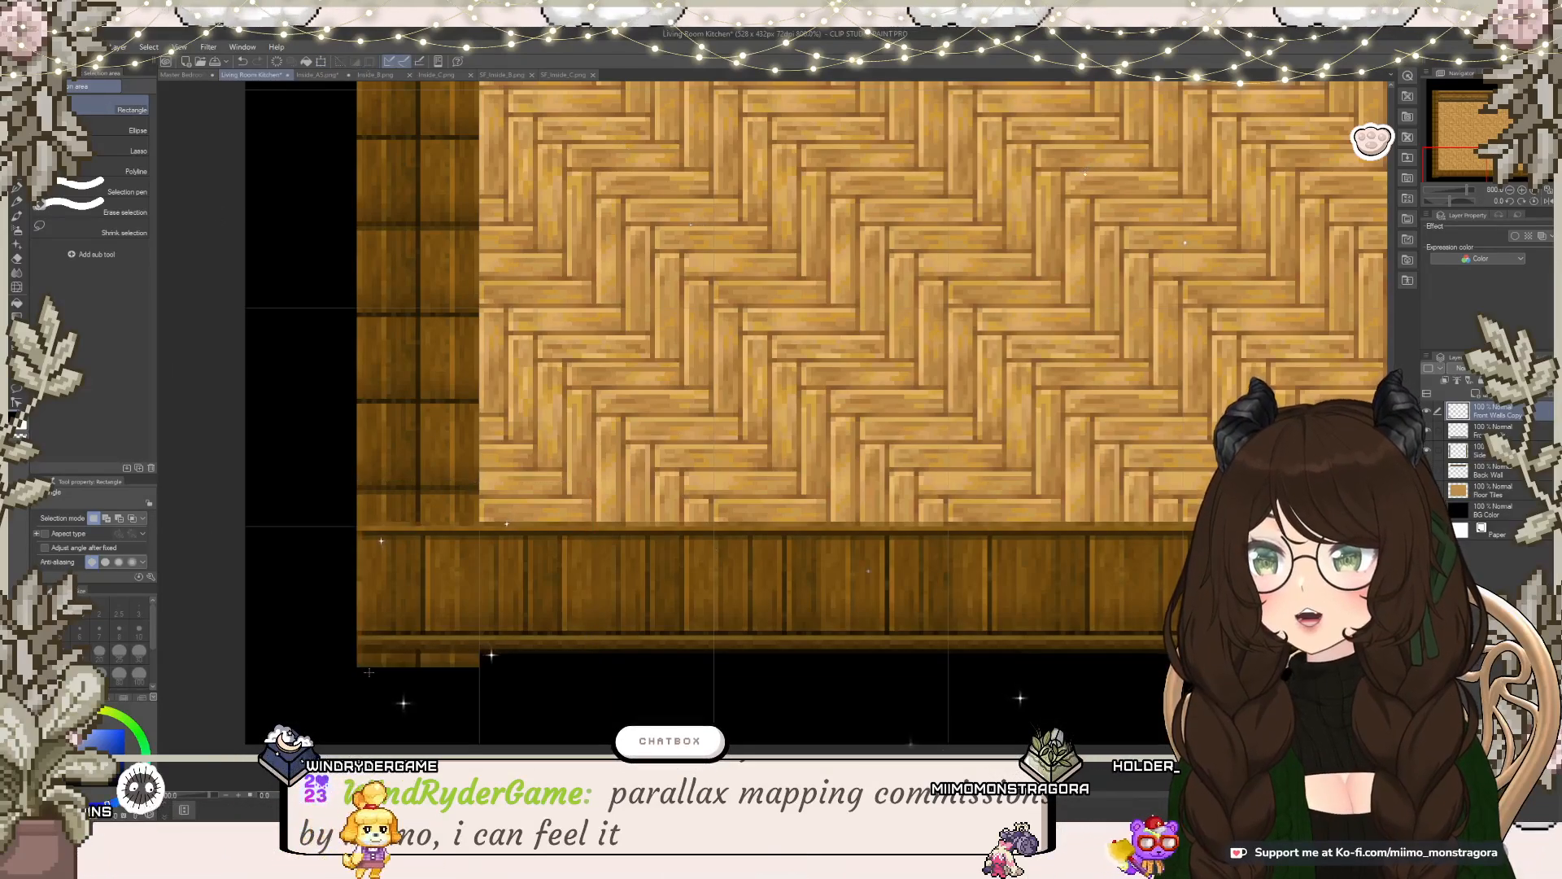
Step: Duplicate the front wall's left corner piece and move the copy across to the room's right corner
{"action": "scroll", "coordinate": [686, 619], "scroll_direction": "down", "scroll_amount": 3}
{"action": "left_click_drag", "start_coordinate": [699, 660], "coordinate": [422, 499]}
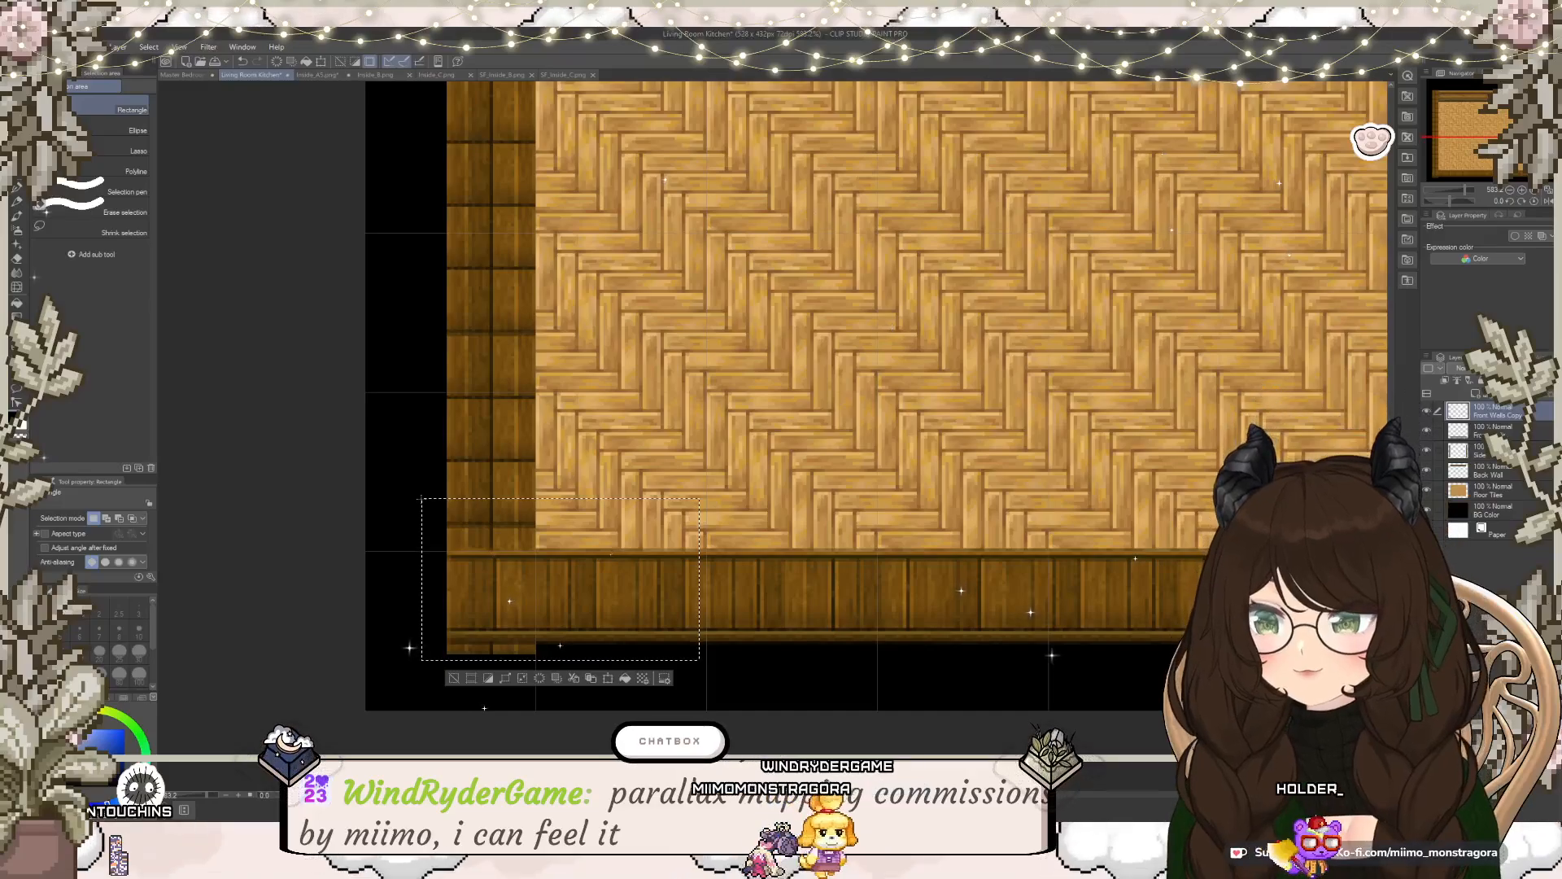
{"action": "left_click", "coordinate": [608, 678]}
{"action": "left_click_drag", "start_coordinate": [523, 614], "coordinate": [1145, 611]}
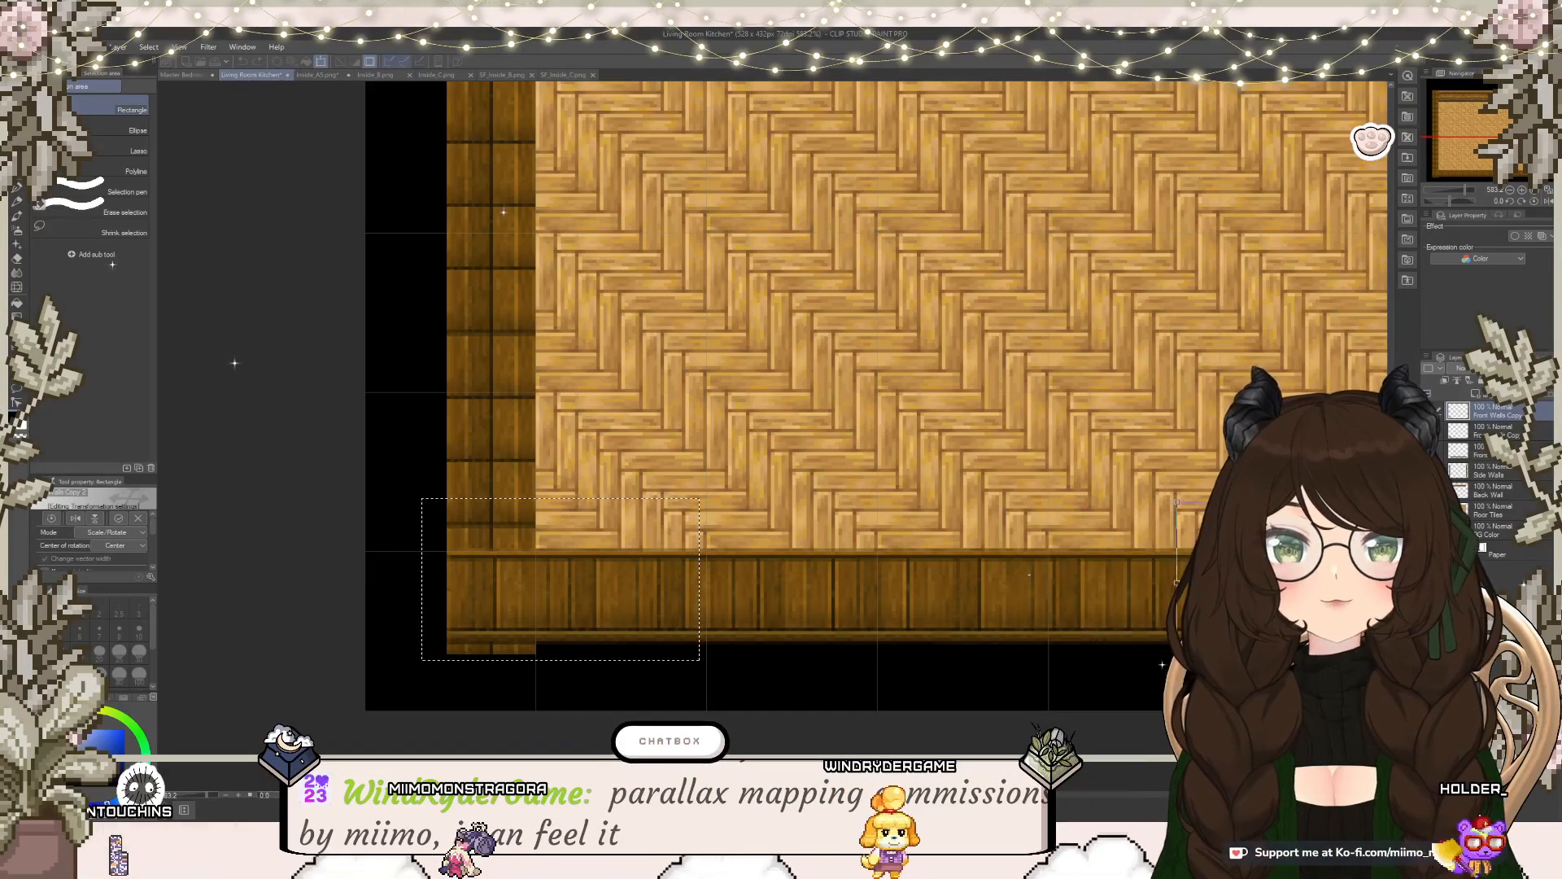
{"action": "scroll", "coordinate": [1146, 610], "scroll_direction": "down", "scroll_amount": 5}
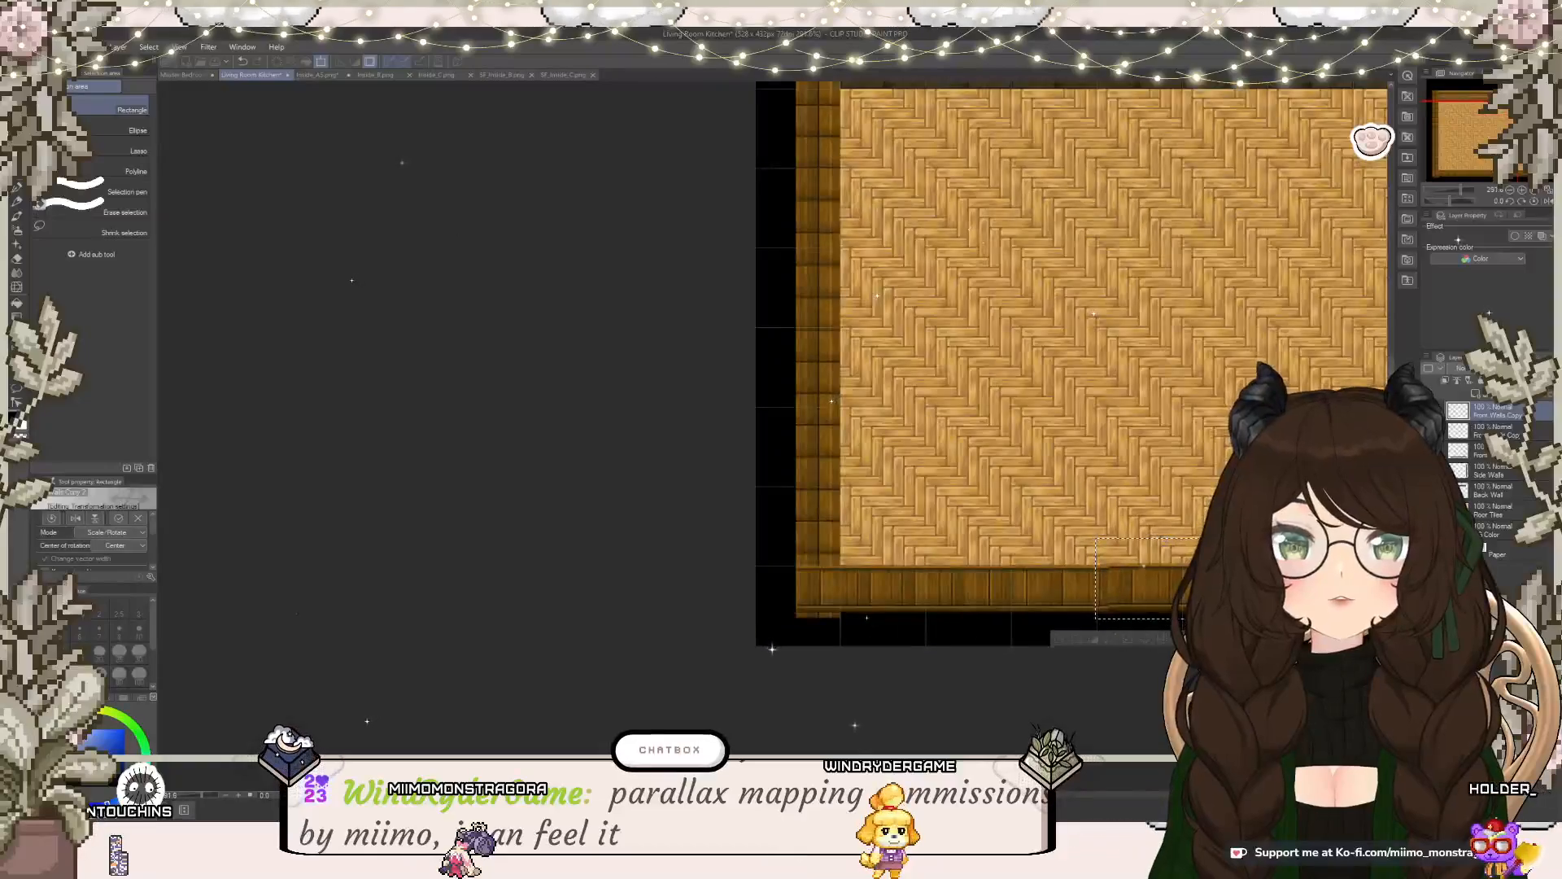
{"action": "scroll", "coordinate": [975, 600], "scroll_direction": "up", "scroll_amount": 2}
{"action": "left_click_drag", "start_coordinate": [975, 600], "coordinate": [832, 569]}
{"action": "left_click_drag", "start_coordinate": [769, 509], "coordinate": [1250, 514]}
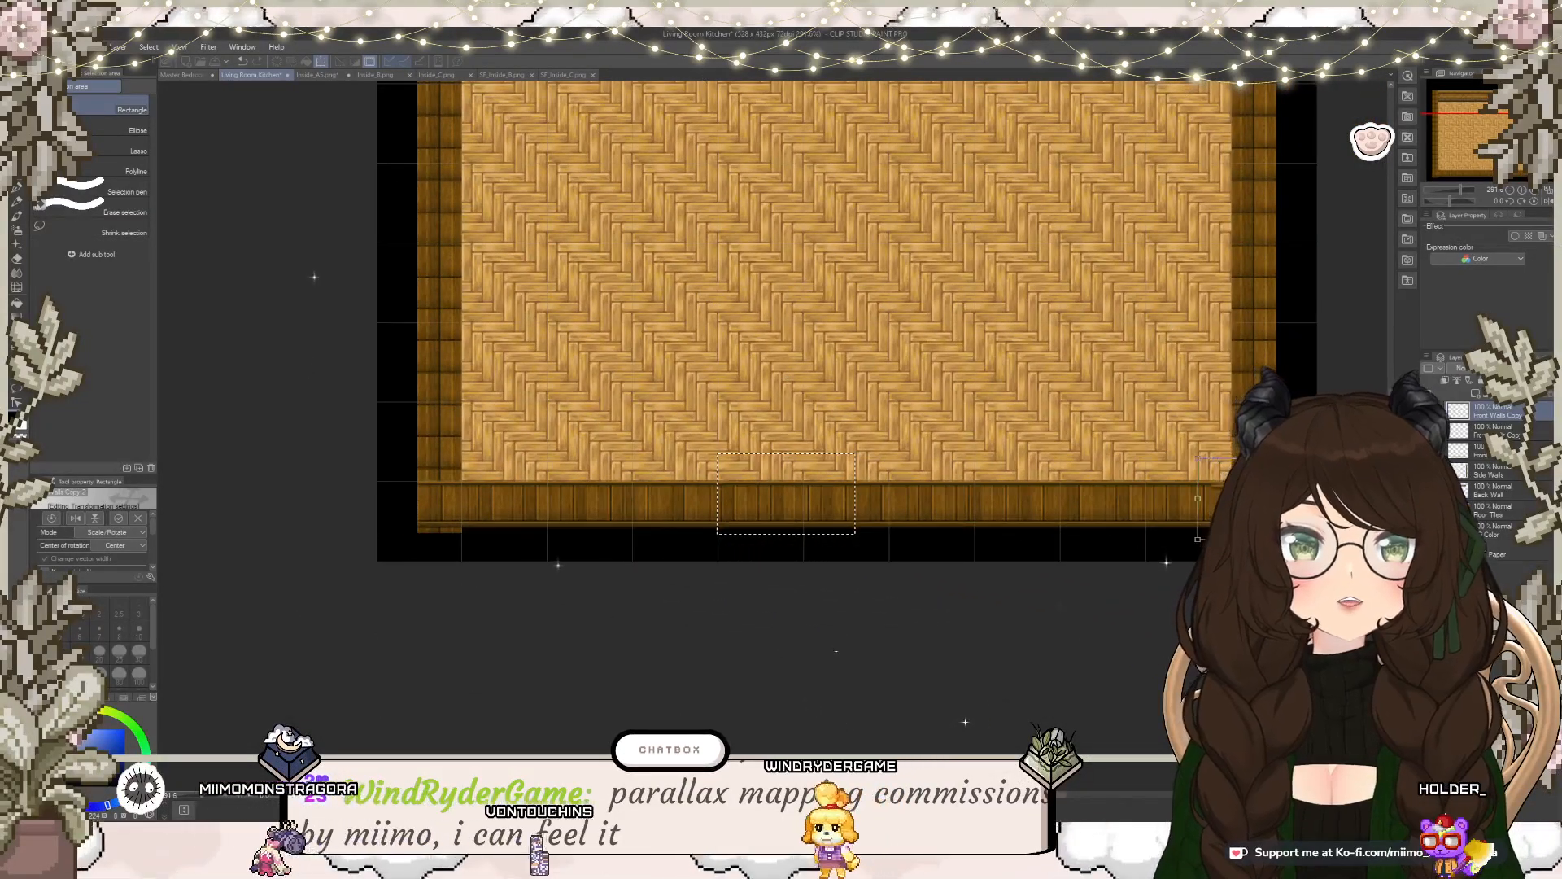
Step: Align the copied front wall piece with the right side wall's outer edge and merge the copies into the Front Walls layer
{"action": "scroll", "coordinate": [1248, 509], "scroll_direction": "down", "scroll_amount": 2}
{"action": "scroll", "coordinate": [1212, 505], "scroll_direction": "up", "scroll_amount": 5}
{"action": "left_click_drag", "start_coordinate": [1097, 499], "coordinate": [793, 477]}
{"action": "scroll", "coordinate": [957, 472], "scroll_direction": "up", "scroll_amount": 2}
{"action": "left_click_drag", "start_coordinate": [961, 546], "coordinate": [926, 539]}
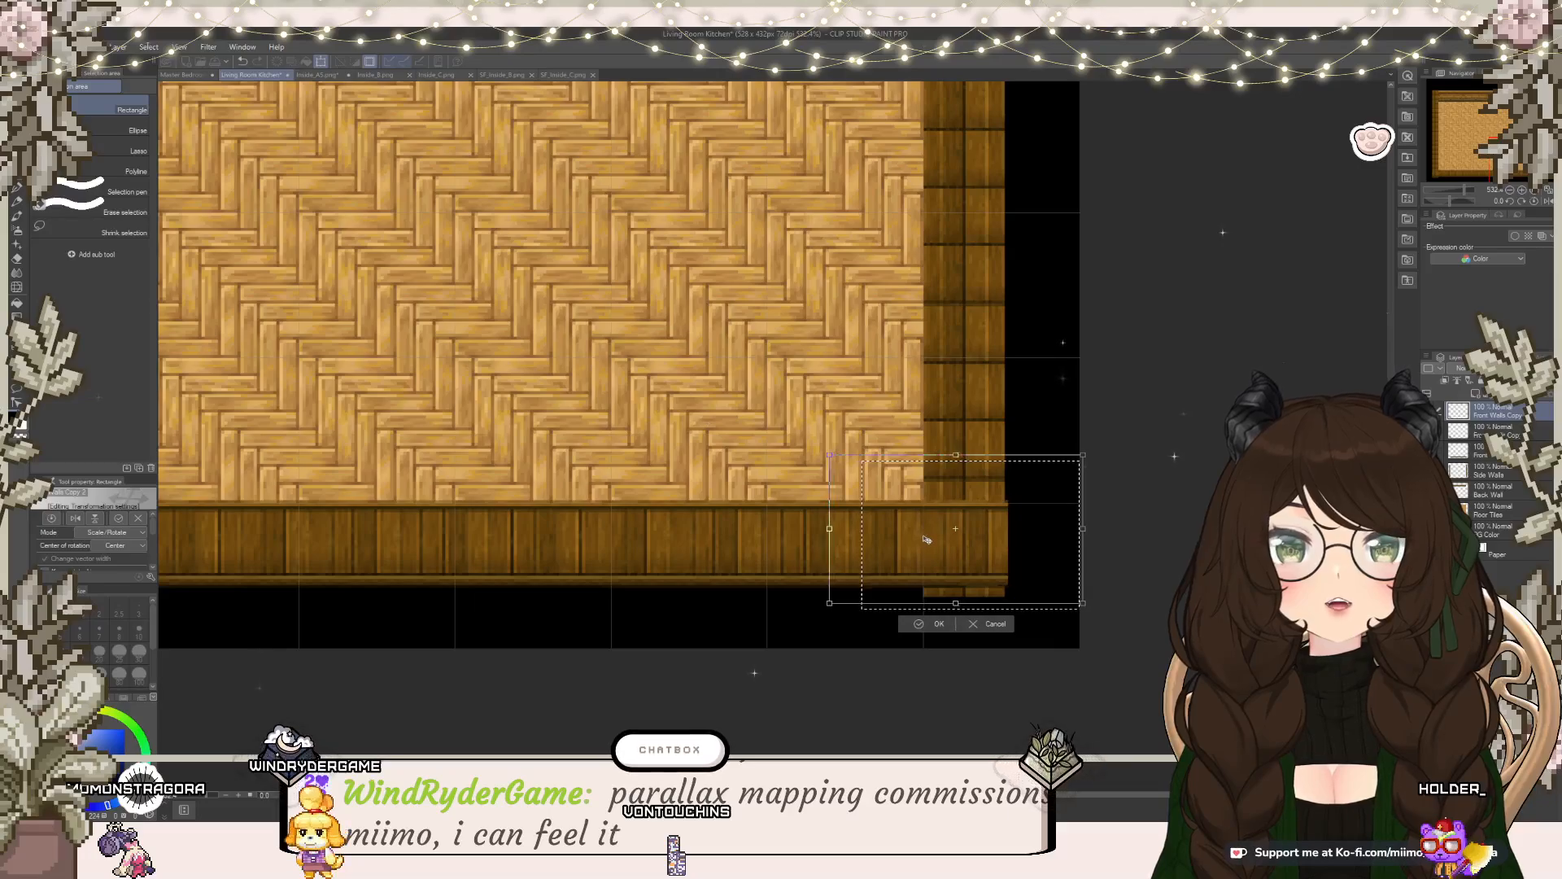
{"action": "left_click", "coordinate": [932, 623]}
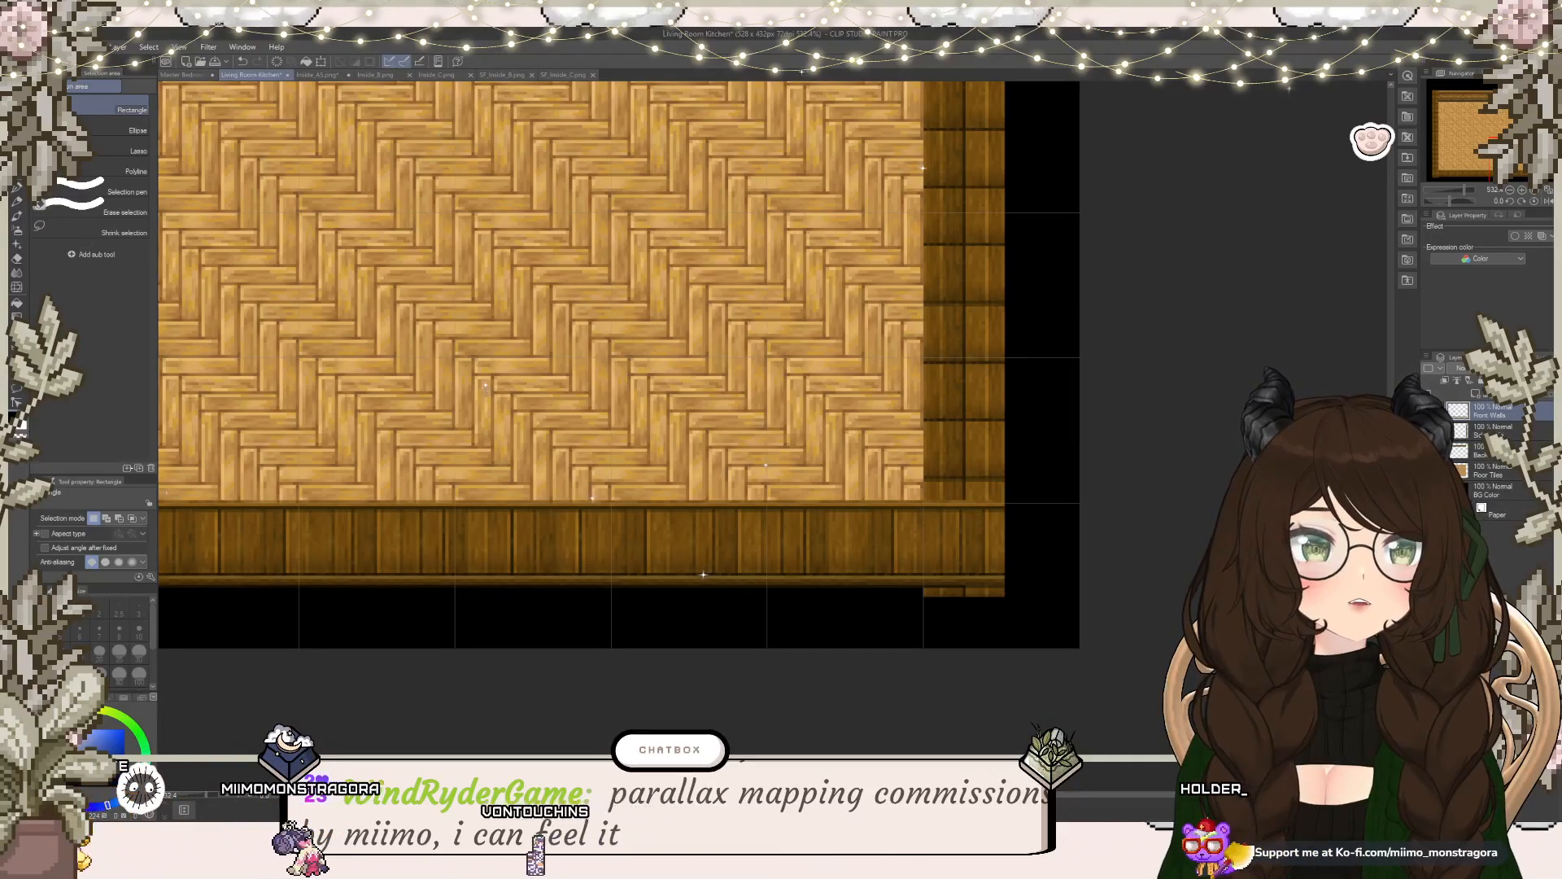
{"action": "key", "text": "ctrl+e"}
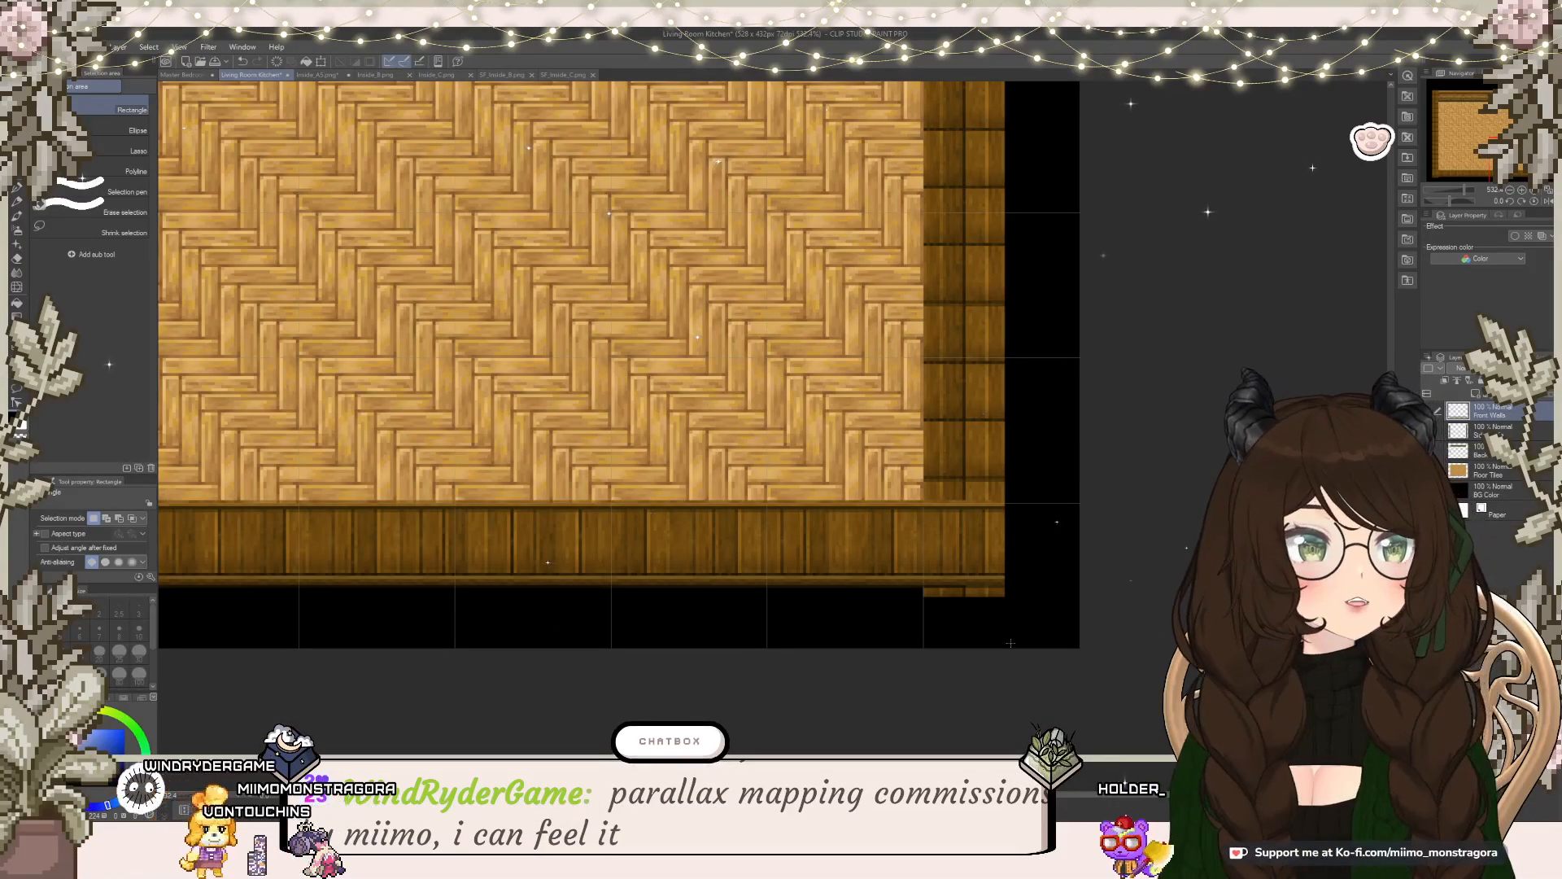
Step: Delete the part of the right side wall that sticks out below the front wall
{"action": "scroll", "coordinate": [962, 649], "scroll_direction": "up", "scroll_amount": 3}
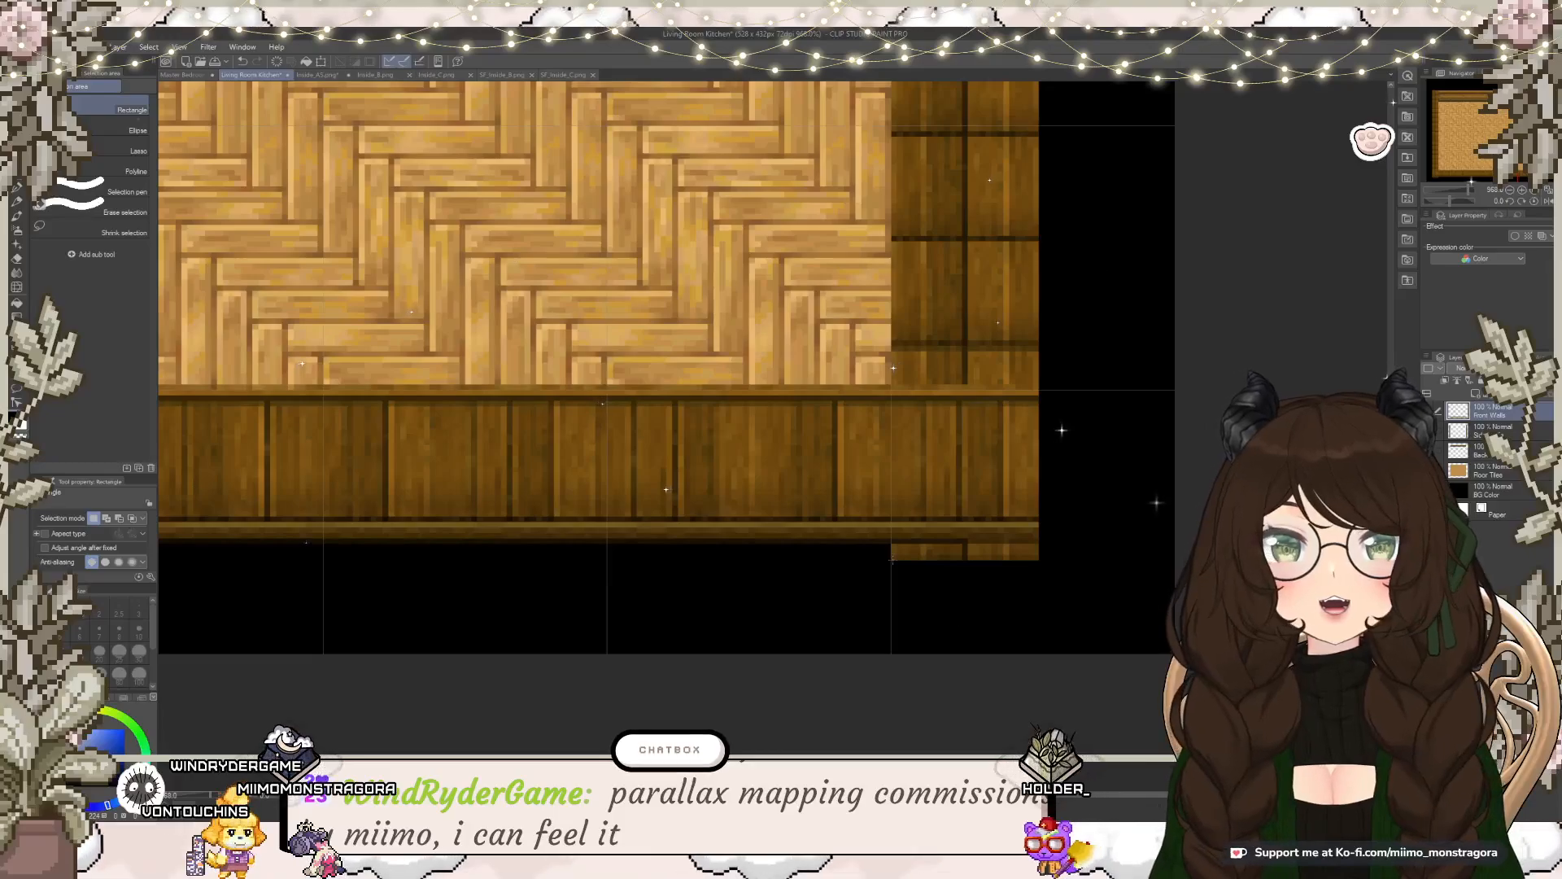
{"action": "scroll", "coordinate": [974, 584], "scroll_direction": "up", "scroll_amount": 2}
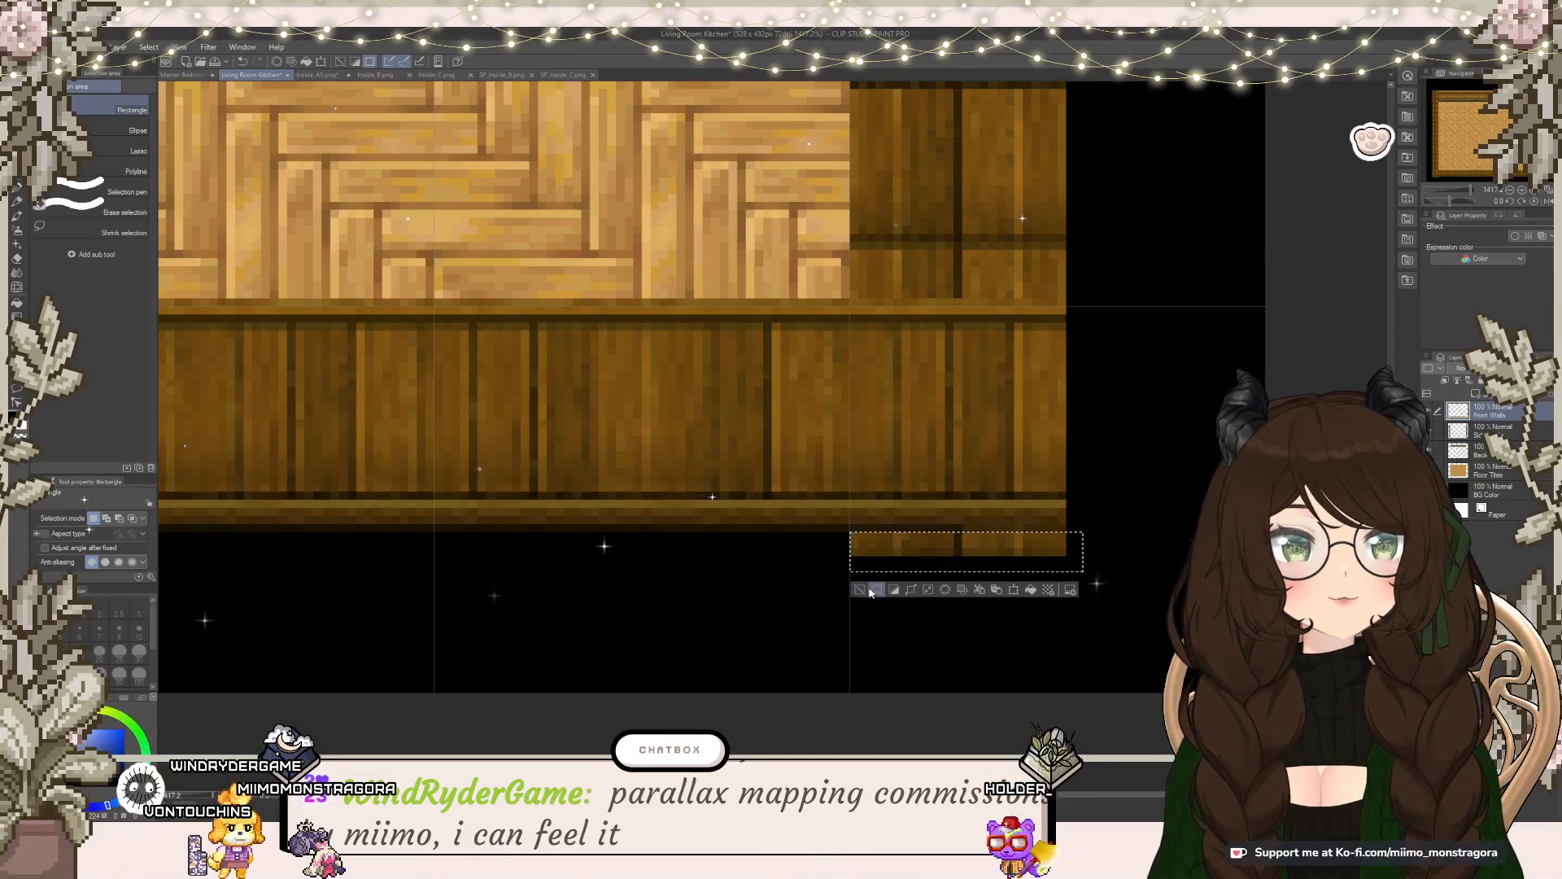
{"action": "left_click", "coordinate": [1514, 446]}
{"action": "left_click", "coordinate": [1515, 431]}
{"action": "key", "text": "Delete"}
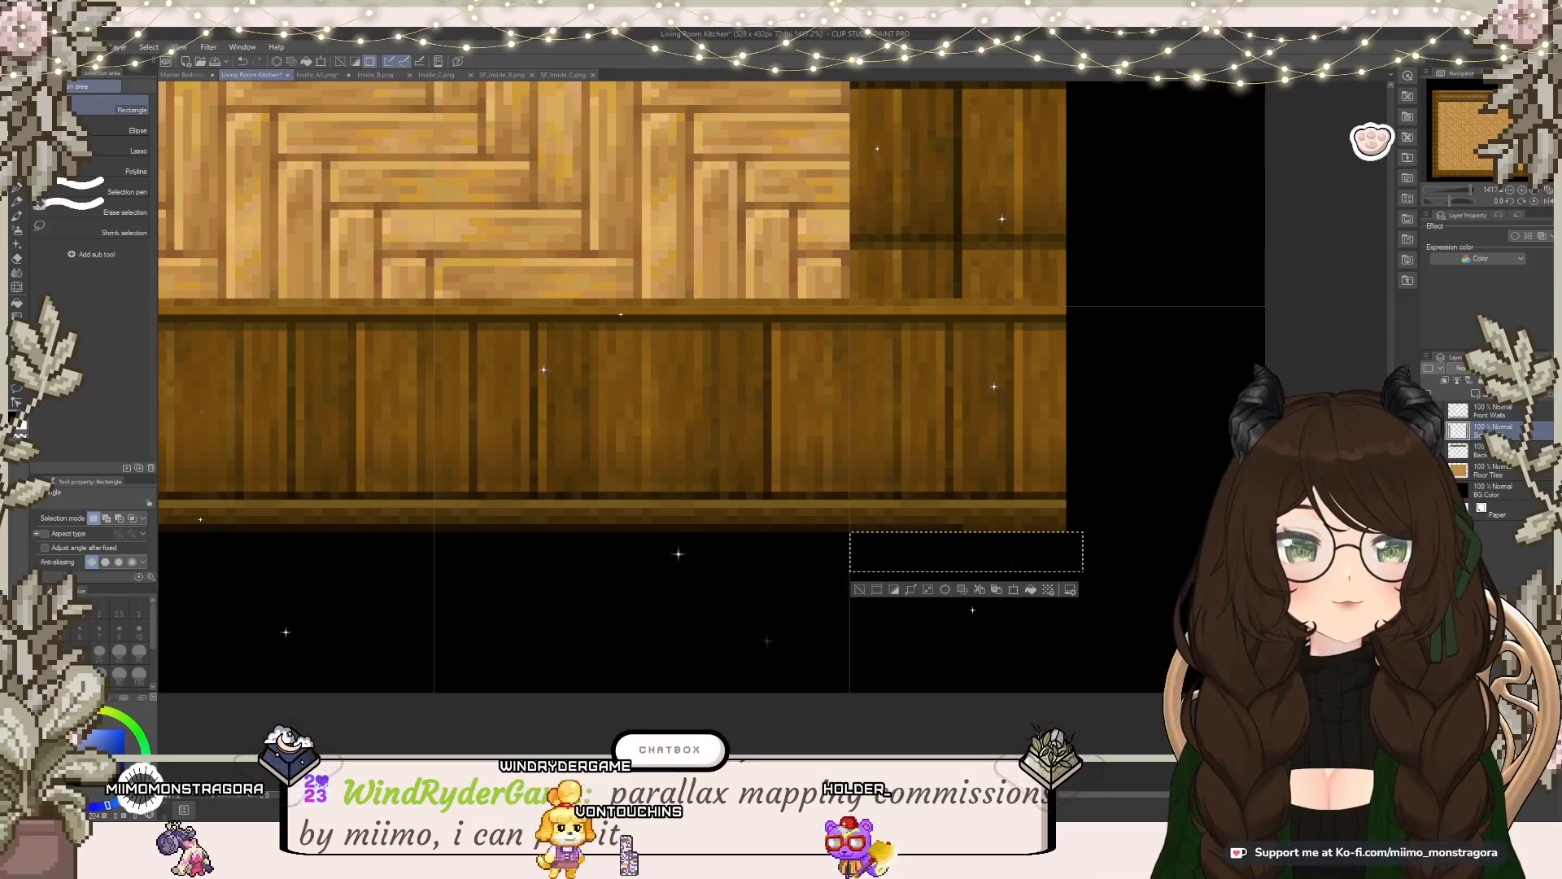
Step: Delete the part of the left side wall that sticks out below the front wall and clear the selection
{"action": "scroll", "coordinate": [862, 586], "scroll_direction": "down", "scroll_amount": 5}
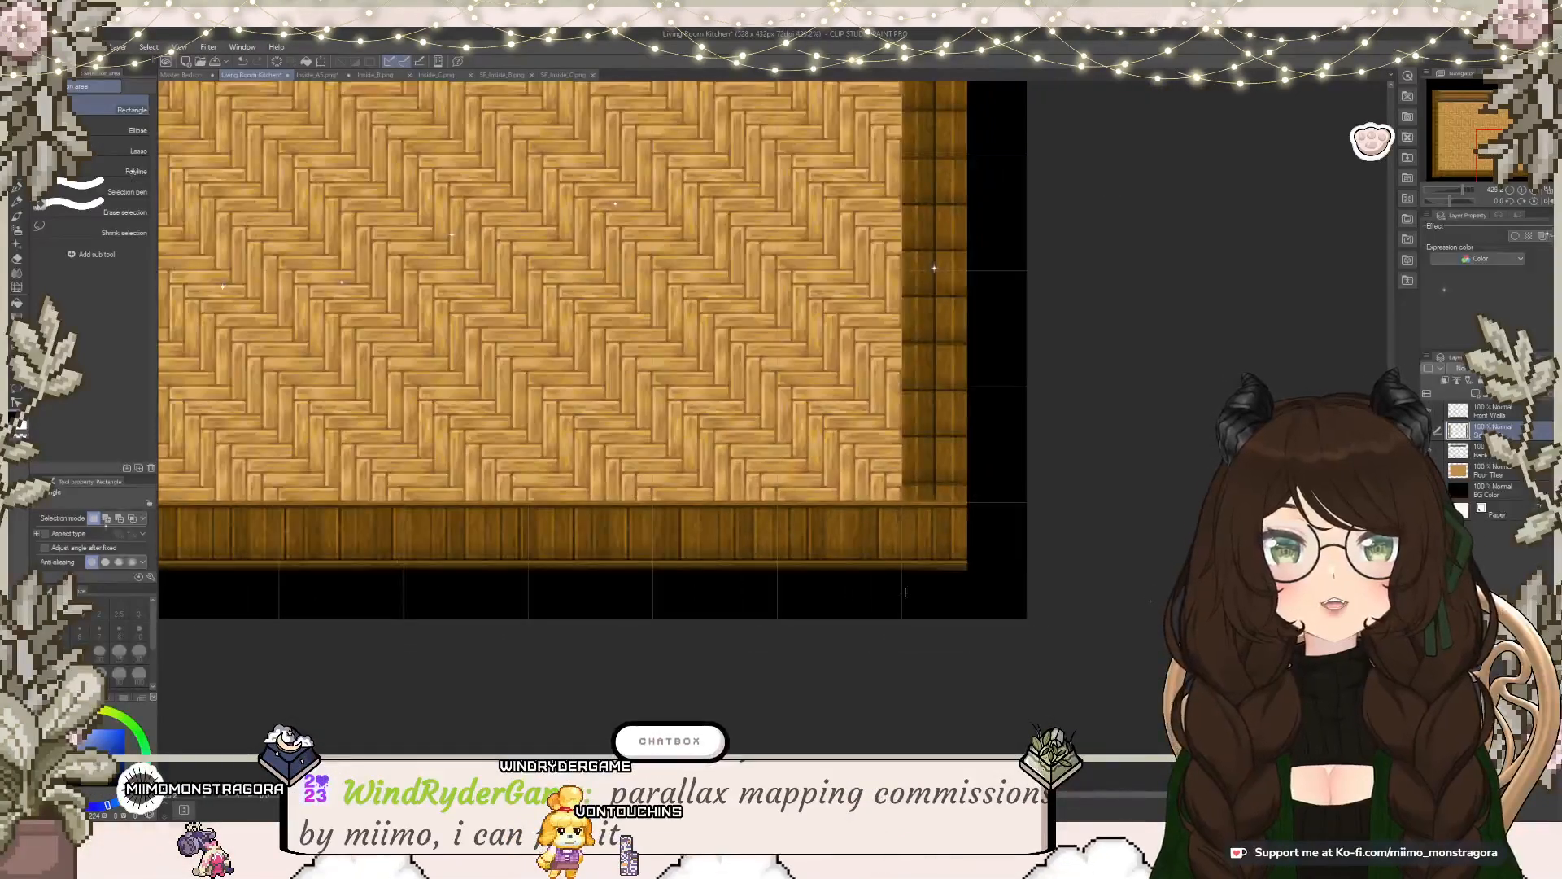
{"action": "left_click_drag", "start_coordinate": [732, 590], "coordinate": [1100, 578]}
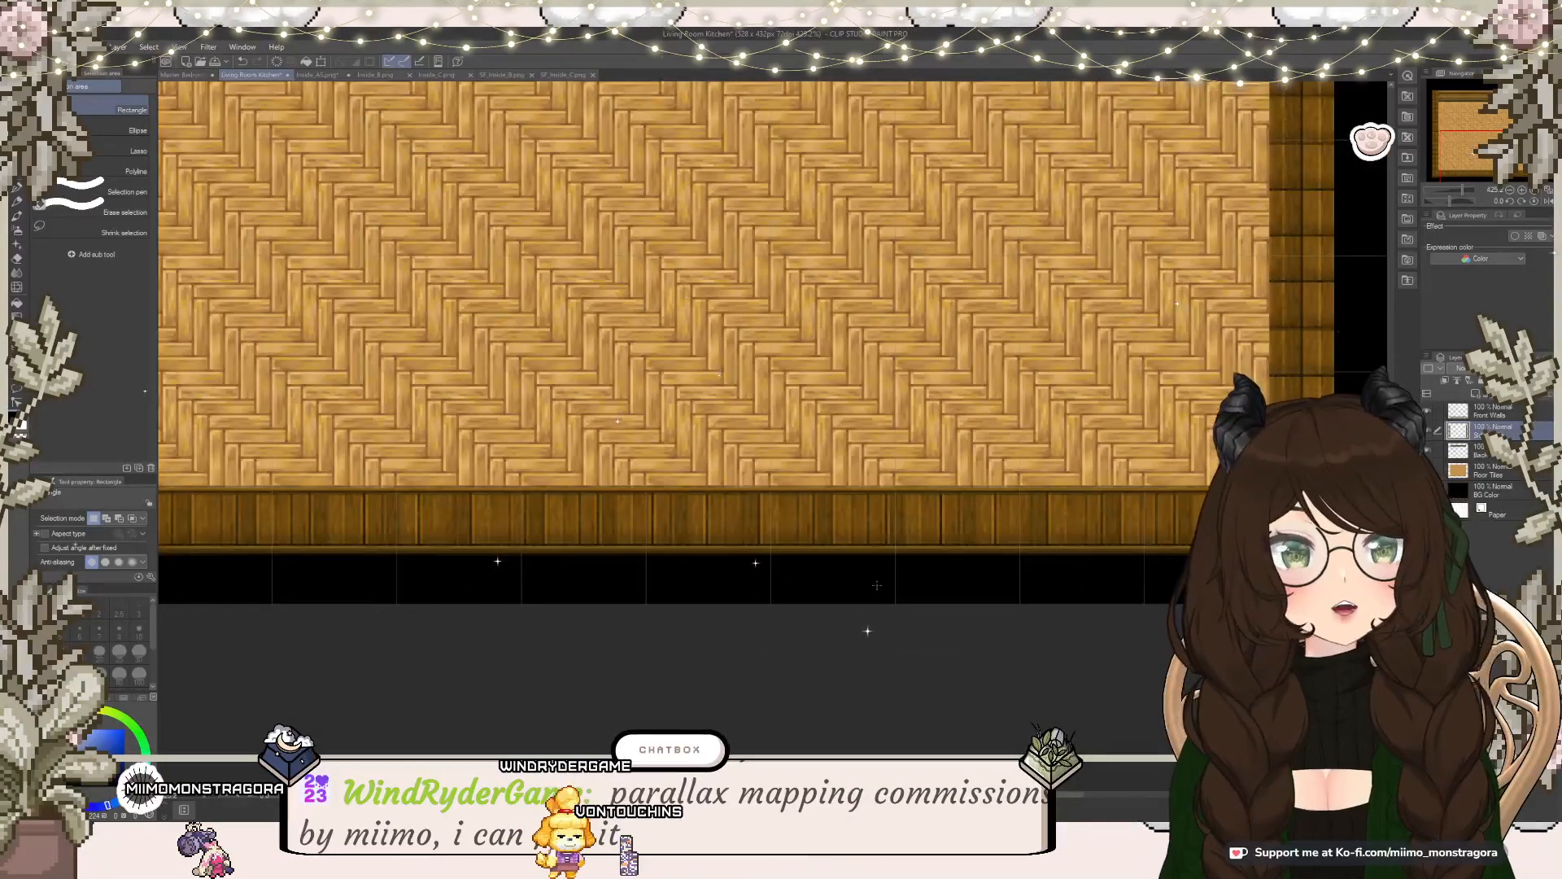
{"action": "left_click_drag", "start_coordinate": [366, 607], "coordinate": [864, 596]}
{"action": "scroll", "coordinate": [863, 596], "scroll_direction": "up", "scroll_amount": 2}
{"action": "scroll", "coordinate": [862, 596], "scroll_direction": "up", "scroll_amount": 5}
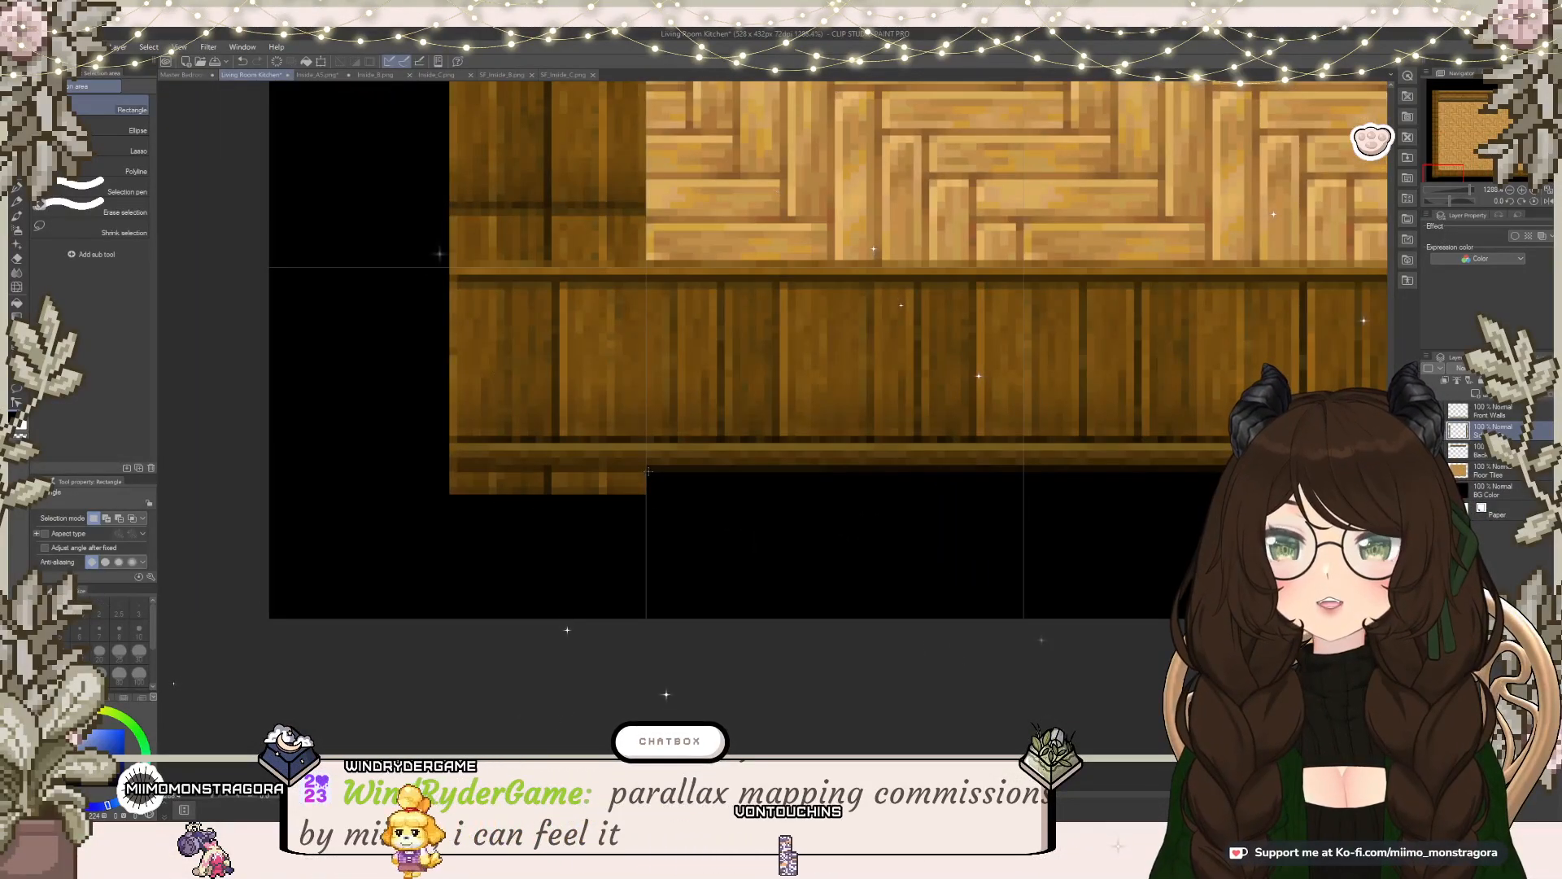
{"action": "mouse_move", "coordinate": [652, 476]}
{"action": "left_mouse_down"}
{"action": "mouse_move", "coordinate": [475, 488]}
{"action": "mouse_move", "coordinate": [521, 460]}
{"action": "mouse_move", "coordinate": [628, 475]}
{"action": "left_mouse_up"}
{"action": "left_click", "coordinate": [454, 504]}
{"action": "scroll", "coordinate": [458, 498], "scroll_direction": "up", "scroll_amount": 4}
{"action": "left_click_drag", "start_coordinate": [903, 528], "coordinate": [905, 528]}
{"action": "key", "text": "Delete"}
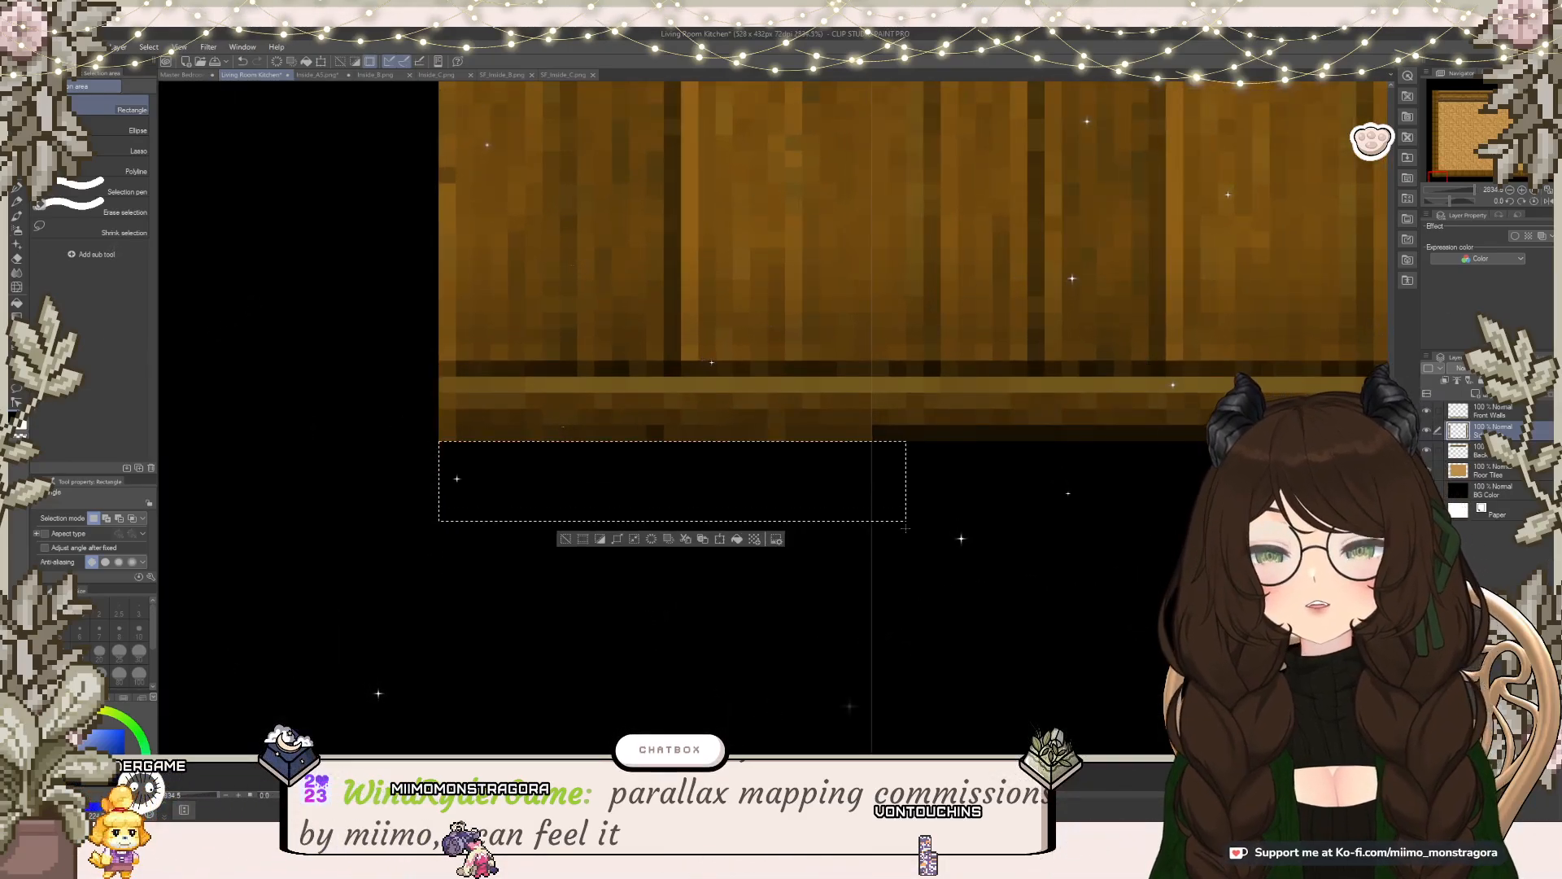
{"action": "left_click", "coordinate": [568, 539]}
{"action": "scroll", "coordinate": [568, 538], "scroll_direction": "down", "scroll_amount": 5}
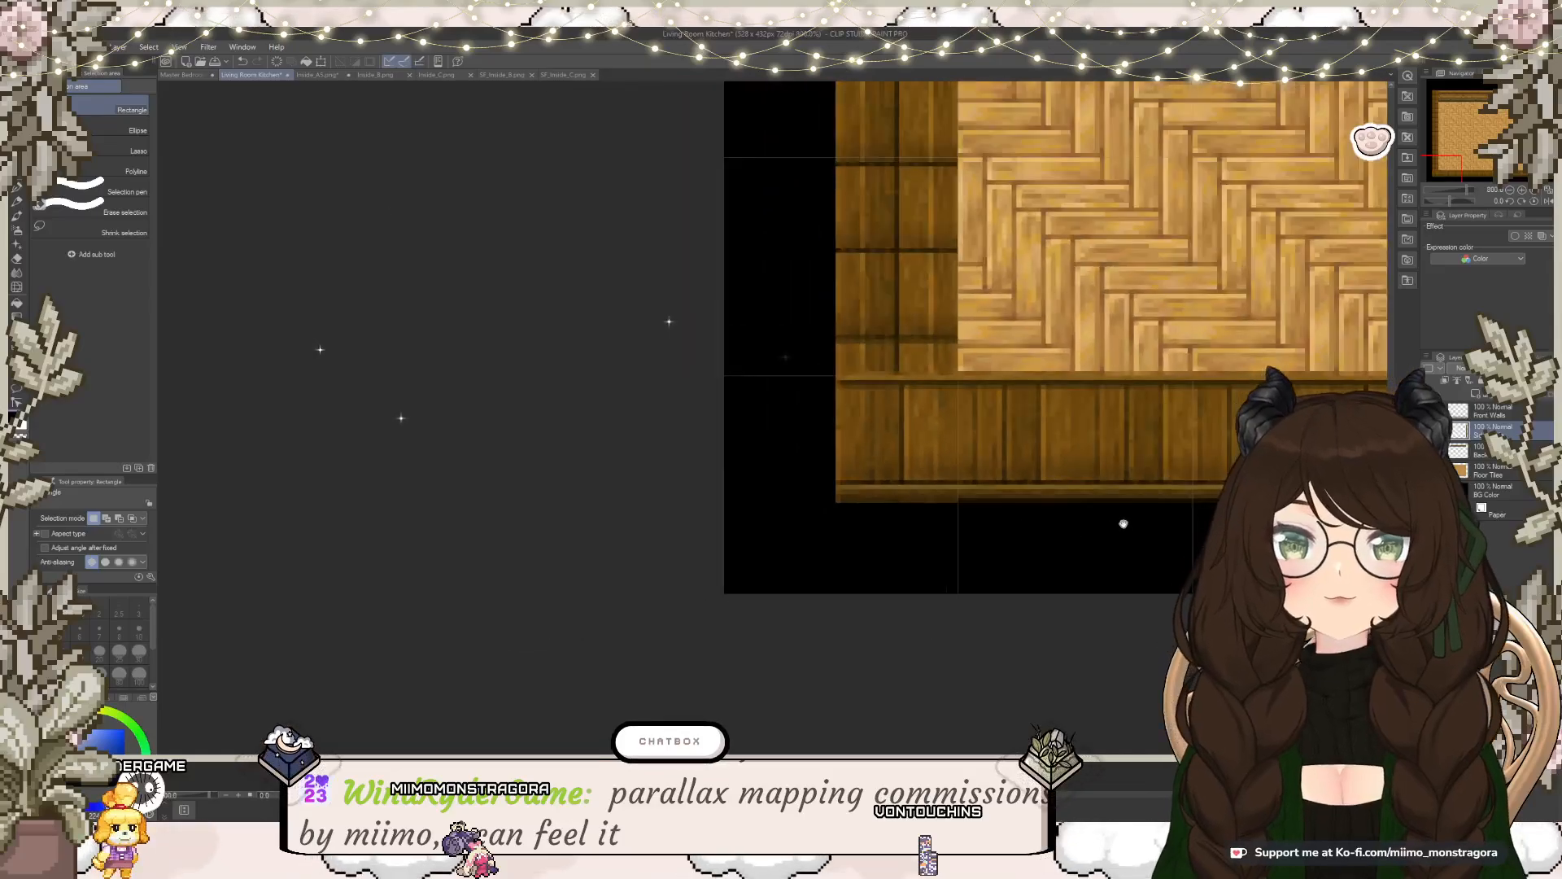
Step: Examine the finished room outline against the Master Bedroom map, including the back wall's upper corner at the right side wall
{"action": "scroll", "coordinate": [568, 538], "scroll_direction": "down", "scroll_amount": 6}
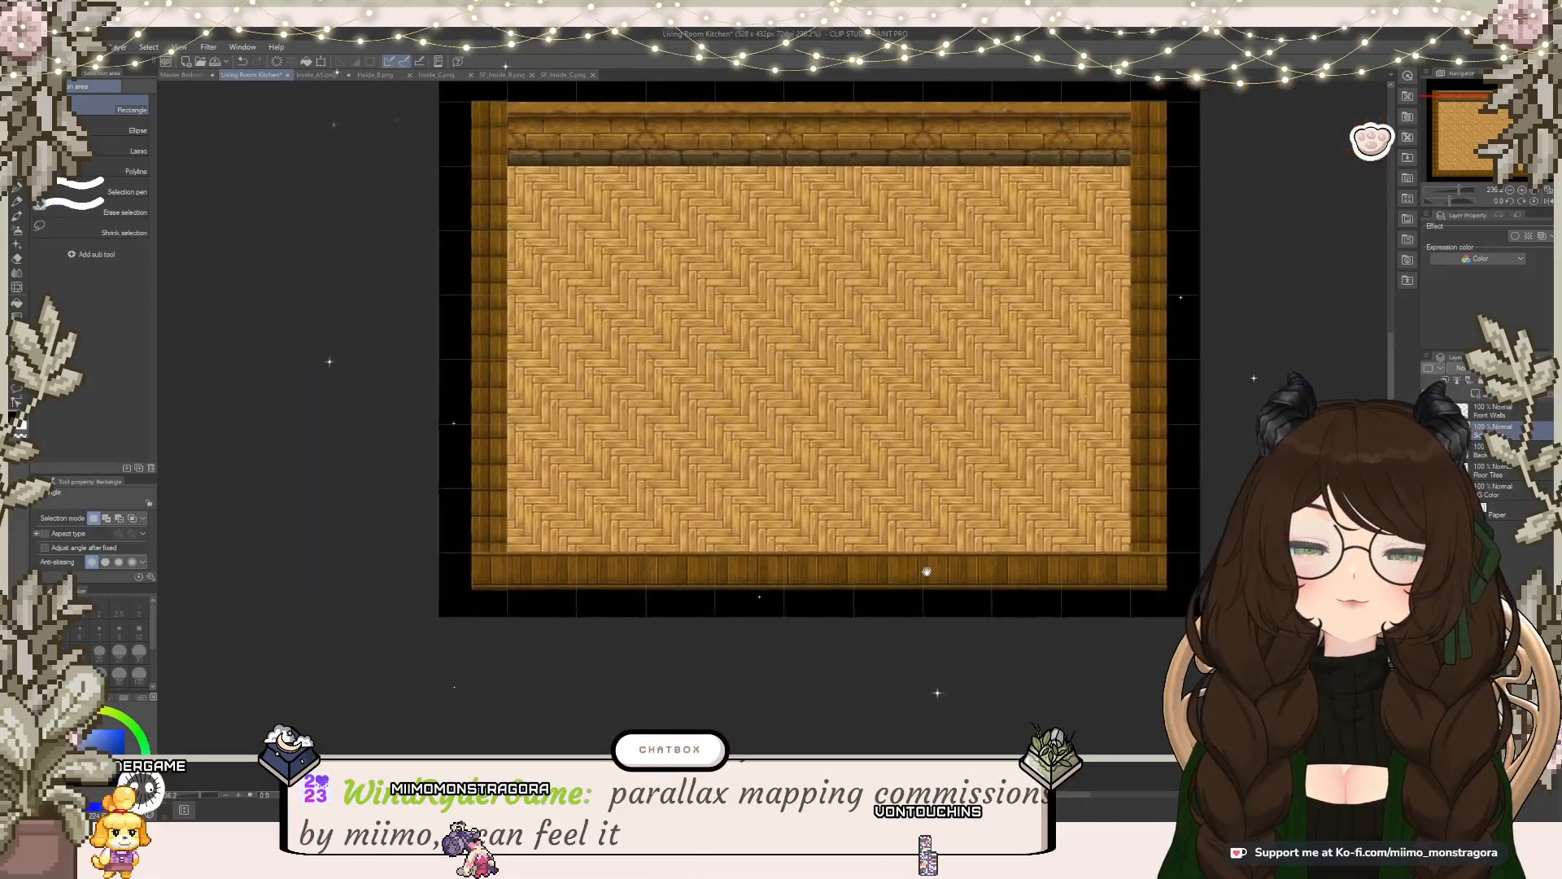
{"action": "left_click_drag", "start_coordinate": [996, 572], "coordinate": [955, 594]}
{"action": "scroll", "coordinate": [982, 575], "scroll_direction": "up", "scroll_amount": 3}
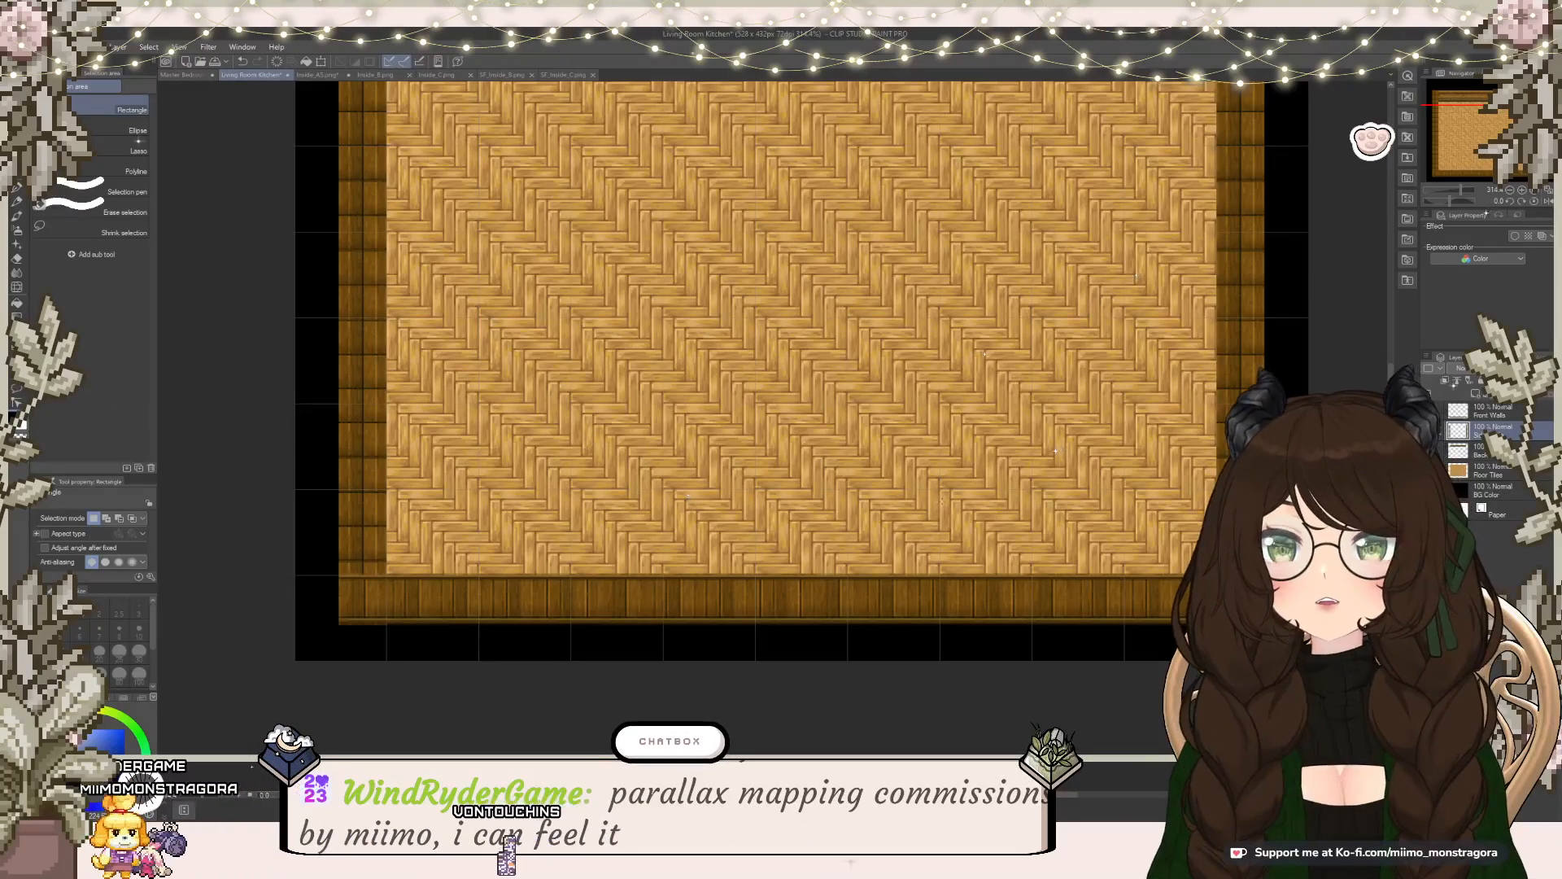
{"action": "scroll", "coordinate": [977, 487], "scroll_direction": "down", "scroll_amount": 2}
{"action": "left_click_drag", "start_coordinate": [1017, 459], "coordinate": [840, 521]}
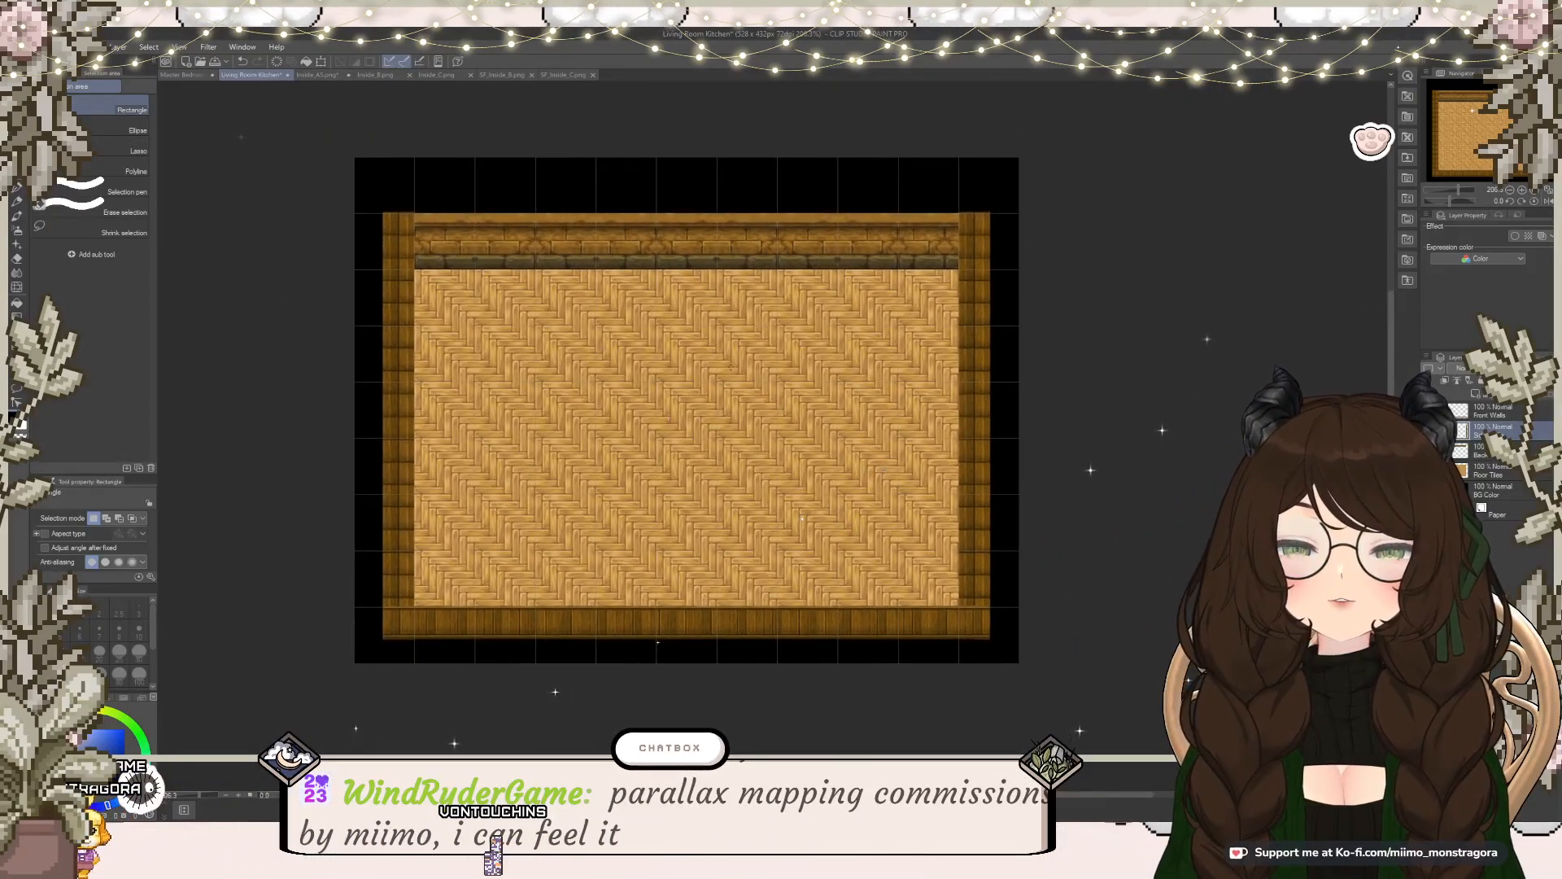
{"action": "left_click", "coordinate": [186, 75]}
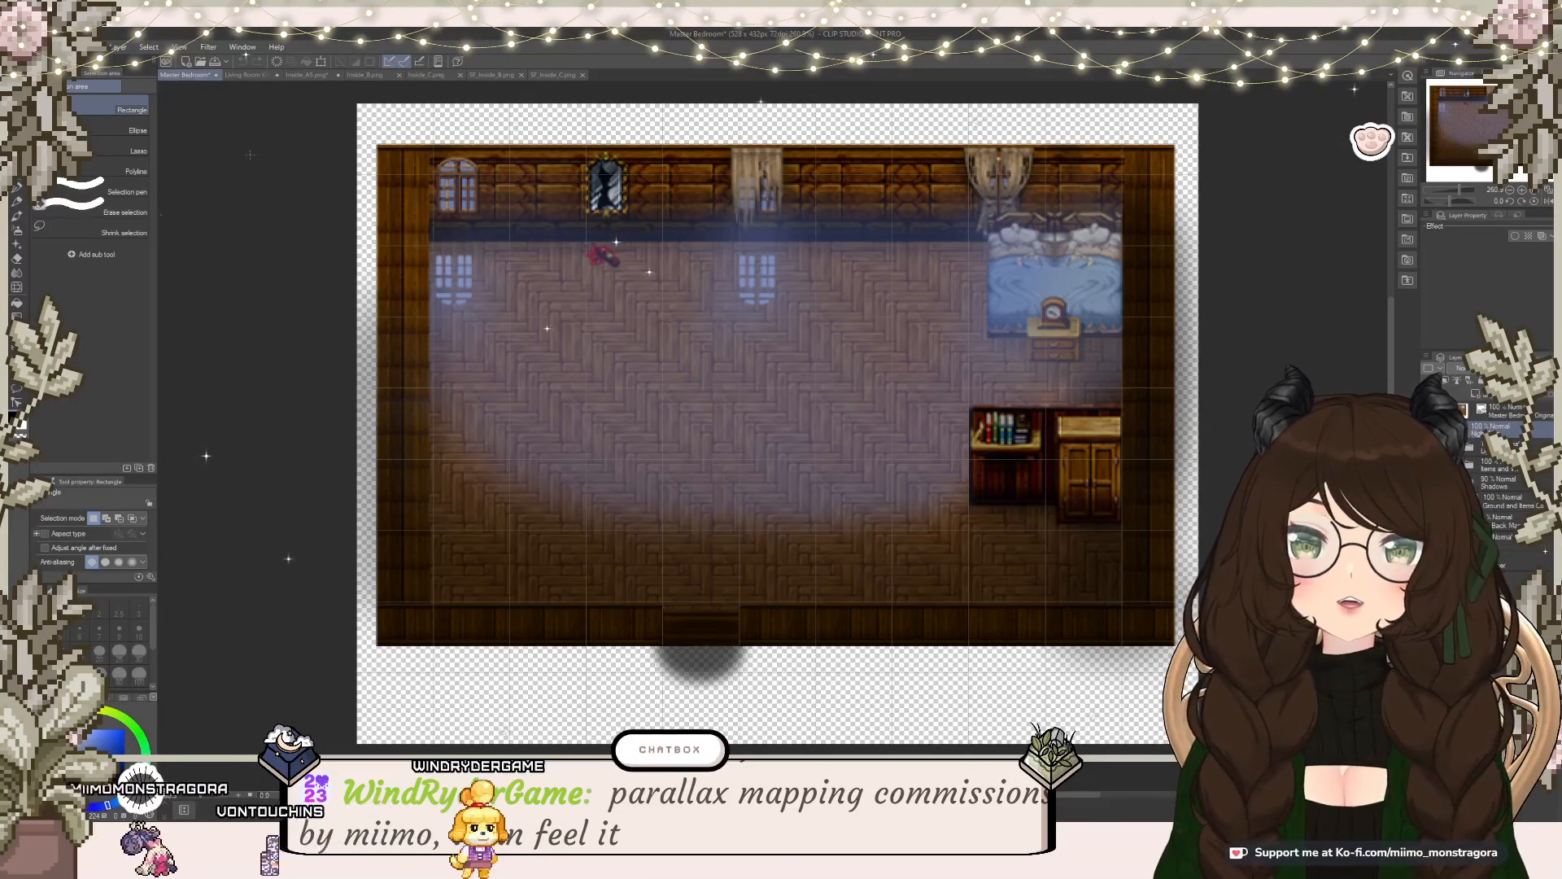
{"action": "left_click", "coordinate": [248, 75]}
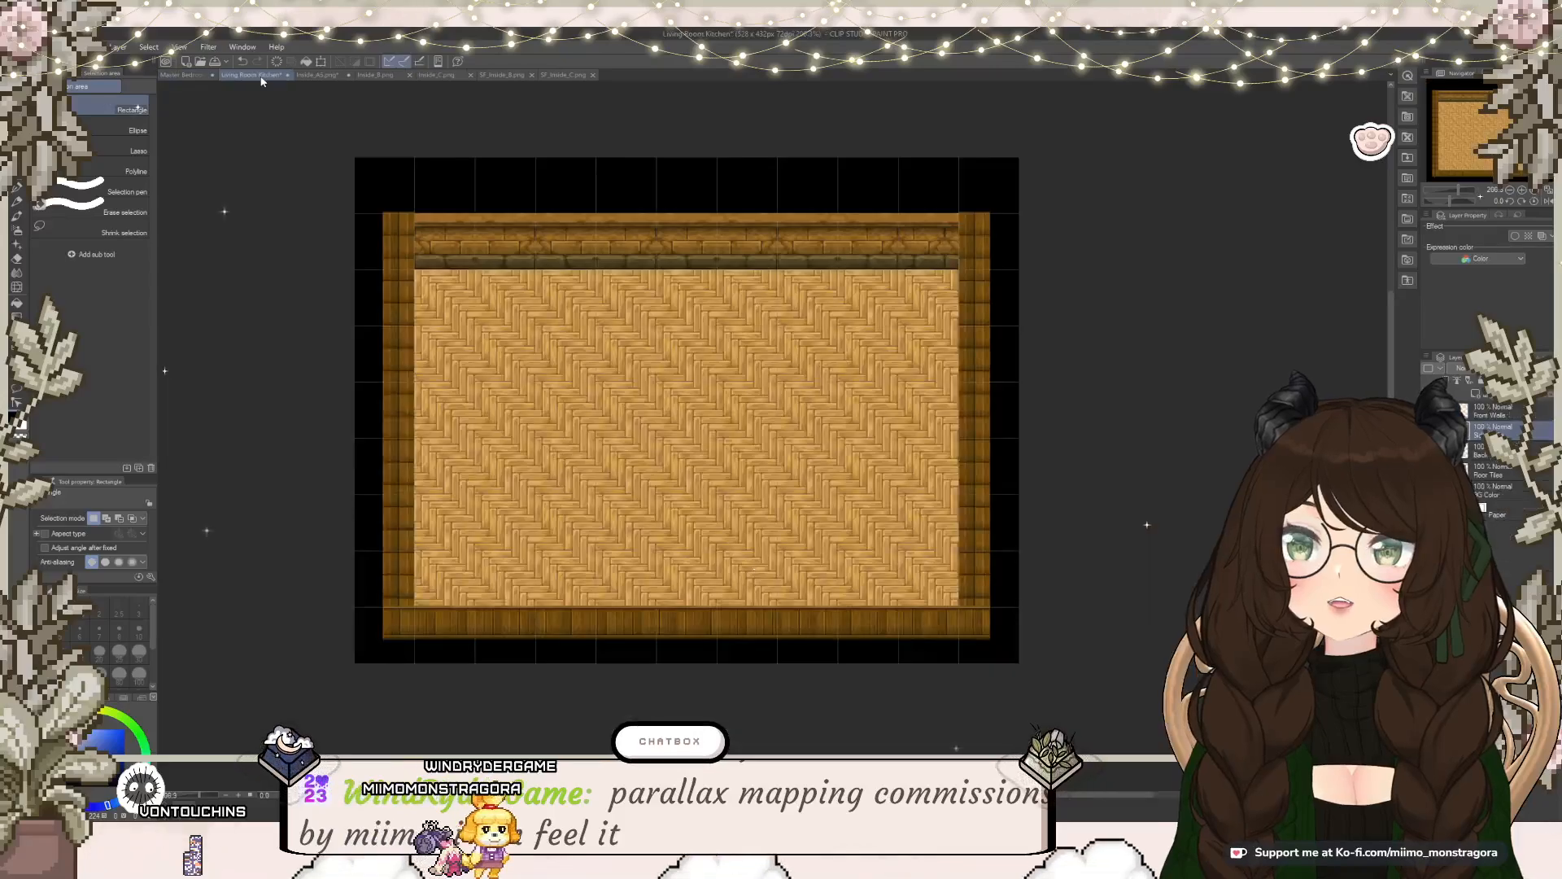
{"action": "scroll", "coordinate": [901, 267], "scroll_direction": "up", "scroll_amount": 2}
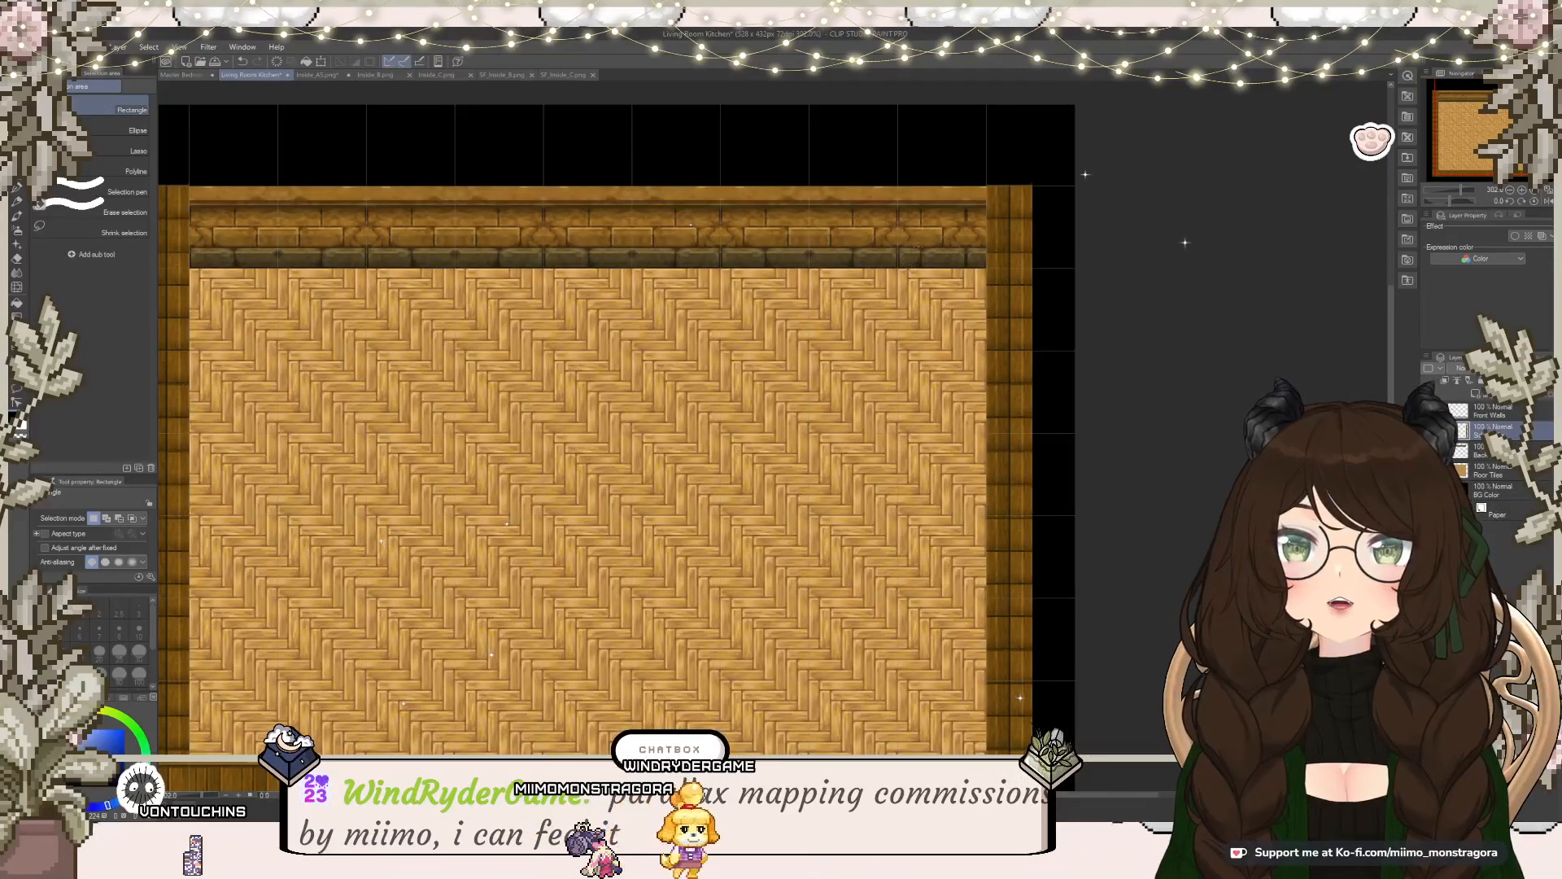
{"action": "scroll", "coordinate": [1031, 89], "scroll_direction": "up", "scroll_amount": 3}
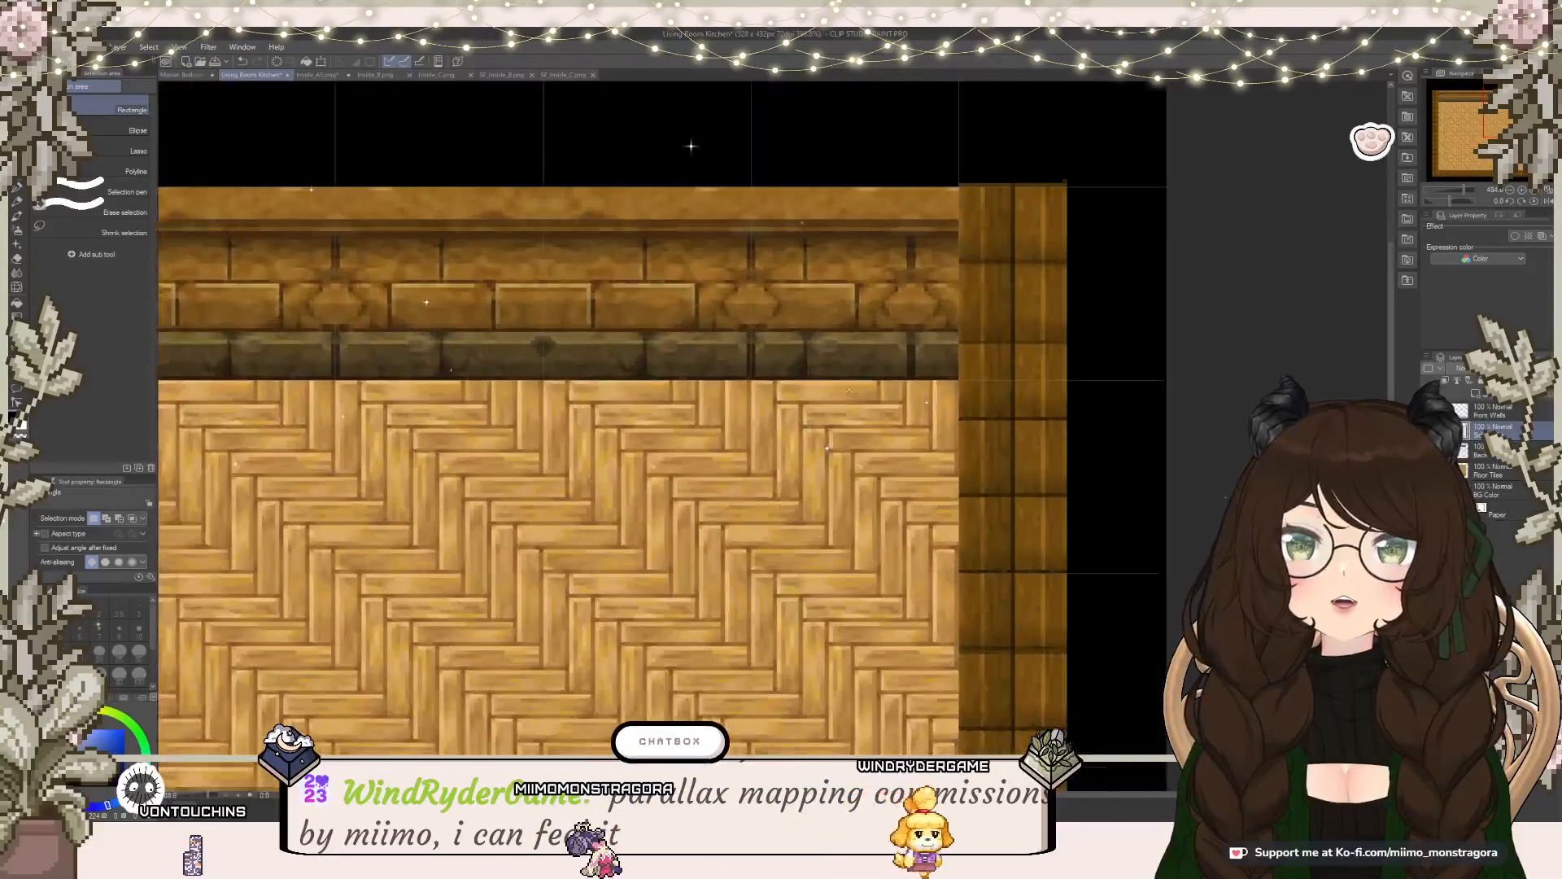
{"action": "scroll", "coordinate": [1032, 89], "scroll_direction": "up", "scroll_amount": 2}
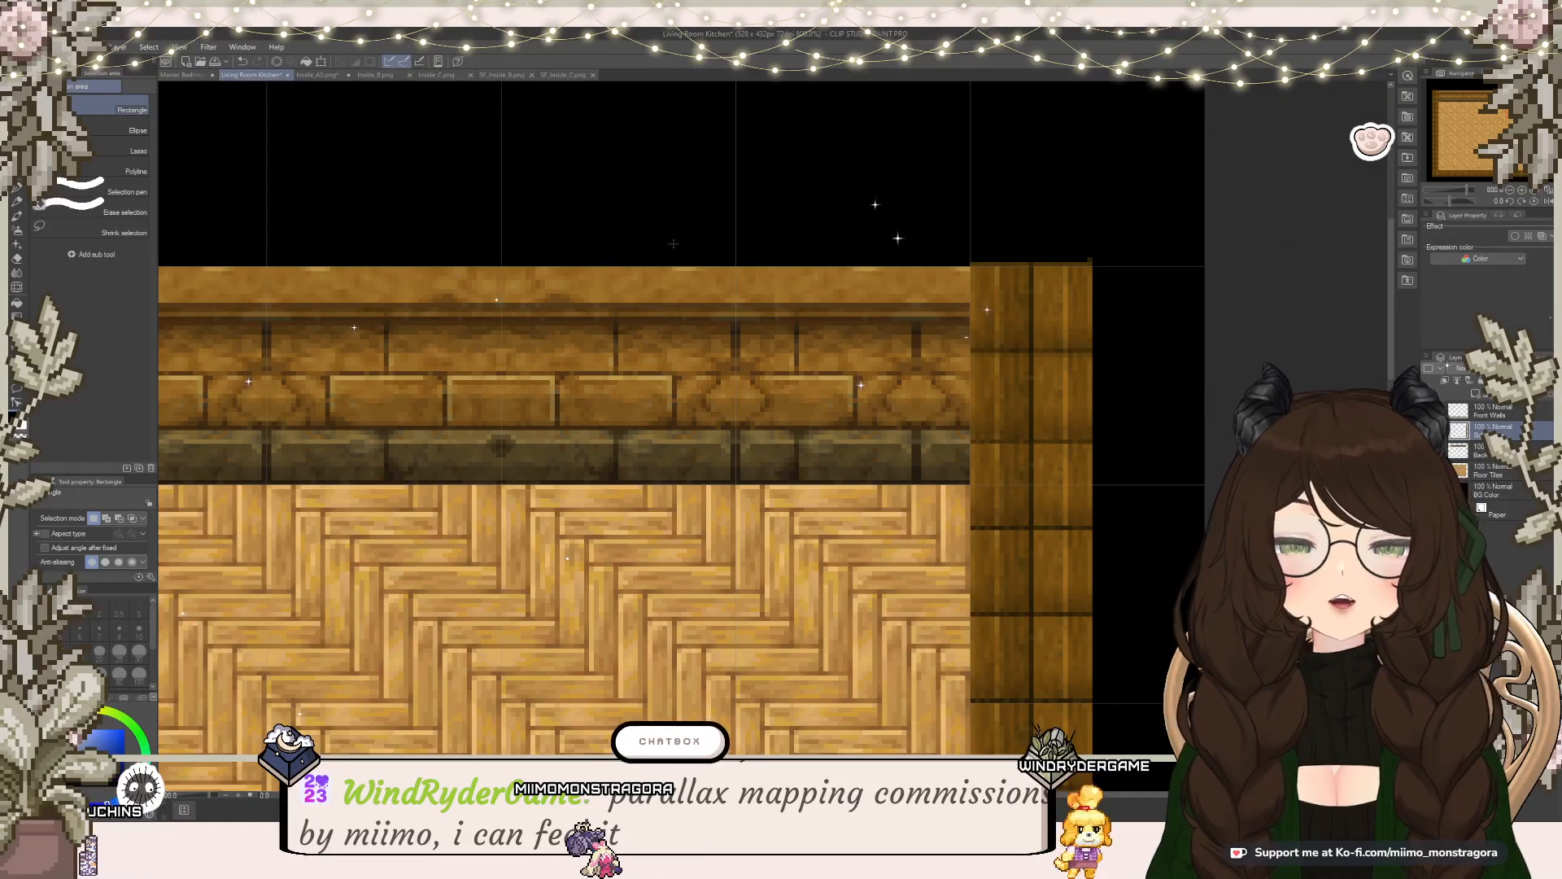
Step: Compare the Inside_A5 and Inside_B tilesets with the Master Bedroom map
{"action": "left_click", "coordinate": [328, 80]}
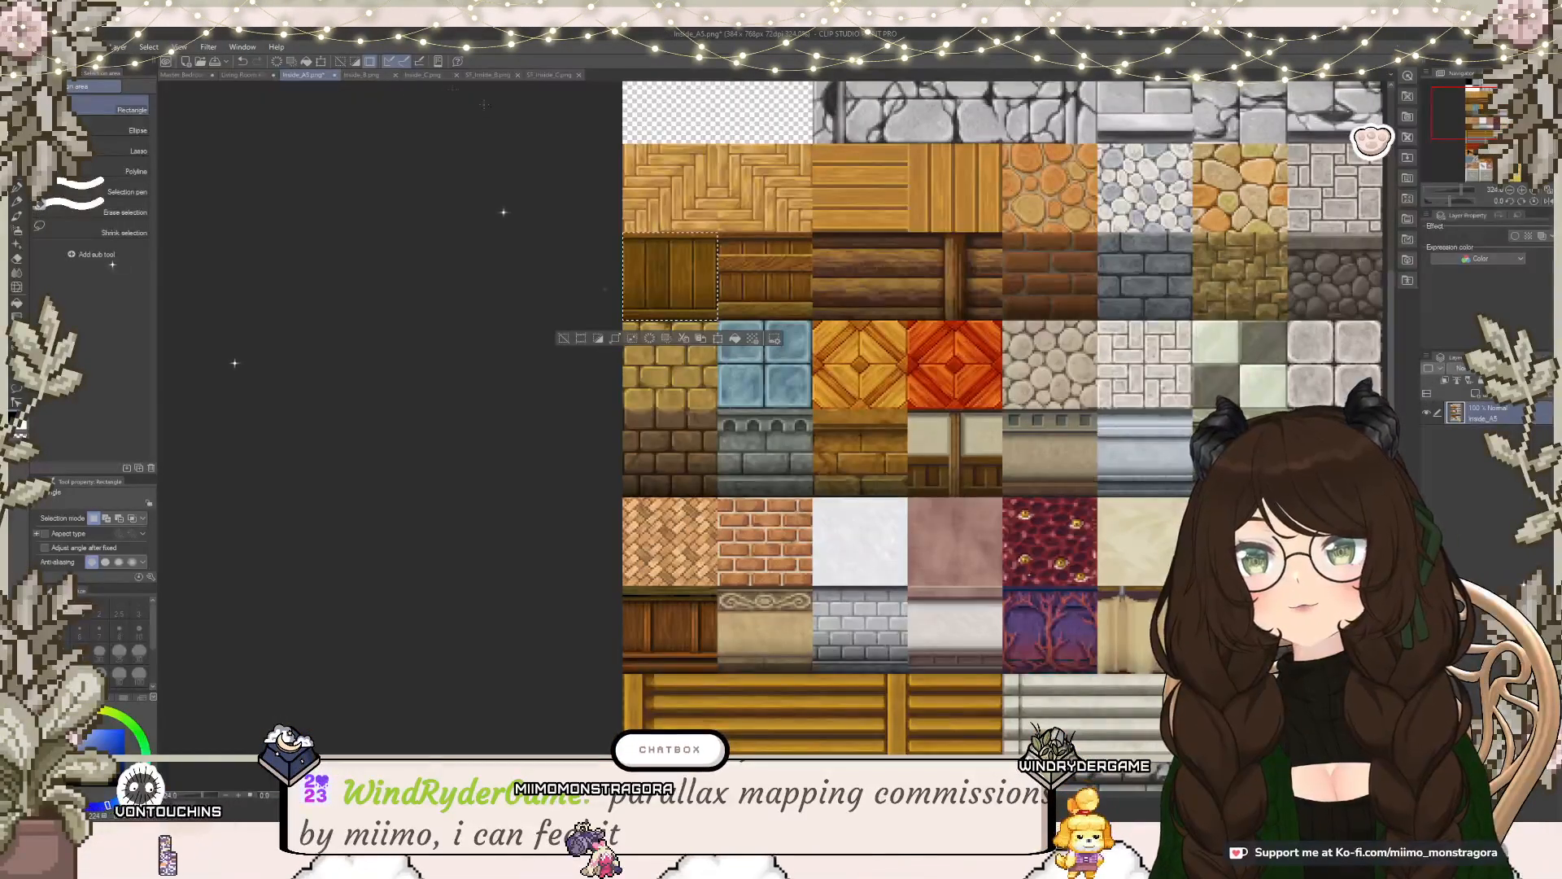
{"action": "left_click", "coordinate": [368, 75]}
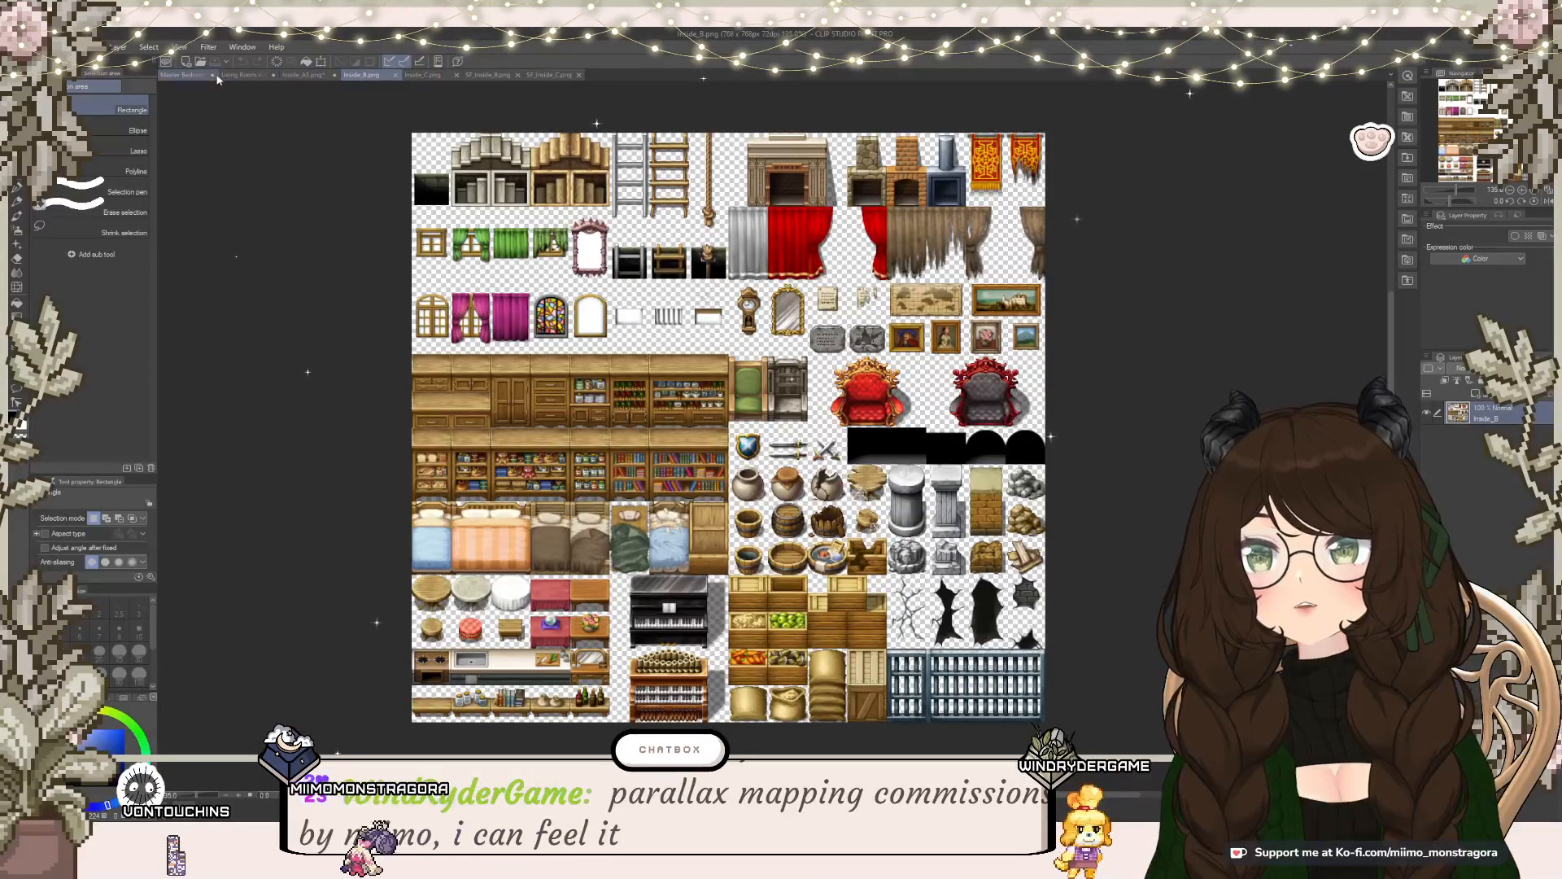
{"action": "left_click", "coordinate": [189, 76]}
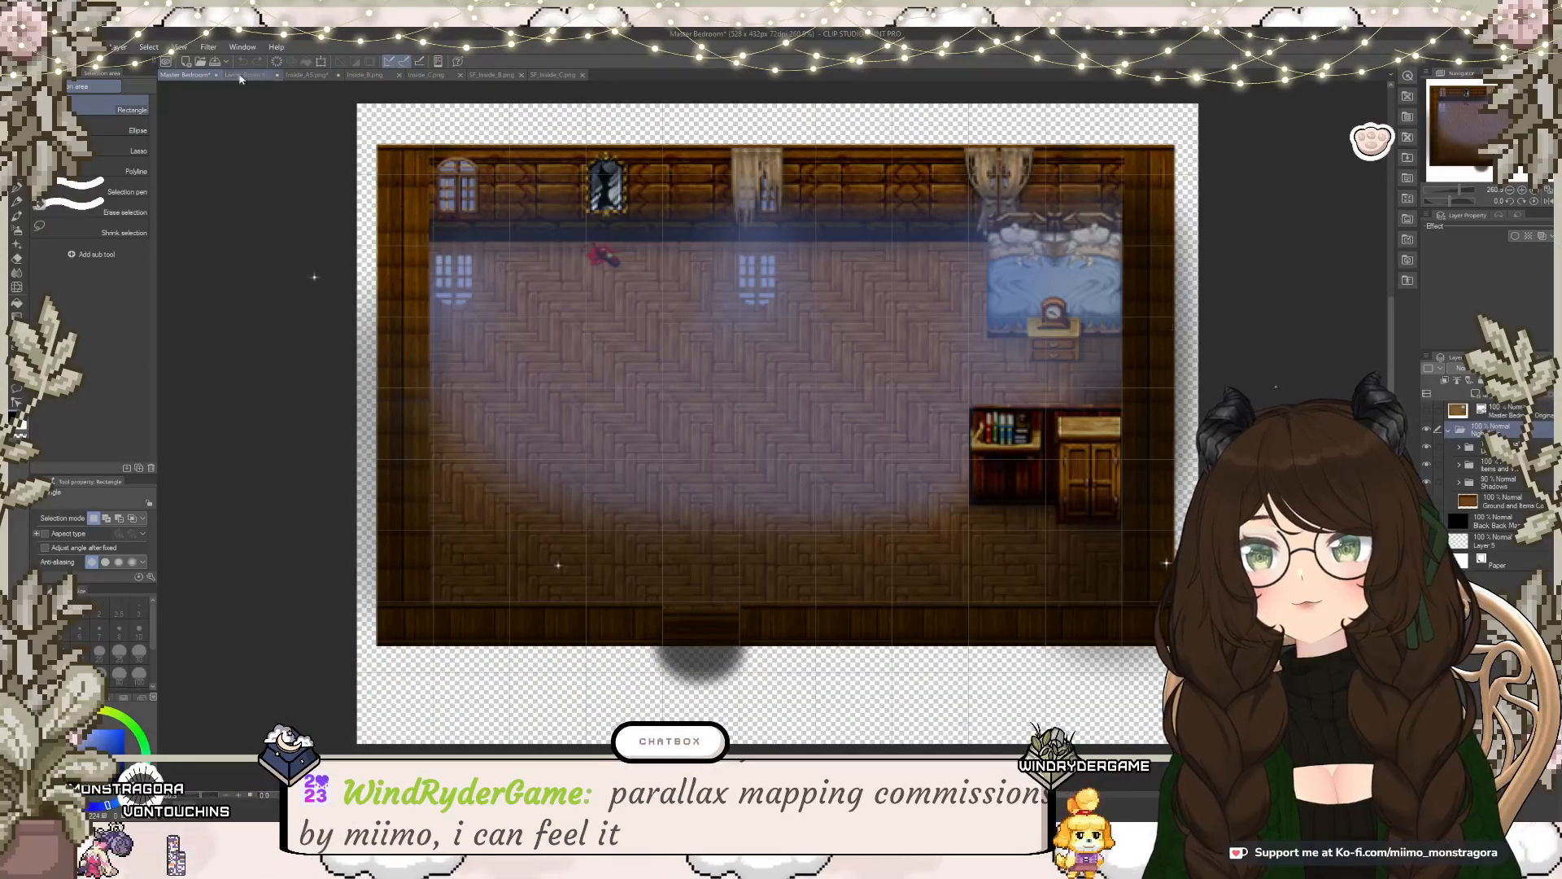
{"action": "left_click", "coordinate": [305, 75]}
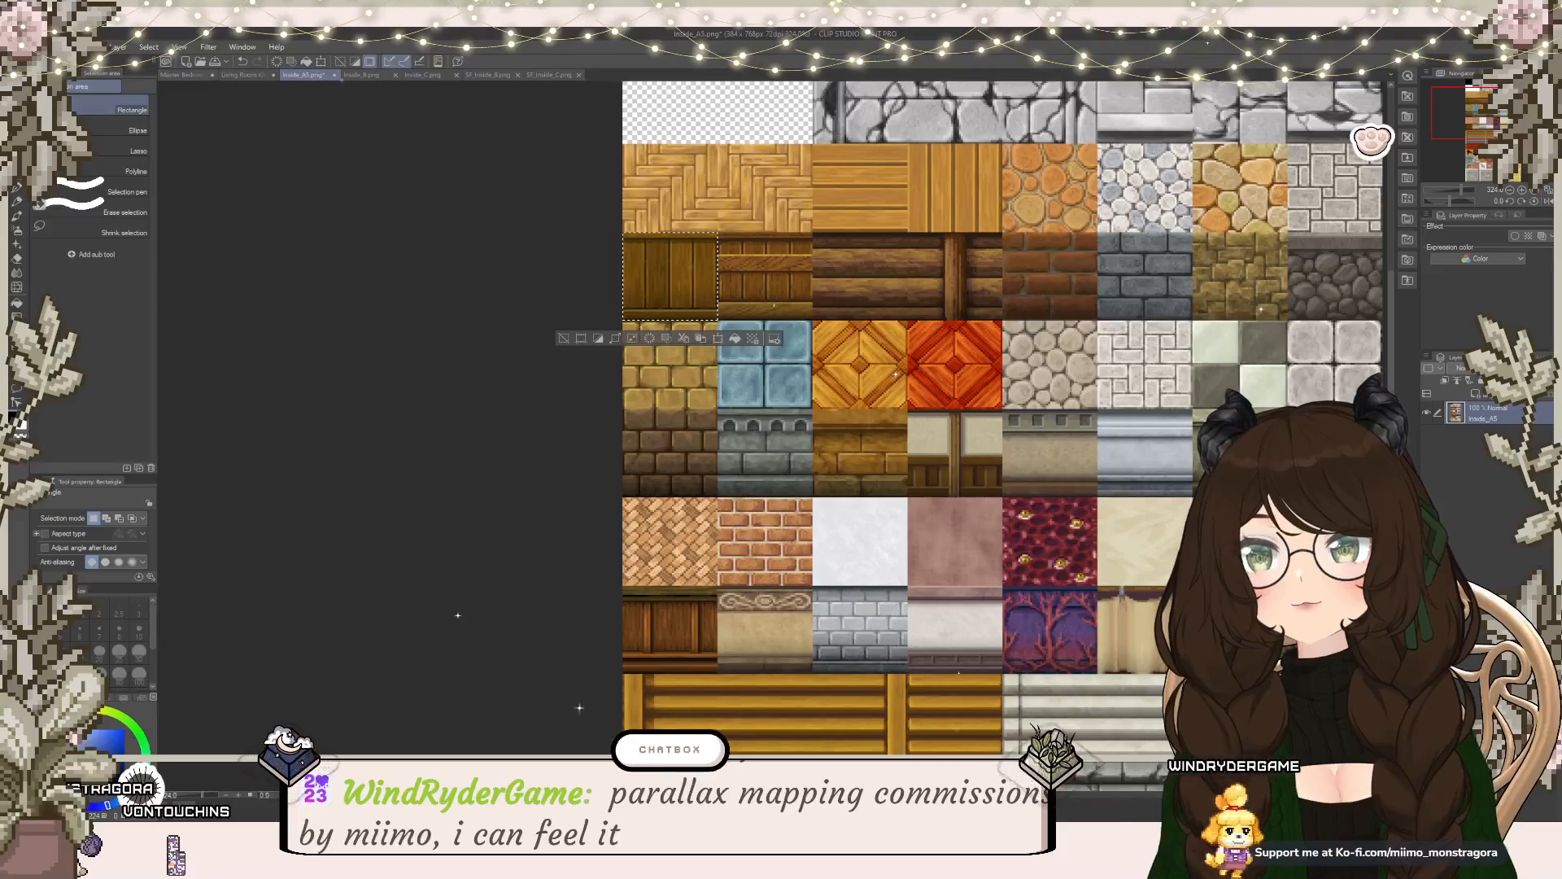
{"action": "scroll", "coordinate": [936, 382], "scroll_direction": "down", "scroll_amount": 3}
{"action": "scroll", "coordinate": [935, 382], "scroll_direction": "up", "scroll_amount": 3}
Step: Look through the Inside_B, Inside_C, SF_Inside_B and SF_Inside_C tilesets, ending with the full Inside_A5 sheet
{"action": "left_click", "coordinate": [363, 77]}
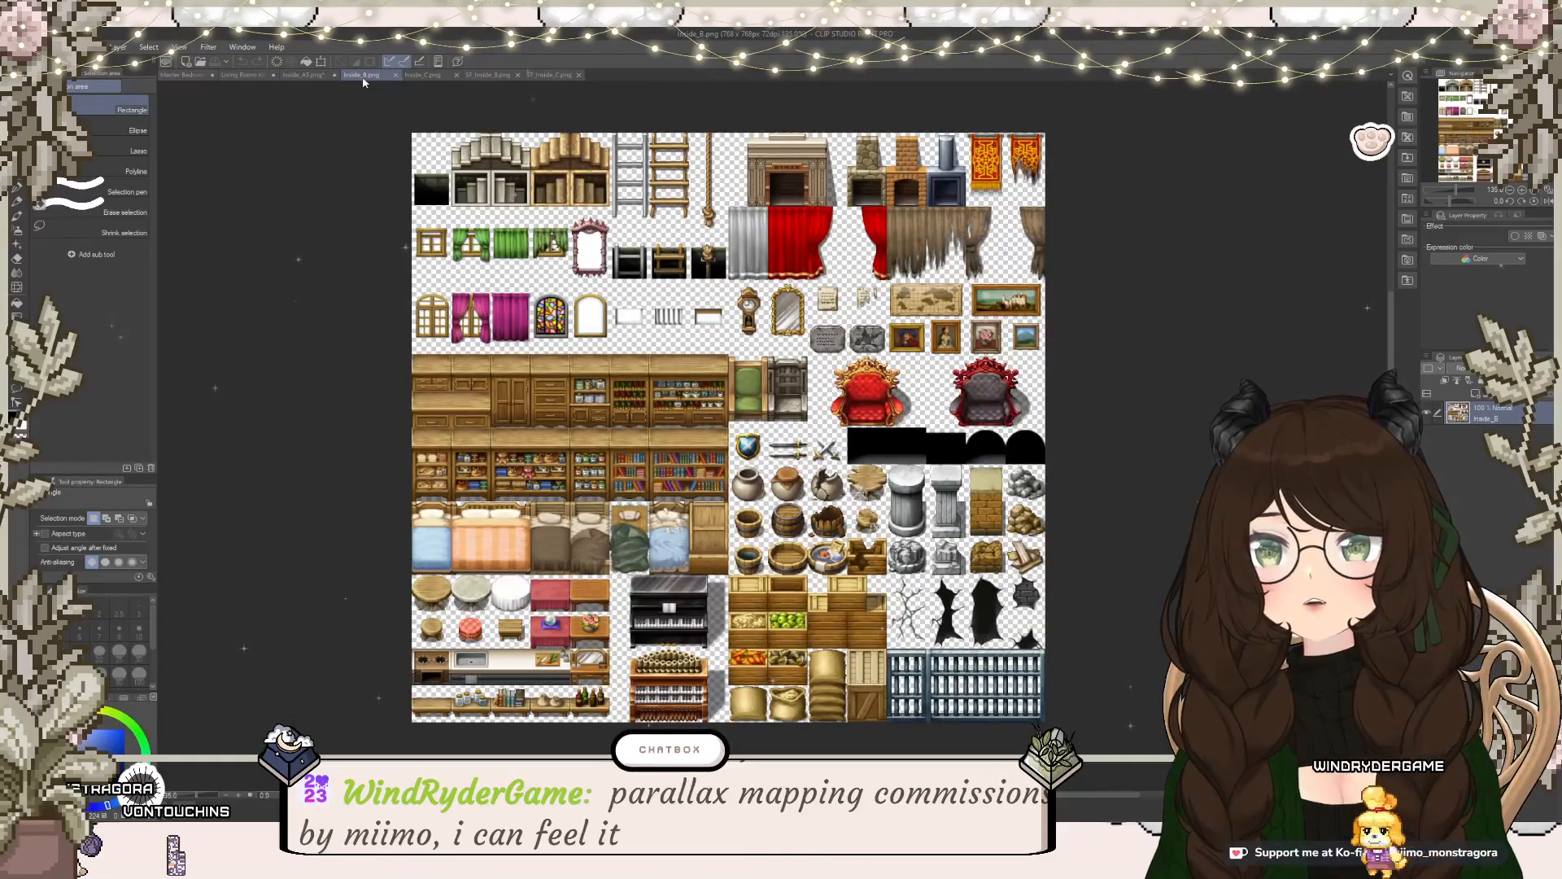
{"action": "left_click", "coordinate": [411, 77]}
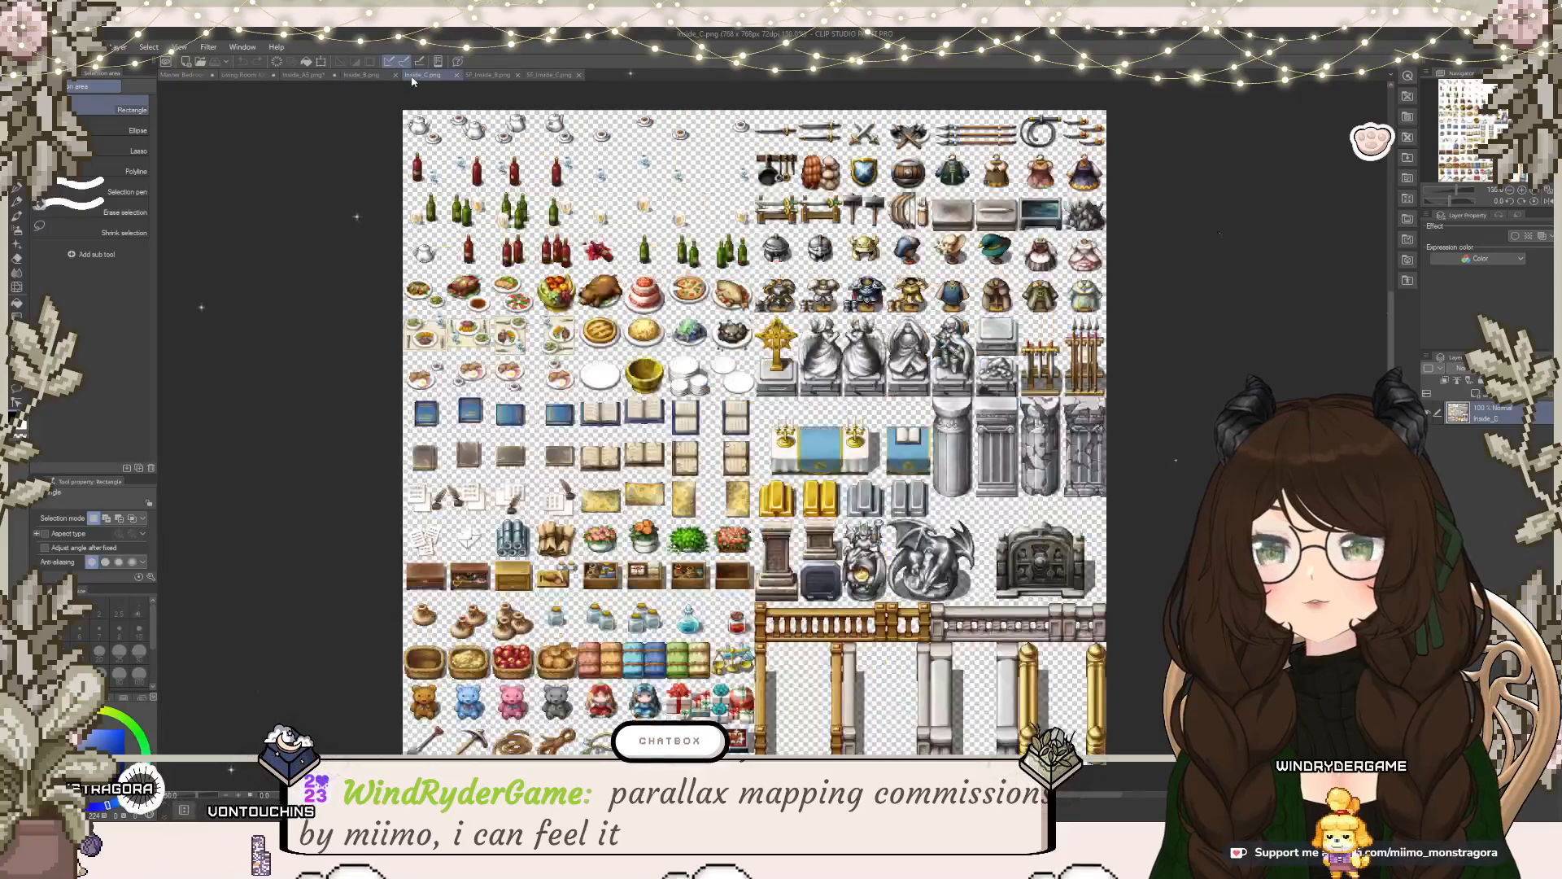
{"action": "left_click", "coordinate": [477, 76]}
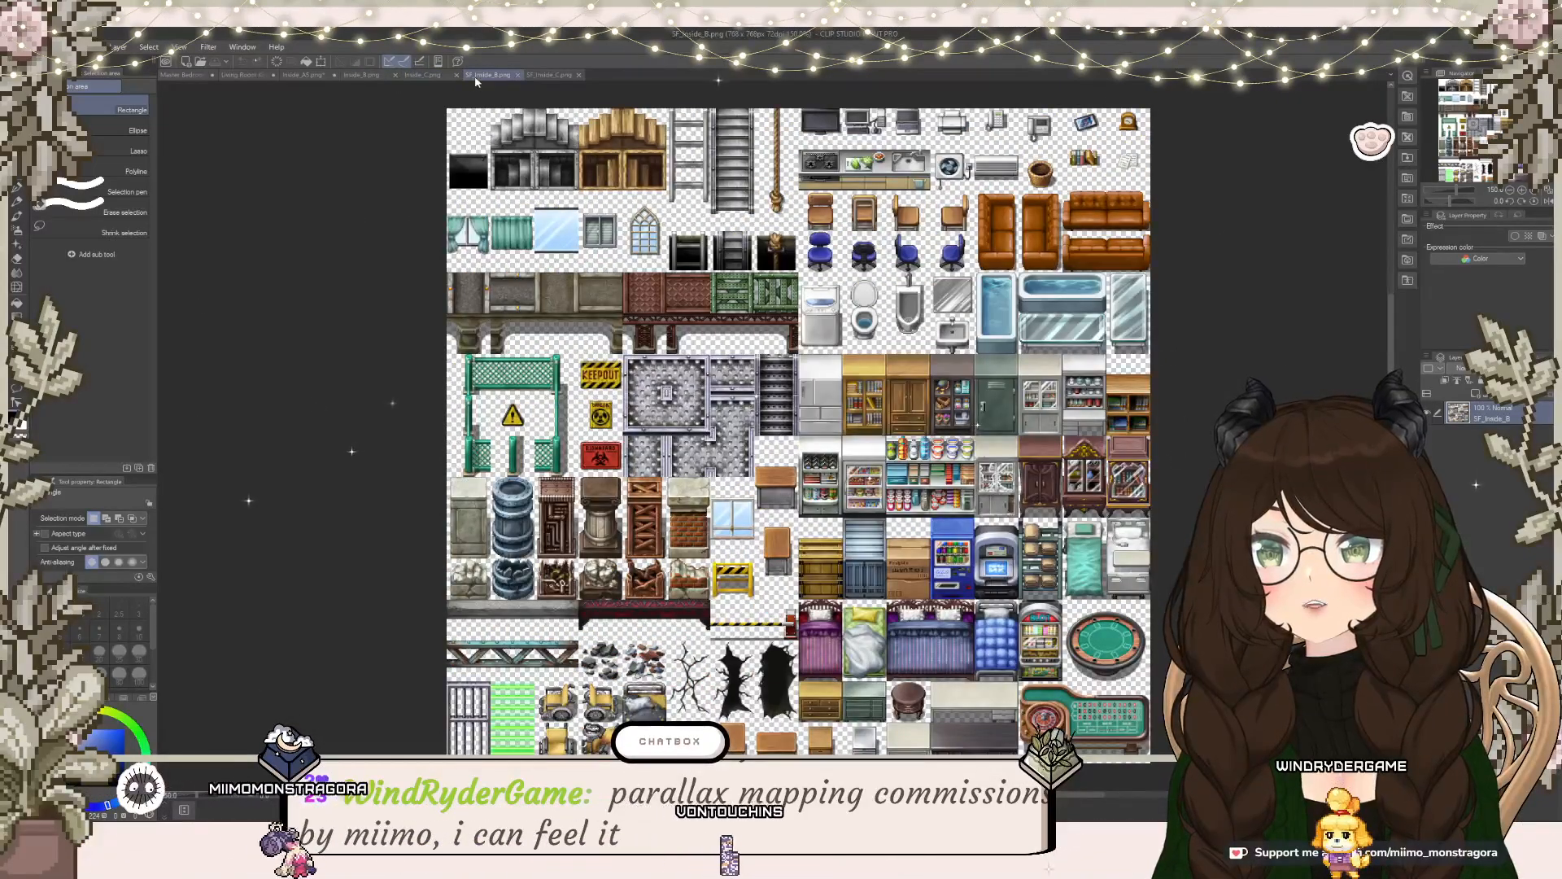
{"action": "key", "text": "w"}
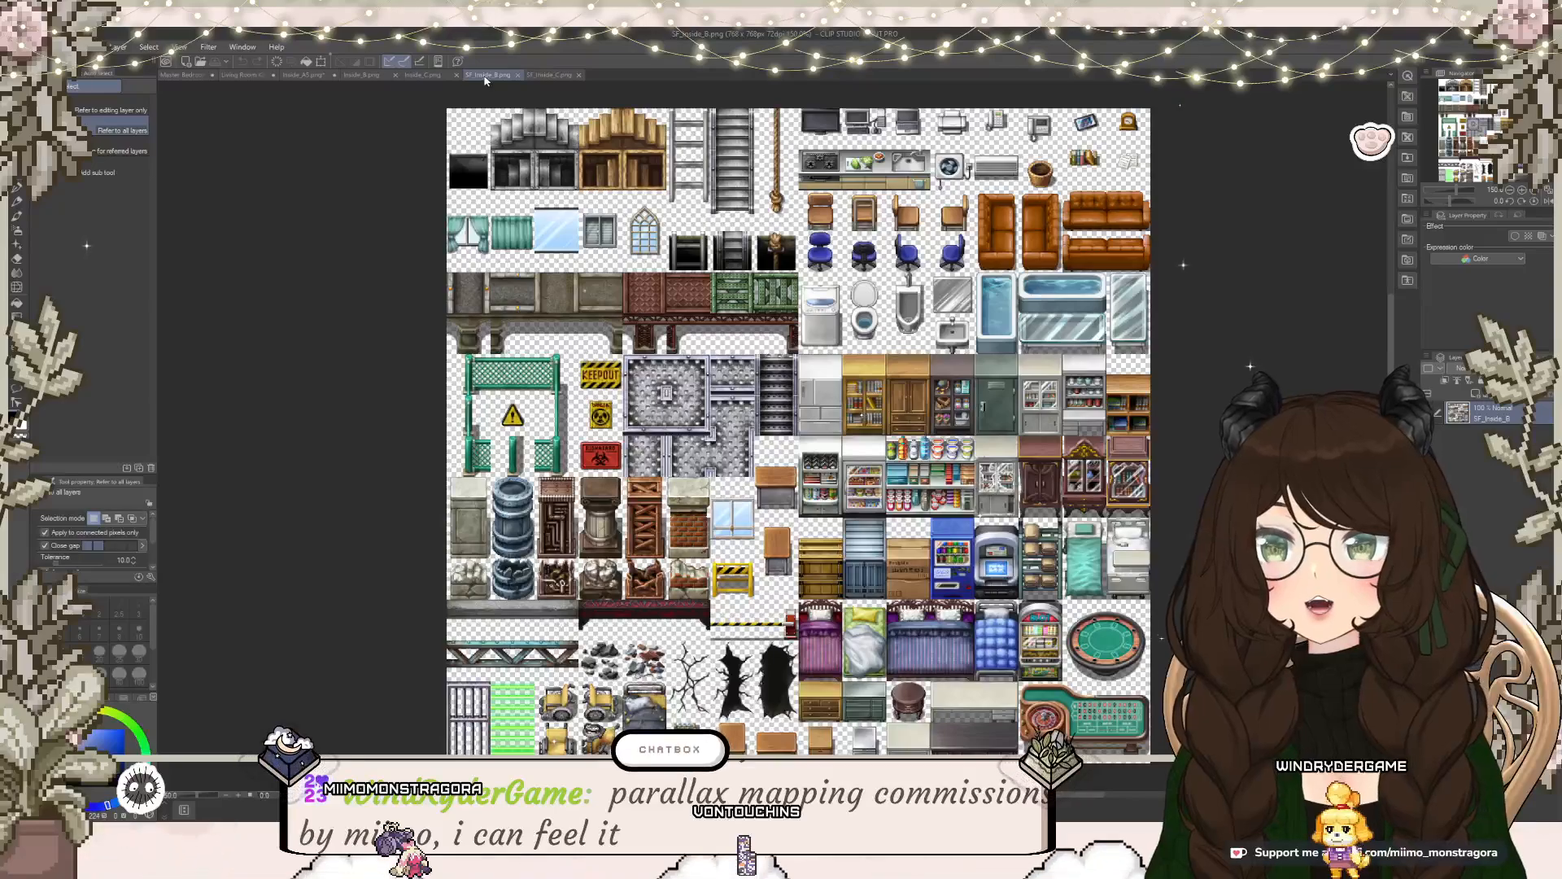
{"action": "left_click", "coordinate": [539, 75]}
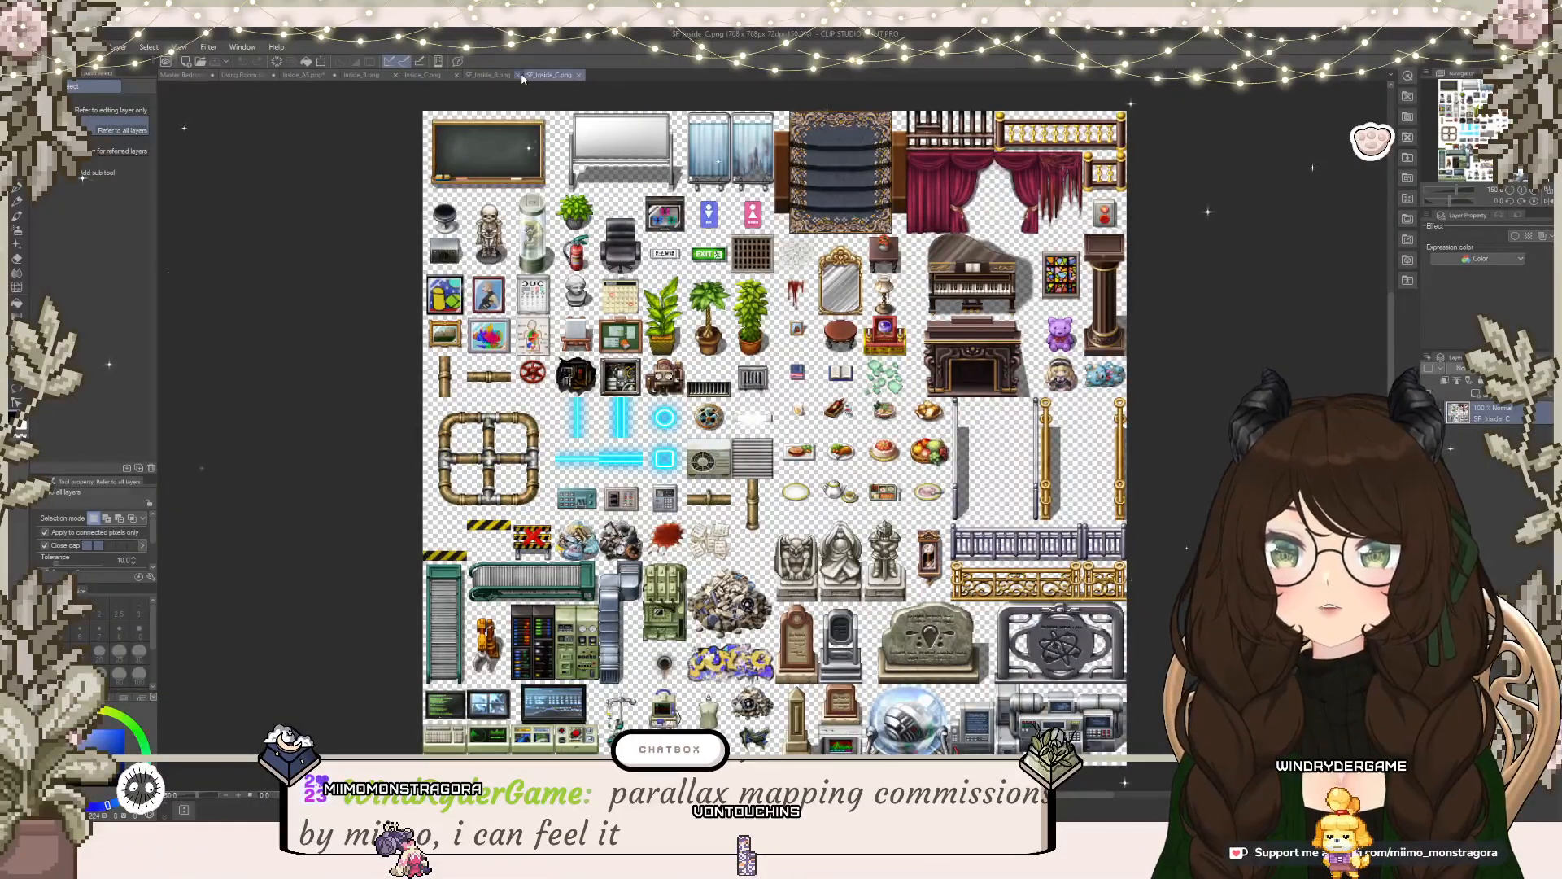
{"action": "left_click", "coordinate": [496, 75]}
{"action": "left_click", "coordinate": [423, 75]}
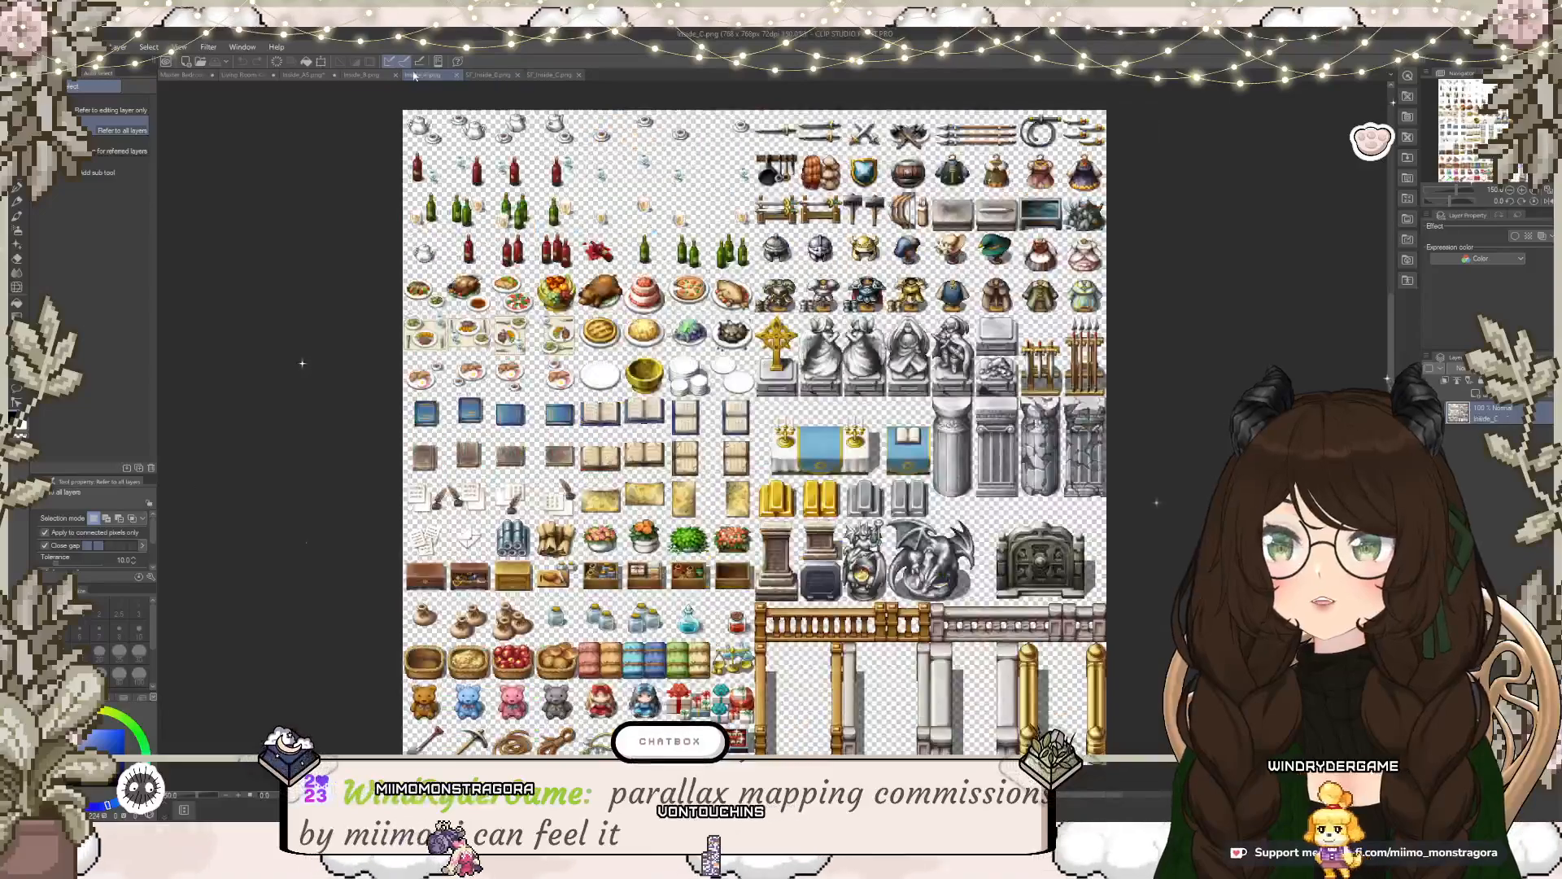
{"action": "left_click", "coordinate": [382, 75]}
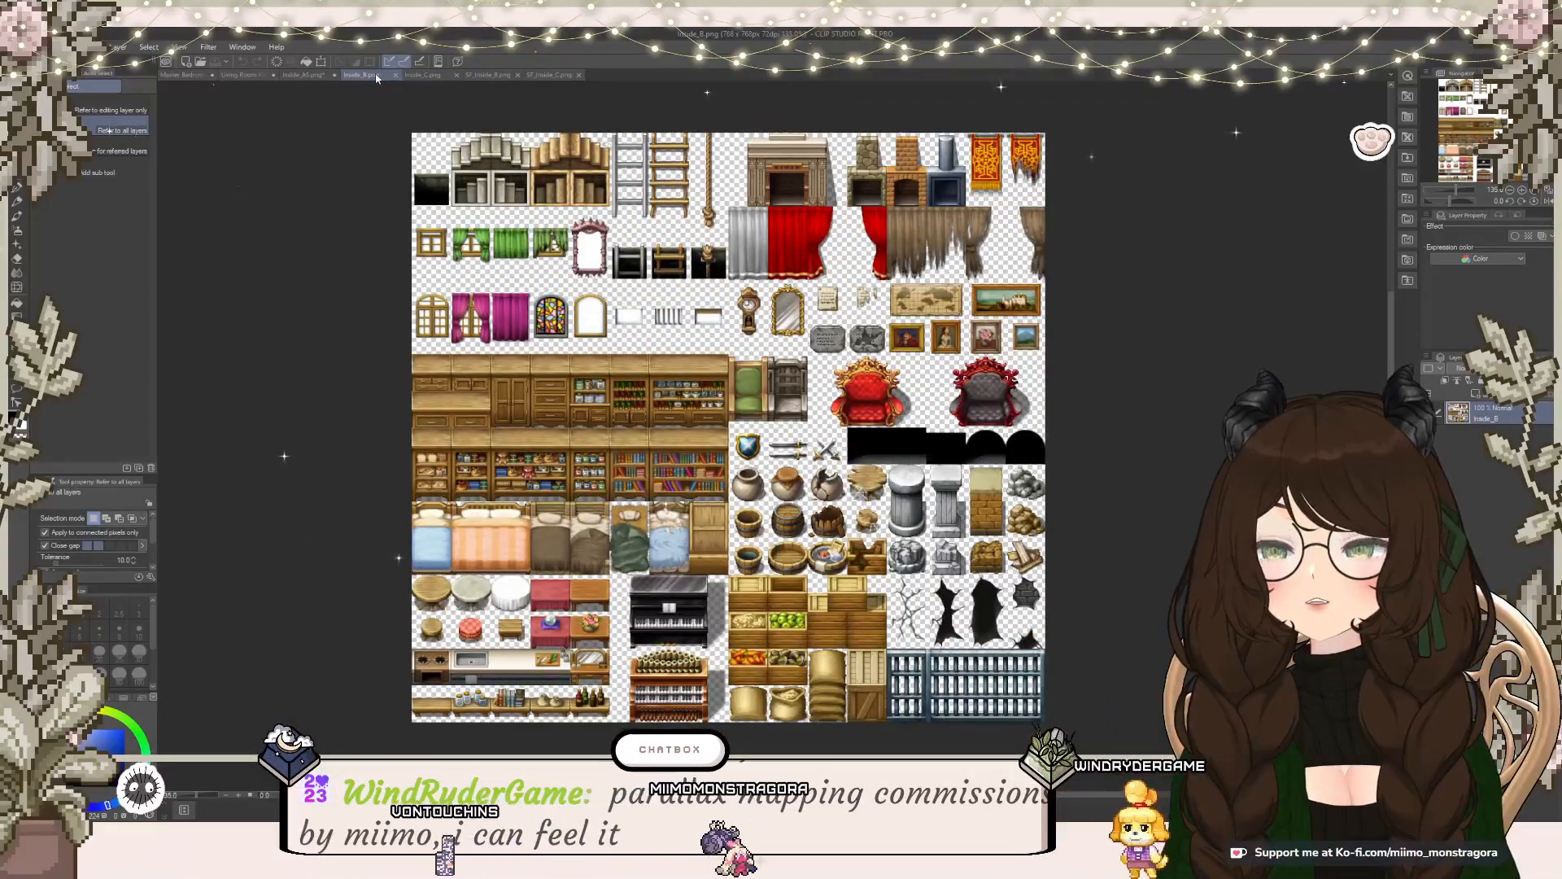
{"action": "left_click", "coordinate": [303, 75]}
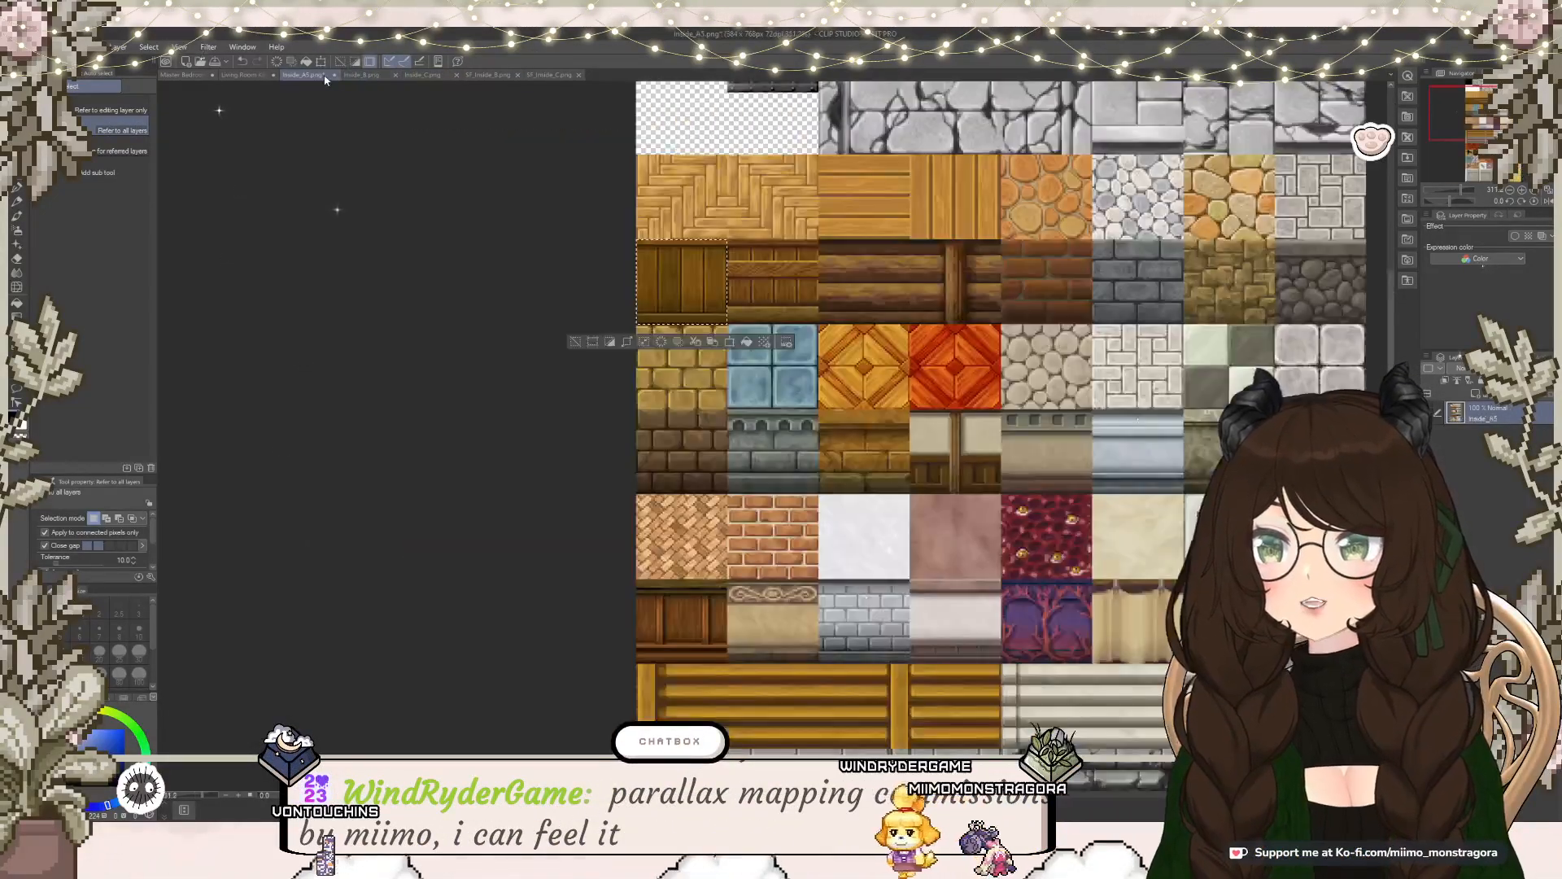
{"action": "scroll", "coordinate": [674, 210], "scroll_direction": "down", "scroll_amount": 2}
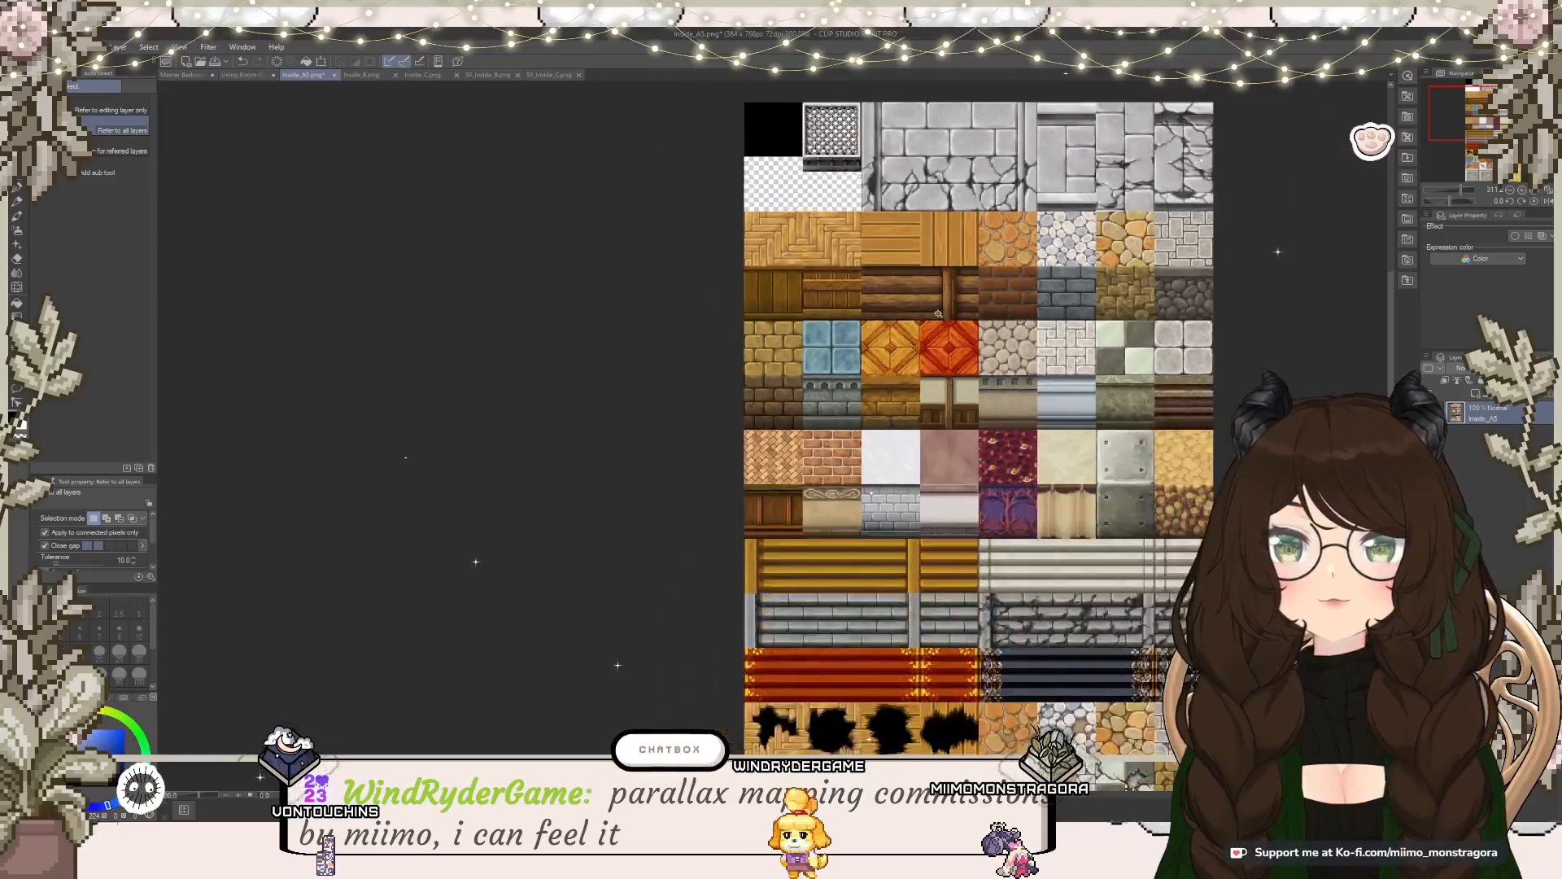
{"action": "left_click_drag", "start_coordinate": [866, 315], "coordinate": [800, 280]}
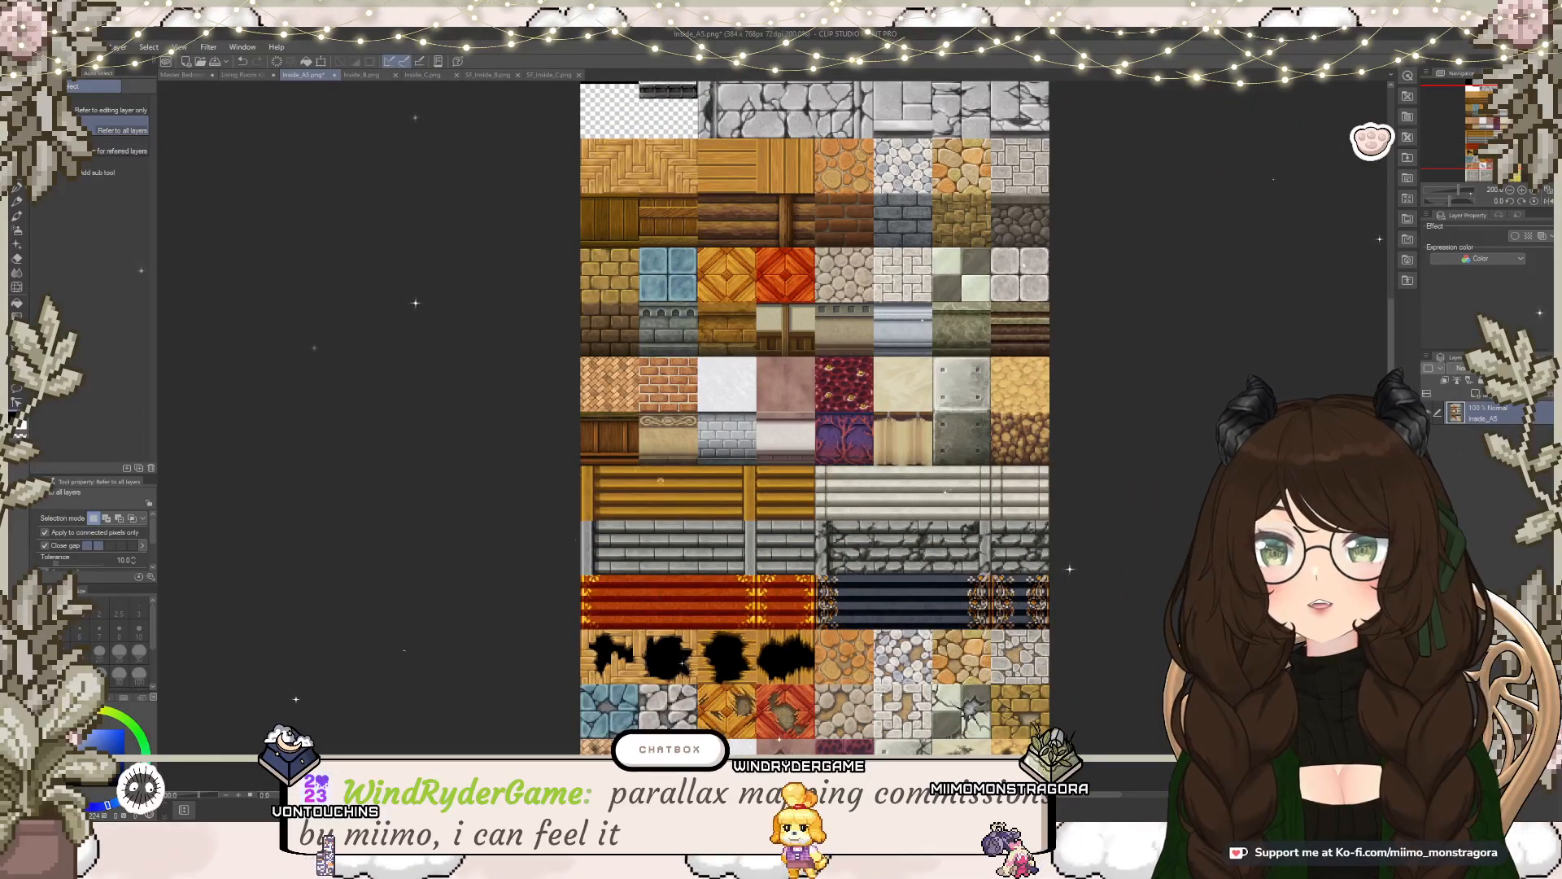
Step: Check the Master Bedroom map's entrance step, then select the golden wooden stairs between their two posts in the Inside_A5 tileset
{"action": "left_click", "coordinate": [198, 78]}
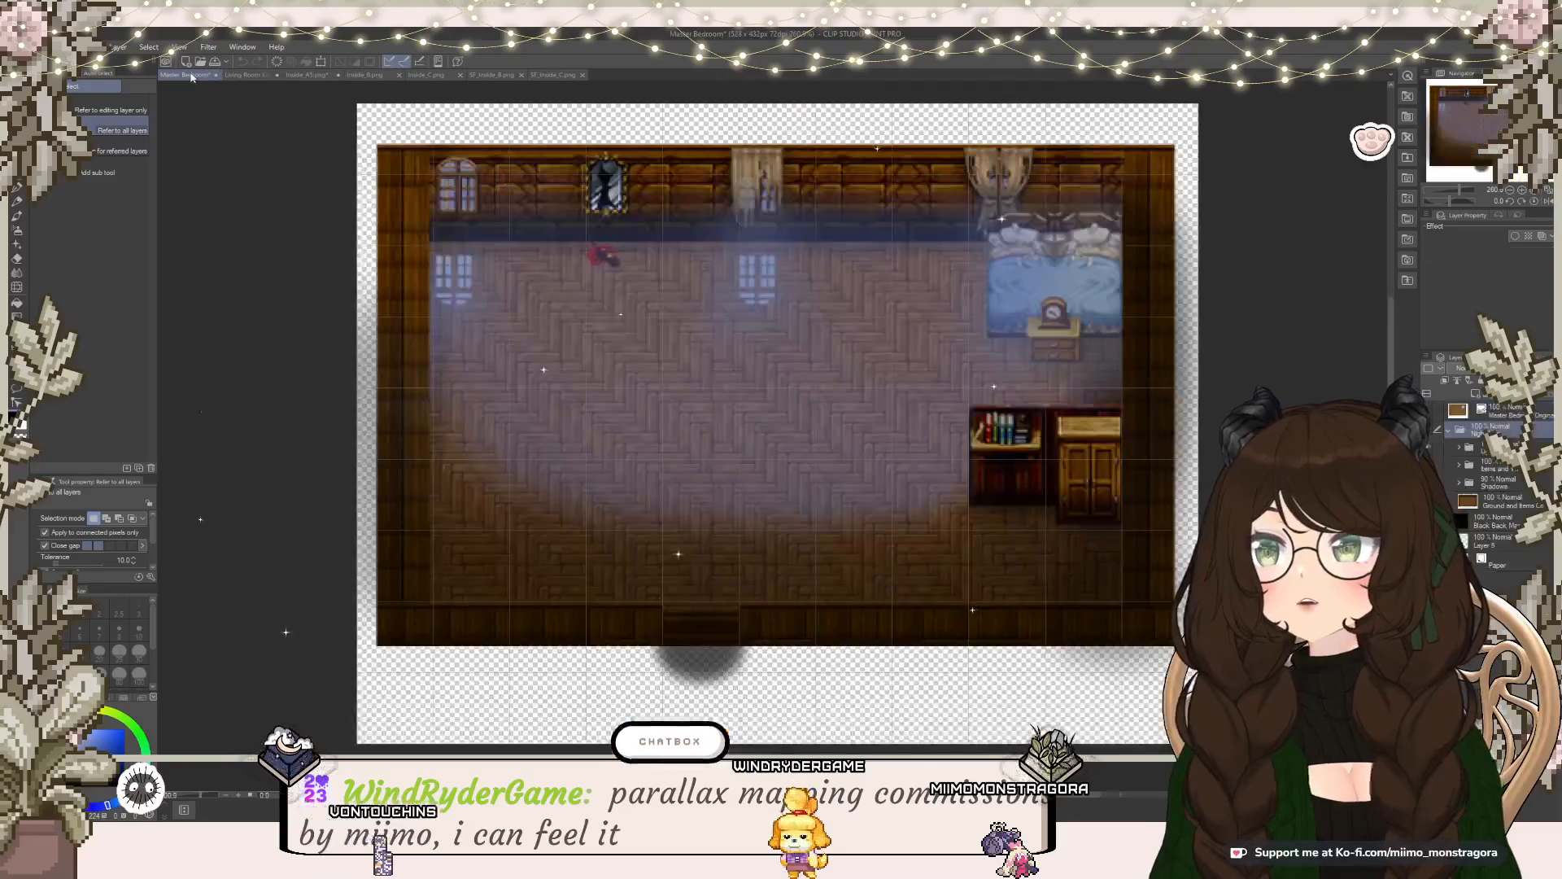
{"action": "scroll", "coordinate": [789, 451], "scroll_direction": "up", "scroll_amount": 5}
{"action": "scroll", "coordinate": [790, 451], "scroll_direction": "up", "scroll_amount": 4}
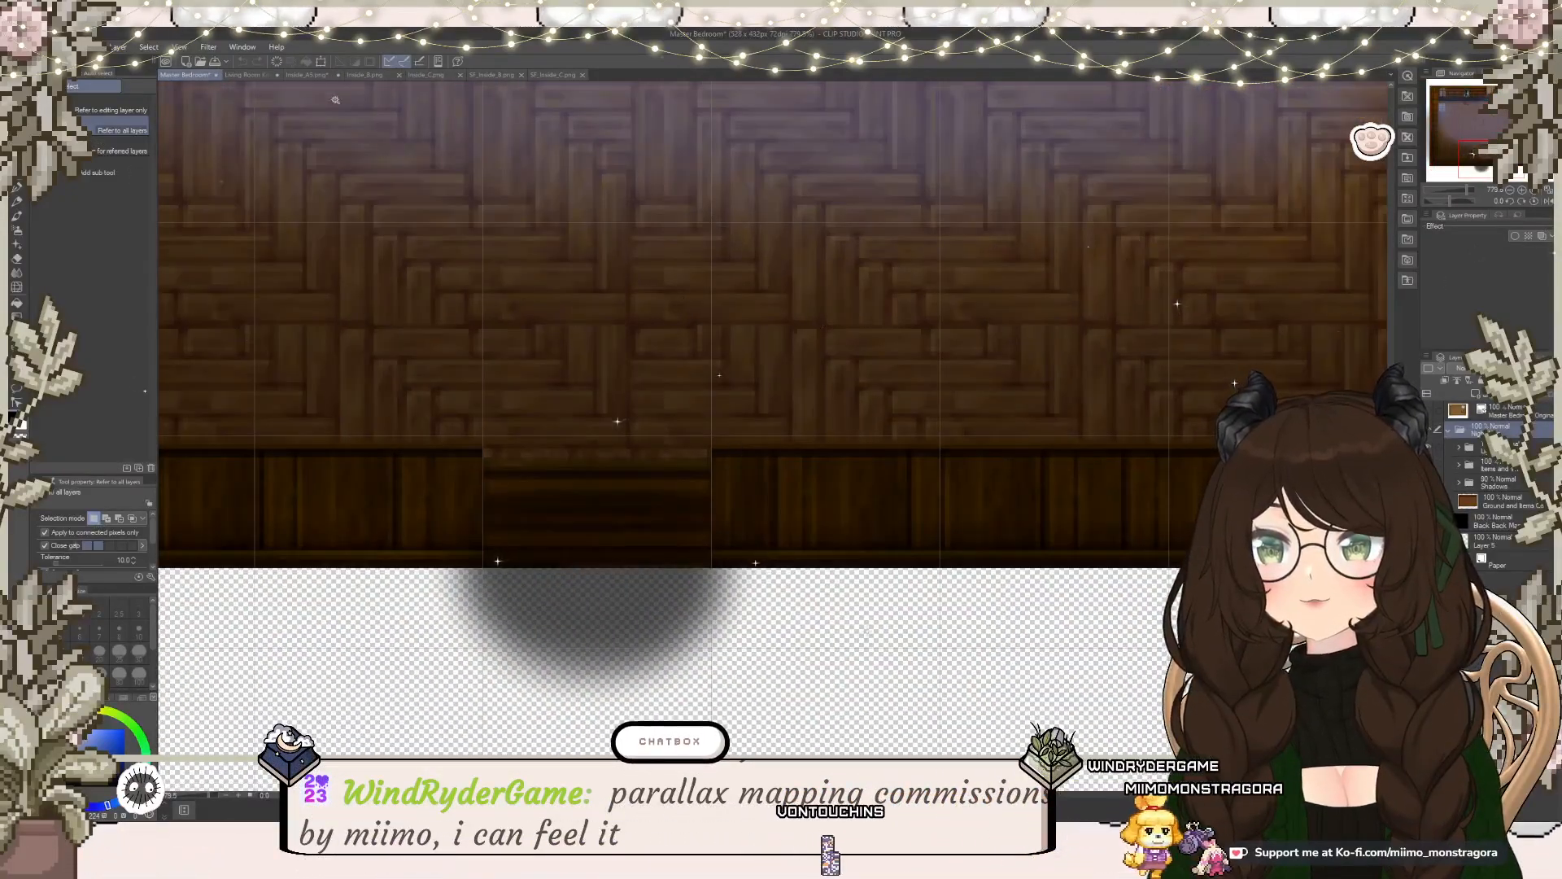
{"action": "left_click", "coordinate": [243, 76]}
{"action": "left_click", "coordinate": [313, 76]}
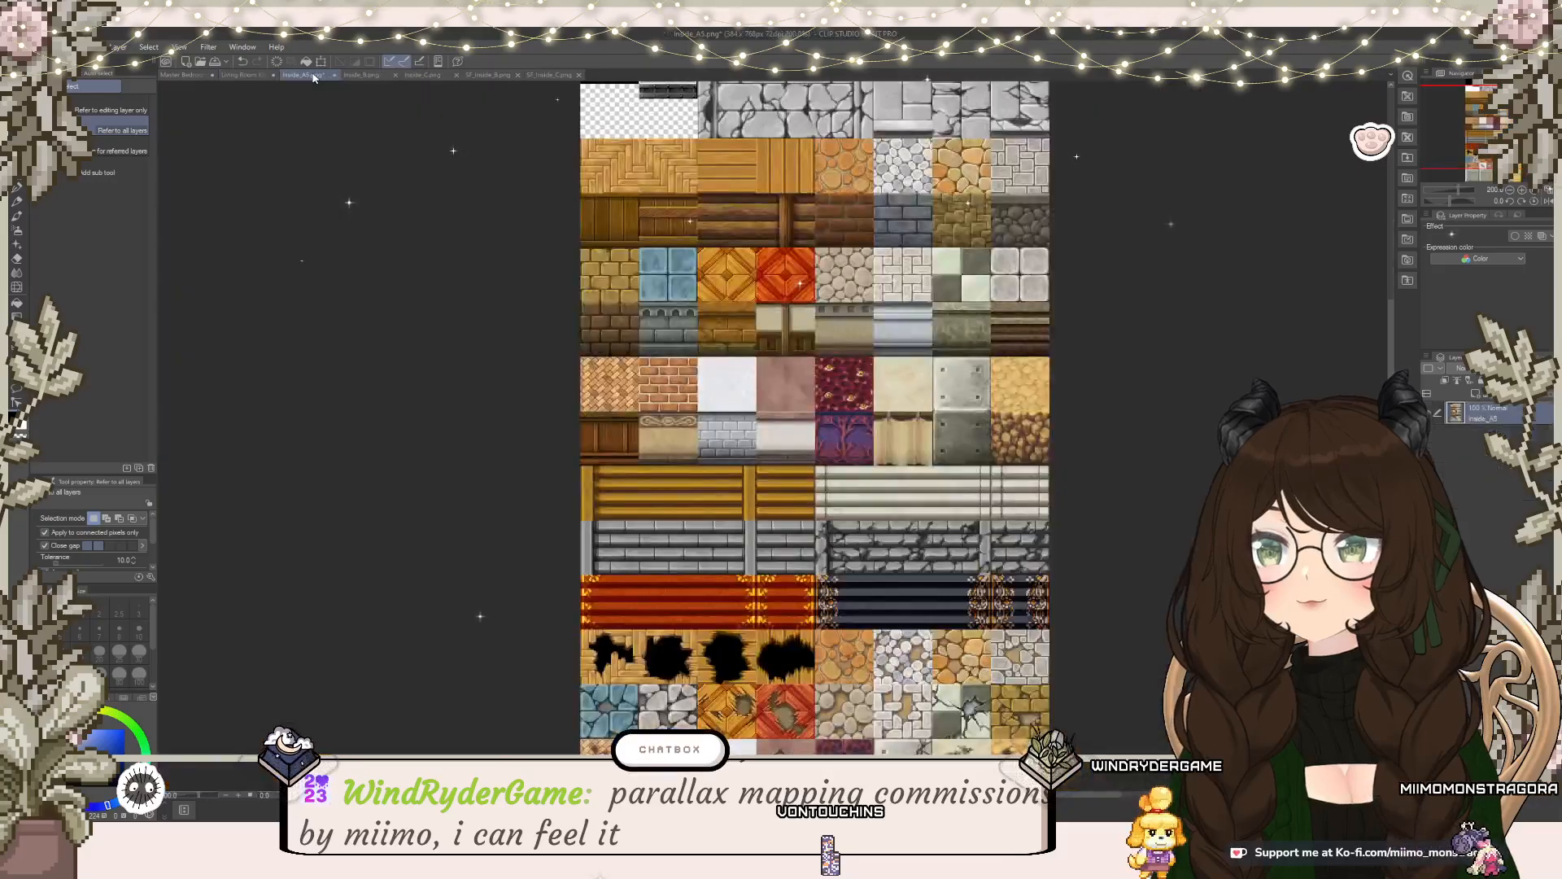
{"action": "scroll", "coordinate": [701, 492], "scroll_direction": "up", "scroll_amount": 3}
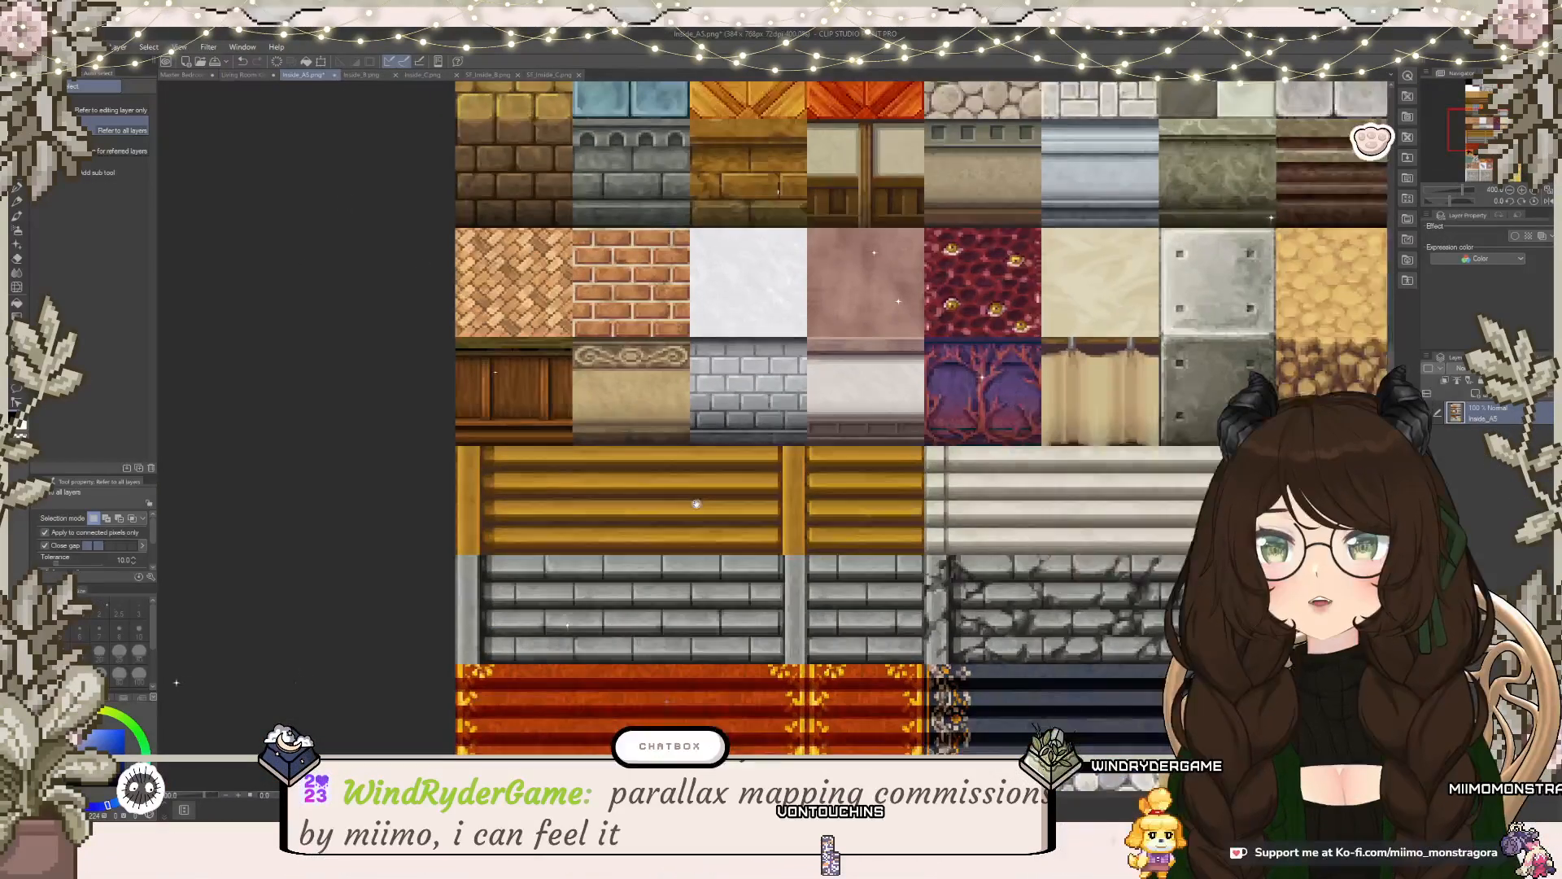
{"action": "left_click_drag", "start_coordinate": [697, 504], "coordinate": [661, 428]}
{"action": "key", "text": "m"}
{"action": "scroll", "coordinate": [656, 420], "scroll_direction": "up", "scroll_amount": 2}
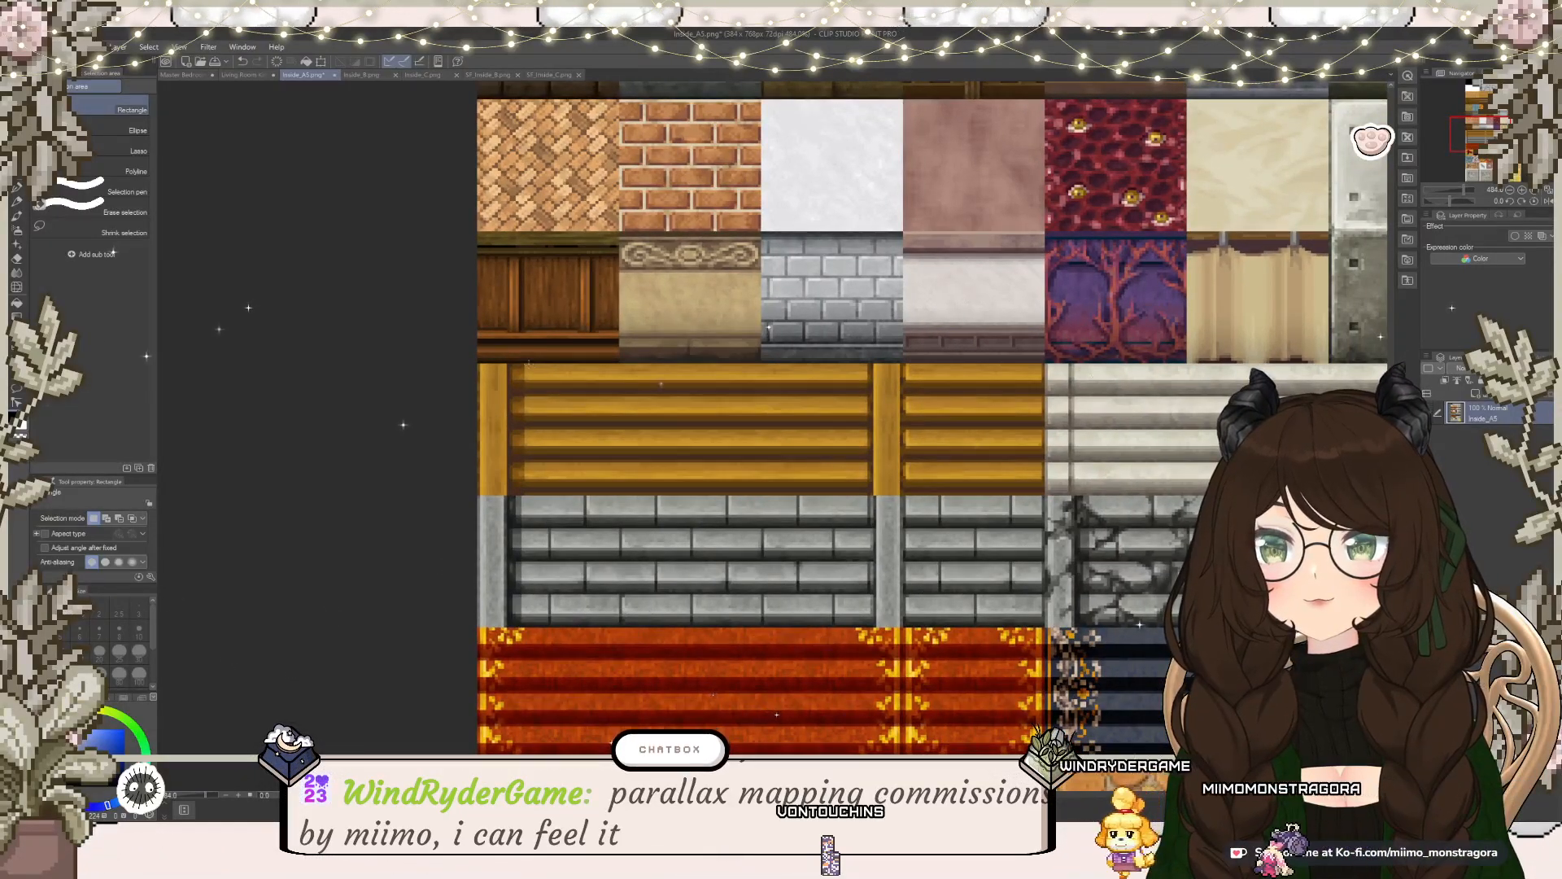
{"action": "left_click_drag", "start_coordinate": [539, 411], "coordinate": [866, 493]}
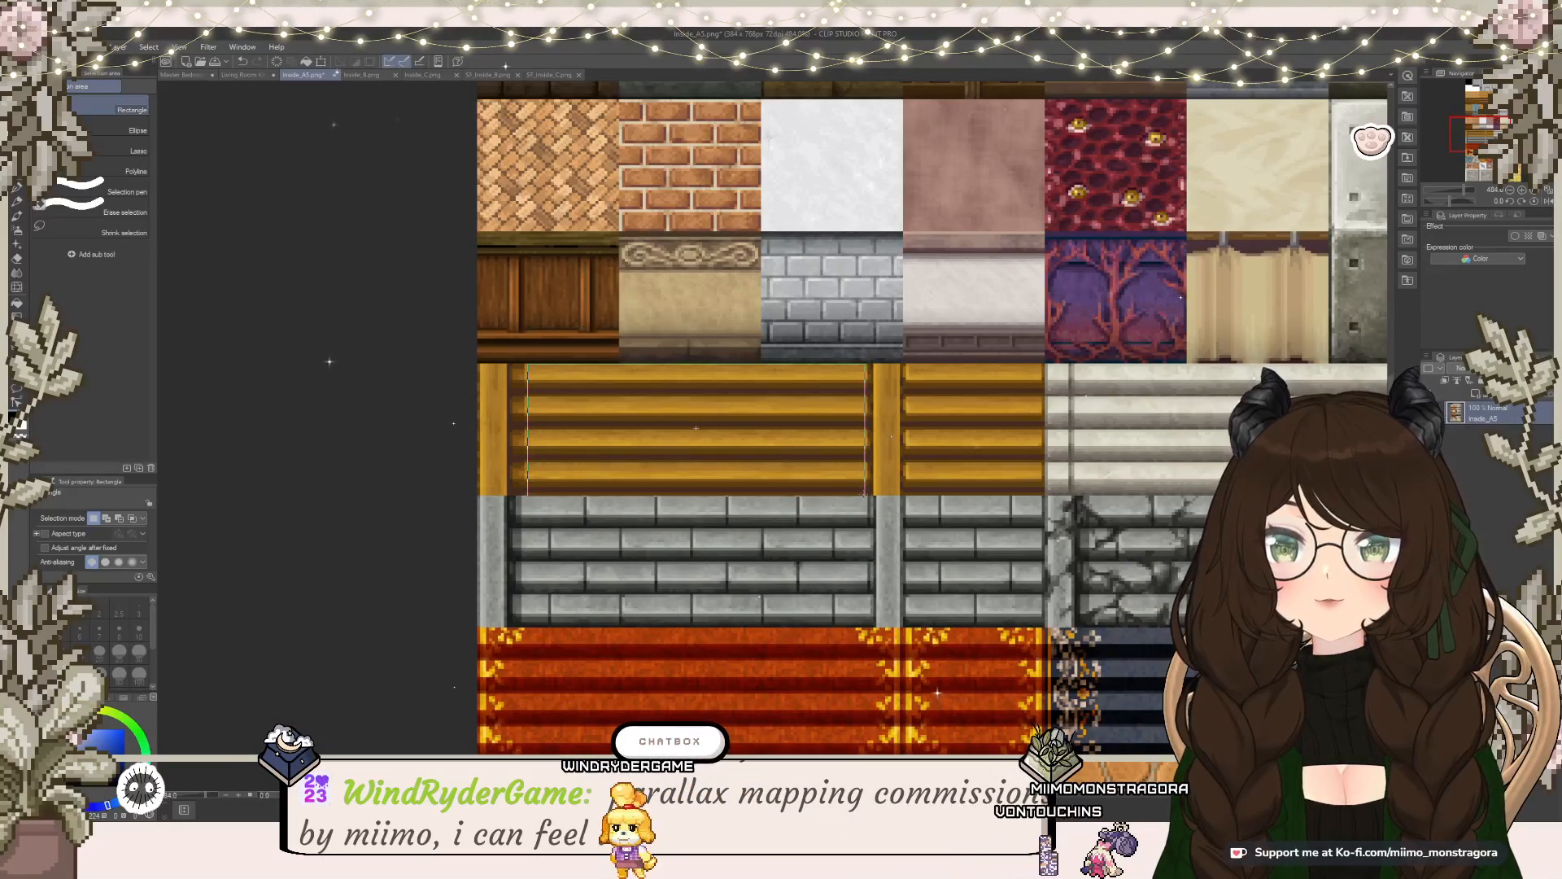
{"action": "left_click_drag", "start_coordinate": [845, 493], "coordinate": [845, 492]}
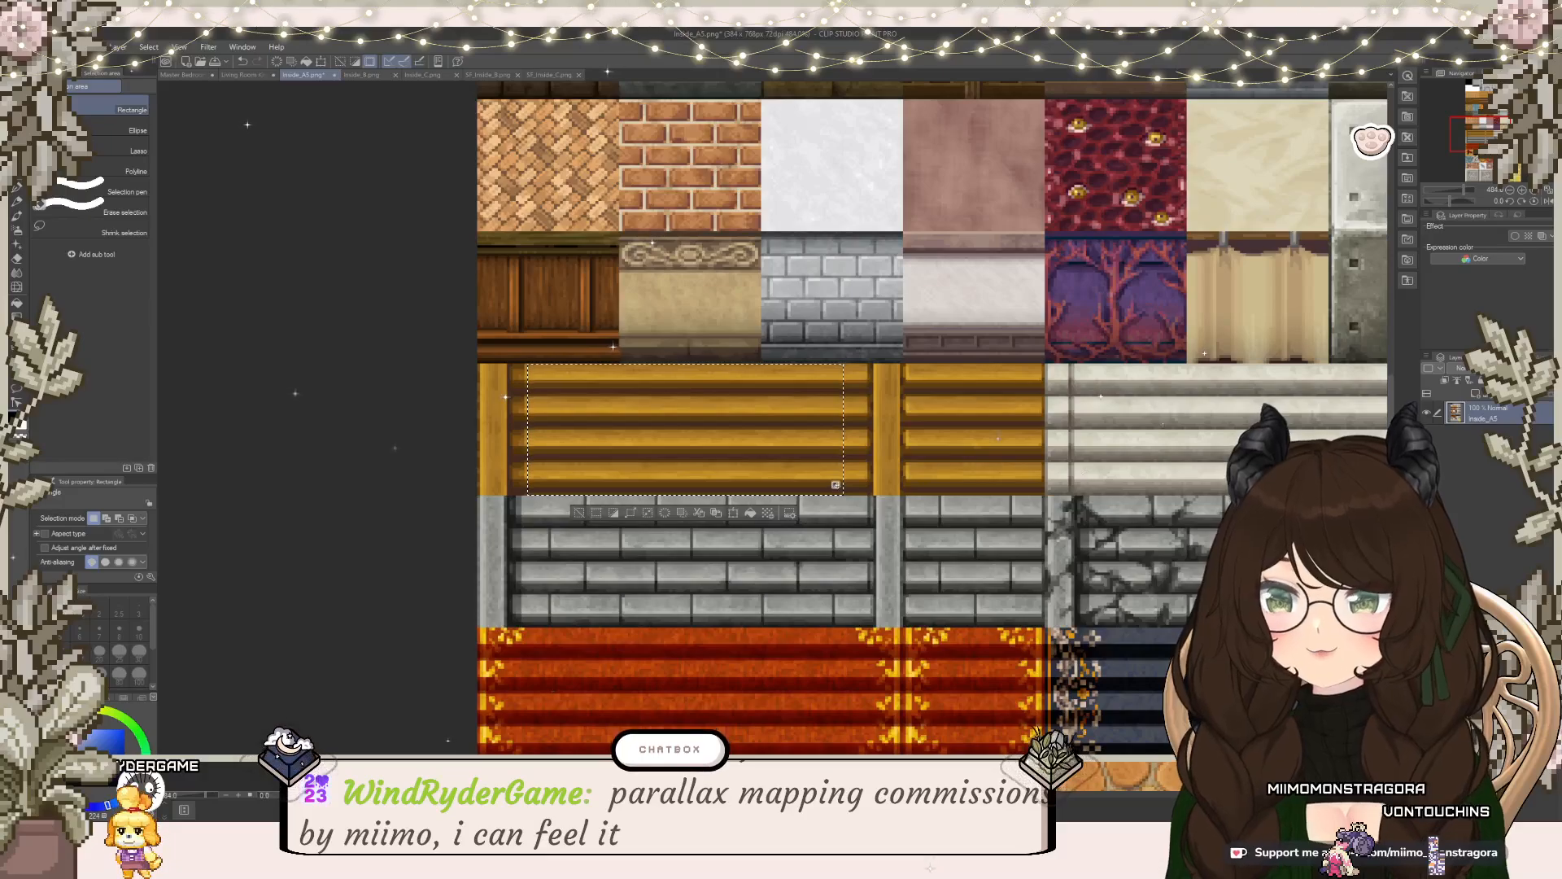
Step: Paste the golden wooden stairs into the Living Room Kitchen map and move them onto the floor near its upper-right area
{"action": "left_click", "coordinate": [183, 75]}
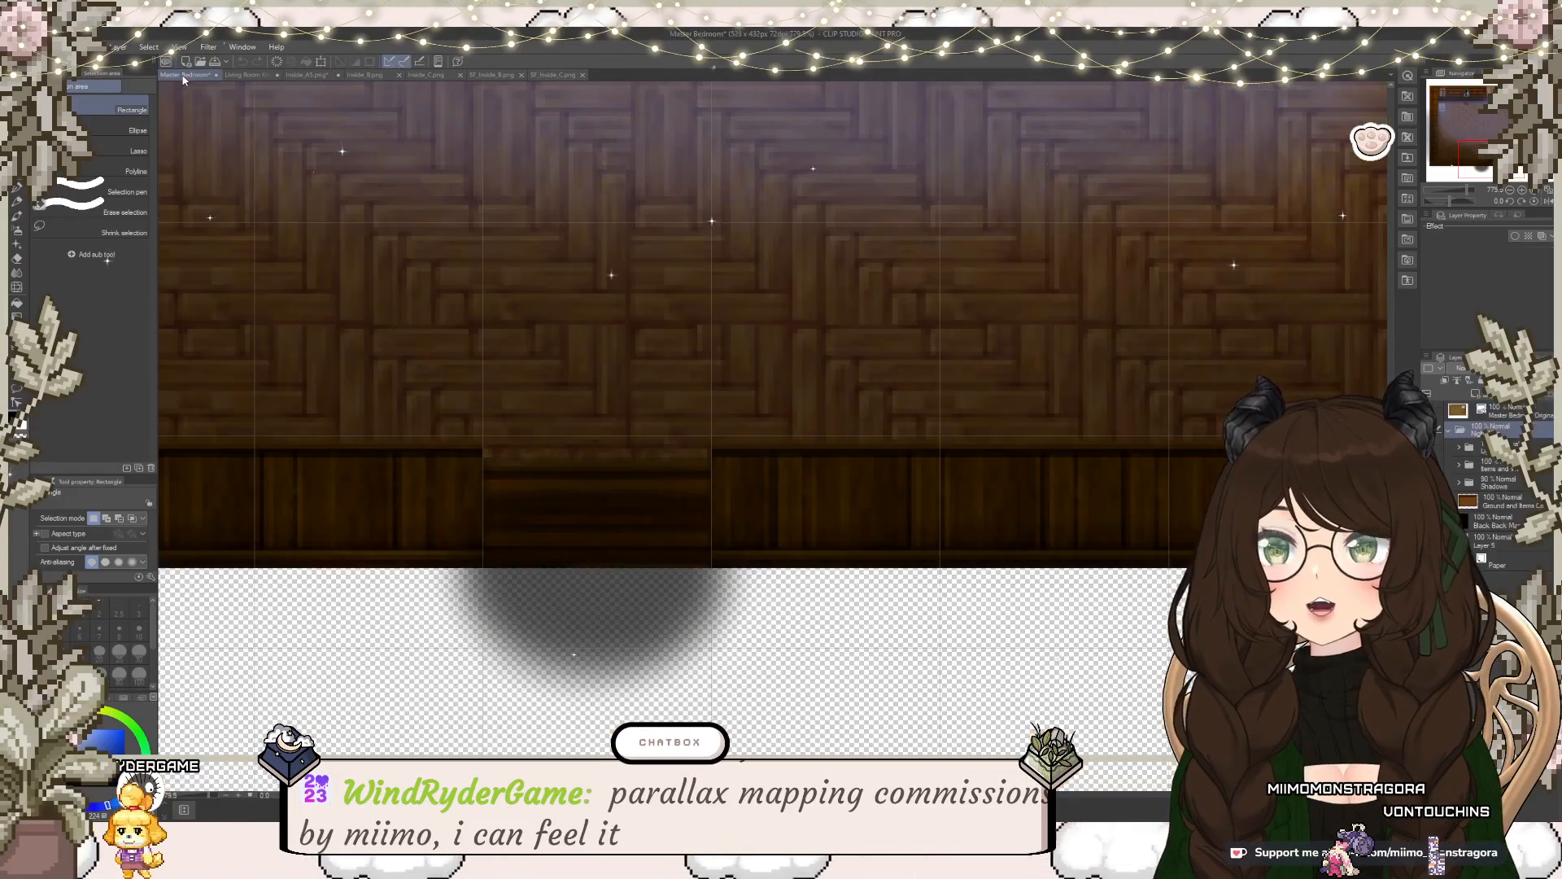
{"action": "left_click", "coordinate": [249, 75]}
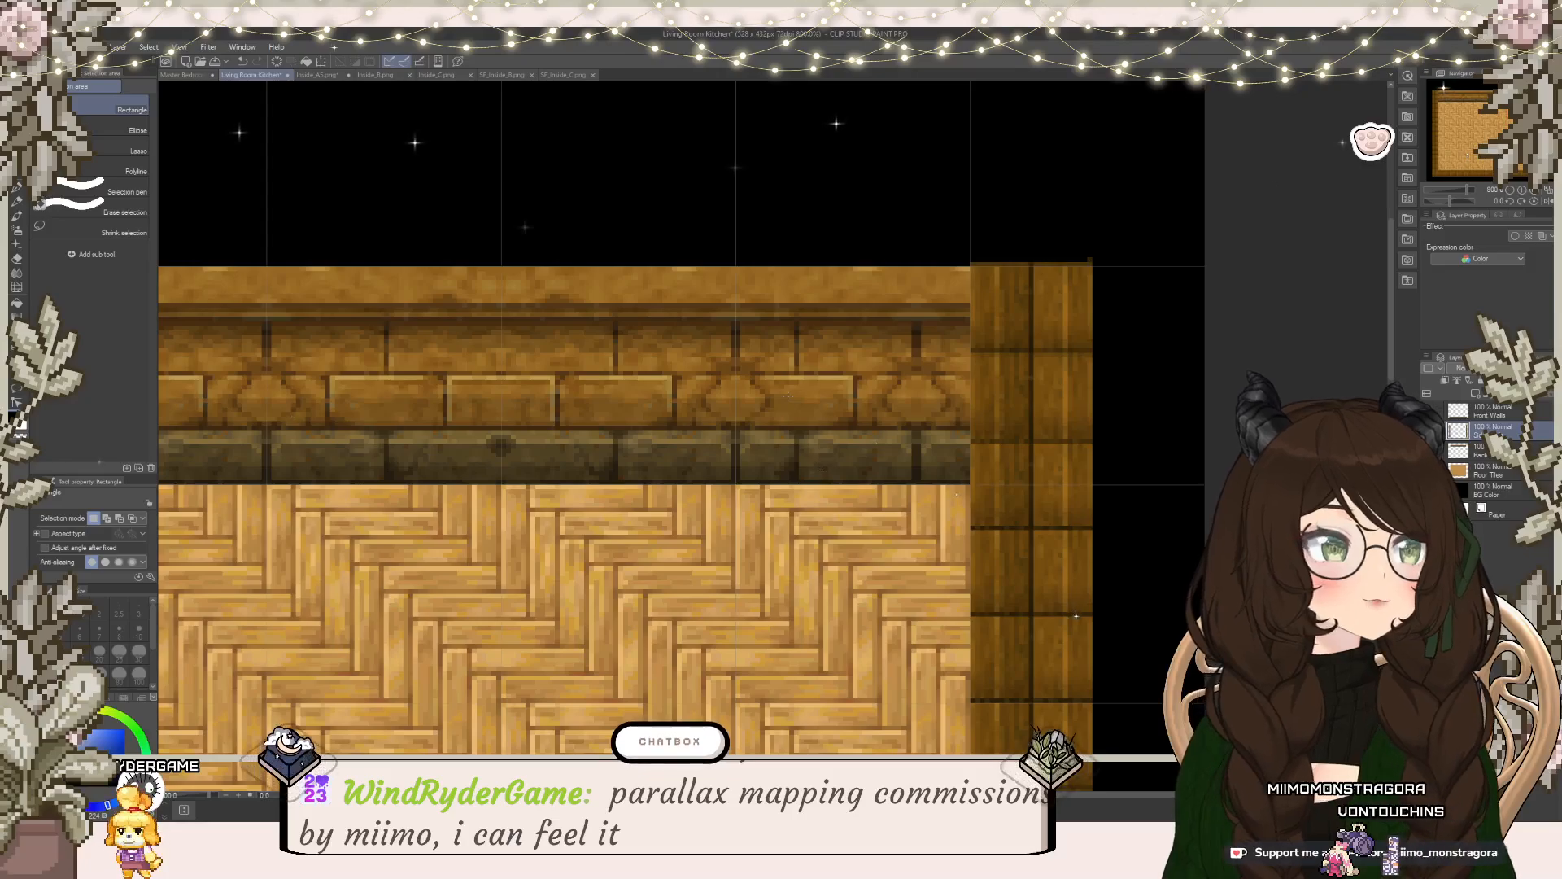
{"action": "scroll", "coordinate": [887, 529], "scroll_direction": "down", "scroll_amount": 6}
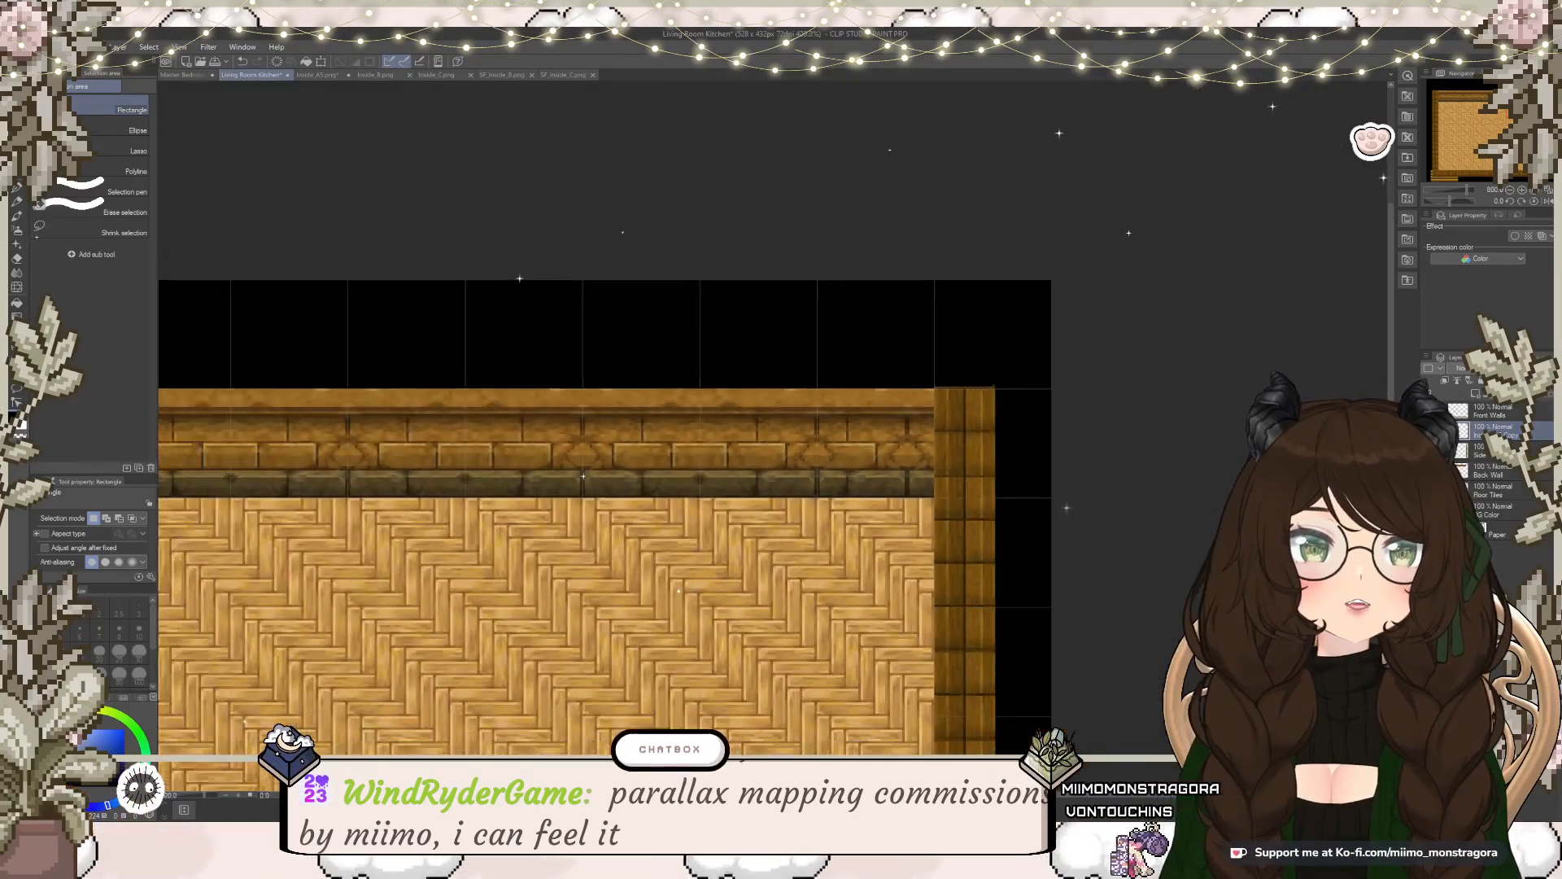
{"action": "left_click_drag", "start_coordinate": [887, 533], "coordinate": [999, 370]}
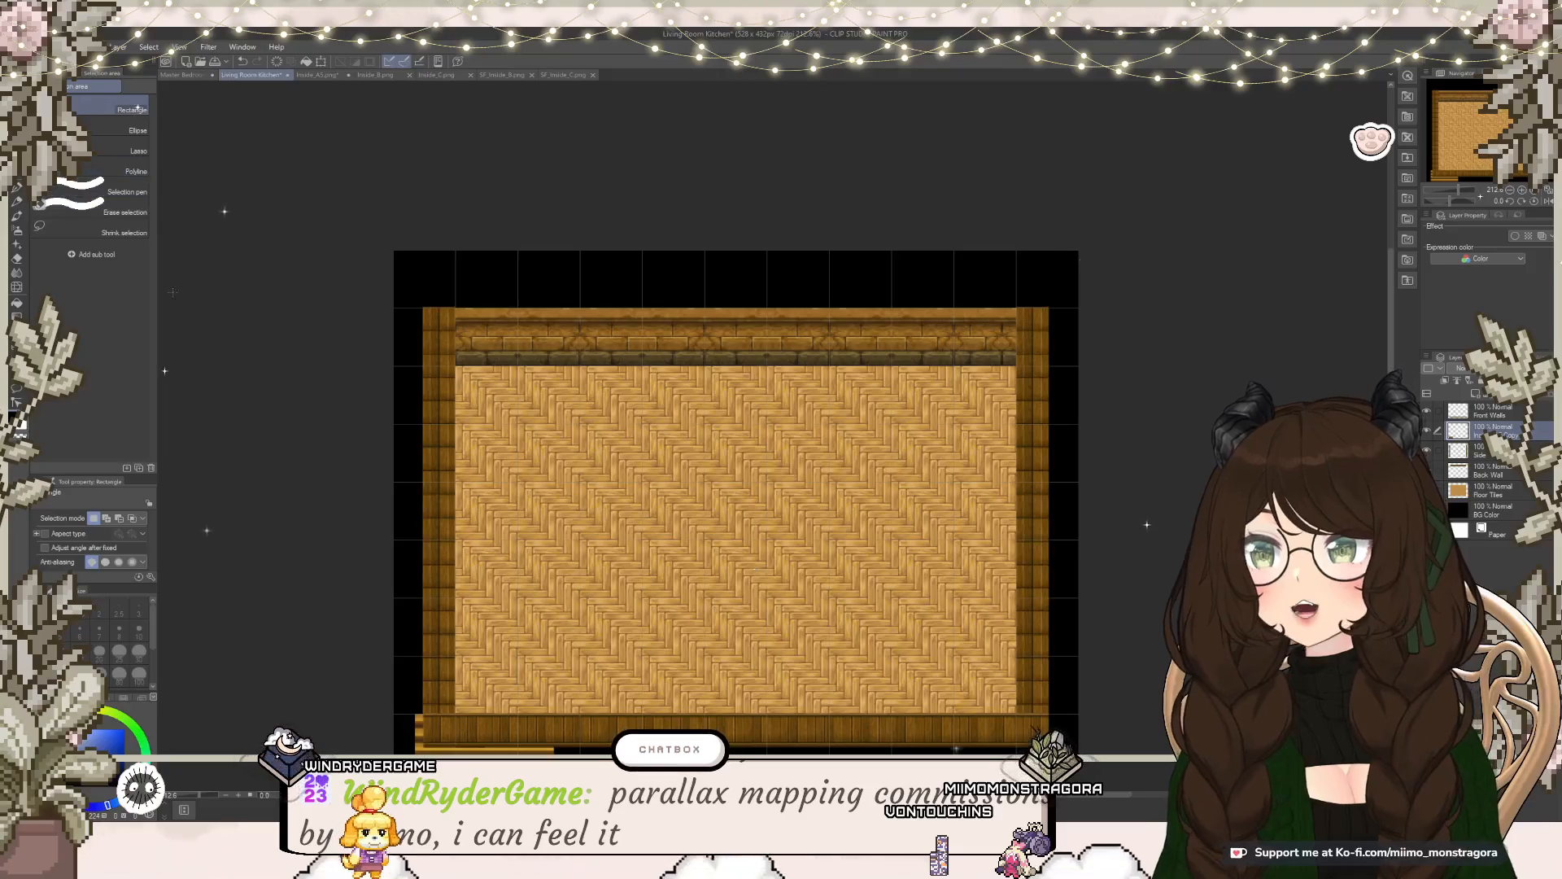
{"action": "left_click_drag", "start_coordinate": [369, 618], "coordinate": [600, 655]}
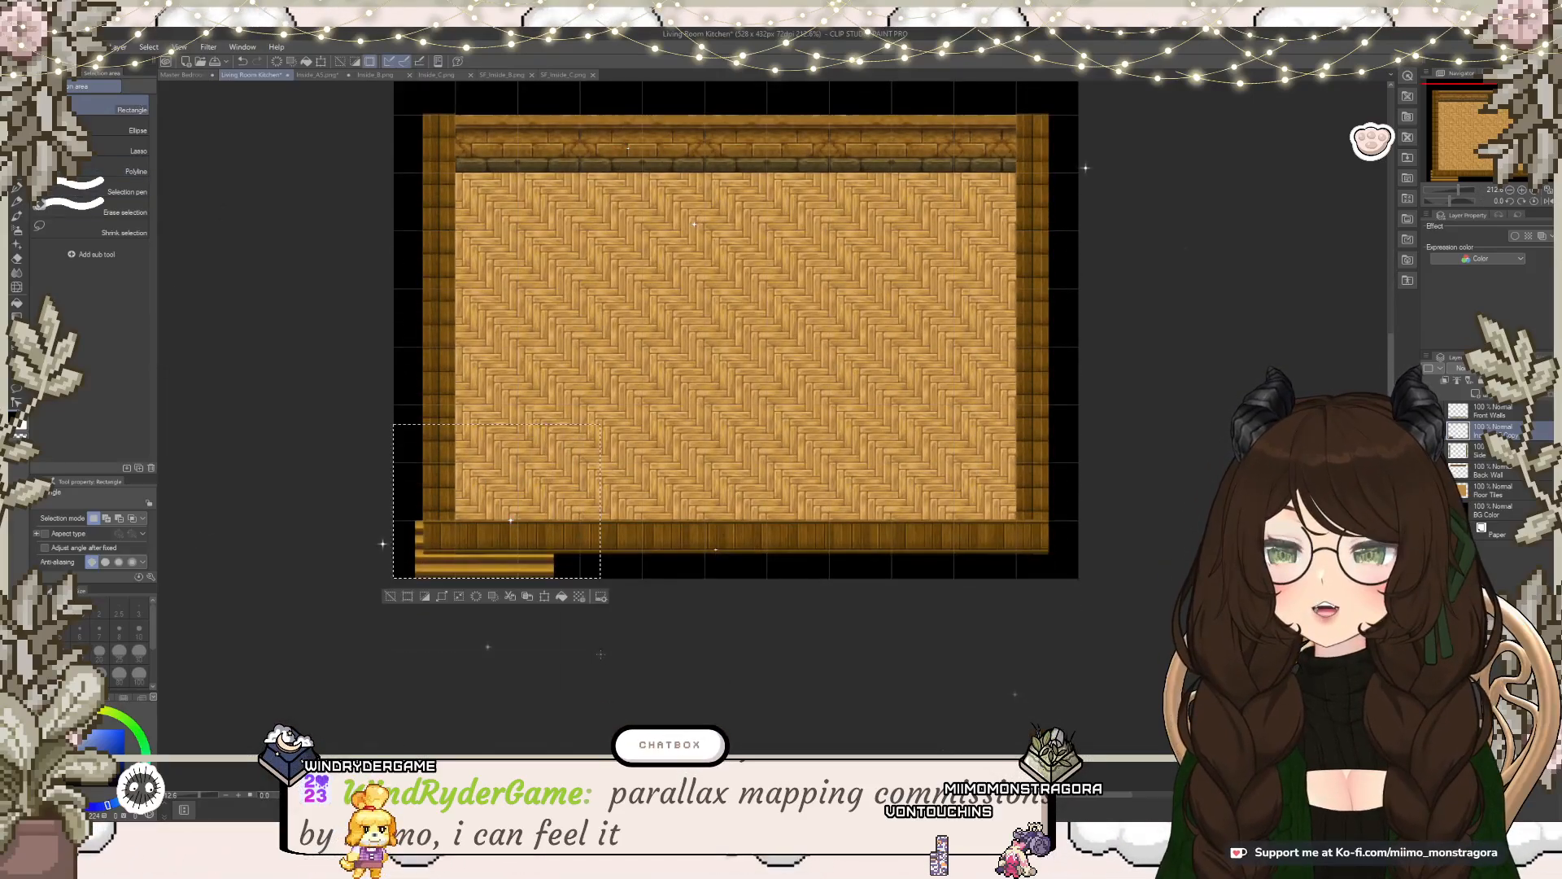
{"action": "left_click", "coordinate": [545, 597]}
{"action": "left_click_drag", "start_coordinate": [510, 534], "coordinate": [789, 392]}
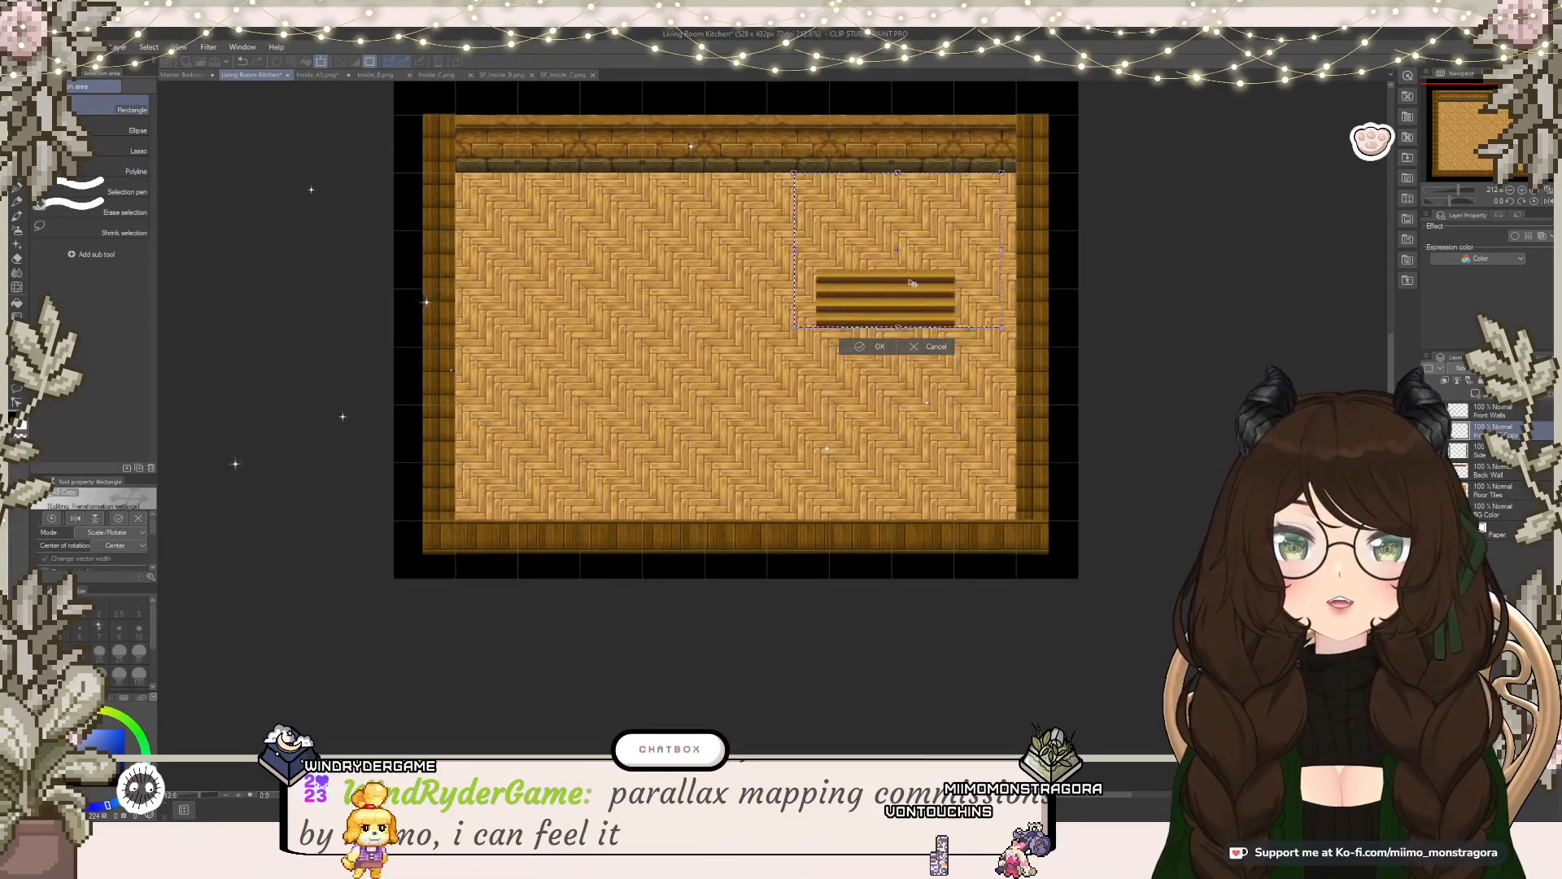
Step: Scale the pasted stairs down and move them up to the back wall beside the right side wall
{"action": "scroll", "coordinate": [918, 293], "scroll_direction": "down", "scroll_amount": 2}
{"action": "scroll", "coordinate": [1038, 299], "scroll_direction": "up", "scroll_amount": 4}
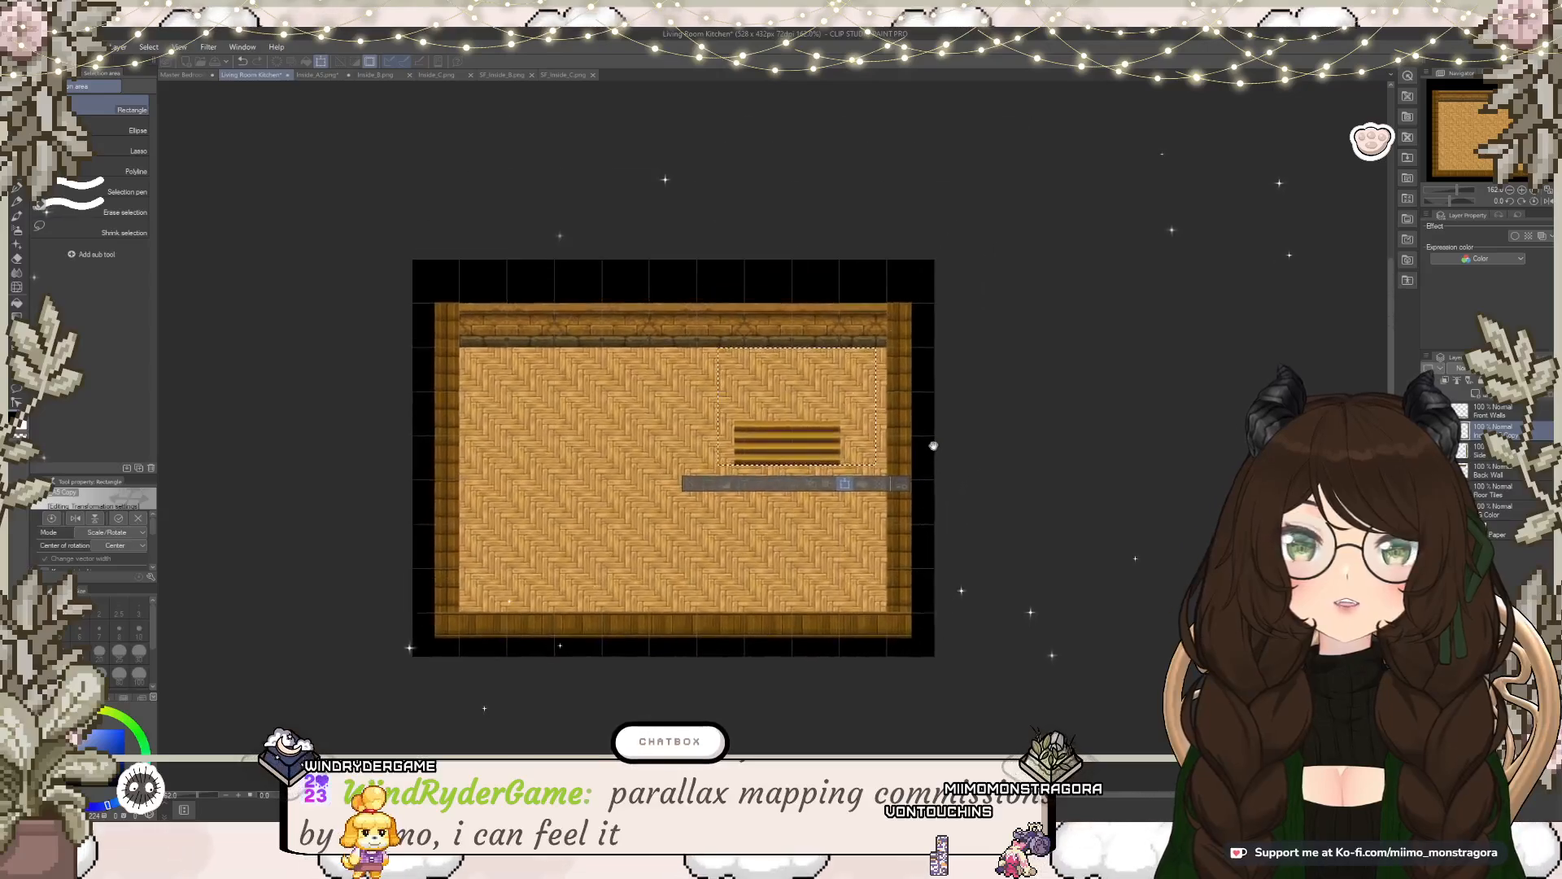
{"action": "scroll", "coordinate": [904, 459], "scroll_direction": "up", "scroll_amount": 2}
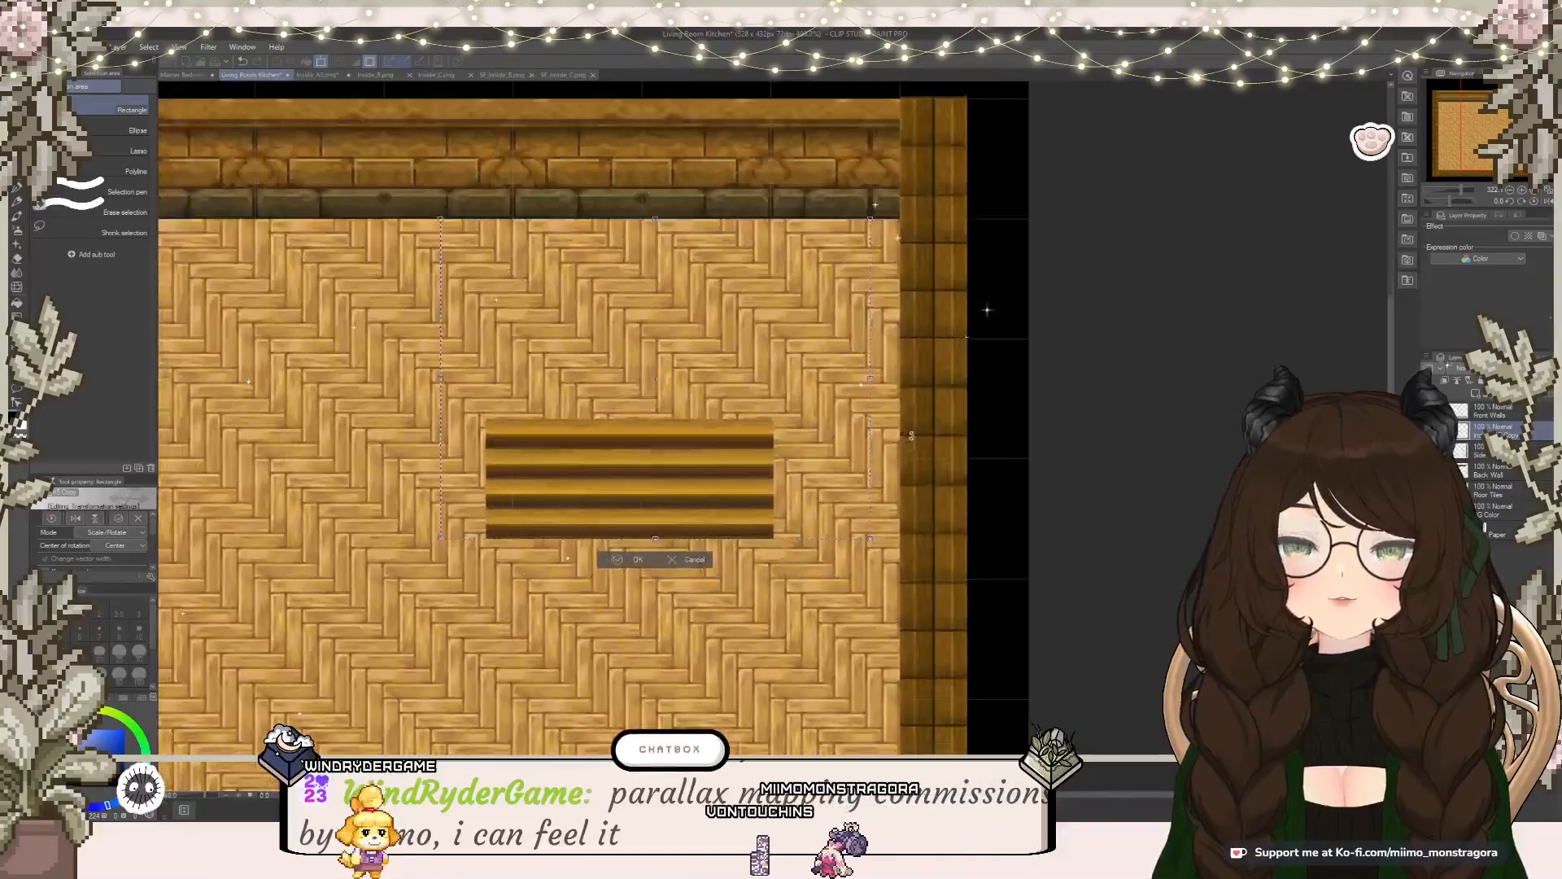
{"action": "left_click_drag", "start_coordinate": [393, 197], "coordinate": [633, 375]}
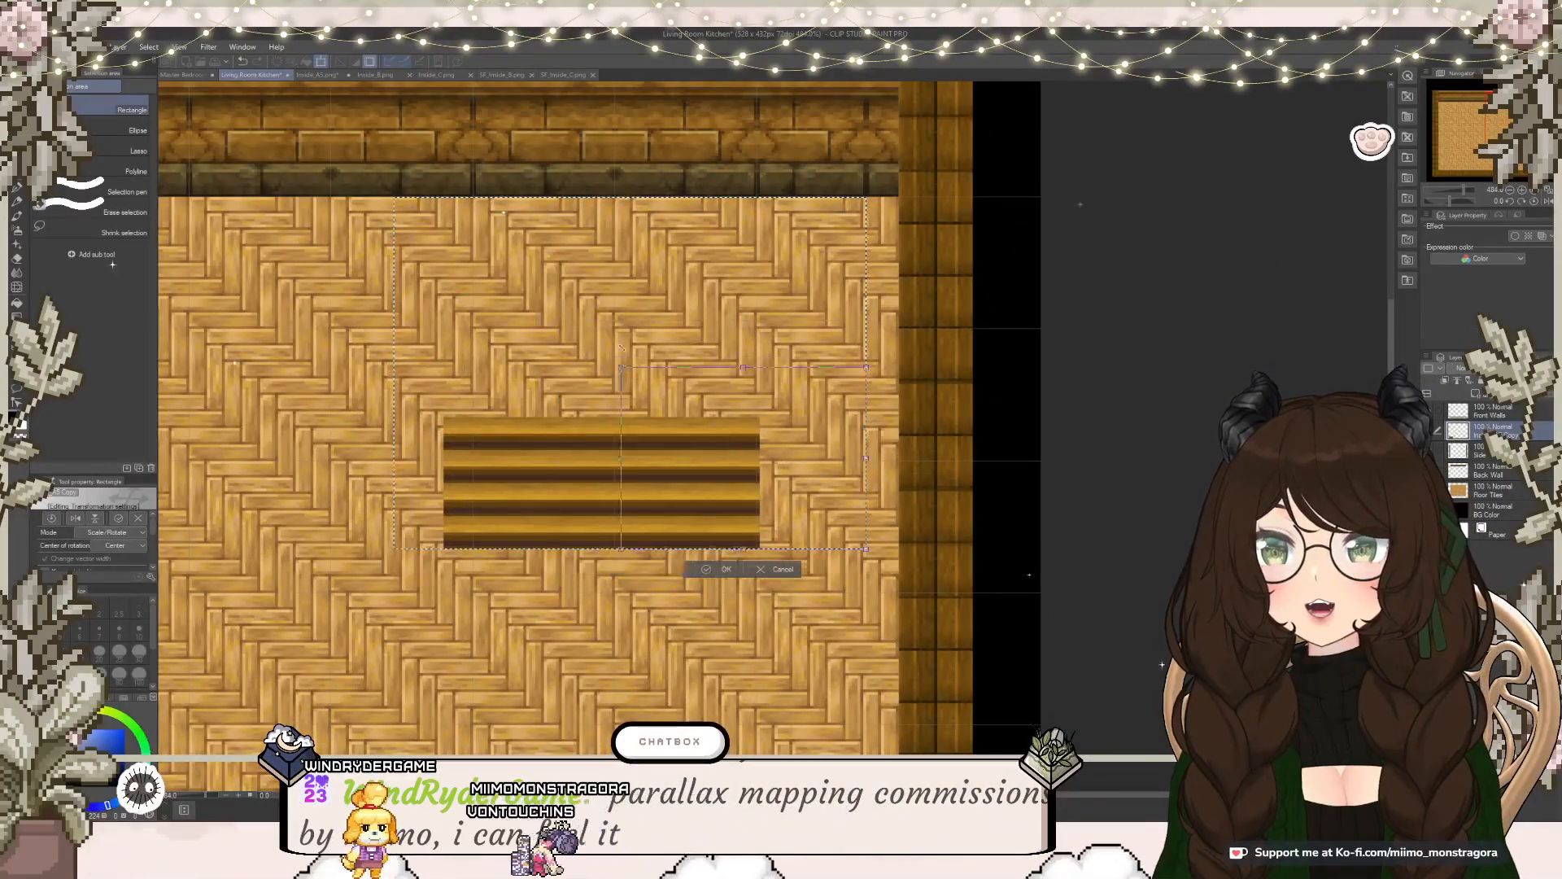
{"action": "left_click_drag", "start_coordinate": [757, 547], "coordinate": [773, 201]}
{"action": "scroll", "coordinate": [842, 248], "scroll_direction": "up", "scroll_amount": 1}
{"action": "left_click_drag", "start_coordinate": [712, 122], "coordinate": [634, 353]}
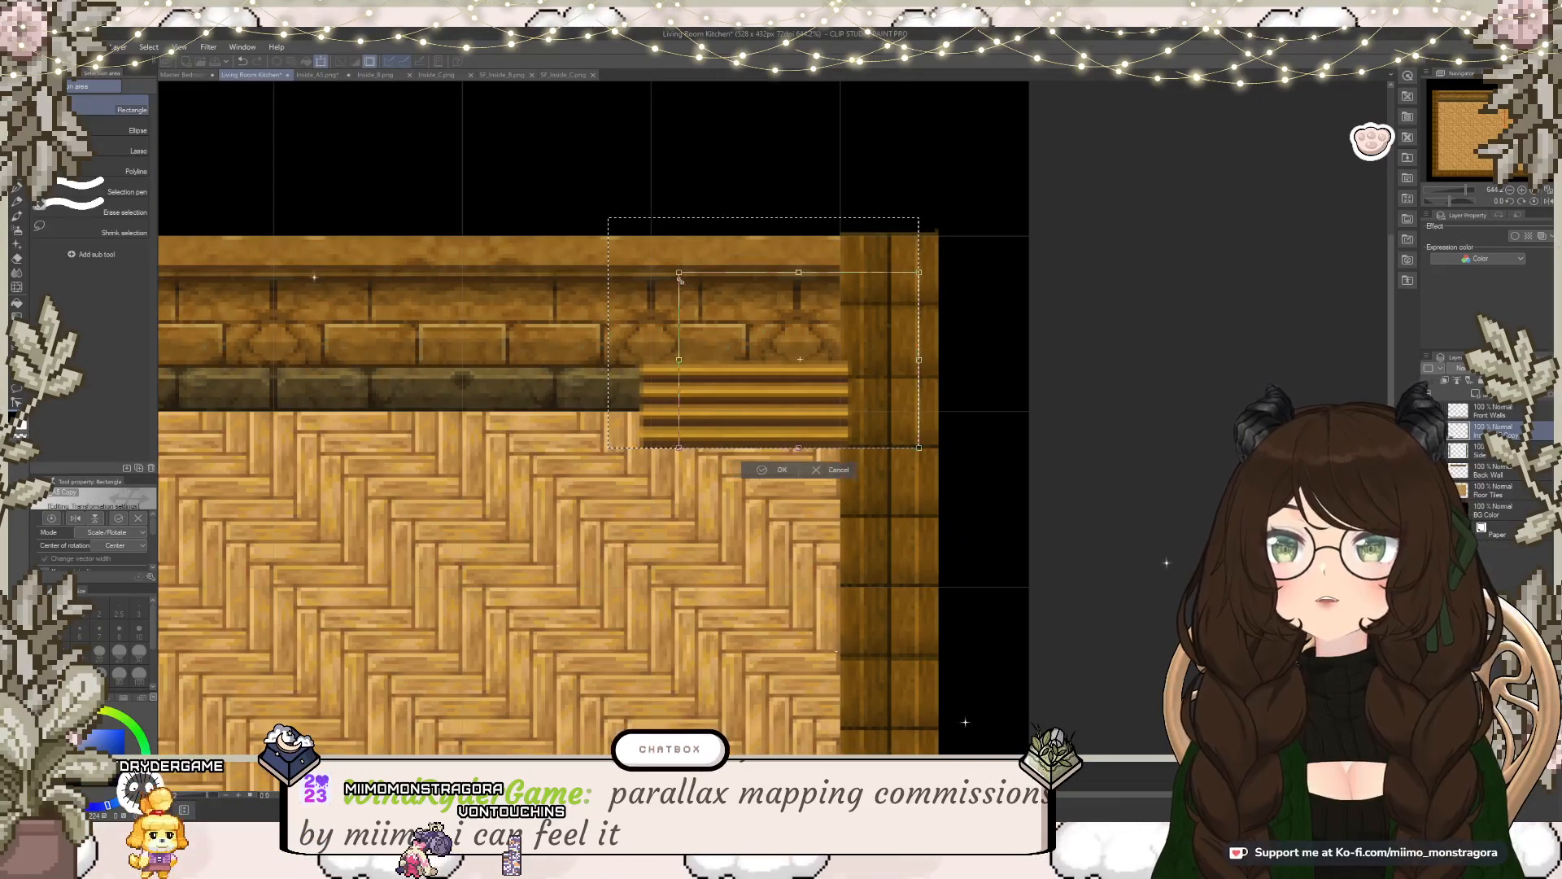
Step: Shrink the stairs further, align them with the back wall's base in the right corner, and apply the transformation
{"action": "left_click_drag", "start_coordinate": [608, 219], "coordinate": [678, 273]}
{"action": "left_click_drag", "start_coordinate": [754, 411], "coordinate": [714, 375]}
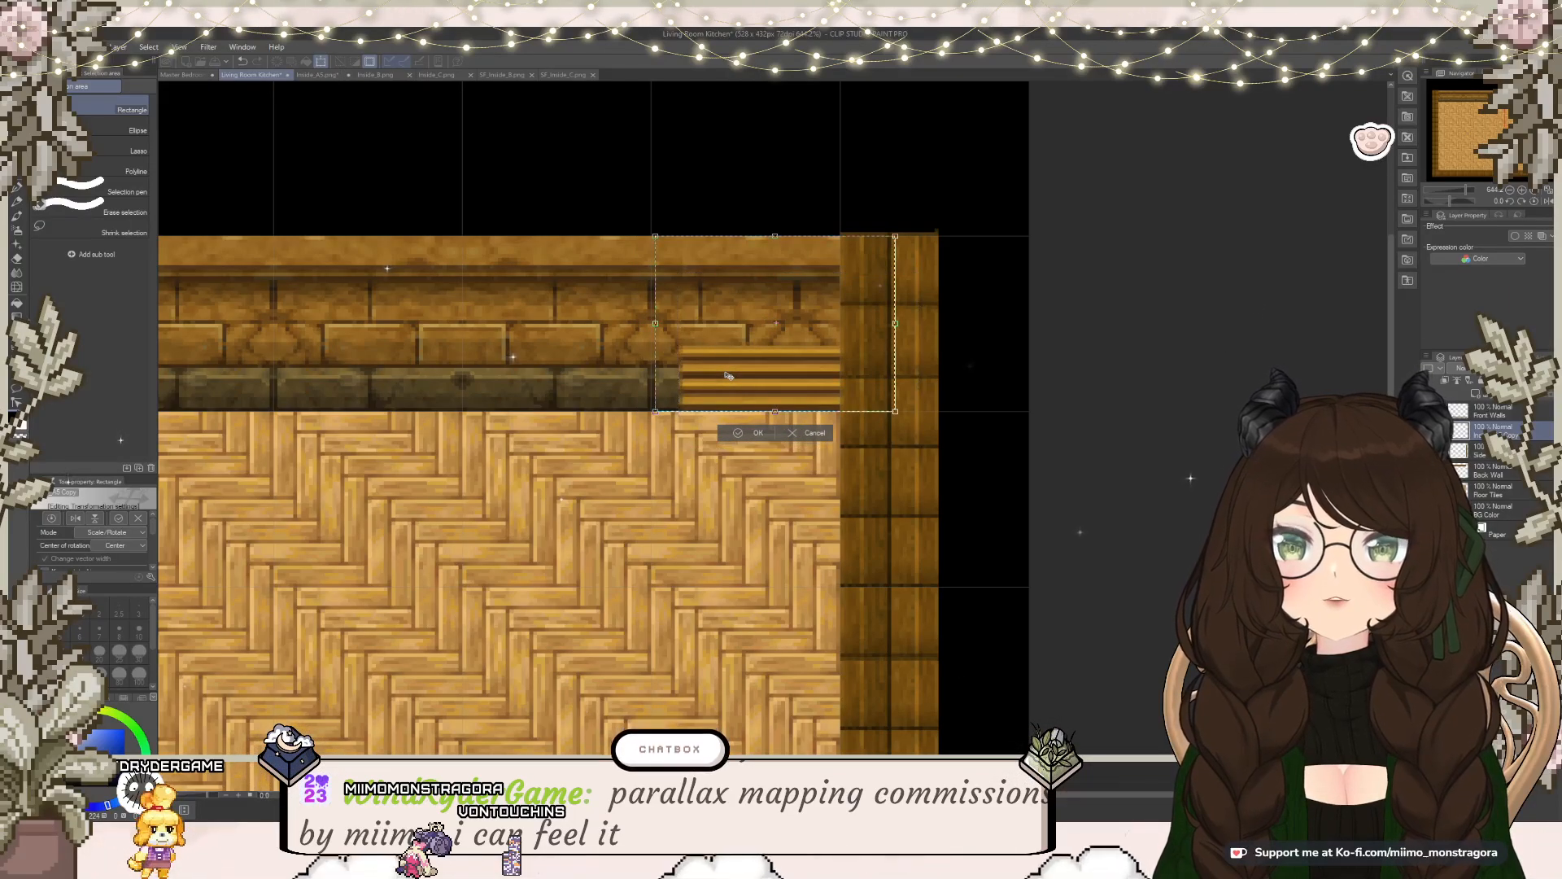
{"action": "left_click_drag", "start_coordinate": [614, 219], "coordinate": [644, 232]}
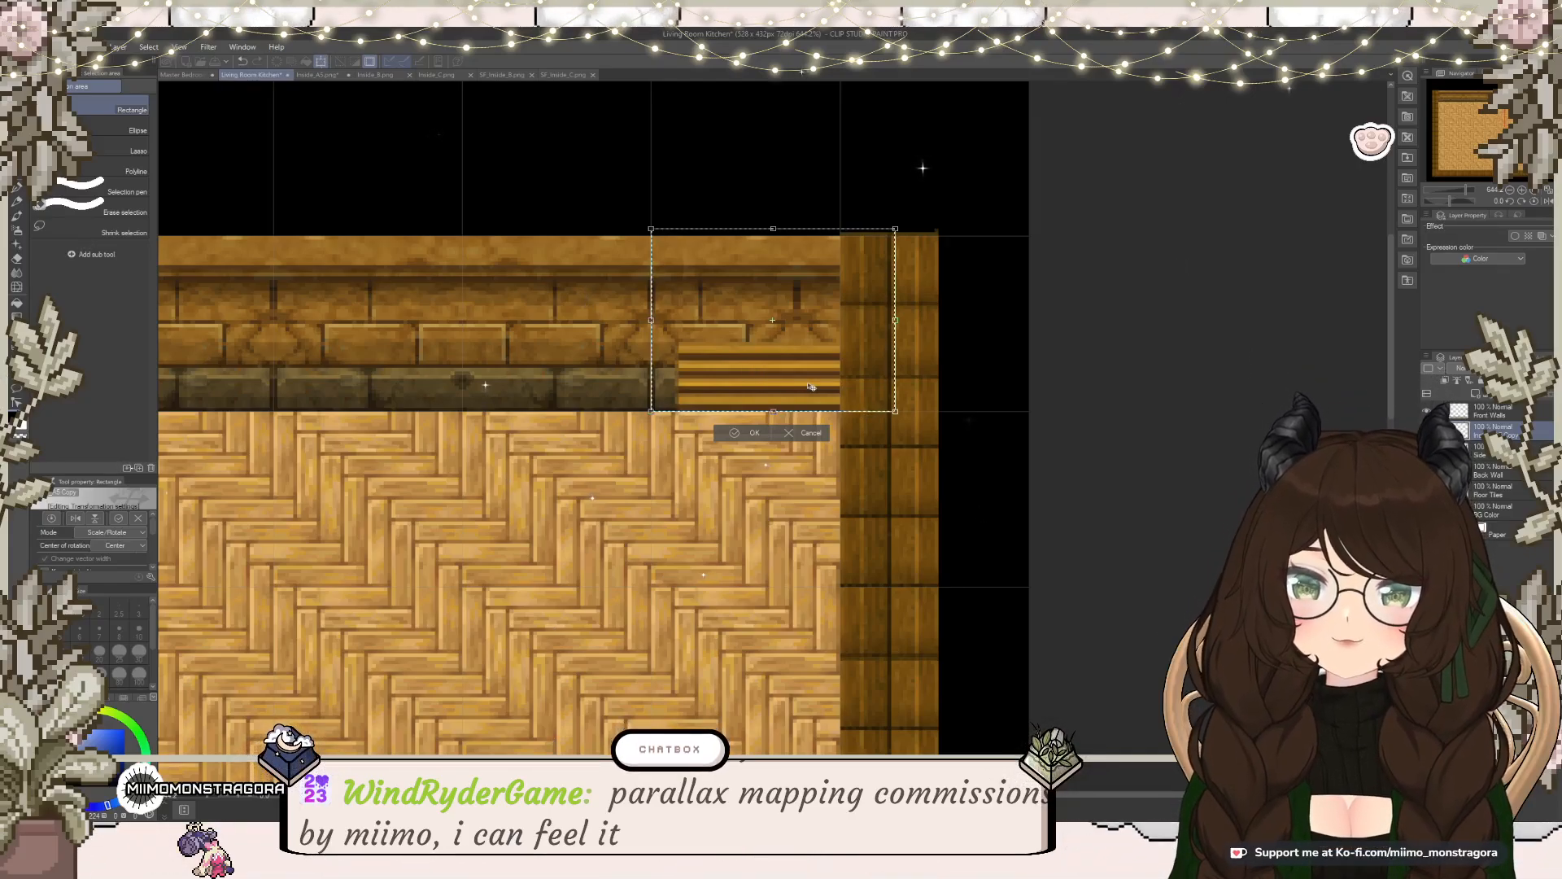
{"action": "left_click", "coordinate": [749, 432]}
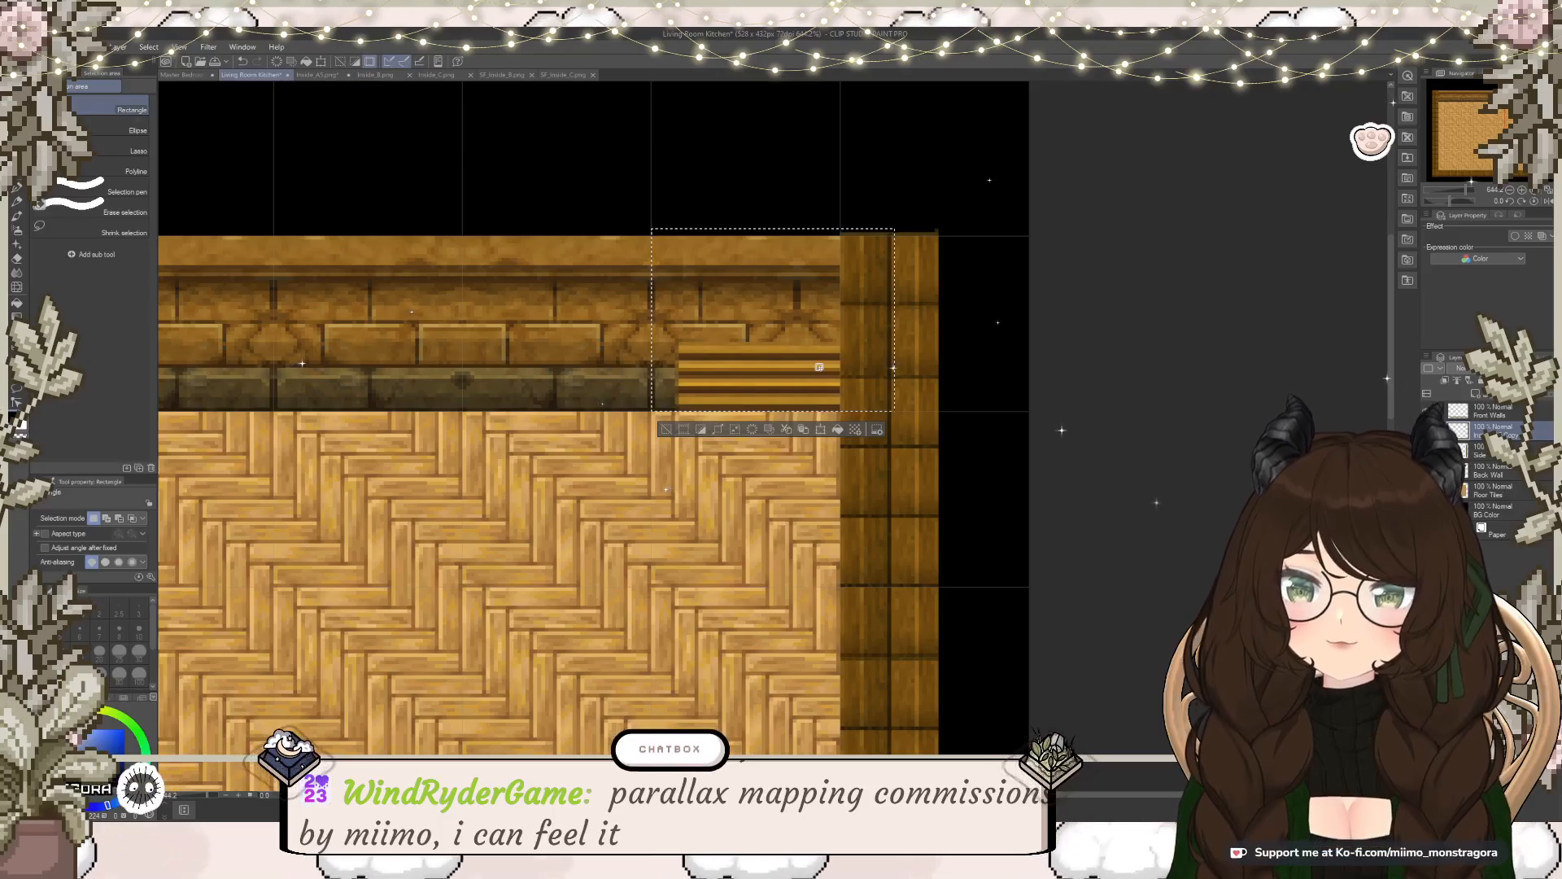
Step: Duplicate the stairs and shift the copy left to the tile grid line so the stairs fill the last tile column
{"action": "key", "text": "ctrl+c"}
{"action": "key", "text": "ctrl+v"}
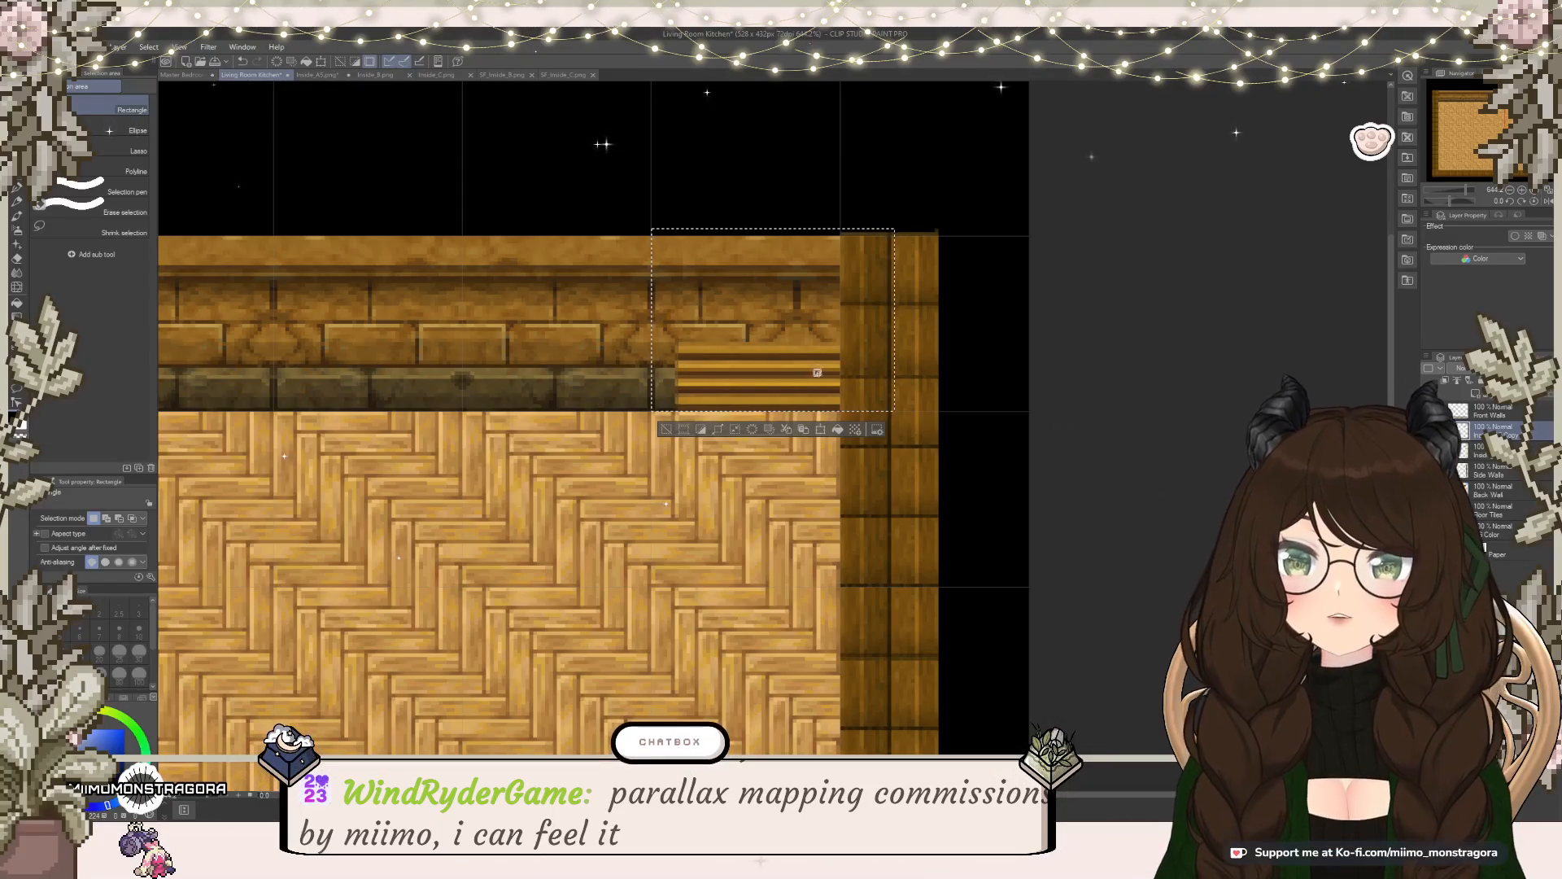
{"action": "left_click", "coordinate": [822, 429]}
{"action": "left_click_drag", "start_coordinate": [788, 383], "coordinate": [772, 383]}
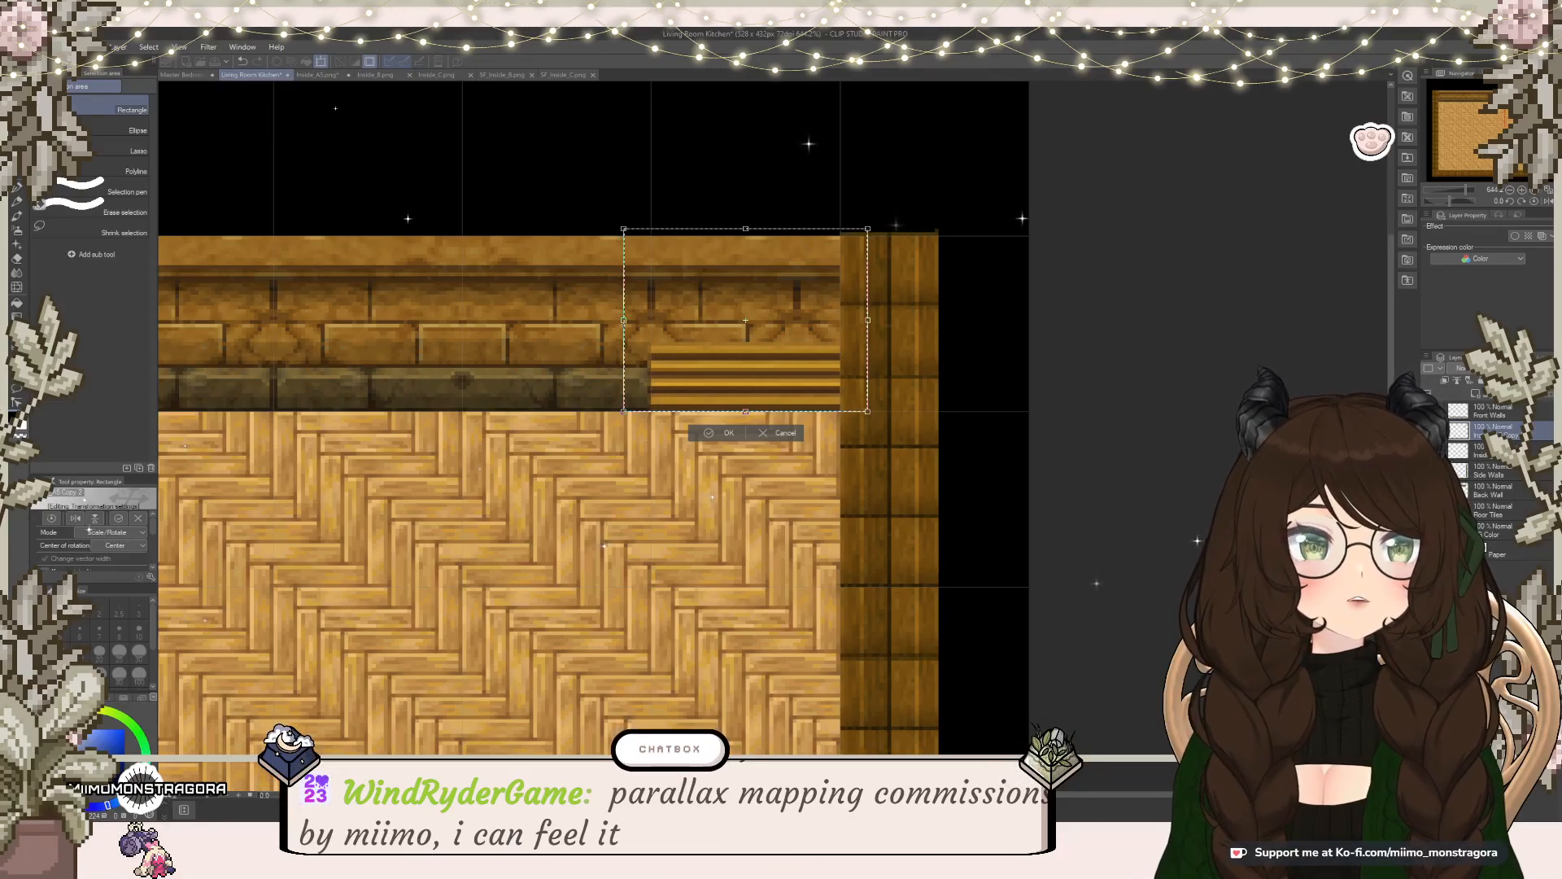
{"action": "key", "text": "Return"}
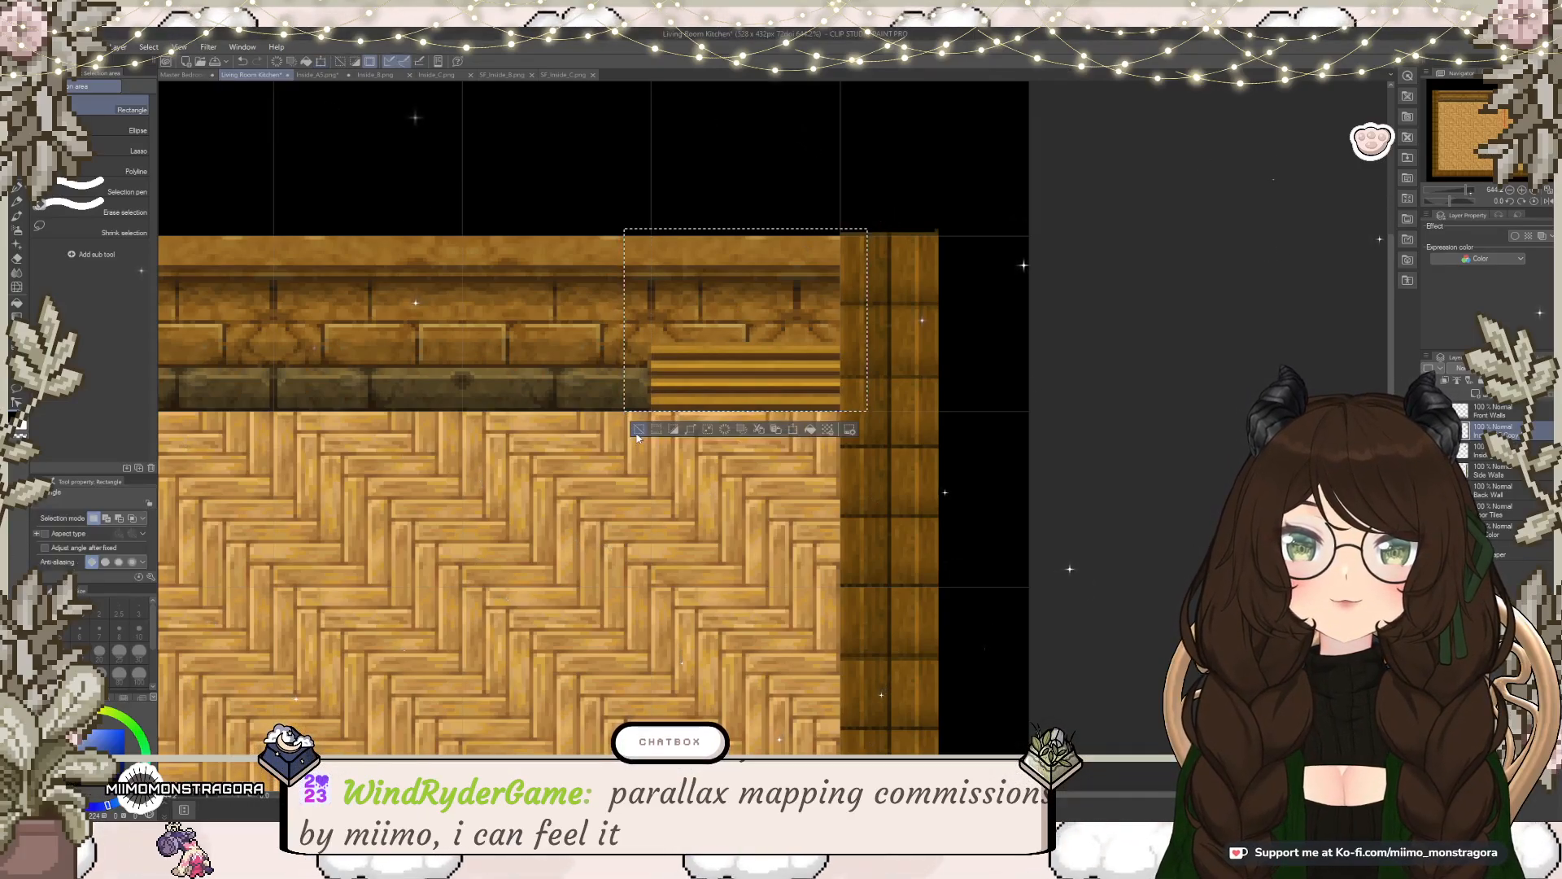
Step: Compare the overlapping stairs layers by toggling their visibility and reduce them to a single stairs layer
{"action": "left_click", "coordinate": [1430, 451]}
{"action": "left_click", "coordinate": [1430, 451]}
{"action": "left_click", "coordinate": [1429, 431]}
{"action": "left_click", "coordinate": [1430, 430]}
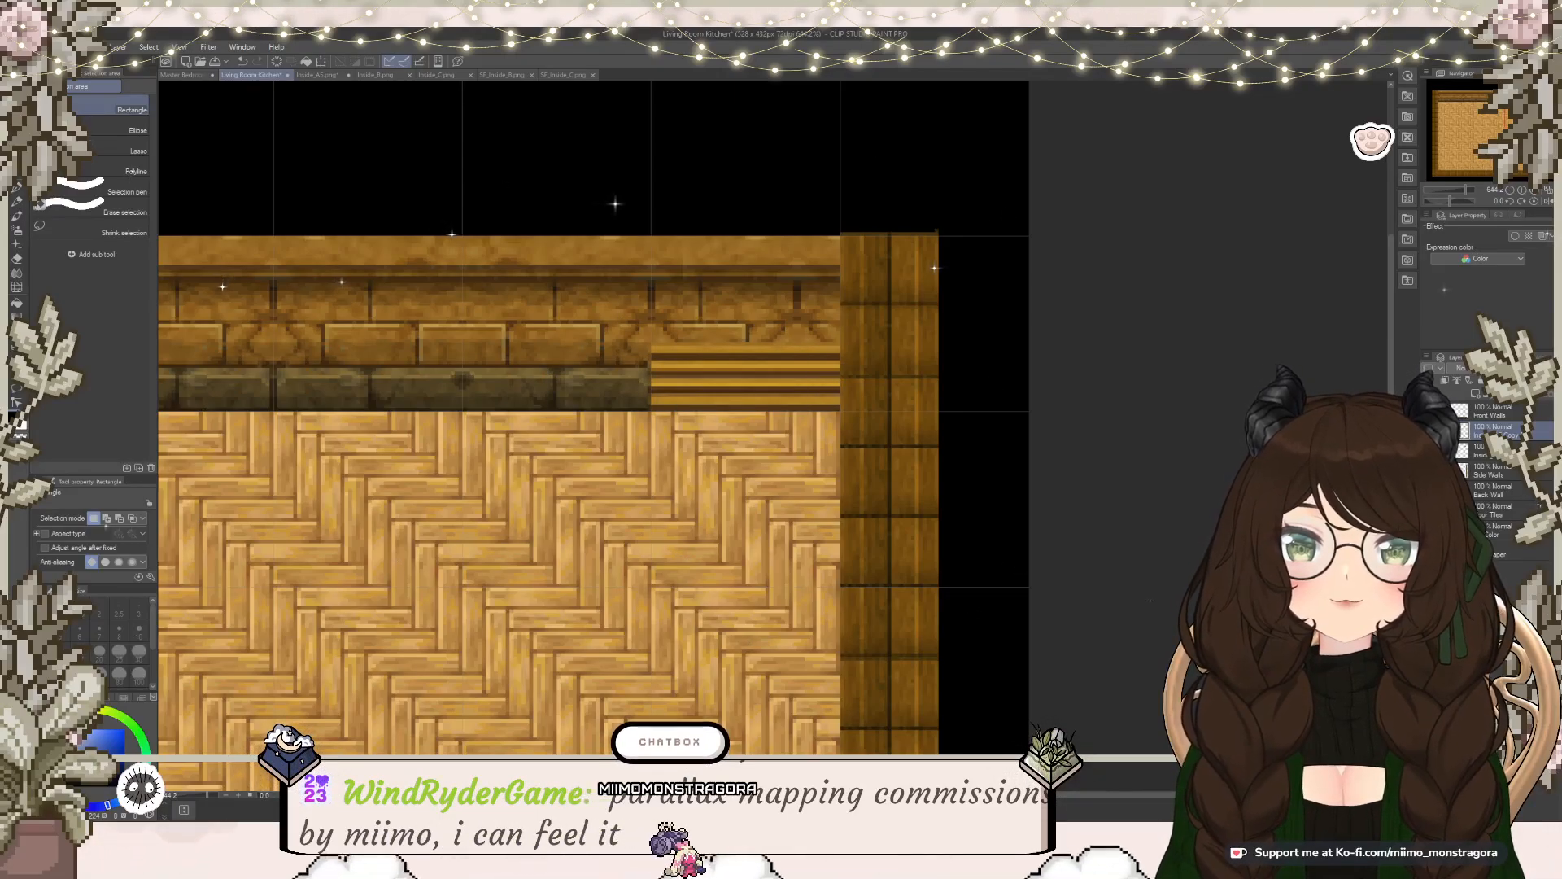
{"action": "left_click", "coordinate": [1430, 431]}
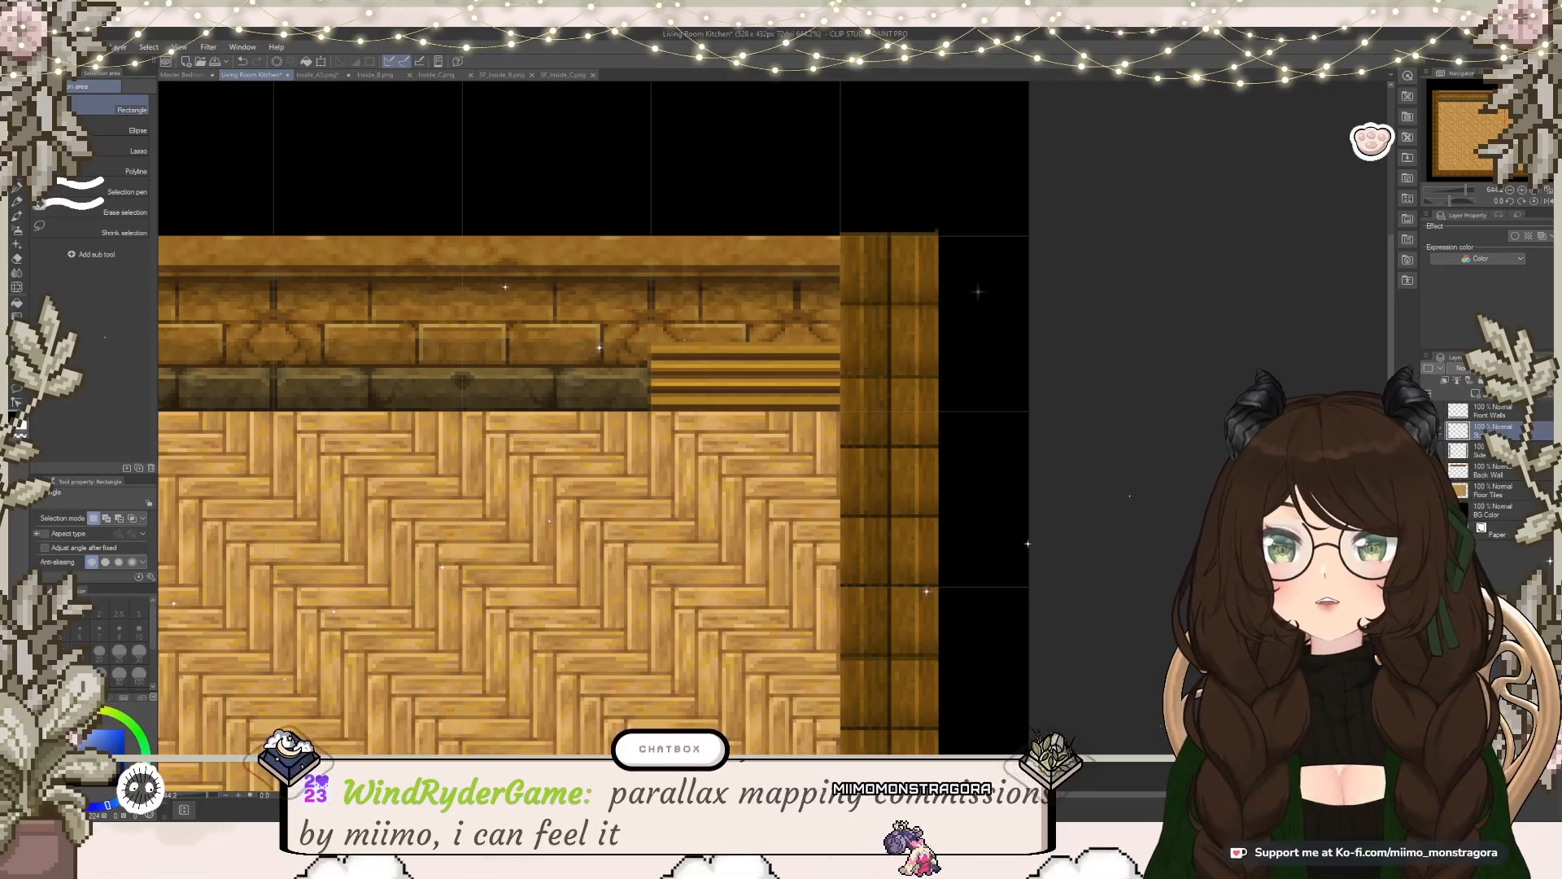
Step: Duplicate the stairs section and stack the copy directly above it against the back wall
{"action": "left_click_drag", "start_coordinate": [631, 281], "coordinate": [871, 432]}
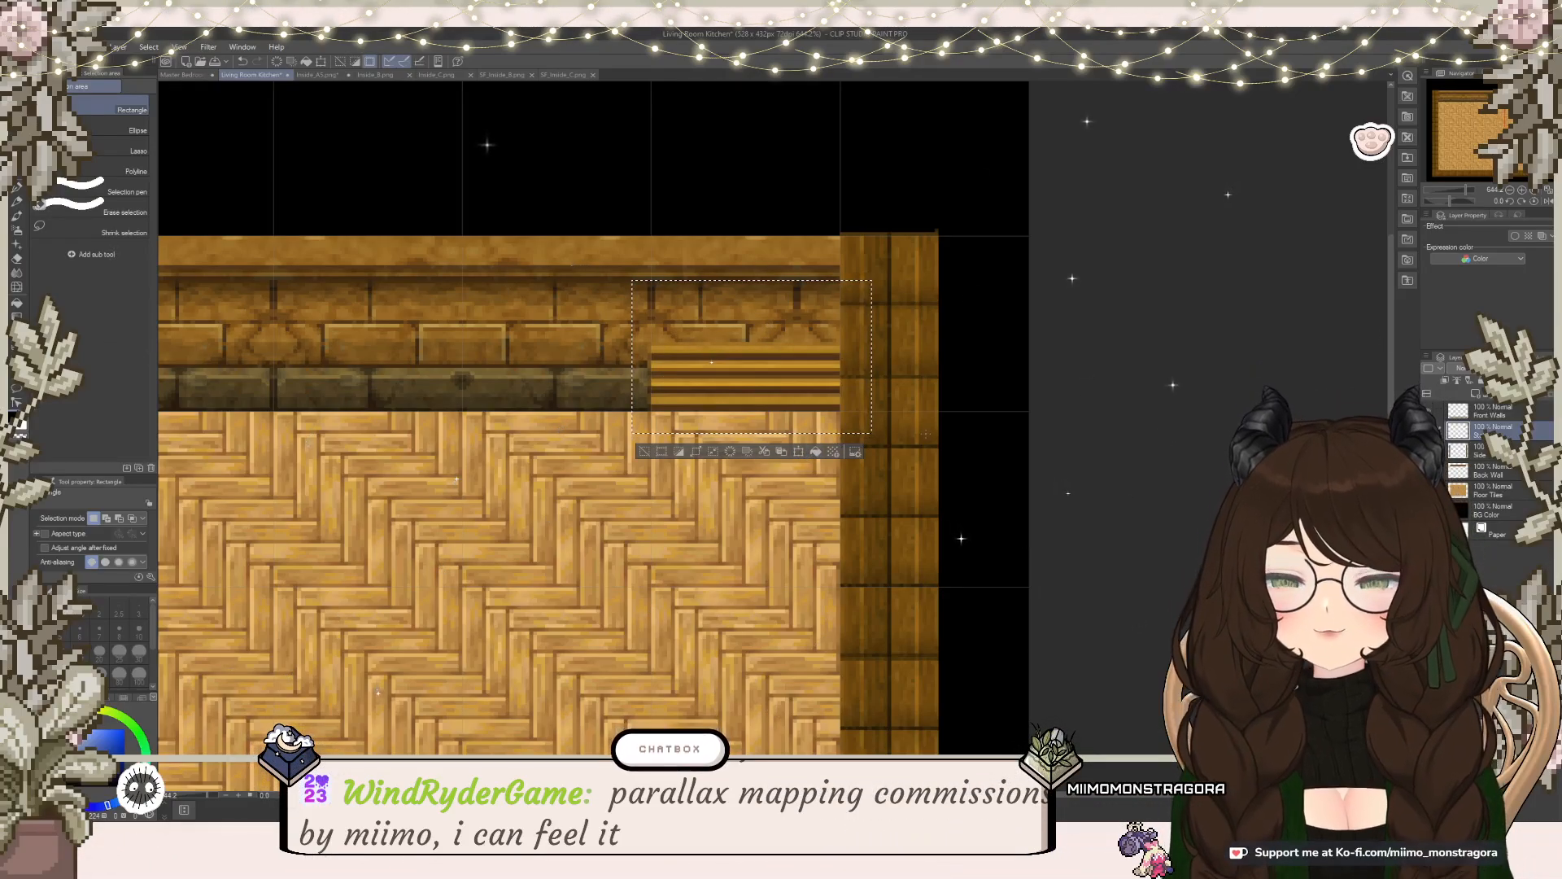
{"action": "key", "text": "ctrl+t"}
{"action": "left_click_drag", "start_coordinate": [775, 380], "coordinate": [778, 313]}
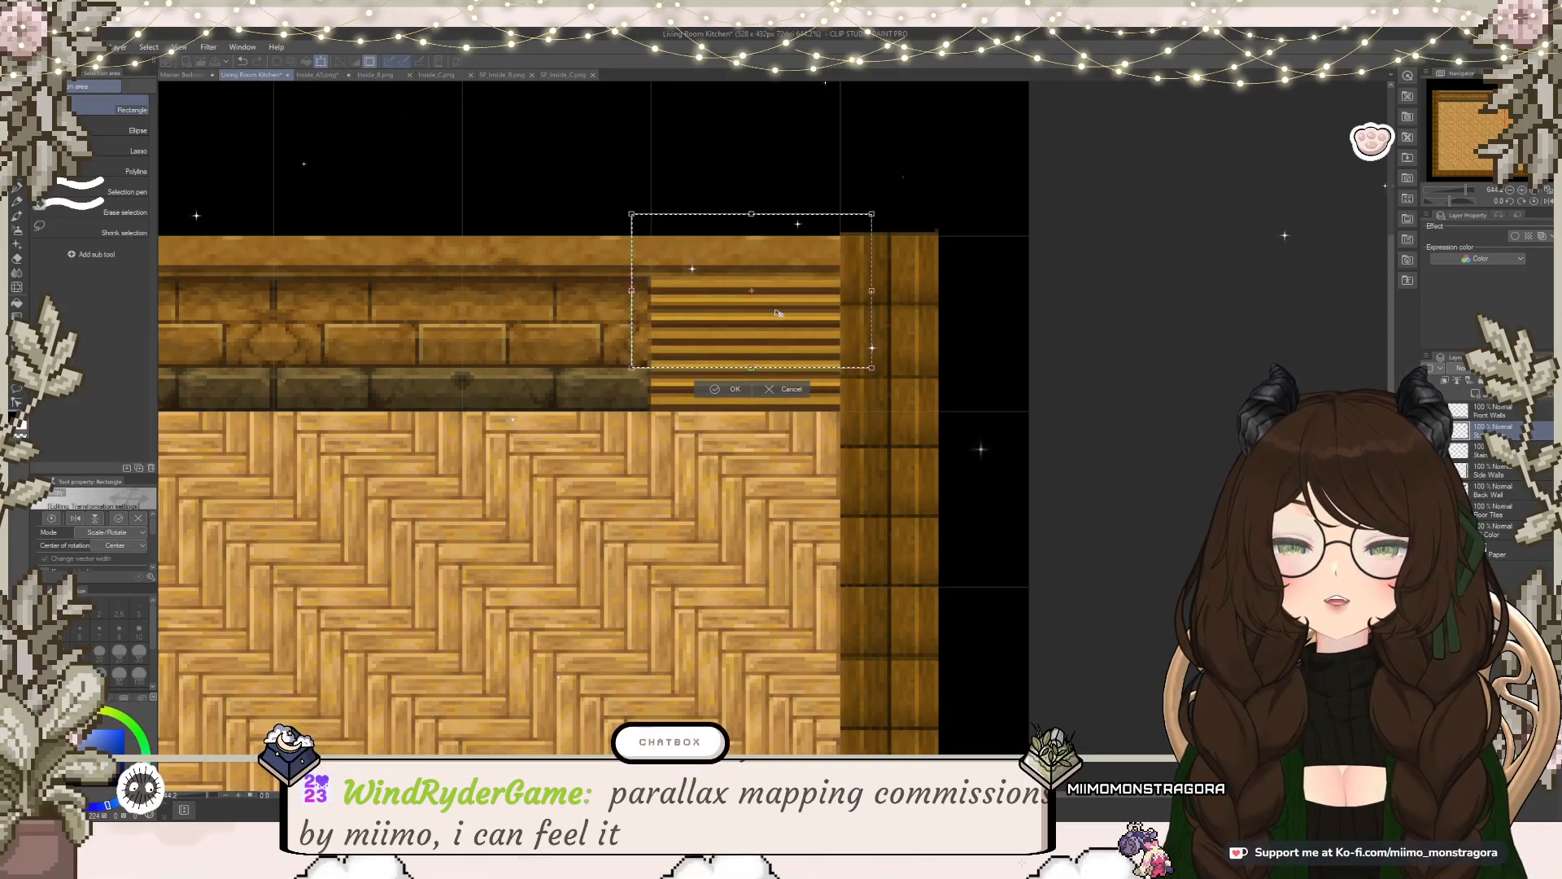
{"action": "left_click", "coordinate": [735, 389]}
Step: Add another stairs copy above the stack so the staircase reaches the back wall's top edge, and clear the selection
{"action": "left_click", "coordinate": [781, 386]}
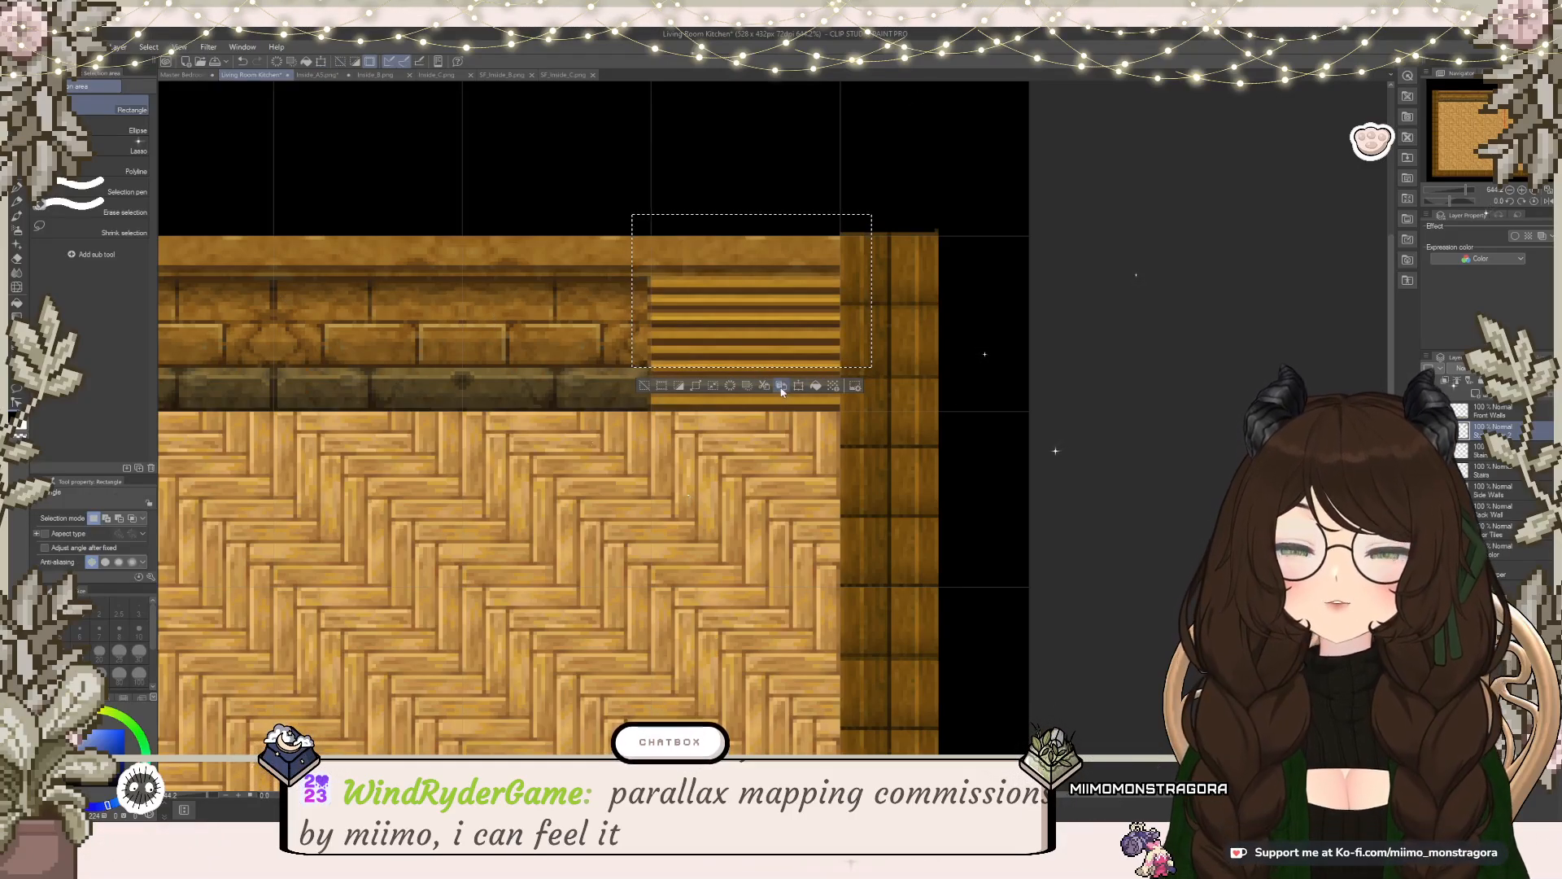
{"action": "left_click", "coordinate": [799, 386]}
{"action": "left_click_drag", "start_coordinate": [790, 334], "coordinate": [791, 293]}
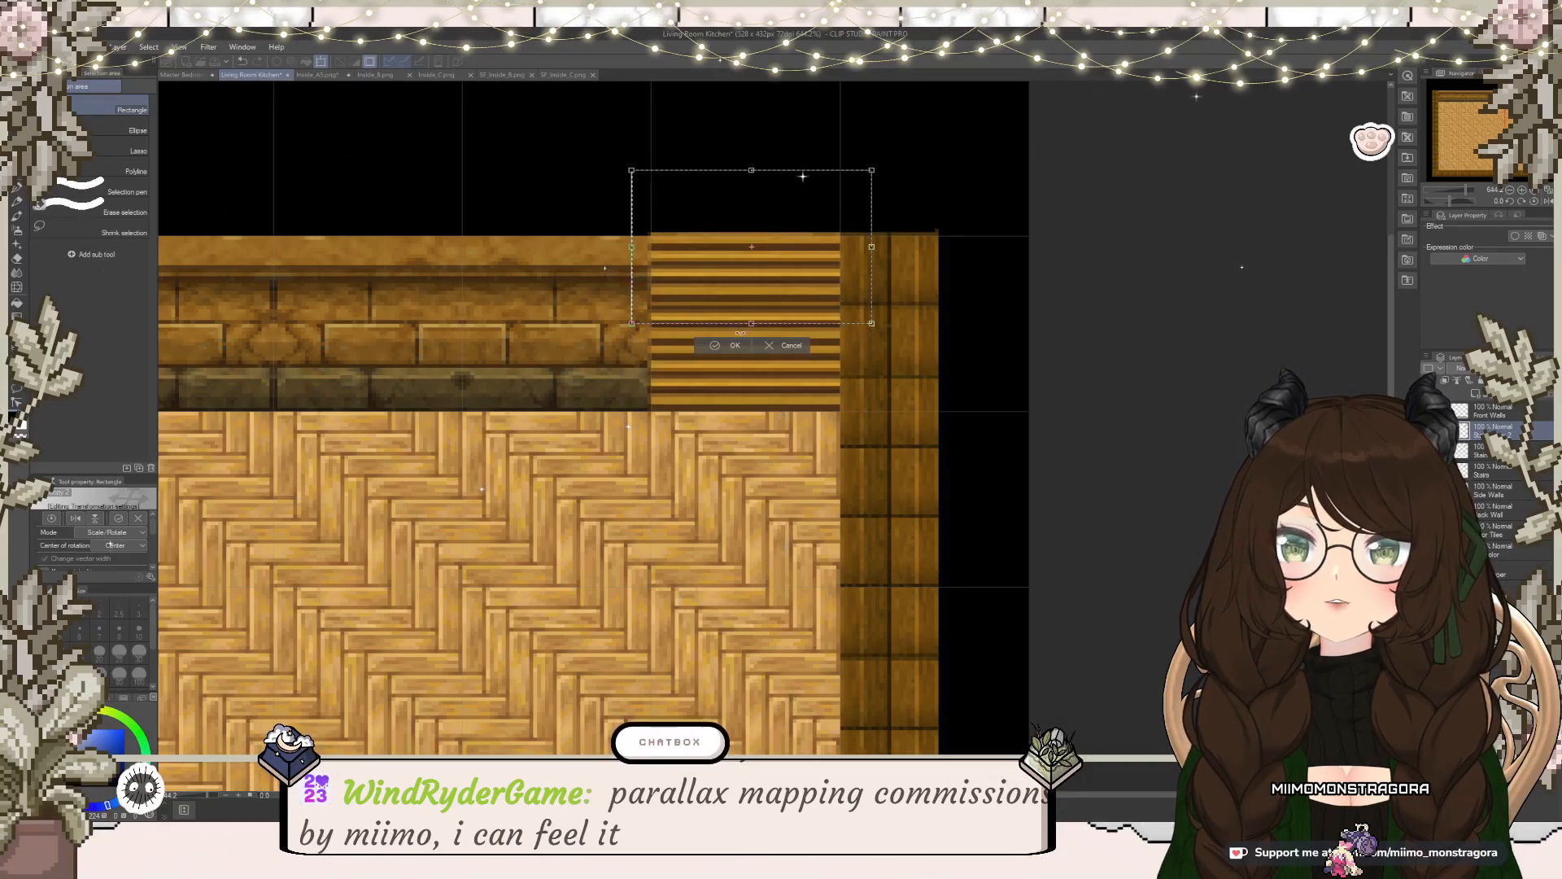
{"action": "left_click", "coordinate": [728, 351]}
{"action": "left_click", "coordinate": [639, 340]}
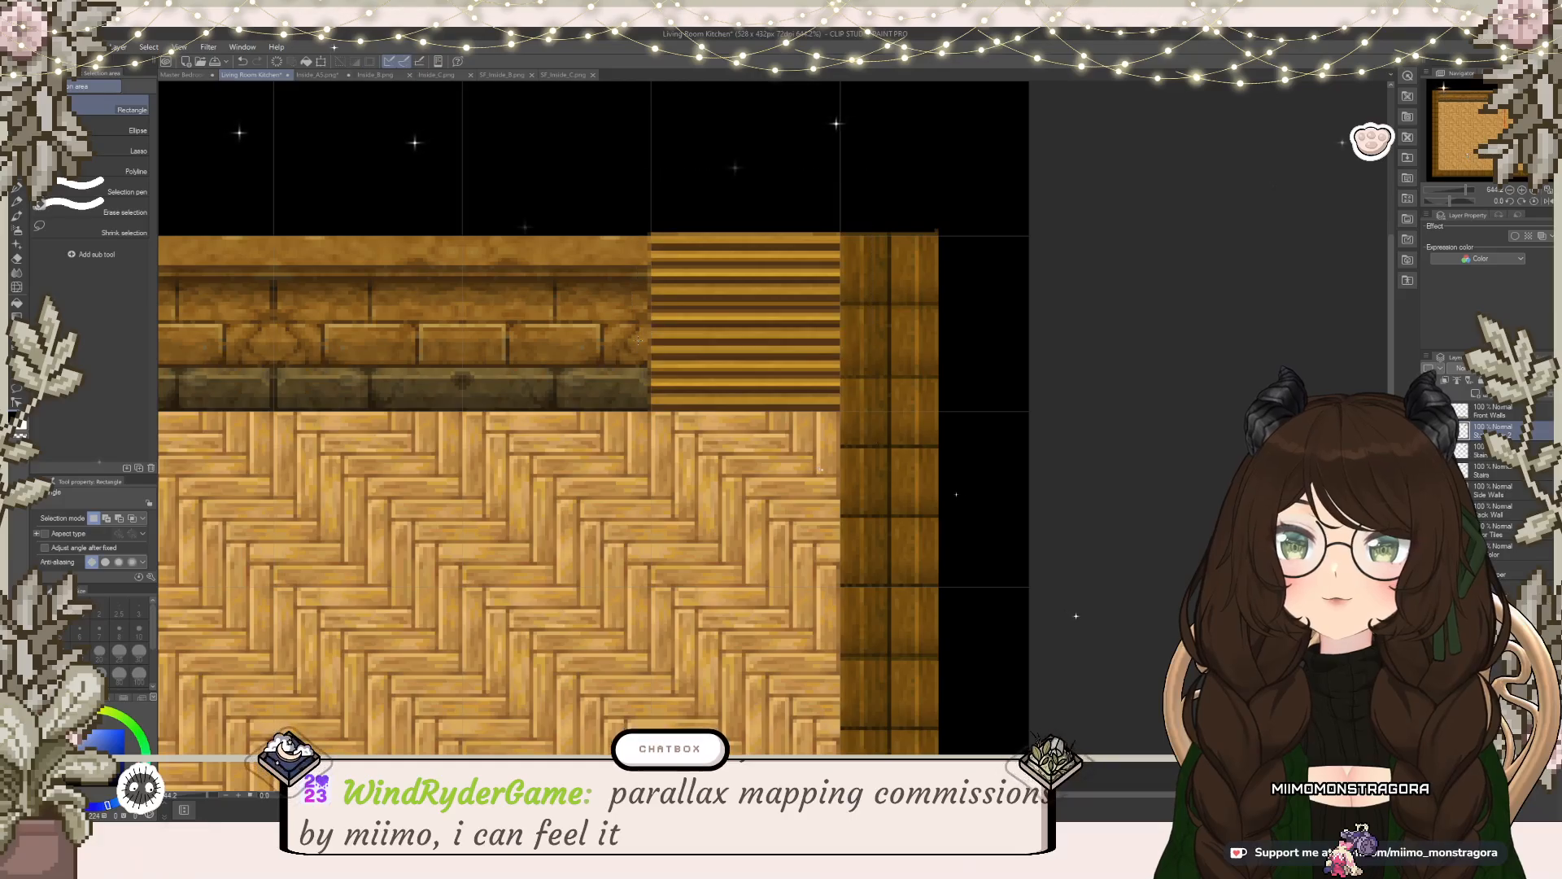
{"action": "scroll", "coordinate": [861, 322], "scroll_direction": "down", "scroll_amount": 5}
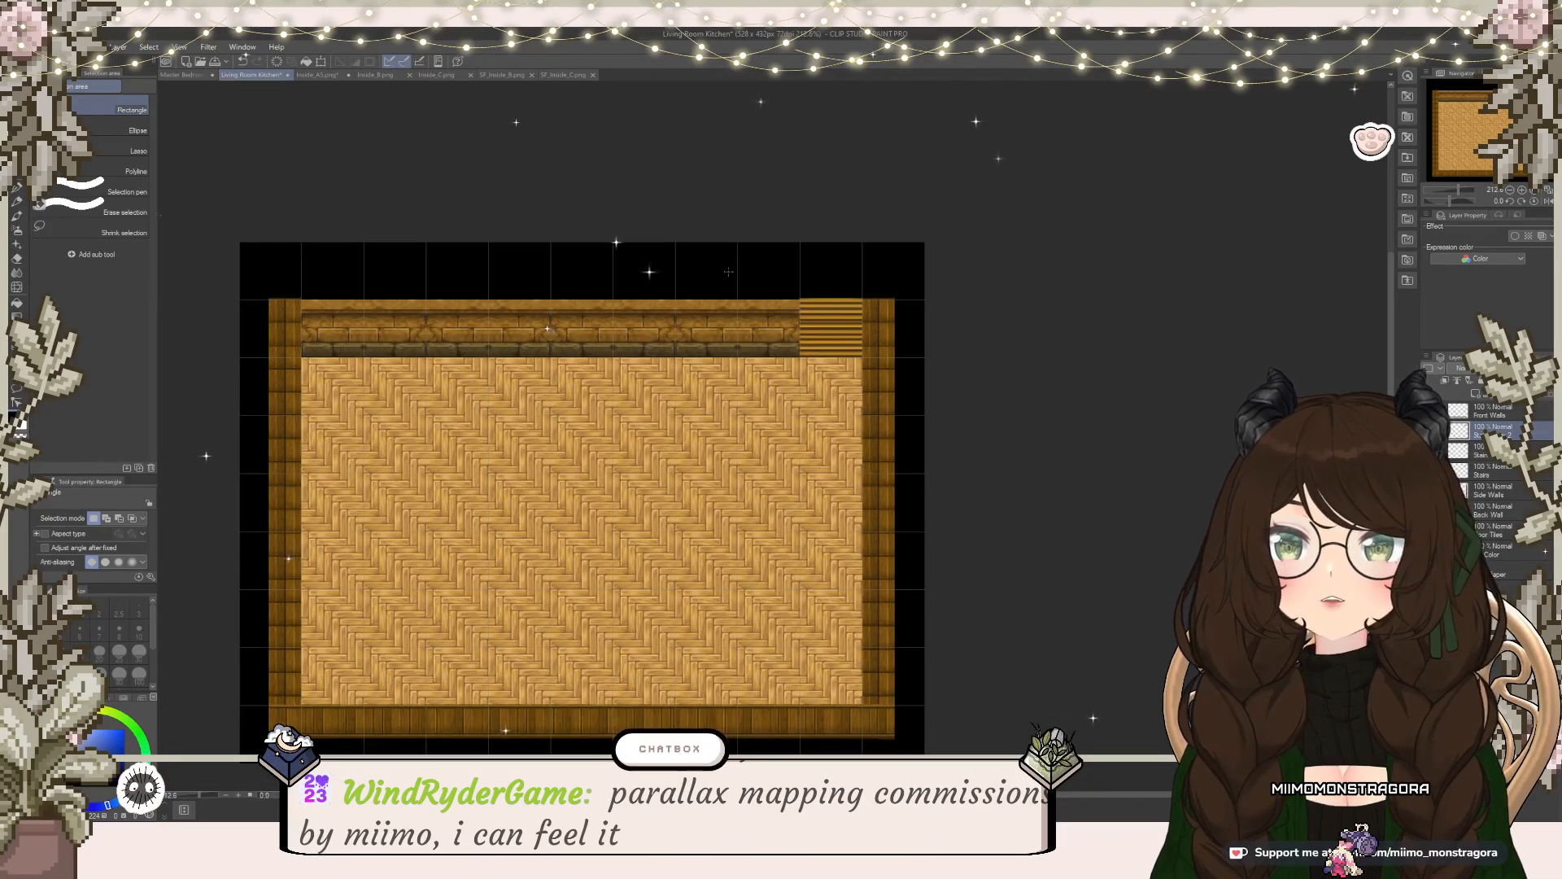
{"action": "scroll", "coordinate": [657, 320], "scroll_direction": "up", "scroll_amount": 3}
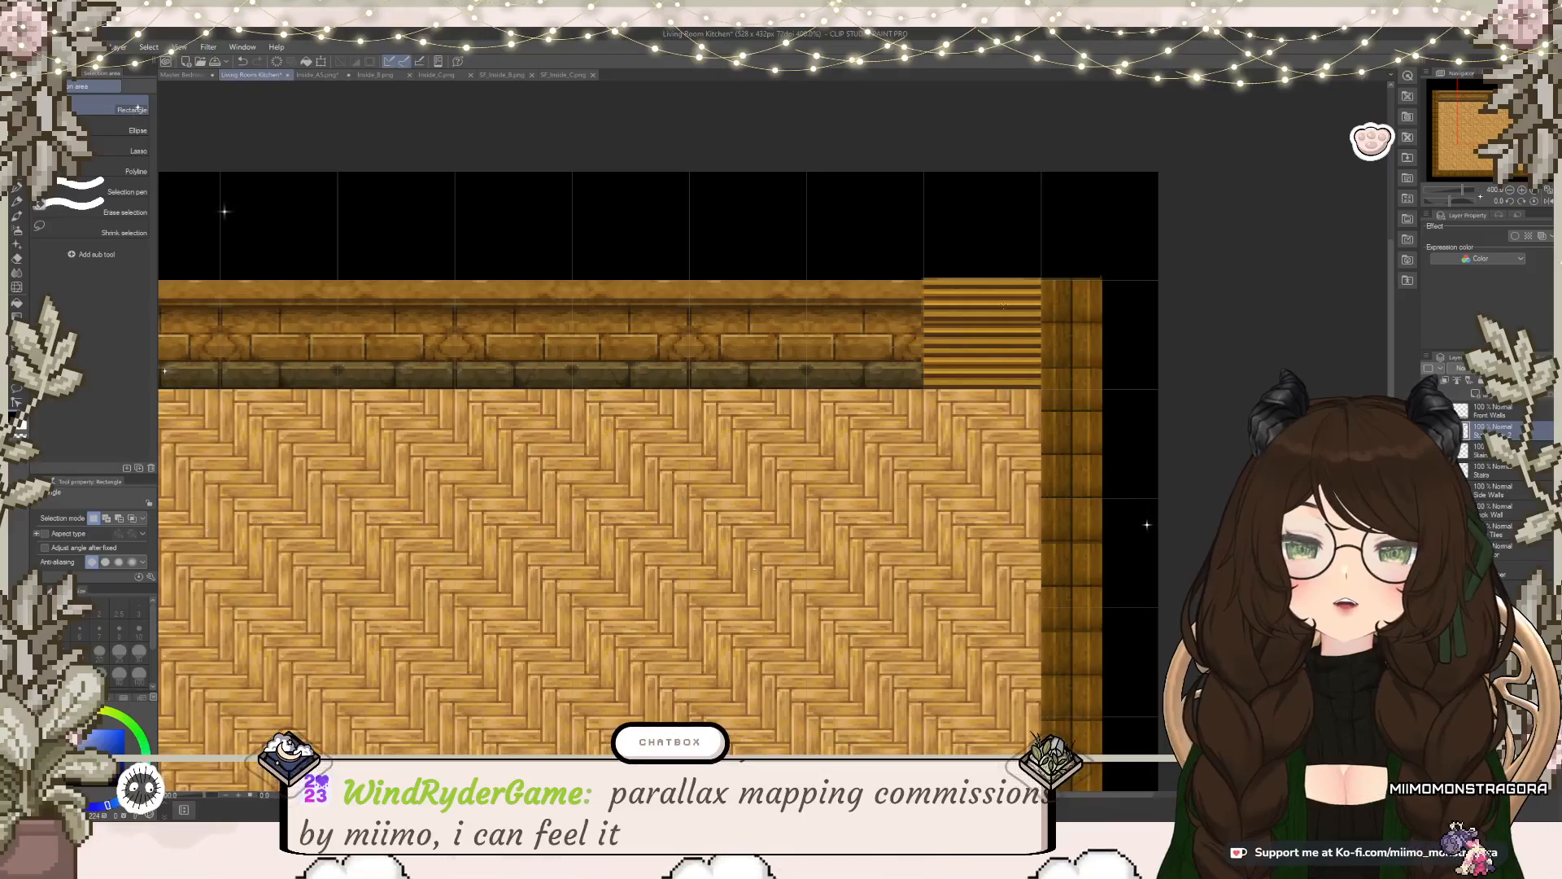
{"action": "scroll", "coordinate": [928, 307], "scroll_direction": "up", "scroll_amount": 5}
{"action": "scroll", "coordinate": [924, 304], "scroll_direction": "down", "scroll_amount": 5}
{"action": "scroll", "coordinate": [692, 440], "scroll_direction": "down", "scroll_amount": 3}
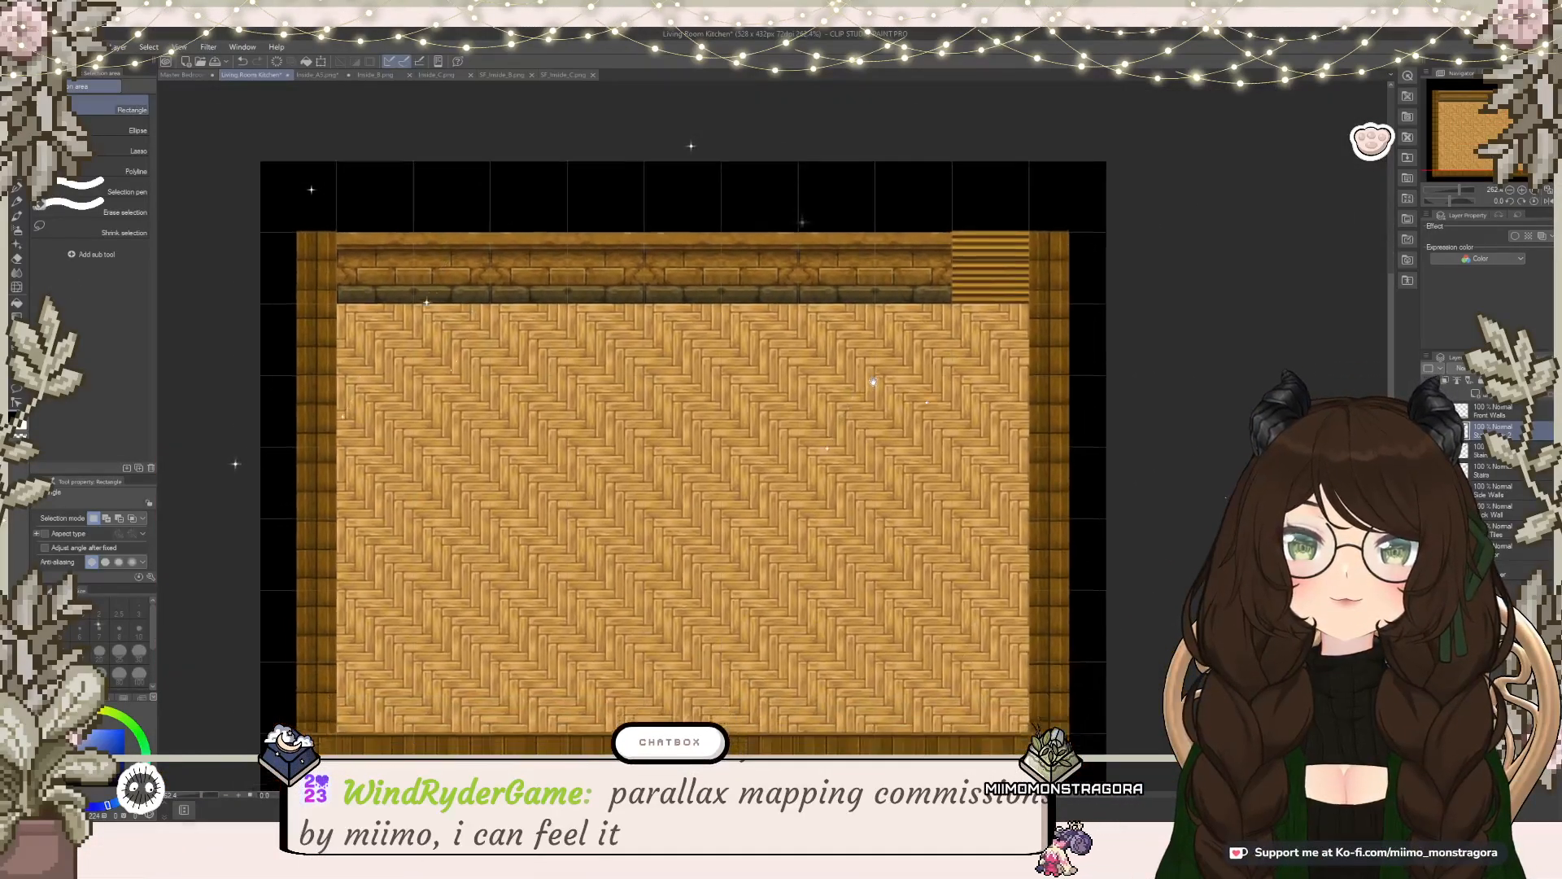
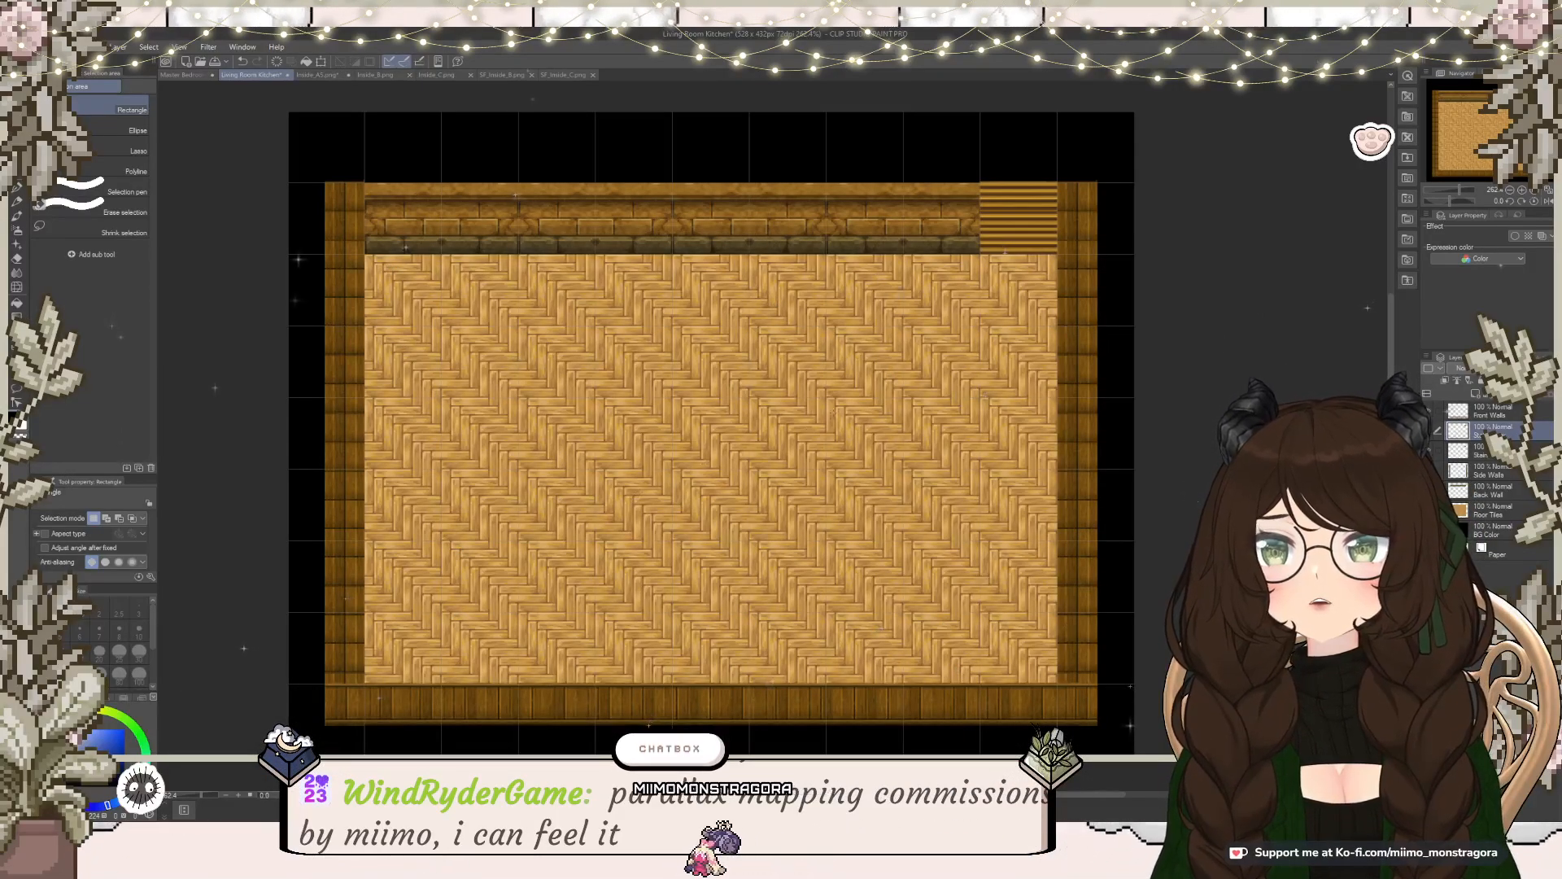
Step: Look over the Inside_A5 tileset, switch to RPG Maker to examine the Master Bedroom and House/Living Room maps, and return to the tileset
{"action": "left_click", "coordinate": [316, 75]}
{"action": "scroll", "coordinate": [834, 324], "scroll_direction": "down", "scroll_amount": 5}
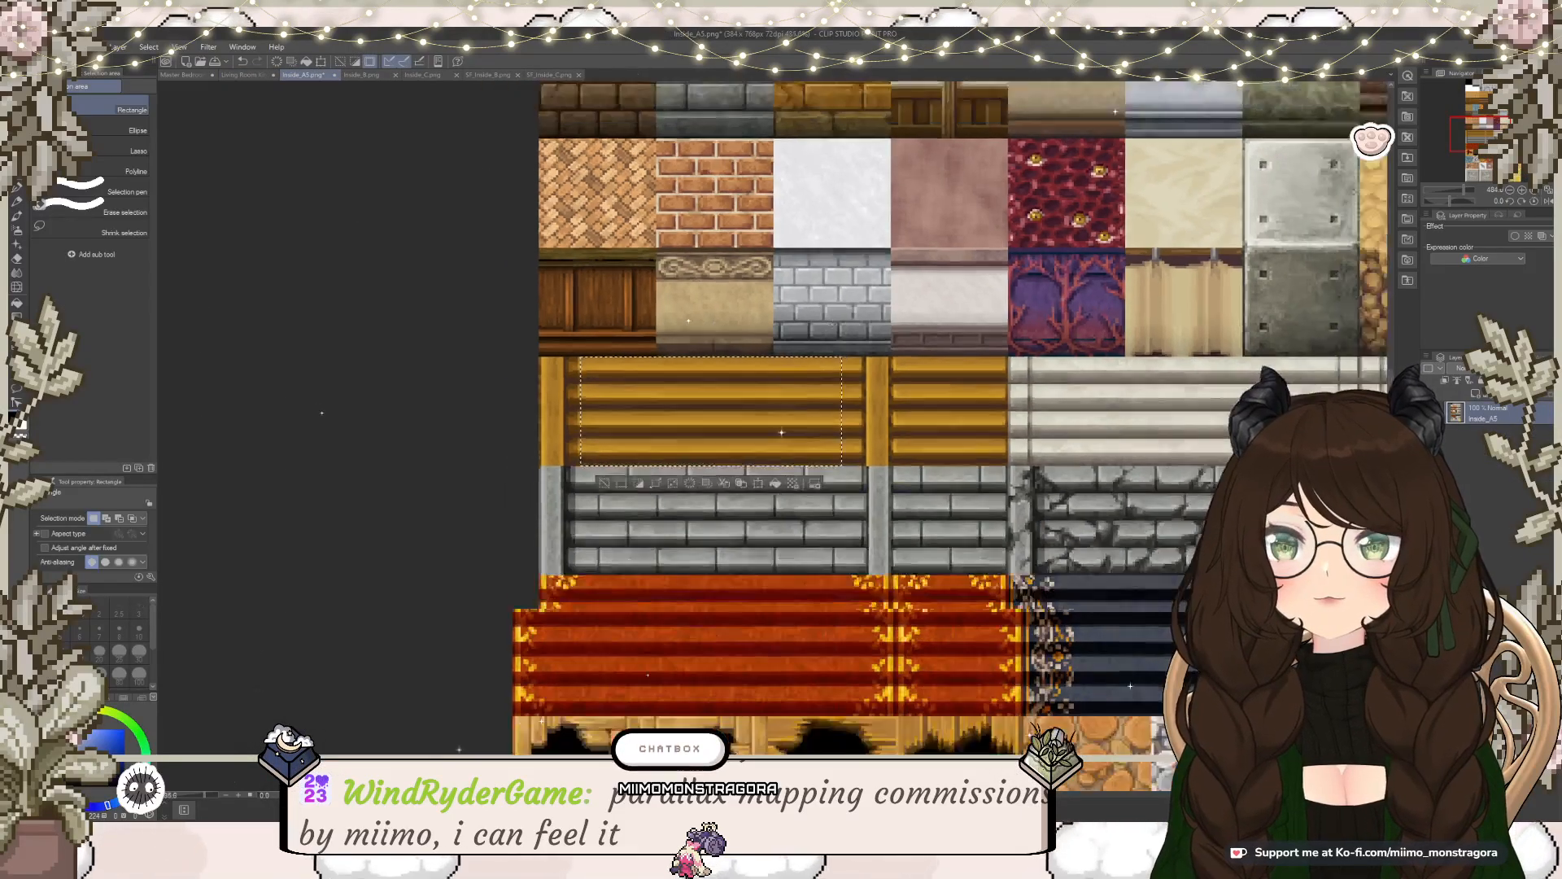
{"action": "left_click_drag", "start_coordinate": [890, 285], "coordinate": [710, 491]}
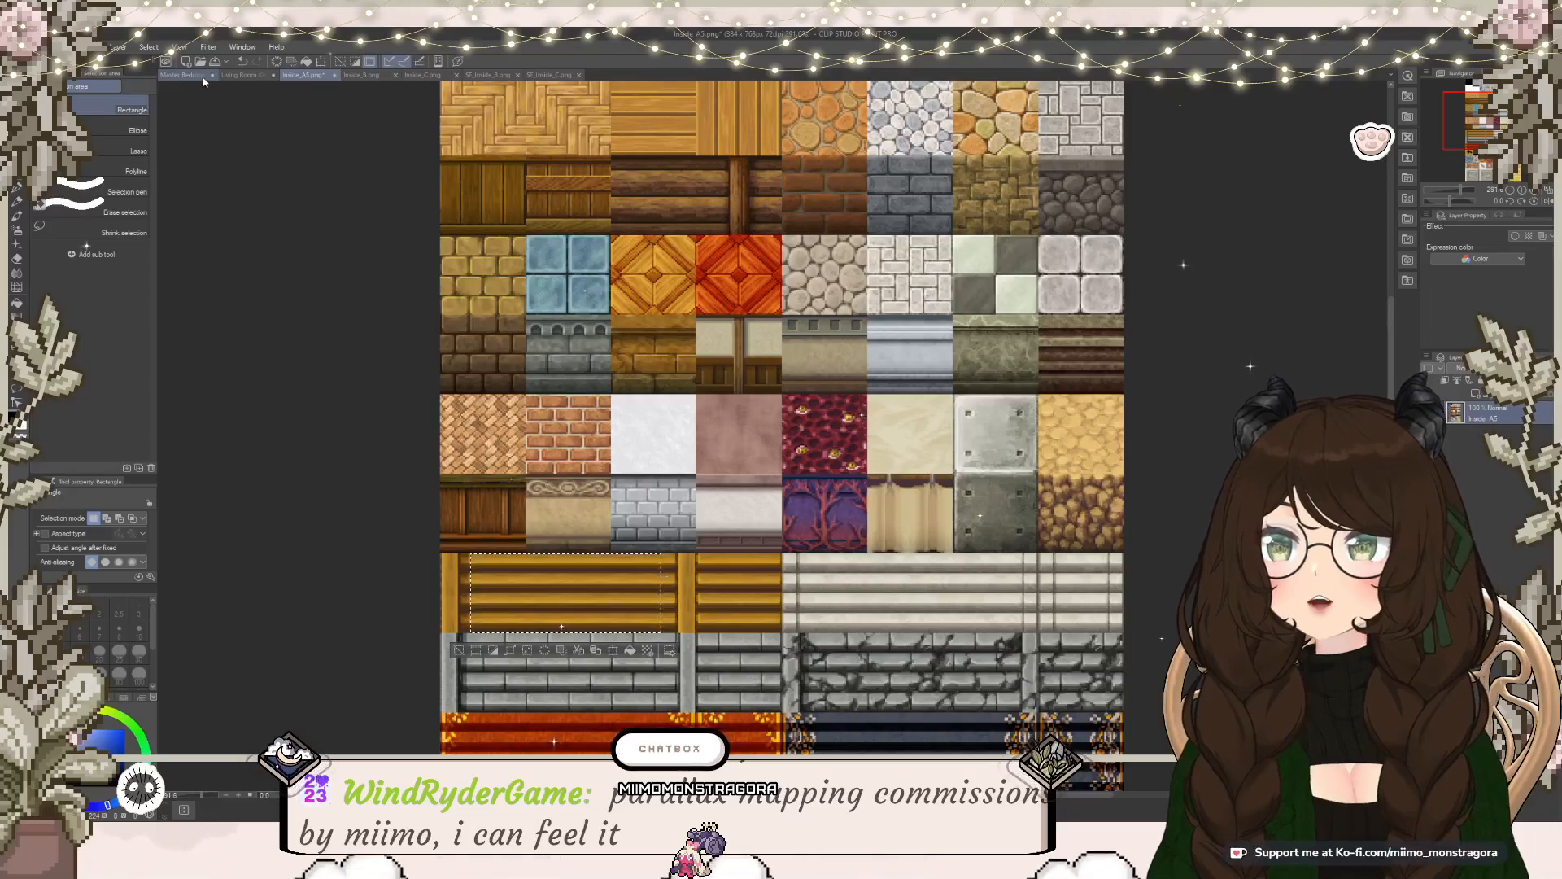
{"action": "key", "text": "alt+Tab"}
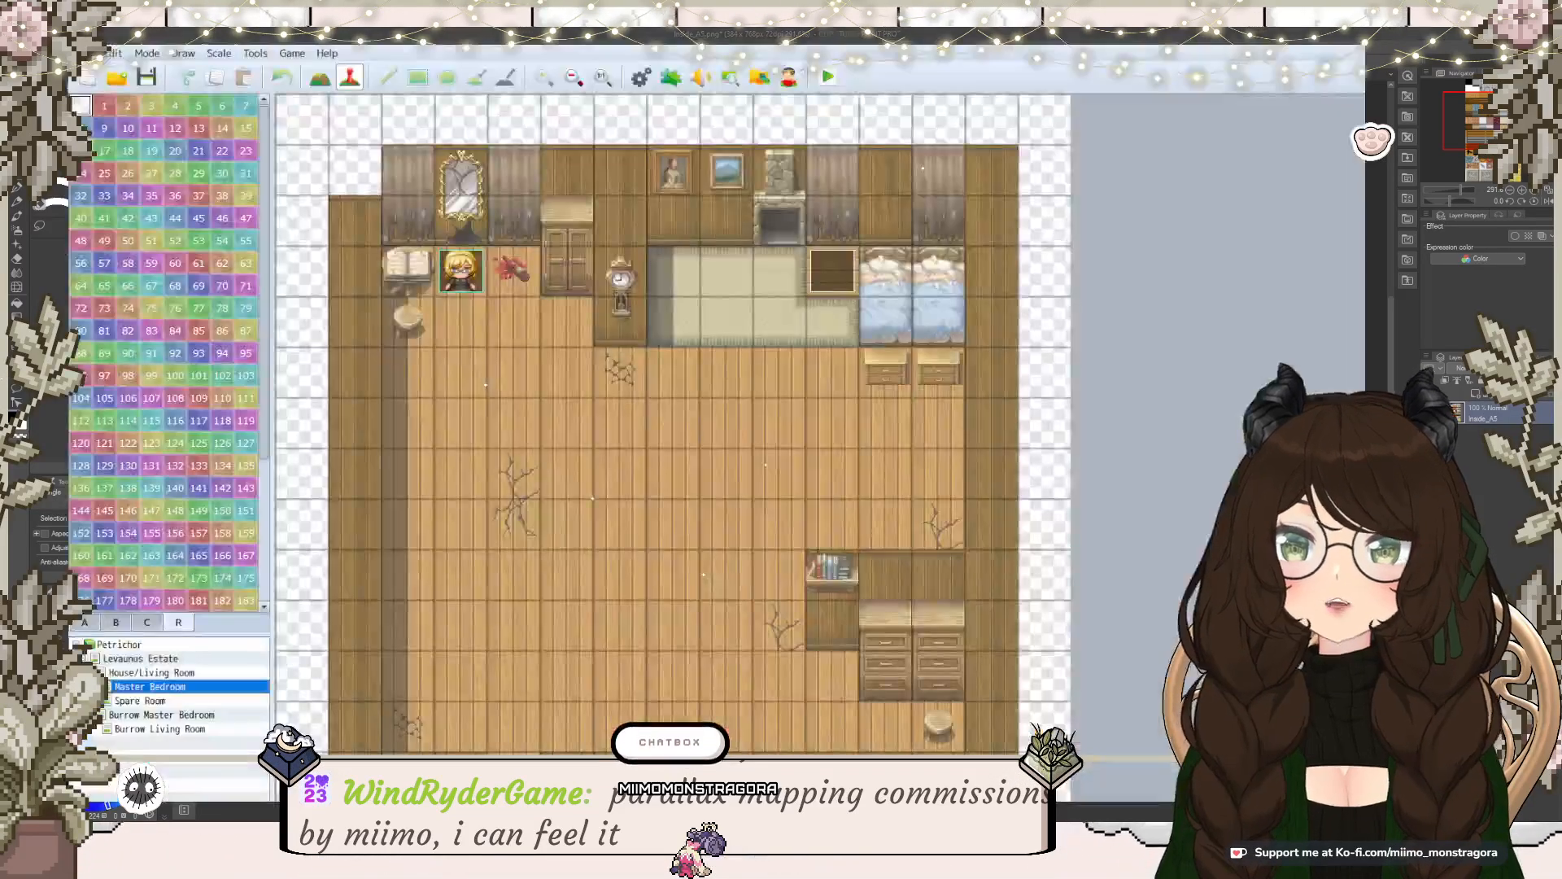
{"action": "left_click", "coordinate": [86, 622]}
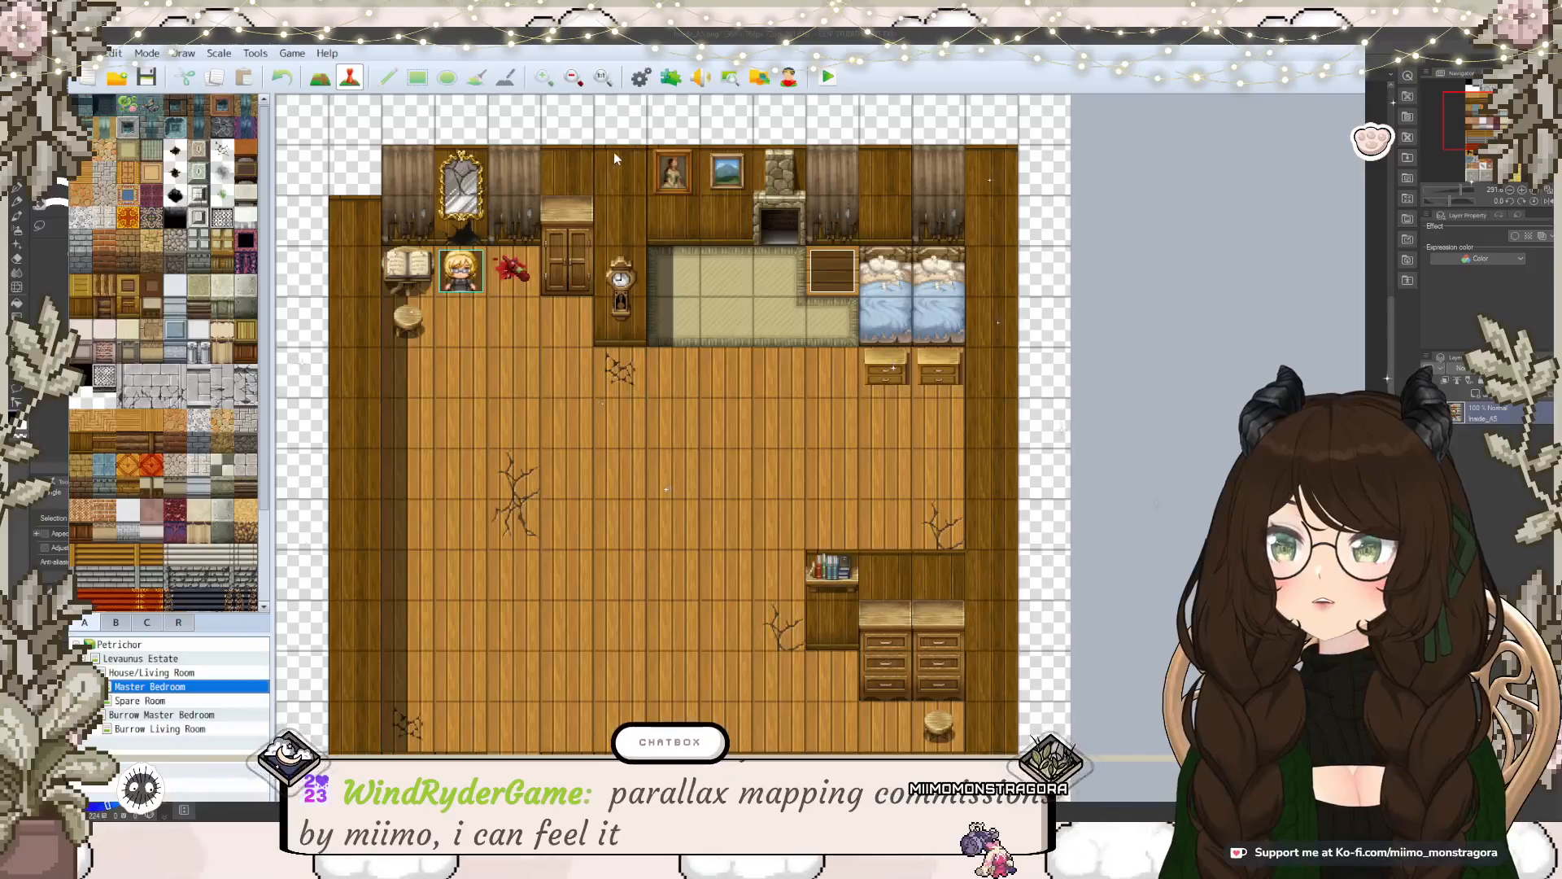
{"action": "left_click", "coordinate": [175, 674]}
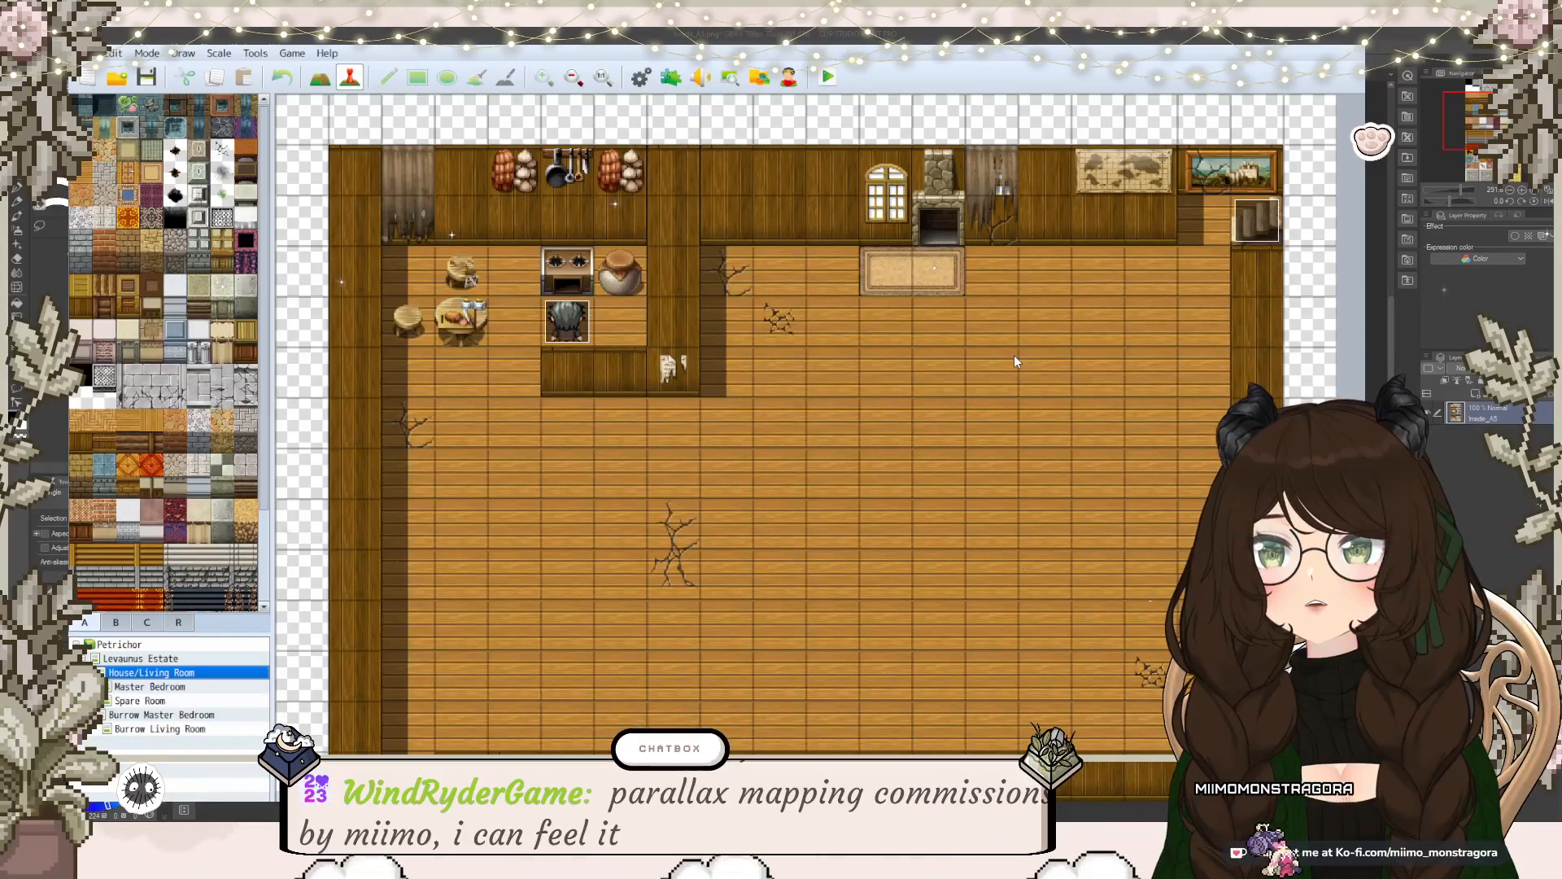
{"action": "key", "text": "alt+Tab"}
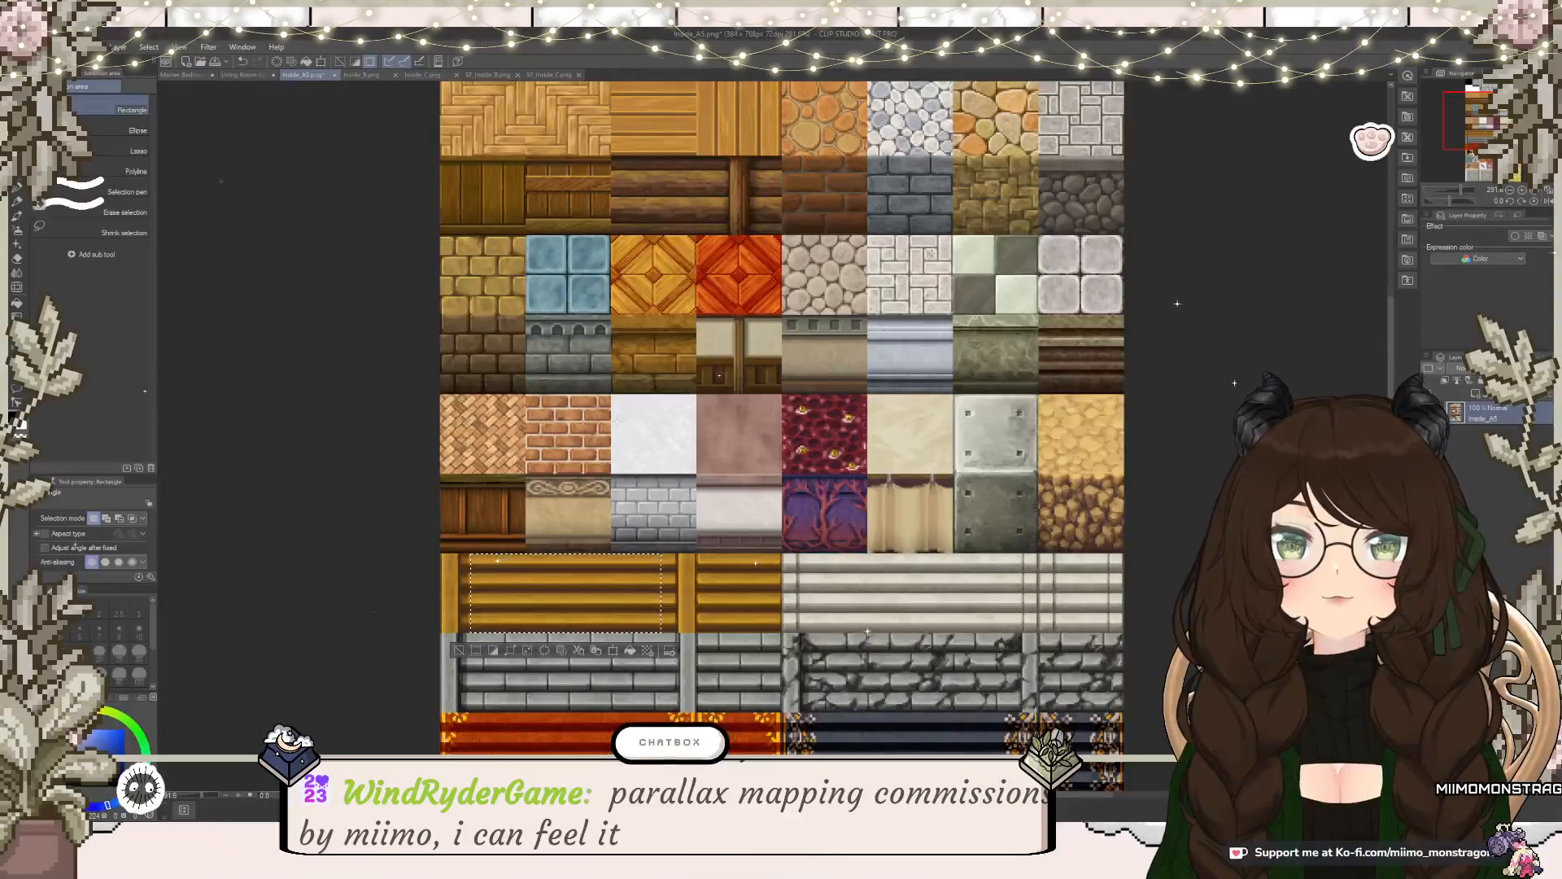
Step: Copy the golden-brown brick wall tile without its stone base from the Inside_A5 tileset and paste it into the Living Room Kitchen map
{"action": "scroll", "coordinate": [616, 326], "scroll_direction": "up", "scroll_amount": 3}
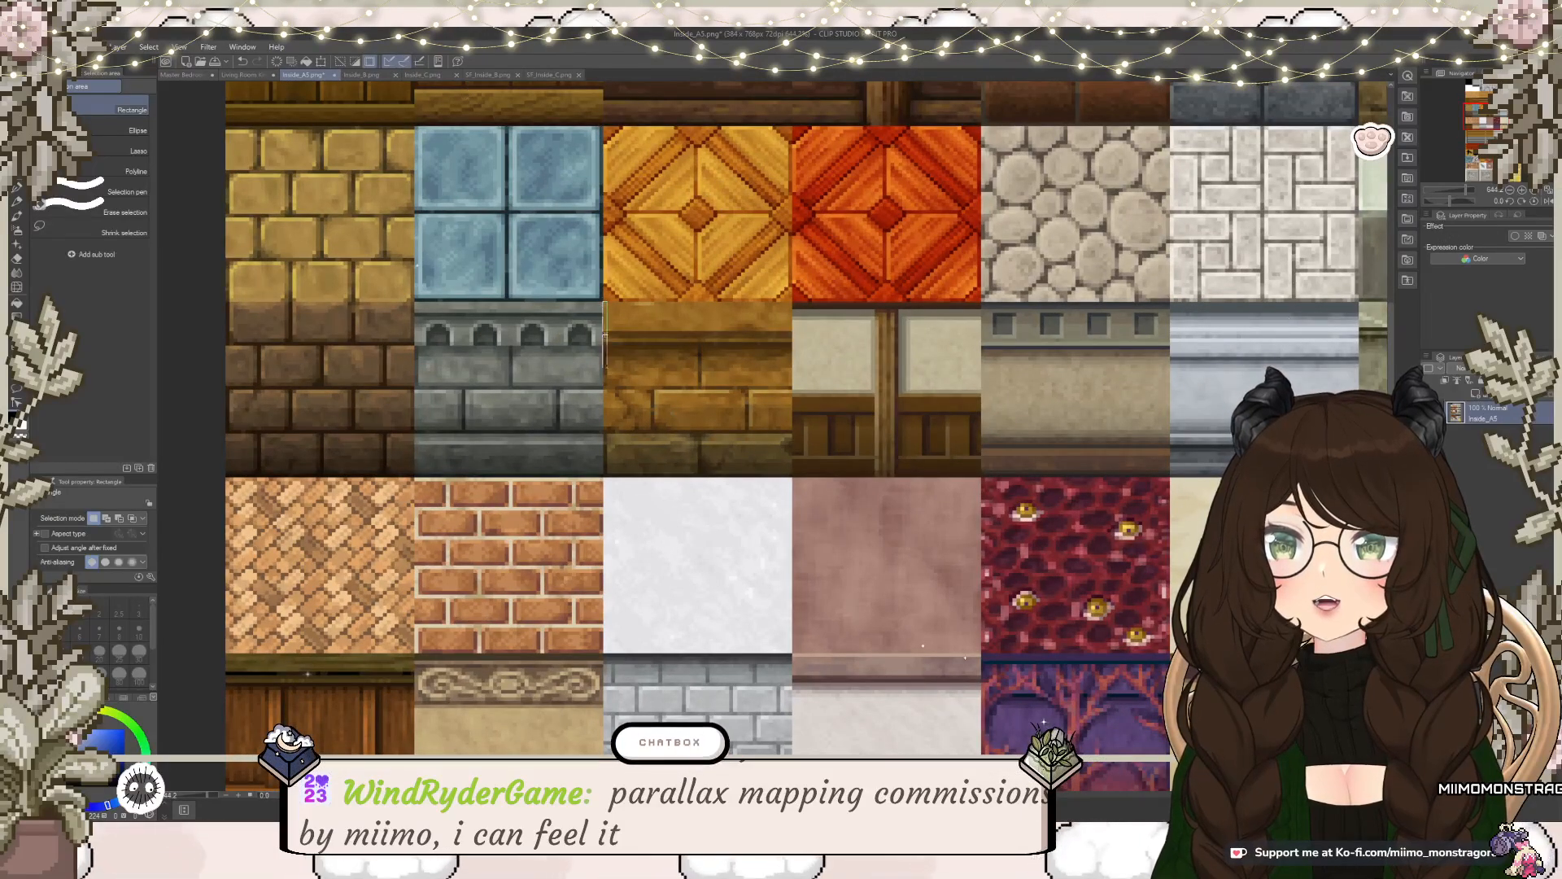
{"action": "left_click_drag", "start_coordinate": [604, 301], "coordinate": [789, 432]}
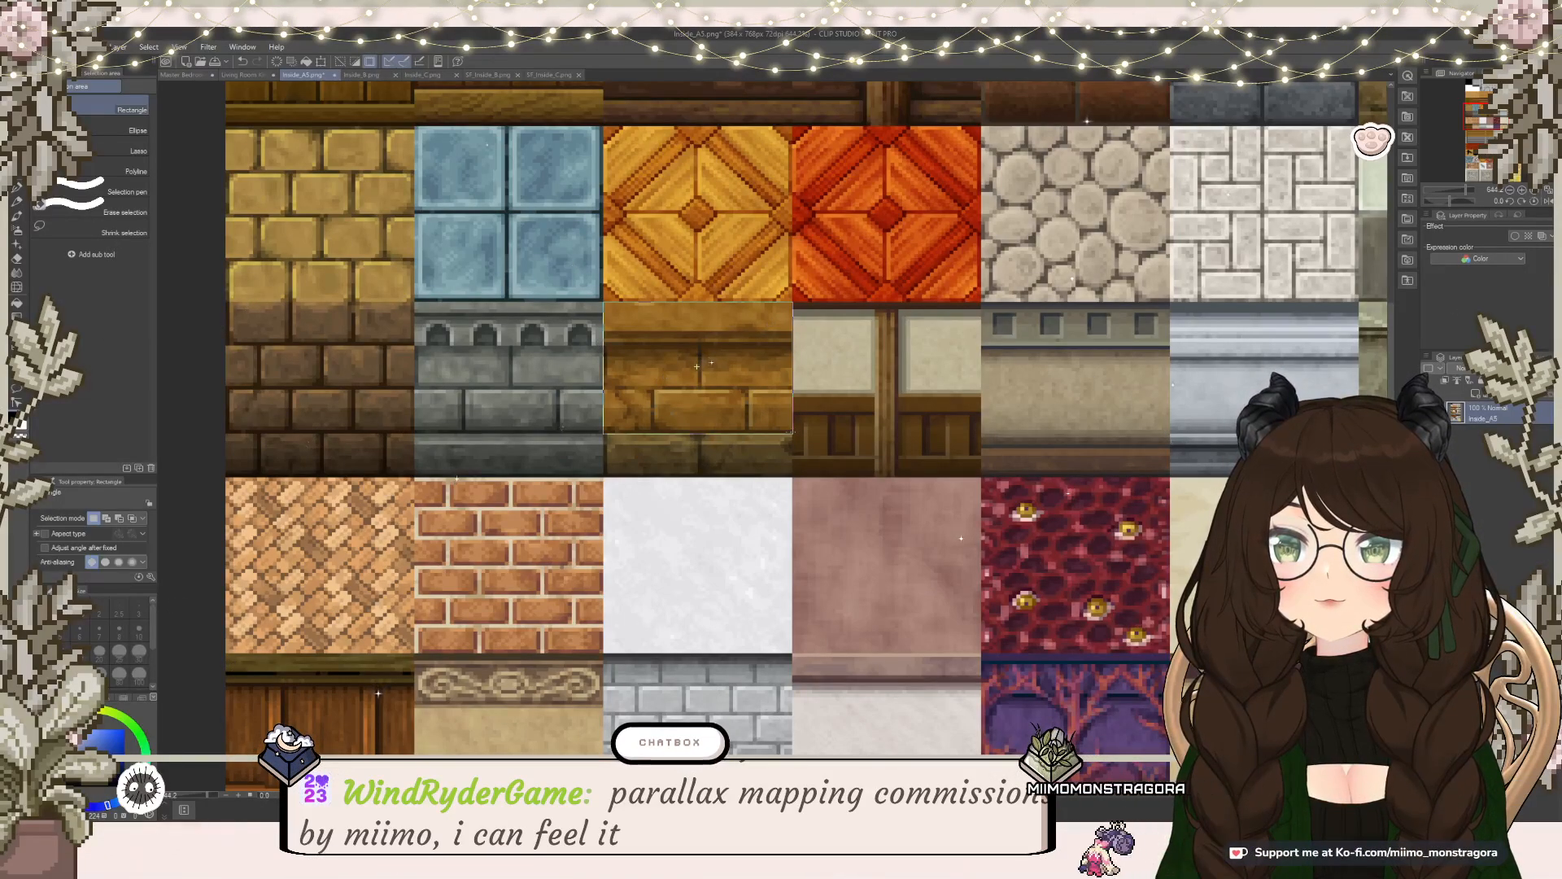
{"action": "key", "text": "ctrl+c"}
{"action": "key", "text": "ctrl+v"}
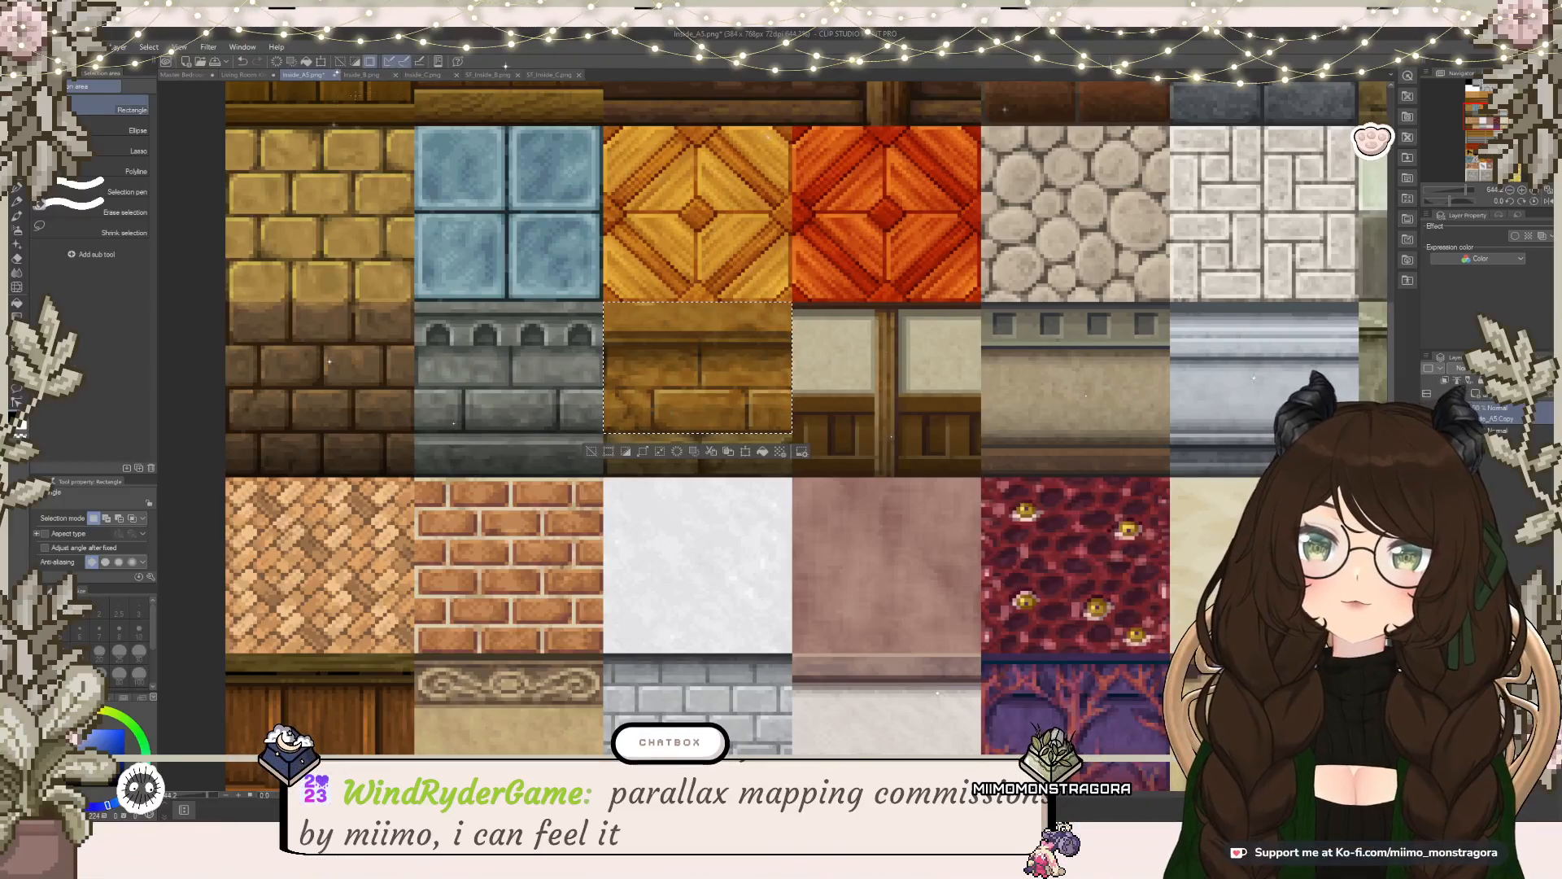
{"action": "left_click", "coordinate": [242, 76]}
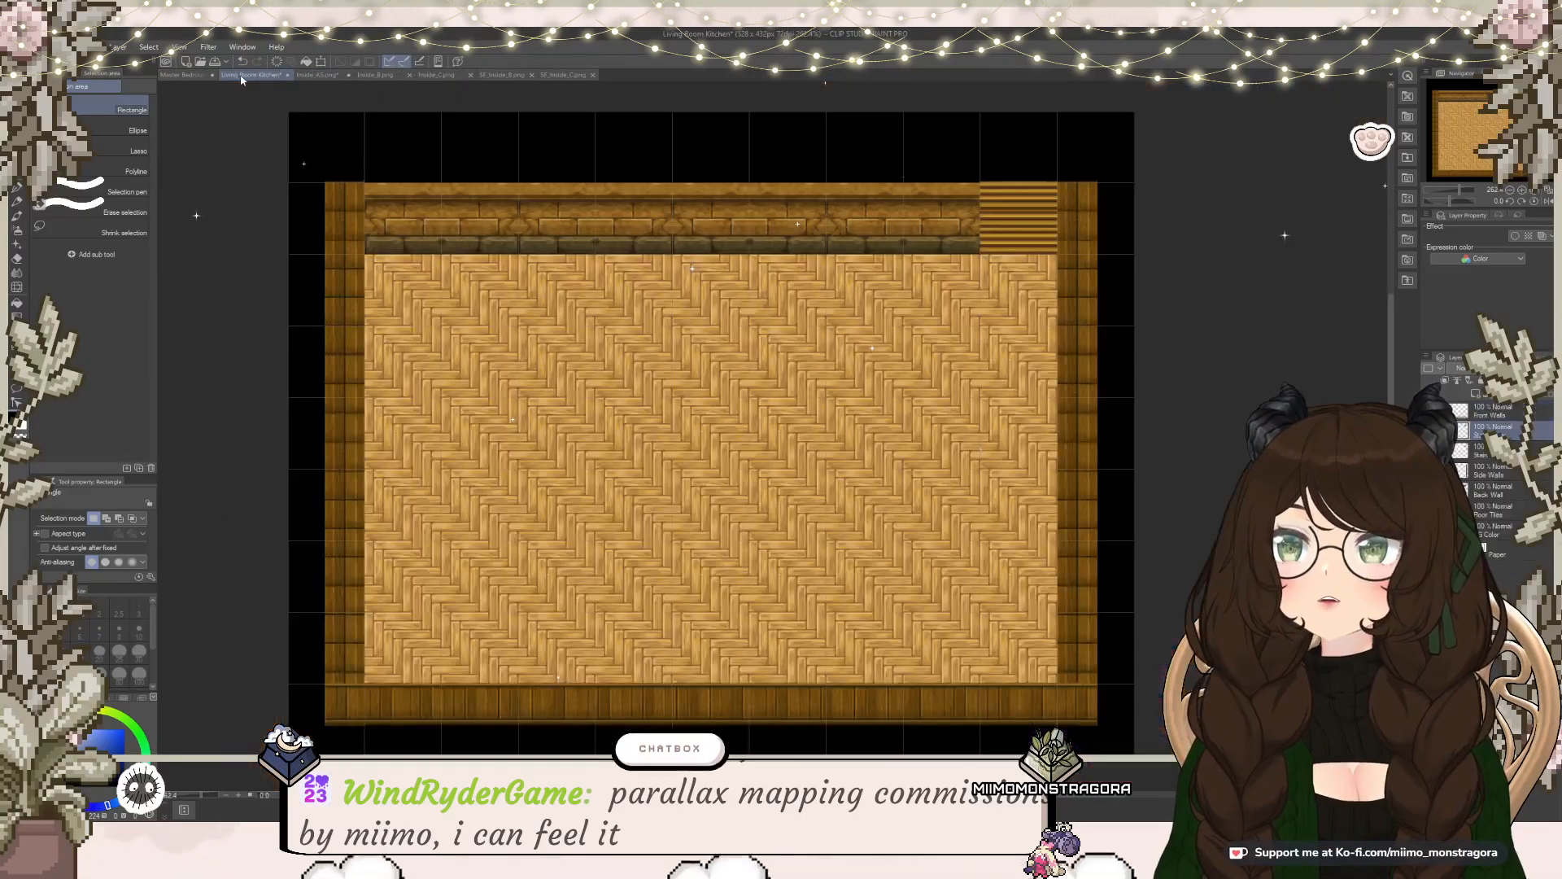
{"action": "left_click", "coordinate": [208, 75]}
{"action": "left_click", "coordinate": [241, 74]}
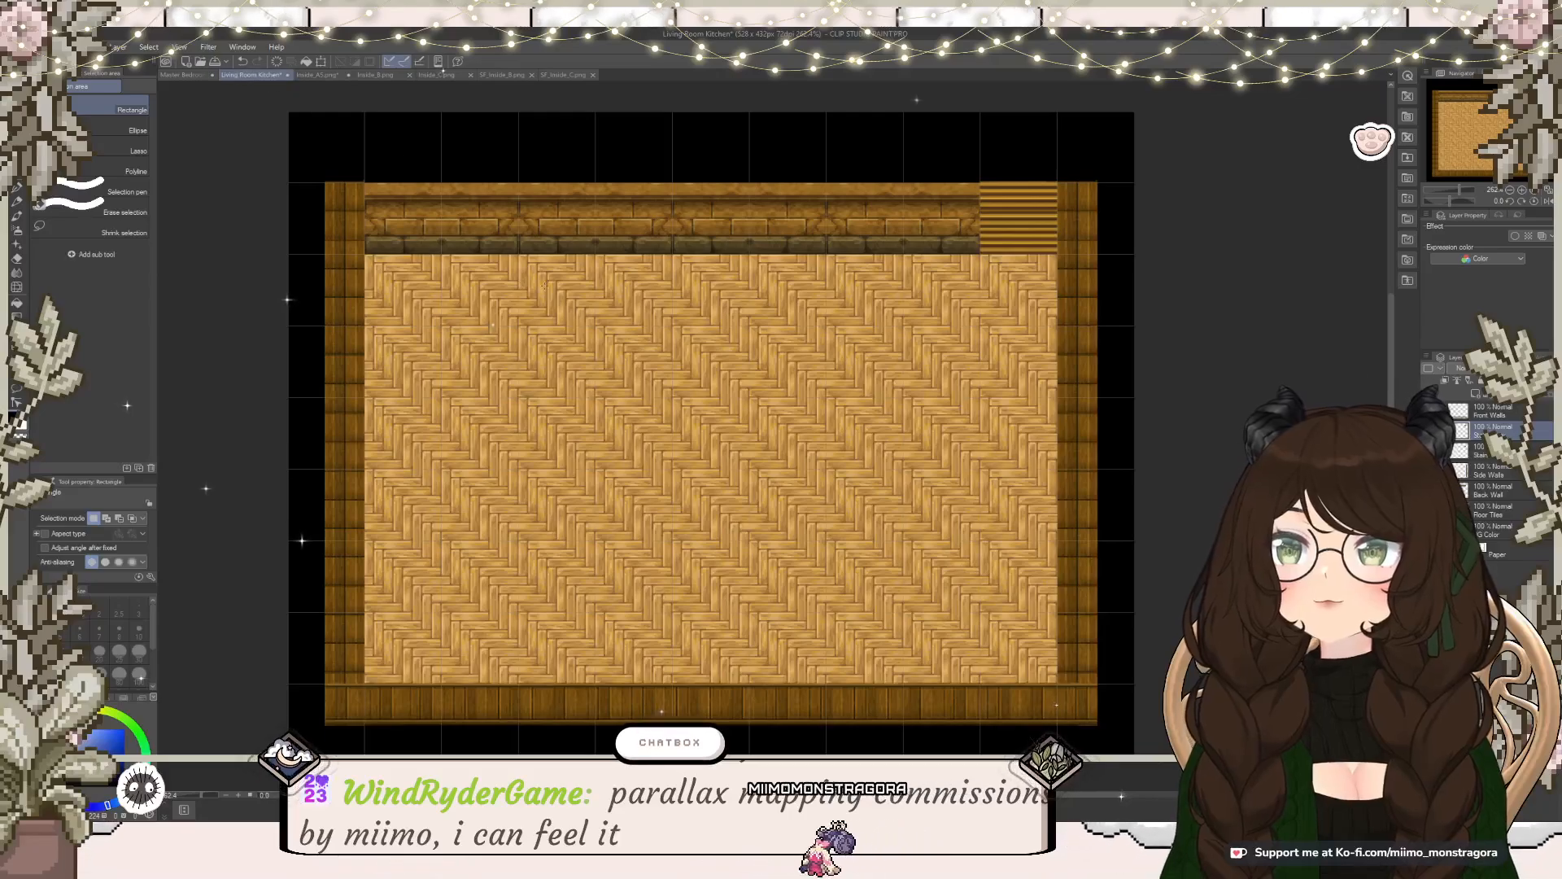
{"action": "key", "text": "ctrl+v"}
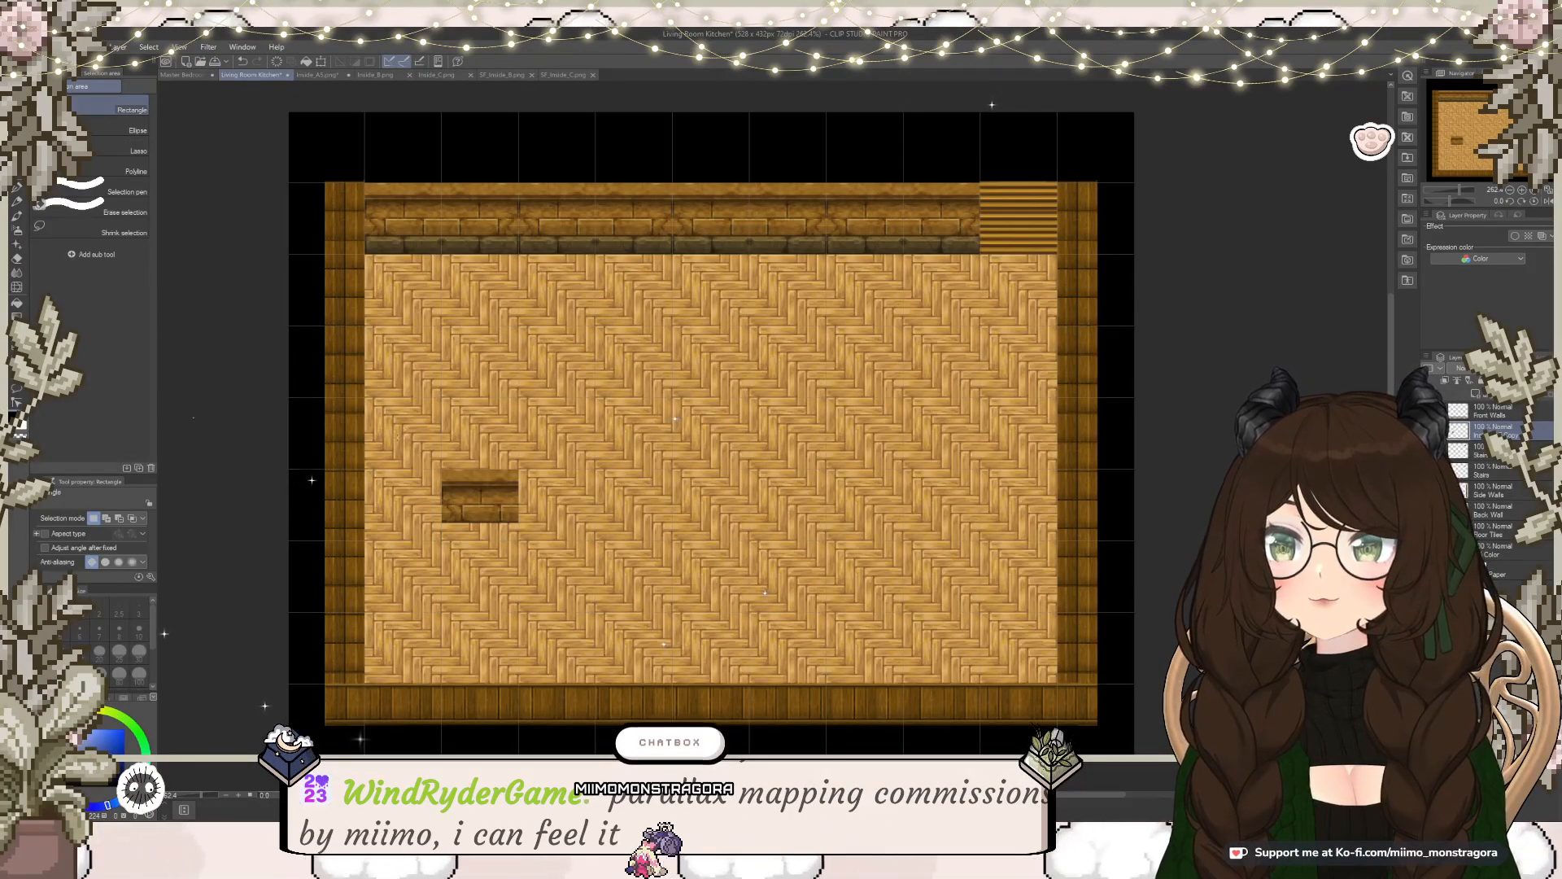
{"action": "left_click_drag", "start_coordinate": [396, 439], "coordinate": [560, 536]}
{"action": "left_click", "coordinate": [529, 553]}
{"action": "left_click_drag", "start_coordinate": [477, 495], "coordinate": [630, 260]}
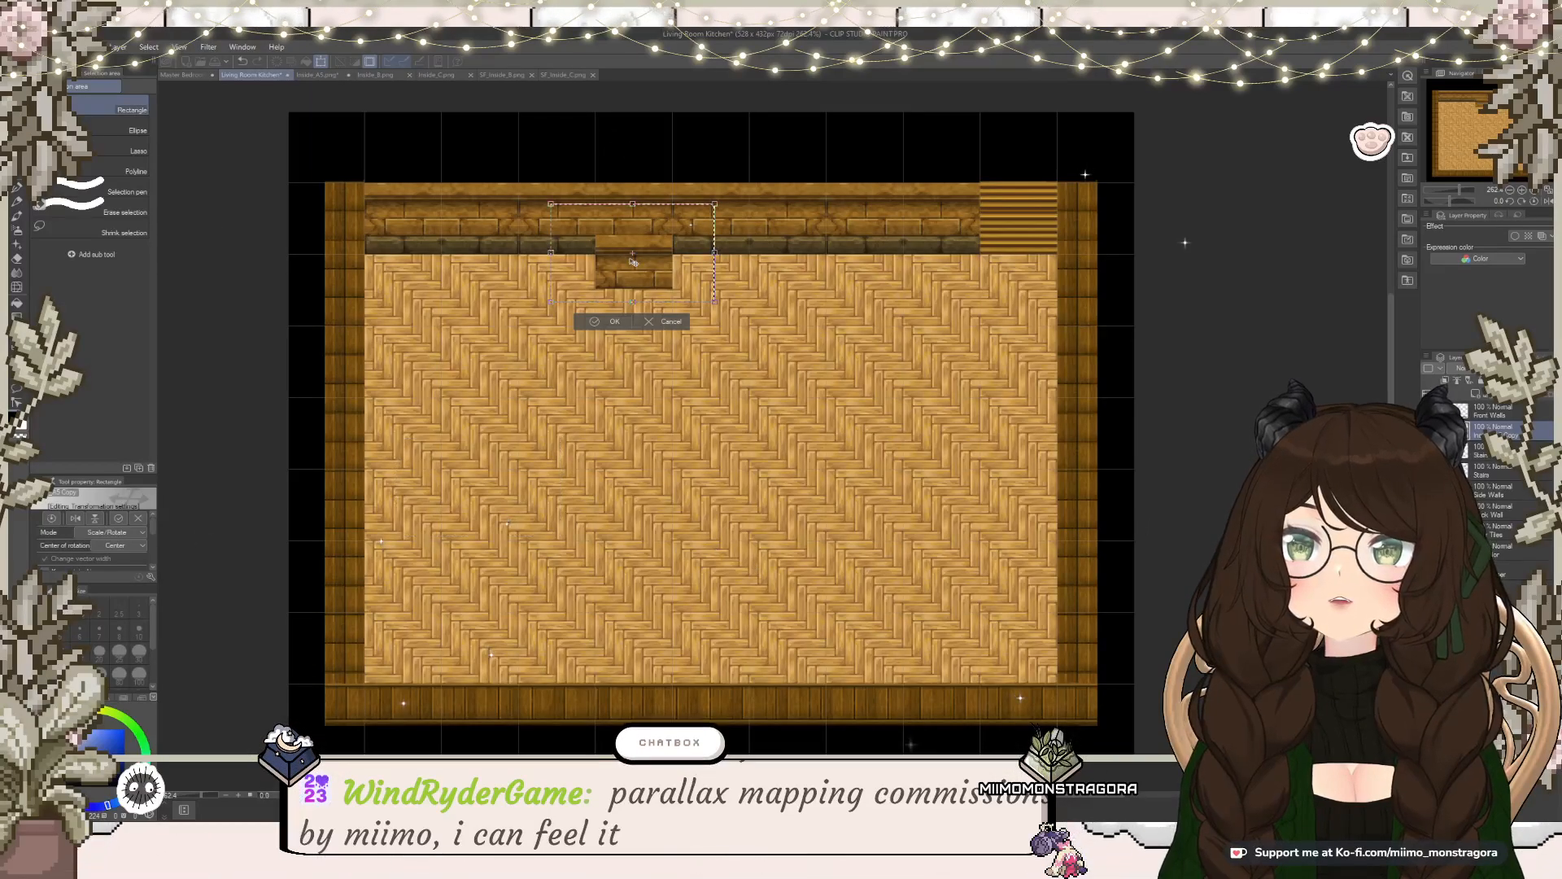
{"action": "left_click_drag", "start_coordinate": [537, 348], "coordinate": [752, 353]}
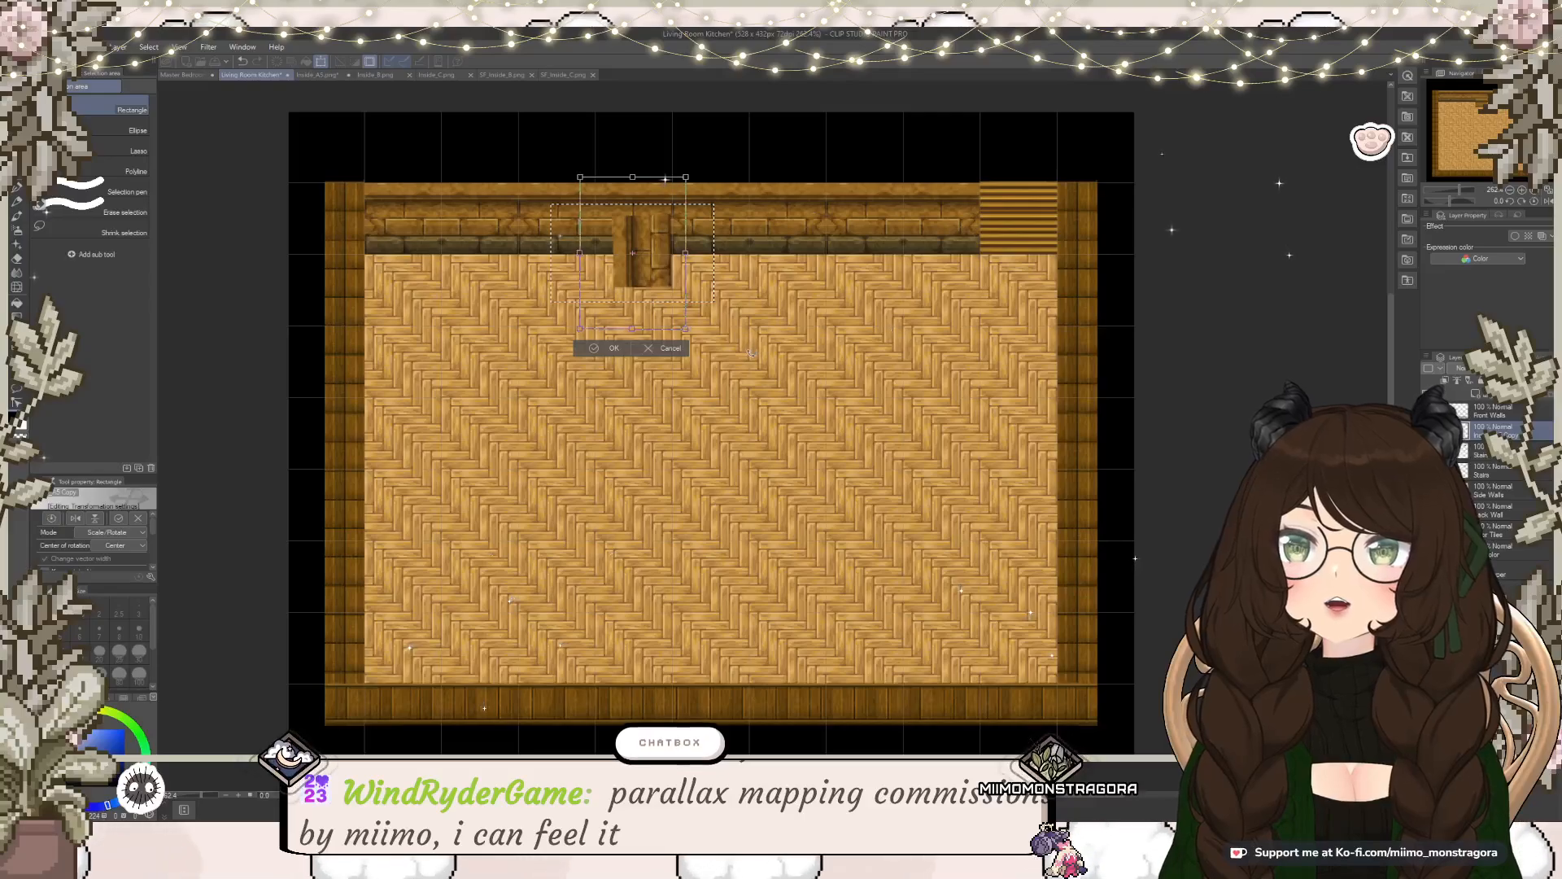
{"action": "left_click_drag", "start_coordinate": [658, 253], "coordinate": [637, 221]}
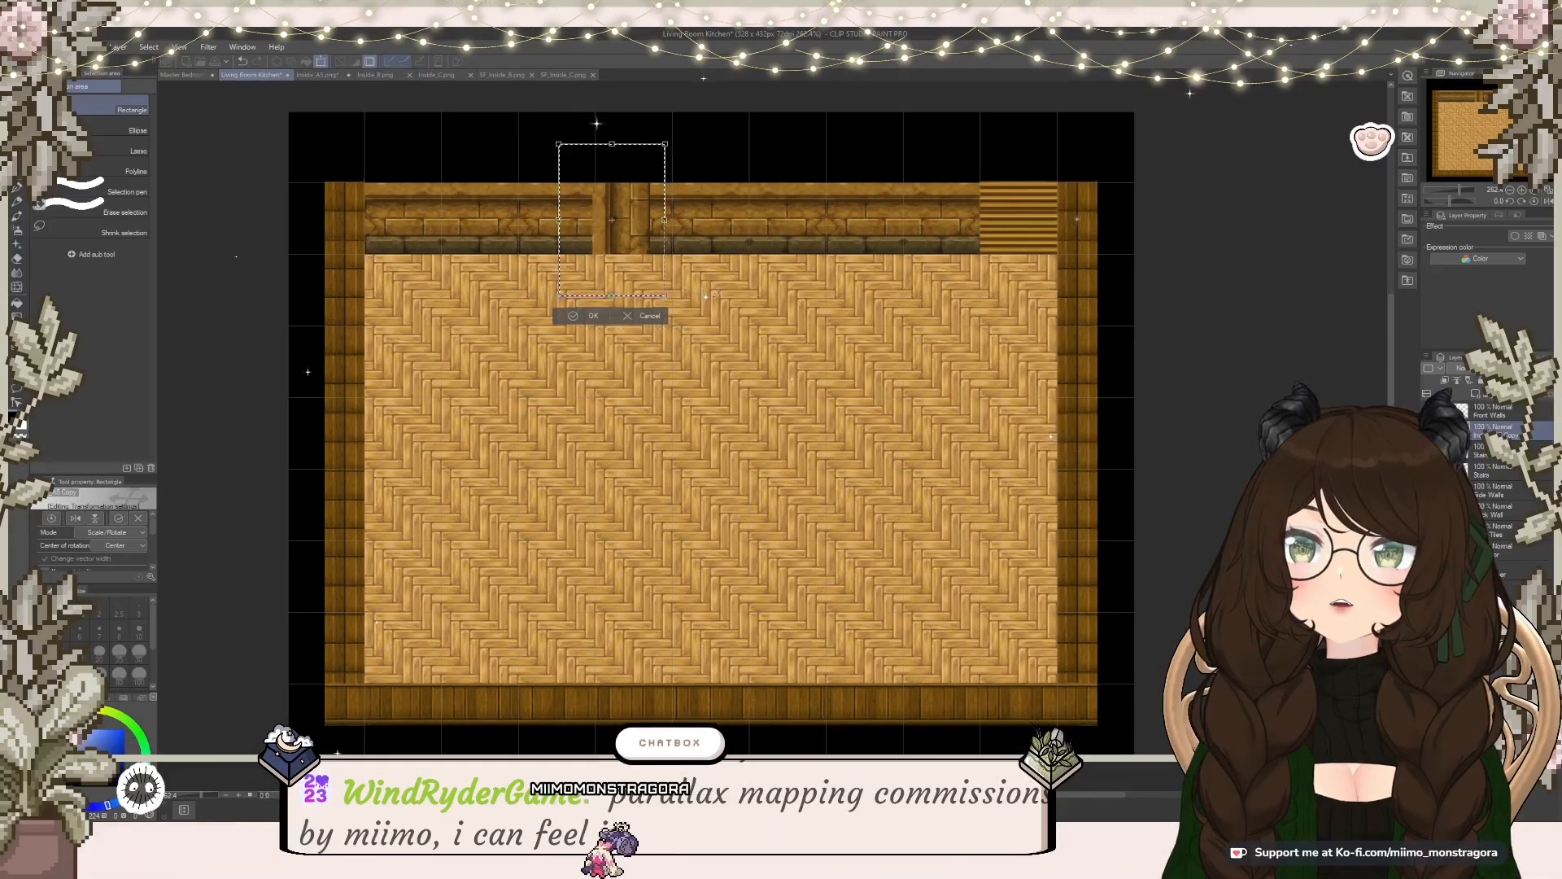
{"action": "scroll", "coordinate": [705, 240], "scroll_direction": "up", "scroll_amount": 3}
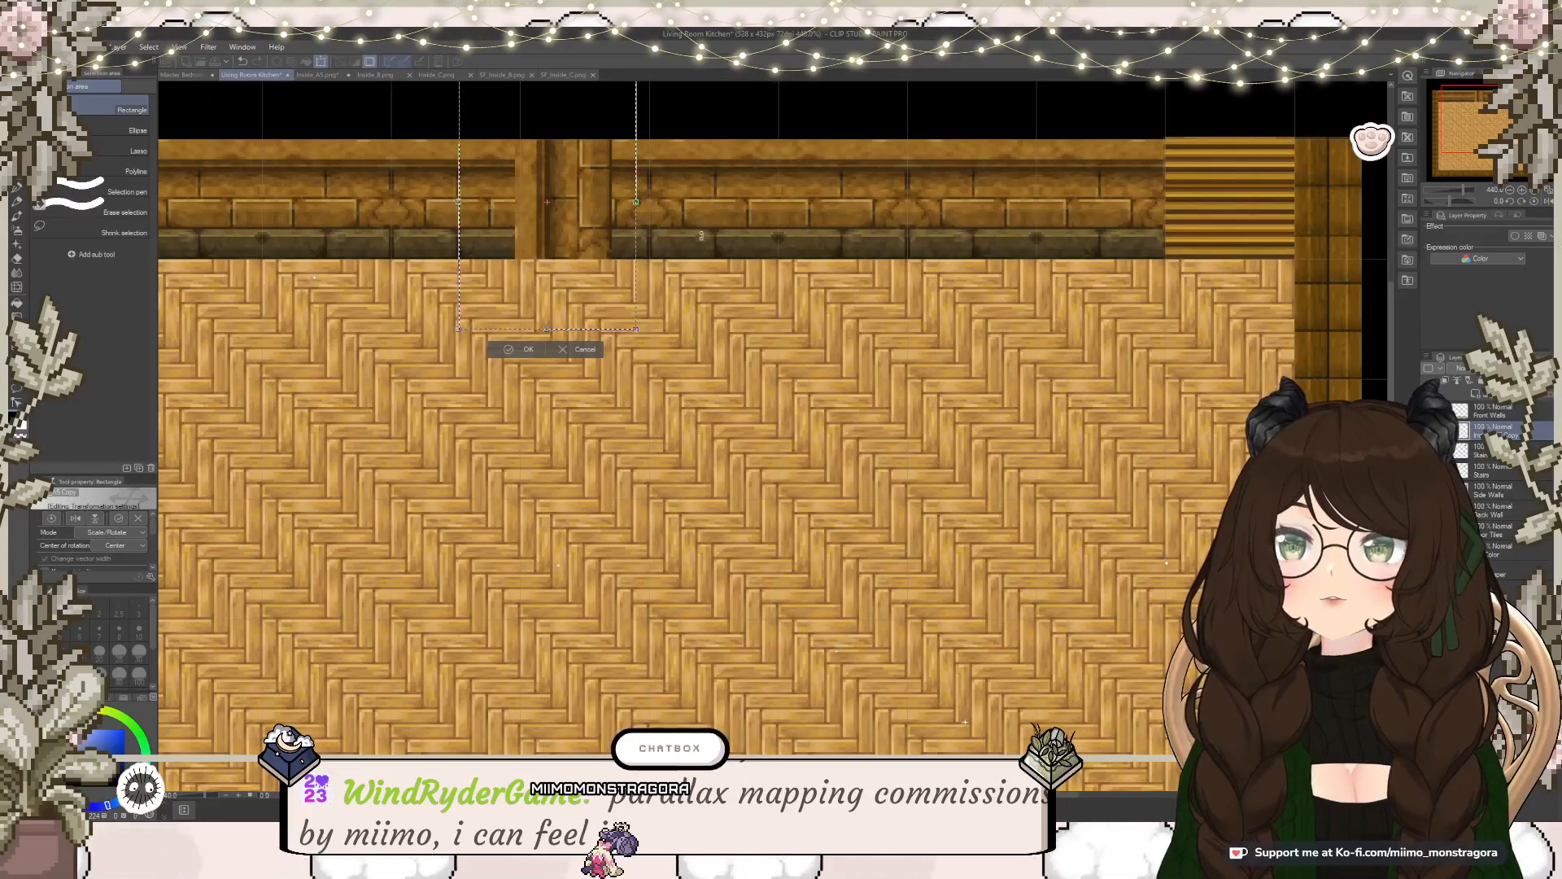
{"action": "scroll", "coordinate": [701, 236], "scroll_direction": "down", "scroll_amount": 2}
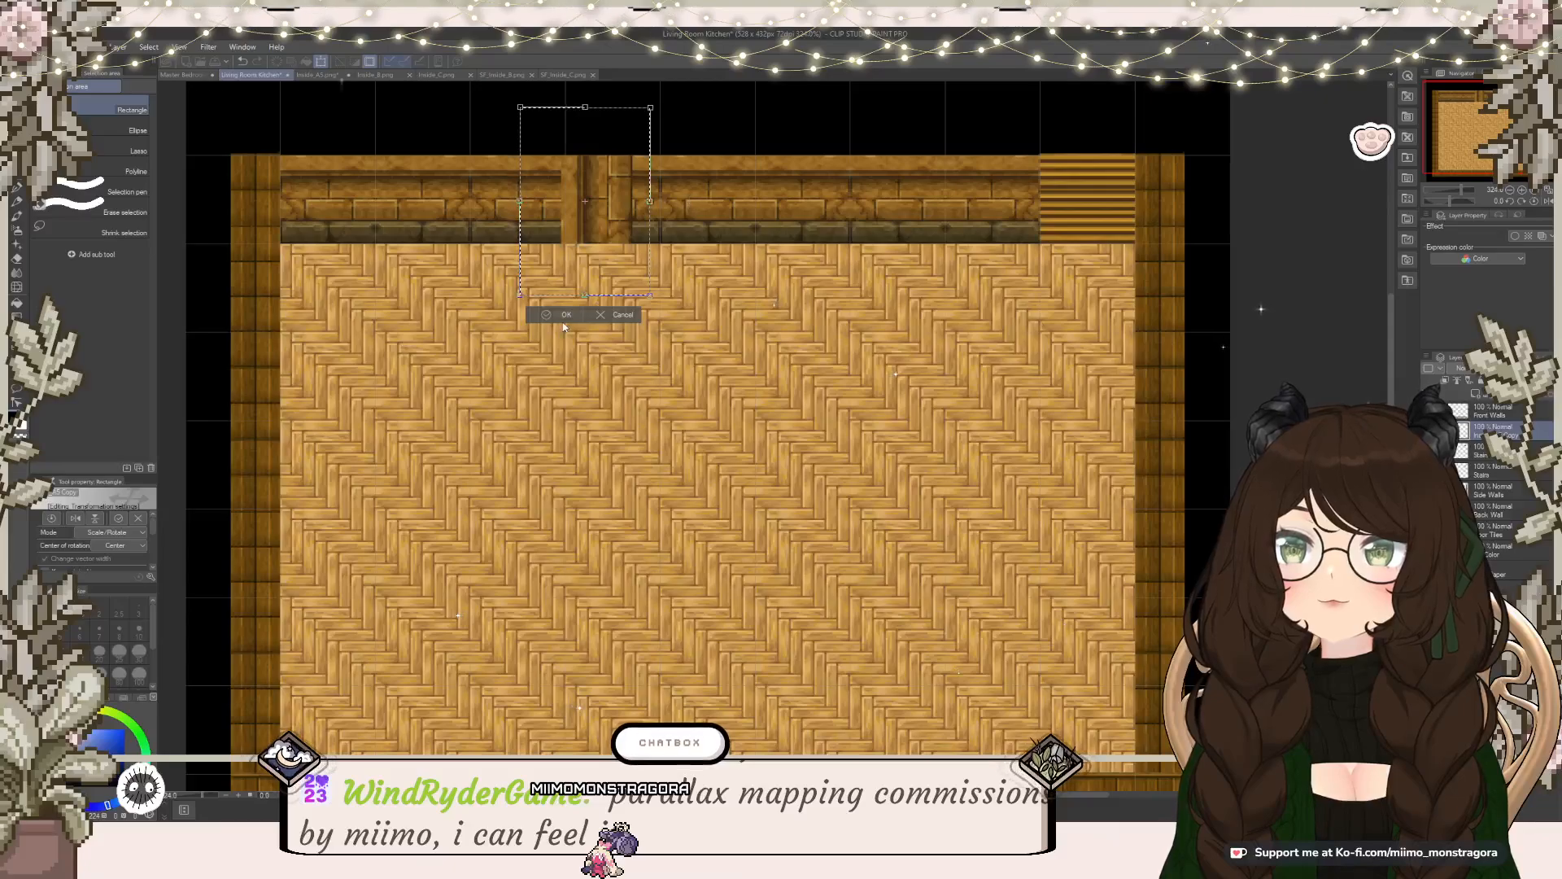
{"action": "left_click", "coordinate": [600, 315]}
Step: Move the pasted wall piece up to the back wall, flip it vertically and rotate it 90° clockwise into an upright strip
{"action": "left_click_drag", "start_coordinate": [450, 519], "coordinate": [625, 273]}
{"action": "left_click", "coordinate": [455, 617]}
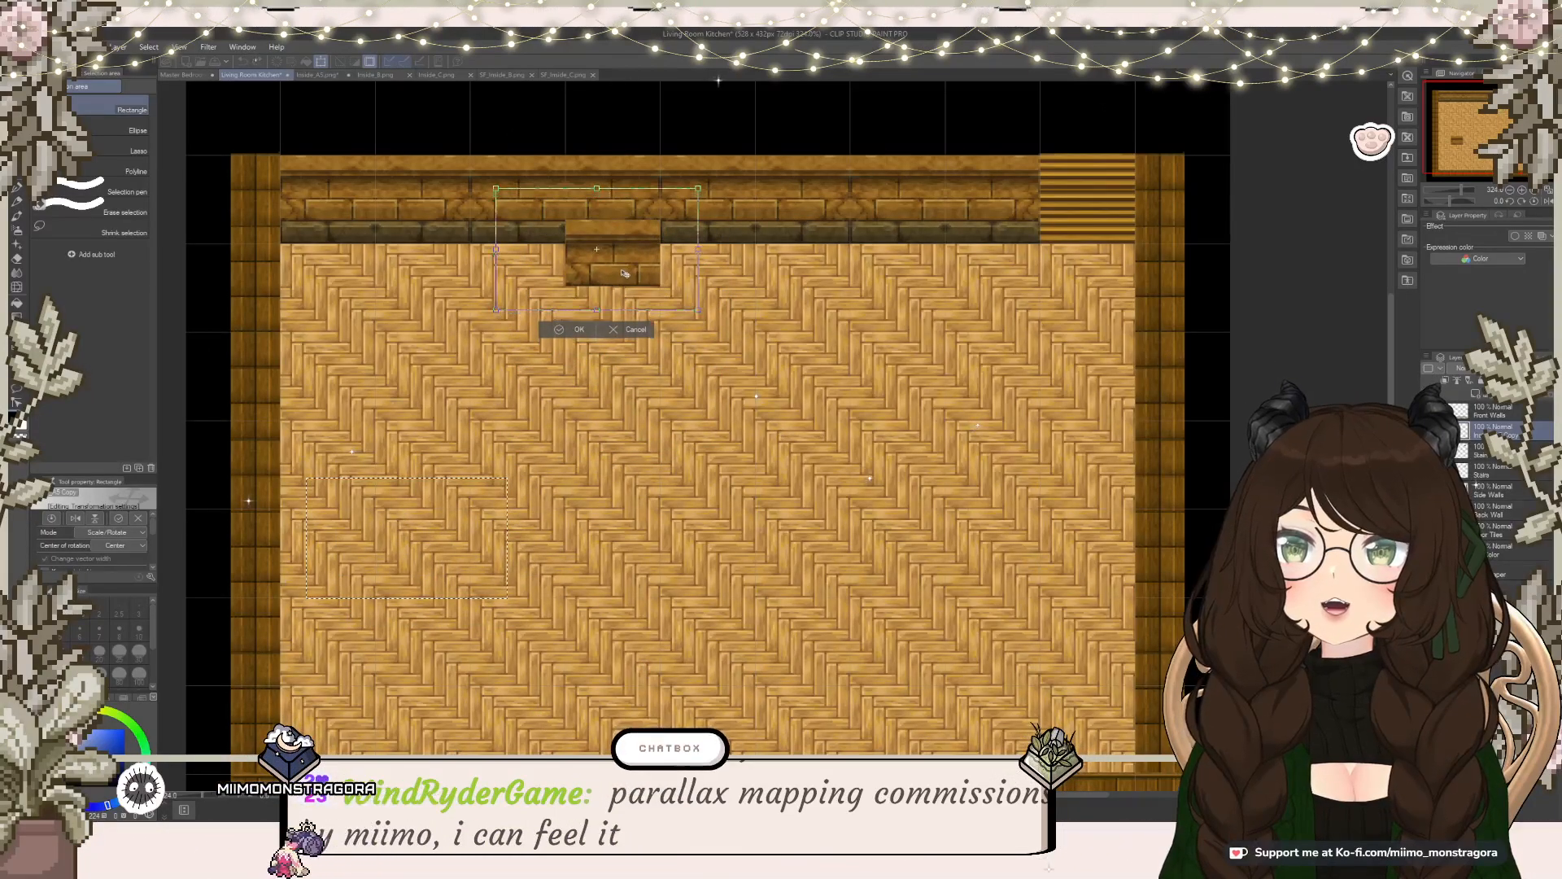
{"action": "left_click", "coordinate": [95, 518]}
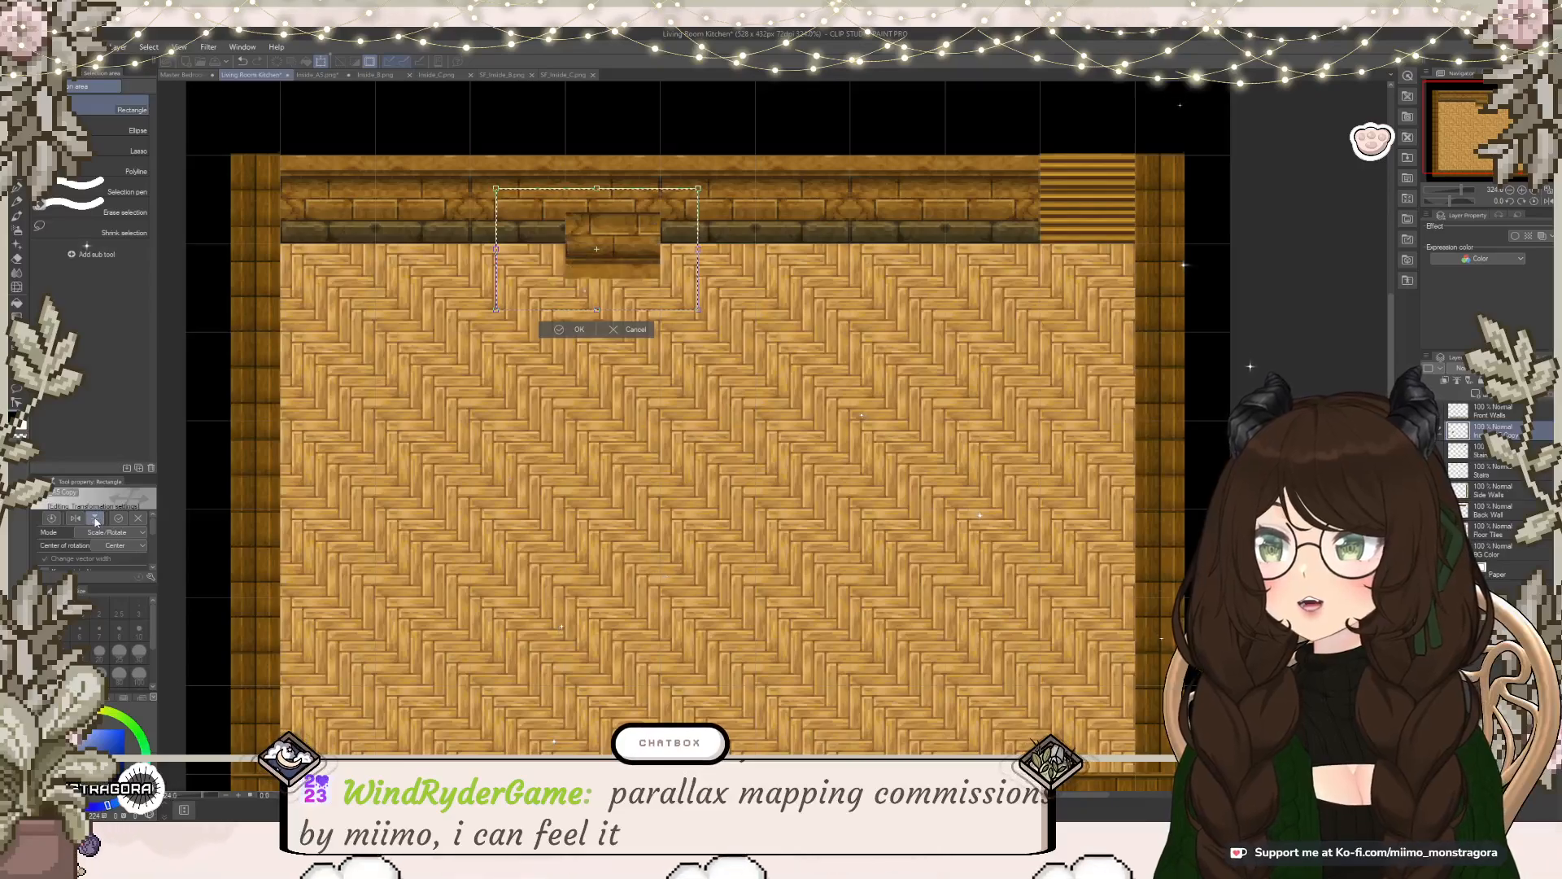
{"action": "left_click_drag", "start_coordinate": [618, 255], "coordinate": [618, 258]}
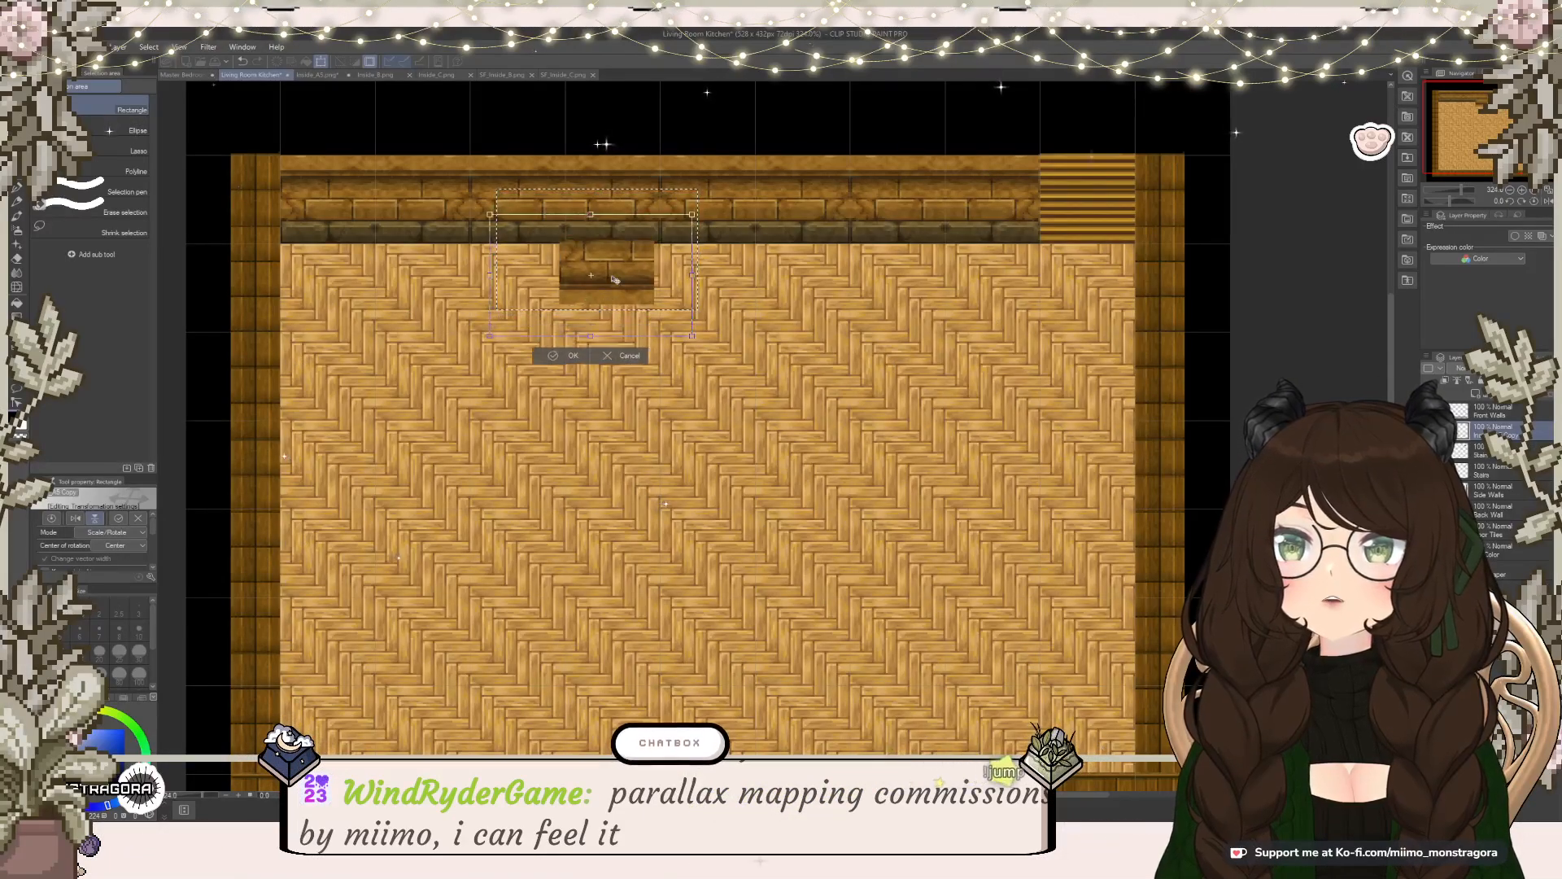
{"action": "left_click_drag", "start_coordinate": [686, 395], "coordinate": [451, 361]}
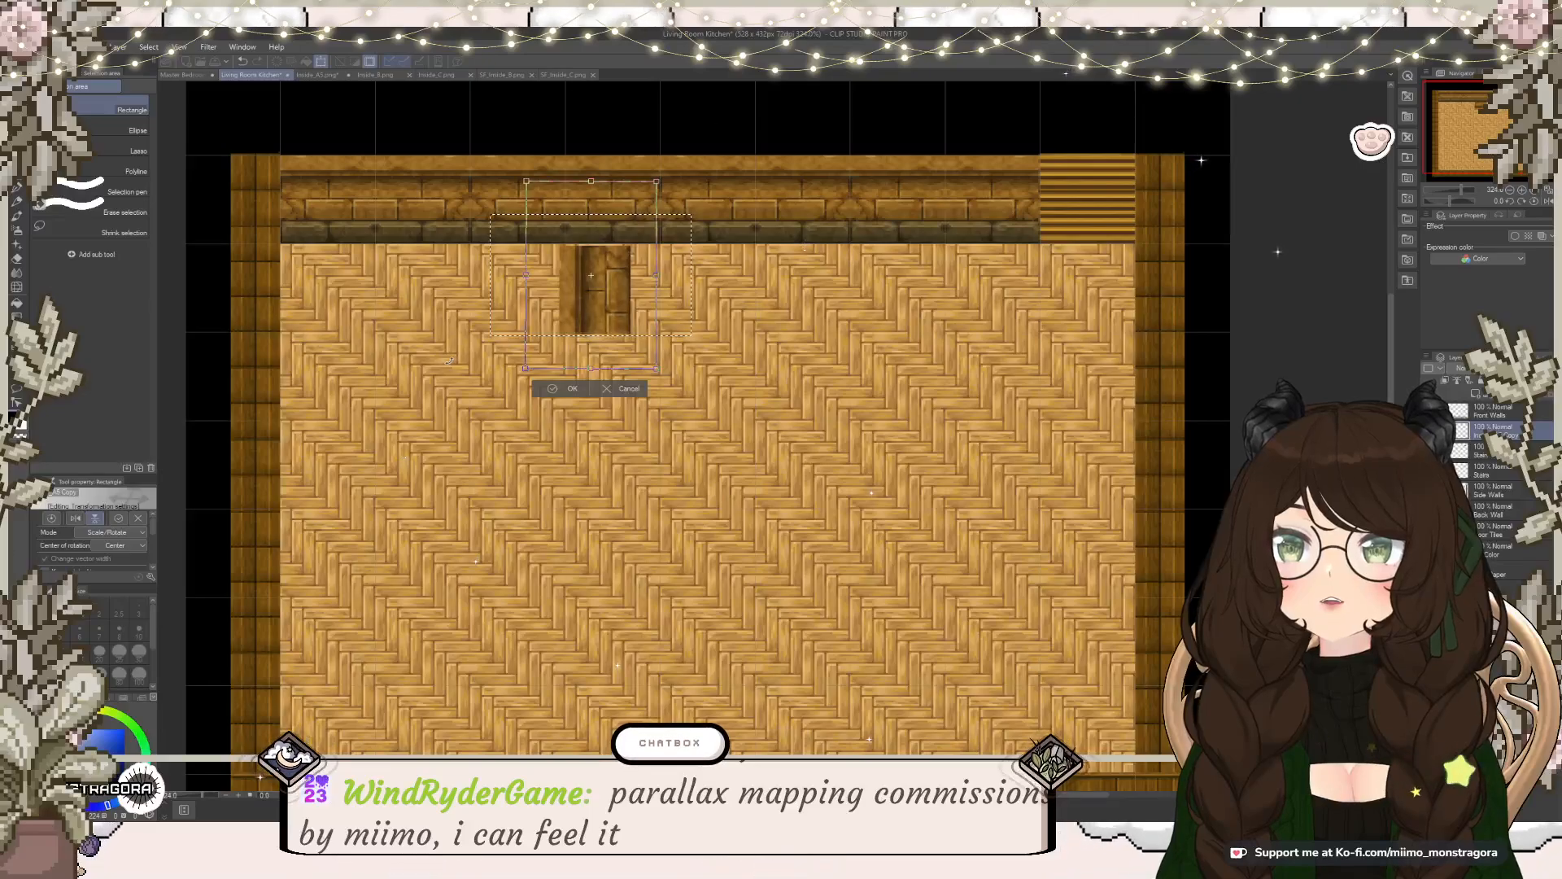
Step: Place the upright strip over the back wall, with its left edge on the grid line four tiles from the left wall, and apply the transformation
{"action": "left_click_drag", "start_coordinate": [587, 287], "coordinate": [605, 259]}
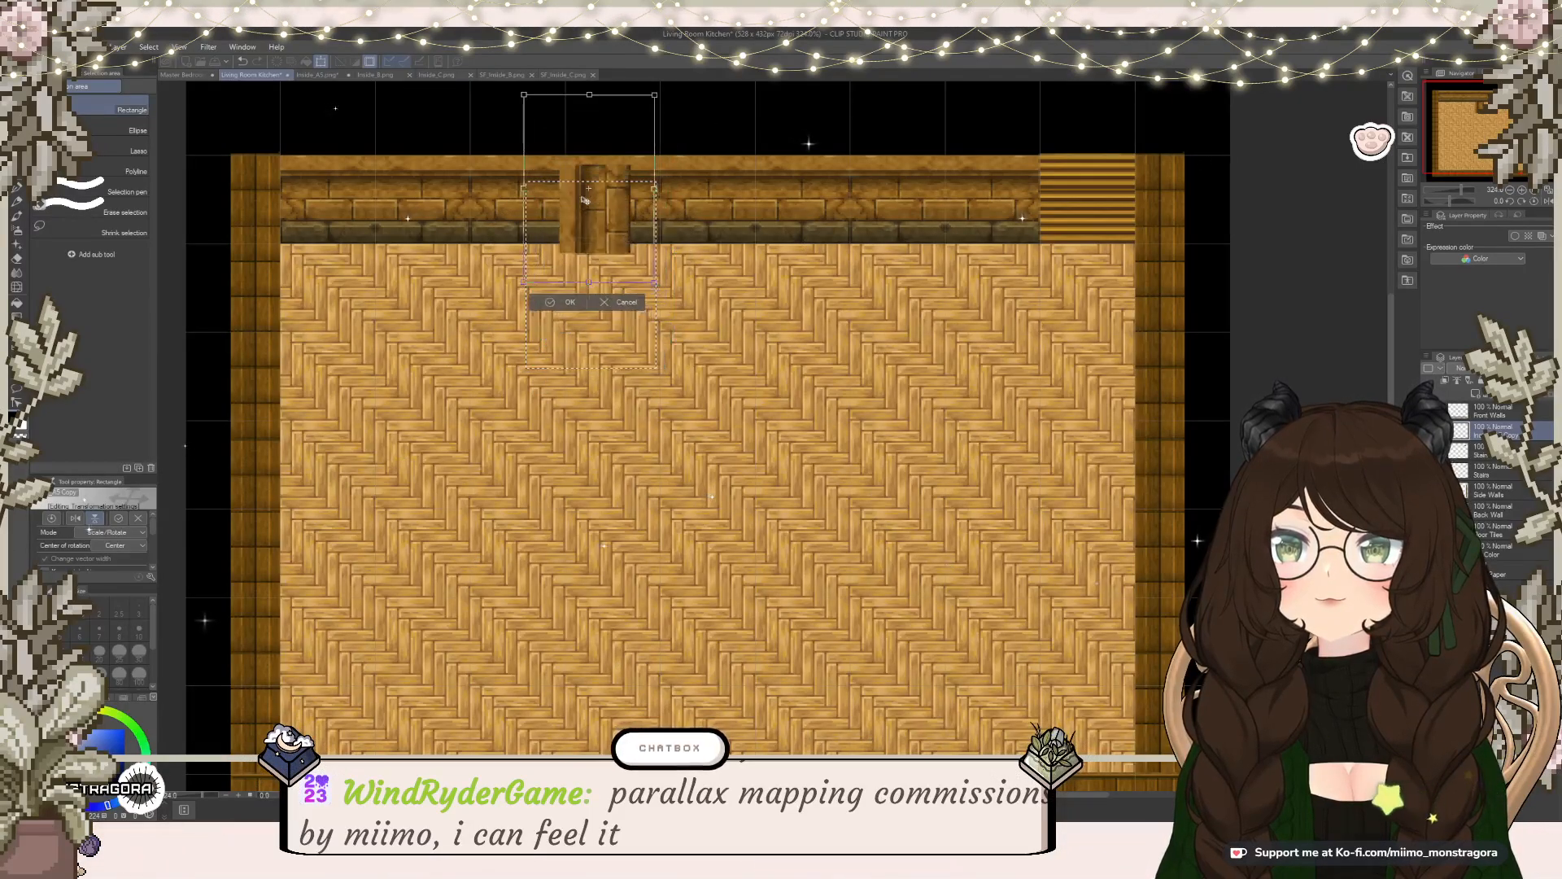
{"action": "left_click_drag", "start_coordinate": [592, 195], "coordinate": [688, 196]}
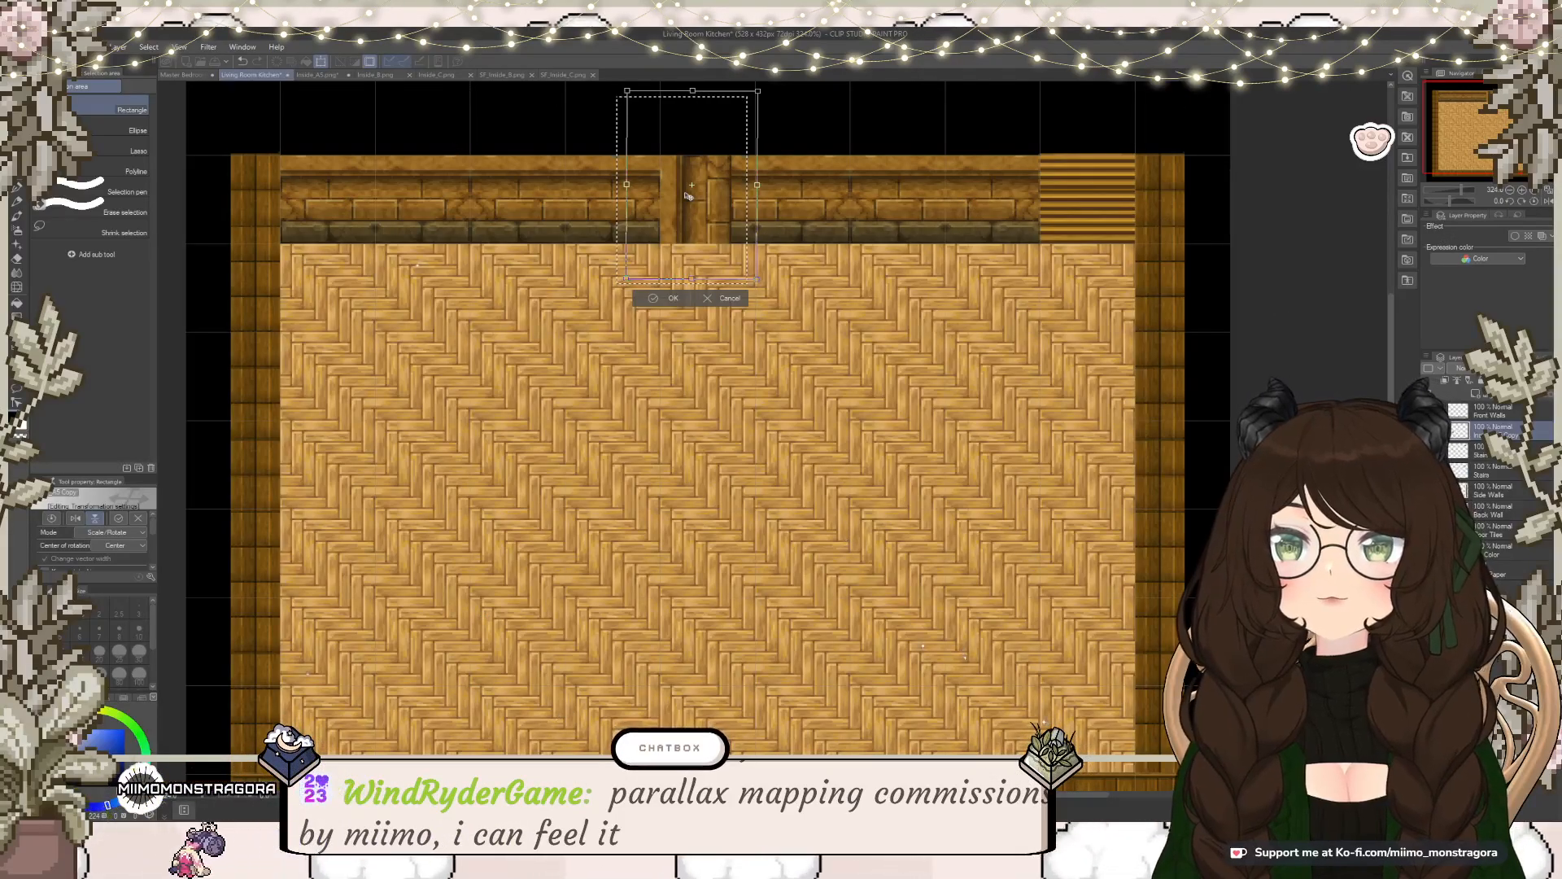
{"action": "left_click_drag", "start_coordinate": [688, 195], "coordinate": [593, 197]}
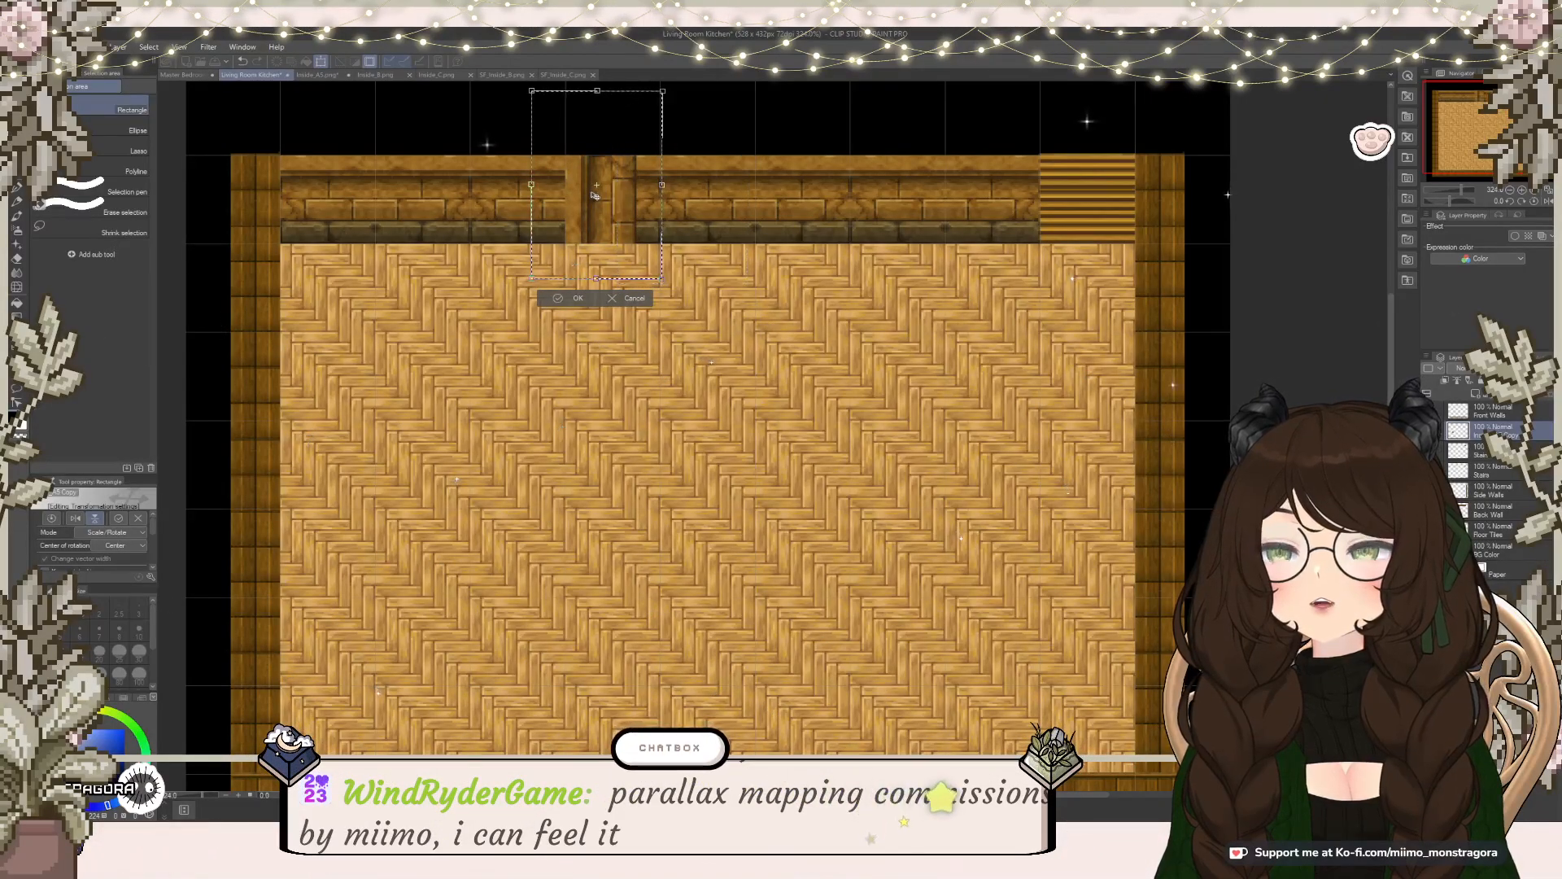
{"action": "left_click_drag", "start_coordinate": [602, 237], "coordinate": [705, 227]}
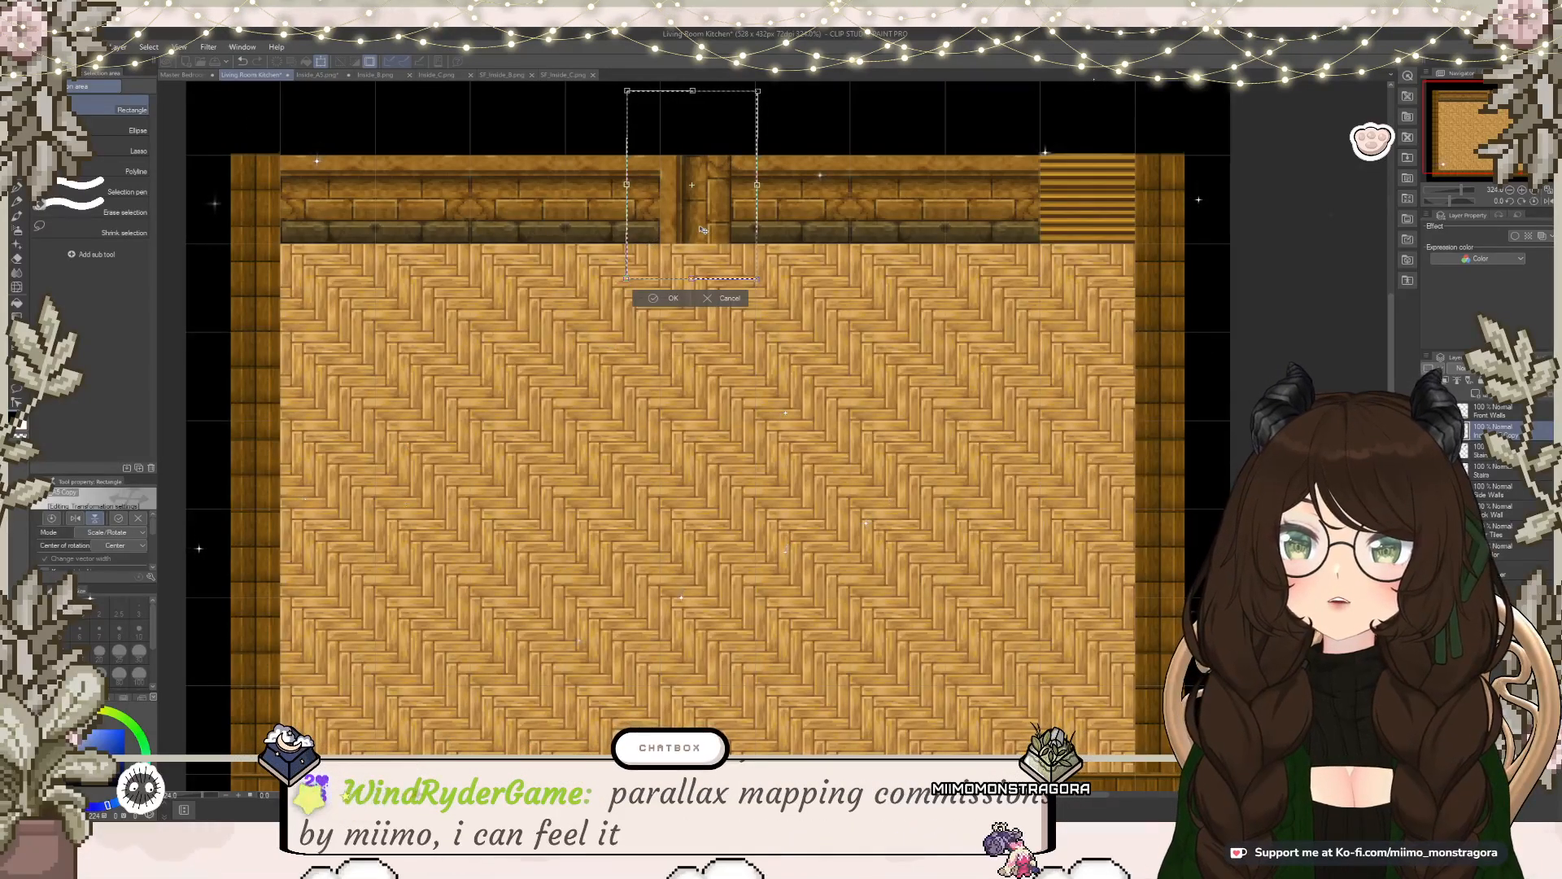
{"action": "scroll", "coordinate": [703, 229], "scroll_direction": "down", "scroll_amount": 4}
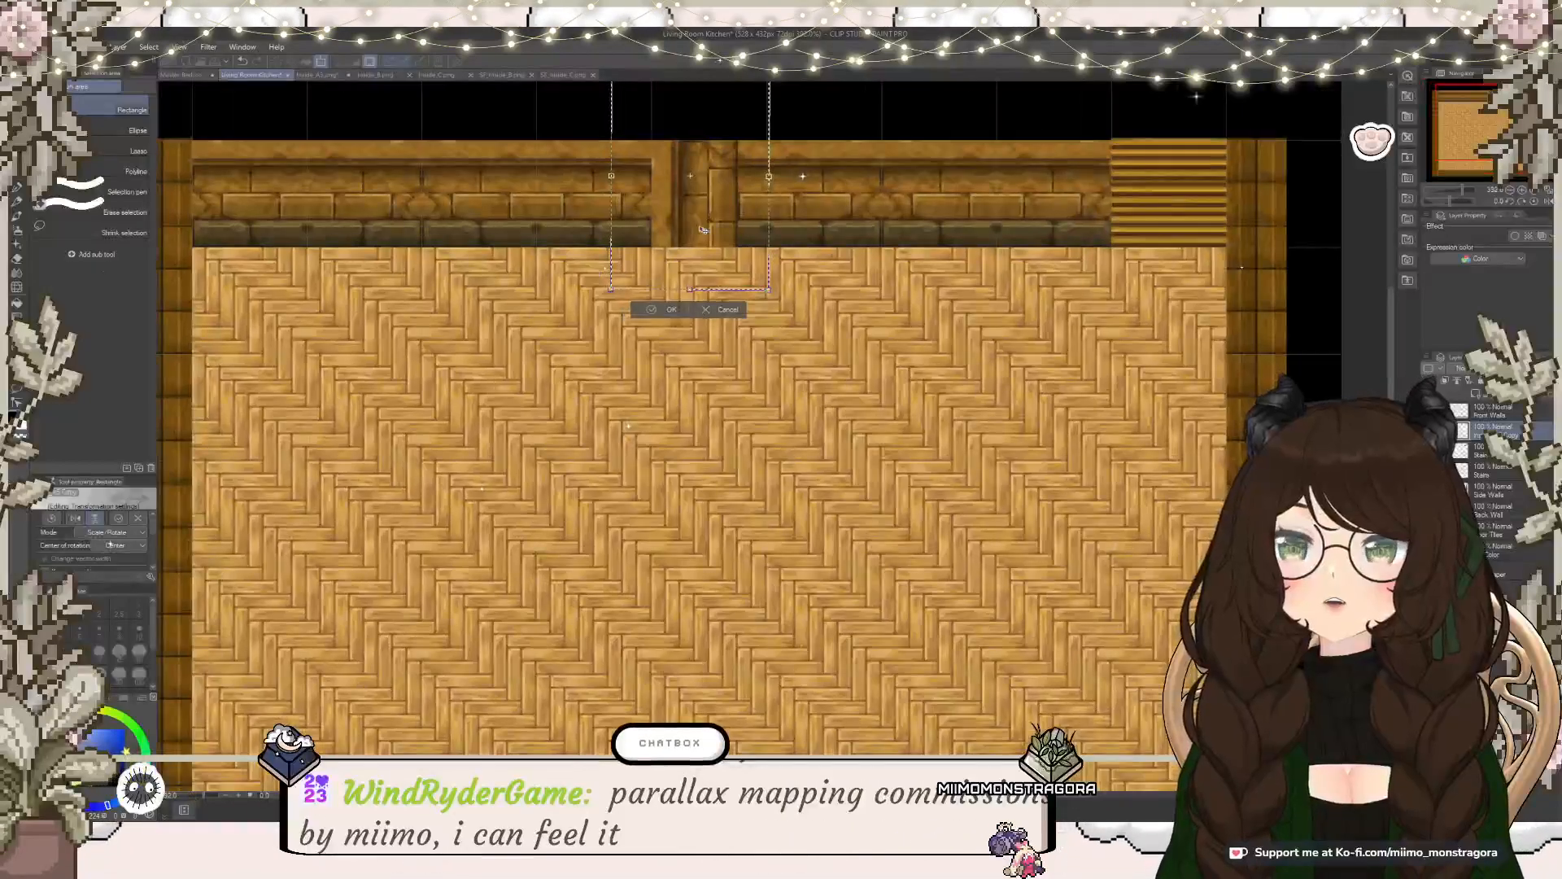
{"action": "scroll", "coordinate": [703, 230], "scroll_direction": "up", "scroll_amount": 3}
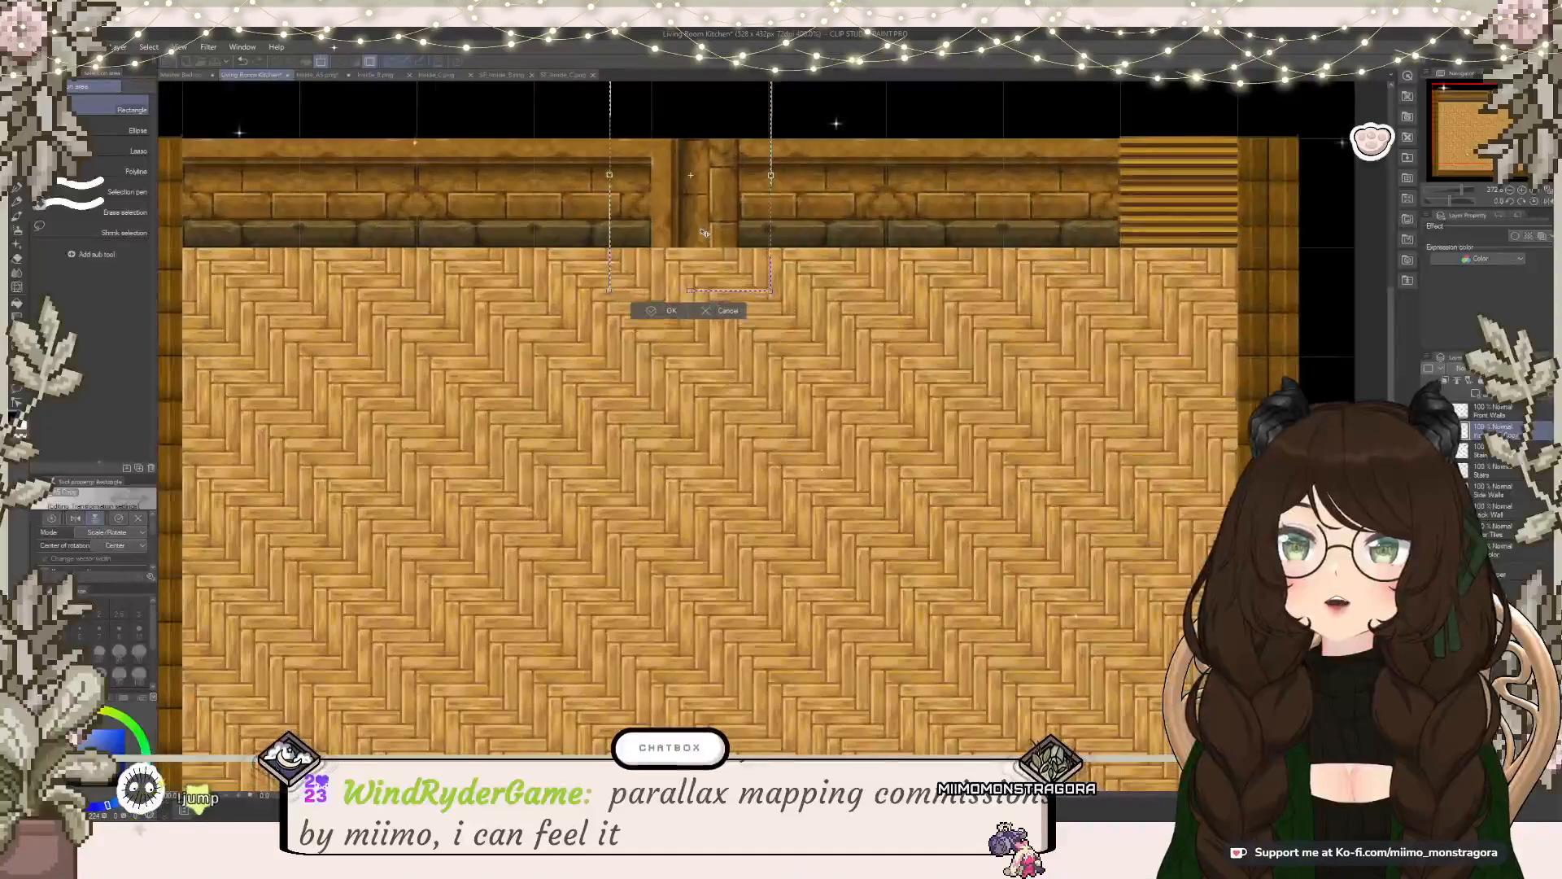
{"action": "scroll", "coordinate": [675, 276], "scroll_direction": "down", "scroll_amount": 2}
{"action": "left_click", "coordinate": [669, 295]}
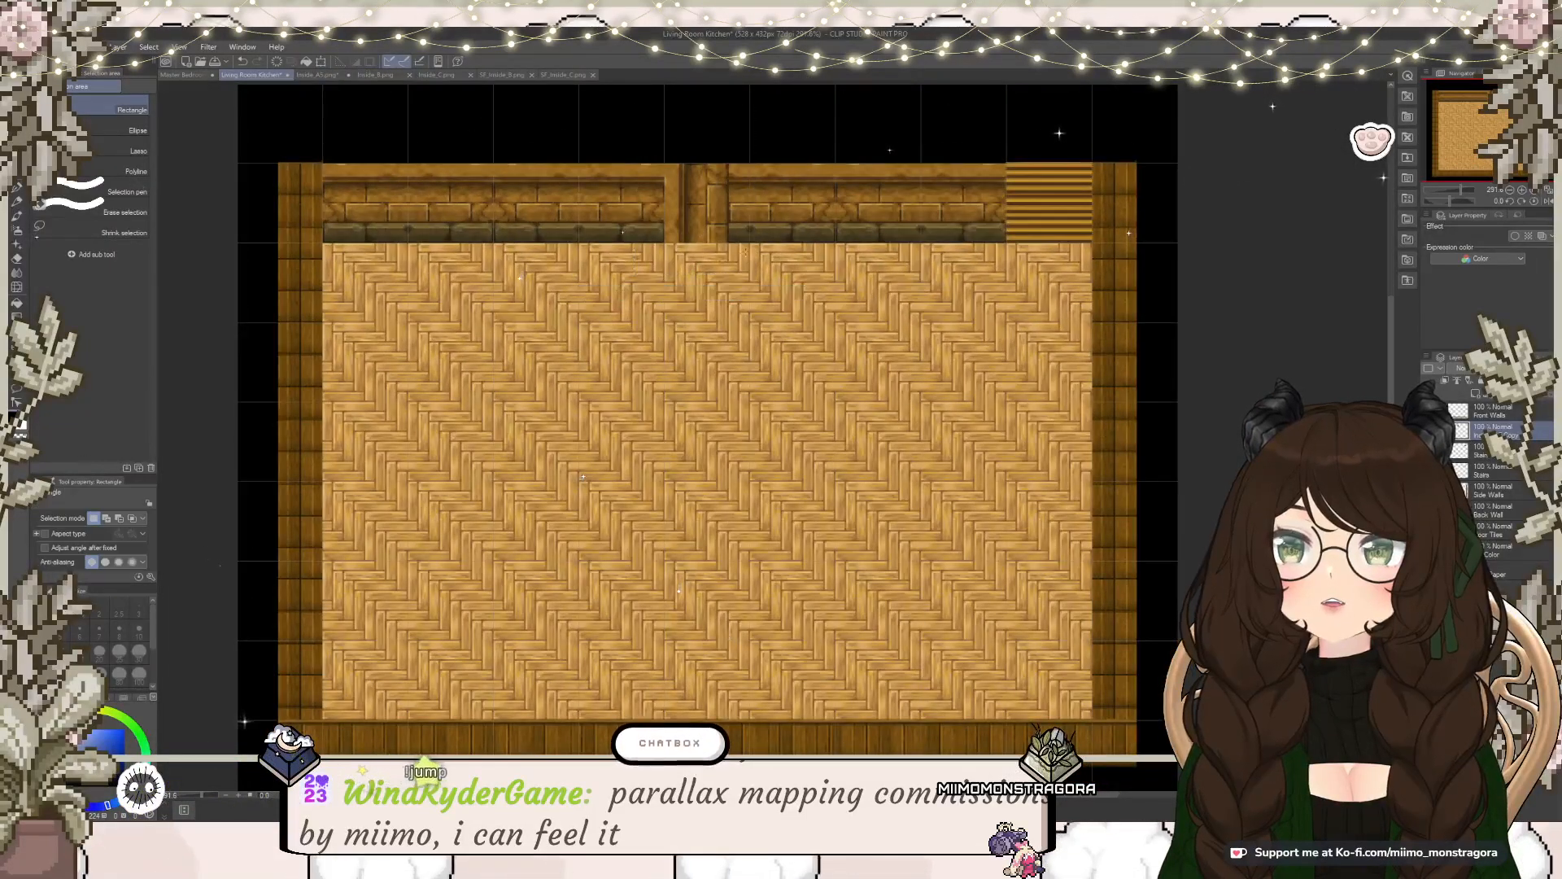
Step: Delete the surplus bricks along the upright strip's right side, trimming it to about half a tile wide
{"action": "scroll", "coordinate": [696, 367], "scroll_direction": "up", "scroll_amount": 3}
{"action": "scroll", "coordinate": [695, 368], "scroll_direction": "up", "scroll_amount": 4}
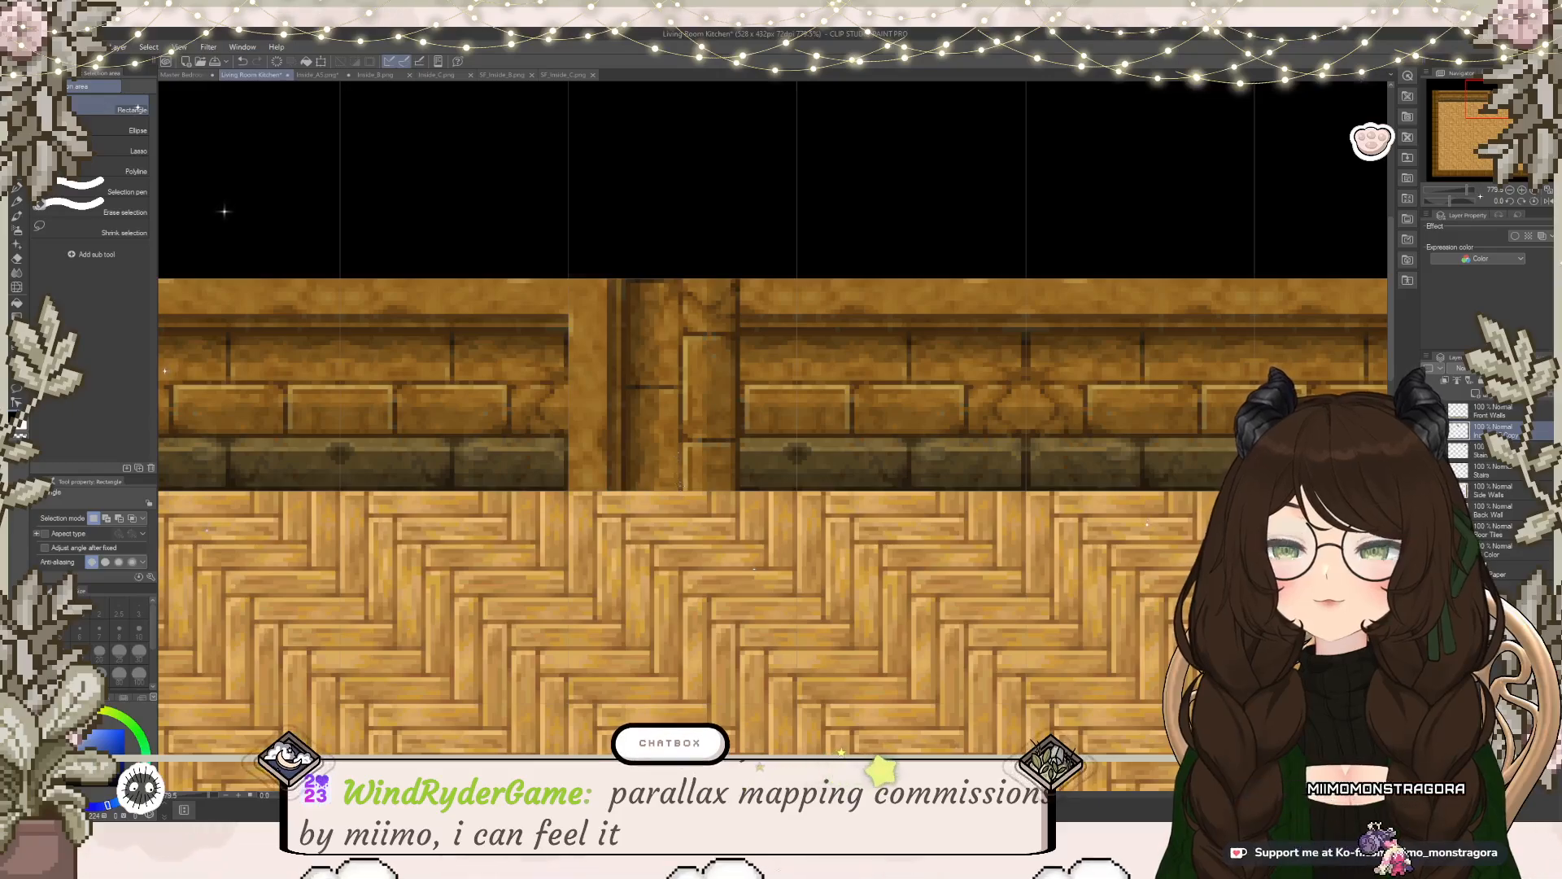
{"action": "left_click_drag", "start_coordinate": [680, 479], "coordinate": [758, 266]}
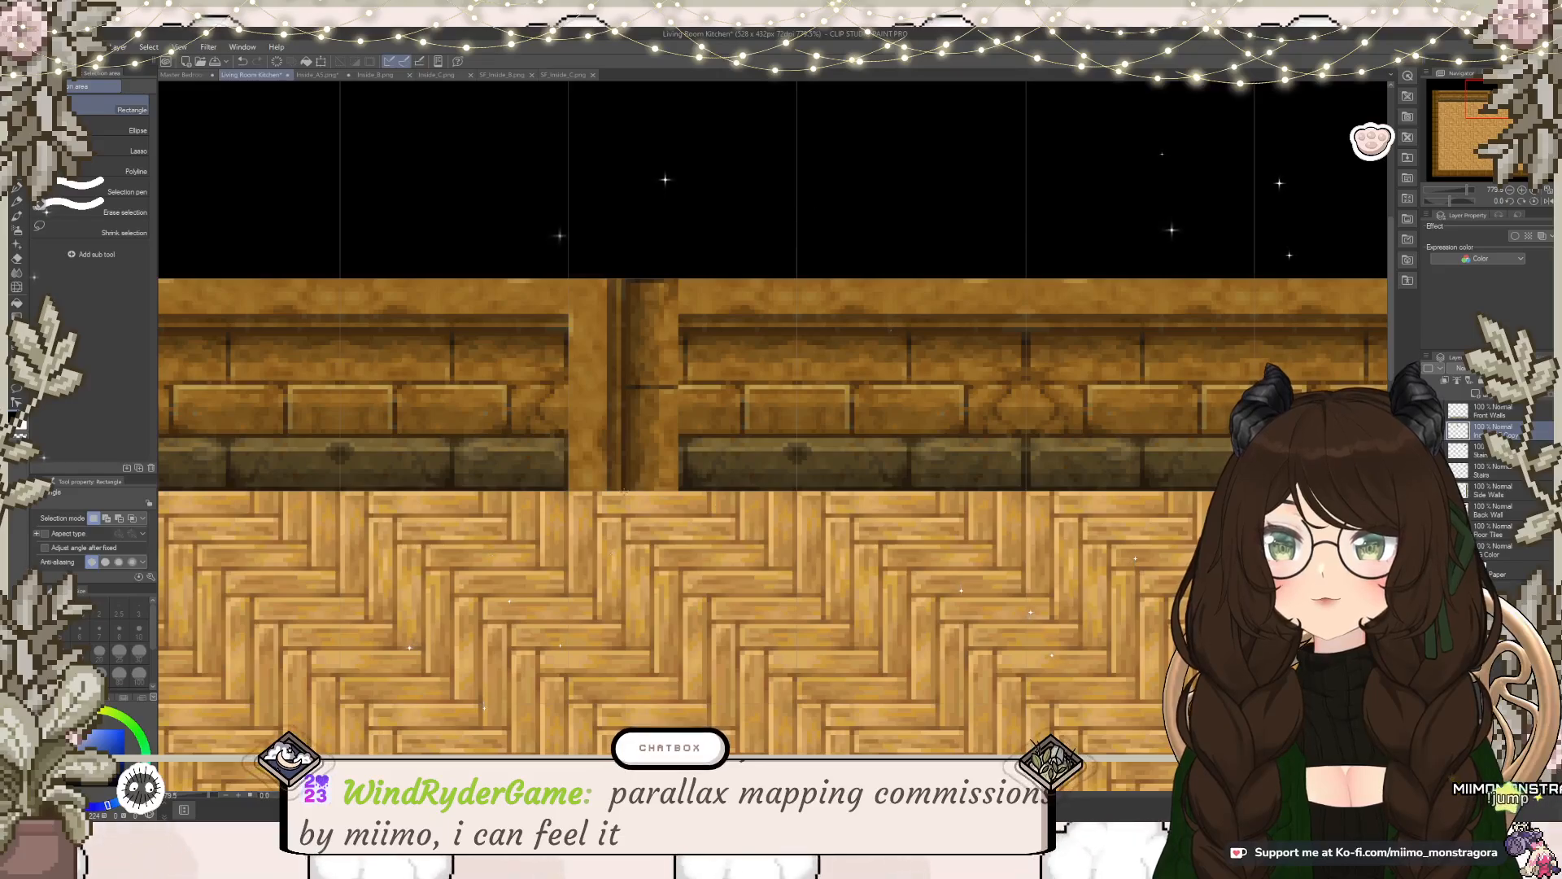
{"action": "left_click_drag", "start_coordinate": [622, 491], "coordinate": [645, 310]}
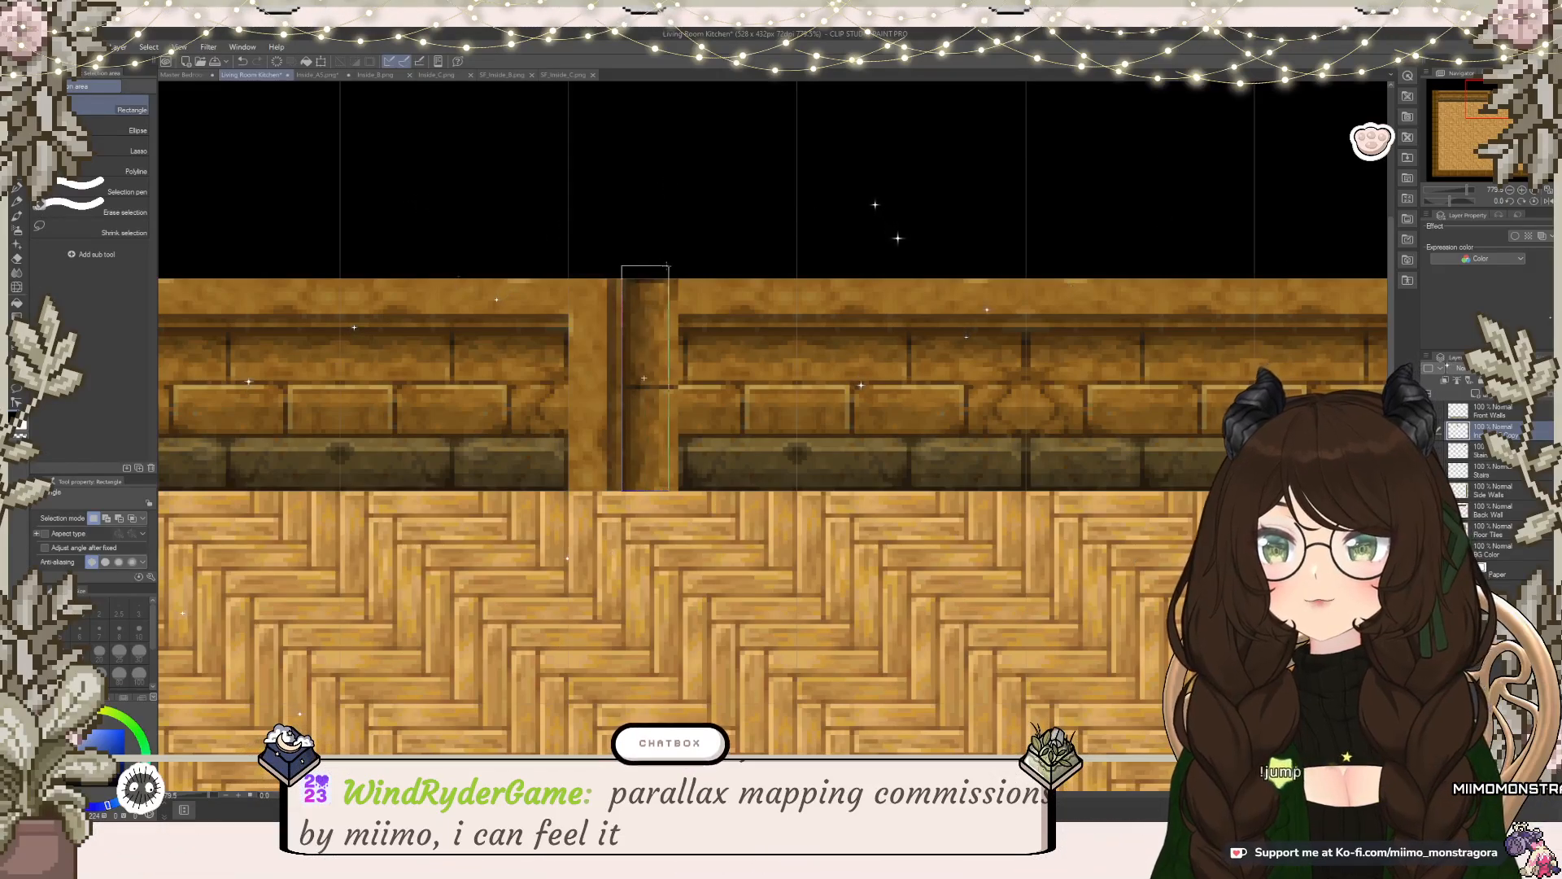
{"action": "left_click", "coordinate": [548, 513]}
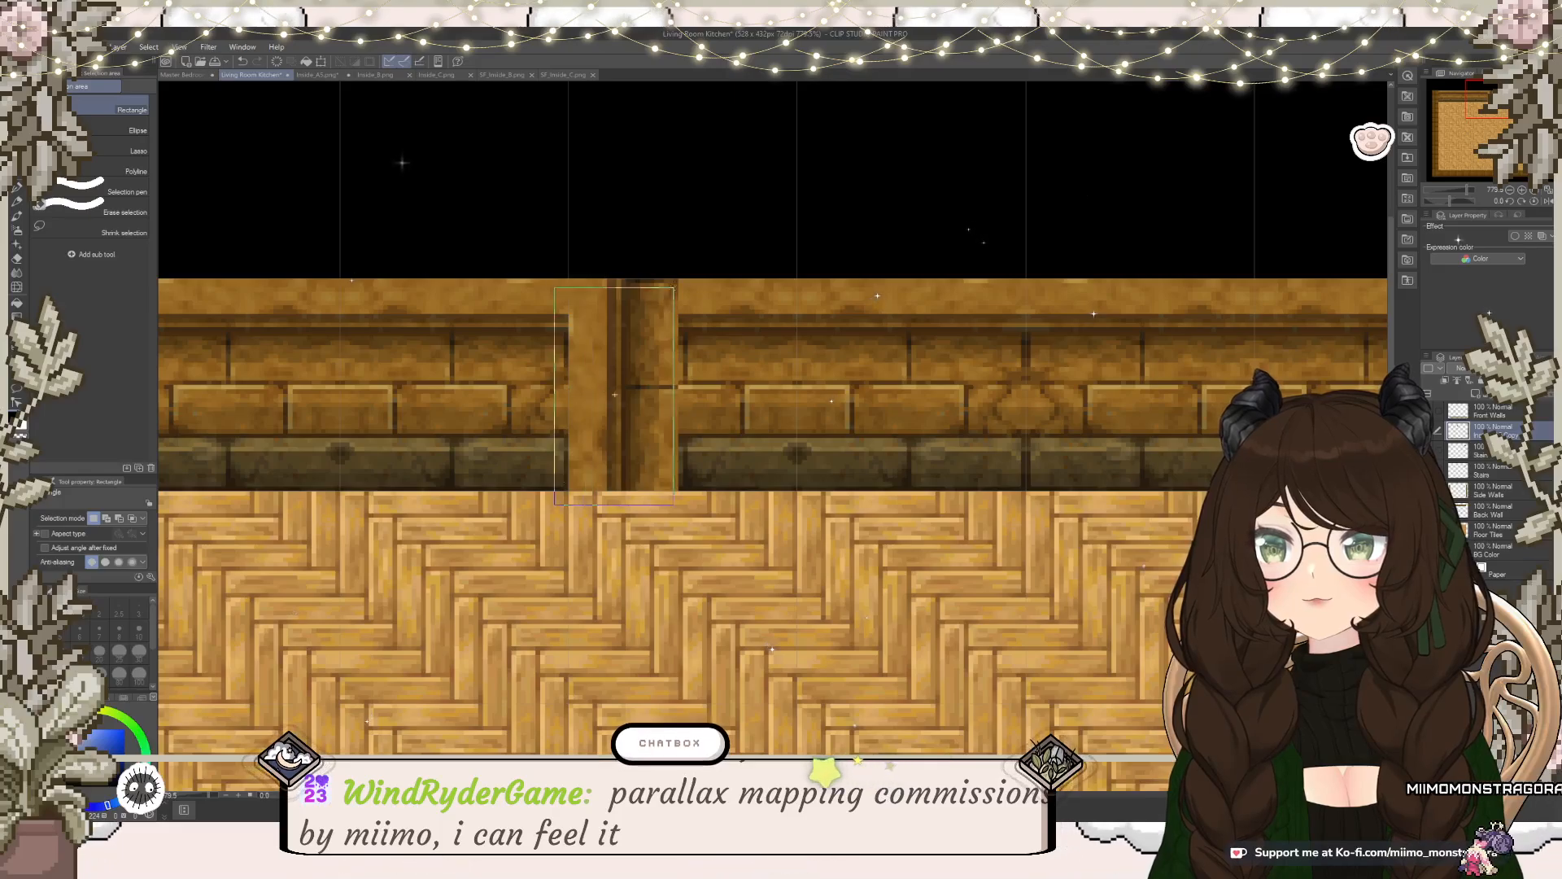
Step: Duplicate the trimmed strip, mirror it horizontally and place it against the first half so the divider spans one full tile
{"action": "left_click_drag", "start_coordinate": [557, 502], "coordinate": [707, 257]}
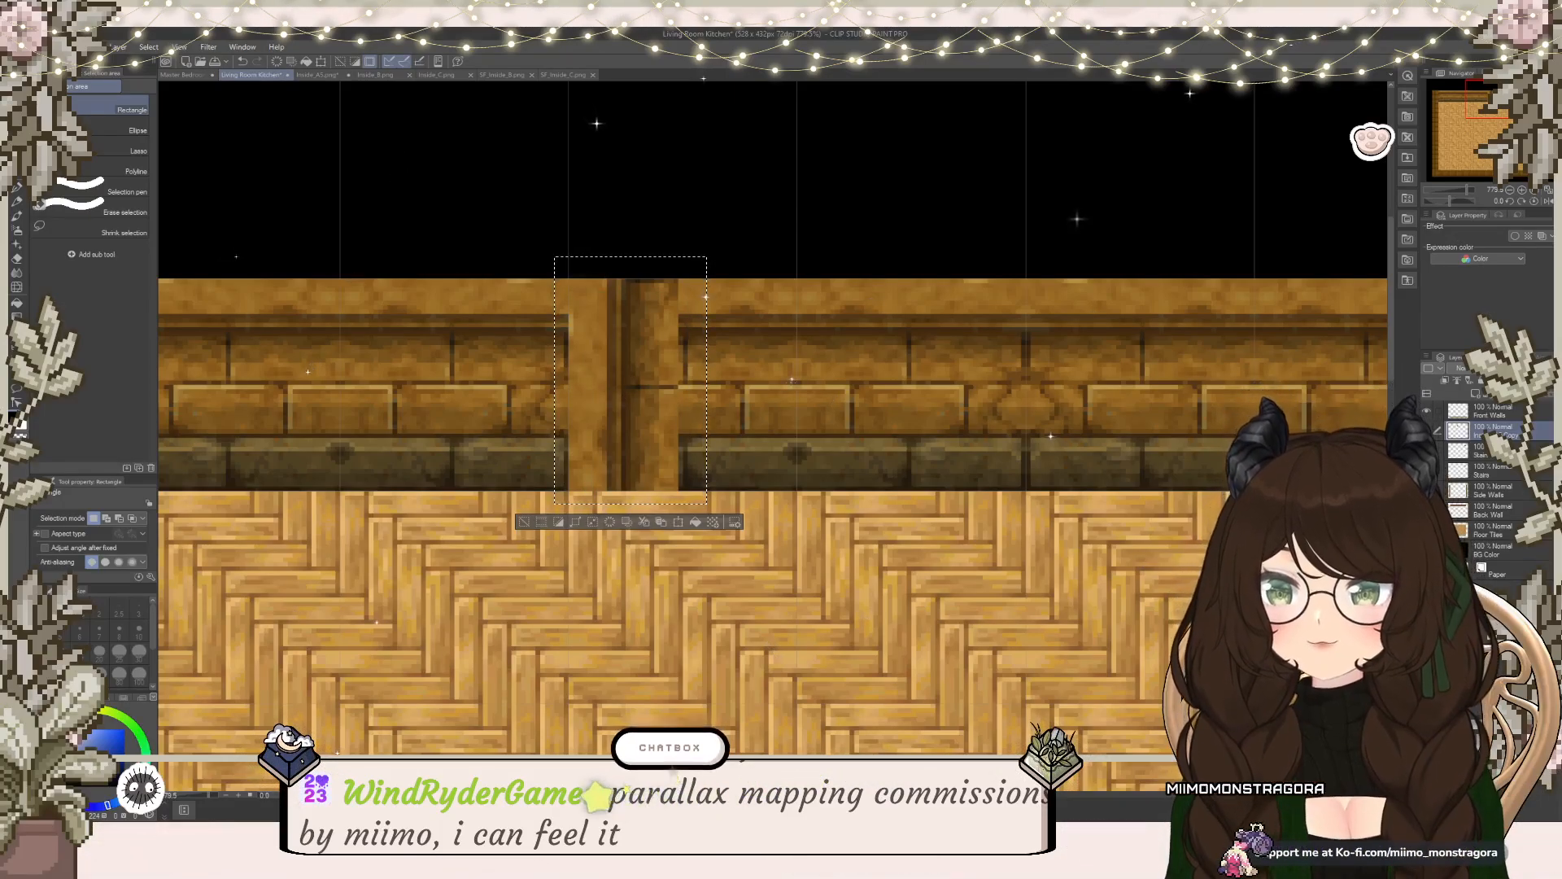
{"action": "left_click", "coordinate": [679, 522]}
{"action": "left_click_drag", "start_coordinate": [630, 382], "coordinate": [733, 409]}
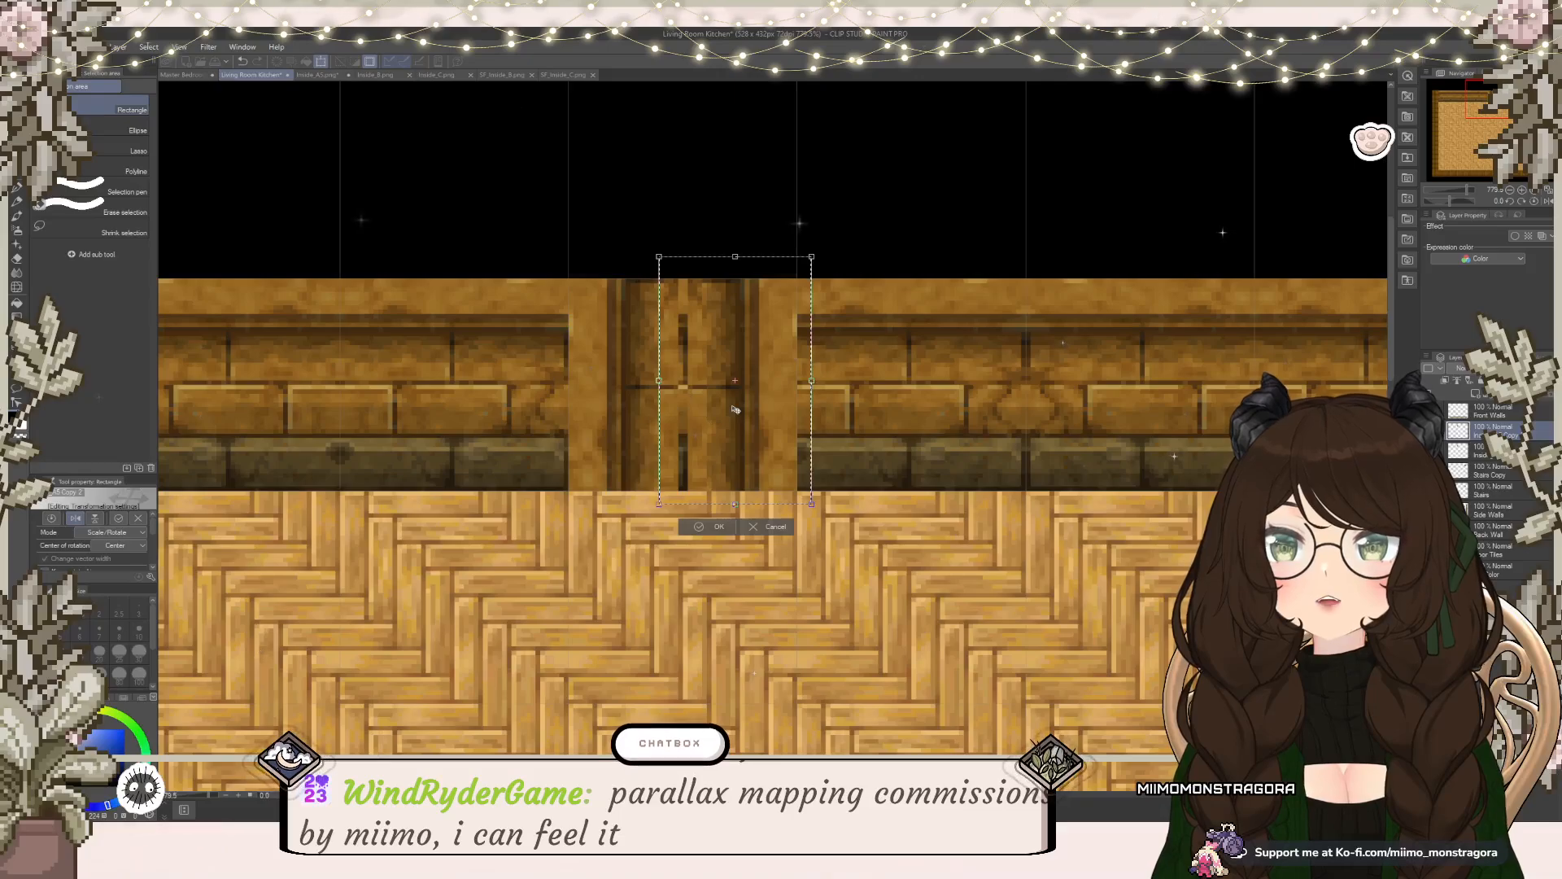
{"action": "left_click", "coordinate": [698, 527]}
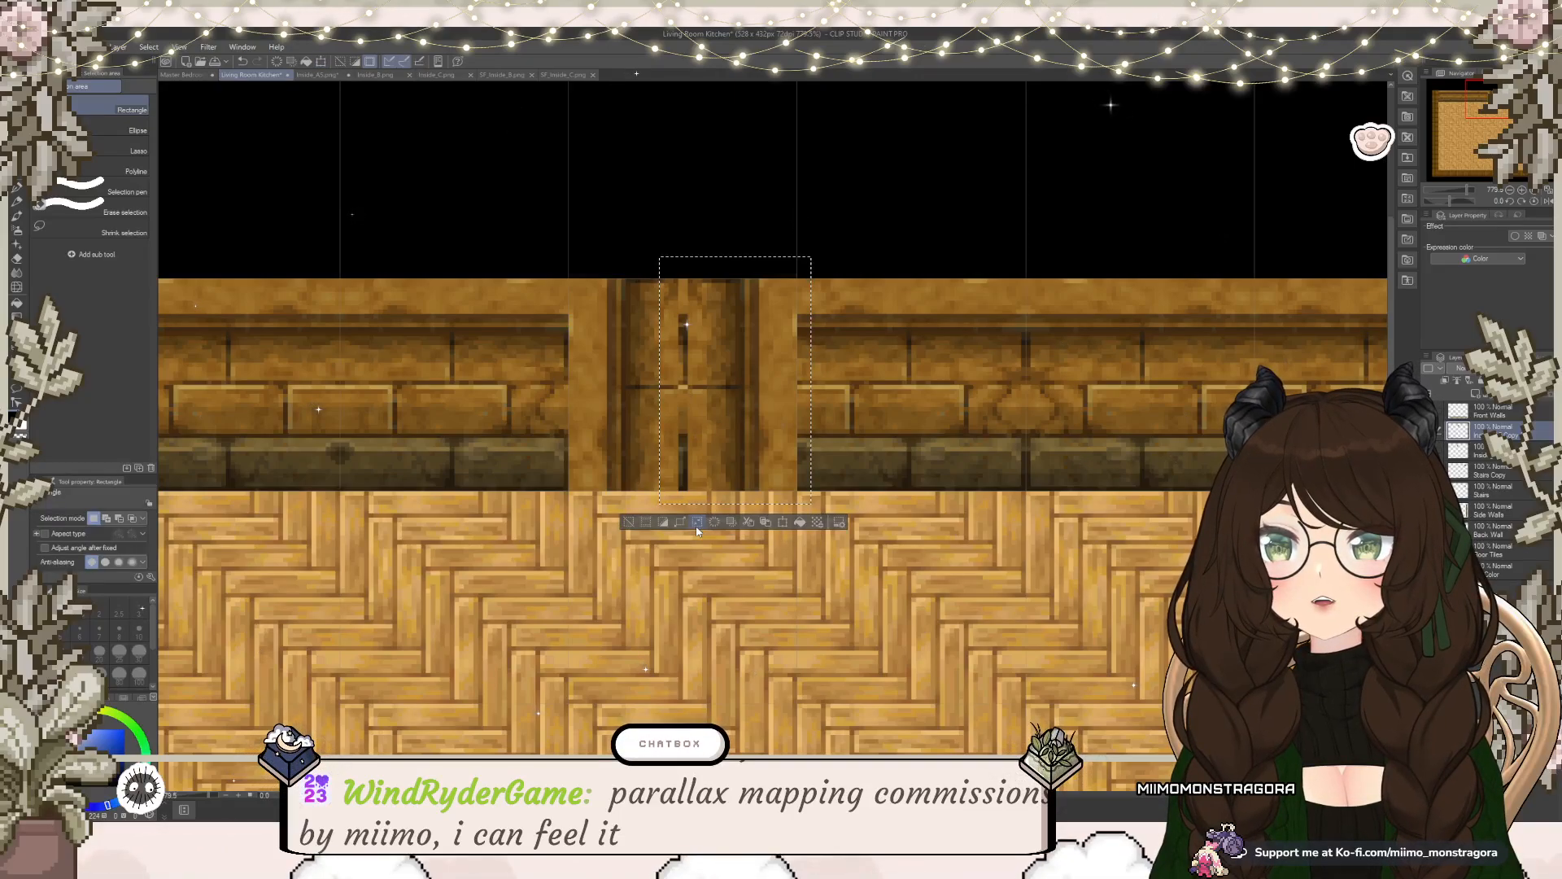
{"action": "left_click", "coordinate": [645, 524]}
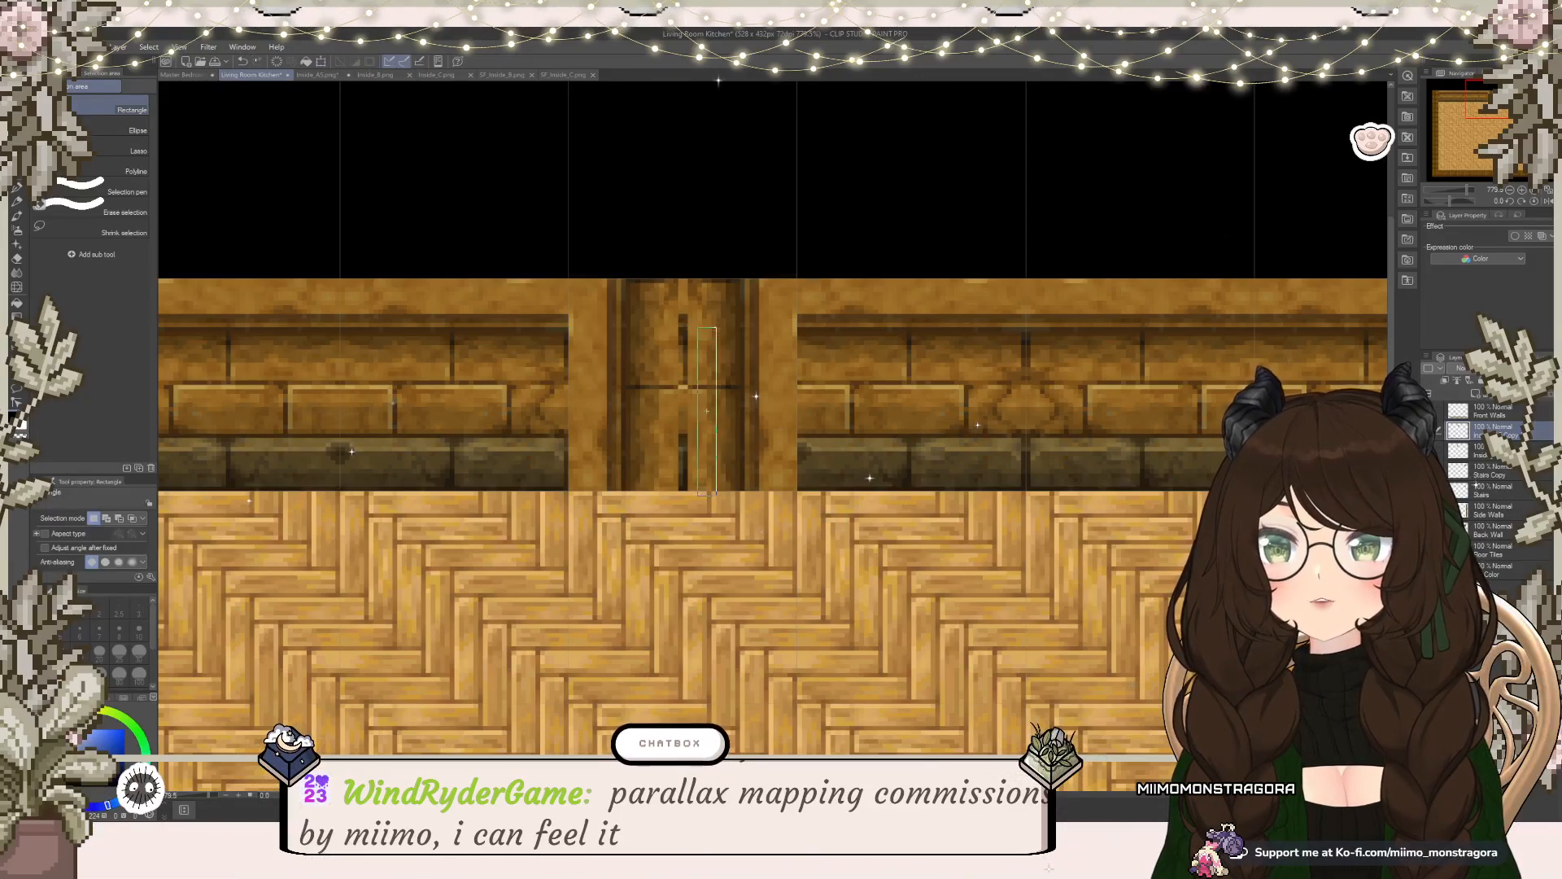
Step: Copy a narrow sliver just right of the divider's dark centre seam, shift it left over the seam and merge the layers
{"action": "left_click_drag", "start_coordinate": [692, 493], "coordinate": [683, 493]}
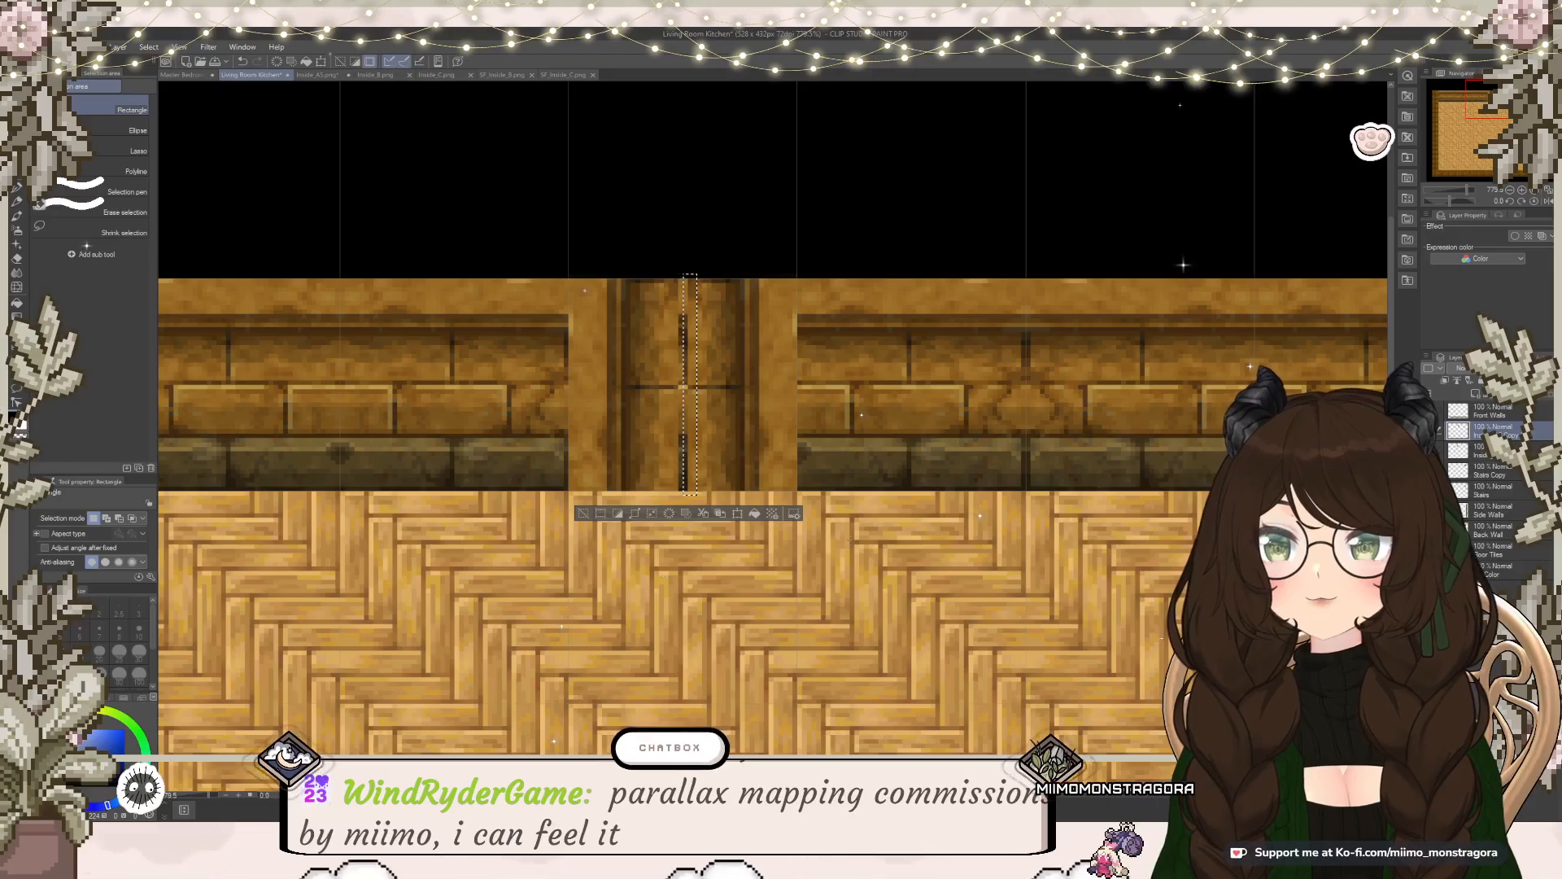
{"action": "key", "text": "ctrl+c"}
{"action": "key", "text": "ctrl+v"}
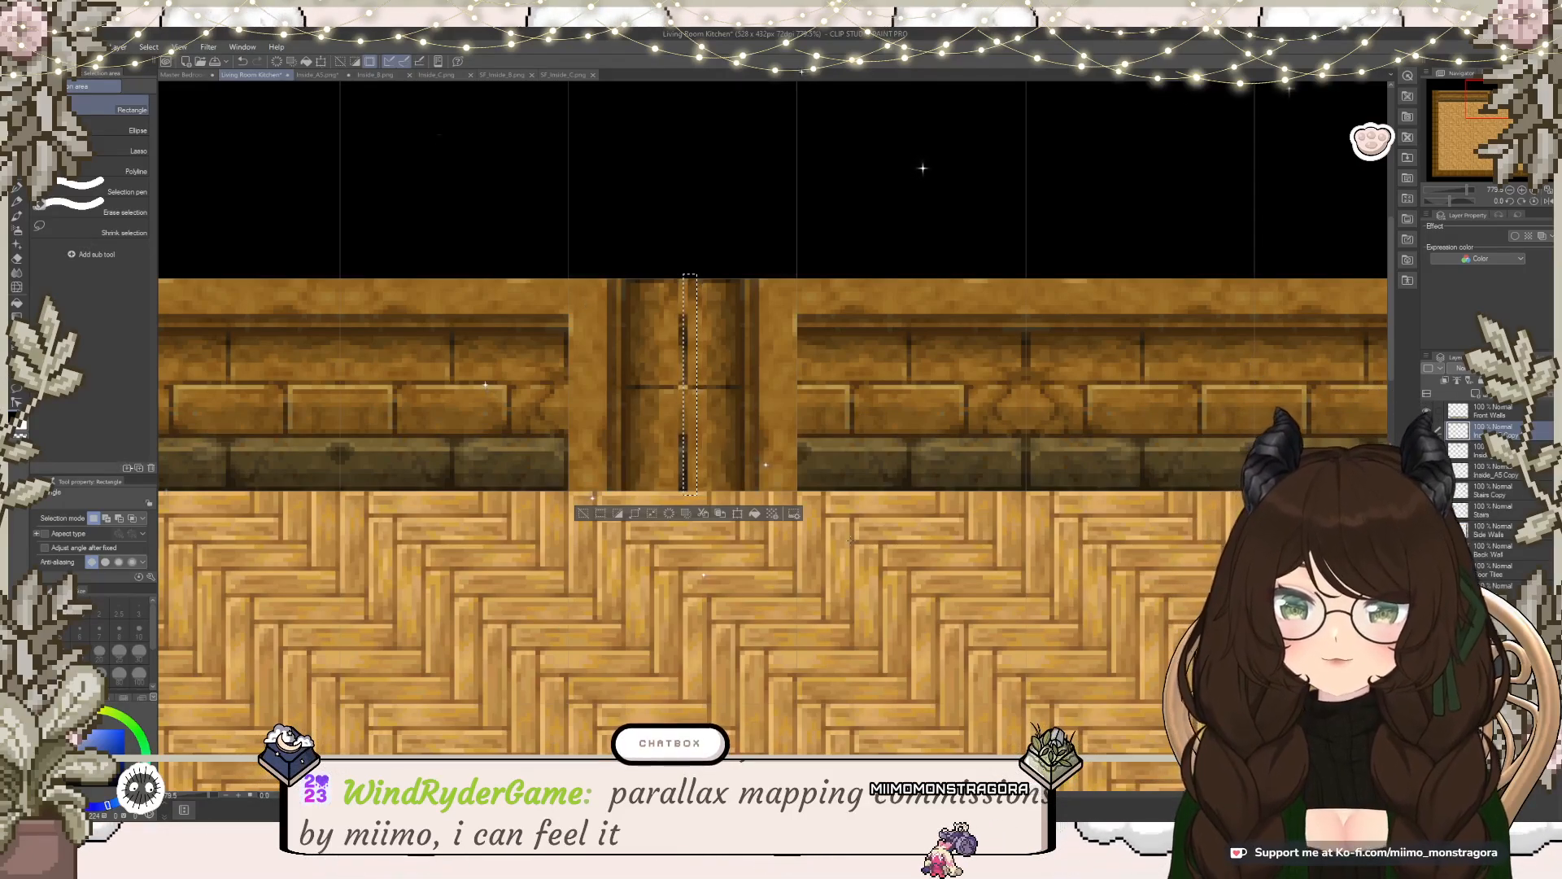
{"action": "key", "text": "ctrl+t"}
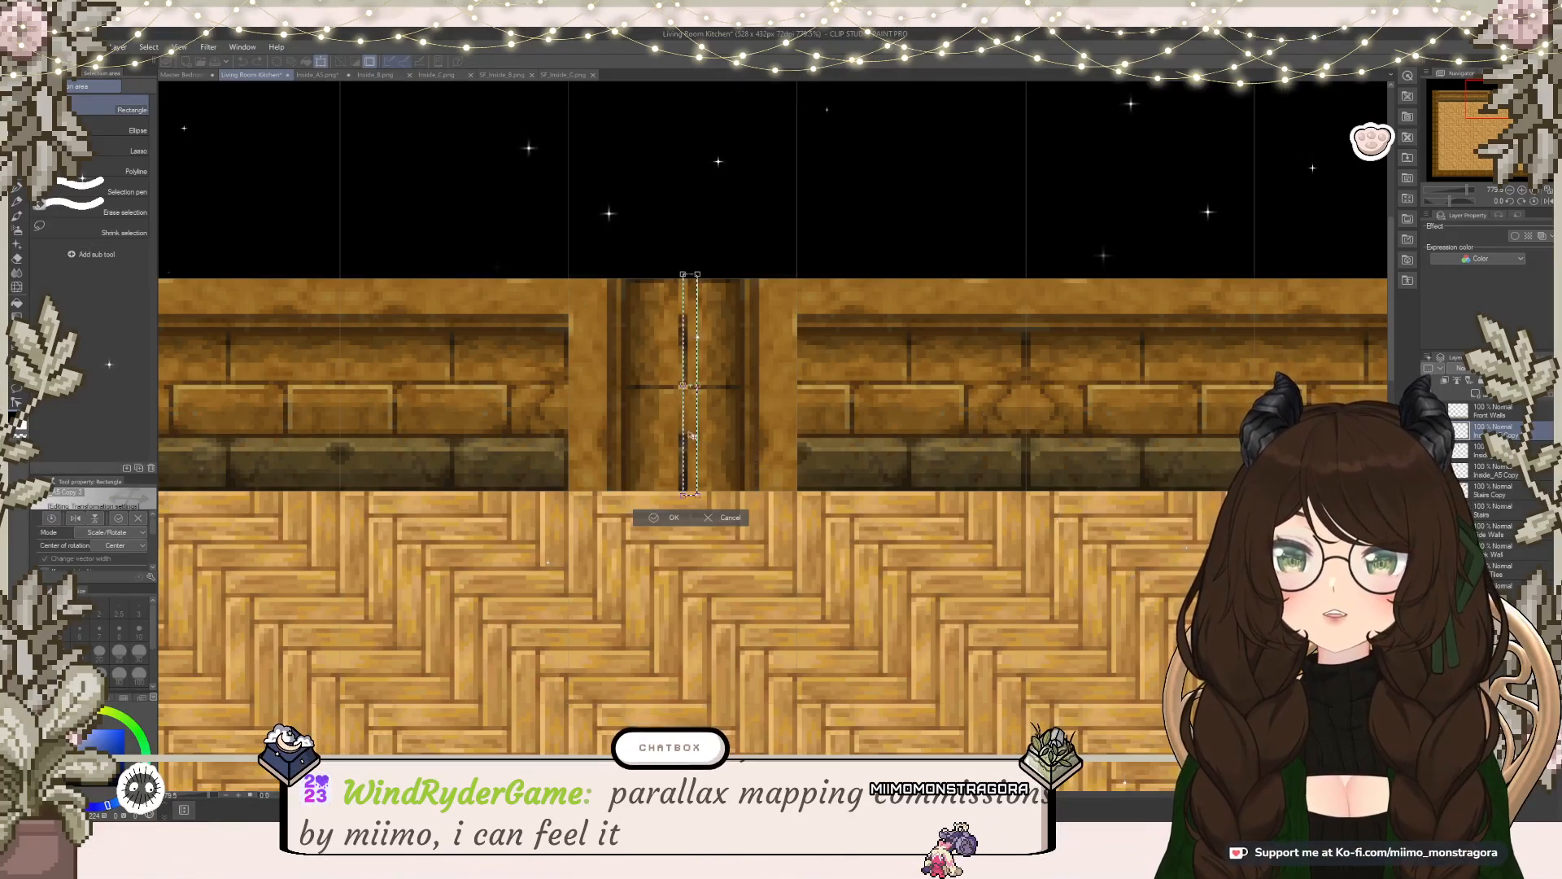
{"action": "left_click_drag", "start_coordinate": [689, 430], "coordinate": [682, 429]}
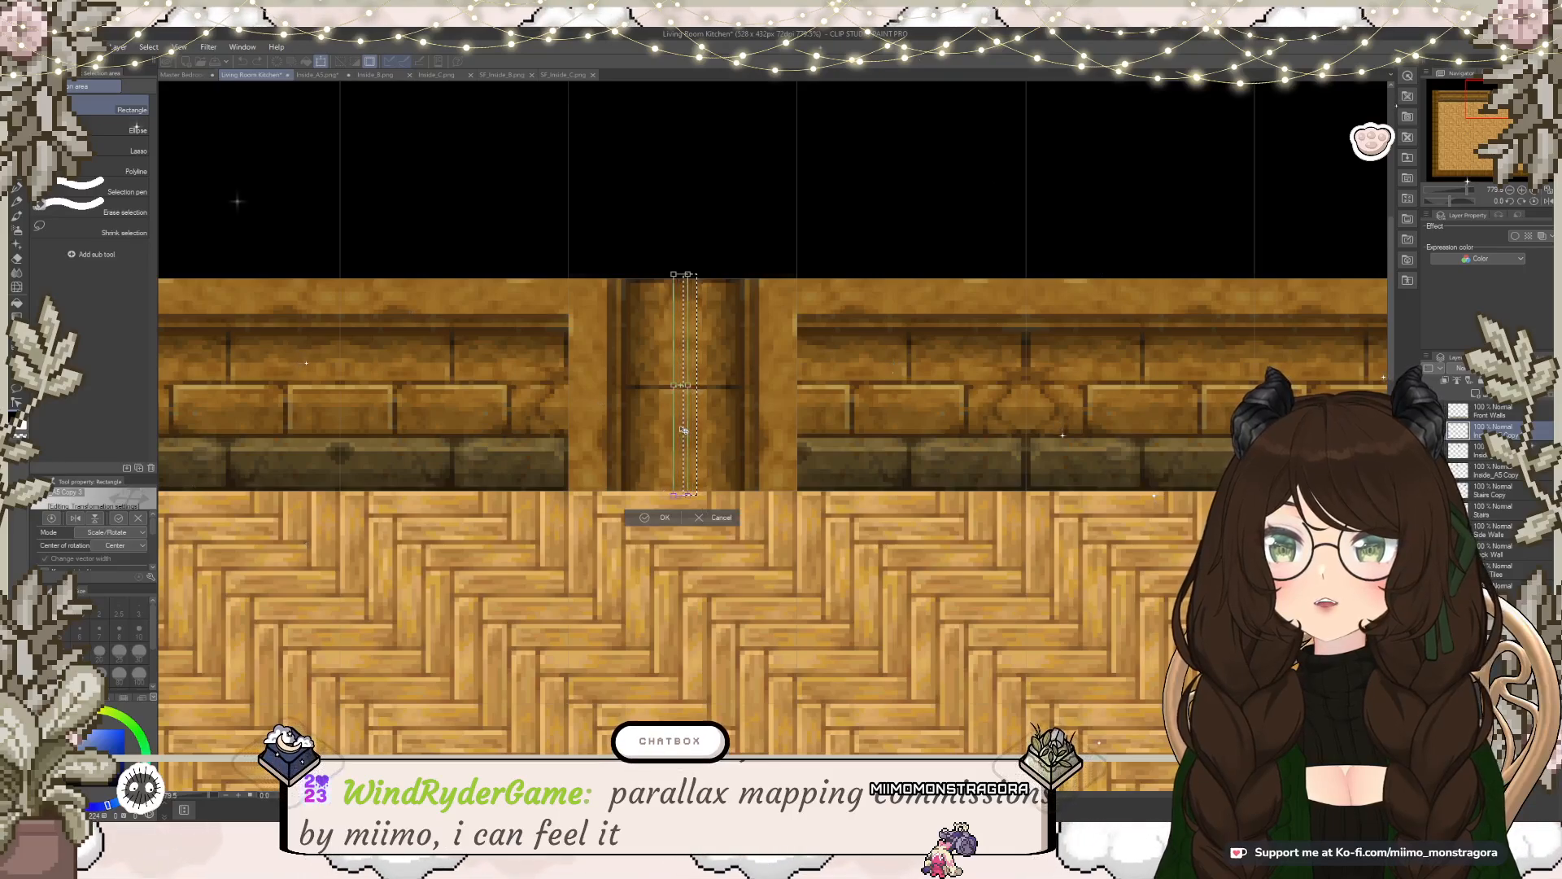
{"action": "left_click", "coordinate": [646, 520]}
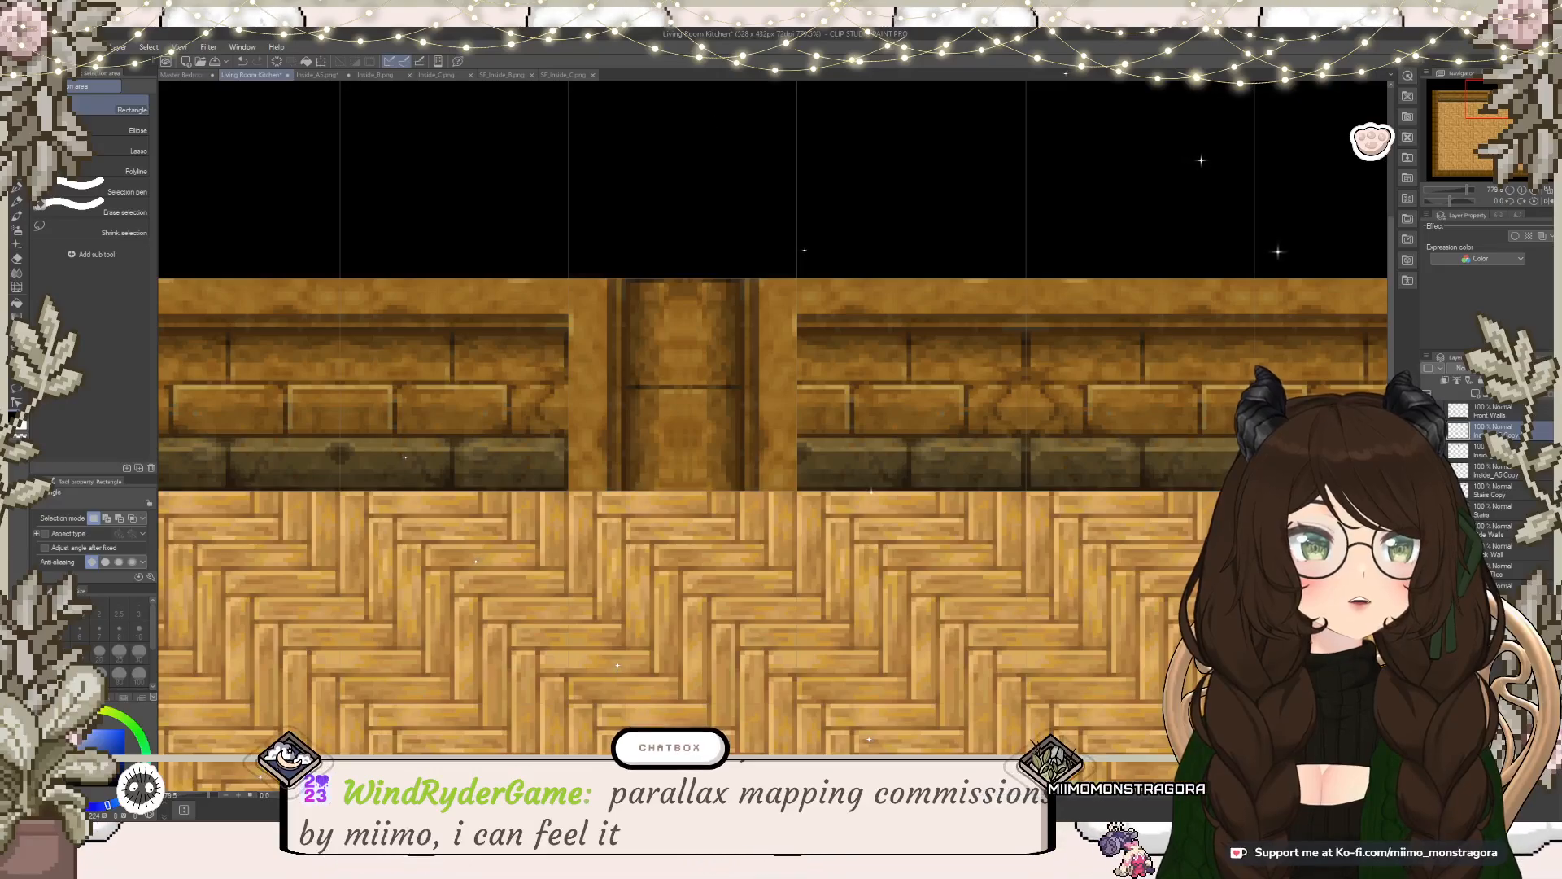
{"action": "key", "text": "ctrl+e"}
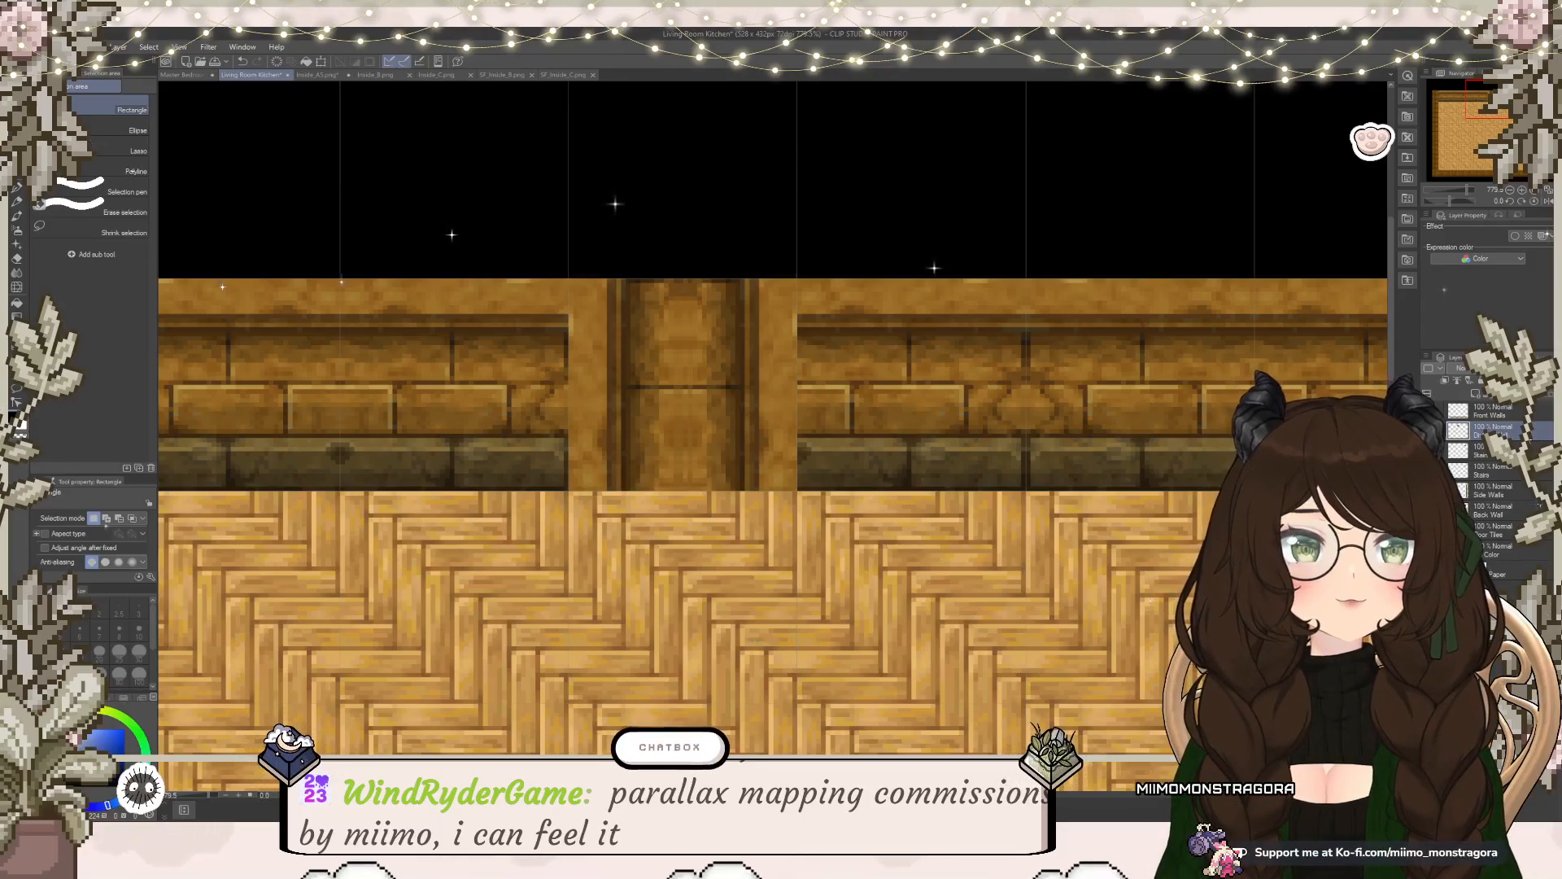
Step: Duplicate the one-tile divider segment and place the copy directly below it on the floor, applying the transformation
{"action": "scroll", "coordinate": [1055, 422], "scroll_direction": "down", "scroll_amount": 5}
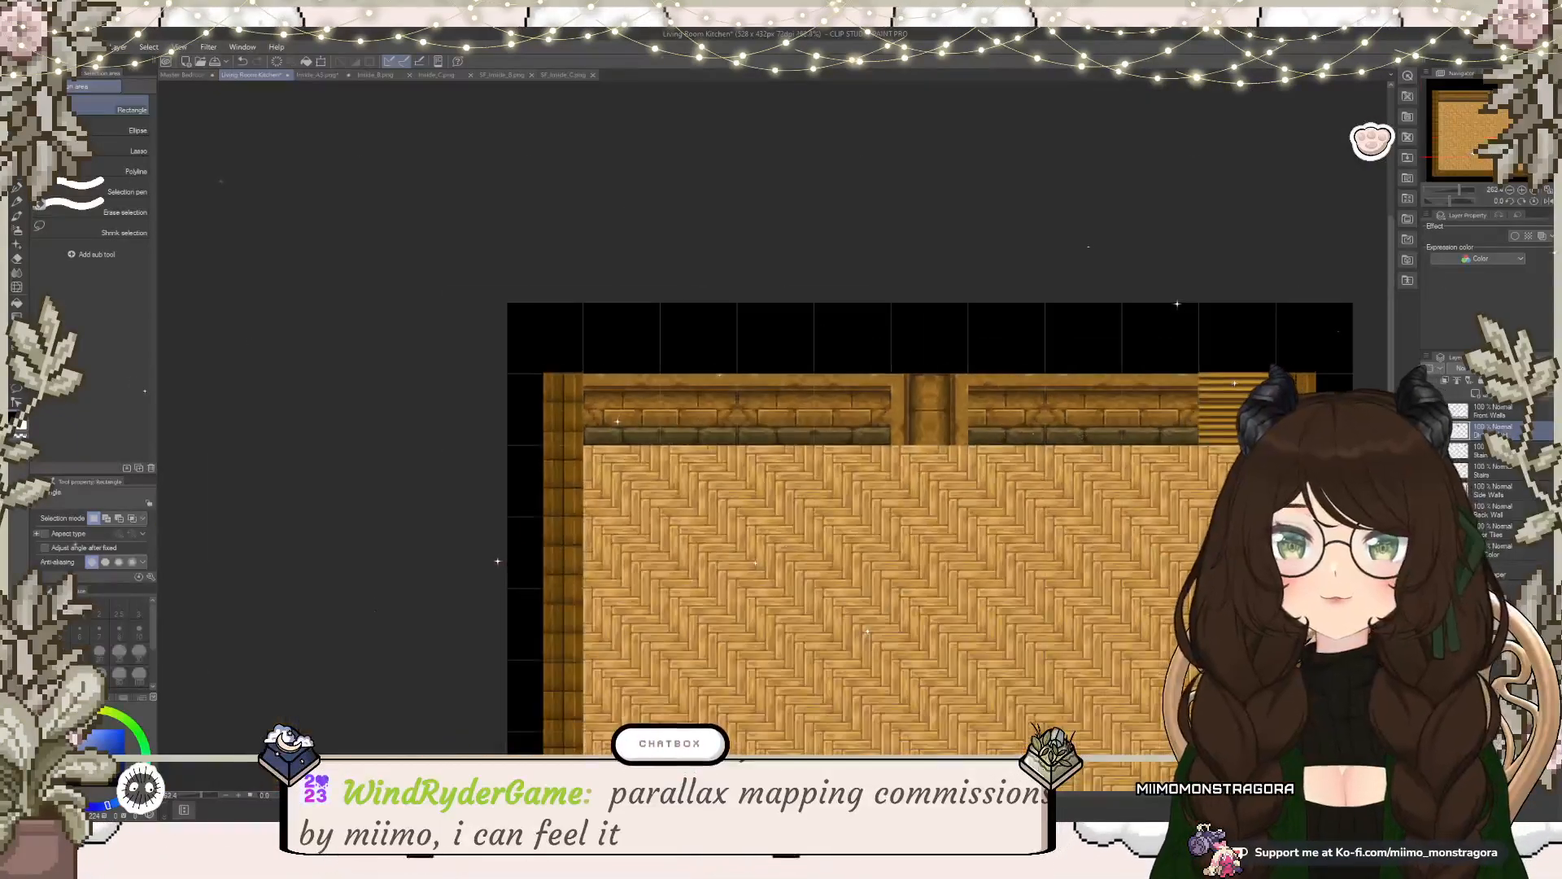
{"action": "left_click_drag", "start_coordinate": [1028, 470], "coordinate": [955, 340]}
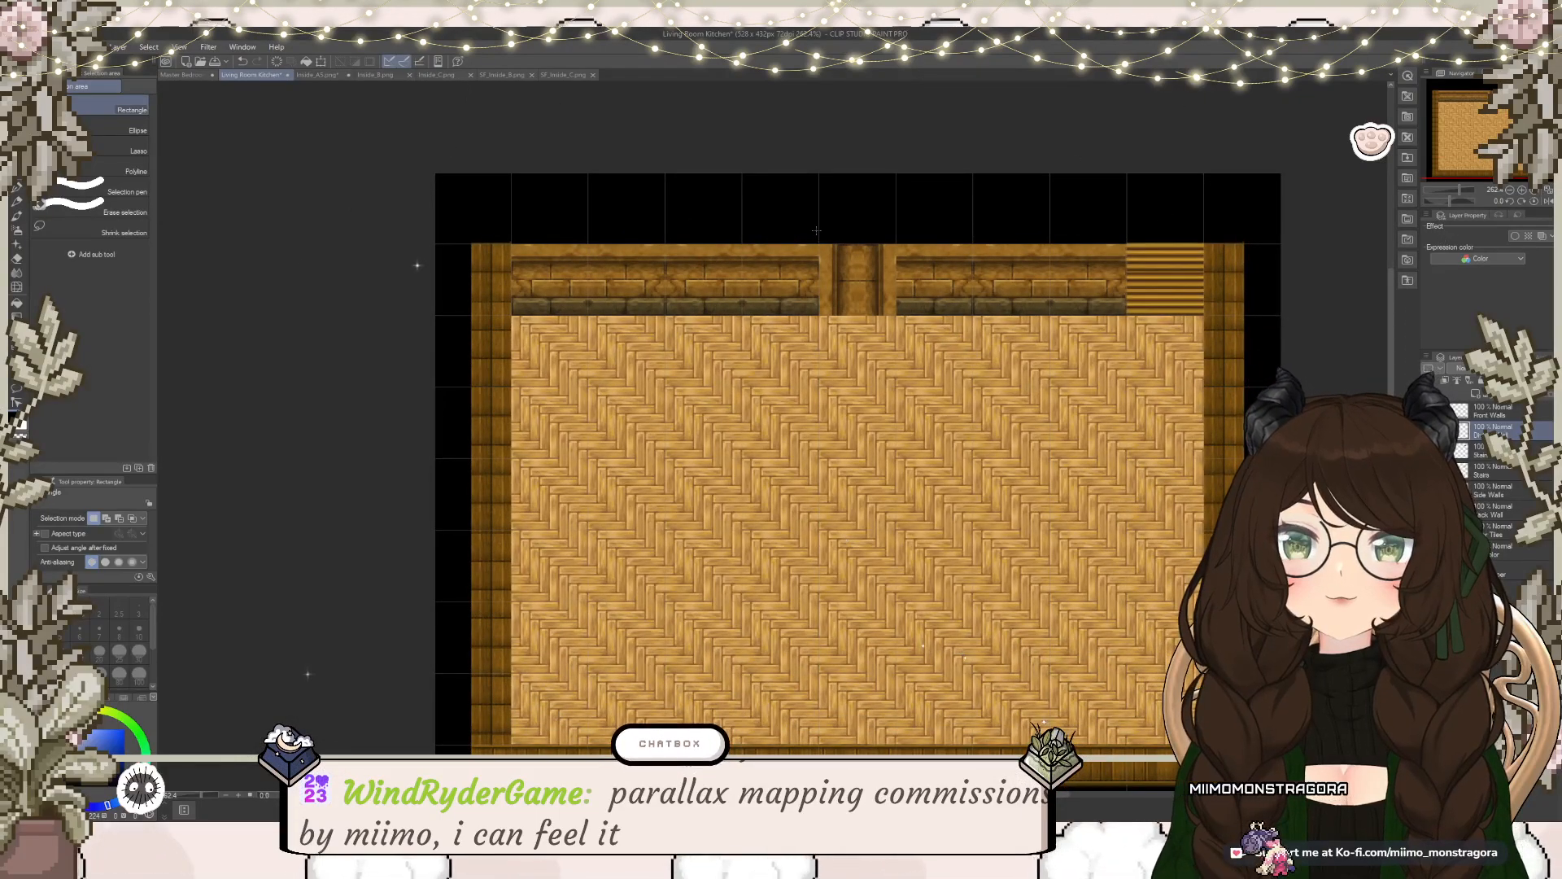
{"action": "left_click_drag", "start_coordinate": [813, 231], "coordinate": [909, 327]}
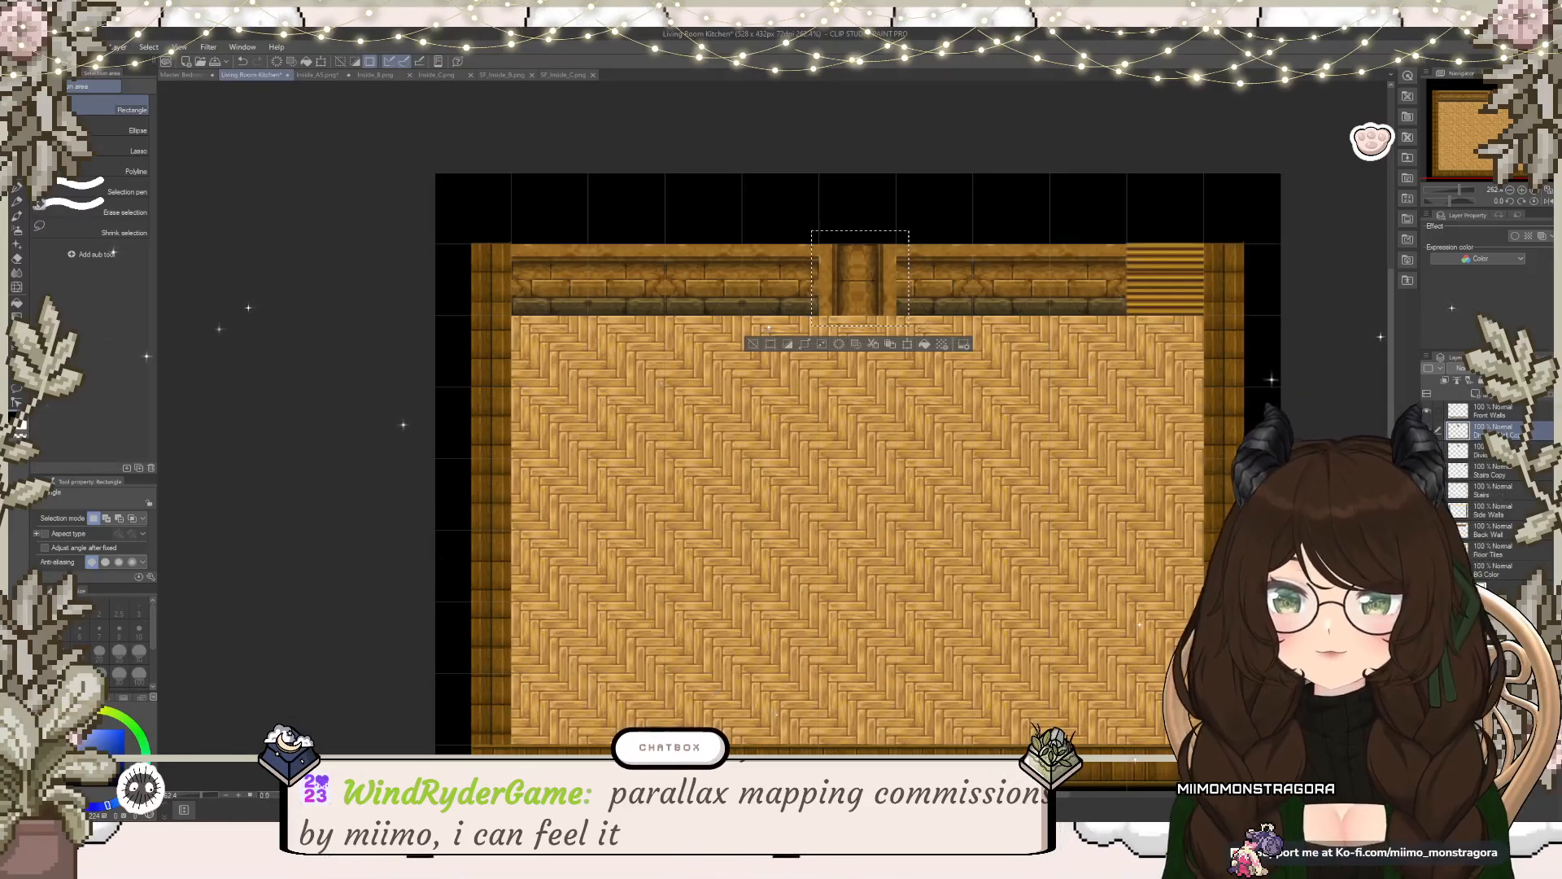
{"action": "left_click", "coordinate": [907, 343]}
{"action": "left_click_drag", "start_coordinate": [880, 289], "coordinate": [876, 357]}
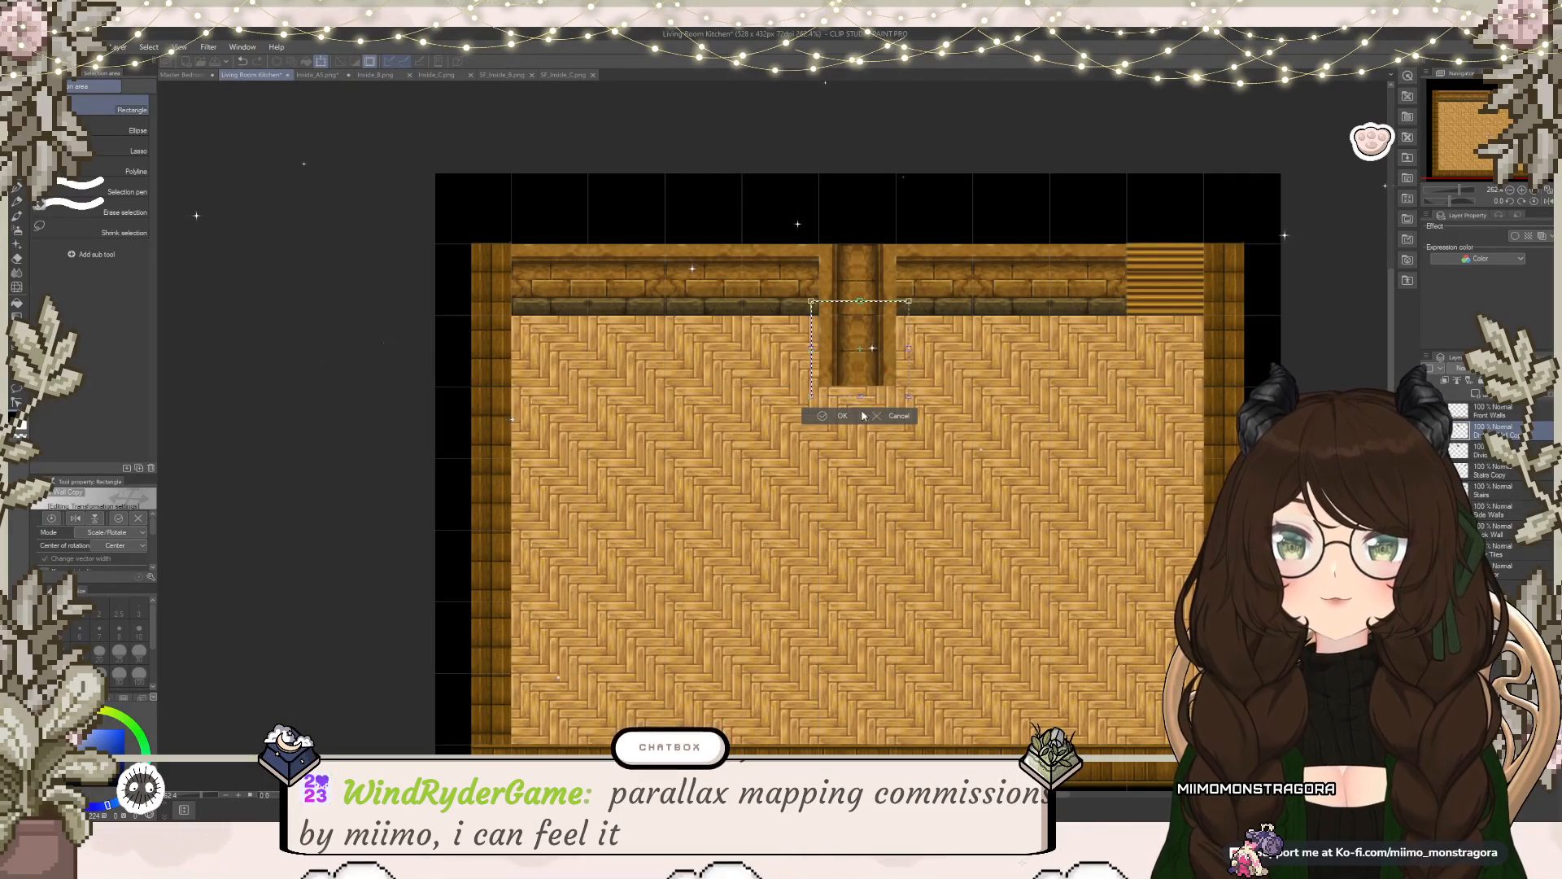
{"action": "key", "text": "Return"}
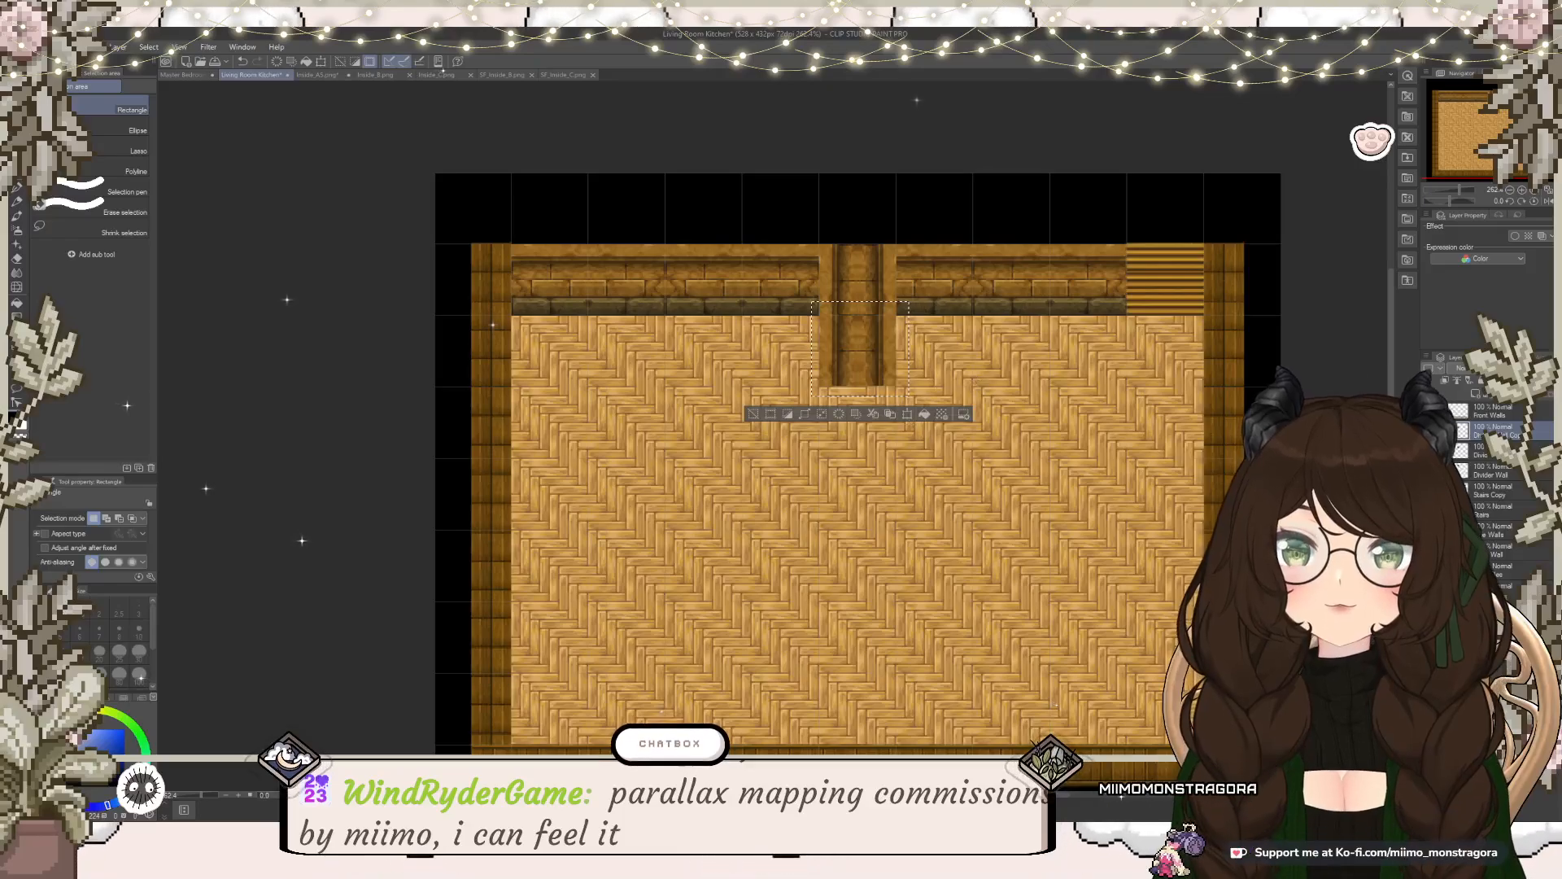
Step: Add another copy of the divider segment below, extending the divider two tiles onto the floor, and clear the selection
{"action": "key", "text": "ctrl+t"}
{"action": "left_click_drag", "start_coordinate": [865, 355], "coordinate": [864, 406]}
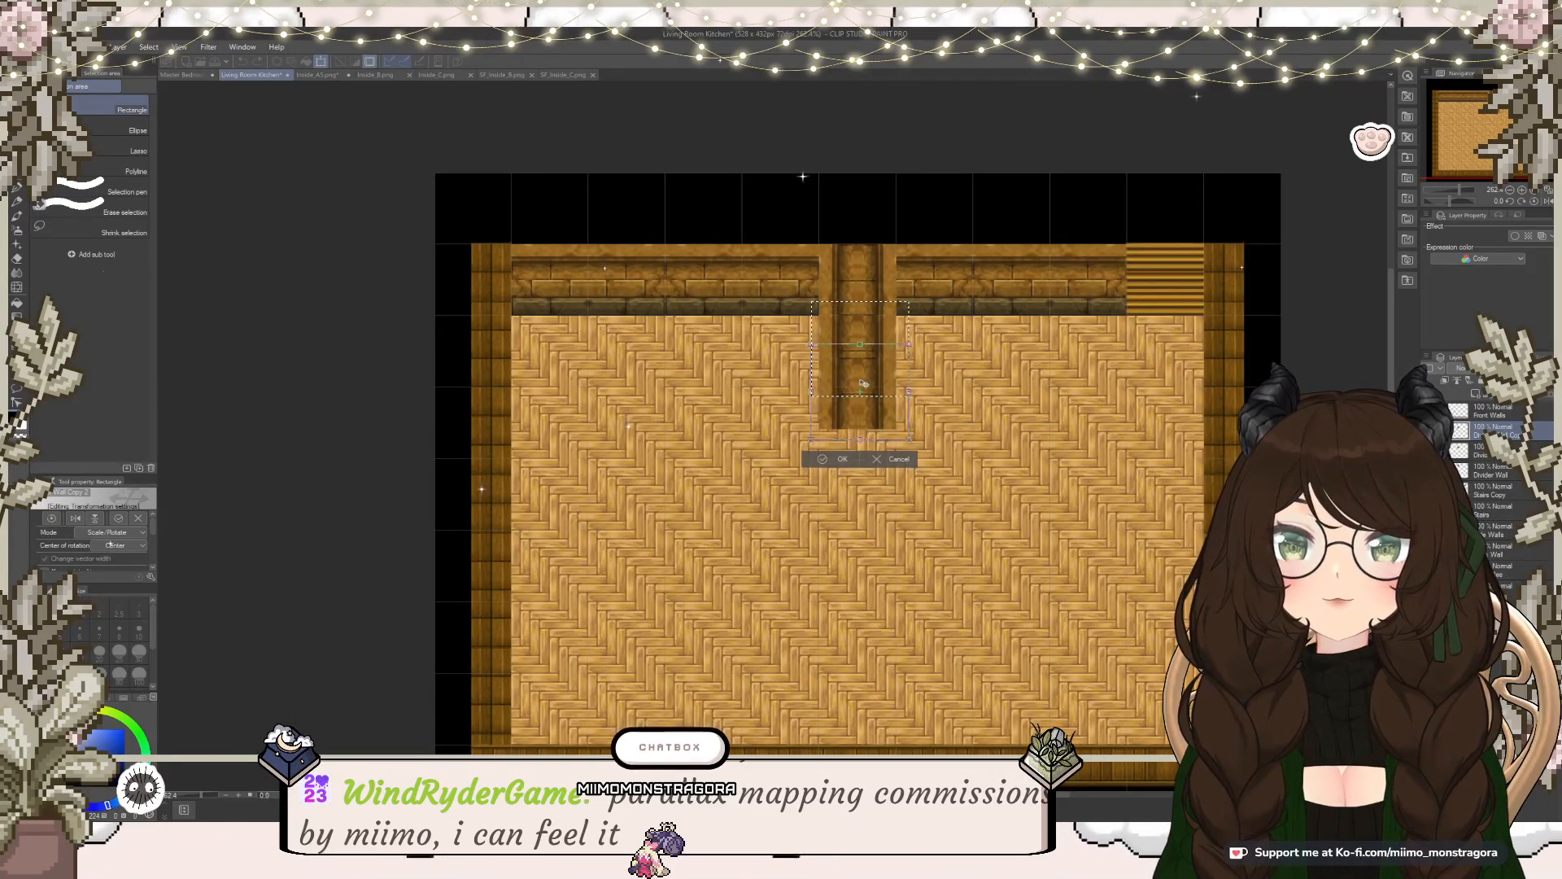
{"action": "left_click_drag", "start_coordinate": [864, 384], "coordinate": [864, 382]}
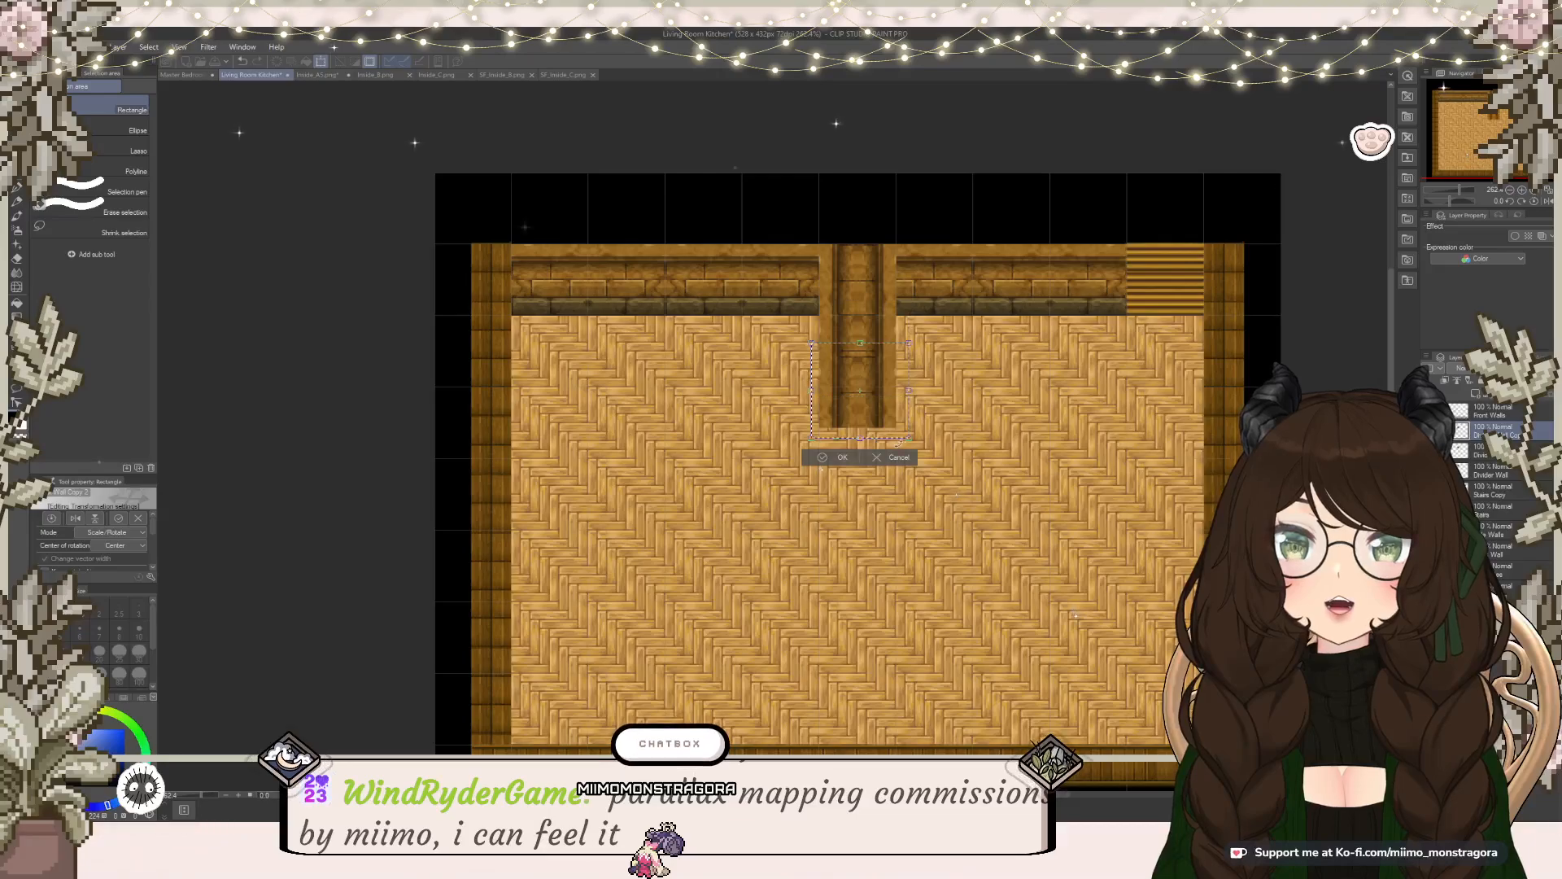
{"action": "scroll", "coordinate": [897, 441], "scroll_direction": "up", "scroll_amount": 3}
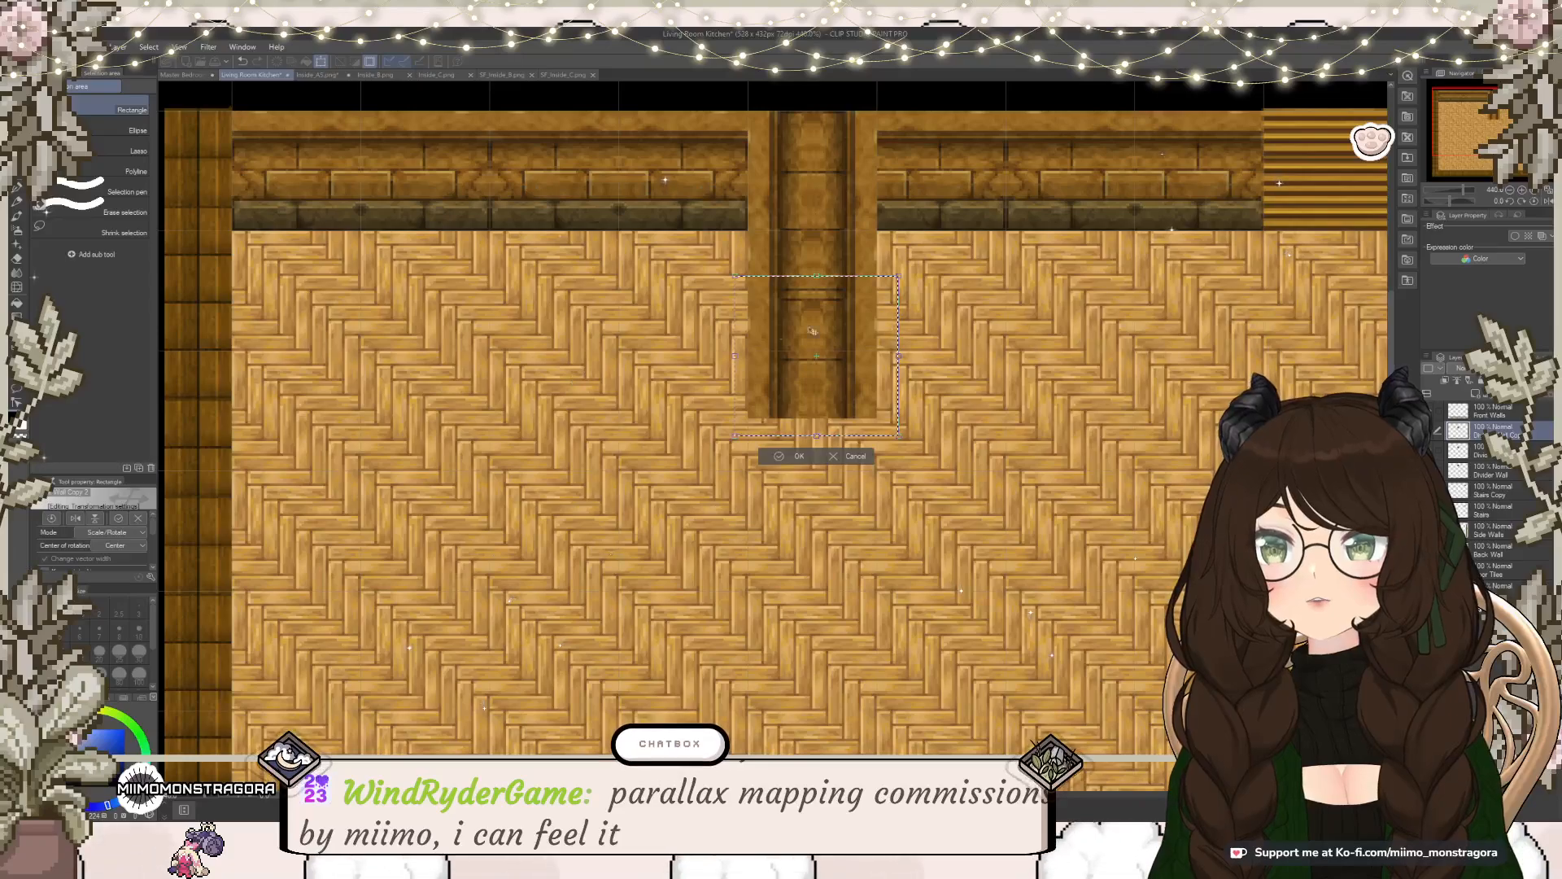
{"action": "scroll", "coordinate": [779, 335], "scroll_direction": "down", "scroll_amount": 3}
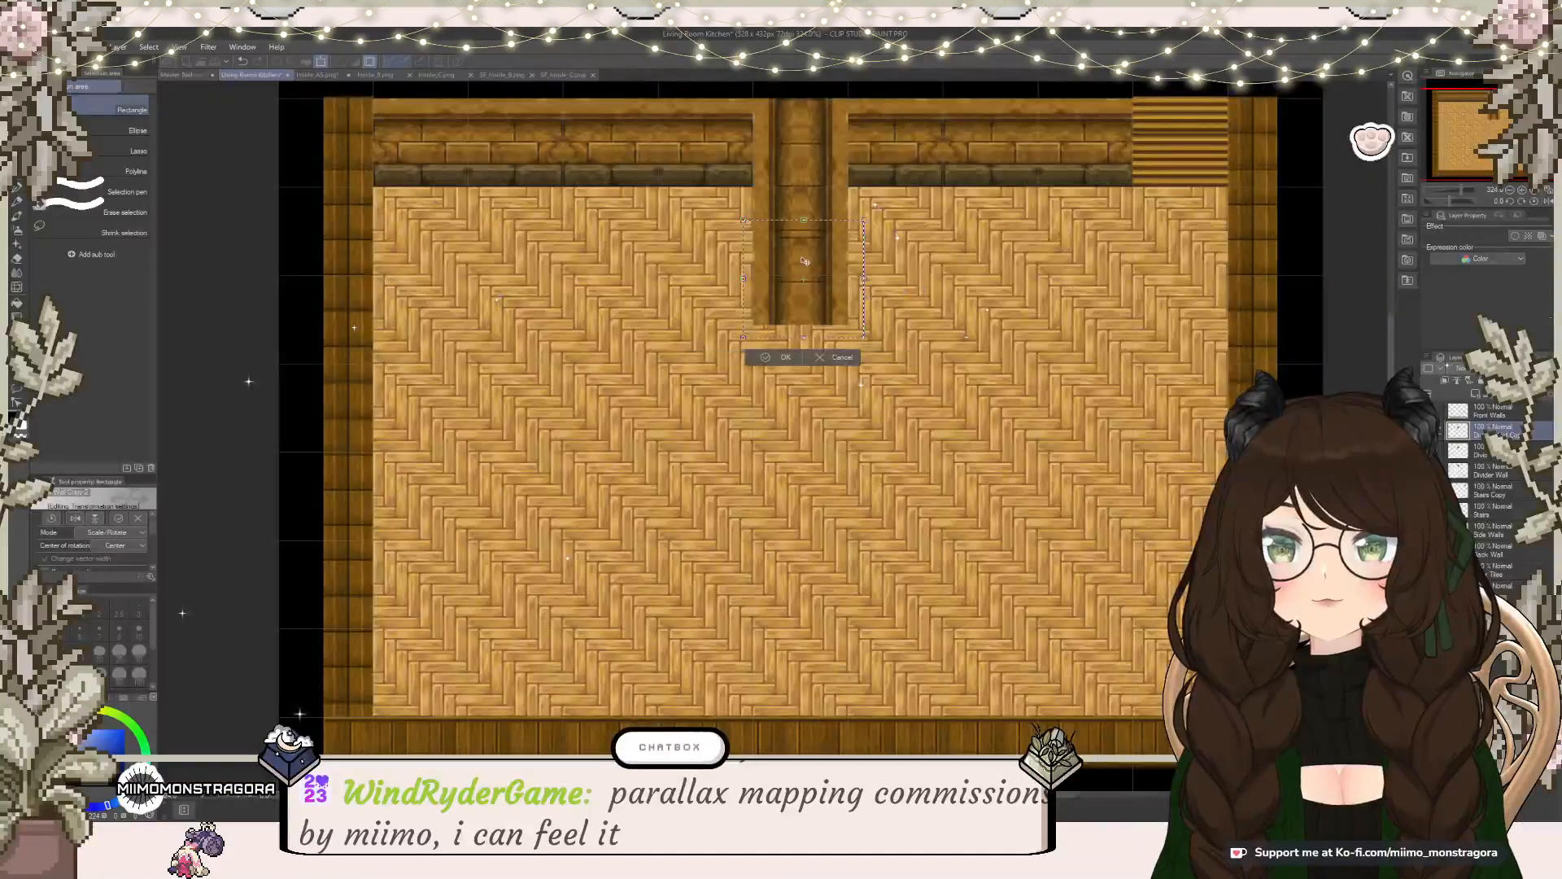
{"action": "left_click_drag", "start_coordinate": [804, 302], "coordinate": [804, 303]}
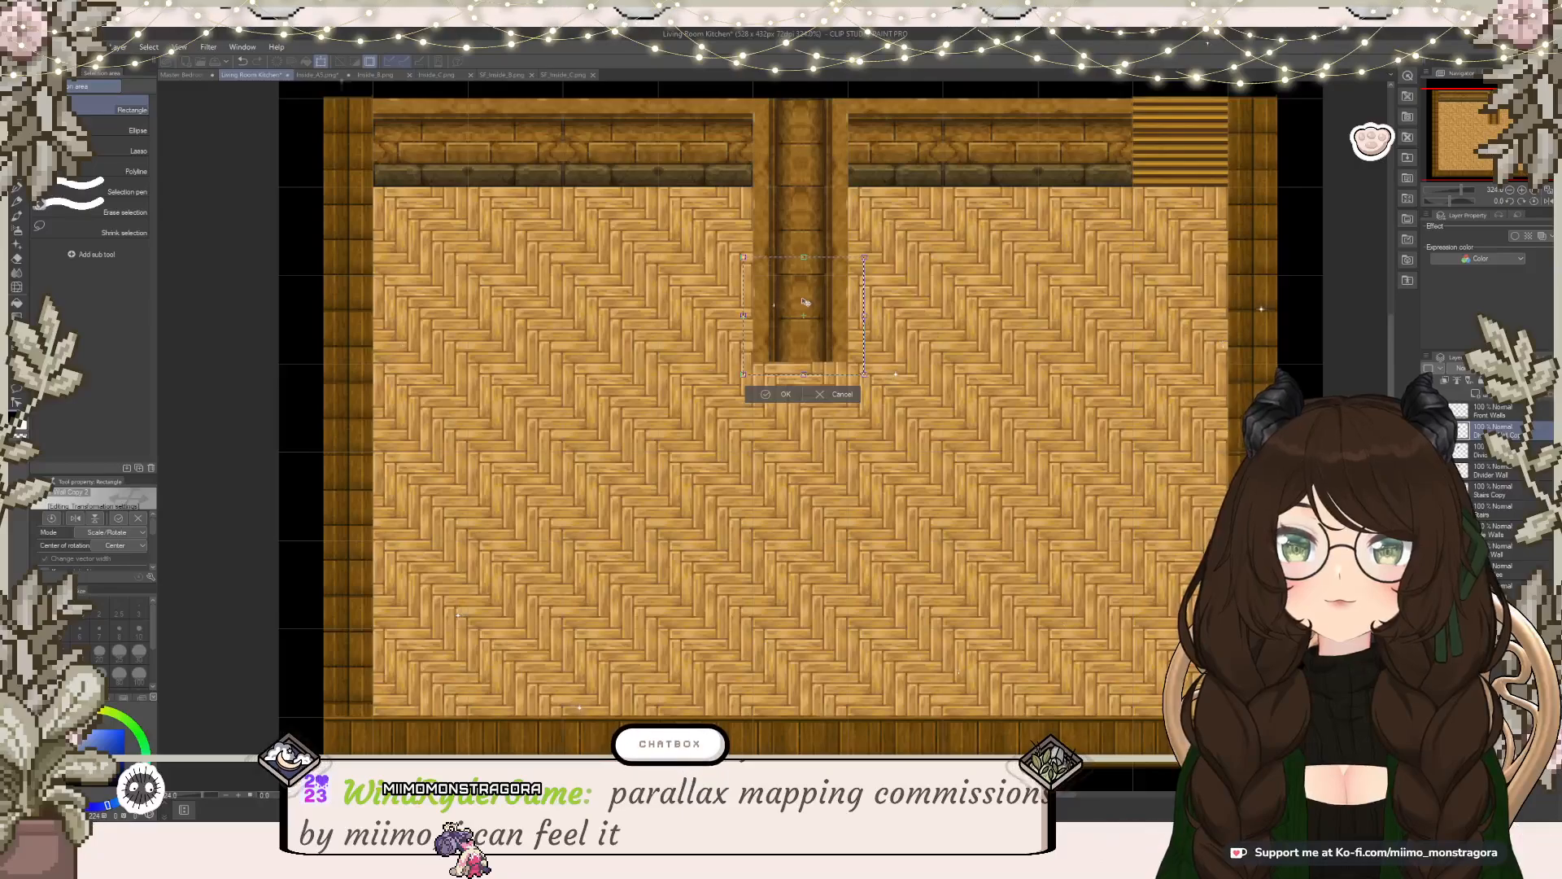
{"action": "scroll", "coordinate": [804, 314], "scroll_direction": "up", "scroll_amount": 1}
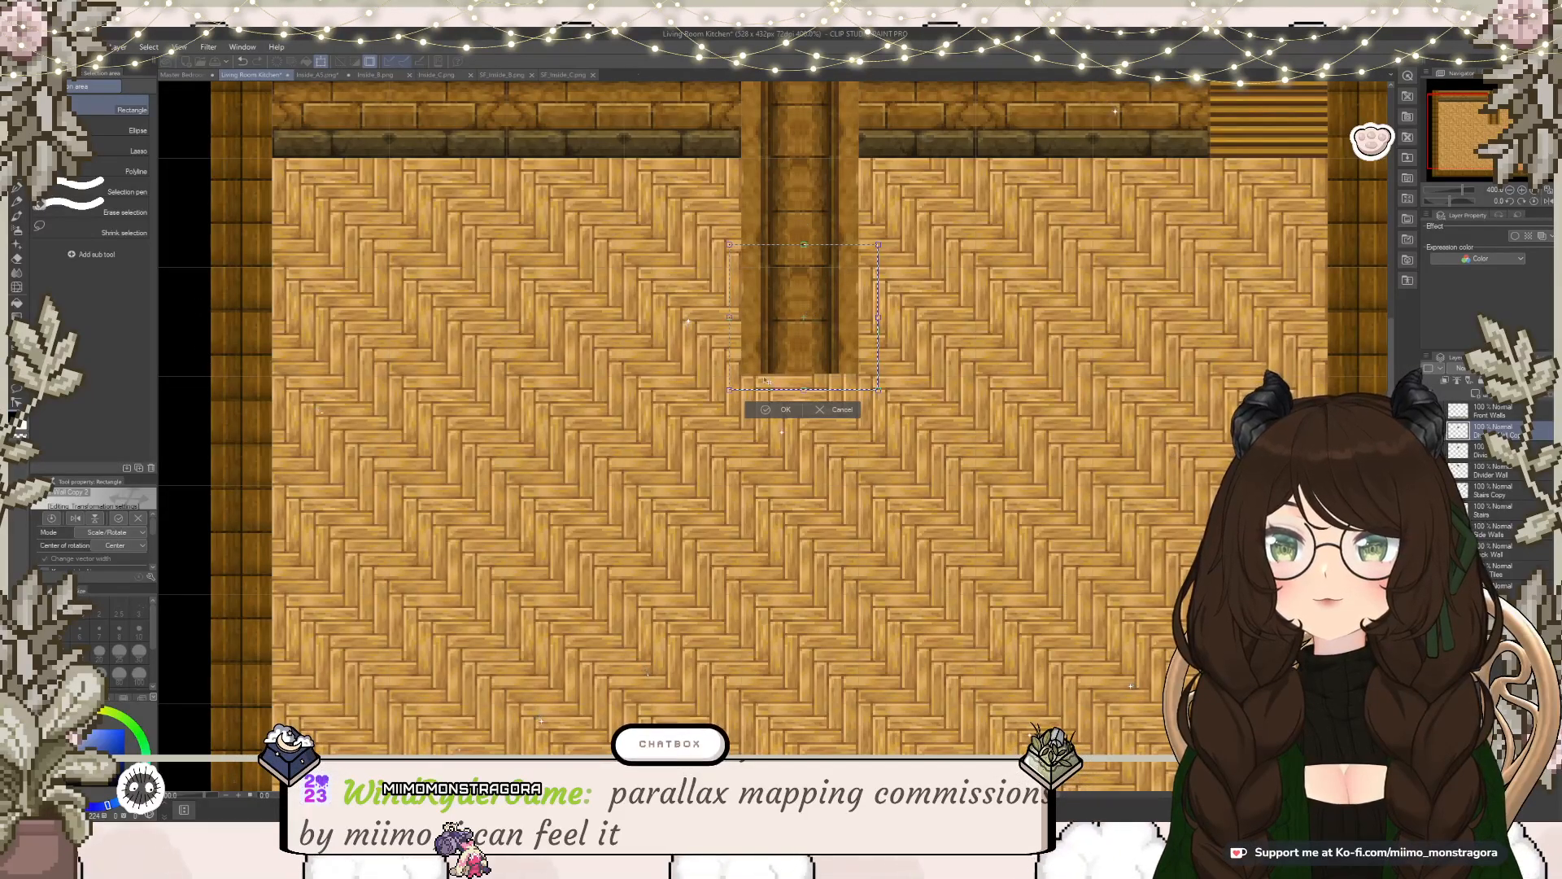
{"action": "left_click", "coordinate": [770, 410]}
{"action": "left_click", "coordinate": [699, 410]}
Step: Examine the extended divider wall and its segment joints both close up and in the full room layout
{"action": "scroll", "coordinate": [909, 292], "scroll_direction": "down", "scroll_amount": 3}
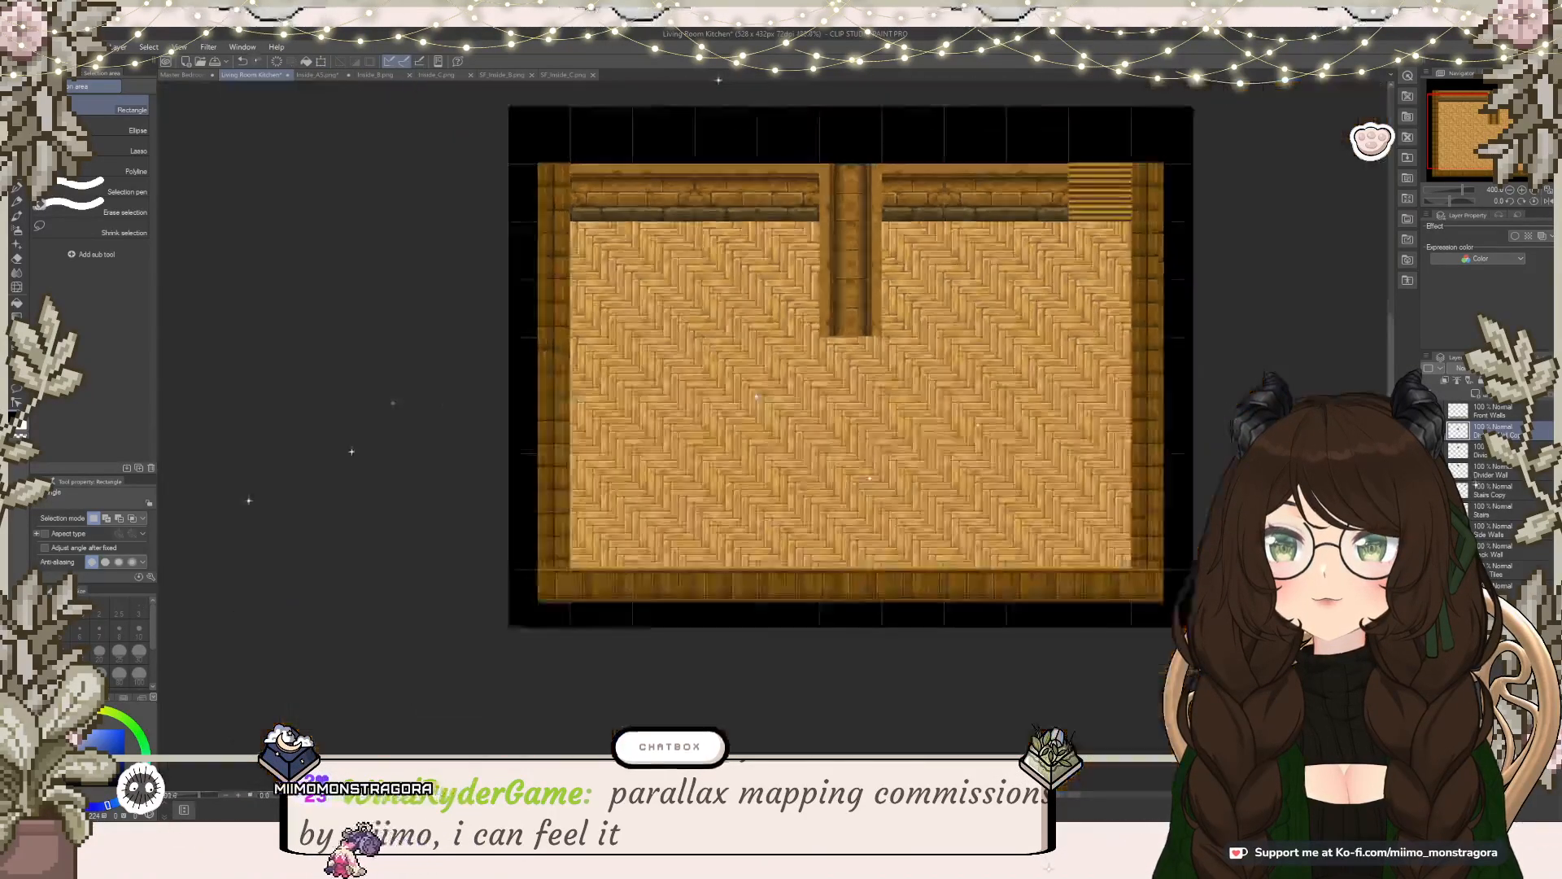
{"action": "scroll", "coordinate": [895, 270], "scroll_direction": "up", "scroll_amount": 2}
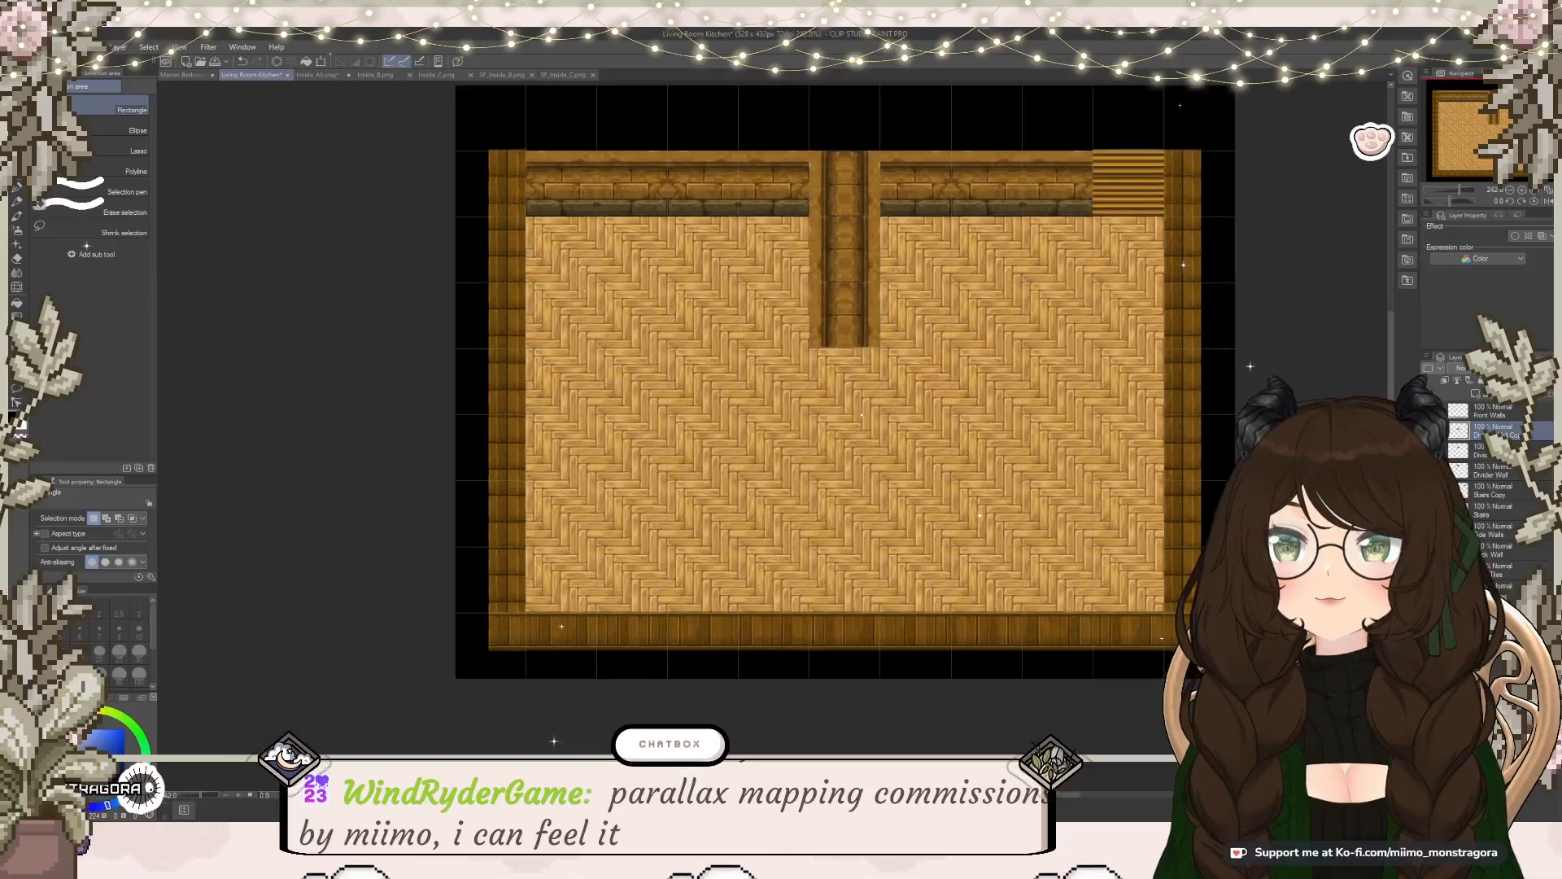
{"action": "scroll", "coordinate": [895, 270], "scroll_direction": "up", "scroll_amount": 4}
{"action": "scroll", "coordinate": [895, 270], "scroll_direction": "down", "scroll_amount": 3}
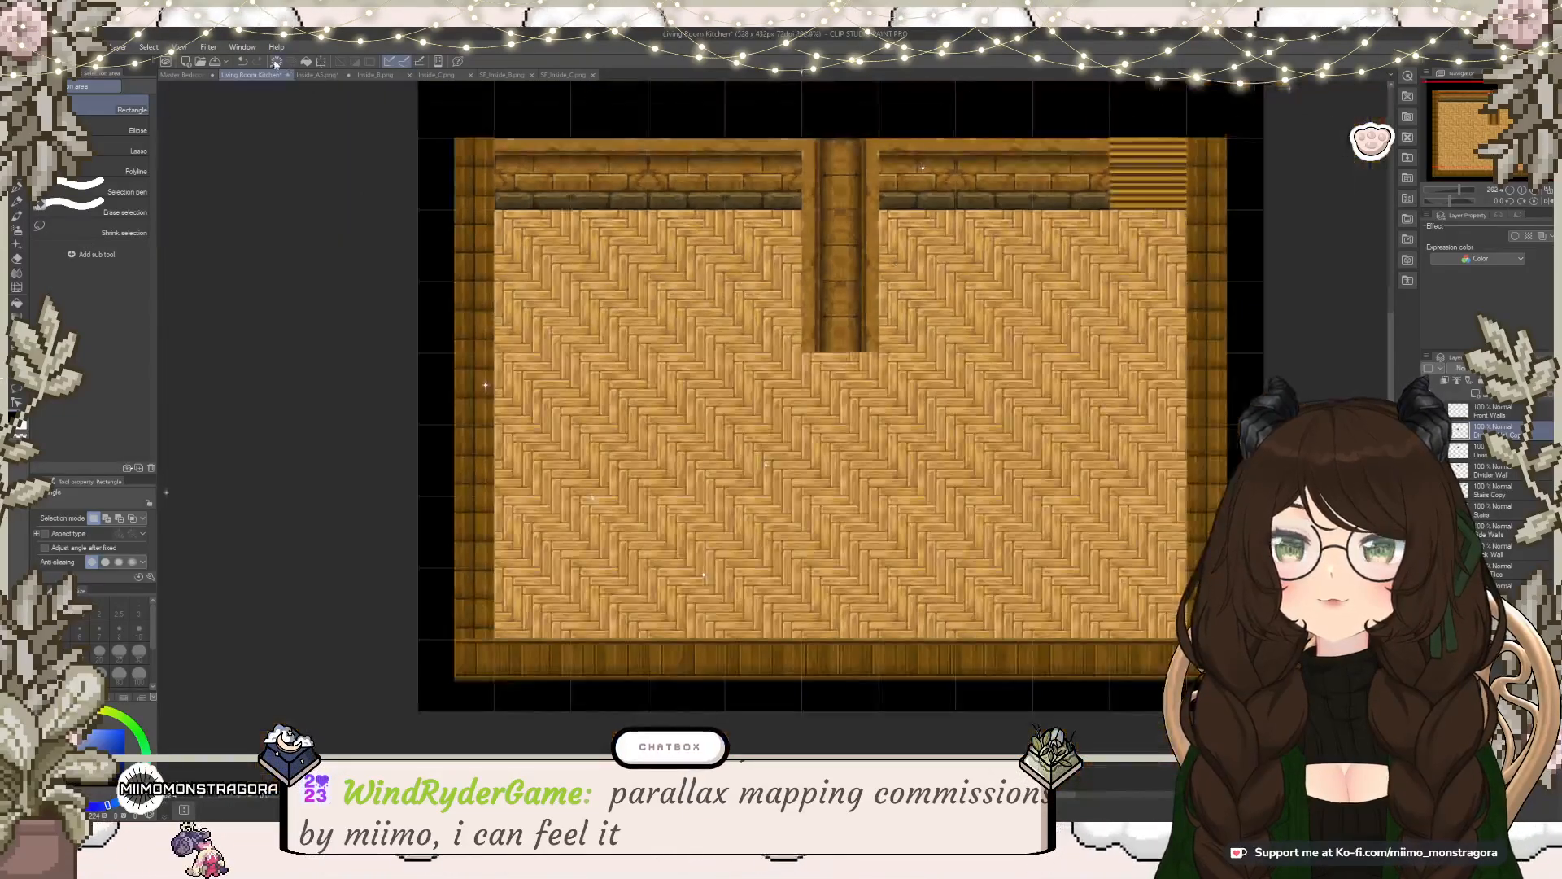
{"action": "scroll", "coordinate": [838, 126], "scroll_direction": "up", "scroll_amount": 5}
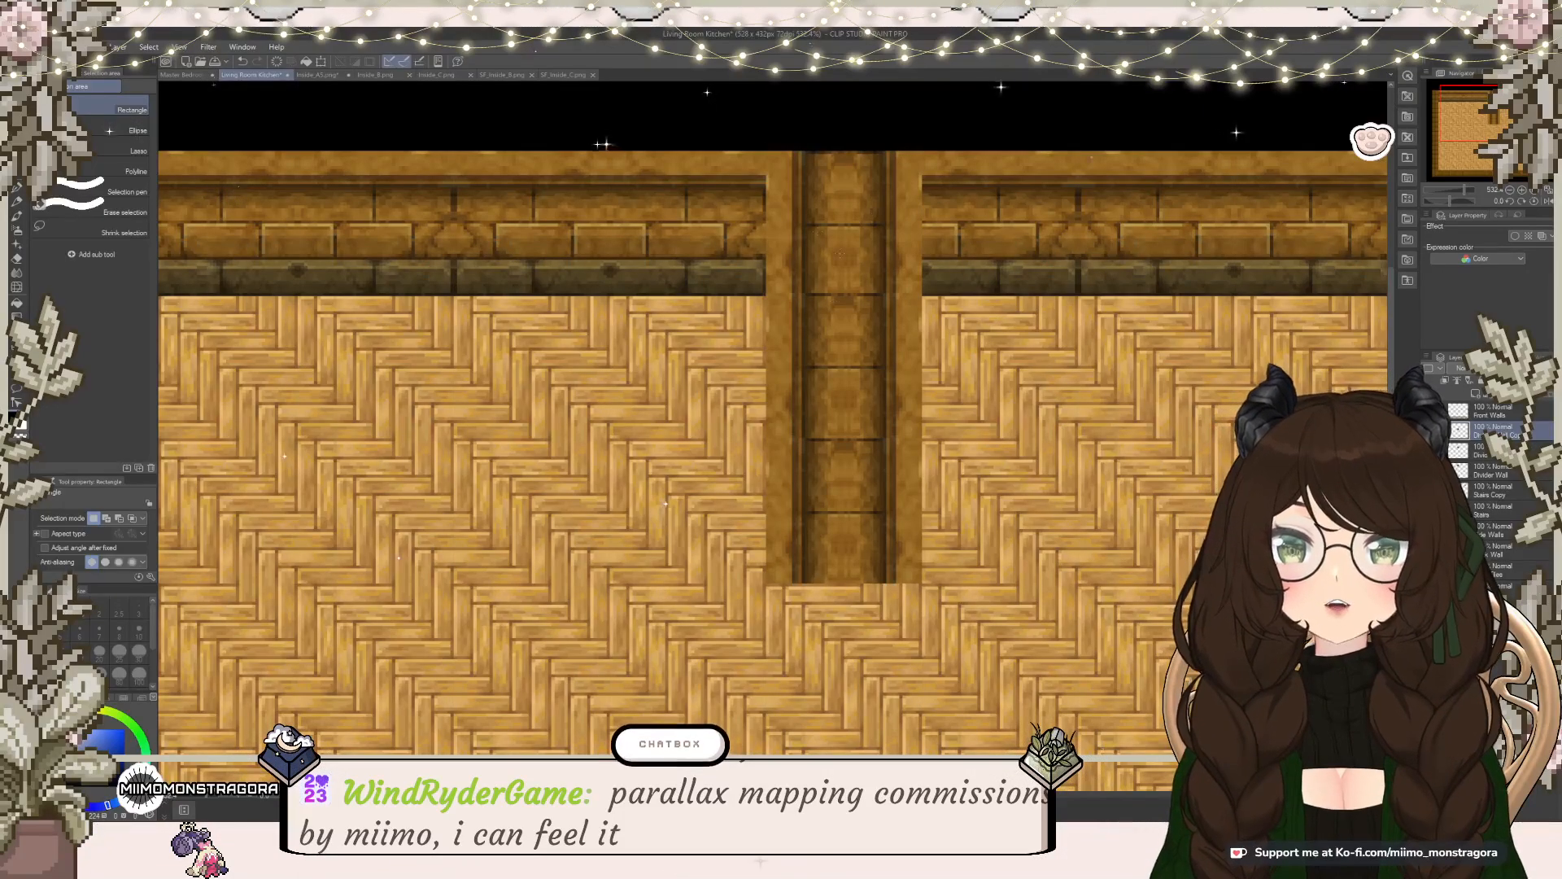
{"action": "scroll", "coordinate": [921, 274], "scroll_direction": "down", "scroll_amount": 5}
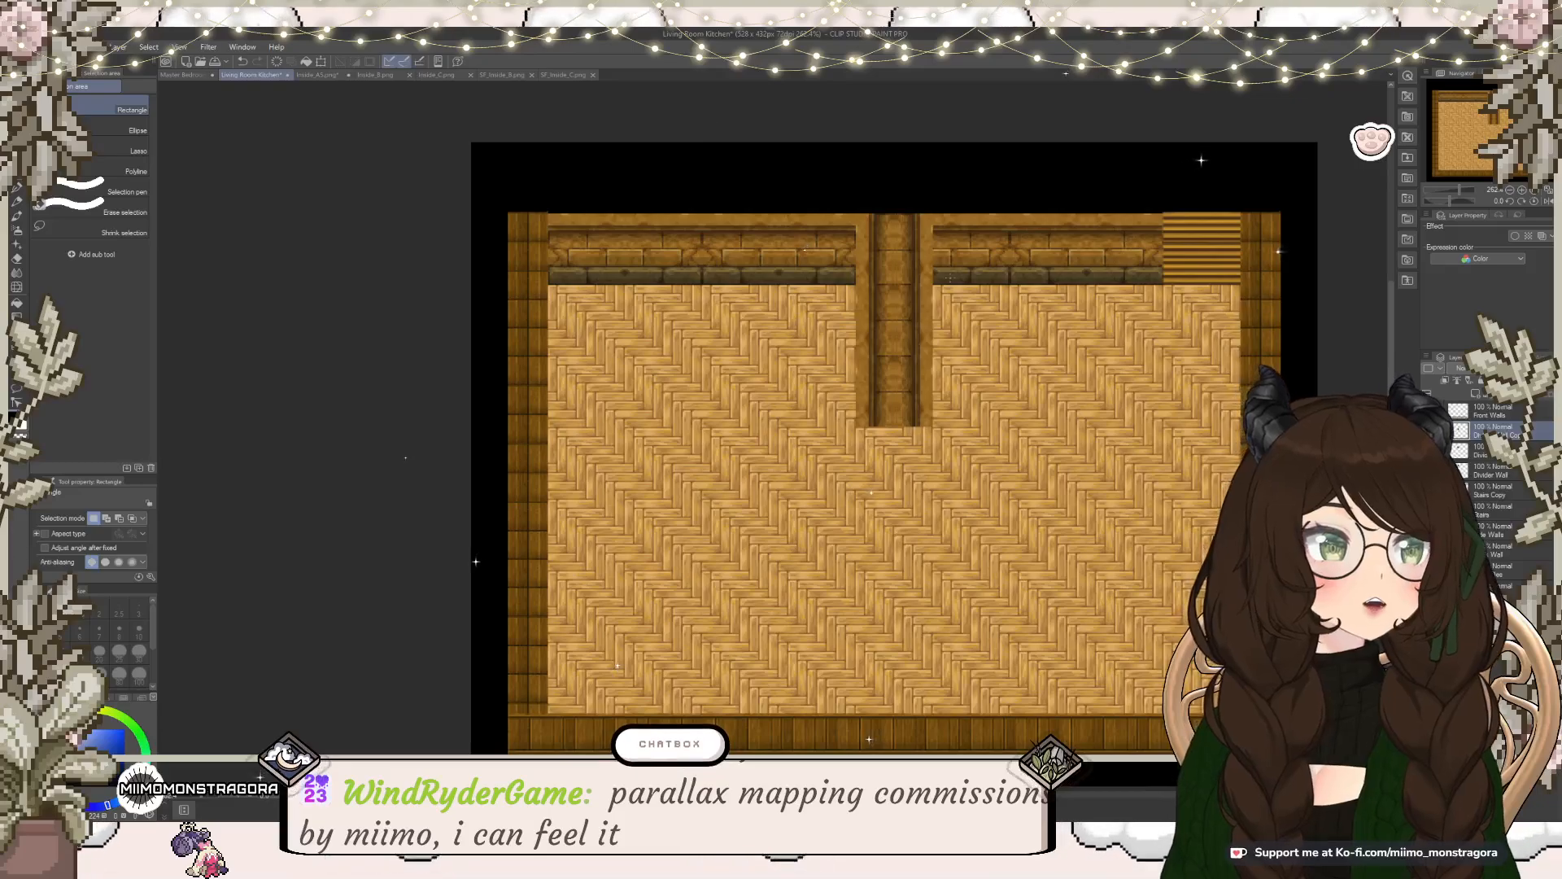
{"action": "scroll", "coordinate": [949, 277], "scroll_direction": "up", "scroll_amount": 2}
{"action": "scroll", "coordinate": [951, 272], "scroll_direction": "up", "scroll_amount": 2}
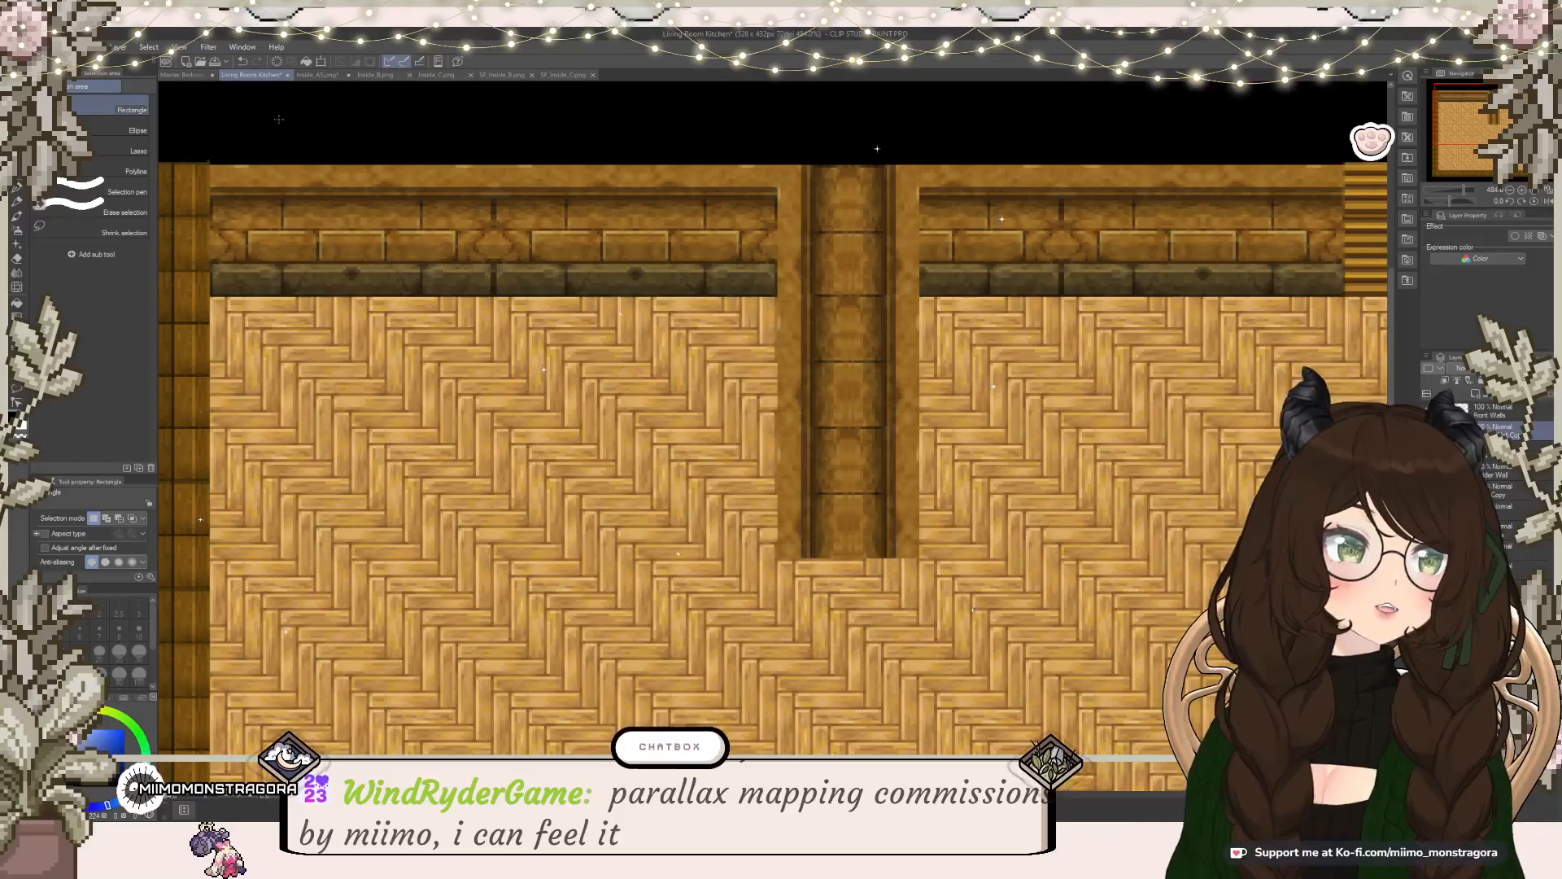
Step: Copy the full golden-brown brick wall tile with its stone base from the Inside_A5 tileset and paste it into the Living Room Kitchen map
{"action": "left_click", "coordinate": [302, 74]}
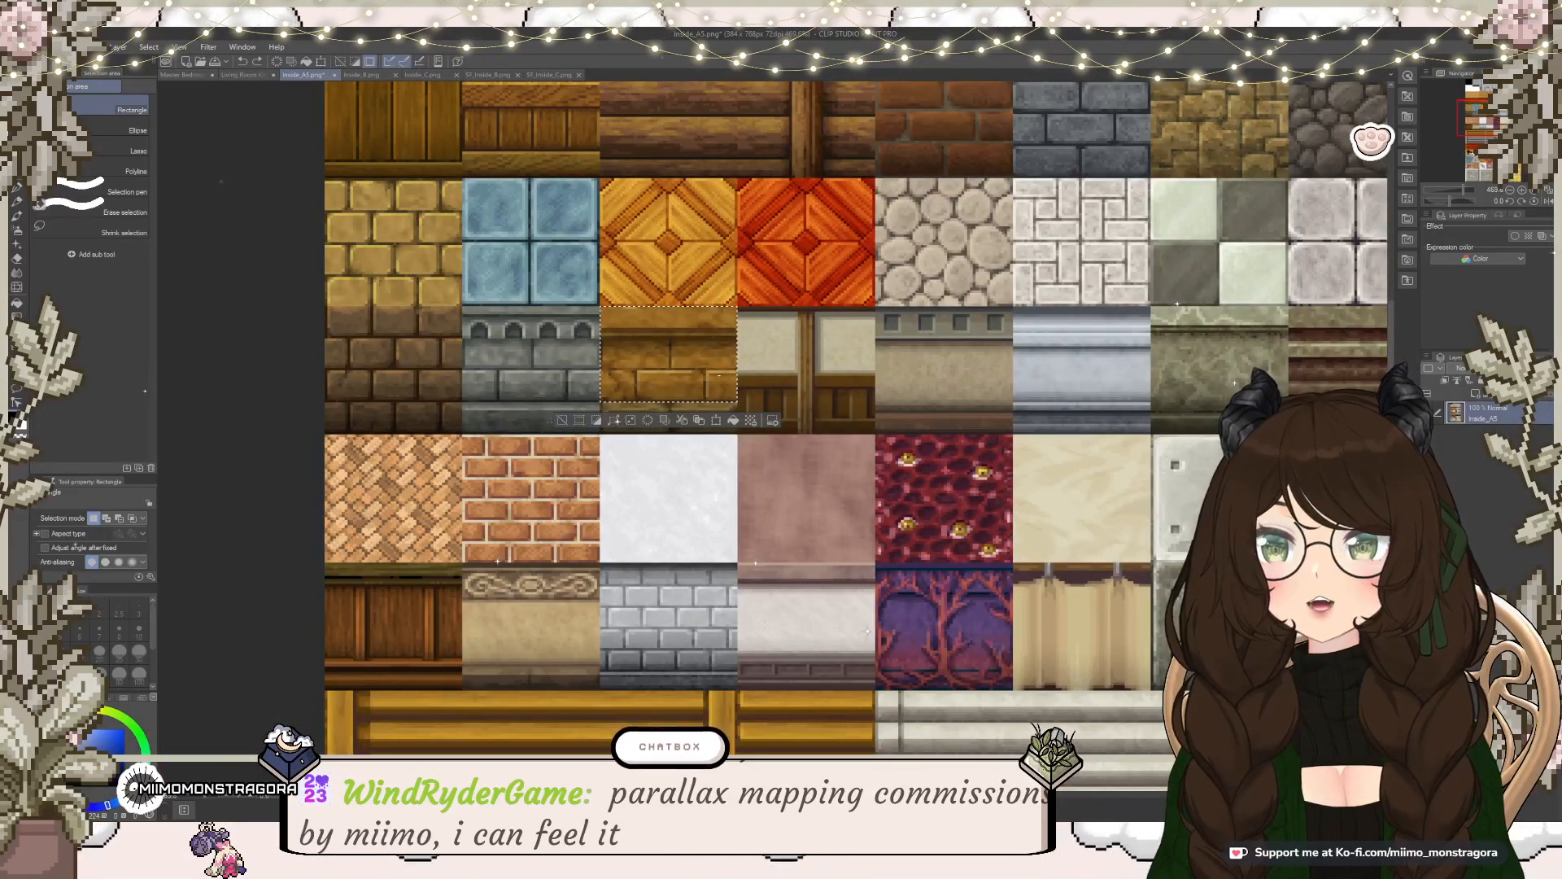
{"action": "key", "text": "ctrl+d"}
{"action": "scroll", "coordinate": [600, 416], "scroll_direction": "down", "scroll_amount": 1}
{"action": "scroll", "coordinate": [600, 416], "scroll_direction": "up", "scroll_amount": 5}
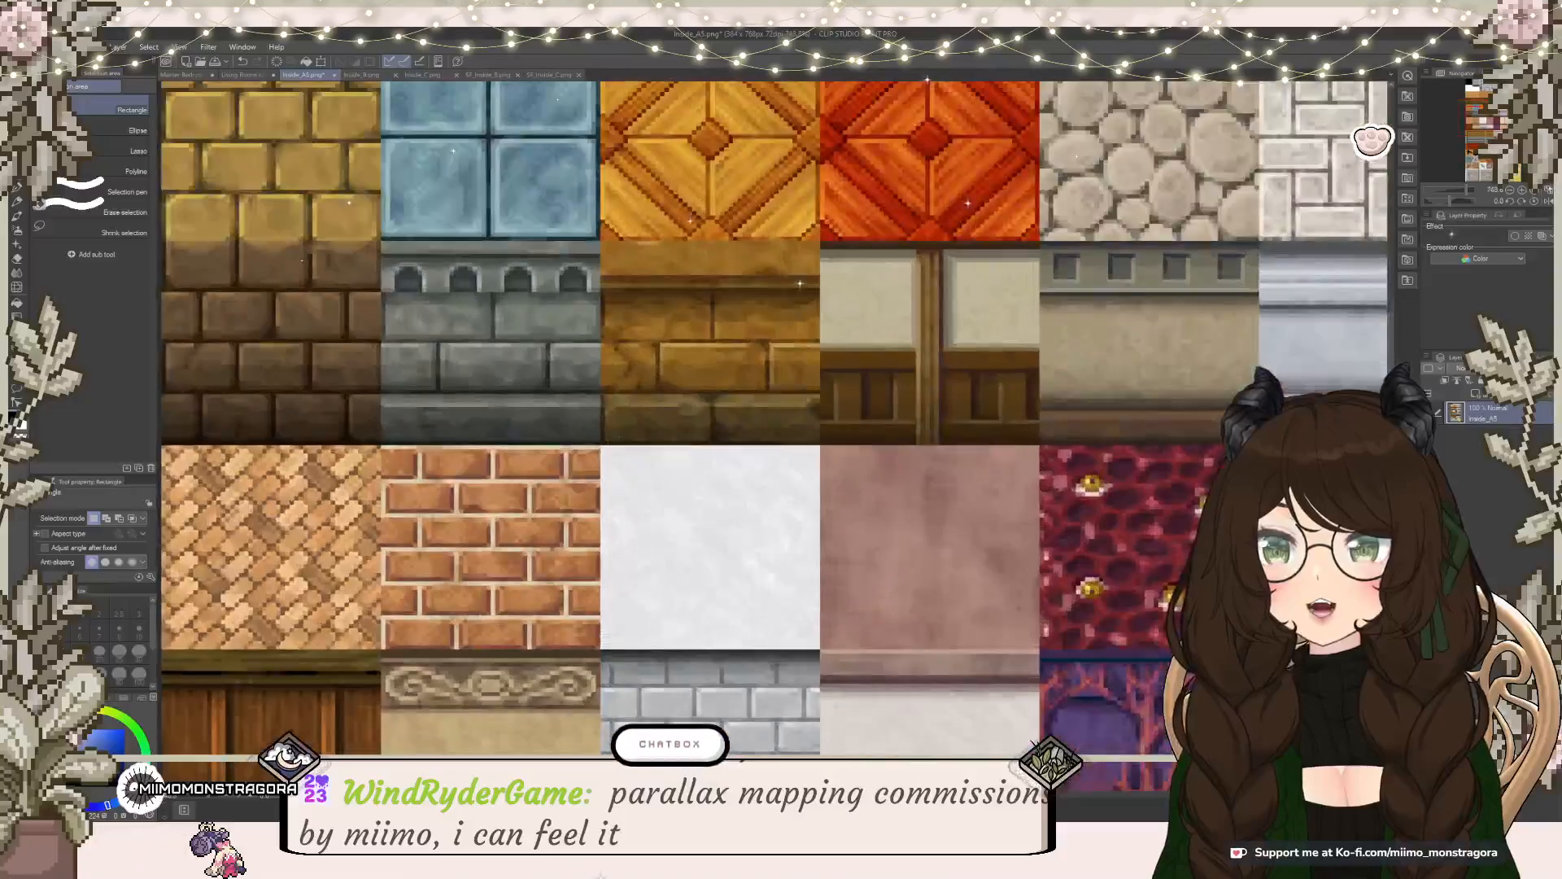
{"action": "left_click_drag", "start_coordinate": [601, 444], "coordinate": [821, 241]}
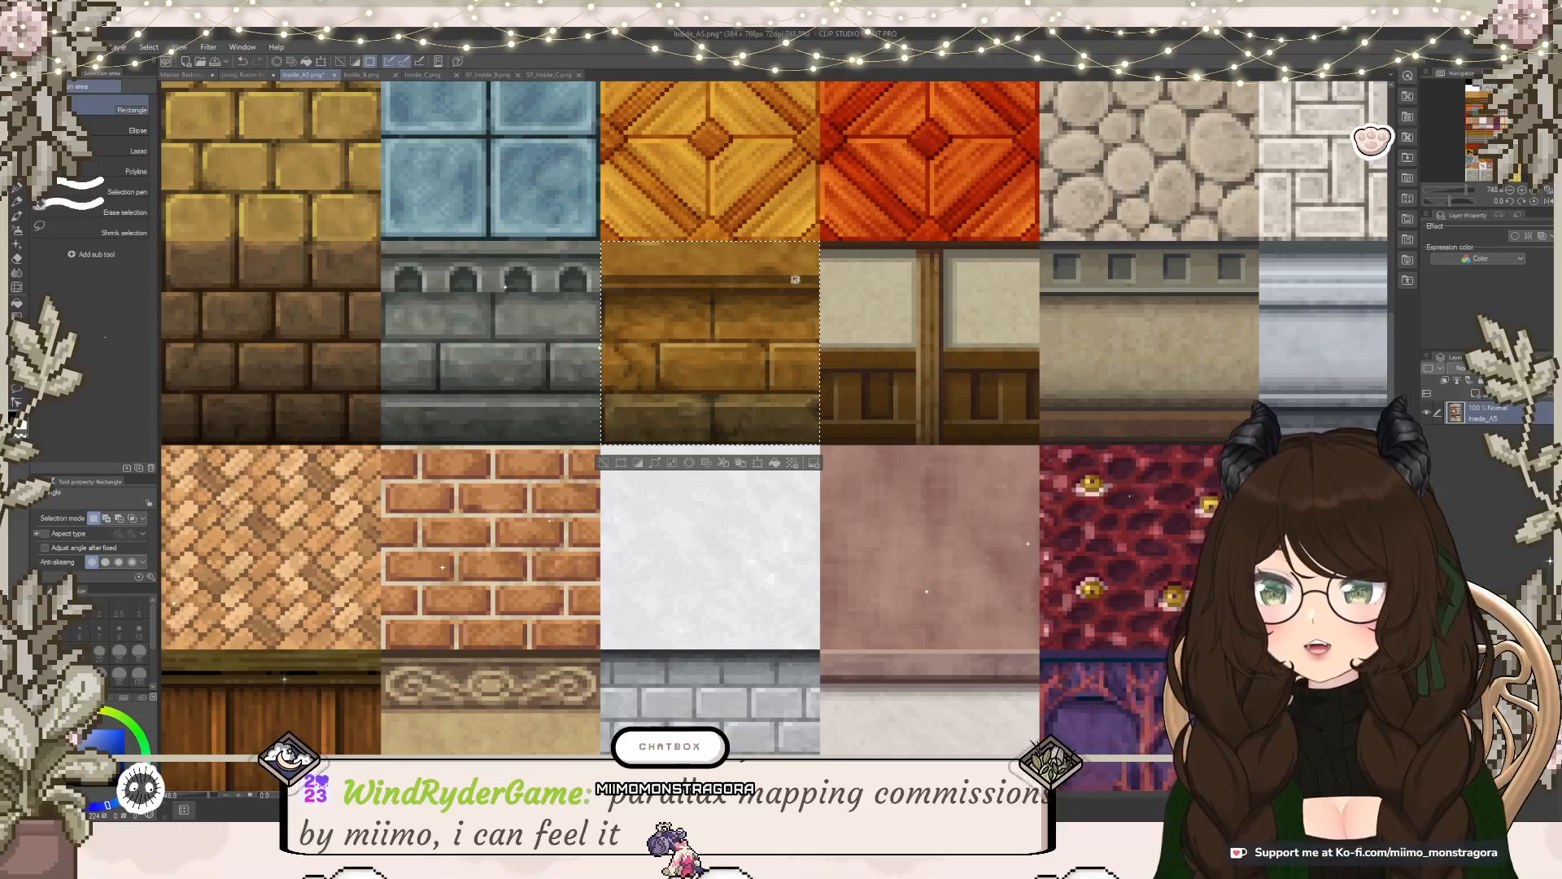
{"action": "left_click", "coordinate": [249, 75]}
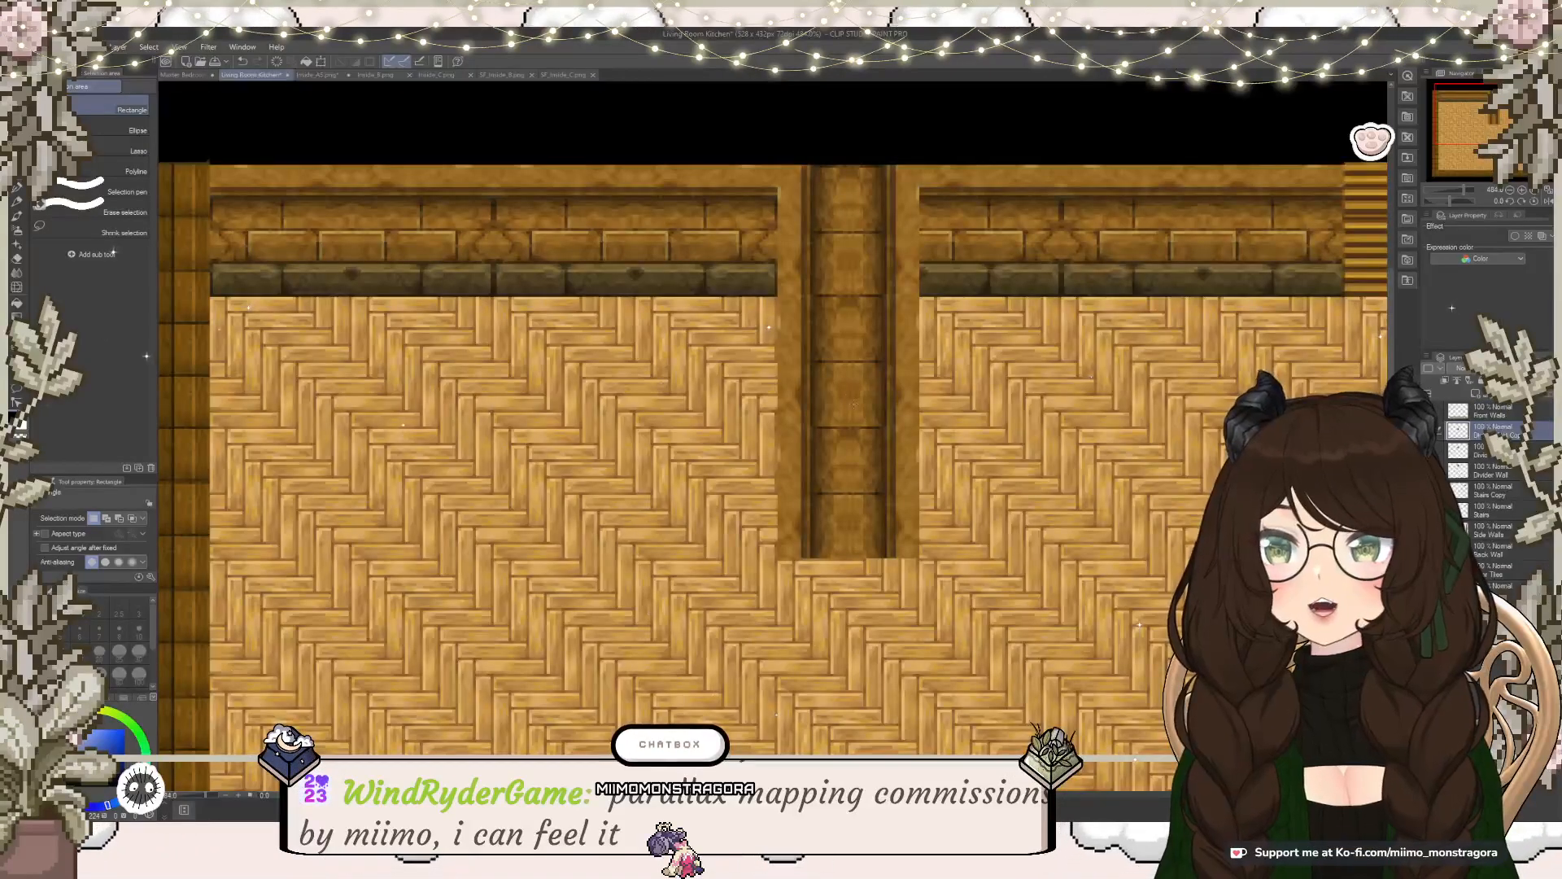
{"action": "key", "text": "ctrl+v"}
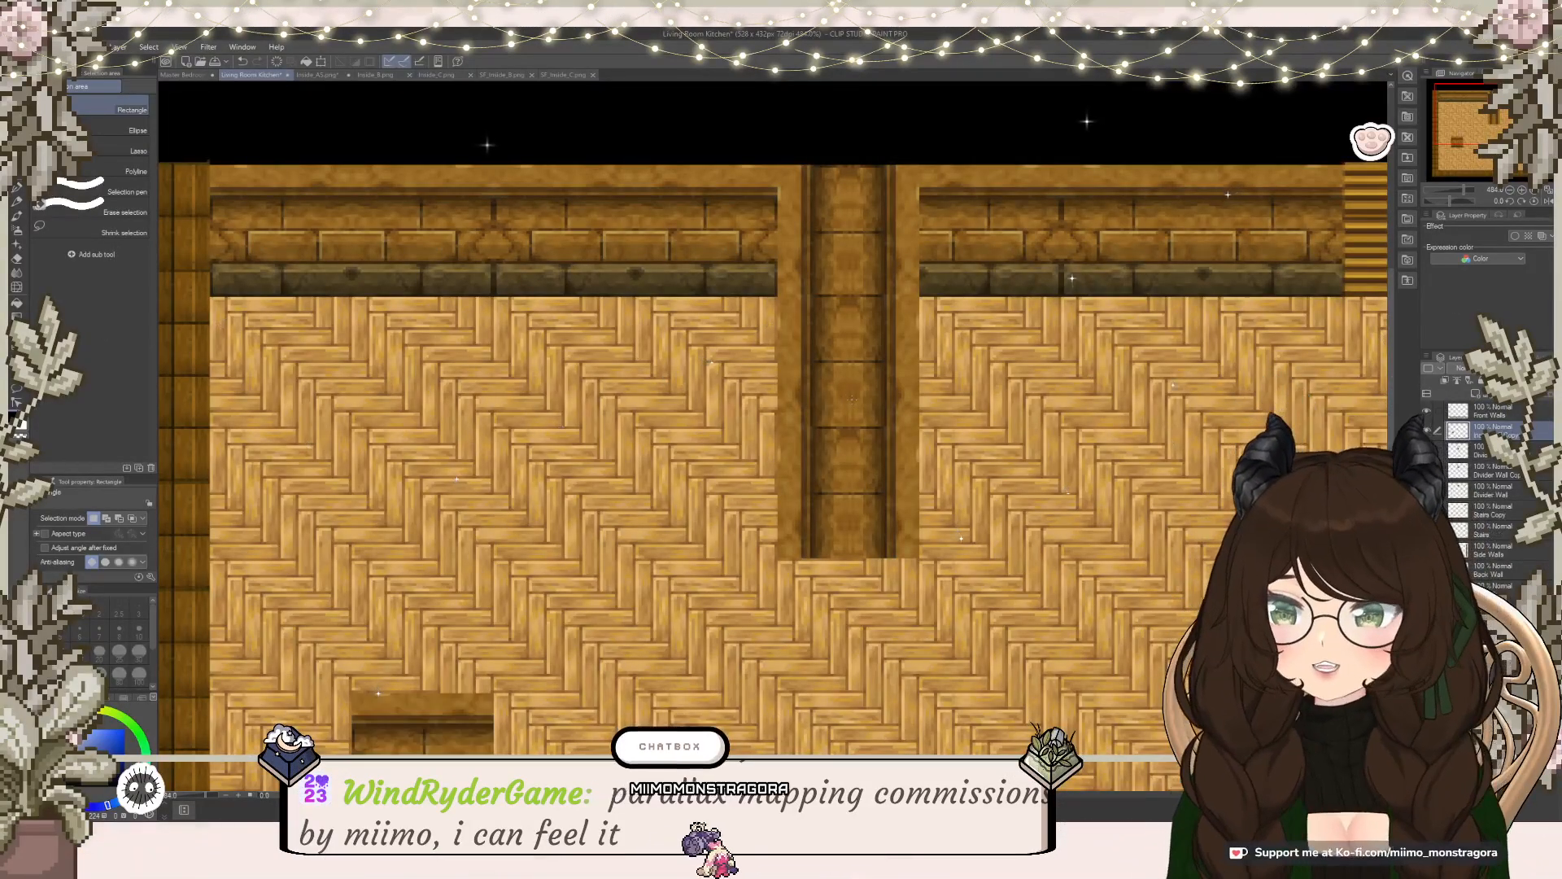
Step: Move the pasted brick wall tile onto the lower end of the divider as its front face, apply the transformation and clear the selection
{"action": "scroll", "coordinate": [386, 558], "scroll_direction": "down", "scroll_amount": 2}
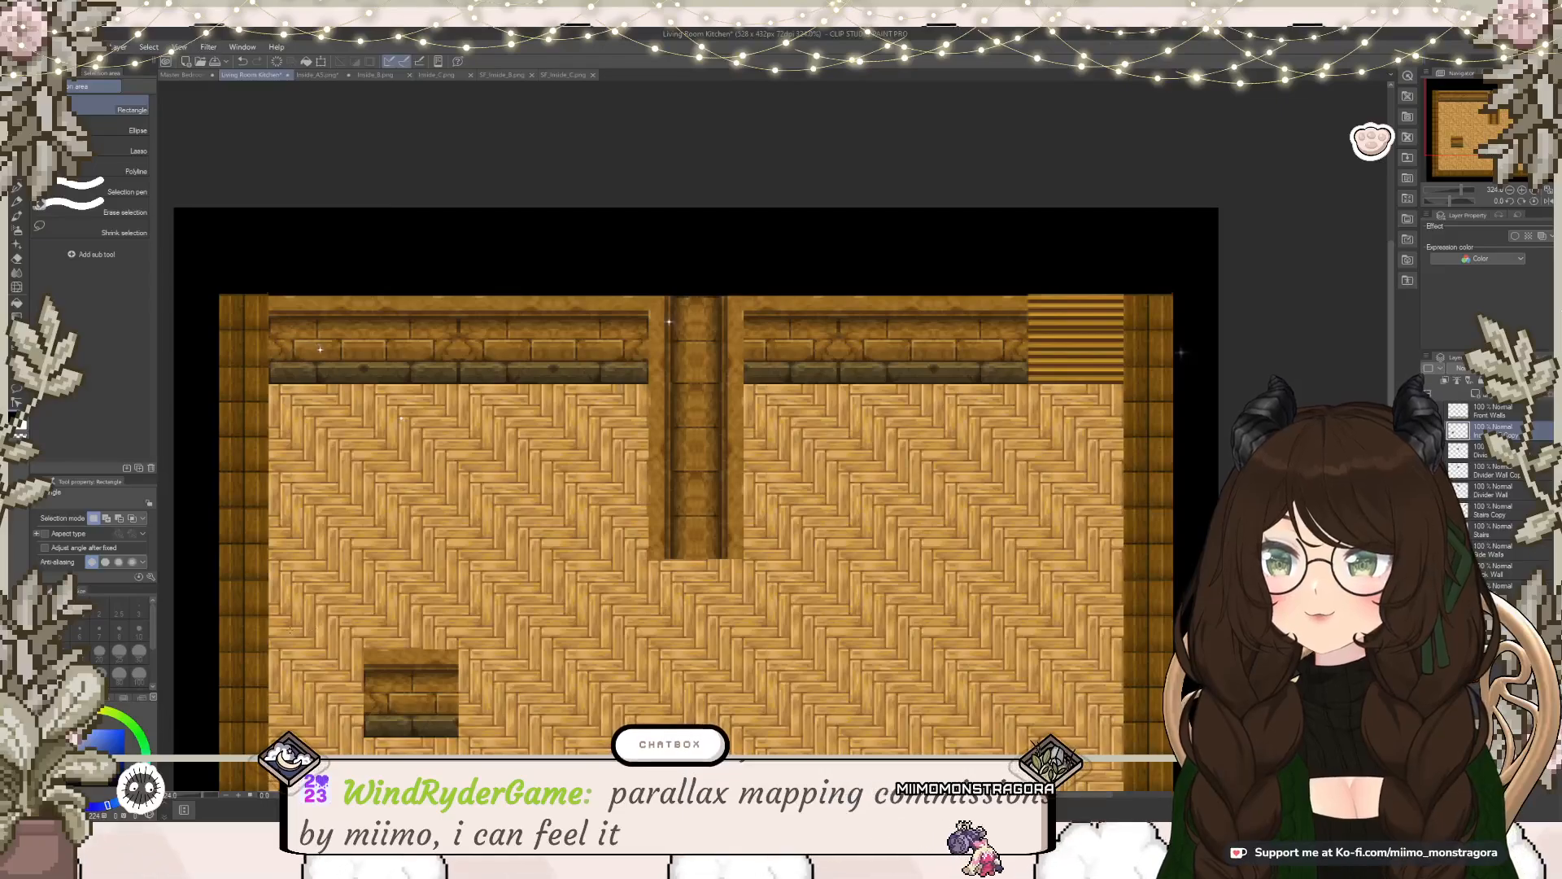
{"action": "left_click_drag", "start_coordinate": [340, 635], "coordinate": [477, 753]}
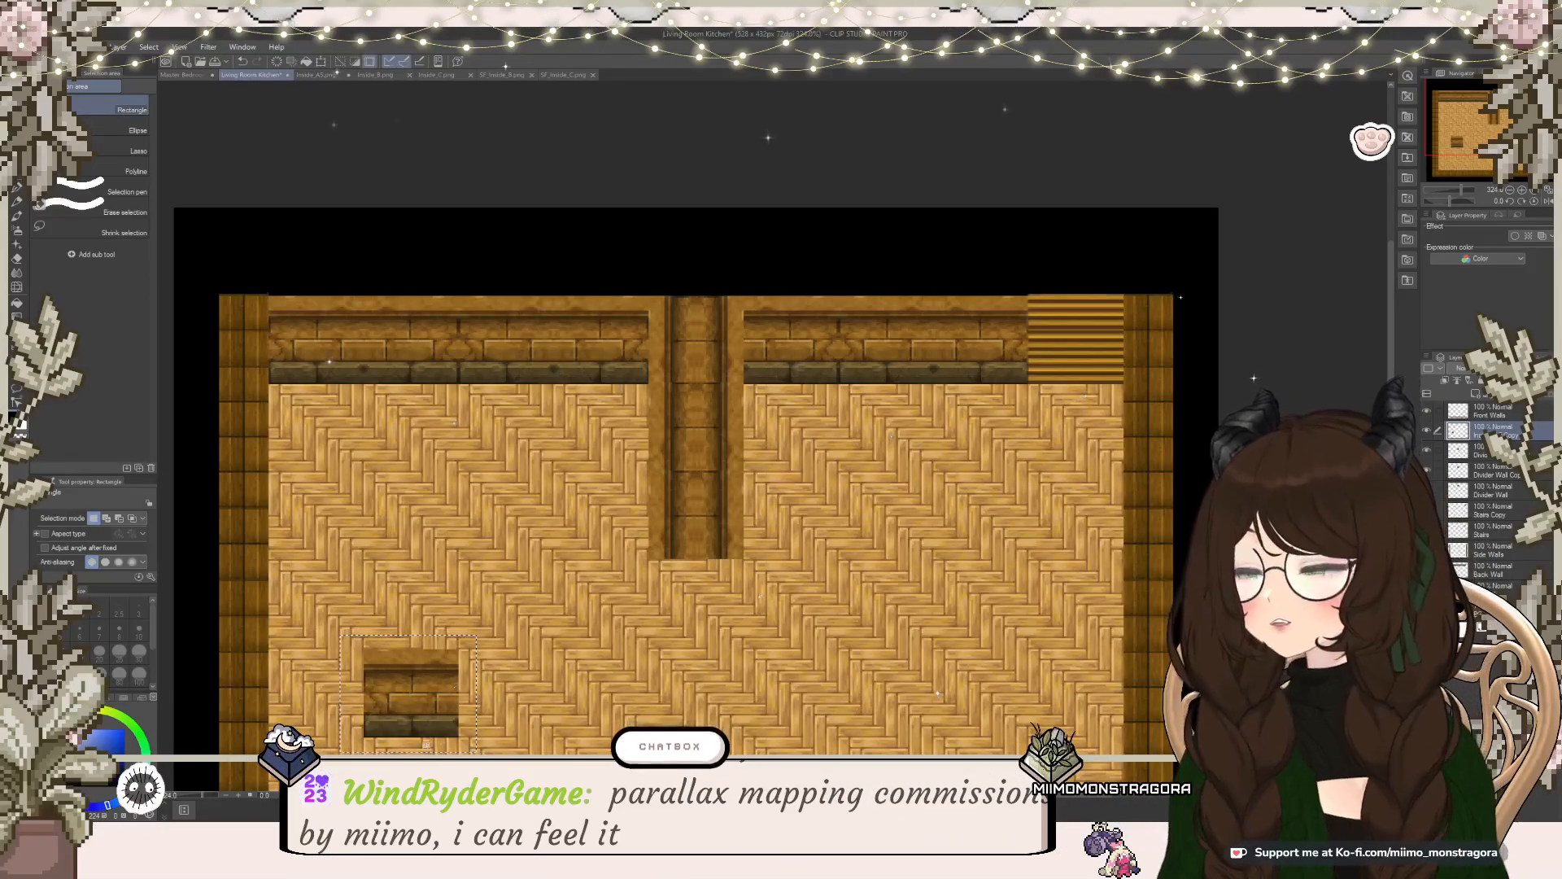
{"action": "key", "text": "ctrl+t"}
{"action": "left_click_drag", "start_coordinate": [422, 696], "coordinate": [705, 532]}
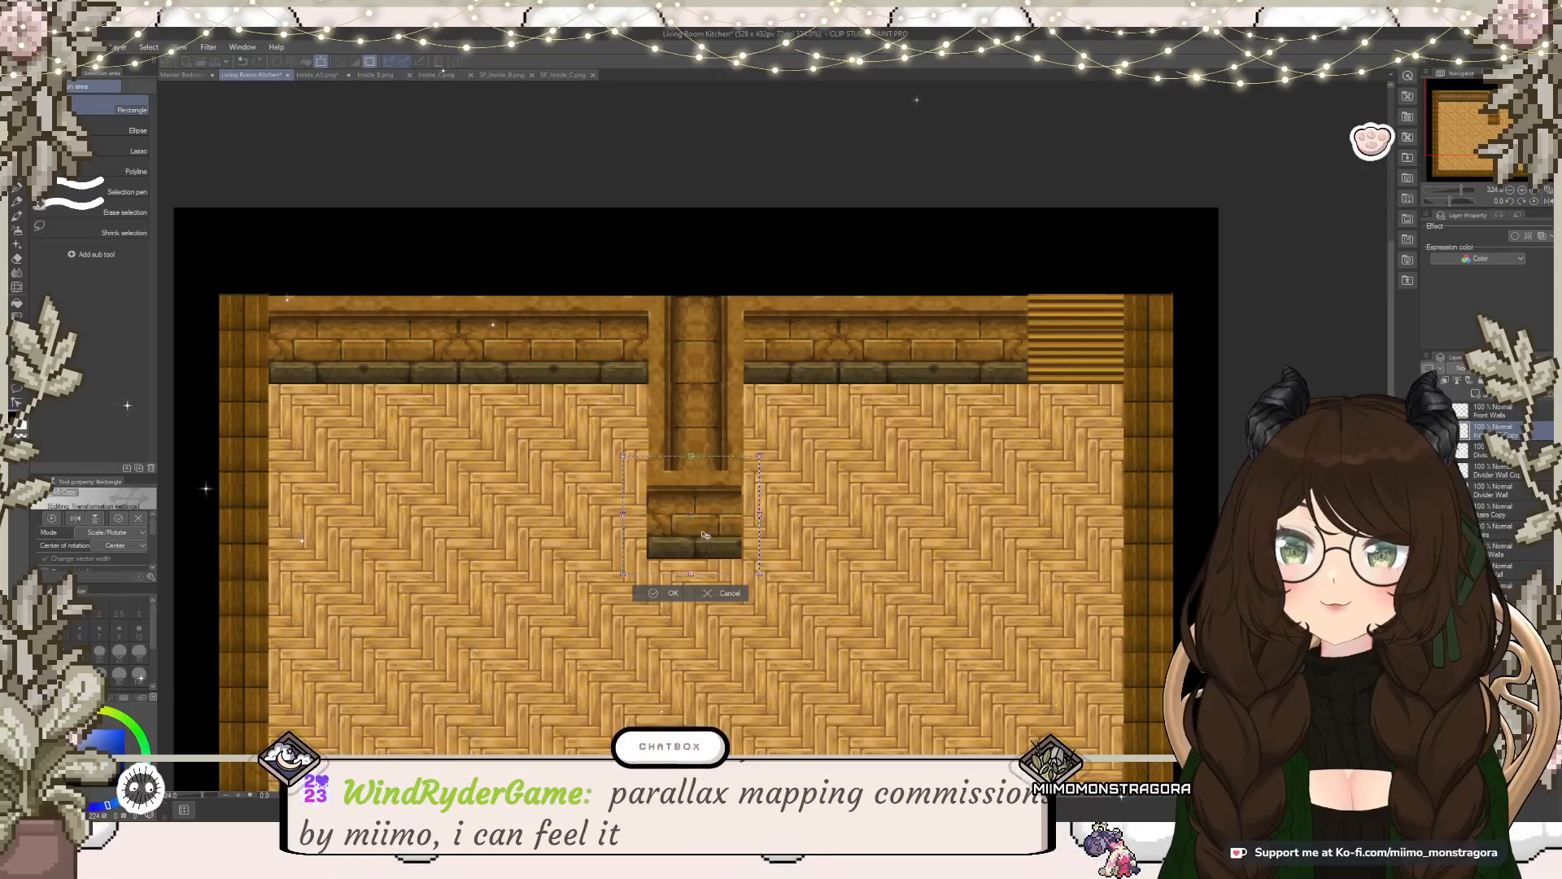
{"action": "scroll", "coordinate": [704, 531], "scroll_direction": "up", "scroll_amount": 3}
{"action": "scroll", "coordinate": [702, 530], "scroll_direction": "up", "scroll_amount": 1}
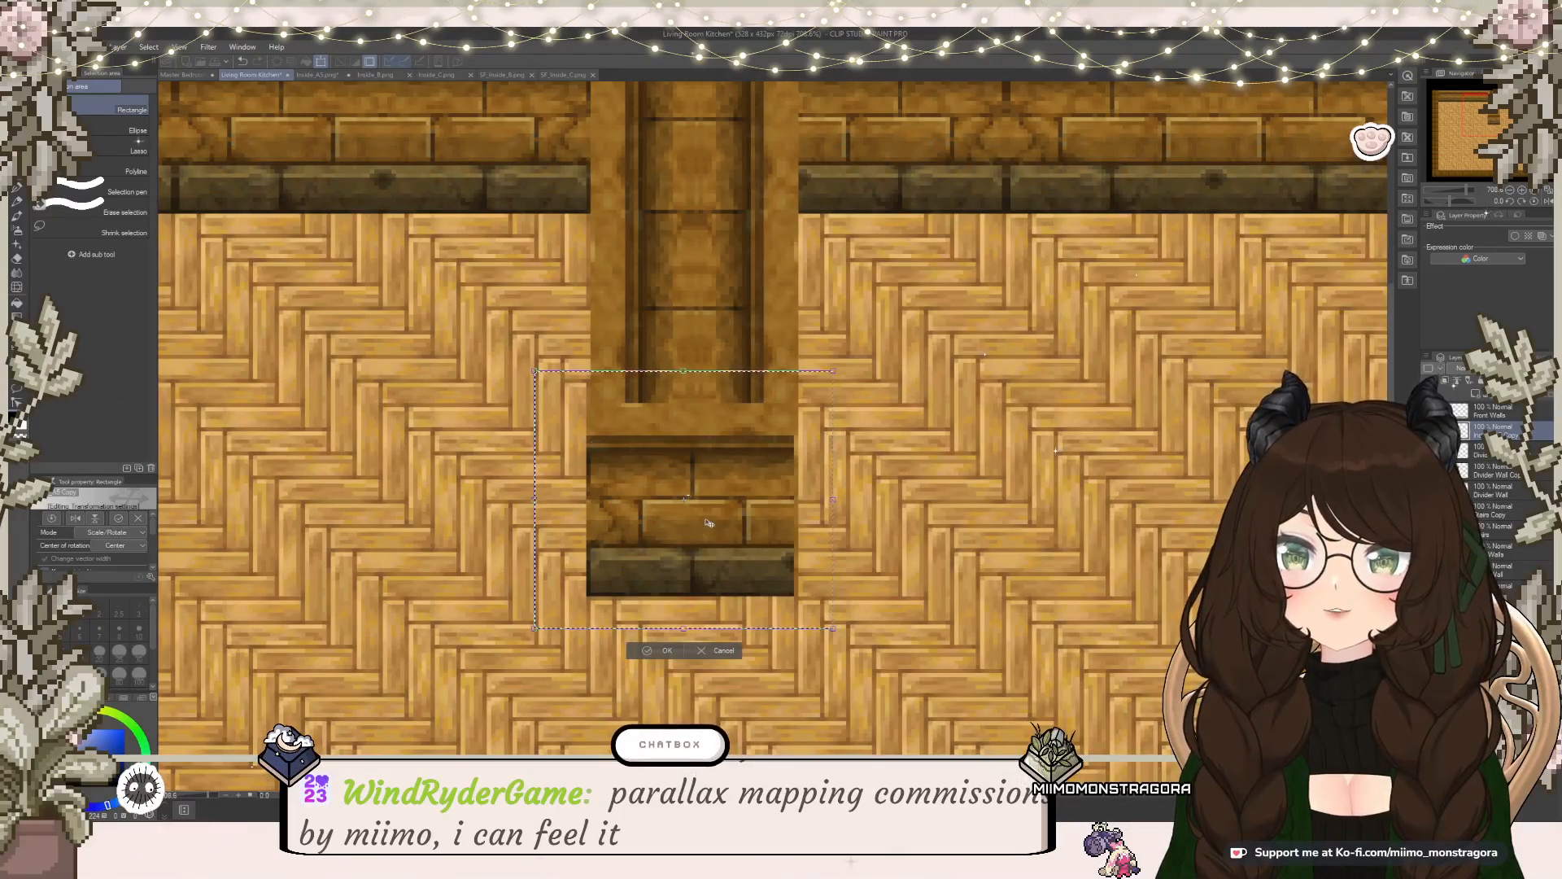
{"action": "scroll", "coordinate": [707, 524], "scroll_direction": "down", "scroll_amount": 4}
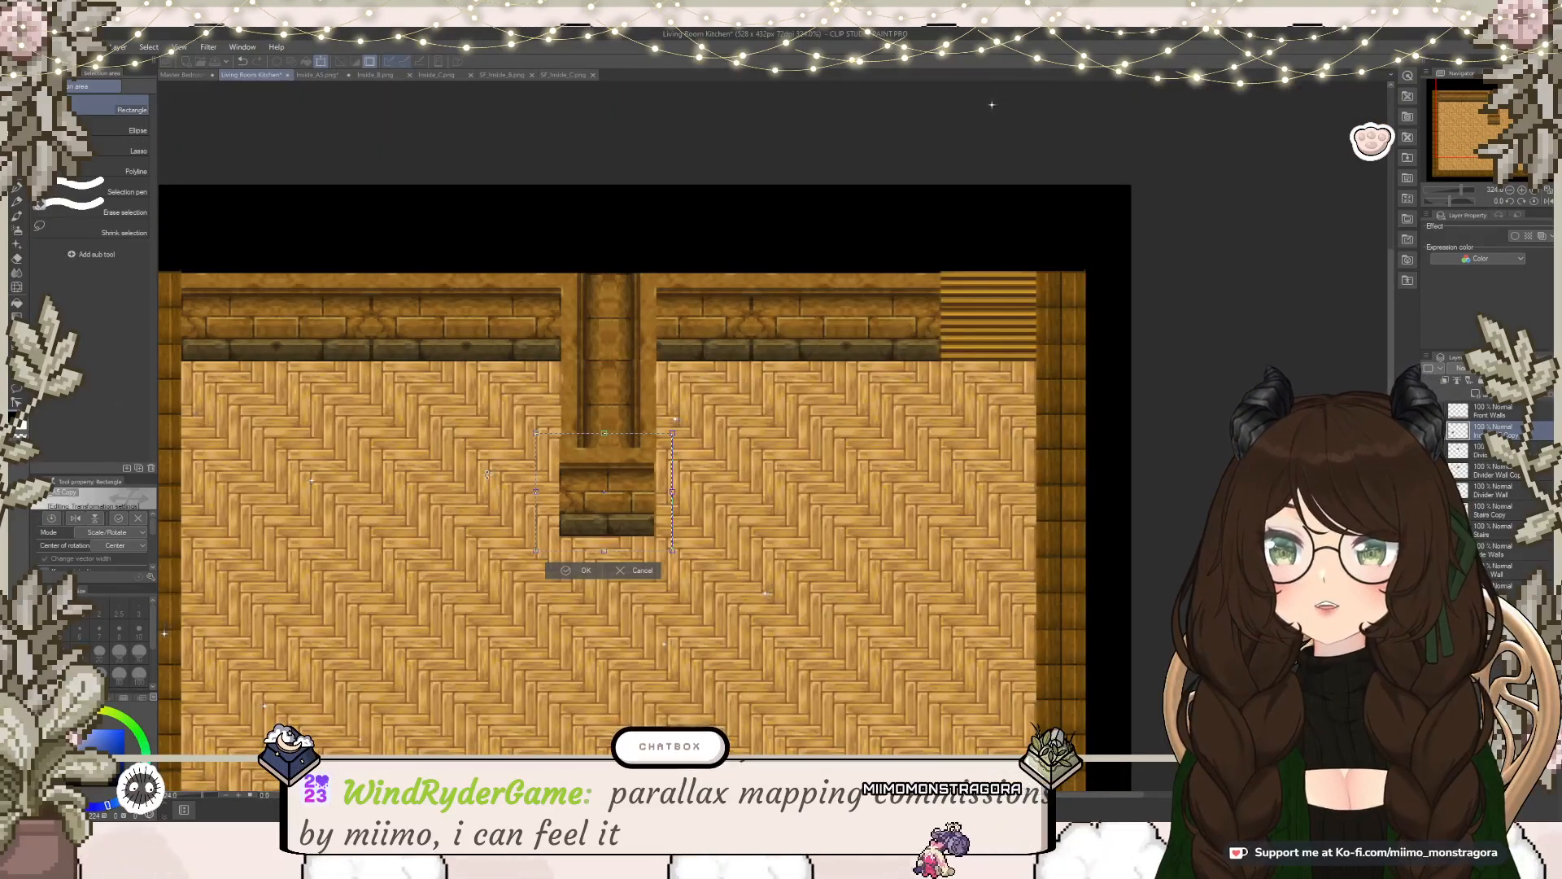
{"action": "scroll", "coordinate": [487, 474], "scroll_direction": "up", "scroll_amount": 2}
{"action": "scroll", "coordinate": [675, 534], "scroll_direction": "down", "scroll_amount": 2}
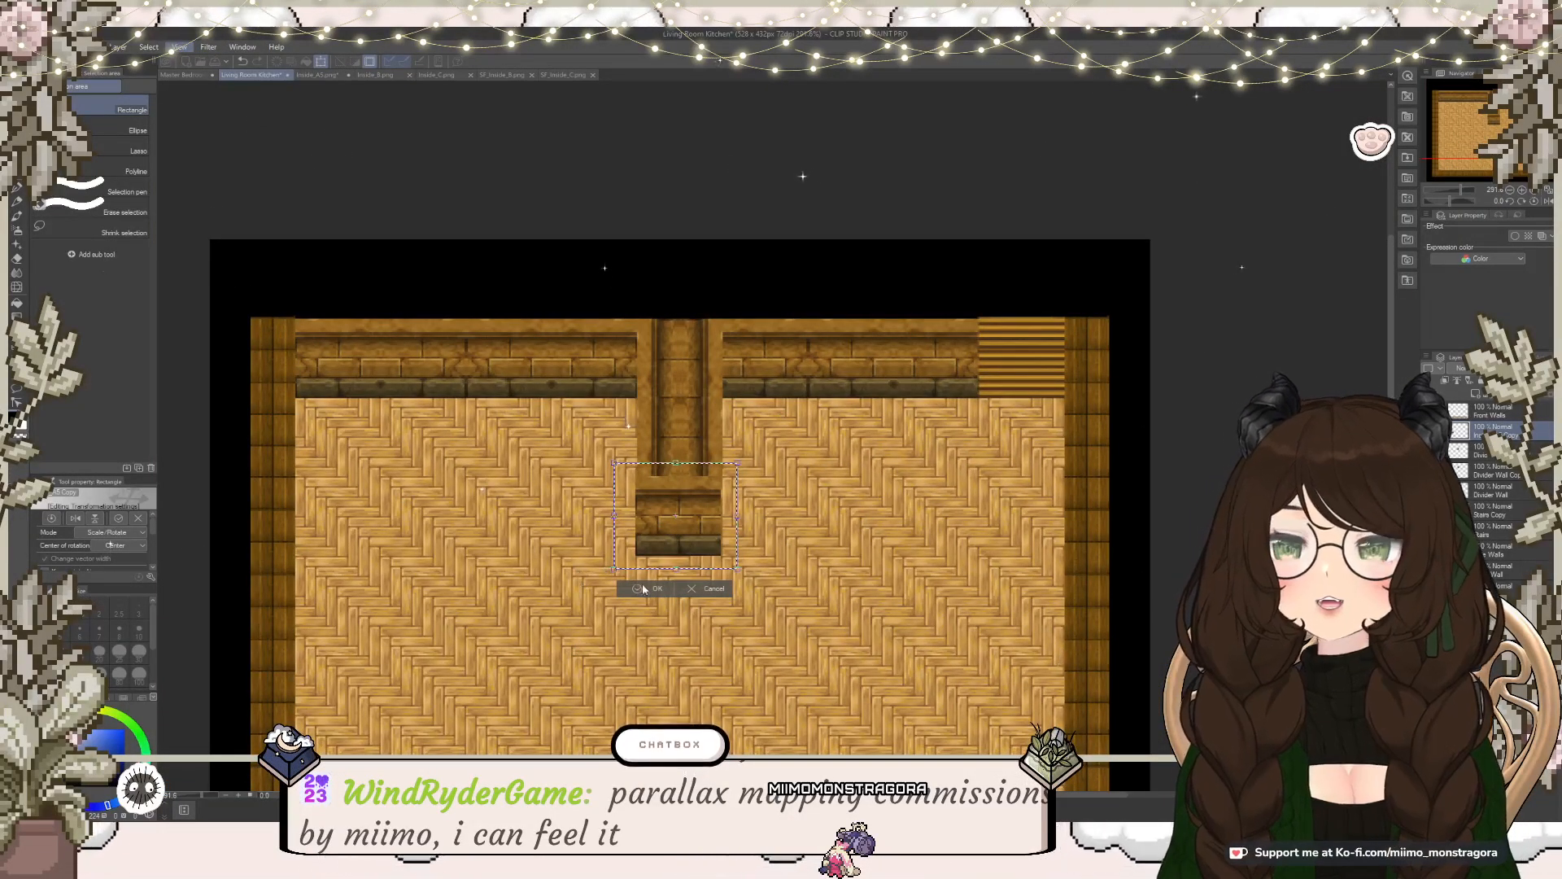
{"action": "left_click", "coordinate": [640, 593]}
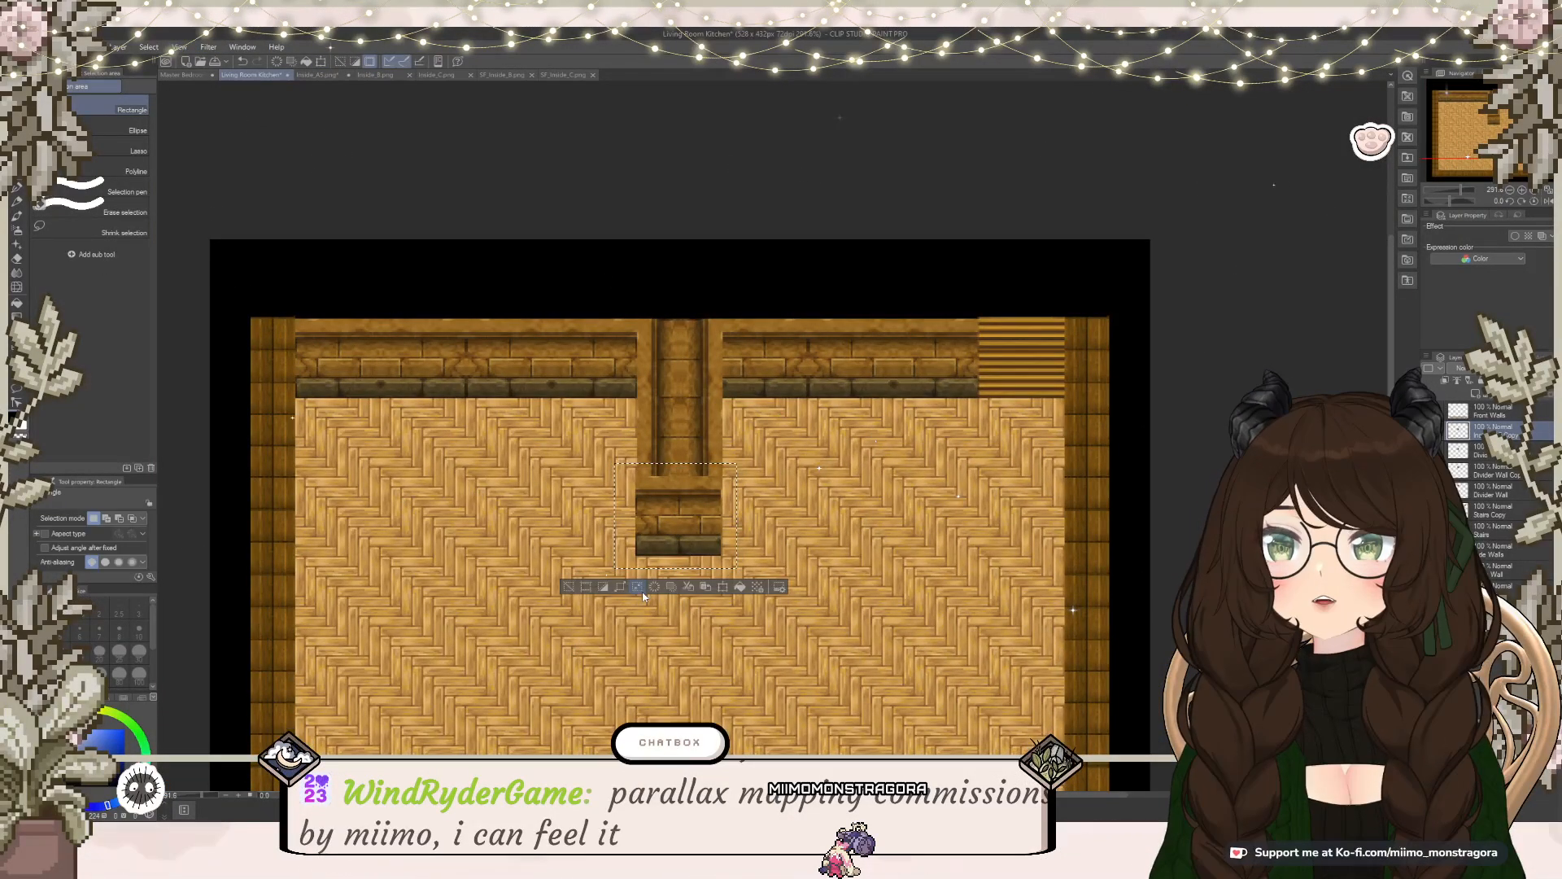
{"action": "left_click", "coordinate": [574, 591]}
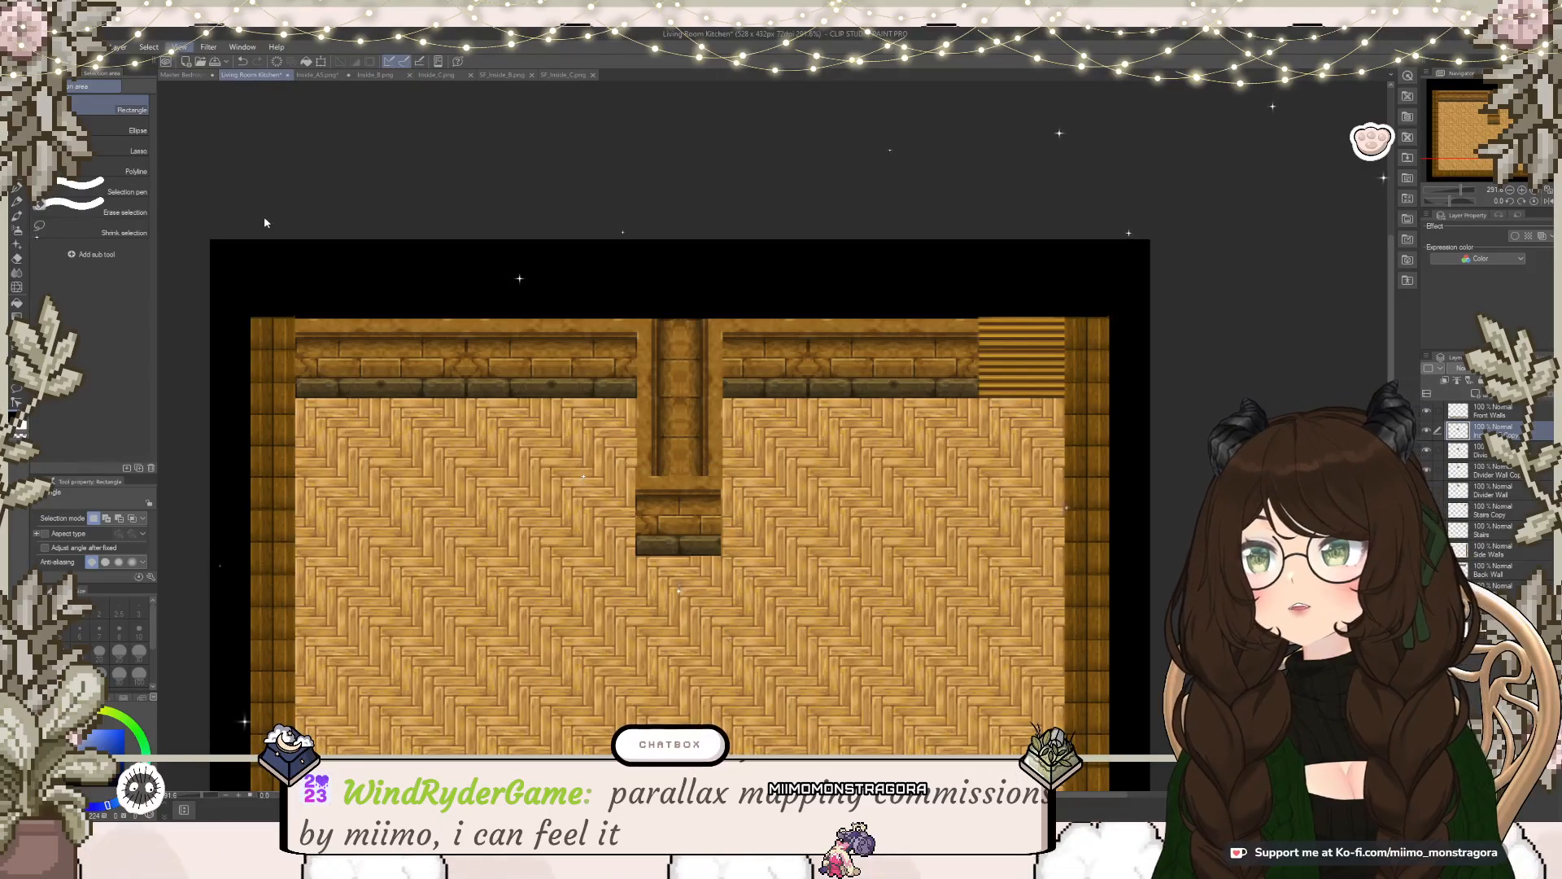
Step: Reselect the divider's brick front face, nudge it flush with the divider's side edges, apply the transformation and deselect
{"action": "left_click", "coordinate": [269, 294]}
{"action": "scroll", "coordinate": [712, 485], "scroll_direction": "up", "scroll_amount": 4}
{"action": "left_click_drag", "start_coordinate": [735, 543], "coordinate": [878, 340]}
{"action": "left_click_drag", "start_coordinate": [633, 249], "coordinate": [935, 472]}
{"action": "left_click", "coordinate": [829, 489]}
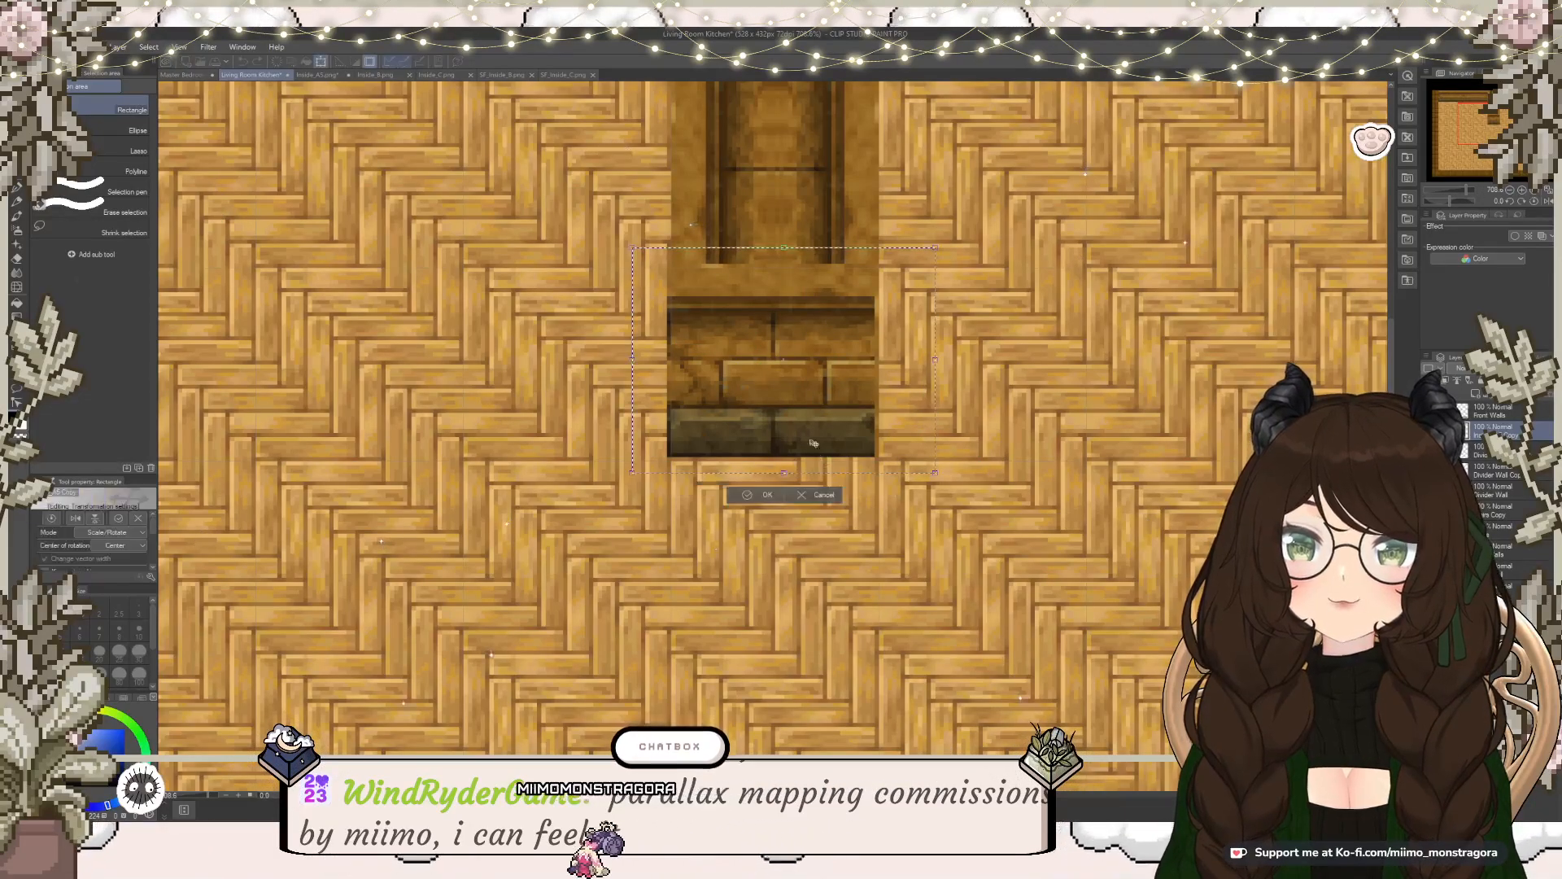
{"action": "left_click_drag", "start_coordinate": [820, 388], "coordinate": [821, 388]}
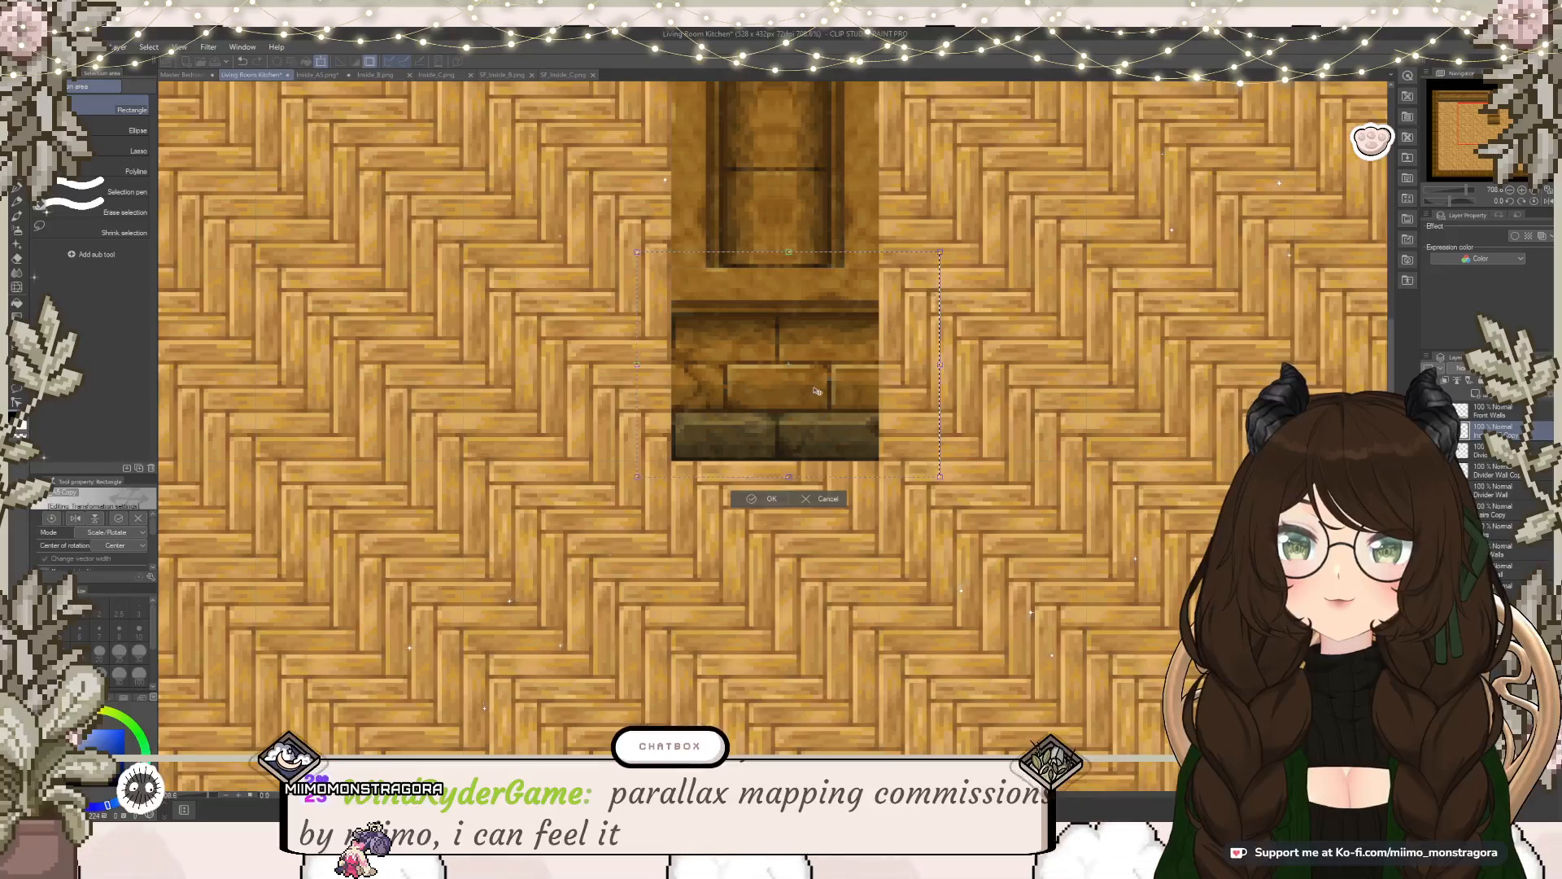
{"action": "key", "text": "Return"}
{"action": "key", "text": "ctrl+d"}
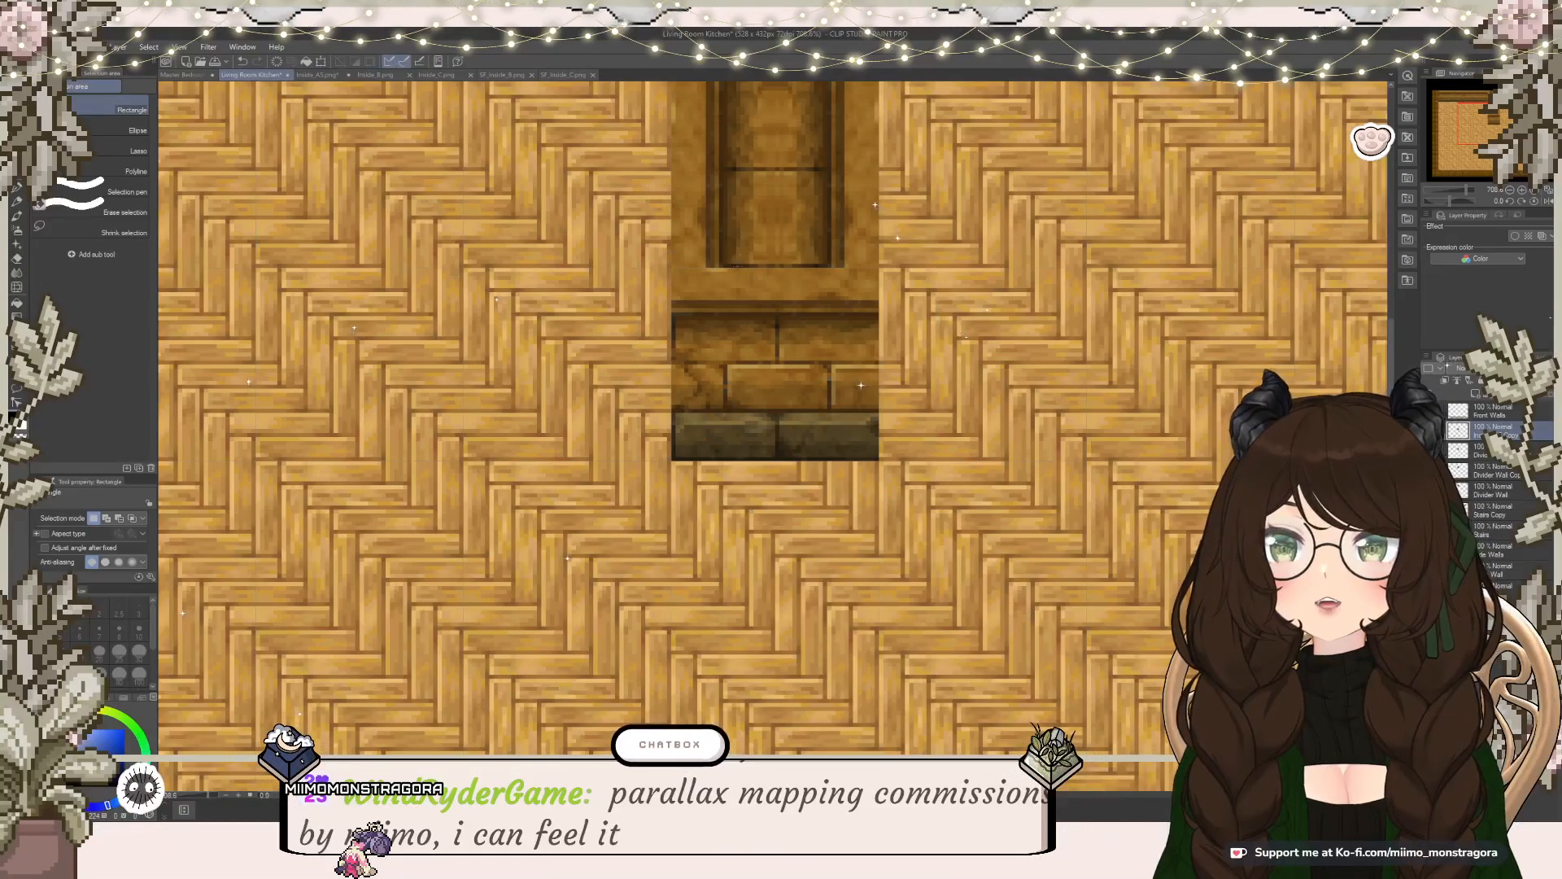
Step: Examine the divider wall with its brick front face against the grid, both close up and in the full room layout
{"action": "scroll", "coordinate": [892, 324], "scroll_direction": "down", "scroll_amount": 5}
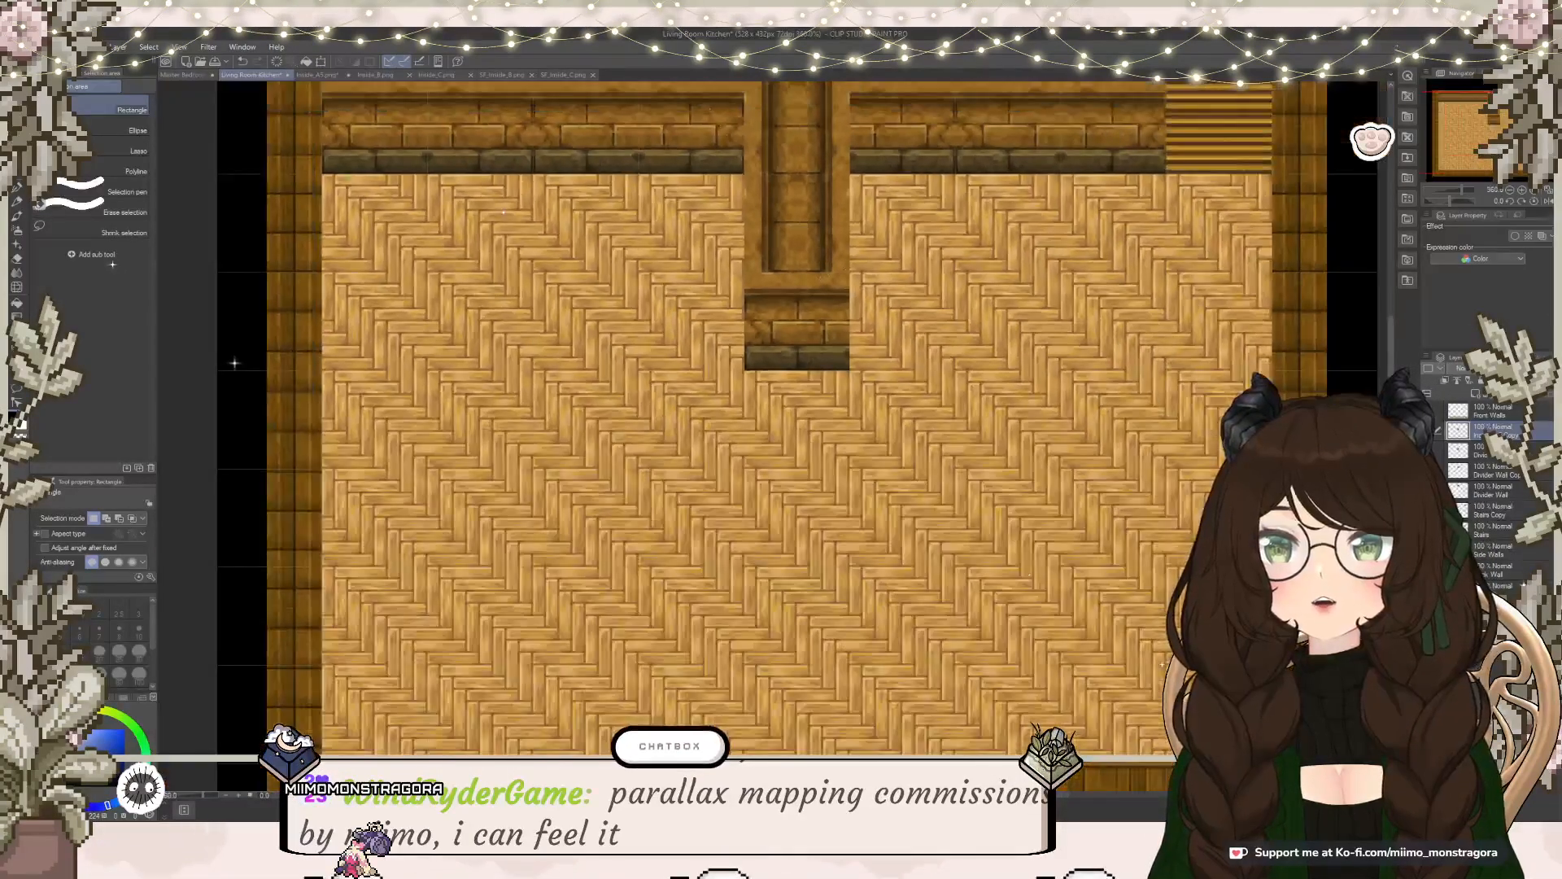
{"action": "scroll", "coordinate": [892, 324], "scroll_direction": "up", "scroll_amount": 2}
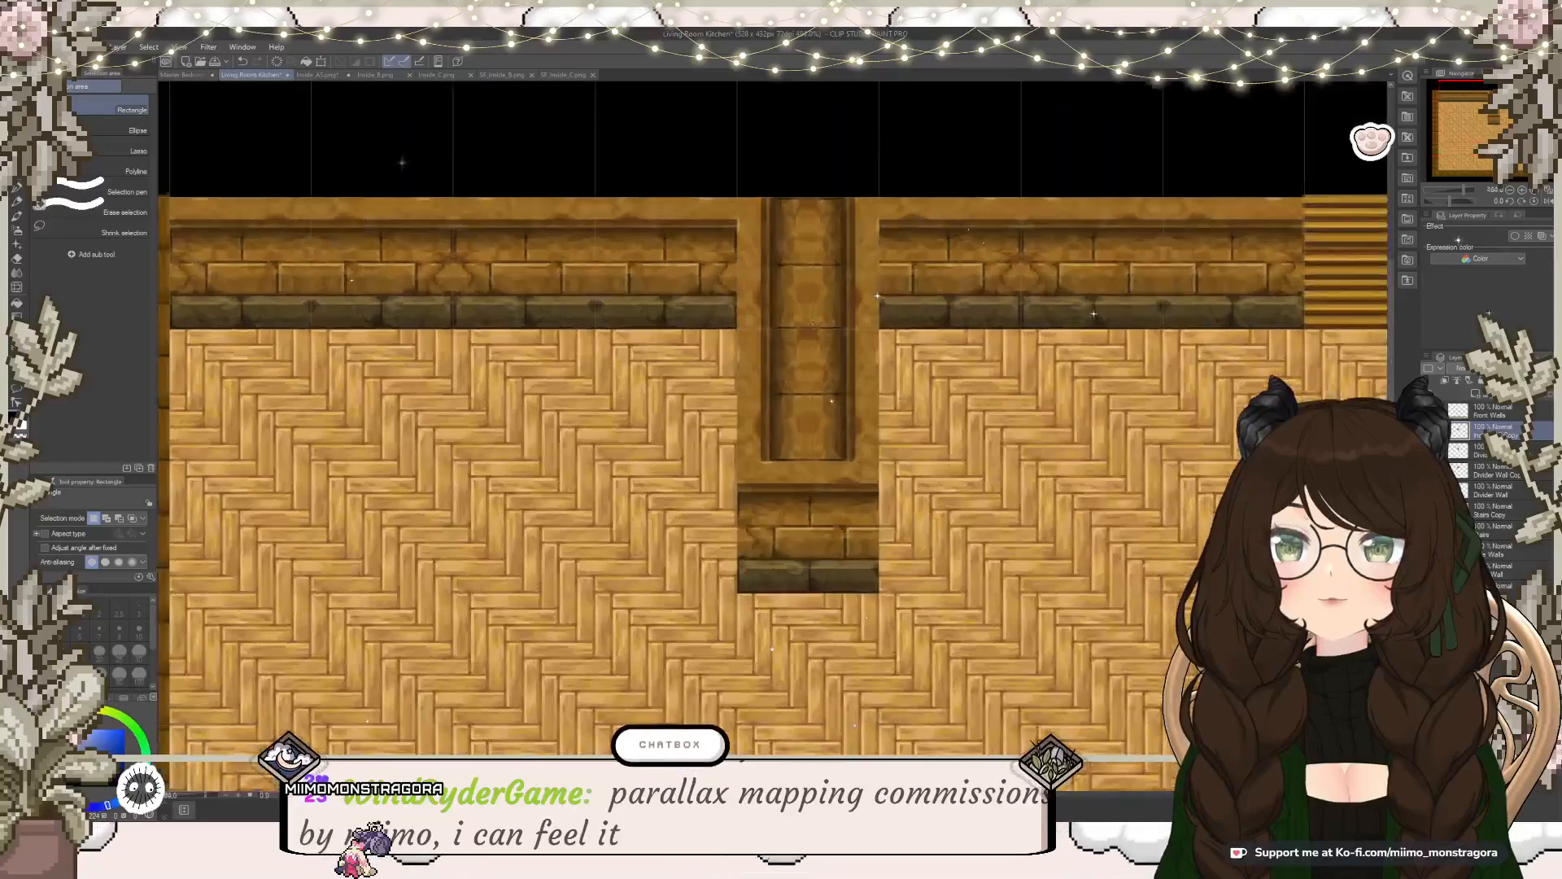
{"action": "scroll", "coordinate": [810, 324], "scroll_direction": "down", "scroll_amount": 2}
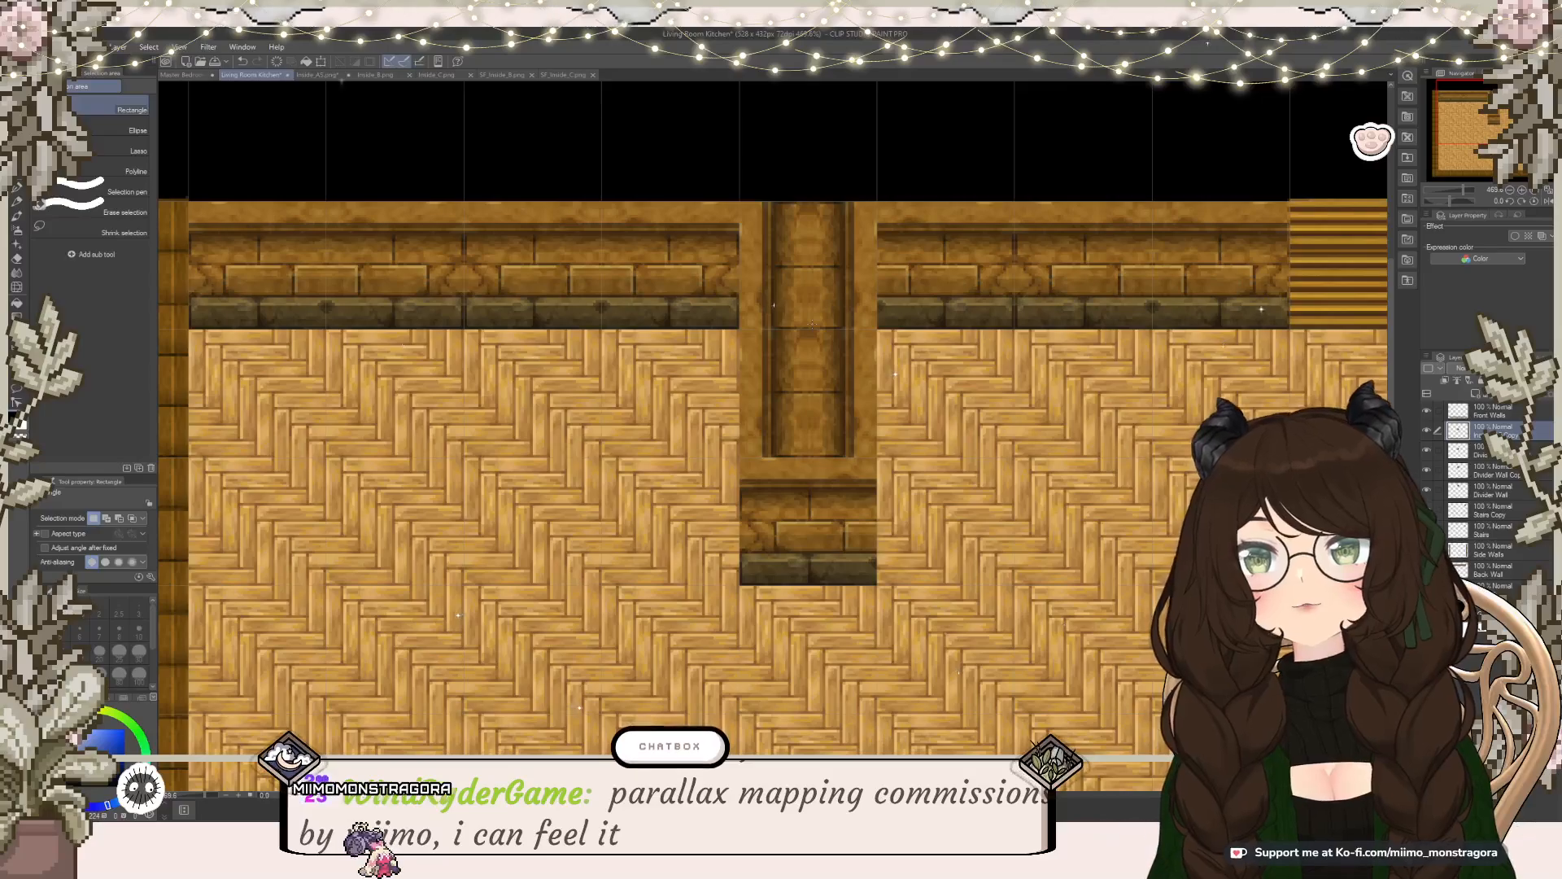
{"action": "scroll", "coordinate": [819, 361], "scroll_direction": "down", "scroll_amount": 4}
{"action": "scroll", "coordinate": [846, 390], "scroll_direction": "up", "scroll_amount": 4}
{"action": "scroll", "coordinate": [902, 483], "scroll_direction": "down", "scroll_amount": 1}
{"action": "scroll", "coordinate": [902, 482], "scroll_direction": "down", "scroll_amount": 3}
{"action": "left_click_drag", "start_coordinate": [926, 570], "coordinate": [914, 413]}
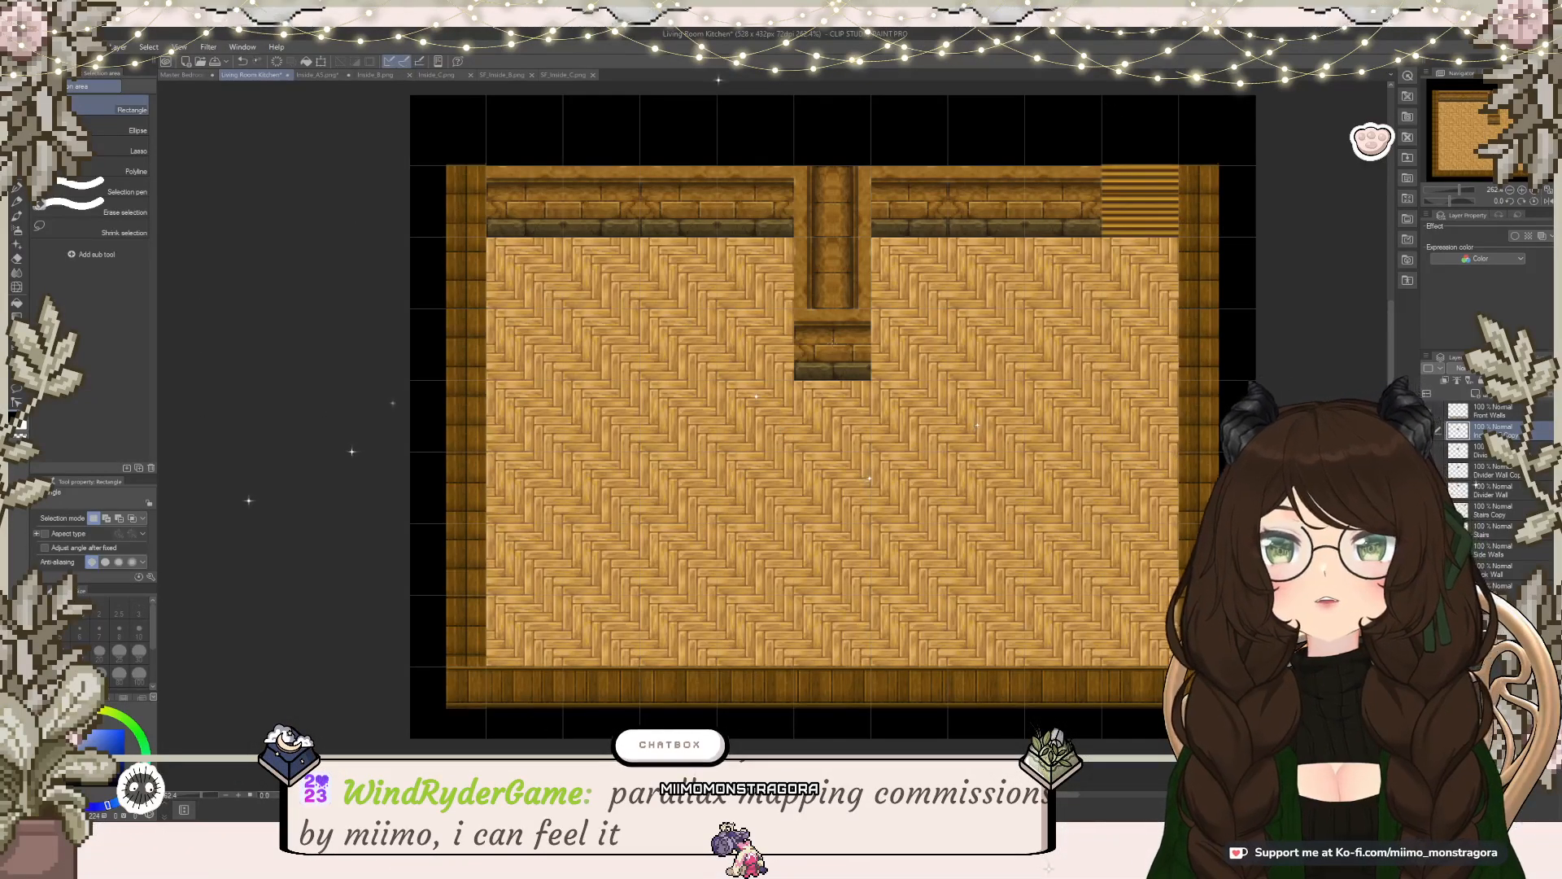
{"action": "scroll", "coordinate": [874, 351], "scroll_direction": "up", "scroll_amount": 4}
{"action": "scroll", "coordinate": [877, 334], "scroll_direction": "down", "scroll_amount": 4}
{"action": "scroll", "coordinate": [876, 325], "scroll_direction": "up", "scroll_amount": 3}
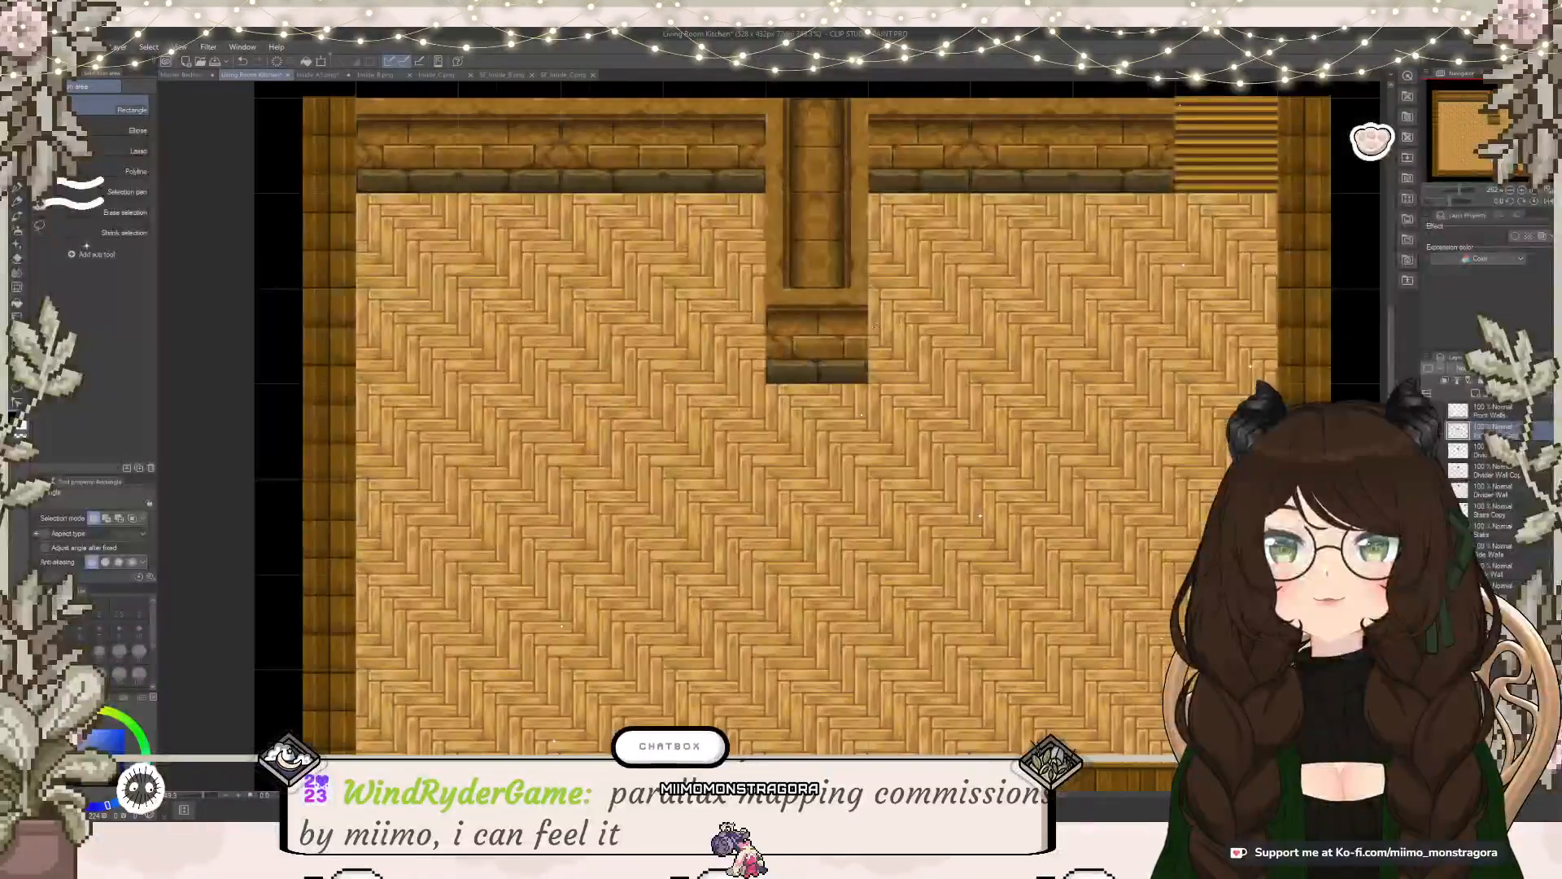
{"action": "left_click_drag", "start_coordinate": [875, 324], "coordinate": [893, 433]}
{"action": "scroll", "coordinate": [860, 392], "scroll_direction": "up", "scroll_amount": 3}
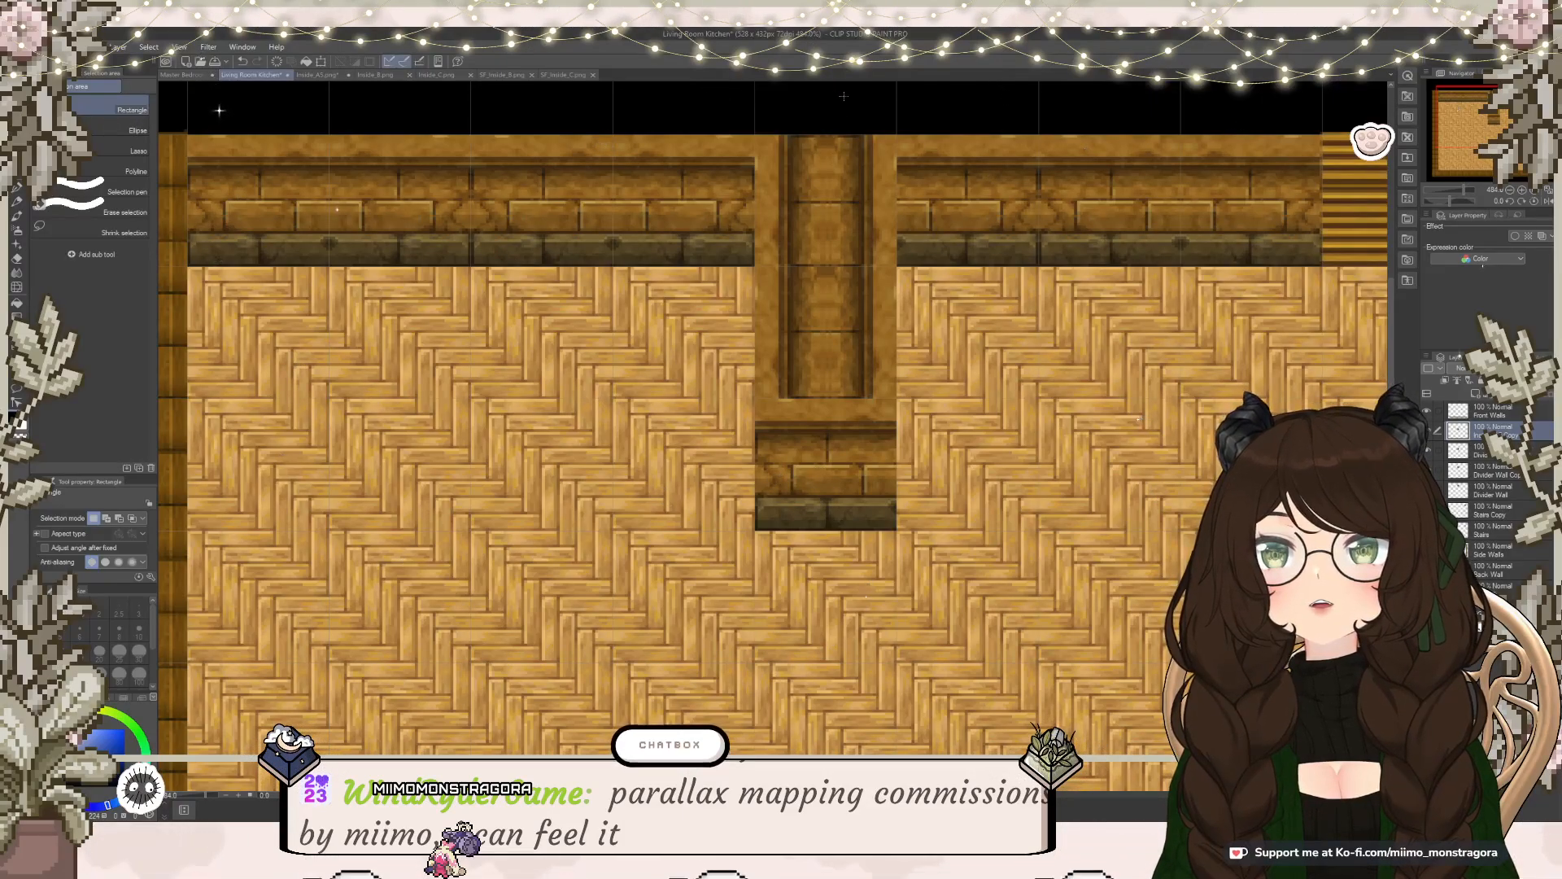
{"action": "scroll", "coordinate": [924, 209], "scroll_direction": "down", "scroll_amount": 3}
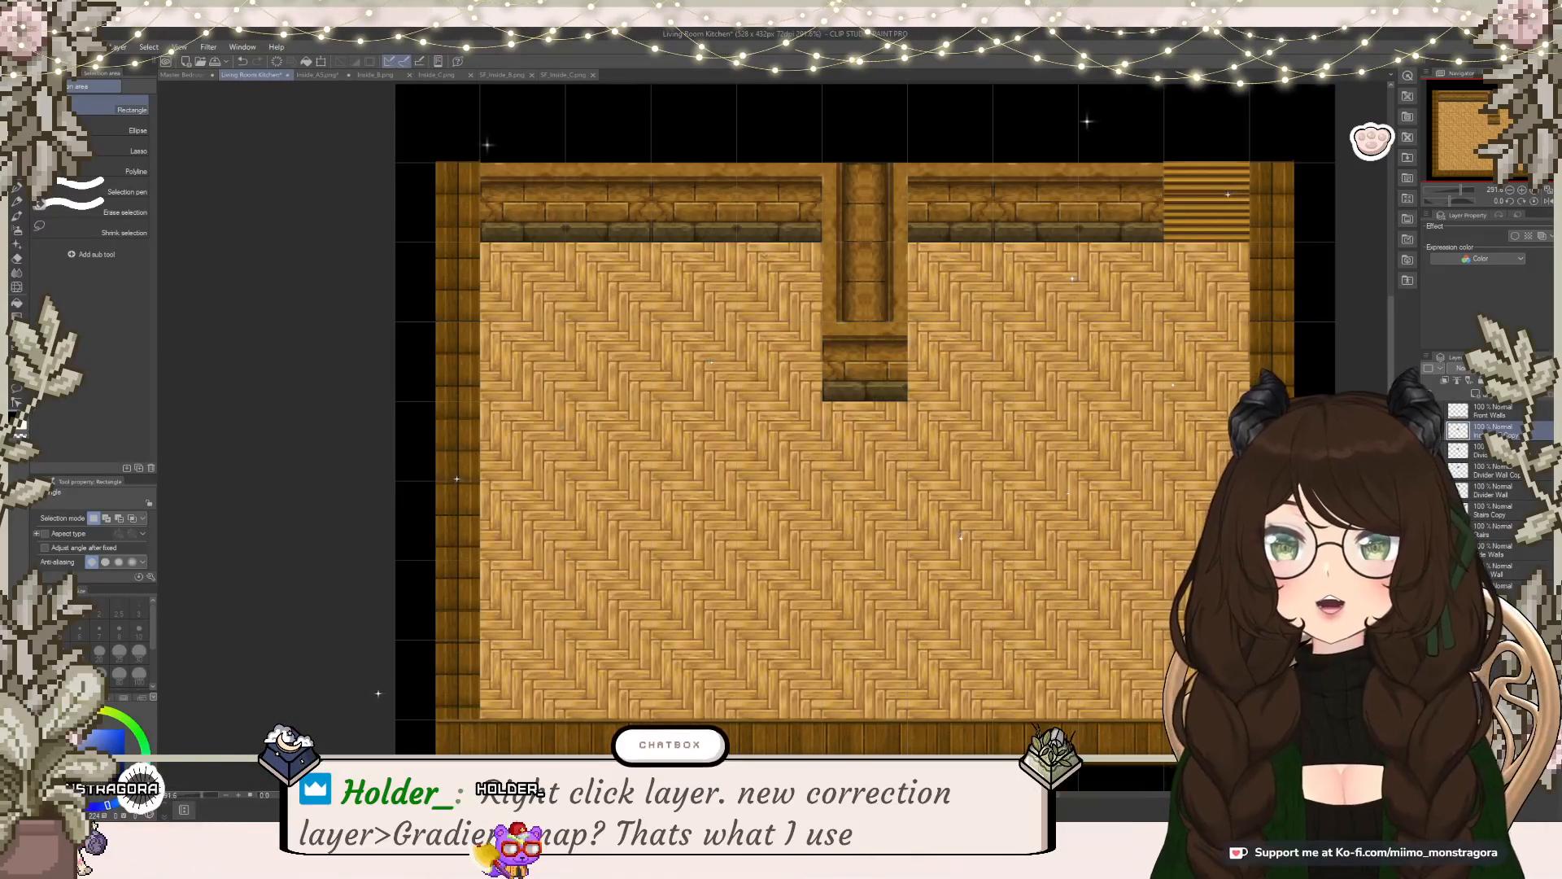
Step: Browse the Inside_A5, Inside_B, Inside_C and SF_Inside_B tilesets for furniture and decoration to use in the room
{"action": "left_click", "coordinate": [315, 75]}
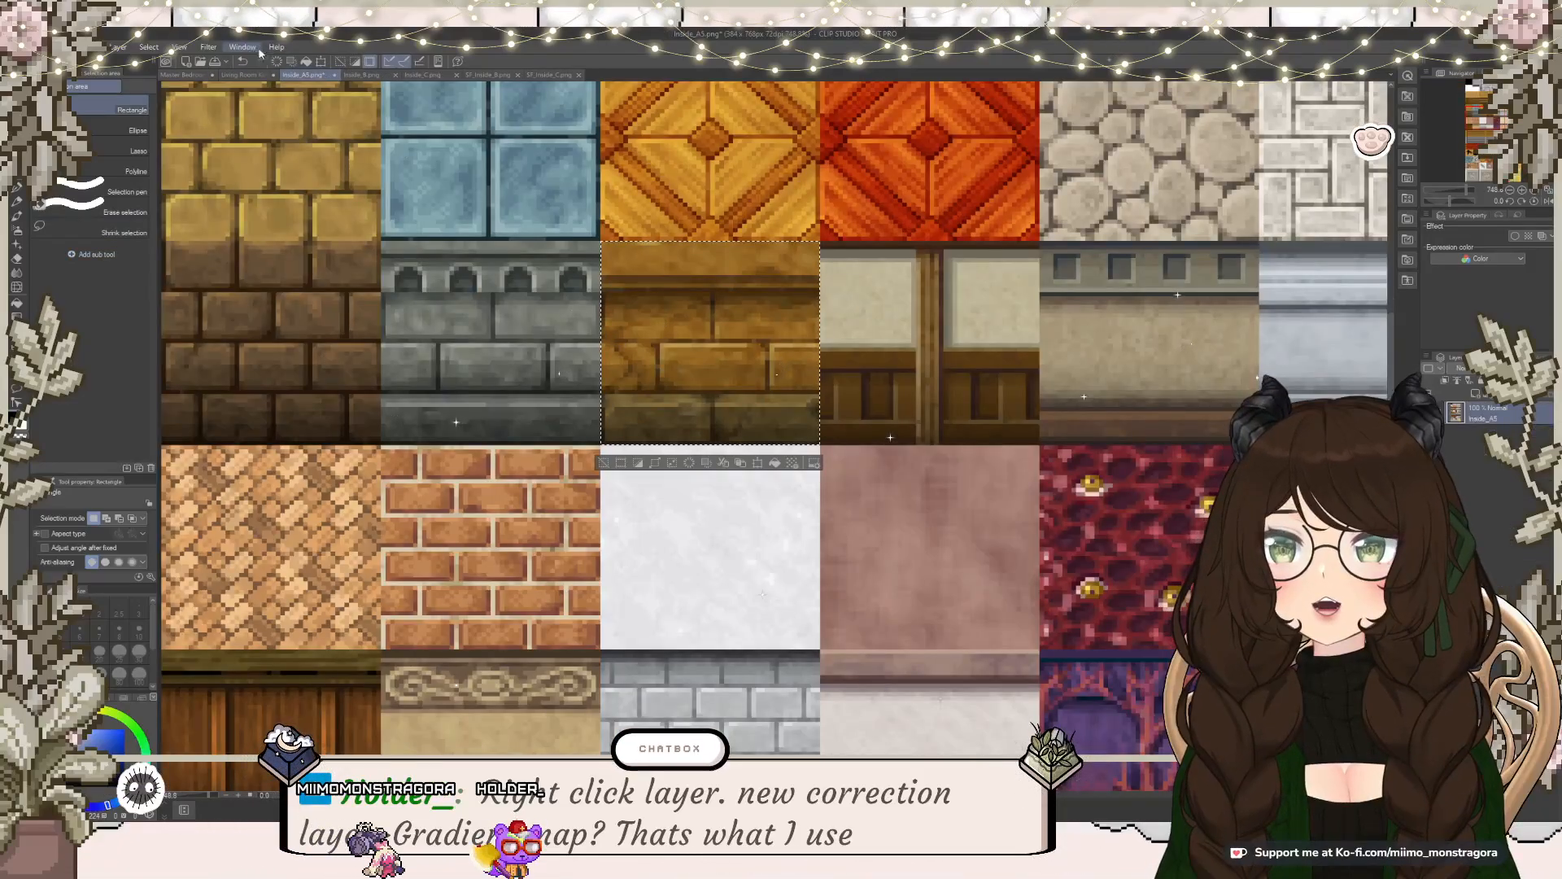
{"action": "left_click", "coordinate": [346, 75]}
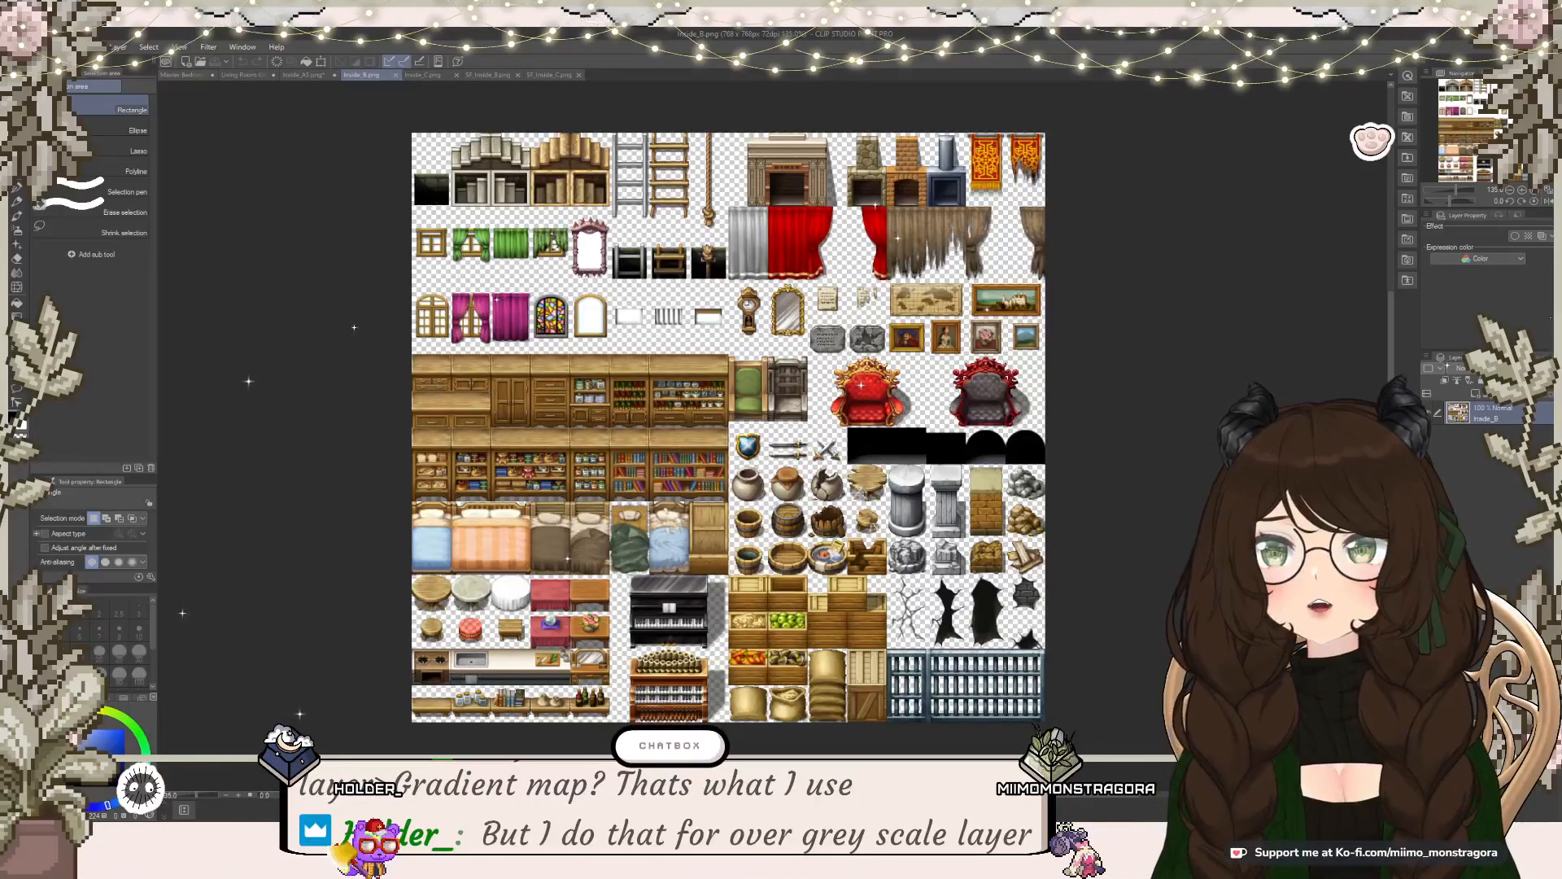
{"action": "scroll", "coordinate": [711, 323], "scroll_direction": "up", "scroll_amount": 2}
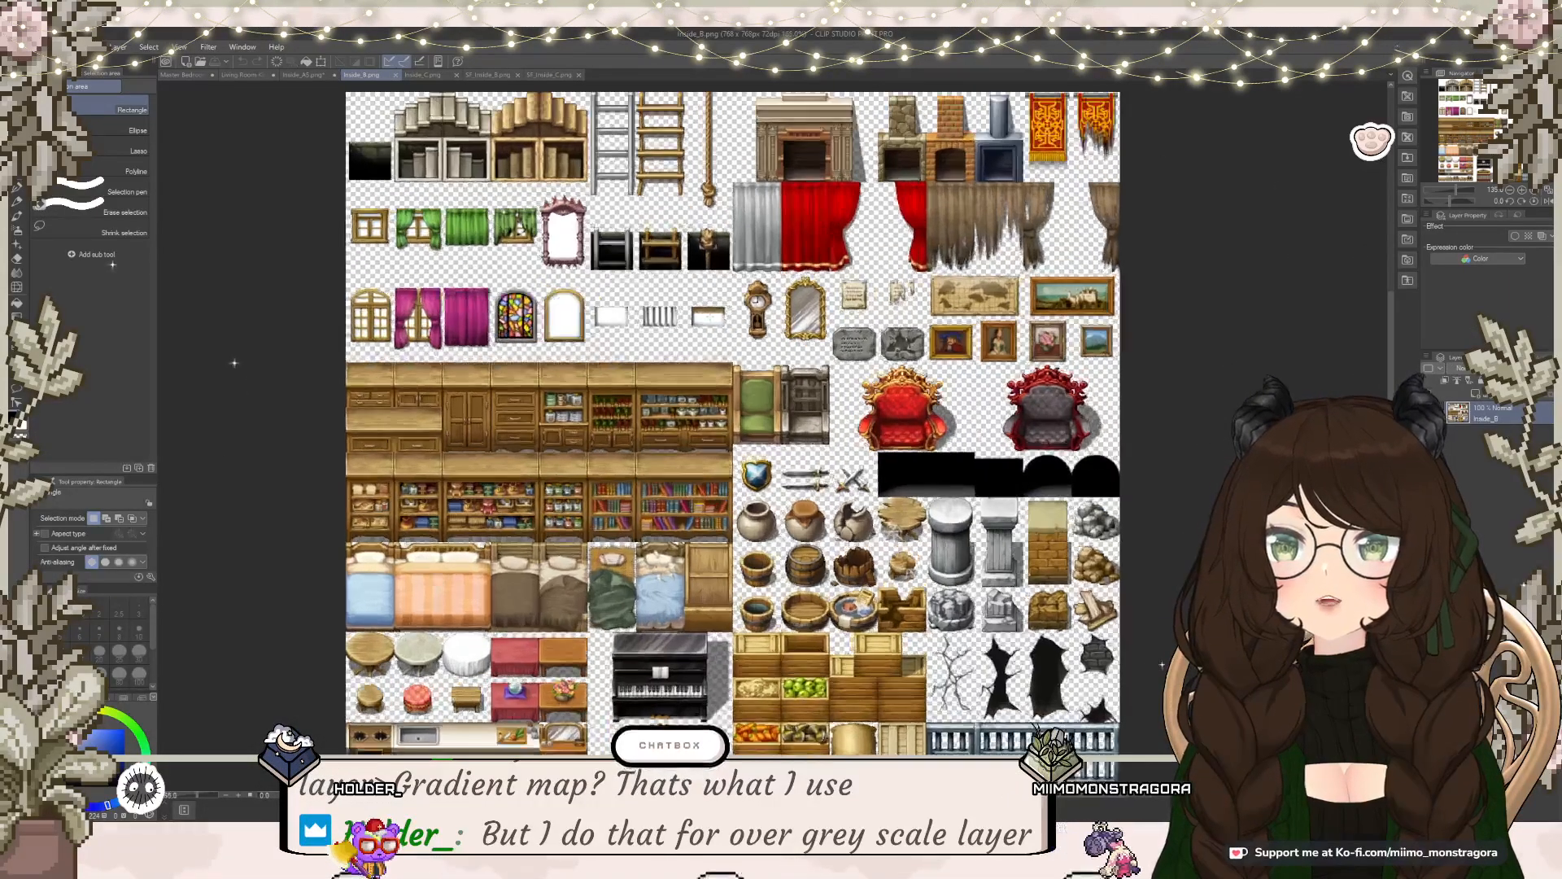
{"action": "scroll", "coordinate": [711, 323], "scroll_direction": "up", "scroll_amount": 1}
{"action": "scroll", "coordinate": [804, 232], "scroll_direction": "down", "scroll_amount": 3}
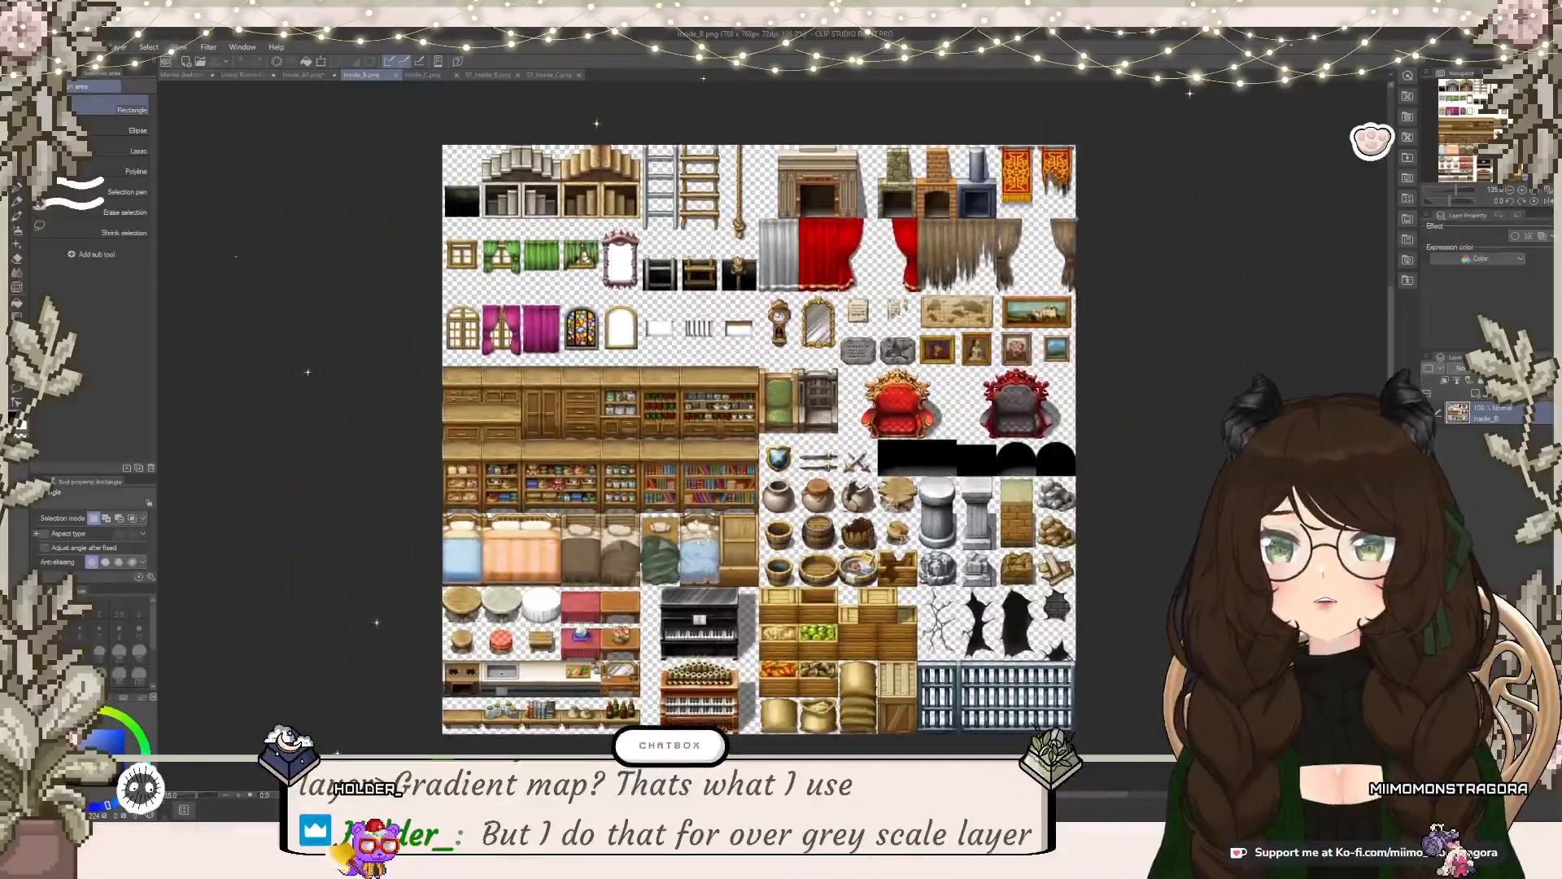
{"action": "scroll", "coordinate": [762, 366], "scroll_direction": "up", "scroll_amount": 1}
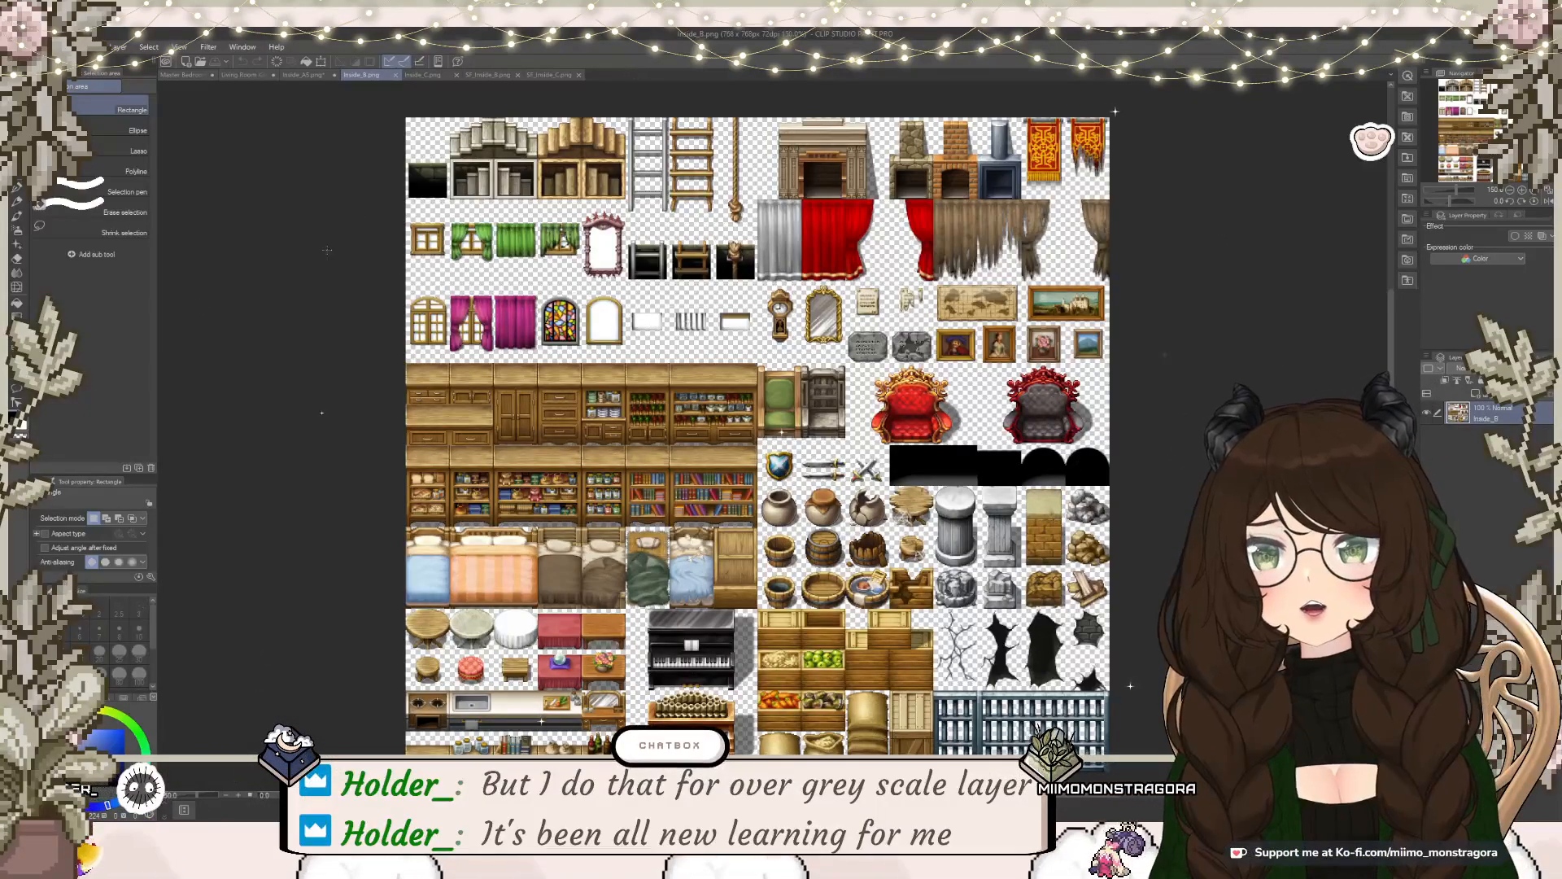
{"action": "left_click", "coordinate": [419, 74]}
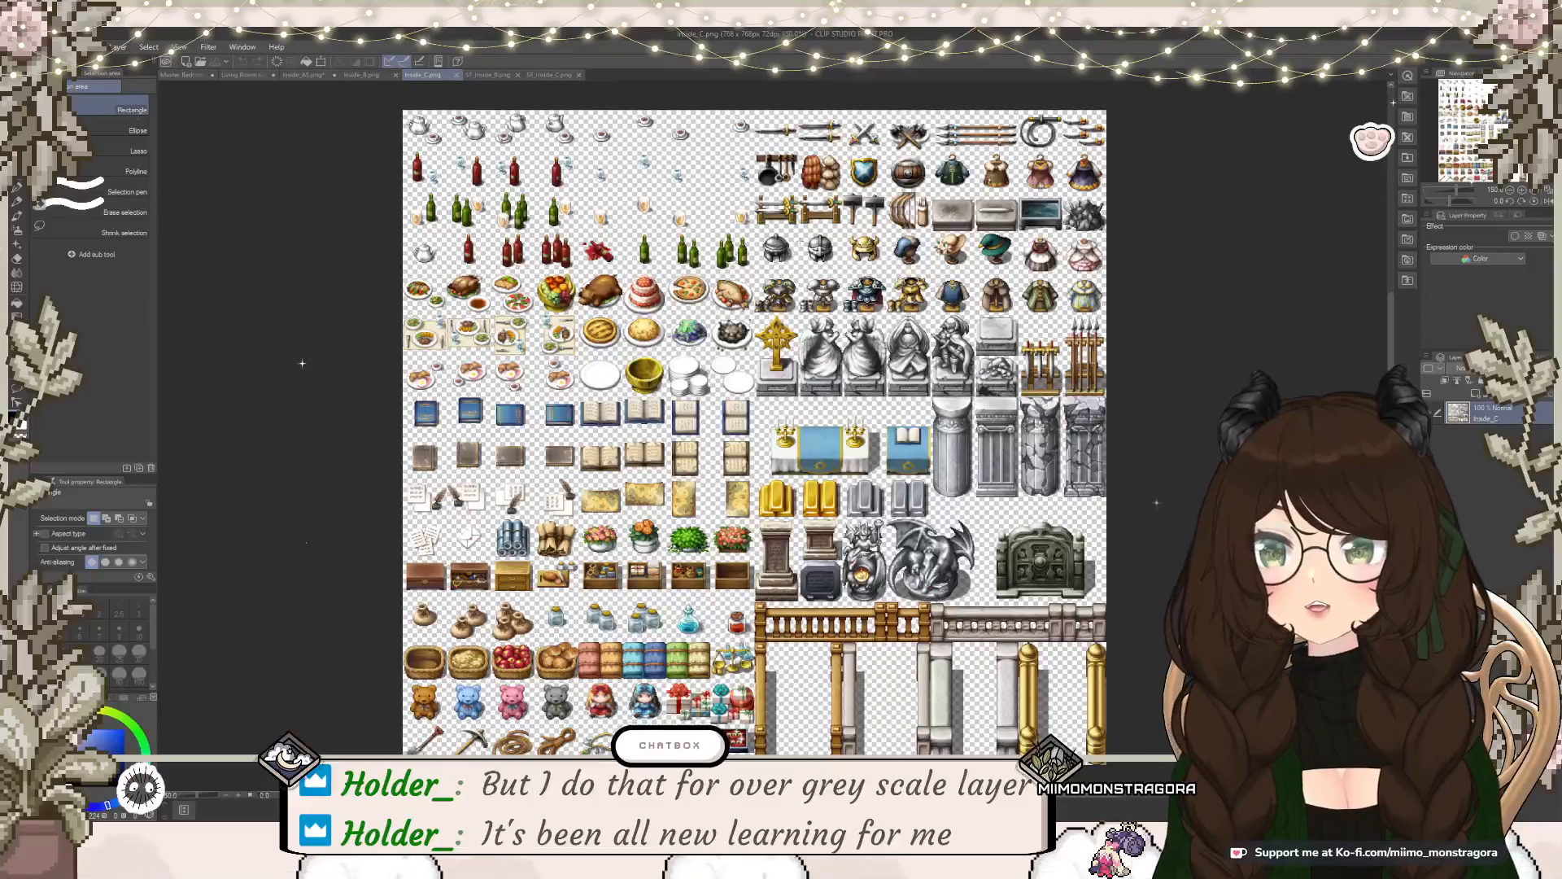
{"action": "left_click", "coordinate": [484, 77]}
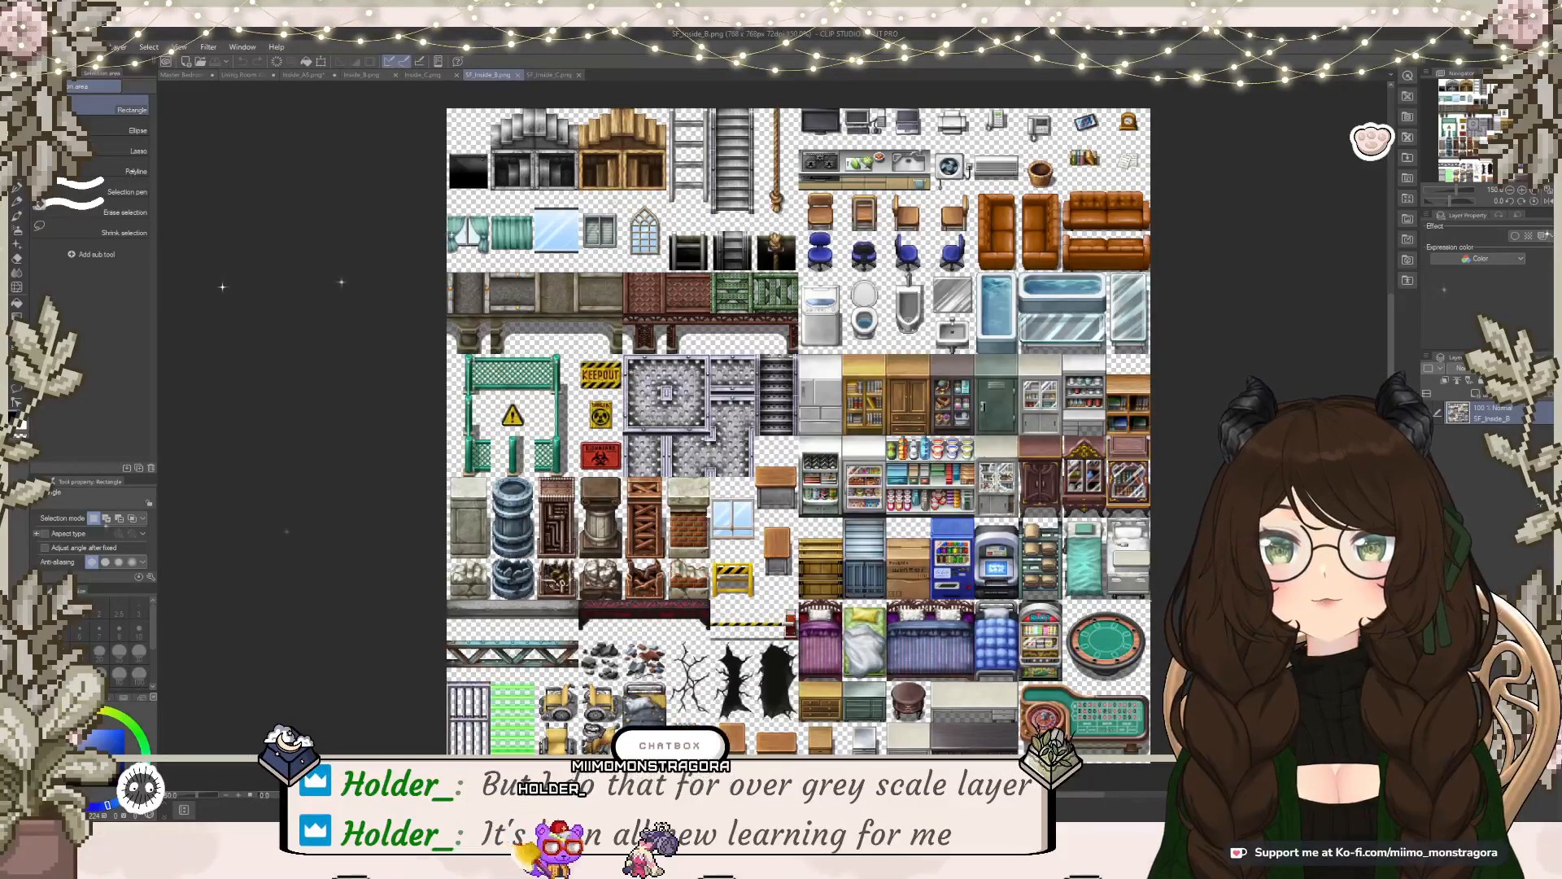
Step: Look through the open SF_Inside_C, SF_Inside_B, Inside_C, Inside_B and Inside_A5 tilesets, ending on Inside_B
{"action": "left_click", "coordinate": [547, 77]}
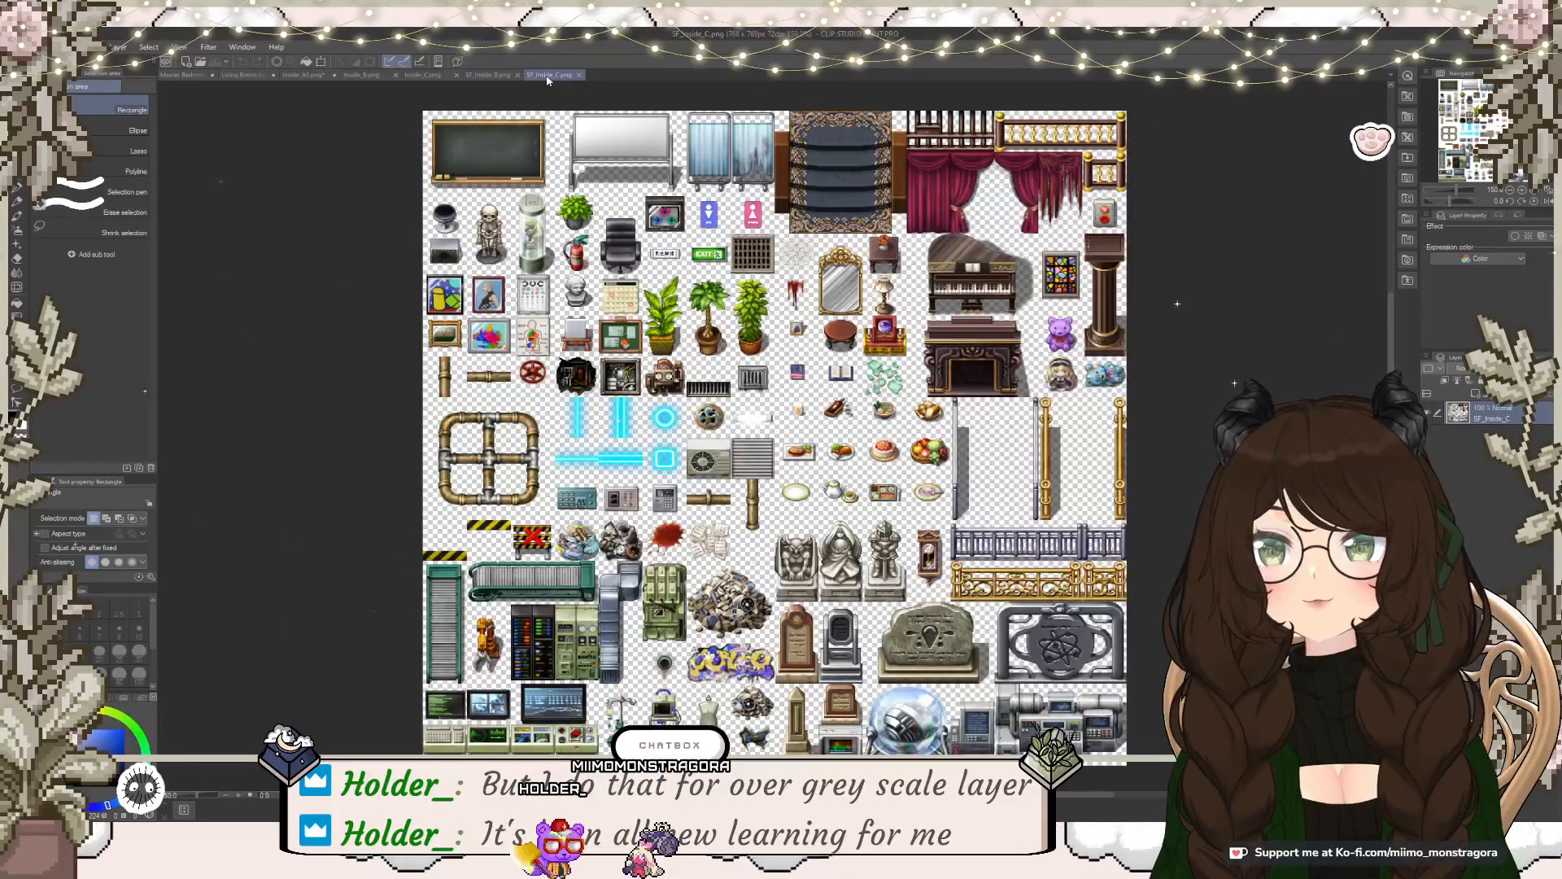
{"action": "left_click", "coordinate": [472, 76]}
{"action": "left_click", "coordinate": [423, 75]}
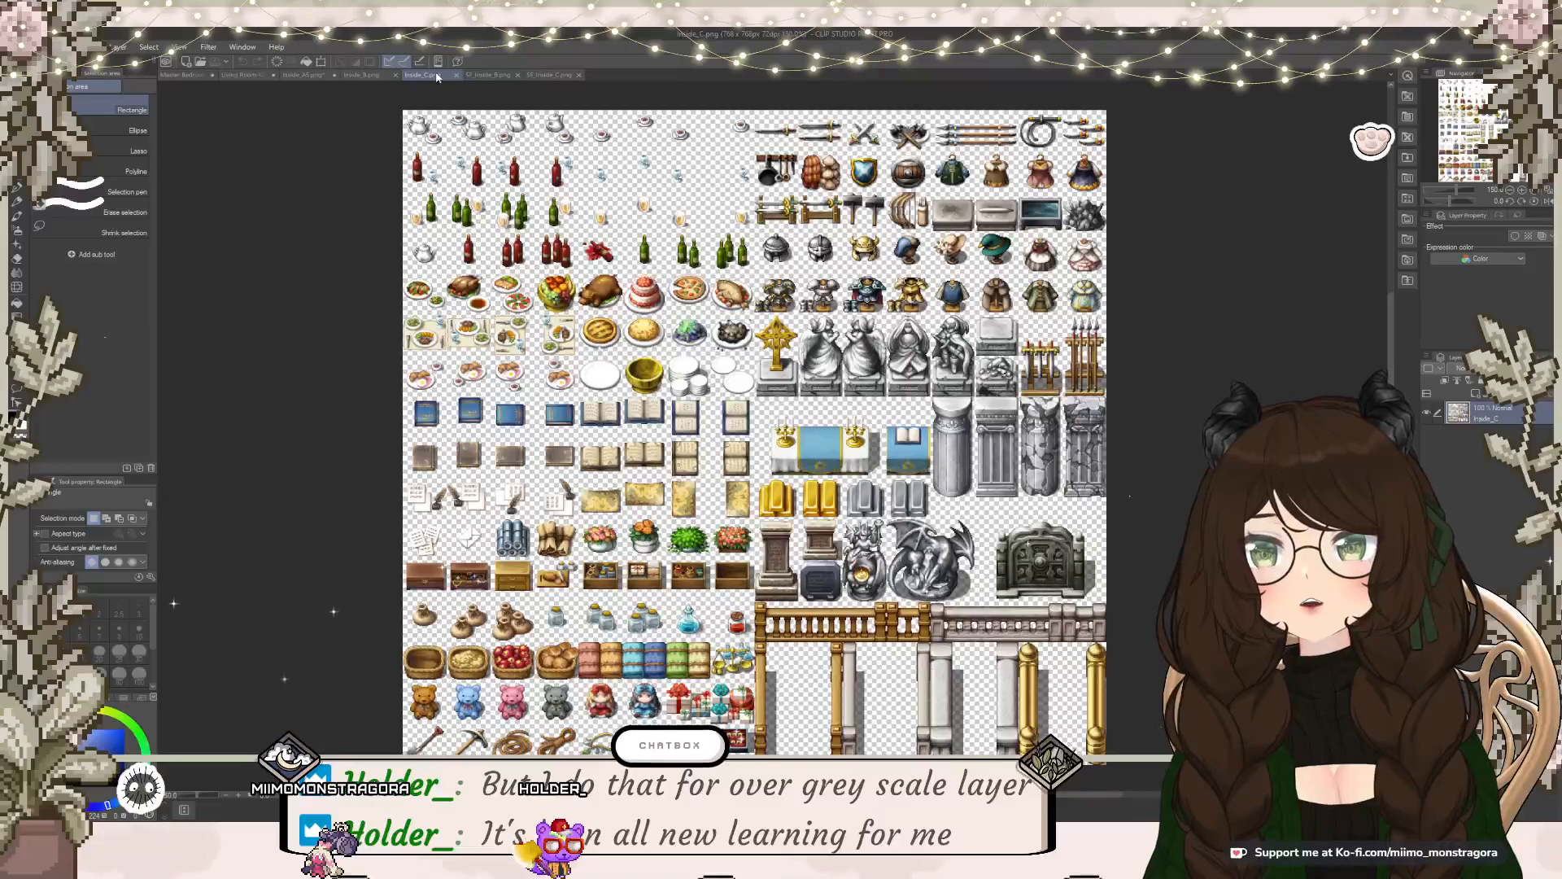
{"action": "left_click", "coordinate": [374, 75]}
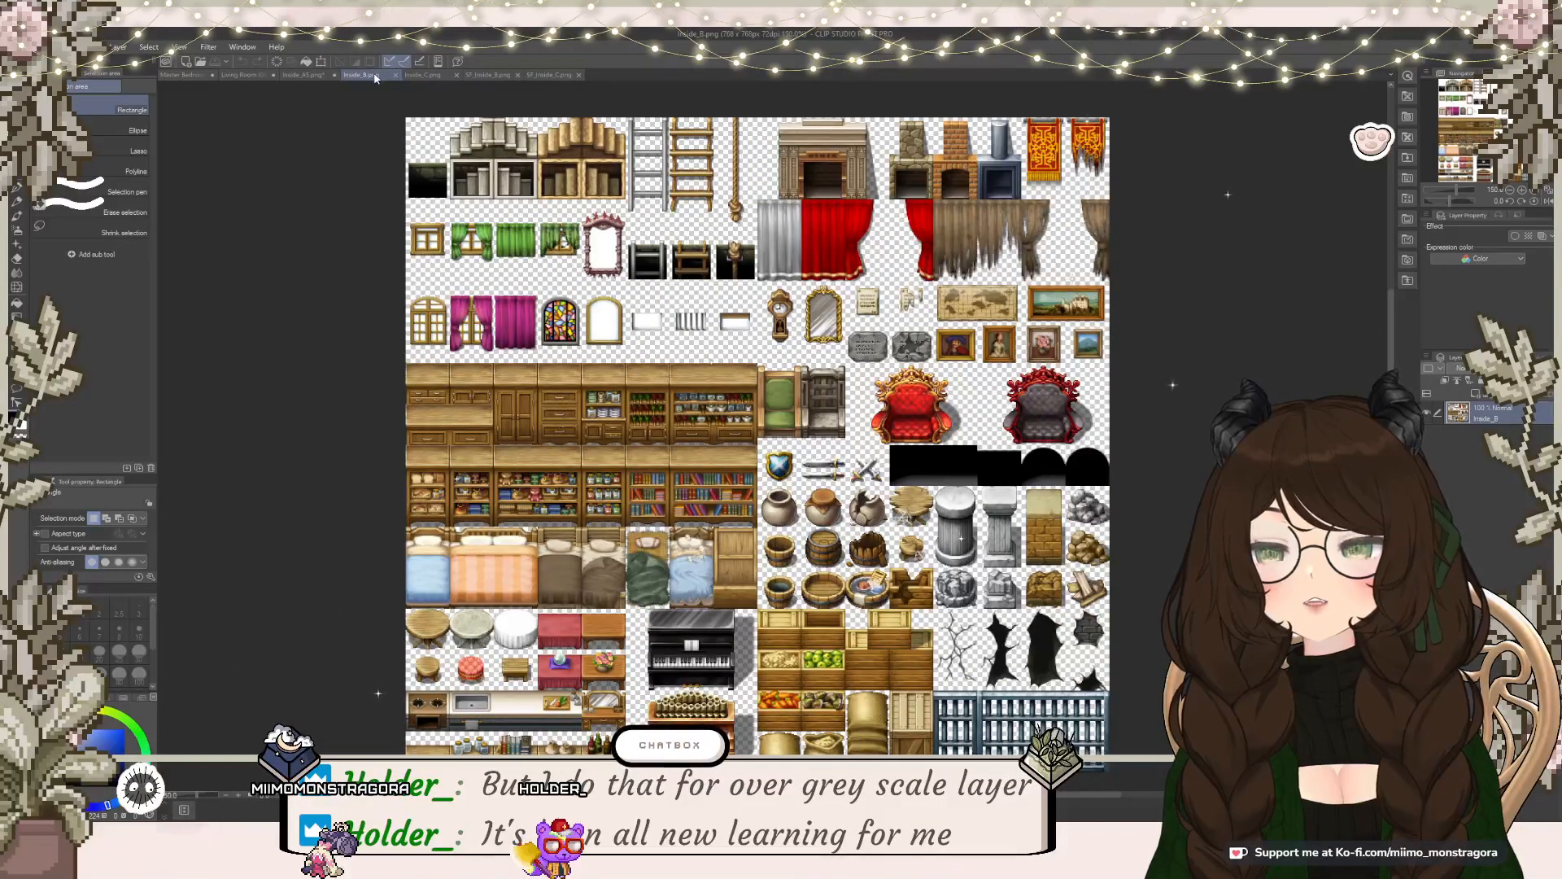
{"action": "left_click", "coordinate": [303, 75]}
{"action": "scroll", "coordinate": [890, 437], "scroll_direction": "down", "scroll_amount": 5}
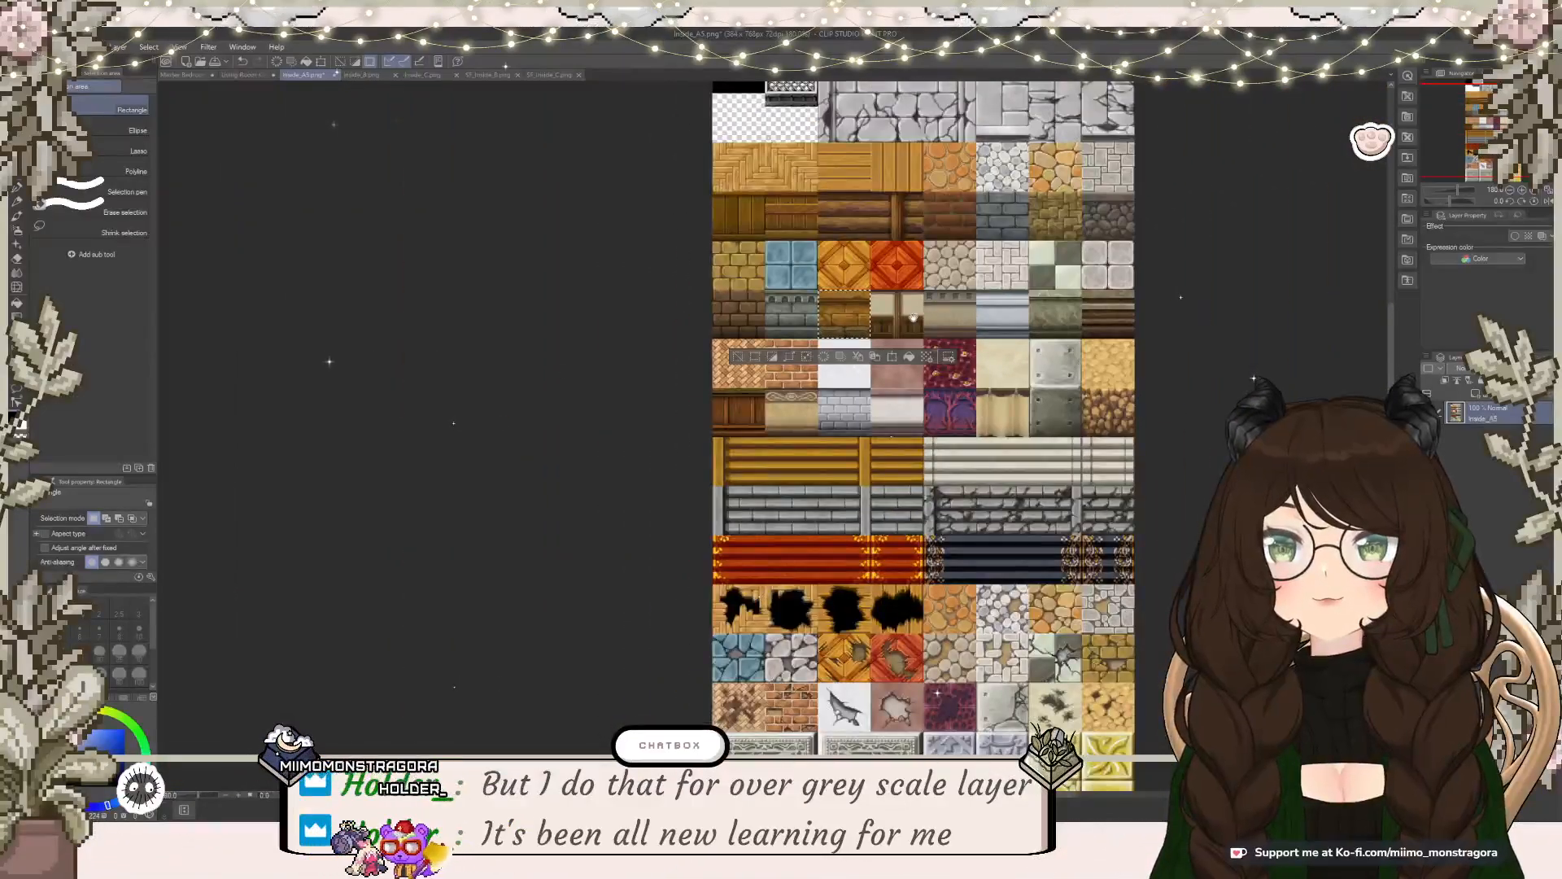
{"action": "scroll", "coordinate": [890, 437], "scroll_direction": "down", "scroll_amount": 4}
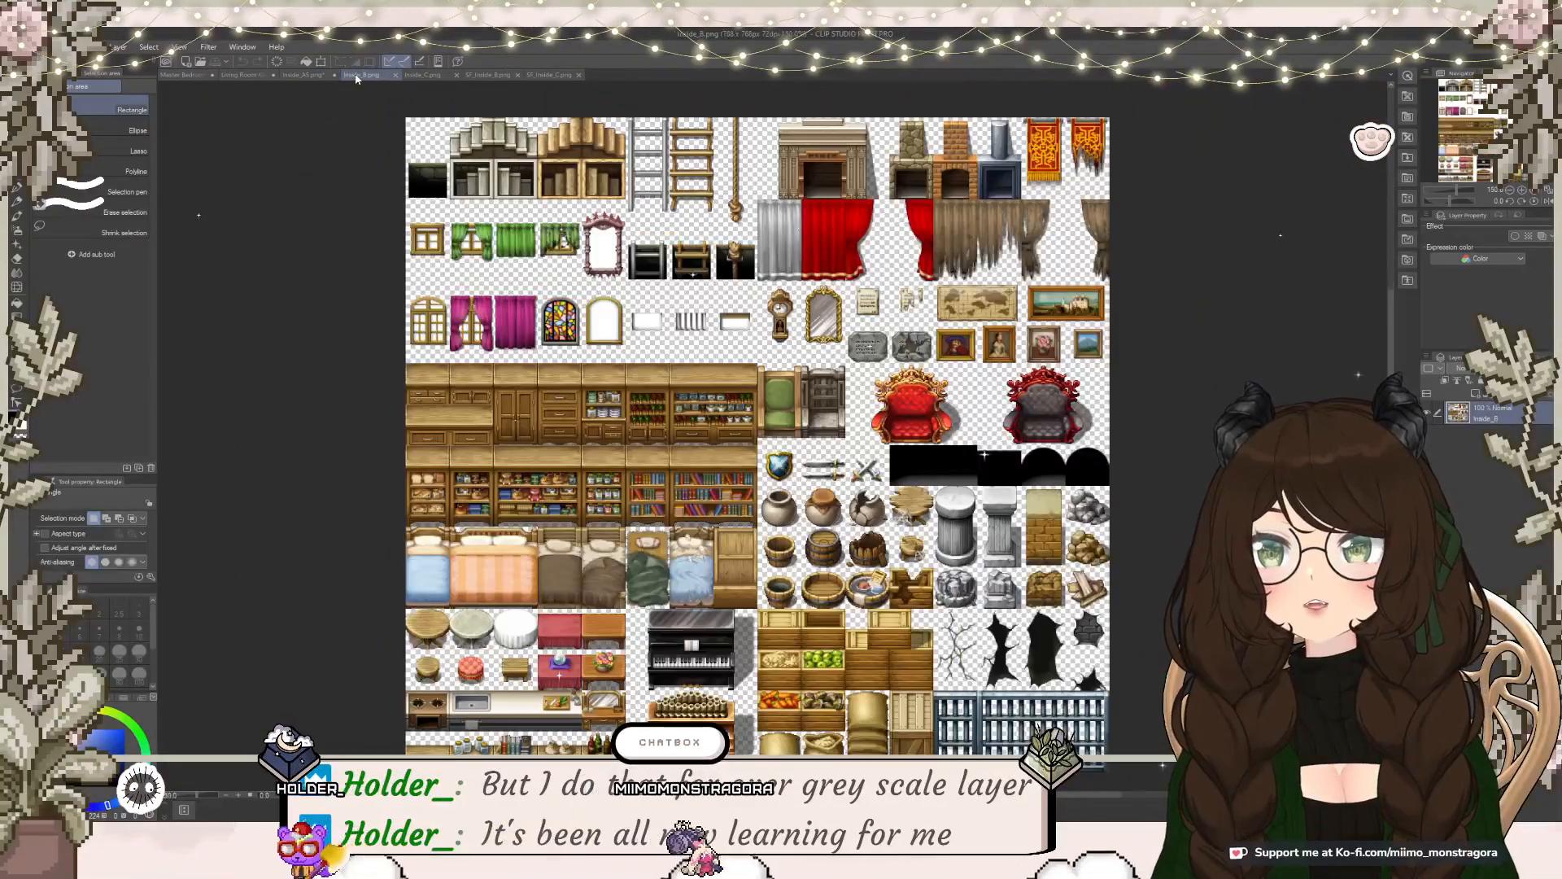
{"action": "left_click", "coordinate": [361, 74]}
{"action": "scroll", "coordinate": [873, 367], "scroll_direction": "up", "scroll_amount": 2}
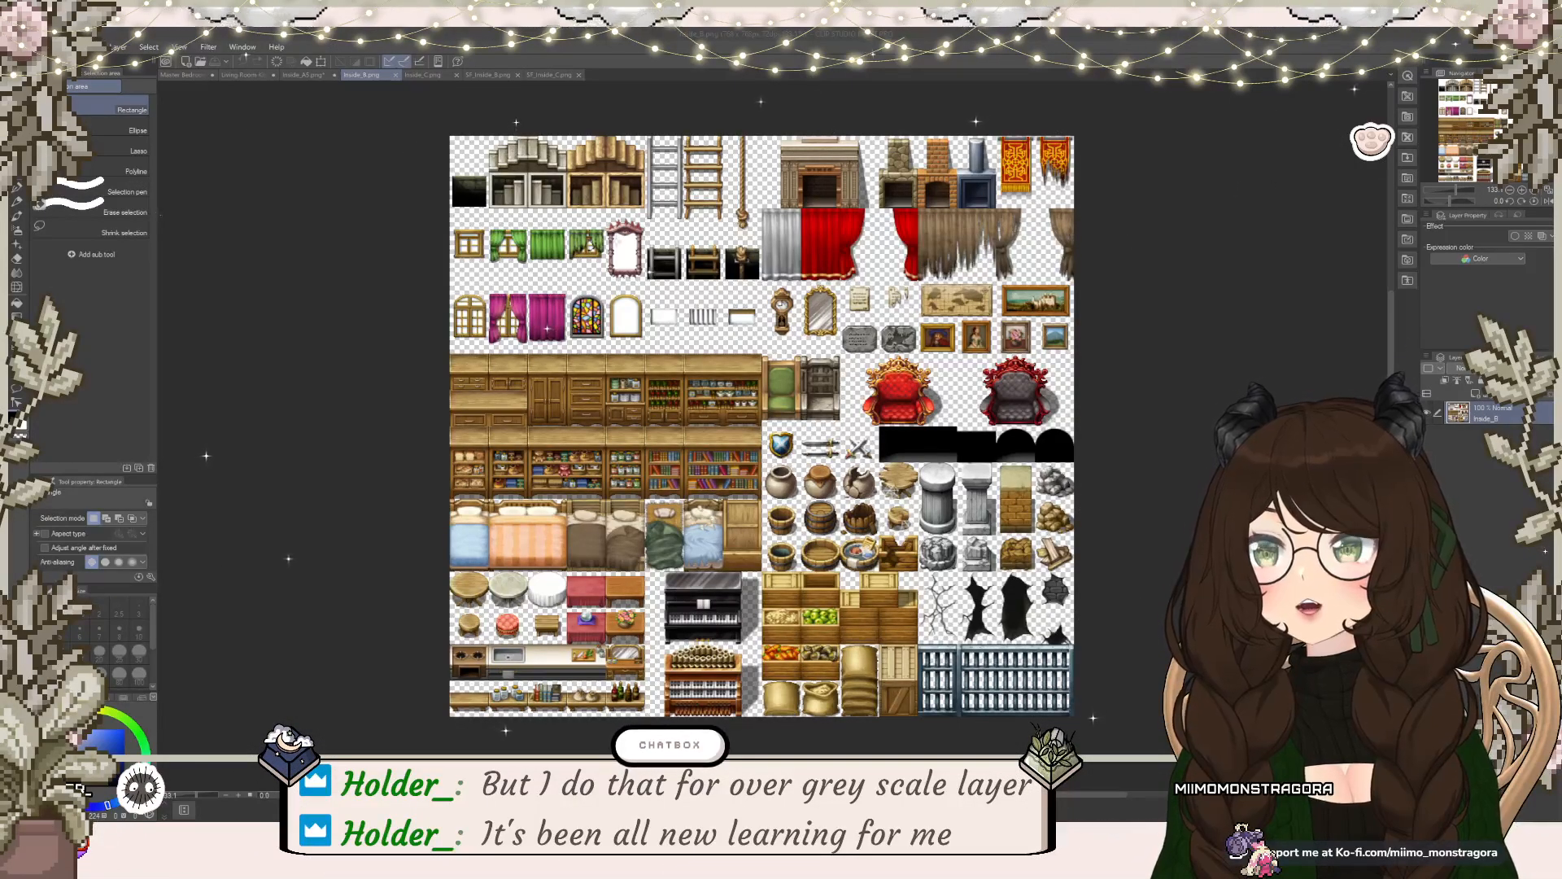
Step: Switch to File Explorer and open the Basic RPGmaker Assets folder inside 0. Tilesets of 0. RPGmaker Projects
{"action": "key", "text": "alt+Tab"}
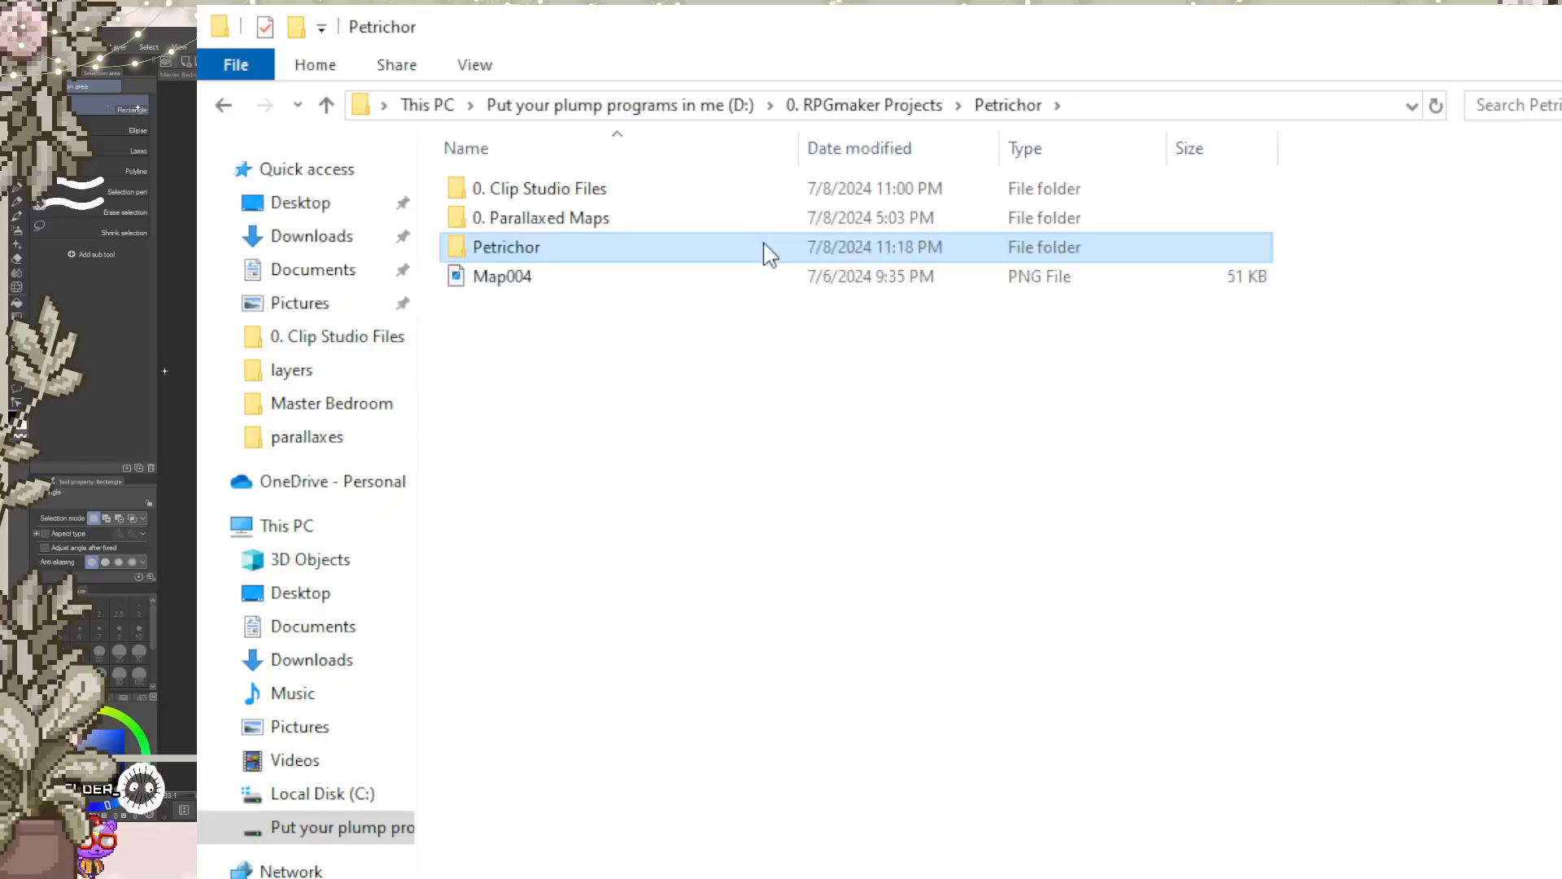
{"action": "left_click", "coordinate": [934, 105]}
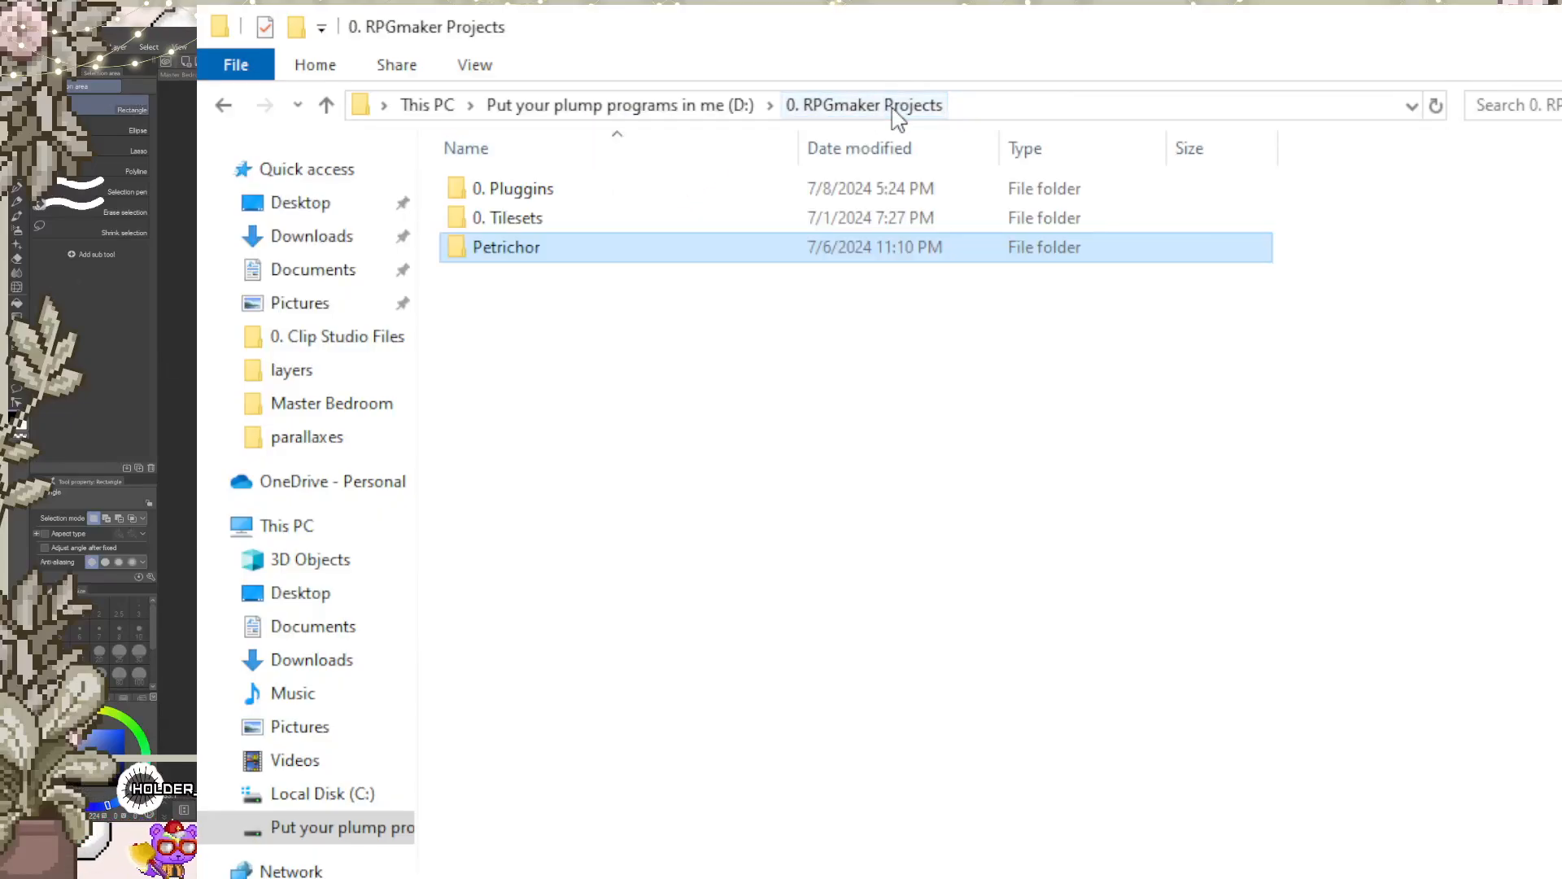
{"action": "double_click", "coordinate": [649, 220]}
{"action": "double_click", "coordinate": [646, 202]}
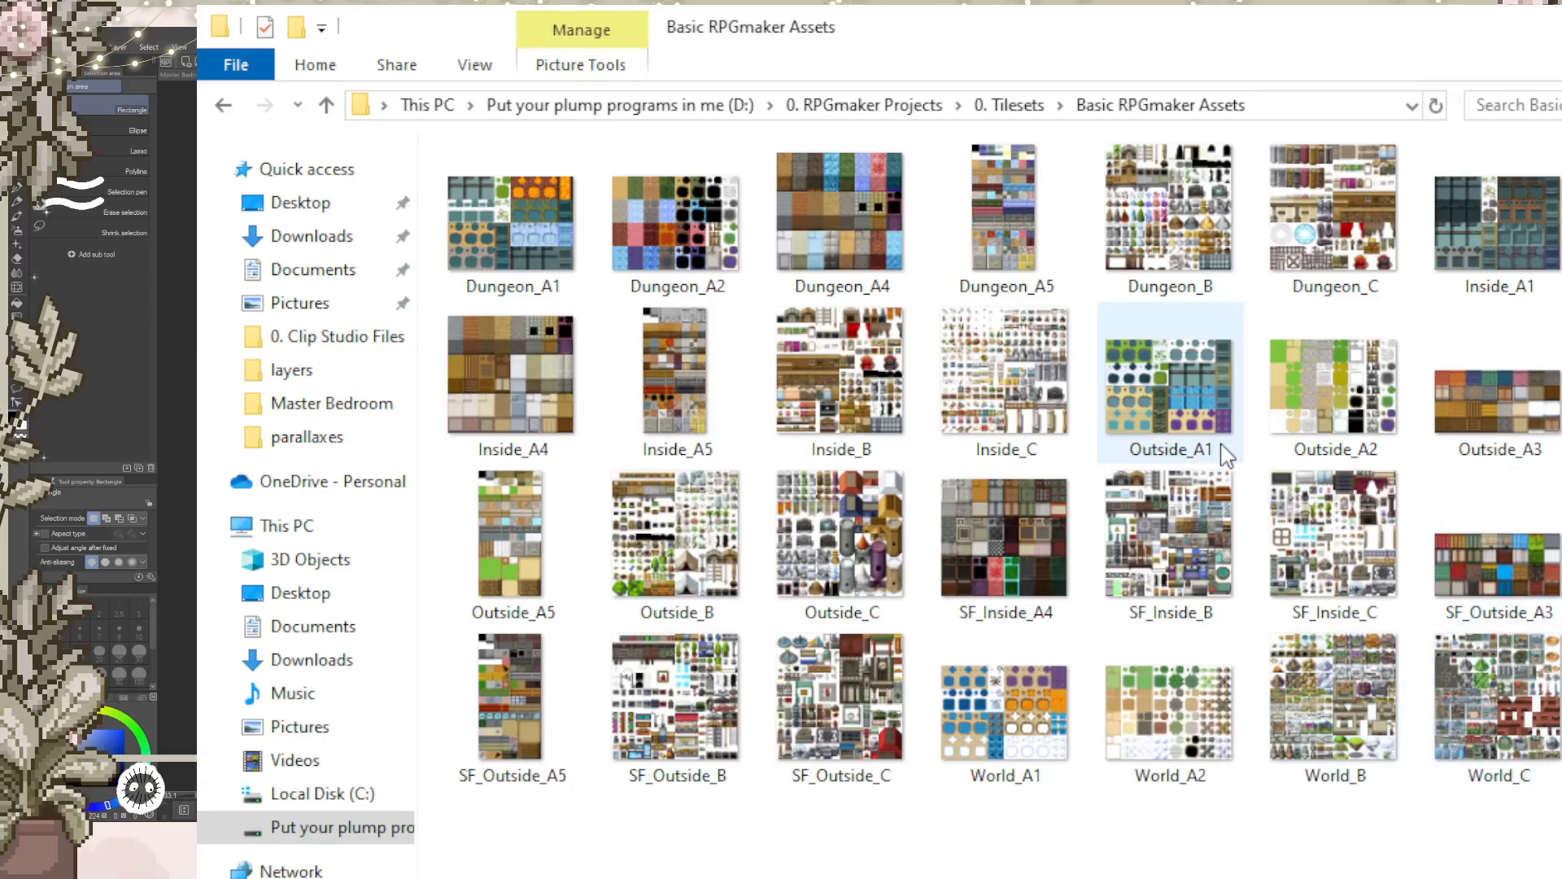
{"action": "left_click_drag", "start_coordinate": [207, 15], "coordinate": [207, 15]}
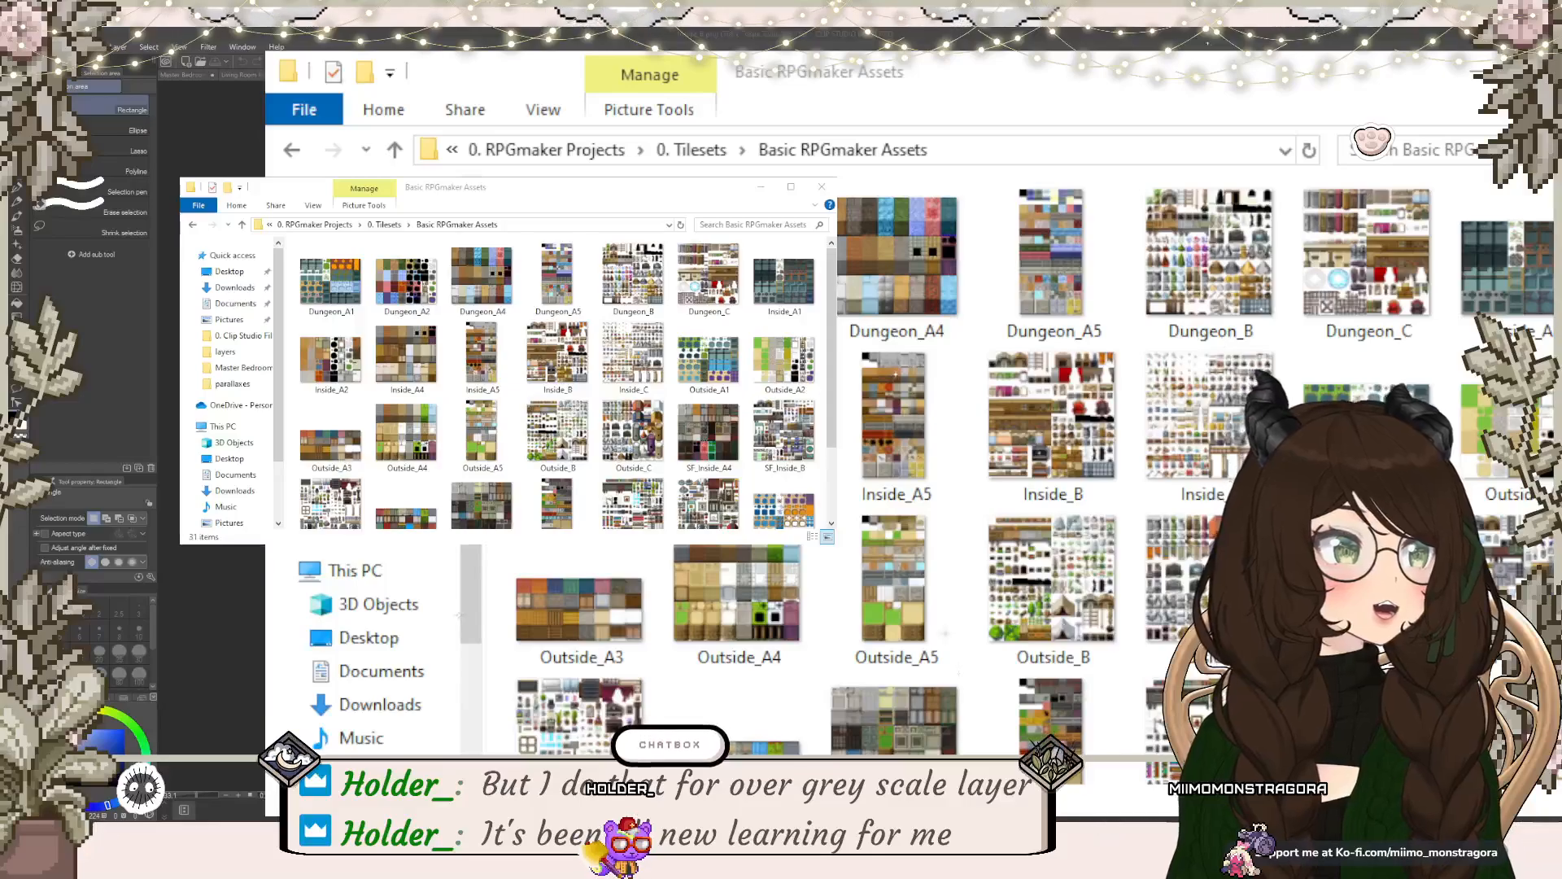
Step: Examine the interior tileset images Inside_B, Inside_C, SF_Inside_B and Inside_A4 in the folder, and close the folder window
{"action": "left_click", "coordinate": [1053, 415]}
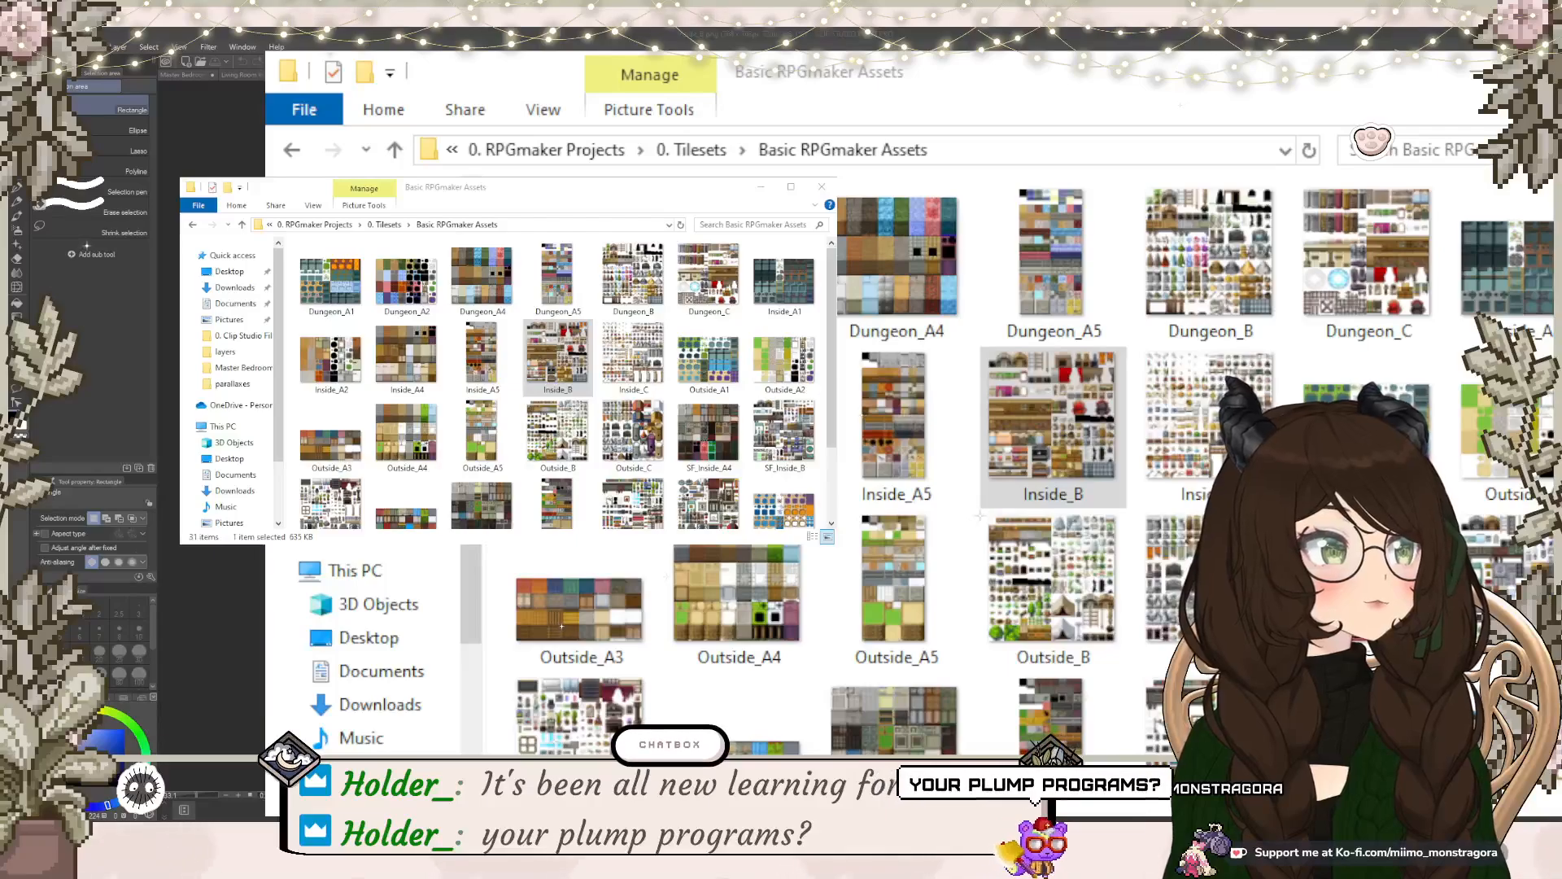
{"action": "key", "text": "alt+Tab"}
{"action": "left_click", "coordinate": [633, 358]}
{"action": "key", "text": "alt+Tab"}
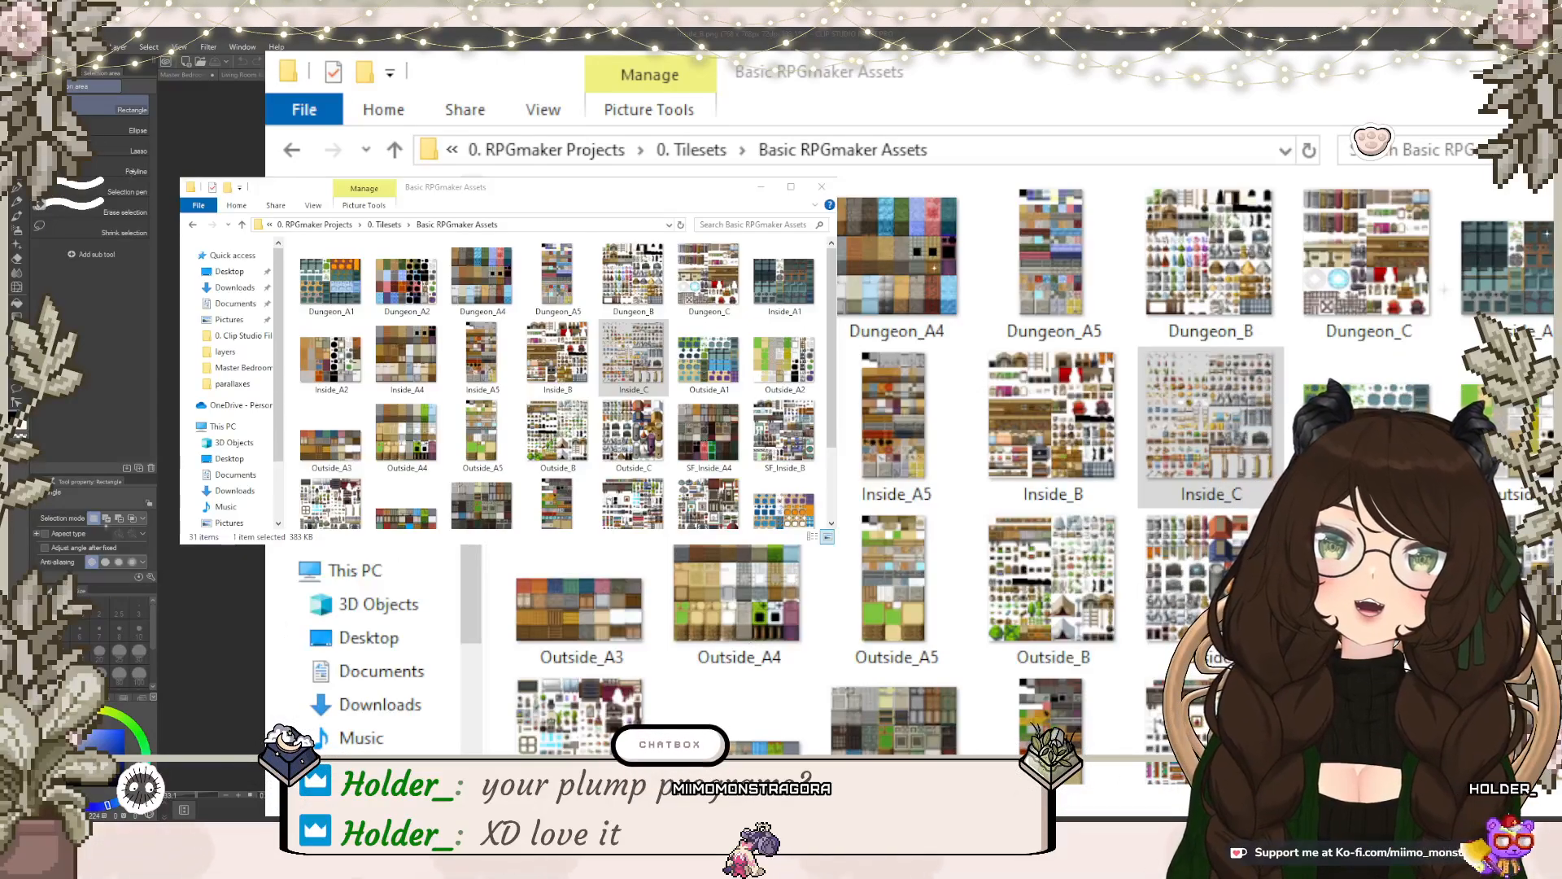
{"action": "left_click", "coordinate": [633, 358]}
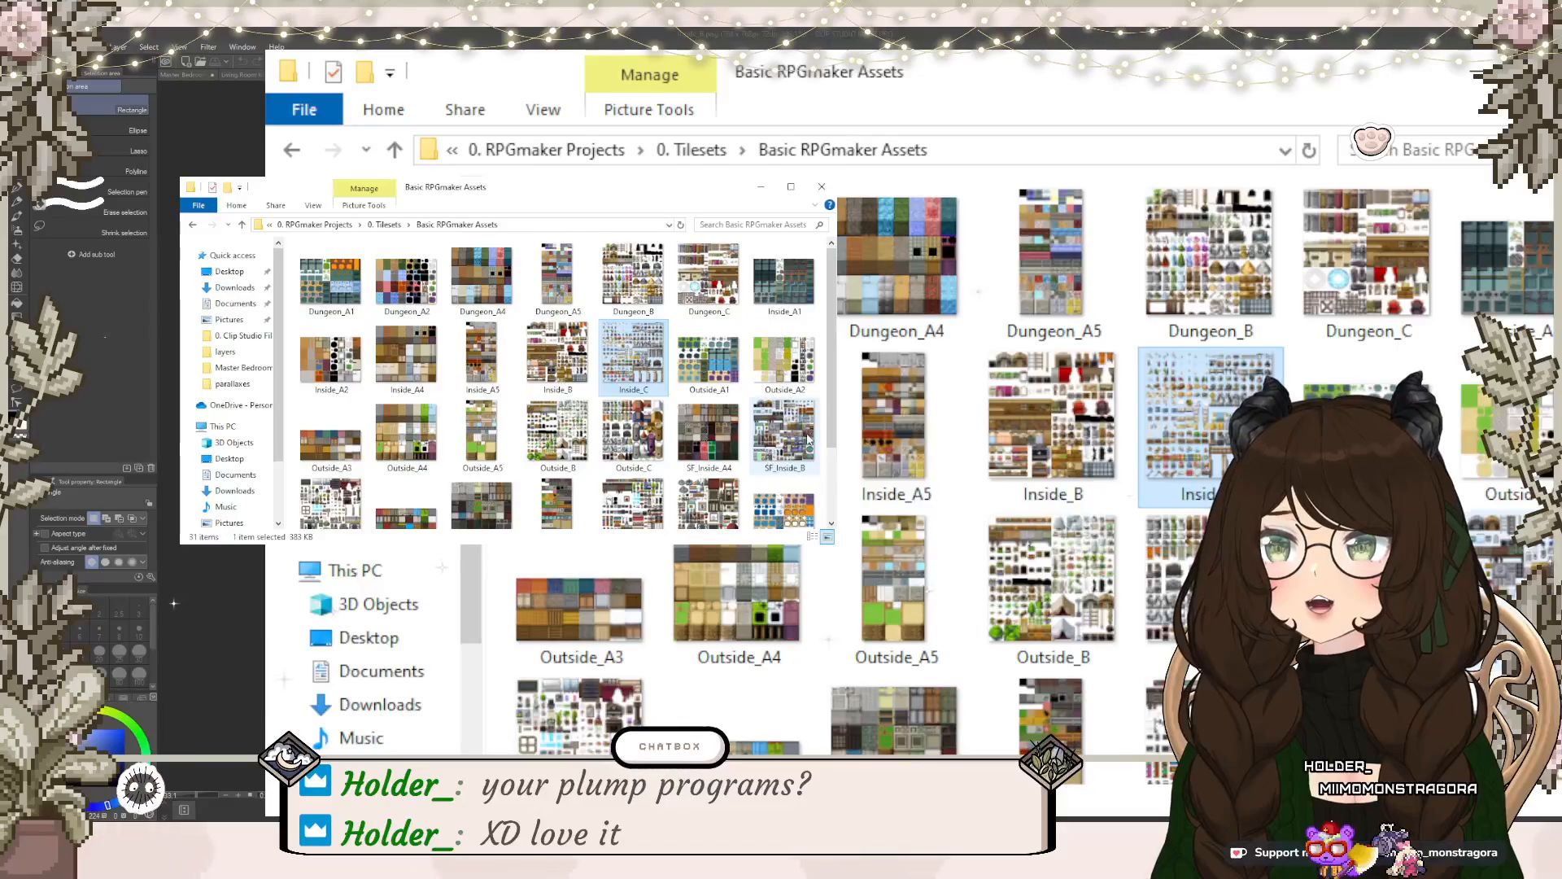
{"action": "scroll", "coordinate": [732, 440], "scroll_direction": "down", "scroll_amount": 3}
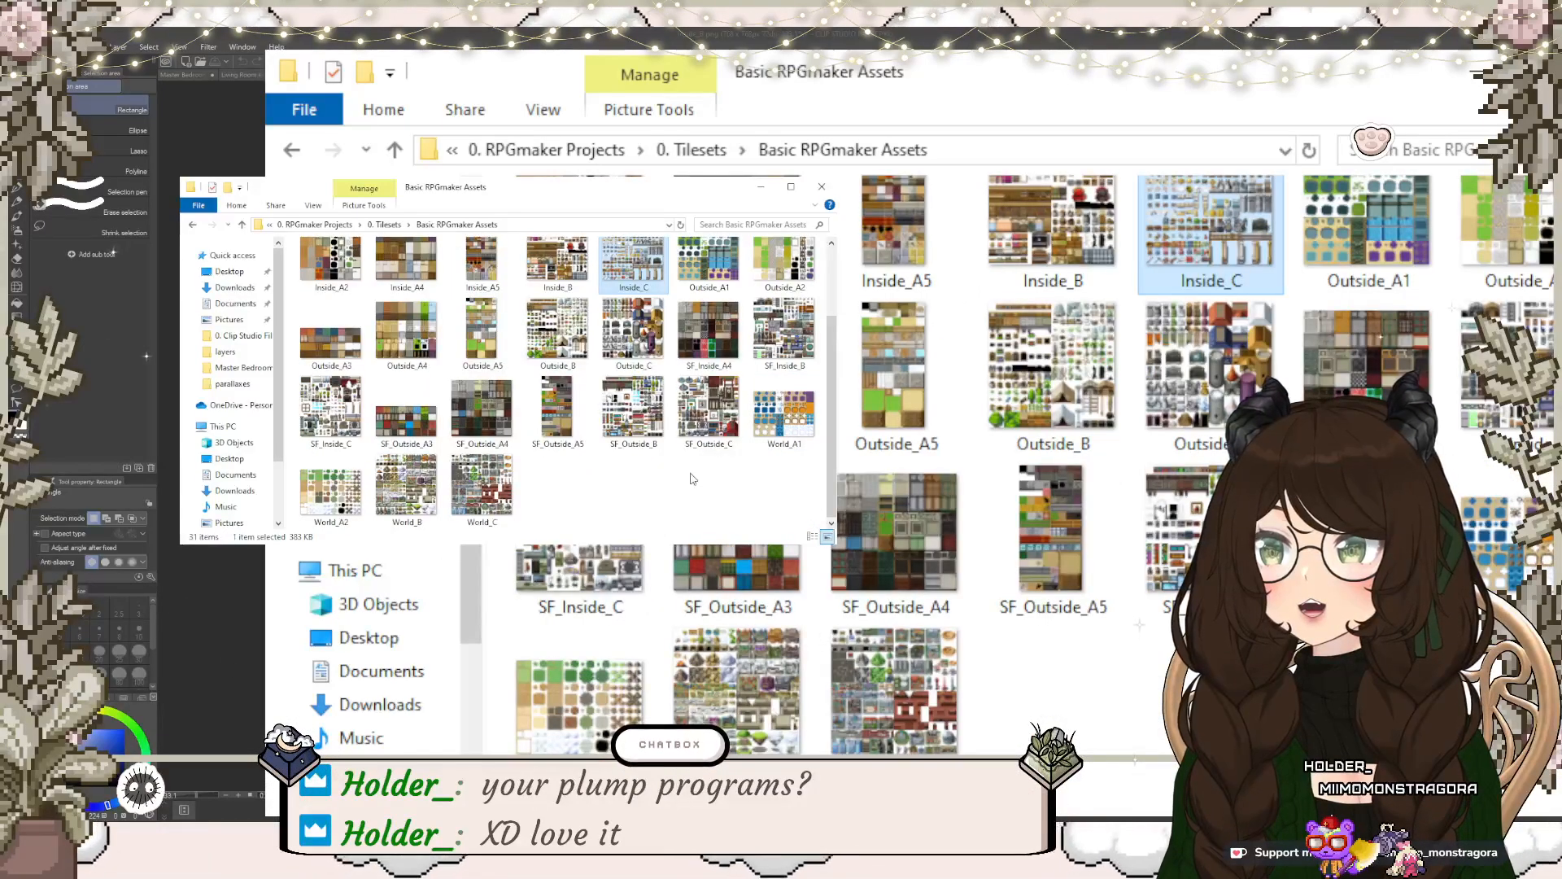
{"action": "left_click", "coordinate": [802, 346]}
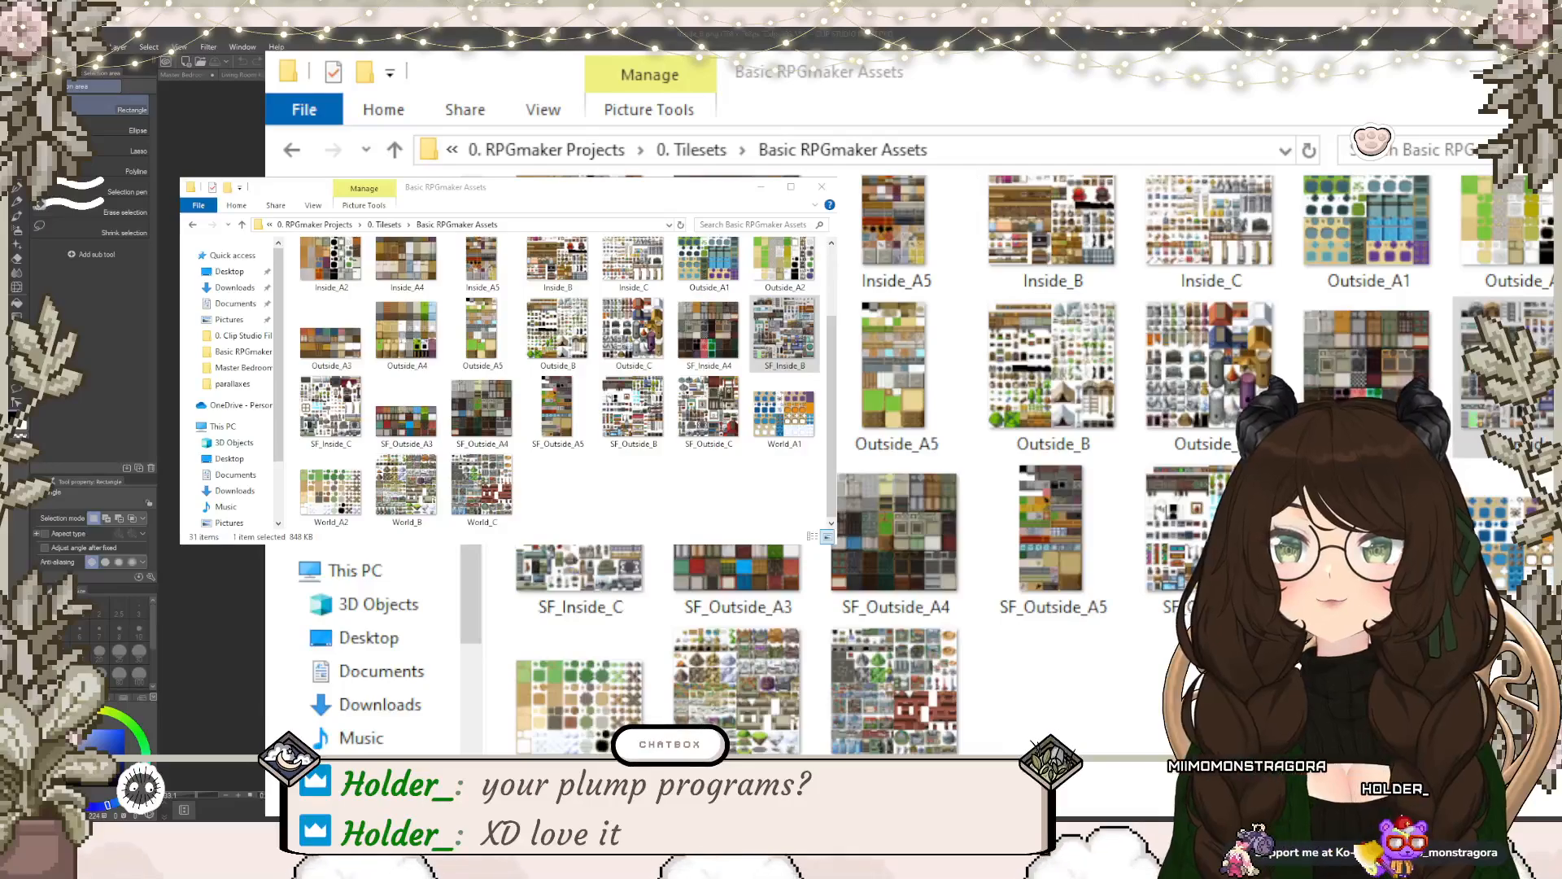
{"action": "scroll", "coordinate": [433, 299], "scroll_direction": "up", "scroll_amount": 2}
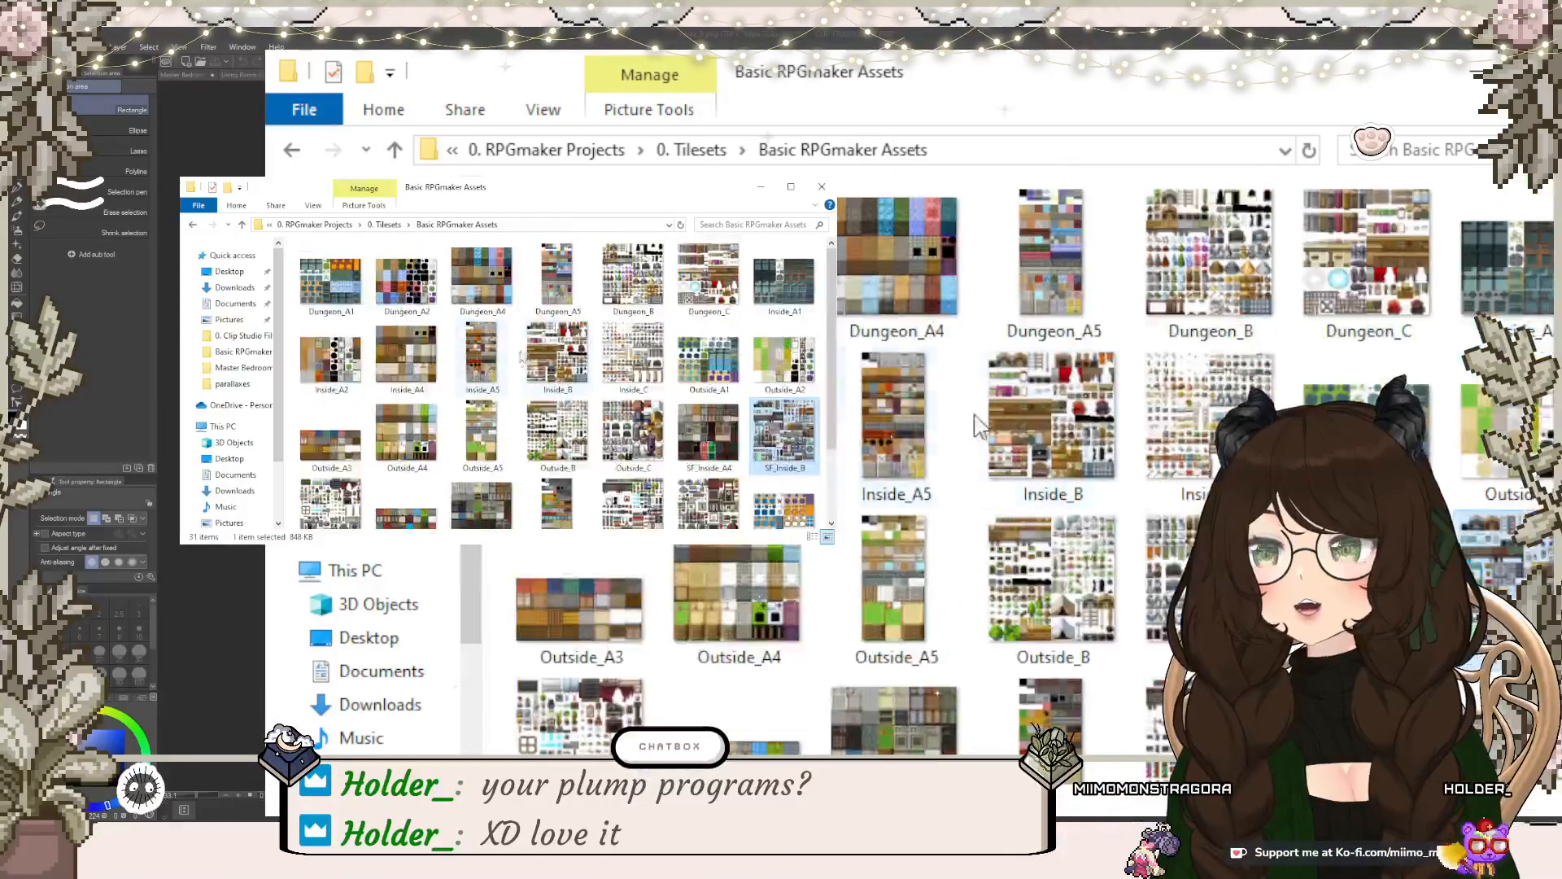
{"action": "left_click", "coordinate": [399, 368]}
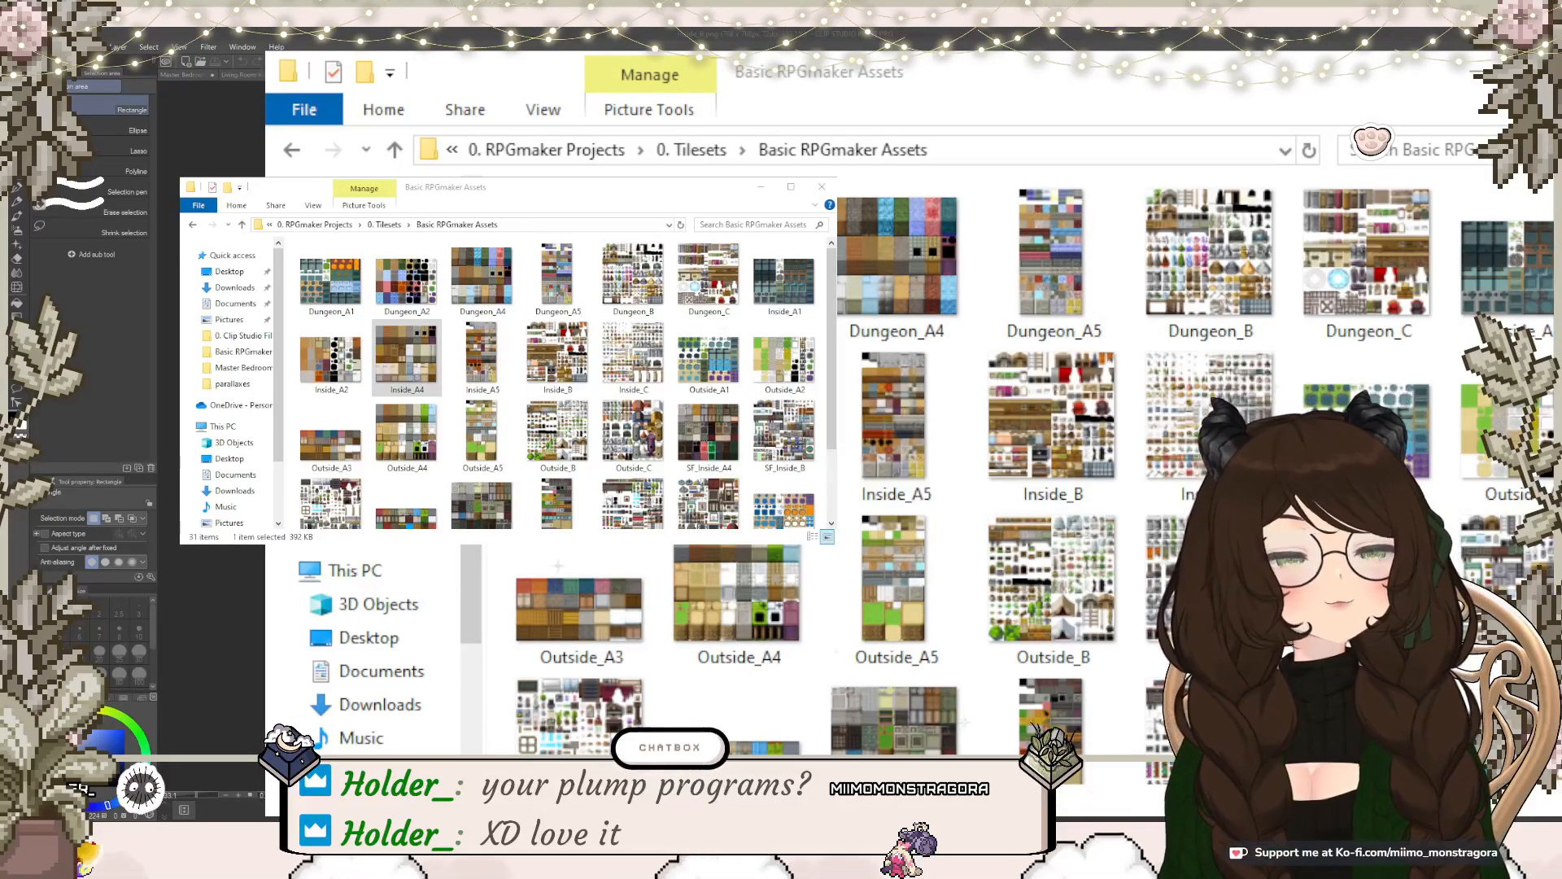
{"action": "left_click", "coordinate": [819, 205]}
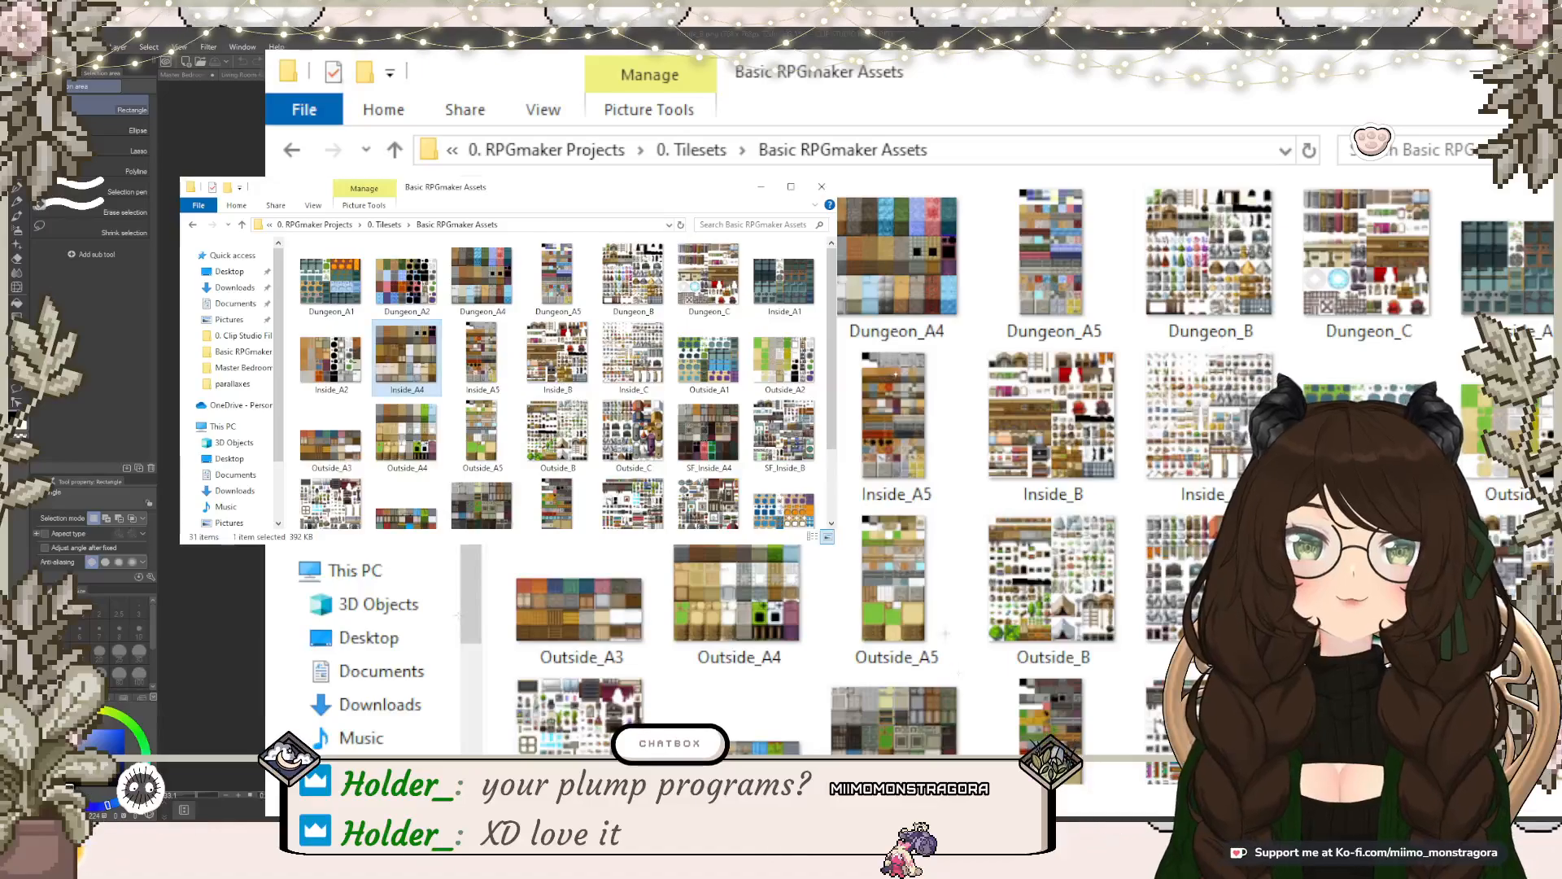
{"action": "left_click", "coordinate": [822, 187]}
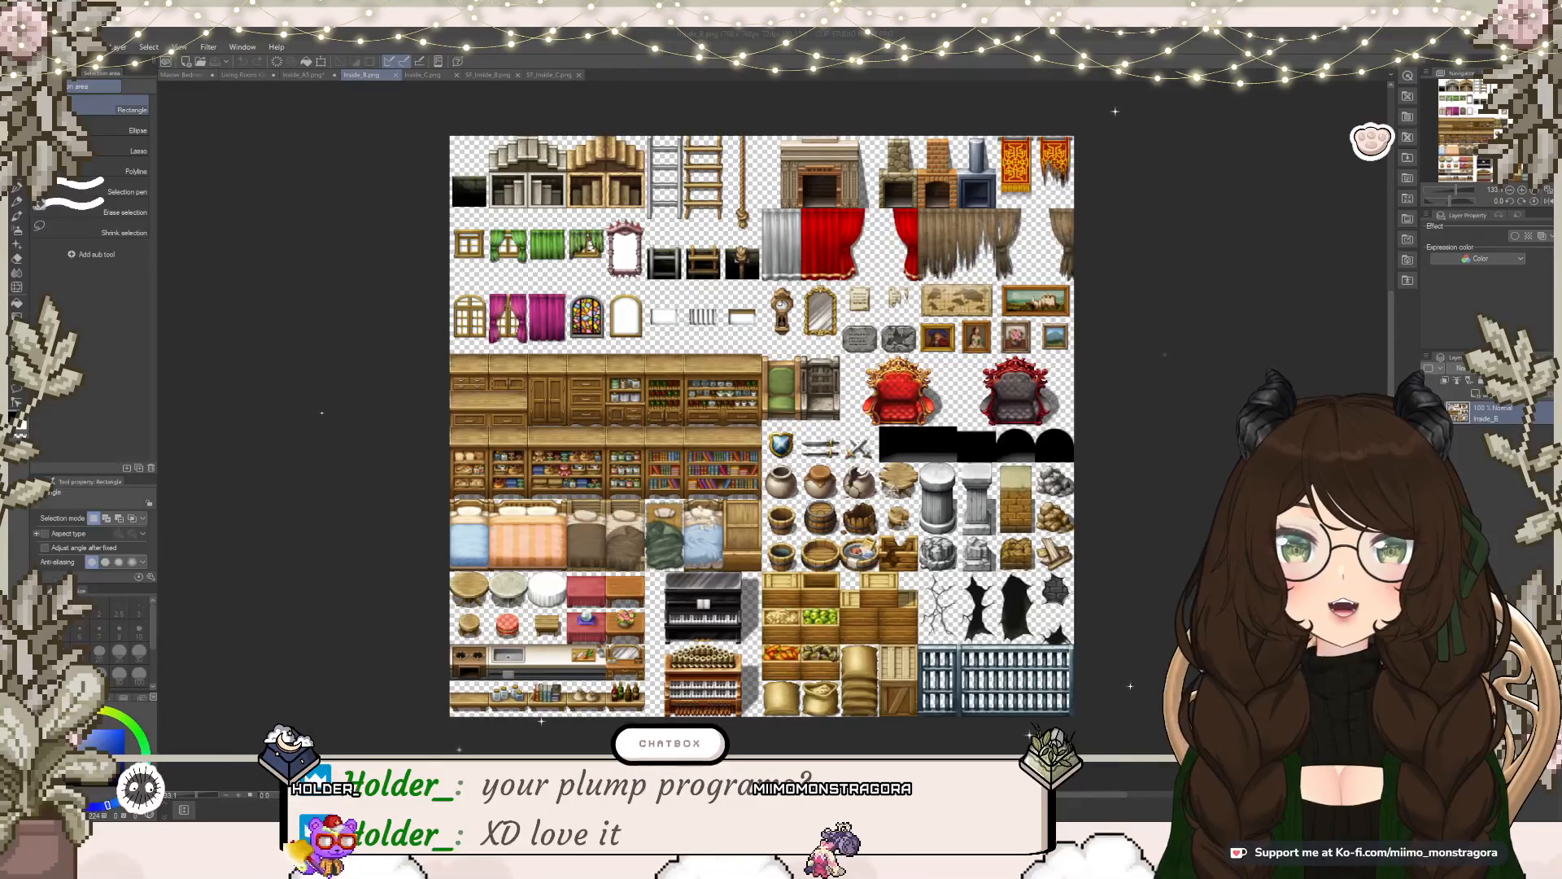
Step: Review the Inside_C, SF_Inside_B, SF_Inside_C and Inside_A5 tilesets in Clip Studio Paint
{"action": "left_click", "coordinate": [423, 75]}
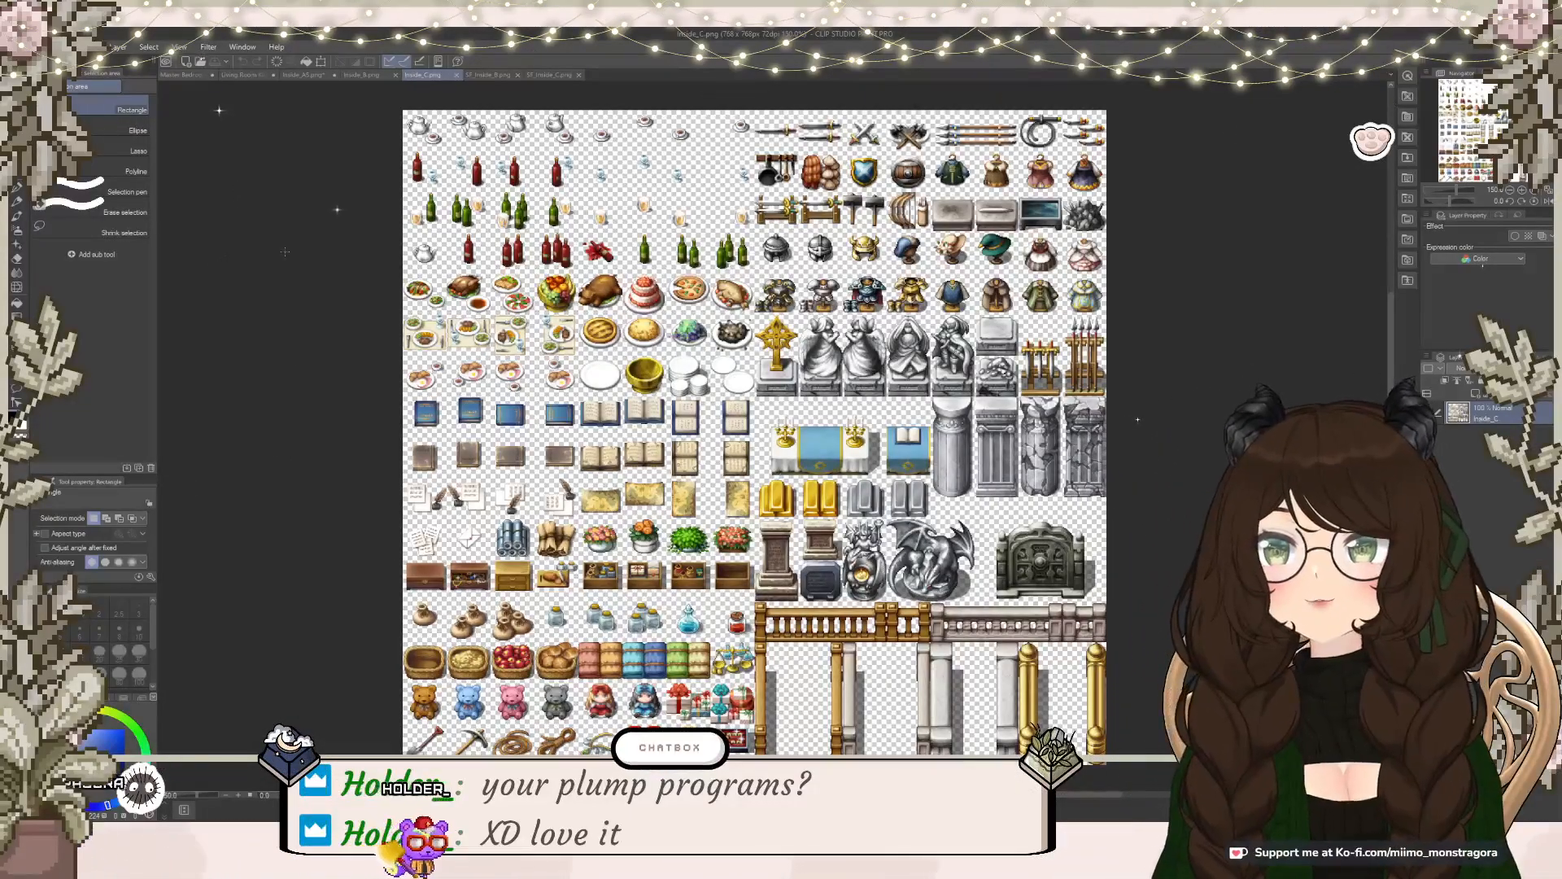
{"action": "left_click", "coordinate": [502, 75]}
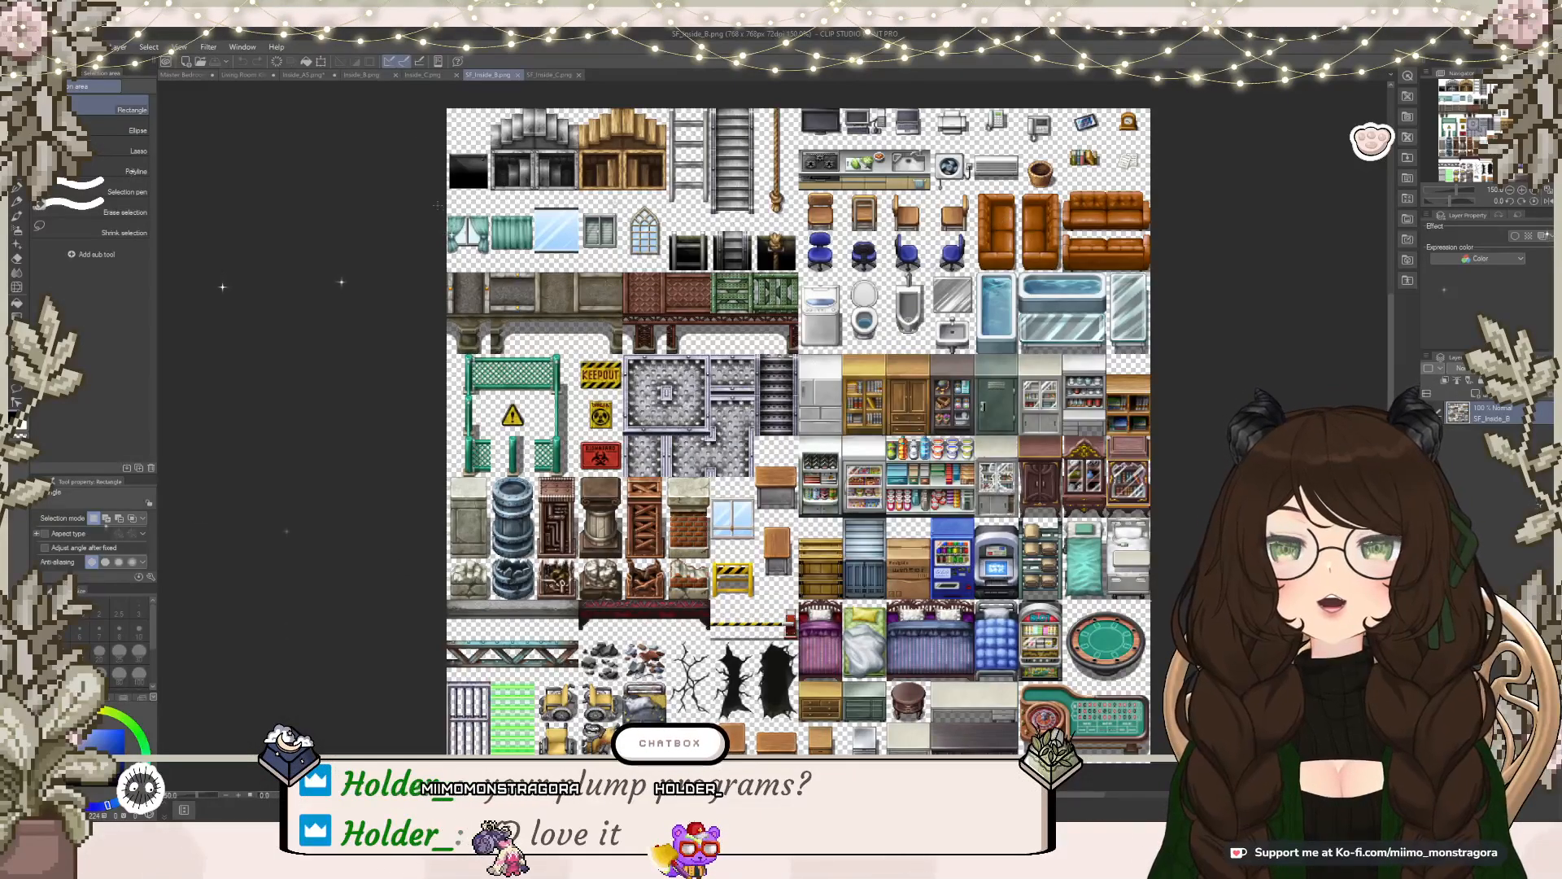
{"action": "left_click", "coordinate": [545, 76]}
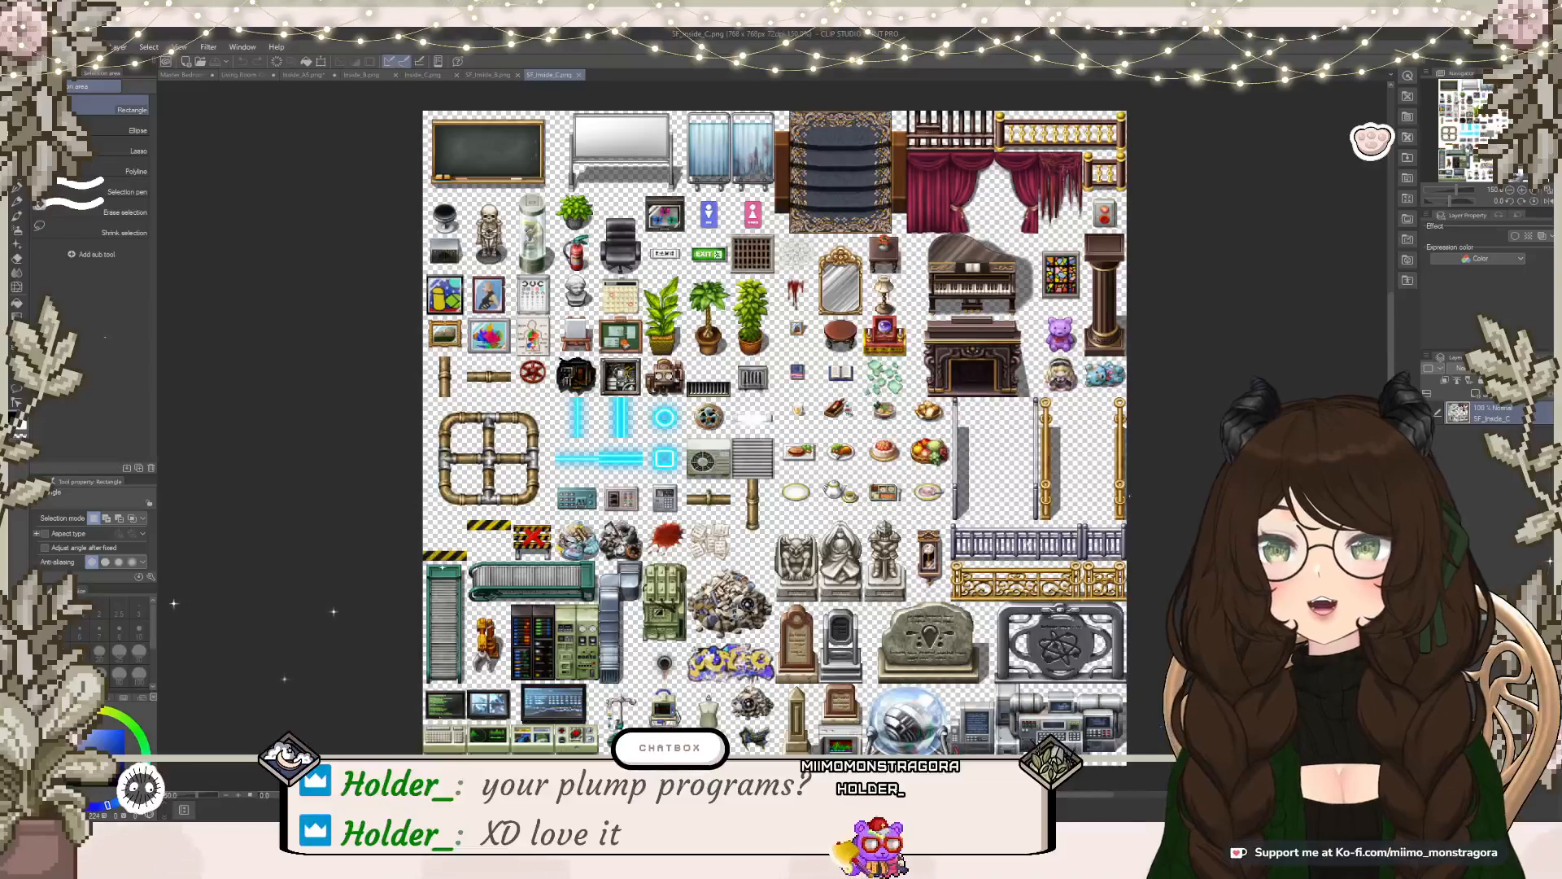
{"action": "left_click", "coordinate": [306, 75]}
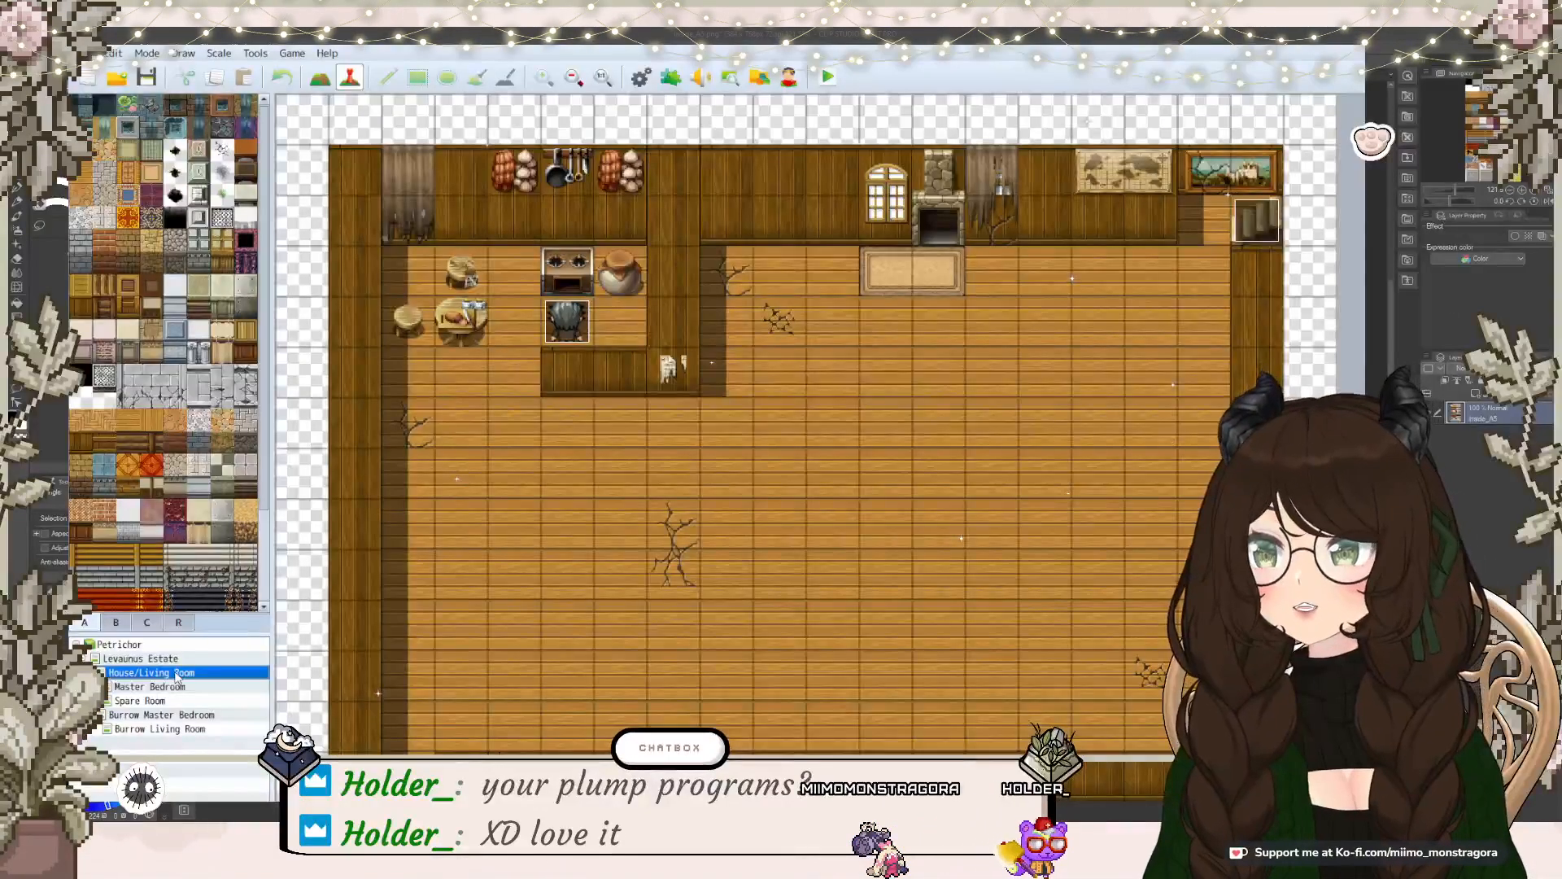
Step: Examine the B tileset of the House/Living Room map in RPG Maker and return to Clip Studio Paint
{"action": "left_click", "coordinate": [119, 624]}
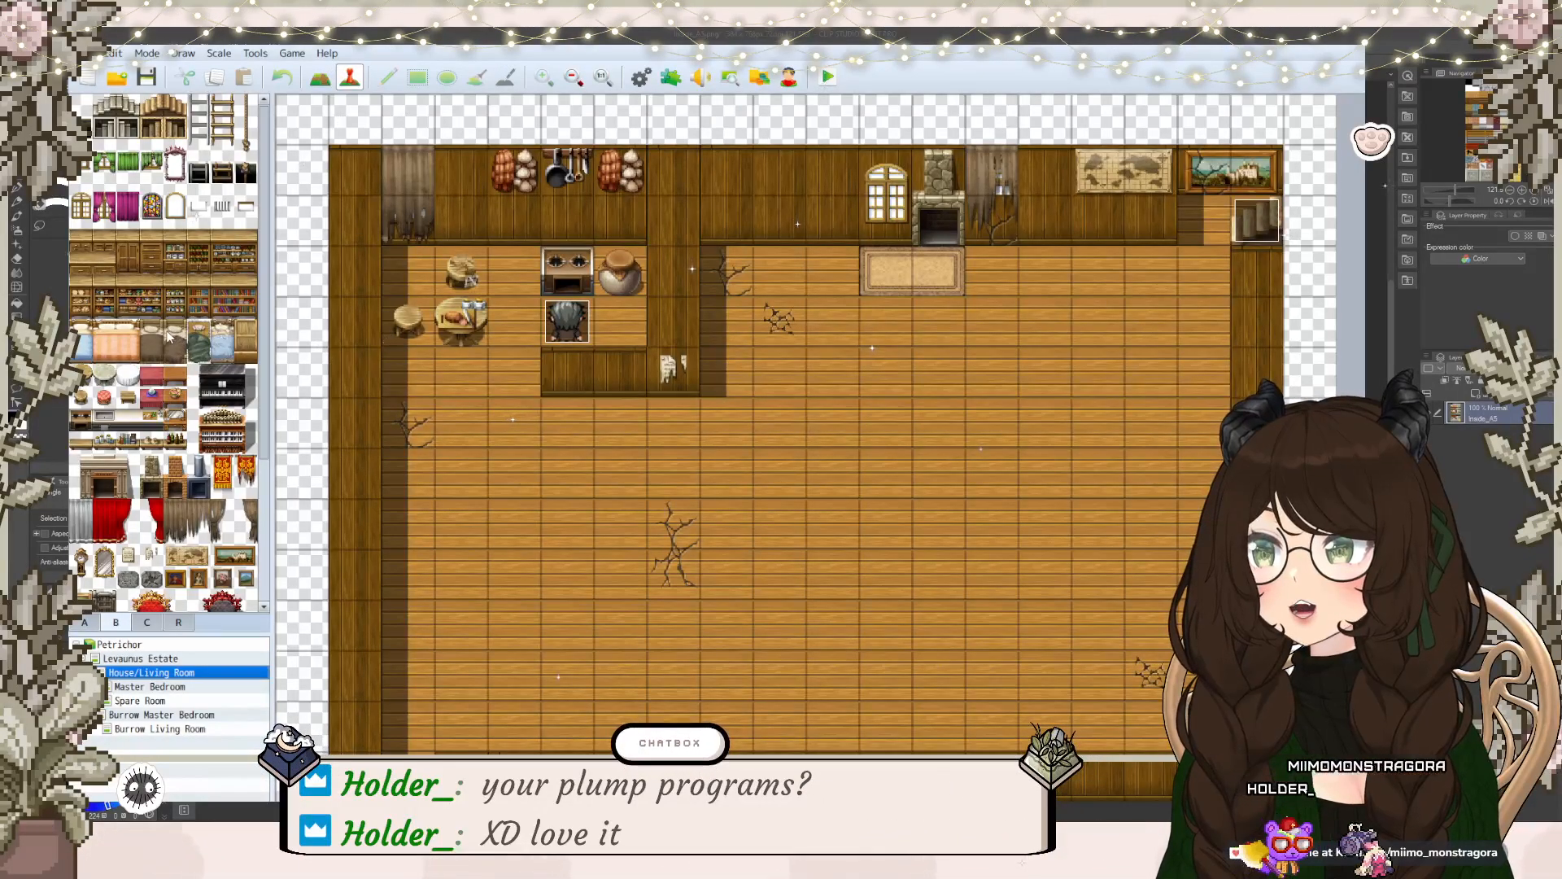
{"action": "scroll", "coordinate": [189, 403], "scroll_direction": "down", "scroll_amount": 4}
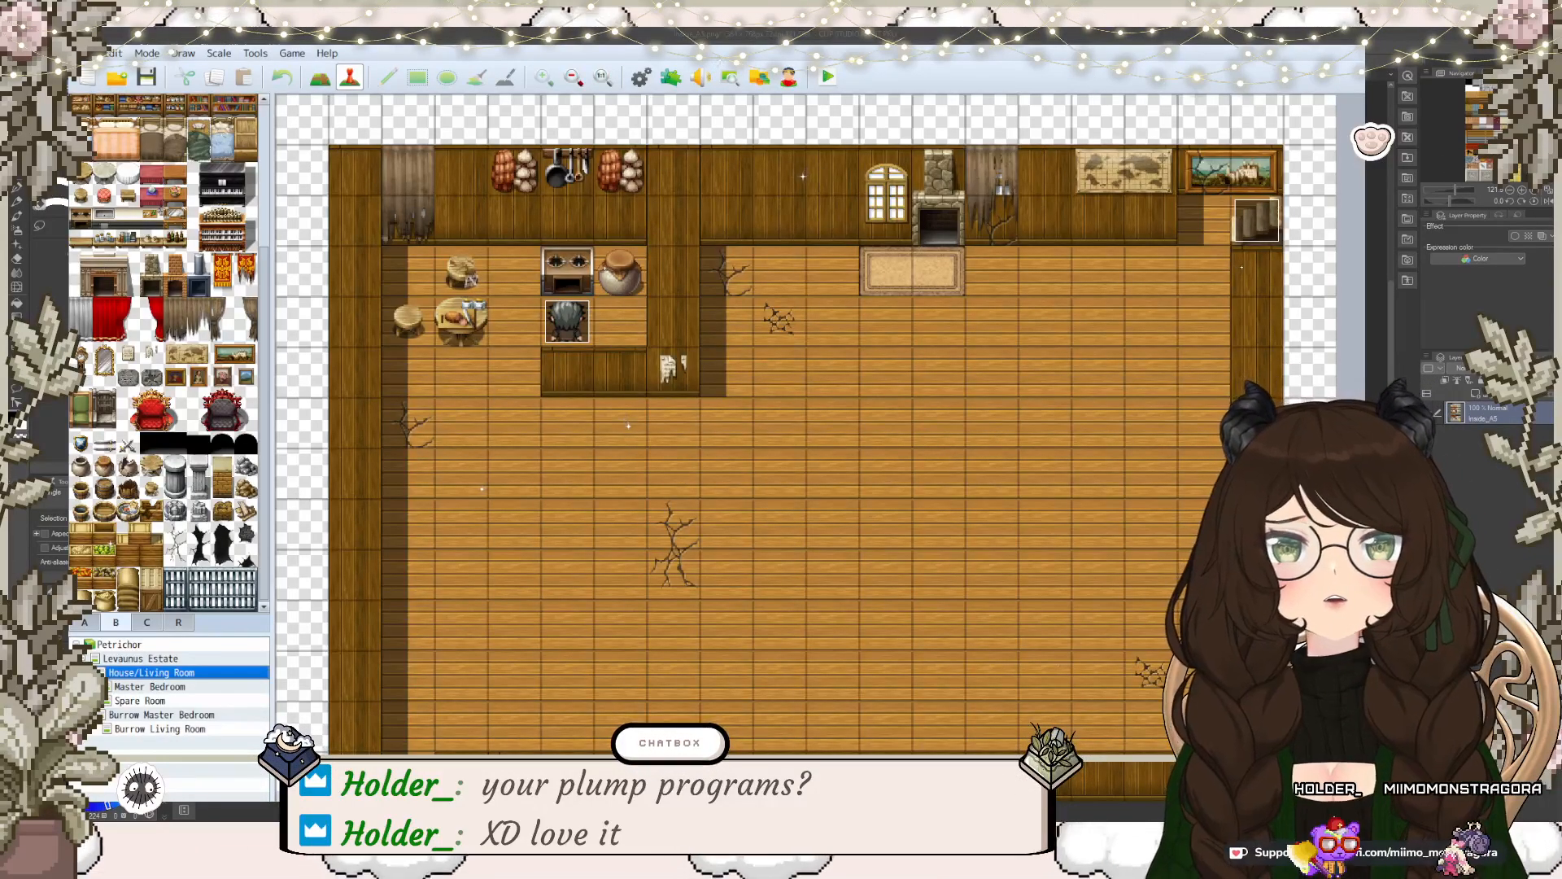
{"action": "key", "text": "alt+Tab"}
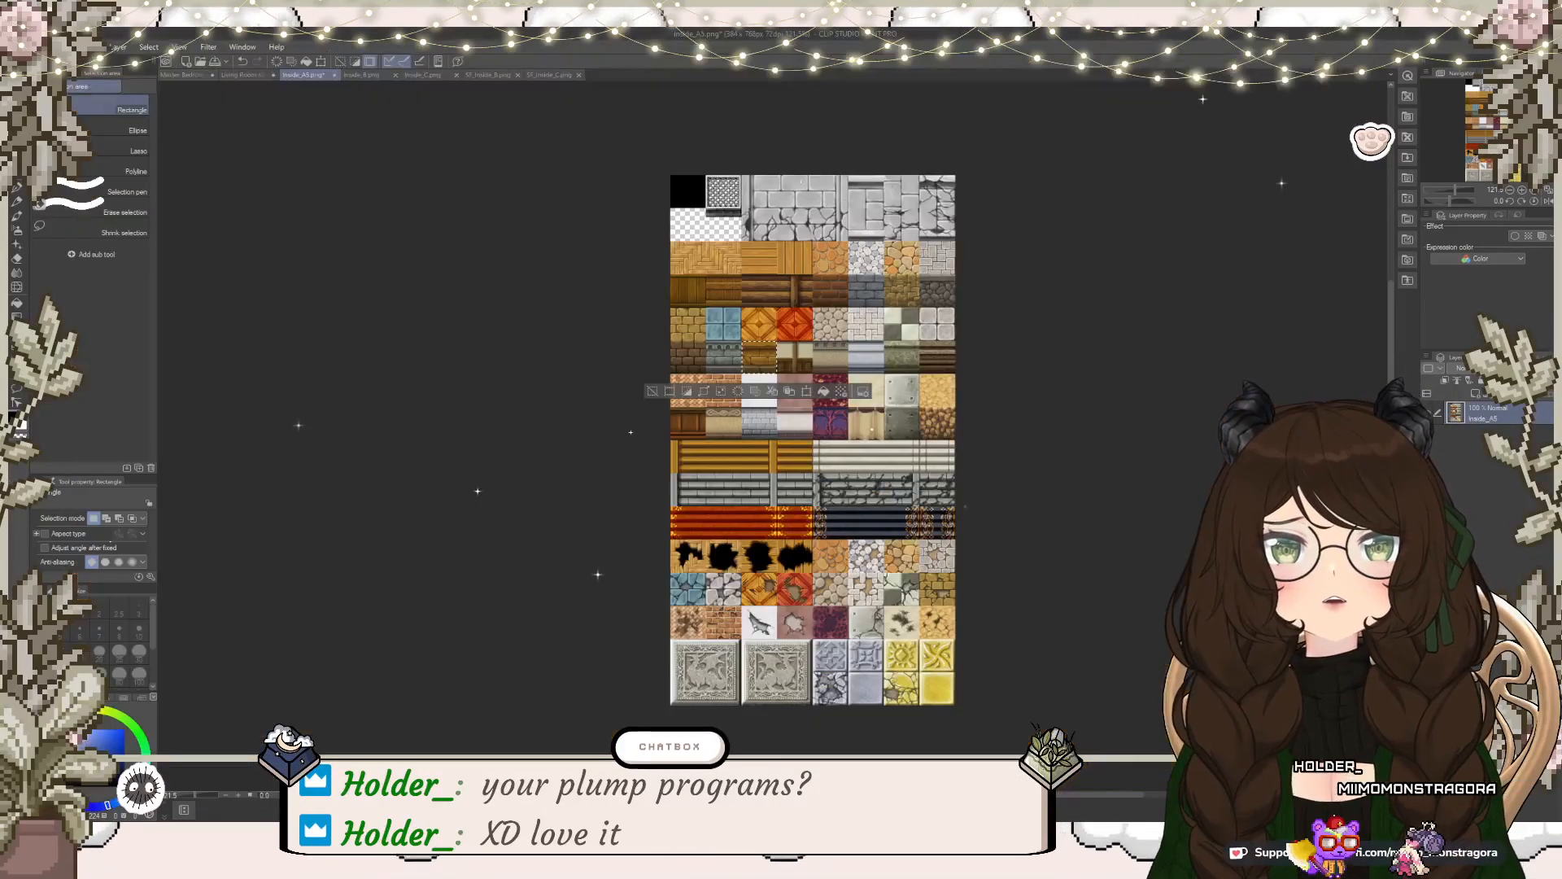
Step: Copy the stone fireplace with its chimney from the Inside_B tileset and paste it into the Living Room Kitchen map
{"action": "left_click", "coordinate": [356, 76]}
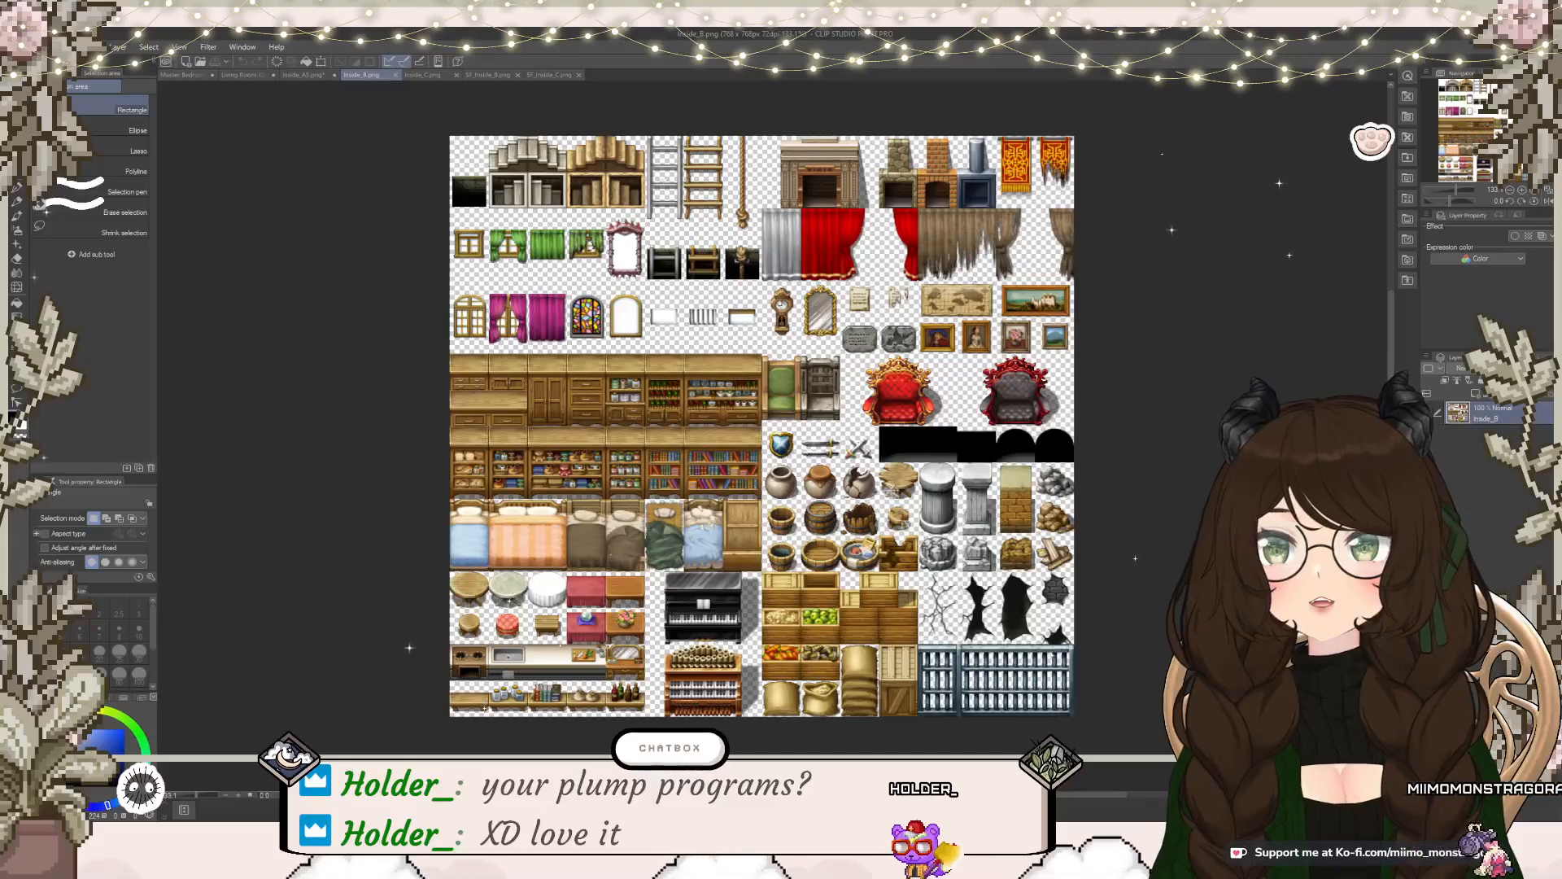
{"action": "scroll", "coordinate": [899, 182], "scroll_direction": "up", "scroll_amount": 8}
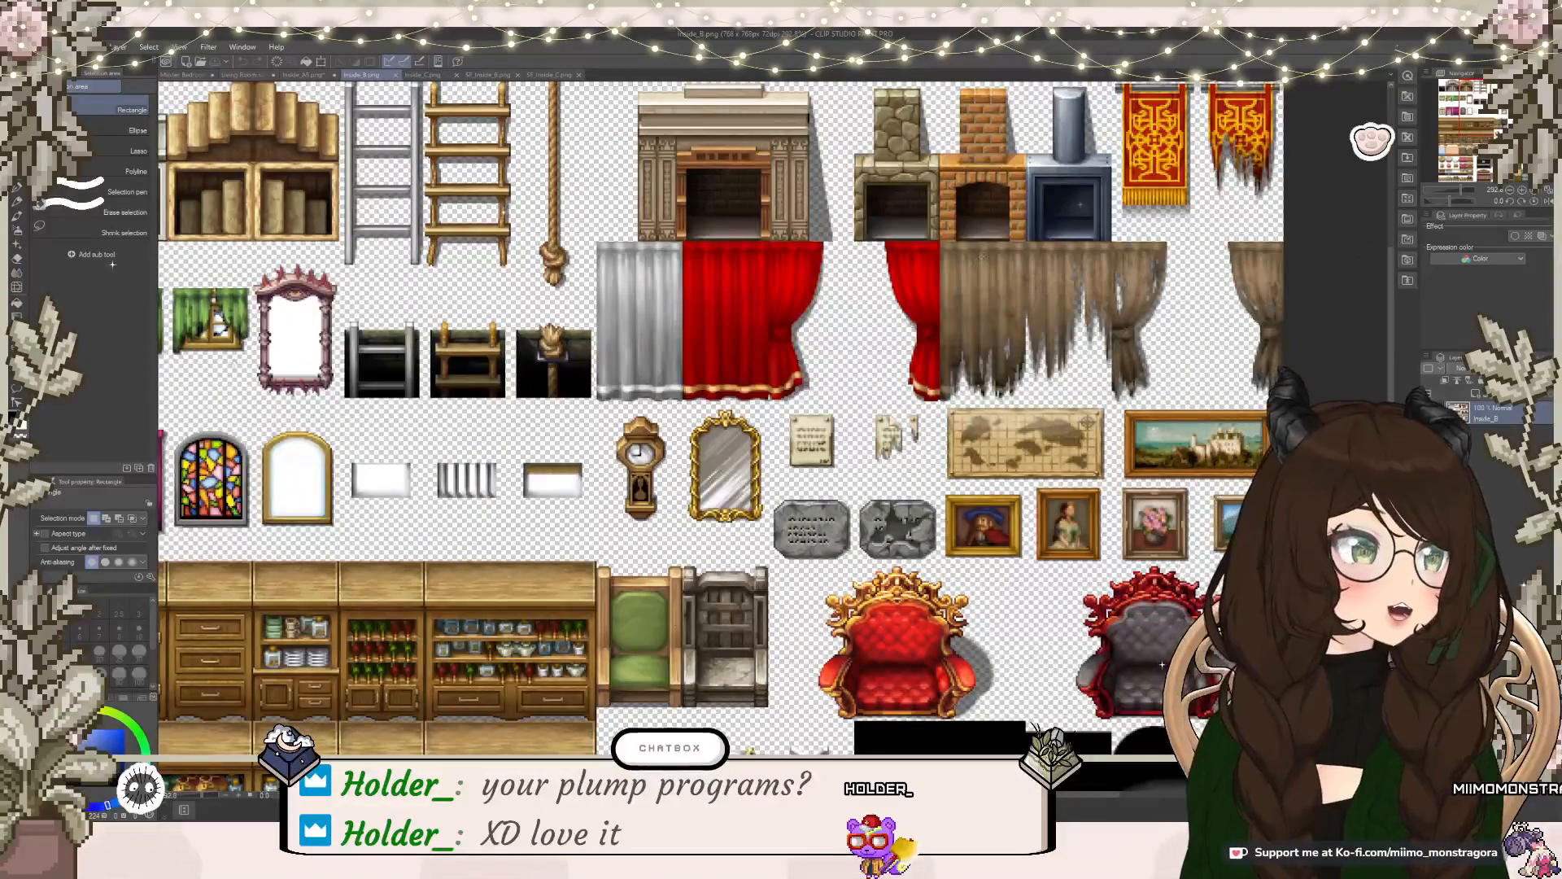
{"action": "left_click_drag", "start_coordinate": [888, 204], "coordinate": [898, 354]}
{"action": "scroll", "coordinate": [889, 313], "scroll_direction": "up", "scroll_amount": 2}
{"action": "scroll", "coordinate": [919, 308], "scroll_direction": "down", "scroll_amount": 5}
{"action": "scroll", "coordinate": [912, 309], "scroll_direction": "down", "scroll_amount": 3}
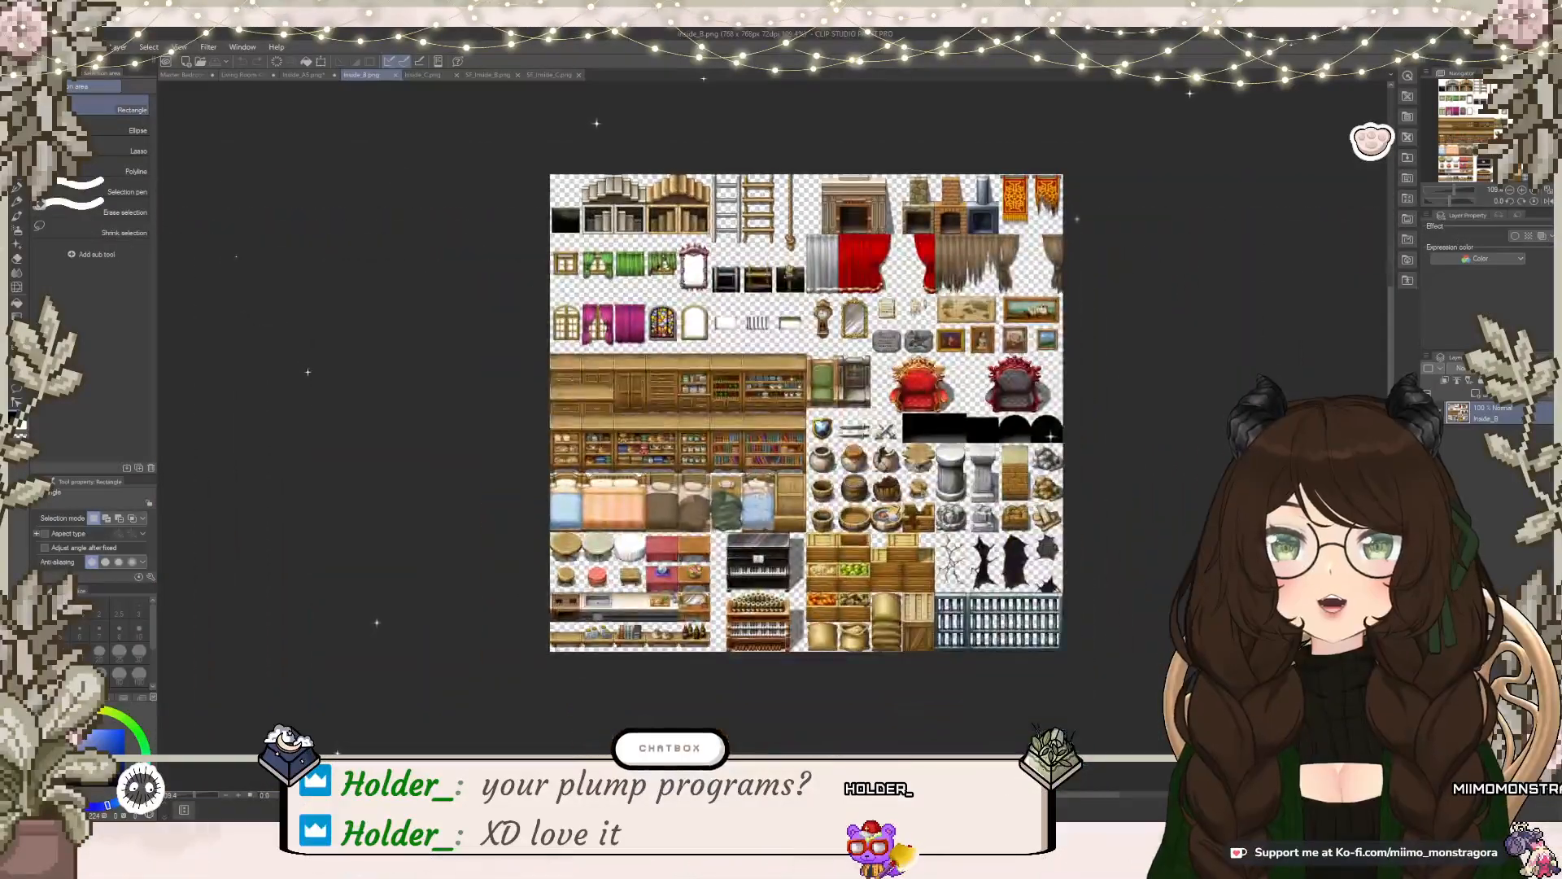
{"action": "scroll", "coordinate": [912, 227], "scroll_direction": "up", "scroll_amount": 6}
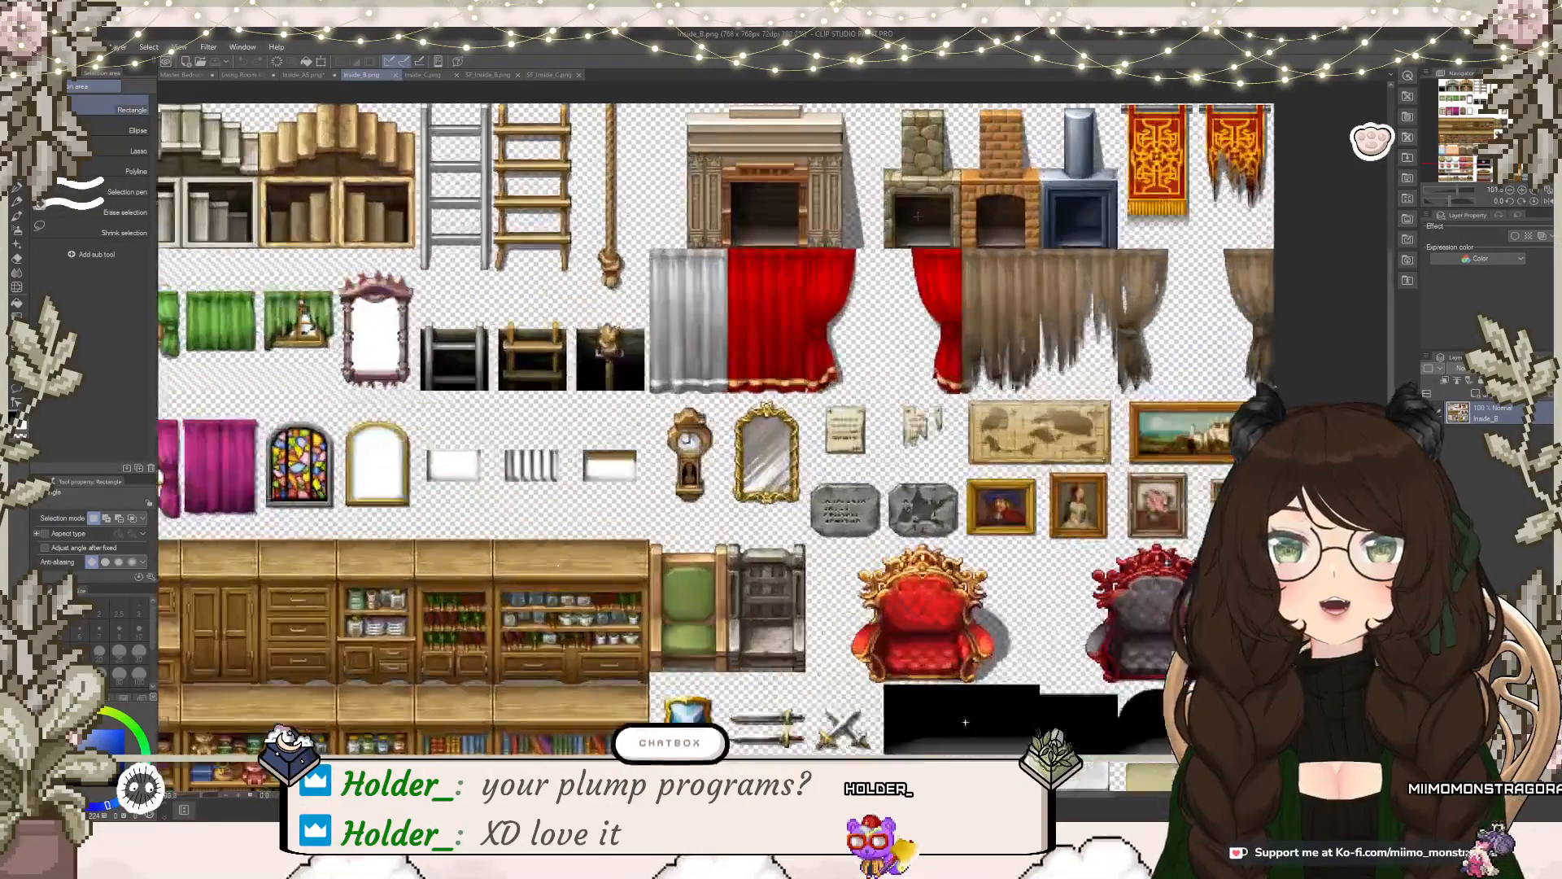
{"action": "left_click_drag", "start_coordinate": [936, 162], "coordinate": [909, 335]}
{"action": "scroll", "coordinate": [909, 335], "scroll_direction": "up", "scroll_amount": 4}
{"action": "scroll", "coordinate": [912, 333], "scroll_direction": "up", "scroll_amount": 1}
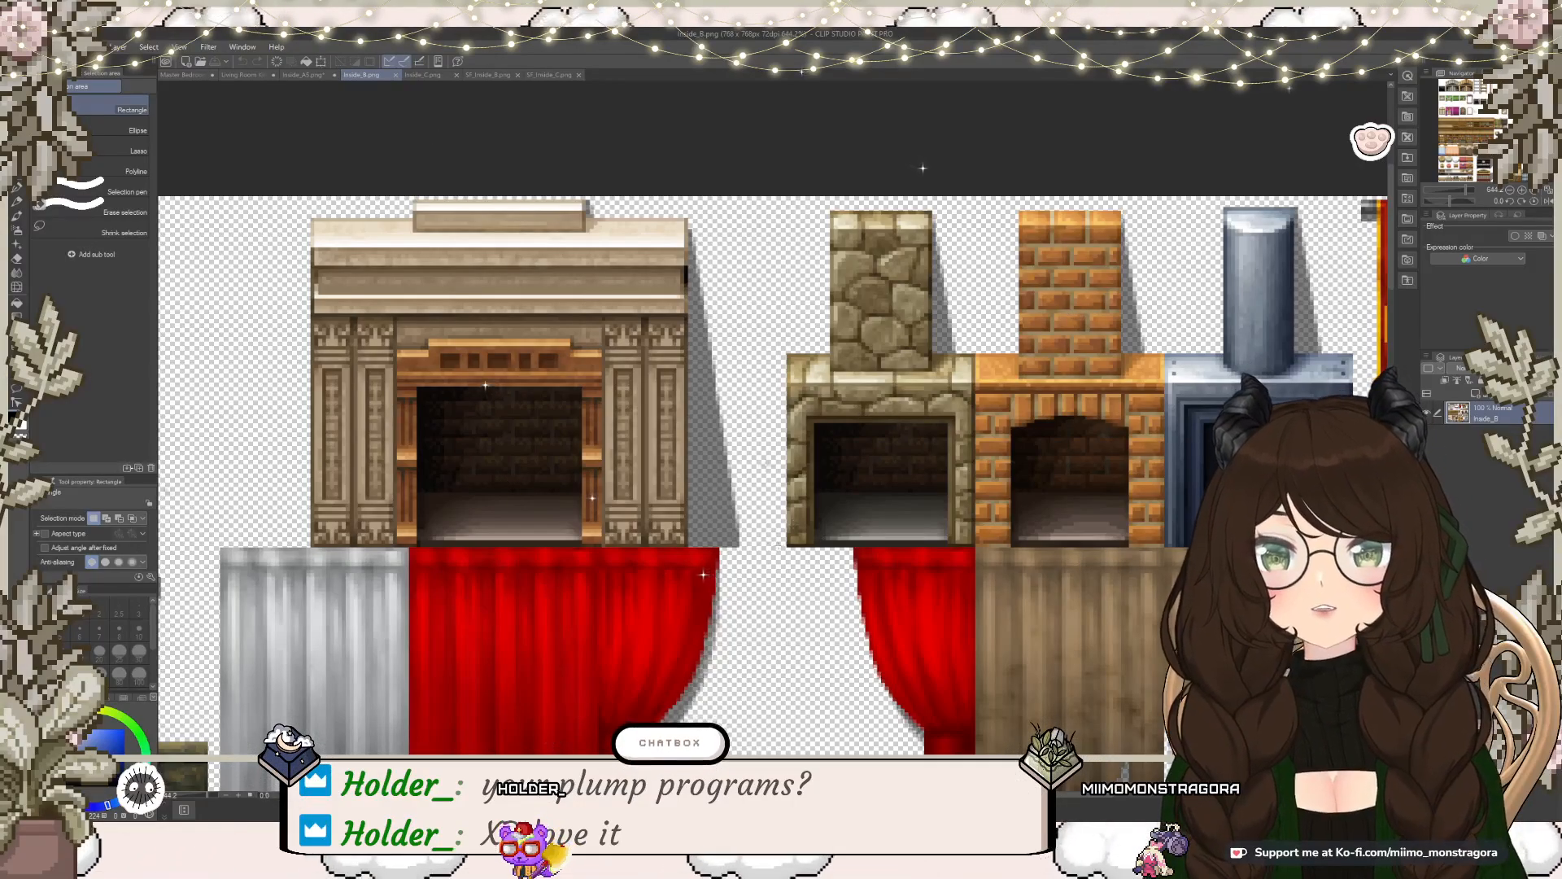
{"action": "scroll", "coordinate": [791, 538], "scroll_direction": "up", "scroll_amount": 2}
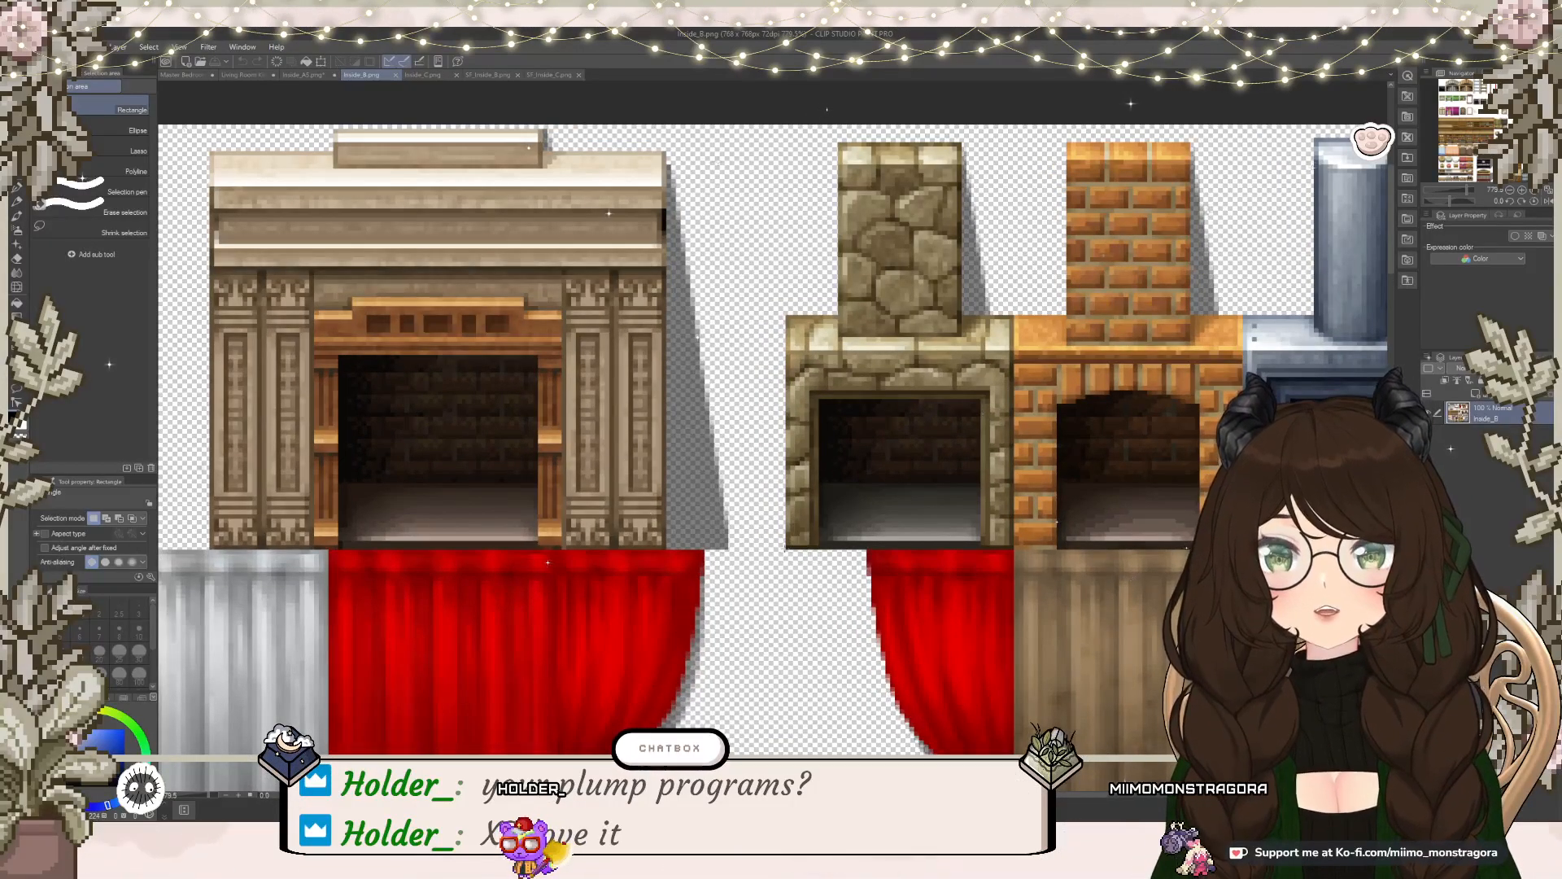
{"action": "left_click_drag", "start_coordinate": [1053, 470], "coordinate": [1014, 131]}
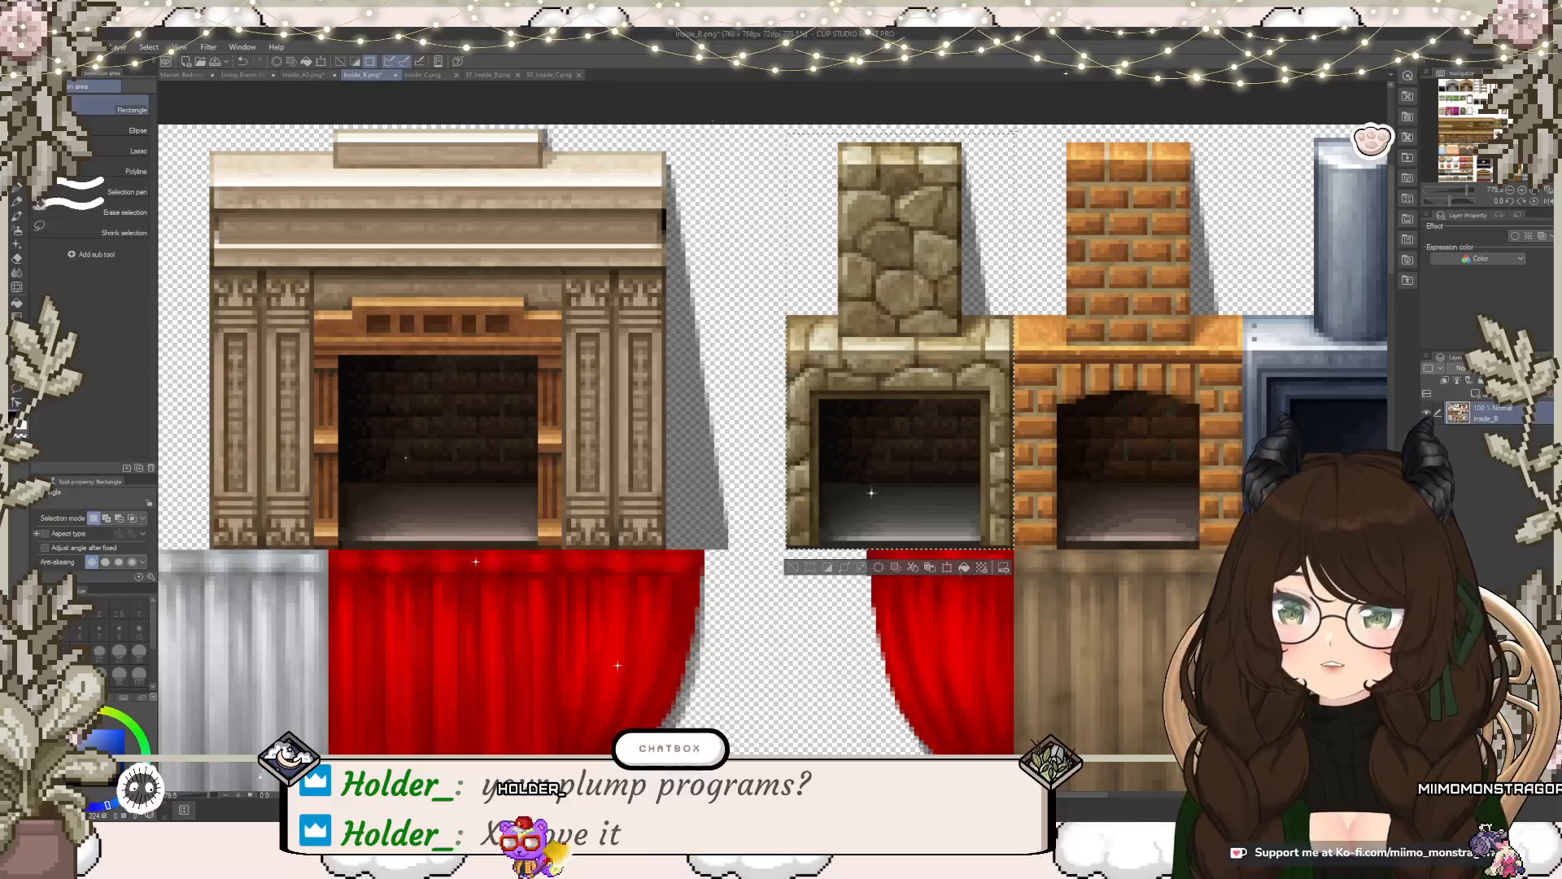
{"action": "left_click", "coordinate": [238, 75]}
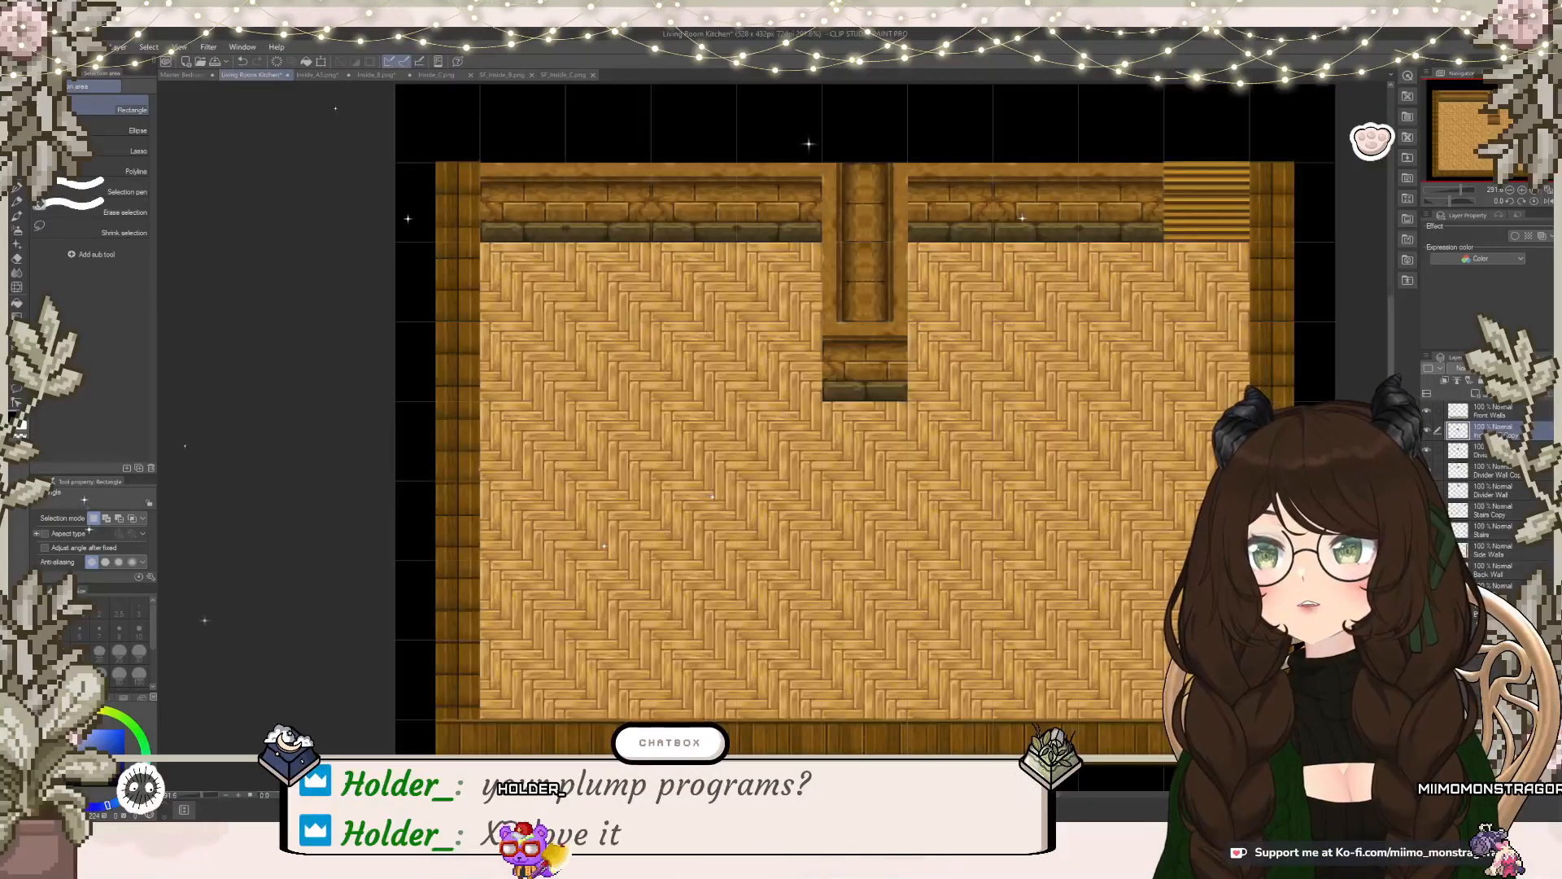
{"action": "key", "text": "ctrl+v"}
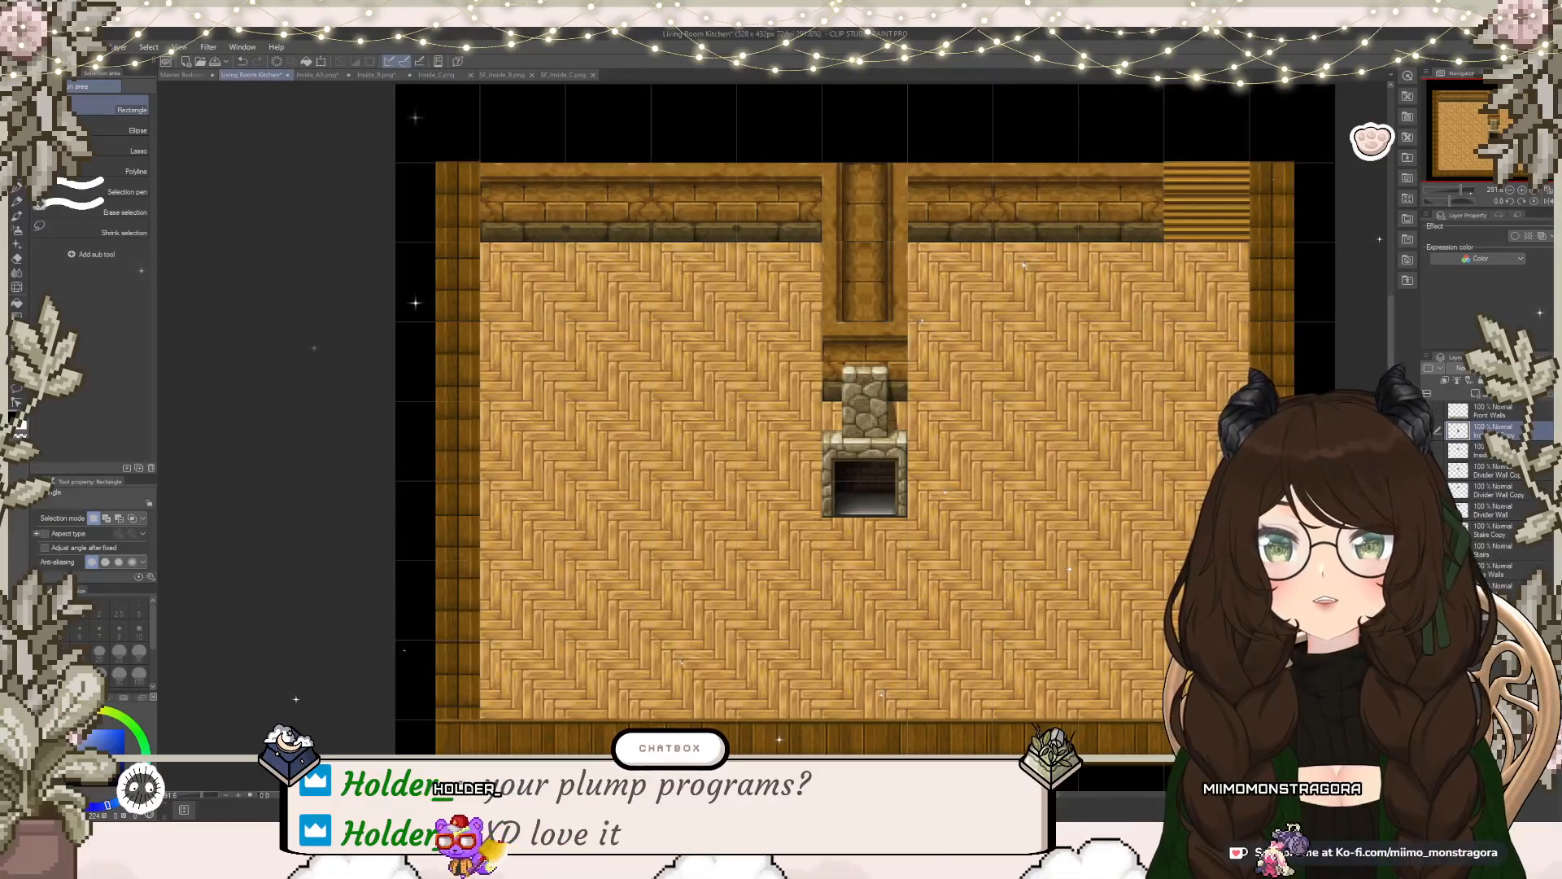
Step: Move the stone fireplace up so that it sits against the lower end of the divider wall
{"action": "left_click_drag", "start_coordinate": [765, 320], "coordinate": [969, 560]}
{"action": "left_click_drag", "start_coordinate": [903, 503], "coordinate": [897, 389]}
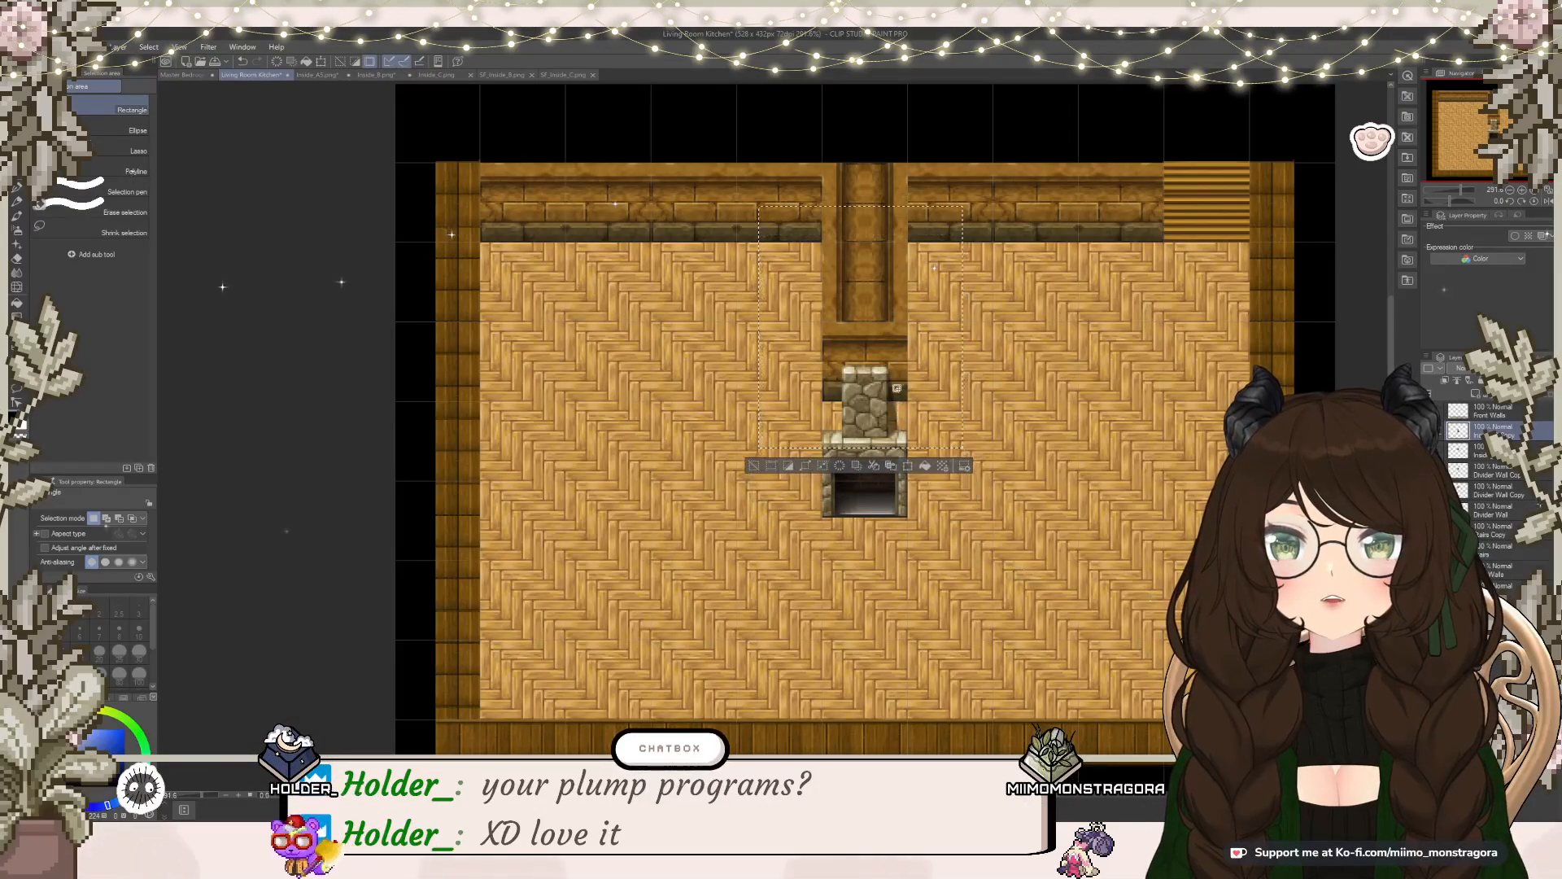
{"action": "left_click_drag", "start_coordinate": [895, 463], "coordinate": [879, 370]}
{"action": "left_click", "coordinate": [907, 571]}
{"action": "left_click_drag", "start_coordinate": [957, 213], "coordinate": [926, 252]}
{"action": "left_click_drag", "start_coordinate": [852, 402], "coordinate": [875, 380]}
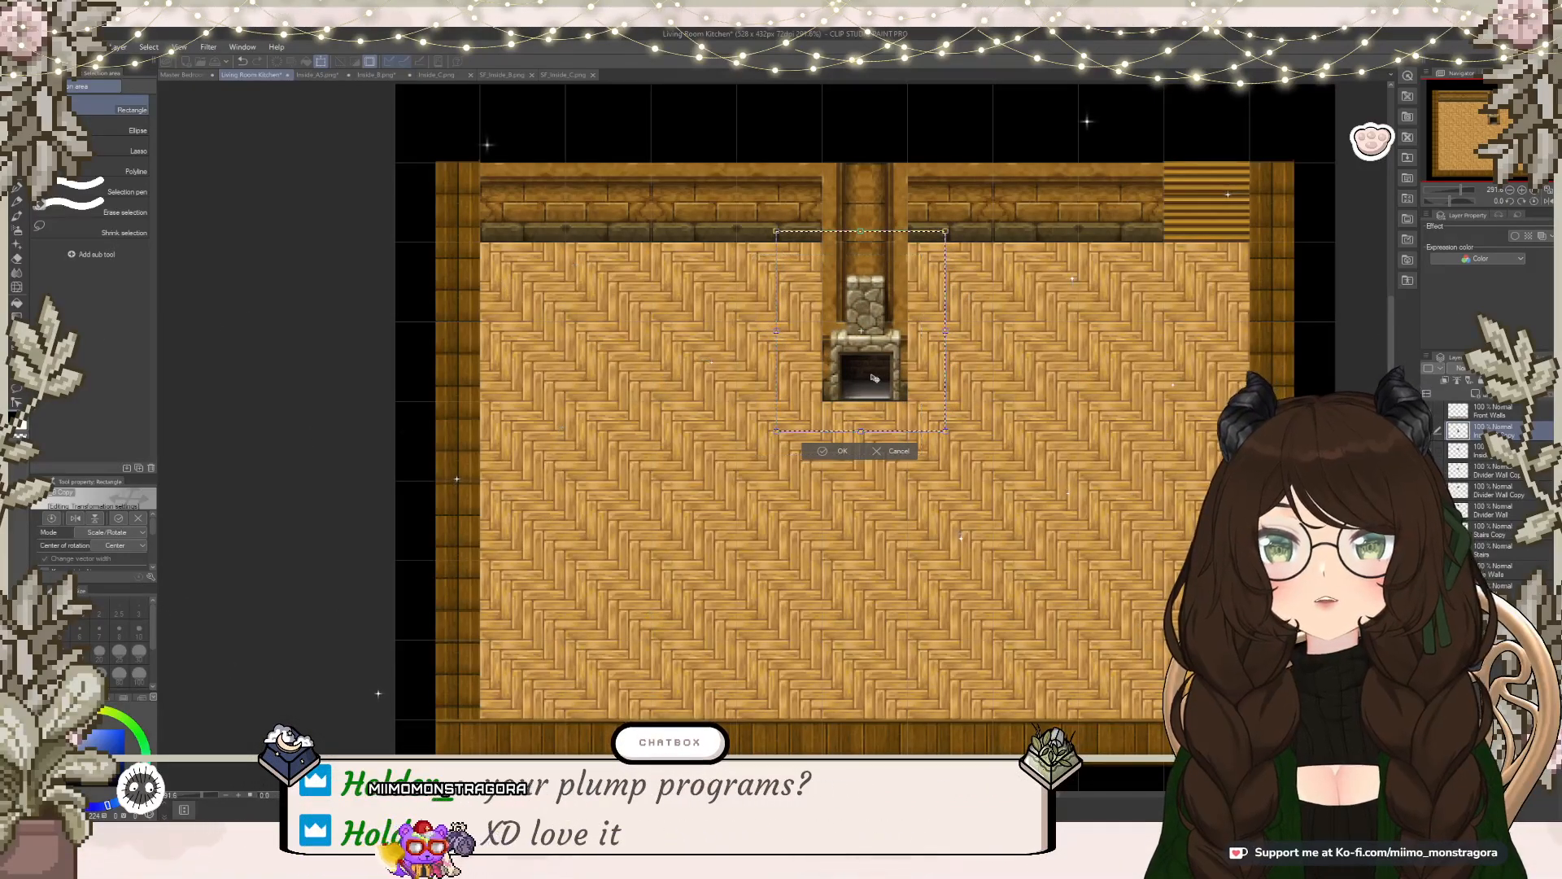
{"action": "scroll", "coordinate": [887, 374], "scroll_direction": "up", "scroll_amount": 1}
{"action": "scroll", "coordinate": [888, 373], "scroll_direction": "up", "scroll_amount": 5}
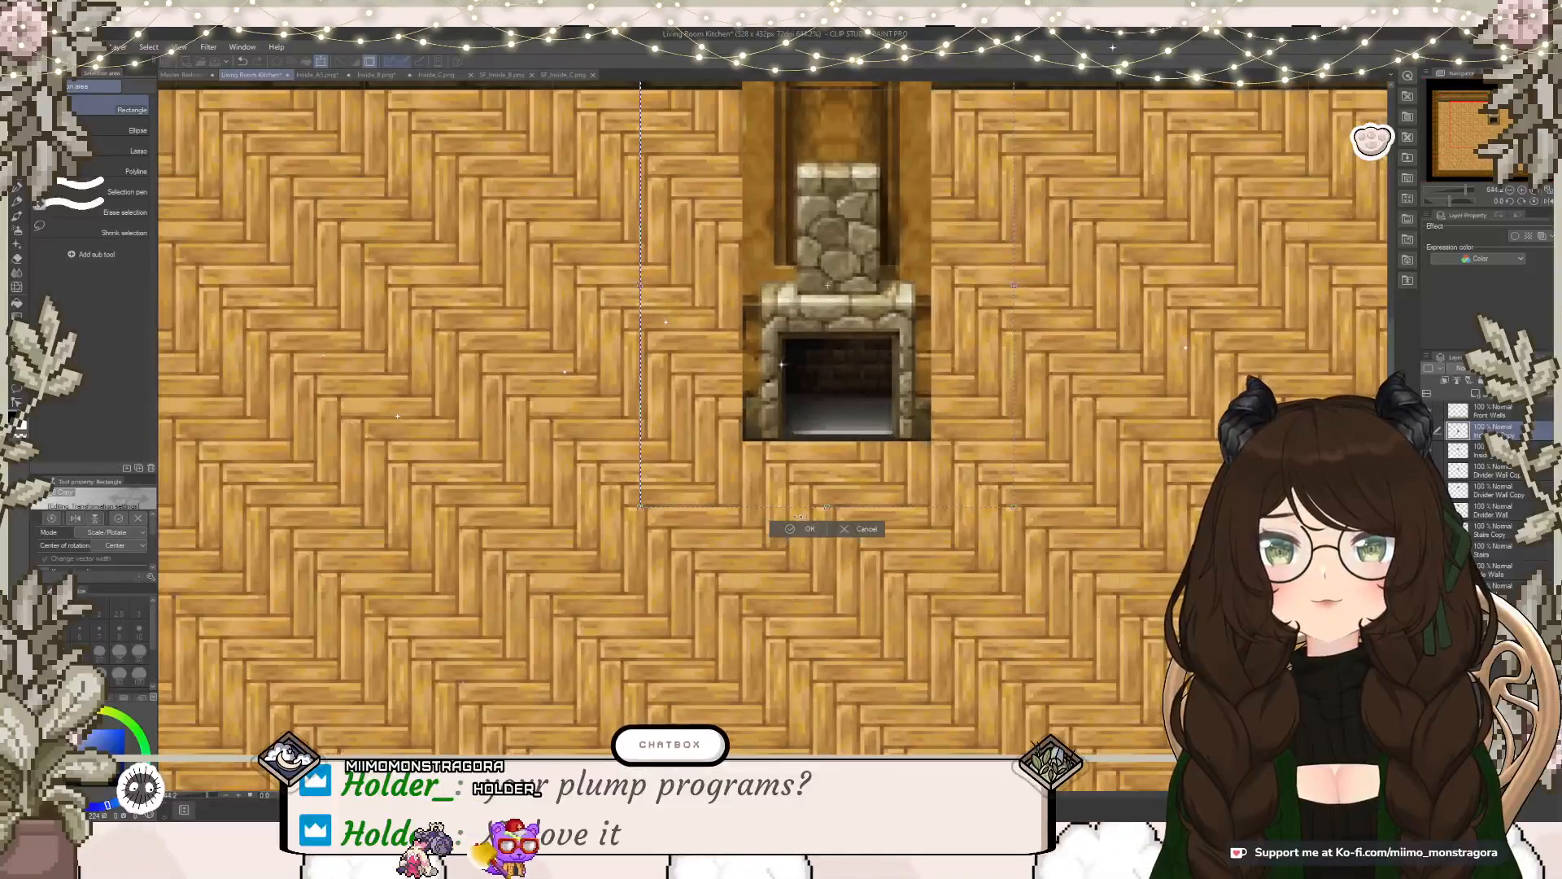
{"action": "left_click", "coordinate": [797, 523]}
Step: Delete the stone chimney above the fireplace mantel and clear the selection
{"action": "scroll", "coordinate": [844, 384], "scroll_direction": "up", "scroll_amount": 1}
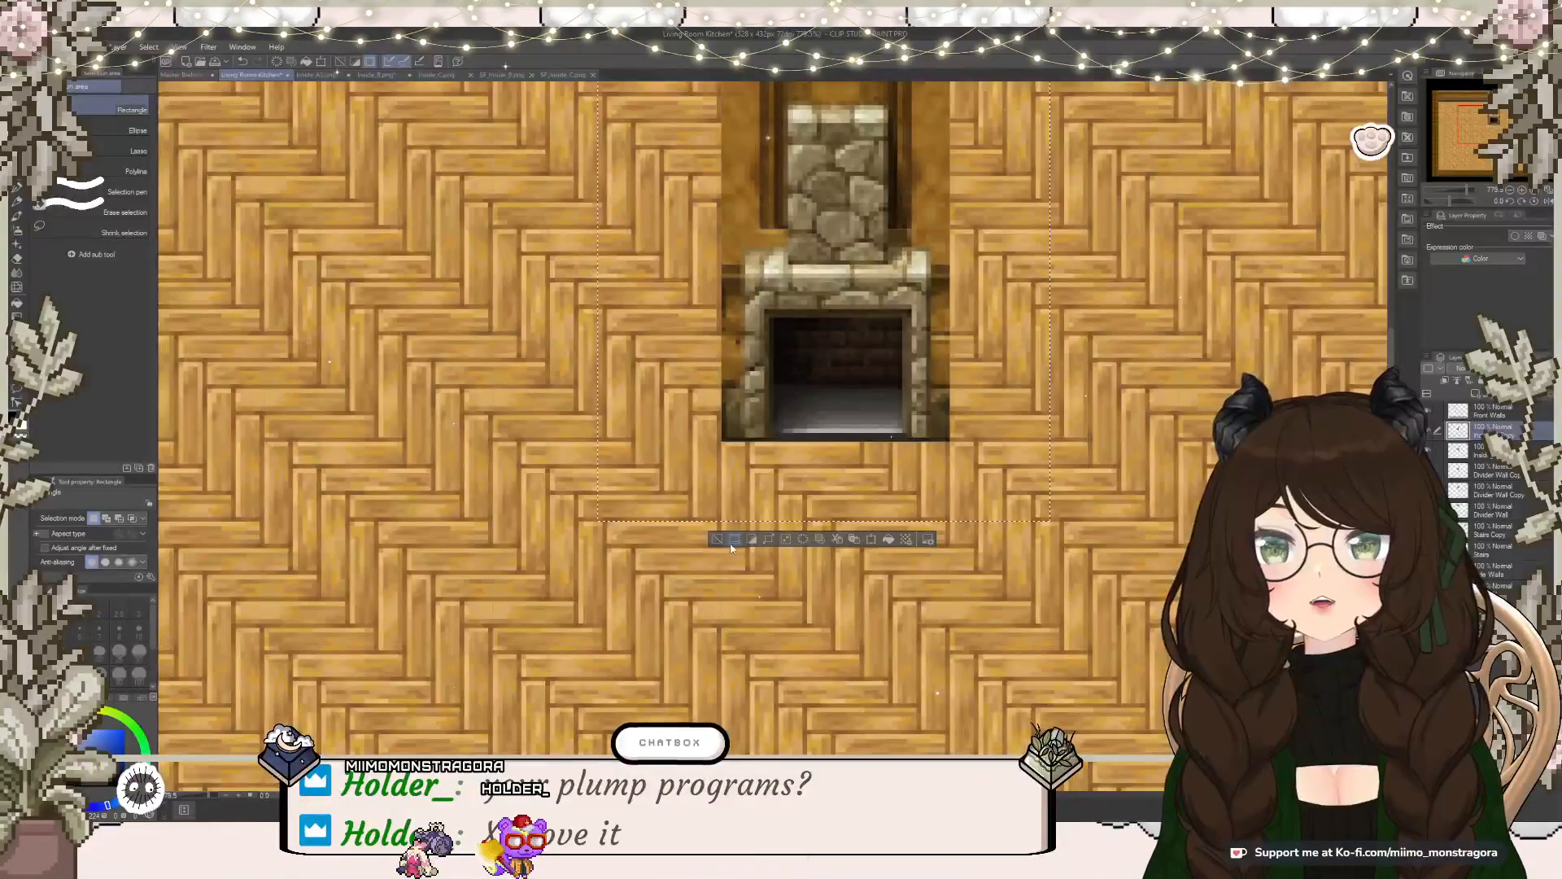
{"action": "scroll", "coordinate": [844, 384], "scroll_direction": "up", "scroll_amount": 2}
{"action": "left_click_drag", "start_coordinate": [844, 384], "coordinate": [817, 632]}
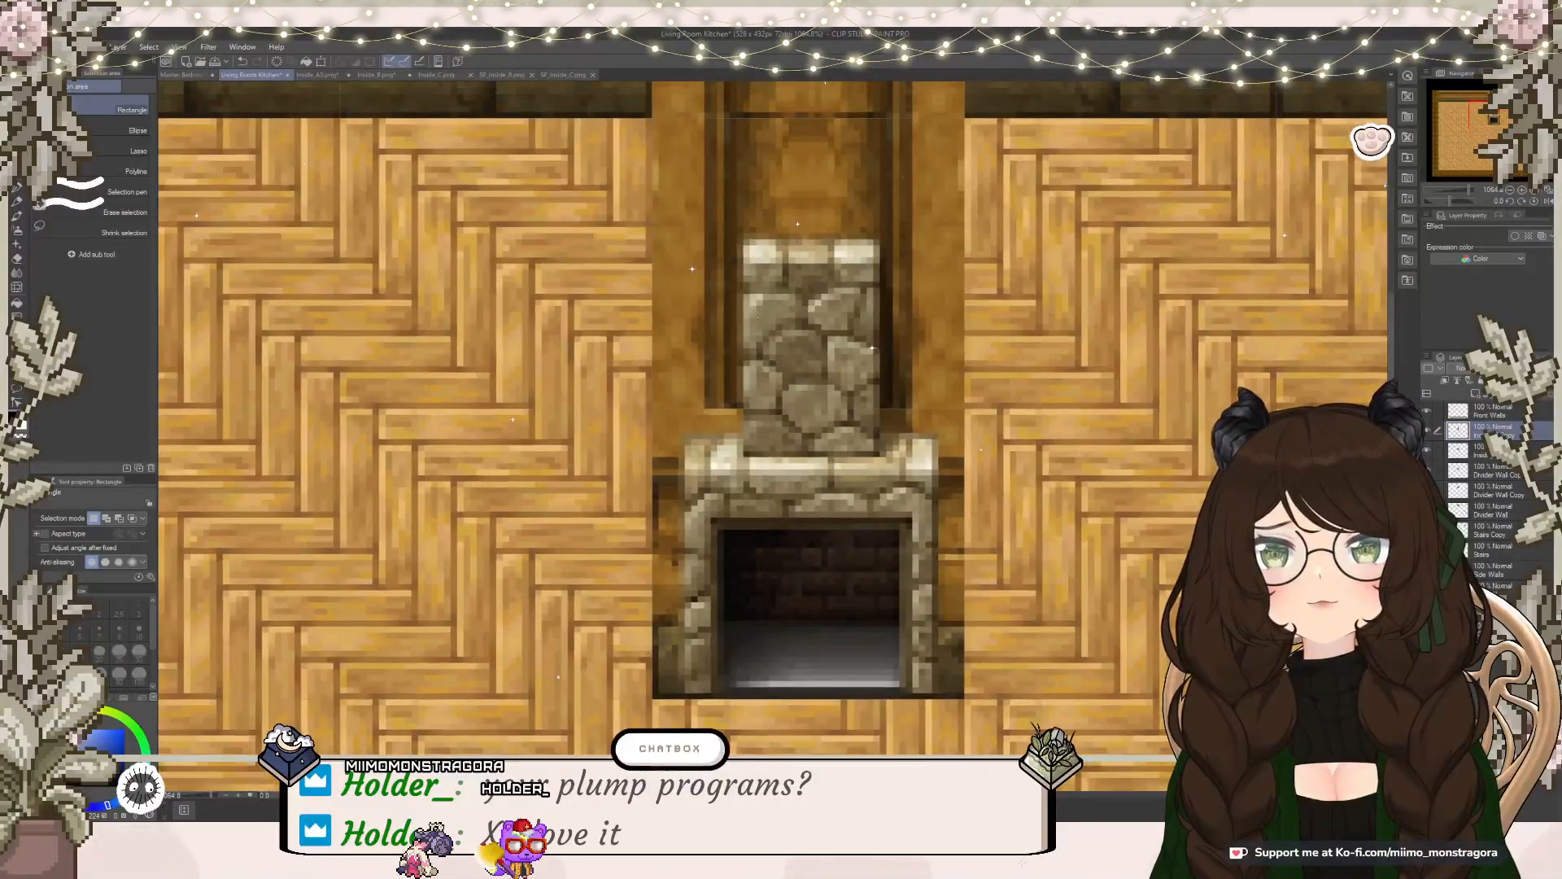
{"action": "left_click_drag", "start_coordinate": [737, 228], "coordinate": [893, 432]}
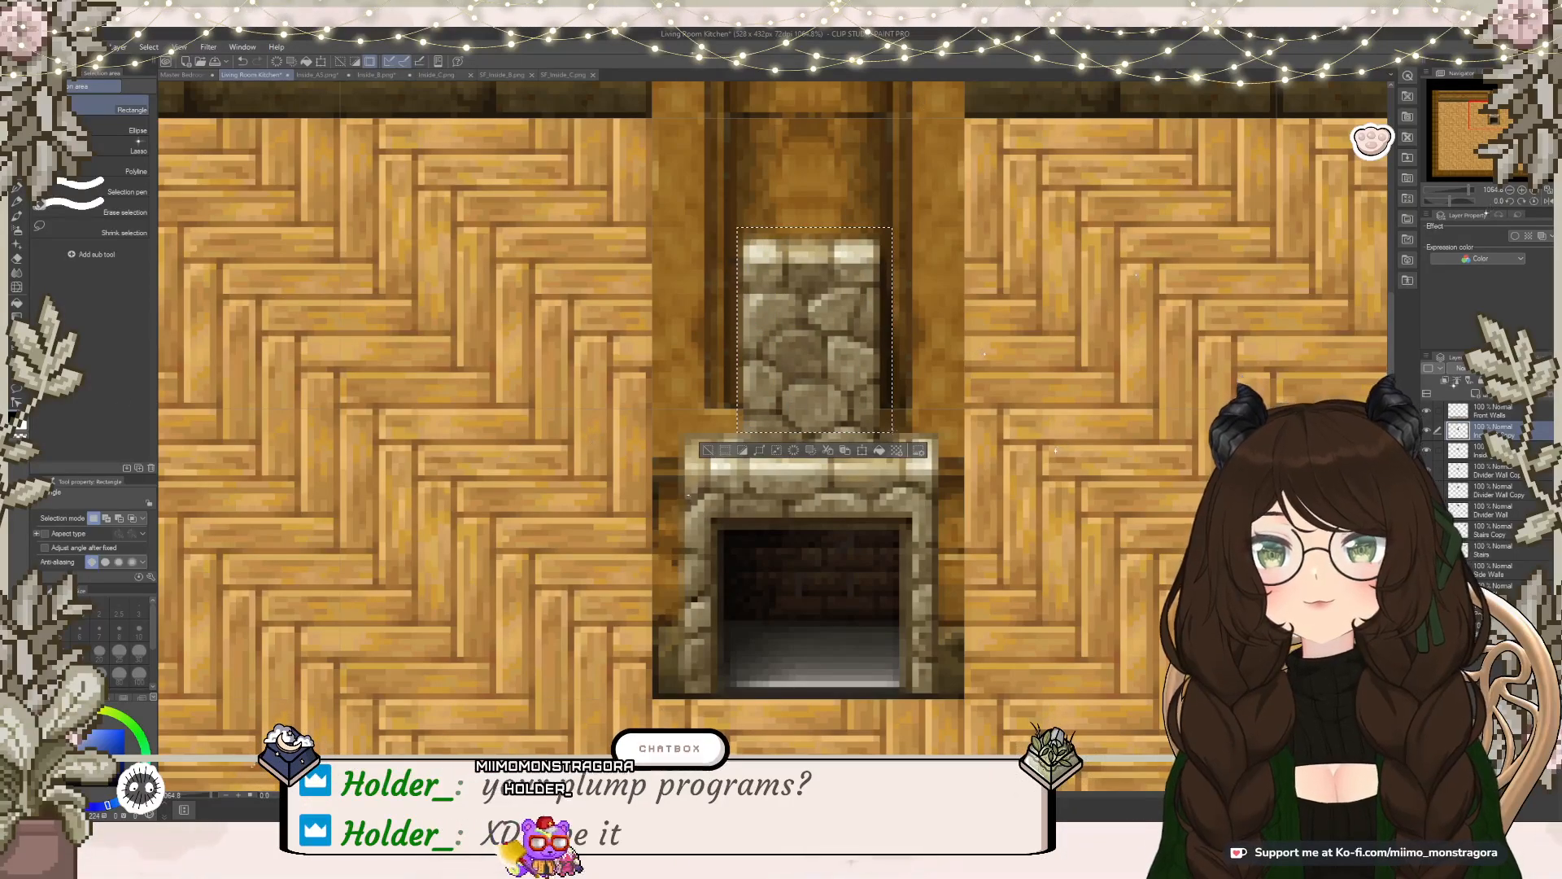
{"action": "key", "text": "Delete"}
{"action": "key", "text": "ctrl+d"}
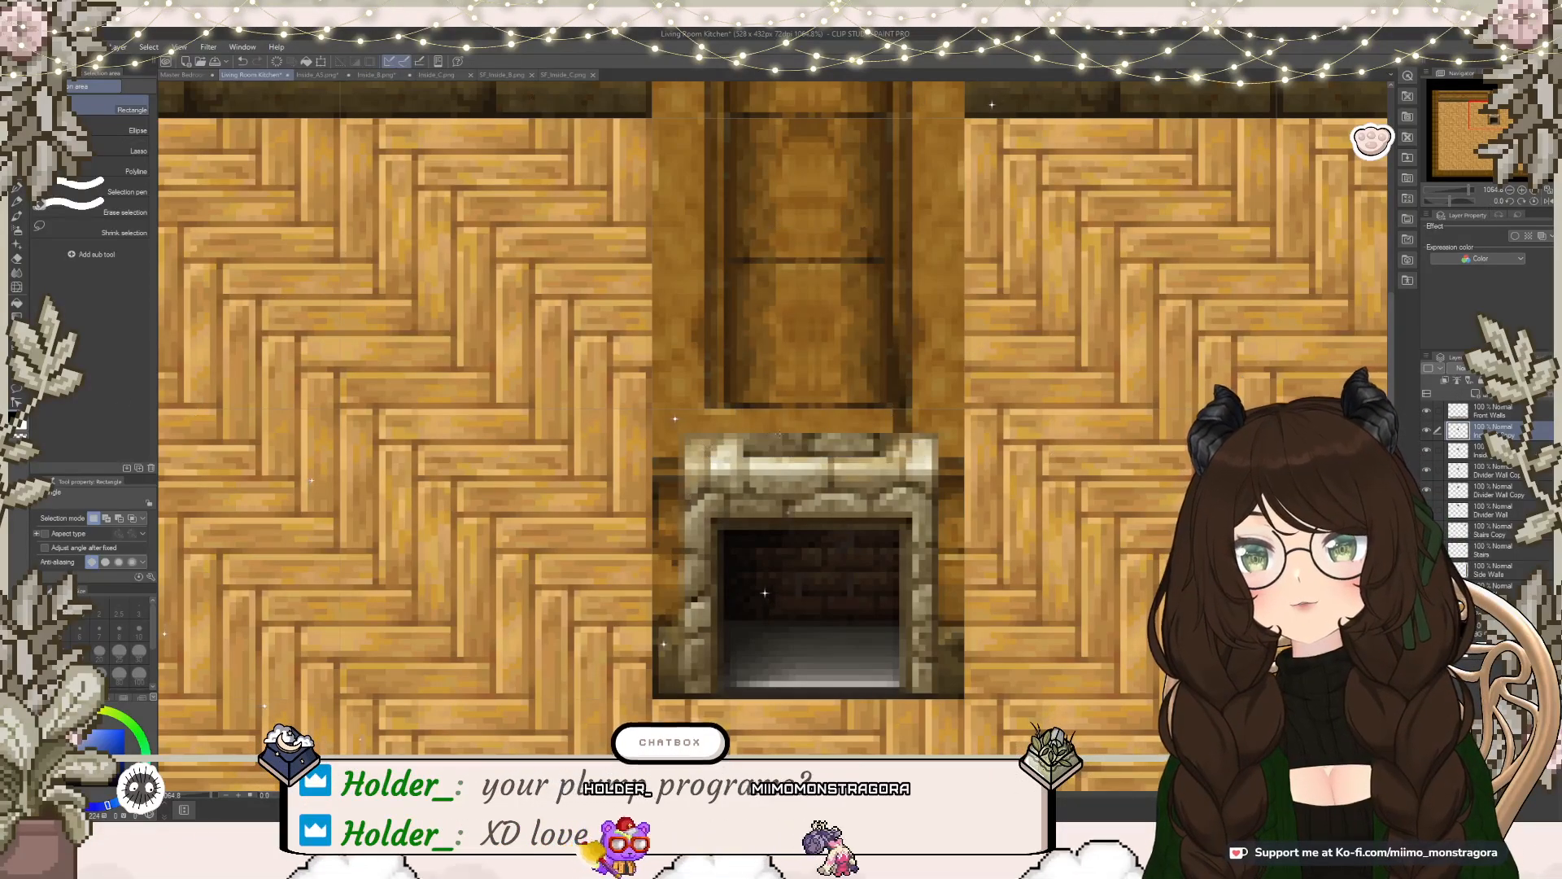
Step: Delete the leftover chimney base between the two raised ends of the fireplace mantel
{"action": "scroll", "coordinate": [775, 440], "scroll_direction": "up", "scroll_amount": 1}
{"action": "left_click_drag", "start_coordinate": [740, 433], "coordinate": [890, 460]}
{"action": "key", "text": "Delete"}
{"action": "left_click", "coordinate": [719, 480]}
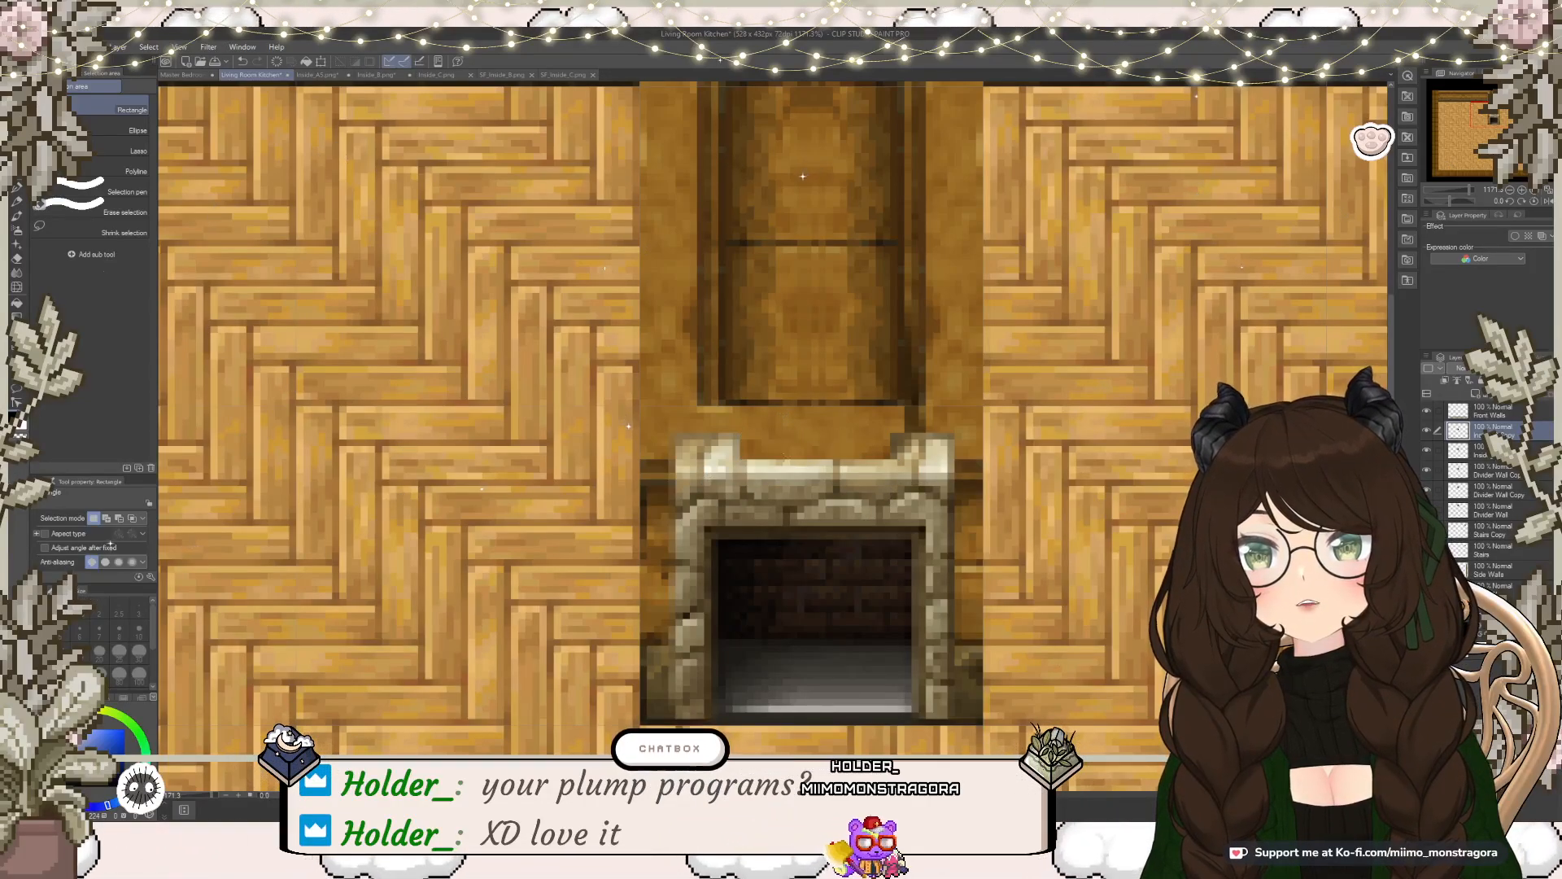
Step: Copy the middle strip of the mantel and place the copy just above it to fill the gap between the raised ends
{"action": "left_click_drag", "start_coordinate": [742, 462], "coordinate": [890, 493]}
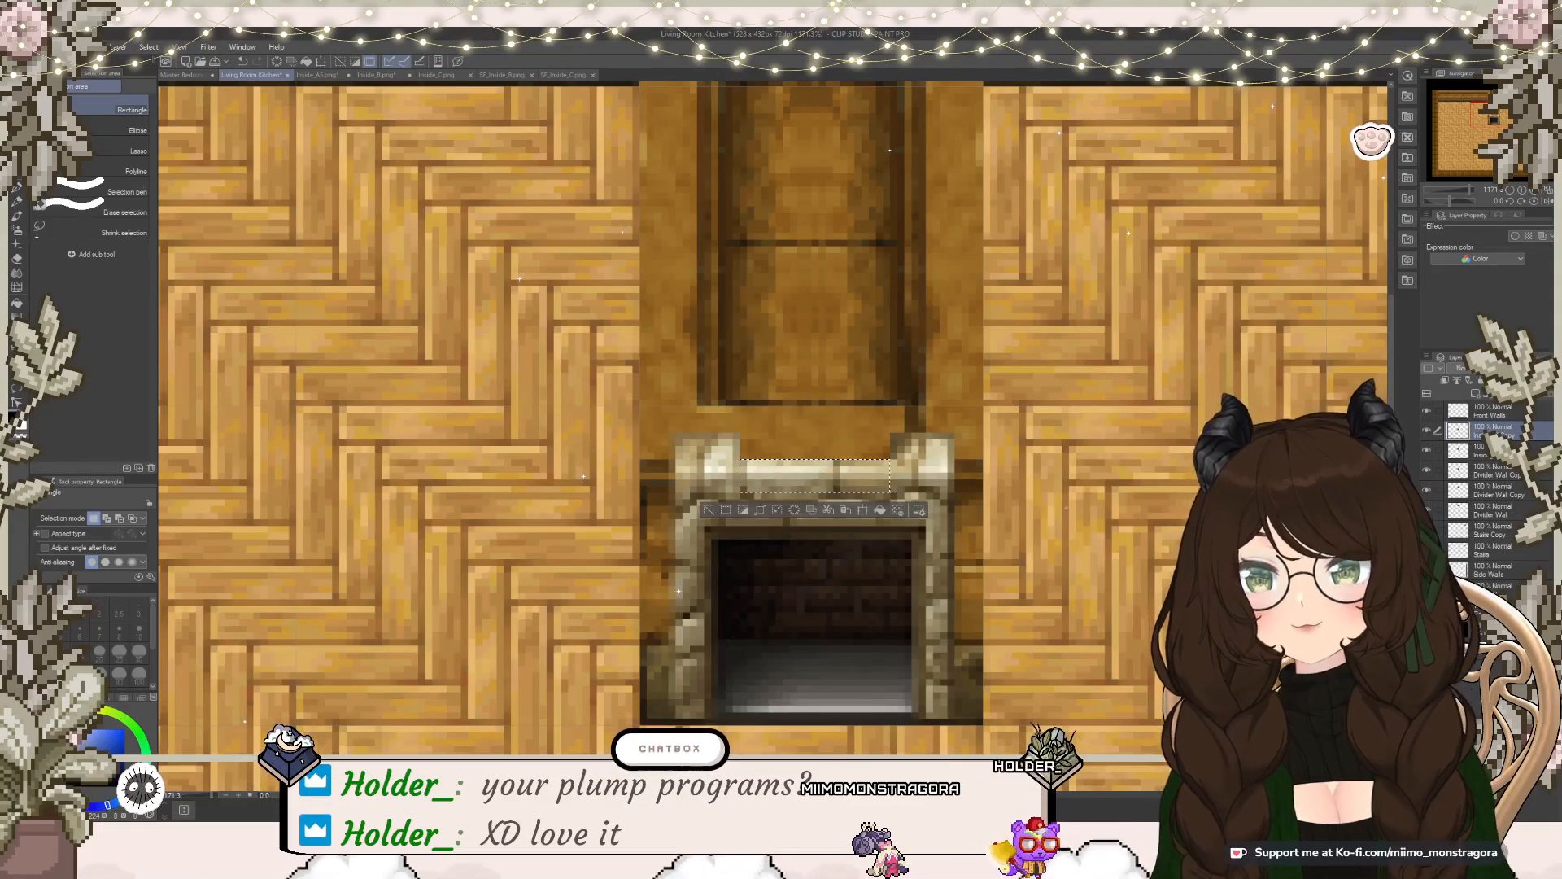
{"action": "key", "text": "ctrl+c"}
{"action": "key", "text": "ctrl+v"}
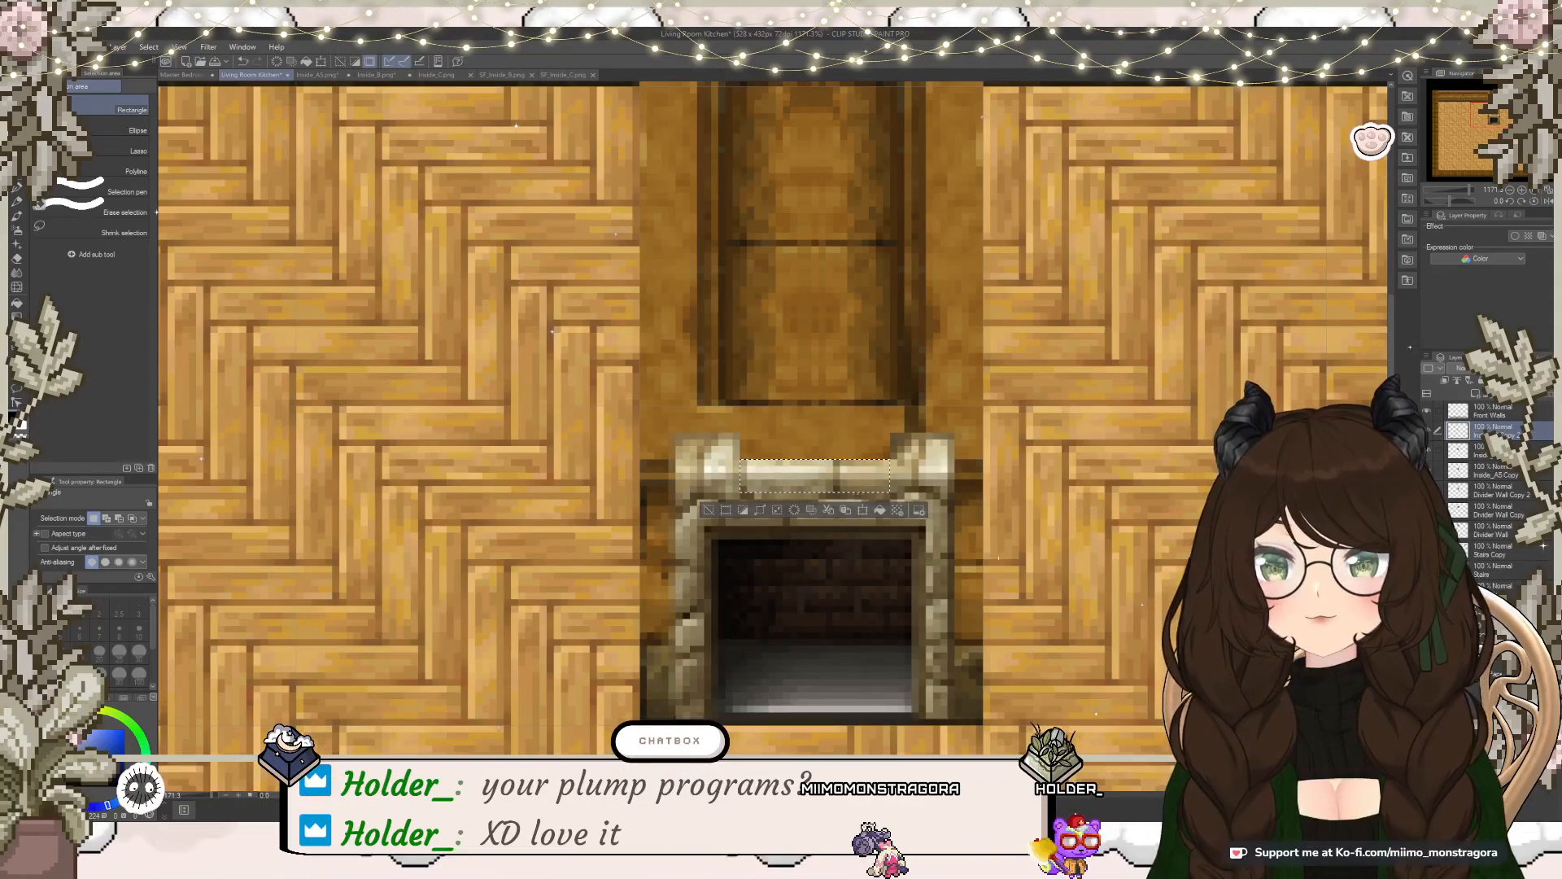
{"action": "left_click", "coordinate": [862, 511]}
{"action": "left_click_drag", "start_coordinate": [861, 479], "coordinate": [860, 456]}
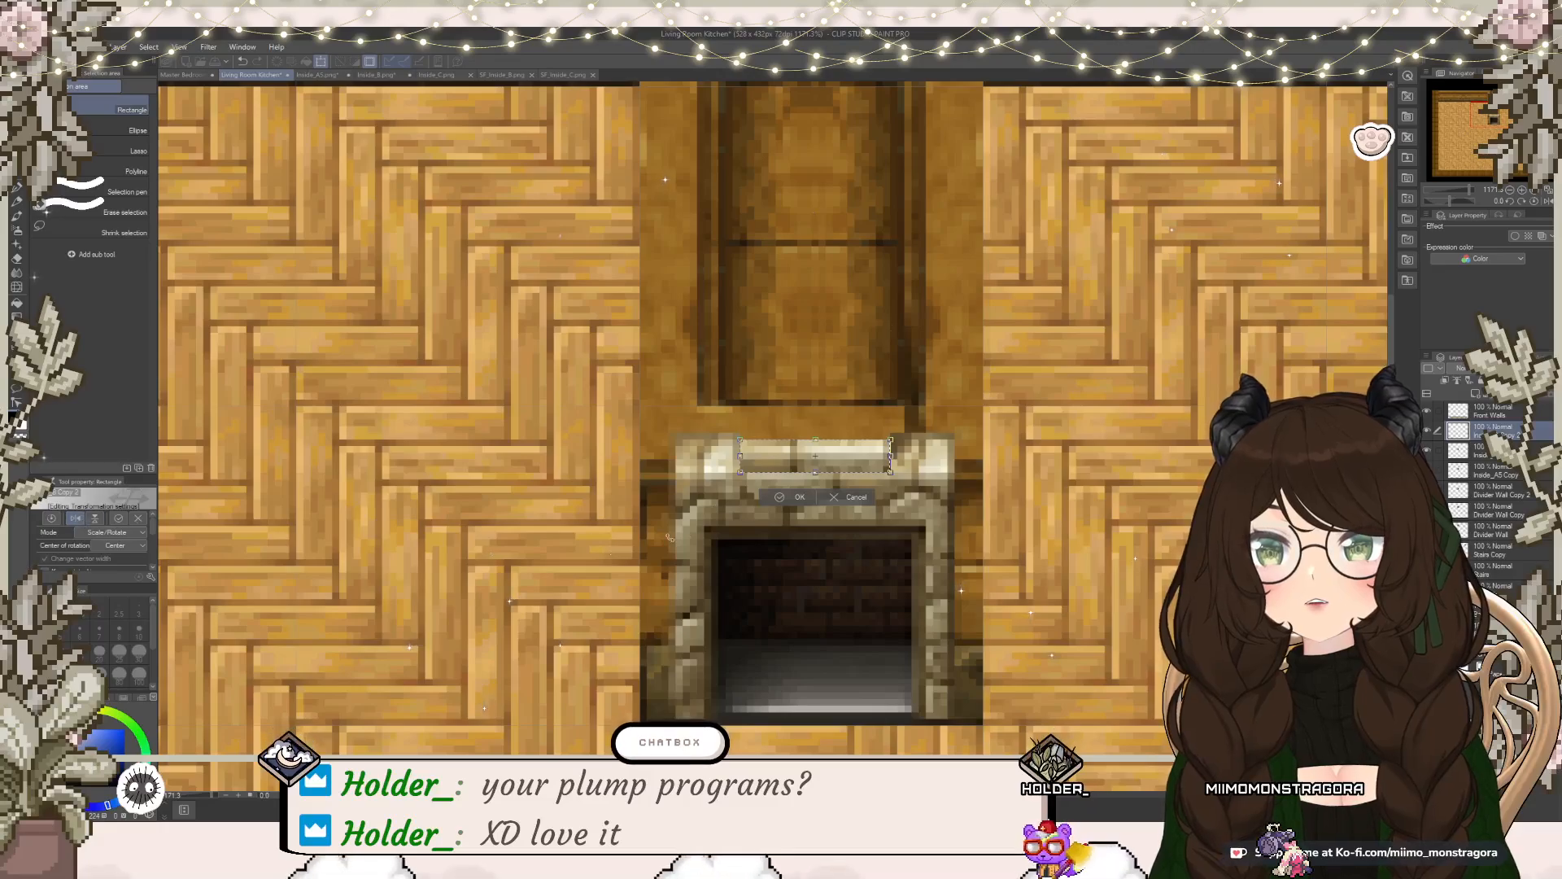
{"action": "left_click", "coordinate": [771, 496]}
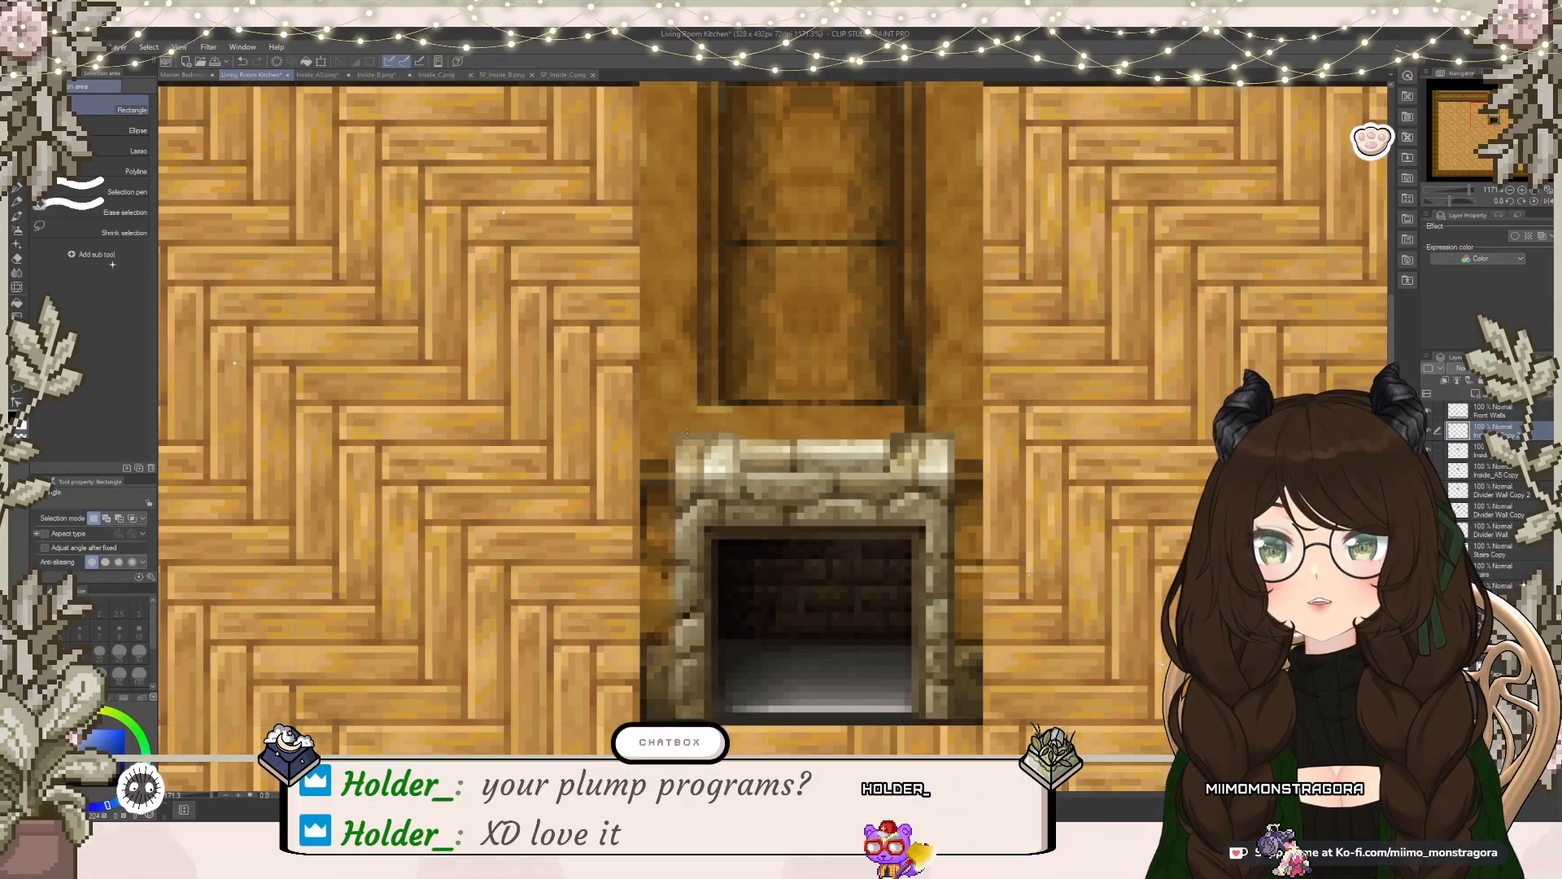
{"action": "left_click_drag", "start_coordinate": [674, 433], "coordinate": [740, 437]}
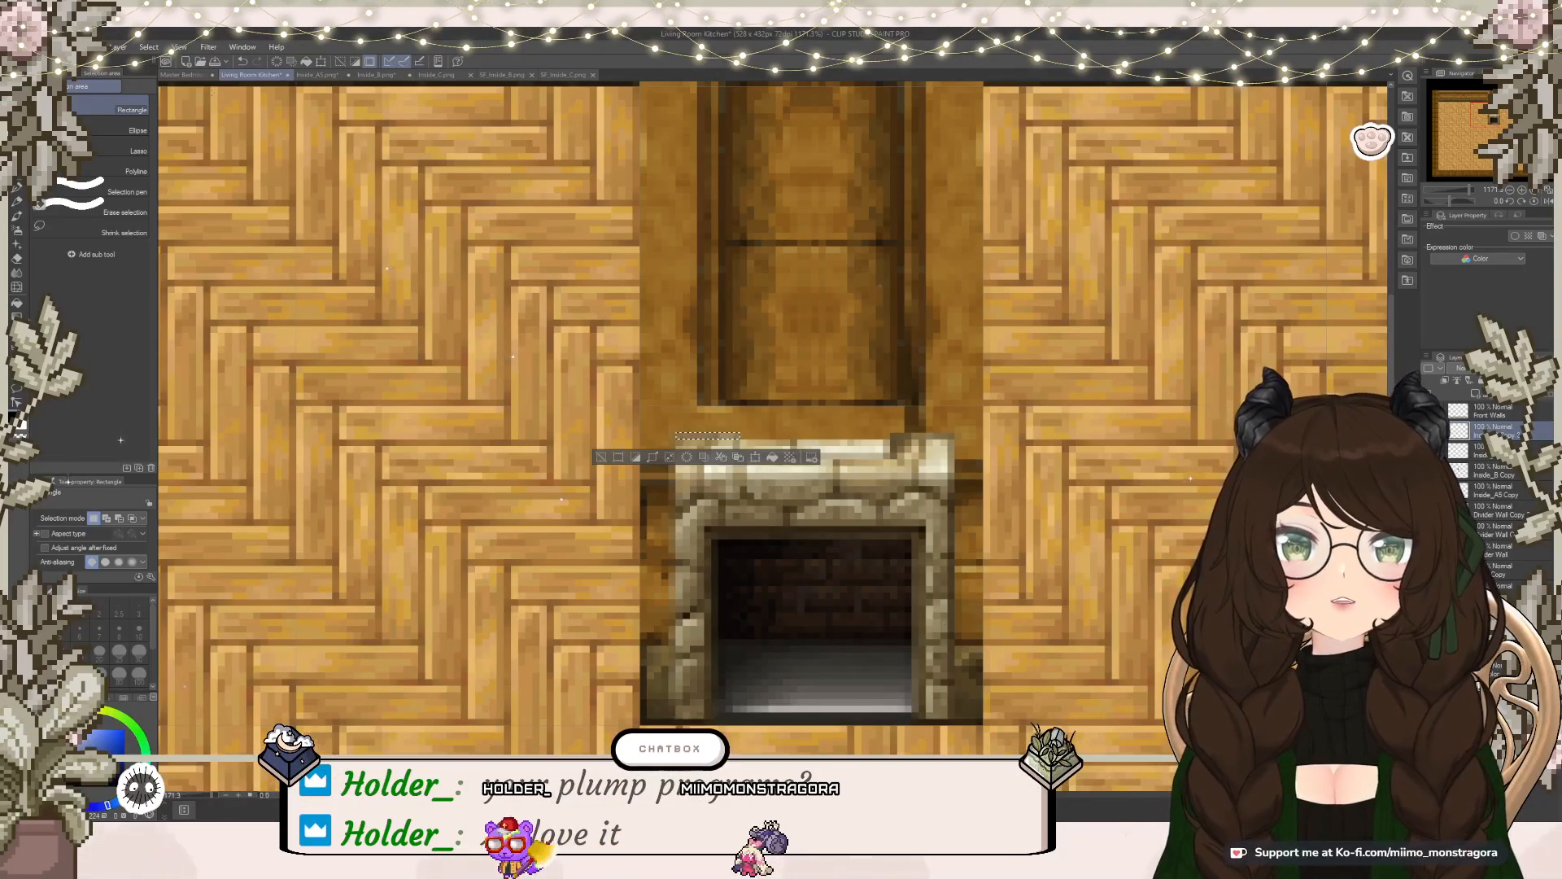
{"action": "left_click", "coordinate": [242, 62]}
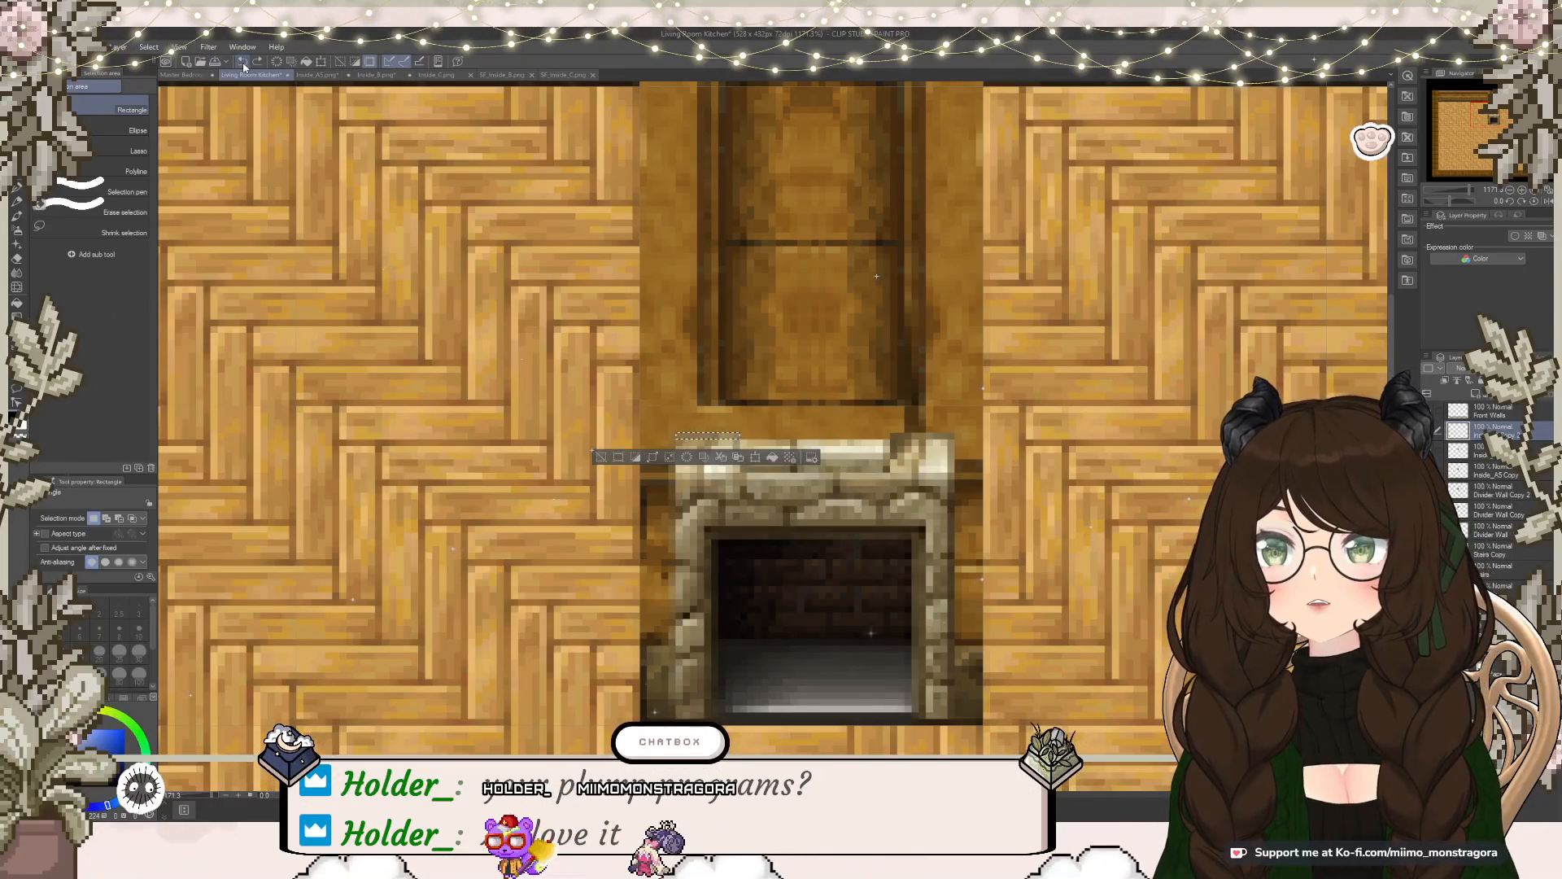
{"action": "left_click", "coordinate": [652, 436]}
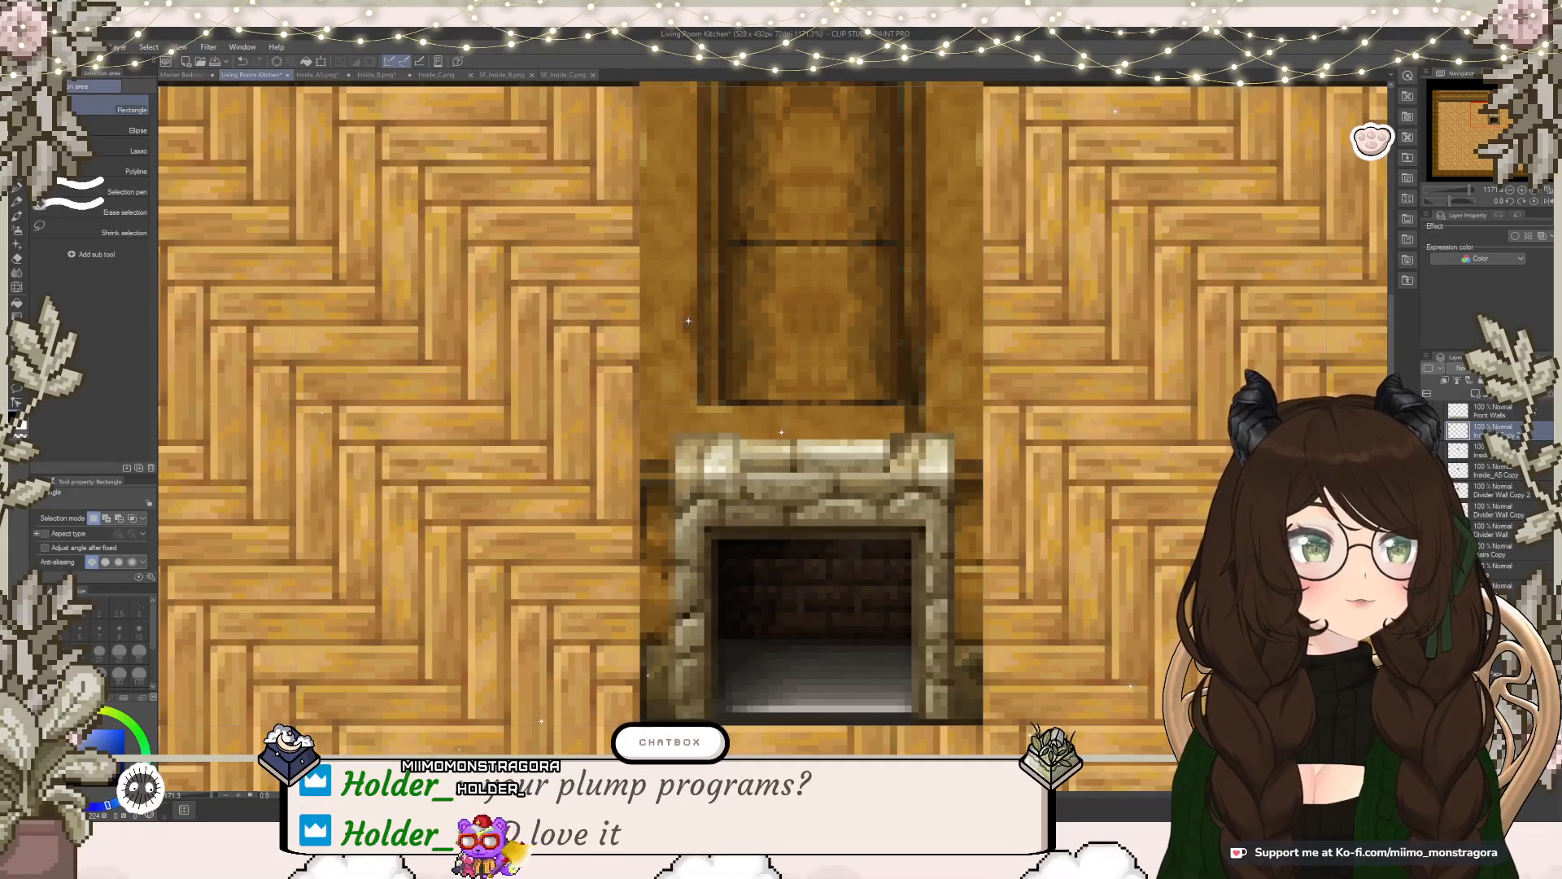
Step: Merge the copied mantel strip into the fireplace layer and toggle that layer's visibility to check it
{"action": "key", "text": "ctrl+e"}
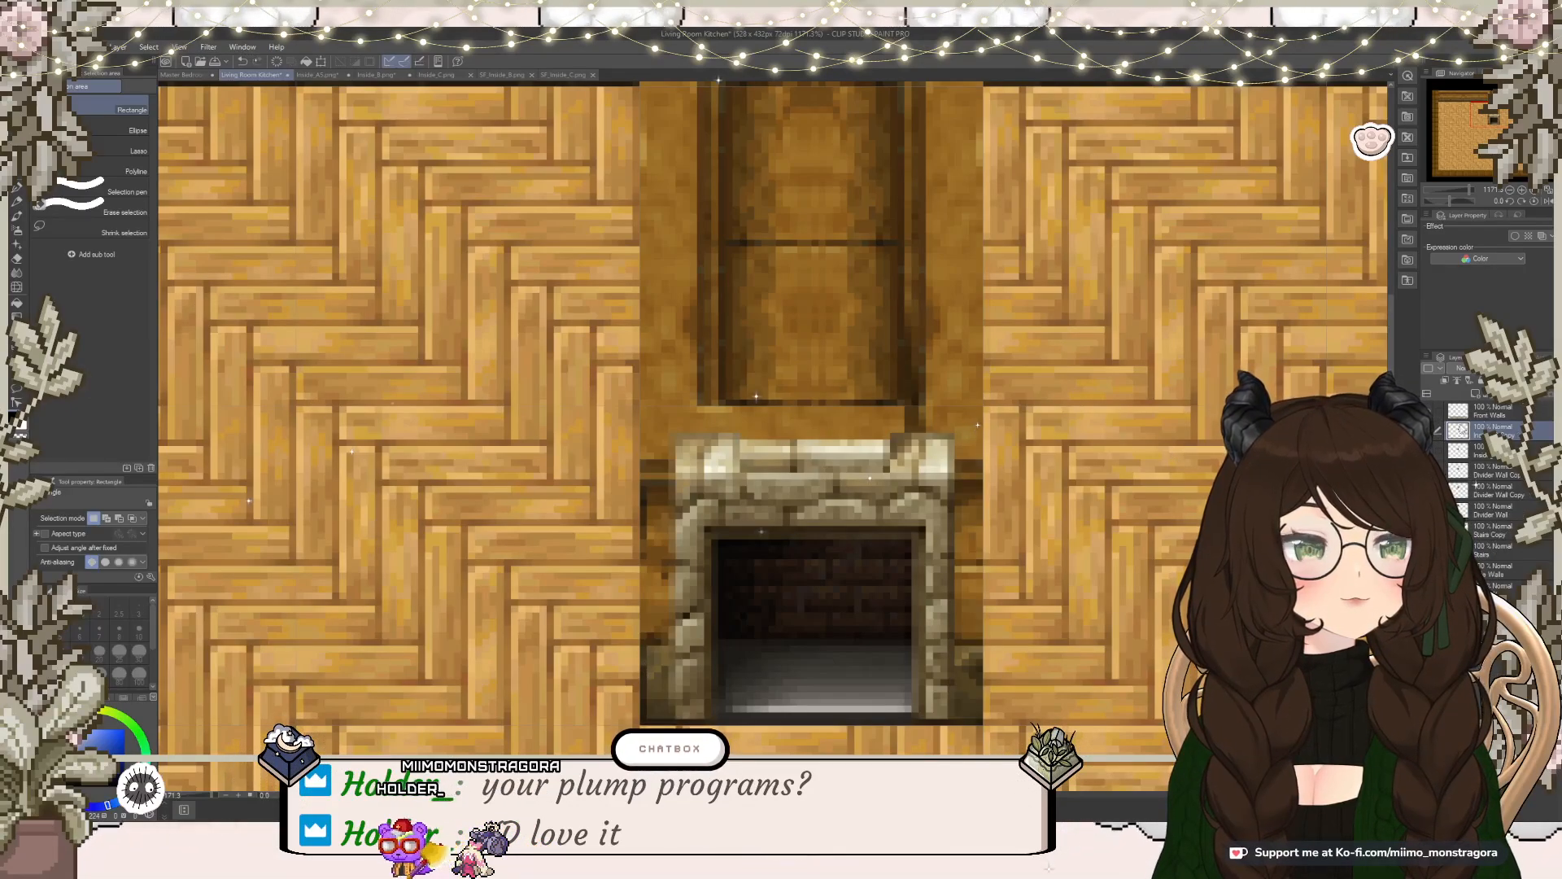
{"action": "left_click", "coordinate": [1431, 437]}
{"action": "left_click", "coordinate": [1431, 438]}
{"action": "left_click", "coordinate": [1431, 439]}
{"action": "left_click", "coordinate": [1432, 437]}
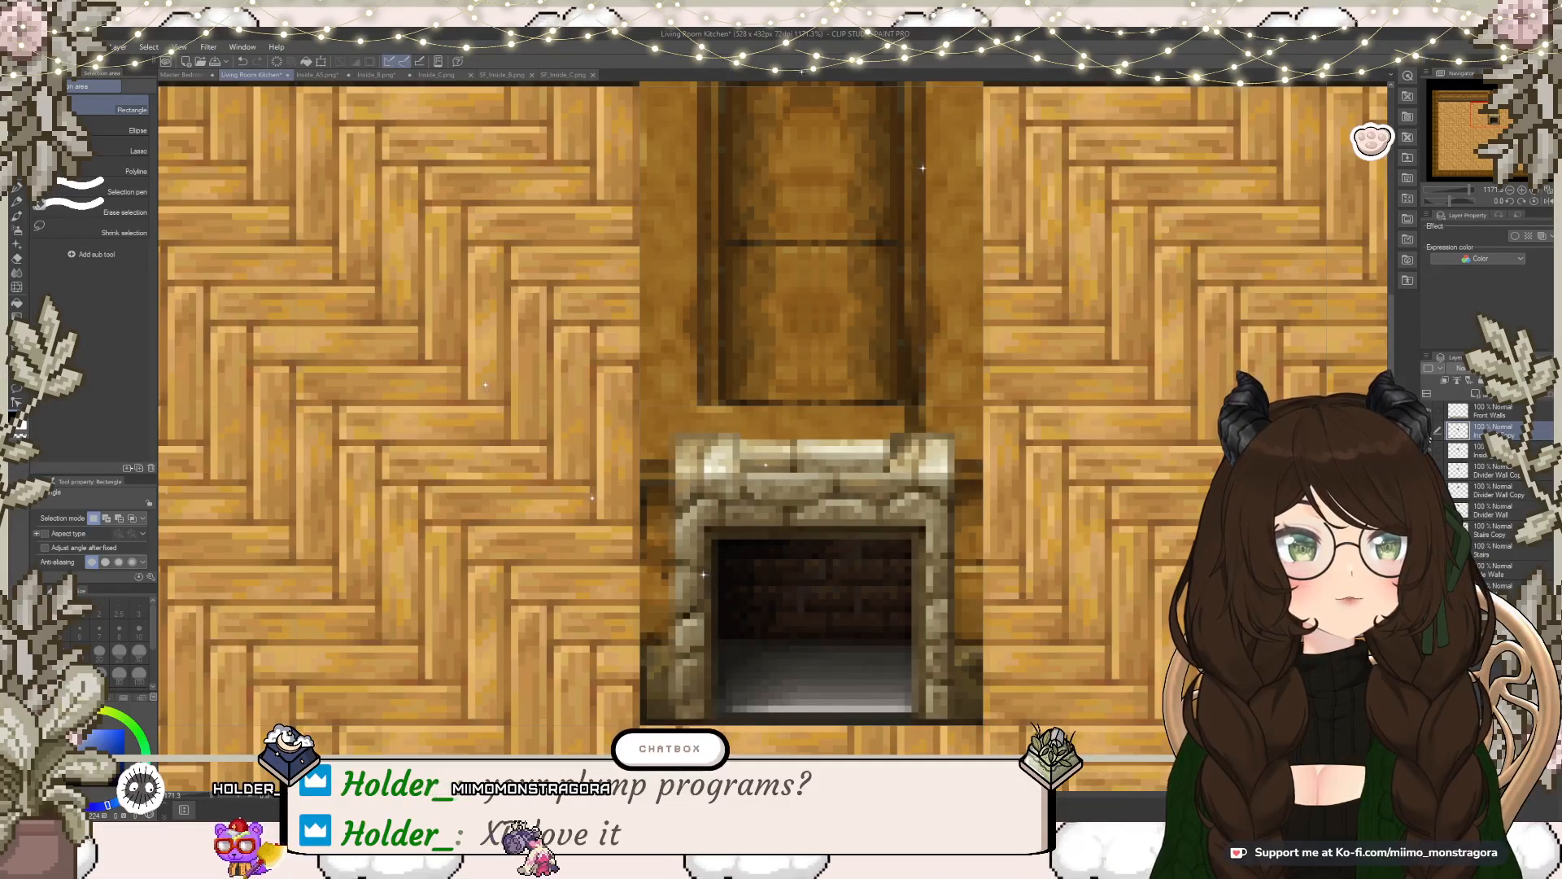
Step: Identify the divider wall pieces by toggling layer visibility and merge the copies into the Divider Wall layer
{"action": "left_click", "coordinate": [1480, 450]}
{"action": "left_click", "coordinate": [1431, 451]}
{"action": "left_click", "coordinate": [1431, 451]}
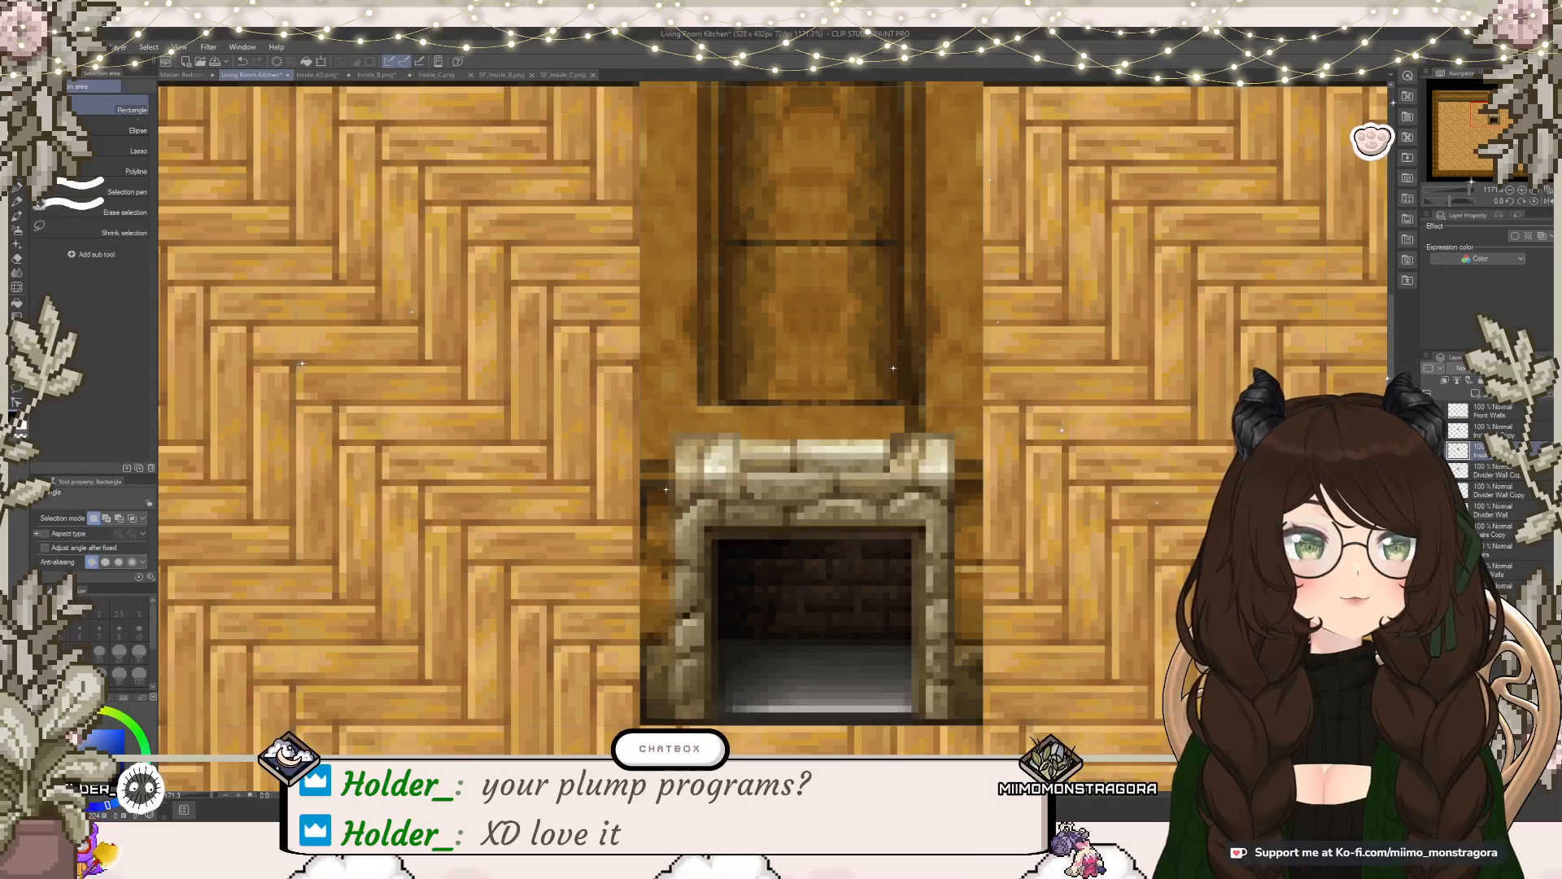
{"action": "key", "text": "ctrl+e"}
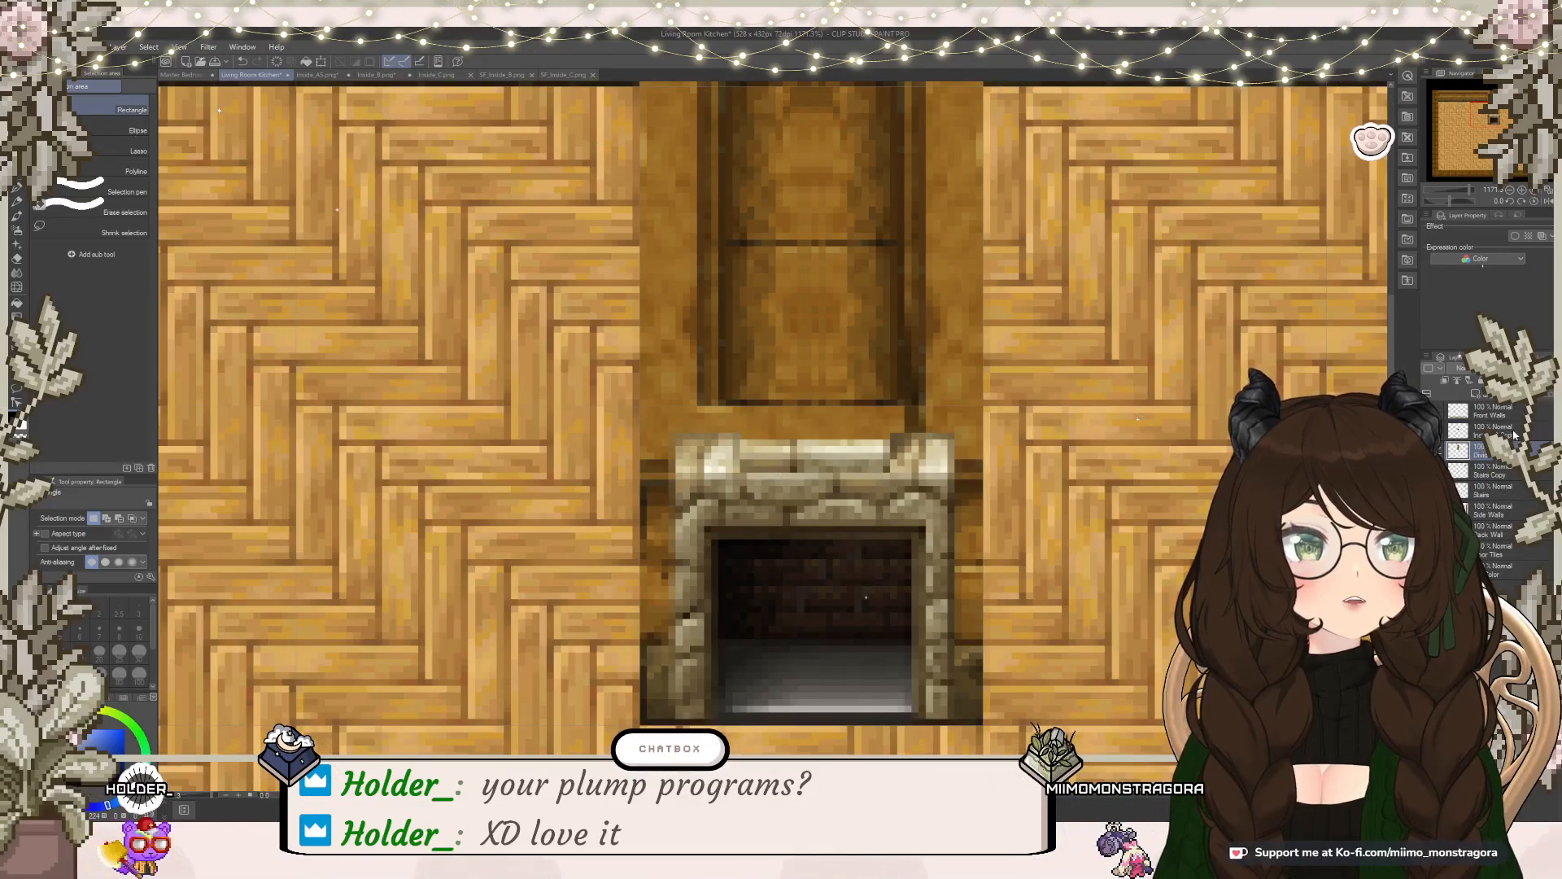
Step: Create an Items layer folder containing the fireplace layer and place it above the Front Walls layer
{"action": "scroll", "coordinate": [1274, 254], "scroll_direction": "down", "scroll_amount": 4}
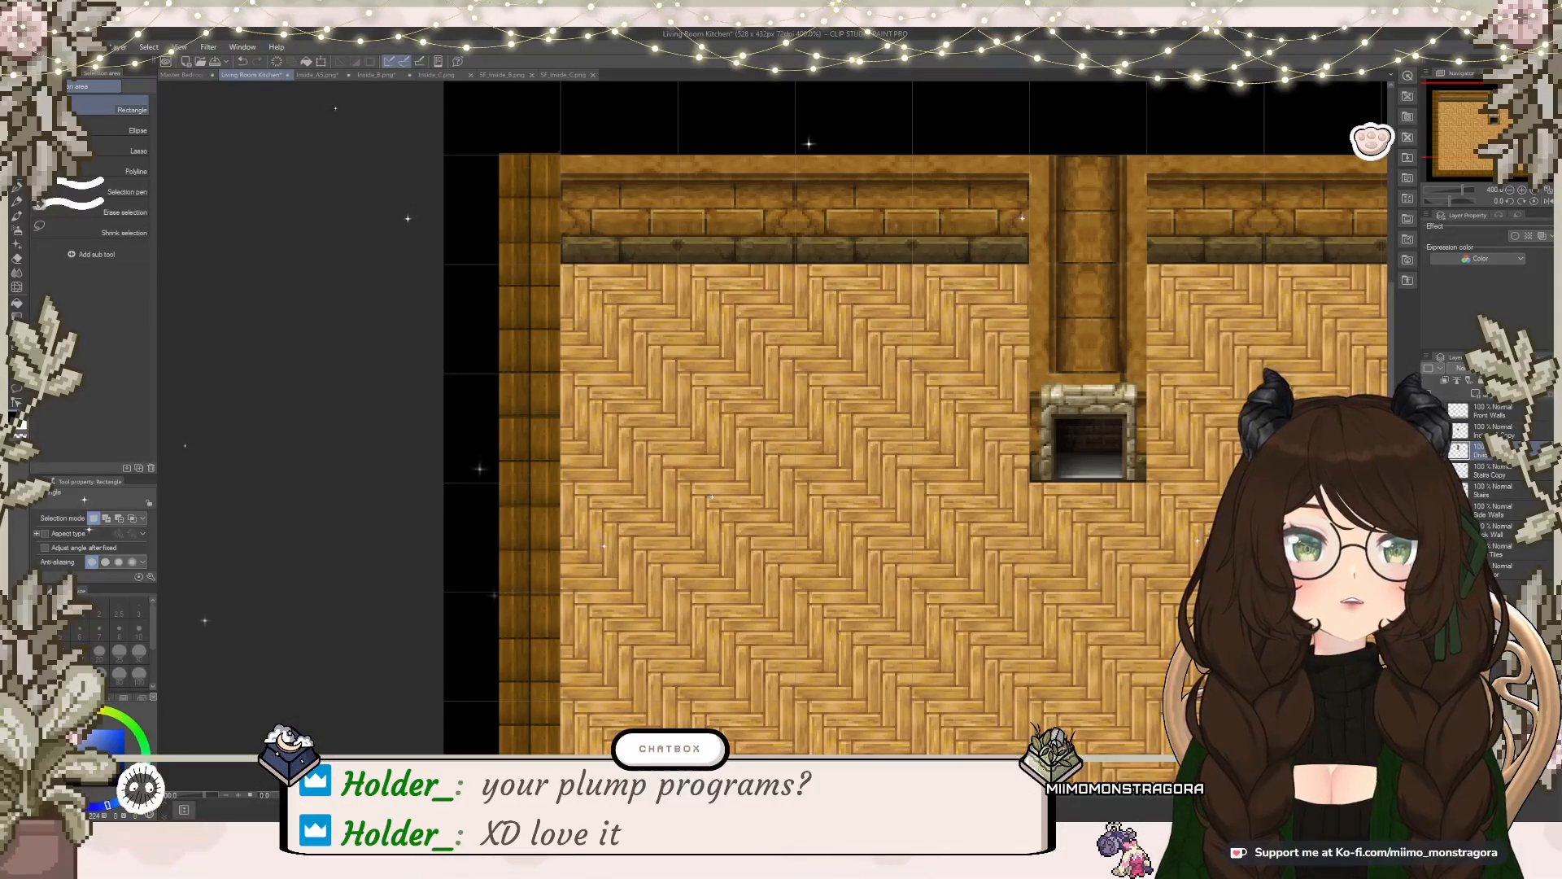
{"action": "left_click", "coordinate": [1495, 431]}
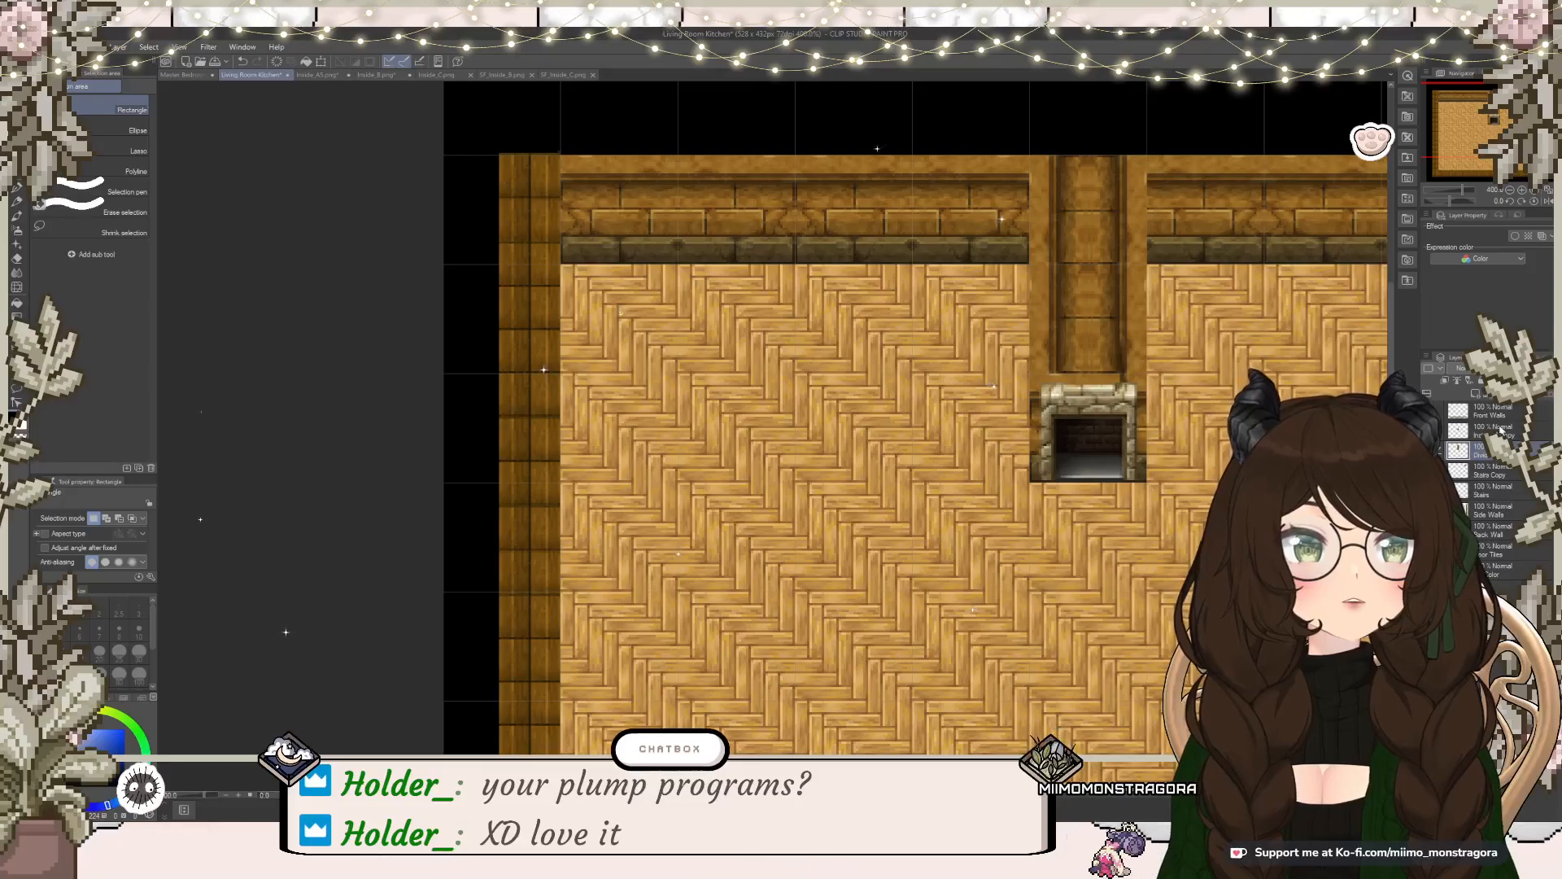
{"action": "left_click", "coordinate": [1499, 393]}
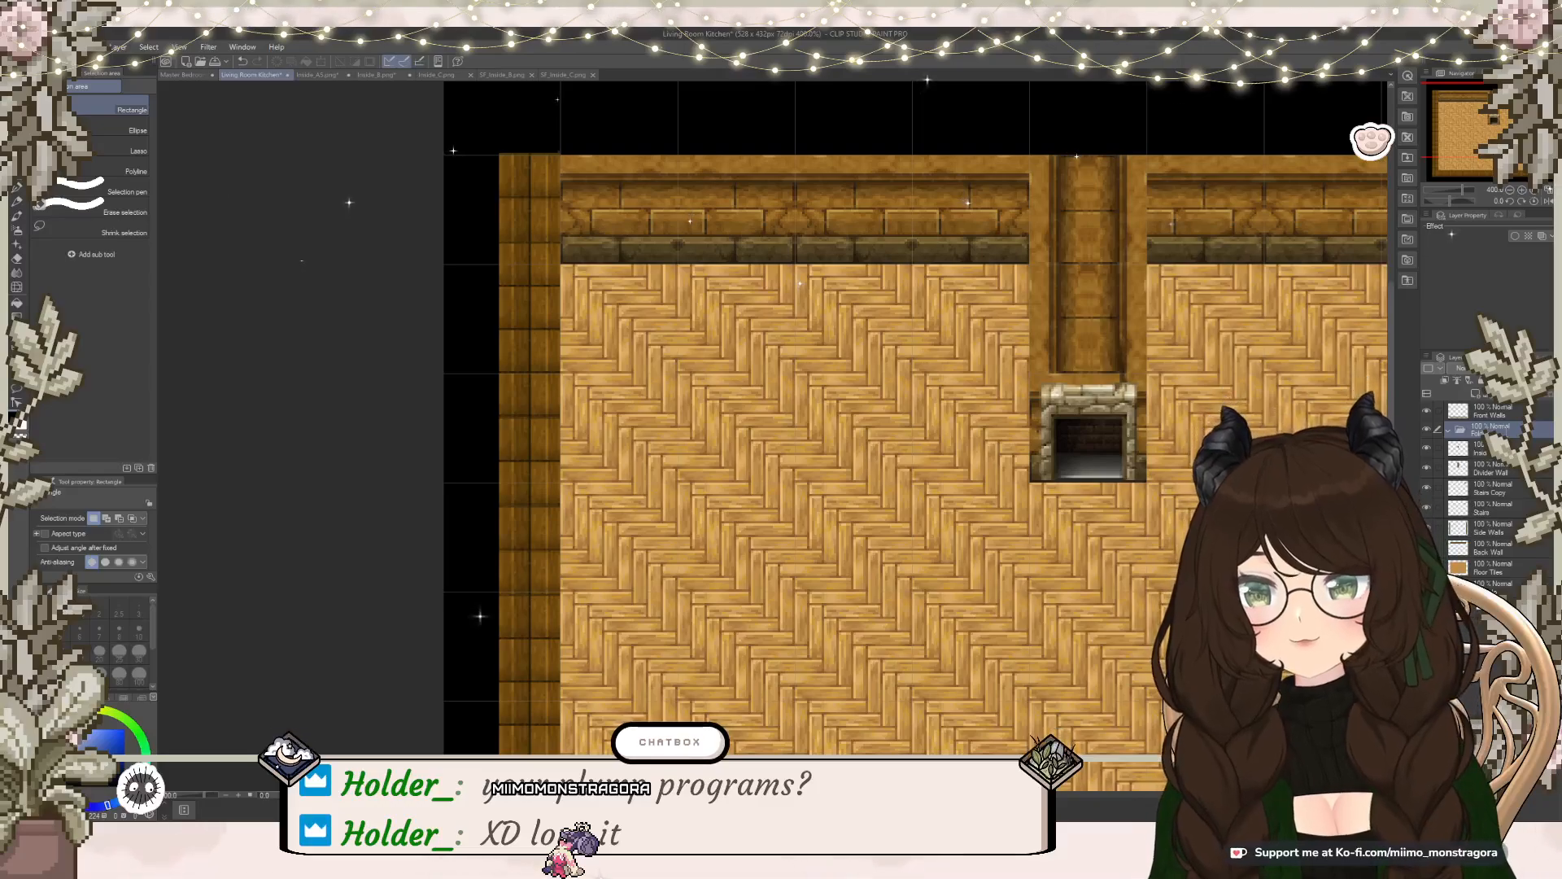
{"action": "left_click", "coordinate": [1505, 449]}
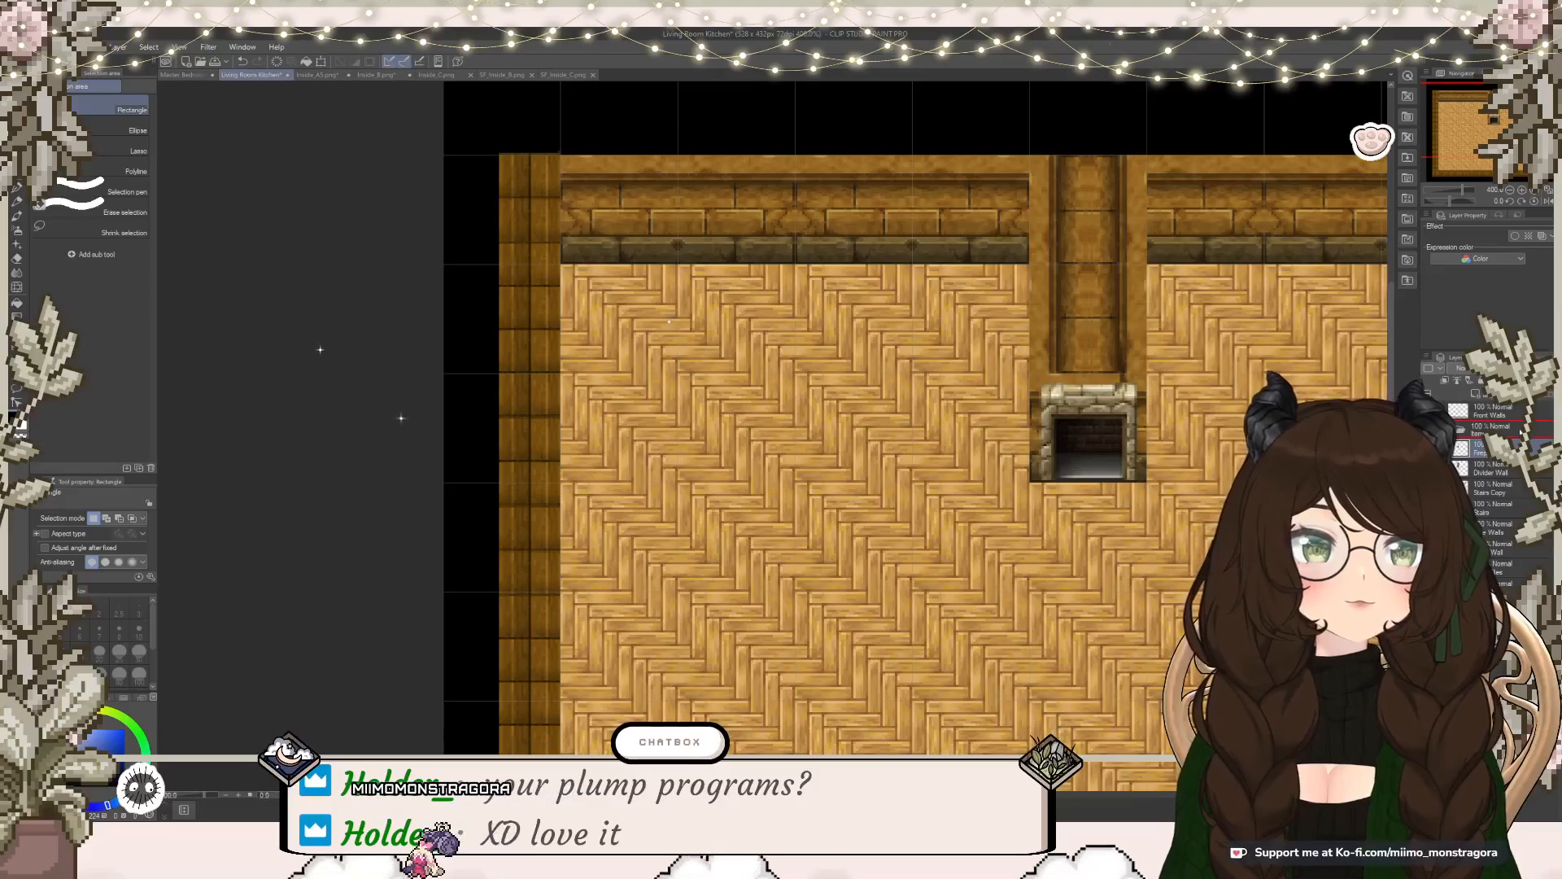
{"action": "left_click", "coordinate": [1450, 434]}
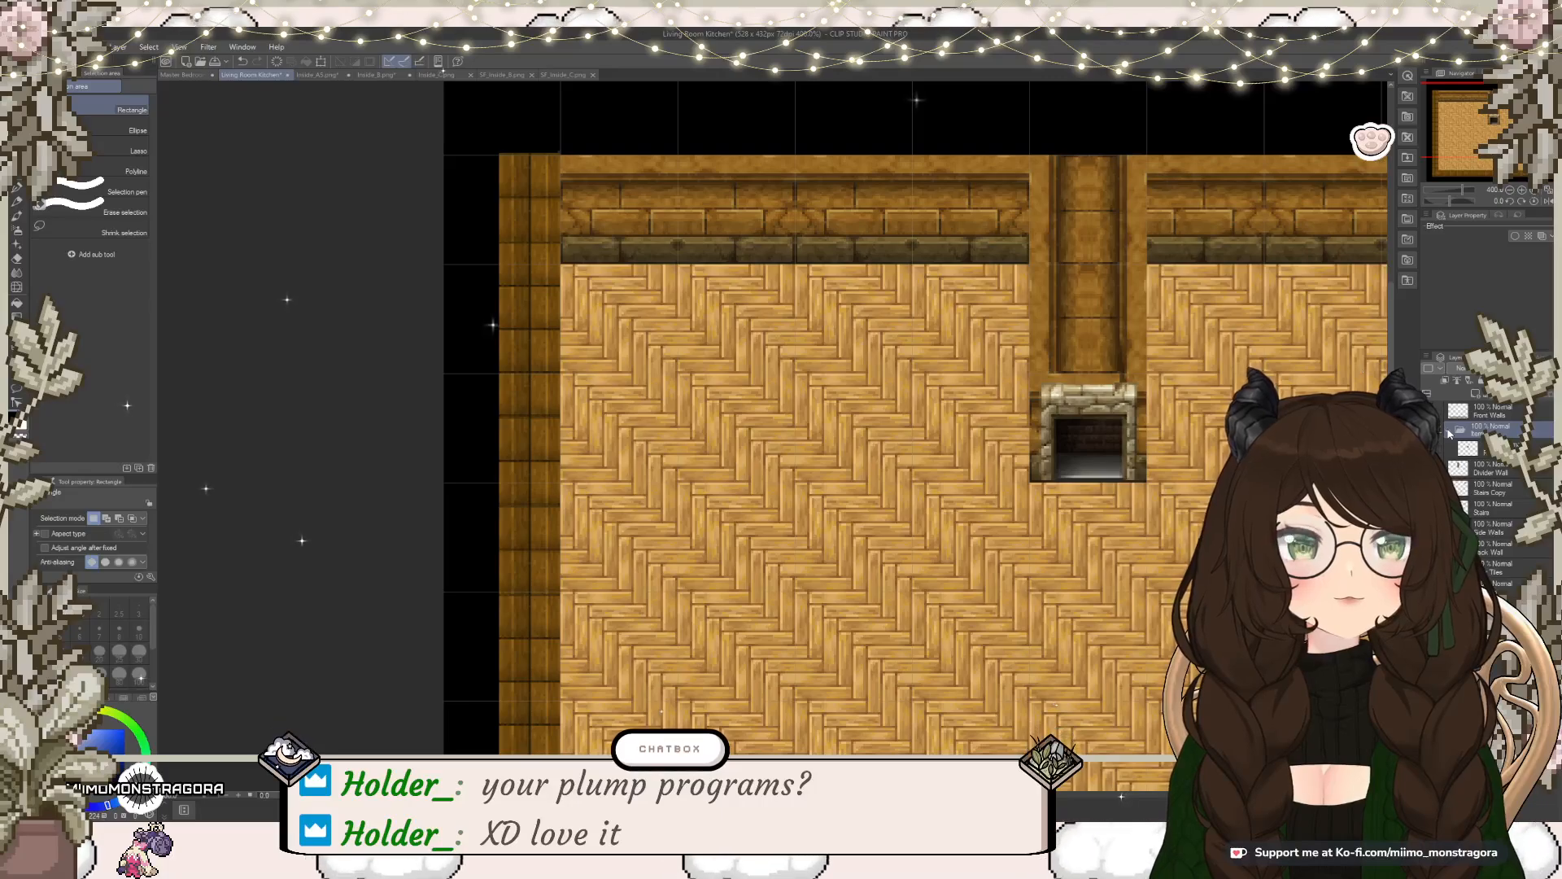
{"action": "left_click_drag", "start_coordinate": [1503, 430], "coordinate": [1506, 409]}
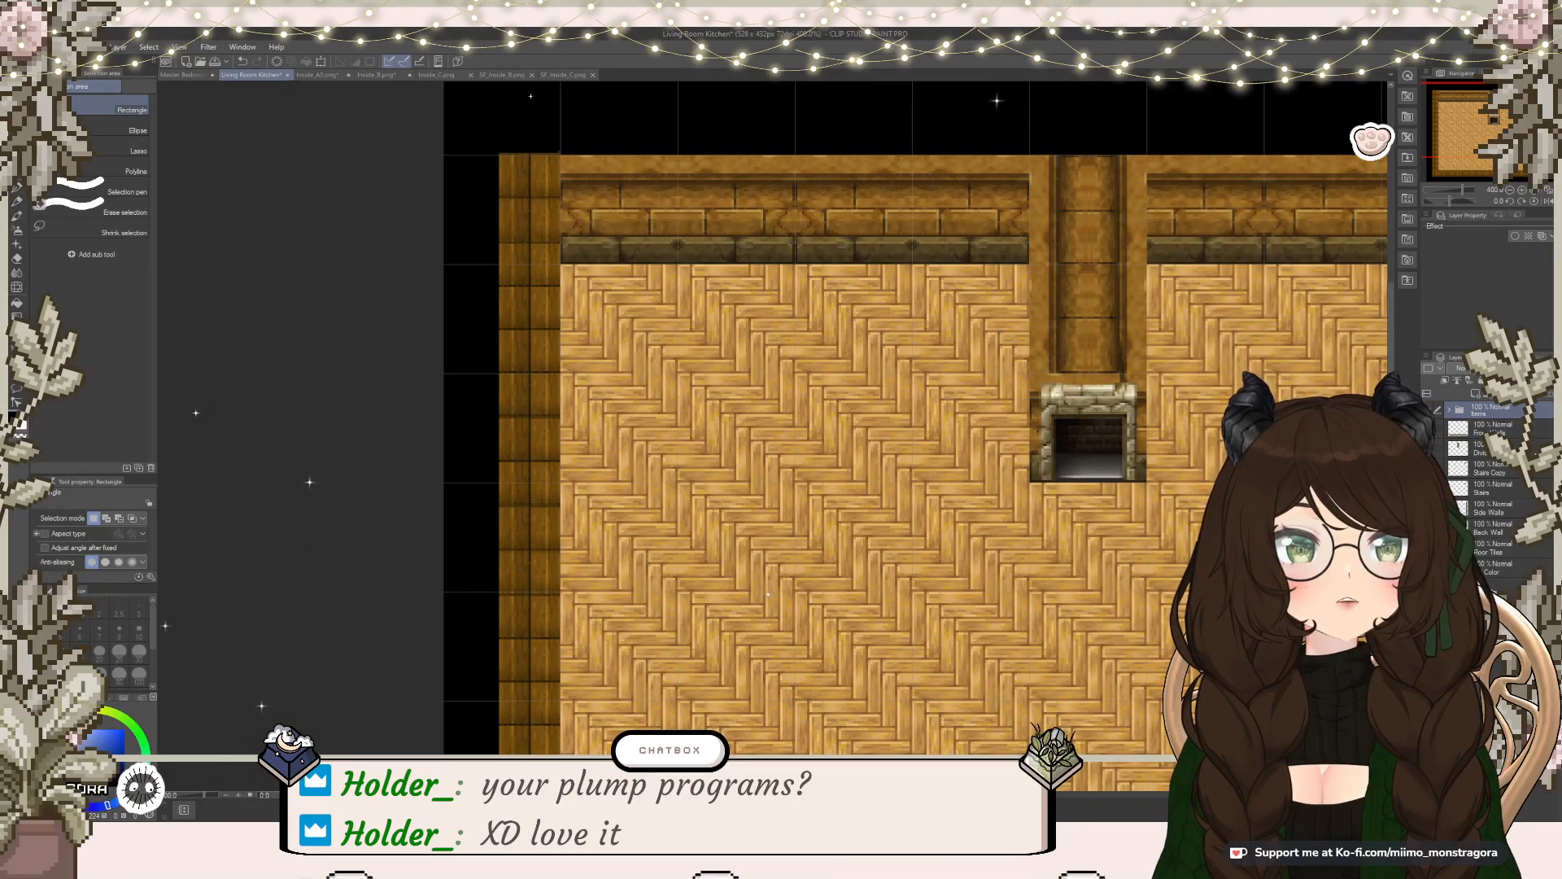
Step: Group the wall, stairs and floor layers into a background folder below Items and collapse it
{"action": "left_click", "coordinate": [1497, 428]}
{"action": "left_click", "coordinate": [1503, 394]}
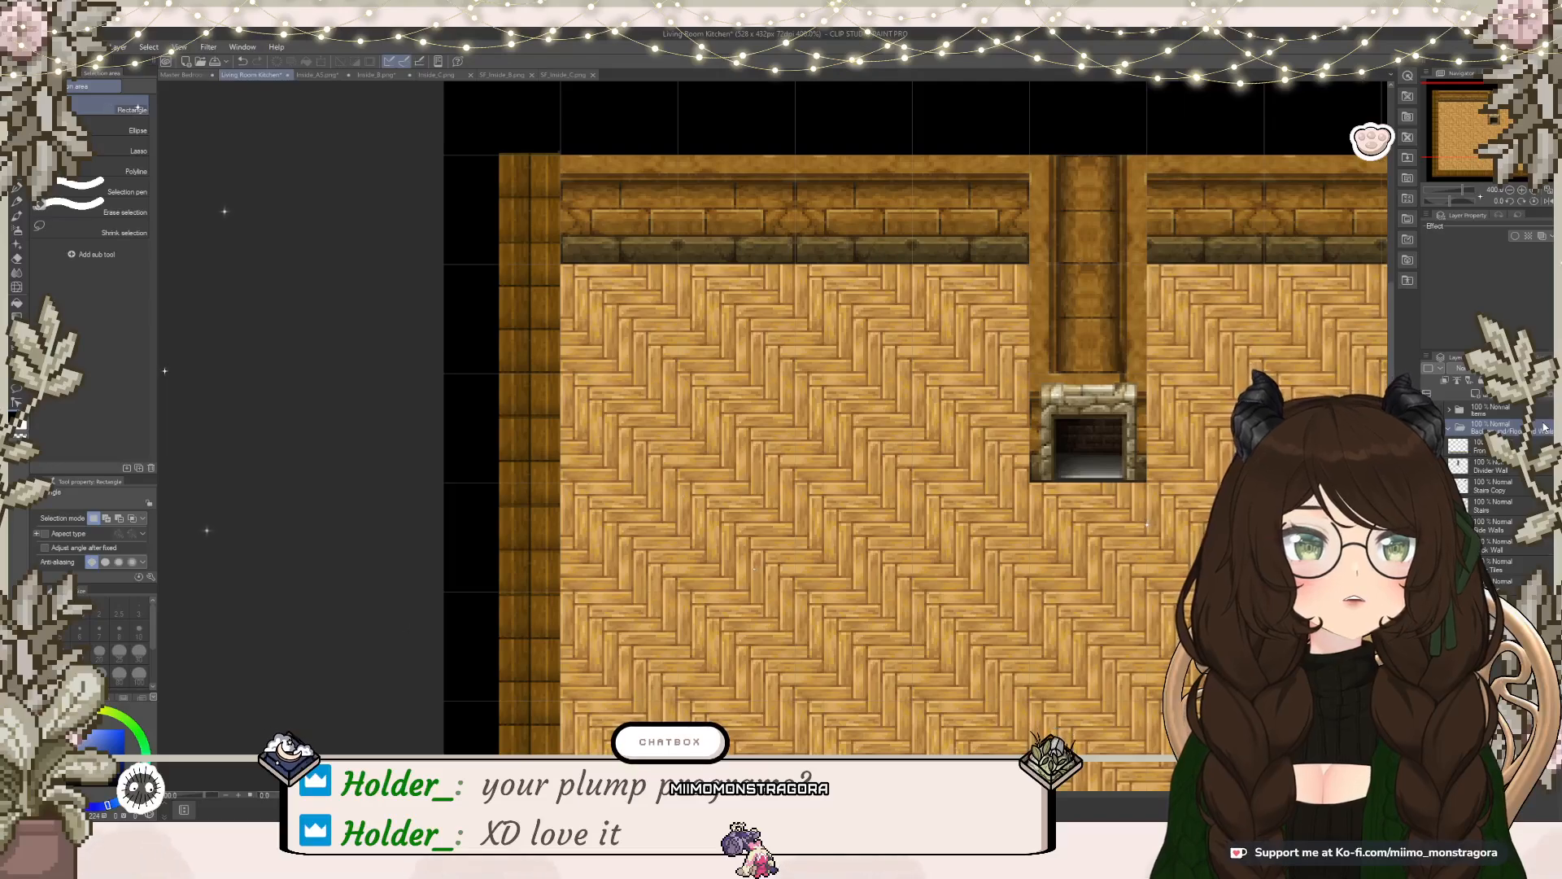
{"action": "left_click", "coordinate": [1505, 446]}
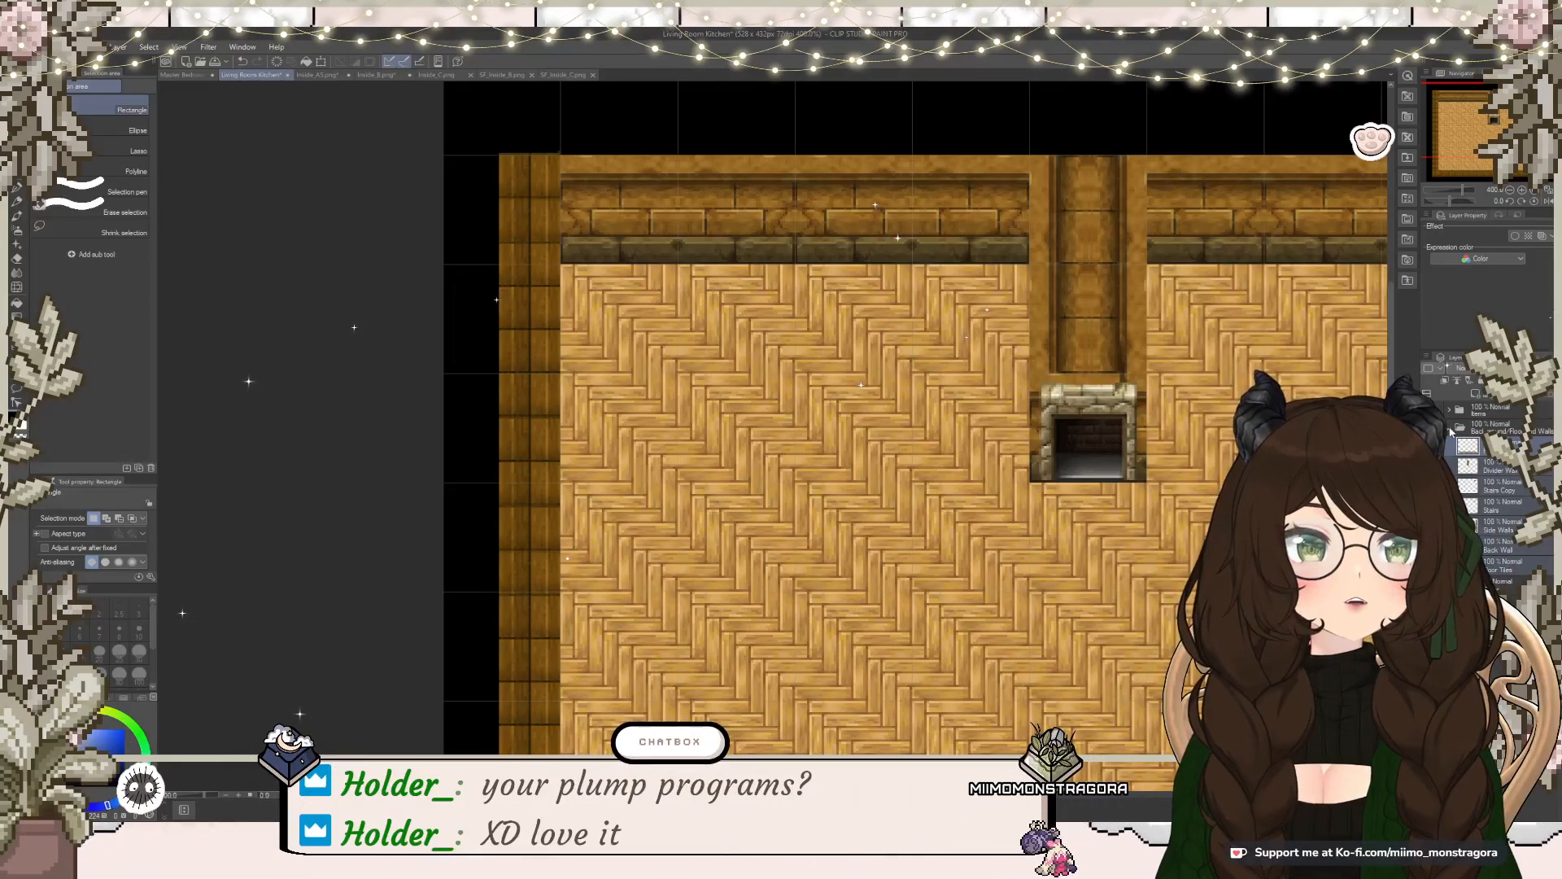
{"action": "left_click", "coordinate": [1451, 428]}
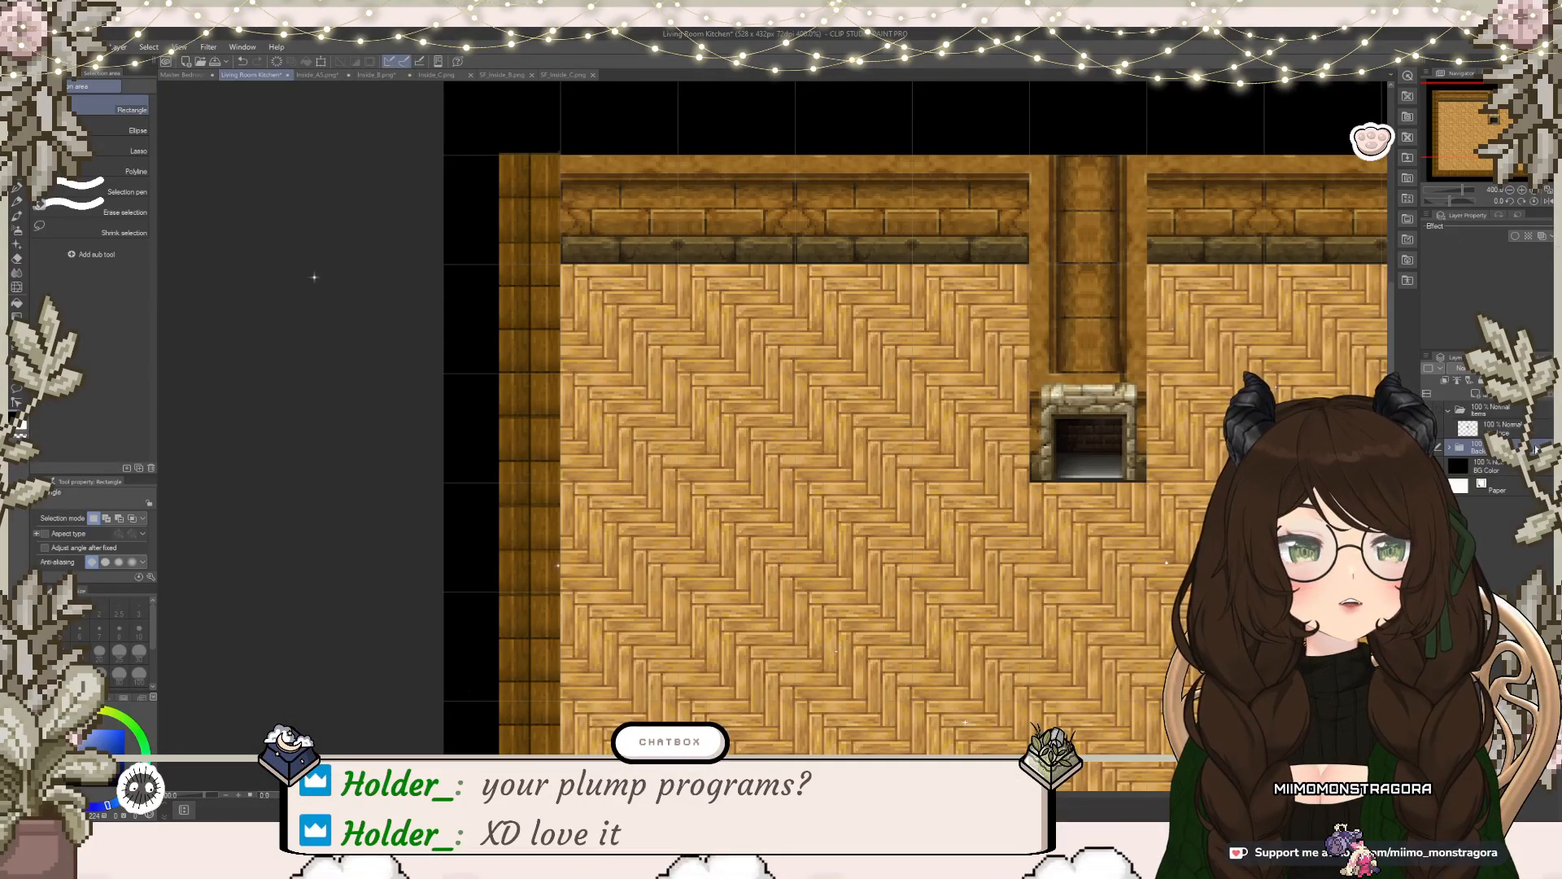
Step: Remove the leftover chimney shadow beside the divider wall panel on the fireplace layer
{"action": "left_click", "coordinate": [1530, 430]}
{"action": "scroll", "coordinate": [1188, 384], "scroll_direction": "up", "scroll_amount": 6}
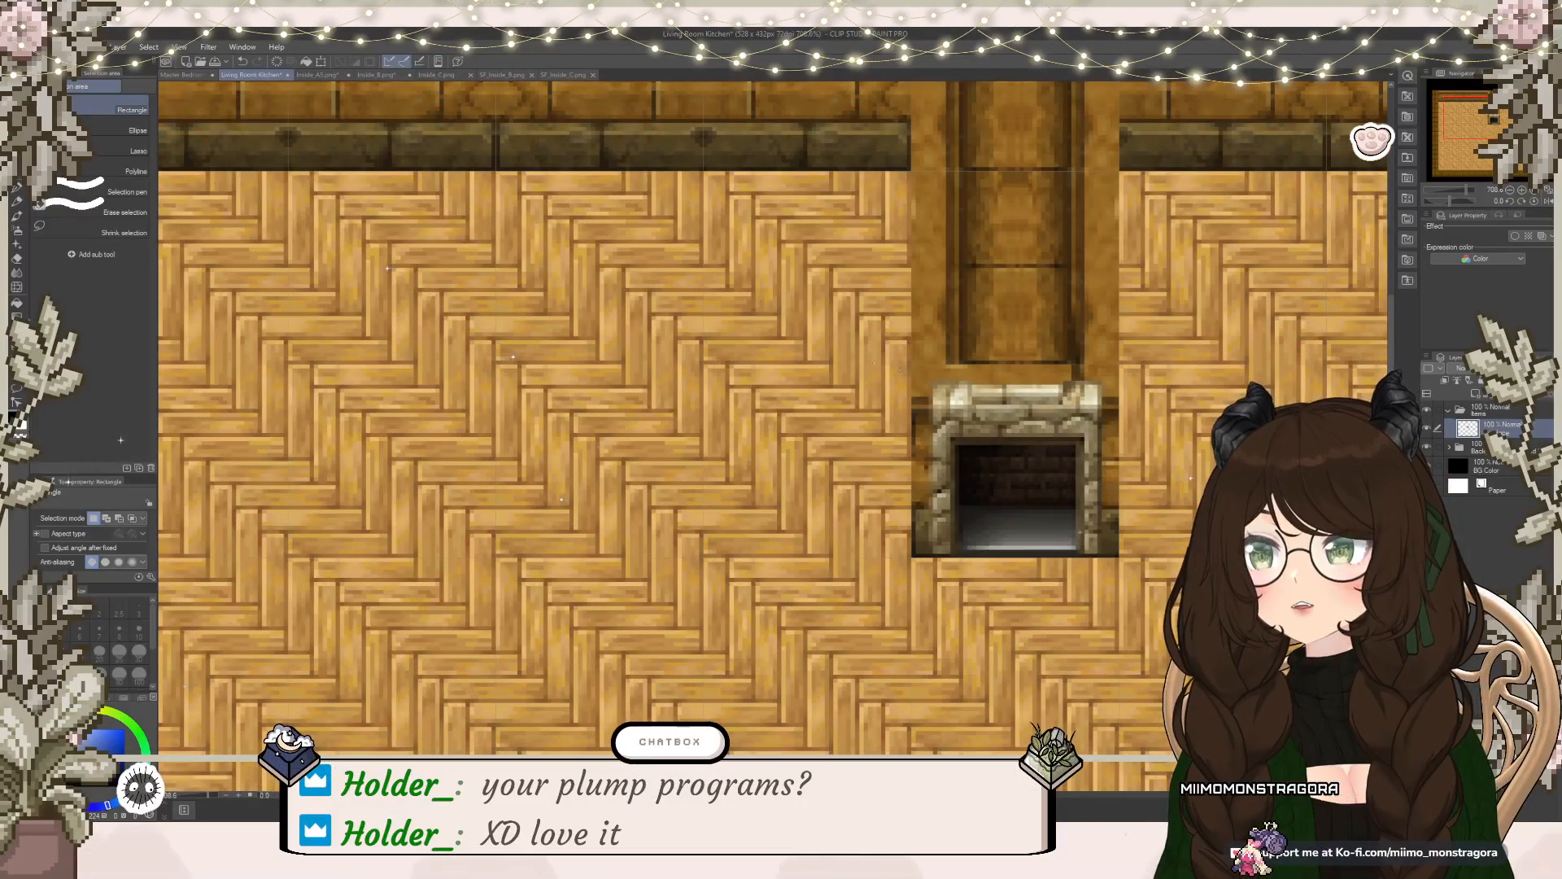
{"action": "scroll", "coordinate": [1140, 371], "scroll_direction": "up", "scroll_amount": 3}
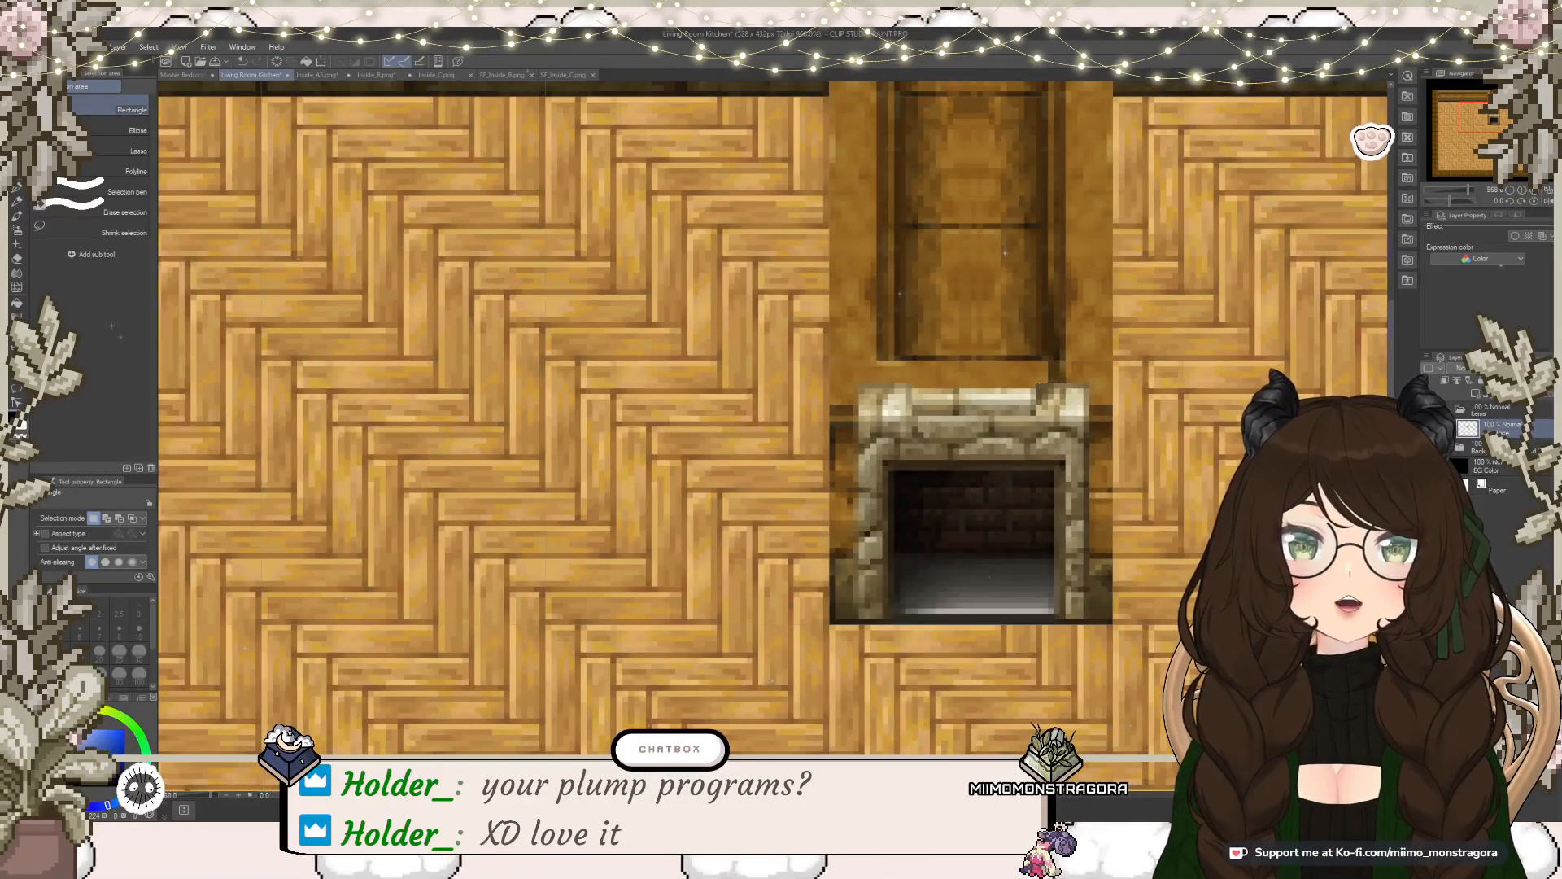
{"action": "left_click_drag", "start_coordinate": [1101, 340], "coordinate": [1095, 185]}
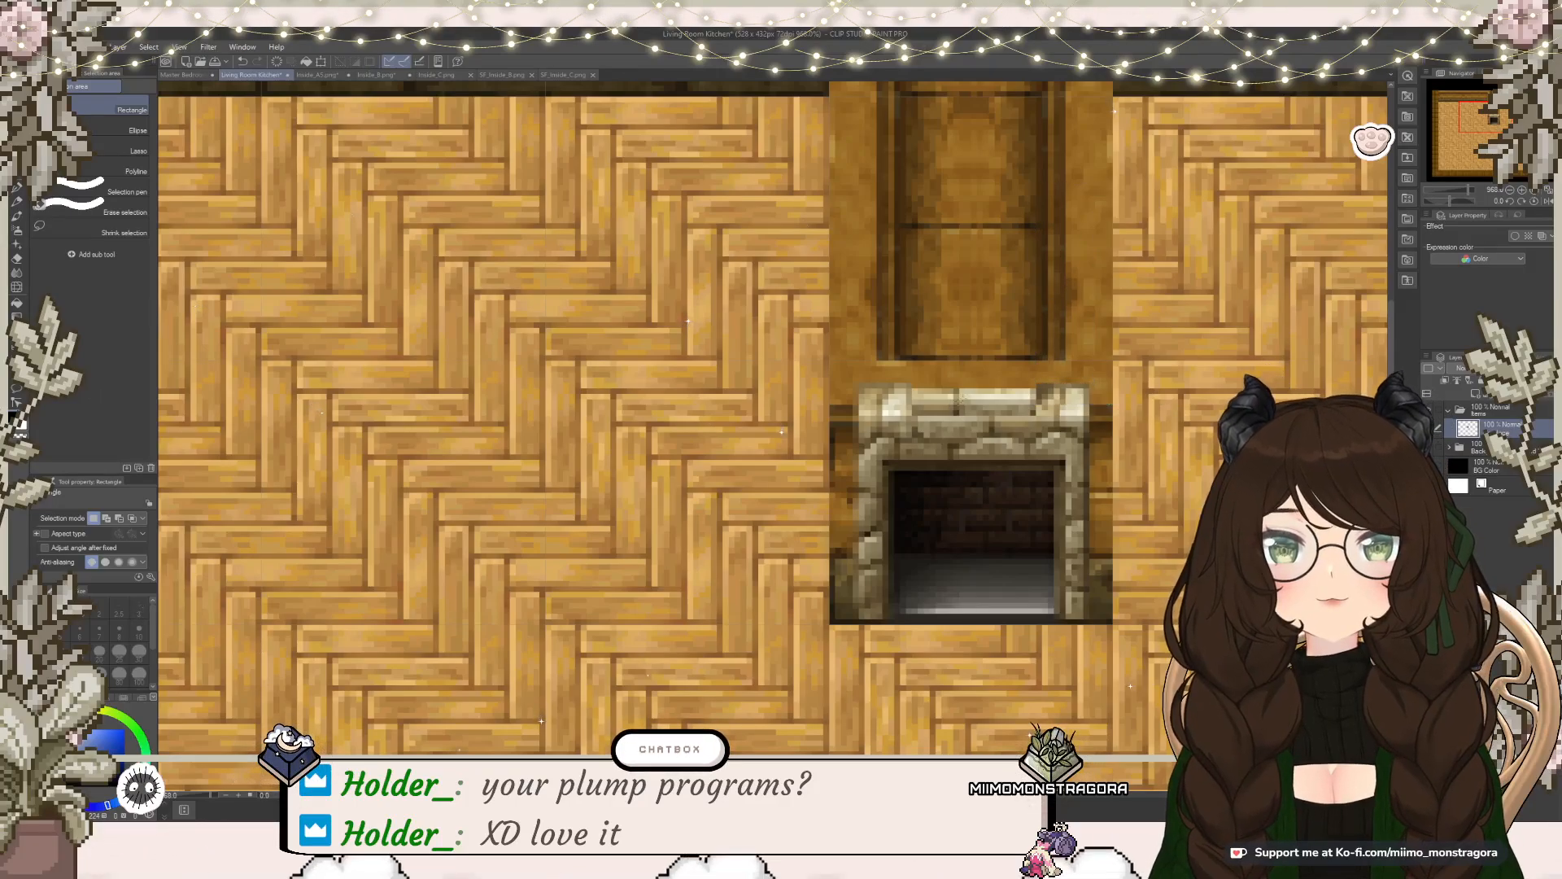
Step: Copy the thin top-edge strip at the fireplace mantel's left end and place the copy along the mantel's right part
{"action": "scroll", "coordinate": [974, 349], "scroll_direction": "up", "scroll_amount": 1}
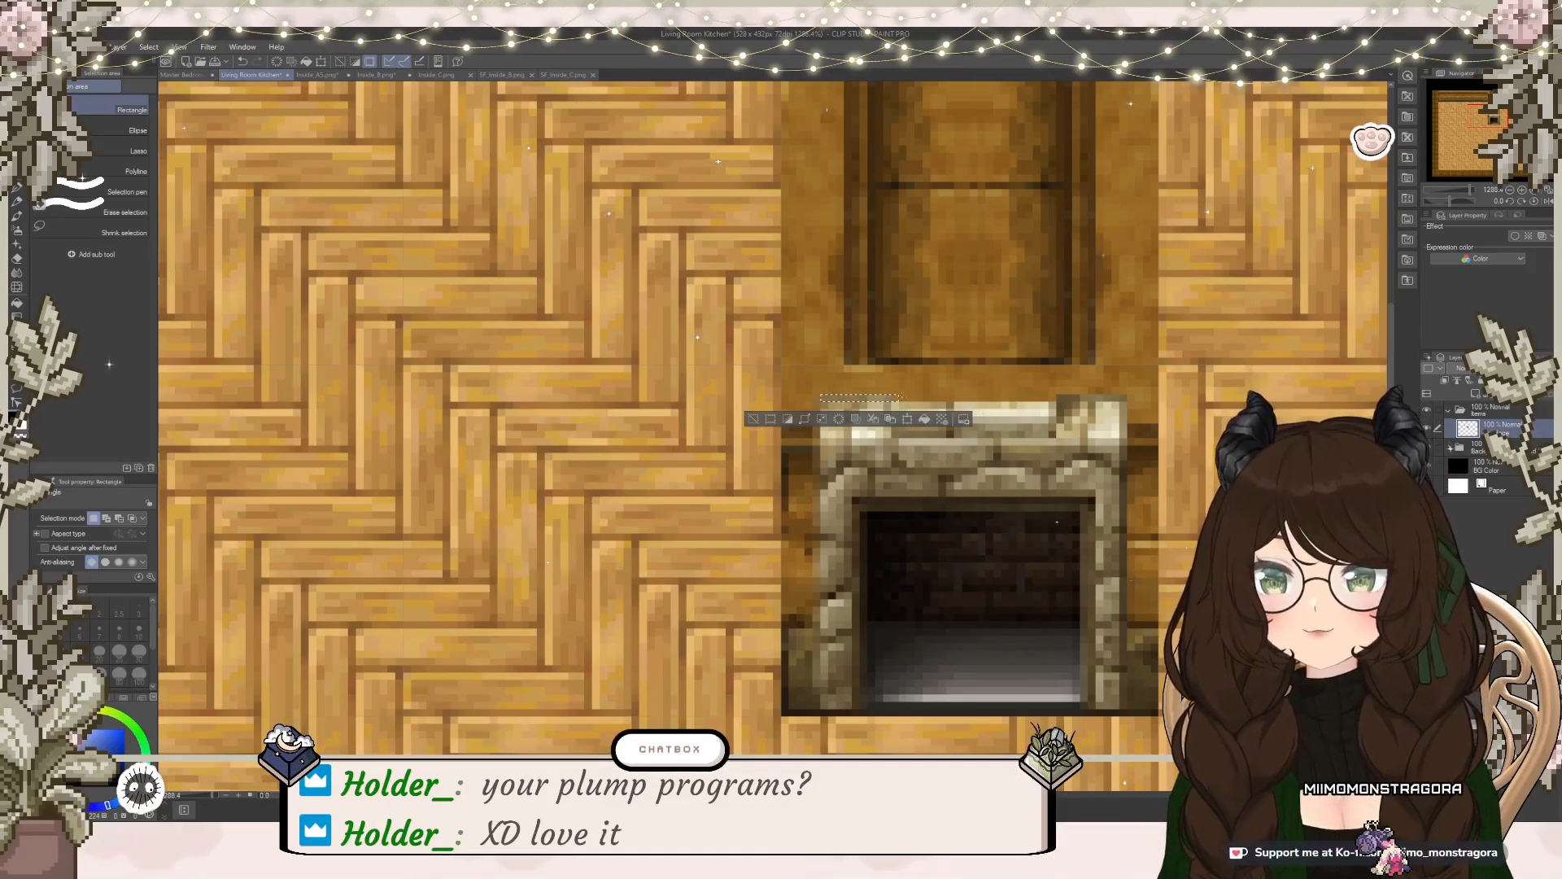
{"action": "left_click", "coordinate": [904, 419]}
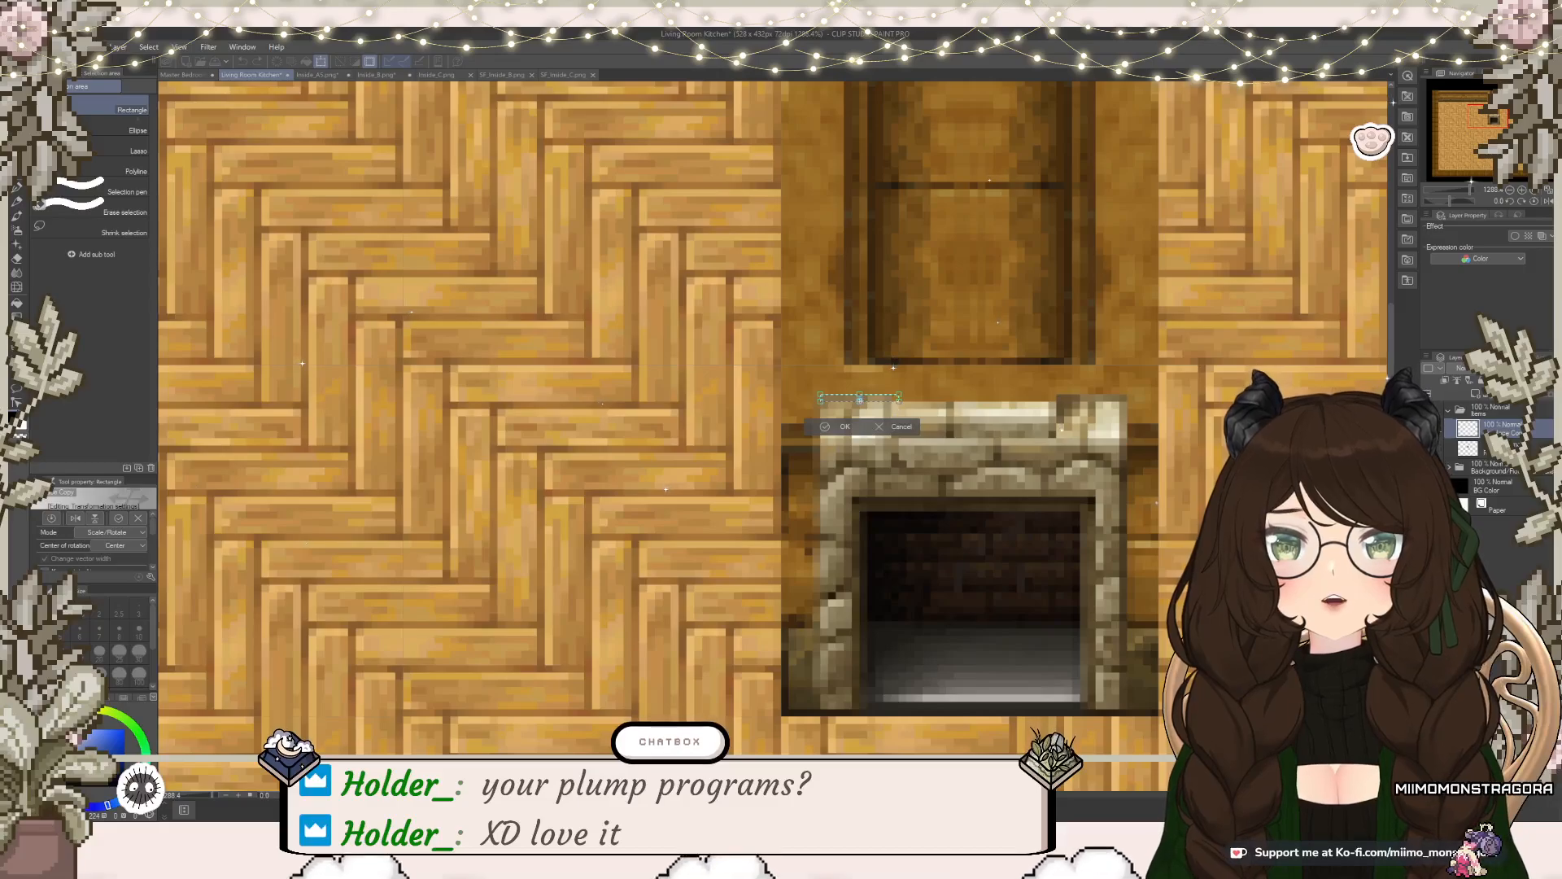
{"action": "left_click_drag", "start_coordinate": [851, 399], "coordinate": [1011, 400]}
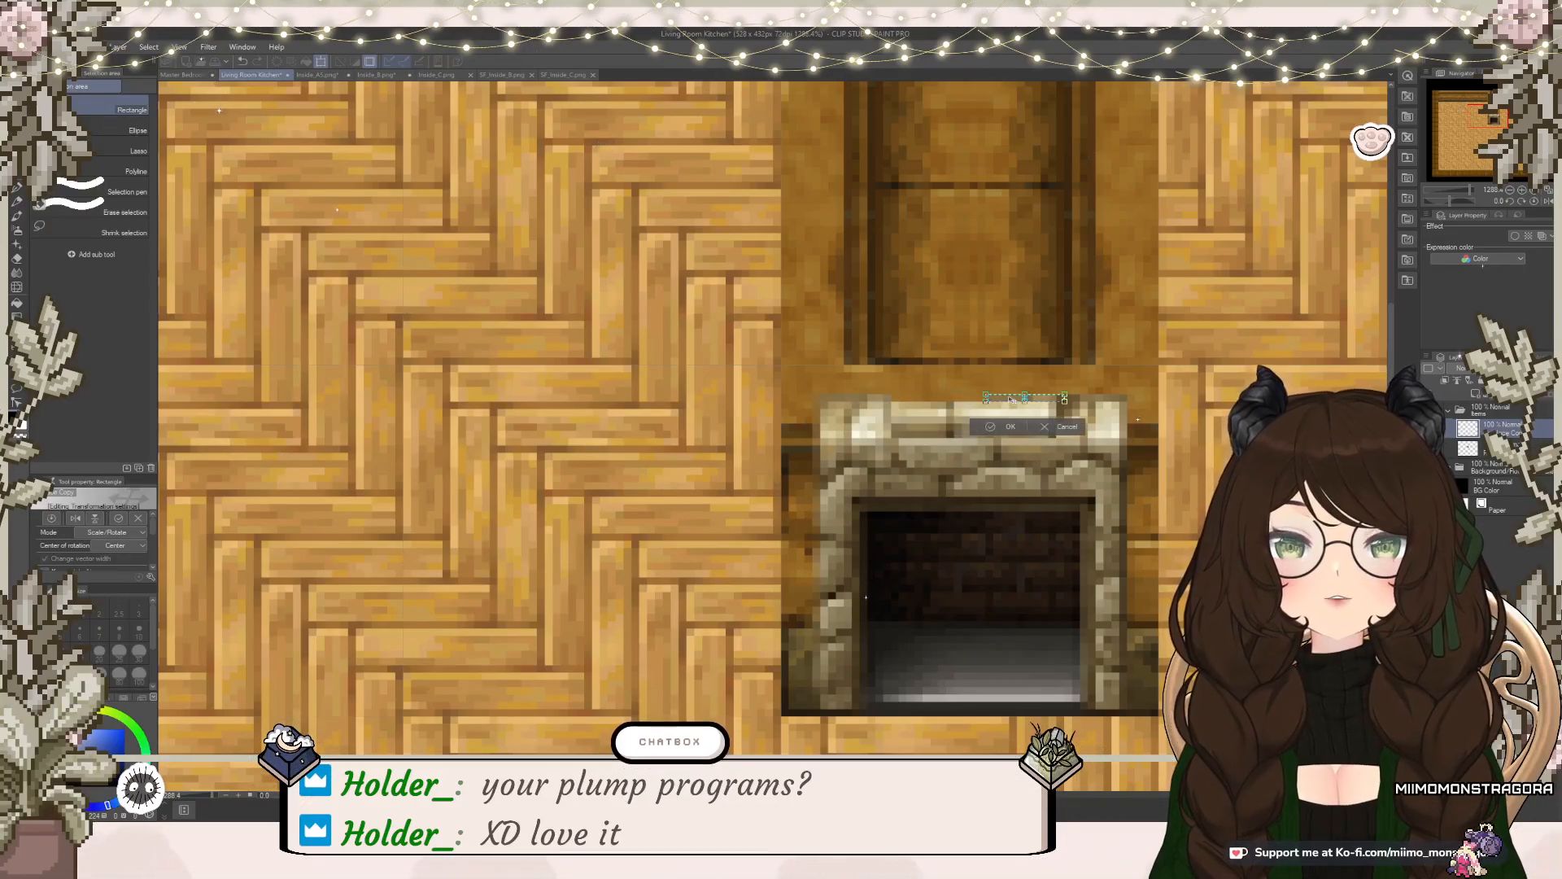
{"action": "left_click", "coordinate": [1006, 426]}
{"action": "key", "text": "ctrl+v"}
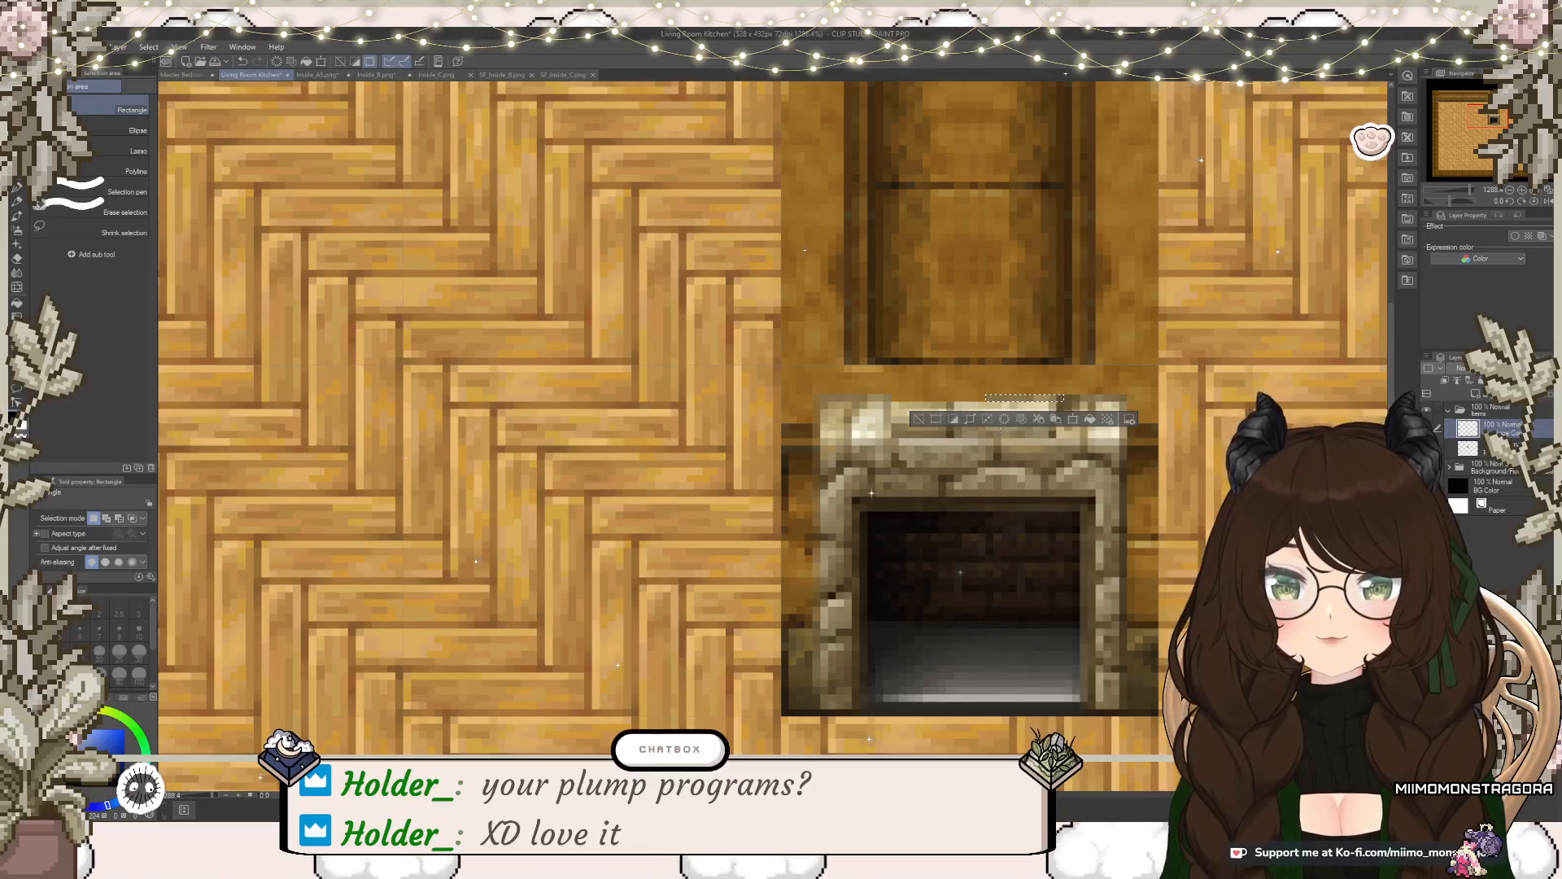
Step: Duplicate the mantel edge strip twice more and position the copies to fill the middle of the fireplace's top edge
{"action": "left_click", "coordinate": [1052, 420]}
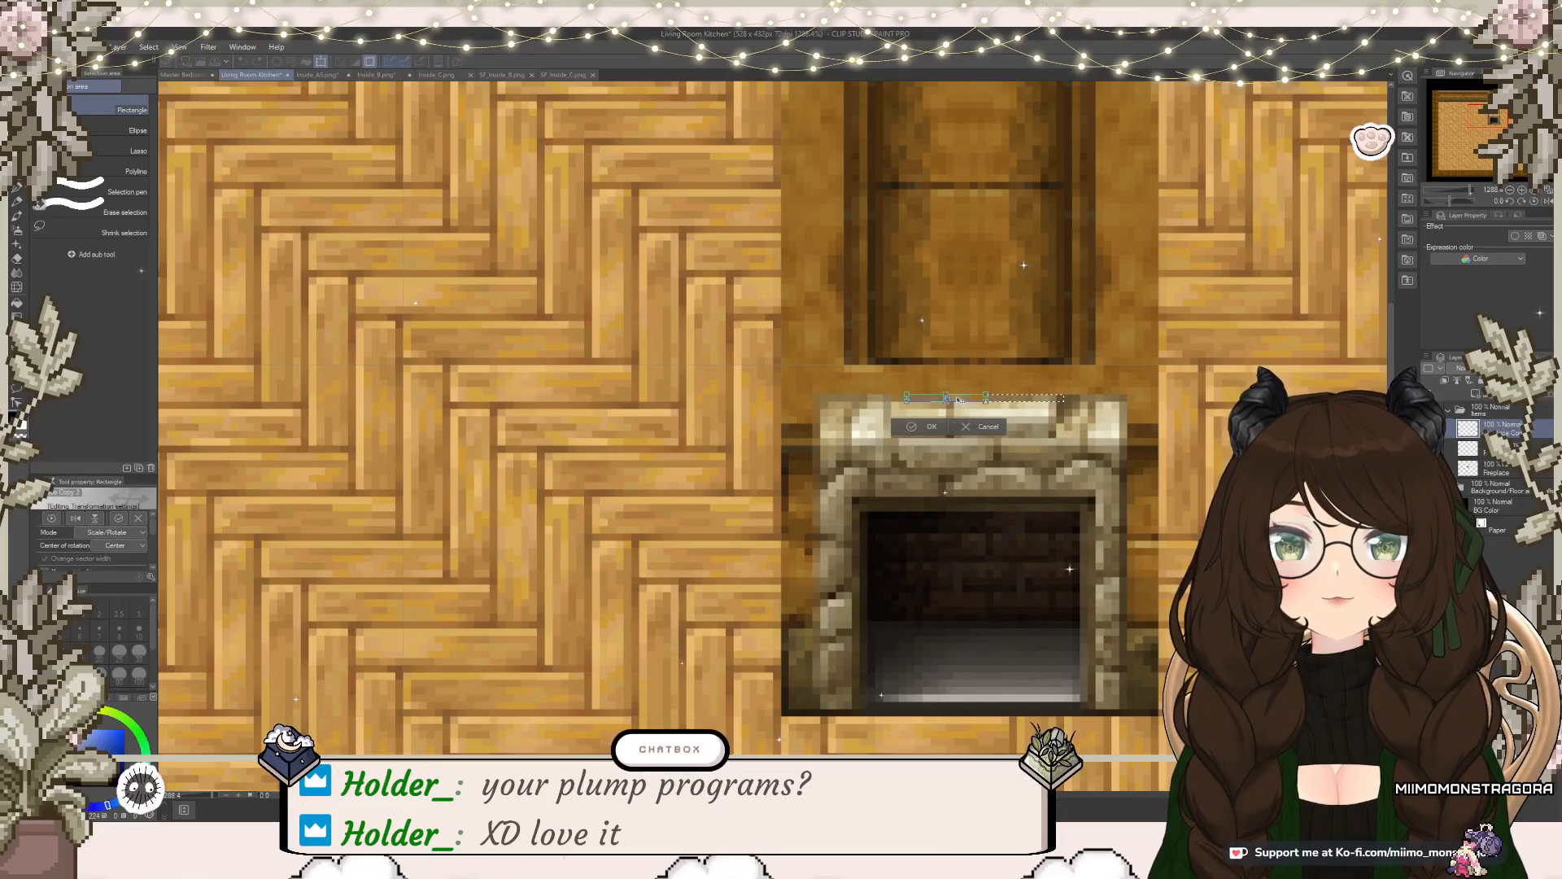
{"action": "left_click_drag", "start_coordinate": [947, 401], "coordinate": [934, 401]}
{"action": "left_click", "coordinate": [901, 426]}
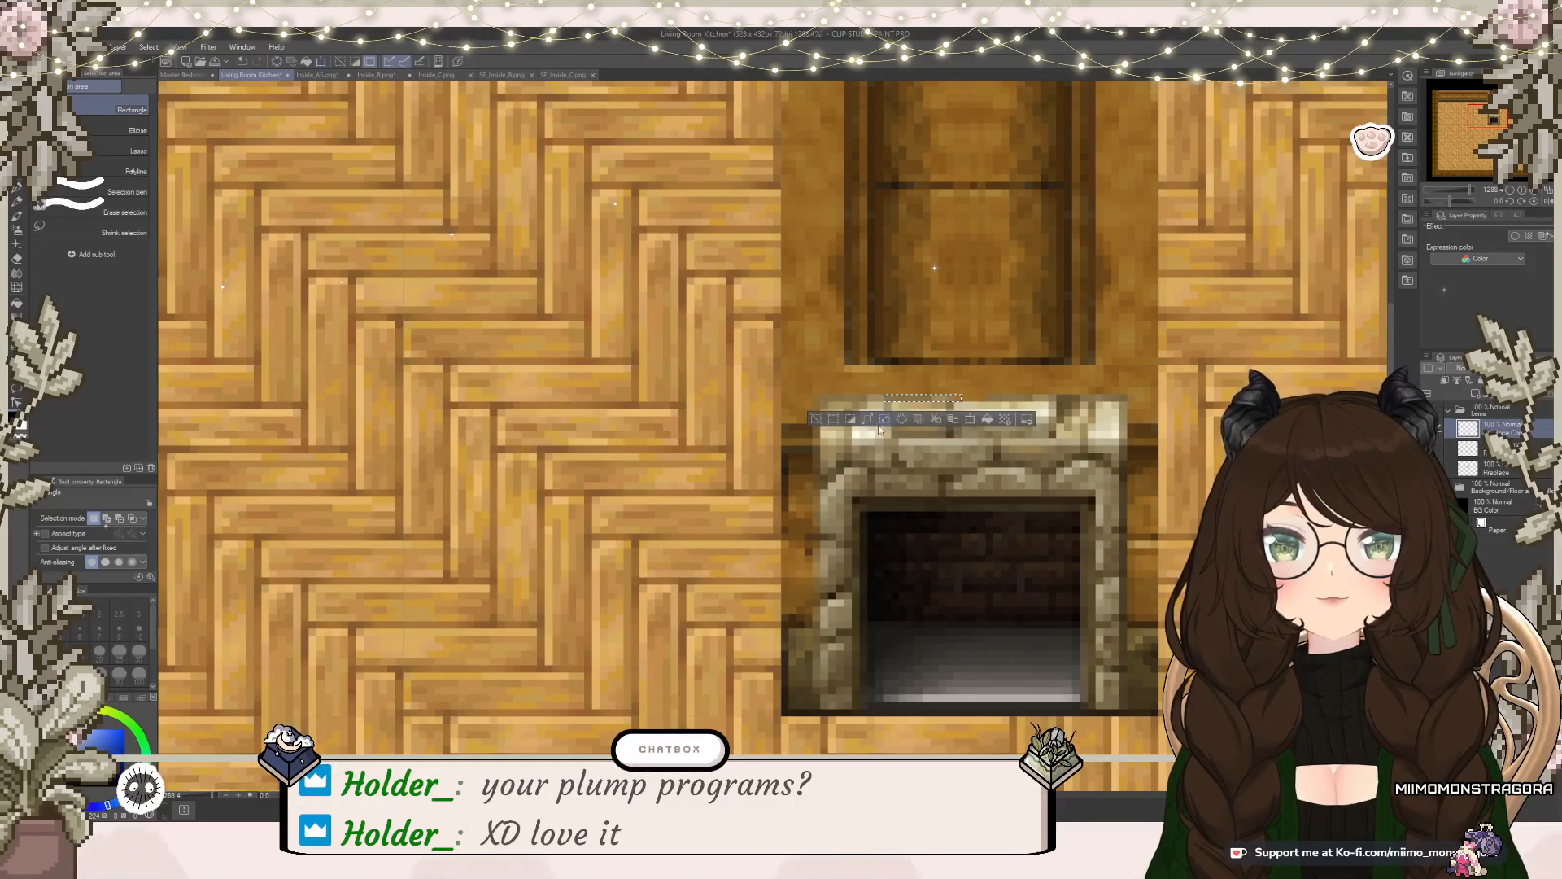
{"action": "left_click", "coordinate": [953, 419]}
{"action": "left_click", "coordinate": [970, 420]}
{"action": "left_click_drag", "start_coordinate": [932, 403], "coordinate": [973, 400]}
{"action": "left_click", "coordinate": [944, 426]}
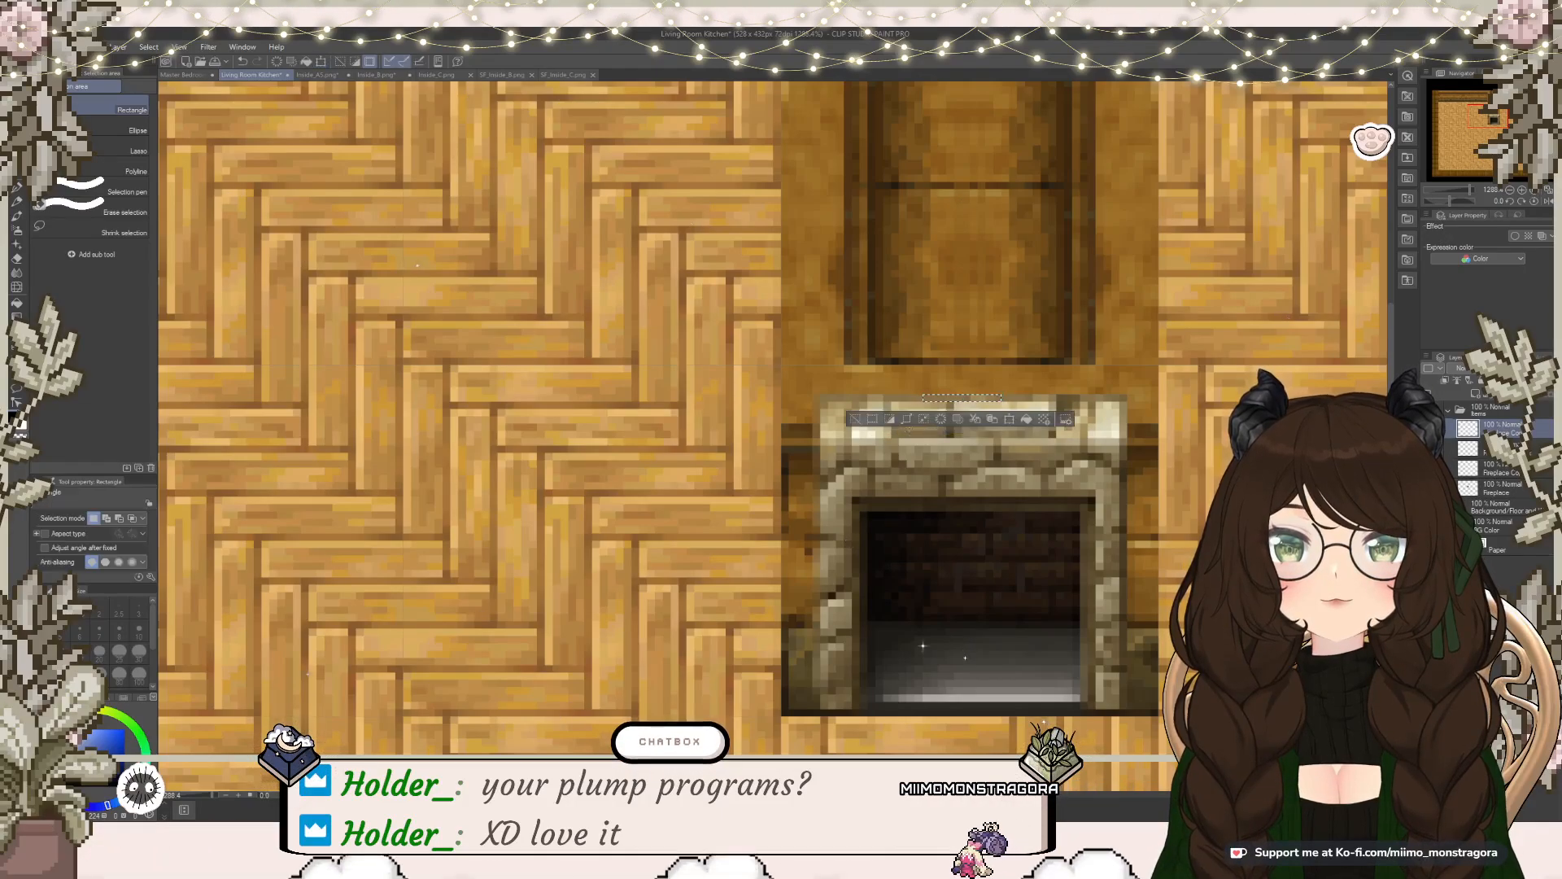
Step: Check the patched mantel at several zoom levels and merge the copied strip layers down into the fireplace layer
{"action": "scroll", "coordinate": [856, 425], "scroll_direction": "down", "scroll_amount": 4}
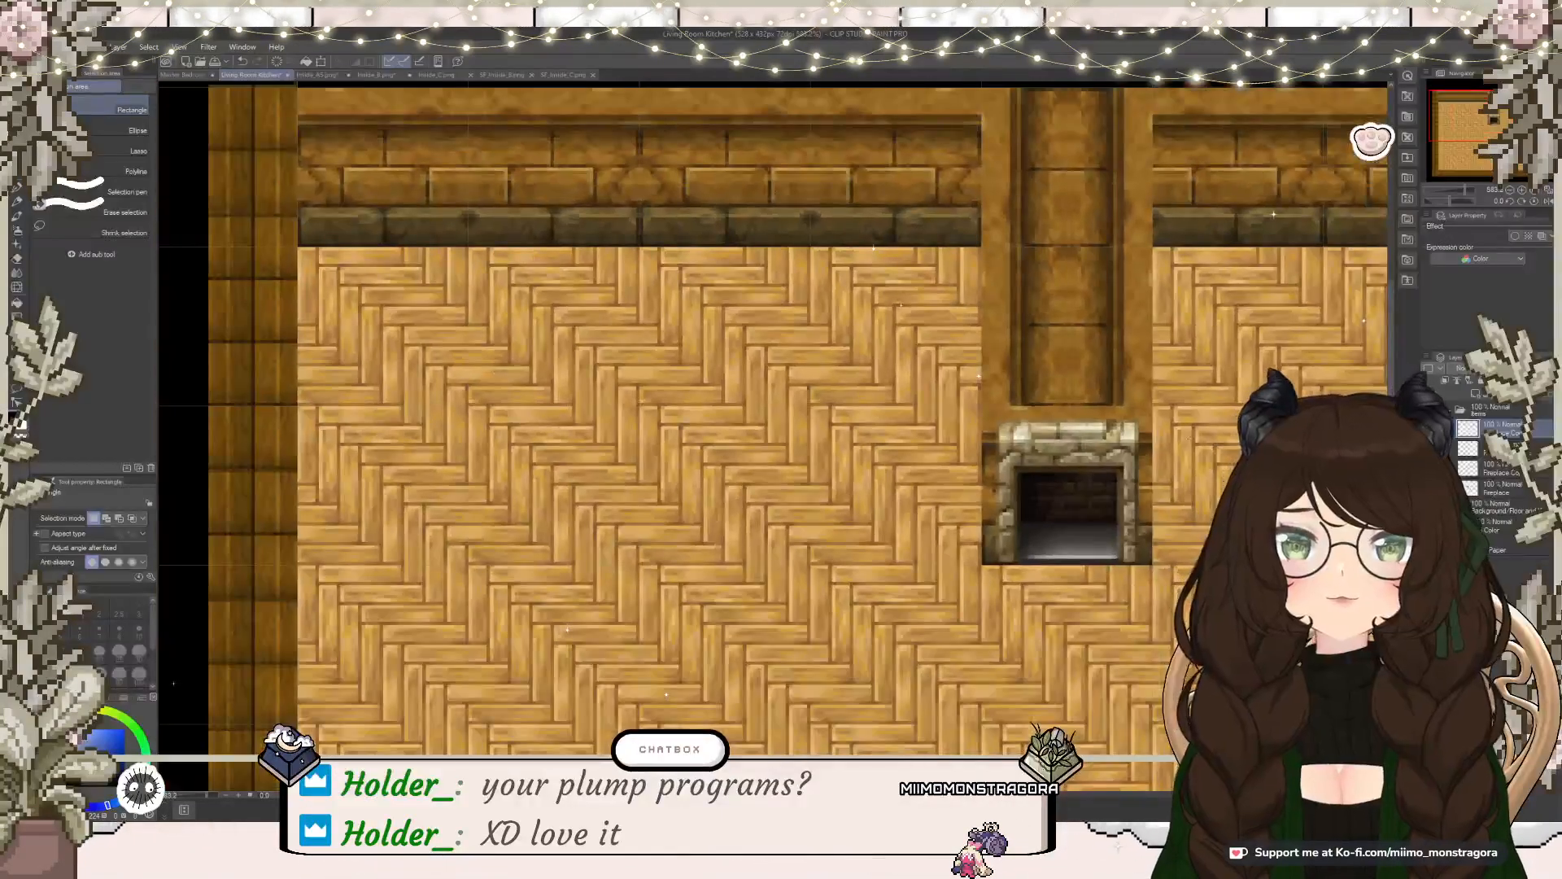
{"action": "scroll", "coordinate": [444, 259], "scroll_direction": "up", "scroll_amount": 3}
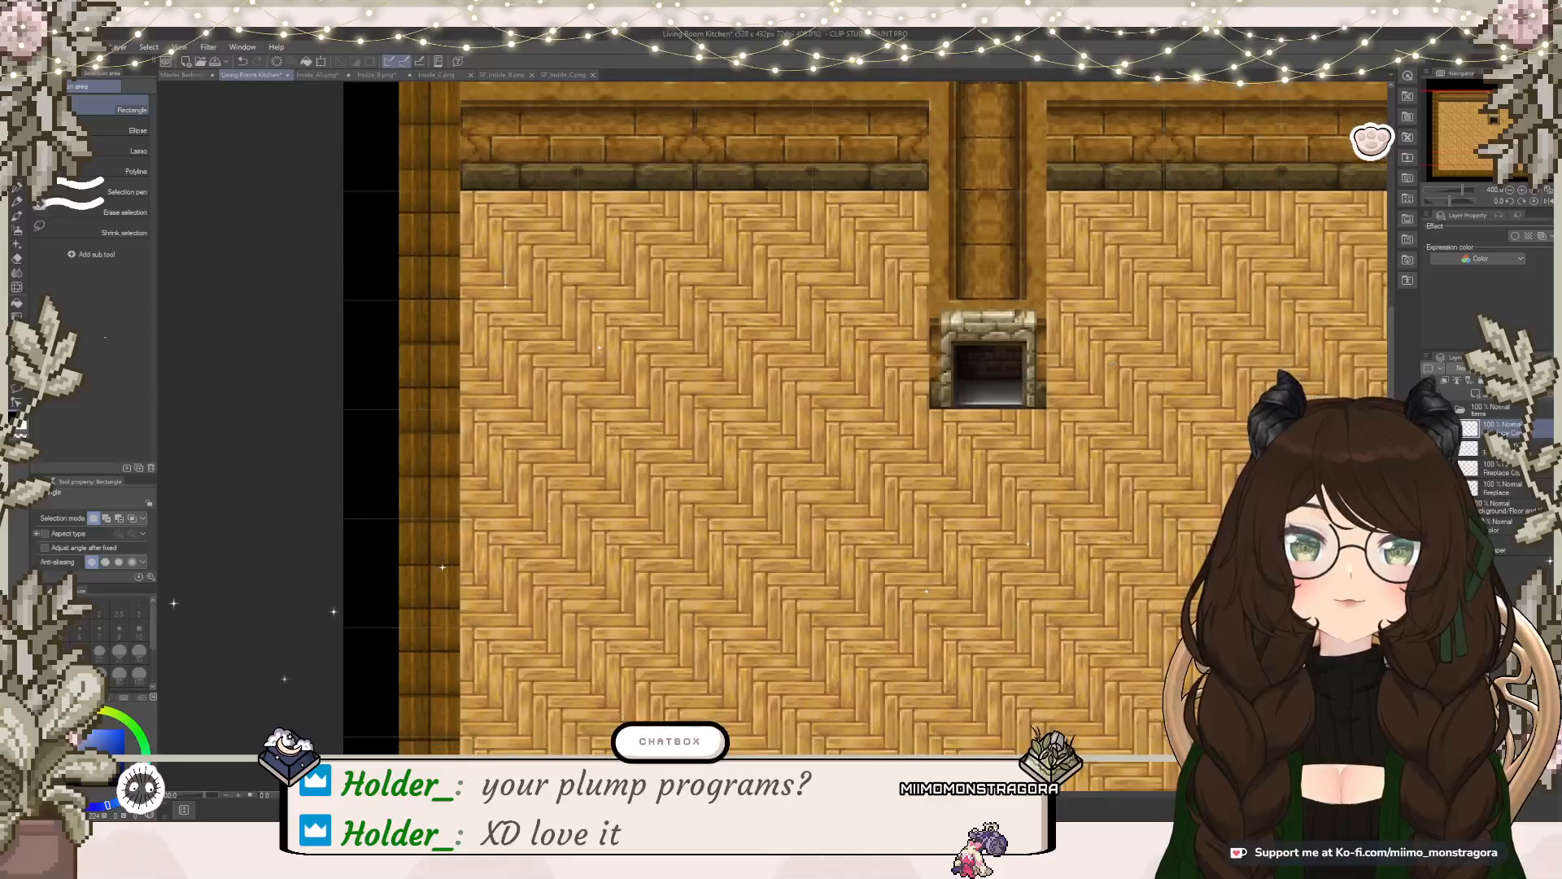
{"action": "scroll", "coordinate": [1093, 356], "scroll_direction": "up", "scroll_amount": 2}
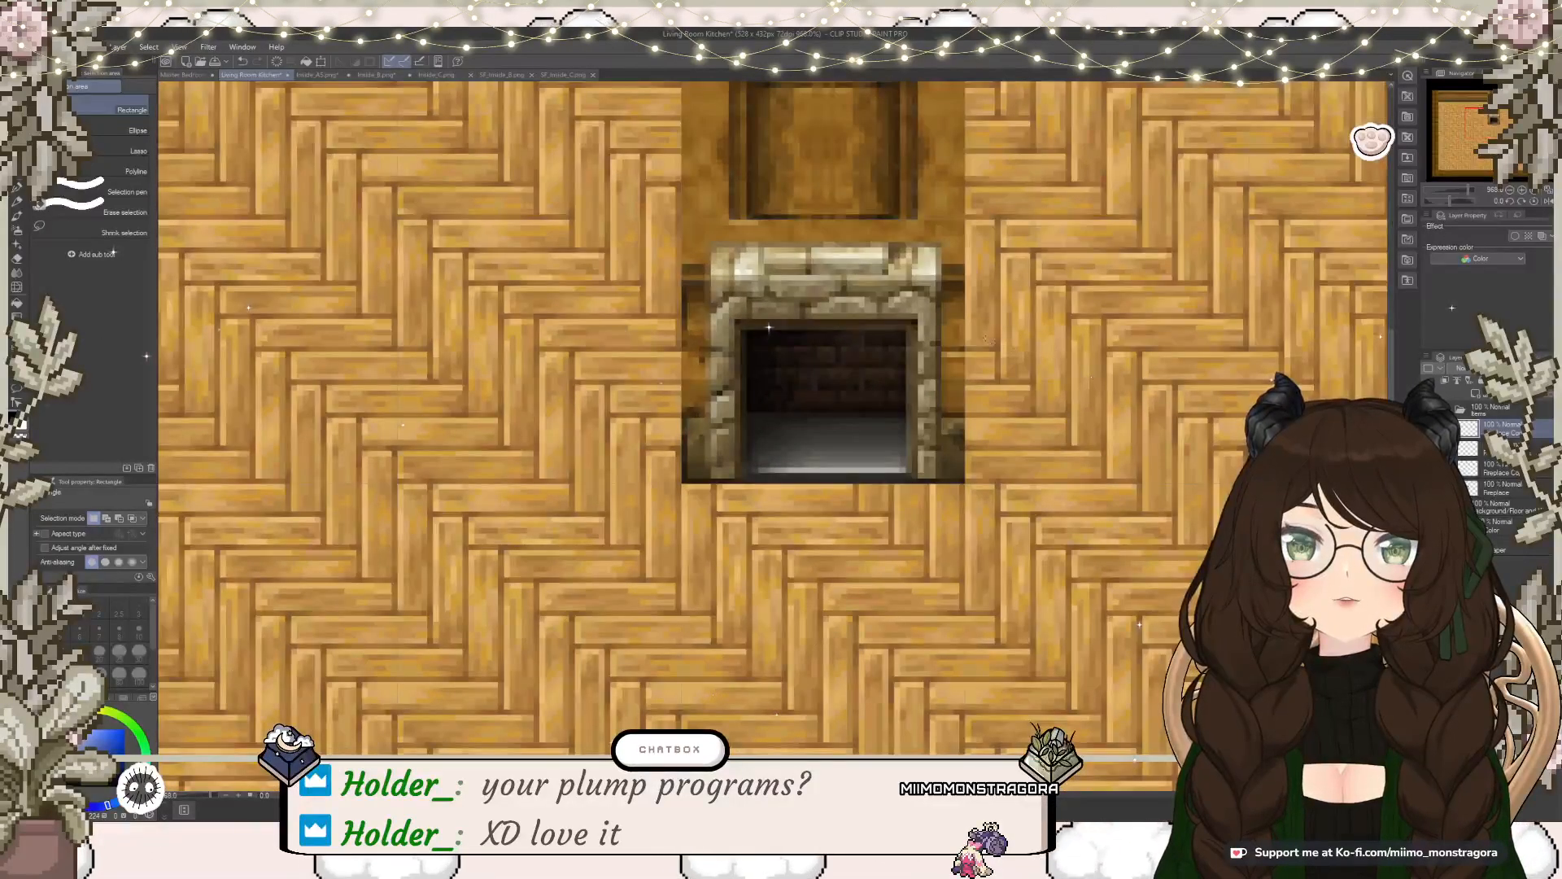
{"action": "scroll", "coordinate": [971, 341], "scroll_direction": "down", "scroll_amount": 5}
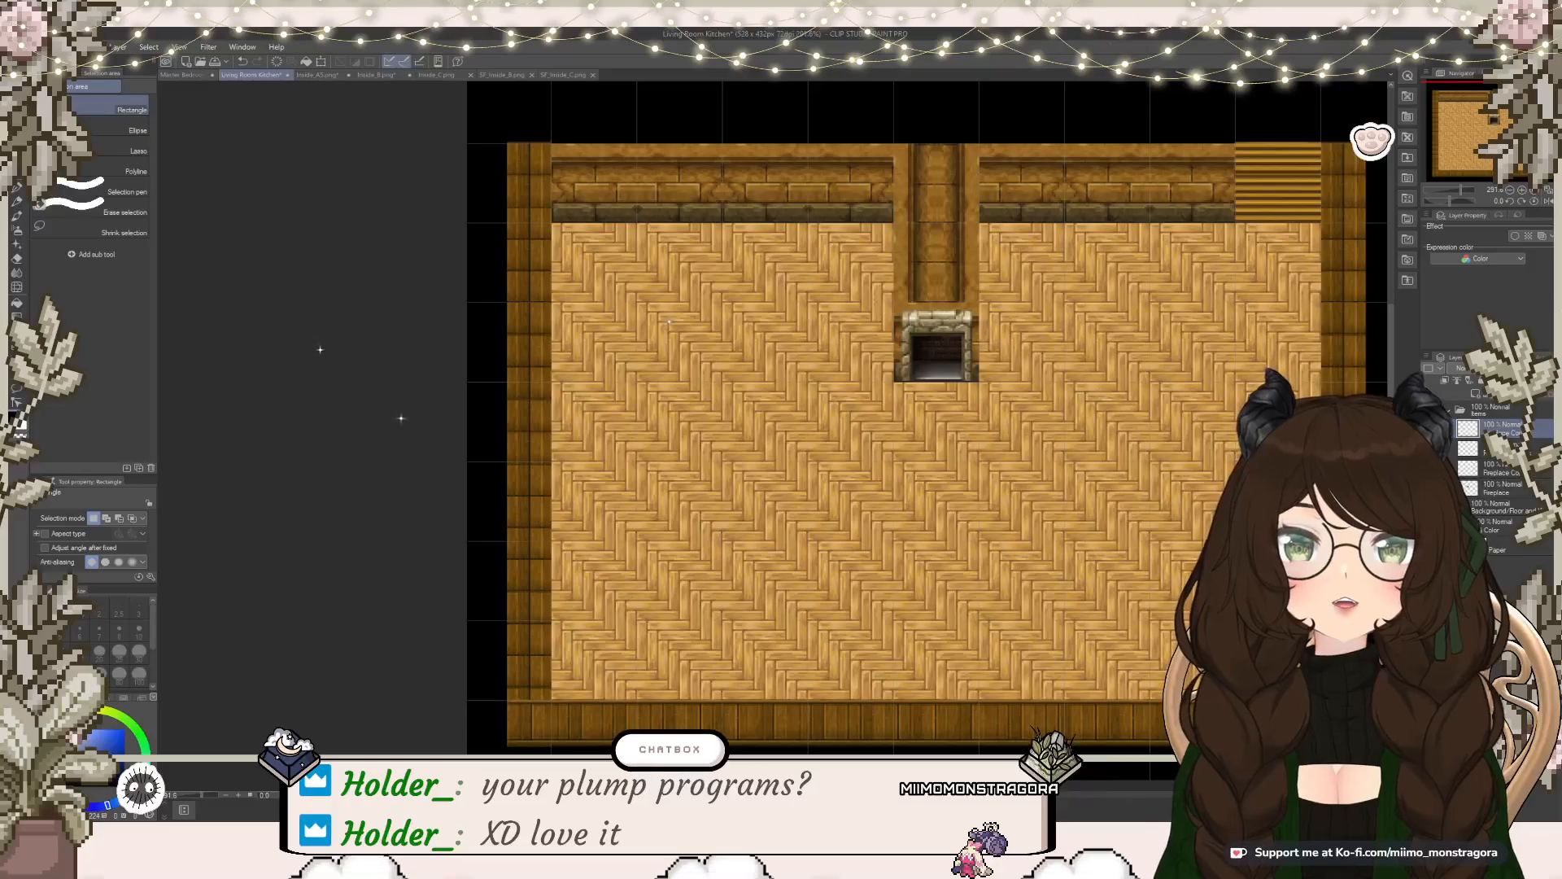
{"action": "scroll", "coordinate": [1023, 359], "scroll_direction": "down", "scroll_amount": 1}
{"action": "scroll", "coordinate": [1022, 359], "scroll_direction": "up", "scroll_amount": 2}
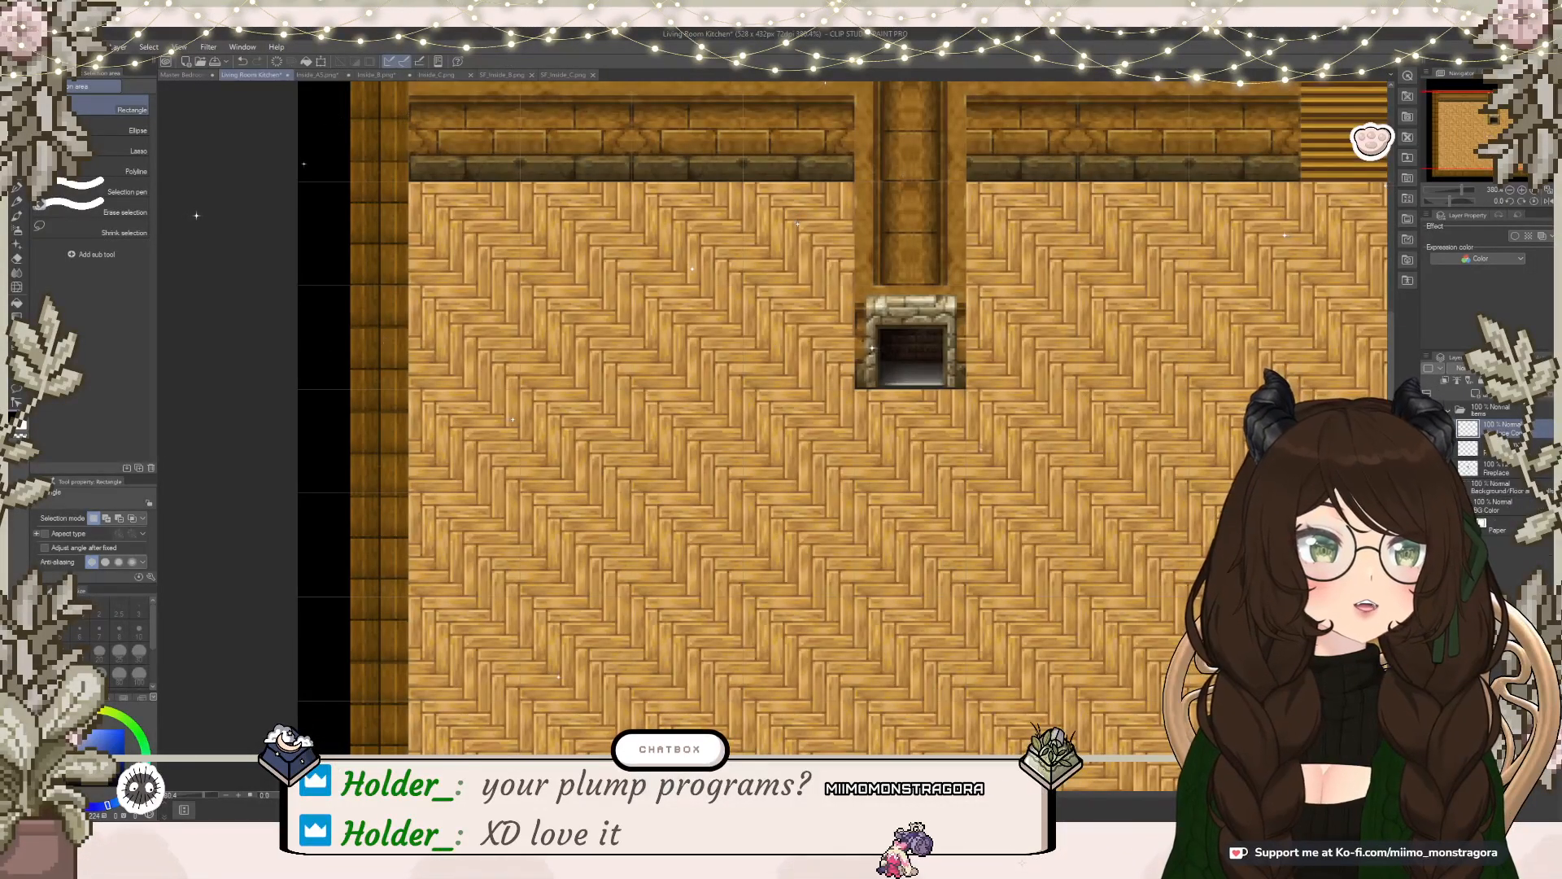
{"action": "key", "text": "ctrl+e"}
{"action": "key", "text": "ctrl+e"}
{"action": "key", "text": "ctrl+e"}
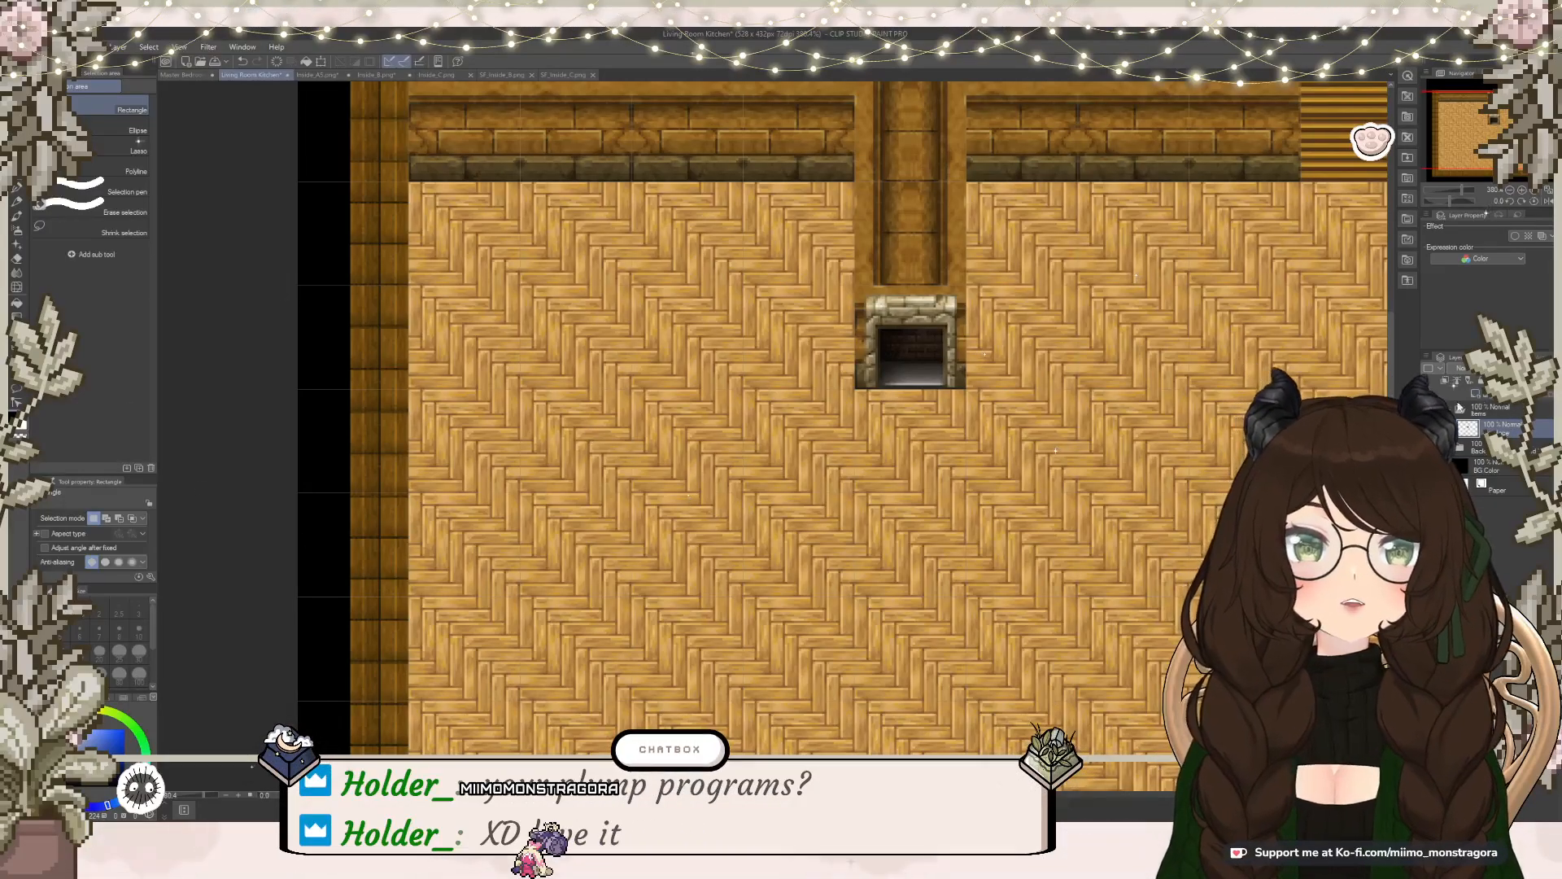
{"action": "scroll", "coordinate": [963, 295], "scroll_direction": "down", "scroll_amount": 5}
{"action": "scroll", "coordinate": [978, 317], "scroll_direction": "up", "scroll_amount": 5}
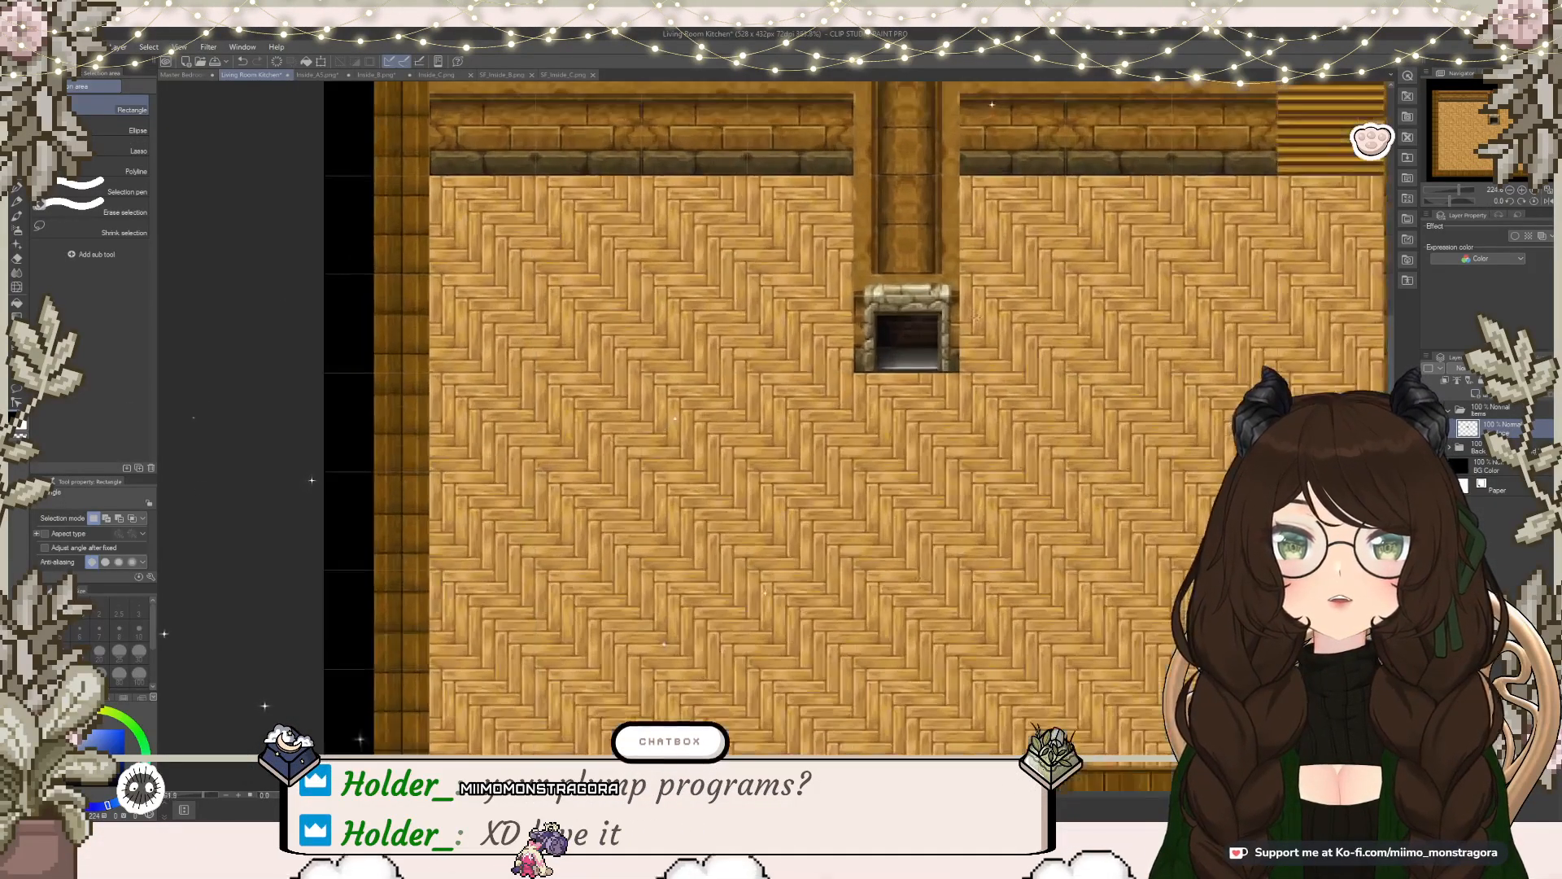
{"action": "scroll", "coordinate": [956, 243], "scroll_direction": "up", "scroll_amount": 3}
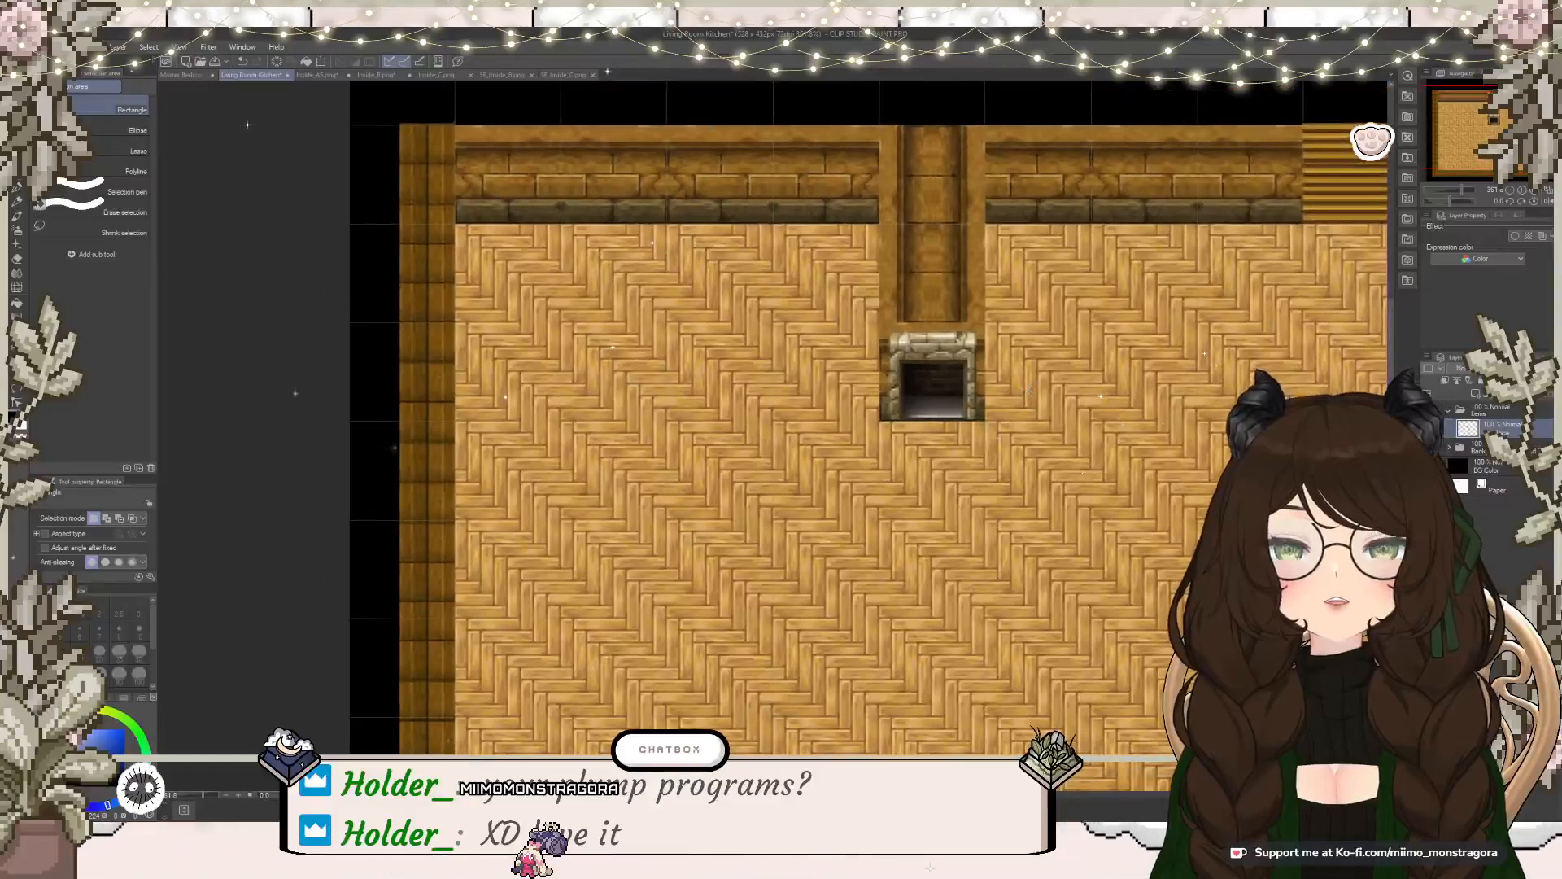
{"action": "scroll", "coordinate": [1069, 414], "scroll_direction": "down", "scroll_amount": 4}
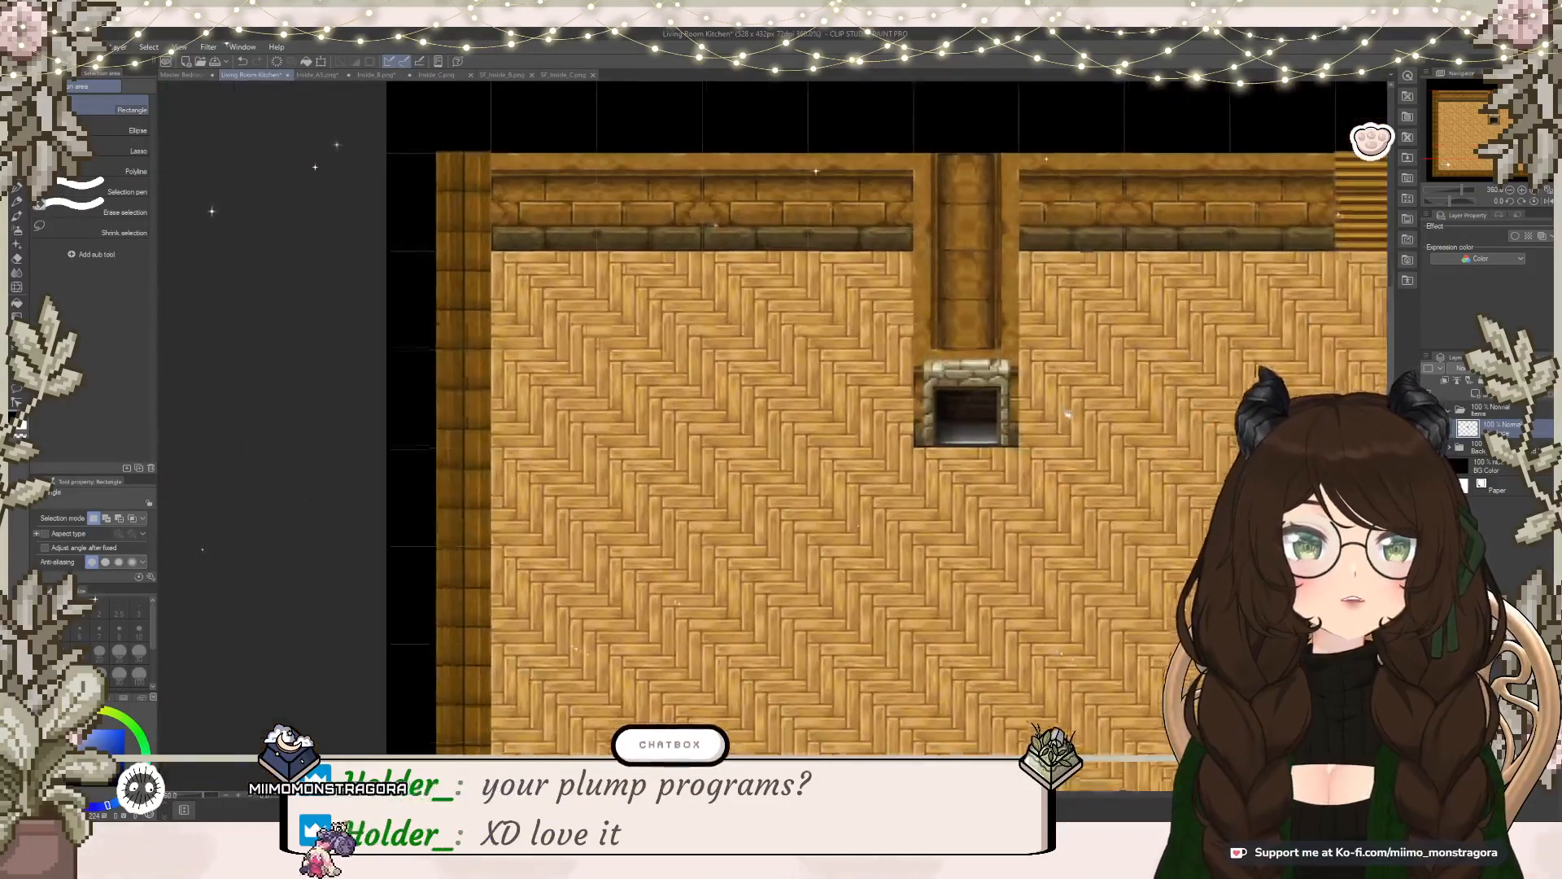
{"action": "left_click_drag", "start_coordinate": [1068, 414], "coordinate": [1056, 406]}
Step: Browse the Inside_A5 and Inside_B tilesets for windows and furniture, clearing the old fireplace selection
{"action": "left_click", "coordinate": [318, 74]}
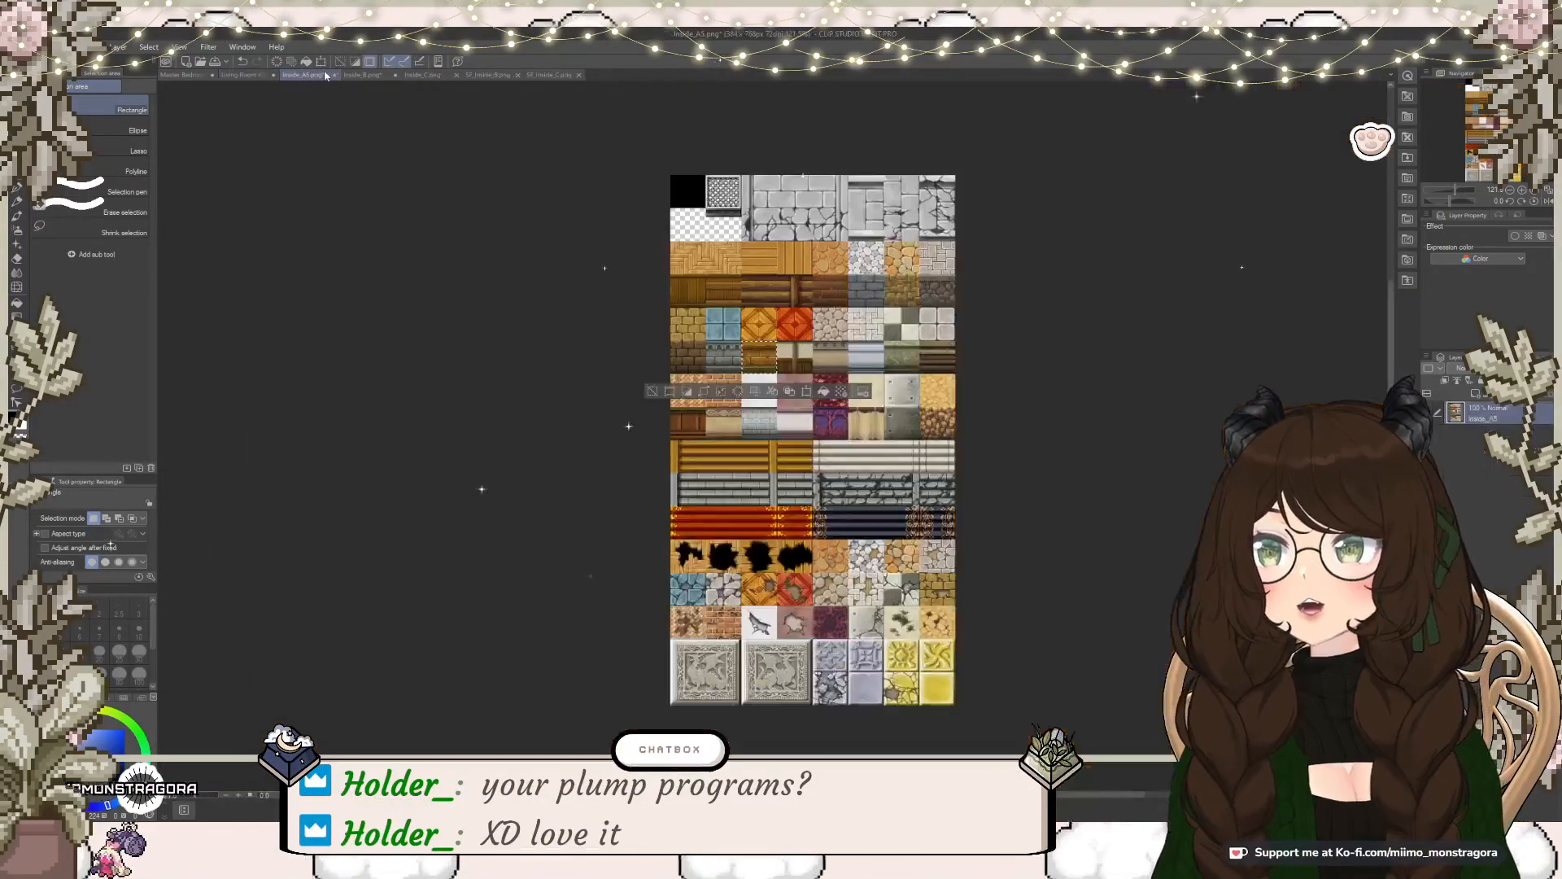
{"action": "left_click", "coordinate": [360, 75]}
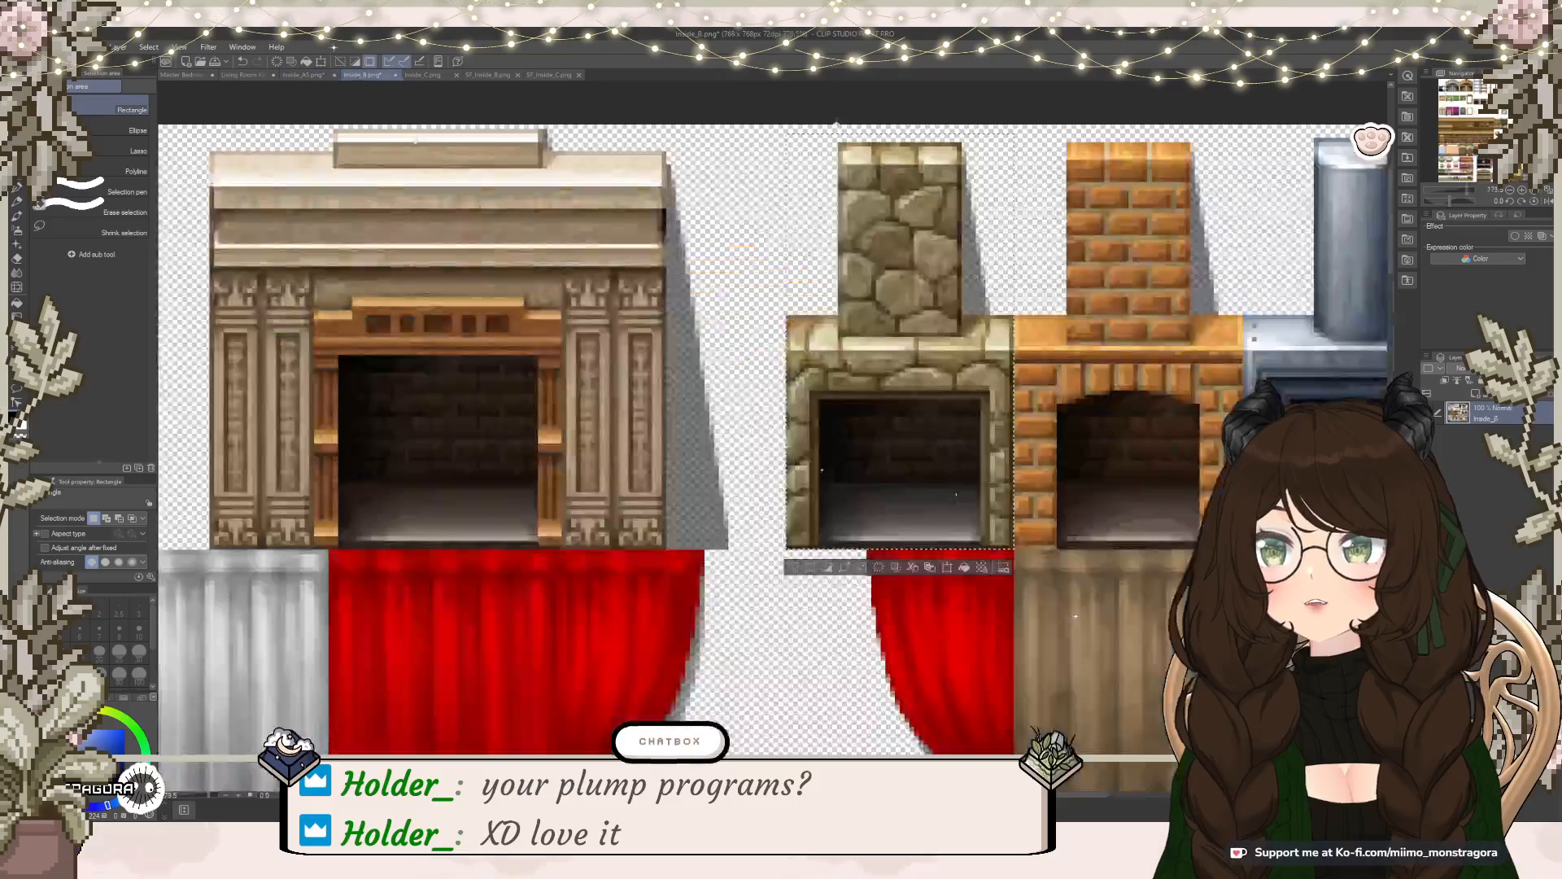
{"action": "scroll", "coordinate": [752, 361], "scroll_direction": "down", "scroll_amount": 4}
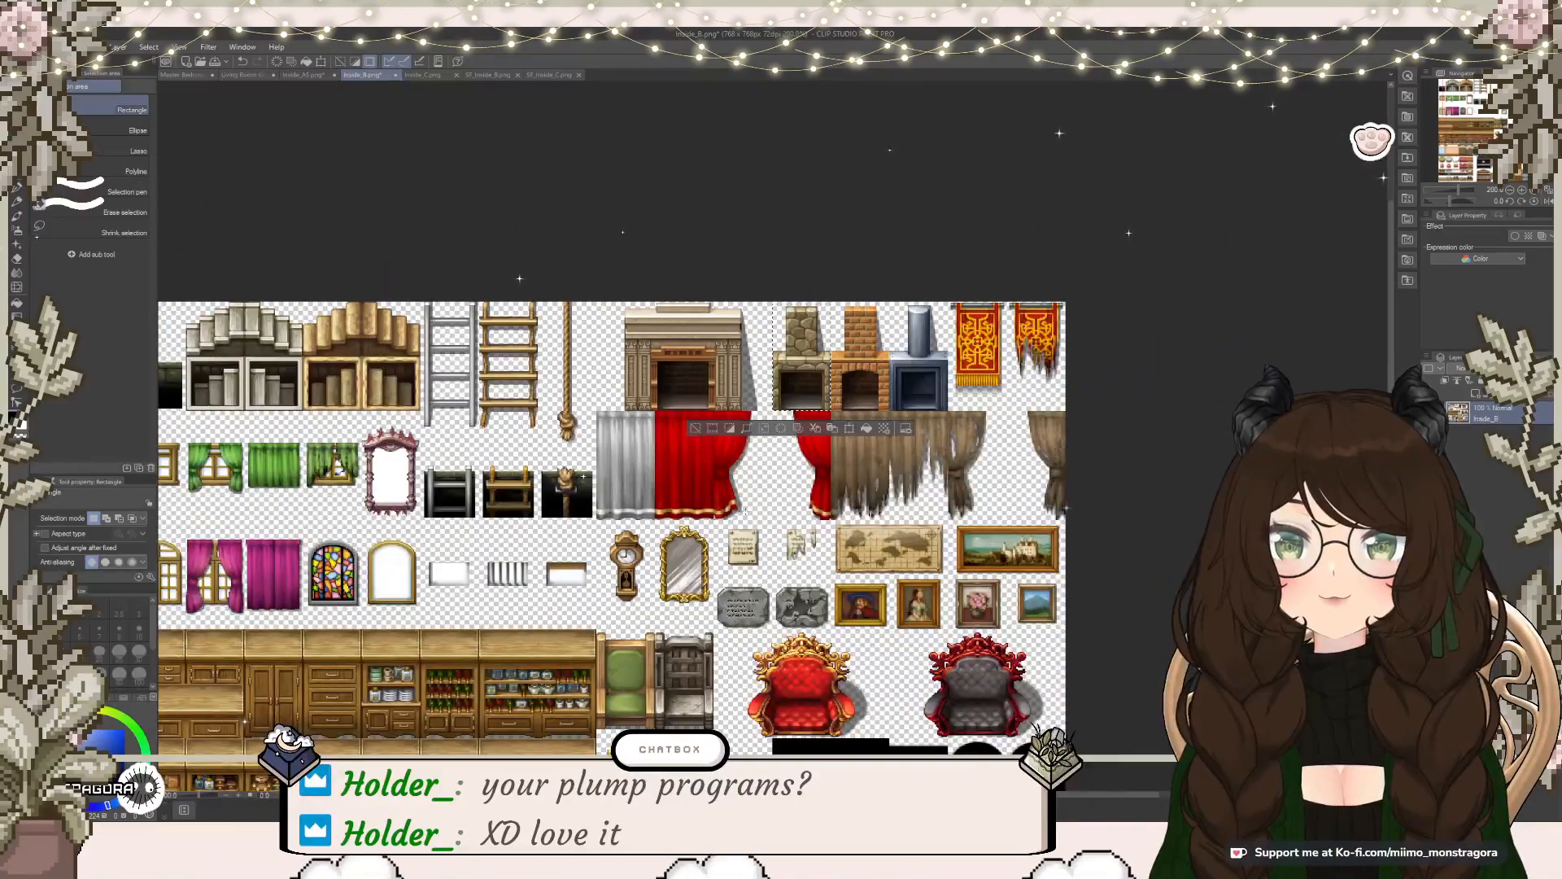
{"action": "left_click", "coordinate": [712, 442]}
{"action": "left_click_drag", "start_coordinate": [712, 442], "coordinate": [861, 257]}
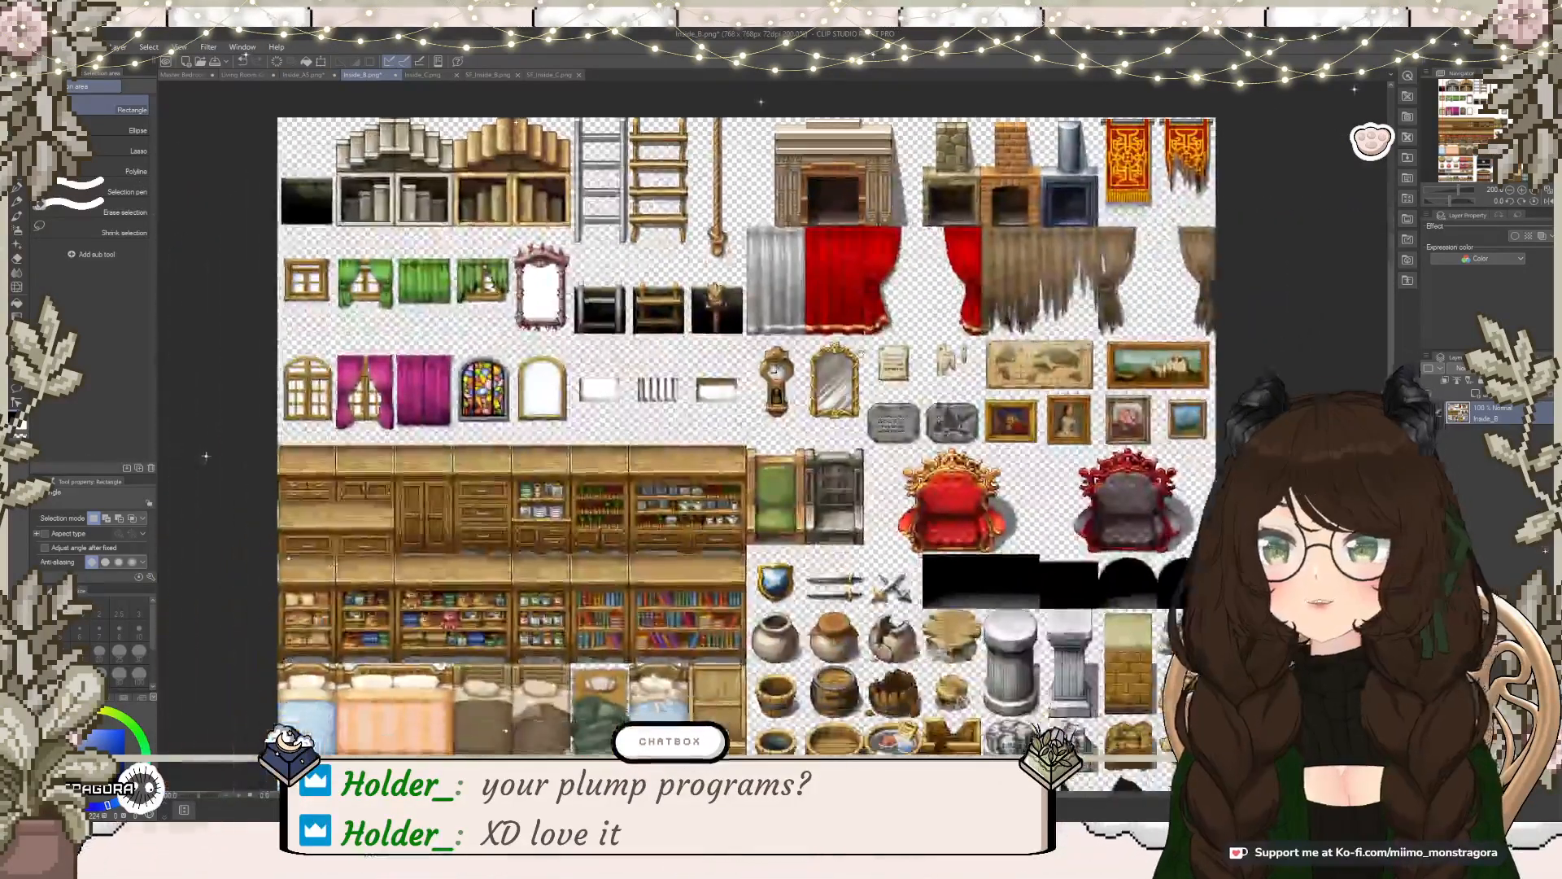
{"action": "scroll", "coordinate": [718, 437], "scroll_direction": "up", "scroll_amount": 2}
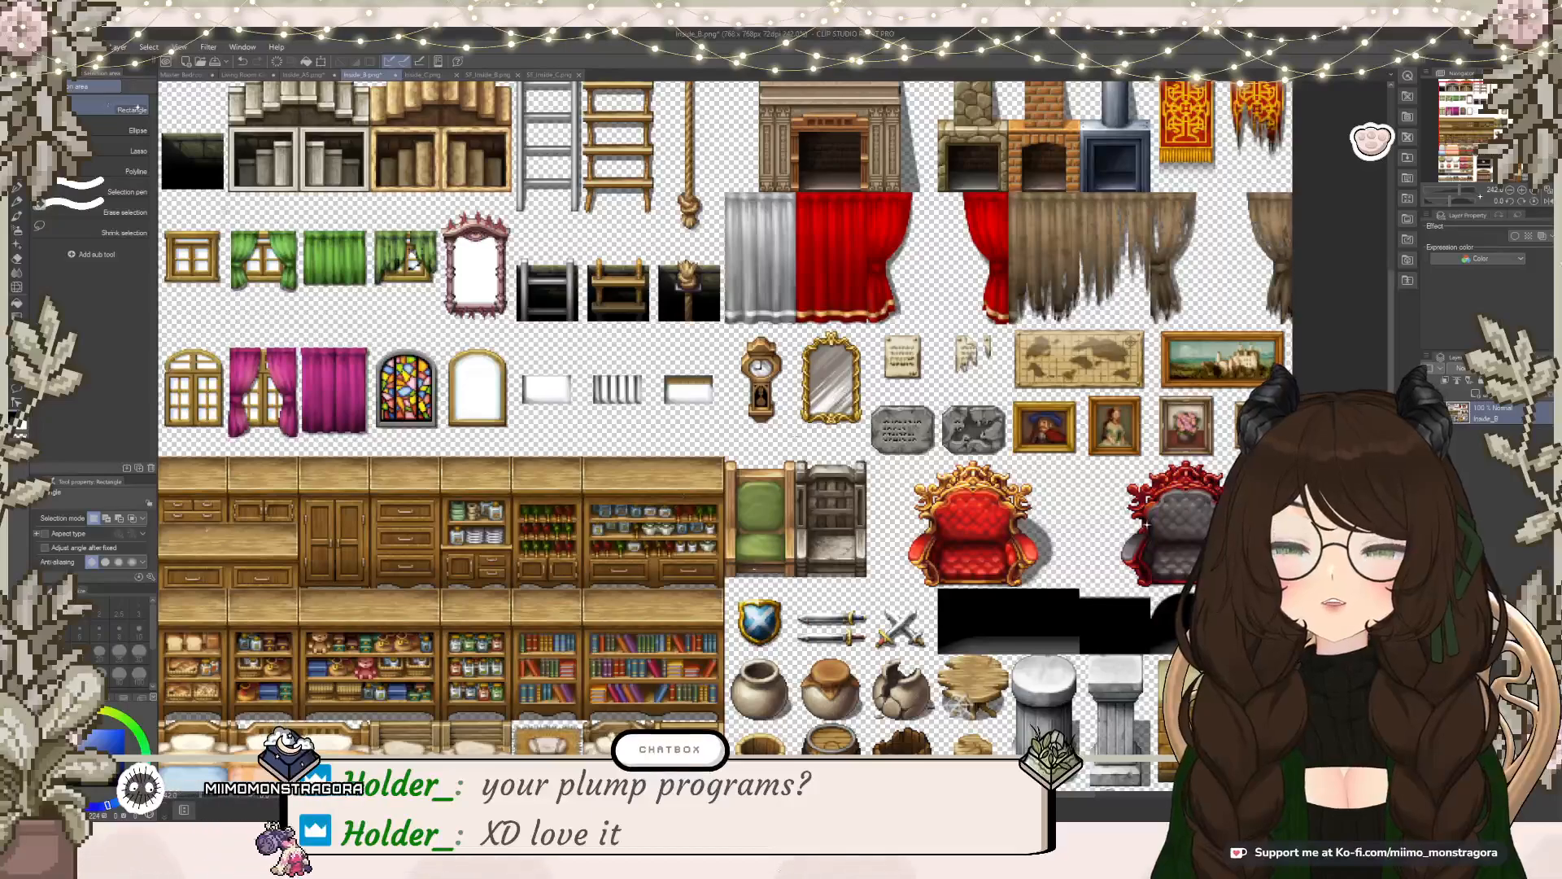
{"action": "left_click_drag", "start_coordinate": [577, 430], "coordinate": [664, 416]}
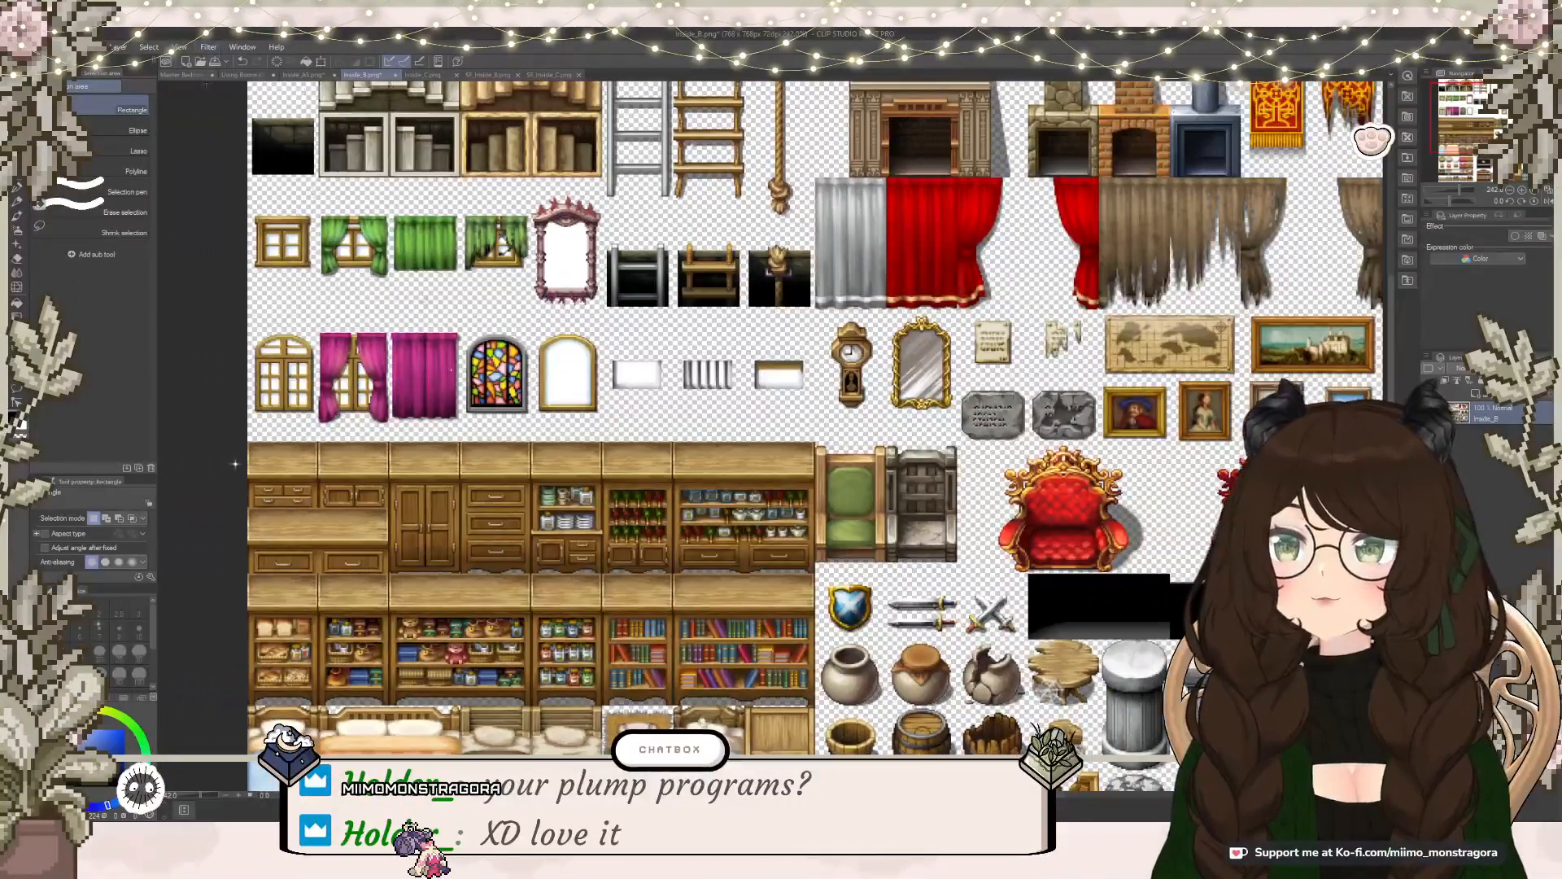
Step: Copy the row of windows from the back wall of the Master Bedroom map and paste it into the living room map
{"action": "left_click", "coordinate": [188, 74]}
{"action": "scroll", "coordinate": [957, 314], "scroll_direction": "down", "scroll_amount": 6}
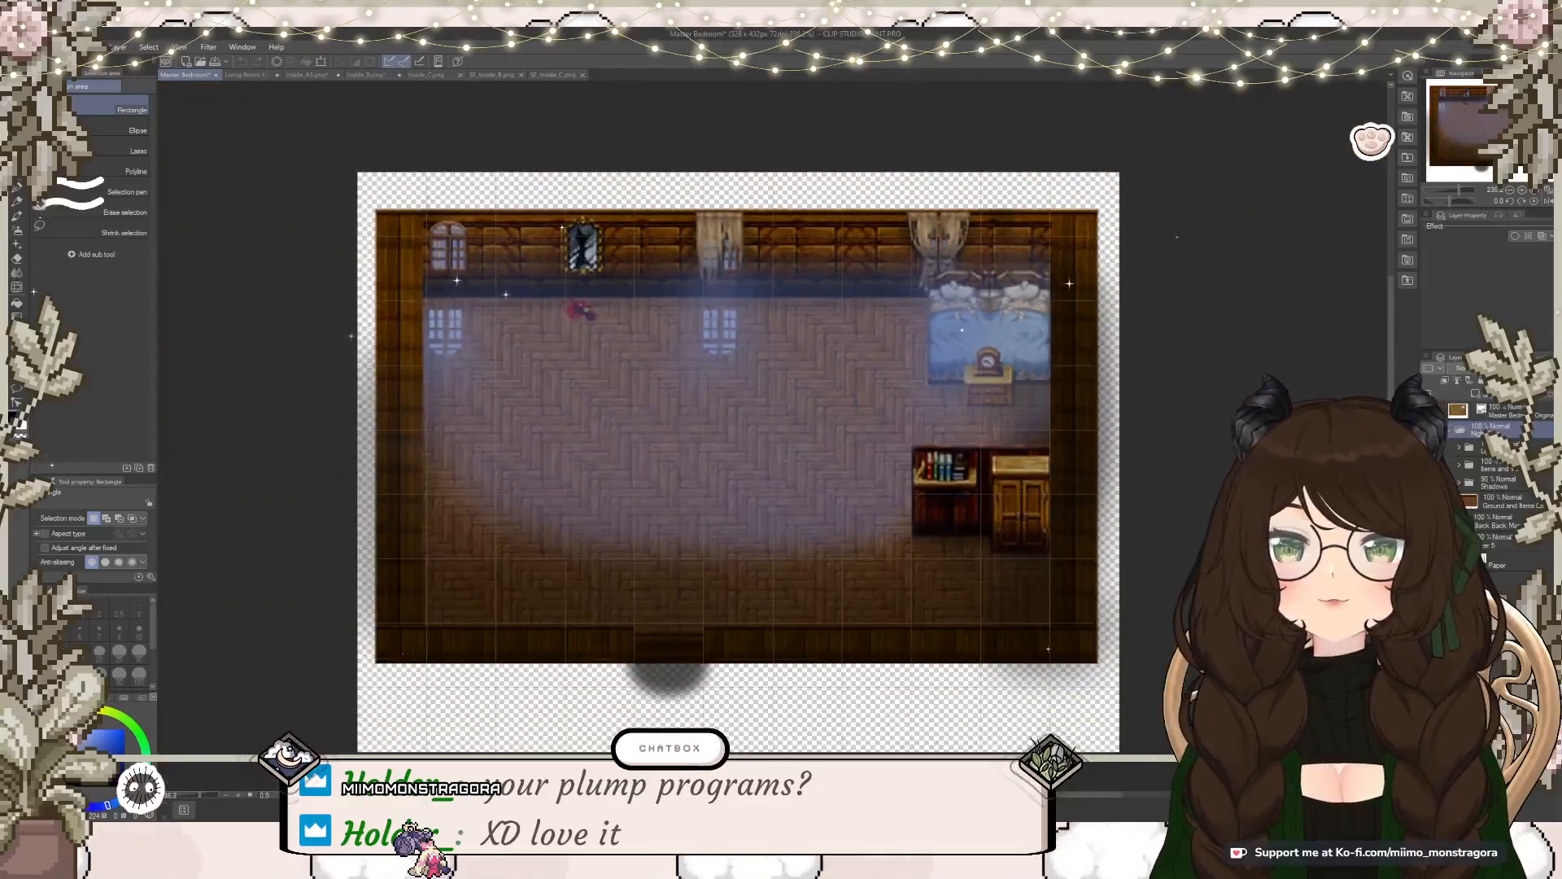
{"action": "left_click_drag", "start_coordinate": [787, 469], "coordinate": [804, 450]}
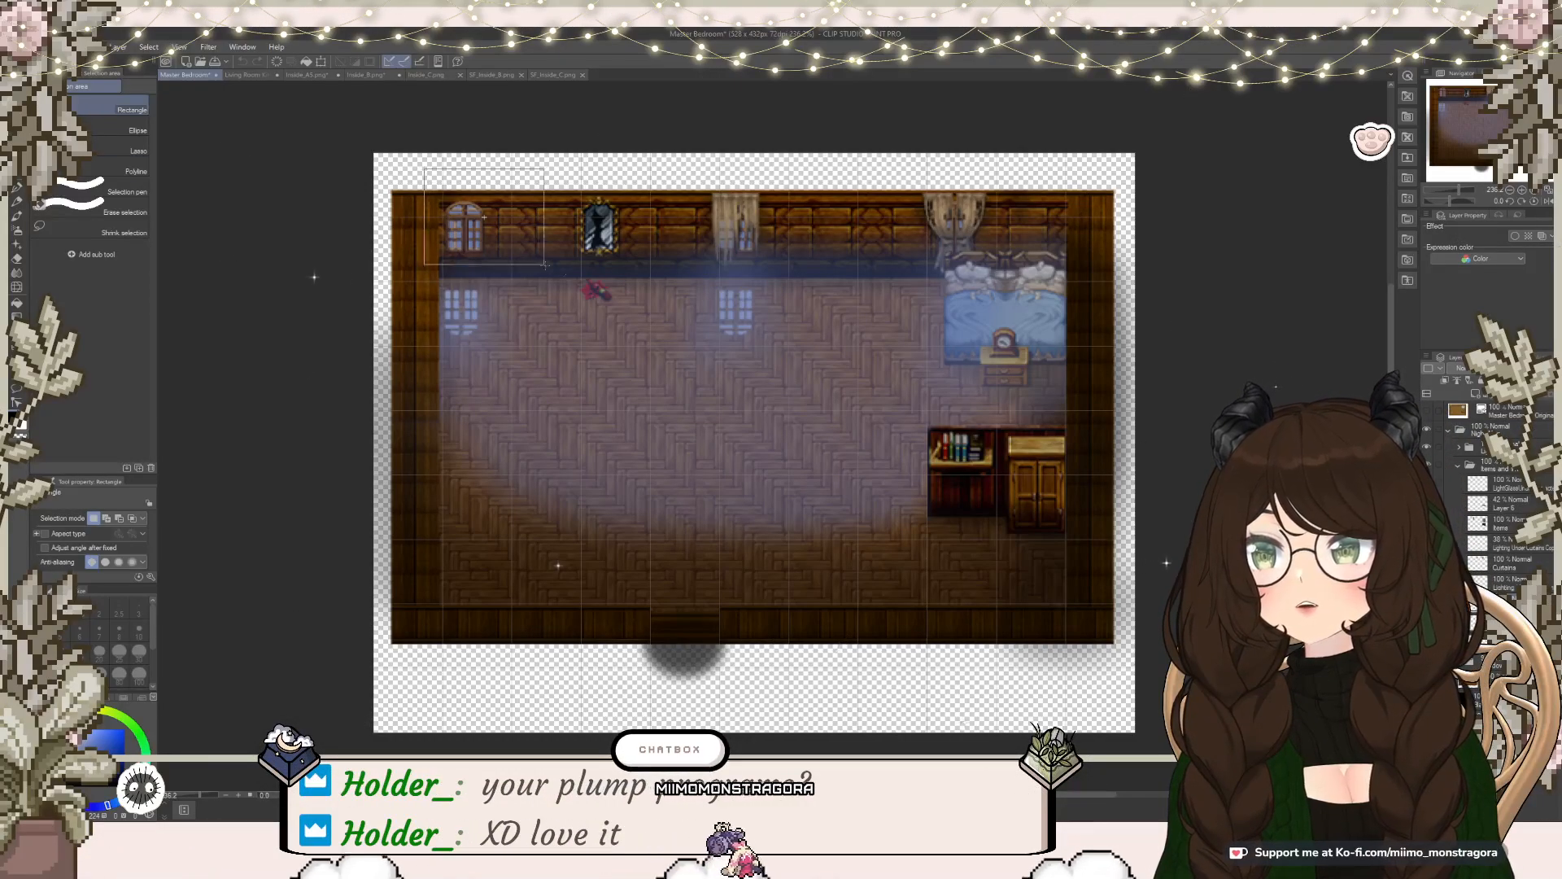
{"action": "left_click_drag", "start_coordinate": [525, 261], "coordinate": [1000, 278]}
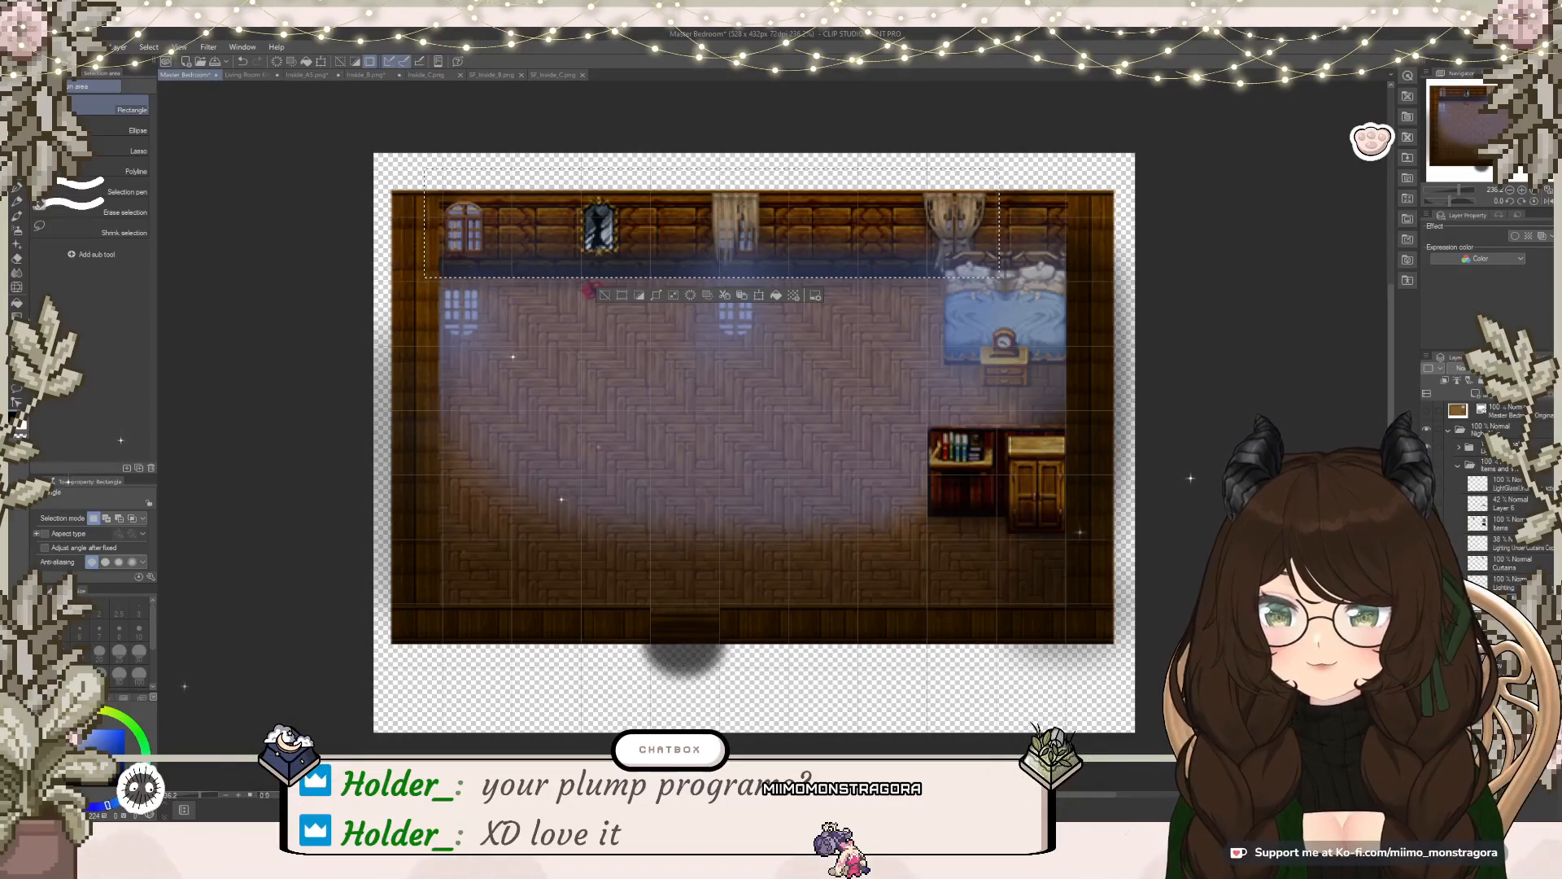
{"action": "left_click", "coordinate": [244, 74]}
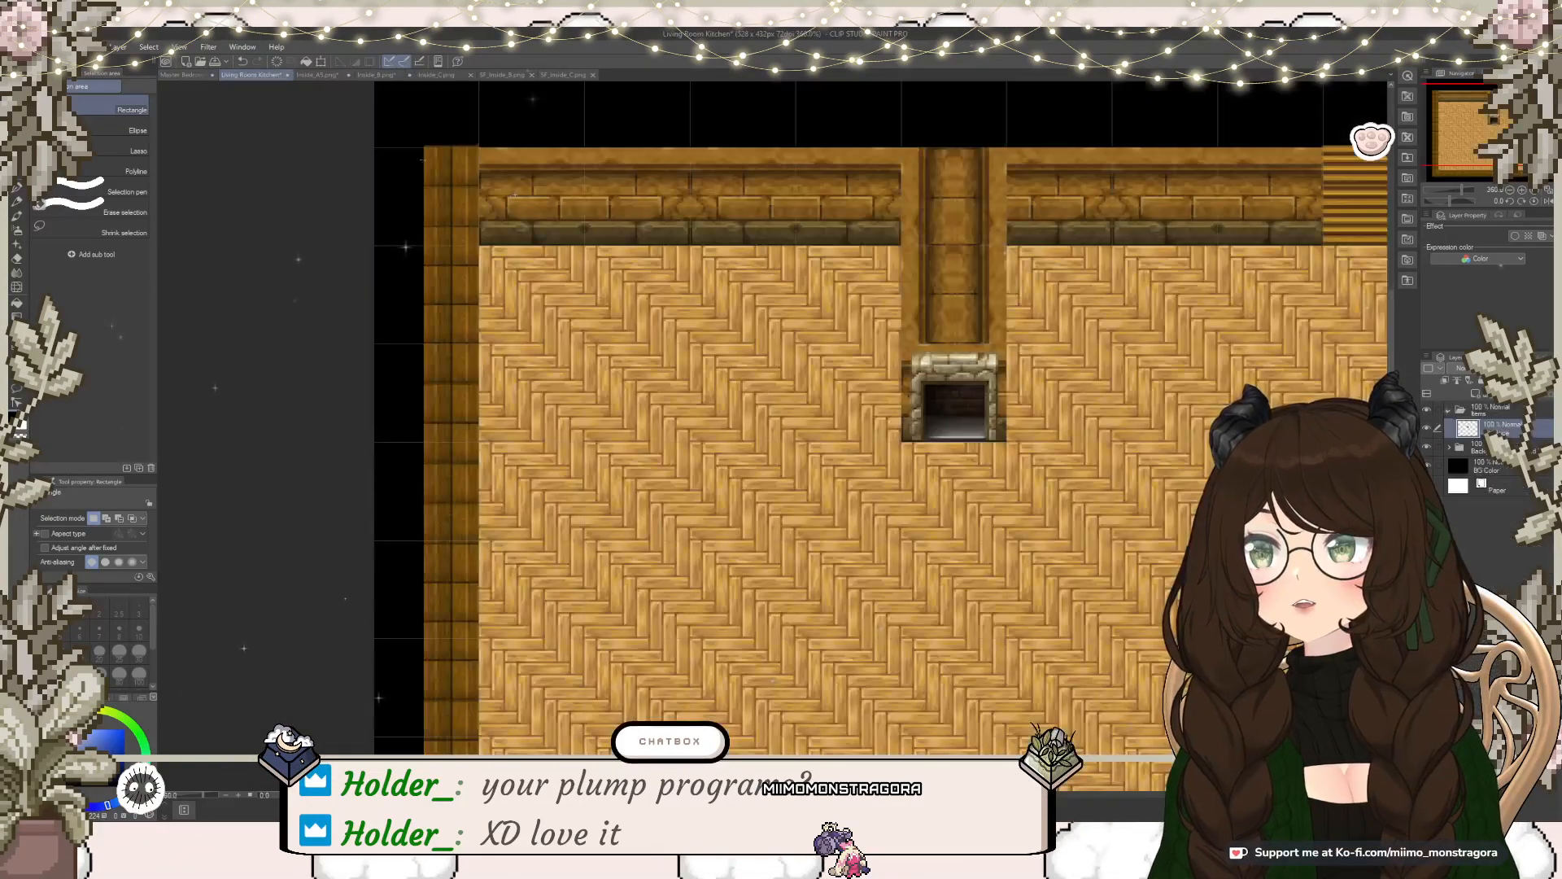
{"action": "key", "text": "ctrl+v"}
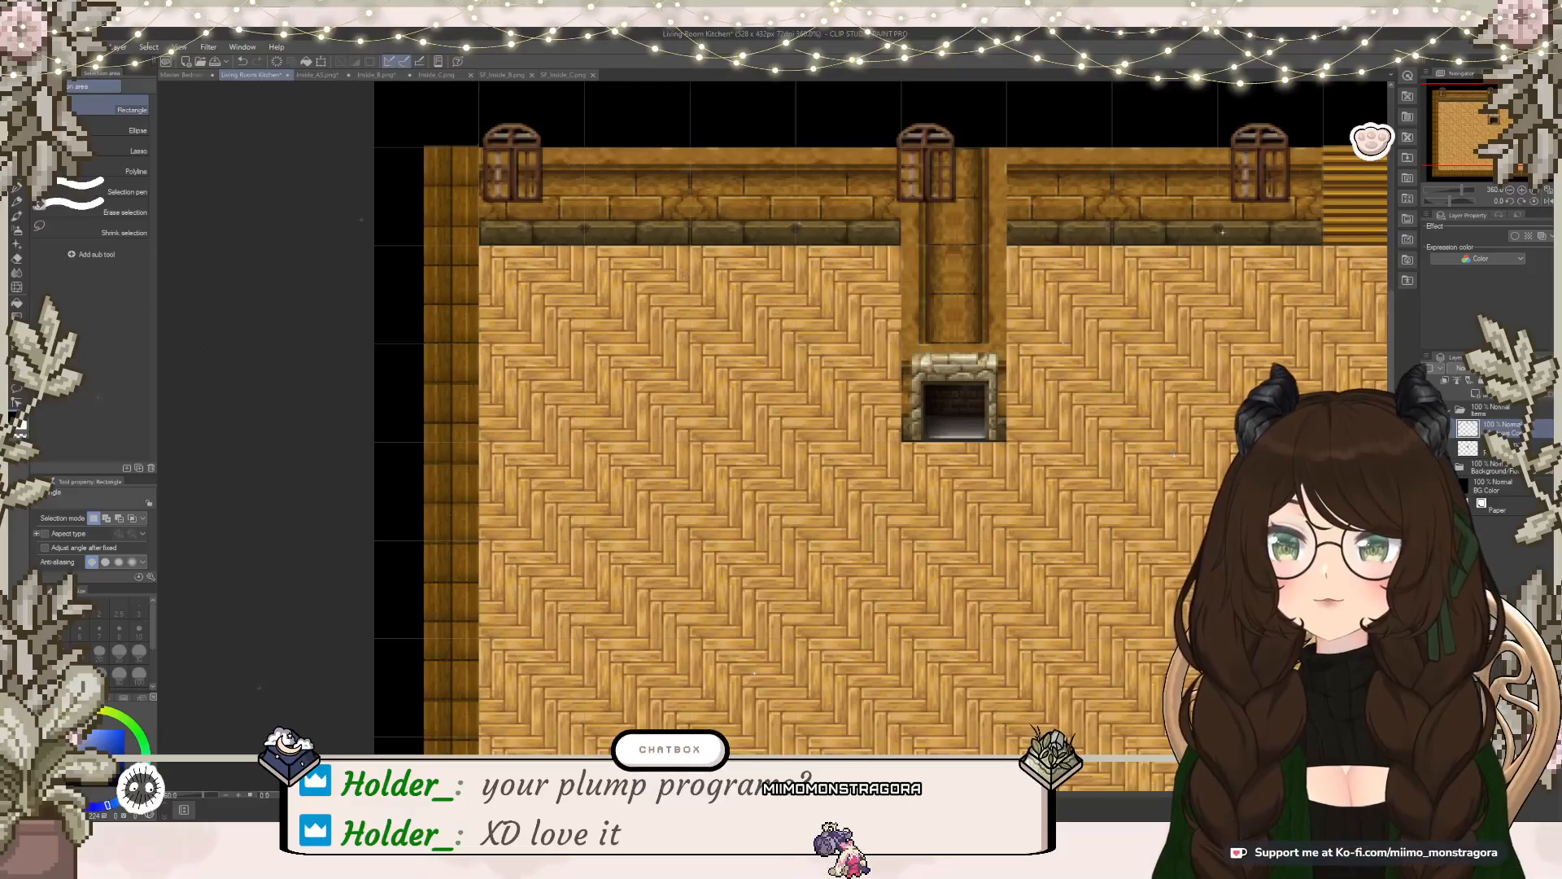
Step: Transform the three pasted windows together, scaling them down slightly and placing them within the upper back wall
{"action": "left_click_drag", "start_coordinate": [591, 209], "coordinate": [1313, 209]}
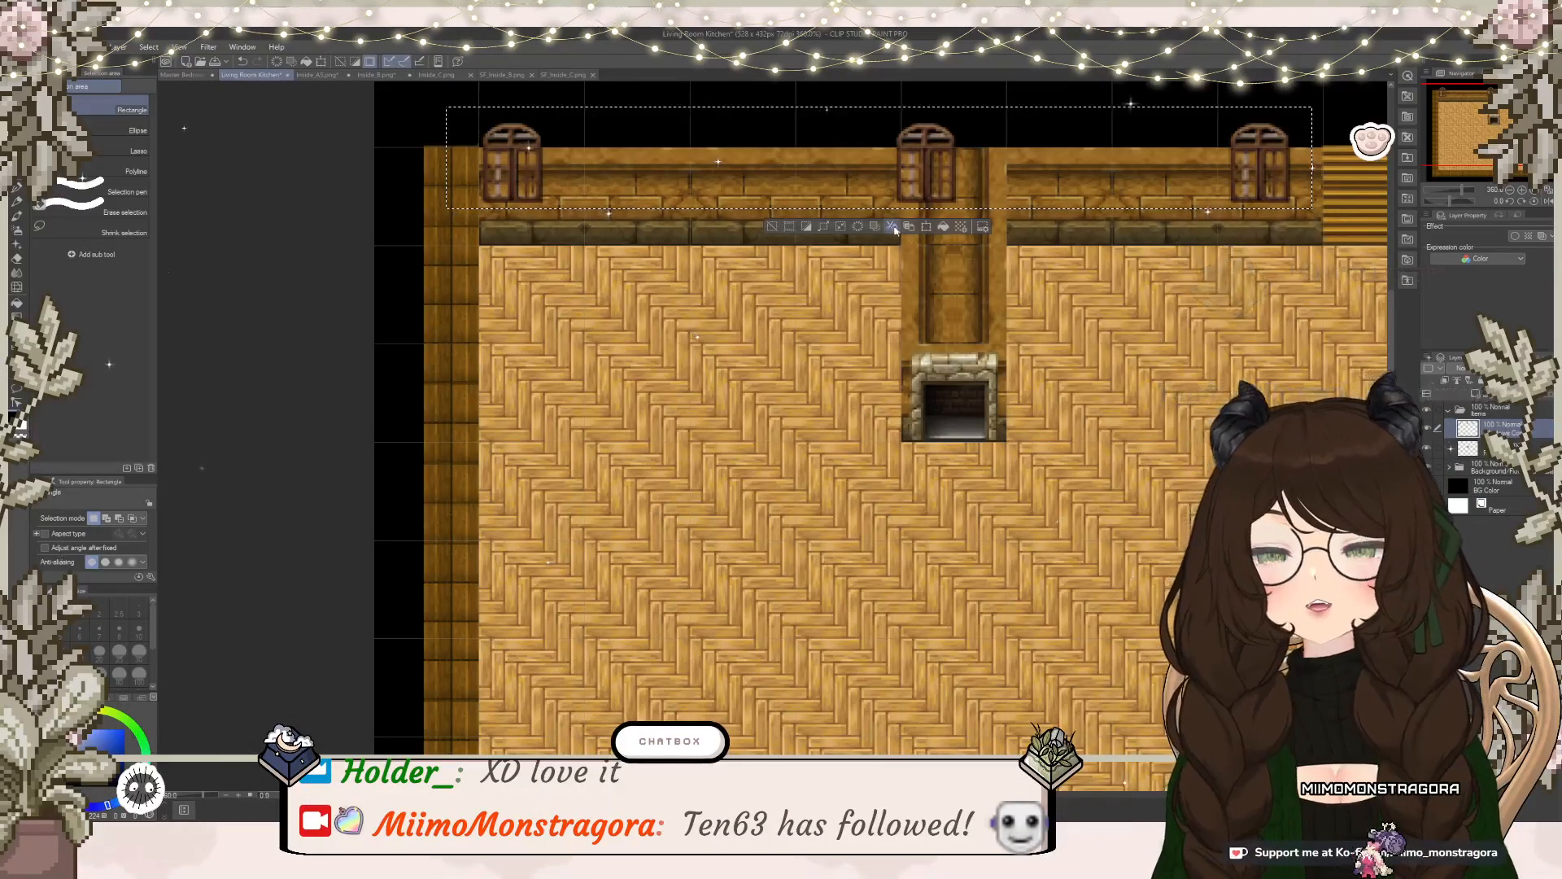
{"action": "left_click", "coordinate": [925, 228]}
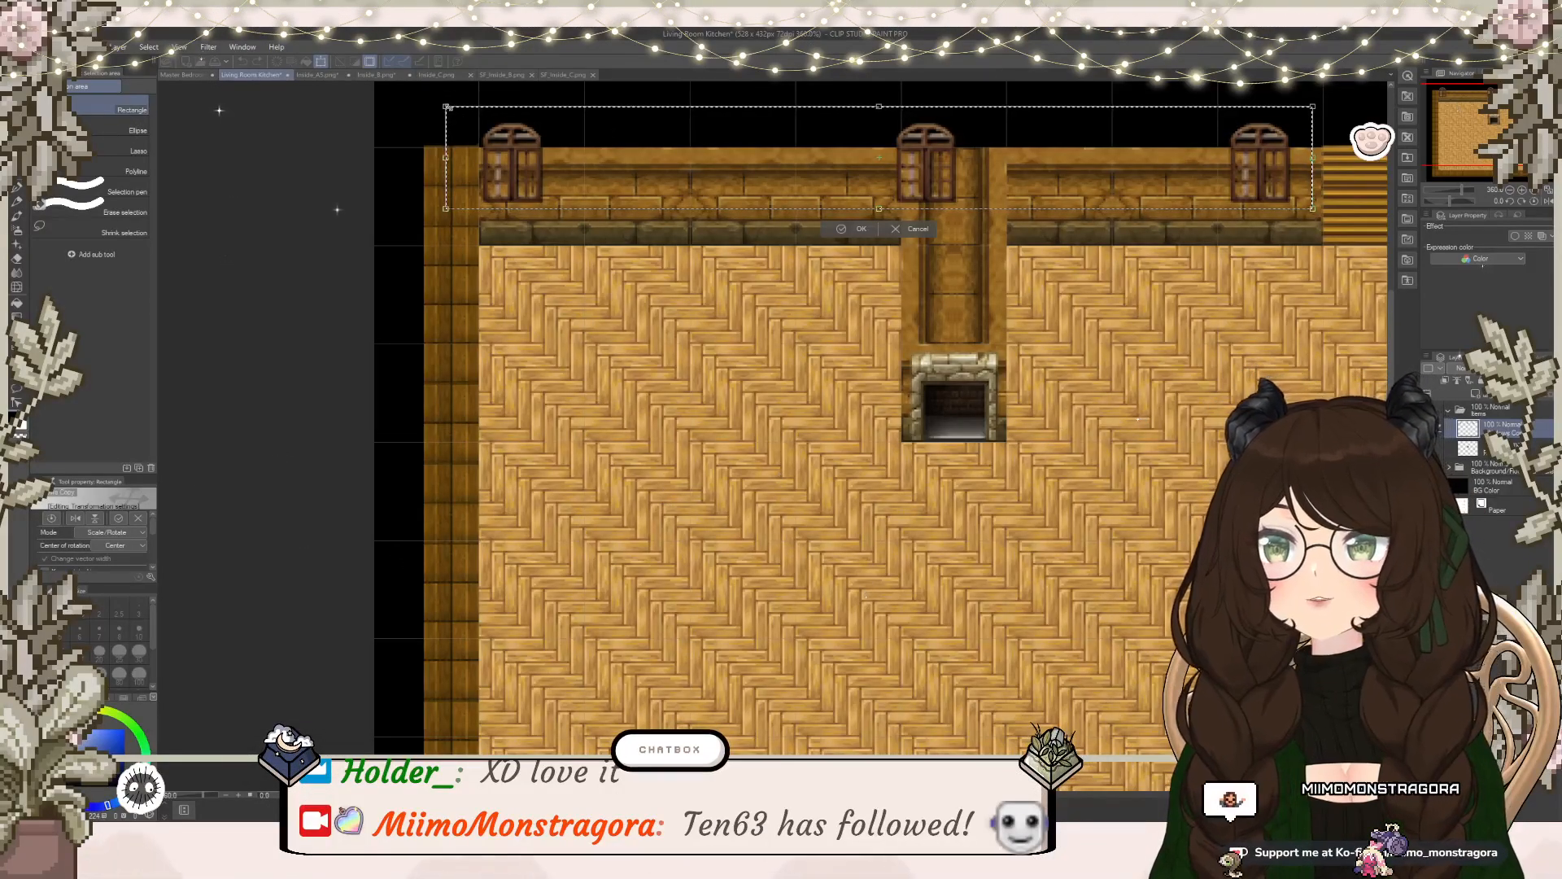
{"action": "left_click_drag", "start_coordinate": [495, 132], "coordinate": [496, 132]}
{"action": "left_click_drag", "start_coordinate": [647, 190], "coordinate": [630, 193]}
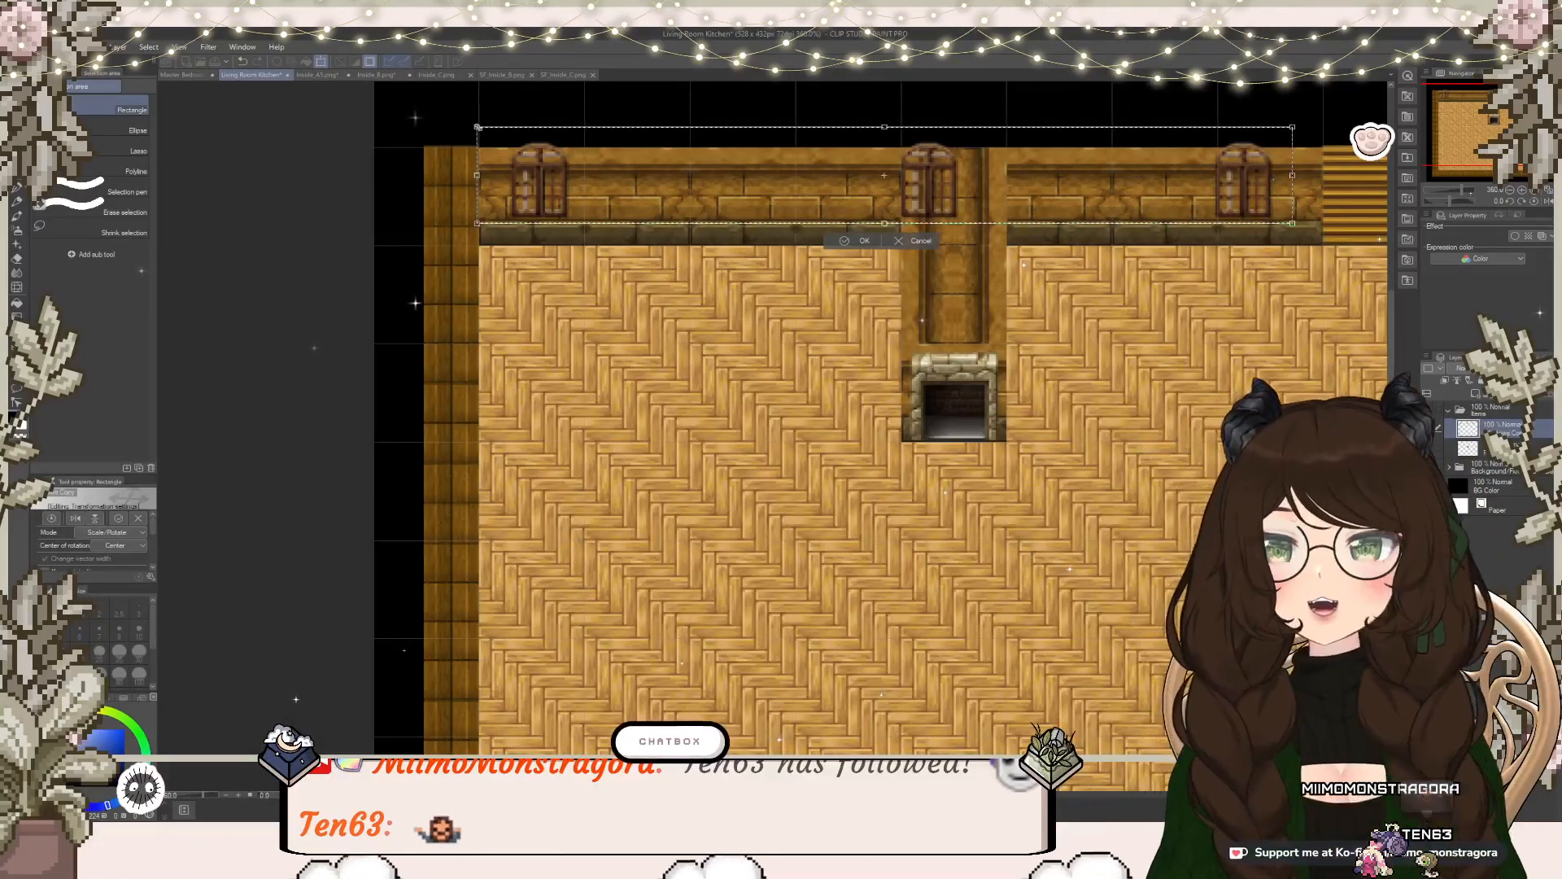
{"action": "left_click_drag", "start_coordinate": [763, 199], "coordinate": [721, 203]}
{"action": "left_click_drag", "start_coordinate": [469, 132], "coordinate": [486, 135]}
{"action": "left_click_drag", "start_coordinate": [602, 179], "coordinate": [584, 178]}
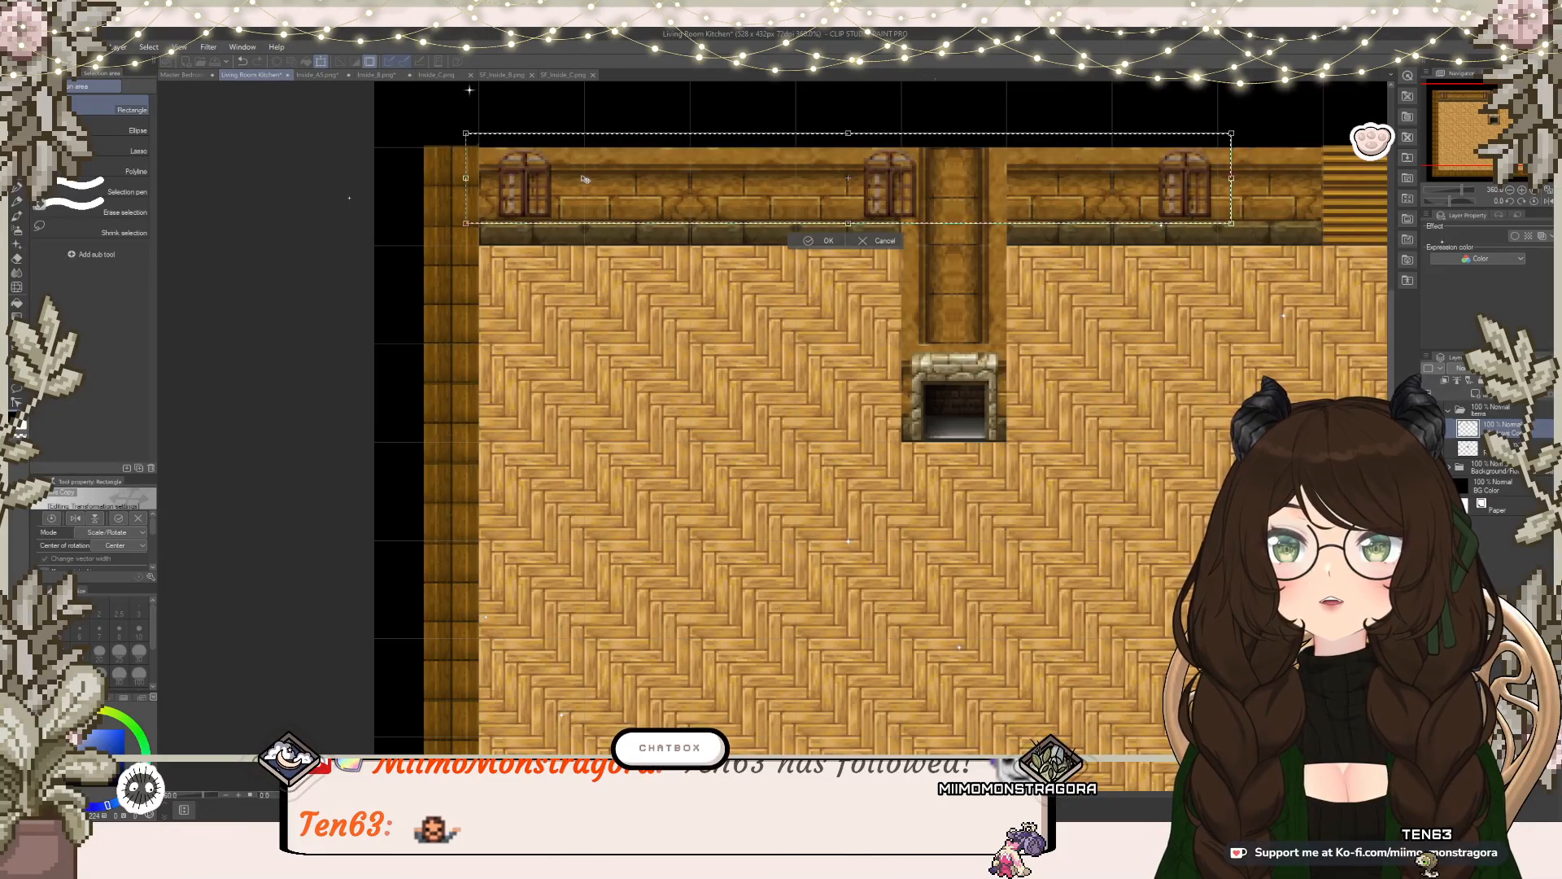
{"action": "left_click", "coordinate": [829, 241]}
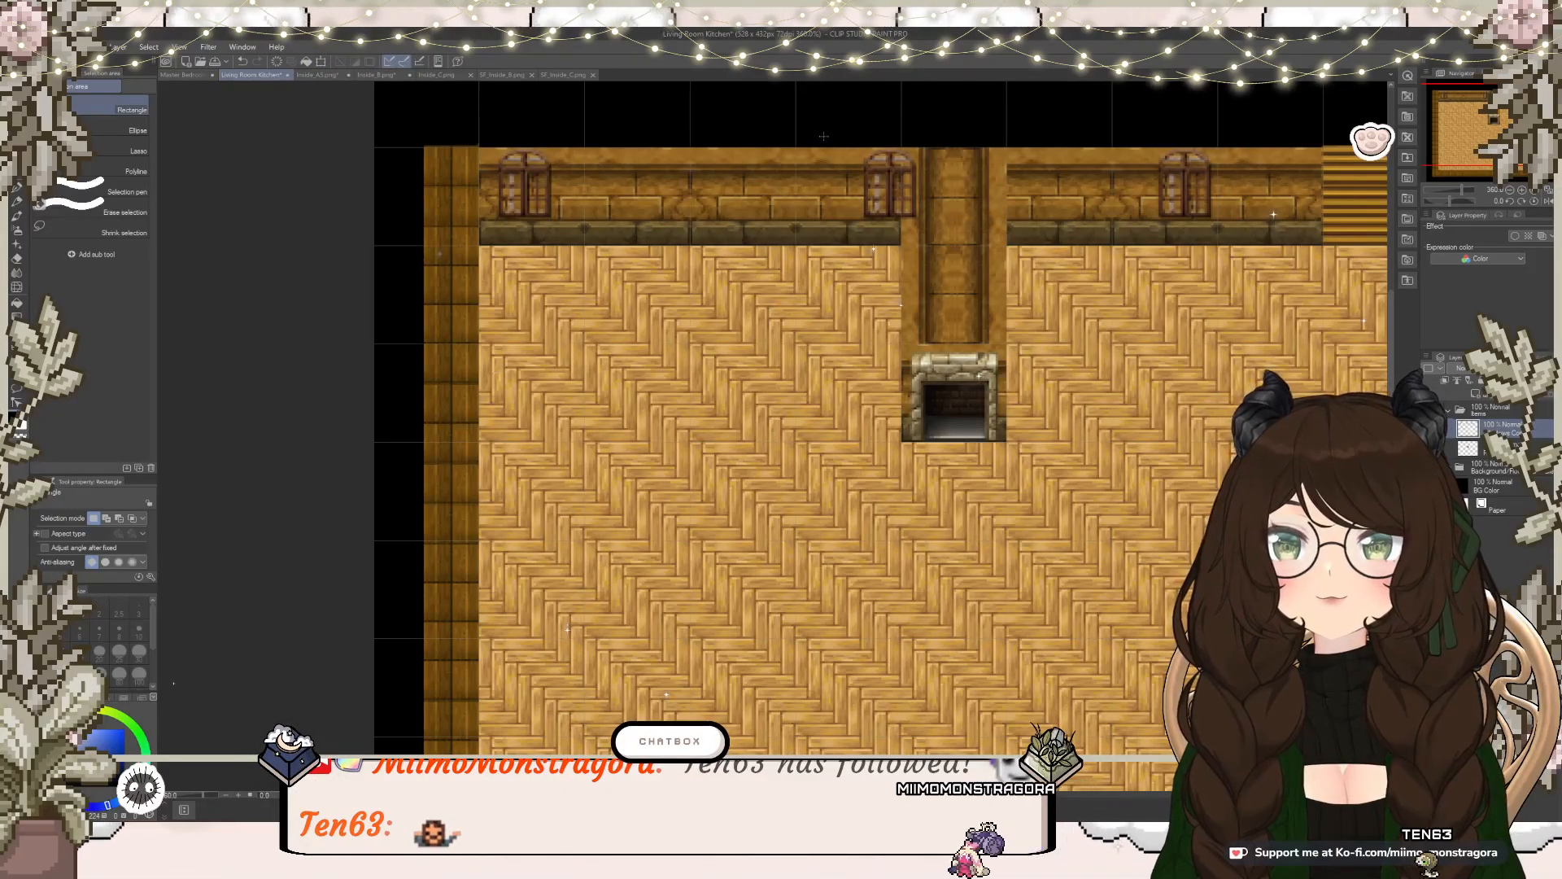
Step: Move the middle window so it sits on the back wall just left of the divider wall, and clear the selection
{"action": "left_click_drag", "start_coordinate": [824, 138], "coordinate": [883, 201]}
{"action": "left_click", "coordinate": [928, 249]}
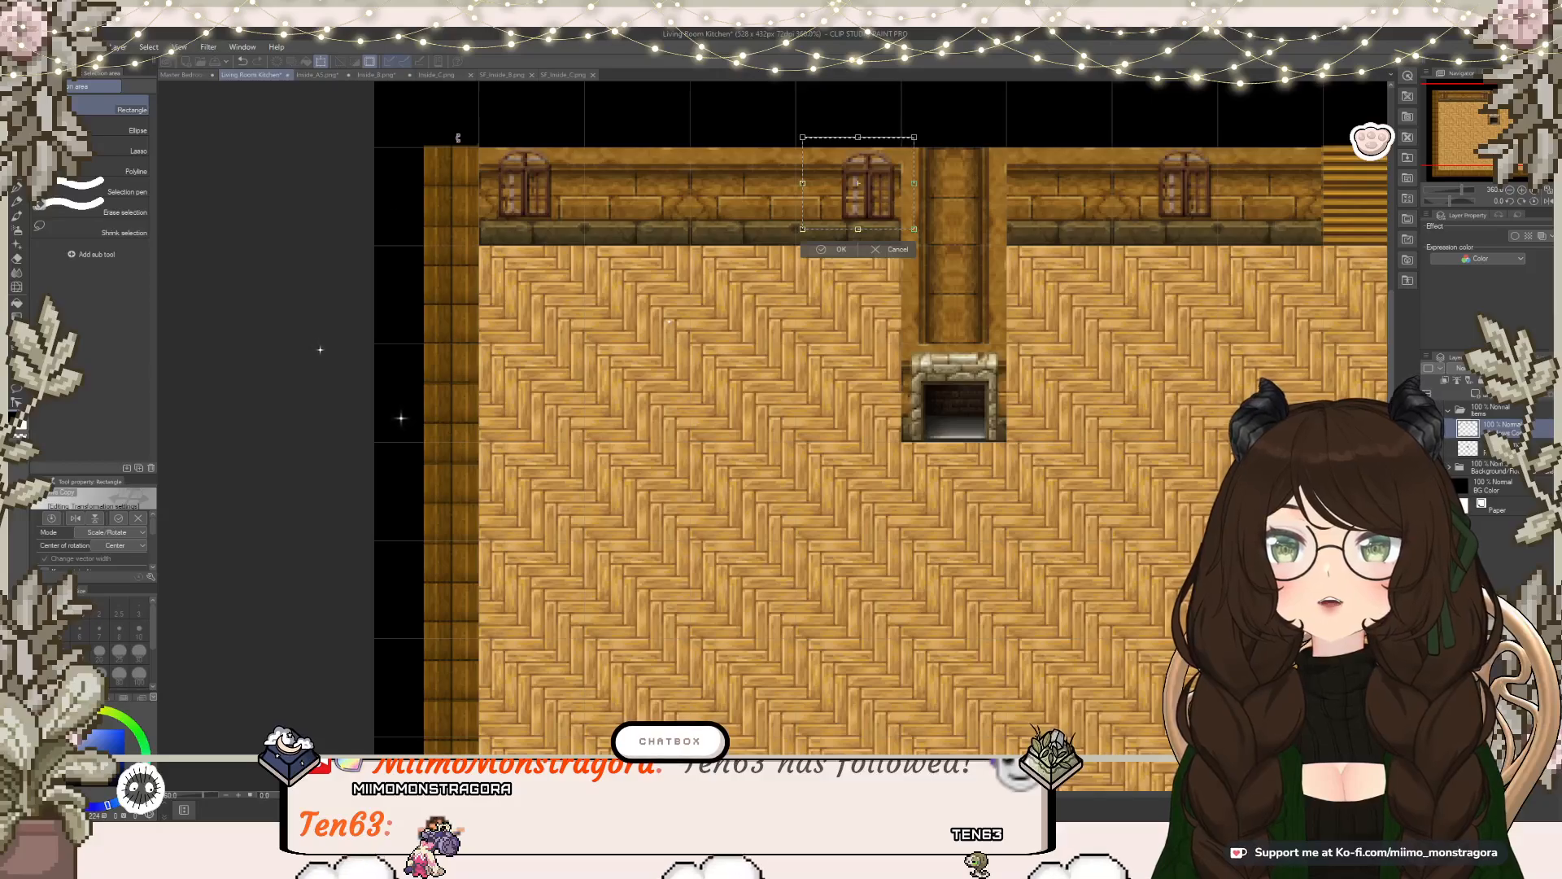
{"action": "left_click_drag", "start_coordinate": [857, 183], "coordinate": [861, 179]}
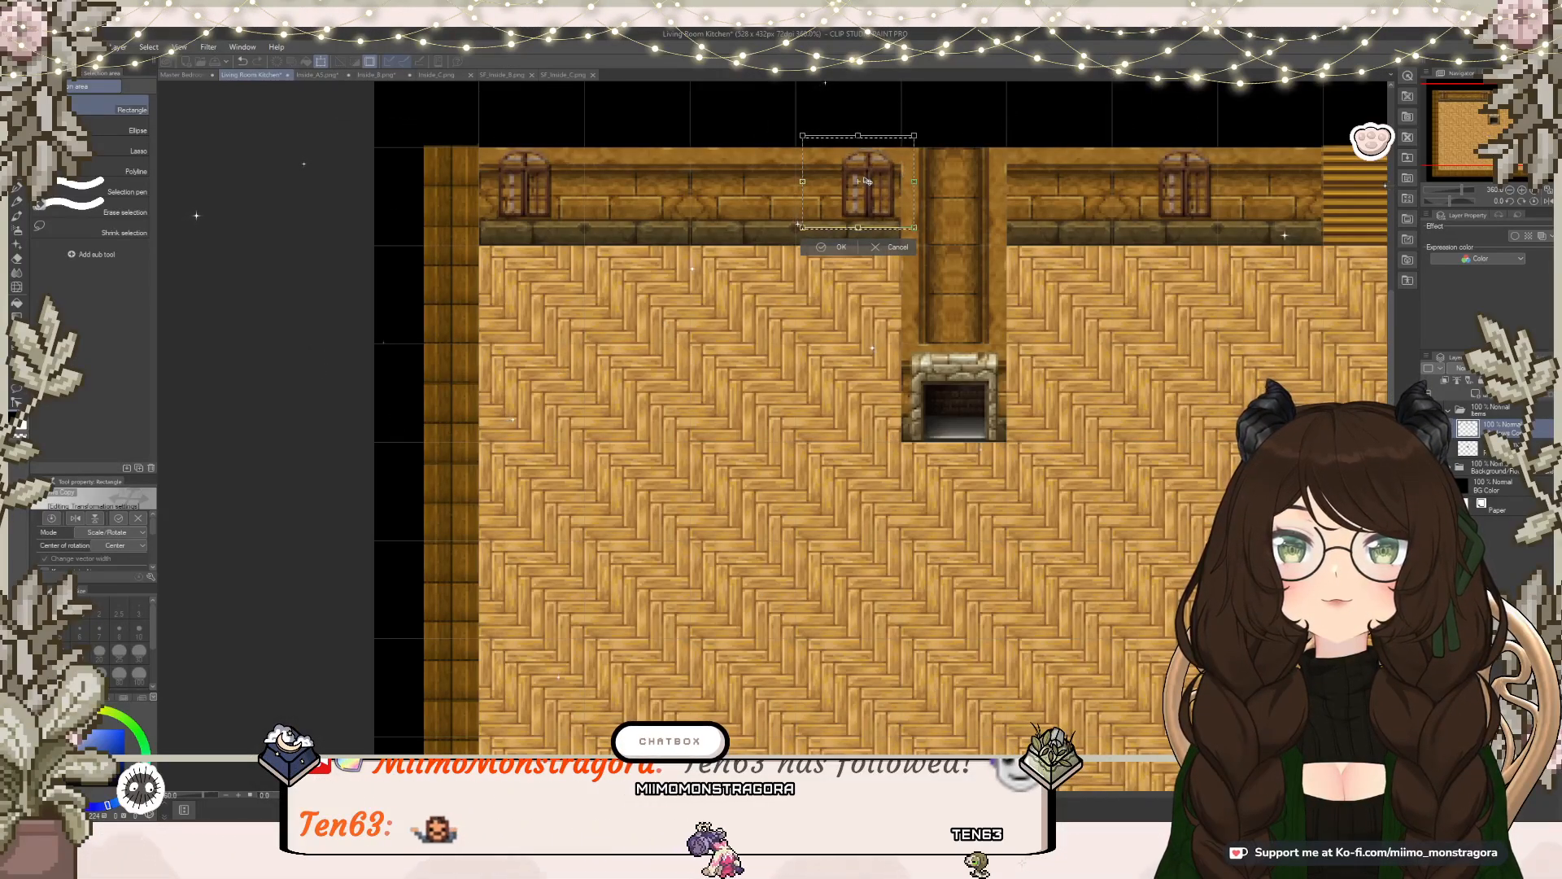
{"action": "left_click", "coordinate": [831, 247]}
{"action": "left_click", "coordinate": [757, 246]}
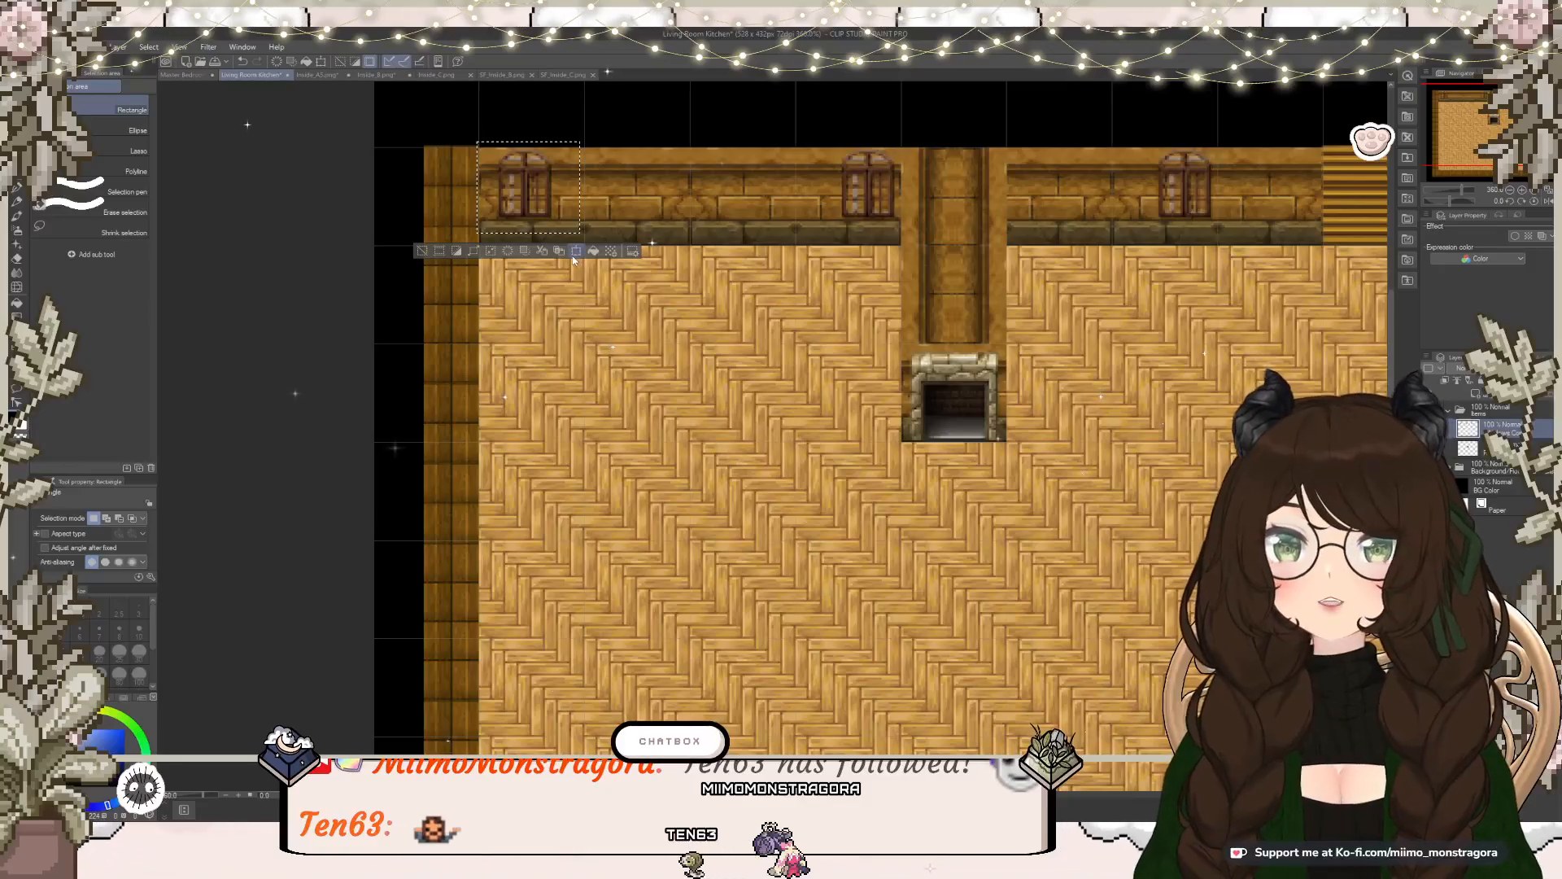
Step: Fine-tune the positions of the left and right windows on the back wall, clearing the selection after each adjustment
{"action": "key", "text": "ctrl+t"}
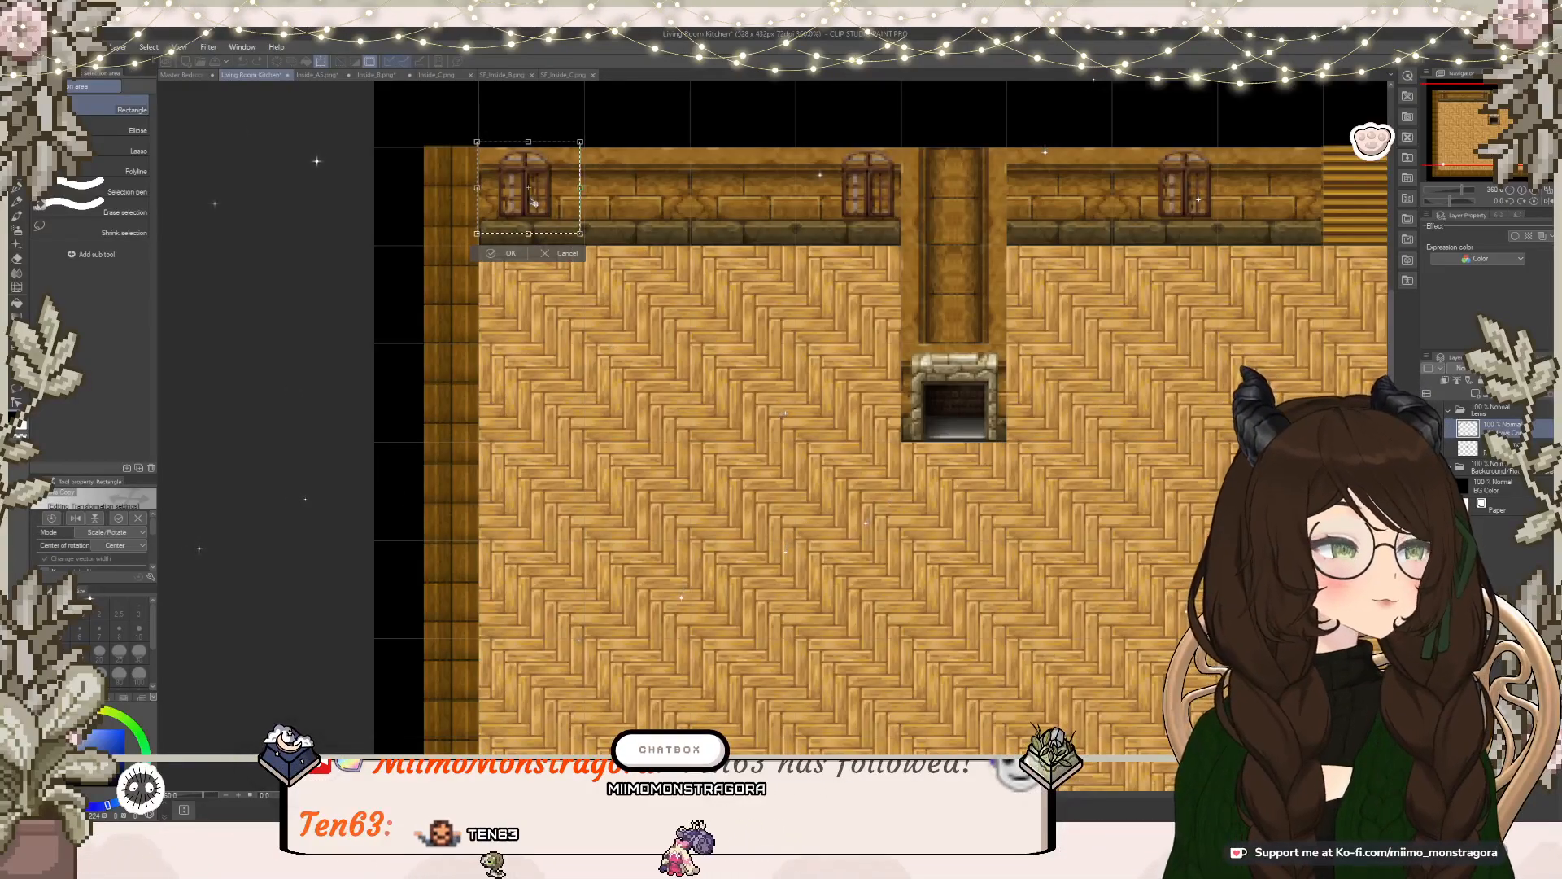
{"action": "left_click_drag", "start_coordinate": [533, 202], "coordinate": [533, 200]}
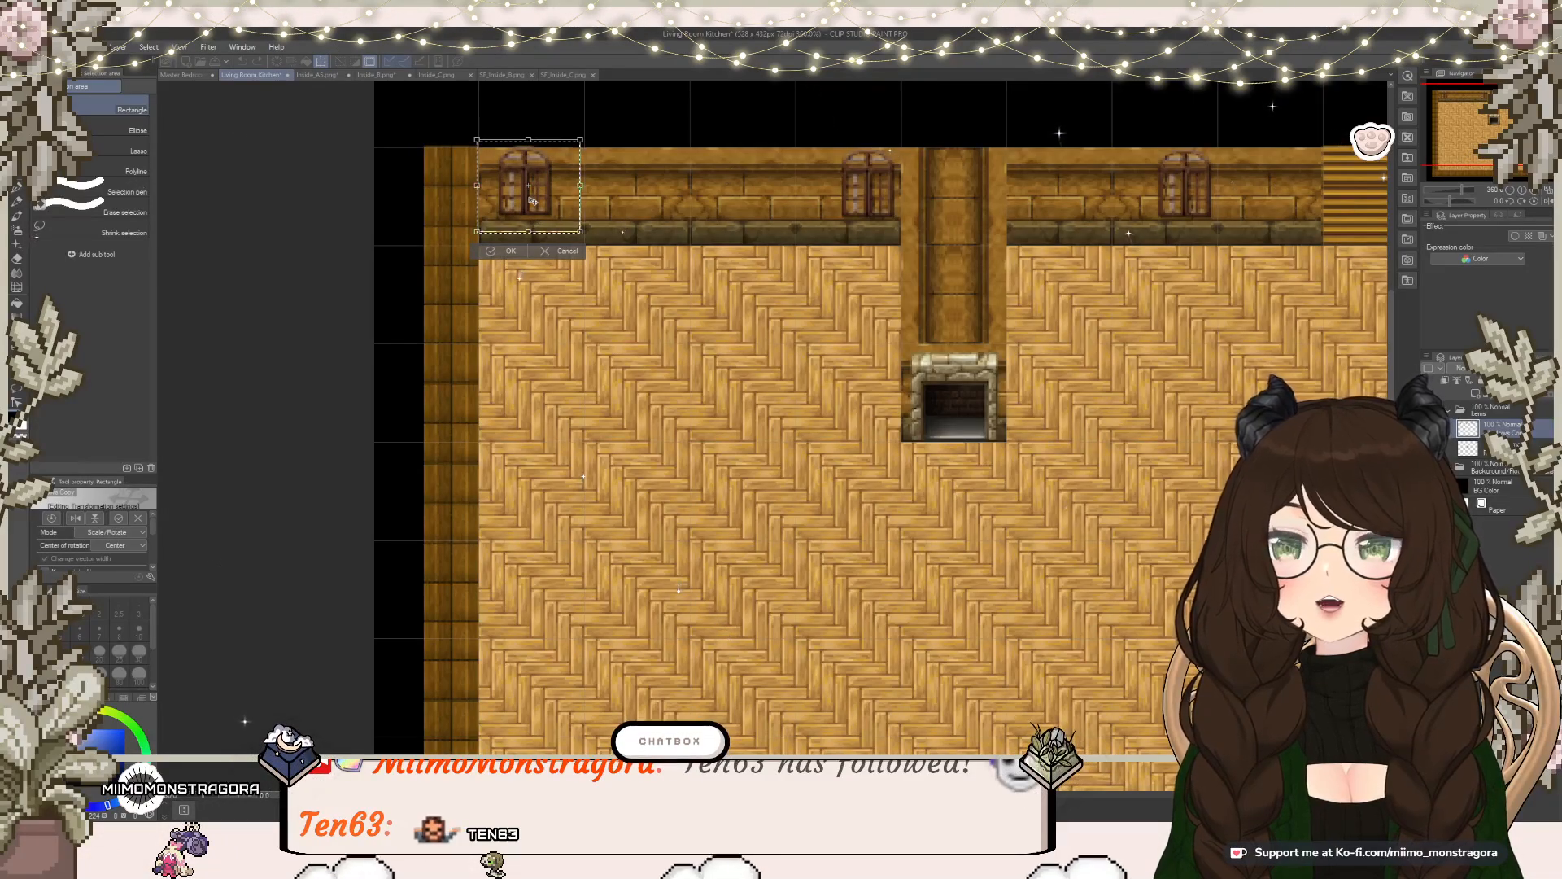
{"action": "left_click", "coordinate": [501, 253]}
{"action": "left_click", "coordinate": [437, 252]}
{"action": "left_click_drag", "start_coordinate": [1218, 228], "coordinate": [1204, 204]}
{"action": "key", "text": "ctrl+t"}
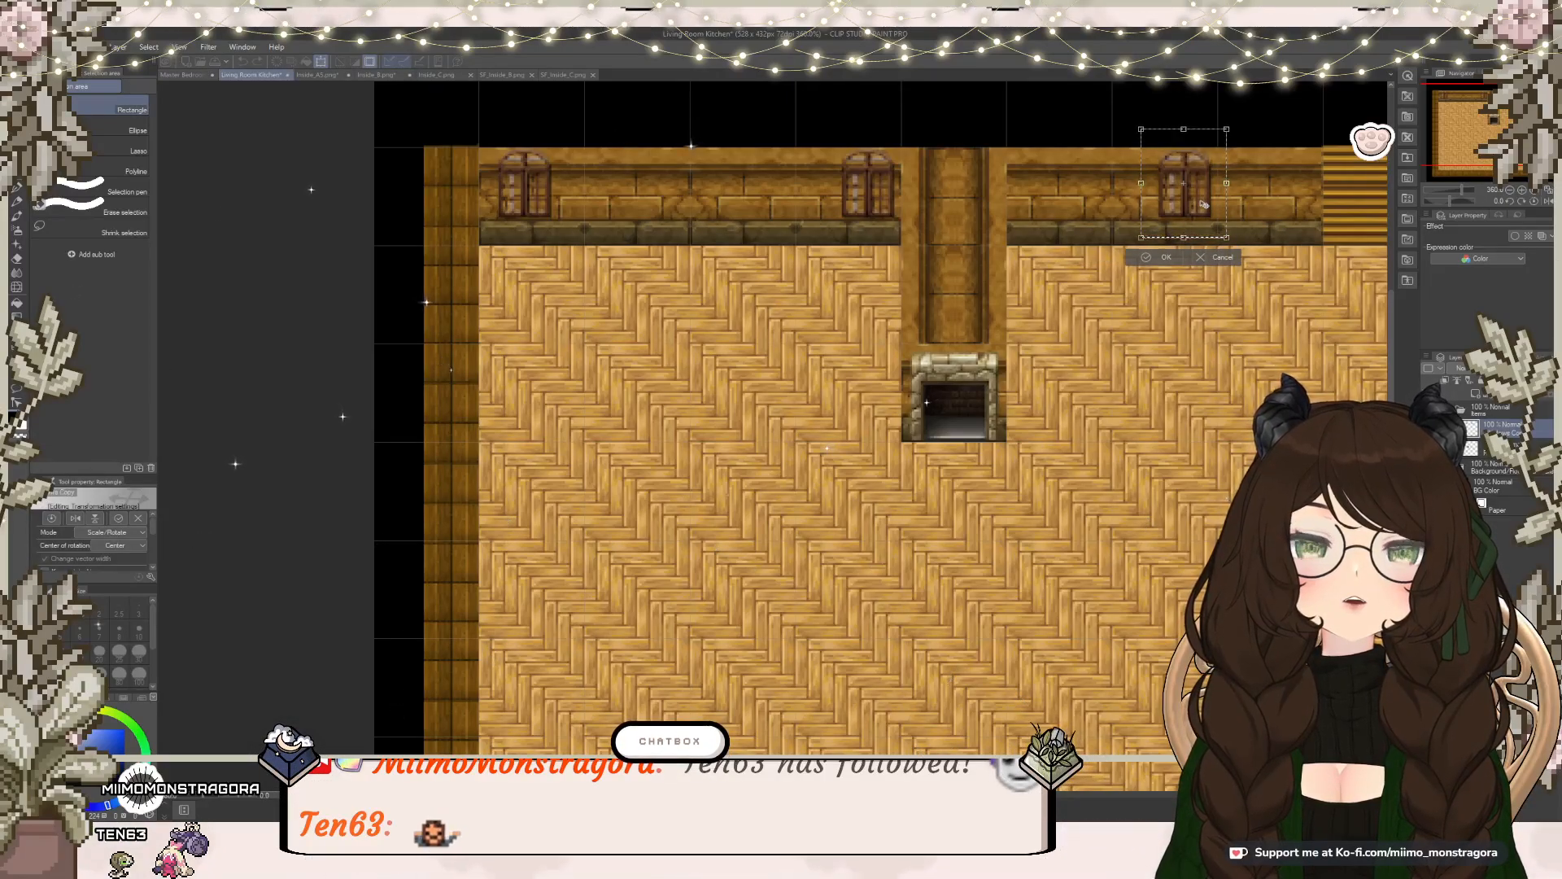
{"action": "left_click", "coordinate": [1152, 257]}
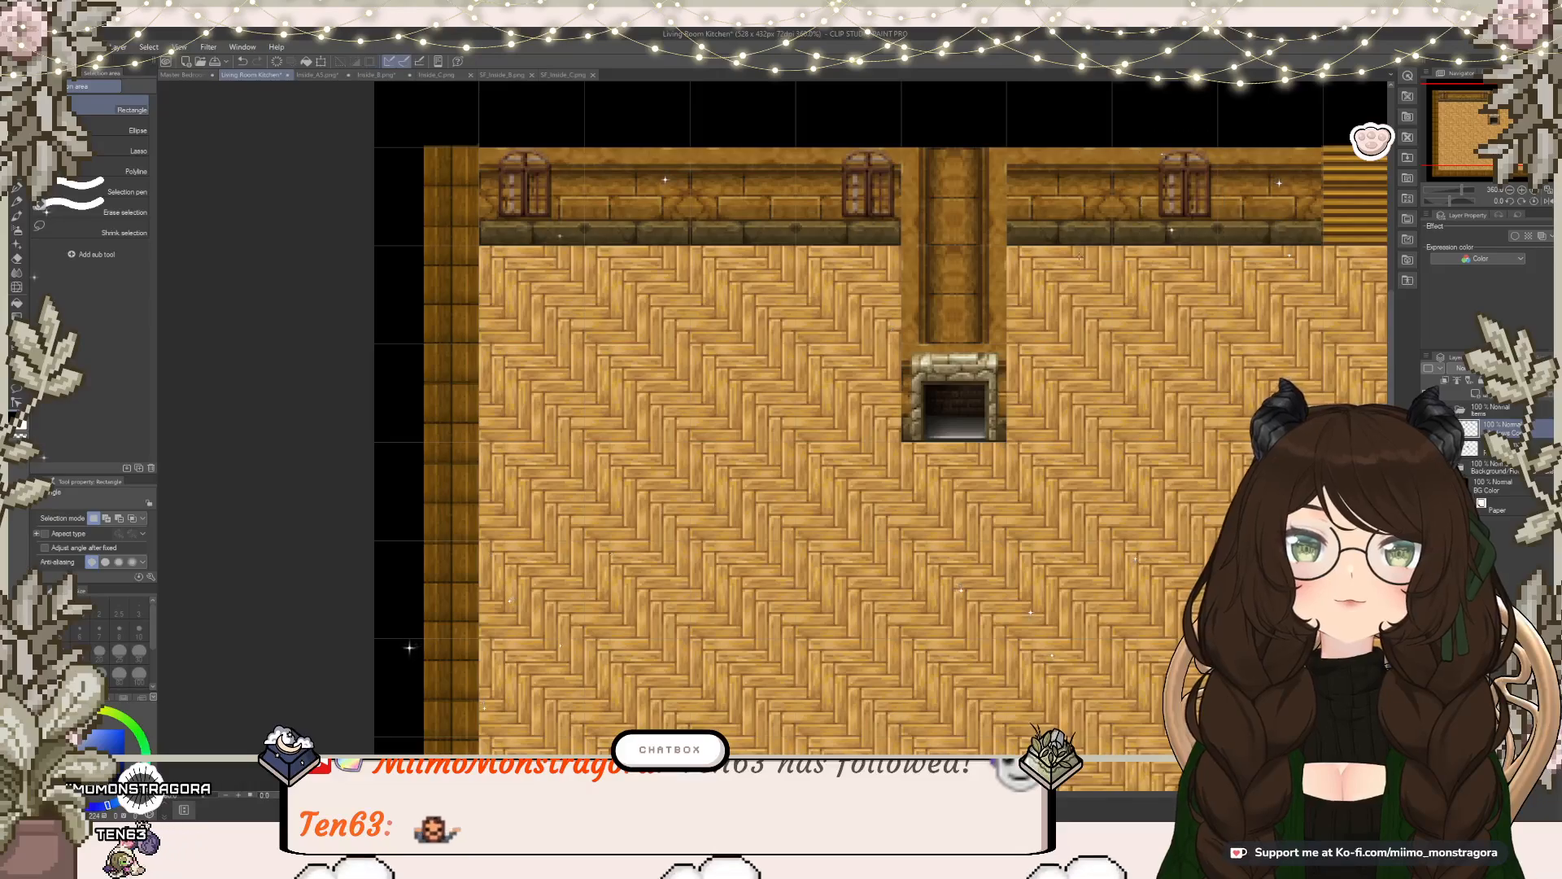
Step: Copy the blue window glass from the Master Bedroom map and paste it into the living room map
{"action": "left_click", "coordinate": [192, 75]}
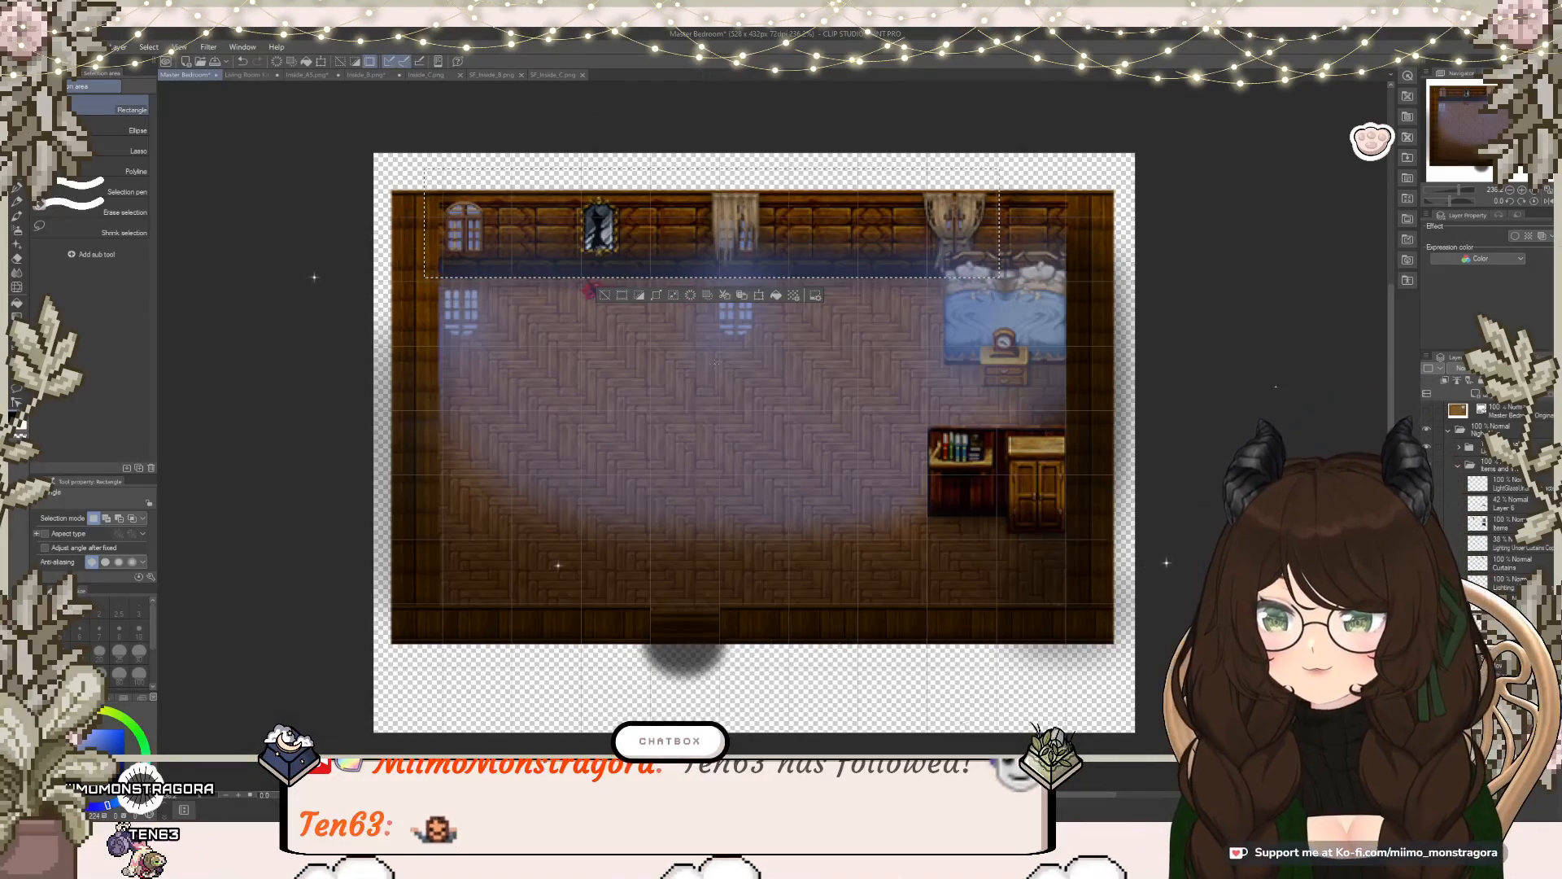
{"action": "left_click", "coordinate": [244, 74]}
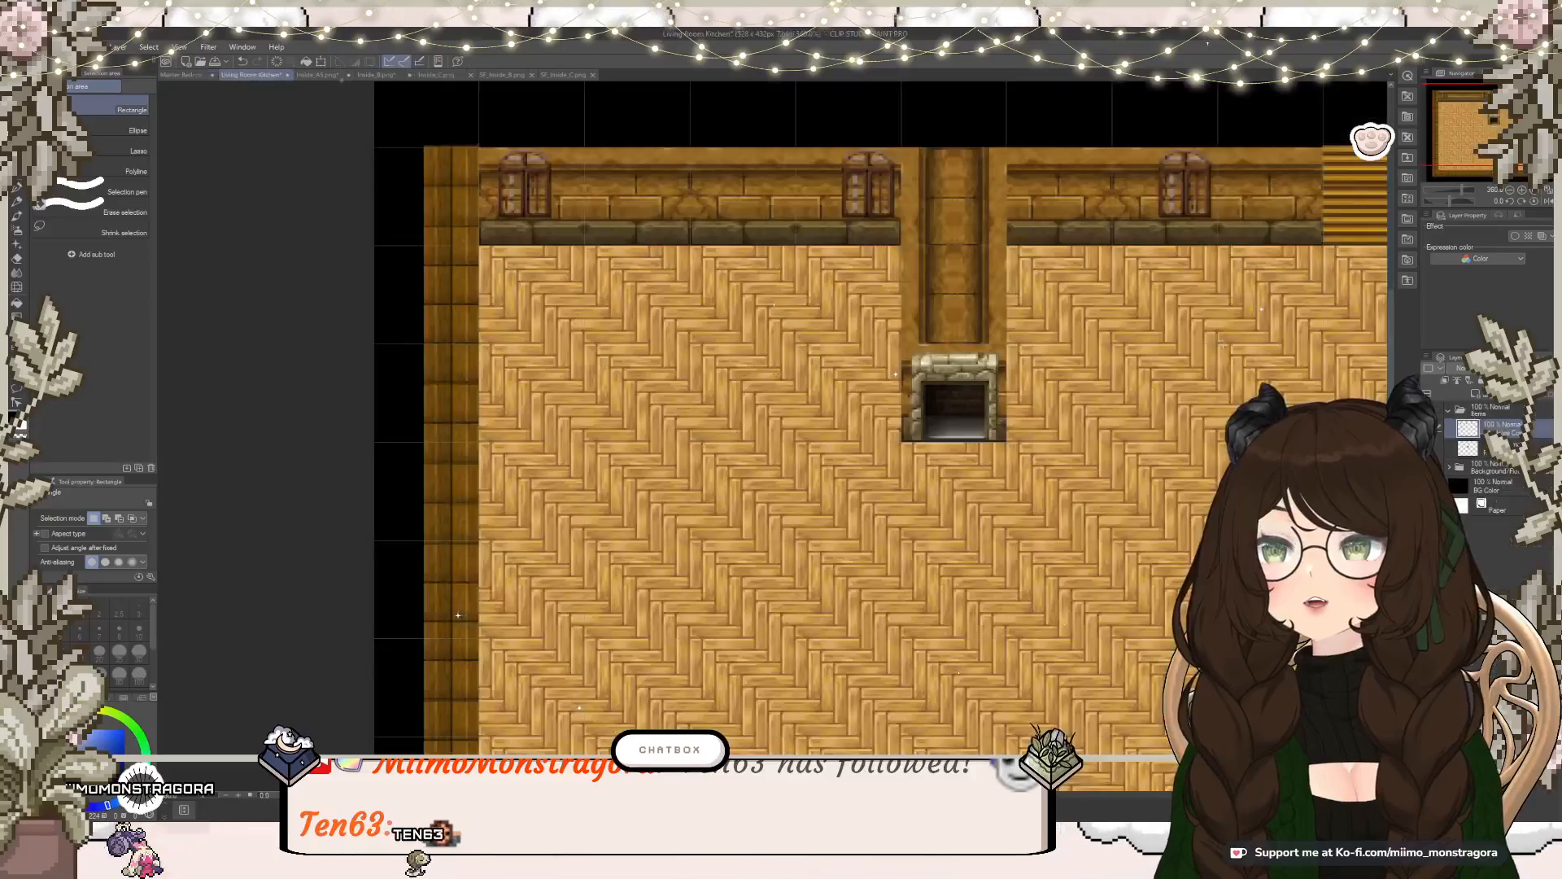
{"action": "key", "text": "ctrl+v"}
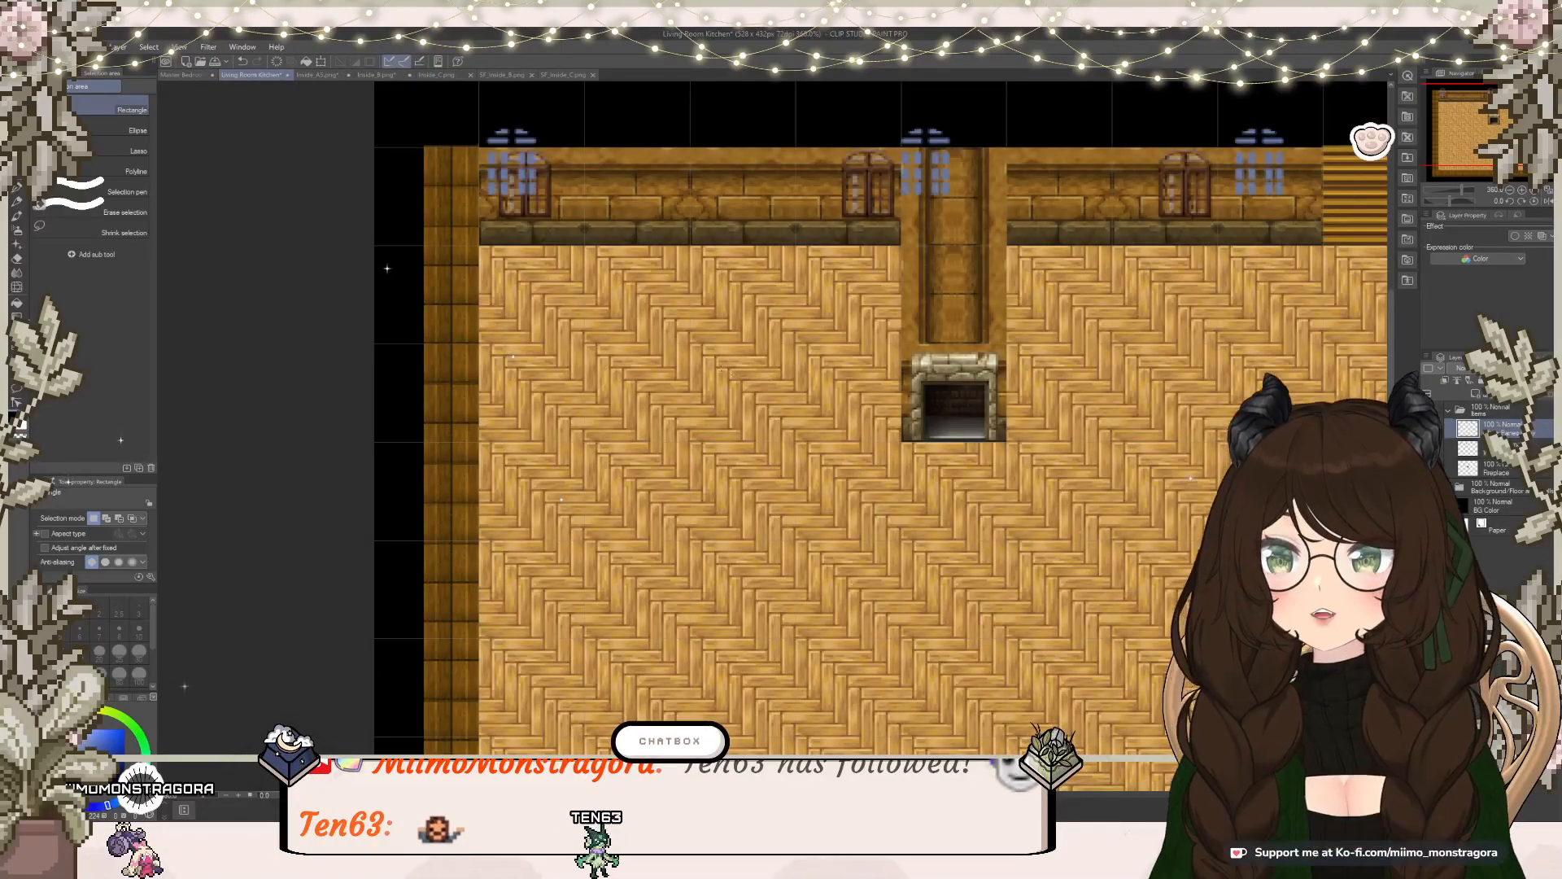
Step: Transform the three pasted glass panes together, scaling them down slightly and lining them up with the window frames on the back wall
{"action": "left_click_drag", "start_coordinate": [471, 104], "coordinate": [1306, 219]}
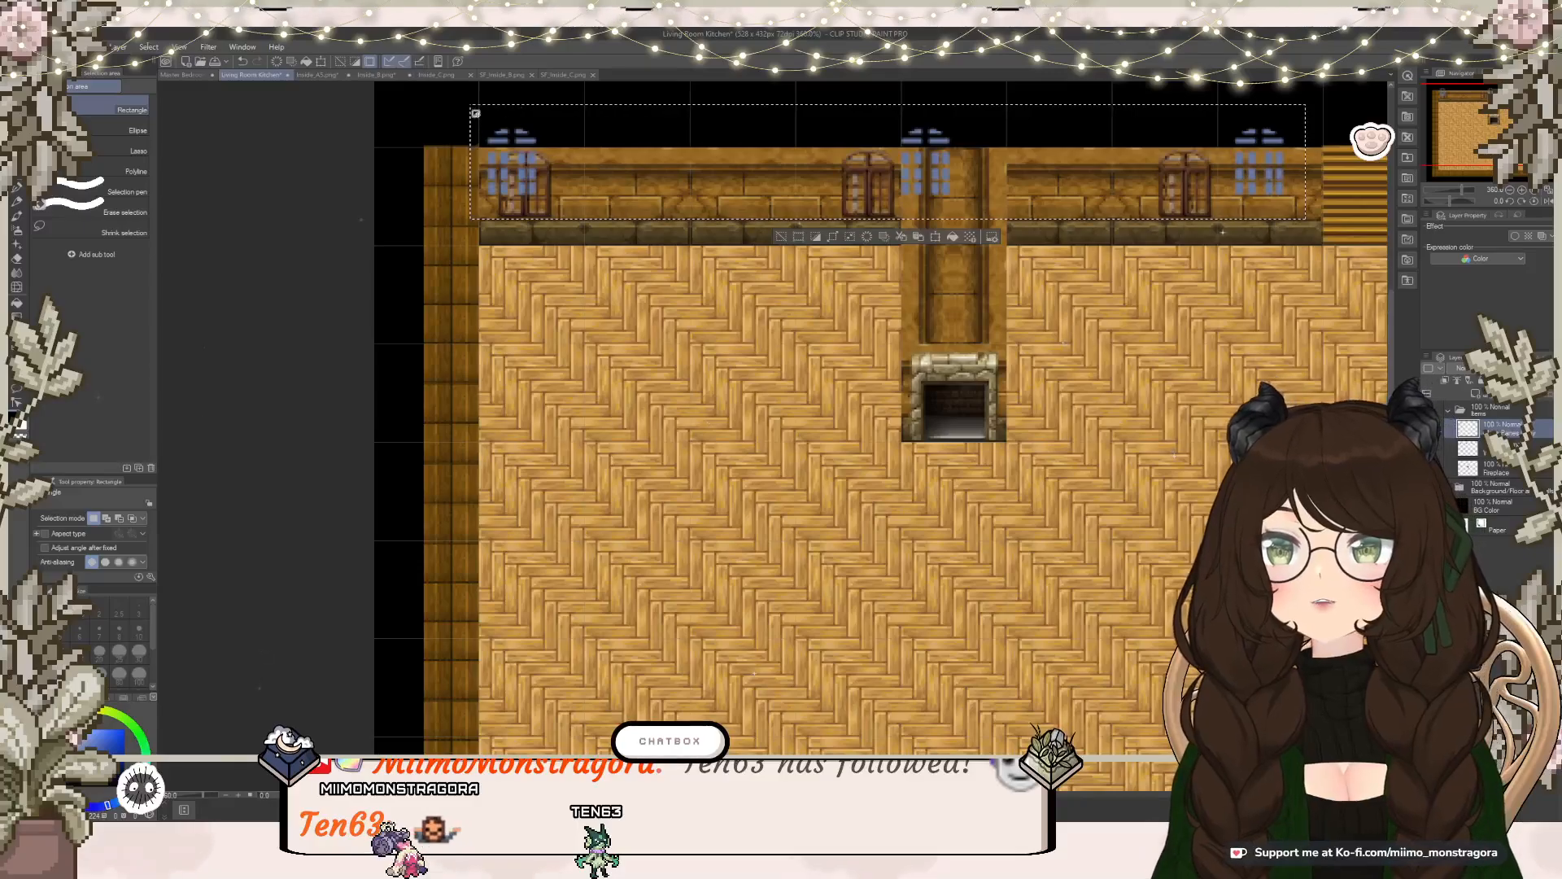
{"action": "key", "text": "ctrl+t"}
{"action": "left_click_drag", "start_coordinate": [469, 104], "coordinate": [563, 118]}
{"action": "left_click_drag", "start_coordinate": [739, 204], "coordinate": [666, 218]}
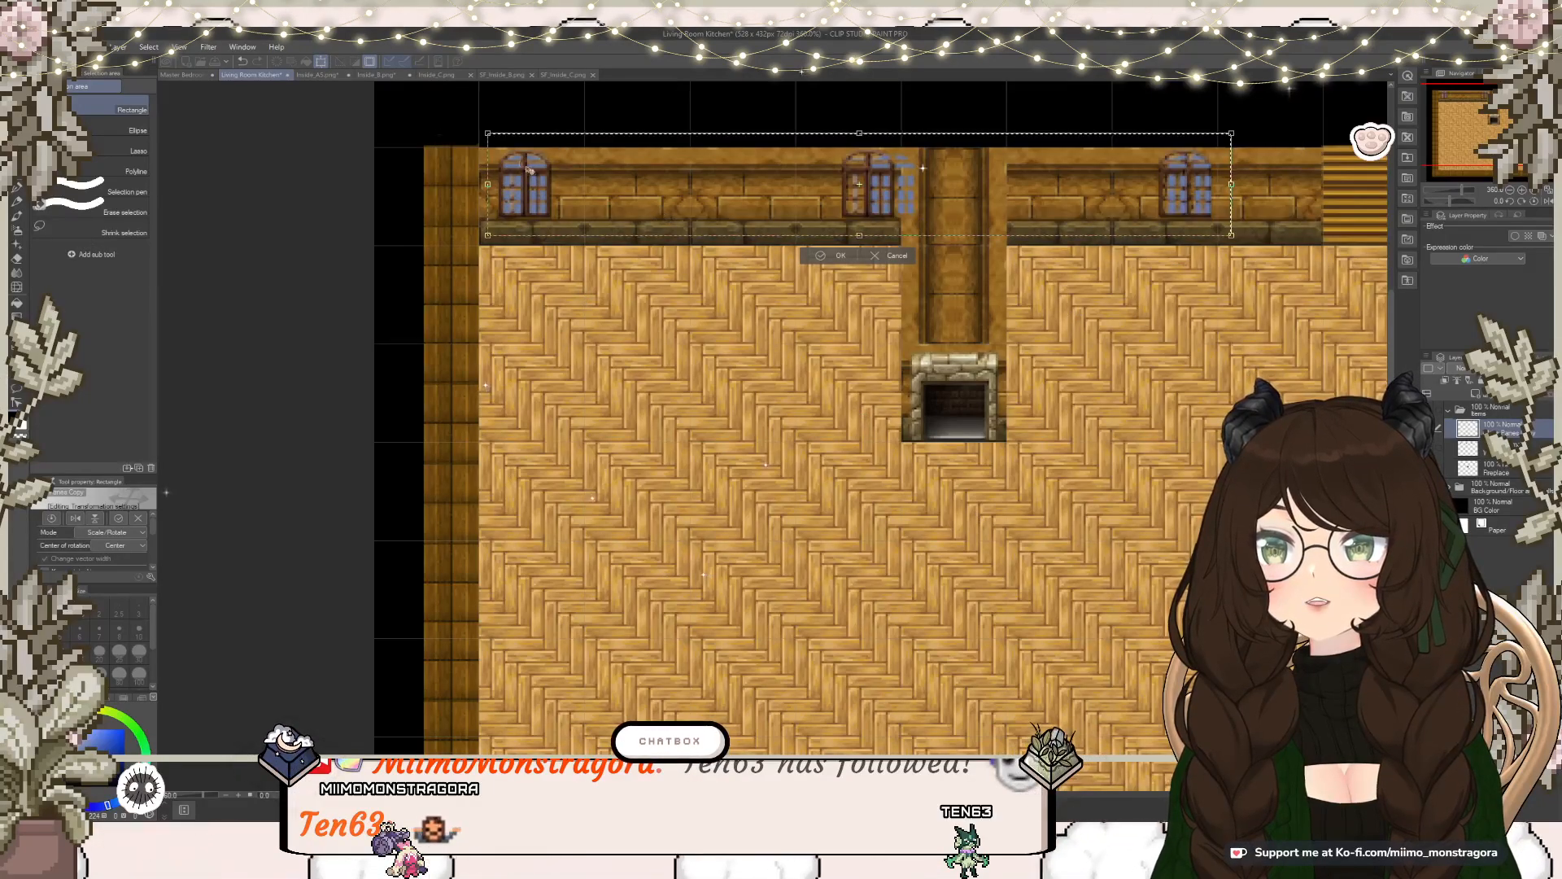
{"action": "left_click_drag", "start_coordinate": [485, 131], "coordinate": [491, 144]}
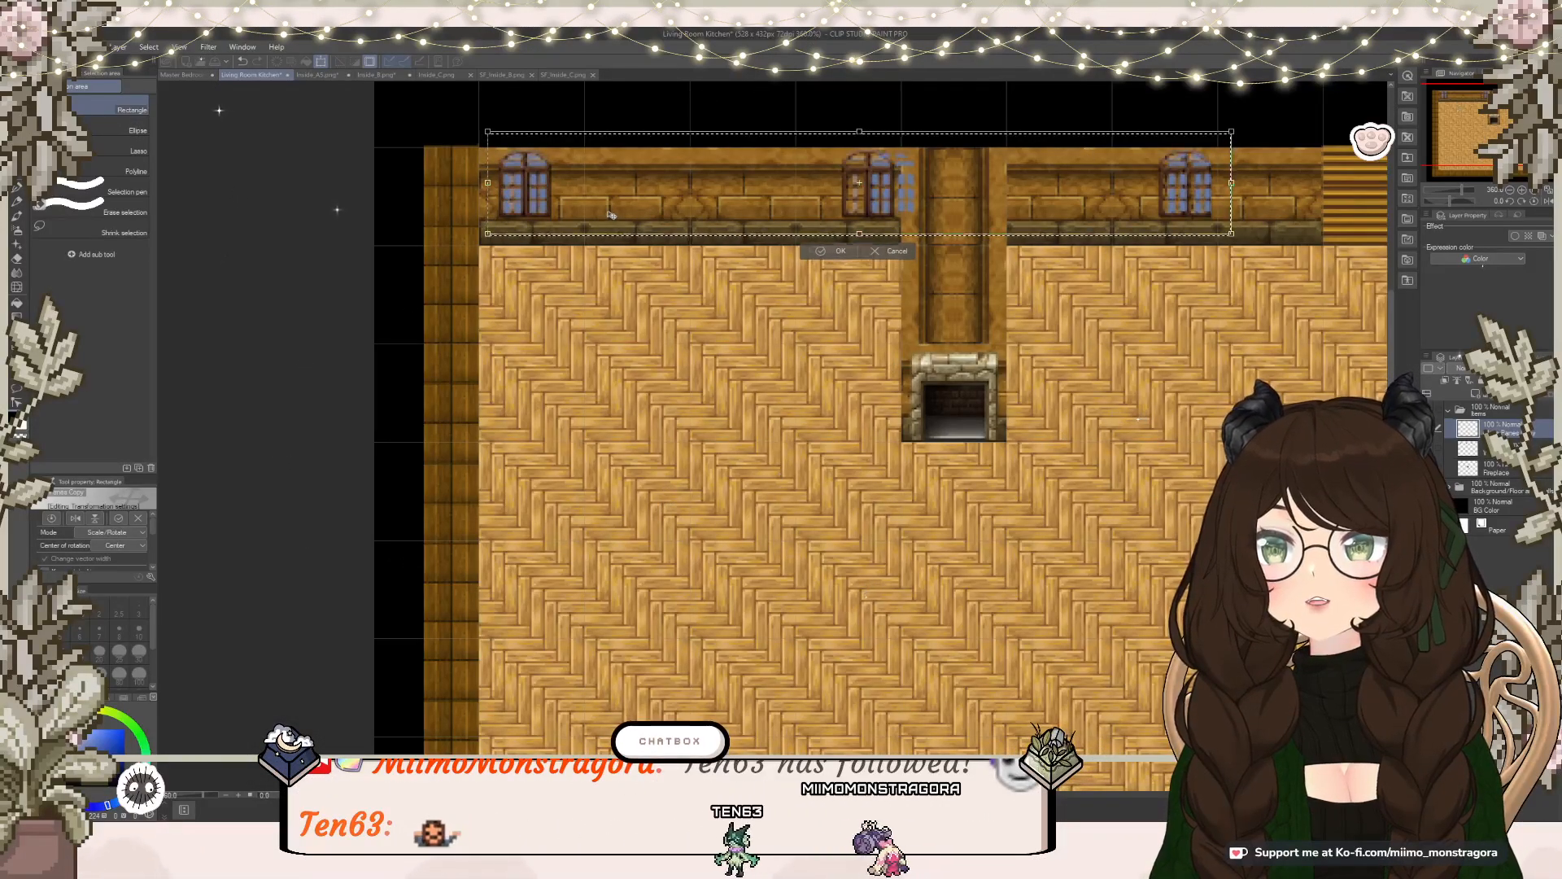
{"action": "left_click_drag", "start_coordinate": [610, 216], "coordinate": [611, 216]}
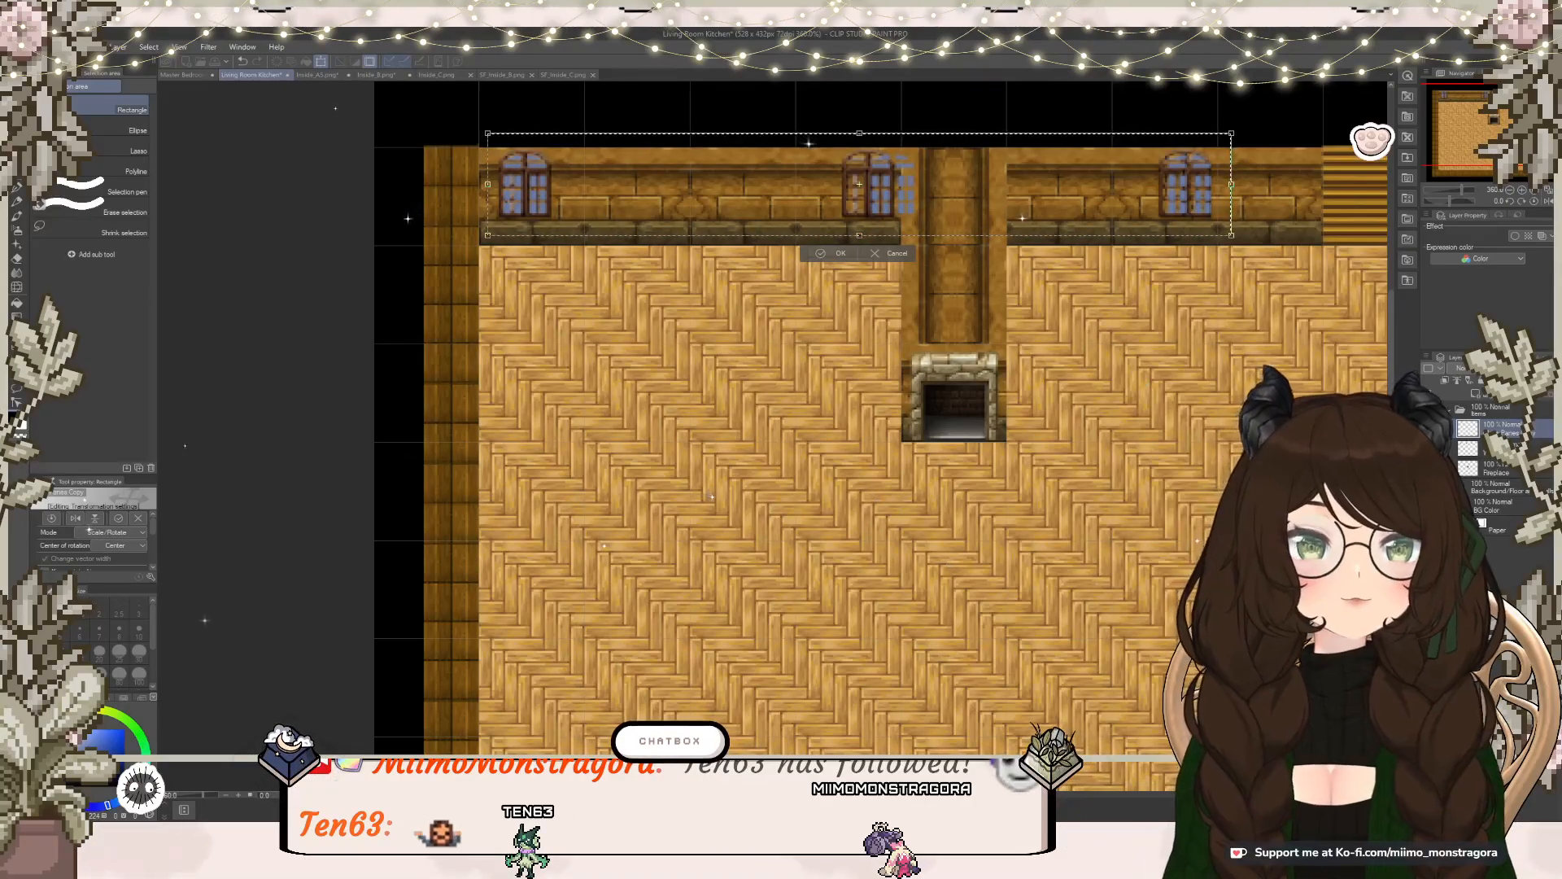
{"action": "key", "text": "Return"}
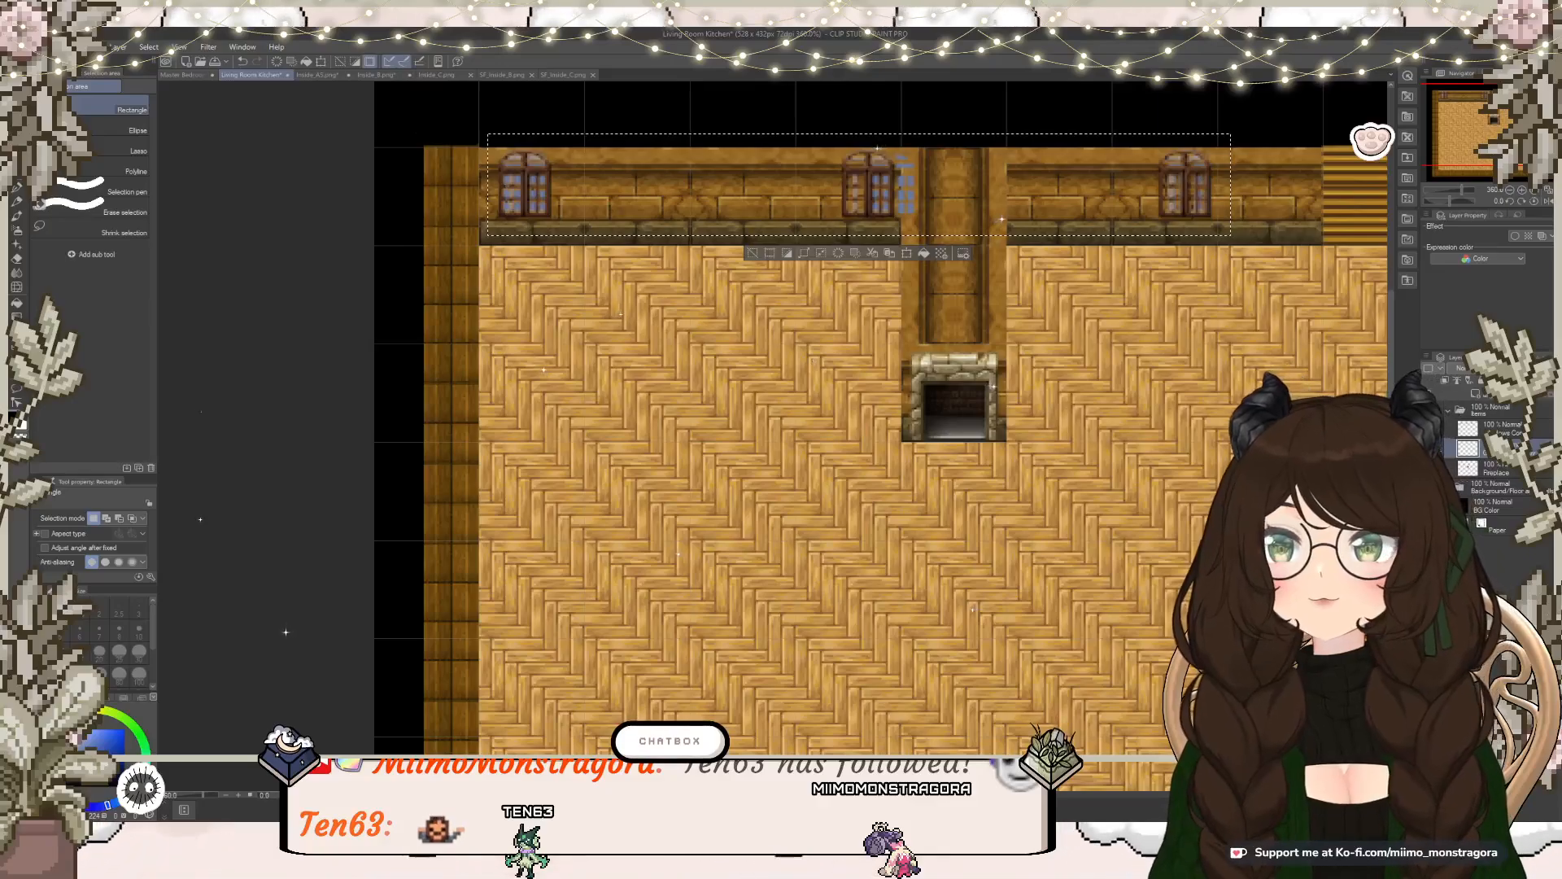
Step: Place the glass behind the window frames and fine-tune its width to fit them, clearing the selection
{"action": "left_click", "coordinate": [908, 254]}
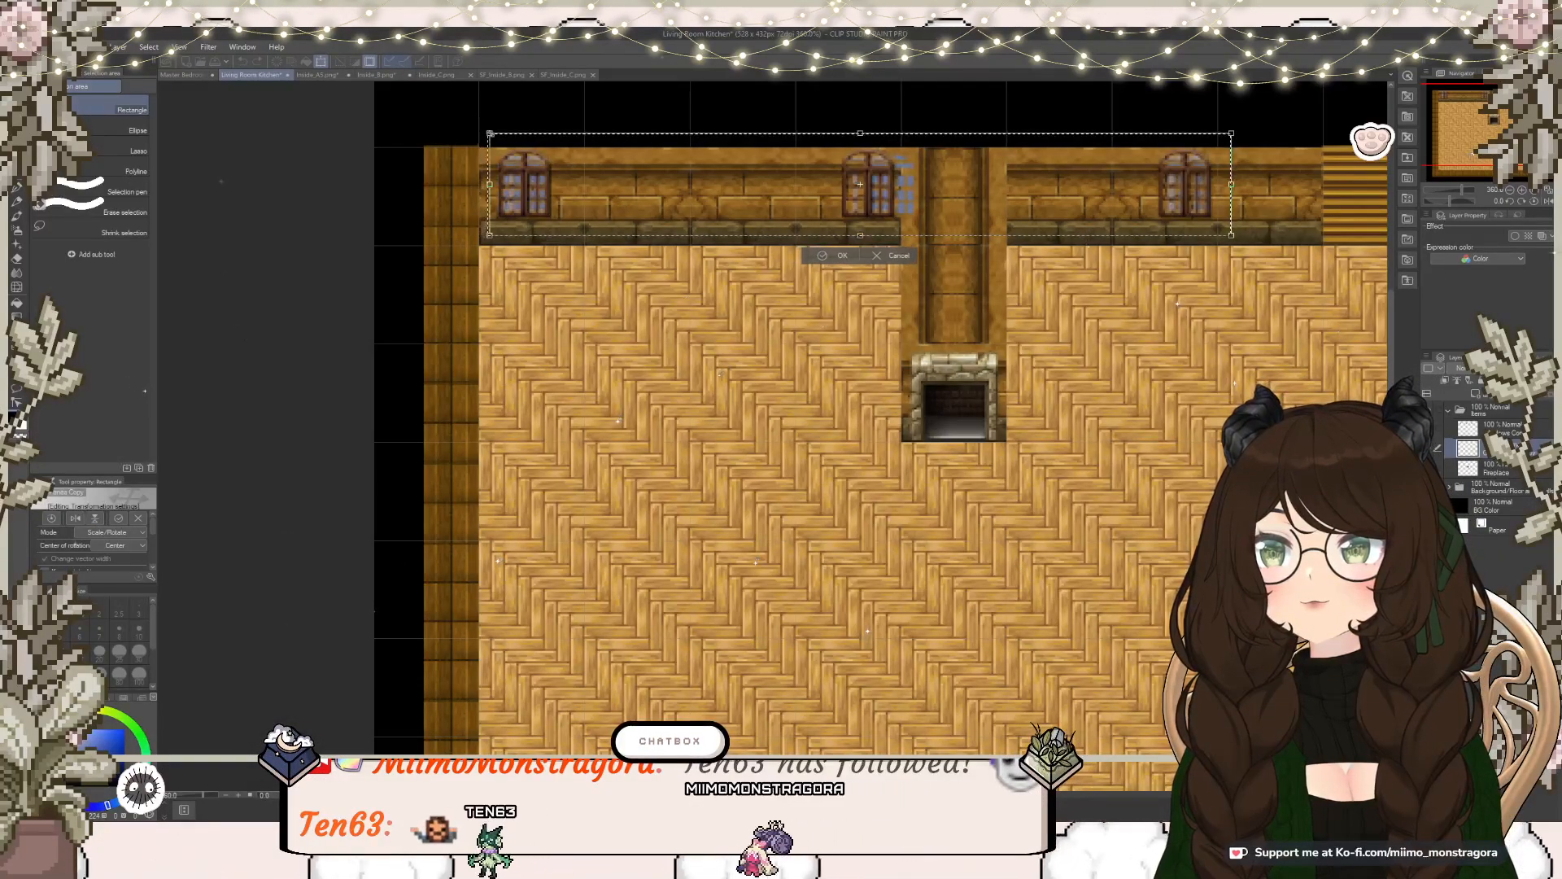
{"action": "left_click_drag", "start_coordinate": [490, 134], "coordinate": [489, 134]}
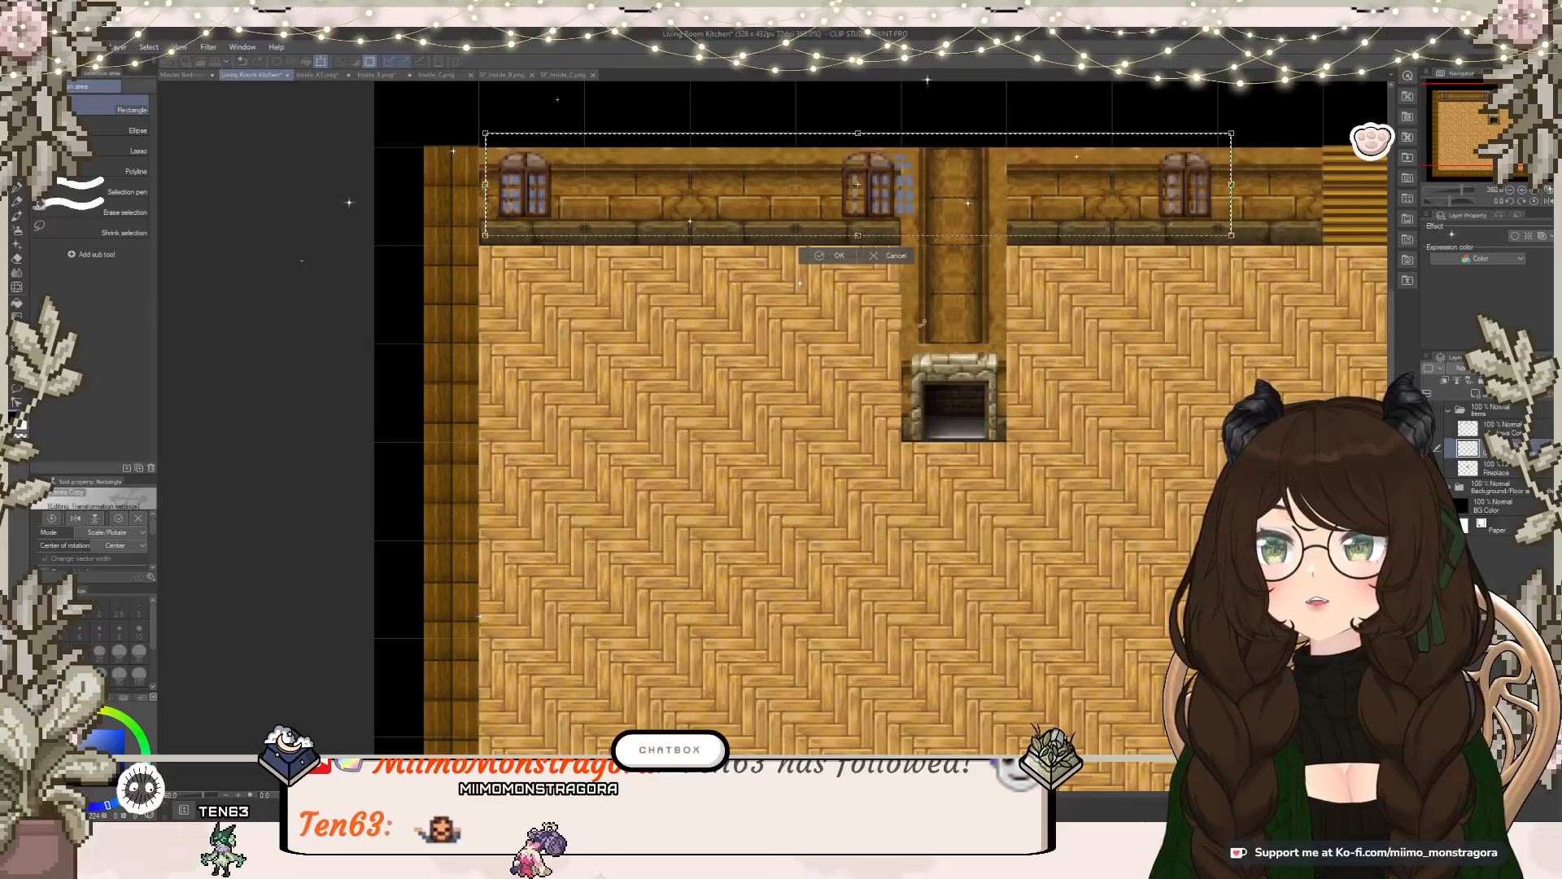
{"action": "key", "text": "Return"}
{"action": "key", "text": "ctrl+d"}
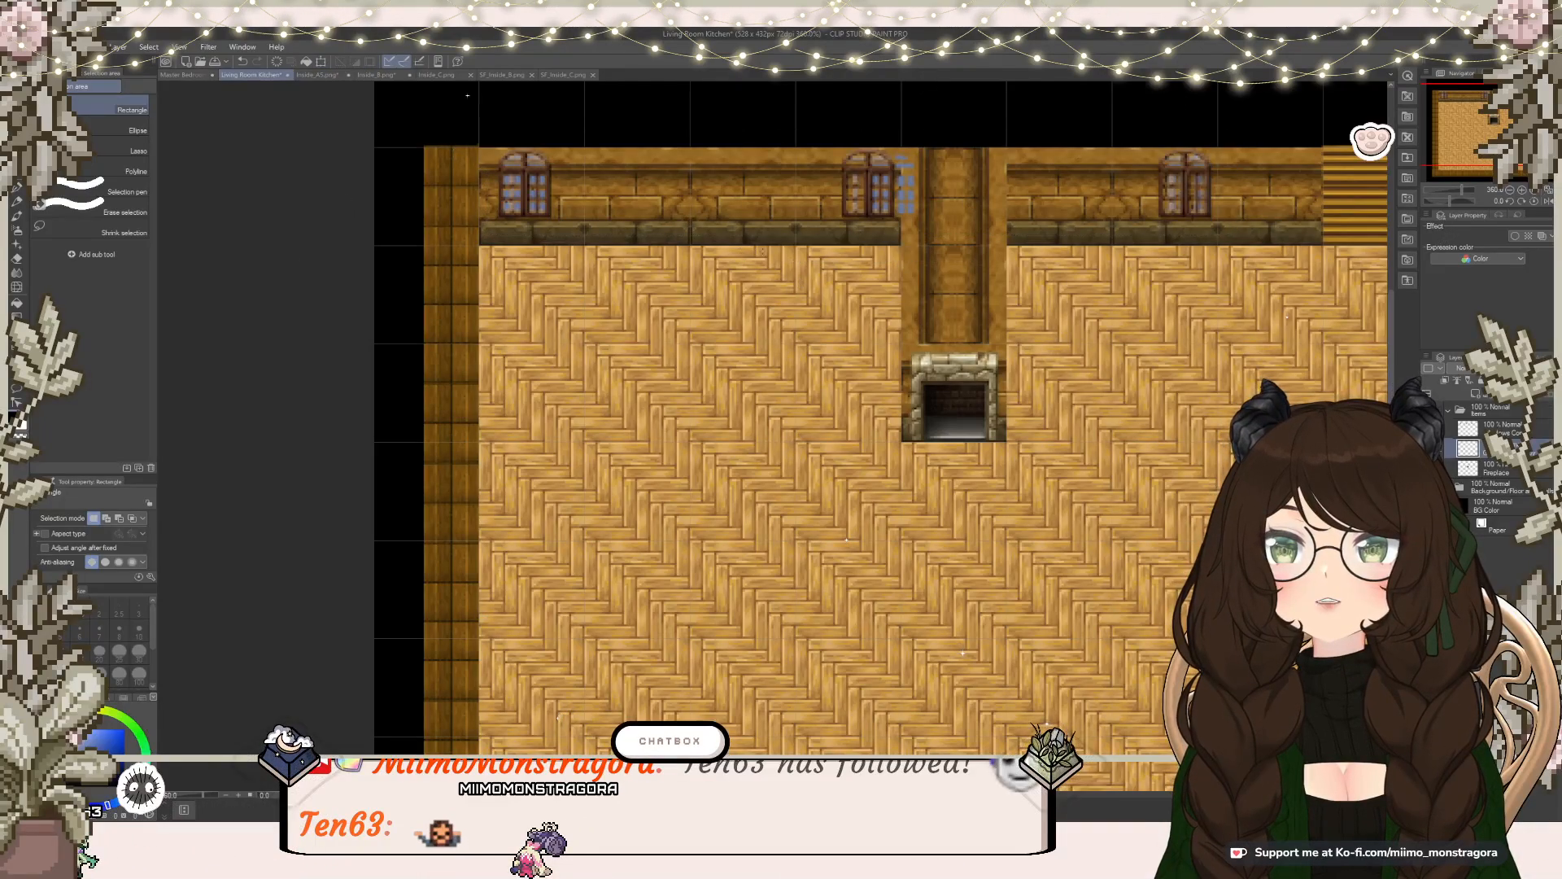
Step: Delete the window frames and the glass panes from the living room back wall
{"action": "left_click", "coordinate": [1539, 430]}
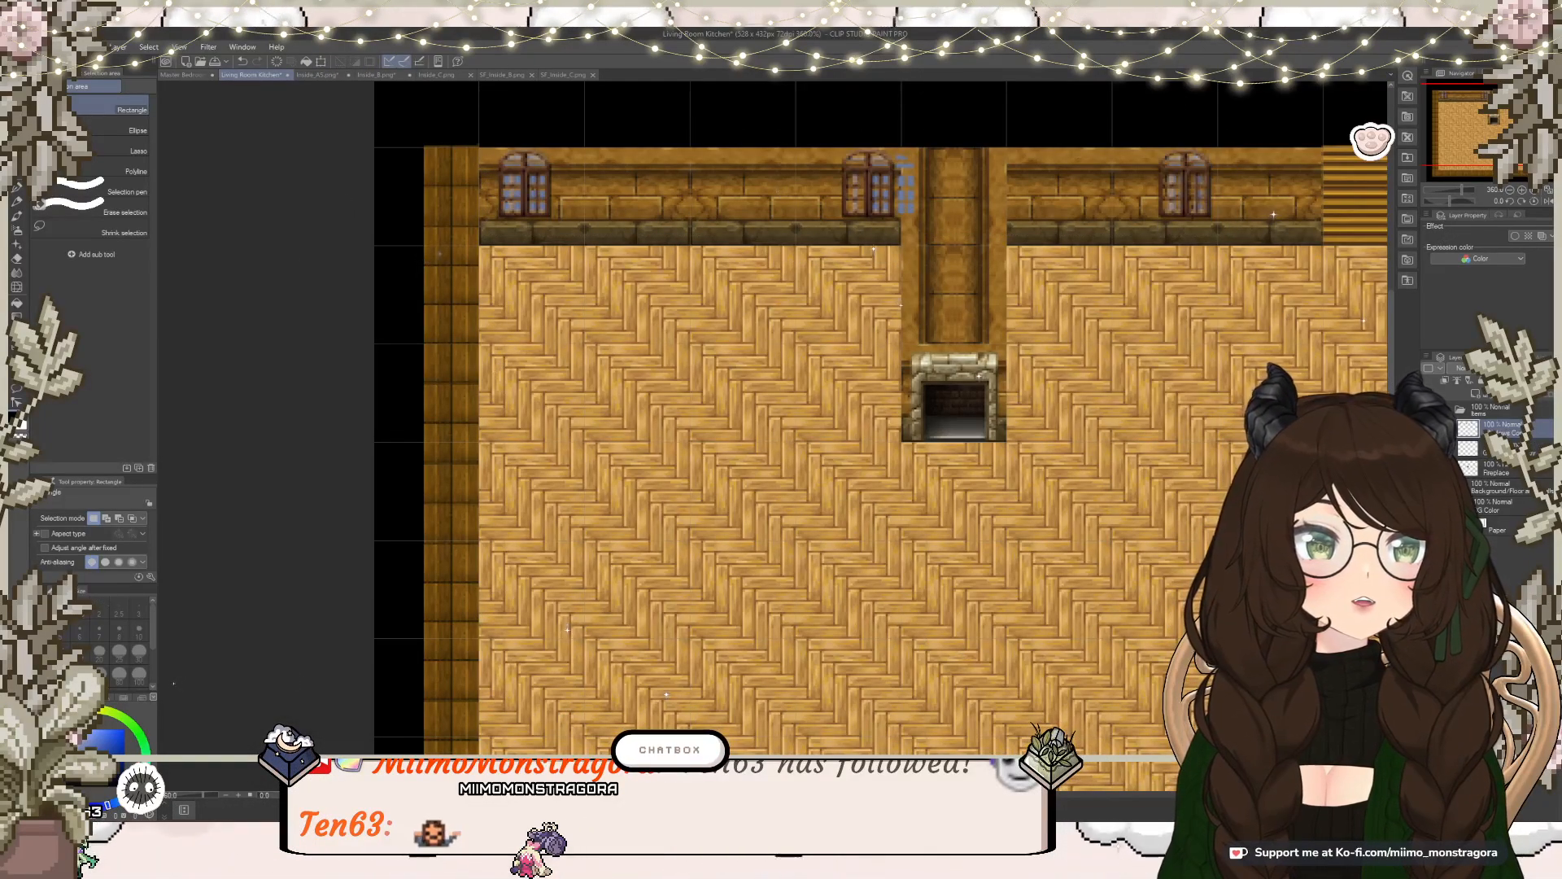
{"action": "left_click", "coordinate": [800, 329]}
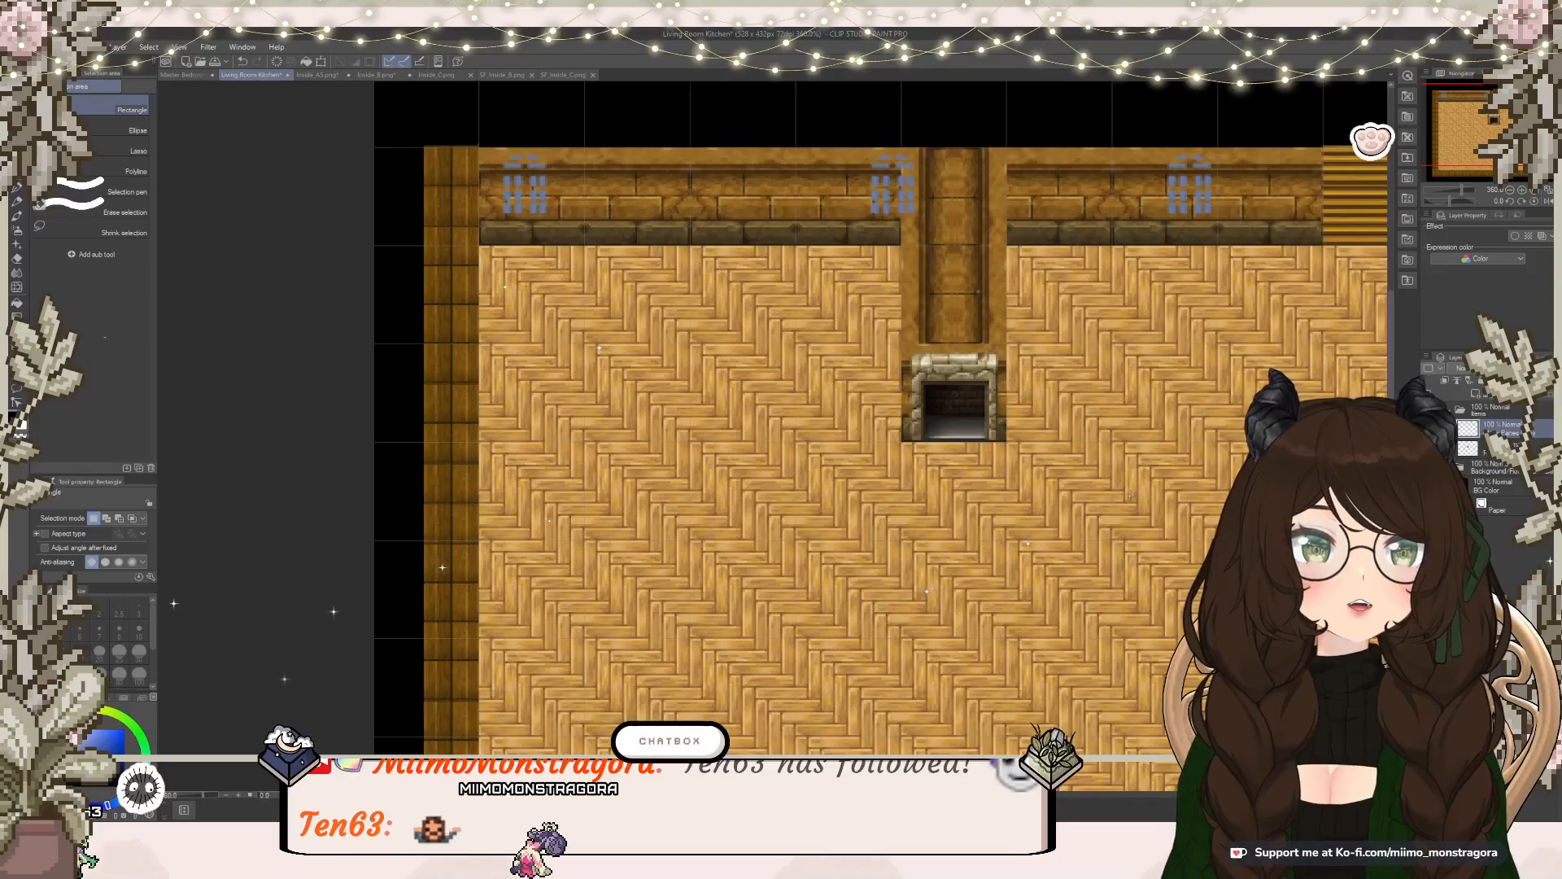
{"action": "key", "text": "Delete"}
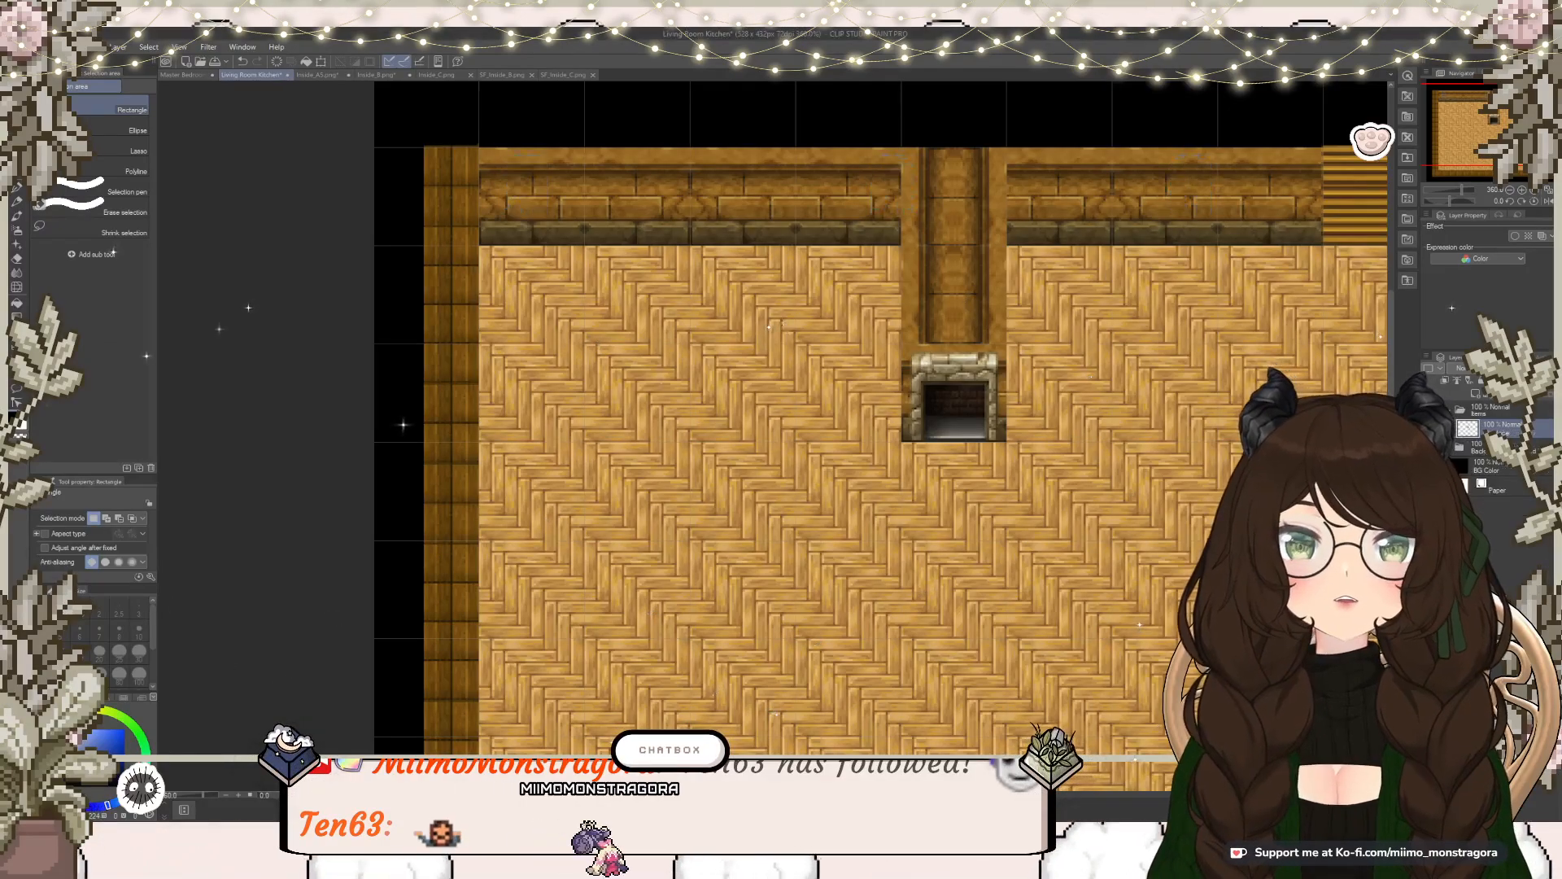
Step: Copy the windows complete with frames and blue glass from the Master Bedroom map and paste them into the living room map
{"action": "left_click", "coordinate": [184, 75]}
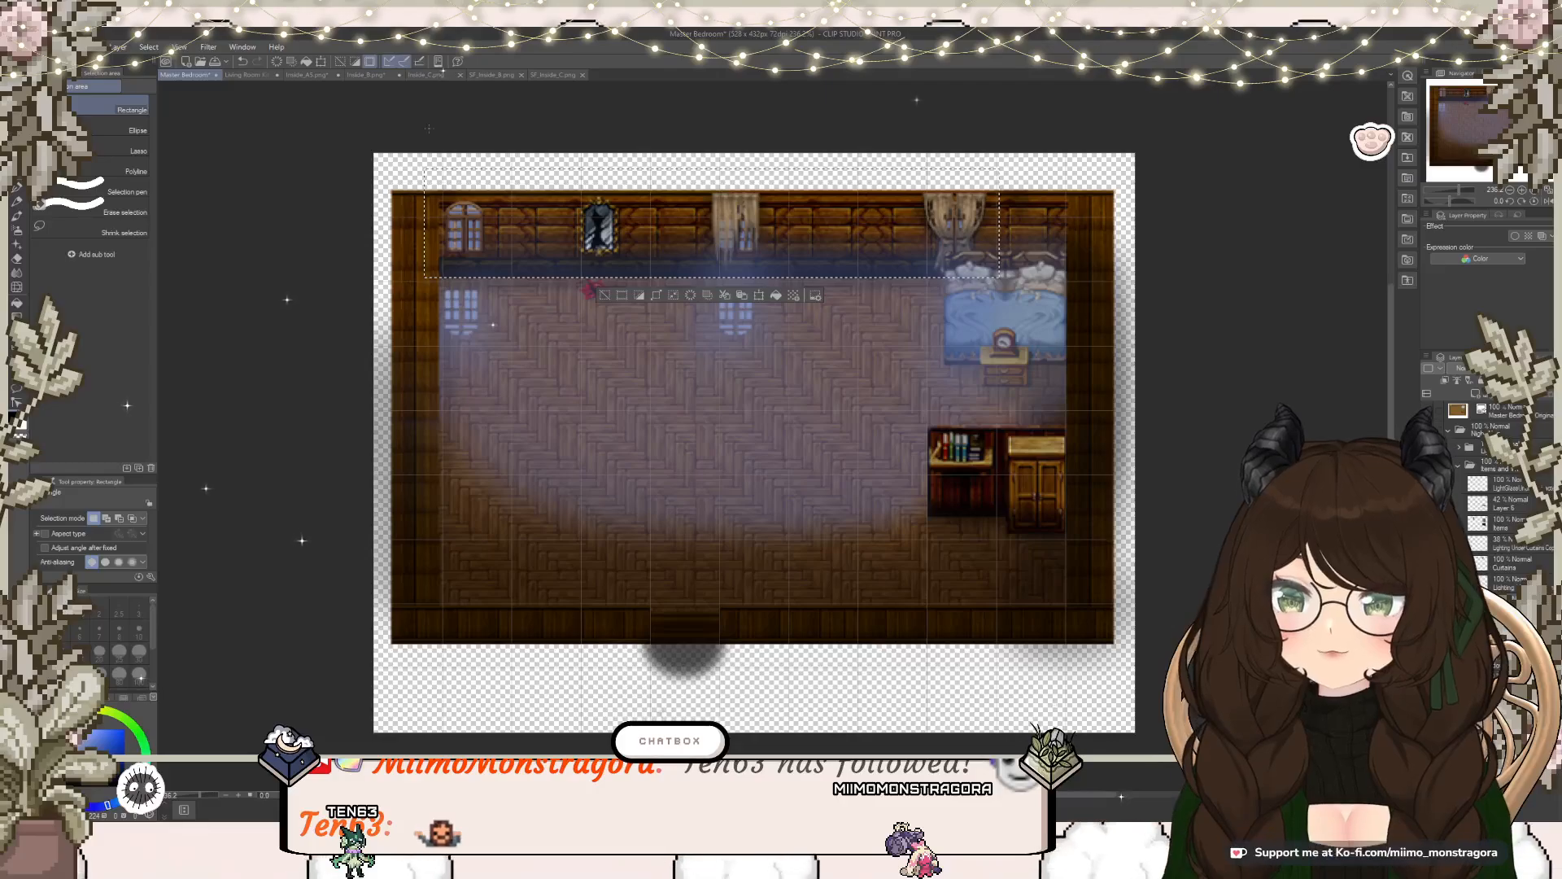
{"action": "left_click", "coordinate": [248, 74]}
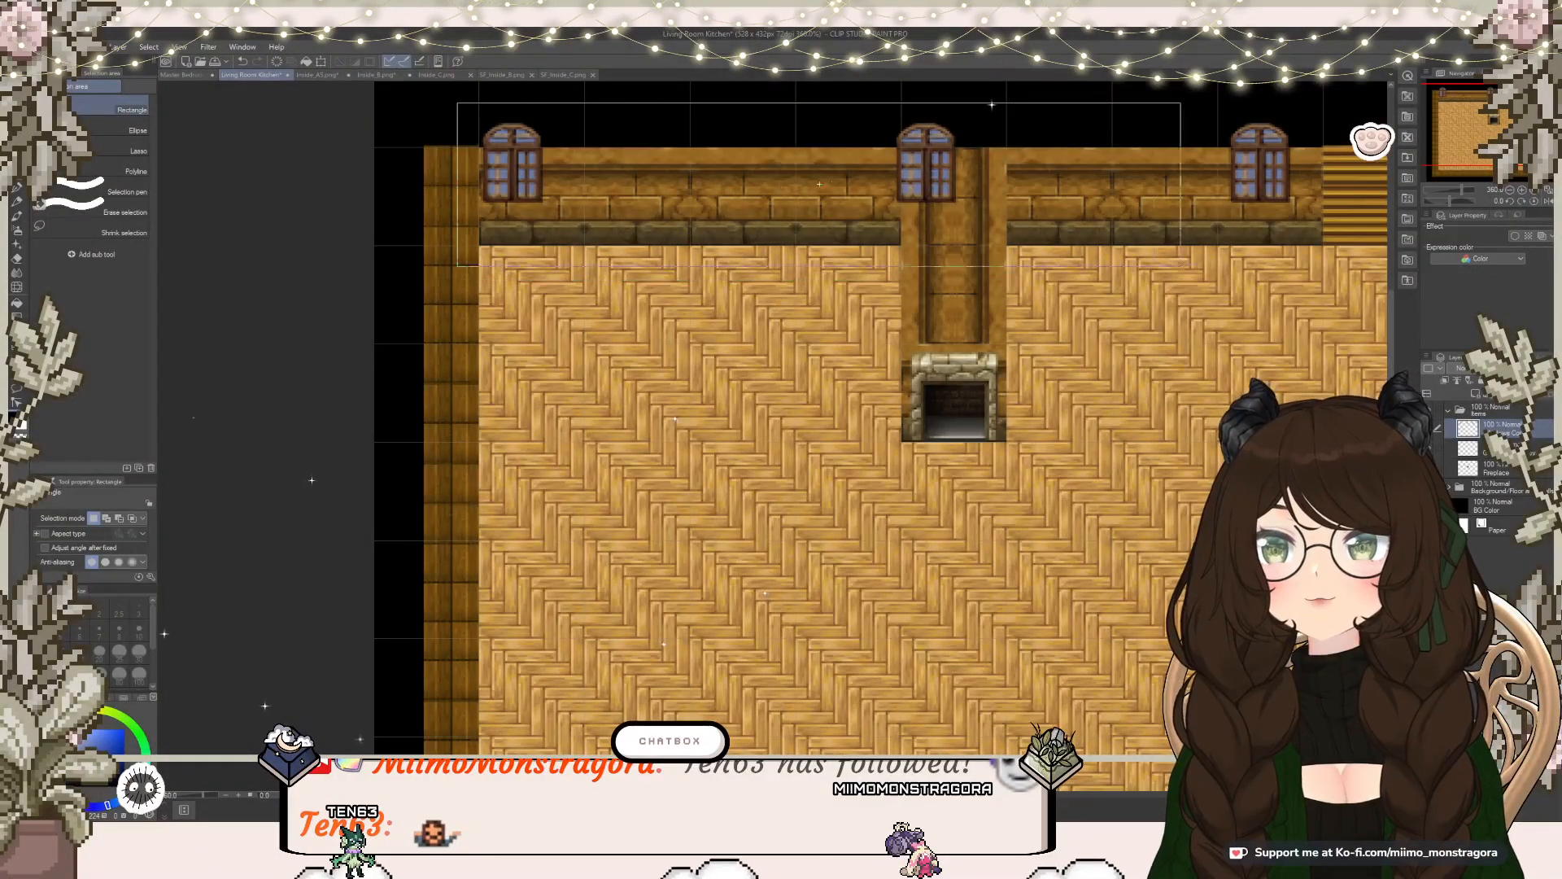
Step: Select all three pasted windows and move them down together onto the upper back wall
{"action": "left_click_drag", "start_coordinate": [1322, 254], "coordinate": [1321, 254]}
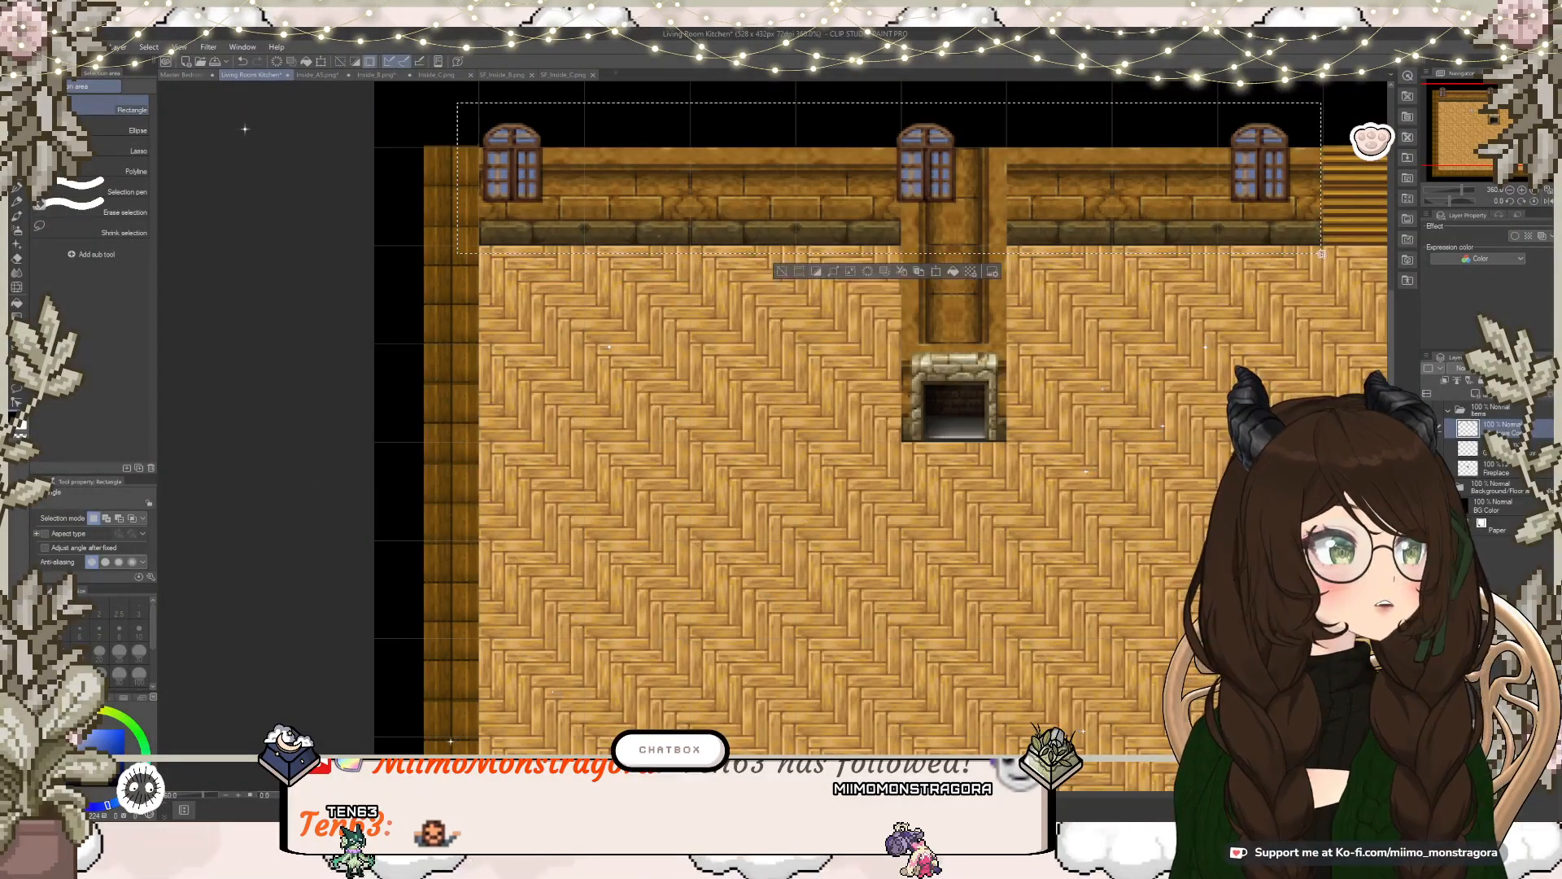
{"action": "left_click", "coordinate": [937, 272]}
{"action": "left_click_drag", "start_coordinate": [1018, 181], "coordinate": [1018, 191]}
{"action": "key", "text": "ctrl+z"}
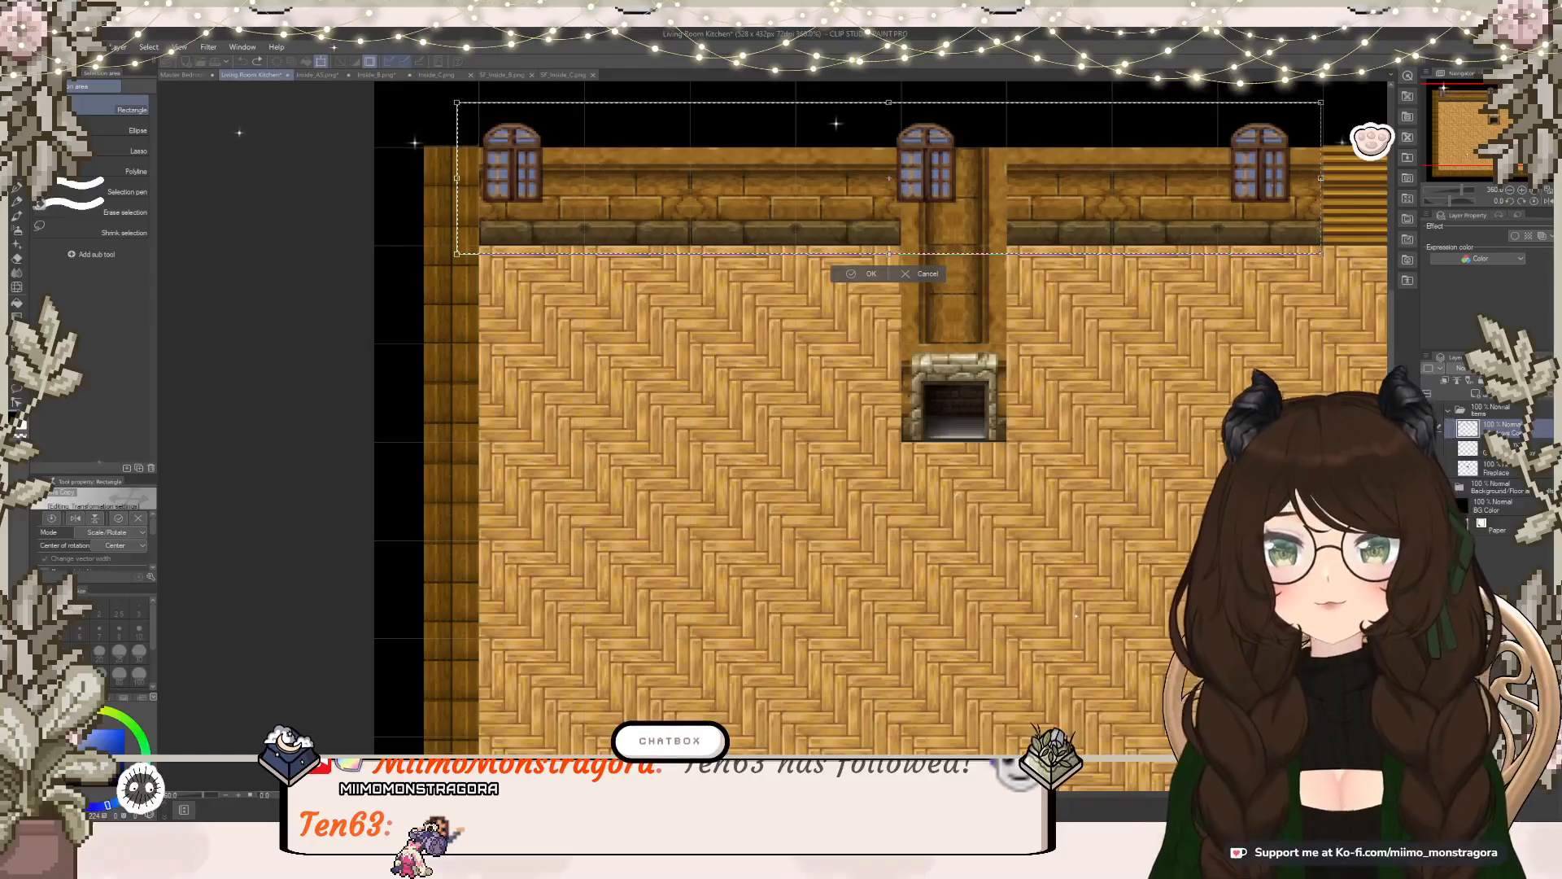
{"action": "key", "text": "Return"}
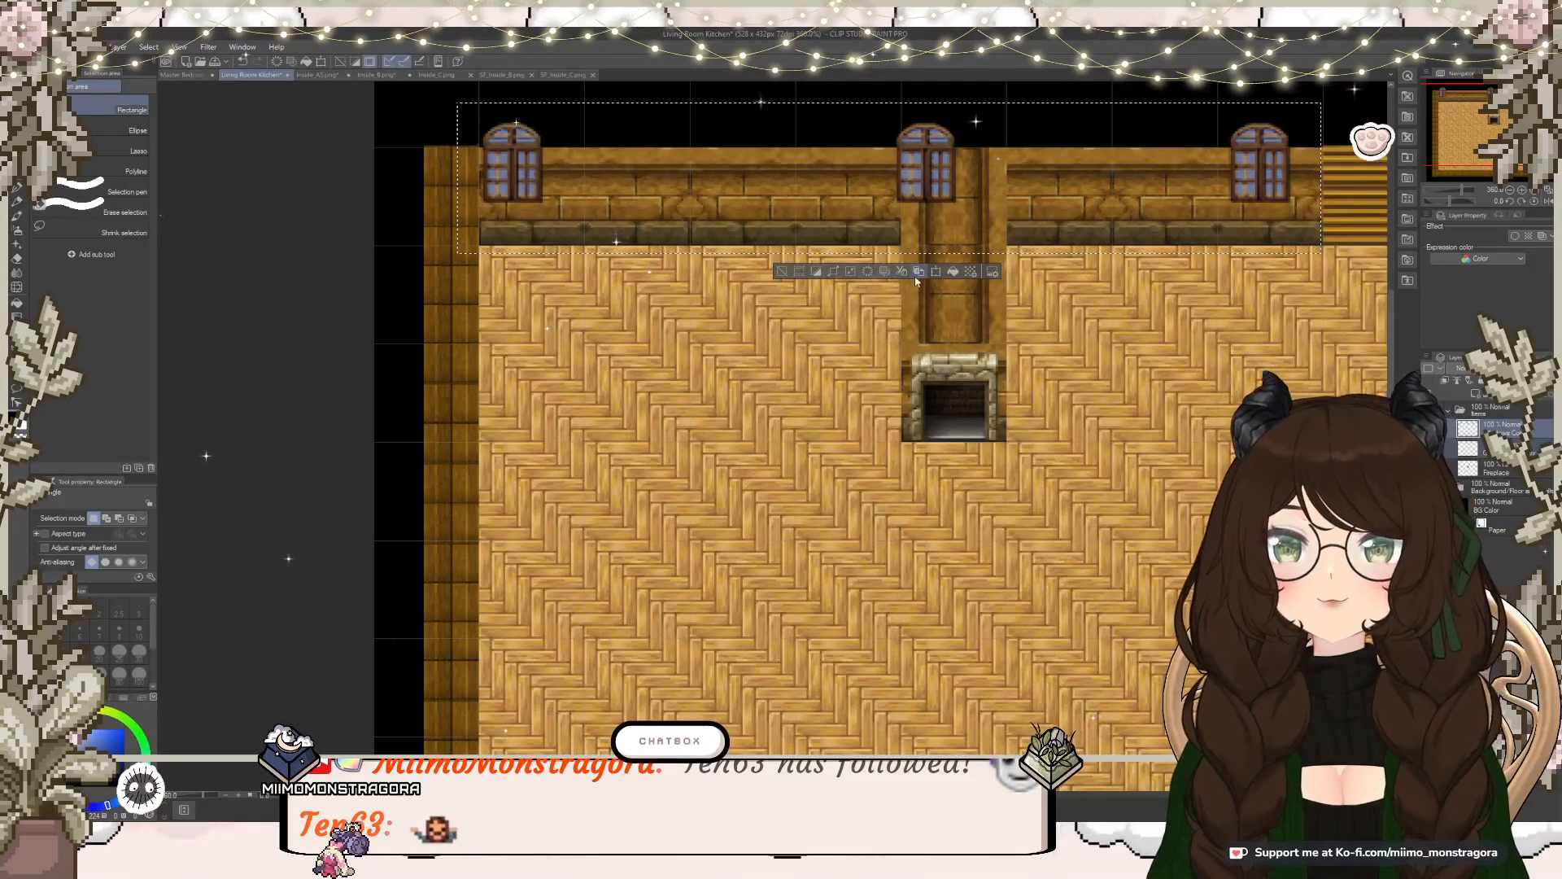
{"action": "key", "text": "ctrl+t"}
{"action": "left_click_drag", "start_coordinate": [950, 203], "coordinate": [954, 207]}
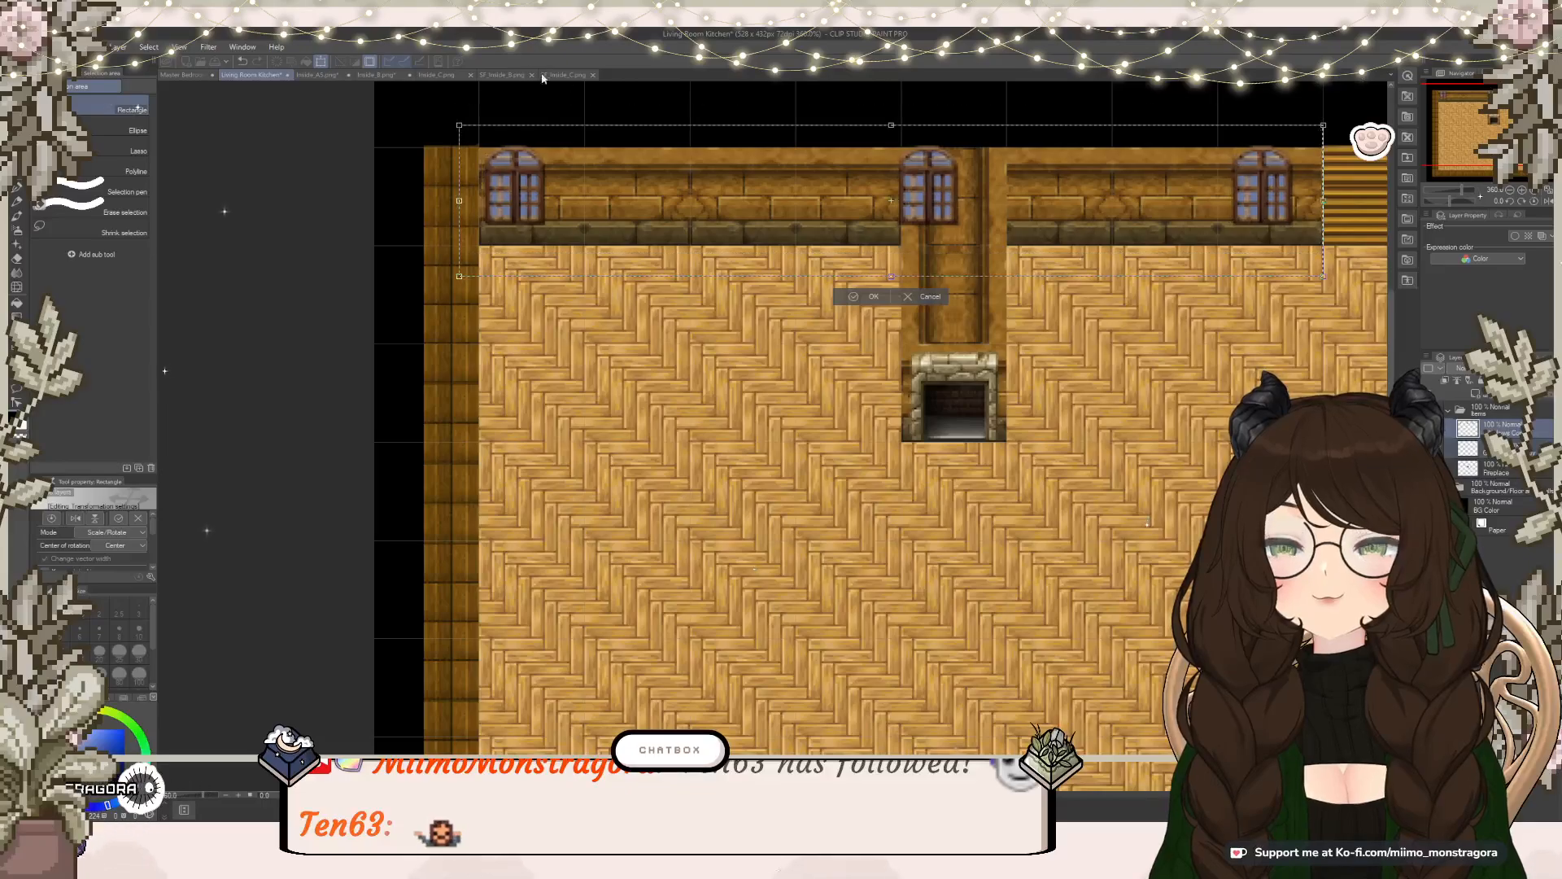
Step: Scale the three windows down in small stages, reposition them within the back wall's height, apply the transform and clear the selection
{"action": "left_click_drag", "start_coordinate": [460, 124], "coordinate": [492, 137]}
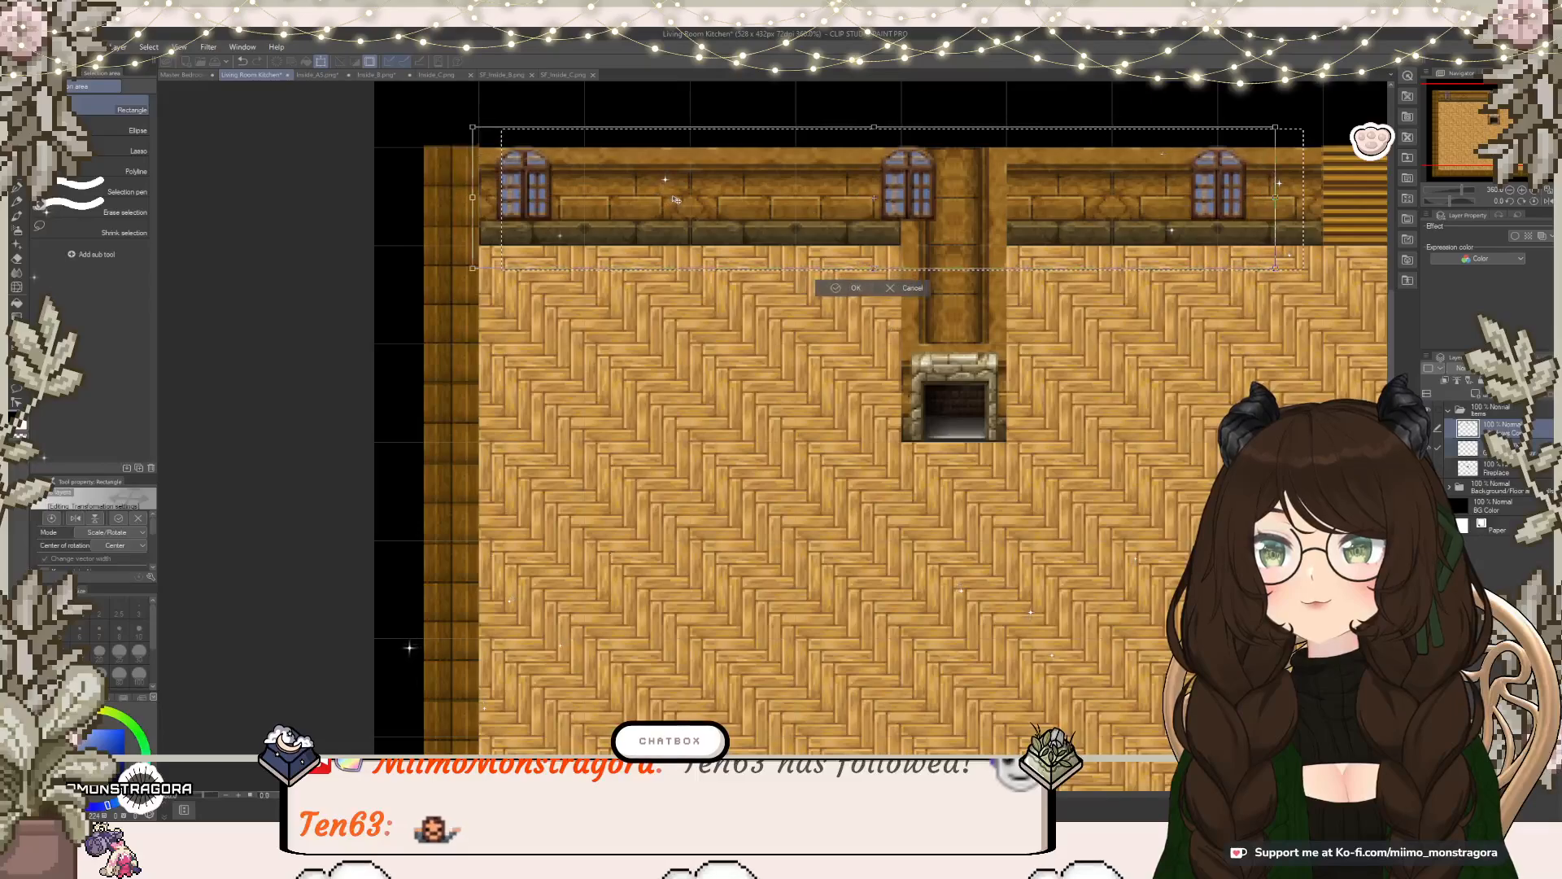
{"action": "left_click_drag", "start_coordinate": [473, 127], "coordinate": [486, 131]}
{"action": "left_click_drag", "start_coordinate": [692, 200], "coordinate": [677, 199]}
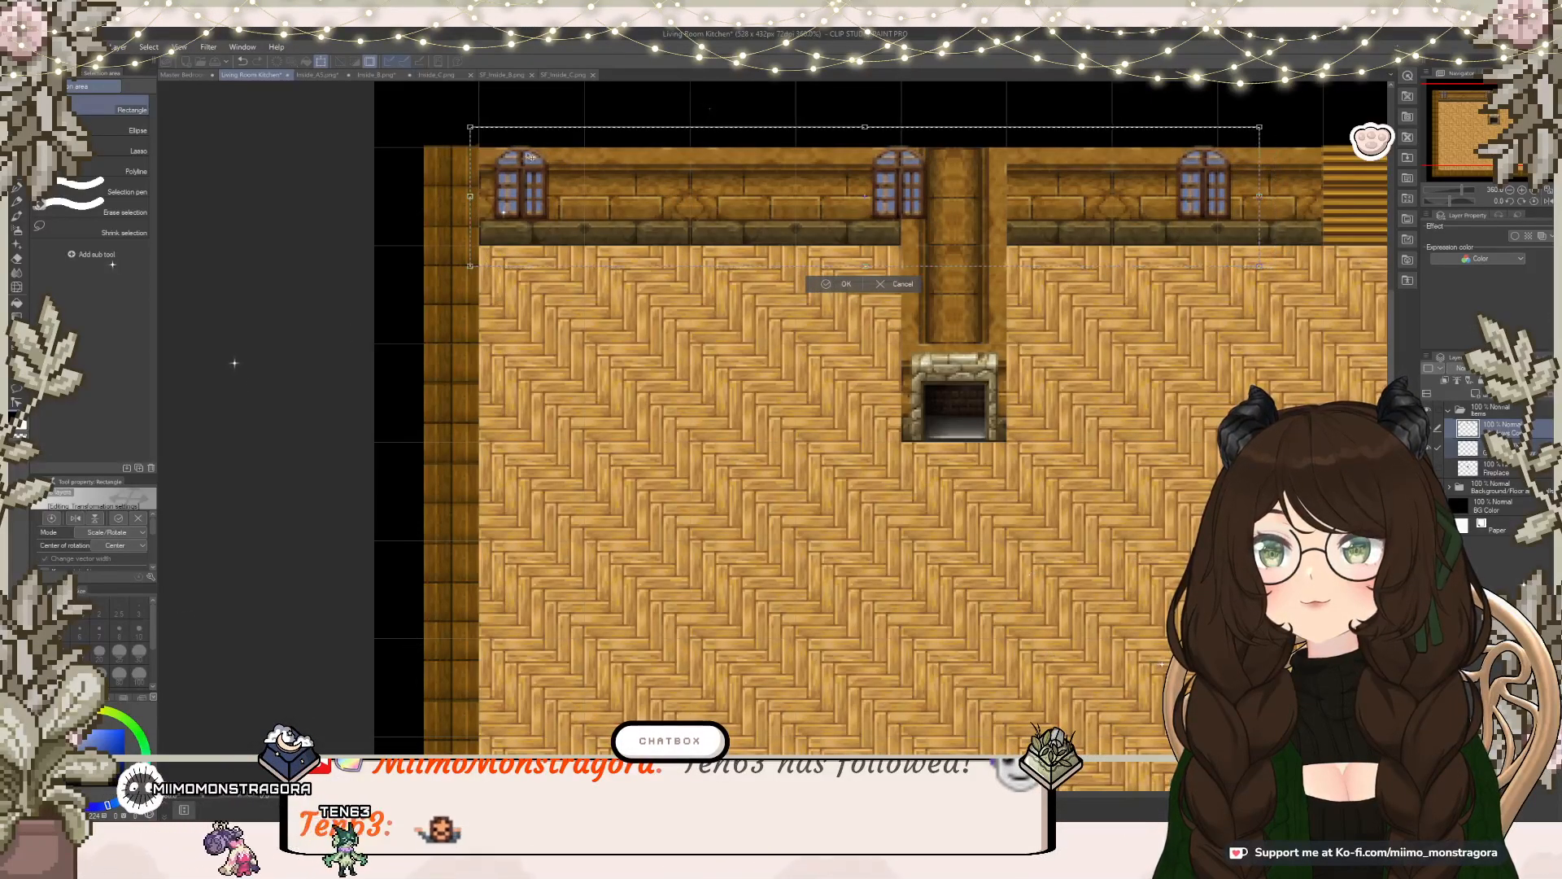
{"action": "left_click_drag", "start_coordinate": [648, 193], "coordinate": [628, 190]}
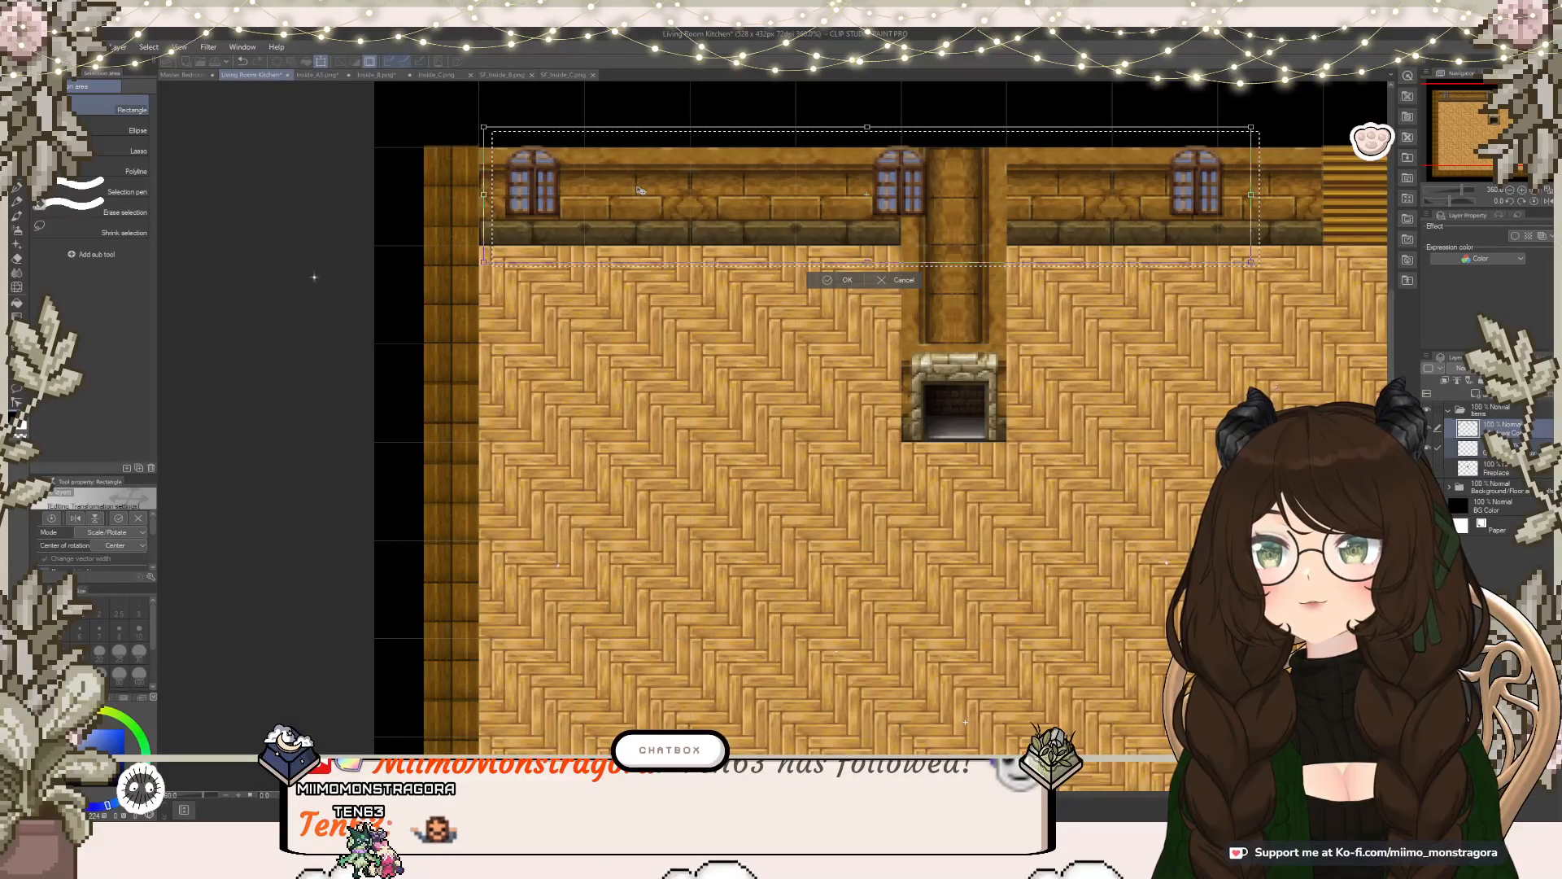
{"action": "left_click_drag", "start_coordinate": [472, 128], "coordinate": [497, 136]}
{"action": "left_click_drag", "start_coordinate": [640, 193], "coordinate": [627, 193]}
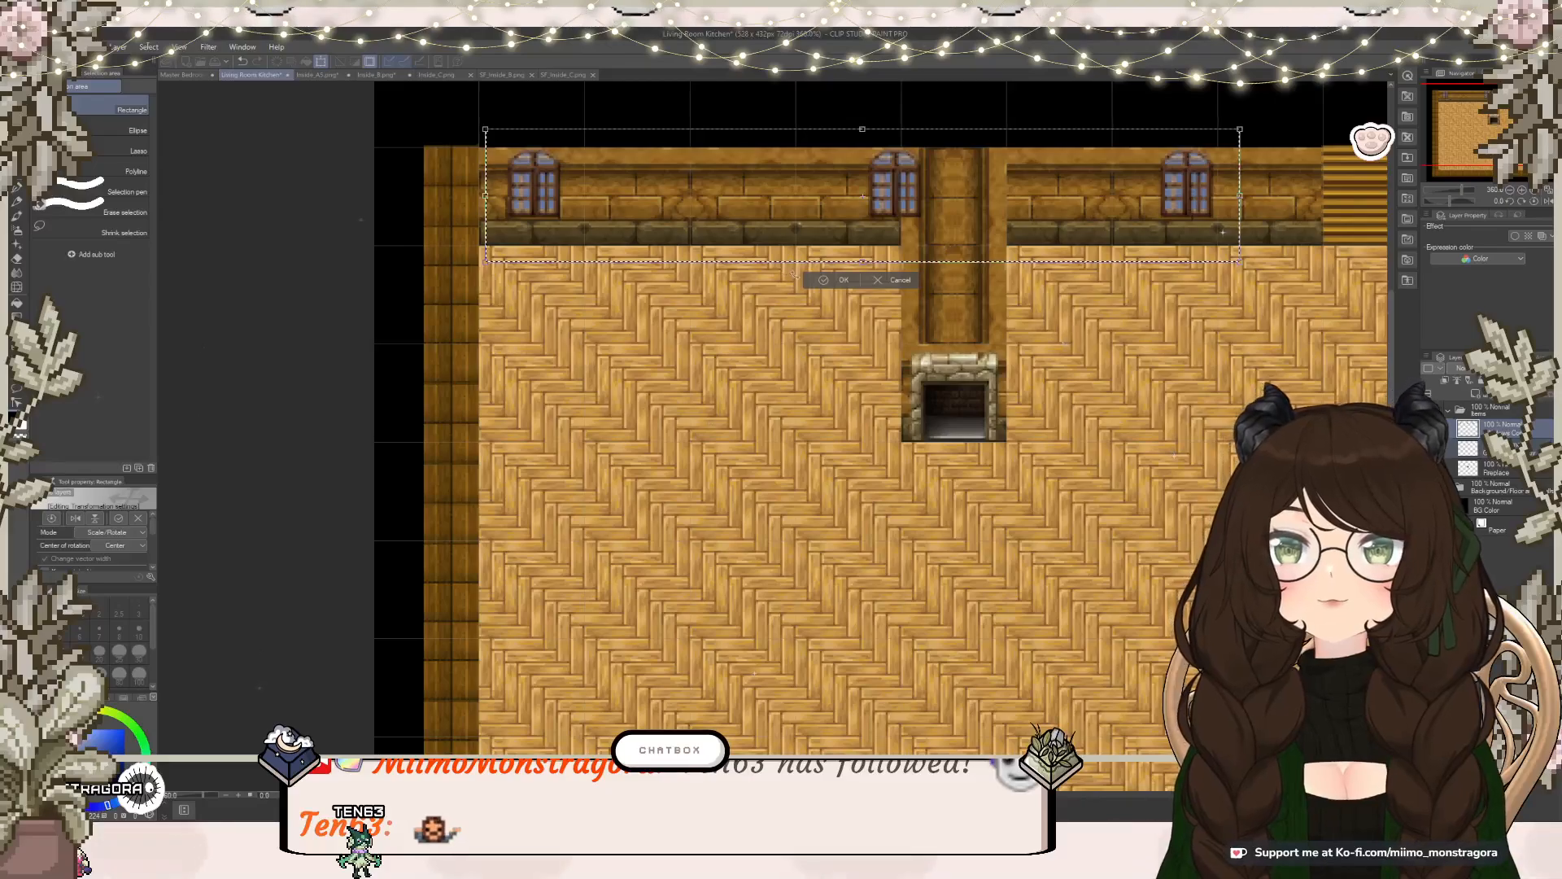
{"action": "left_click", "coordinate": [822, 281]}
{"action": "left_click", "coordinate": [757, 281]}
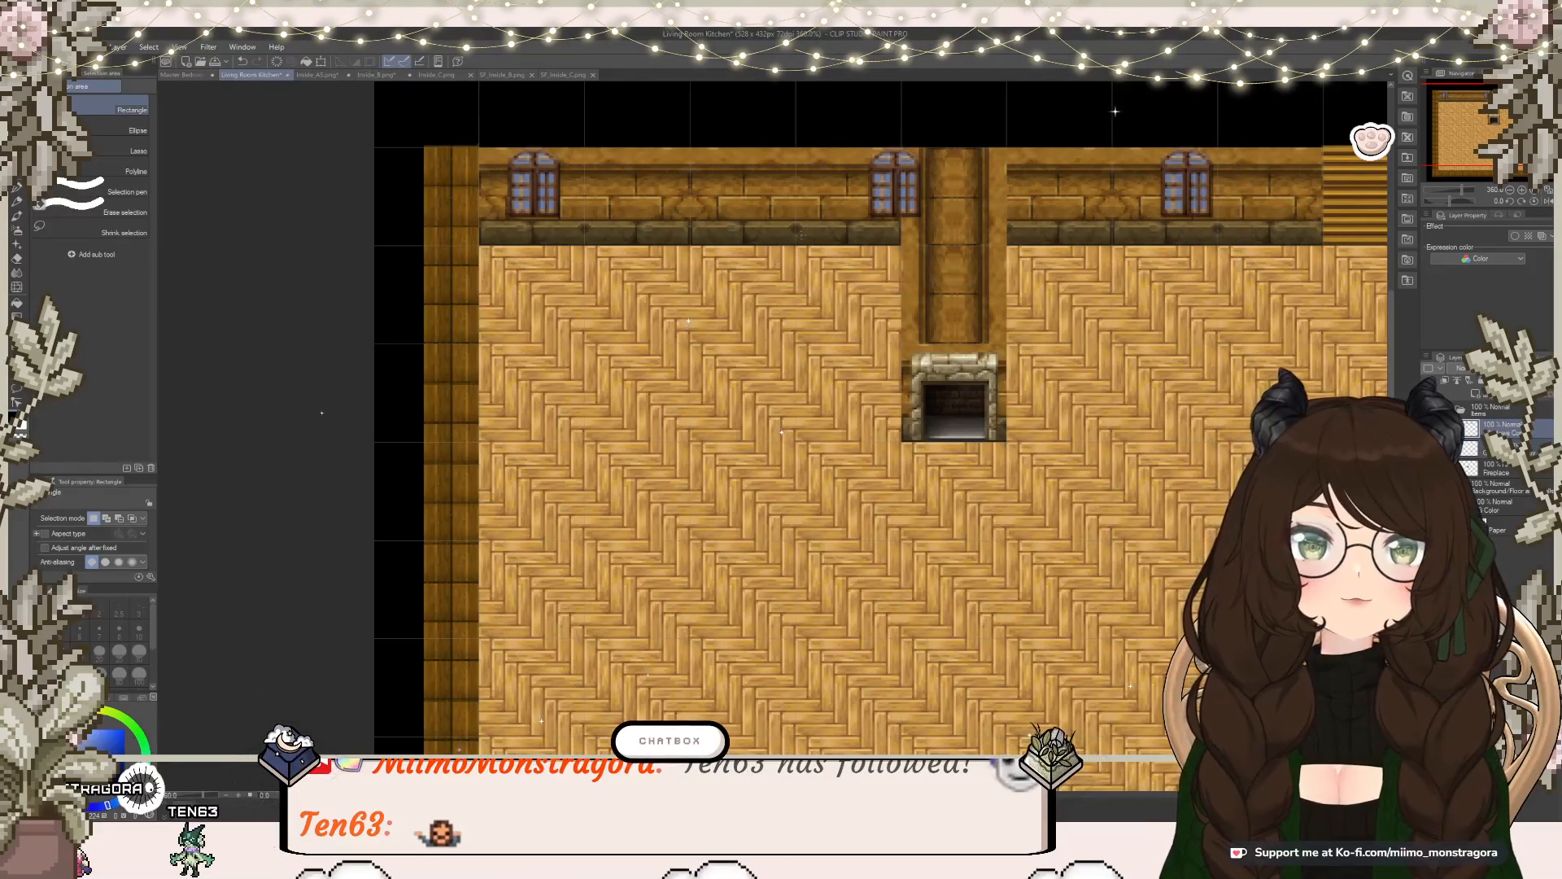
Step: Move the middle window left so it sits fully on the back wall beside the divider wall, and clear the selection
{"action": "left_click_drag", "start_coordinate": [961, 246], "coordinate": [889, 206]}
{"action": "left_click", "coordinate": [950, 262]}
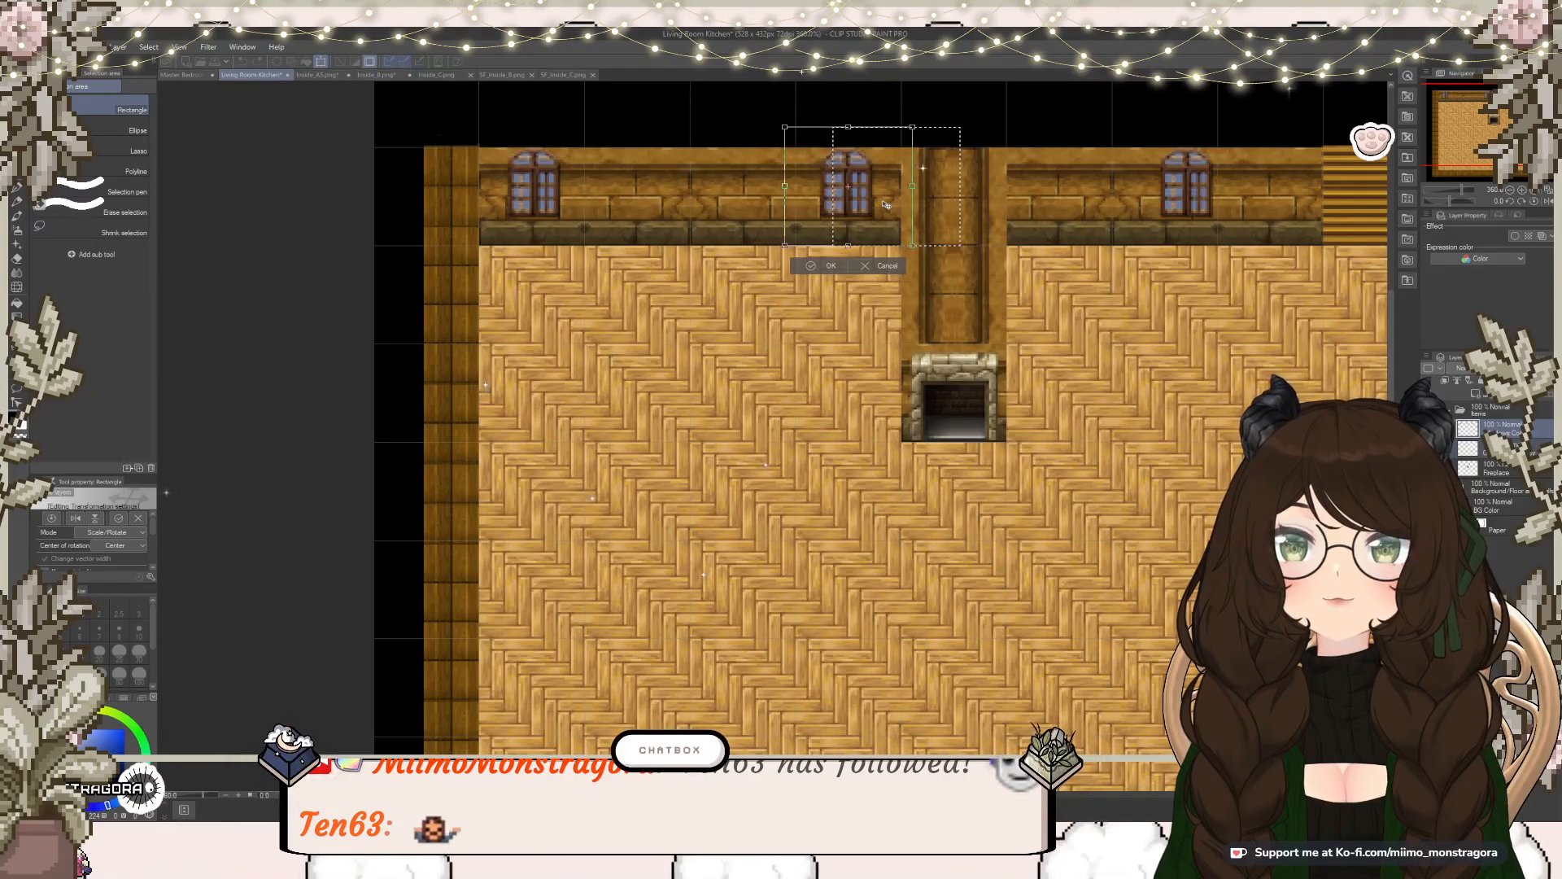
{"action": "left_click", "coordinate": [818, 269]}
{"action": "left_click", "coordinate": [745, 266]}
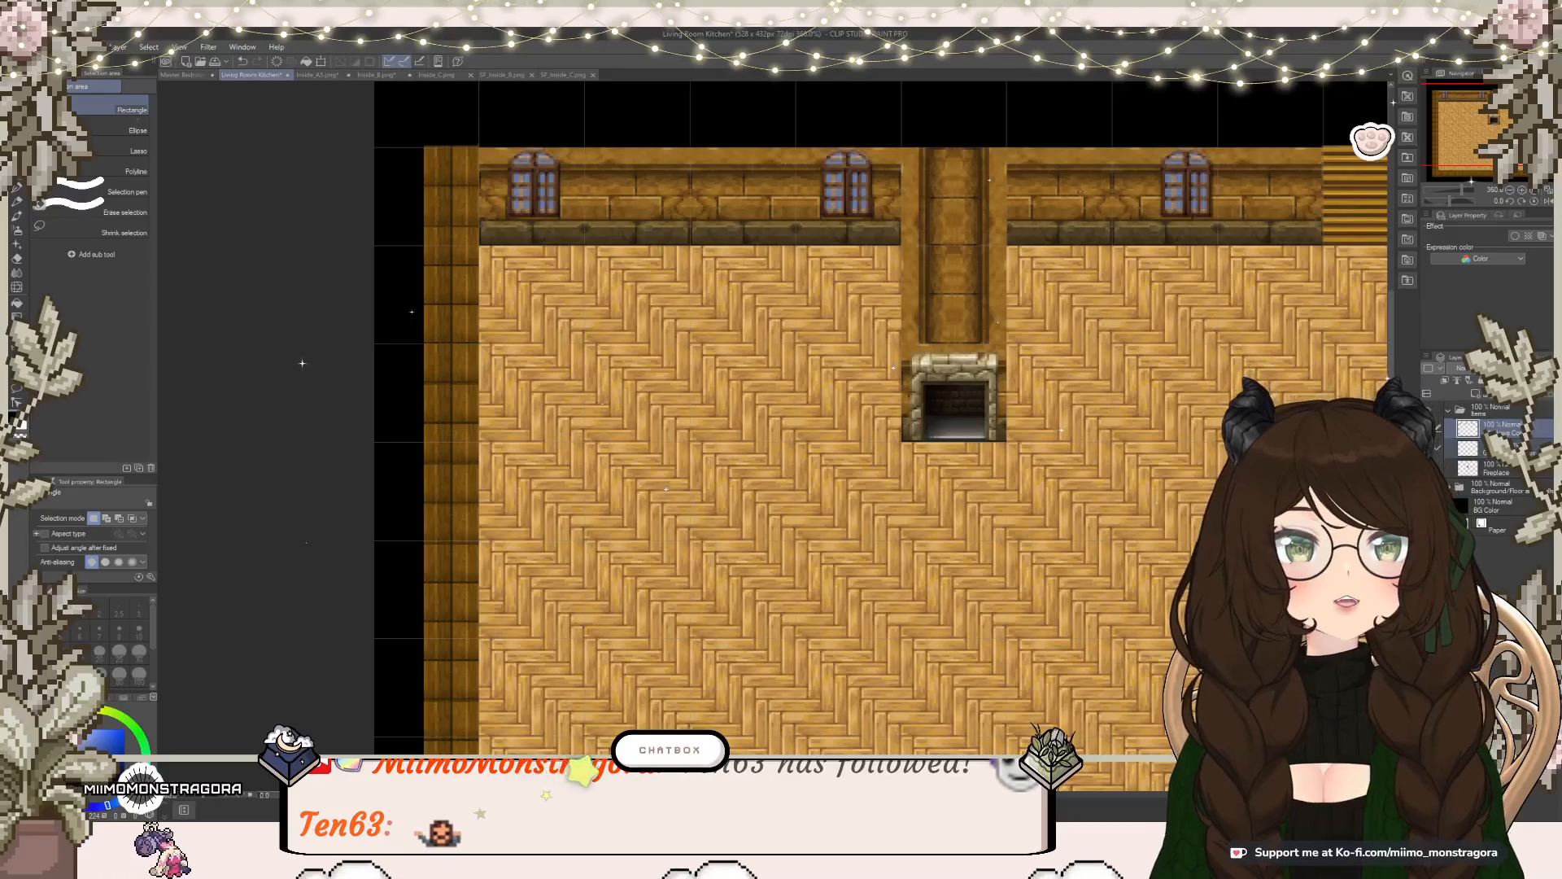
Step: Move the right window slightly left to center it on the back wall section right of the divider
{"action": "mouse_move", "coordinate": [1133, 131]}
{"action": "left_mouse_down"}
{"action": "mouse_move", "coordinate": [1240, 234]}
{"action": "mouse_move", "coordinate": [1184, 196]}
{"action": "left_mouse_up"}
{"action": "key", "text": "ctrl+t"}
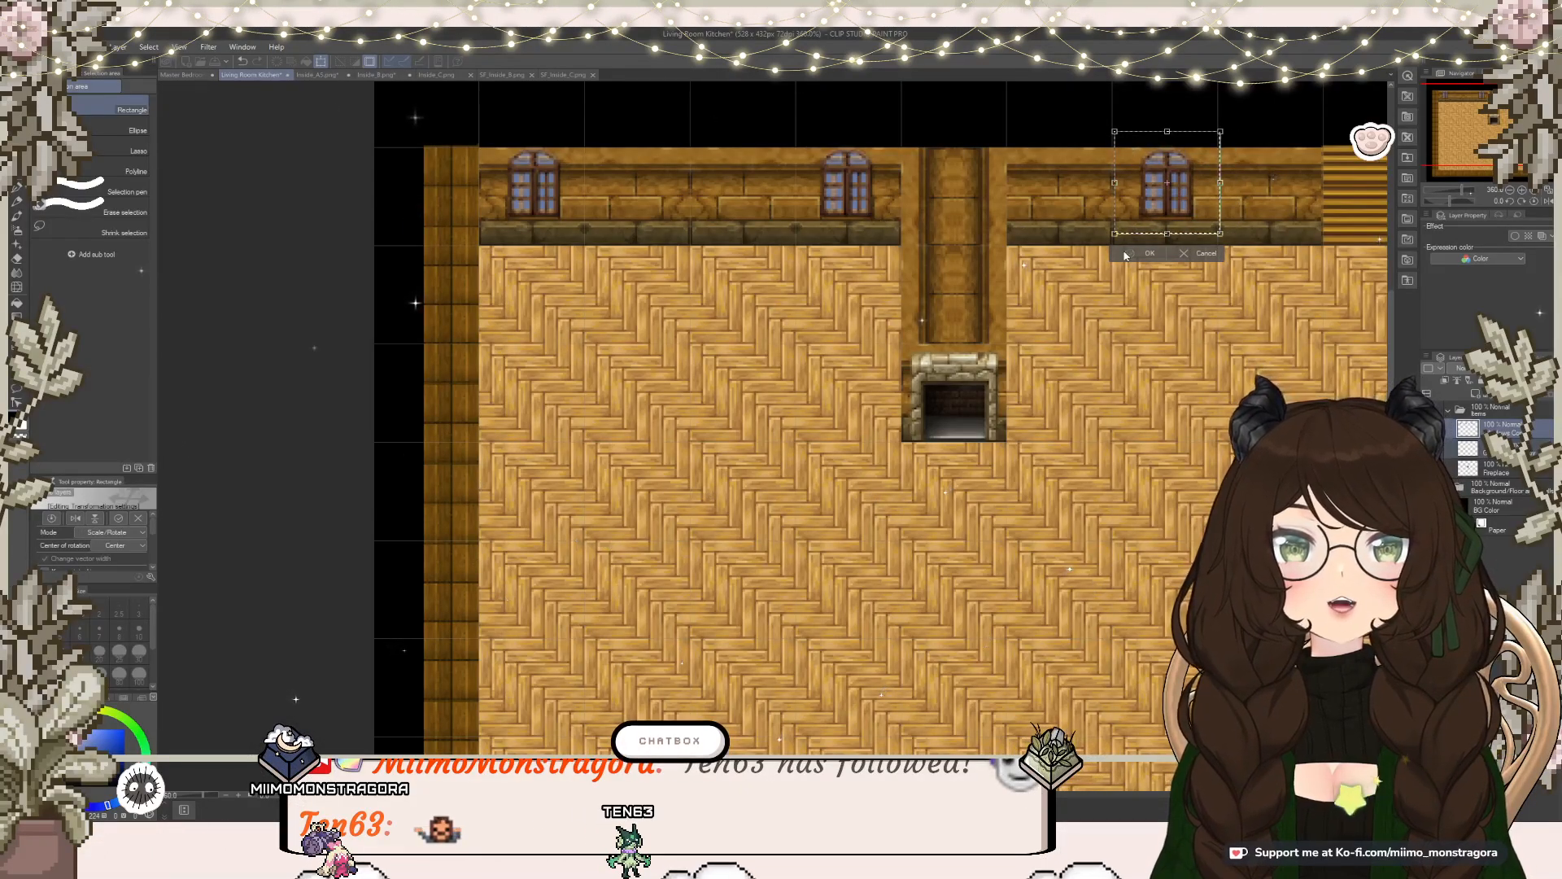
{"action": "left_click", "coordinate": [1126, 254]}
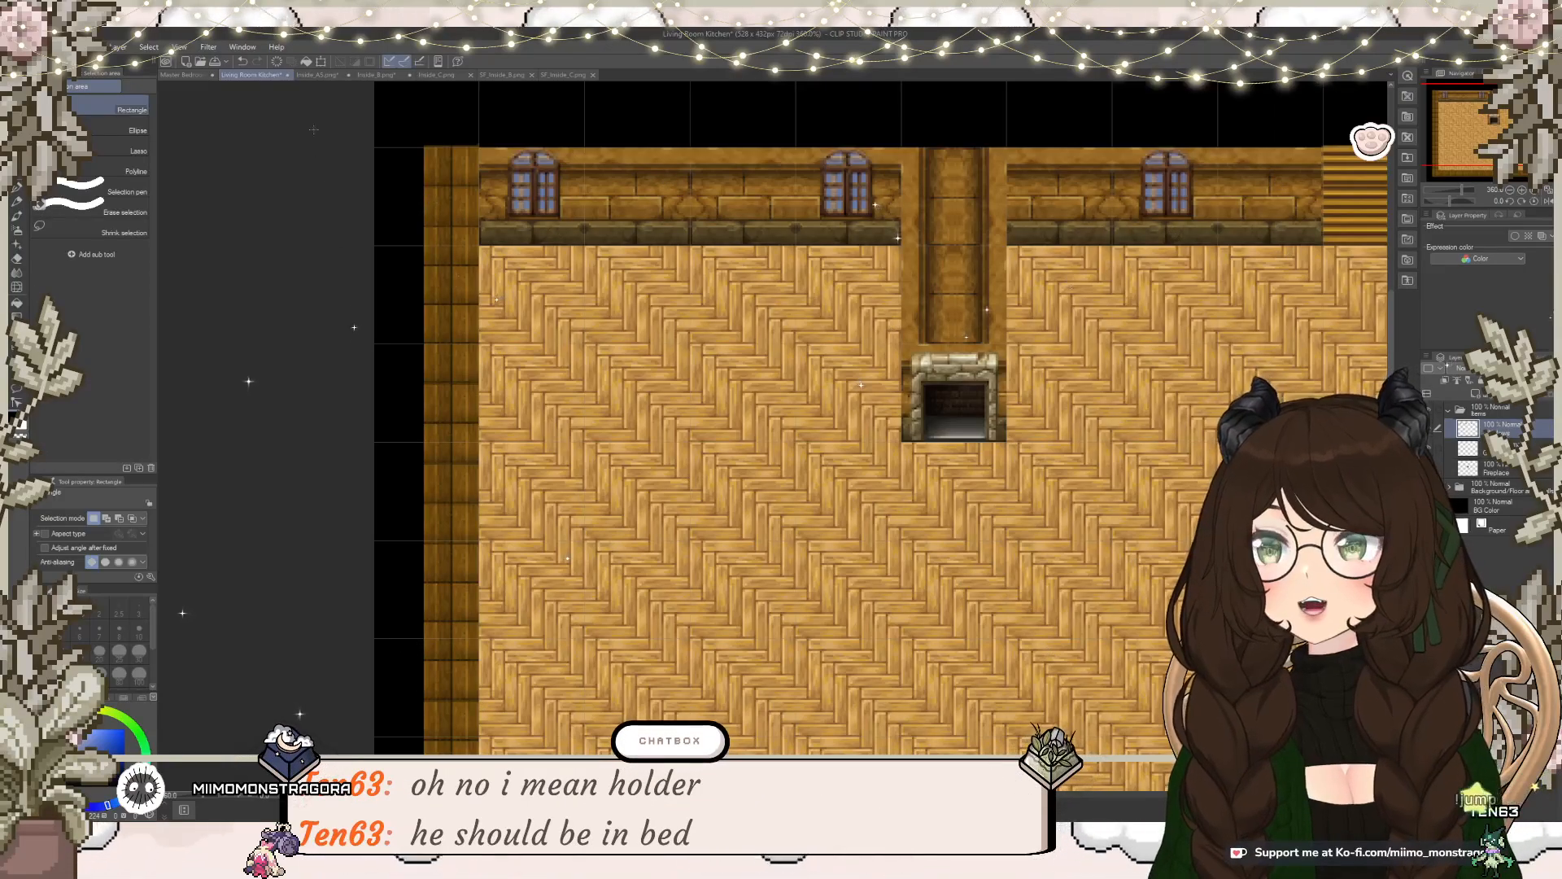
Step: Select and copy the cloth-covered pot from the Inside_B tileset, and return to the Living Room Kitchen map
{"action": "left_click", "coordinate": [322, 78]}
{"action": "left_click", "coordinate": [362, 75]}
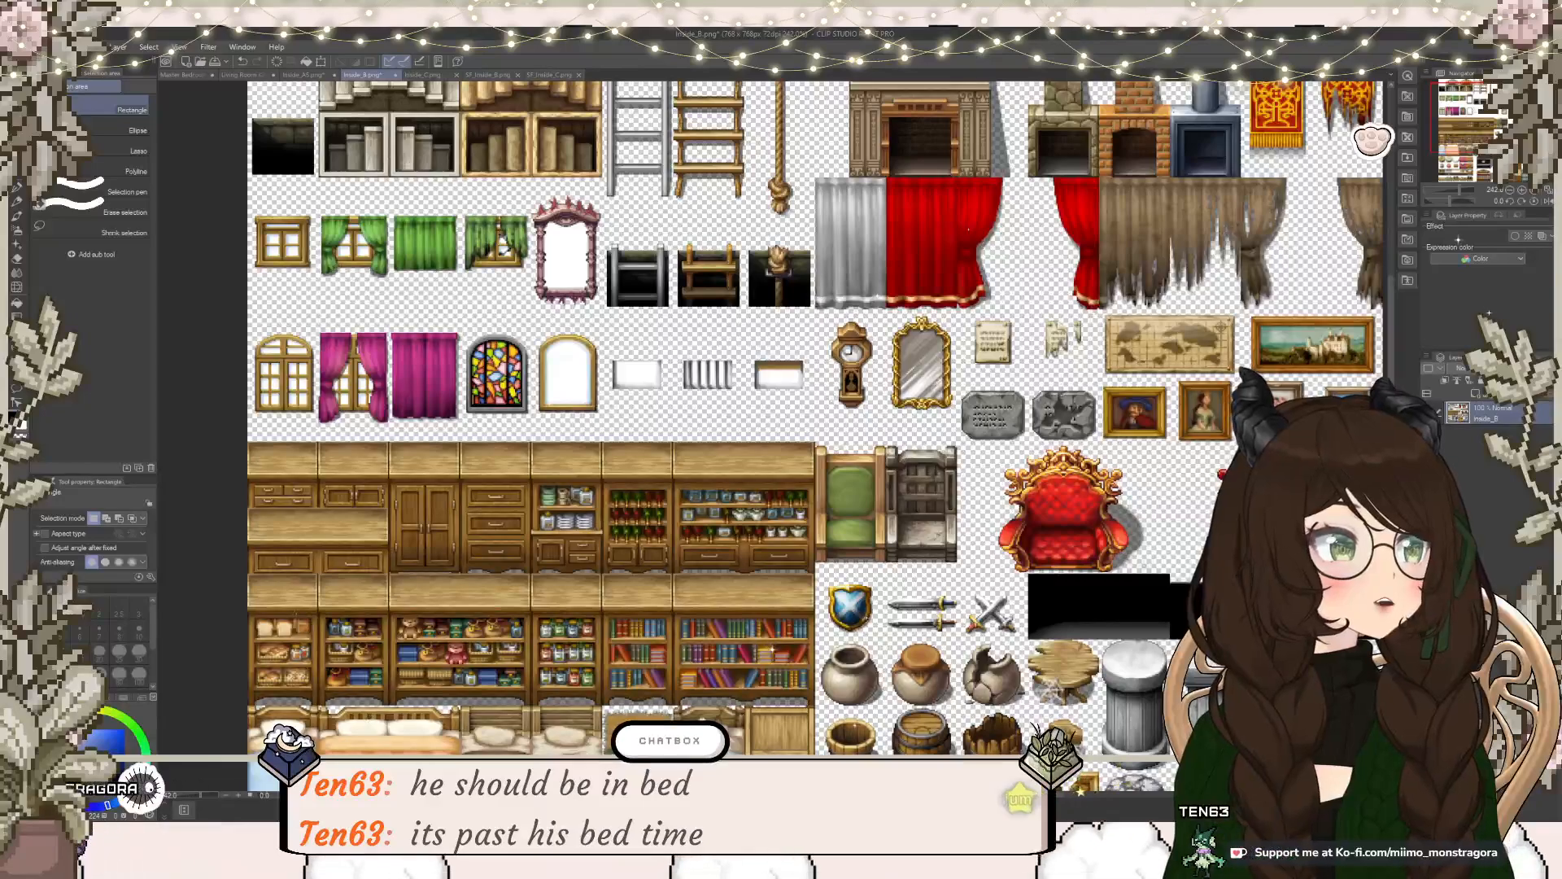
{"action": "scroll", "coordinate": [968, 230], "scroll_direction": "down", "scroll_amount": 2}
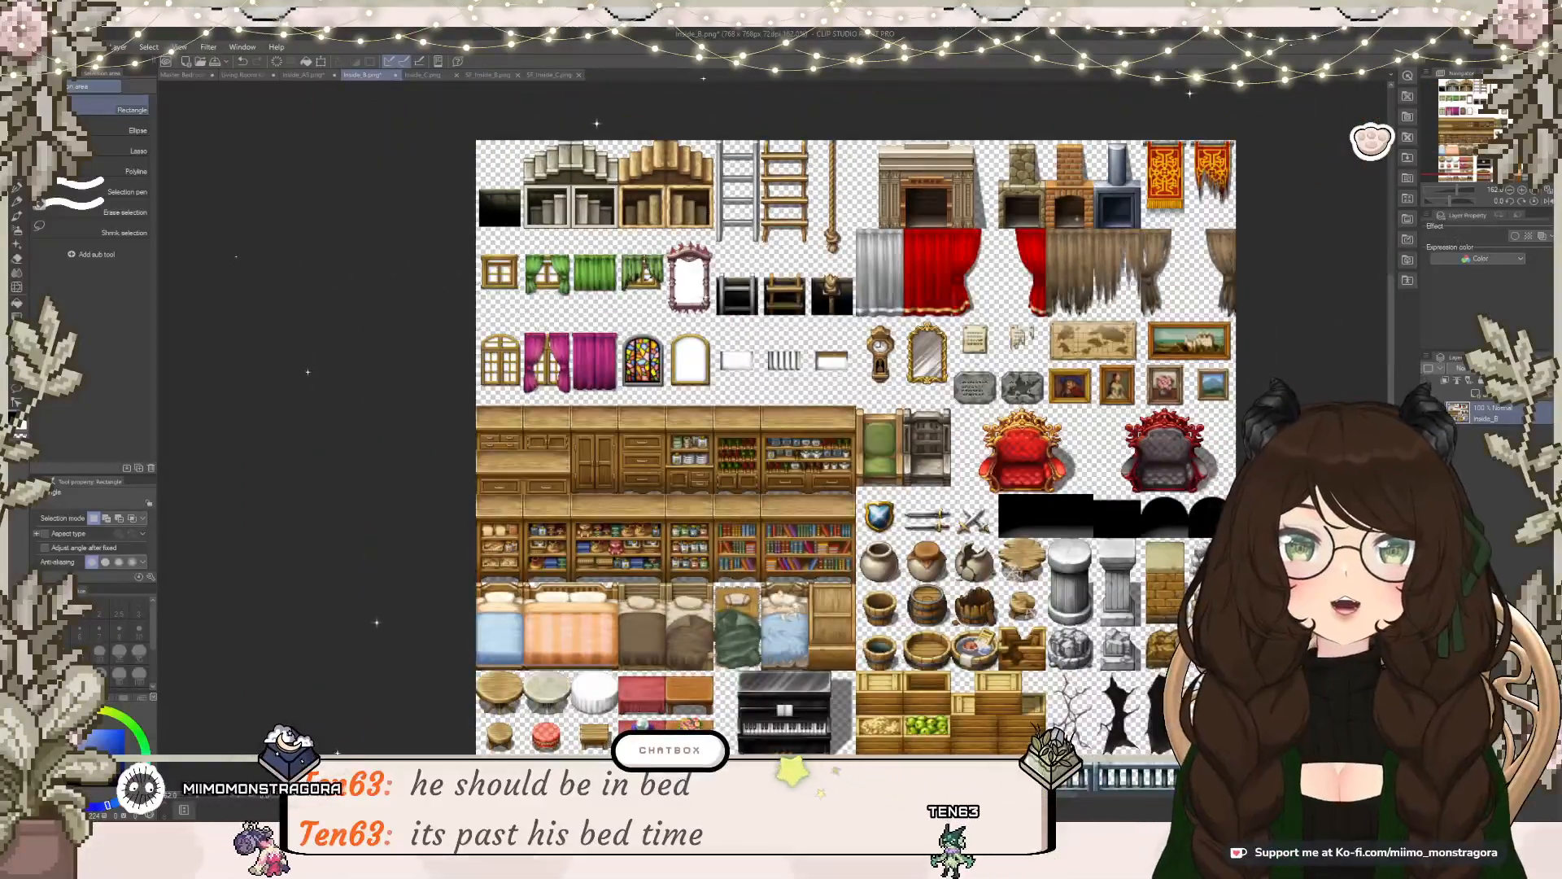
{"action": "left_click_drag", "start_coordinate": [943, 454], "coordinate": [814, 358]}
{"action": "scroll", "coordinate": [830, 395], "scroll_direction": "down", "scroll_amount": 2}
{"action": "scroll", "coordinate": [911, 483], "scroll_direction": "up", "scroll_amount": 2}
{"action": "left_click_drag", "start_coordinate": [878, 418], "coordinate": [938, 480]}
{"action": "scroll", "coordinate": [903, 448], "scroll_direction": "up", "scroll_amount": 1}
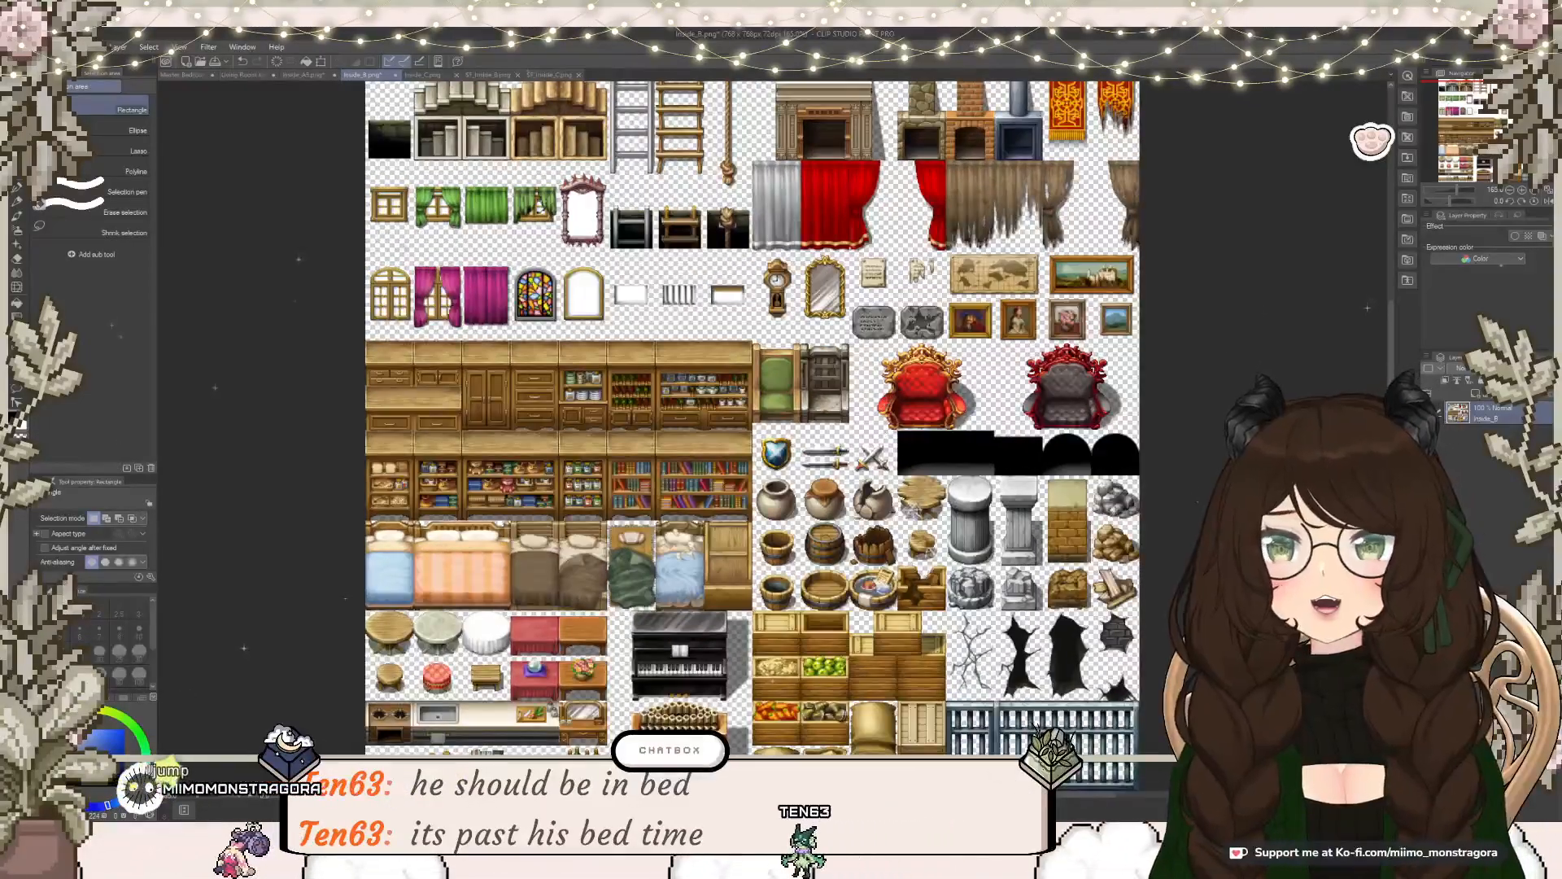
{"action": "scroll", "coordinate": [892, 411], "scroll_direction": "down", "scroll_amount": 1}
{"action": "left_click_drag", "start_coordinate": [886, 398], "coordinate": [899, 408]}
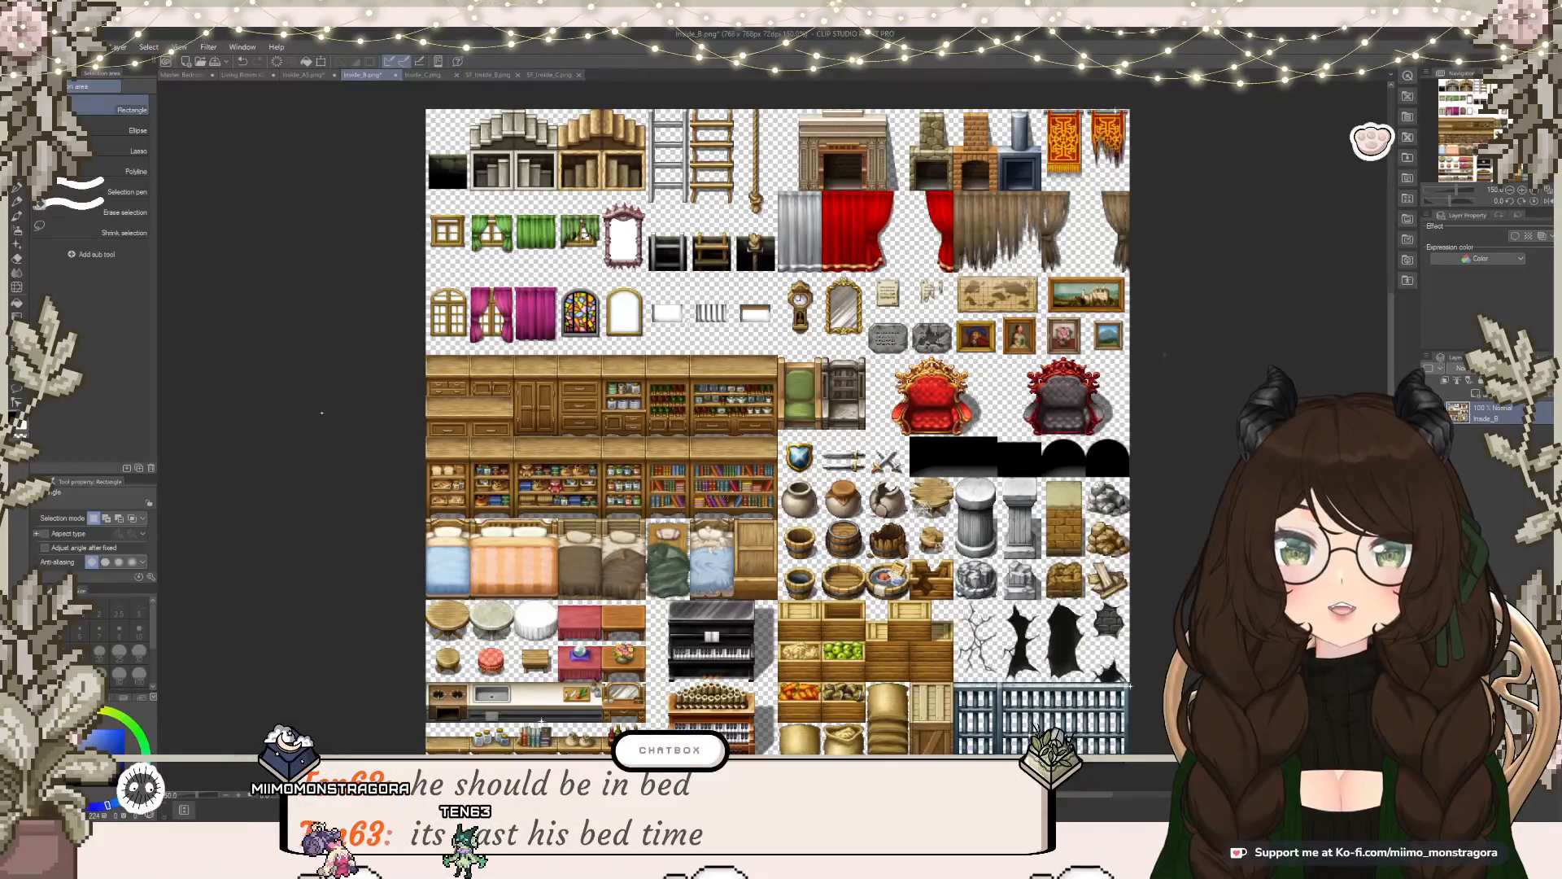
{"action": "scroll", "coordinate": [978, 425], "scroll_direction": "up", "scroll_amount": 4}
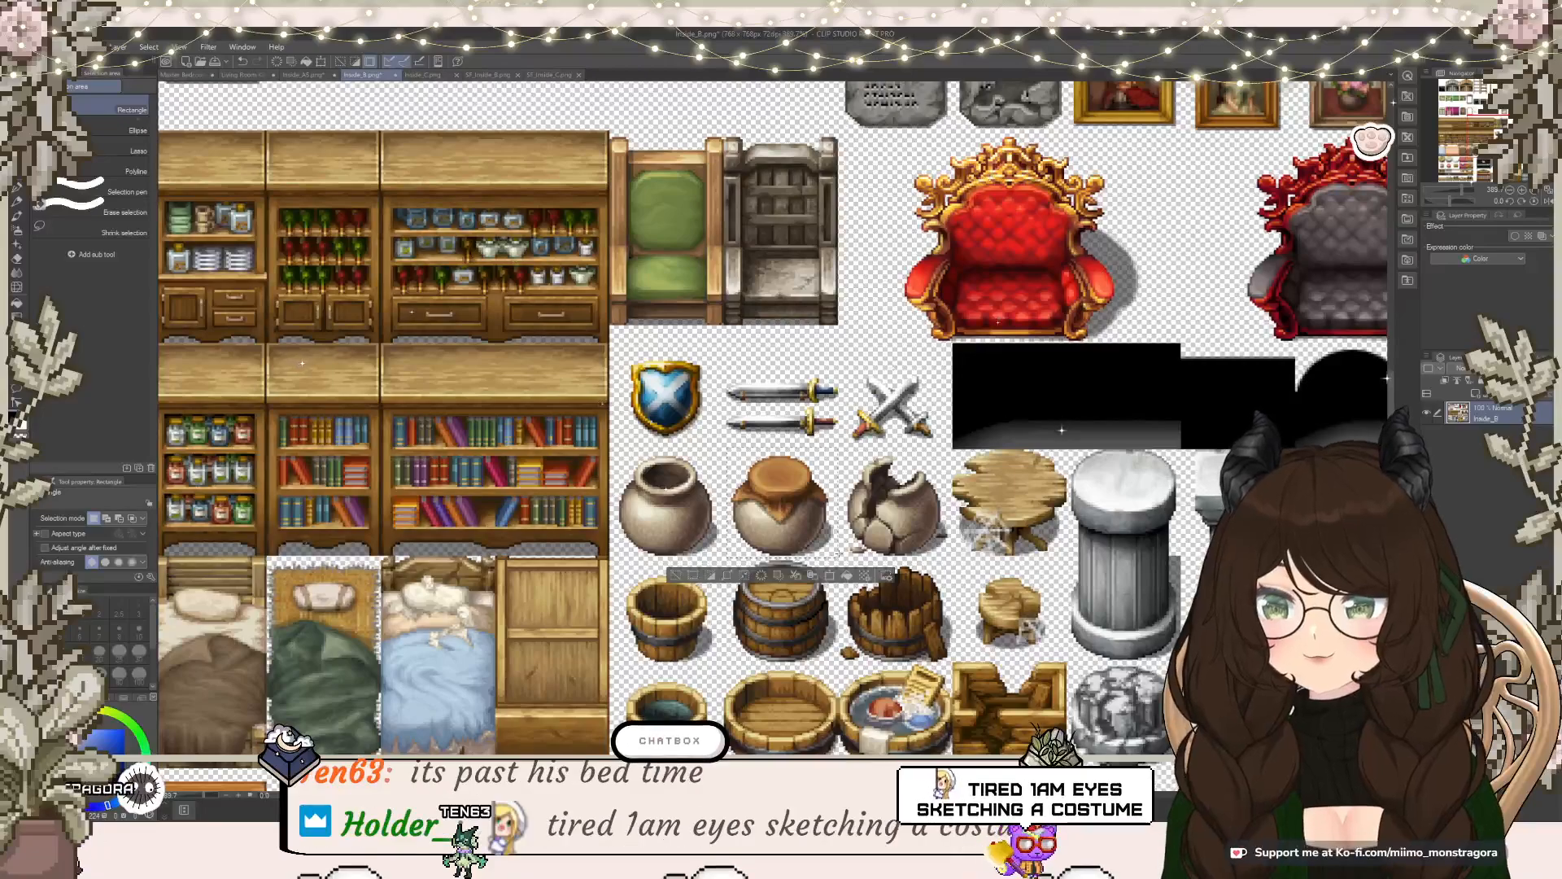
{"action": "left_click", "coordinate": [249, 75]}
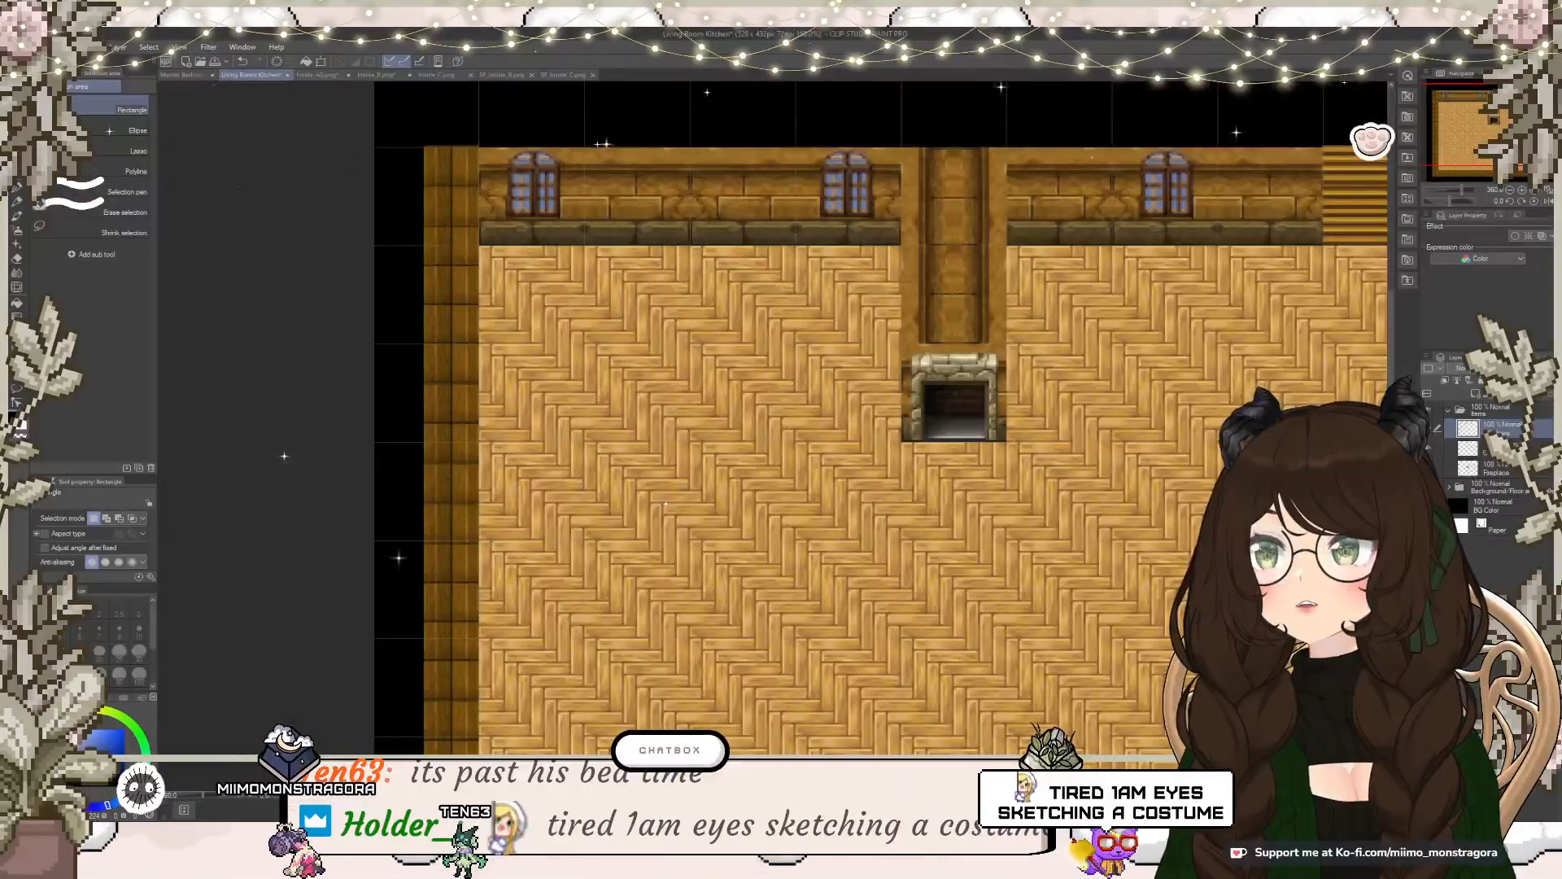
Step: Paste the covered pot, scale it down and place it in the room's upper corner beside the side wall
{"action": "key", "text": "ctrl+v"}
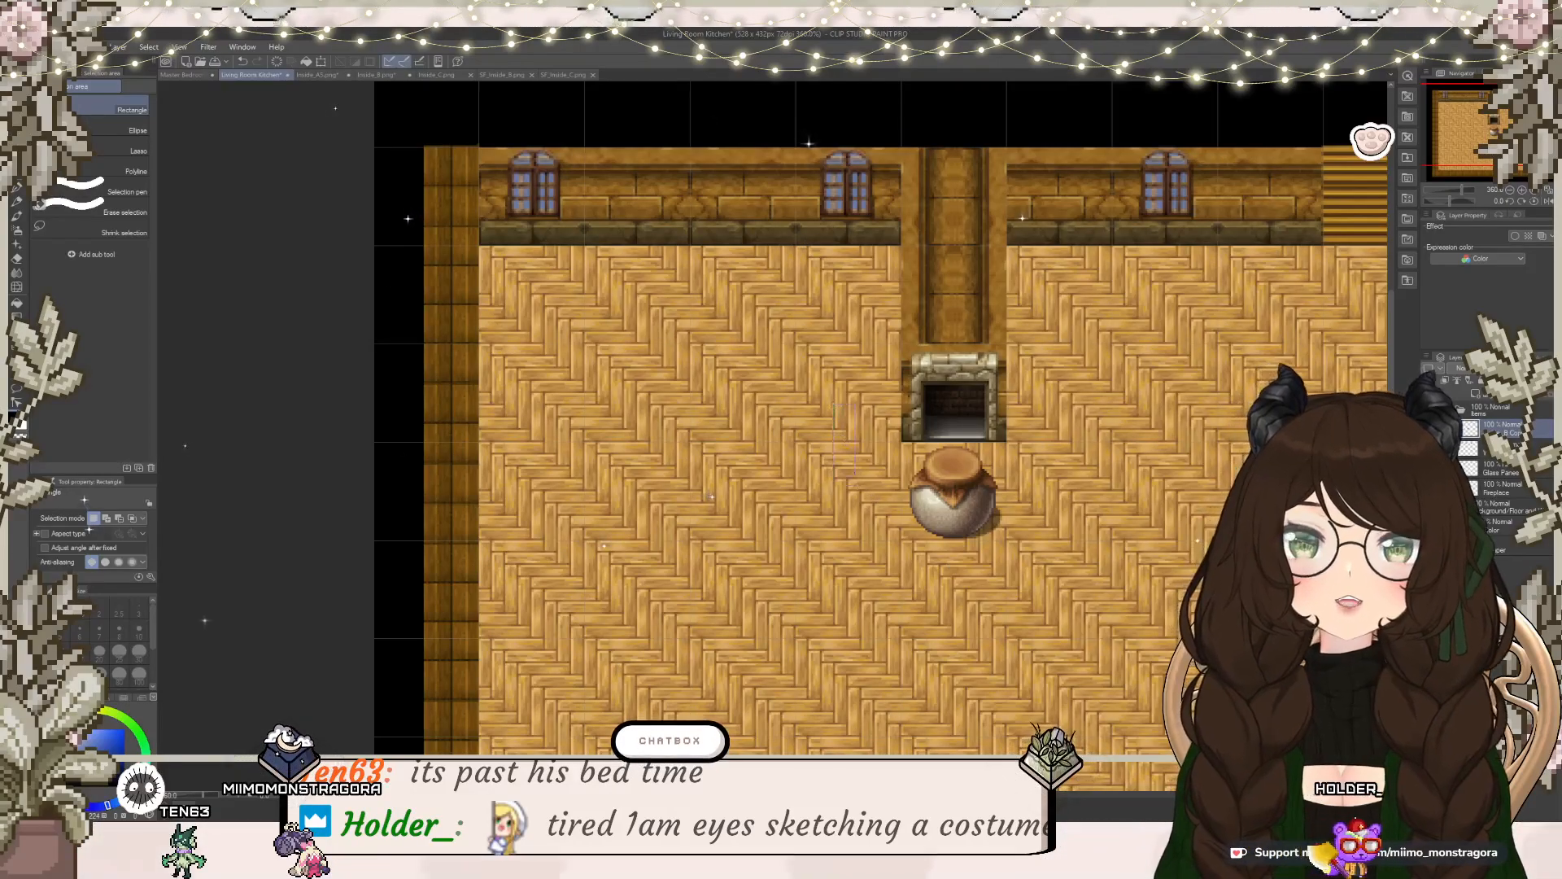
{"action": "left_click", "coordinate": [1017, 601]}
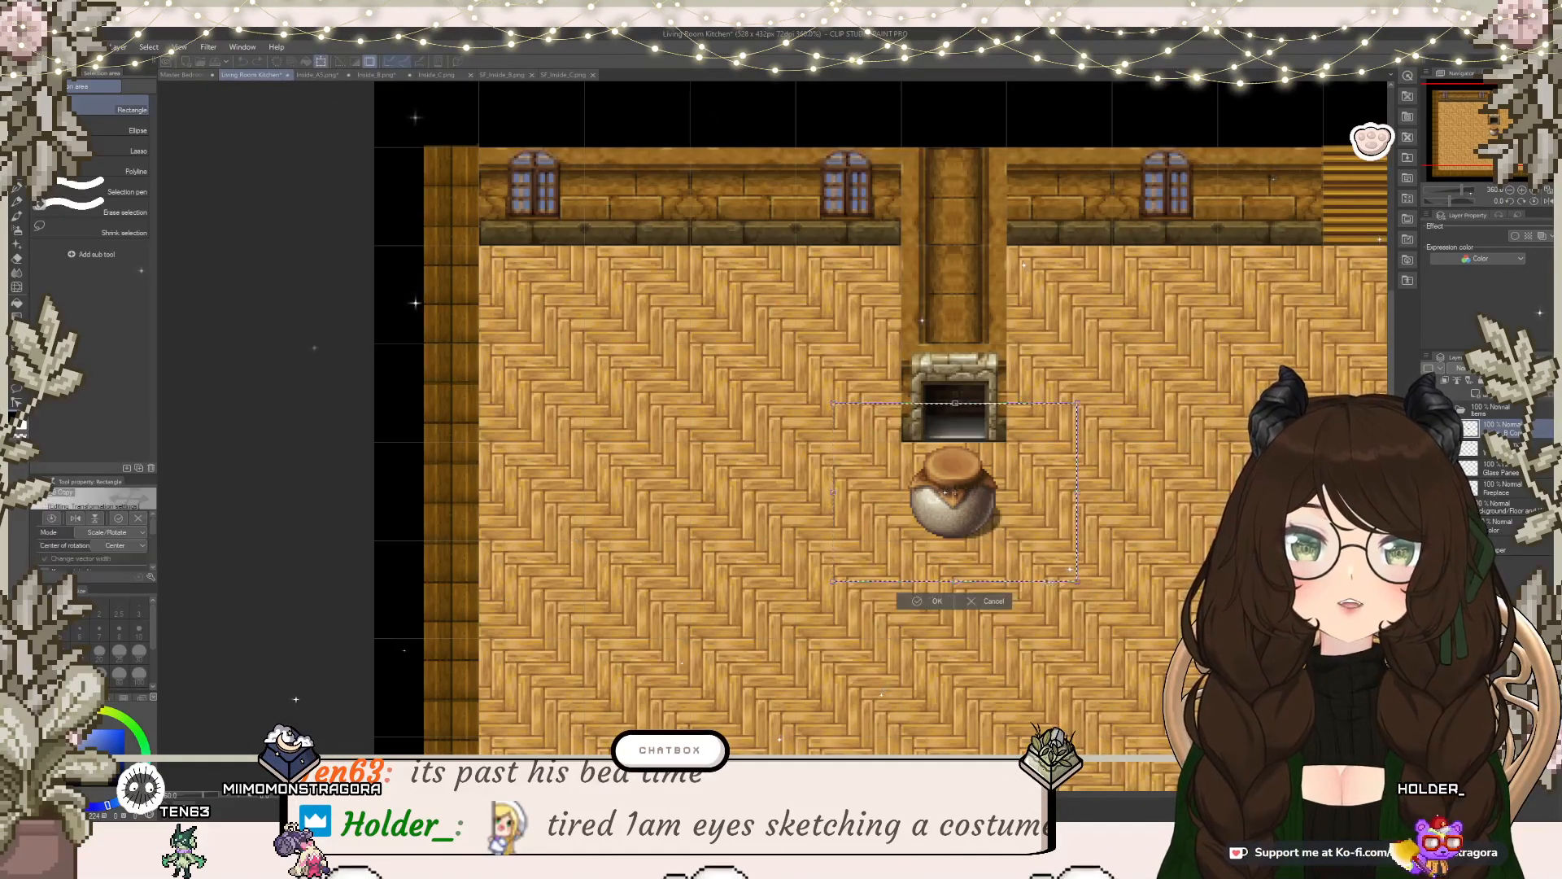
{"action": "left_click_drag", "start_coordinate": [954, 492], "coordinate": [516, 250]}
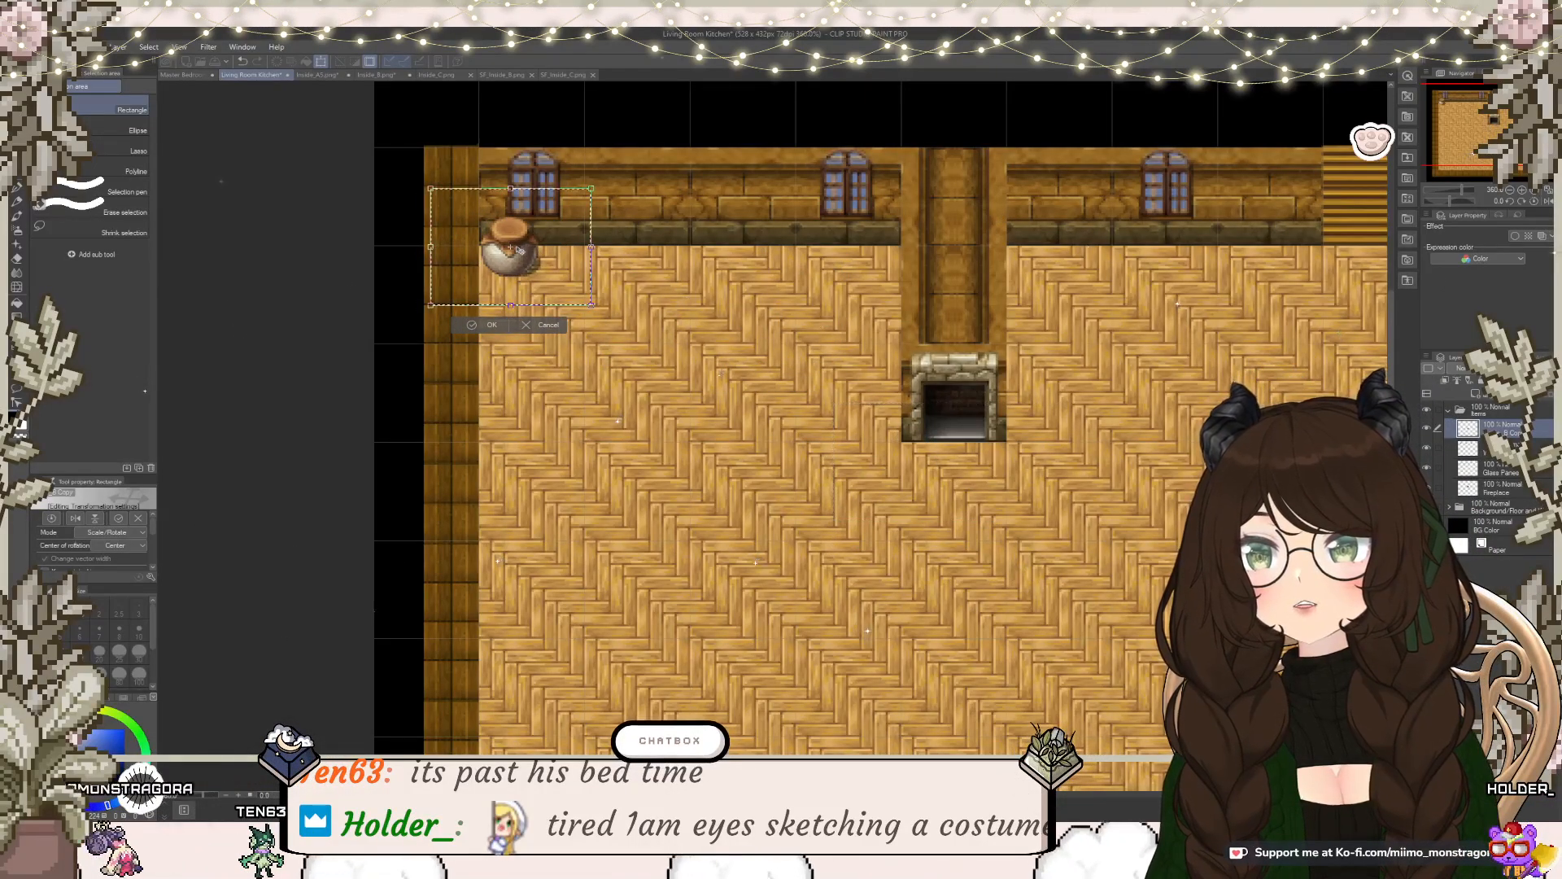
{"action": "left_click", "coordinate": [491, 326]}
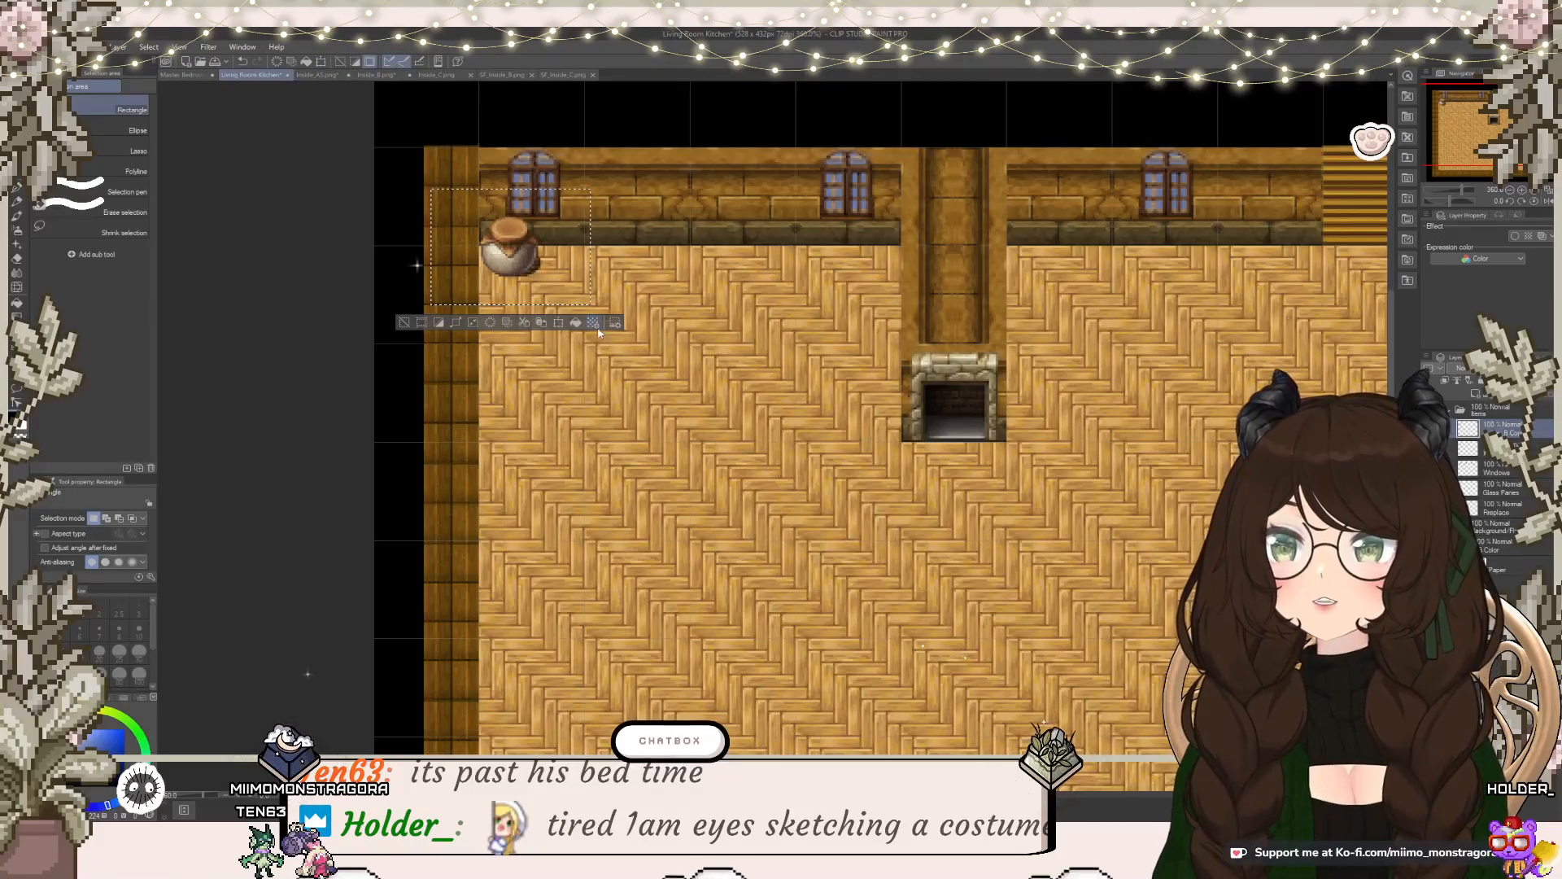
Step: Duplicate the covered pot and place the copy slightly lower and right, overlapping the first pot
{"action": "left_click", "coordinate": [559, 323]}
{"action": "left_click_drag", "start_coordinate": [541, 269], "coordinate": [559, 291]}
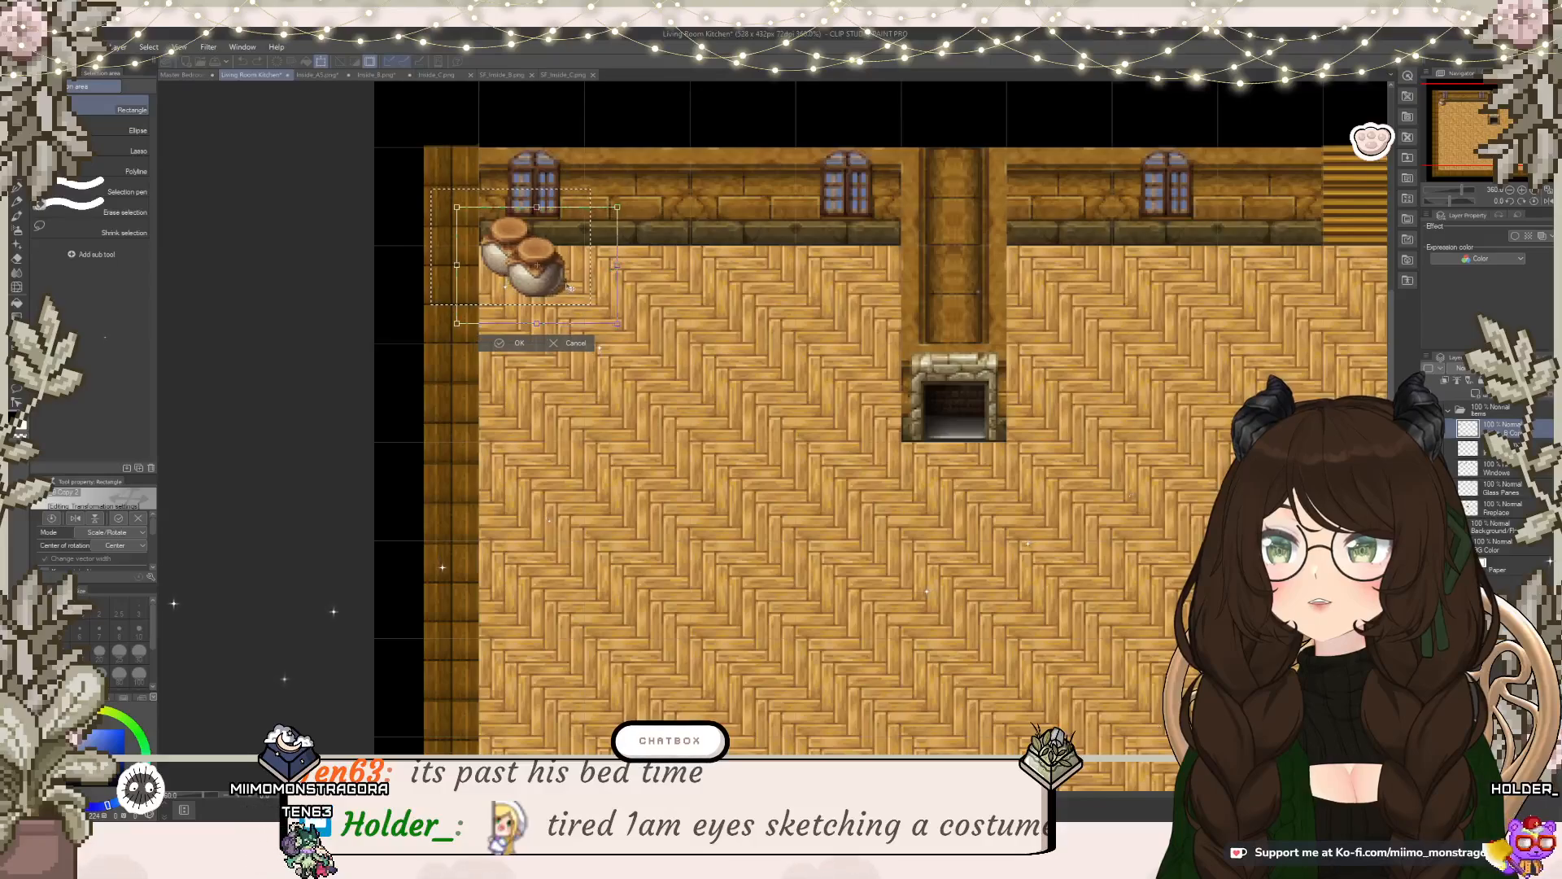
{"action": "left_click", "coordinate": [523, 343]}
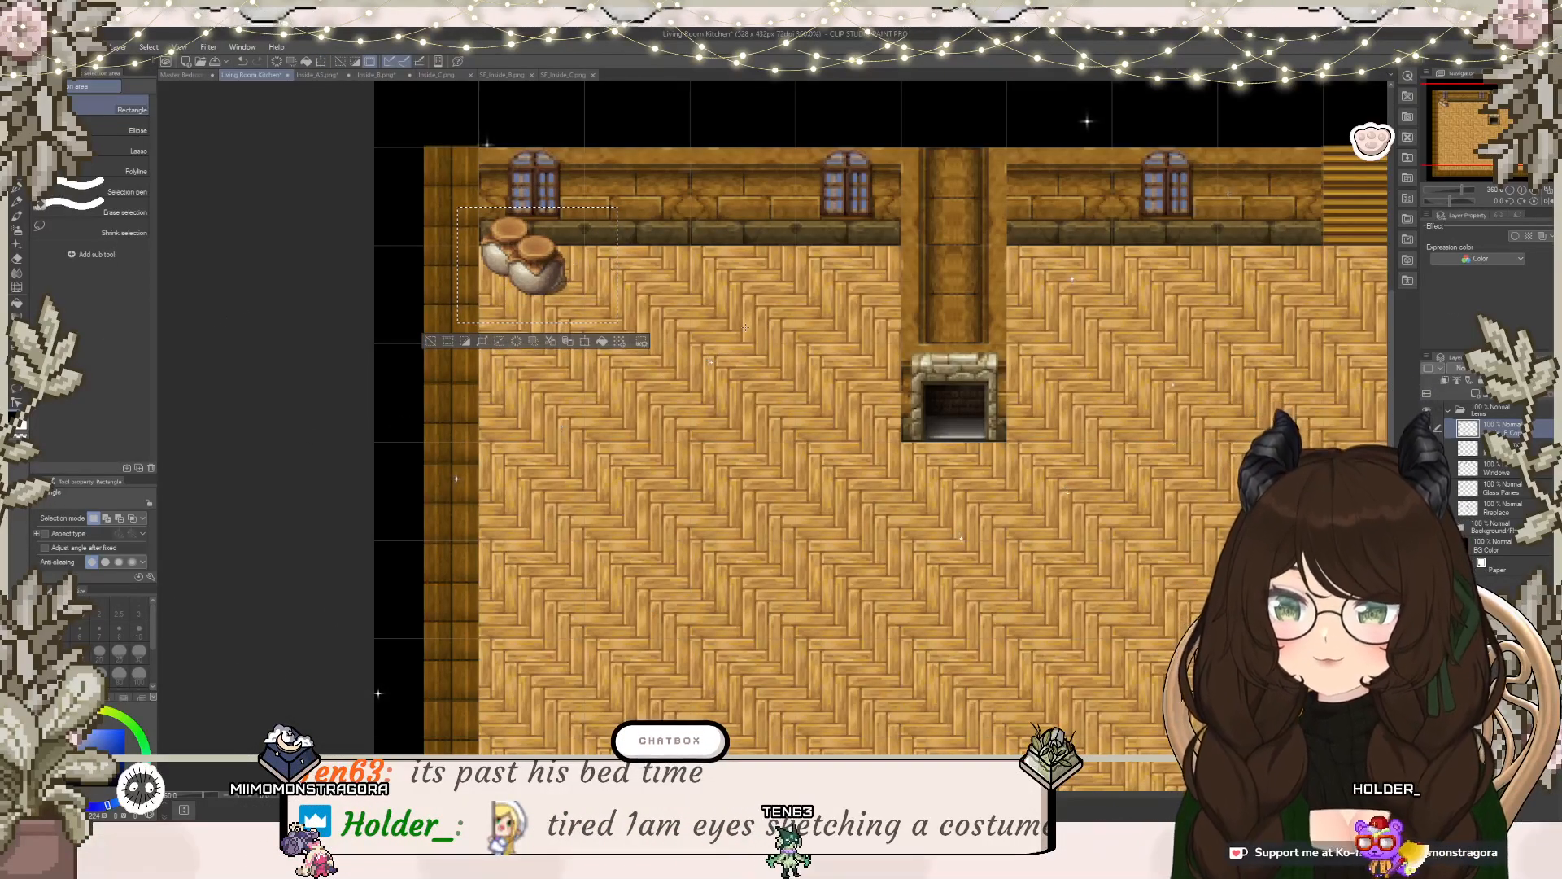
{"action": "left_click", "coordinate": [587, 341]}
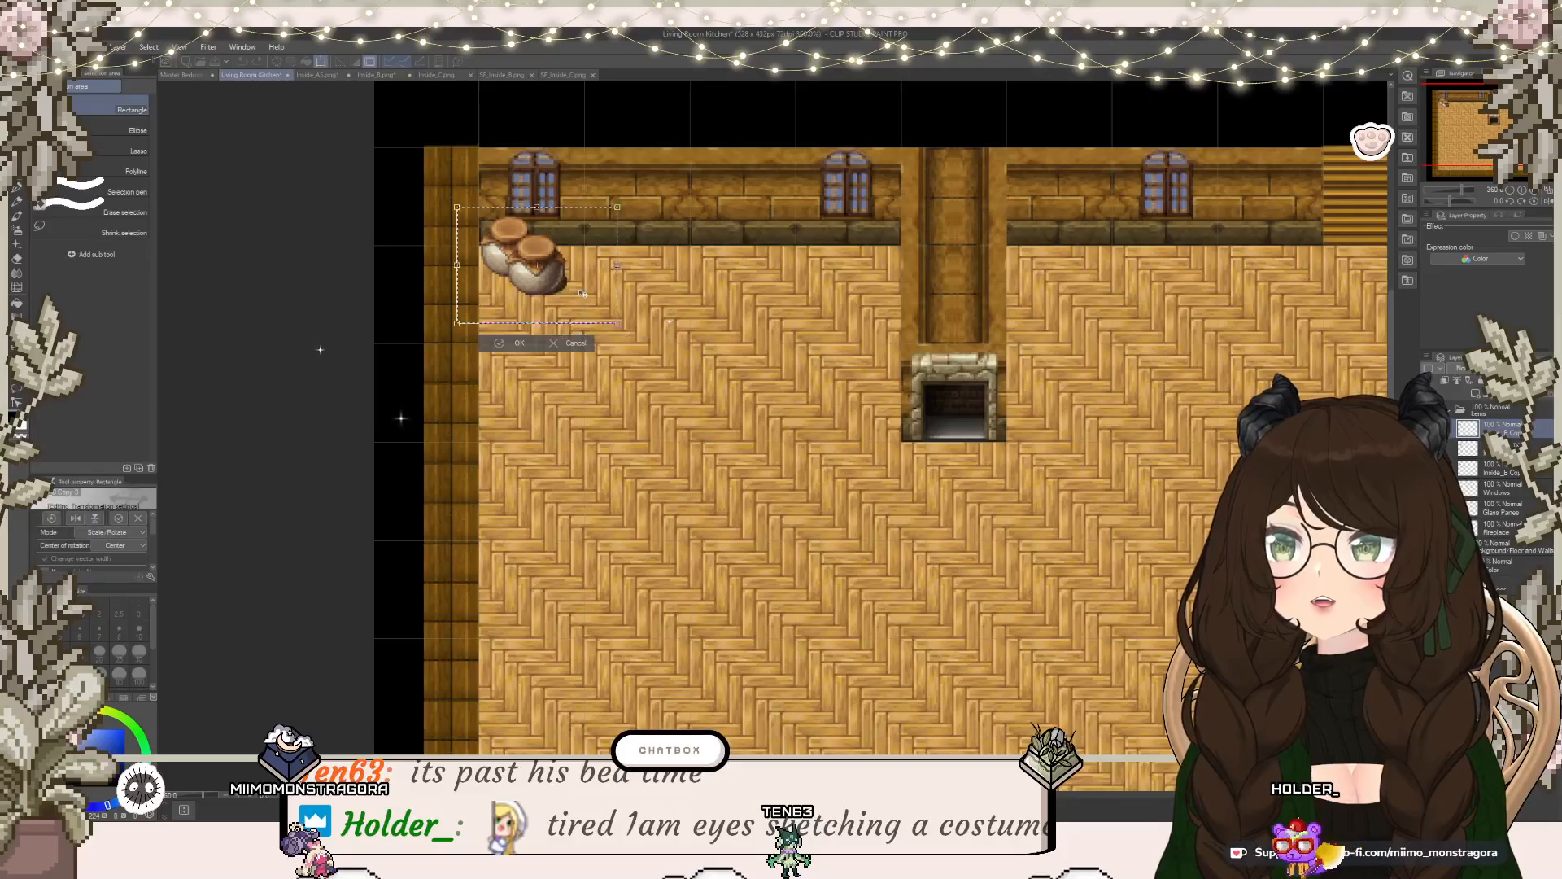
{"action": "mouse_move", "coordinate": [570, 251]}
{"action": "left_mouse_down"}
{"action": "mouse_move", "coordinate": [548, 300]}
{"action": "mouse_move", "coordinate": [560, 276]}
{"action": "left_mouse_up"}
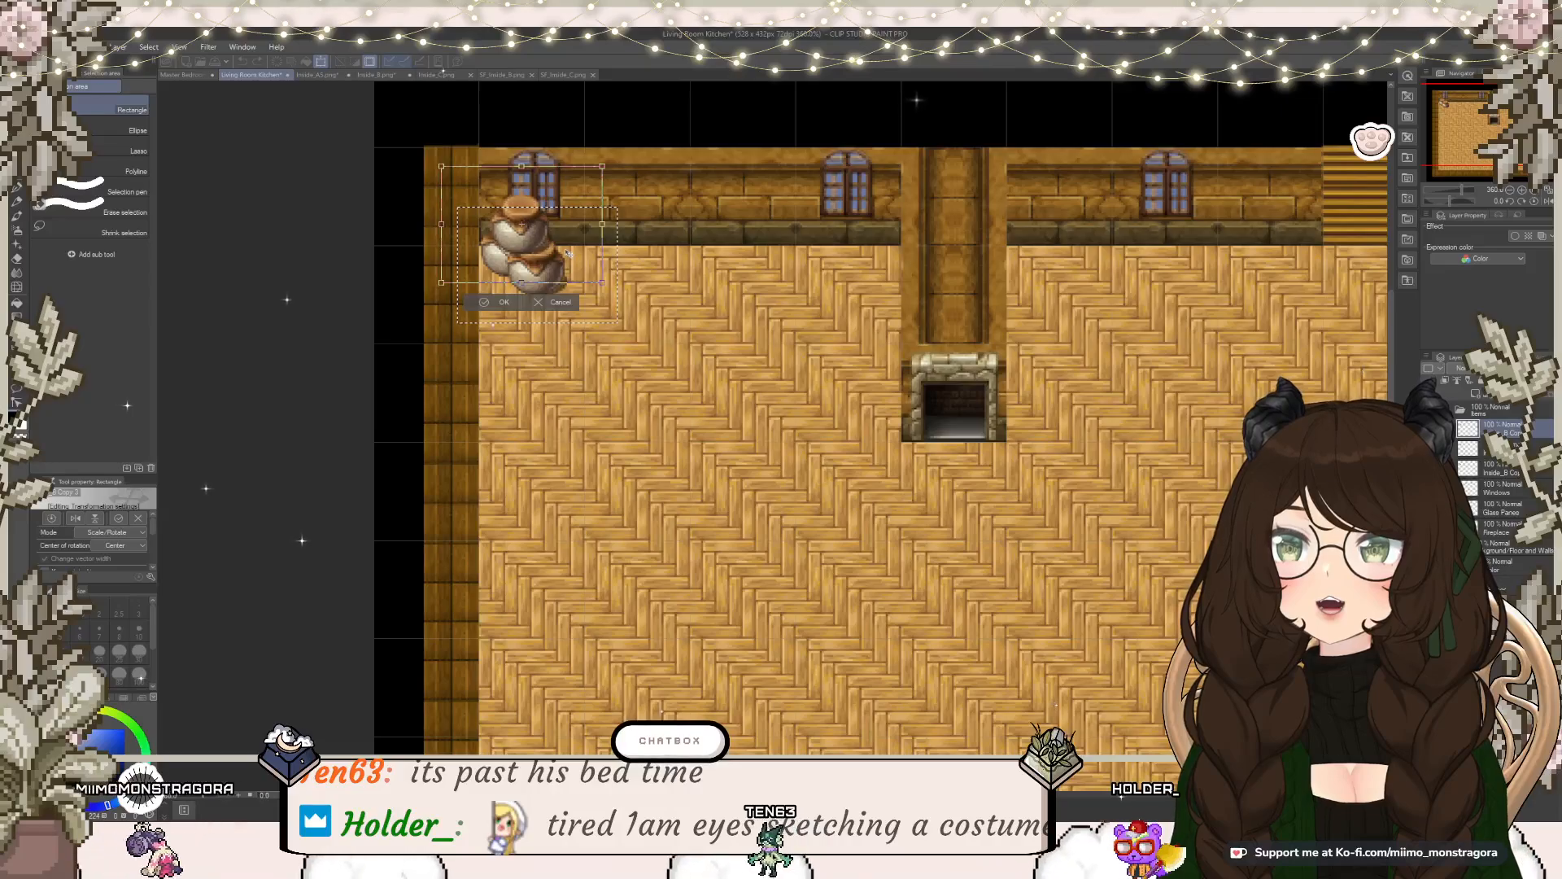
{"action": "left_click", "coordinate": [559, 302]}
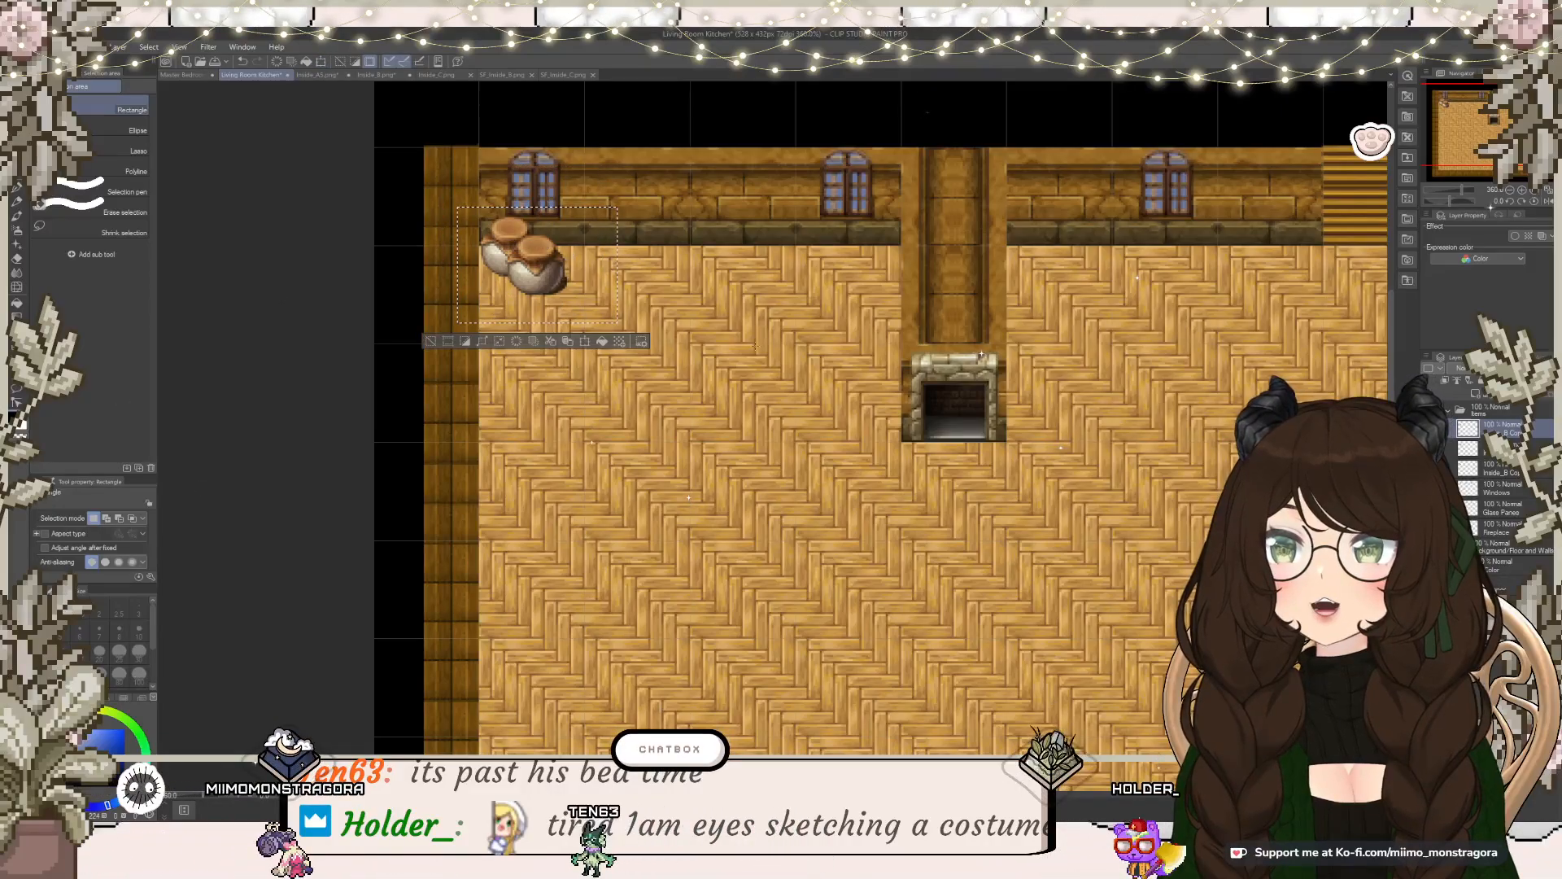
{"action": "left_click", "coordinate": [431, 342]}
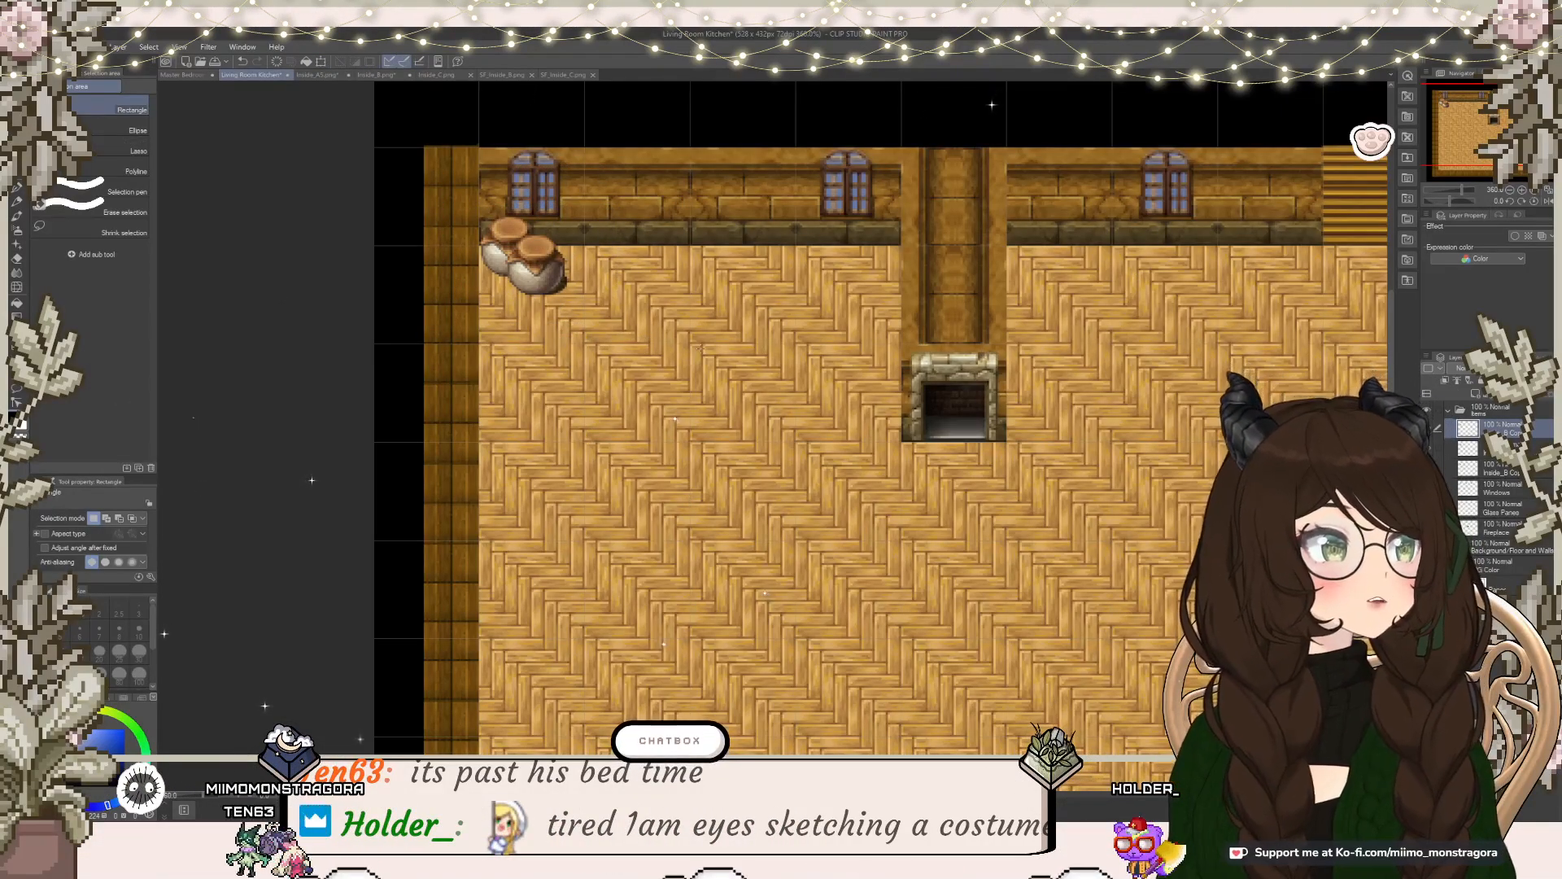
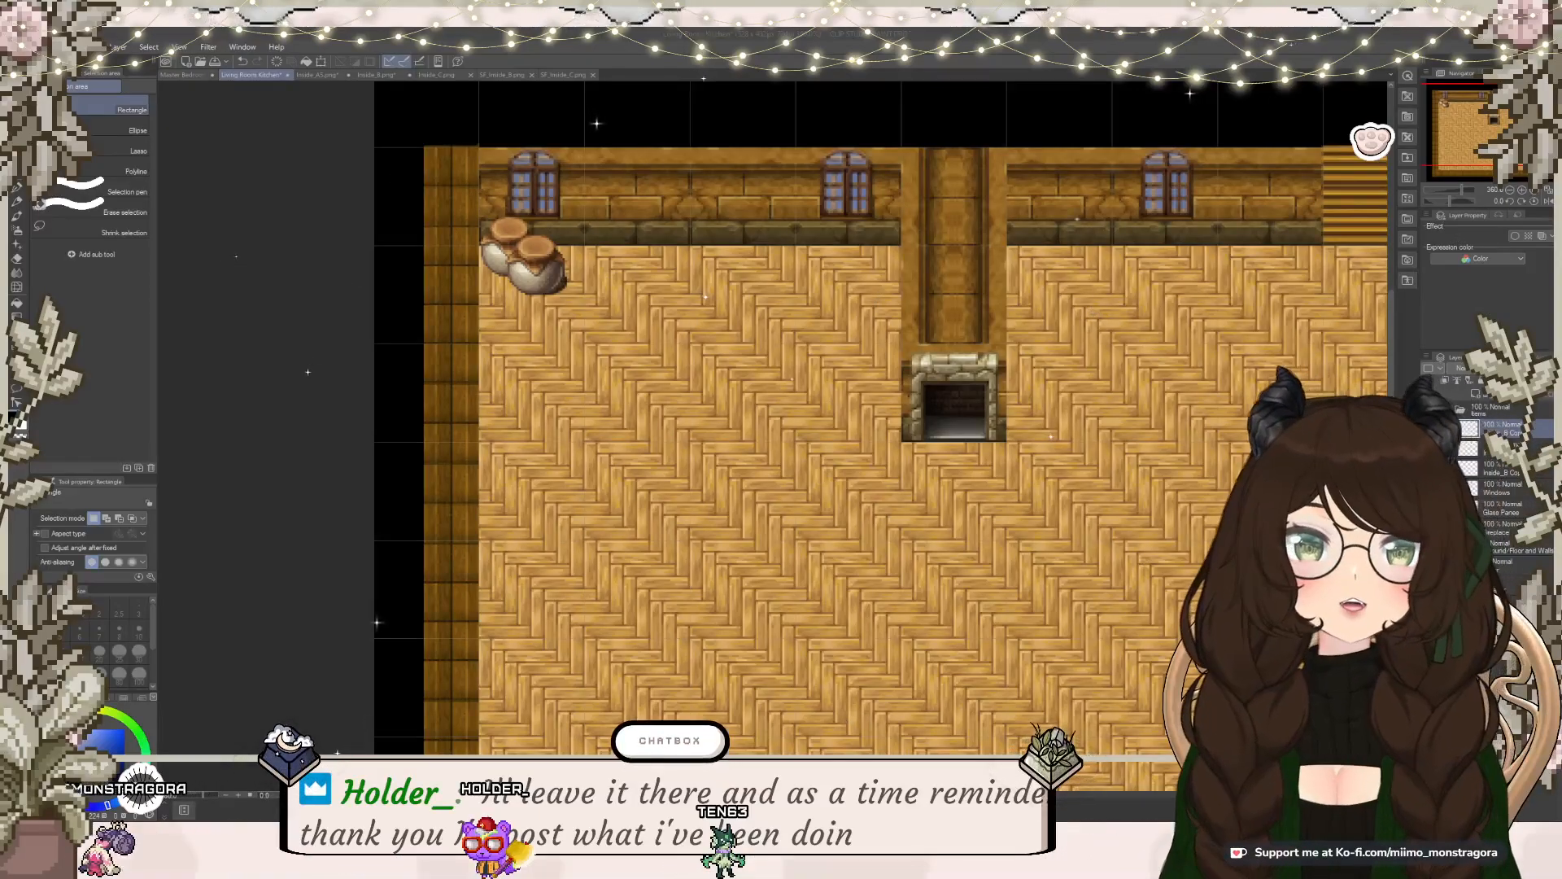
Step: Switch to the Inside_B tileset and clear the selection around the covered pot
{"action": "left_click", "coordinate": [328, 75]}
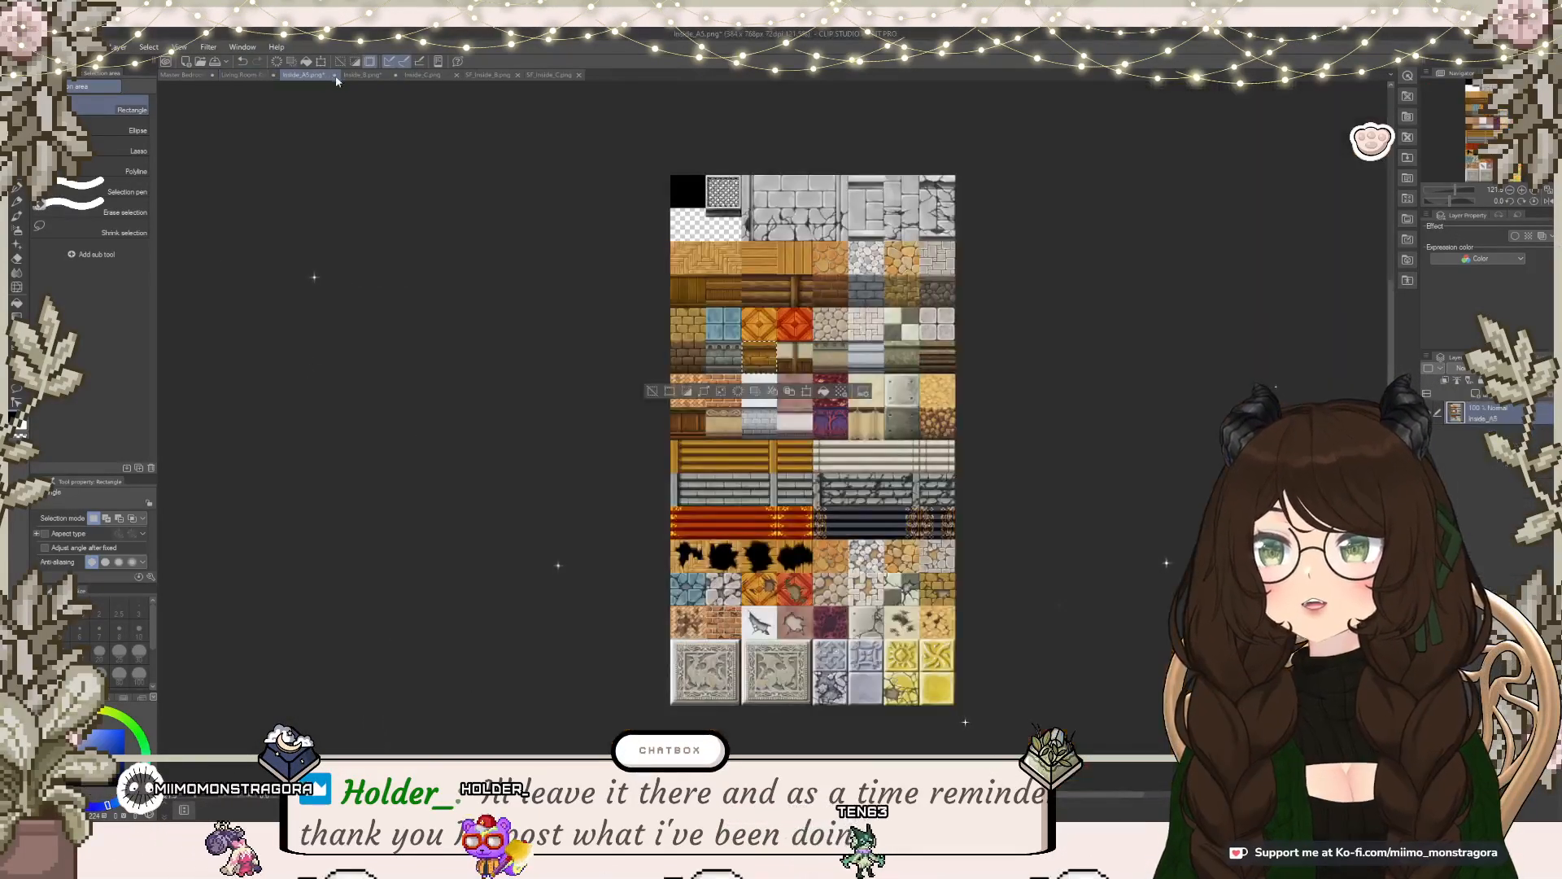
{"action": "left_click", "coordinate": [343, 75]}
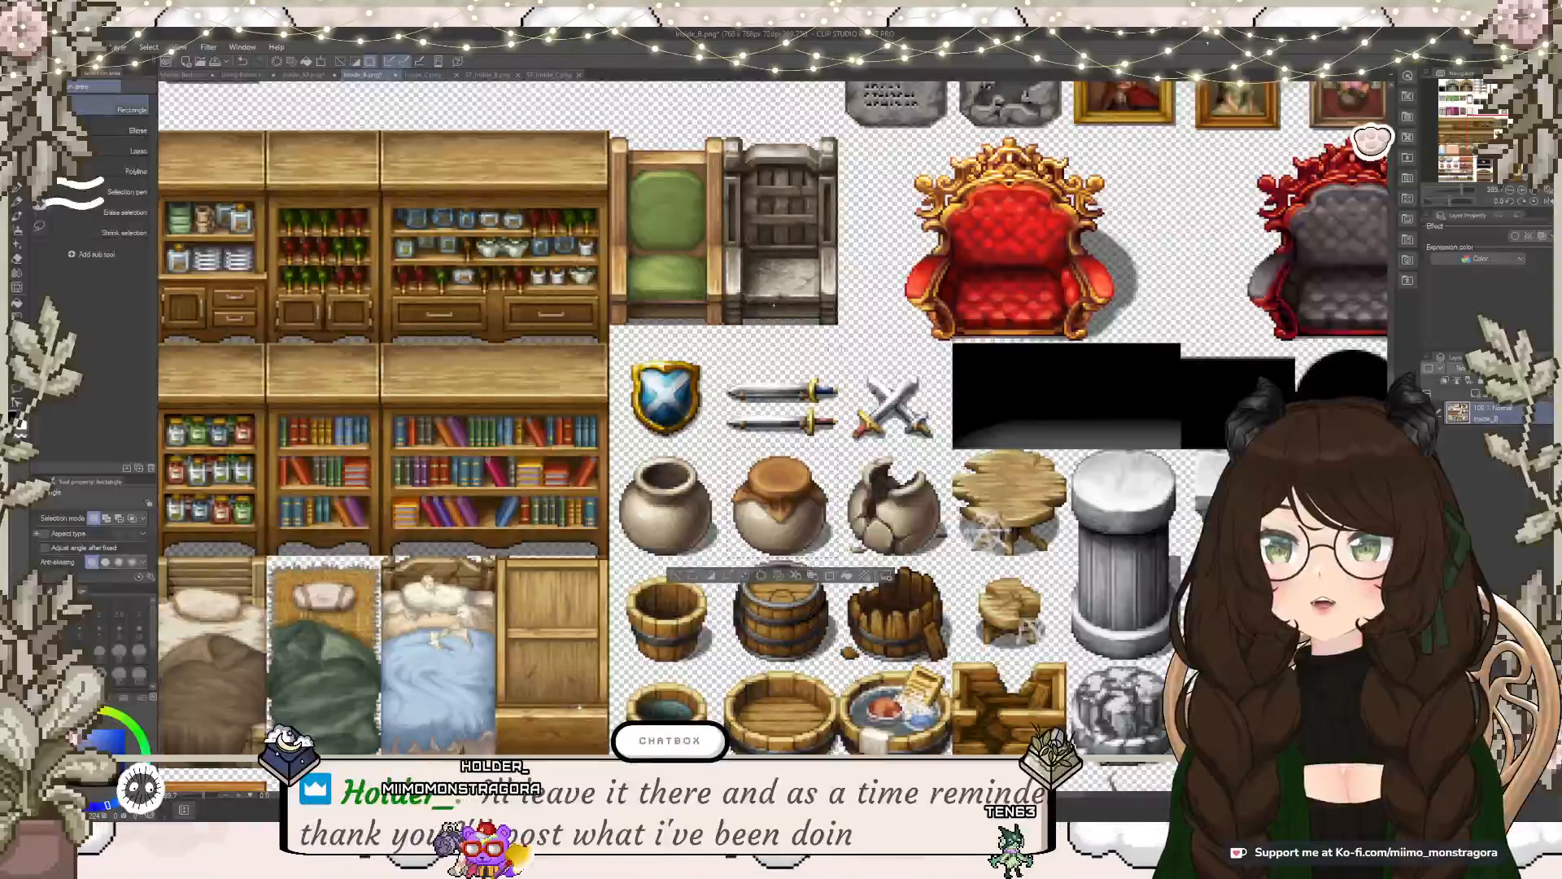
{"action": "scroll", "coordinate": [860, 359], "scroll_direction": "down", "scroll_amount": 2}
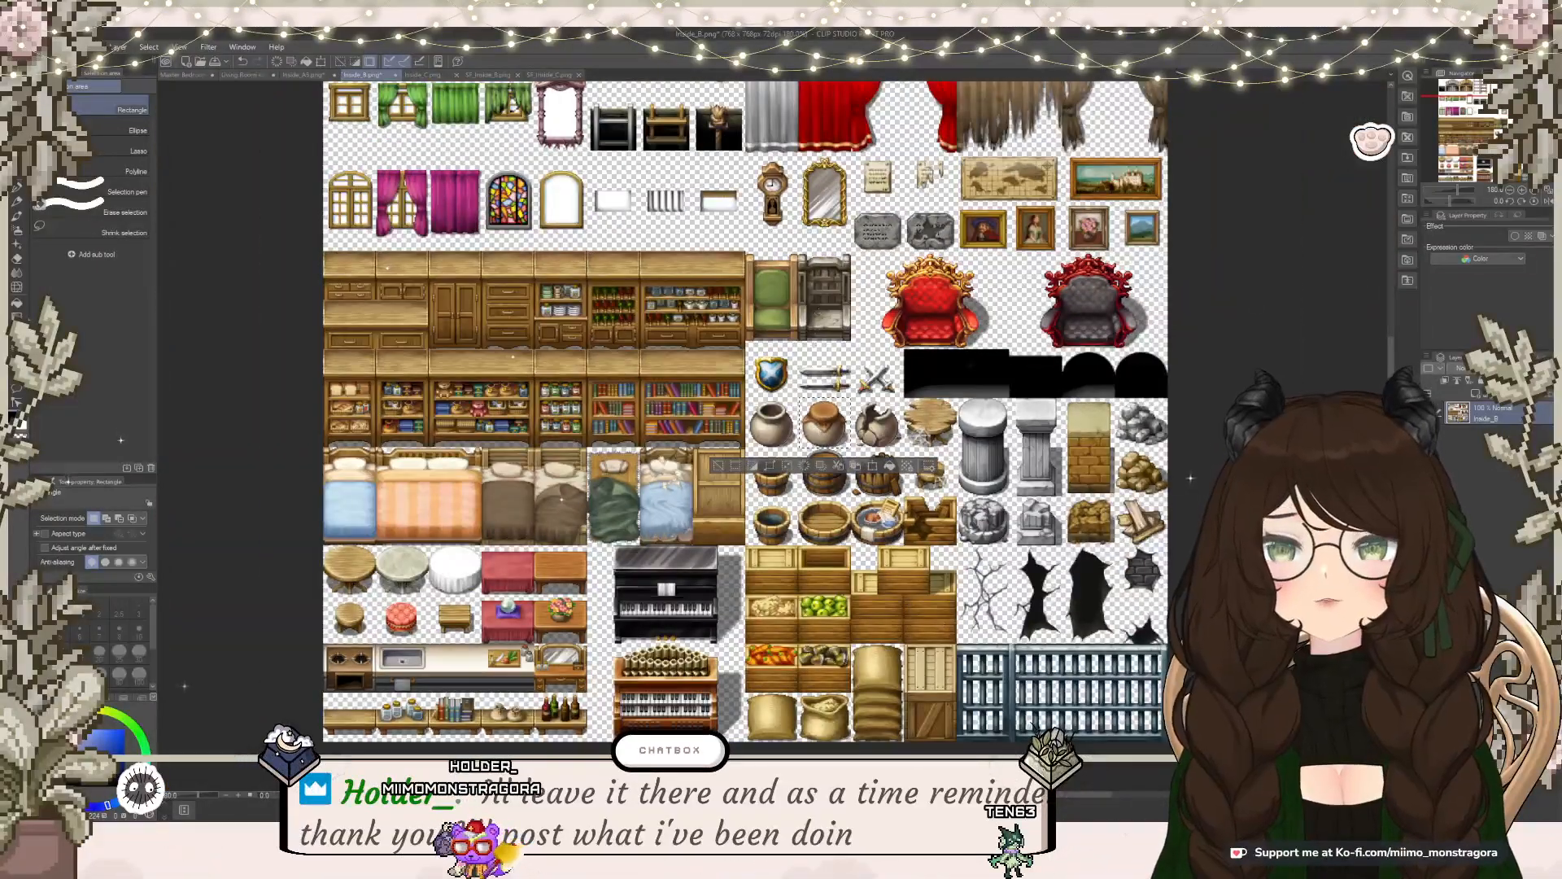
{"action": "left_click", "coordinate": [719, 469]}
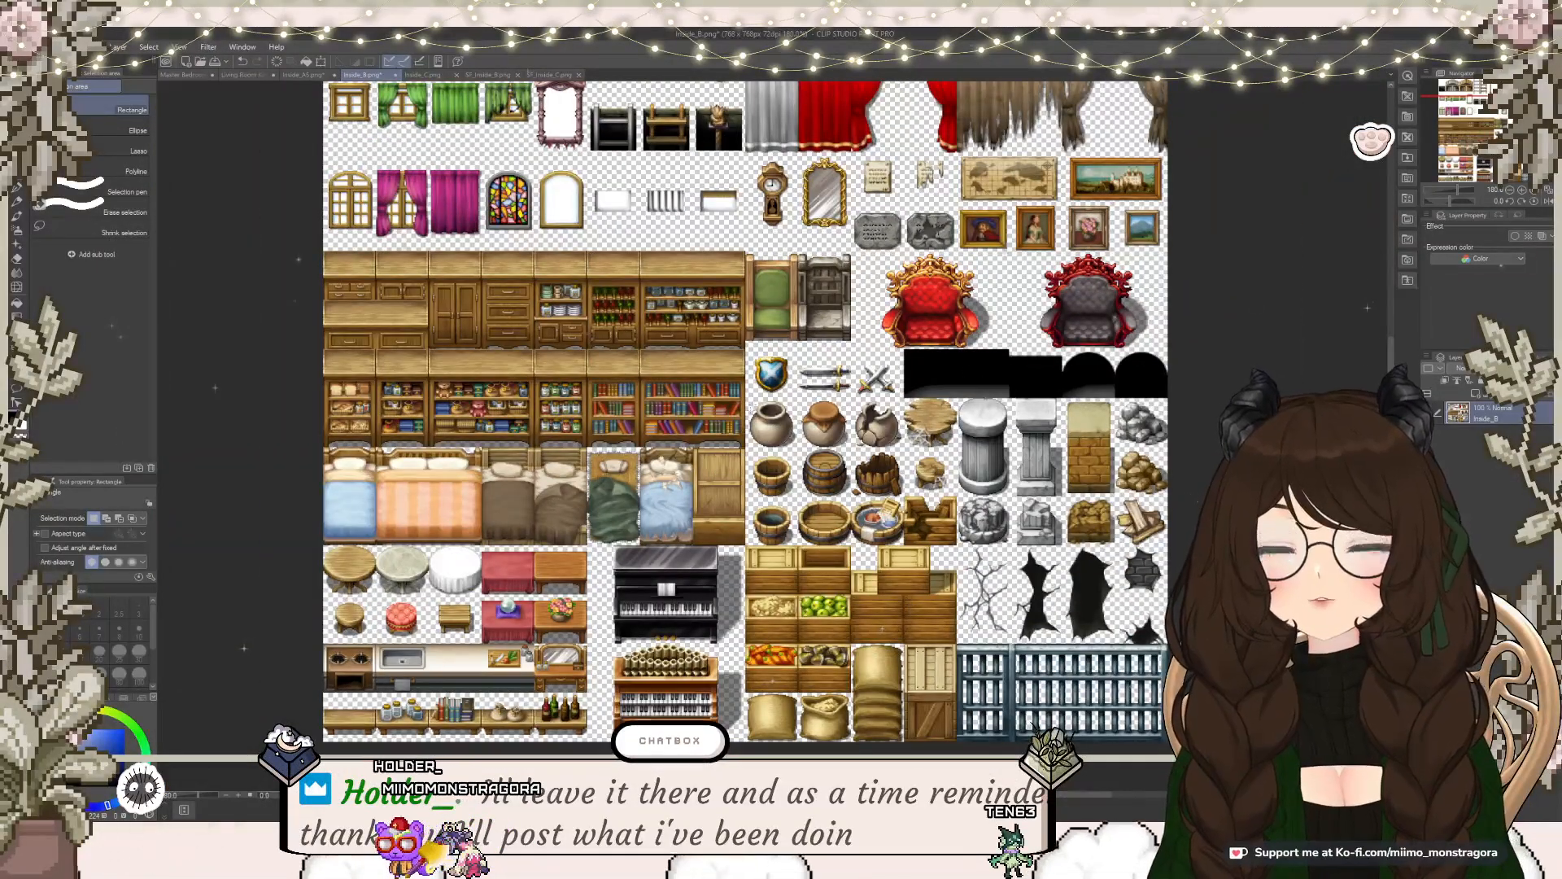
Step: Select and copy the two-burner stove tile beside the sink in the tileset, and return to the Living Room Kitchen map
{"action": "scroll", "coordinate": [468, 651], "scroll_direction": "up", "scroll_amount": 2}
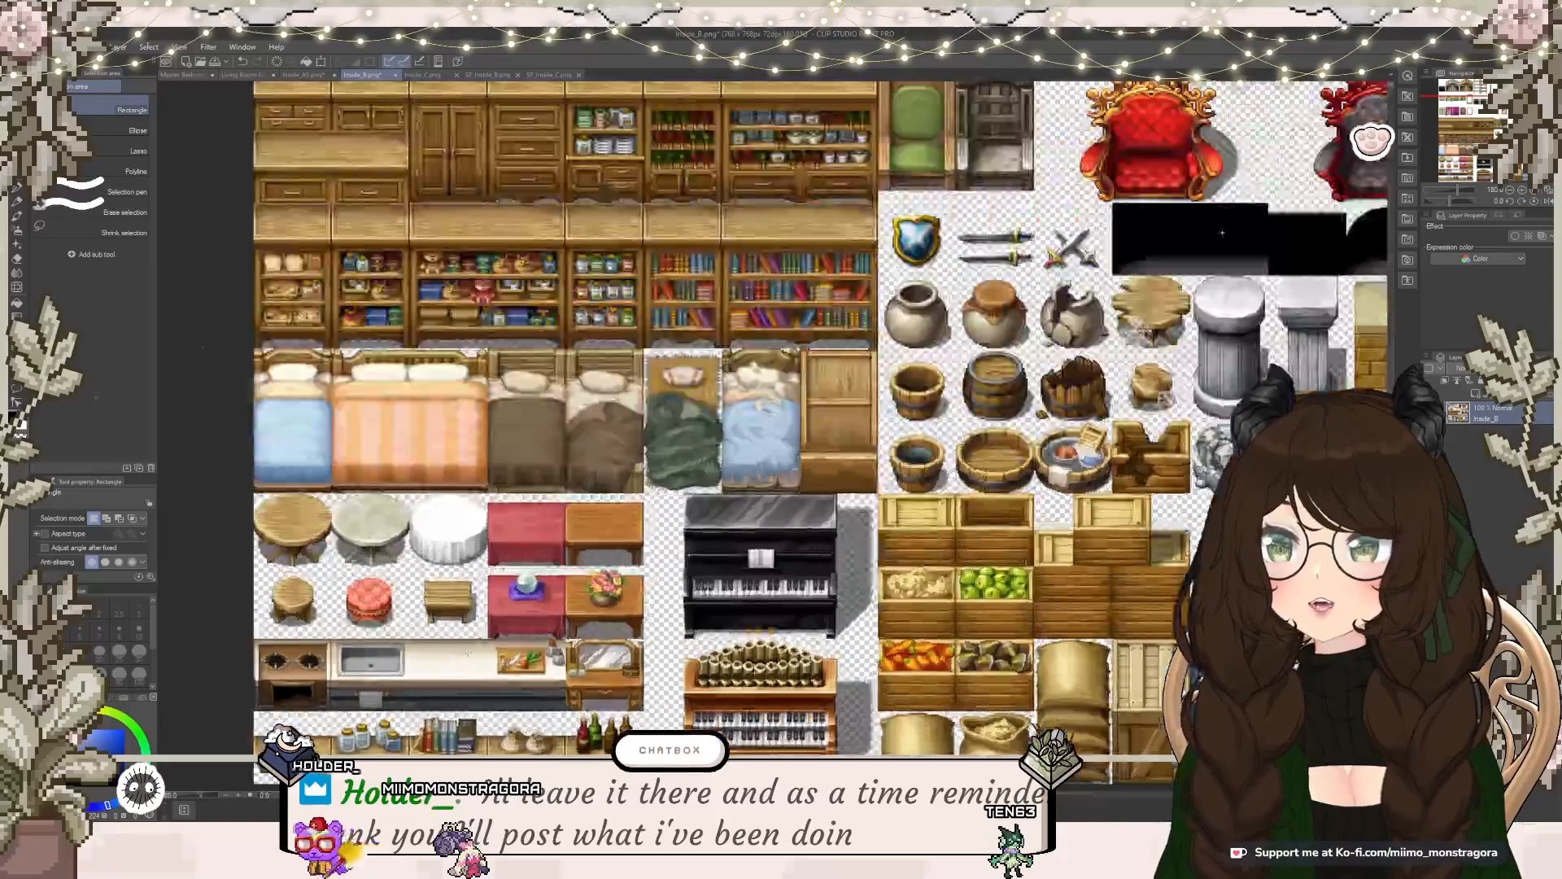
{"action": "scroll", "coordinate": [411, 666], "scroll_direction": "down", "scroll_amount": 1}
{"action": "scroll", "coordinate": [411, 666], "scroll_direction": "up", "scroll_amount": 3}
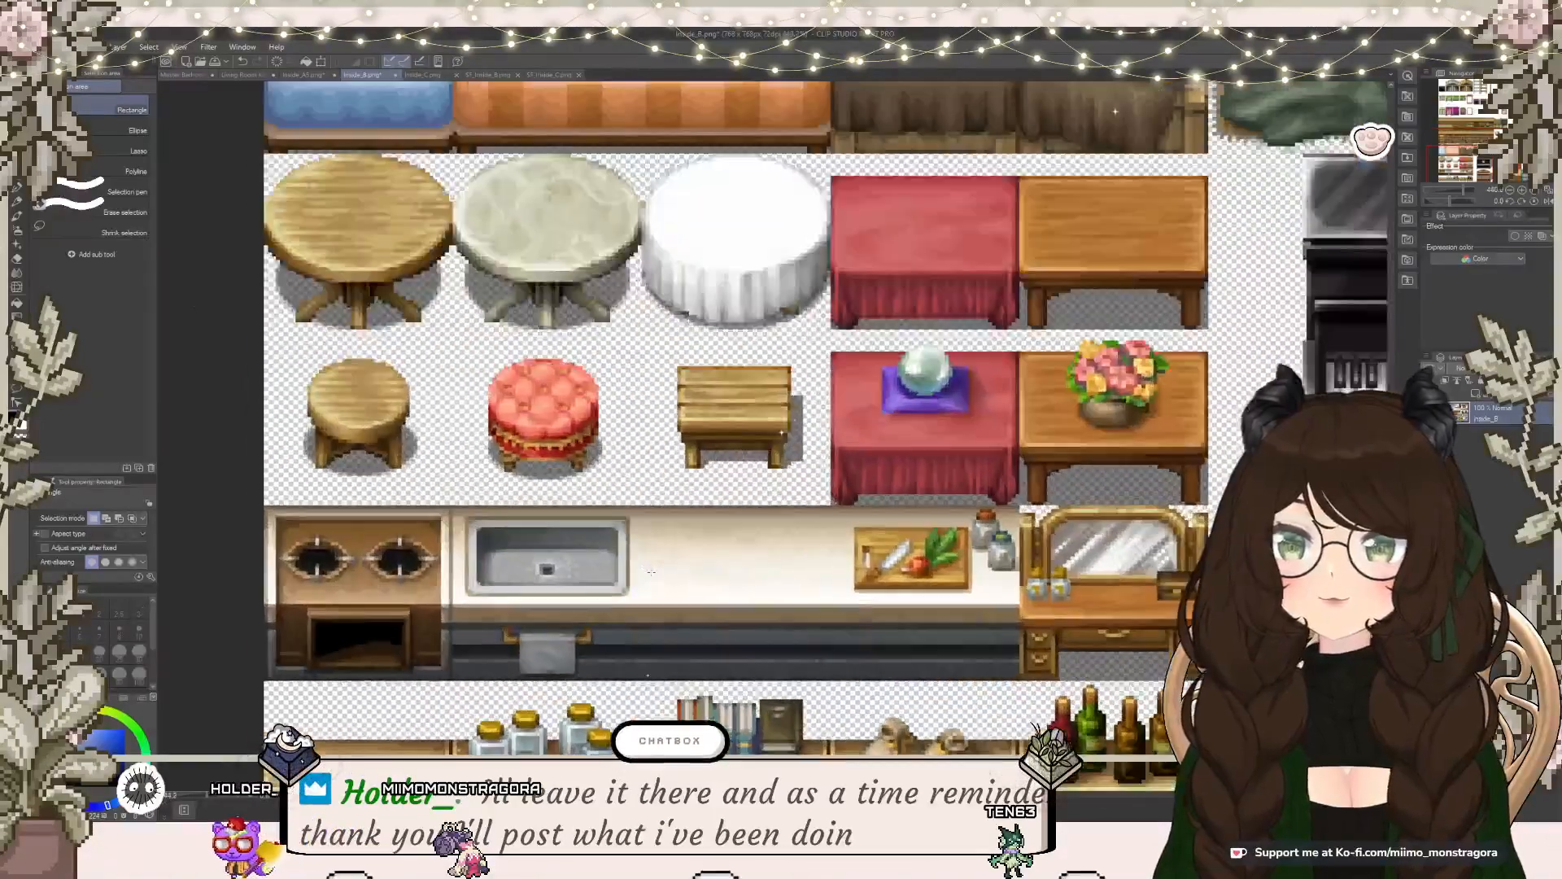
{"action": "scroll", "coordinate": [642, 592], "scroll_direction": "down", "scroll_amount": 4}
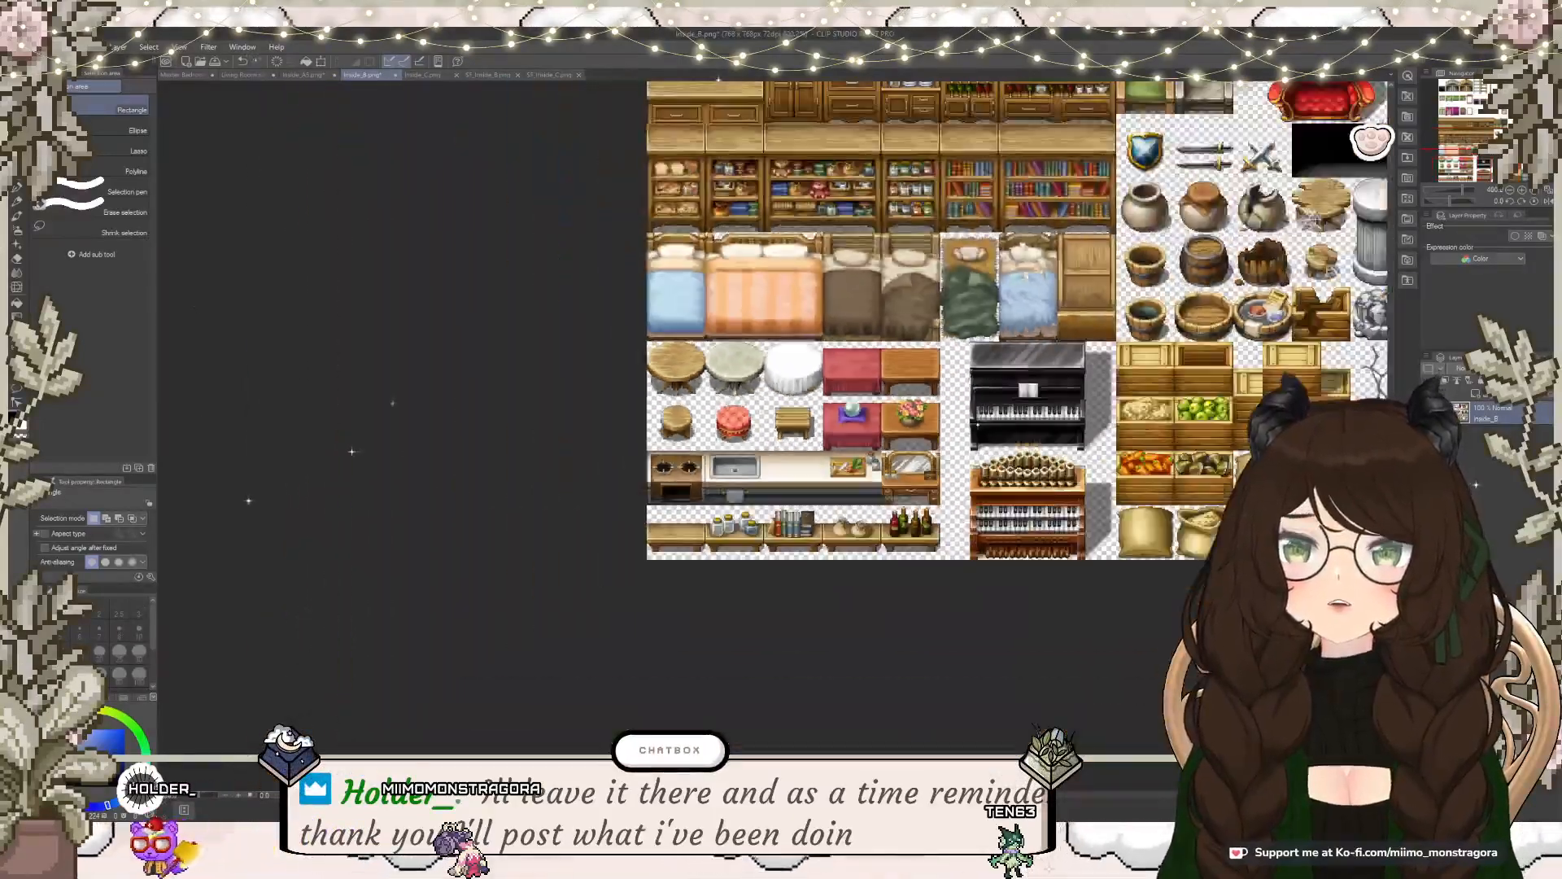
{"action": "left_click_drag", "start_coordinate": [957, 439], "coordinate": [919, 606]}
{"action": "scroll", "coordinate": [684, 651], "scroll_direction": "up", "scroll_amount": 5}
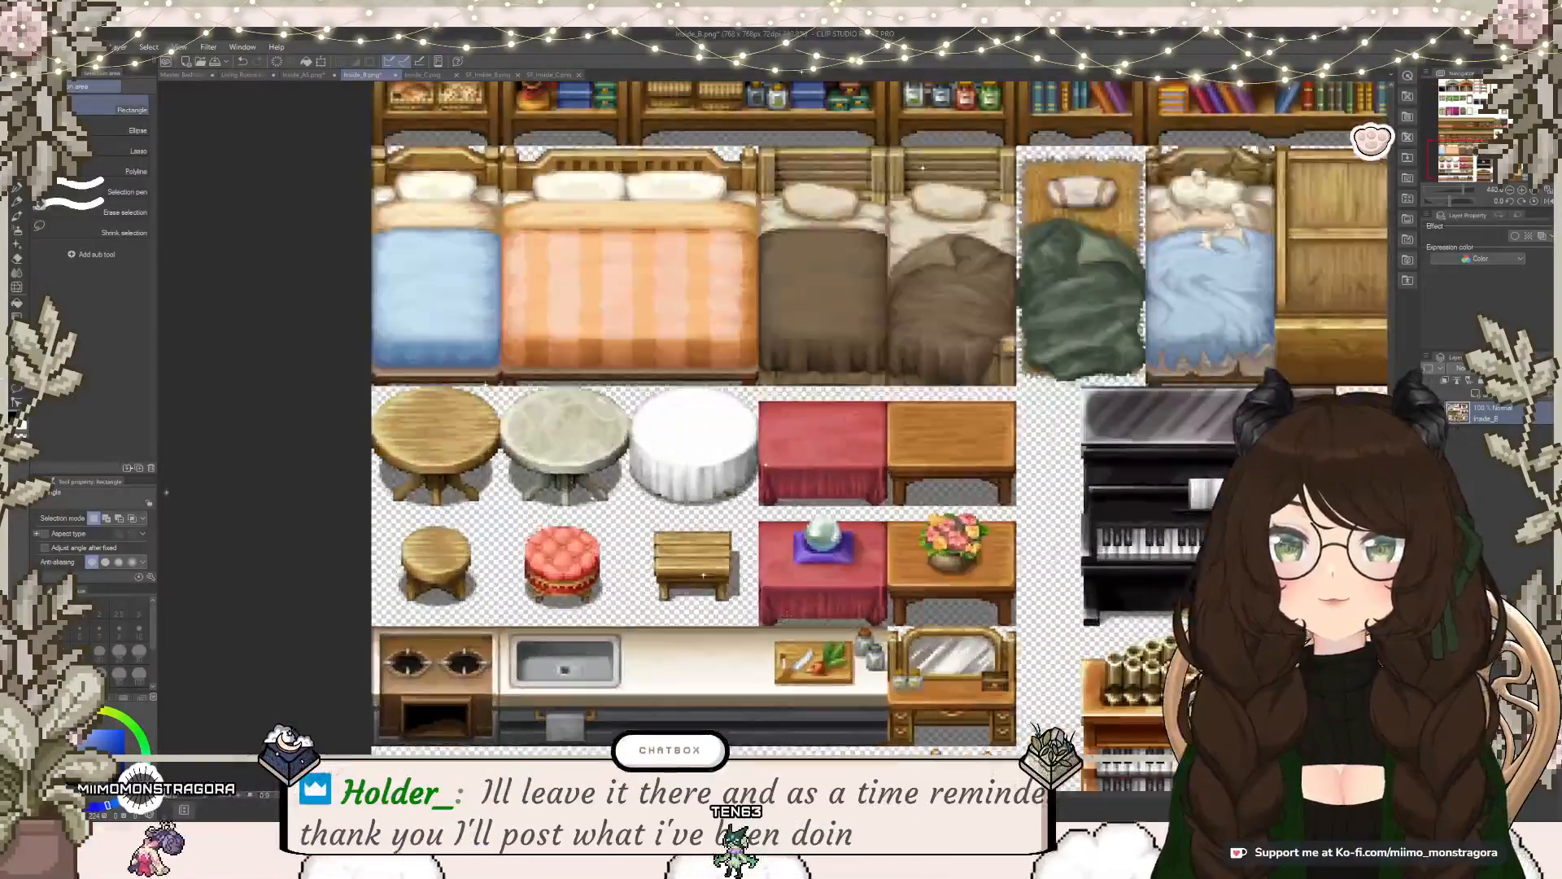
{"action": "scroll", "coordinate": [960, 423], "scroll_direction": "up", "scroll_amount": 3}
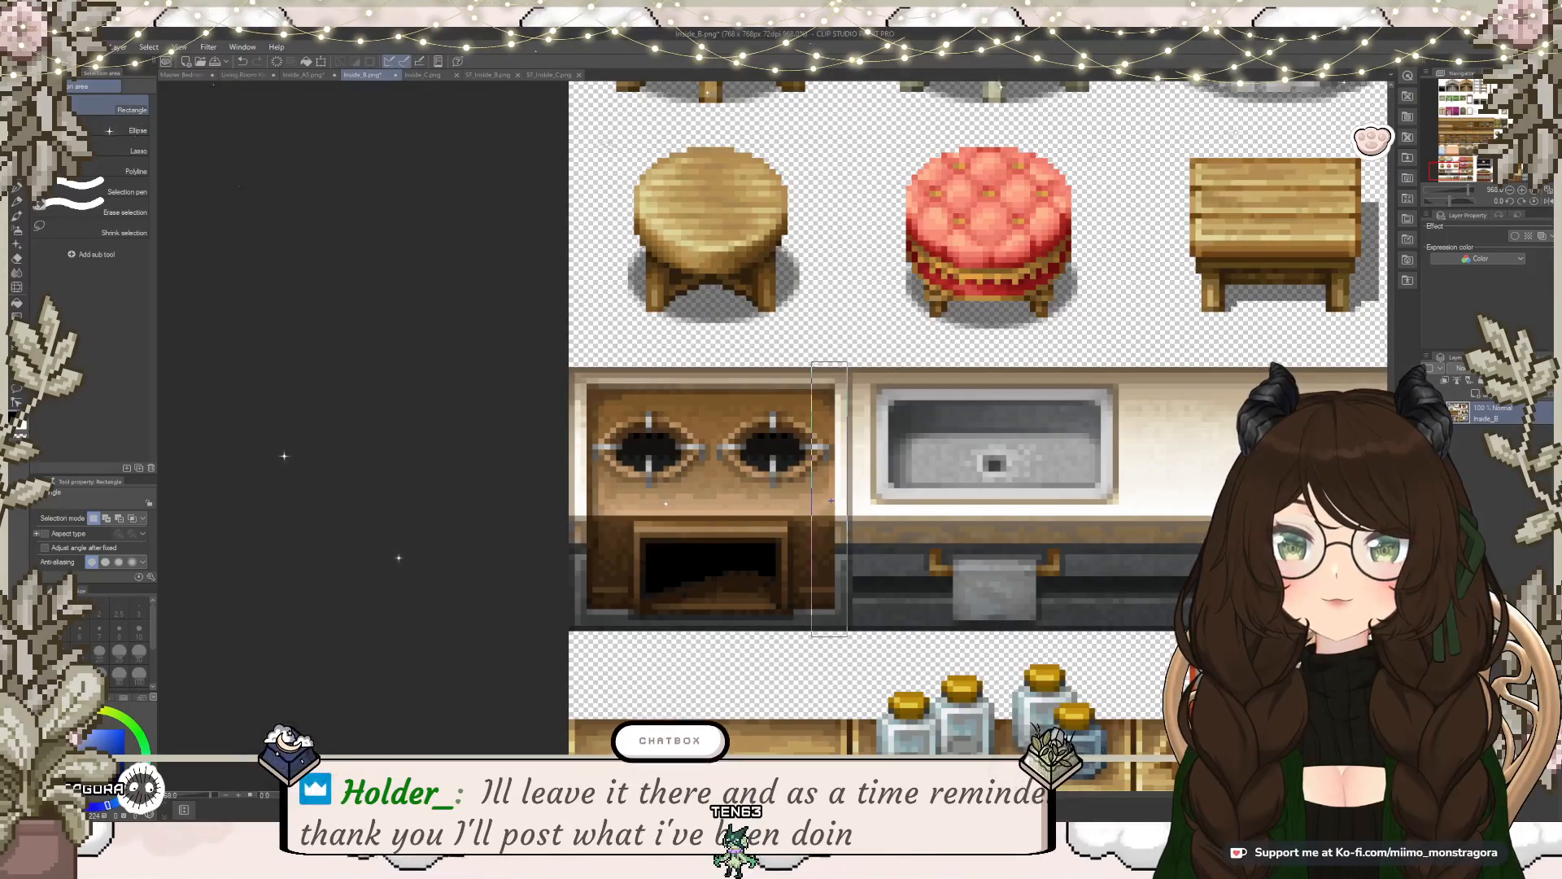
{"action": "left_click_drag", "start_coordinate": [657, 356], "coordinate": [559, 364]}
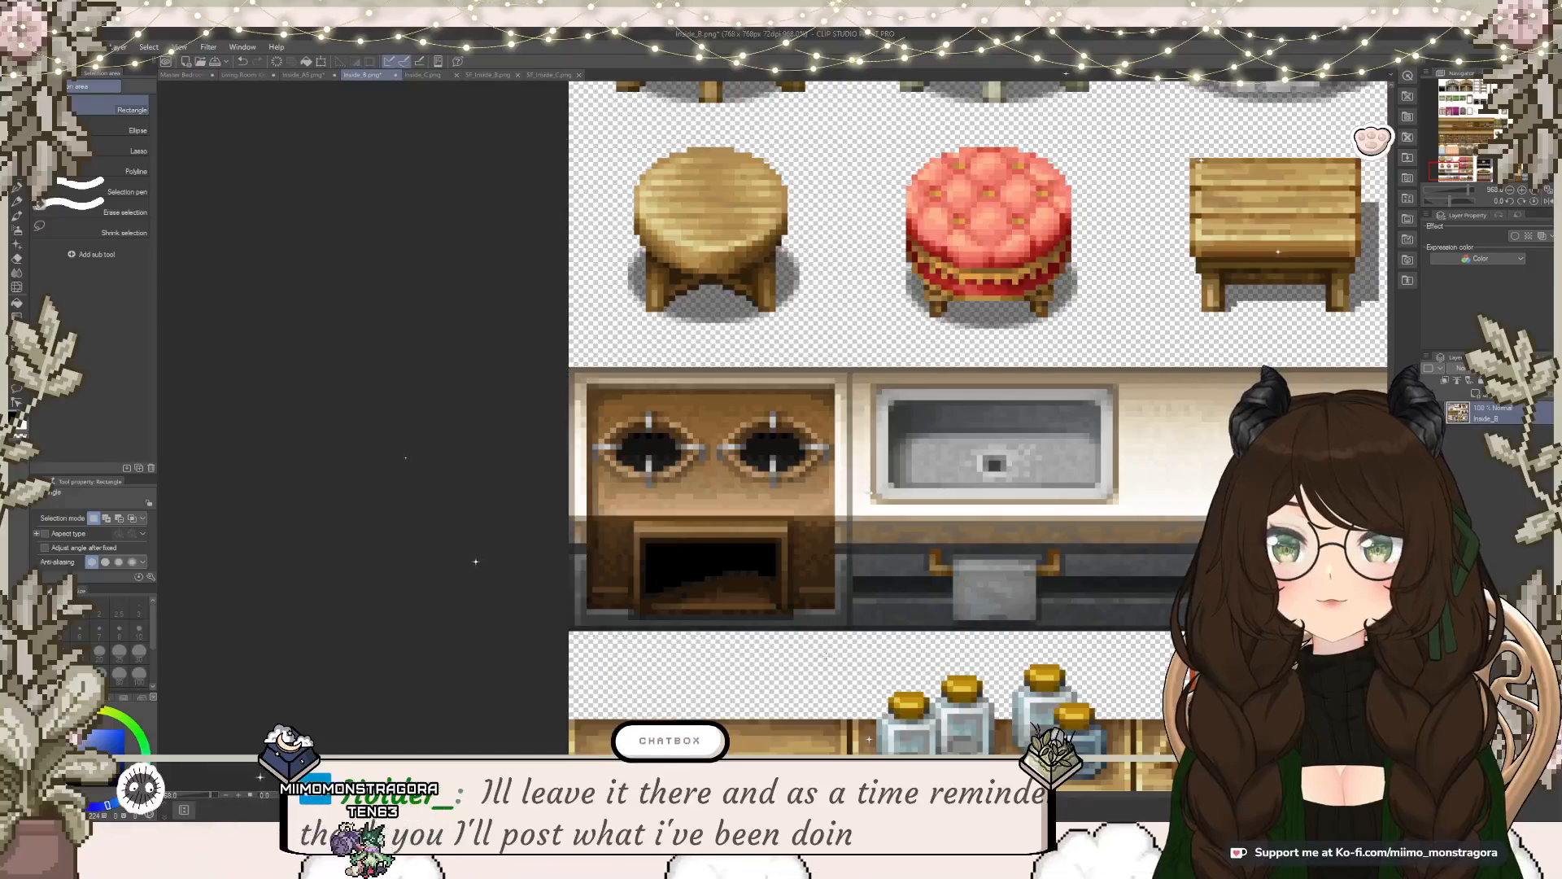
{"action": "left_click_drag", "start_coordinate": [853, 637], "coordinate": [563, 355]}
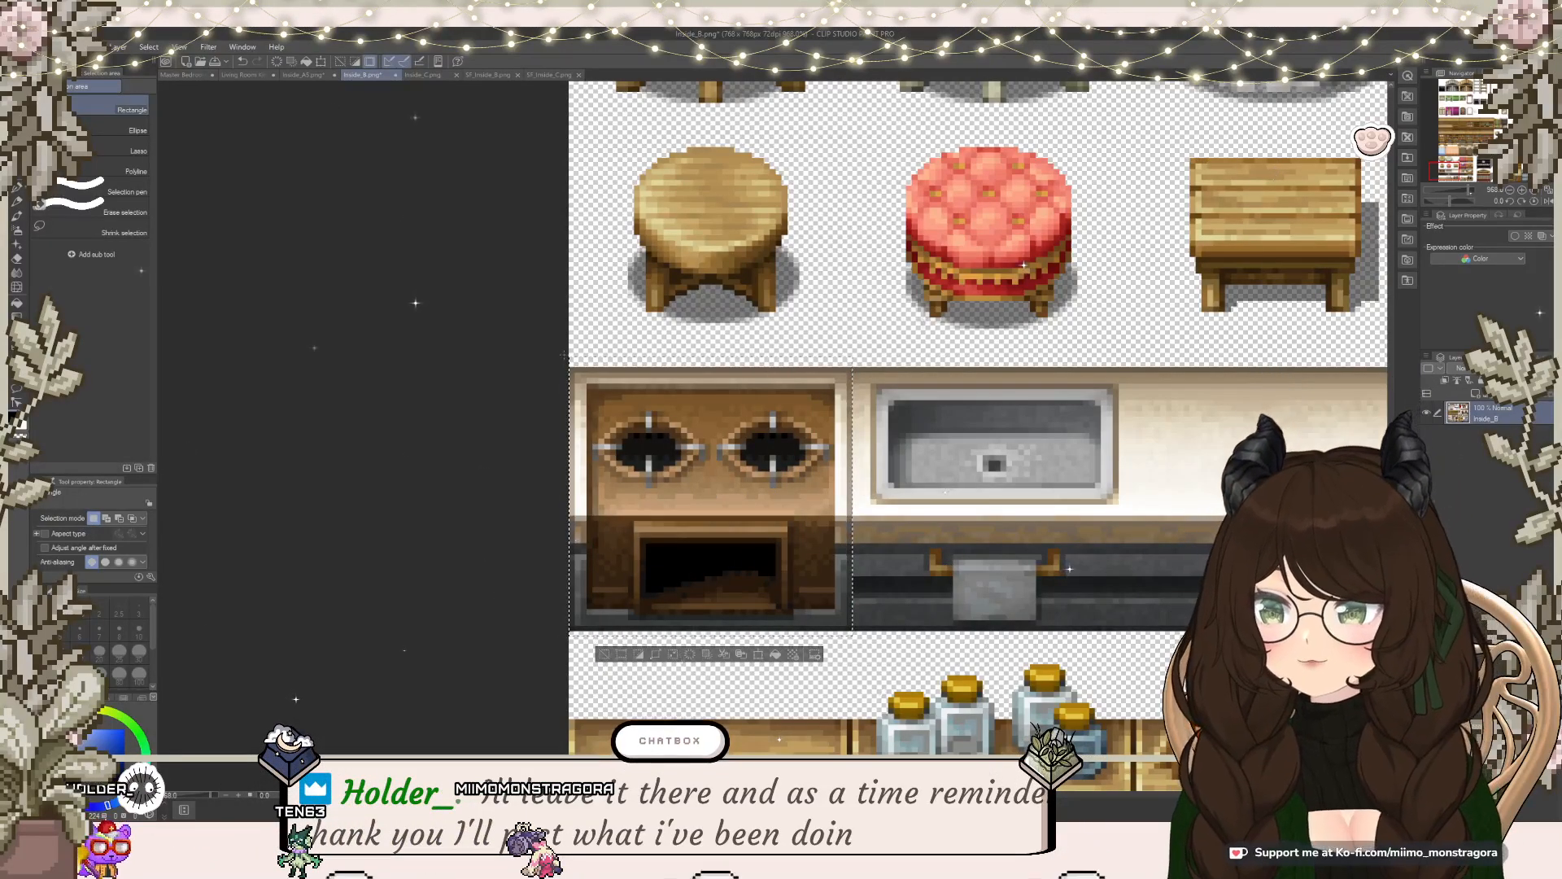
{"action": "left_click", "coordinate": [299, 76]}
{"action": "left_click", "coordinate": [248, 75]}
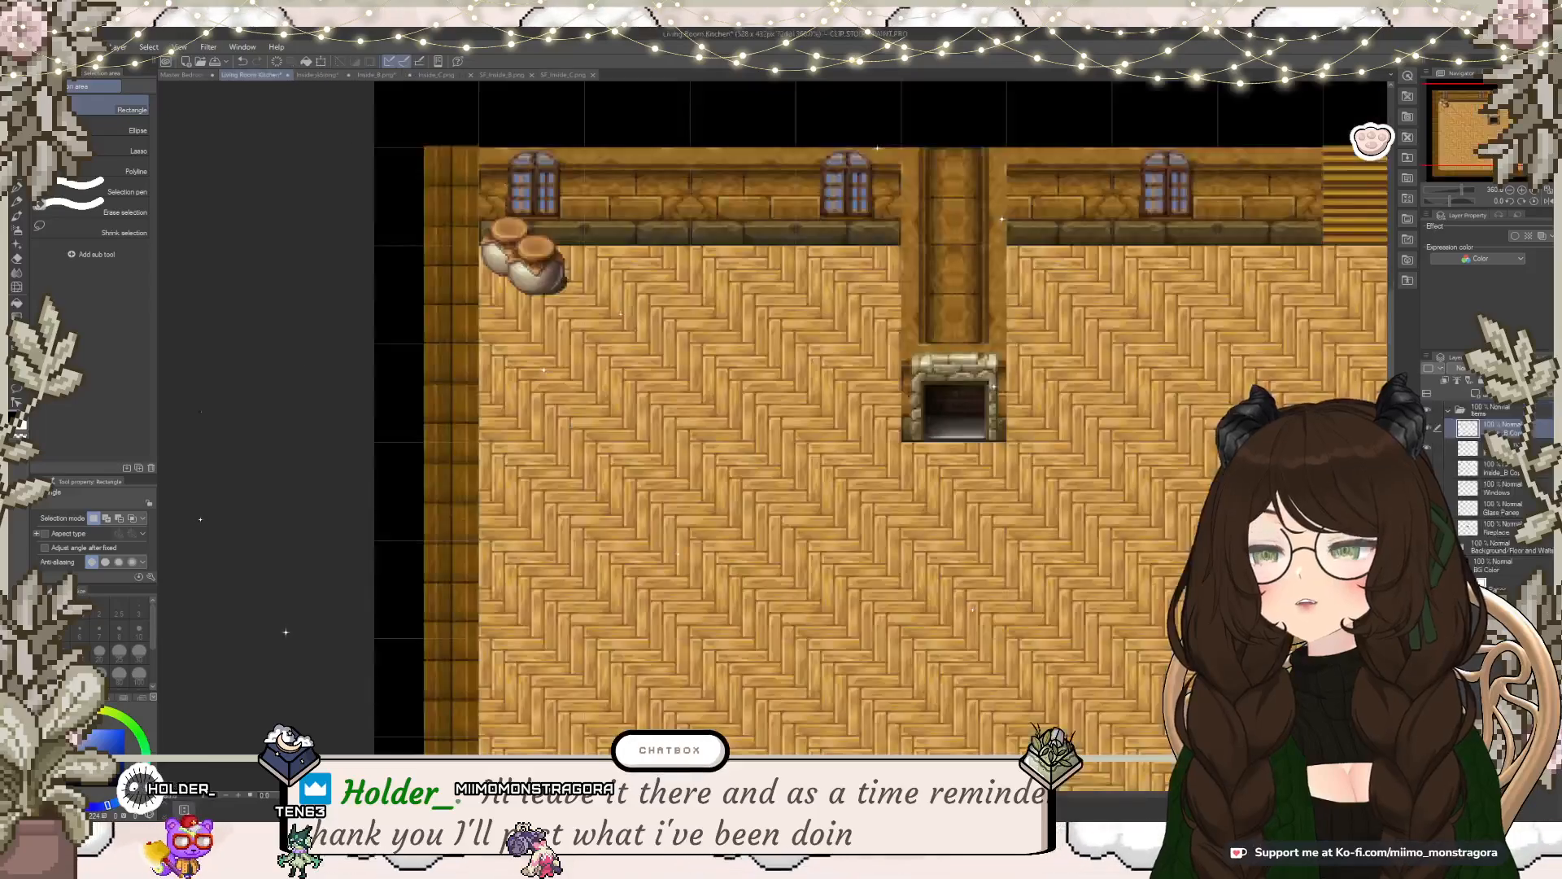
Step: Paste the stove and move it against the back wall just right of the two pots, then apply the transform
{"action": "key", "text": "ctrl+v"}
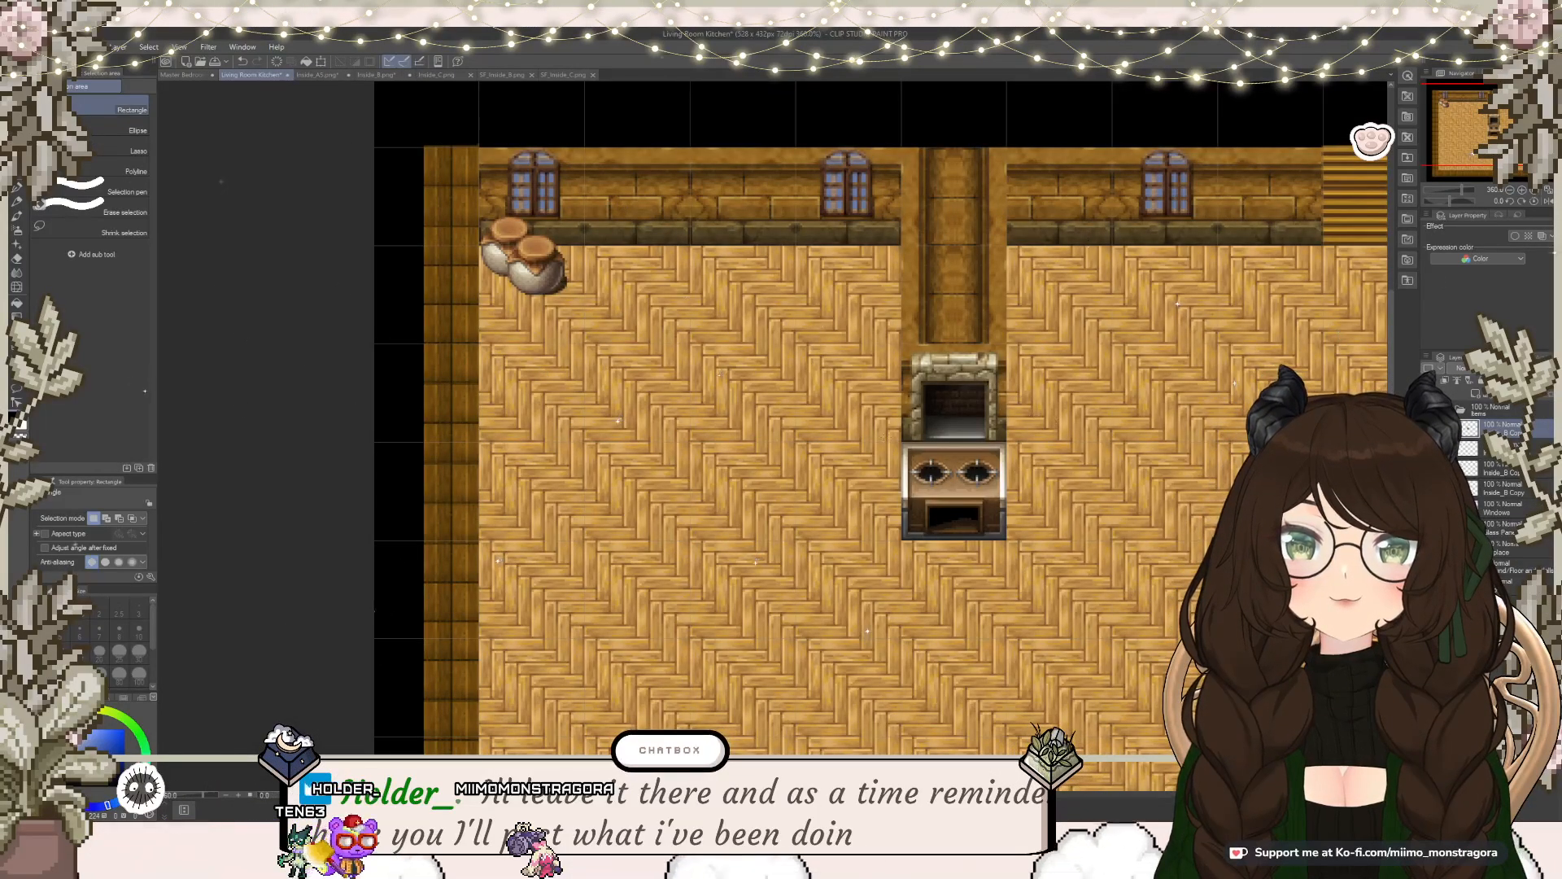
{"action": "left_click_drag", "start_coordinate": [886, 424], "coordinate": [776, 323]}
{"action": "left_click", "coordinate": [1014, 567]}
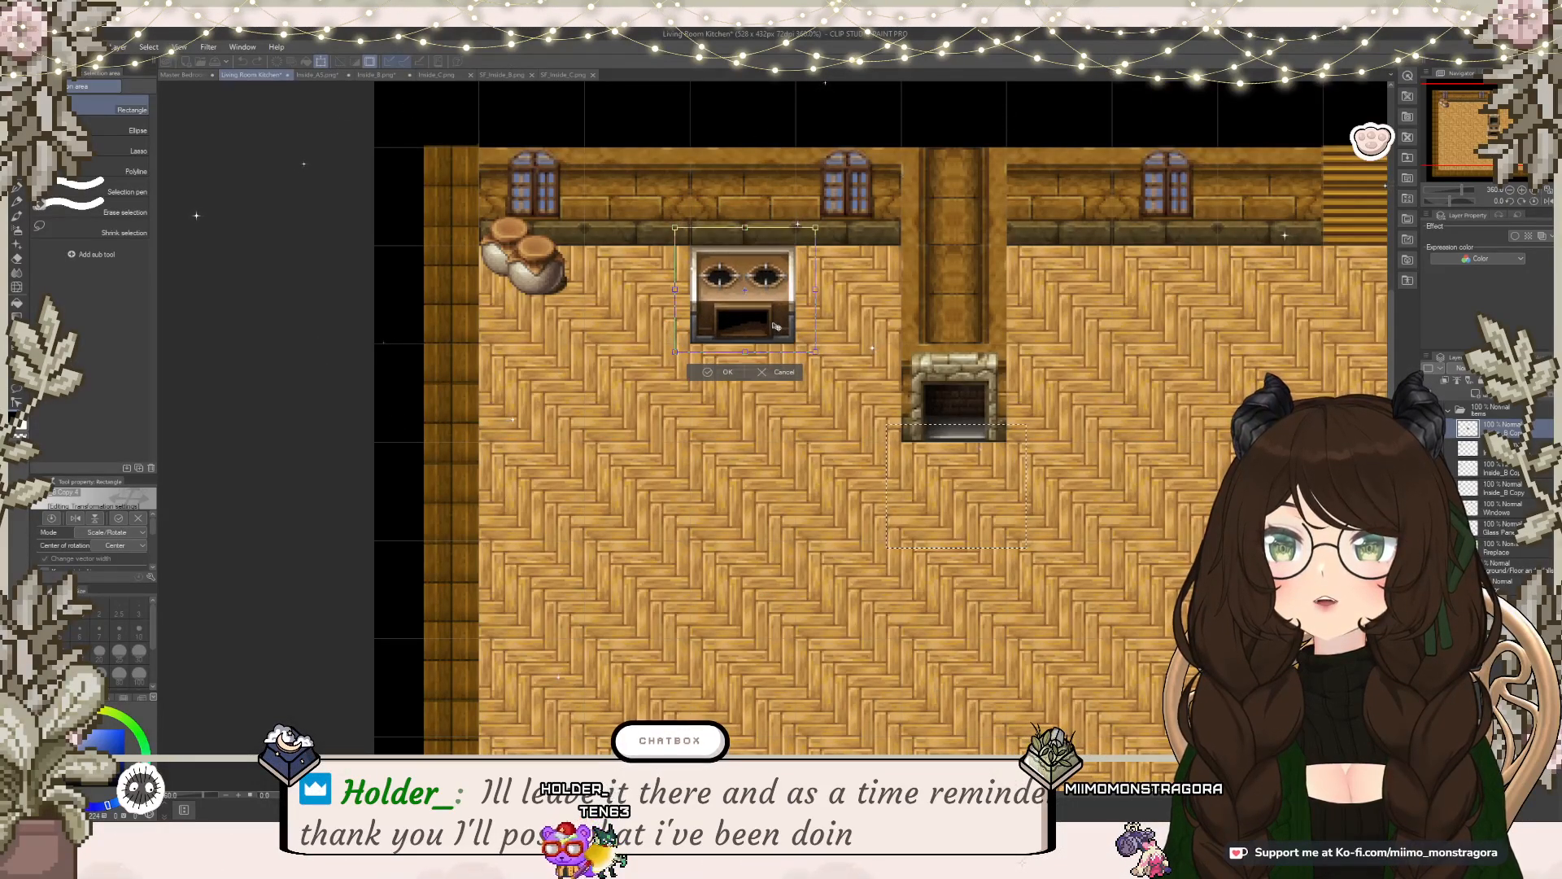
{"action": "left_click_drag", "start_coordinate": [776, 325], "coordinate": [671, 285]}
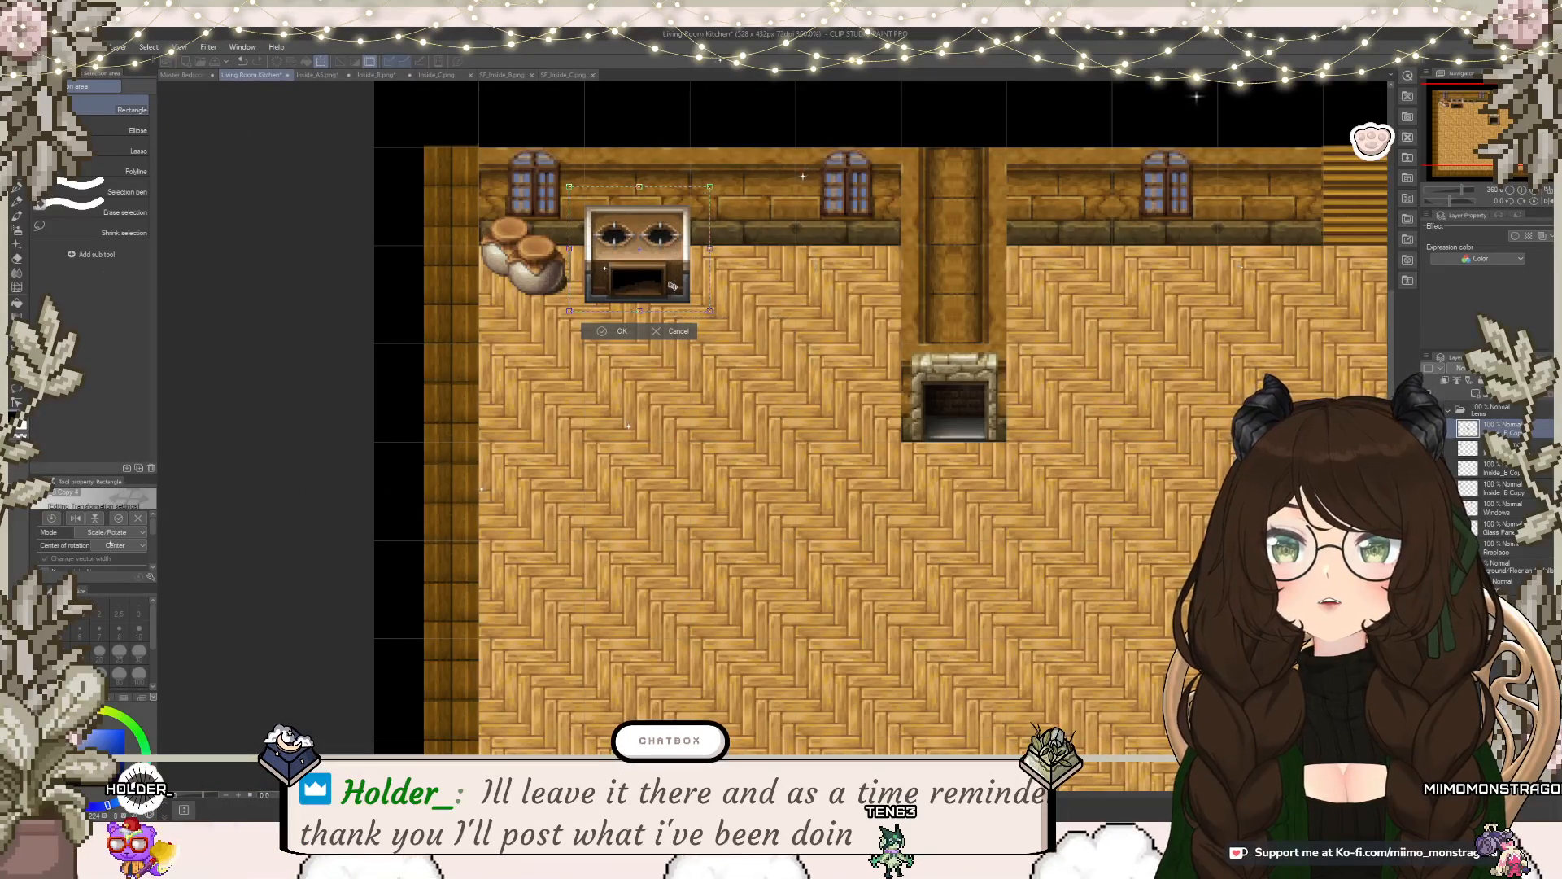
{"action": "left_click", "coordinate": [619, 331]}
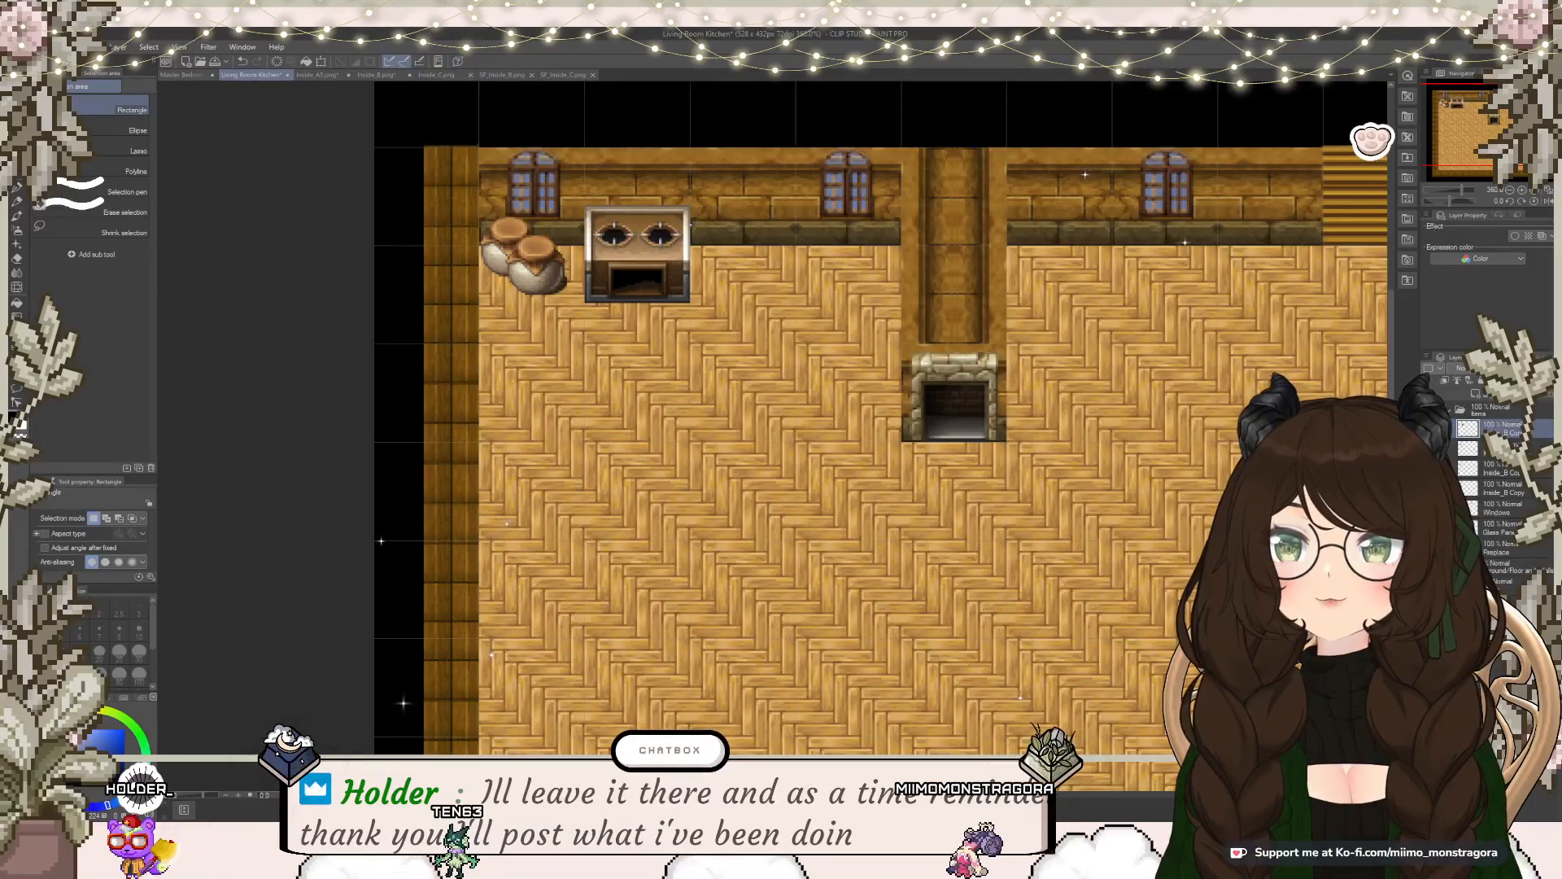
Step: Close the Inside_A5 tileset
{"action": "left_click", "coordinate": [312, 77]}
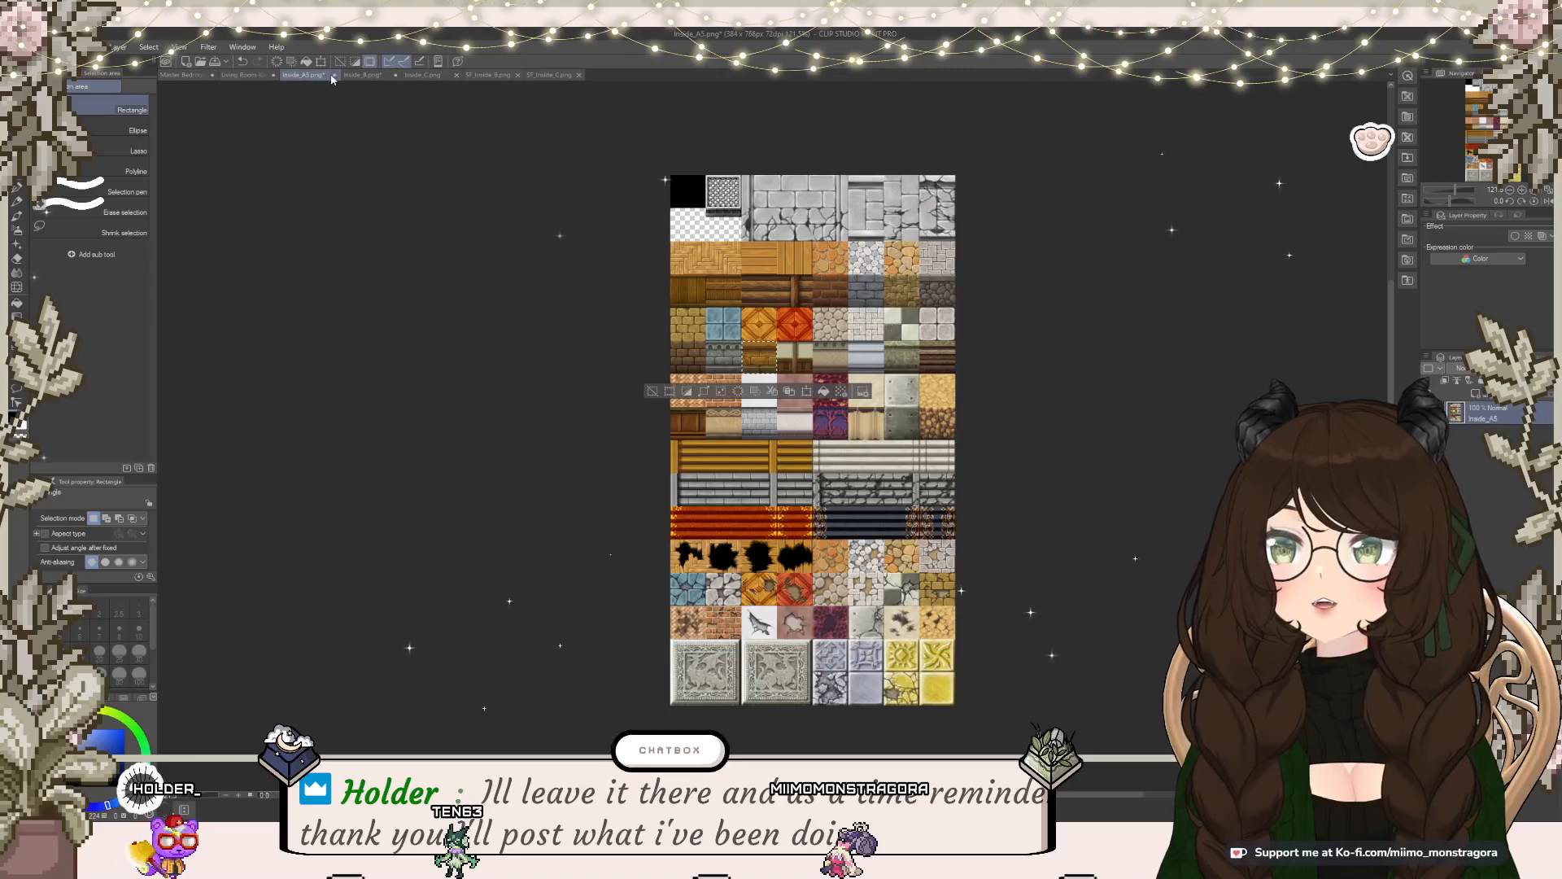
{"action": "left_click", "coordinate": [335, 75]}
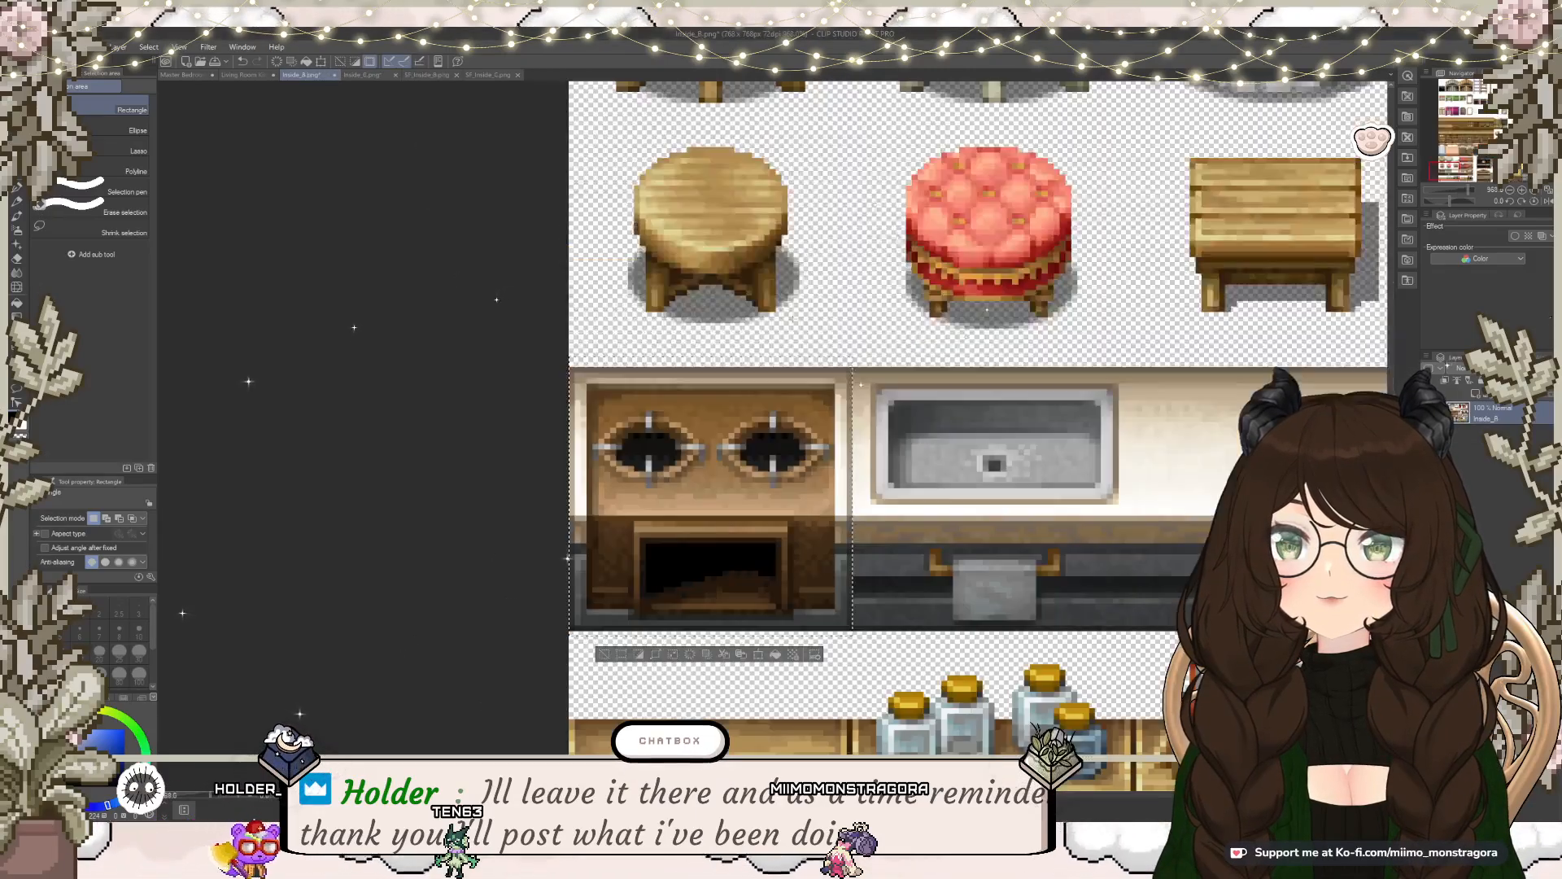
Step: Select and copy the round wooden table in the Inside_B tileset, and return to the Living Room Kitchen map
{"action": "scroll", "coordinate": [989, 405], "scroll_direction": "down", "scroll_amount": 6}
{"action": "left_click_drag", "start_coordinate": [1102, 389], "coordinate": [817, 457]}
{"action": "scroll", "coordinate": [817, 456], "scroll_direction": "down", "scroll_amount": 4}
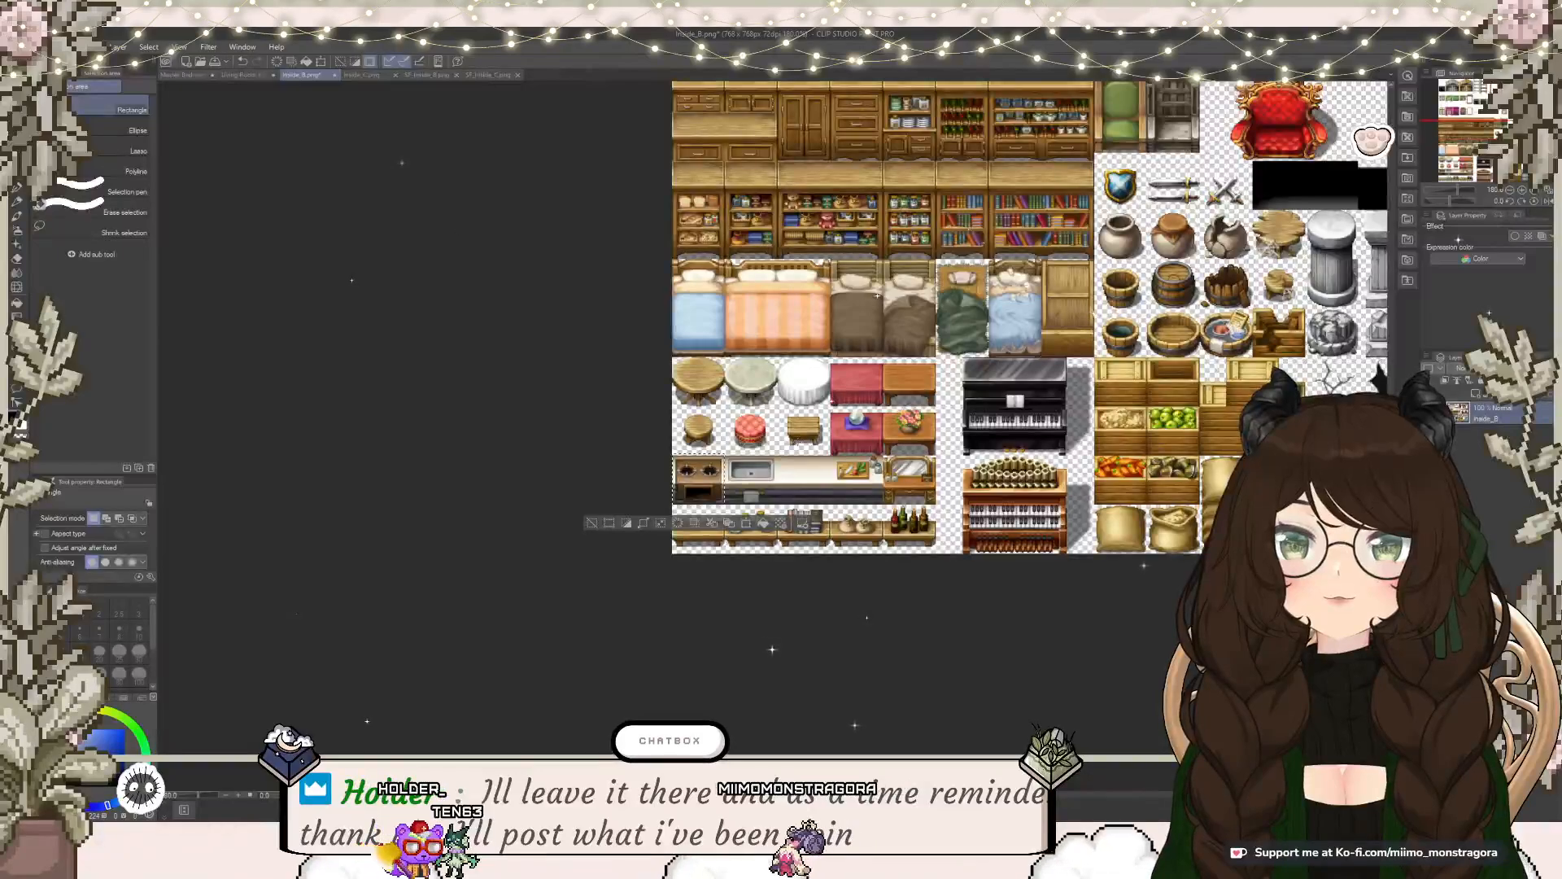
{"action": "scroll", "coordinate": [969, 386], "scroll_direction": "down", "scroll_amount": 2}
{"action": "left_click_drag", "start_coordinate": [1026, 382], "coordinate": [849, 607]}
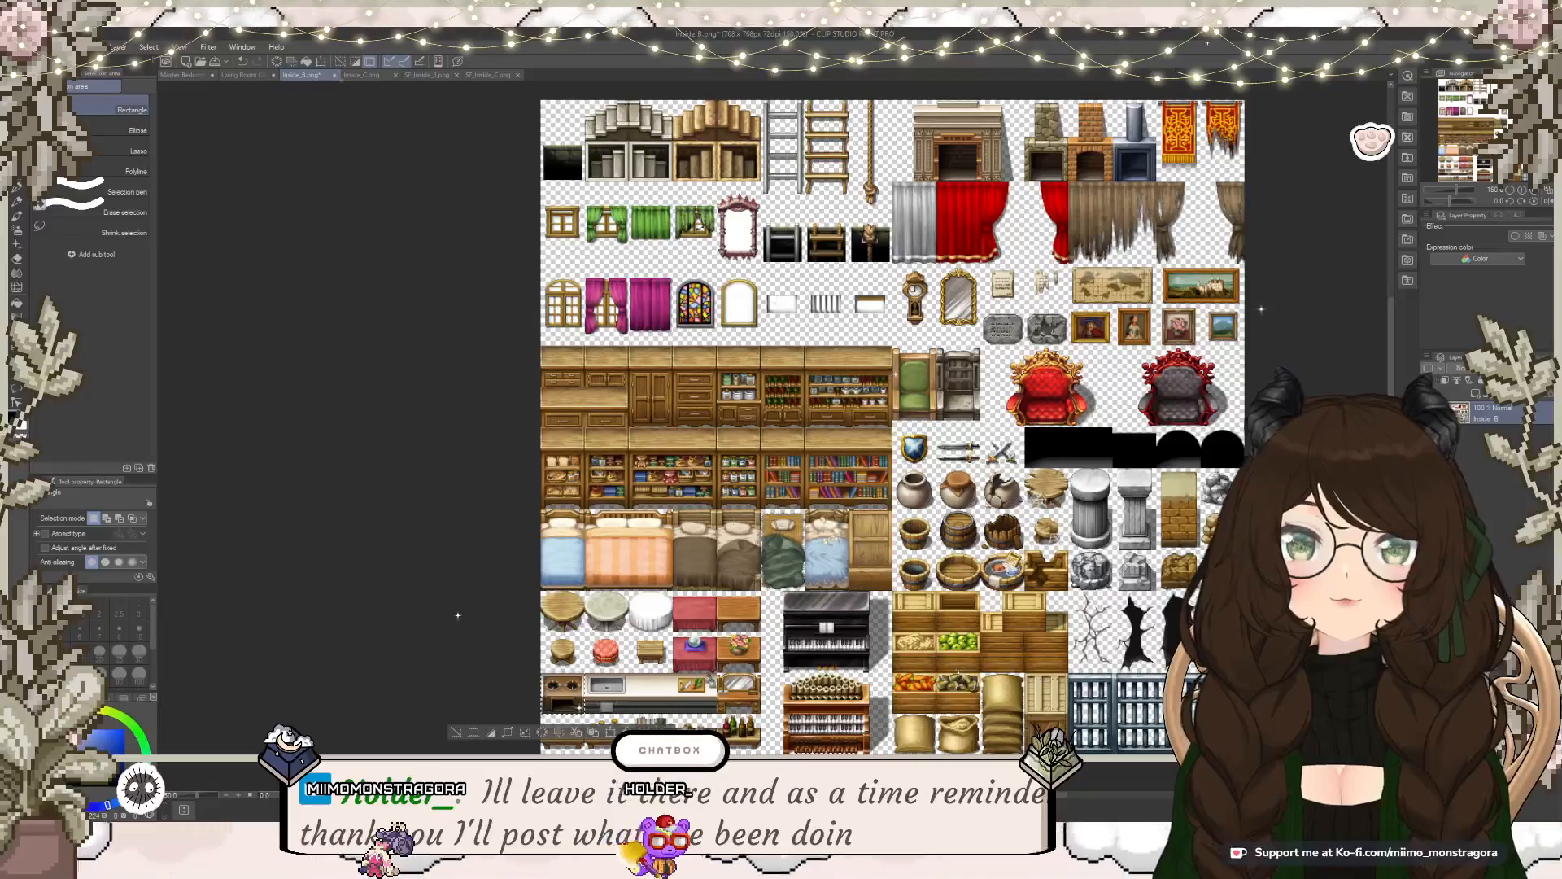
{"action": "scroll", "coordinate": [749, 505], "scroll_direction": "up", "scroll_amount": 3}
{"action": "left_click_drag", "start_coordinate": [724, 651], "coordinate": [975, 448]}
{"action": "scroll", "coordinate": [969, 475], "scroll_direction": "up", "scroll_amount": 3}
{"action": "left_click_drag", "start_coordinate": [518, 525], "coordinate": [906, 405]}
{"action": "scroll", "coordinate": [905, 405], "scroll_direction": "up", "scroll_amount": 4}
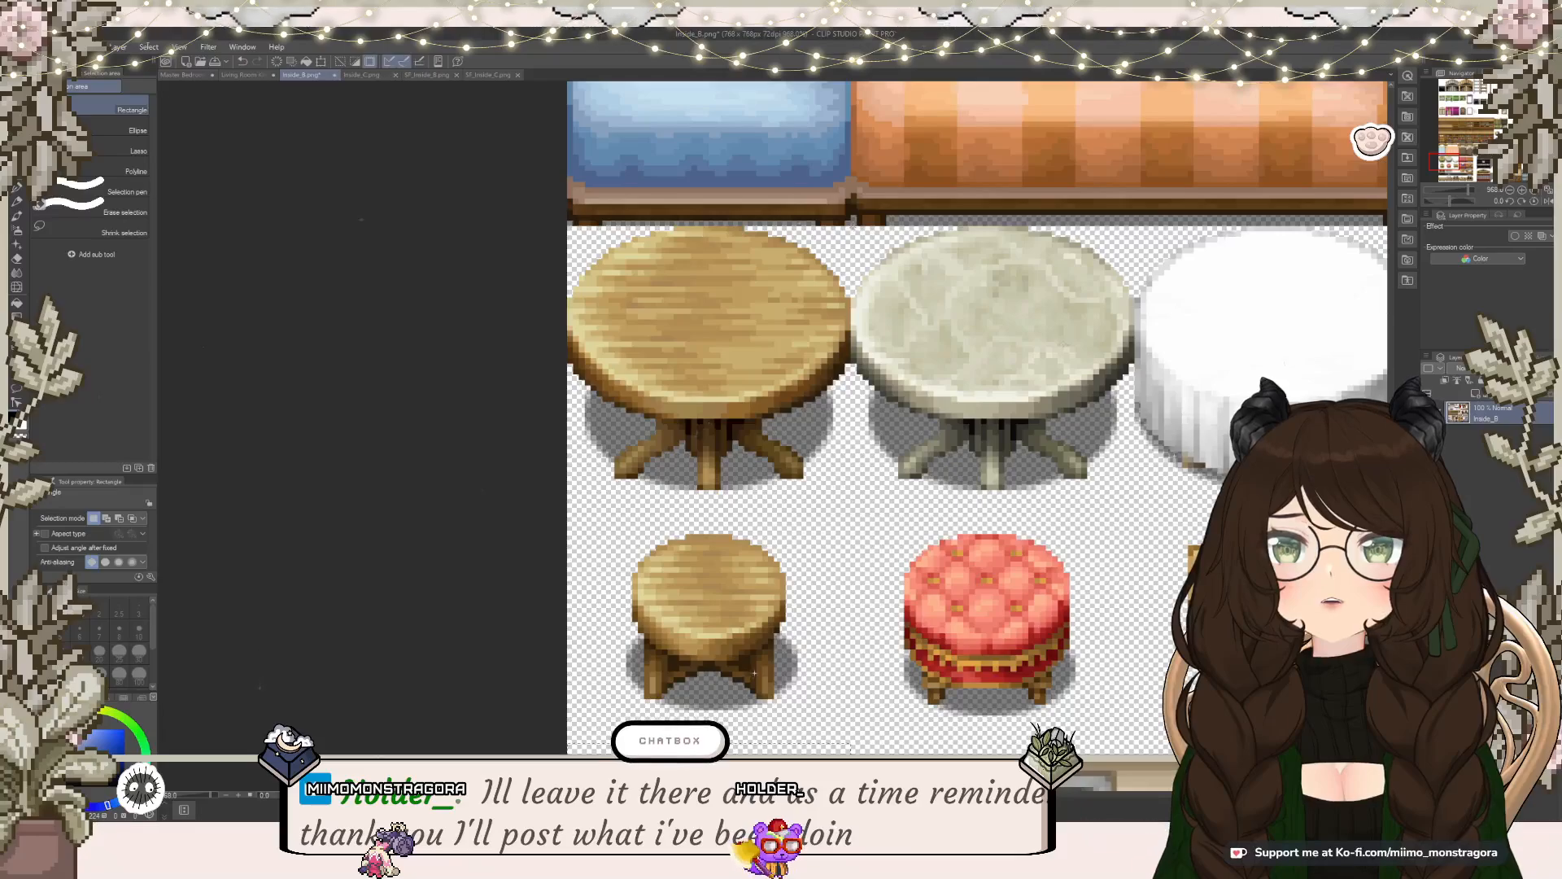
{"action": "left_click_drag", "start_coordinate": [852, 226], "coordinate": [809, 435]}
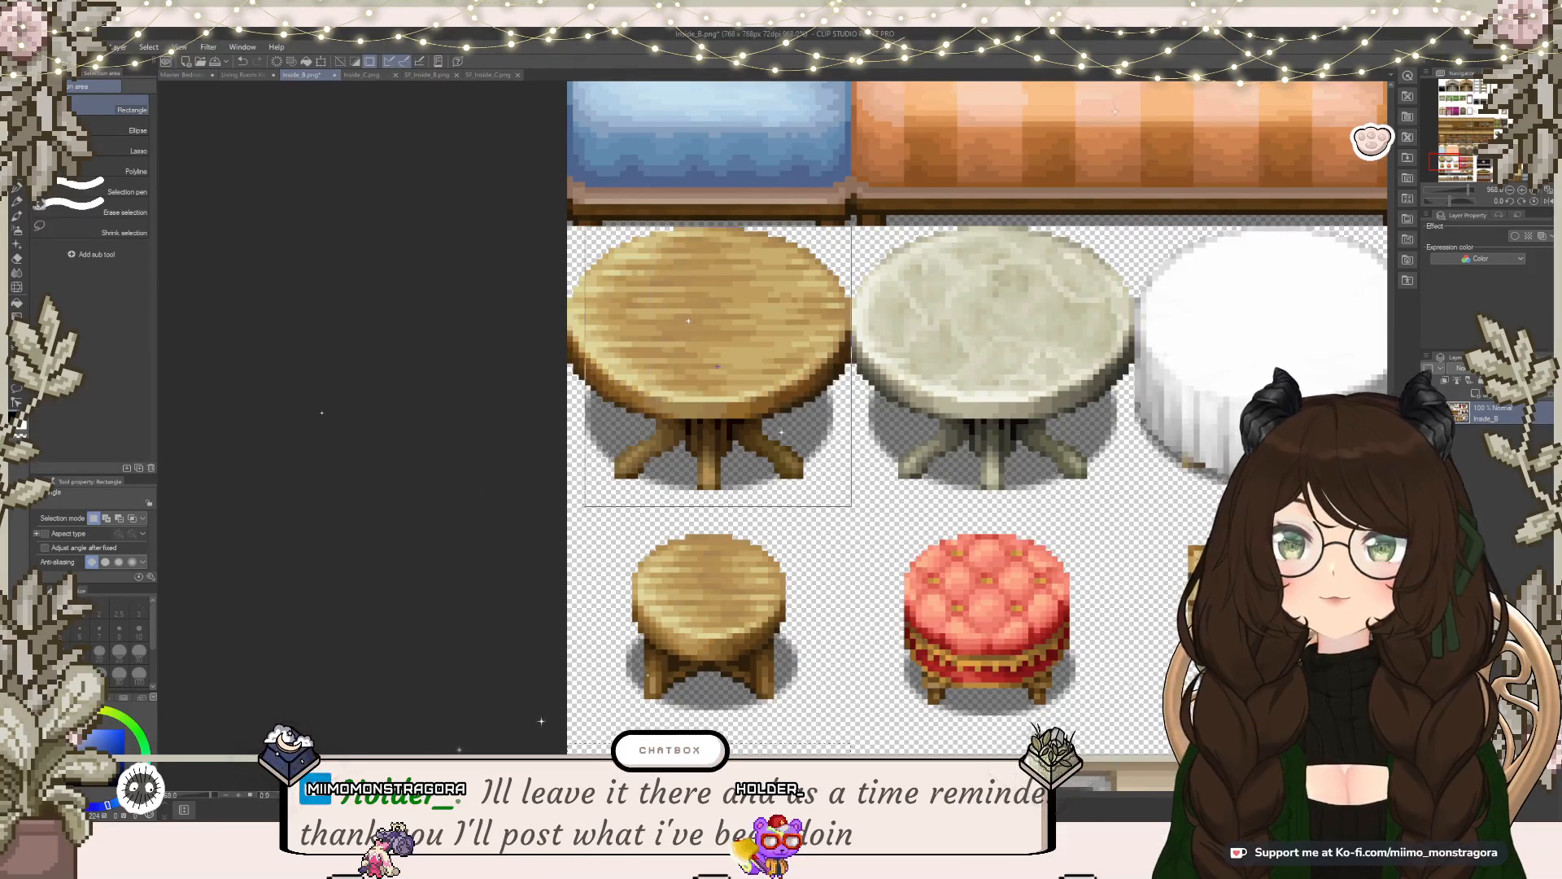
{"action": "left_click_drag", "start_coordinate": [558, 505], "coordinate": [558, 506]}
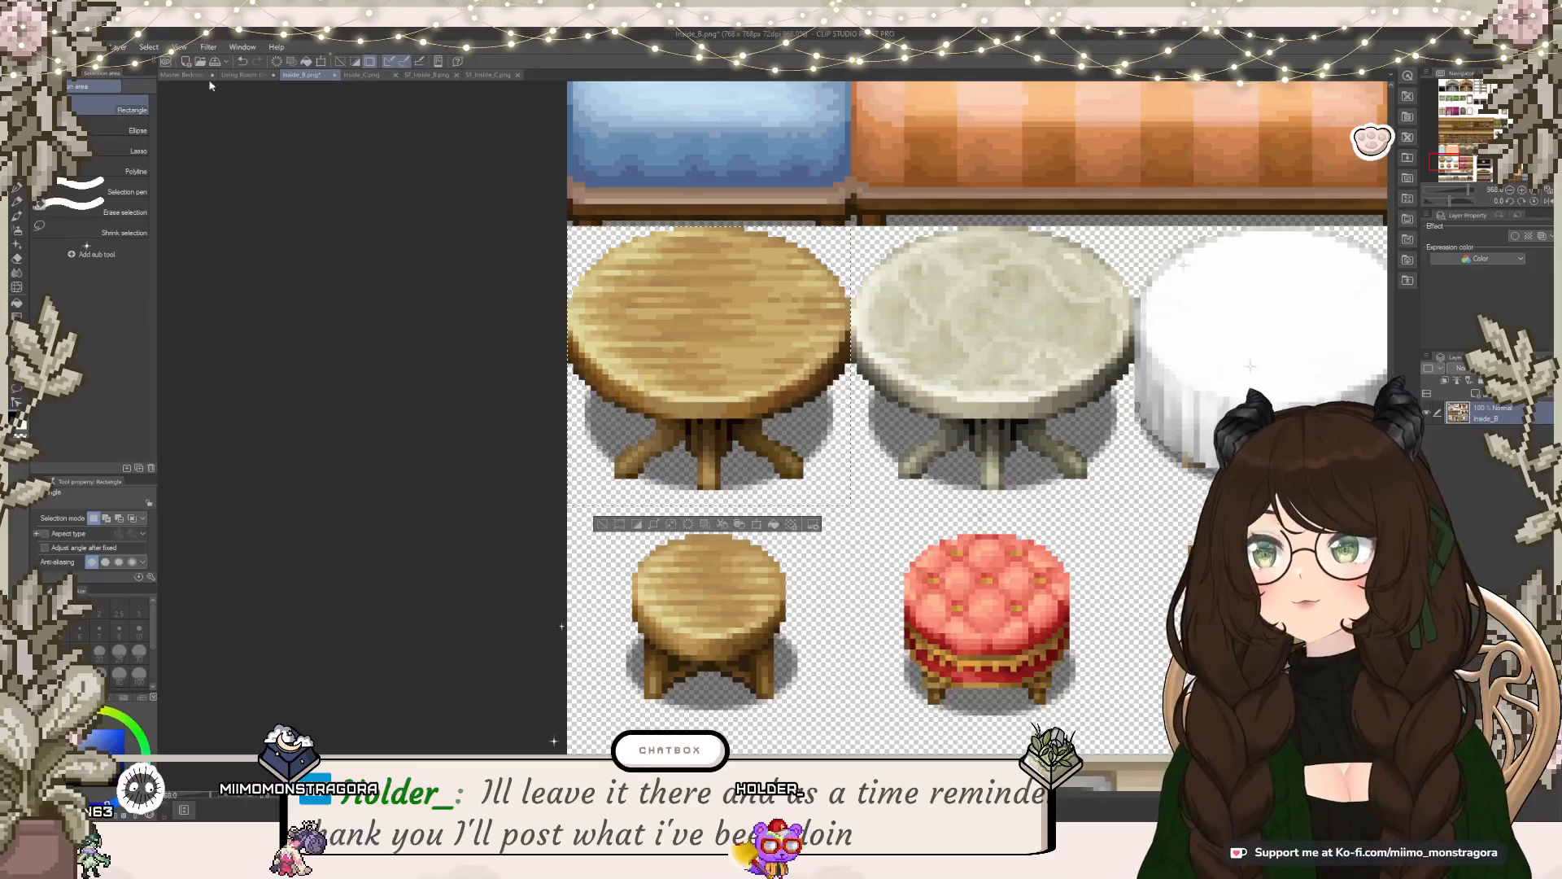
{"action": "left_click", "coordinate": [243, 74]}
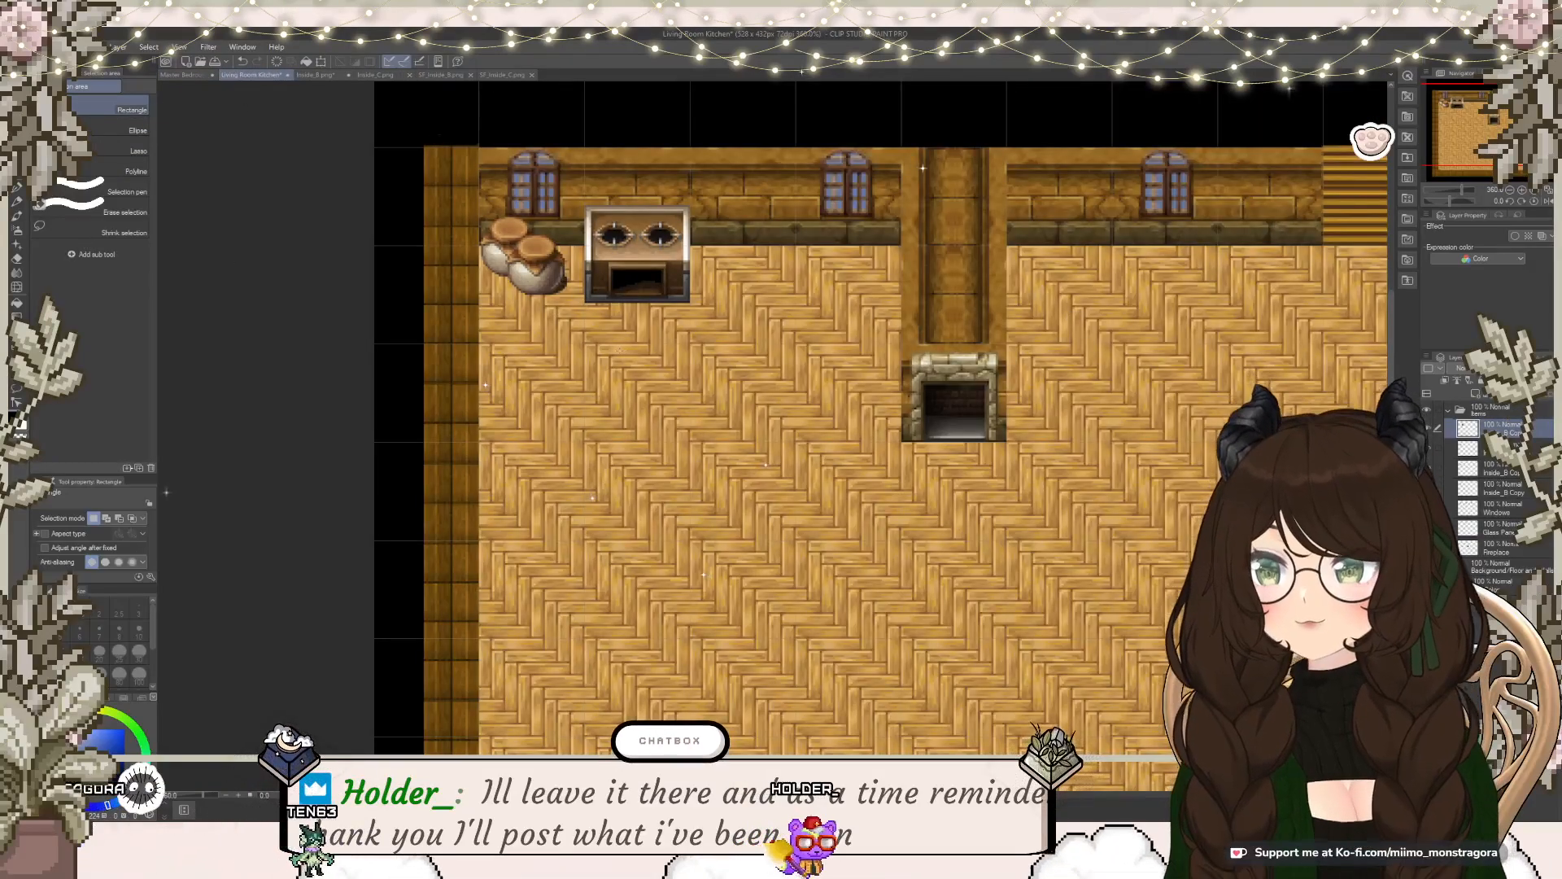
Step: Paste the round wooden table and move it from below the fireplace onto the open floor below the stove
{"action": "key", "text": "ctrl+v"}
{"action": "left_click_drag", "start_coordinate": [869, 422], "coordinate": [1033, 571]}
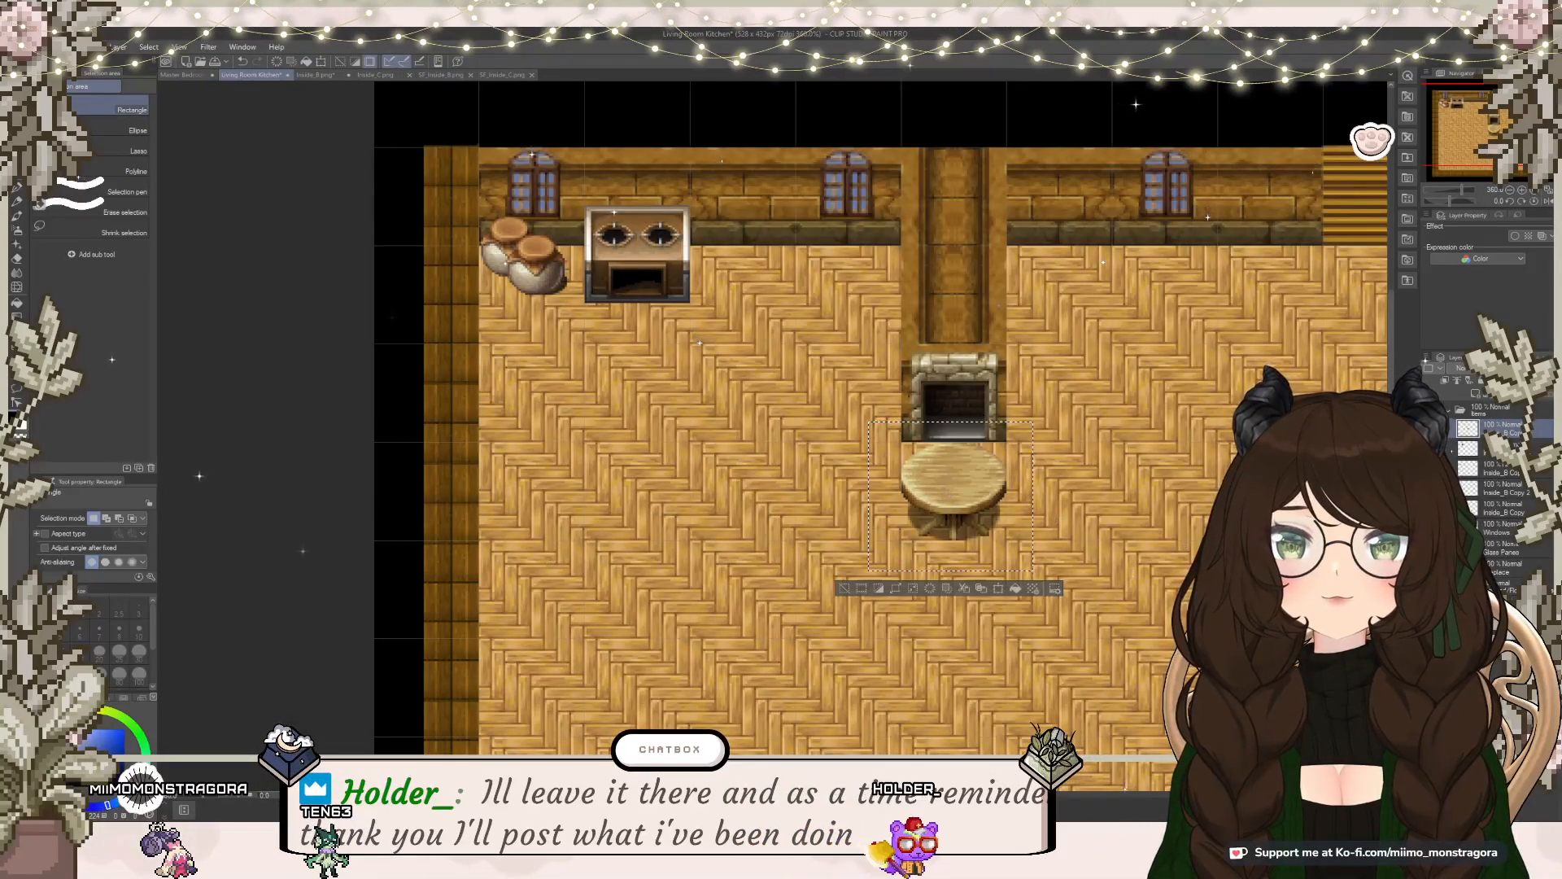
{"action": "left_click", "coordinate": [1004, 587]}
{"action": "left_click_drag", "start_coordinate": [723, 489], "coordinate": [670, 455]}
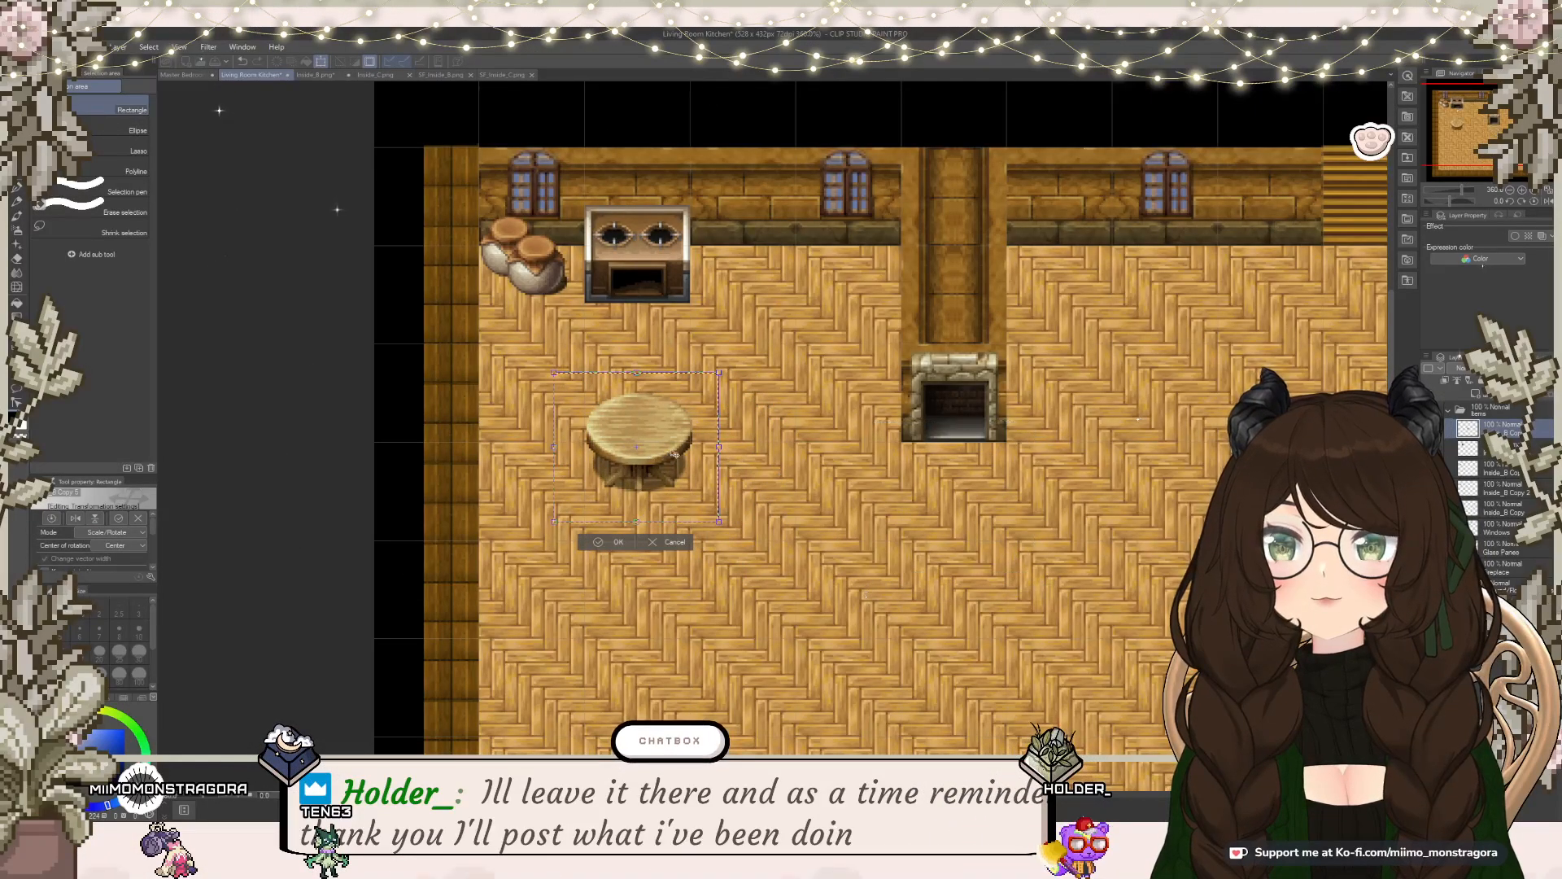
Step: Fine-tune the table's position so it sits slightly lower, centred under the stove, and apply the transform
{"action": "scroll", "coordinate": [840, 471], "scroll_direction": "down", "scroll_amount": 3}
{"action": "scroll", "coordinate": [786, 471], "scroll_direction": "up", "scroll_amount": 3}
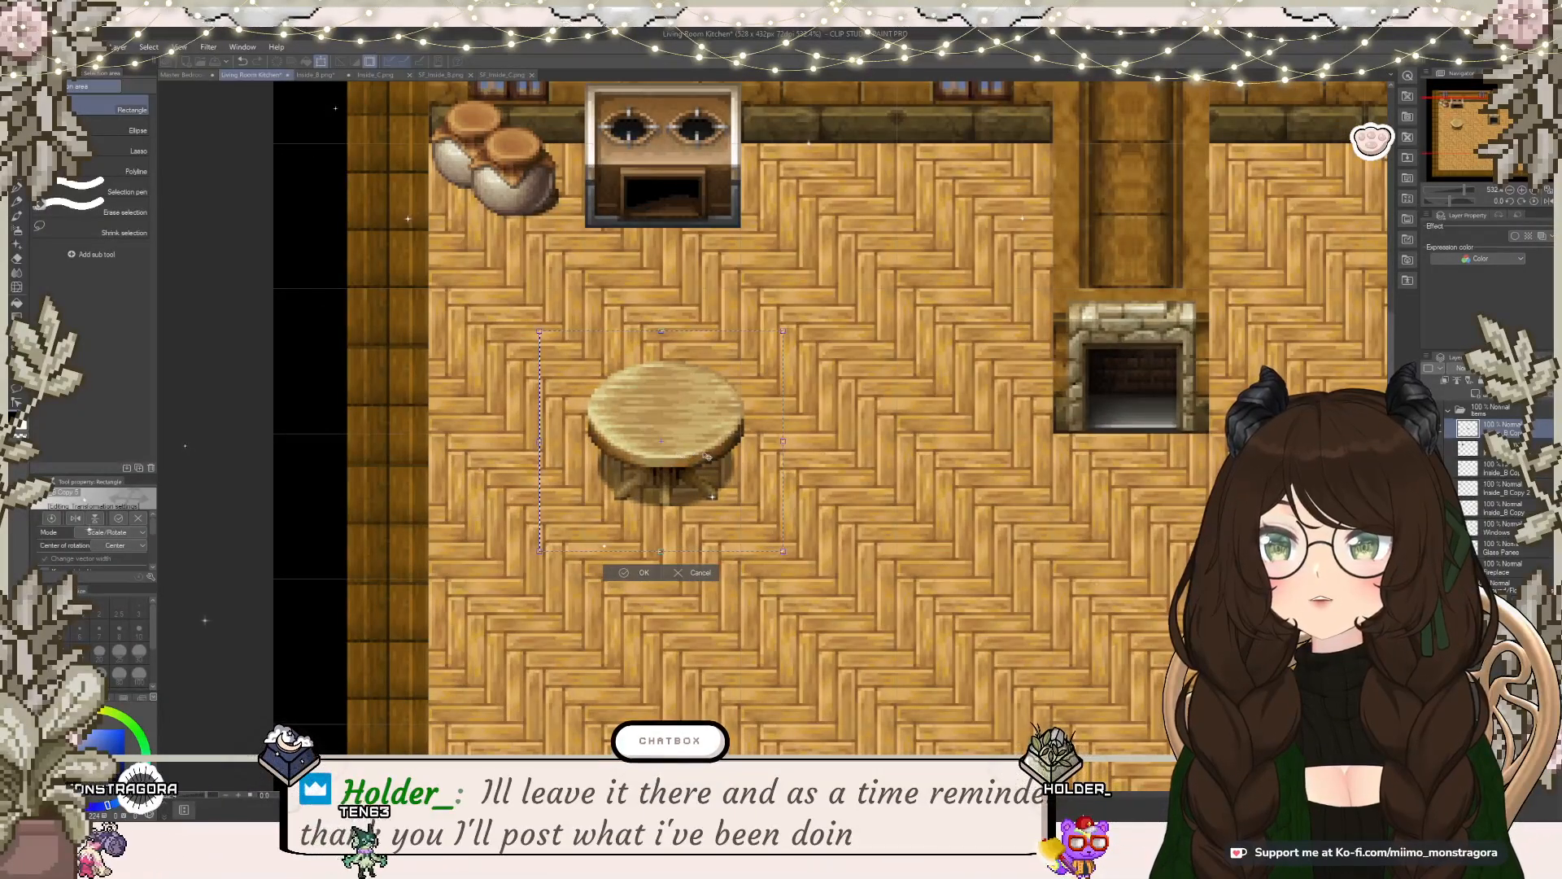
{"action": "left_click_drag", "start_coordinate": [694, 447], "coordinate": [707, 463]}
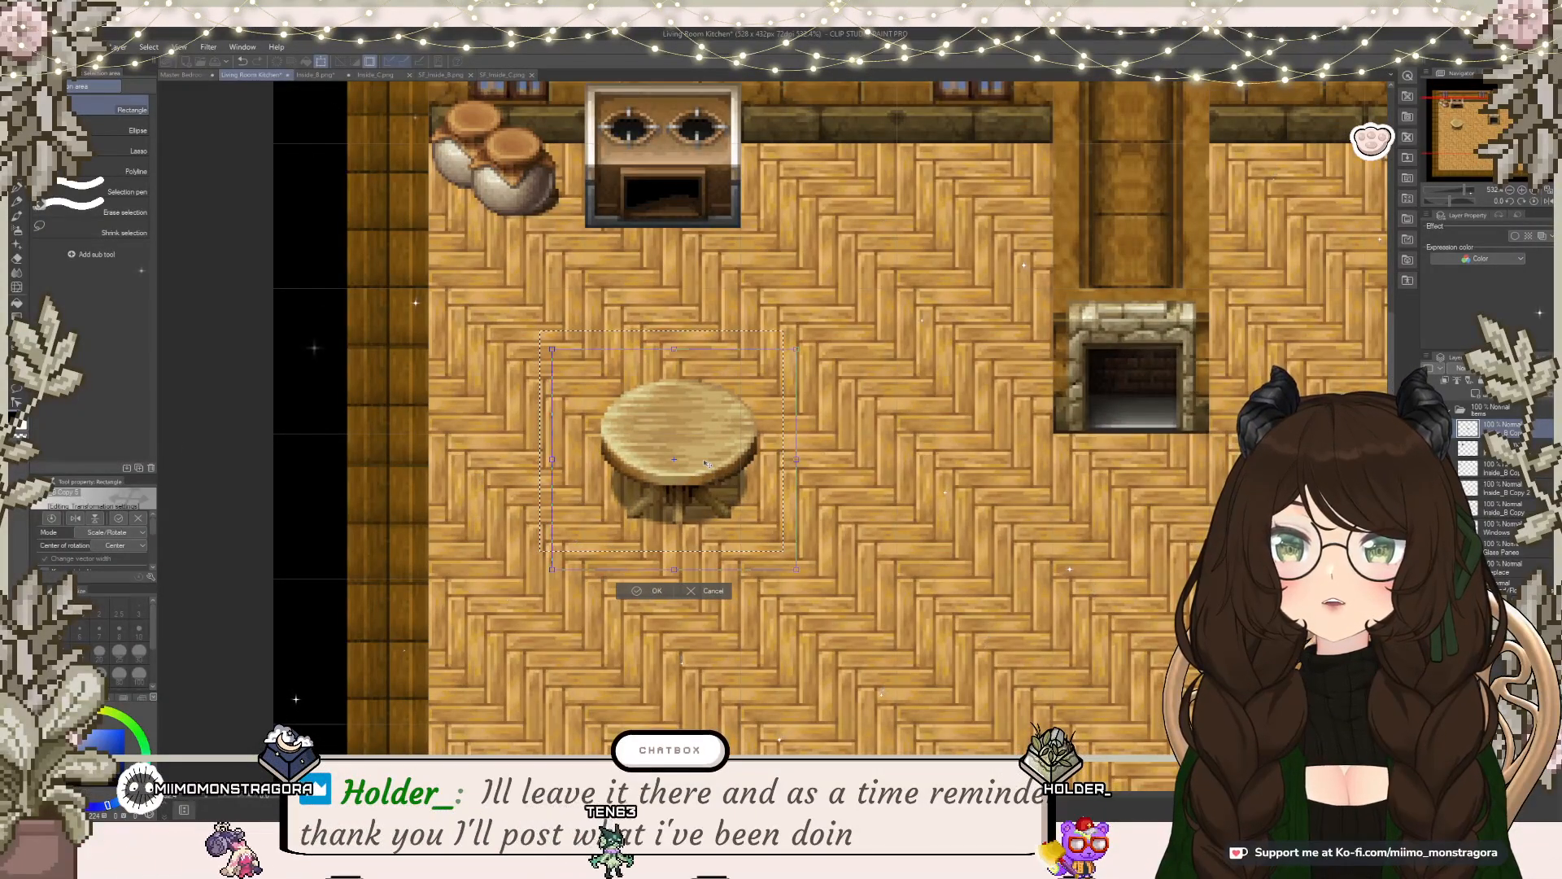
{"action": "left_click_drag", "start_coordinate": [705, 463], "coordinate": [611, 479]}
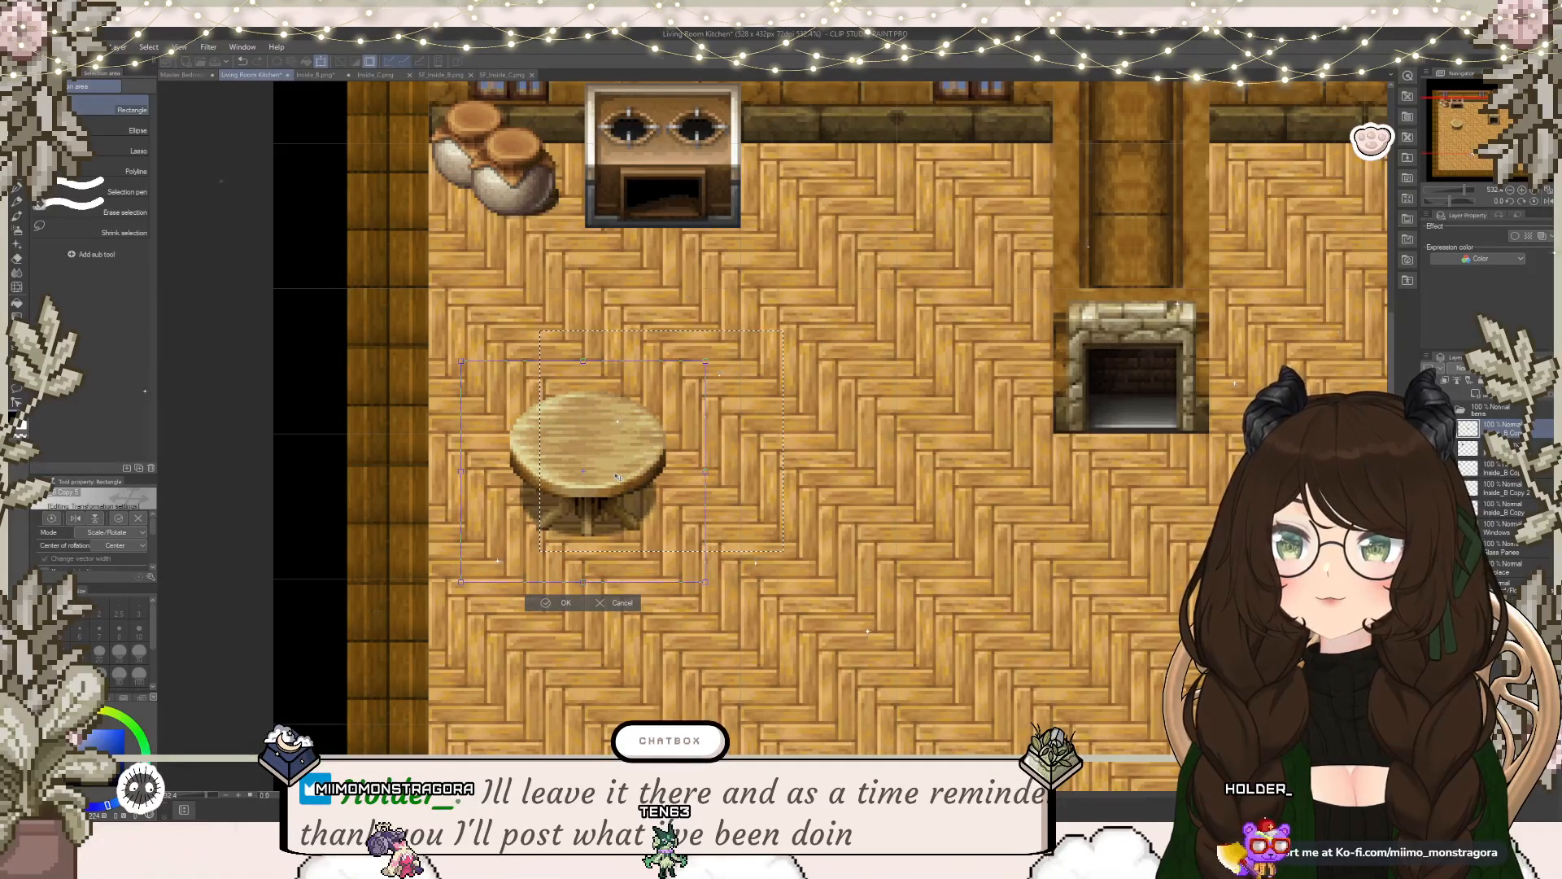
{"action": "left_click_drag", "start_coordinate": [711, 480], "coordinate": [772, 474]}
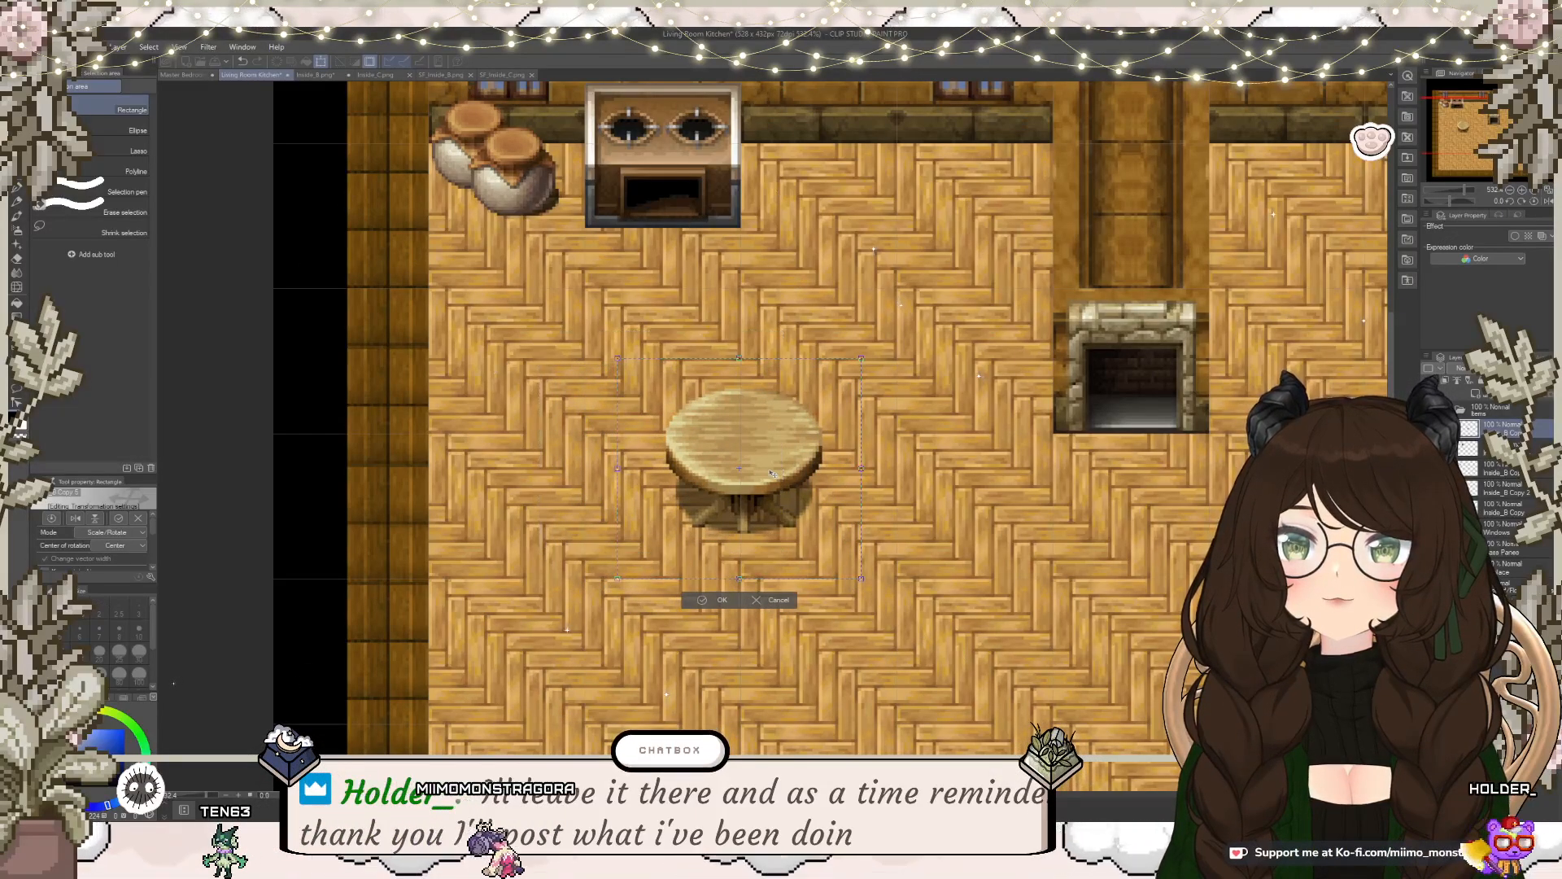
{"action": "left_click_drag", "start_coordinate": [756, 444], "coordinate": [674, 488]}
{"action": "key", "text": "Return"}
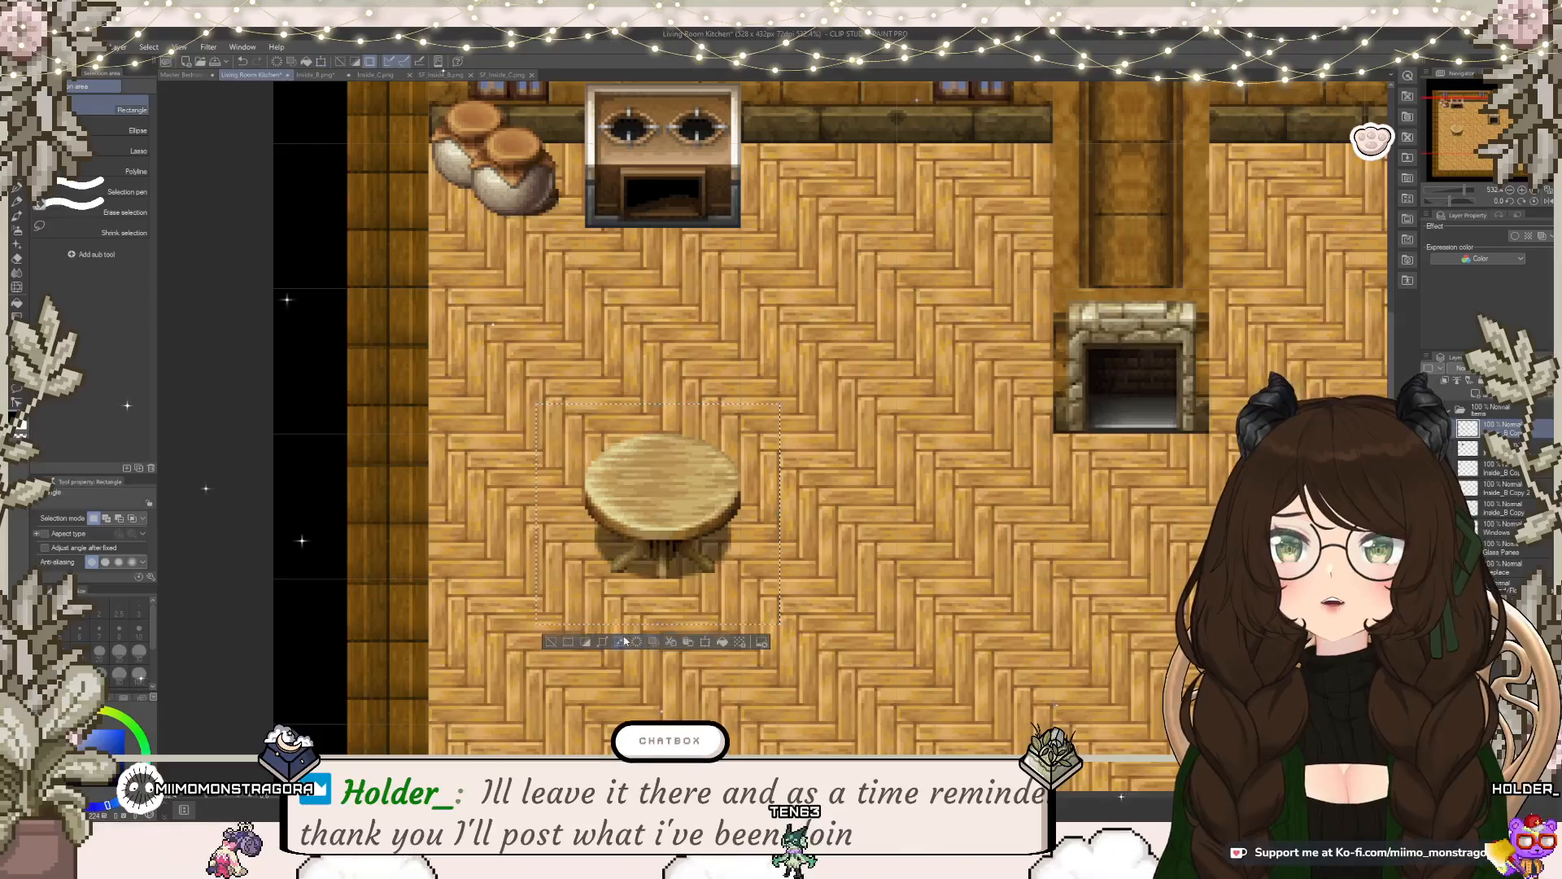
Step: Rename the Inside_B copy layer holding the pots as Pots
{"action": "scroll", "coordinate": [570, 336], "scroll_direction": "down", "scroll_amount": 5}
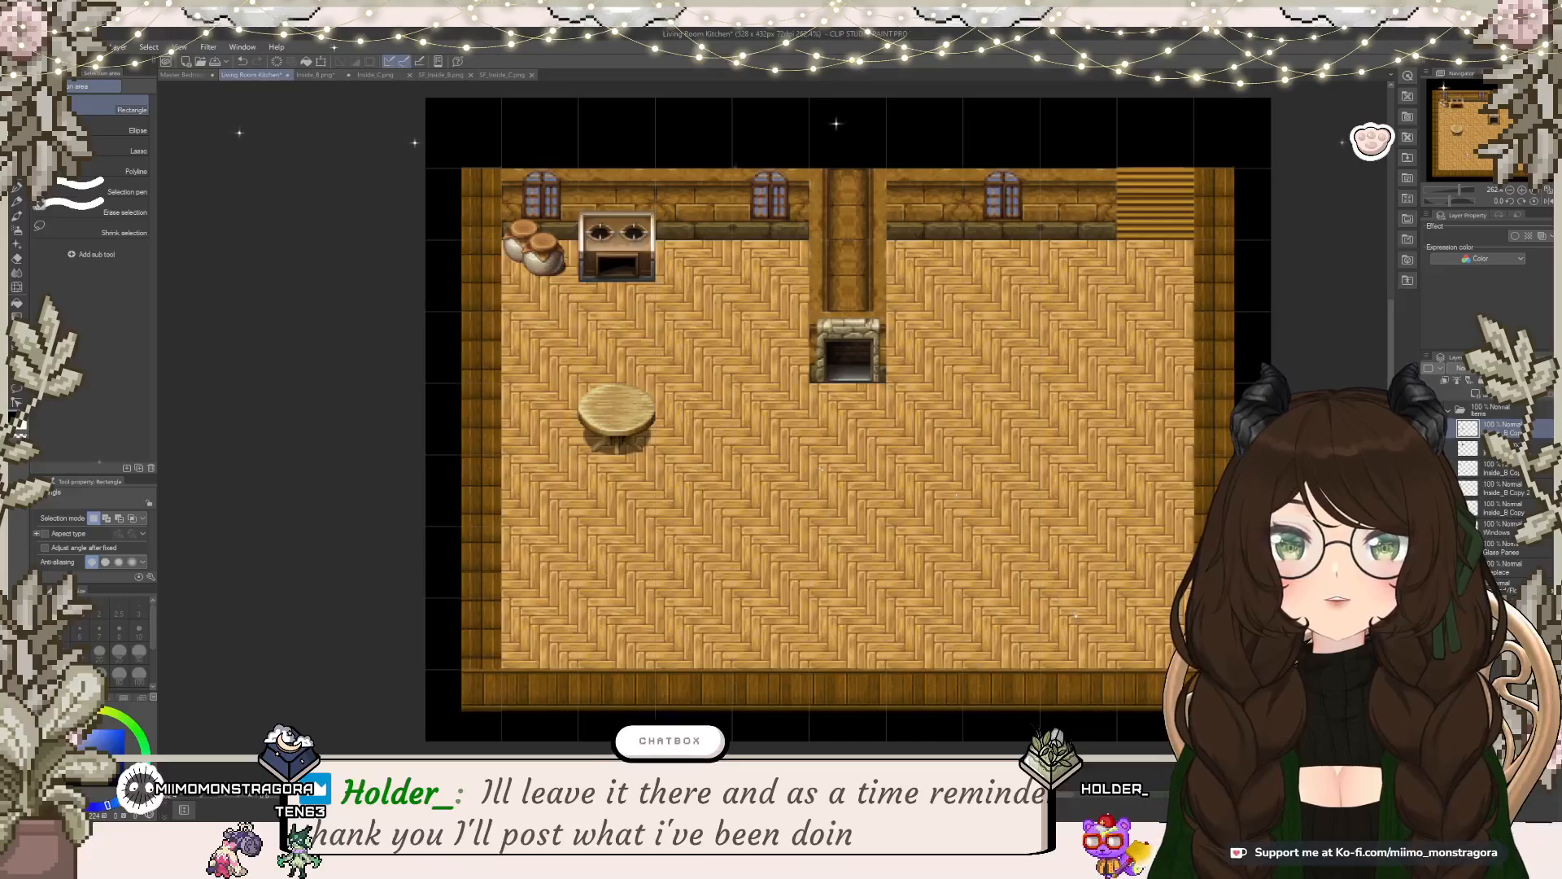
{"action": "left_click", "coordinate": [1466, 453]}
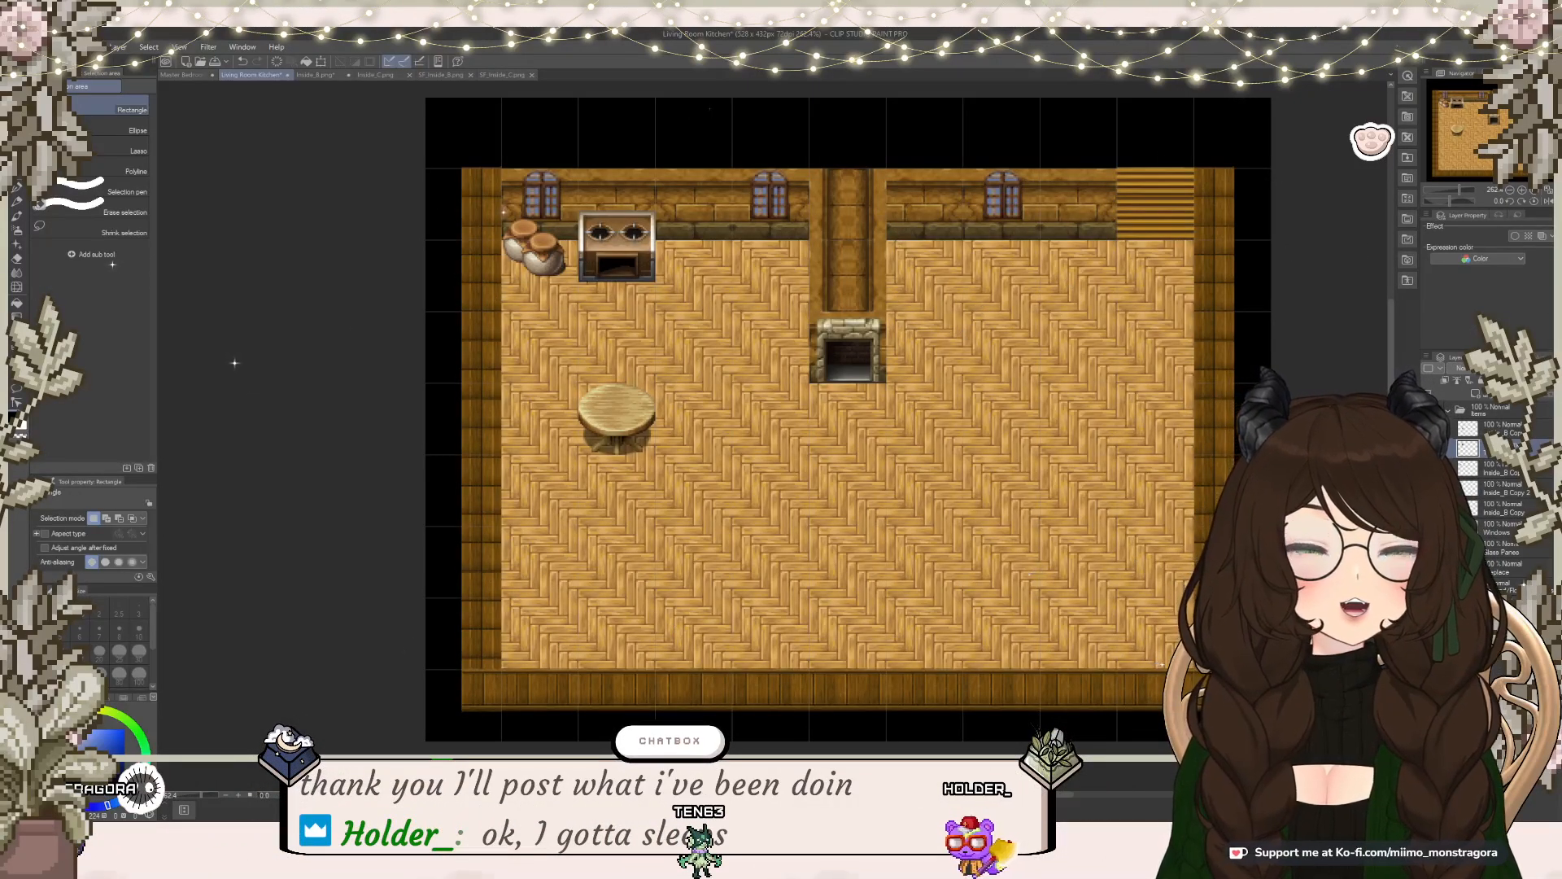
{"action": "left_click", "coordinate": [1504, 469]}
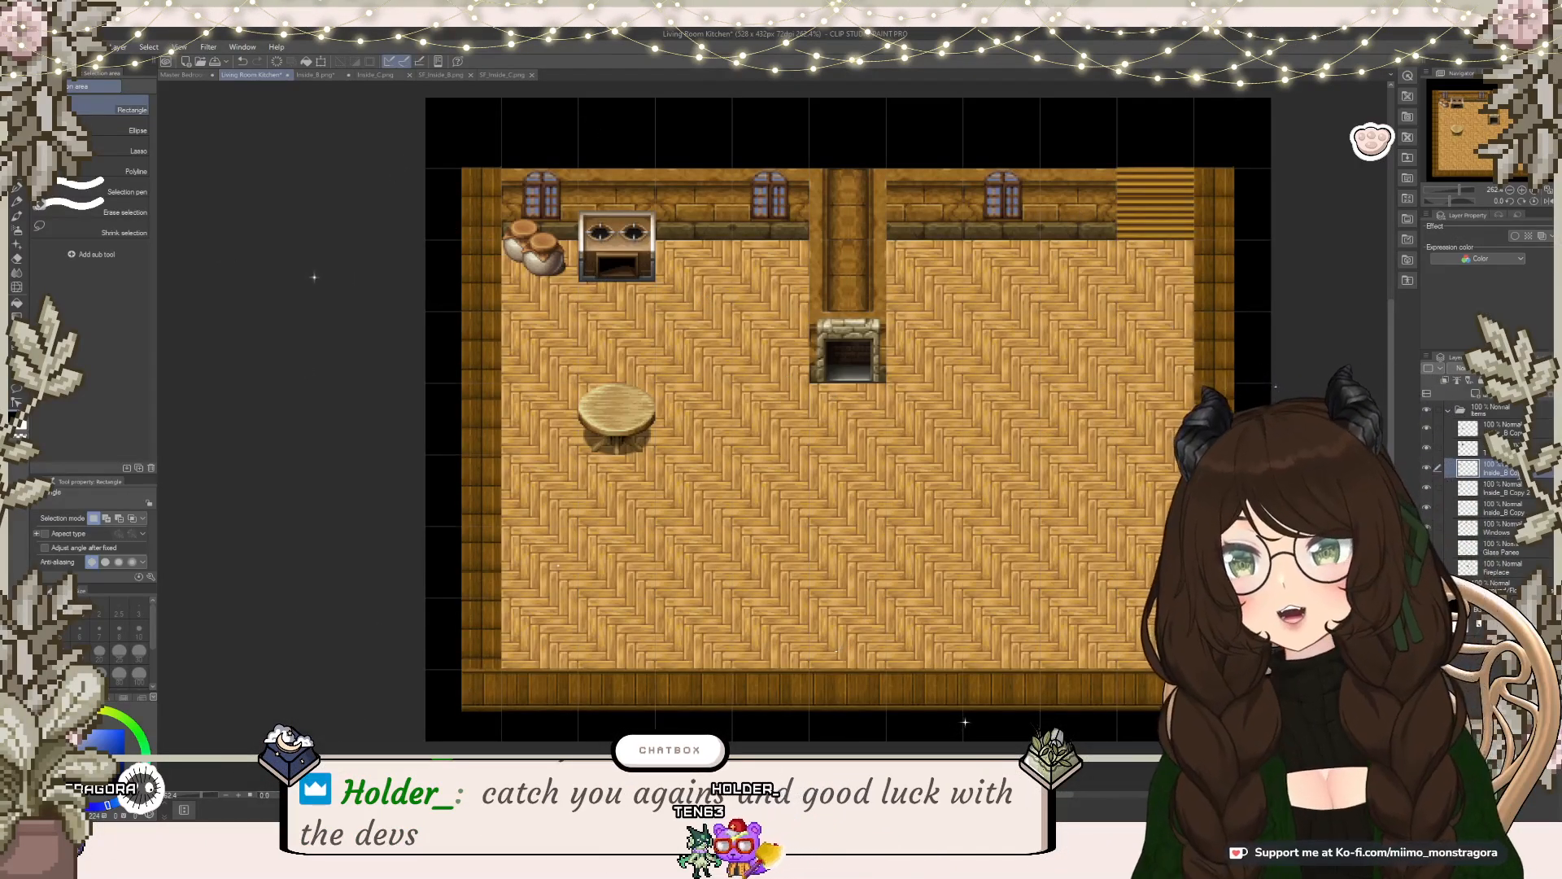
{"action": "double_click", "coordinate": [1518, 475]}
{"action": "type", "text": "Pots"}
{"action": "key", "text": "Return"}
Step: Merge the leftover Inside_B pot copy layers with the Pots layer
{"action": "left_click", "coordinate": [1515, 488]}
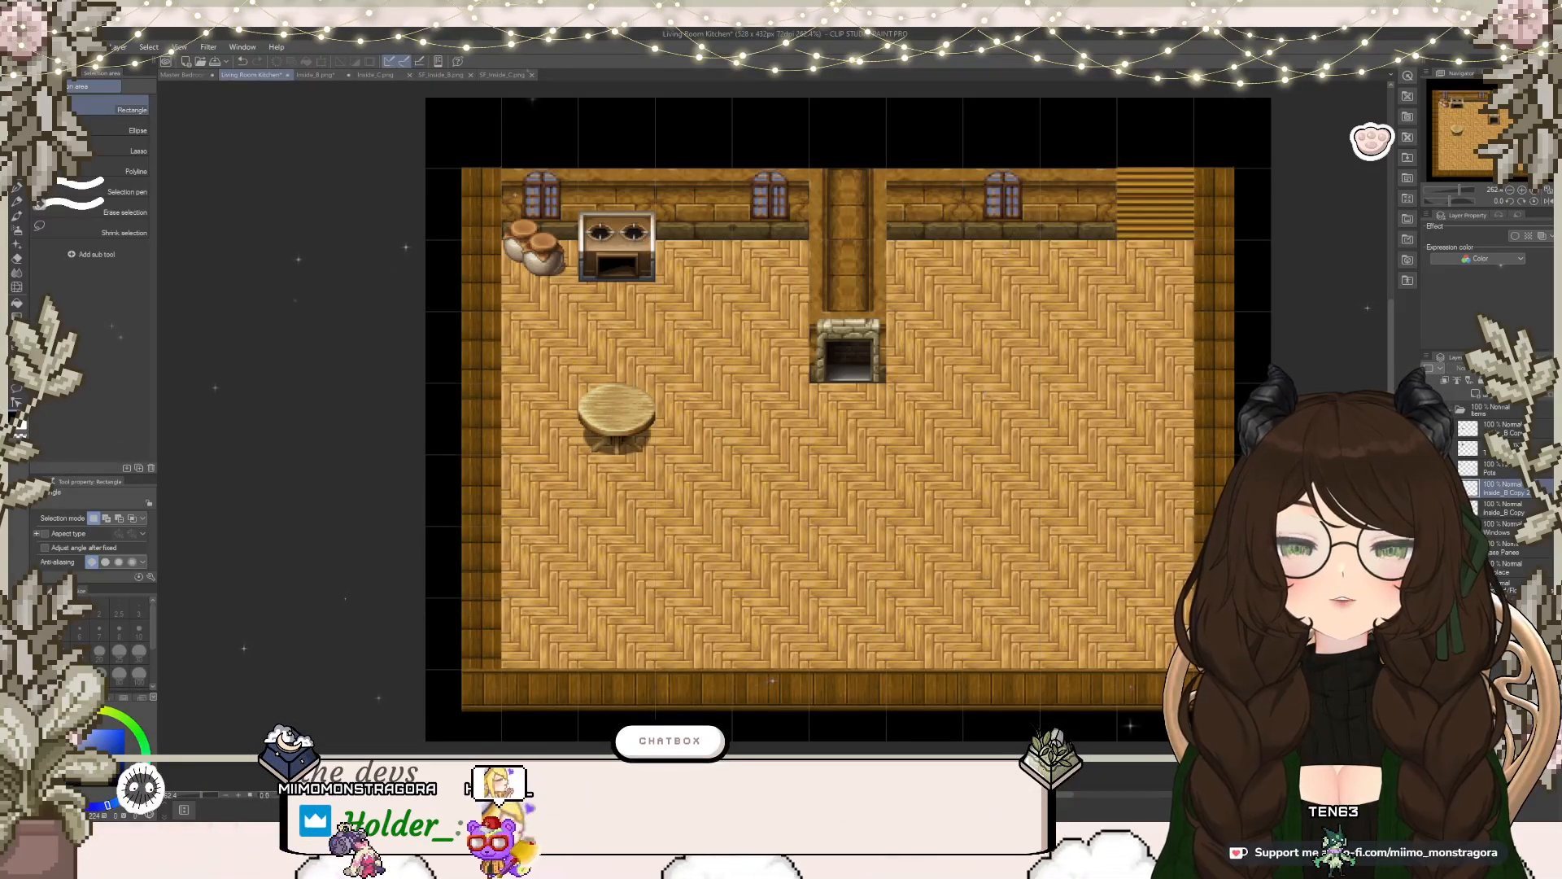
{"action": "left_click", "coordinate": [1513, 471]}
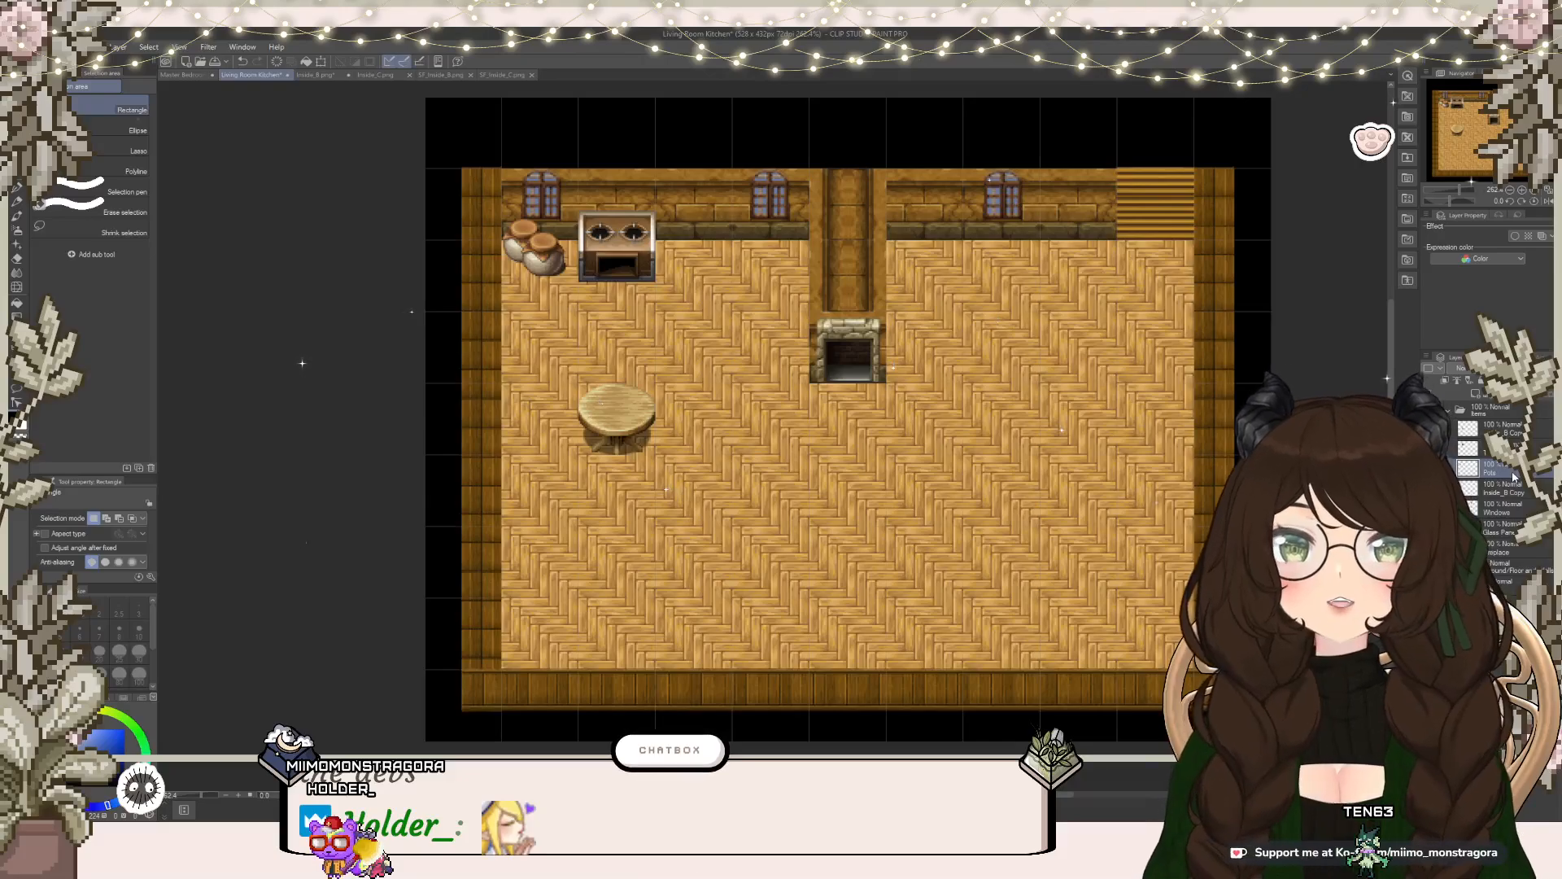
{"action": "left_click", "coordinate": [1508, 489]}
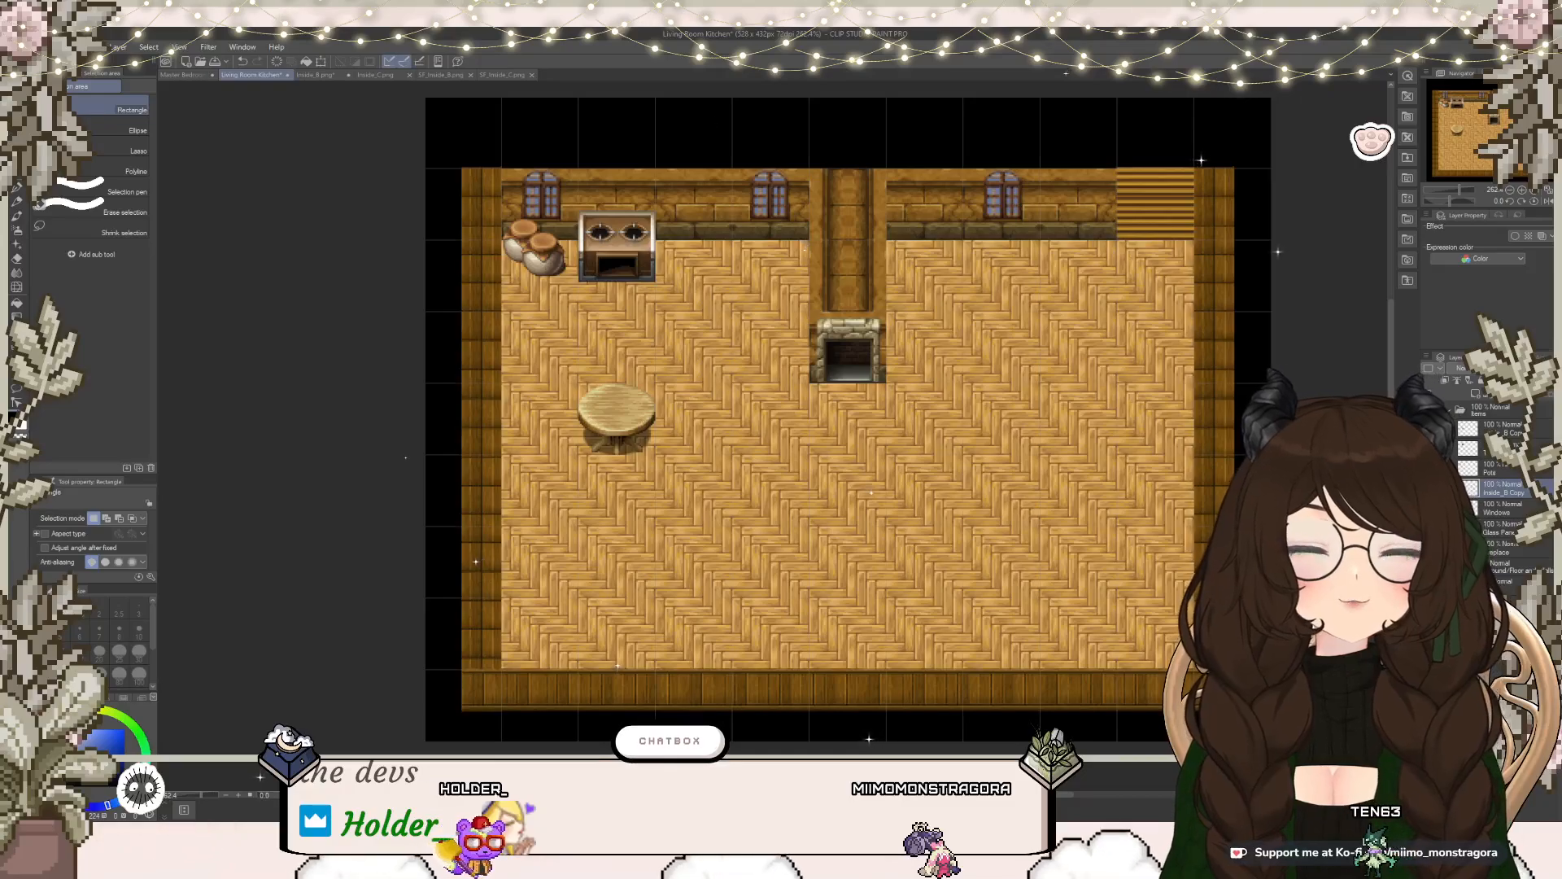
{"action": "key", "text": "ctrl+e"}
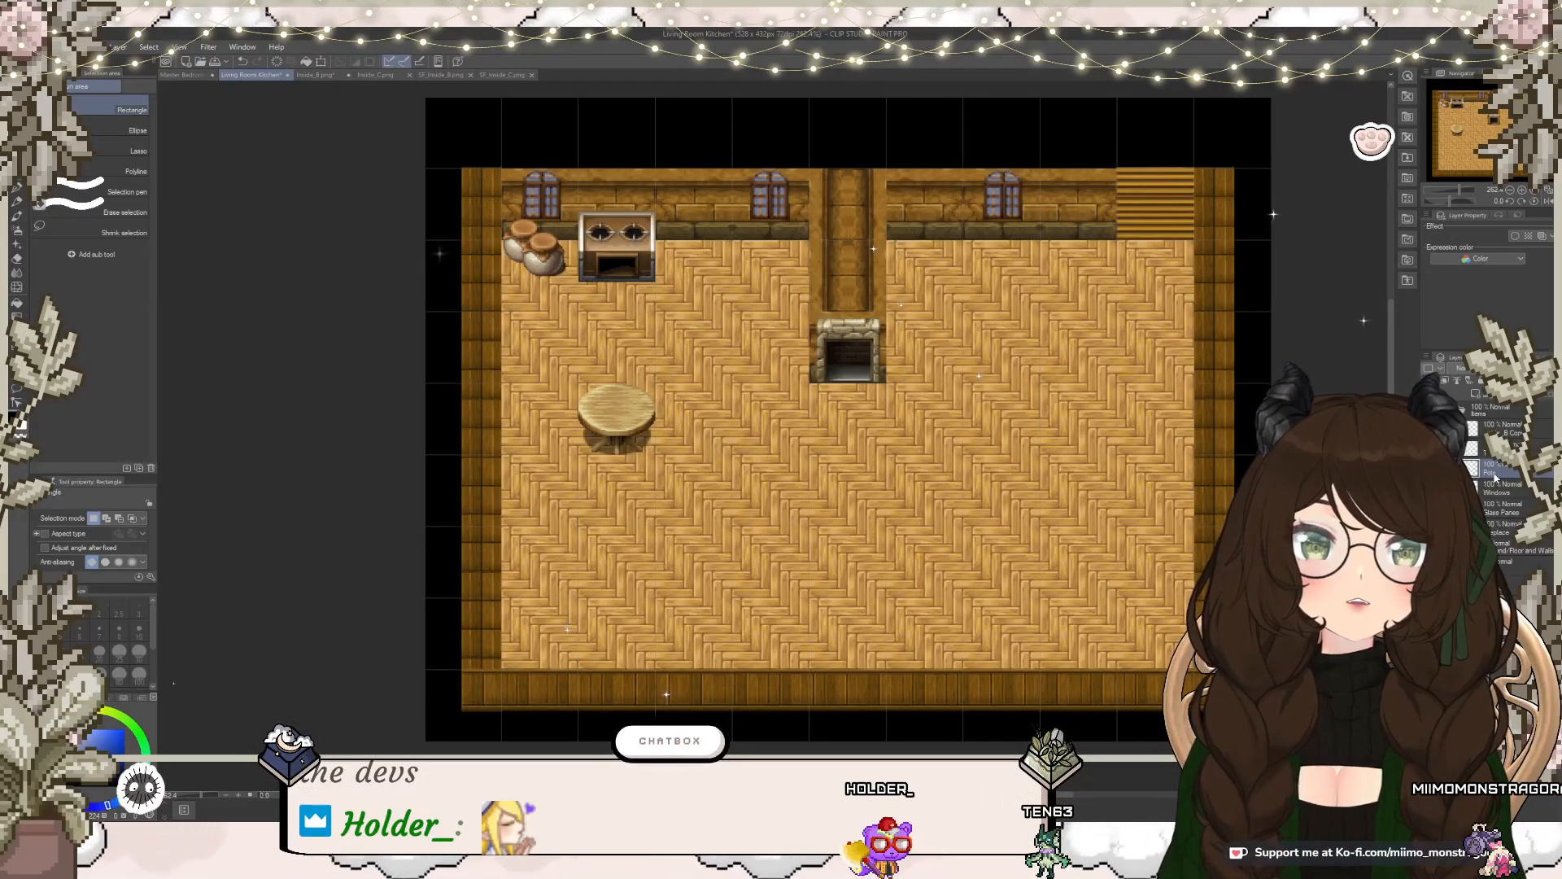
Step: Select and copy the round wooden stool in the Inside_B tileset, and return to the Living Room Kitchen map
{"action": "left_click", "coordinate": [316, 75]}
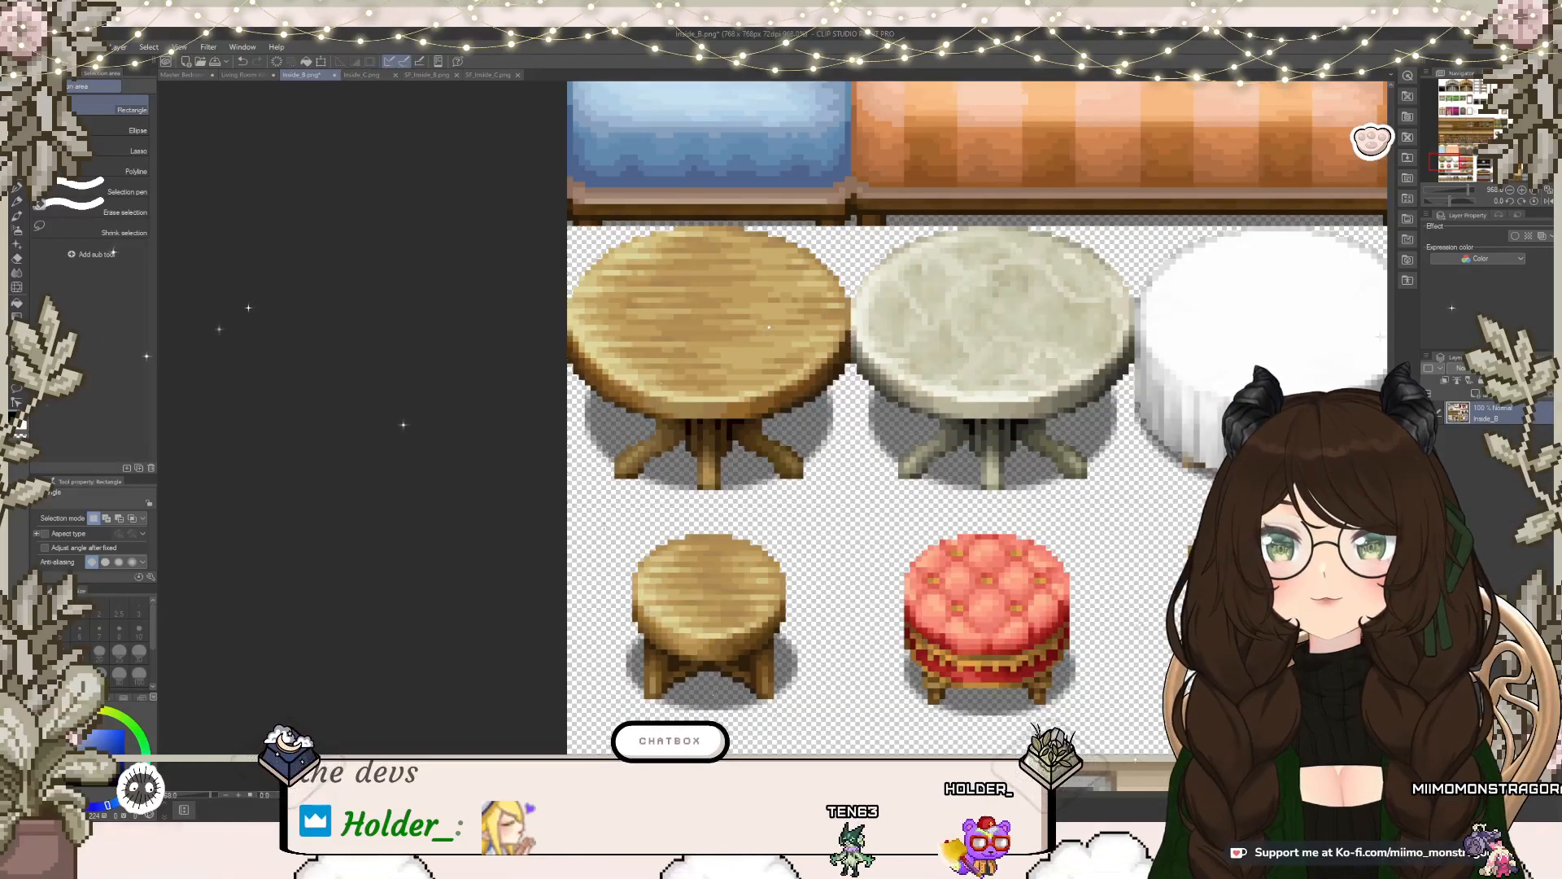
{"action": "left_click_drag", "start_coordinate": [596, 517], "coordinate": [823, 721]}
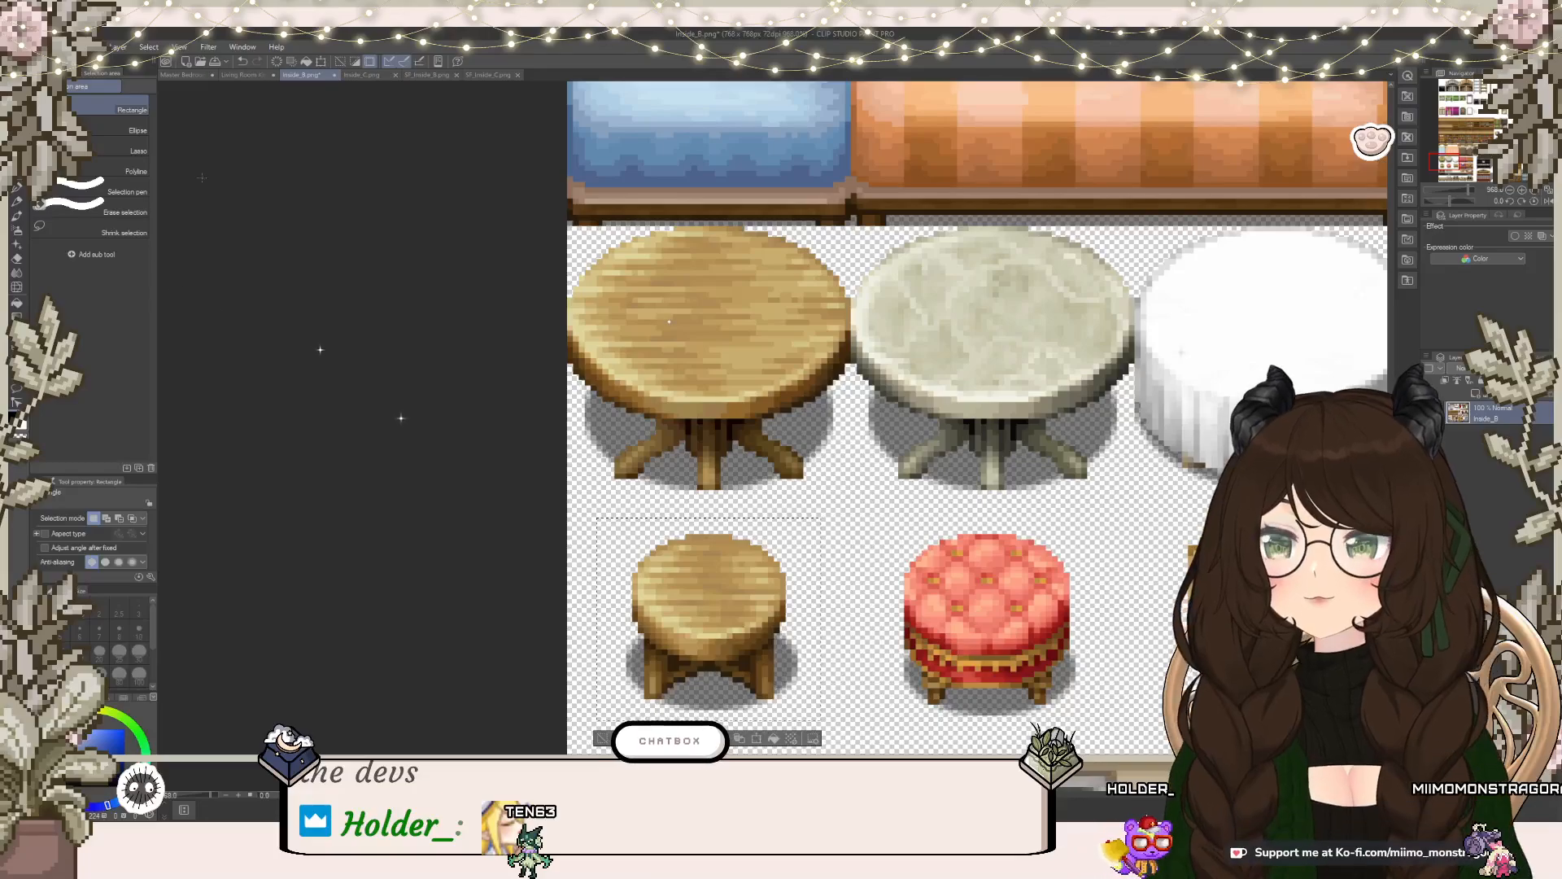
{"action": "left_click", "coordinate": [244, 75]}
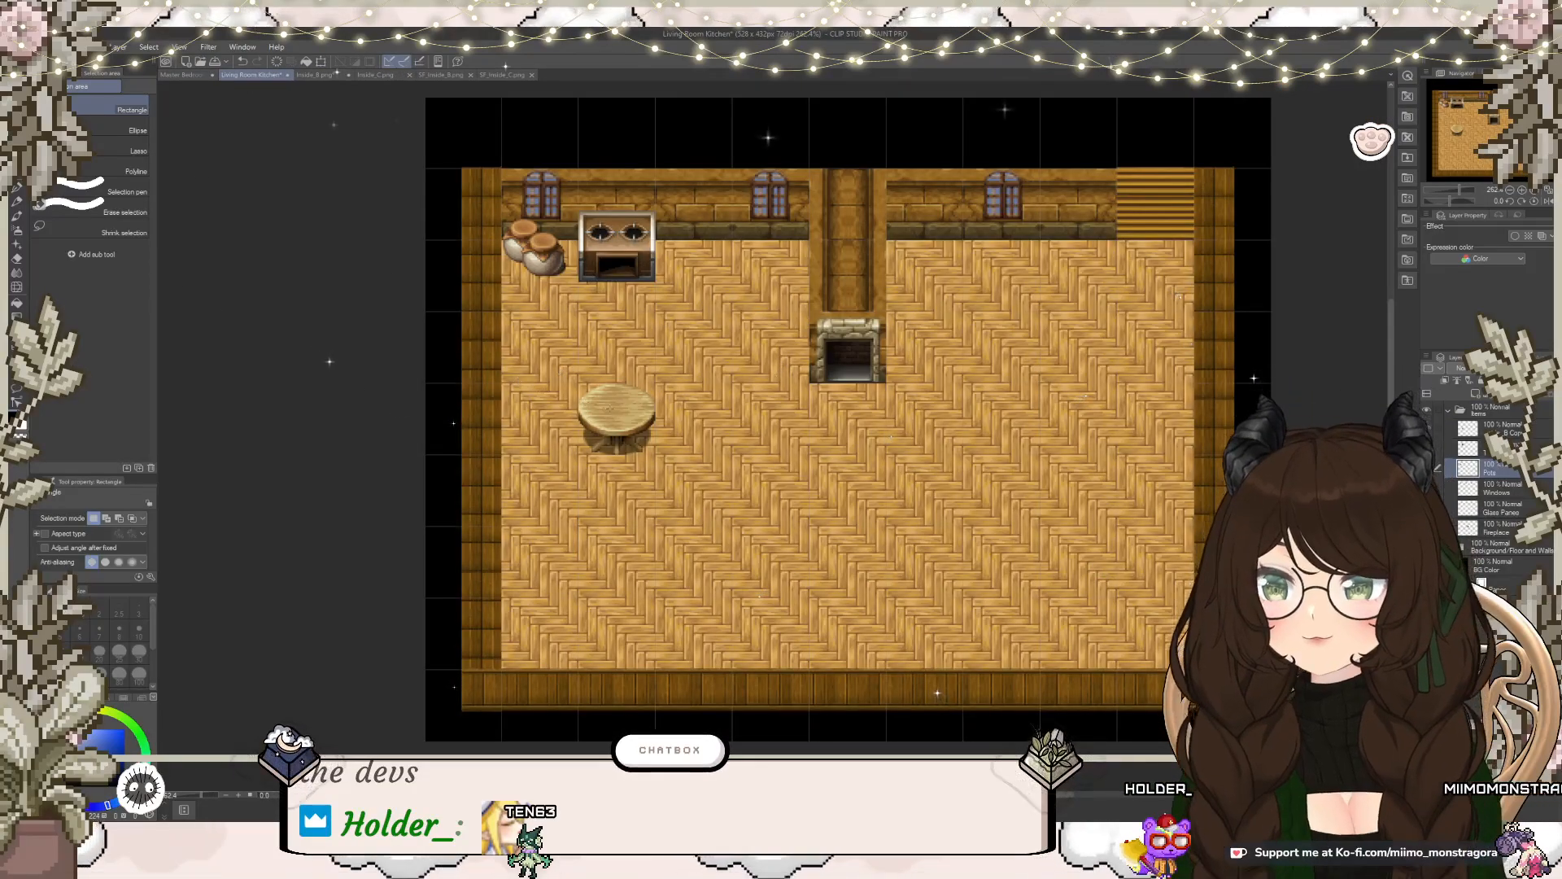
Step: Paste the wooden stool, move it against the right side of the round table, and apply the transform
{"action": "key", "text": "ctrl+v"}
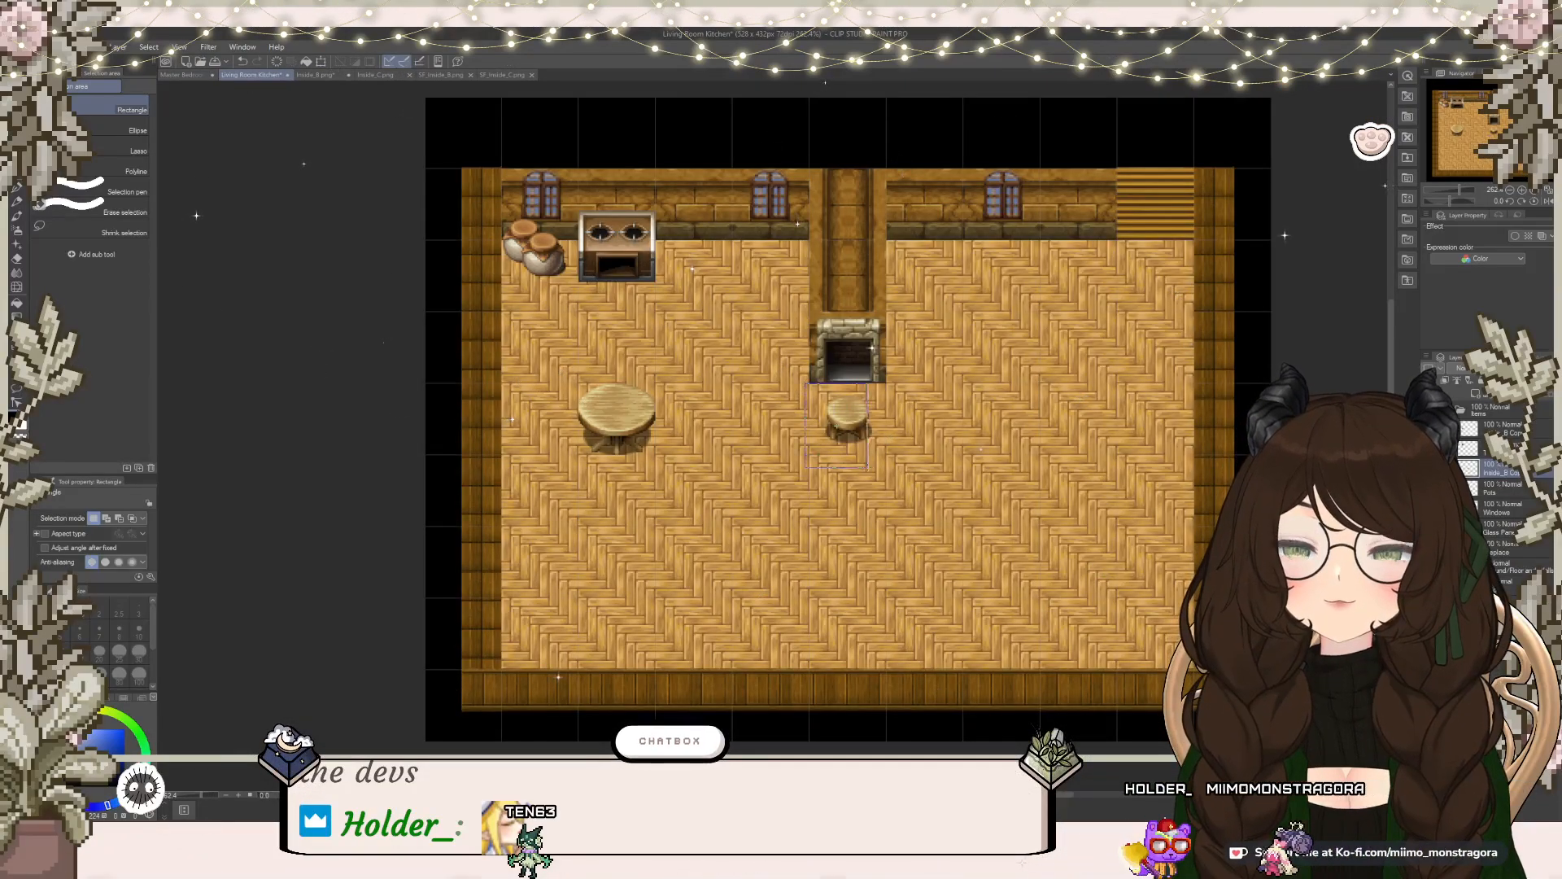
{"action": "key", "text": "ctrl+t"}
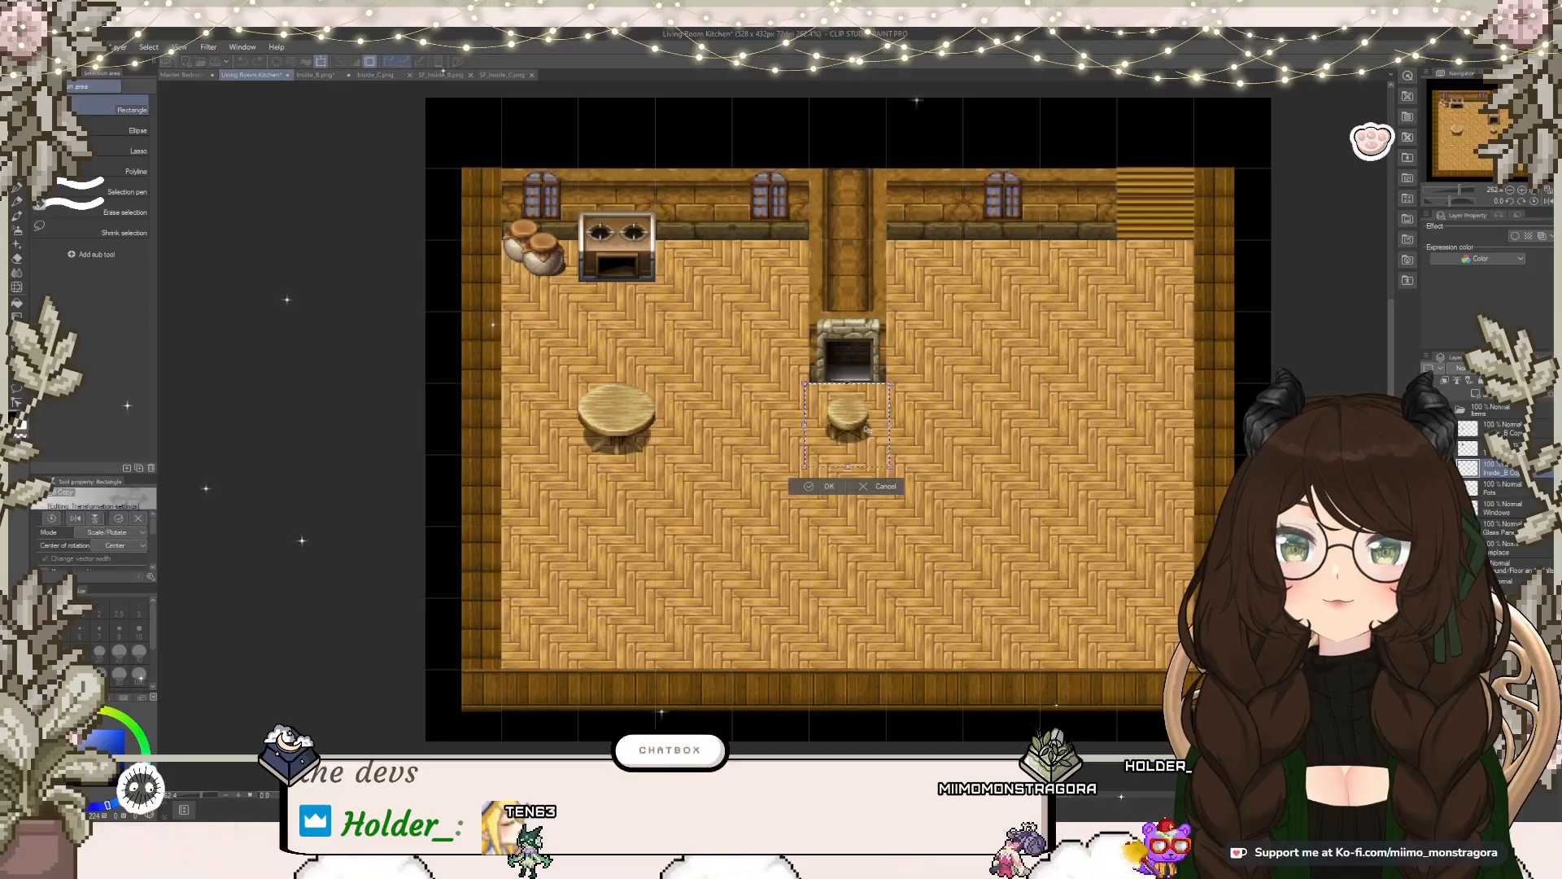
{"action": "left_click_drag", "start_coordinate": [709, 422], "coordinate": [684, 426]}
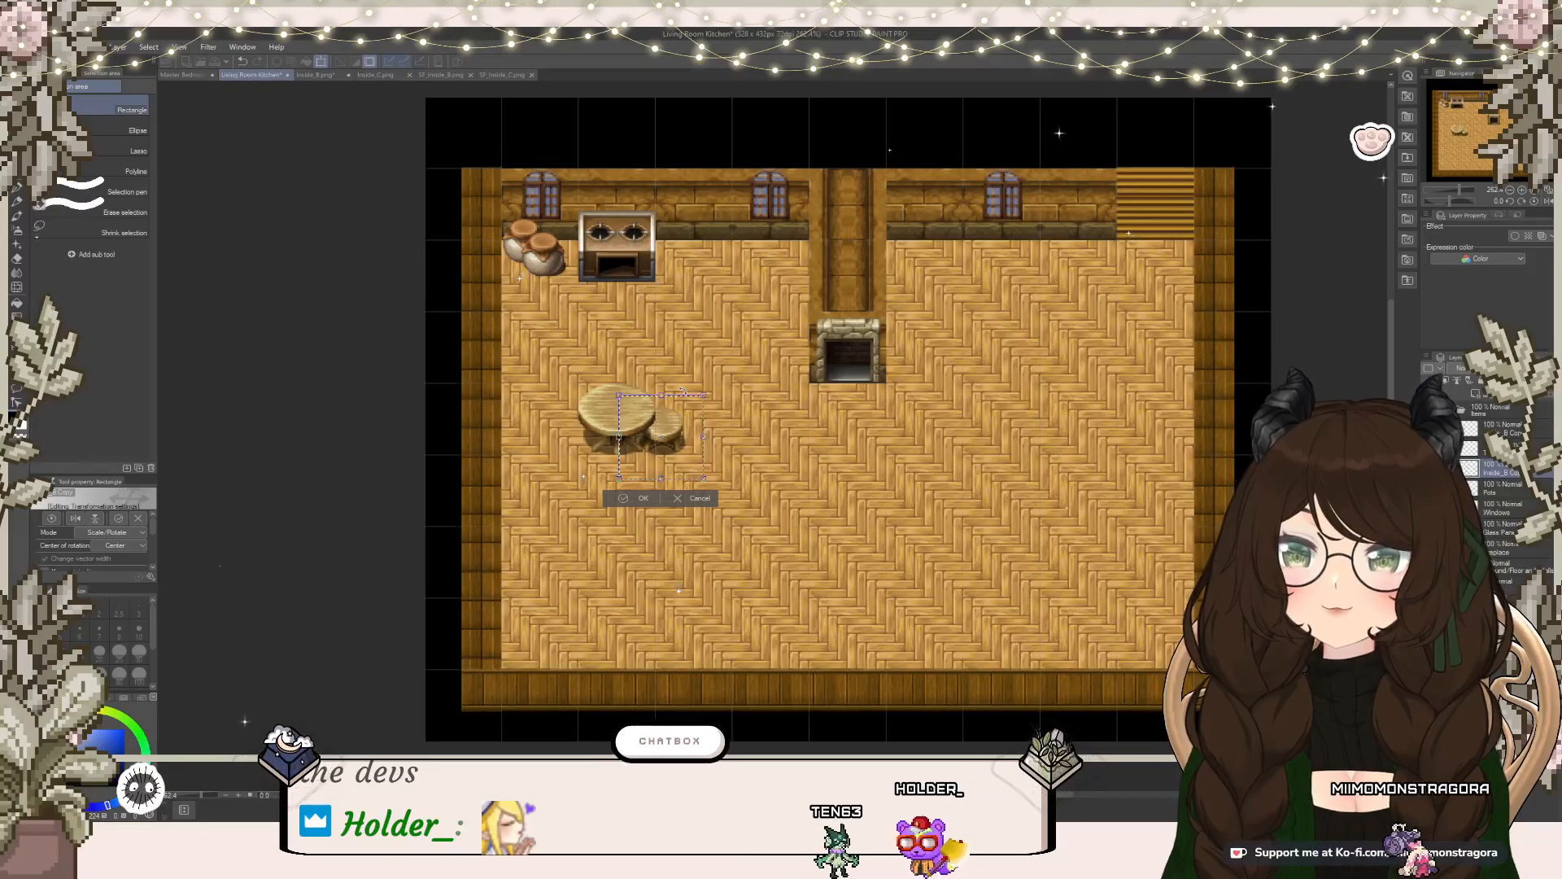
{"action": "key", "text": "Return"}
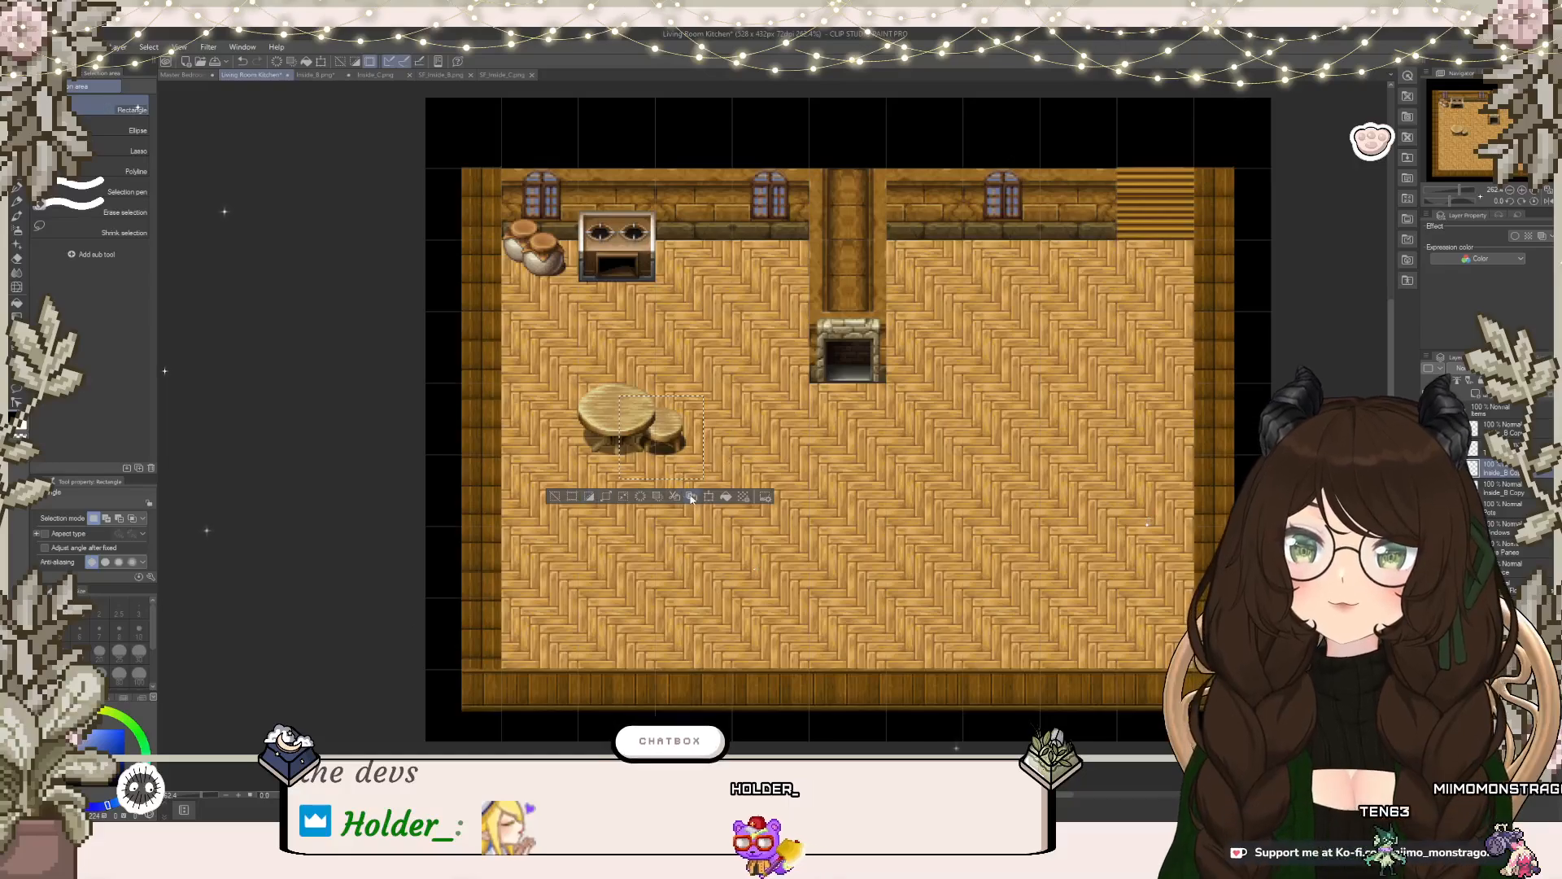
Step: Duplicate the stool and place the copy against the left side of the round table, applying the transform
{"action": "left_click", "coordinate": [706, 498]}
{"action": "left_click_drag", "start_coordinate": [697, 445], "coordinate": [590, 445]}
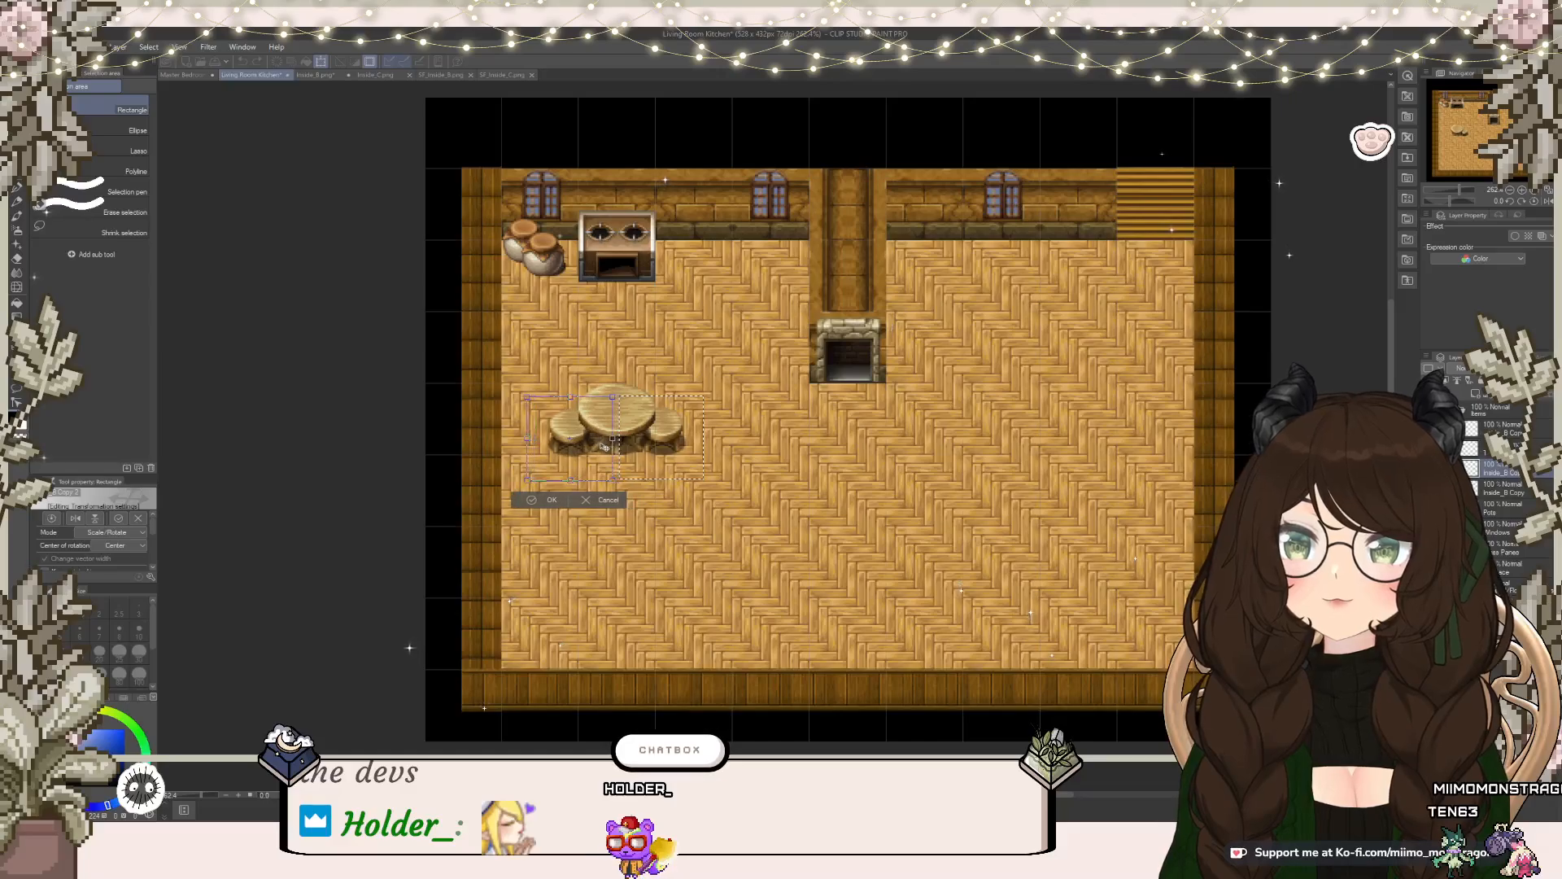
{"action": "left_click_drag", "start_coordinate": [603, 446], "coordinate": [605, 446]}
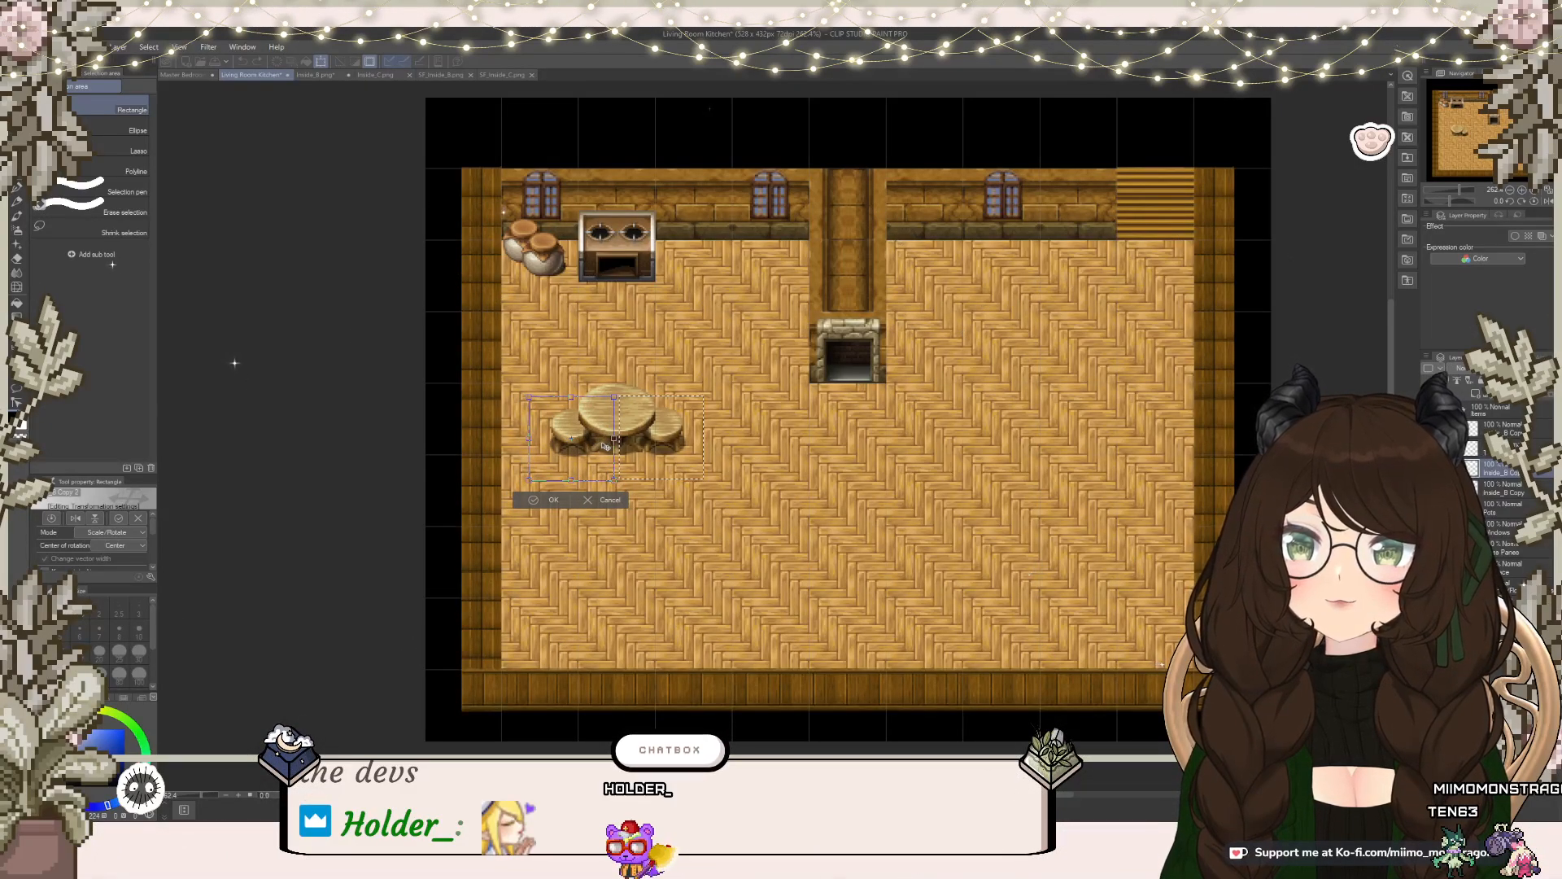
{"action": "left_click", "coordinate": [540, 502]}
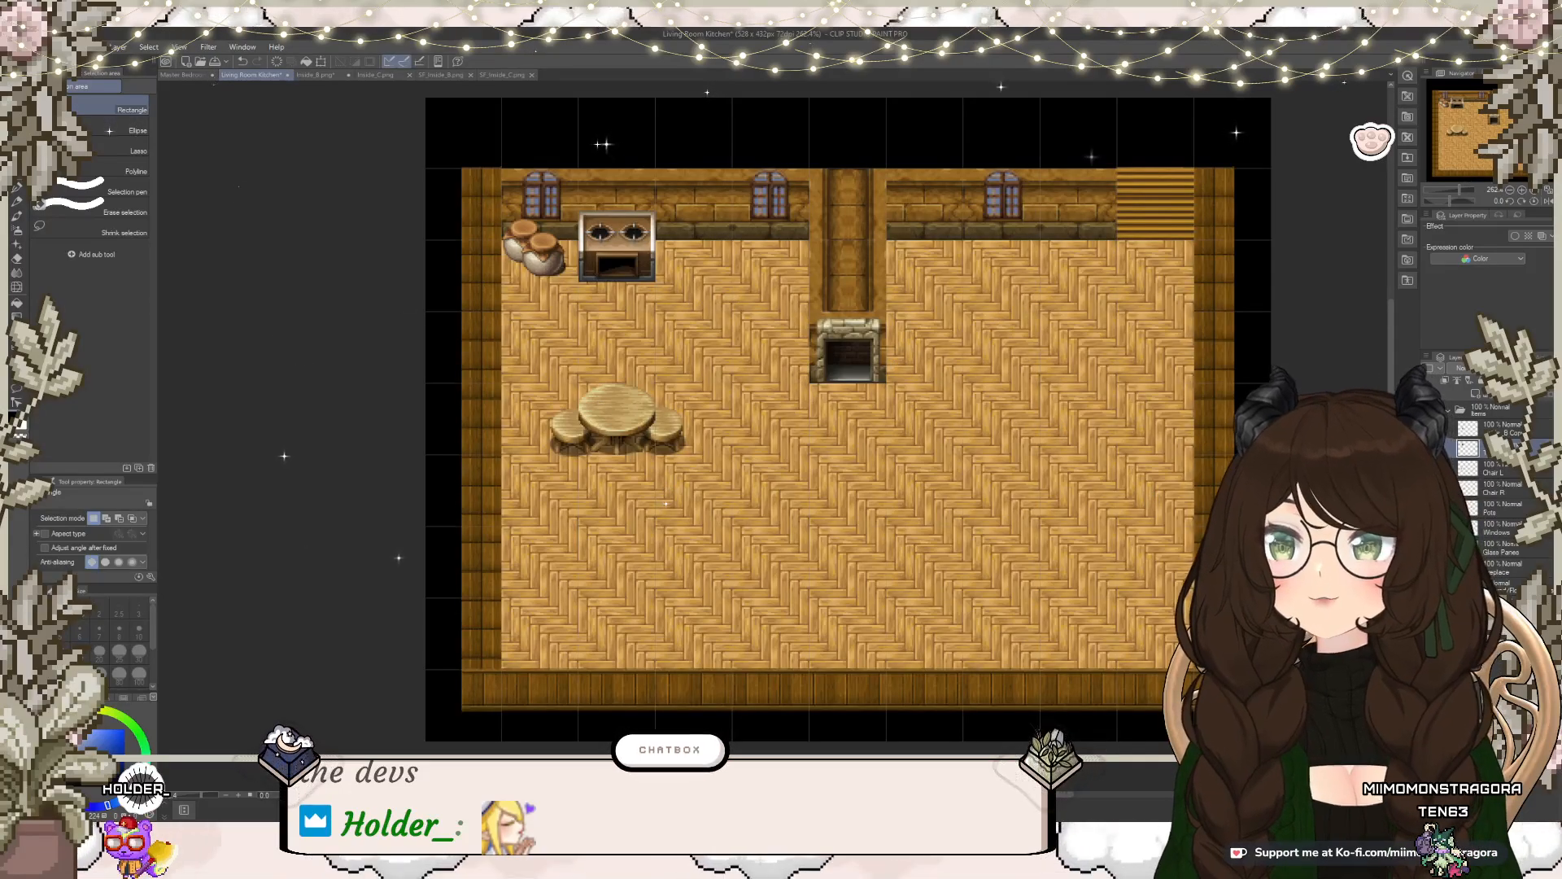
Step: Switch to RPG Maker to examine the House/Living Room map's kitchen layout, and go back to the Inside_B tileset
{"action": "key", "text": "alt+Tab"}
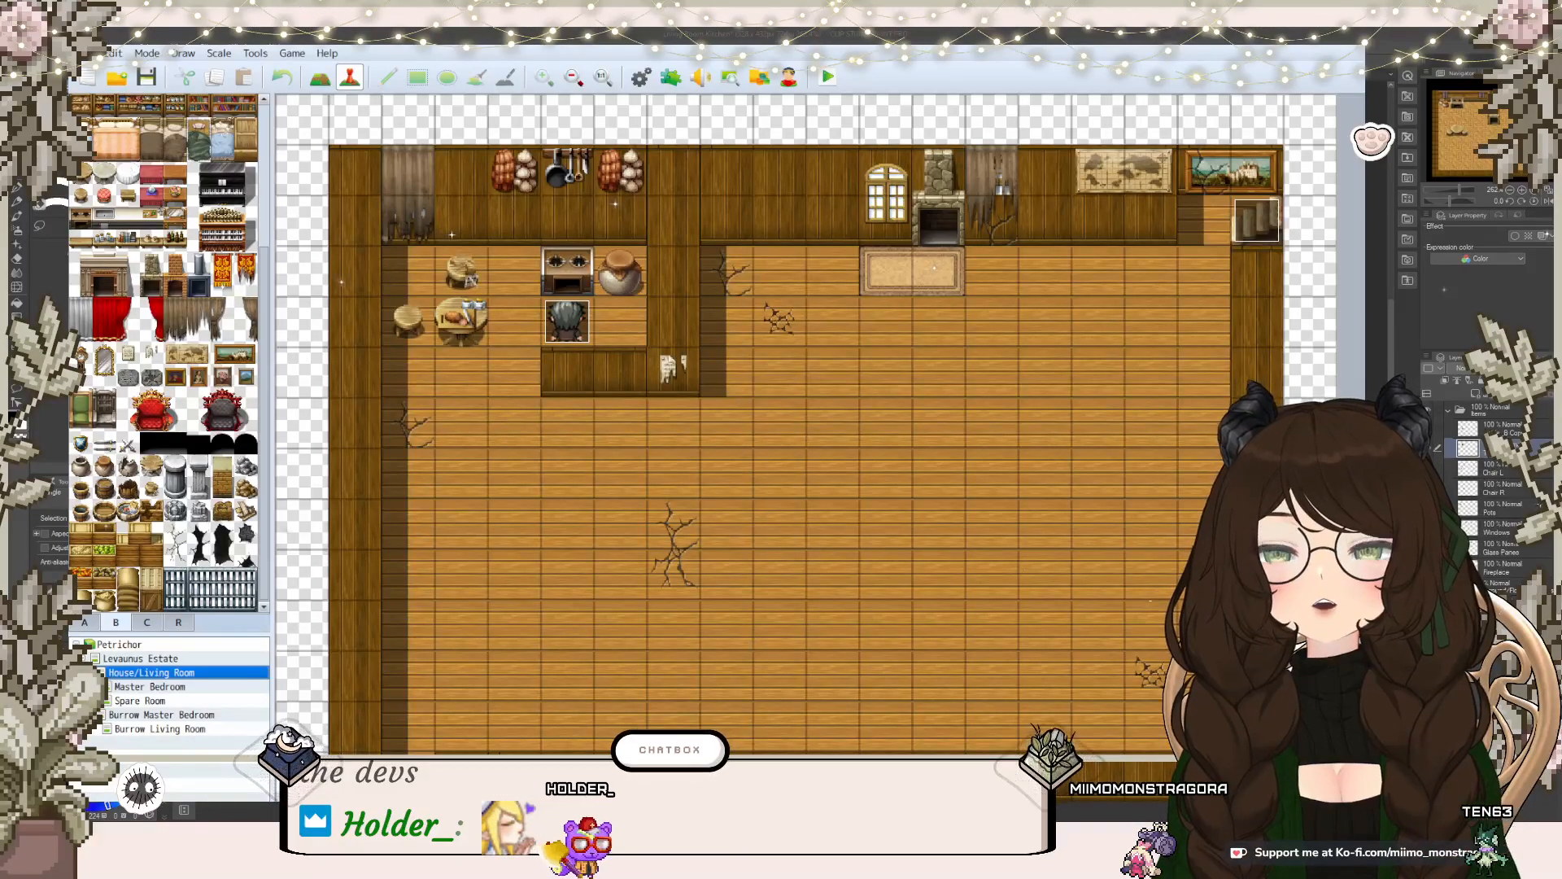
{"action": "key", "text": "alt+Tab"}
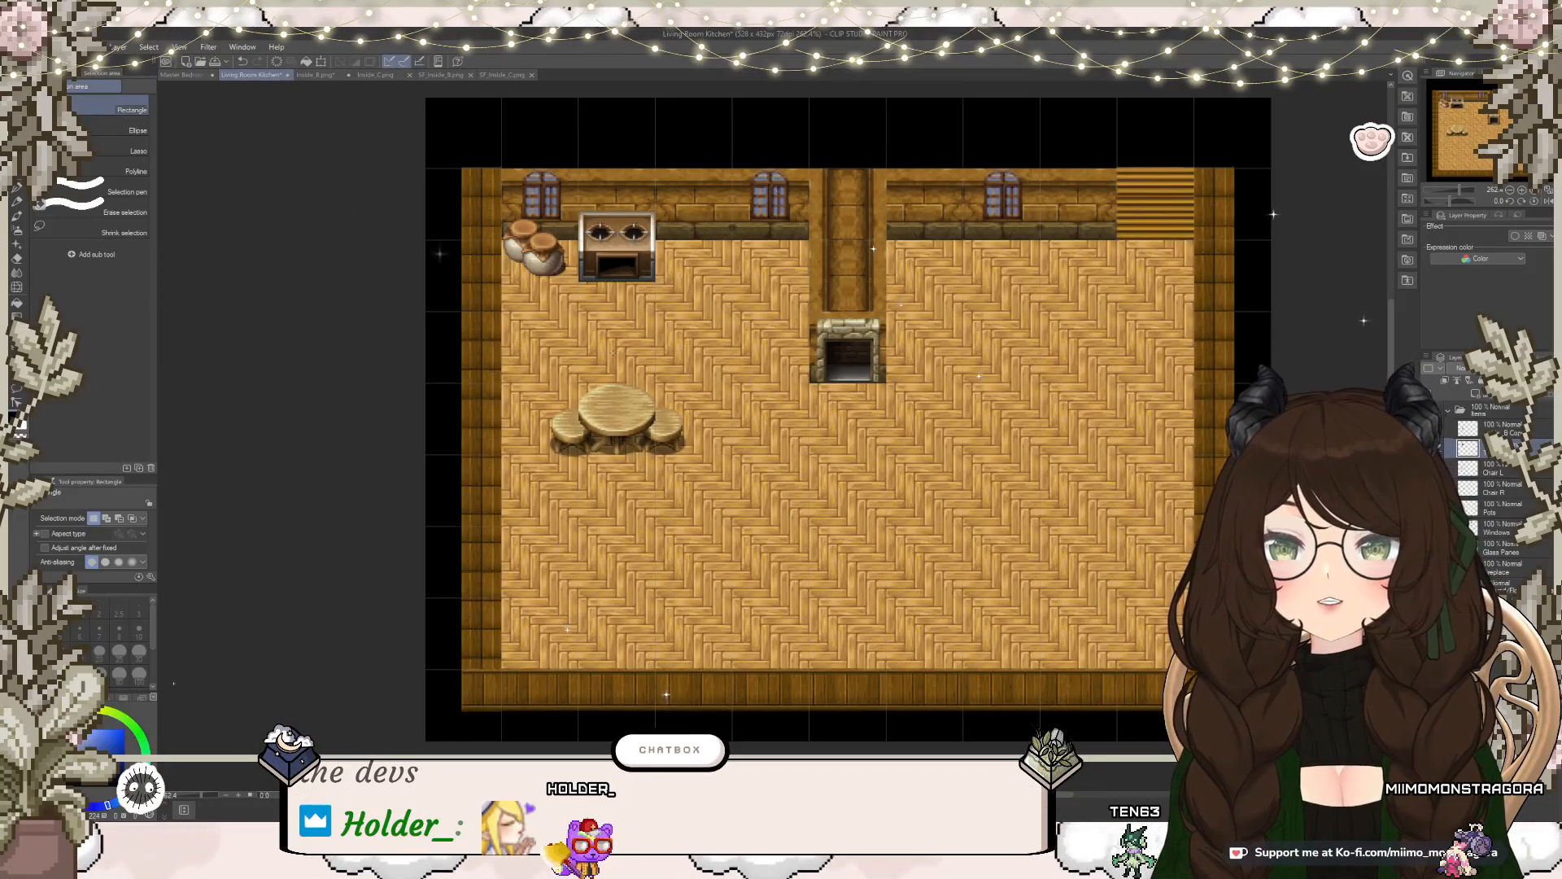
{"action": "left_click", "coordinate": [313, 75]}
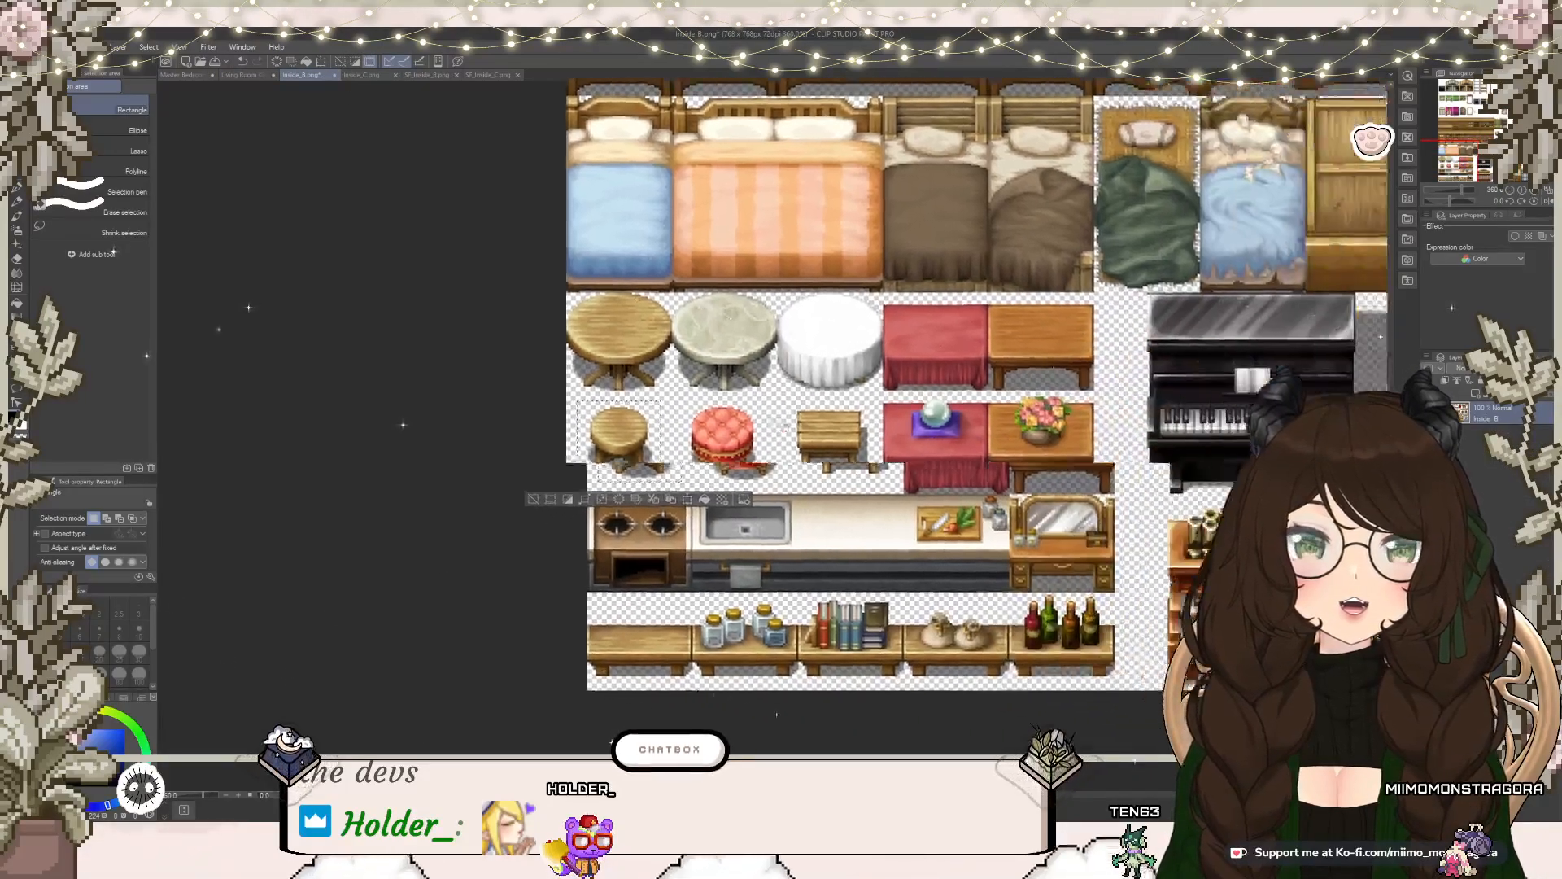
Step: Select and copy the counter section with the cutting board and jars in the Inside_B tileset, and return to the Living Room Kitchen map
{"action": "left_click_drag", "start_coordinate": [785, 427], "coordinate": [626, 396]}
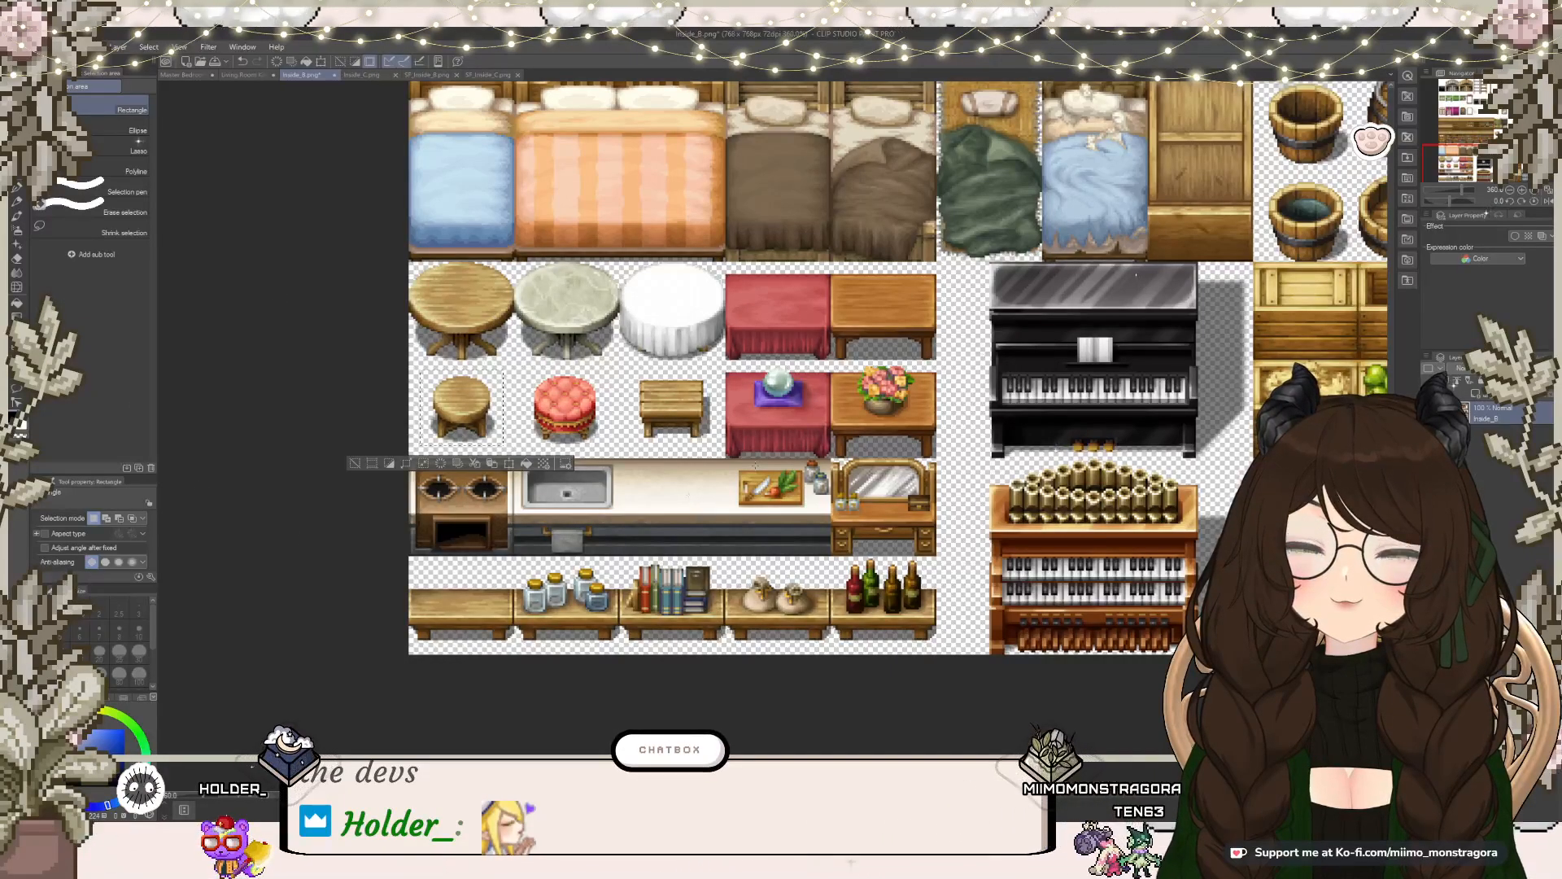
{"action": "scroll", "coordinate": [753, 477], "scroll_direction": "up", "scroll_amount": 5}
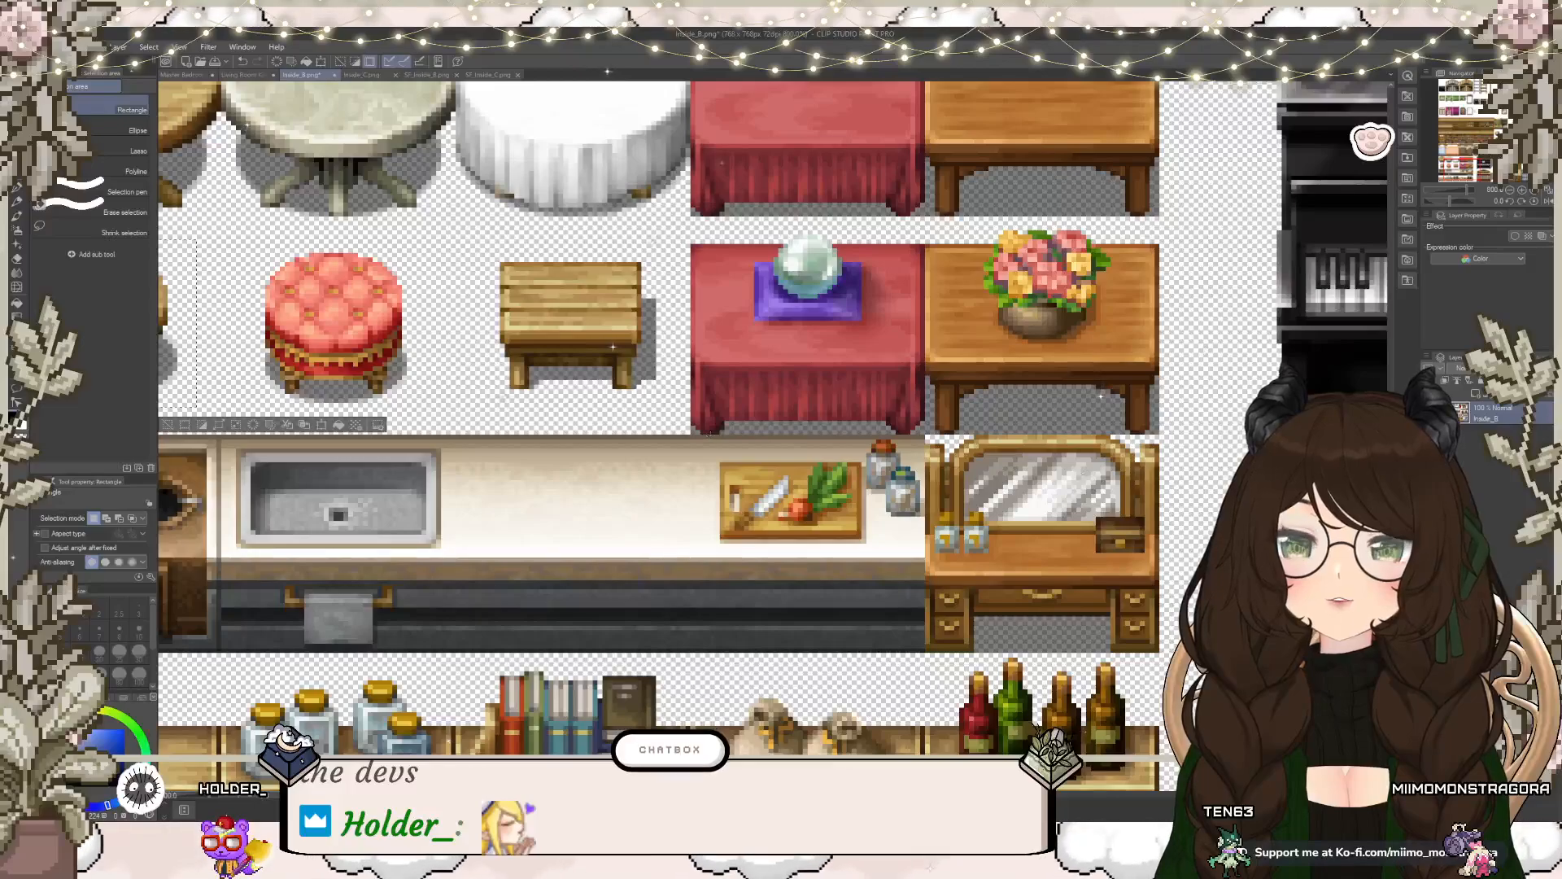
{"action": "left_click_drag", "start_coordinate": [711, 435], "coordinate": [925, 650]}
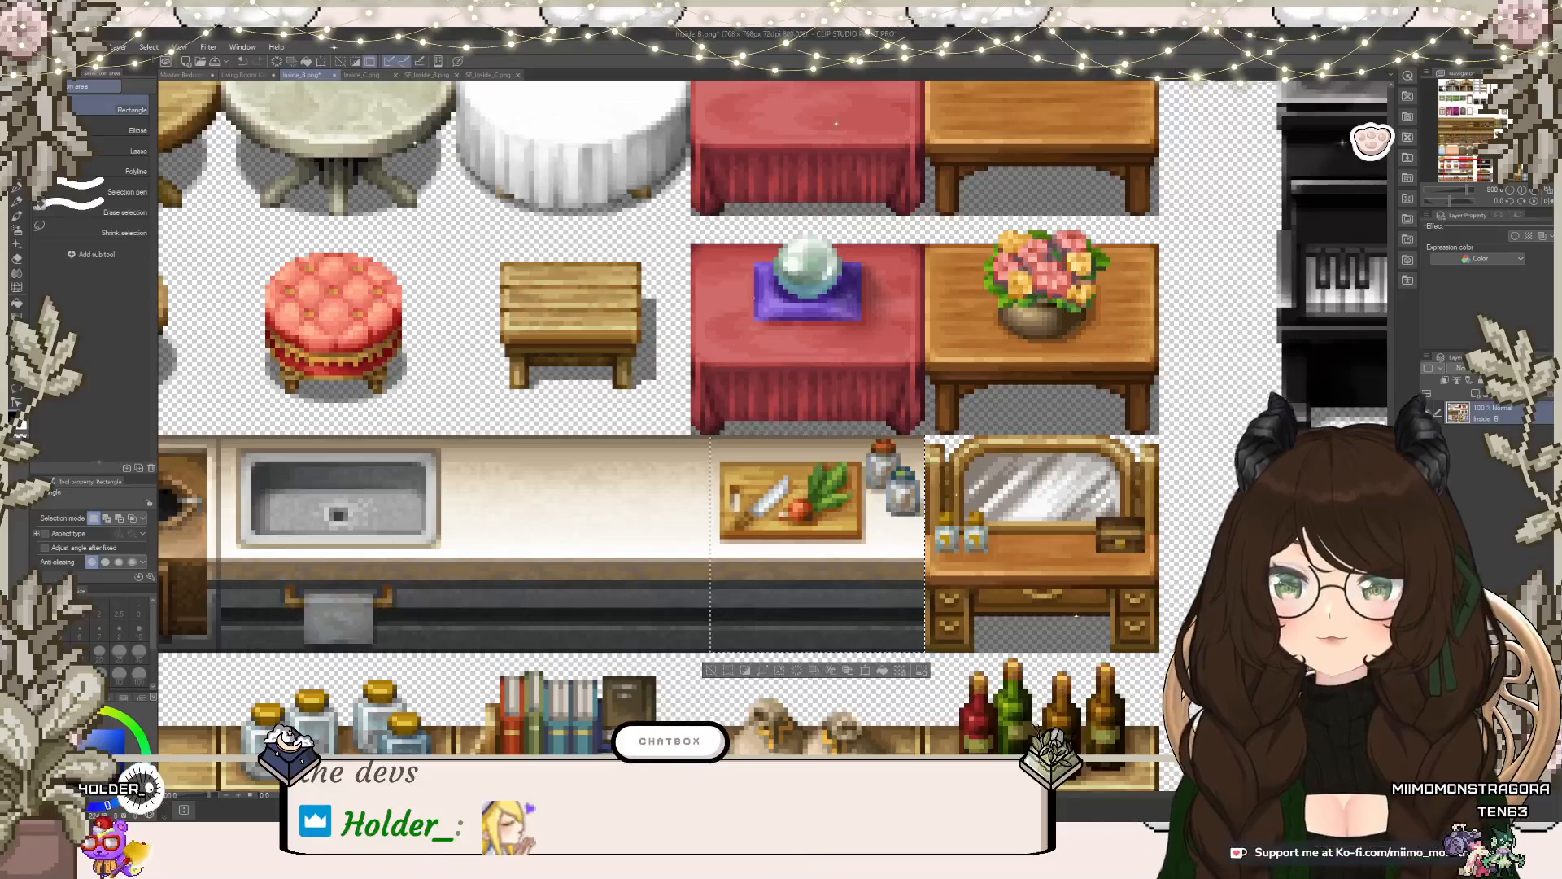
{"action": "left_click", "coordinate": [258, 76]}
Step: Paste the cutting board counter, move it flush against the right side of the stove, apply the transform, and deselect
{"action": "key", "text": "ctrl+v"}
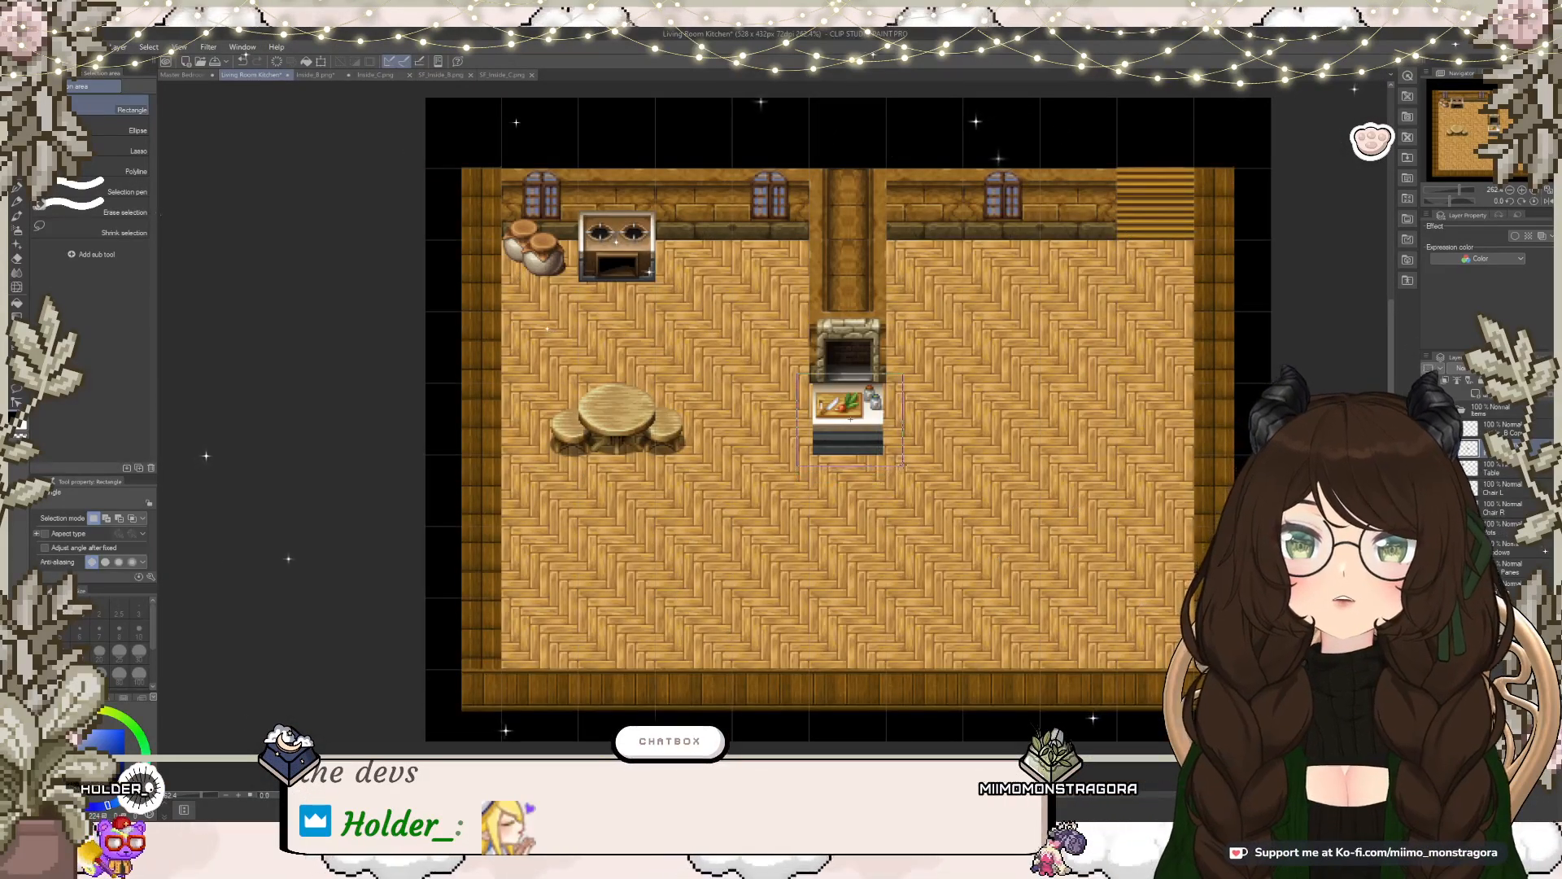
{"action": "key", "text": "ctrl+t"}
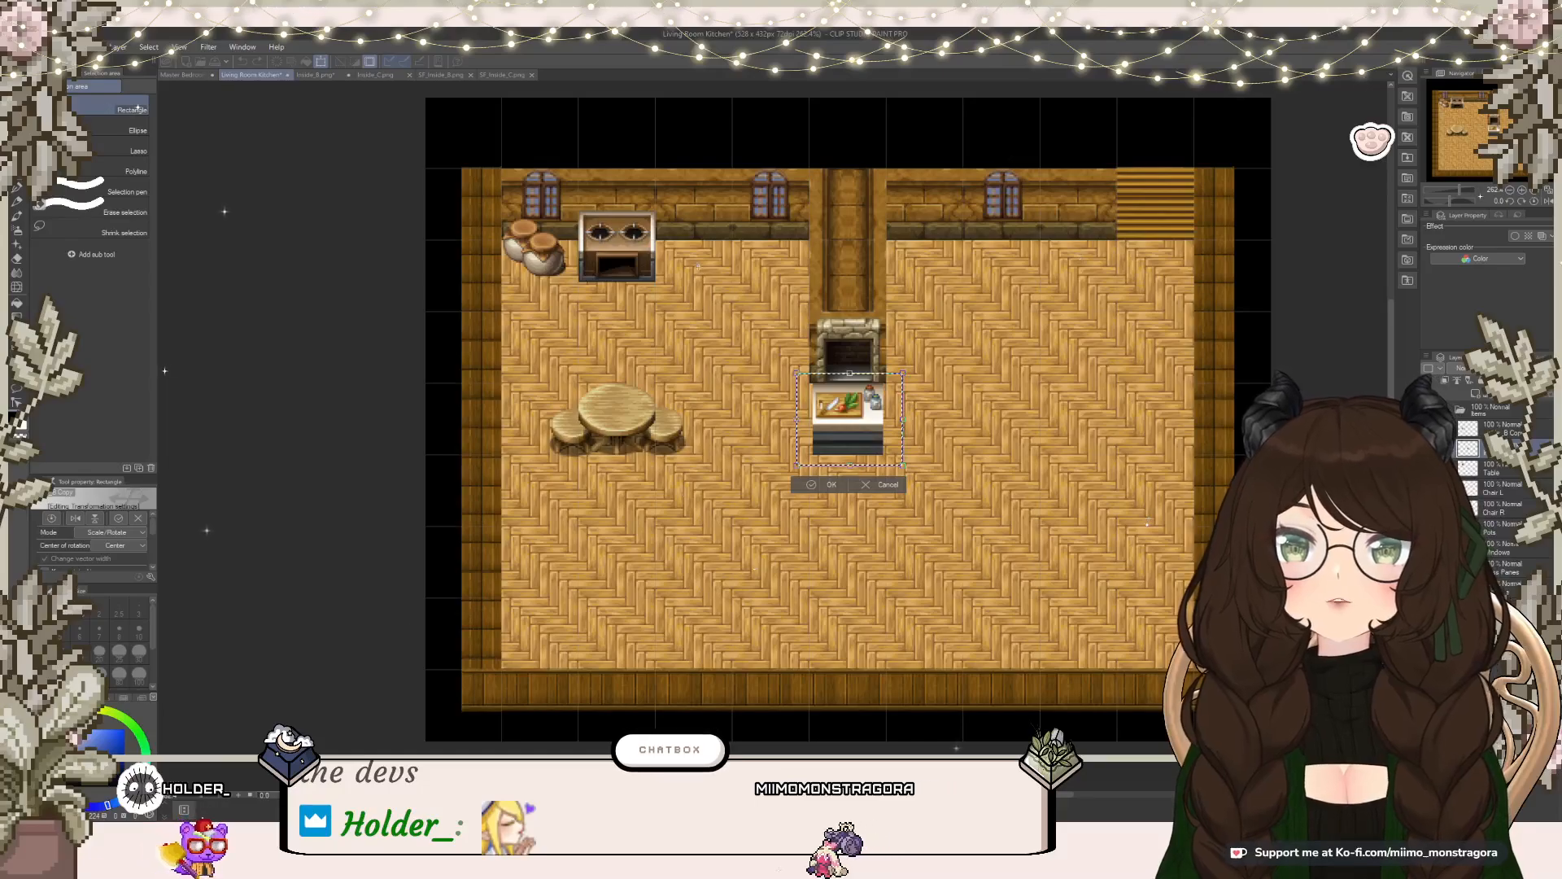
{"action": "left_click_drag", "start_coordinate": [847, 437], "coordinate": [689, 267]}
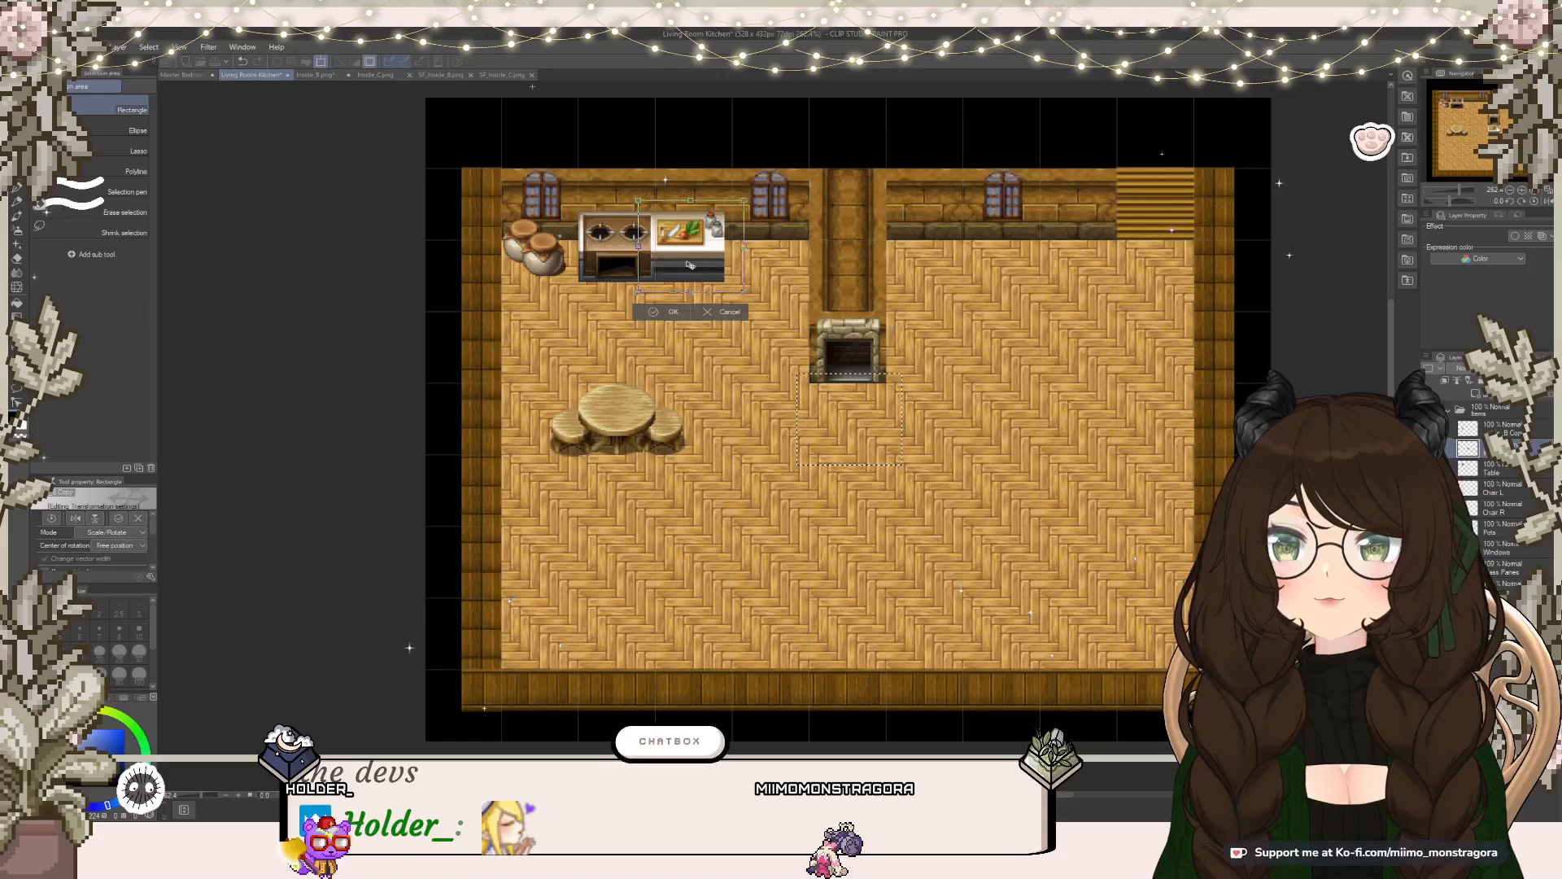
{"action": "scroll", "coordinate": [690, 266], "scroll_direction": "up", "scroll_amount": 5}
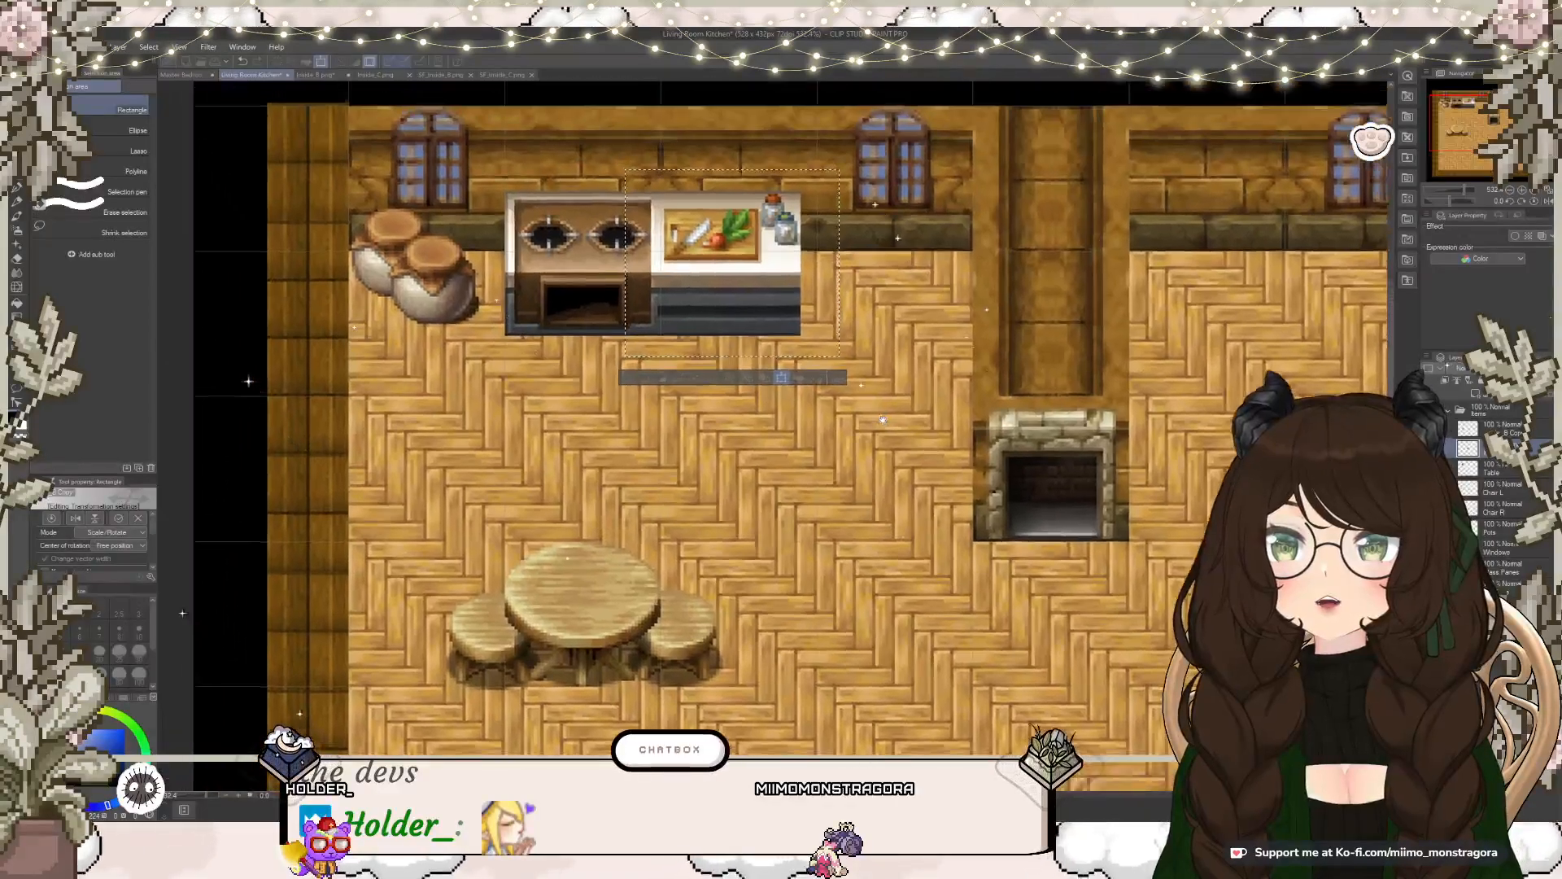
{"action": "scroll", "coordinate": [895, 424], "scroll_direction": "up", "scroll_amount": 2}
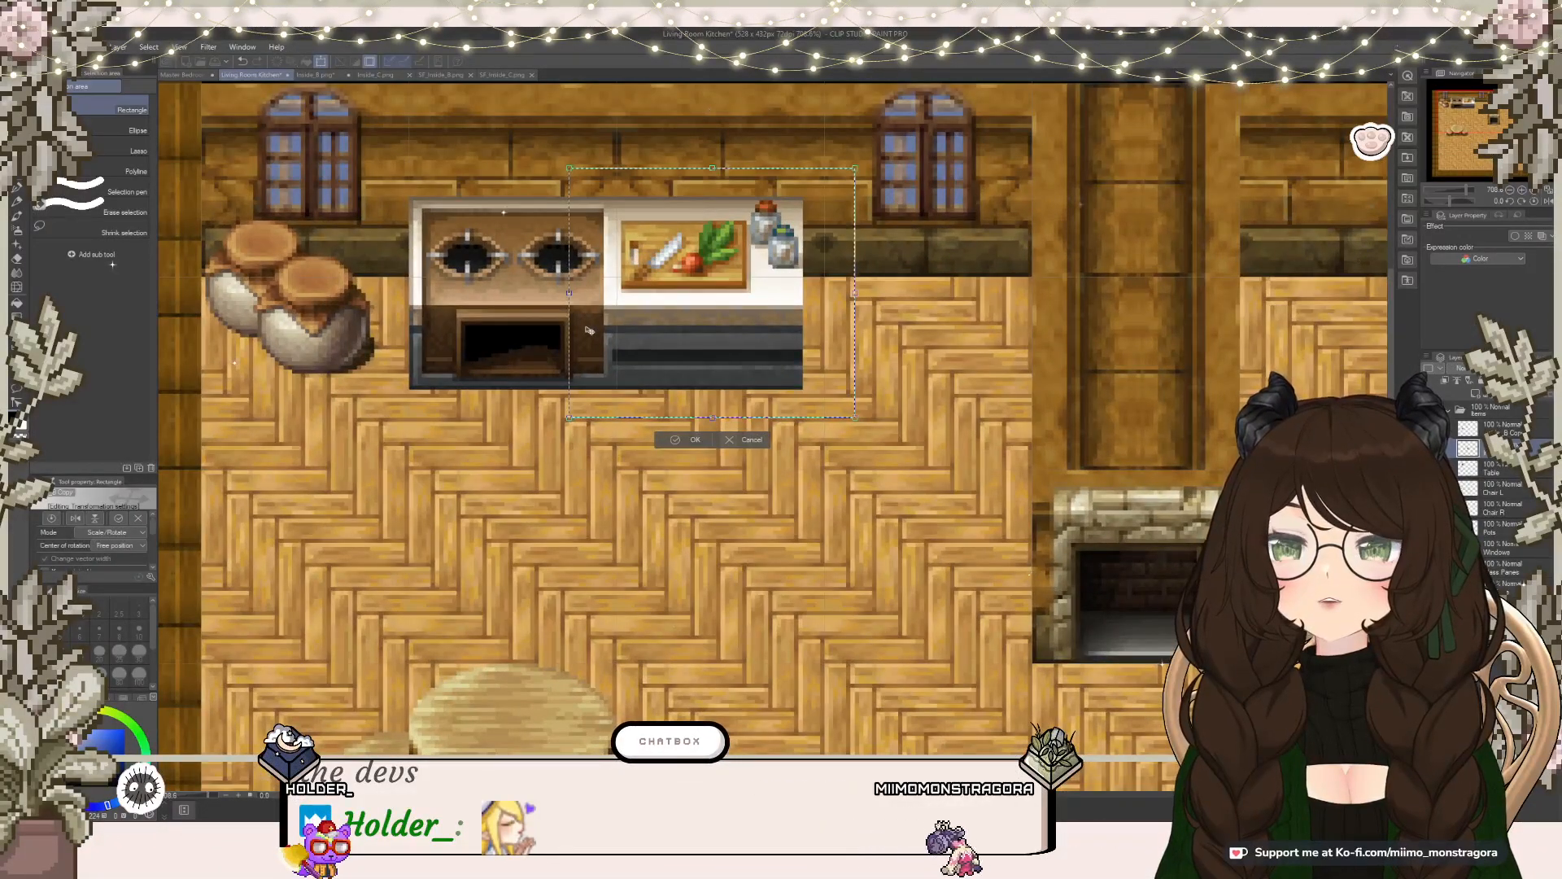
{"action": "left_click", "coordinate": [688, 440]}
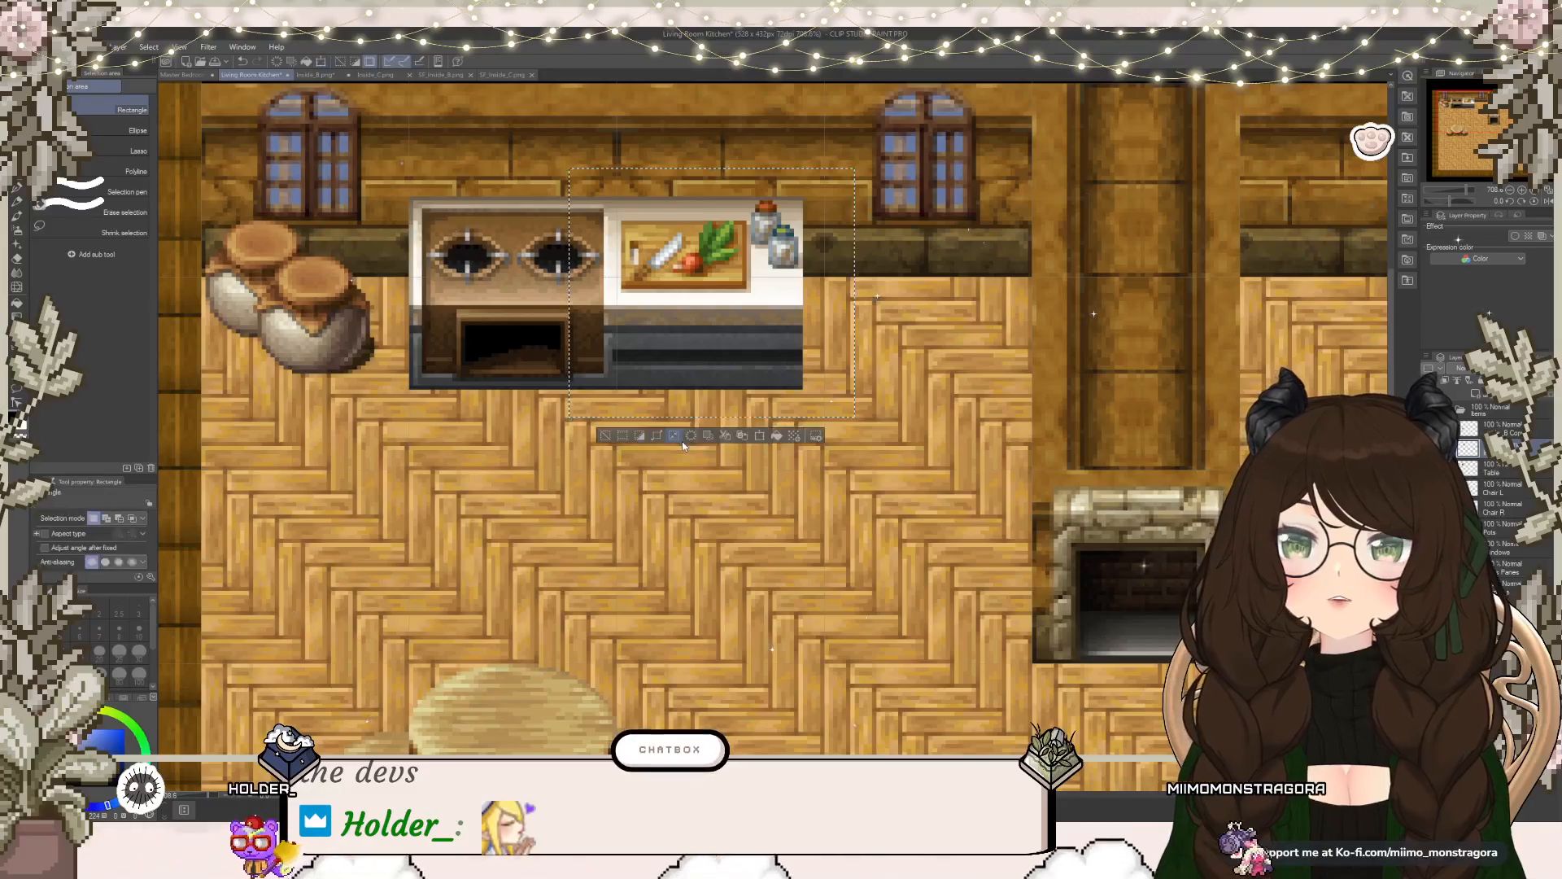
{"action": "left_click", "coordinate": [606, 437]}
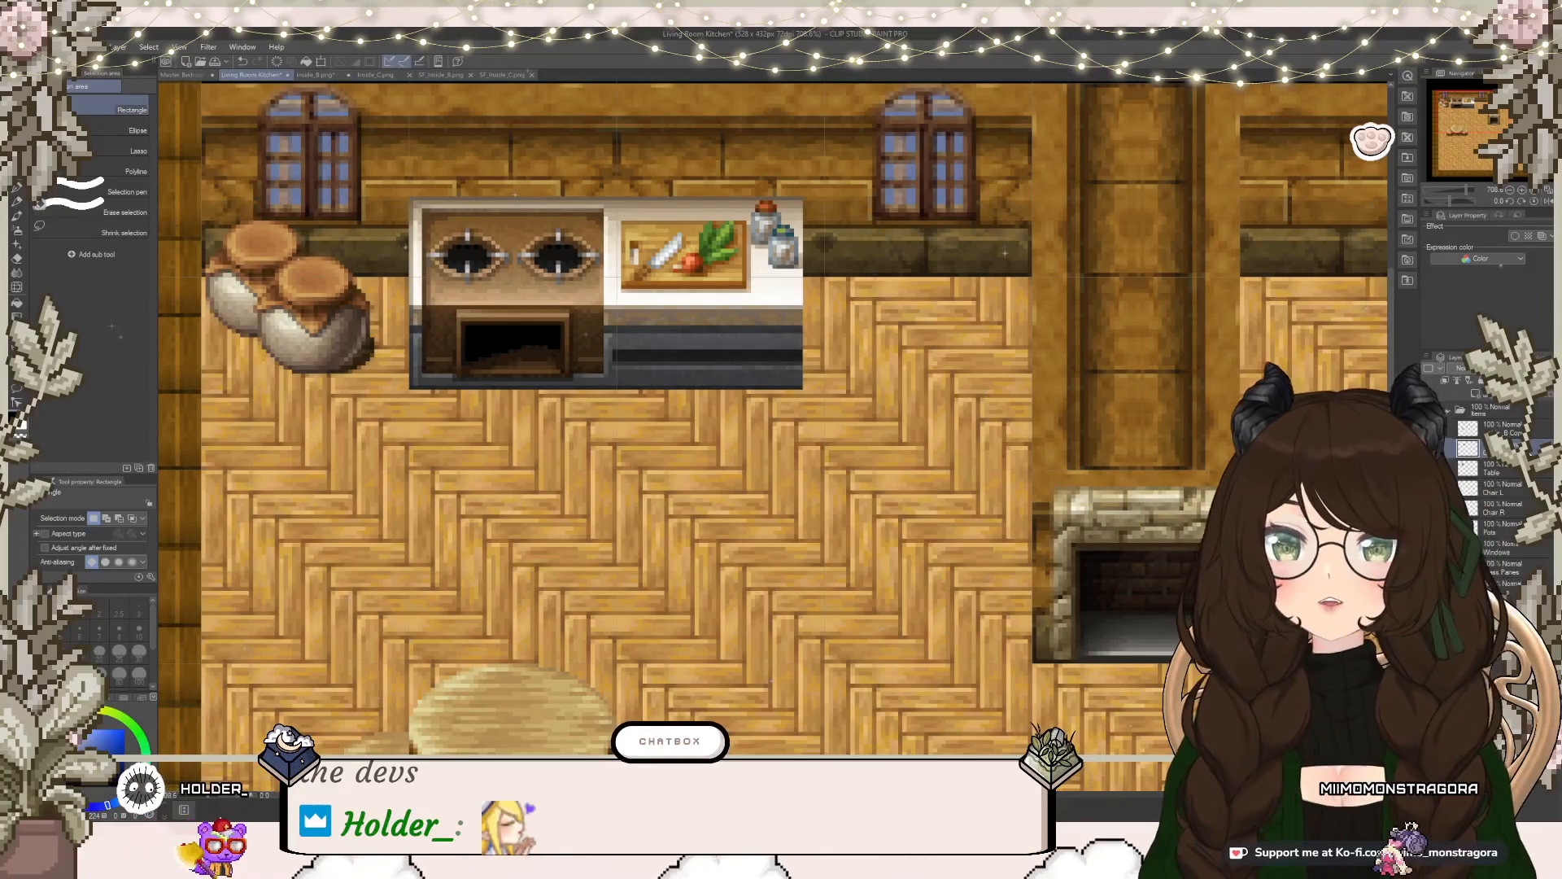
Step: Examine the room layout around the kitchen counter, round table and fireplace
{"action": "scroll", "coordinate": [782, 453], "scroll_direction": "down", "scroll_amount": 5}
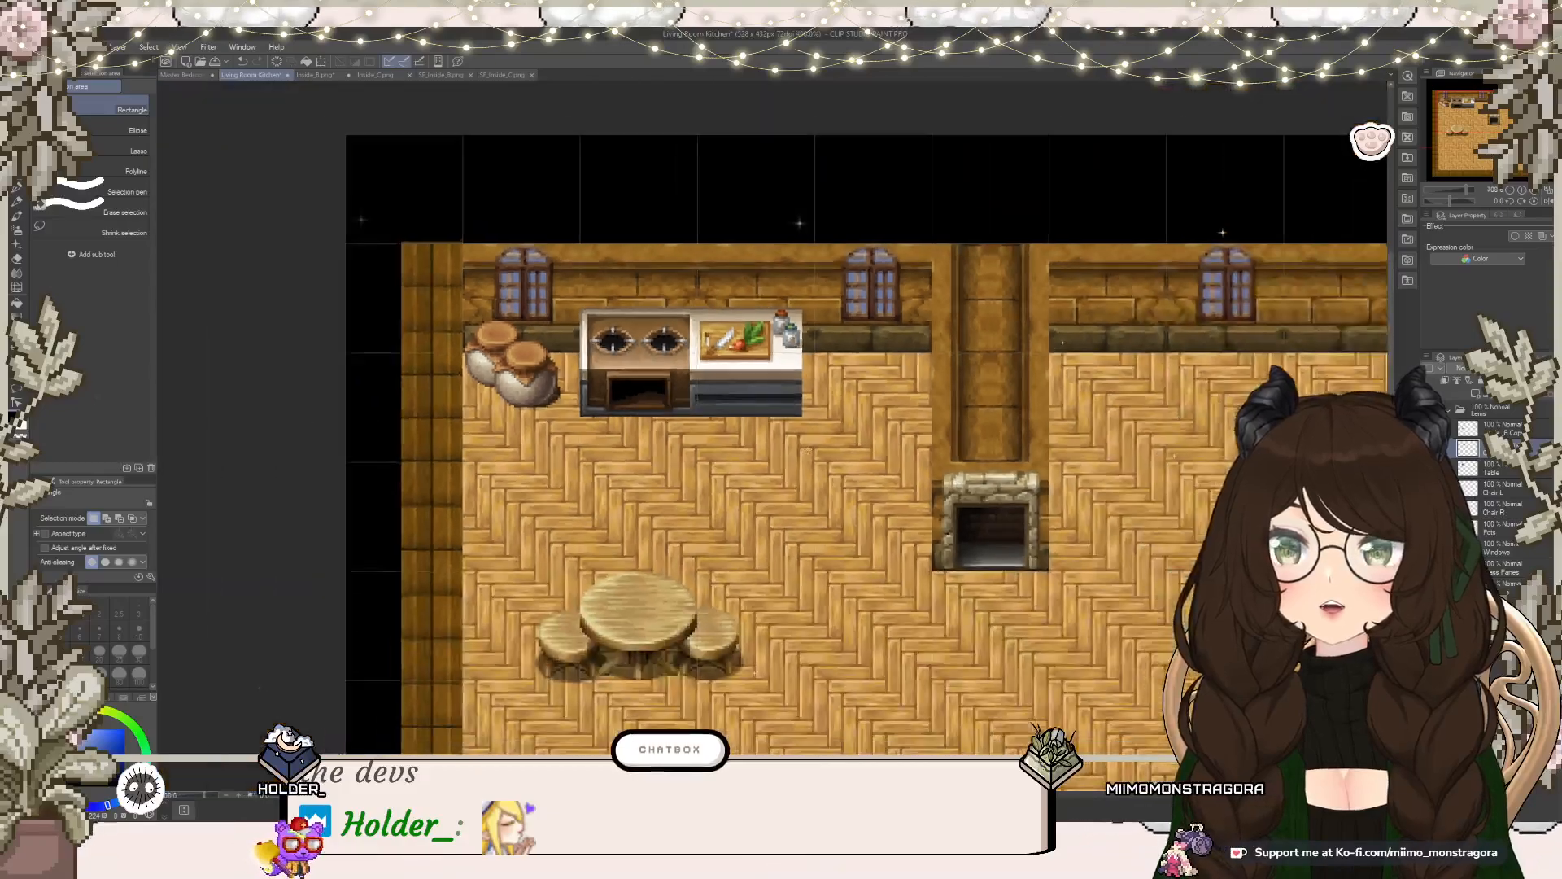
{"action": "left_click_drag", "start_coordinate": [908, 512], "coordinate": [765, 385]}
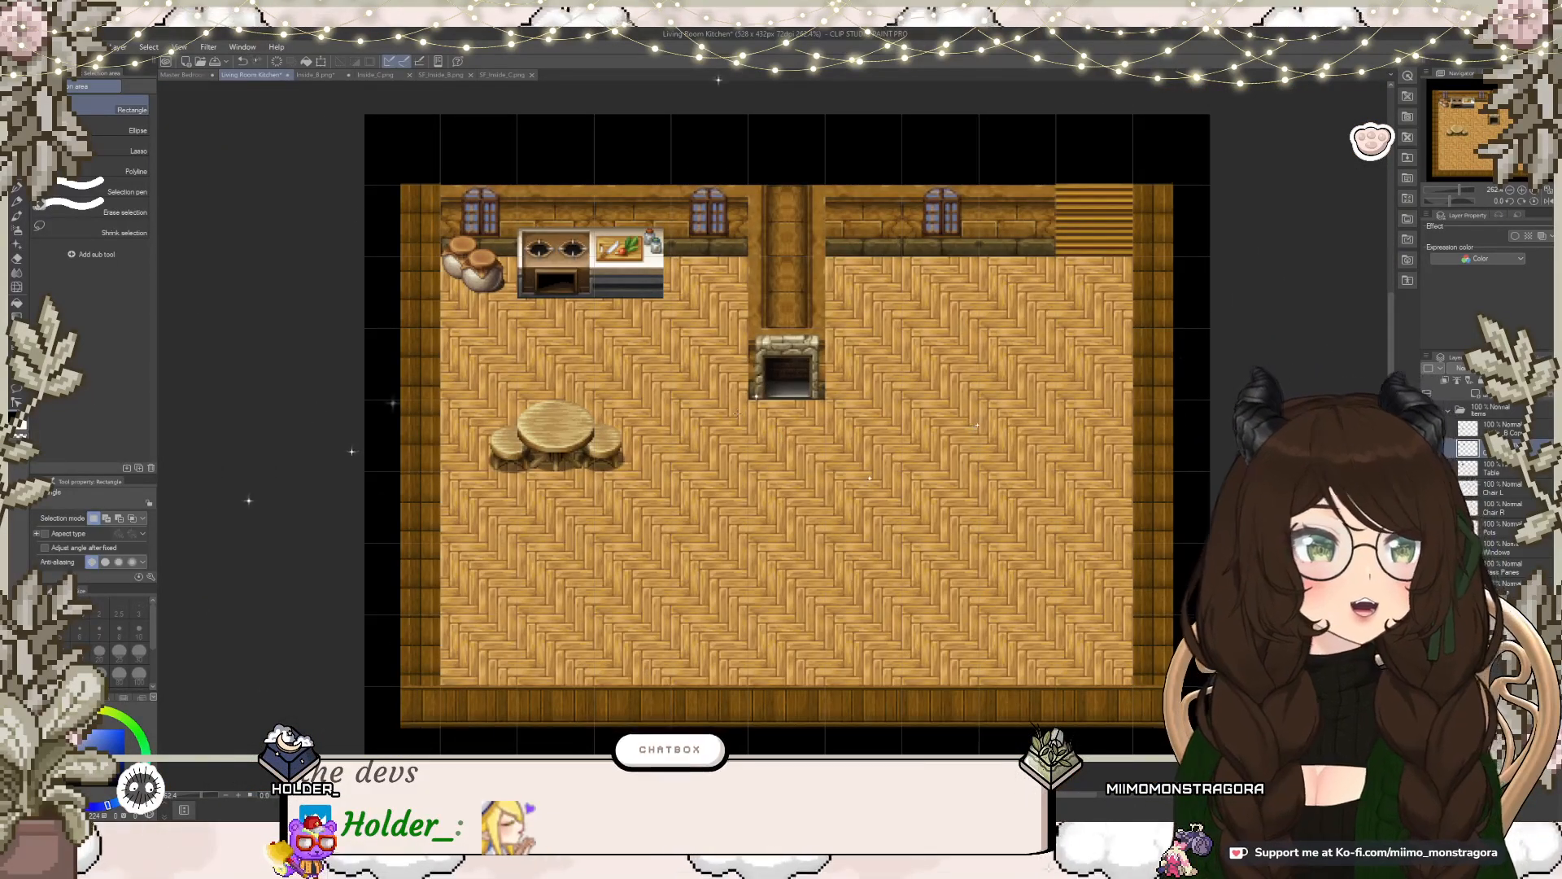
{"action": "scroll", "coordinate": [735, 413], "scroll_direction": "up", "scroll_amount": 3}
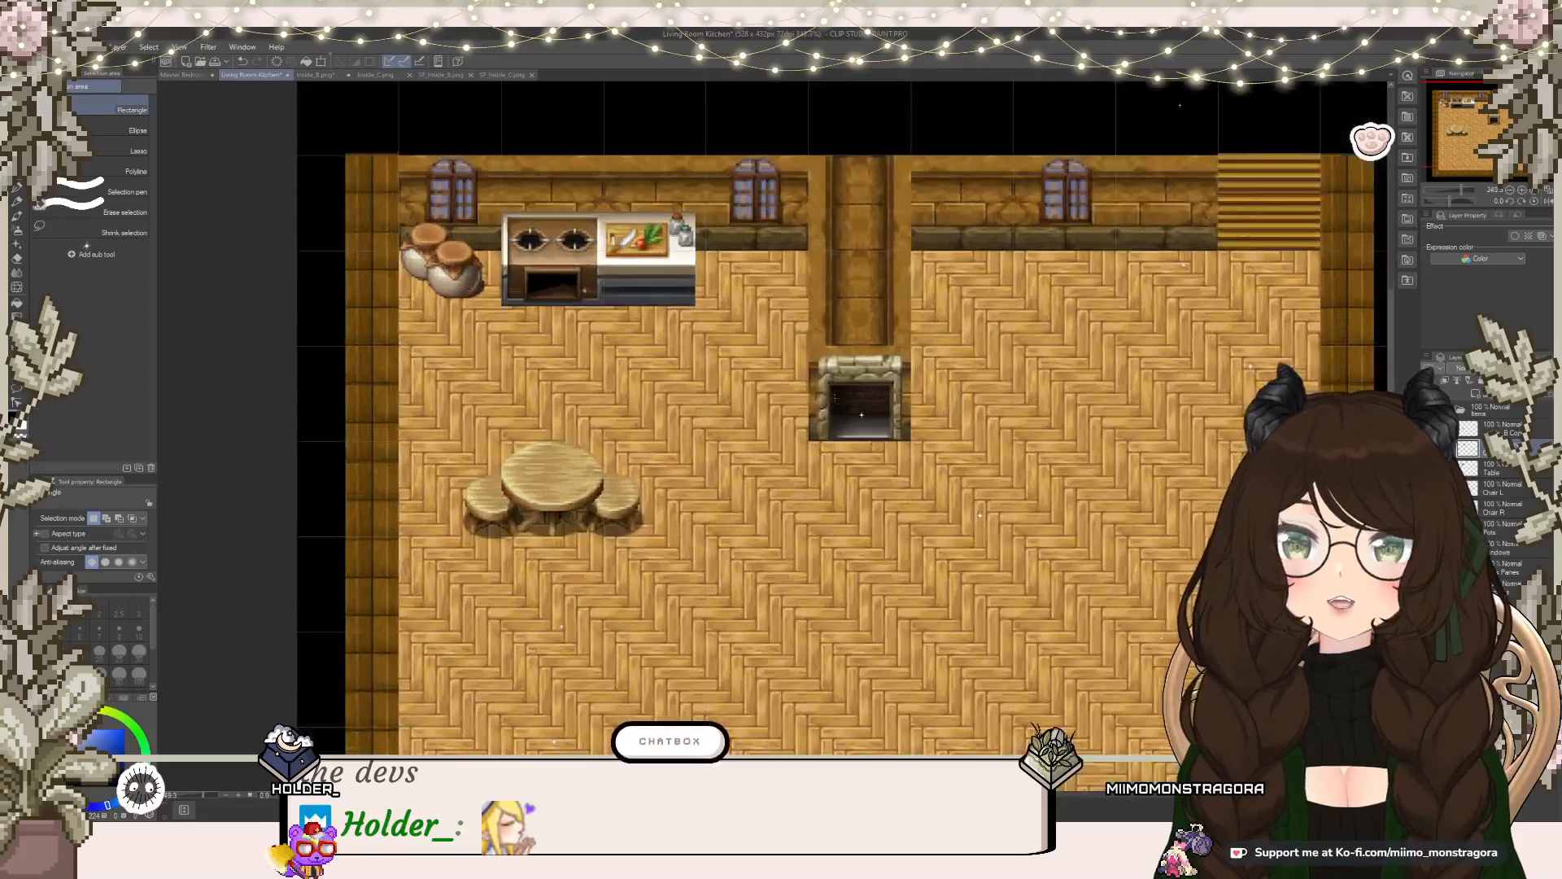
{"action": "scroll", "coordinate": [835, 398], "scroll_direction": "up", "scroll_amount": 1}
{"action": "scroll", "coordinate": [793, 414], "scroll_direction": "down", "scroll_amount": 4}
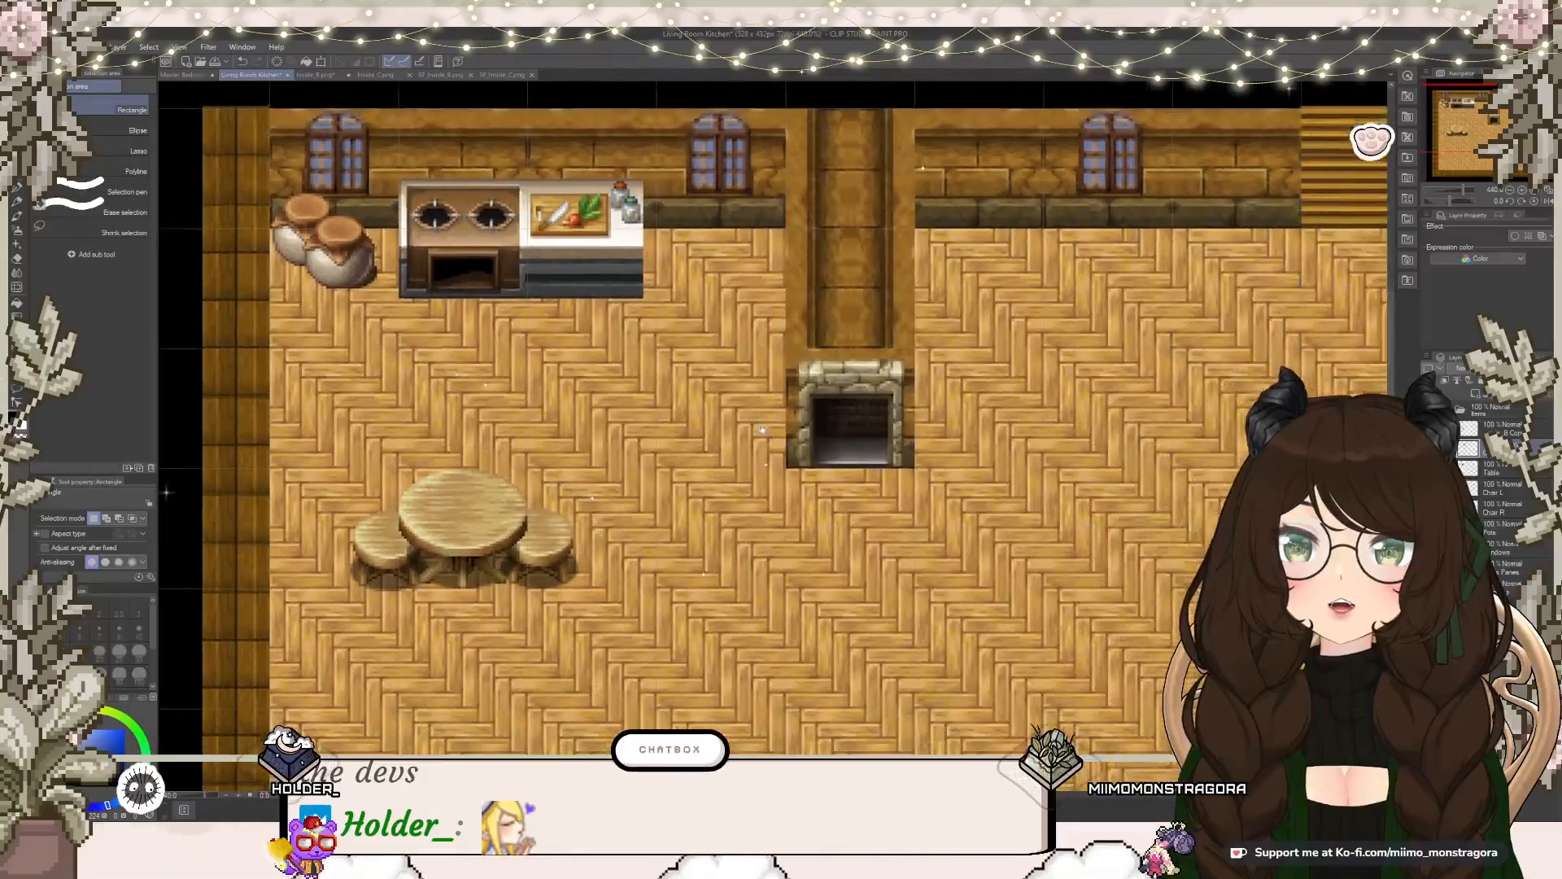
{"action": "scroll", "coordinate": [832, 415], "scroll_direction": "down", "scroll_amount": 3}
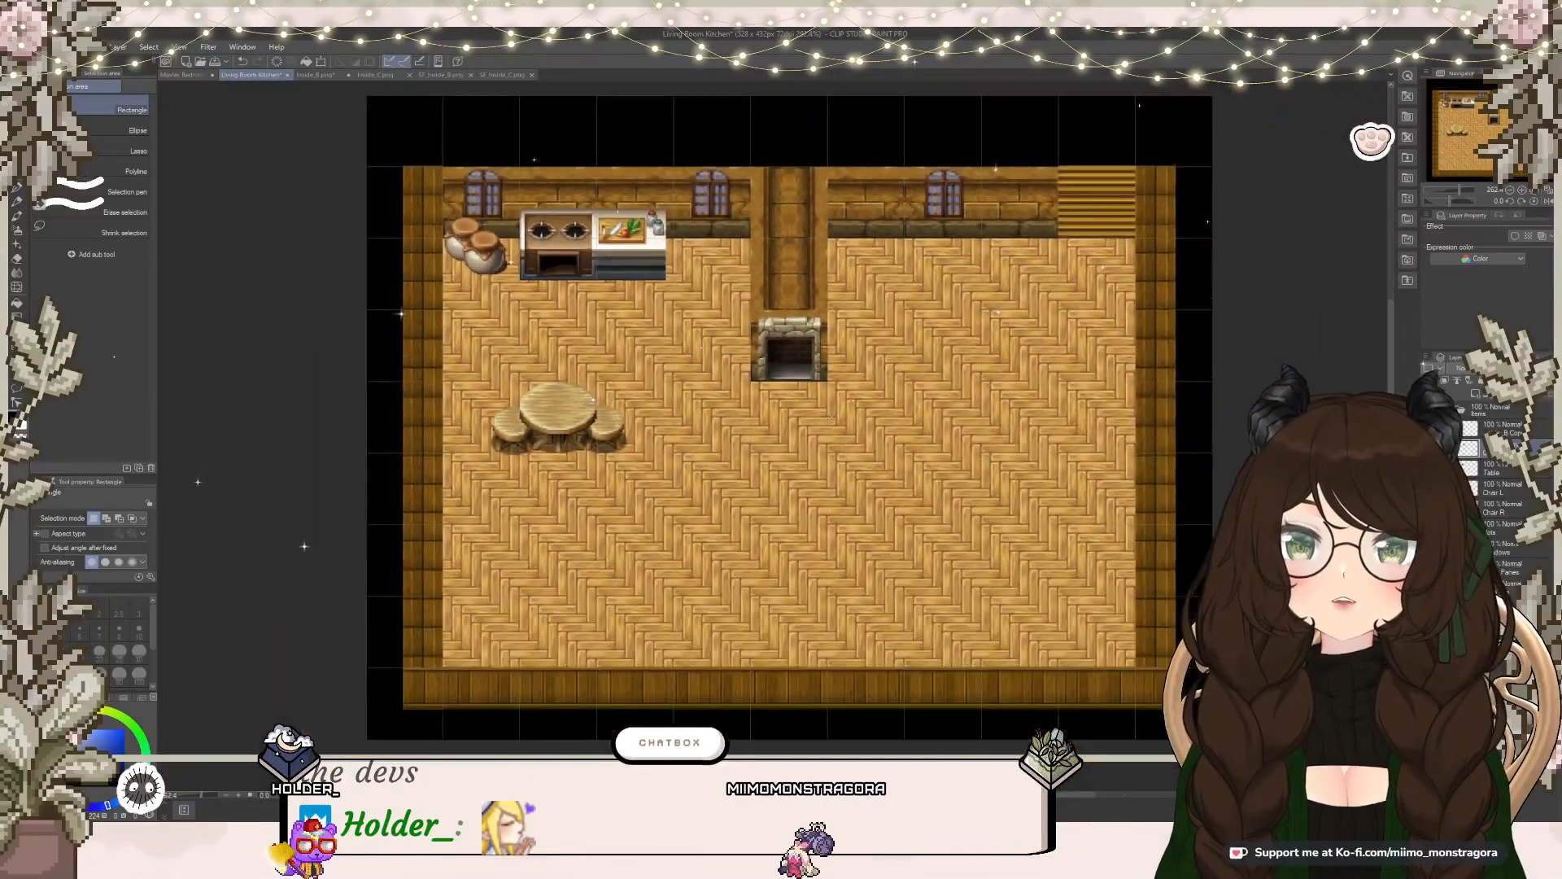
{"action": "left_click_drag", "start_coordinate": [832, 416], "coordinate": [825, 430]}
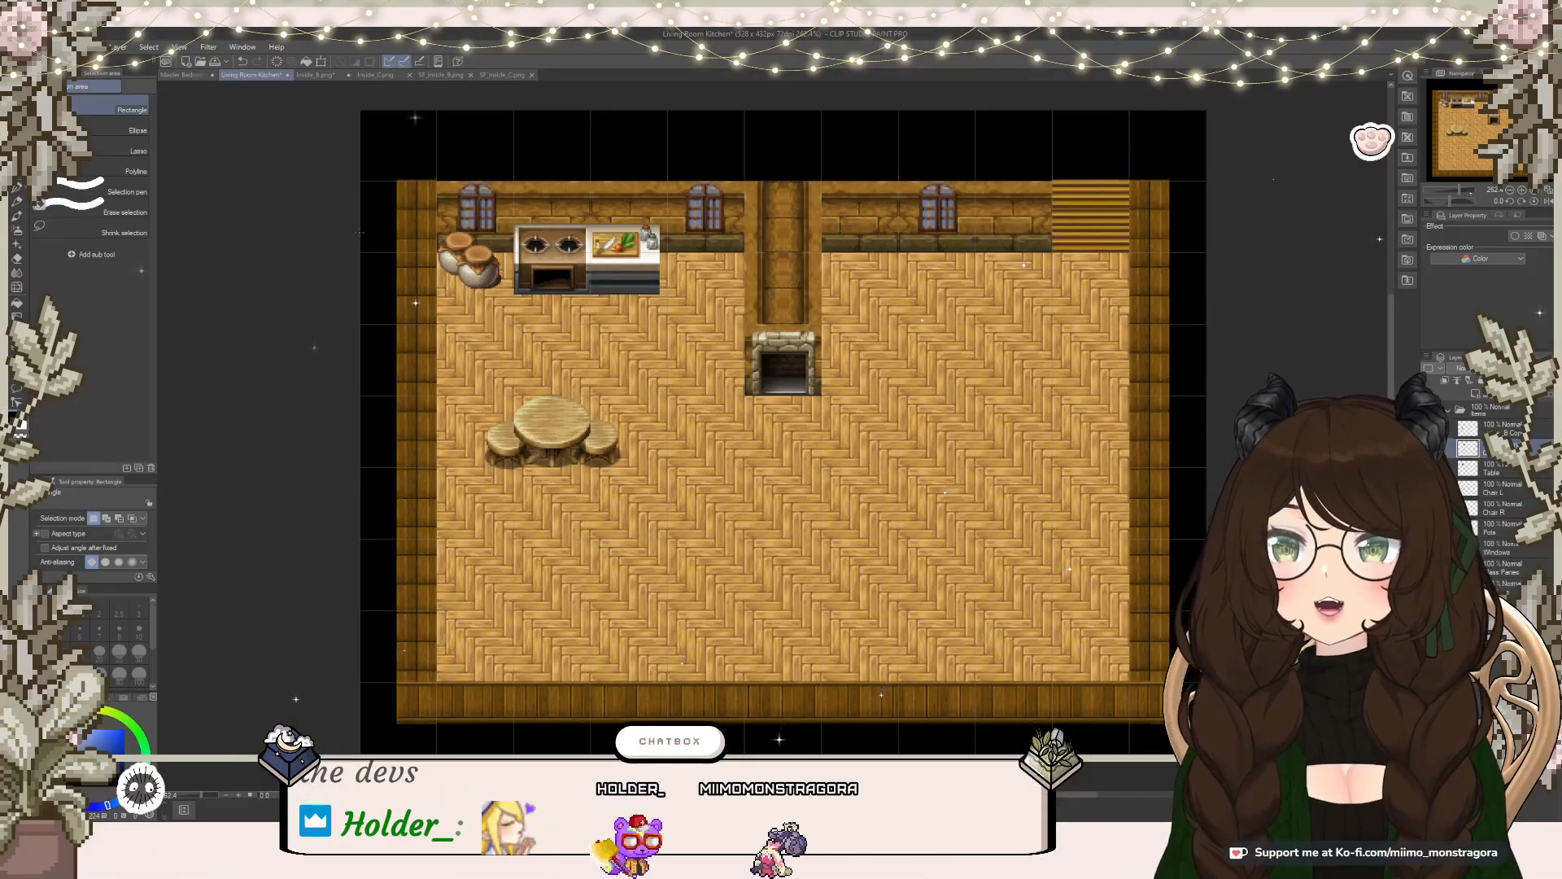
Step: Look through the Inside_B tileset for wall decor, and select and copy the small framed mountain painting
{"action": "left_click", "coordinate": [324, 77]}
{"action": "scroll", "coordinate": [895, 482], "scroll_direction": "down", "scroll_amount": 4}
{"action": "scroll", "coordinate": [917, 478], "scroll_direction": "down", "scroll_amount": 1}
{"action": "key", "text": "ctrl+d"}
{"action": "left_click_drag", "start_coordinate": [1114, 410], "coordinate": [799, 546]}
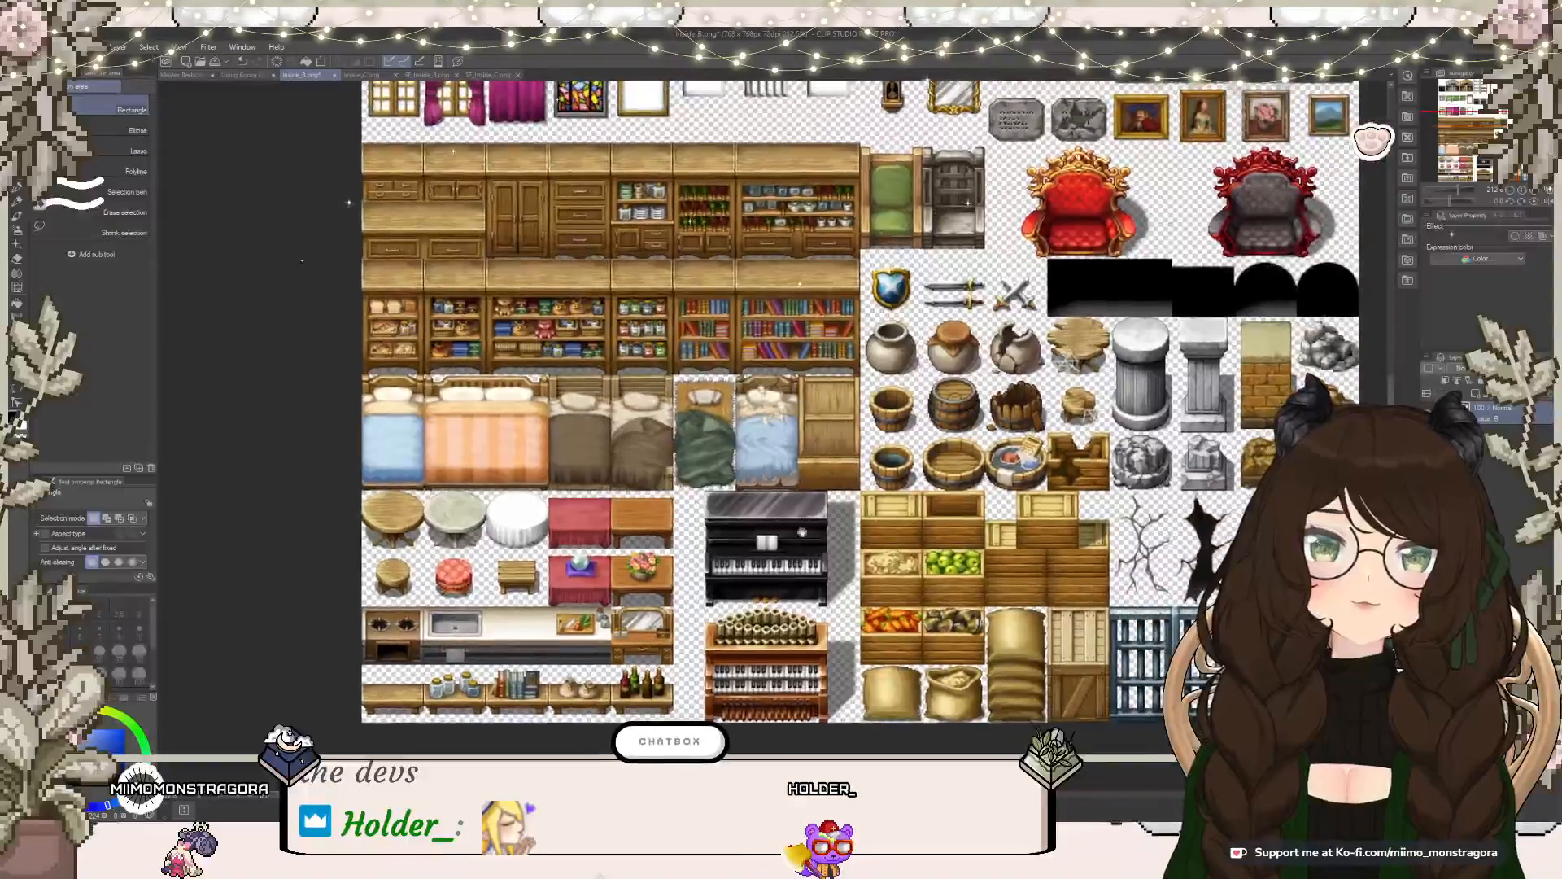
{"action": "scroll", "coordinate": [801, 488], "scroll_direction": "down", "scroll_amount": 1}
{"action": "left_click_drag", "start_coordinate": [833, 392], "coordinate": [788, 493]}
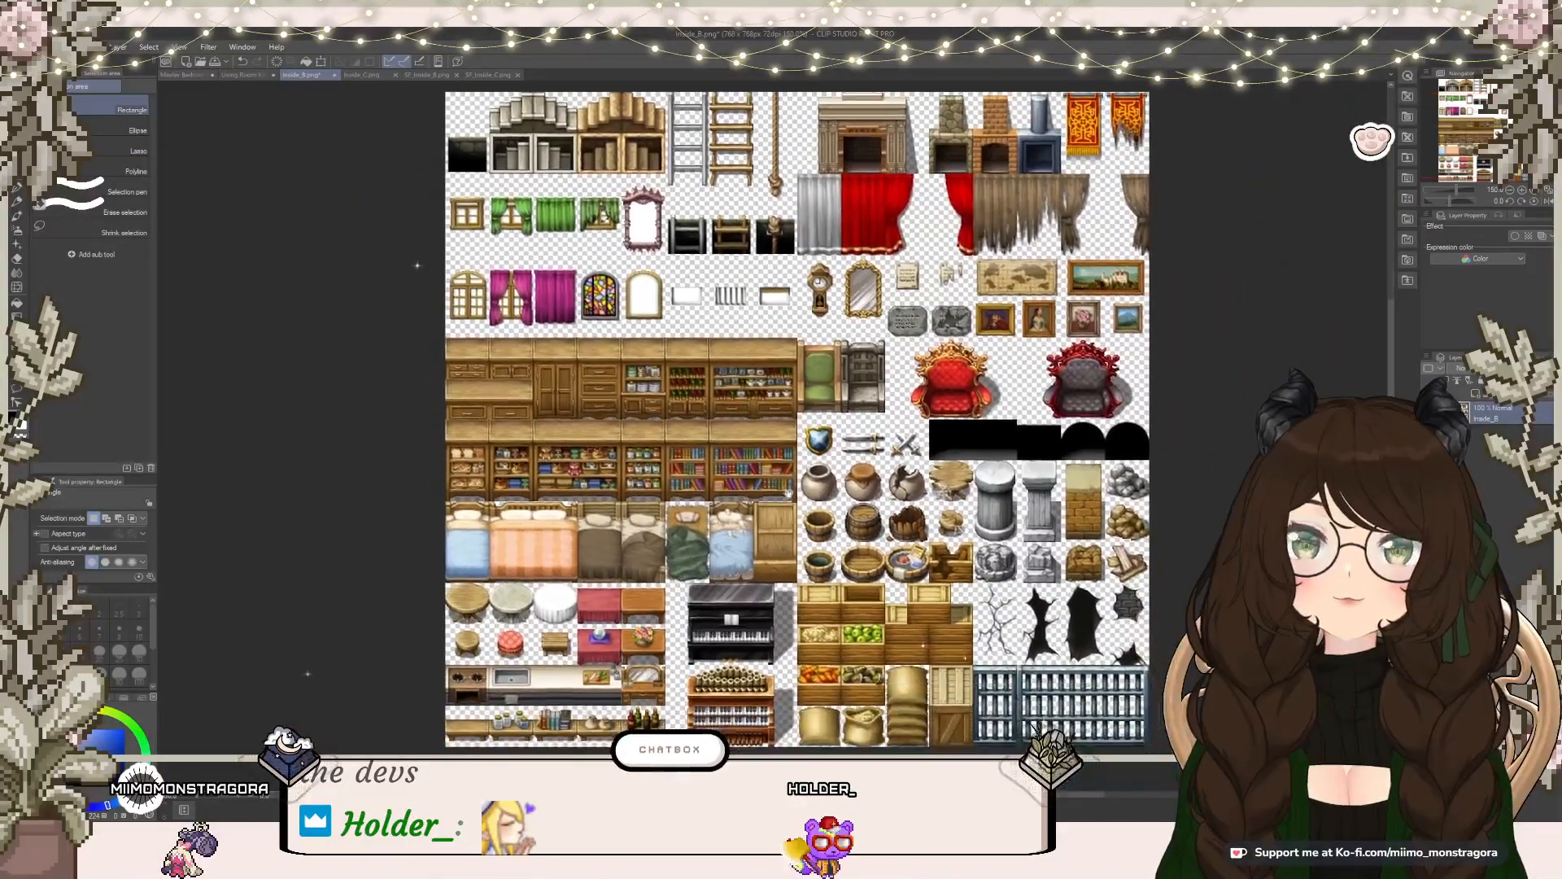
{"action": "scroll", "coordinate": [692, 387], "scroll_direction": "up", "scroll_amount": 2}
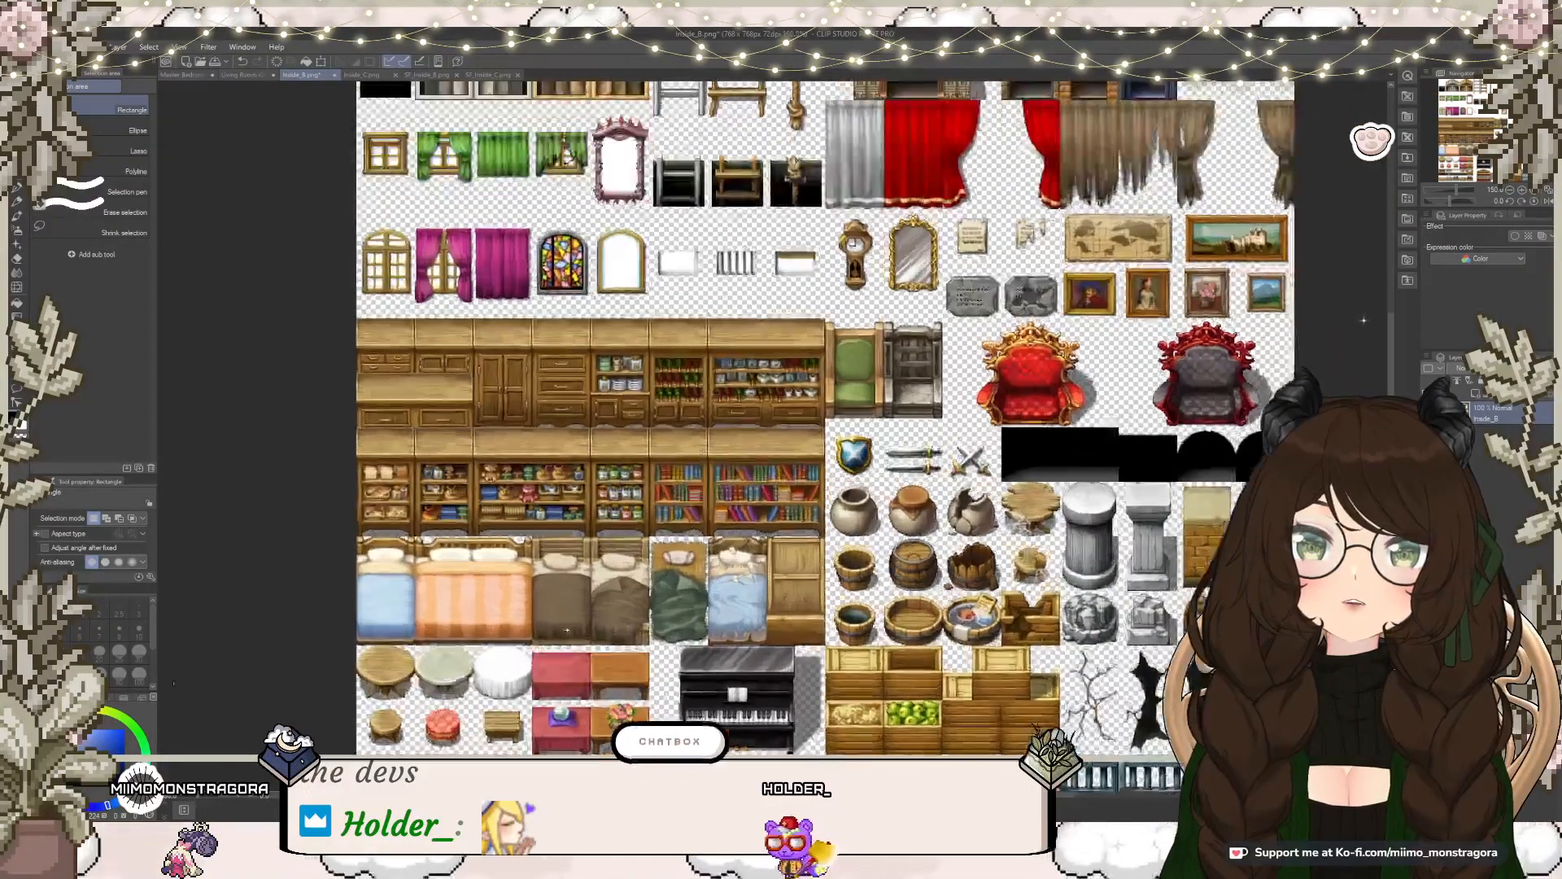
{"action": "scroll", "coordinate": [714, 397], "scroll_direction": "down", "scroll_amount": 1}
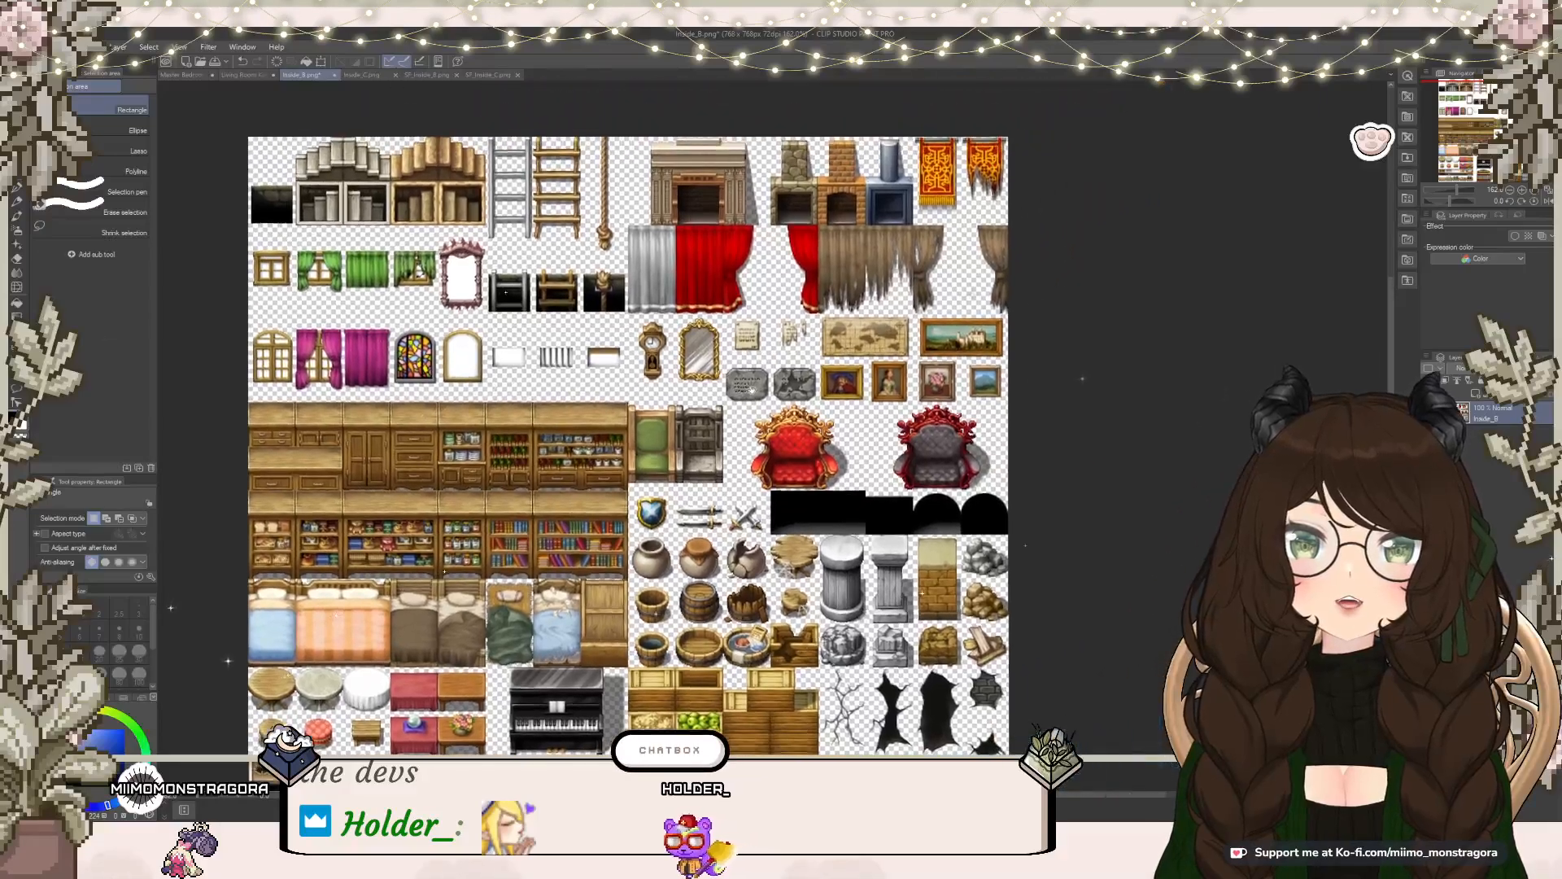
{"action": "scroll", "coordinate": [873, 327], "scroll_direction": "up", "scroll_amount": 3}
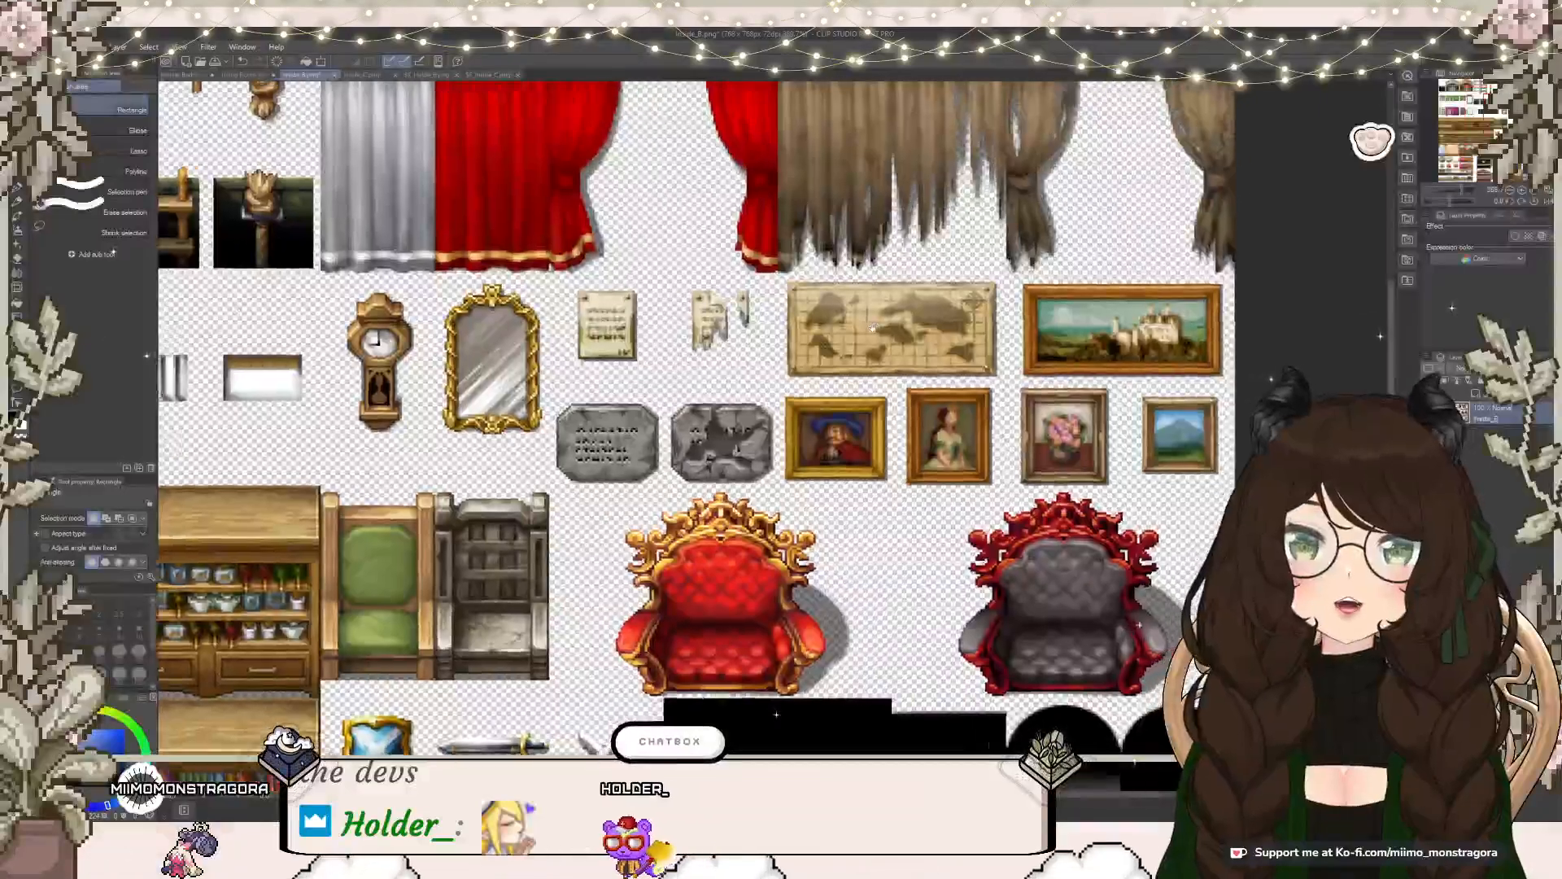
{"action": "left_click_drag", "start_coordinate": [872, 327], "coordinate": [718, 343]}
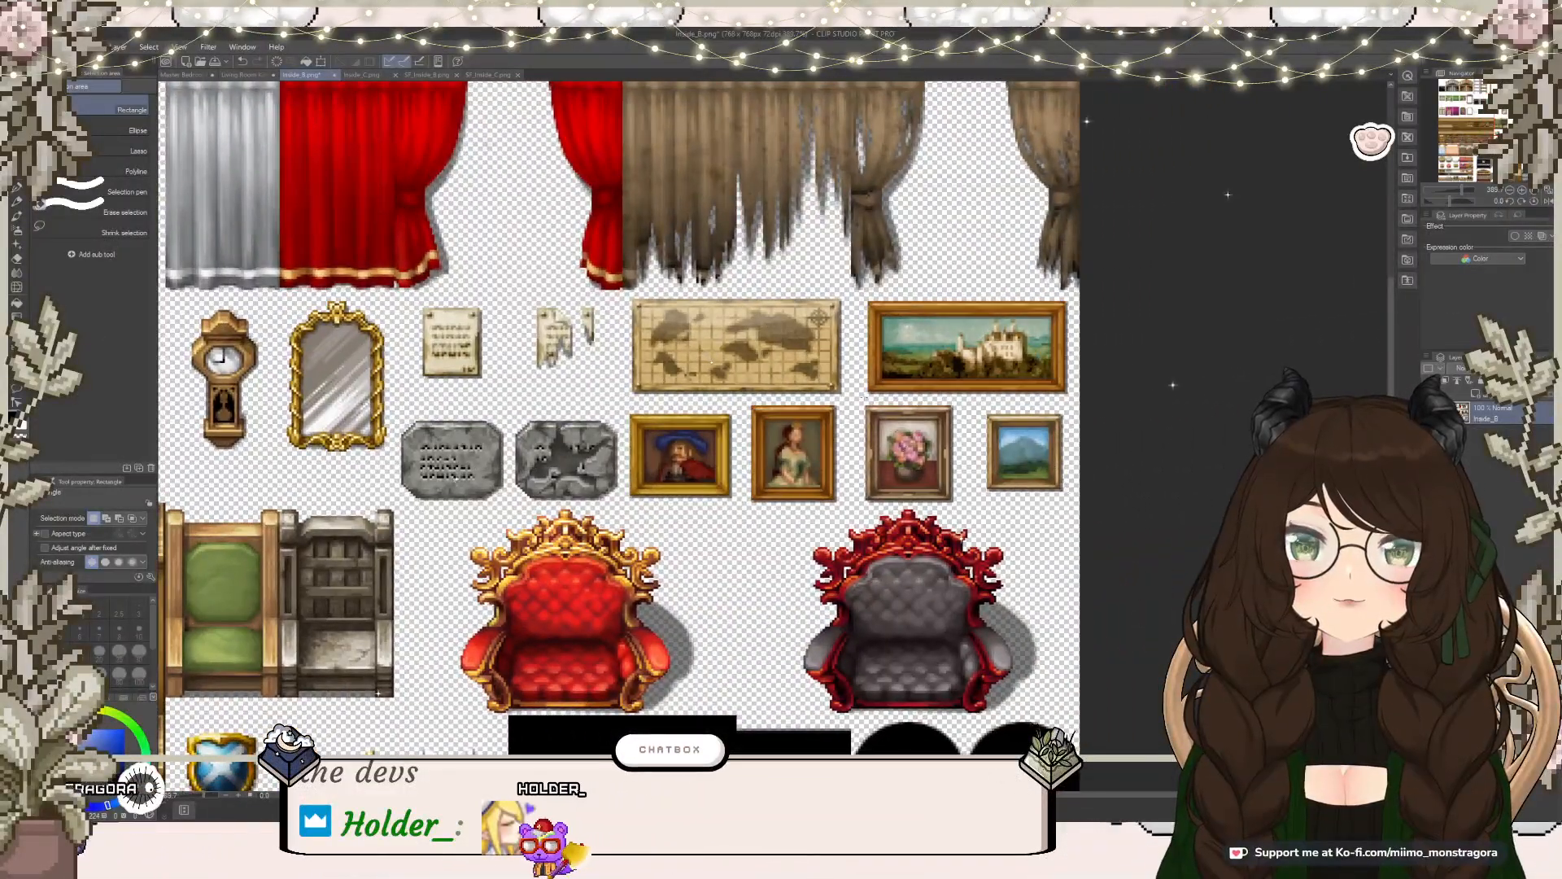
{"action": "left_click_drag", "start_coordinate": [997, 500], "coordinate": [1068, 502]}
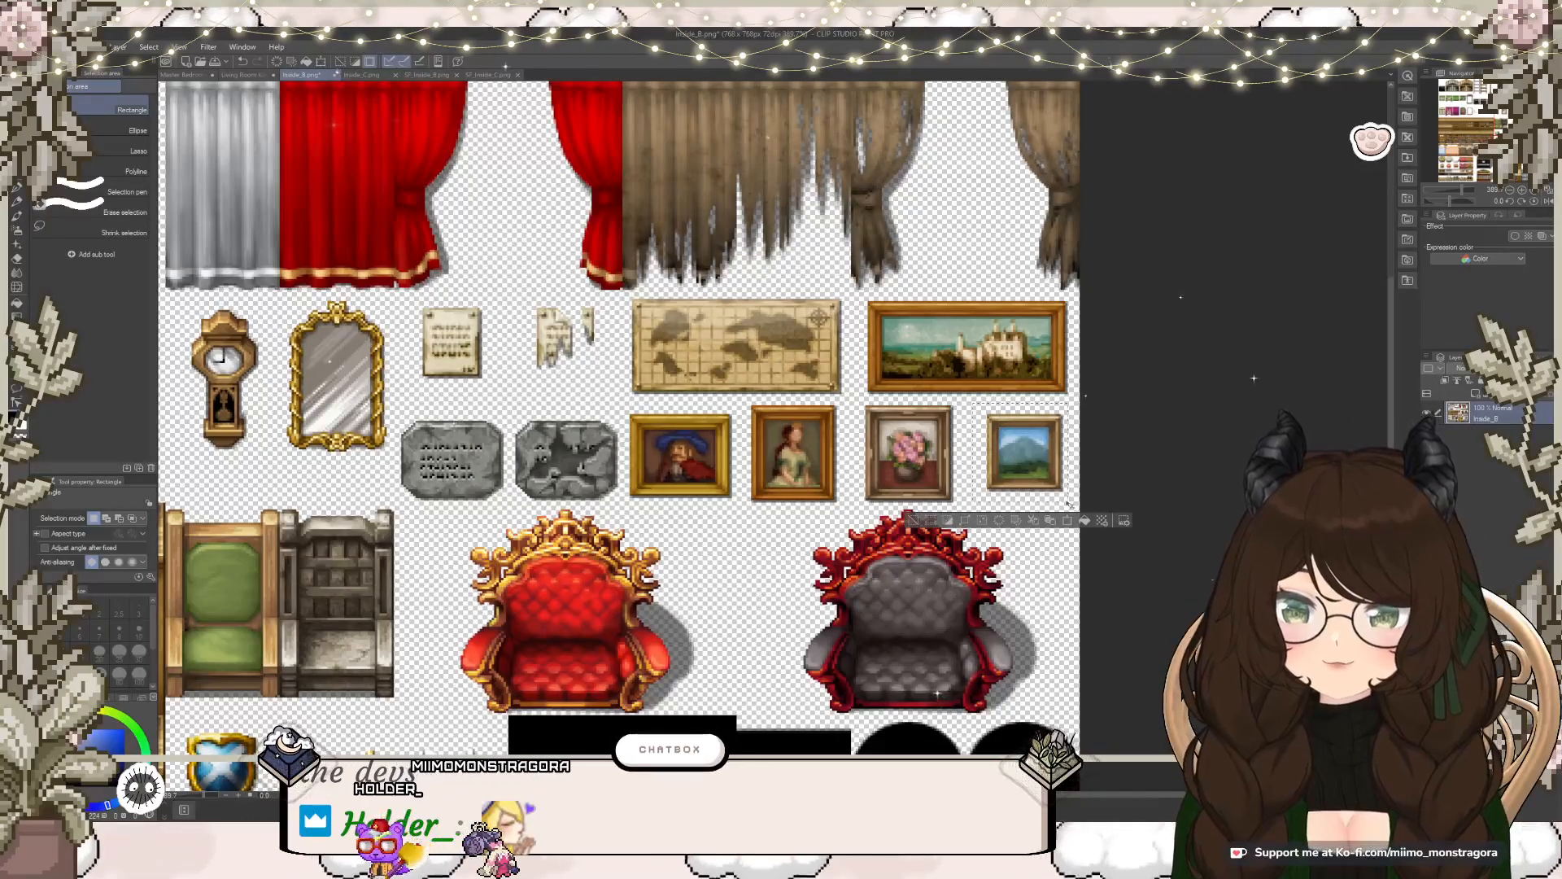
Step: Paste the mountain painting into the Living Room Kitchen map, place it on the wall between the rightmost window and the stairs, and deselect
{"action": "left_click", "coordinate": [249, 75]}
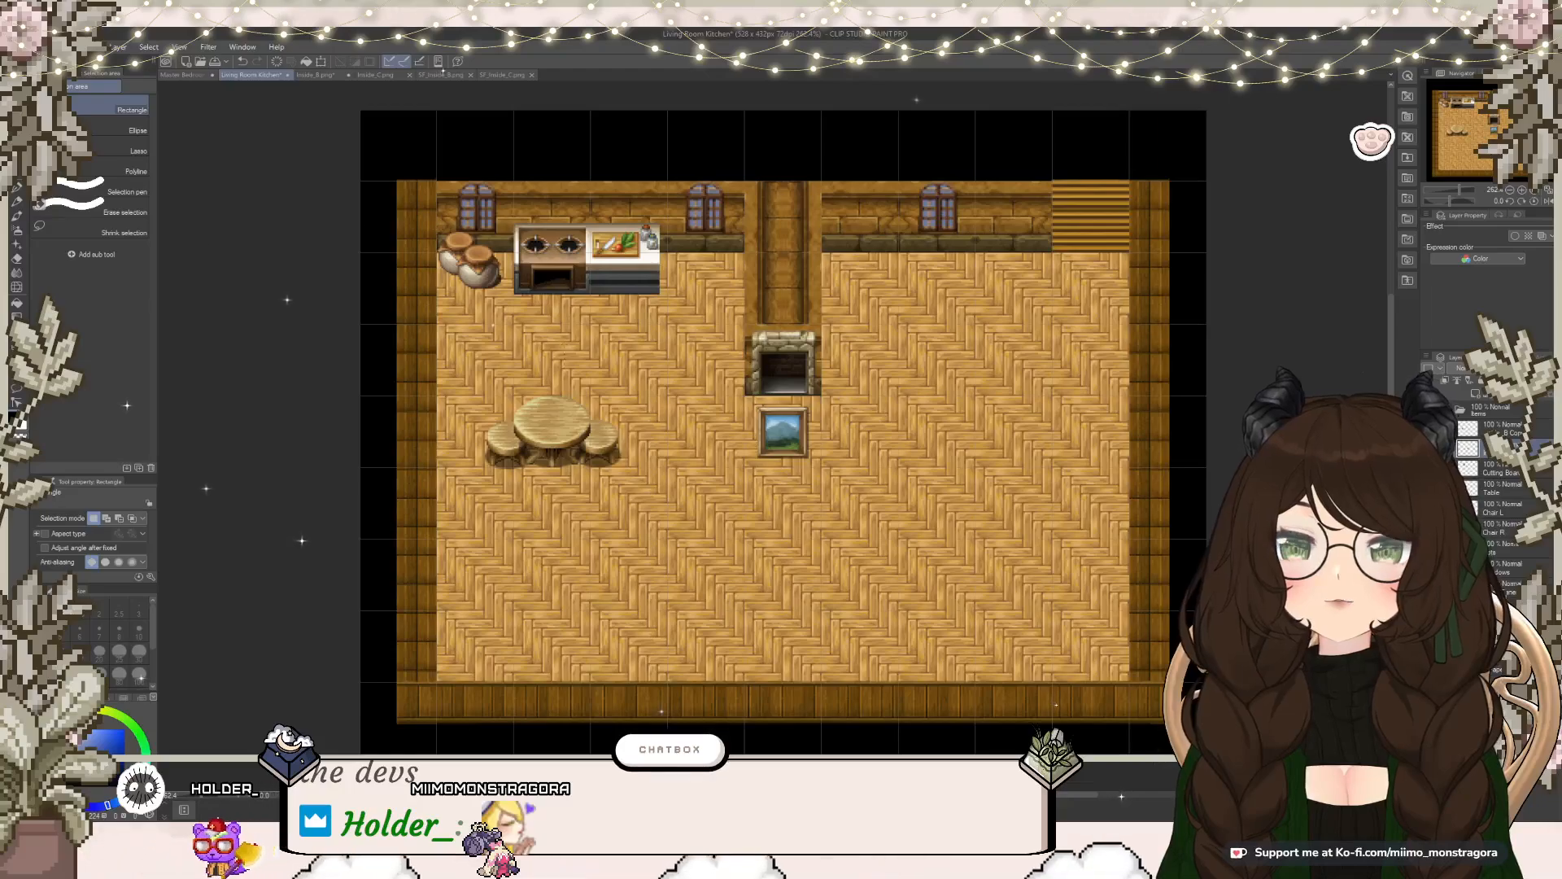
{"action": "mouse_move", "coordinate": [739, 396]}
{"action": "left_mouse_down"}
{"action": "mouse_move", "coordinate": [838, 478]}
{"action": "mouse_move", "coordinate": [813, 460]}
{"action": "mouse_move", "coordinate": [874, 227]}
{"action": "mouse_move", "coordinate": [1020, 227]}
{"action": "left_mouse_up"}
{"action": "left_click", "coordinate": [837, 496]}
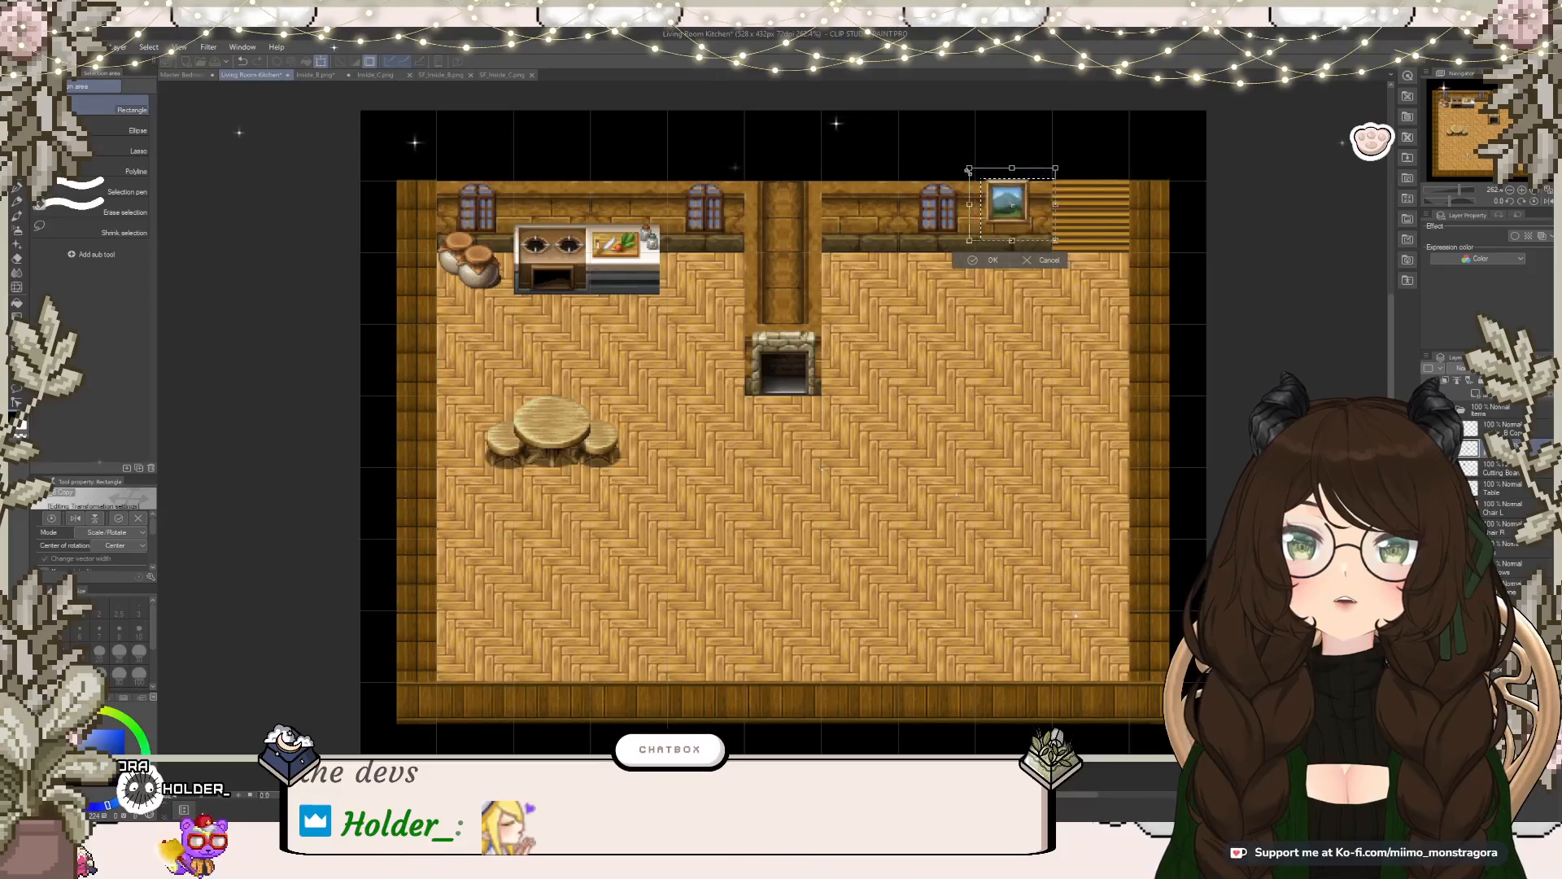
{"action": "left_click_drag", "start_coordinate": [1008, 205], "coordinate": [1014, 210]}
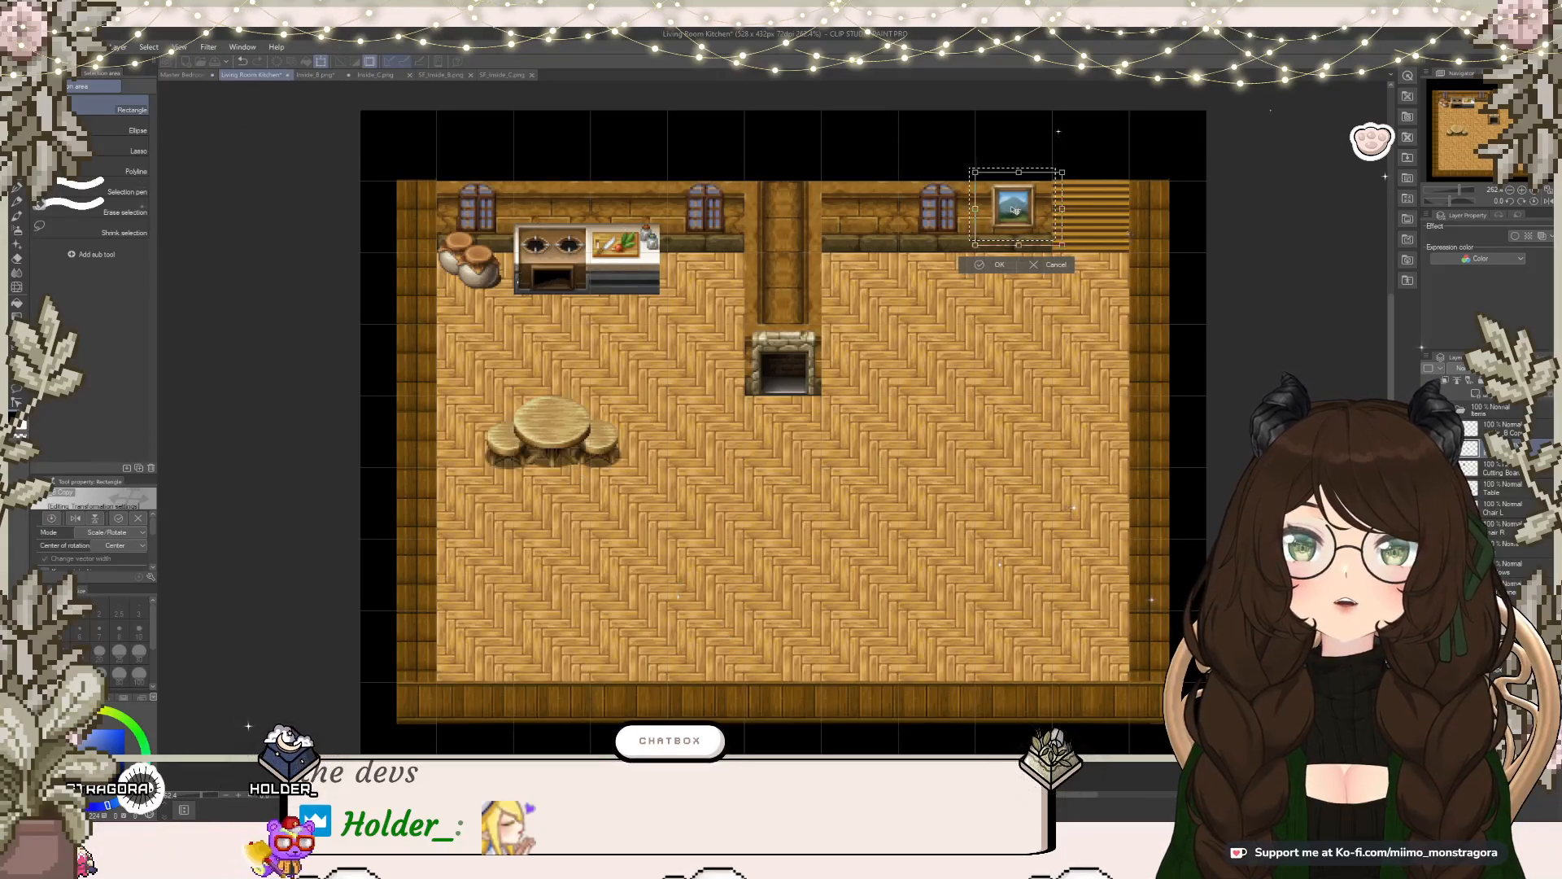
{"action": "left_click", "coordinate": [994, 265]}
{"action": "left_click", "coordinate": [912, 264]}
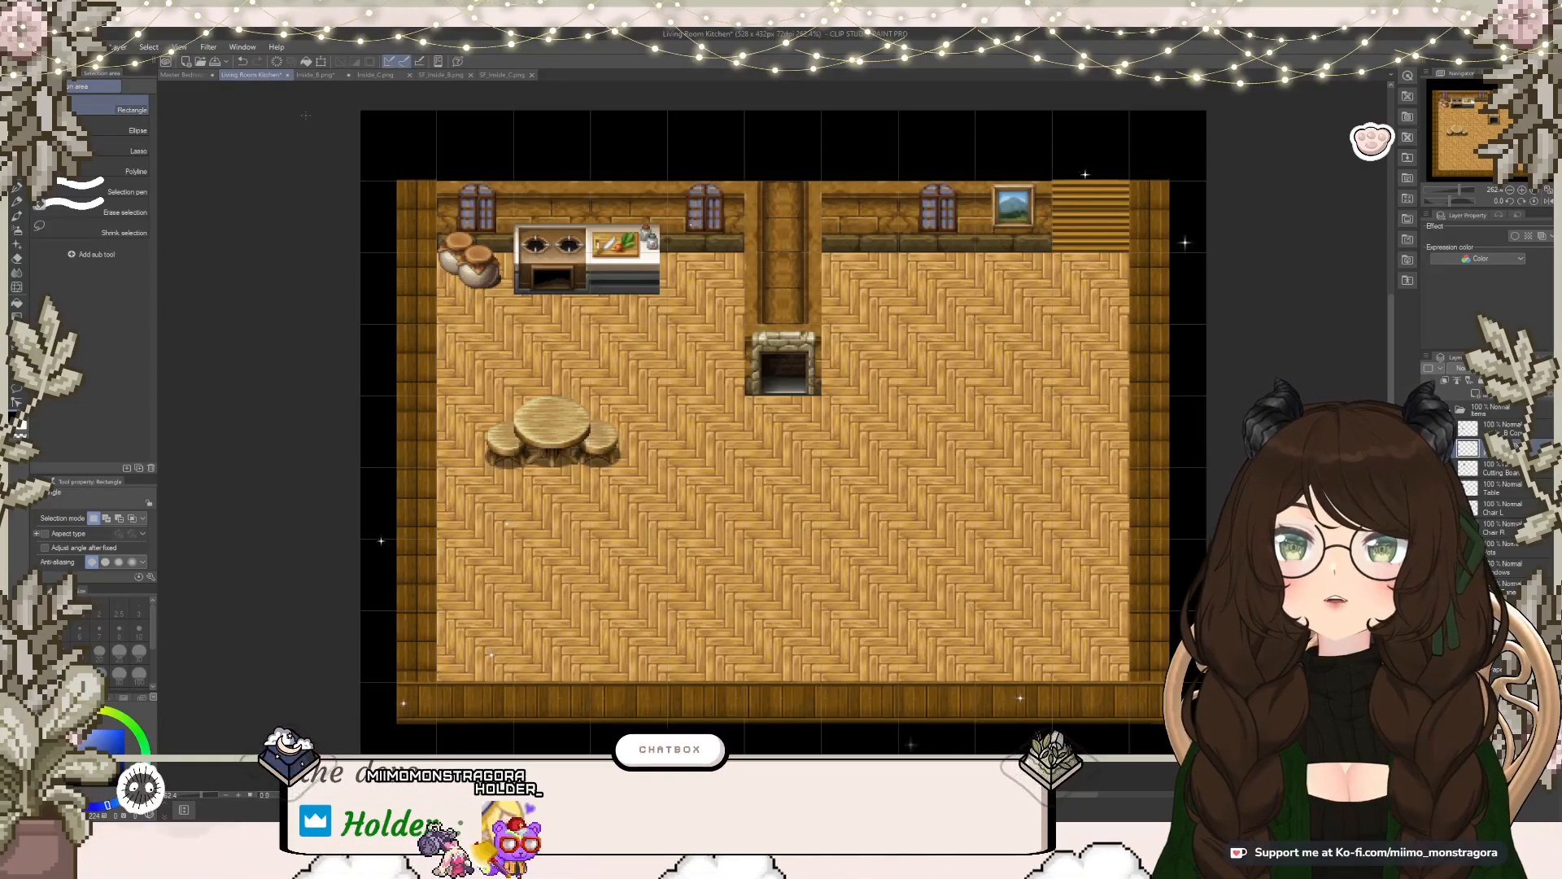
Step: Return to the Inside_B tileset and select the open grain sack beside the closed sack
{"action": "left_click", "coordinate": [307, 78]}
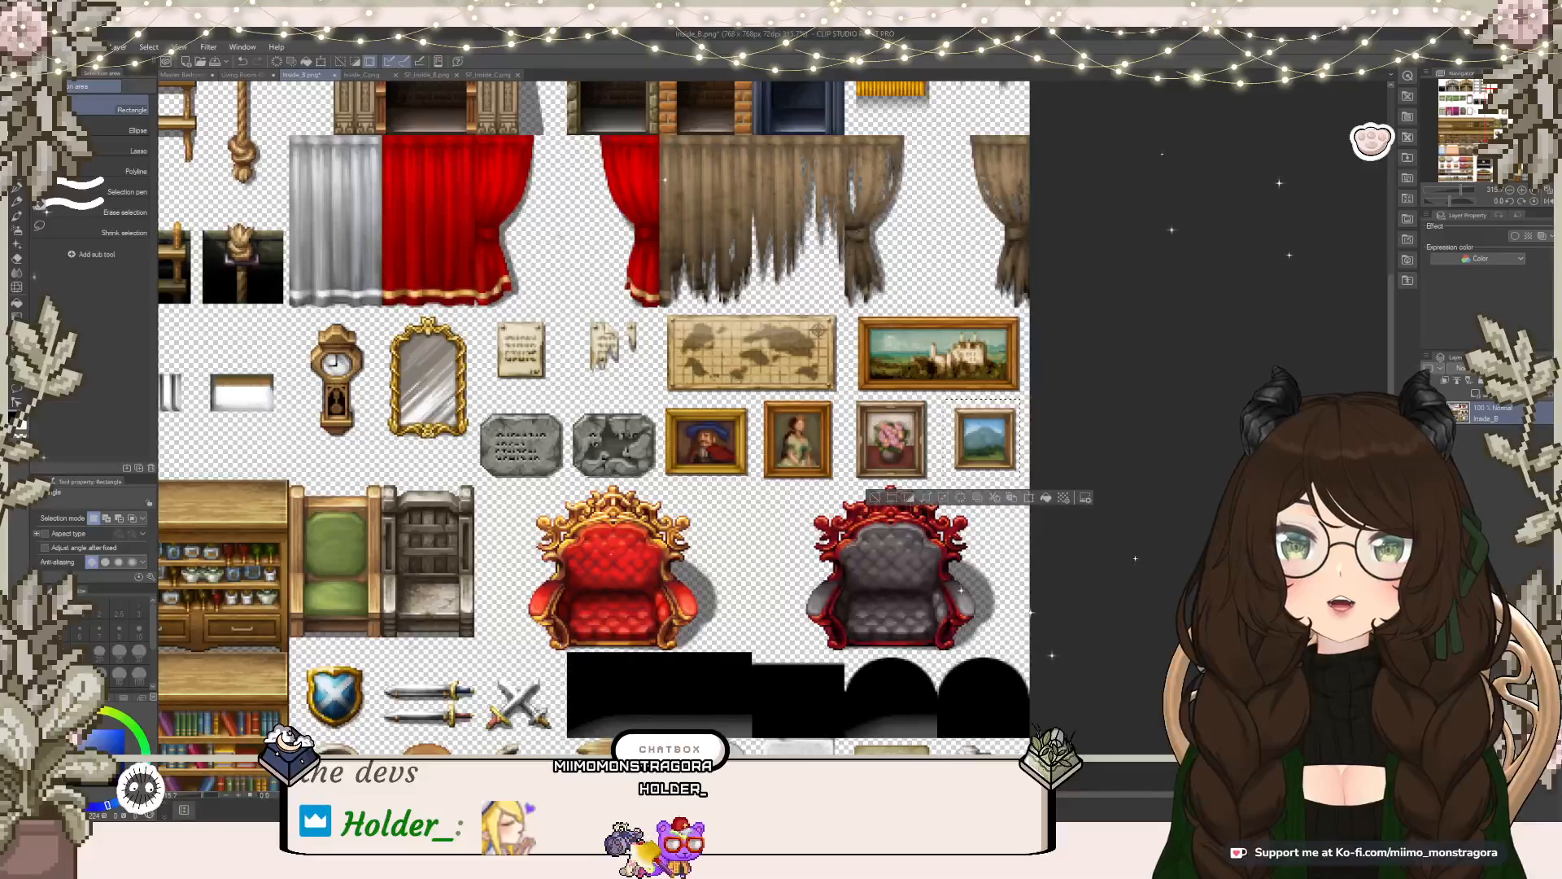
{"action": "scroll", "coordinate": [875, 505], "scroll_direction": "down", "scroll_amount": 5}
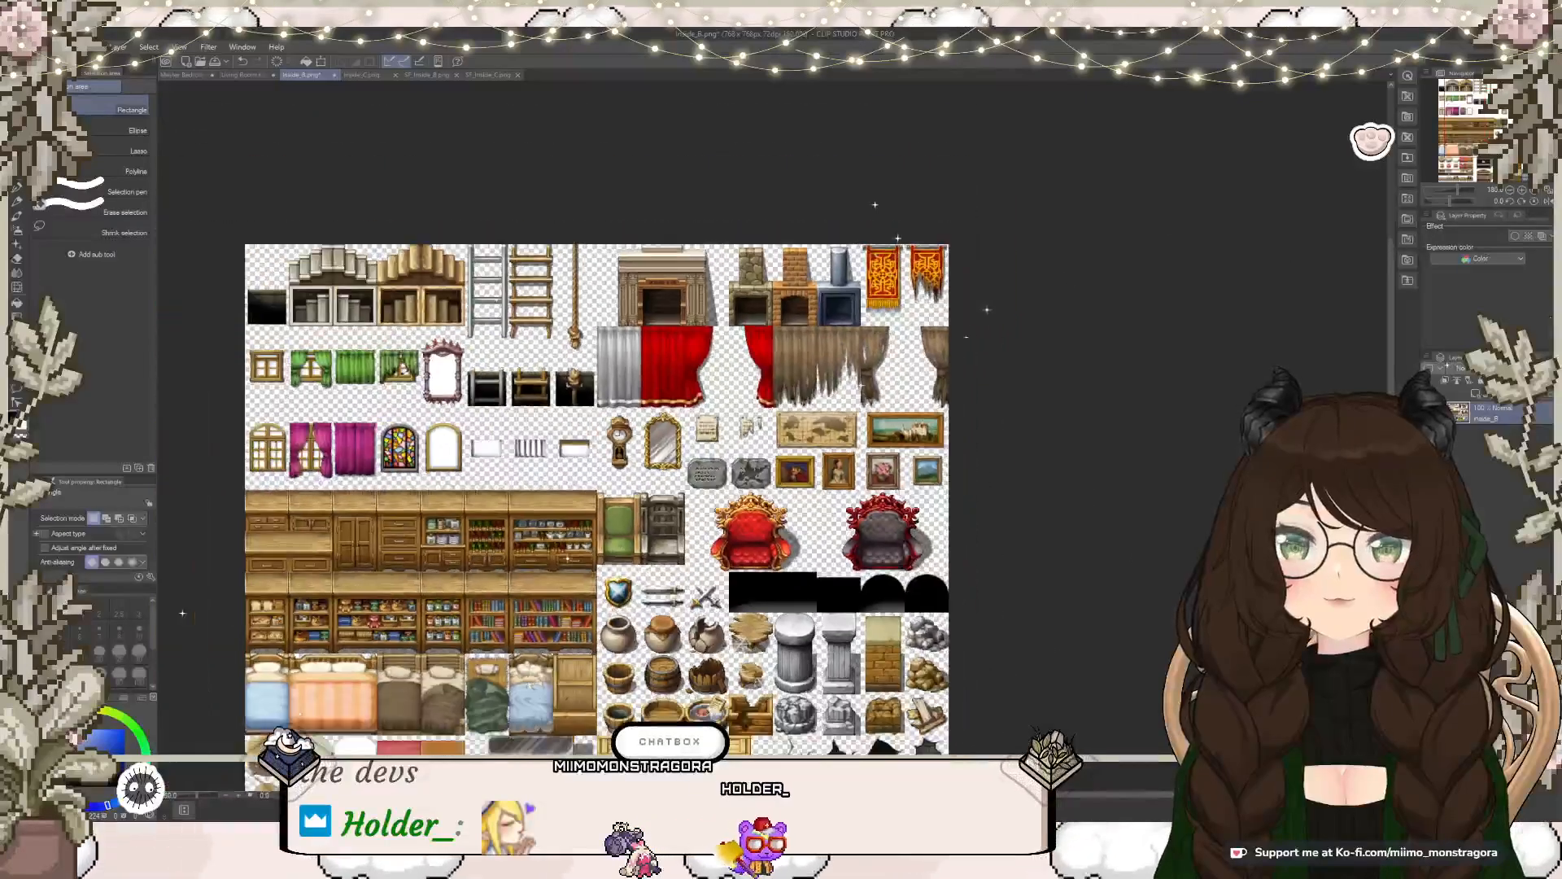
{"action": "left_click_drag", "start_coordinate": [853, 533], "coordinate": [984, 442]}
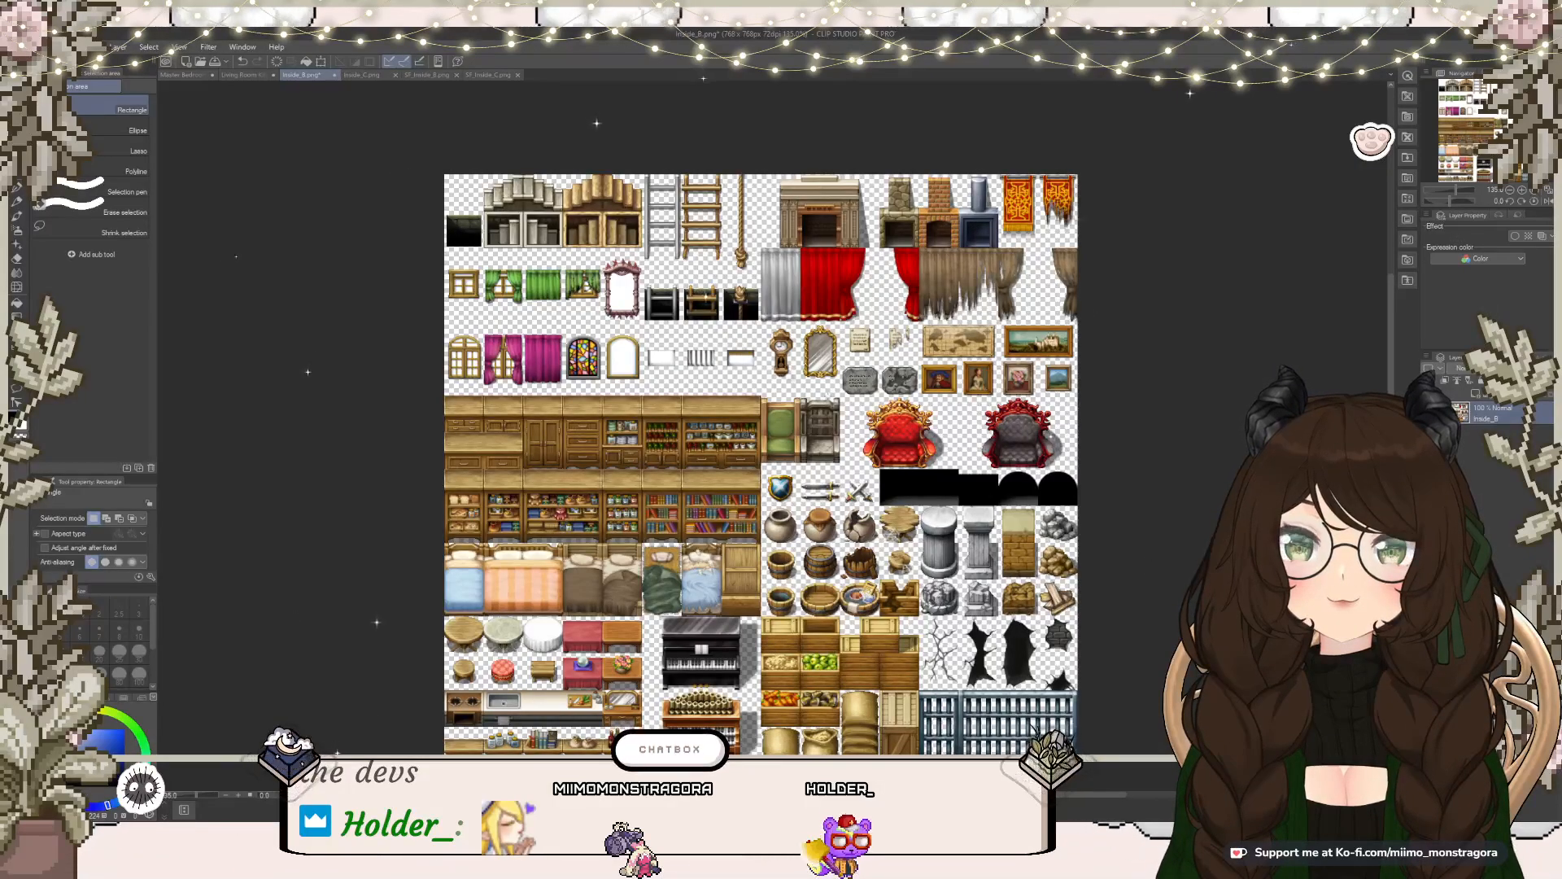
{"action": "scroll", "coordinate": [874, 658], "scroll_direction": "up", "scroll_amount": 3}
{"action": "left_click_drag", "start_coordinate": [859, 674], "coordinate": [937, 527]}
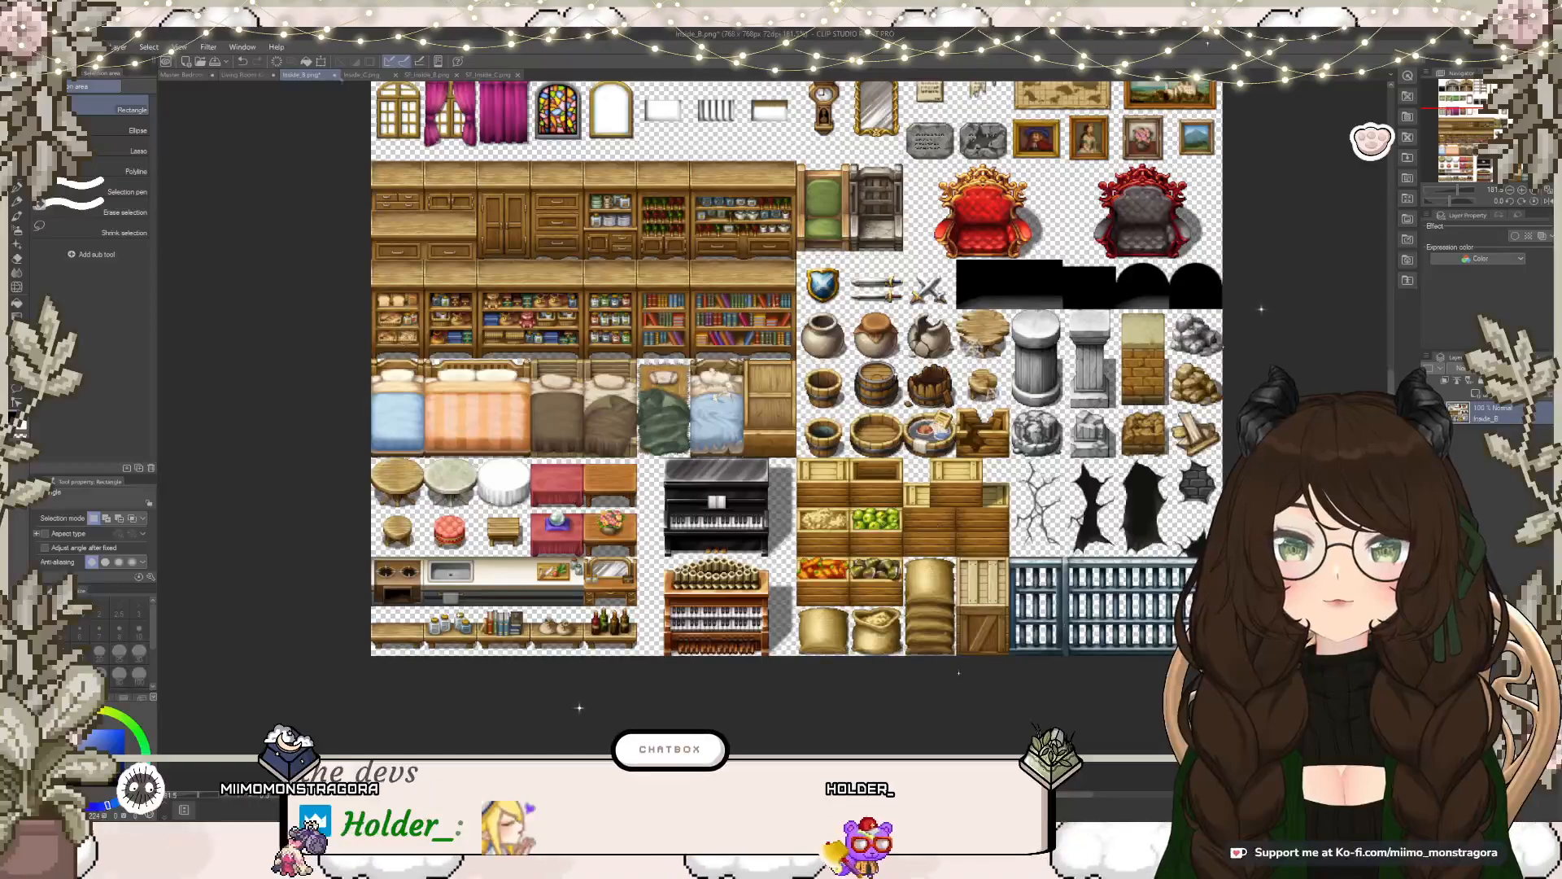
{"action": "scroll", "coordinate": [948, 643], "scroll_direction": "up", "scroll_amount": 2}
{"action": "scroll", "coordinate": [943, 623], "scroll_direction": "up", "scroll_amount": 4}
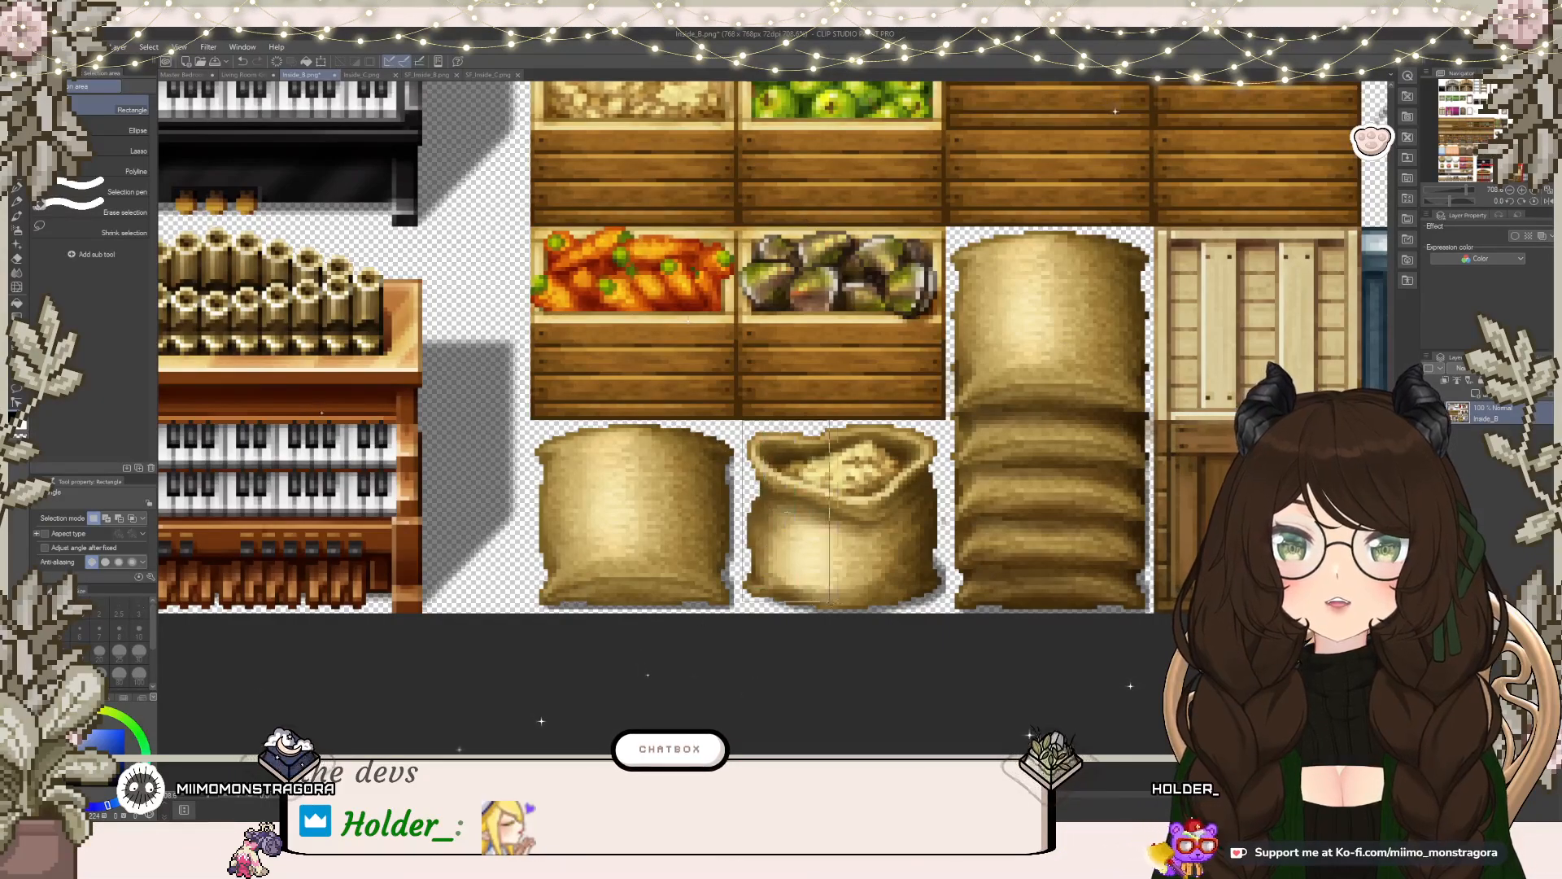
{"action": "key", "text": "ctrl+d"}
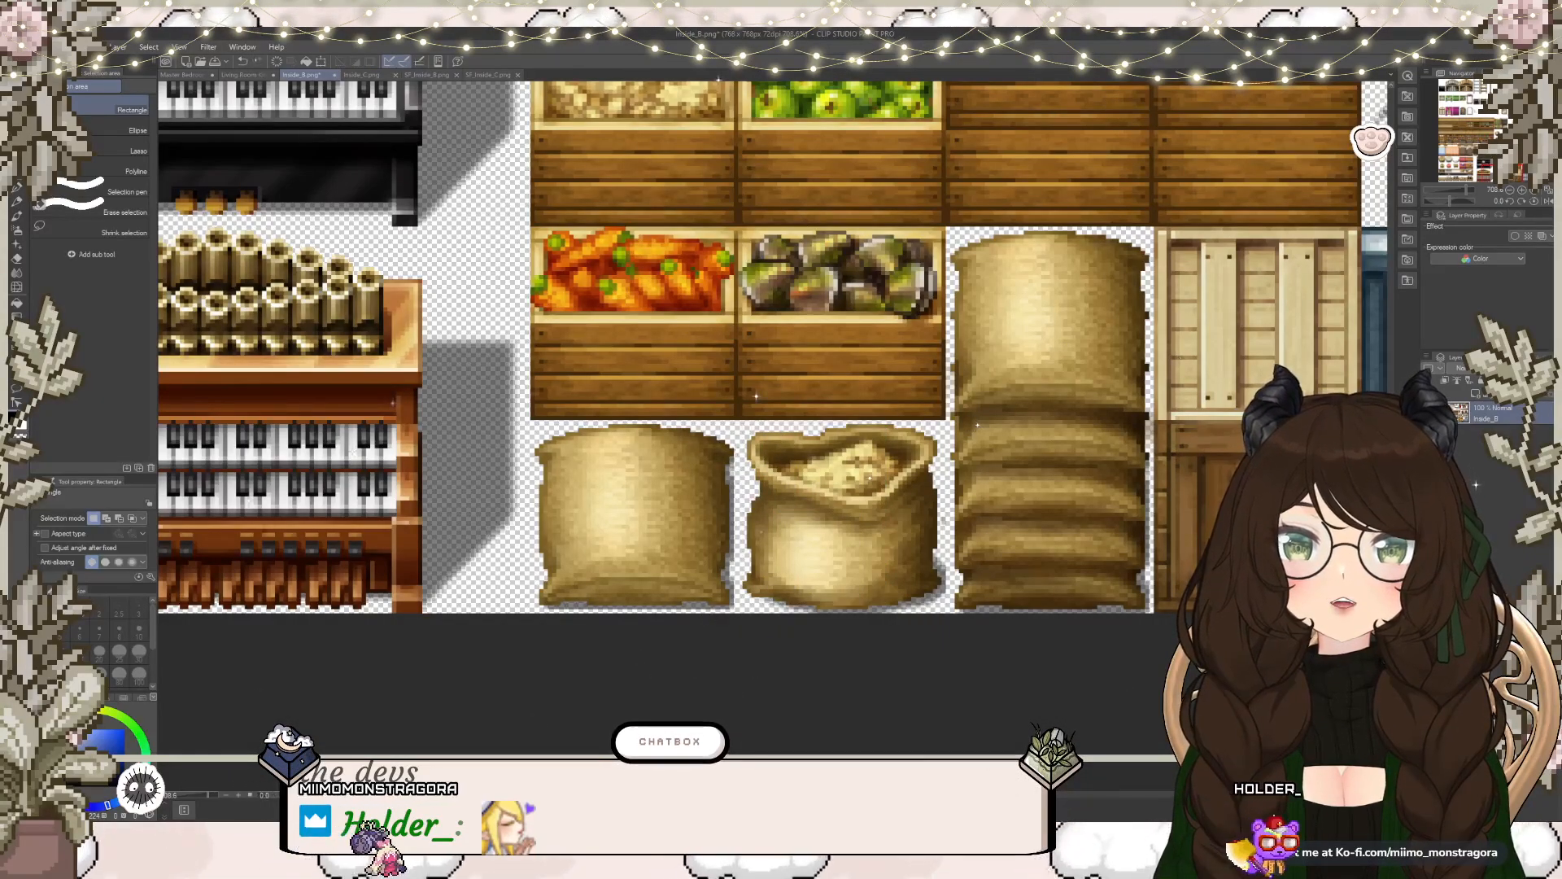
{"action": "left_click_drag", "start_coordinate": [739, 425], "coordinate": [830, 609]}
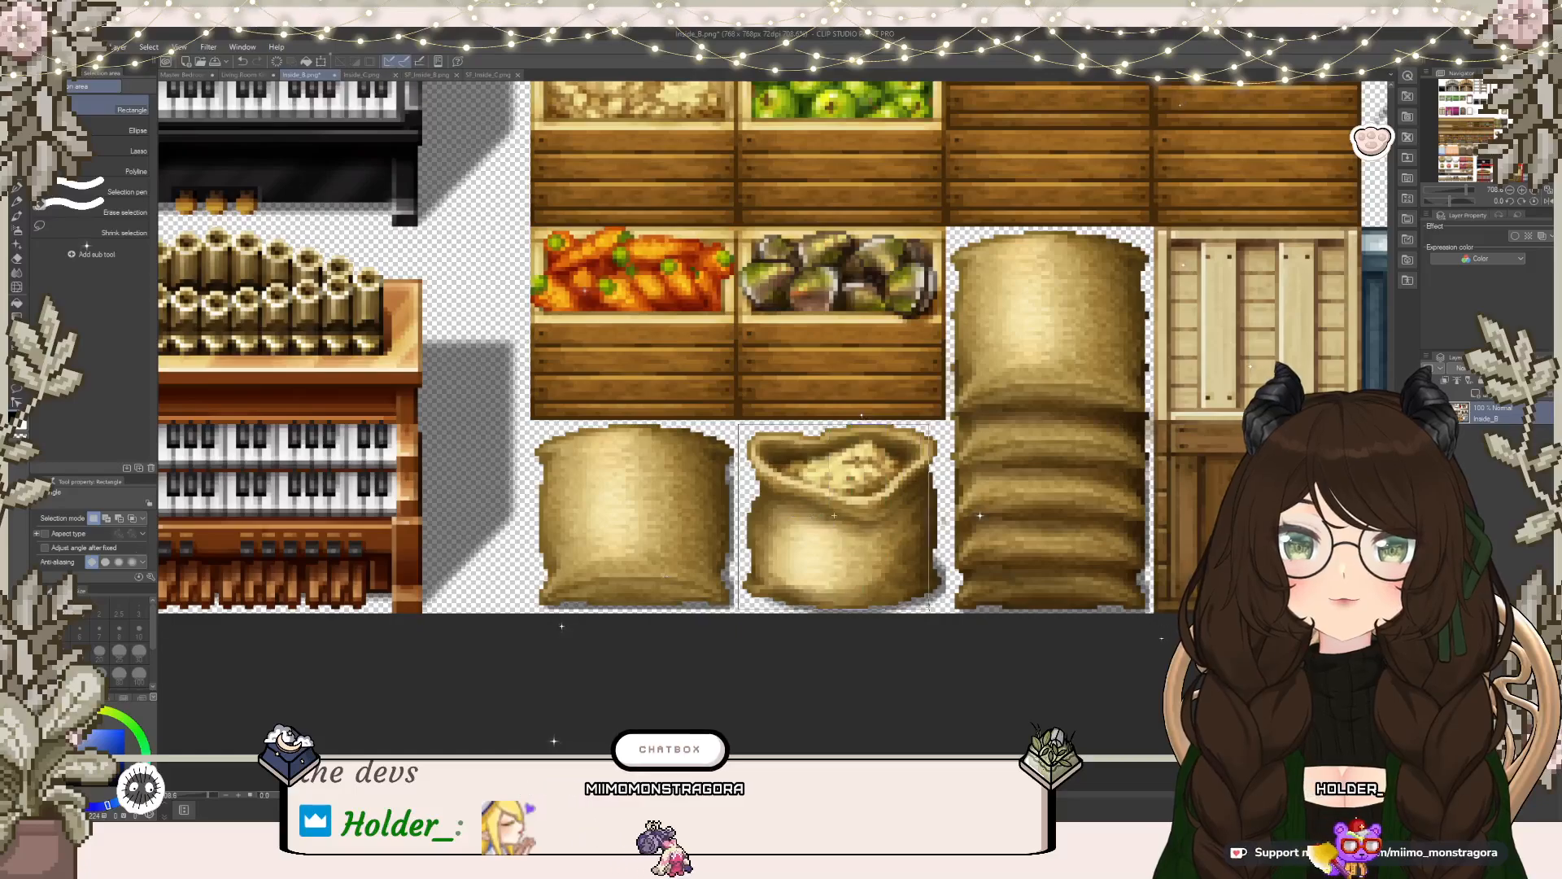
{"action": "left_click_drag", "start_coordinate": [952, 615], "coordinate": [952, 616]}
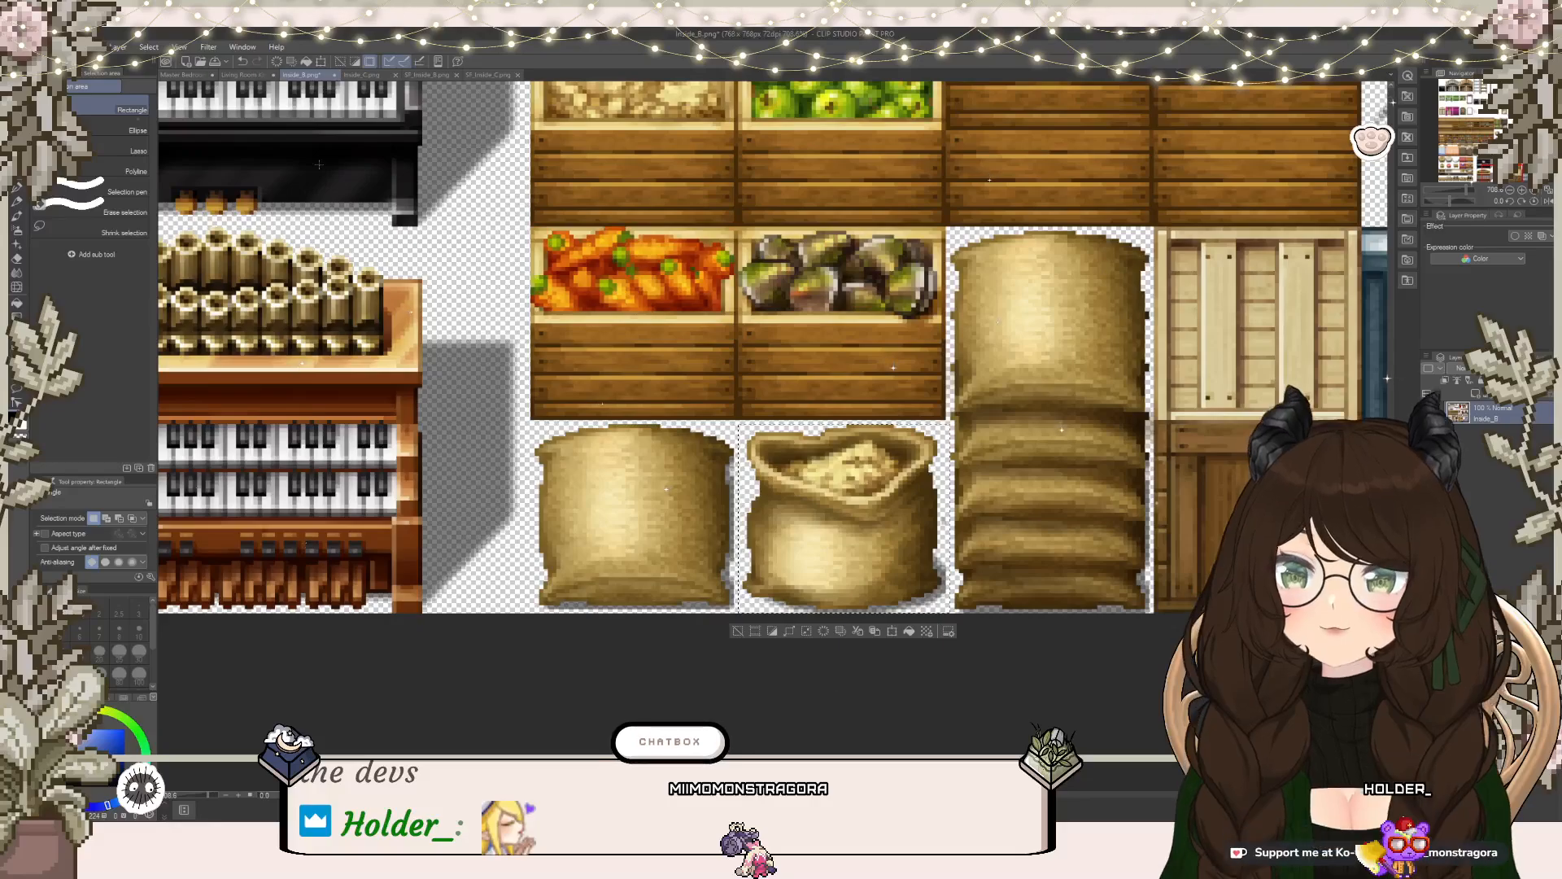
Step: Paste the open grain sack into the Living Room Kitchen map, shrink it in front of the sacks beside the stove, and deselect
{"action": "left_click", "coordinate": [259, 75]}
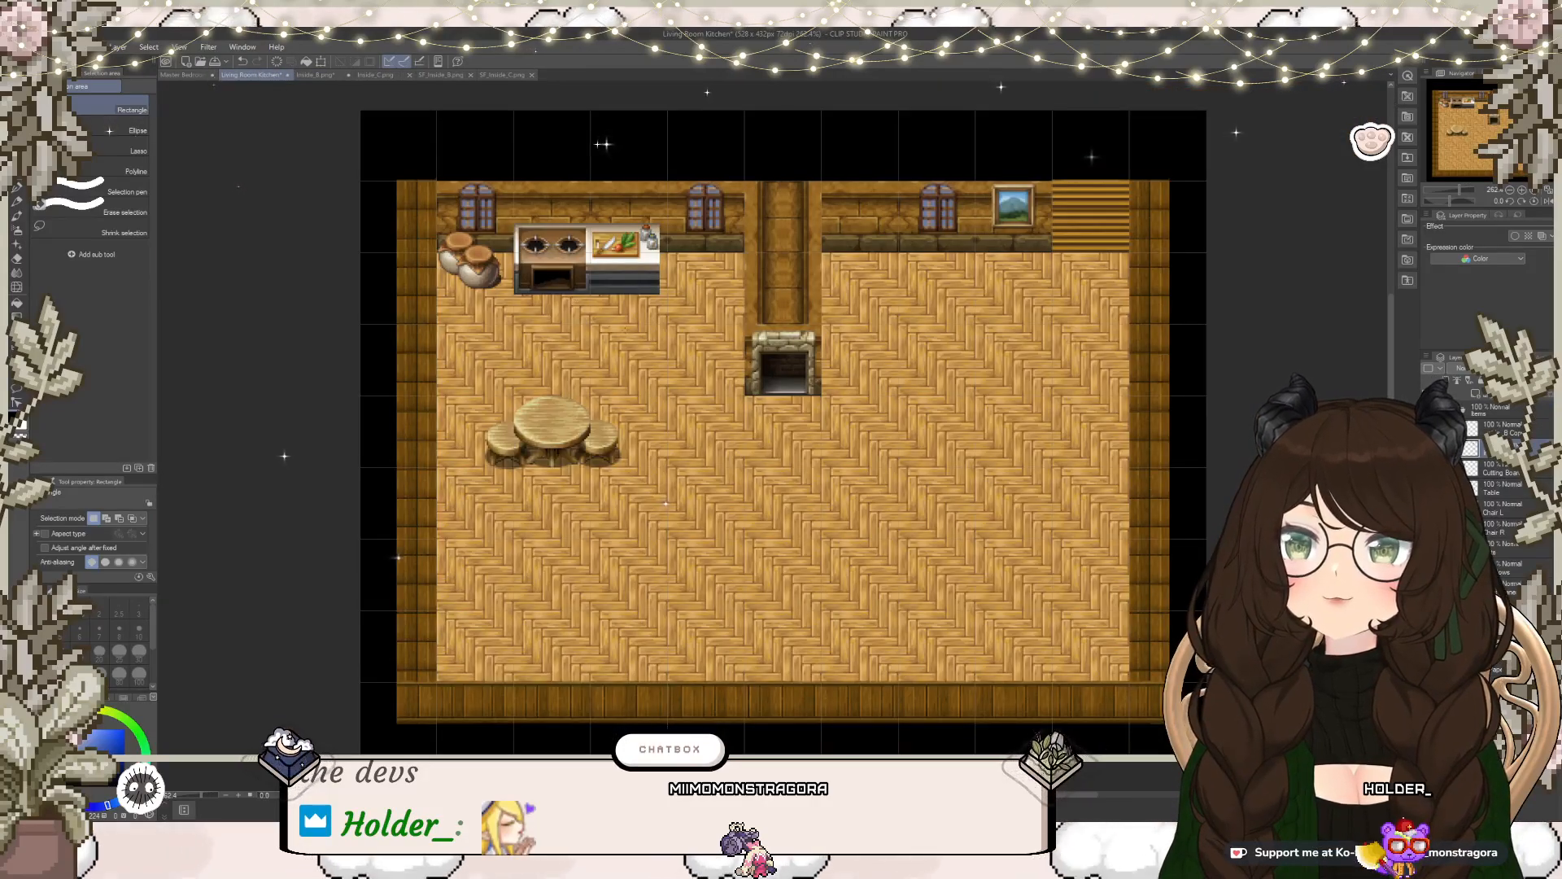
{"action": "key", "text": "ctrl+v"}
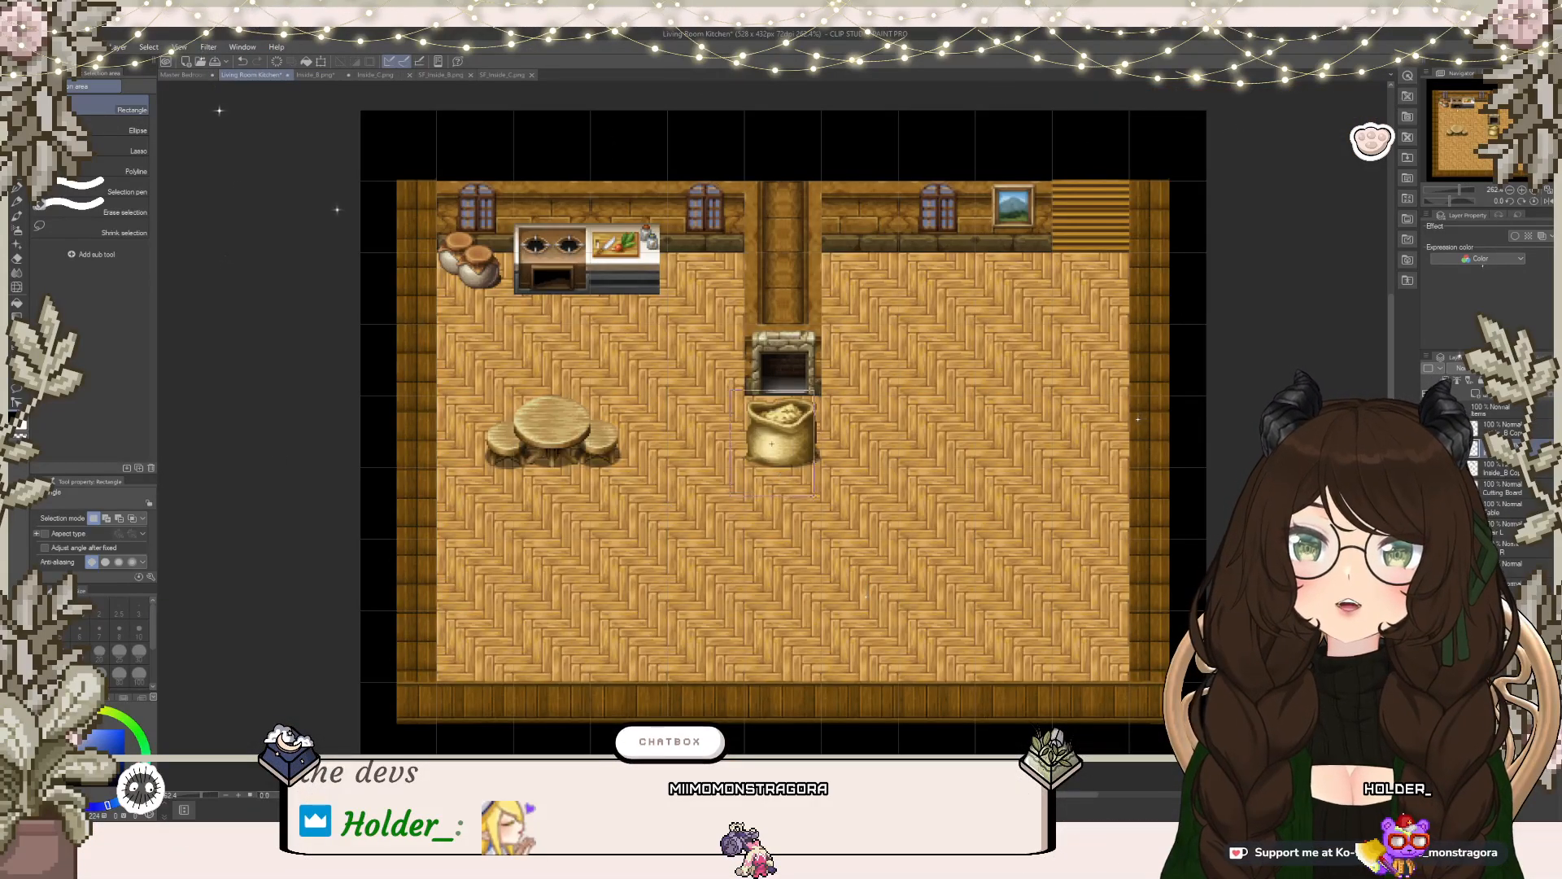
{"action": "left_click", "coordinate": [830, 519]}
{"action": "left_click_drag", "start_coordinate": [832, 498], "coordinate": [476, 295]}
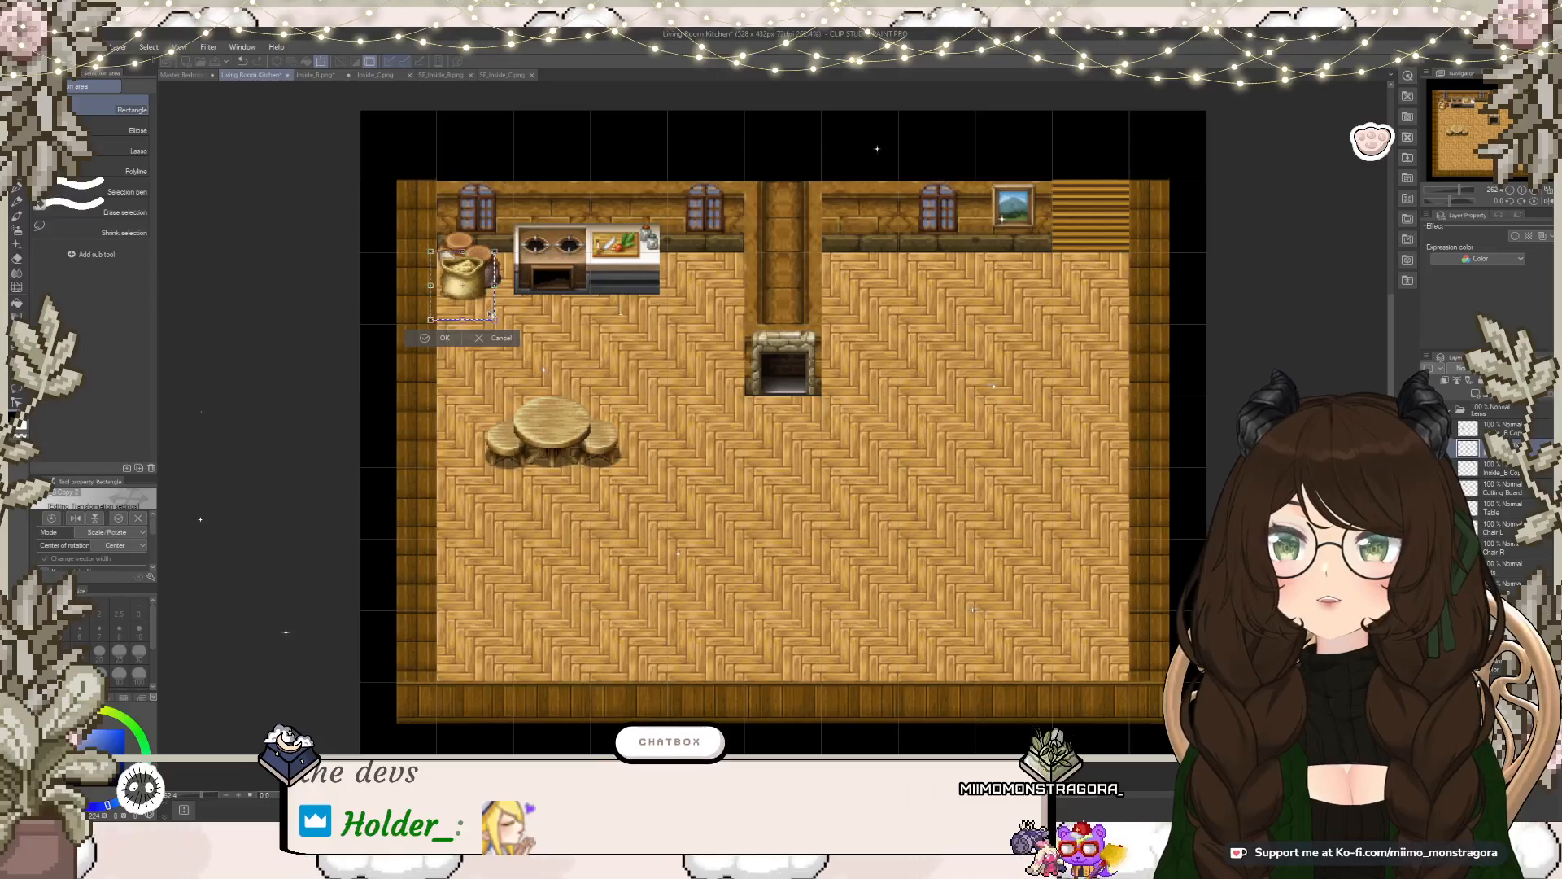
{"action": "left_click", "coordinate": [432, 338]}
{"action": "left_click", "coordinate": [374, 338]}
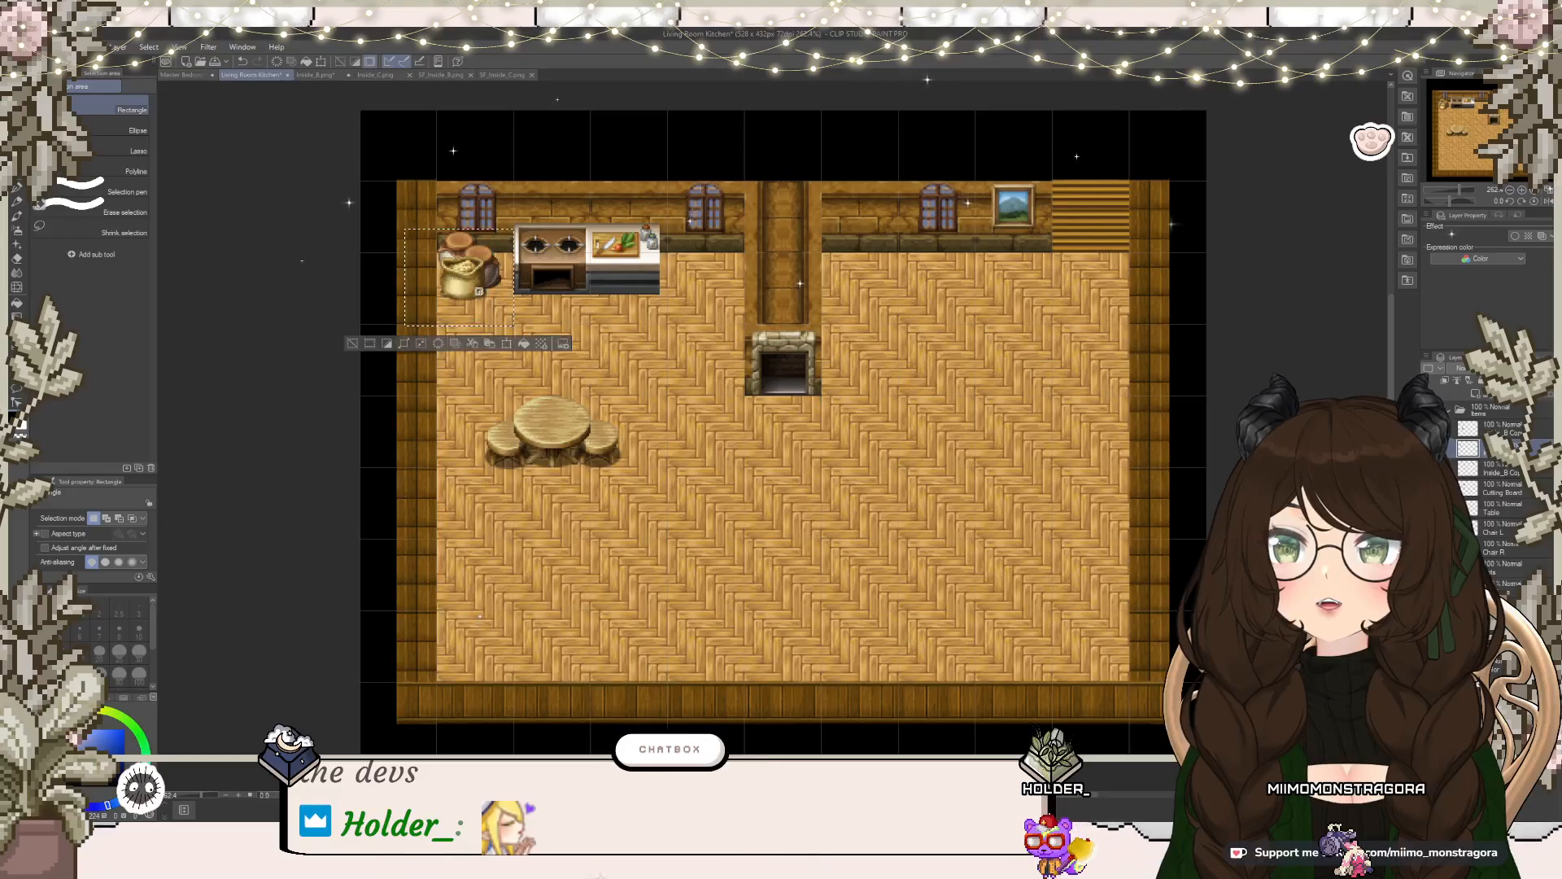
Step: Adjust the open grain sack's size and position so it overlaps the front of the sack pile in the kitchen corner, and deselect
{"action": "left_click", "coordinate": [506, 343]}
{"action": "mouse_move", "coordinate": [478, 282]}
{"action": "left_mouse_down"}
{"action": "mouse_move", "coordinate": [503, 304]}
{"action": "mouse_move", "coordinate": [465, 272]}
{"action": "left_mouse_up"}
{"action": "left_click_drag", "start_coordinate": [516, 336], "coordinate": [496, 307]}
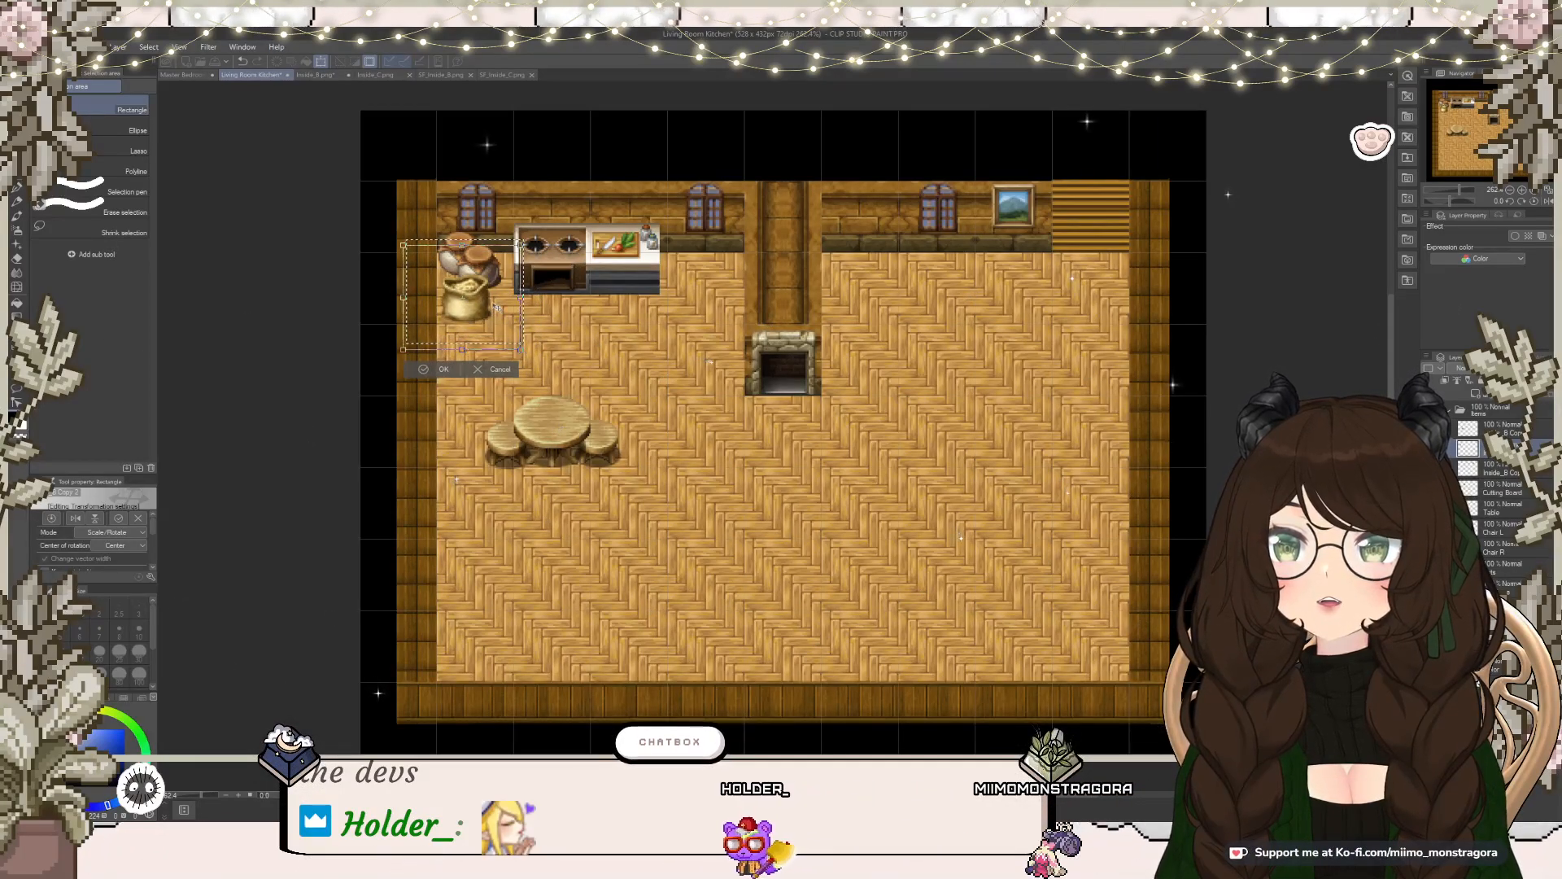
{"action": "left_click", "coordinate": [443, 370]}
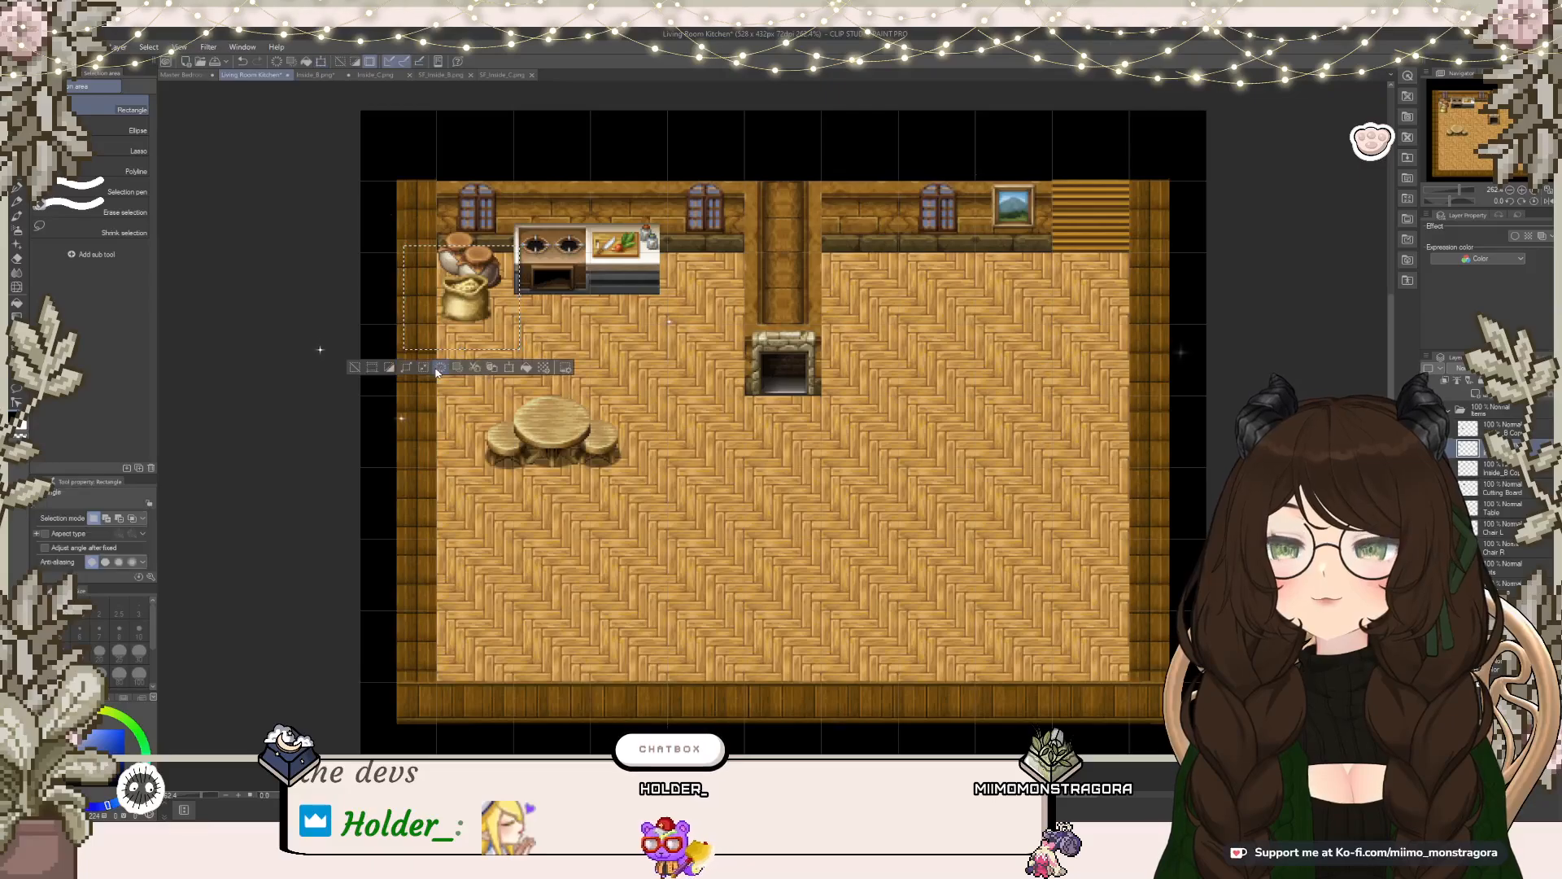
{"action": "left_click", "coordinate": [356, 367]}
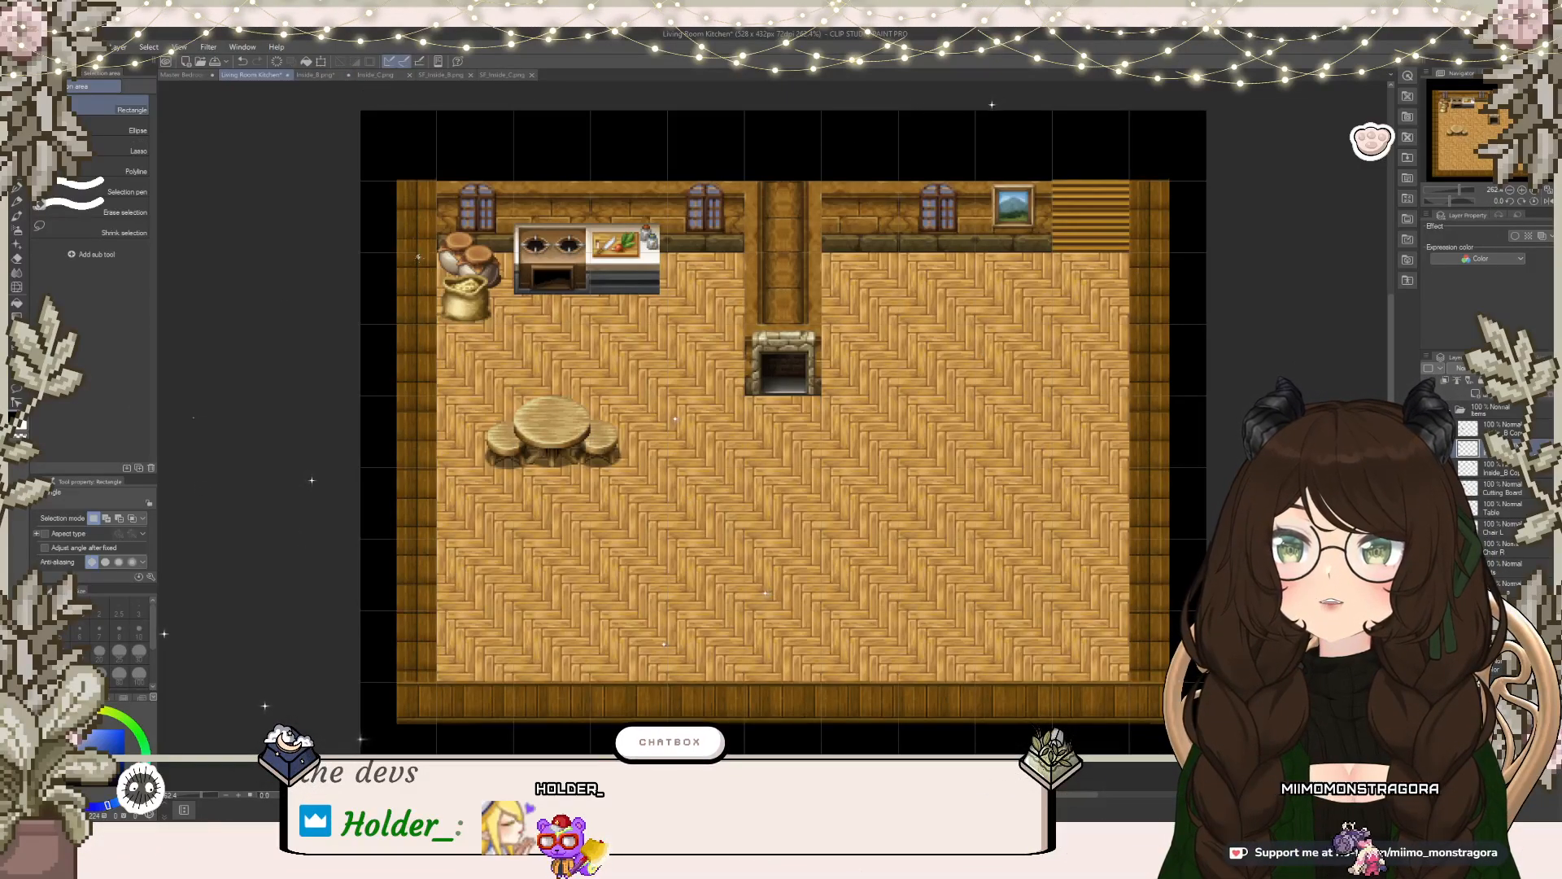
{"action": "left_click", "coordinate": [515, 351]}
{"action": "left_click_drag", "start_coordinate": [498, 301], "coordinate": [487, 283]}
{"action": "left_click", "coordinate": [430, 324]}
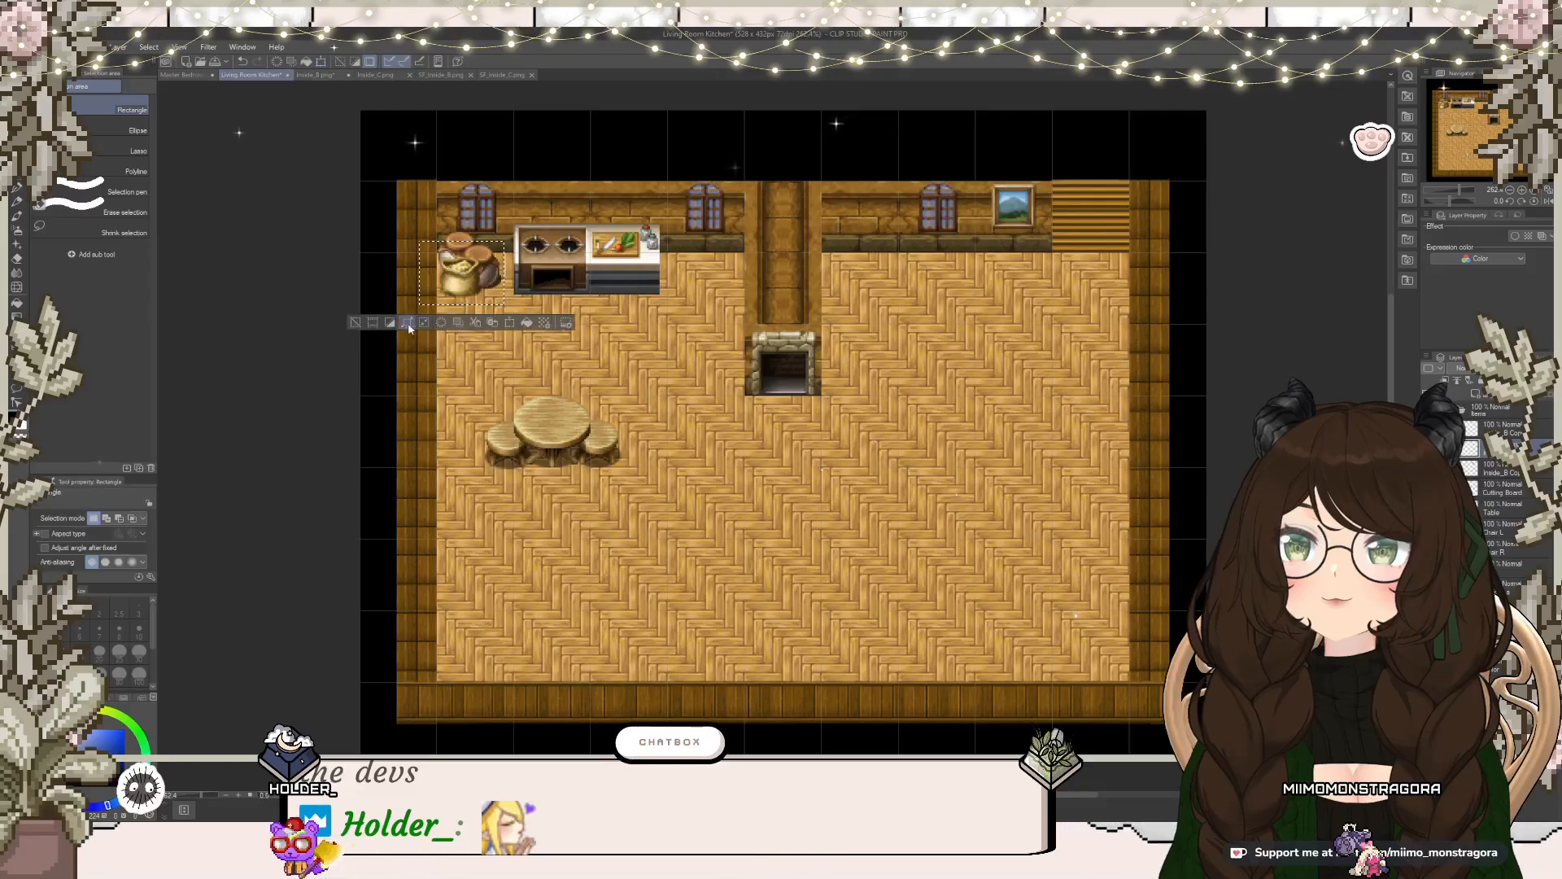
{"action": "left_click", "coordinate": [358, 324]}
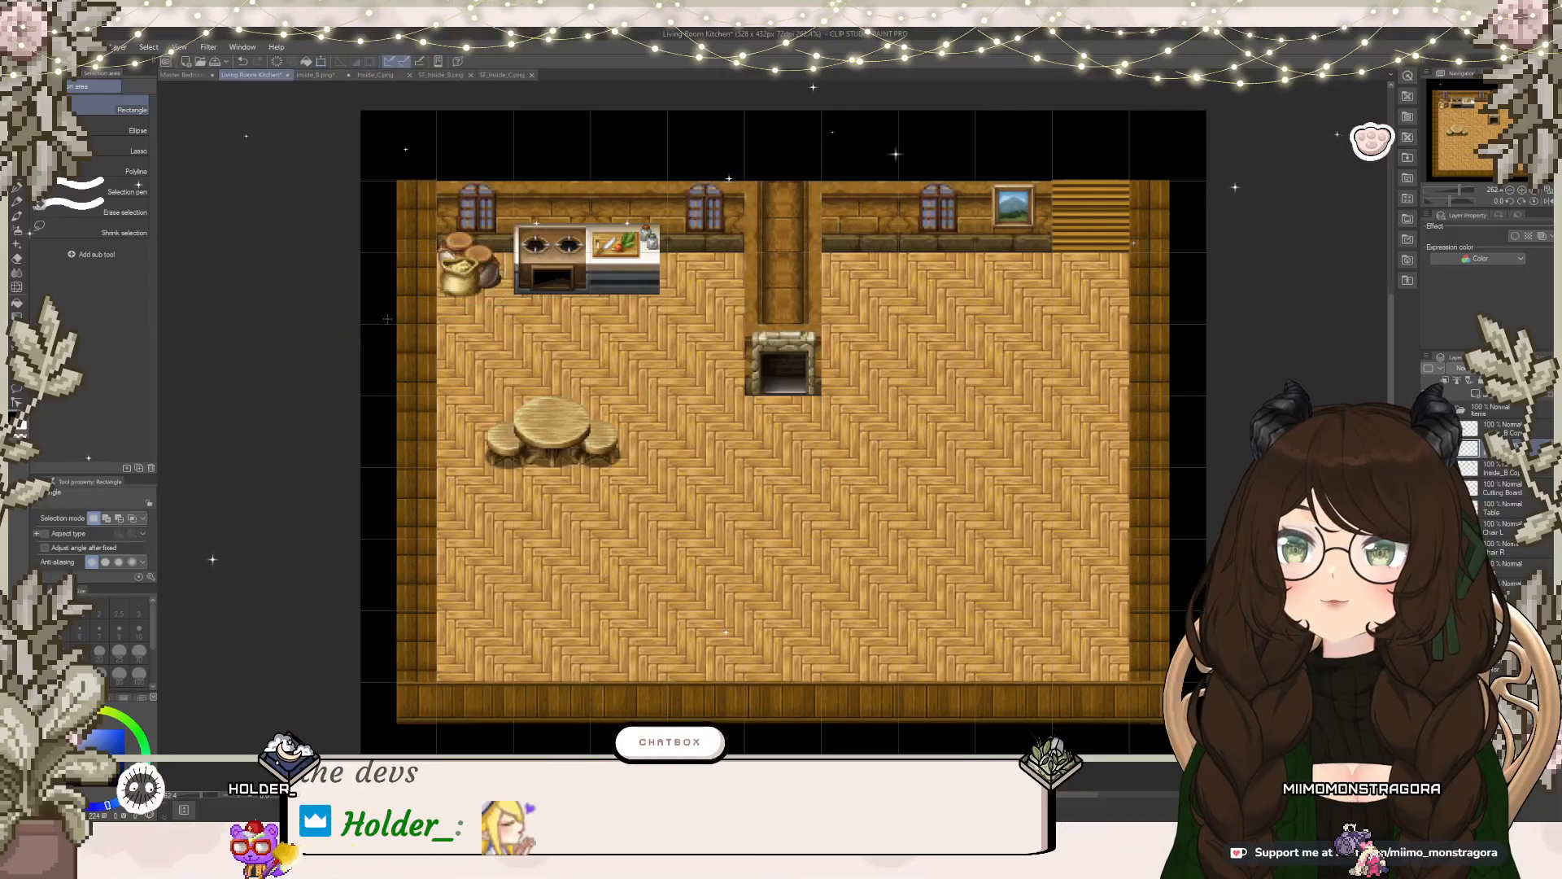
Step: Look through the Inside_B and Inside_C tilesets, and select and copy the hanging cooking utensils with the sausages and garlic from Inside_C
{"action": "left_click", "coordinate": [316, 75]}
{"action": "scroll", "coordinate": [1009, 606], "scroll_direction": "down", "scroll_amount": 5}
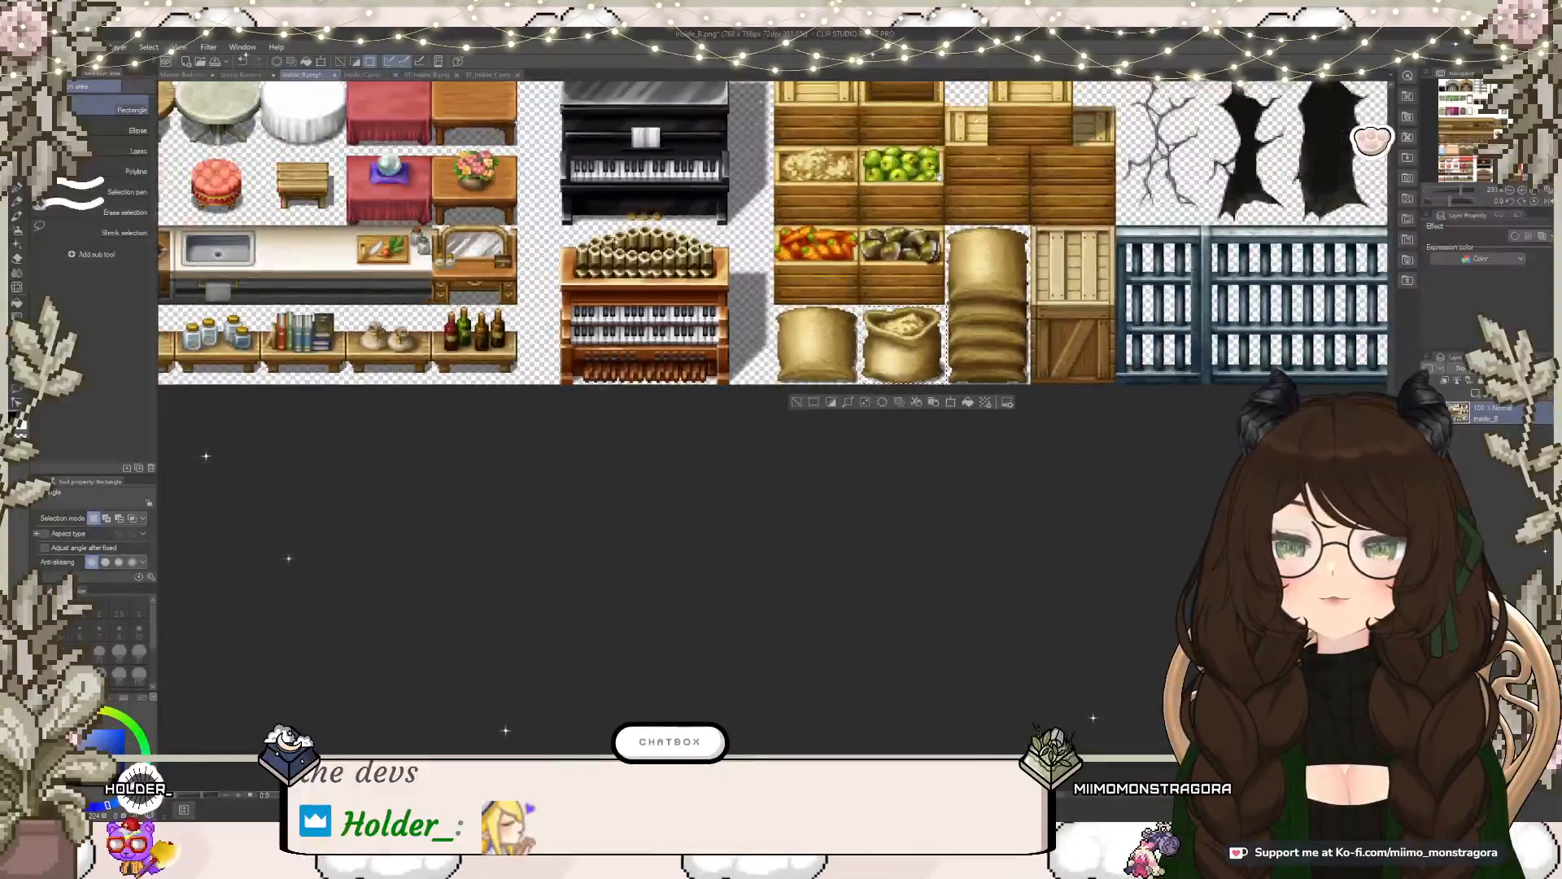
{"action": "scroll", "coordinate": [858, 345], "scroll_direction": "down", "scroll_amount": 3}
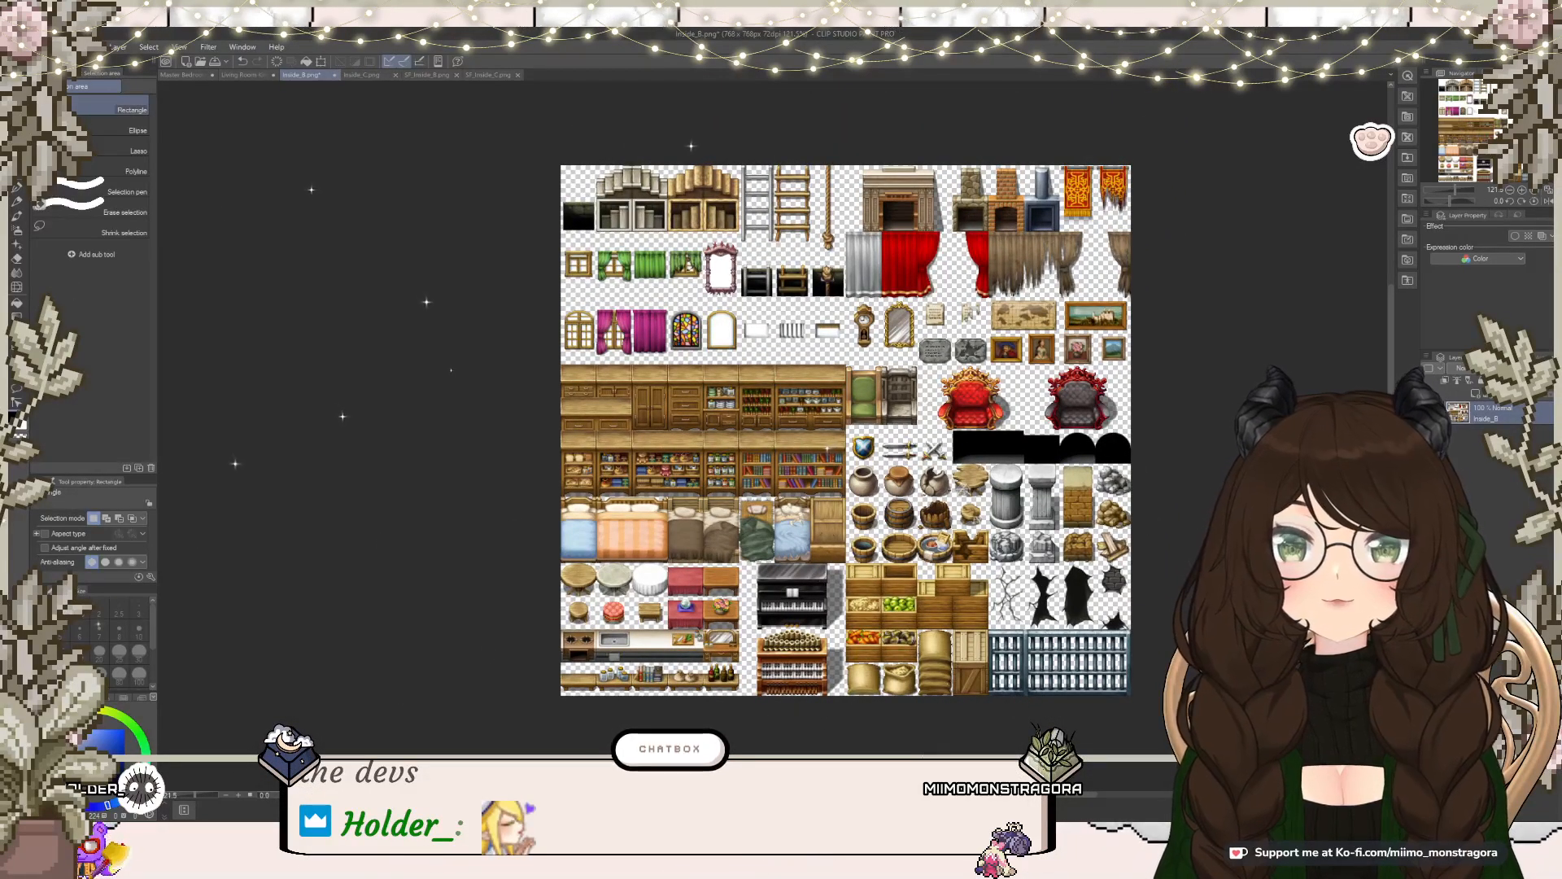
{"action": "left_click", "coordinate": [362, 75]}
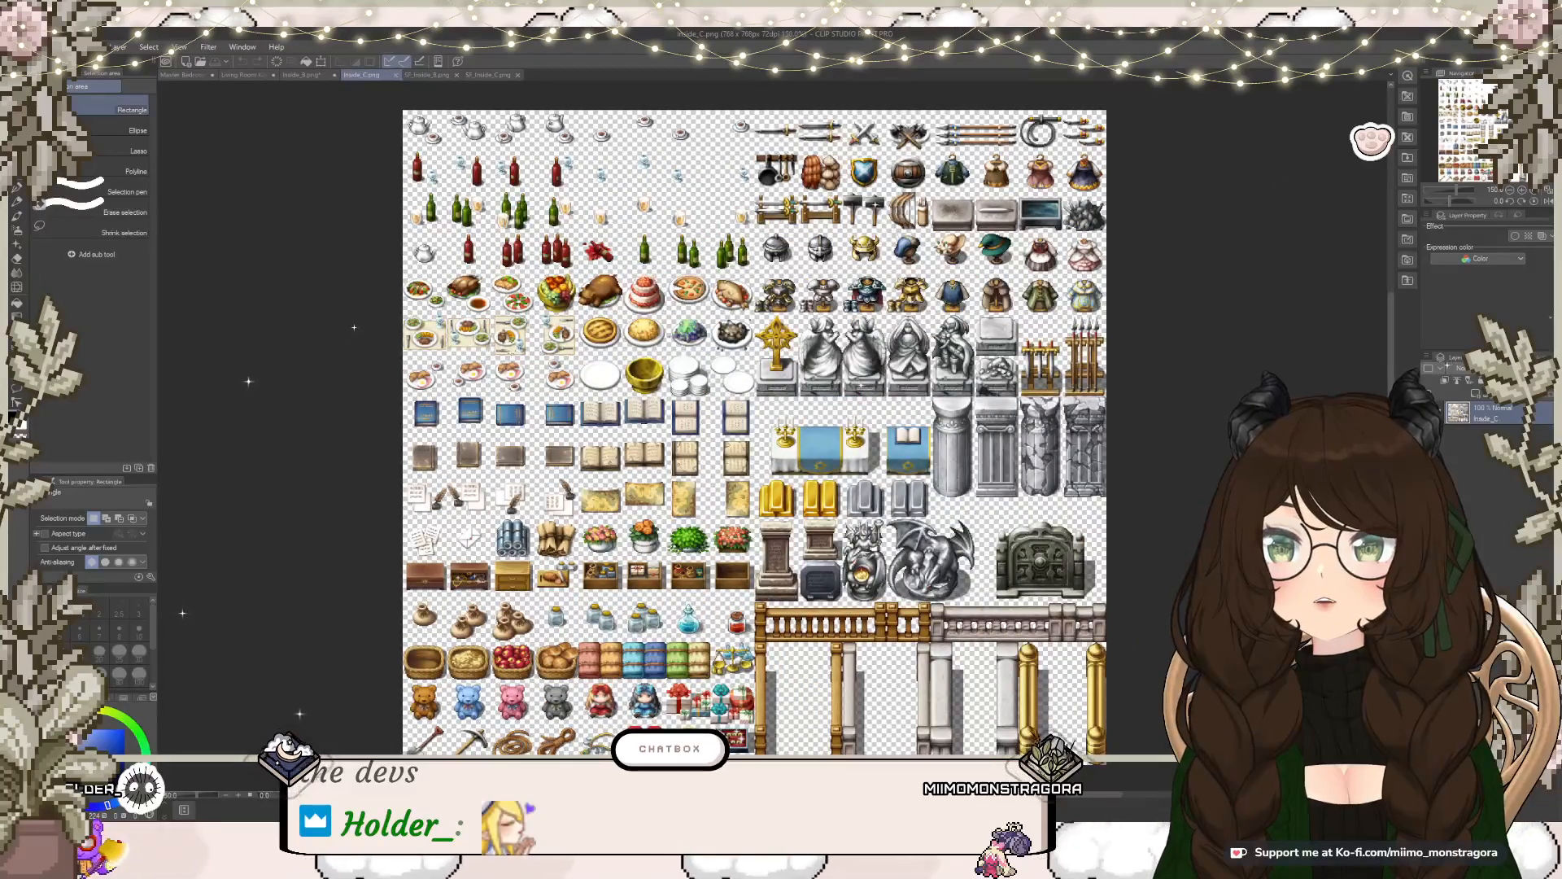
{"action": "scroll", "coordinate": [573, 358], "scroll_direction": "up", "scroll_amount": 2}
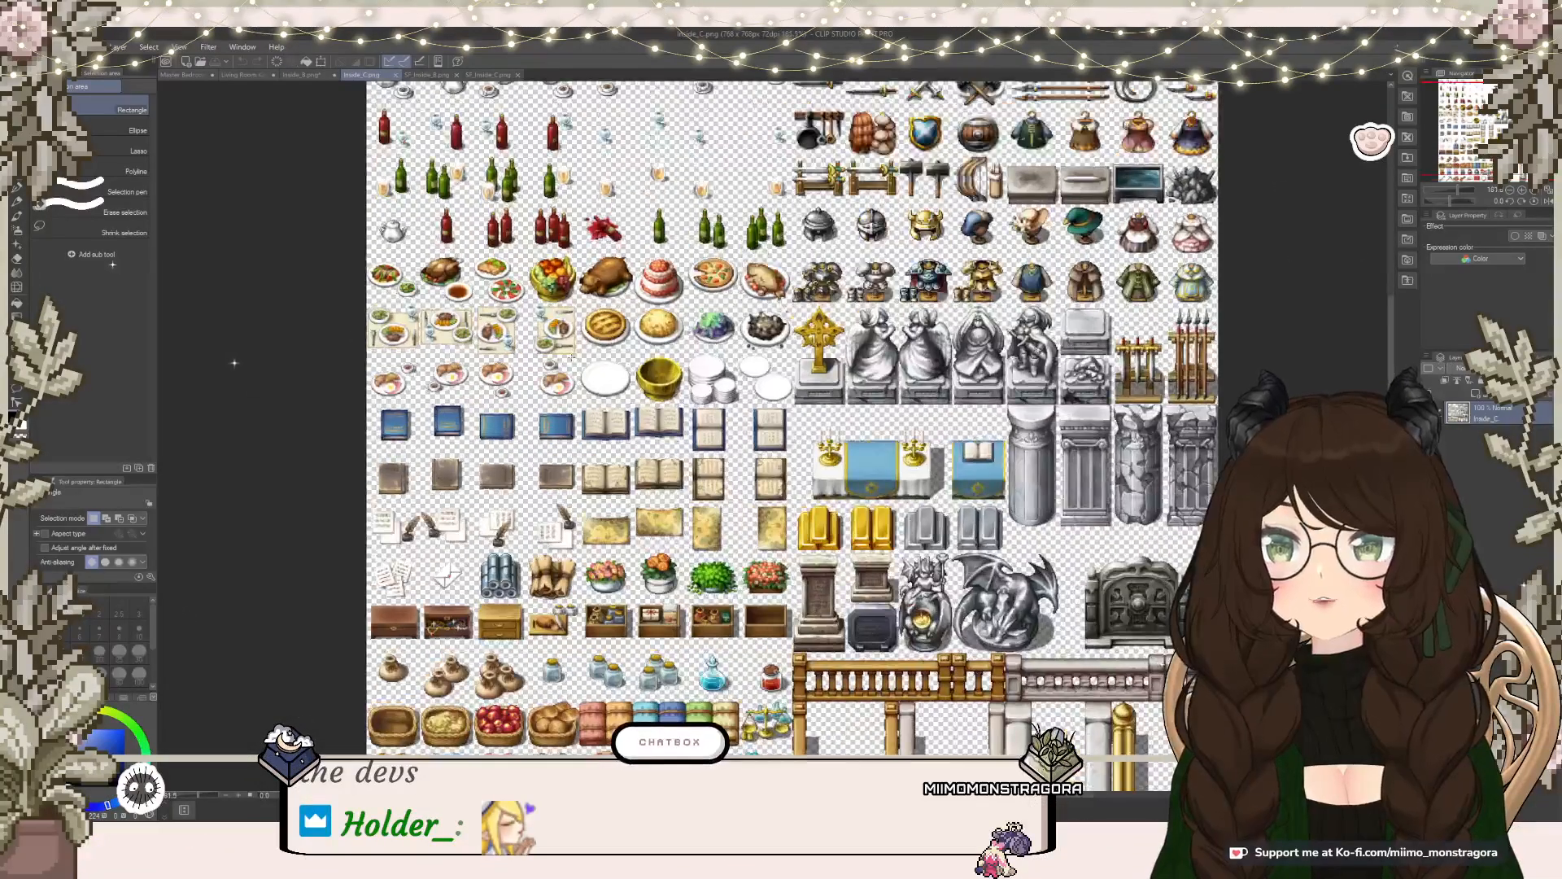
{"action": "left_click_drag", "start_coordinate": [679, 280], "coordinate": [606, 448]}
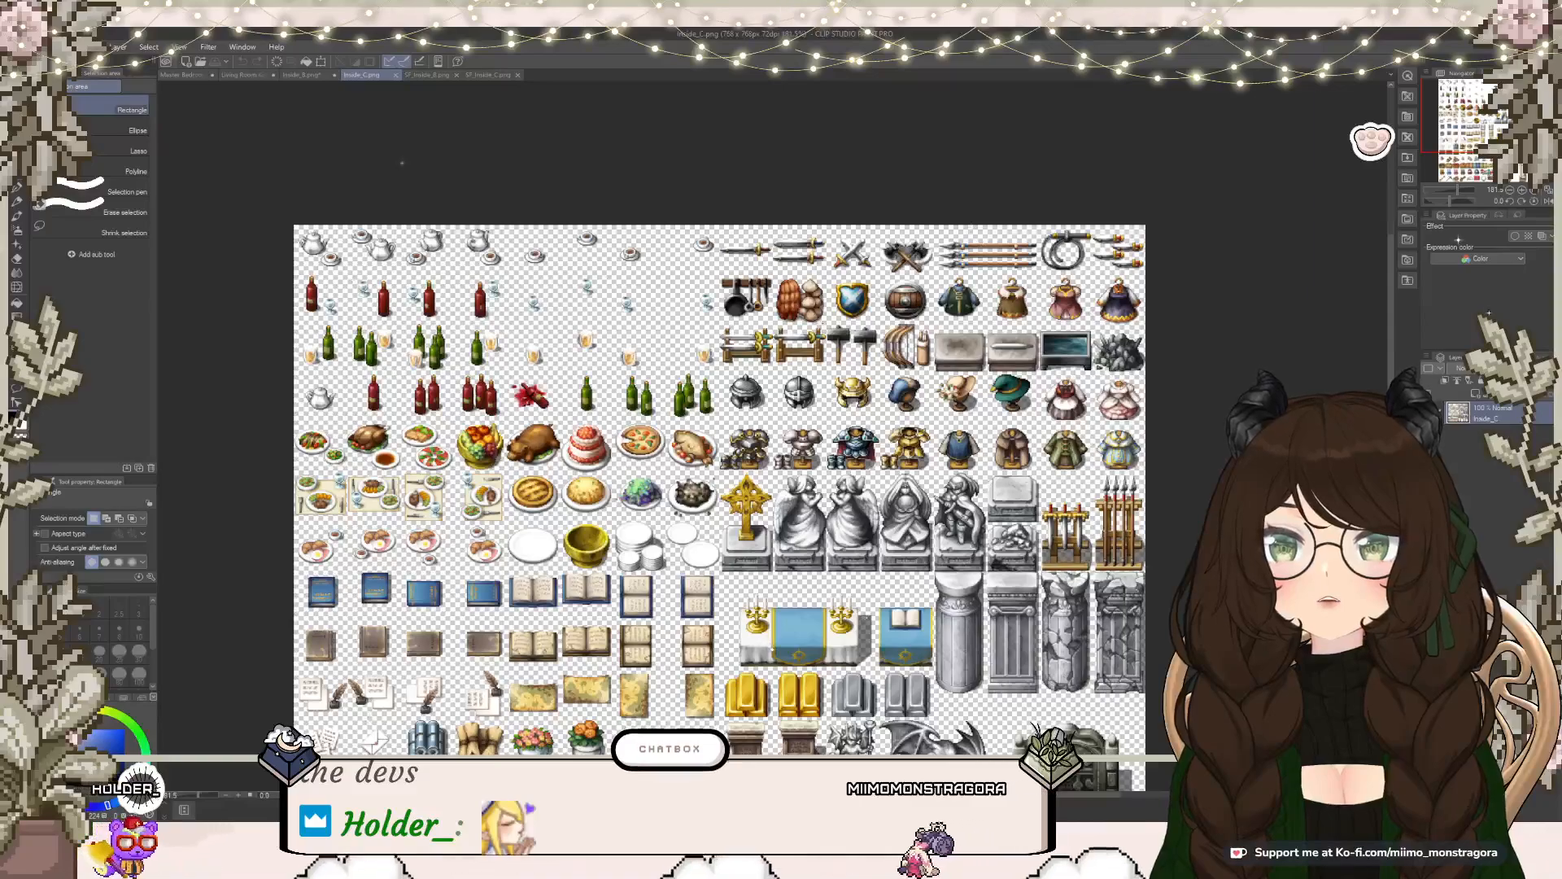
{"action": "scroll", "coordinate": [815, 321], "scroll_direction": "up", "scroll_amount": 8}
{"action": "scroll", "coordinate": [788, 379], "scroll_direction": "up", "scroll_amount": 4}
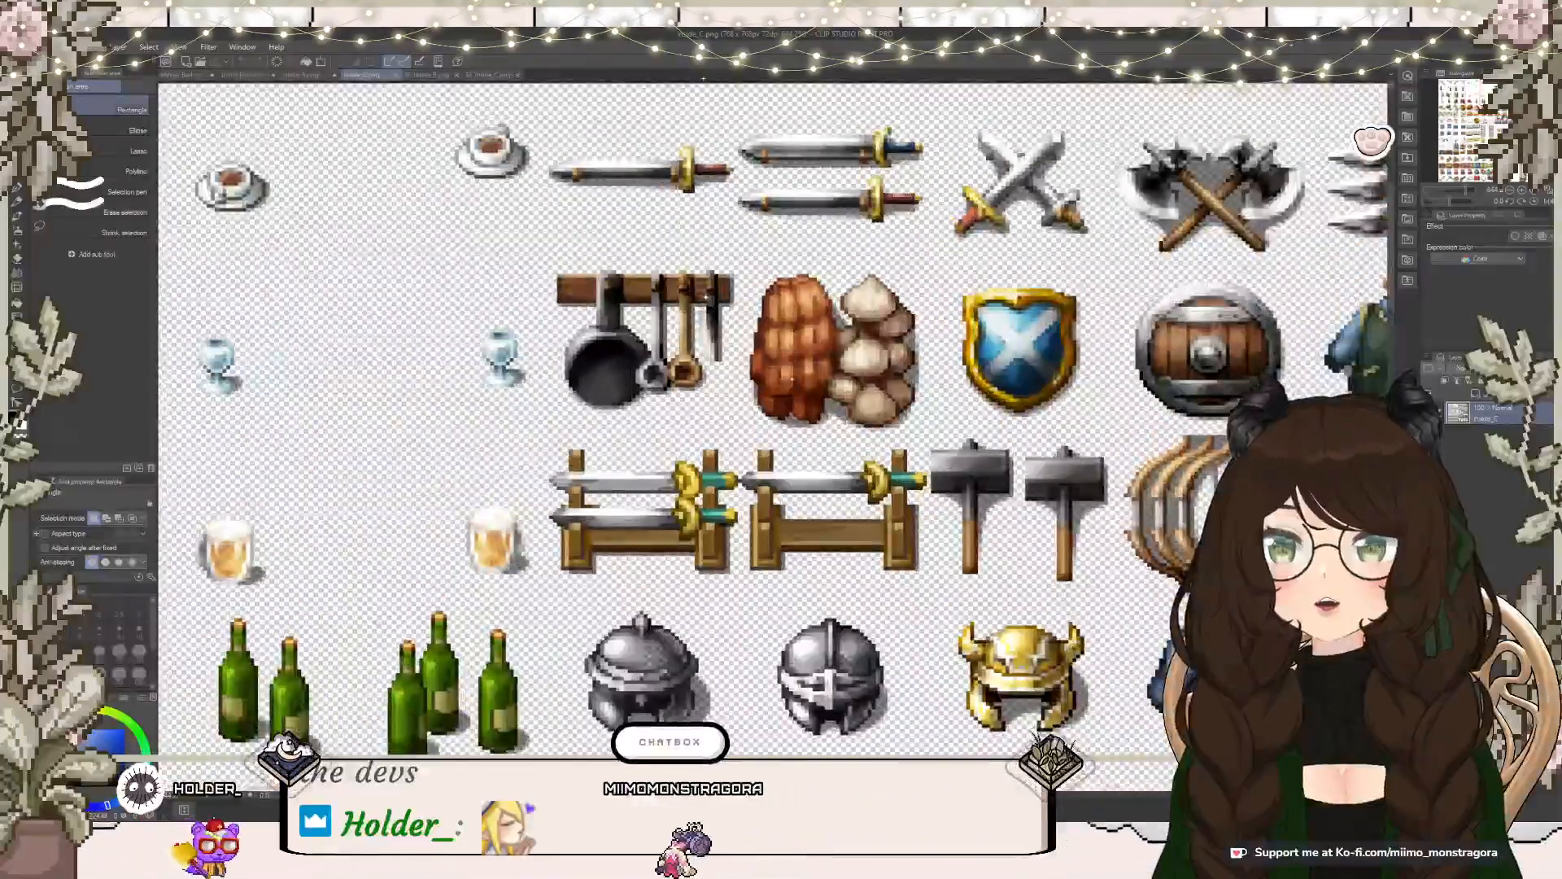
{"action": "left_click_drag", "start_coordinate": [545, 256], "coordinate": [931, 439]}
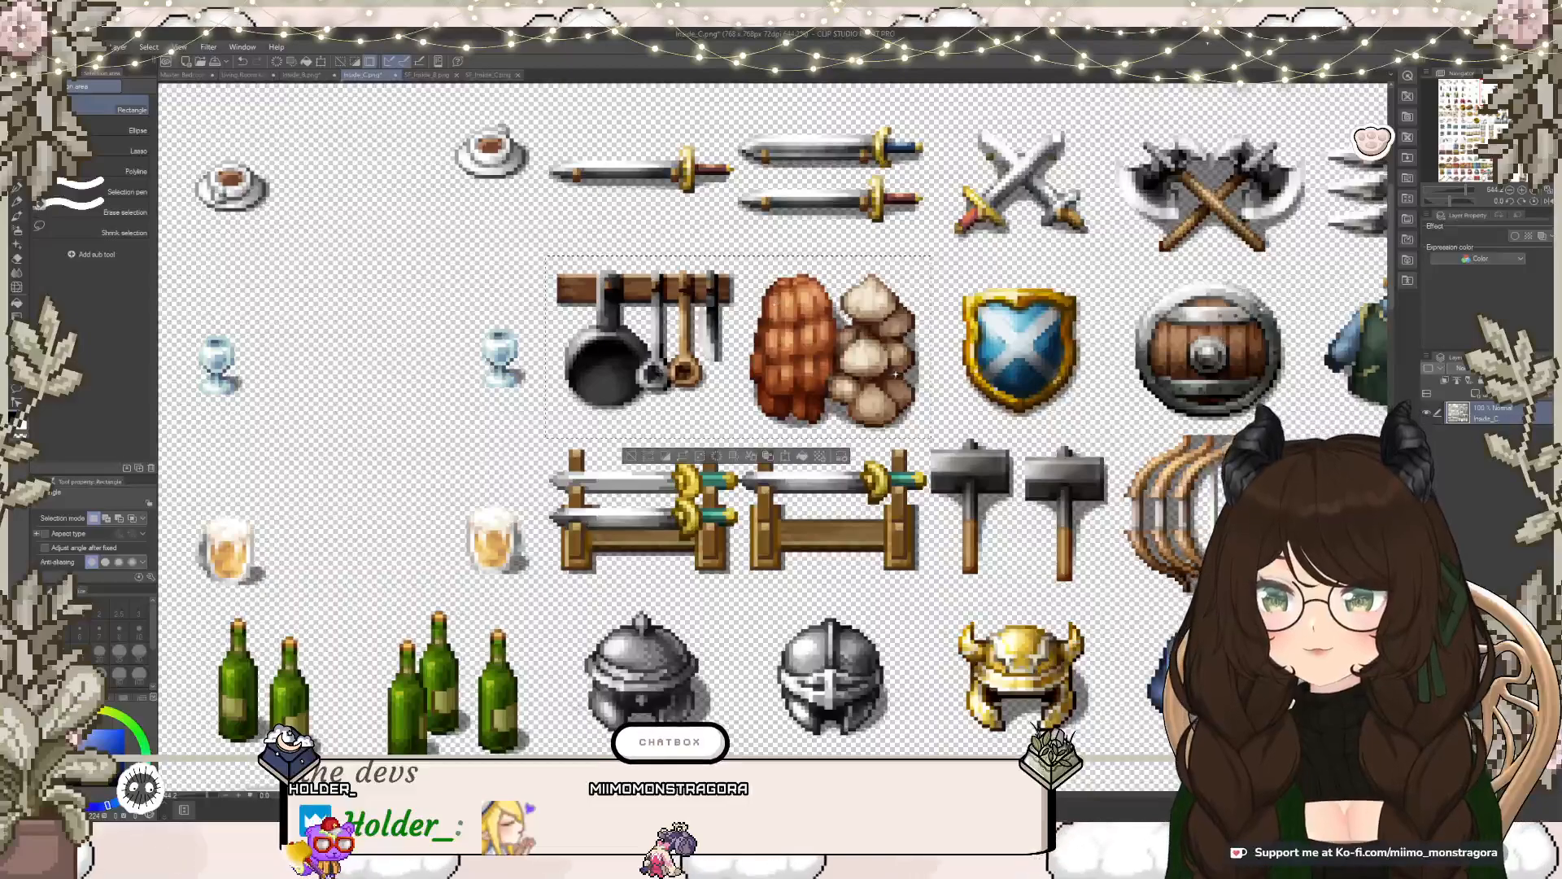
Step: Paste the utensils, sausages and garlic into the Living Room Kitchen map, scale them down, and place them on the wall above the stove
{"action": "left_click", "coordinate": [227, 76]}
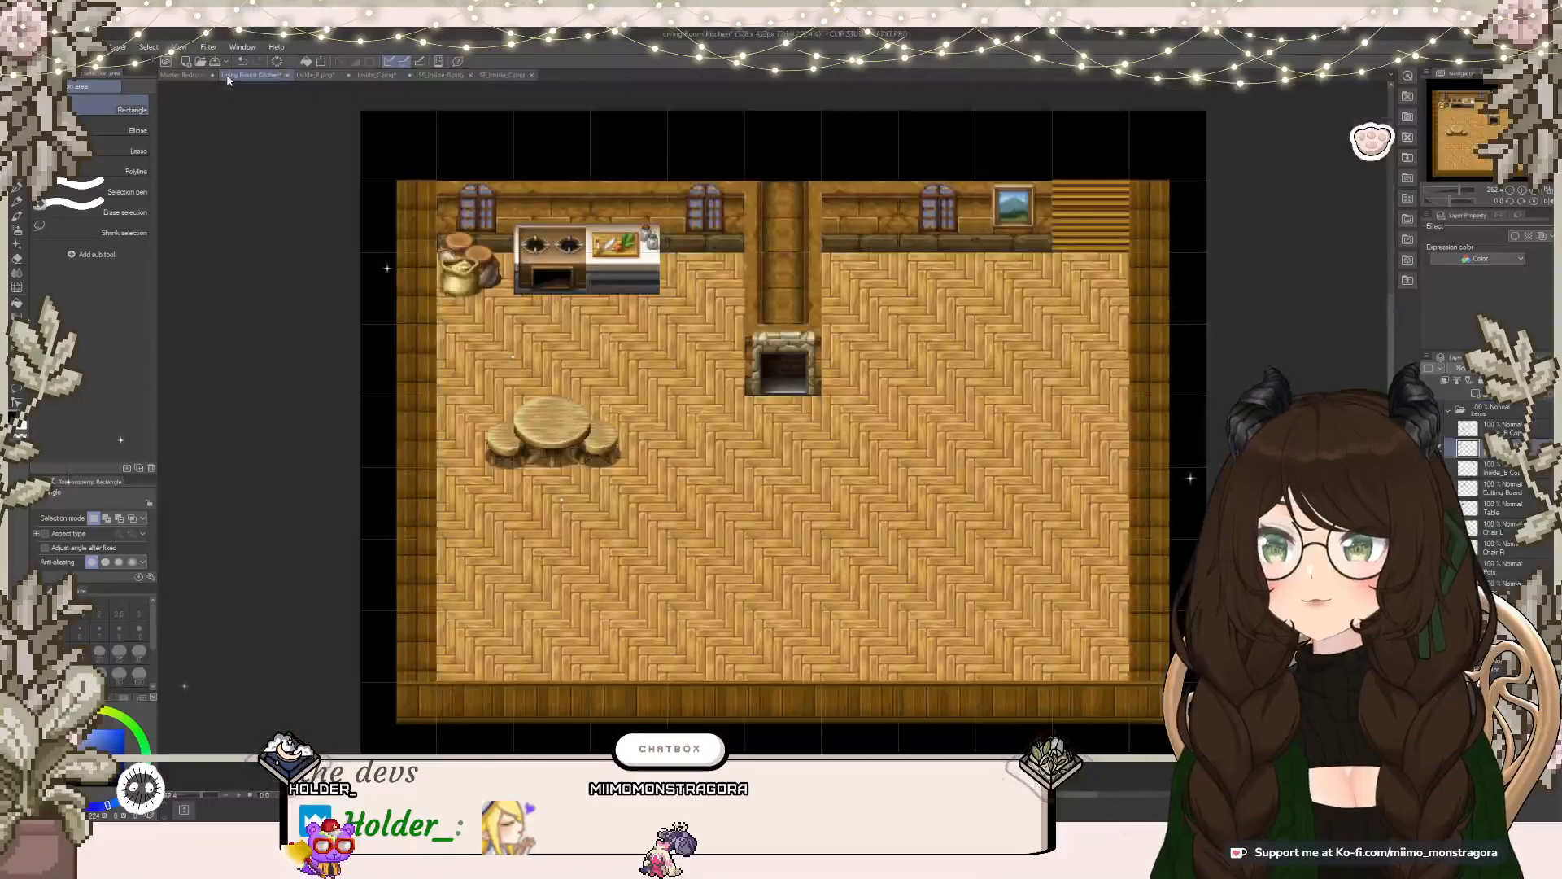
{"action": "key", "text": "ctrl+v"}
{"action": "scroll", "coordinate": [1005, 216], "scroll_direction": "up", "scroll_amount": 1}
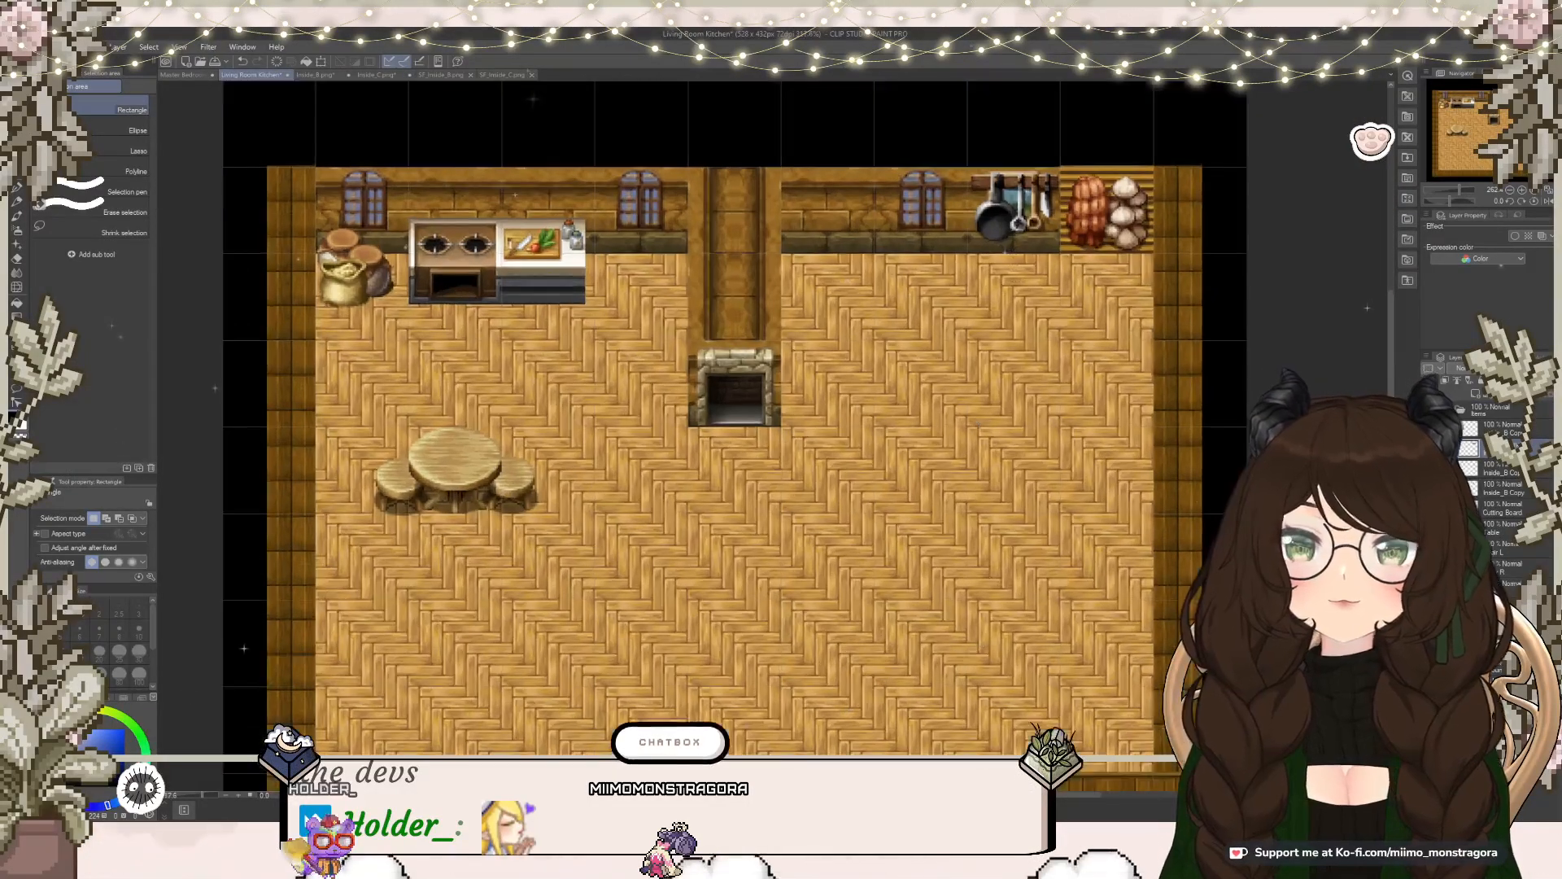
{"action": "key", "text": "ctrl+t"}
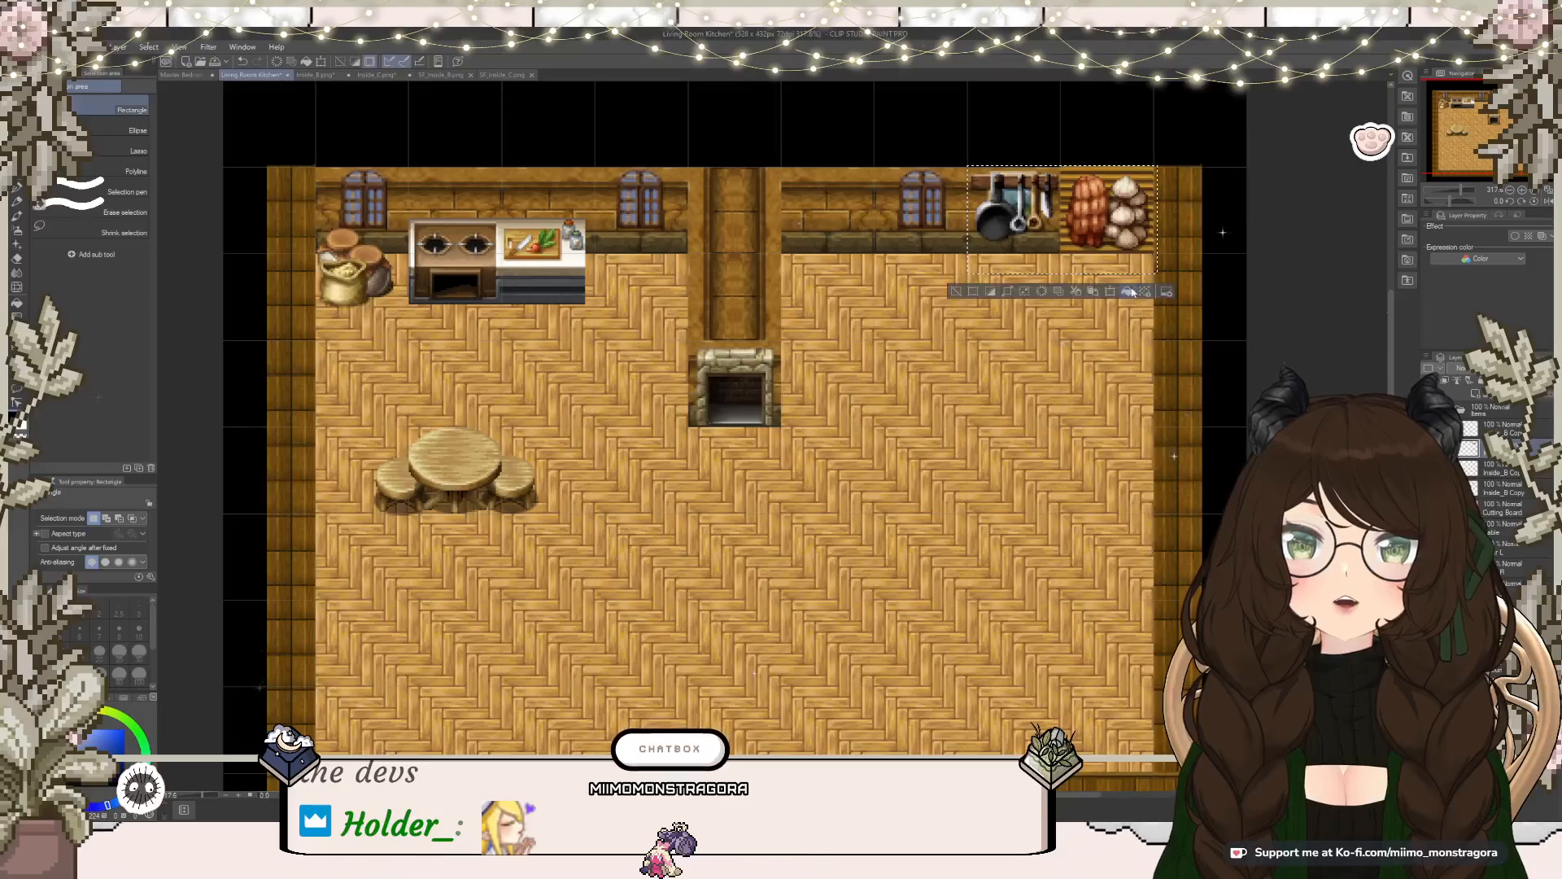
{"action": "left_click_drag", "start_coordinate": [998, 258], "coordinate": [454, 258]}
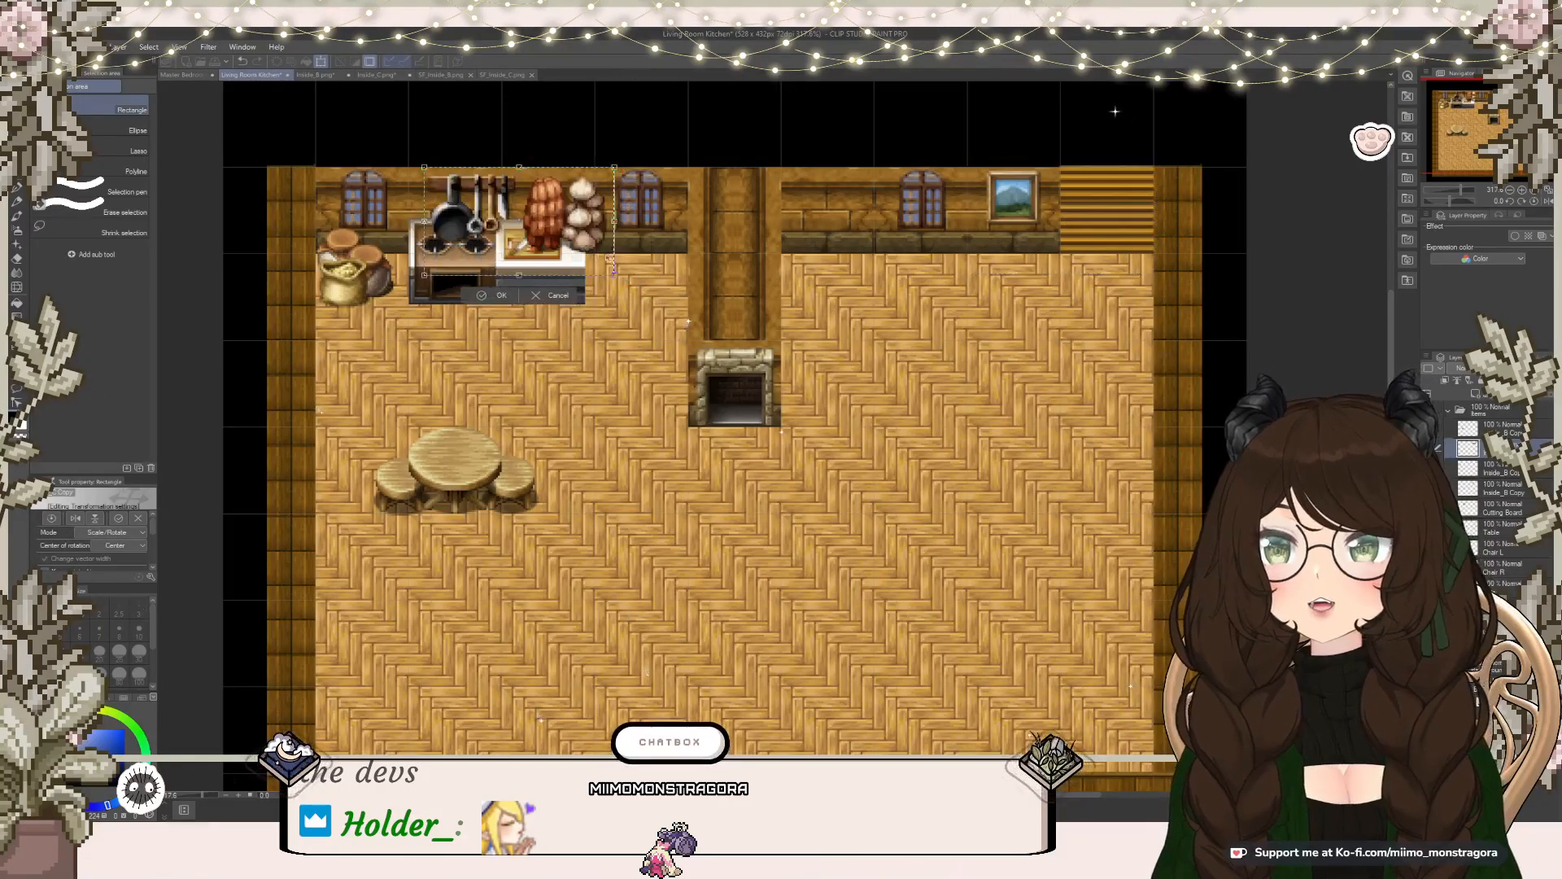
{"action": "left_click_drag", "start_coordinate": [616, 274], "coordinate": [488, 197]}
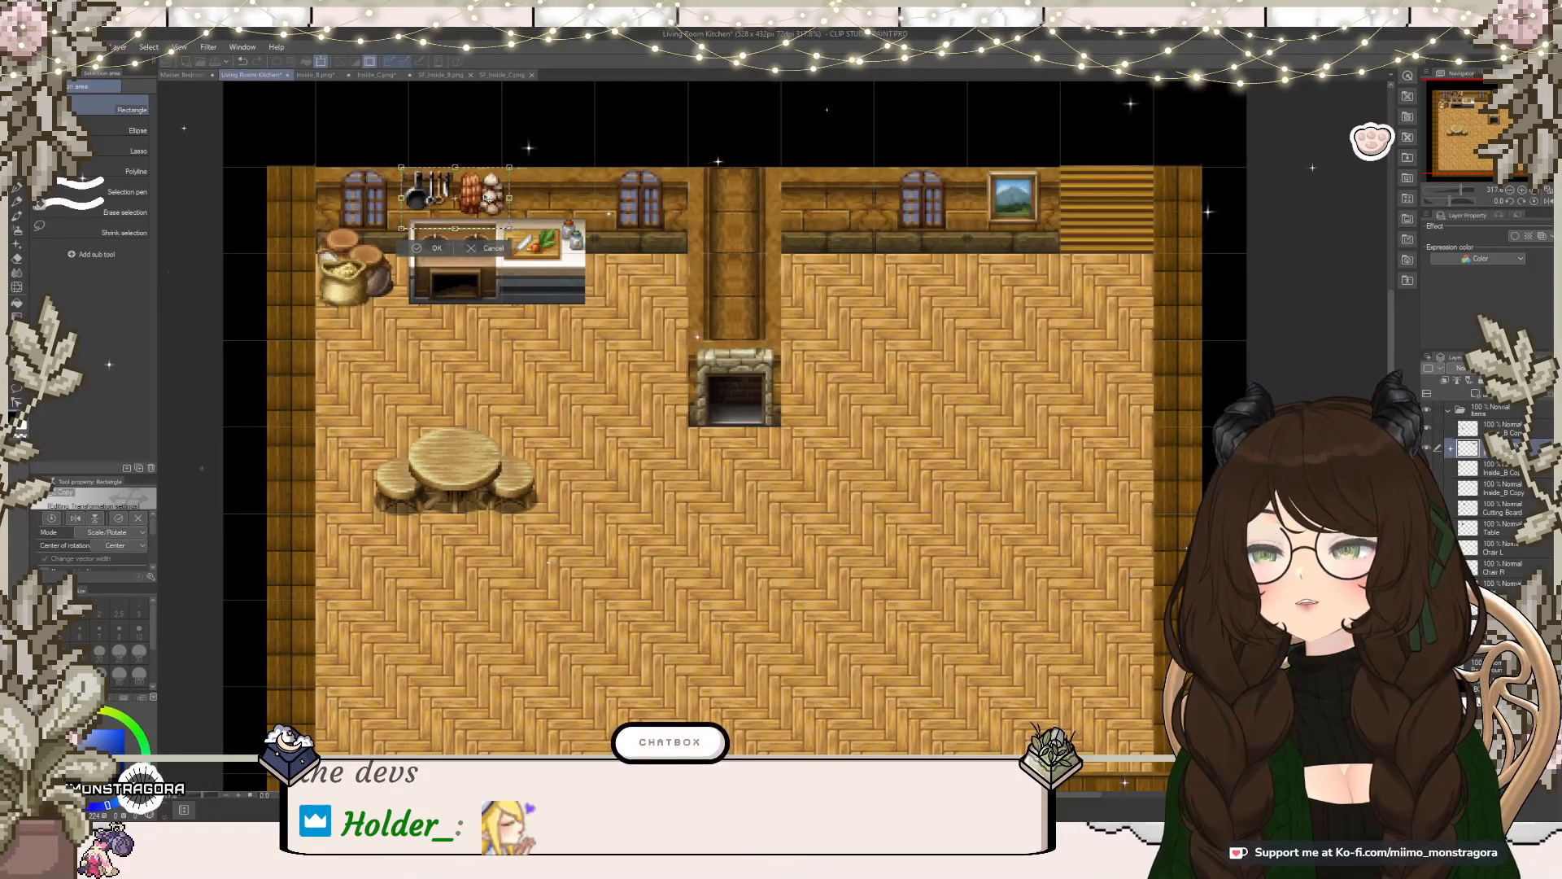
{"action": "left_click", "coordinate": [439, 252]}
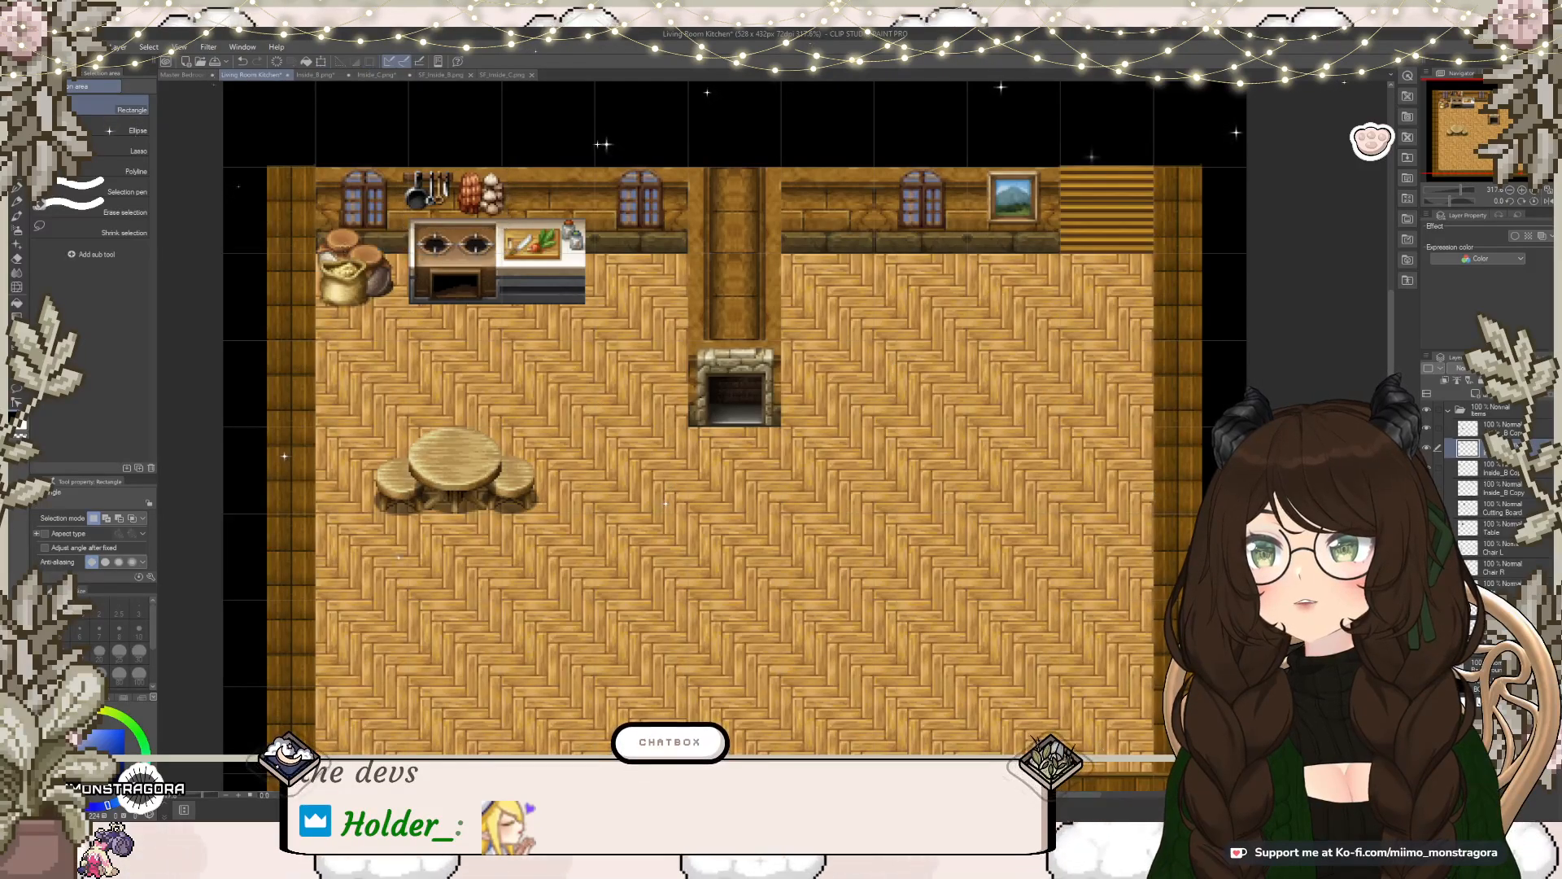
Step: Duplicate the hanging sausages and garlic, flip the copy horizontally, and place it so the two garlic strings meet in the middle
{"action": "scroll", "coordinate": [516, 250], "scroll_direction": "up", "scroll_amount": 2}
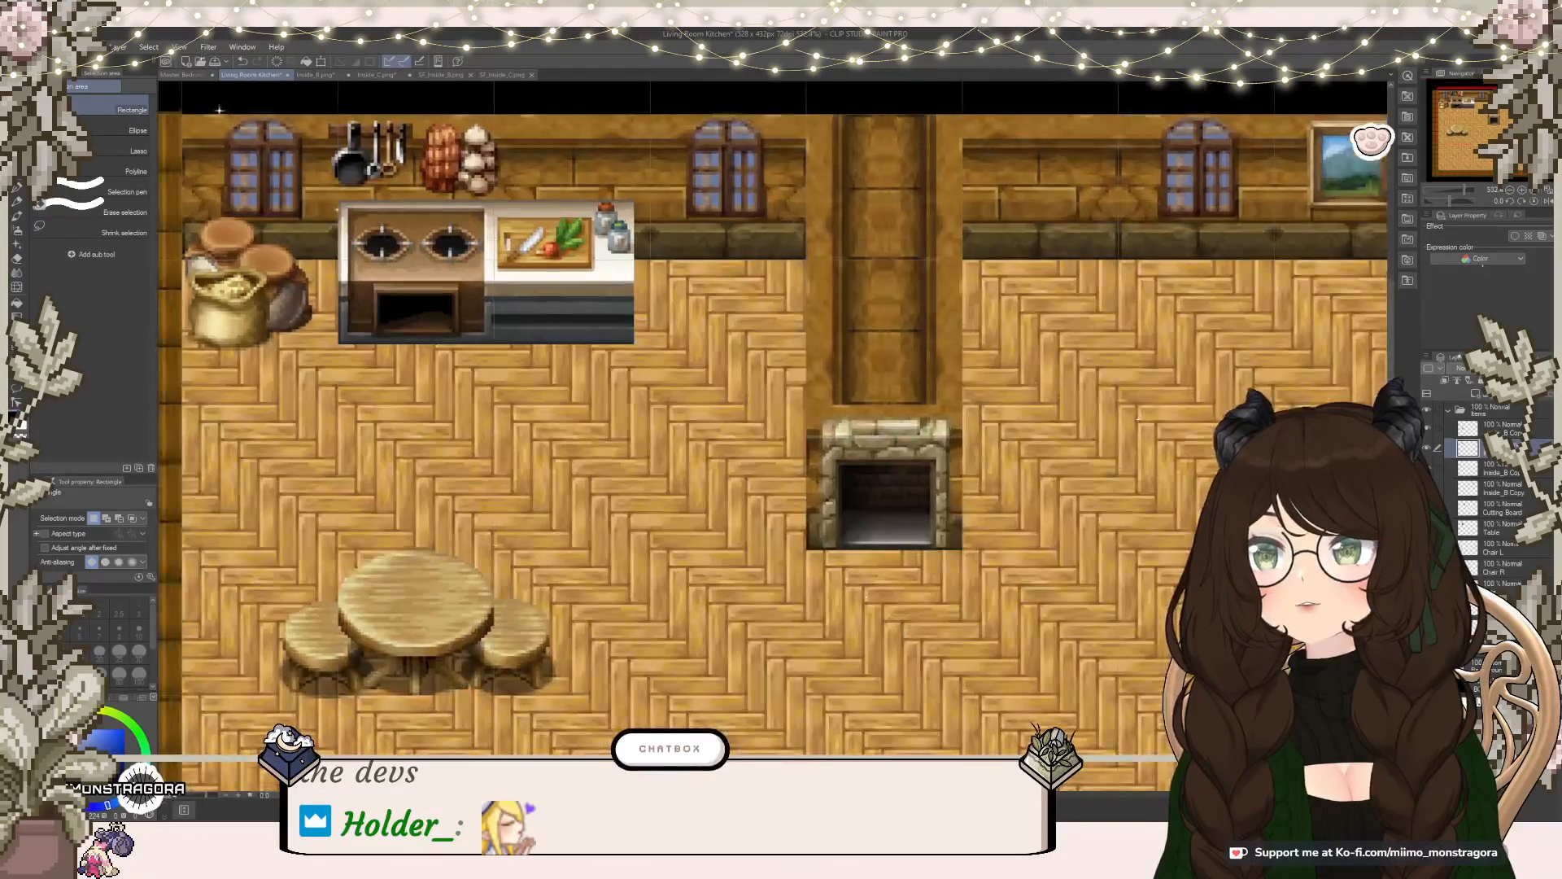
{"action": "scroll", "coordinate": [449, 211], "scroll_direction": "up", "scroll_amount": 3}
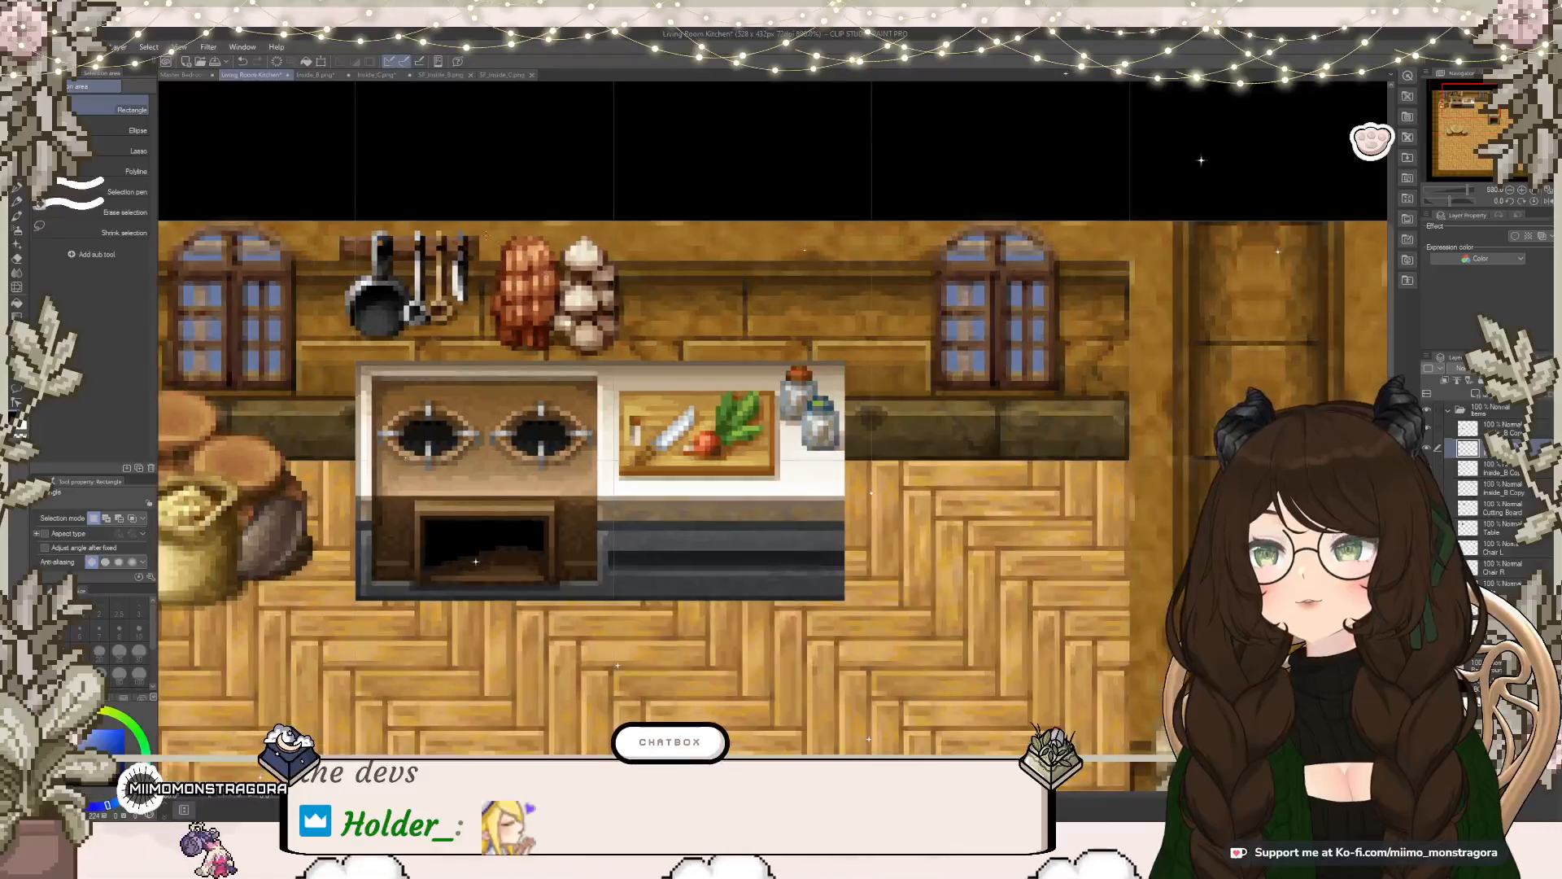
{"action": "left_click_drag", "start_coordinate": [486, 232], "coordinate": [629, 355]}
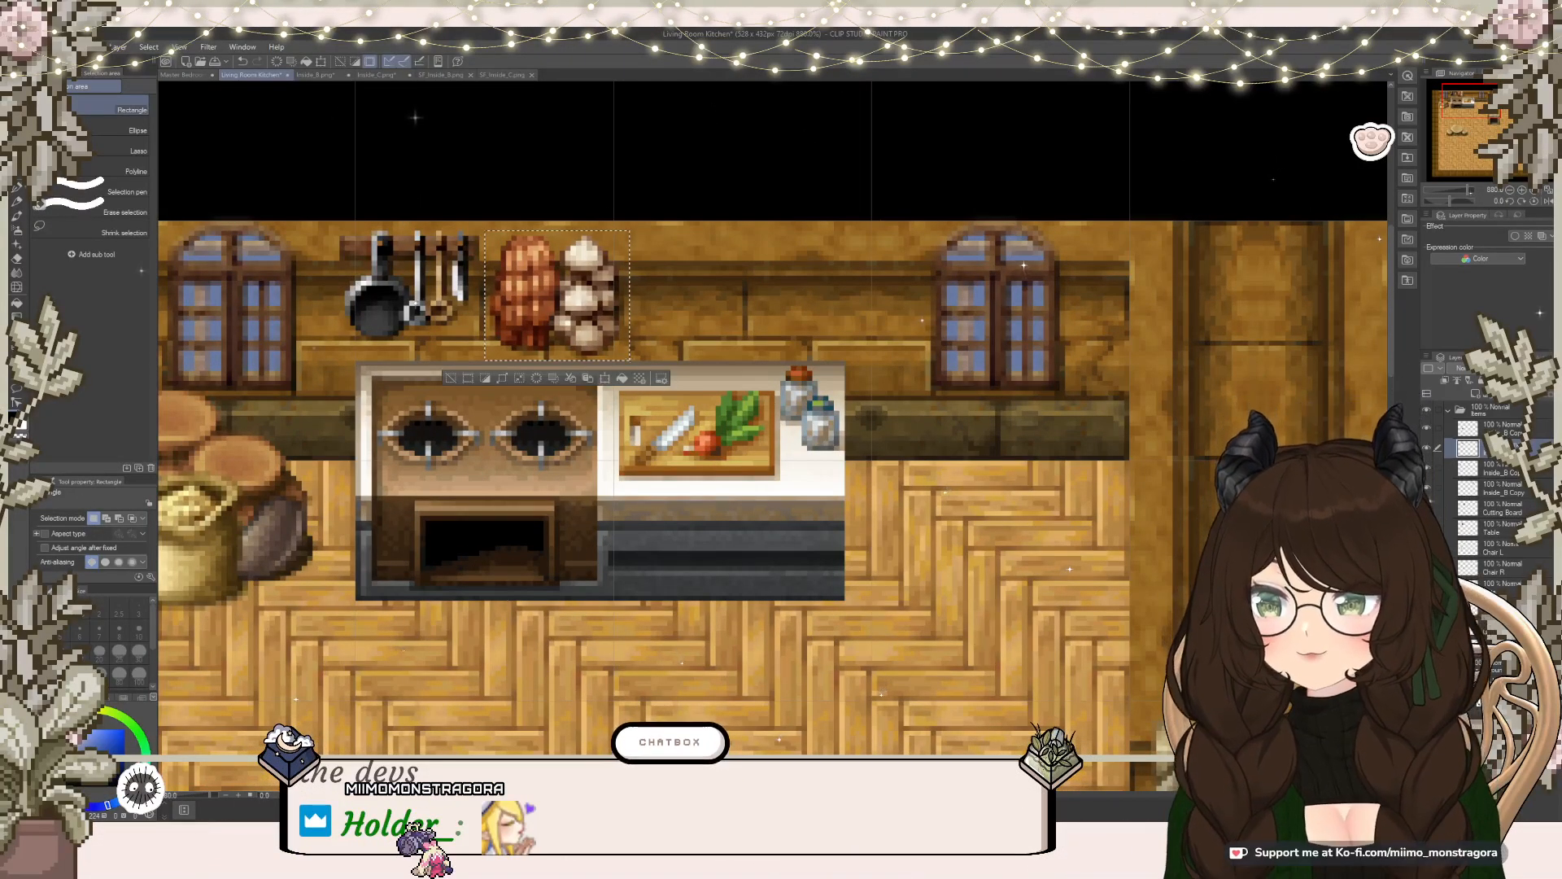
{"action": "left_click", "coordinate": [605, 378]}
{"action": "left_click_drag", "start_coordinate": [580, 313], "coordinate": [713, 315]}
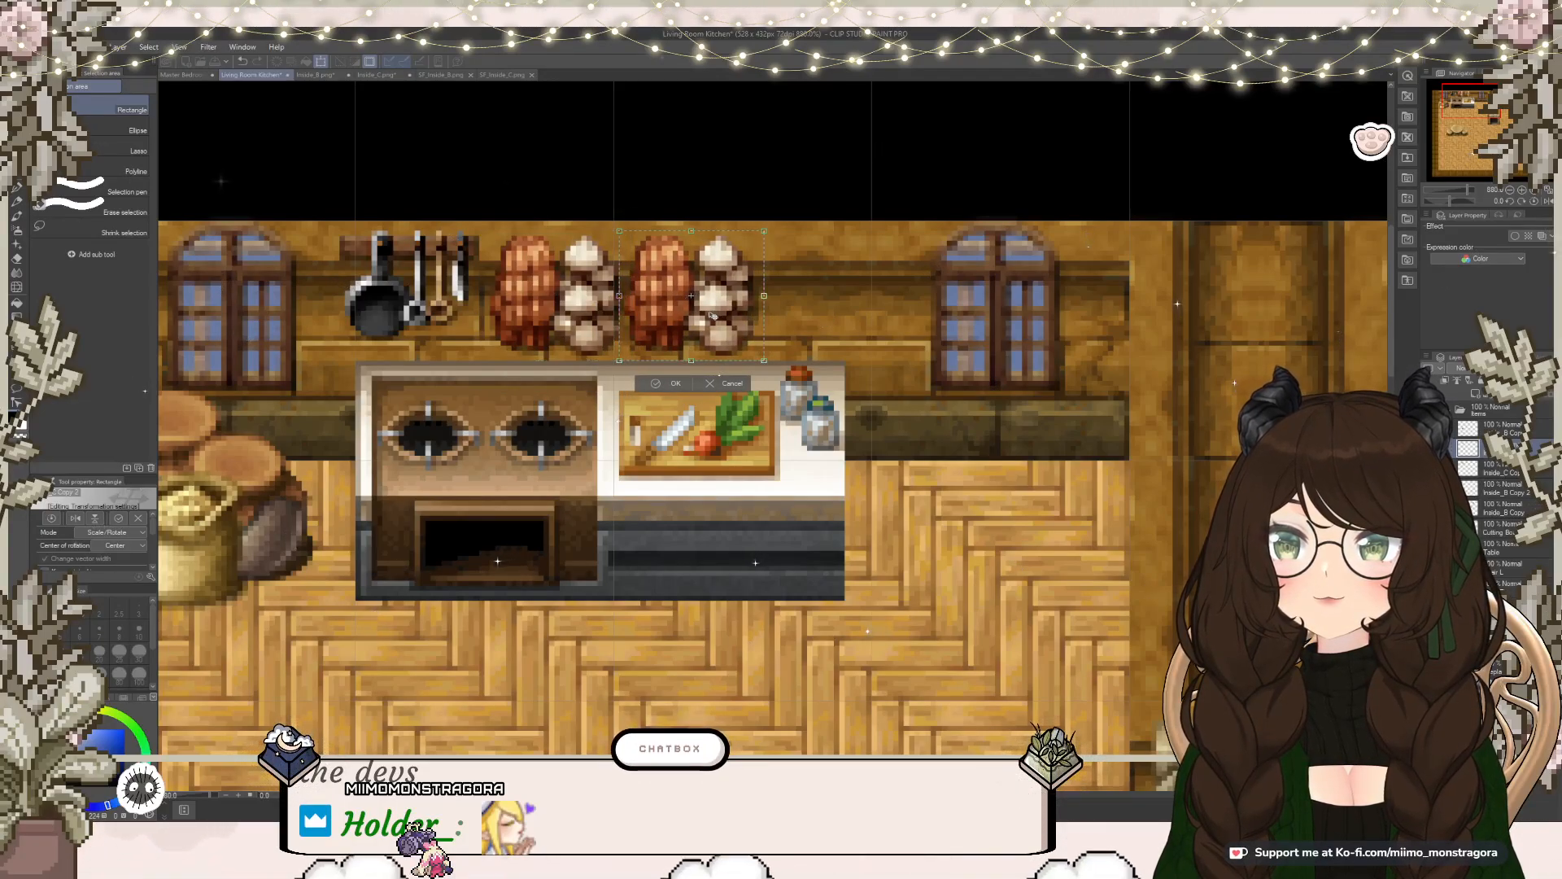
{"action": "left_click_drag", "start_coordinate": [686, 320], "coordinate": [657, 321]}
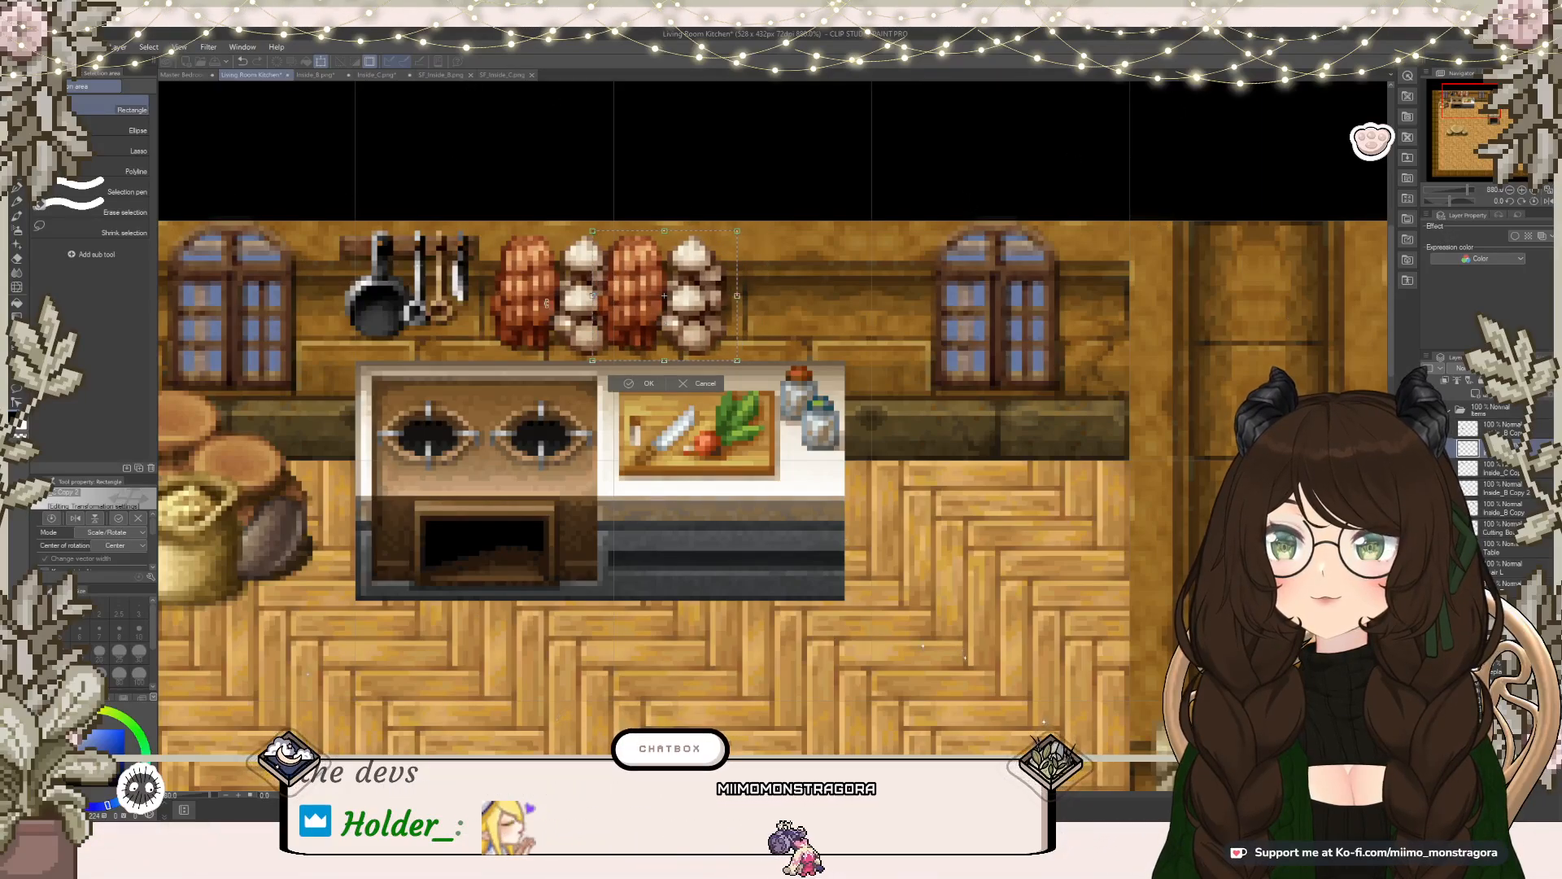
{"action": "left_click", "coordinate": [75, 518]}
{"action": "mouse_move", "coordinate": [653, 324]}
{"action": "left_mouse_down"}
{"action": "mouse_move", "coordinate": [680, 324]}
{"action": "mouse_move", "coordinate": [638, 323]}
{"action": "left_mouse_up"}
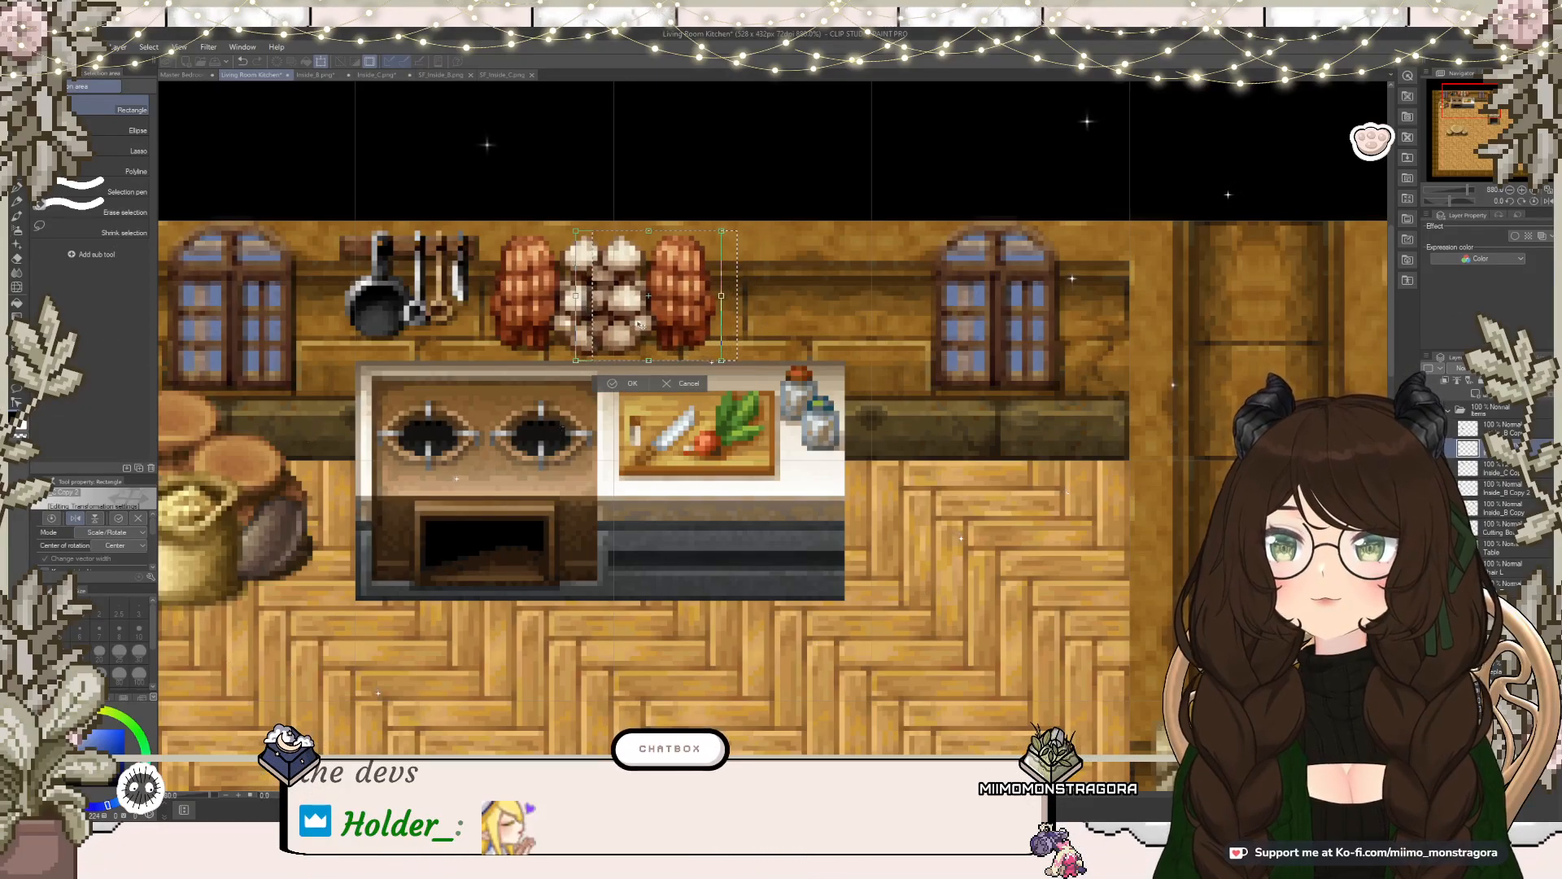
{"action": "left_click", "coordinate": [632, 383]}
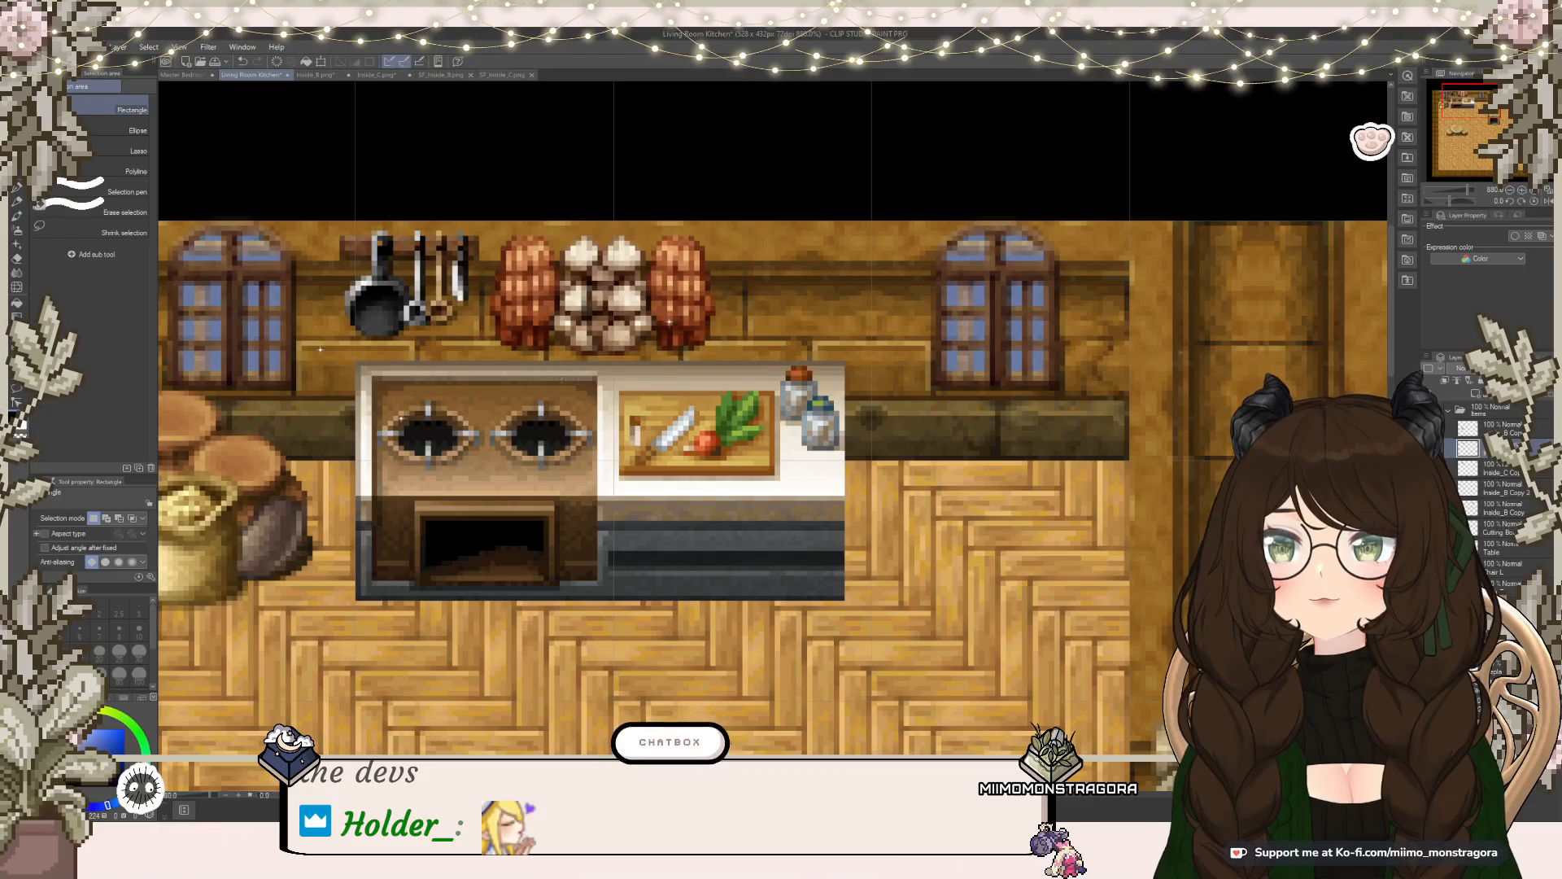
Step: Look through the Inside_B, SF_Inside_B and Inside_C tilesets for food and tableware that suits the kitchen table
{"action": "scroll", "coordinate": [800, 319], "scroll_direction": "down", "scroll_amount": 5}
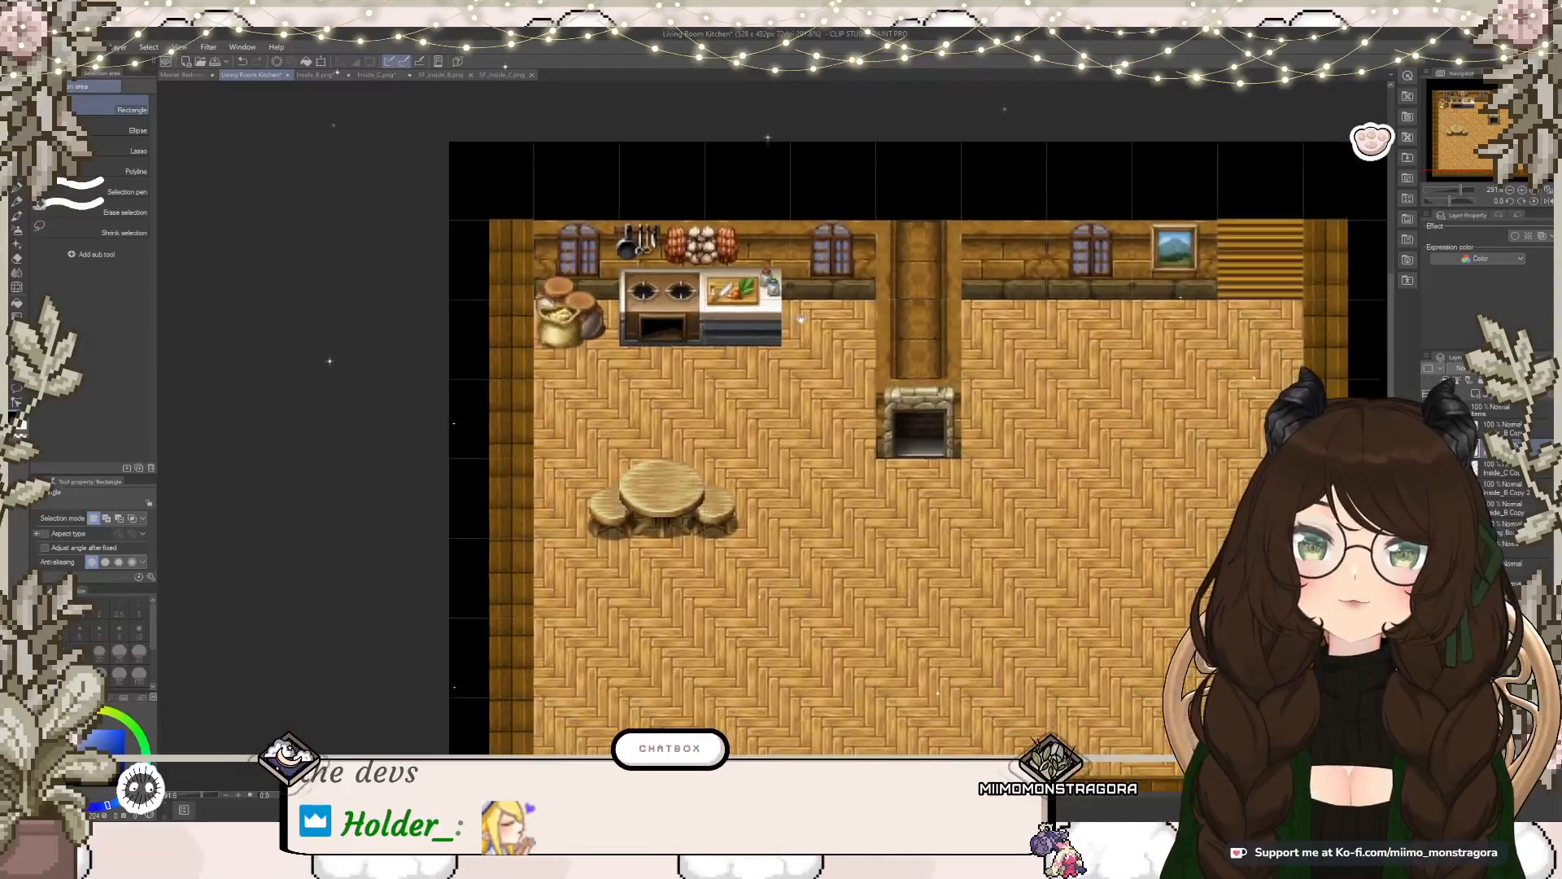
{"action": "left_click_drag", "start_coordinate": [800, 319], "coordinate": [809, 296]}
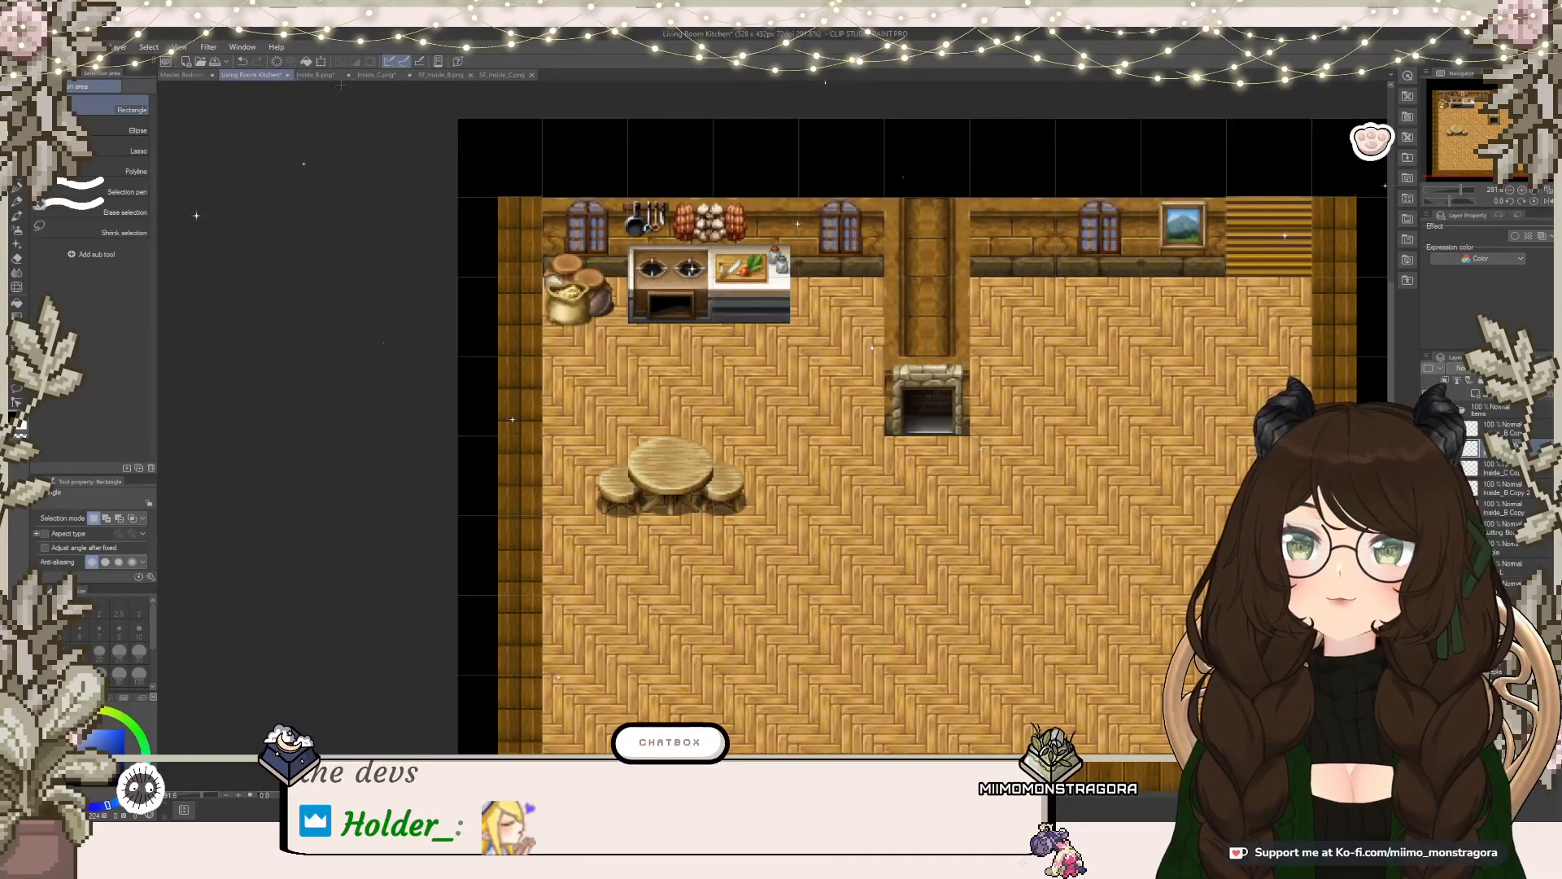
{"action": "left_click", "coordinate": [313, 75]}
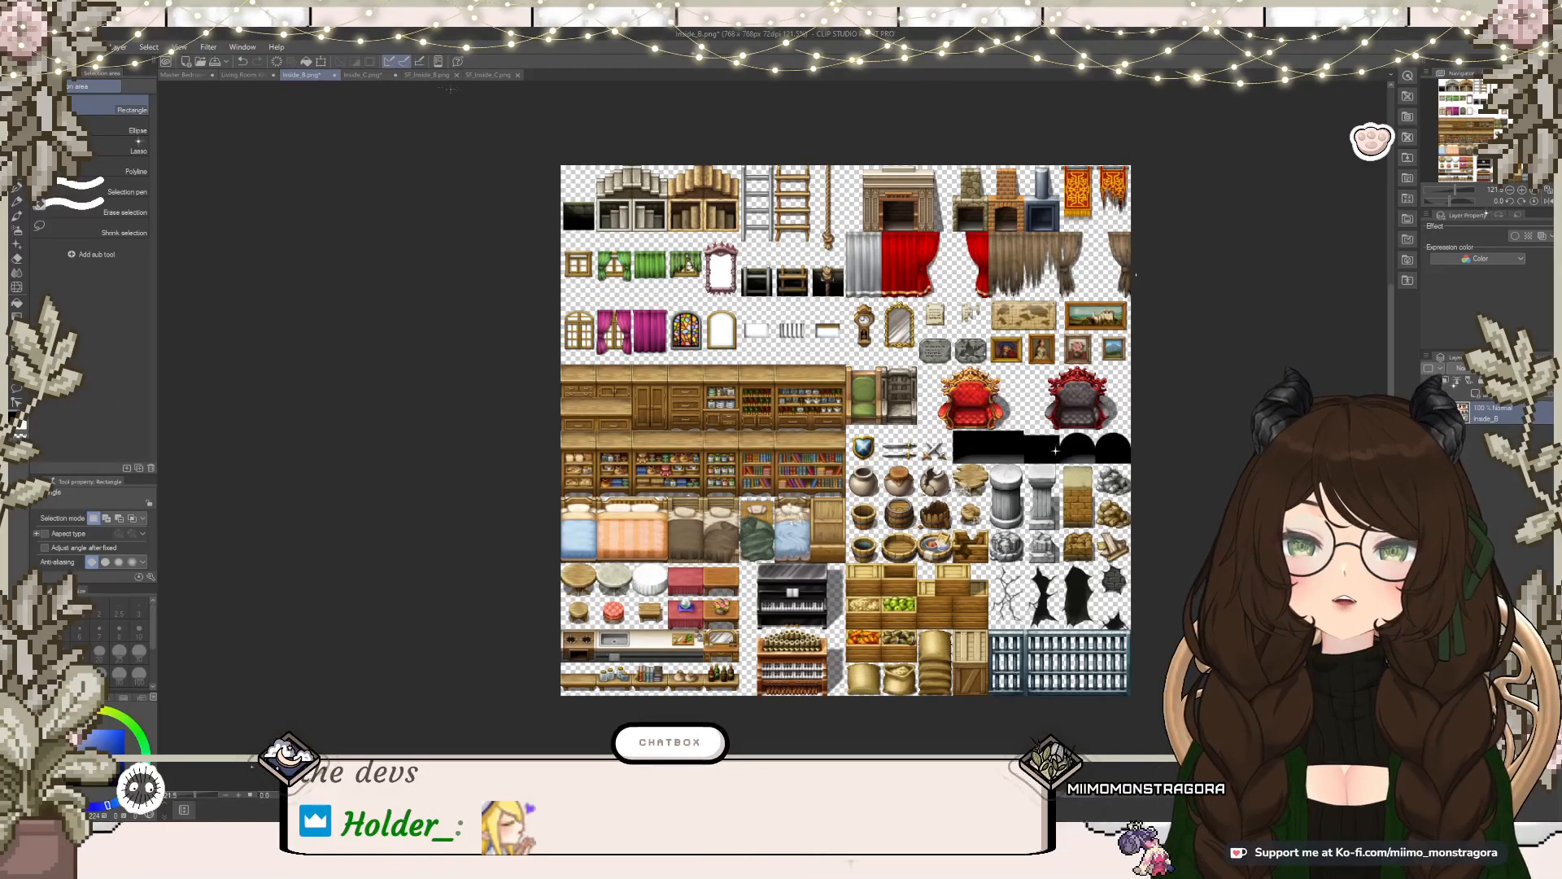
{"action": "left_click", "coordinate": [362, 74]}
{"action": "left_click", "coordinate": [426, 75]}
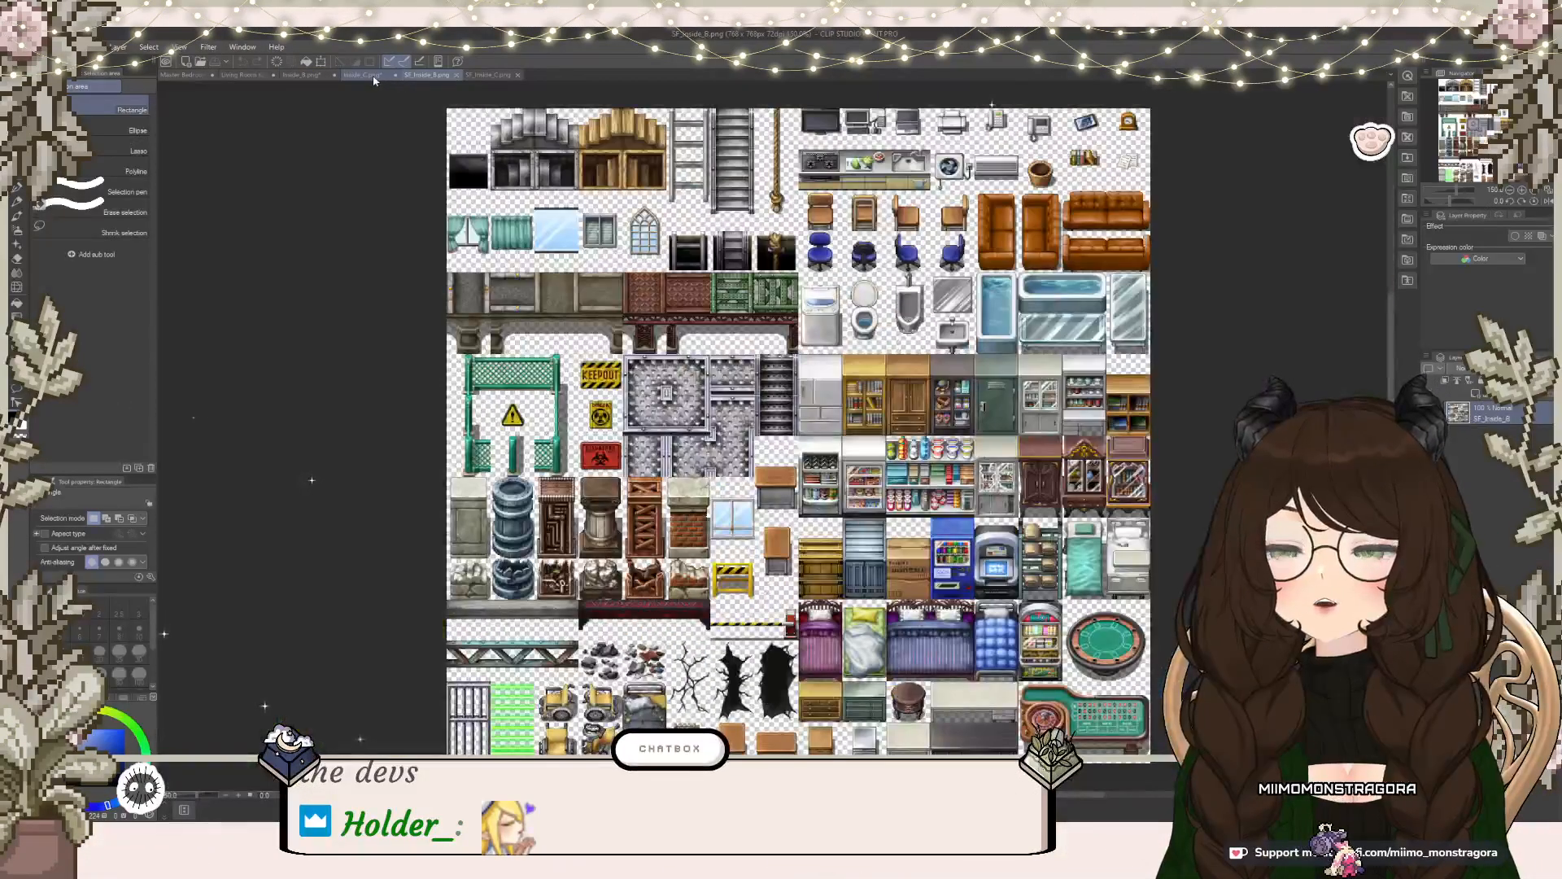
{"action": "left_click", "coordinate": [364, 75]}
{"action": "scroll", "coordinate": [724, 332], "scroll_direction": "down", "scroll_amount": 10}
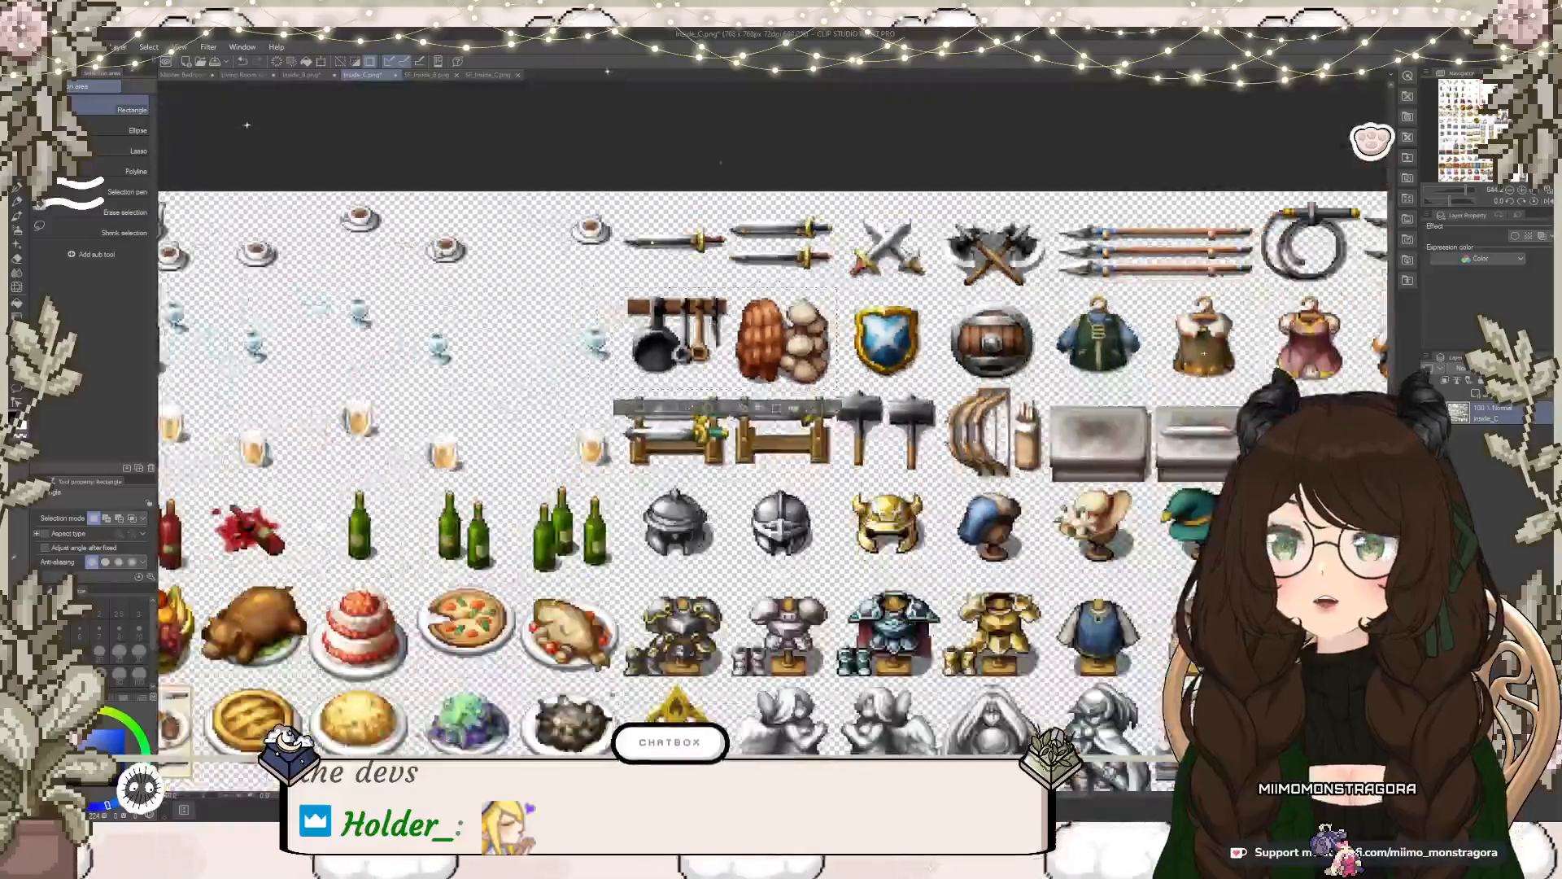
{"action": "left_click_drag", "start_coordinate": [766, 679], "coordinate": [890, 501]}
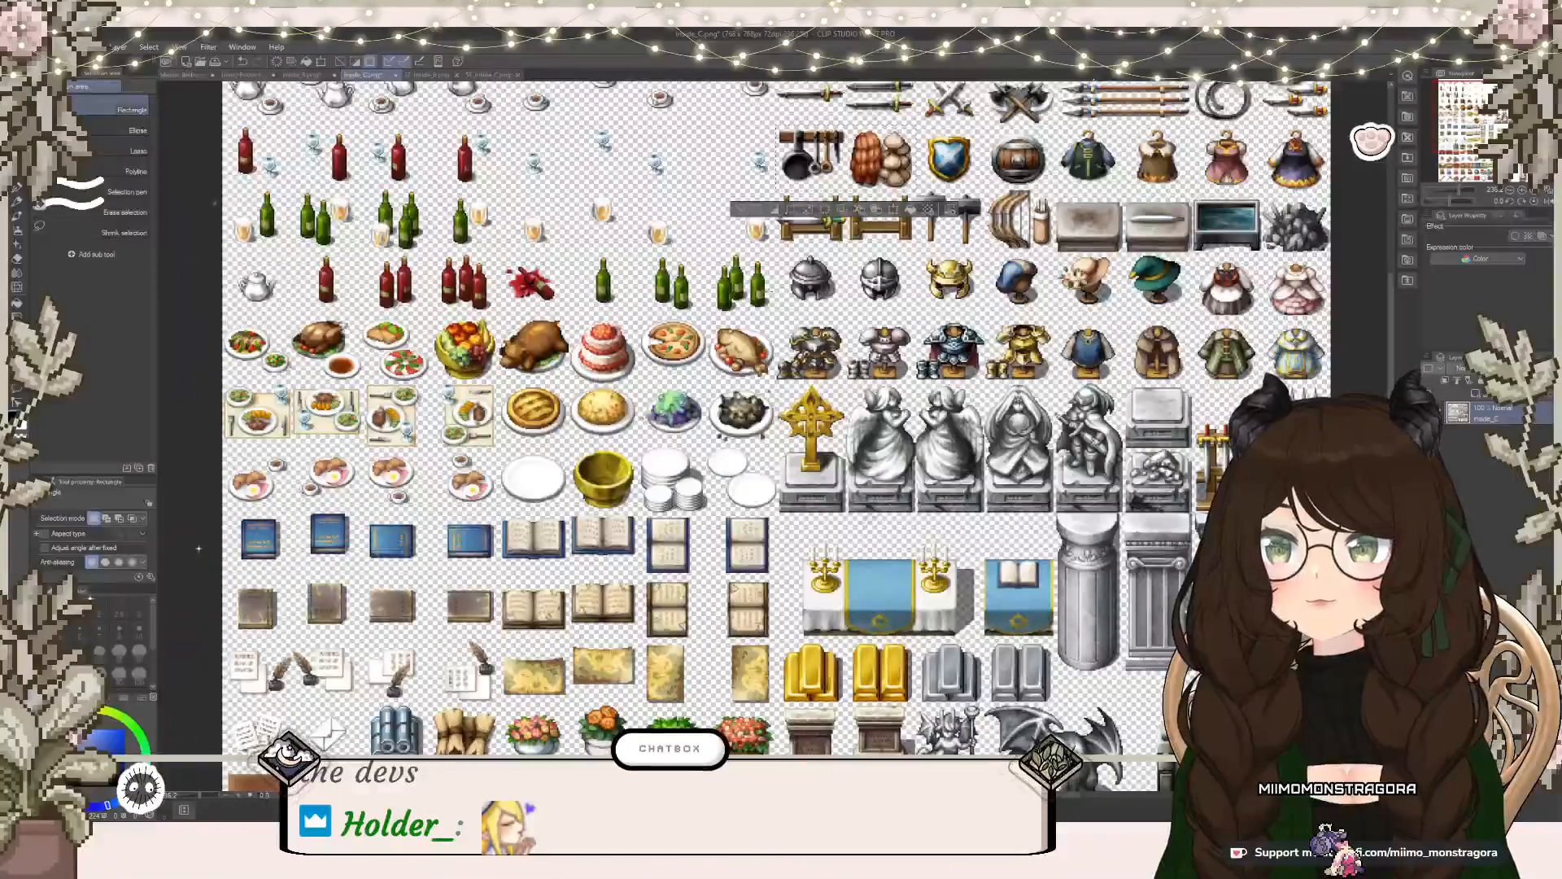
{"action": "scroll", "coordinate": [773, 284], "scroll_direction": "up", "scroll_amount": 1}
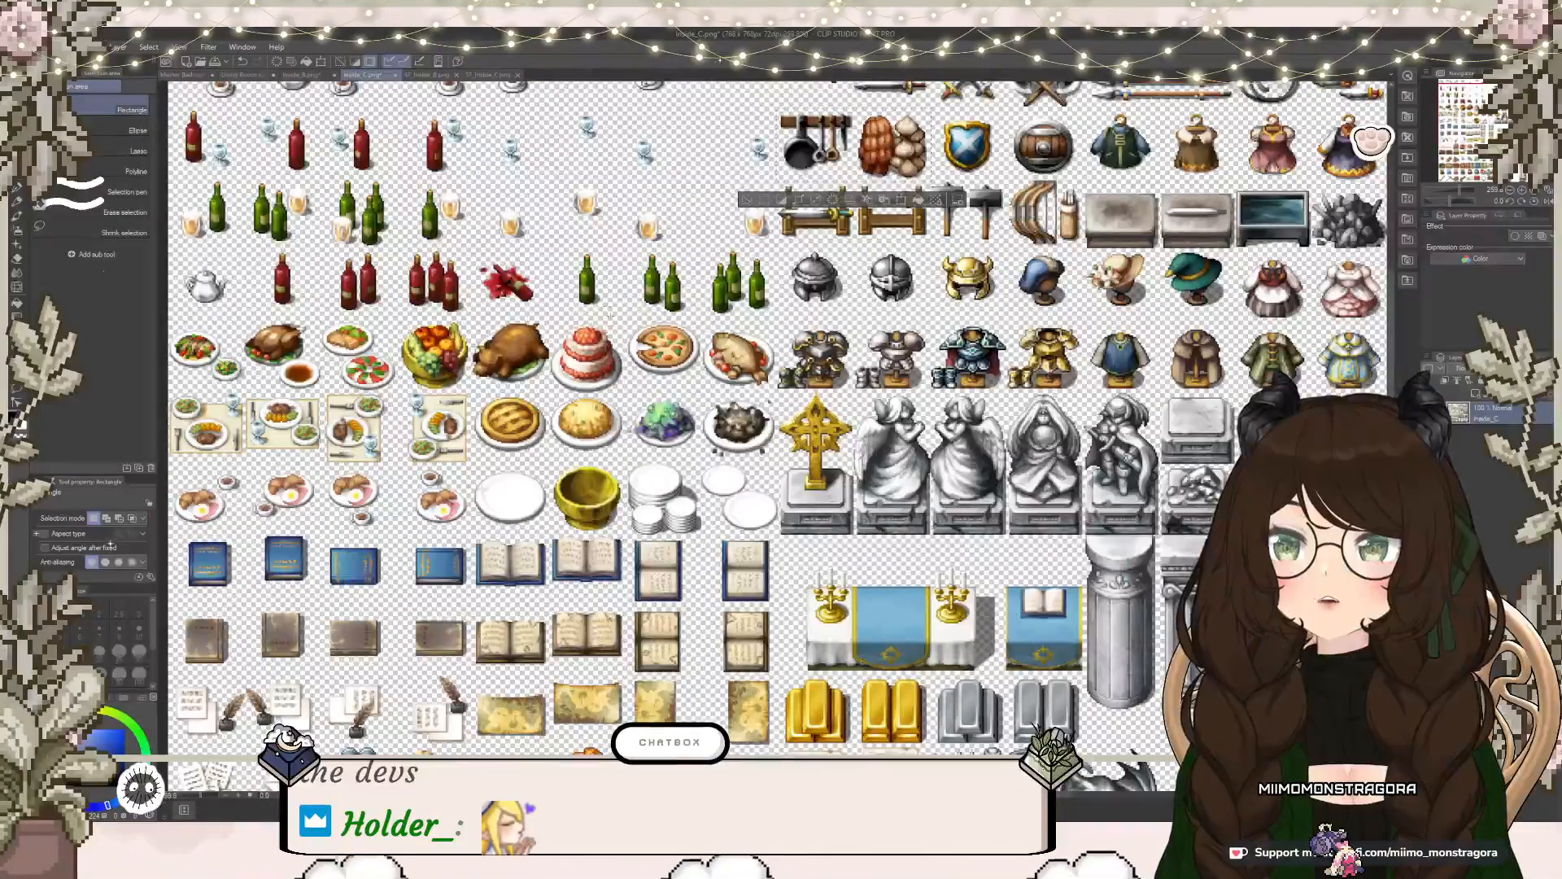
{"action": "scroll", "coordinate": [505, 334], "scroll_direction": "up", "scroll_amount": 1}
{"action": "left_click_drag", "start_coordinate": [505, 334], "coordinate": [735, 268]}
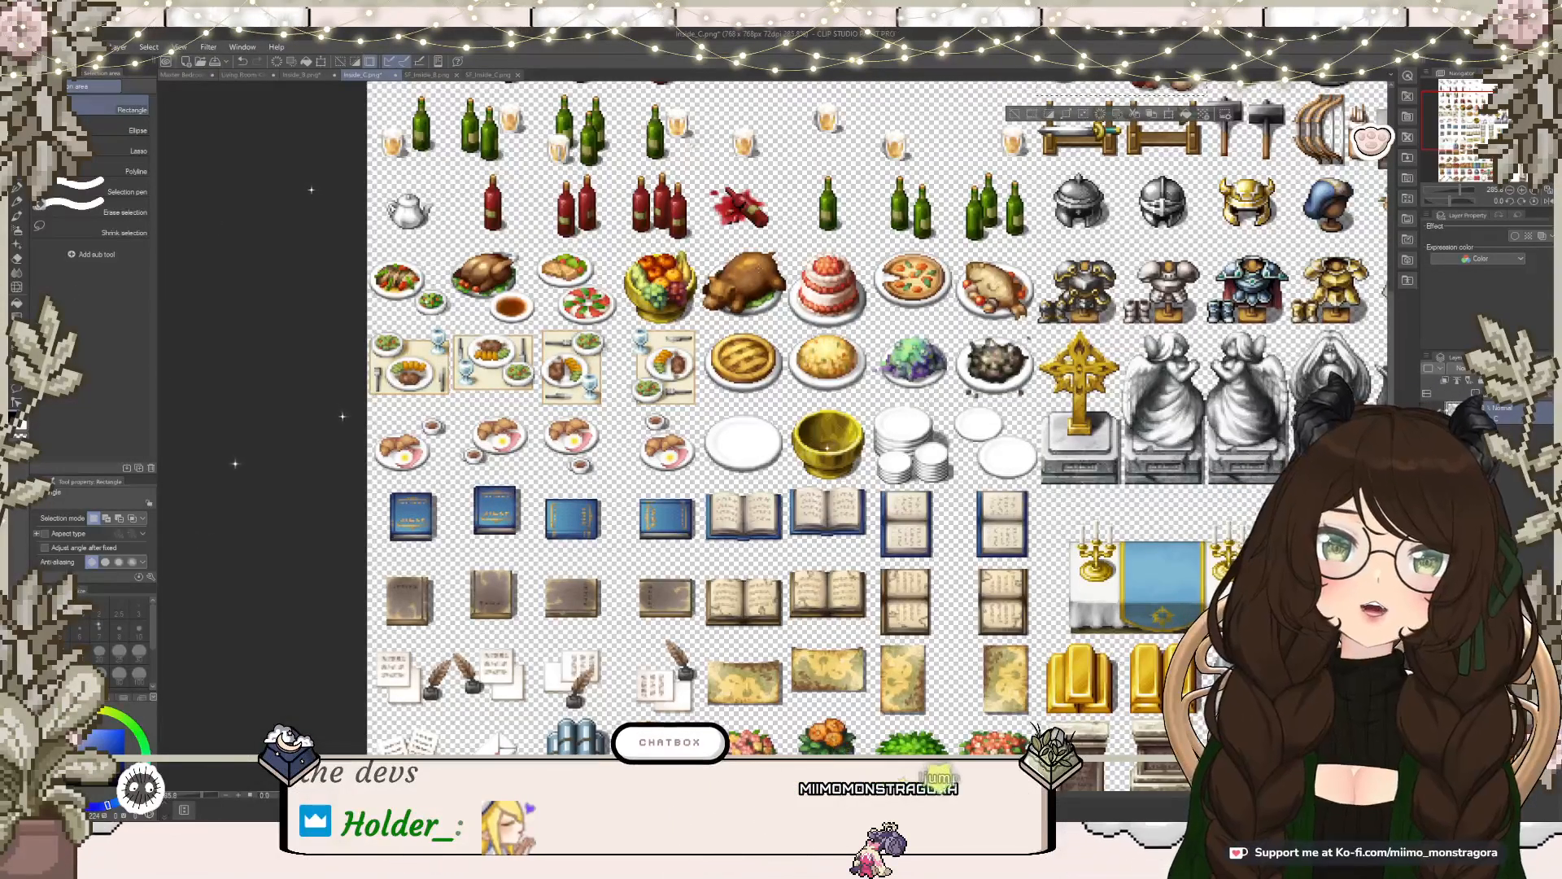
{"action": "scroll", "coordinate": [757, 205], "scroll_direction": "up", "scroll_amount": 2}
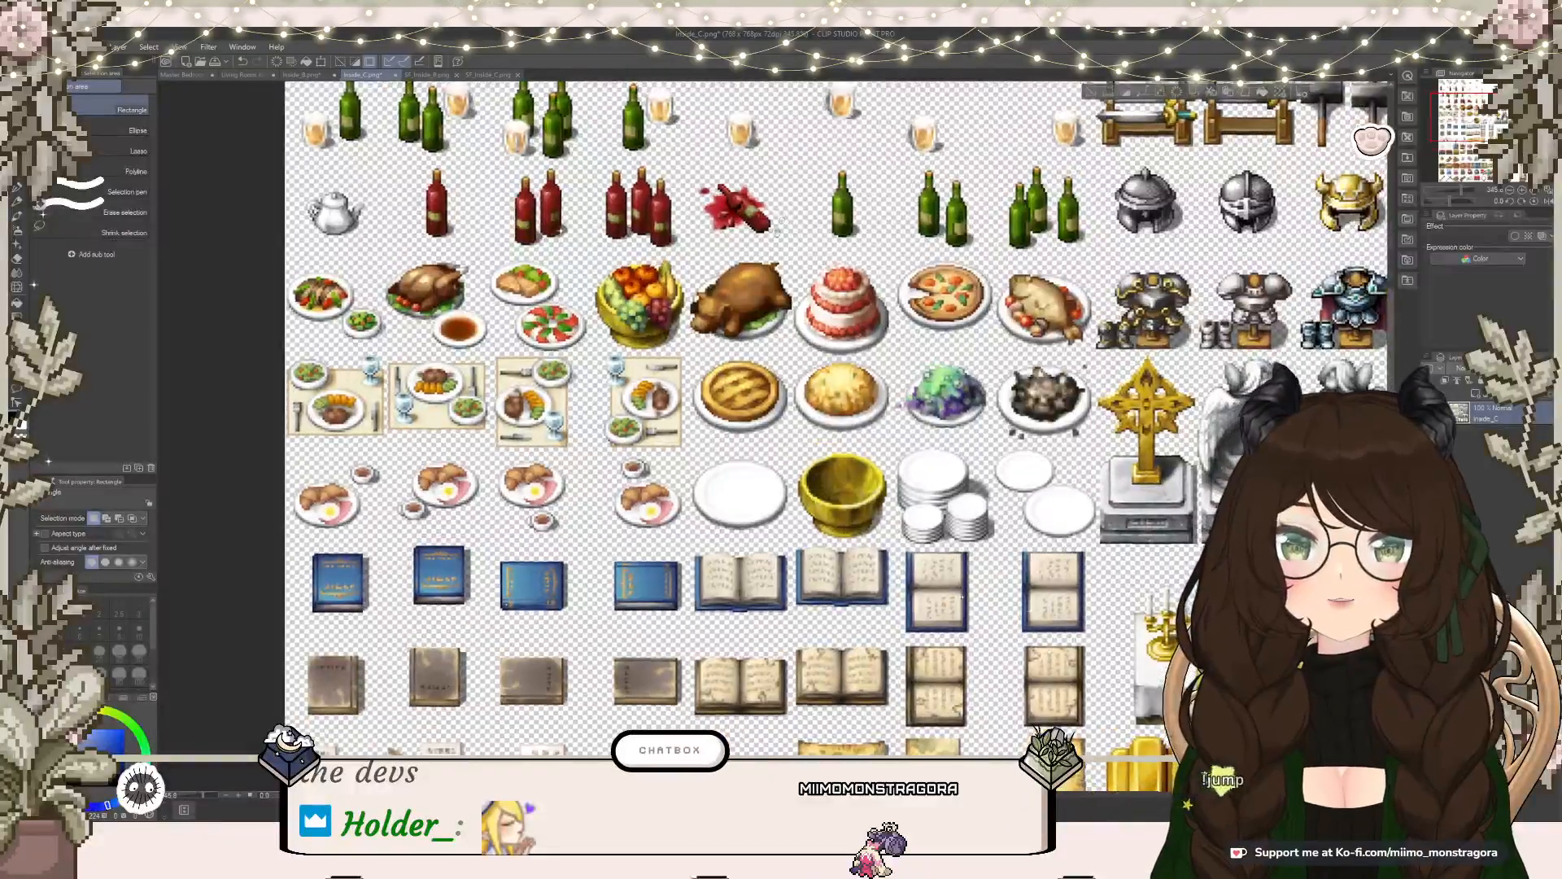
Step: Select and copy the plate with the round golden dish next to the lattice pie in Inside_C
{"action": "left_click_drag", "start_coordinate": [843, 308], "coordinate": [764, 264]}
{"action": "scroll", "coordinate": [773, 425], "scroll_direction": "up", "scroll_amount": 3}
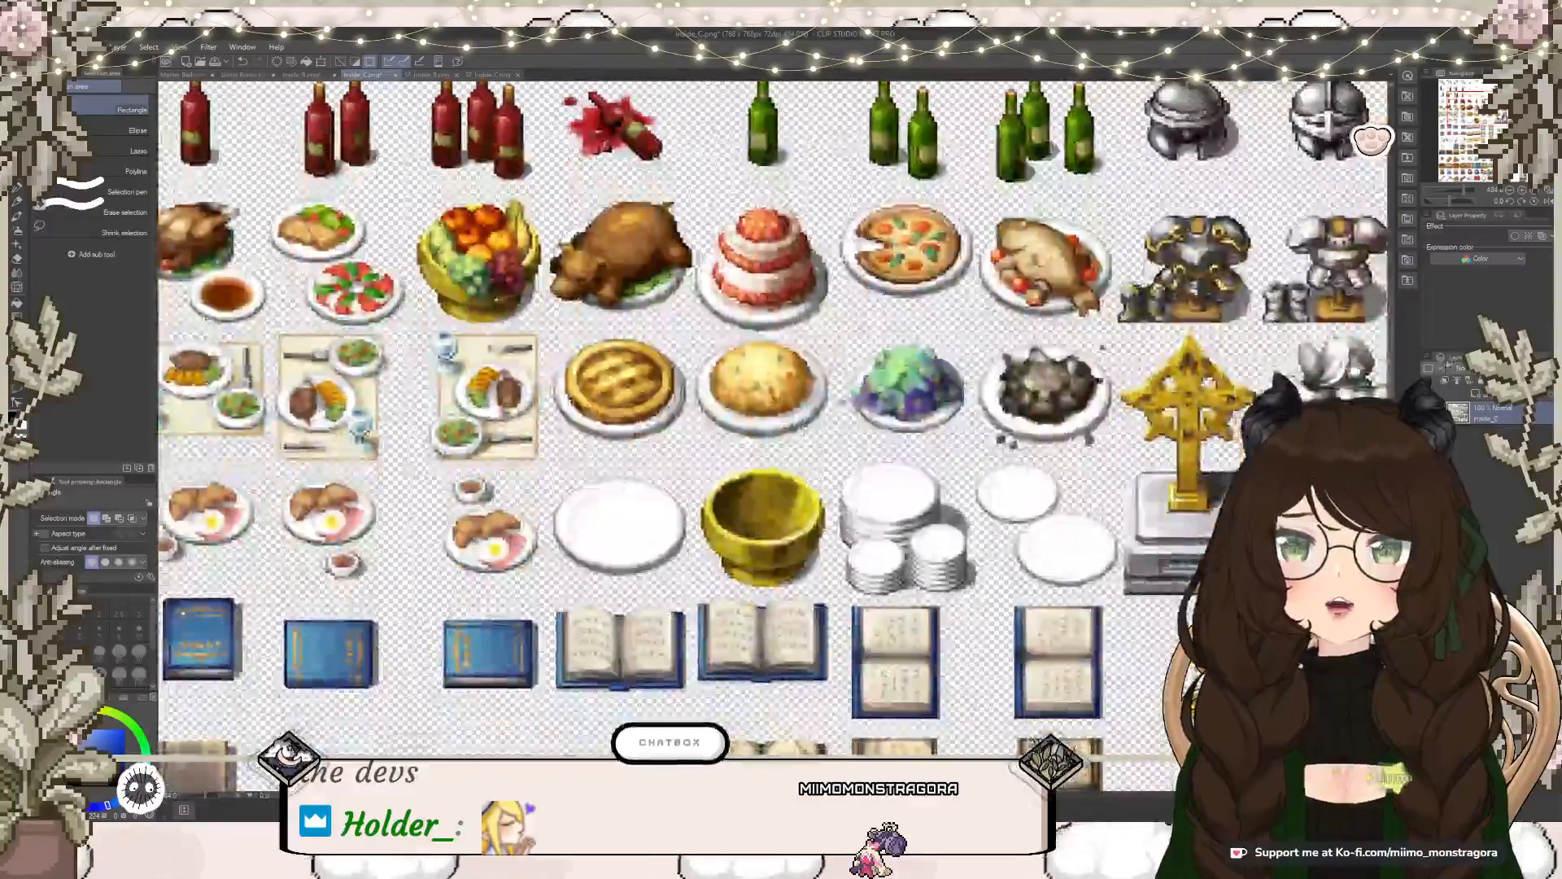
{"action": "scroll", "coordinate": [805, 428], "scroll_direction": "up", "scroll_amount": 2}
{"action": "left_click_drag", "start_coordinate": [674, 399], "coordinate": [761, 462]}
{"action": "left_click", "coordinate": [592, 481]}
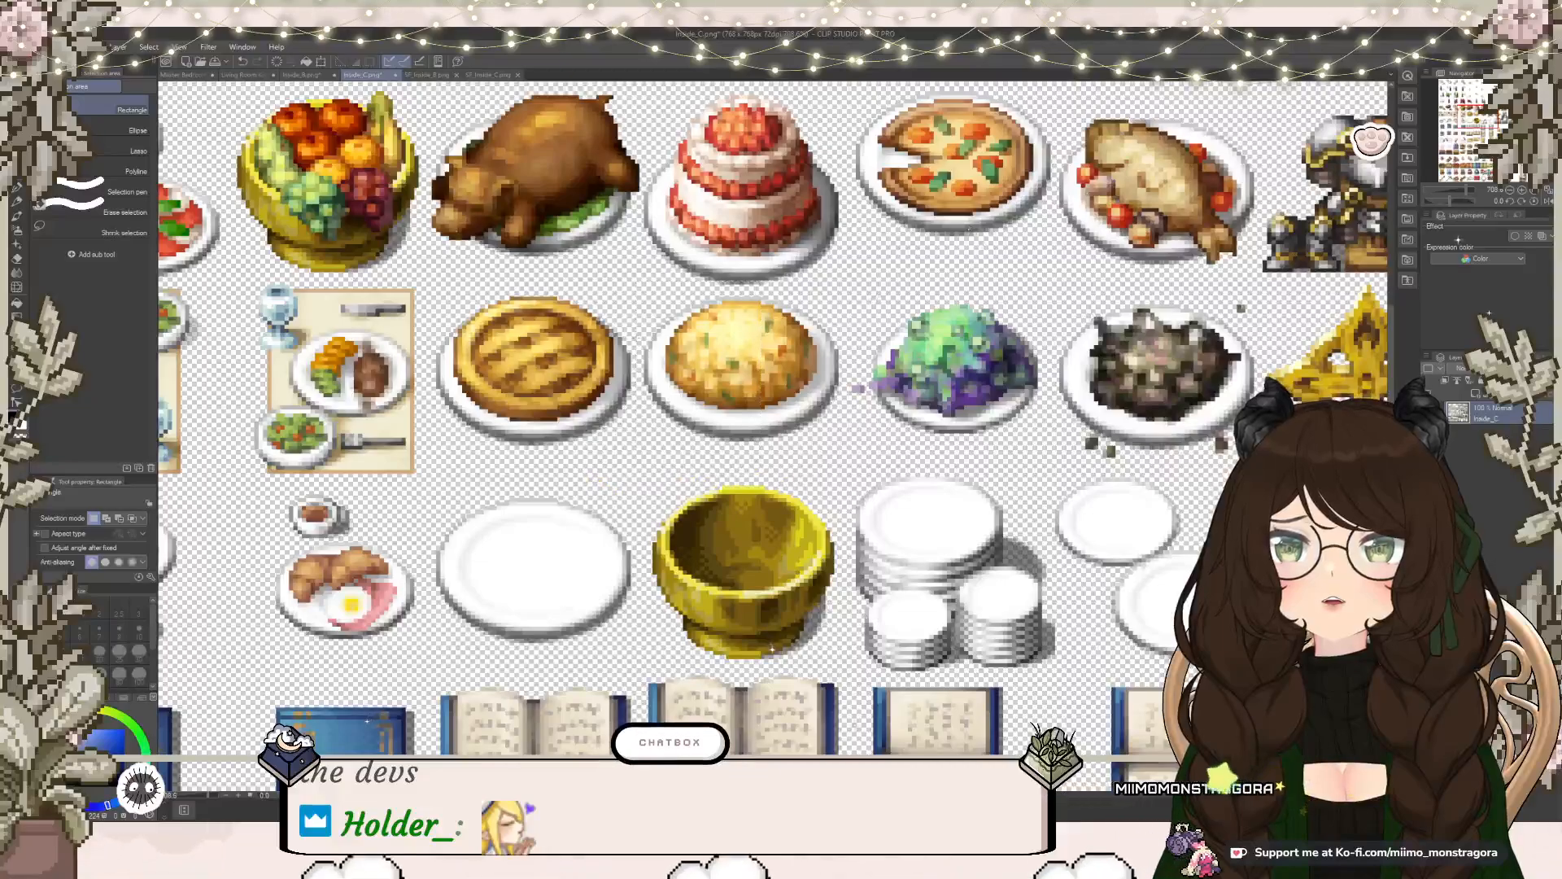
{"action": "left_click_drag", "start_coordinate": [638, 299], "coordinate": [848, 454]}
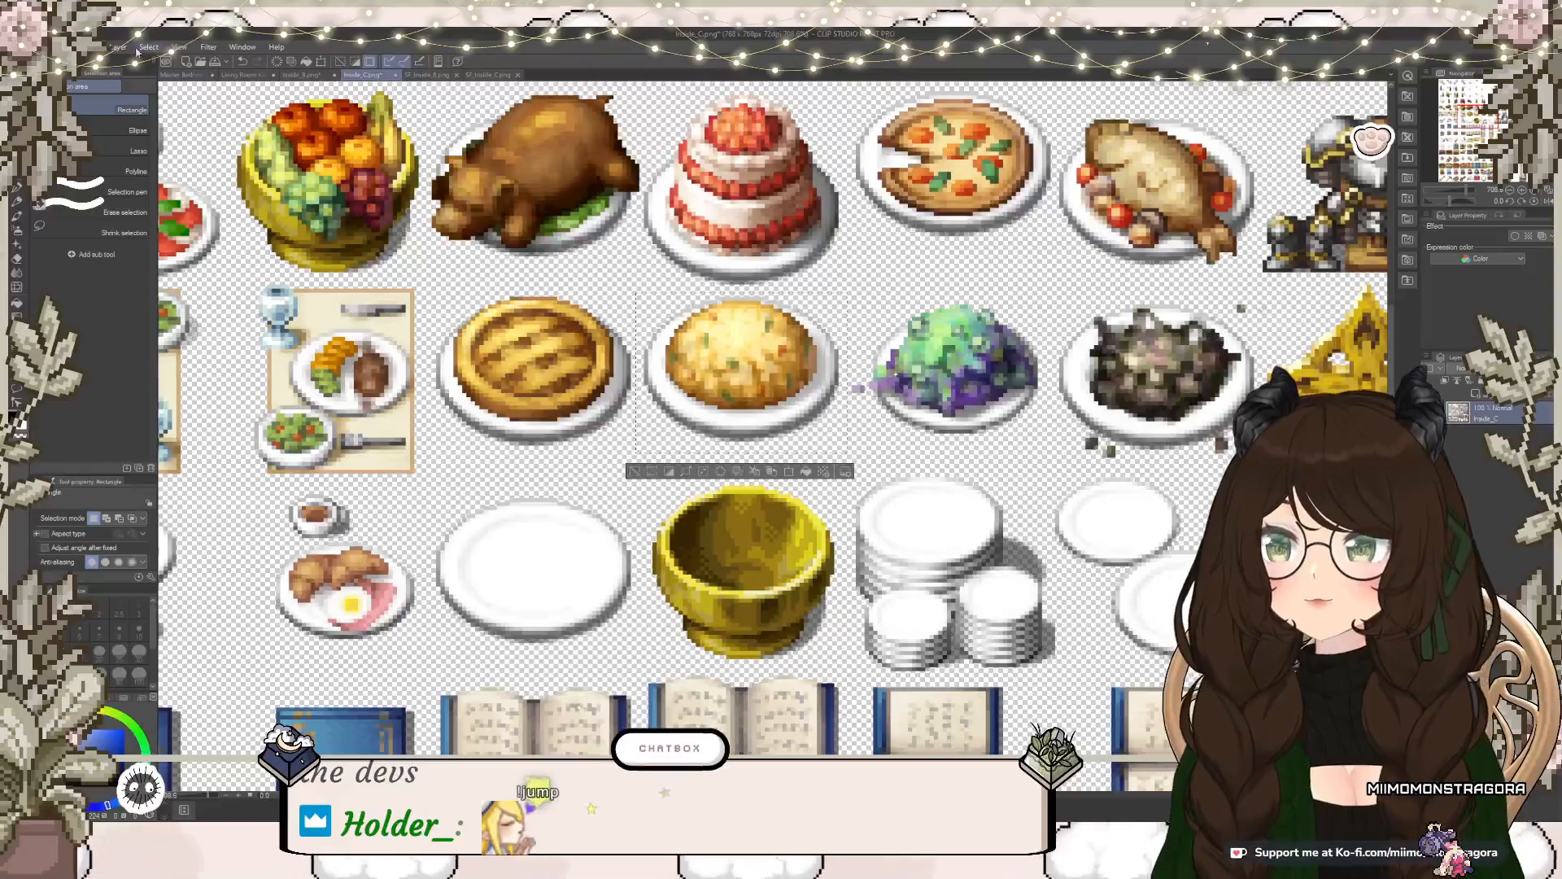
Step: Paste the plated dish into the Living Room Kitchen map and move it onto the round wooden table
{"action": "left_click", "coordinate": [244, 75]}
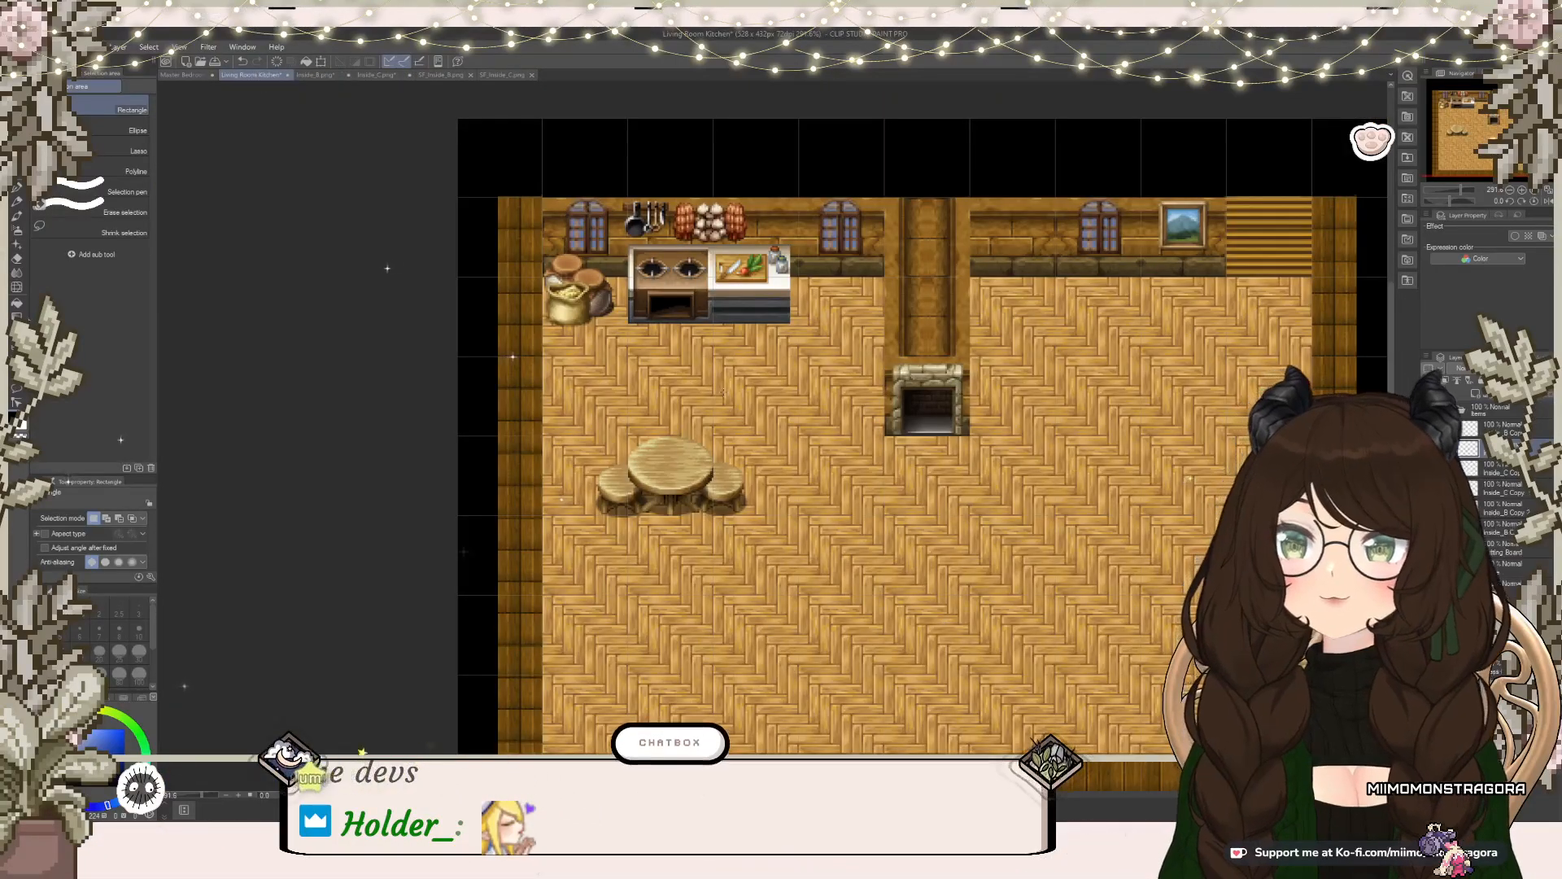
{"action": "key", "text": "ctrl+v"}
{"action": "left_click_drag", "start_coordinate": [980, 599], "coordinate": [984, 599]}
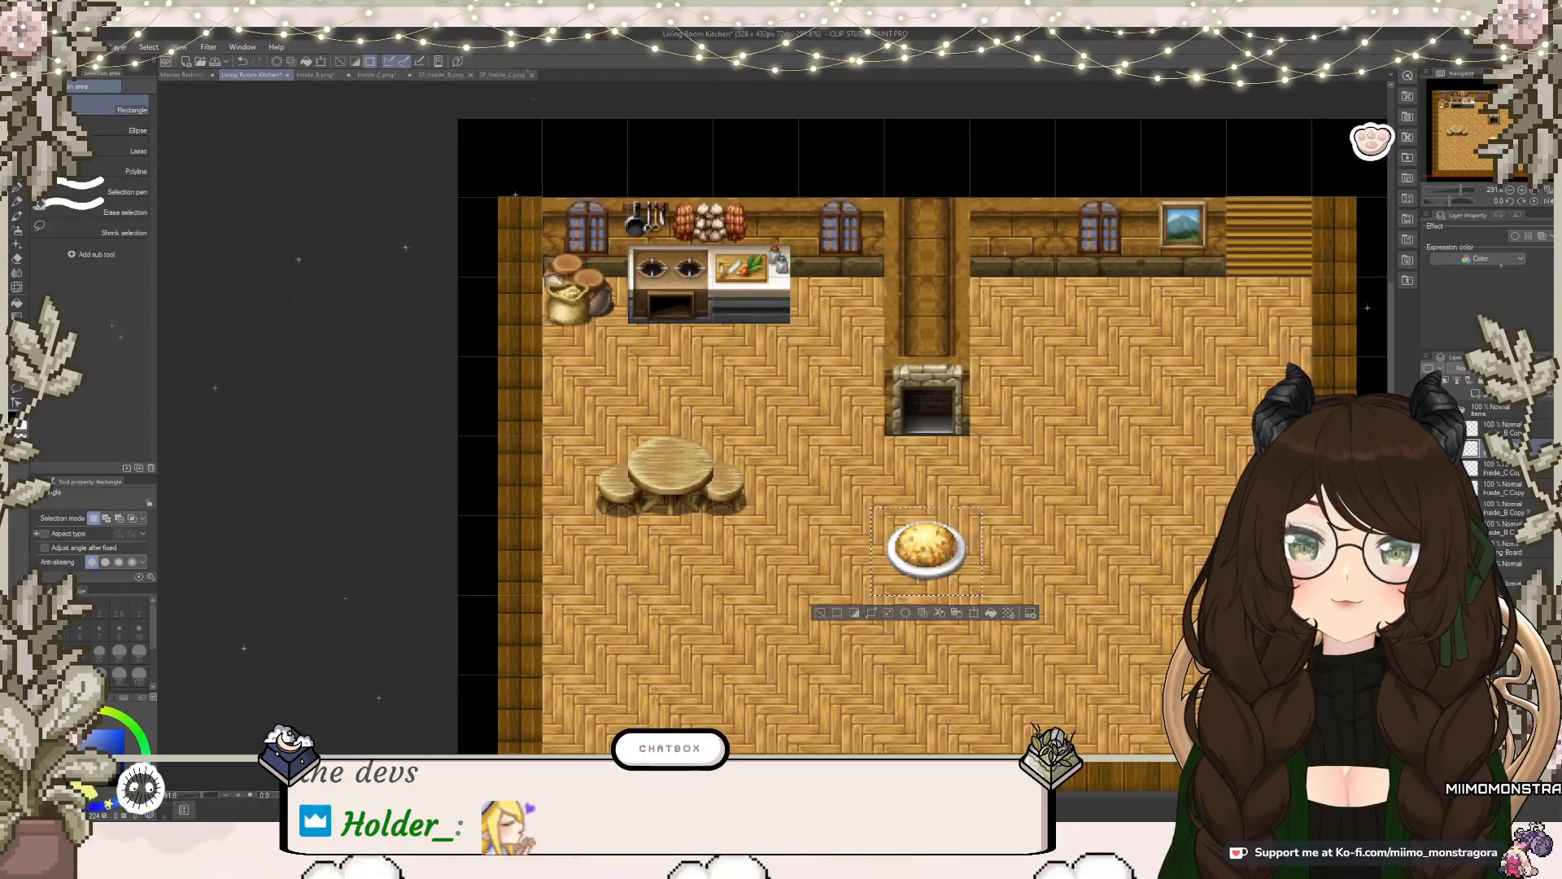
{"action": "left_click", "coordinate": [979, 614]}
{"action": "left_click_drag", "start_coordinate": [982, 508], "coordinate": [689, 470]}
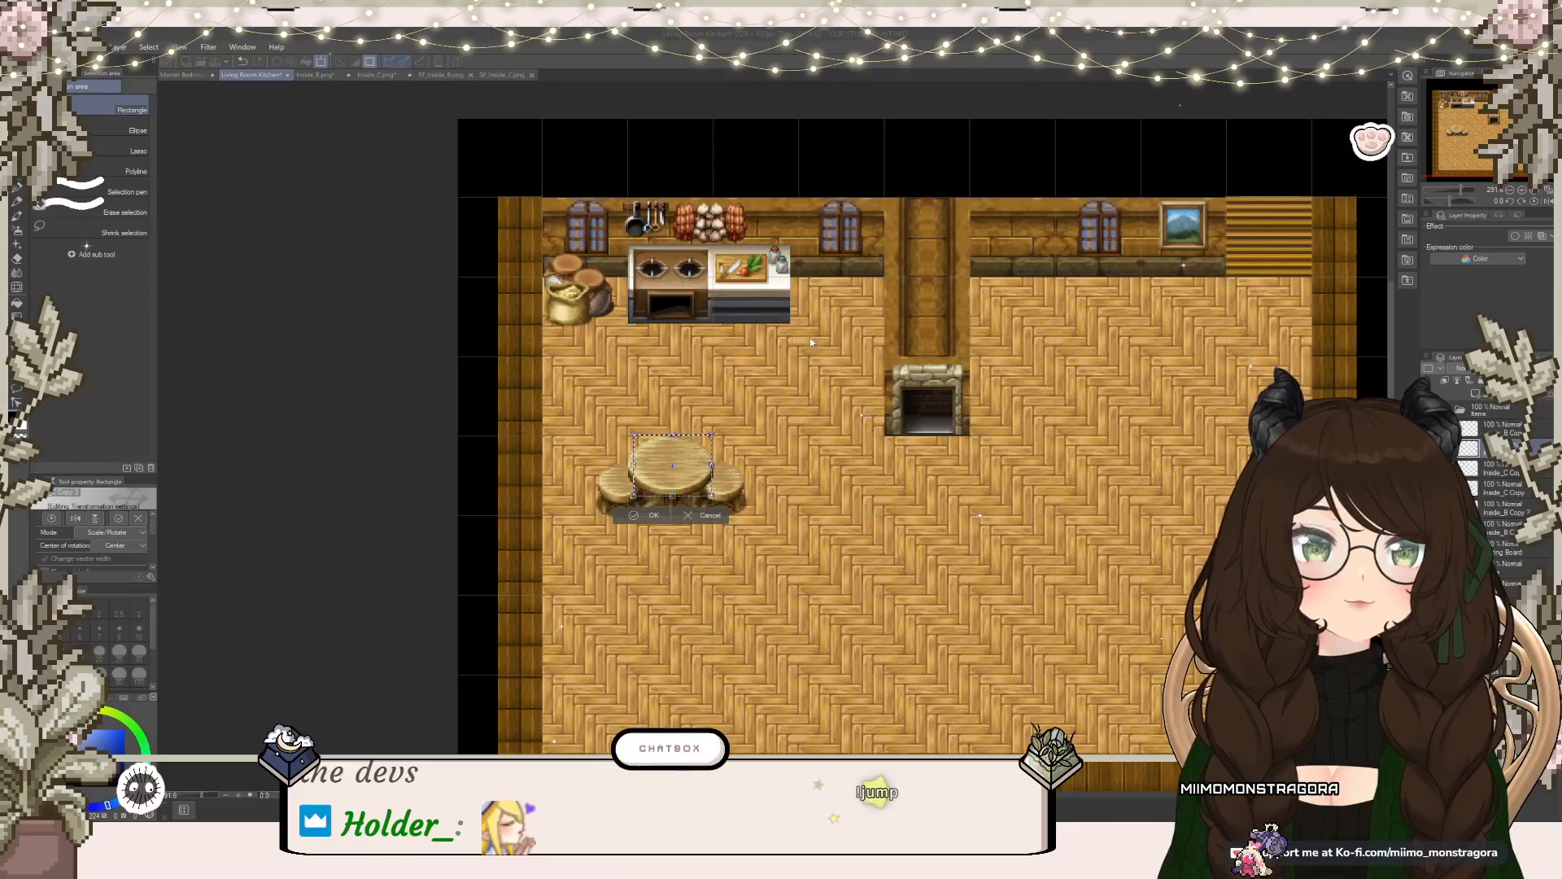
{"action": "key", "text": "Return"}
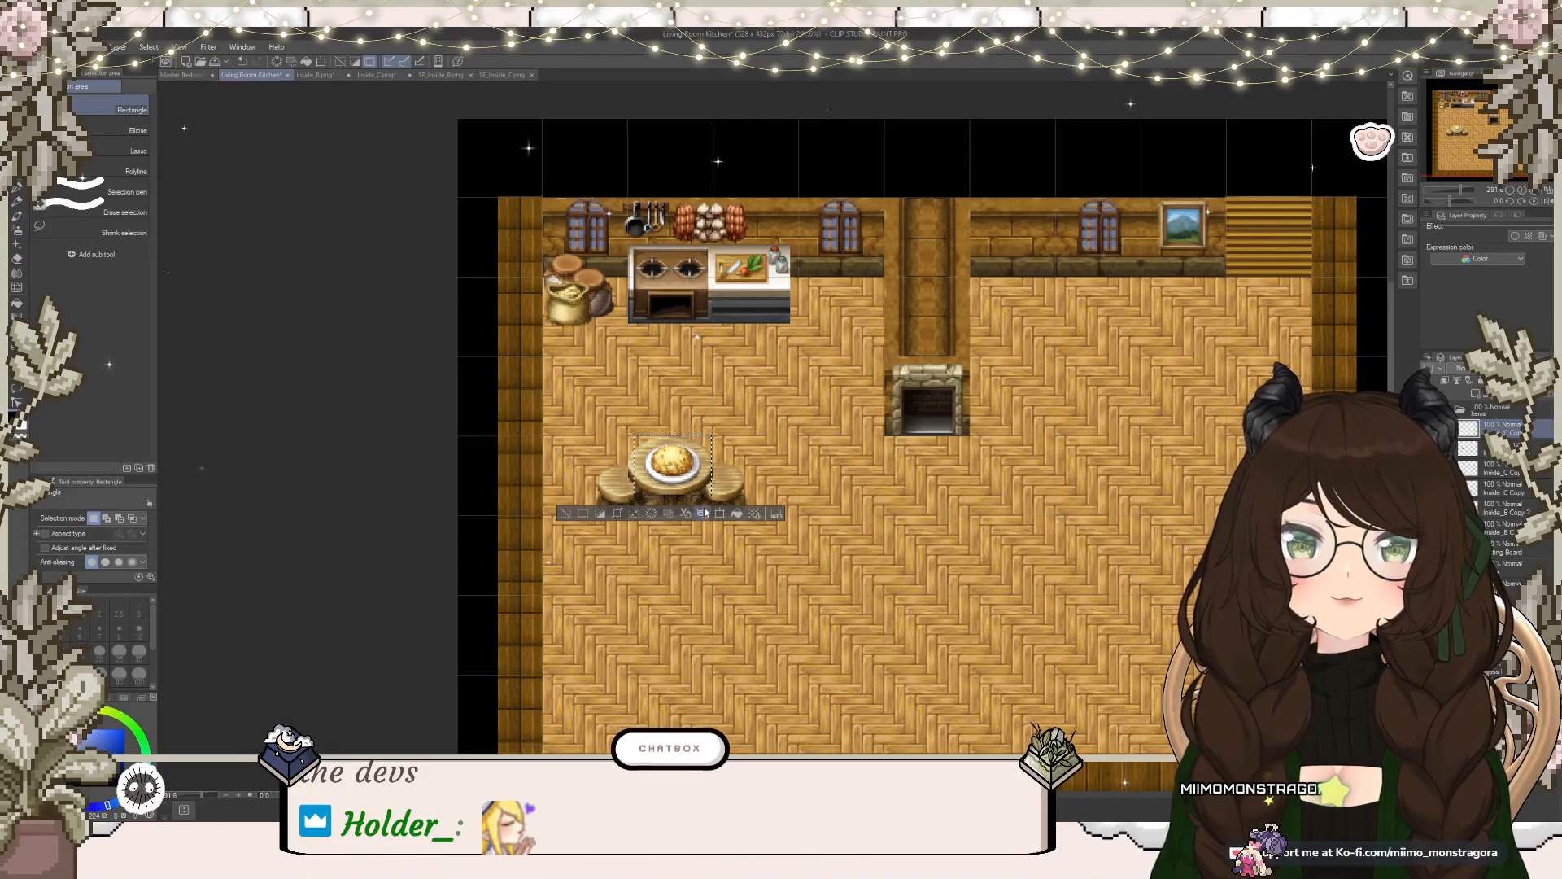
Step: Scale the plated dish down to fit the middle of the round table, and deselect it
{"action": "key", "text": "ctrl+t"}
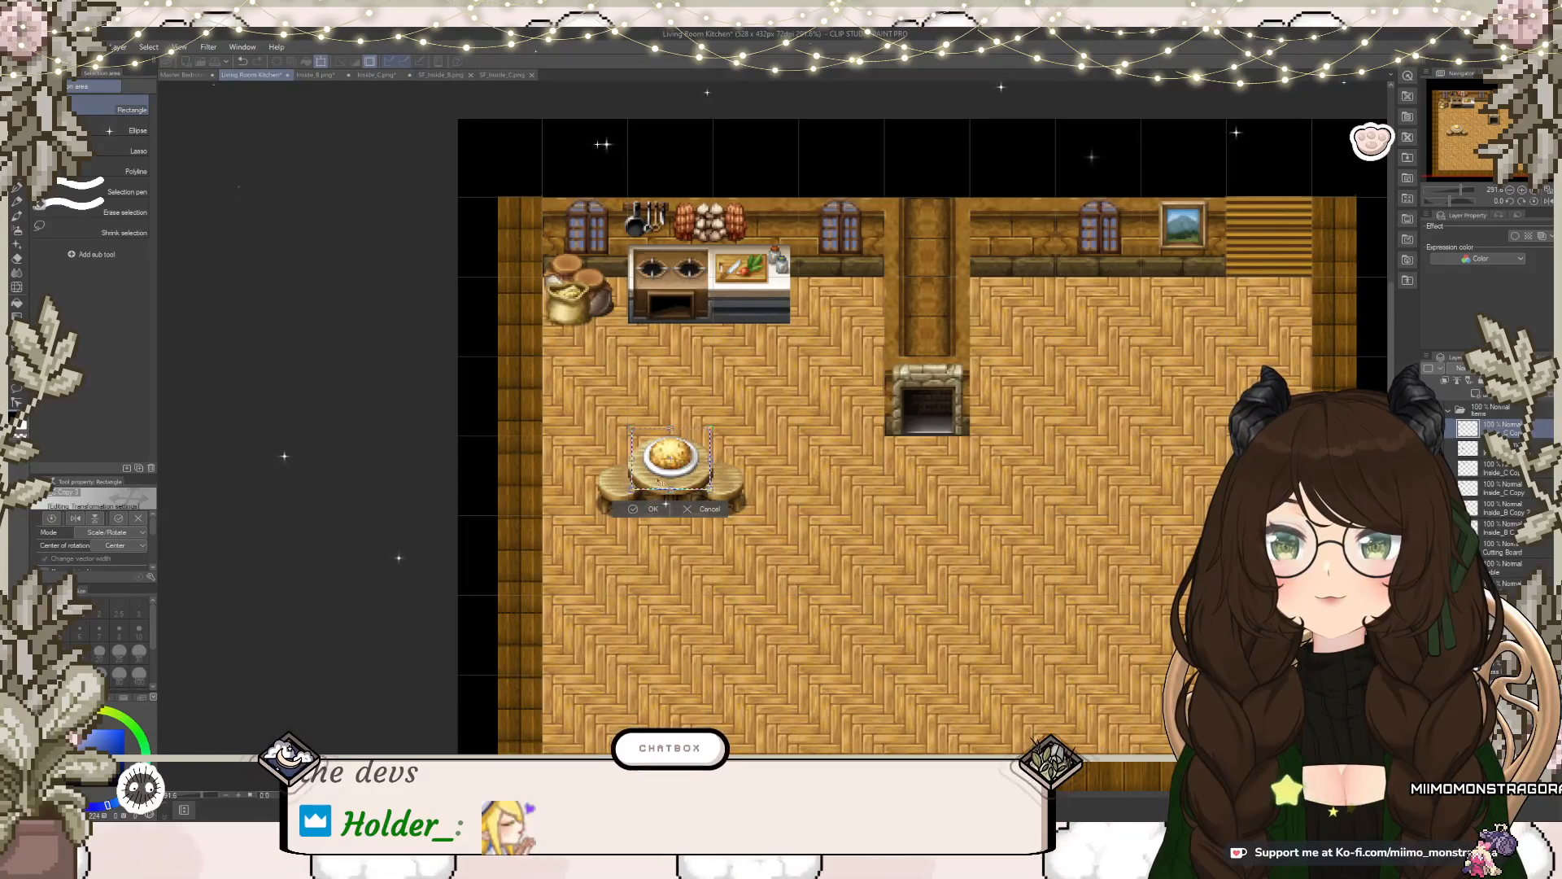
{"action": "left_click_drag", "start_coordinate": [709, 432], "coordinate": [682, 463]}
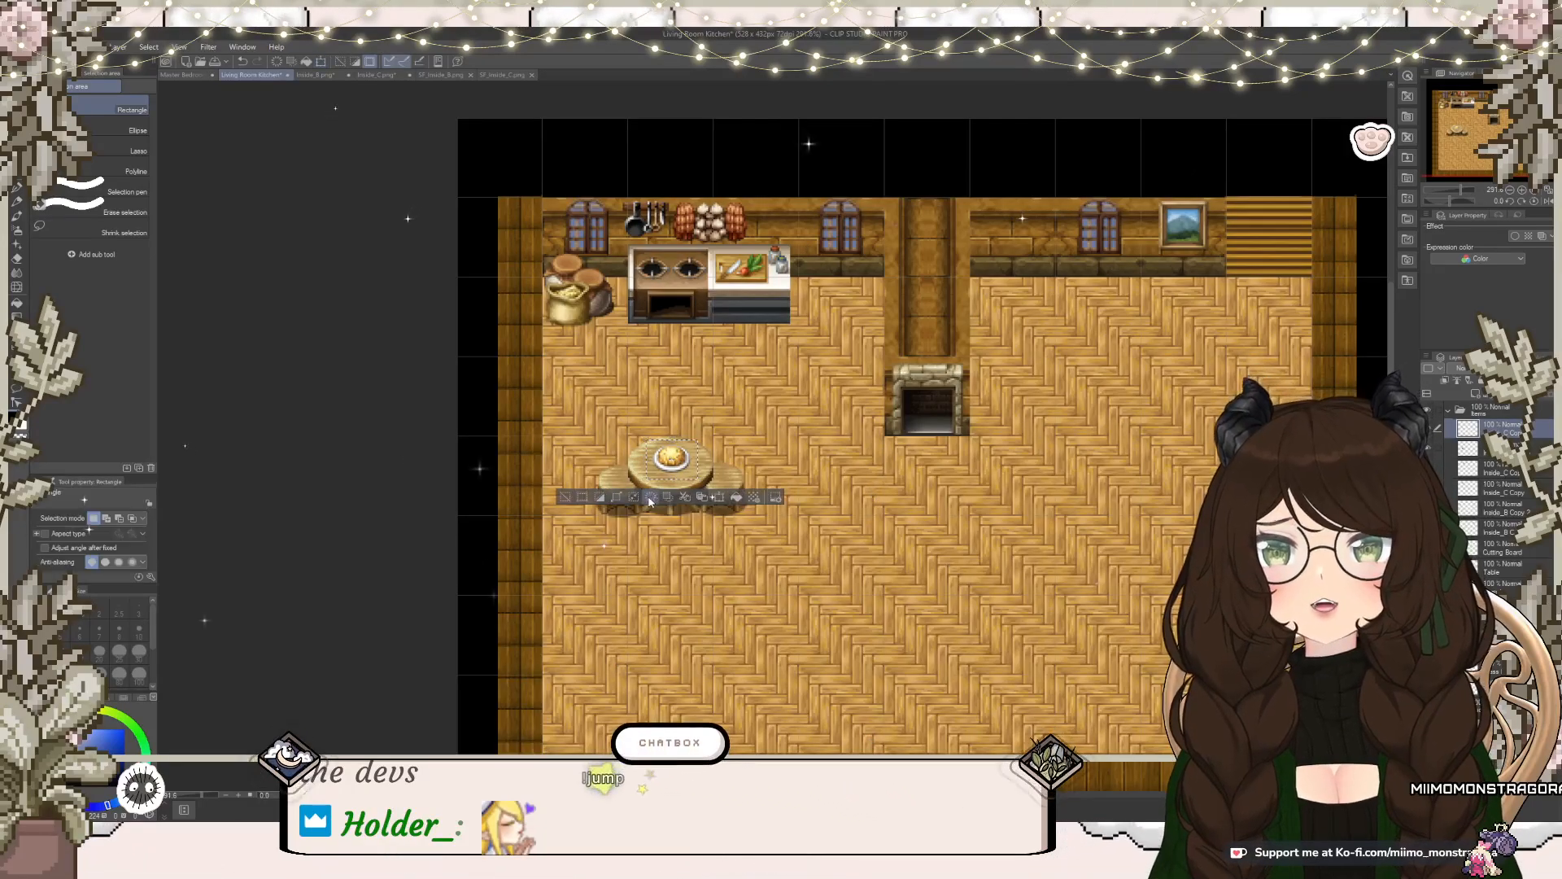
{"action": "left_click", "coordinate": [652, 497]}
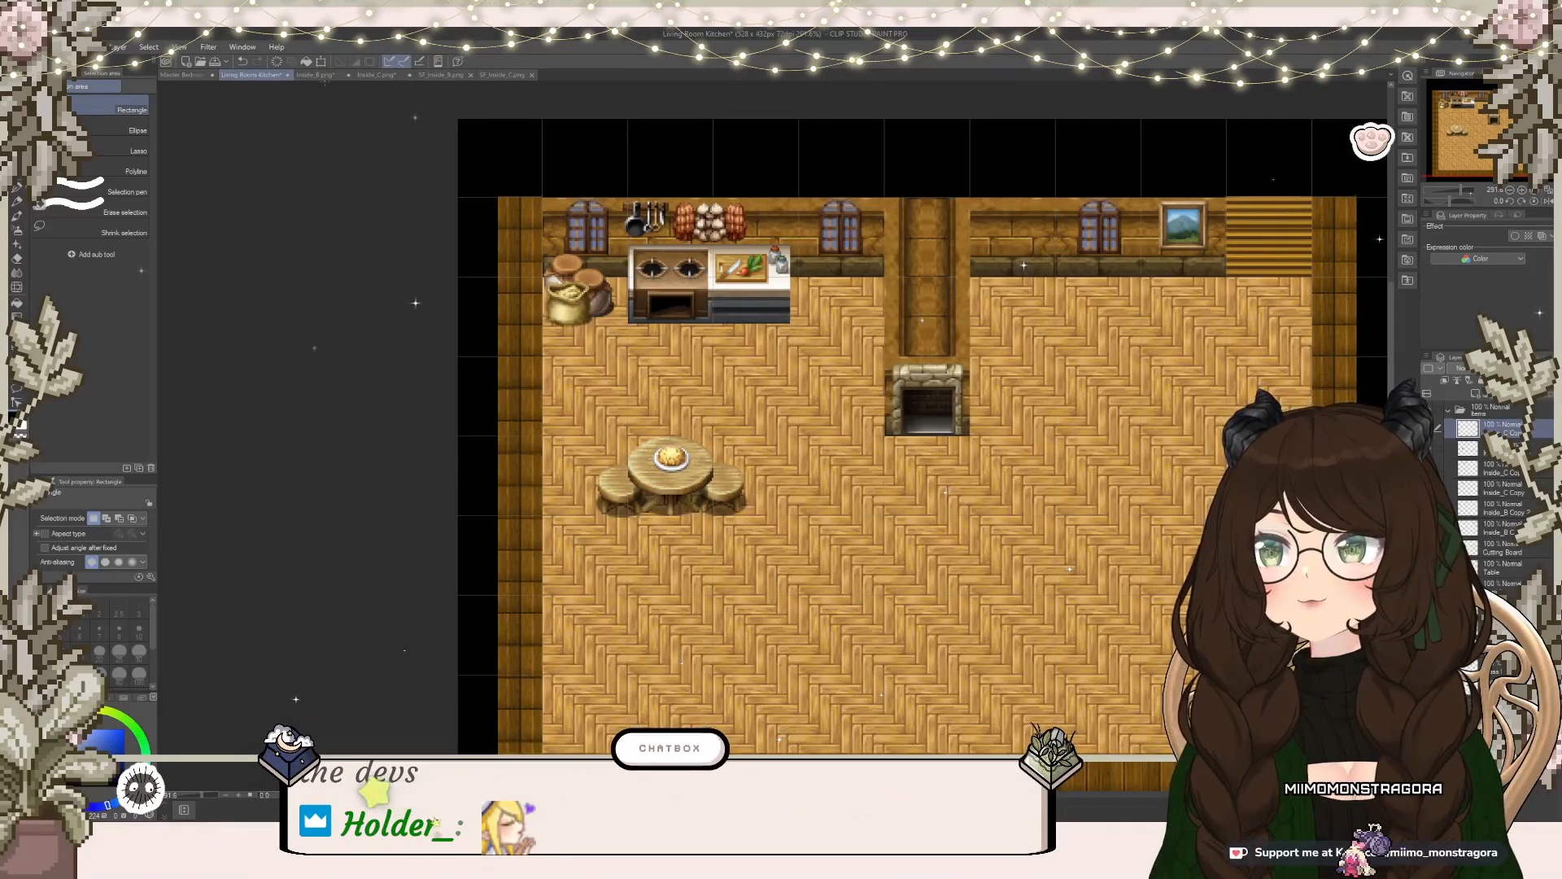
Step: Find a single beer mug in the Inside_C tileset, and select and copy it
{"action": "left_click", "coordinate": [303, 75]}
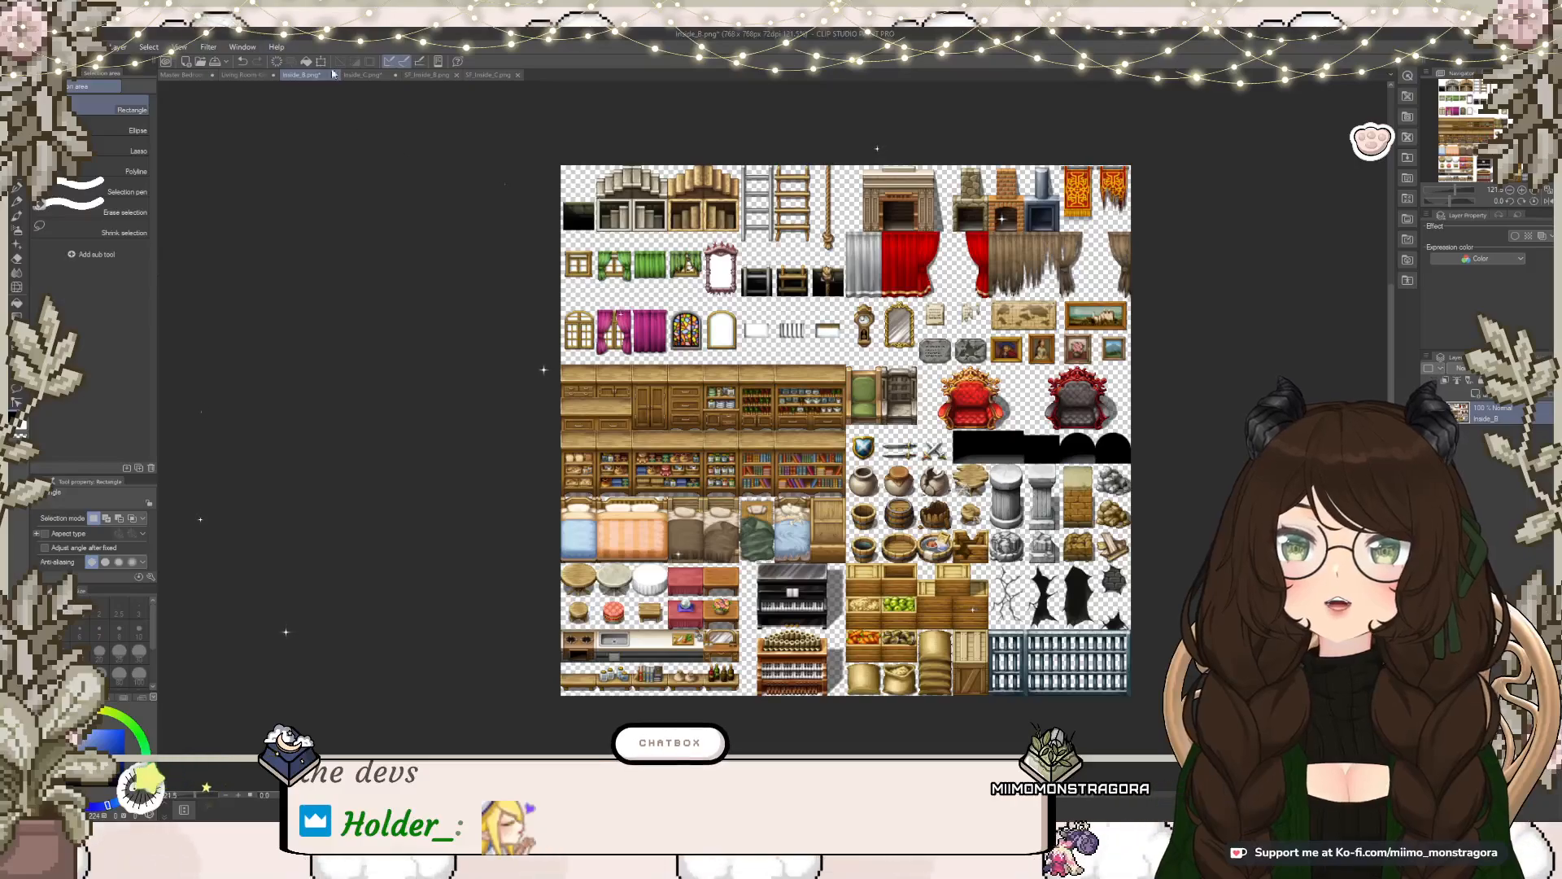
{"action": "left_click", "coordinate": [362, 75]}
{"action": "scroll", "coordinate": [854, 366], "scroll_direction": "down", "scroll_amount": 2}
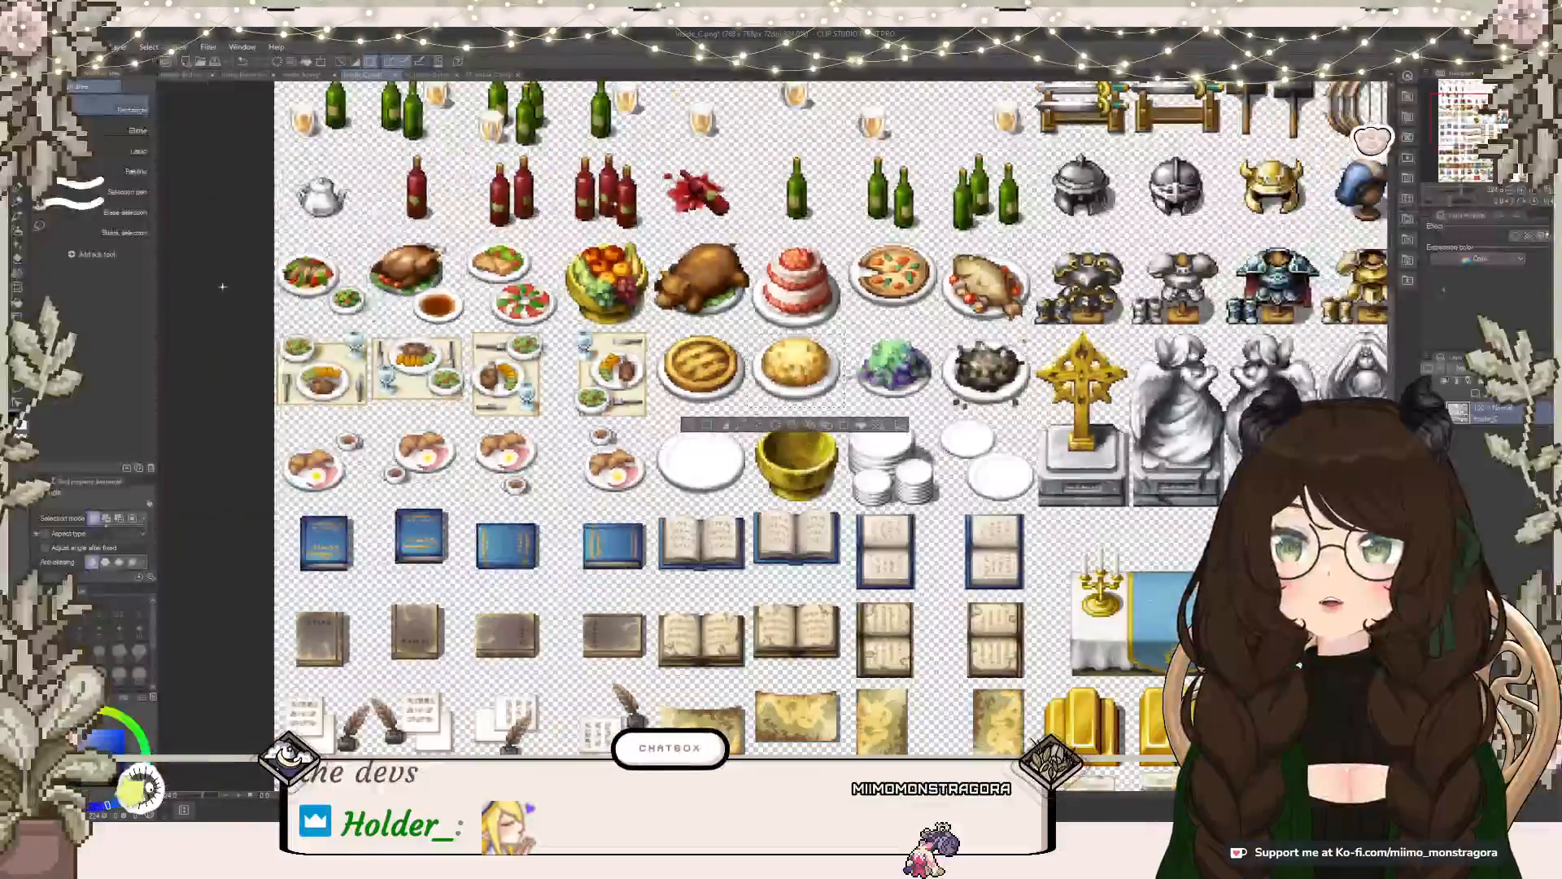
{"action": "scroll", "coordinate": [686, 426], "scroll_direction": "down", "scroll_amount": 3}
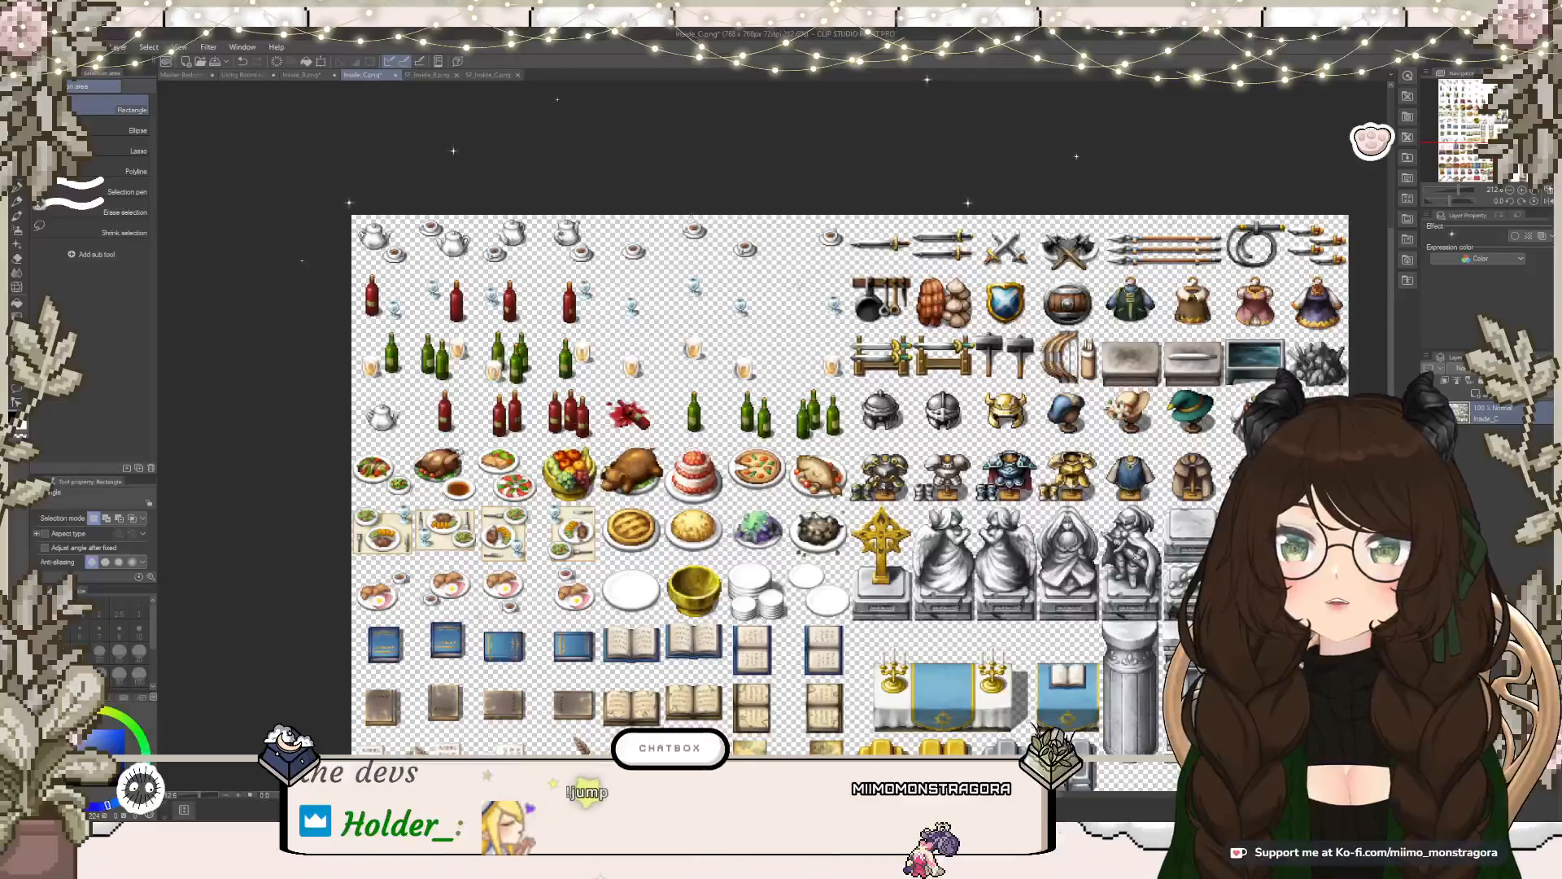
{"action": "scroll", "coordinate": [691, 364], "scroll_direction": "up", "scroll_amount": 2}
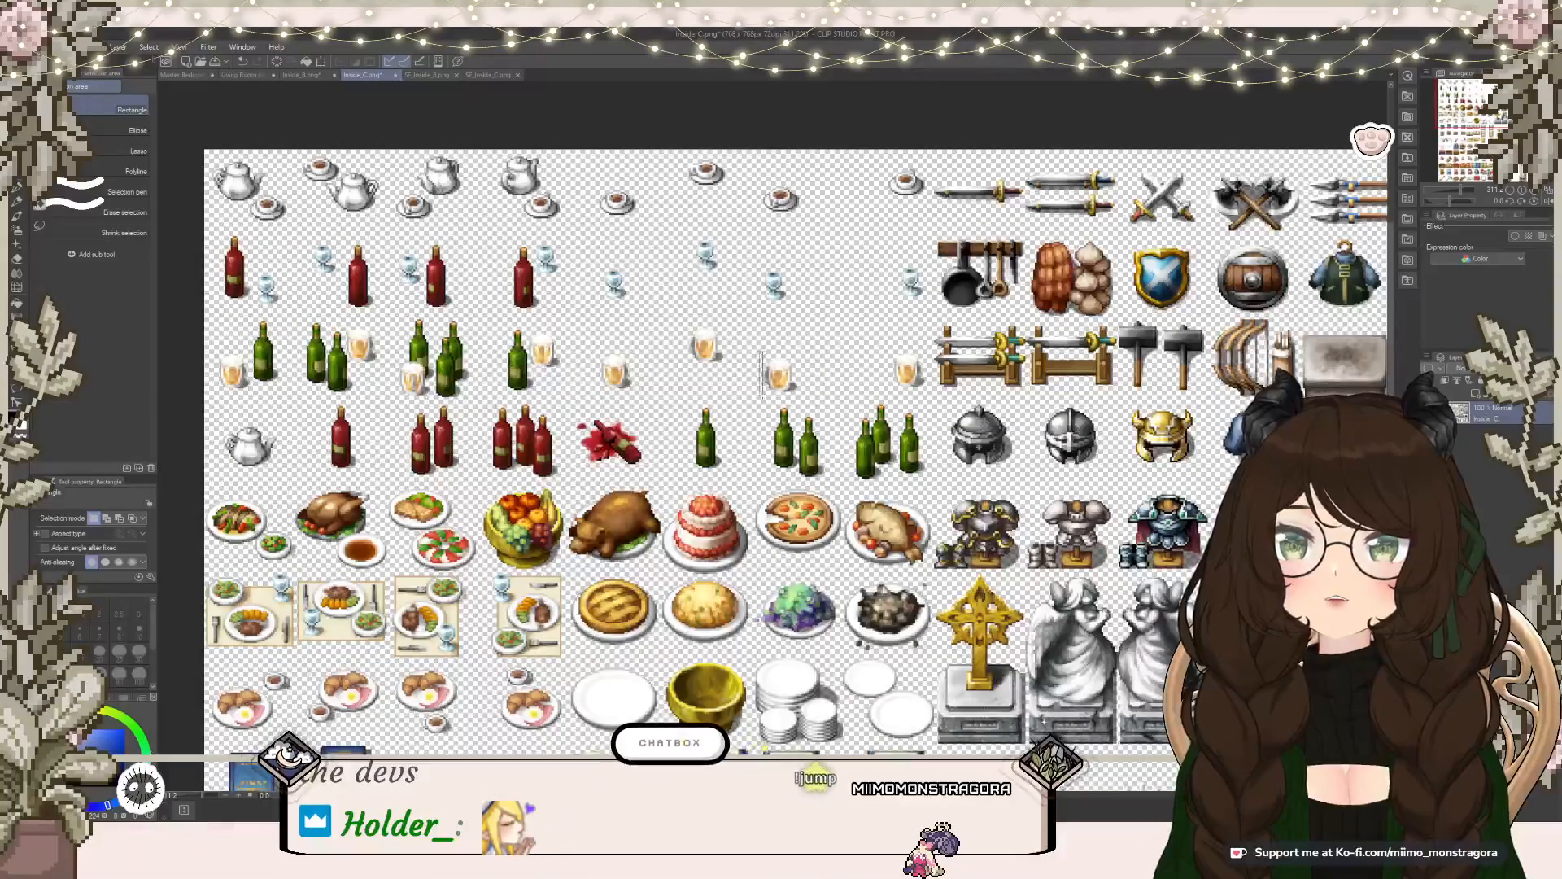
{"action": "left_click_drag", "start_coordinate": [760, 352], "coordinate": [812, 400]}
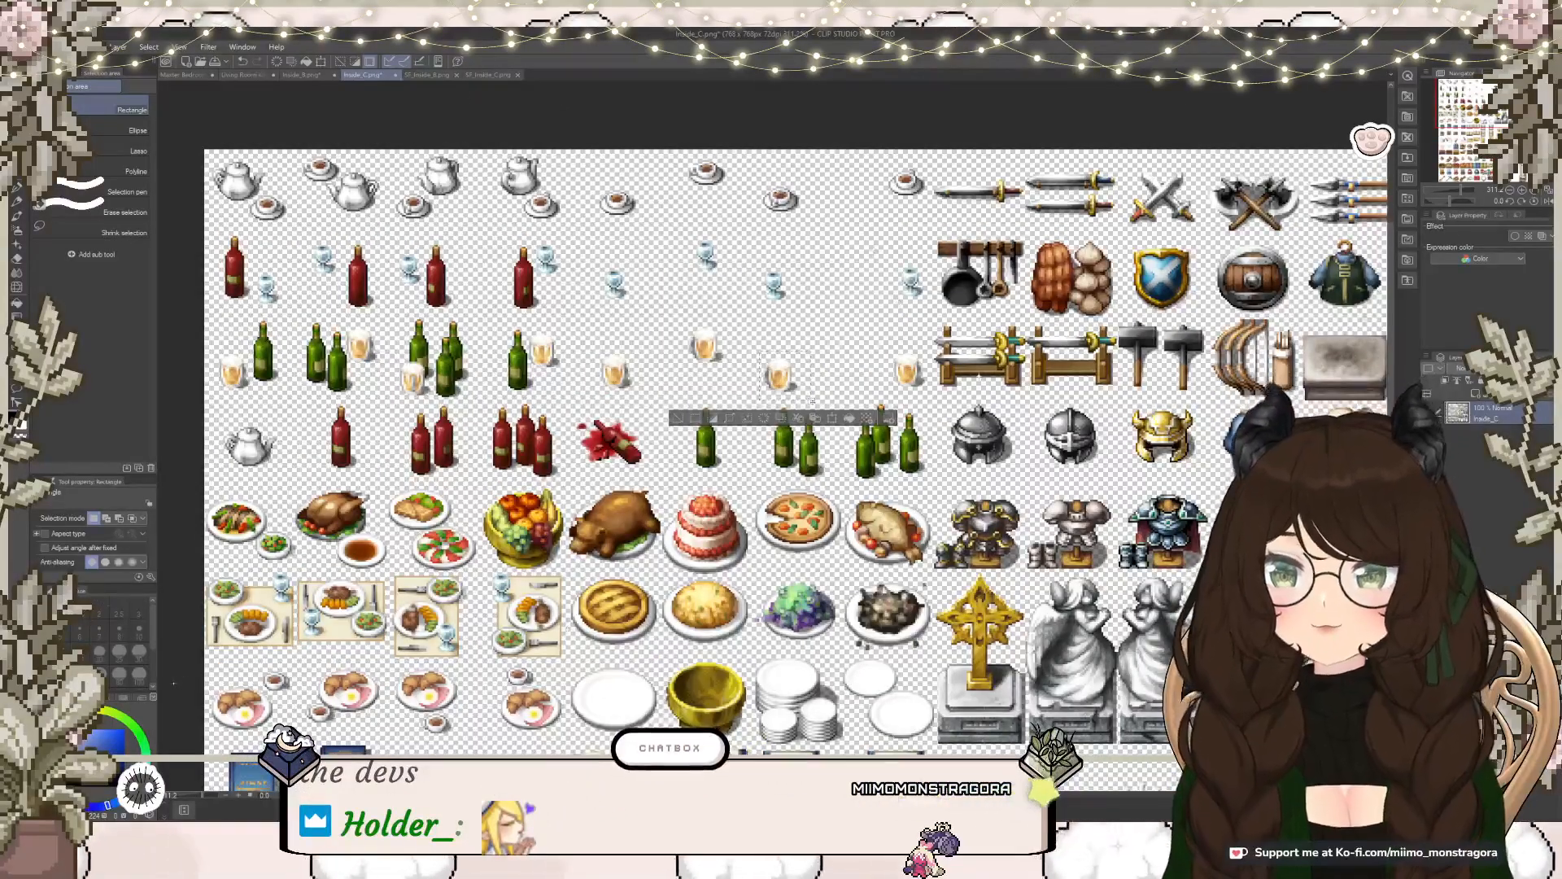
Step: Paste the beer mug into the Living Room Kitchen map and place it on the round table, behind and beside the plate
{"action": "left_click", "coordinate": [302, 74]}
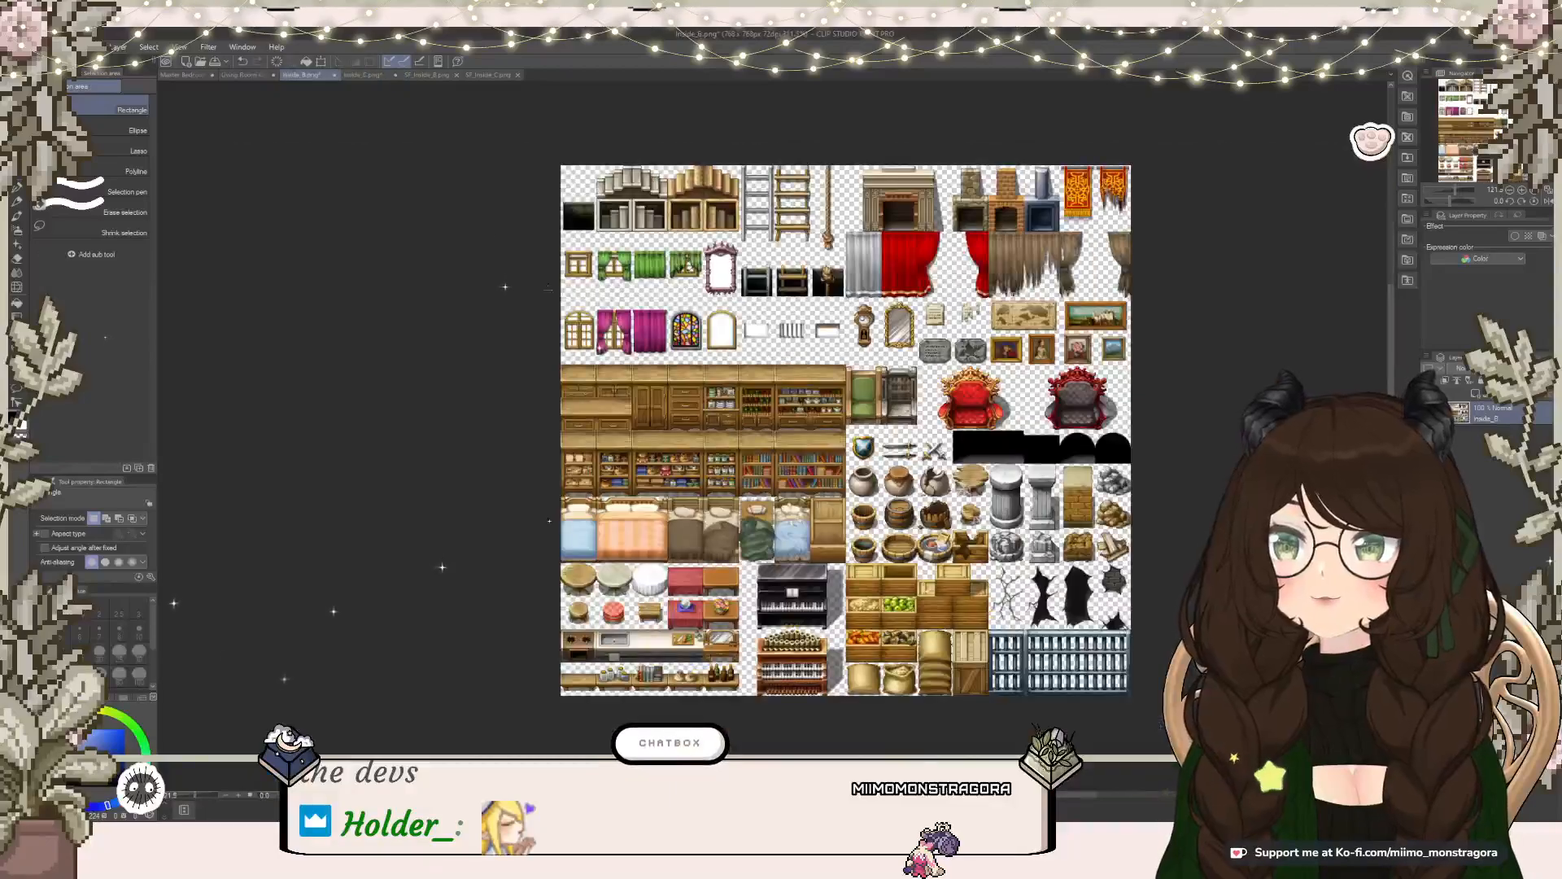
{"action": "left_click", "coordinate": [241, 75]}
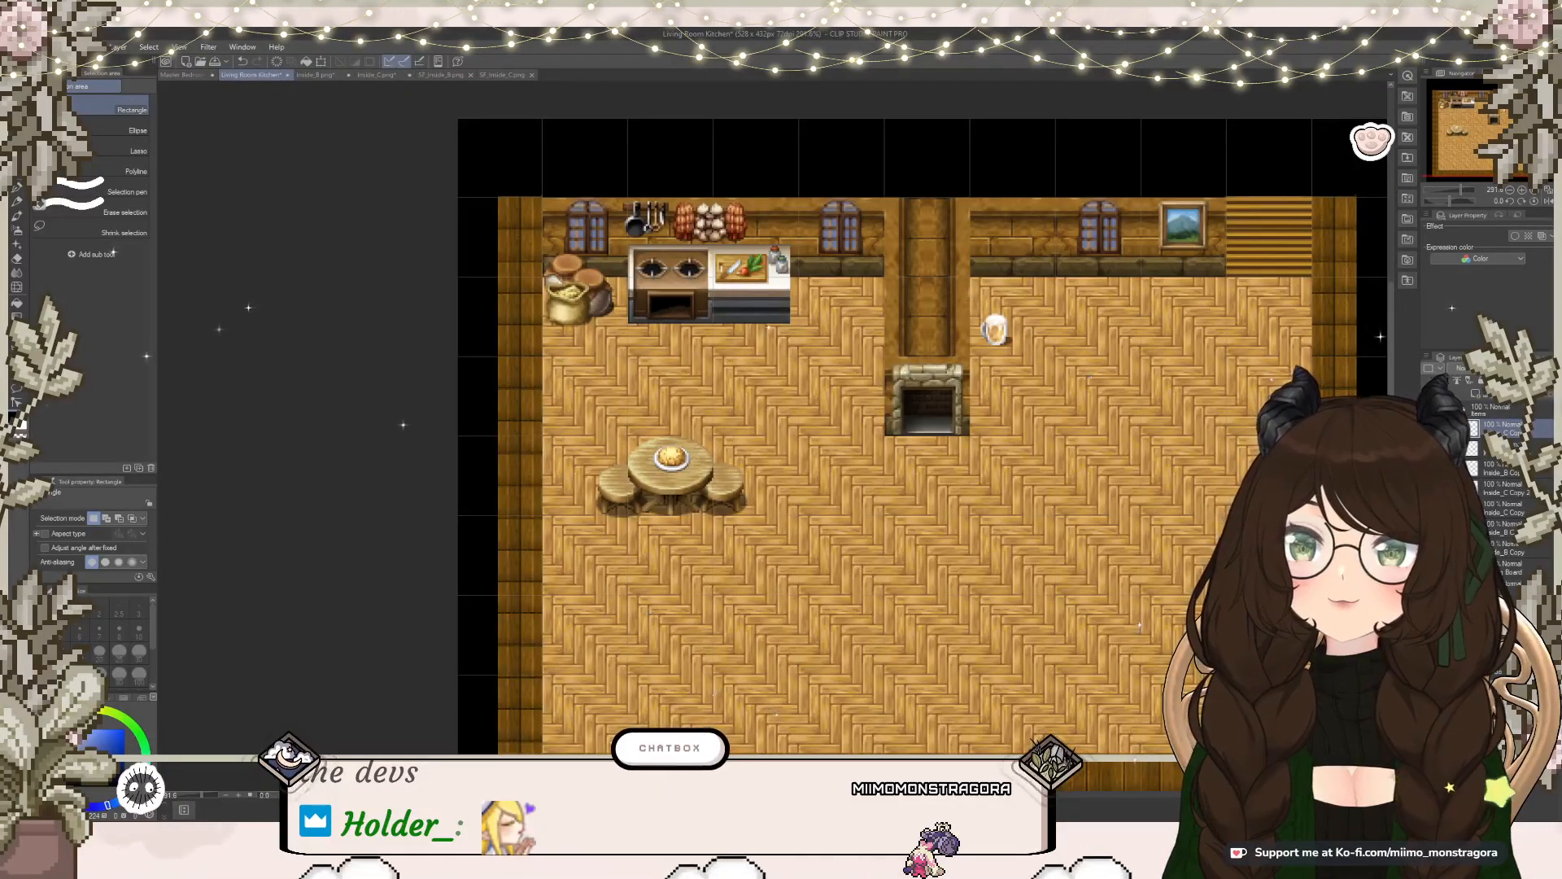
{"action": "left_click_drag", "start_coordinate": [959, 308], "coordinate": [698, 456]}
{"action": "left_click", "coordinate": [1045, 371]}
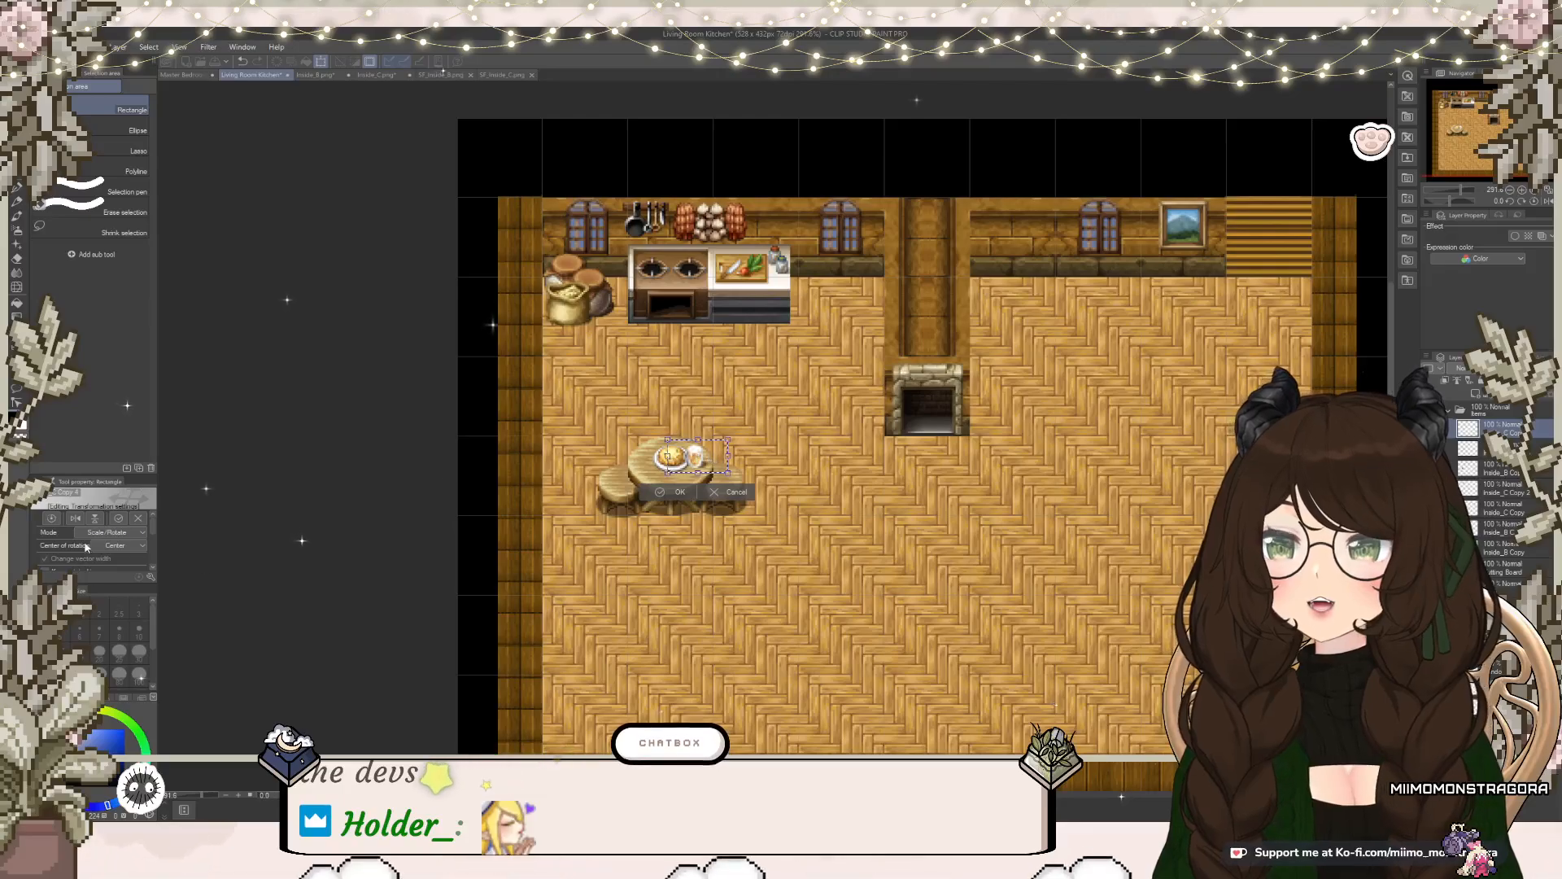
{"action": "mouse_move", "coordinate": [710, 461]}
{"action": "left_mouse_down"}
{"action": "mouse_move", "coordinate": [680, 457]}
{"action": "mouse_move", "coordinate": [706, 452]}
{"action": "left_mouse_up"}
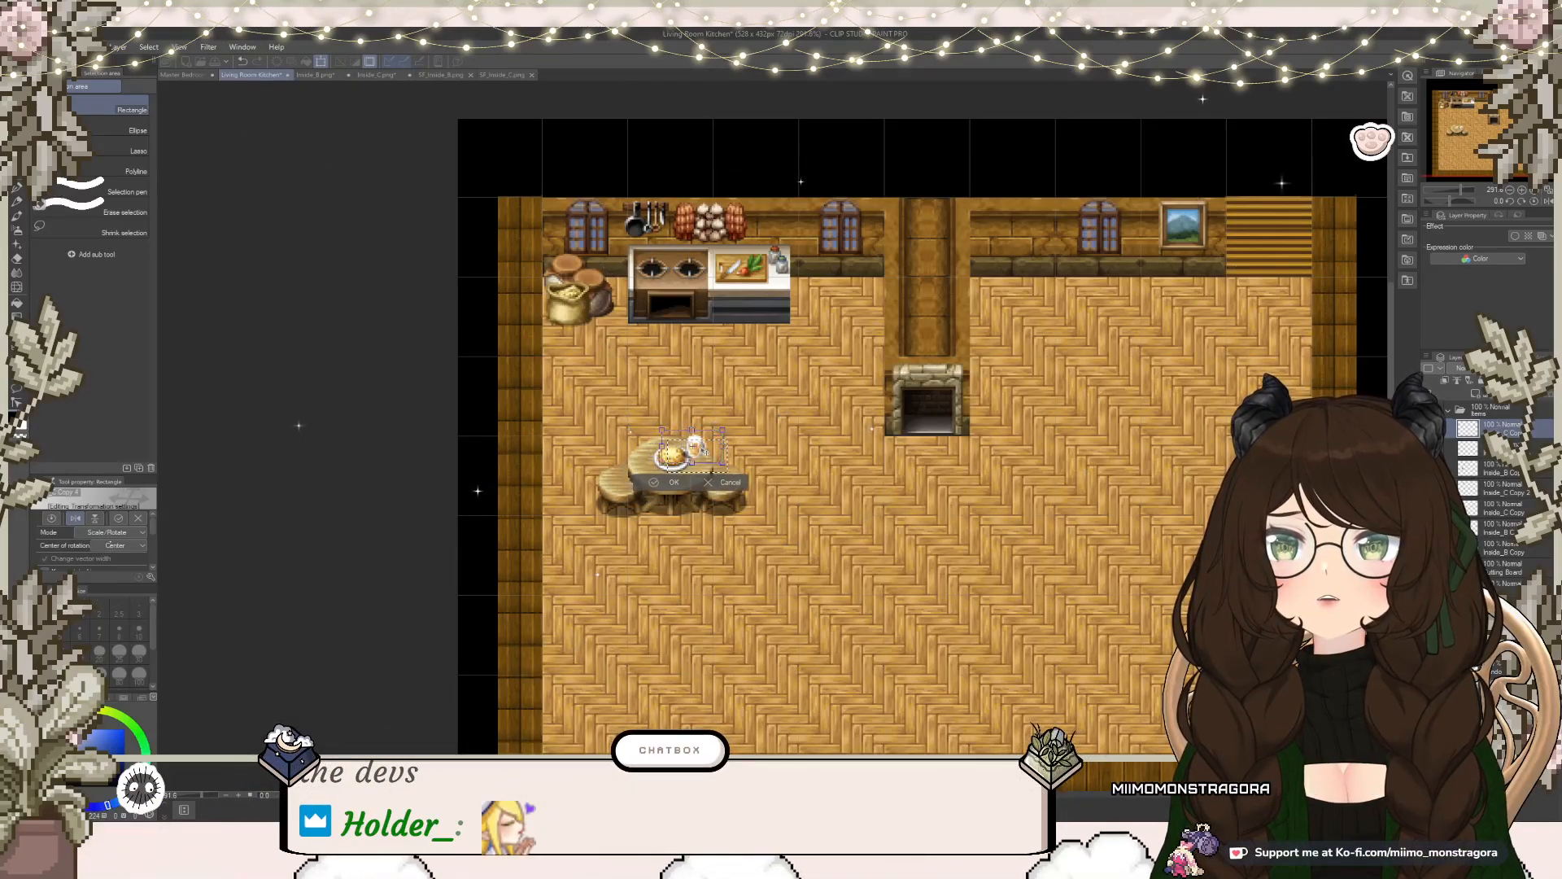
{"action": "left_click", "coordinate": [672, 483]}
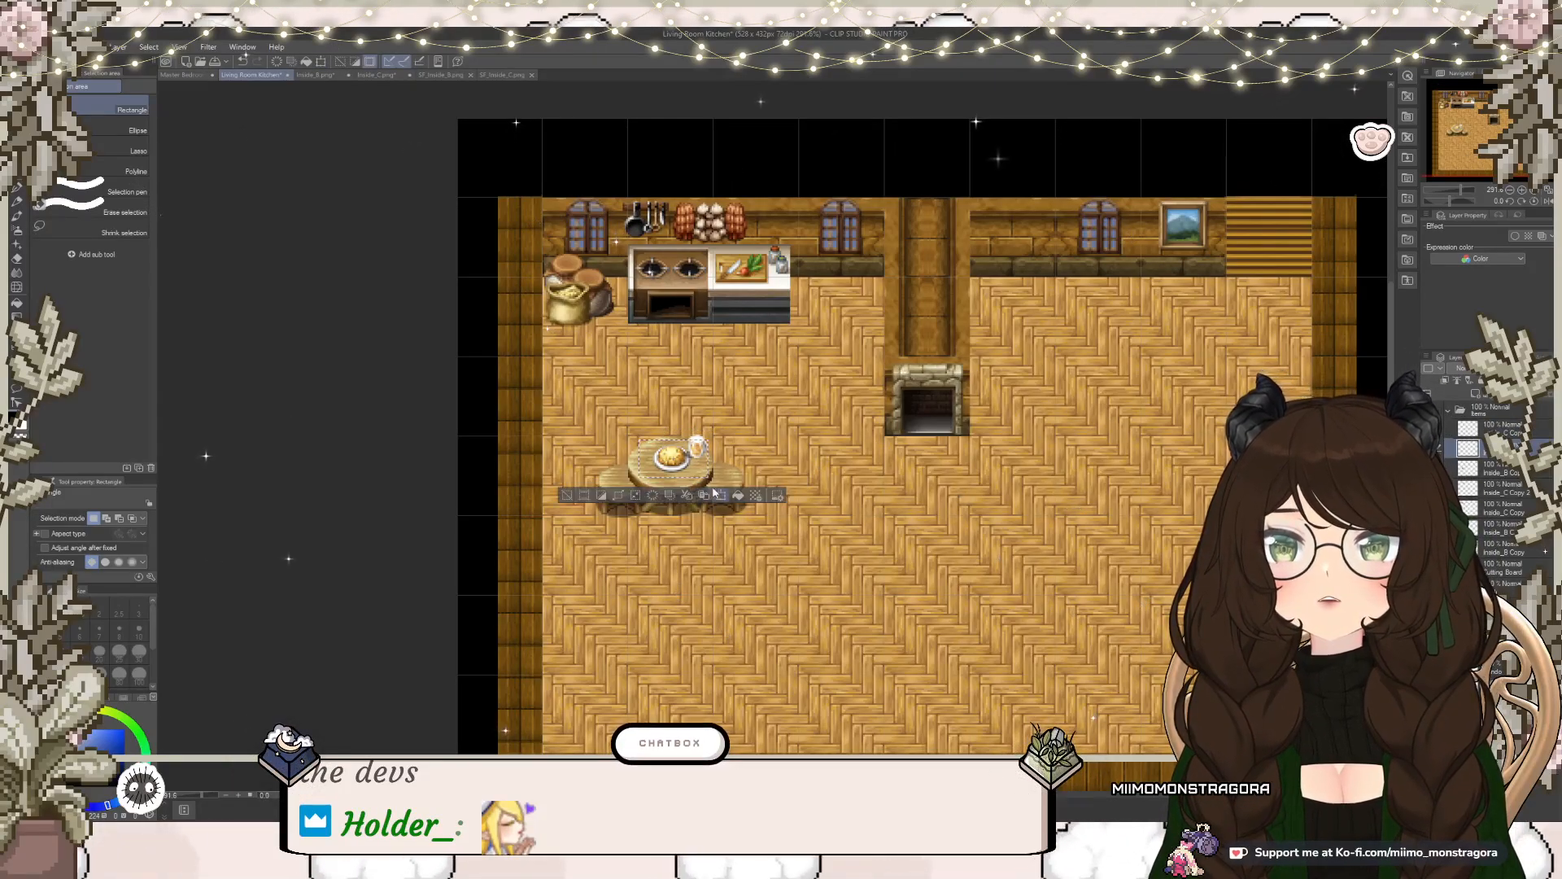
Step: Shift the plated dish slightly down and away from the mug's centre, and move its layer above the mug's layer
{"action": "key", "text": "ctrl+t"}
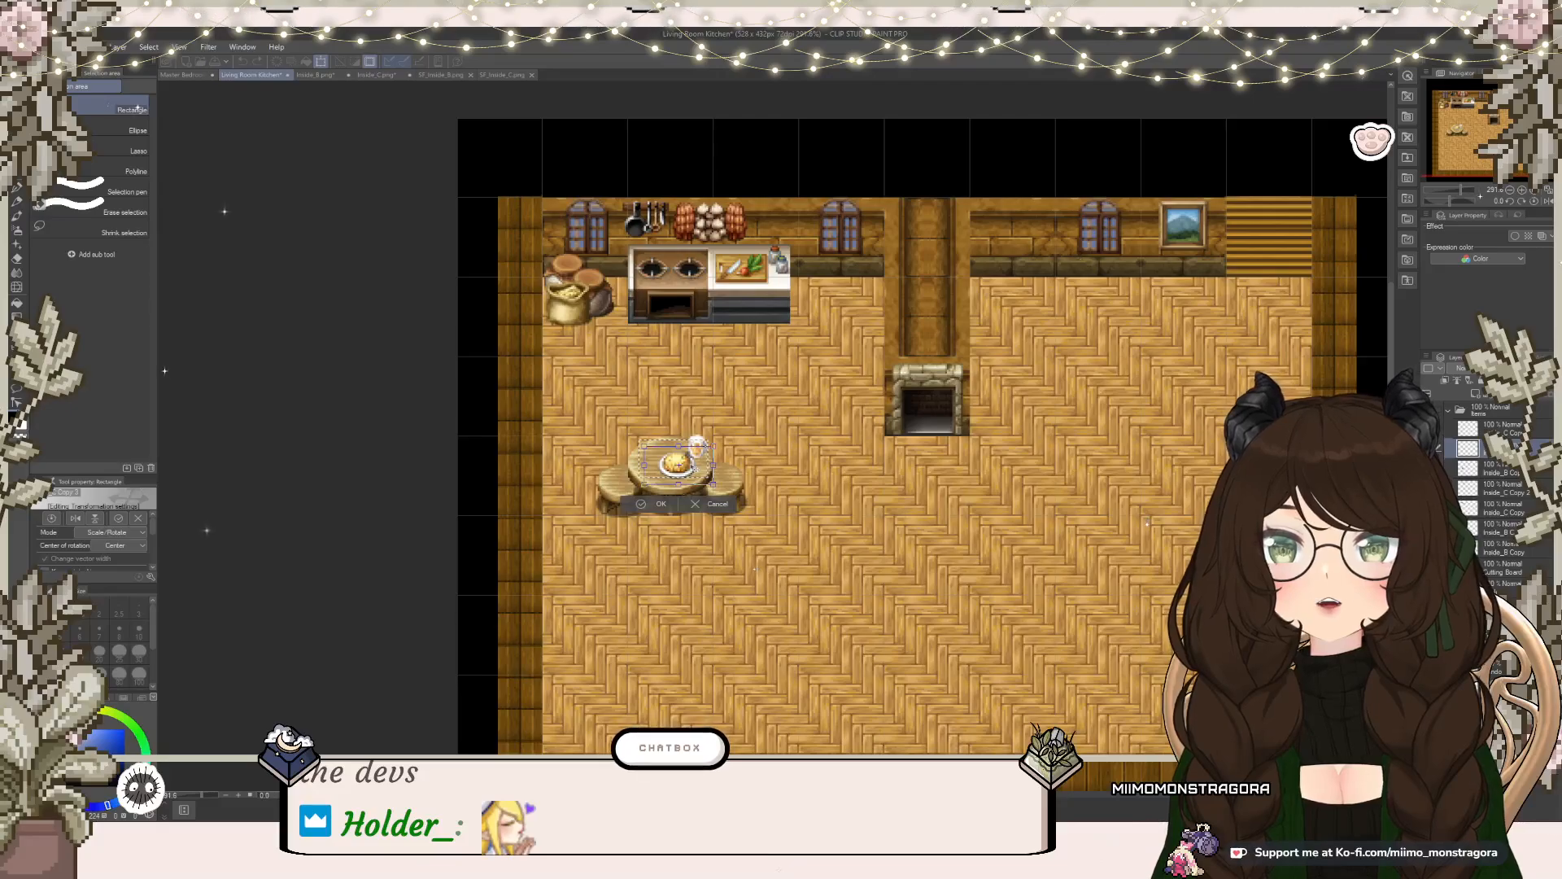
{"action": "left_click", "coordinate": [650, 503]}
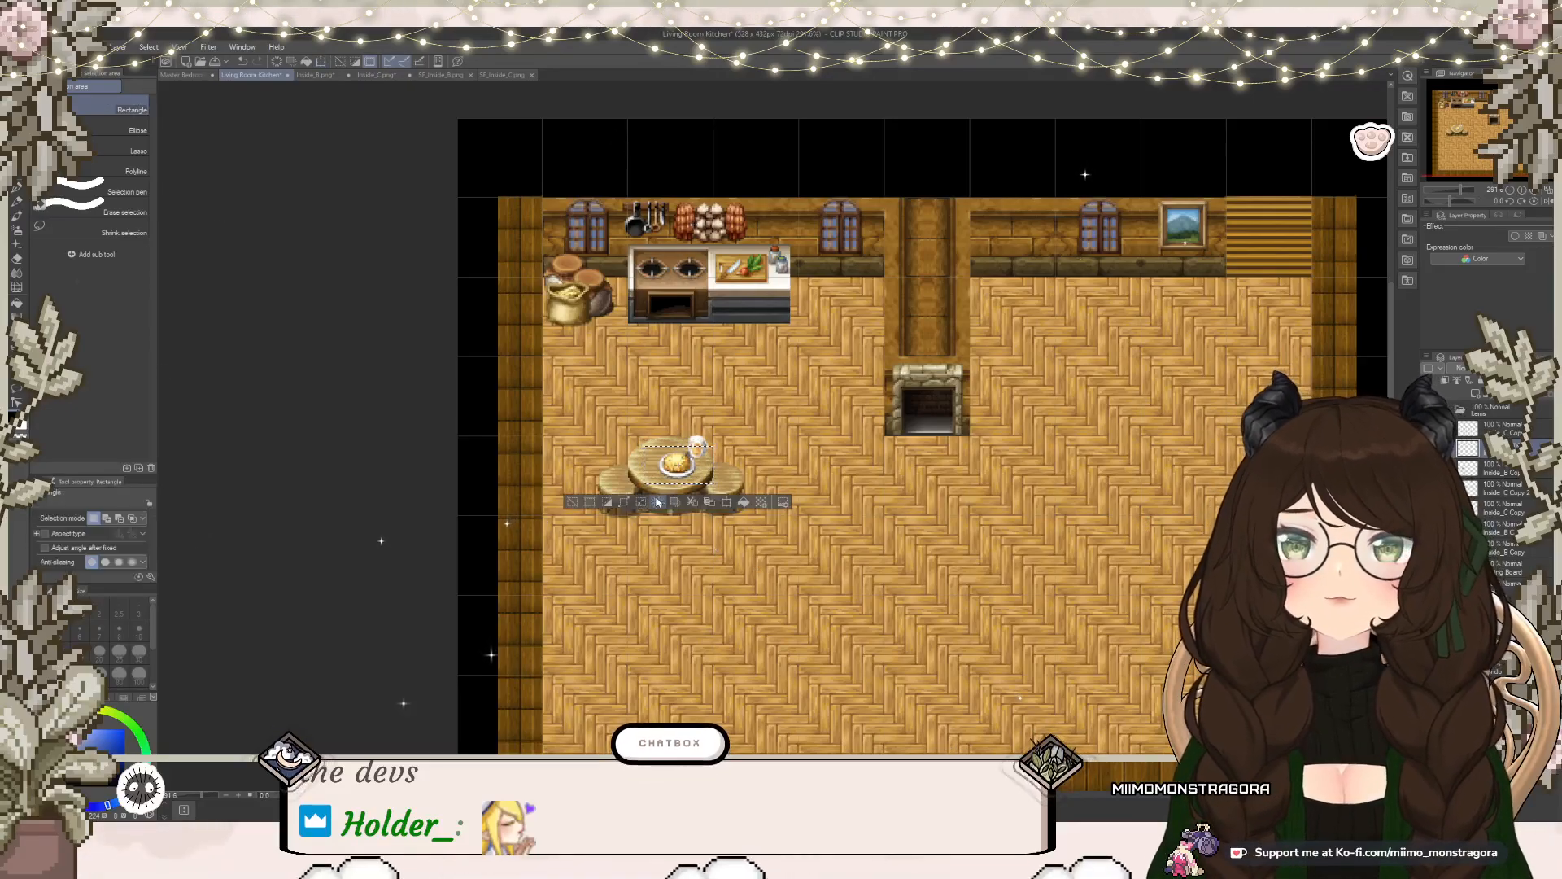
{"action": "left_click_drag", "start_coordinate": [1509, 448], "coordinate": [1511, 429]}
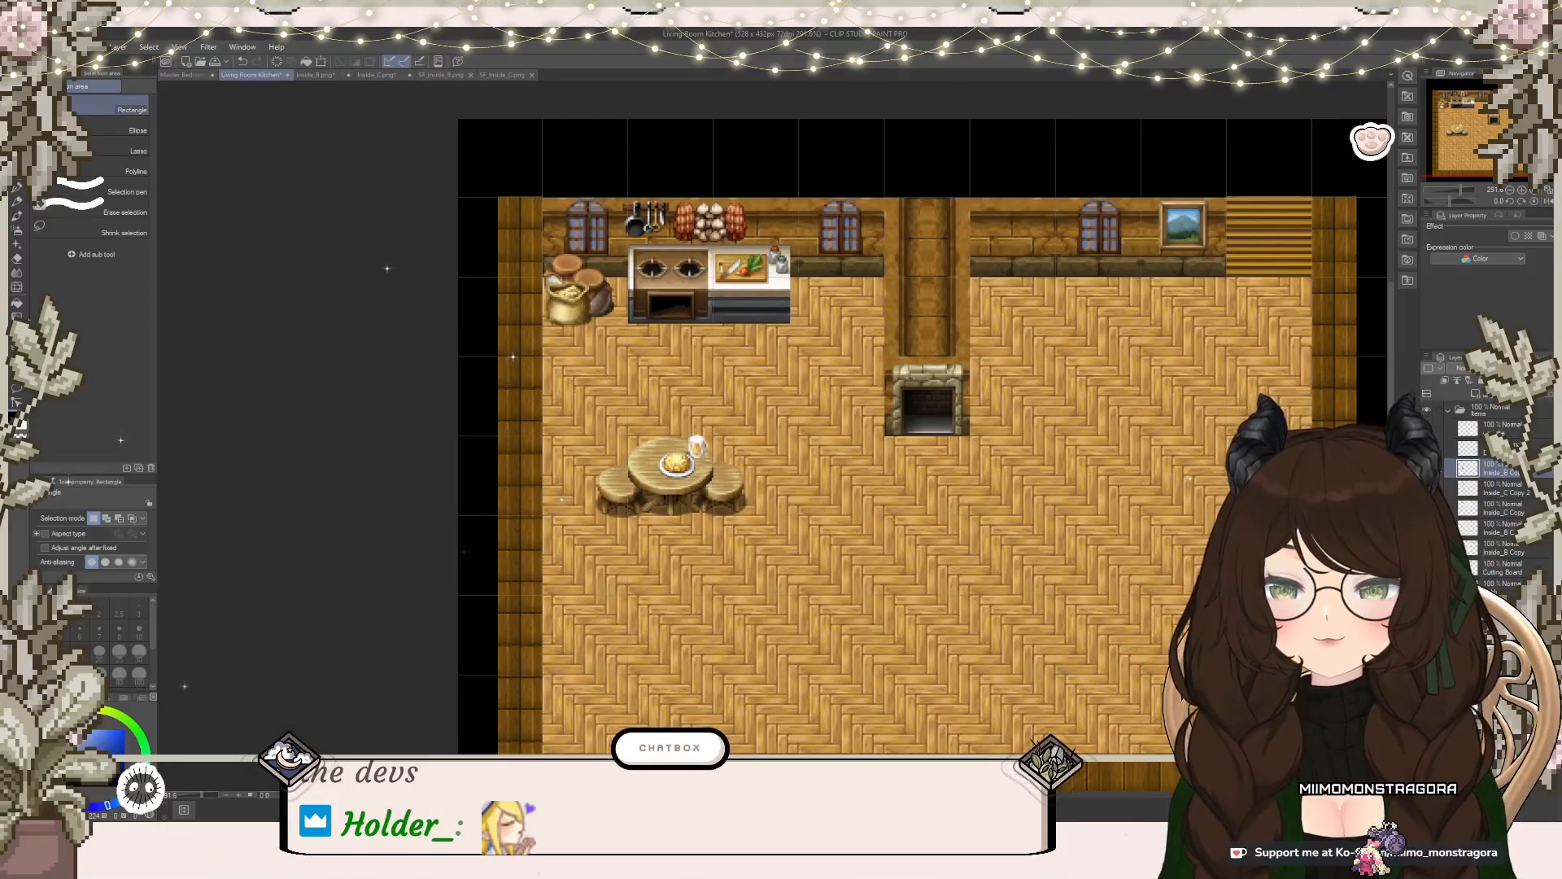
Step: Identify the unnamed decor layers and rename them, calling the hanging utensils layer "Pans, Knives, Ga…" and the sack layer "Grain"
{"action": "left_click", "coordinate": [1502, 491]}
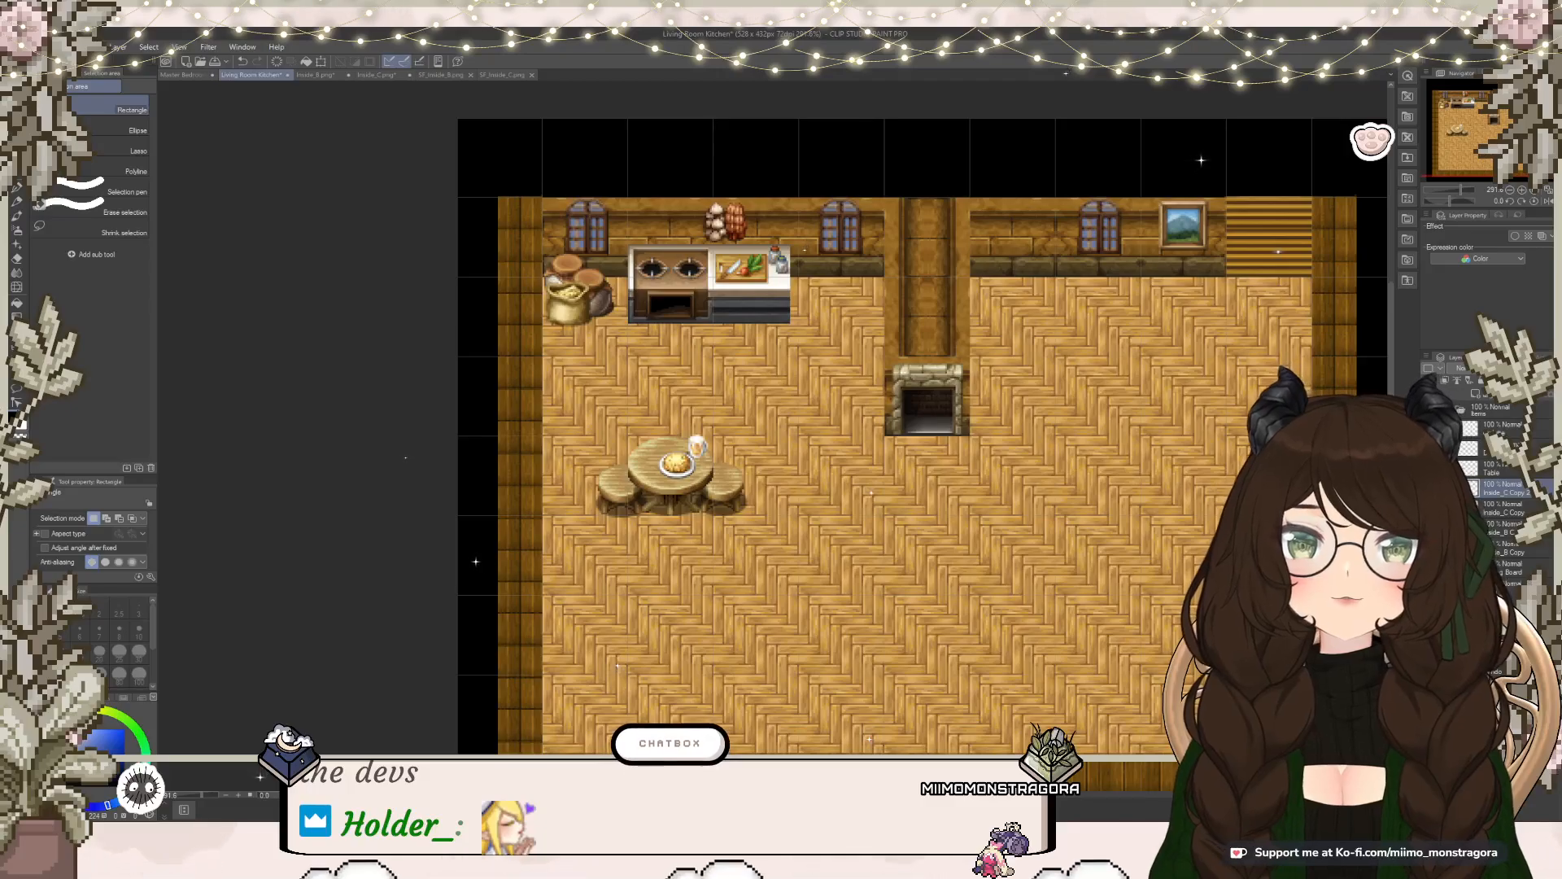
{"action": "key", "text": "ctrl+z"}
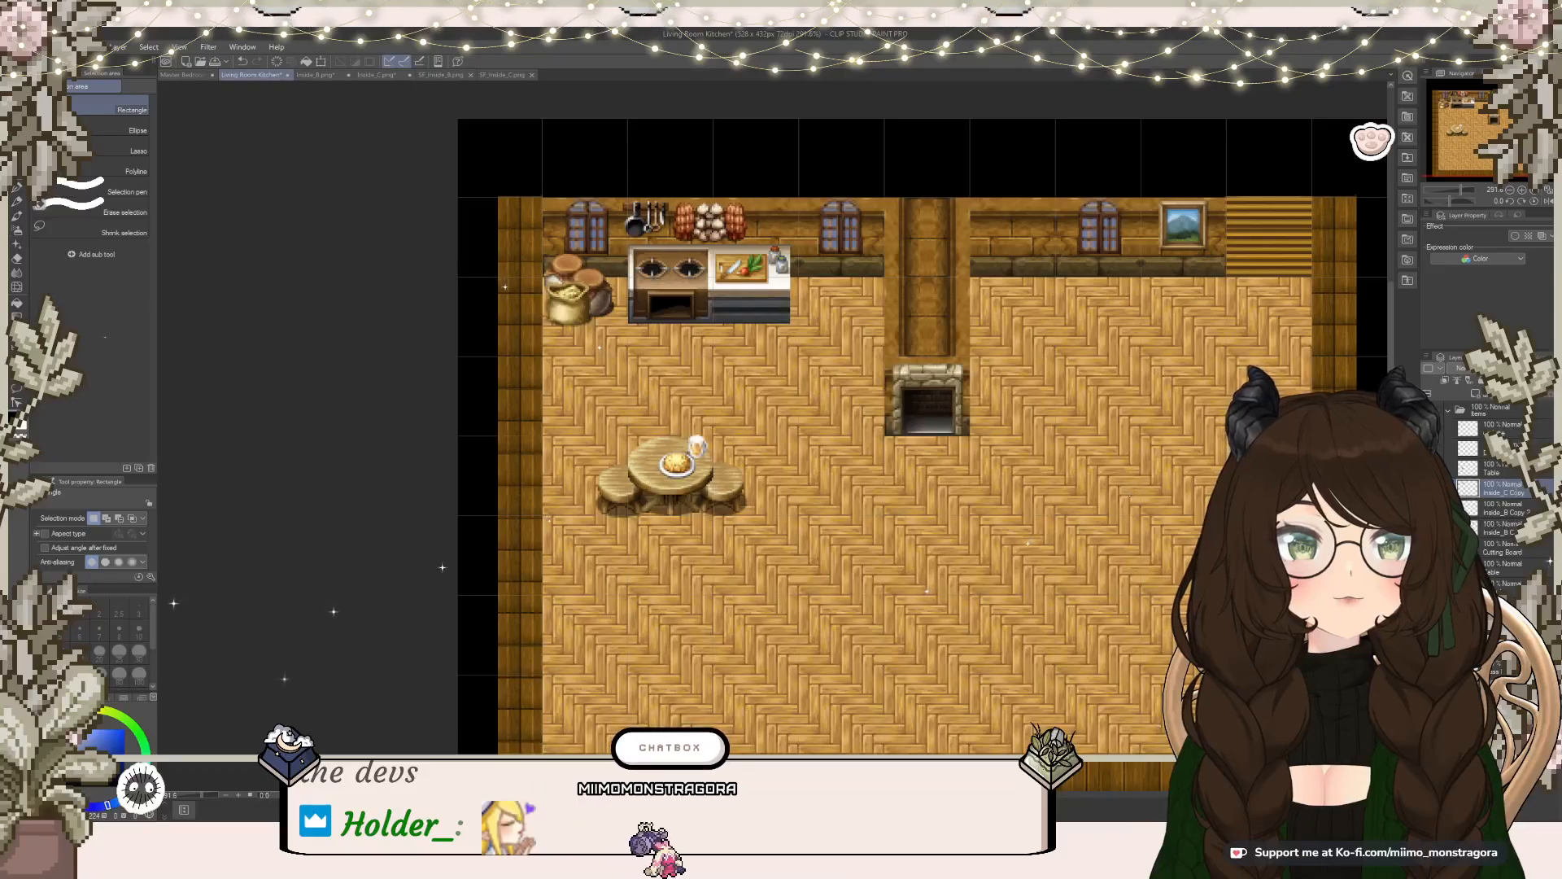
{"action": "type", "text": "Pans, Knives, Ga"}
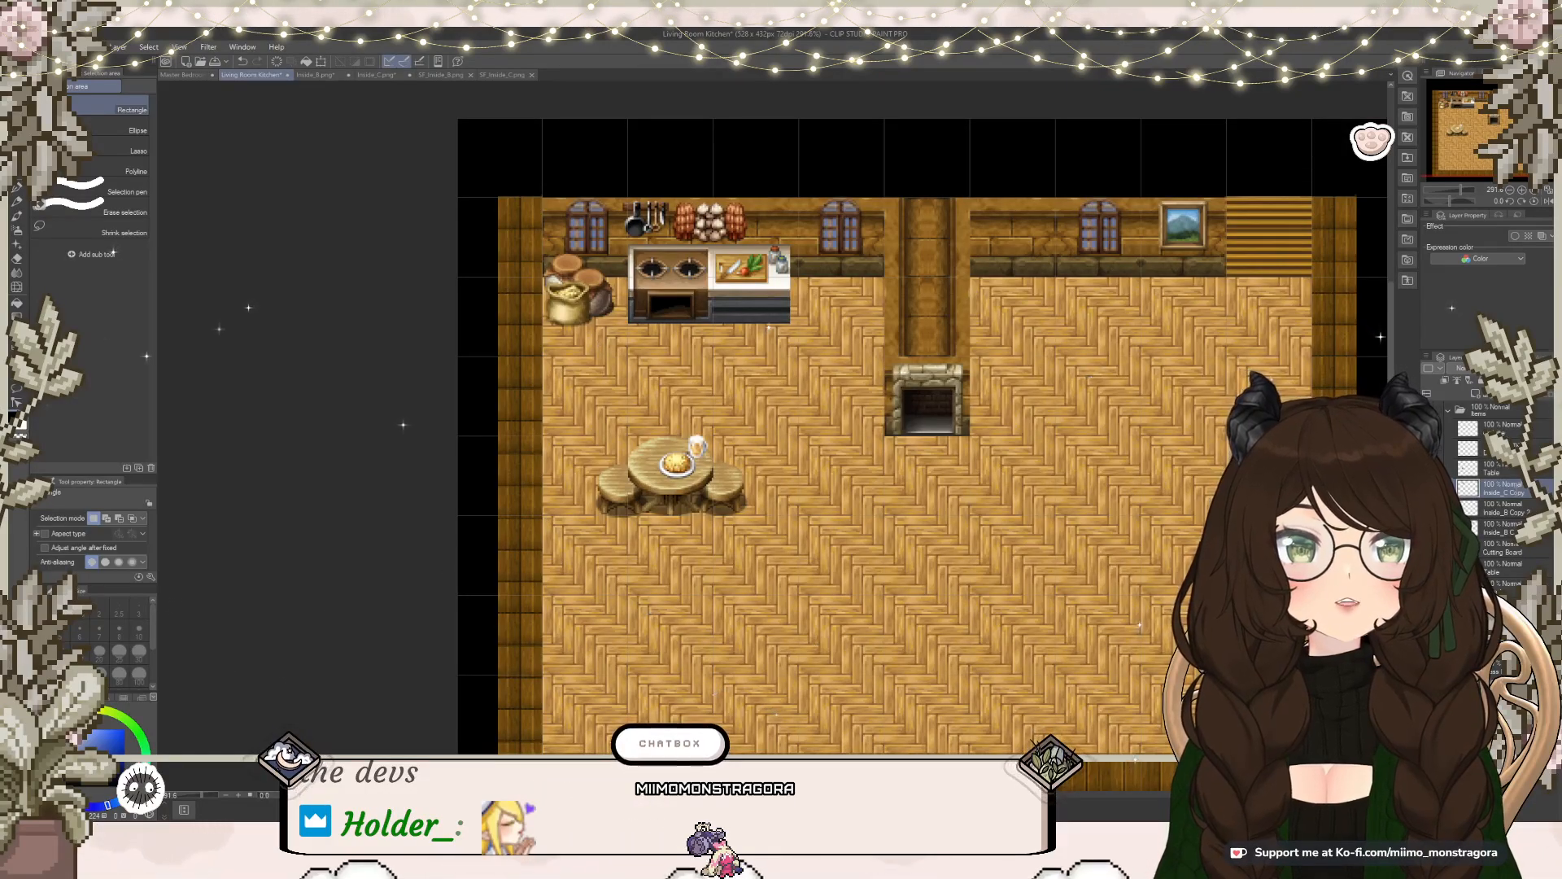
{"action": "key", "text": "Return"}
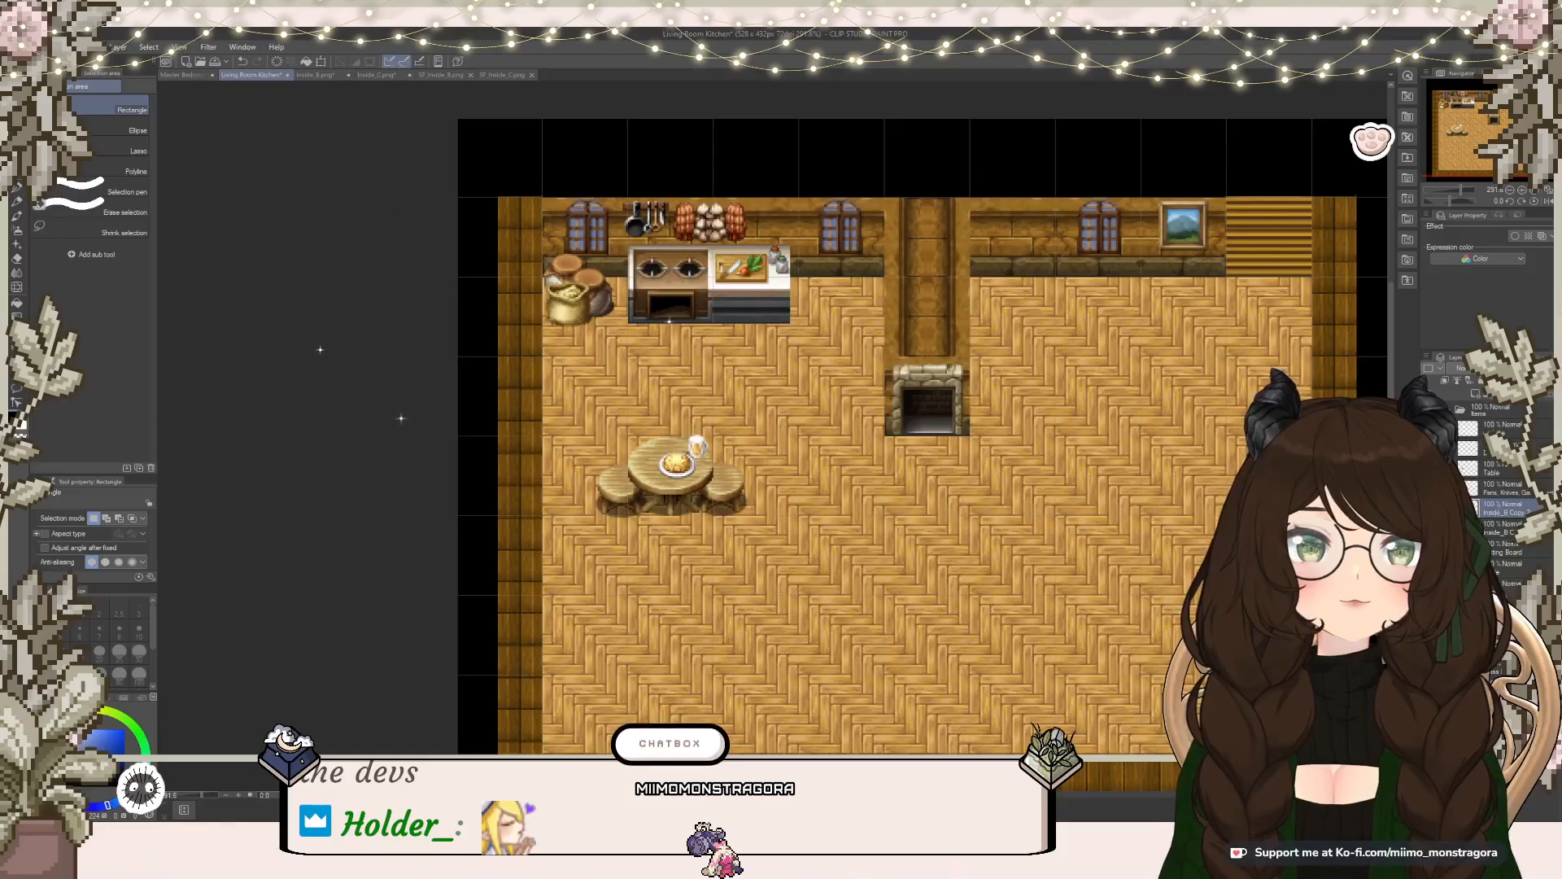
{"action": "type", "text": "Grain"}
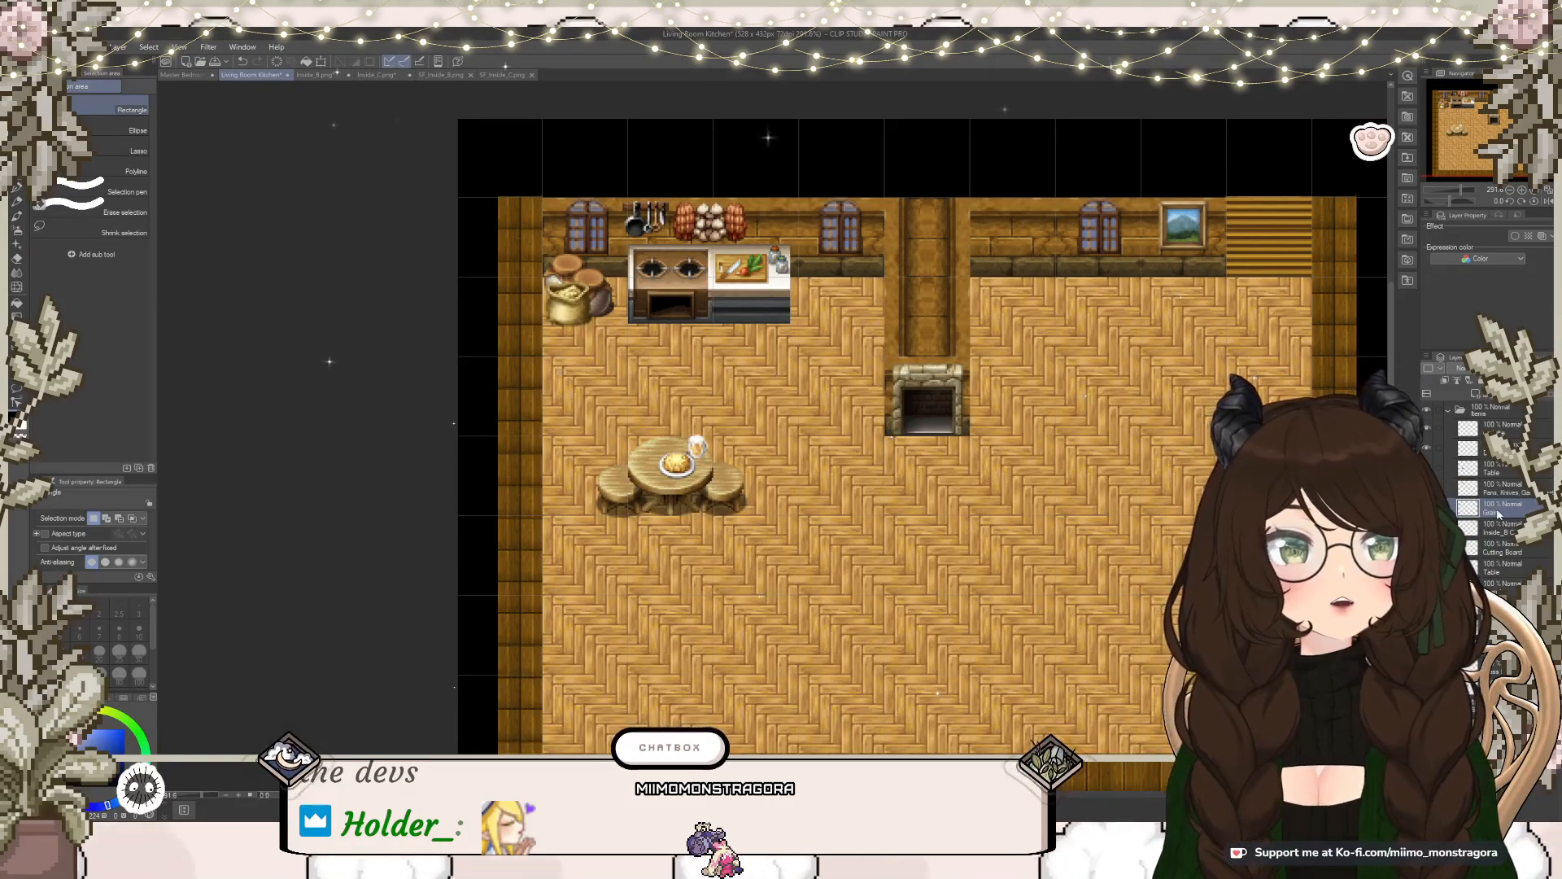
{"action": "key", "text": "Return"}
{"action": "left_click", "coordinate": [1509, 534]}
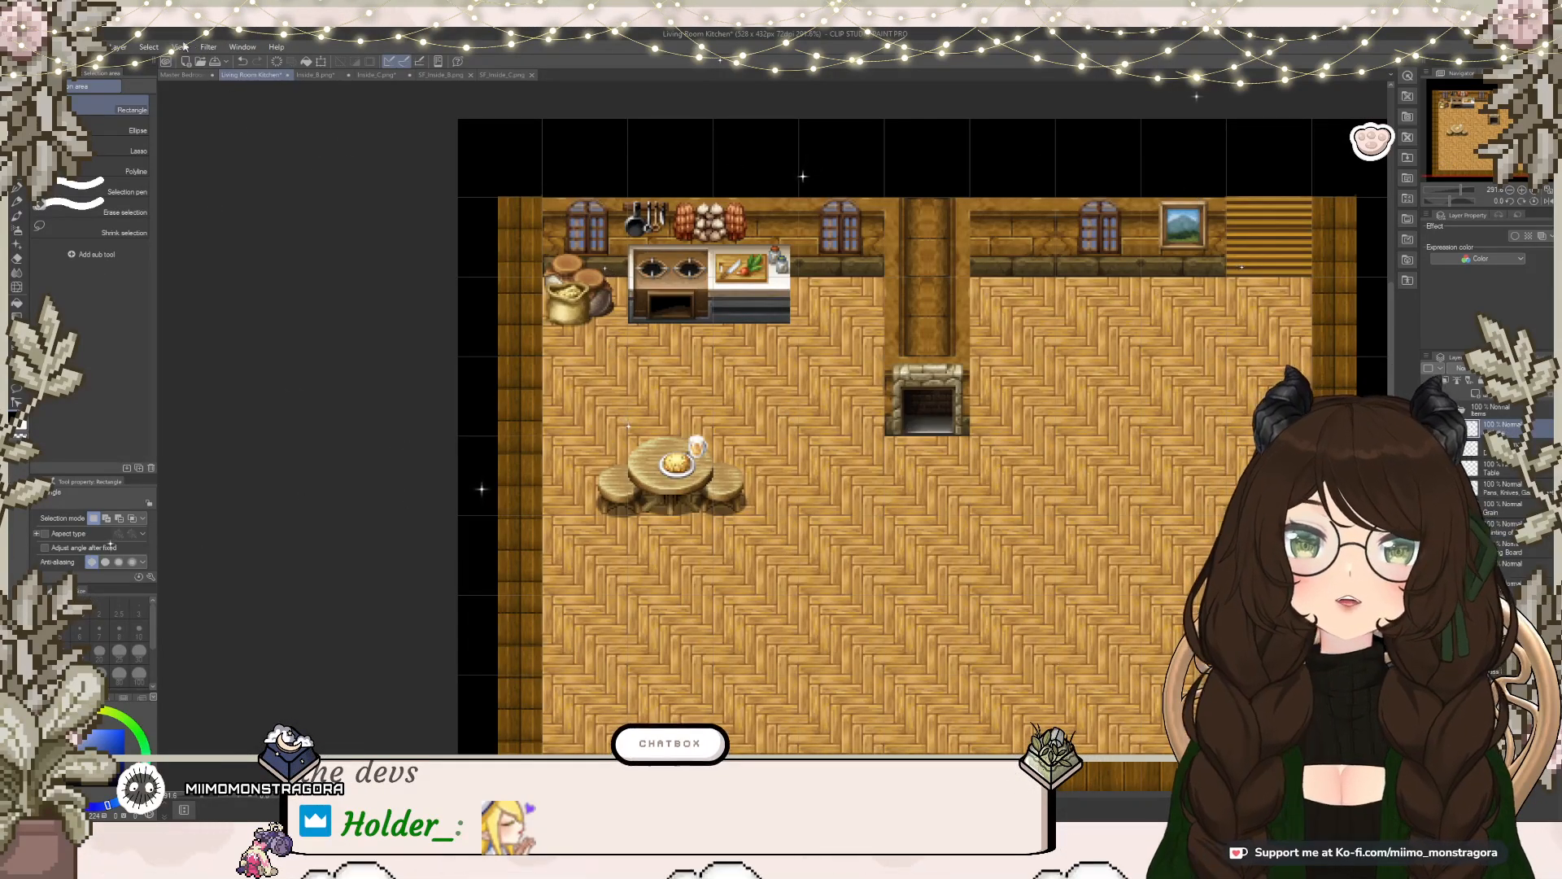
Step: Look through the Inside_B and Inside_C tilesets for more furnishings, and check the House/Living Room map in RPG Maker for reference
{"action": "left_click", "coordinate": [321, 76]}
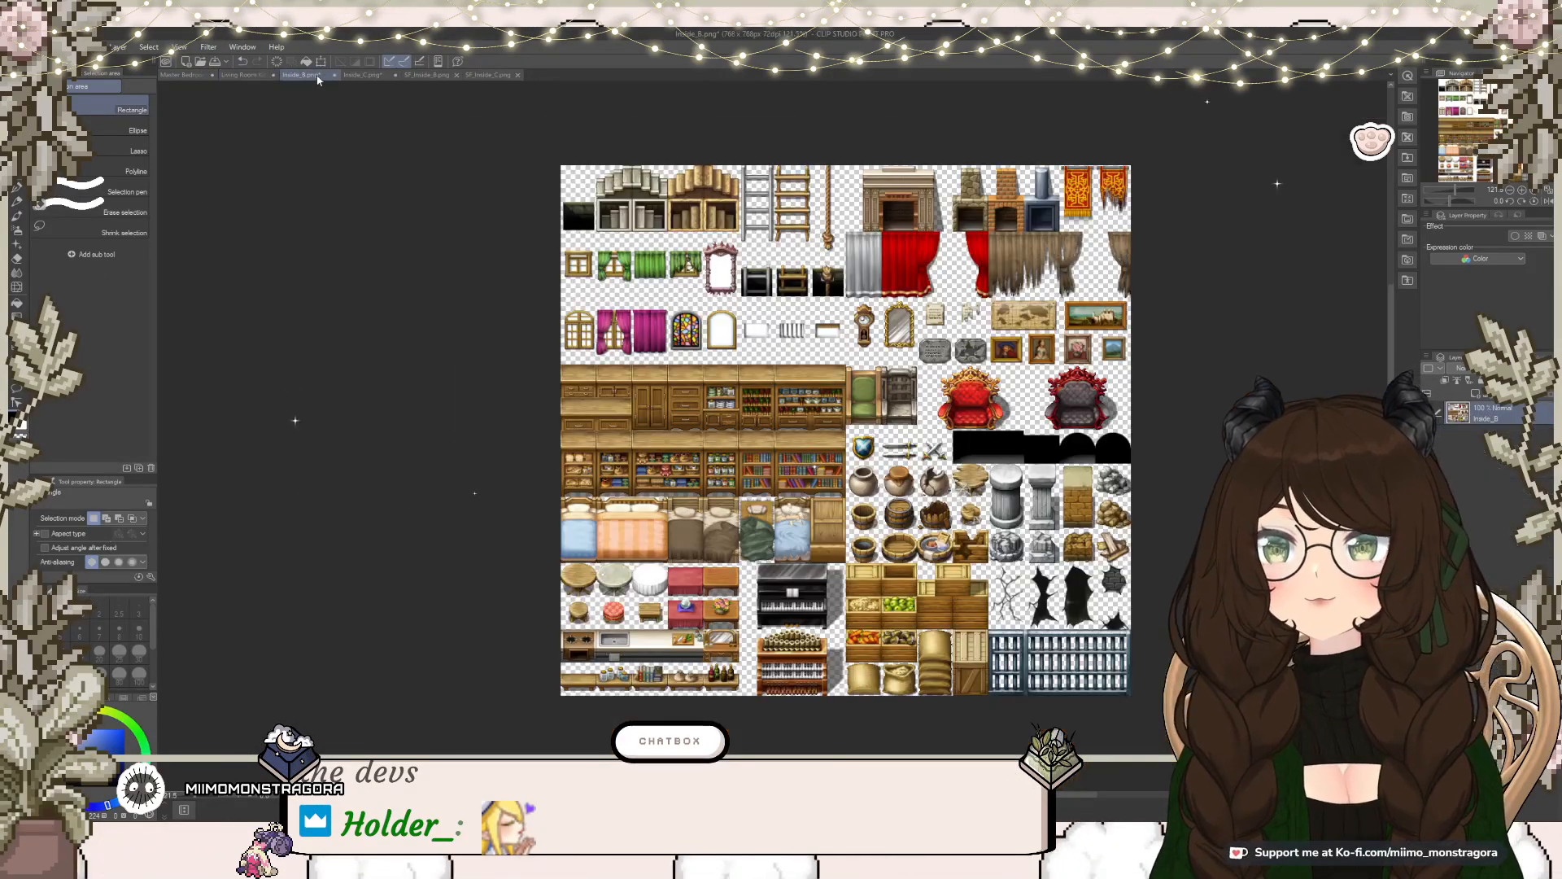
{"action": "left_click", "coordinate": [362, 75]}
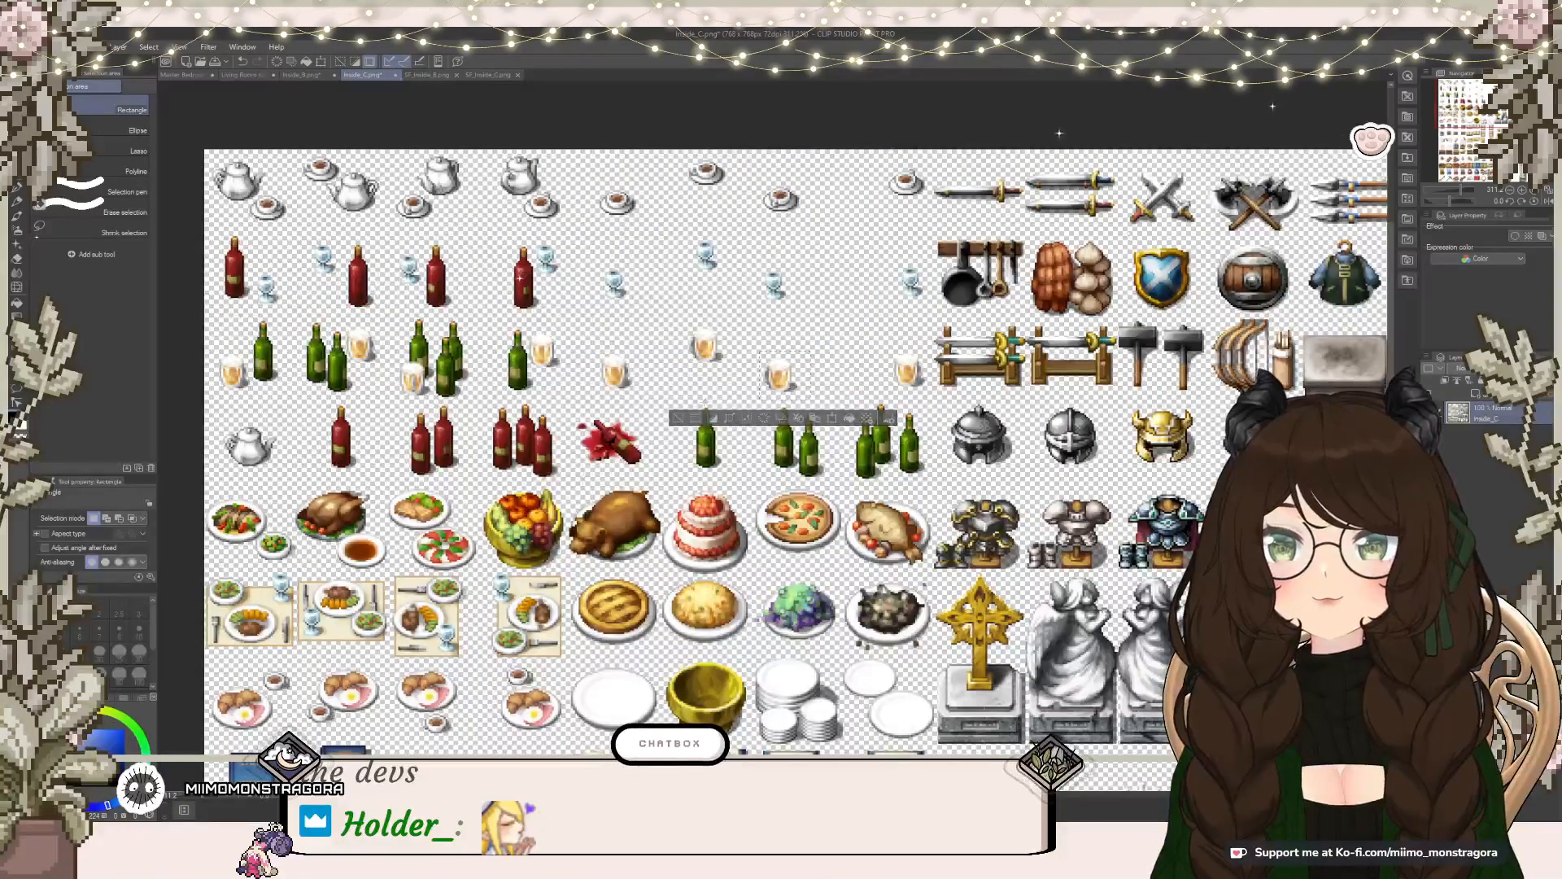
{"action": "key", "text": "ctrl+d"}
{"action": "scroll", "coordinate": [972, 422], "scroll_direction": "down", "scroll_amount": 3}
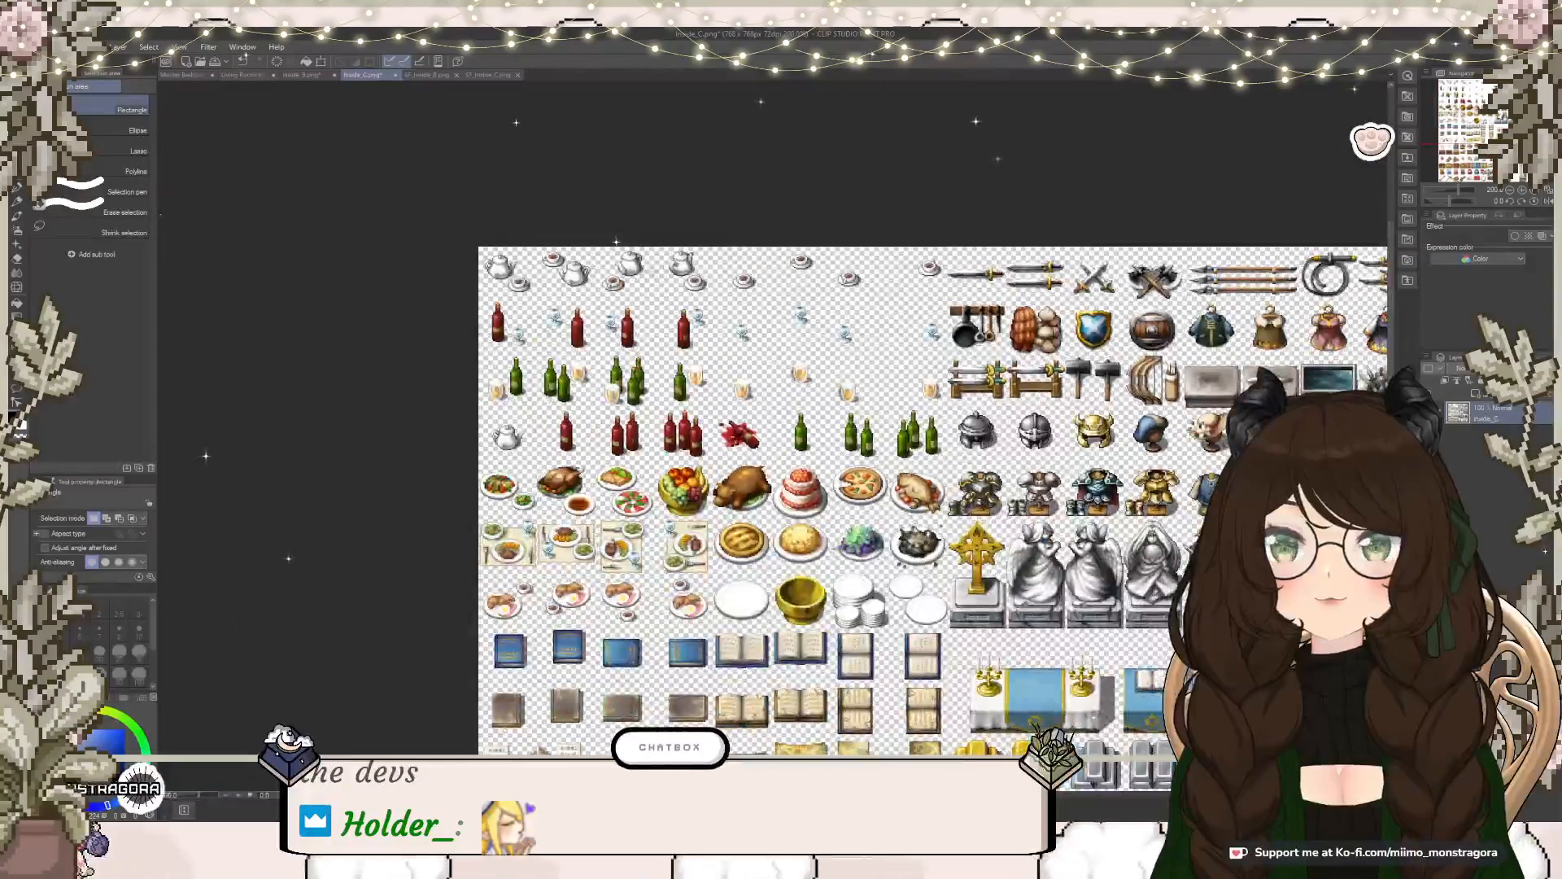
{"action": "scroll", "coordinate": [1024, 439], "scroll_direction": "down", "scroll_amount": 1}
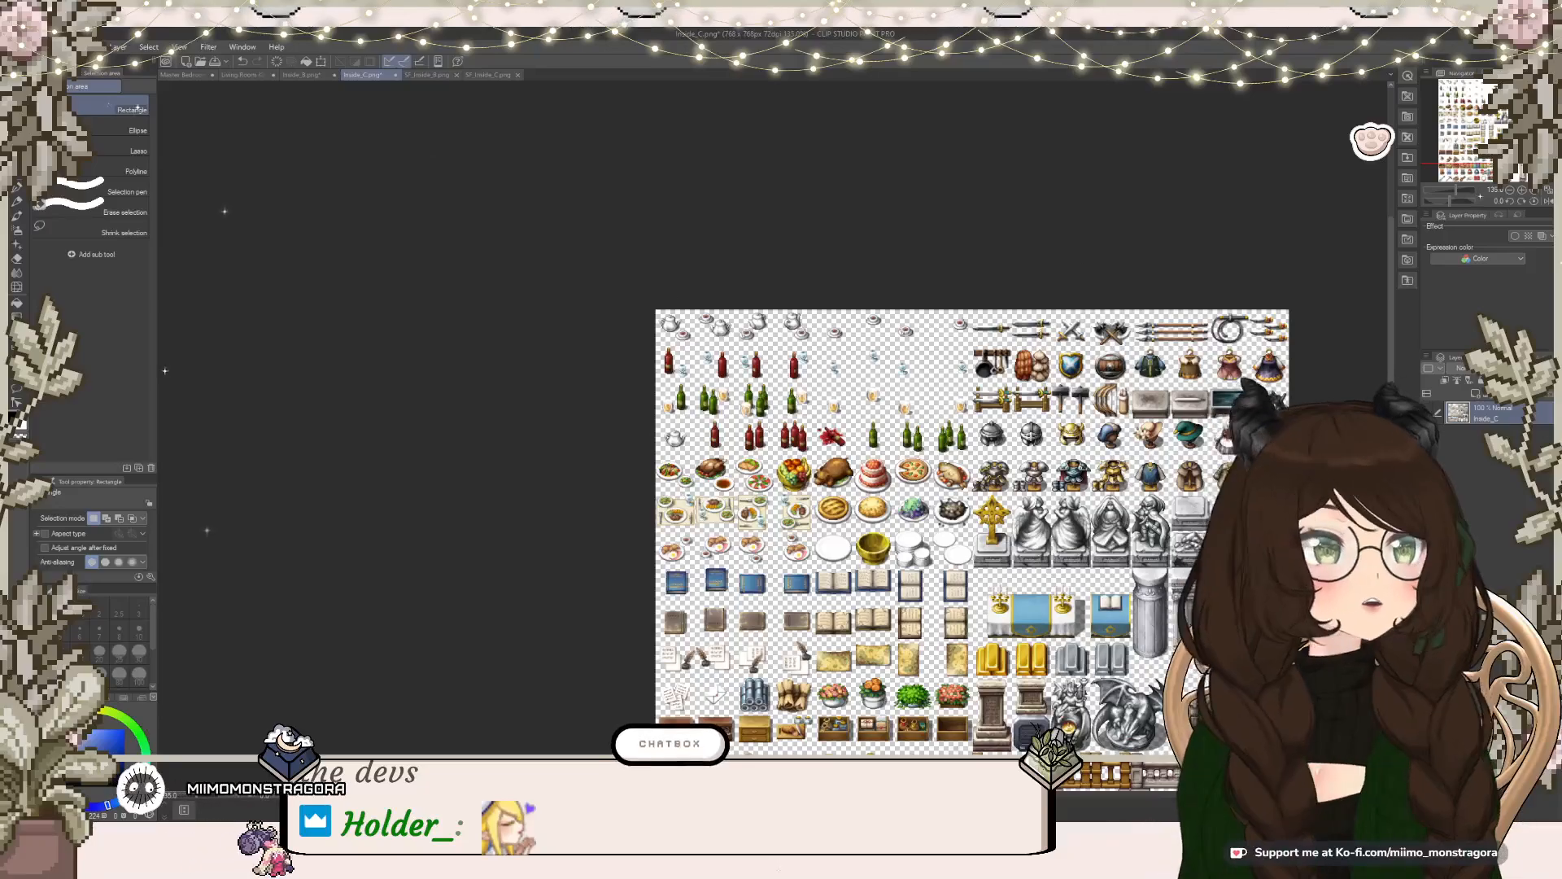
{"action": "key", "text": "alt+Tab"}
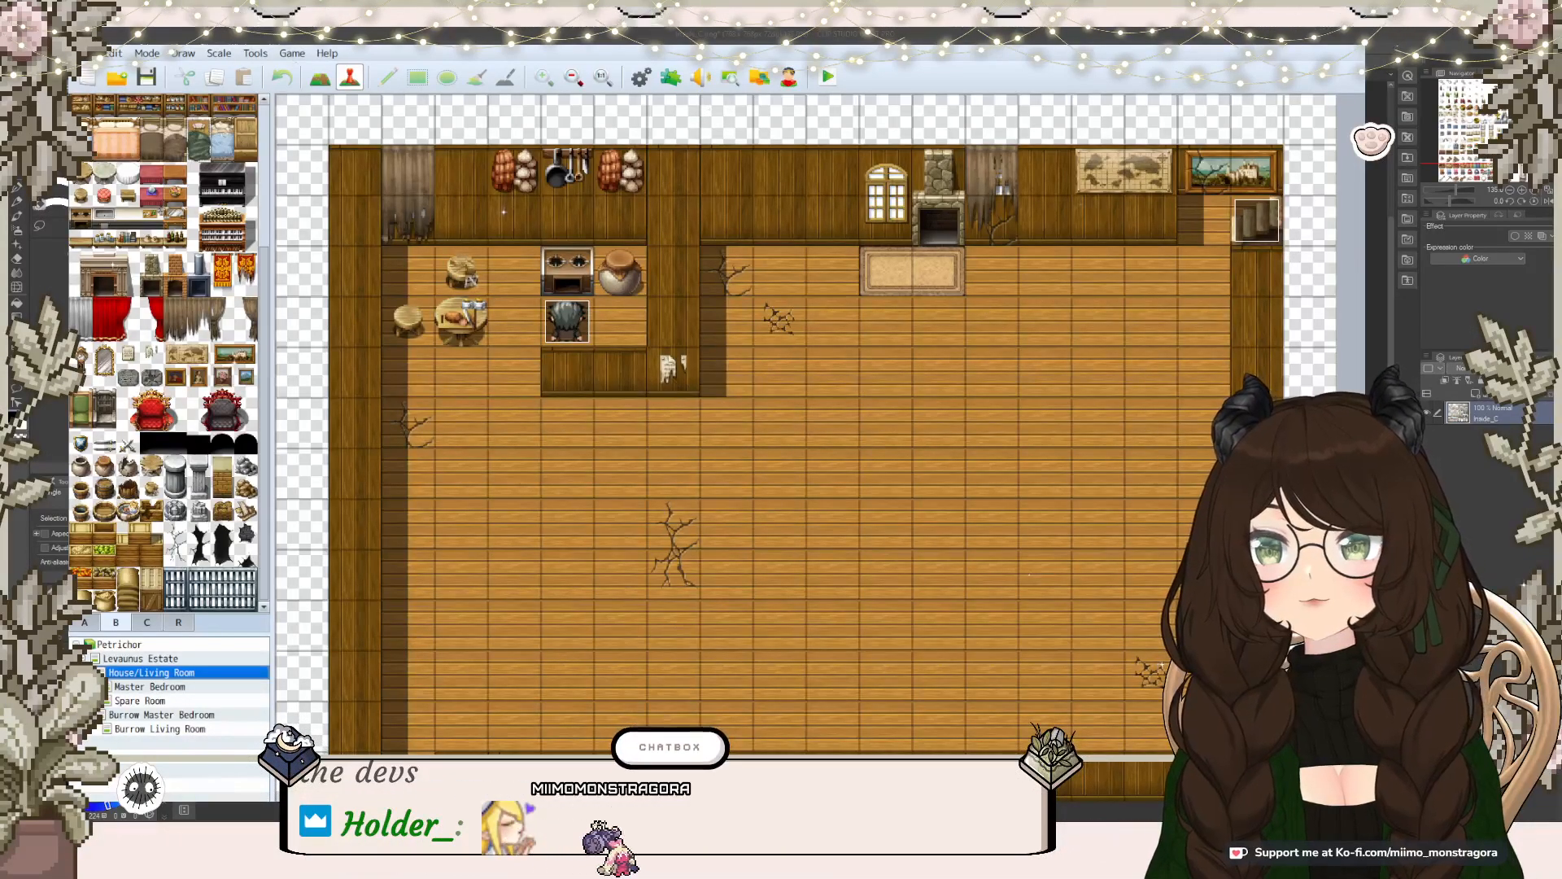
{"action": "key", "text": "alt+Tab"}
{"action": "scroll", "coordinate": [1026, 700], "scroll_direction": "down", "scroll_amount": 3}
{"action": "left_click_drag", "start_coordinate": [1061, 730], "coordinate": [926, 488]}
{"action": "scroll", "coordinate": [855, 429], "scroll_direction": "up", "scroll_amount": 7}
{"action": "left_click_drag", "start_coordinate": [859, 425], "coordinate": [892, 481]}
{"action": "scroll", "coordinate": [890, 479], "scroll_direction": "down", "scroll_amount": 2}
{"action": "scroll", "coordinate": [783, 322], "scroll_direction": "down", "scroll_amount": 1}
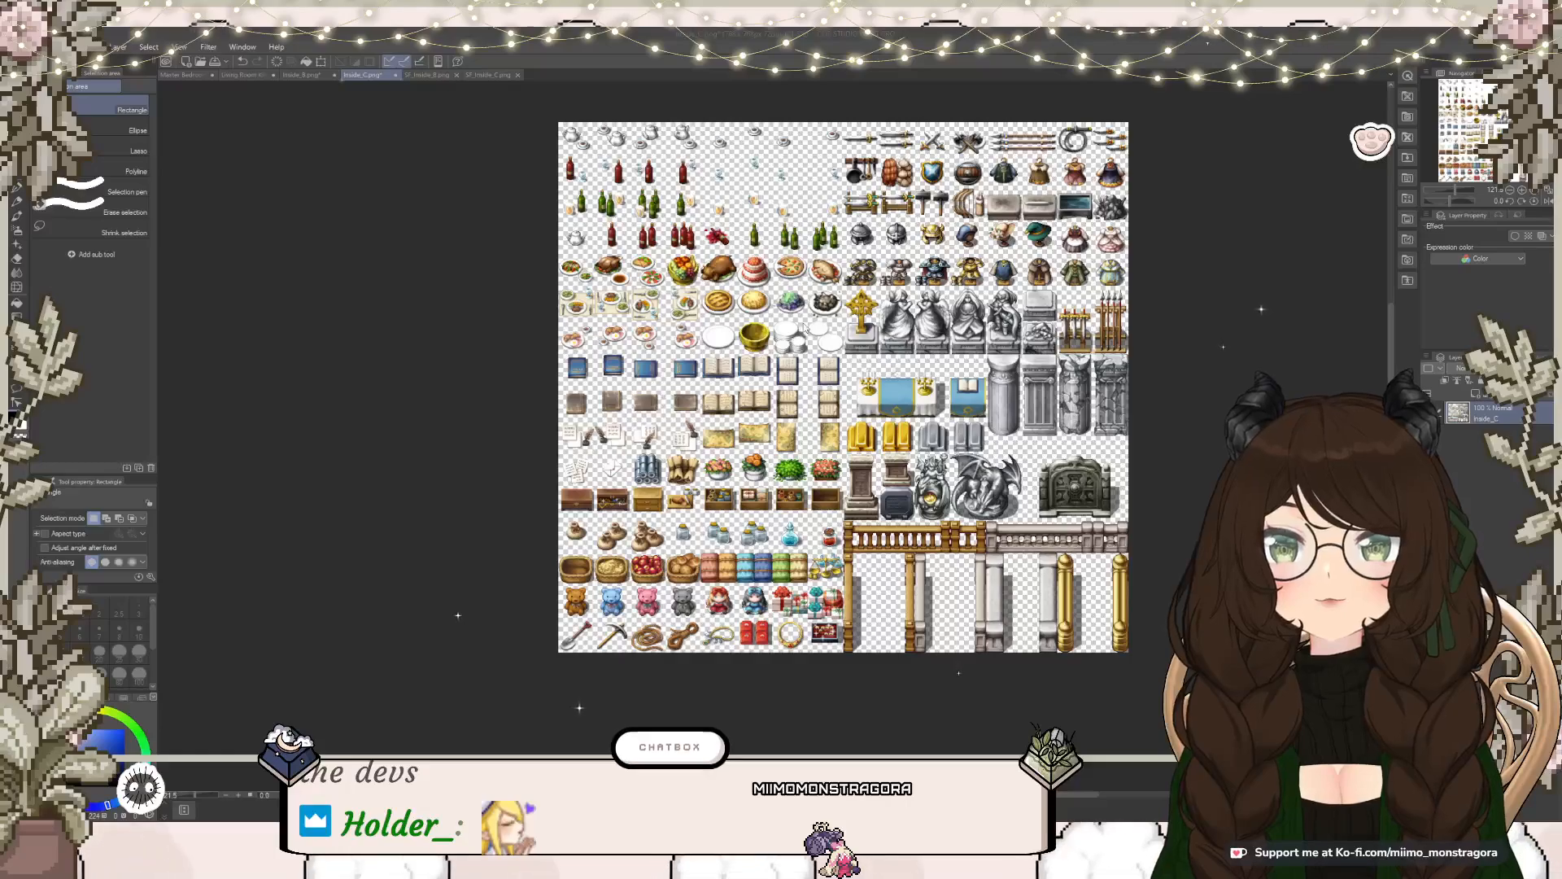
Step: Close the Inside_B, Inside_C and SF_Inside tileset images, leaving the room maps open
{"action": "left_click", "coordinate": [396, 75]}
{"action": "left_click", "coordinate": [396, 76]}
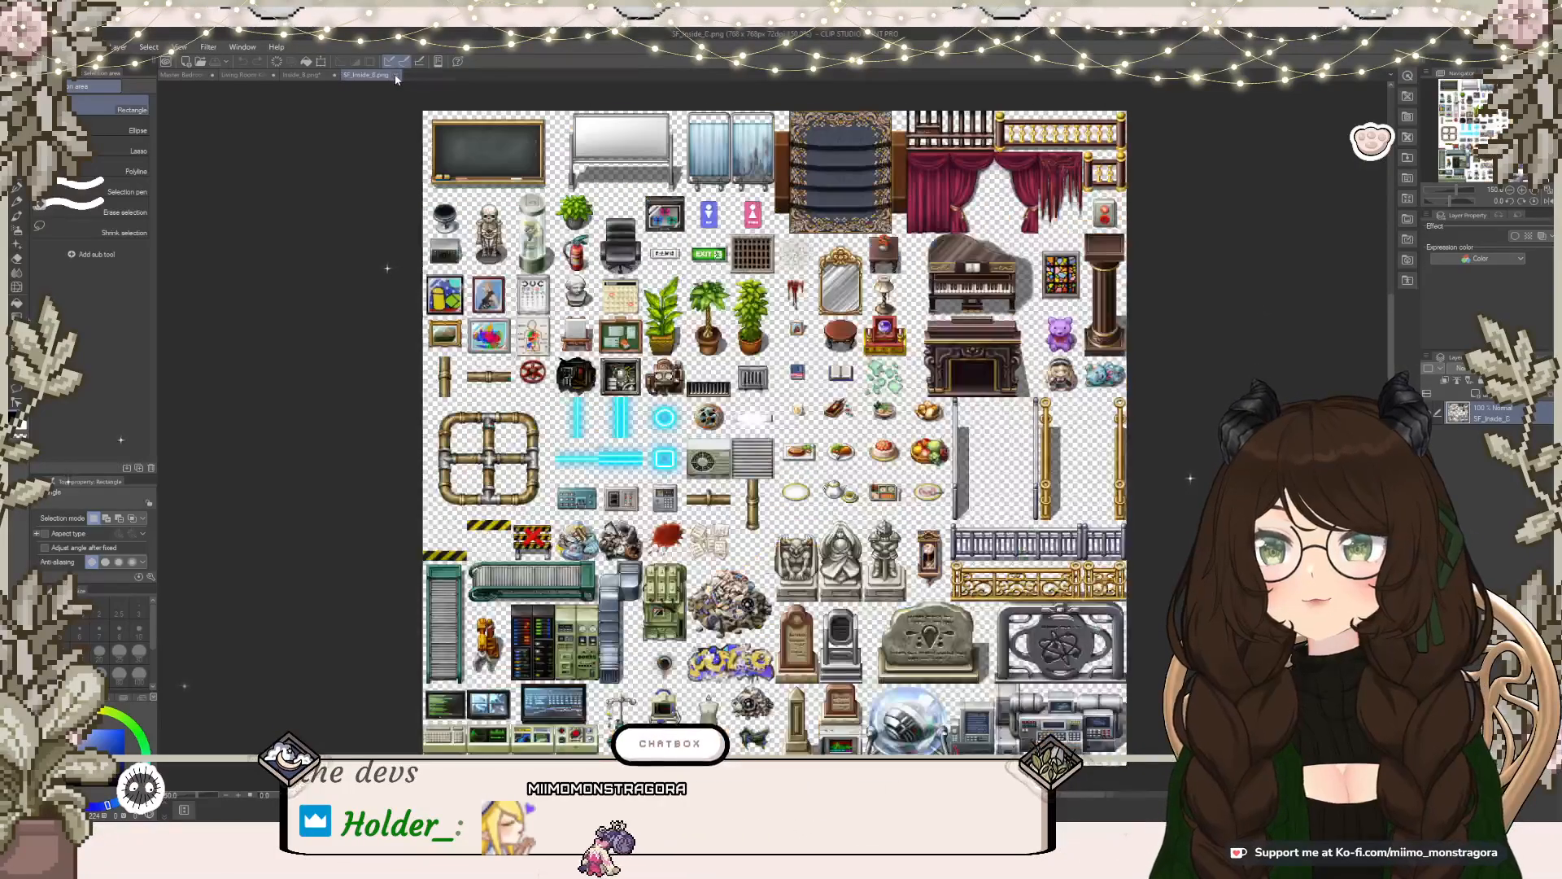
{"action": "left_click", "coordinate": [396, 75]}
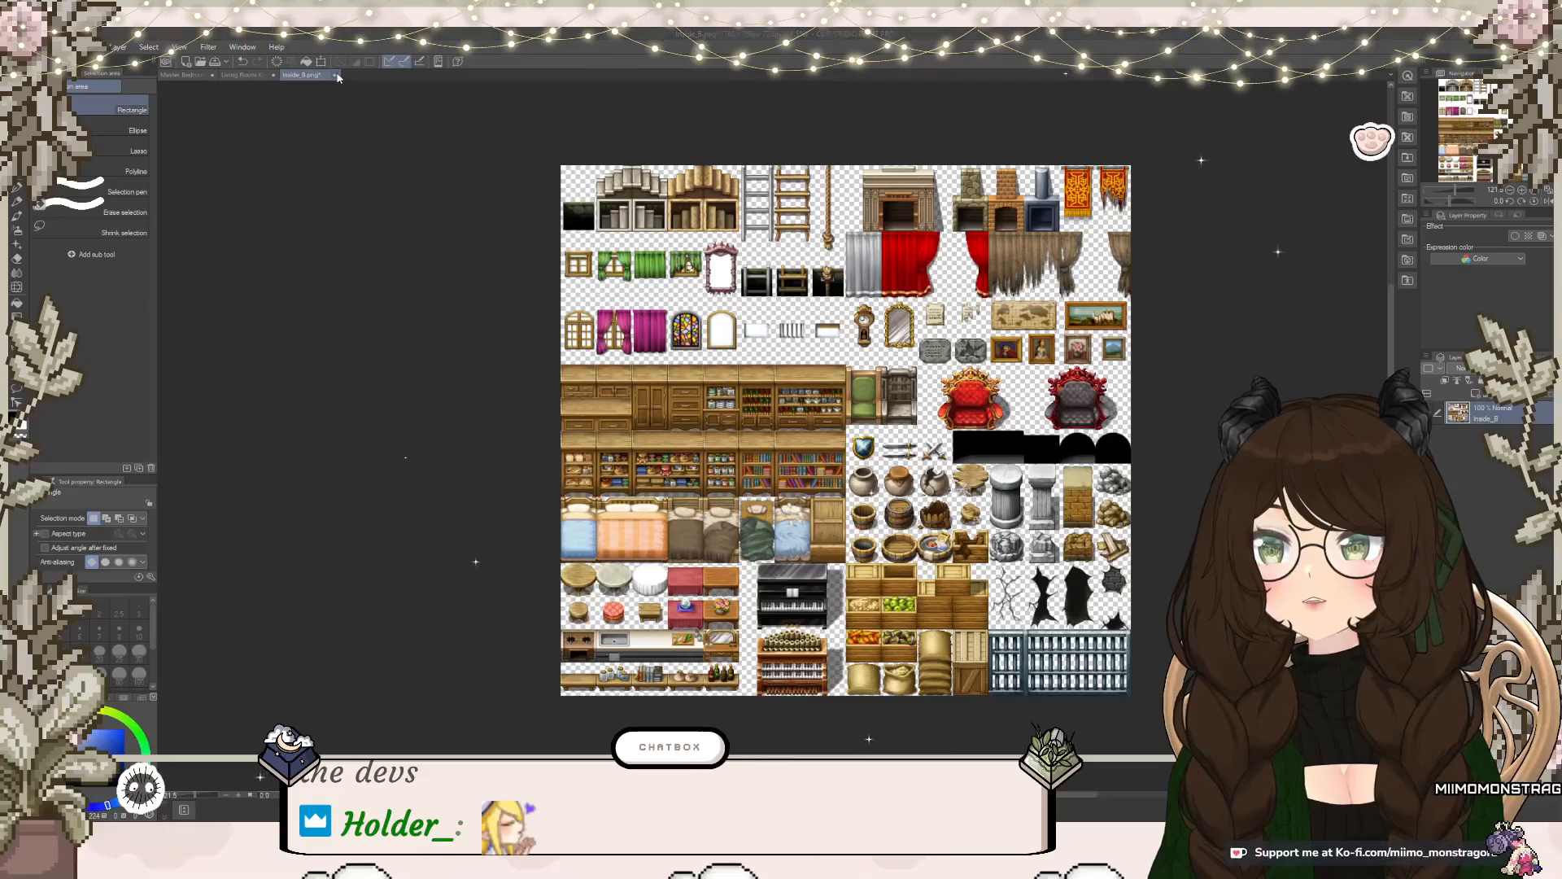
{"action": "left_click", "coordinate": [796, 326]}
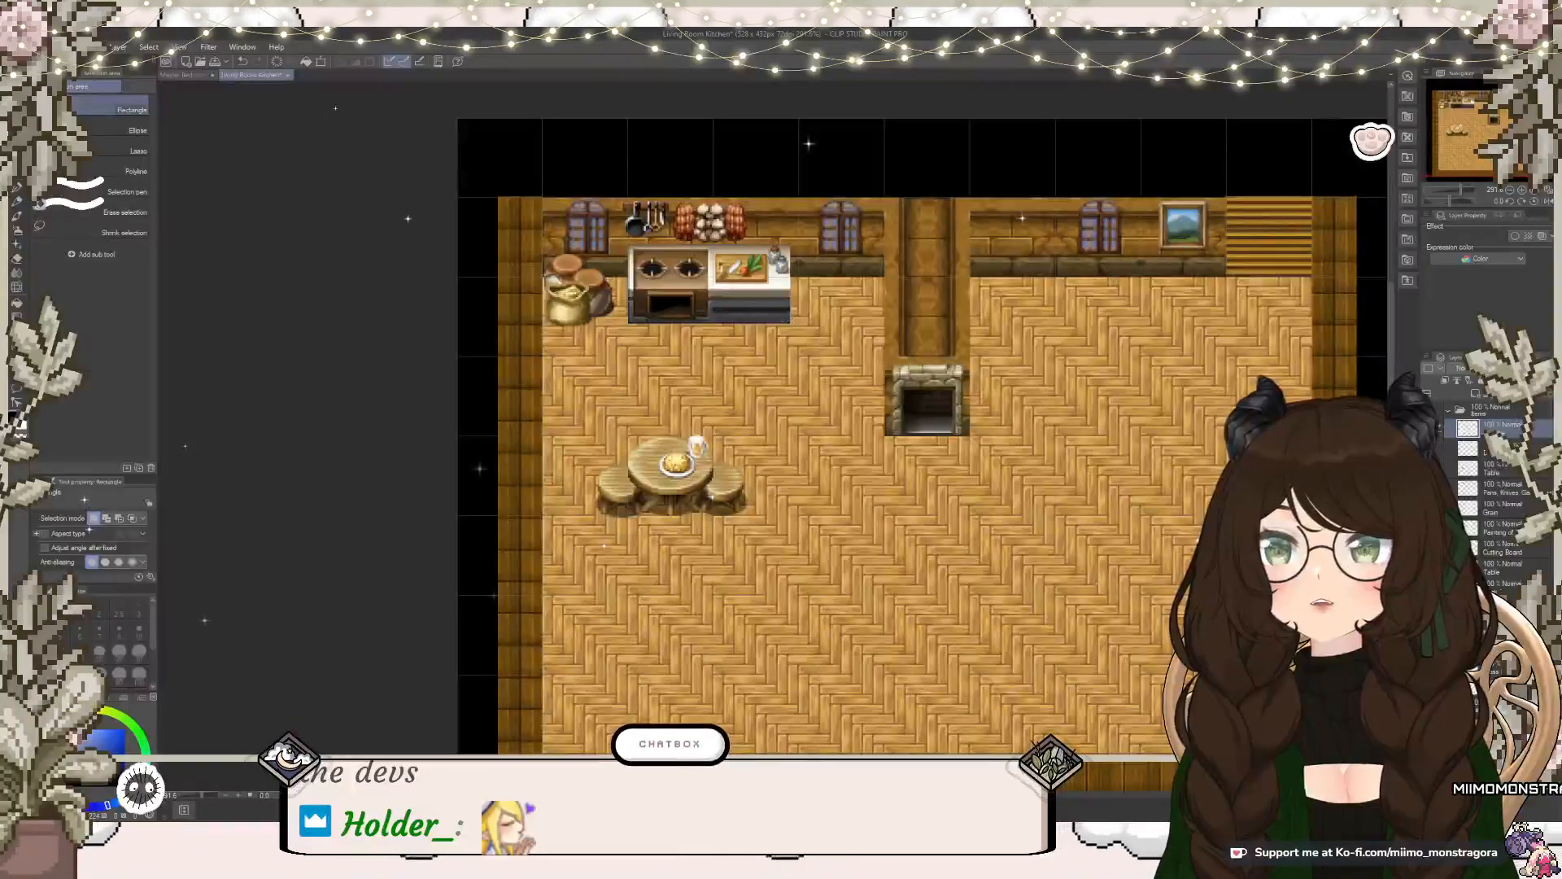
Step: Examine the Living Room Kitchen layout and its empty floor, and compare it with the House/Living Room map in RPG Maker
{"action": "scroll", "coordinate": [952, 423], "scroll_direction": "down", "scroll_amount": 2}
{"action": "left_click_drag", "start_coordinate": [1057, 497], "coordinate": [888, 423]}
{"action": "scroll", "coordinate": [887, 423], "scroll_direction": "up", "scroll_amount": 2}
{"action": "scroll", "coordinate": [888, 423], "scroll_direction": "down", "scroll_amount": 1}
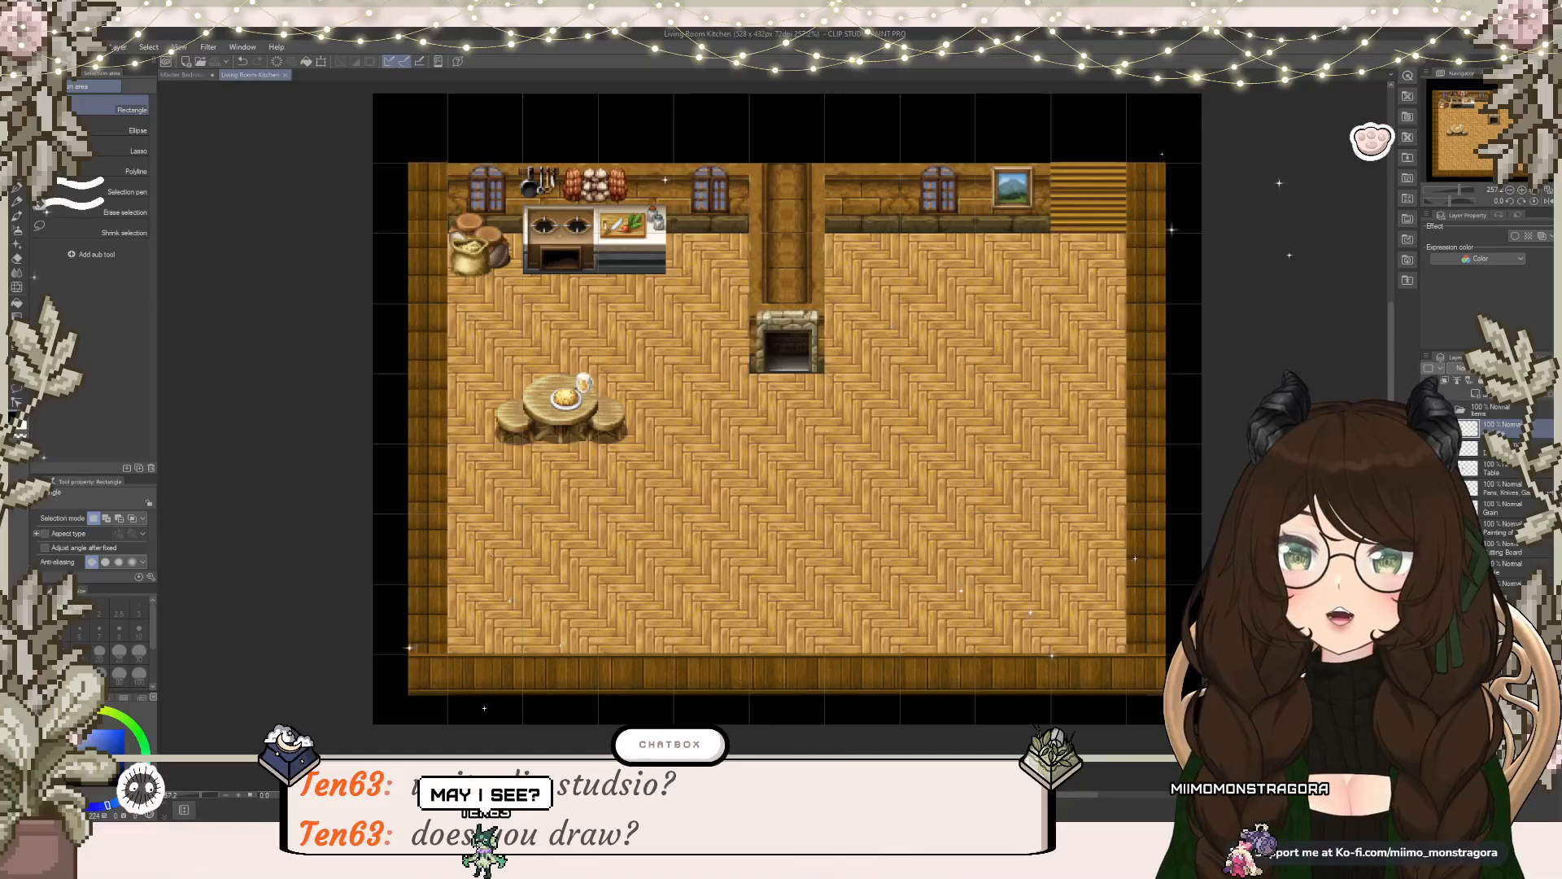
{"action": "scroll", "coordinate": [741, 608], "scroll_direction": "up", "scroll_amount": 3}
{"action": "left_click_drag", "start_coordinate": [755, 609], "coordinate": [921, 462]}
{"action": "scroll", "coordinate": [765, 550], "scroll_direction": "up", "scroll_amount": 3}
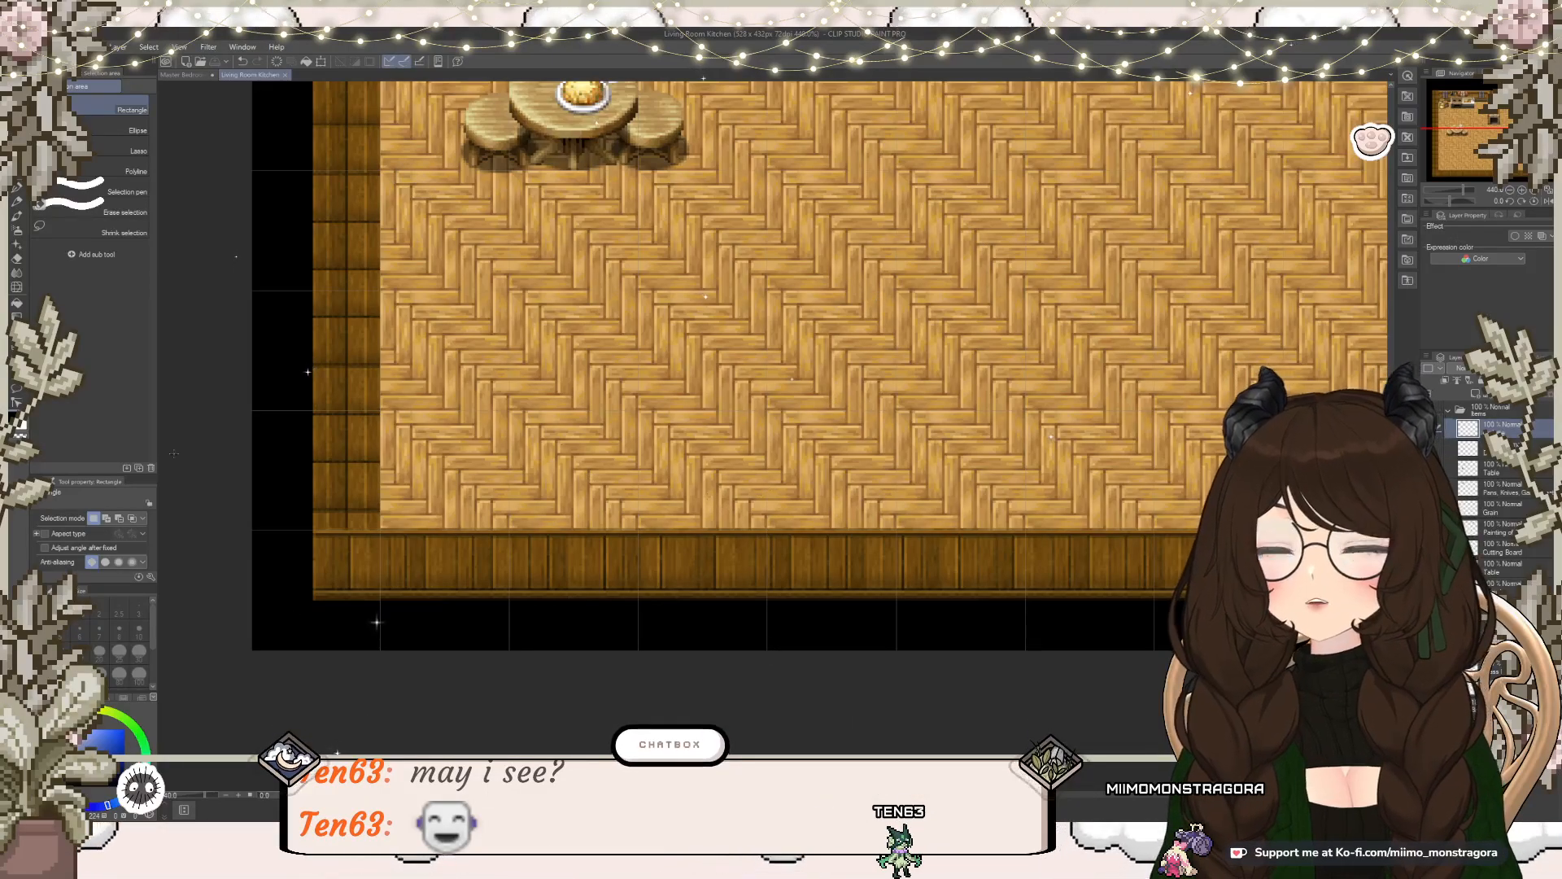
{"action": "scroll", "coordinate": [752, 389], "scroll_direction": "down", "scroll_amount": 5}
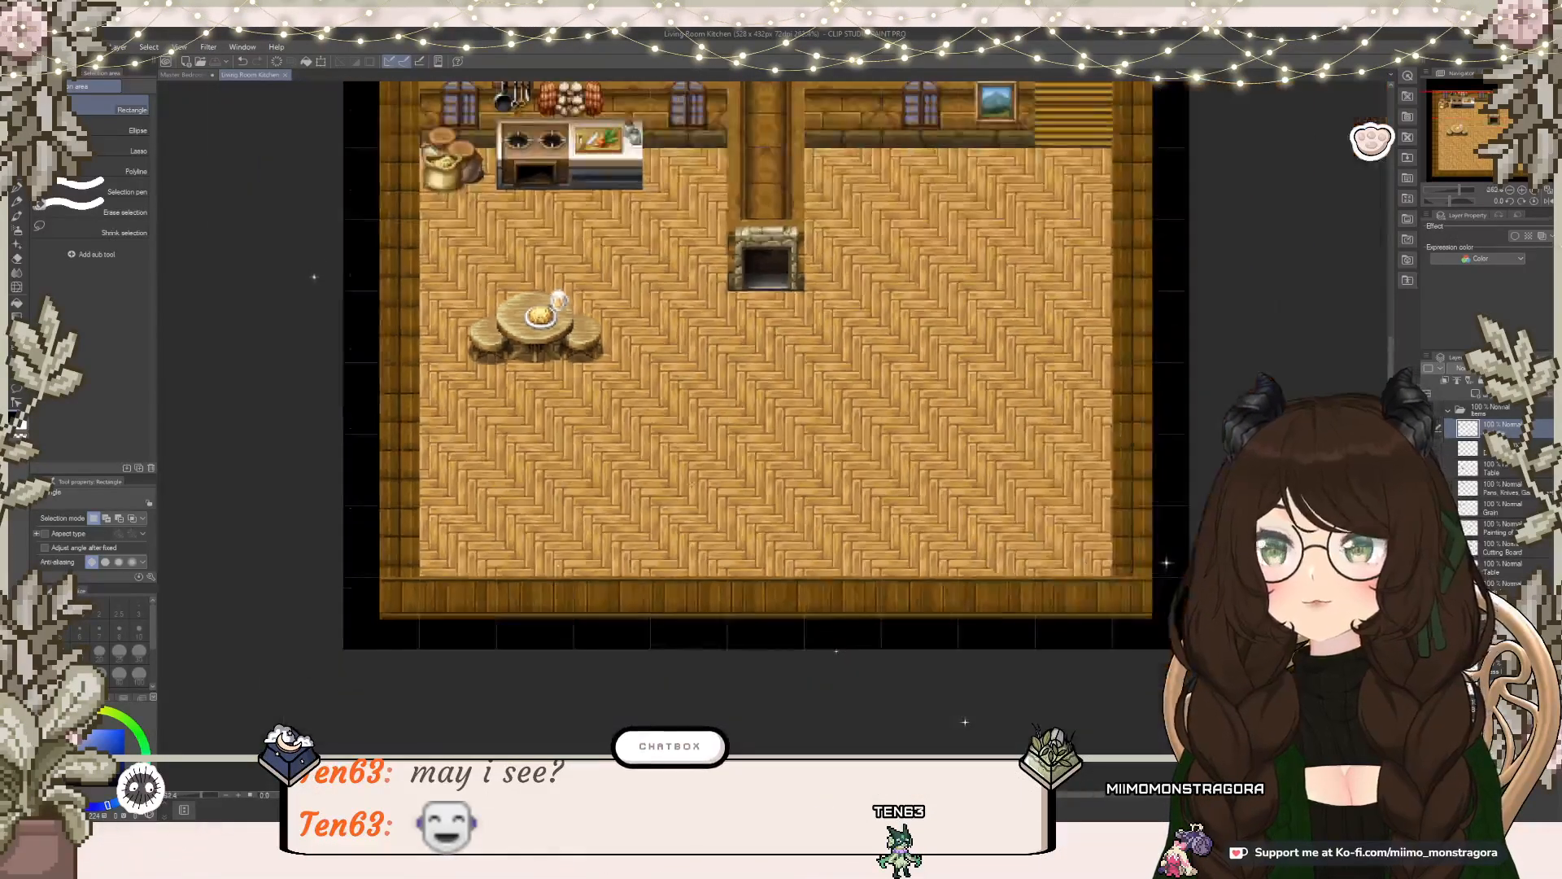
{"action": "key", "text": "alt+Tab"}
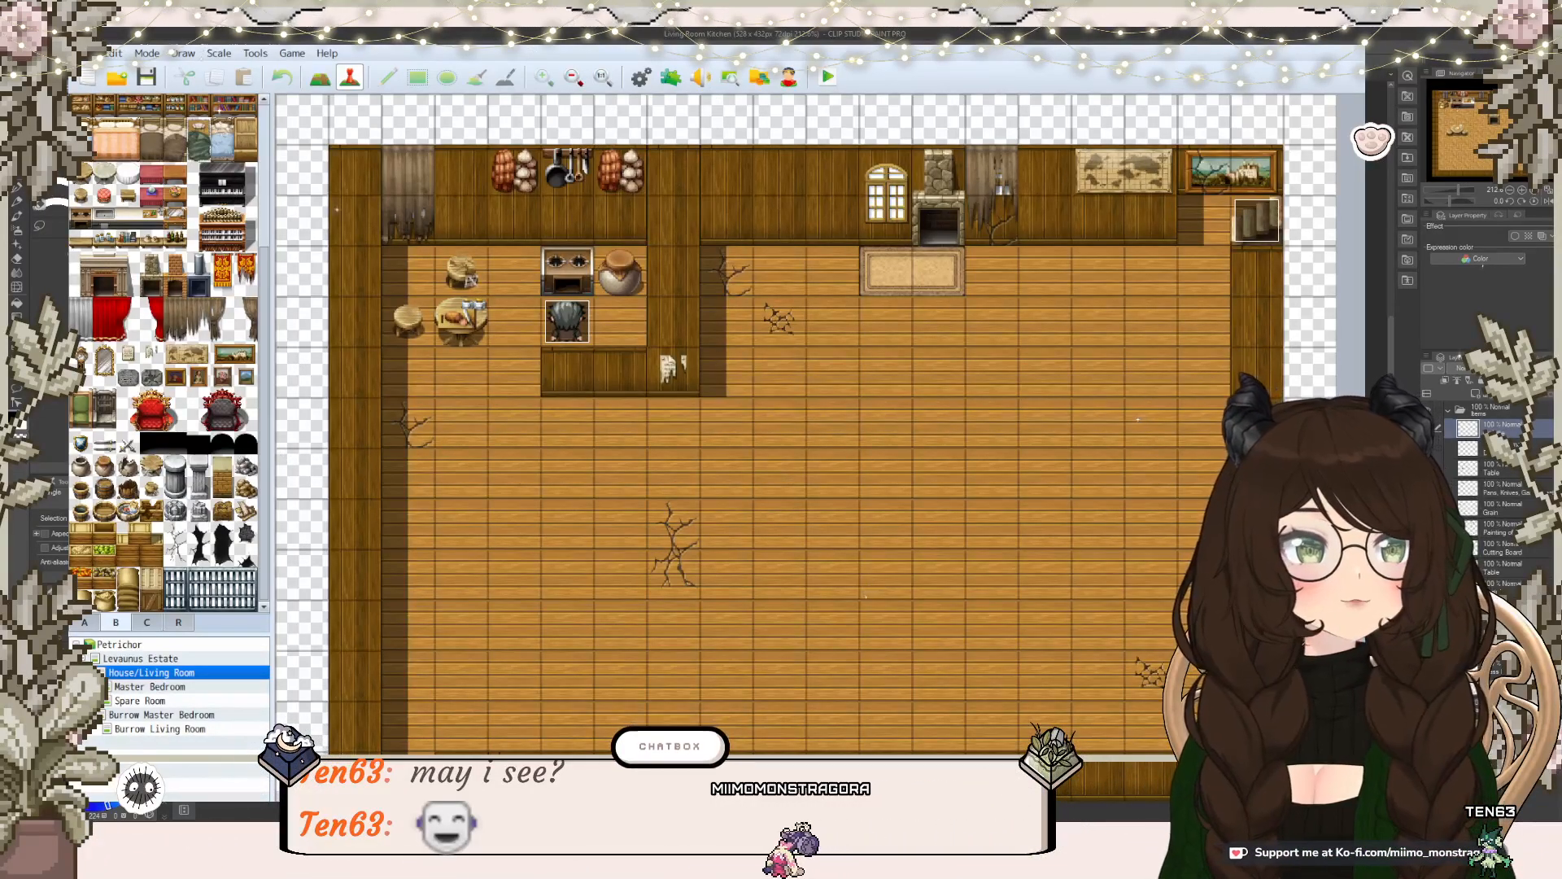
{"action": "key", "text": "alt+Tab"}
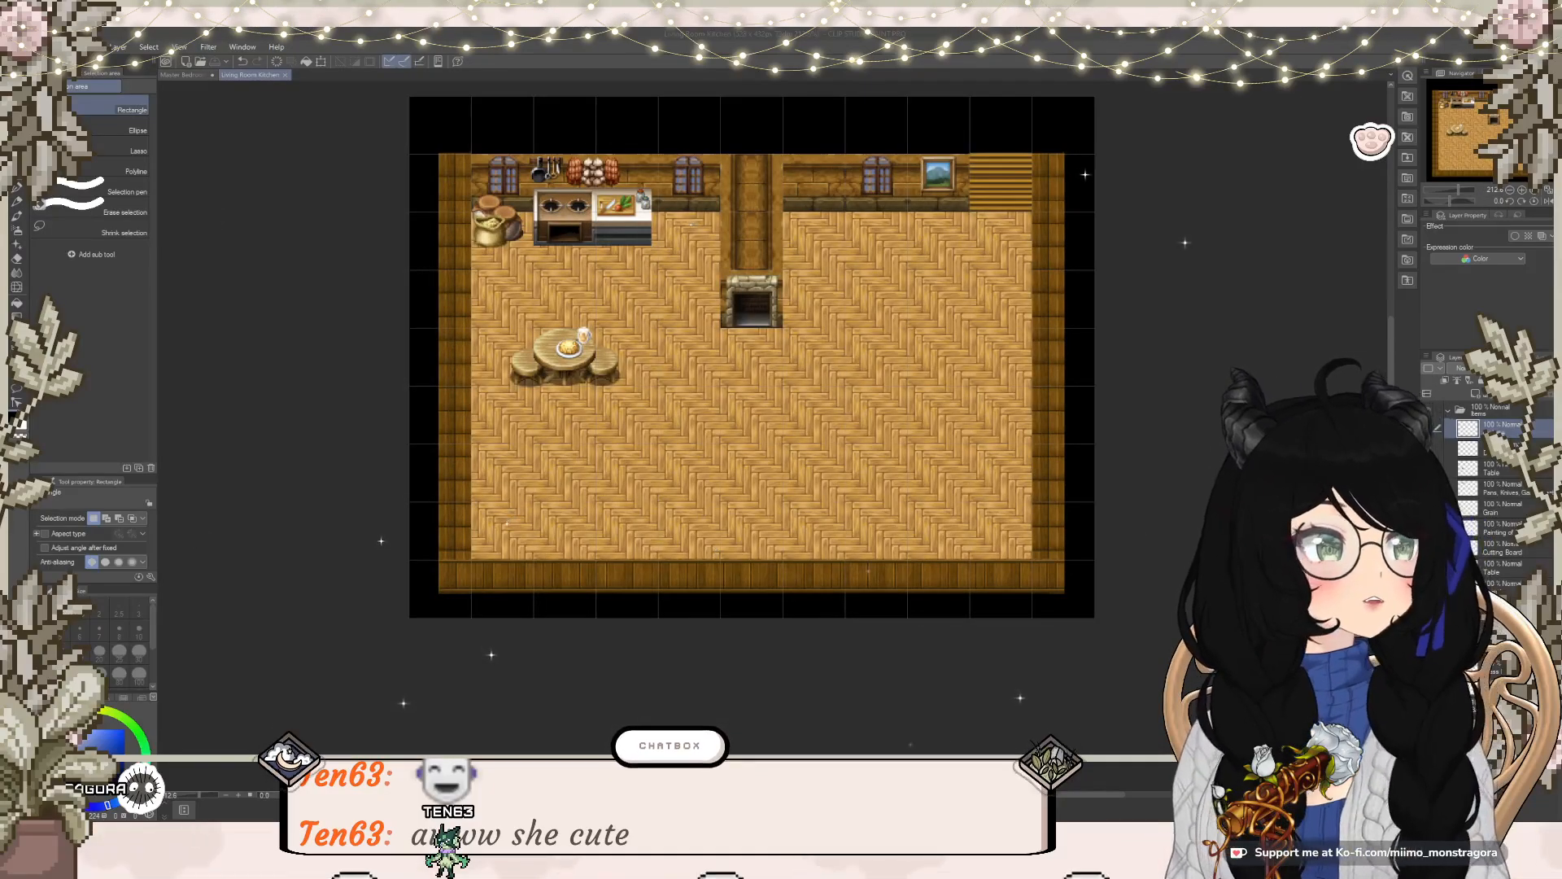
{"action": "scroll", "coordinate": [1094, 443], "scroll_direction": "up", "scroll_amount": 4}
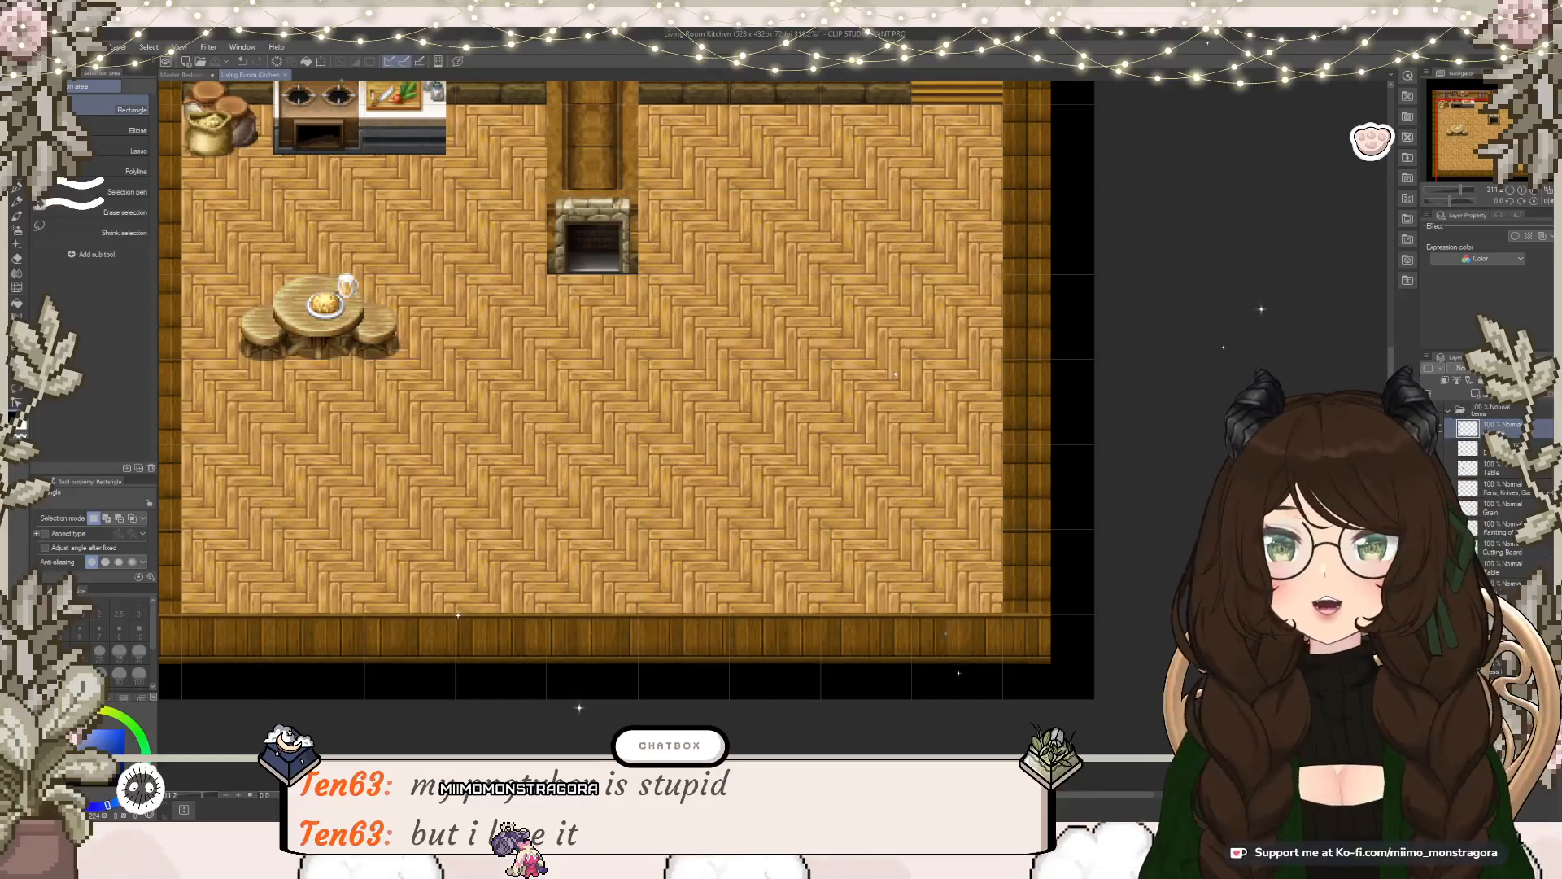
{"action": "scroll", "coordinate": [1149, 424], "scroll_direction": "down", "scroll_amount": 2}
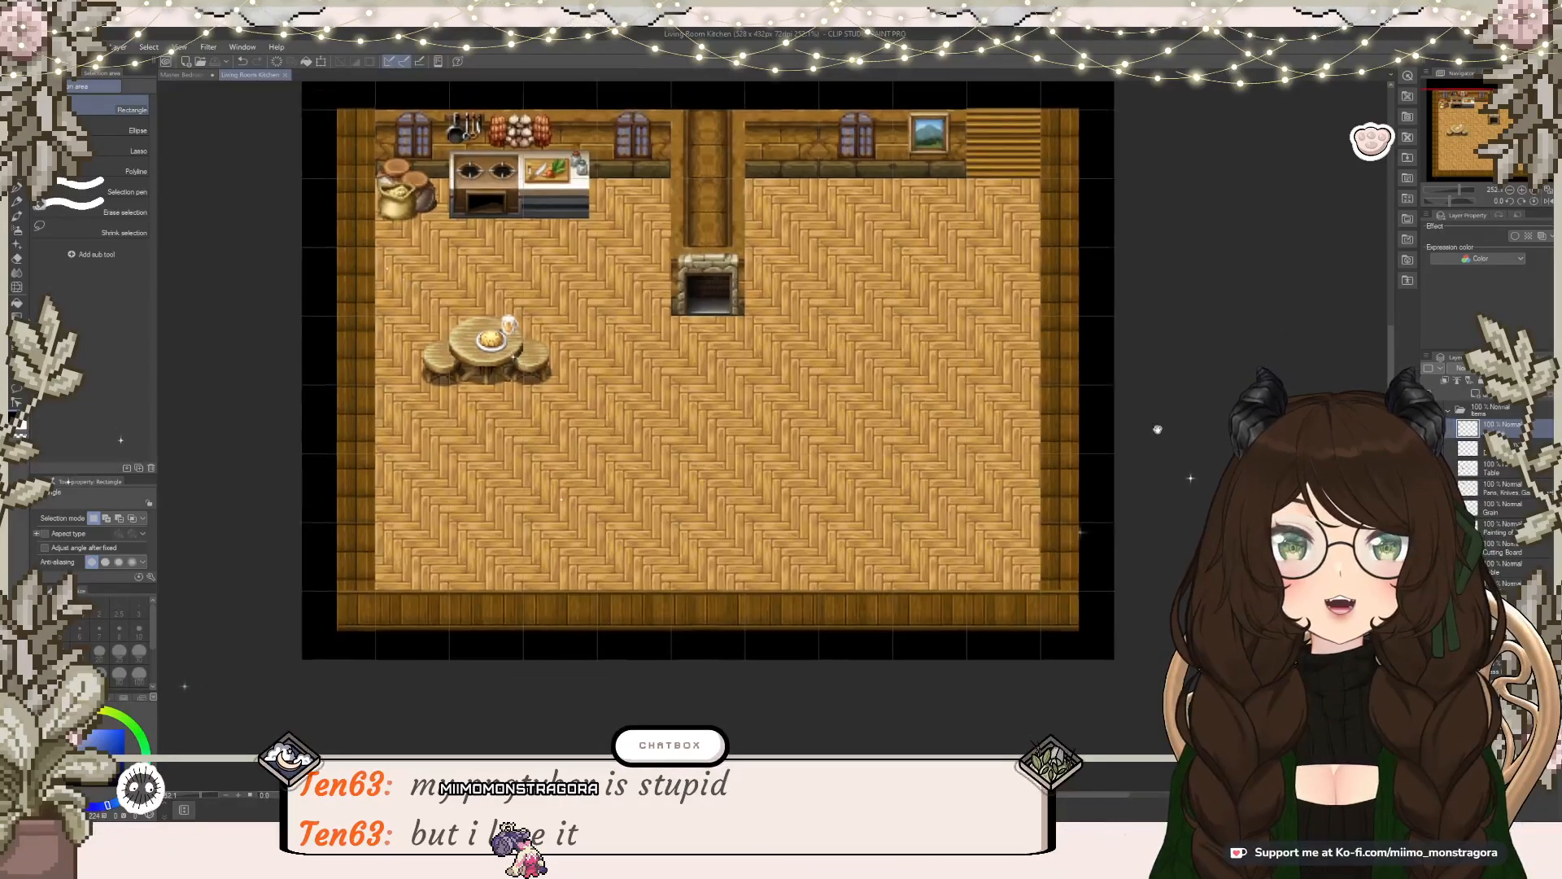
{"action": "left_click_drag", "start_coordinate": [1150, 424], "coordinate": [1245, 492]}
{"action": "scroll", "coordinate": [1245, 492], "scroll_direction": "up", "scroll_amount": 2}
{"action": "scroll", "coordinate": [1245, 493], "scroll_direction": "down", "scroll_amount": 2}
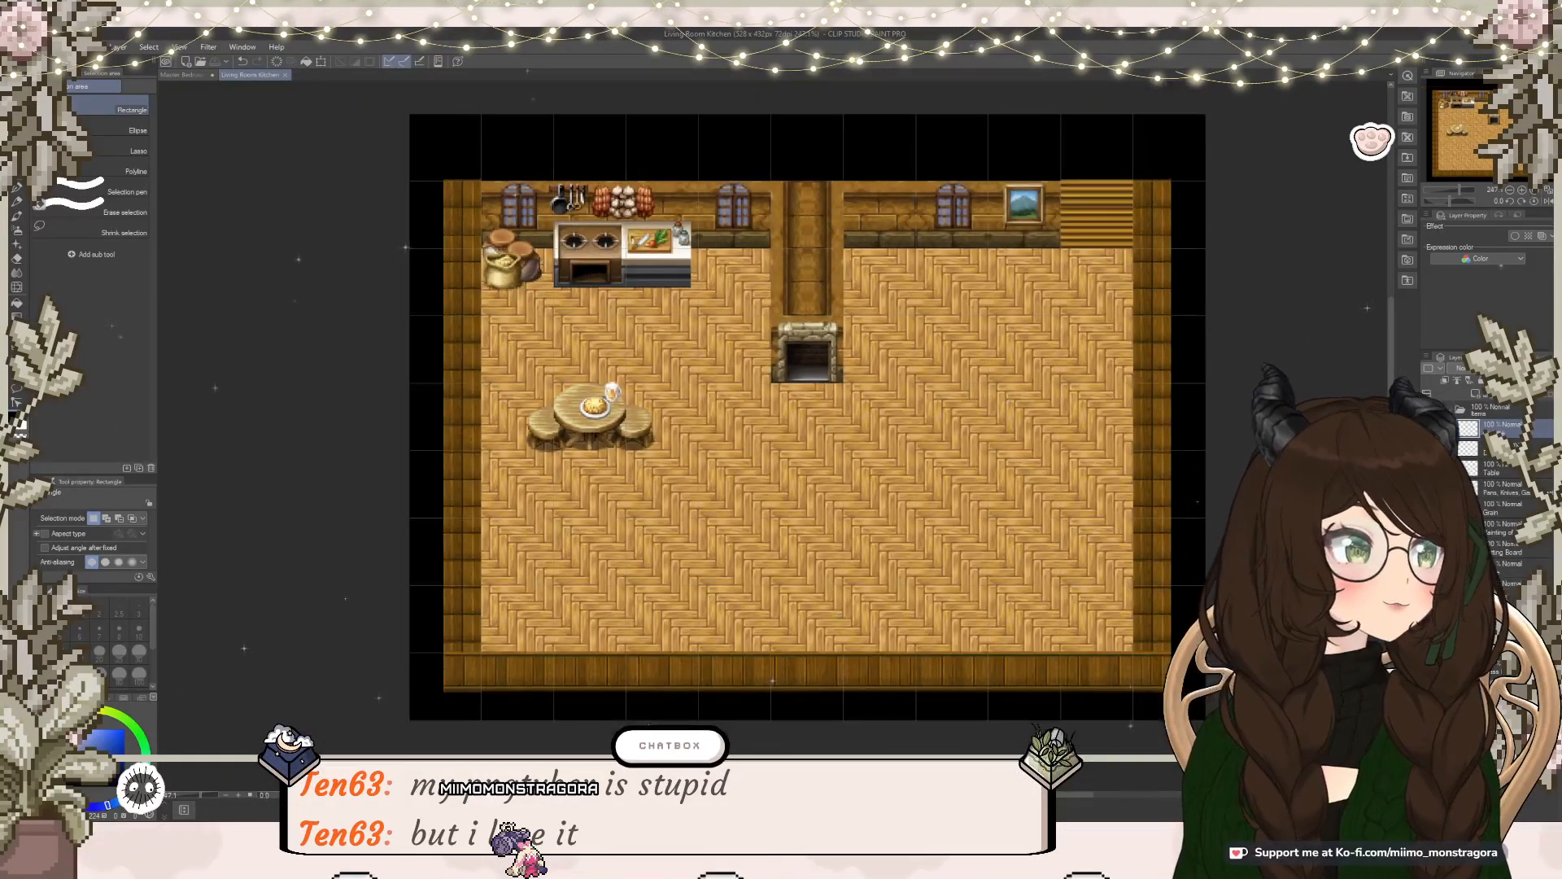
{"action": "scroll", "coordinate": [1228, 420], "scroll_direction": "up", "scroll_amount": 1}
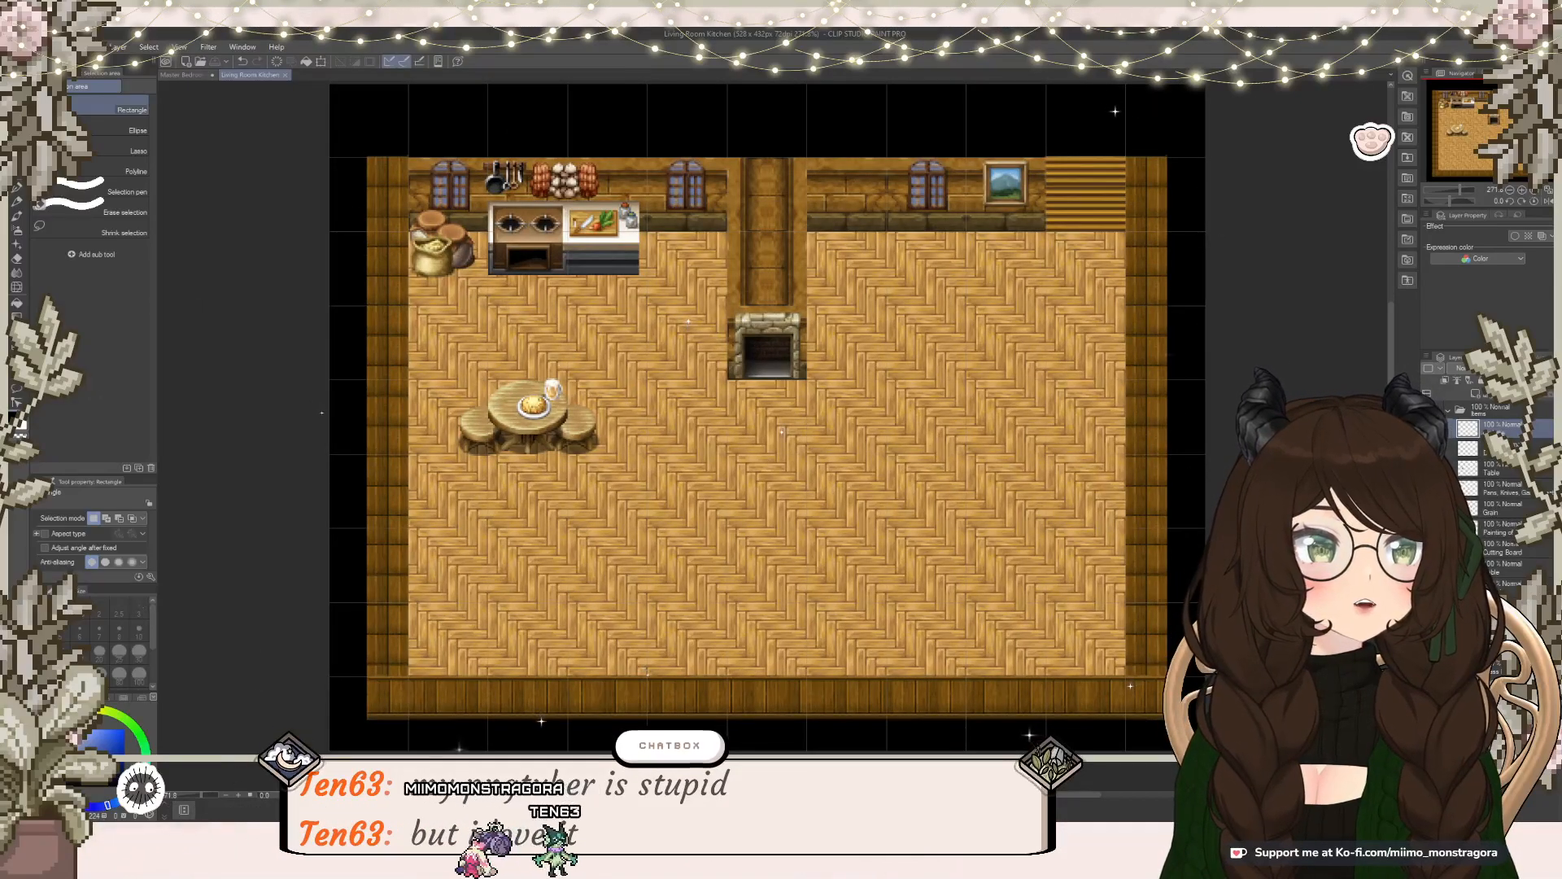
{"action": "left_click_drag", "start_coordinate": [1229, 419], "coordinate": [1249, 407]}
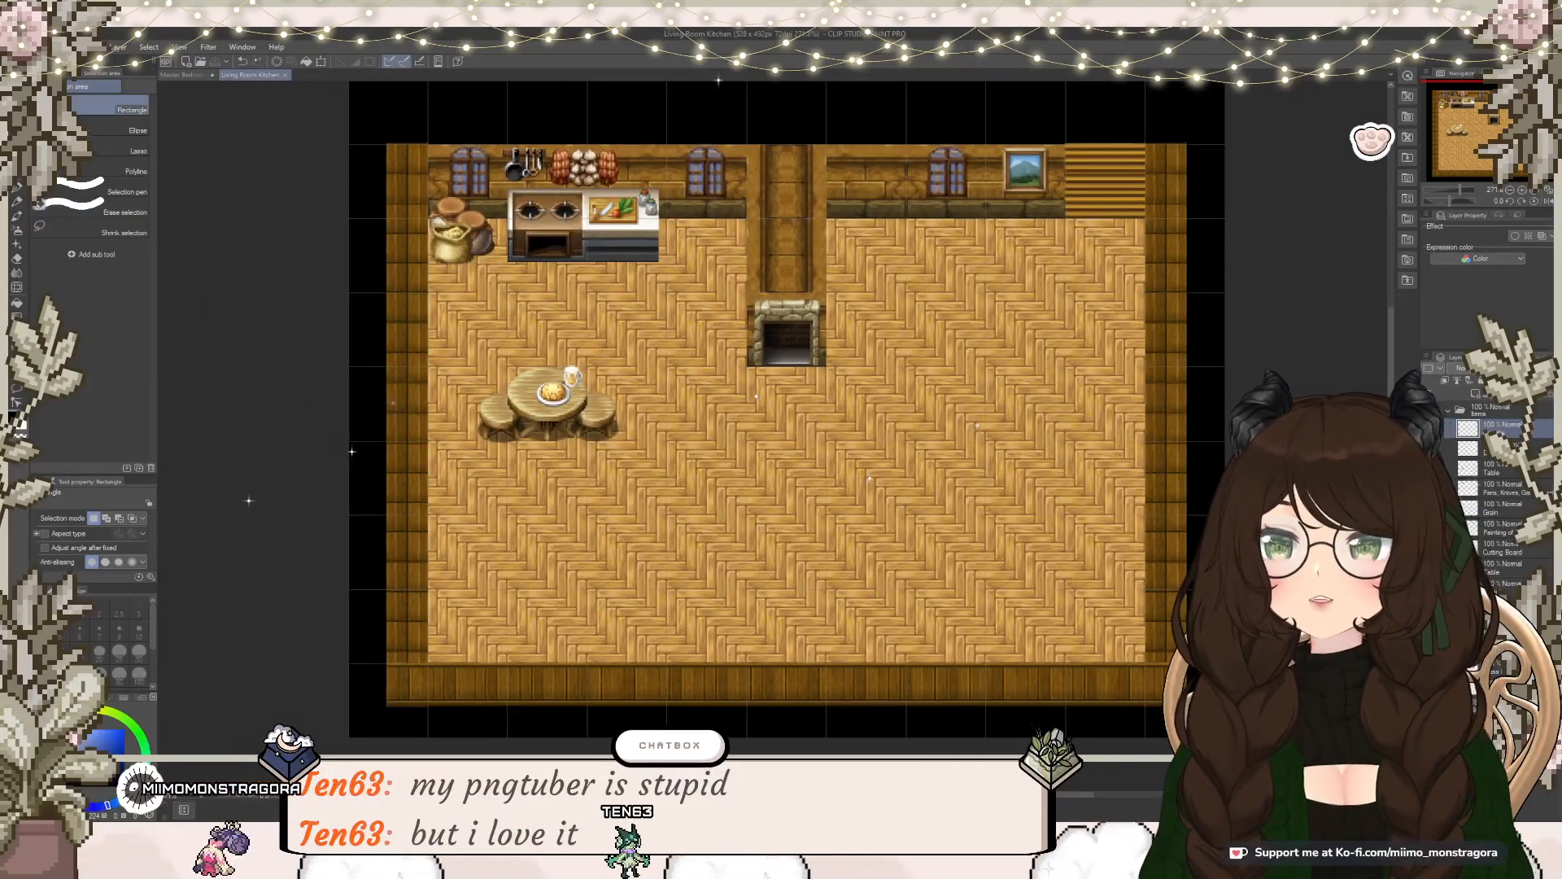